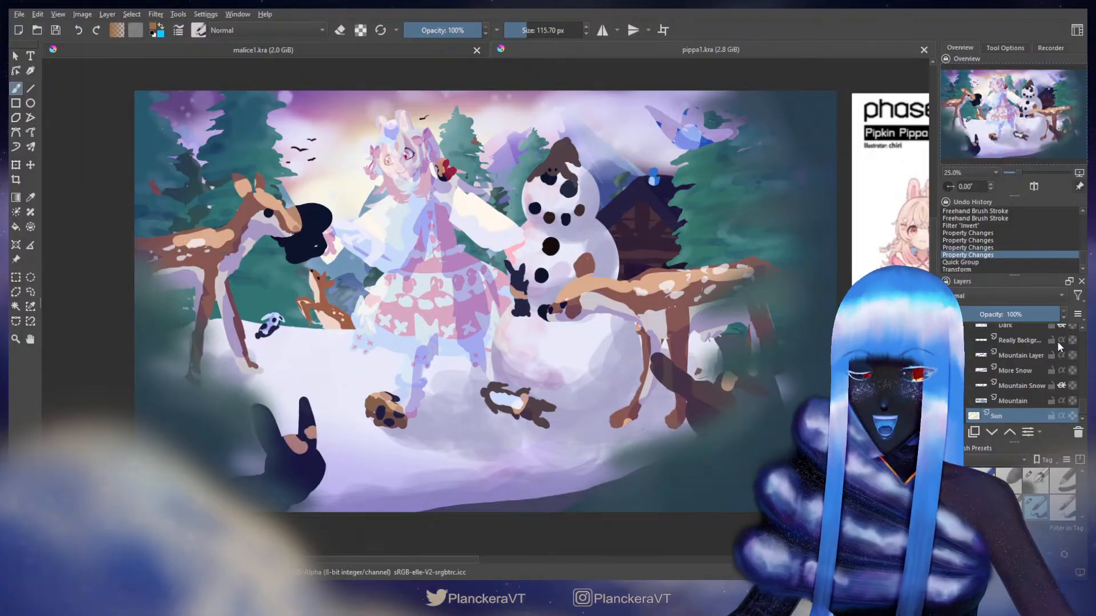
# - Show the Swatch layer, pick a blue from its colour circles for the brush, and hide the layer again
pyautogui.scroll(1, 1014, 375)
pyautogui.scroll(5, 1008, 381)
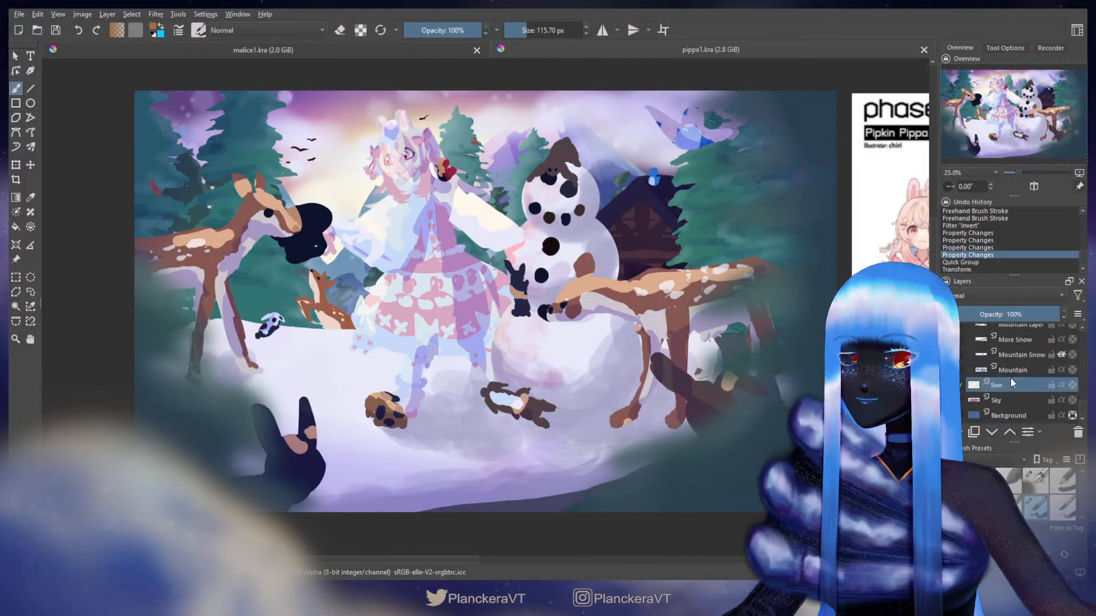
pyautogui.scroll(5, 1008, 377)
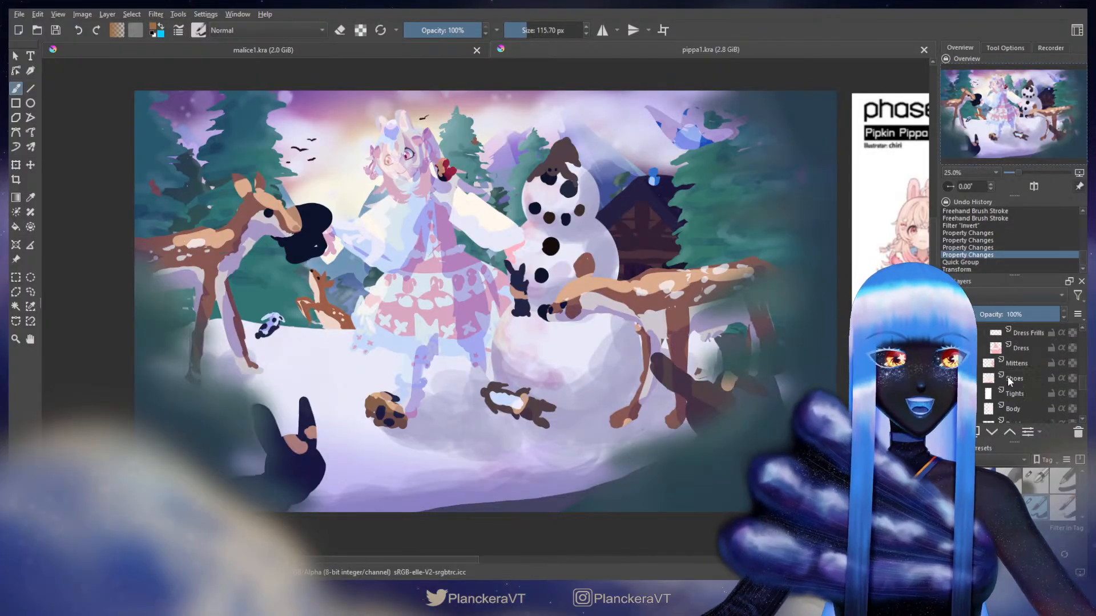
pyautogui.scroll(5, 1008, 381)
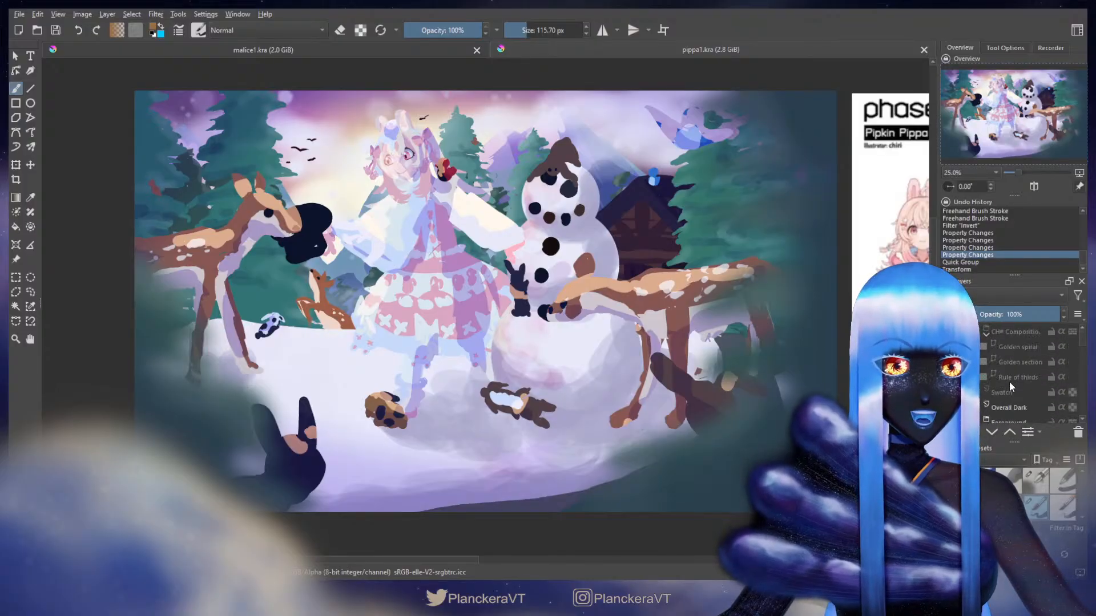
pyautogui.scroll(3, 1009, 379)
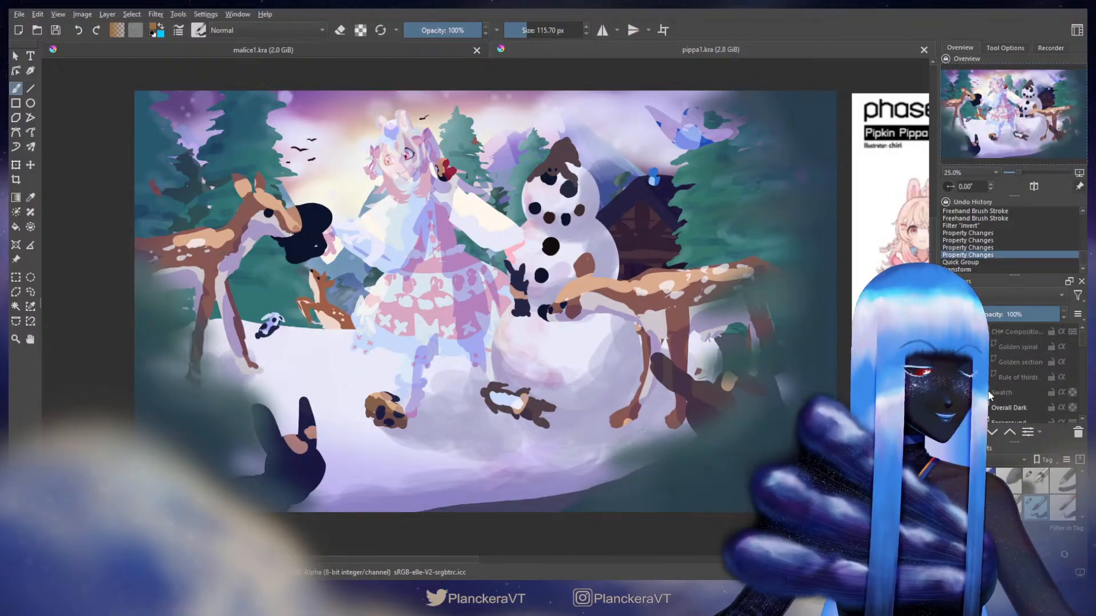
pyautogui.click(949, 392)
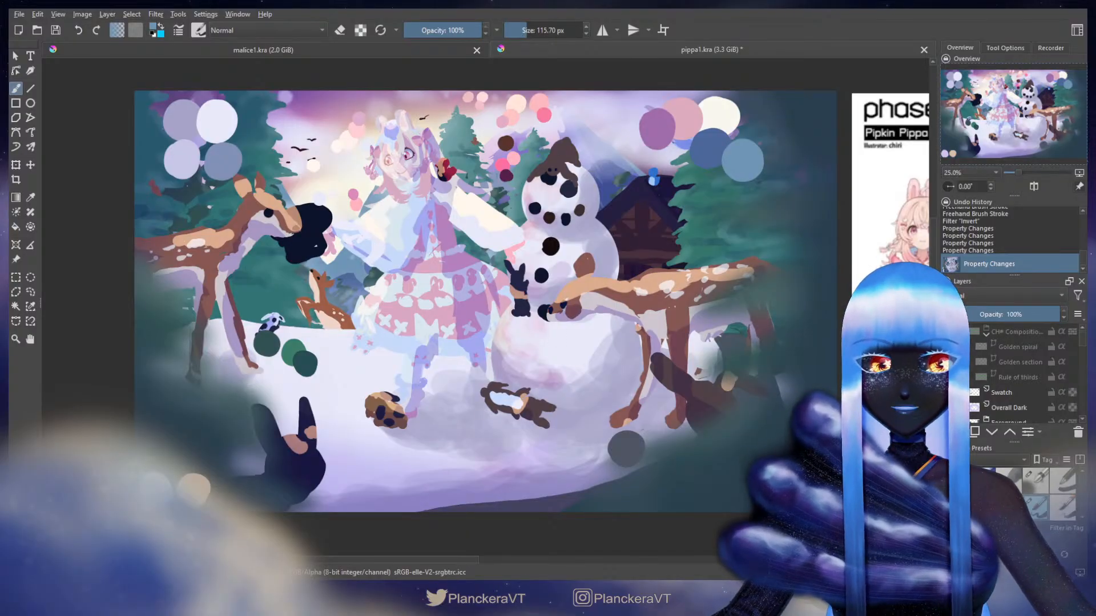
pyautogui.click(952, 392)
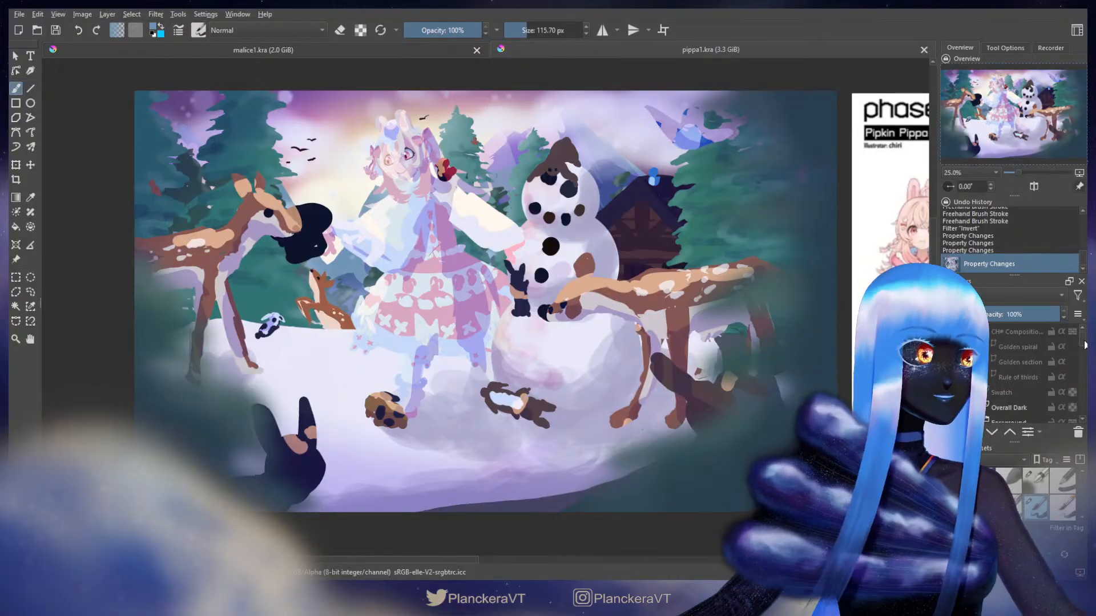
# - Make the Mountain layer active and hide the Clouds layer that covers the mountains
pyautogui.moveTo(1085, 345); pyautogui.dragTo(1083, 352)
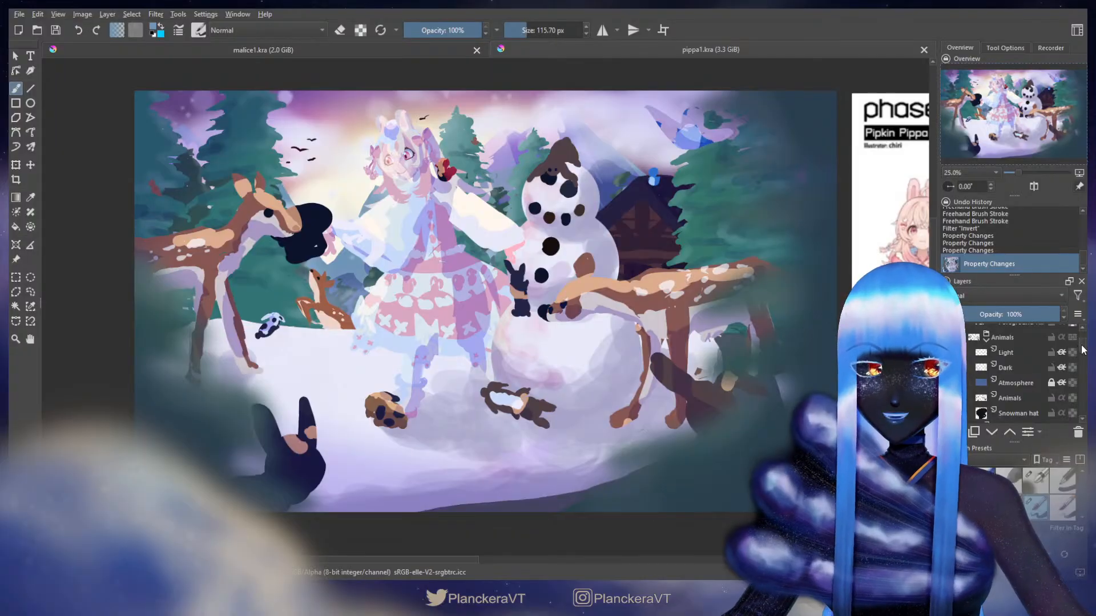
pyautogui.moveTo(1083, 349)
pyautogui.mouseDown()
pyautogui.moveTo(1080, 411)
pyautogui.moveTo(1072, 407)
pyautogui.mouseUp()
pyautogui.scroll(-2, 1082, 373)
pyautogui.click(1031, 402)
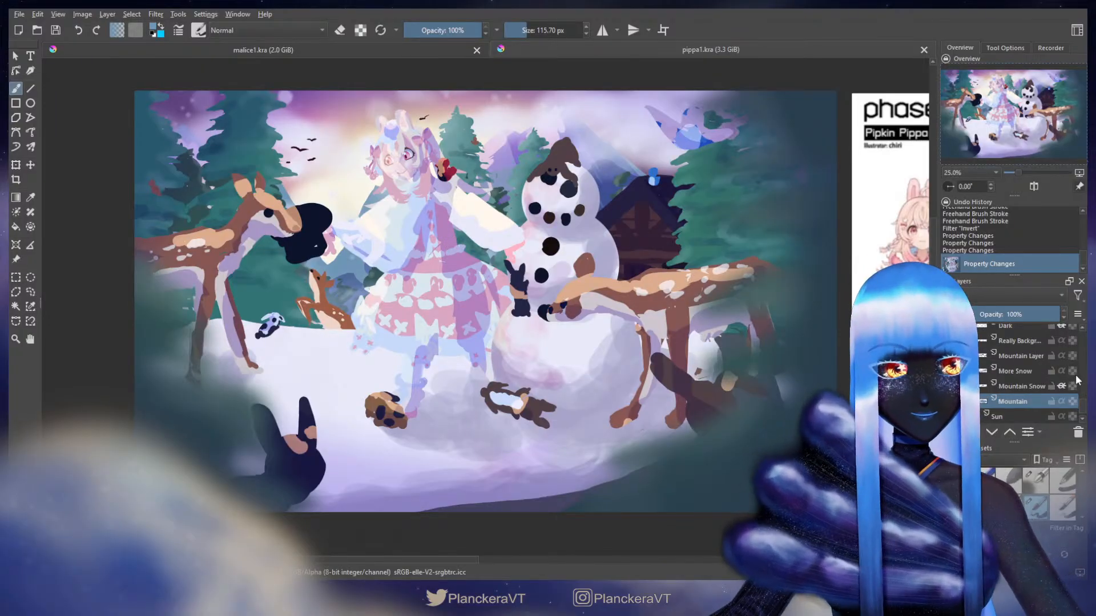
pyautogui.scroll(3, 1078, 407)
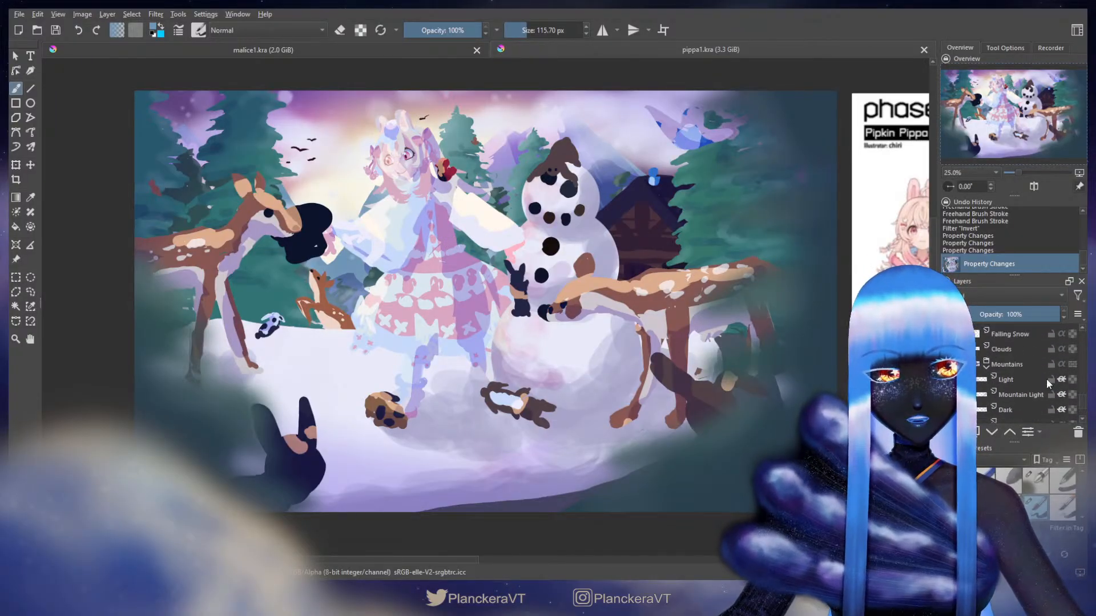
pyautogui.click(950, 349)
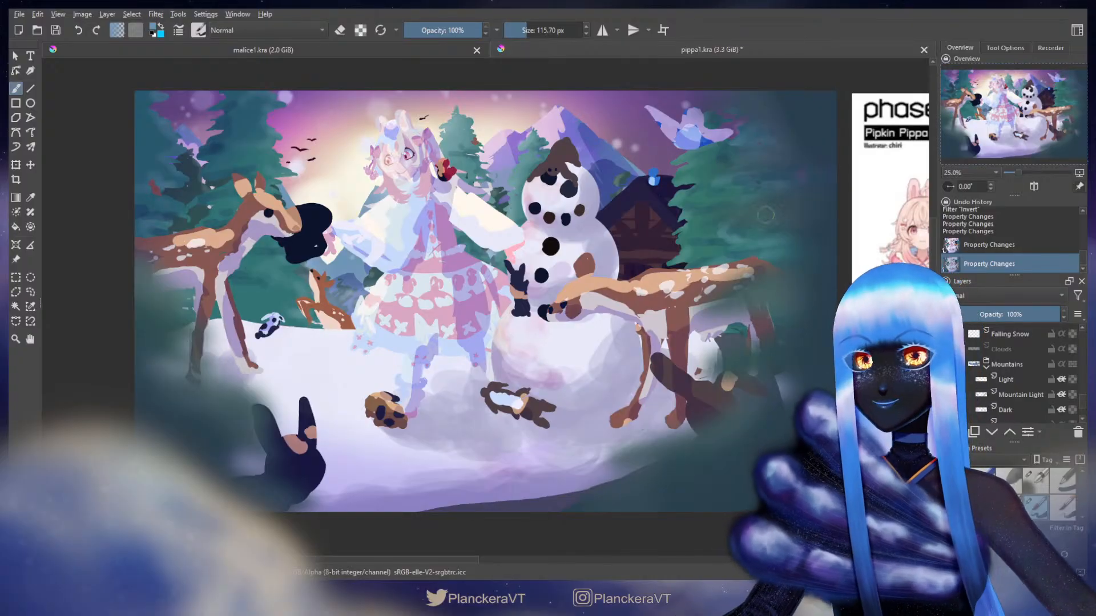
# - Paint blue strokes on the mountain slope between the snowman and the cabin, undoing the unwanted ones
pyautogui.moveTo(640, 198); pyautogui.dragTo(638, 225)
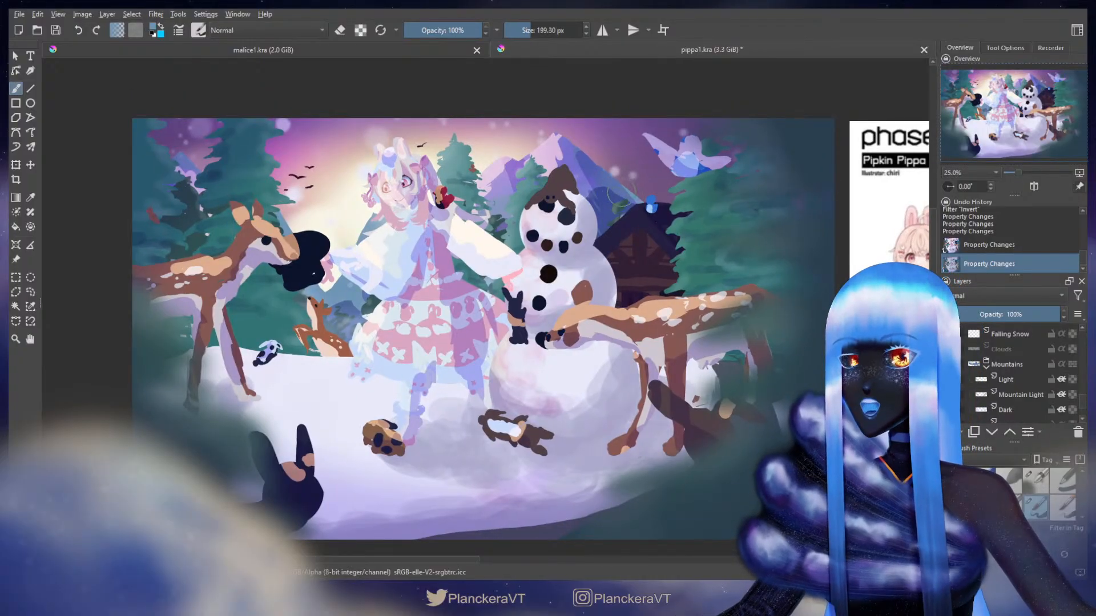
pyautogui.moveTo(639, 187); pyautogui.dragTo(677, 188)
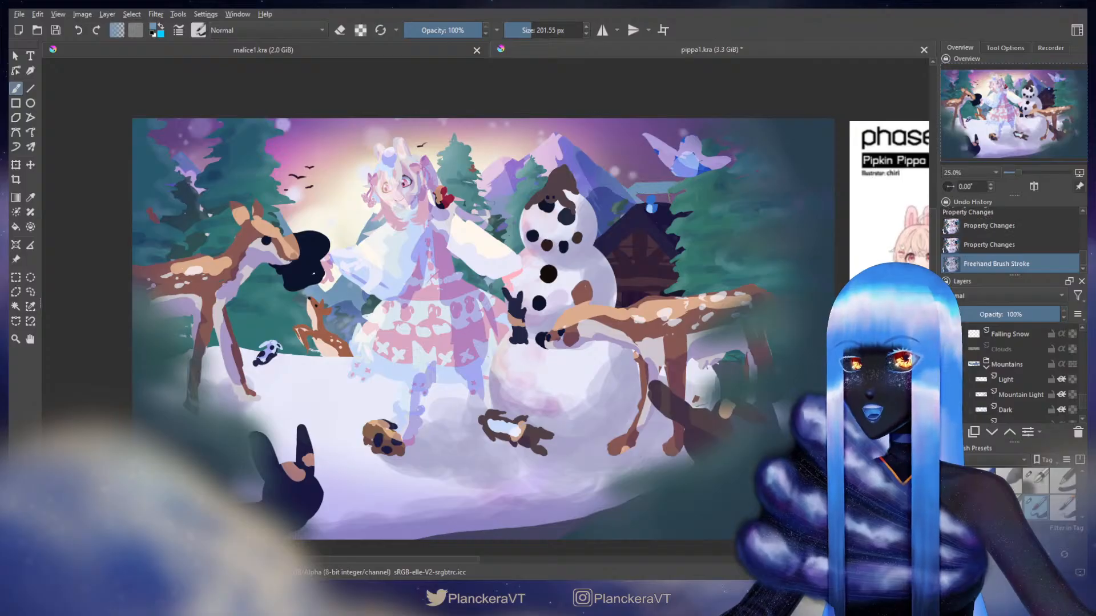
pyautogui.hotkey('ctrl', 'z')
pyautogui.click(630, 200)
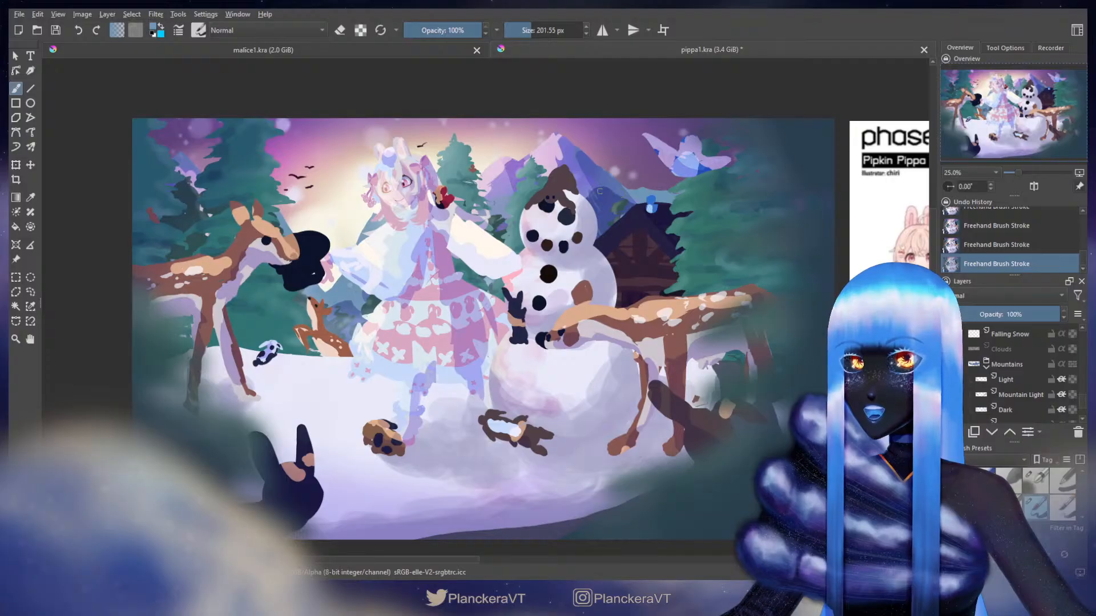
pyautogui.hotkey('ctrl', 'z')
pyautogui.hotkey('ctrl', 'shift', 'z')
pyautogui.hotkey('ctrl', 'z')
pyautogui.hotkey('ctrl', 'z')
pyautogui.hotkey('ctrl', 'z')
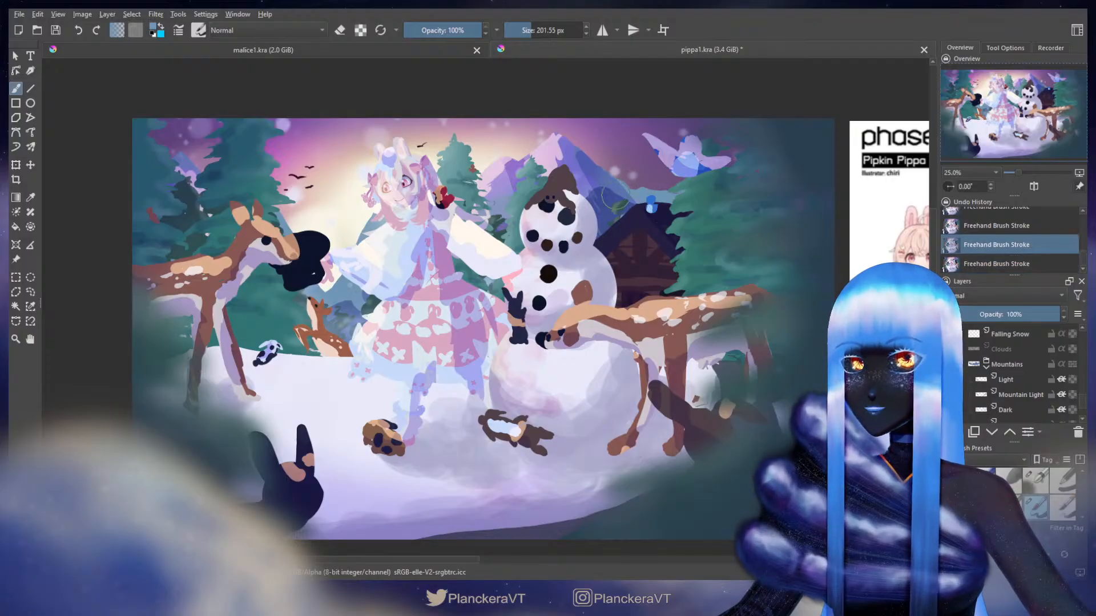
# - Repaint the mountain slope just above the cabin roof, comparing the strokes with undo and redo
pyautogui.click(622, 194)
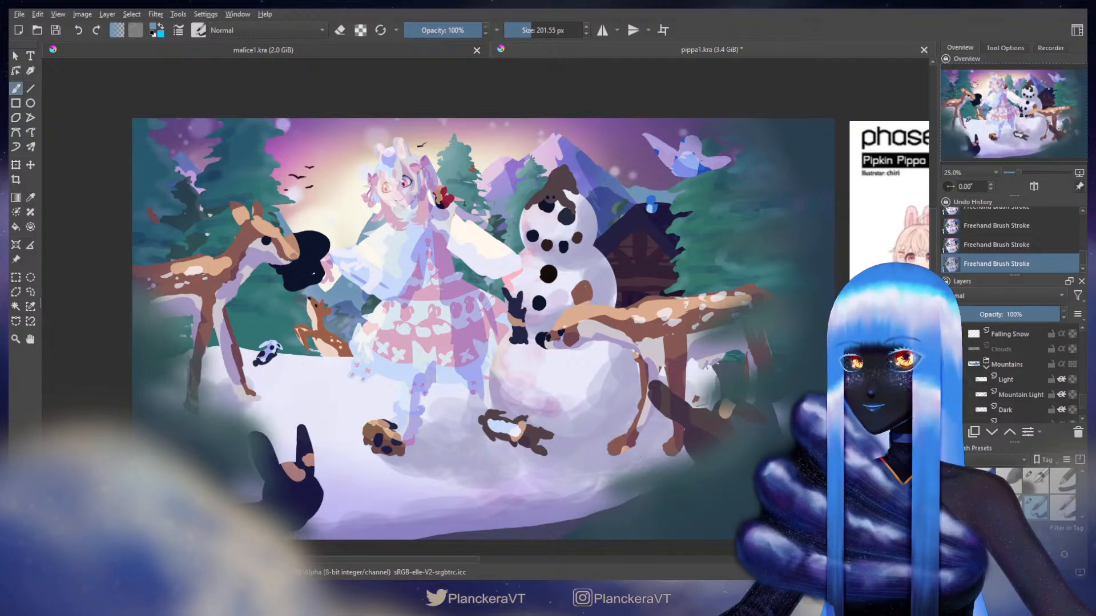
pyautogui.hotkey('ctrl', 'z')
pyautogui.hotkey('ctrl', 'z')
pyautogui.click(627, 187)
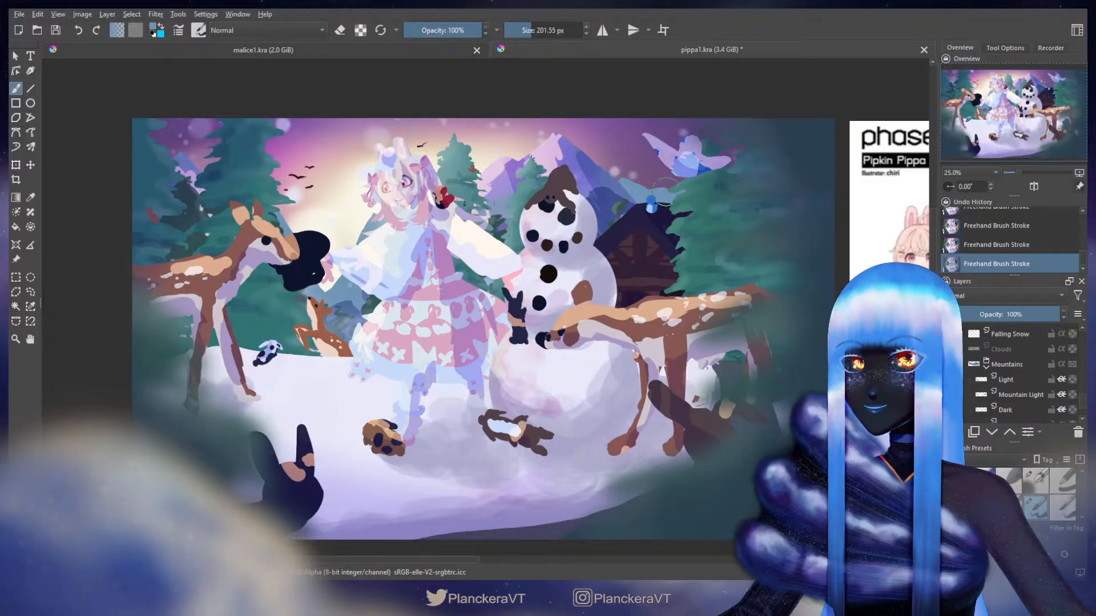
pyautogui.hotkey('ctrl', 'z')
pyautogui.hotkey('ctrl', 'shift', 'z')
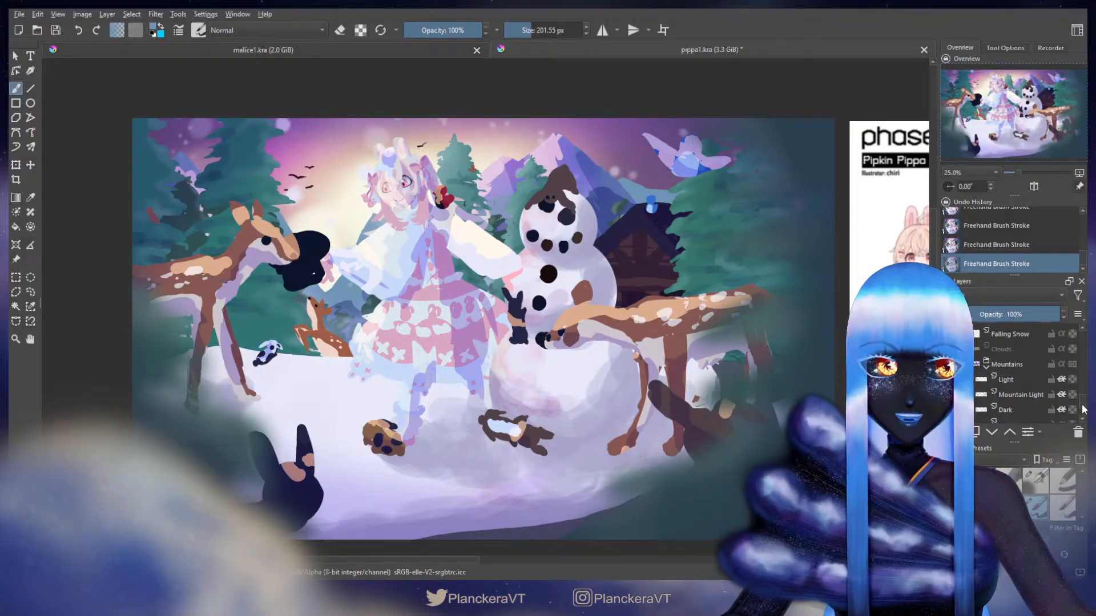
pyautogui.scroll(-3, 1081, 394)
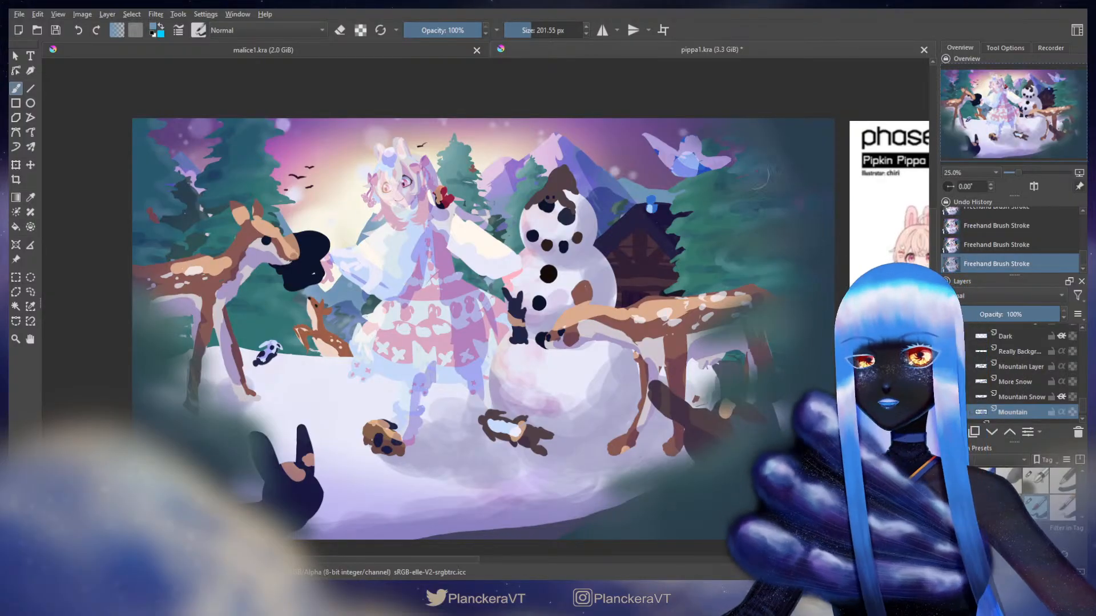
pyautogui.moveTo(618, 259); pyautogui.dragTo(686, 283)
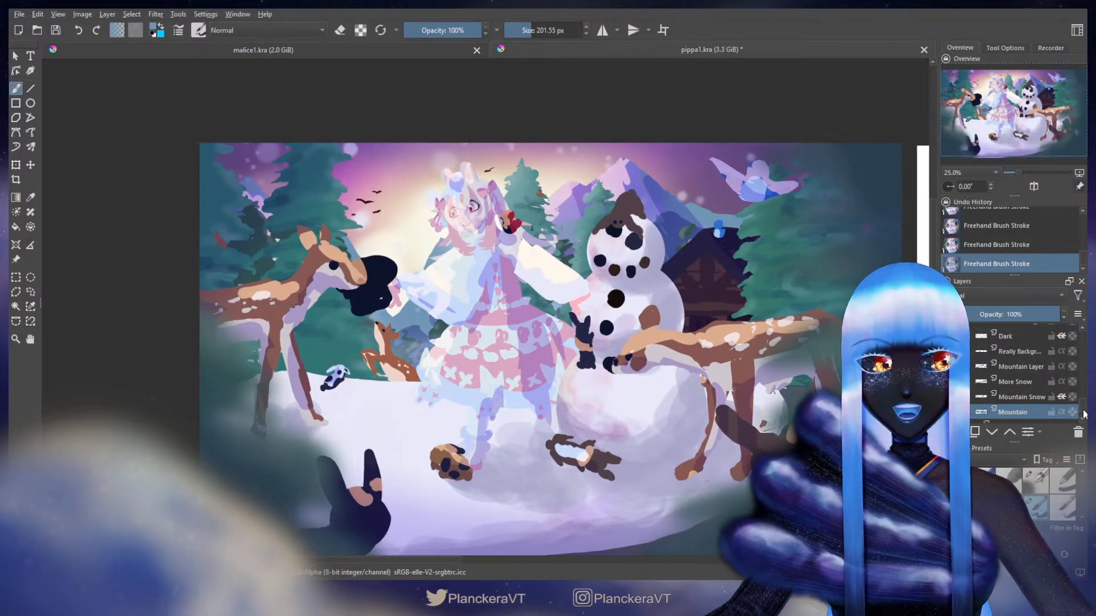
pyautogui.scroll(5, 1022, 371)
pyautogui.click(951, 331)
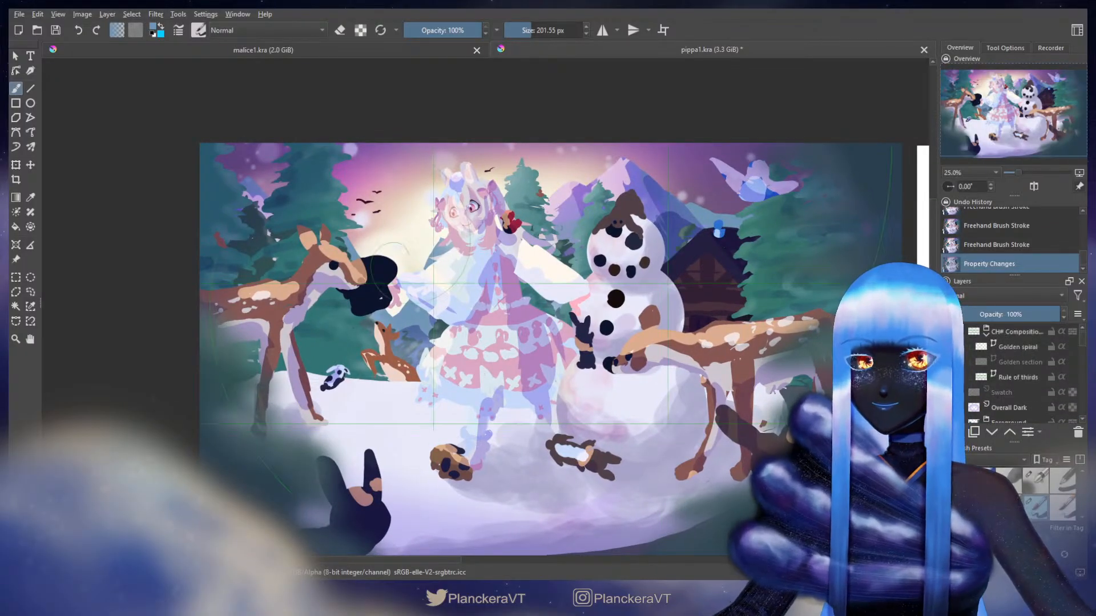
pyautogui.click(950, 332)
# - Show the Swatch layer for the mountain colours, undo a test stroke between the deer and the girl, and hide the layer again
pyautogui.click(951, 392)
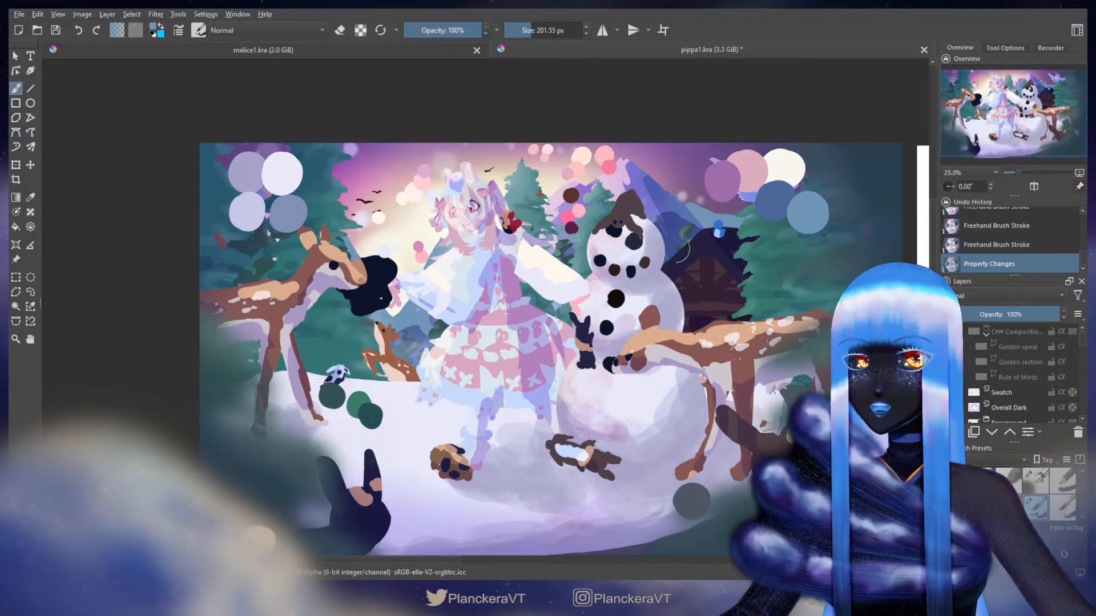
pyautogui.moveTo(396, 283); pyautogui.dragTo(427, 306)
pyautogui.hotkey('ctrl', 'z')
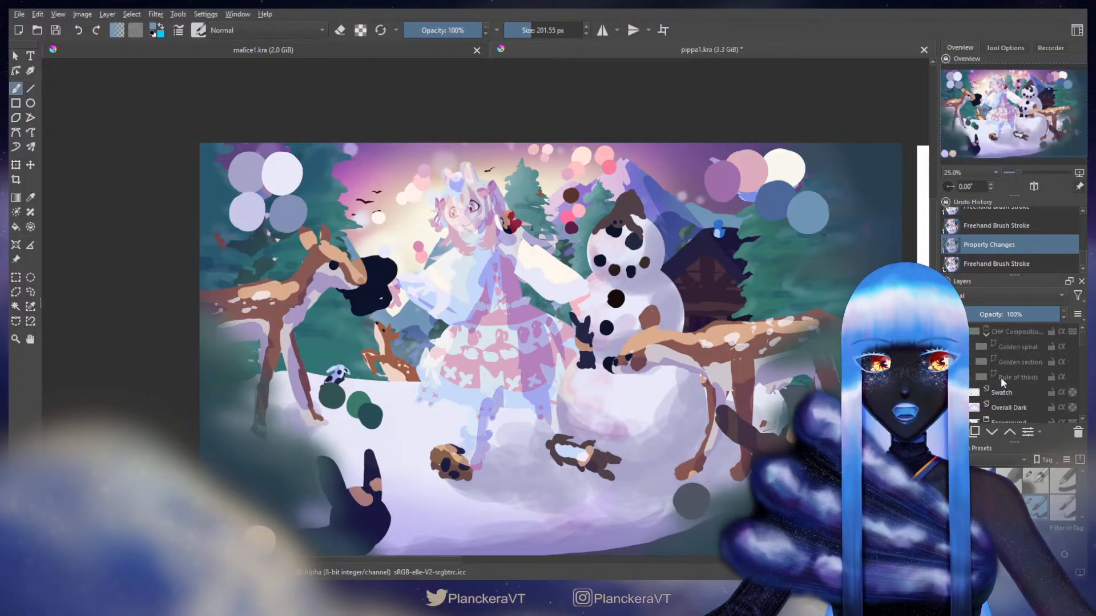
pyautogui.click(951, 392)
# - Refine the distant mountain between the large deer's head and the girl, alternating between painting and erasing
pyautogui.moveTo(439, 257); pyautogui.dragTo(594, 255)
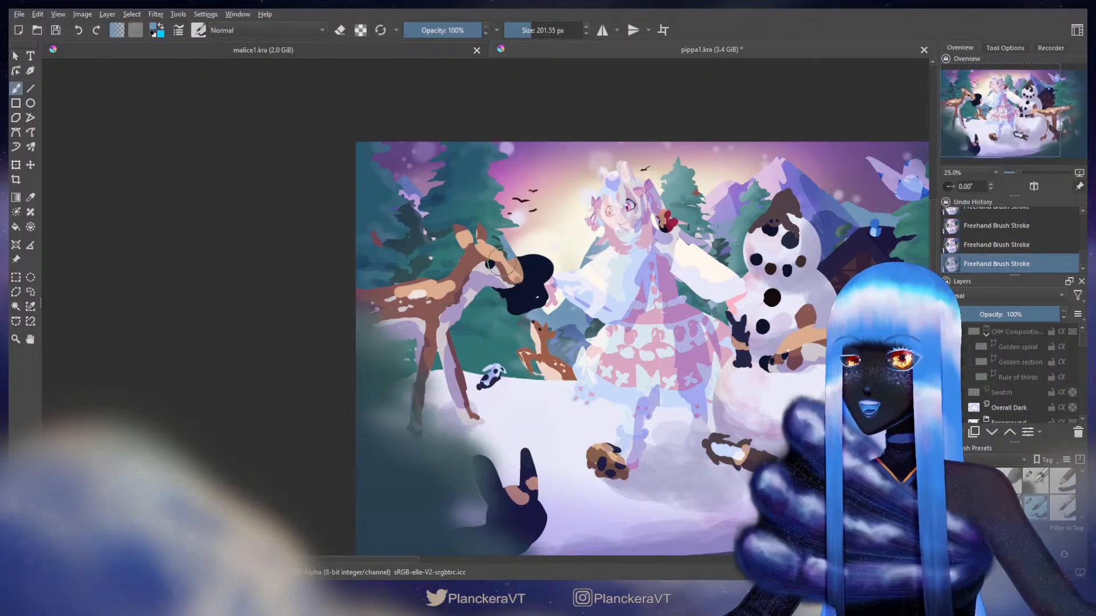
pyautogui.press('e')
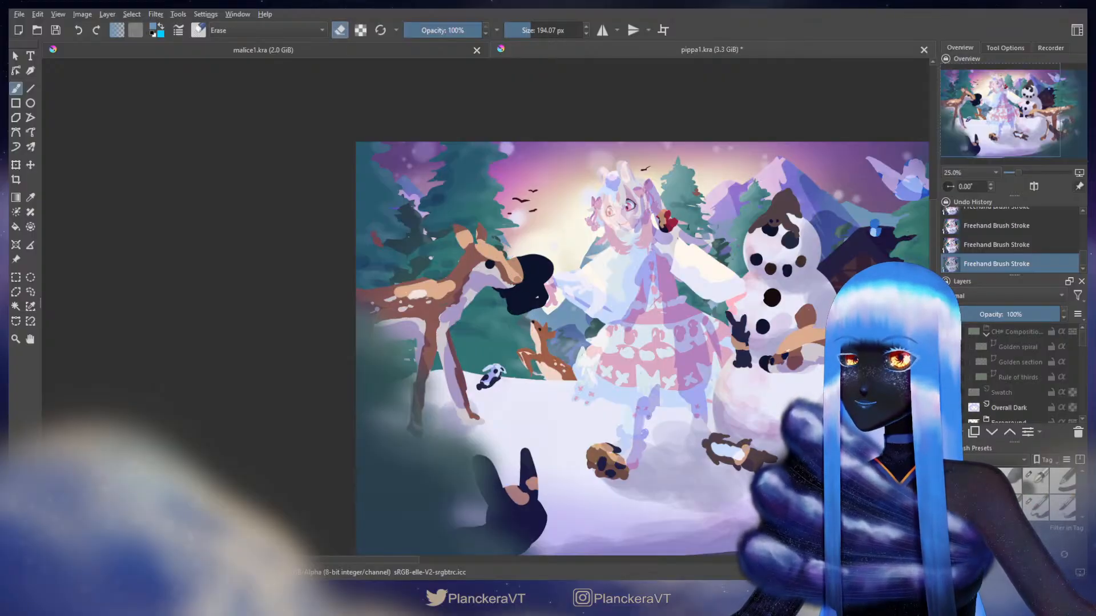
pyautogui.hotkey('ctrl', 'z')
pyautogui.hotkey('ctrl', 'shift', 'z')
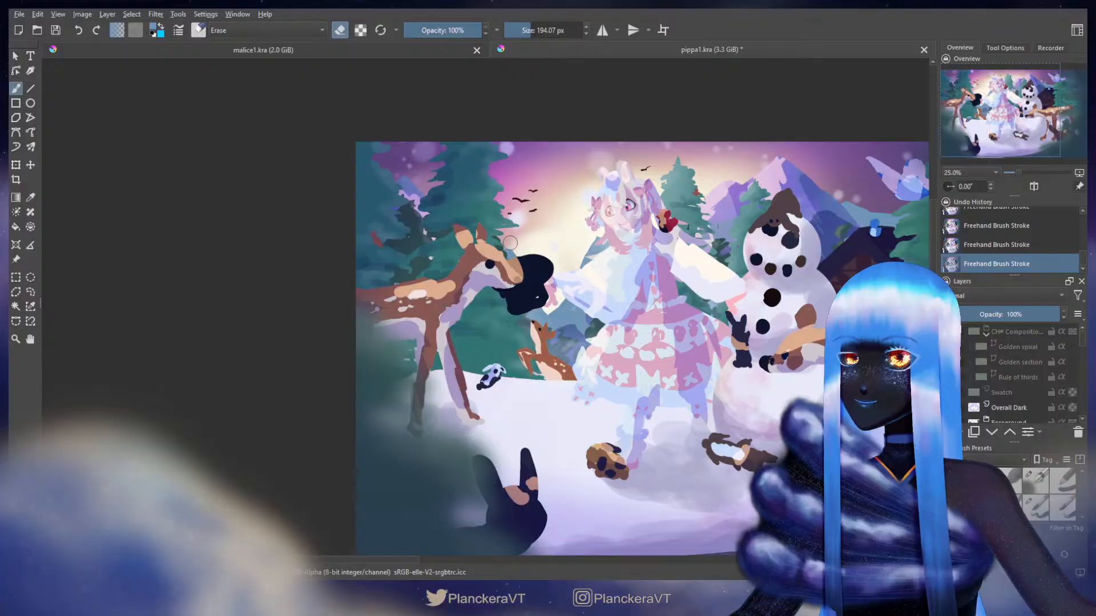
pyautogui.press('e')
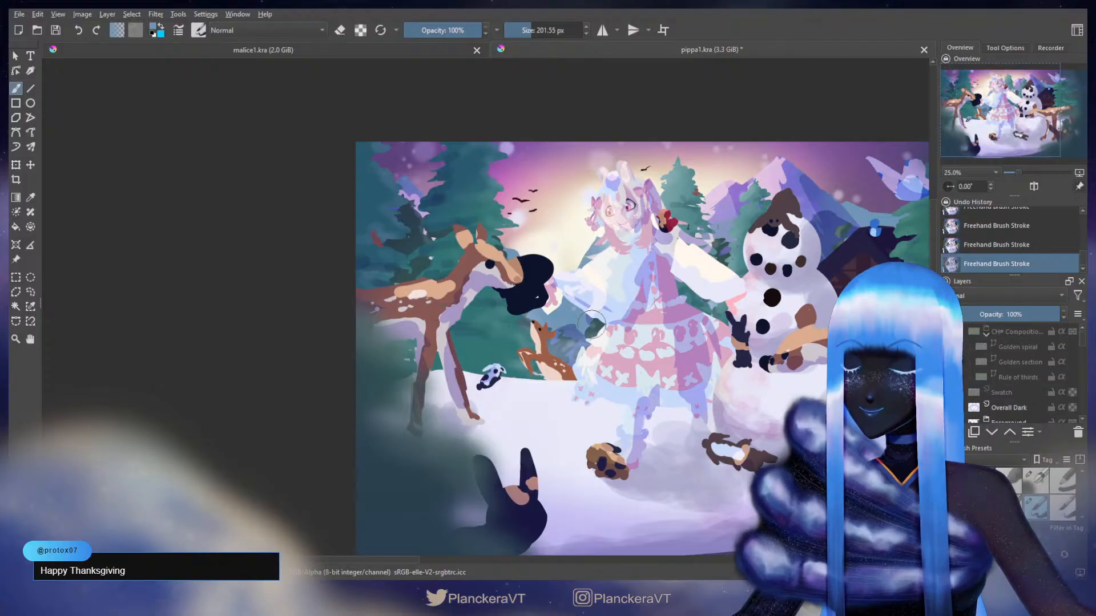
pyautogui.press('e')
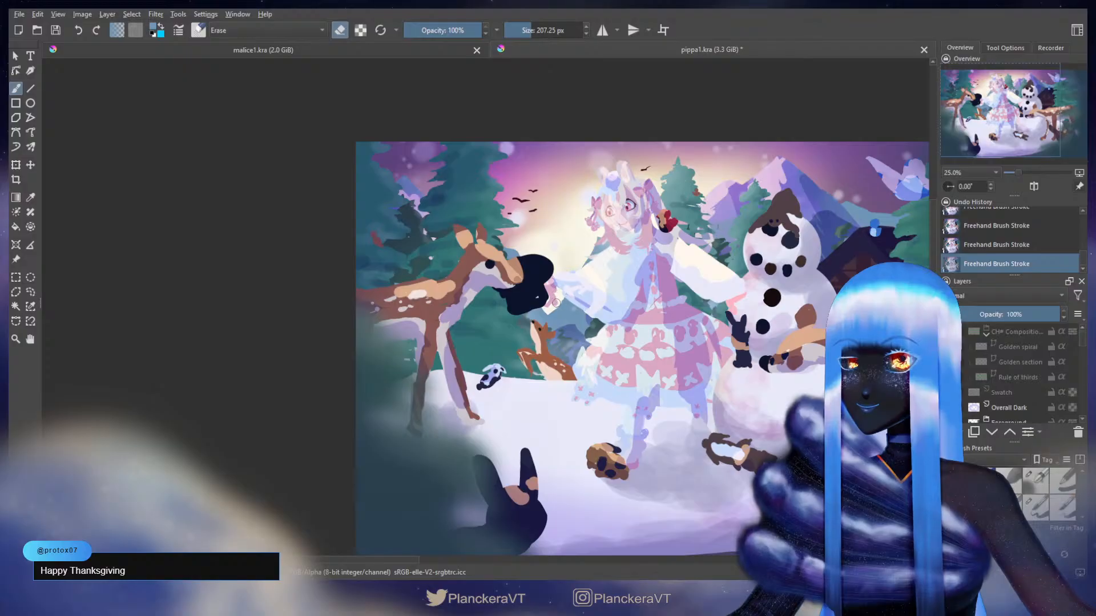
pyautogui.press('e')
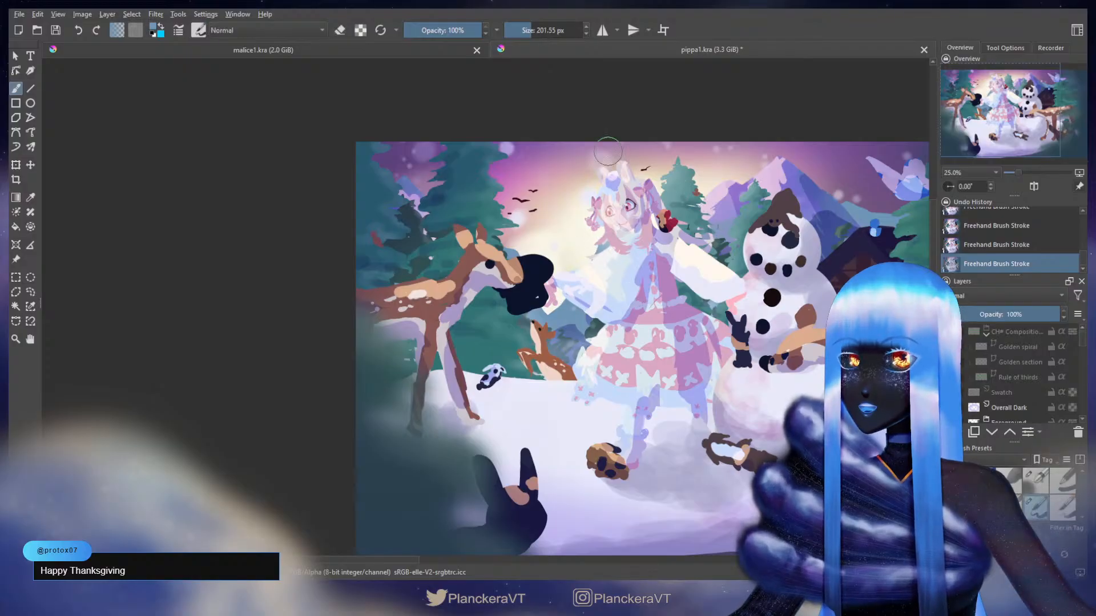
# - Rework the mountain edge beside the girl's raised sleeve, undoing poor strokes and trimming with the eraser mode
pyautogui.hotkey('ctrl', 'z')
pyautogui.moveTo(593, 261); pyautogui.dragTo(584, 265)
pyautogui.hotkey('ctrl', 'z')
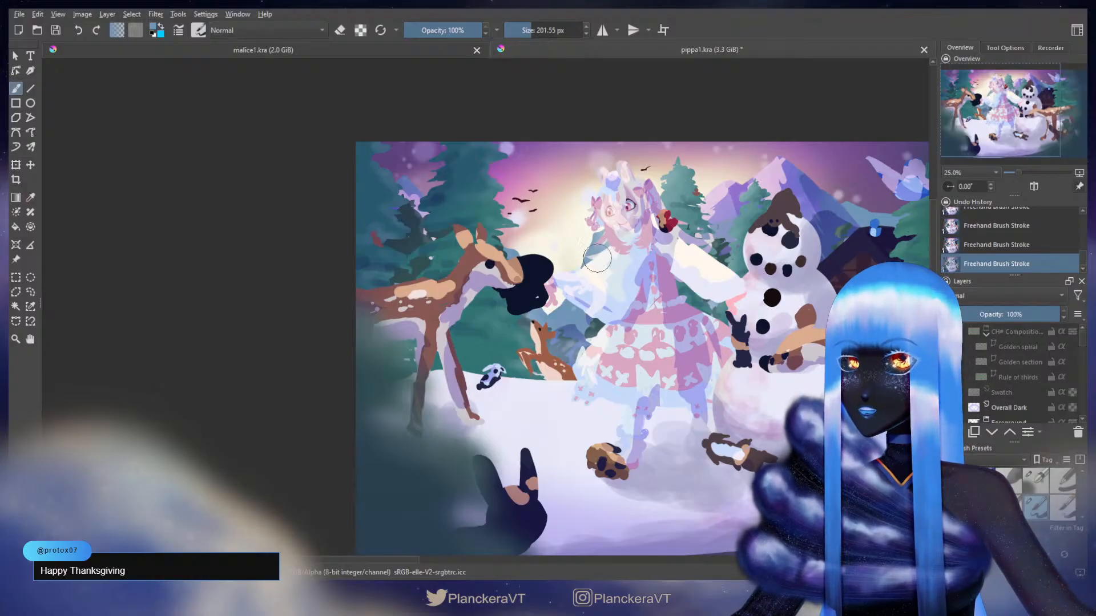
pyautogui.press('e')
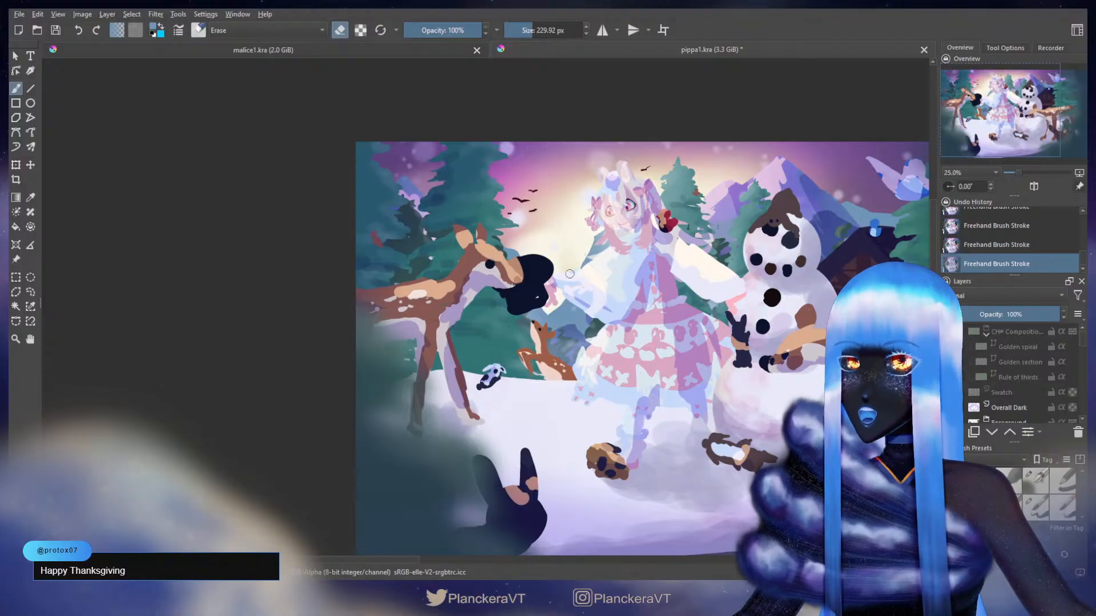
pyautogui.press('e')
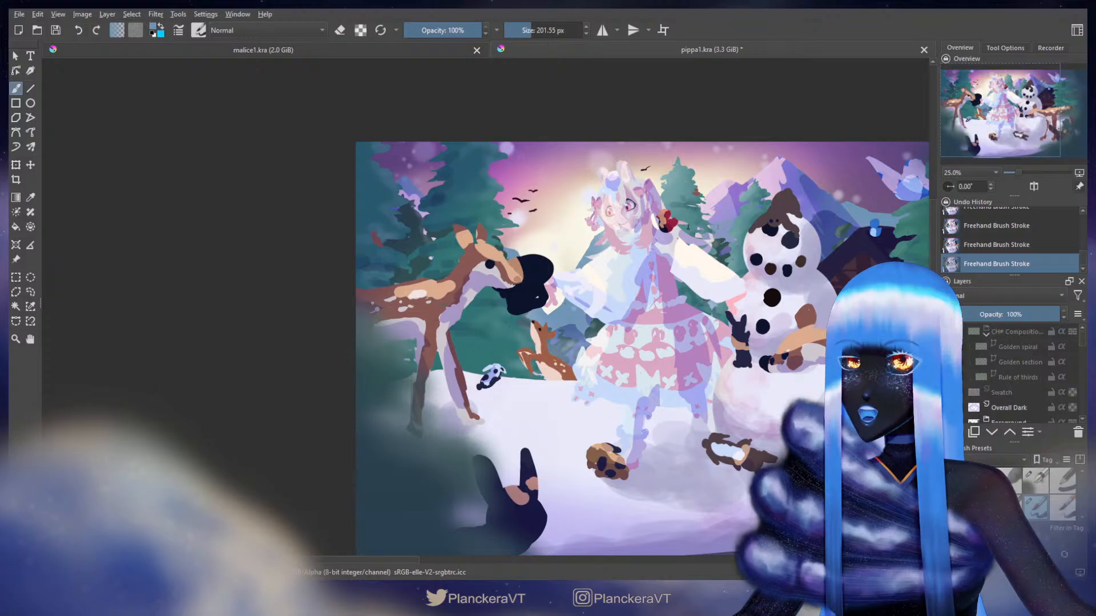
# - Dab mountain colour beside the girl's shoulder and above the large deer's muzzle, comparing the dabs with undo and redo
pyautogui.click(593, 253)
pyautogui.click(593, 253)
pyautogui.click(512, 251)
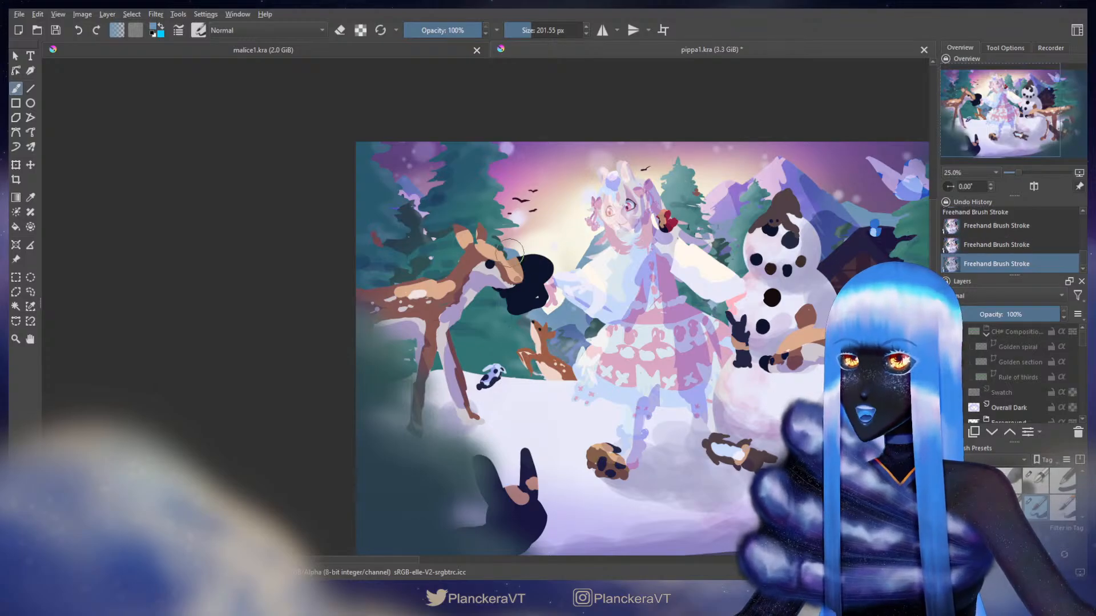
pyautogui.click(511, 251)
pyautogui.hotkey('ctrl', 'z')
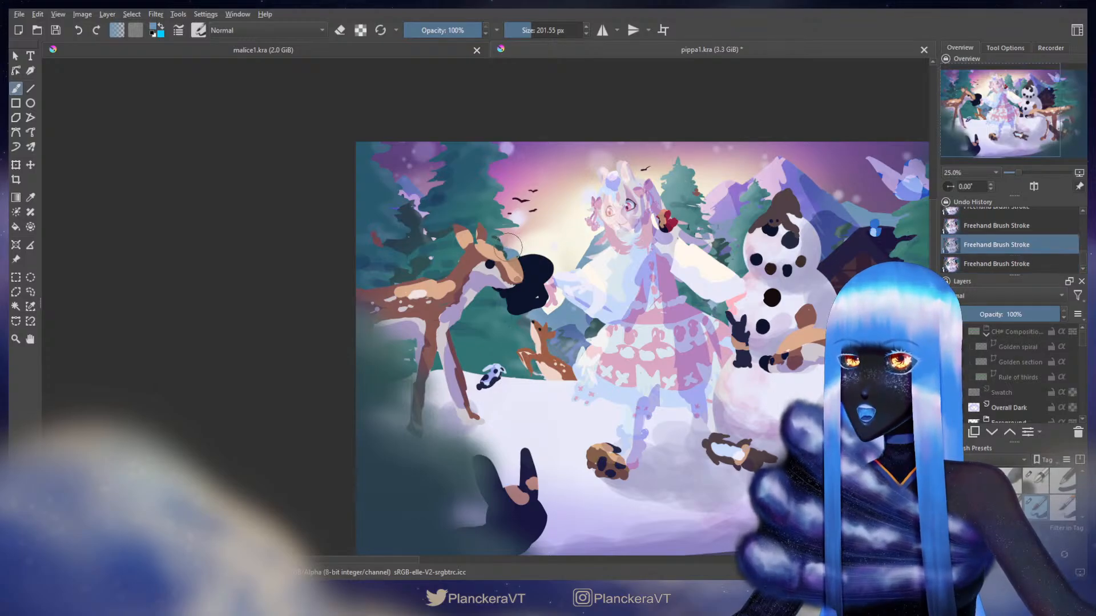
pyautogui.hotkey('ctrl', 'shift', 'z')
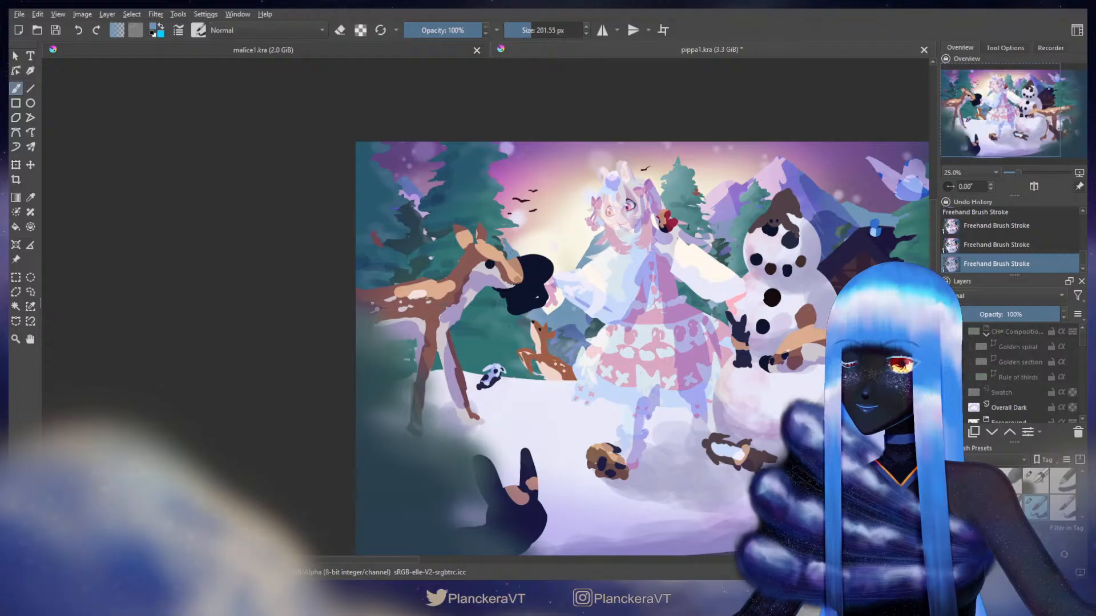
pyautogui.hotkey('ctrl', 'z')
pyautogui.hotkey('ctrl', 'shift', 'z')
pyautogui.moveTo(503, 241); pyautogui.dragTo(512, 250)
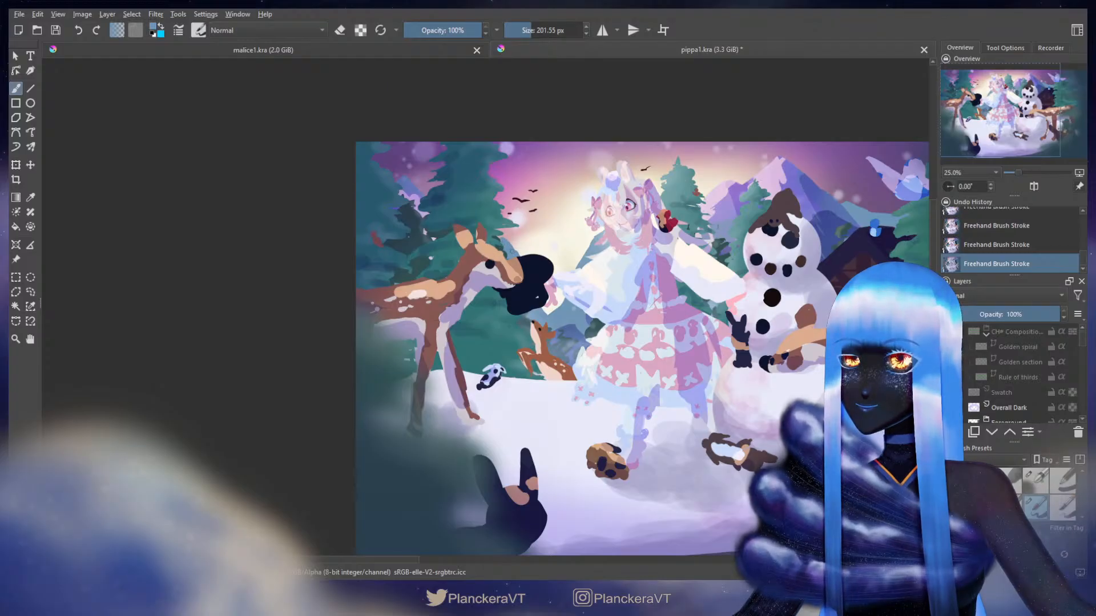
# - Undo the last mountain dab after comparing it, and trim the mountain beside the large deer's muzzle with an eraser of about 156 px
pyautogui.hotkey('ctrl', 'z')
pyautogui.hotkey('ctrl', 'shift', 'z')
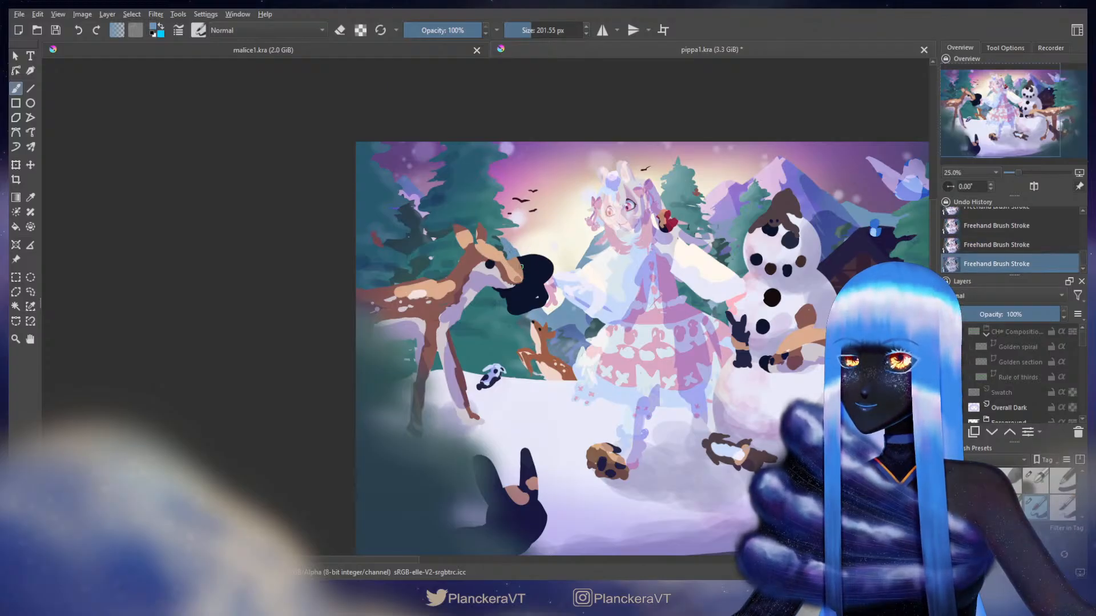
pyautogui.hotkey('ctrl', 'z')
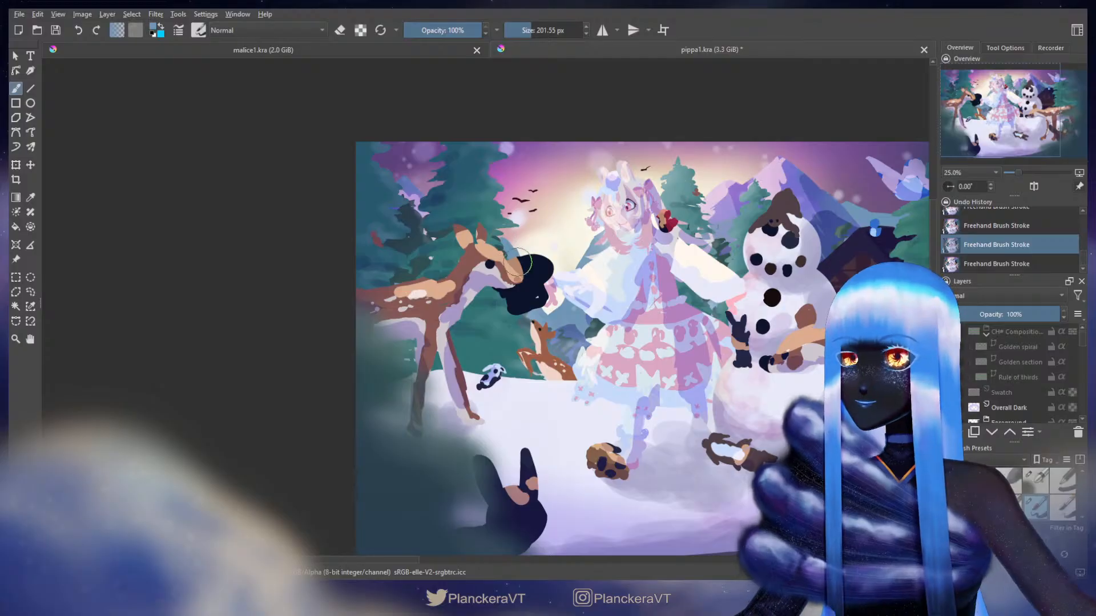
pyautogui.press('e')
pyautogui.keyDown('shift'); pyautogui.moveTo(519, 226); pyautogui.dragTo(504, 232); pyautogui.keyUp('shift')
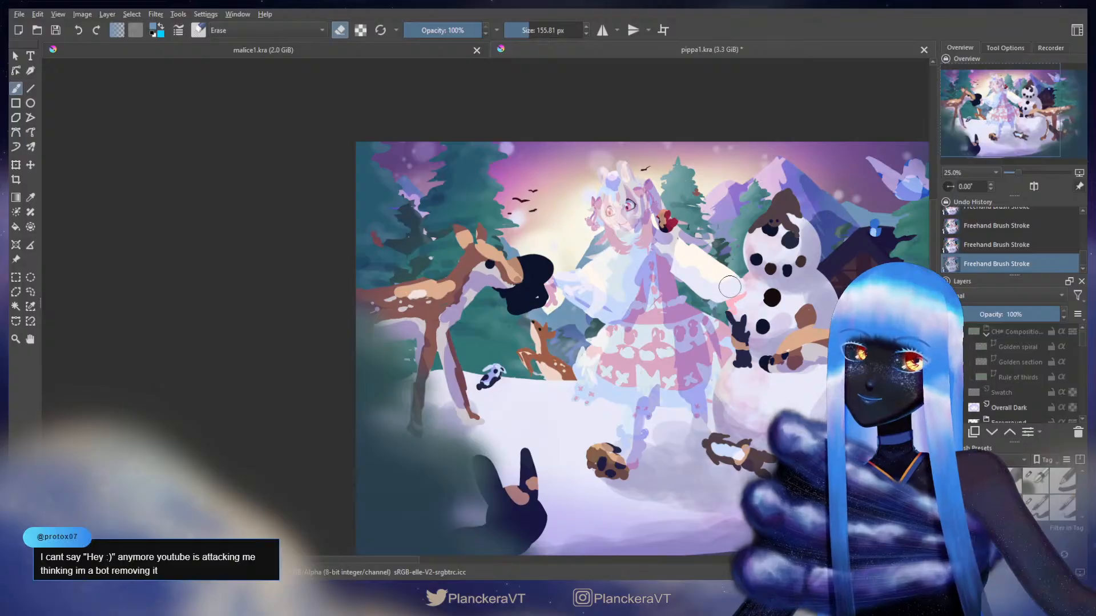
pyautogui.press('e')
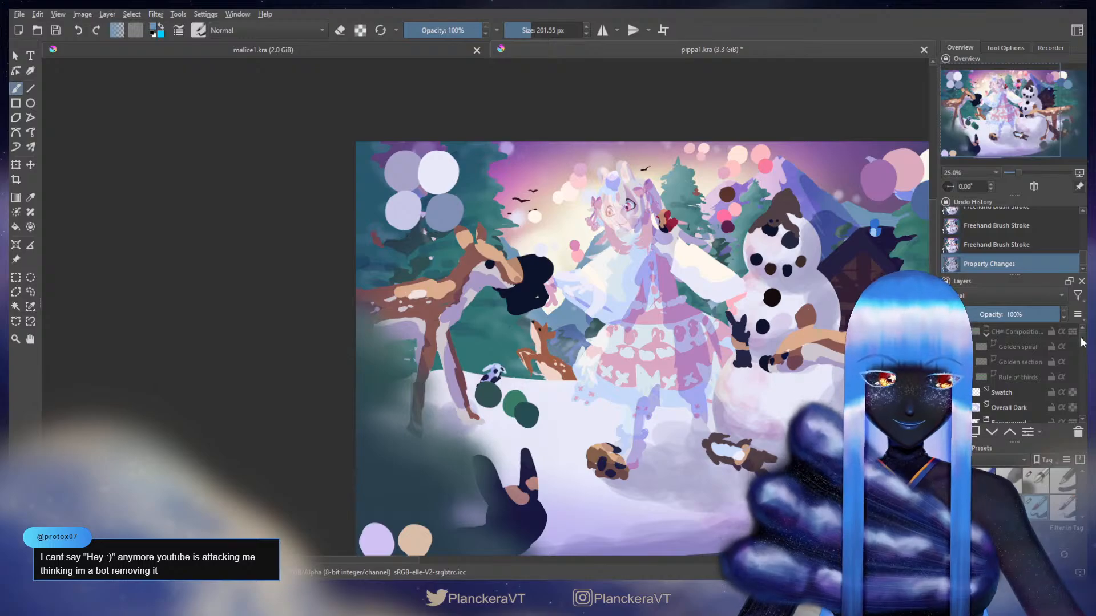
# - Sample the dark blue colour from the Swatch layer and make Mountain Layer in the Mountains group active
pyautogui.scroll(-2, 1083, 341)
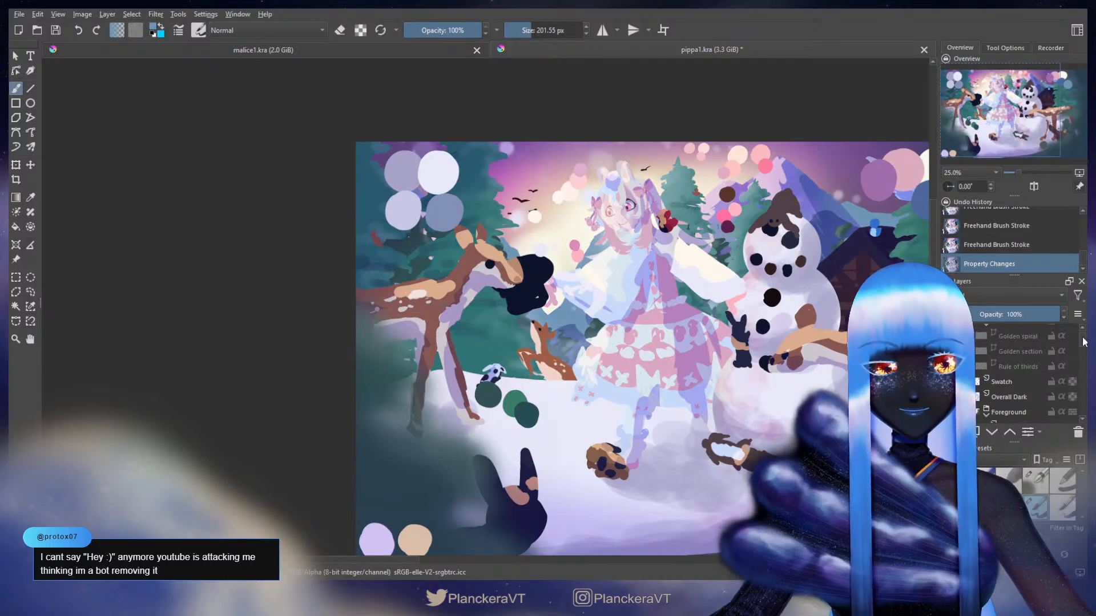
pyautogui.scroll(-2, 1083, 344)
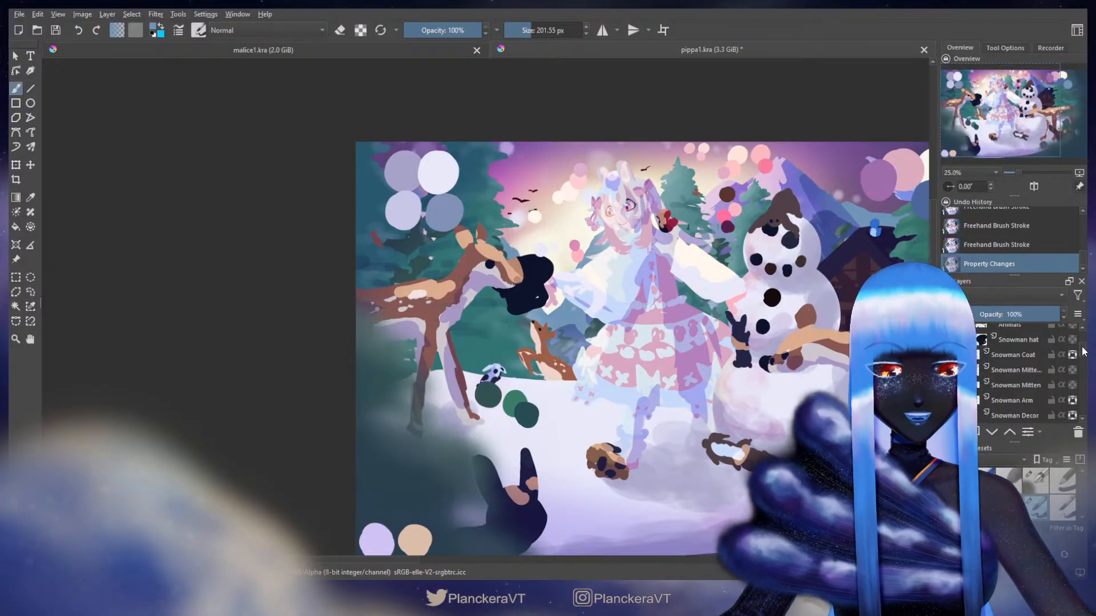
pyautogui.scroll(3, 1084, 354)
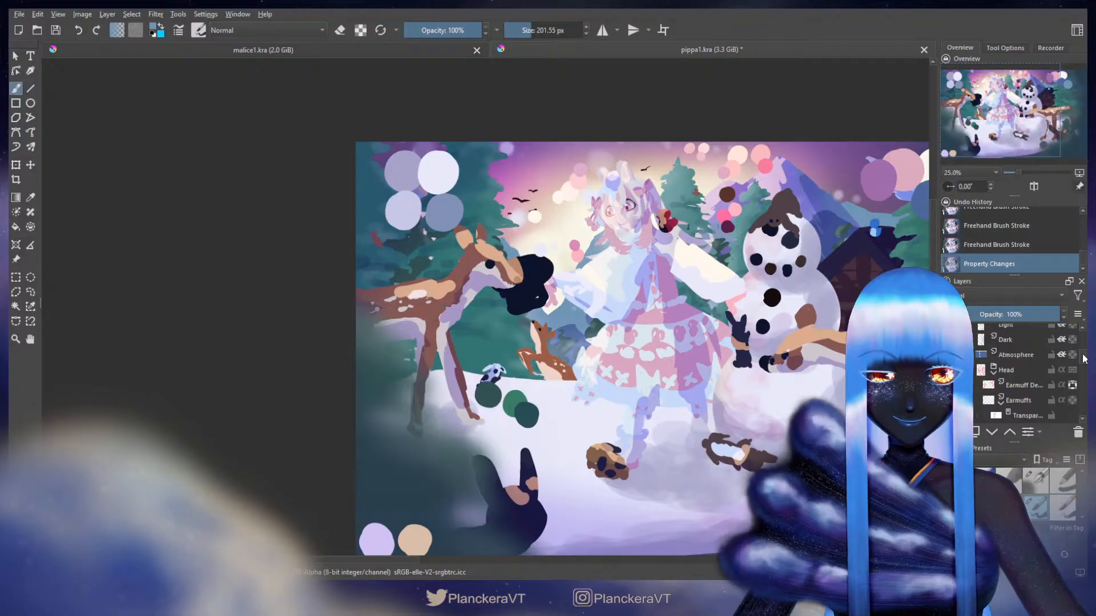
pyautogui.scroll(-5, 1084, 360)
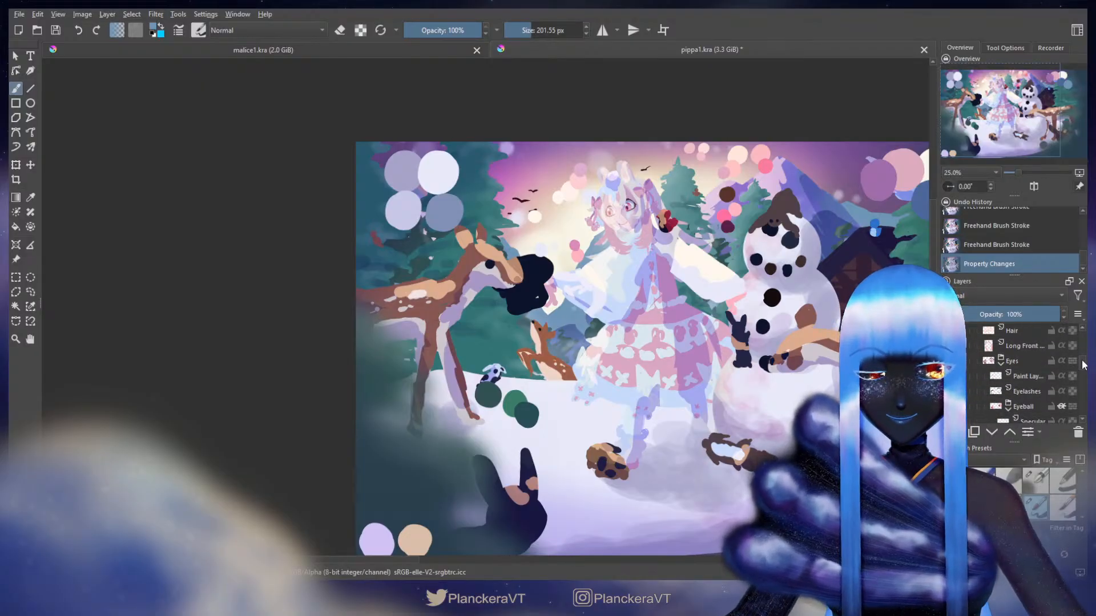
pyautogui.scroll(10, 1083, 366)
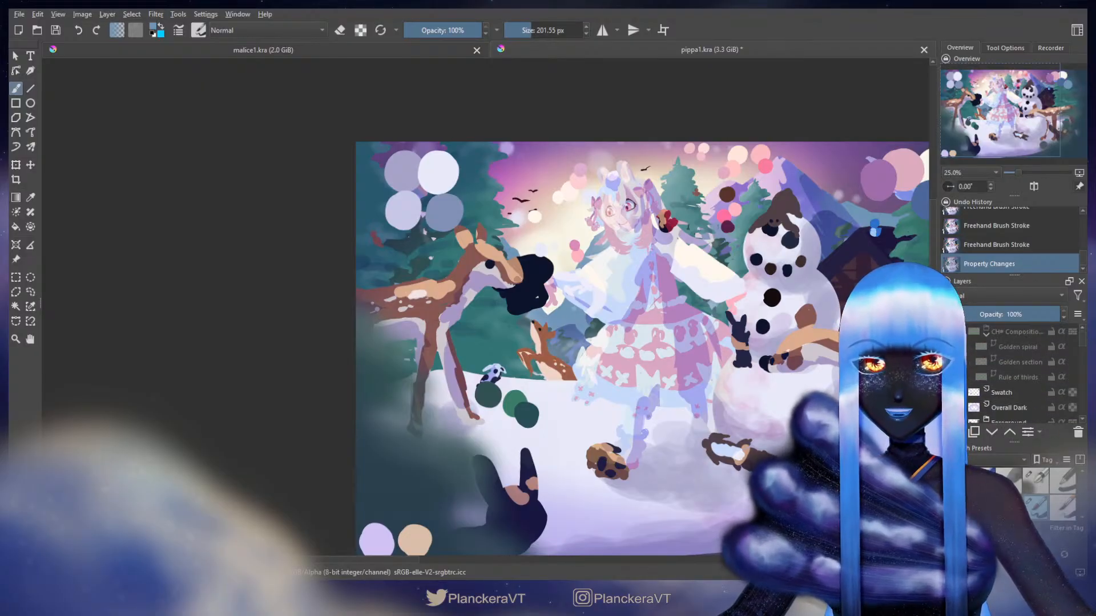
pyautogui.moveTo(869, 276); pyautogui.dragTo(791, 296)
pyautogui.keyDown('ctrl'); pyautogui.click(857, 225); pyautogui.keyUp('ctrl')
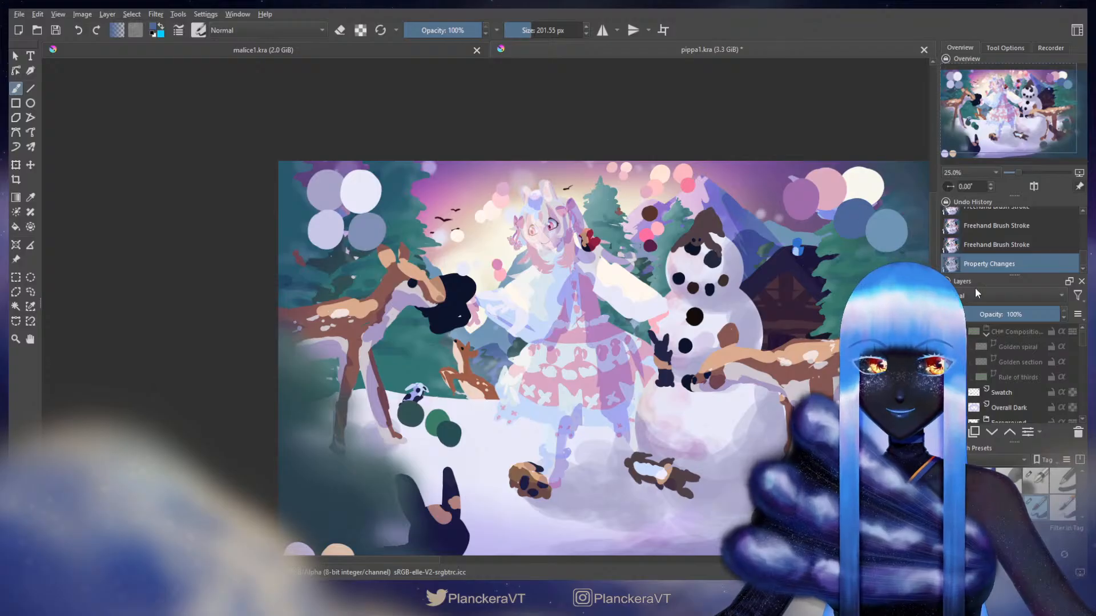
pyautogui.scroll(-1, 1084, 340)
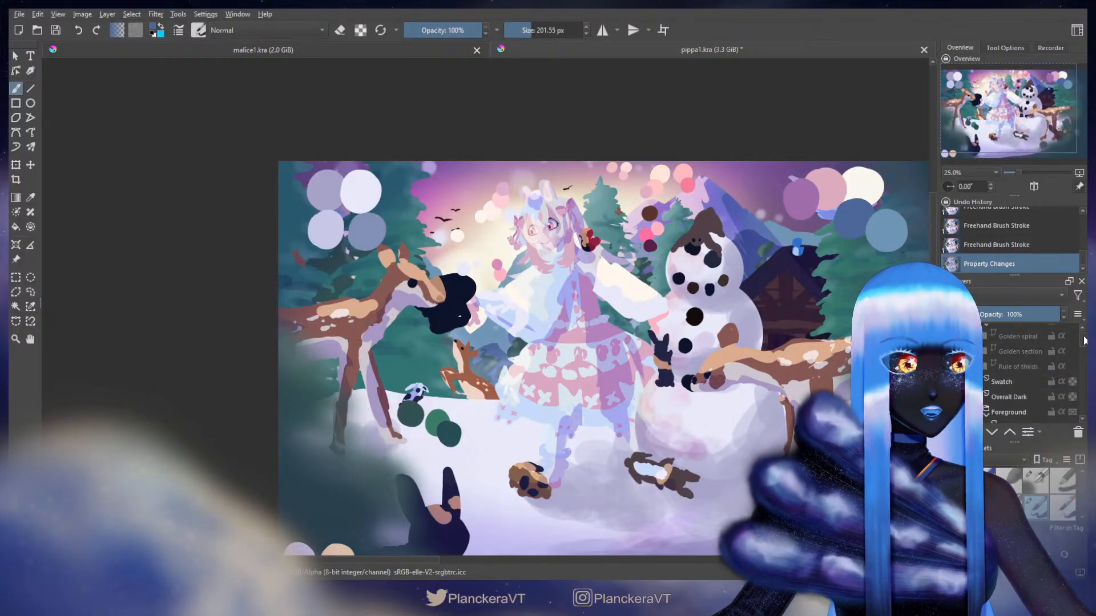
pyautogui.scroll(-5, 1083, 354)
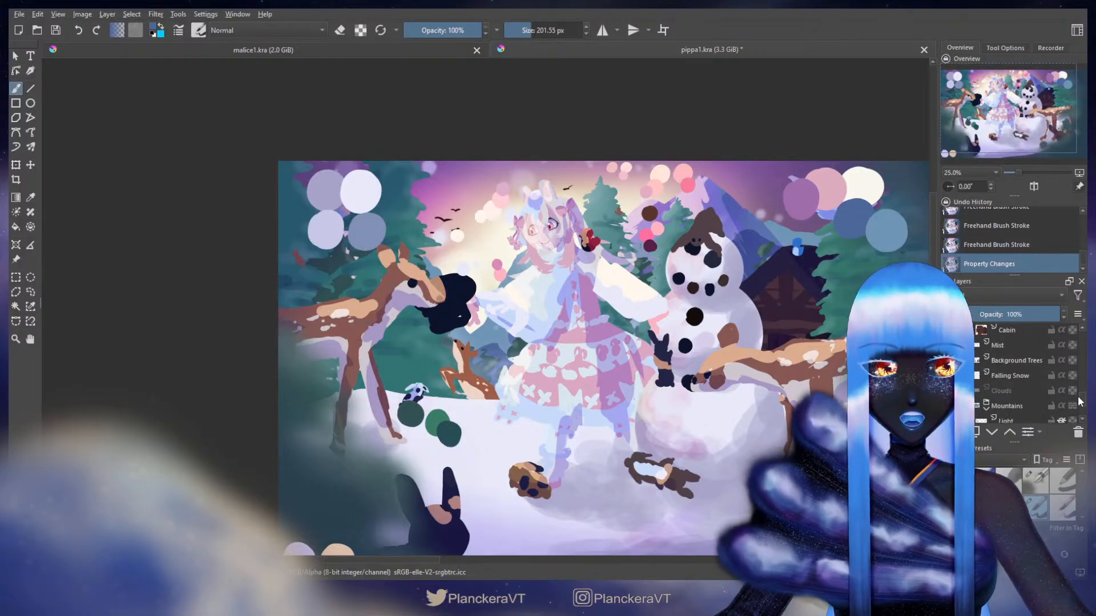
pyautogui.scroll(-5, 1080, 401)
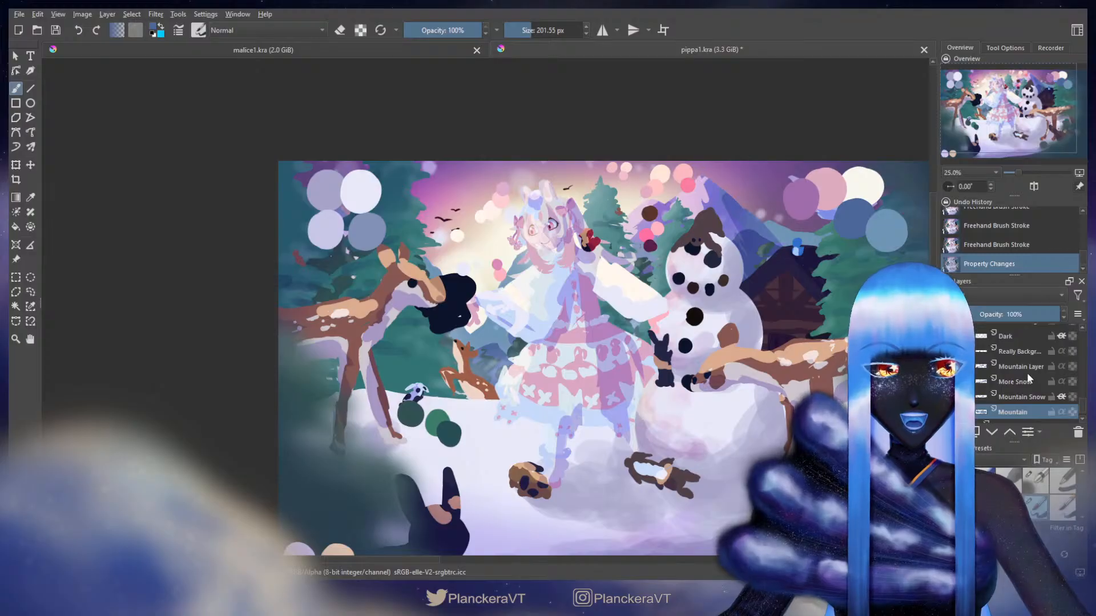
pyautogui.click(1011, 368)
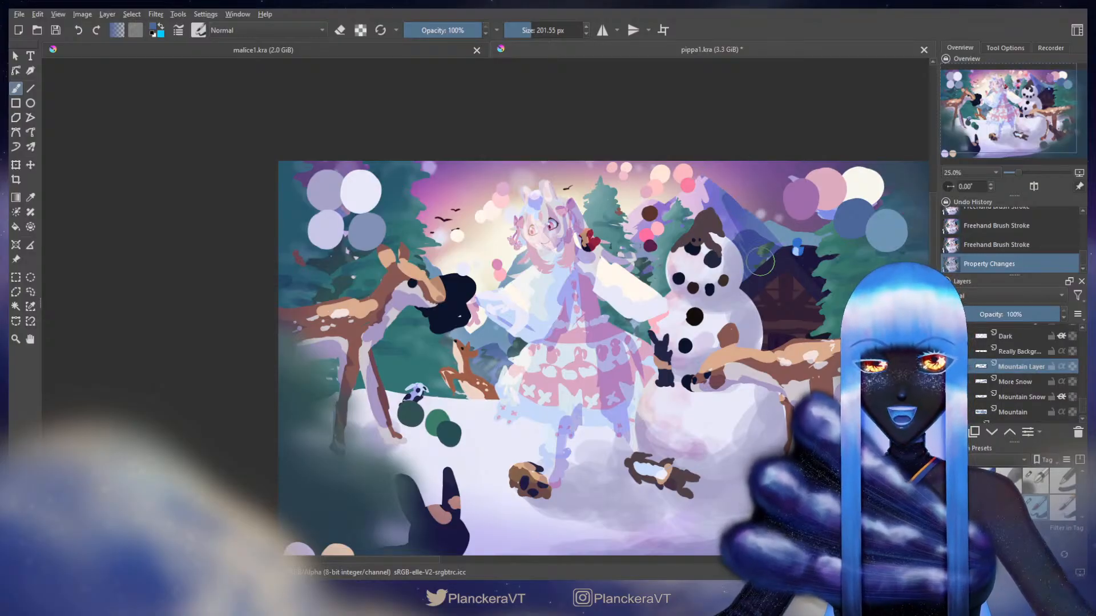
# - Paint dark blue shading on the mountains behind the snowman, between the cabin roof and the girl's outstretched sleeve
pyautogui.press('e')
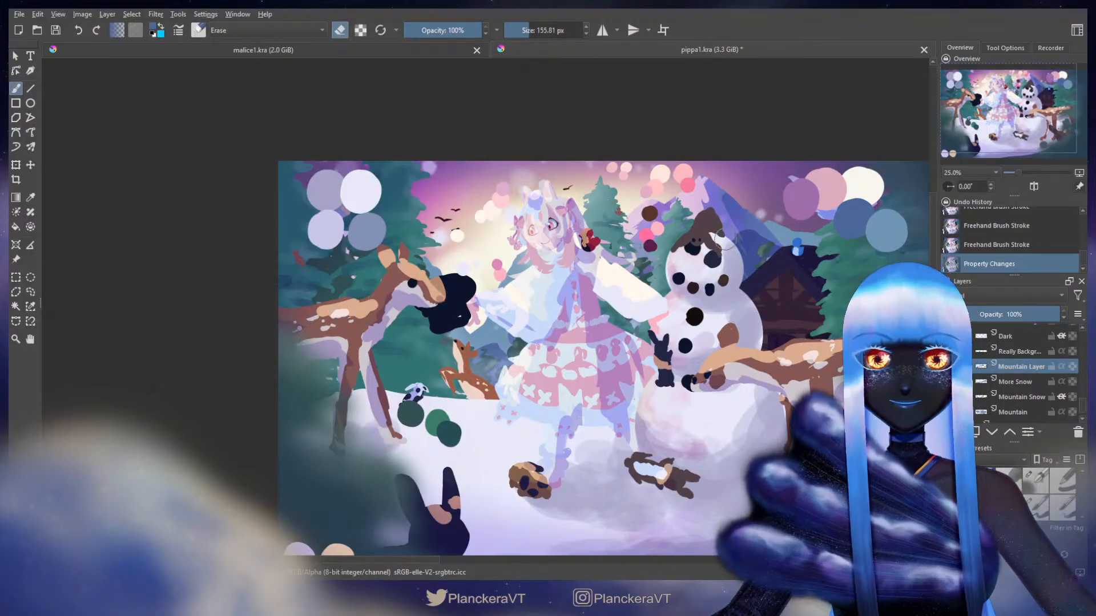
pyautogui.press(']')
pyautogui.moveTo(747, 242)
pyautogui.mouseDown()
pyautogui.moveTo(726, 249)
pyautogui.moveTo(773, 249)
pyautogui.mouseUp()
pyautogui.press('e')
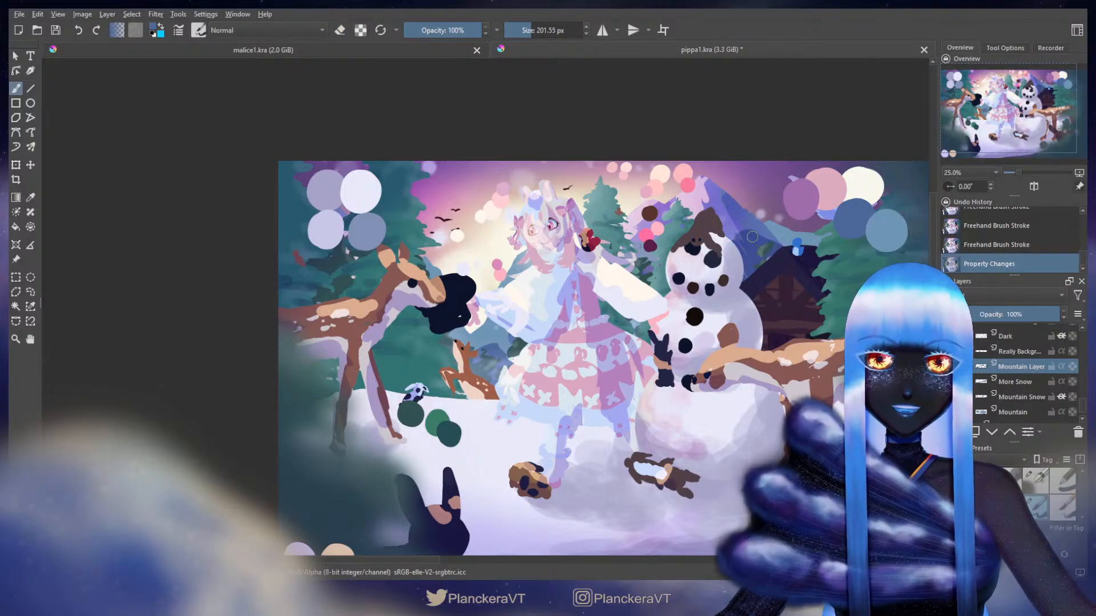
pyautogui.moveTo(752, 236)
pyautogui.mouseDown()
pyautogui.moveTo(728, 245)
pyautogui.moveTo(715, 278)
pyautogui.mouseUp()
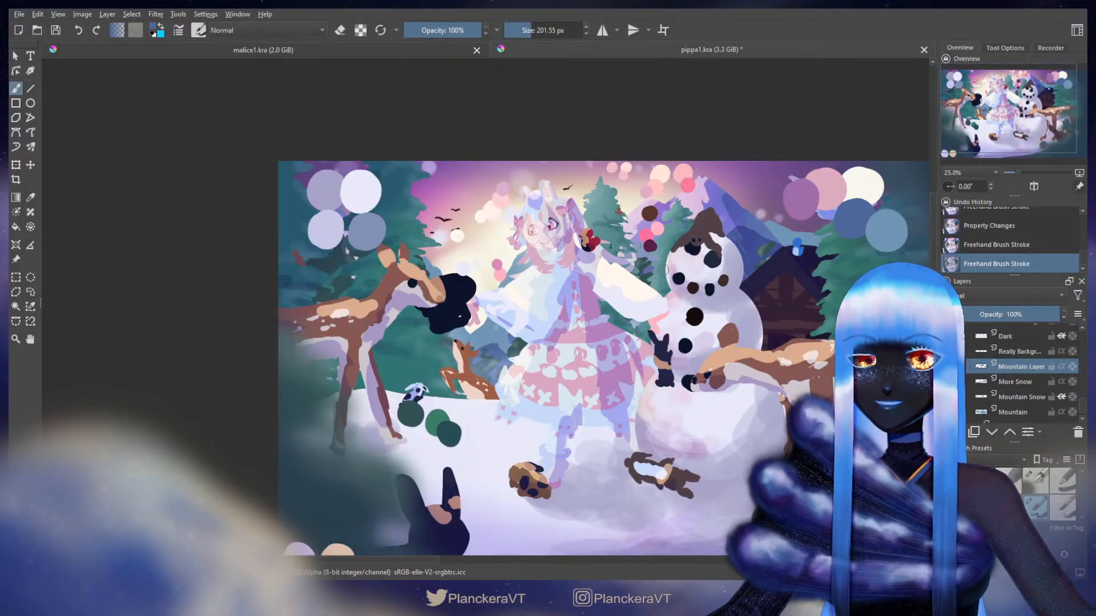
pyautogui.moveTo(662, 270); pyautogui.dragTo(633, 281)
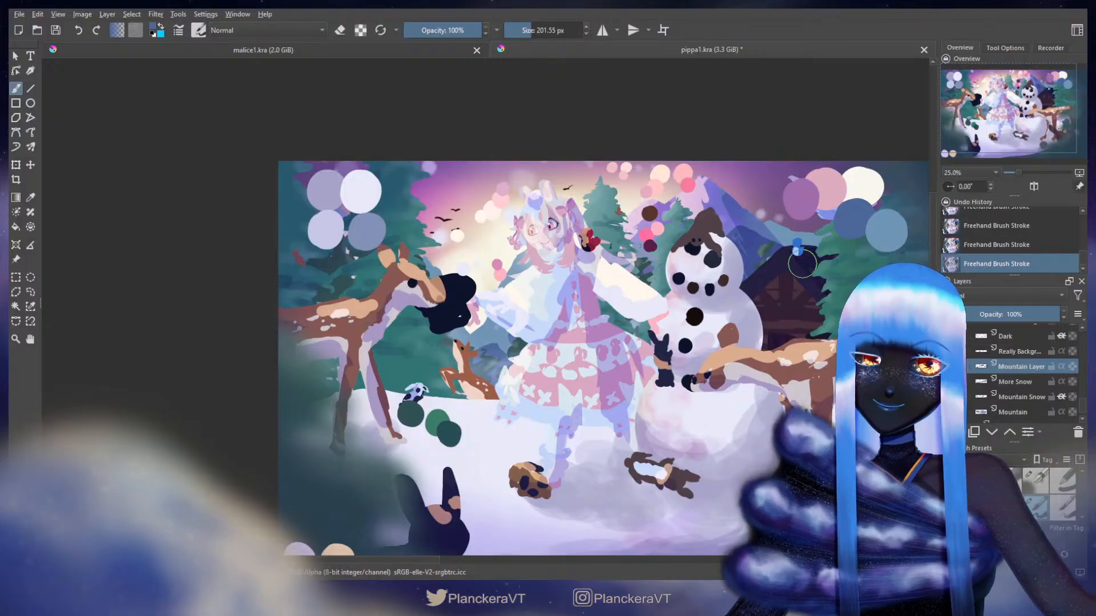
# - Try dark blue dabs around the cabin roof, undoing each one, and dab the mountain between the girl's sleeve and the snowman
pyautogui.hotkey('ctrl', 'z')
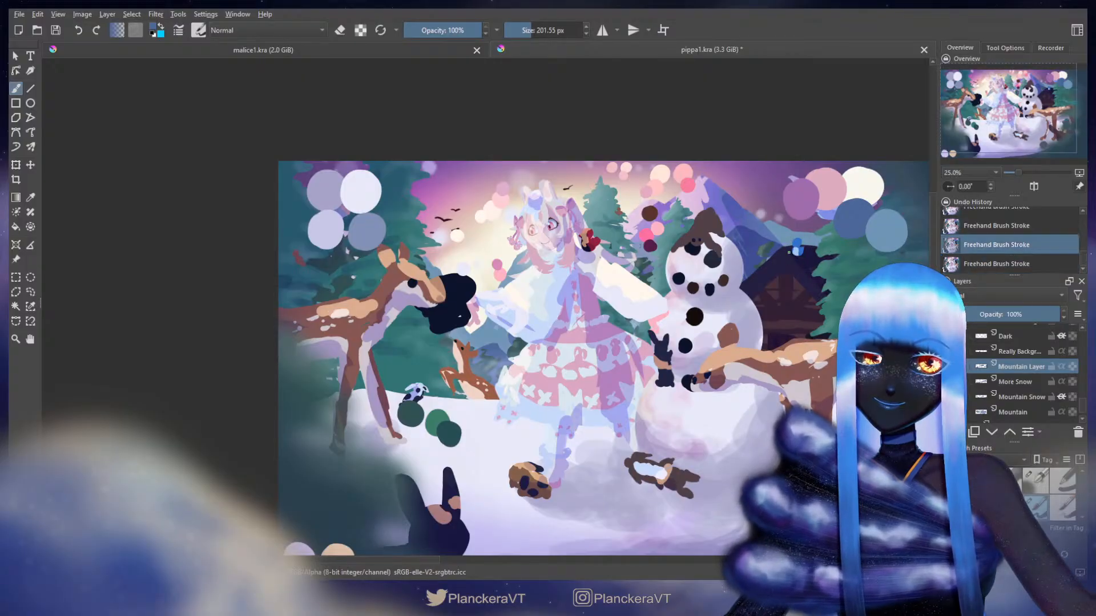
pyautogui.click(804, 247)
pyautogui.hotkey('ctrl', 'z')
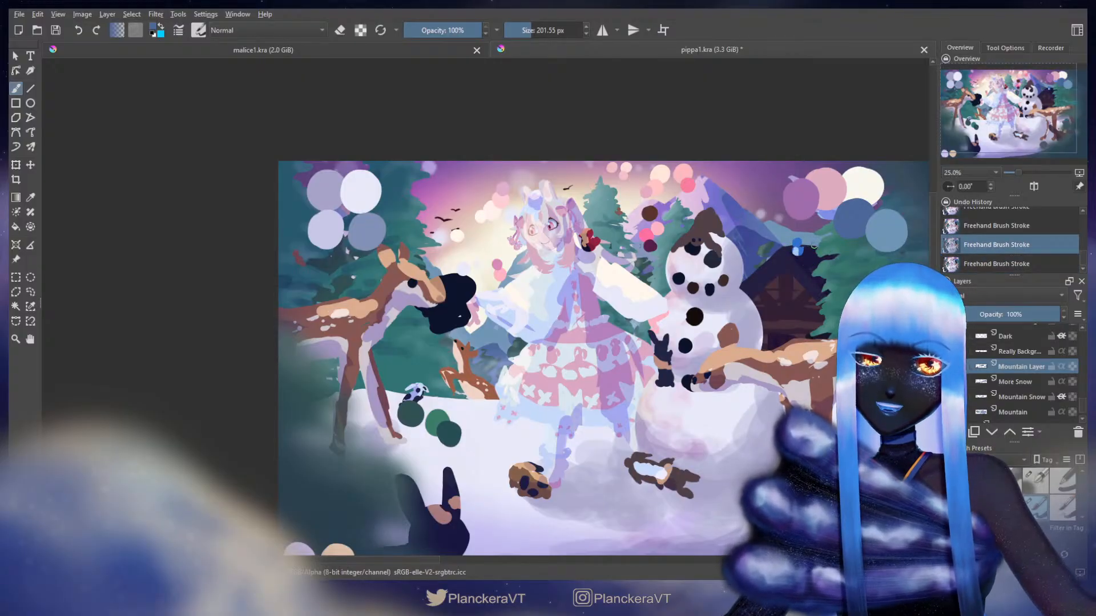
pyautogui.click(814, 246)
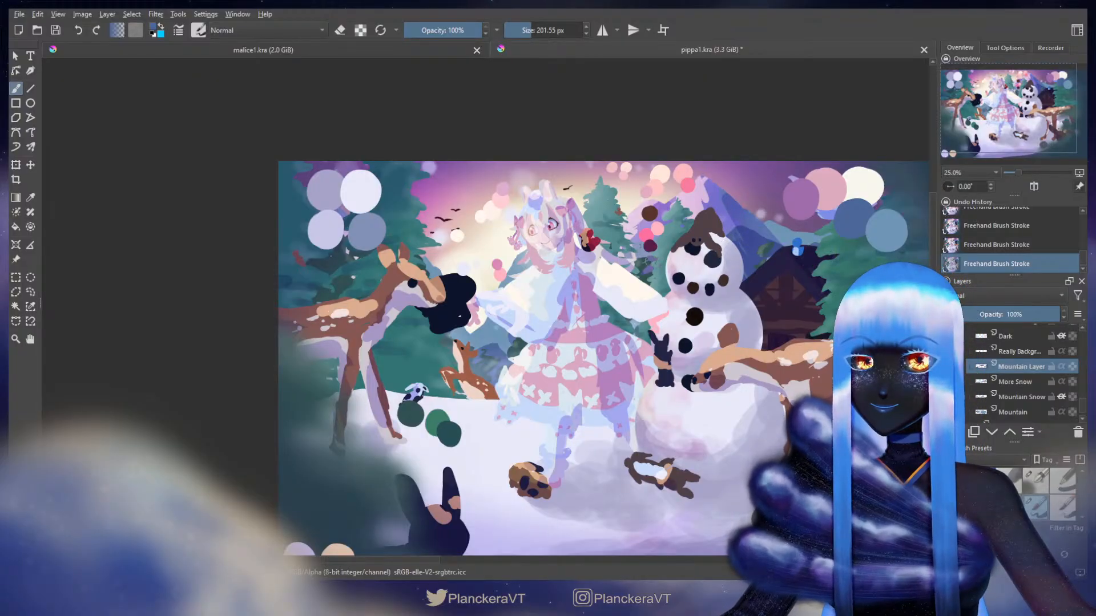
pyautogui.hotkey('ctrl', 'z')
pyautogui.click(646, 258)
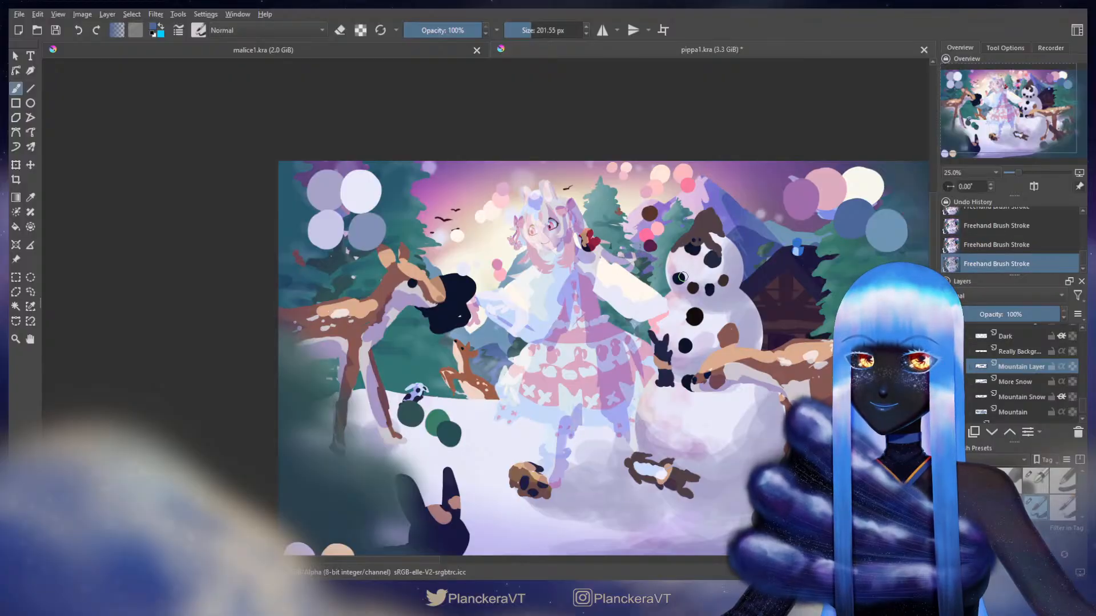
# - Compare the latest mountain stroke with undo and redo, and dab dark blue on the mountain between the fawn and the girl
pyautogui.press('e')
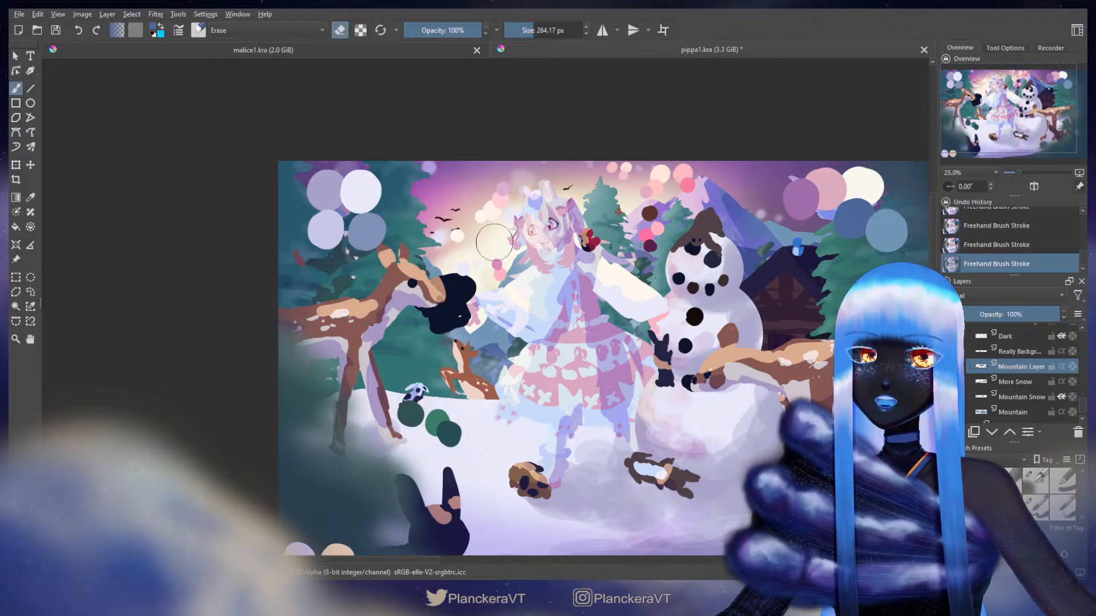
pyautogui.press('e')
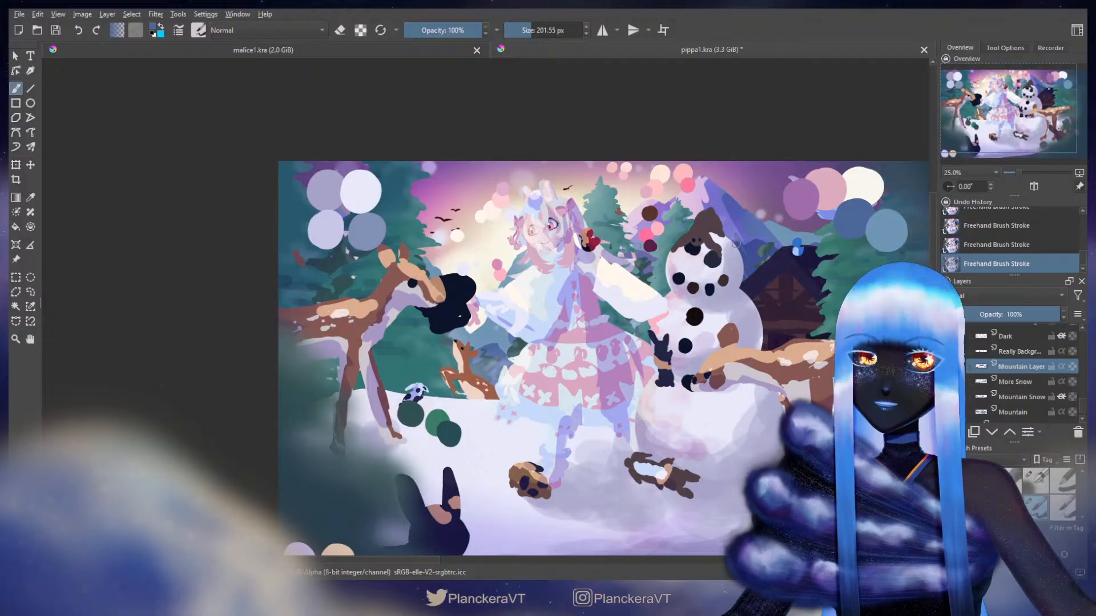
pyautogui.hotkey('ctrl', 'z')
pyautogui.hotkey('ctrl', 'shift', 'z')
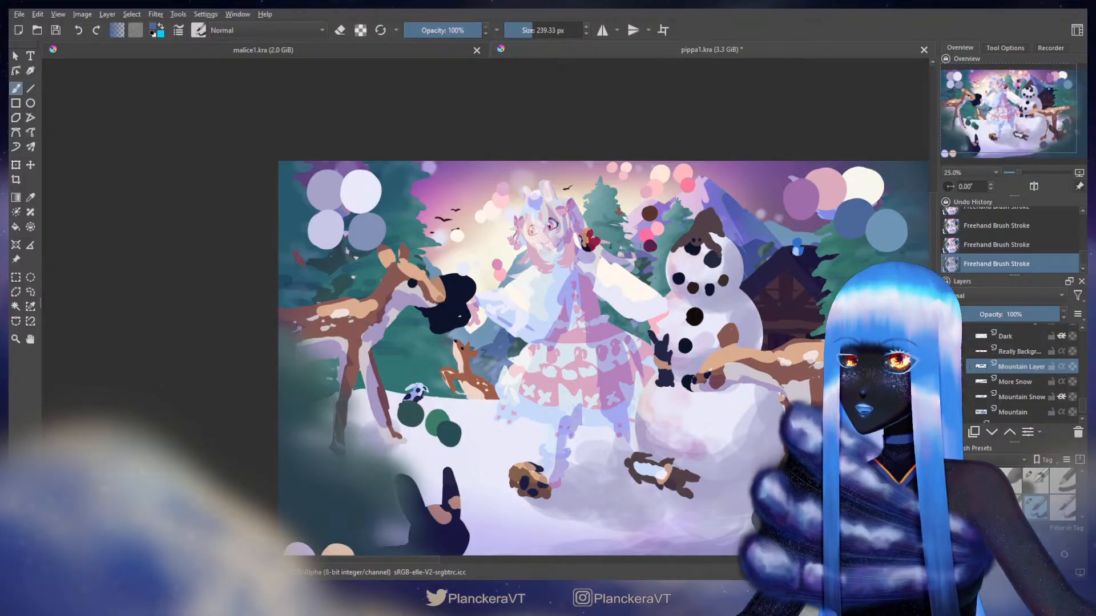
pyautogui.click(479, 342)
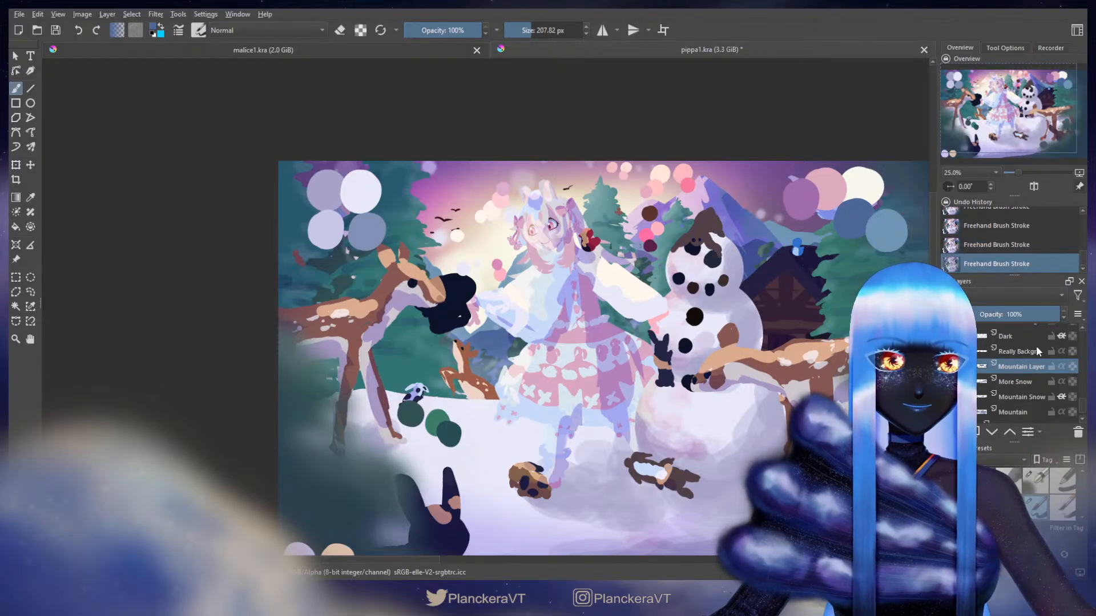
# - Compare the last mountain edit with undo and redo, and make the Dark layer in the Mountains group active
pyautogui.scroll(1, 997, 381)
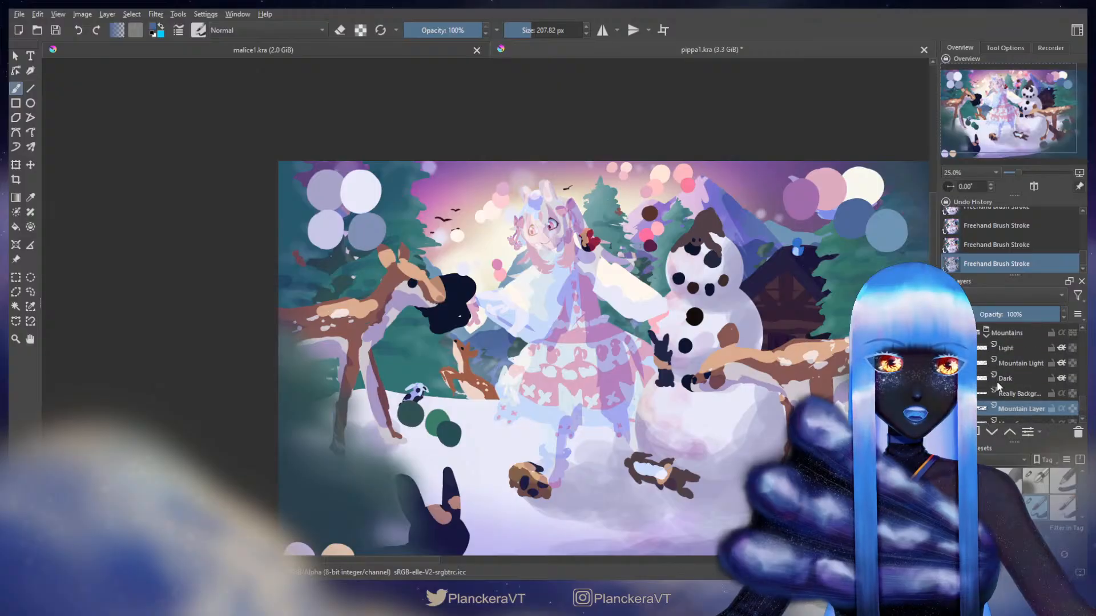
pyautogui.click(1061, 378)
pyautogui.hotkey('ctrl', 'z')
pyautogui.hotkey('ctrl', 'shift', 'z')
pyautogui.hotkey('ctrl', 'z')
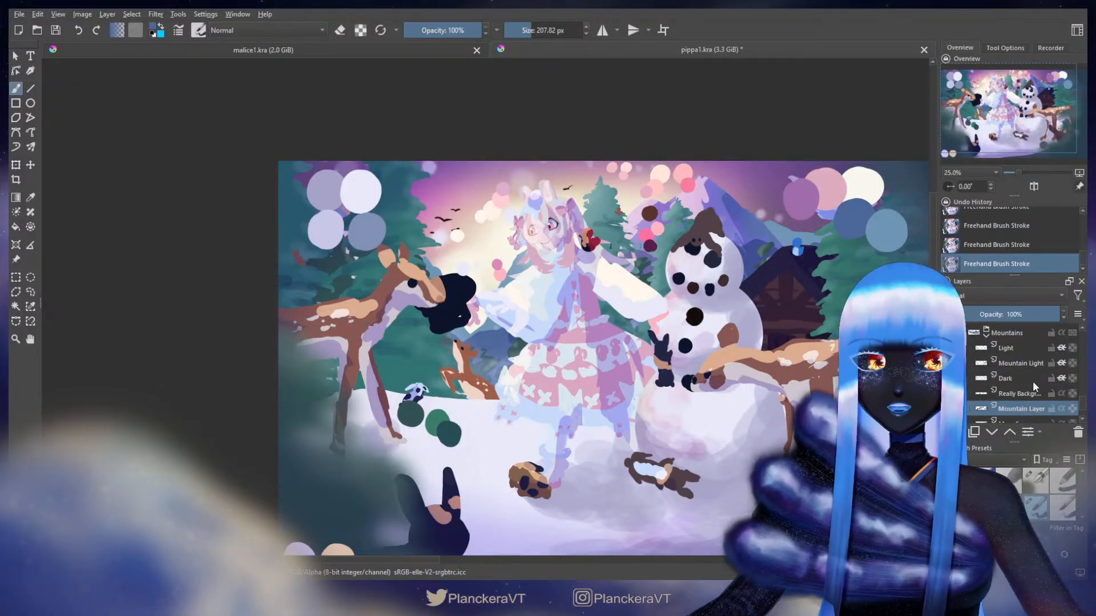
pyautogui.click(1013, 379)
pyautogui.press('e')
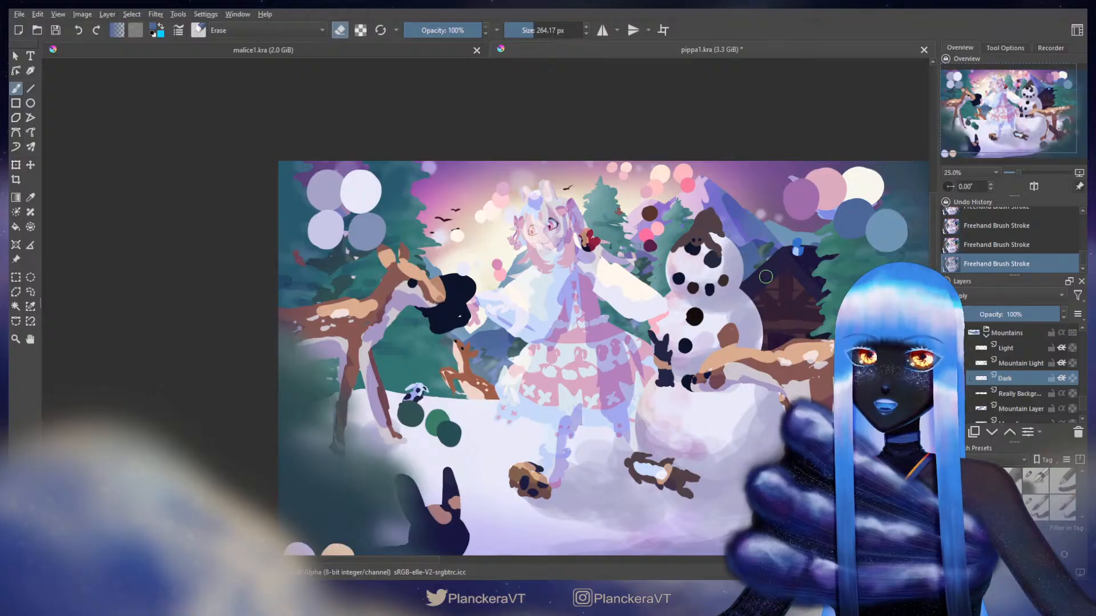
pyautogui.press('e')
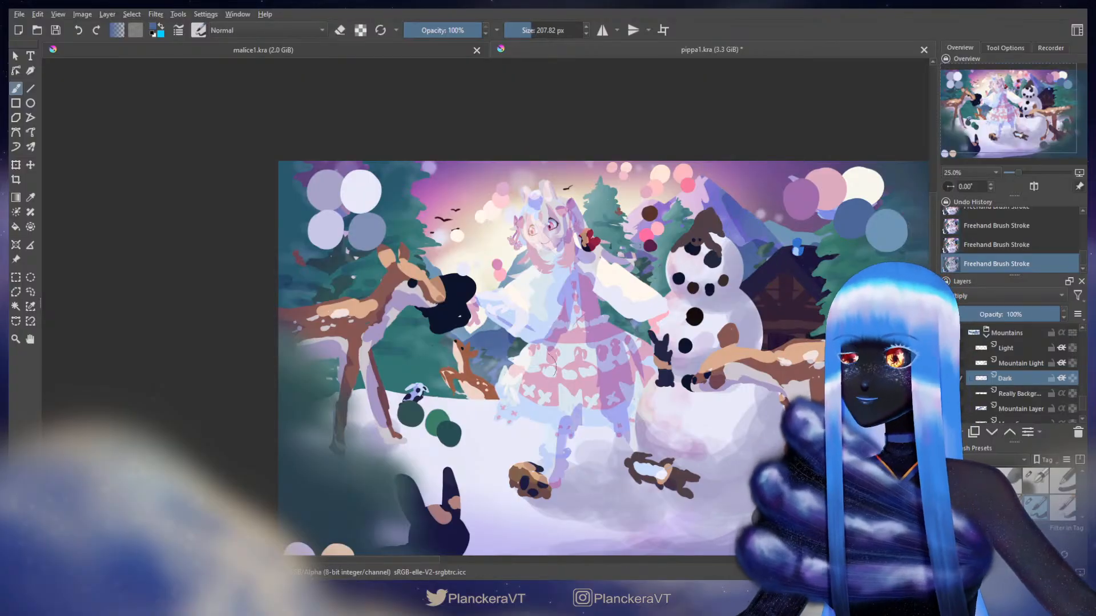
# - Enlarge the brush to about 262 px, resample the dark blue swatch and make Mountain Layer active again
pyautogui.moveTo(541, 367); pyautogui.dragTo(542, 325)
pyautogui.keyDown('ctrl'); pyautogui.click(302, 516); pyautogui.keyUp('ctrl')
pyautogui.moveTo(801, 204)
pyautogui.mouseDown()
pyautogui.moveTo(760, 244)
pyautogui.moveTo(735, 231)
pyautogui.moveTo(758, 233)
pyautogui.mouseUp()
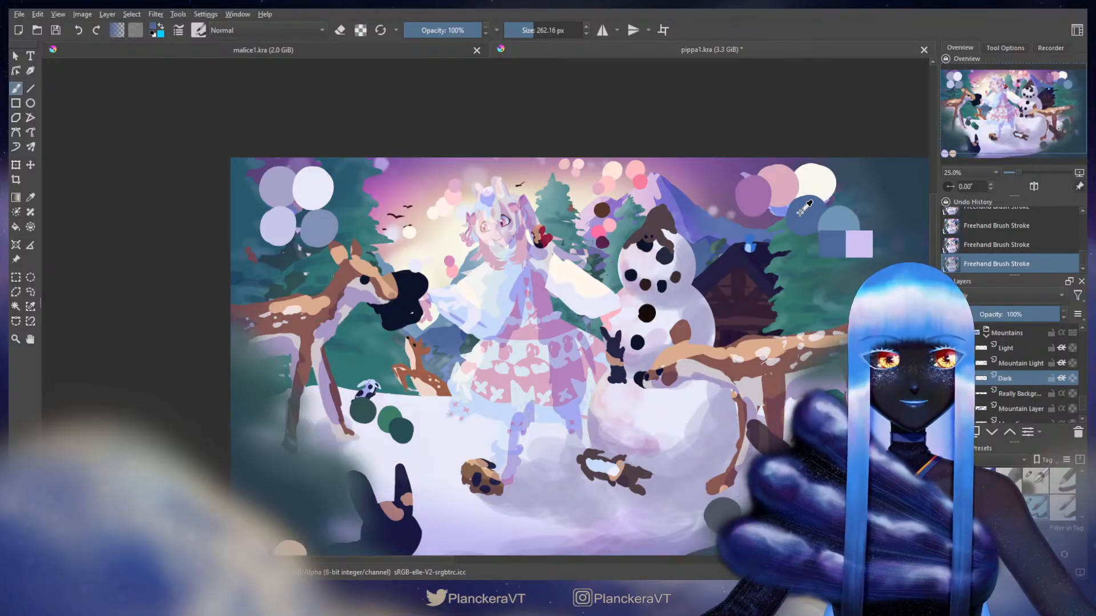
pyautogui.click(1021, 409)
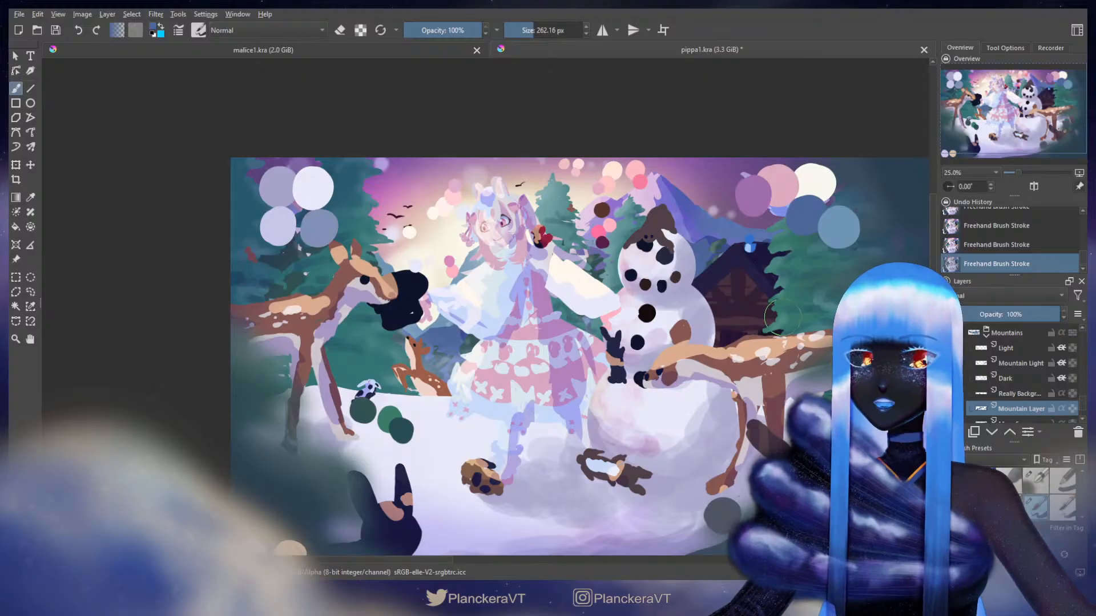
# - Hide the Swatch layer's colour dots and show the Clouds layer above the Mountains group
pyautogui.moveTo(779, 321); pyautogui.dragTo(782, 317)
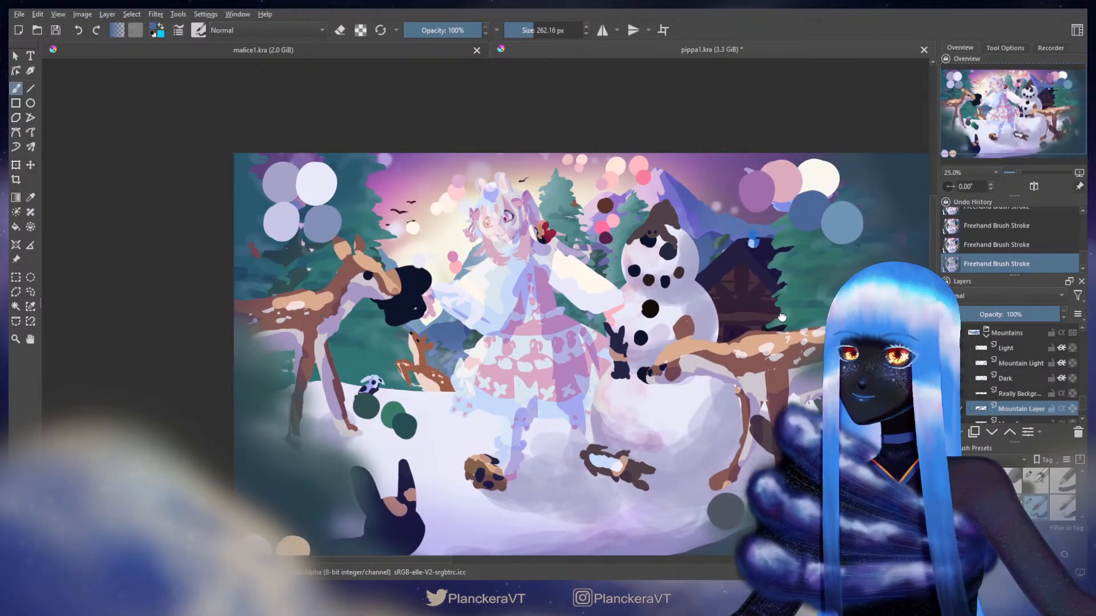
pyautogui.scroll(5, 1077, 409)
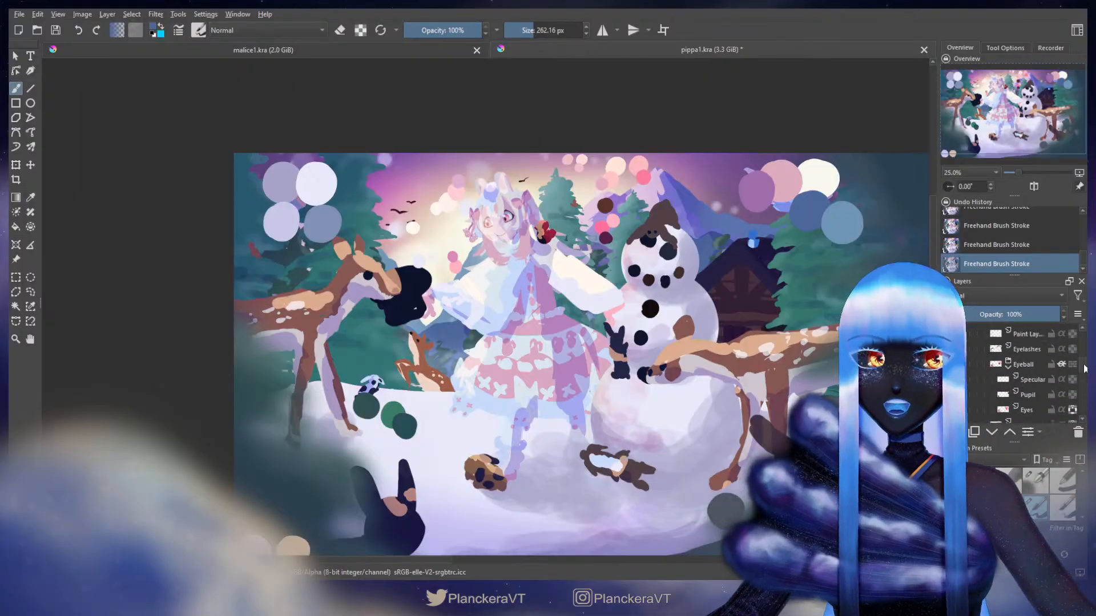
pyautogui.scroll(5, 1073, 354)
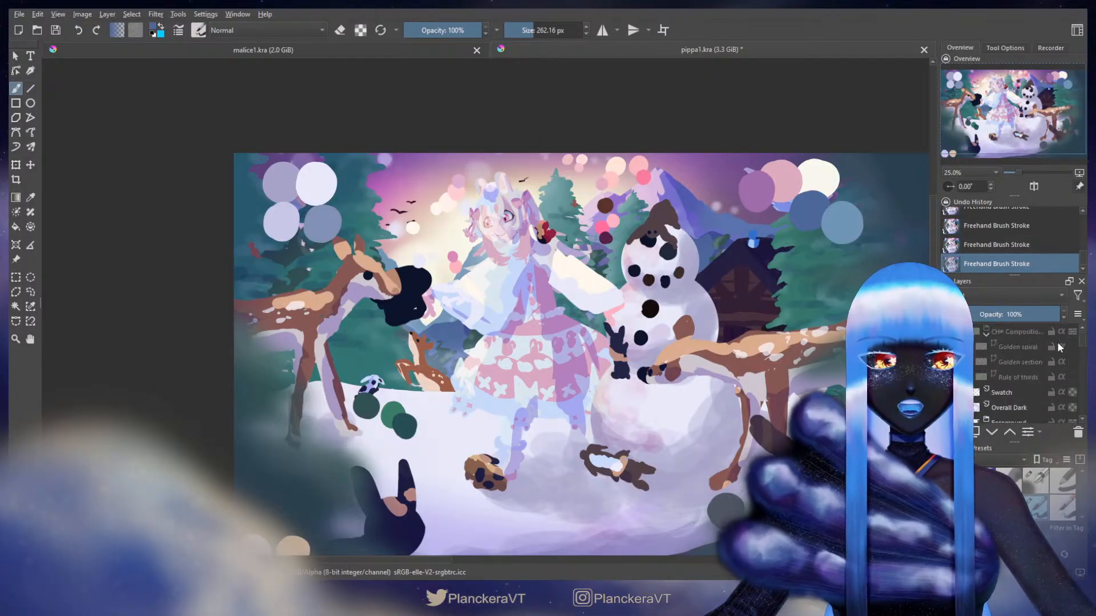
pyautogui.click(949, 392)
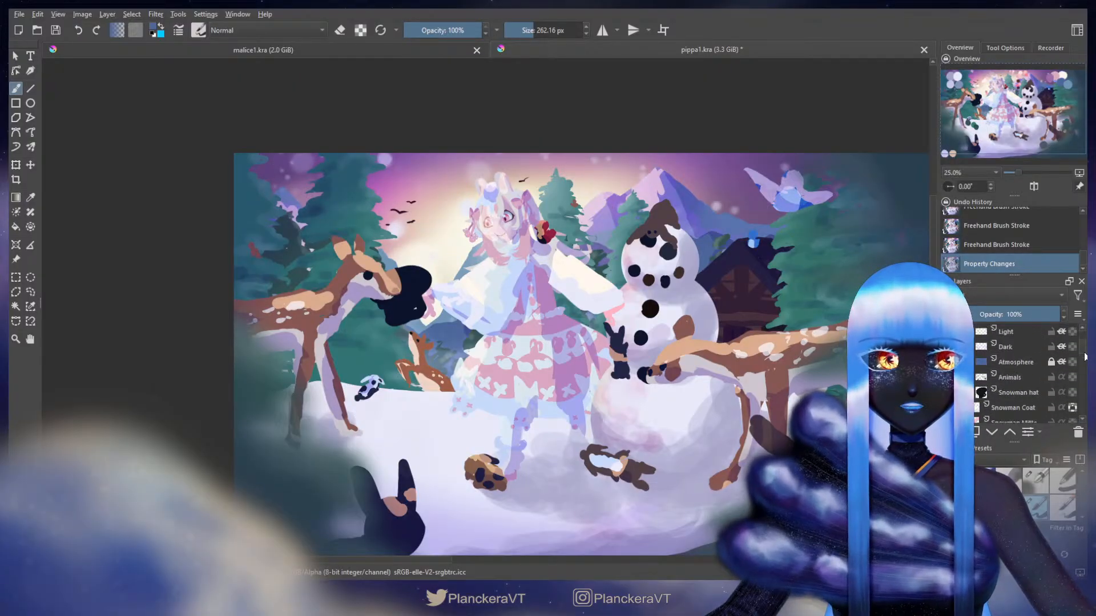
pyautogui.scroll(-5, 1084, 371)
pyautogui.scroll(-3, 1082, 394)
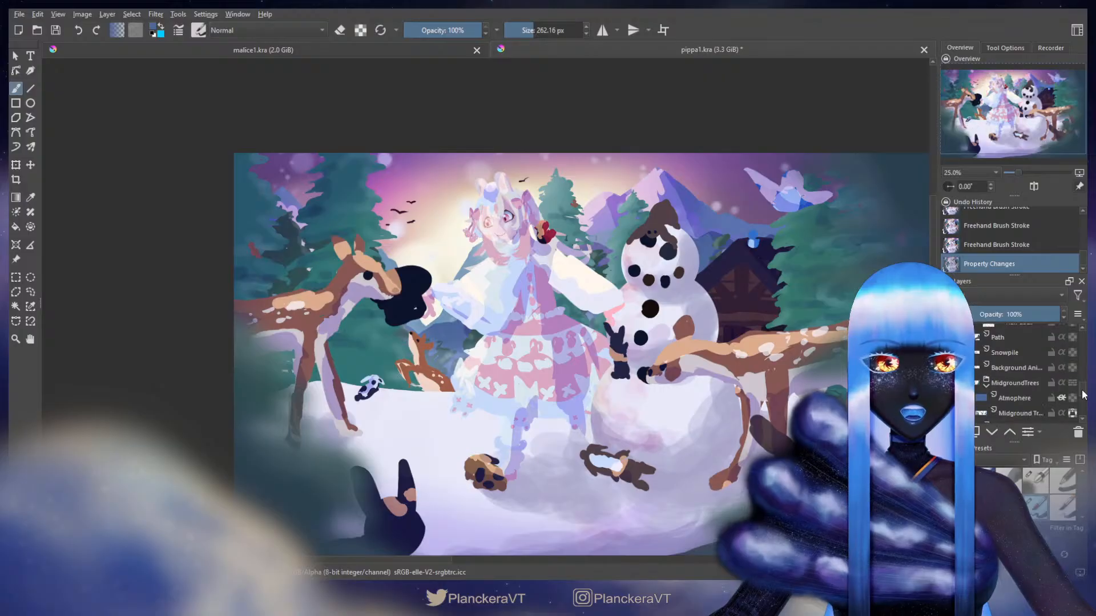
pyautogui.click(948, 381)
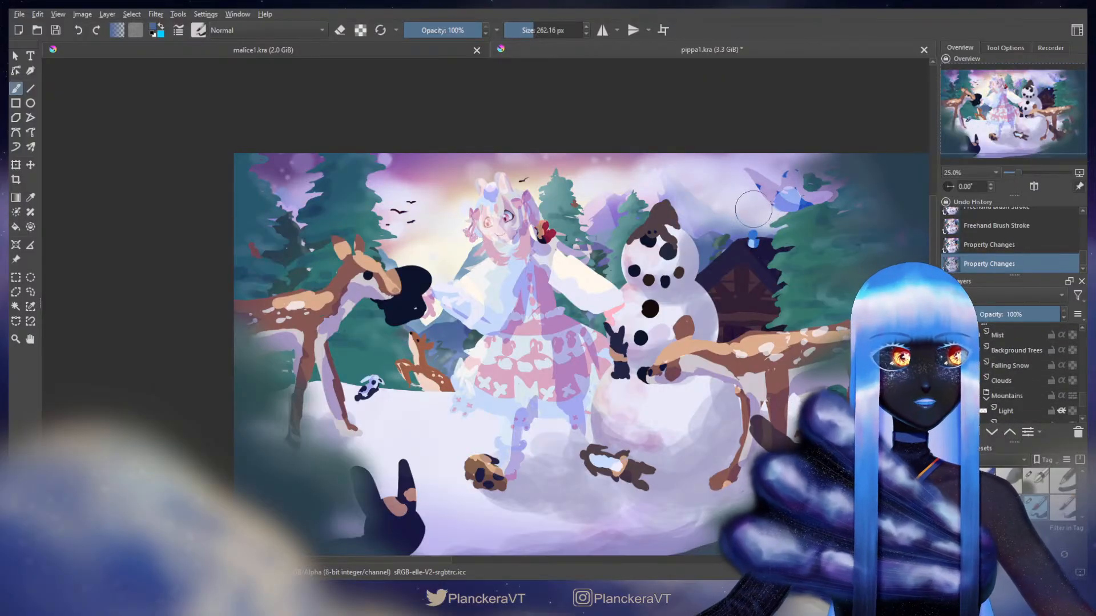
# - Lasso the clouds above the snowman and cabin on the Clouds layer, scale them down and shift them slightly towards the bird
pyautogui.click(30, 293)
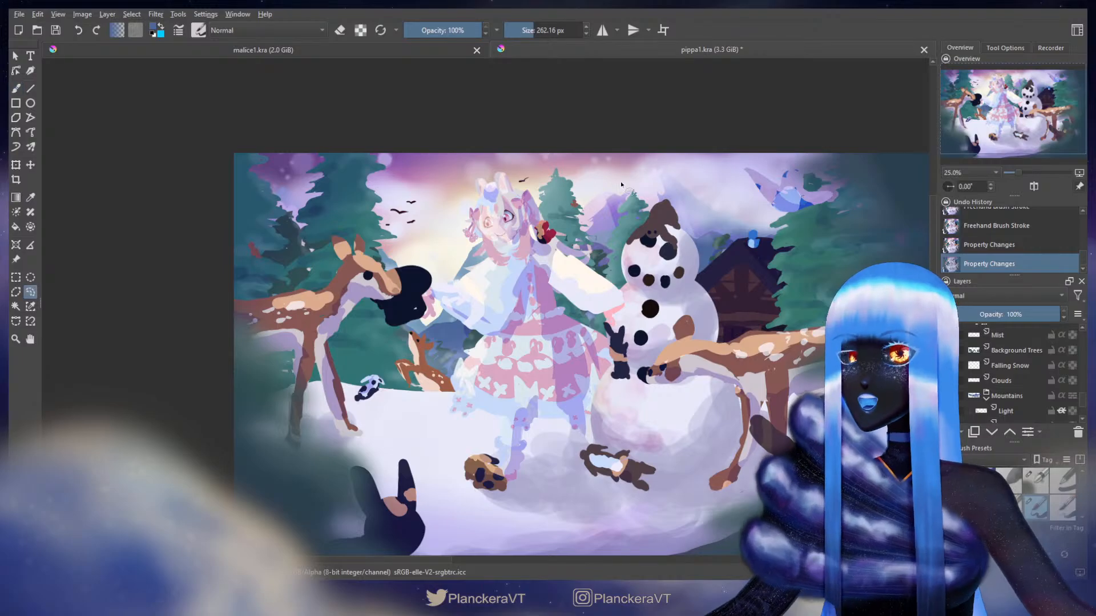
pyautogui.moveTo(632, 271)
pyautogui.mouseDown()
pyautogui.moveTo(587, 94)
pyautogui.moveTo(742, 103)
pyautogui.moveTo(928, 188)
pyautogui.mouseUp()
pyautogui.hotkey('ctrl', 't')
pyautogui.moveTo(847, 349)
pyautogui.mouseDown()
pyautogui.moveTo(761, 383)
pyautogui.moveTo(820, 325)
pyautogui.moveTo(734, 289)
pyautogui.moveTo(845, 347)
pyautogui.mouseUp()
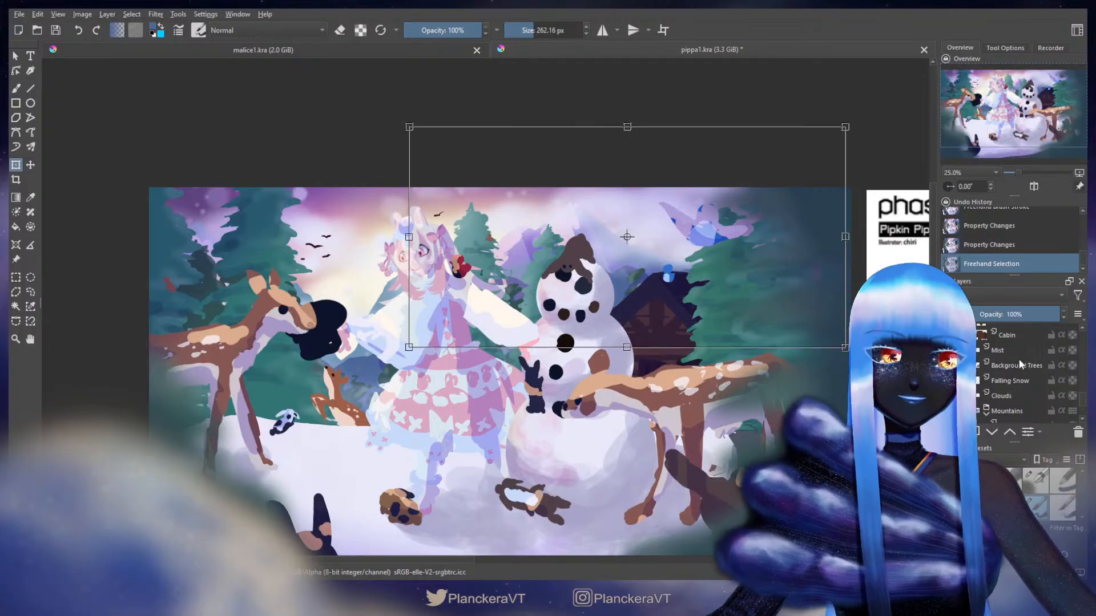
pyautogui.click(1020, 395)
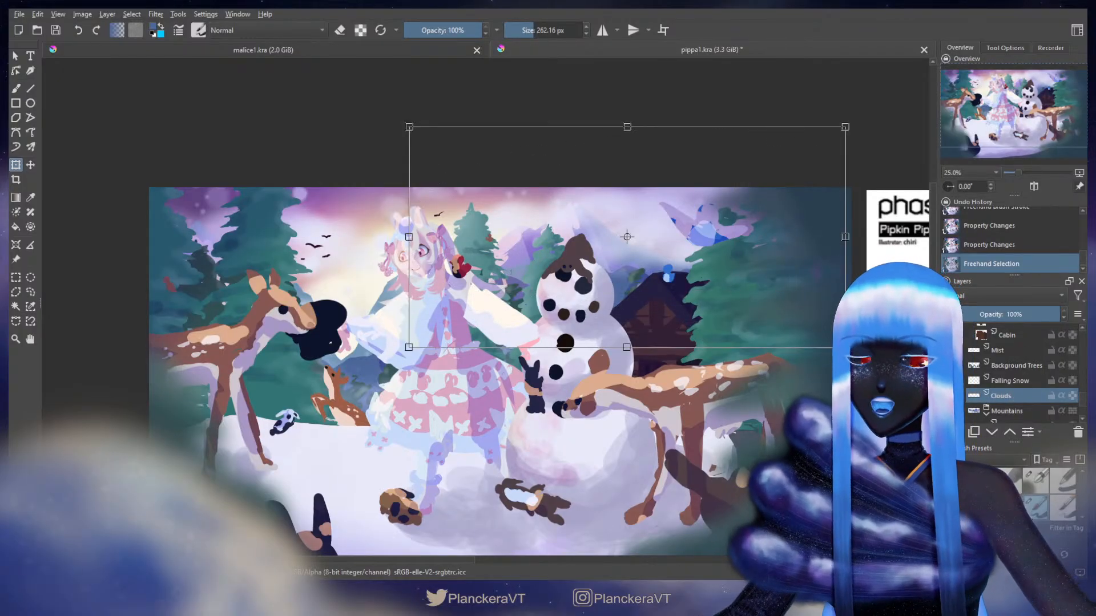
pyautogui.moveTo(845, 347); pyautogui.dragTo(769, 291)
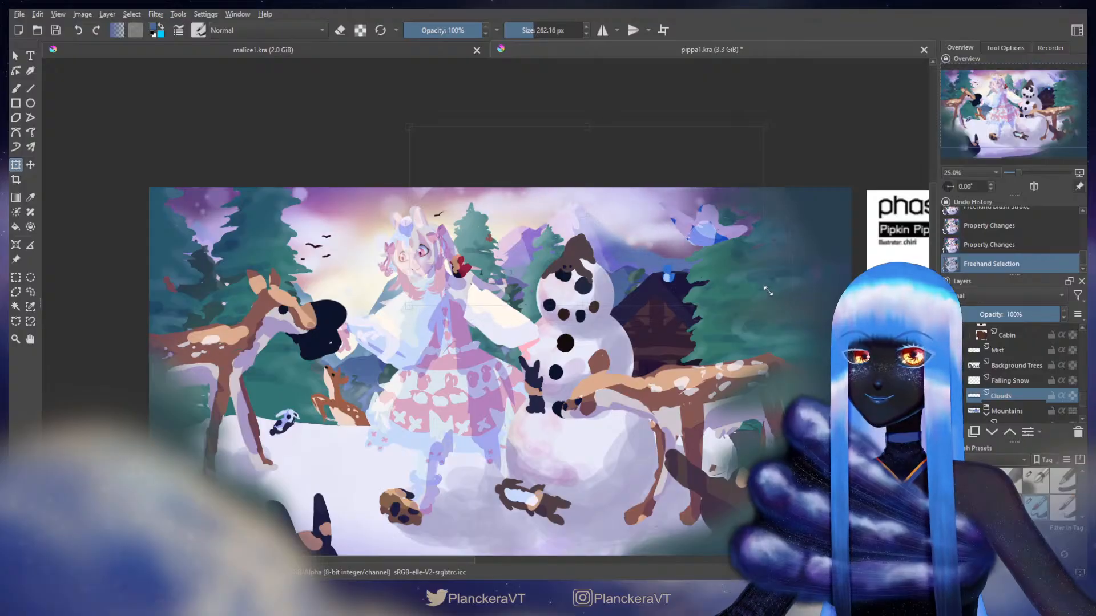
pyautogui.moveTo(682, 244); pyautogui.dragTo(717, 244)
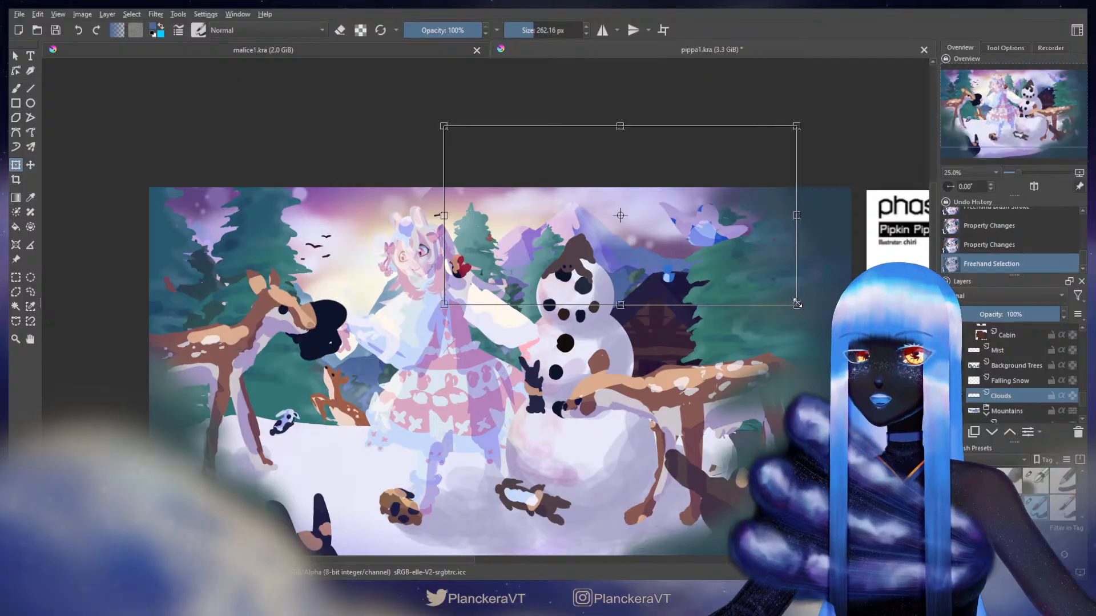
# - Flatten the selected clouds, tilt them slightly counterclockwise and reposition them behind the bird, applying the transform and clearing the selection
pyautogui.moveTo(796, 305); pyautogui.dragTo(802, 230)
pyautogui.moveTo(720, 218); pyautogui.dragTo(728, 214)
pyautogui.moveTo(834, 194); pyautogui.dragTo(831, 182)
pyautogui.moveTo(749, 212); pyautogui.dragTo(738, 210)
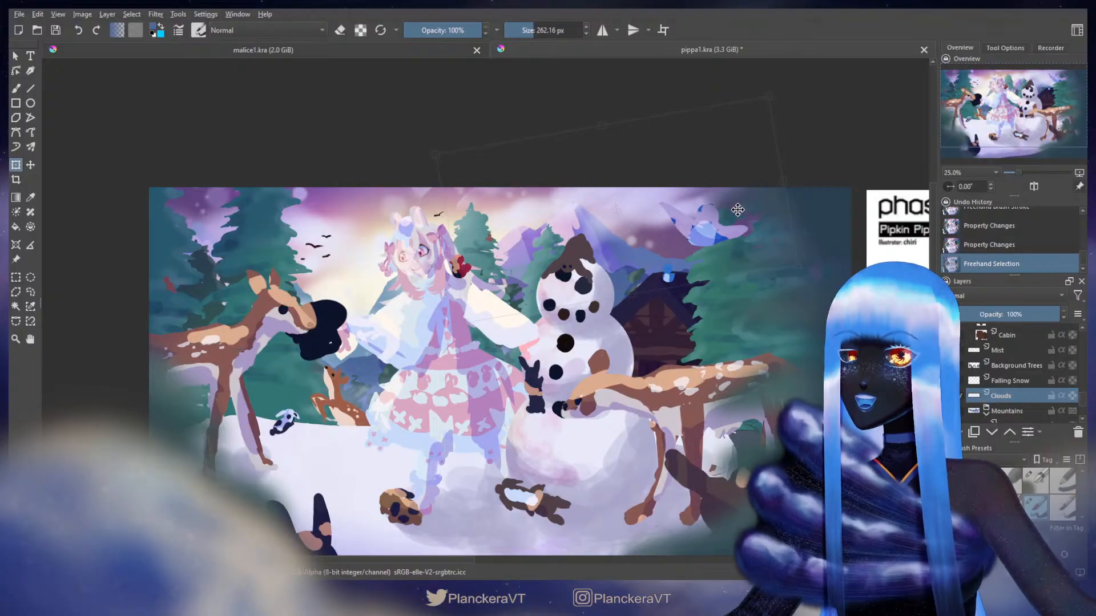
pyautogui.press('b')
pyautogui.hotkey('ctrl', 'shift', 'a')
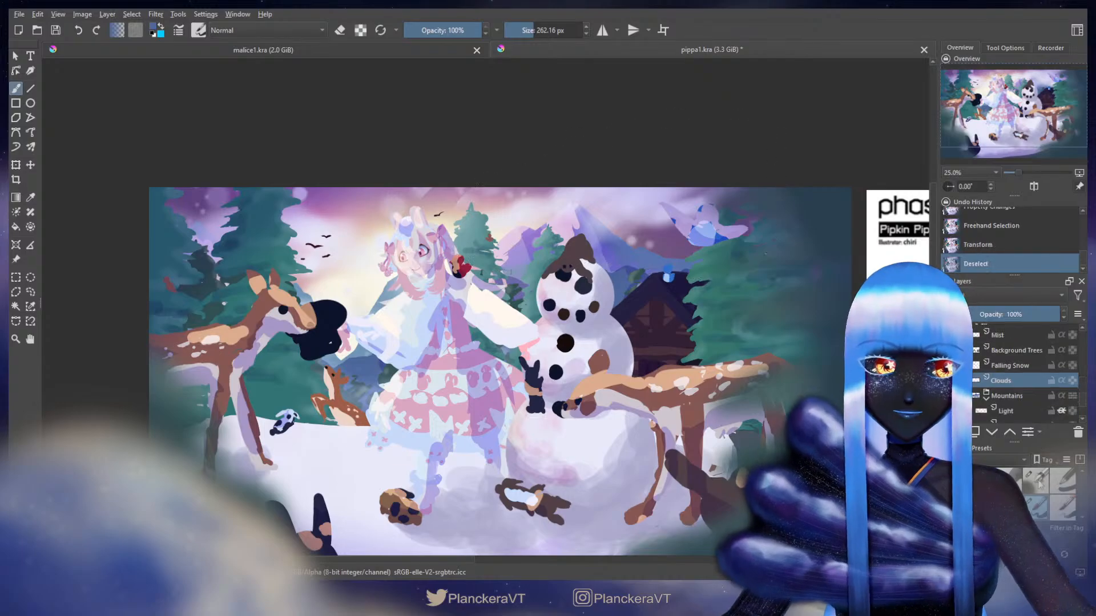
# - Erase a bit of cloud above the girl's head, sample the pale snow colour and paint cloud strokes there
pyautogui.click(340, 31)
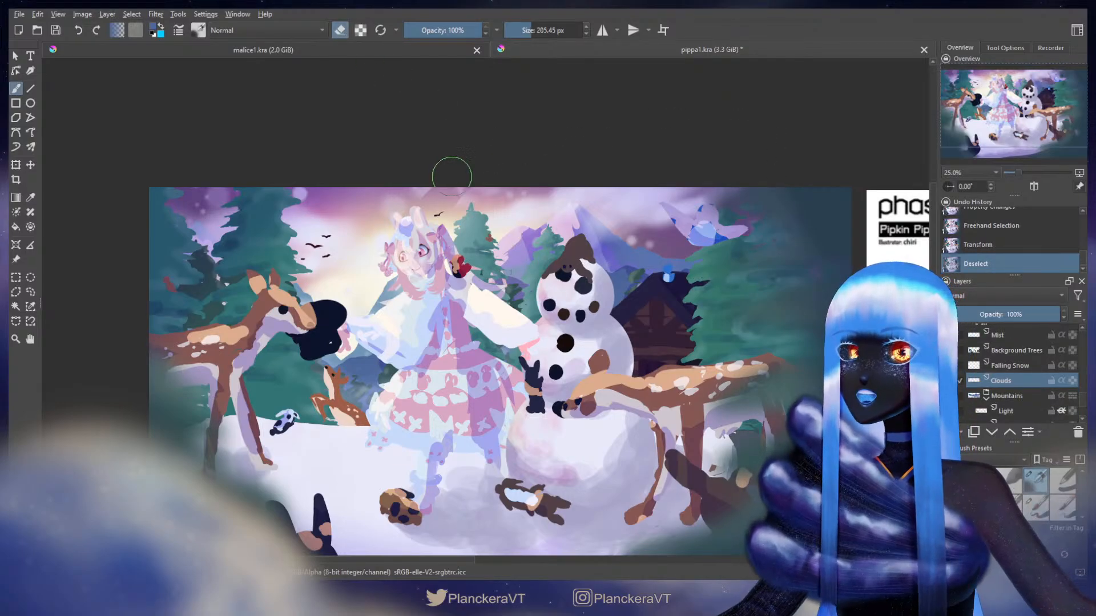
pyautogui.click(462, 189)
pyautogui.keyDown('ctrl'); pyautogui.click(341, 448); pyautogui.keyUp('ctrl')
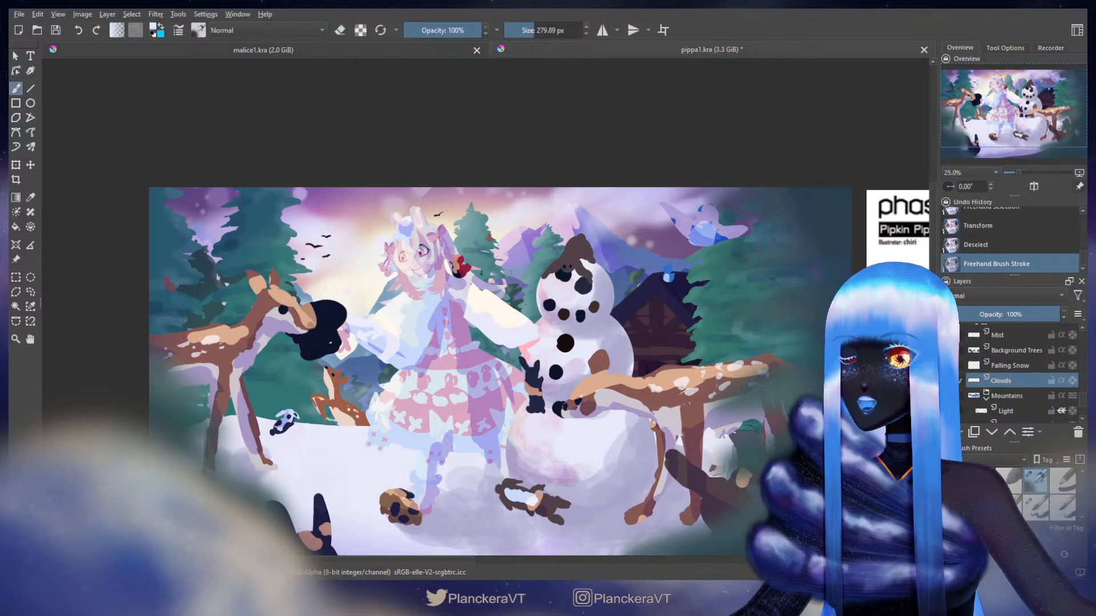
pyautogui.moveTo(422, 192)
pyautogui.mouseDown()
pyautogui.moveTo(387, 194)
pyautogui.moveTo(436, 185)
pyautogui.moveTo(387, 185)
pyautogui.moveTo(411, 178)
pyautogui.mouseUp()
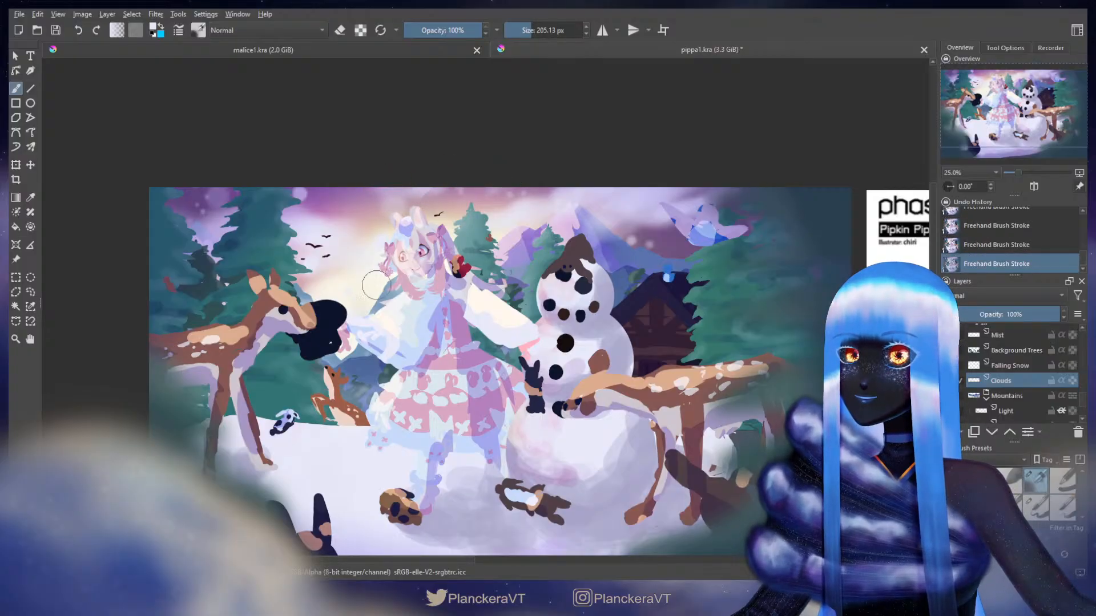
# - Lasso the clouds between the girl and the large tree behind the deer and move them away from the girl
pyautogui.moveTo(376, 285); pyautogui.dragTo(461, 320)
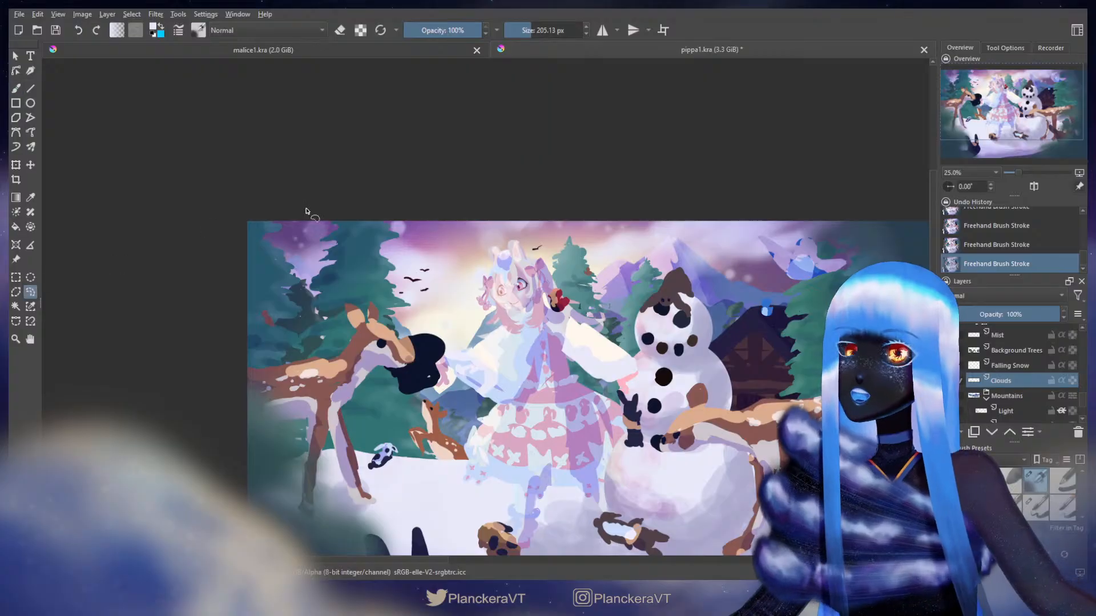
pyautogui.moveTo(482, 276)
pyautogui.mouseDown()
pyautogui.moveTo(440, 226)
pyautogui.moveTo(356, 233)
pyautogui.mouseUp()
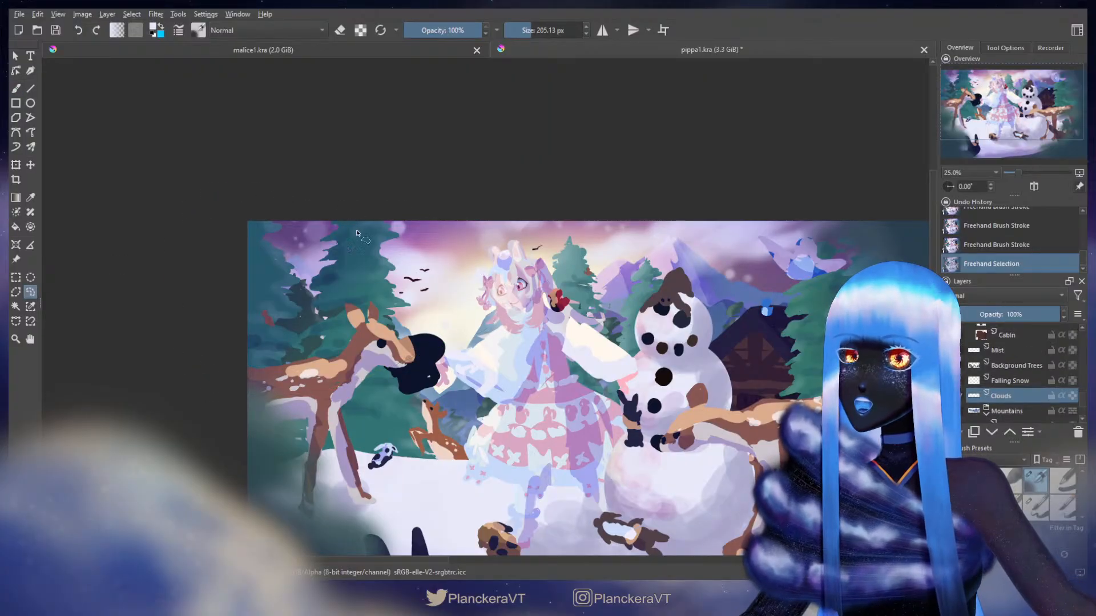
pyautogui.moveTo(430, 280); pyautogui.dragTo(416, 282)
pyautogui.moveTo(421, 277)
pyautogui.mouseDown()
pyautogui.moveTo(435, 276)
pyautogui.moveTo(399, 283)
pyautogui.mouseUp()
# - Rotate the selected clouds slightly clockwise, raise them a little, clear the selection and touch up clouds by the birds at about 133 px
pyautogui.hotkey('ctrl', 't')
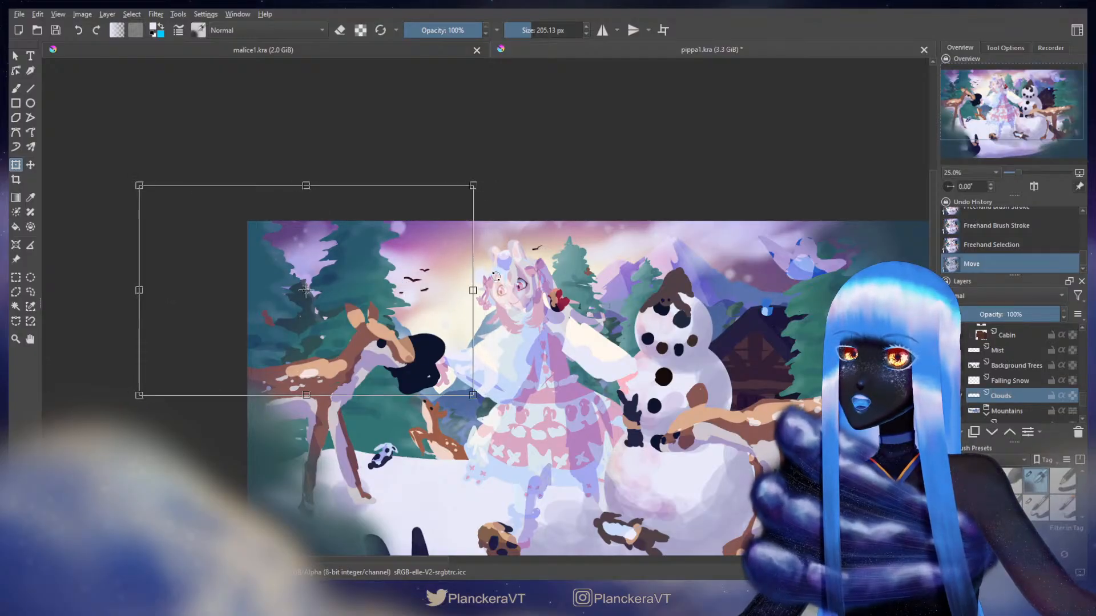
pyautogui.moveTo(496, 277); pyautogui.dragTo(494, 307)
pyautogui.moveTo(408, 306)
pyautogui.mouseDown()
pyautogui.moveTo(403, 288)
pyautogui.moveTo(414, 296)
pyautogui.mouseUp()
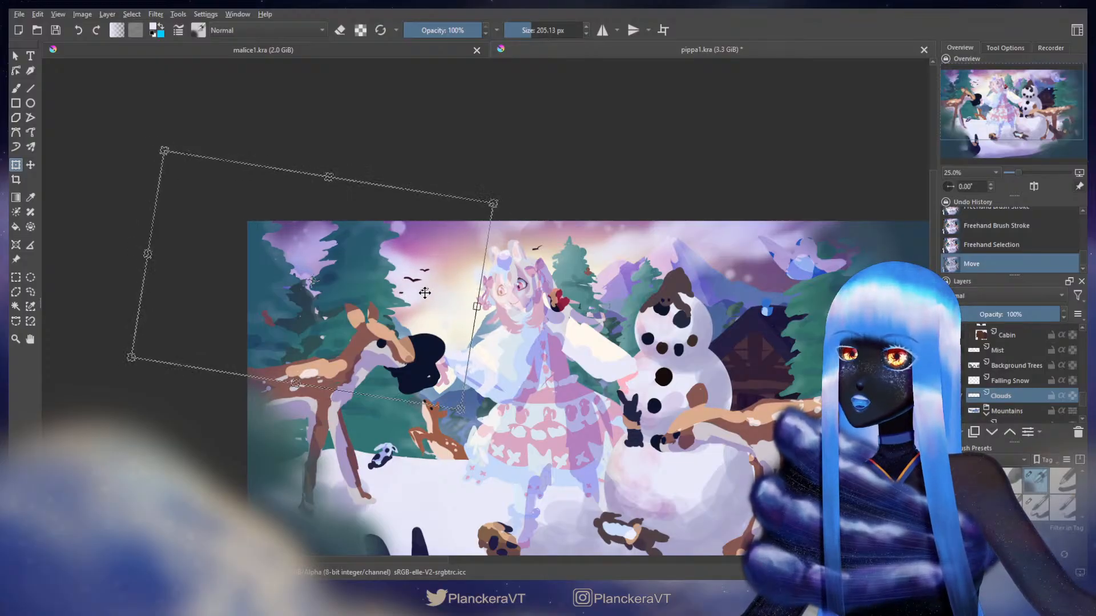
pyautogui.press('Return')
pyautogui.press('b')
pyautogui.hotkey('ctrl', 'shift', 'a')
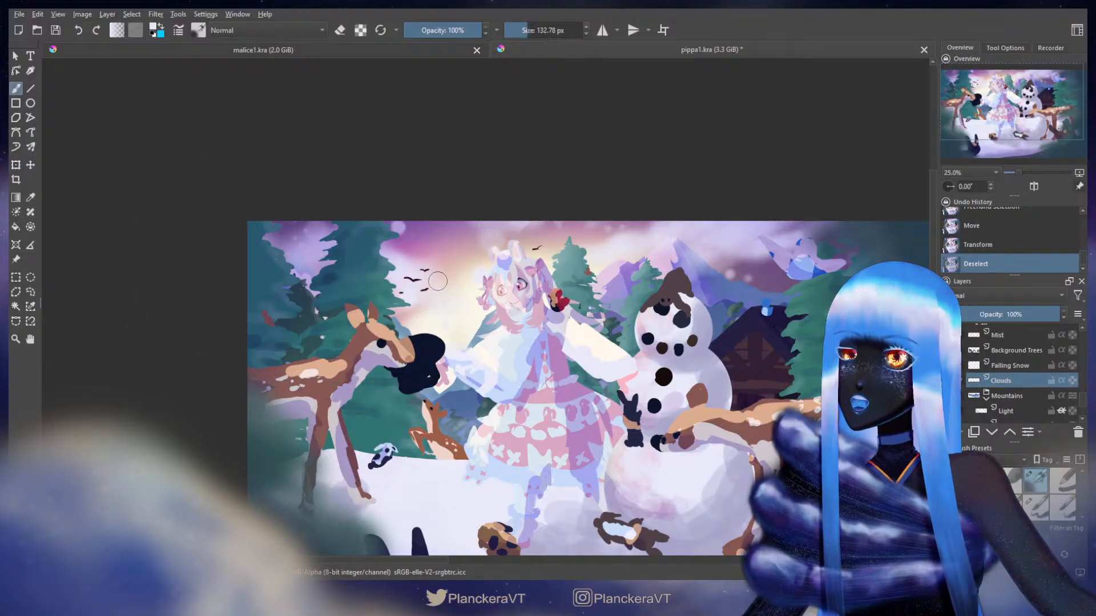
pyautogui.moveTo(454, 279)
pyautogui.mouseDown()
pyautogui.moveTo(417, 290)
pyautogui.moveTo(409, 273)
pyautogui.mouseUp()
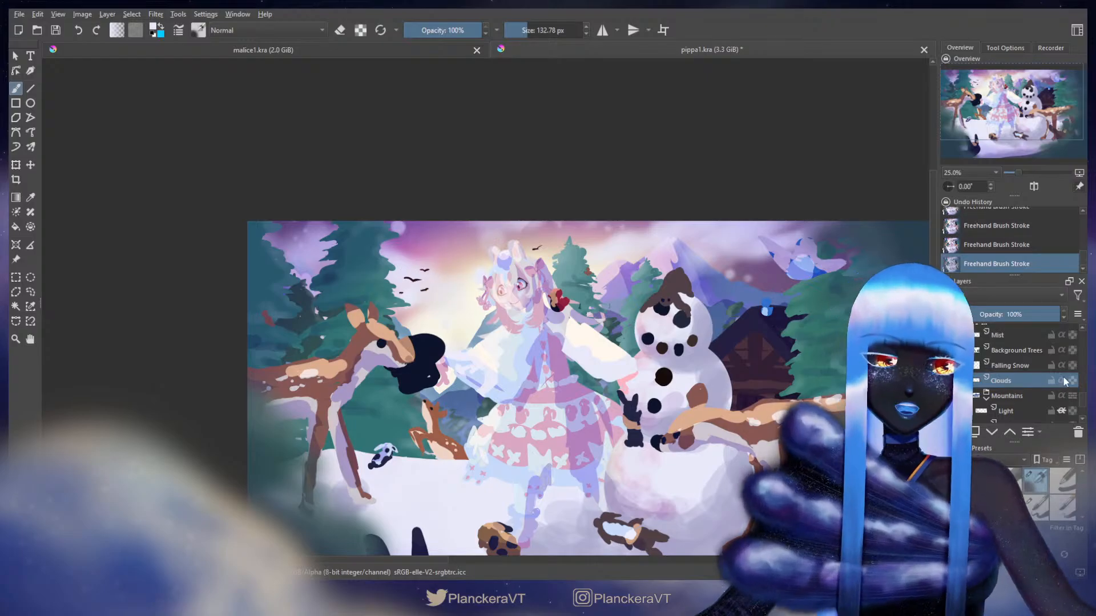
# - Move the Sun layer's glow upward behind the girl
pyautogui.scroll(-3, 1084, 399)
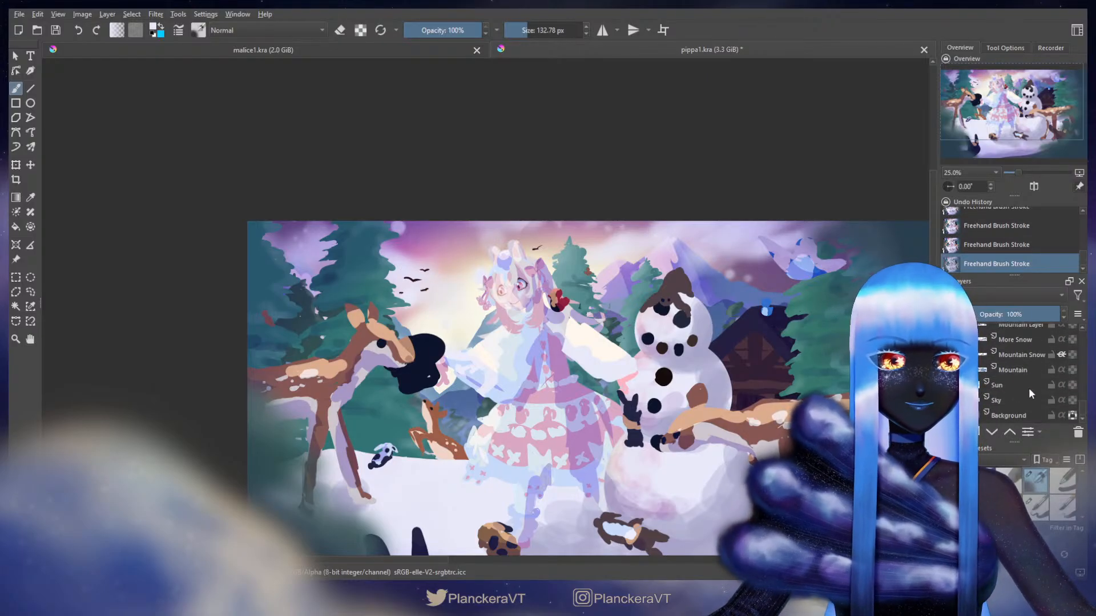
pyautogui.click(1024, 386)
pyautogui.press('t')
pyautogui.moveTo(545, 312)
pyautogui.mouseDown()
pyautogui.moveTo(526, 329)
pyautogui.moveTo(508, 278)
pyautogui.moveTo(560, 227)
pyautogui.moveTo(525, 316)
pyautogui.moveTo(444, 223)
pyautogui.moveTo(518, 285)
pyautogui.moveTo(536, 261)
pyautogui.mouseUp()
pyautogui.press('b')
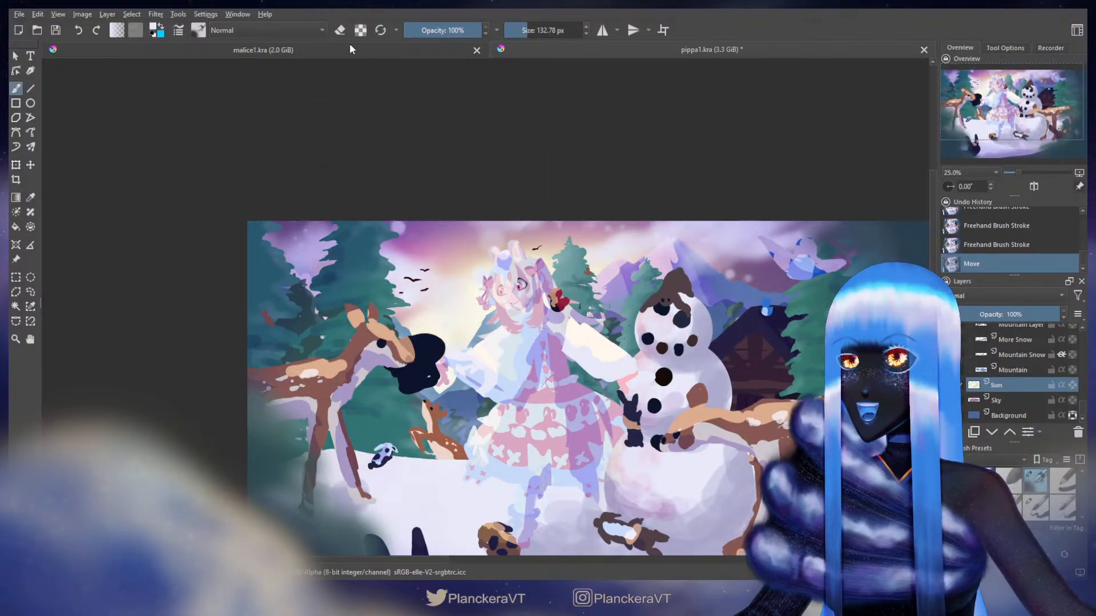
# - Enlarge the brush to about 1219 px and erase the sun glow from the sky above the tree and the snowman
pyautogui.click(552, 31)
pyautogui.moveTo(662, 233)
pyautogui.mouseDown()
pyautogui.moveTo(646, 242)
pyautogui.moveTo(628, 215)
pyautogui.mouseUp()
pyautogui.moveTo(543, 186)
pyautogui.mouseDown()
pyautogui.moveTo(626, 252)
pyautogui.moveTo(616, 242)
pyautogui.mouseUp()
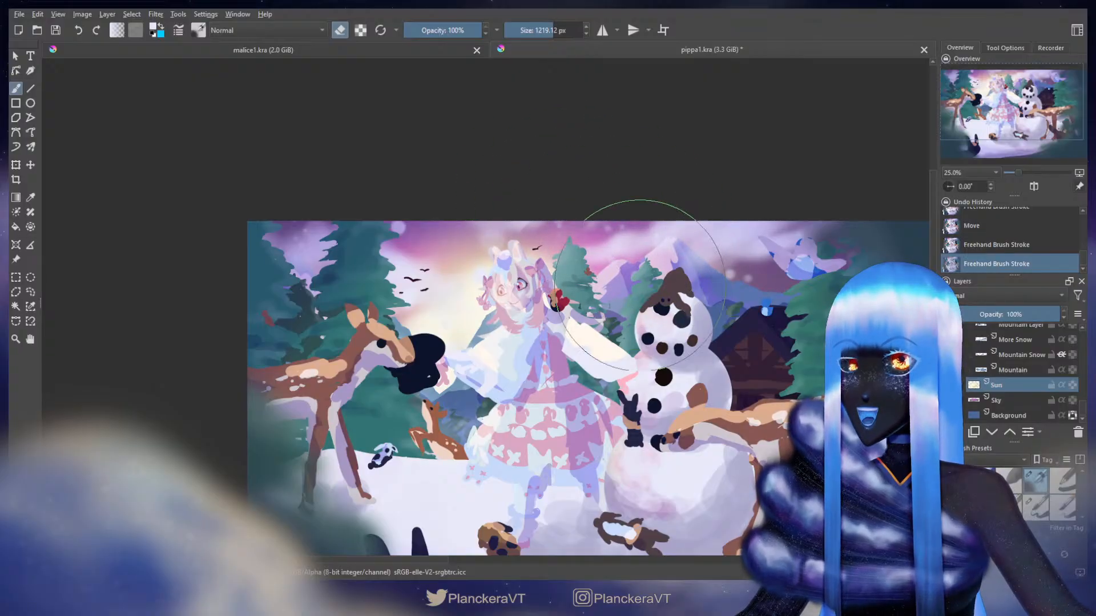
pyautogui.moveTo(729, 259); pyautogui.dragTo(598, 210)
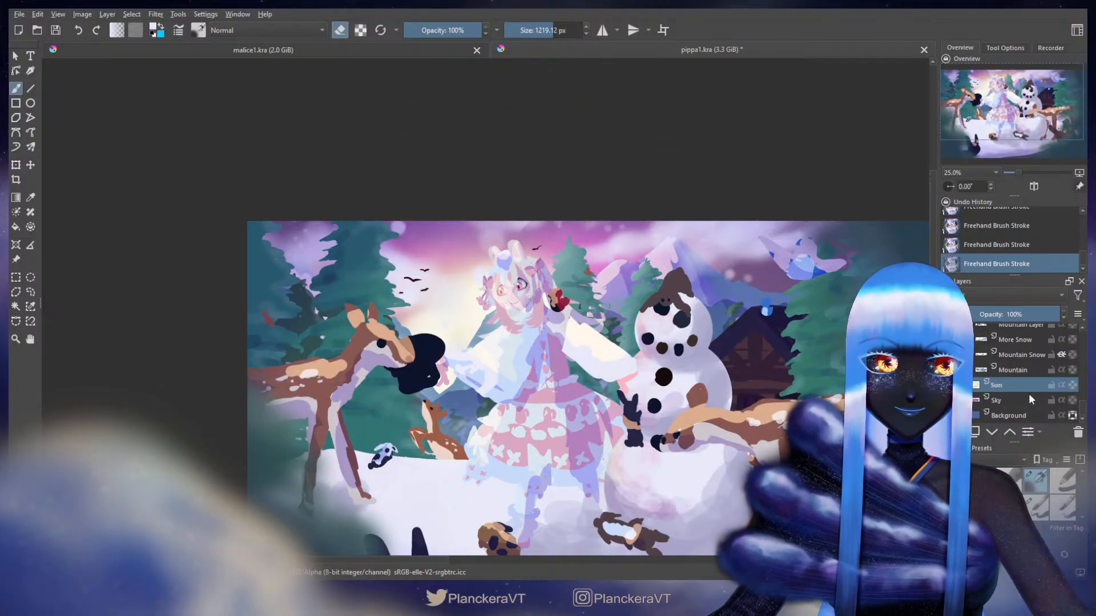
# - On the Sky layer, compare the last edit with undo and redo, brush the sky above the snowman and sample its purple
pyautogui.click(1005, 400)
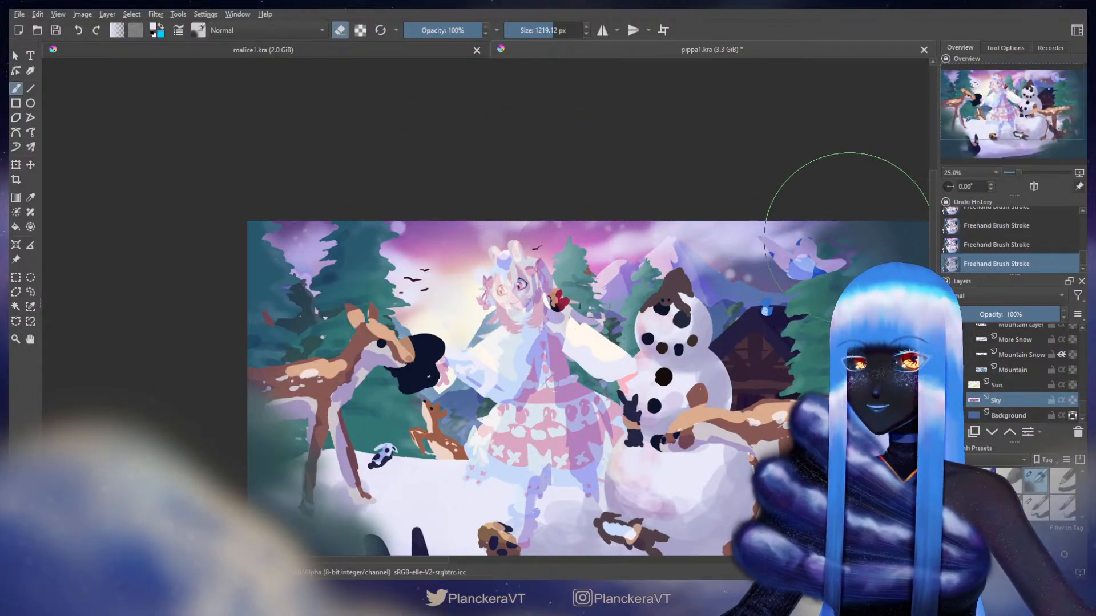
pyautogui.hotkey('ctrl', 'z')
pyautogui.hotkey('ctrl', 'shift', 'z')
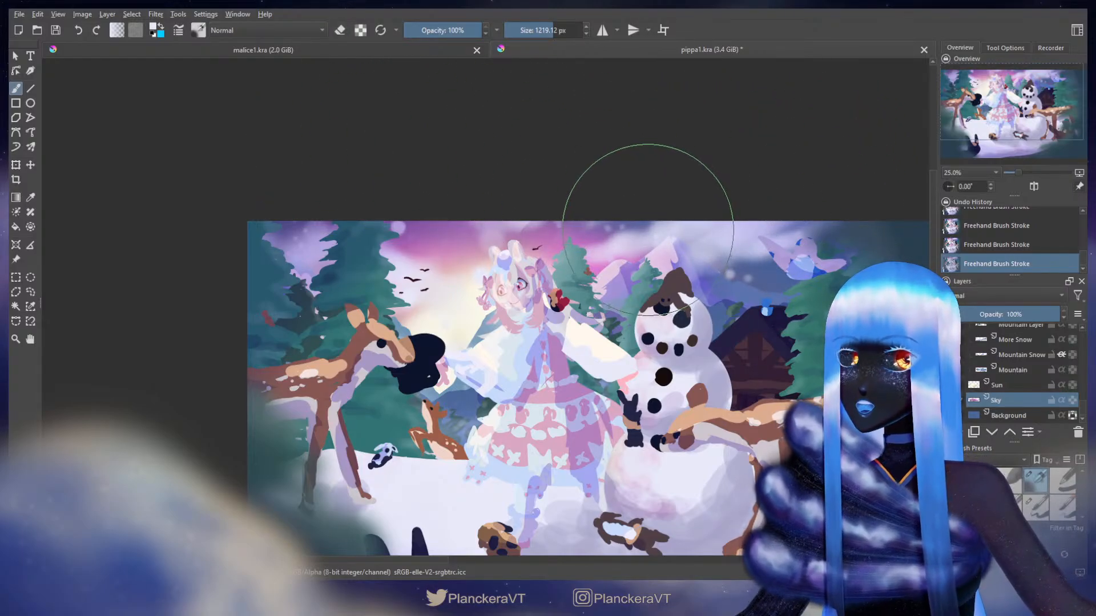
pyautogui.moveTo(639, 232)
pyautogui.mouseDown()
pyautogui.moveTo(636, 215)
pyautogui.moveTo(587, 188)
pyautogui.mouseUp()
pyautogui.keyDown('ctrl'); pyautogui.click(596, 214); pyautogui.keyUp('ctrl')
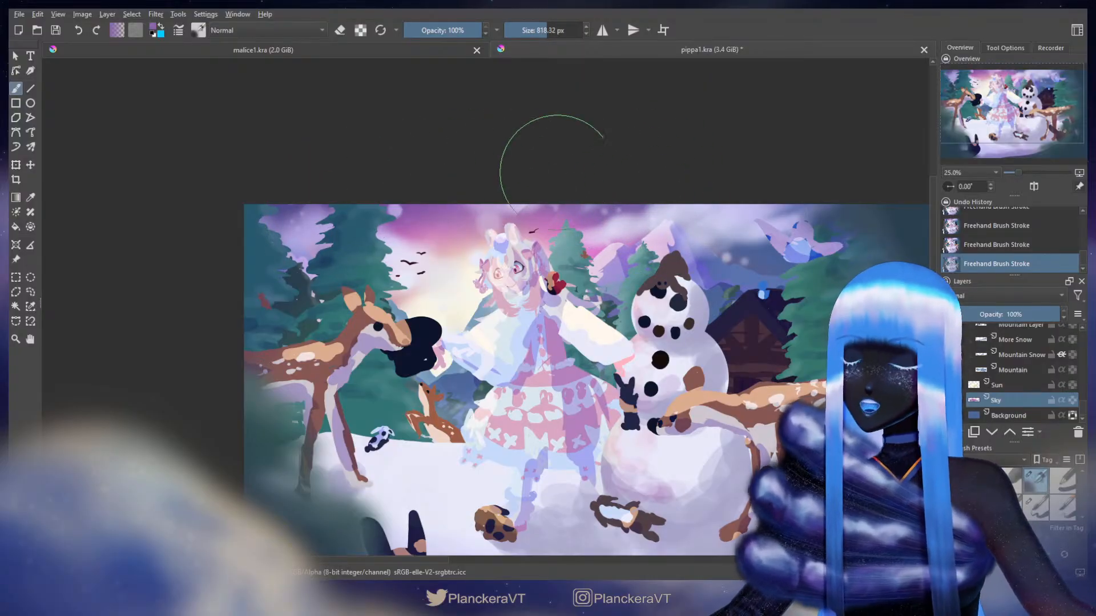
# - On the Animals layer, outline the dark rabbit in the lower-left foreground with a freehand selection
pyautogui.moveTo(754, 359); pyautogui.dragTo(706, 291)
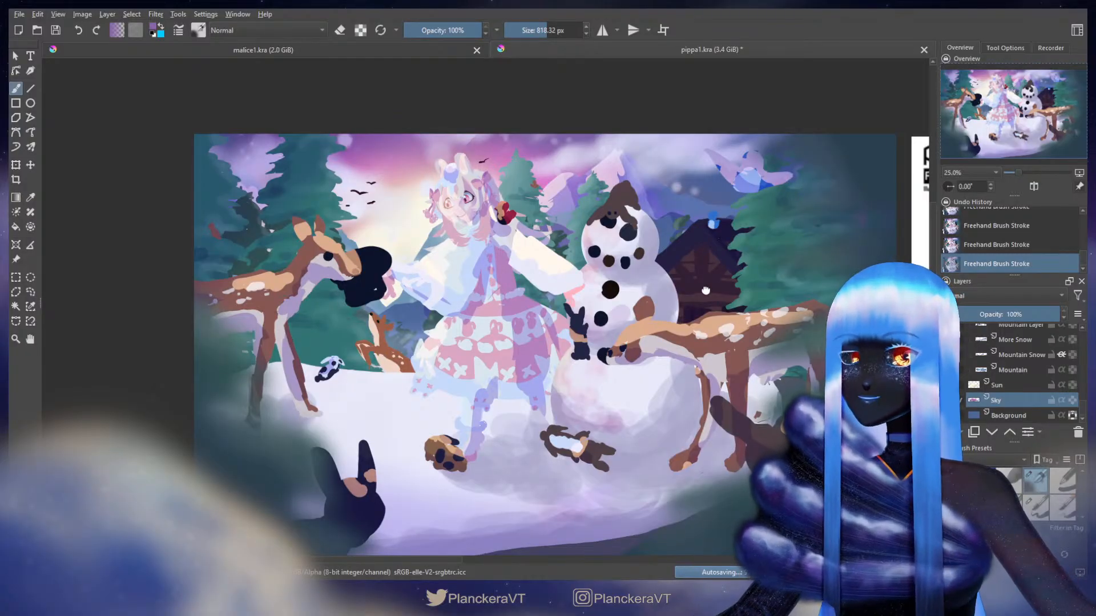
pyautogui.moveTo(705, 291); pyautogui.dragTo(702, 278)
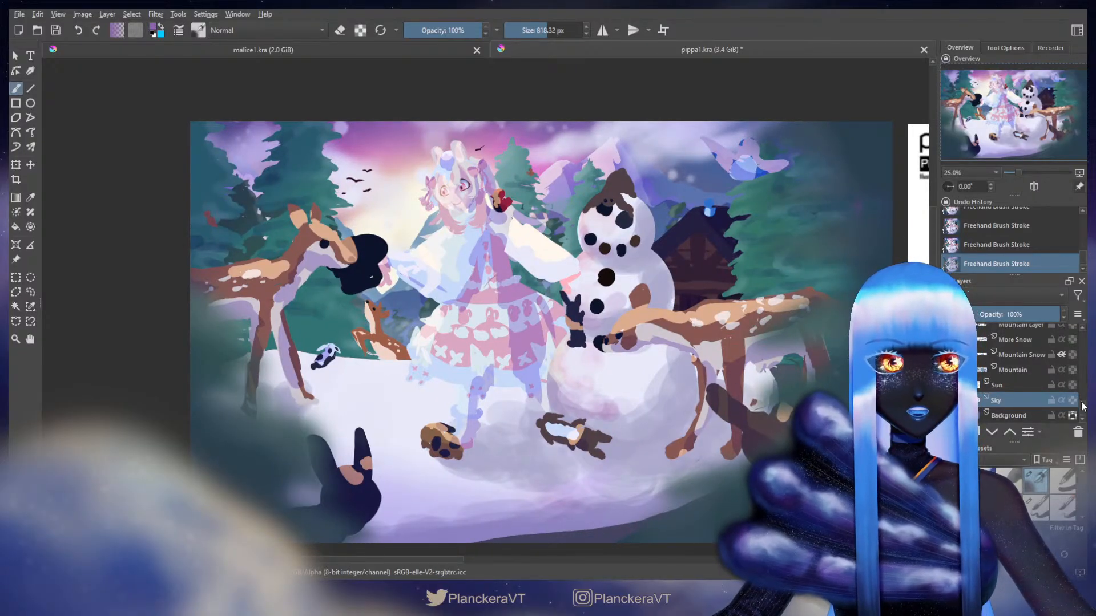
pyautogui.moveTo(1083, 407); pyautogui.dragTo(1085, 346)
pyautogui.scroll(-1, 1072, 375)
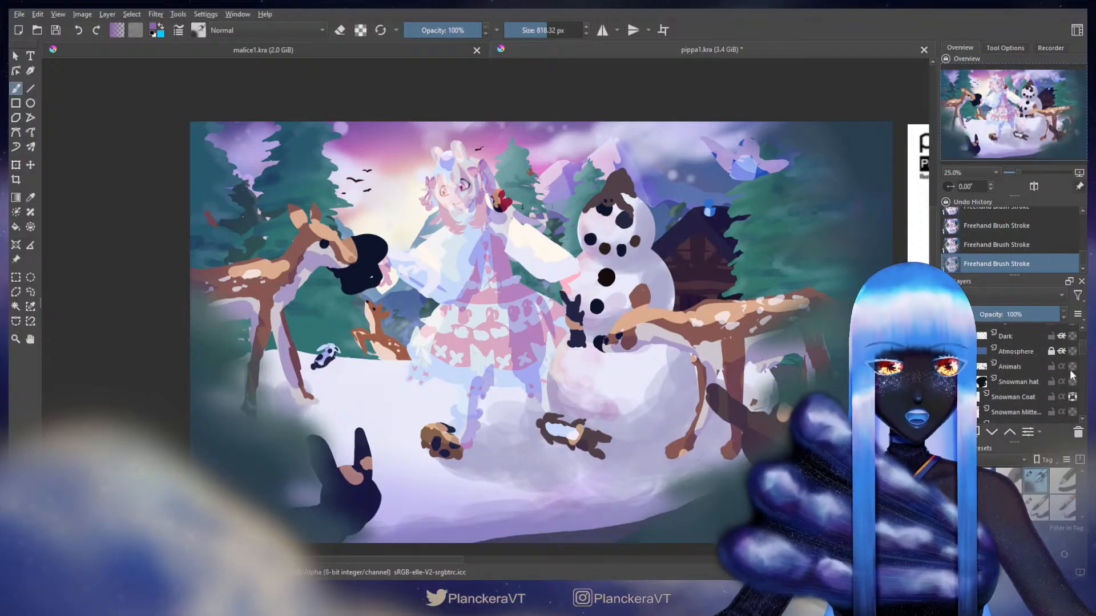
pyautogui.click(1022, 366)
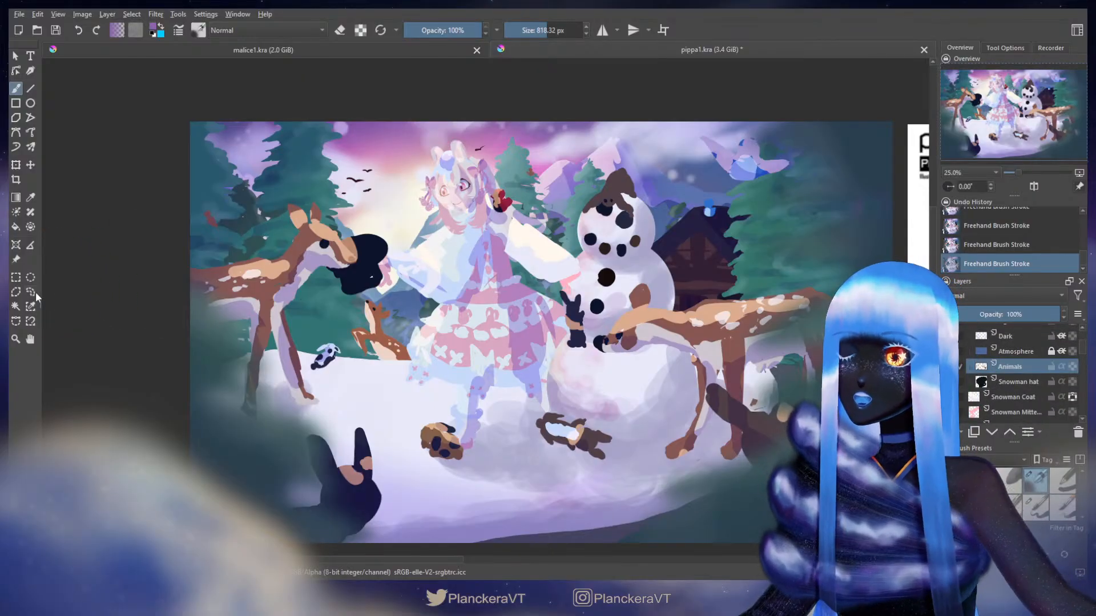
pyautogui.click(31, 292)
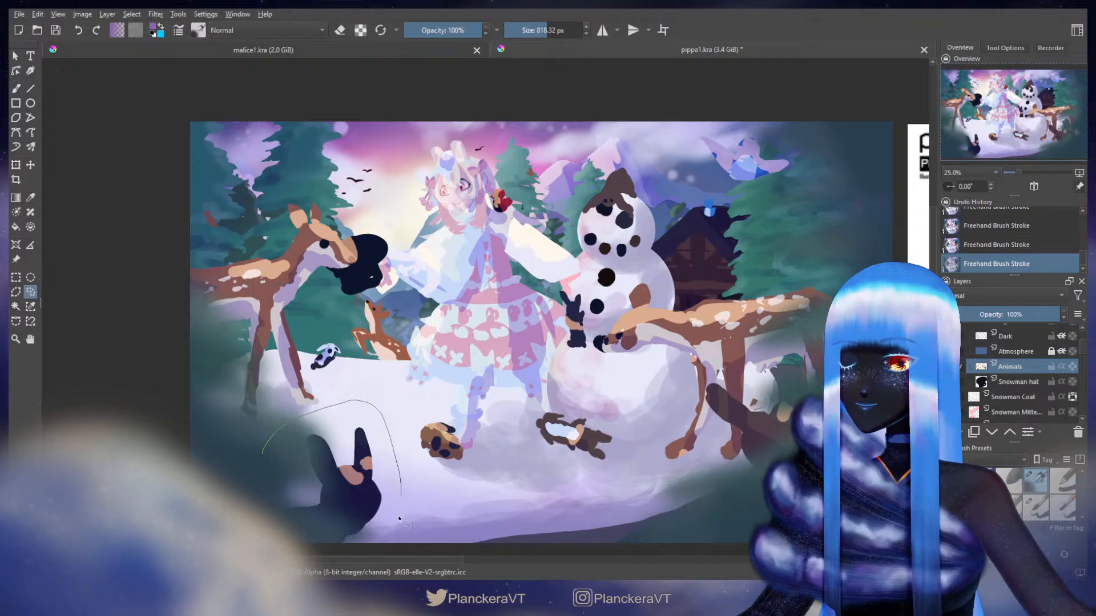
pyautogui.moveTo(380, 553); pyautogui.dragTo(343, 557)
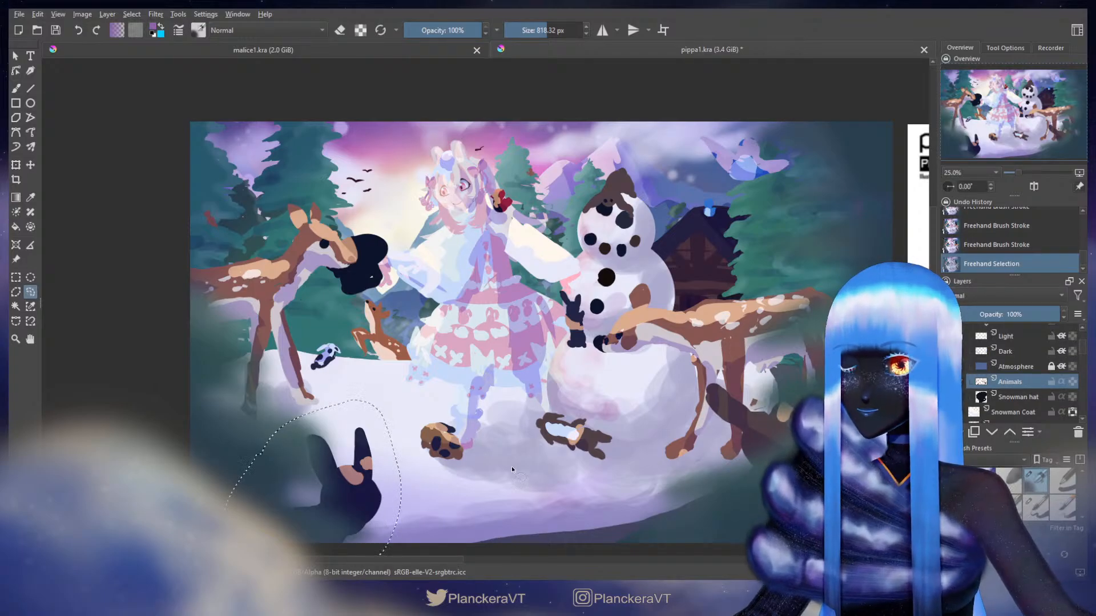
pyautogui.moveTo(550, 443); pyautogui.dragTo(467, 344)
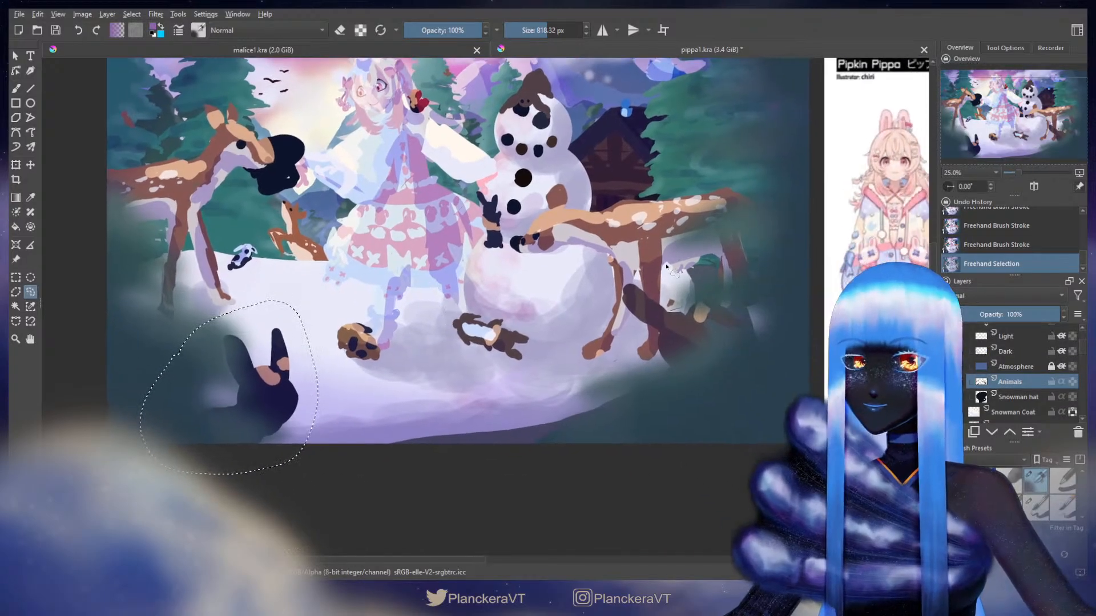
# - Add the brown animal in the lower-right foreground to the selection and cut both animals to a new layer
pyautogui.click(726, 275)
pyautogui.hotkey('ctrl', 'z')
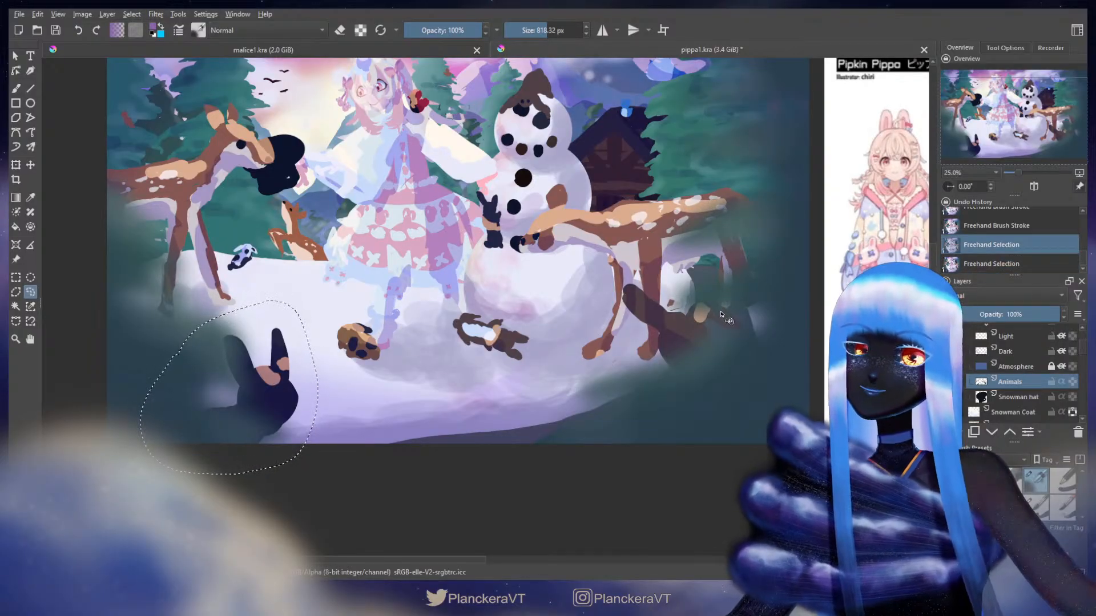
pyautogui.click(683, 314)
pyautogui.moveTo(692, 305)
pyautogui.mouseDown()
pyautogui.moveTo(743, 319)
pyautogui.moveTo(778, 372)
pyautogui.moveTo(758, 444)
pyautogui.moveTo(656, 459)
pyautogui.moveTo(630, 399)
pyautogui.moveTo(658, 350)
pyautogui.moveTo(652, 328)
pyautogui.moveTo(623, 309)
pyautogui.moveTo(622, 287)
pyautogui.moveTo(669, 311)
pyautogui.mouseUp()
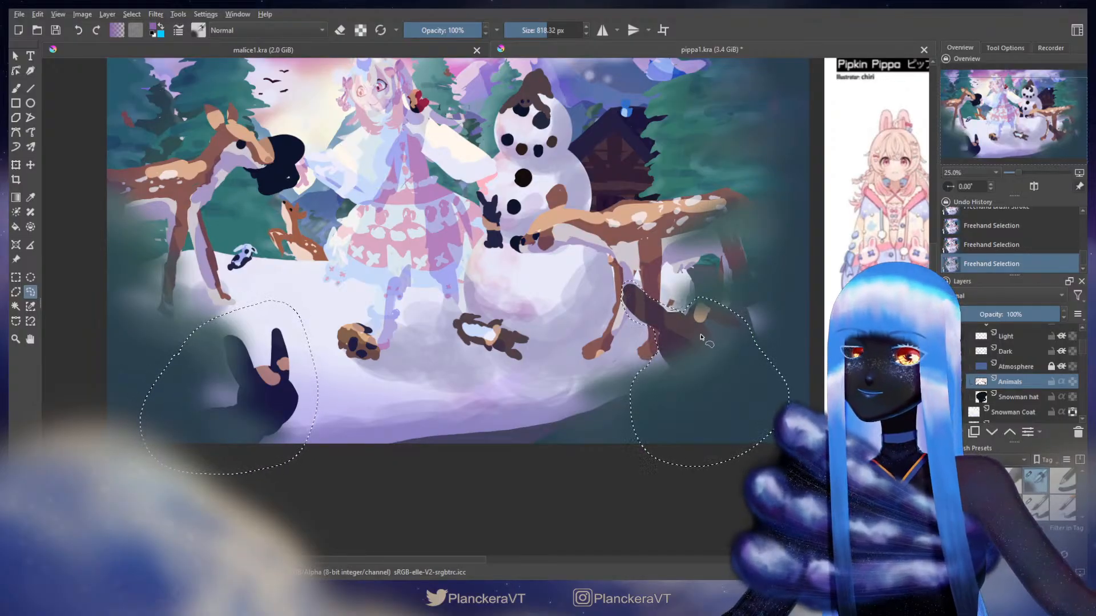
pyautogui.hotkey('ctrl', 'shift', 'j')
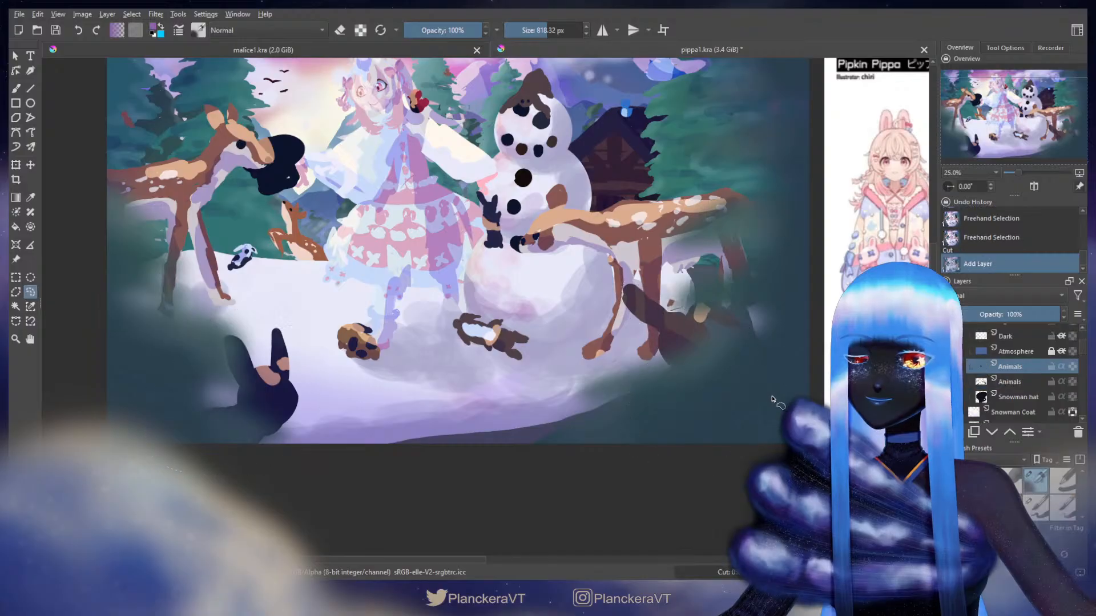
# - Move the new foreground animals layer above the Animals group and soften it with a Gaussian Blur
pyautogui.moveTo(668, 296); pyautogui.dragTo(752, 387)
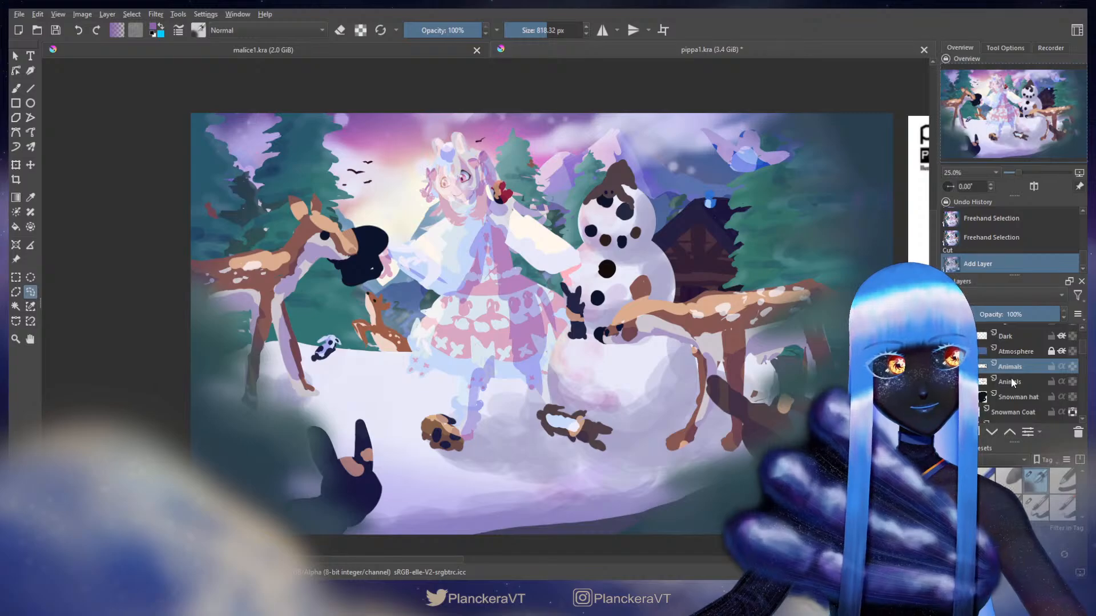
pyautogui.moveTo(1015, 363)
pyautogui.mouseDown()
pyautogui.moveTo(1030, 336)
pyautogui.moveTo(1041, 353)
pyautogui.mouseUp()
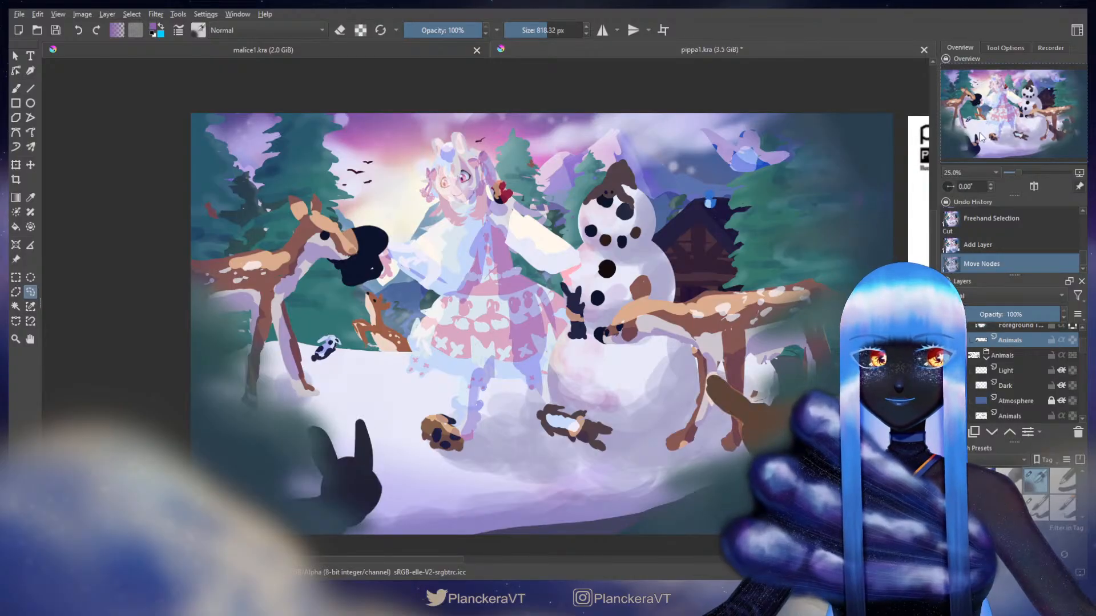
pyautogui.moveTo(813, 301); pyautogui.dragTo(751, 297)
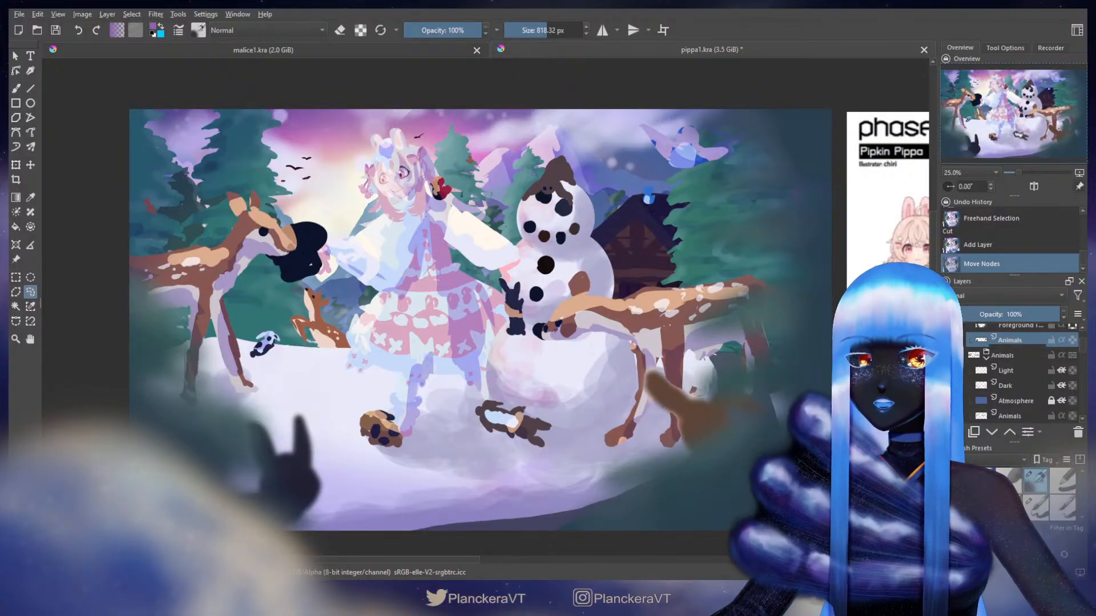
pyautogui.moveTo(583, 343); pyautogui.dragTo(608, 355)
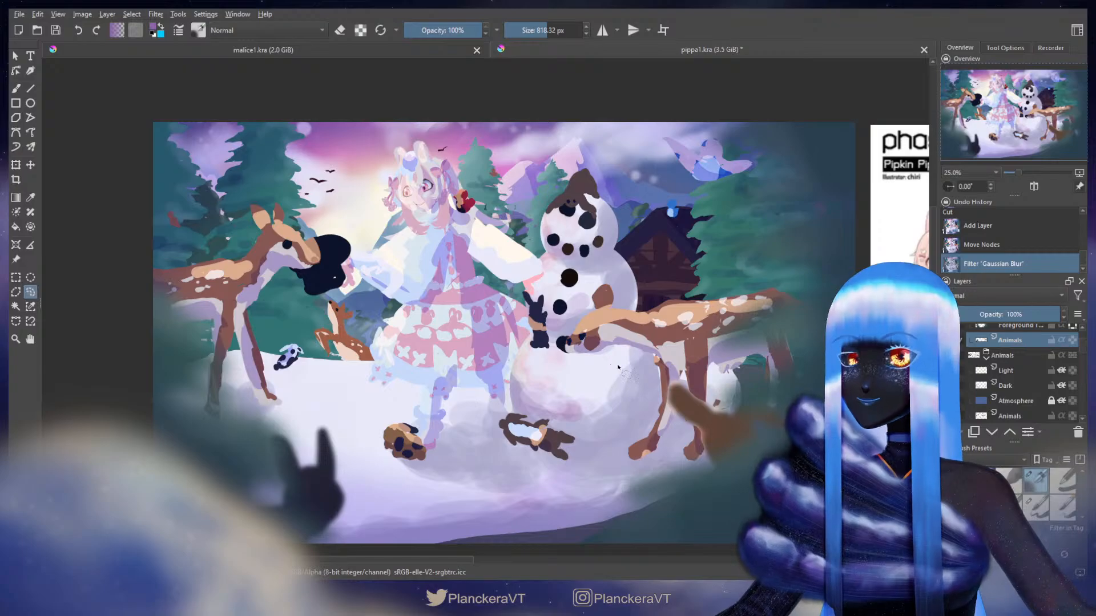
# - In the Animals group, select the small blue bird on the cabin roof, scale it down slightly and clear the selection
pyautogui.click(1031, 359)
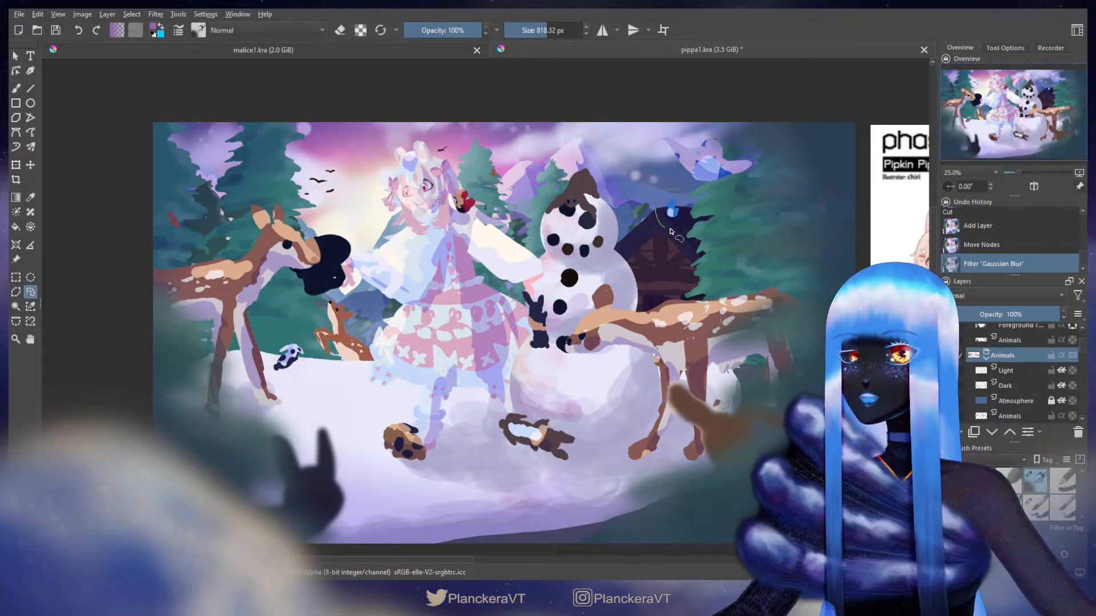
pyautogui.hotkey('ctrl', 't')
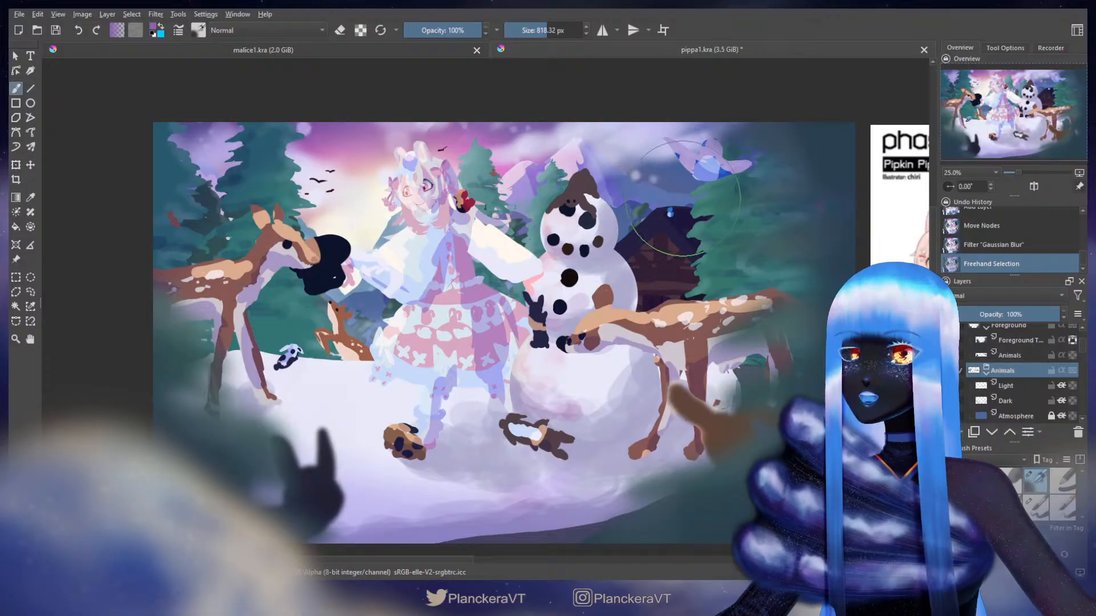
pyautogui.press('Return')
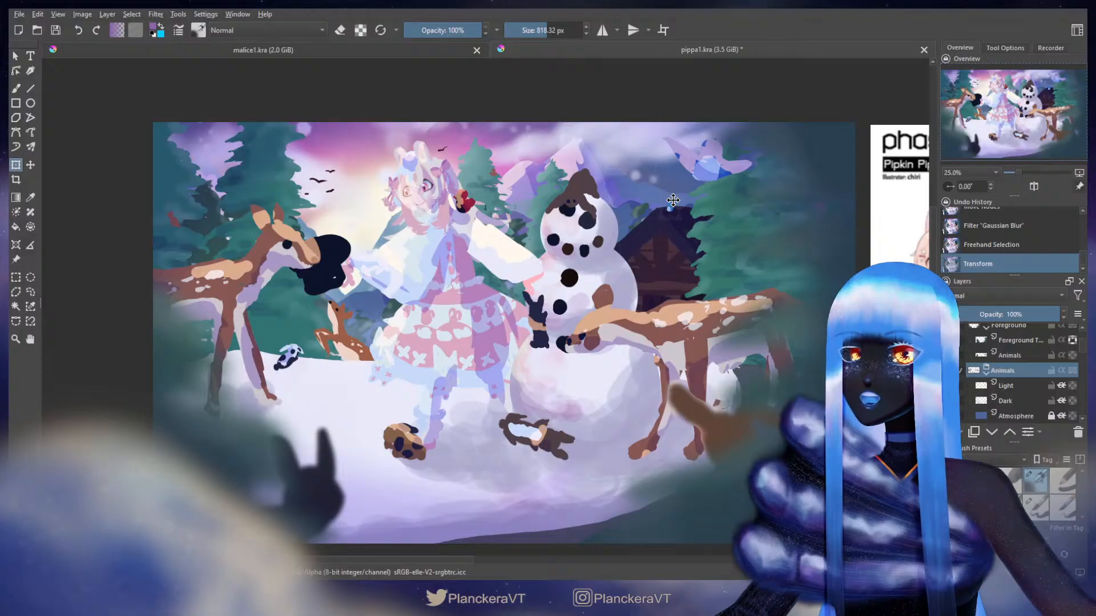
pyautogui.press('b')
pyautogui.hotkey('ctrl', 'shift', 'a')
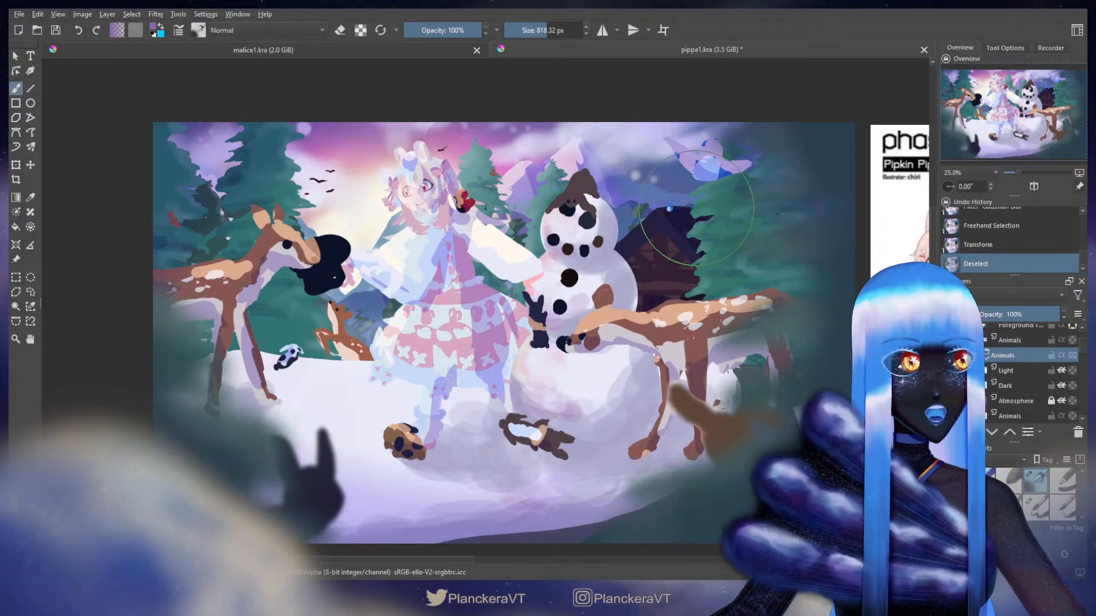
pyautogui.moveTo(688, 239); pyautogui.dragTo(679, 252)
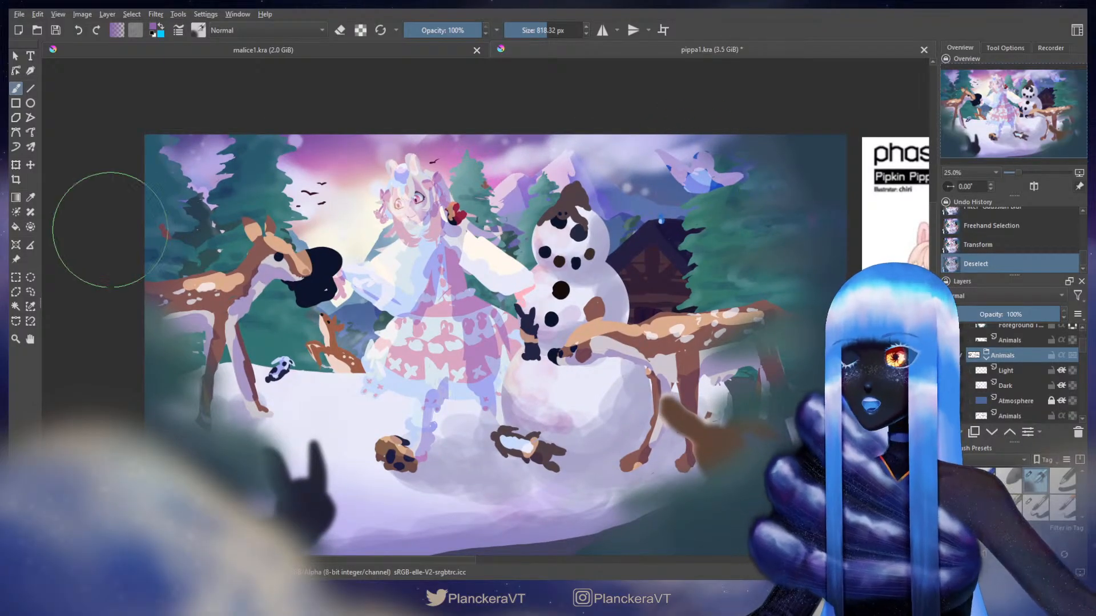
# - Lasso the large blue-purple bird above the cabin, scale it down and rotate it slightly, clearing the selection when done
pyautogui.click(30, 292)
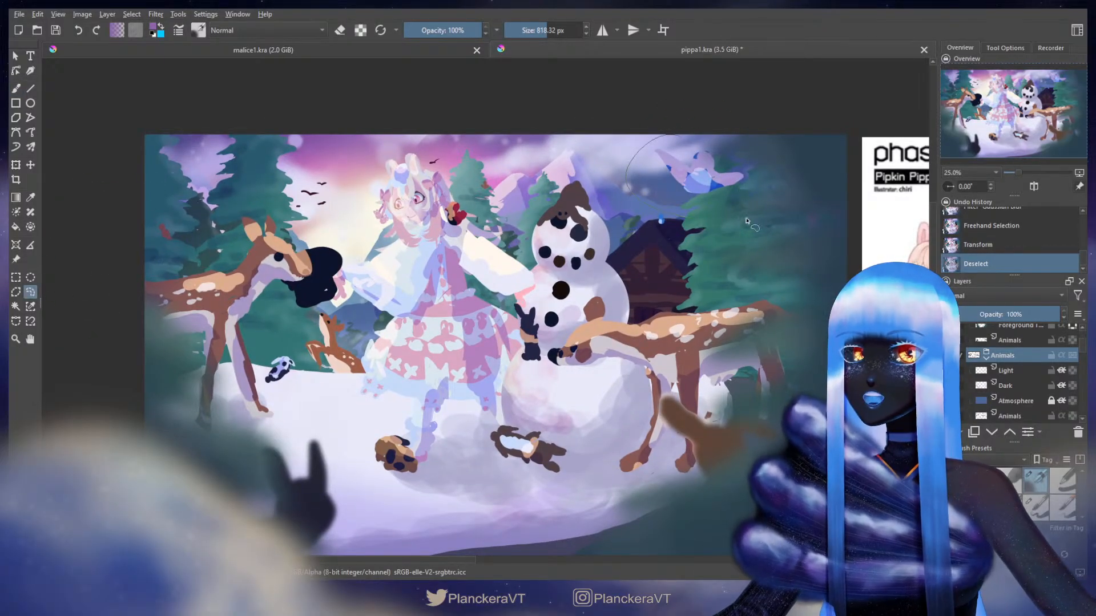
pyautogui.moveTo(654, 129); pyautogui.dragTo(664, 123)
pyautogui.hotkey('ctrl', 't')
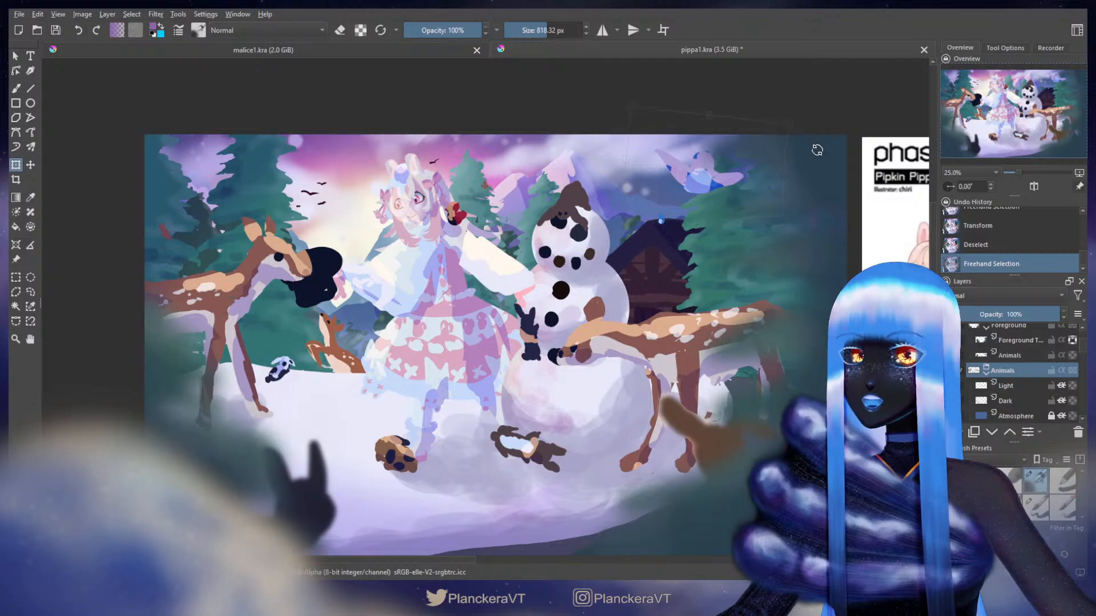
pyautogui.moveTo(816, 149)
pyautogui.mouseDown()
pyautogui.moveTo(782, 122)
pyautogui.moveTo(762, 142)
pyautogui.mouseUp()
pyautogui.press('Return')
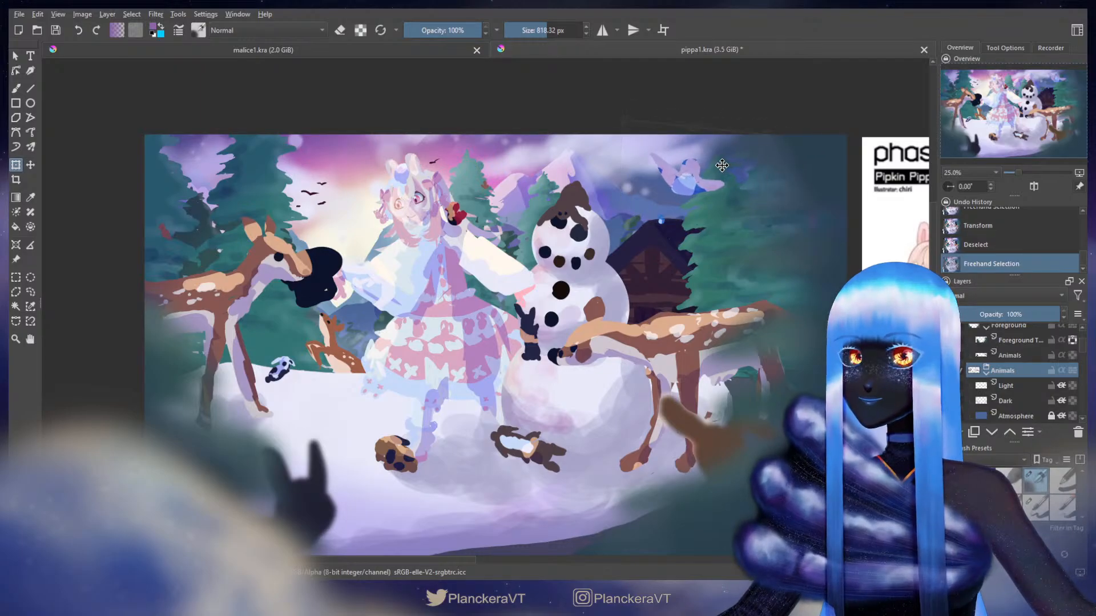
pyautogui.moveTo(728, 169); pyautogui.dragTo(728, 165)
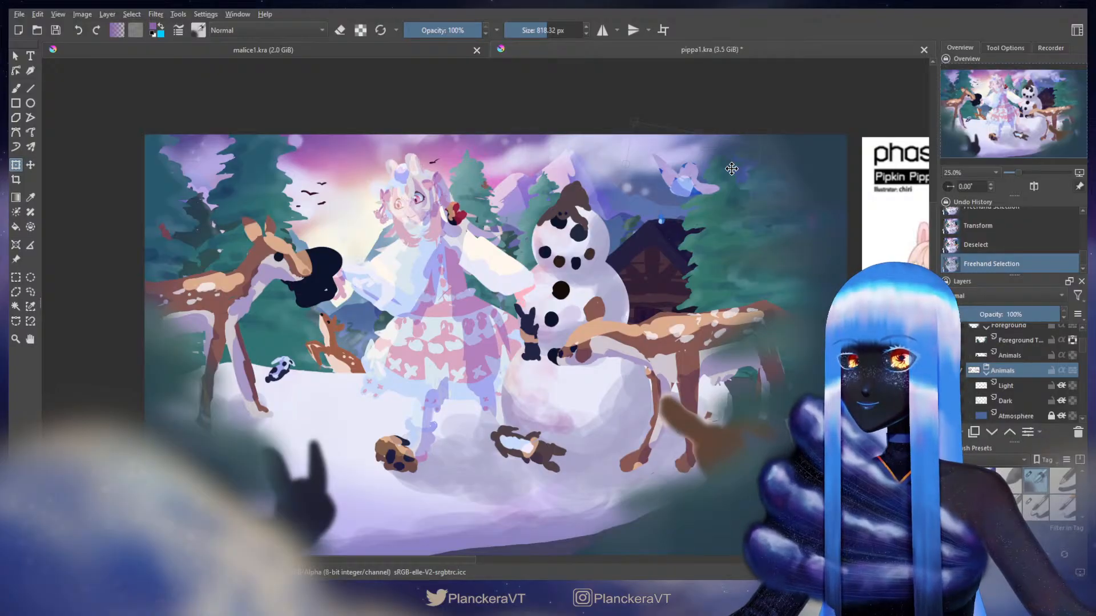
pyautogui.press('b')
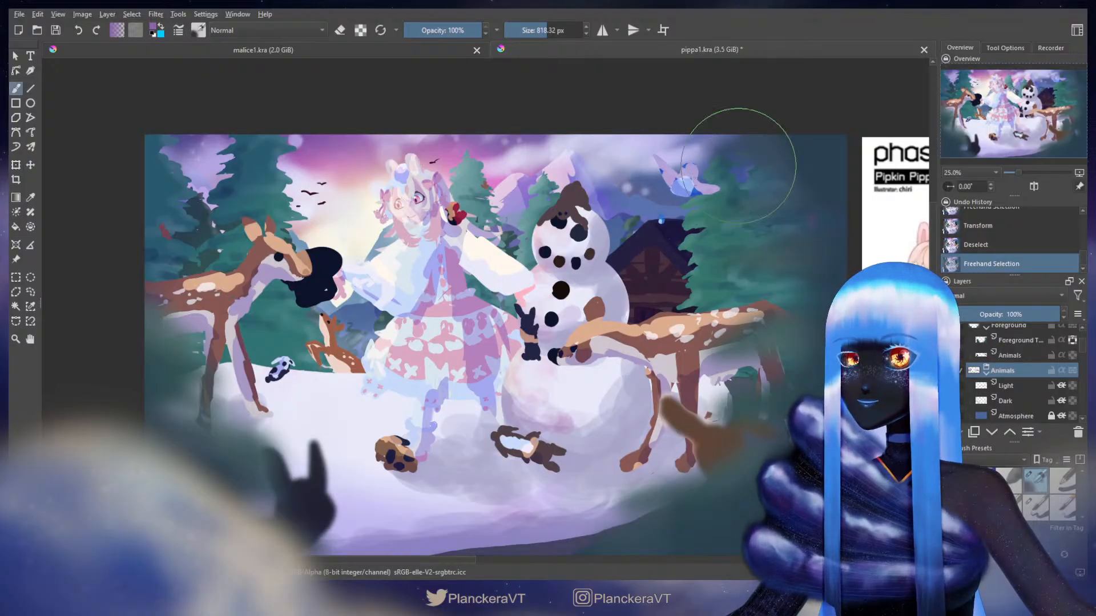
pyautogui.hotkey('ctrl', 'shift', 'a')
# - Select all artwork layers from Overall Dark down to Sky and group them under the name Everything
pyautogui.moveTo(669, 259); pyautogui.dragTo(697, 248)
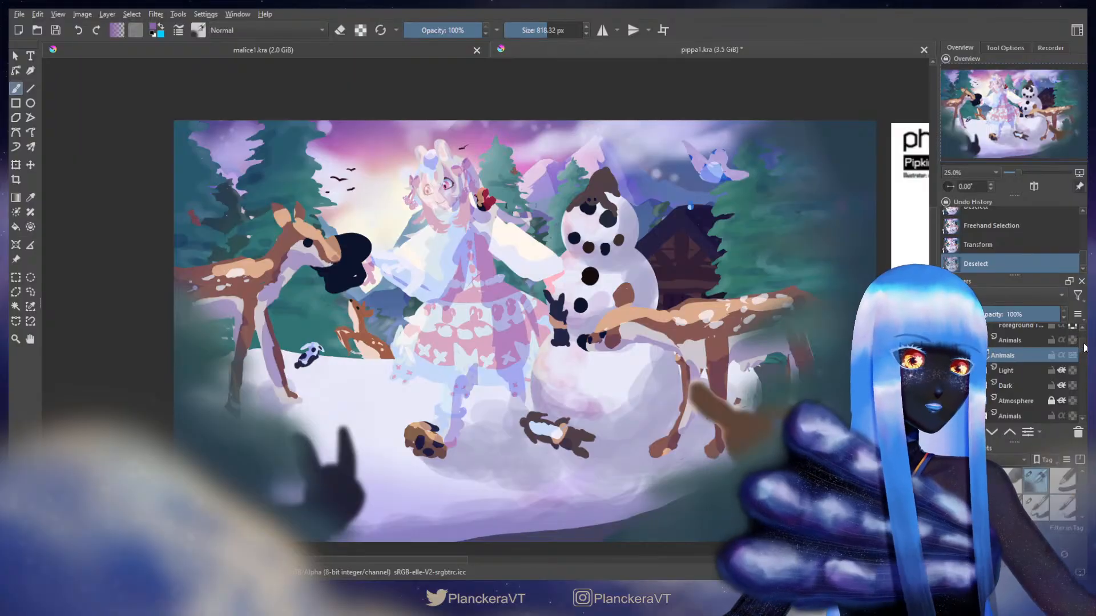
pyautogui.scroll(3, 1034, 352)
pyautogui.scroll(-5, 1034, 352)
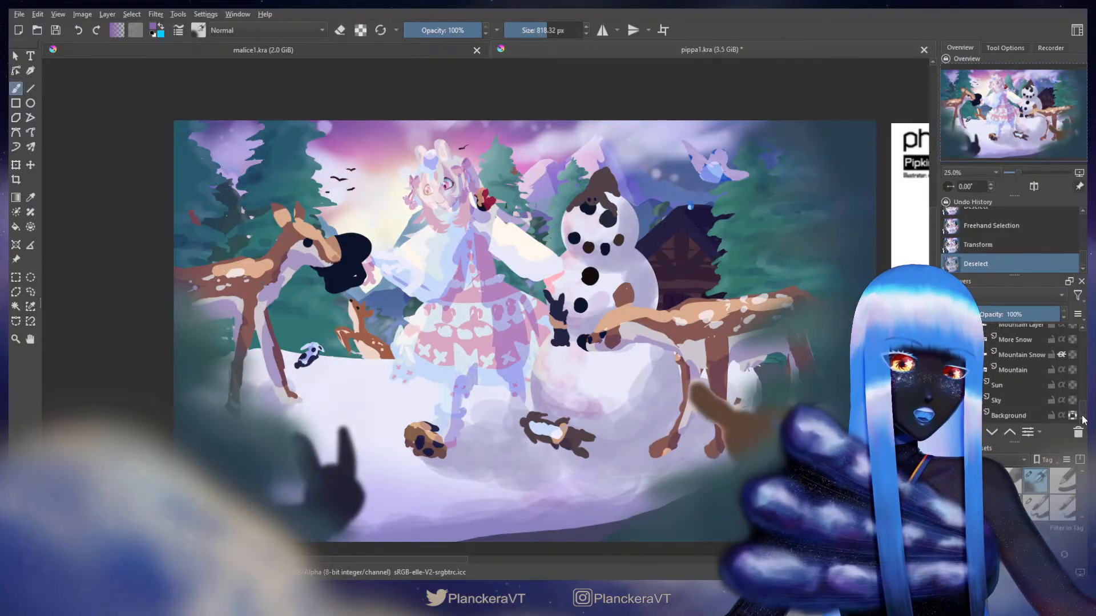
pyautogui.keyDown('shift'); pyautogui.click(1019, 402); pyautogui.keyUp('shift')
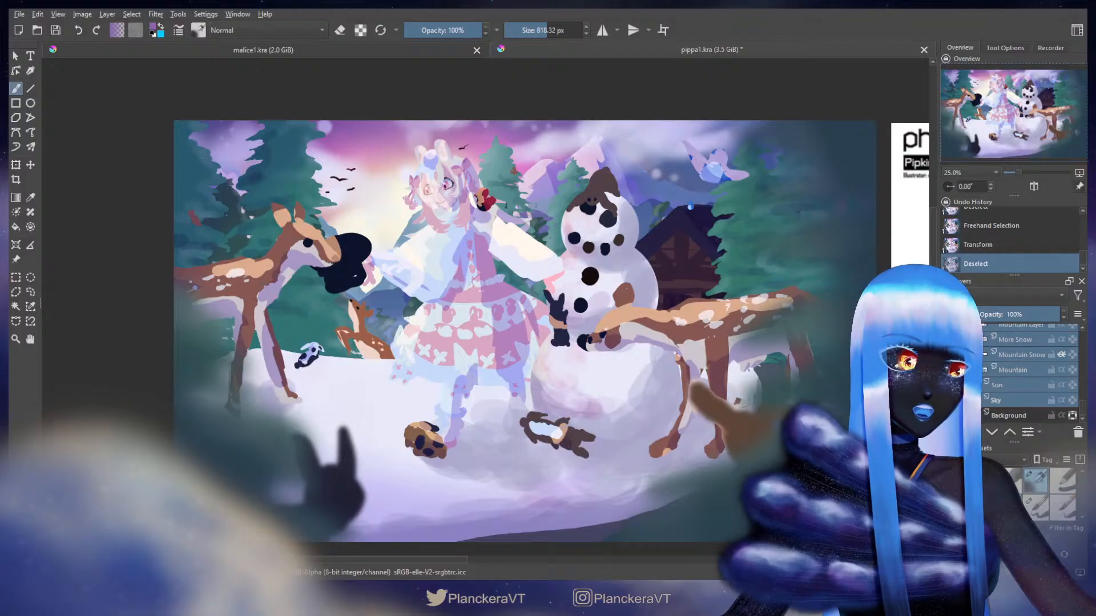
pyautogui.hotkey('ctrl', 't')
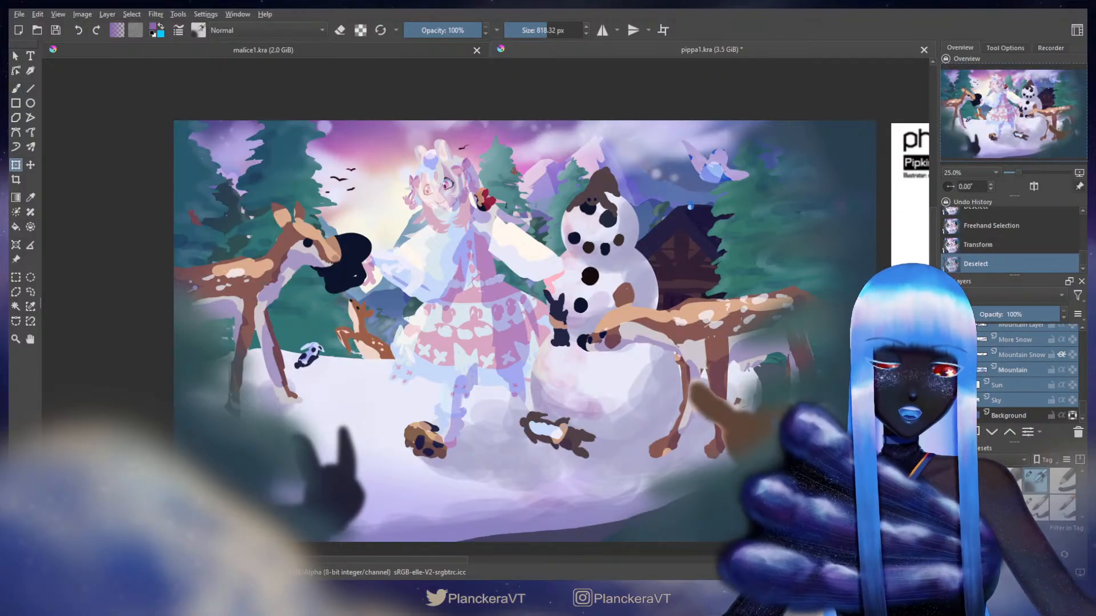
pyautogui.hotkey('ctrl', 'g')
pyautogui.moveTo(1081, 398); pyautogui.dragTo(1083, 337)
pyautogui.hotkey('ctrl', 'g')
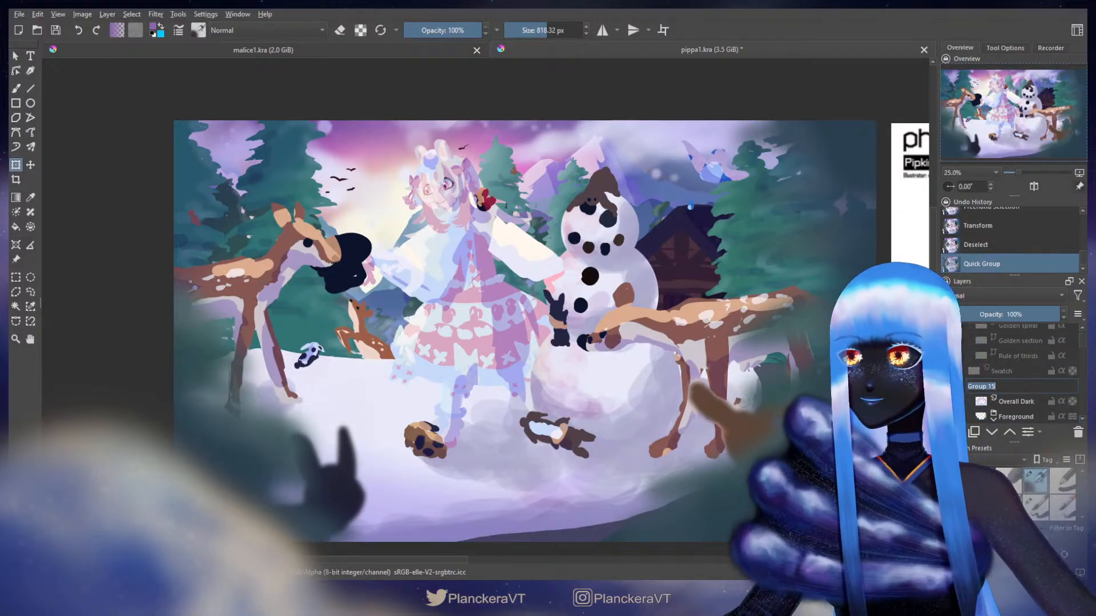
pyautogui.write('Everything')
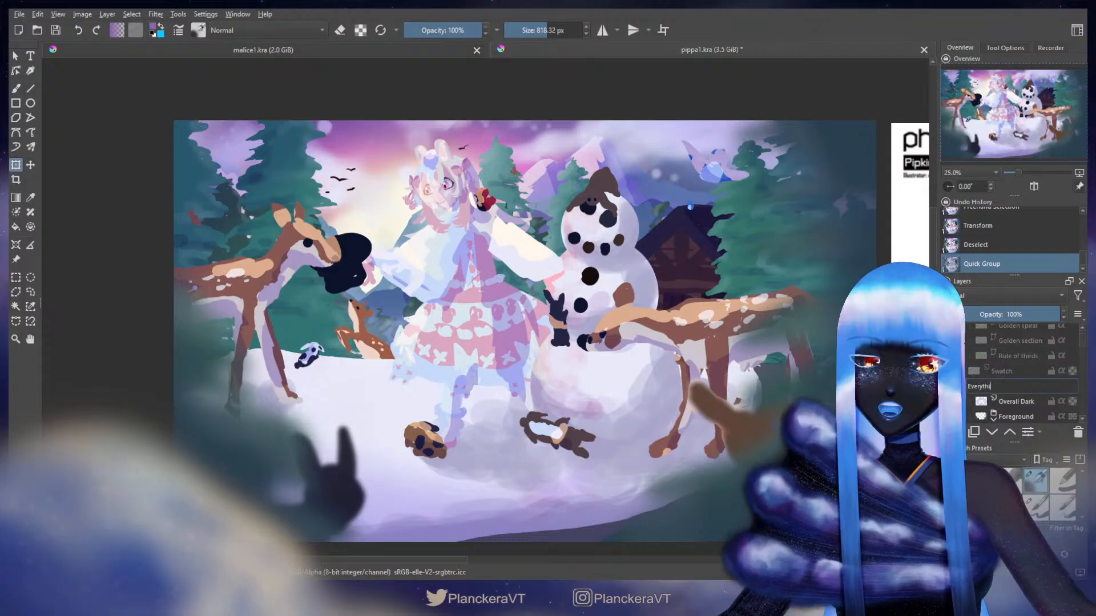
pyautogui.press('Return')
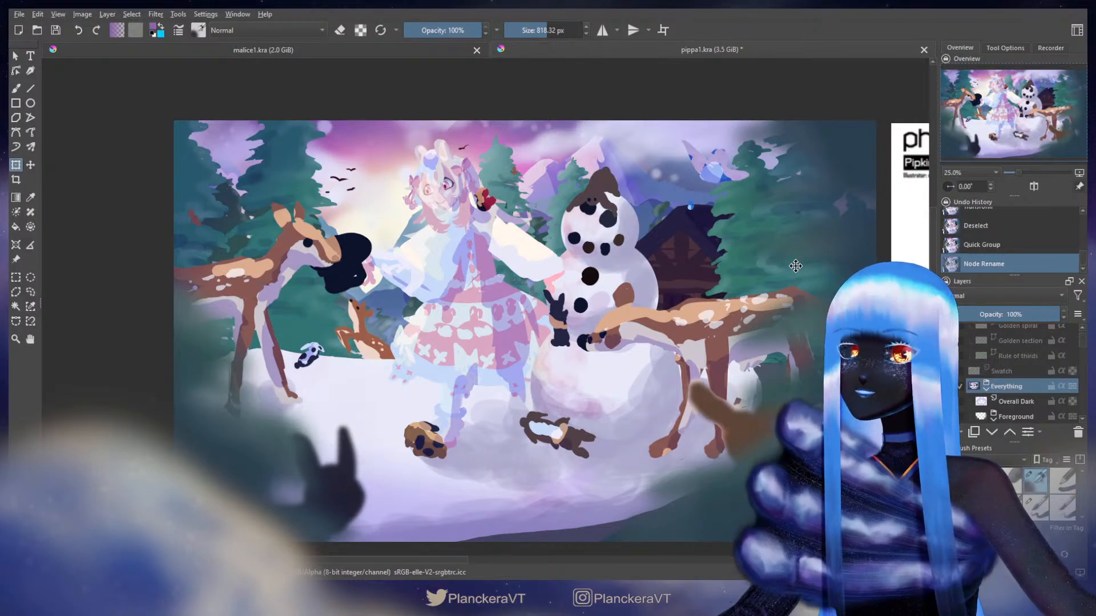
# - Select the Overall Dark layer, undo the last transform and step the history back and forward over the group's rename
pyautogui.click(1007, 401)
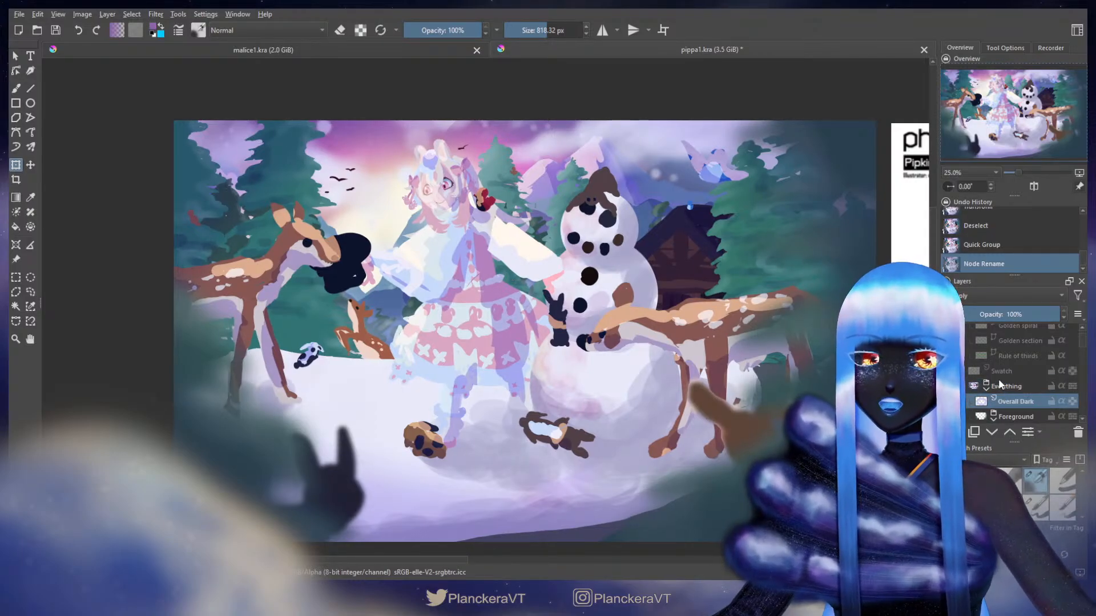
pyautogui.click(993, 243)
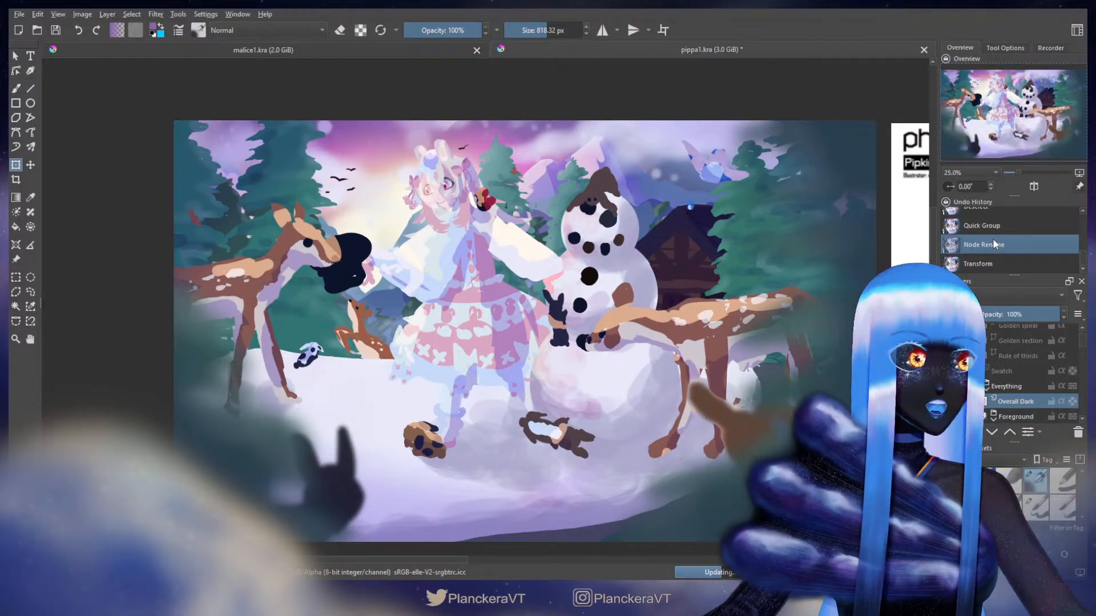
pyautogui.hotkey('ctrl', 'z')
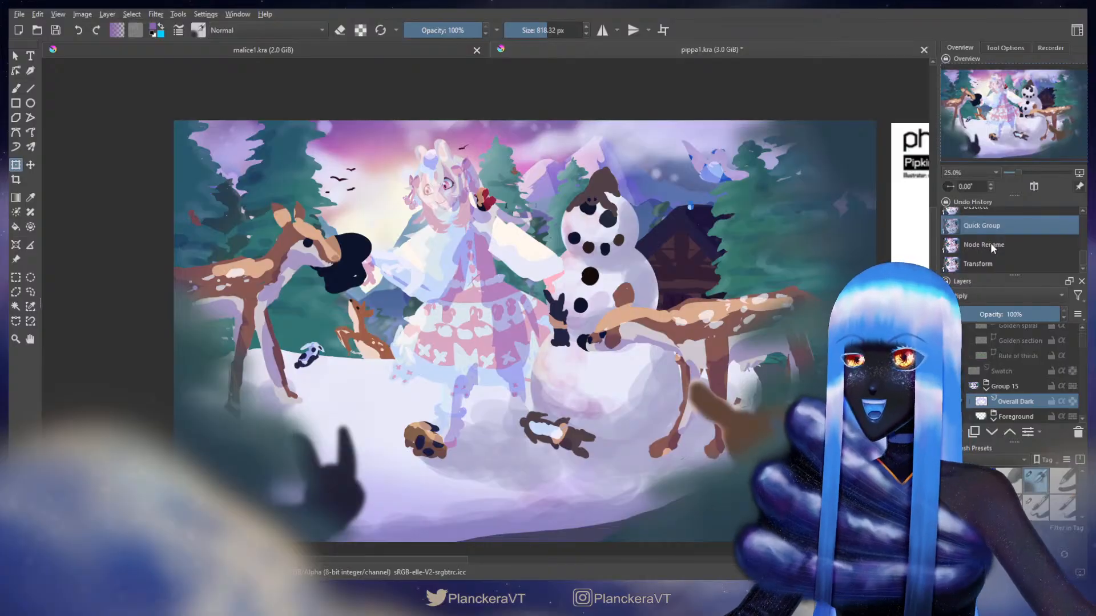
pyautogui.click(994, 245)
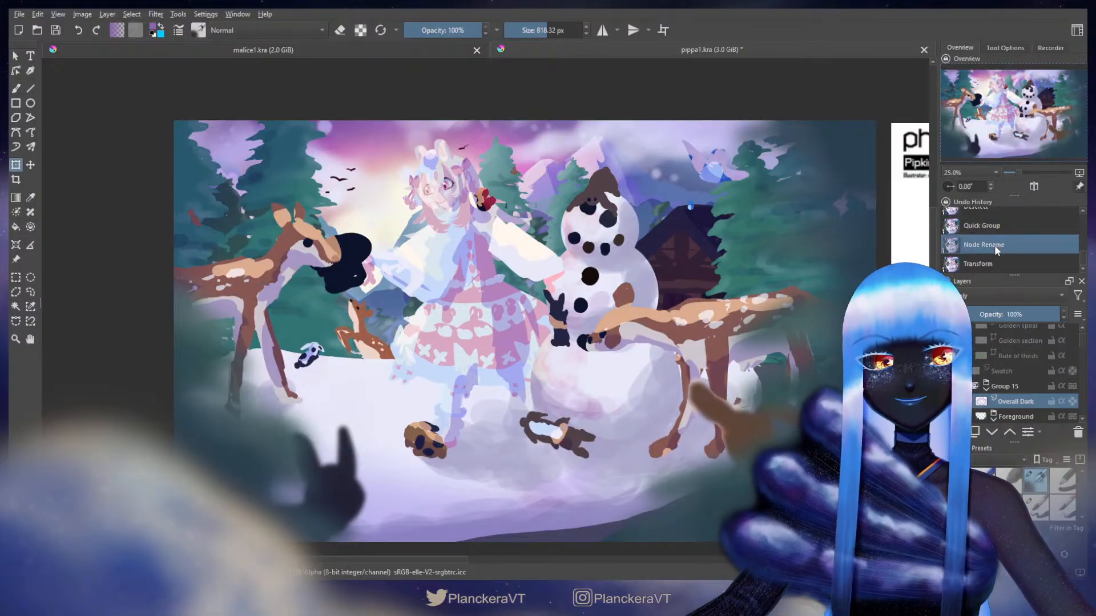
# - Restore the Everything name on the artwork group and rotate the whole group slightly counterclockwise, applying the transform
pyautogui.click(1013, 386)
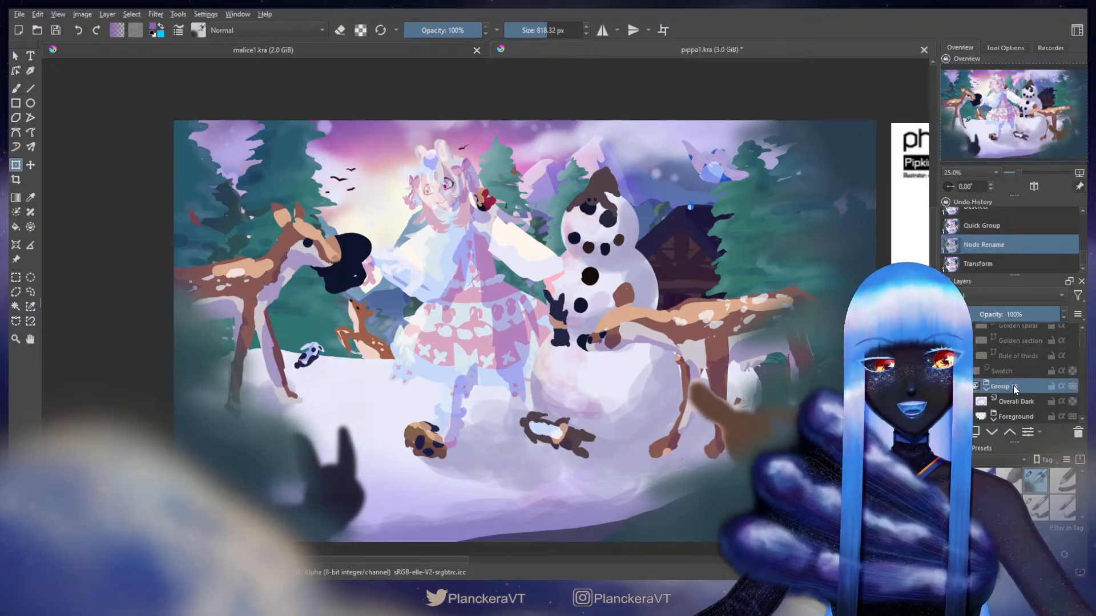
pyautogui.click(997, 258)
pyautogui.click(995, 242)
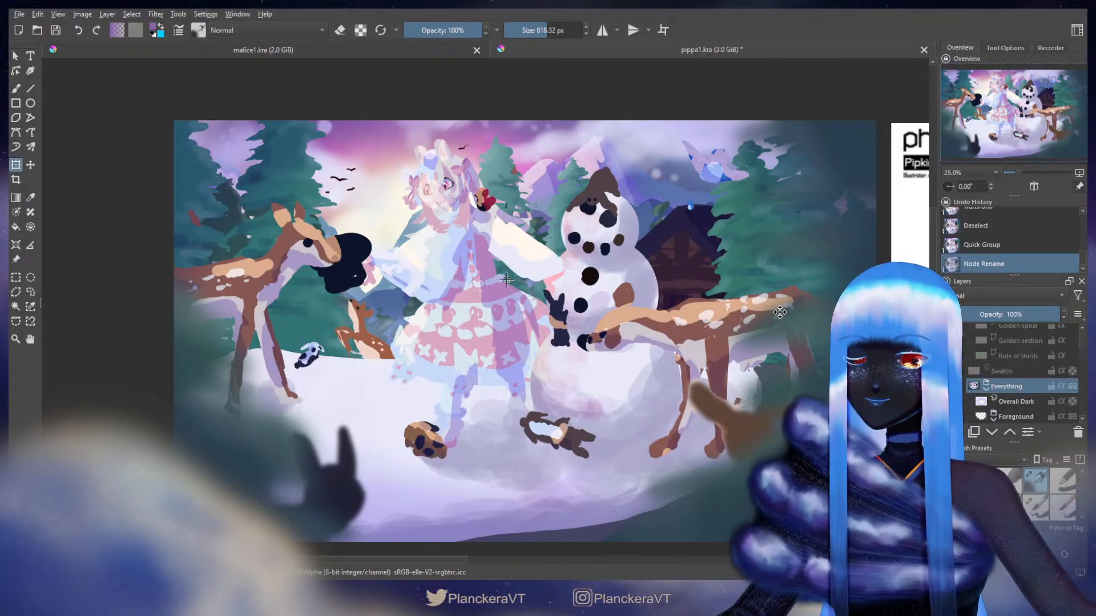
pyautogui.scroll(-1, 670, 321)
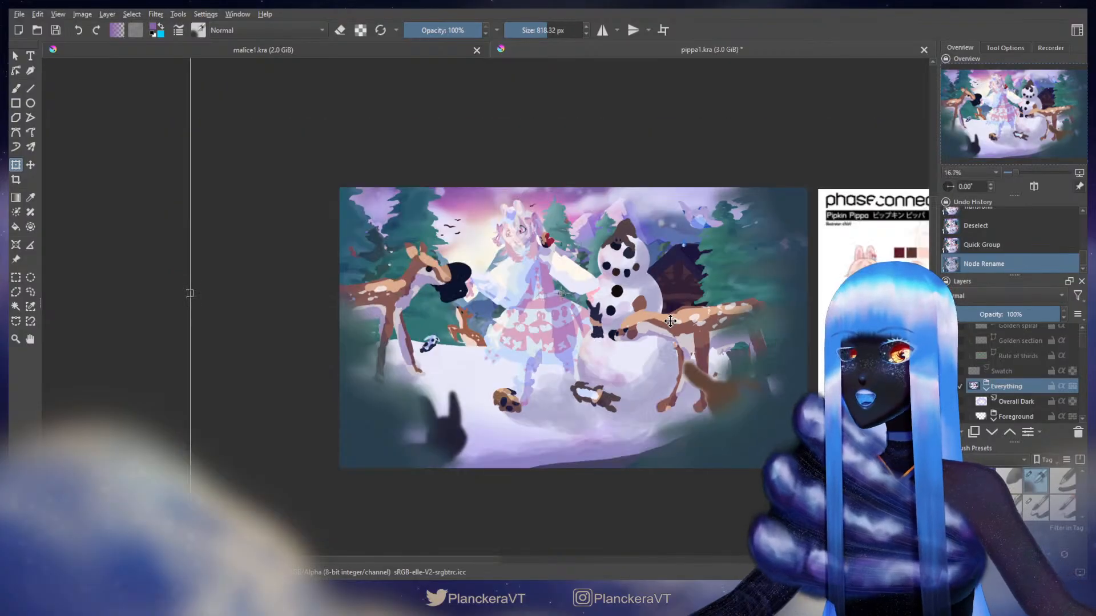
pyautogui.scroll(-1, 670, 321)
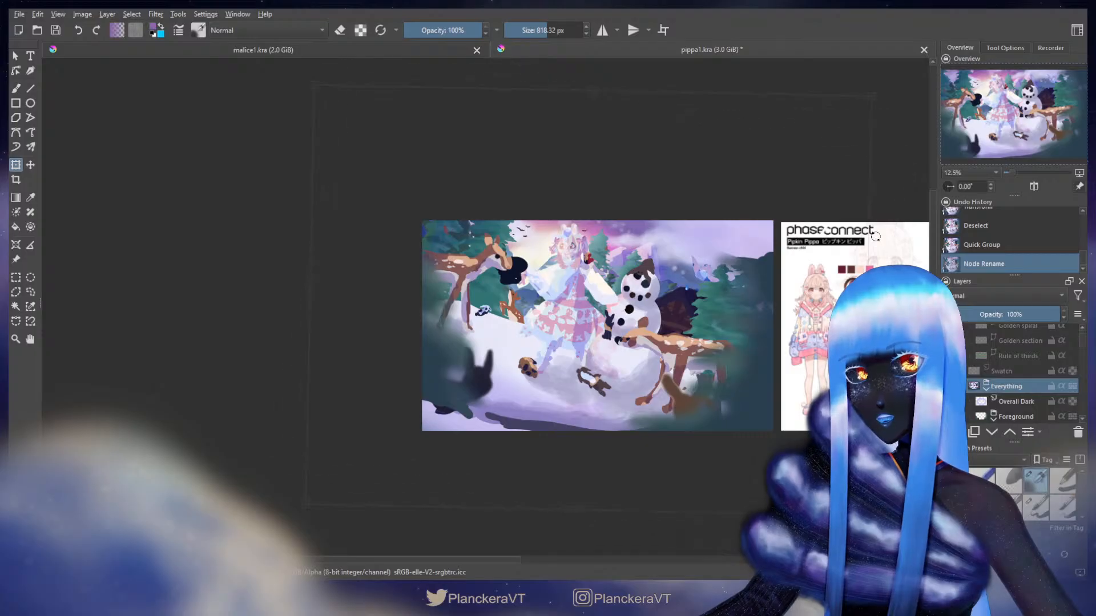
pyautogui.moveTo(876, 236); pyautogui.dragTo(837, 158)
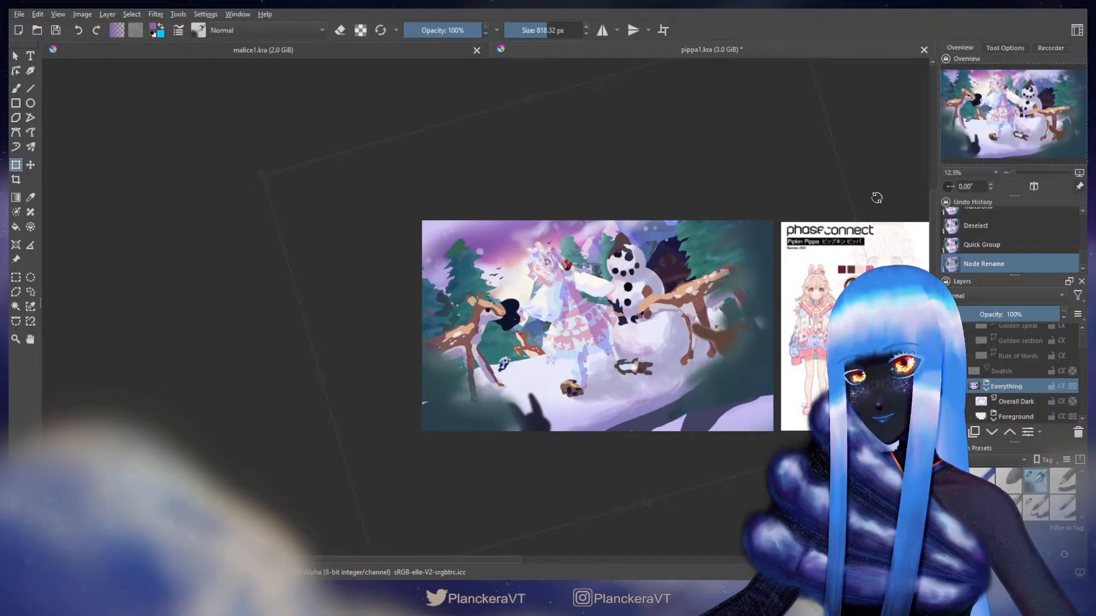
pyautogui.moveTo(878, 203); pyautogui.dragTo(887, 238)
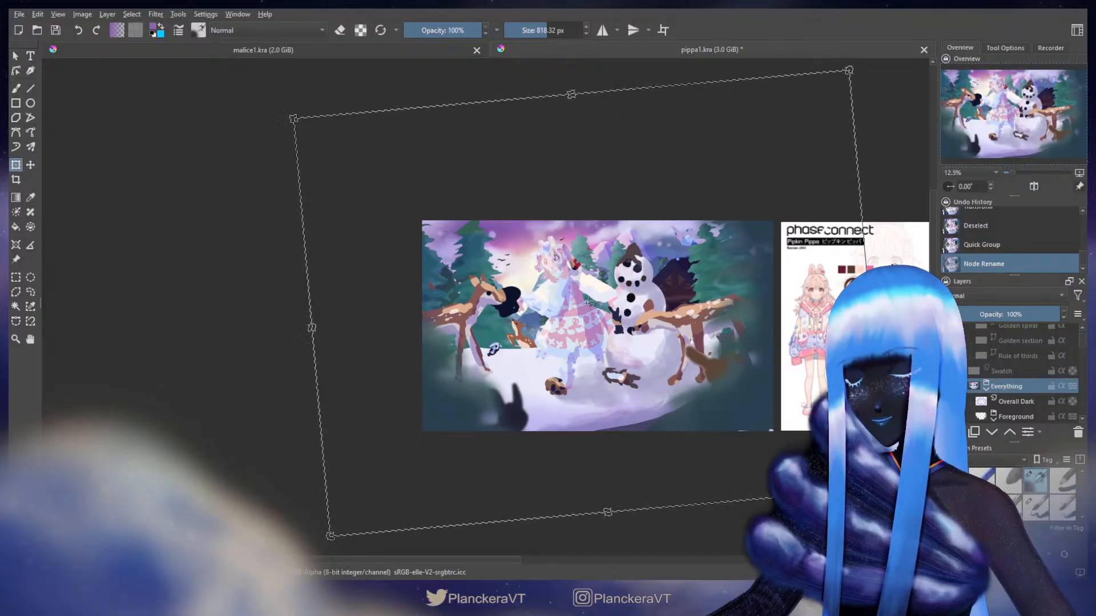
pyautogui.press('b')
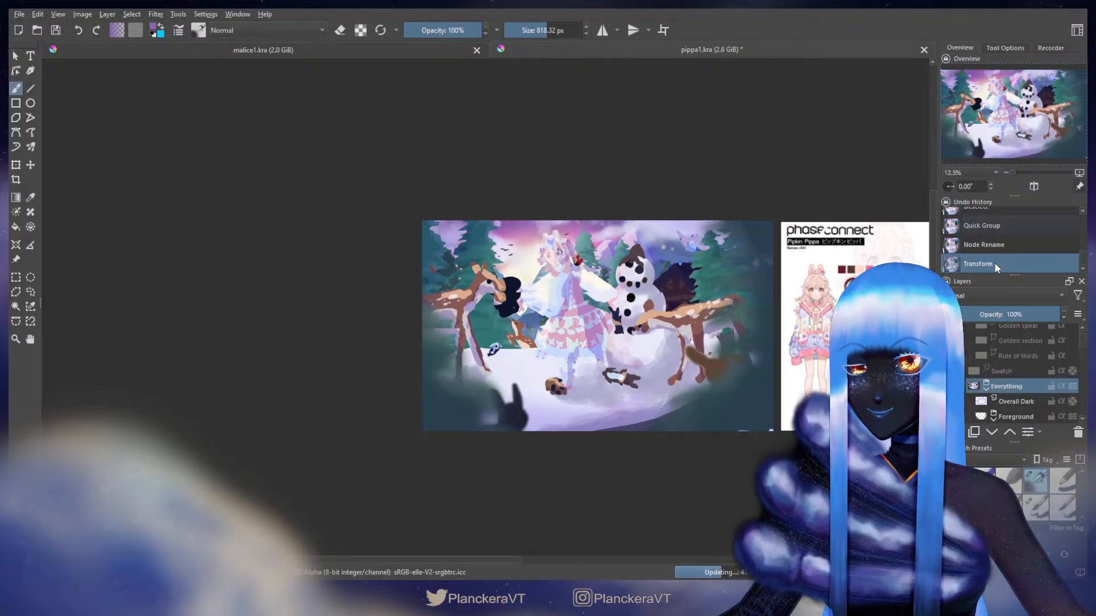
# - Compare the artwork before and after the Everything group's rotation by stepping through the undo history, returning to the rotated version
pyautogui.hotkey('ctrl', 'z')
pyautogui.hotkey('ctrl', 'z')
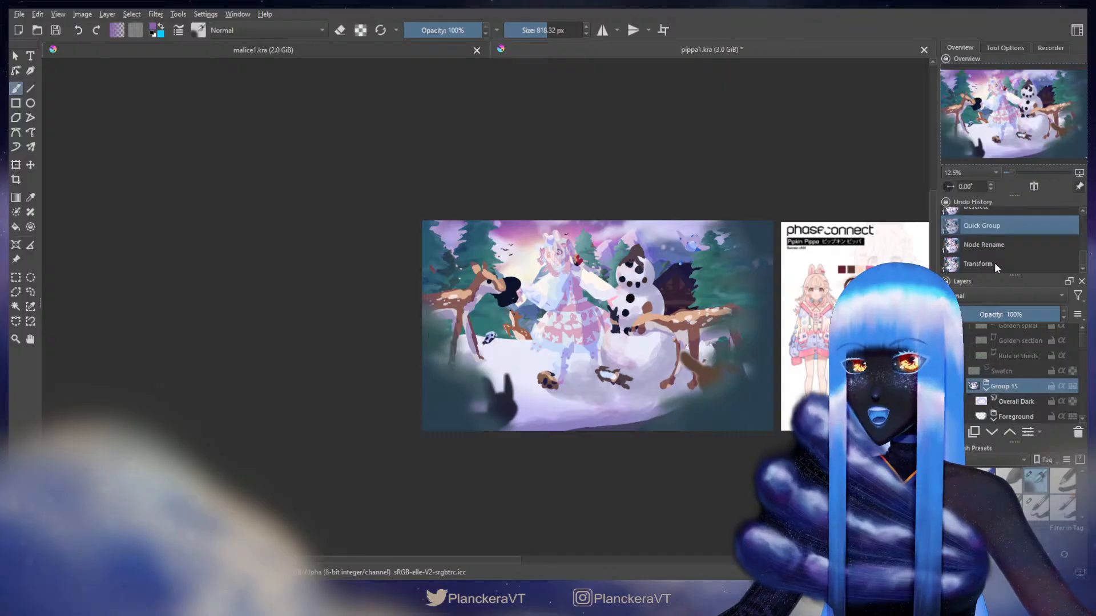
pyautogui.click(994, 263)
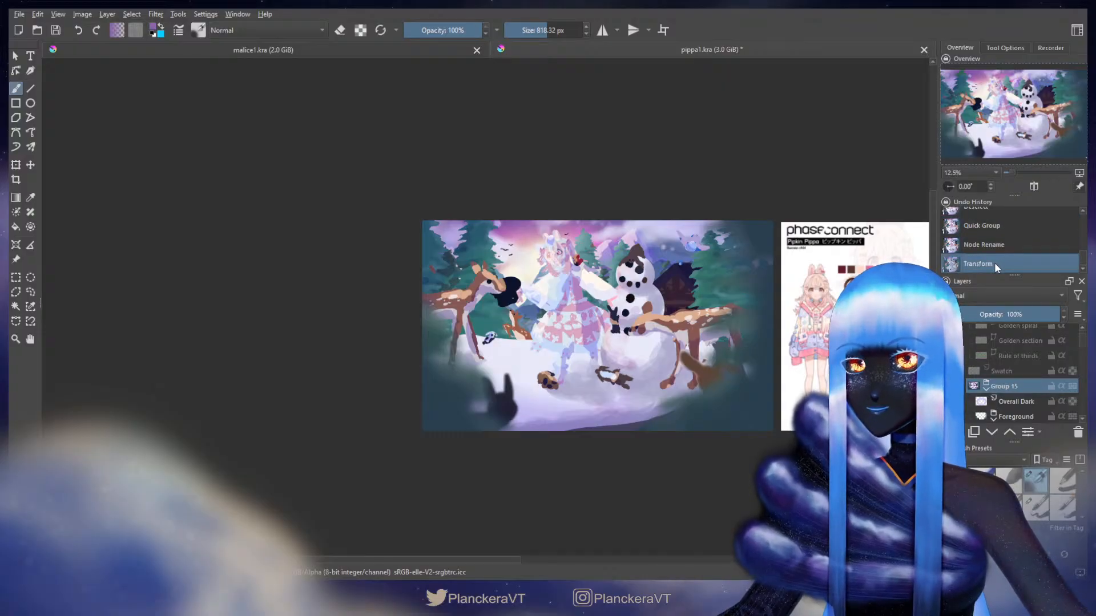
pyautogui.click(988, 231)
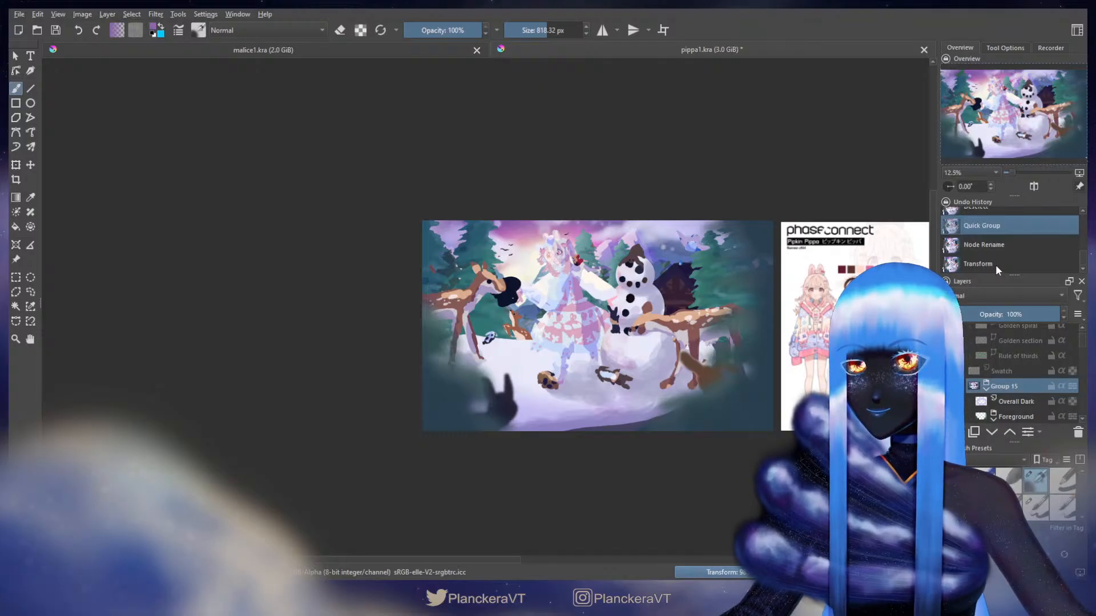
pyautogui.click(996, 265)
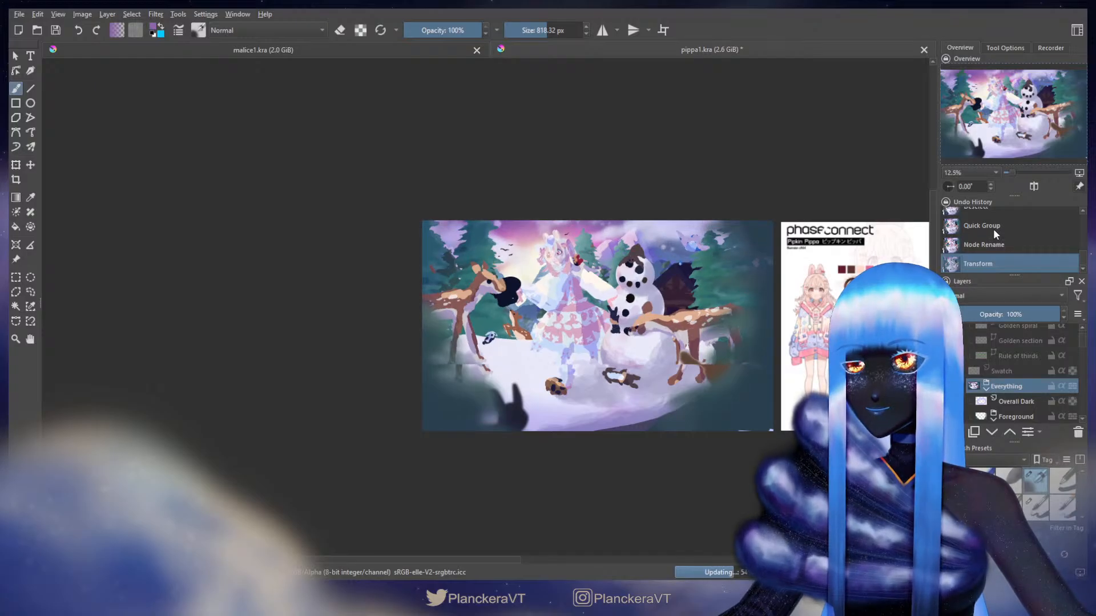
pyautogui.click(993, 229)
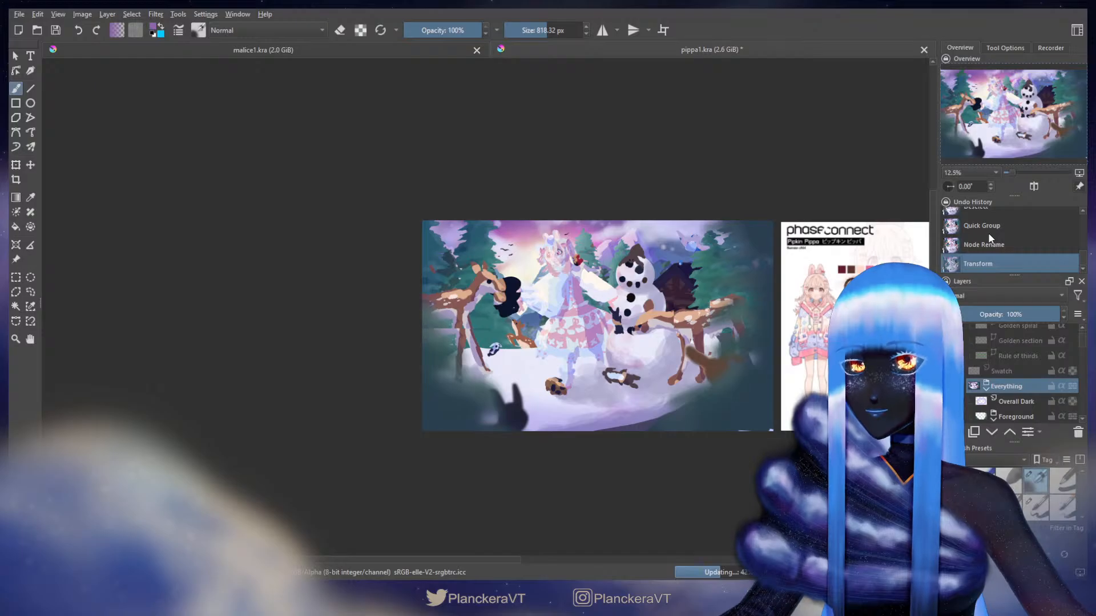
pyautogui.click(989, 235)
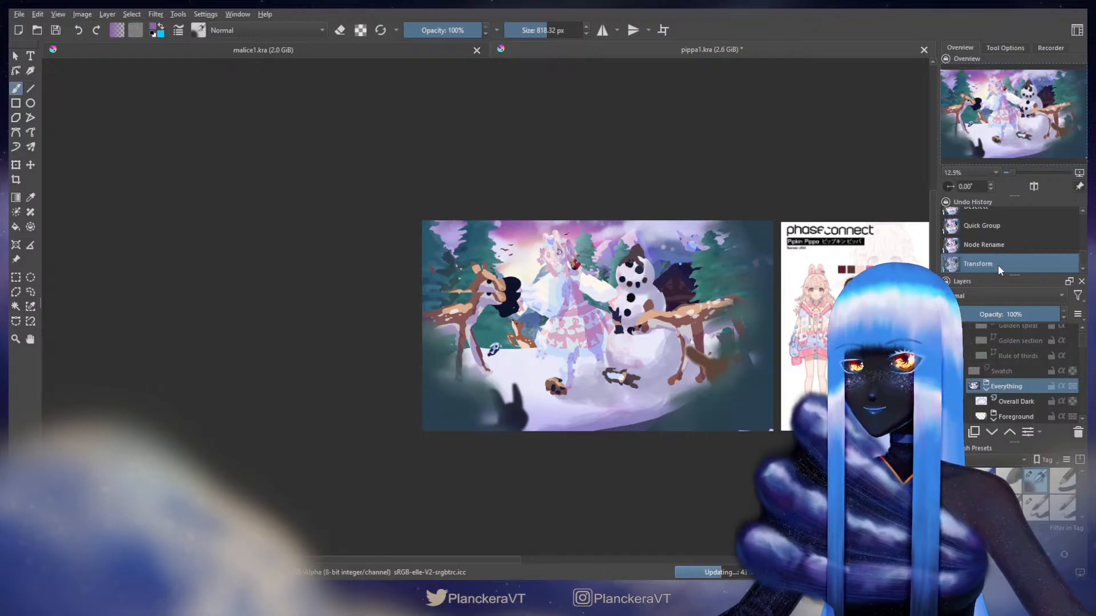
pyautogui.hotkey('ctrl', 'z')
pyautogui.hotkey('ctrl', 'z')
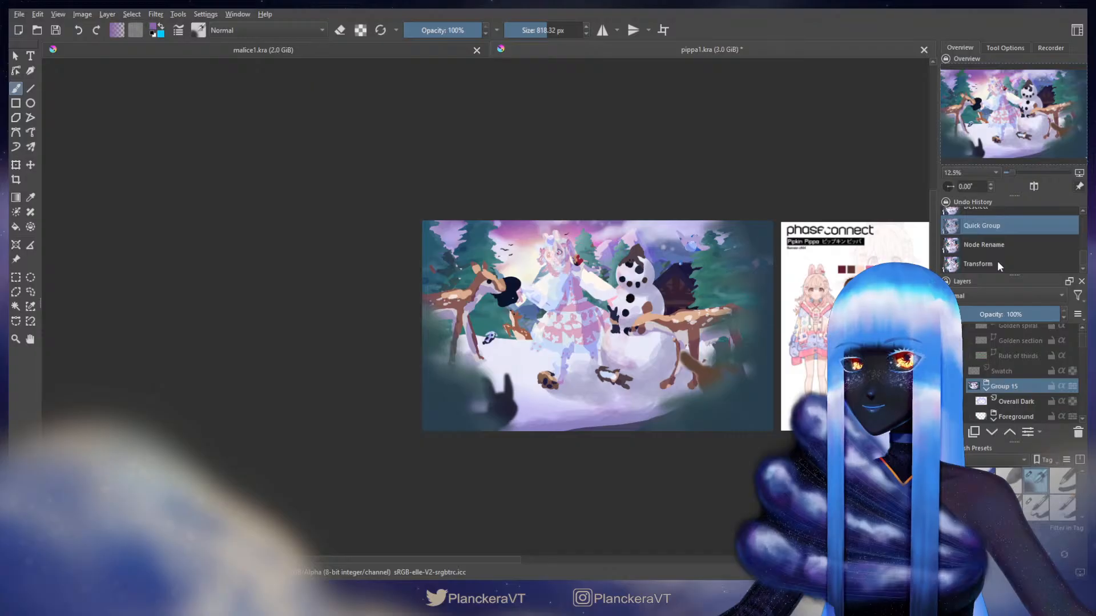
pyautogui.click(997, 262)
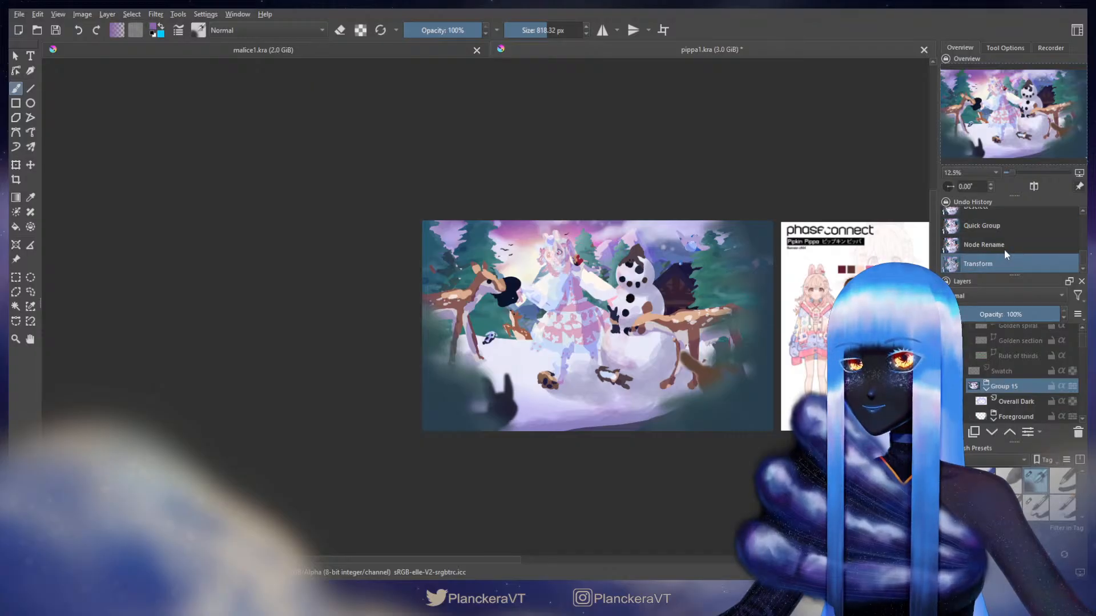
pyautogui.click(1002, 247)
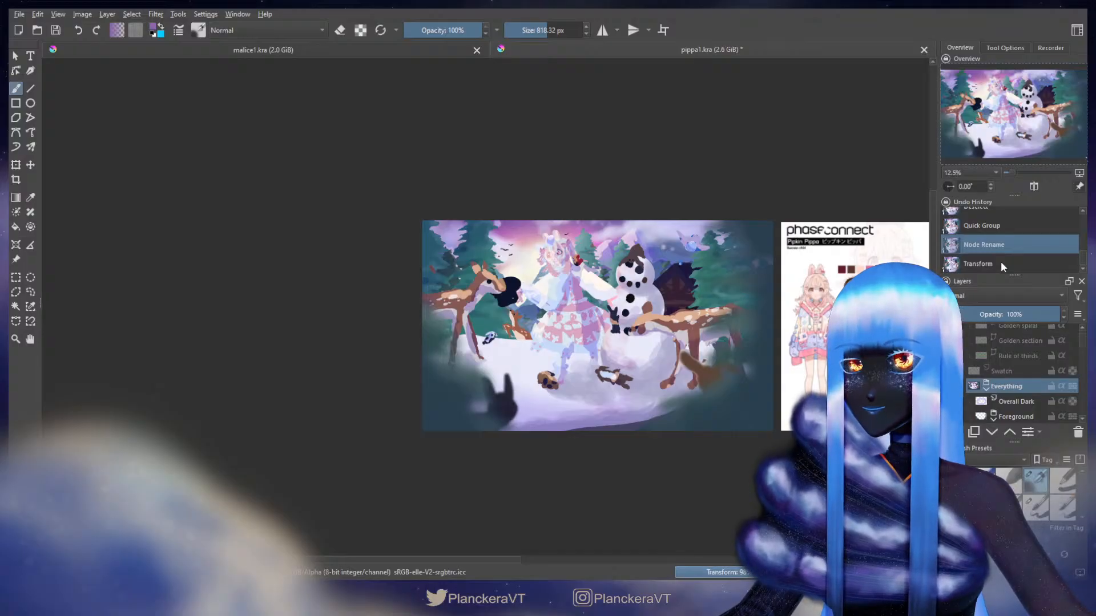
pyautogui.click(1001, 263)
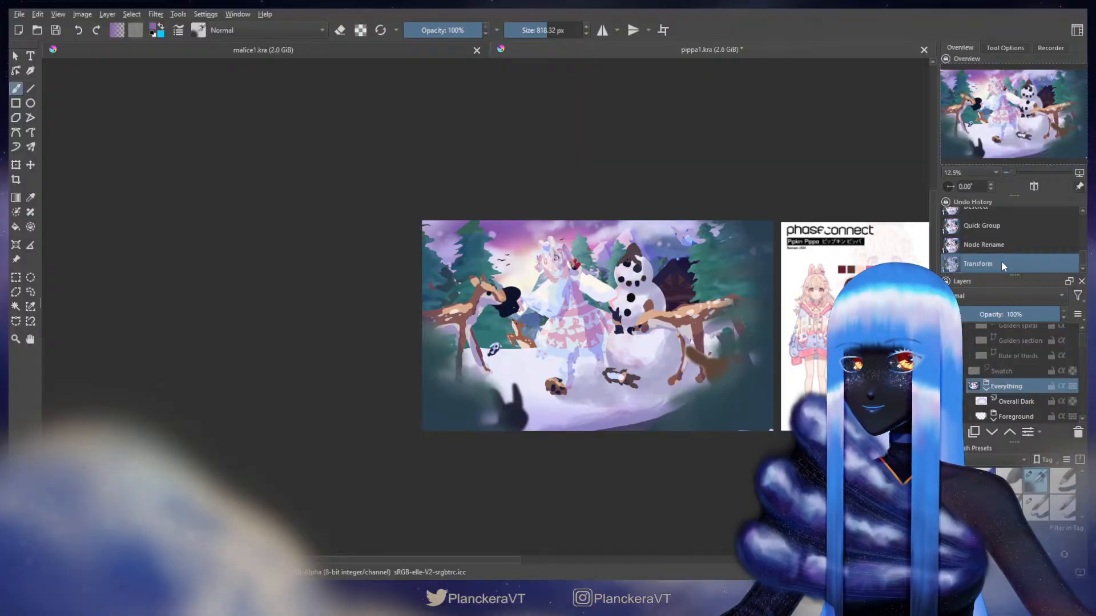
# - Check the rotated artwork against the Golden spiral and Rule of thirds composition guides, hiding the guides when done
pyautogui.scroll(1, 1024, 349)
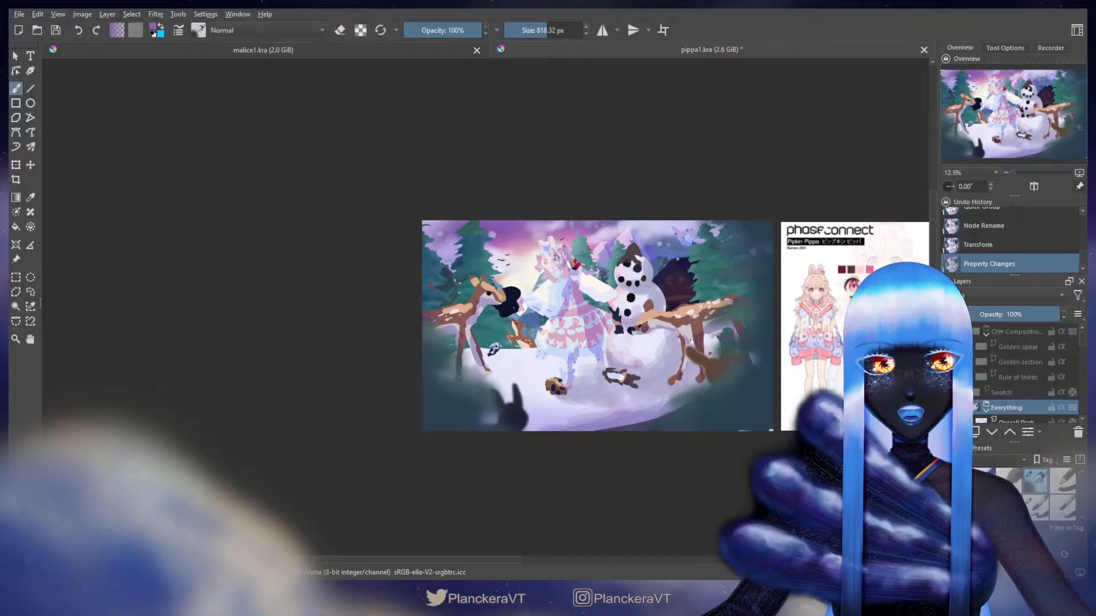
pyautogui.click(952, 331)
pyautogui.click(952, 362)
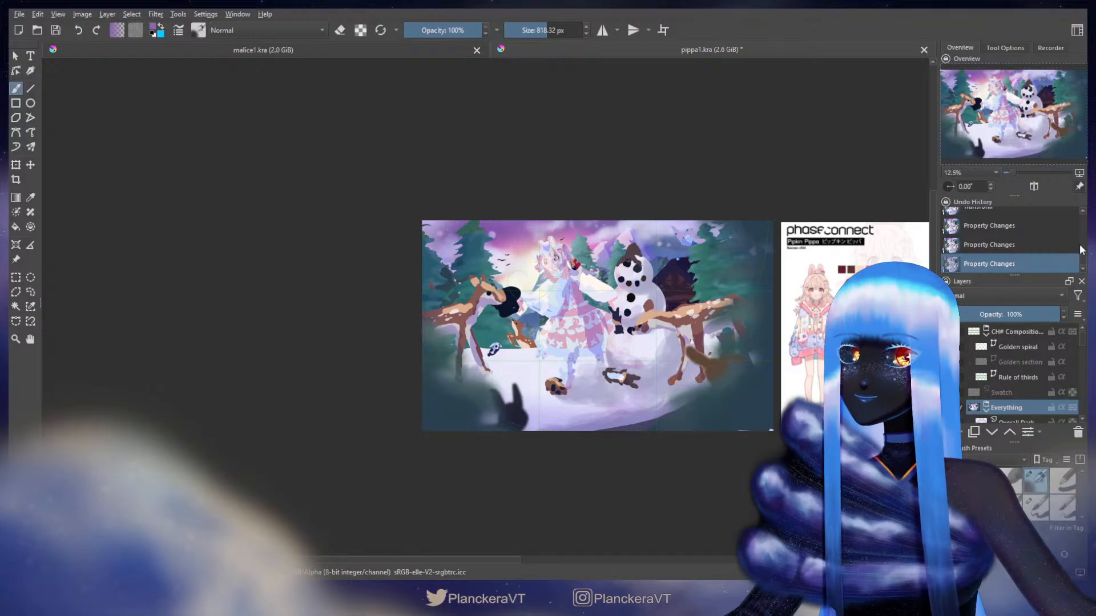
pyautogui.scroll(5, 1081, 249)
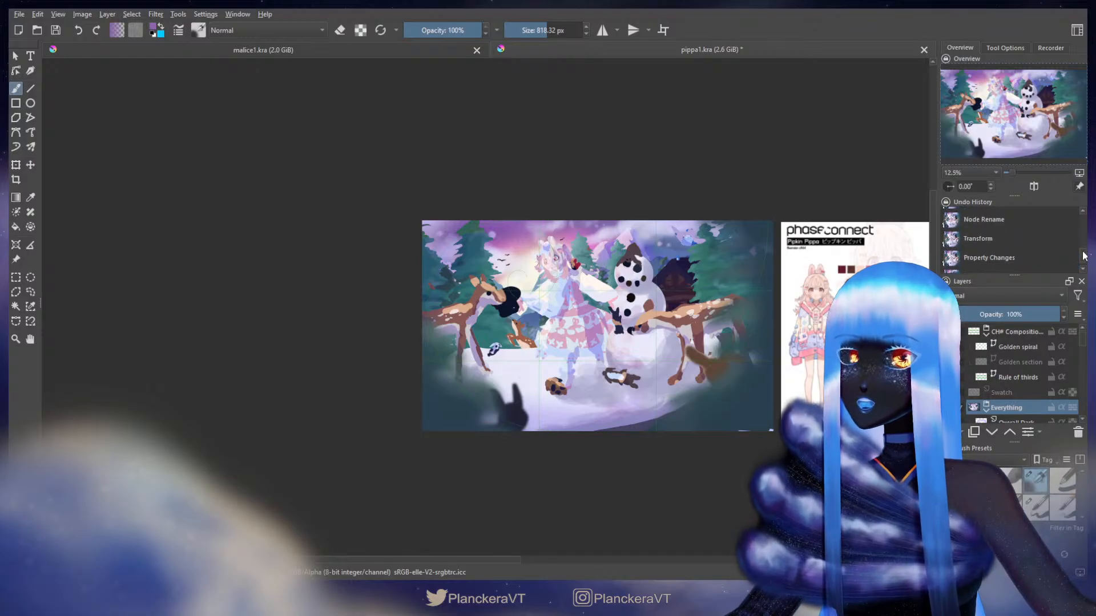
pyautogui.scroll(-5, 1084, 255)
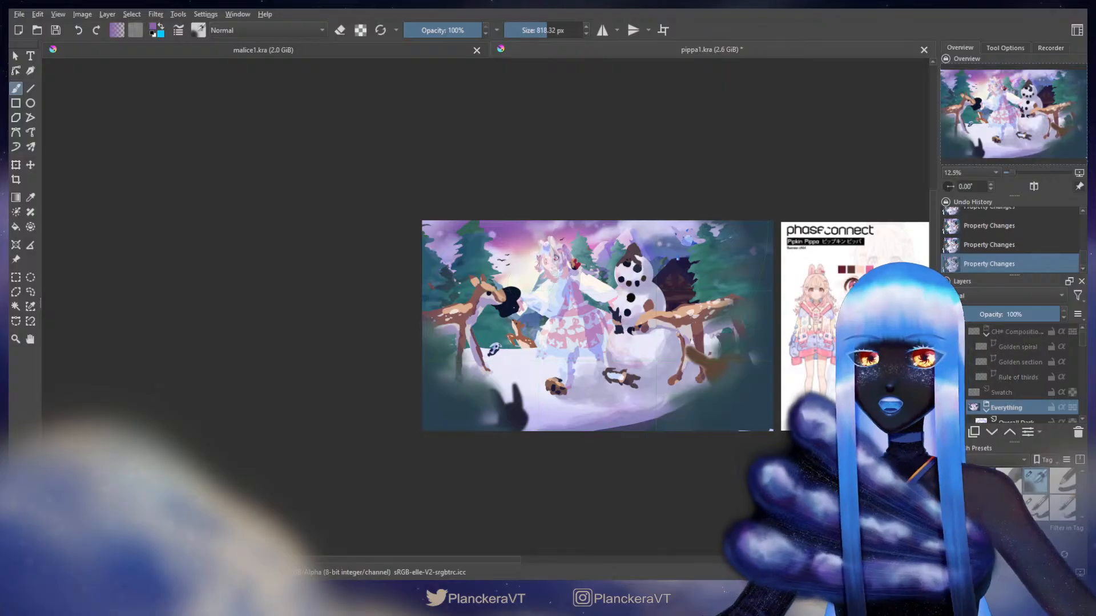
# - Examine the artwork up close in its ungrouped-name Quick Group state and its rotated state, ending on the rotated version
pyautogui.scroll(2, 627, 332)
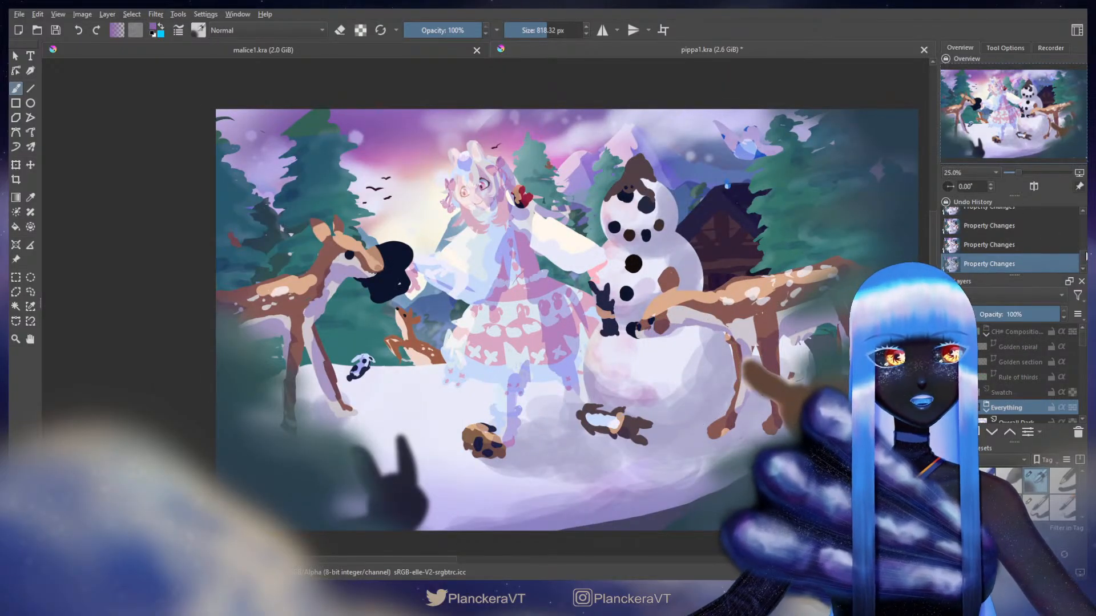
pyautogui.scroll(5, 1073, 254)
pyautogui.scroll(2, 1084, 253)
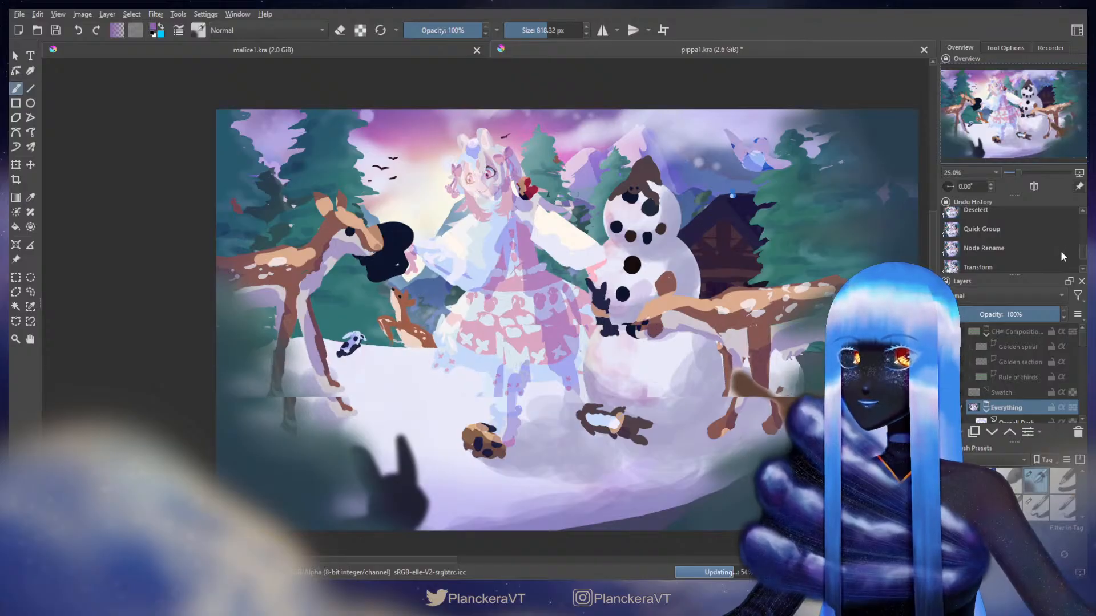
pyautogui.click(988, 231)
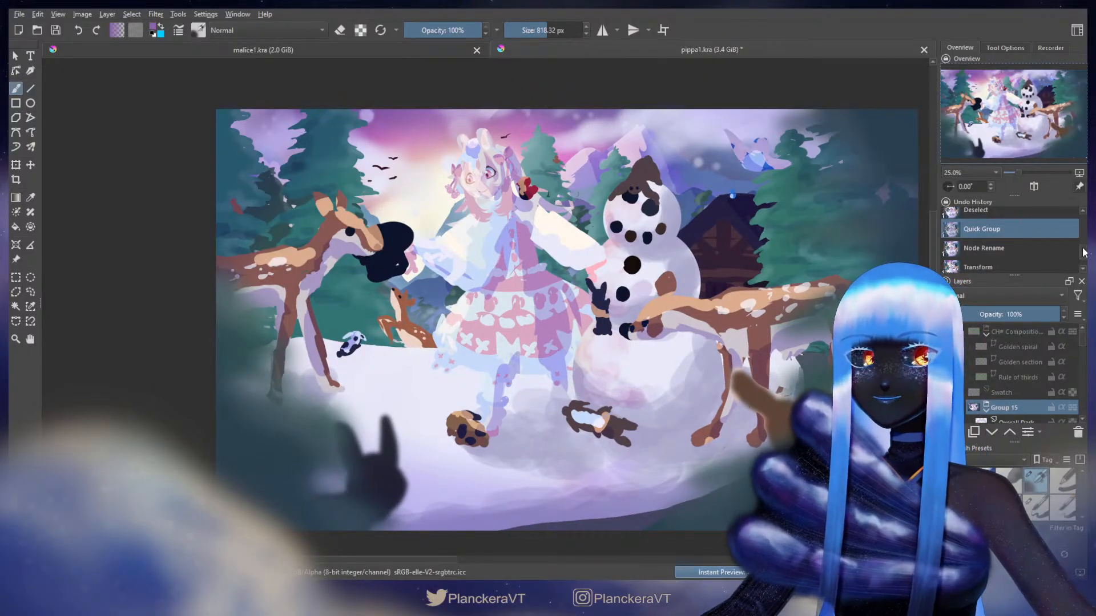
pyautogui.moveTo(1082, 249); pyautogui.dragTo(1085, 256)
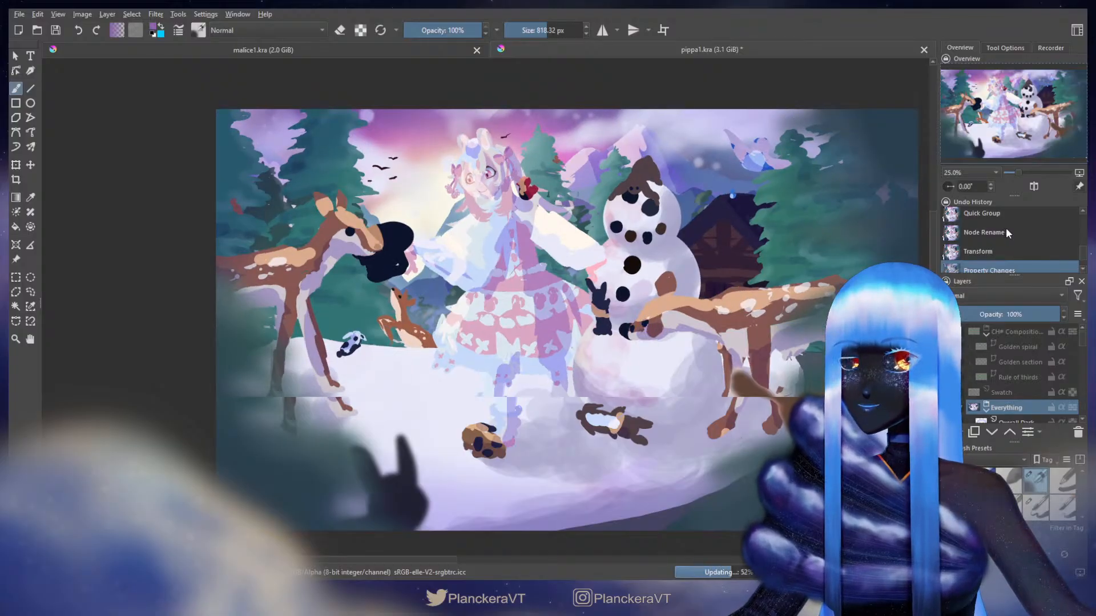
pyautogui.hotkey('ctrl', 'z')
pyautogui.hotkey('ctrl', 'z')
pyautogui.hotkey('ctrl', 'z')
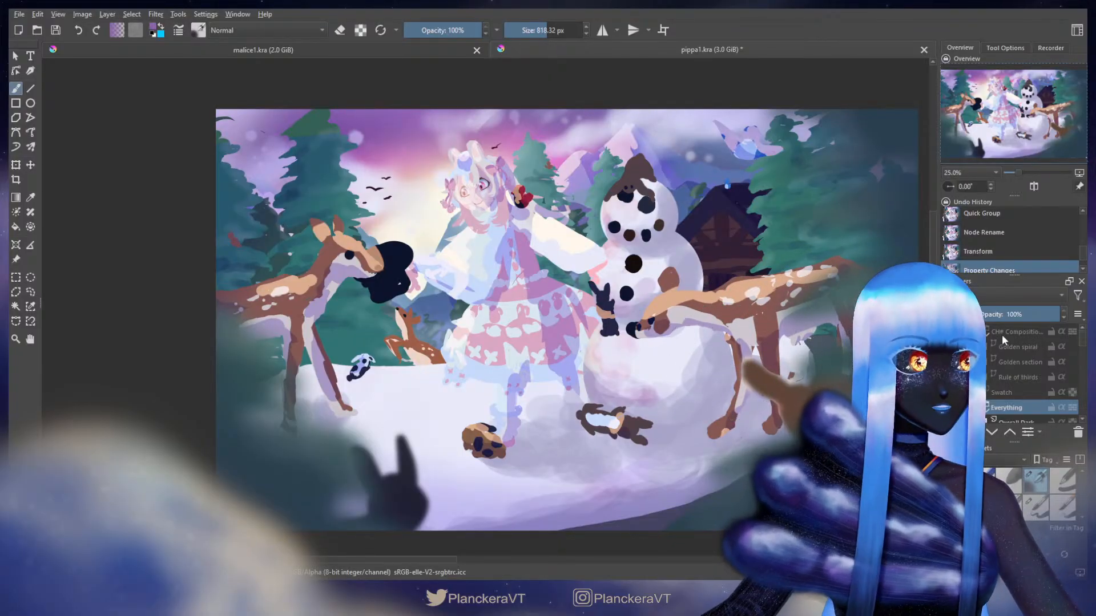
# - Hide the Foreground group and the Overall Dark layer to expose the full painting underneath
pyautogui.scroll(-5, 1083, 344)
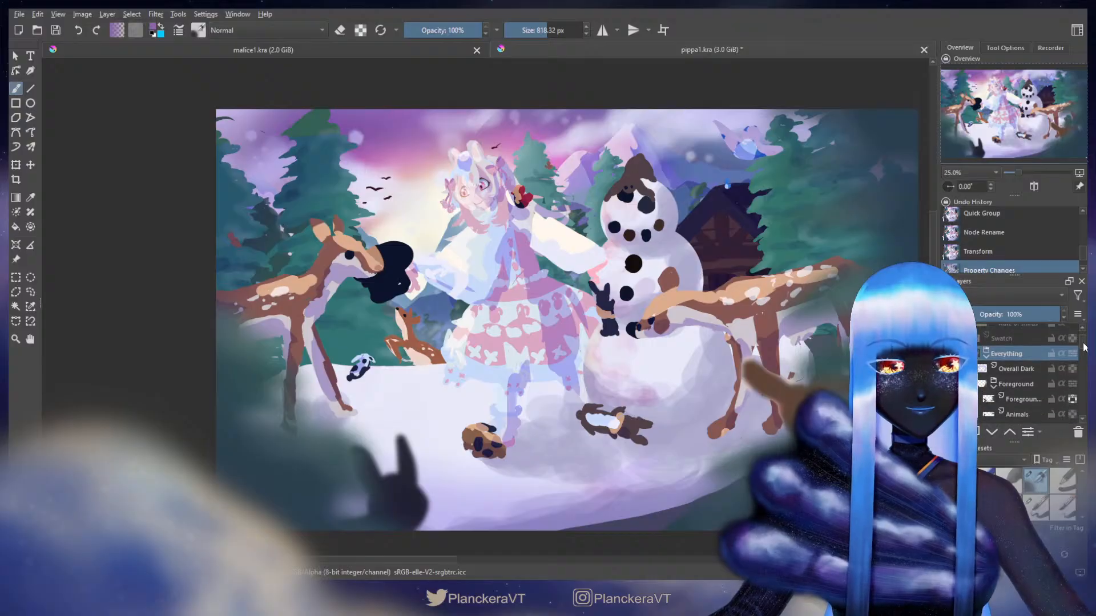
pyautogui.click(1072, 350)
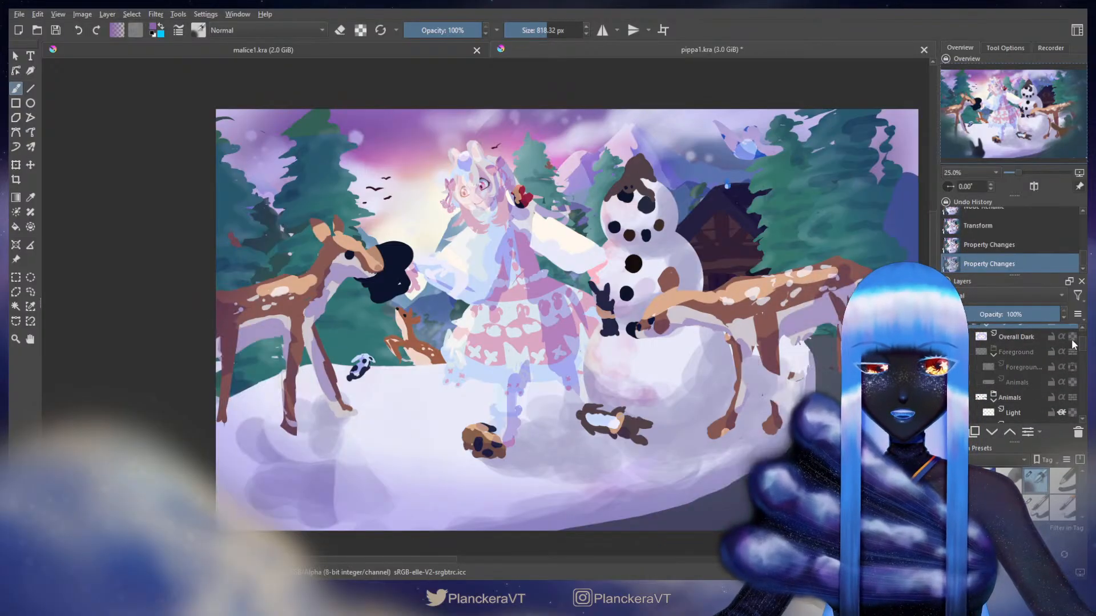
pyautogui.scroll(-5, 1078, 342)
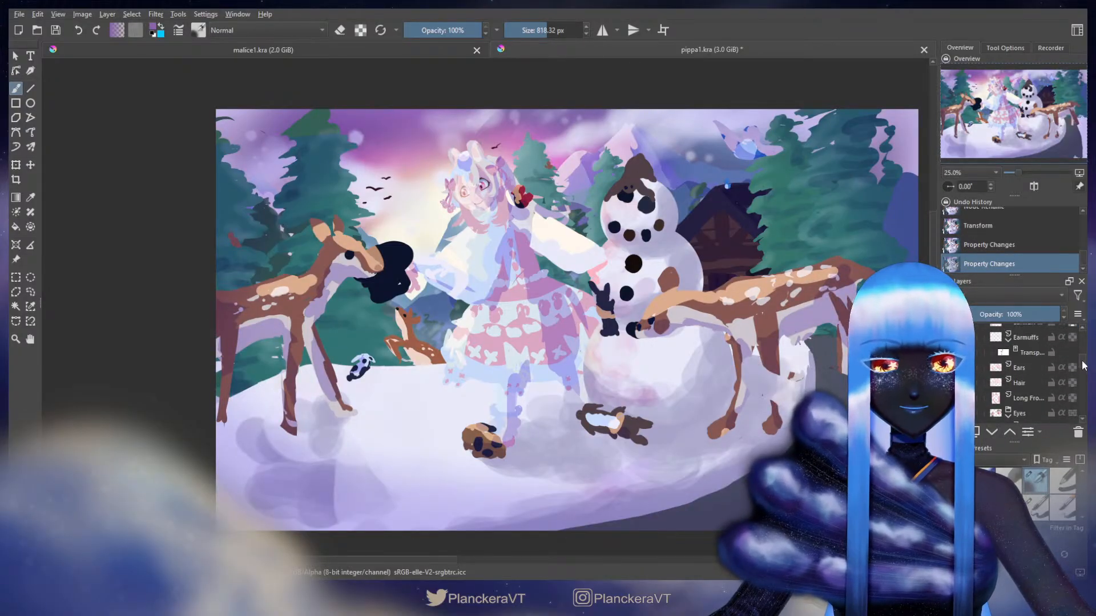
pyautogui.scroll(1, 1081, 352)
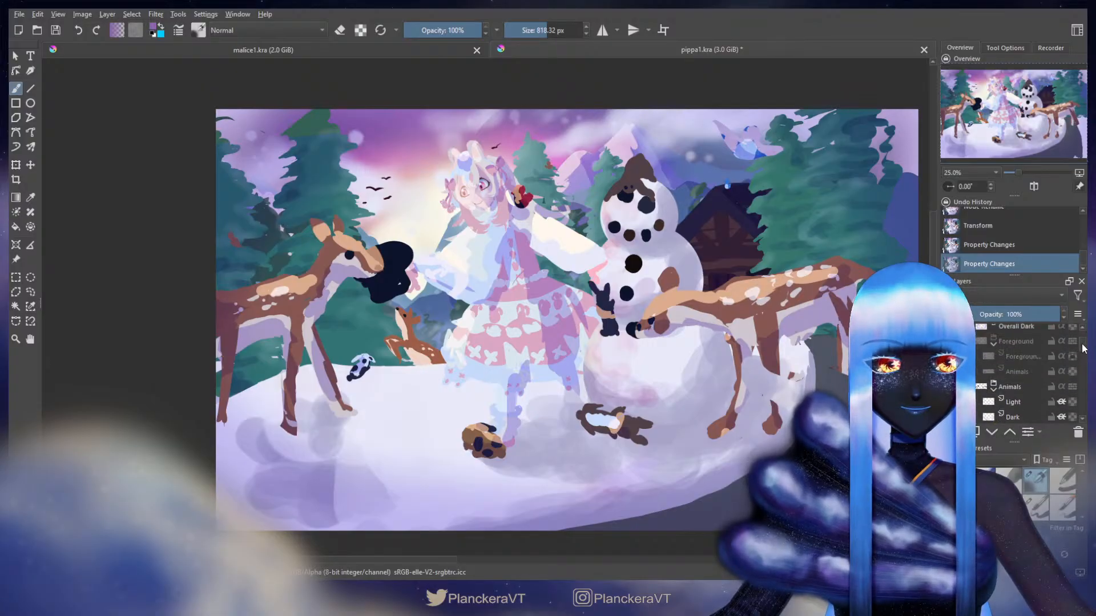
pyautogui.scroll(4, 1047, 354)
pyautogui.click(1071, 348)
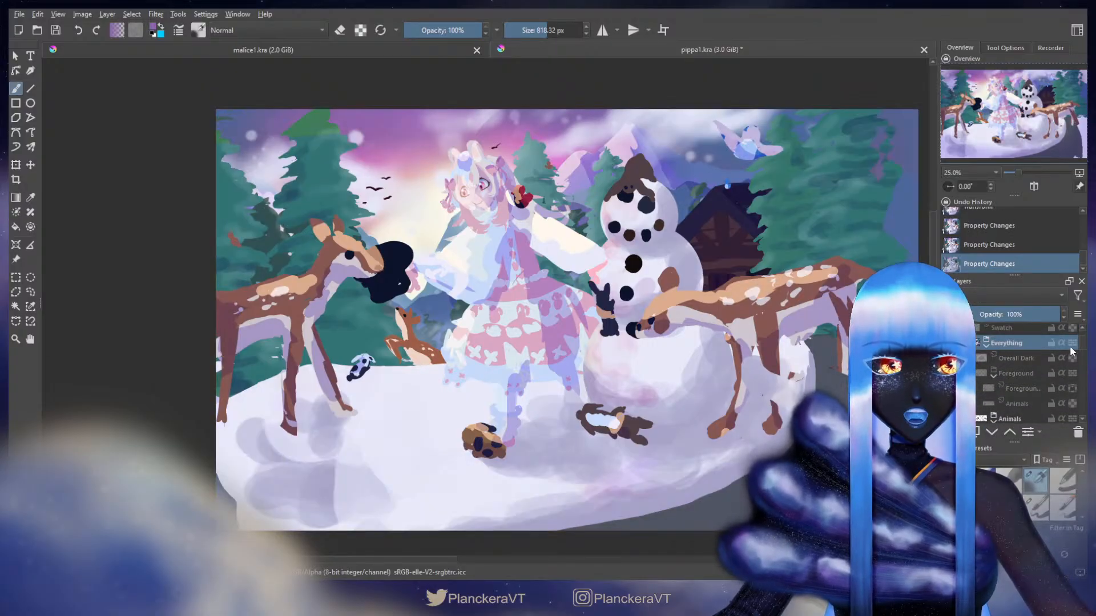
# - On the Path layer, sample the grey path colour, switch brush preset and paint out the path's edge near the canvas's lower right corner
pyautogui.scroll(-10, 1082, 346)
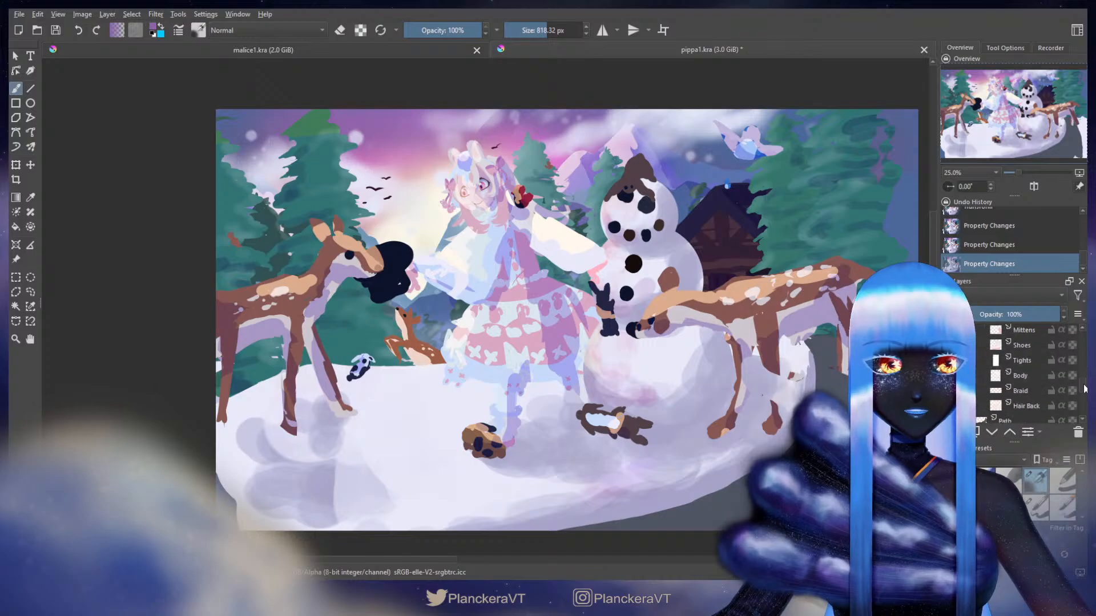
pyautogui.click(1021, 348)
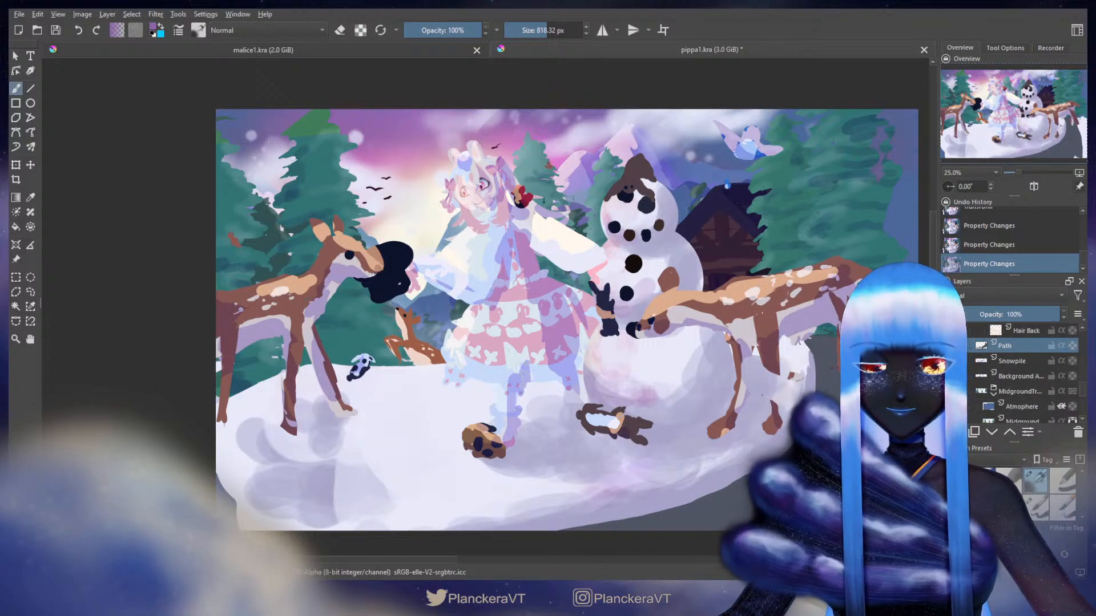
pyautogui.keyDown('ctrl'); pyautogui.click(859, 462); pyautogui.keyUp('ctrl')
pyautogui.moveTo(859, 462)
pyautogui.mouseDown()
pyautogui.moveTo(758, 348)
pyautogui.moveTo(736, 347)
pyautogui.mouseUp()
pyautogui.moveTo(733, 375)
pyautogui.mouseDown()
pyautogui.moveTo(747, 408)
pyautogui.moveTo(774, 370)
pyautogui.moveTo(754, 405)
pyautogui.moveTo(768, 413)
pyautogui.moveTo(778, 389)
pyautogui.moveTo(769, 340)
pyautogui.mouseUp()
pyautogui.hotkey('ctrl', 'z')
pyautogui.click(1035, 507)
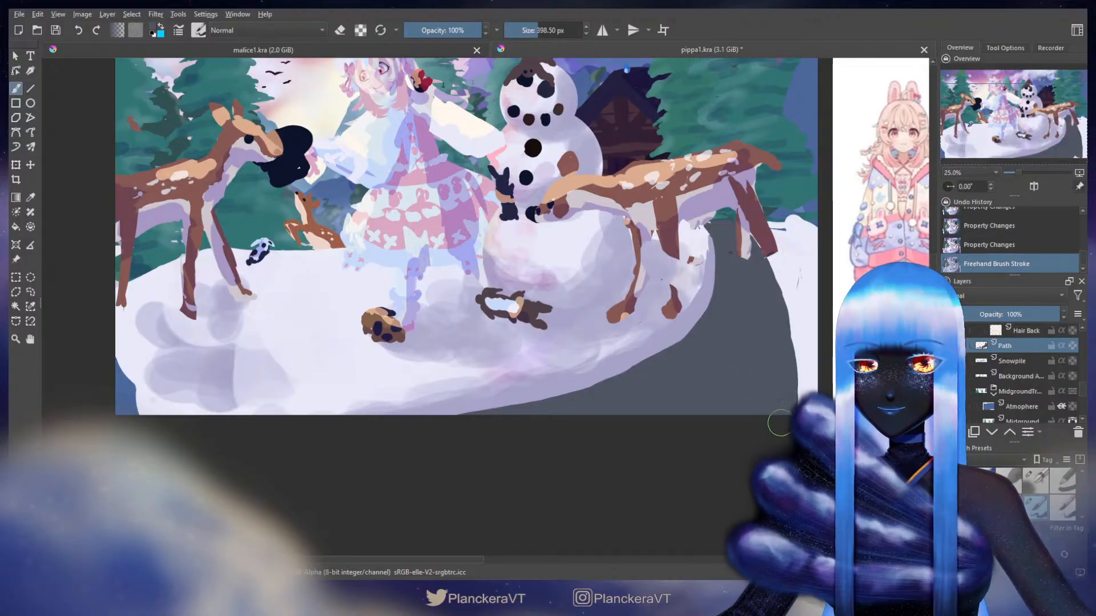
pyautogui.moveTo(780, 423); pyautogui.dragTo(779, 404)
pyautogui.moveTo(788, 364); pyautogui.dragTo(756, 423)
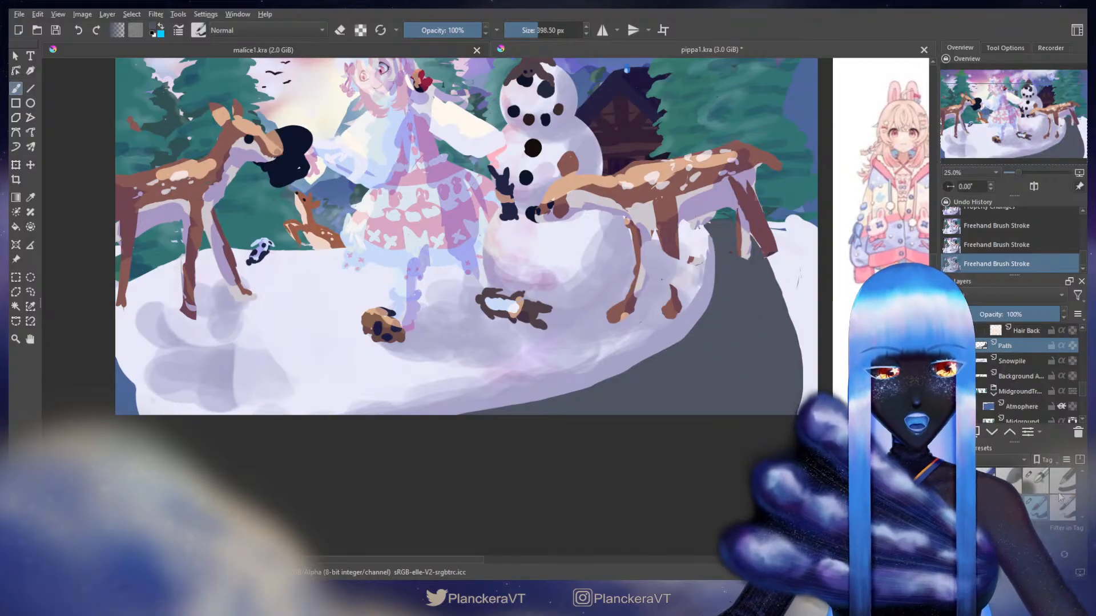
# - Switch brush preset, show the Swatch layer and sample the lavender snow shade from its palette
pyautogui.press('/')
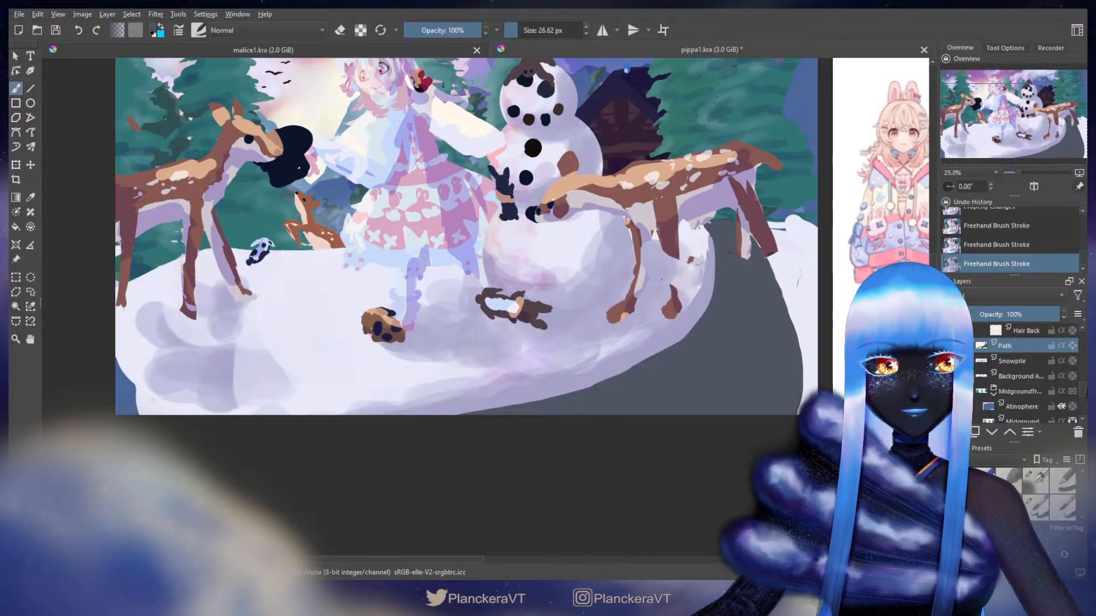
pyautogui.scroll(5, 1013, 371)
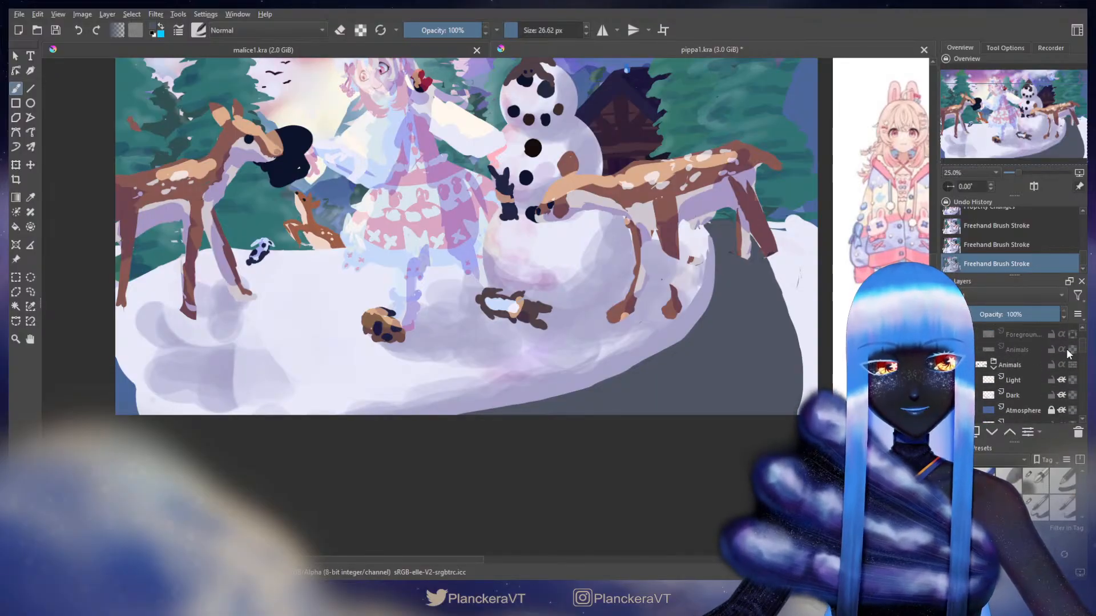
pyautogui.scroll(3, 1080, 335)
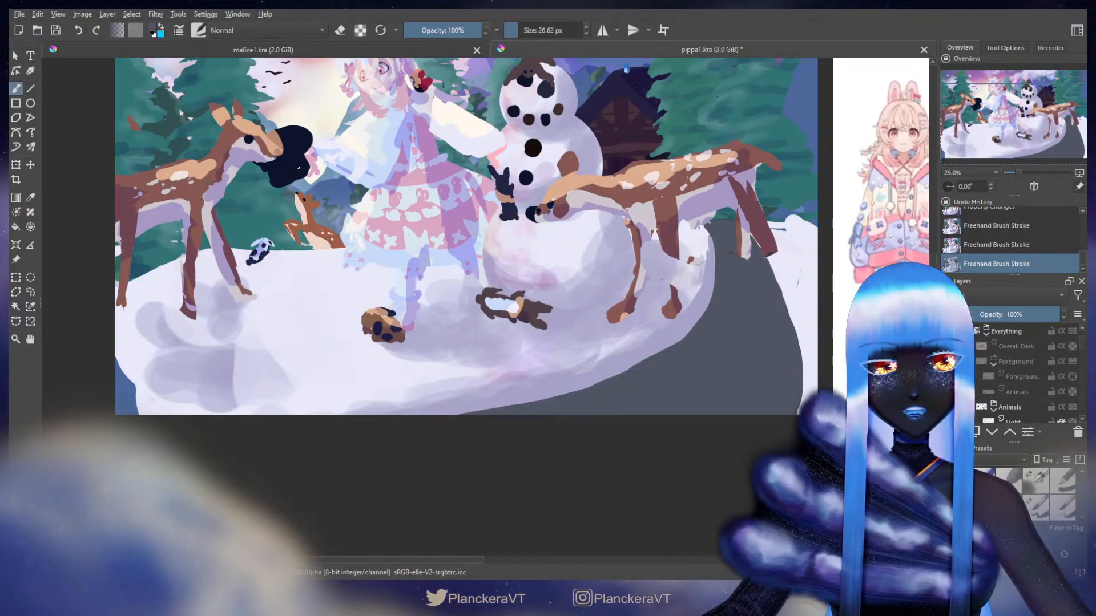
pyautogui.scroll(3, 1083, 347)
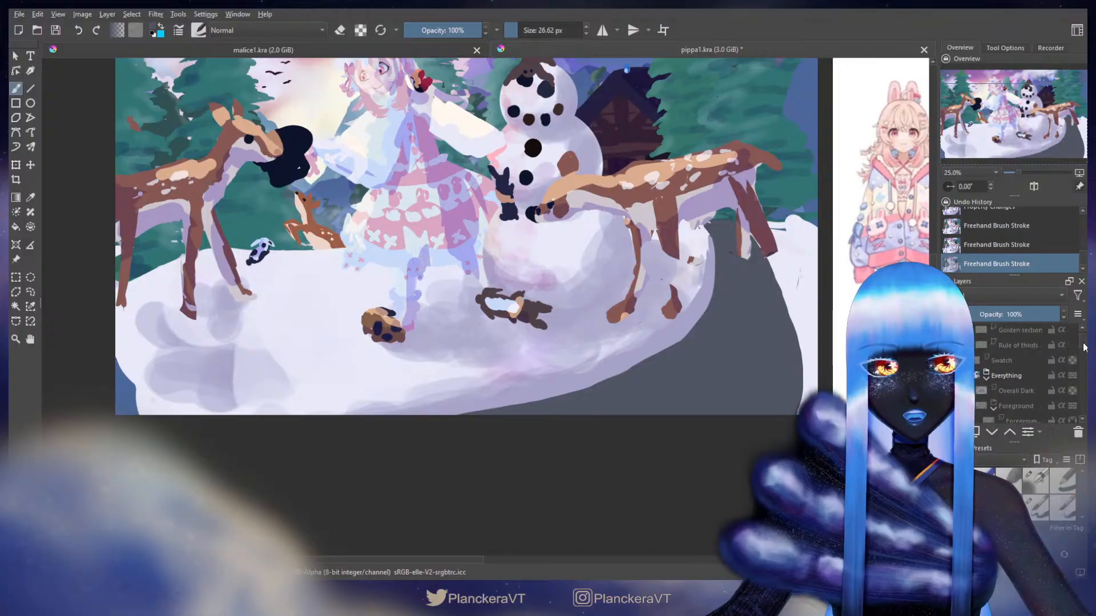
pyautogui.click(976, 360)
pyautogui.moveTo(568, 250); pyautogui.dragTo(651, 360)
pyautogui.keyDown('ctrl'); pyautogui.click(239, 134); pyautogui.keyUp('ctrl')
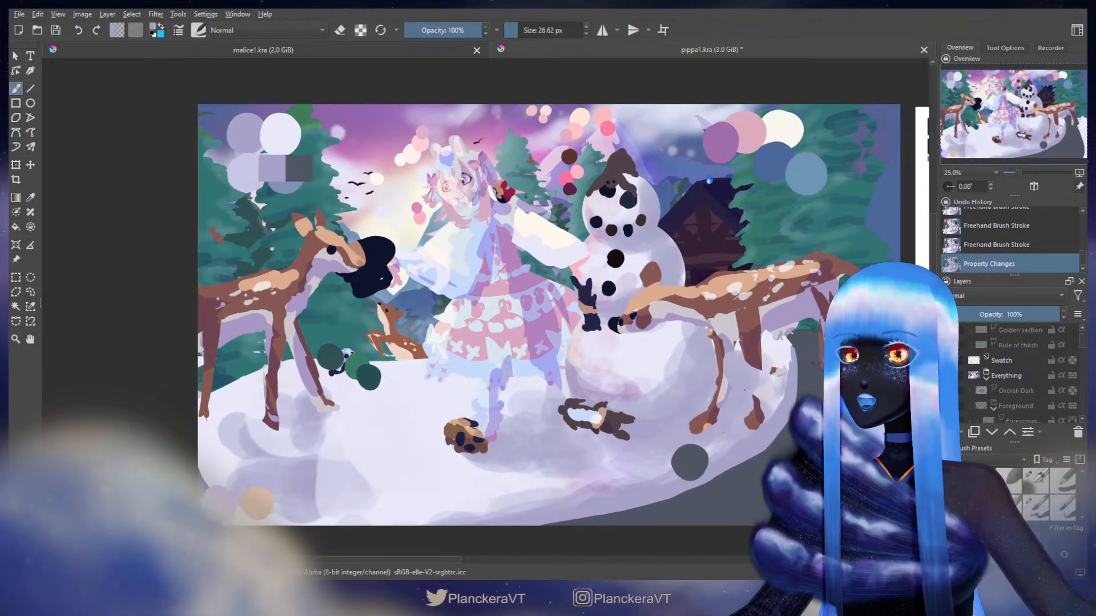
# - On the Snowpile layer, paint lavender shading along the snowbank to the right of the grey path
pyautogui.moveTo(844, 351)
pyautogui.mouseDown()
pyautogui.moveTo(701, 303)
pyautogui.moveTo(726, 303)
pyautogui.mouseUp()
pyautogui.moveTo(703, 296); pyautogui.dragTo(731, 368)
pyautogui.hotkey('ctrl', 'z')
pyautogui.scroll(-10, 1056, 371)
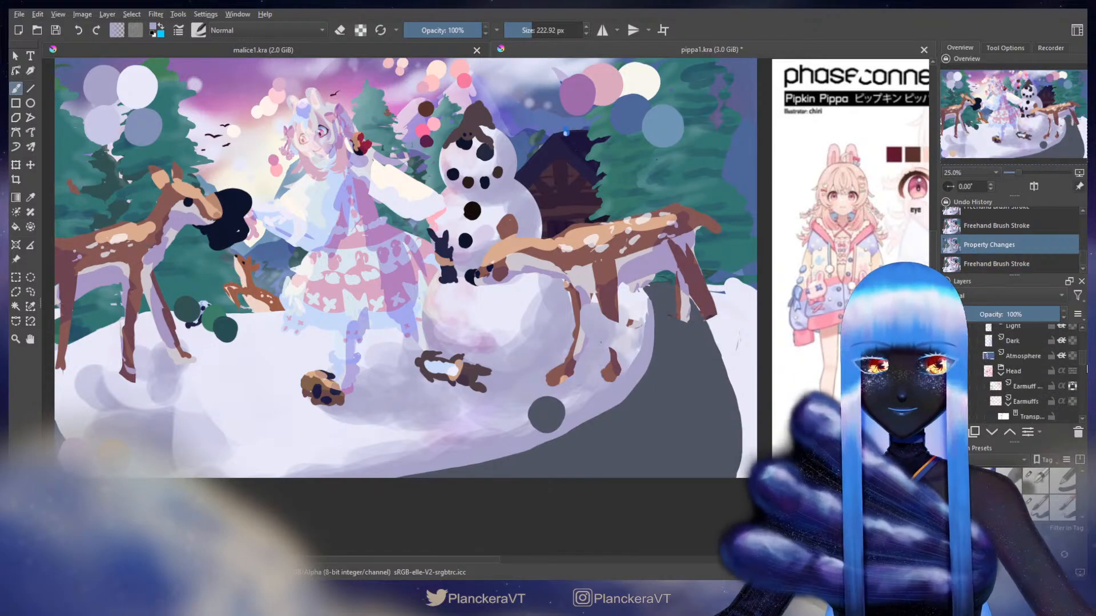
pyautogui.scroll(-8, 1027, 371)
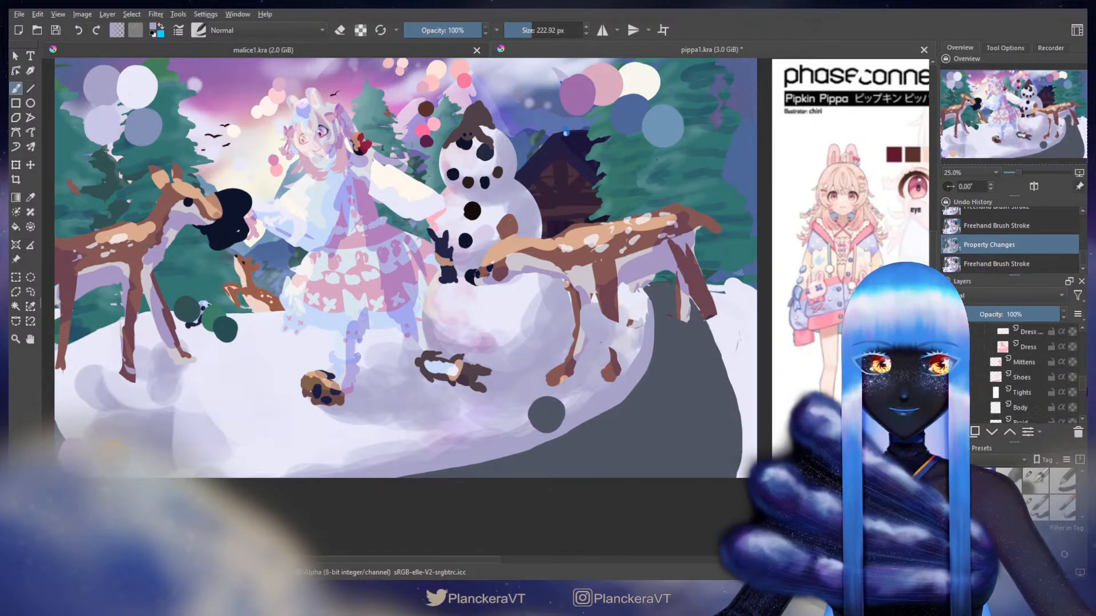
pyautogui.moveTo(702, 306)
pyautogui.mouseDown()
pyautogui.moveTo(696, 312)
pyautogui.moveTo(707, 298)
pyautogui.moveTo(739, 375)
pyautogui.moveTo(739, 467)
pyautogui.mouseUp()
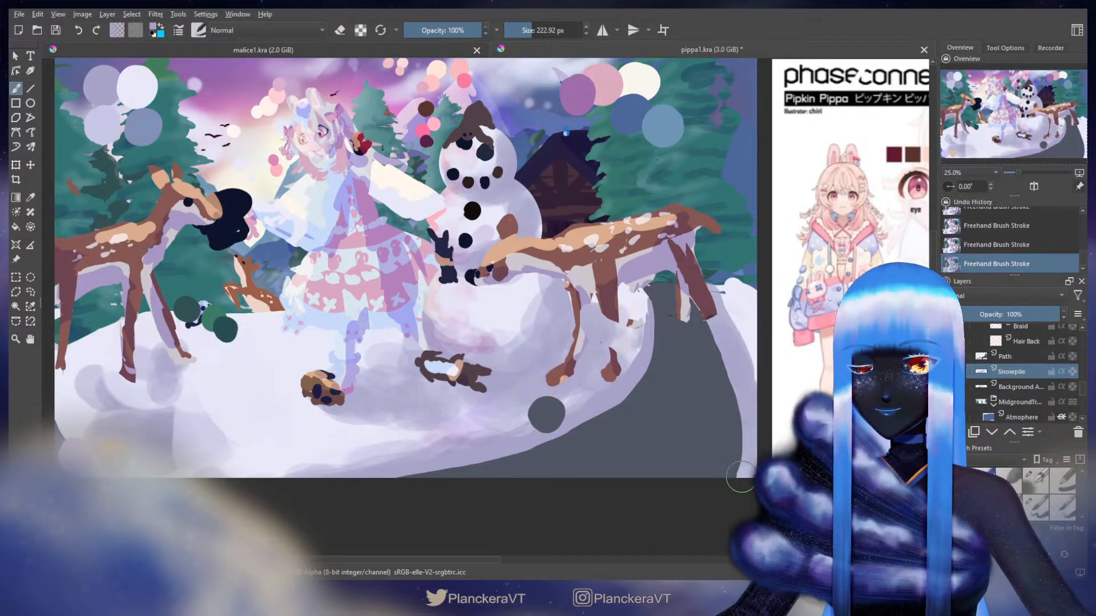
# - Sample the near-white snow swatch and paint highlights on the snowbank between the path and the canvas's right edge
pyautogui.keyDown('ctrl'); pyautogui.click(146, 93); pyautogui.keyUp('ctrl')
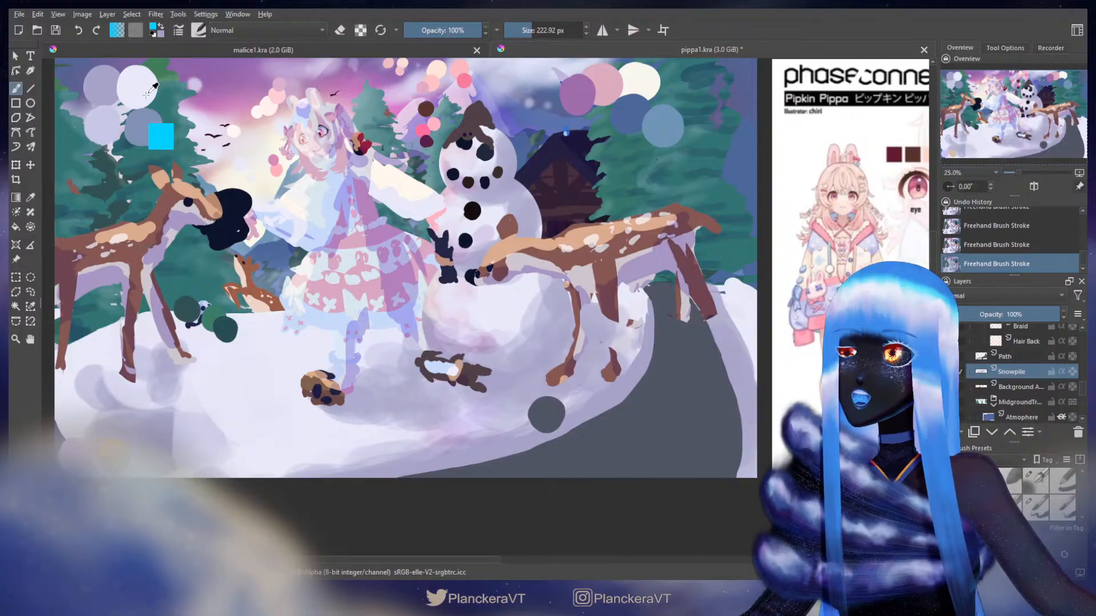
pyautogui.keyDown('ctrl'); pyautogui.click(155, 82); pyautogui.keyUp('ctrl')
pyautogui.moveTo(726, 302); pyautogui.dragTo(759, 393)
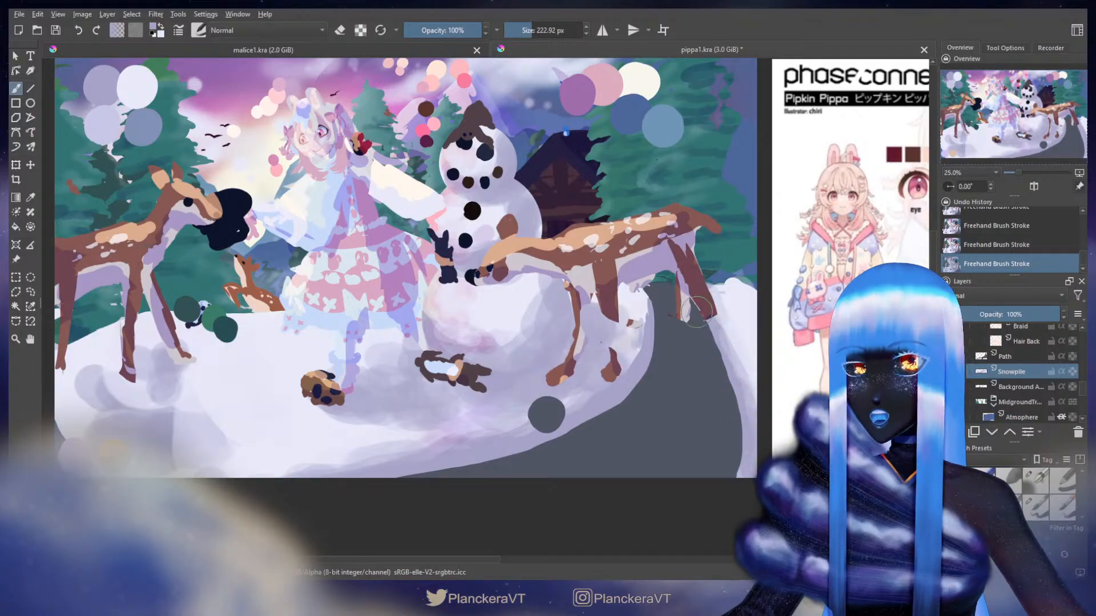
# - Undo the stray strokes, lock the Snowpile layer's alpha and repaint the snow mound's edge behind the right deer's legs with a smaller brush
pyautogui.press('[')
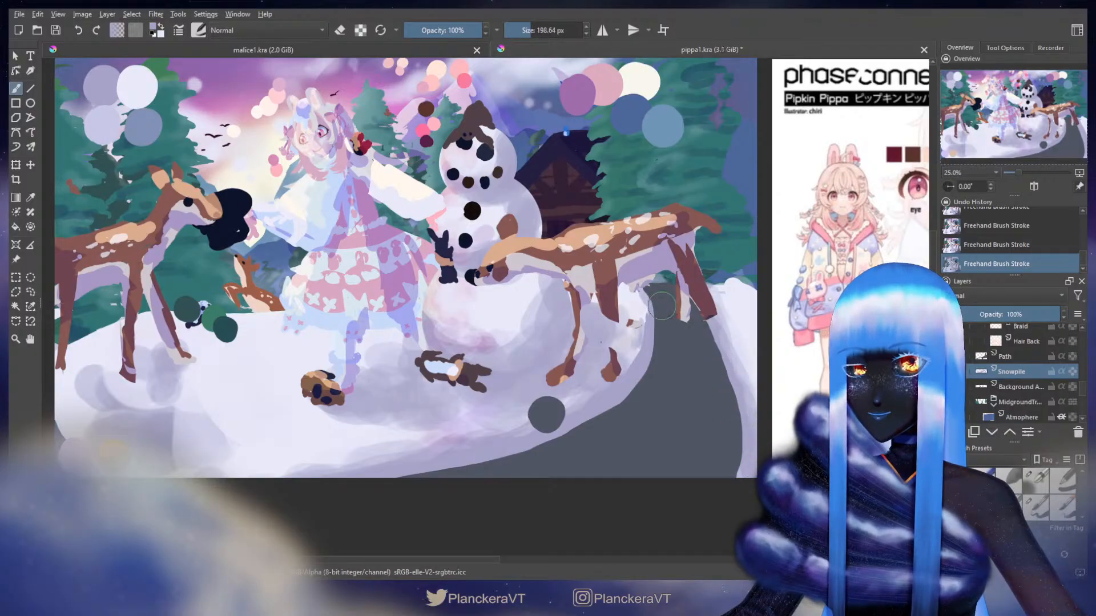
pyautogui.hotkey('ctrl', 'z')
pyautogui.hotkey('ctrl', 'z')
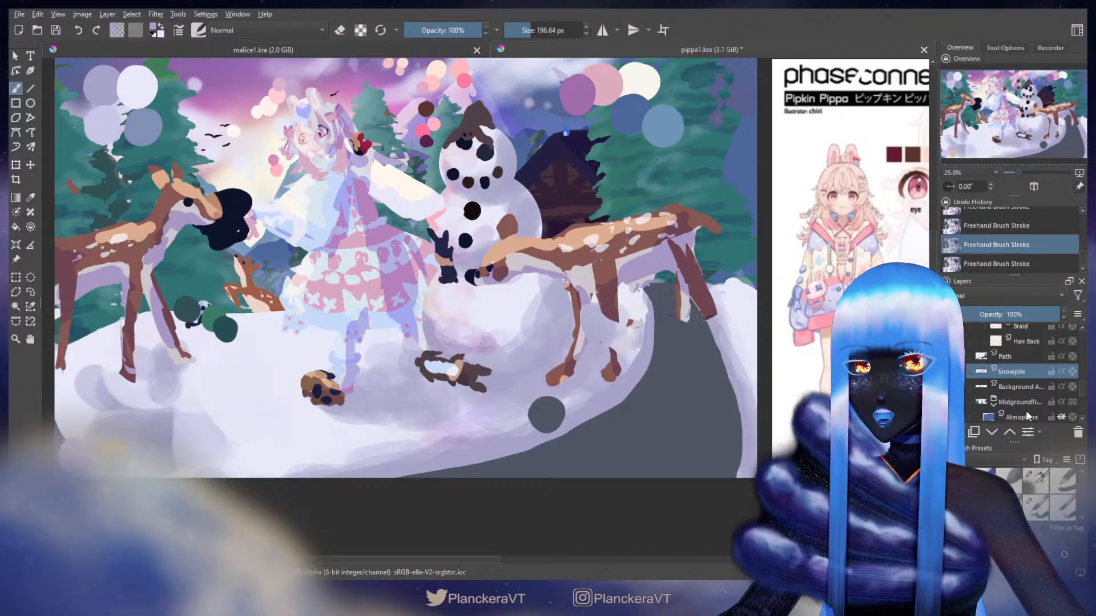
pyautogui.click(1073, 372)
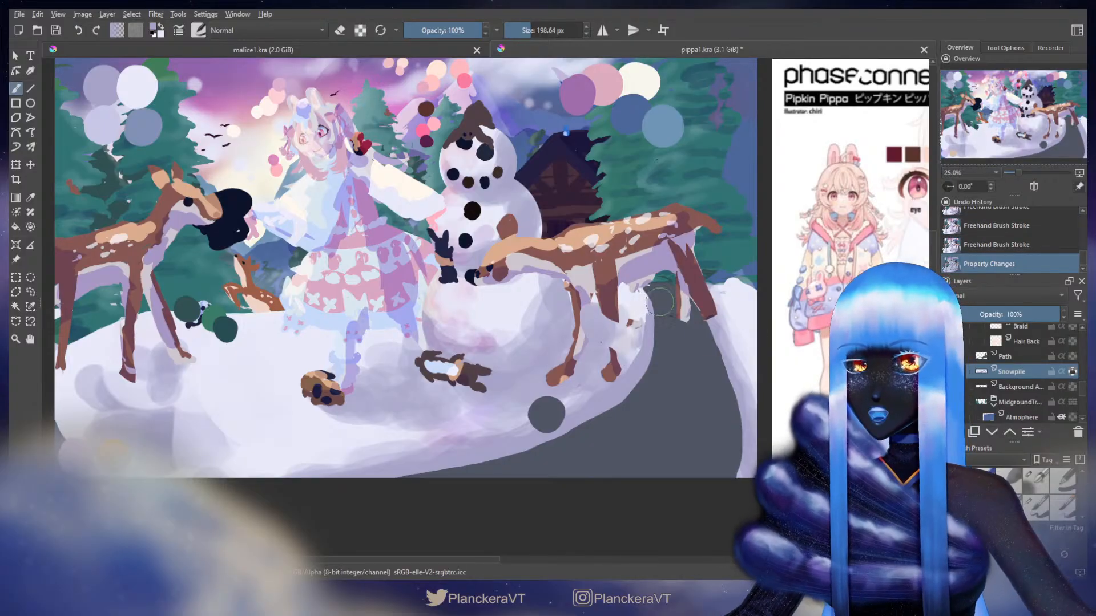
pyautogui.moveTo(650, 286); pyautogui.dragTo(642, 290)
pyautogui.moveTo(642, 291); pyautogui.dragTo(645, 300)
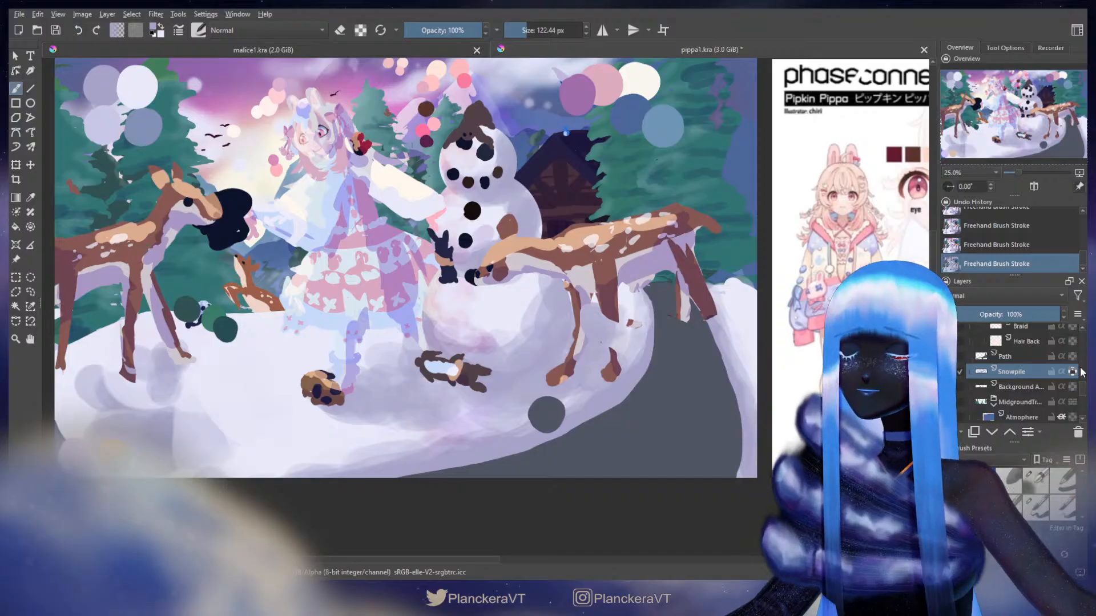
# - Hide the Swatch layer and show the Overall Dark layer and the Foreground group again
pyautogui.moveTo(760, 355); pyautogui.dragTo(787, 379)
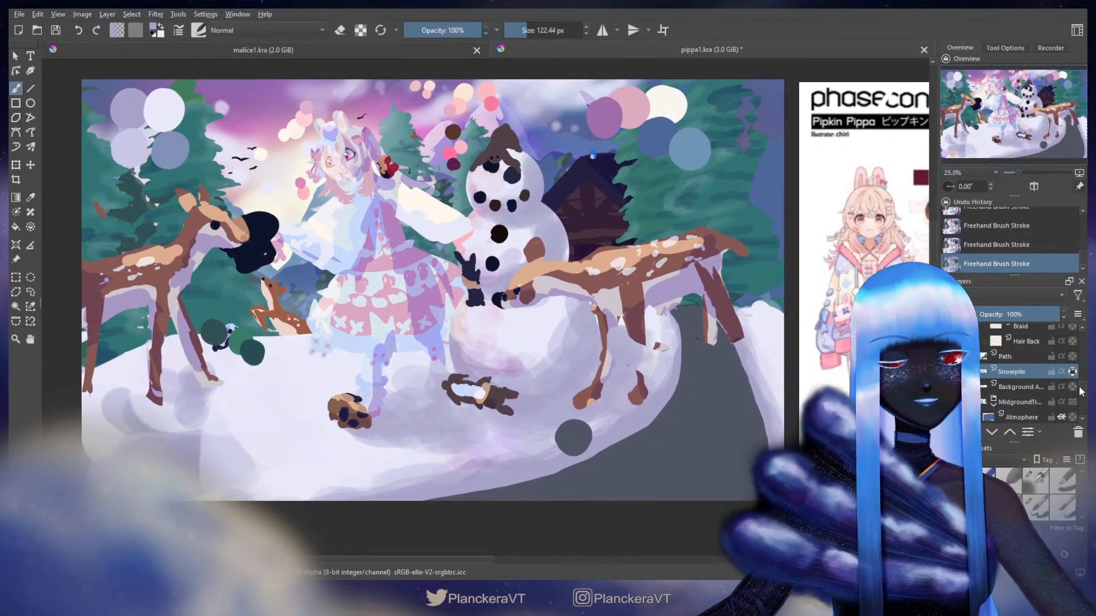
pyautogui.moveTo(1081, 391); pyautogui.dragTo(1084, 330)
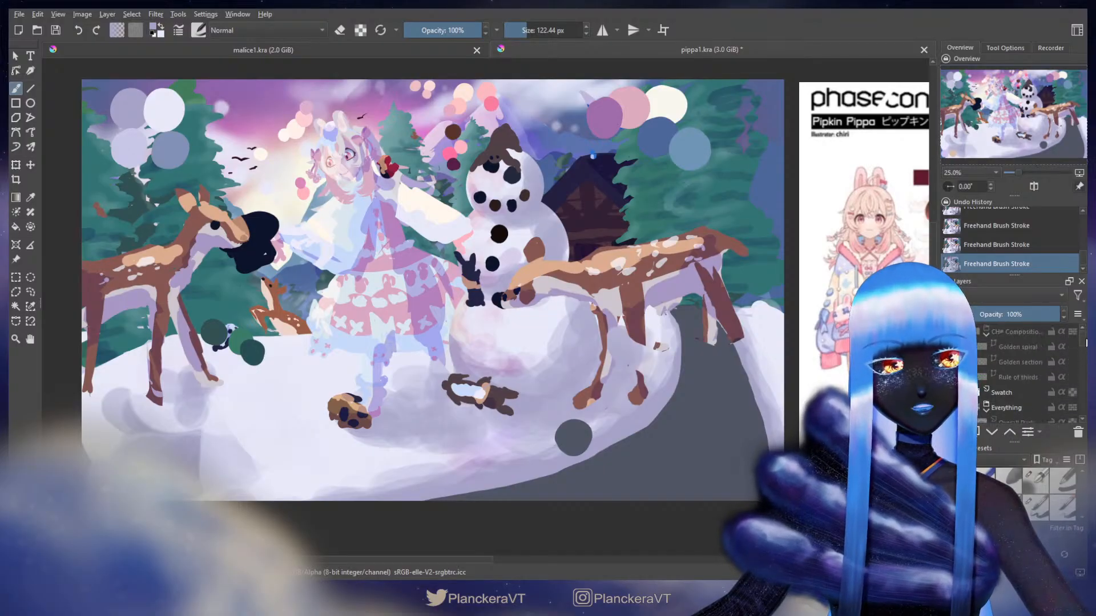
pyautogui.click(951, 392)
pyautogui.moveTo(1082, 338); pyautogui.dragTo(1083, 346)
pyautogui.click(951, 358)
pyautogui.click(952, 374)
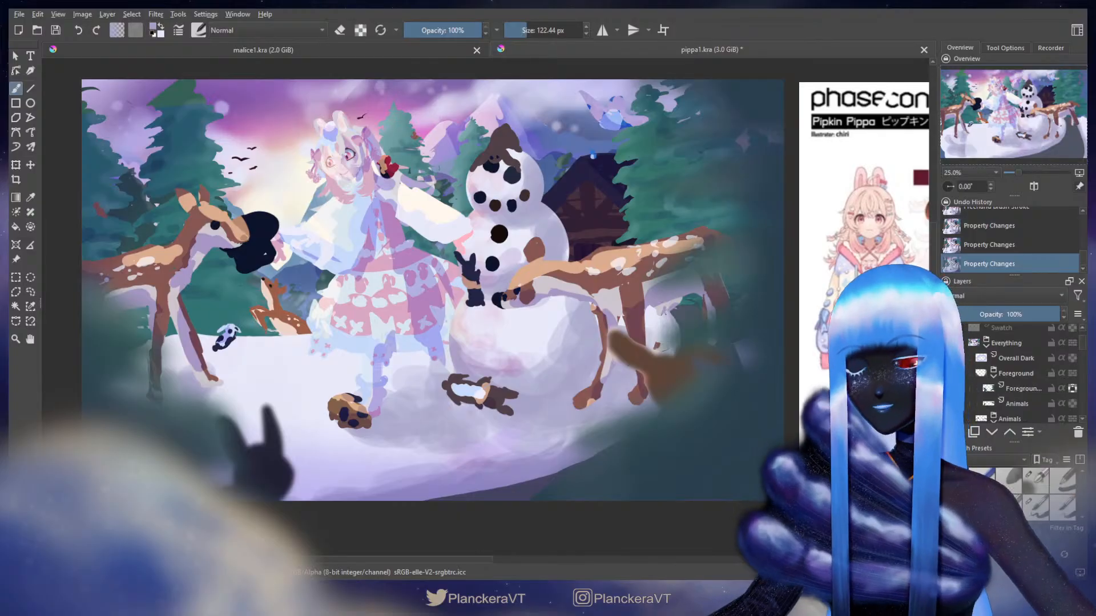
# - Select the Snowman Decor and Snowman layers together and rotate them slightly clockwise
pyautogui.scroll(-1, 722, 332)
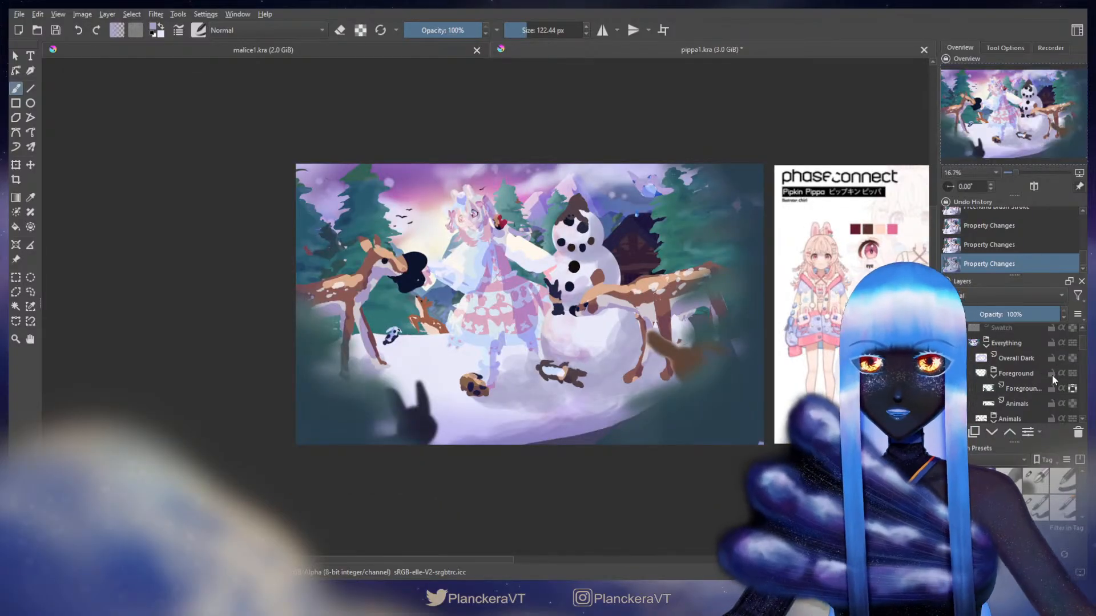
pyautogui.moveTo(628, 380); pyautogui.dragTo(706, 380)
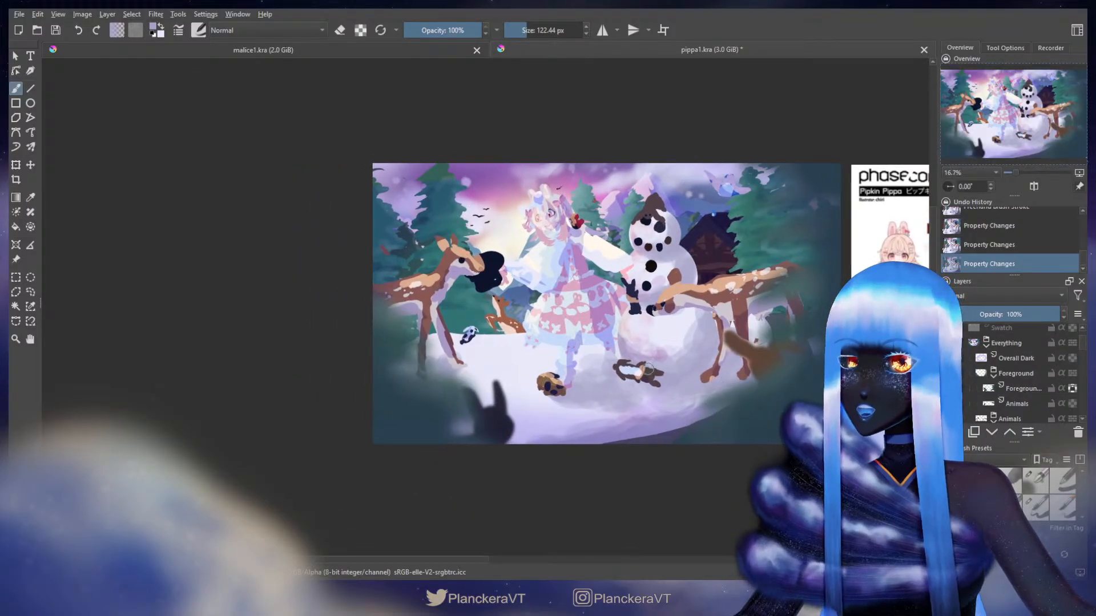
pyautogui.moveTo(644, 303); pyautogui.dragTo(649, 329)
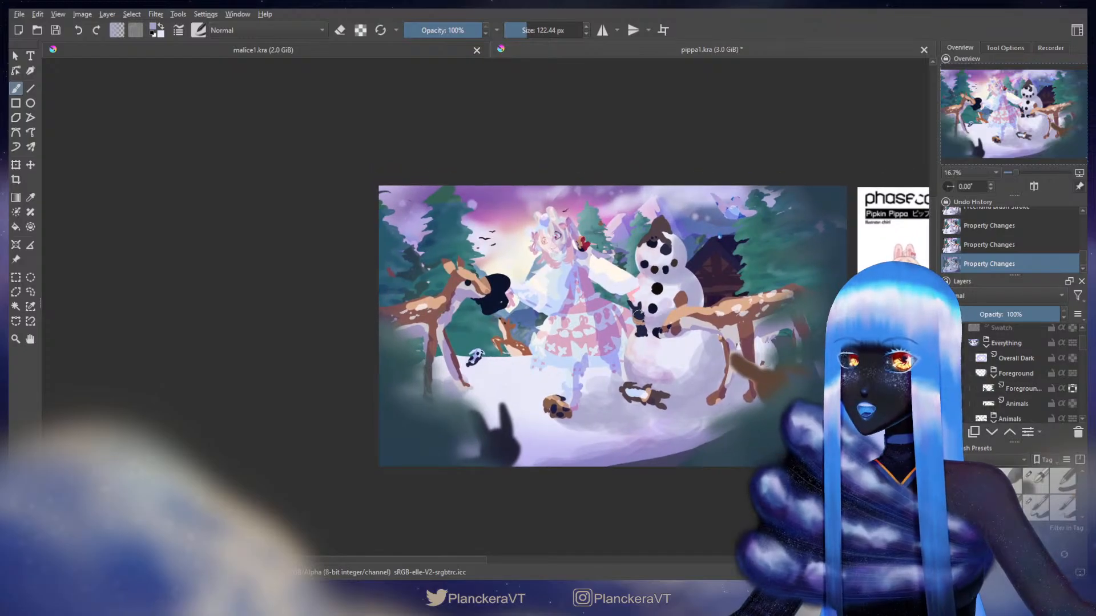
pyautogui.moveTo(1083, 345); pyautogui.dragTo(1084, 357)
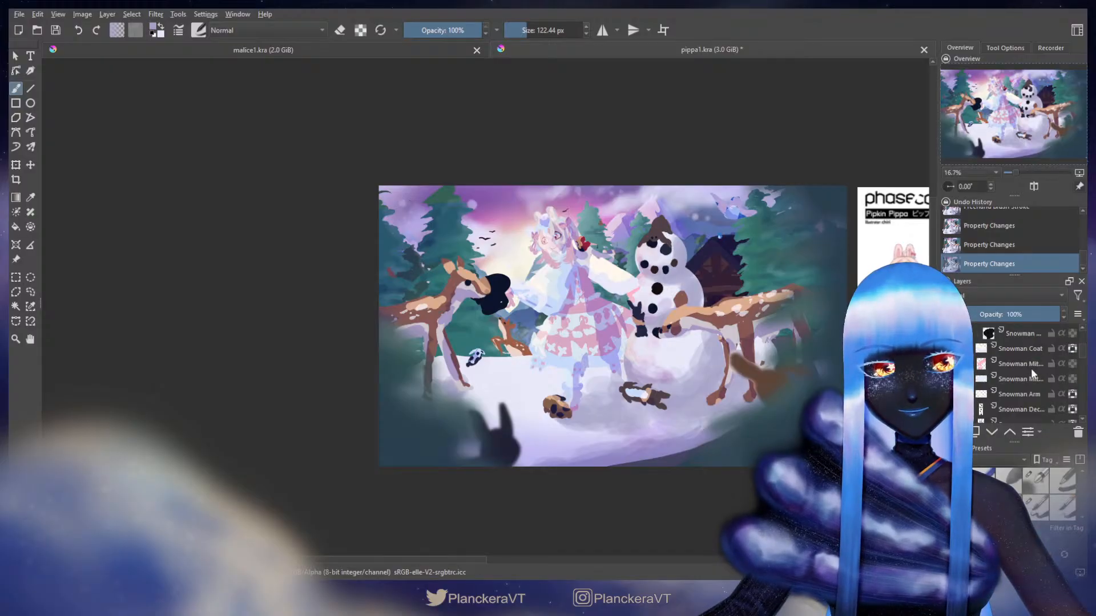
pyautogui.click(1025, 405)
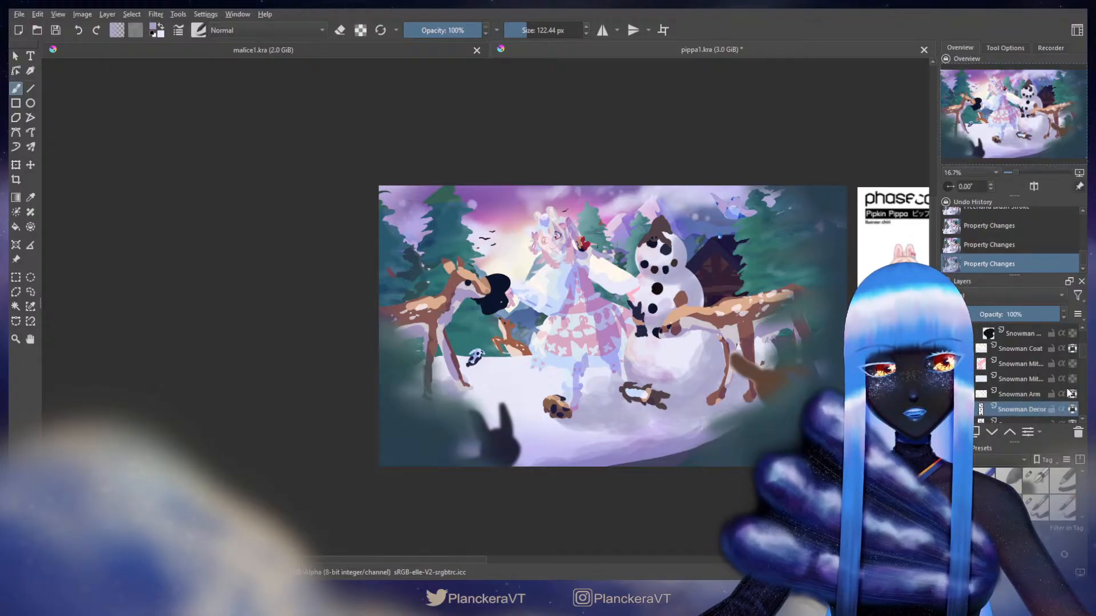
pyautogui.scroll(-1, 1083, 354)
pyautogui.keyDown('shift'); pyautogui.click(1036, 381); pyautogui.keyUp('shift')
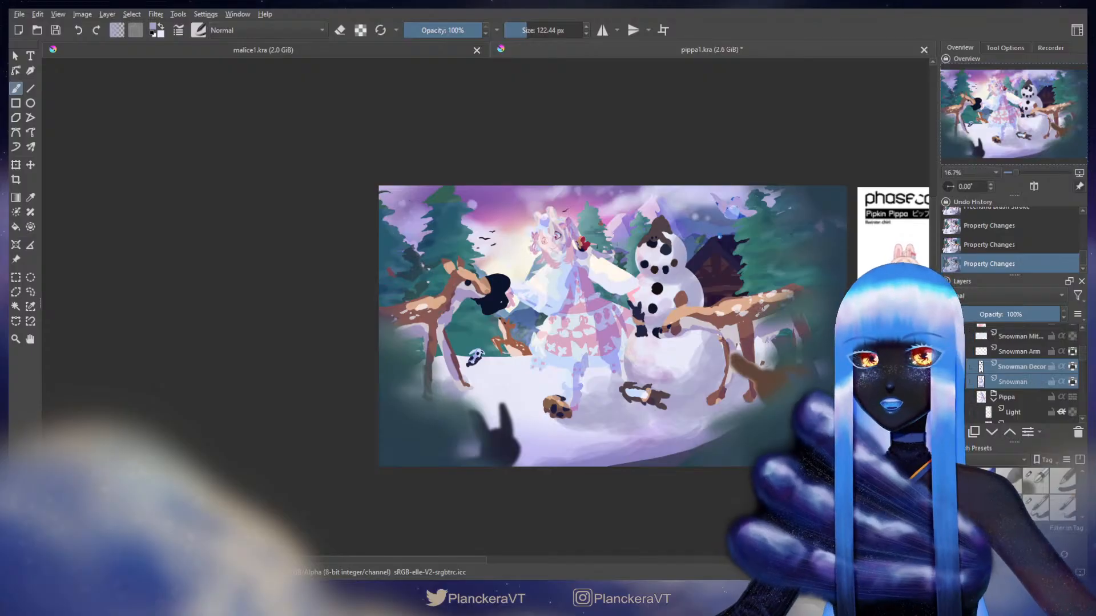
pyautogui.hotkey('ctrl', 't')
pyautogui.moveTo(765, 288); pyautogui.dragTo(767, 293)
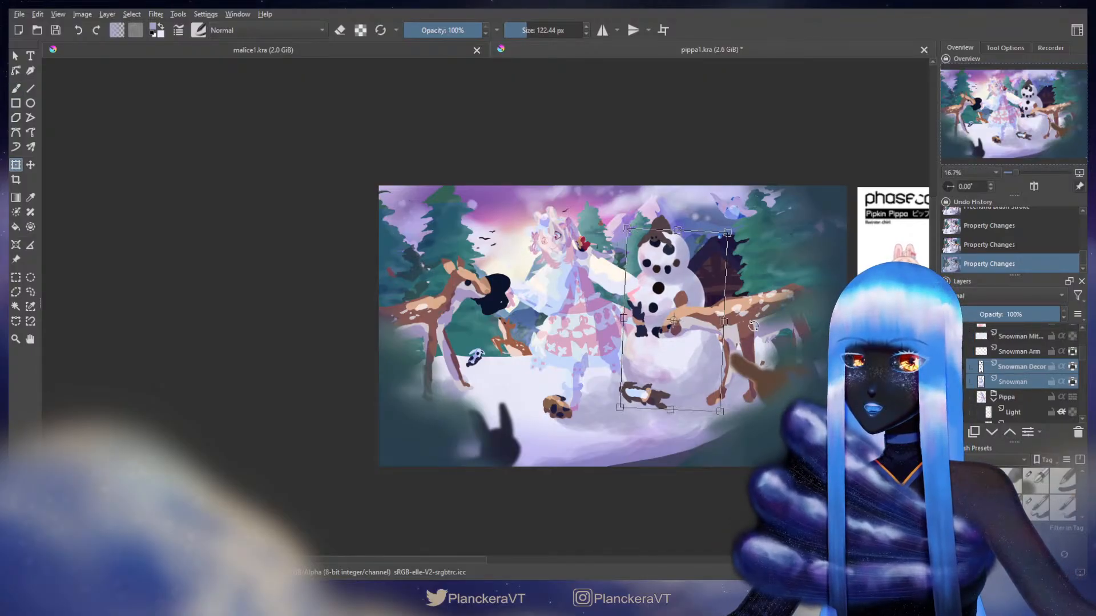
pyautogui.press('b')
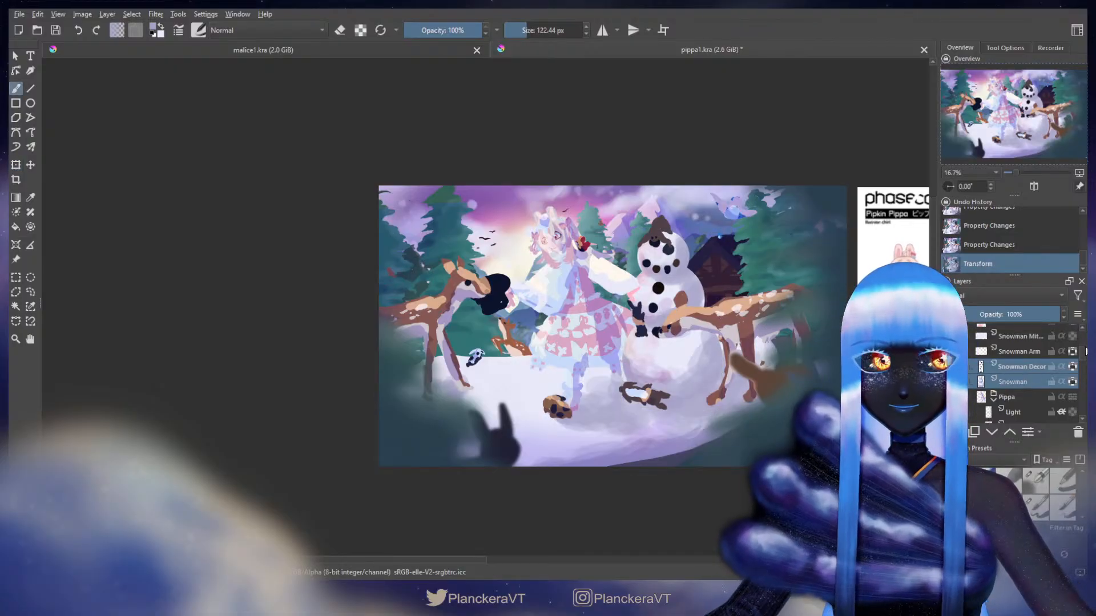
# - In the Animals group, select the right deer with a freehand outline and shift it slightly beside the snowman
pyautogui.scroll(3, 1084, 351)
pyautogui.scroll(5, 1084, 351)
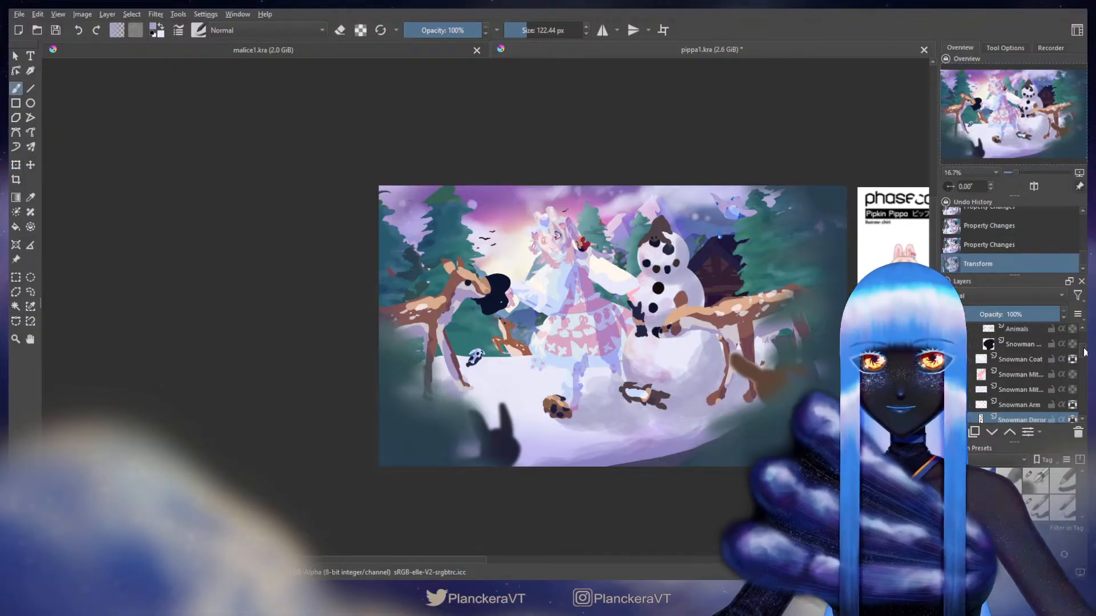
pyautogui.moveTo(1084, 347); pyautogui.dragTo(1084, 349)
pyautogui.click(1016, 376)
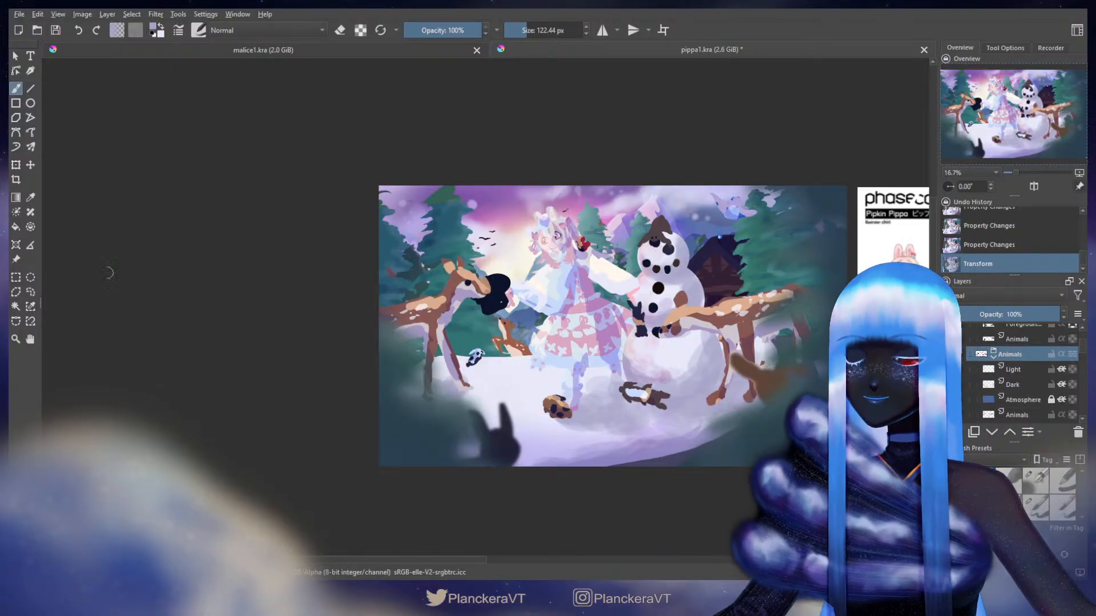
pyautogui.click(30, 292)
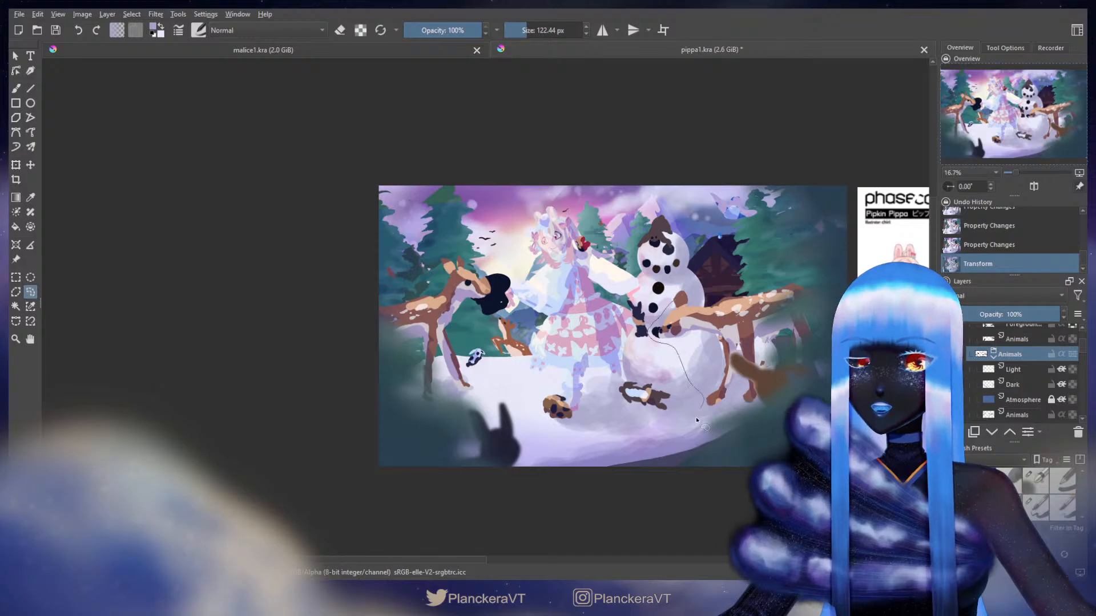
pyautogui.moveTo(697, 420); pyautogui.dragTo(735, 427)
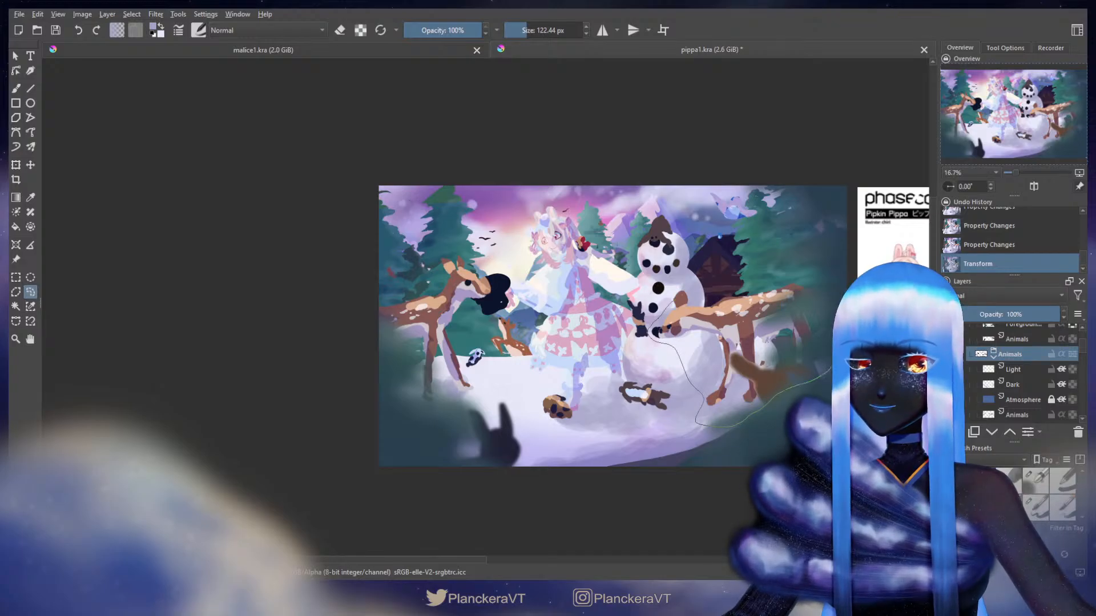
pyautogui.moveTo(793, 273); pyautogui.dragTo(651, 323)
pyautogui.hotkey('ctrl', 't')
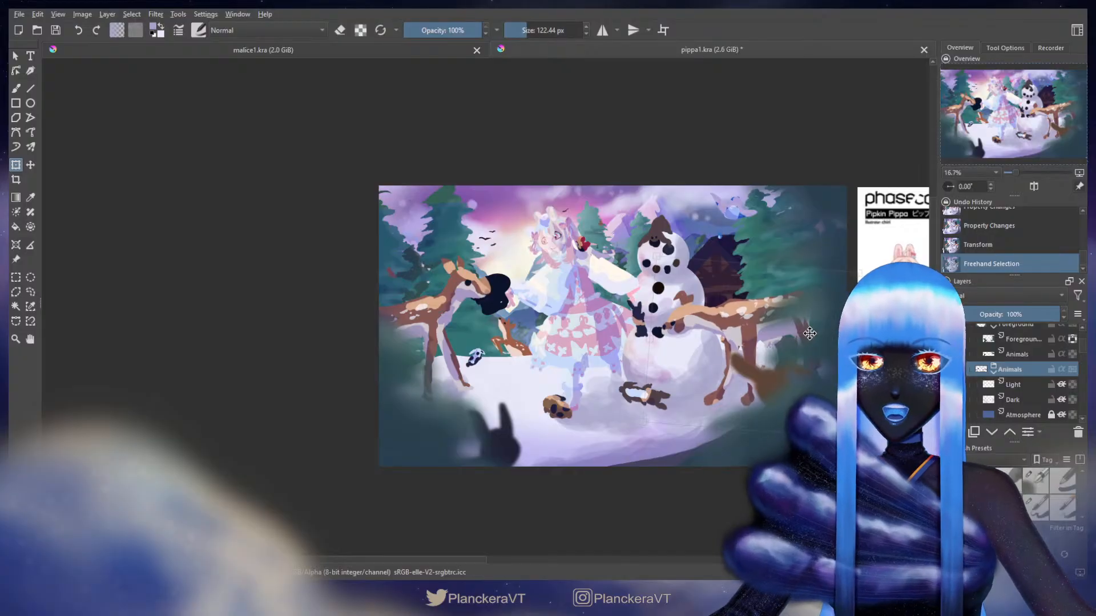
pyautogui.press('b')
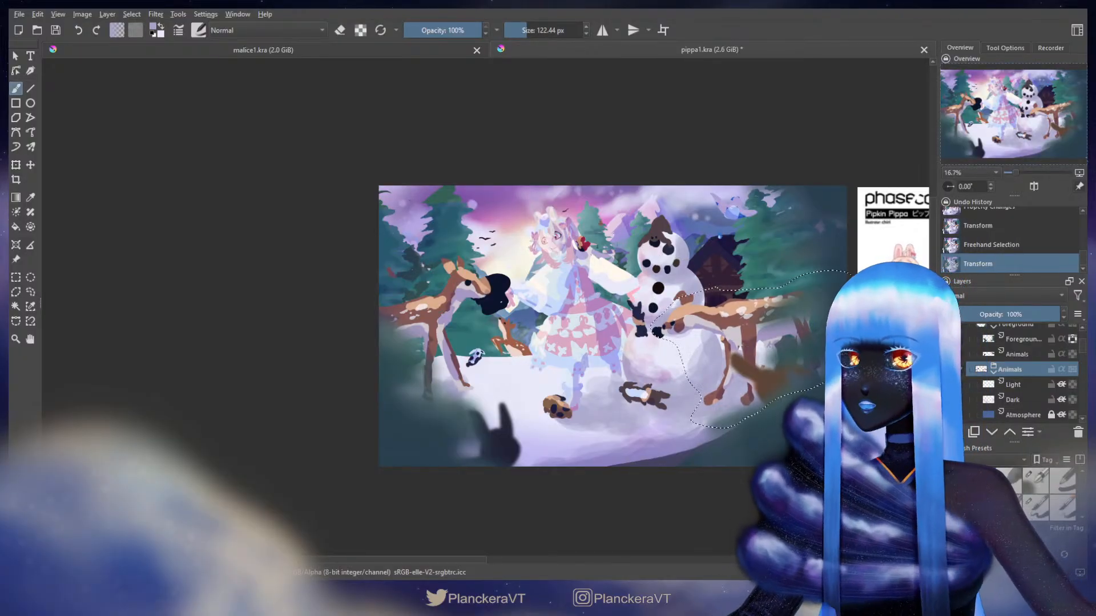
# - Outline the animal on the snowman's head with a freehand selection and reposition it to fit the rotated head
pyautogui.click(32, 293)
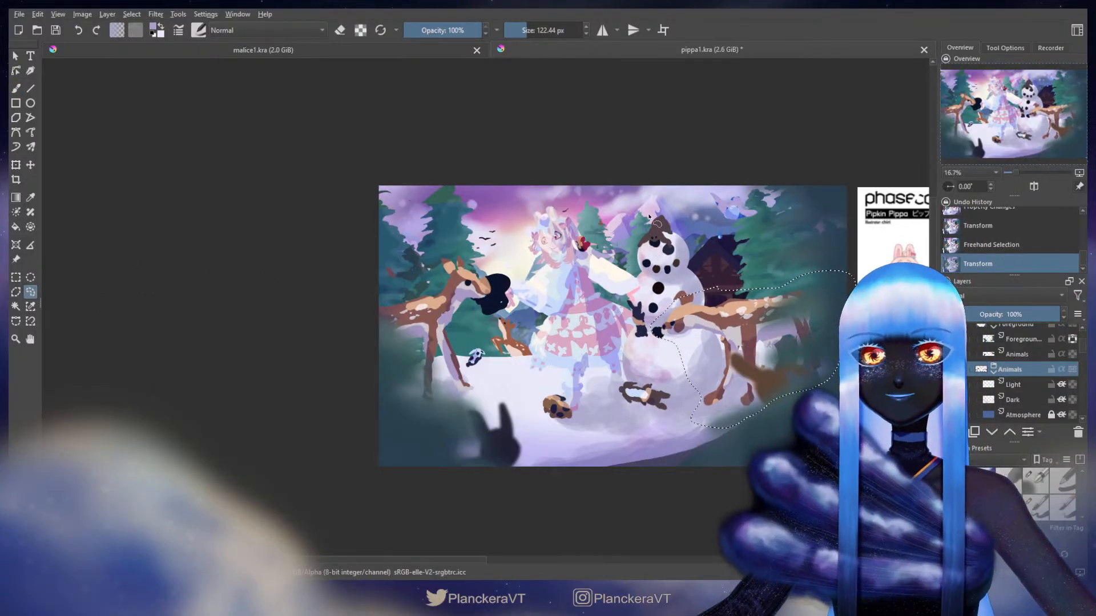
pyautogui.moveTo(688, 233); pyautogui.dragTo(678, 220)
pyautogui.hotkey('ctrl', 't')
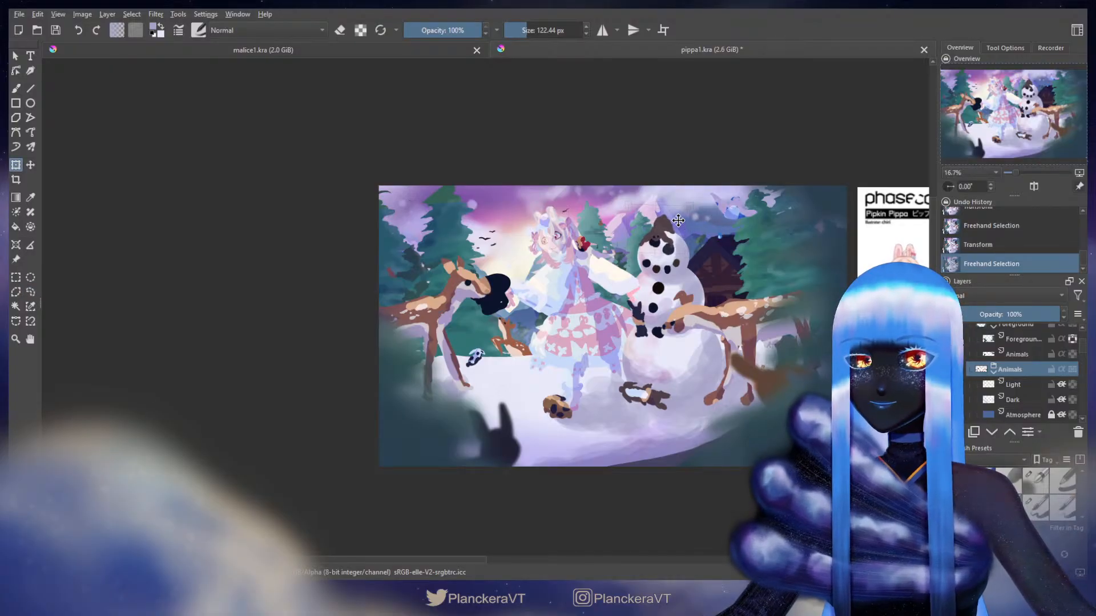
pyautogui.press('b')
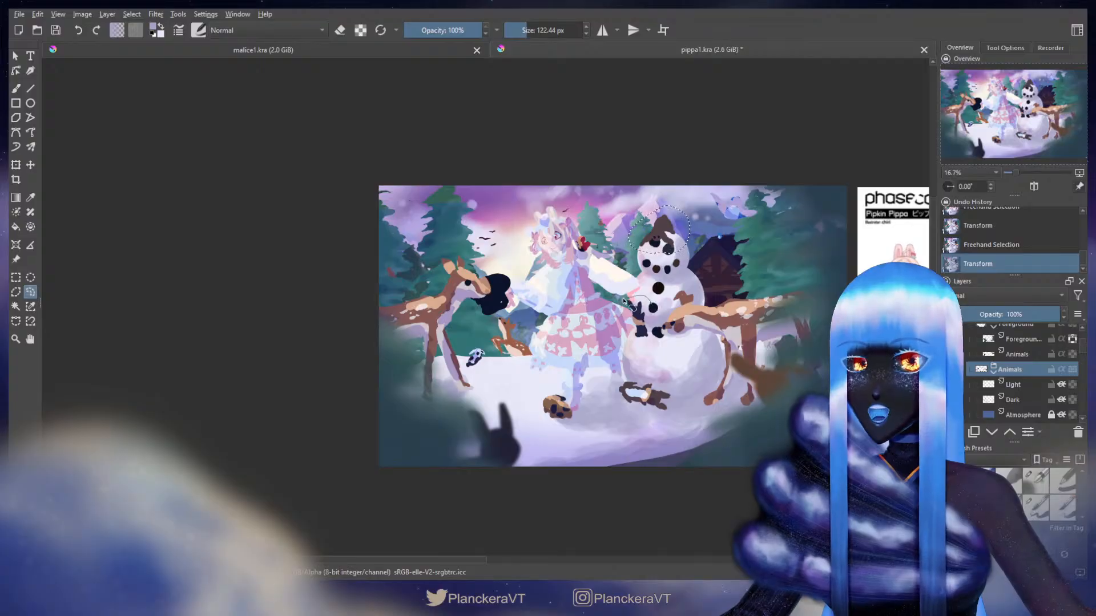
# - Outline the small black-and-white animal at the snowman's side with a freehand selection, reposition it against the body, and deselect
pyautogui.moveTo(654, 338); pyautogui.dragTo(656, 342)
pyautogui.hotkey('ctrl', 't')
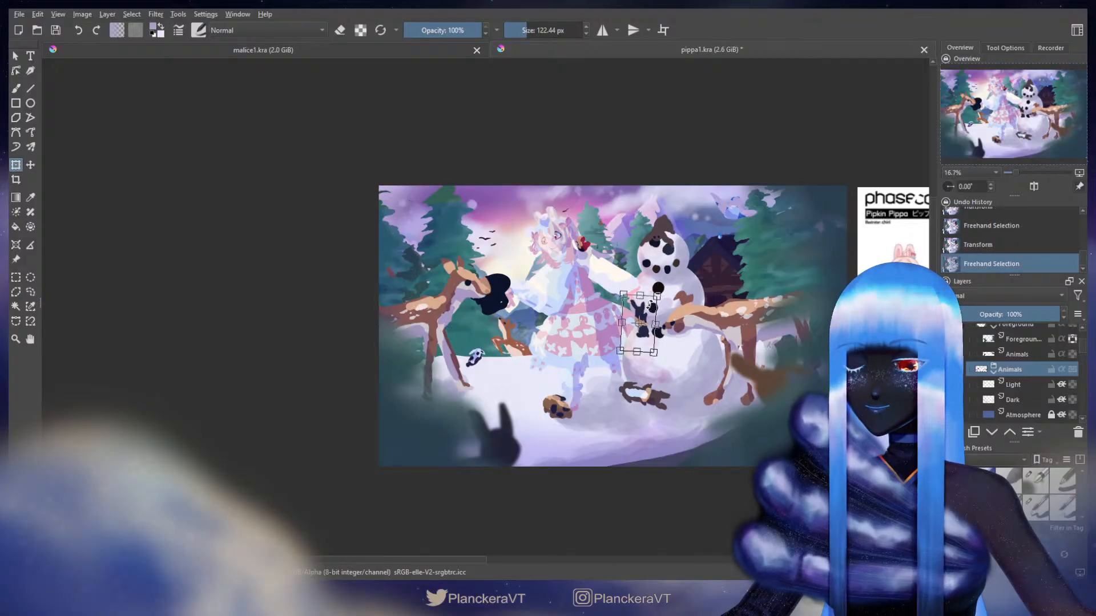
pyautogui.press('b')
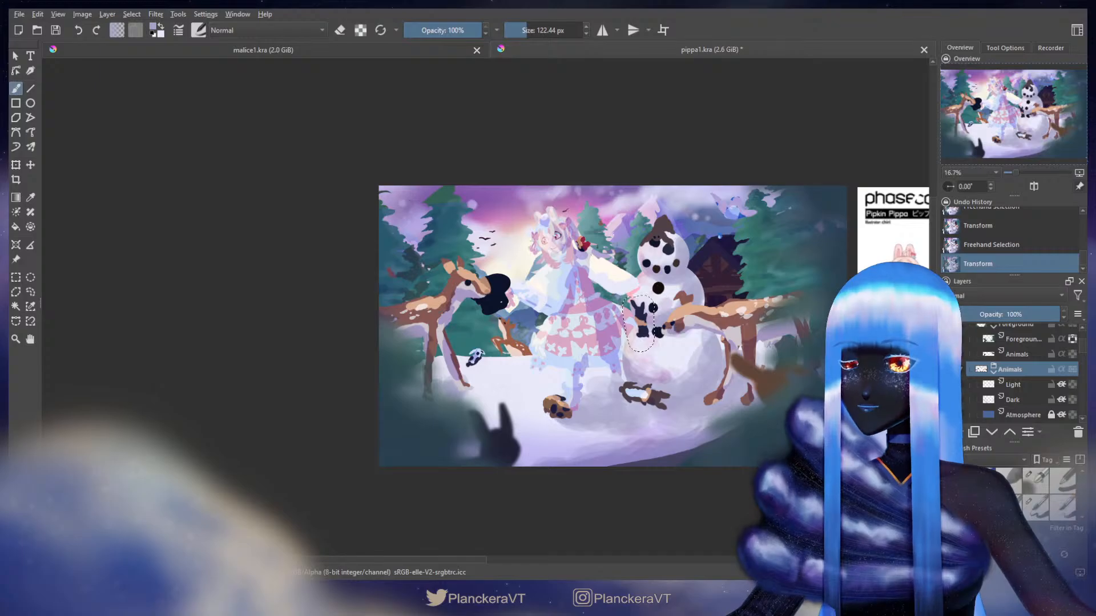
pyautogui.hotkey('ctrl', 'shift', 'a')
pyautogui.moveTo(651, 271); pyautogui.dragTo(648, 277)
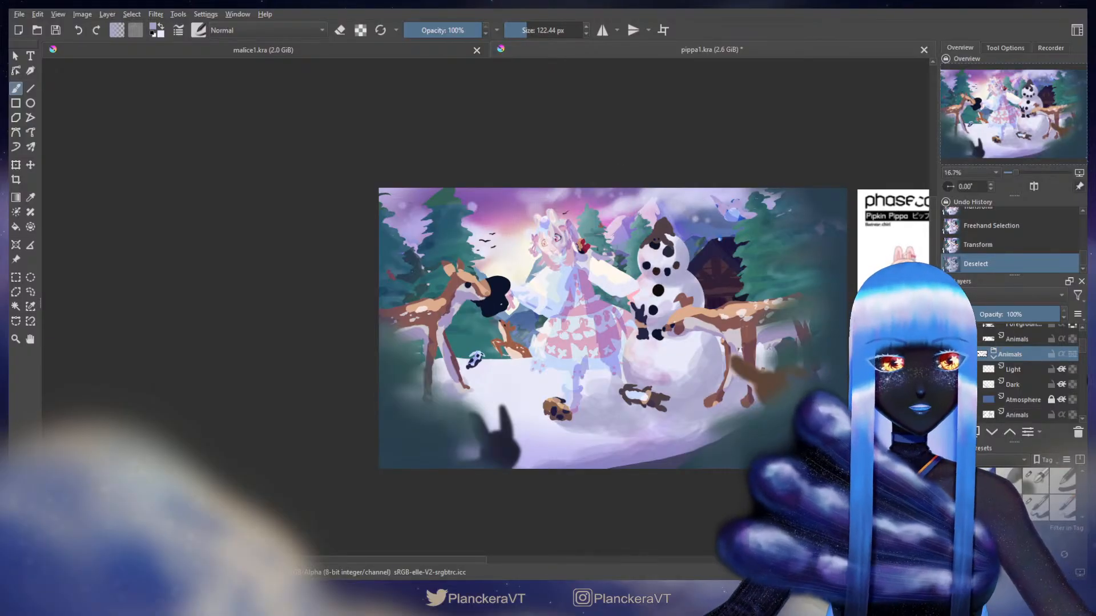
# - On the Clouds layer, erase small parts of the upper sky above the girl with a 221.53 px eraser brush
pyautogui.scroll(2, 1084, 349)
pyautogui.scroll(-10, 1084, 350)
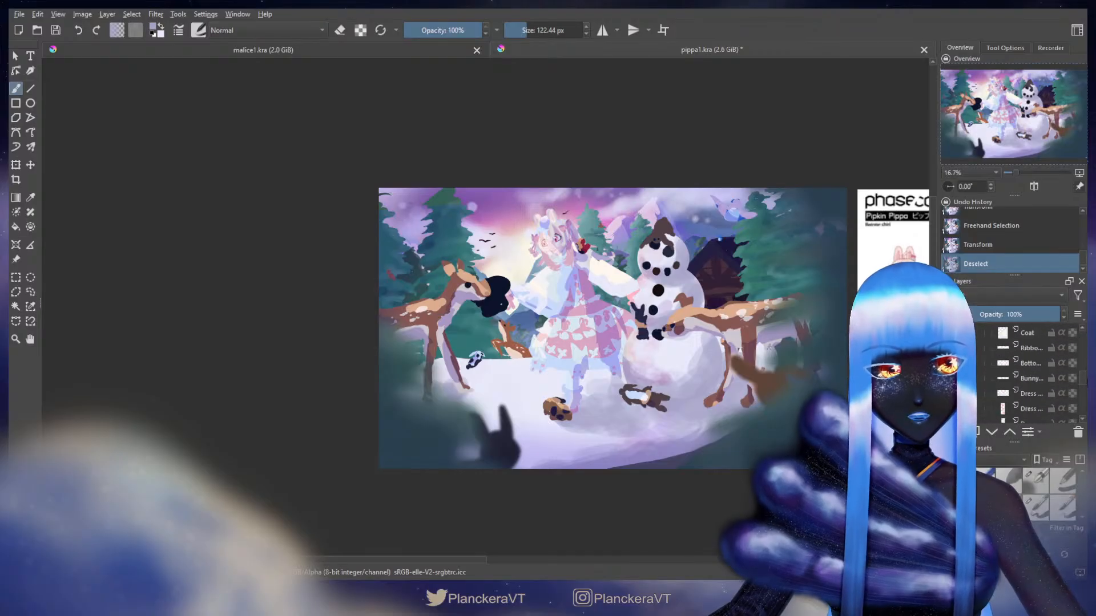
pyautogui.scroll(-5, 1084, 349)
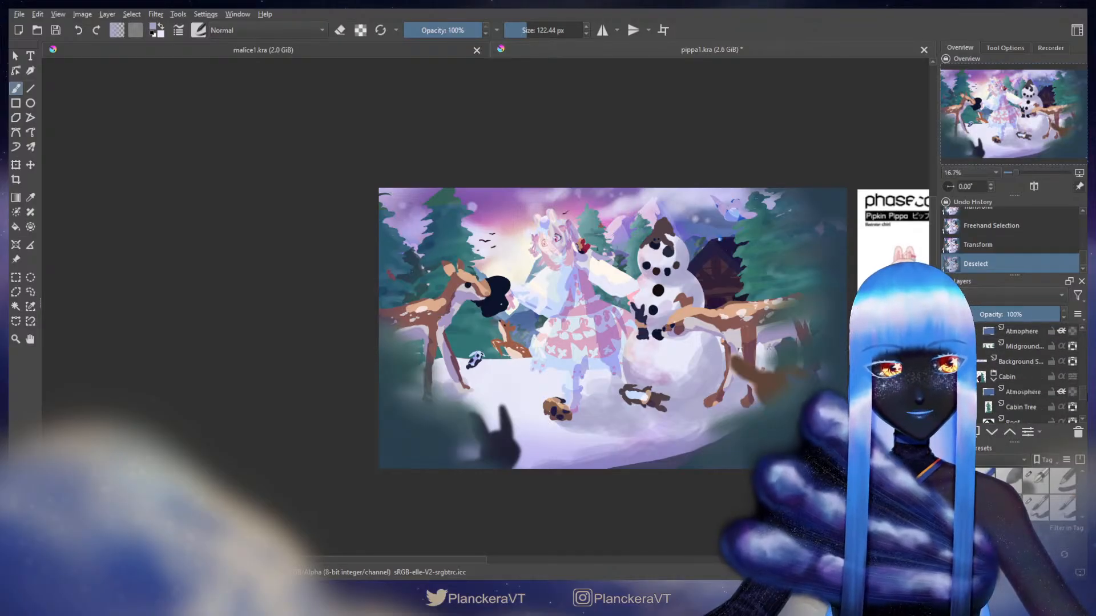
pyautogui.scroll(-2, 1028, 371)
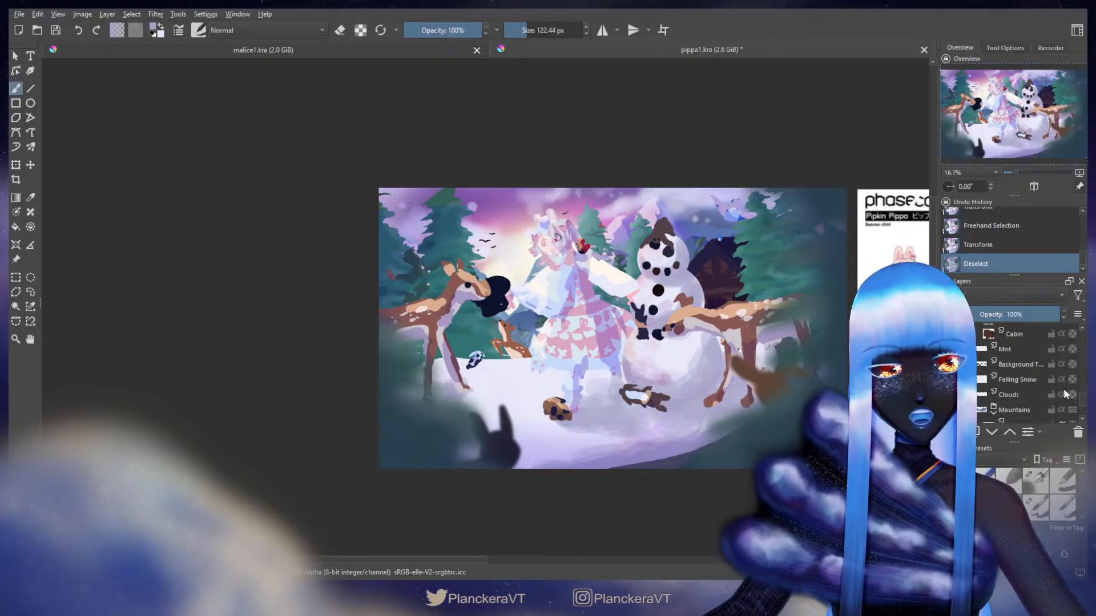
pyautogui.click(1037, 481)
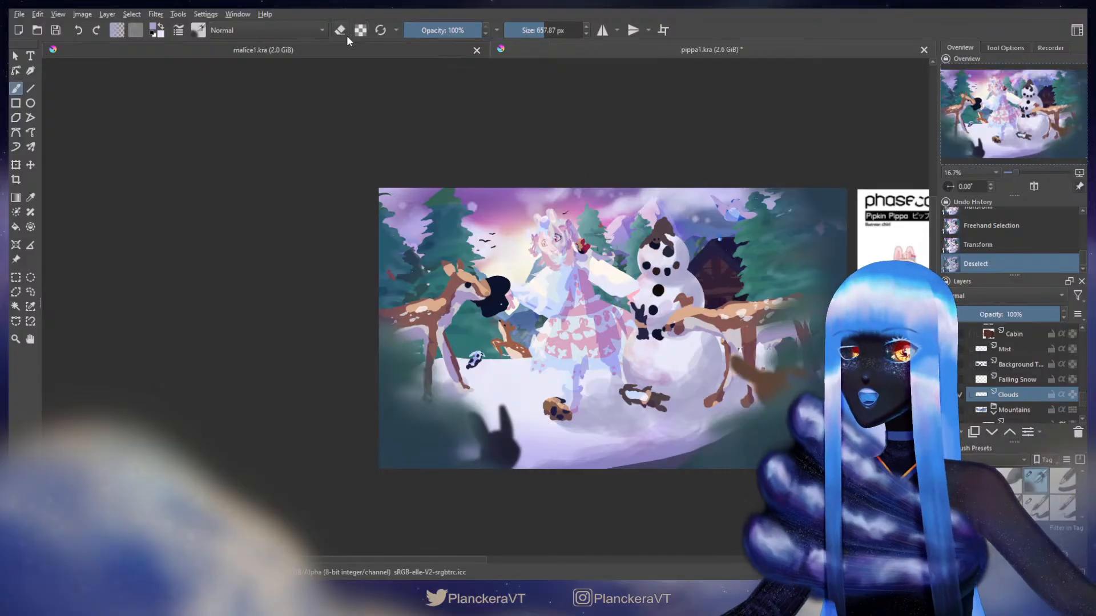
pyautogui.moveTo(565, 195); pyautogui.dragTo(560, 196)
pyautogui.click(561, 200)
pyautogui.hotkey('ctrl', 'z')
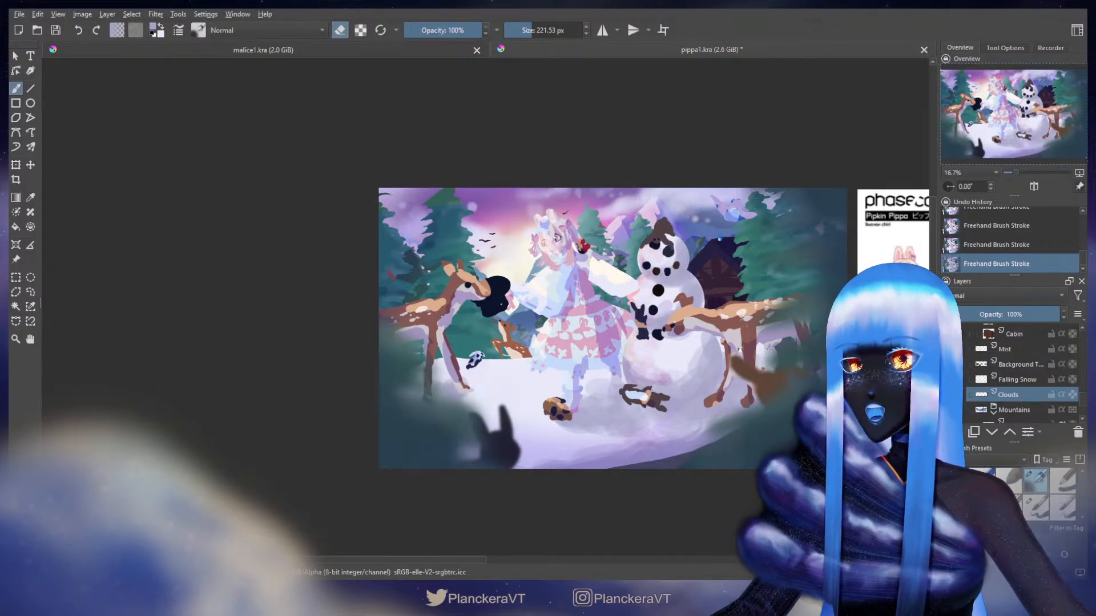
# - Select the snowflake particle brush and add a new paint layer directly above the Animals layer in the Foreground group
pyautogui.click(998, 379)
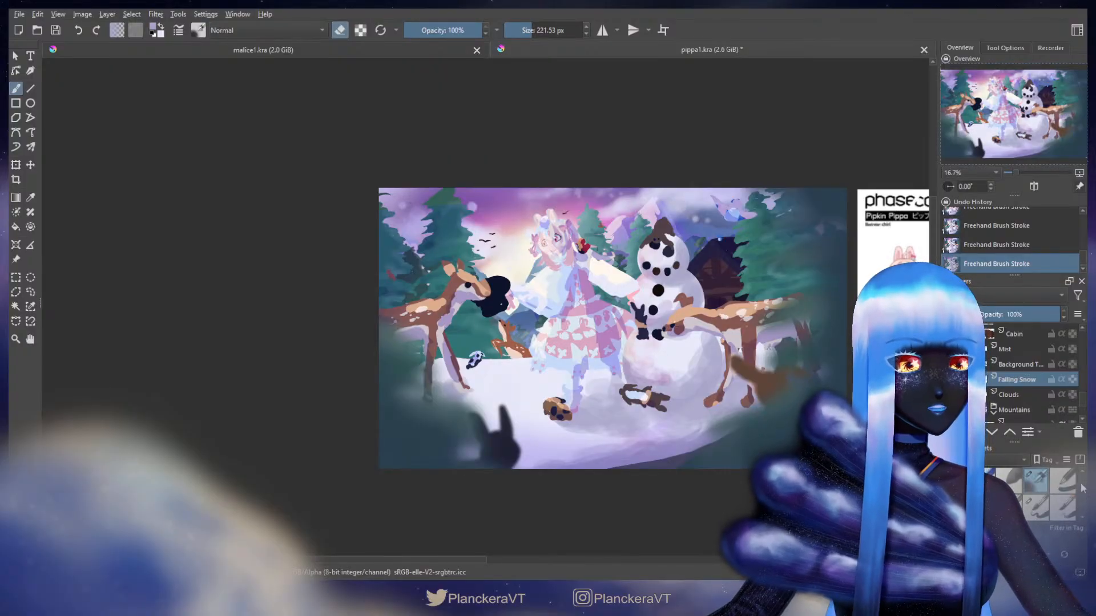
pyautogui.scroll(-5, 1062, 486)
pyautogui.click(1036, 497)
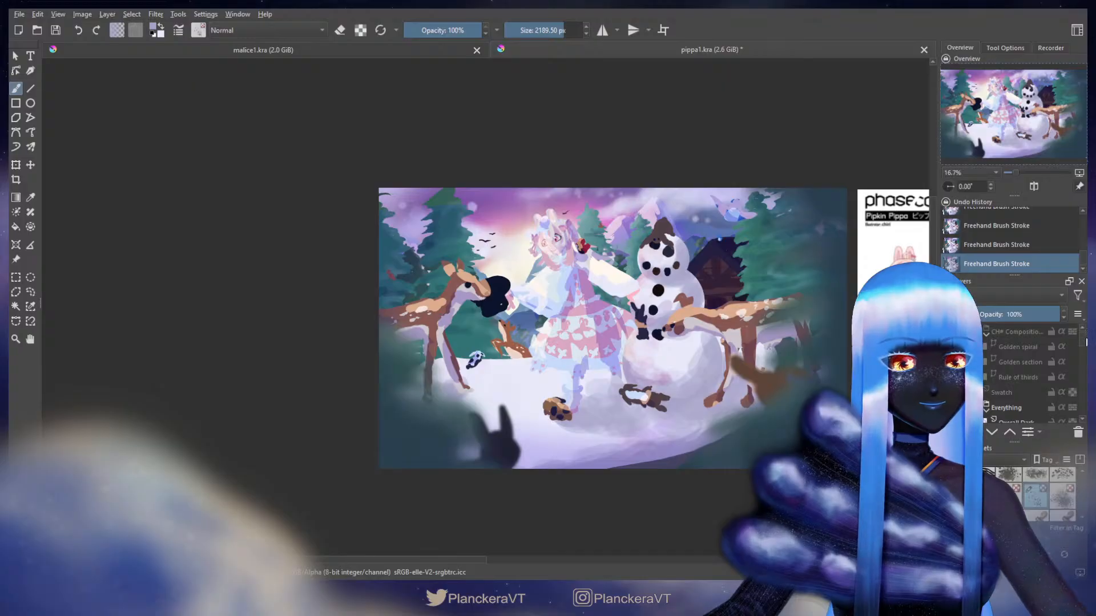
pyautogui.moveTo(1082, 403); pyautogui.dragTo(1086, 346)
pyautogui.click(1022, 392)
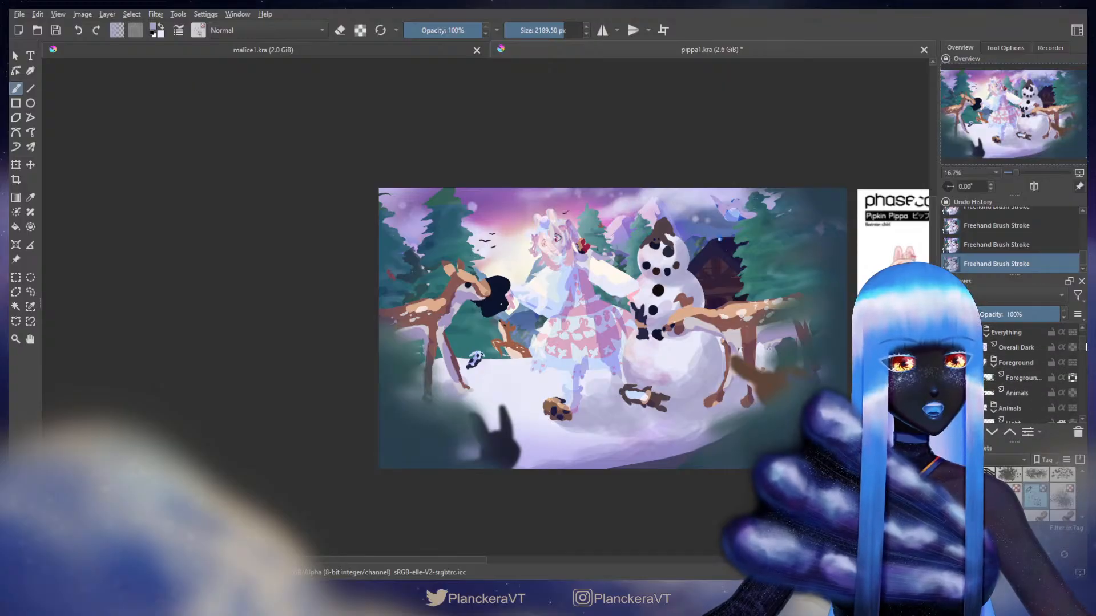
pyautogui.press('Insert')
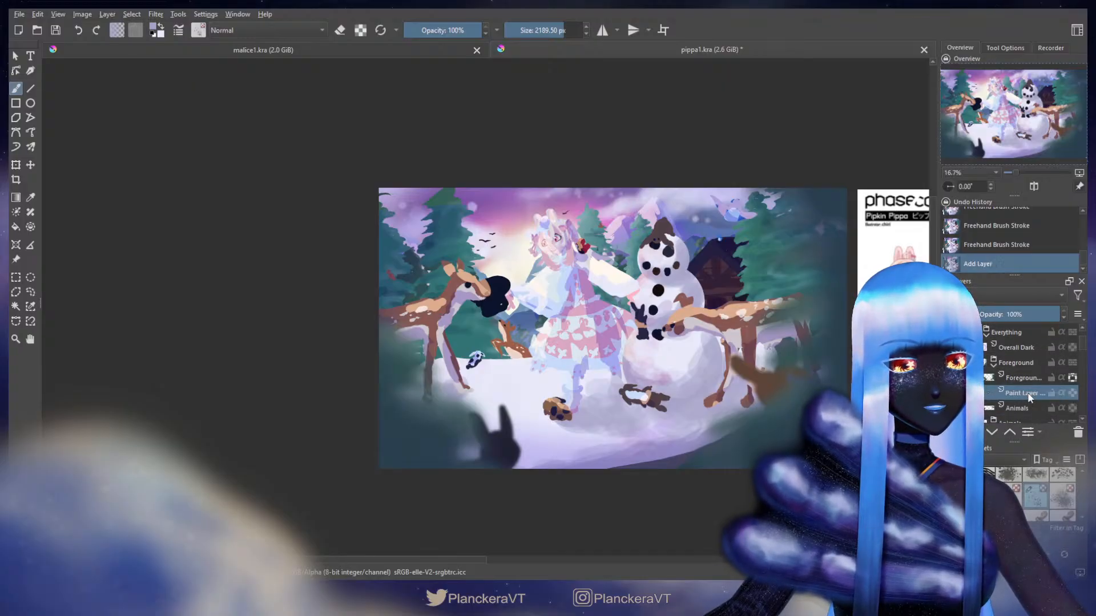
pyautogui.press('Return')
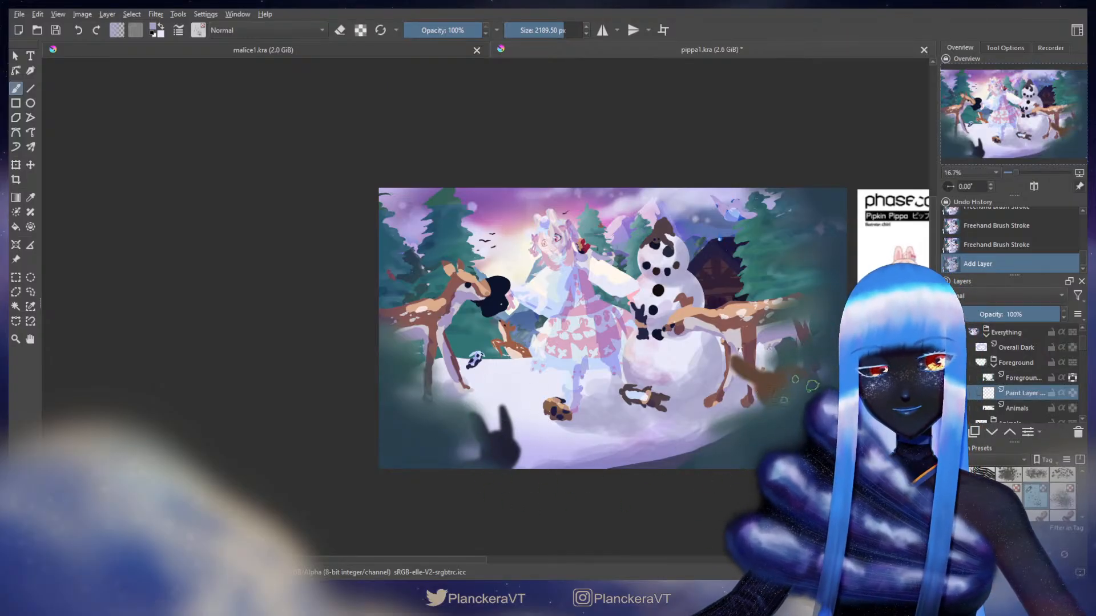
# - Turn off alpha lock on the Foreground group's top layer, hide Overall Dark, and repaint the right edge in dark teal with a 398.50 px brush
pyautogui.click(1051, 380)
pyautogui.click(1072, 377)
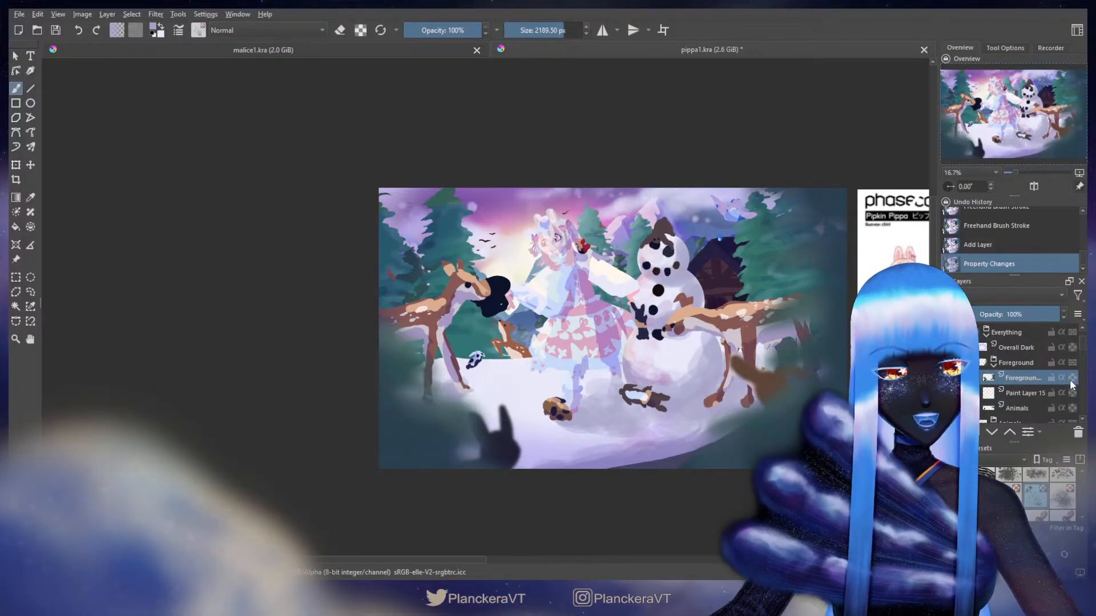
pyautogui.scroll(5, 1051, 492)
pyautogui.click(1043, 508)
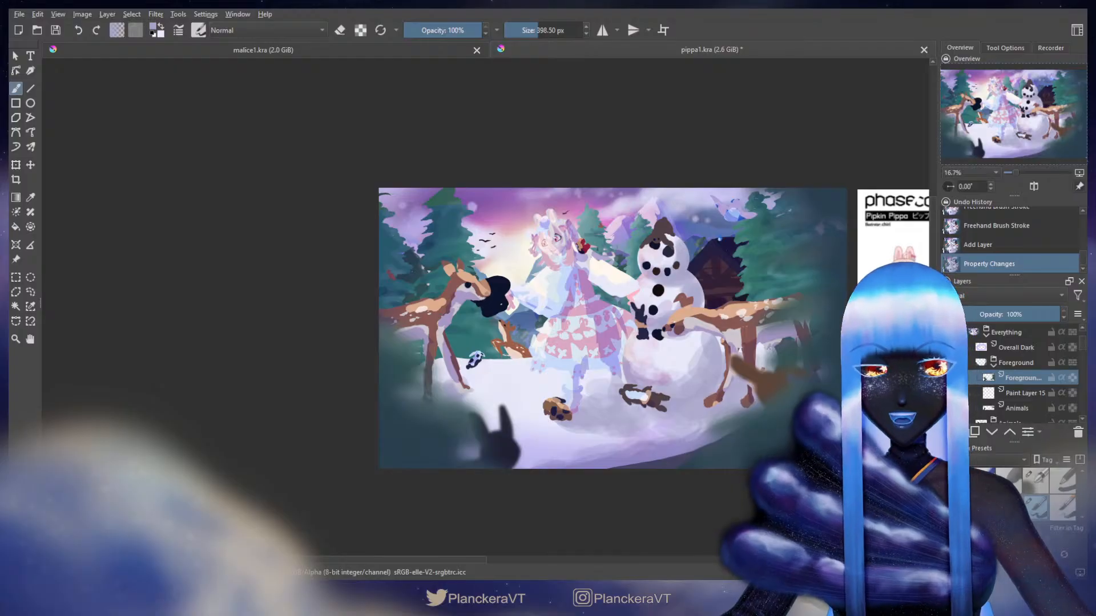
pyautogui.hotkey('ctrl', 'z')
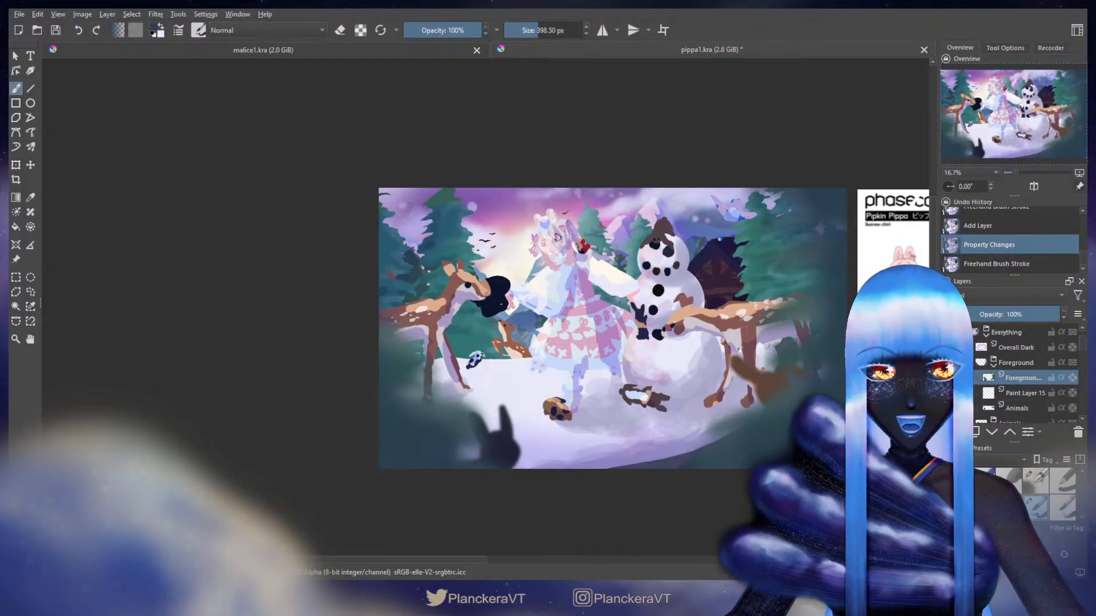
pyautogui.click(964, 347)
pyautogui.hotkey('ctrl', 'z')
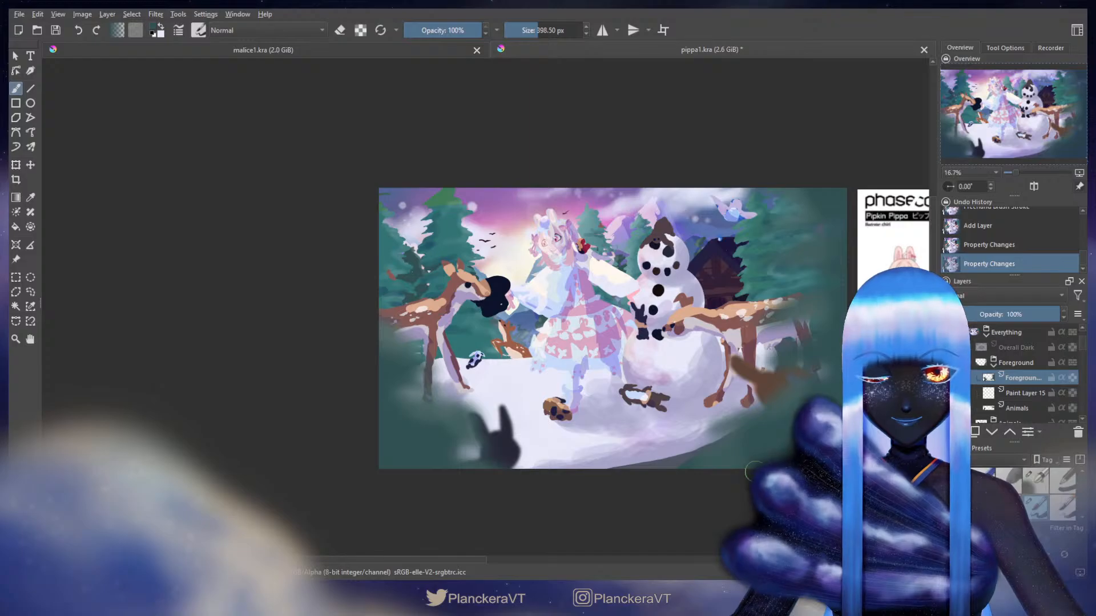
pyautogui.moveTo(822, 254)
pyautogui.mouseDown()
pyautogui.moveTo(817, 234)
pyautogui.moveTo(804, 245)
pyautogui.mouseUp()
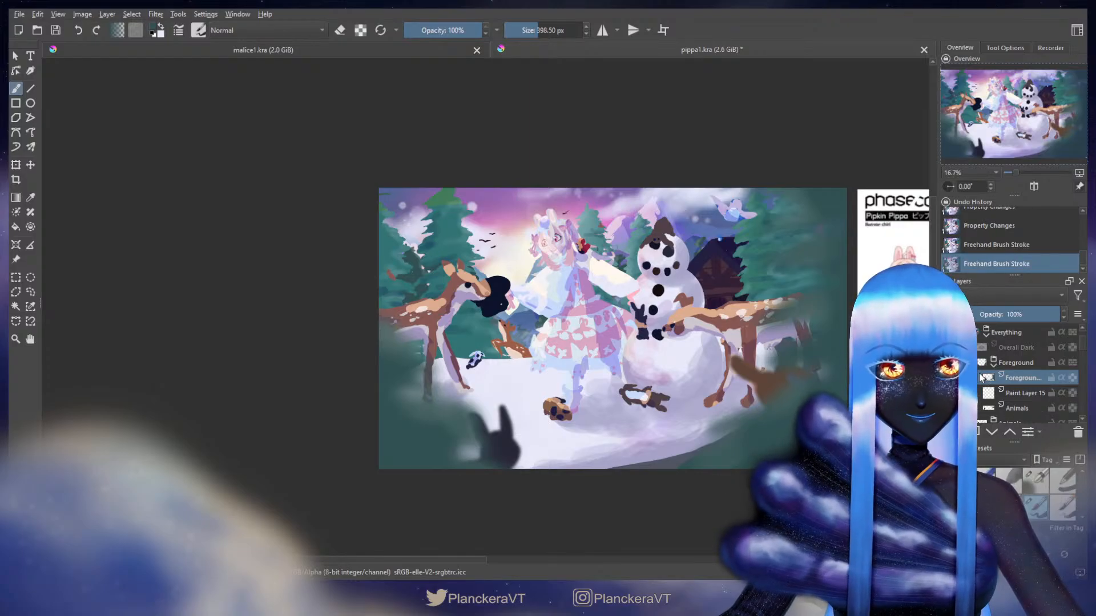
# - Rename the new paint layer as Foreground Snow
pyautogui.doubleClick(1022, 394)
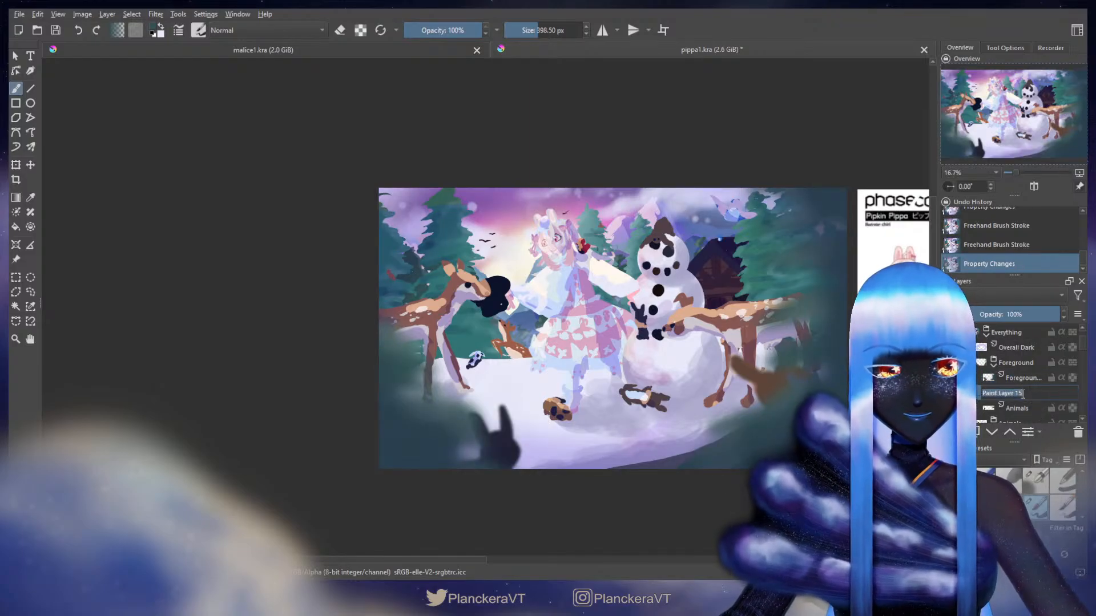
pyautogui.write('Foreg')
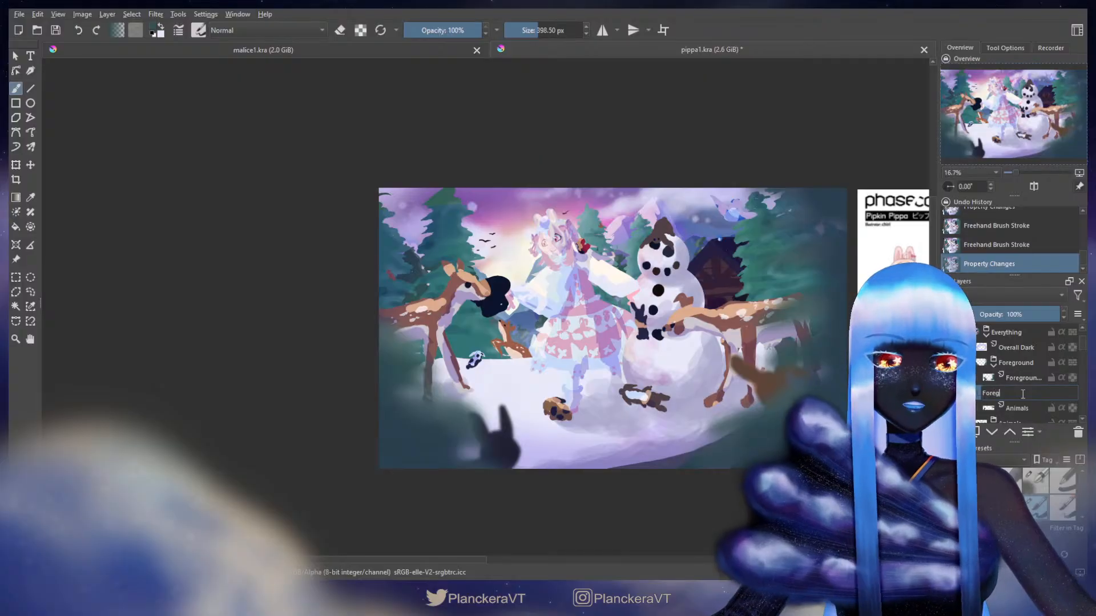
pyautogui.write('round Snow')
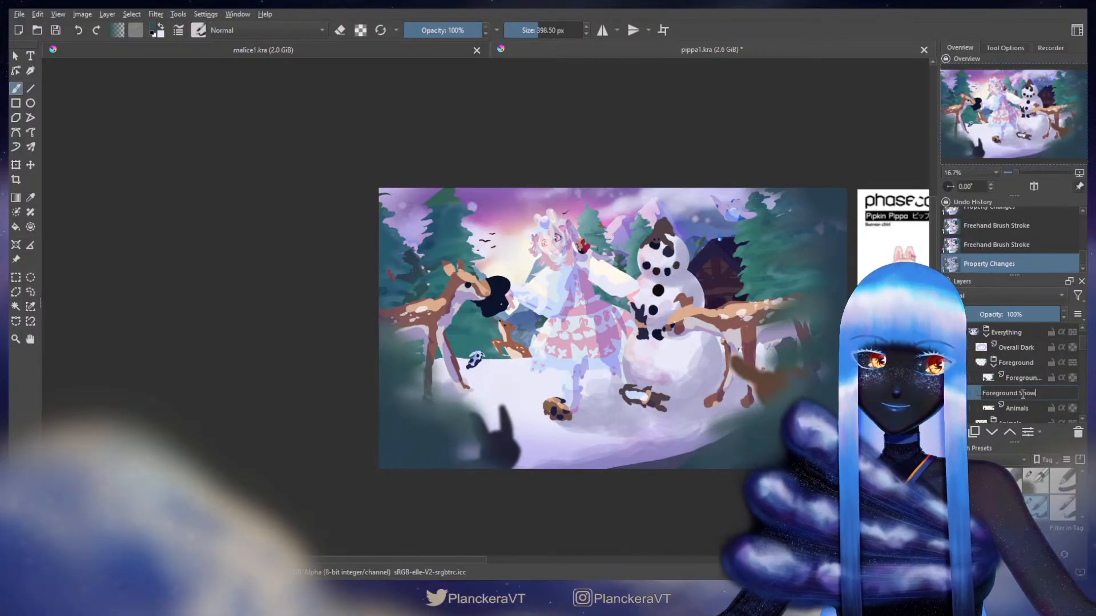
pyautogui.press('Return')
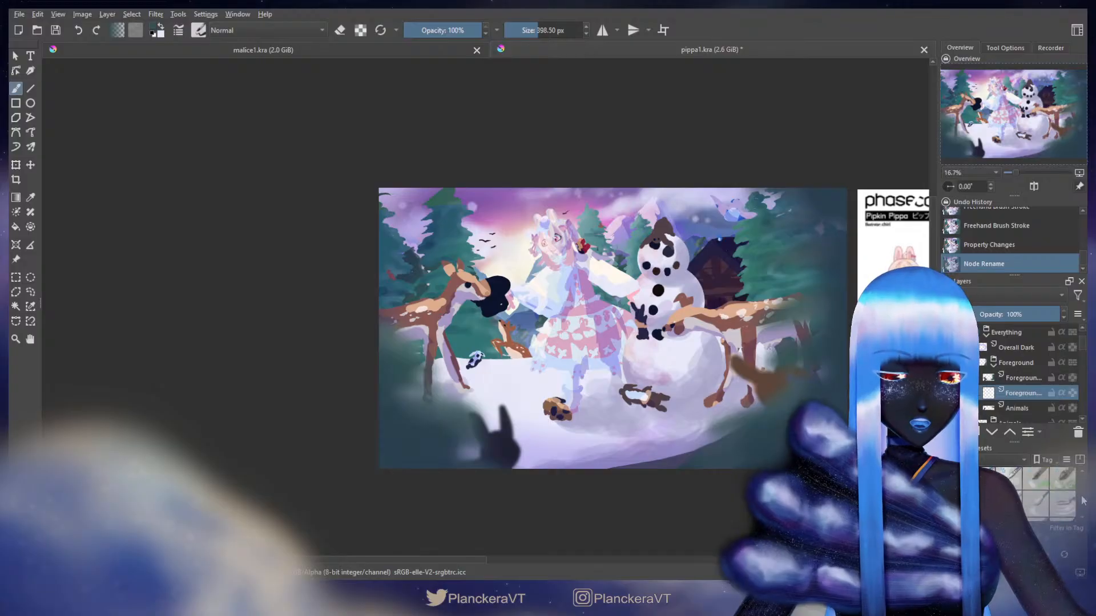
# - Choose the snowflake particle brush for the Foreground Snow layer, sample the pale snow colour from the ground, and enlarge the brush to about 5000 px
pyautogui.scroll(-5, 1083, 501)
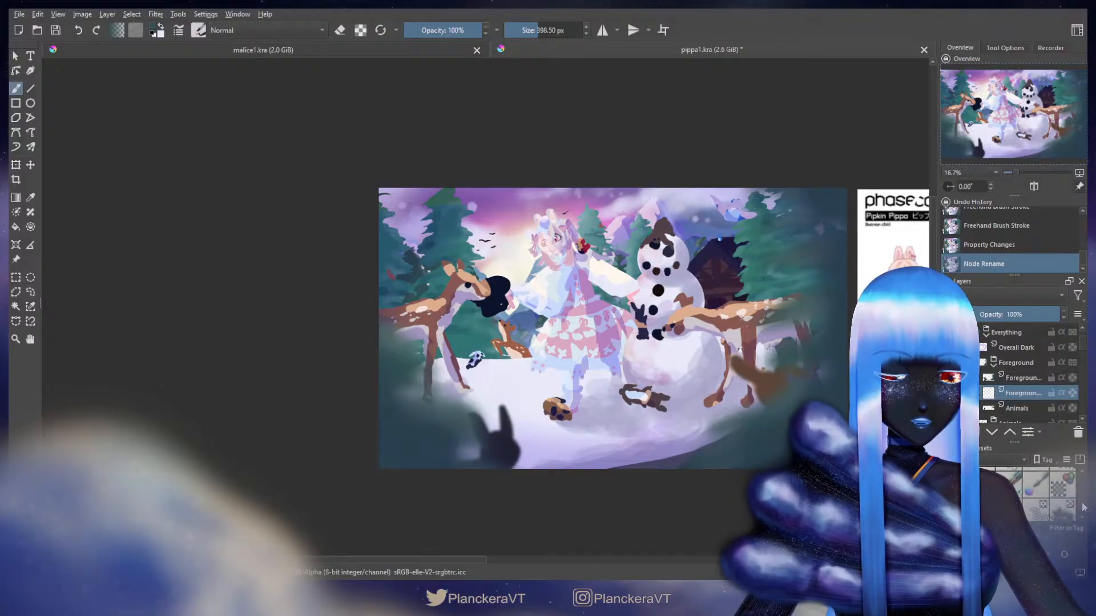
pyautogui.scroll(-2, 1084, 508)
pyautogui.click(1037, 502)
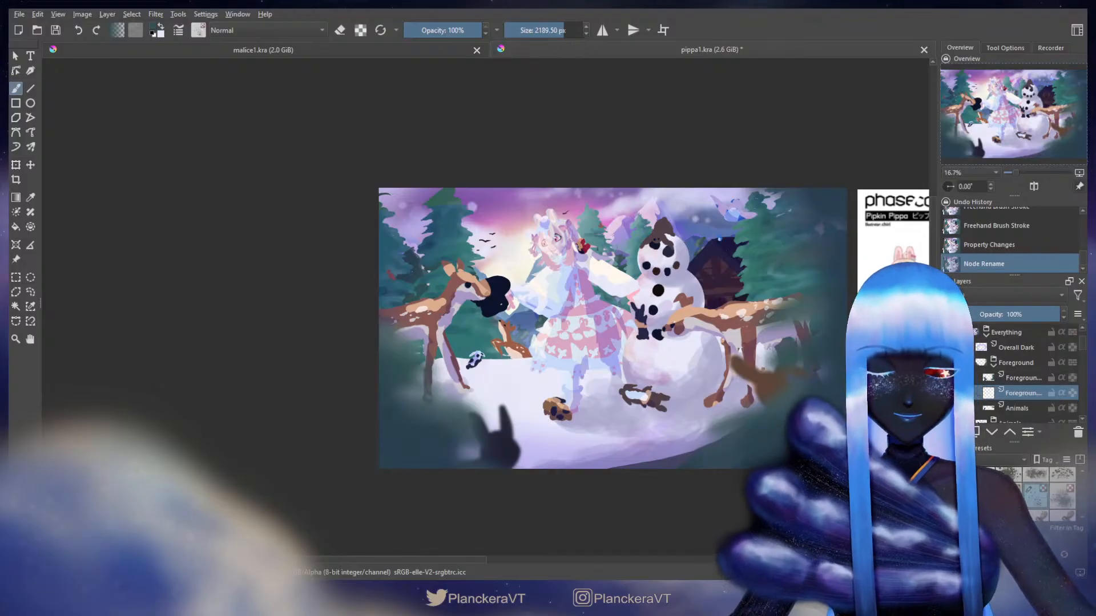
pyautogui.keyDown('ctrl'); pyautogui.click(500, 386); pyautogui.keyUp('ctrl')
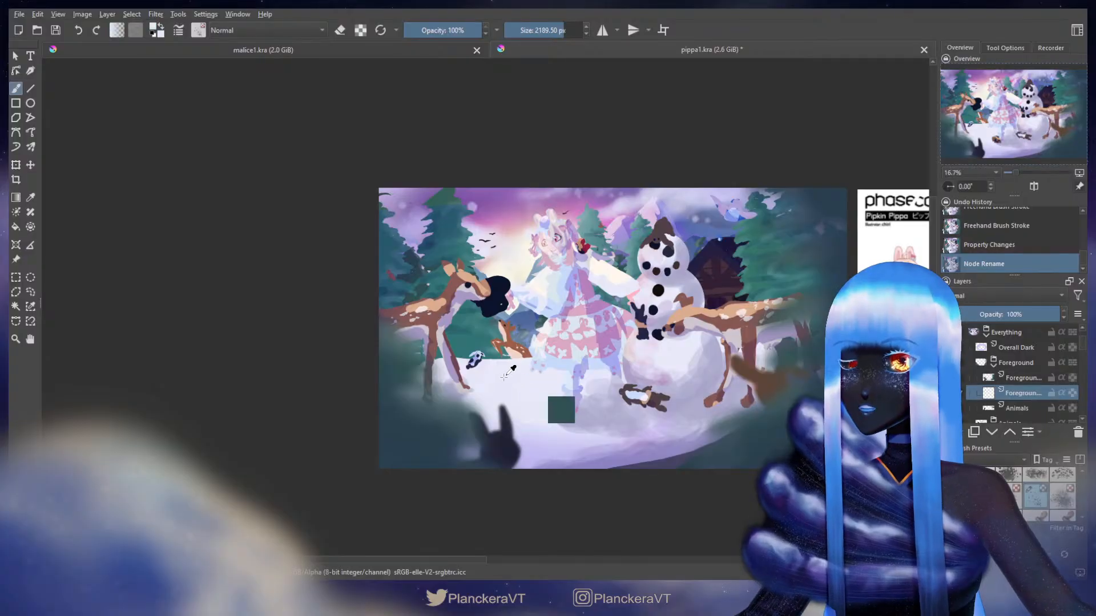
pyautogui.keyDown('shift'); pyautogui.moveTo(748, 268); pyautogui.dragTo(1009, 268); pyautogui.keyUp('shift')
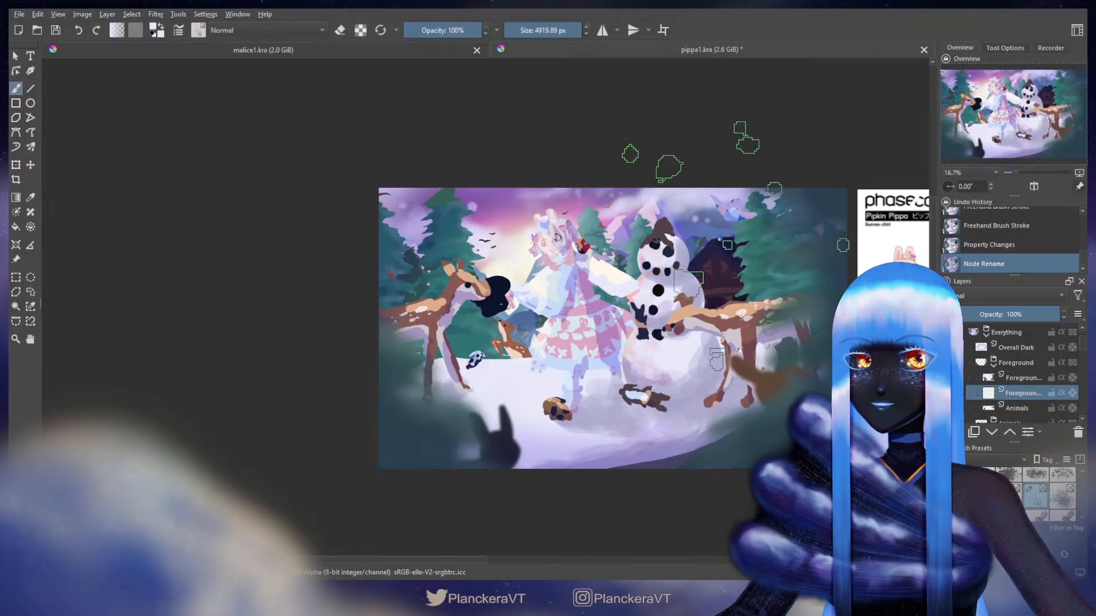
# - Try stamping large snowflakes across the snowman, deer and foreground, and undo the stamps
pyautogui.click(699, 334)
pyautogui.click(699, 334)
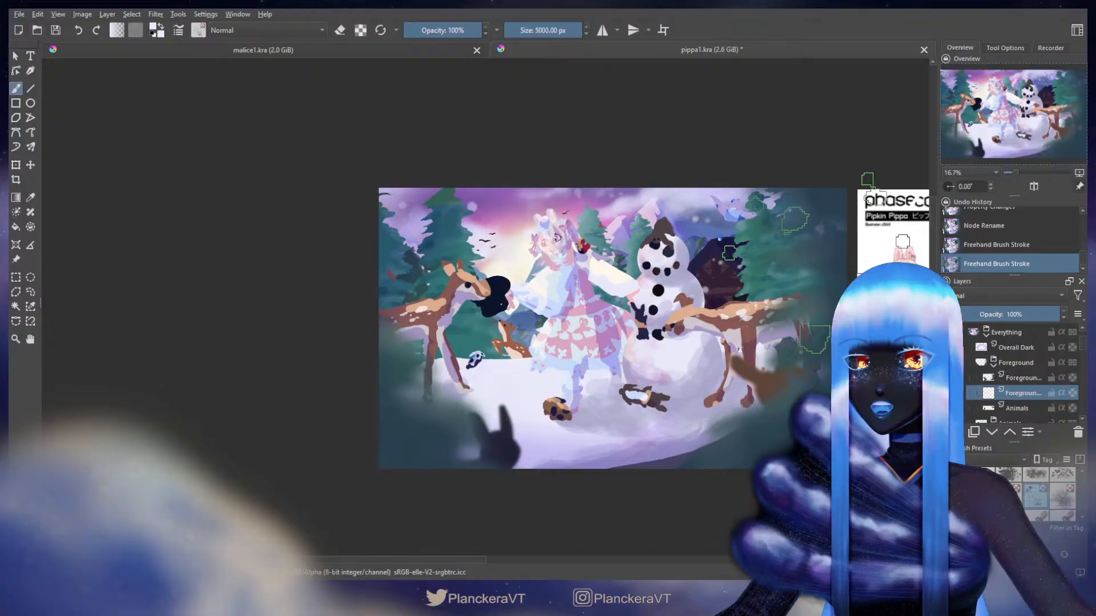
pyautogui.hotkey('ctrl', 'z')
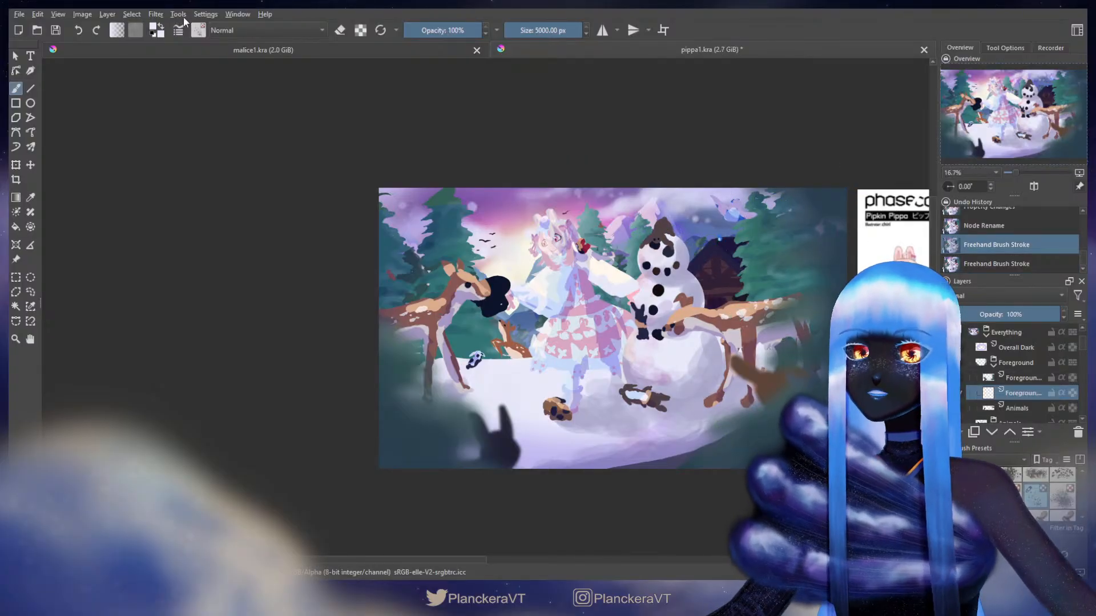
pyautogui.click(742, 299)
pyautogui.click(485, 388)
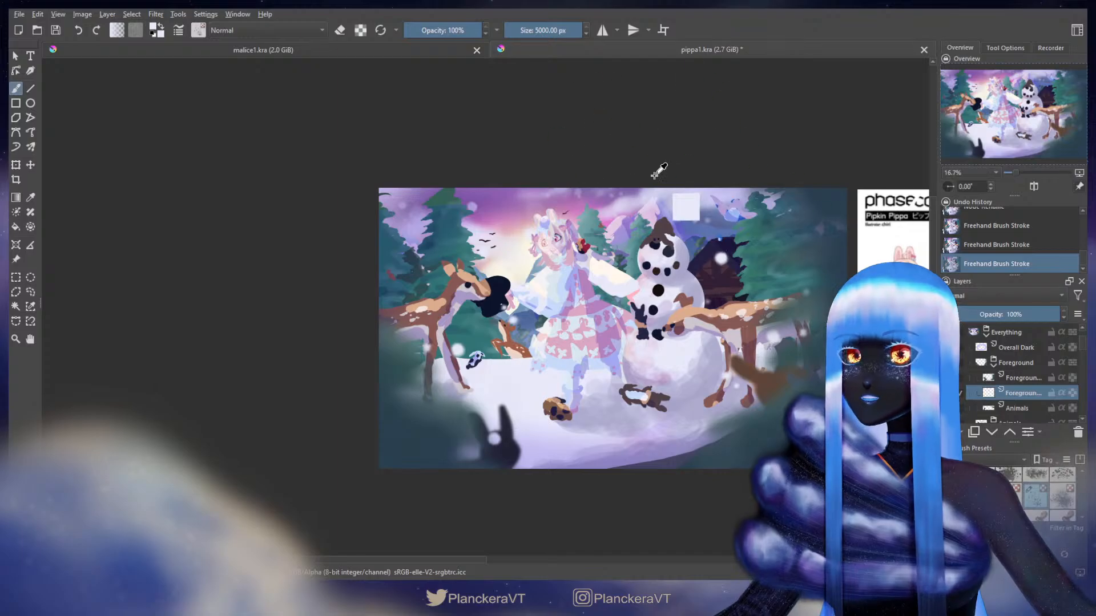
pyautogui.hotkey('ctrl', 'z')
pyautogui.hotkey('ctrl', 'z')
pyautogui.hotkey('ctrl', 'z')
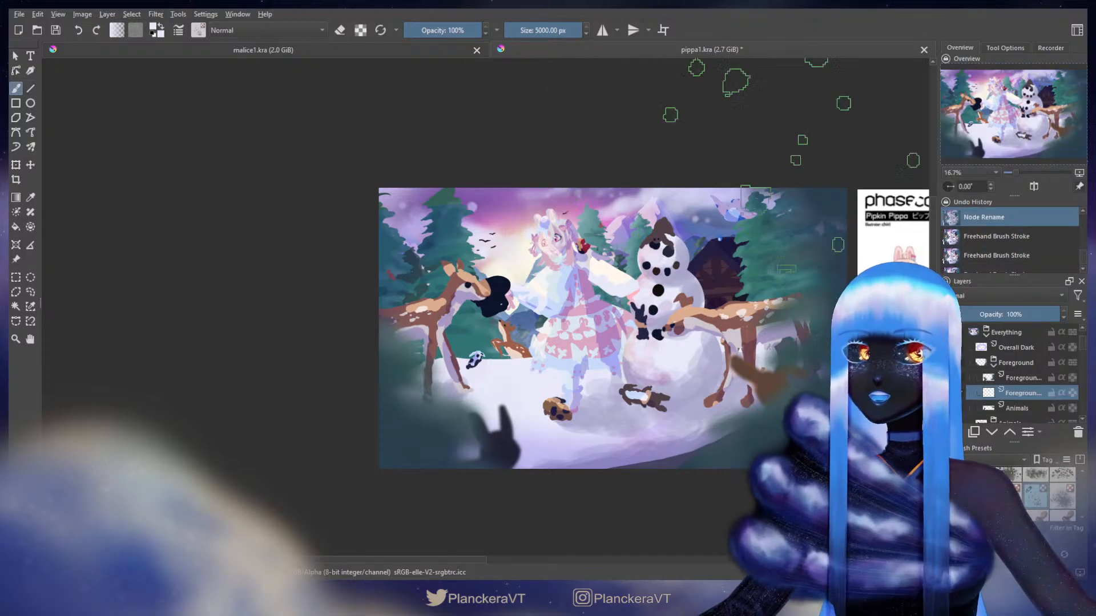
# - Redo one snowflake stamp, try entering another size for the snow brush, and undo the stamp
pyautogui.hotkey('ctrl', 'shift', 'z')
pyautogui.doubleClick(559, 29)
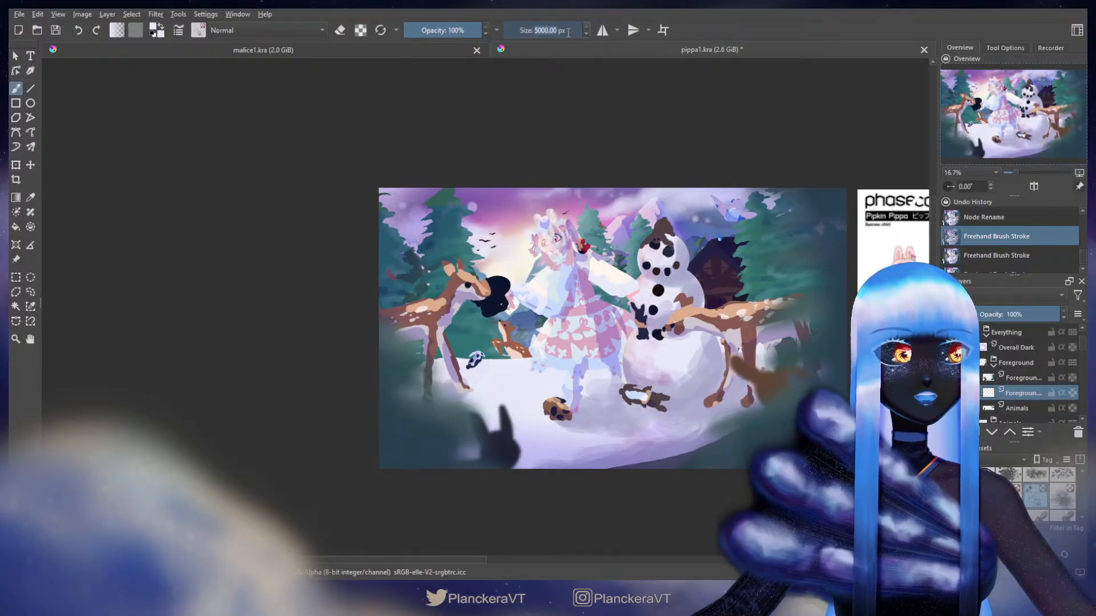
pyautogui.write('1')
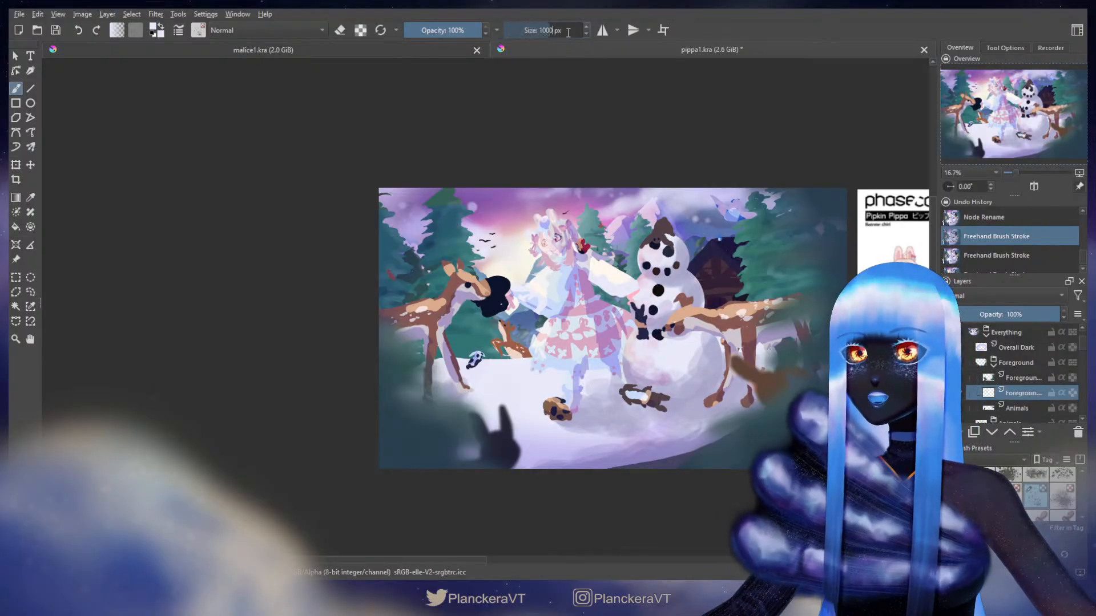
pyautogui.click(567, 31)
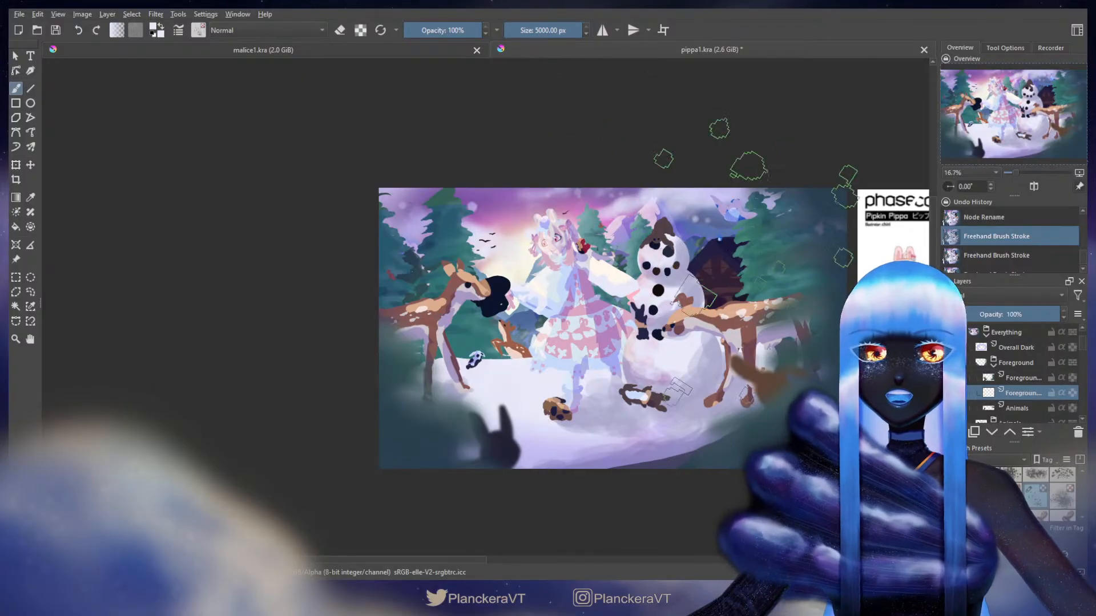
pyautogui.hotkey('ctrl', 'z')
# - Stamp large snowflakes across the scene on the Foreground Snow layer at 5000 px and enlarge them with the Transform tool
pyautogui.moveTo(693, 337)
pyautogui.mouseDown()
pyautogui.moveTo(514, 280)
pyautogui.moveTo(451, 319)
pyautogui.mouseUp()
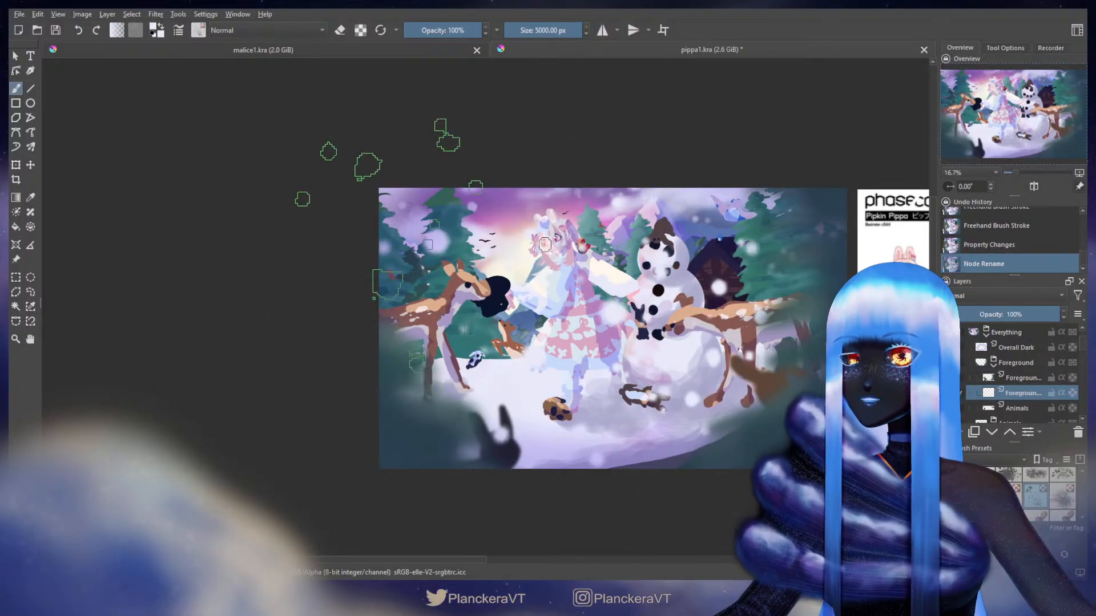
pyautogui.scroll(-1, 421, 244)
pyautogui.hotkey('ctrl', 't')
pyautogui.moveTo(765, 129); pyautogui.dragTo(949, 18)
pyautogui.moveTo(721, 194); pyautogui.dragTo(572, 307)
pyautogui.moveTo(827, 80); pyautogui.dragTo(895, 40)
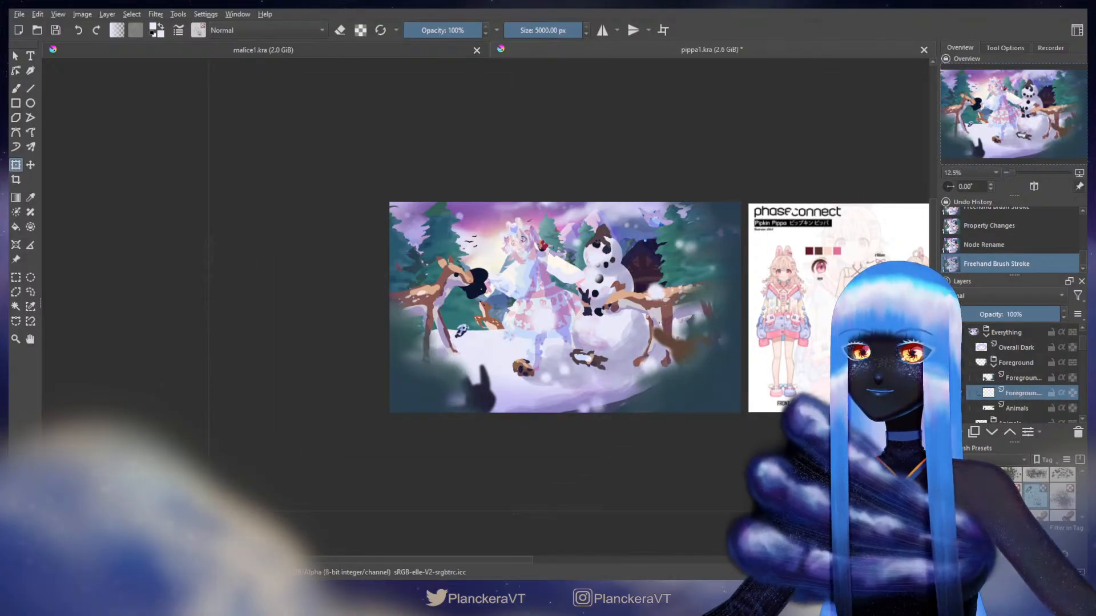
# - Reposition and scale the foreground snowflakes further around the illustration, and apply the transform
pyautogui.moveTo(683, 301); pyautogui.dragTo(657, 370)
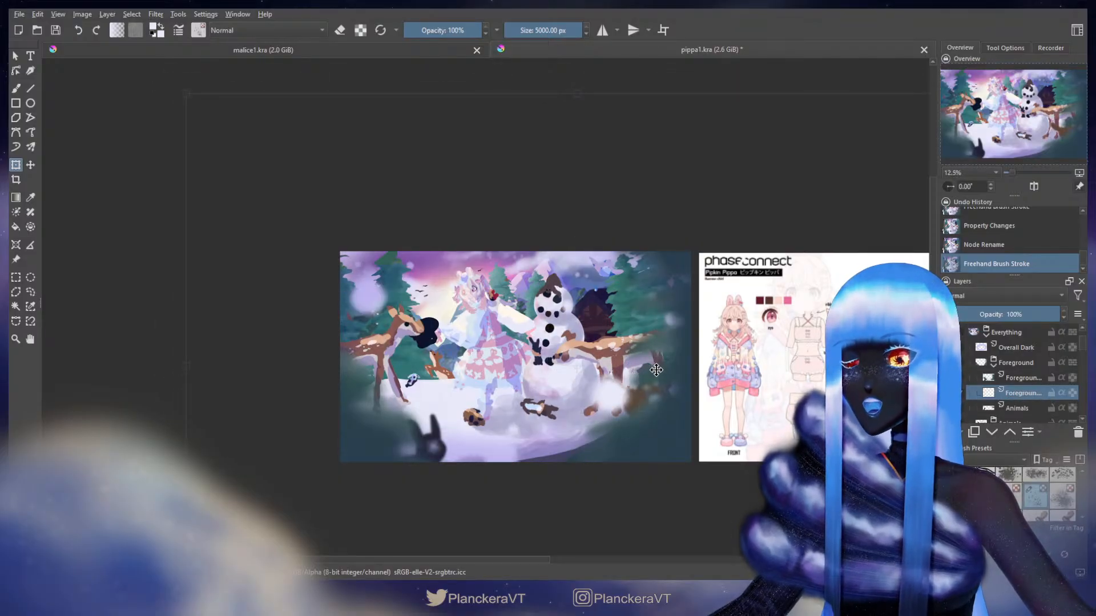
pyautogui.scroll(-3, 656, 369)
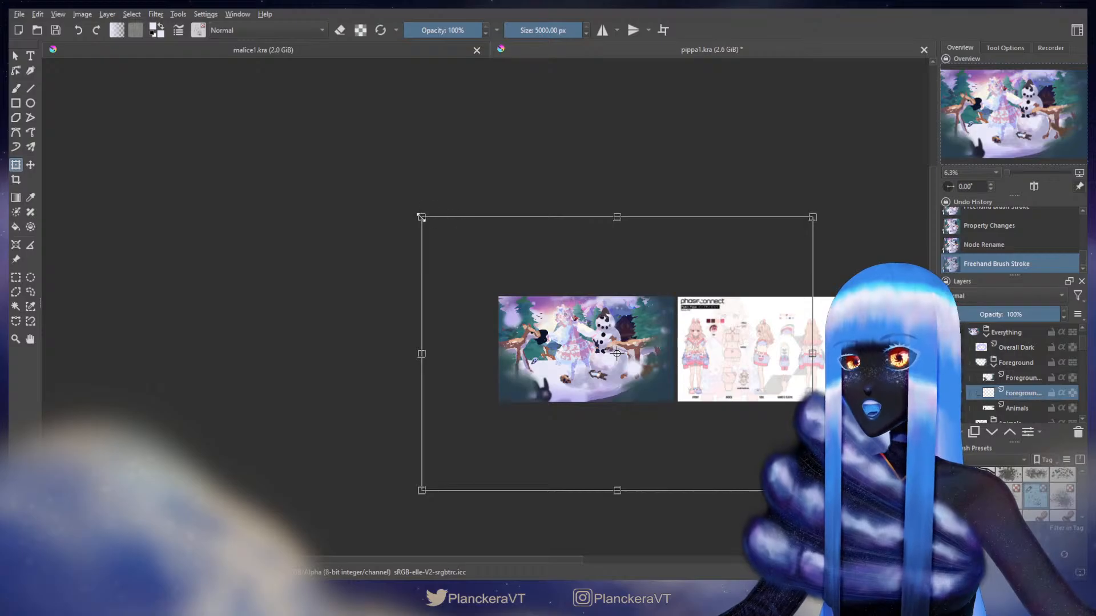
pyautogui.moveTo(715, 368); pyautogui.dragTo(723, 381)
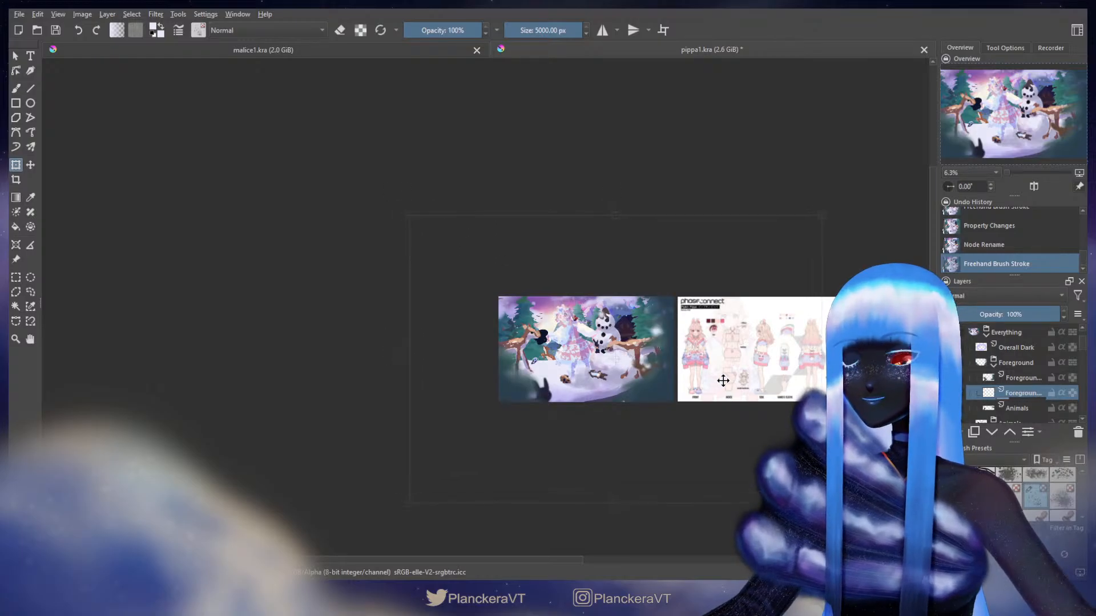
pyautogui.scroll(3, 684, 363)
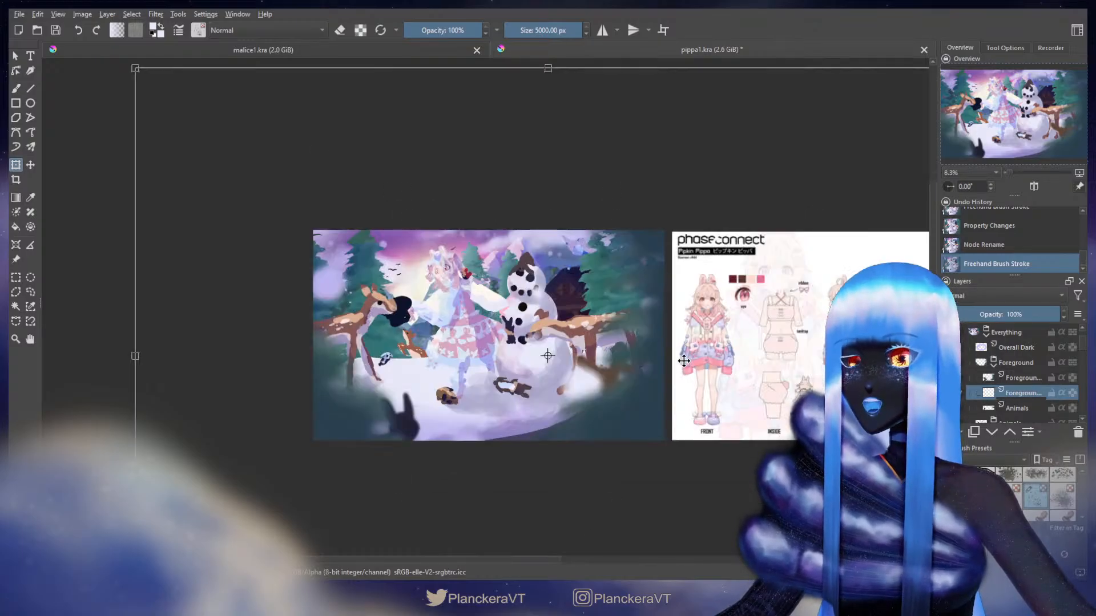
pyautogui.press('b')
pyautogui.moveTo(626, 383); pyautogui.dragTo(719, 372)
pyautogui.scroll(1, 719, 373)
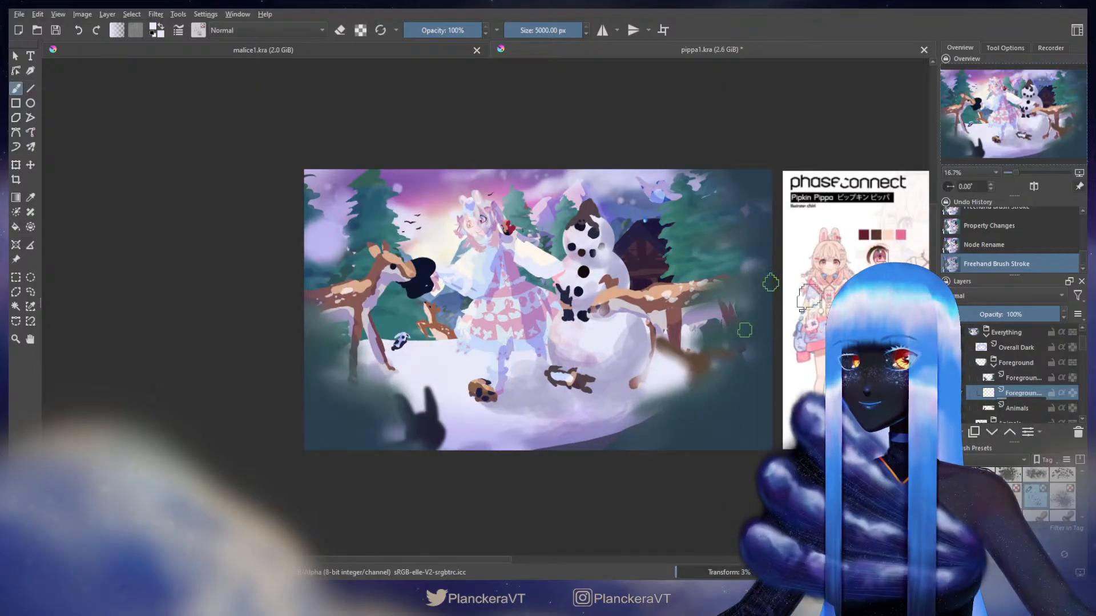
pyautogui.scroll(-1, 1032, 400)
# - Add a paint layer named Less Foreground Snow and place it directly below the Animals layer in the Foreground group
pyautogui.click(1026, 368)
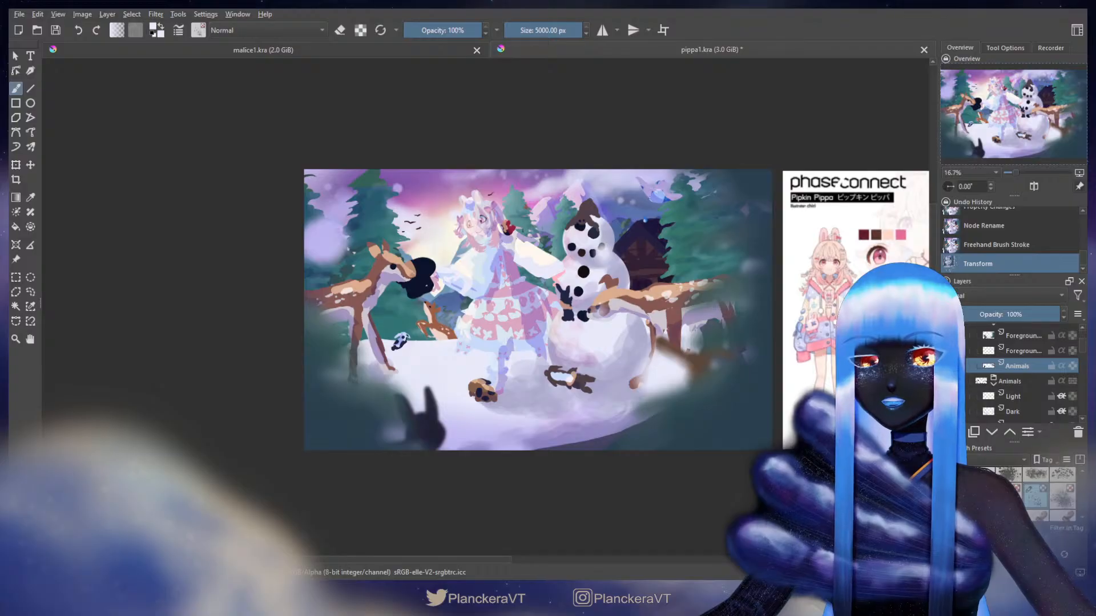
pyautogui.press('Insert')
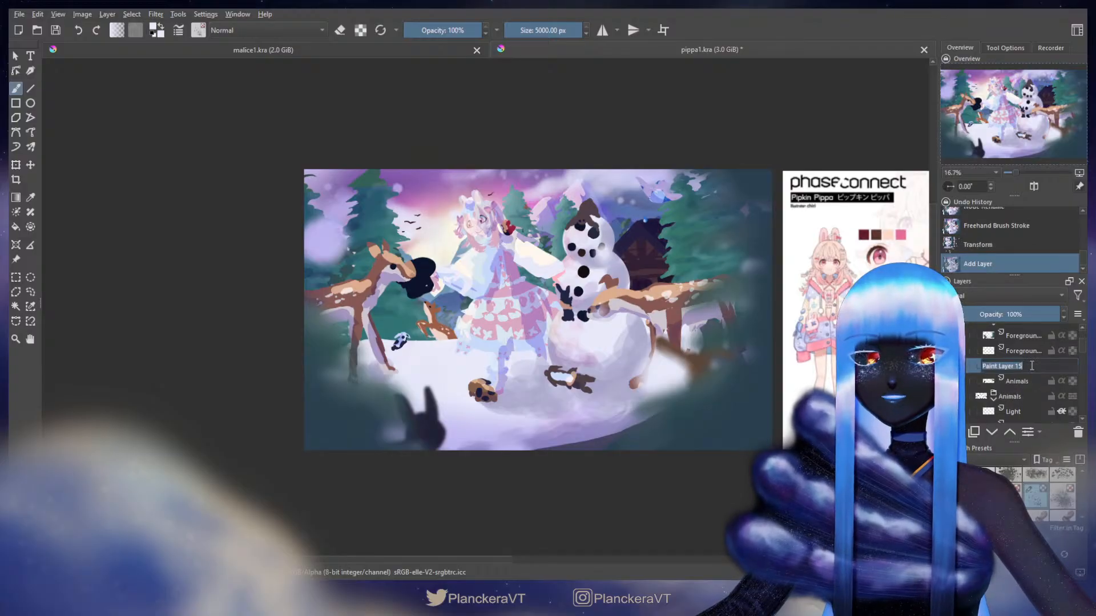
pyautogui.doubleClick(1031, 366)
pyautogui.write('Les')
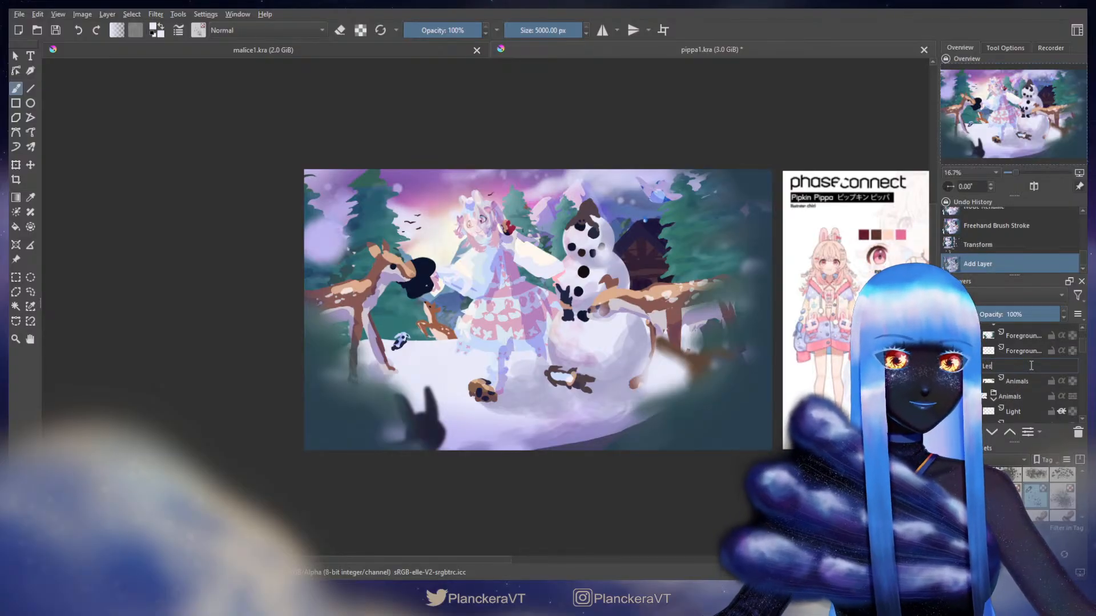
pyautogui.write('s Forgo')
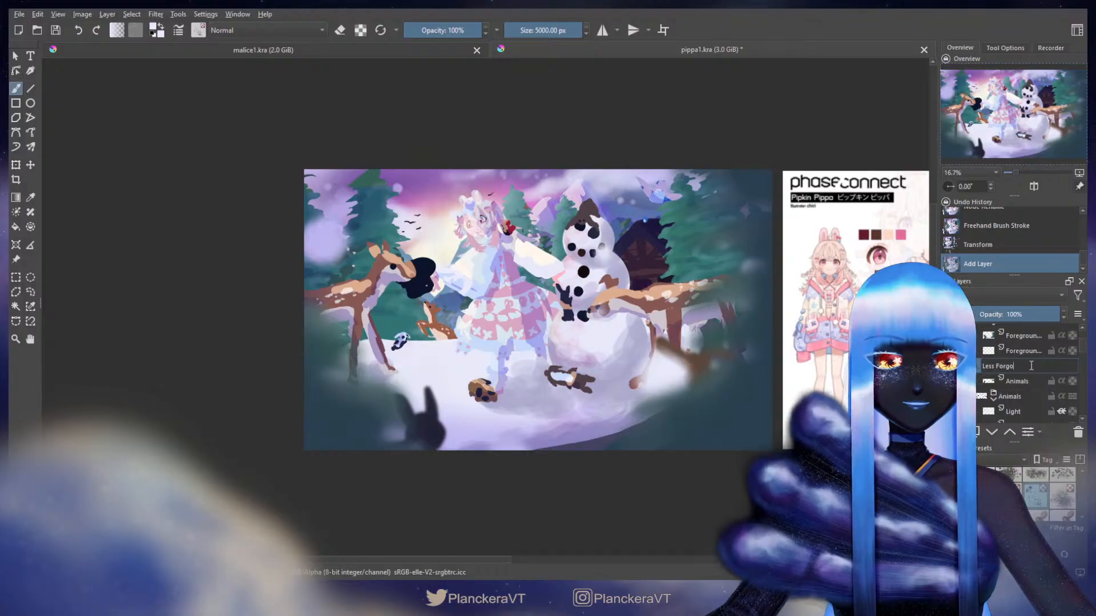
pyautogui.write('und Sno')
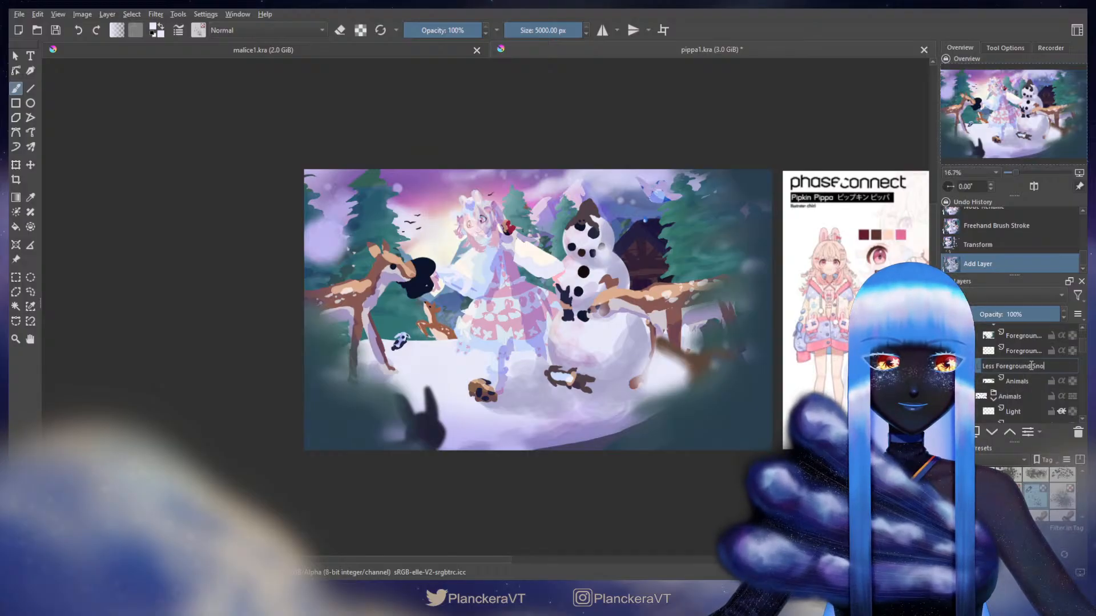
pyautogui.press('Return')
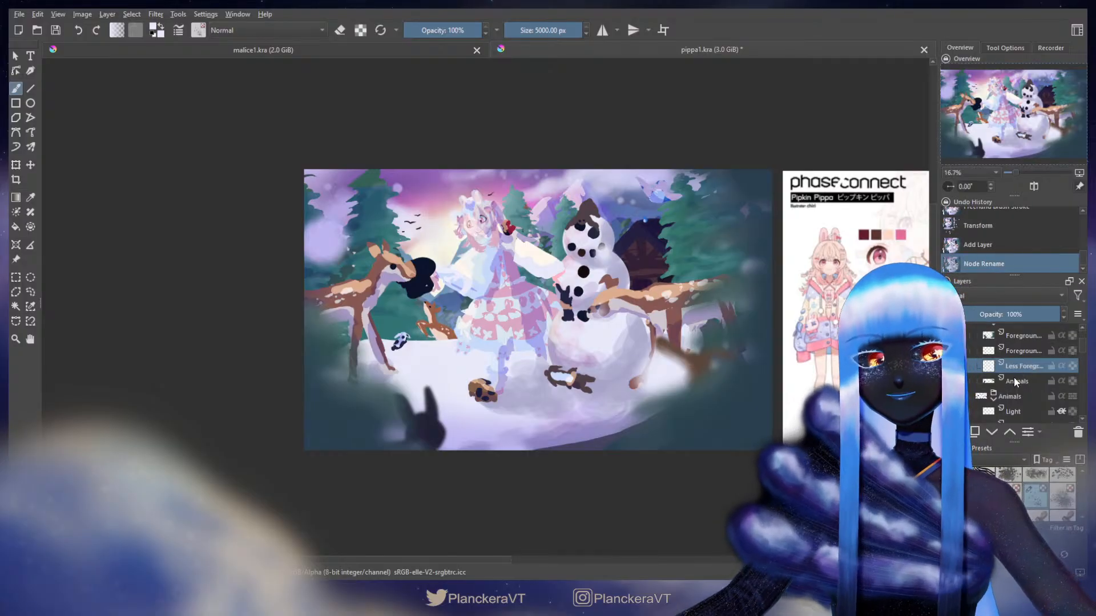
pyautogui.moveTo(1014, 378); pyautogui.dragTo(1023, 361)
pyautogui.click(1025, 380)
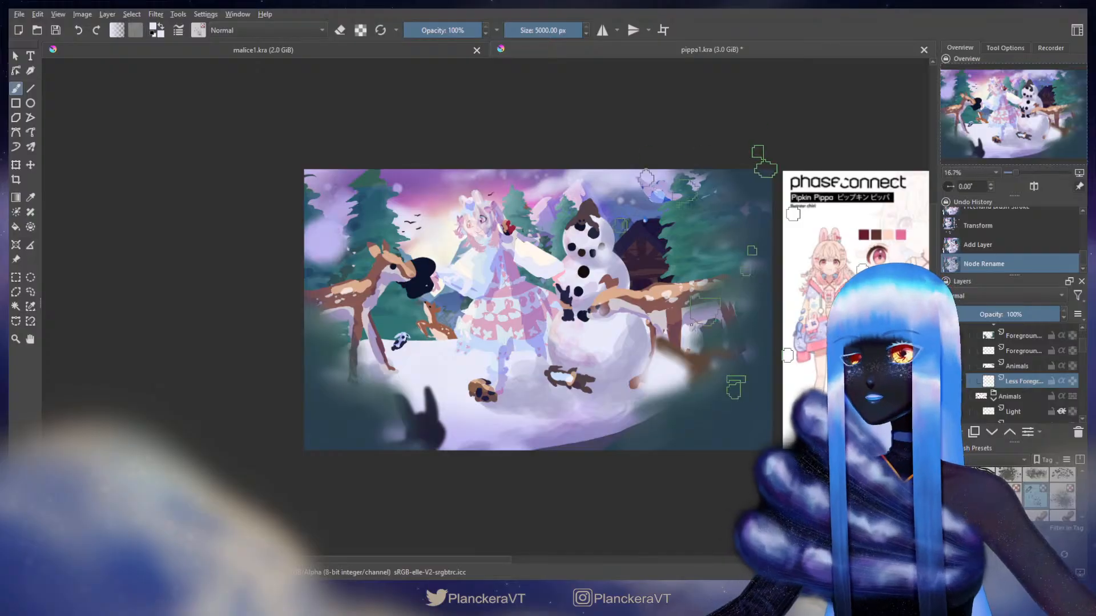
# - Stamp snowflakes over the deer, snowman and trees on the Less Foreground Snow layer with the brush at about 5000 px
pyautogui.click(687, 282)
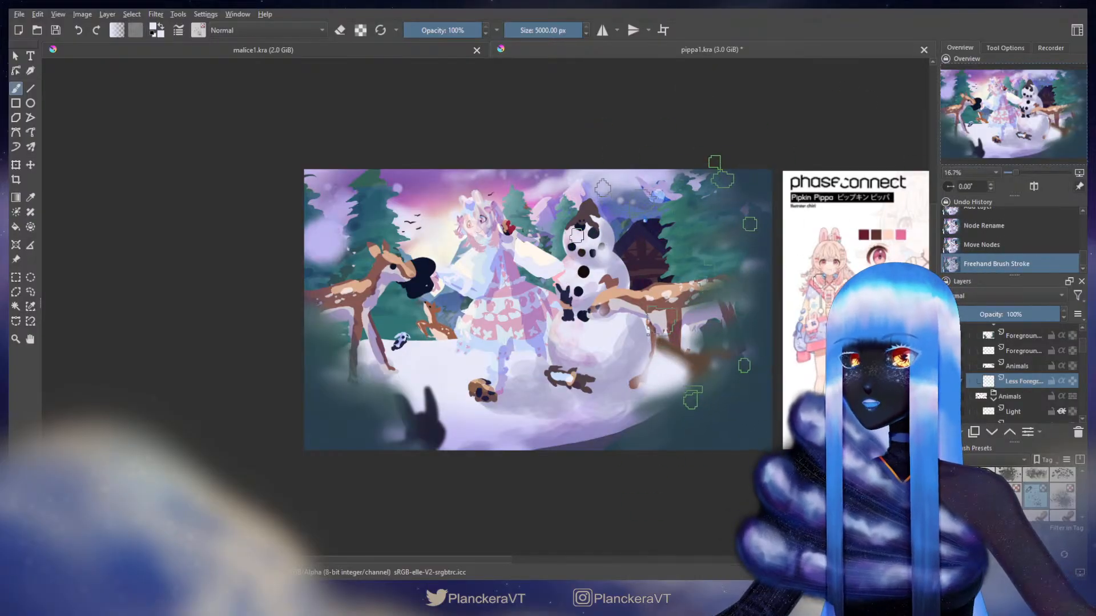
pyautogui.click(533, 382)
pyautogui.click(348, 266)
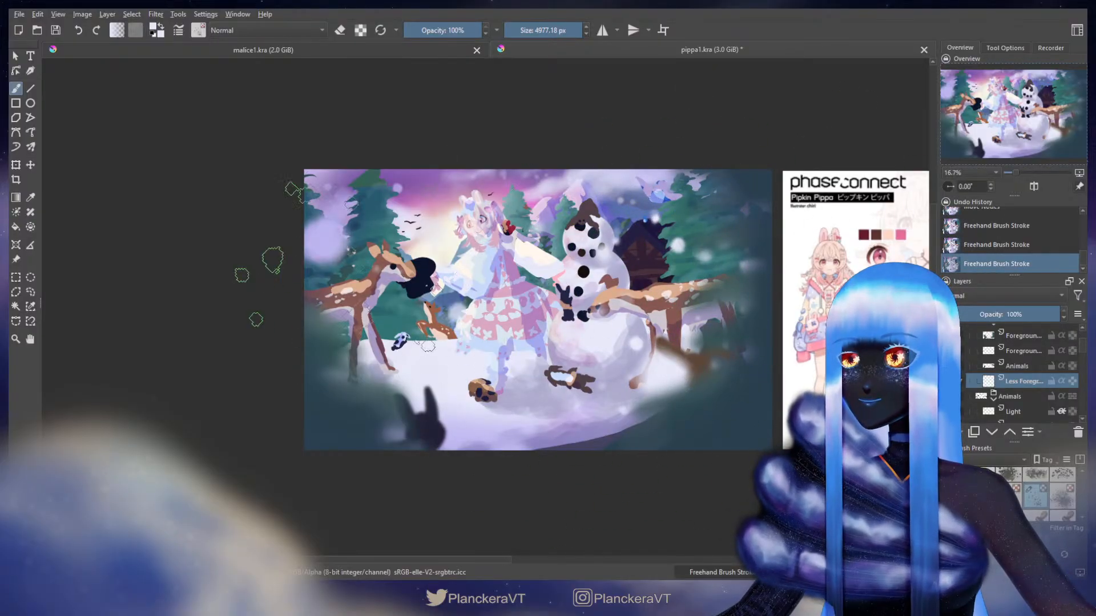
pyautogui.click(306, 330)
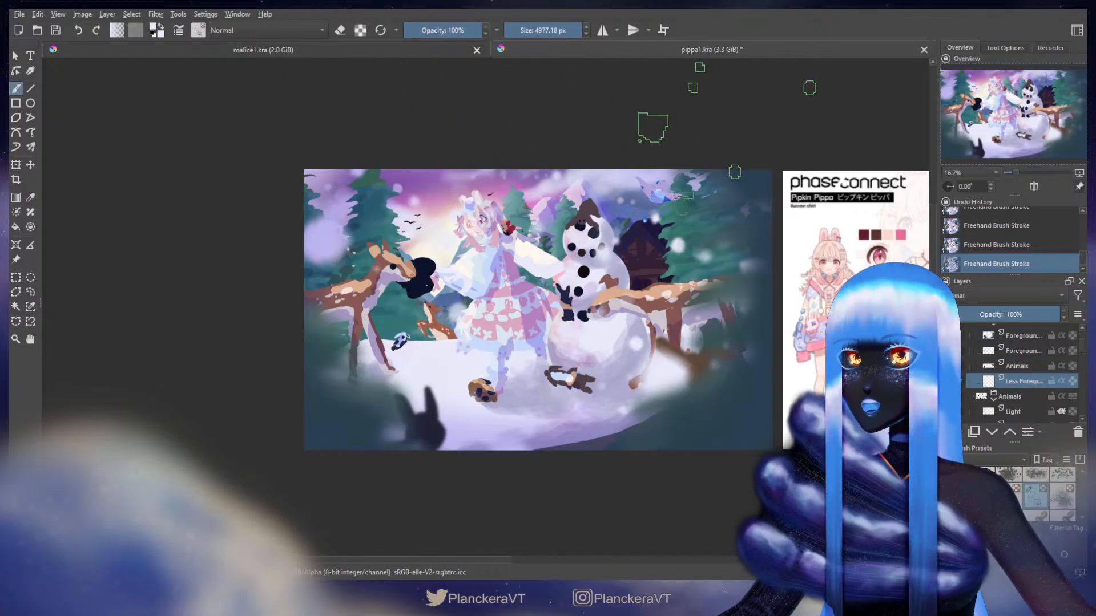
pyautogui.moveTo(769, 167); pyautogui.dragTo(822, 205)
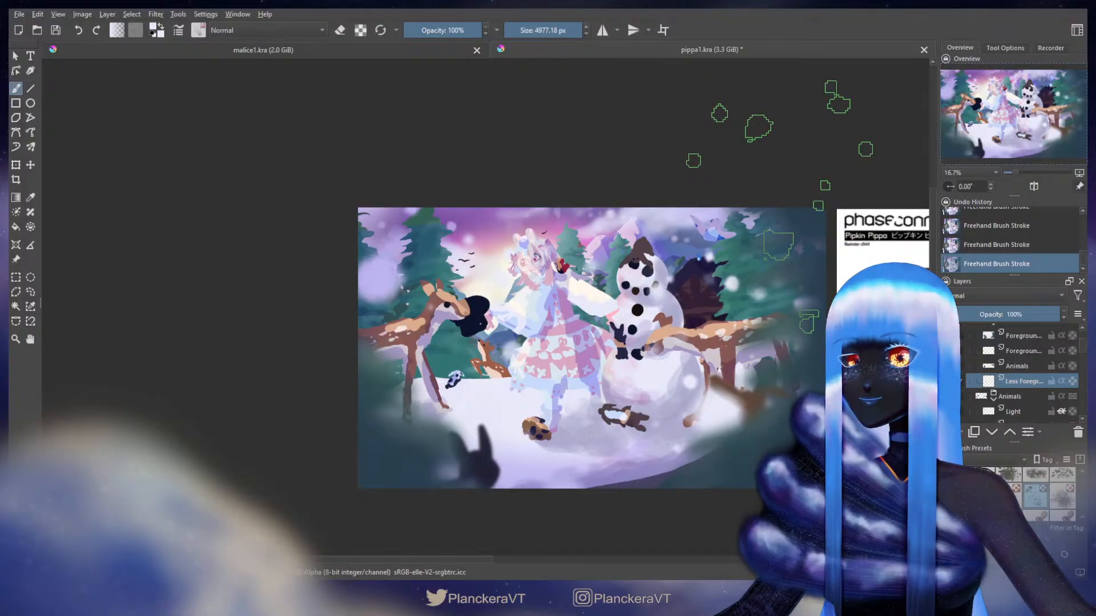
# - Move the Falling Snow layer above Path and stamp smaller snowflakes across it with the brush at about 1933 px and 1390 px
pyautogui.moveTo(1082, 348); pyautogui.dragTo(1086, 404)
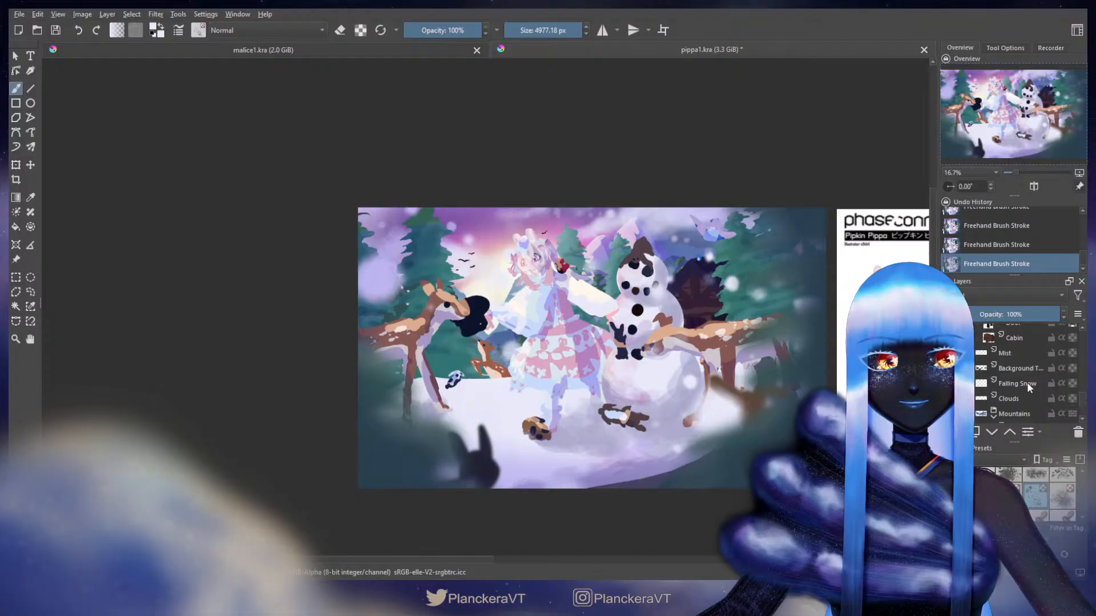
pyautogui.moveTo(1026, 381); pyautogui.dragTo(1053, 381)
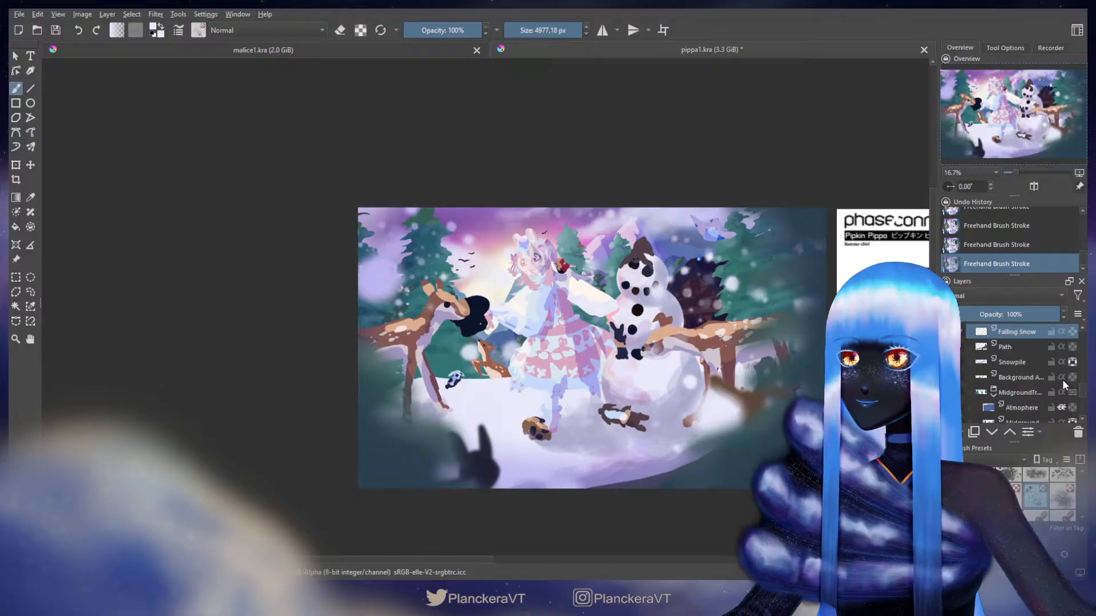
pyautogui.moveTo(742, 288)
pyautogui.keyDown('shift'); pyautogui.mouseDown()
pyautogui.moveTo(614, 288)
pyautogui.moveTo(454, 228)
pyautogui.mouseUp(); pyautogui.keyUp('shift')
pyautogui.click(458, 222)
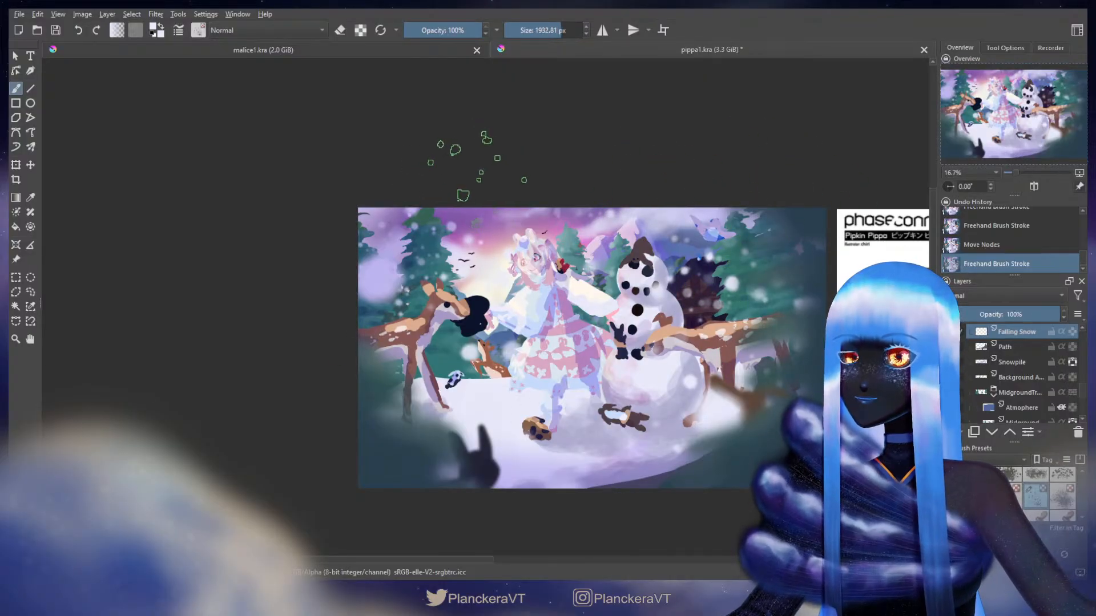
pyautogui.keyDown('shift'); pyautogui.moveTo(477, 166); pyautogui.dragTo(391, 190); pyautogui.keyUp('shift')
pyautogui.click(377, 194)
pyautogui.click(325, 251)
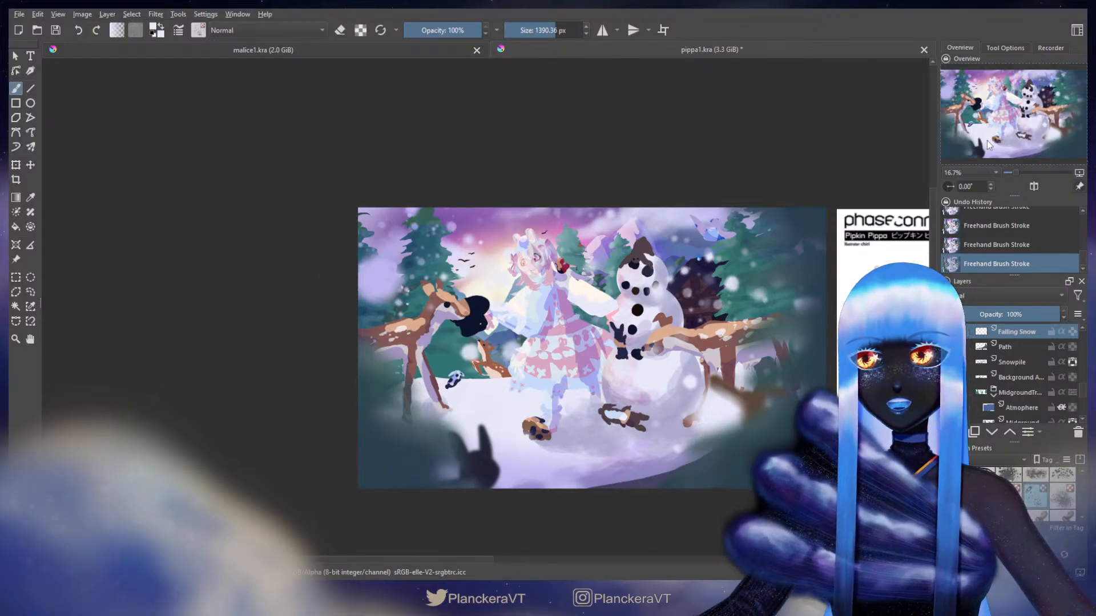
# - Strengthen the Falling Snow layer by merging a duplicate into it, and erase some of its flakes with an eraser of about 749 px
pyautogui.hotkey('ctrl', 'j')
pyautogui.hotkey('ctrl', 'e')
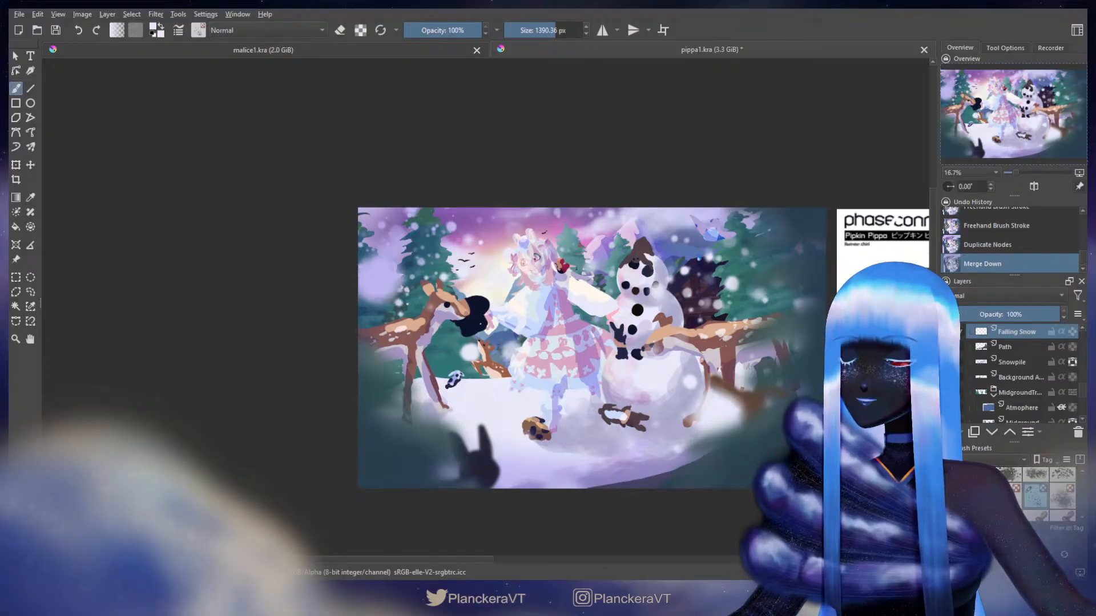
pyautogui.press('e')
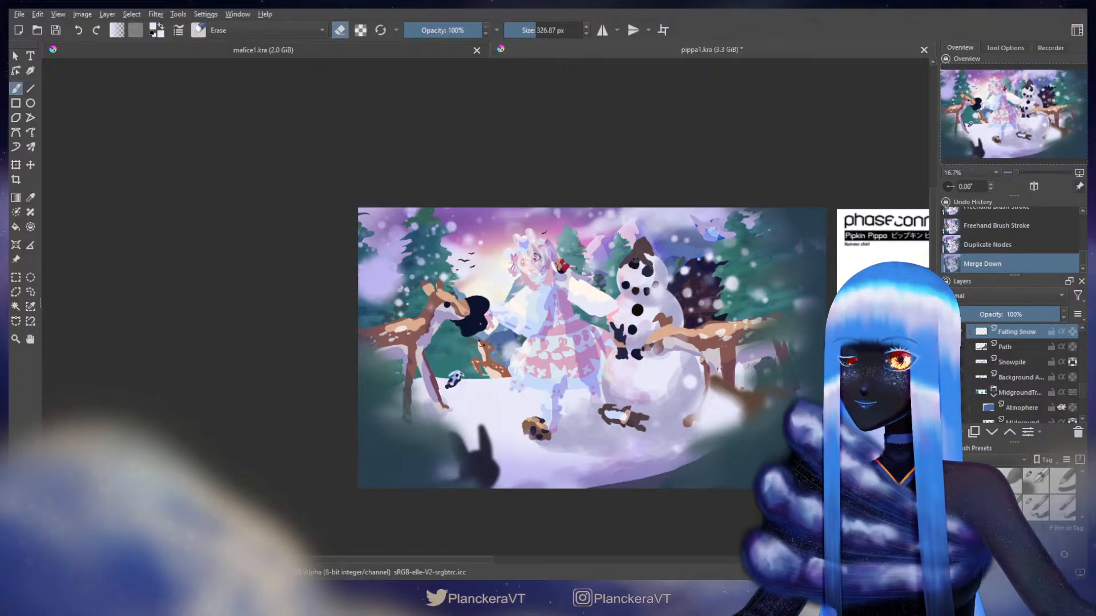
pyautogui.click(571, 435)
pyautogui.press('/')
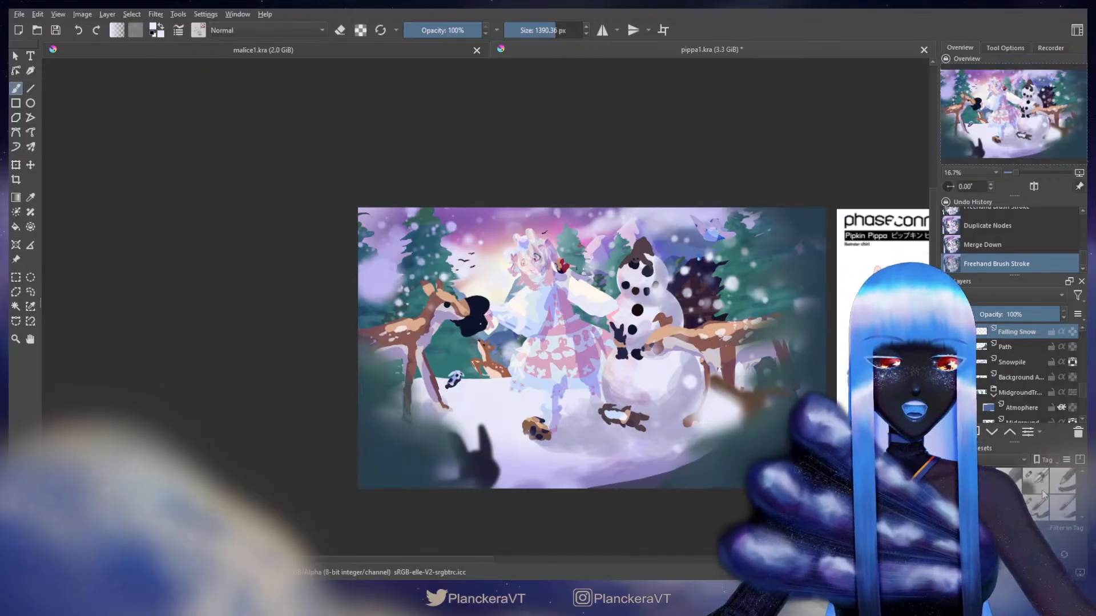
pyautogui.click(1040, 491)
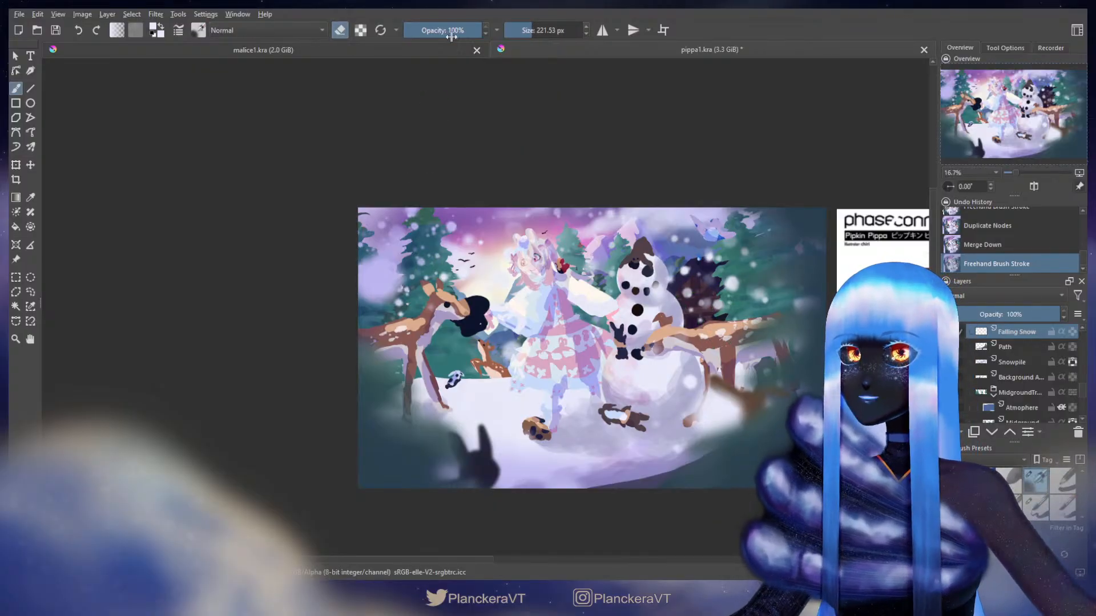
pyautogui.click(414, 264)
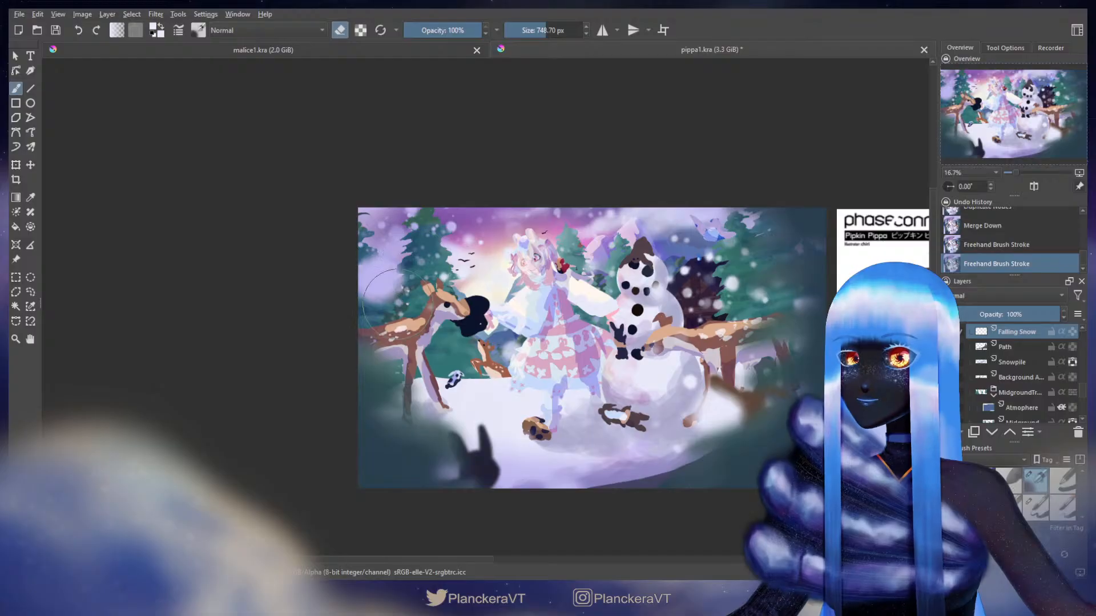
pyautogui.click(426, 246)
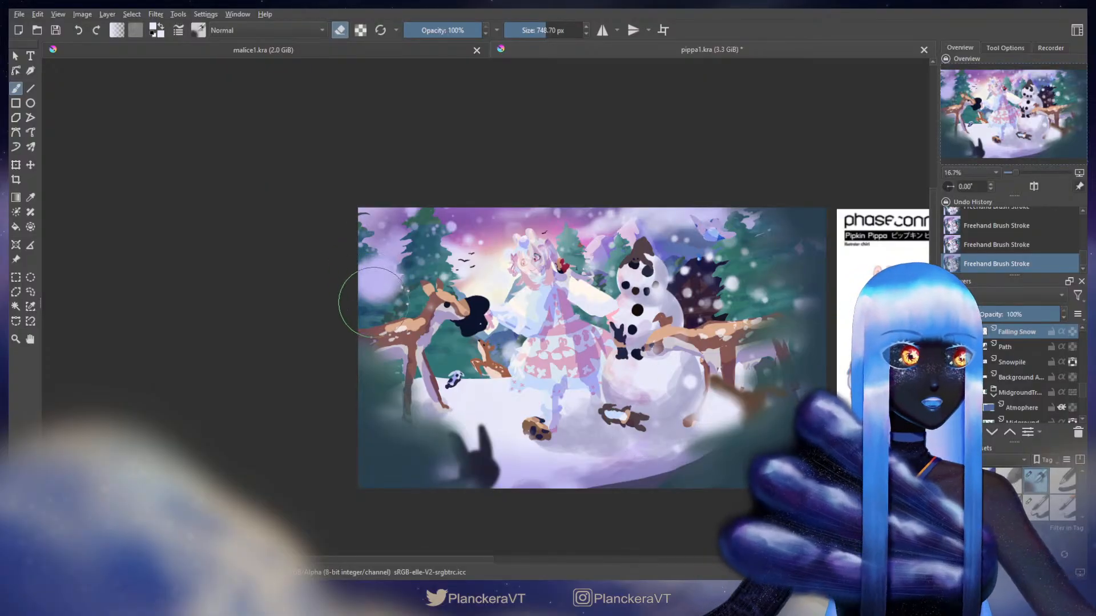
# - Freehand-select the large snowflake beside the left trees on the Foreground Snow layer and reapply the Gaussian Blur filter to it
pyautogui.scroll(-5, 1085, 349)
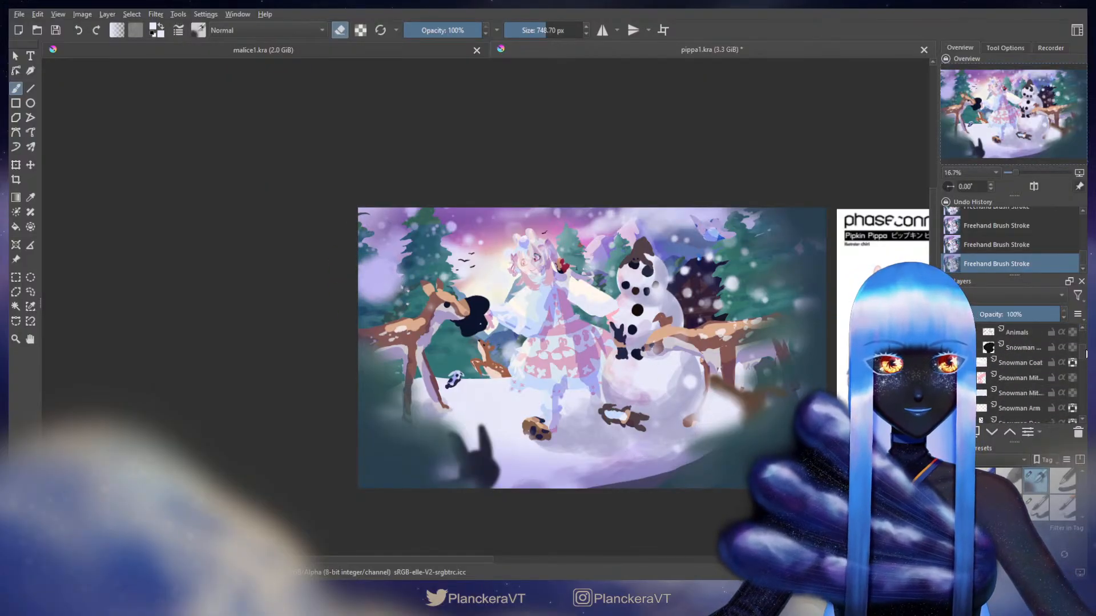
pyautogui.scroll(5, 1084, 349)
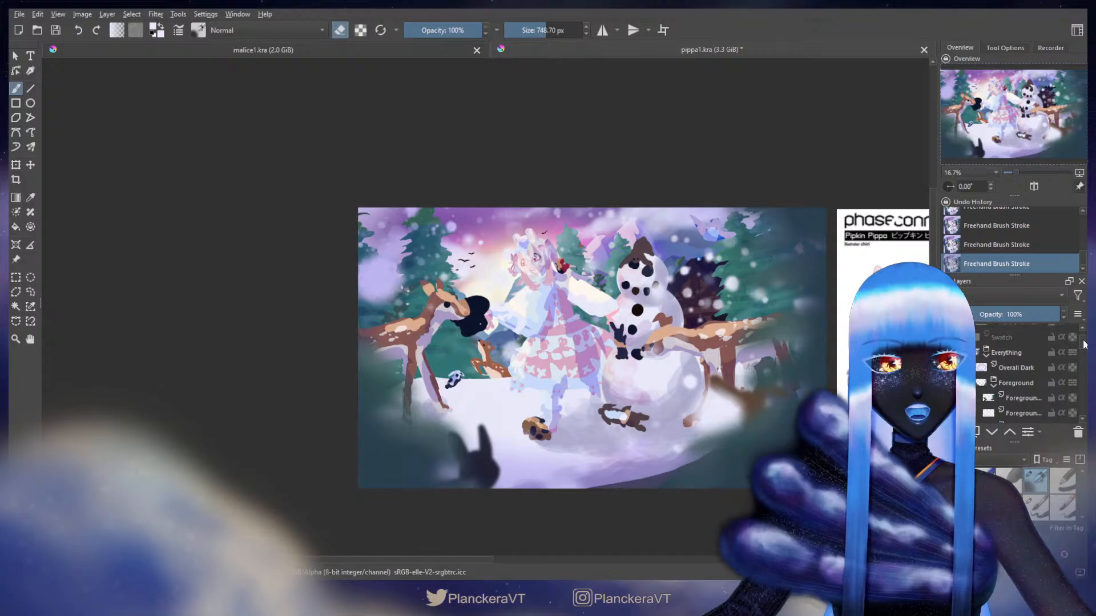
pyautogui.scroll(-1, 1085, 345)
pyautogui.click(1026, 392)
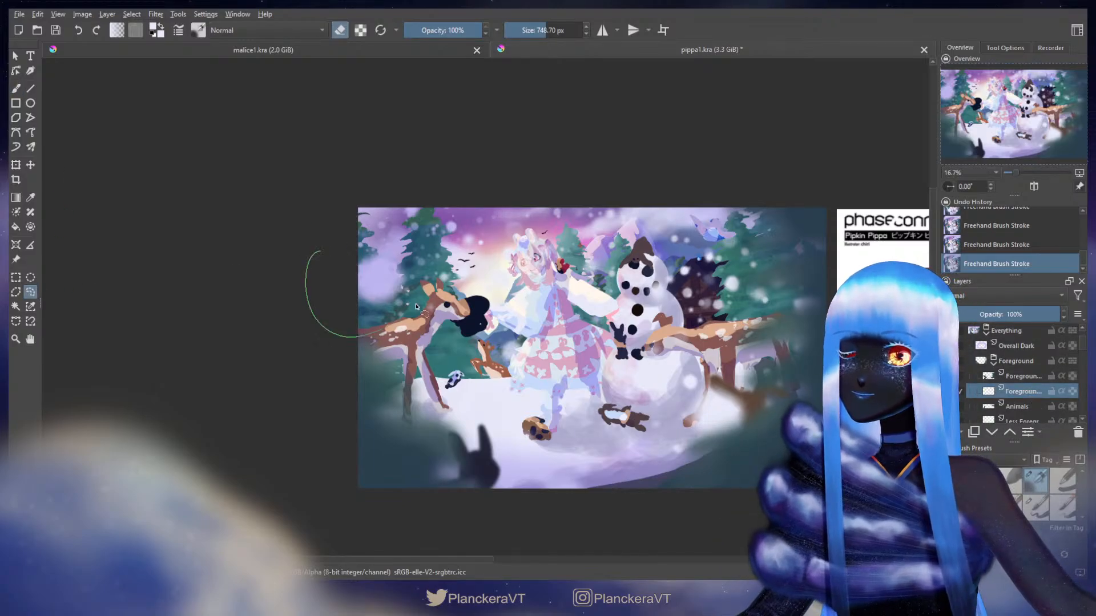
pyautogui.moveTo(416, 306); pyautogui.dragTo(292, 220)
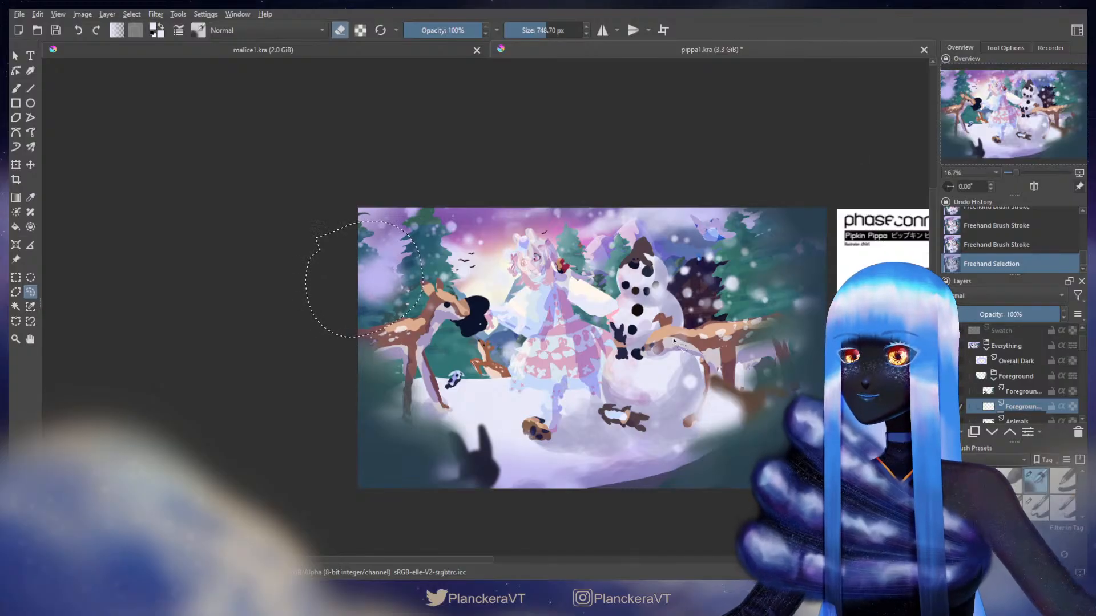
pyautogui.hotkey('ctrl', 'f')
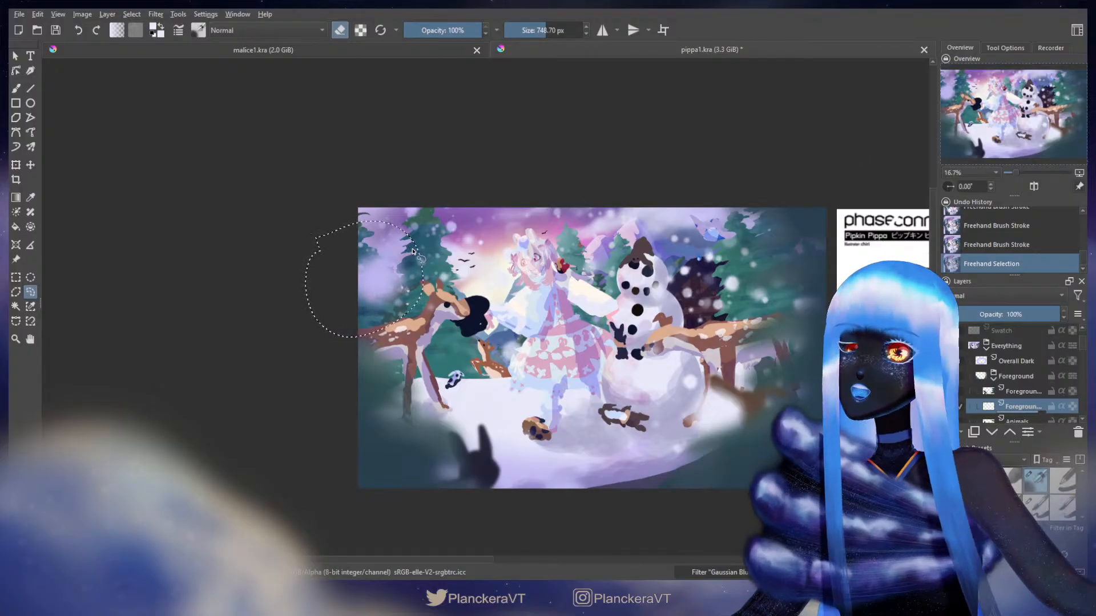
# - Keep the large blurred snowflake selected and move it down and outward toward the illustration's left edge
pyautogui.hotkey('ctrl', 'shift', 'a')
pyautogui.hotkey('ctrl', 'z')
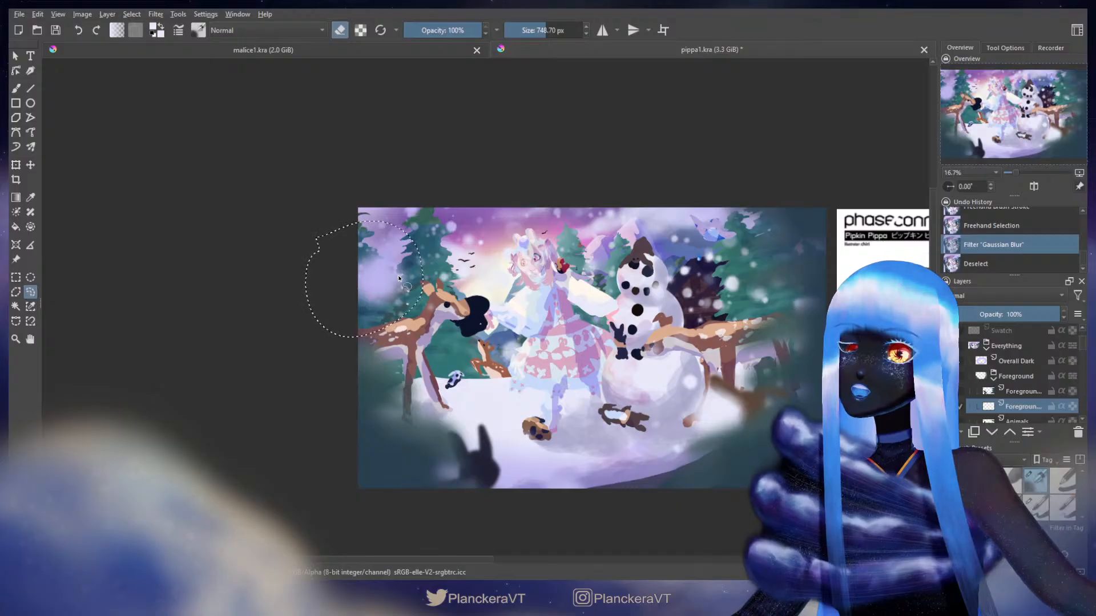
pyautogui.press('t')
pyautogui.moveTo(384, 289); pyautogui.dragTo(370, 324)
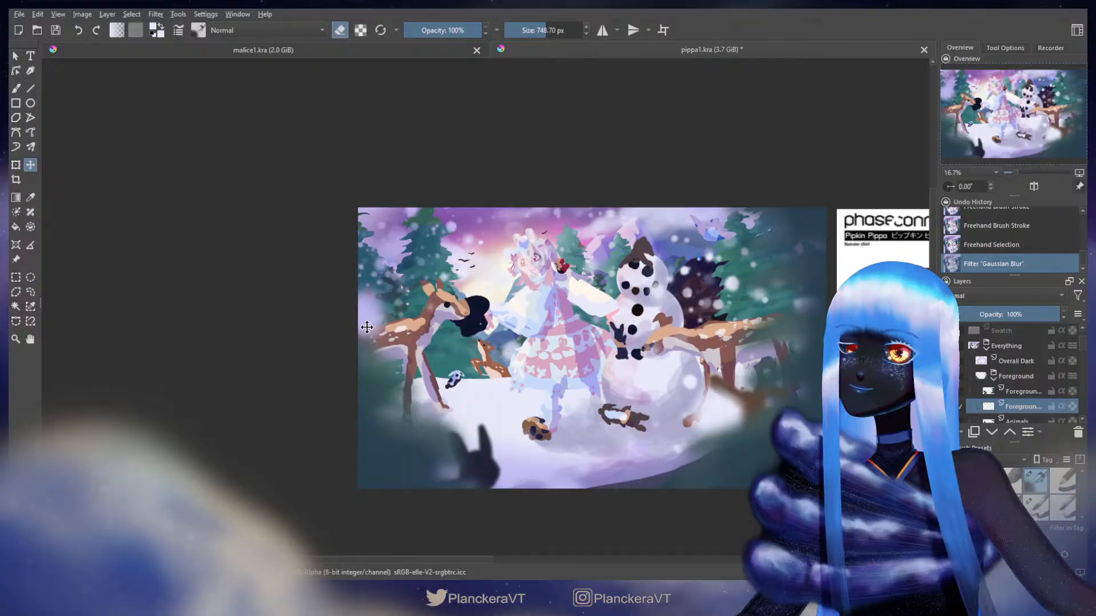
# - Nudge the selected blurred snowflake at the illustration's left edge slightly upward and clear the selection
pyautogui.moveTo(365, 323); pyautogui.dragTo(365, 319)
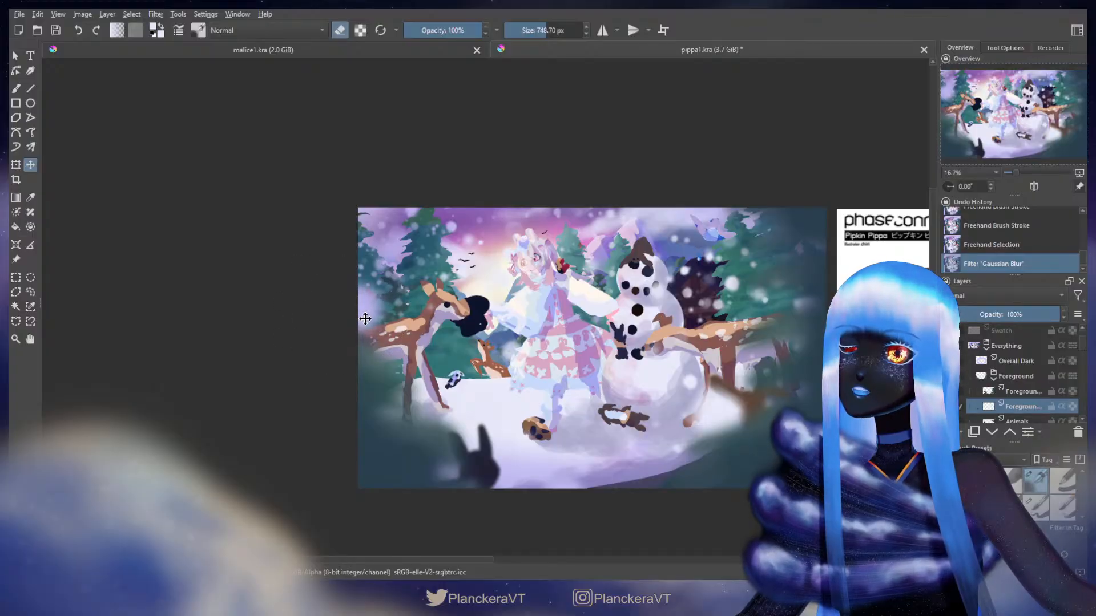
pyautogui.hotkey('ctrl', 'shift', 'a')
pyautogui.press('b')
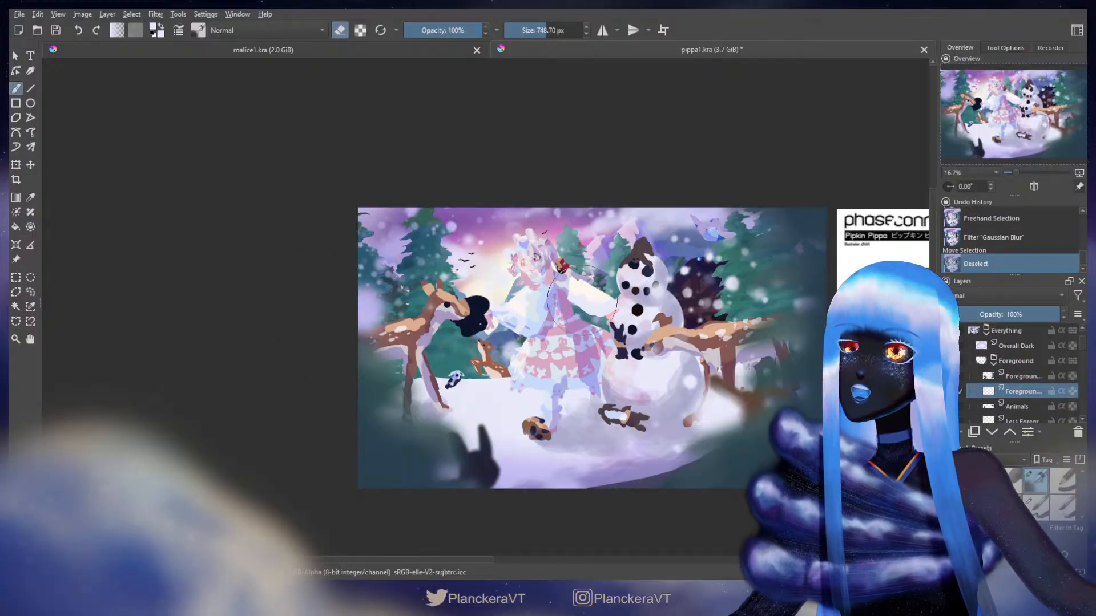
pyautogui.moveTo(551, 298); pyautogui.dragTo(513, 281)
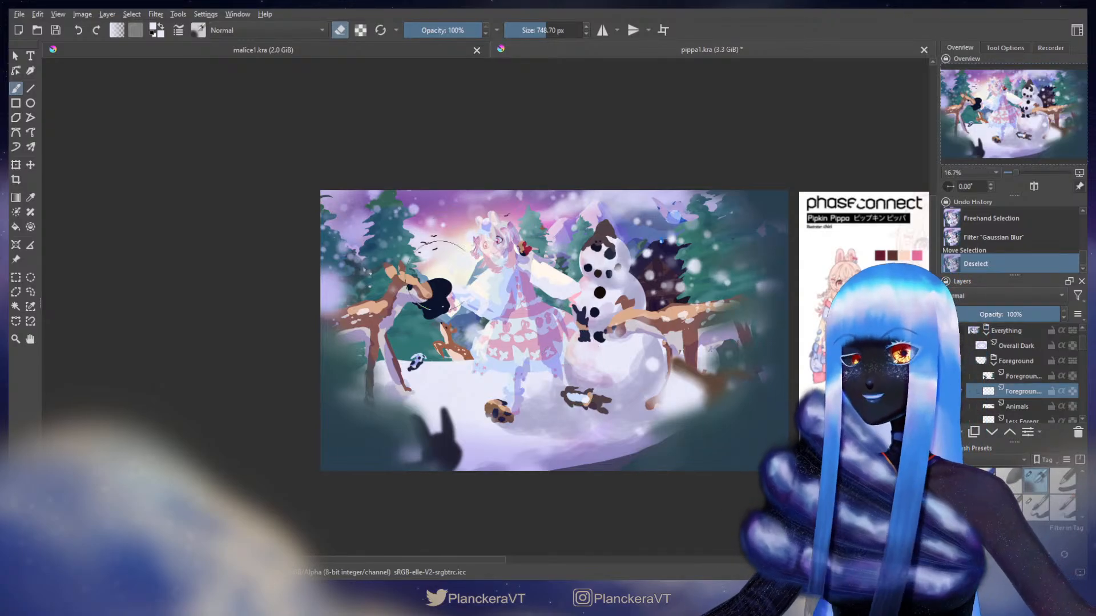
# - Hide the Foreground group and the Animals group to uncover the girl and the scenery behind them
pyautogui.click(950, 360)
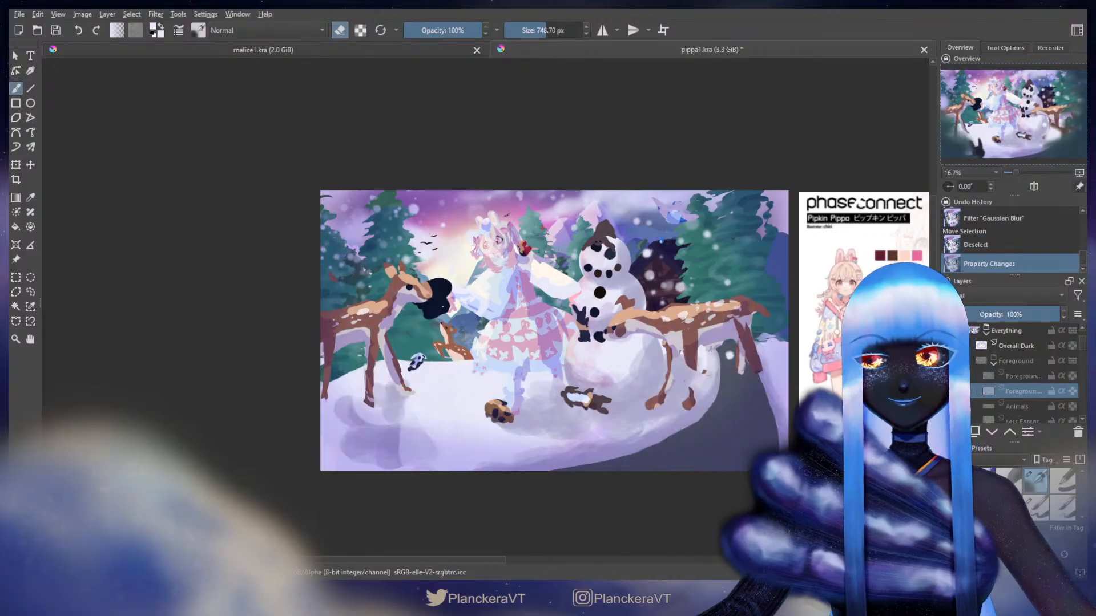
pyautogui.scroll(3, 527, 318)
pyautogui.moveTo(550, 289); pyautogui.dragTo(701, 447)
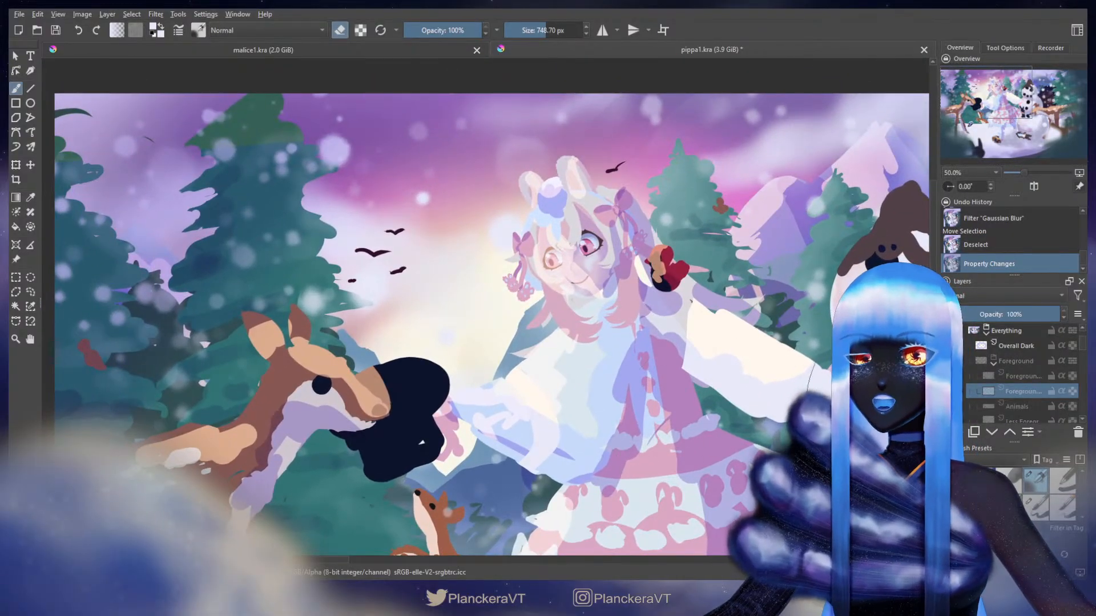
pyautogui.scroll(-3, 988, 368)
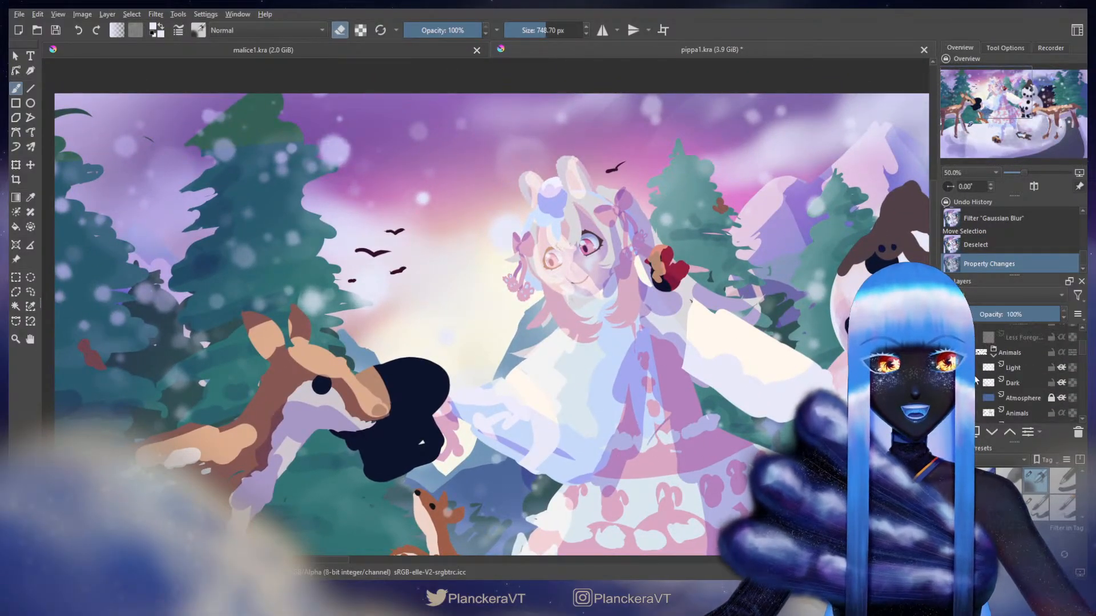
pyautogui.click(950, 352)
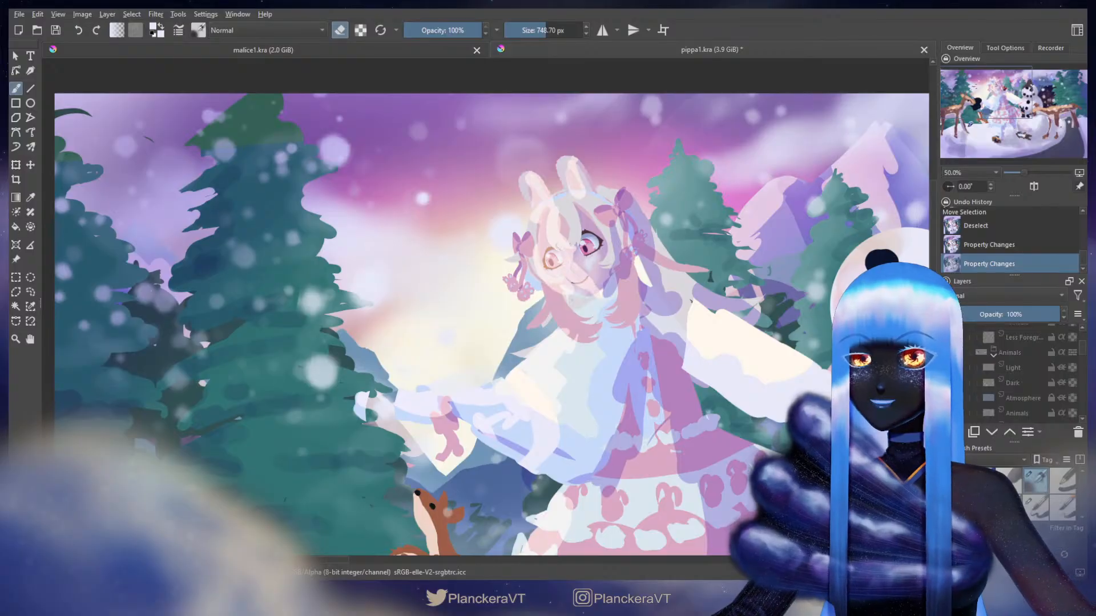
# - Hide the Light layer inside the Pippa group
pyautogui.scroll(-3, 990, 384)
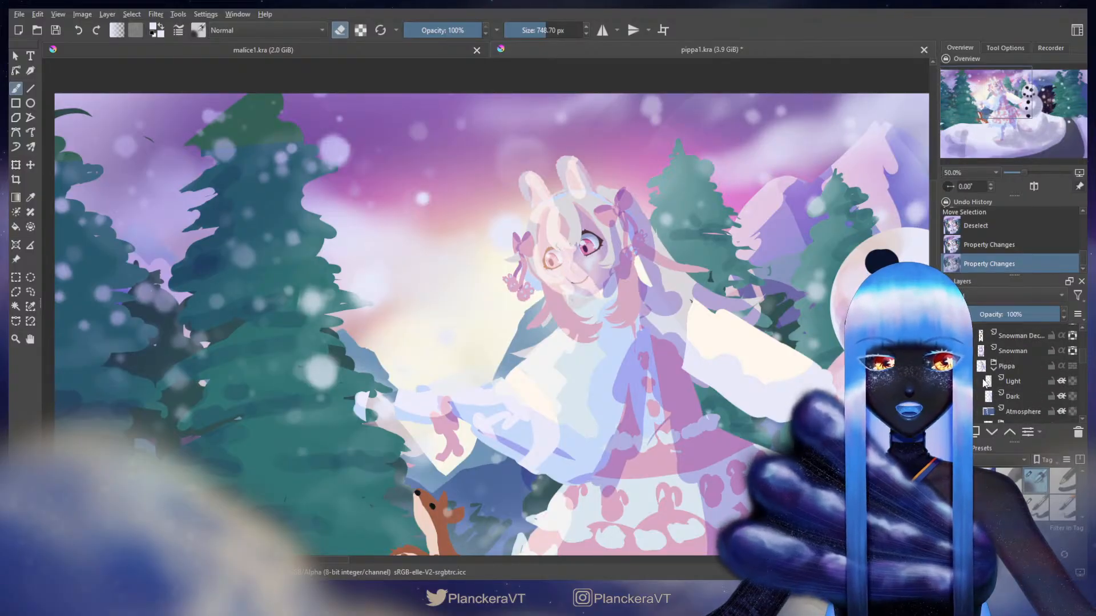
pyautogui.scroll(1, 979, 383)
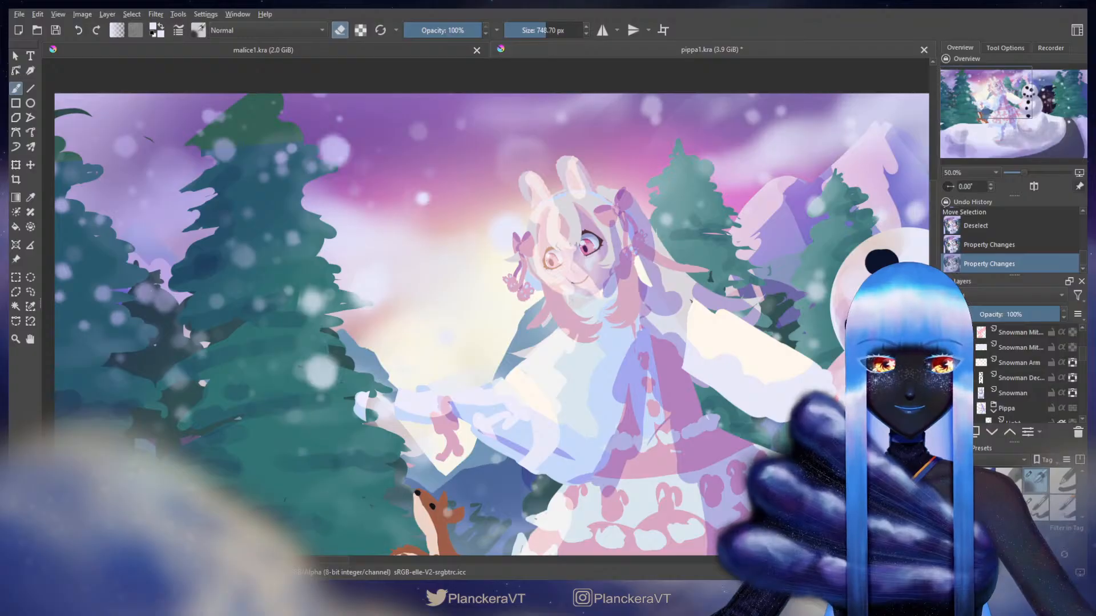
pyautogui.scroll(-1, 1022, 374)
pyautogui.click(951, 382)
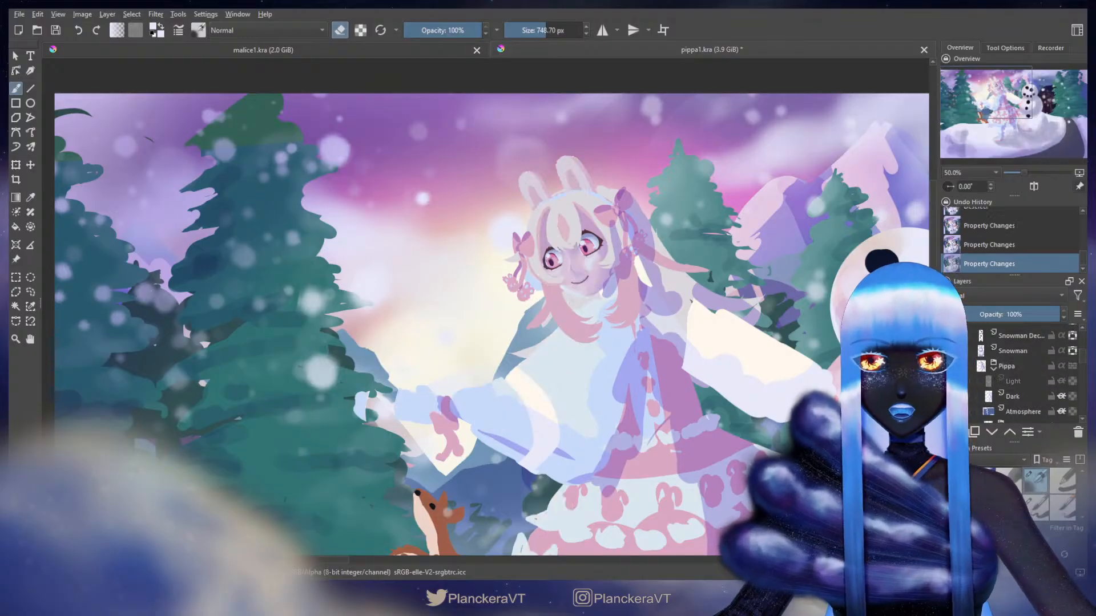
# - Look through the Pippa group's head and body layers, and show the Swatch layer above the Everything group
pyautogui.scroll(-4, 998, 394)
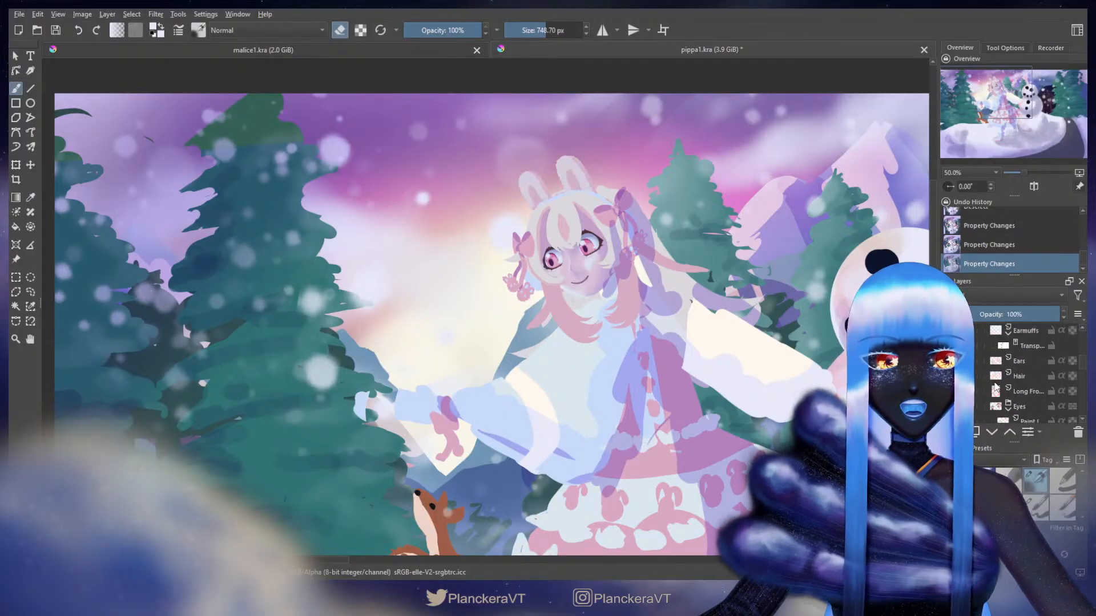
pyautogui.scroll(-3, 1027, 383)
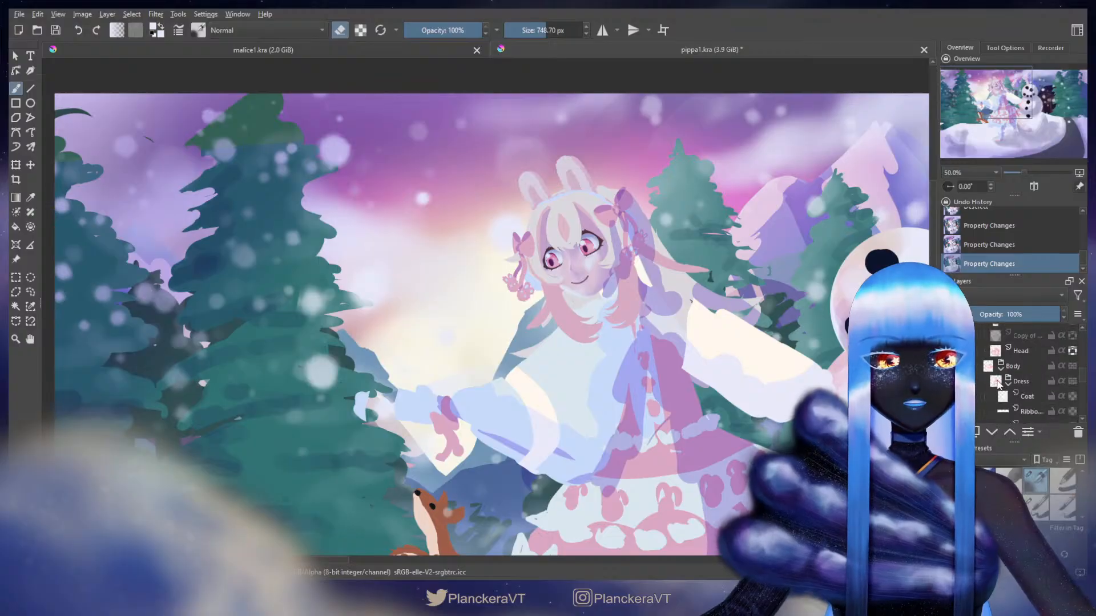
pyautogui.scroll(-5, 1012, 384)
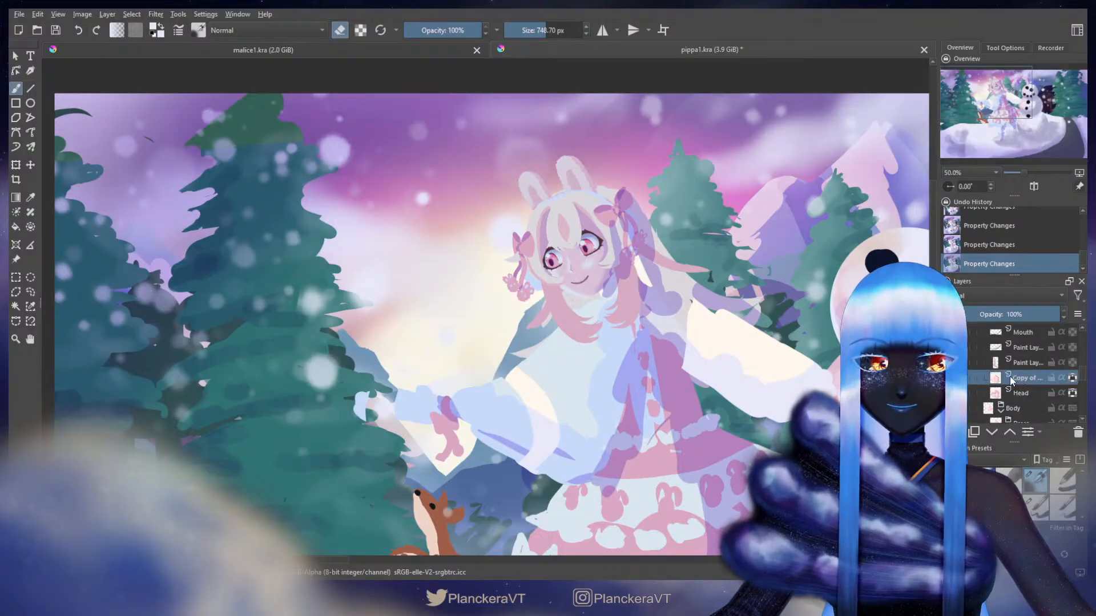
pyautogui.scroll(-5, 1021, 374)
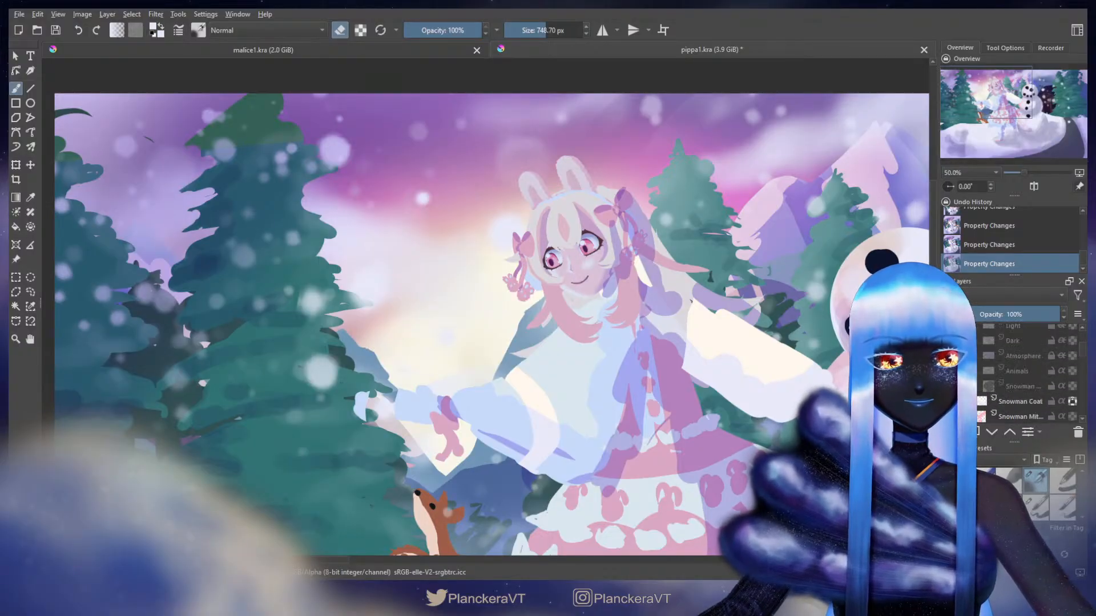
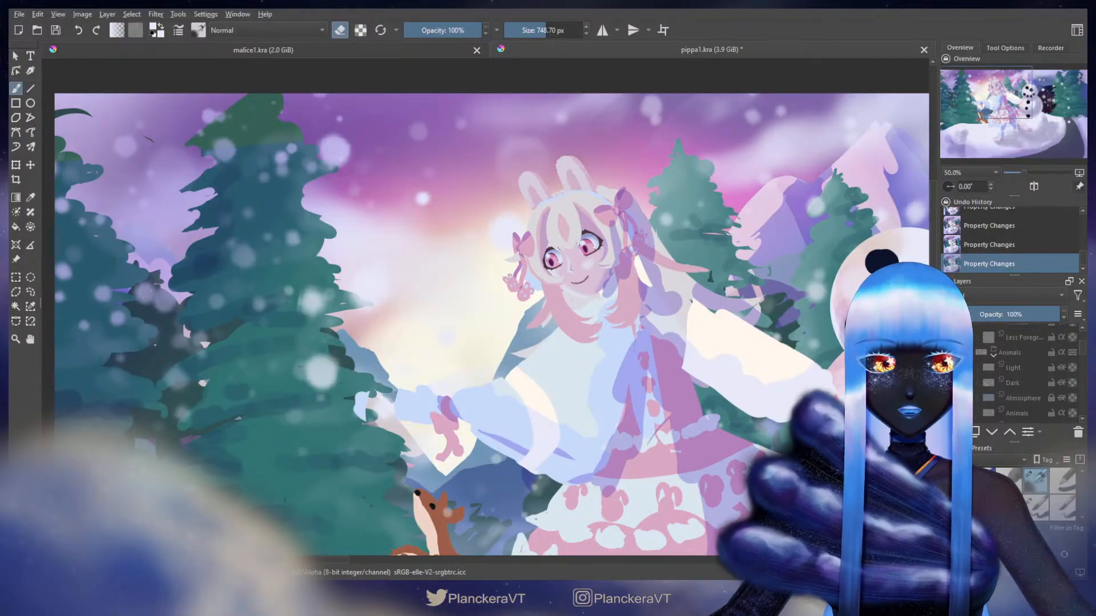
pyautogui.scroll(5, 1022, 371)
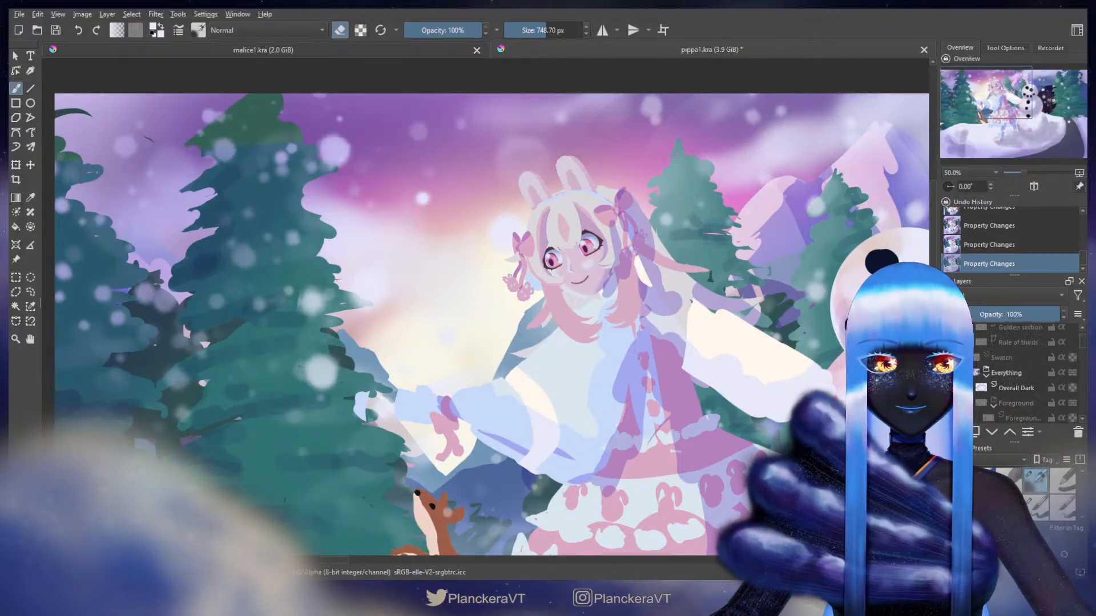
pyautogui.click(949, 358)
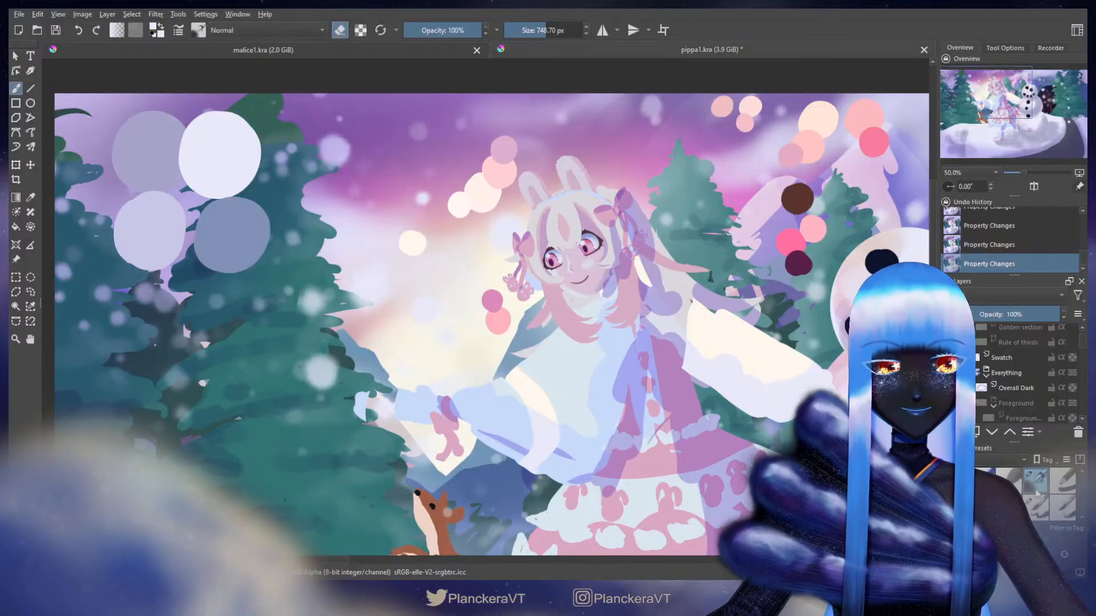
# - Turn off eraser mode and sample the pale cream colour from the skin swatches beside the girl's head
pyautogui.scroll(-1, 773, 401)
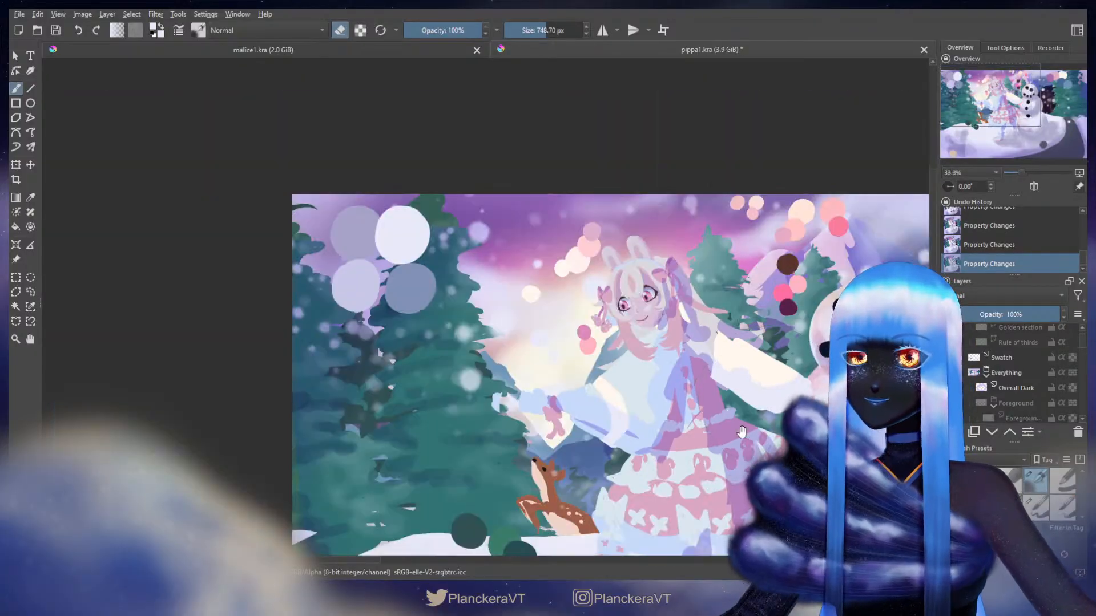
pyautogui.moveTo(742, 430)
pyautogui.mouseDown()
pyautogui.moveTo(744, 303)
pyautogui.moveTo(687, 228)
pyautogui.moveTo(719, 292)
pyautogui.moveTo(736, 195)
pyautogui.moveTo(692, 499)
pyautogui.mouseUp()
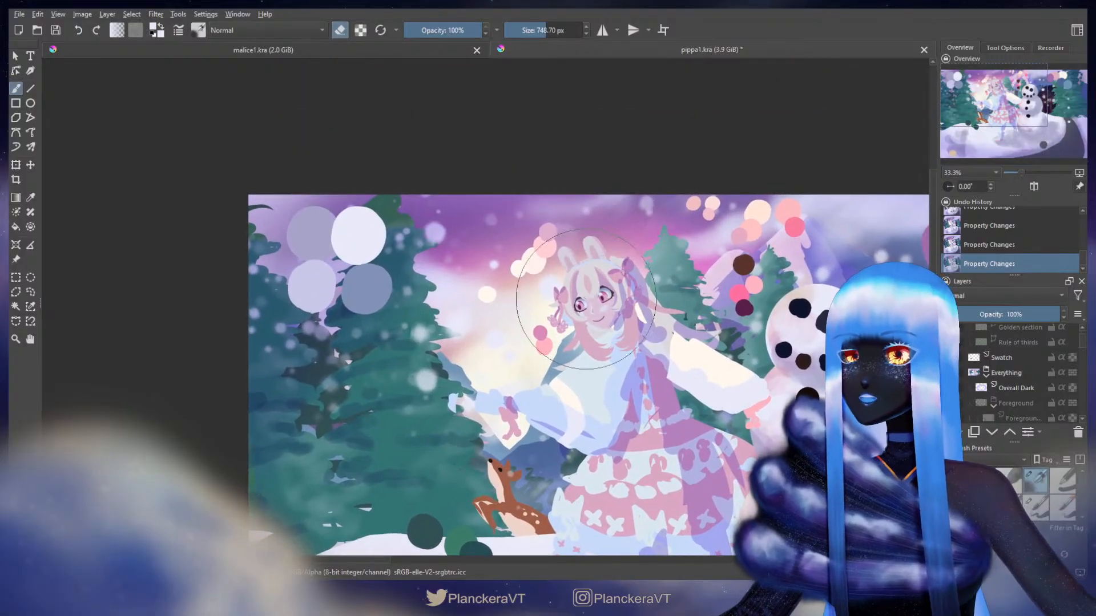
pyautogui.press('e')
pyautogui.keyDown('ctrl'); pyautogui.click(548, 247); pyautogui.keyUp('ctrl')
pyautogui.keyDown('ctrl'); pyautogui.click(528, 265); pyautogui.keyUp('ctrl')
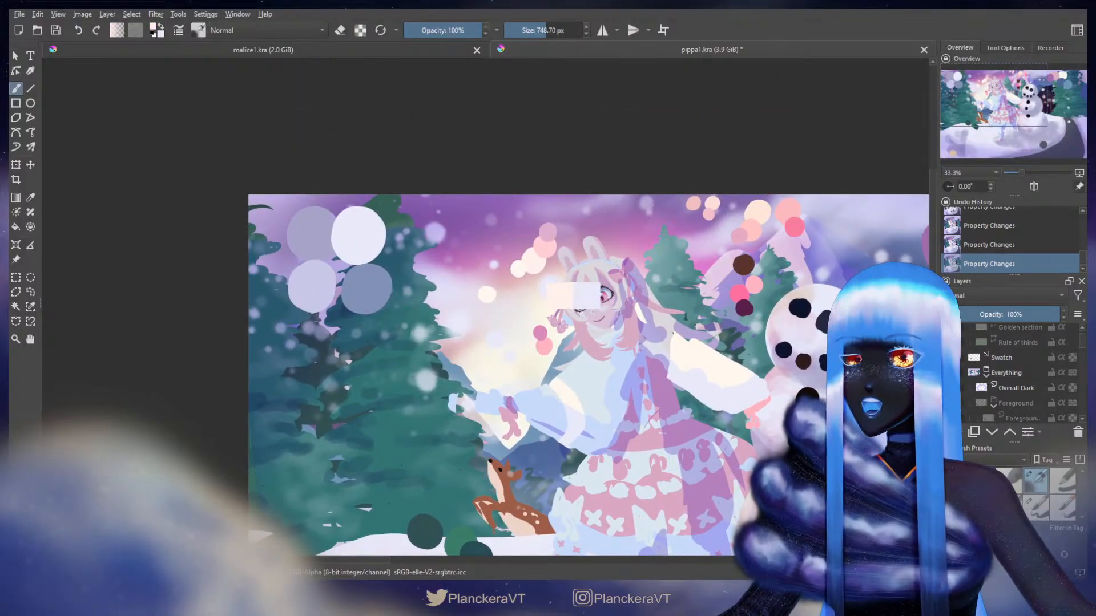
# - Paint the sampled pale colour over the girl's face on the layer copied from Head, using the brush preset at 398.50 px
pyautogui.scroll(-3, 1034, 396)
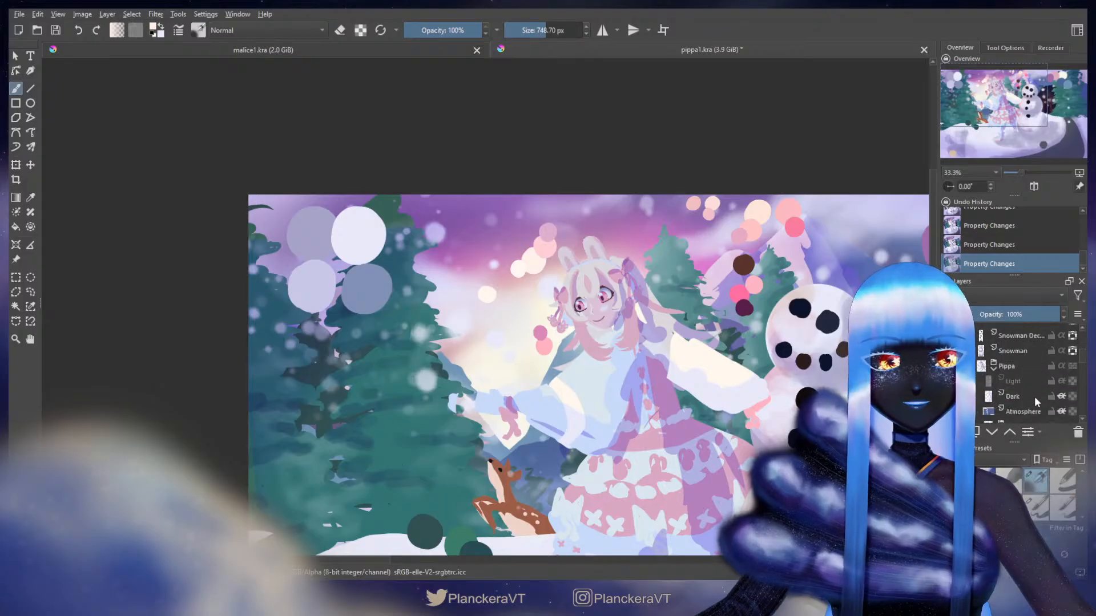
pyautogui.scroll(2, 1034, 396)
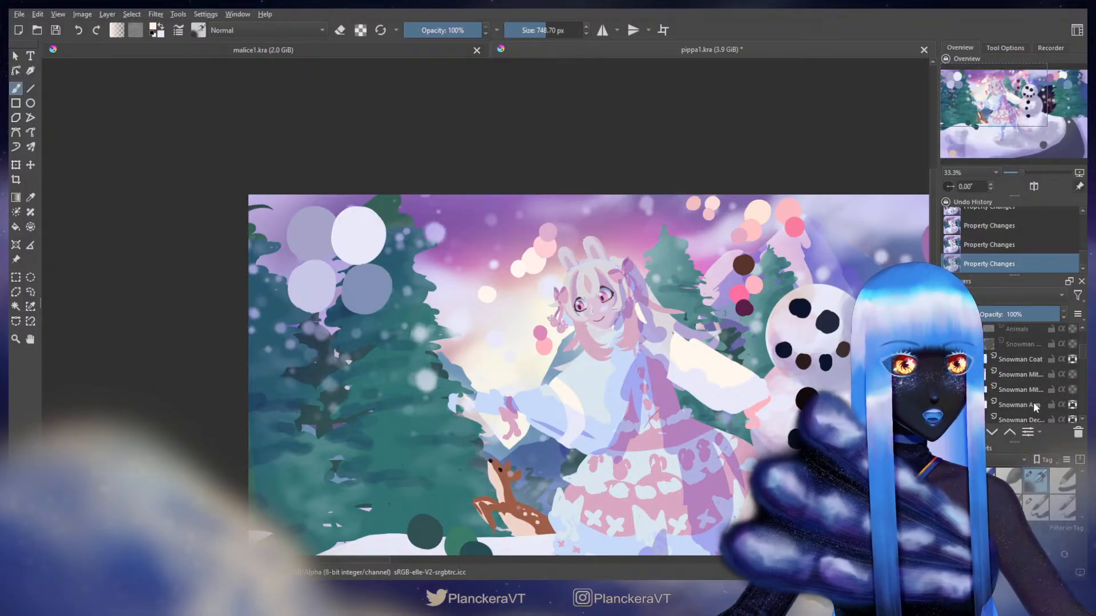
pyautogui.scroll(-8, 1041, 393)
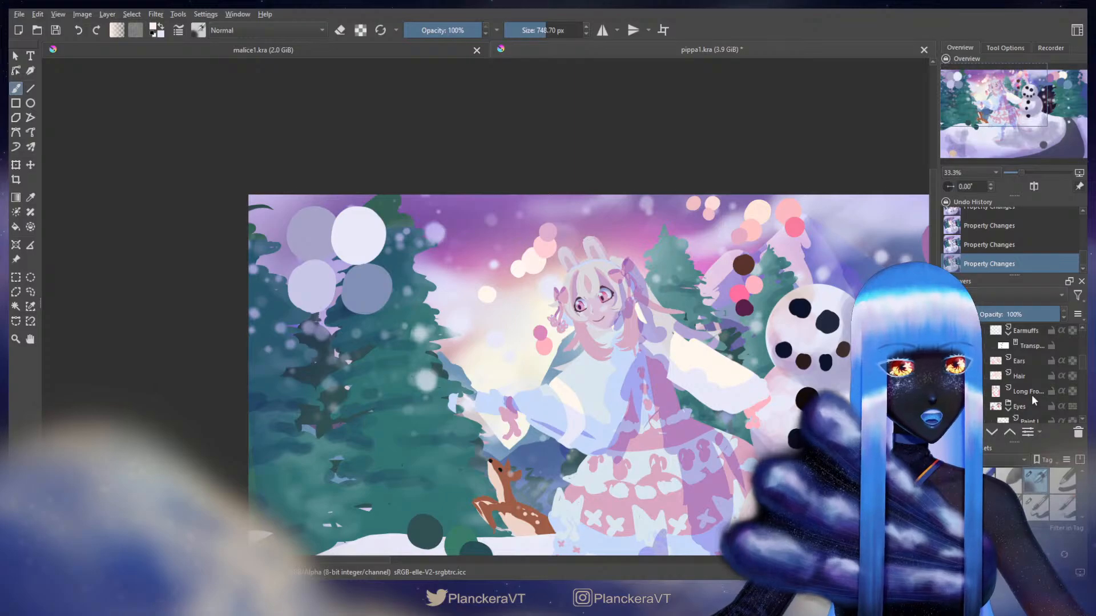
pyautogui.scroll(-3, 1043, 382)
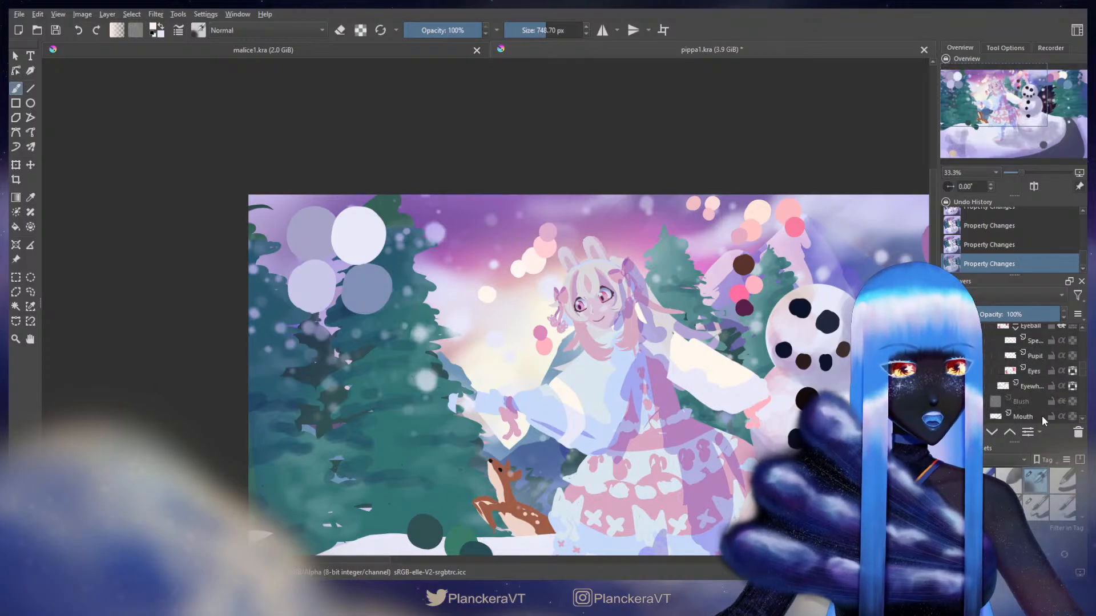
pyautogui.scroll(-4, 1042, 415)
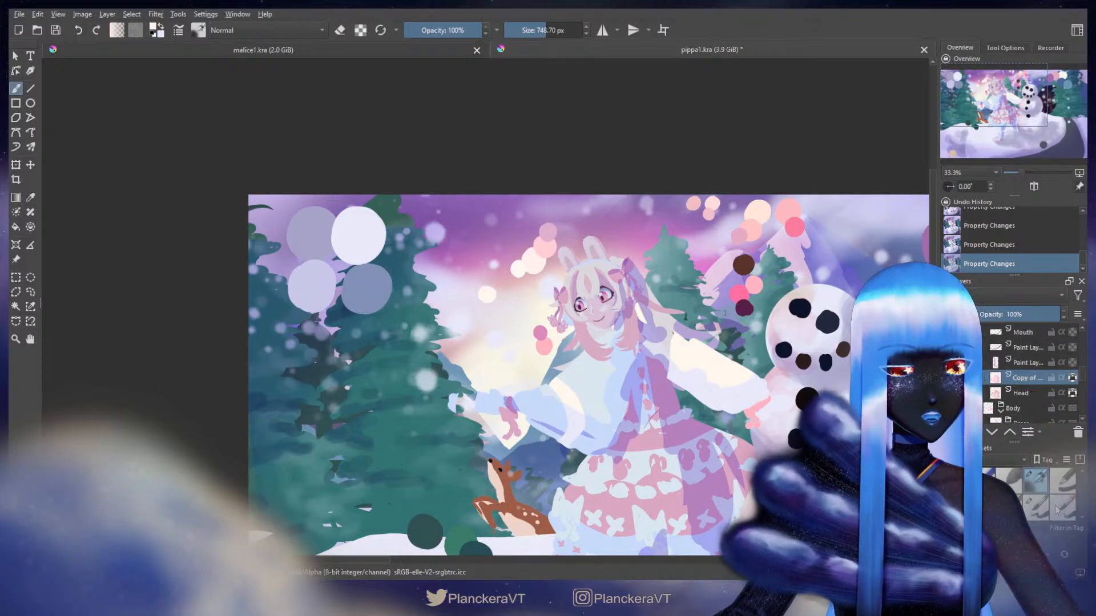
pyautogui.click(1034, 507)
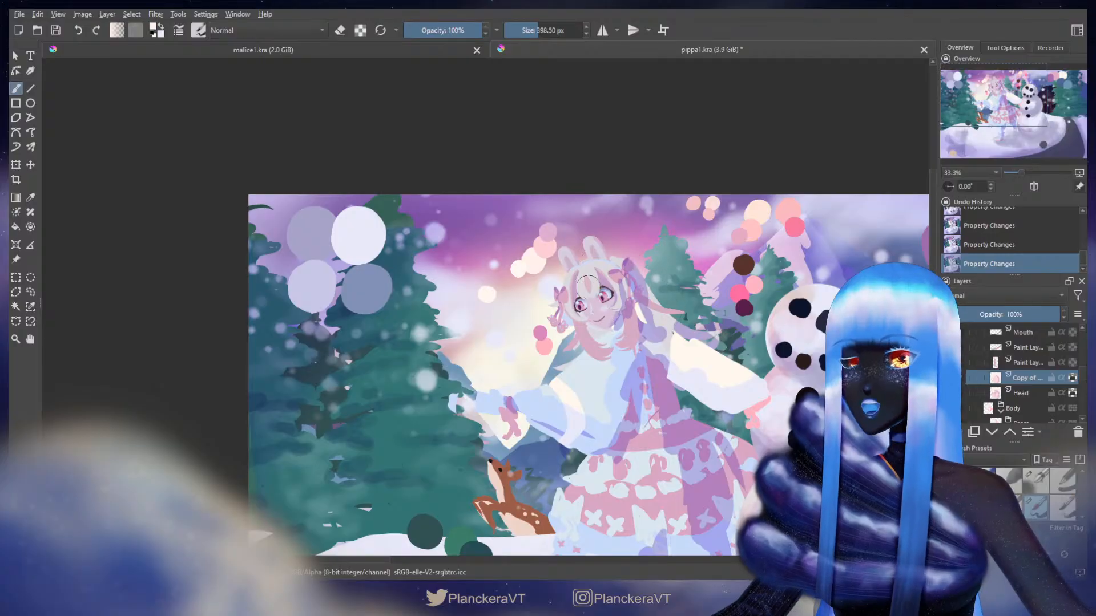
pyautogui.moveTo(685, 356)
pyautogui.mouseDown()
pyautogui.moveTo(708, 377)
pyautogui.moveTo(670, 345)
pyautogui.moveTo(713, 382)
pyautogui.moveTo(680, 355)
pyautogui.mouseUp()
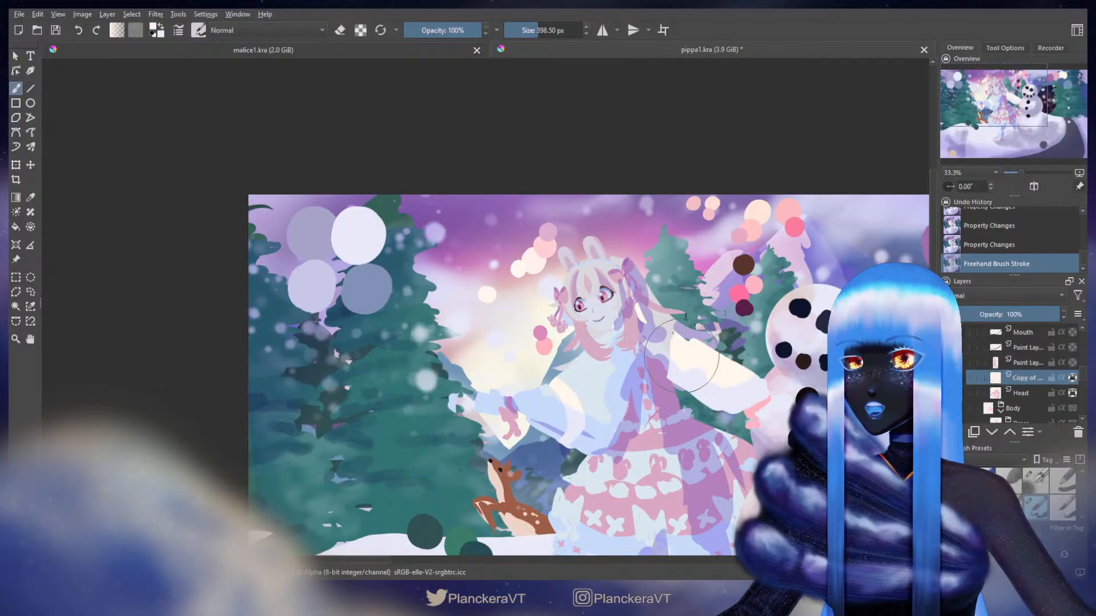
# - Try painting the girl's face with the pink sampled from the swatches beside her ears, and undo that stroke
pyautogui.keyDown('ctrl'); pyautogui.click(553, 239); pyautogui.keyUp('ctrl')
pyautogui.moveTo(586, 278)
pyautogui.mouseDown()
pyautogui.moveTo(591, 316)
pyautogui.moveTo(616, 349)
pyautogui.mouseUp()
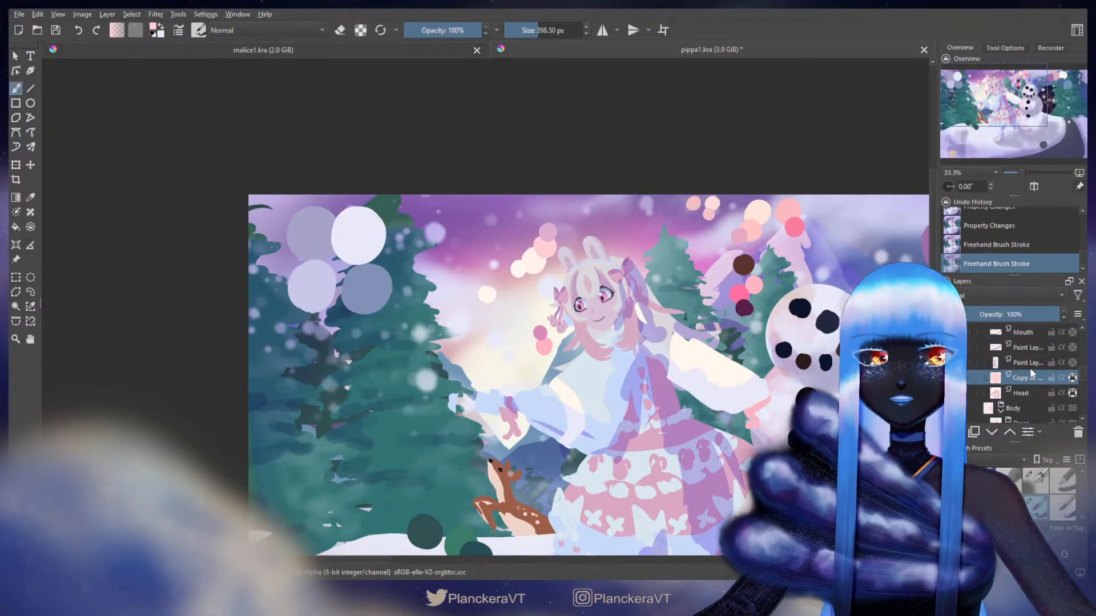
pyautogui.scroll(3, 1027, 388)
pyautogui.scroll(2, 1026, 393)
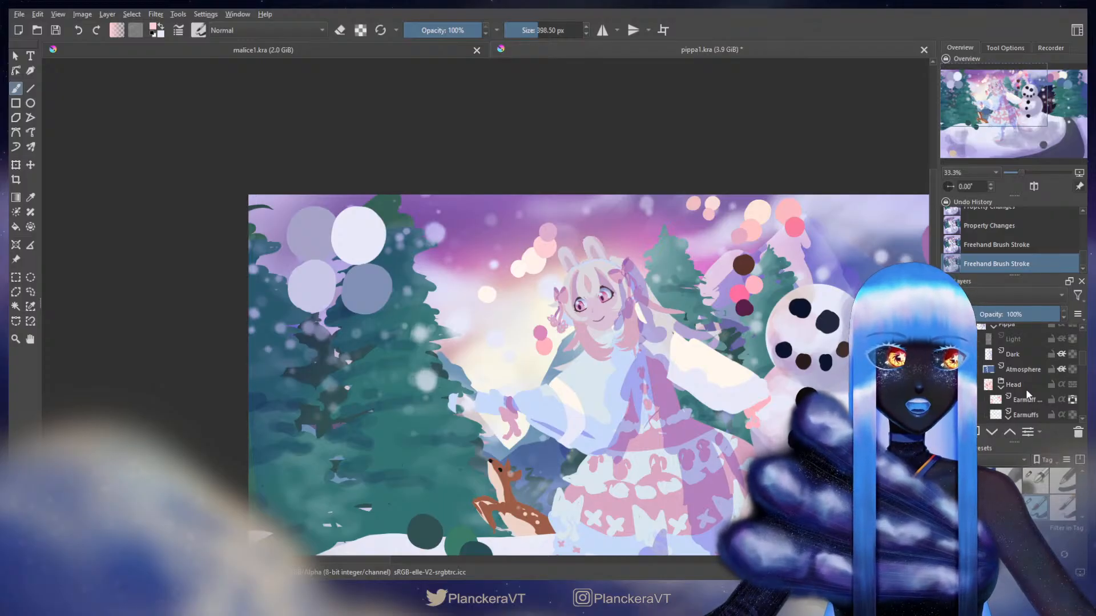
pyautogui.hotkey('ctrl', 'z')
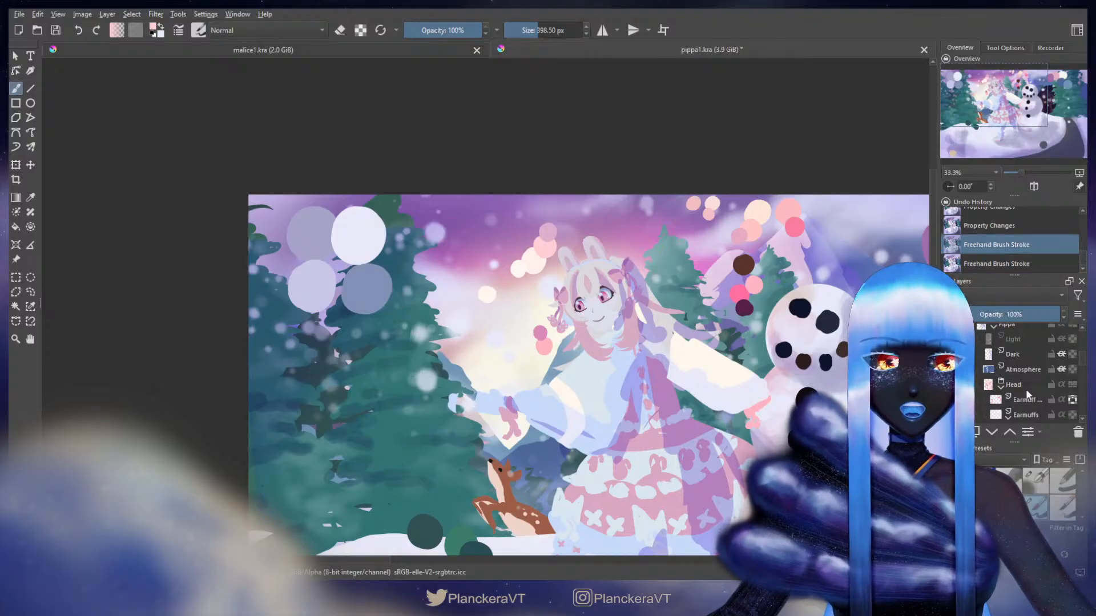
# - Select the Pippa group's Dark layer, choose the brush preset at 748.70 px and sample the pale lavender swatch on the snow
pyautogui.scroll(1, 1026, 393)
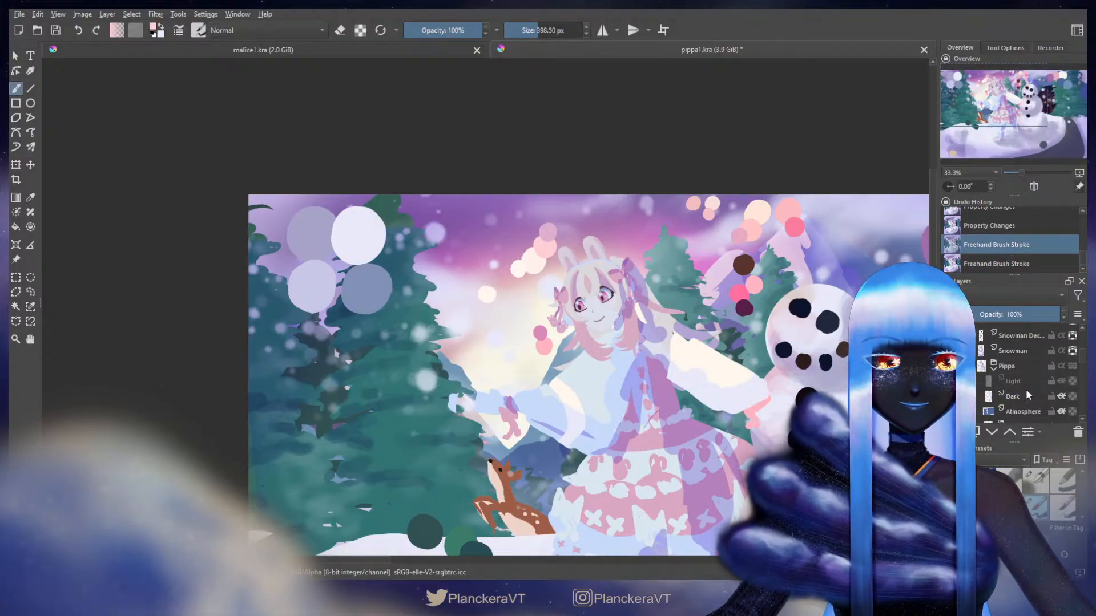
pyautogui.click(1023, 395)
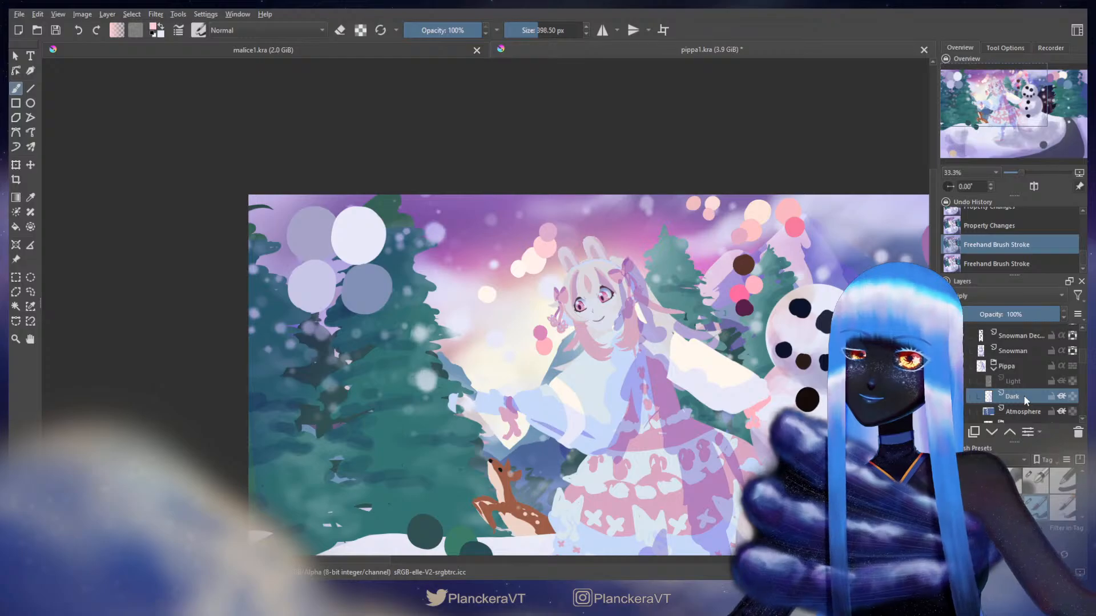
pyautogui.click(950, 397)
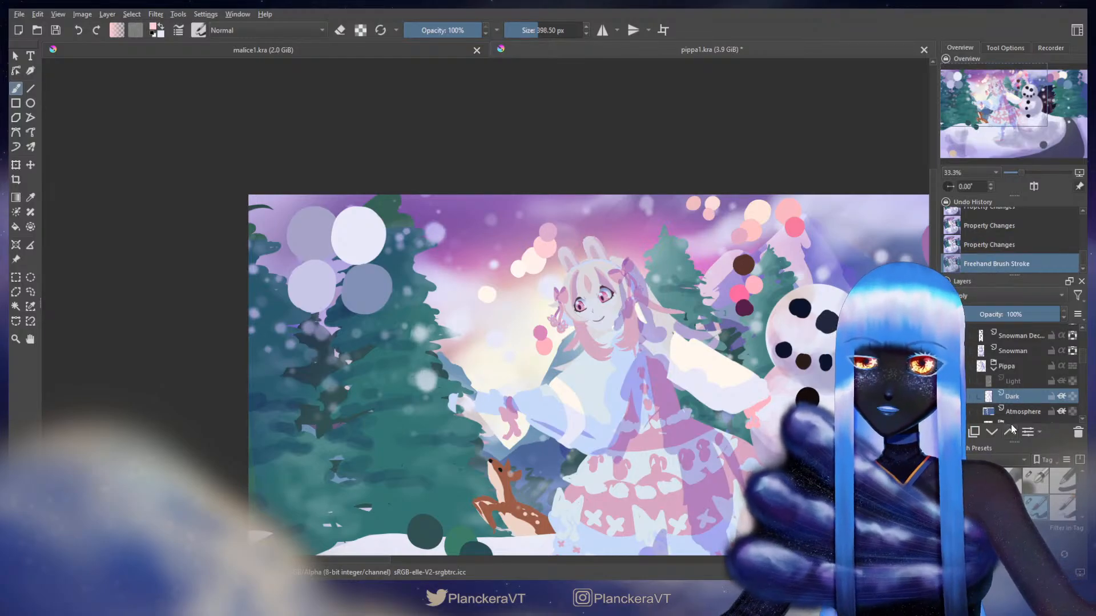
pyautogui.click(1037, 481)
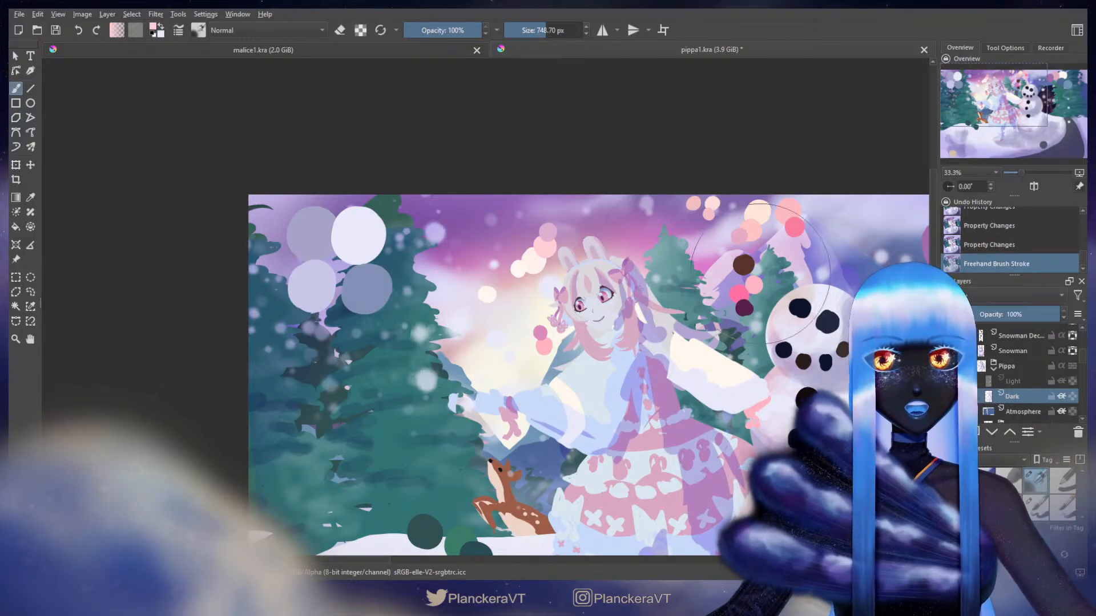
pyautogui.moveTo(616, 345); pyautogui.dragTo(668, 128)
pyautogui.keyDown('ctrl'); pyautogui.click(332, 500); pyautogui.keyUp('ctrl')
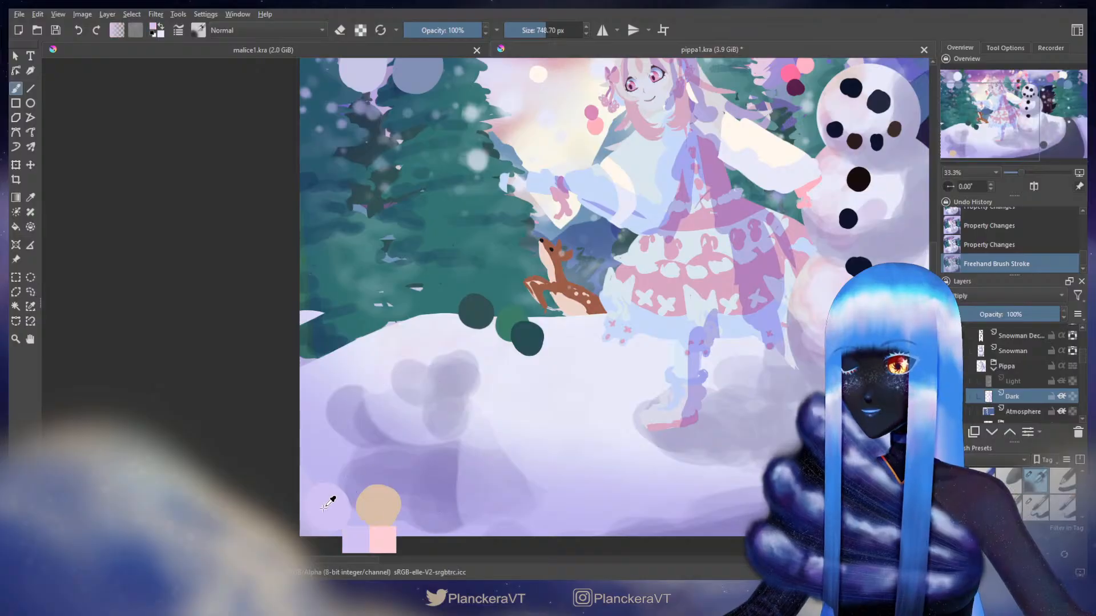
# - Paint lavender shading over the shadowed half of the girl's face on the Dark layer, reducing the brush to 28.42 px
pyautogui.moveTo(639, 225); pyautogui.dragTo(572, 453)
pyautogui.scroll(3, 562, 417)
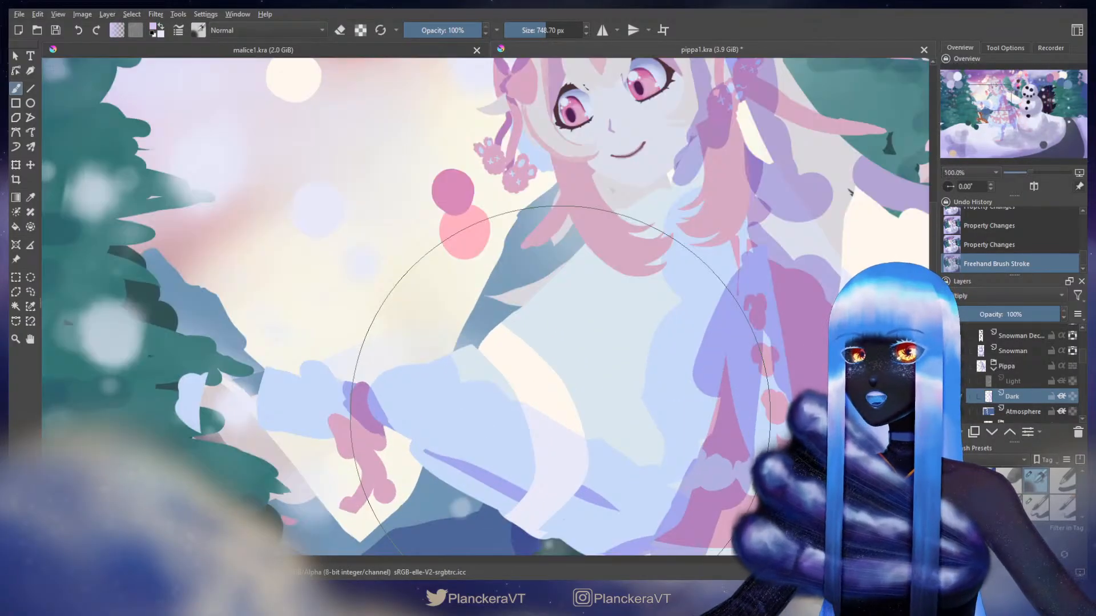
pyautogui.moveTo(644, 287); pyautogui.dragTo(593, 547)
pyautogui.keyDown('shift'); pyautogui.moveTo(587, 316); pyautogui.dragTo(172, 316); pyautogui.keyUp('shift')
pyautogui.moveTo(607, 315)
pyautogui.keyDown('shift'); pyautogui.mouseDown()
pyautogui.moveTo(620, 314)
pyautogui.moveTo(606, 249)
pyautogui.moveTo(574, 259)
pyautogui.moveTo(610, 271)
pyautogui.moveTo(630, 301)
pyautogui.moveTo(620, 321)
pyautogui.moveTo(569, 332)
pyautogui.mouseUp(); pyautogui.keyUp('shift')
pyautogui.moveTo(550, 263)
pyautogui.keyDown('shift'); pyautogui.mouseDown()
pyautogui.moveTo(565, 362)
pyautogui.moveTo(615, 285)
pyautogui.moveTo(578, 306)
pyautogui.moveTo(606, 276)
pyautogui.moveTo(596, 311)
pyautogui.mouseUp(); pyautogui.keyUp('shift')
pyautogui.moveTo(599, 264)
pyautogui.keyDown('shift'); pyautogui.mouseDown()
pyautogui.moveTo(616, 265)
pyautogui.moveTo(595, 280)
pyautogui.moveTo(613, 362)
pyautogui.moveTo(597, 389)
pyautogui.mouseUp(); pyautogui.keyUp('shift')
pyautogui.moveTo(617, 350); pyautogui.dragTo(598, 366)
pyautogui.moveTo(592, 309)
pyautogui.keyDown('shift'); pyautogui.mouseDown()
pyautogui.moveTo(573, 307)
pyautogui.moveTo(578, 385)
pyautogui.mouseUp(); pyautogui.keyUp('shift')
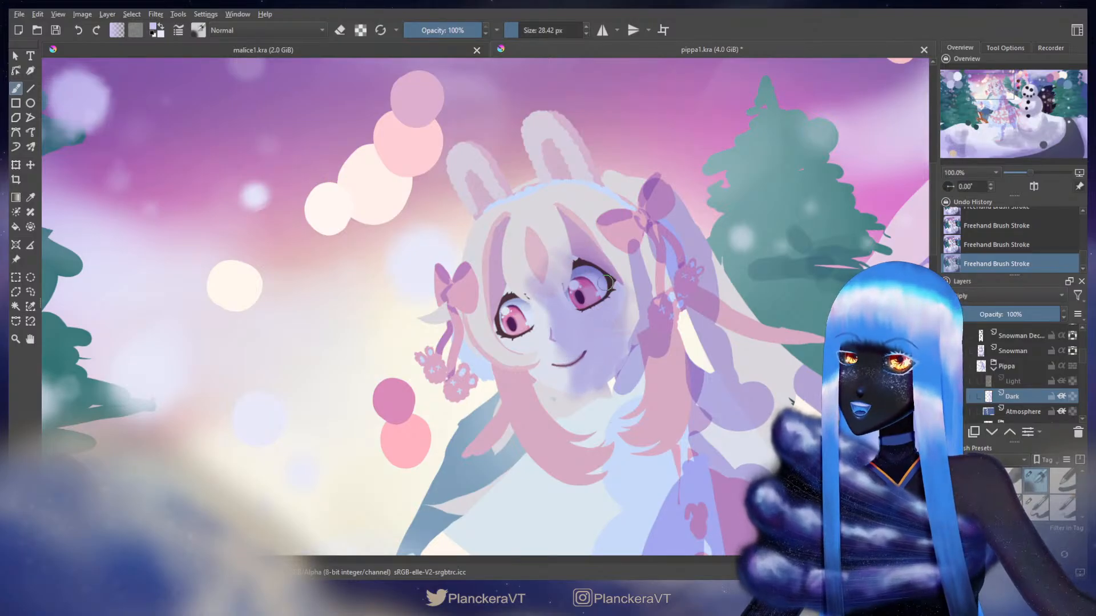
# - Refine the lavender shading around the girl's nose, mouth, cheek and chin with small brush sizes, erasing the excess
pyautogui.keyDown('shift'); pyautogui.moveTo(591, 316); pyautogui.dragTo(596, 321); pyautogui.keyUp('shift')
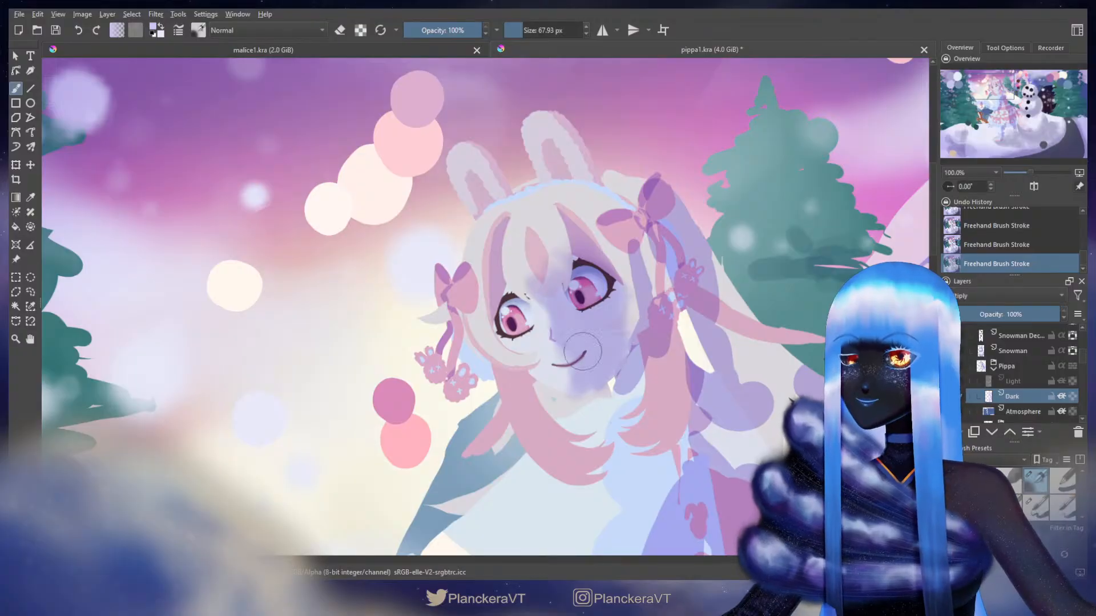
pyautogui.keyDown('shift'); pyautogui.moveTo(550, 295); pyautogui.dragTo(535, 297); pyautogui.keyUp('shift')
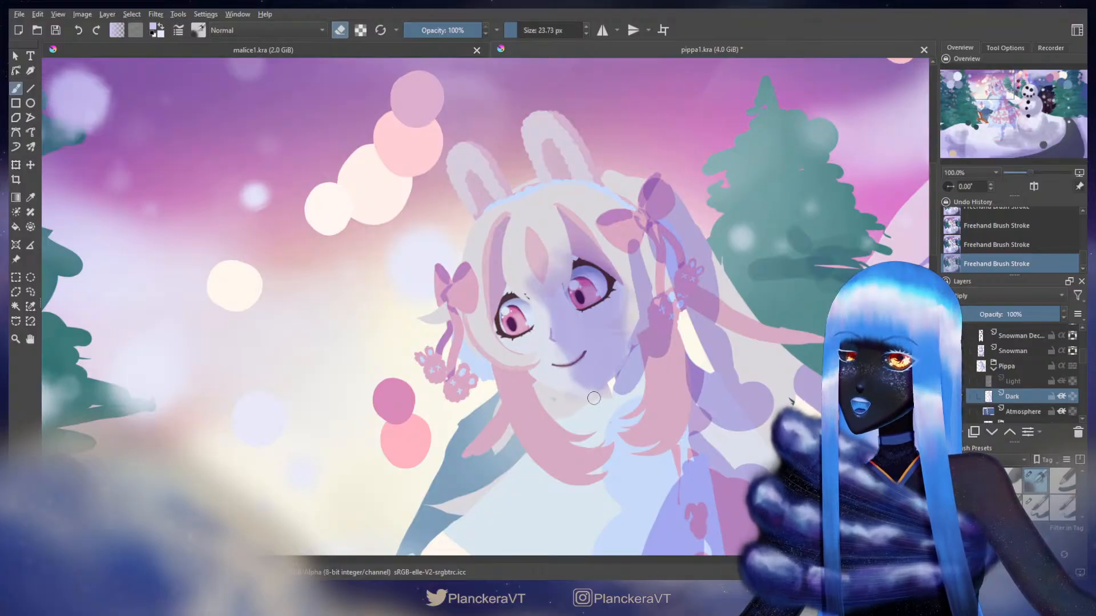
pyautogui.moveTo(585, 338)
pyautogui.mouseDown()
pyautogui.moveTo(624, 274)
pyautogui.moveTo(589, 325)
pyautogui.mouseUp()
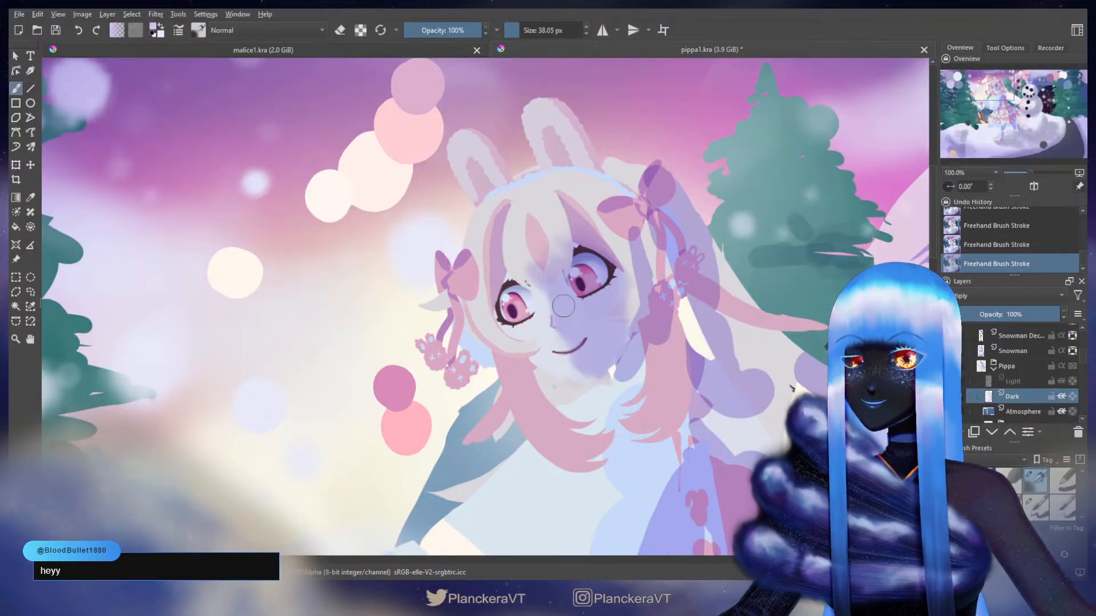
pyautogui.moveTo(552, 311); pyautogui.dragTo(630, 318)
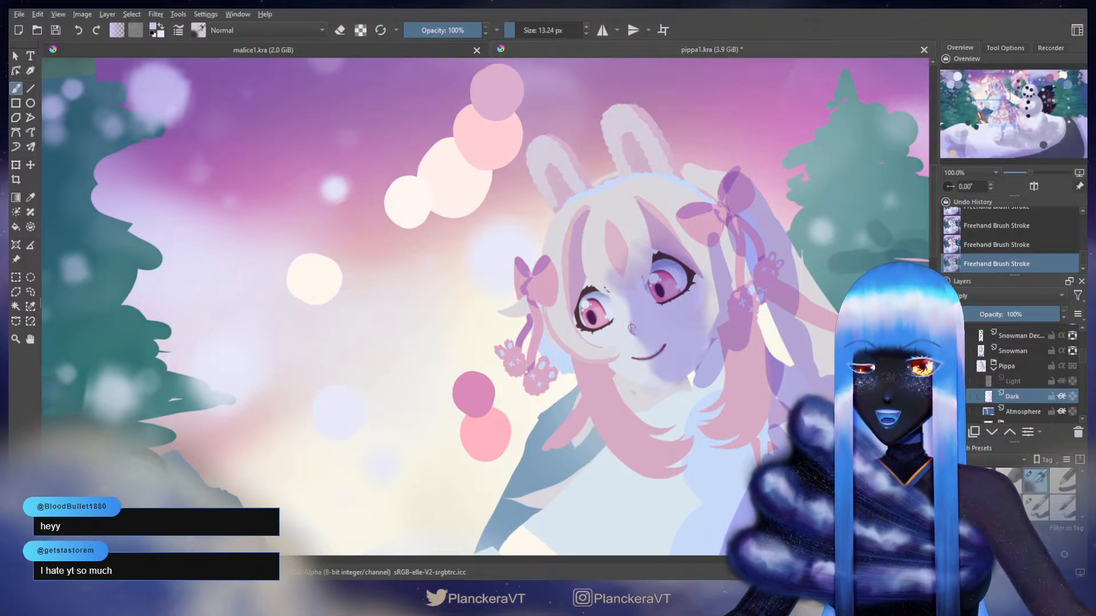
pyautogui.keyDown('shift'); pyautogui.moveTo(691, 290); pyautogui.dragTo(703, 289); pyautogui.keyUp('shift')
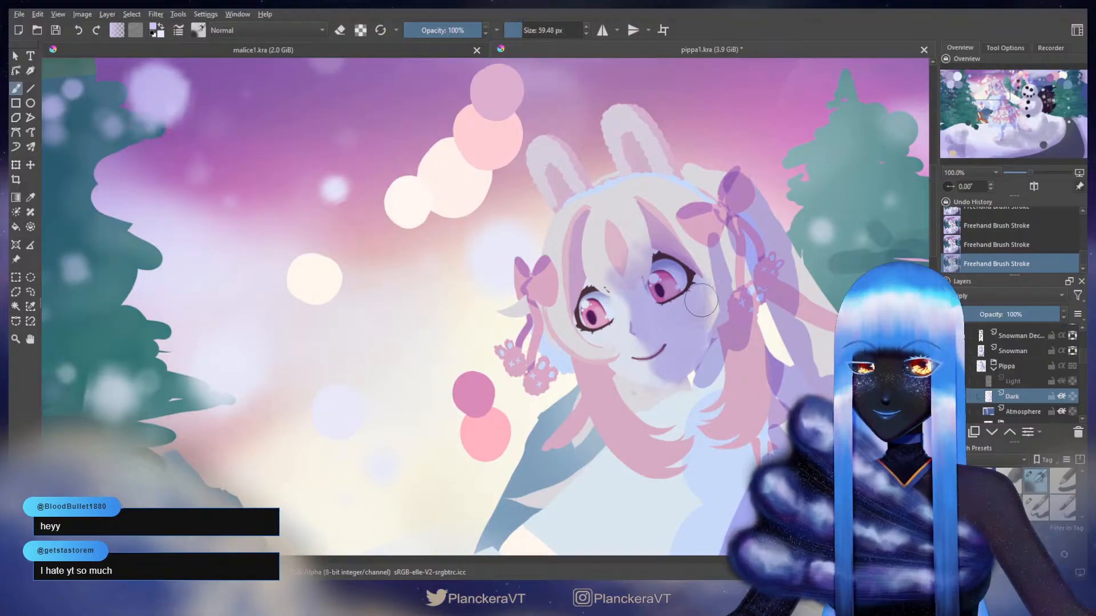
pyautogui.keyDown('shift'); pyautogui.moveTo(672, 361); pyautogui.dragTo(659, 359); pyautogui.keyUp('shift')
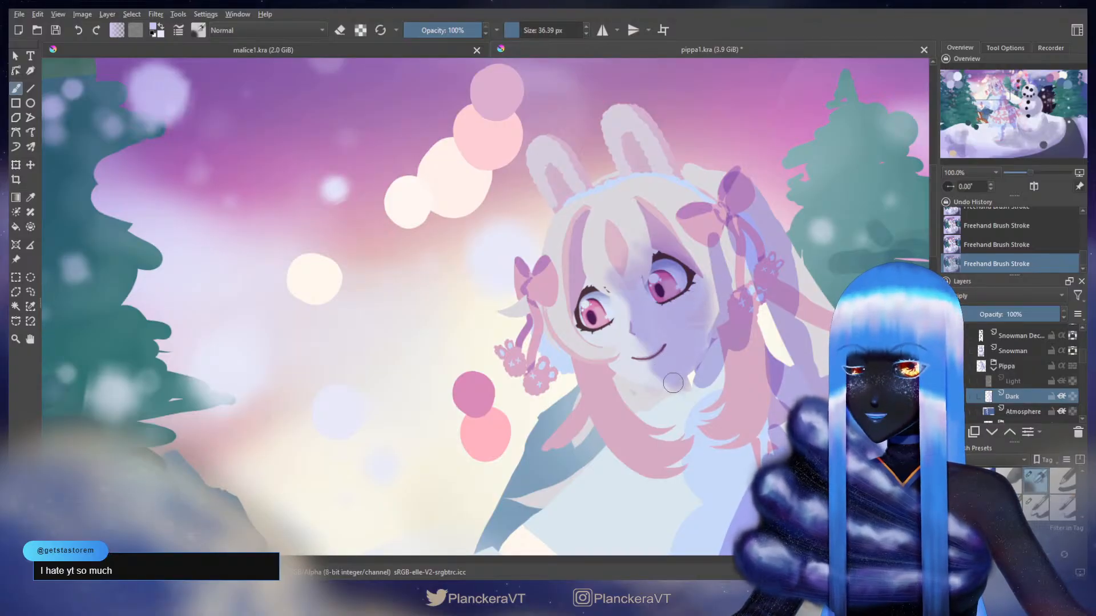
pyautogui.moveTo(783, 242); pyautogui.dragTo(763, 233)
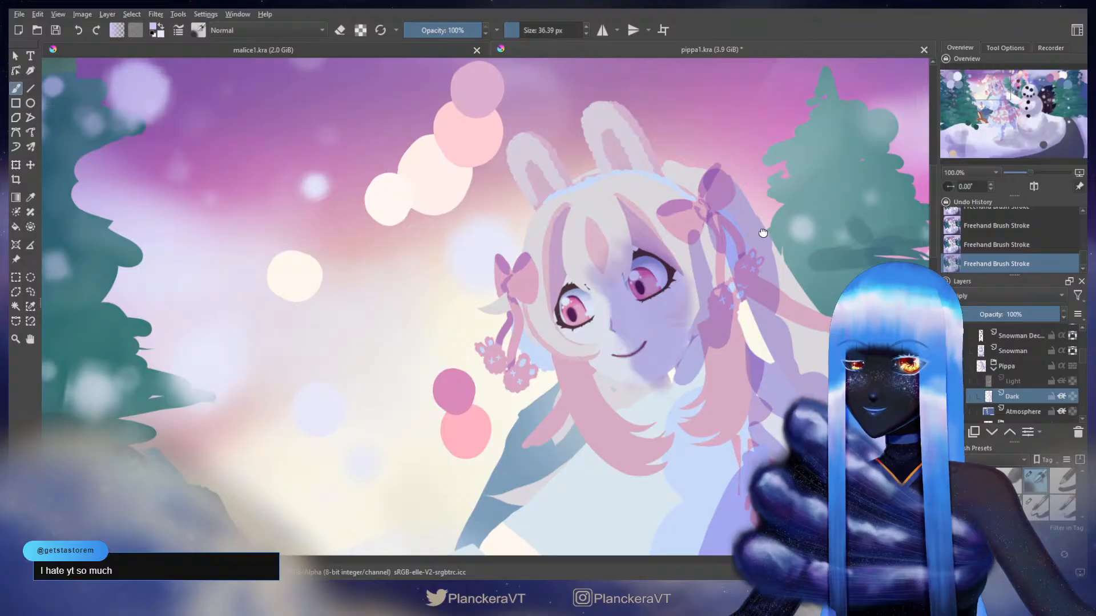
# - Hide the Dark layer and delete the layer copied from Head
pyautogui.click(952, 396)
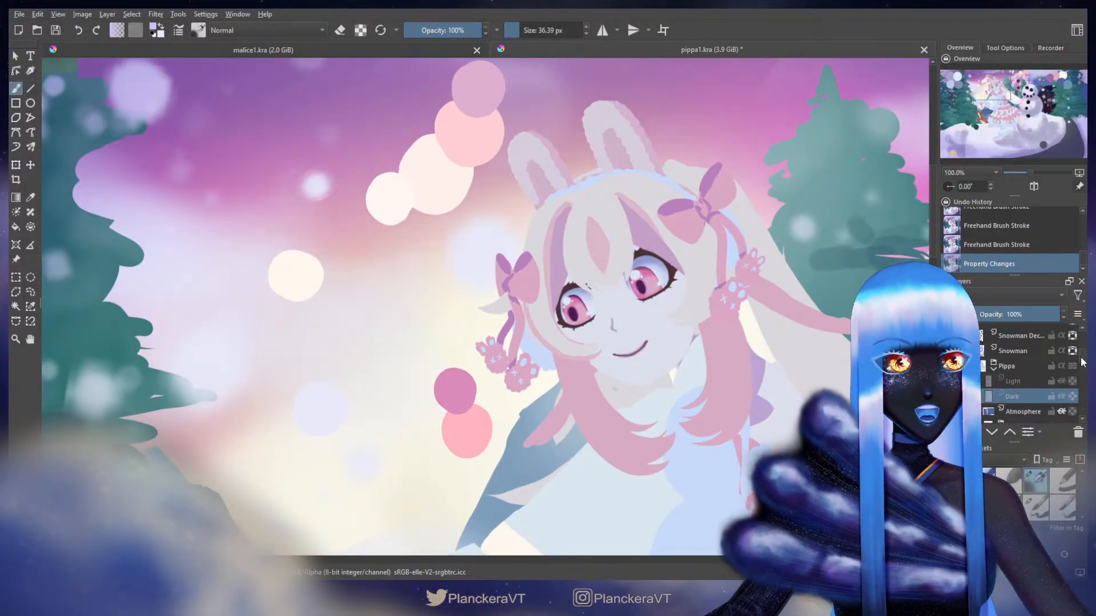
pyautogui.moveTo(1081, 362); pyautogui.dragTo(1086, 387)
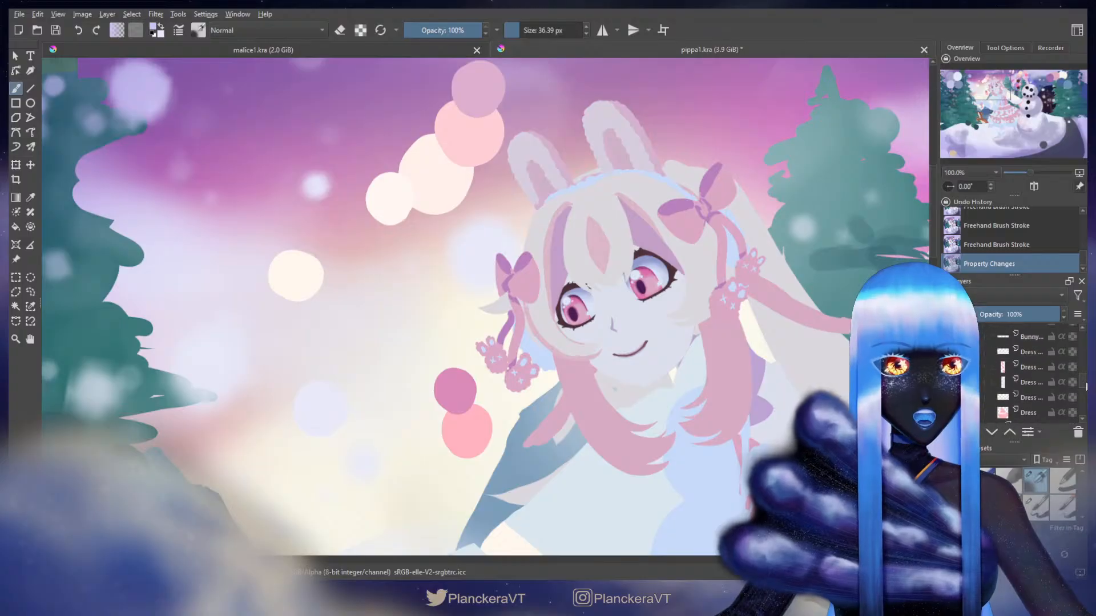
pyautogui.scroll(-4, 1035, 388)
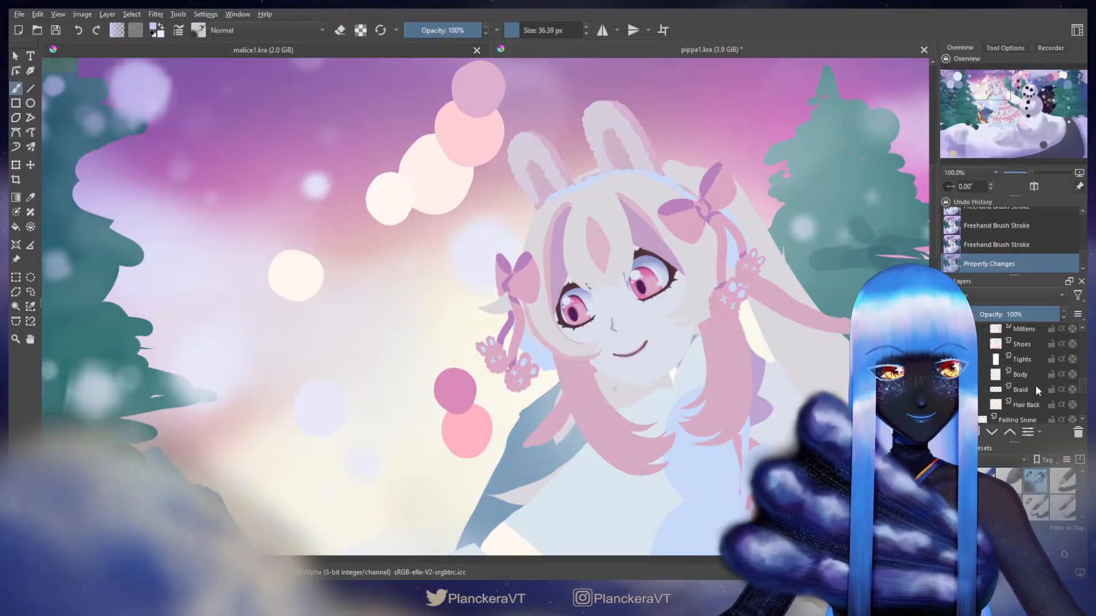
pyautogui.moveTo(1082, 387); pyautogui.dragTo(1085, 374)
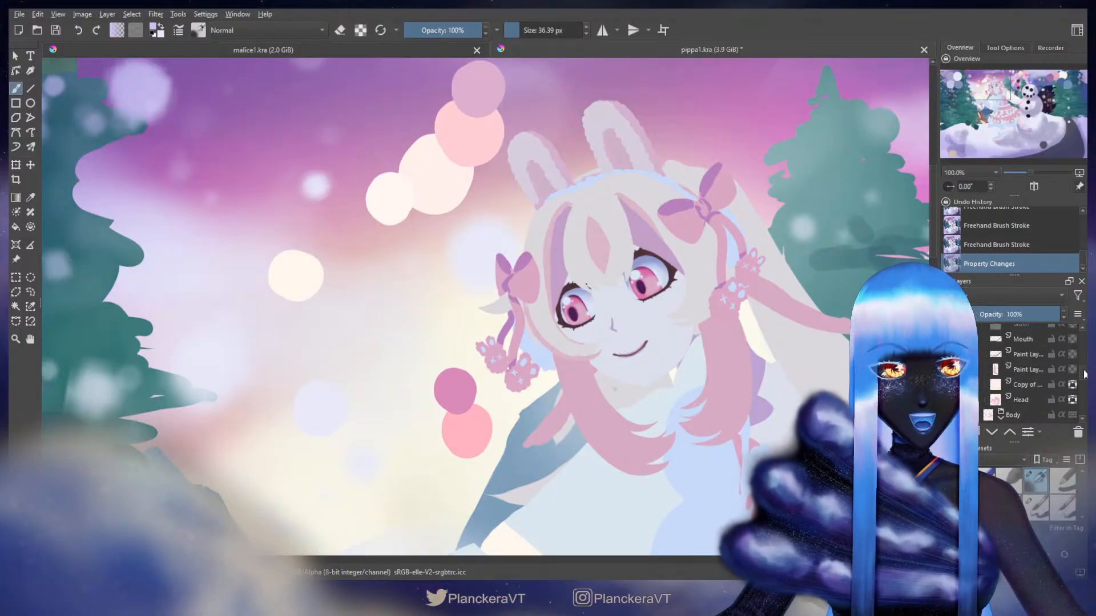
pyautogui.click(1026, 388)
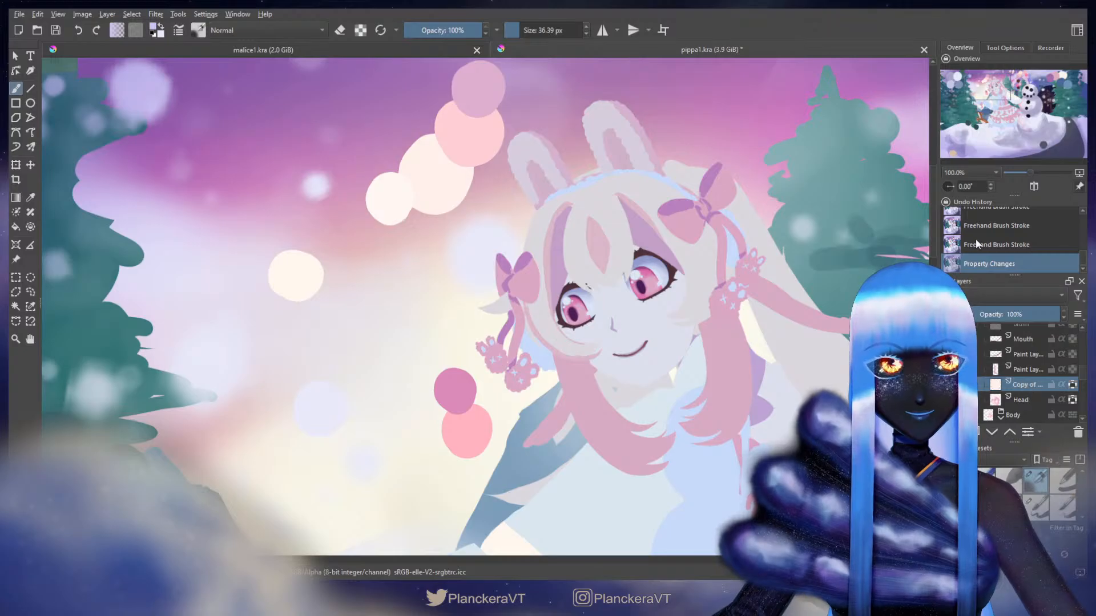
pyautogui.hotkey('shift', 'Delete')
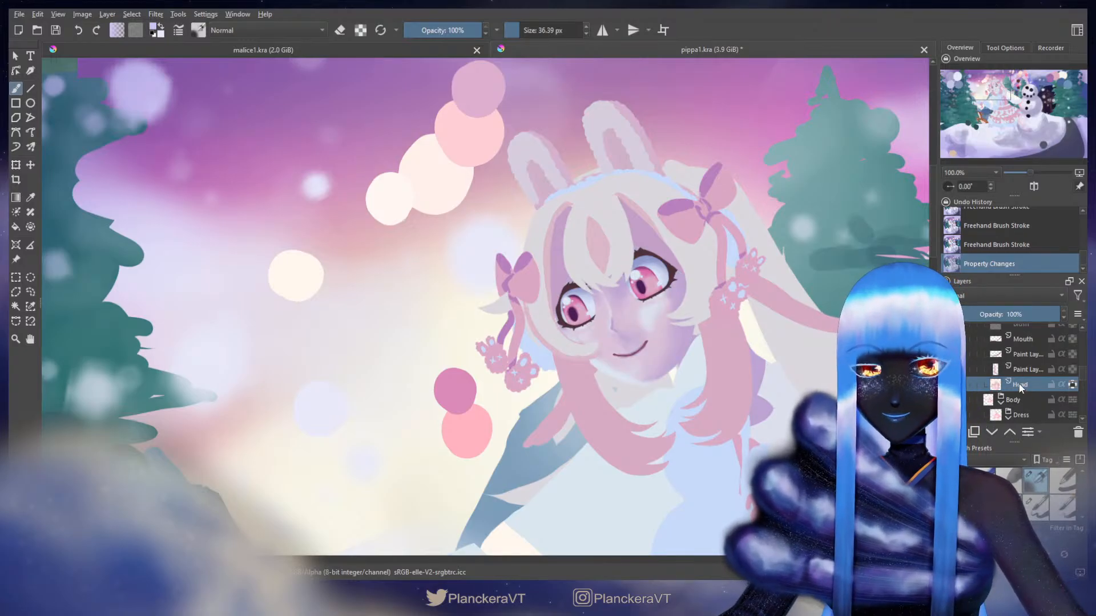
# - Hide the Pippa group's Atmosphere layer and look through the layer list from the dress and background layers back to Head
pyautogui.moveTo(1082, 372); pyautogui.dragTo(1083, 355)
pyautogui.click(952, 393)
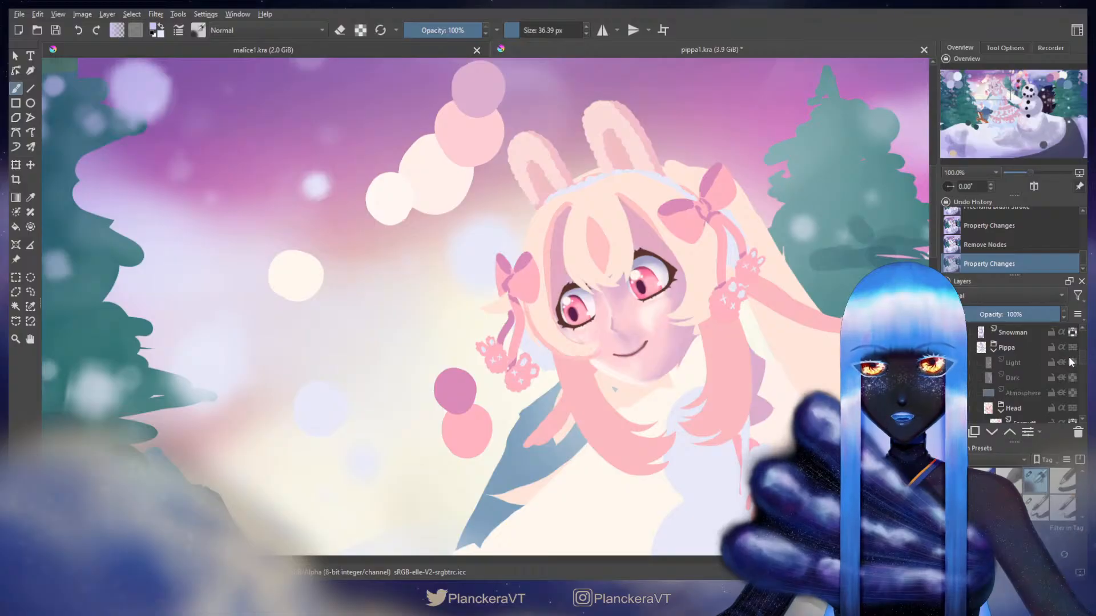
pyautogui.scroll(-10, 1071, 362)
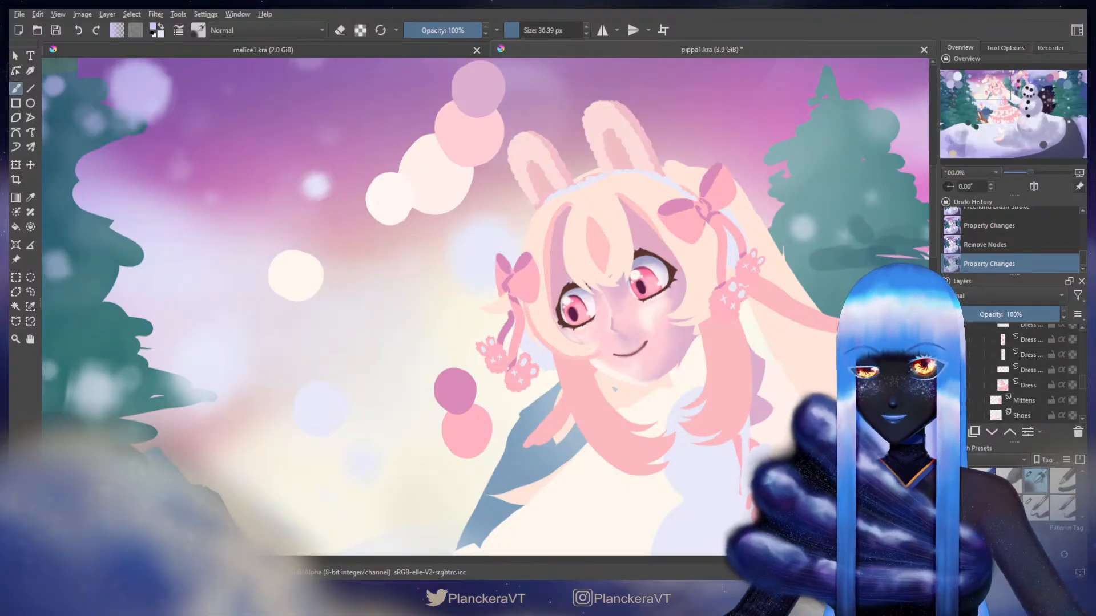
pyautogui.scroll(-10, 1028, 371)
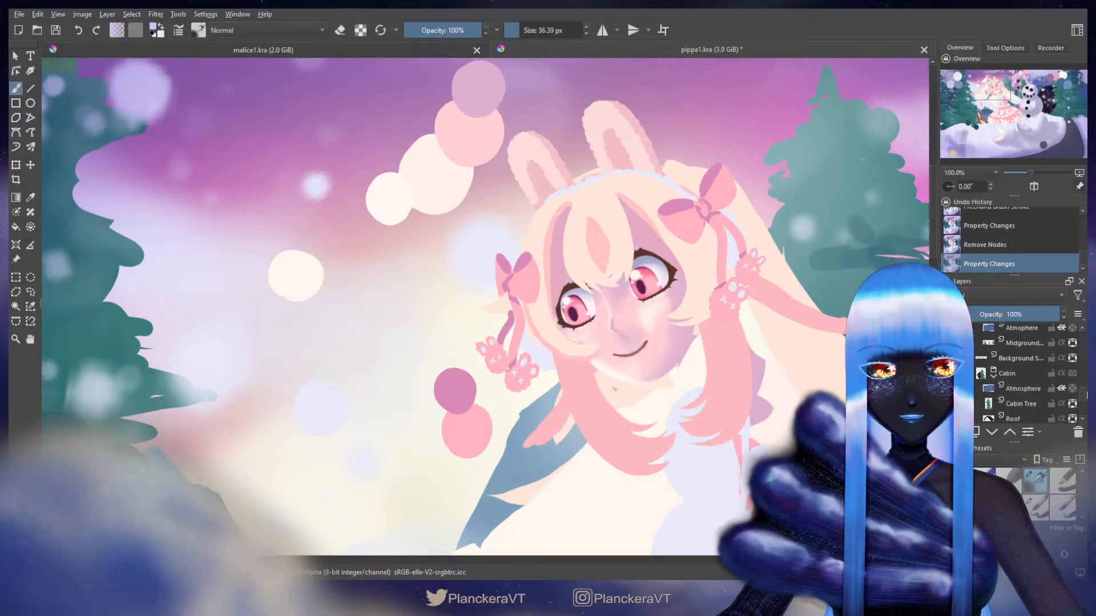
pyautogui.scroll(-10, 1084, 393)
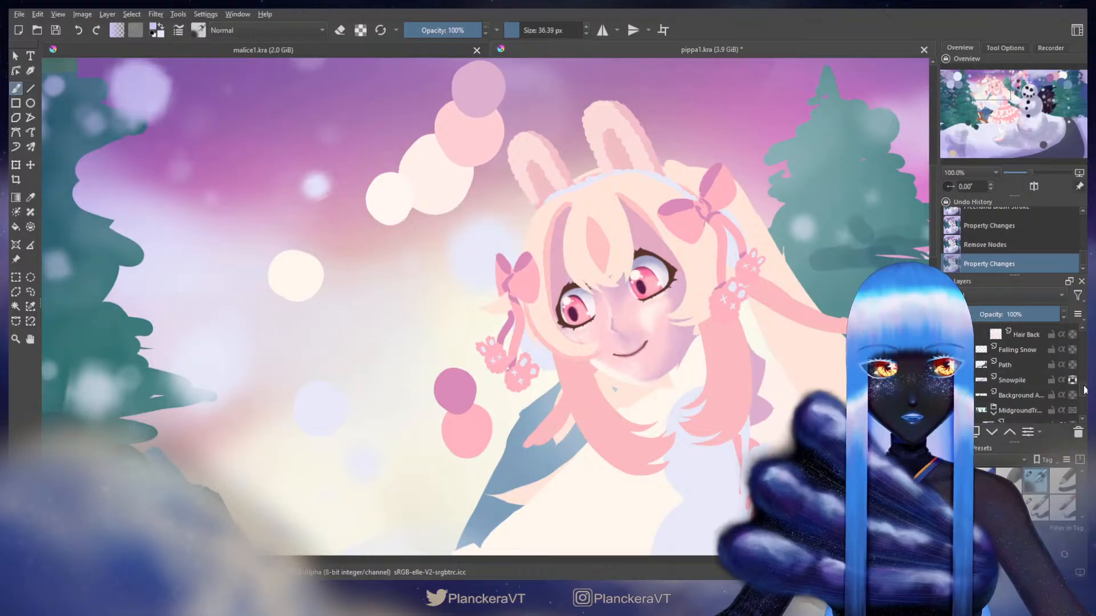
pyautogui.scroll(10, 1079, 382)
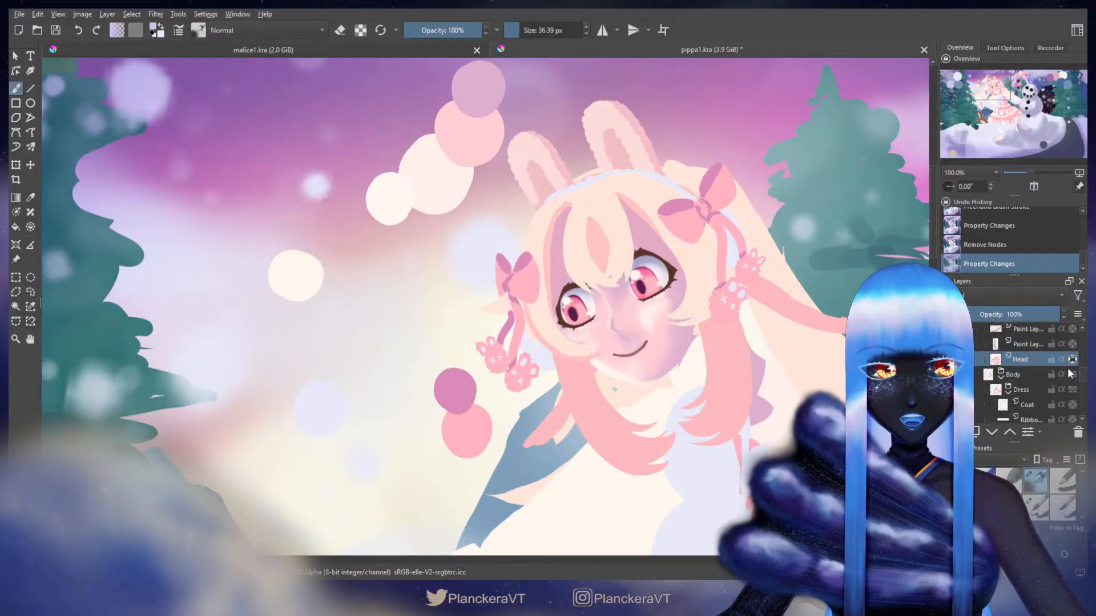
# - Cover the girl's face with the flat pale colour on the Head layer, using the brush preset at 404.18 px
pyautogui.moveTo(705, 326); pyautogui.dragTo(671, 306)
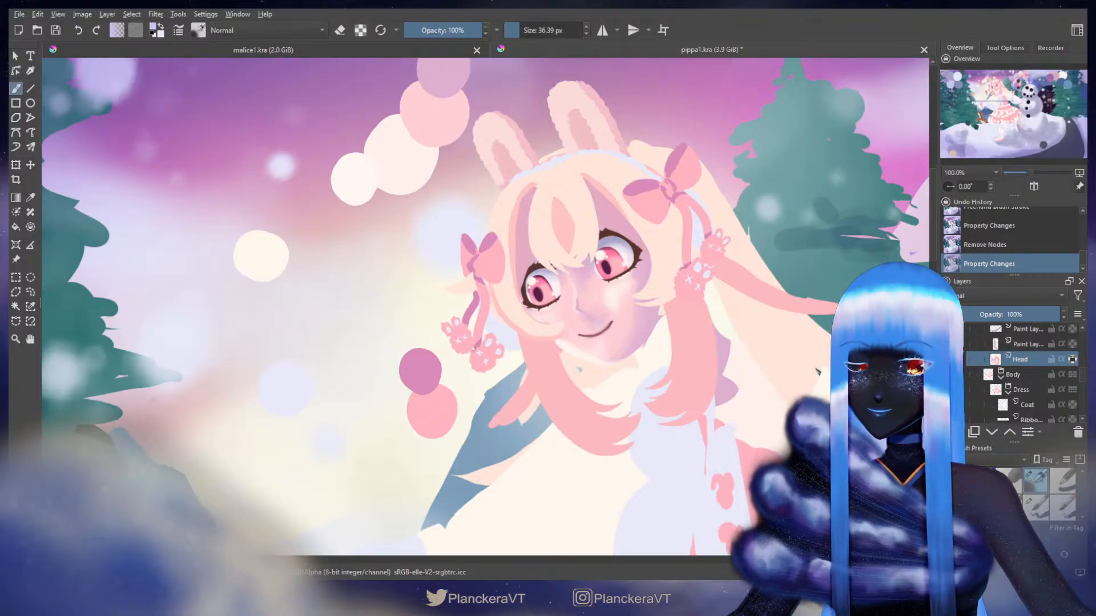
pyautogui.click(1036, 479)
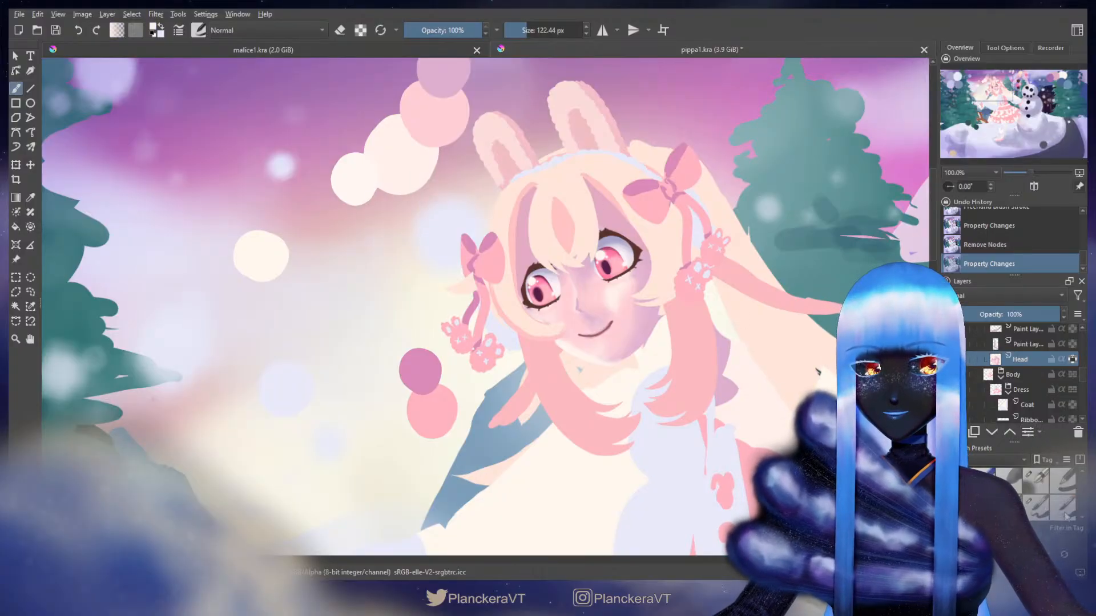
pyautogui.click(1036, 505)
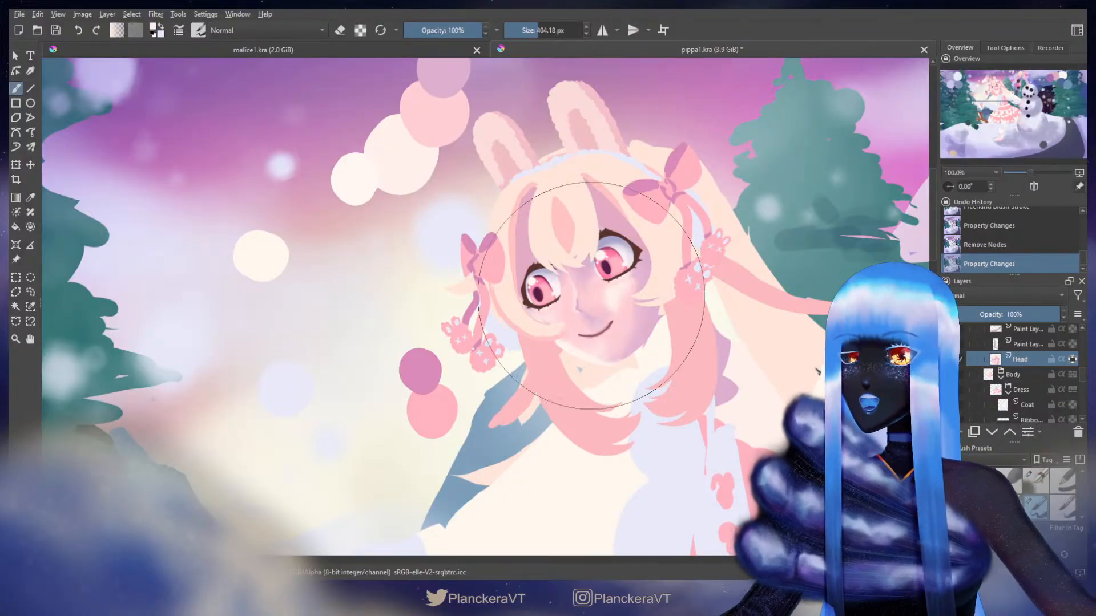
pyautogui.moveTo(591, 295); pyautogui.dragTo(582, 251)
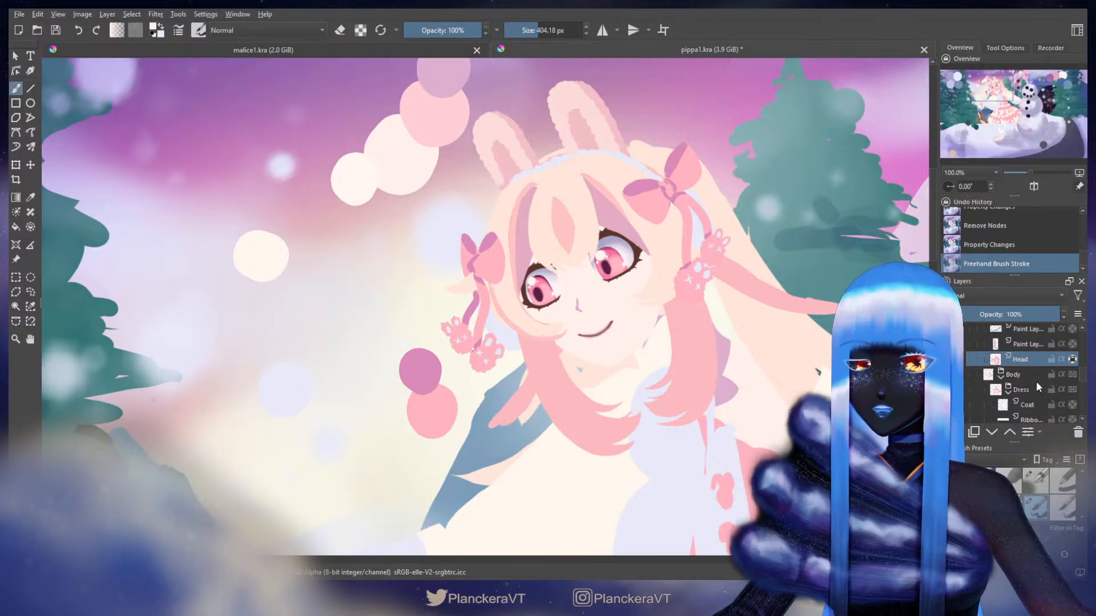
# - Sample the pink swatch beside the bunny ears and paint soft pink shading over the girl's nose, cheek and chin, varying the brush size
pyautogui.click(1009, 505)
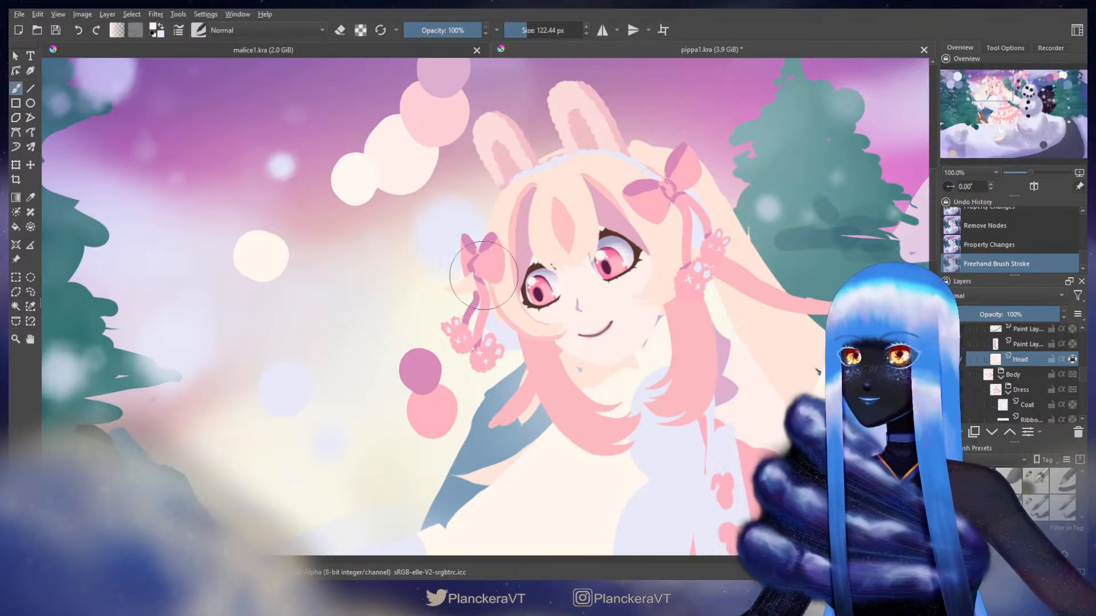
pyautogui.moveTo(483, 276); pyautogui.dragTo(498, 349)
pyautogui.keyDown('ctrl'); pyautogui.click(457, 186); pyautogui.keyUp('ctrl')
pyautogui.moveTo(624, 339); pyautogui.dragTo(584, 346)
pyautogui.moveTo(599, 305)
pyautogui.mouseDown()
pyautogui.moveTo(604, 359)
pyautogui.moveTo(617, 371)
pyautogui.moveTo(604, 361)
pyautogui.mouseUp()
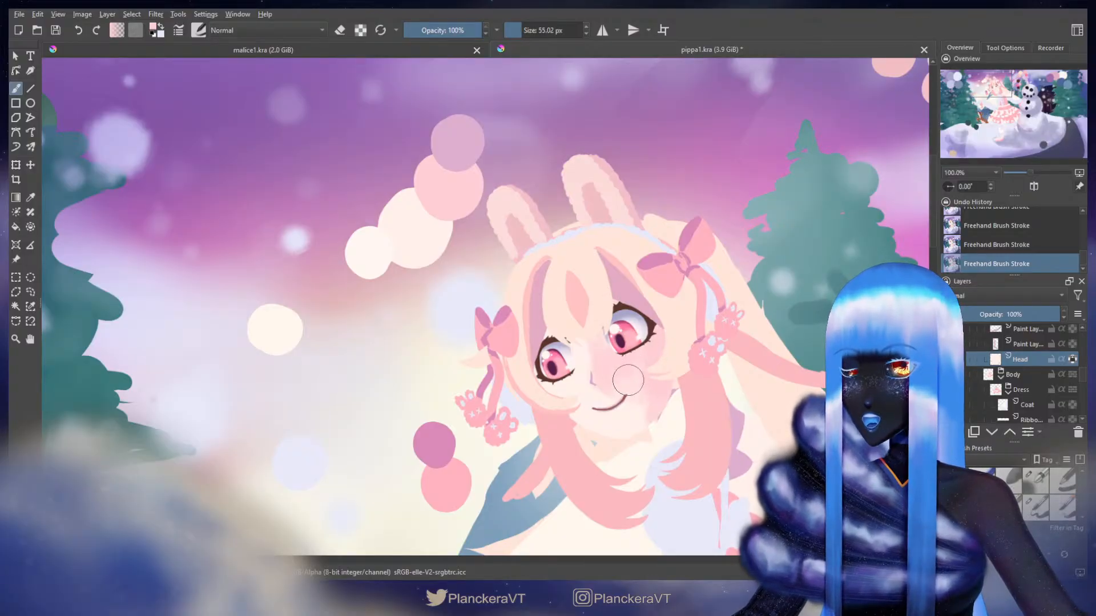
pyautogui.press('[')
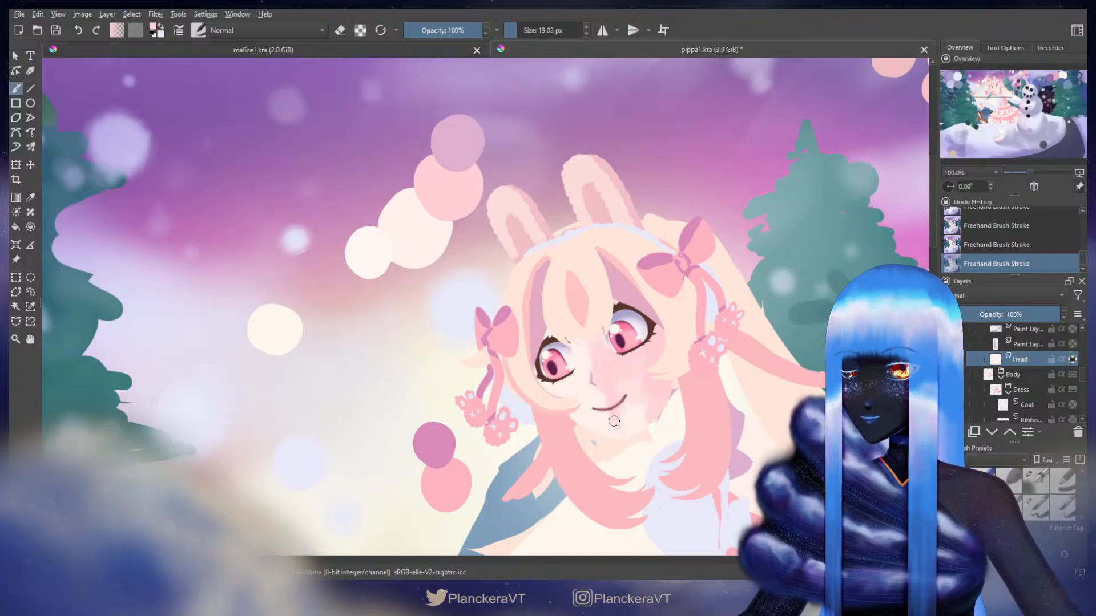
pyautogui.keyDown('shift'); pyautogui.moveTo(625, 427); pyautogui.dragTo(641, 390); pyautogui.keyUp('shift')
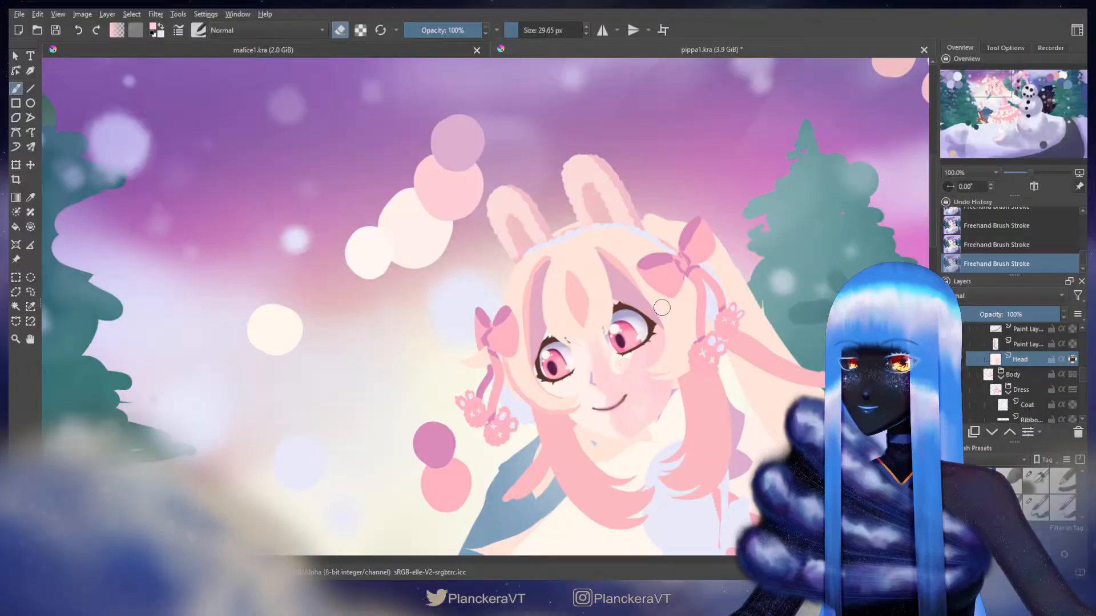
# - Undo the last three strokes on the Head layer and sample the colour beside the girl's eye
pyautogui.hotkey('ctrl', 'z')
pyautogui.hotkey('ctrl', 'z')
pyautogui.hotkey('ctrl', 'z')
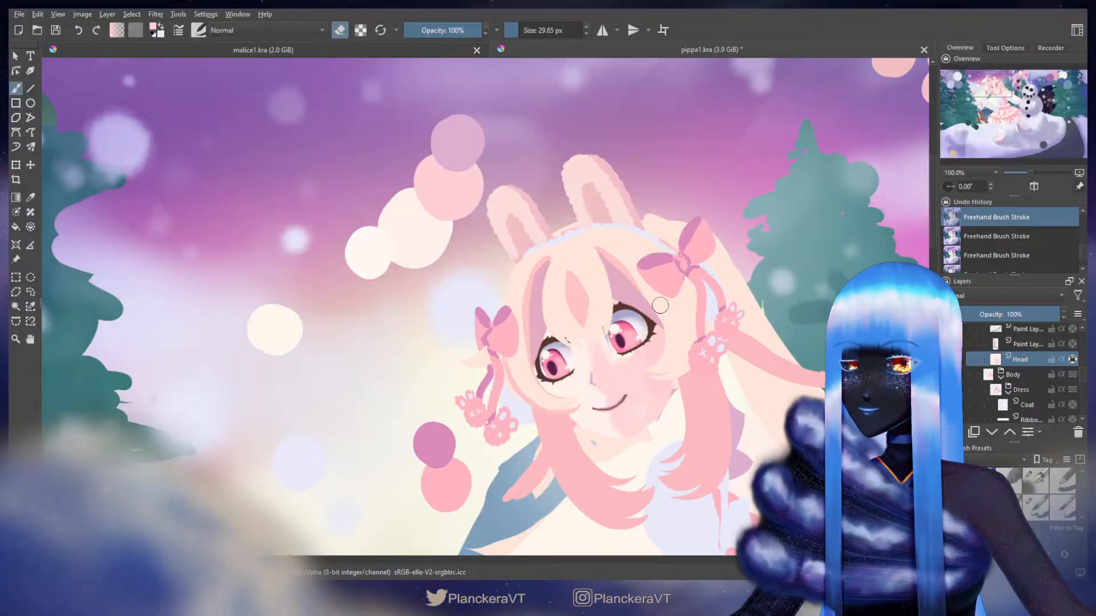
pyautogui.keyDown('ctrl'); pyautogui.click(660, 306); pyautogui.keyUp('ctrl')
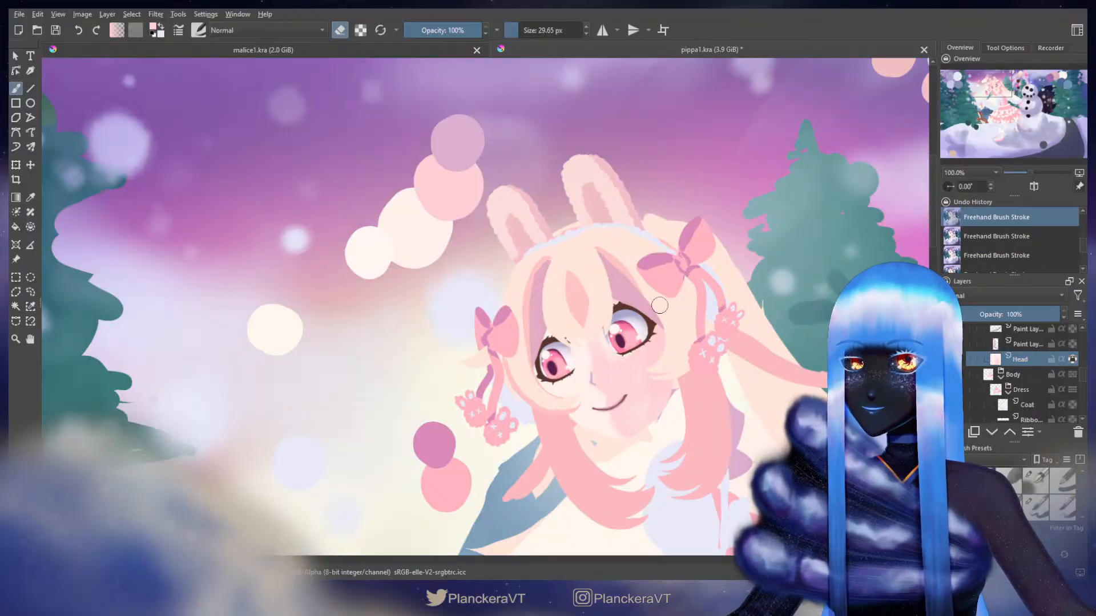
# - Compare the recent brush strokes in the undo history, turn off eraser mode and sample the pale swatch beside the bunny ears
pyautogui.click(1036, 239)
pyautogui.click(1013, 255)
pyautogui.click(1015, 237)
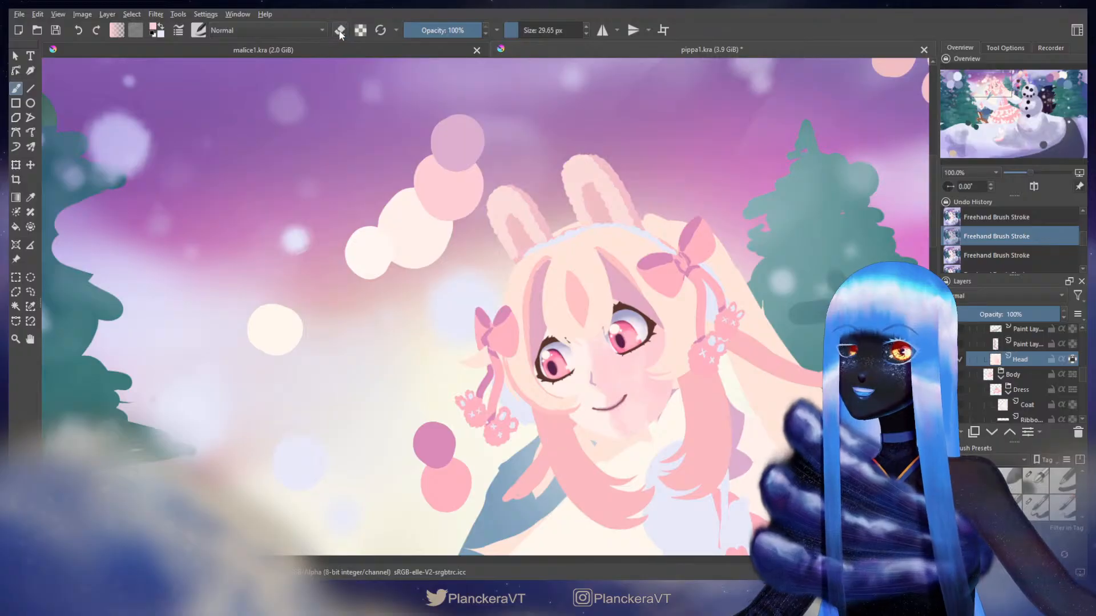
pyautogui.press('x')
pyautogui.keyDown('ctrl'); pyautogui.click(423, 231); pyautogui.keyUp('ctrl')
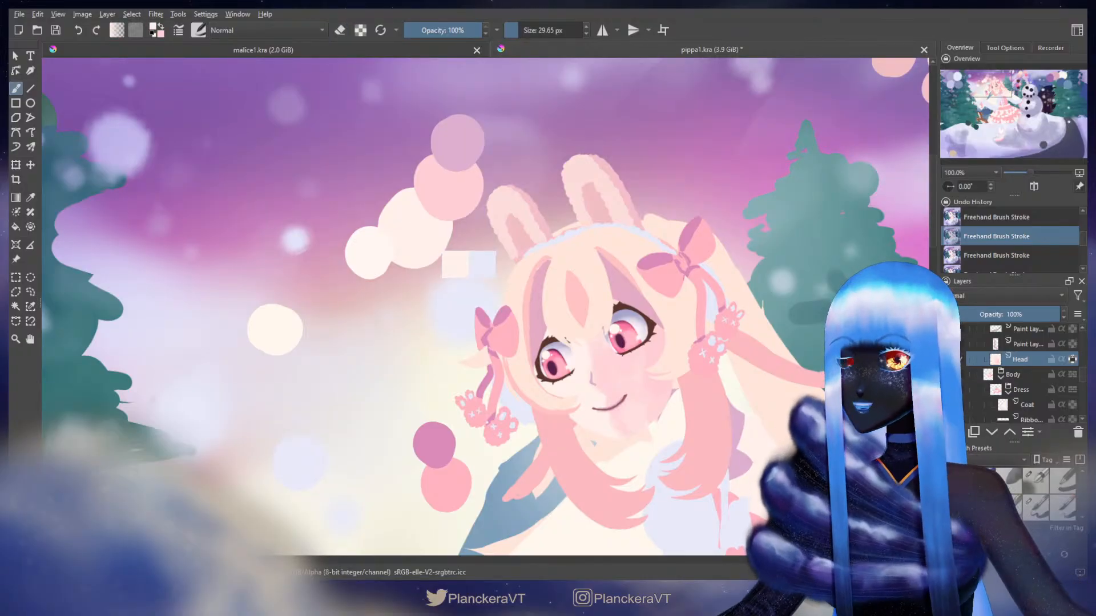
# - Paint soft pink shading along the girl's cheek and chin on the Head layer with the brush at about 30 px
pyautogui.moveTo(650, 348); pyautogui.dragTo(684, 298)
pyautogui.press('x')
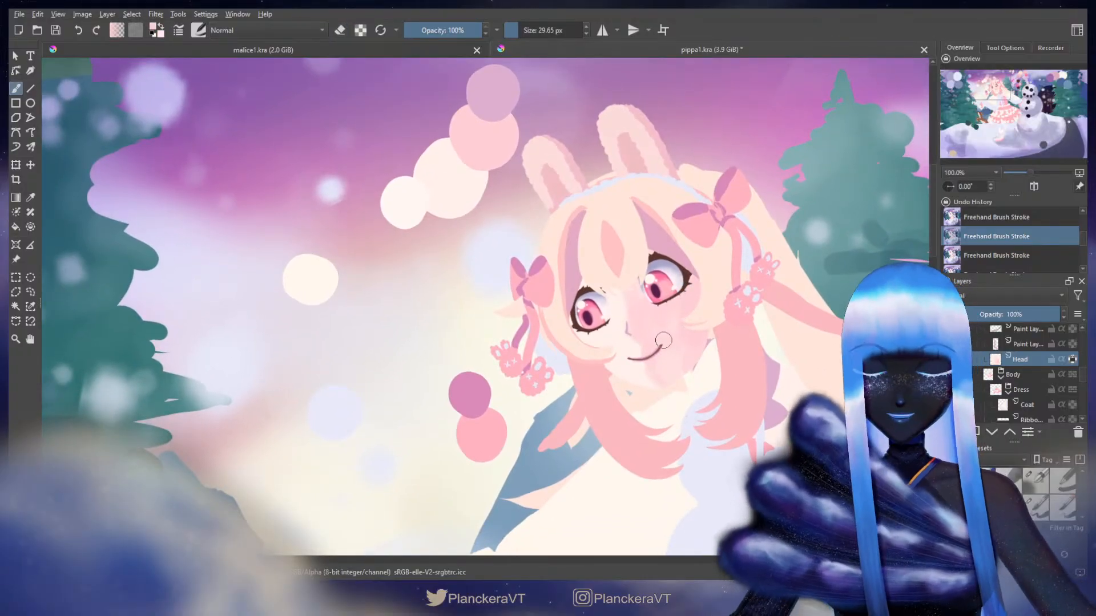
pyautogui.keyDown('shift'); pyautogui.moveTo(663, 340); pyautogui.dragTo(684, 340); pyautogui.keyUp('shift')
pyautogui.moveTo(686, 327)
pyautogui.mouseDown()
pyautogui.moveTo(663, 324)
pyautogui.moveTo(663, 364)
pyautogui.moveTo(675, 370)
pyautogui.moveTo(674, 346)
pyautogui.moveTo(655, 344)
pyautogui.moveTo(638, 375)
pyautogui.moveTo(656, 393)
pyautogui.mouseUp()
pyautogui.press('x')
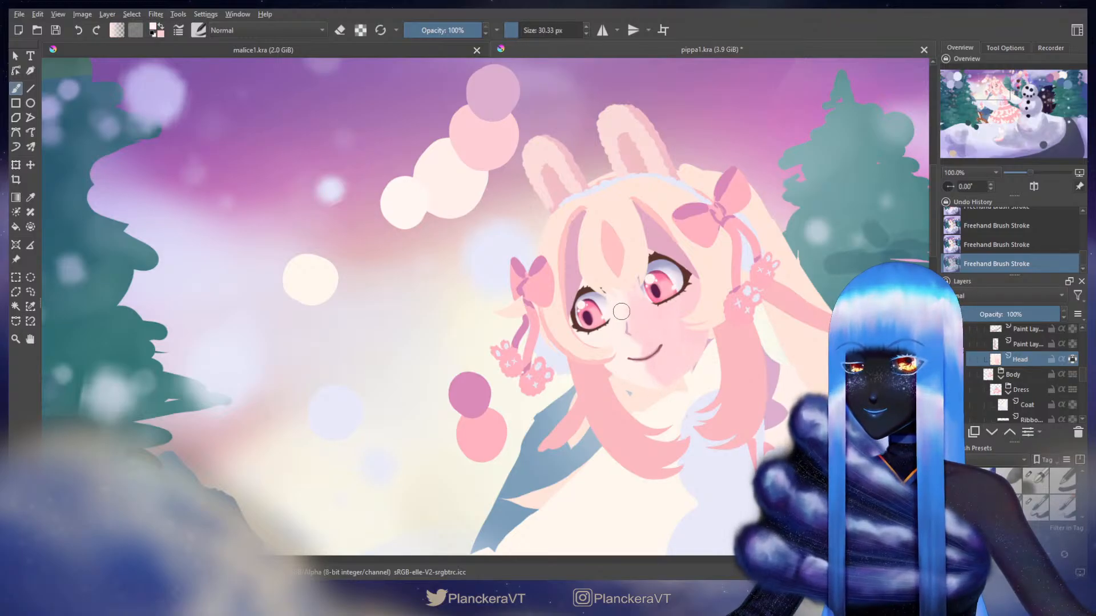
# - Refine the shading on the nose bridge and beneath the eye, reducing the brush from 19.77 px to 14.59 px
pyautogui.press('x')
pyautogui.keyDown('shift'); pyautogui.moveTo(638, 323); pyautogui.dragTo(632, 323); pyautogui.keyUp('shift')
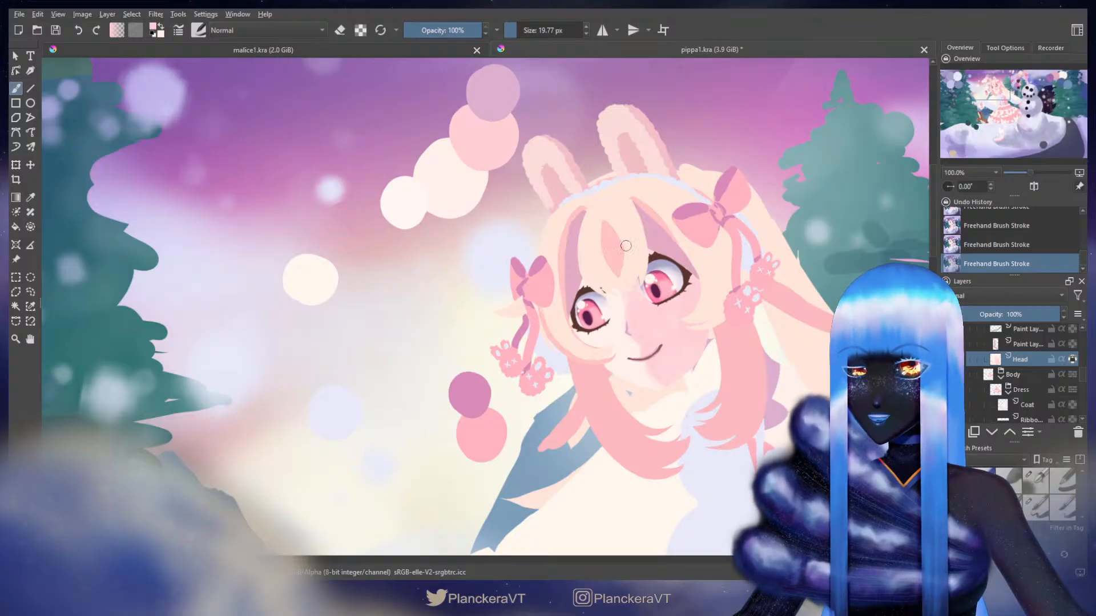
pyautogui.keyDown('shift'); pyautogui.moveTo(631, 298); pyautogui.dragTo(655, 314); pyautogui.keyUp('shift')
pyautogui.press('x')
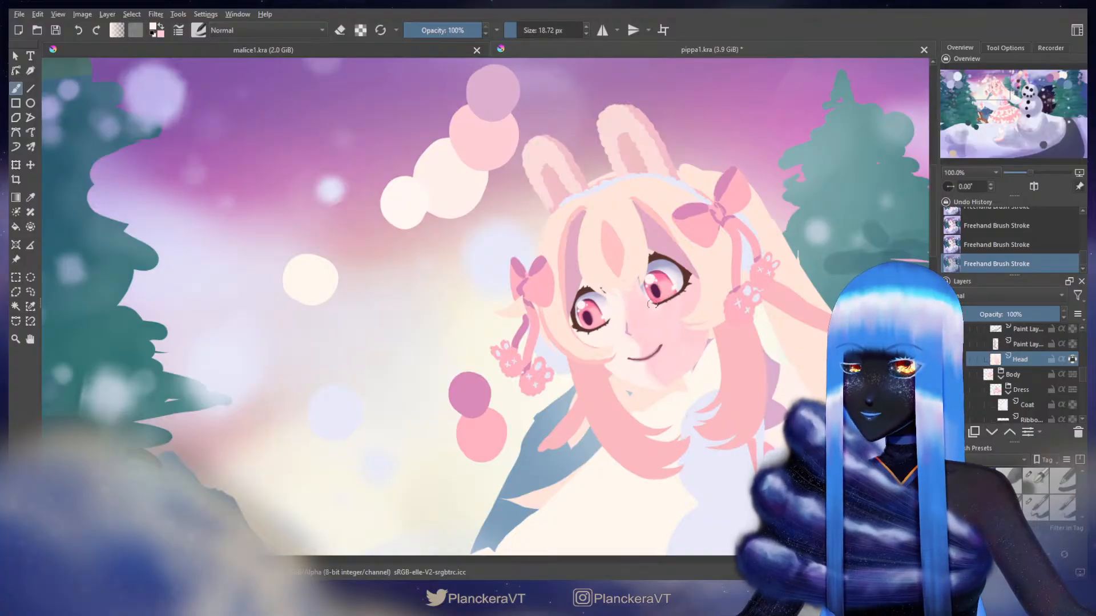
pyautogui.press('[')
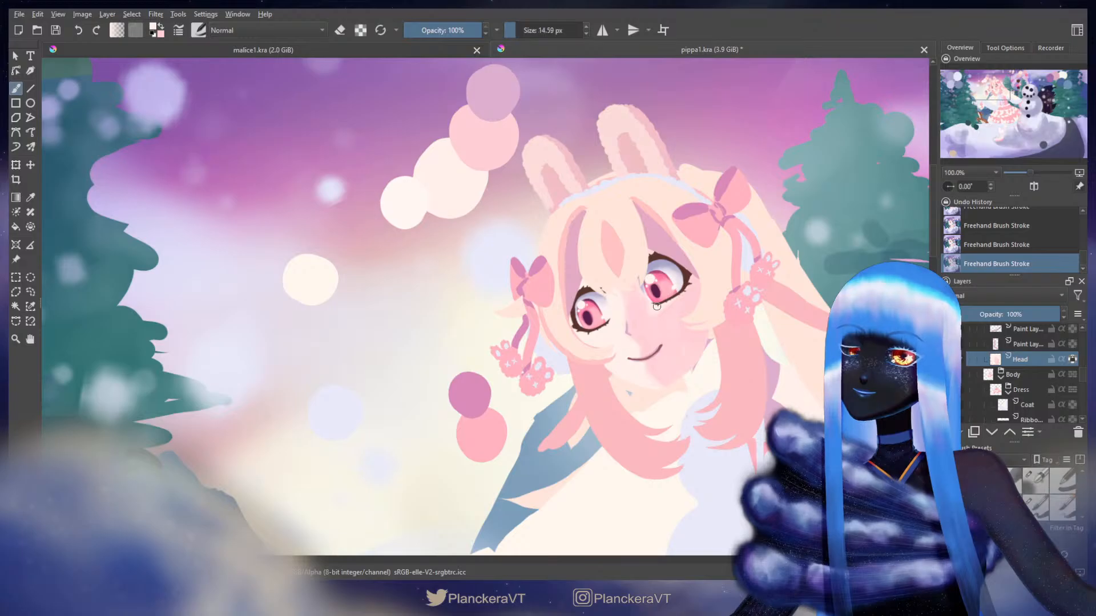
# - Sample the skin colour beneath the girl's eye and blend the shading between the lower lashes and the nose
pyautogui.keyDown('ctrl'); pyautogui.click(668, 307); pyautogui.keyUp('ctrl')
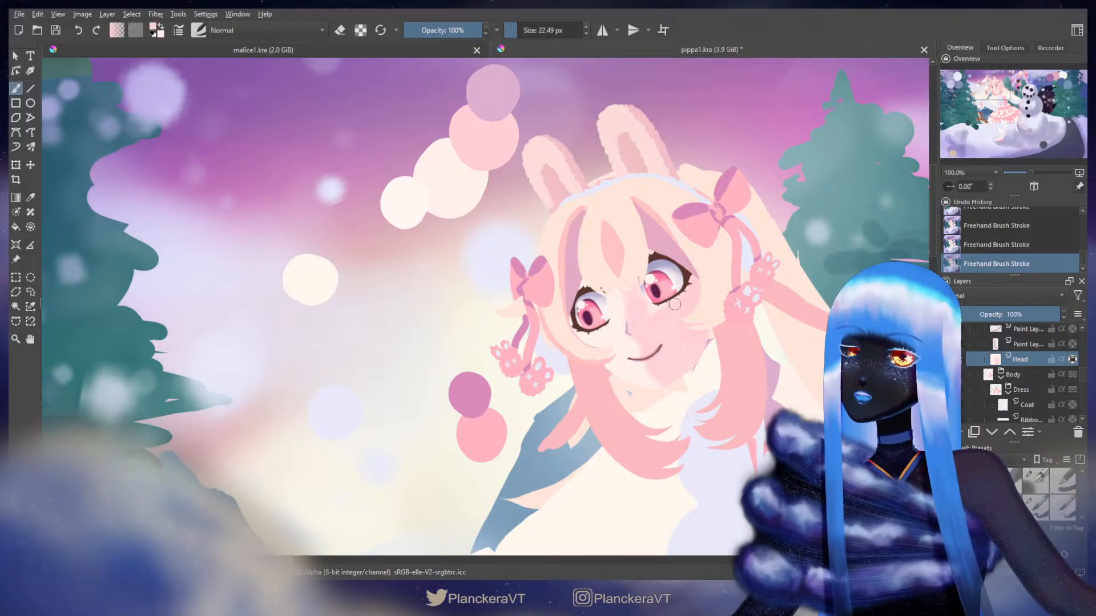
pyautogui.press('x')
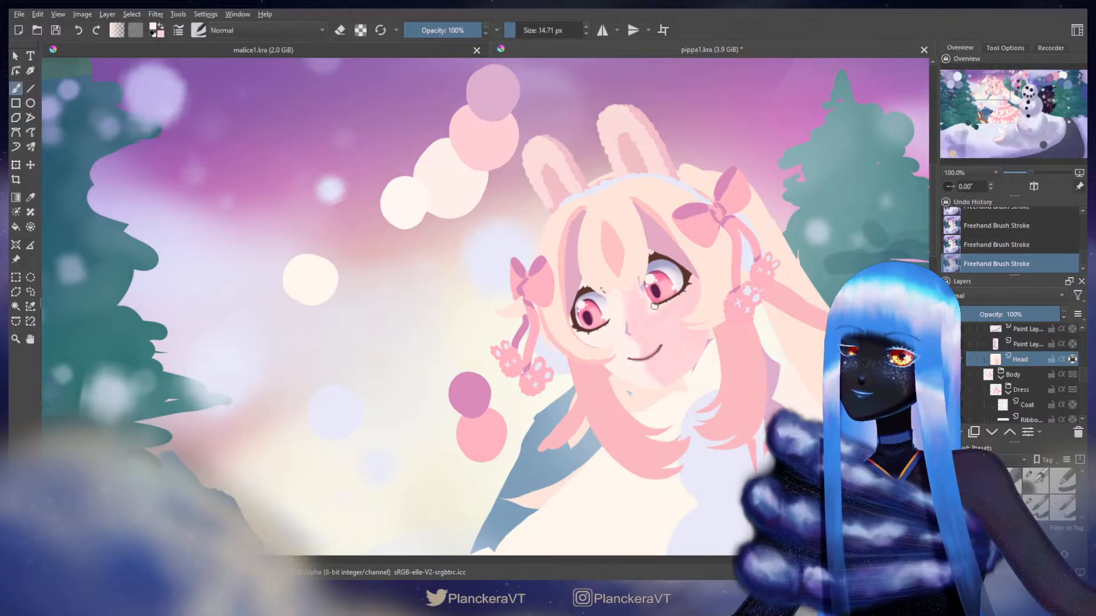
pyautogui.press('x')
pyautogui.moveTo(613, 302)
pyautogui.mouseDown()
pyautogui.moveTo(622, 301)
pyautogui.moveTo(602, 299)
pyautogui.moveTo(661, 310)
pyautogui.mouseUp()
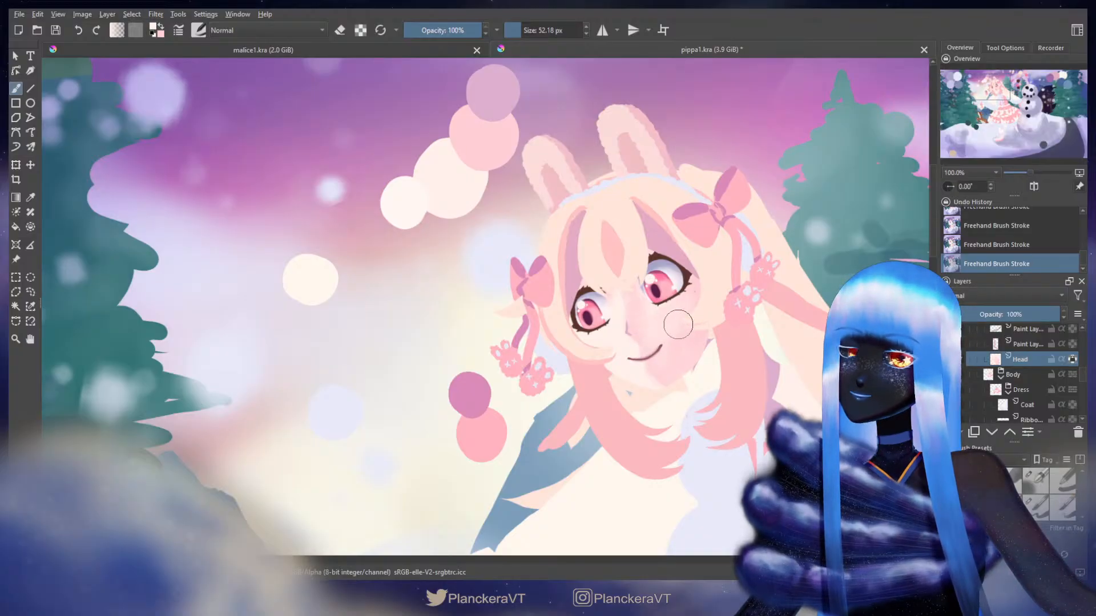
# - Sample the skin tone beside the mouth and smooth the cheek, nose bridge and upper lip, varying the brush from 52.18 to about 18 px
pyautogui.keyDown('ctrl'); pyautogui.click(659, 349); pyautogui.keyUp('ctrl')
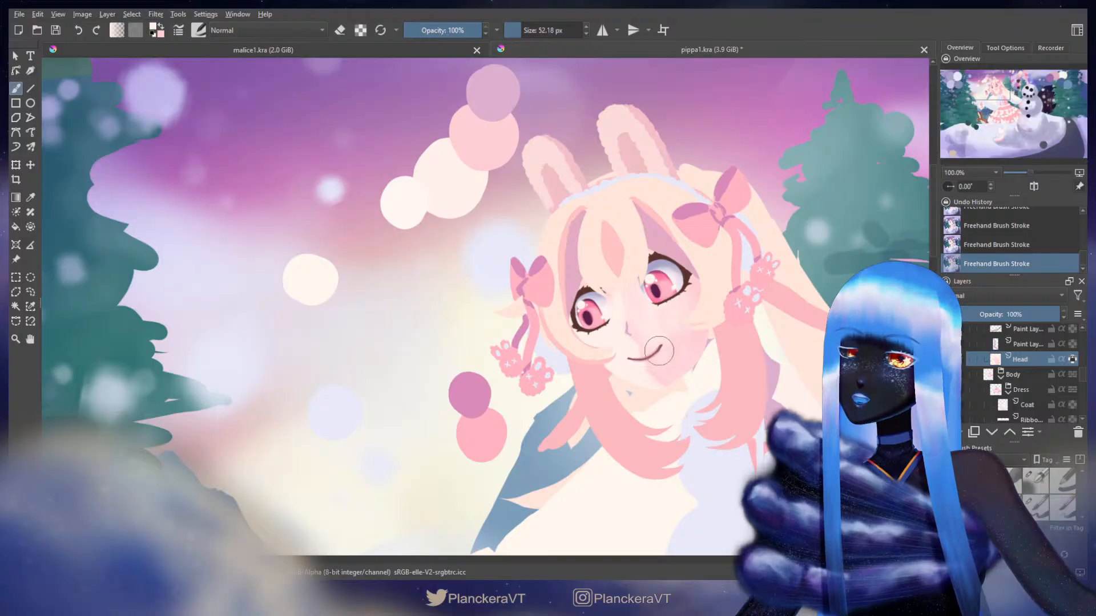
pyautogui.moveTo(660, 352); pyautogui.dragTo(666, 365)
pyautogui.moveTo(638, 317); pyautogui.dragTo(631, 317)
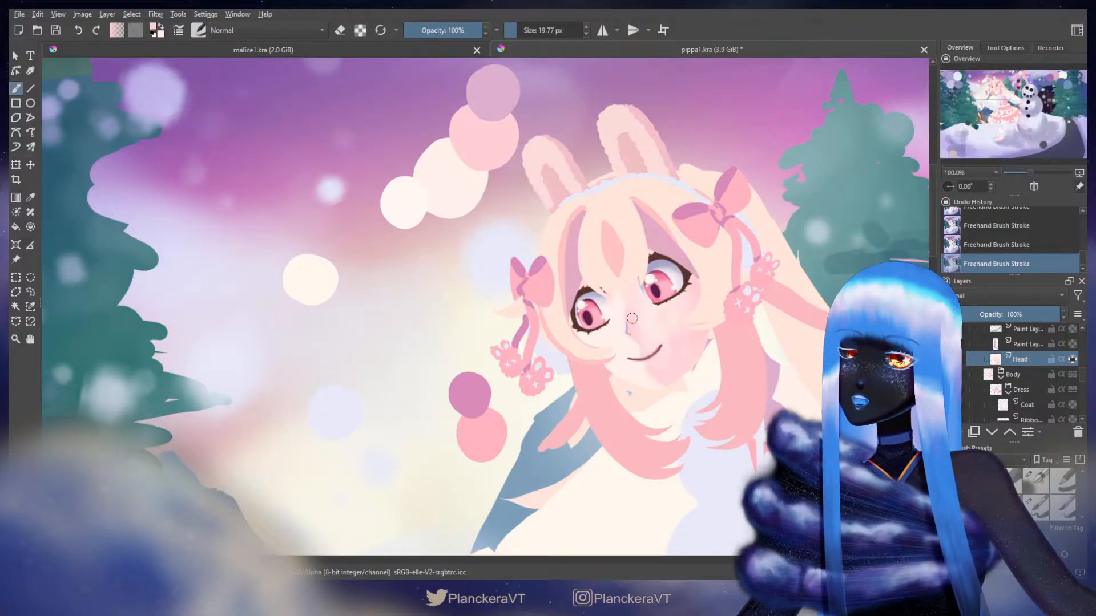
pyautogui.moveTo(620, 298); pyautogui.dragTo(626, 297)
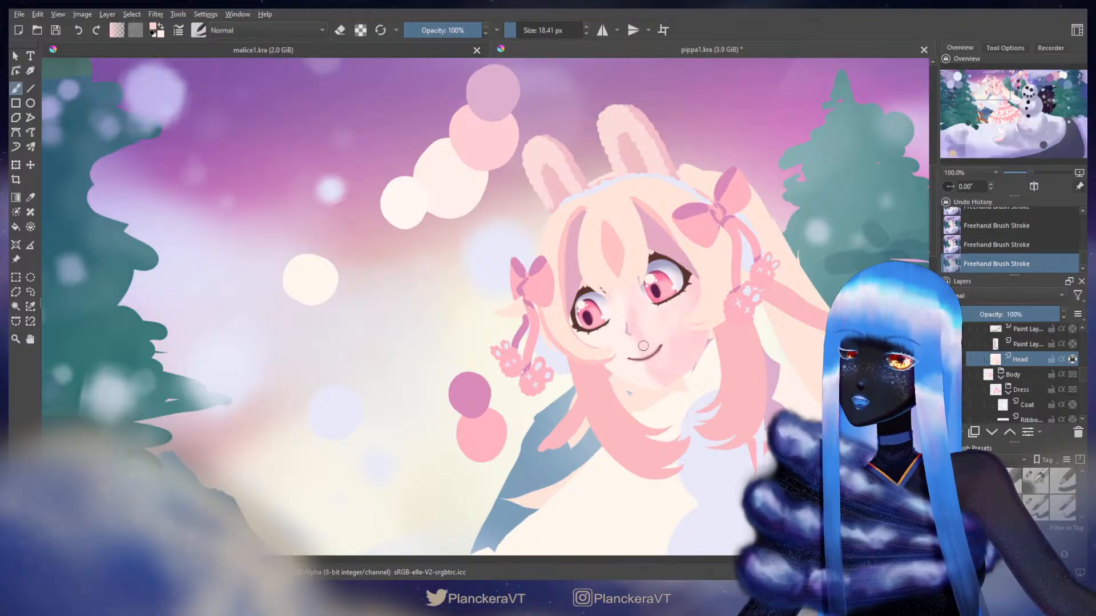
pyautogui.moveTo(651, 335); pyautogui.dragTo(638, 339)
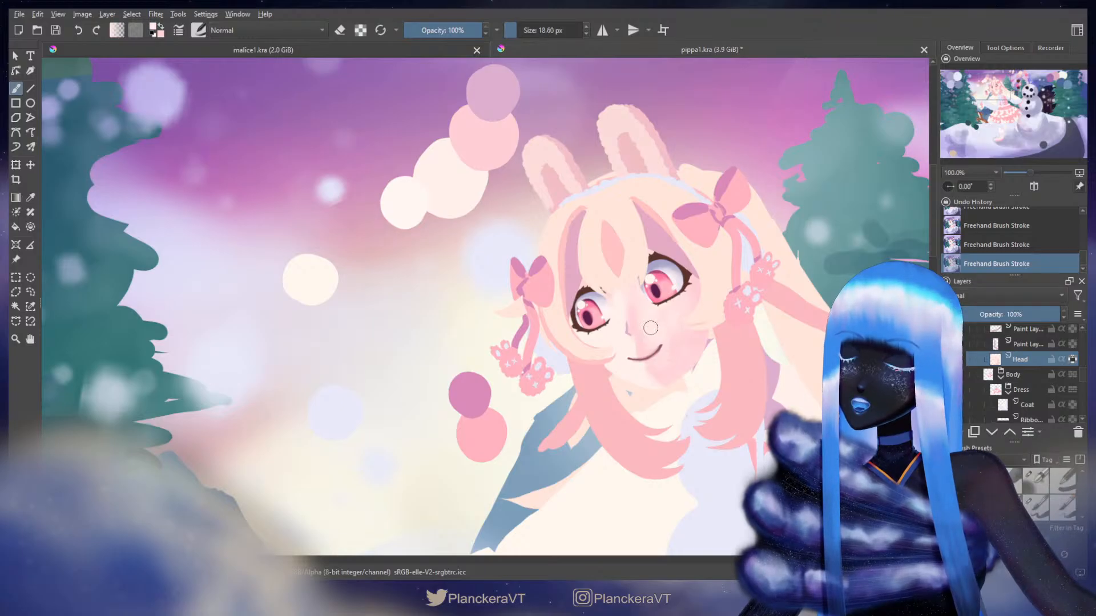
pyautogui.moveTo(656, 349)
pyautogui.mouseDown()
pyautogui.moveTo(638, 352)
pyautogui.moveTo(647, 320)
pyautogui.moveTo(631, 311)
pyautogui.moveTo(663, 325)
pyautogui.moveTo(645, 315)
pyautogui.moveTo(669, 311)
pyautogui.mouseUp()
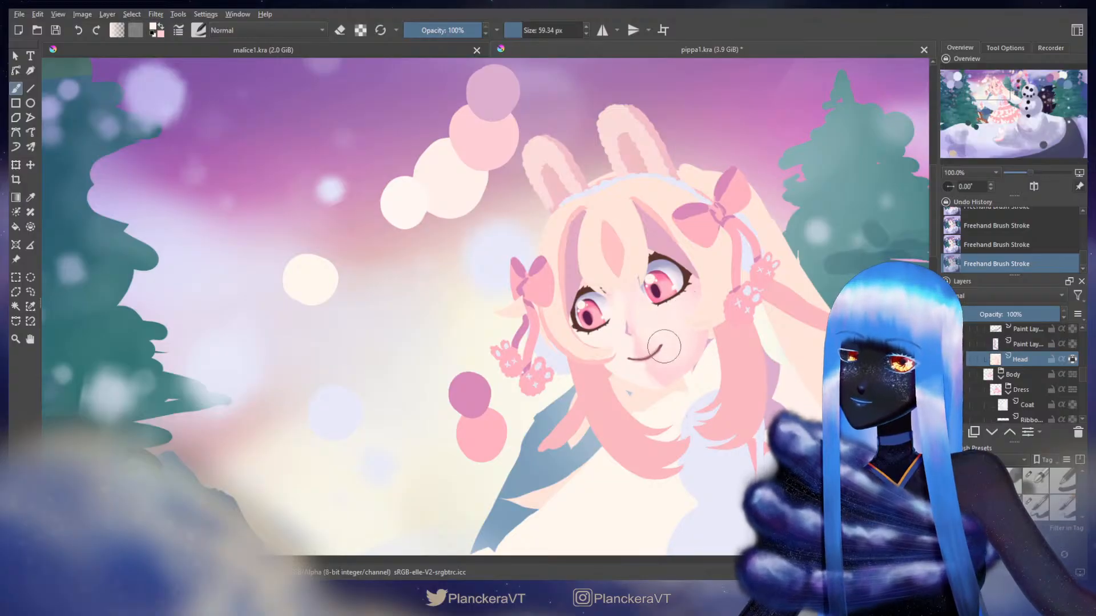
# - Blend the shading on the girl's chin and outer cheek with the brush at about 31 to 33 px
pyautogui.moveTo(658, 377)
pyautogui.keyDown('shift'); pyautogui.mouseDown()
pyautogui.moveTo(645, 373)
pyautogui.moveTo(663, 381)
pyautogui.mouseUp(); pyautogui.keyUp('shift')
pyautogui.press('x')
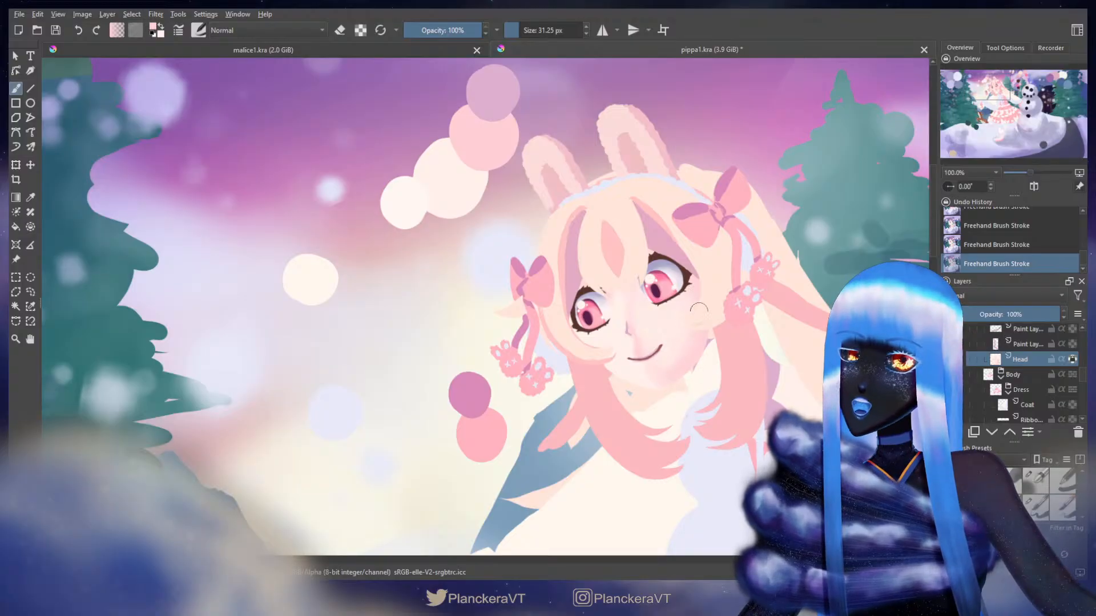
pyautogui.moveTo(675, 280)
pyautogui.keyDown('shift'); pyautogui.mouseDown()
pyautogui.moveTo(759, 274)
pyautogui.moveTo(714, 264)
pyautogui.moveTo(715, 323)
pyautogui.moveTo(701, 341)
pyautogui.mouseUp(); pyautogui.keyUp('shift')
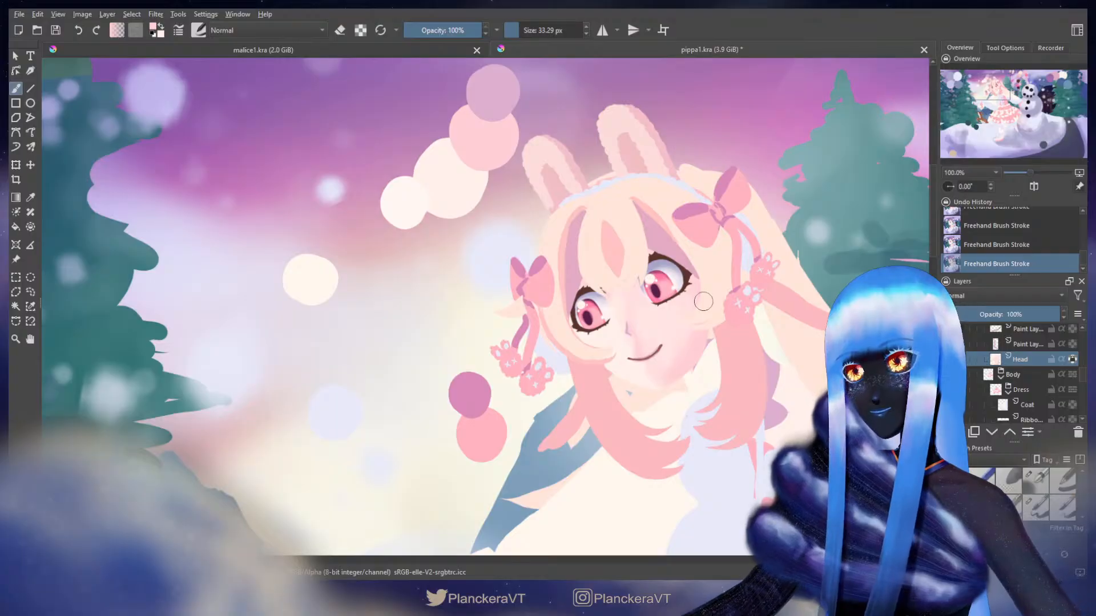
# - Touch up the skin around both eyes and the forehead, alternating the two face colours with brushes of about 15 to 22 px
pyautogui.press('x')
pyautogui.keyDown('shift'); pyautogui.moveTo(671, 300); pyautogui.dragTo(658, 300); pyautogui.keyUp('shift')
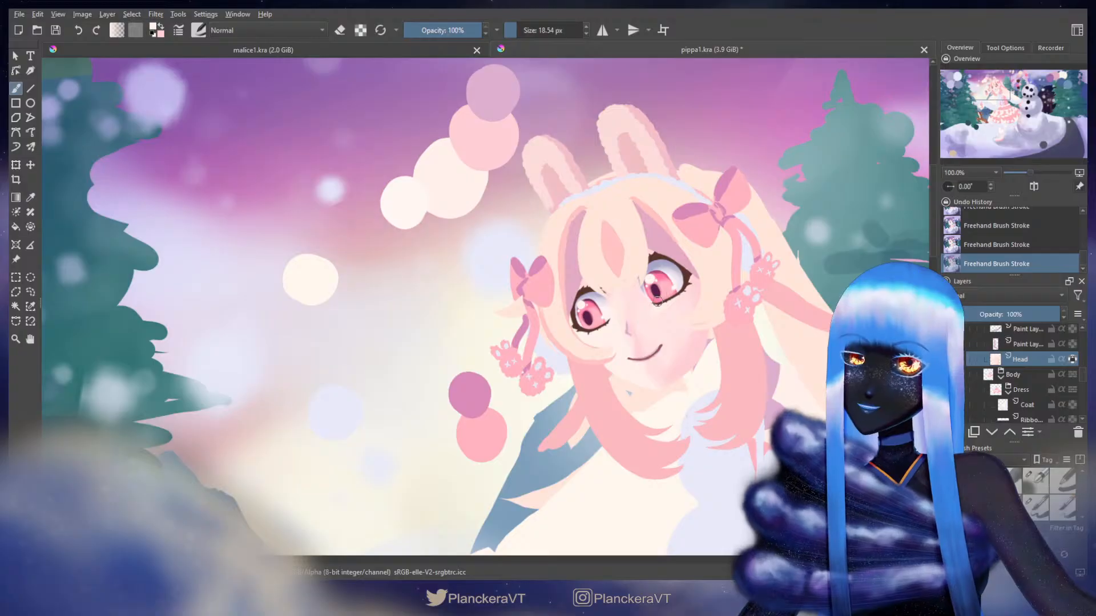
pyautogui.press('[')
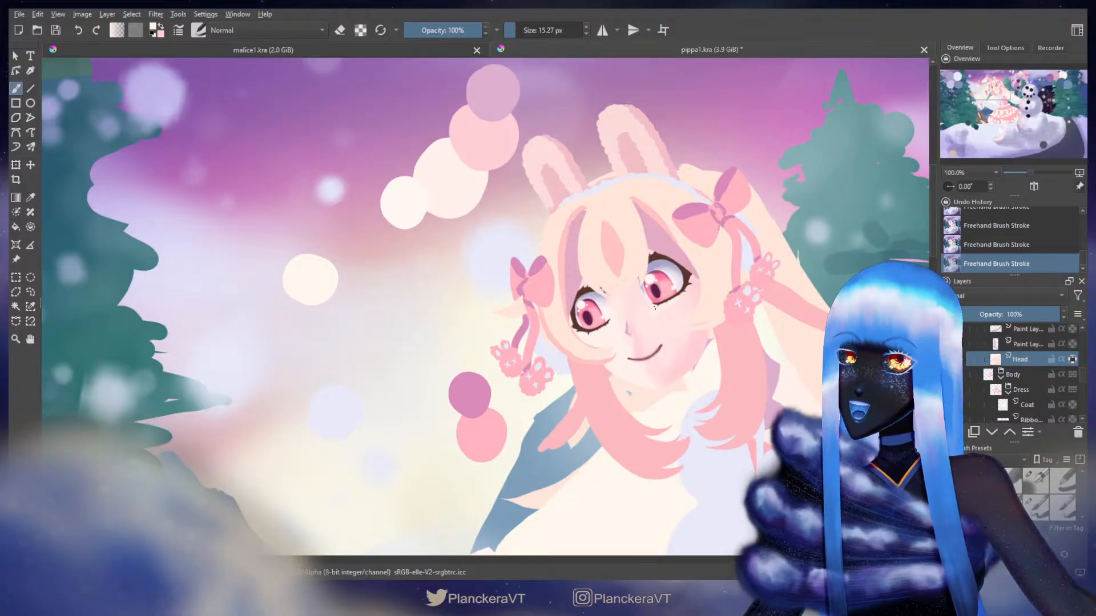
pyautogui.press('x')
pyautogui.press(']')
pyautogui.press(']')
pyautogui.moveTo(605, 290); pyautogui.dragTo(604, 290)
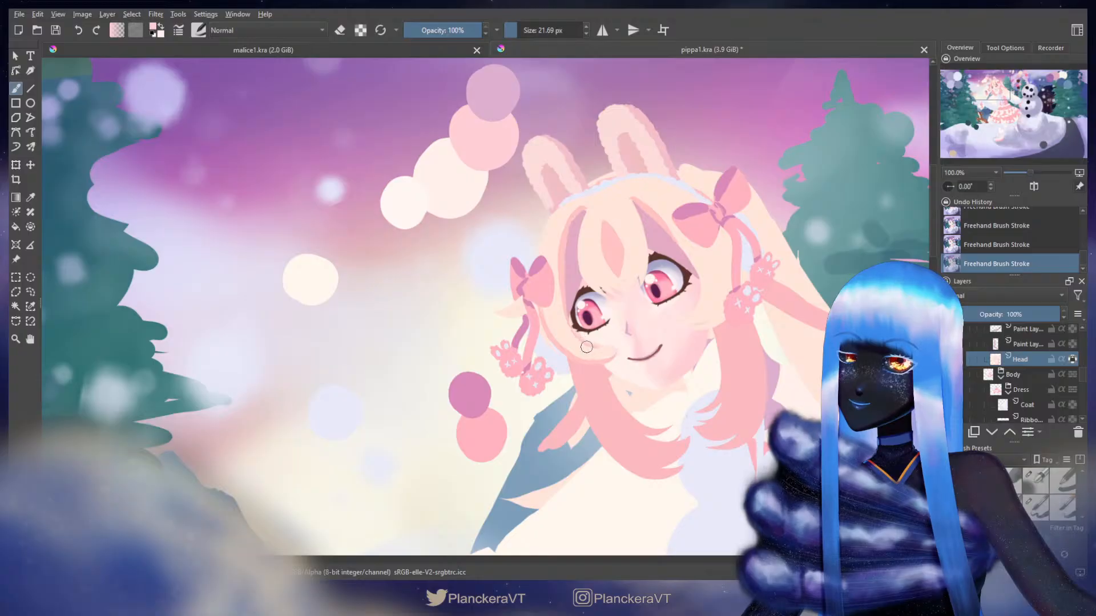
pyautogui.moveTo(701, 289); pyautogui.dragTo(699, 289)
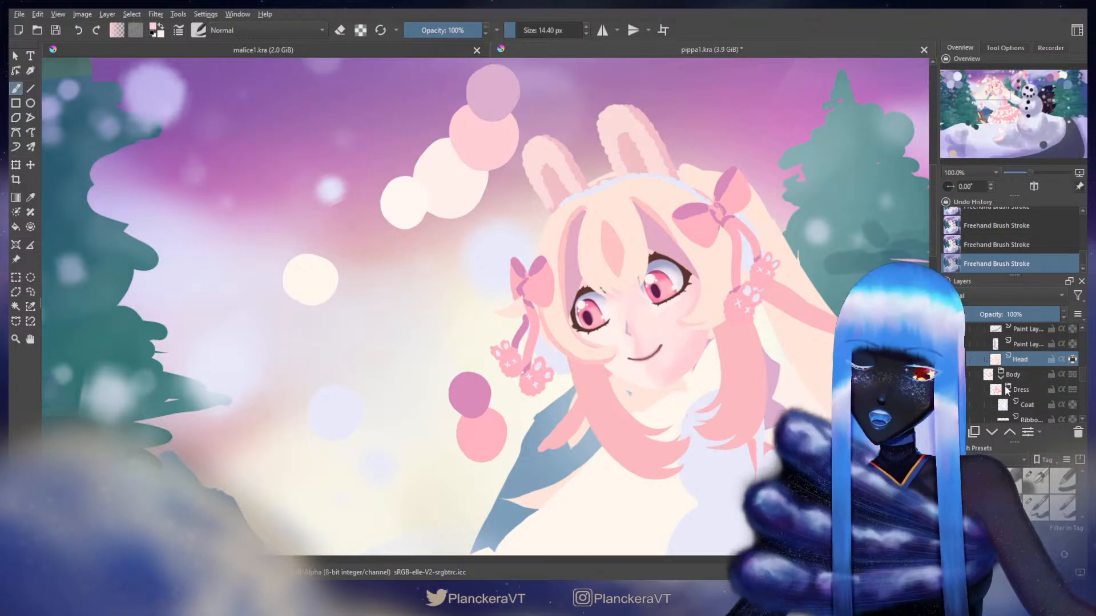
# - Switch to the previous brush preset, sample the mauve swatch and paint thin shadows around the hair lock on the girl's cheek
pyautogui.press('/')
pyautogui.press('[')
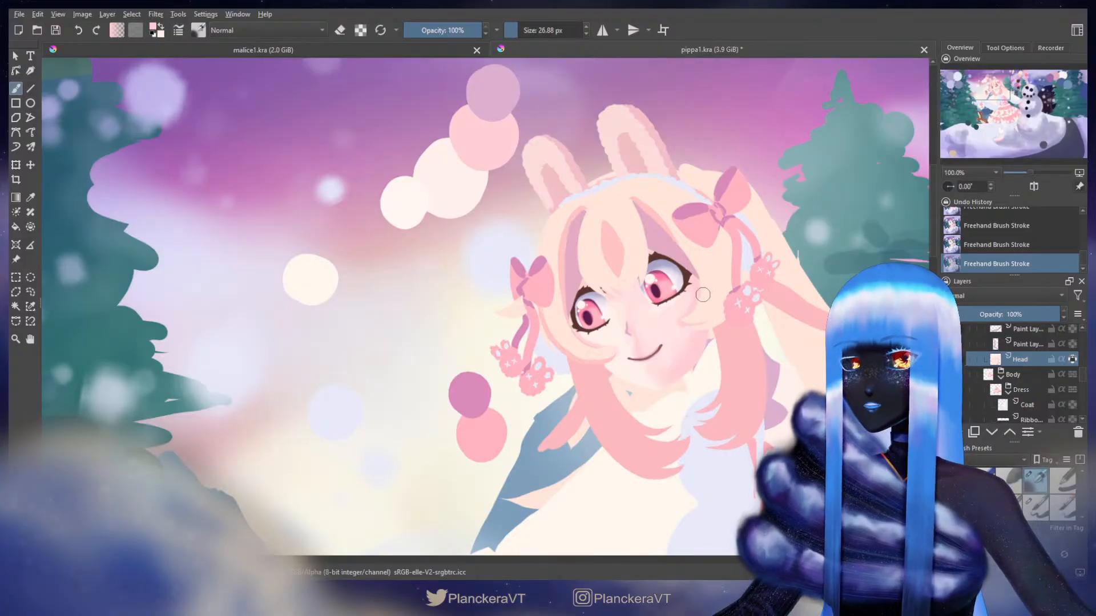
pyautogui.press(']')
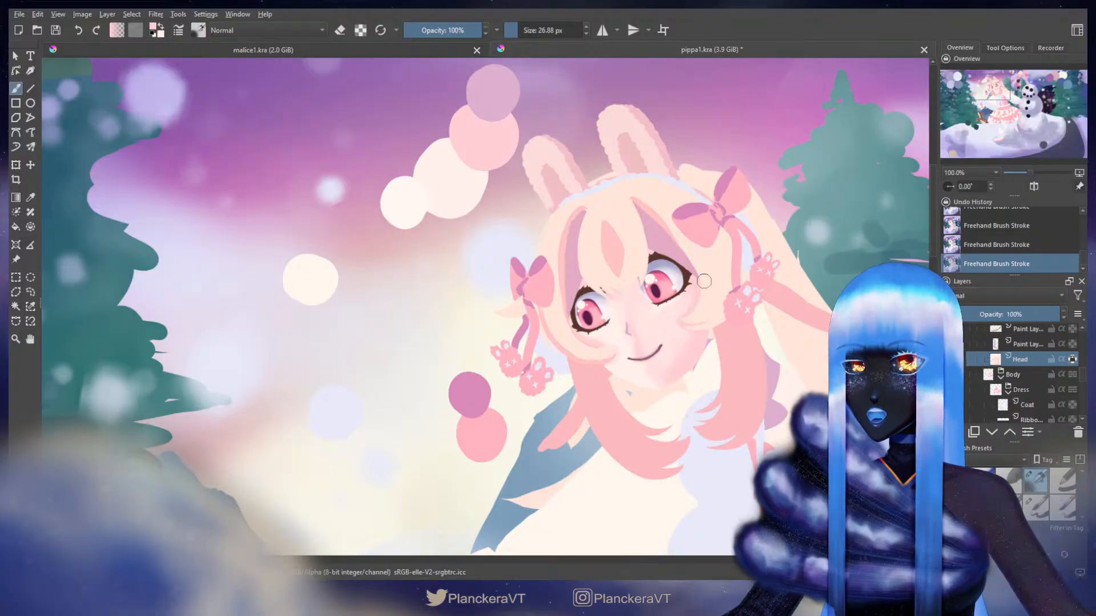
pyautogui.keyDown('ctrl'); pyautogui.click(491, 94); pyautogui.keyUp('ctrl')
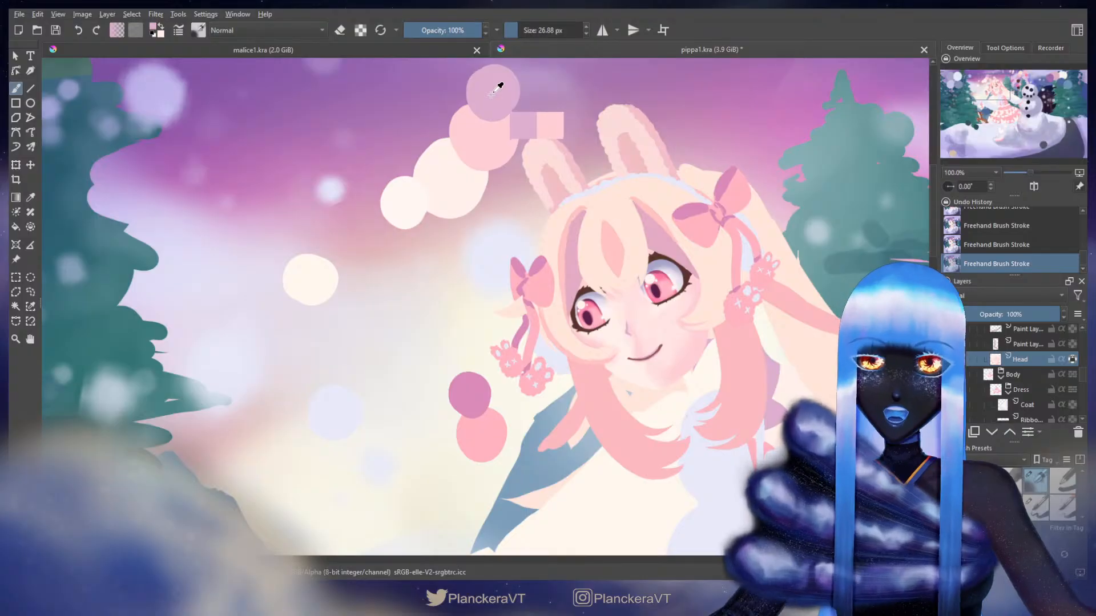
pyautogui.moveTo(664, 250)
pyautogui.keyDown('shift'); pyautogui.mouseDown()
pyautogui.moveTo(653, 251)
pyautogui.moveTo(702, 292)
pyautogui.mouseUp(); pyautogui.keyUp('shift')
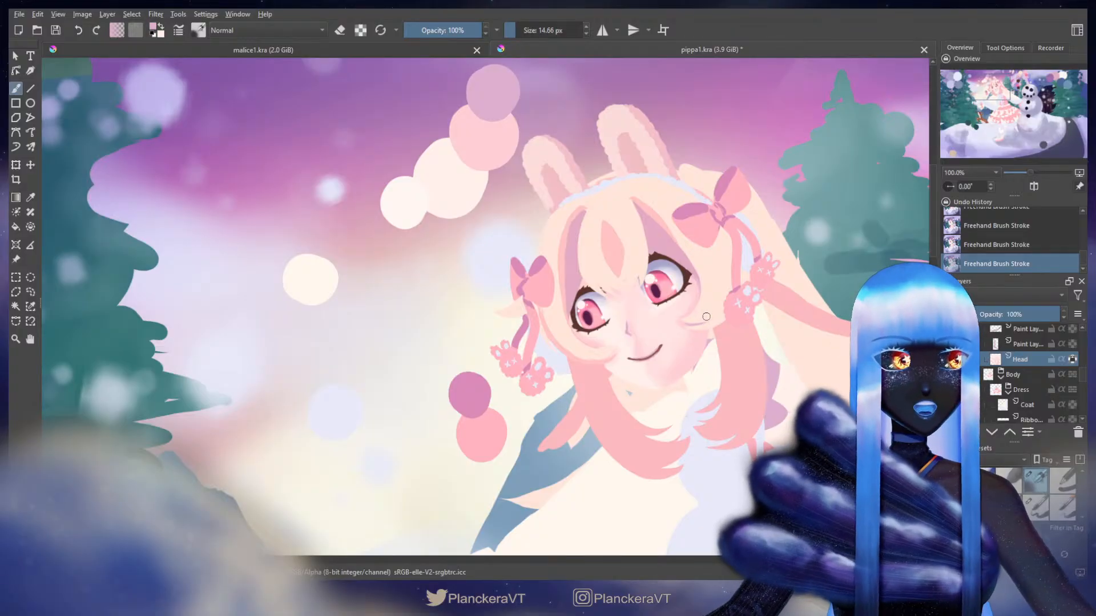
pyautogui.moveTo(705, 315); pyautogui.dragTo(750, 282)
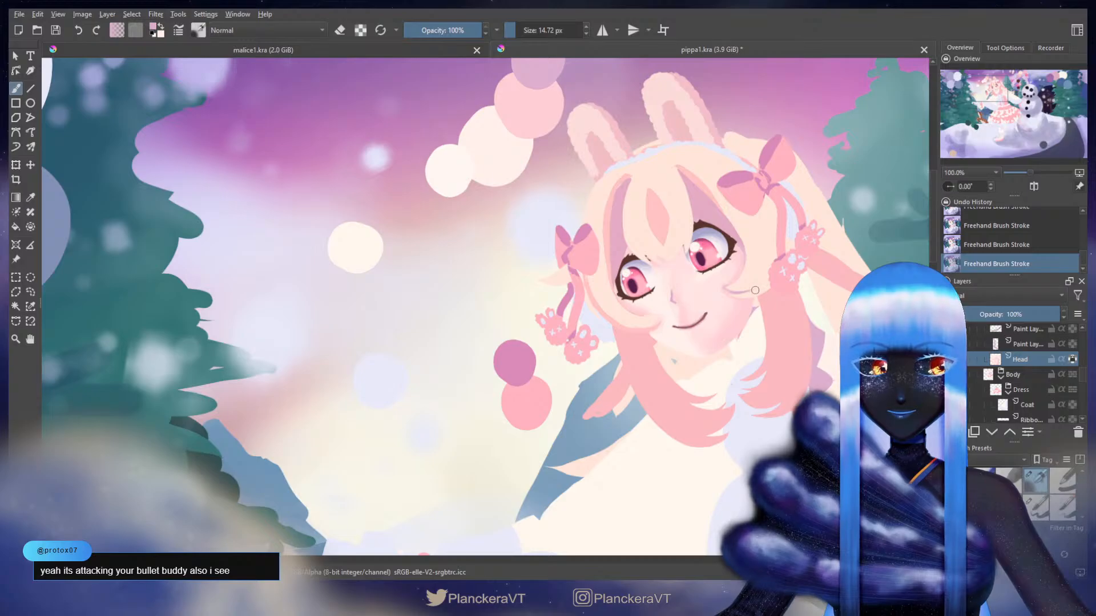
pyautogui.keyDown('shift'); pyautogui.moveTo(750, 289); pyautogui.dragTo(746, 286); pyautogui.keyUp('shift')
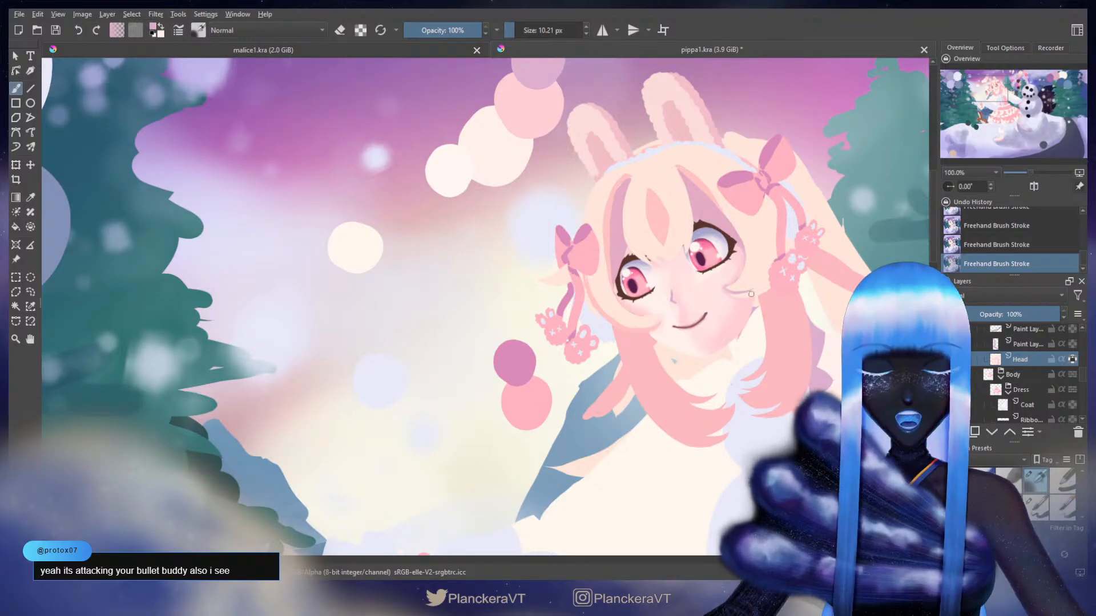
pyautogui.keyDown('shift'); pyautogui.moveTo(751, 295); pyautogui.dragTo(753, 295); pyautogui.keyUp('shift')
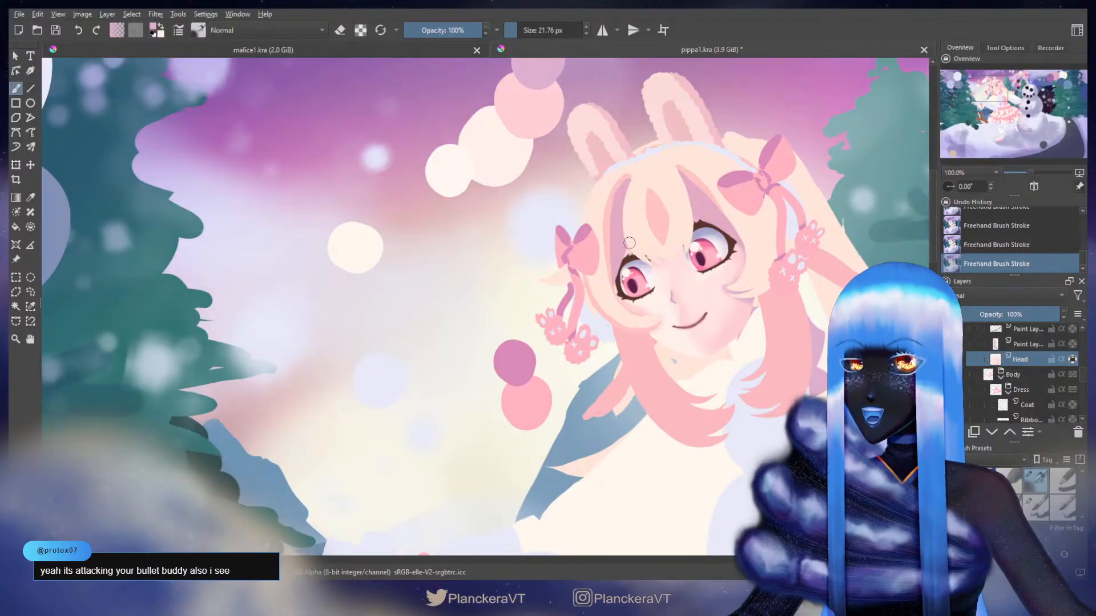
# - Paint mauve shadows beneath the bangs between the eyes and beside the other cheek's hair, using brush sizes from 7 to about 15 px
pyautogui.keyDown('shift'); pyautogui.moveTo(672, 252); pyautogui.dragTo(652, 260); pyautogui.keyUp('shift')
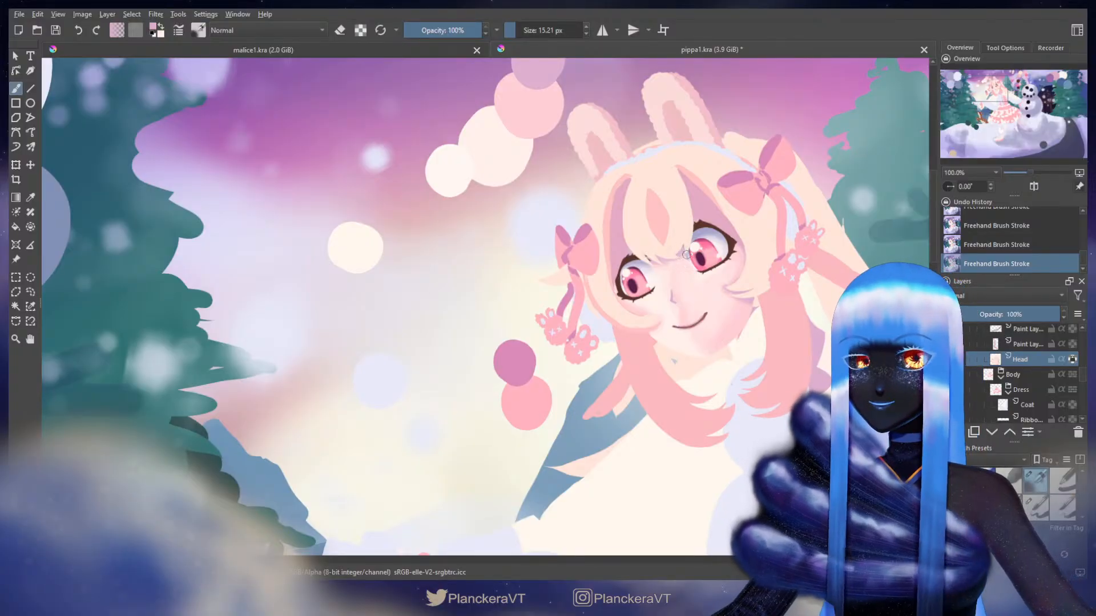
pyautogui.moveTo(681, 243)
pyautogui.keyDown('shift'); pyautogui.mouseDown()
pyautogui.moveTo(671, 259)
pyautogui.moveTo(681, 257)
pyautogui.mouseUp(); pyautogui.keyUp('shift')
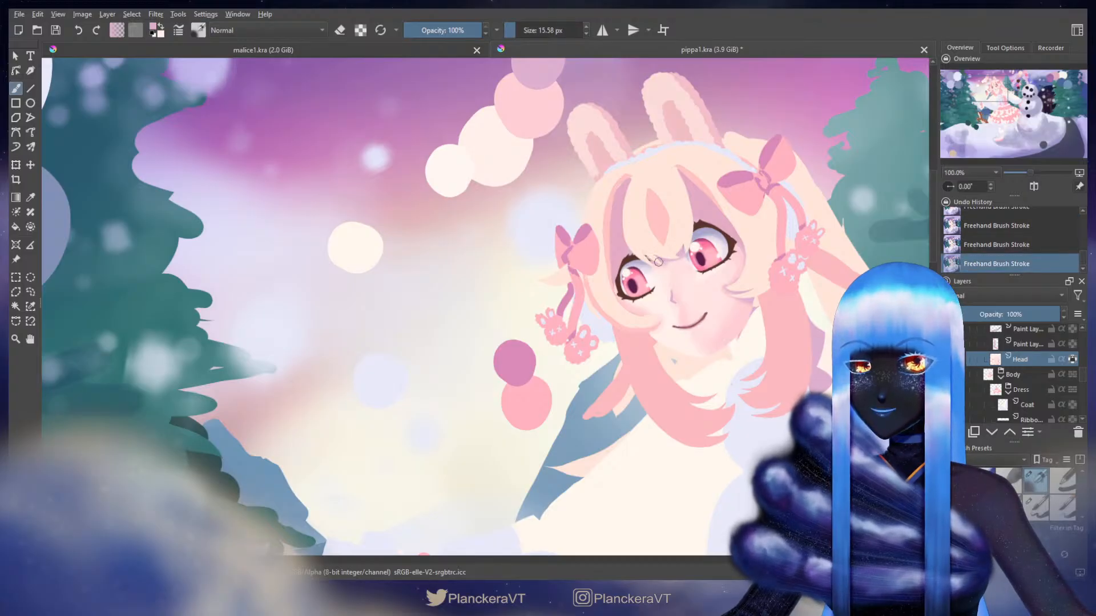
pyautogui.keyDown('shift'); pyautogui.moveTo(658, 261); pyautogui.dragTo(663, 258); pyautogui.keyUp('shift')
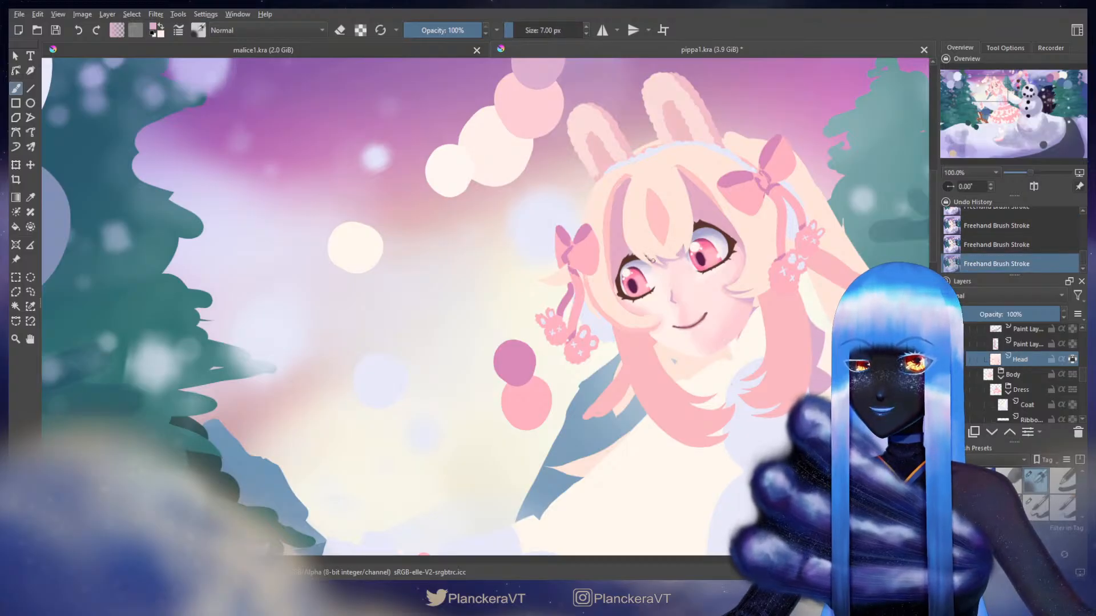
pyautogui.keyDown('shift'); pyautogui.moveTo(668, 269); pyautogui.dragTo(650, 259); pyautogui.keyUp('shift')
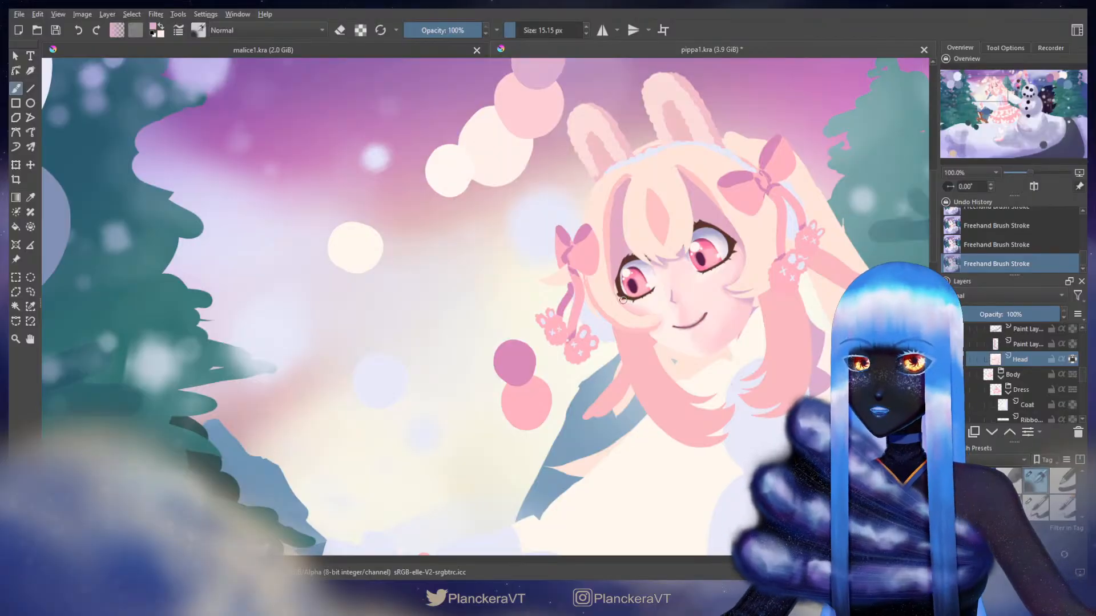
pyautogui.press('[')
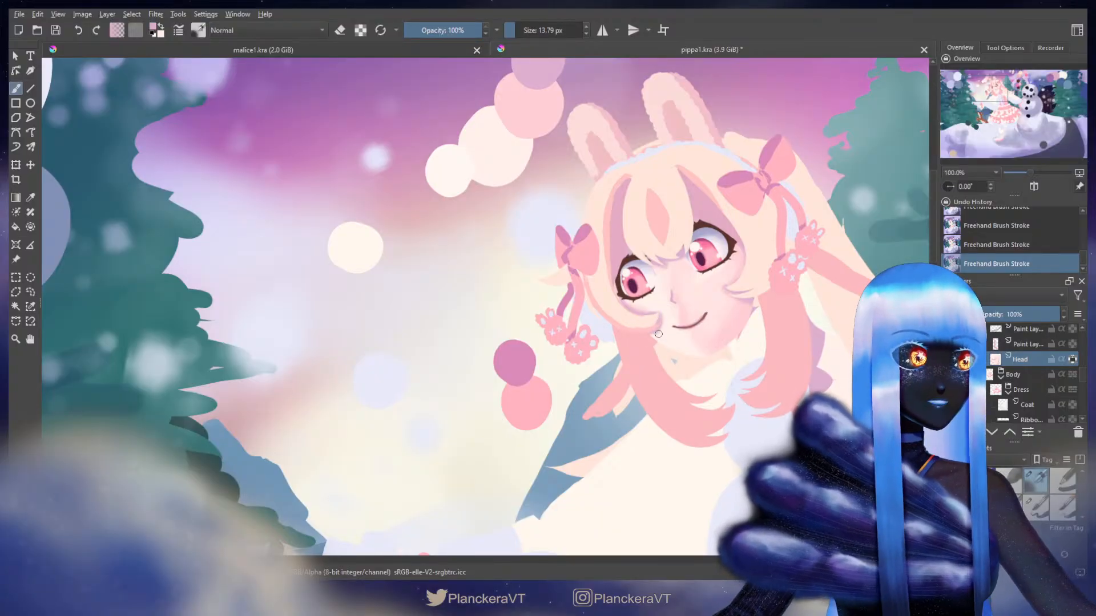
# - Select the paint layer directly above Head, lock its alpha and recolour the nose line with the sampled pink swatch at 31.82 px
pyautogui.click(1029, 341)
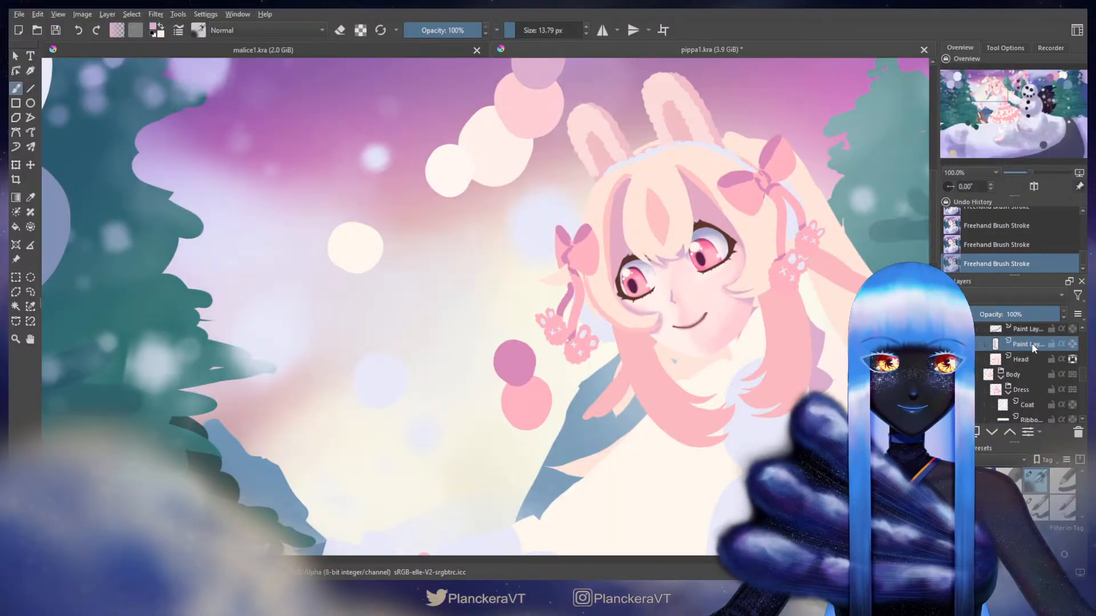
pyautogui.keyDown('ctrl'); pyautogui.click(550, 111); pyautogui.keyUp('ctrl')
pyautogui.keyDown('shift'); pyautogui.moveTo(663, 290); pyautogui.dragTo(675, 311); pyautogui.keyUp('shift')
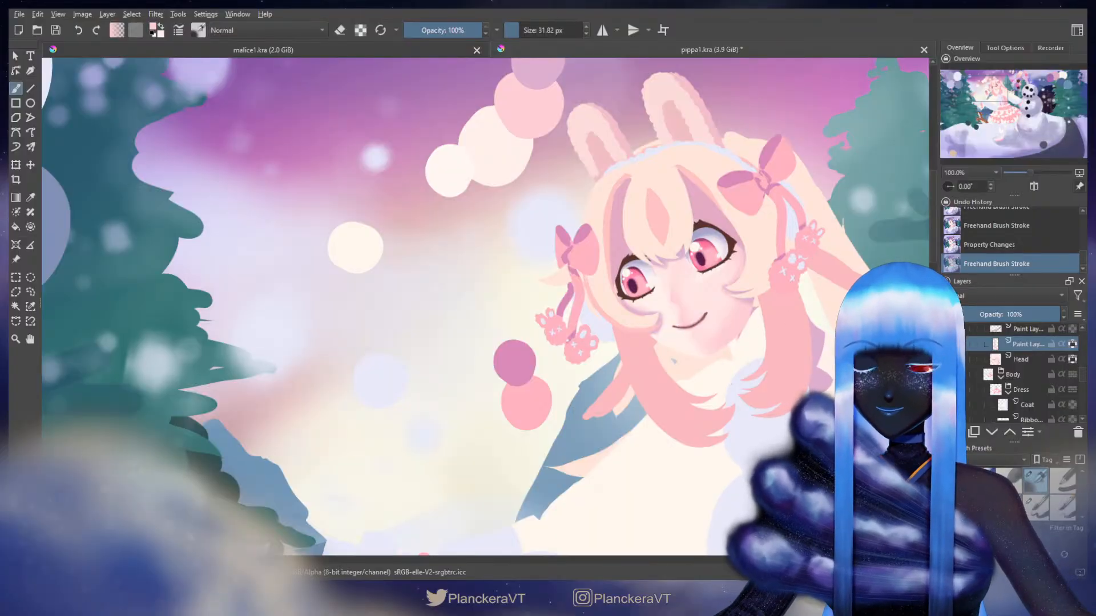
# - Paint the nose line with the sampled mauve at 15.03 px, merge its layer down into Head and lock Head's alpha
pyautogui.keyDown('ctrl'); pyautogui.click(543, 75); pyautogui.keyUp('ctrl')
pyautogui.moveTo(671, 301)
pyautogui.keyDown('shift'); pyautogui.mouseDown()
pyautogui.moveTo(661, 301)
pyautogui.moveTo(679, 308)
pyautogui.mouseUp(); pyautogui.keyUp('shift')
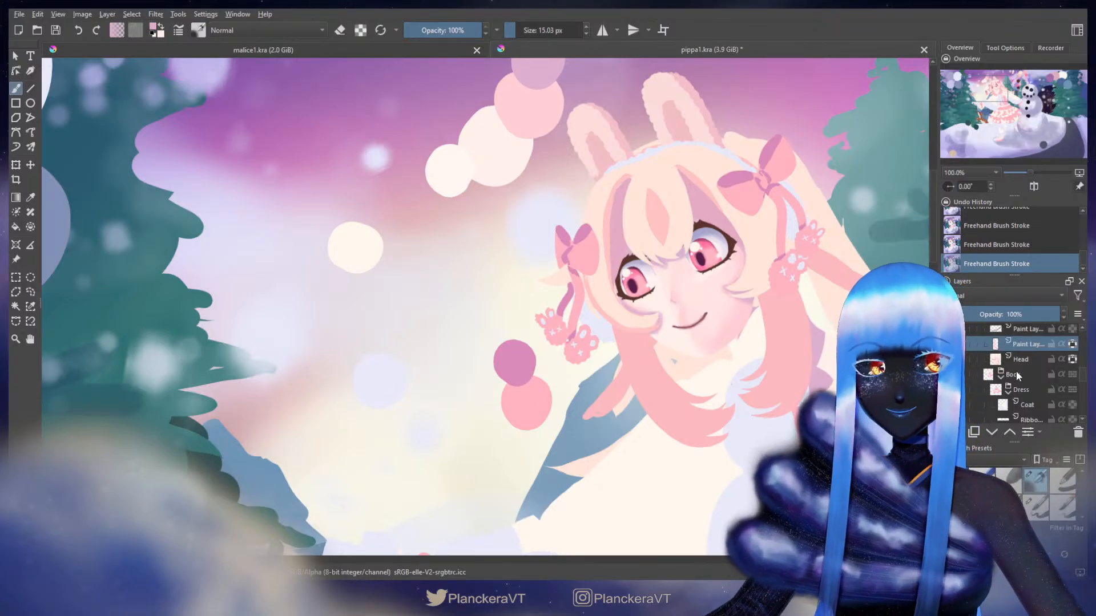
pyautogui.hotkey('ctrl', 'e')
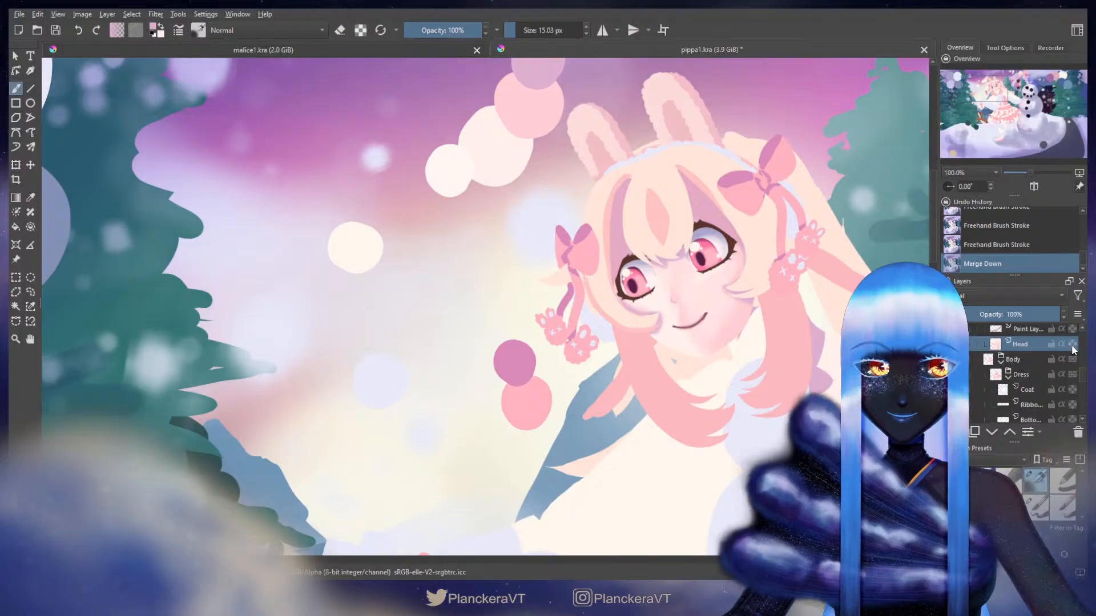
pyautogui.click(1072, 345)
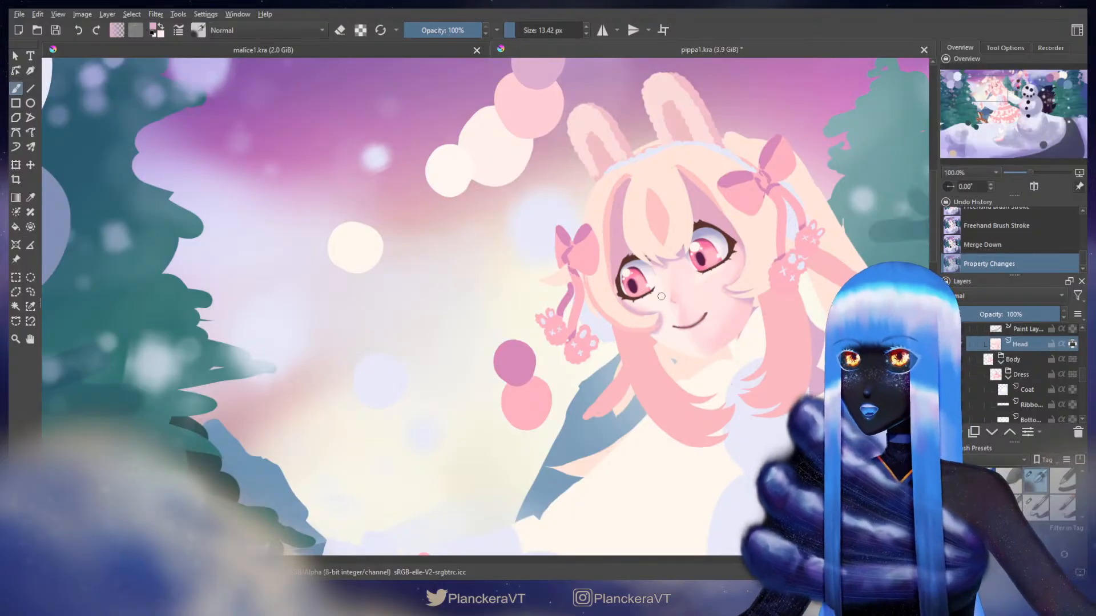
# - Soften the girl's nose line on the Head layer with short strokes, using a brush of about 13 px
pyautogui.moveTo(663, 289)
pyautogui.keyDown('shift'); pyautogui.mouseDown()
pyautogui.moveTo(653, 296)
pyautogui.moveTo(669, 309)
pyautogui.mouseUp(); pyautogui.keyUp('shift')
pyautogui.press('[')
pyautogui.press('[')
pyautogui.moveTo(666, 306); pyautogui.dragTo(671, 310)
pyautogui.moveTo(668, 309); pyautogui.dragTo(664, 306)
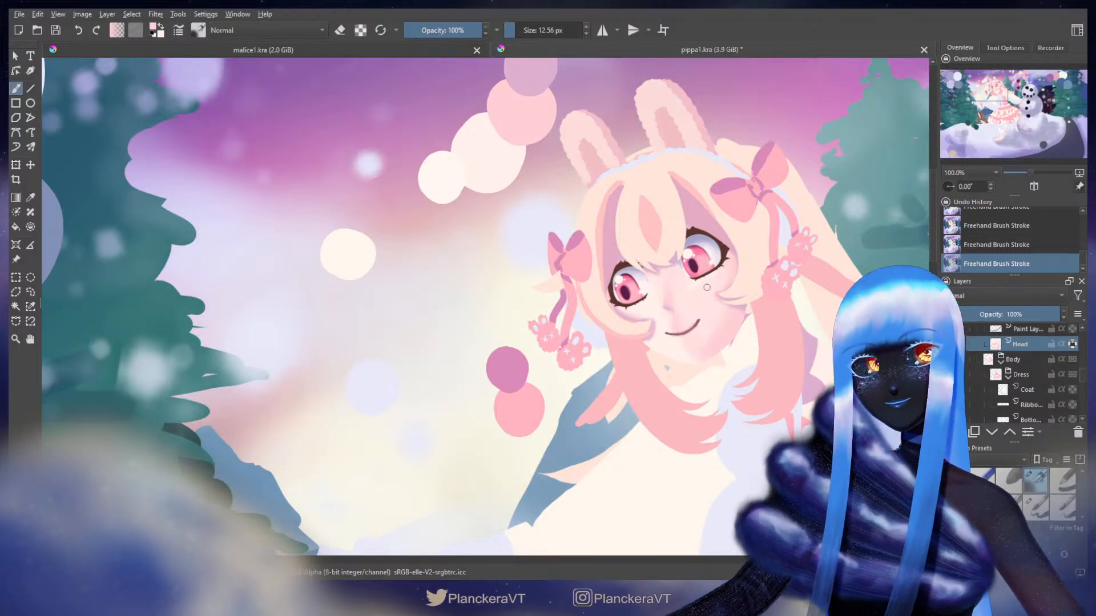
# - Blend the skin around the nose and beneath the eye with sampled pale face tones, using brushes from 23.55 to 17.62 px
pyautogui.keyDown('ctrl'); pyautogui.click(685, 297); pyautogui.keyUp('ctrl')
pyautogui.keyDown('shift'); pyautogui.moveTo(668, 277); pyautogui.dragTo(674, 277); pyautogui.keyUp('shift')
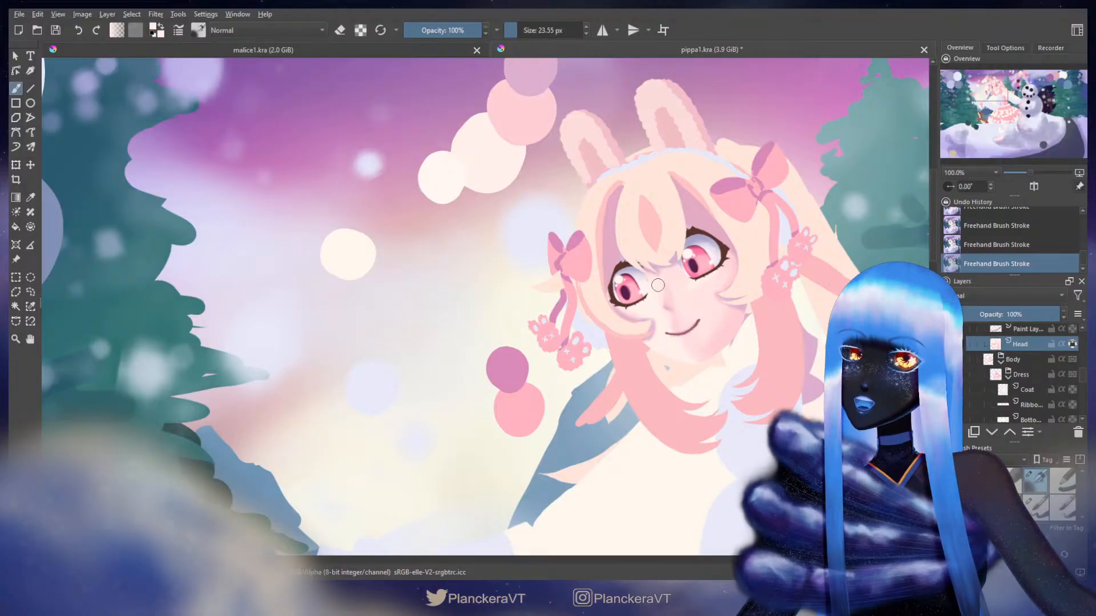
pyautogui.keyDown('ctrl'); pyautogui.click(668, 308); pyautogui.keyUp('ctrl')
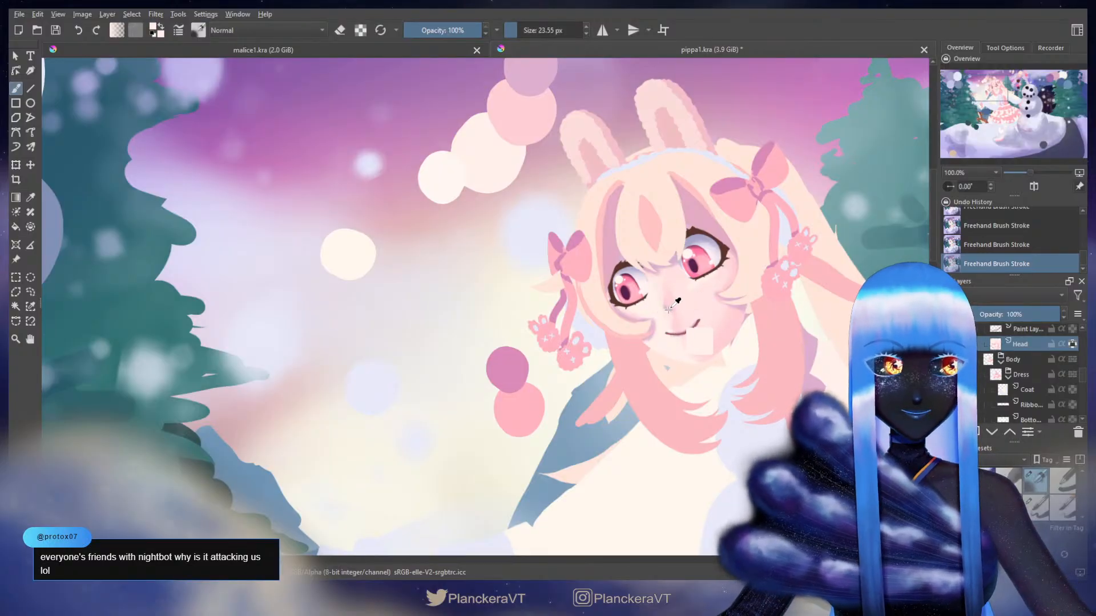
pyautogui.keyDown('ctrl'); pyautogui.click(654, 310); pyautogui.keyUp('ctrl')
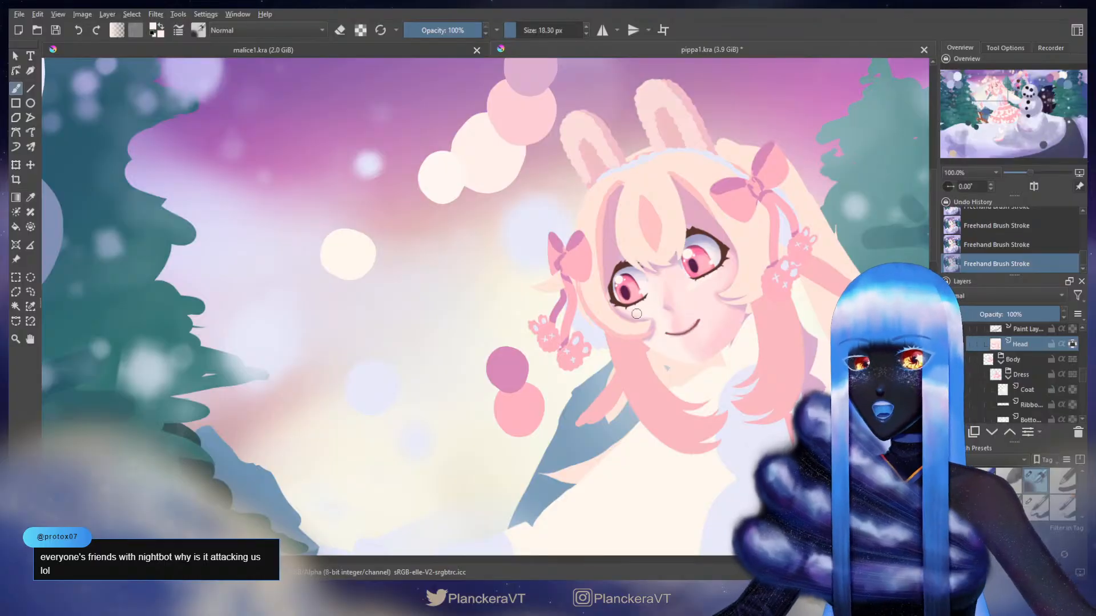
pyautogui.keyDown('shift'); pyautogui.moveTo(636, 313); pyautogui.dragTo(624, 313); pyautogui.keyUp('shift')
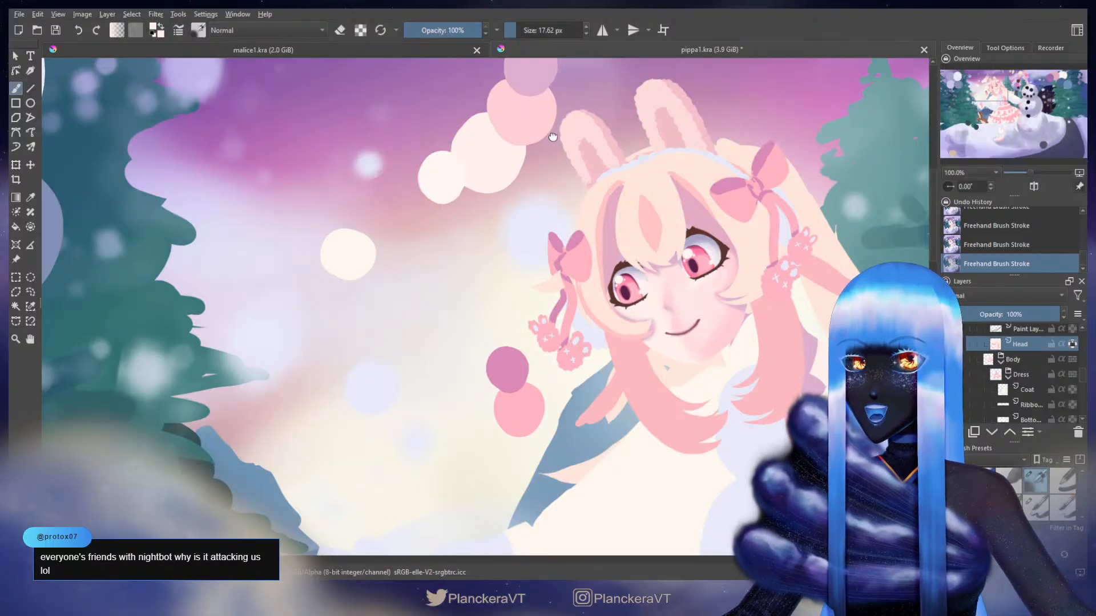
# - Sample the mauve swatch and shade the cheek skin beneath the eye beside the hair lock, using brushes of about 15 to 17 px
pyautogui.moveTo(553, 137); pyautogui.dragTo(561, 171)
pyautogui.keyDown('ctrl'); pyautogui.click(545, 114); pyautogui.keyUp('ctrl')
pyautogui.keyDown('shift'); pyautogui.click(620, 324); pyautogui.keyUp('shift')
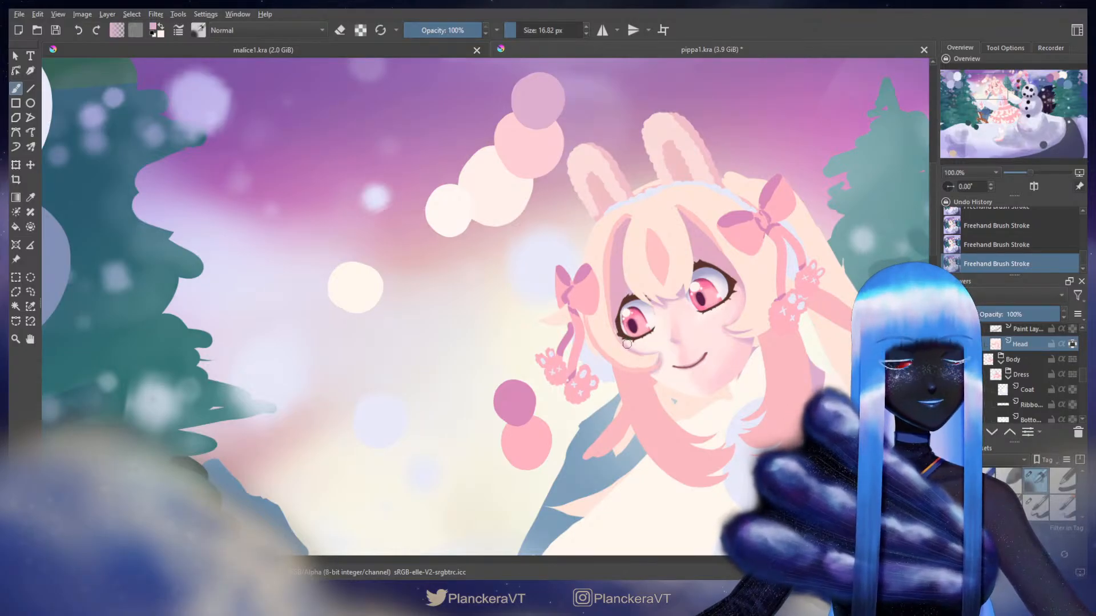
pyautogui.keyDown('shift'); pyautogui.moveTo(626, 344); pyautogui.dragTo(618, 340); pyautogui.keyUp('shift')
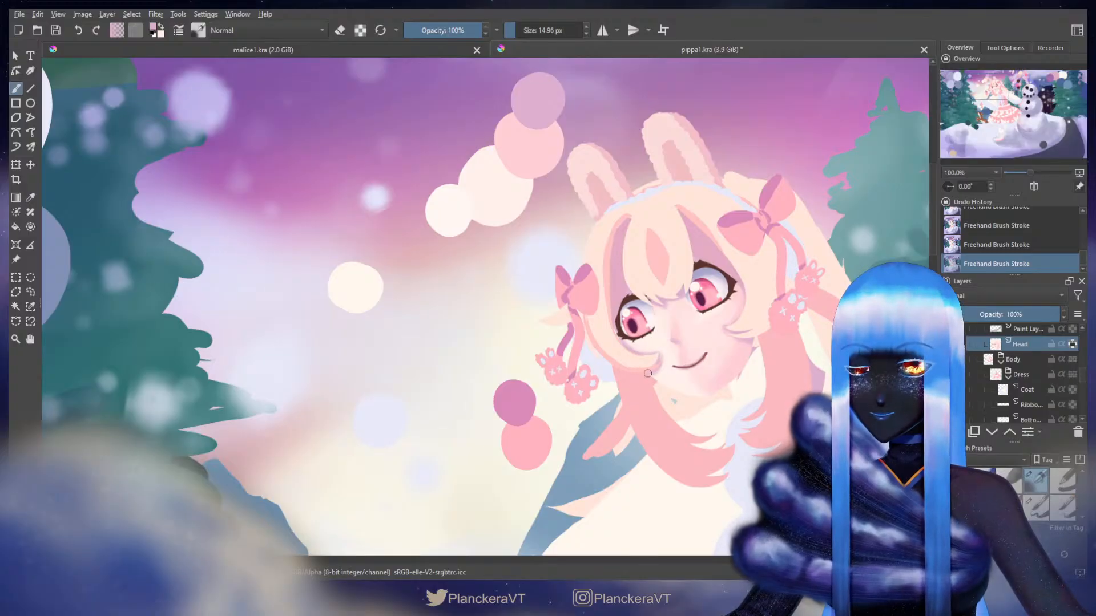
# - Refine the cheek shadow along the hair lock, alternating pale skin at 16.88 px with mauve strokes from 12.93 down to 7.68 px
pyautogui.keyDown('shift'); pyautogui.moveTo(649, 369); pyautogui.dragTo(662, 375); pyautogui.keyUp('shift')
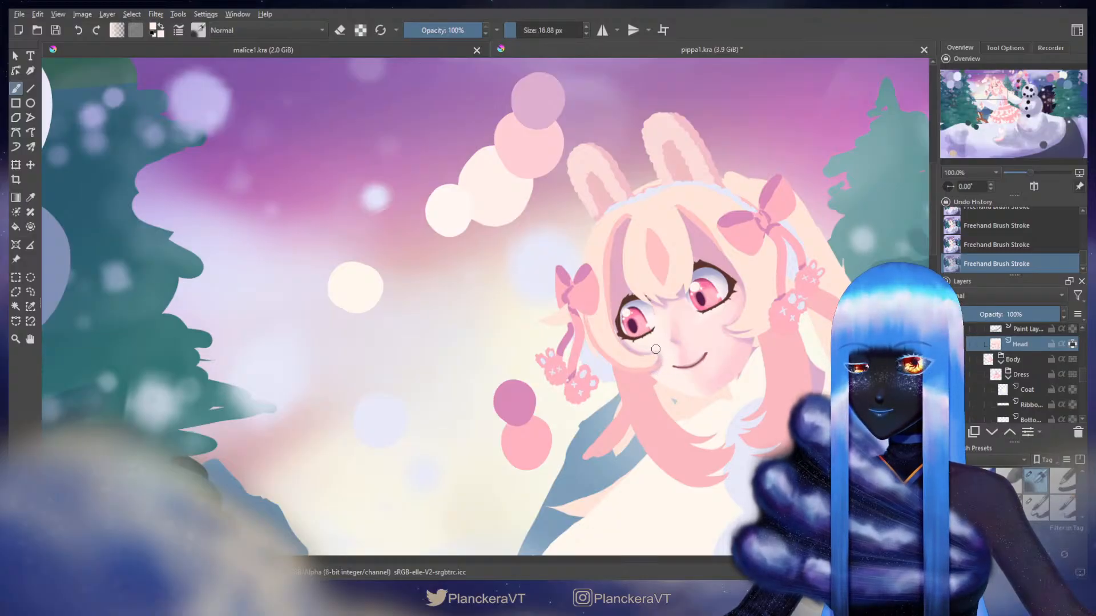
pyautogui.press('[')
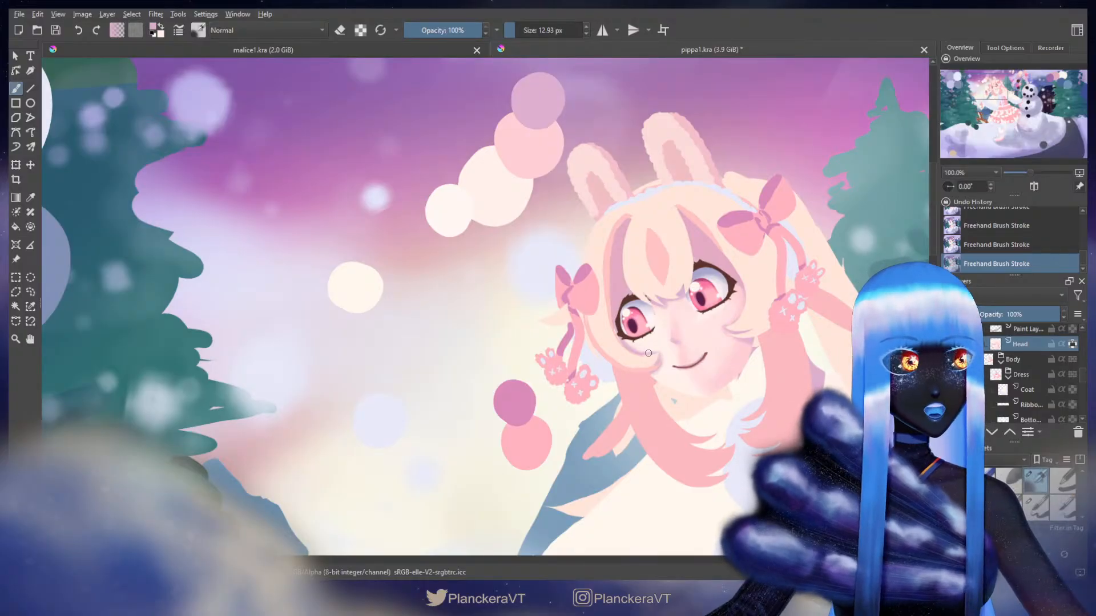
pyautogui.press('[')
pyautogui.press('[')
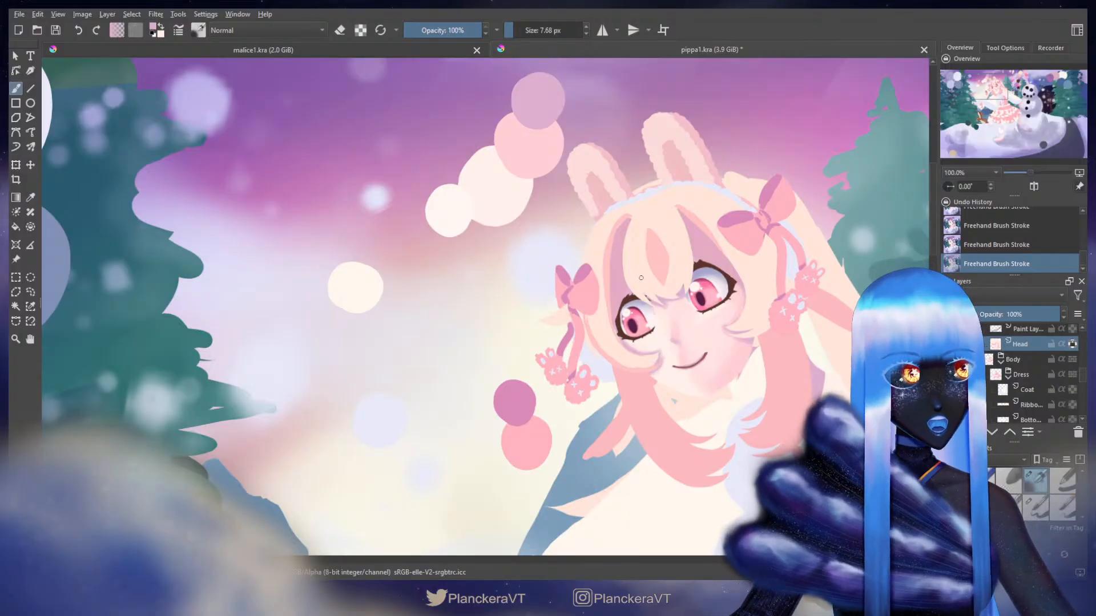
# - Sample the pale skin swatch and smooth the cheek beneath the eye, using brushes from 19.59 down to 15.15 px
pyautogui.keyDown('ctrl'); pyautogui.click(506, 207); pyautogui.keyUp('ctrl')
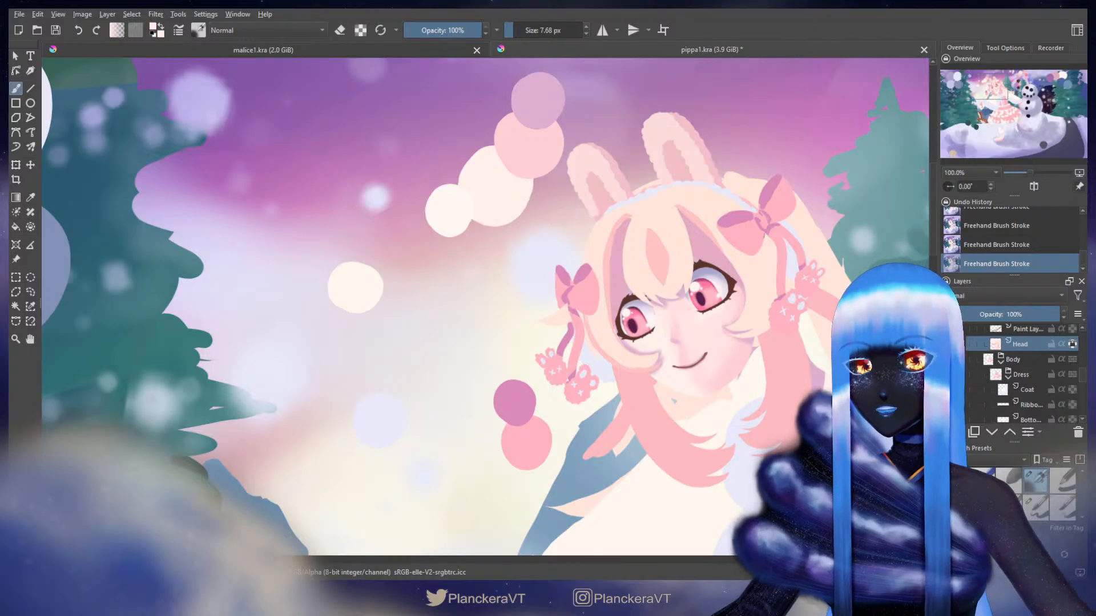
pyautogui.keyDown('shift'); pyautogui.moveTo(650, 348); pyautogui.dragTo(656, 349); pyautogui.keyUp('shift')
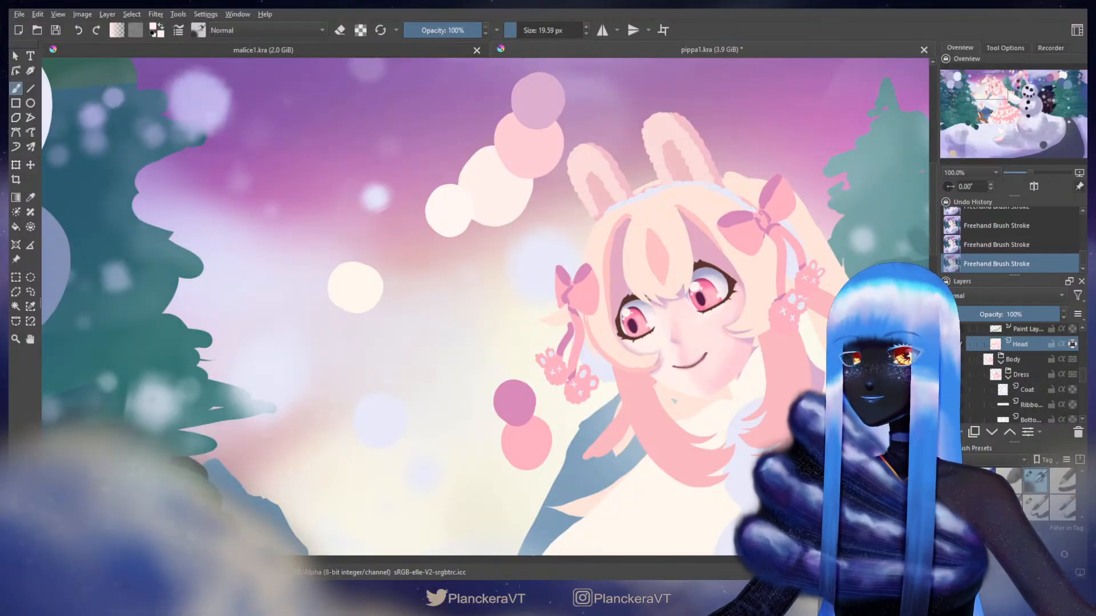
pyautogui.press('[')
pyautogui.press('[')
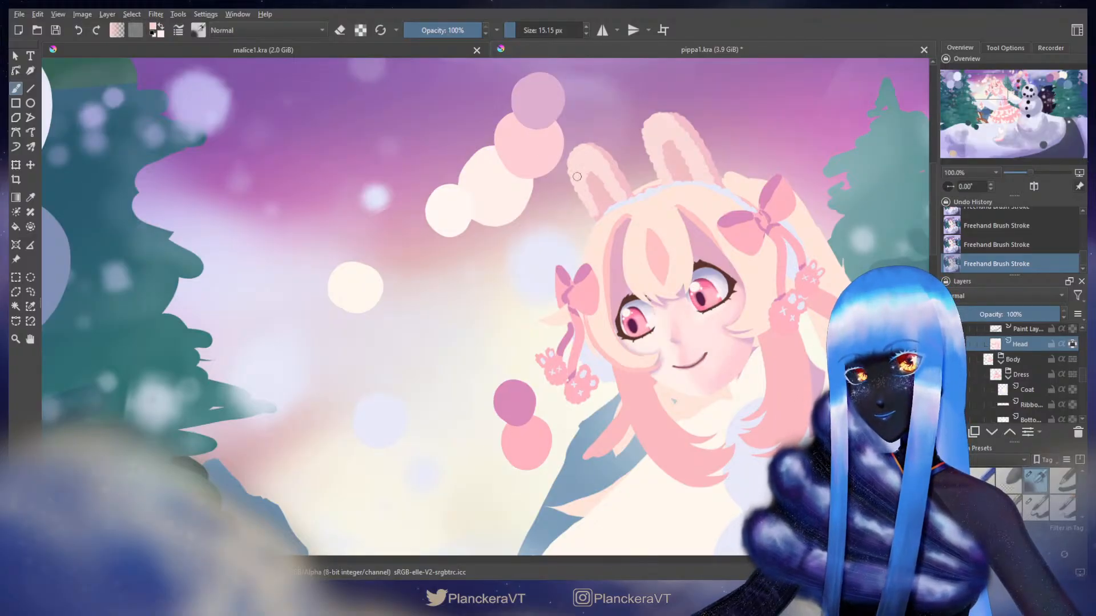
# - Set the brush to about 38 px with a sampled skin tone and blend the cheek shading beside the side hair
pyautogui.press(']')
pyautogui.press(']')
pyautogui.press(']')
pyautogui.press(']')
pyautogui.press(']')
pyautogui.press(']')
pyautogui.press('[')
pyautogui.press('[')
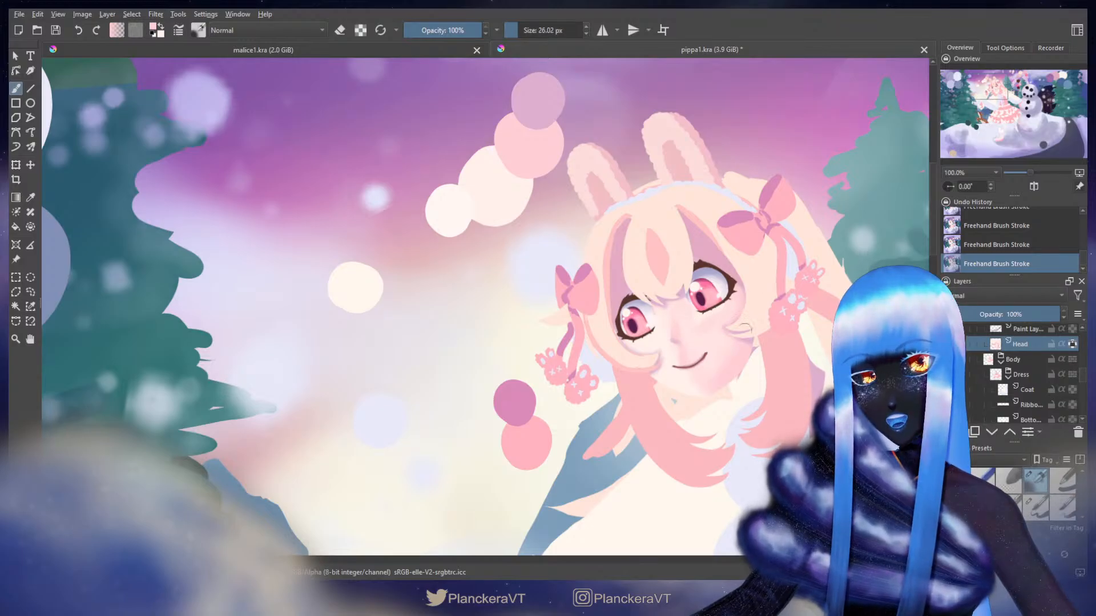
pyautogui.keyDown('ctrl'); pyautogui.click(731, 357); pyautogui.keyUp('ctrl')
pyautogui.press(']')
pyautogui.press(']')
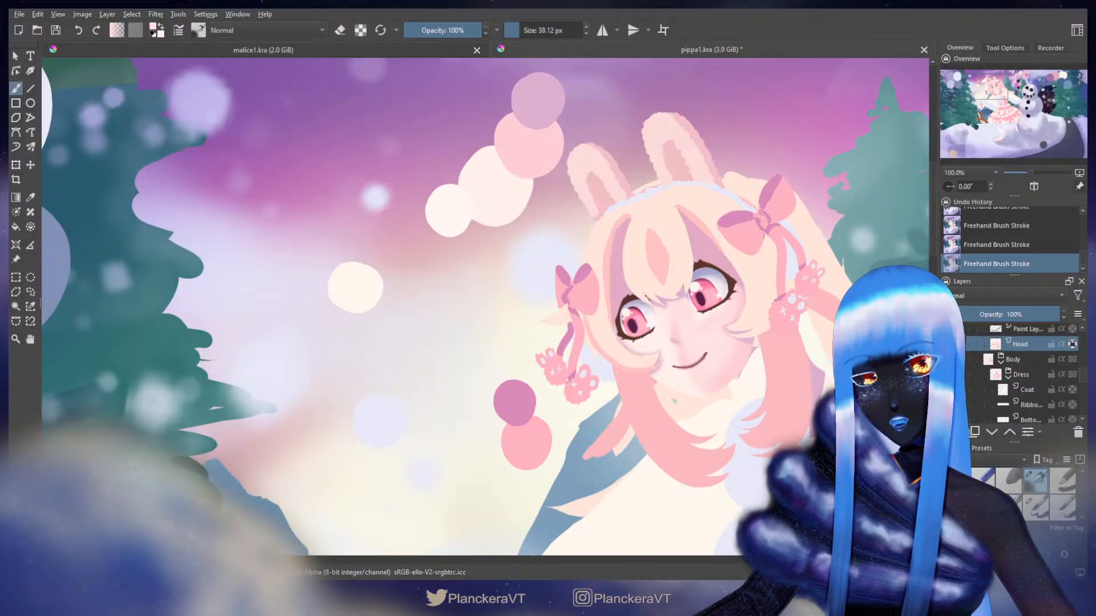
# - Soften the lower cheek and jaw shading on the Head layer with skin tones resampled from the face
pyautogui.press('ctrl')
pyautogui.keyDown('ctrl'); pyautogui.click(738, 354); pyautogui.keyUp('ctrl')
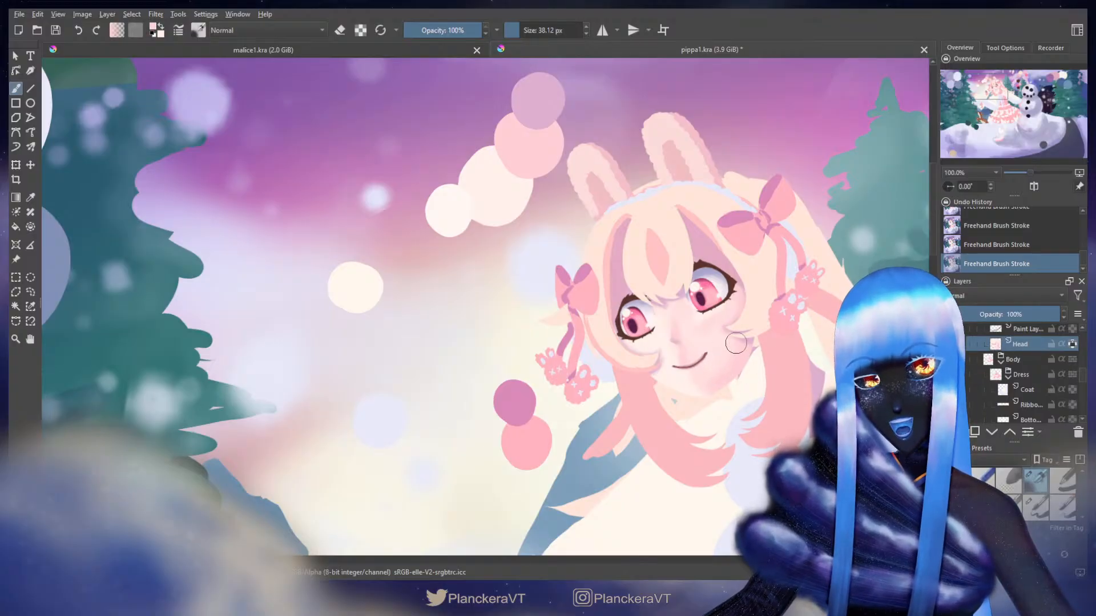
pyautogui.press('ctrl')
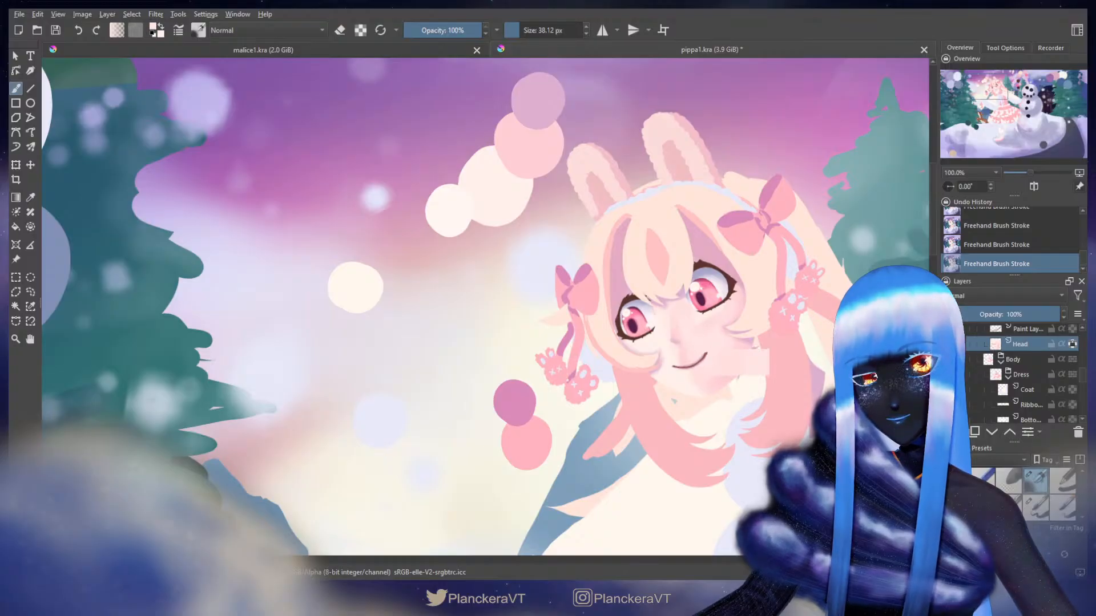
pyautogui.keyDown('ctrl'); pyautogui.click(712, 331); pyautogui.keyUp('ctrl')
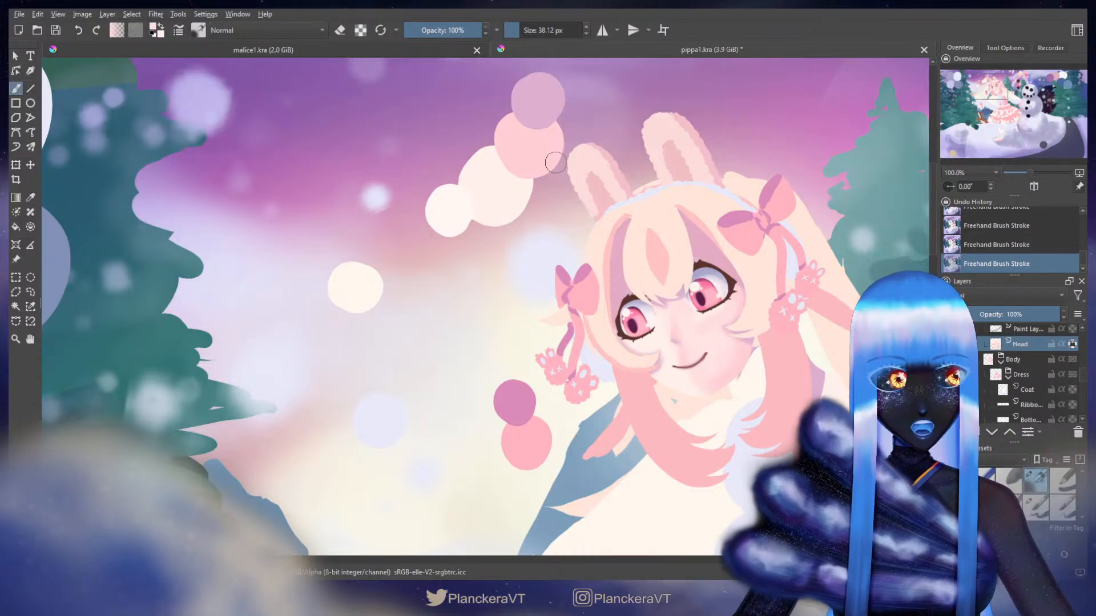
pyautogui.moveTo(597, 244); pyautogui.dragTo(533, 282)
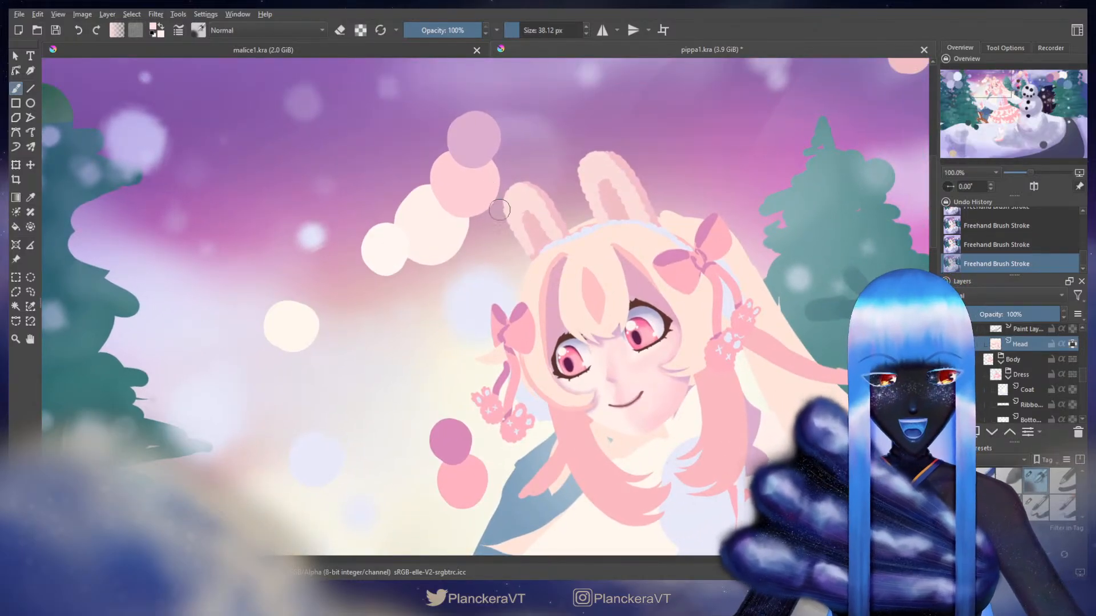
pyautogui.moveTo(517, 277); pyautogui.dragTo(527, 242)
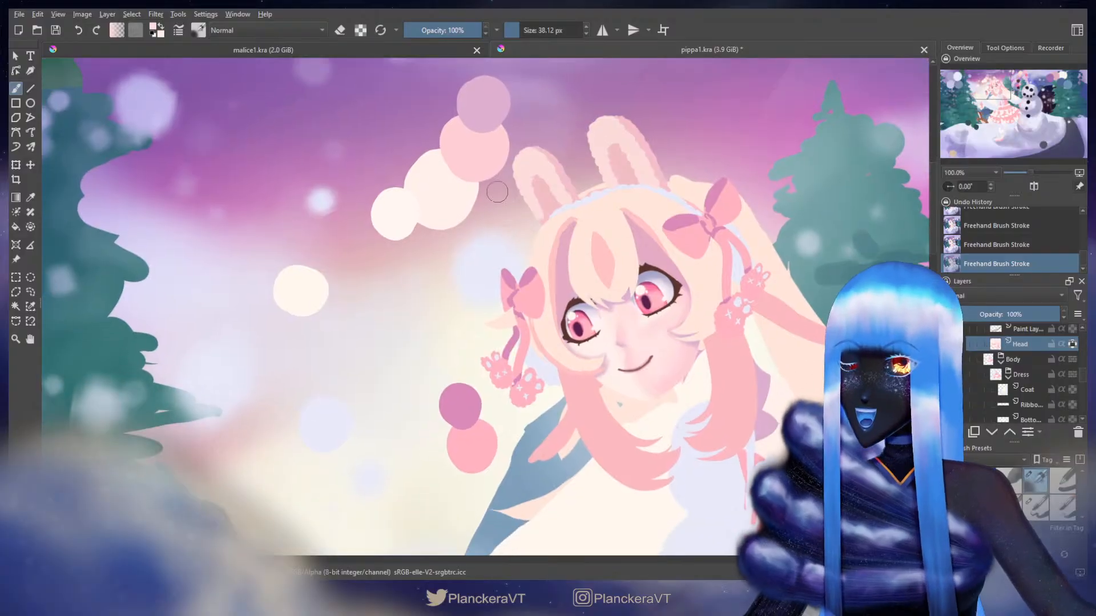
# - Refine the soft shading around the nose and middle of the face, varying the brush between about 15 and 36 px
pyautogui.press('[')
pyautogui.press('[')
pyautogui.press('[')
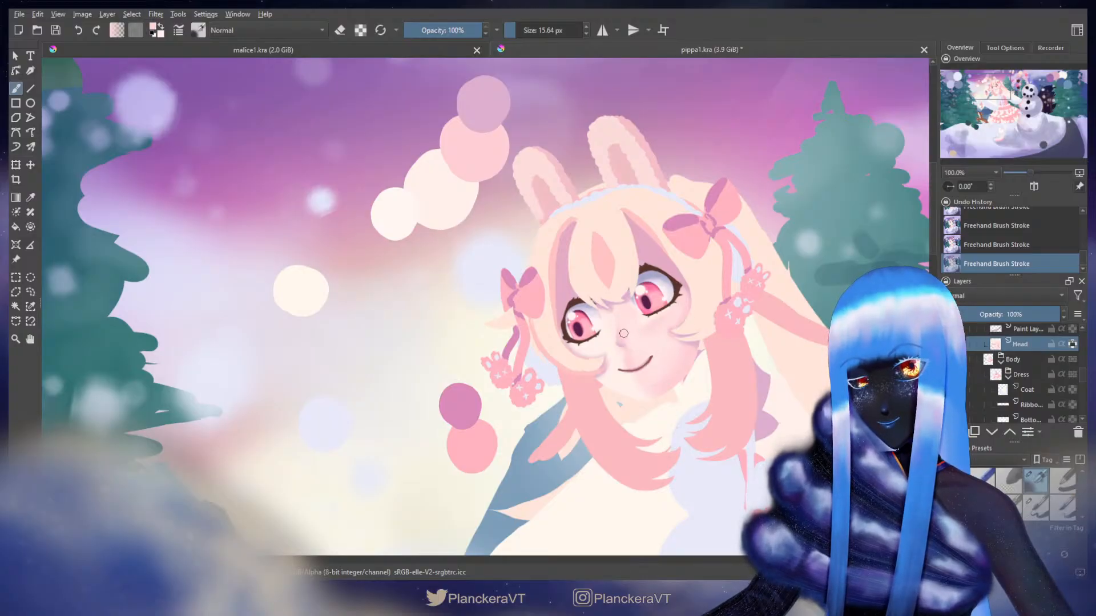
pyautogui.press(']')
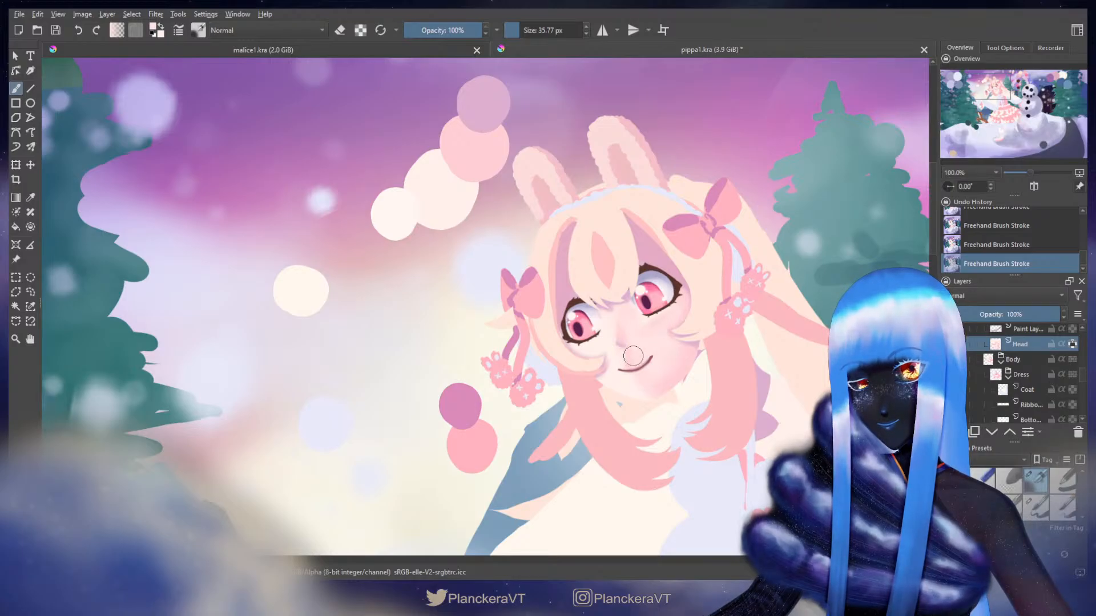
pyautogui.press('[')
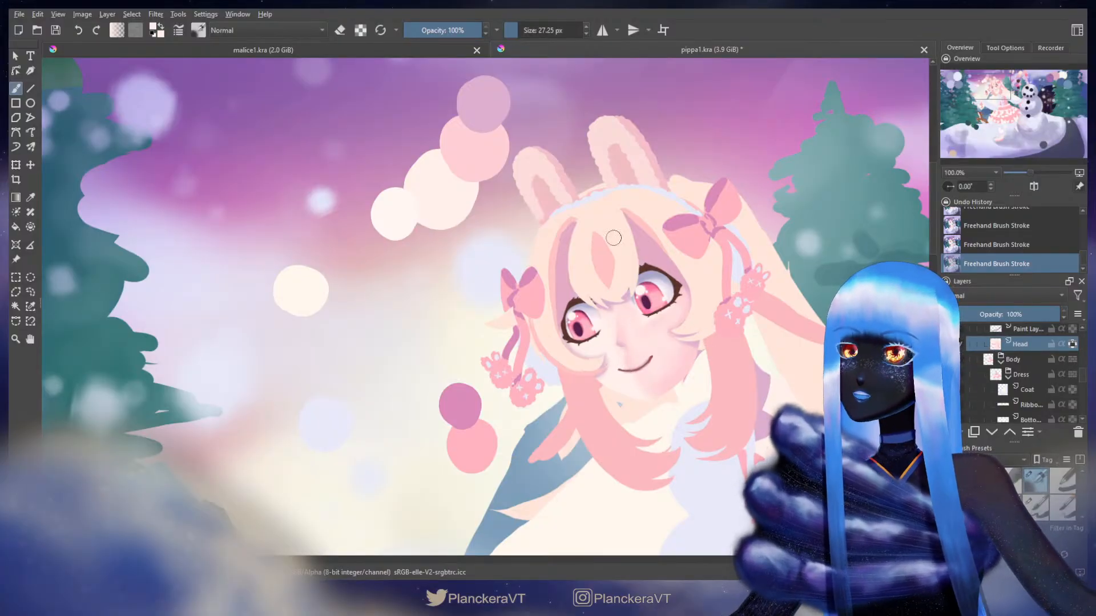
pyautogui.press('[')
pyautogui.press('[')
pyautogui.press('[')
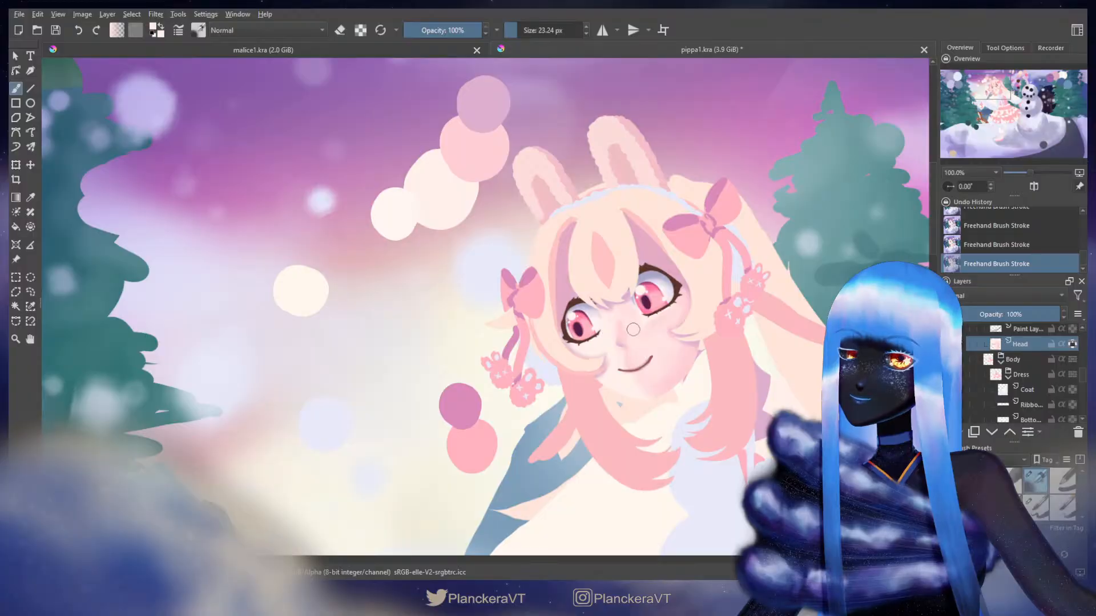
# - Undo the last stroke, retouch the nose, and blend the lower face with the pale swatch colour and a brush up to about 39 px
pyautogui.hotkey('ctrl', 'z')
pyautogui.moveTo(621, 323); pyautogui.dragTo(625, 323)
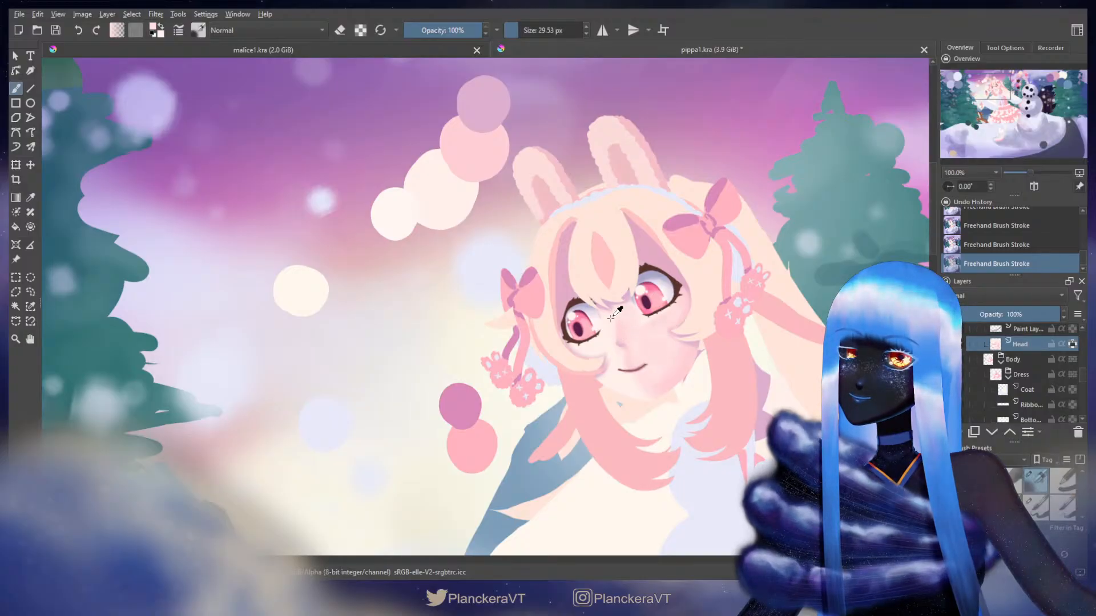
pyautogui.keyDown('ctrl'); pyautogui.click(445, 213); pyautogui.keyUp('ctrl')
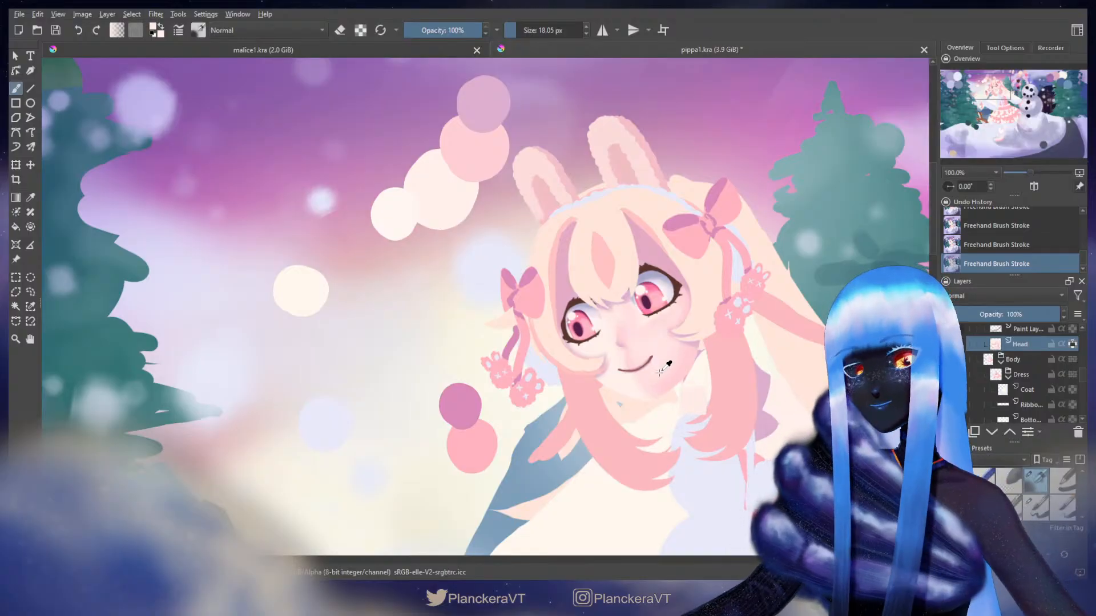
pyautogui.keyDown('shift'); pyautogui.moveTo(643, 377); pyautogui.dragTo(655, 377); pyautogui.keyUp('shift')
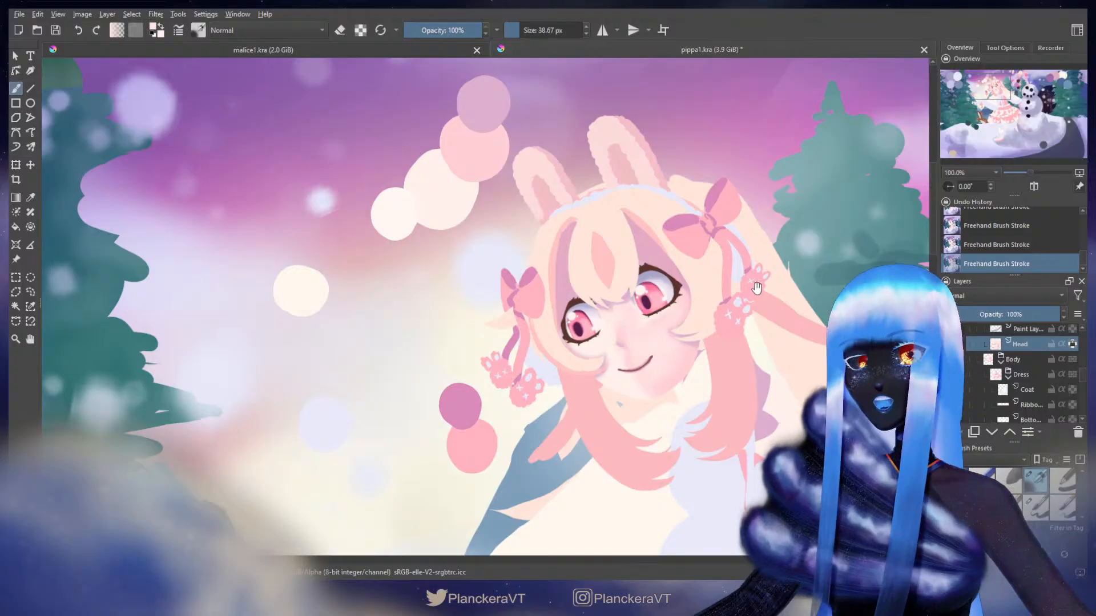
pyautogui.moveTo(711, 294)
pyautogui.mouseDown()
pyautogui.moveTo(693, 164)
pyautogui.moveTo(729, 249)
pyautogui.mouseUp()
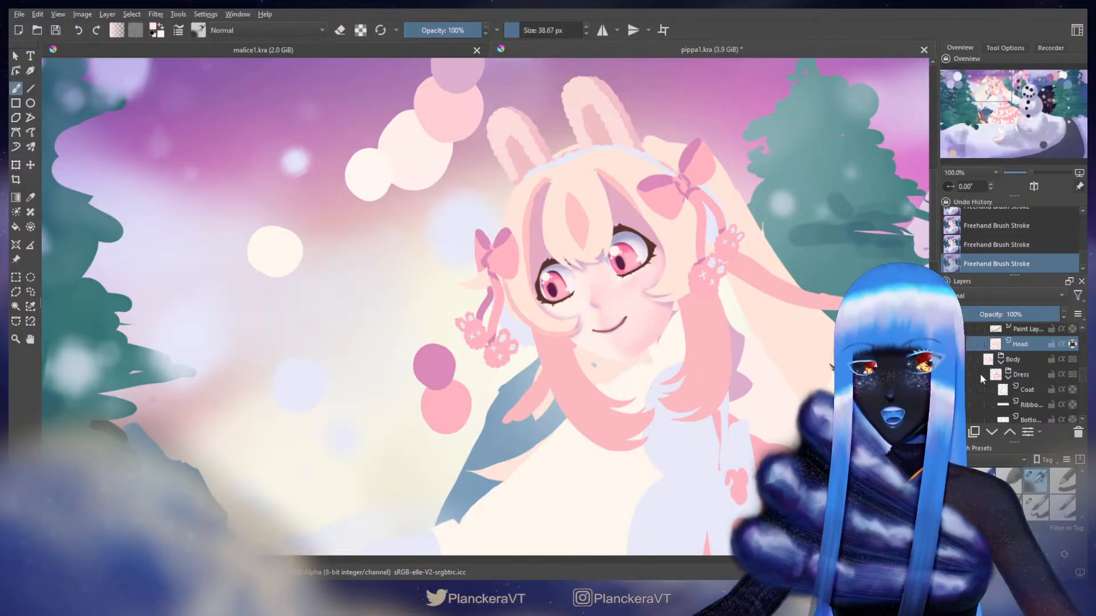
# - Activate the paint layer above Head, sample the mouth line's colour and set the brush to 6.41 px
pyautogui.click(1021, 329)
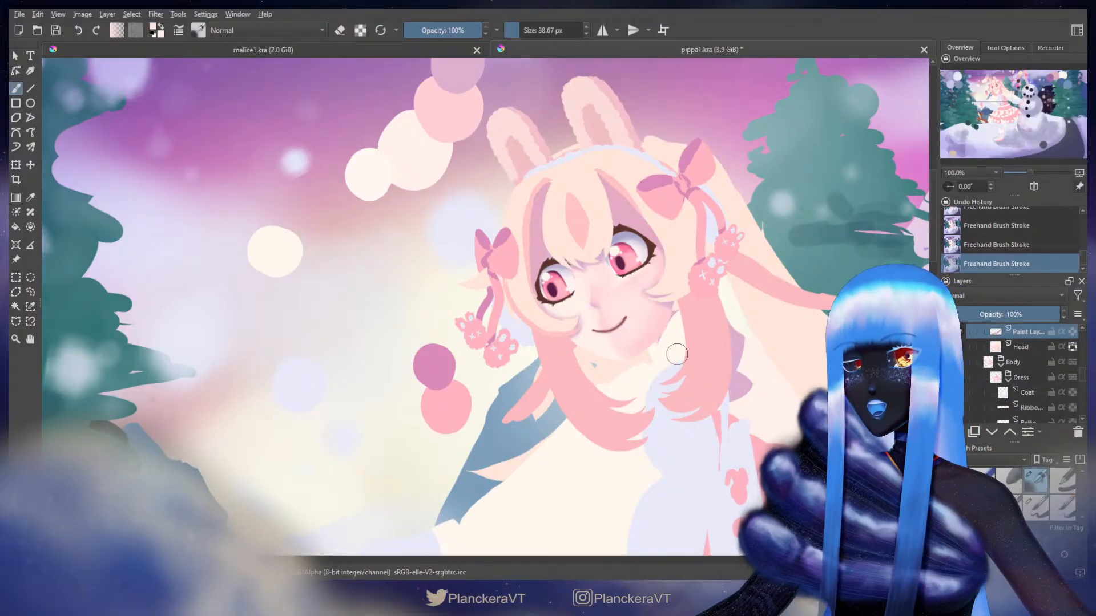
pyautogui.scroll(1, 679, 341)
pyautogui.scroll(1, 680, 340)
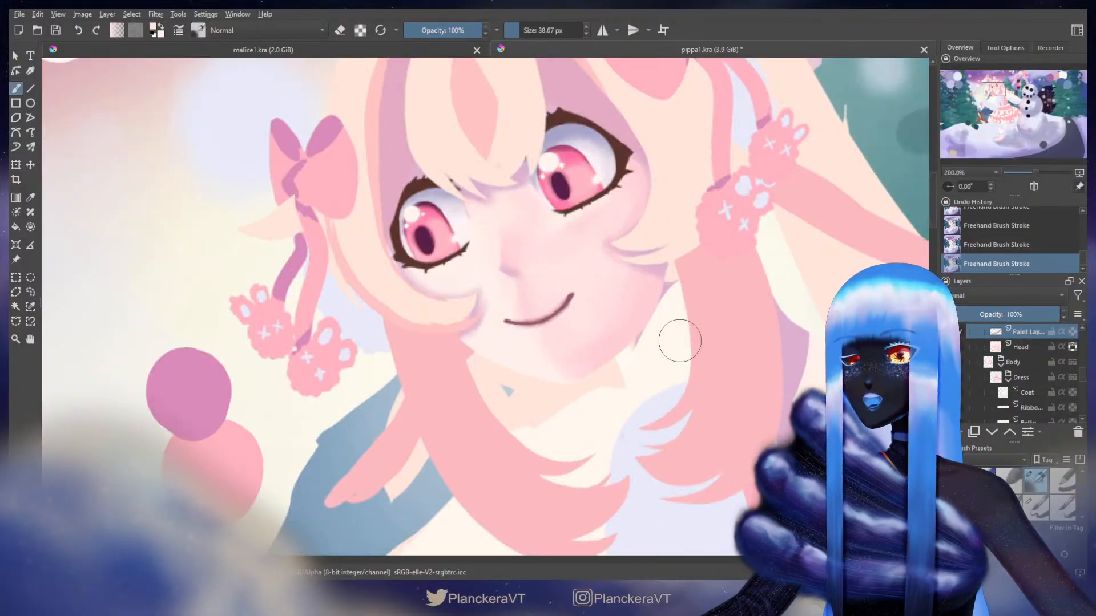
pyautogui.keyDown('ctrl'); pyautogui.click(571, 295); pyautogui.keyUp('ctrl')
pyautogui.keyDown('shift'); pyautogui.moveTo(565, 312); pyautogui.dragTo(528, 312); pyautogui.keyUp('shift')
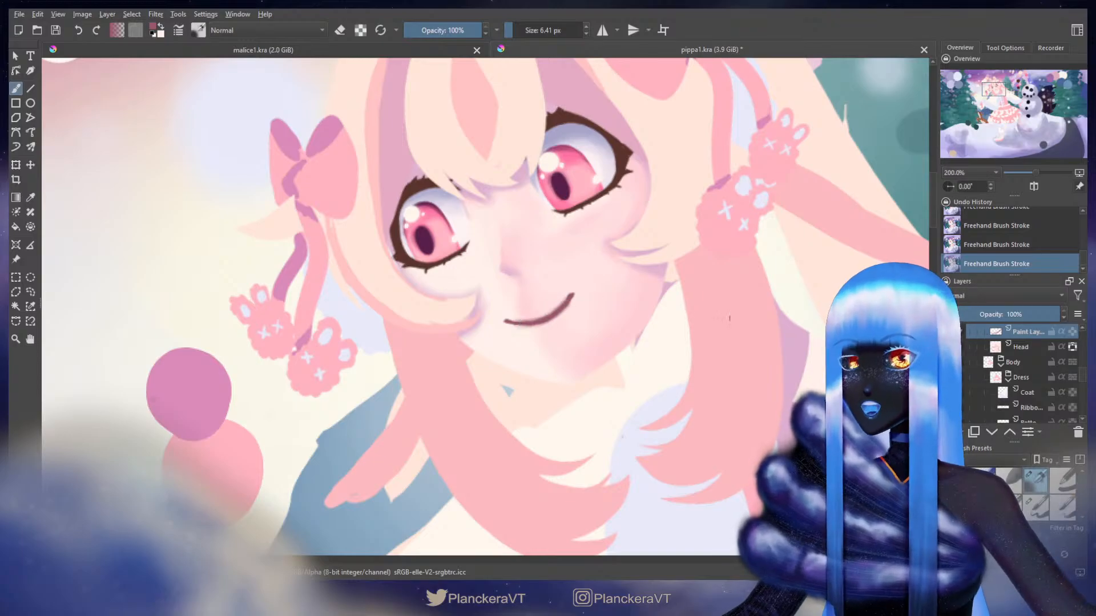
# - Merge the Mouth layer down into the paint layer below it and rename the merged layer as Mouth
pyautogui.scroll(3, 1086, 377)
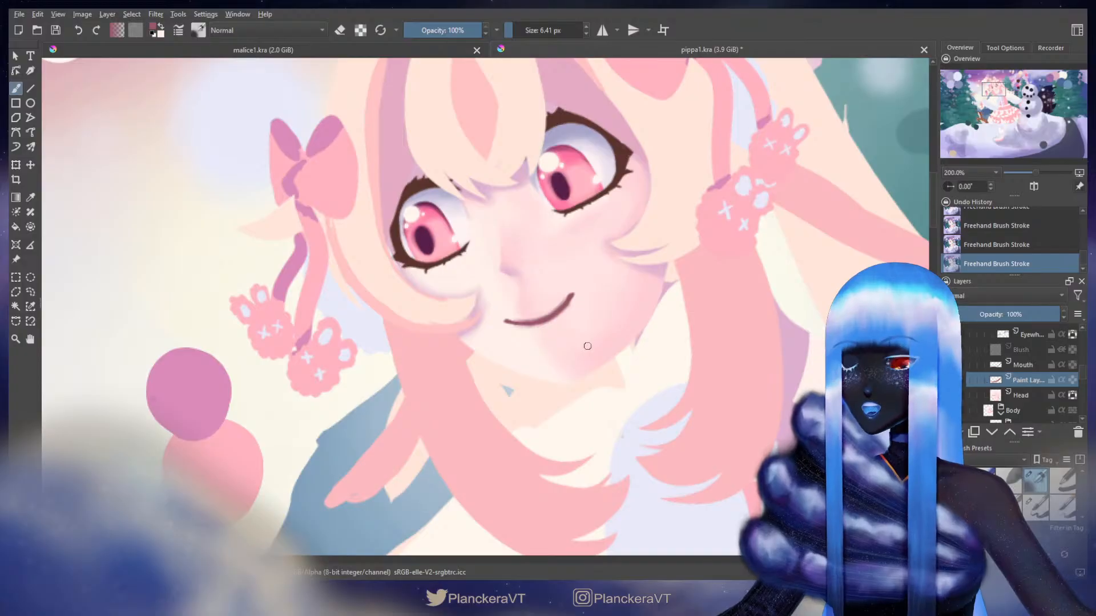
pyautogui.click(1044, 366)
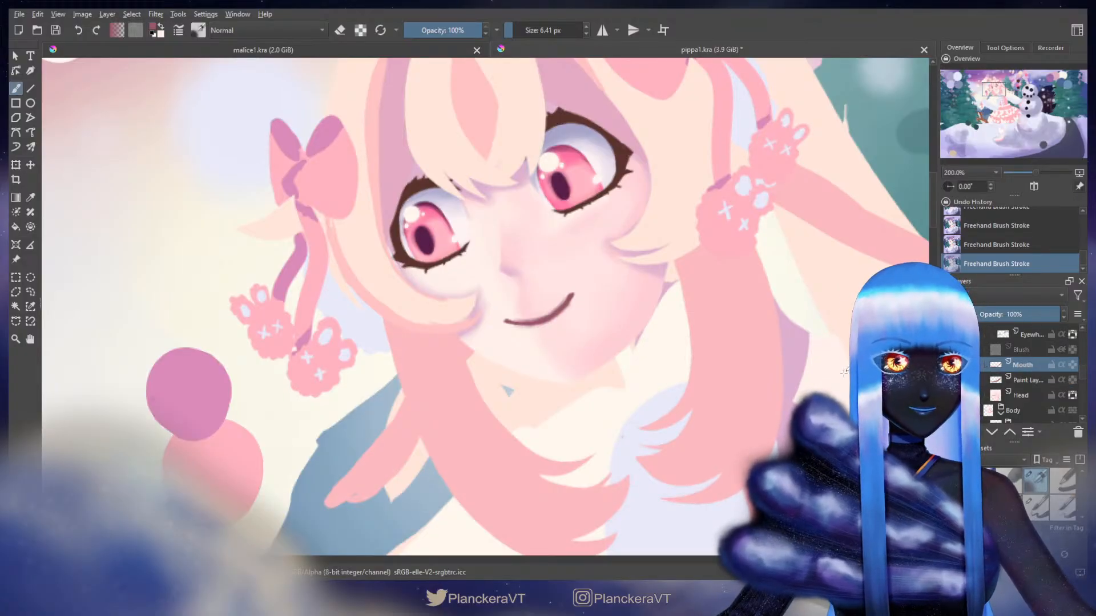
pyautogui.hotkey('ctrl', 'e')
pyautogui.doubleClick(1029, 367)
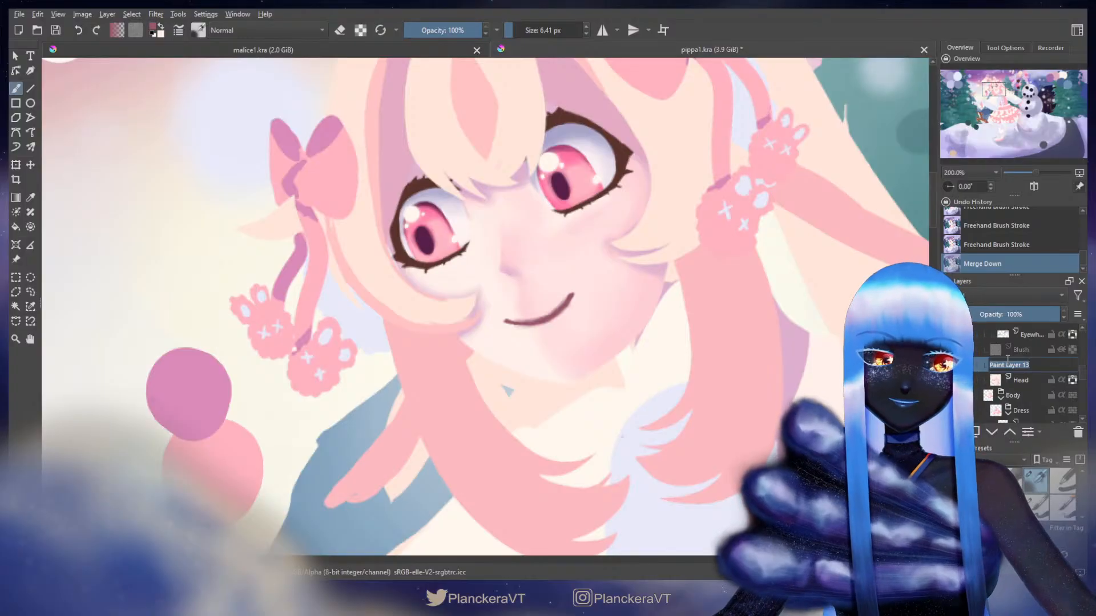
pyautogui.write('Mouth')
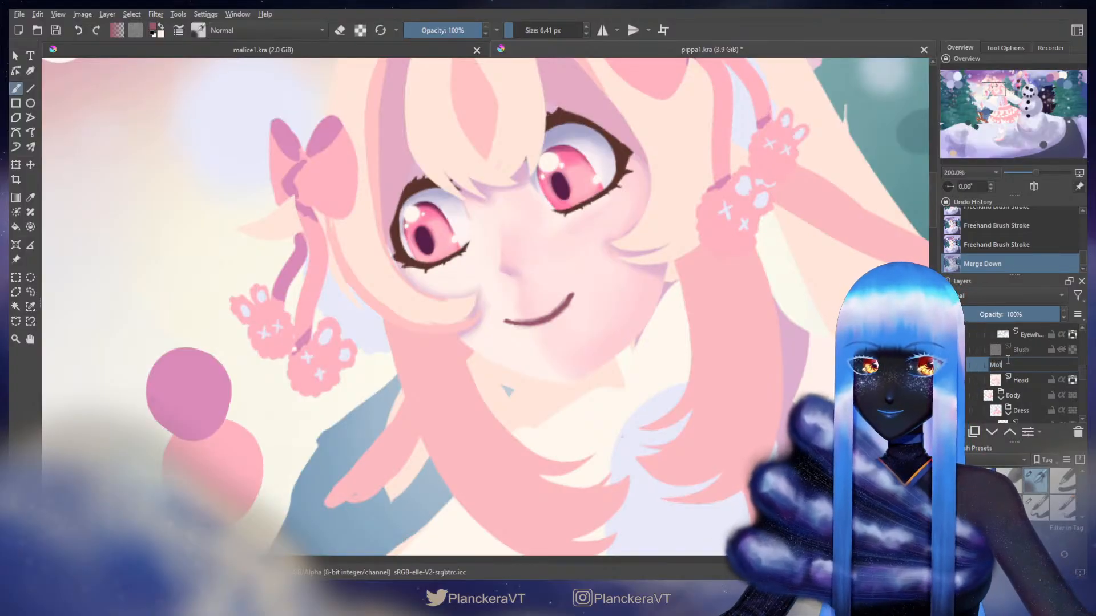
pyautogui.press('Return')
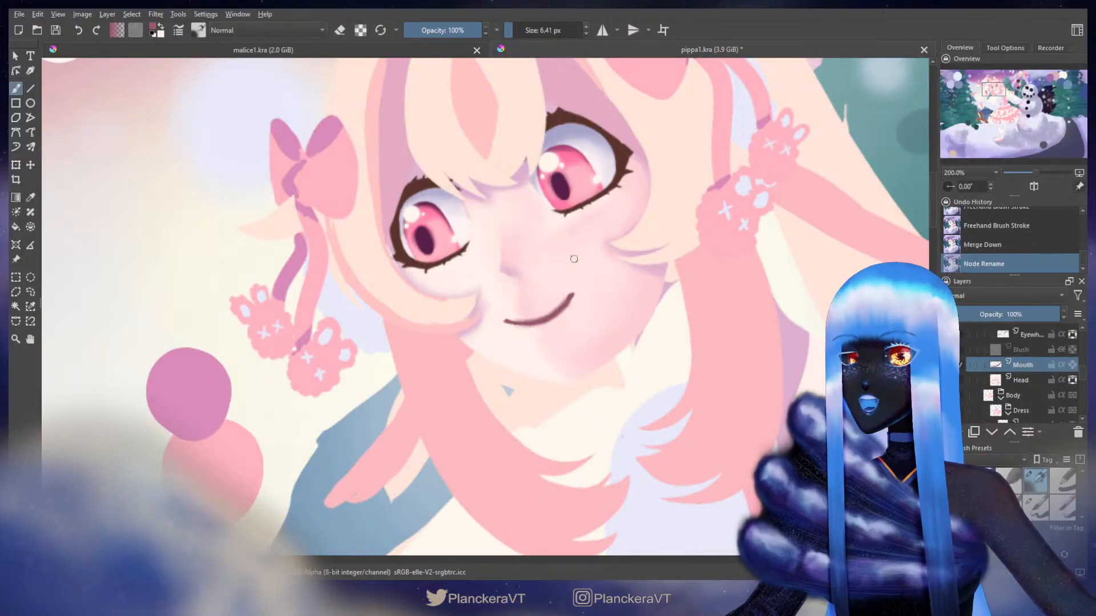
# - Trim the edges of the mouth line with a sampled skin tone, using a brush of about 5 to 7 px
pyautogui.moveTo(564, 281)
pyautogui.mouseDown()
pyautogui.moveTo(617, 266)
pyautogui.moveTo(607, 293)
pyautogui.mouseUp()
pyautogui.keyDown('ctrl'); pyautogui.click(599, 294); pyautogui.keyUp('ctrl')
pyautogui.moveTo(610, 291); pyautogui.dragTo(600, 299)
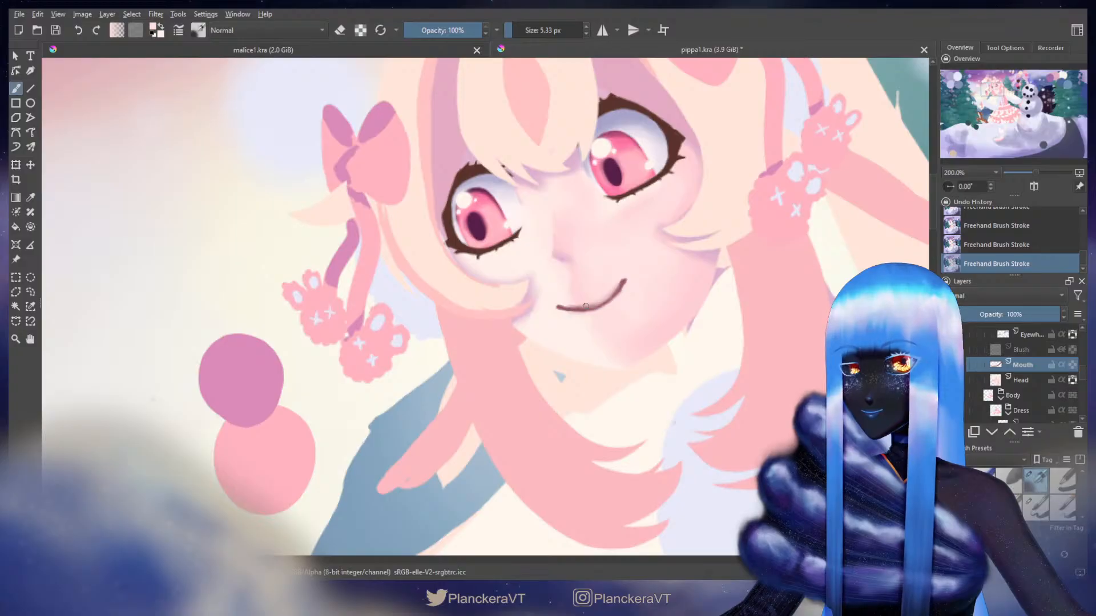
pyautogui.keyDown('shift'); pyautogui.moveTo(612, 296); pyautogui.dragTo(618, 298); pyautogui.keyUp('shift')
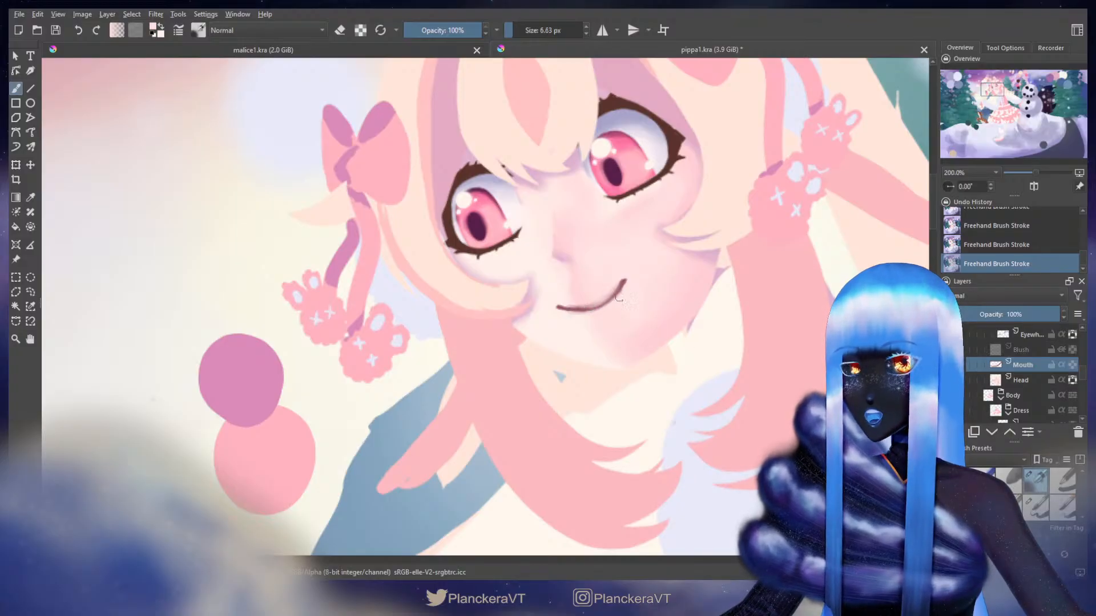
# - Reshape the raised corner of the smile with sampled mouth and skin colours, using brush sizes from about 5 to 11 px
pyautogui.keyDown('ctrl'); pyautogui.click(624, 279); pyautogui.keyUp('ctrl')
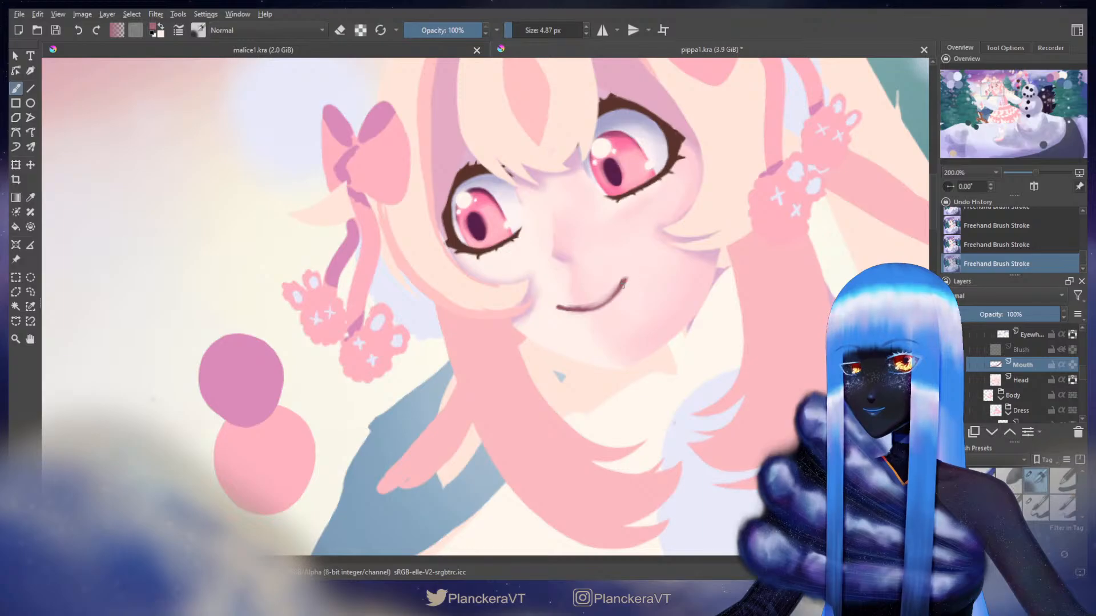
pyautogui.keyDown('ctrl'); pyautogui.click(639, 262); pyautogui.keyUp('ctrl')
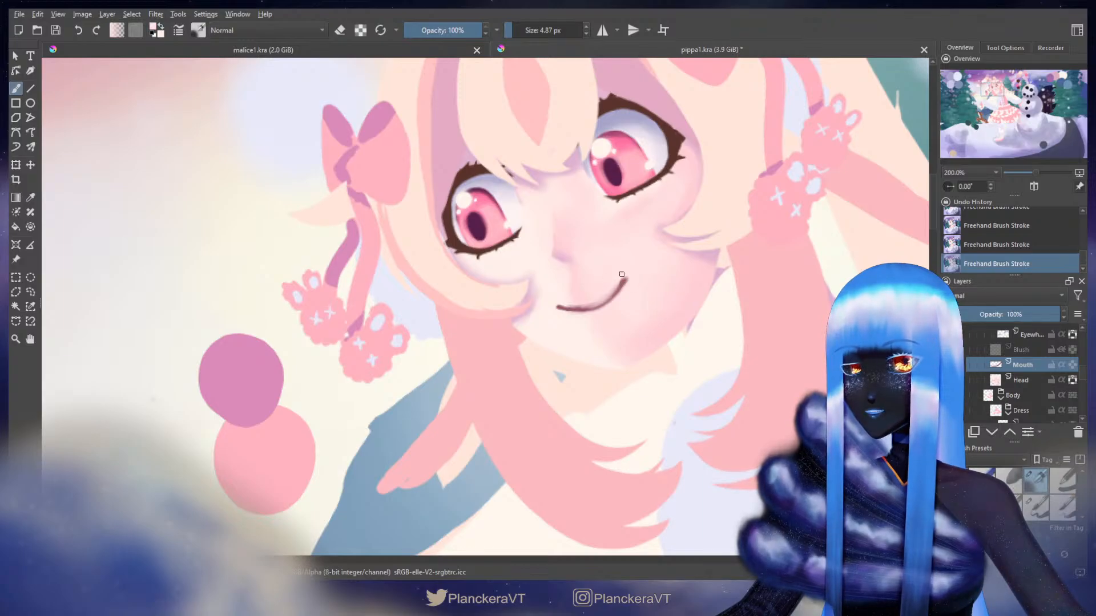
pyautogui.keyDown('shift'); pyautogui.moveTo(626, 272); pyautogui.dragTo(633, 272); pyautogui.keyUp('shift')
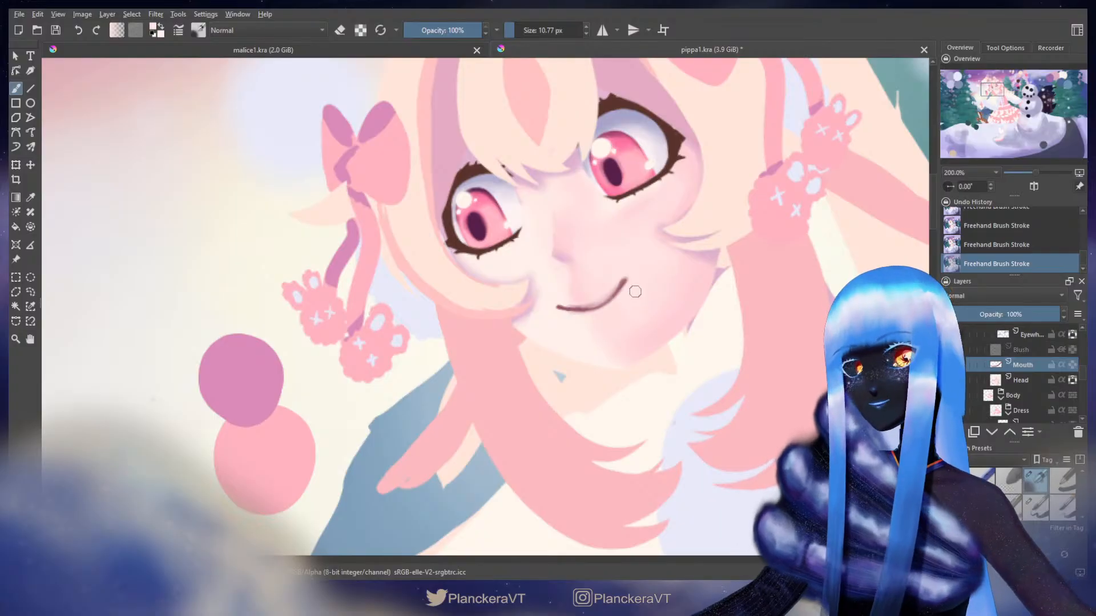
pyautogui.moveTo(631, 291)
pyautogui.mouseDown()
pyautogui.moveTo(690, 273)
pyautogui.moveTo(640, 298)
pyautogui.mouseUp()
pyautogui.keyDown('ctrl'); pyautogui.click(689, 274); pyautogui.keyUp('ctrl')
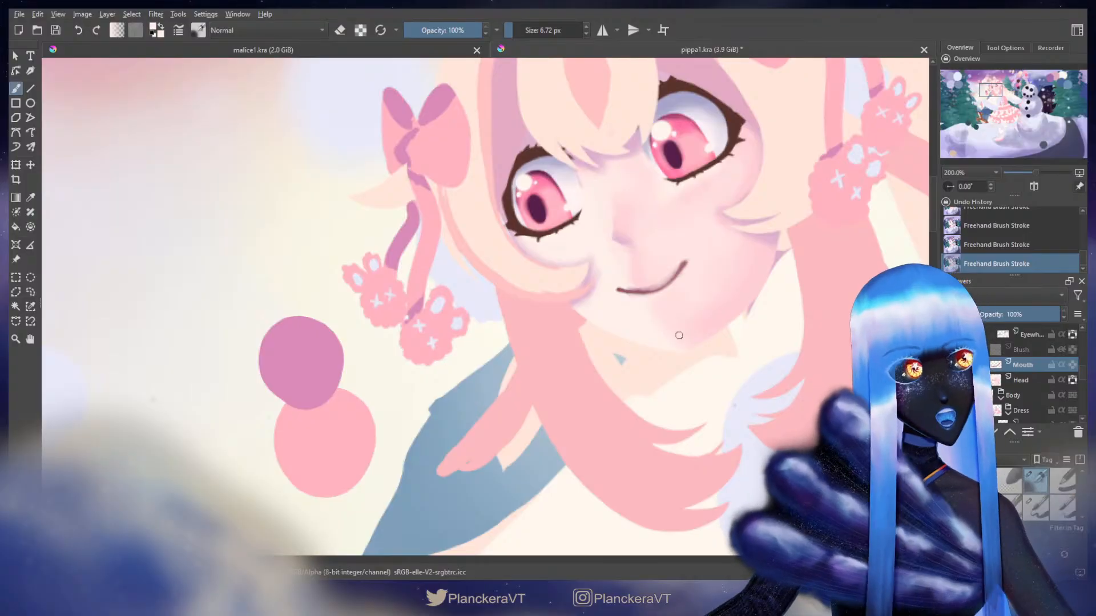
# - Merge the Mouth layer down into Head and blend sampled skin tone around the mouth with a brush of about 12 px
pyautogui.hotkey('ctrl', 'e')
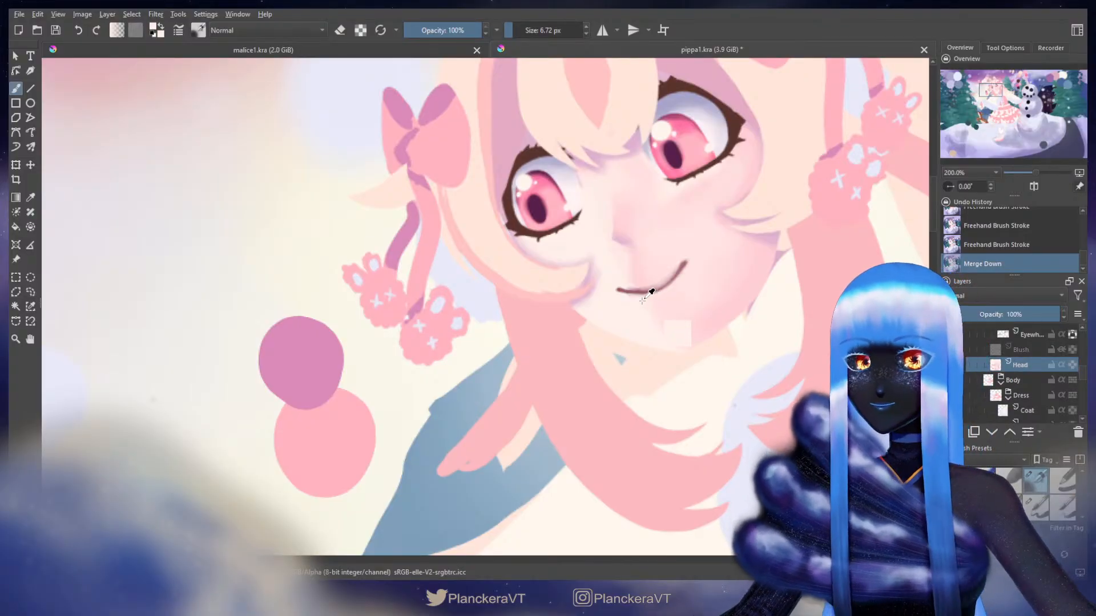
pyautogui.moveTo(631, 298); pyautogui.dragTo(670, 268)
pyautogui.keyDown('ctrl'); pyautogui.click(662, 277); pyautogui.keyUp('ctrl')
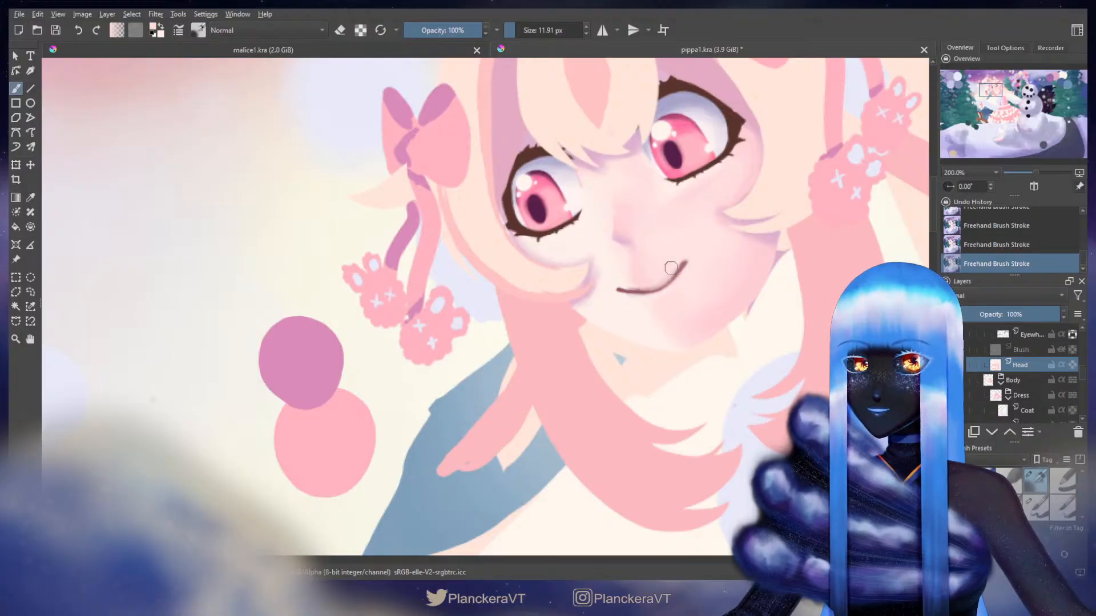
# - Sharpen the mouth line and its raised corner with sampled mouth and dark brown colours, reducing the brush to about 4 px
pyautogui.keyDown('ctrl'); pyautogui.click(686, 263); pyautogui.keyUp('ctrl')
pyautogui.keyDown('shift'); pyautogui.moveTo(685, 265); pyautogui.dragTo(680, 266); pyautogui.keyUp('shift')
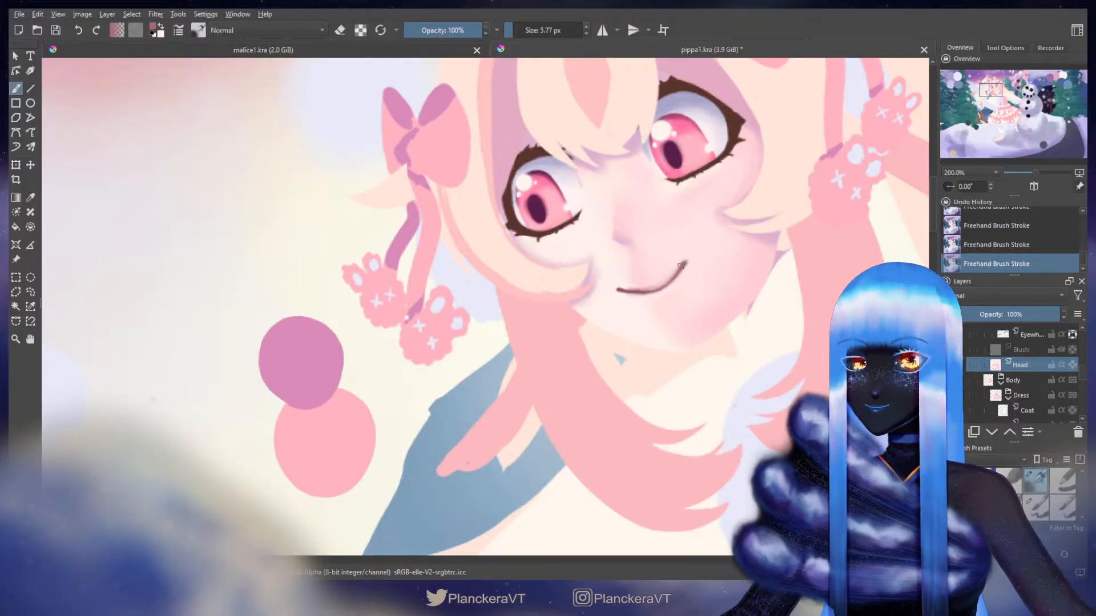
pyautogui.keyDown('ctrl'); pyautogui.click(682, 265); pyautogui.keyUp('ctrl')
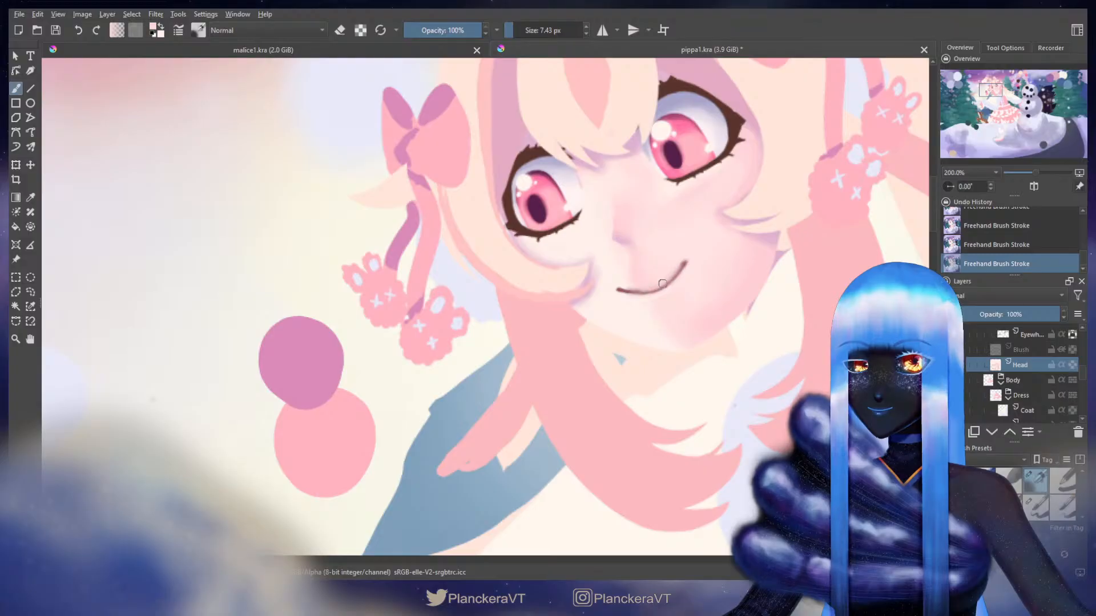
pyautogui.keyDown('ctrl'); pyautogui.click(686, 263); pyautogui.keyUp('ctrl')
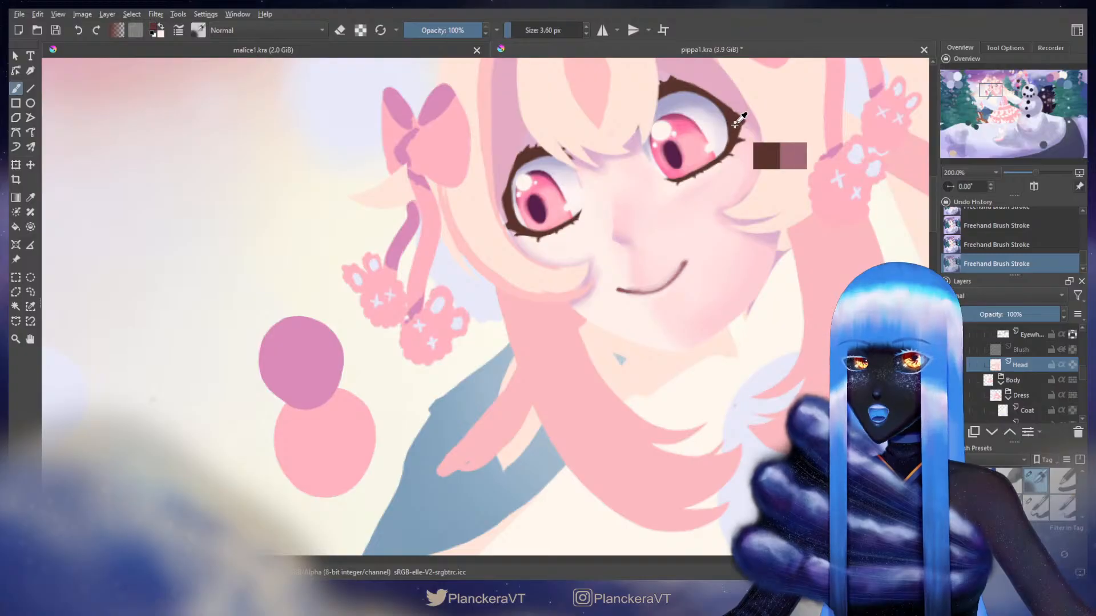
pyautogui.press('[')
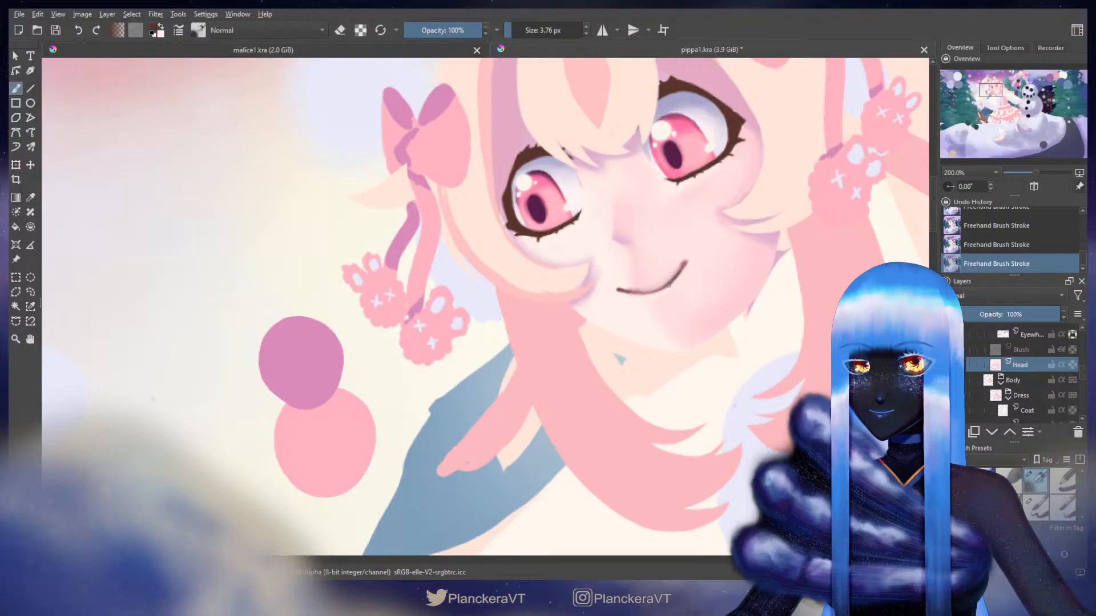
# - Darken the mouth line and its outer end with sampled mouth and eyelash browns, using a brush of about 4 to 5 px
pyautogui.moveTo(669, 285); pyautogui.dragTo(668, 301)
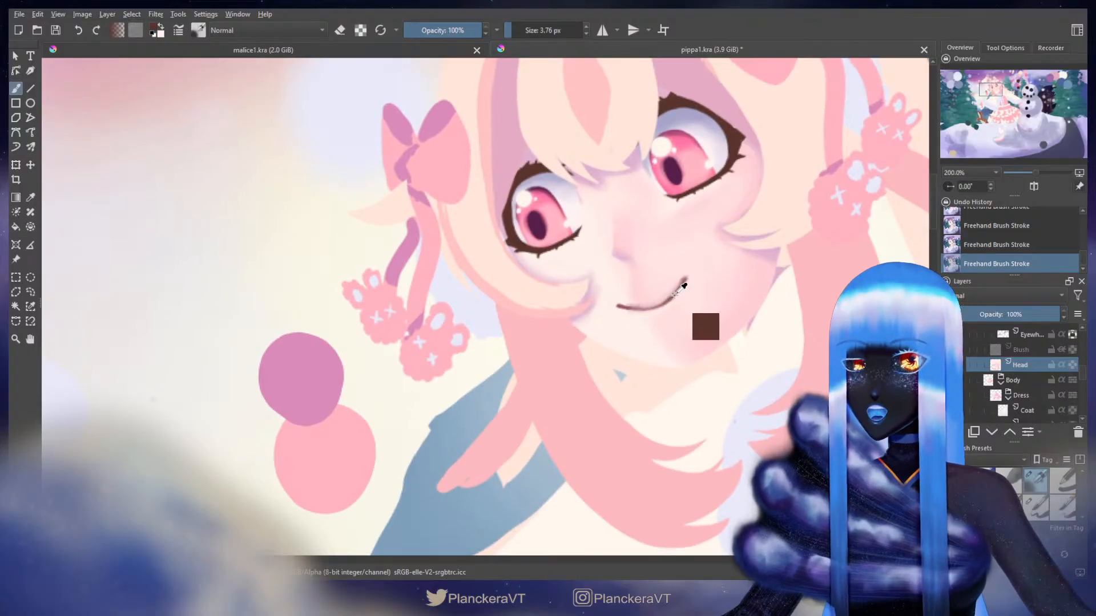
pyautogui.keyDown('ctrl'); pyautogui.click(675, 294); pyautogui.keyUp('ctrl')
pyautogui.keyDown('ctrl'); pyautogui.click(741, 143); pyautogui.keyUp('ctrl')
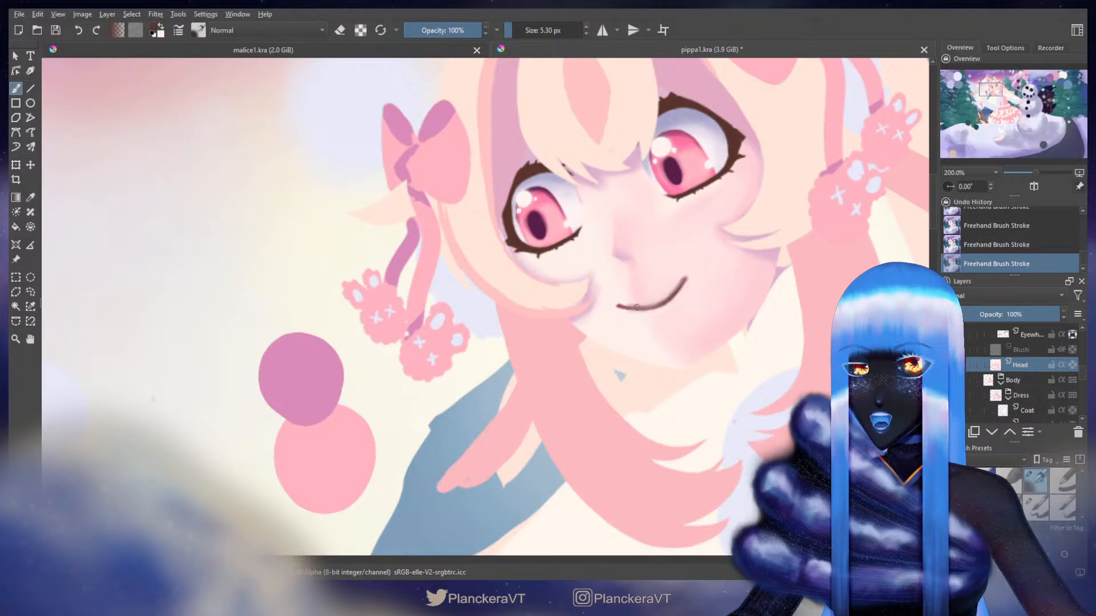
pyautogui.keyDown('shift'); pyautogui.moveTo(619, 305); pyautogui.dragTo(618, 306); pyautogui.keyUp('shift')
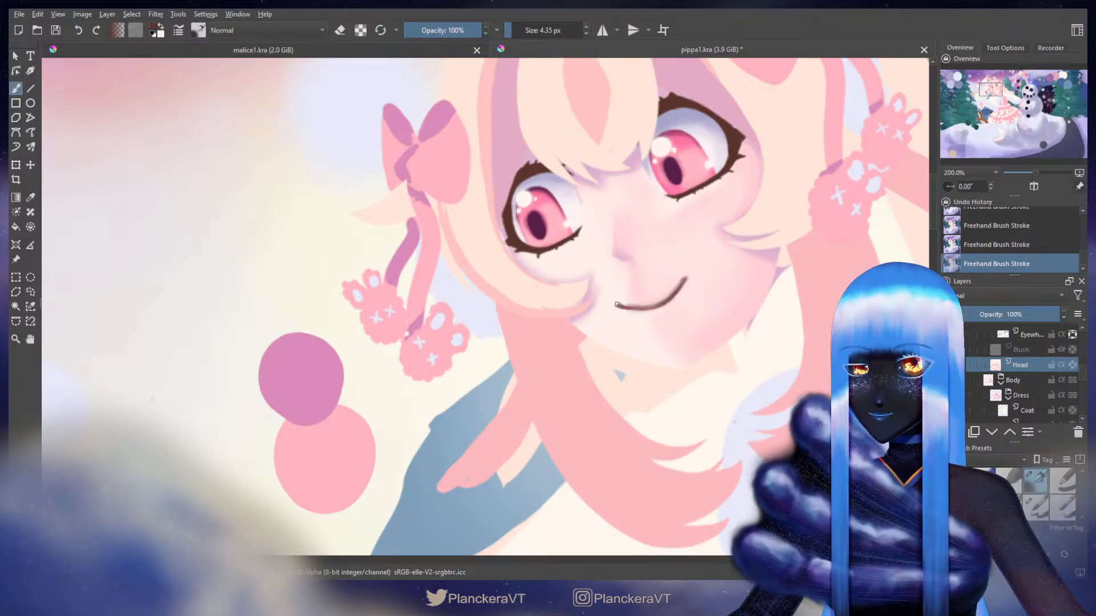
# - Trim the left end of the mouth with sampled skin tone at about 10 px, and redefine the line with eyelash brown at about 5 px
pyautogui.keyDown('ctrl'); pyautogui.click(670, 285); pyautogui.keyUp('ctrl')
pyautogui.keyDown('shift'); pyautogui.moveTo(670, 285); pyautogui.dragTo(677, 285); pyautogui.keyUp('shift')
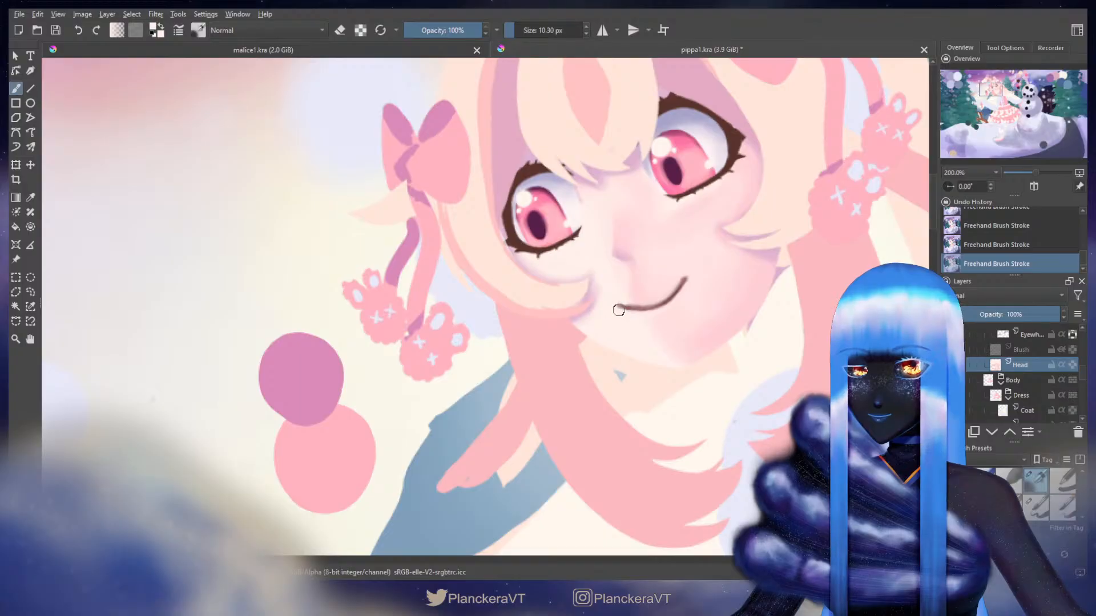
pyautogui.moveTo(631, 312); pyautogui.dragTo(629, 311)
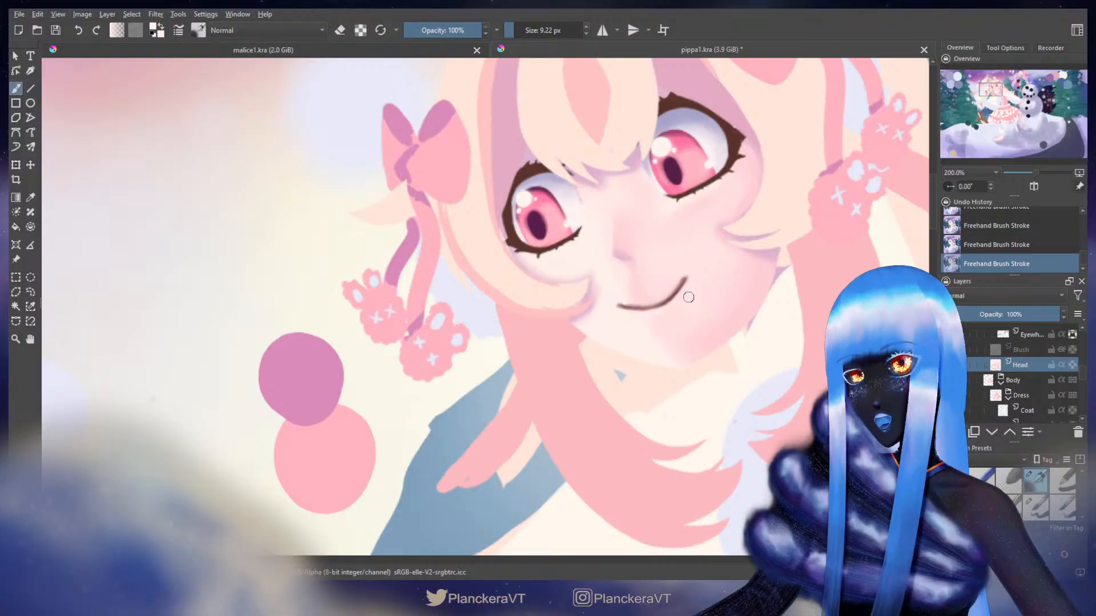
pyautogui.keyDown('ctrl'); pyautogui.click(516, 242); pyautogui.keyUp('ctrl')
pyautogui.keyDown('shift'); pyautogui.moveTo(660, 305); pyautogui.dragTo(654, 305); pyautogui.keyUp('shift')
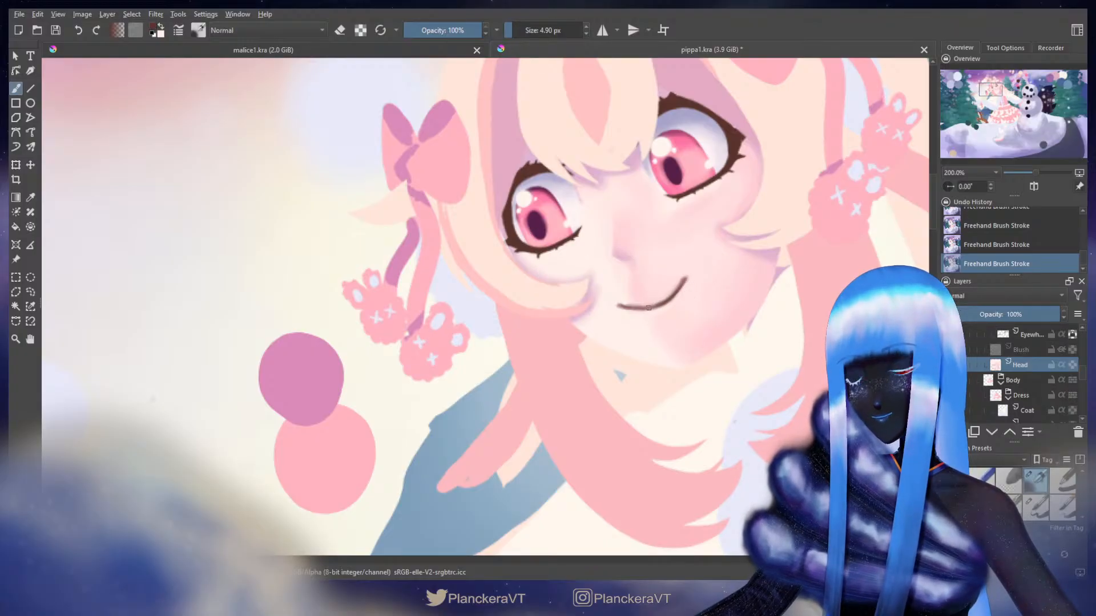
pyautogui.keyDown('ctrl'); pyautogui.click(648, 308); pyautogui.keyUp('ctrl')
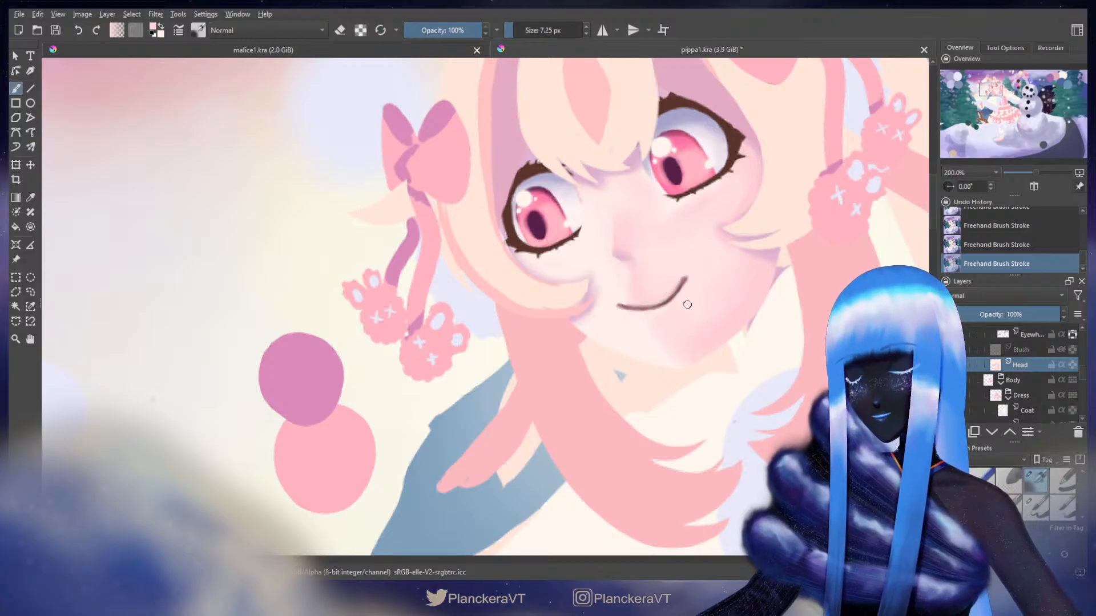
# - Tint the raised side of the smile with the dark plum sampled from the pupils, using a brush of about 4 to 6 px
pyautogui.scroll(-2, 690, 314)
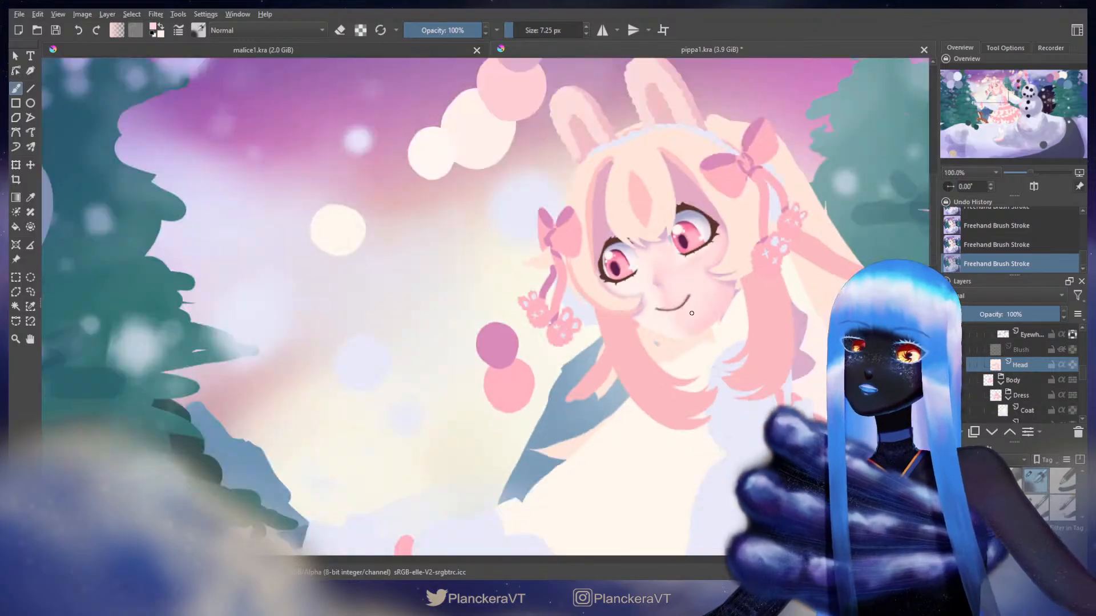
pyautogui.moveTo(683, 298); pyautogui.dragTo(699, 230)
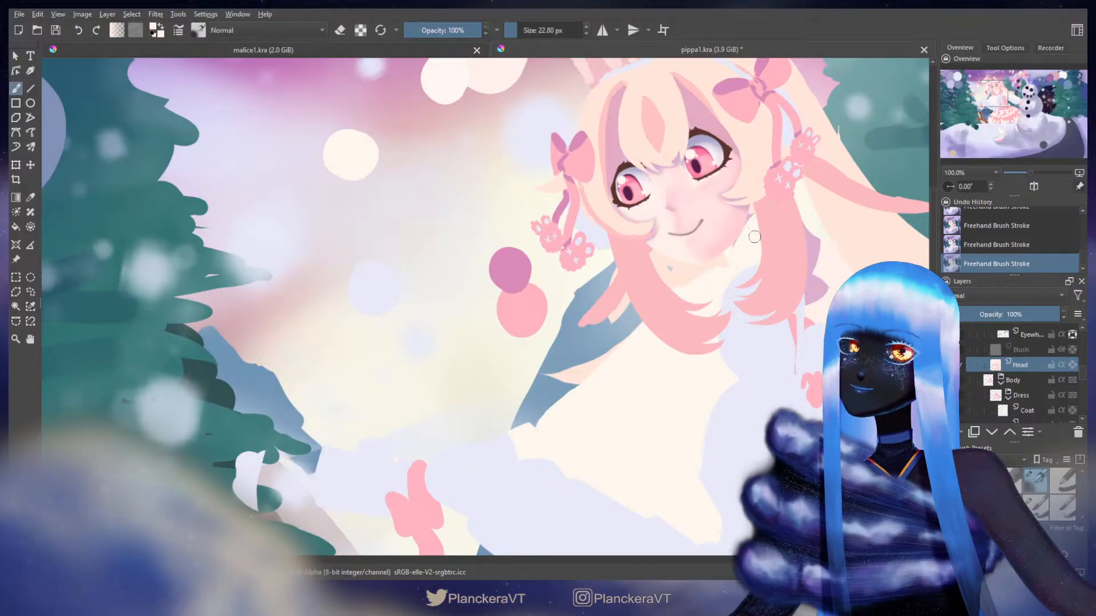
pyautogui.moveTo(754, 237); pyautogui.dragTo(682, 324)
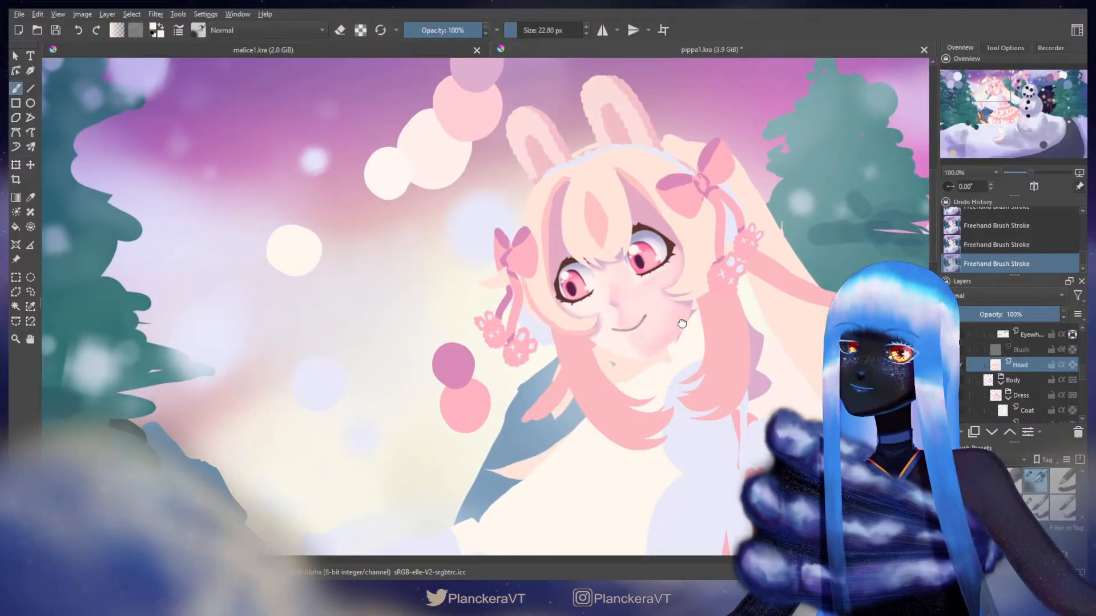
pyautogui.moveTo(682, 324); pyautogui.dragTo(680, 322)
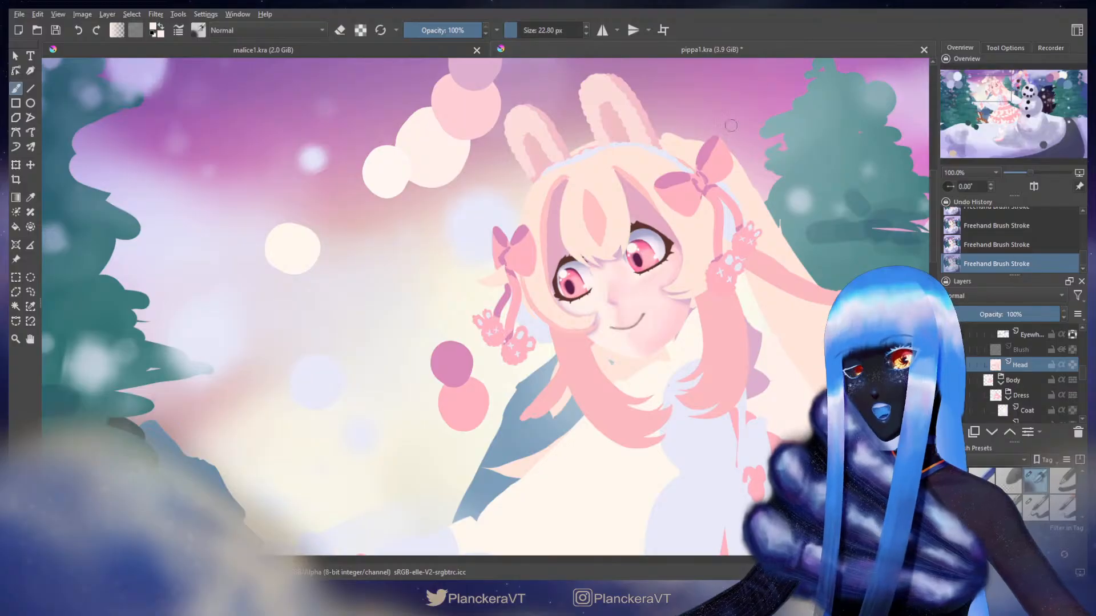
pyautogui.scroll(2, 694, 290)
pyautogui.moveTo(685, 221); pyautogui.dragTo(731, 214)
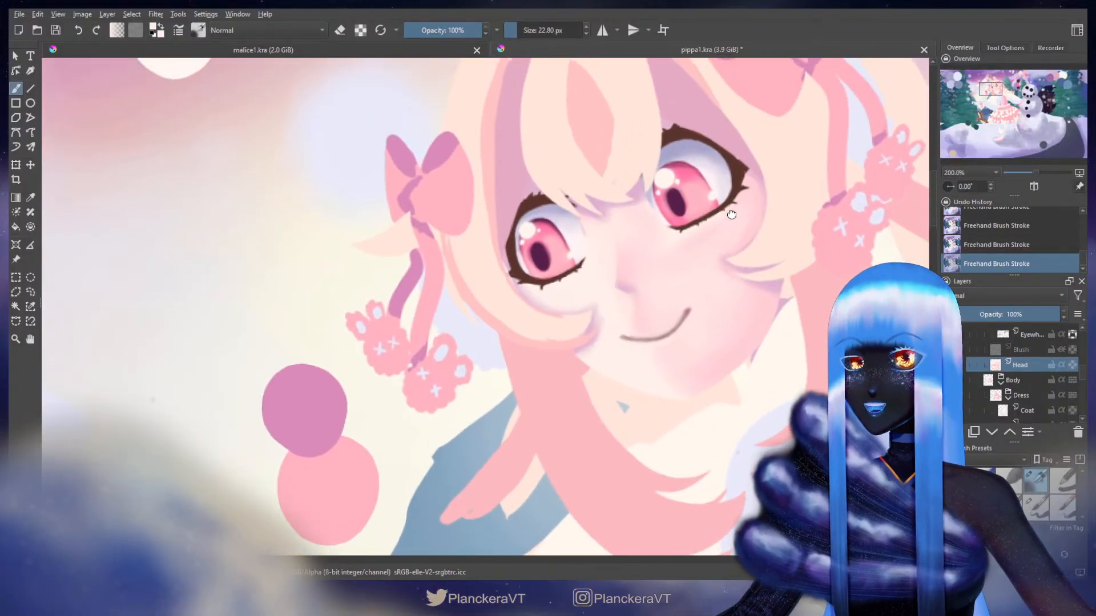
pyautogui.keyDown('ctrl'); pyautogui.click(678, 205); pyautogui.keyUp('ctrl')
pyautogui.keyDown('shift'); pyautogui.moveTo(689, 325); pyautogui.dragTo(666, 325); pyautogui.keyUp('shift')
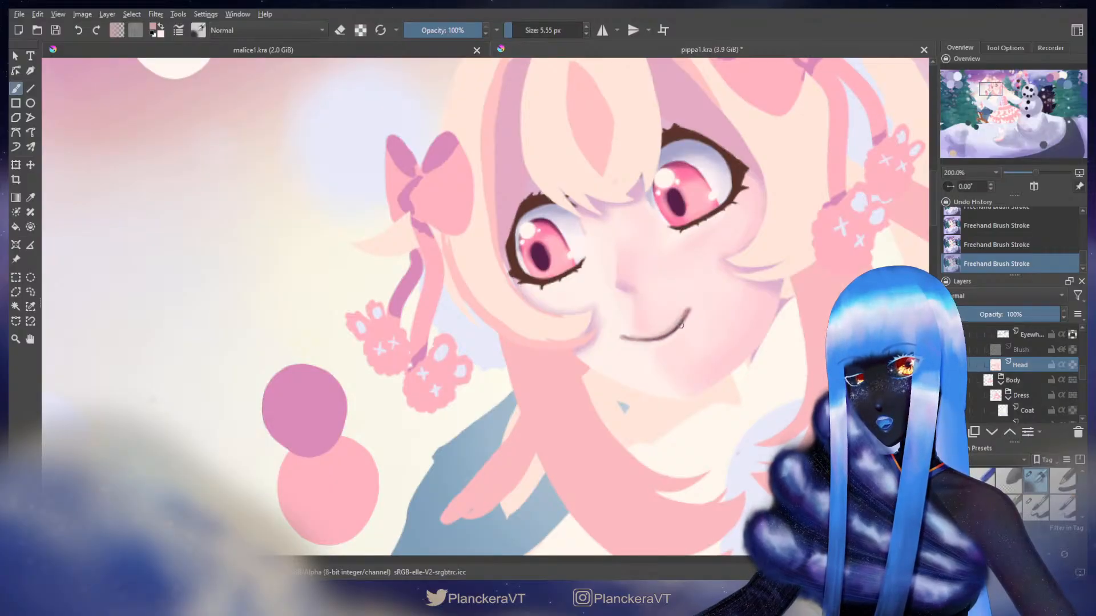
pyautogui.keyDown('ctrl'); pyautogui.click(548, 251); pyautogui.keyUp('ctrl')
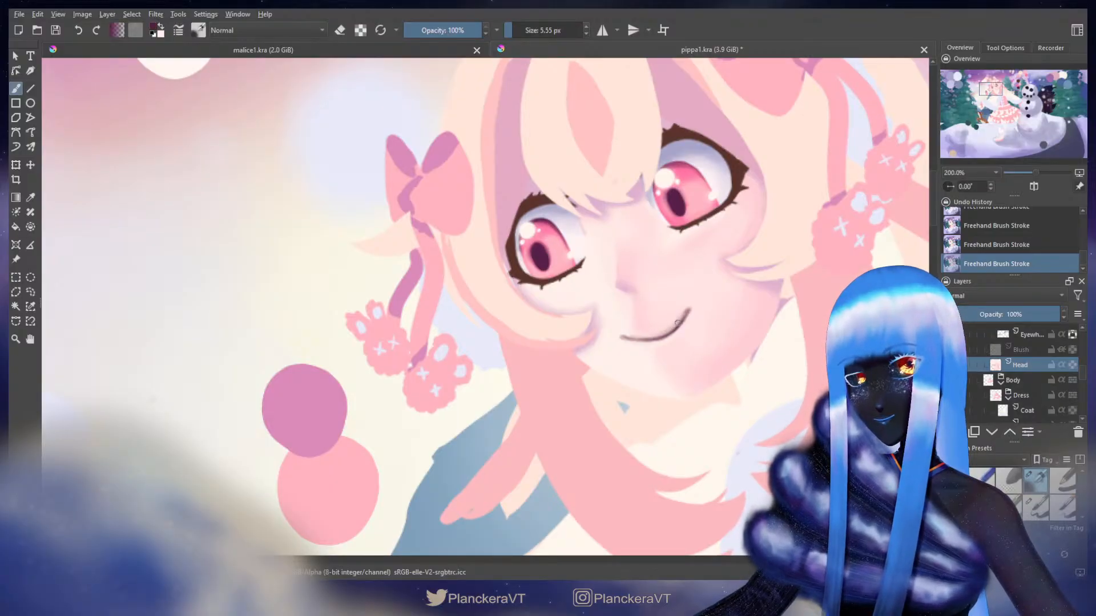
pyautogui.scroll(2, 677, 341)
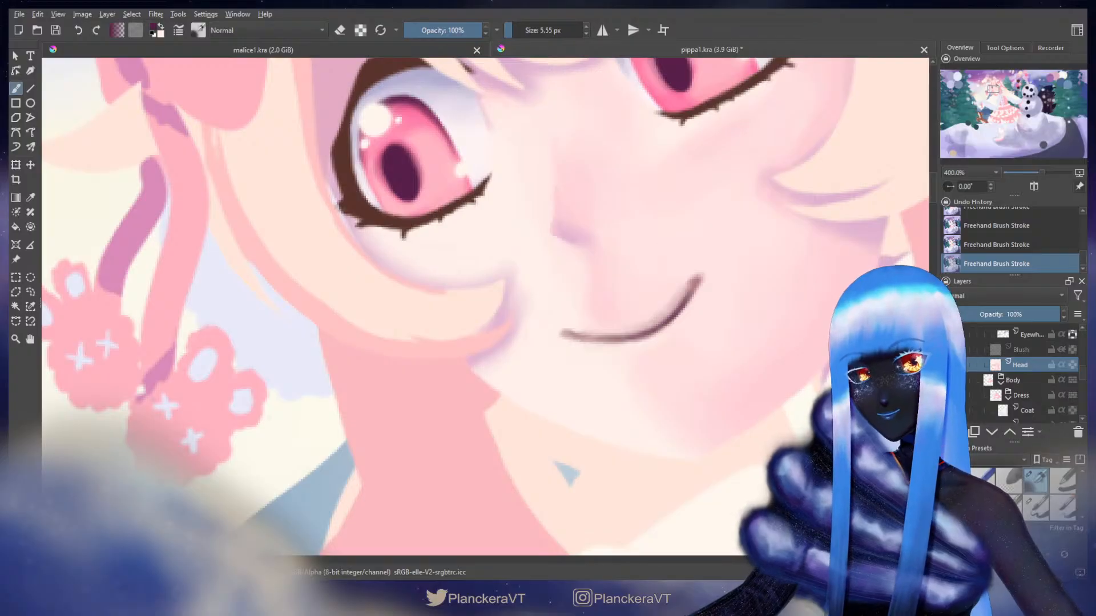
pyautogui.keyDown('shift'); pyautogui.moveTo(691, 302); pyautogui.dragTo(652, 328); pyautogui.keyUp('shift')
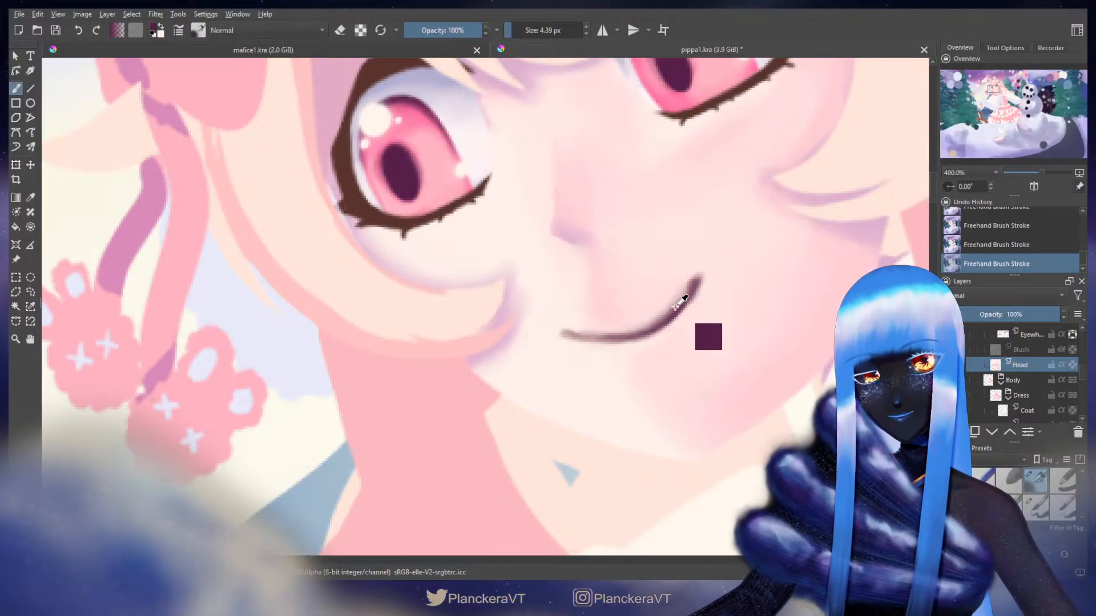
# - Soften the mouth line's curve and lower edge with sampled mauve and skin tones, using a brush of about 4 to 5 px
pyautogui.keyDown('ctrl'); pyautogui.click(673, 312); pyautogui.keyUp('ctrl')
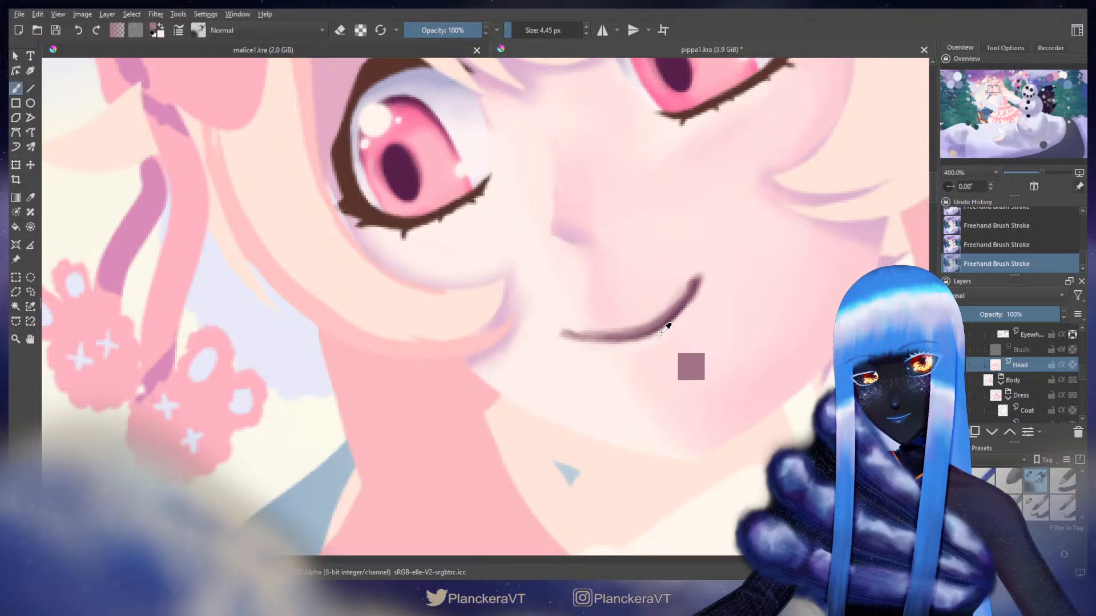
pyautogui.keyDown('ctrl'); pyautogui.click(660, 336); pyautogui.keyUp('ctrl')
pyautogui.press(']')
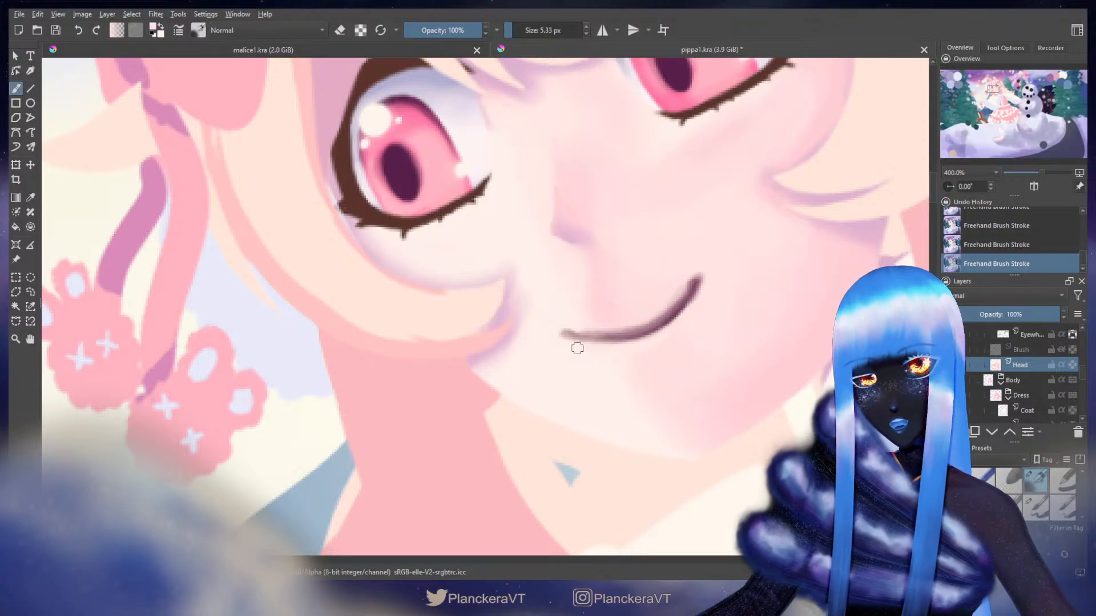
# - Select the Hair layer and lock its alpha
pyautogui.scroll(-6, 577, 348)
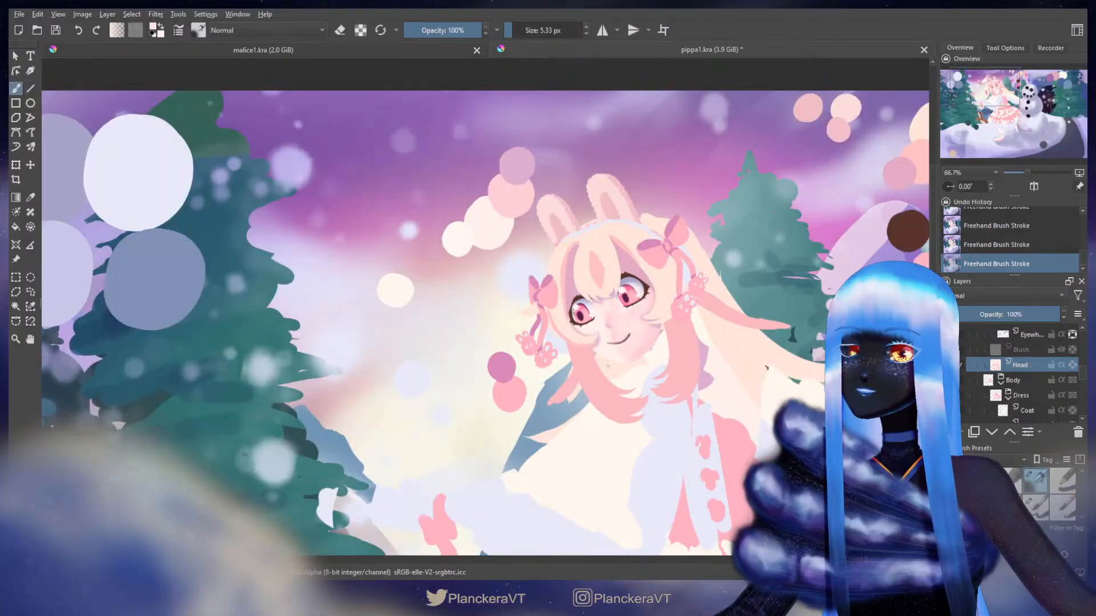
pyautogui.scroll(-1, 260, 400)
pyautogui.scroll(-3, 260, 400)
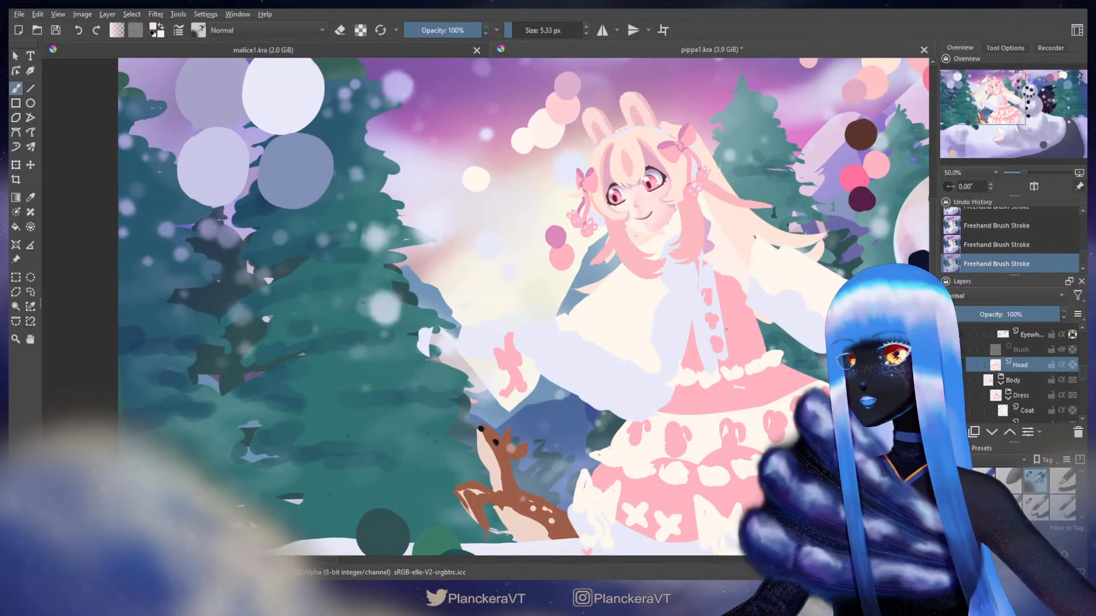
pyautogui.moveTo(684, 264); pyautogui.dragTo(691, 347)
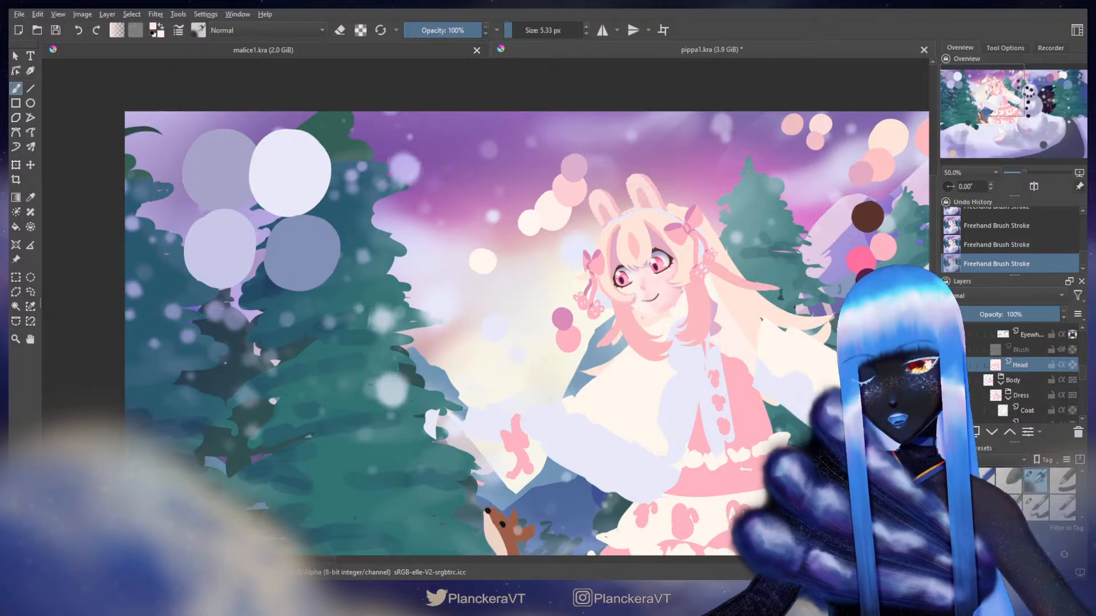
pyautogui.scroll(2, 780, 291)
pyautogui.scroll(2, 741, 345)
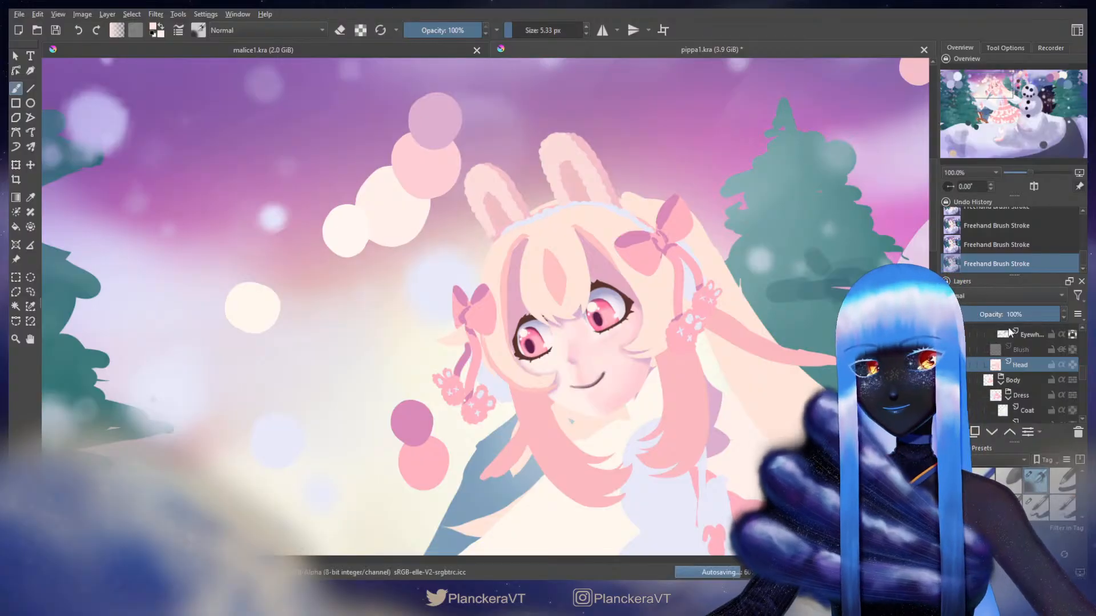
pyautogui.scroll(5, 1082, 368)
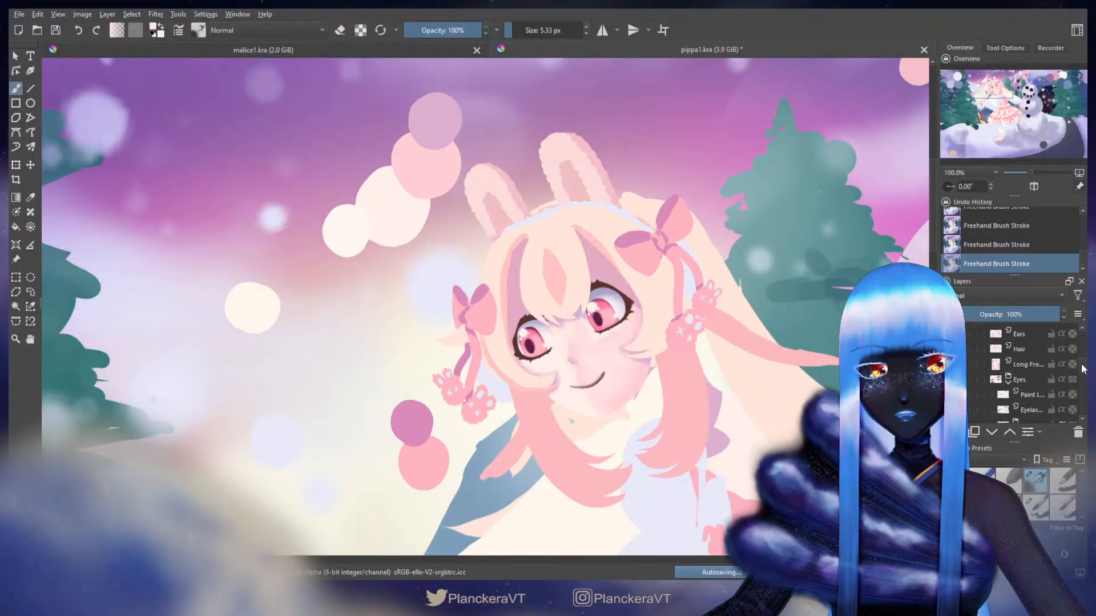
pyautogui.scroll(4, 1083, 368)
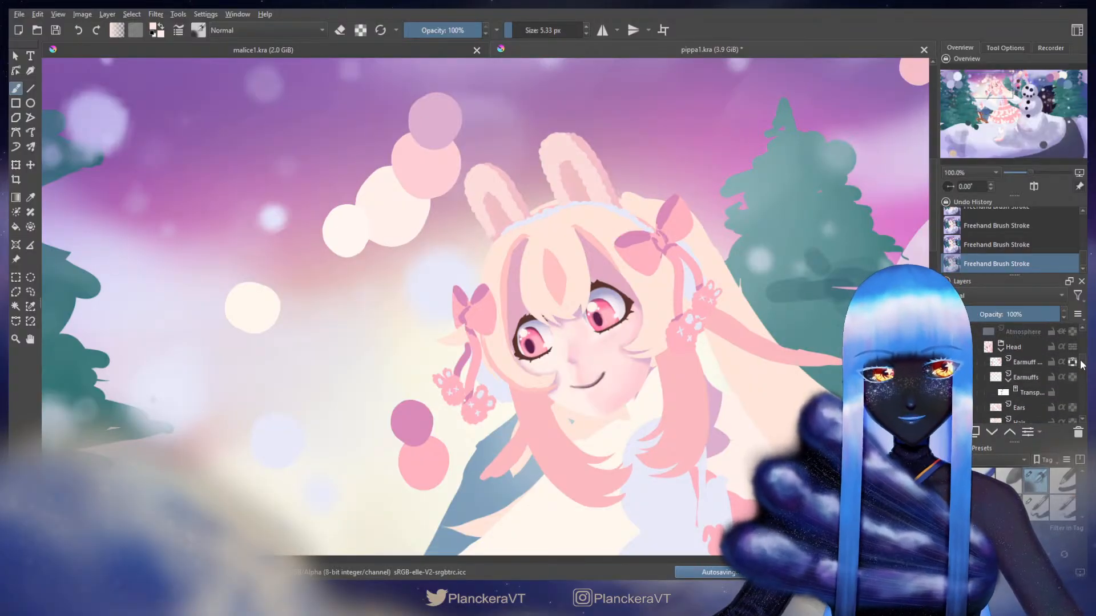
pyautogui.scroll(-4, 1082, 365)
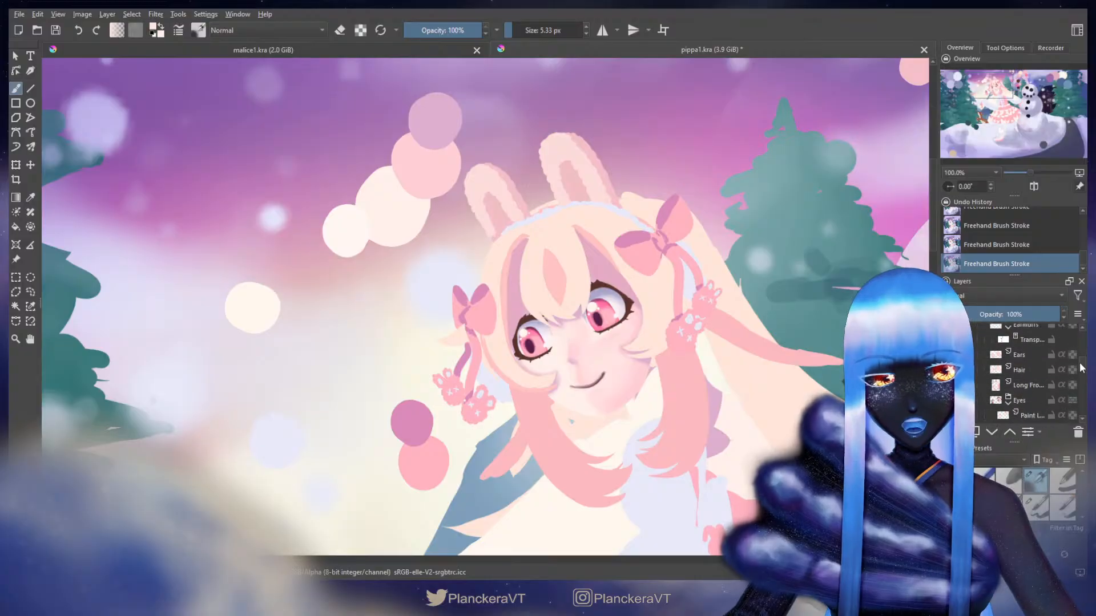
pyautogui.scroll(1, 1082, 368)
pyautogui.click(1073, 381)
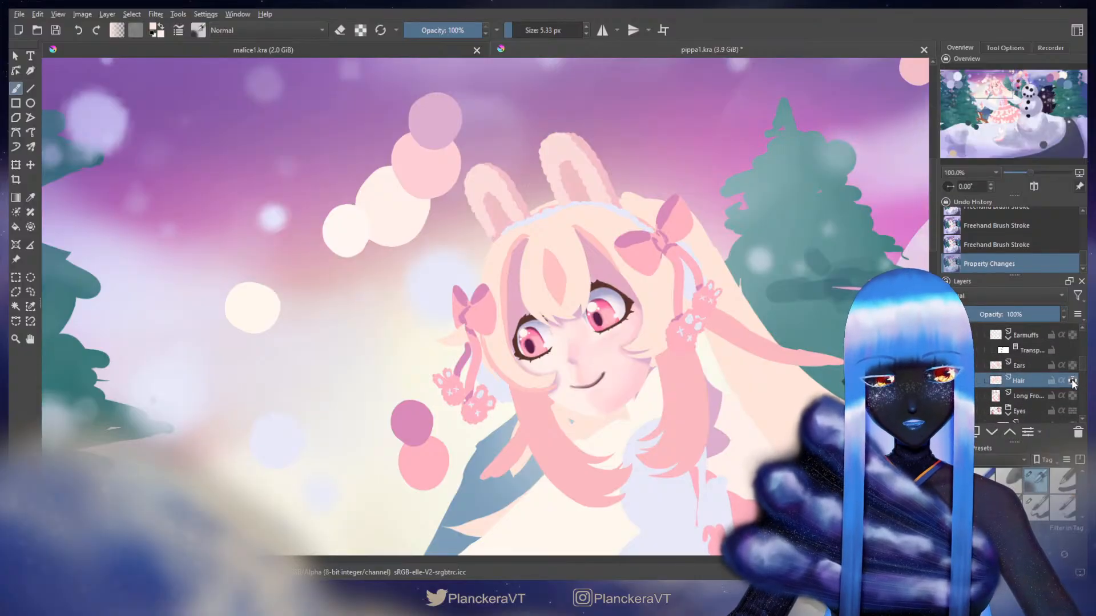
# - Shade the bangs softly with pink sampled from the hair, using a large brush reduced from about 147 to 108 px
pyautogui.moveTo(592, 284)
pyautogui.mouseDown()
pyautogui.moveTo(644, 309)
pyautogui.moveTo(687, 309)
pyautogui.mouseUp()
pyautogui.keyDown('ctrl'); pyautogui.click(576, 276); pyautogui.keyUp('ctrl')
pyautogui.moveTo(582, 319)
pyautogui.mouseDown()
pyautogui.moveTo(571, 336)
pyautogui.moveTo(577, 324)
pyautogui.moveTo(551, 329)
pyautogui.moveTo(599, 290)
pyautogui.moveTo(615, 297)
pyautogui.mouseUp()
pyautogui.hotkey('ctrl', 'z')
pyautogui.keyDown('shift'); pyautogui.moveTo(615, 297); pyautogui.dragTo(597, 297); pyautogui.keyUp('shift')
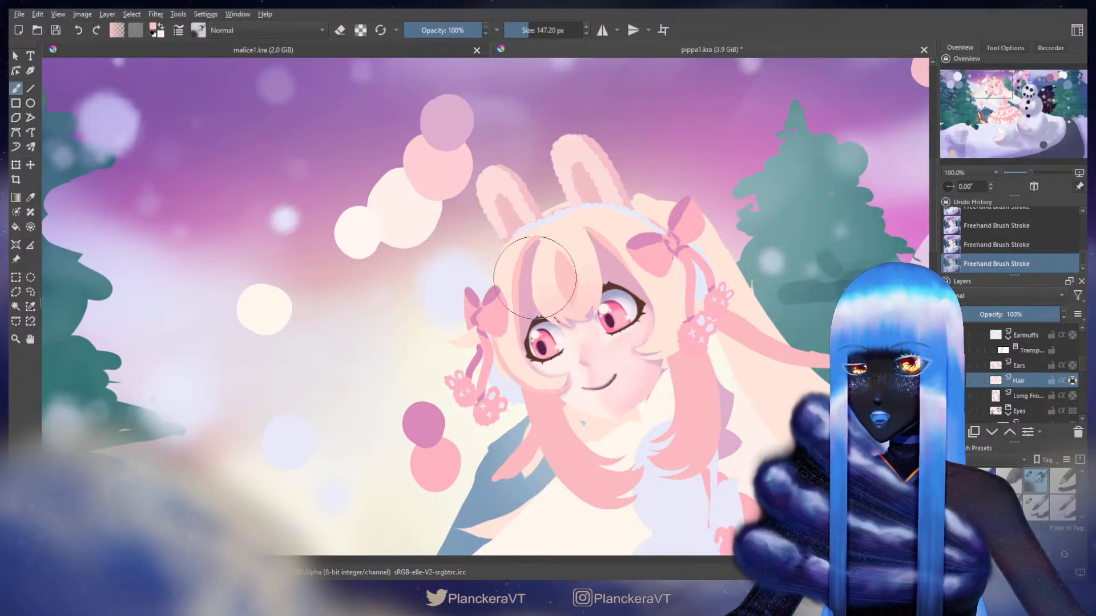
pyautogui.keyDown('shift'); pyautogui.moveTo(641, 279); pyautogui.dragTo(618, 279); pyautogui.keyUp('shift')
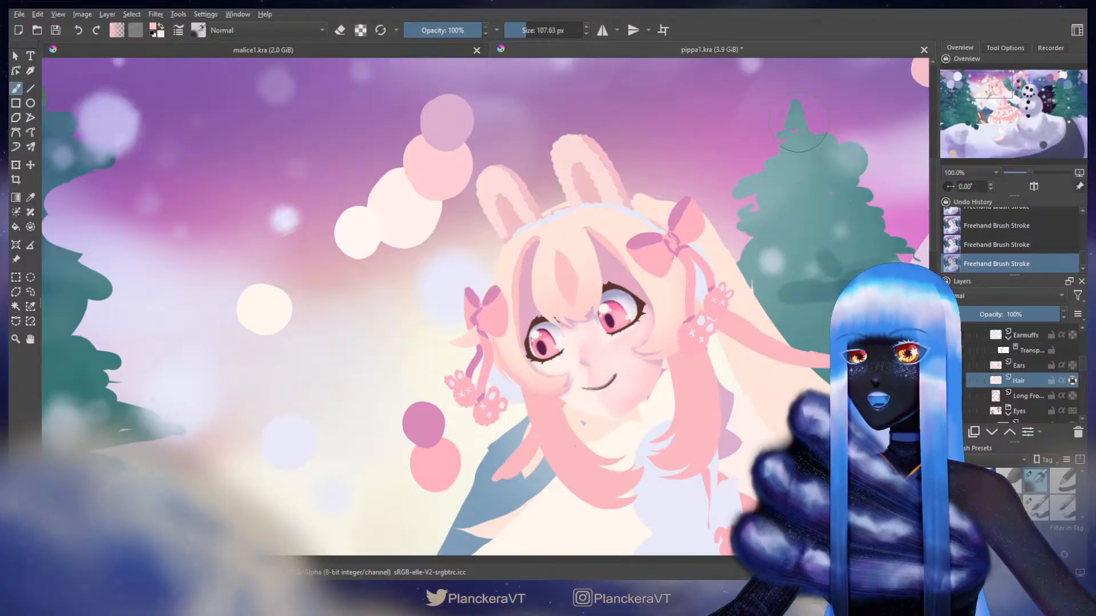
# - Make Swatch the active layer, with the colour swatches beside the character in view
pyautogui.scroll(-1, 620, 396)
pyautogui.moveTo(755, 361); pyautogui.dragTo(685, 374)
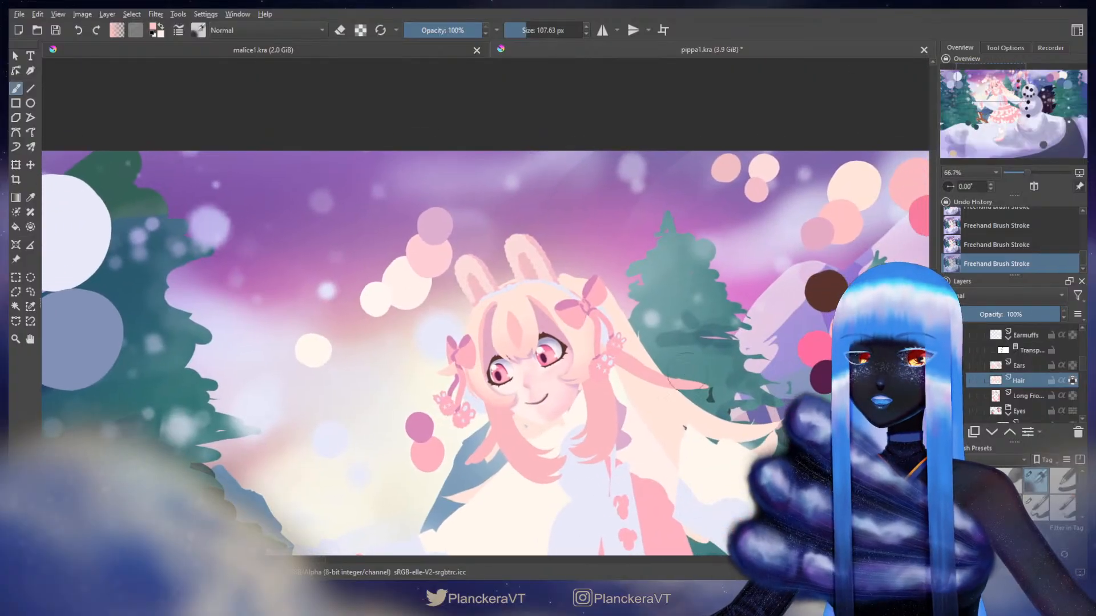
pyautogui.moveTo(740, 268); pyautogui.dragTo(612, 290)
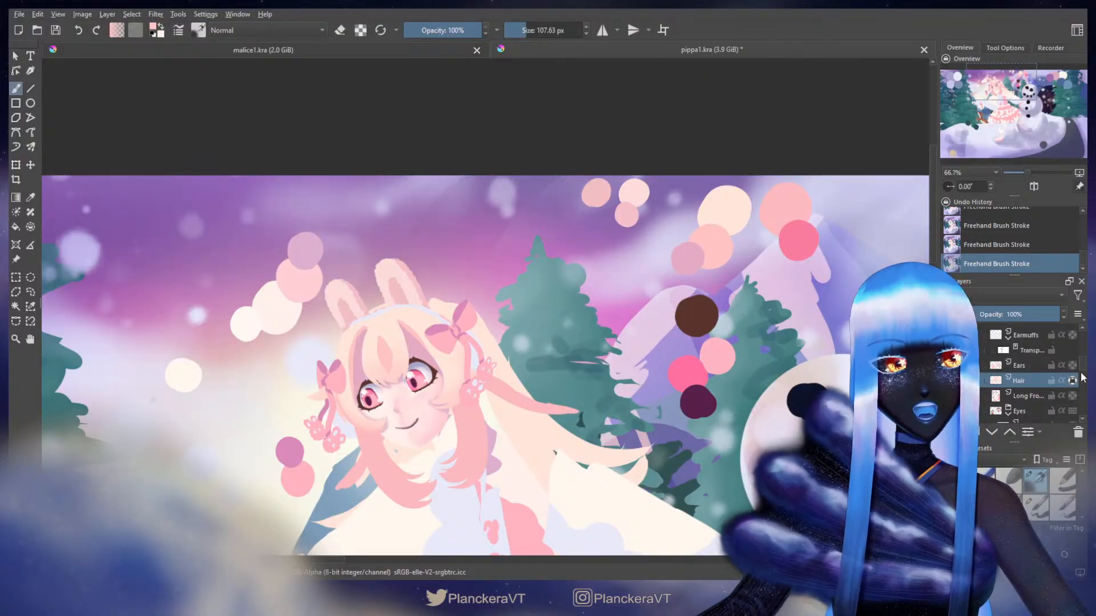
pyautogui.scroll(5, 1056, 365)
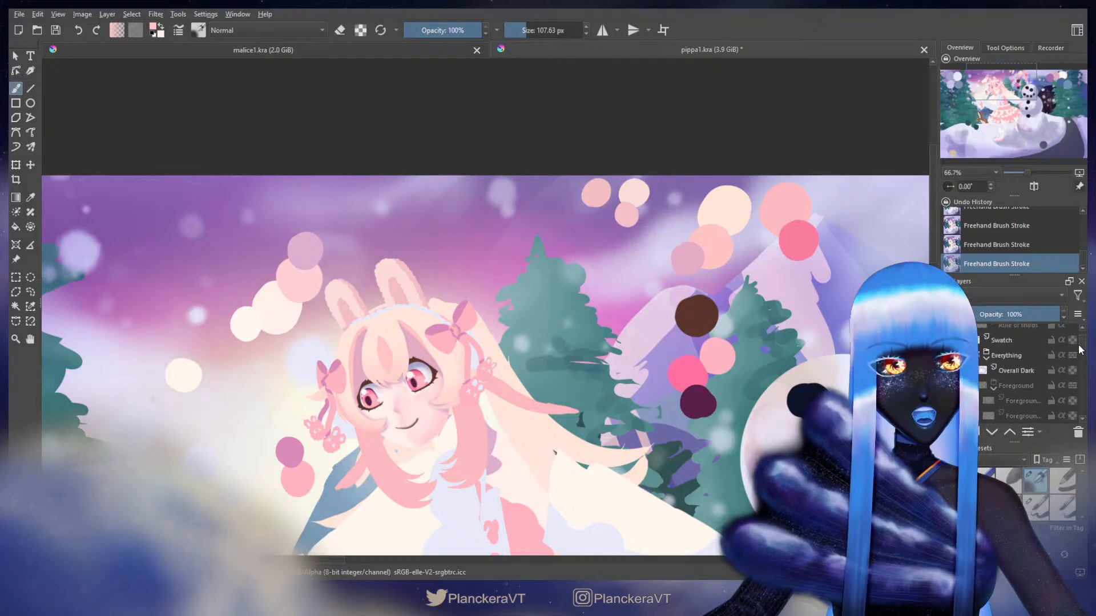
pyautogui.click(1025, 356)
pyautogui.click(1004, 339)
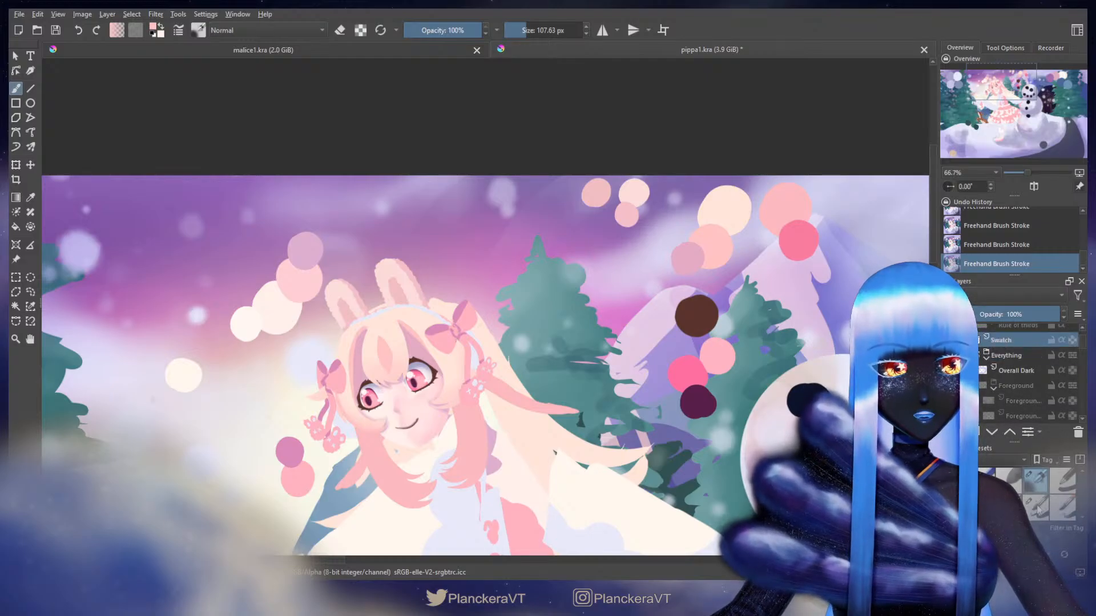
# - Try an Overlay dab of cream on the large peach swatch with a brush of about 84 px, and undo it
pyautogui.click(1034, 507)
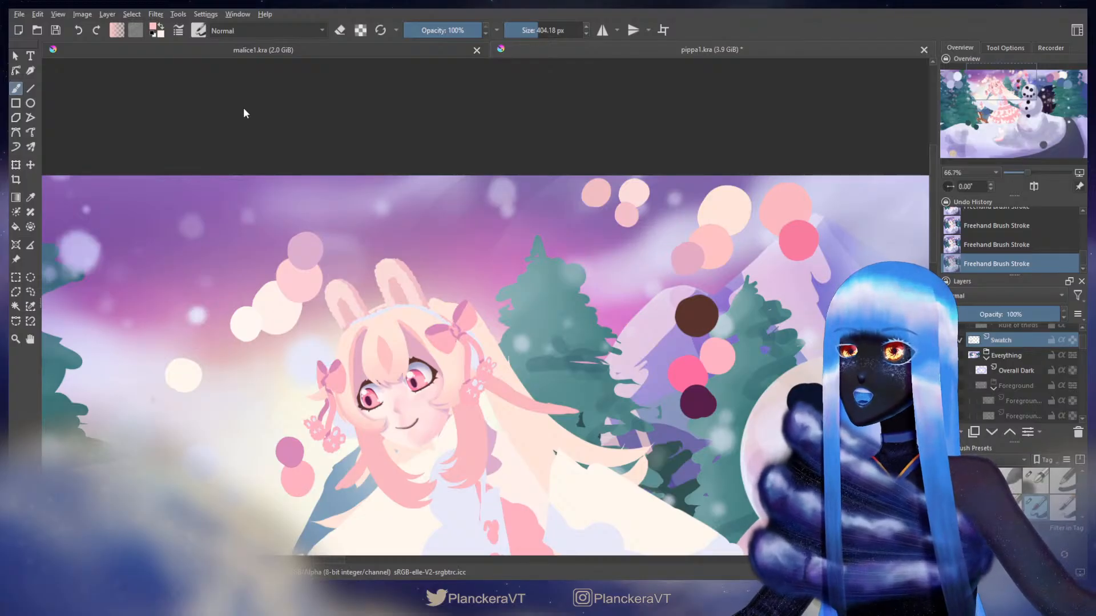
pyautogui.hotkey('alt', 'shift', 'o')
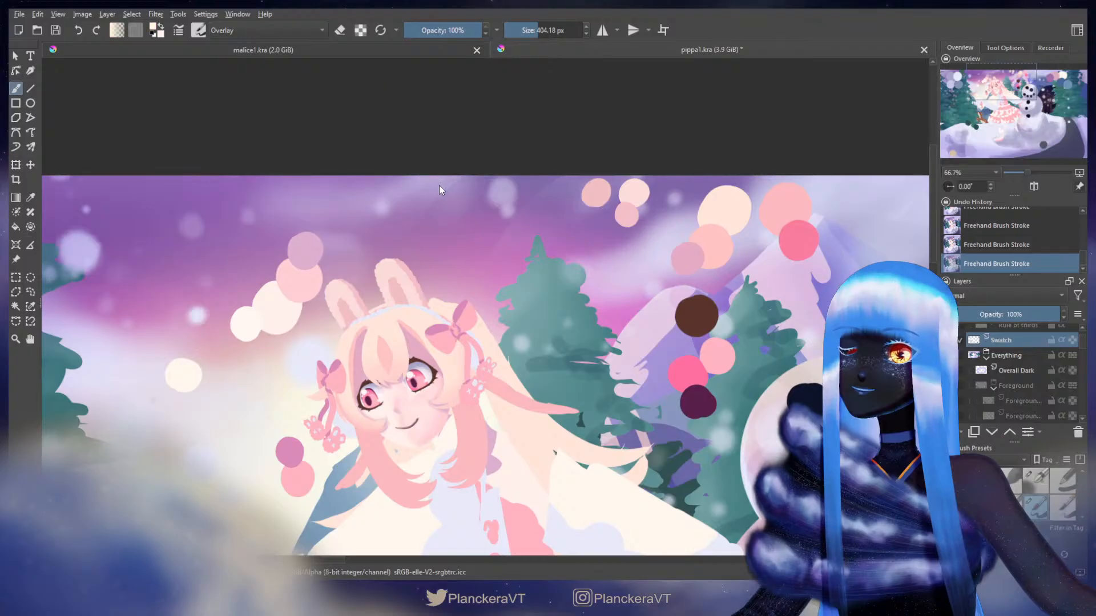
pyautogui.keyDown('shift'); pyautogui.moveTo(737, 205); pyautogui.dragTo(639, 237); pyautogui.keyUp('shift')
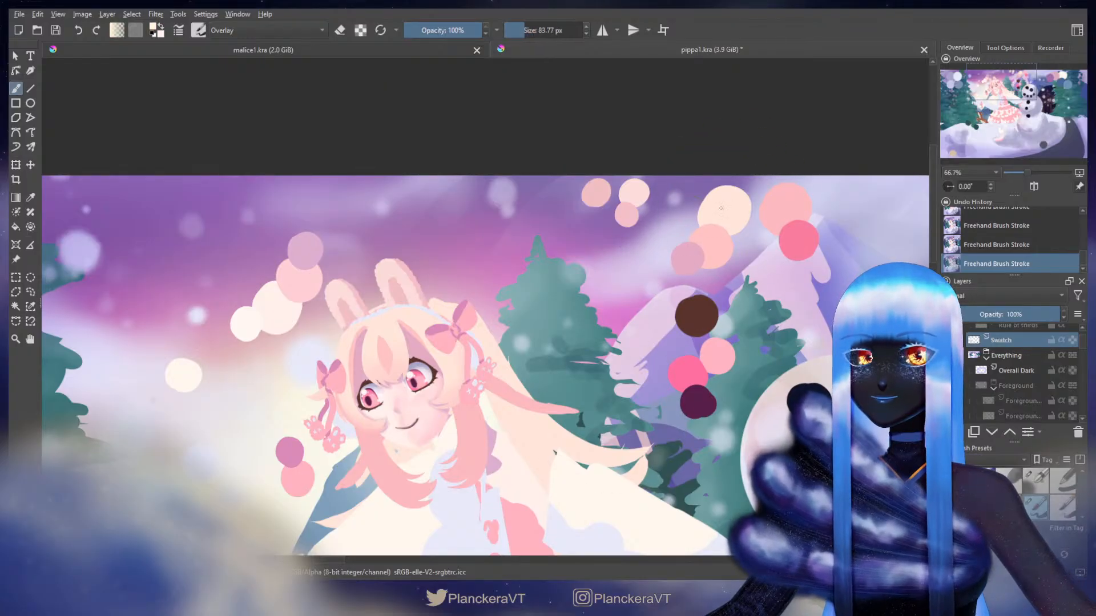
pyautogui.moveTo(721, 208); pyautogui.dragTo(729, 203)
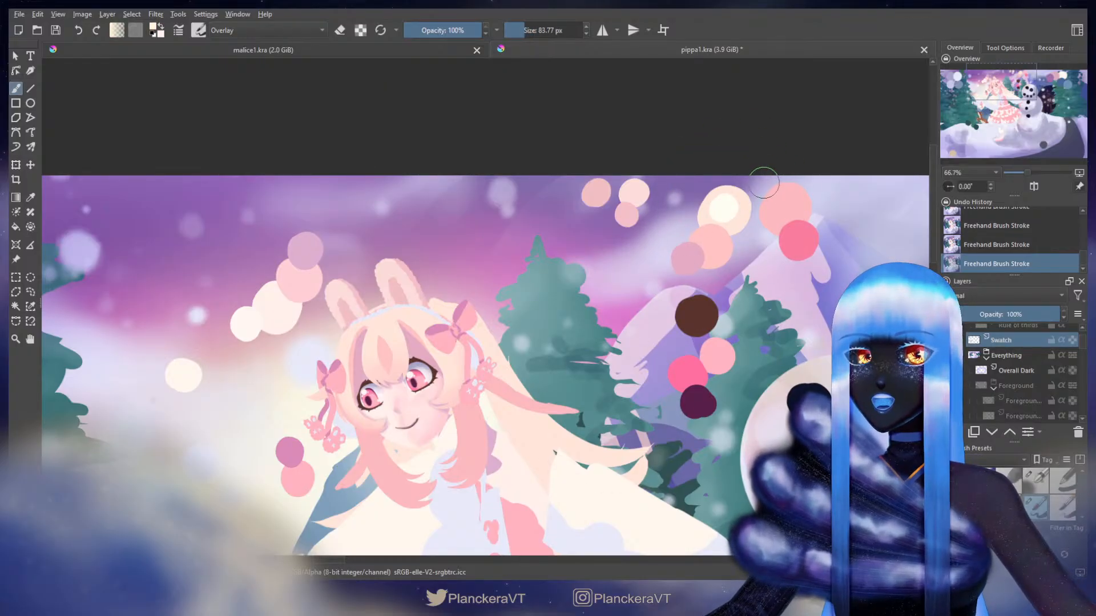
pyautogui.hotkey('ctrl', 'z')
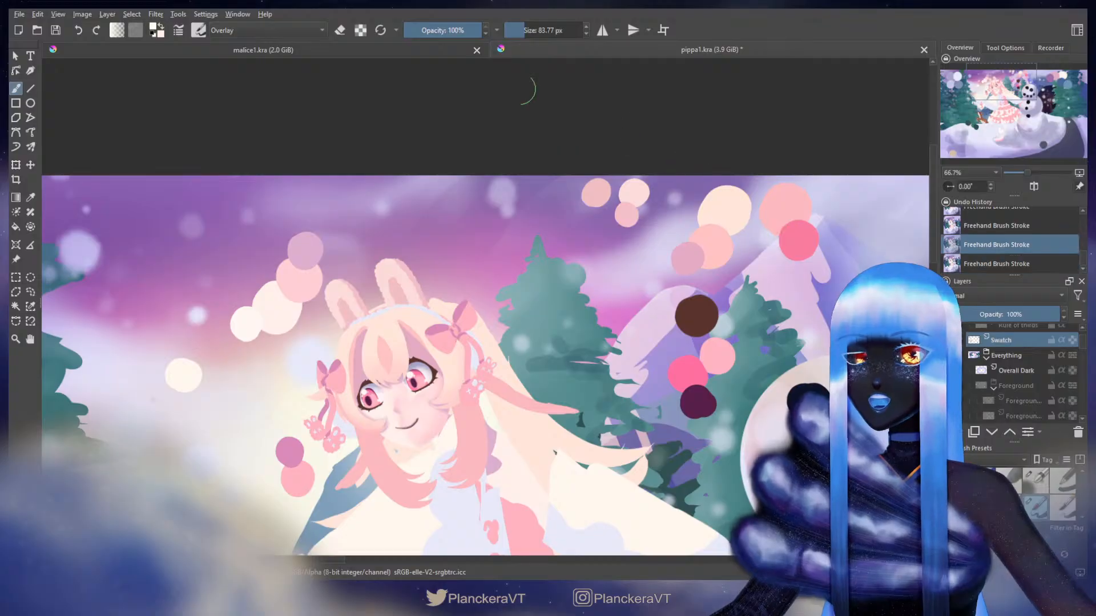
# - Return the brush to Normal blending and paint a pale cream swatch beside the large peach swatch
pyautogui.click(249, 31)
pyautogui.click(239, 106)
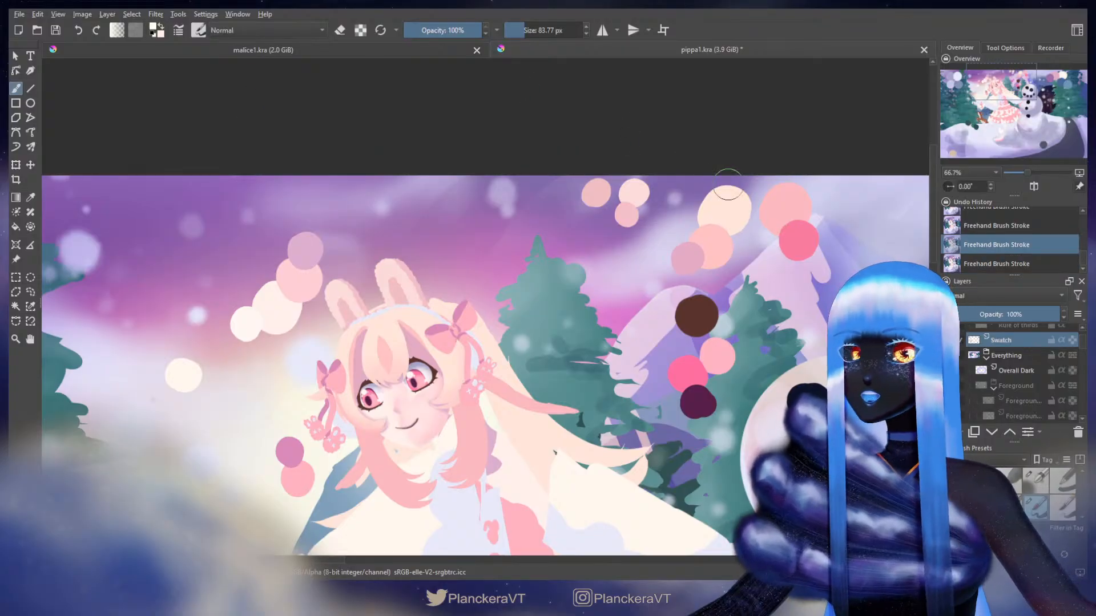
pyautogui.click(695, 197)
pyautogui.moveTo(695, 197); pyautogui.dragTo(679, 202)
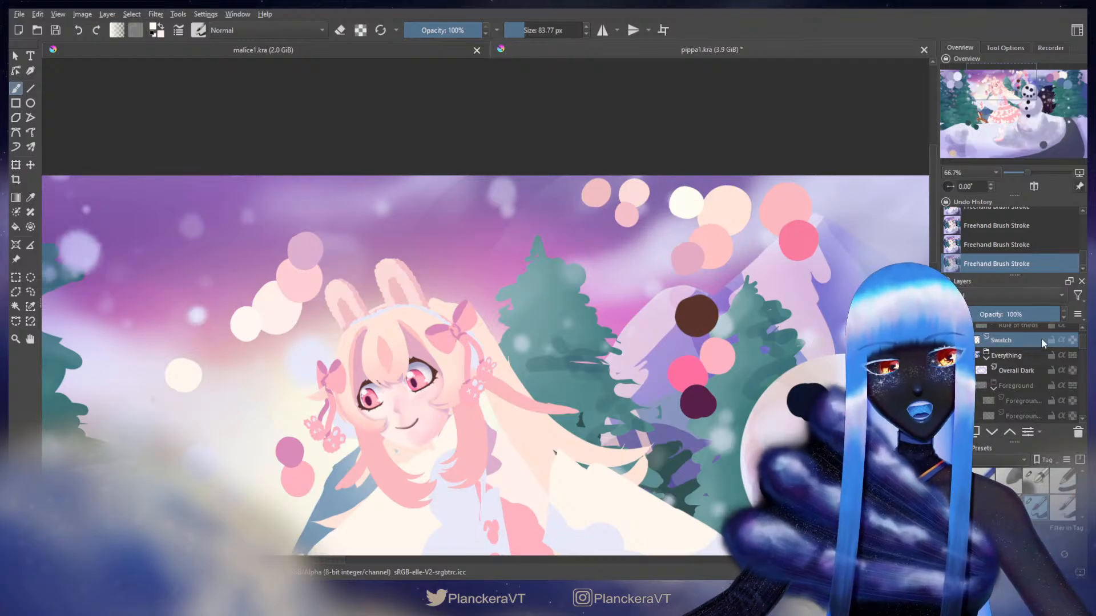
# - Group the Hair layer with the long front hair layer below it and name the group Front Hair
pyautogui.scroll(-1, 1085, 347)
pyautogui.scroll(-3, 1085, 354)
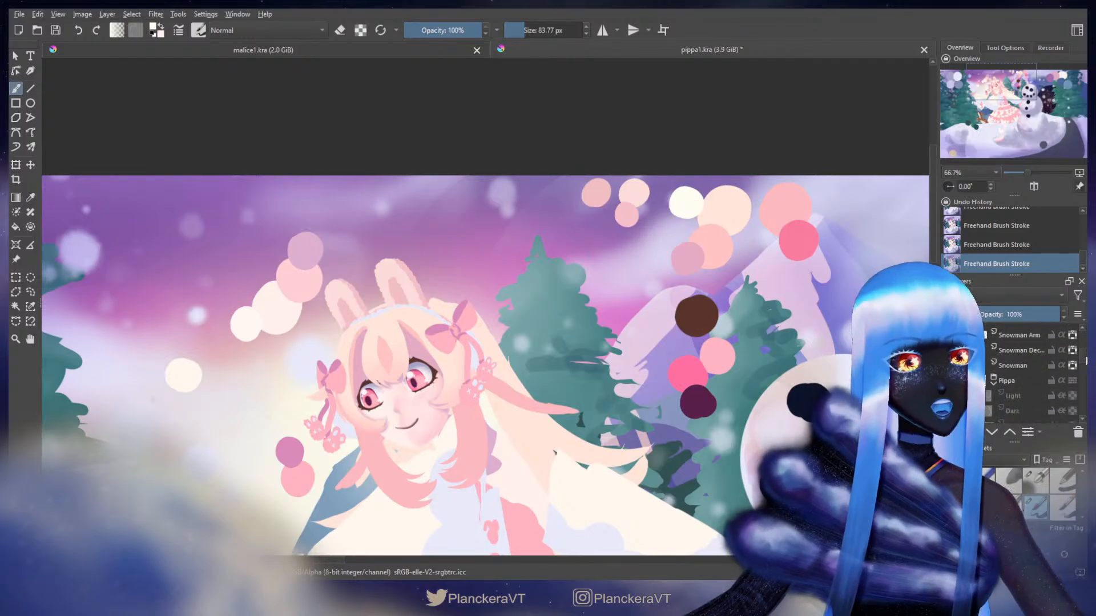
pyautogui.scroll(-2, 1086, 366)
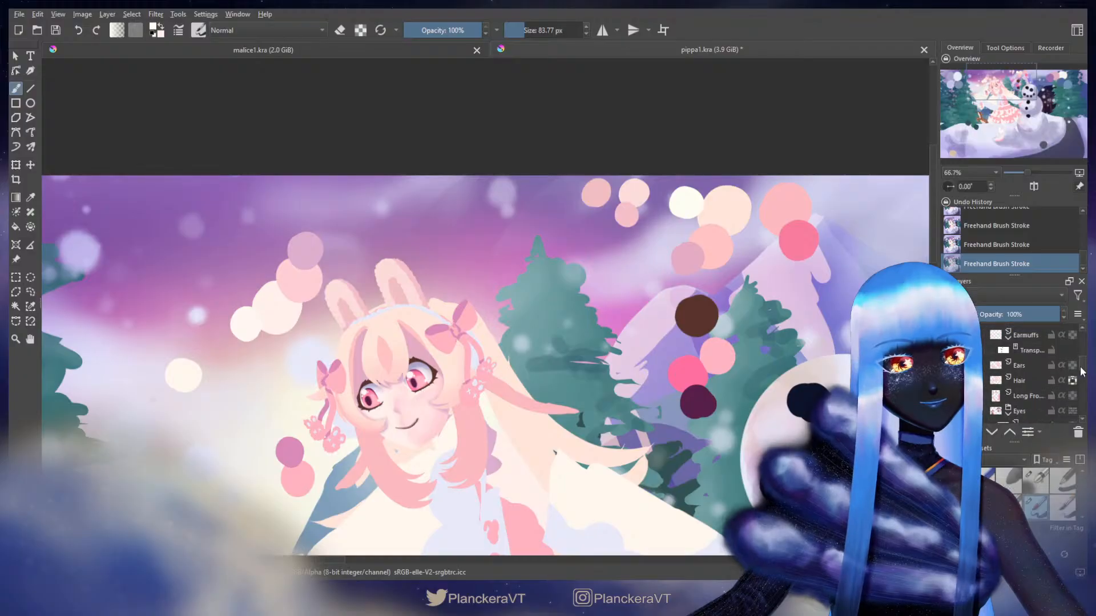
pyautogui.click(1028, 394)
pyautogui.keyDown('ctrl'); pyautogui.click(1028, 382); pyautogui.keyUp('ctrl')
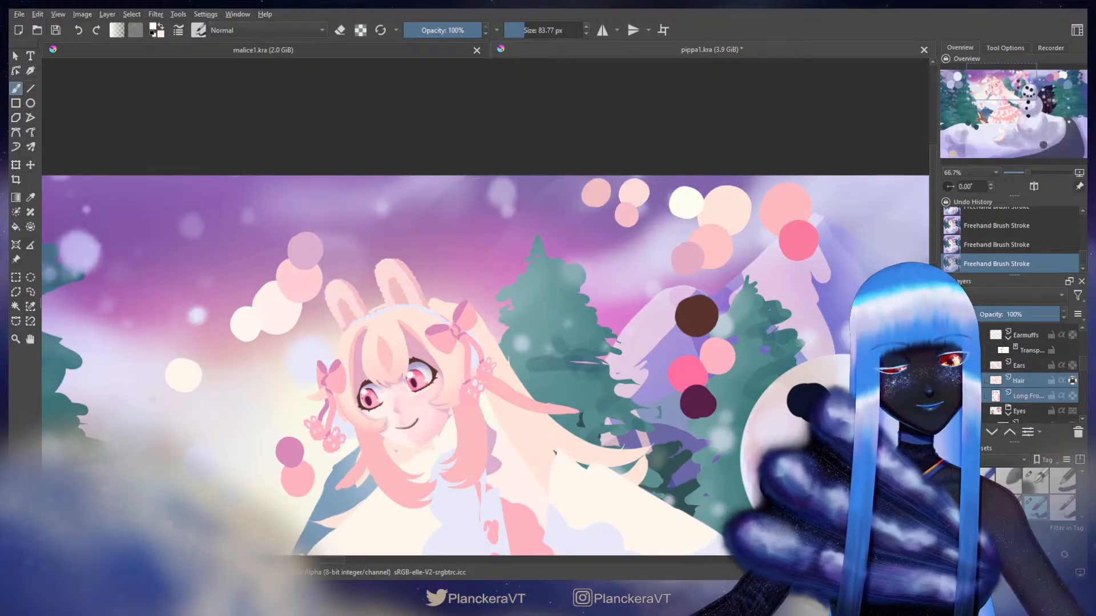
pyautogui.hotkey('ctrl', 'g')
pyautogui.doubleClick(1008, 381)
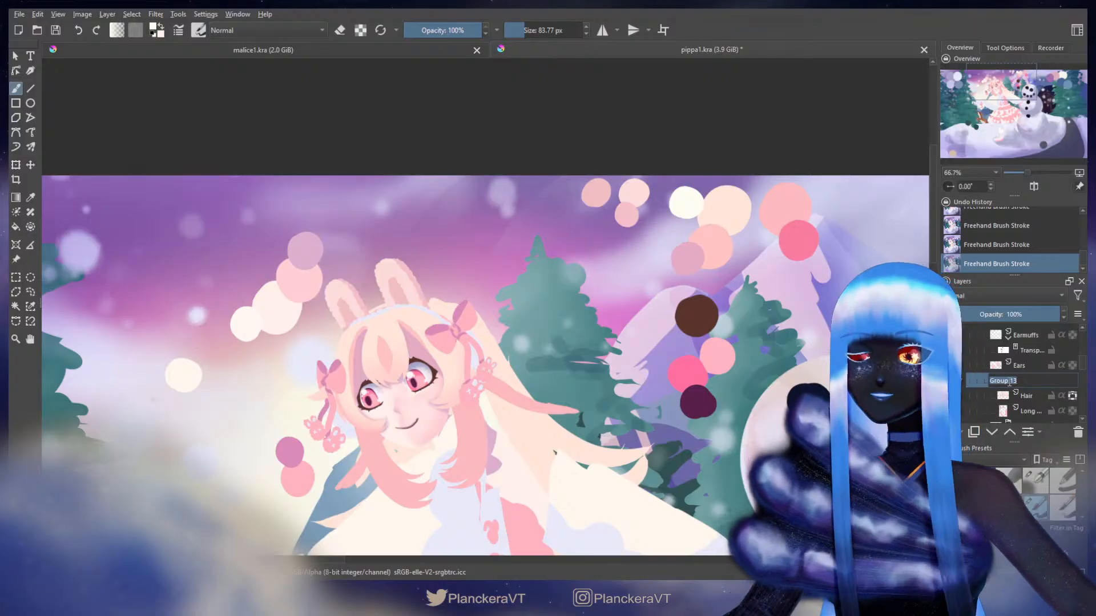
pyautogui.write('Front Hai')
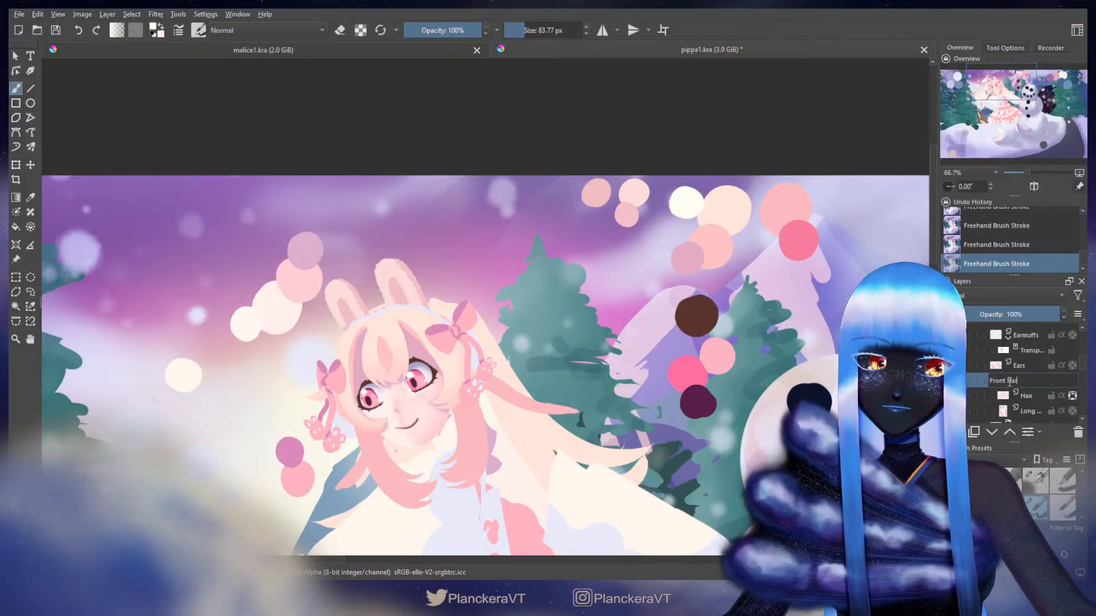
pyautogui.write('r')
pyautogui.press('Return')
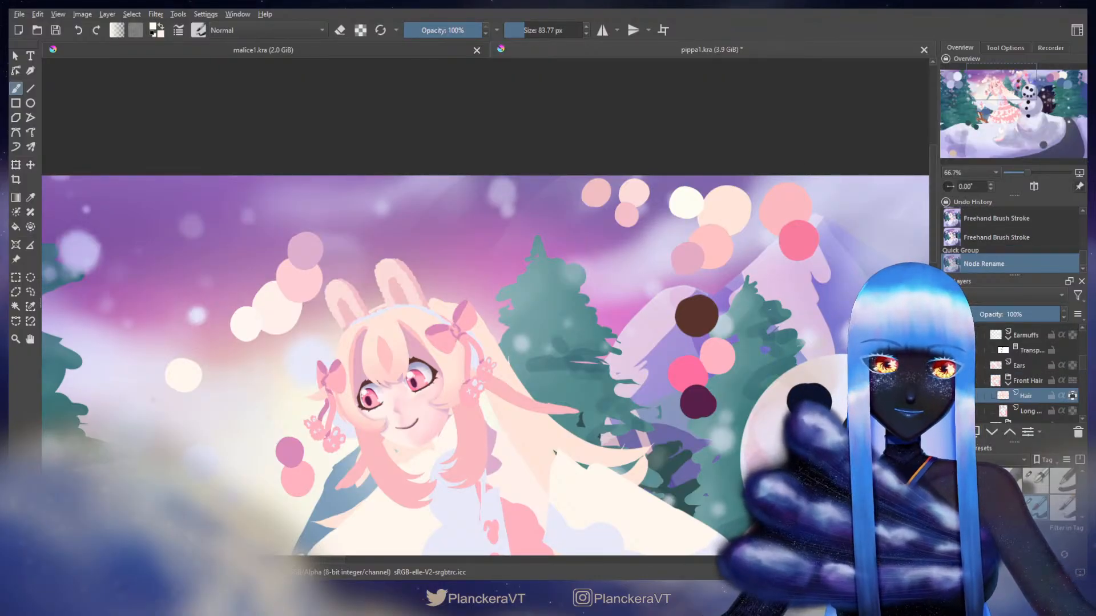
# - Add a paint layer directly above Hair in the Front Hair group and name it Highlights
pyautogui.press('Insert')
pyautogui.doubleClick(1033, 396)
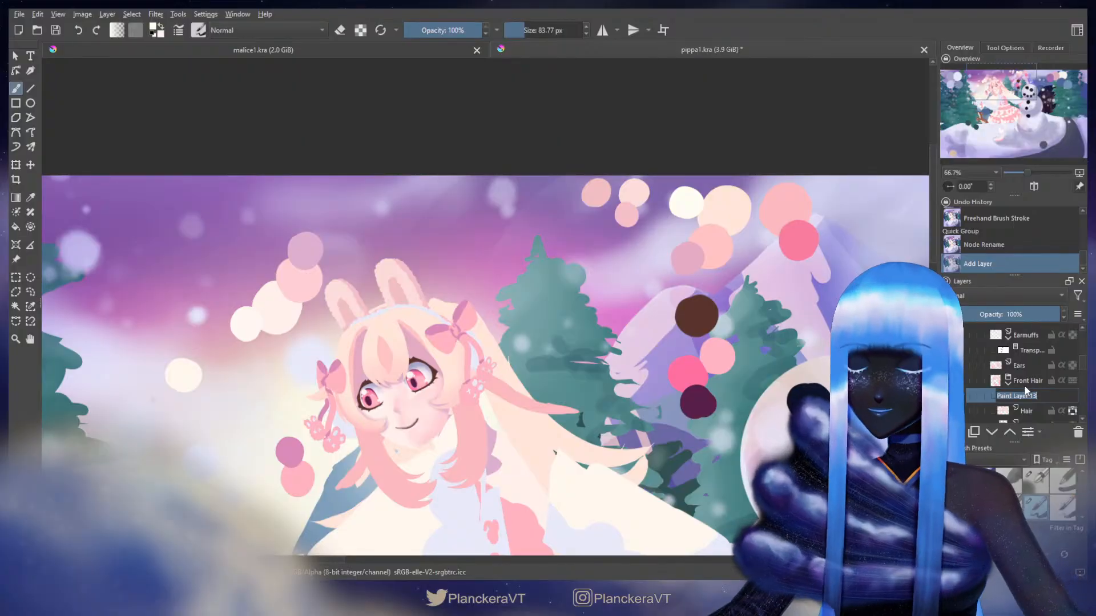
pyautogui.write('Highlights')
pyautogui.press('Return')
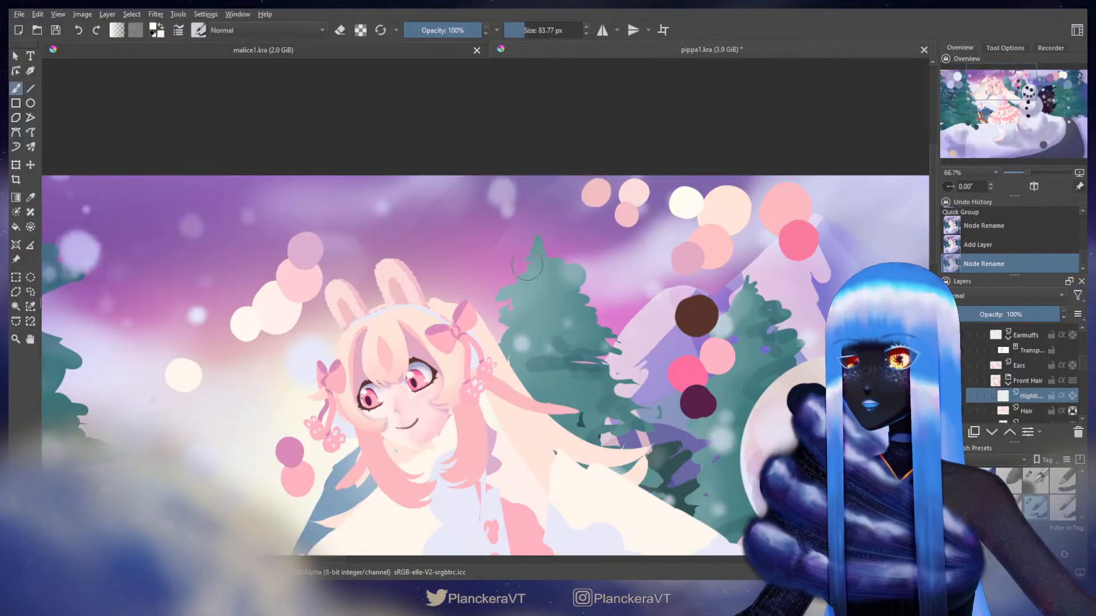
# - Paint pale cream highlight strands over the bangs and the crown, using a brush of about 49 px
pyautogui.moveTo(527, 265)
pyautogui.mouseDown()
pyautogui.moveTo(670, 177)
pyautogui.moveTo(495, 264)
pyautogui.mouseUp()
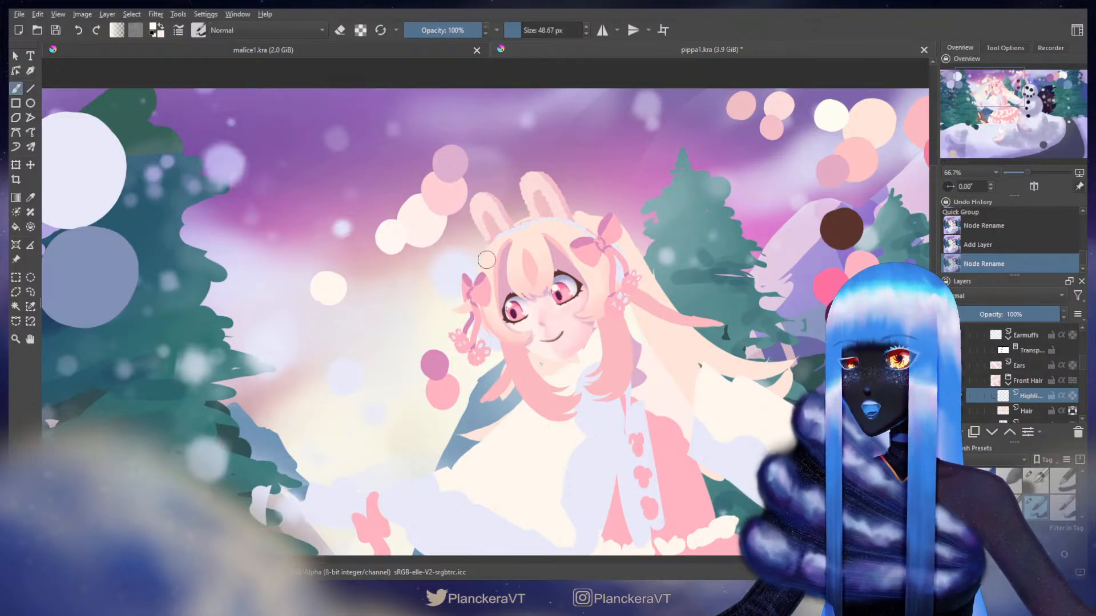
pyautogui.moveTo(490, 249); pyautogui.dragTo(494, 266)
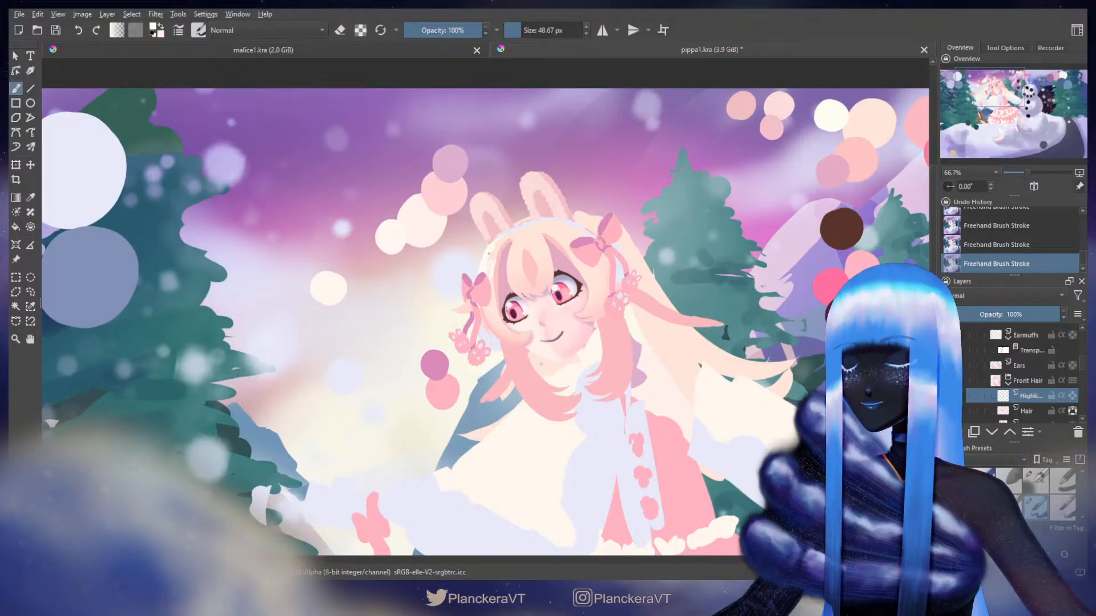
pyautogui.hotkey('ctrl', 'z')
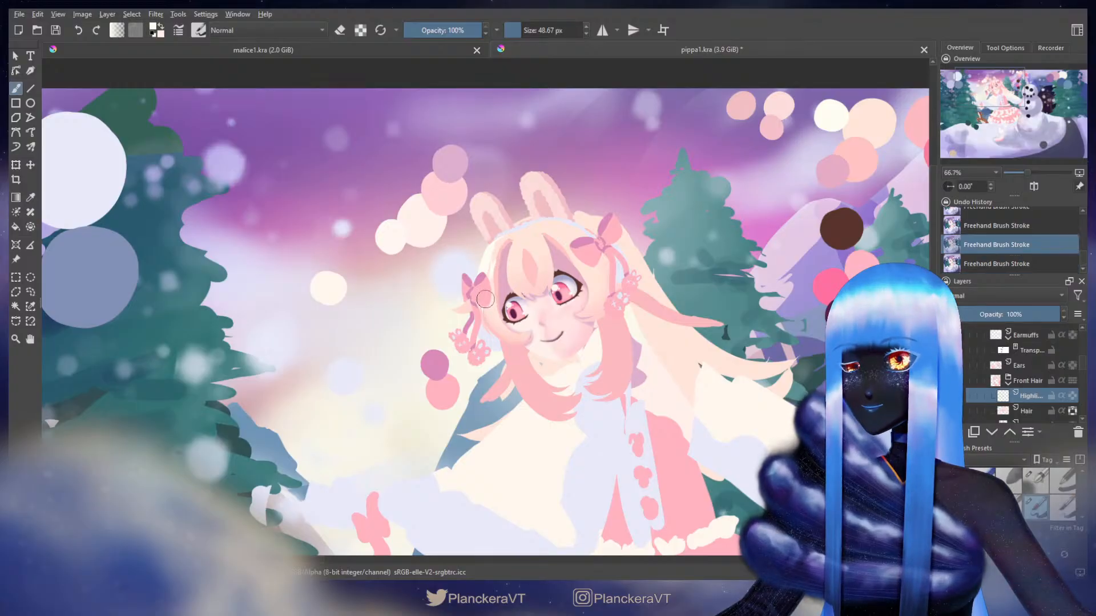
pyautogui.hotkey('ctrl', 'shift', 'z')
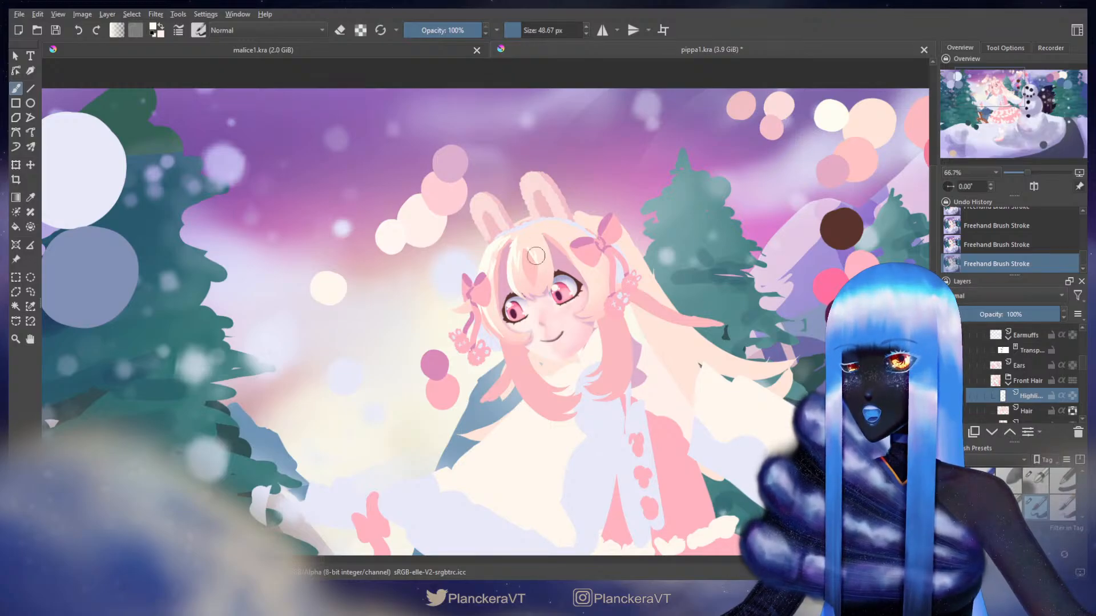
pyautogui.hotkey('ctrl', 'z')
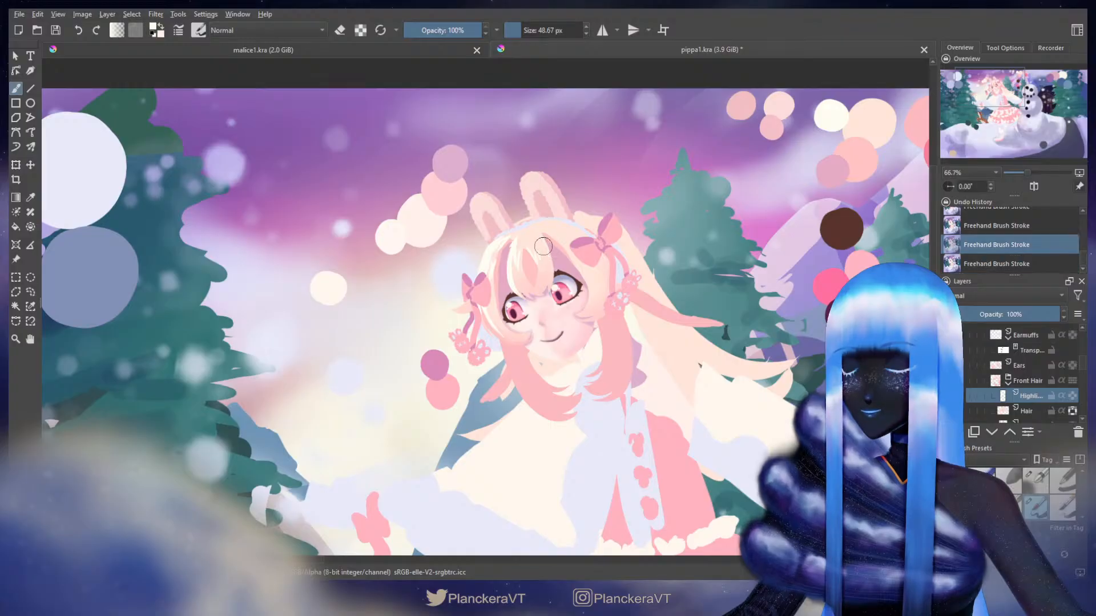
pyautogui.hotkey('ctrl', 'shift', 'z')
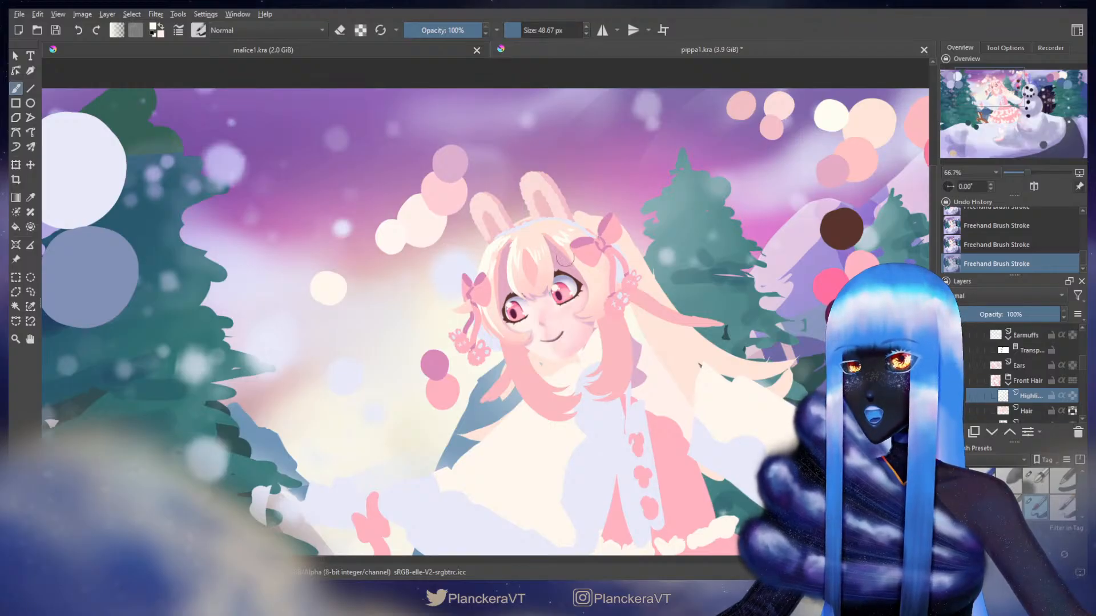
# - Paint jagged pale cream highlights on the long side locks framing the face and compare them with the previous state
pyautogui.scroll(-3, 542, 282)
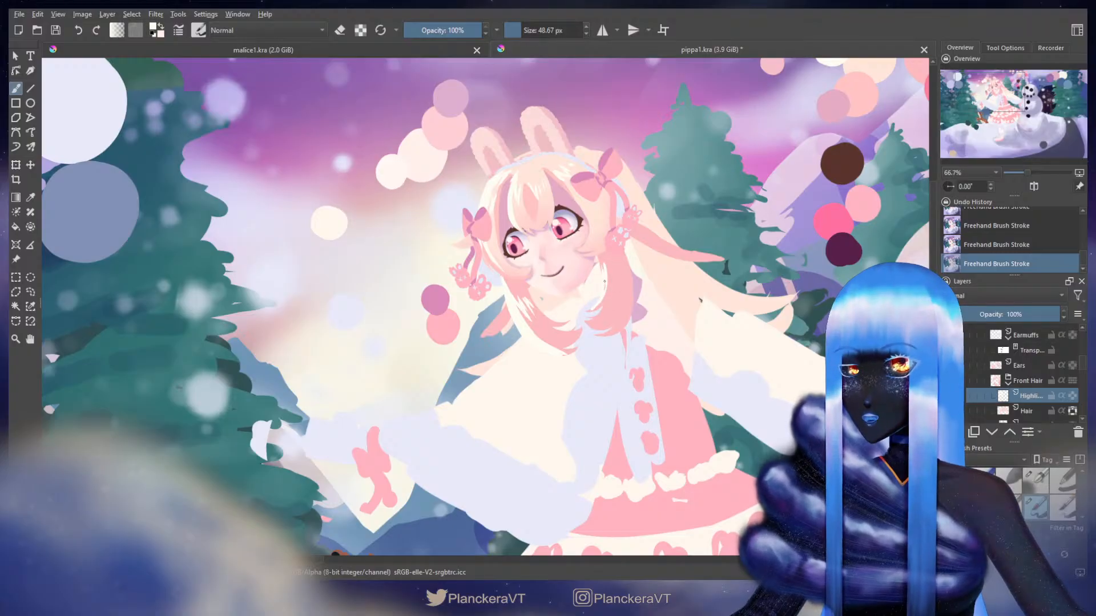
pyautogui.hotkey('ctrl', 'z')
pyautogui.hotkey('ctrl', 'z')
pyautogui.hotkey('ctrl', 'shift', 'z')
pyautogui.hotkey('ctrl', 'shift', 'z')
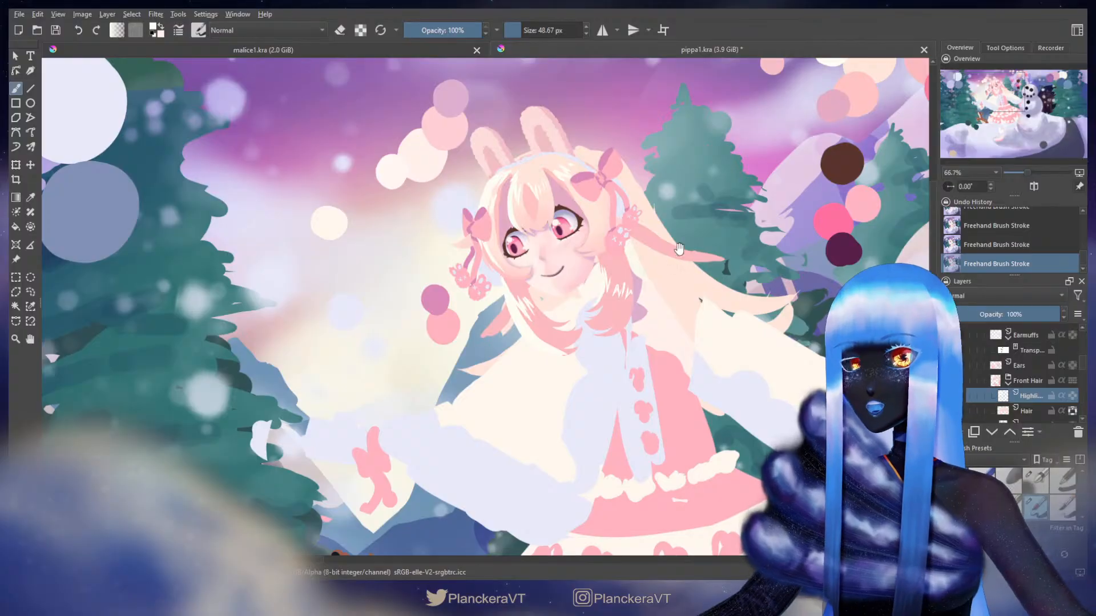
# - Make Hair the active layer and switch to a fine brush of about 14 px
pyautogui.moveTo(678, 249); pyautogui.dragTo(706, 288)
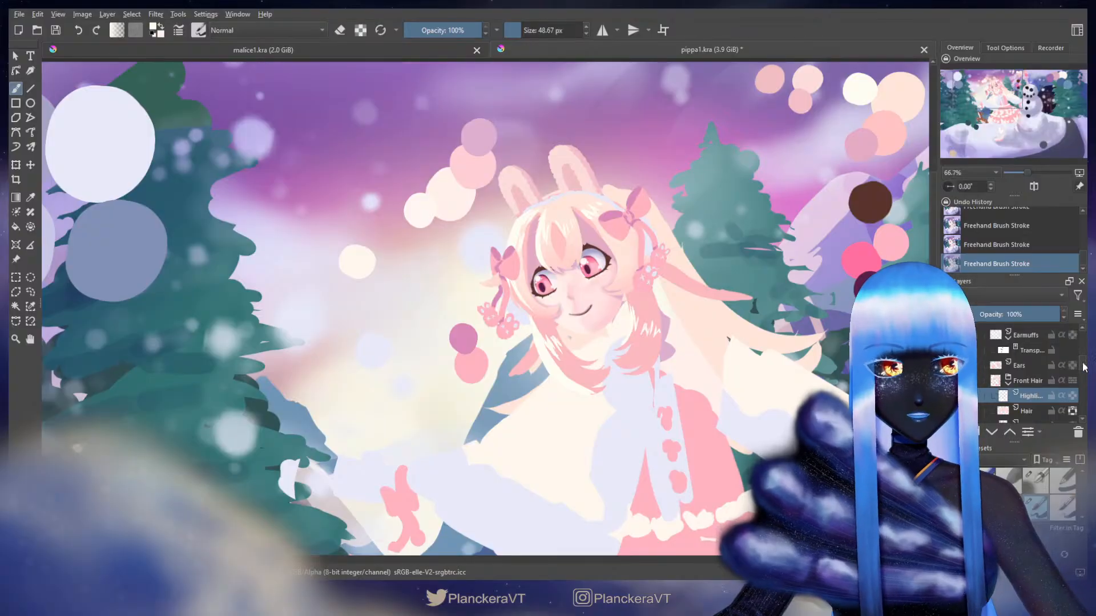
pyautogui.scroll(-2, 1083, 367)
pyautogui.click(1027, 379)
pyautogui.click(1036, 483)
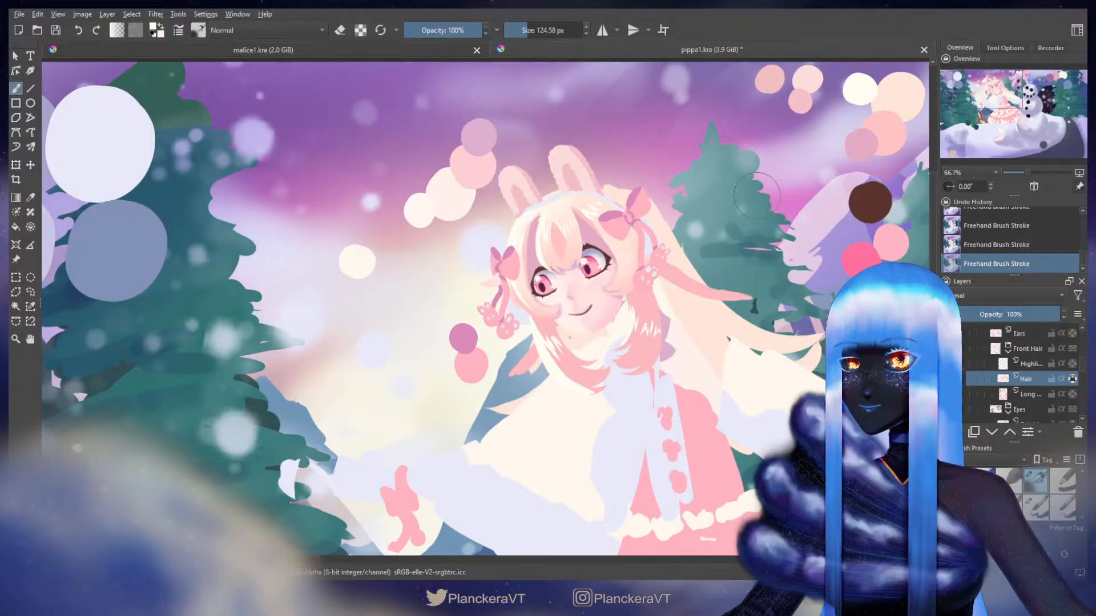
pyautogui.click(1009, 508)
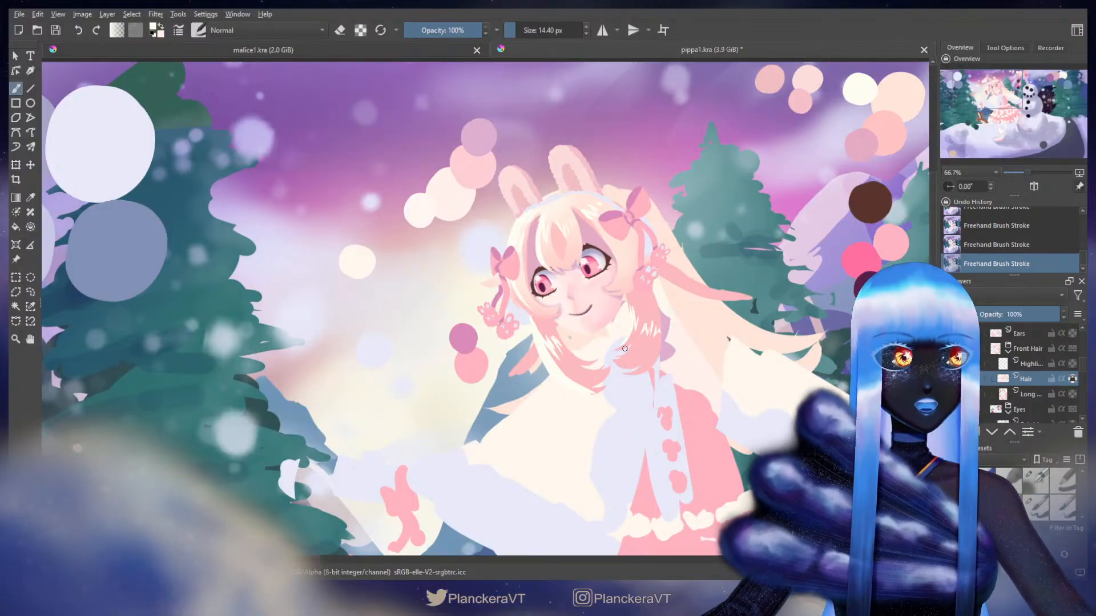
pyautogui.moveTo(625, 351); pyautogui.dragTo(590, 380)
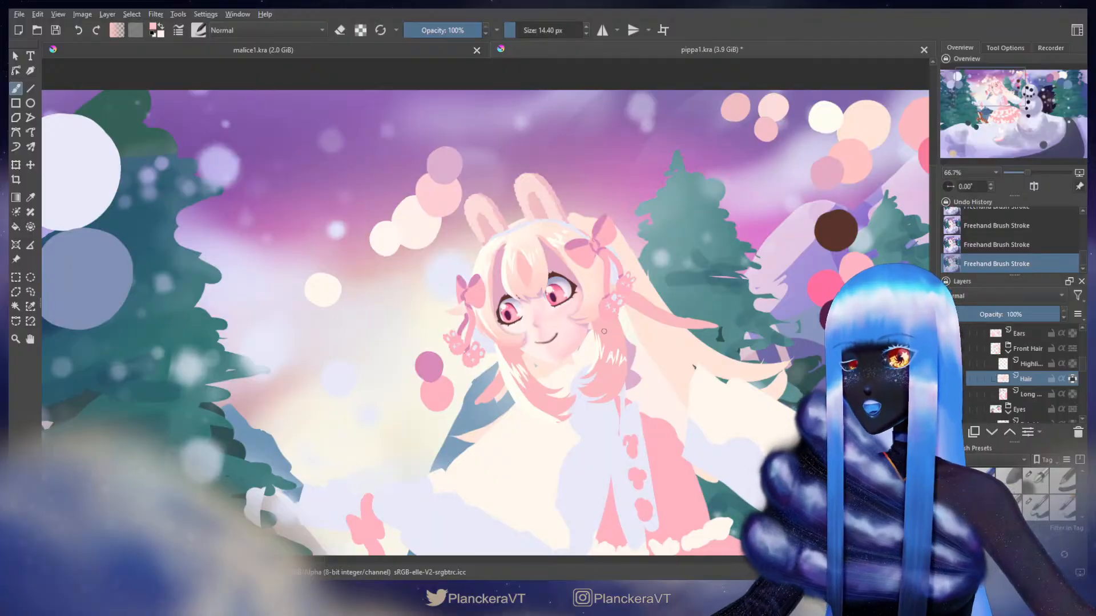
# - Retouch the lock beside the character's left-hand cheek with a tone sampled from the hair, using a brush of about 40 px
pyautogui.scroll(2, 616, 339)
pyautogui.scroll(-1, 603, 332)
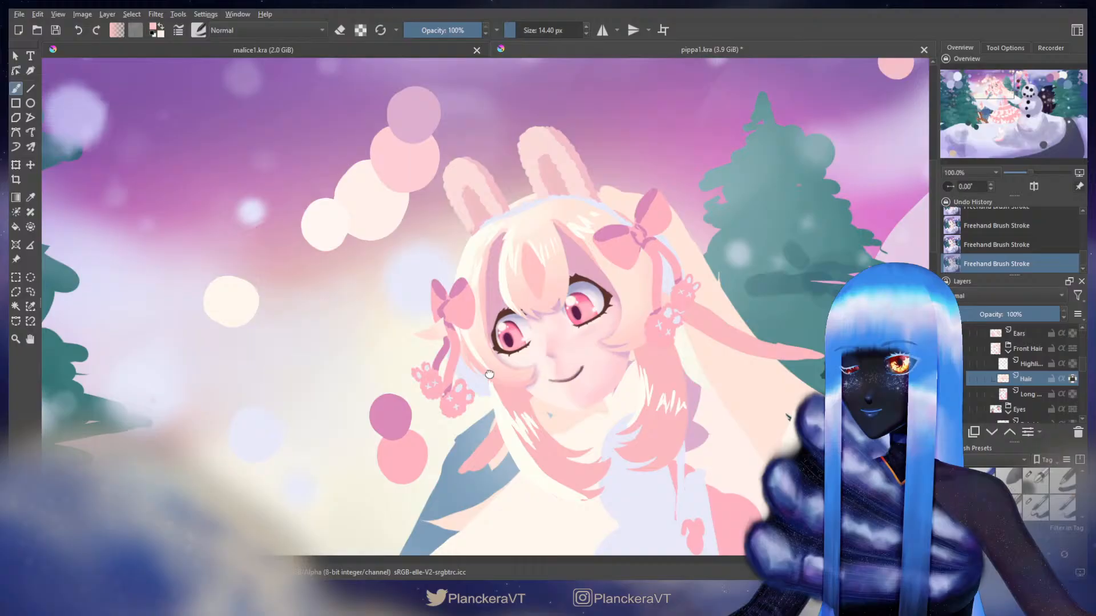
pyautogui.moveTo(490, 375); pyautogui.dragTo(487, 330)
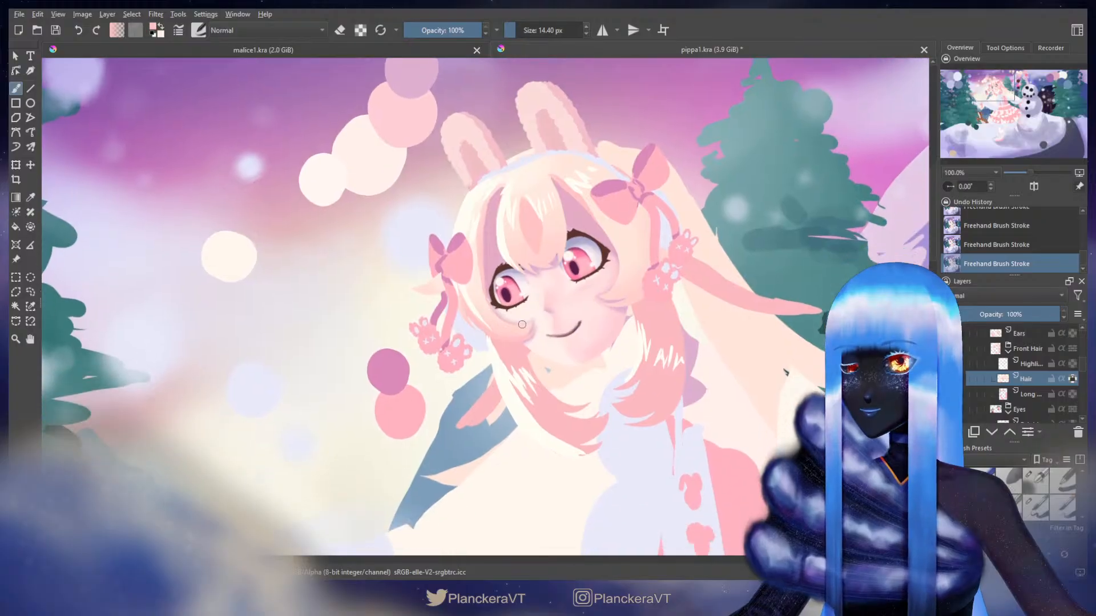
pyautogui.keyDown('ctrl'); pyautogui.click(506, 337); pyautogui.keyUp('ctrl')
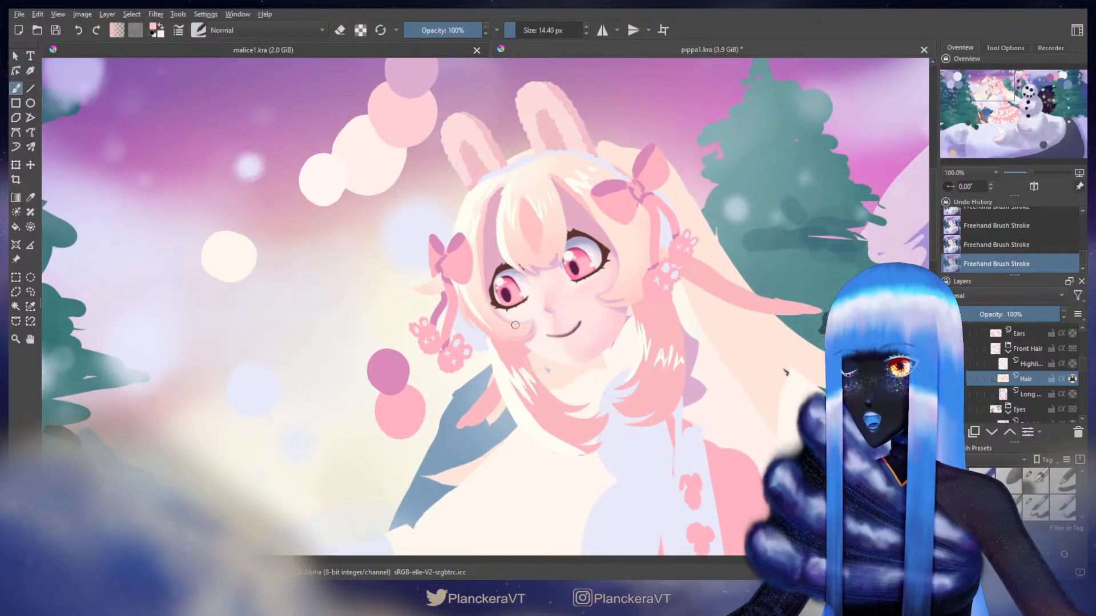
pyautogui.keyDown('shift'); pyautogui.moveTo(530, 318); pyautogui.dragTo(531, 334); pyautogui.keyUp('shift')
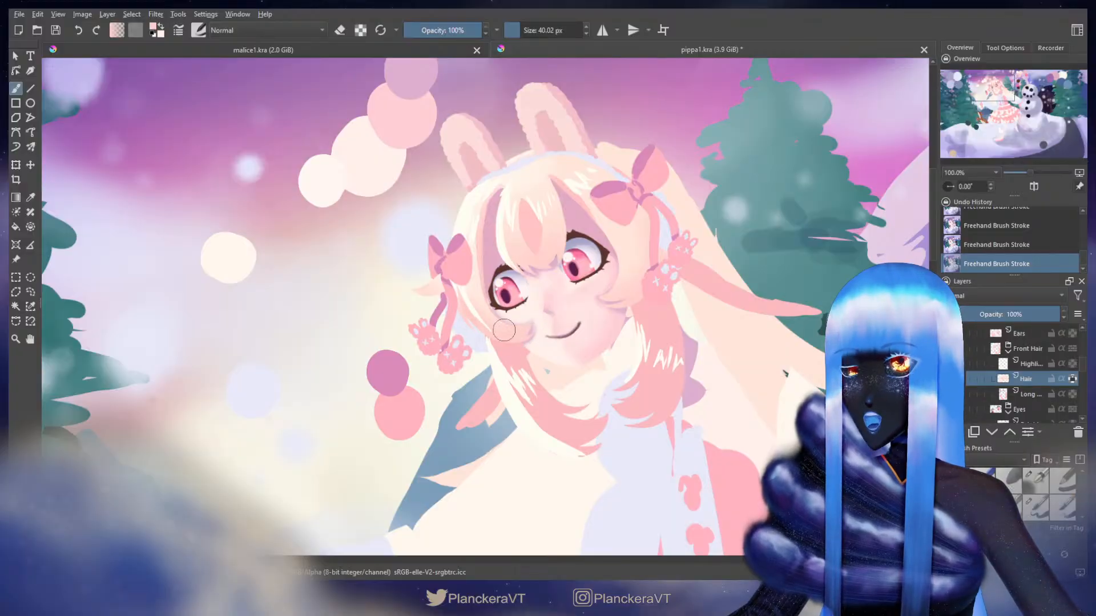
pyautogui.moveTo(770, 184); pyautogui.dragTo(450, 375)
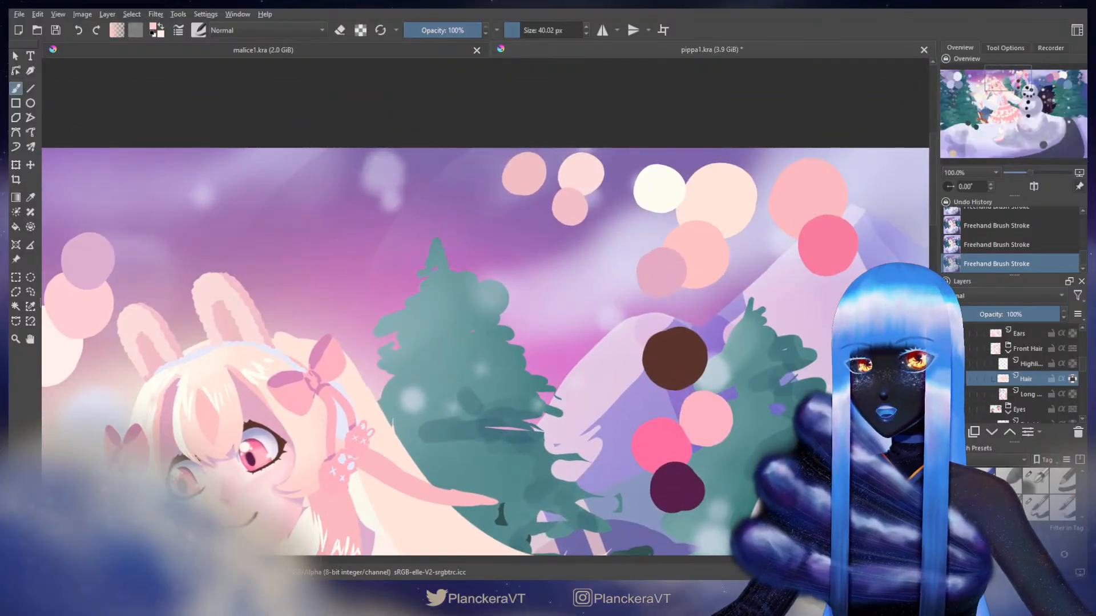
pyautogui.moveTo(219, 455); pyautogui.dragTo(537, 299)
# - Set the brush to about 16 px and sample the pale pink and light peach tones from the swatches in the sky
pyautogui.moveTo(516, 341)
pyautogui.keyDown('shift'); pyautogui.mouseDown()
pyautogui.moveTo(500, 341)
pyautogui.moveTo(517, 367)
pyautogui.mouseUp(); pyautogui.keyUp('shift')
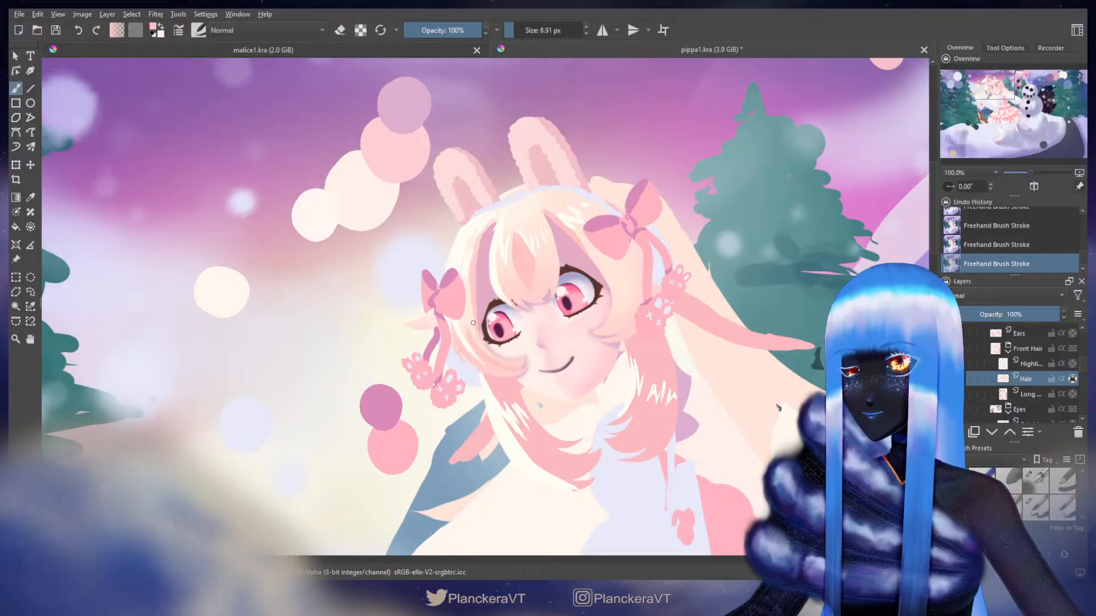
pyautogui.keyDown('shift'); pyautogui.moveTo(472, 272); pyautogui.dragTo(476, 260); pyautogui.keyUp('shift')
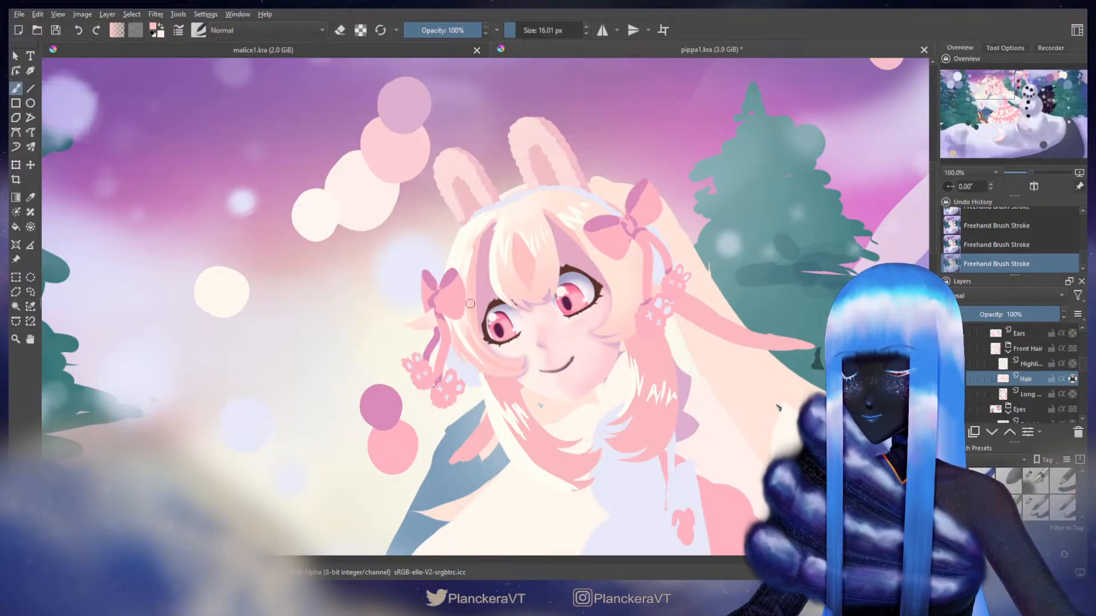
pyautogui.press('x')
pyautogui.moveTo(563, 245); pyautogui.dragTo(468, 355)
pyautogui.keyDown('ctrl'); pyautogui.click(803, 131); pyautogui.keyUp('ctrl')
pyautogui.moveTo(779, 188); pyautogui.dragTo(641, 174)
pyautogui.keyDown('ctrl'); pyautogui.click(818, 137); pyautogui.keyUp('ctrl')
# - Retouch the hair between the smaller bow and the eye with the sampled tones, using a brush of about 10 px
pyautogui.moveTo(442, 316); pyautogui.dragTo(679, 207)
pyautogui.moveTo(496, 305); pyautogui.dragTo(492, 304)
pyautogui.moveTo(782, 394)
pyautogui.mouseDown()
pyautogui.moveTo(742, 491)
pyautogui.moveTo(779, 381)
pyautogui.mouseUp()
pyautogui.press('[')
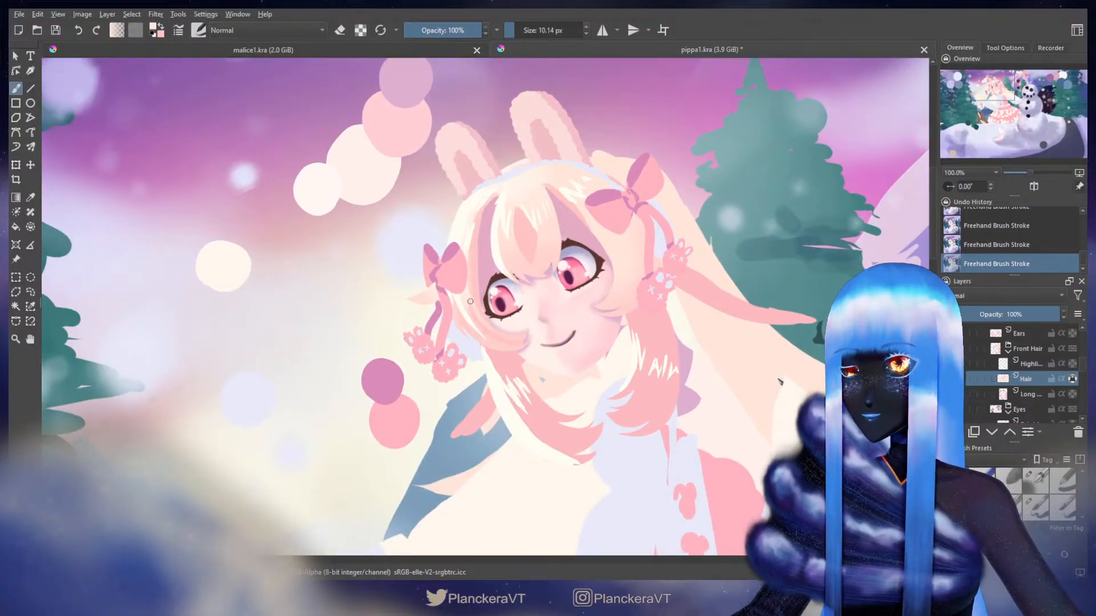
pyautogui.moveTo(470, 301); pyautogui.dragTo(469, 300)
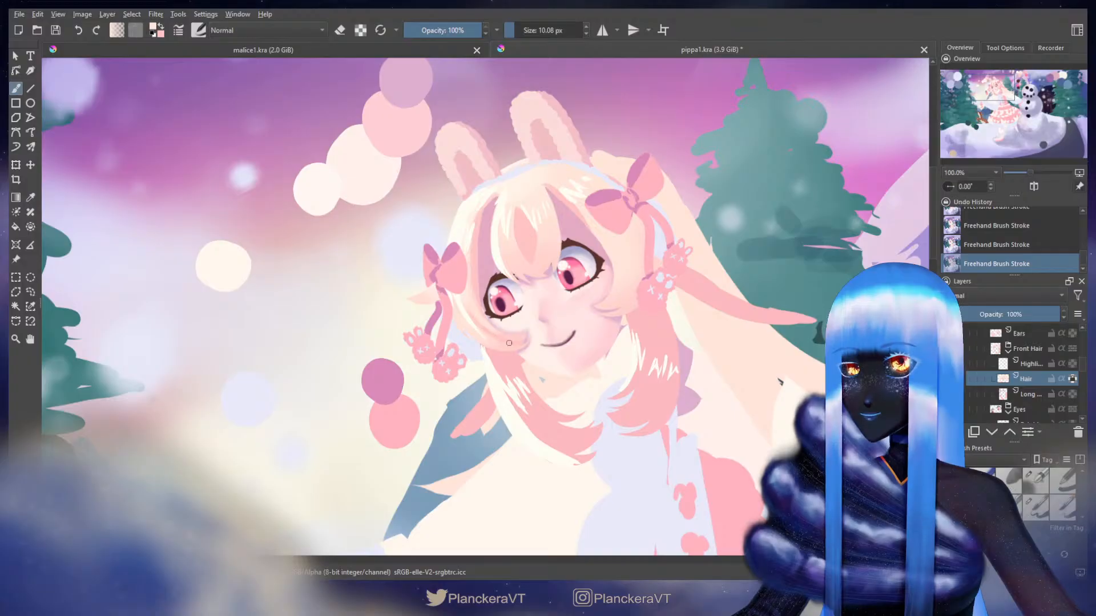
# - Refine the tips of the bangs above the eyes with fine strands, varying the brush between about 4 and 12 px
pyautogui.moveTo(528, 259); pyautogui.dragTo(514, 318)
pyautogui.press('x')
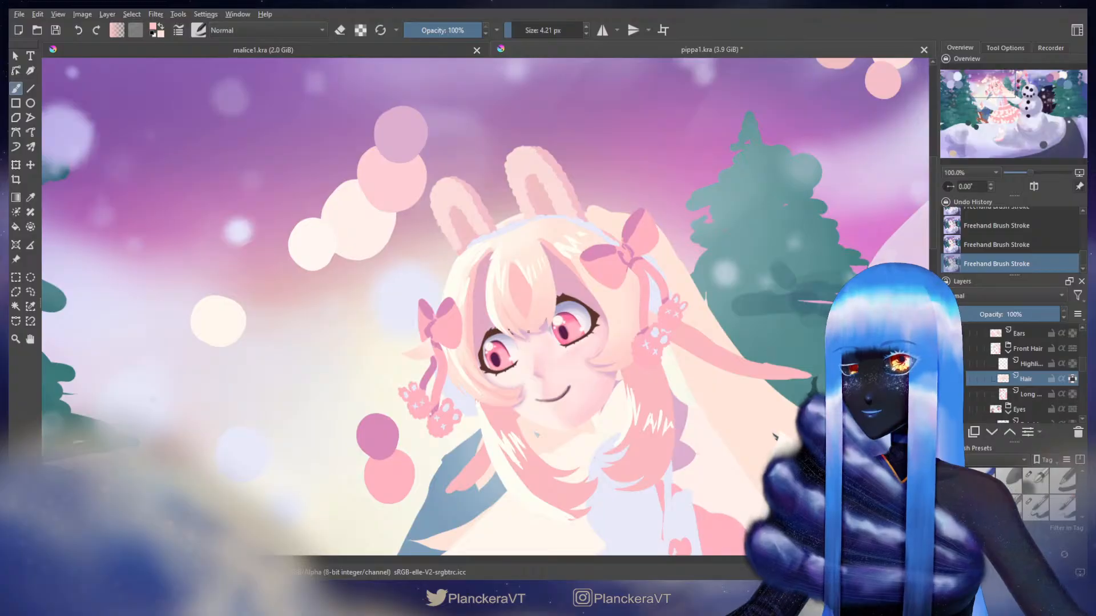
pyautogui.moveTo(525, 329)
pyautogui.keyDown('shift'); pyautogui.mouseDown()
pyautogui.moveTo(513, 315)
pyautogui.moveTo(567, 301)
pyautogui.moveTo(558, 296)
pyautogui.mouseUp(); pyautogui.keyUp('shift')
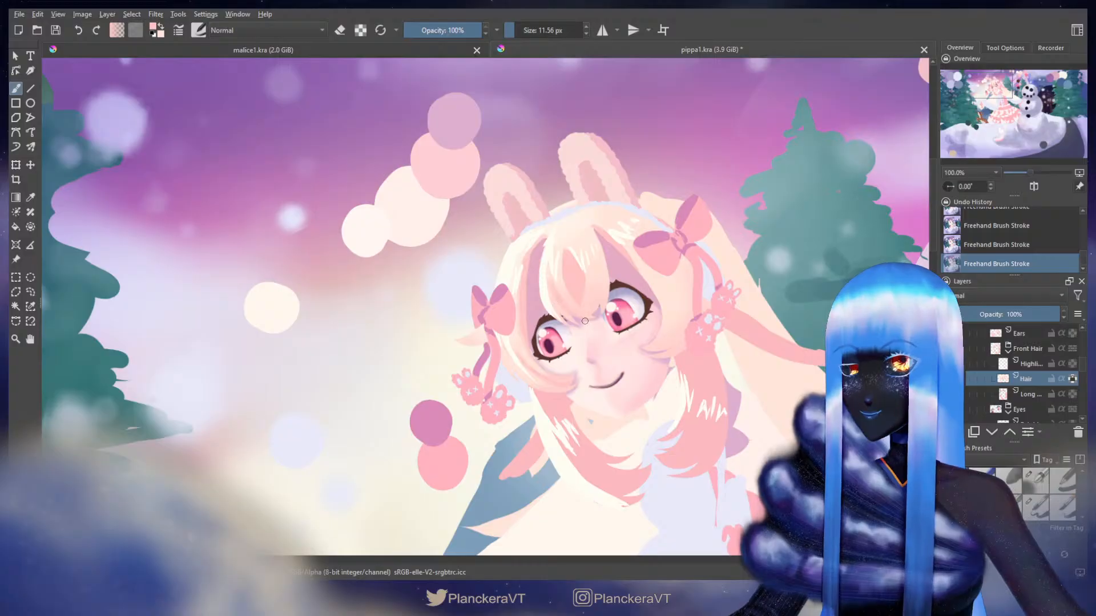
pyautogui.keyDown('shift'); pyautogui.moveTo(558, 294); pyautogui.dragTo(556, 294); pyautogui.keyUp('shift')
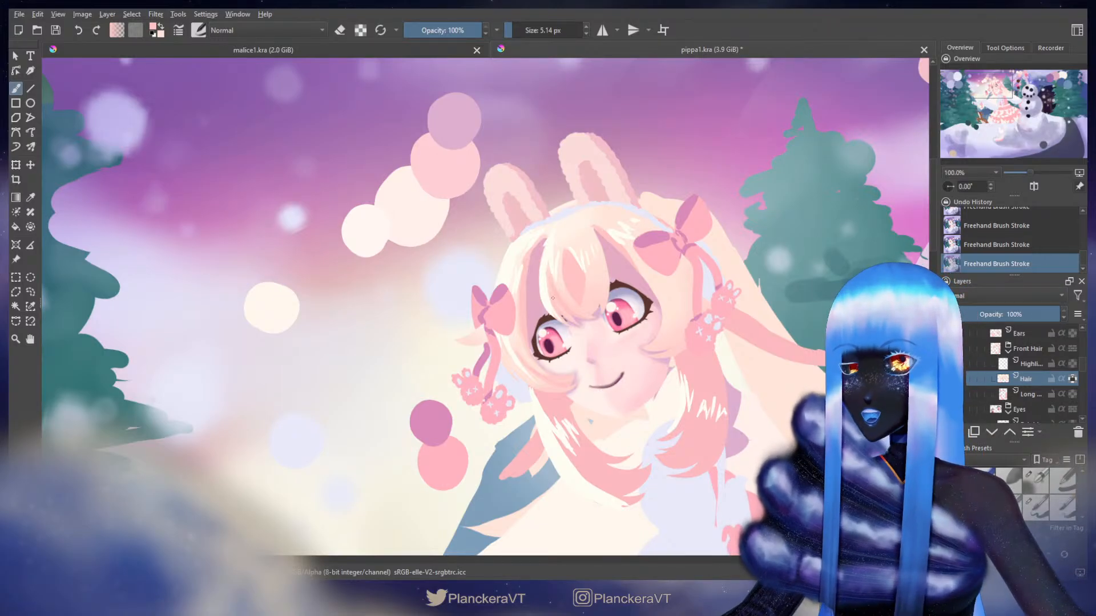
pyautogui.keyDown('shift'); pyautogui.moveTo(552, 298); pyautogui.dragTo(555, 298); pyautogui.keyUp('shift')
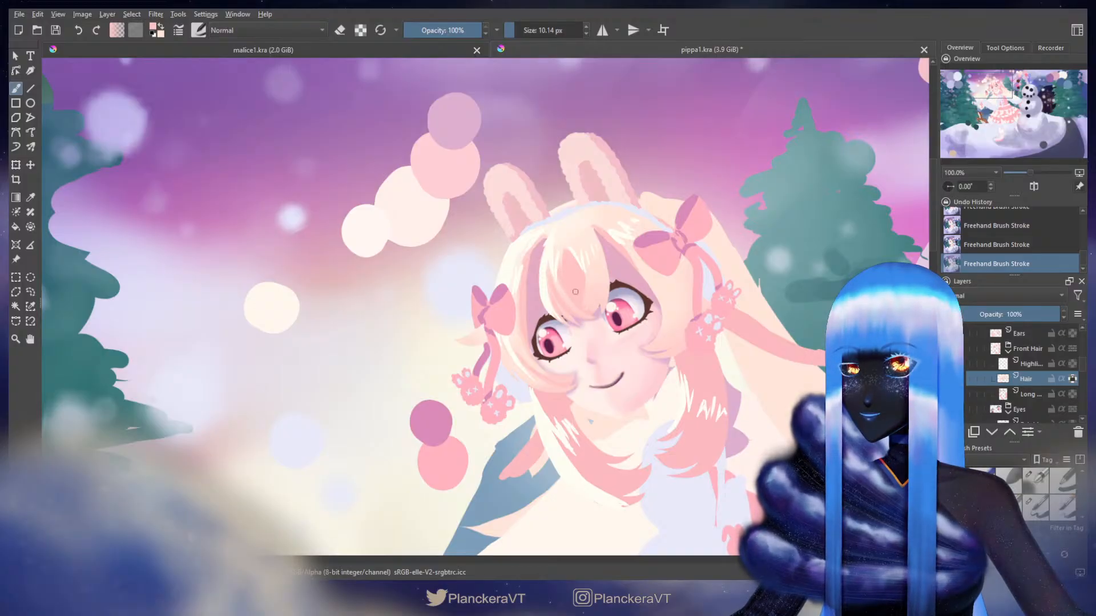
# - Break up the pink shadow in the central bangs with alternating light and pink strands, using a brush of about 9 to 14 px
pyautogui.press('x')
pyautogui.keyDown('shift'); pyautogui.moveTo(557, 248); pyautogui.dragTo(540, 274); pyautogui.keyUp('shift')
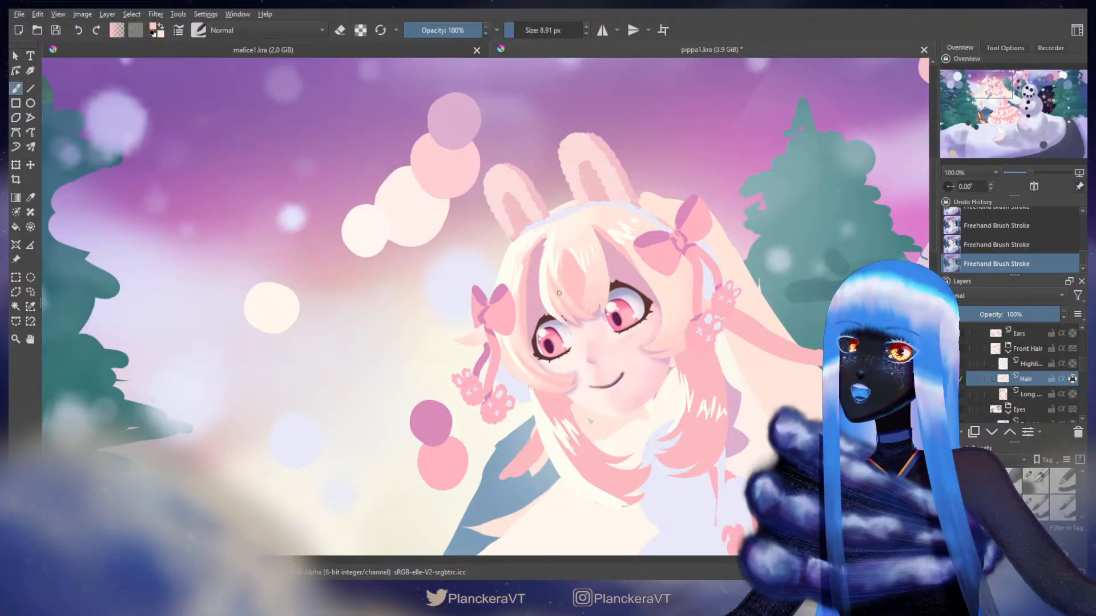
pyautogui.hotkey('ctrl', 'z')
pyautogui.moveTo(558, 293)
pyautogui.mouseDown()
pyautogui.moveTo(575, 316)
pyautogui.moveTo(559, 286)
pyautogui.mouseUp()
pyautogui.press('x')
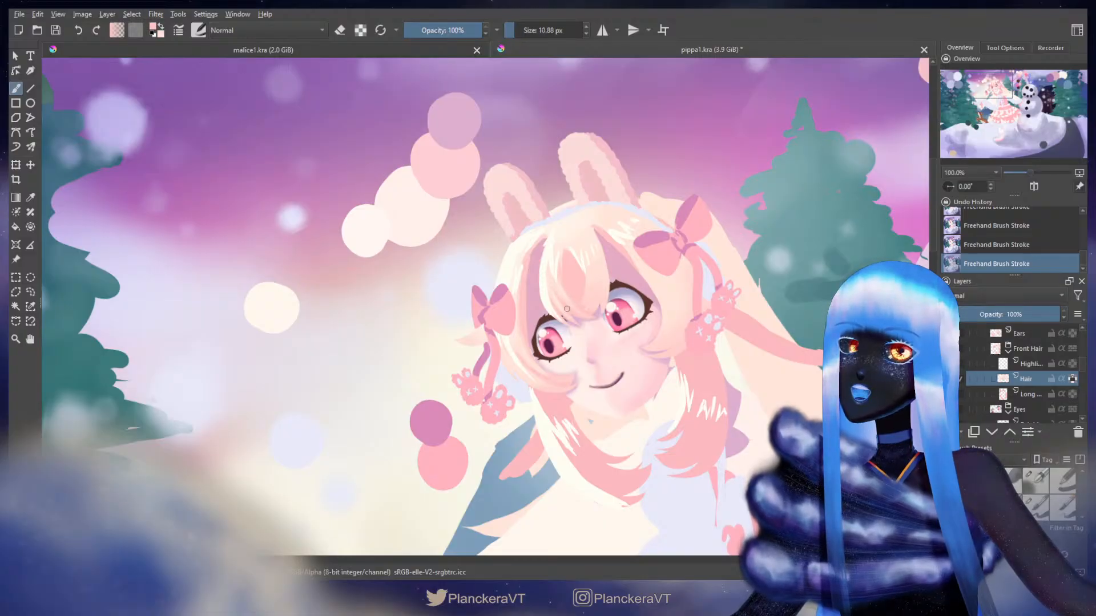
pyautogui.press(']')
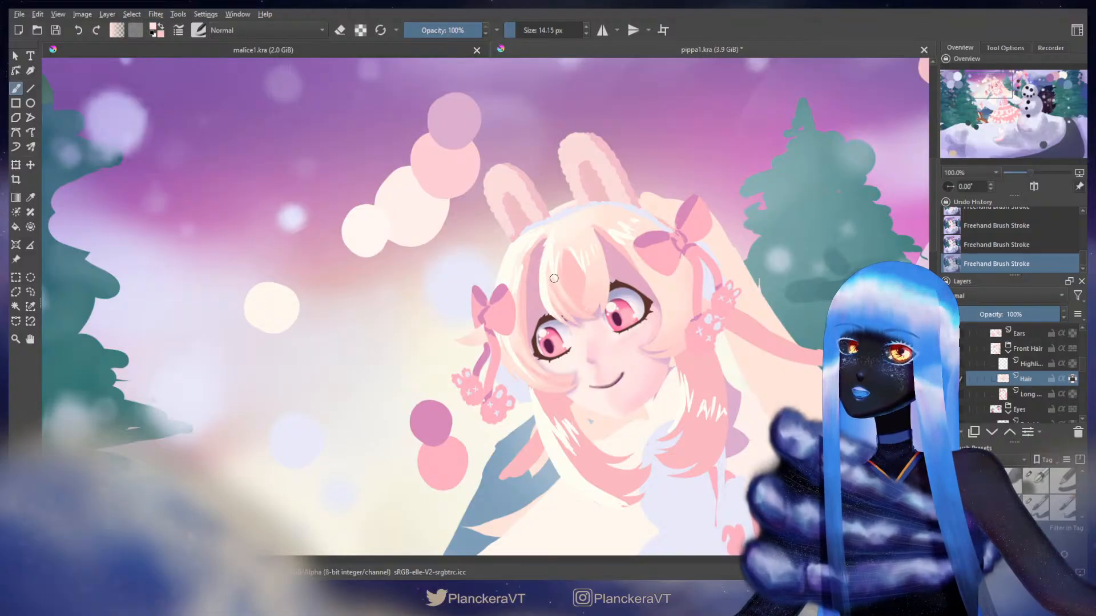
pyautogui.press('[')
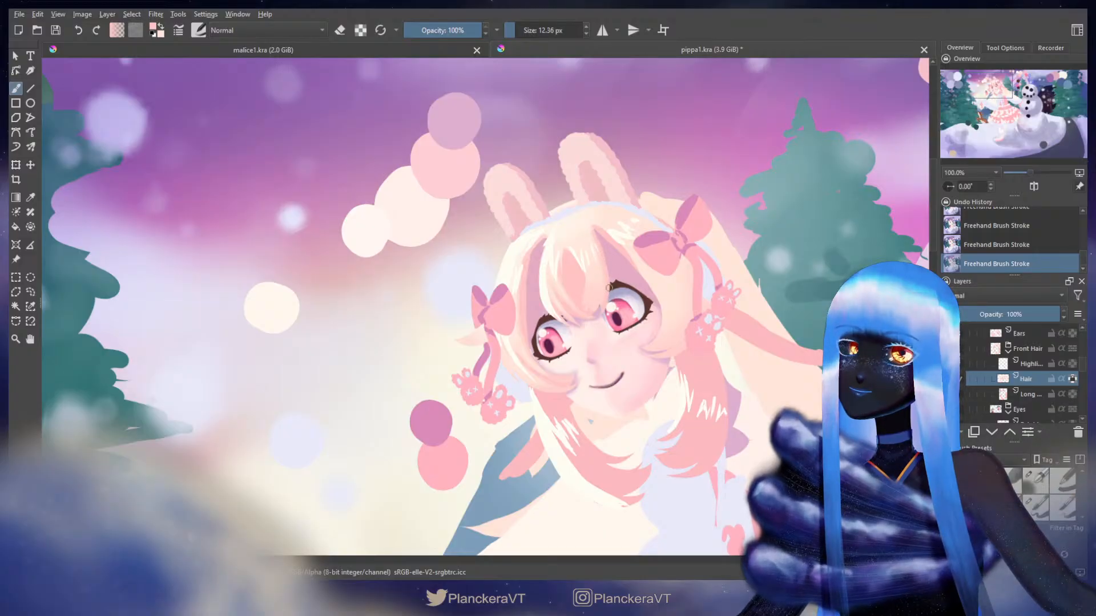
pyautogui.press('[')
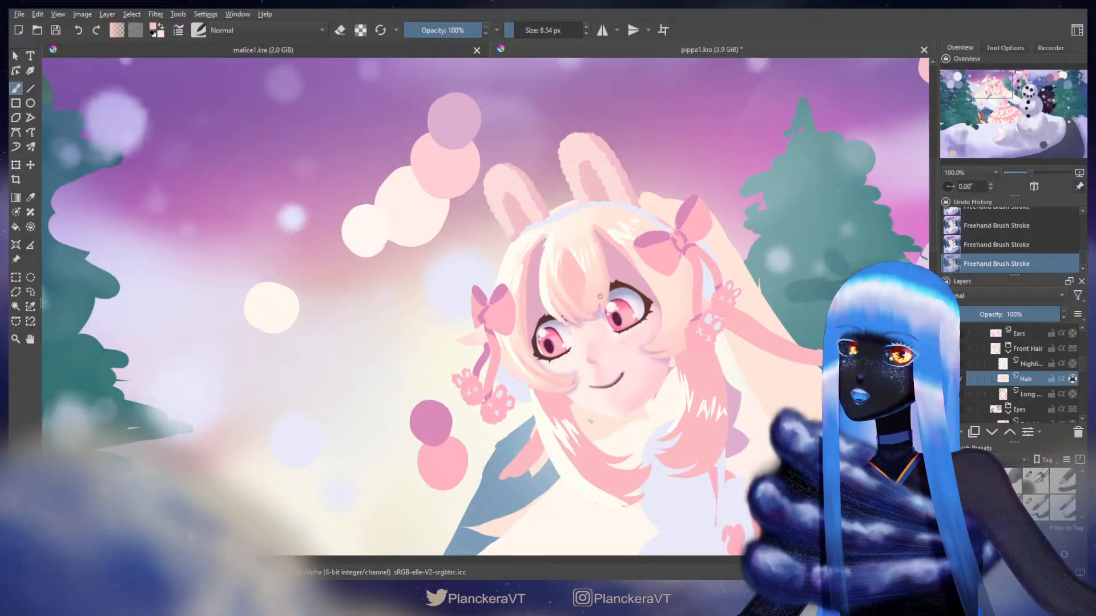
# - Compare the last stroke and rework the upper edge of the pink bangs shadow with sampled tones, using a brush of about 6 to 13 px
pyautogui.hotkey('ctrl', 'z')
pyautogui.hotkey('ctrl', 'shift', 'z')
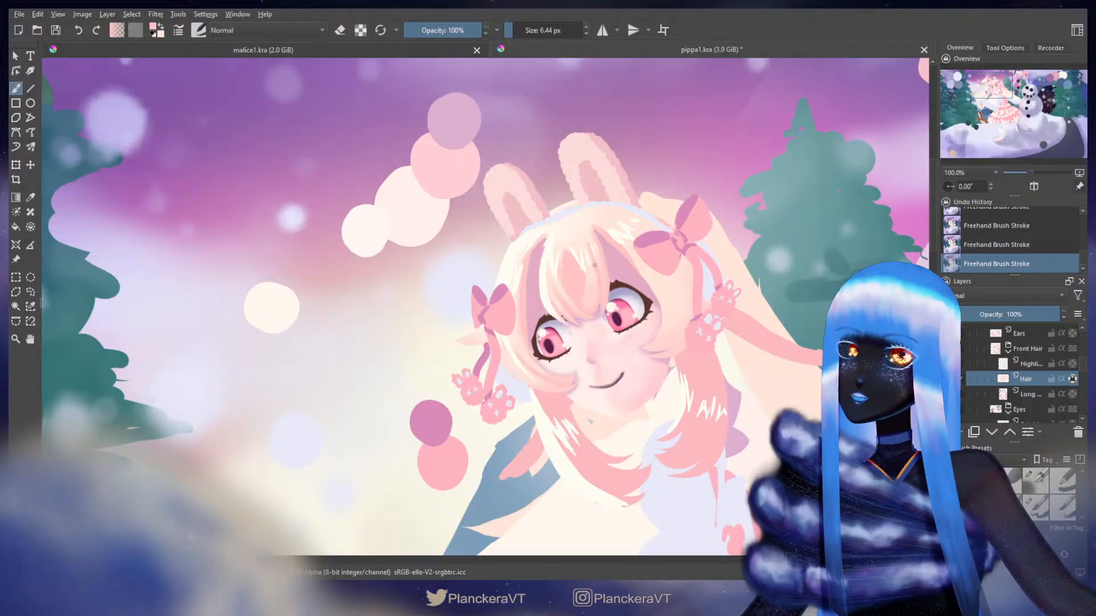
pyautogui.press('x')
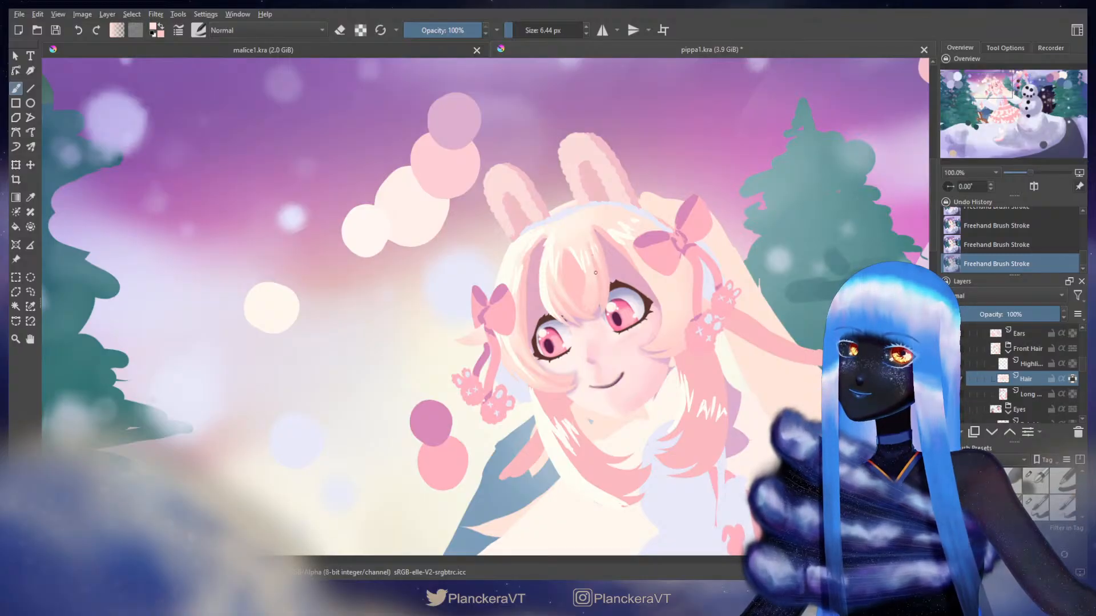
pyautogui.keyDown('shift'); pyautogui.moveTo(585, 241); pyautogui.dragTo(589, 241); pyautogui.keyUp('shift')
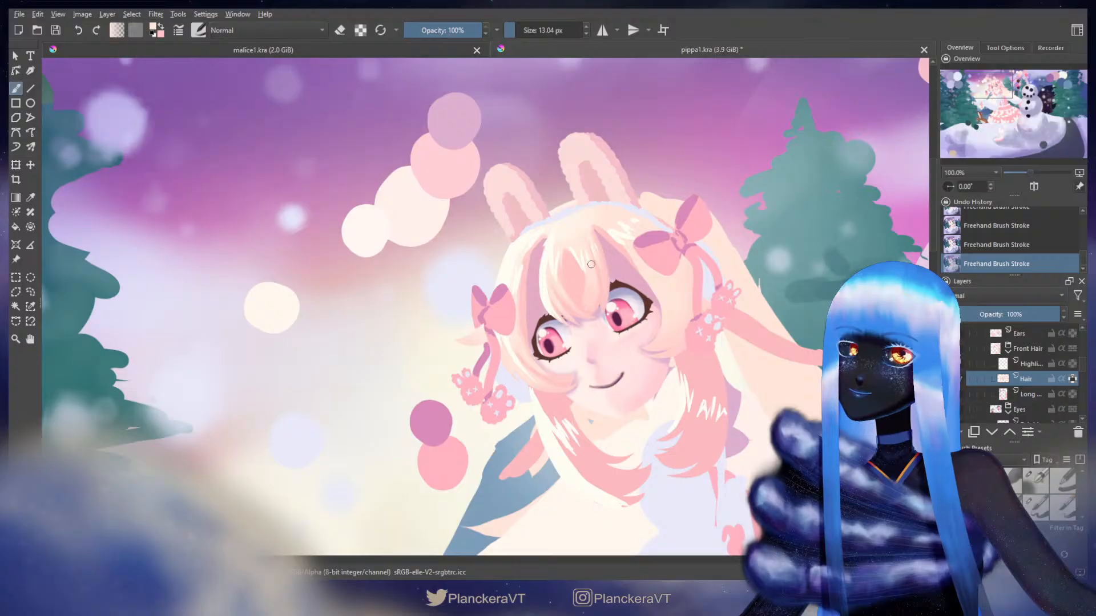
pyautogui.press('x')
pyautogui.keyDown('shift'); pyautogui.moveTo(601, 285); pyautogui.dragTo(598, 285); pyautogui.keyUp('shift')
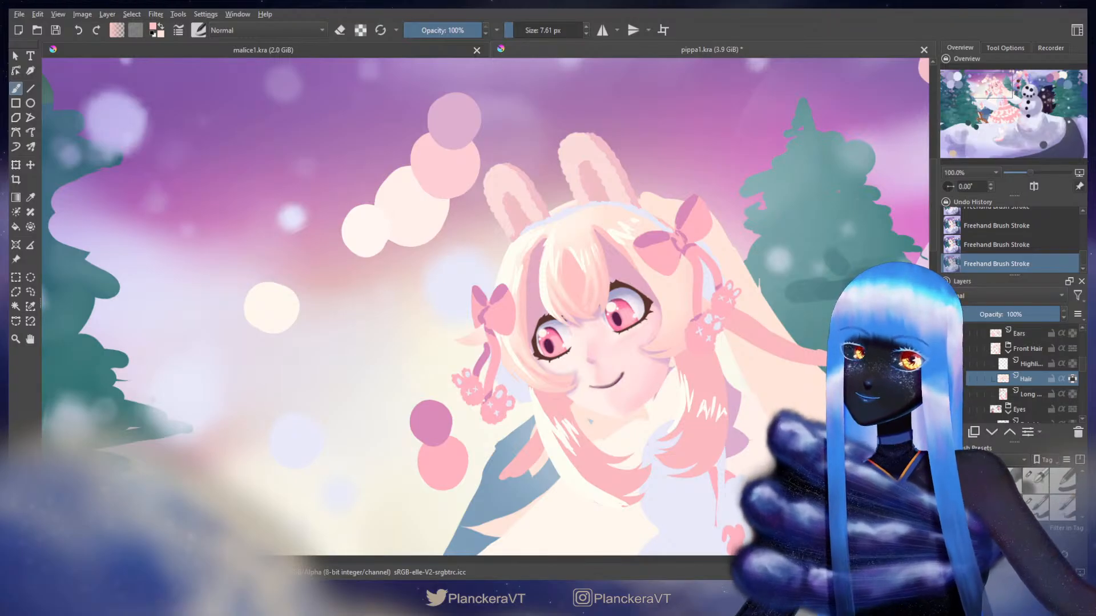
pyautogui.keyDown('ctrl'); pyautogui.click(582, 258); pyautogui.keyUp('ctrl')
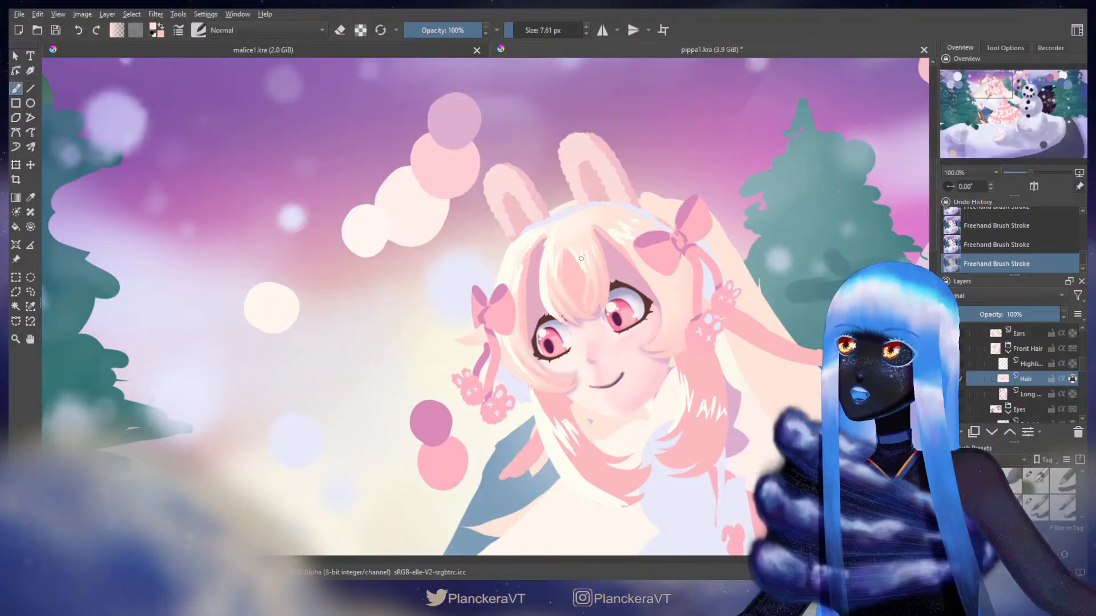
pyautogui.keyDown('shift'); pyautogui.moveTo(583, 258); pyautogui.dragTo(586, 258); pyautogui.keyUp('shift')
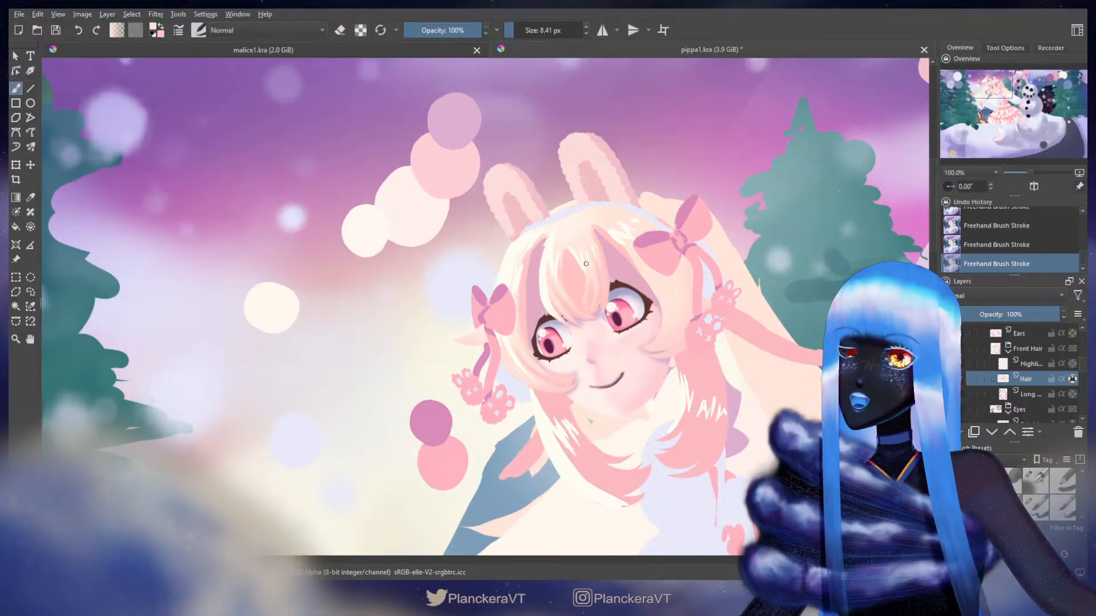
# - Rework the pink shading of the central bangs with a different brush preset at about 30 px, undoing unwanted strokes
pyautogui.click(1035, 507)
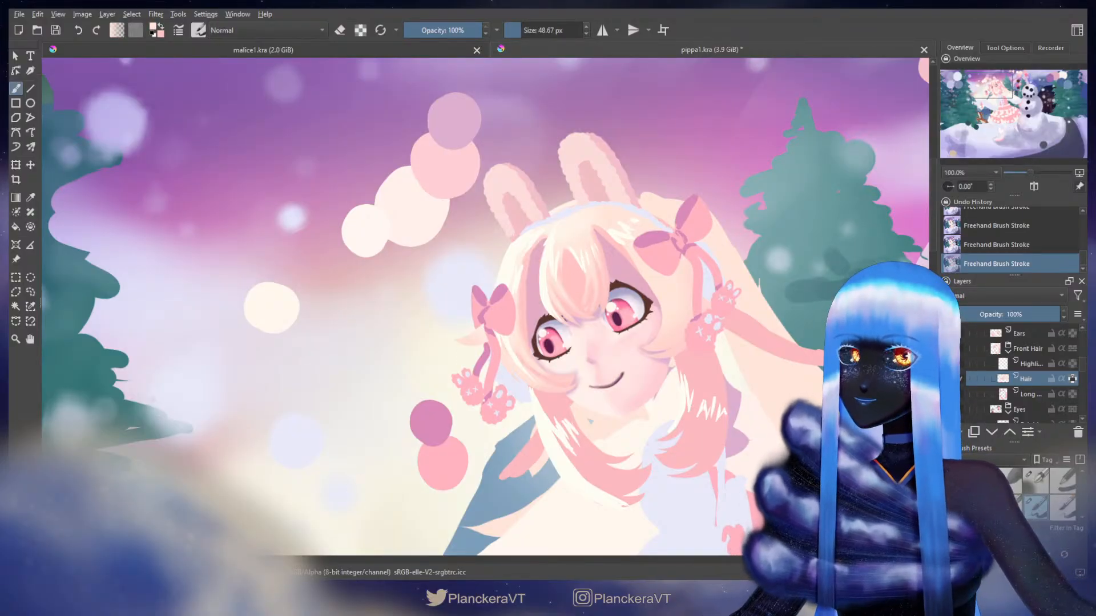
pyautogui.keyDown('shift'); pyautogui.moveTo(593, 242); pyautogui.dragTo(582, 243); pyautogui.keyUp('shift')
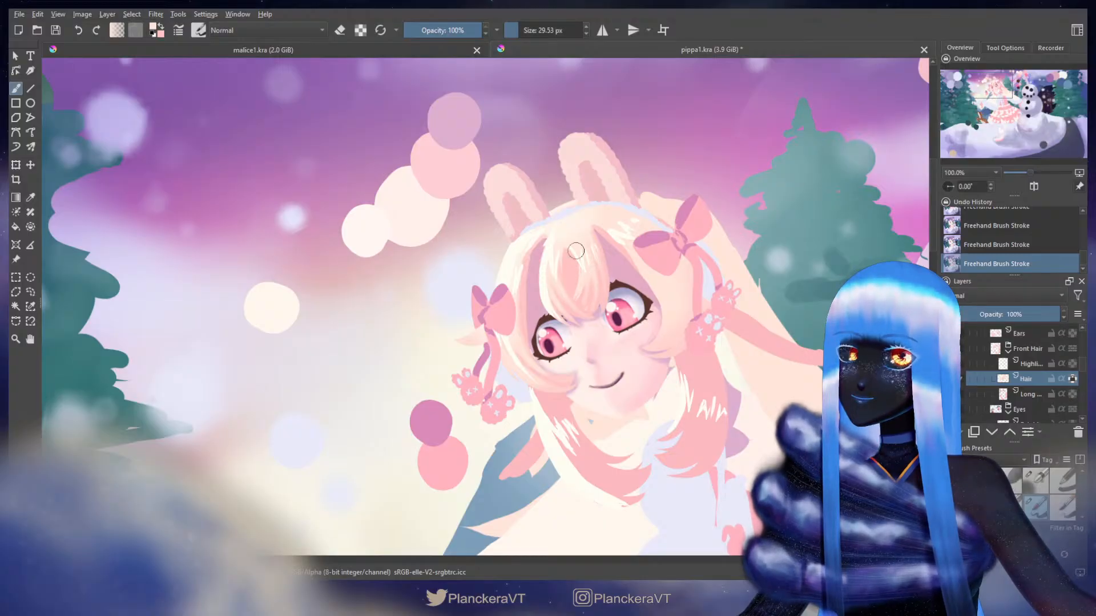
pyautogui.moveTo(577, 251); pyautogui.dragTo(577, 280)
pyautogui.hotkey('ctrl', 'z')
pyautogui.hotkey('ctrl', 'z')
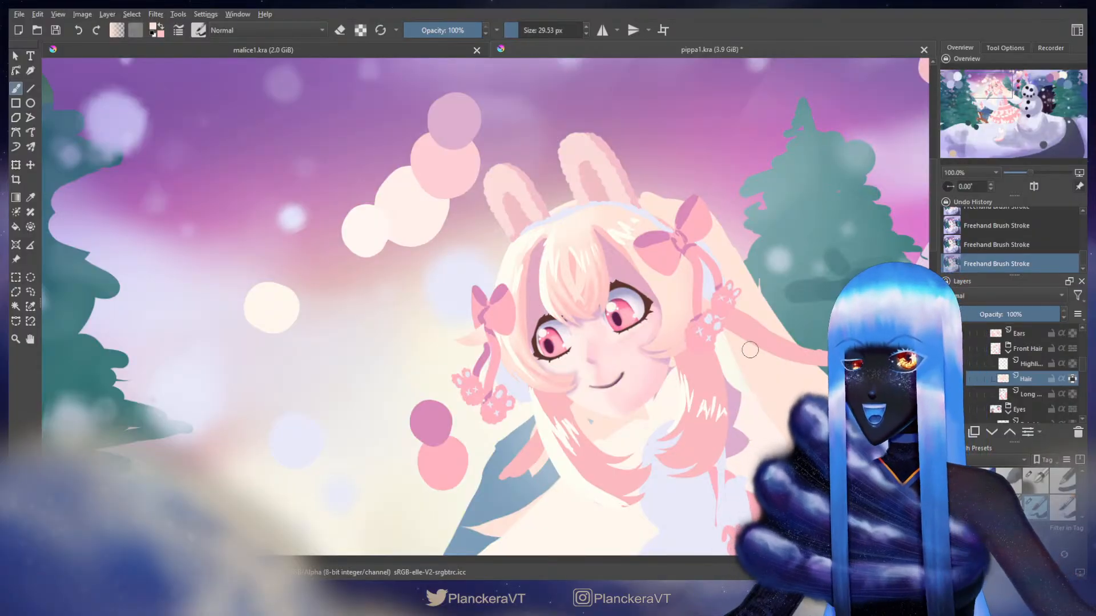
# - Make Highlights the active layer and sample the near-white swatch in the sky
pyautogui.click(1050, 364)
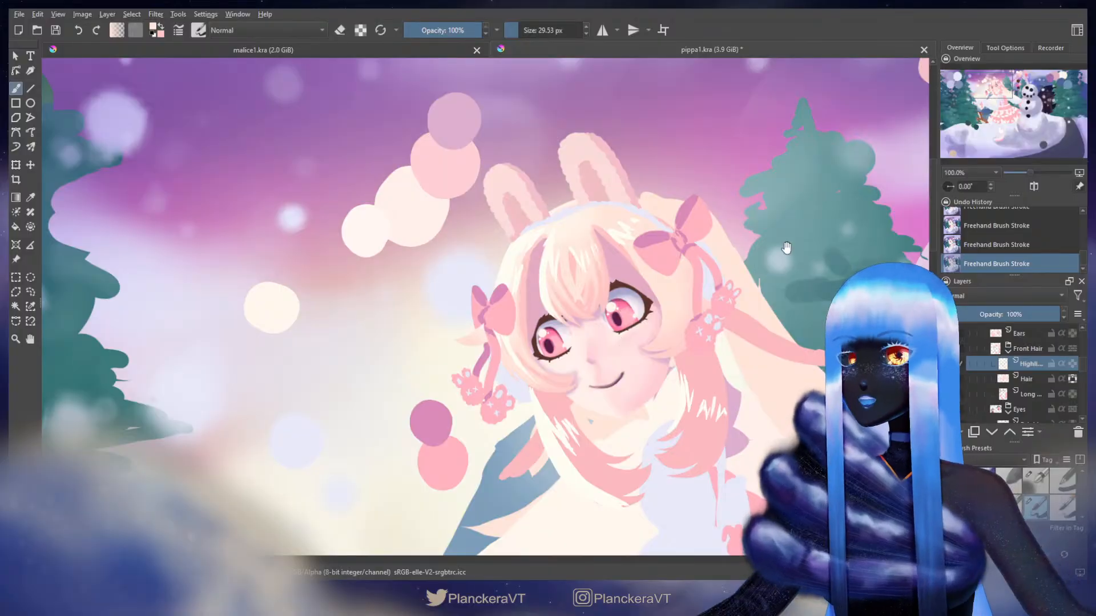
pyautogui.moveTo(786, 248); pyautogui.dragTo(682, 330)
pyautogui.keyDown('ctrl'); pyautogui.click(905, 137); pyautogui.keyUp('ctrl')
pyautogui.moveTo(575, 341); pyautogui.dragTo(690, 260)
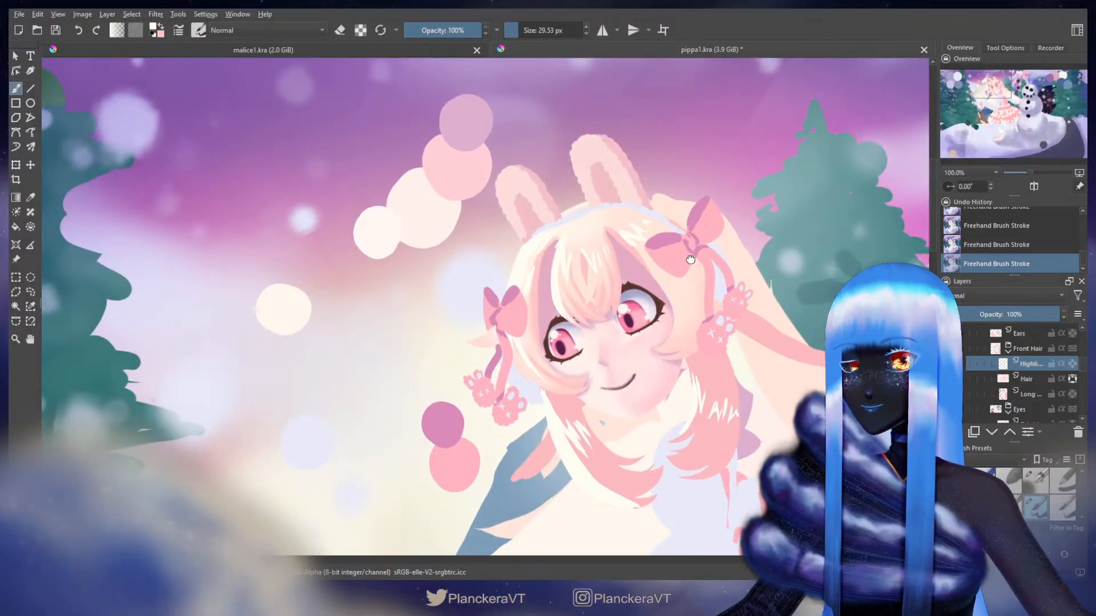
# - Make Hair the active layer and compare the hair with the Highlights layer hidden and shown
pyautogui.click(949, 363)
pyautogui.click(1037, 380)
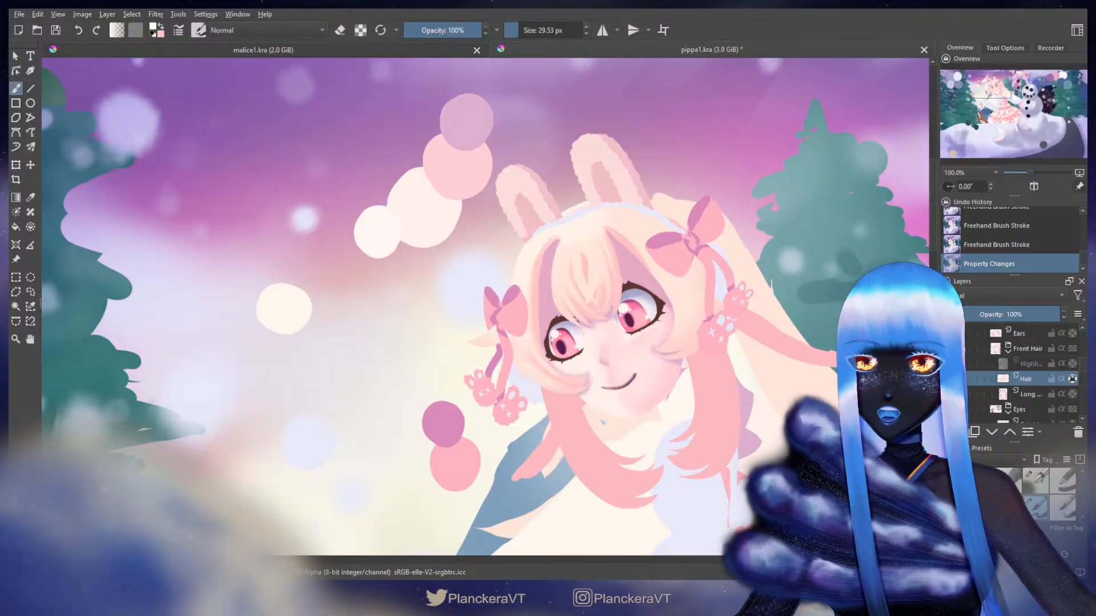
pyautogui.click(949, 364)
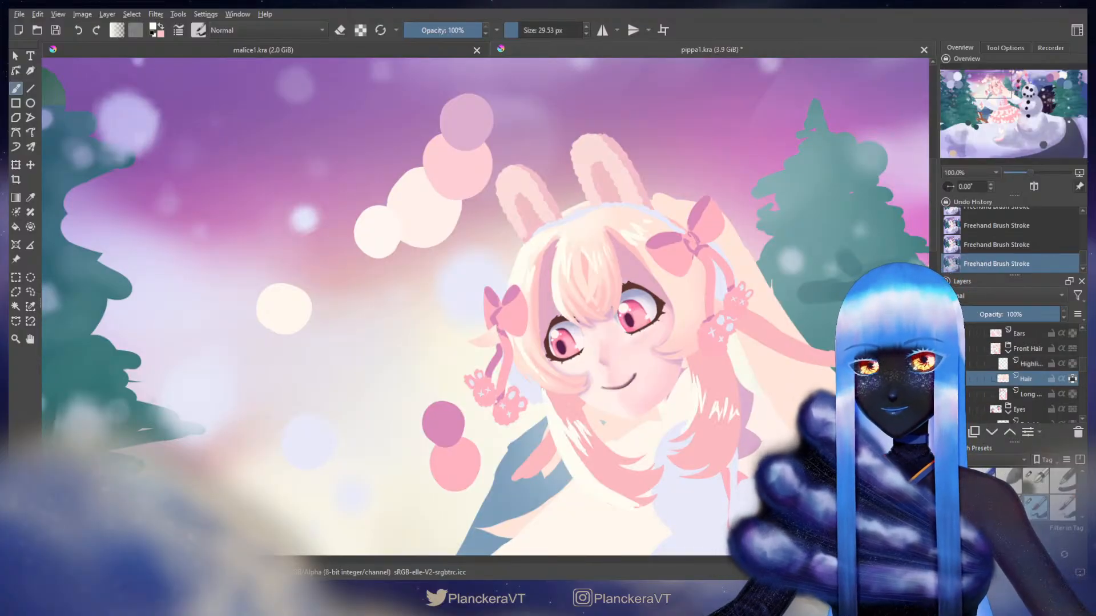
pyautogui.click(949, 363)
pyautogui.click(949, 364)
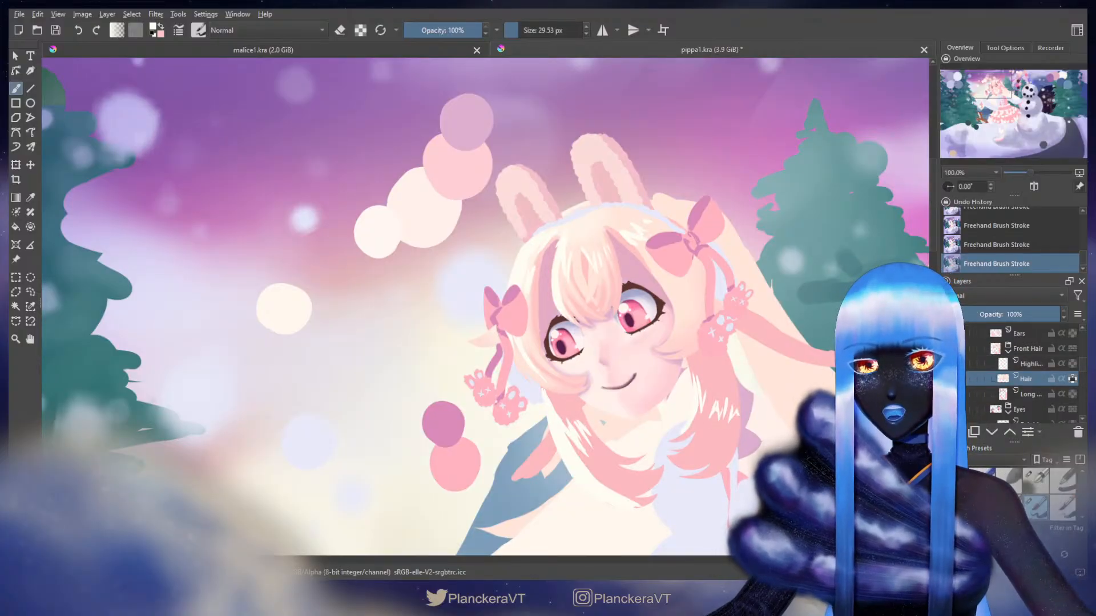
pyautogui.click(949, 363)
pyautogui.click(949, 363)
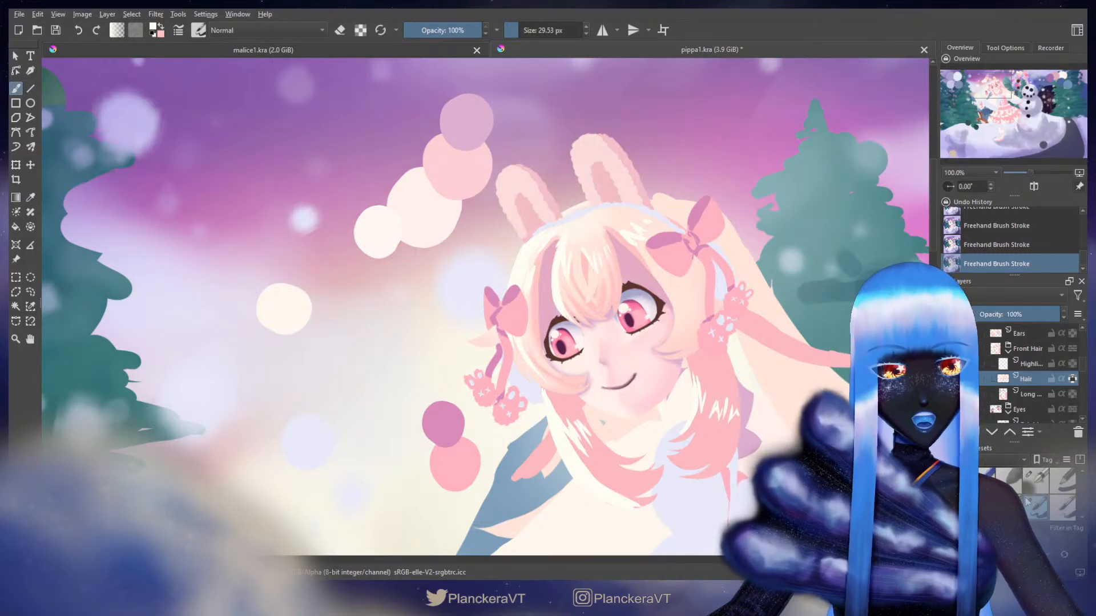
# - Switch the brush preset and paint near-white touches on the crown along the headband, using a brush of about 28 to 33 px
pyautogui.click(988, 479)
pyautogui.moveTo(686, 261); pyautogui.dragTo(543, 300)
pyautogui.moveTo(601, 282); pyautogui.dragTo(647, 243)
pyautogui.keyDown('shift'); pyautogui.moveTo(440, 249); pyautogui.dragTo(454, 250); pyautogui.keyUp('shift')
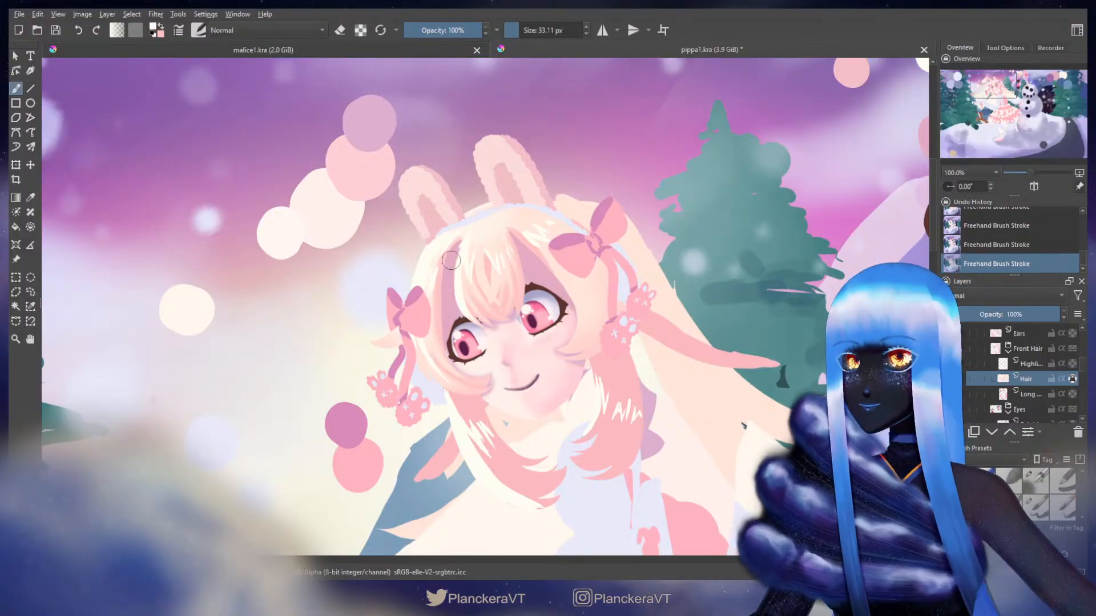
pyautogui.keyDown('shift'); pyautogui.moveTo(482, 207); pyautogui.dragTo(479, 207); pyautogui.keyUp('shift')
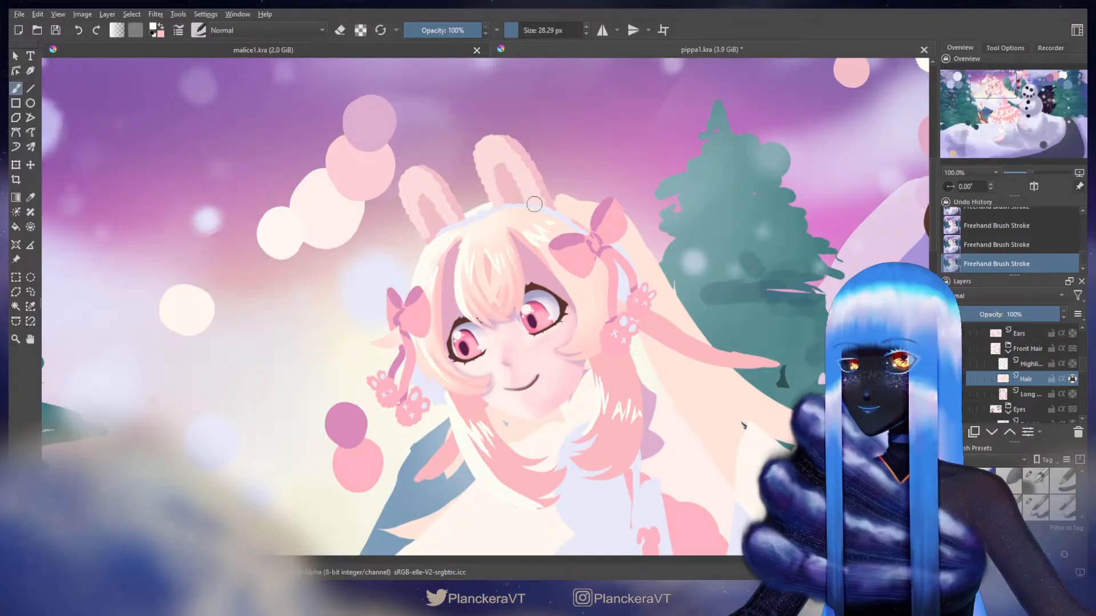
pyautogui.moveTo(583, 286)
pyautogui.mouseDown()
pyautogui.moveTo(631, 292)
pyautogui.moveTo(606, 290)
pyautogui.mouseUp()
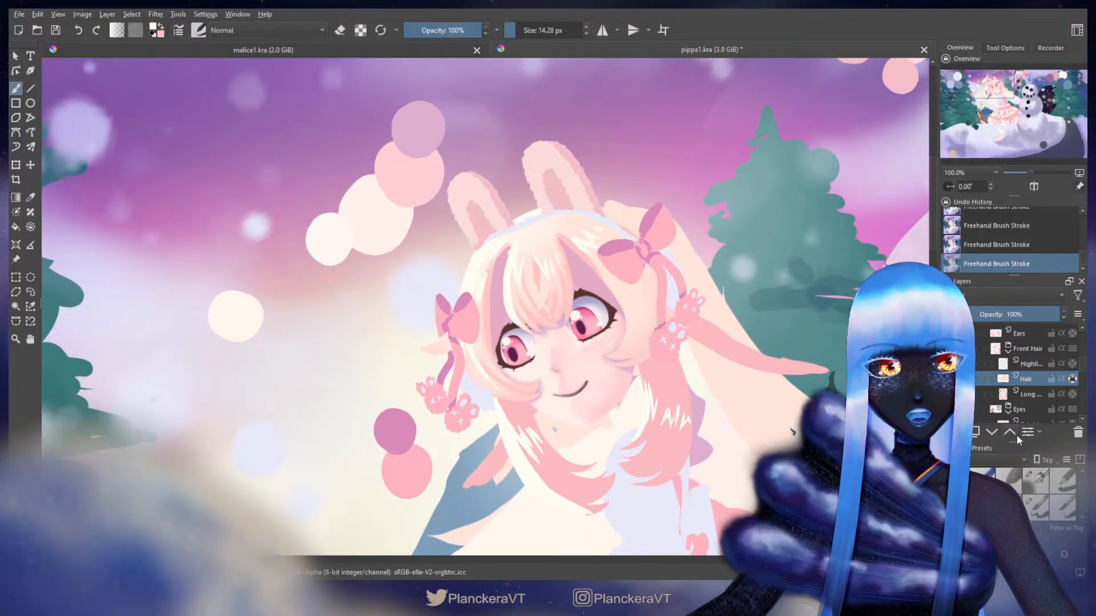
# - Try a stroke on the Hair layer with the pale pink sampled from the swatches and undo it
pyautogui.click(1026, 394)
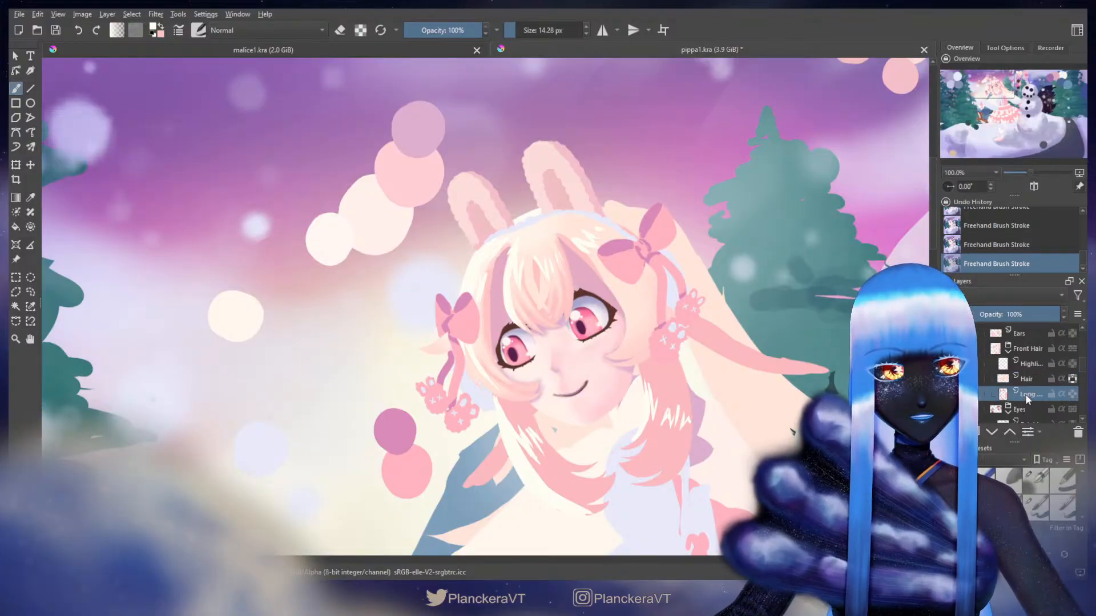
pyautogui.click(1016, 380)
pyautogui.moveTo(765, 211); pyautogui.dragTo(710, 265)
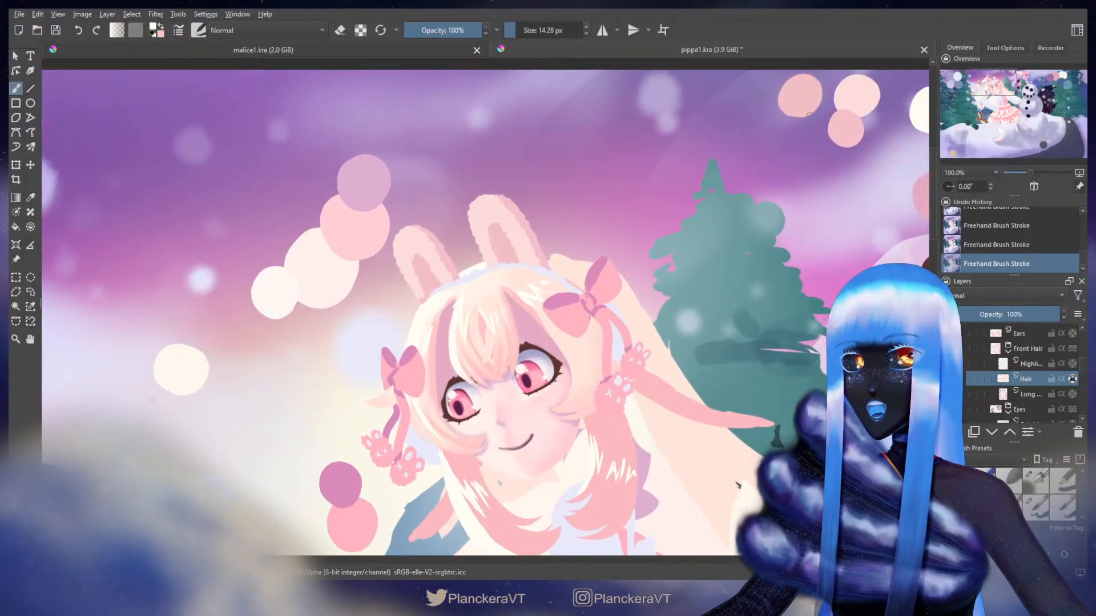
pyautogui.press('[')
pyautogui.keyDown('ctrl'); pyautogui.click(851, 108); pyautogui.keyUp('ctrl')
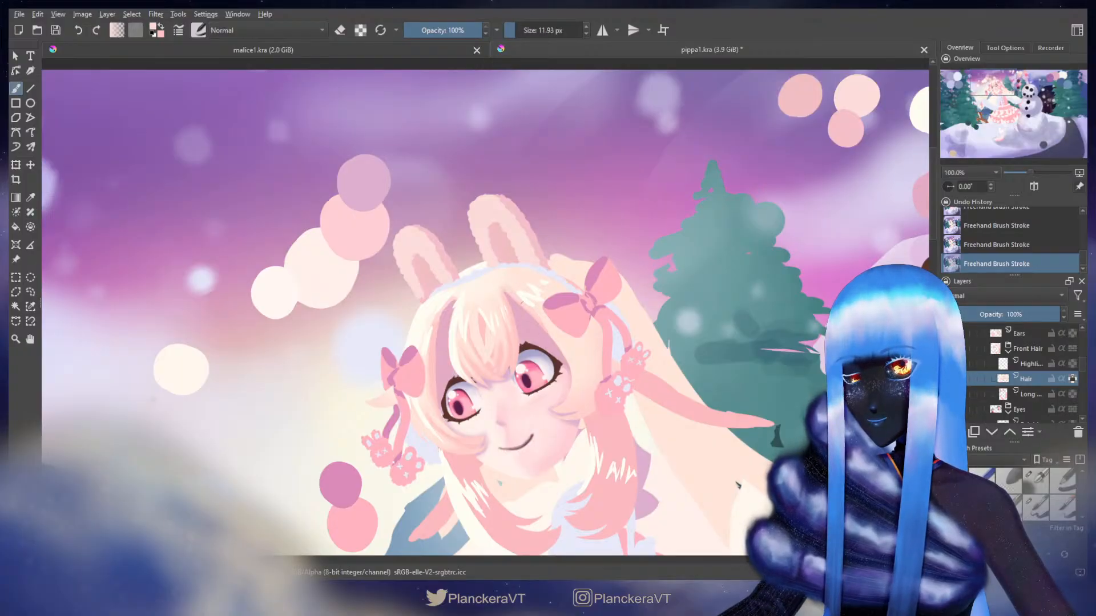
pyautogui.keyDown('shift'); pyautogui.moveTo(528, 311); pyautogui.dragTo(436, 341); pyautogui.keyUp('shift')
pyautogui.hotkey('ctrl', 'z')
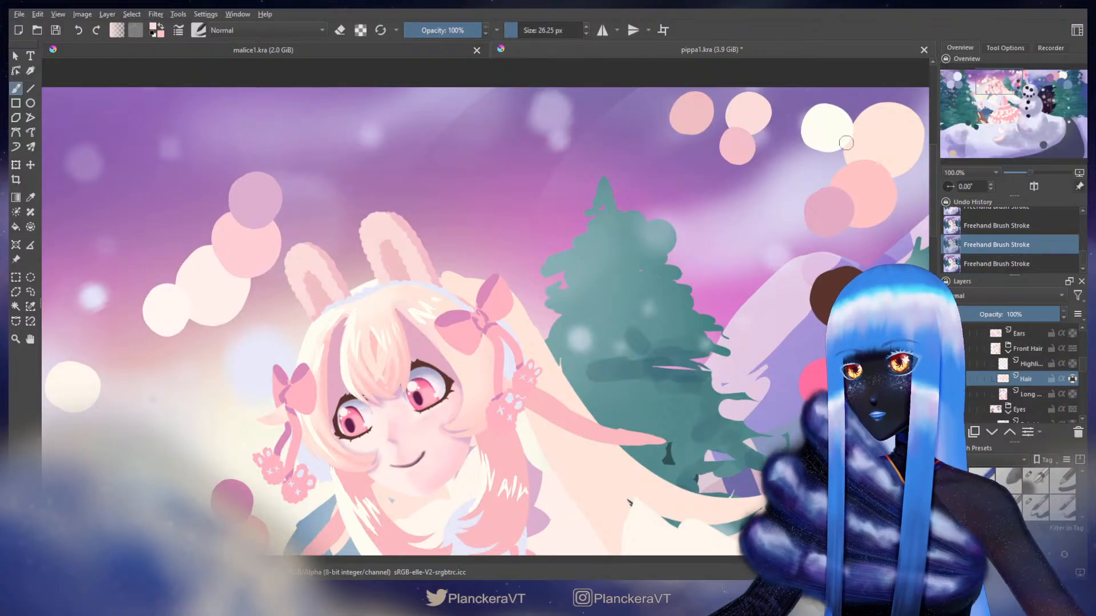
# - Undo the last stroke, sample the large pale peach swatch, and paint strokes on the fringe with a brush of about 17 to 19 px
pyautogui.hotkey('ctrl', 'z')
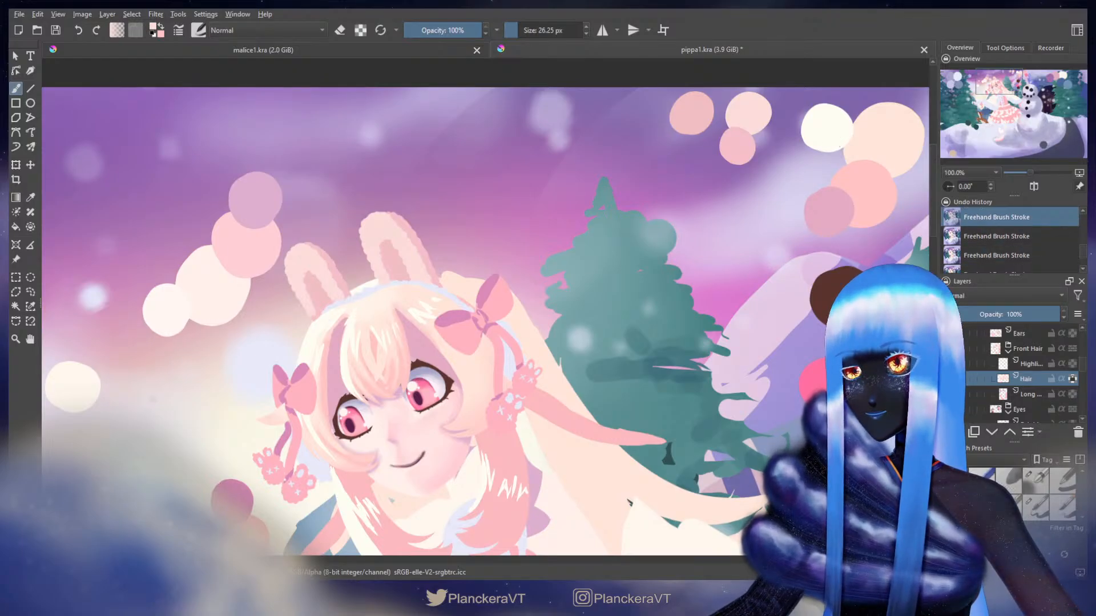
pyautogui.keyDown('ctrl'); pyautogui.click(880, 142); pyautogui.keyUp('ctrl')
pyautogui.keyDown('shift'); pyautogui.moveTo(401, 311); pyautogui.dragTo(397, 303); pyautogui.keyUp('shift')
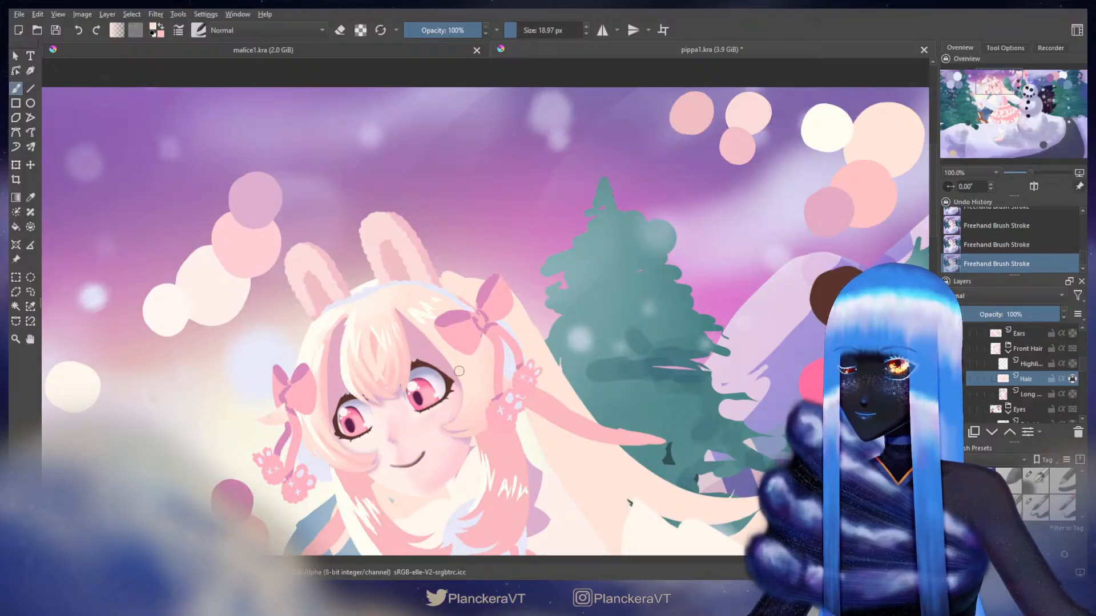
pyautogui.moveTo(460, 366); pyautogui.dragTo(543, 301)
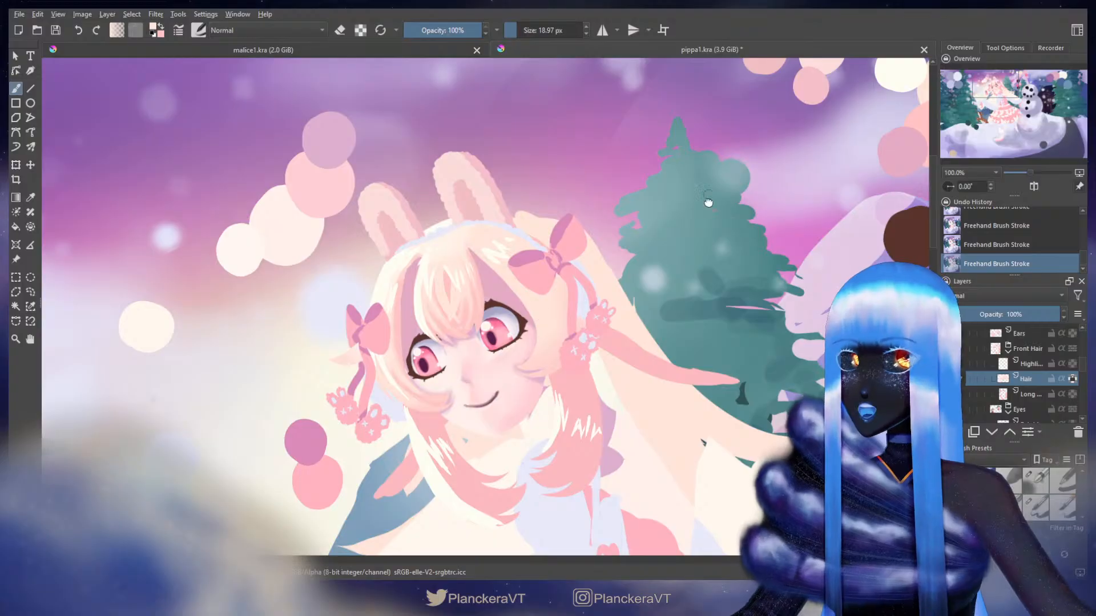
pyautogui.moveTo(708, 203); pyautogui.dragTo(692, 231)
pyautogui.press('[')
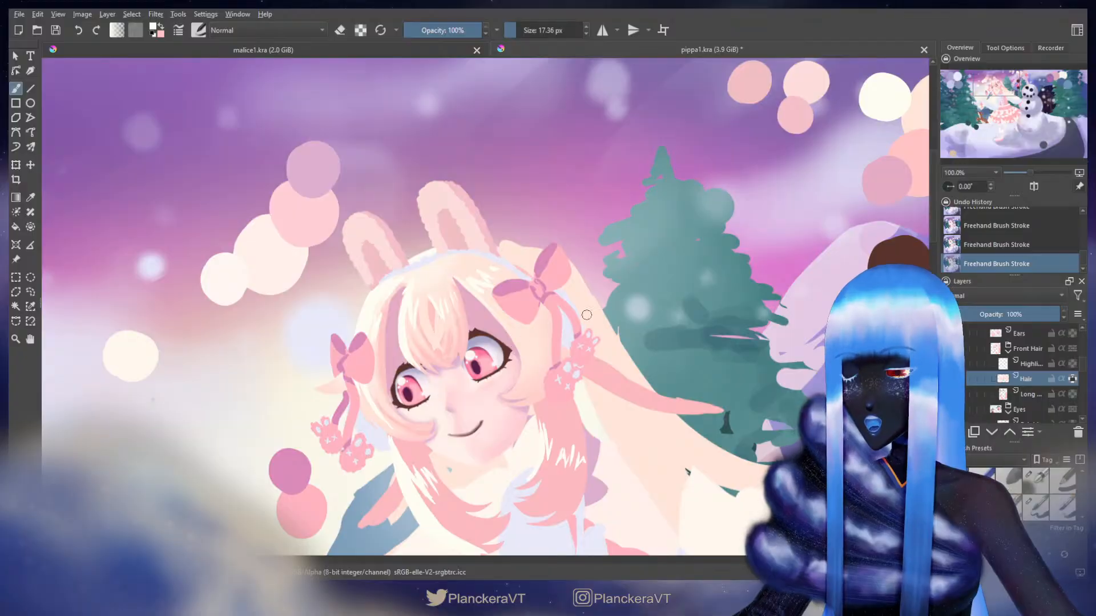
pyautogui.moveTo(596, 291); pyautogui.dragTo(615, 272)
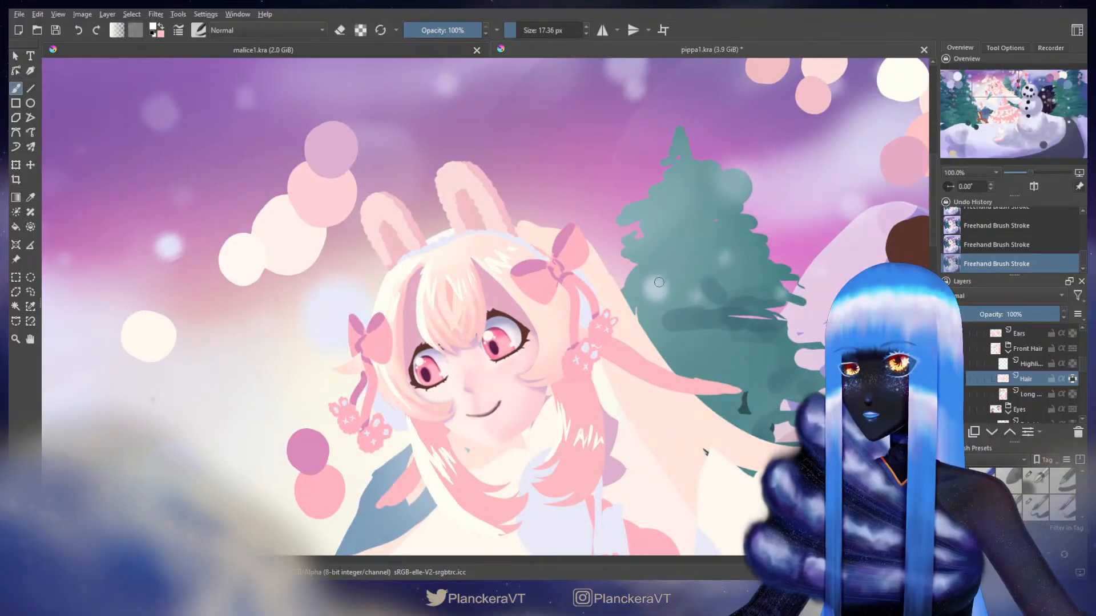
pyautogui.moveTo(799, 183); pyautogui.dragTo(779, 199)
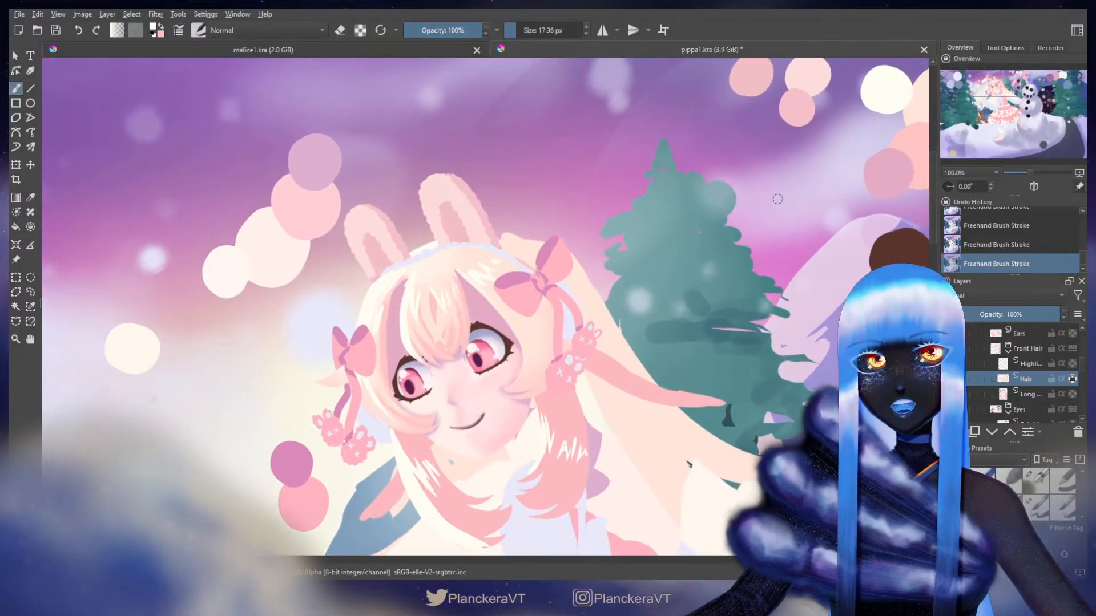
# - Try finer strokes on the tip of the fringe with a brush of about 10 px and undo them
pyautogui.press('[')
pyautogui.press('[')
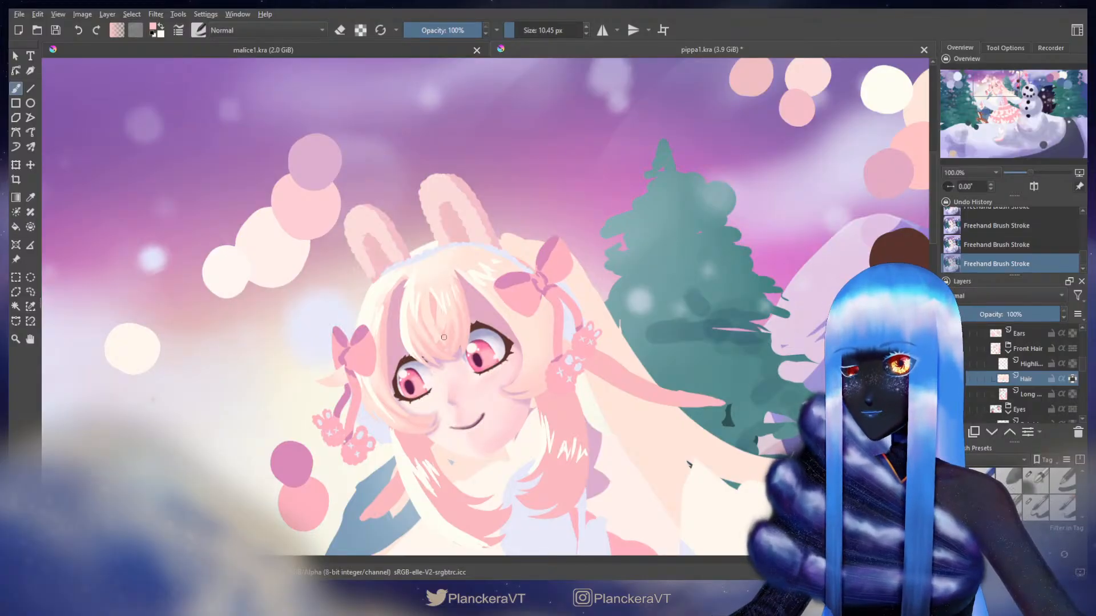
pyautogui.press('x')
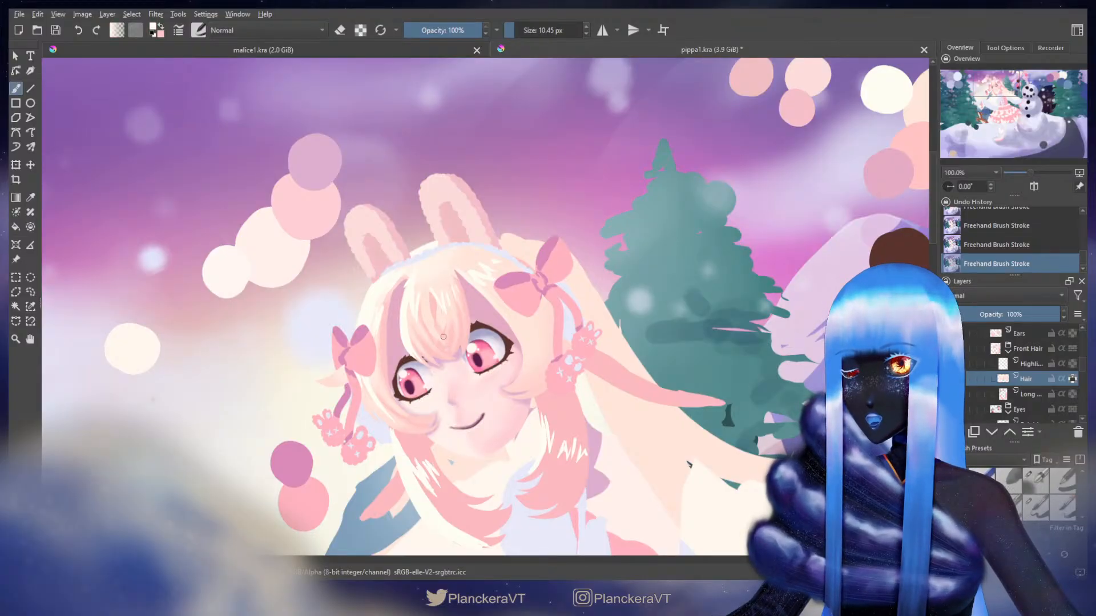
pyautogui.hotkey('ctrl', 'z')
pyautogui.hotkey('ctrl', 'z')
pyautogui.hotkey('ctrl', 'z')
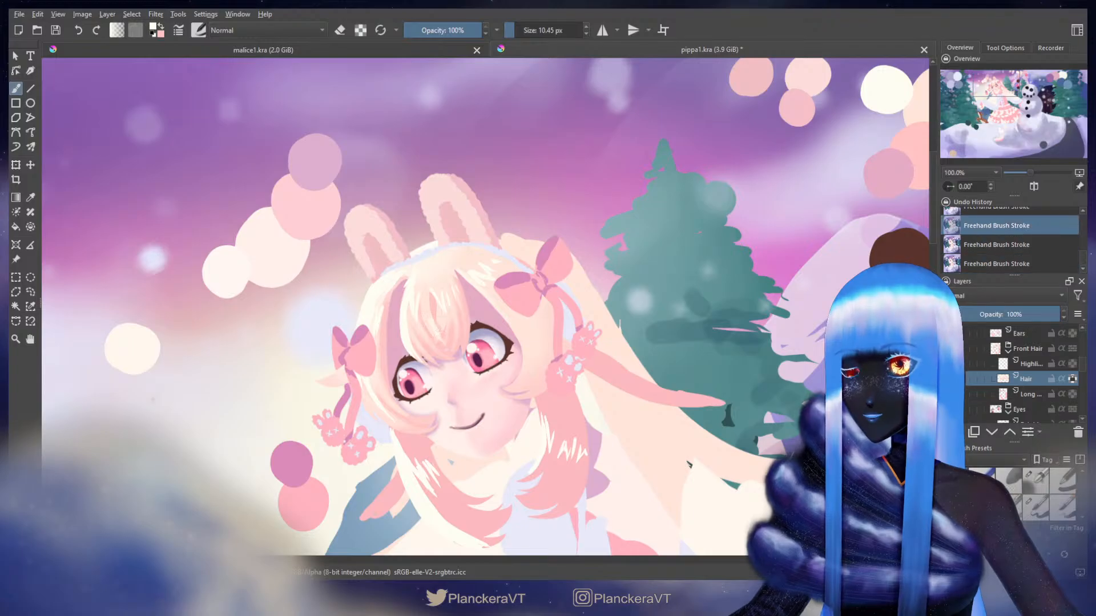
# - Sample the peach swatch in the sky and paint fine strands on the fringe in alternating peach and near-white, using a brush of about 8 to 11 px
pyautogui.moveTo(861, 171); pyautogui.dragTo(827, 210)
pyautogui.keyDown('ctrl'); pyautogui.click(905, 143); pyautogui.keyUp('ctrl')
pyautogui.moveTo(396, 363)
pyautogui.mouseDown()
pyautogui.moveTo(468, 292)
pyautogui.moveTo(481, 300)
pyautogui.mouseUp()
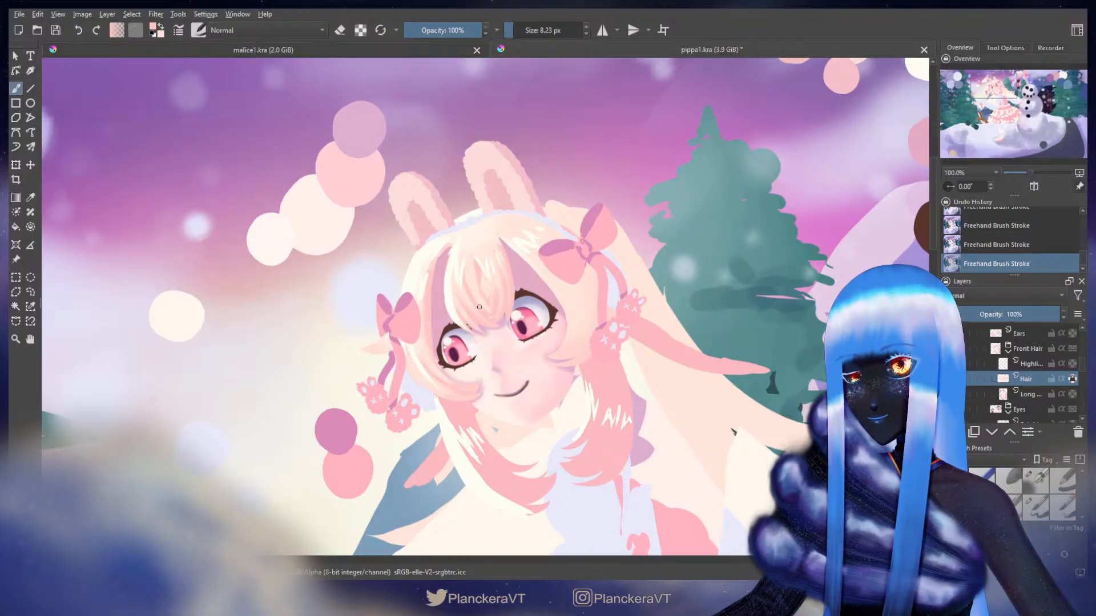
pyautogui.press('x')
pyautogui.keyDown('shift'); pyautogui.moveTo(469, 277); pyautogui.dragTo(474, 277); pyautogui.keyUp('shift')
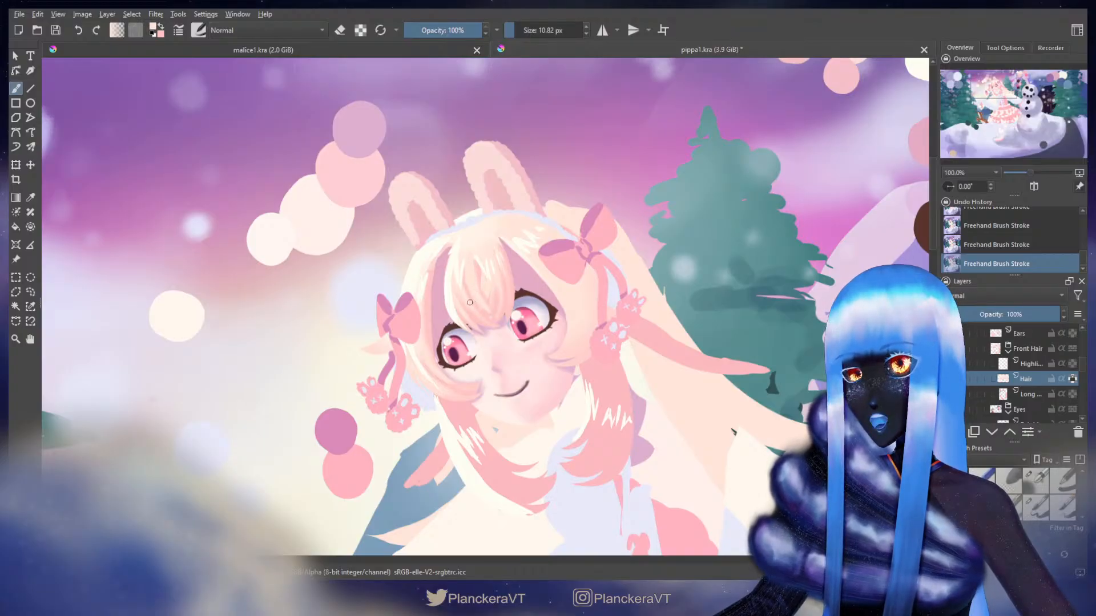
pyautogui.press('x')
pyautogui.moveTo(462, 297); pyautogui.dragTo(484, 301)
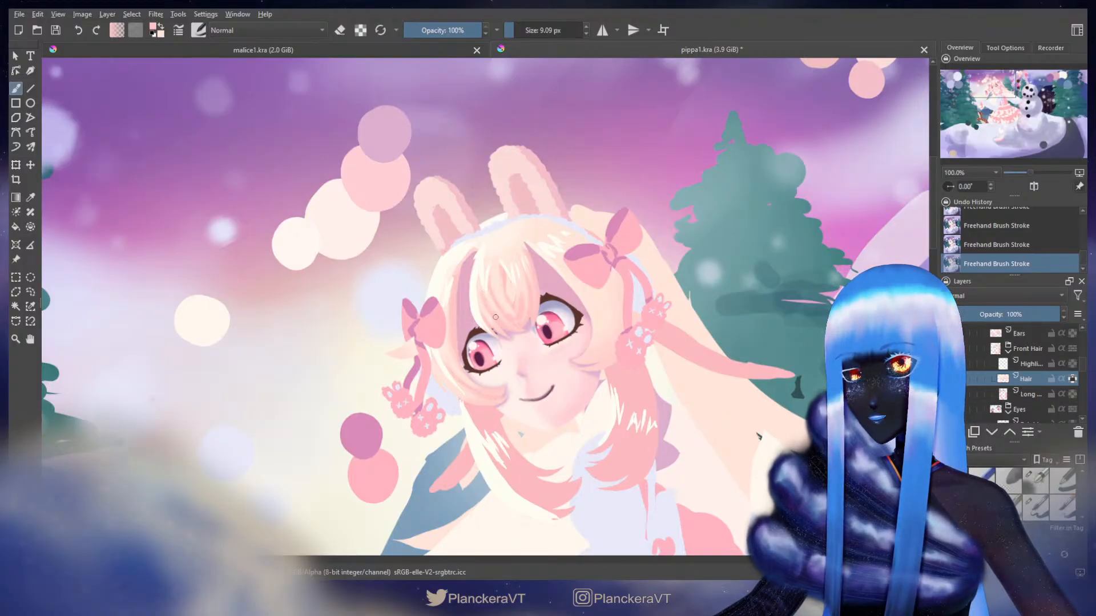
pyautogui.moveTo(494, 314); pyautogui.dragTo(492, 305)
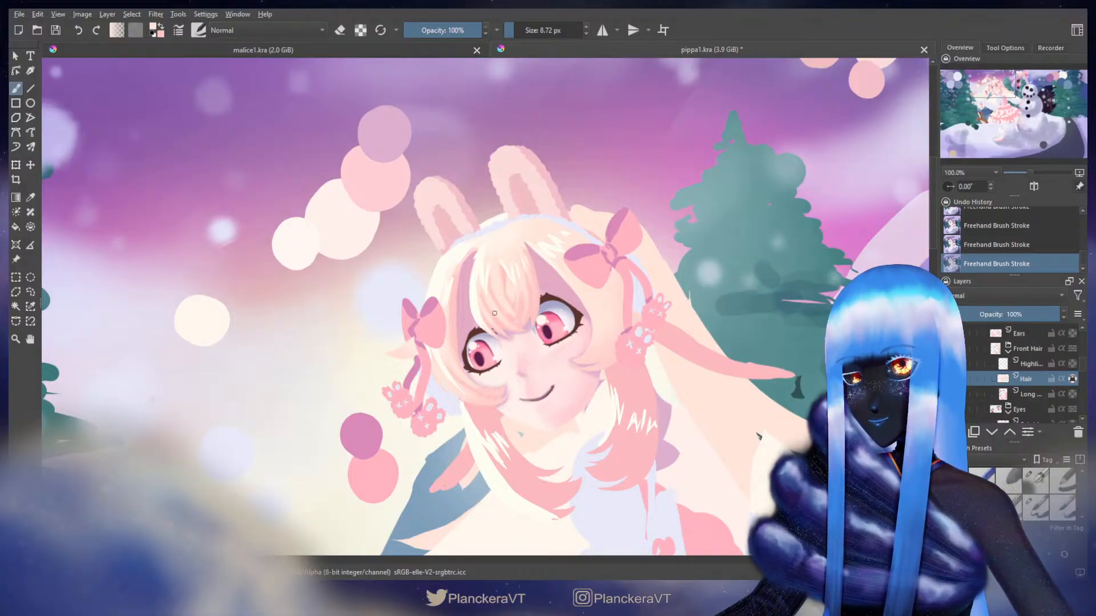
pyautogui.moveTo(507, 326); pyautogui.dragTo(538, 321)
# - Sample a tone from the side lock beside the cheek and refine the side lock and parting with a brush of about 7 to 19 px
pyautogui.keyDown('ctrl'); pyautogui.click(490, 372); pyautogui.keyUp('ctrl')
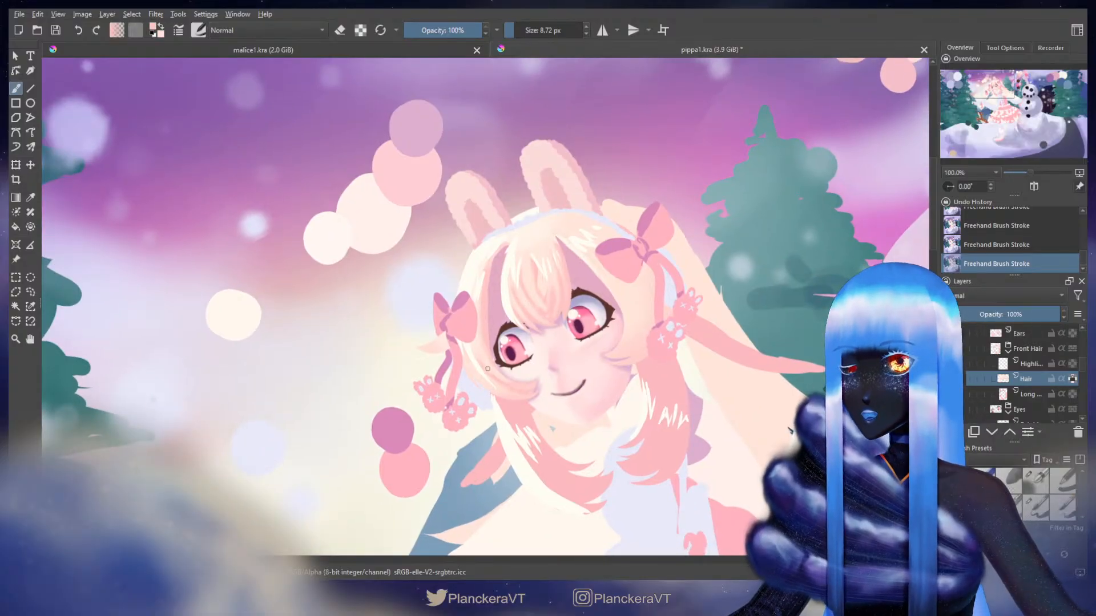
pyautogui.moveTo(489, 373); pyautogui.dragTo(471, 366)
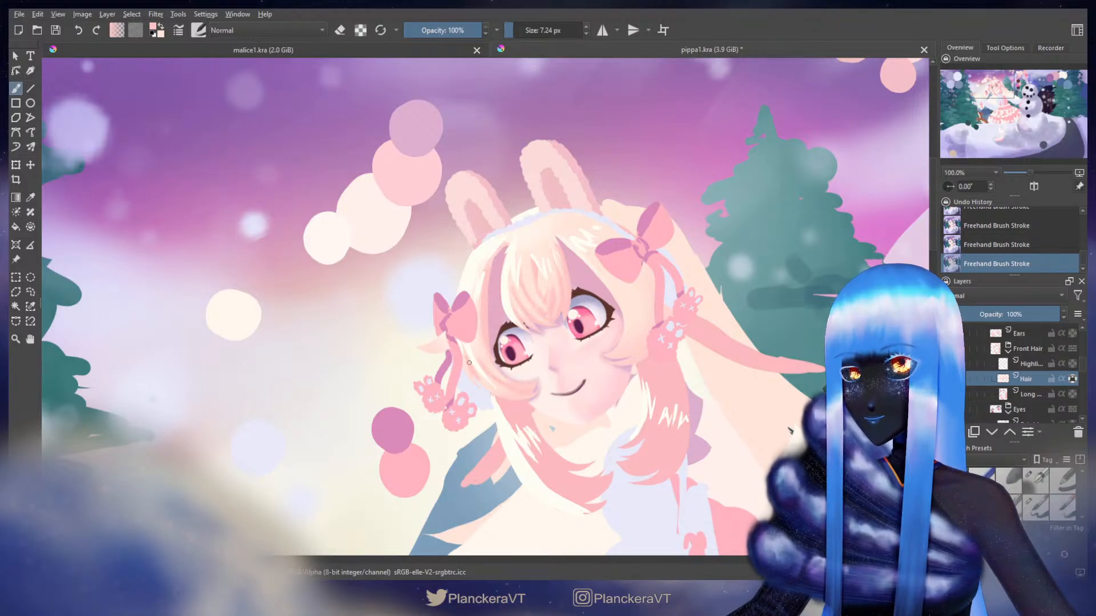
pyautogui.moveTo(529, 239); pyautogui.dragTo(533, 239)
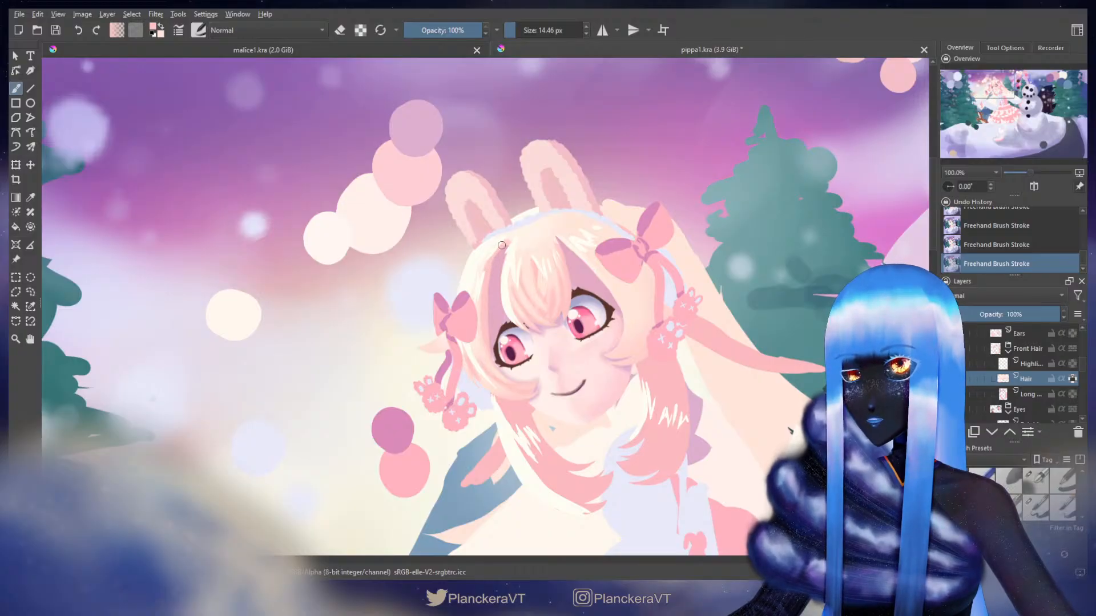
pyautogui.press('x')
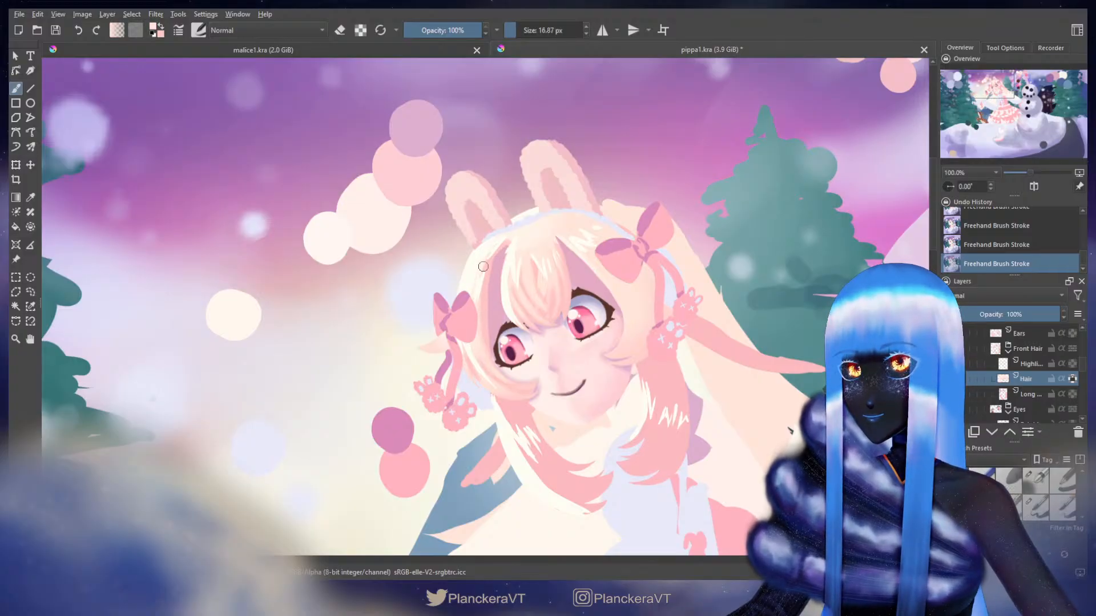
pyautogui.moveTo(480, 271)
pyautogui.mouseDown()
pyautogui.moveTo(484, 259)
pyautogui.moveTo(500, 311)
pyautogui.mouseUp()
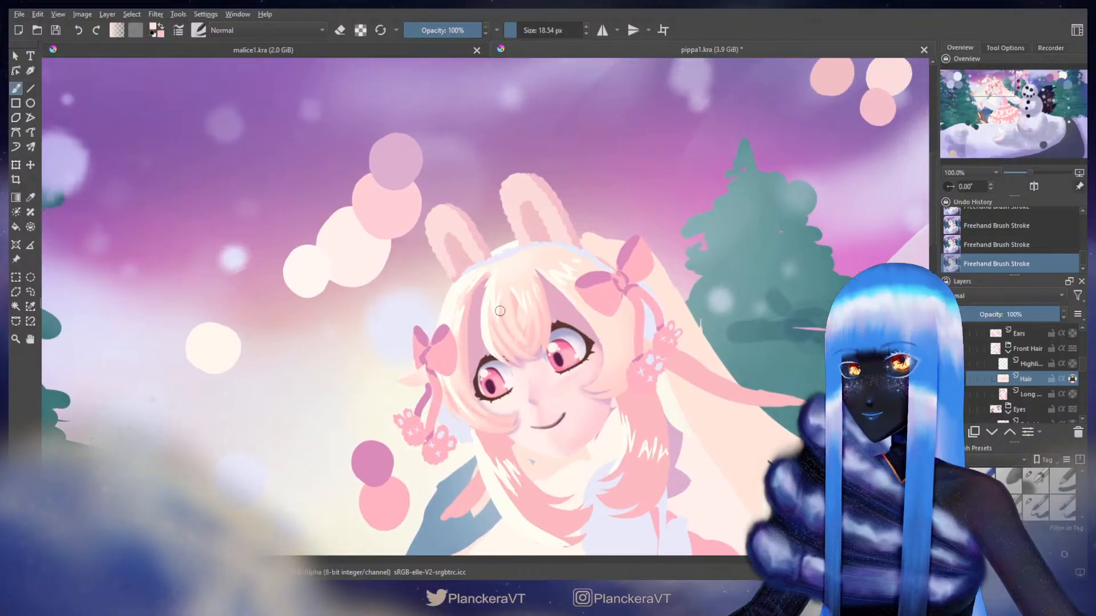
pyautogui.moveTo(534, 276); pyautogui.dragTo(530, 276)
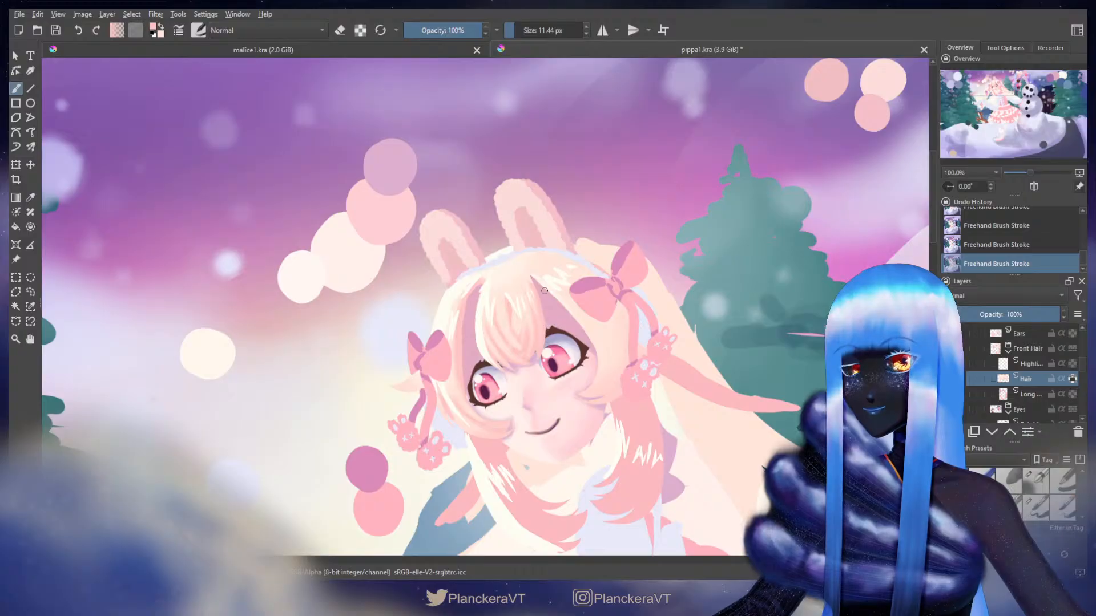
# - Make the Long hair layer active, lock its transparency, and paint peach-pink over the mauve hair beside the fringe with a brush of about 54 px
pyautogui.click(1030, 393)
pyautogui.click(1072, 394)
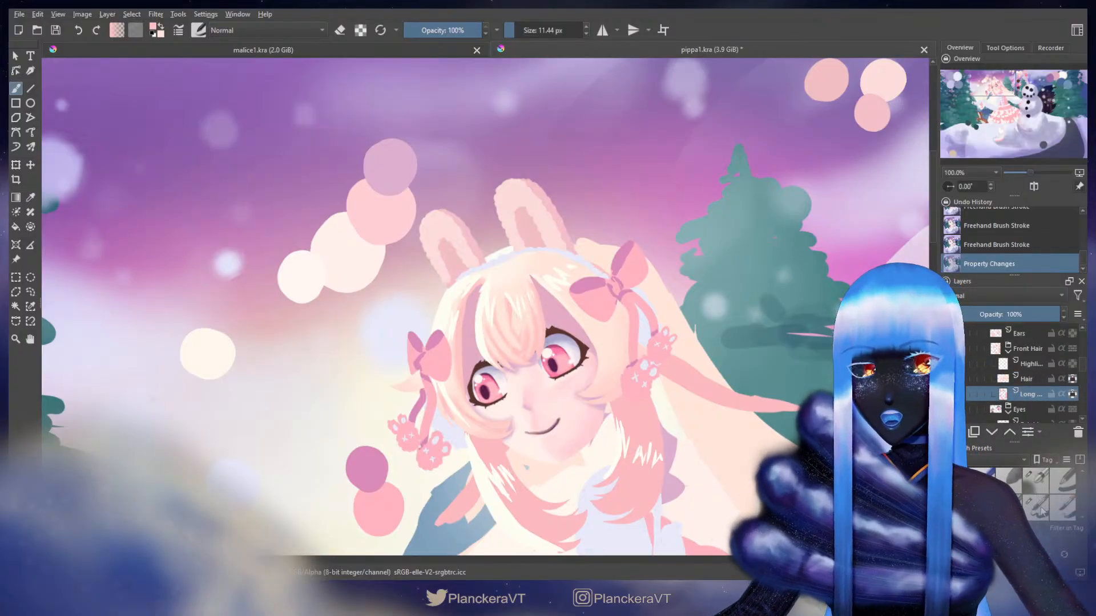
pyautogui.keyDown('shift'); pyautogui.moveTo(477, 314); pyautogui.dragTo(501, 314); pyautogui.keyUp('shift')
pyautogui.moveTo(475, 316)
pyautogui.mouseDown()
pyautogui.moveTo(481, 289)
pyautogui.moveTo(456, 369)
pyautogui.mouseUp()
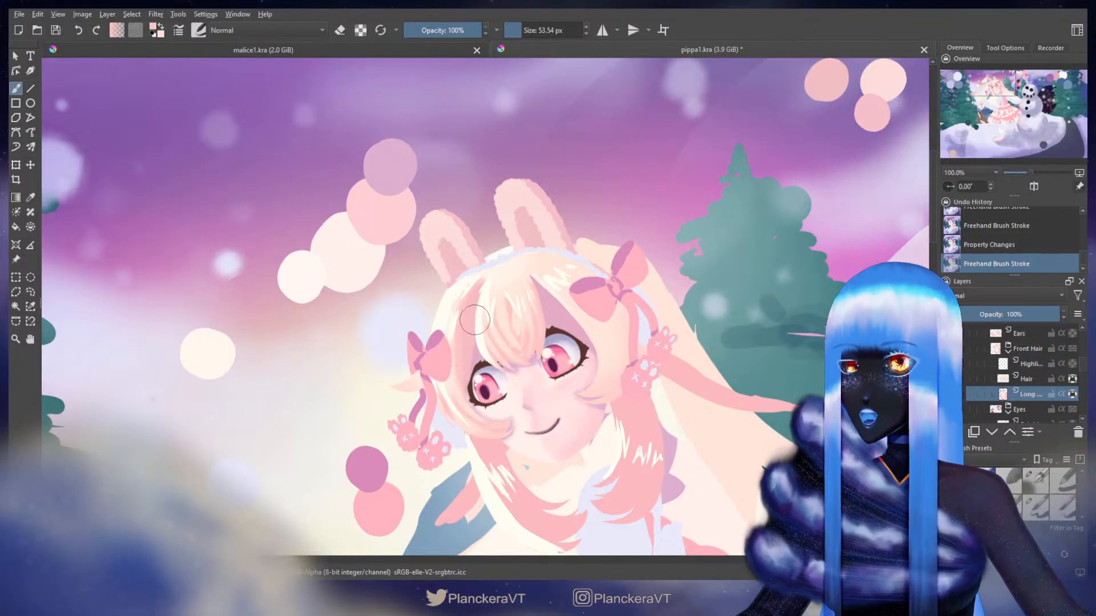
pyautogui.moveTo(474, 320)
pyautogui.mouseDown()
pyautogui.moveTo(466, 357)
pyautogui.moveTo(482, 288)
pyautogui.mouseUp()
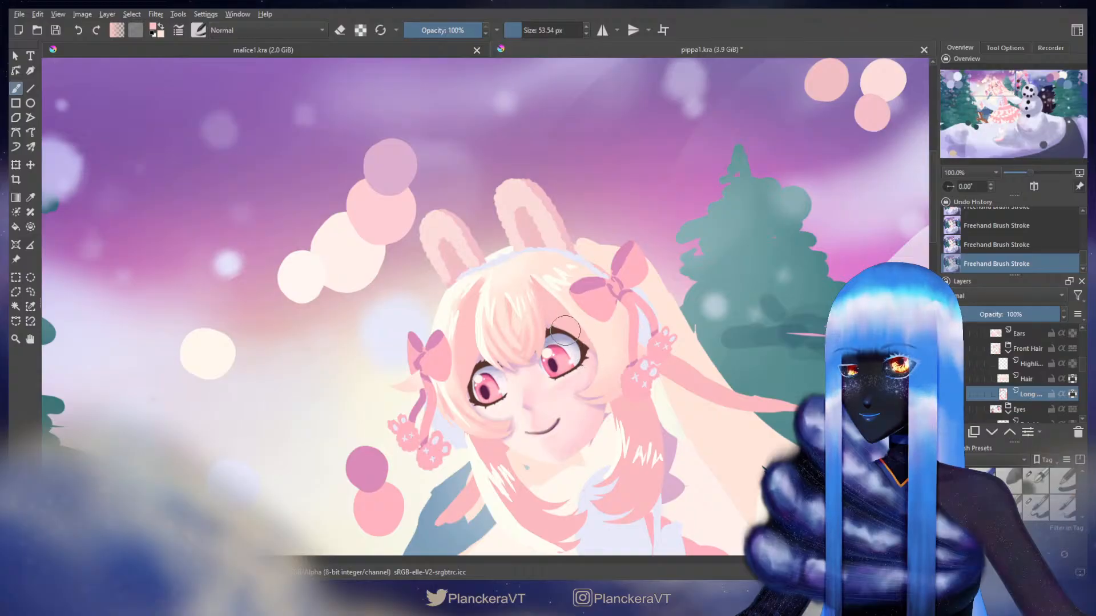
# - Sample the mauve swatch in the sky and paint shadow strokes beside the fringe with a brush of about 16 px
pyautogui.moveTo(815, 195); pyautogui.dragTo(666, 243)
pyautogui.keyDown('ctrl'); pyautogui.click(818, 223); pyautogui.keyUp('ctrl')
pyautogui.moveTo(336, 349)
pyautogui.mouseDown()
pyautogui.moveTo(554, 270)
pyautogui.moveTo(532, 261)
pyautogui.moveTo(552, 252)
pyautogui.mouseUp()
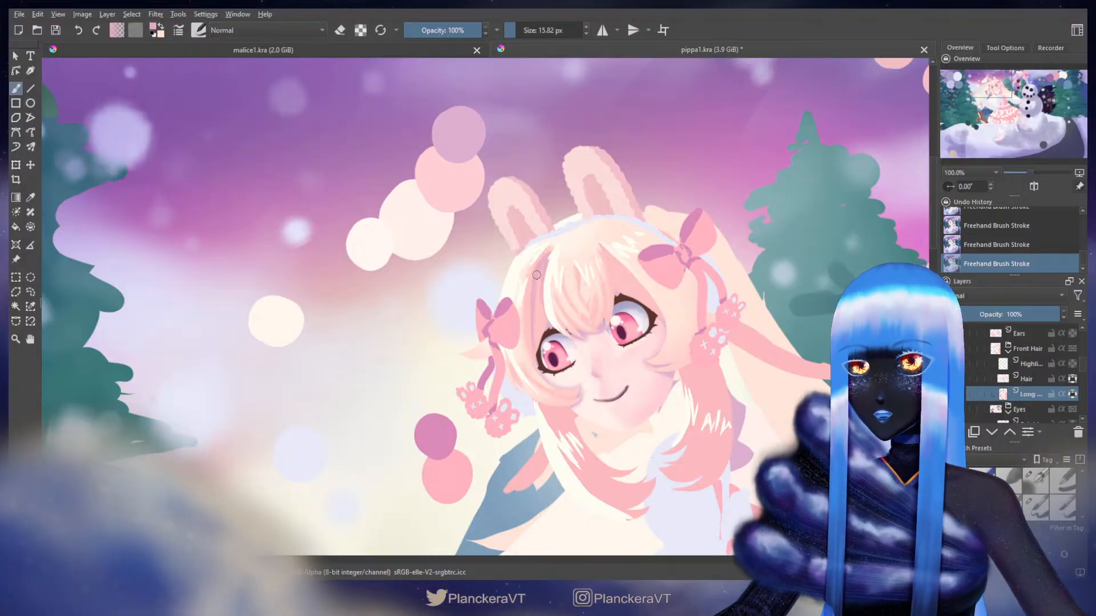
pyautogui.press('x')
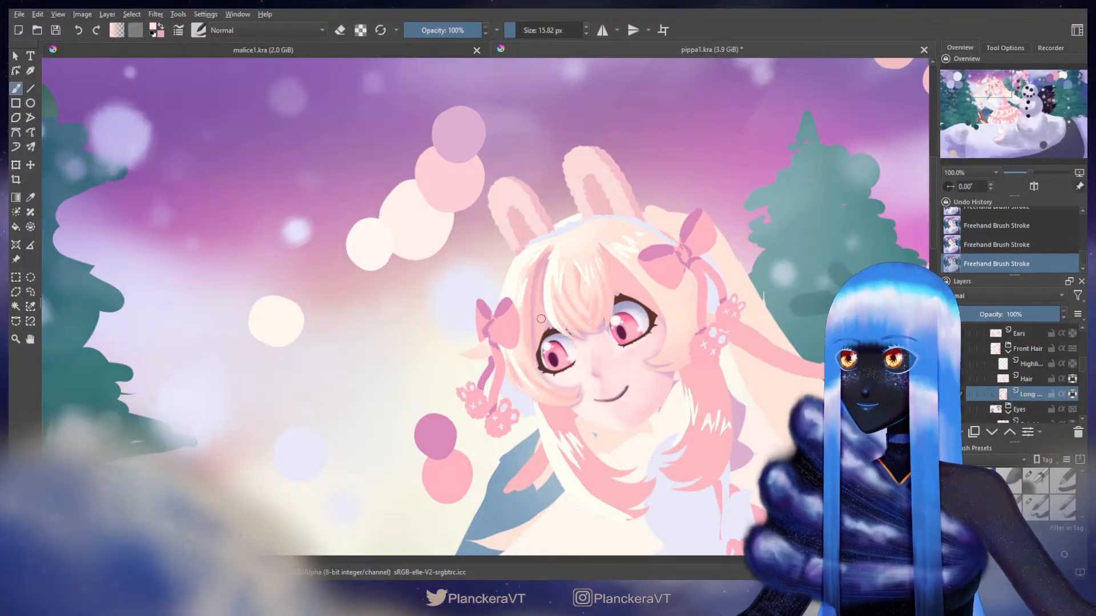
# - Sample the salmon-pink swatch and shade the hair along the parting with a brush of about 11 to 15 px
pyautogui.moveTo(541, 321); pyautogui.dragTo(436, 427)
pyautogui.moveTo(786, 251); pyautogui.dragTo(705, 225)
pyautogui.keyDown('ctrl'); pyautogui.click(888, 202); pyautogui.keyUp('ctrl')
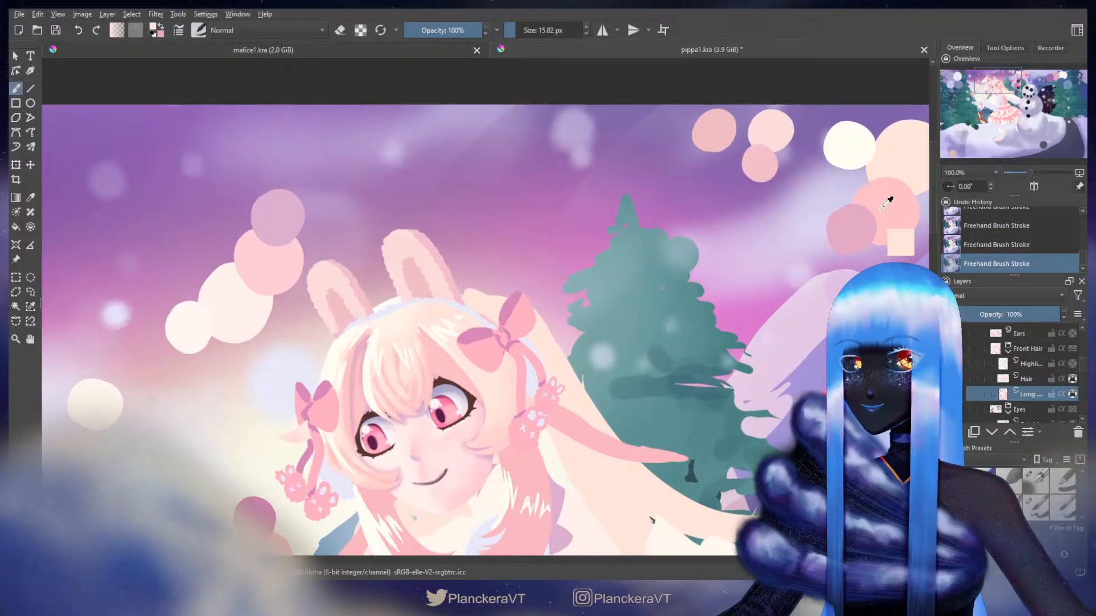
pyautogui.moveTo(453, 363); pyautogui.dragTo(626, 258)
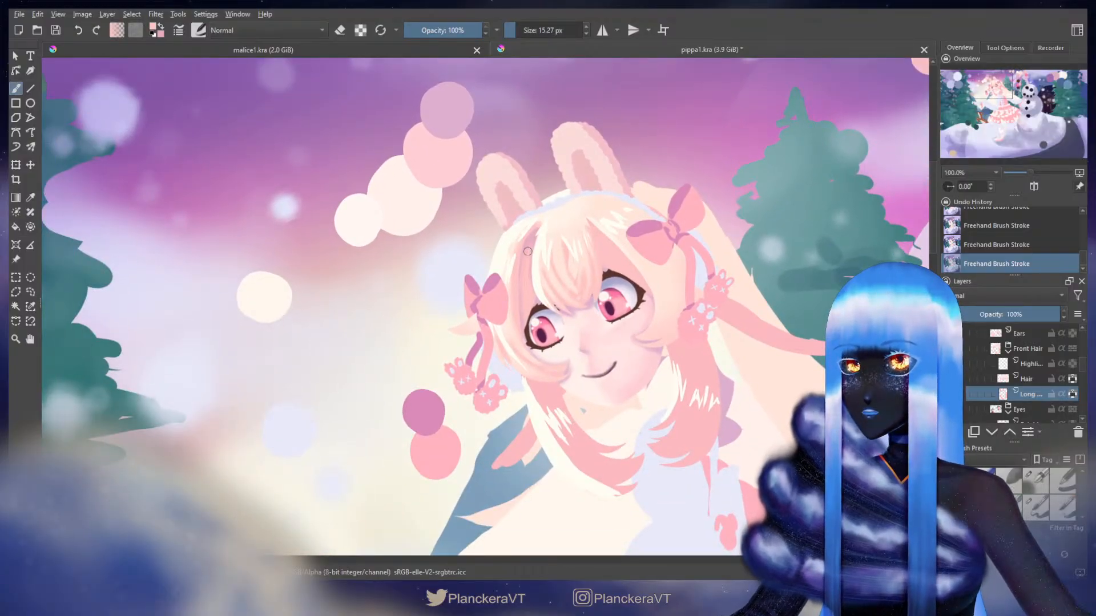
pyautogui.press('[')
pyautogui.press('[')
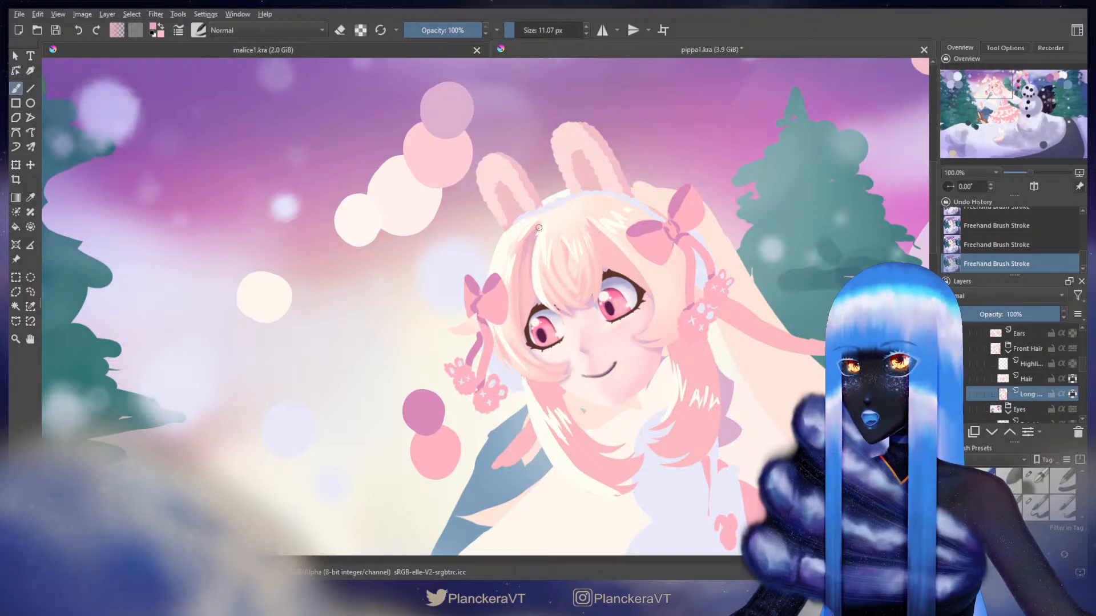
# - Refine the shadow strands between the fringe and the side lock with a brush of about 7 to 14 px
pyautogui.press('[')
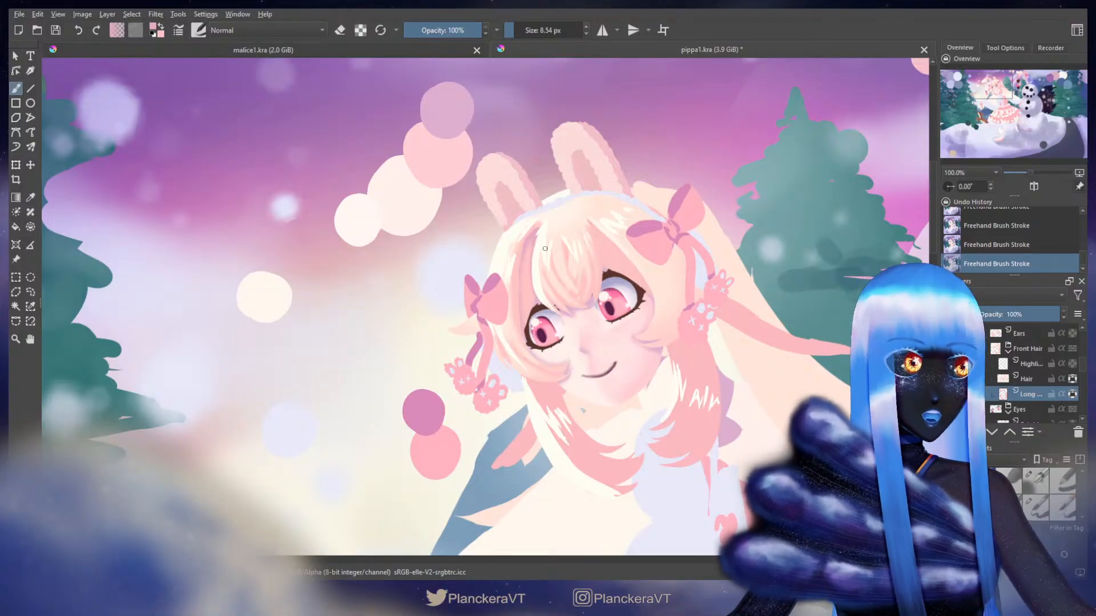
pyautogui.moveTo(532, 245)
pyautogui.keyDown('shift'); pyautogui.mouseDown()
pyautogui.moveTo(517, 272)
pyautogui.moveTo(518, 258)
pyautogui.mouseUp(); pyautogui.keyUp('shift')
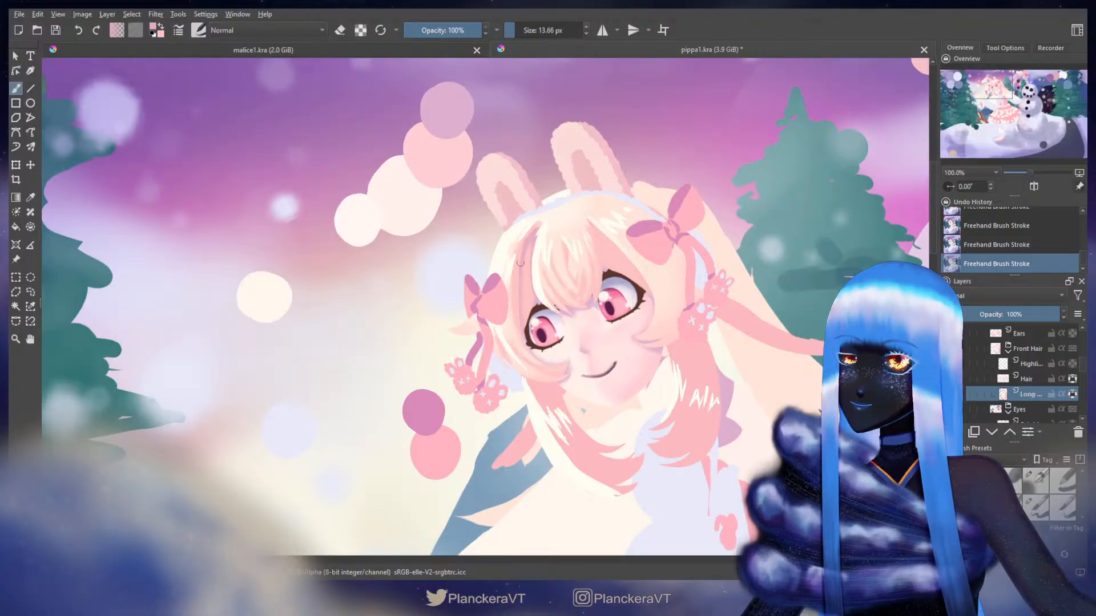
pyautogui.keyDown('shift'); pyautogui.moveTo(522, 250); pyautogui.dragTo(519, 250); pyautogui.keyUp('shift')
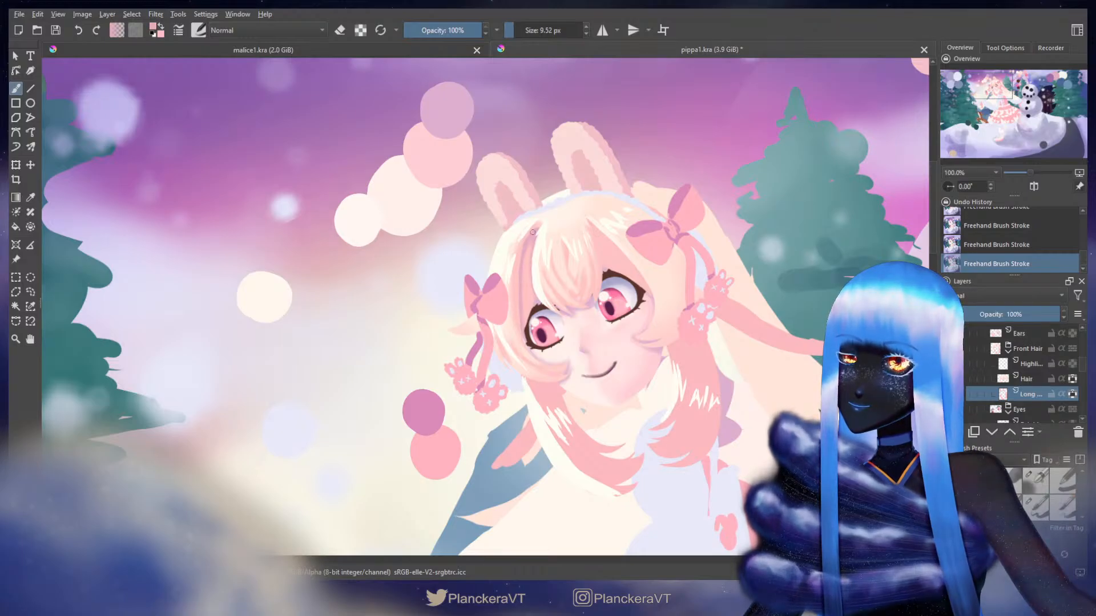
pyautogui.press('[')
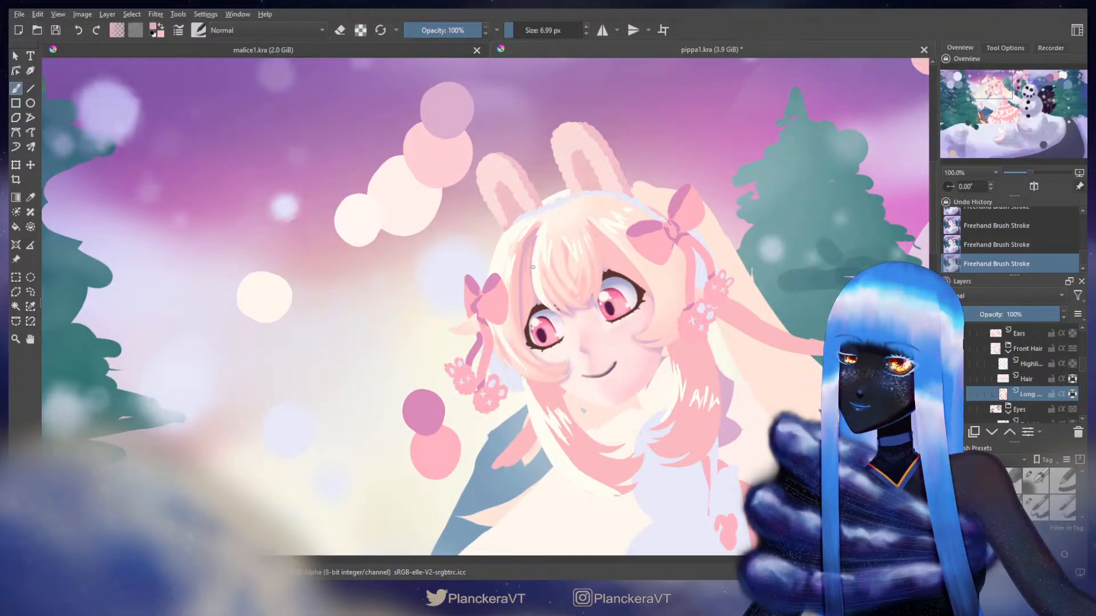
# - Paint shadow strokes at the parting between the fringe and the large bow, enlarging the brush to about 16 px
pyautogui.press(']')
pyautogui.press(']')
pyautogui.press(']')
pyautogui.moveTo(545, 306); pyautogui.dragTo(509, 324)
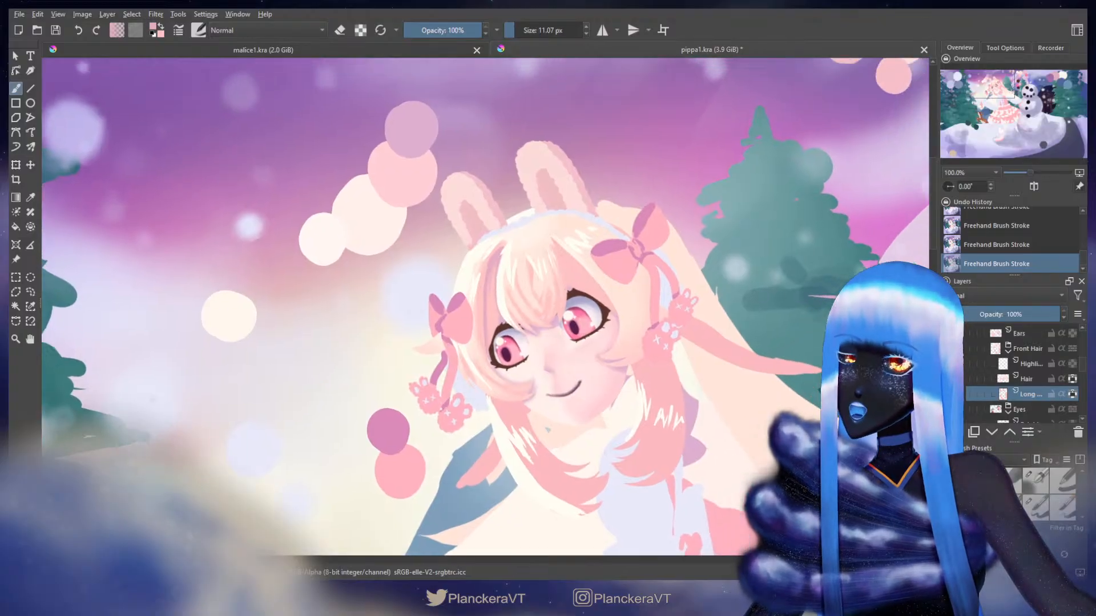
pyautogui.press(']')
pyautogui.press(']')
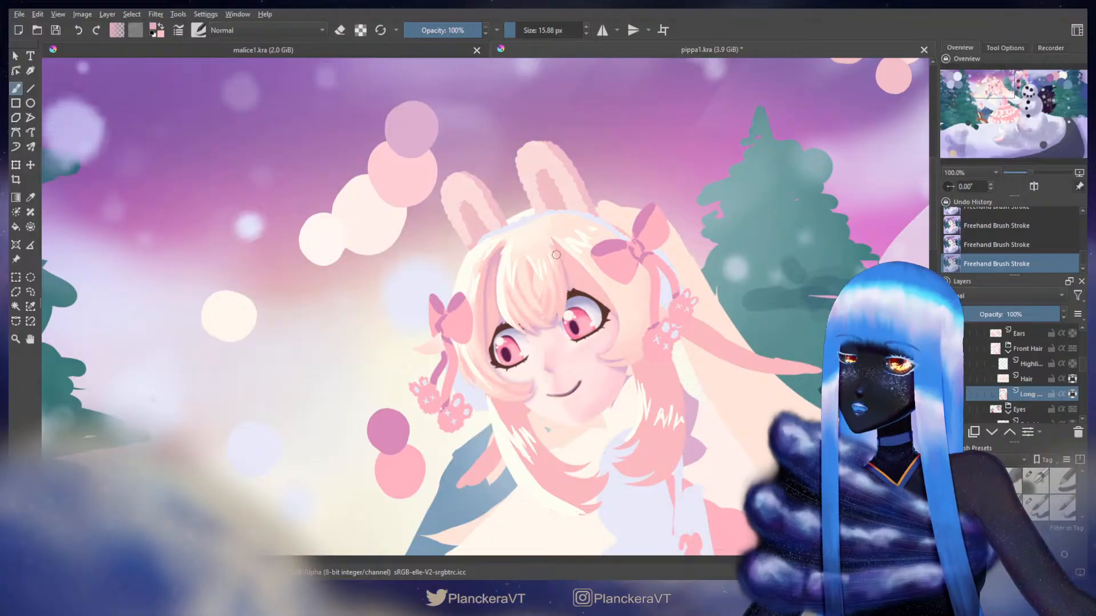
# - Compare the hair with and without the last two strokes by undoing and redoing them
pyautogui.hotkey('ctrl', 'z')
pyautogui.hotkey('ctrl', 'z')
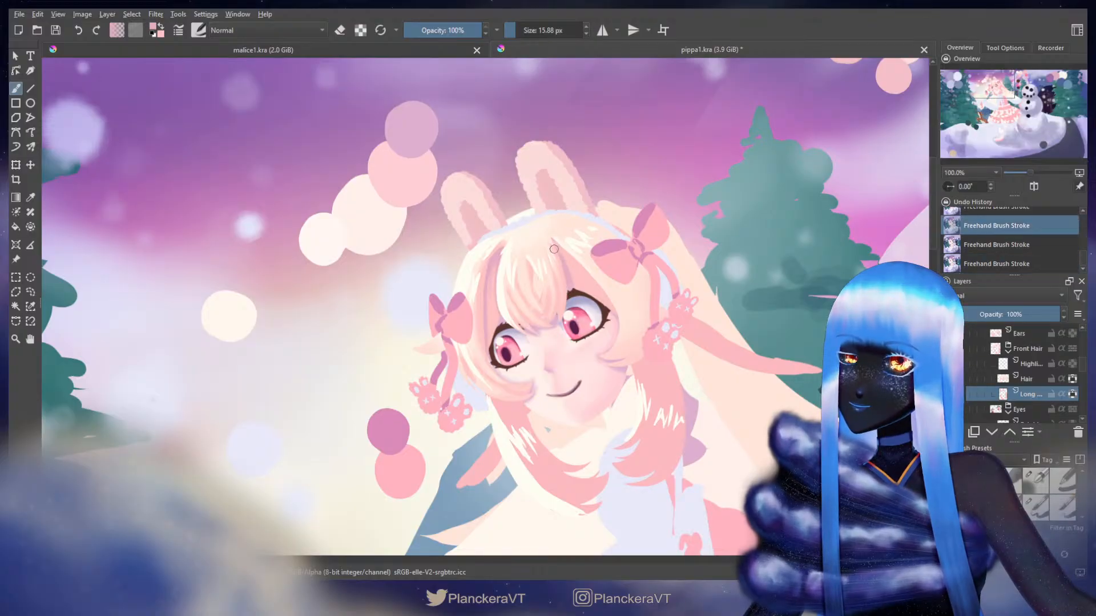
pyautogui.hotkey('ctrl', 'shift', 'z')
pyautogui.hotkey('ctrl', 'shift', 'z')
pyautogui.hotkey('ctrl', 'z')
pyautogui.hotkey('ctrl', 'z')
pyautogui.hotkey('ctrl', 'shift', 'z')
pyautogui.hotkey('ctrl', 'shift', 'z')
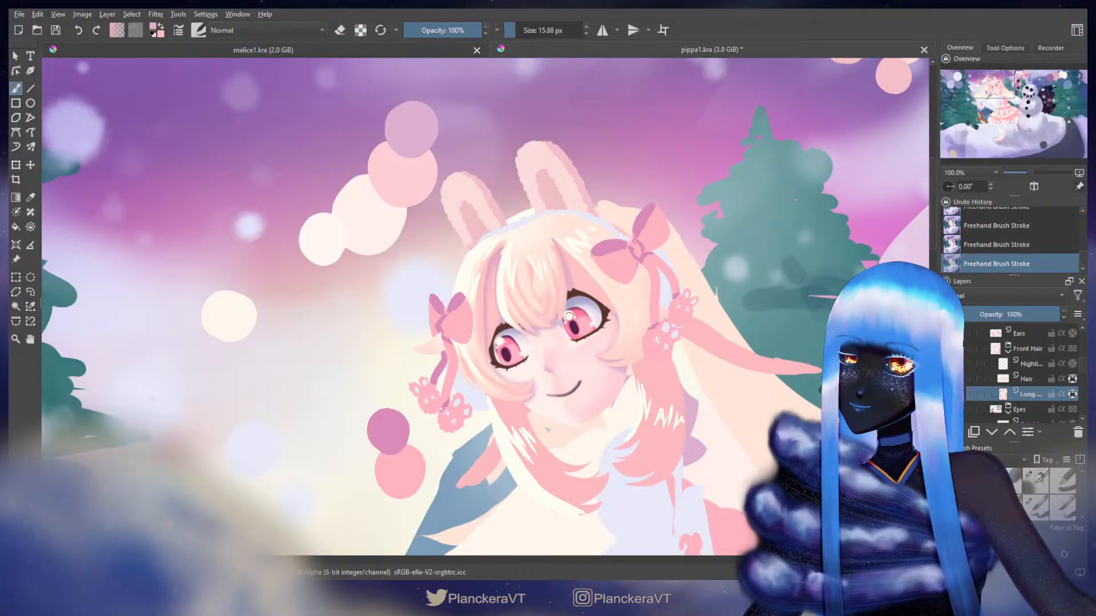
# - Reduce the brush to about 15 px and check the last shadow stroke by undoing and restoring it
pyautogui.press('[')
pyautogui.hotkey('ctrl', 'z')
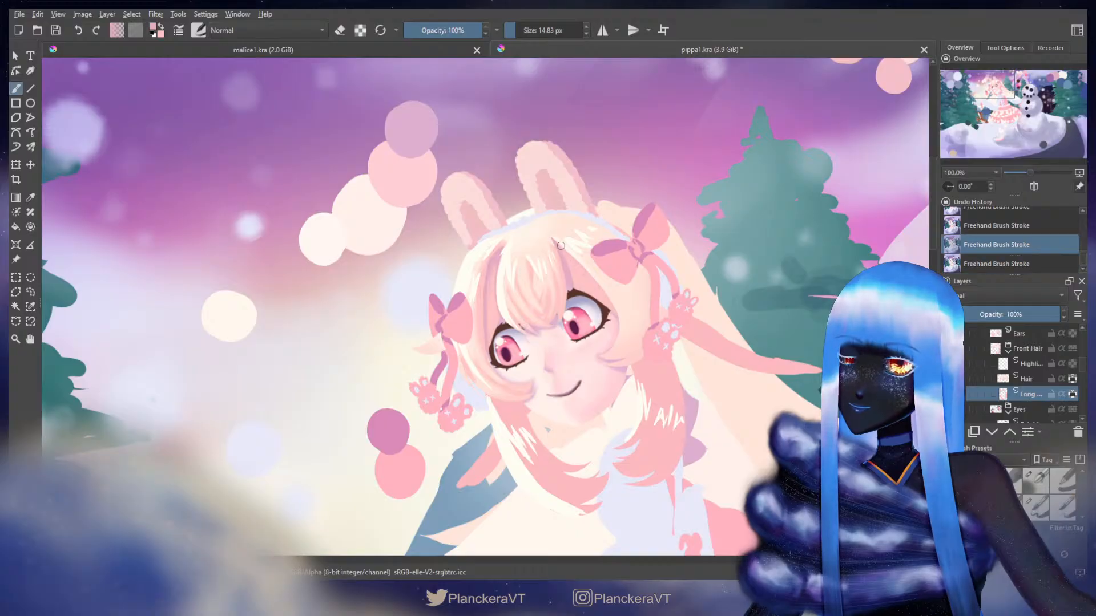
pyautogui.hotkey('ctrl', 'shift', 'z')
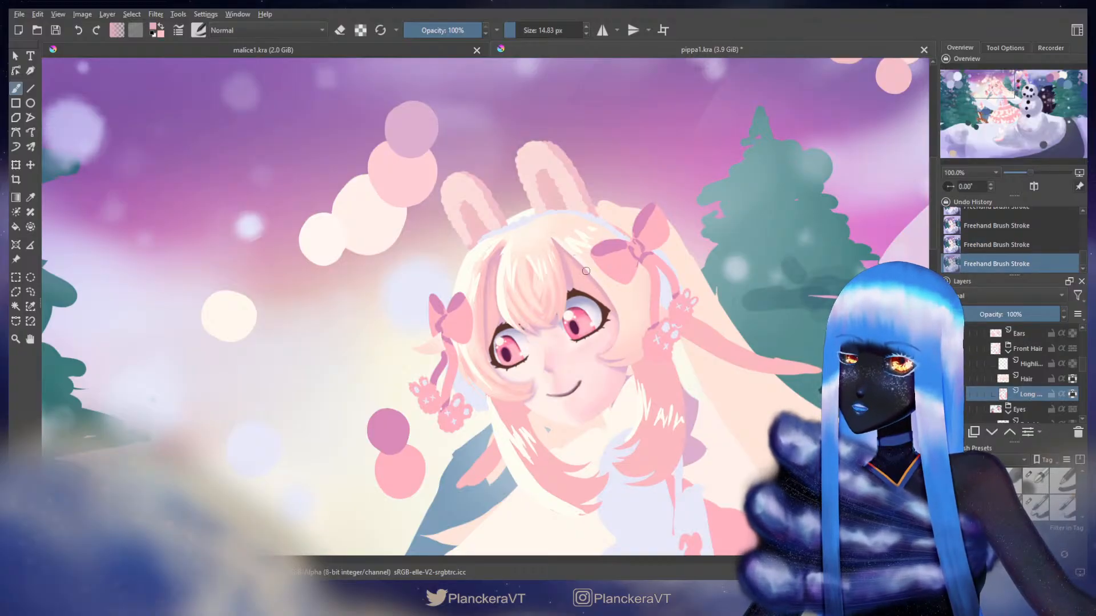
# - Shrink the brush to about 6.7 px and undo the latest shadow strokes beside the parting near the large bow
pyautogui.press('[')
pyautogui.press('[')
pyautogui.press('[')
pyautogui.press('[')
pyautogui.press('[')
pyautogui.press('[')
pyautogui.press('[')
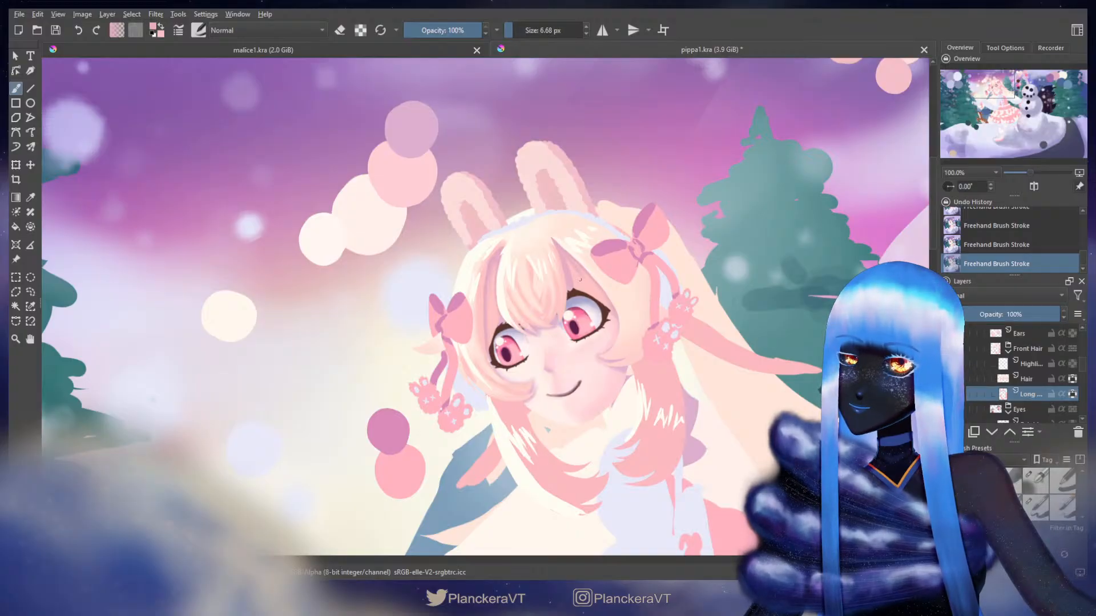
pyautogui.hotkey('ctrl', 'z')
pyautogui.hotkey('ctrl', 'z')
pyautogui.hotkey('ctrl', 'z')
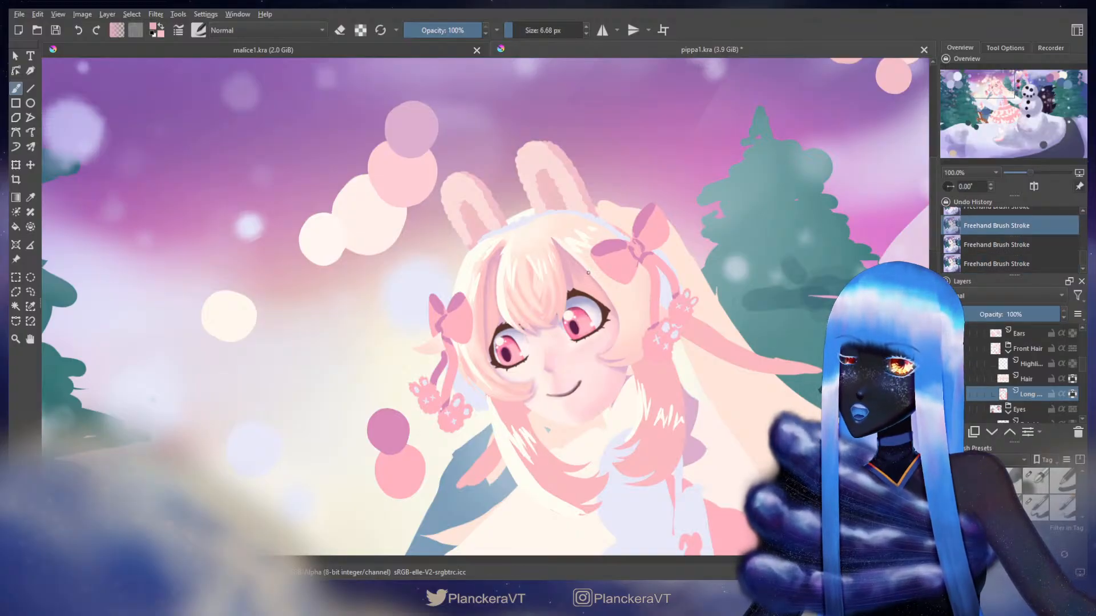
# - Sample the hair colour beside the parting and rework the shadow strand above the eye with a brush of about 9 px
pyautogui.keyDown('ctrl'); pyautogui.click(588, 272); pyautogui.keyUp('ctrl')
pyautogui.moveTo(577, 272); pyautogui.dragTo(598, 298)
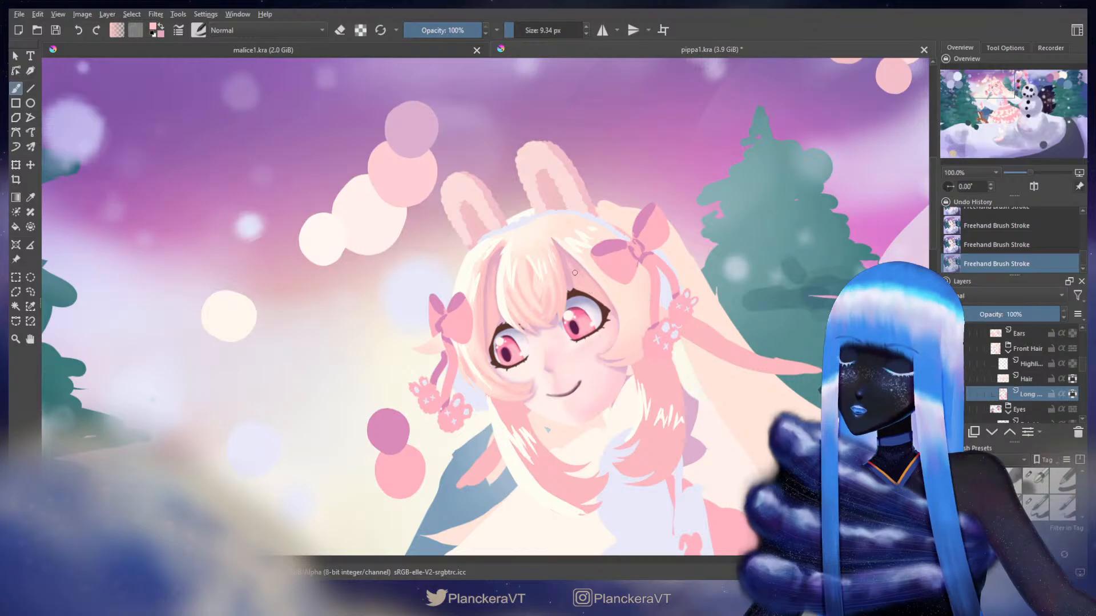
pyautogui.press('[')
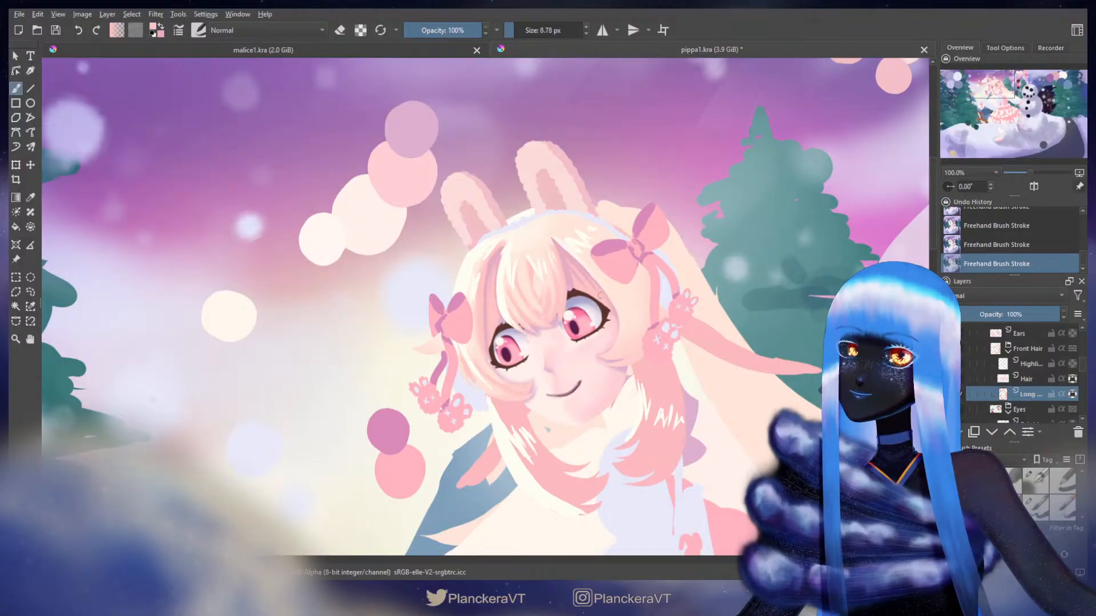
pyautogui.keyDown('shift'); pyautogui.moveTo(587, 283); pyautogui.dragTo(590, 293); pyautogui.keyUp('shift')
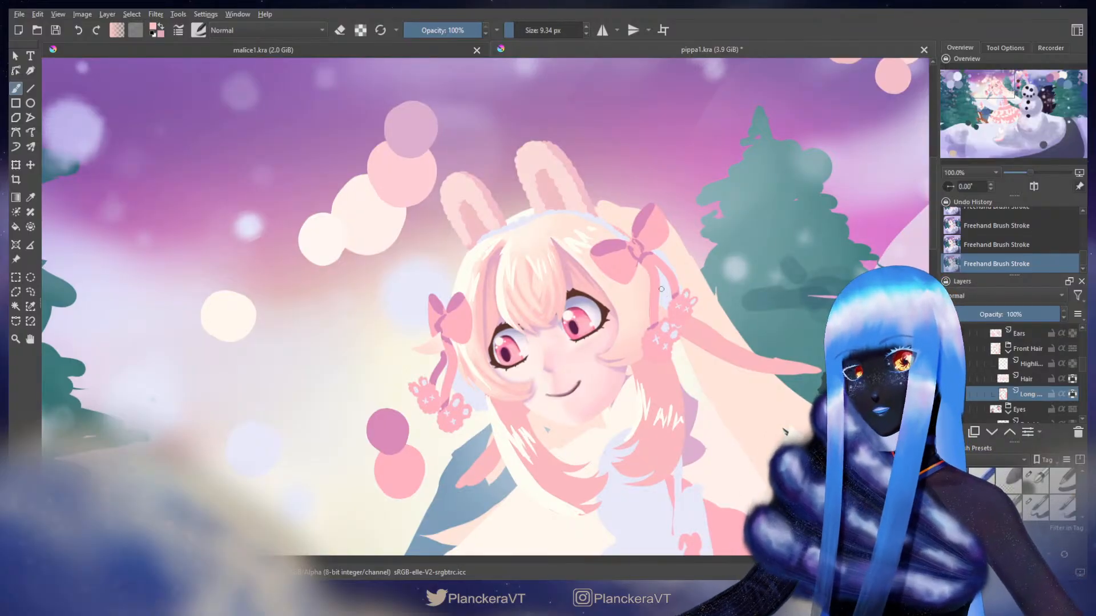
# - Return to the Long hair layer and refine the strands between the fringe and the small bow with a brush of about 5.9 px
pyautogui.click(1012, 379)
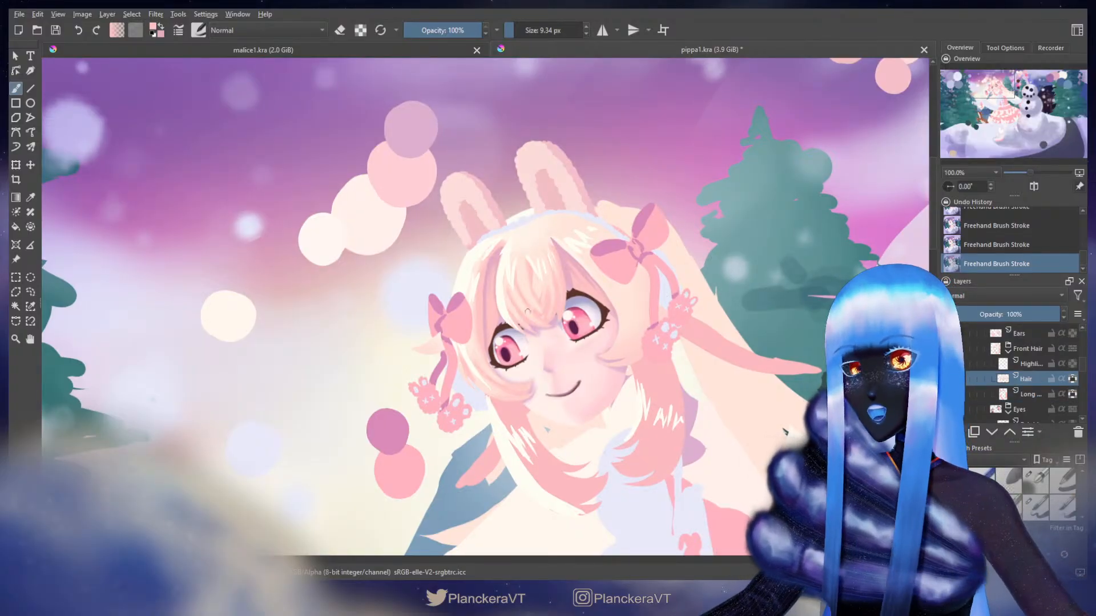
pyautogui.click(1025, 394)
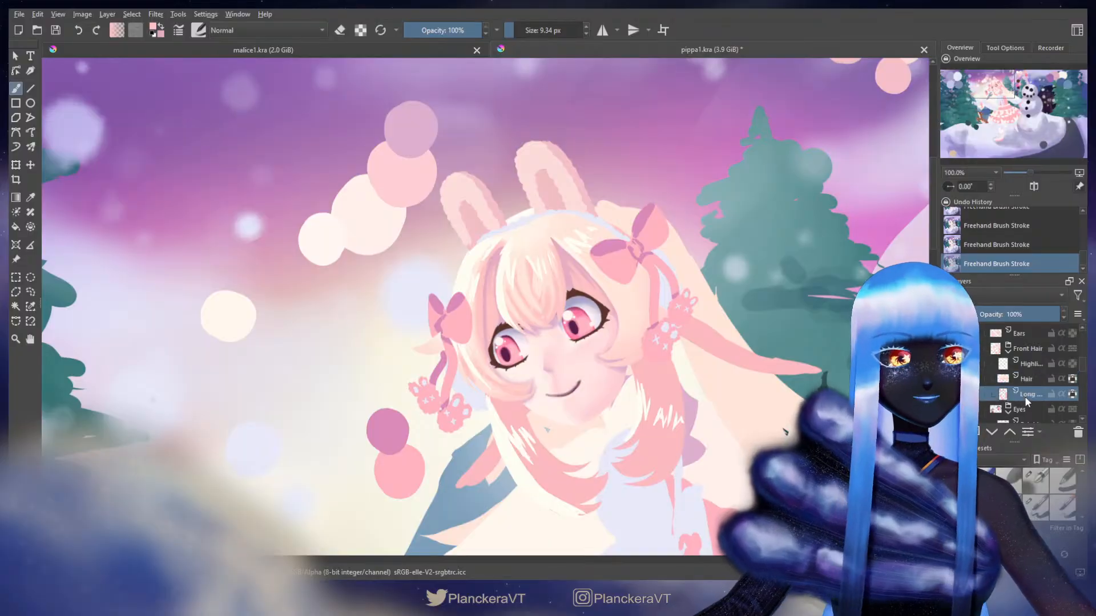
pyautogui.moveTo(762, 284)
pyautogui.mouseDown()
pyautogui.moveTo(701, 289)
pyautogui.moveTo(598, 368)
pyautogui.mouseUp()
pyautogui.moveTo(333, 409)
pyautogui.mouseDown()
pyautogui.moveTo(510, 284)
pyautogui.moveTo(501, 284)
pyautogui.mouseUp()
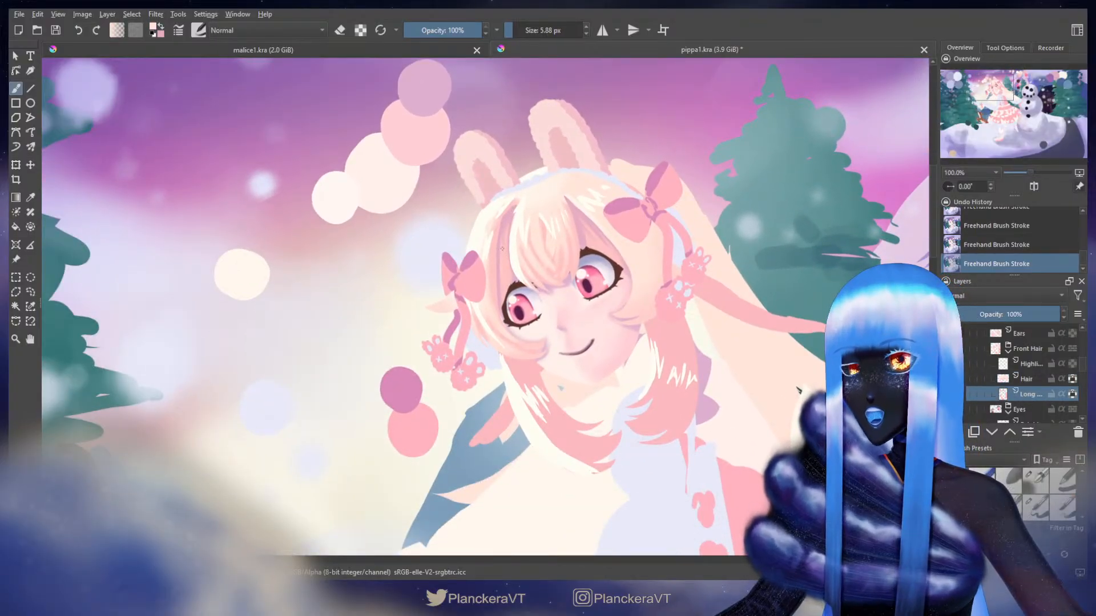
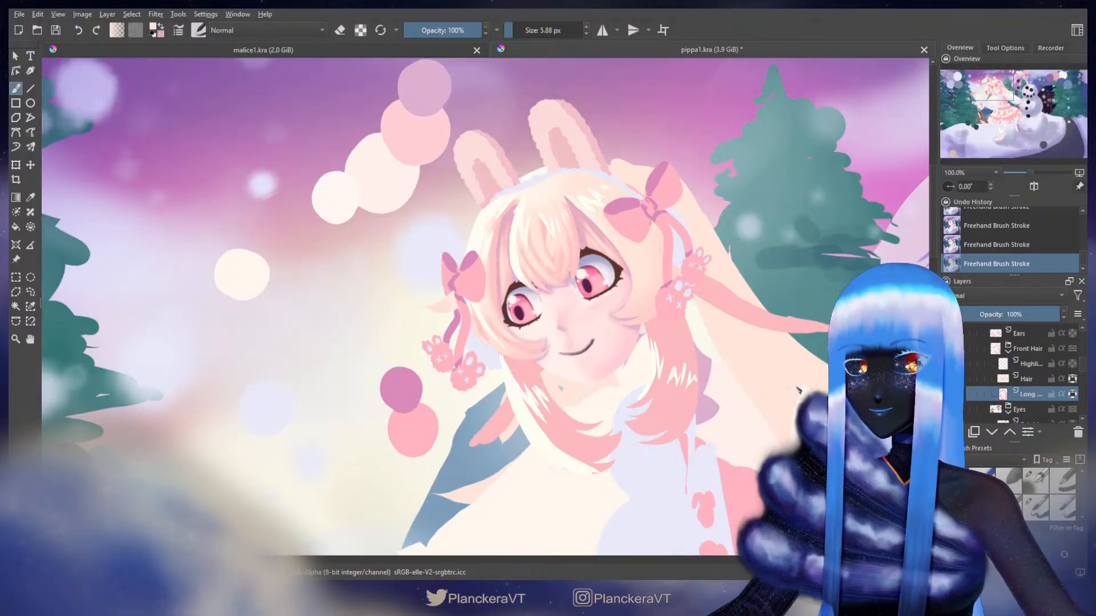
pyautogui.scroll(-3, 1083, 378)
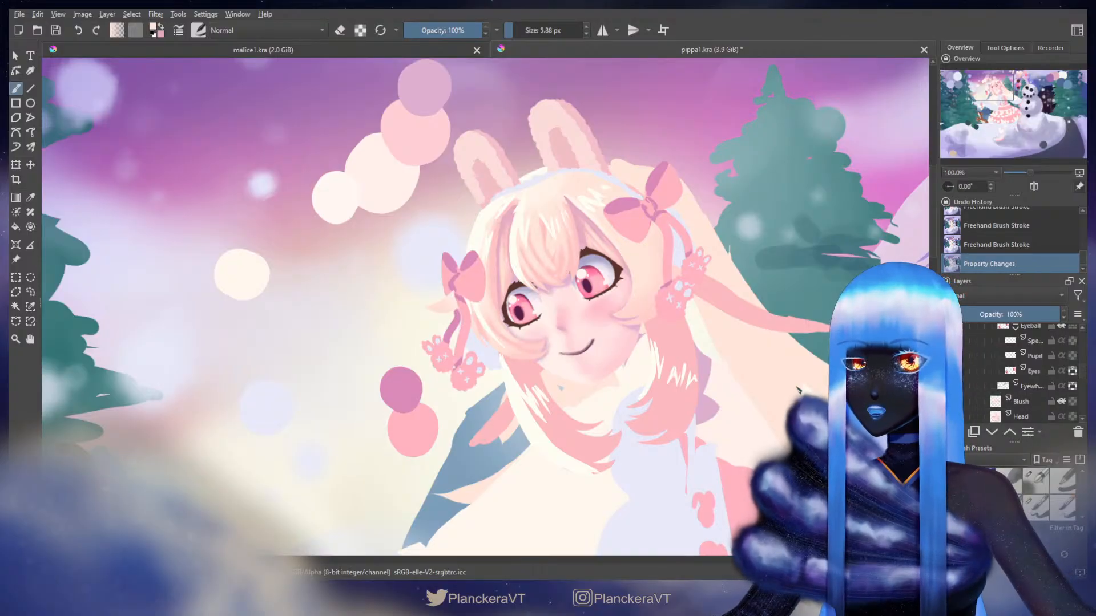
pyautogui.scroll(2, 1083, 375)
pyautogui.scroll(3, 1083, 375)
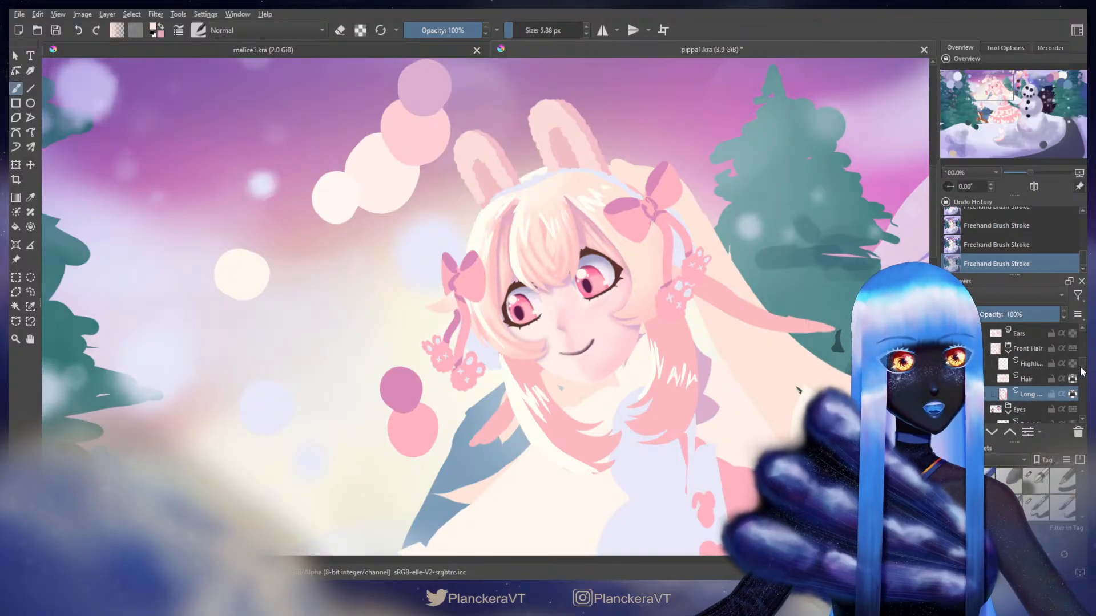
# - On the Hair layer, sample the peach-pink swatch and shade the side lock beside the cheek with a brush of about 17 to 18 px
pyautogui.moveTo(767, 229); pyautogui.dragTo(542, 358)
pyautogui.click(1025, 378)
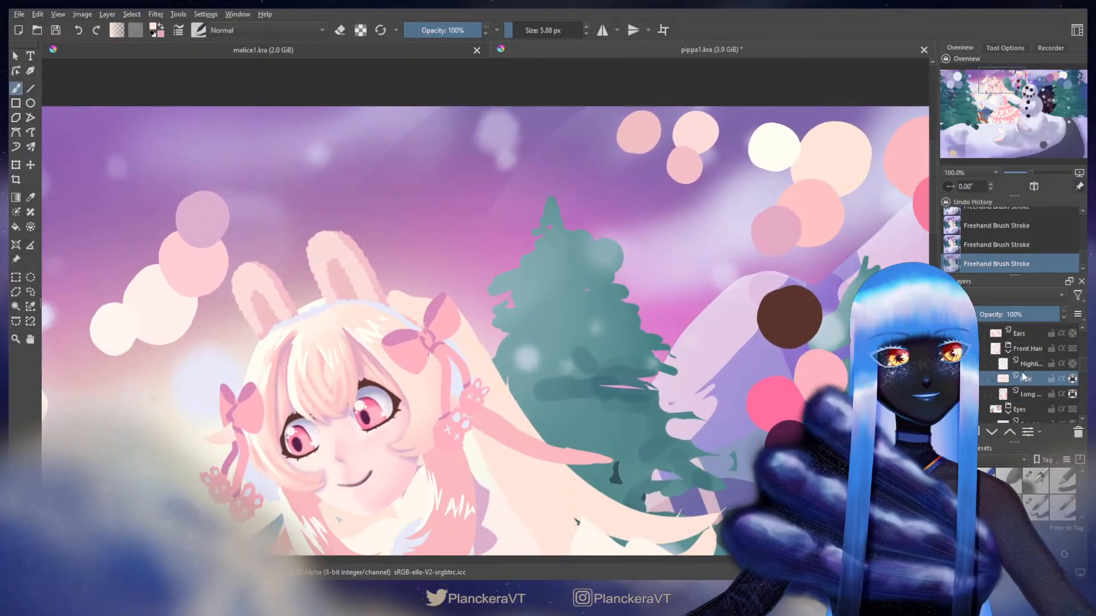
pyautogui.press('x')
pyautogui.keyDown('ctrl'); pyautogui.click(825, 204); pyautogui.keyUp('ctrl')
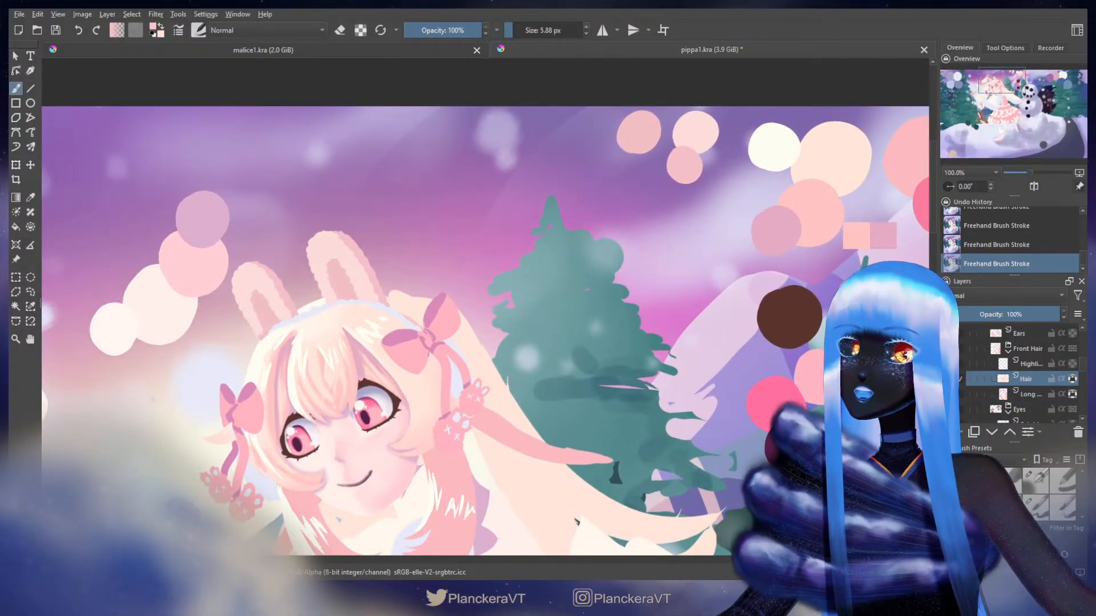
pyautogui.moveTo(574, 352); pyautogui.dragTo(698, 241)
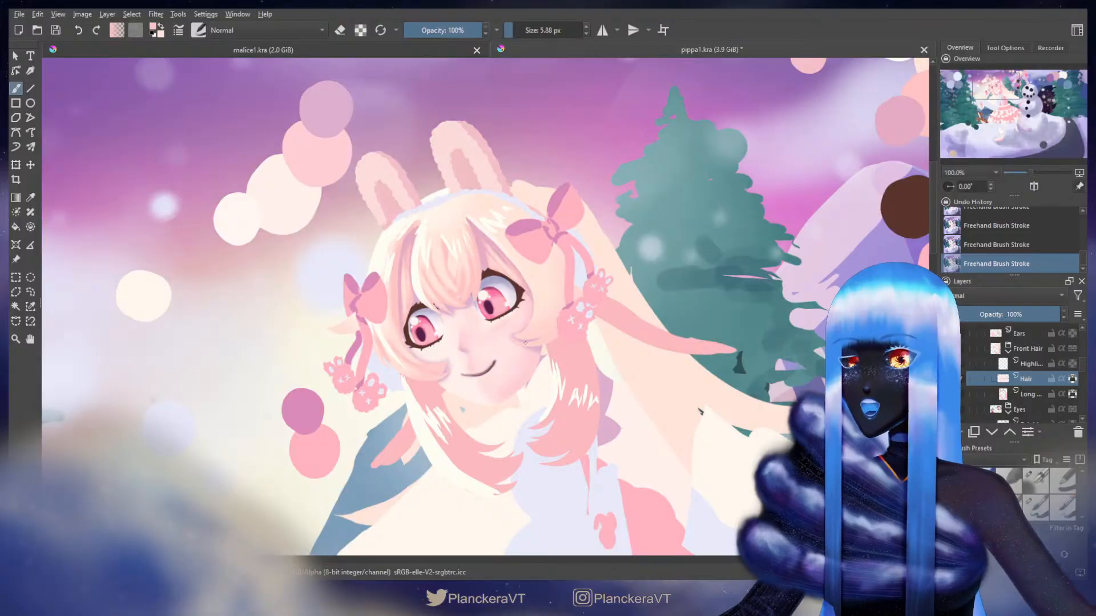
pyautogui.moveTo(533, 336)
pyautogui.mouseDown()
pyautogui.moveTo(586, 364)
pyautogui.moveTo(579, 378)
pyautogui.mouseUp()
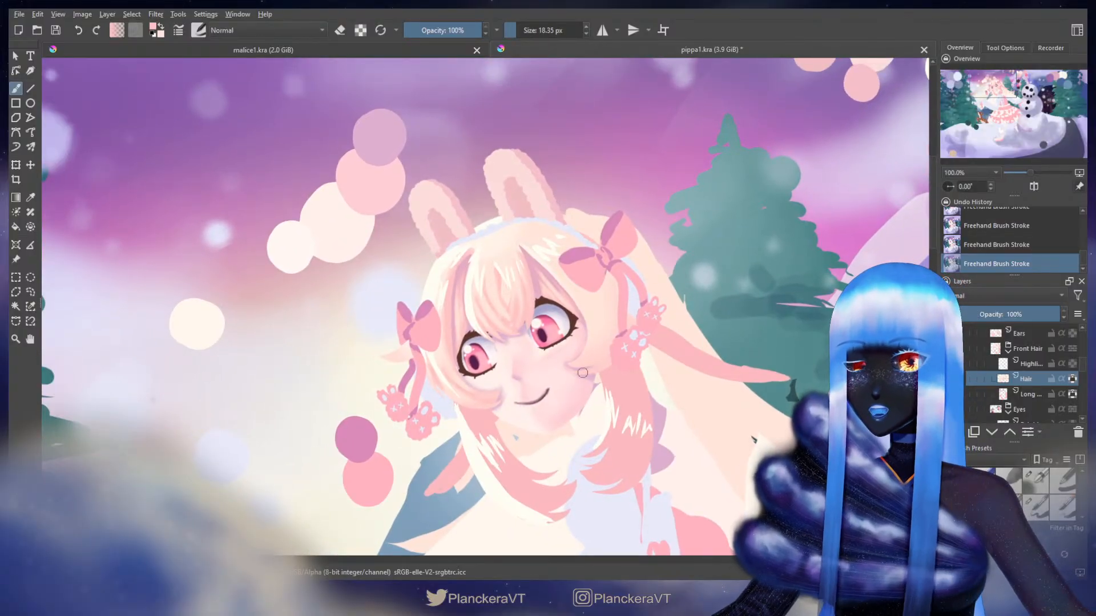
pyautogui.hotkey('ctrl', 'z')
pyautogui.hotkey('ctrl', 'shift', 'z')
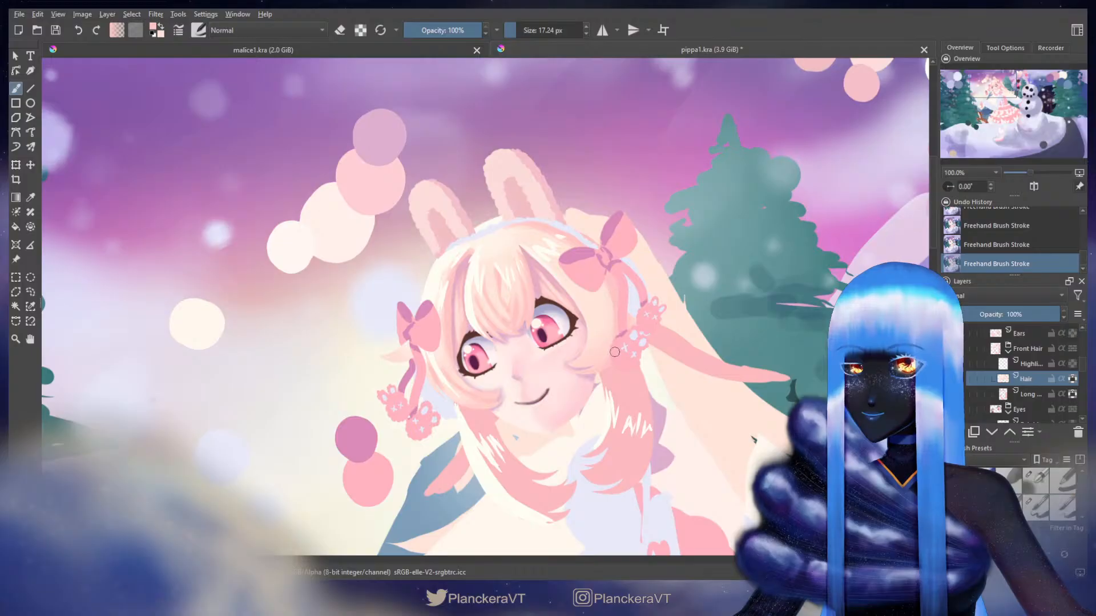
# - Add finer pink strands to the side lock below the large bow and at the crown, varying the brush between about 5 and 14 px
pyautogui.keyDown('shift'); pyautogui.moveTo(593, 368); pyautogui.dragTo(570, 365); pyautogui.keyUp('shift')
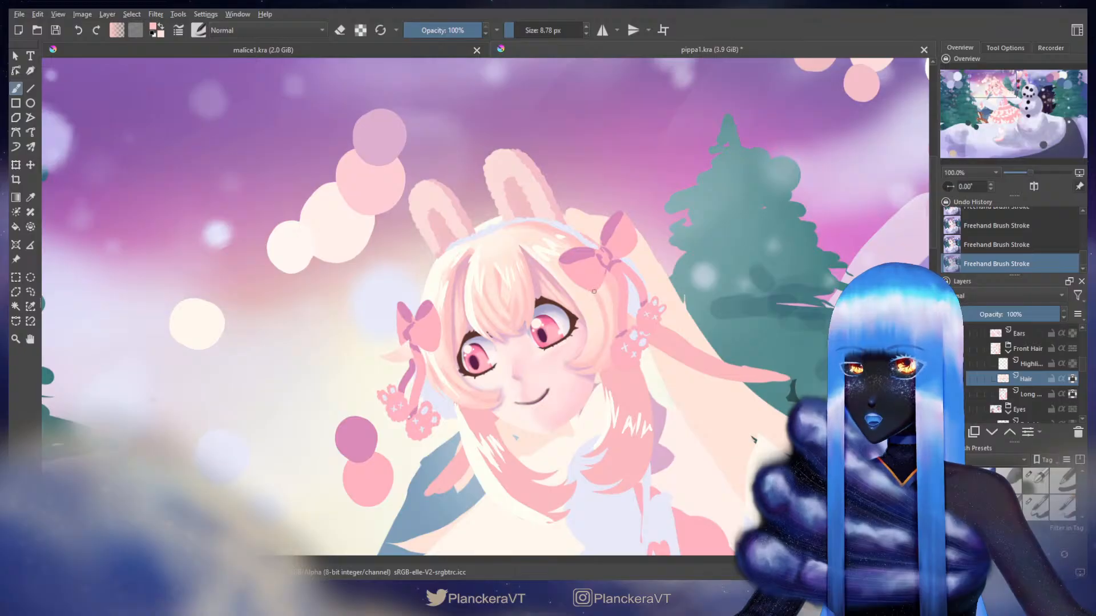
pyautogui.keyDown('shift'); pyautogui.moveTo(601, 311); pyautogui.dragTo(603, 311); pyautogui.keyUp('shift')
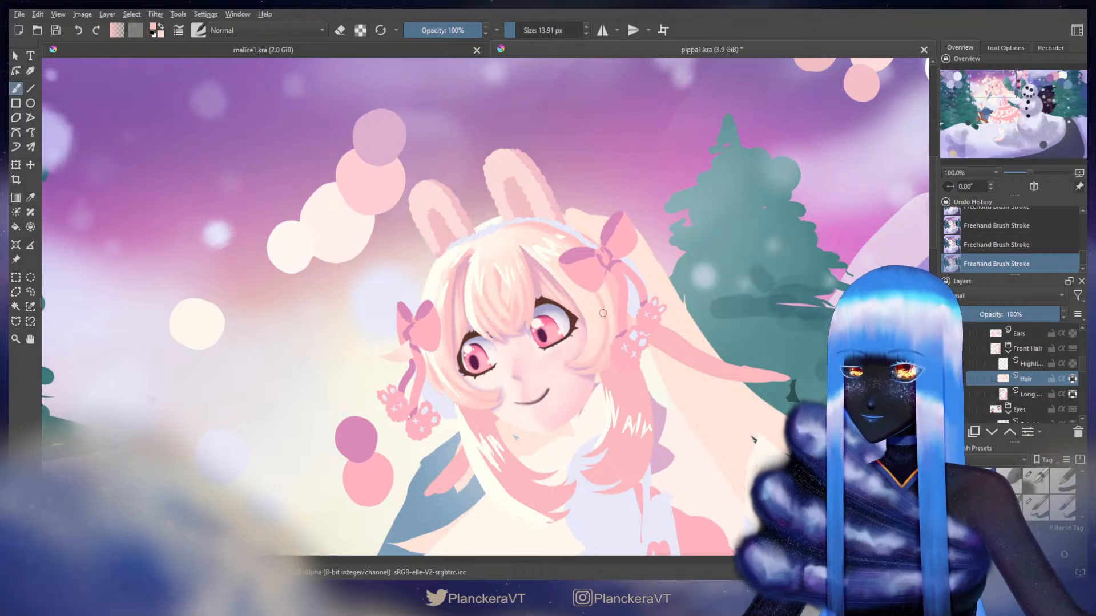
pyautogui.press('[')
pyautogui.press('[')
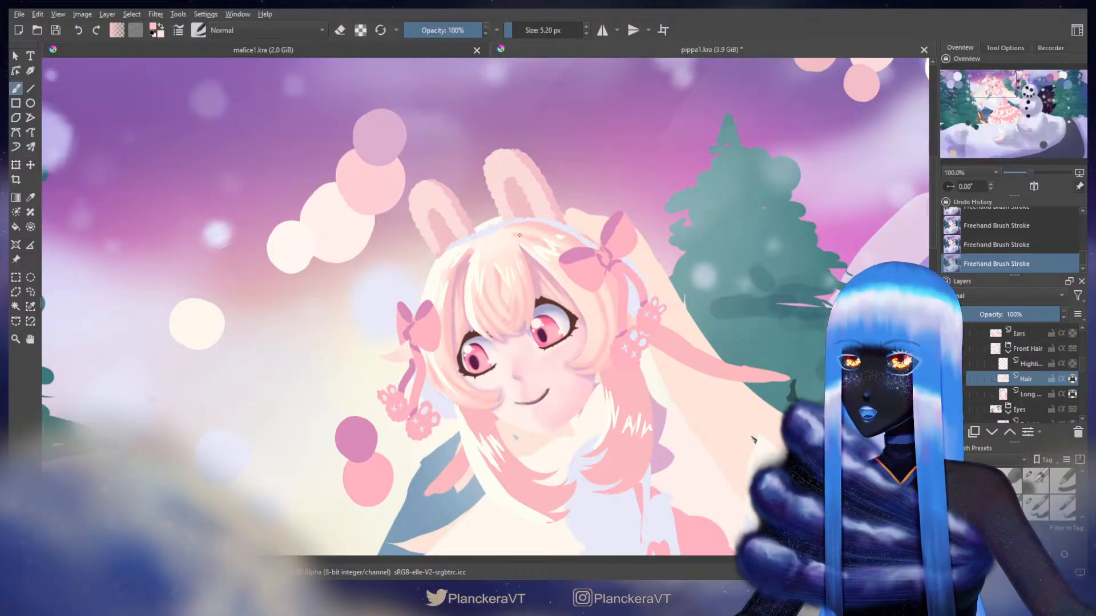
pyautogui.press(']')
pyautogui.press(']')
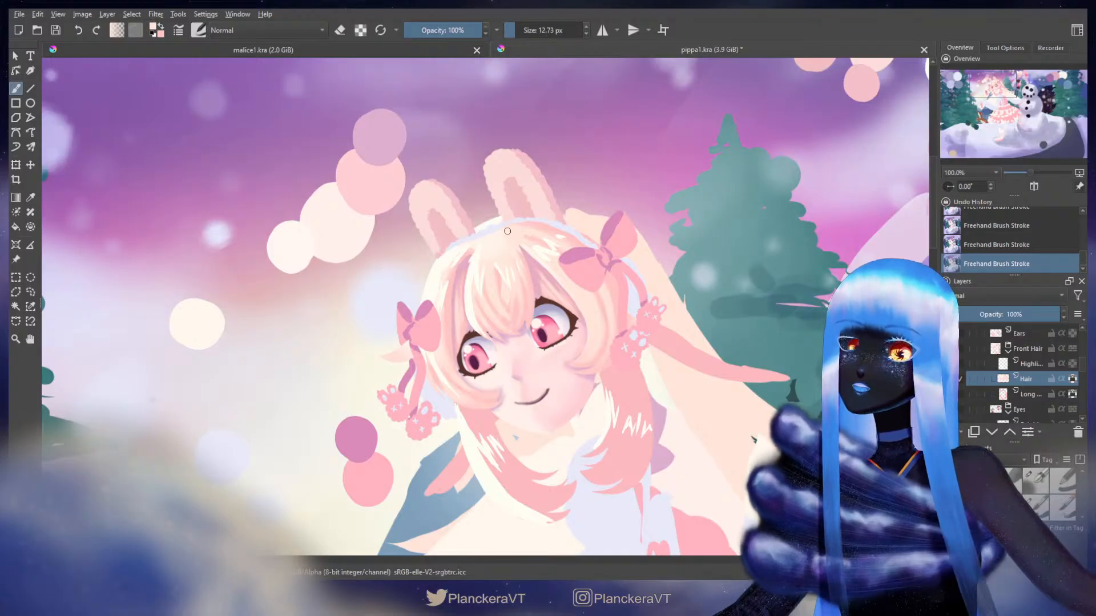
# - Inspect the shaded front hair and compare it with and without the last stroke, reducing the brush to about 9.4 px
pyautogui.scroll(1, 548, 262)
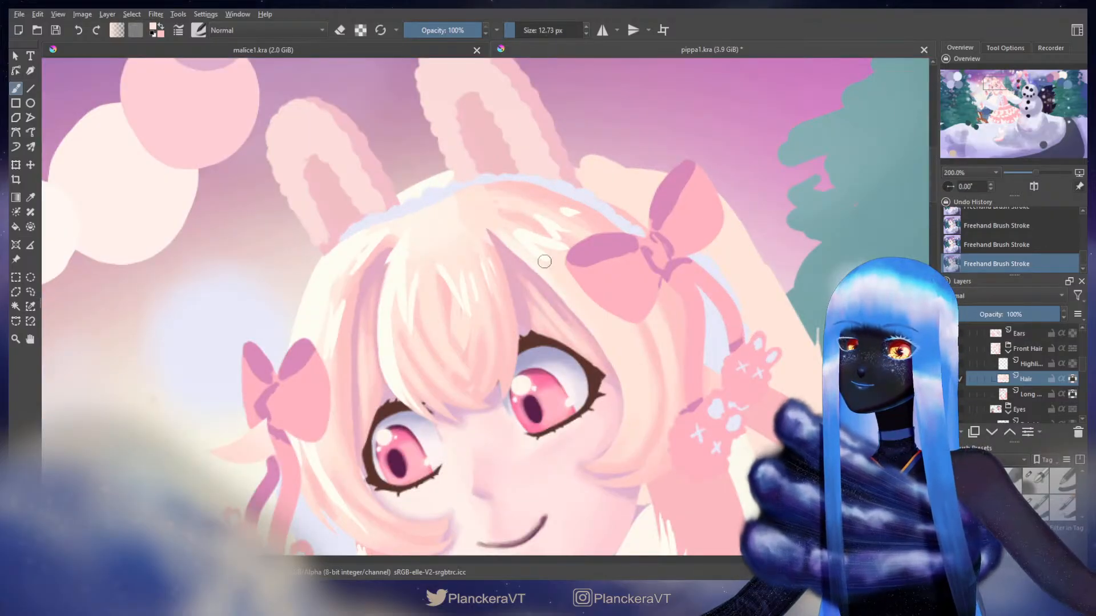
pyautogui.scroll(-3, 545, 261)
pyautogui.moveTo(550, 261); pyautogui.dragTo(592, 256)
pyautogui.hotkey('ctrl', 'z')
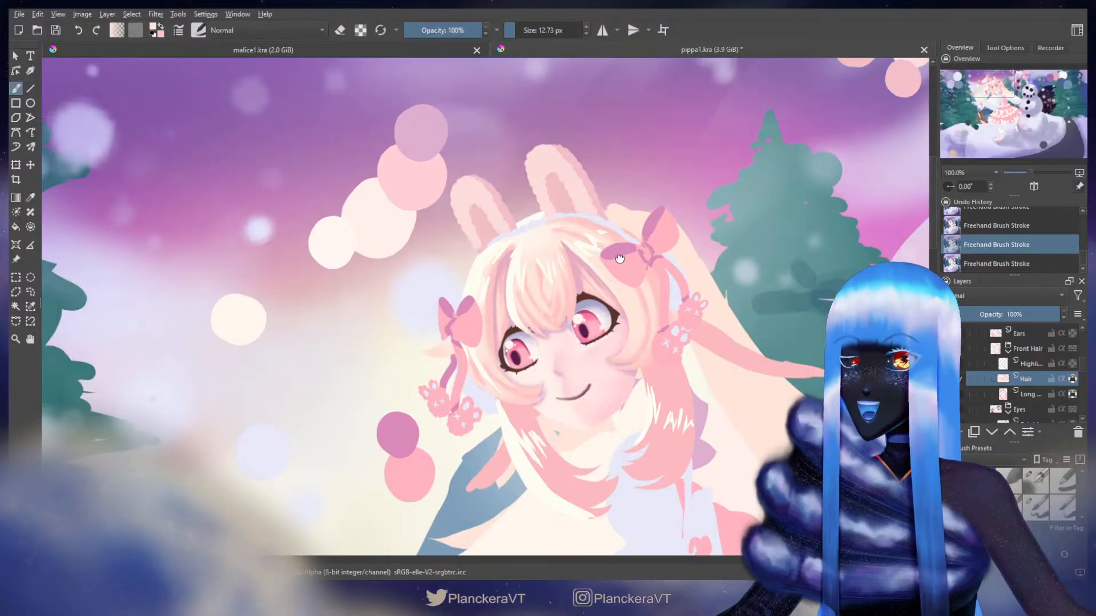
pyautogui.moveTo(619, 260); pyautogui.dragTo(600, 301)
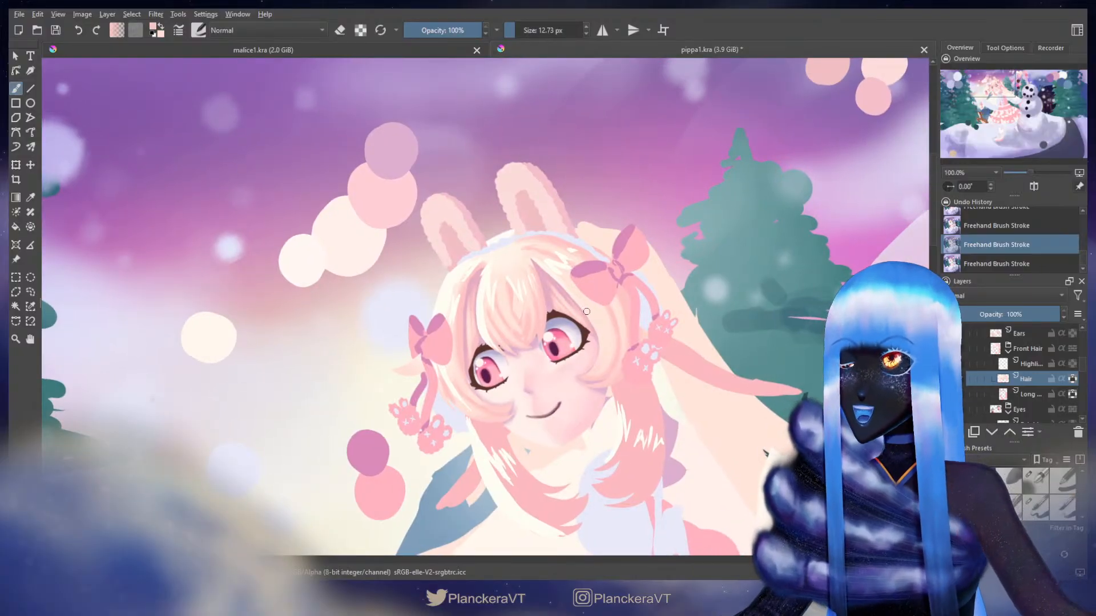
pyautogui.press('[')
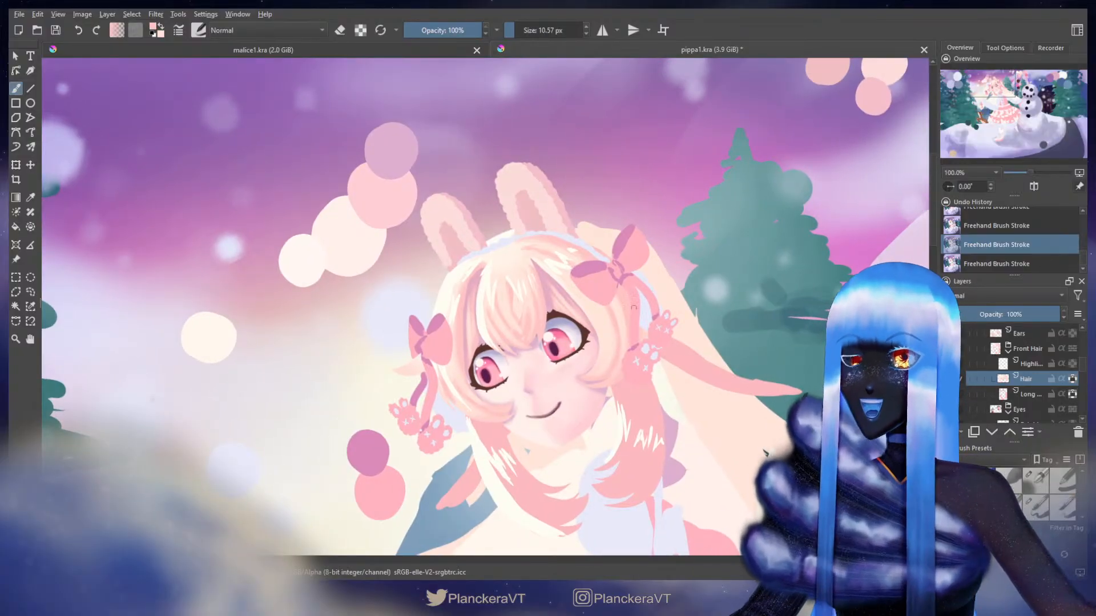
pyautogui.moveTo(528, 285); pyautogui.dragTo(548, 240)
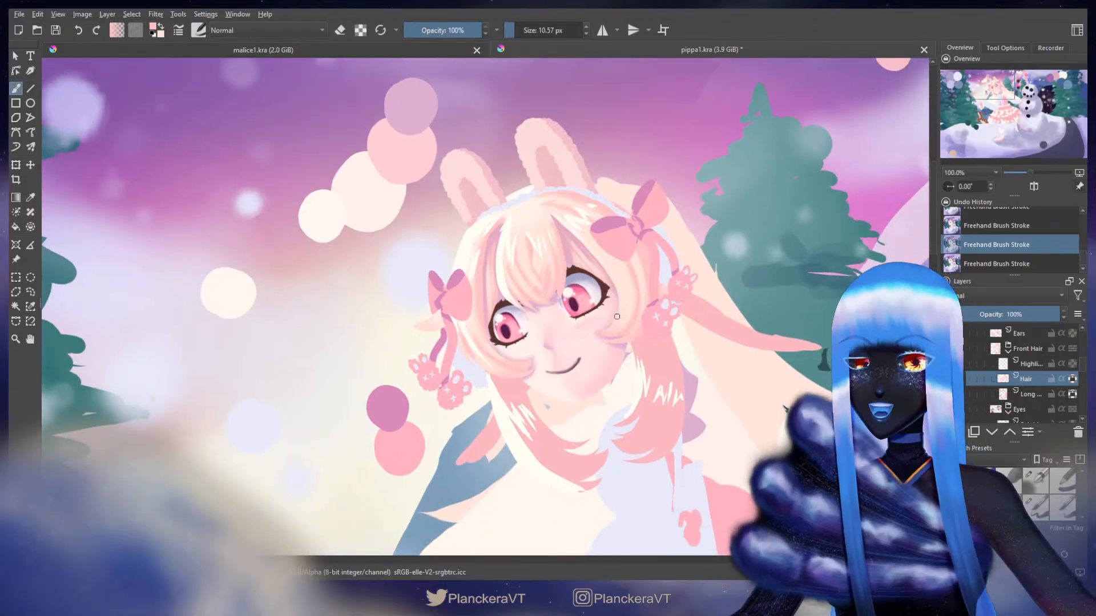
pyautogui.press('[')
pyautogui.hotkey('ctrl', 'shift', 'z')
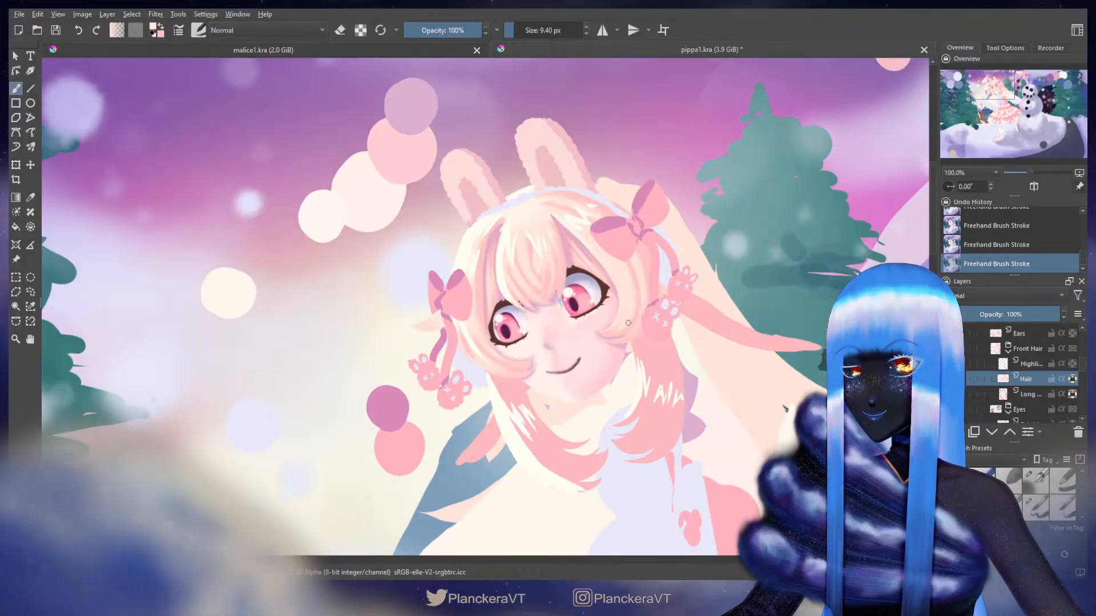
# - Touch up the side lock under the large bow, alternating the two hair colours and enlarging the brush to about 21.6 px
pyautogui.press('x')
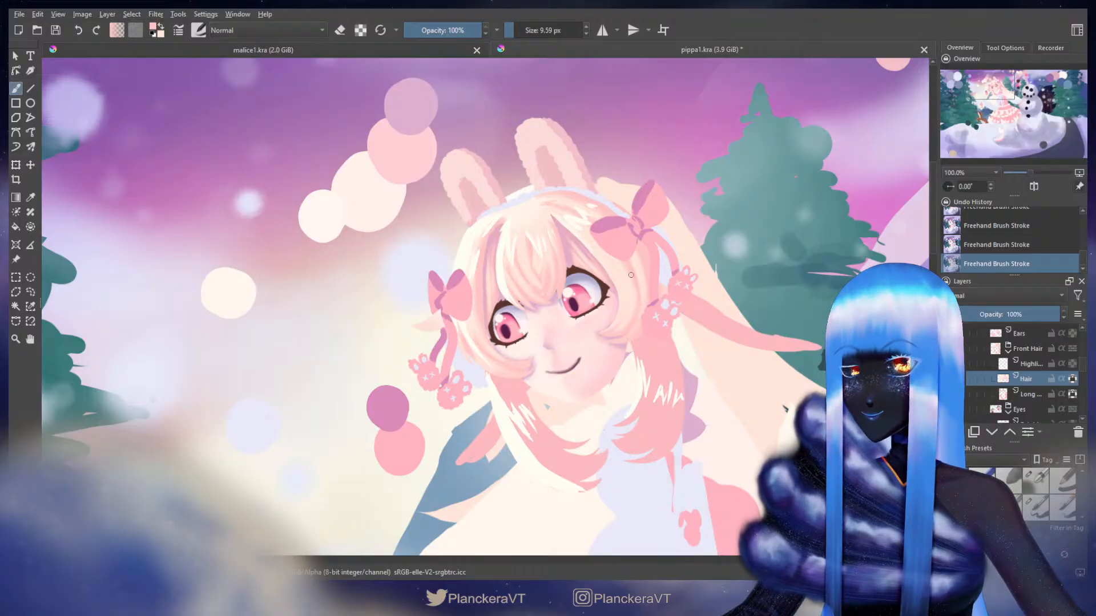
pyautogui.press('x')
pyautogui.moveTo(617, 265)
pyautogui.keyDown('shift'); pyautogui.mouseDown()
pyautogui.moveTo(640, 257)
pyautogui.moveTo(646, 288)
pyautogui.moveTo(637, 263)
pyautogui.mouseUp(); pyautogui.keyUp('shift')
pyautogui.press('x')
pyautogui.press('x')
pyautogui.hotkey('ctrl', 'z')
pyautogui.hotkey('ctrl', 'z')
pyautogui.moveTo(637, 263); pyautogui.dragTo(637, 268)
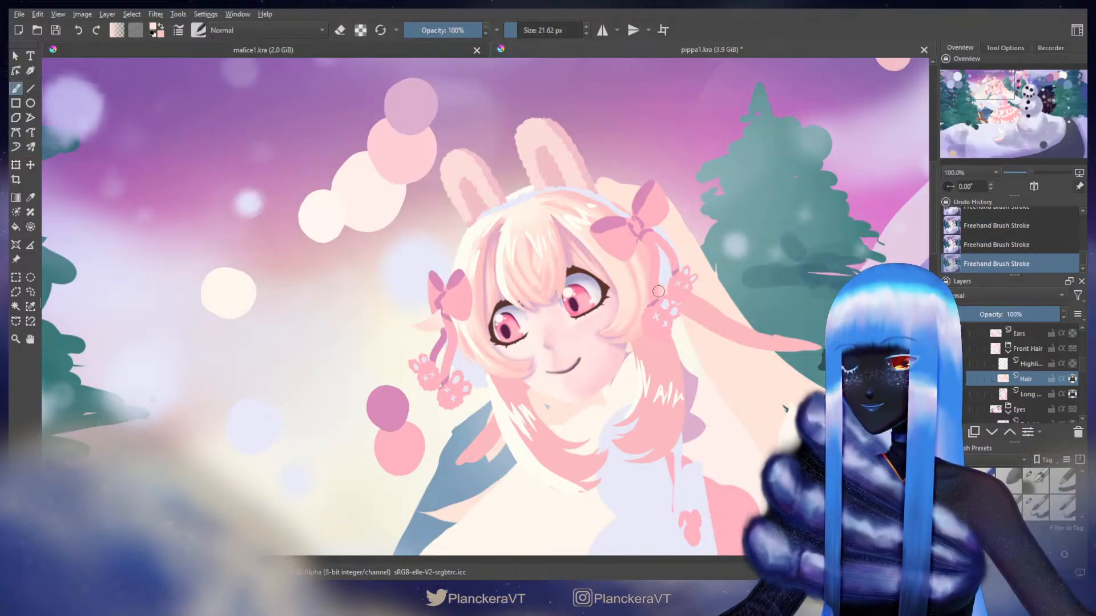
# - Review the whole painting, enlarge the brush to about 29.5 px and select the layer directly above Earmuffs in the Head group
pyautogui.scroll(-5, 659, 290)
pyautogui.moveTo(794, 402); pyautogui.dragTo(735, 334)
pyautogui.scroll(1, 754, 332)
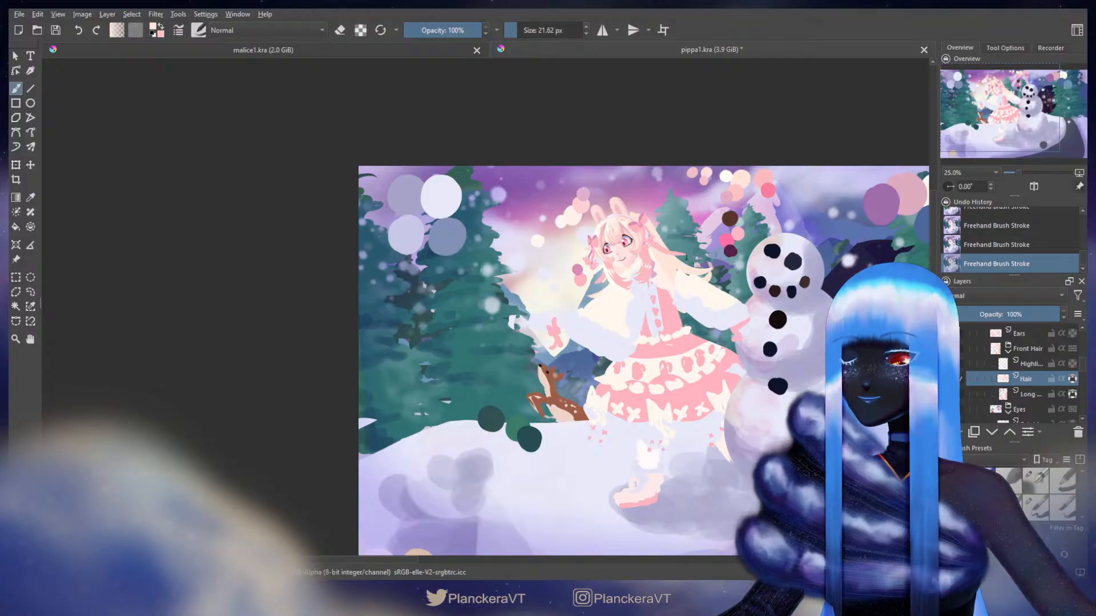
pyautogui.scroll(4, 651, 228)
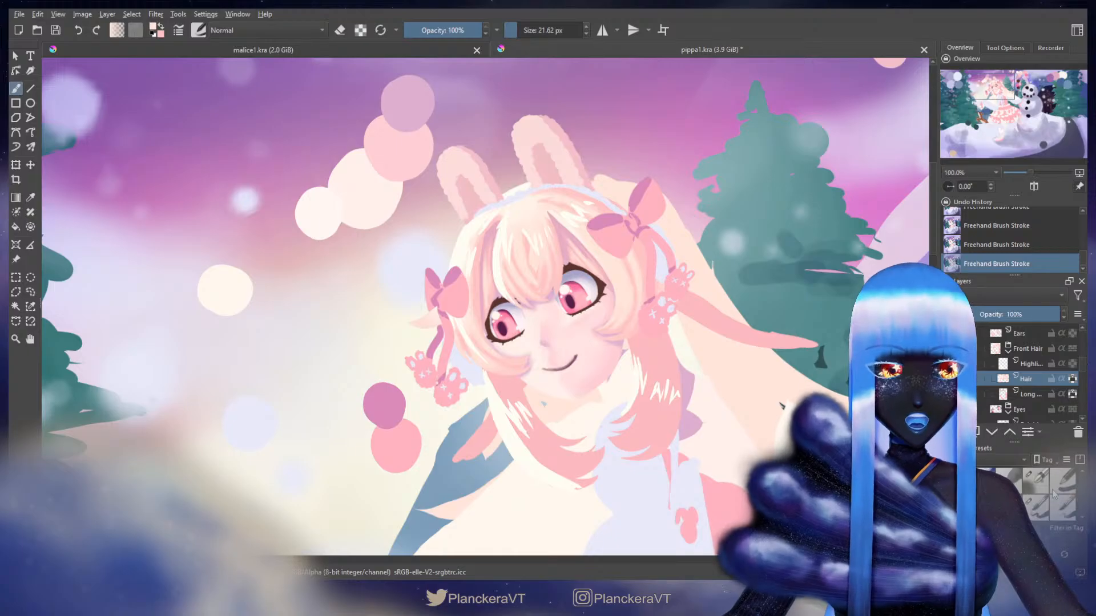
pyautogui.scroll(3, 1082, 368)
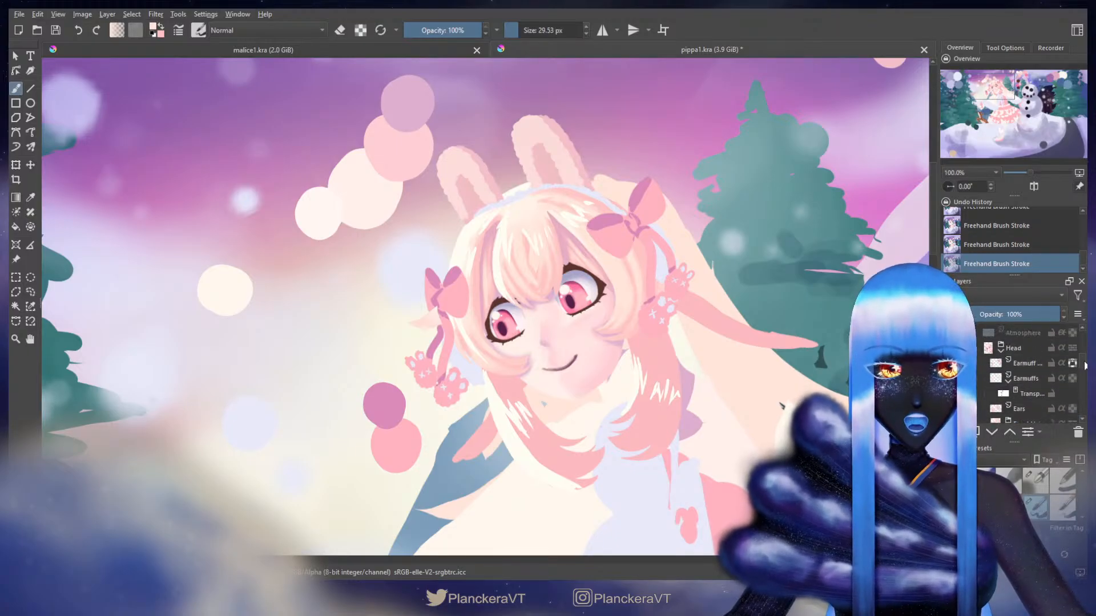
pyautogui.scroll(-1, 1083, 365)
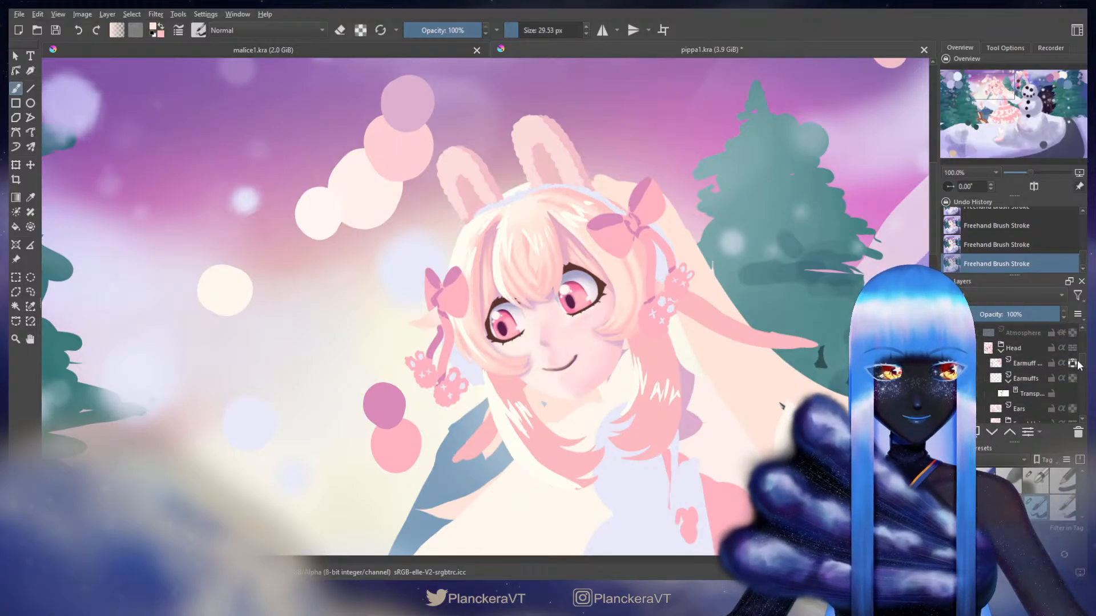
pyautogui.click(1036, 365)
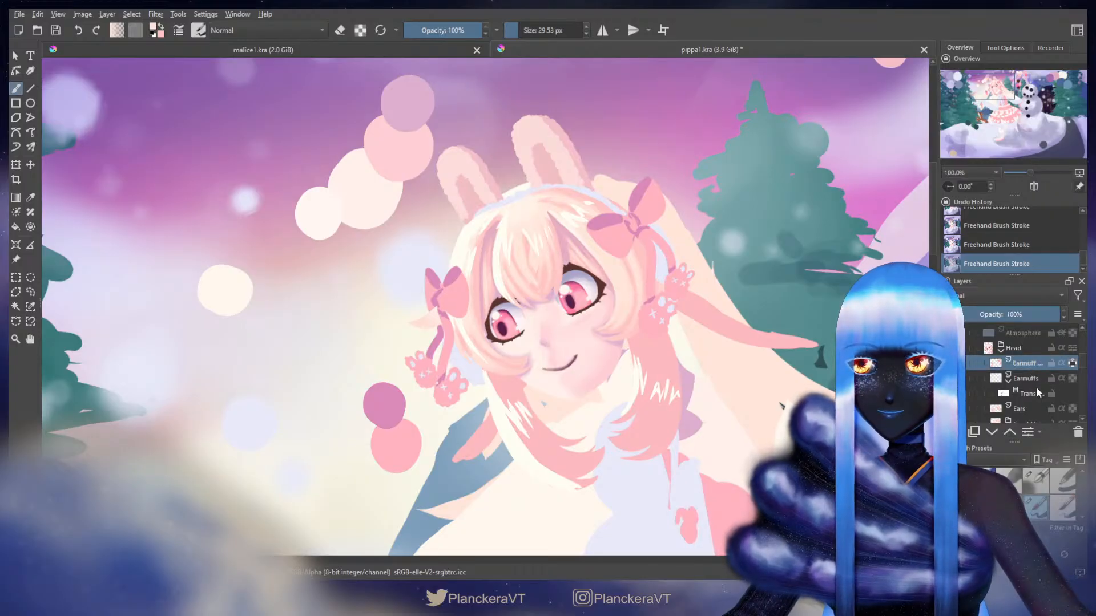
# - Hide the Front Hair group and turn off alpha lock on the layer directly above Earmuffs
pyautogui.moveTo(1082, 366); pyautogui.dragTo(1085, 369)
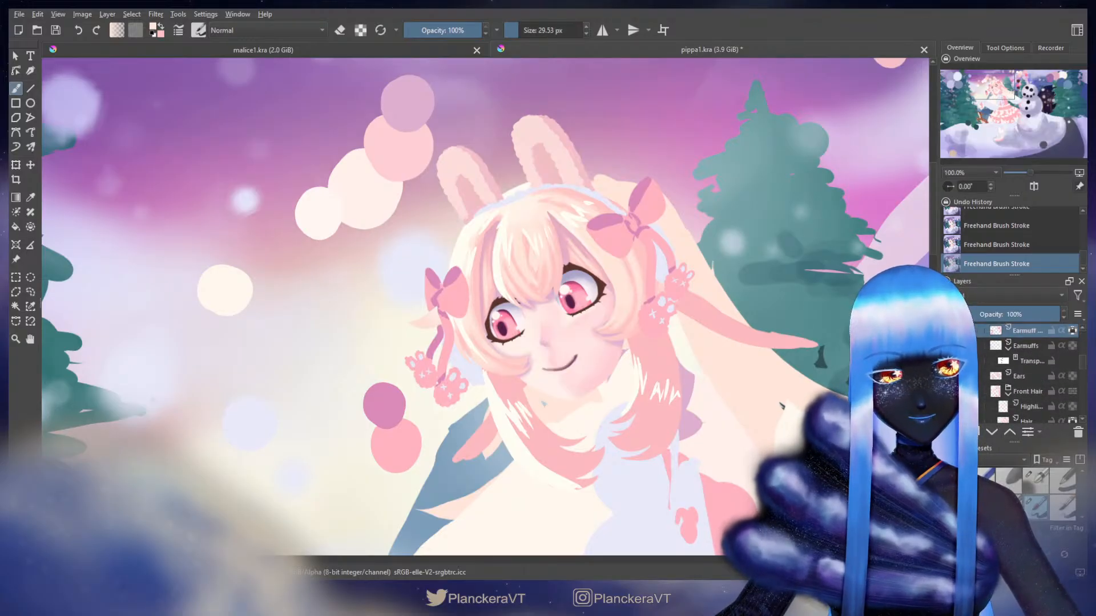
pyautogui.click(950, 392)
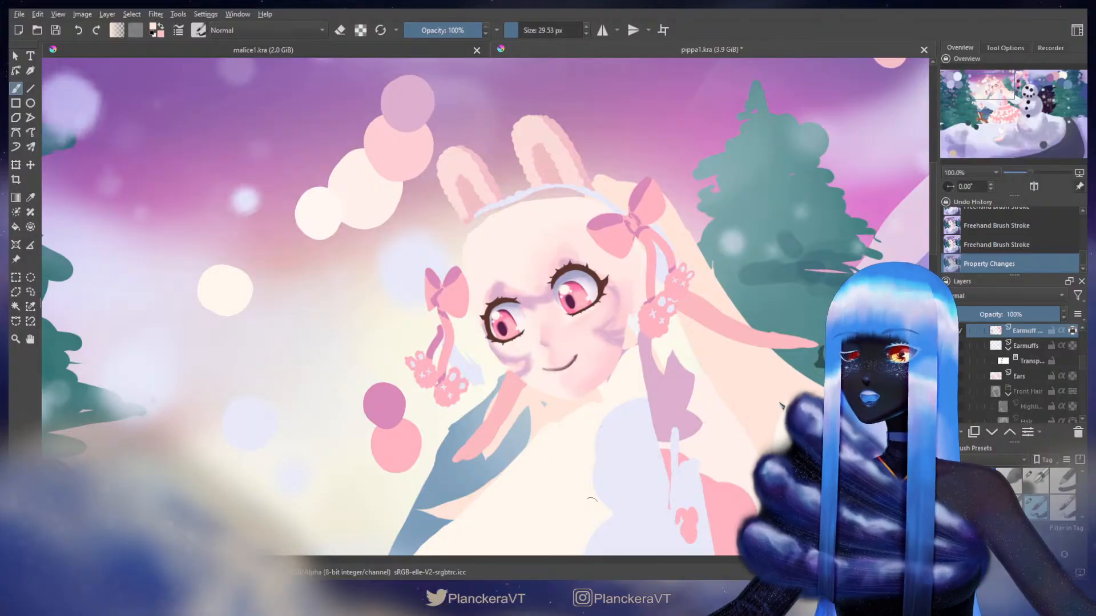
pyautogui.scroll(4, 631, 251)
pyautogui.scroll(3, 655, 400)
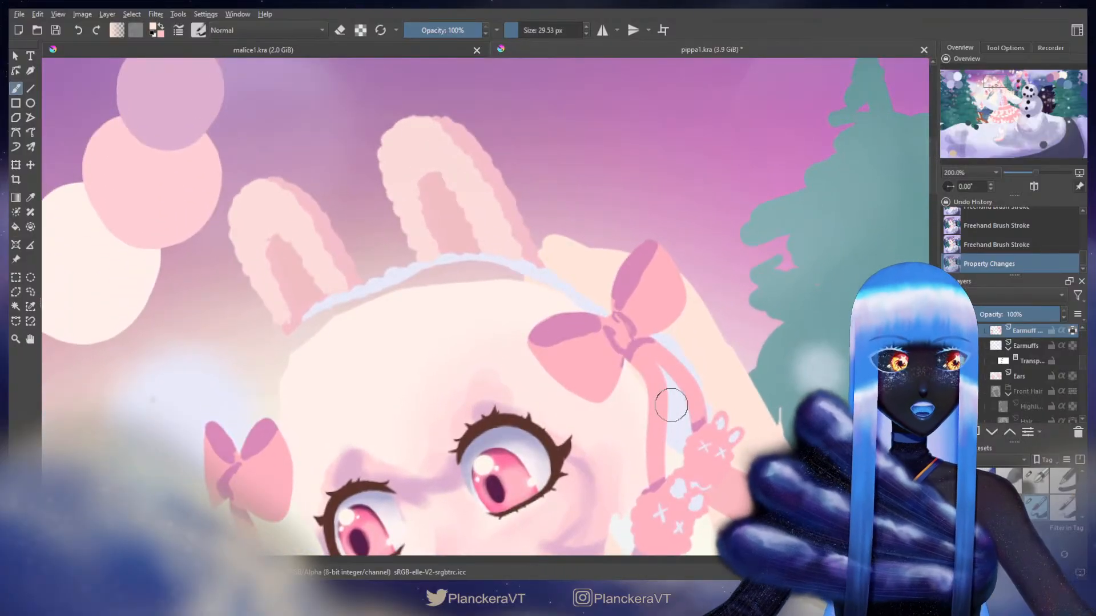
pyautogui.click(1072, 331)
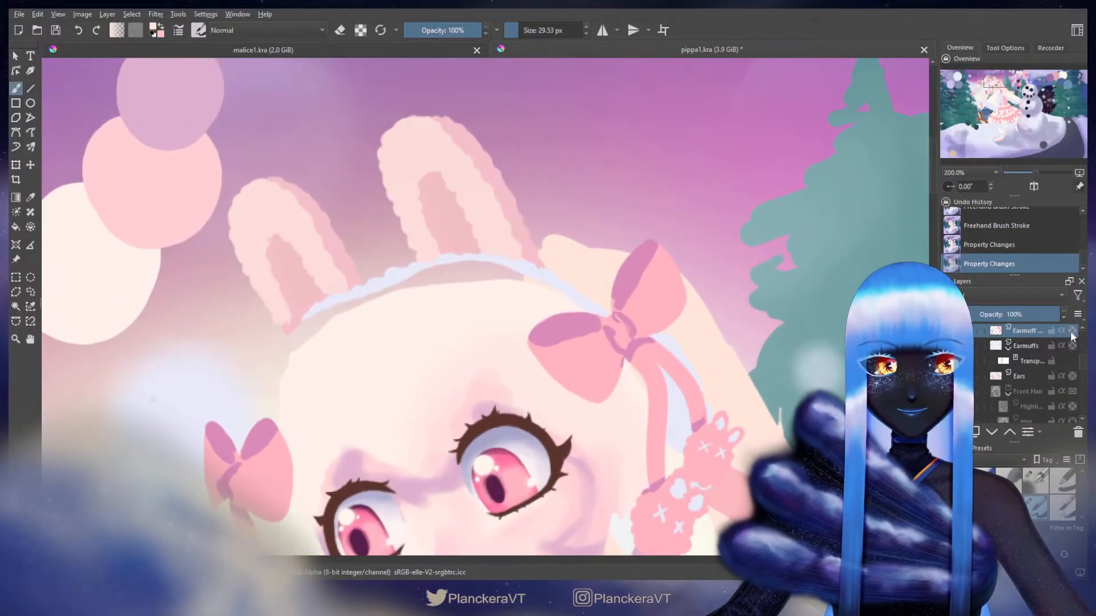
# - Clean up the large bow's upper and lower loops with pinks sampled from it, using a brush of about 14 to 16 px
pyautogui.moveTo(592, 350)
pyautogui.mouseDown()
pyautogui.moveTo(627, 298)
pyautogui.moveTo(595, 303)
pyautogui.moveTo(571, 289)
pyautogui.moveTo(634, 340)
pyautogui.moveTo(647, 334)
pyautogui.moveTo(631, 341)
pyautogui.mouseUp()
pyautogui.keyDown('ctrl'); pyautogui.click(632, 305); pyautogui.keyUp('ctrl')
pyautogui.click(659, 304)
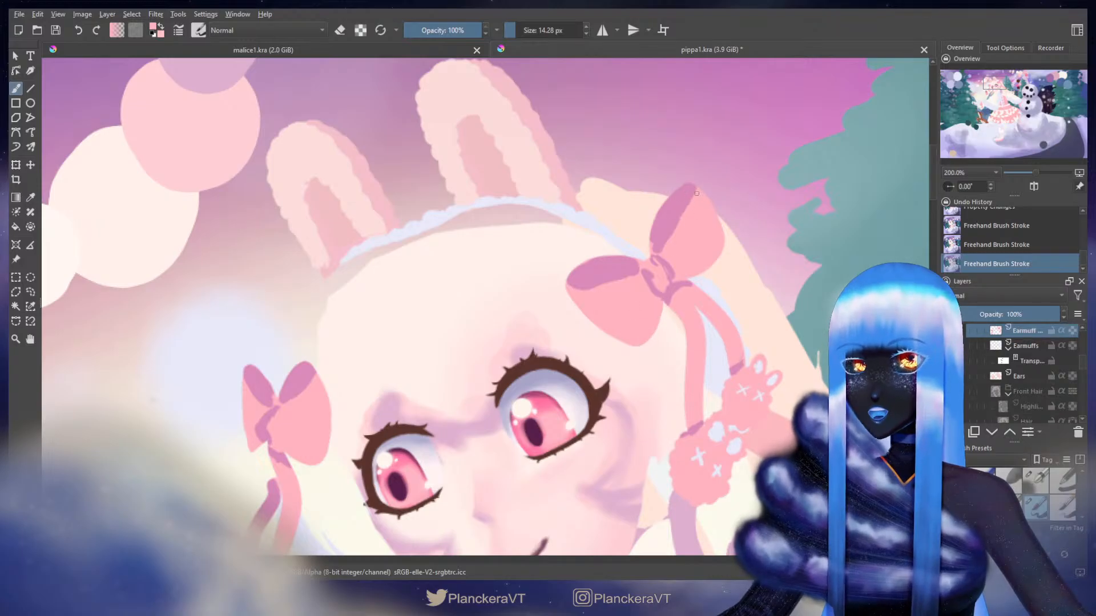
pyautogui.moveTo(696, 193); pyautogui.dragTo(668, 248)
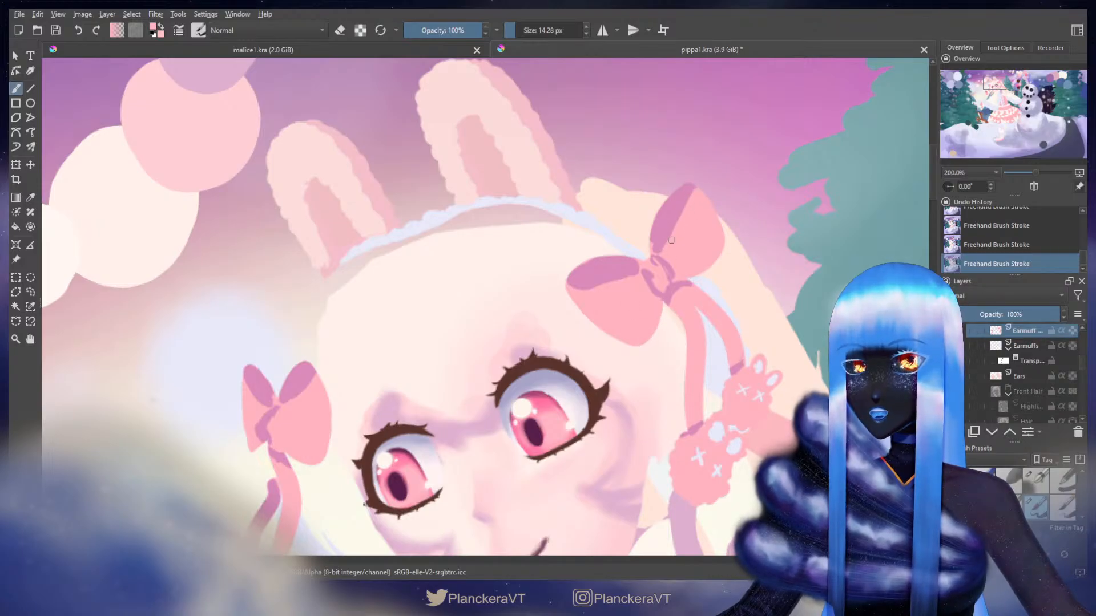
pyautogui.keyDown('ctrl'); pyautogui.click(679, 200); pyautogui.keyUp('ctrl')
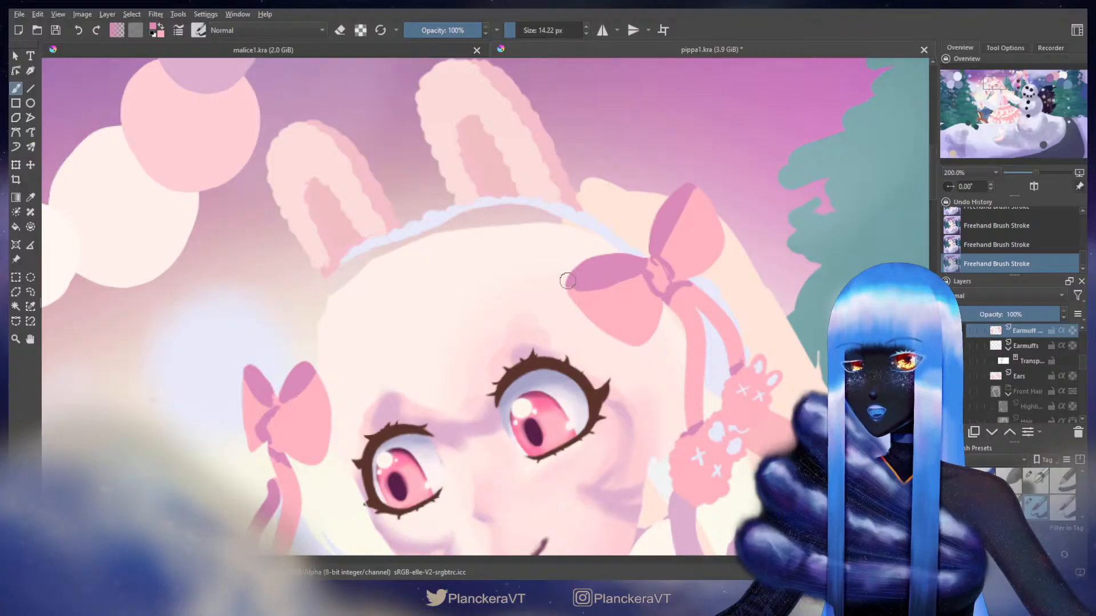
pyautogui.press(']')
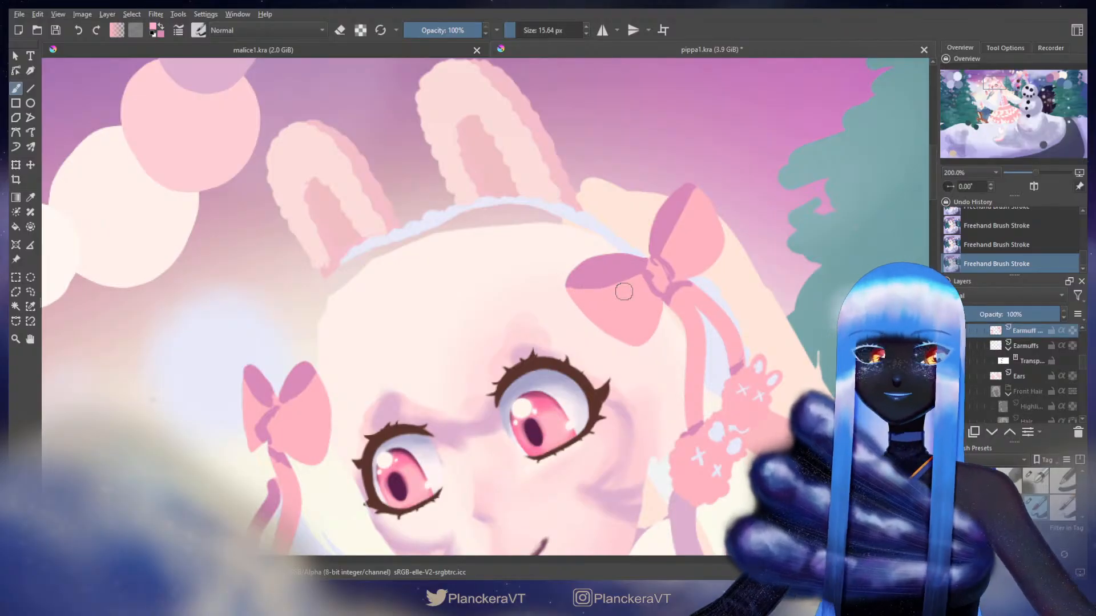
# - Sample the magenta pink and the lighter pink from the two swatches beside the character's face
pyautogui.scroll(-4, 689, 389)
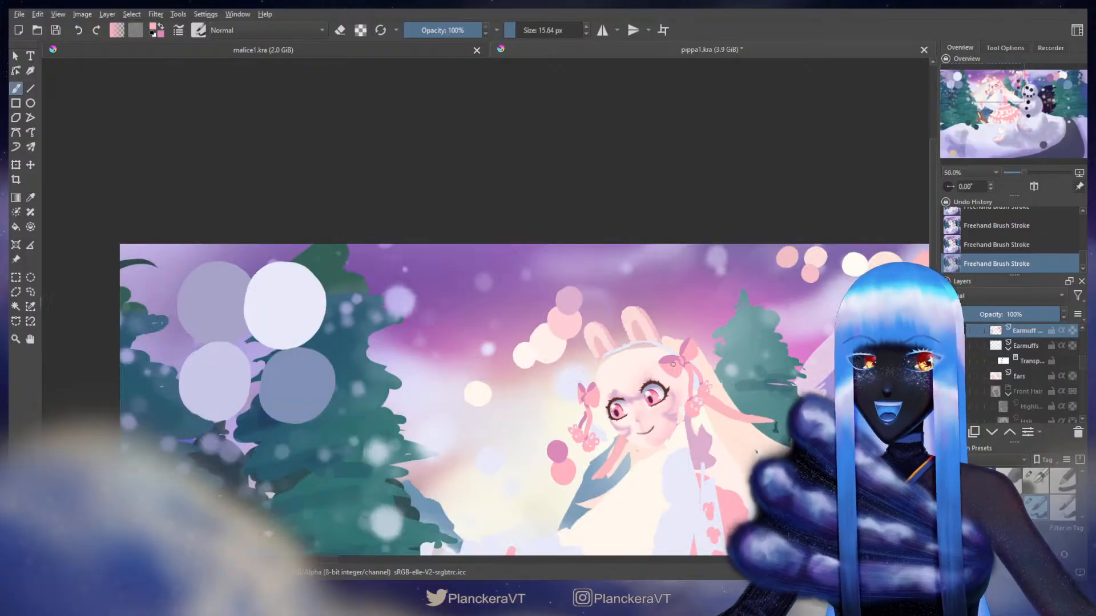
pyautogui.moveTo(717, 293); pyautogui.dragTo(535, 271)
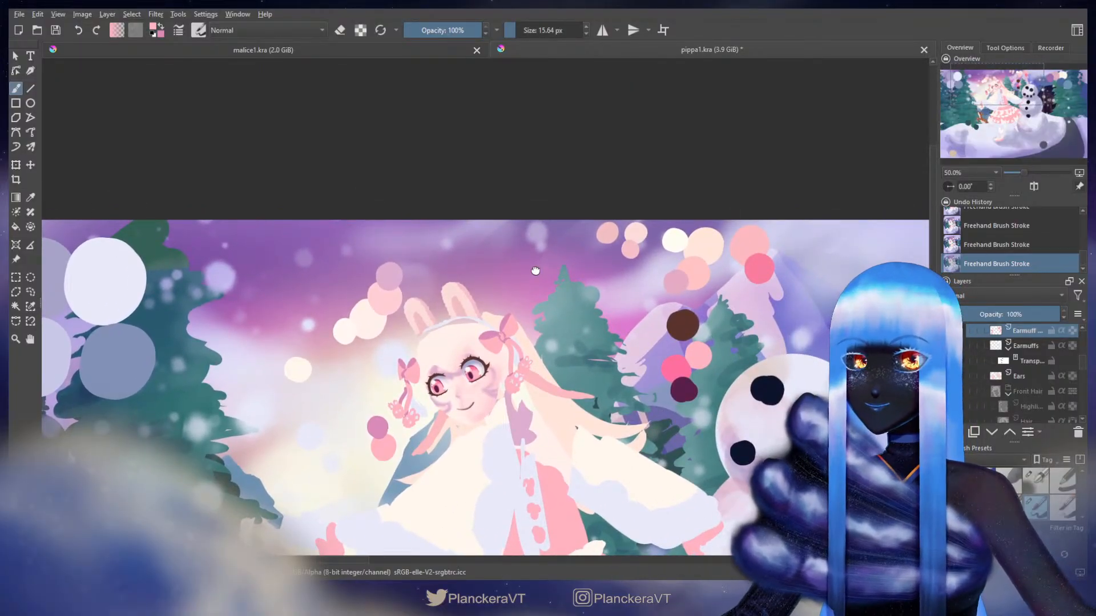
pyautogui.moveTo(516, 378); pyautogui.dragTo(672, 223)
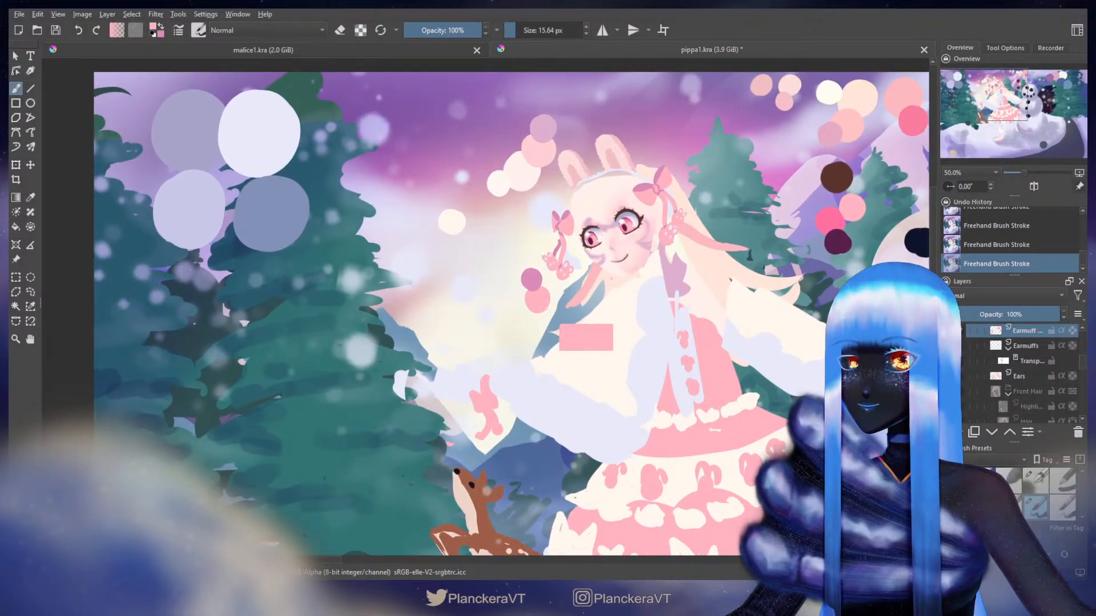
pyautogui.keyDown('ctrl'); pyautogui.click(536, 275); pyautogui.keyUp('ctrl')
pyautogui.keyDown('ctrl'); pyautogui.click(540, 295); pyautogui.keyUp('ctrl')
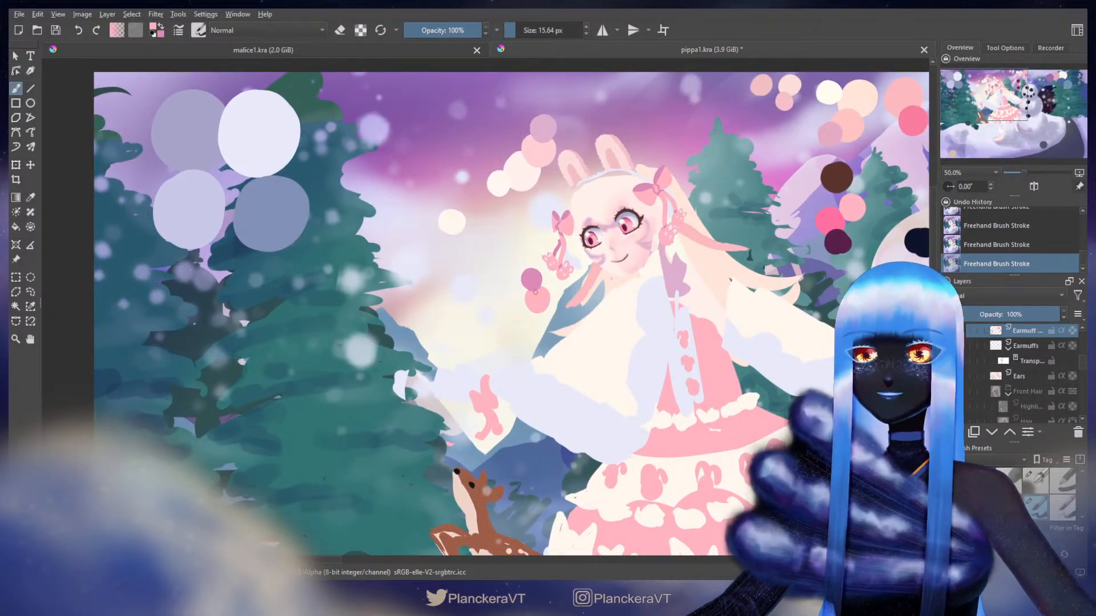
# - Touch up the large bow at about 13.3 px and trim the outer edge of its upper loop in eraser mode
pyautogui.scroll(3, 612, 207)
pyautogui.moveTo(735, 258); pyautogui.dragTo(679, 329)
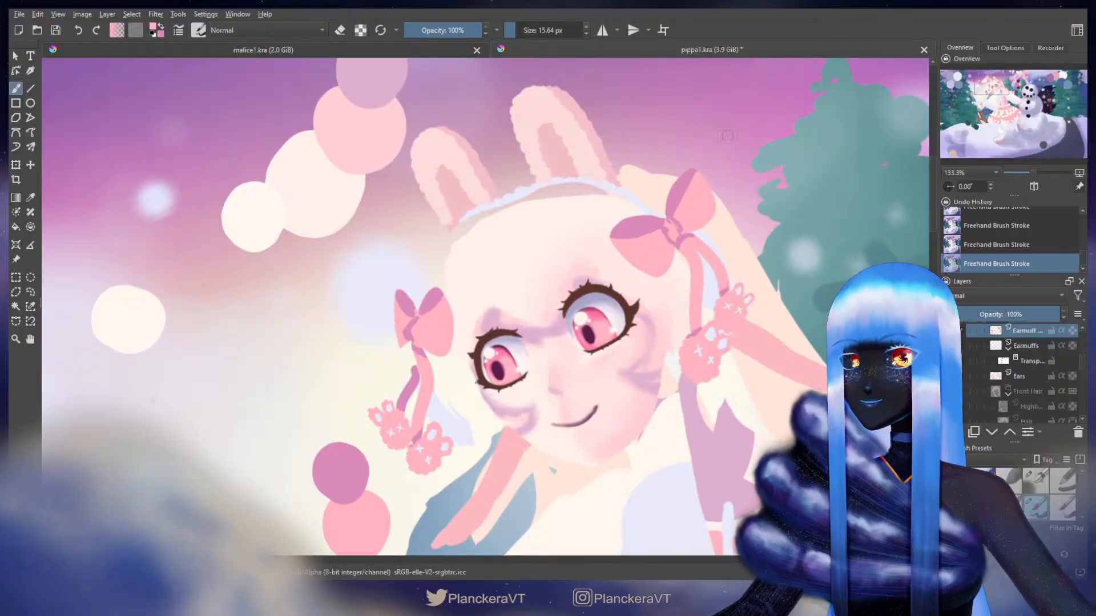
pyautogui.press('[')
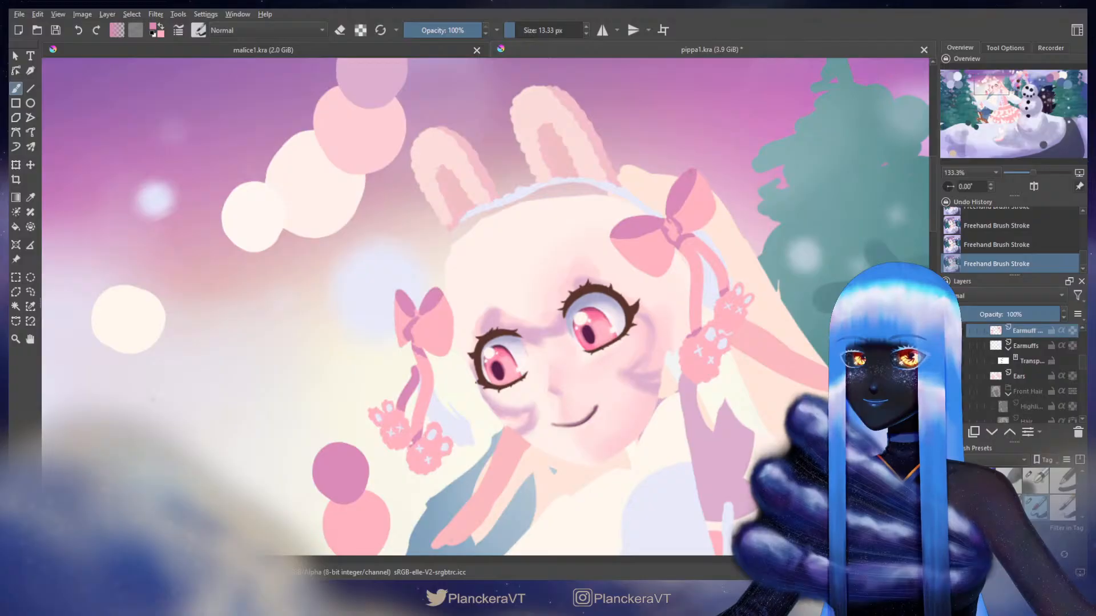
pyautogui.scroll(1, 697, 194)
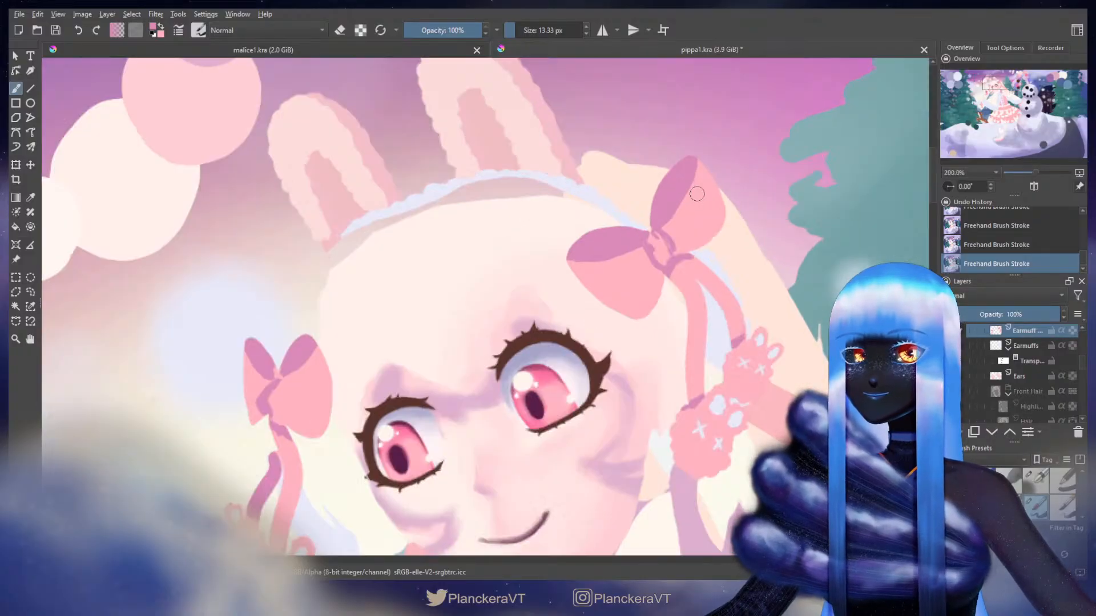
pyautogui.press('e')
pyautogui.press('[')
pyautogui.press('[')
pyautogui.press('[')
pyautogui.press('[')
pyautogui.press('[')
pyautogui.press('[')
pyautogui.press('[')
pyautogui.press('[')
pyautogui.press('[')
pyautogui.press('[')
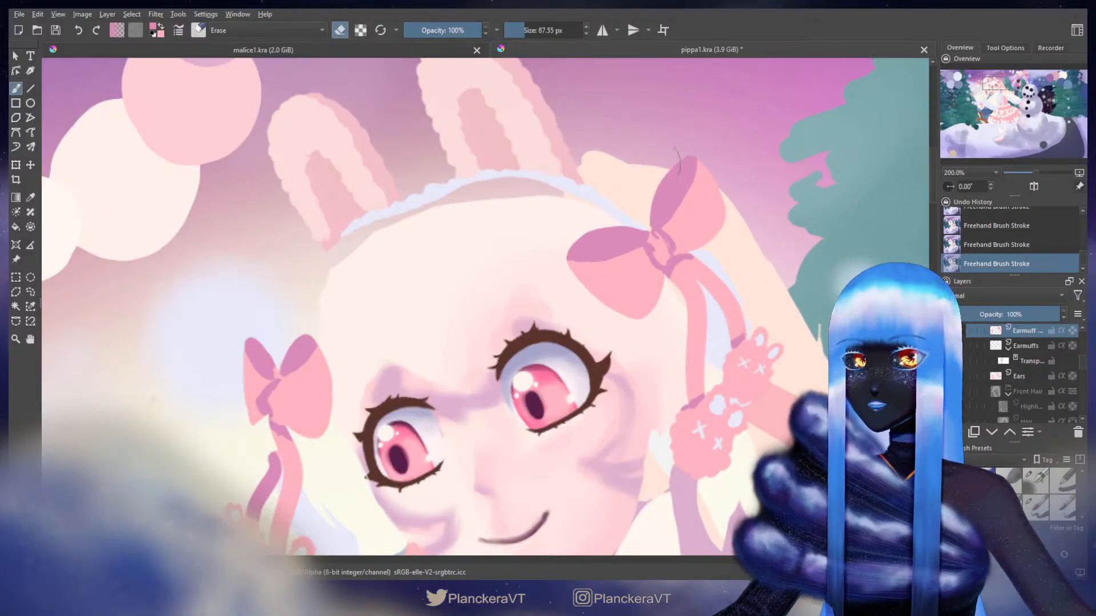
pyautogui.moveTo(686, 151)
pyautogui.mouseDown()
pyautogui.moveTo(676, 159)
pyautogui.moveTo(700, 154)
pyautogui.moveTo(659, 179)
pyautogui.mouseUp()
pyautogui.press('/')
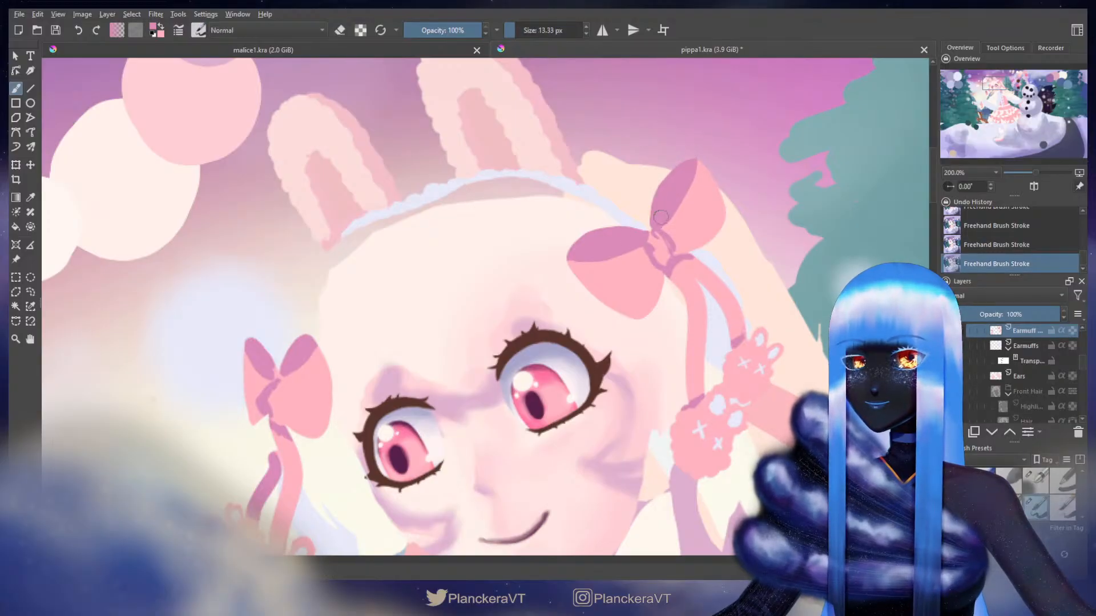
# - Refine the upper loop's outline, alternating a pink brush of about 16.6 px with a smaller eraser, and undo the last stroke
pyautogui.press('/')
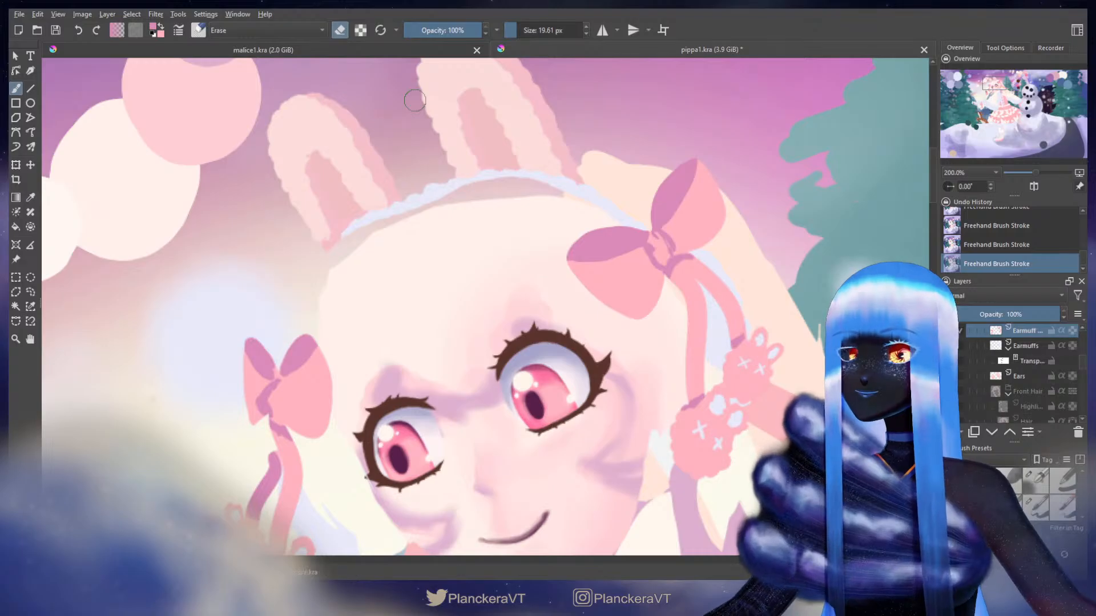
pyautogui.press('/')
pyautogui.moveTo(728, 172); pyautogui.dragTo(640, 218)
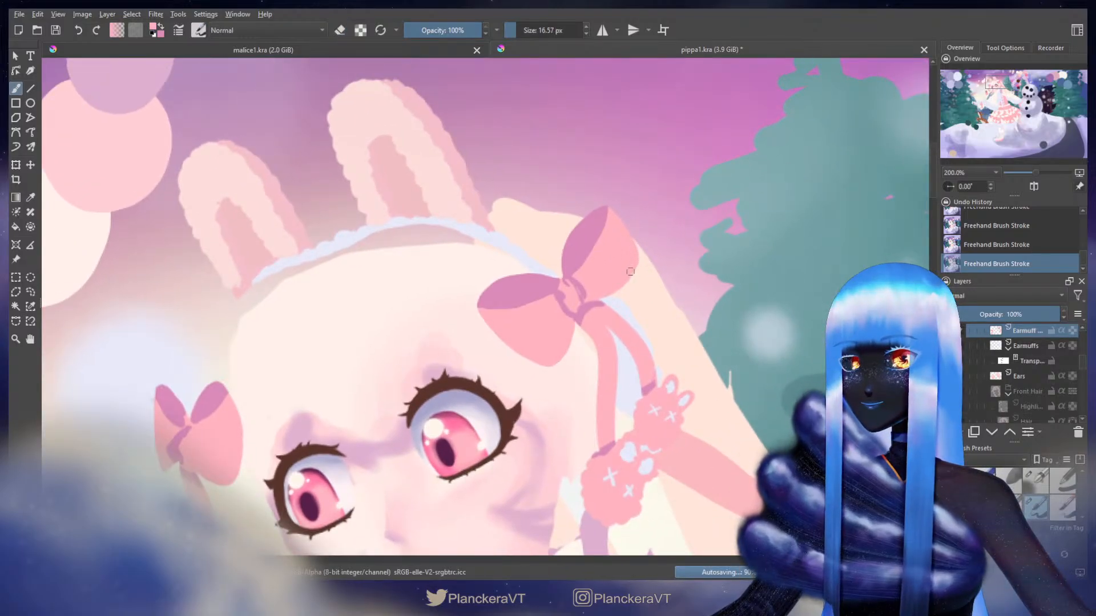
pyautogui.press('e')
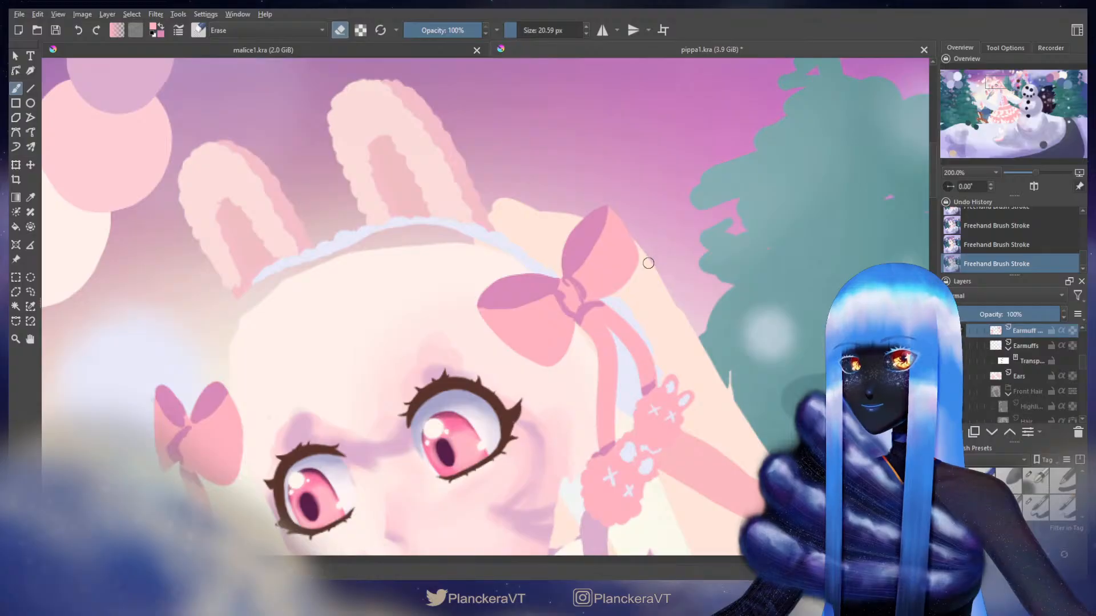
pyautogui.press('[')
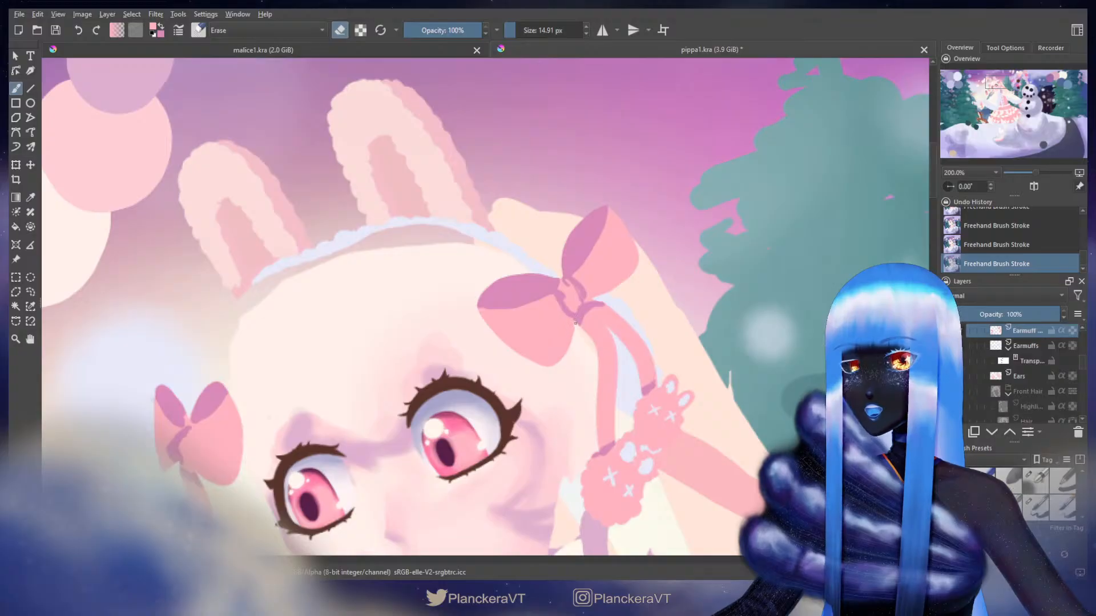
pyautogui.hotkey('ctrl', 'z')
pyautogui.press('/')
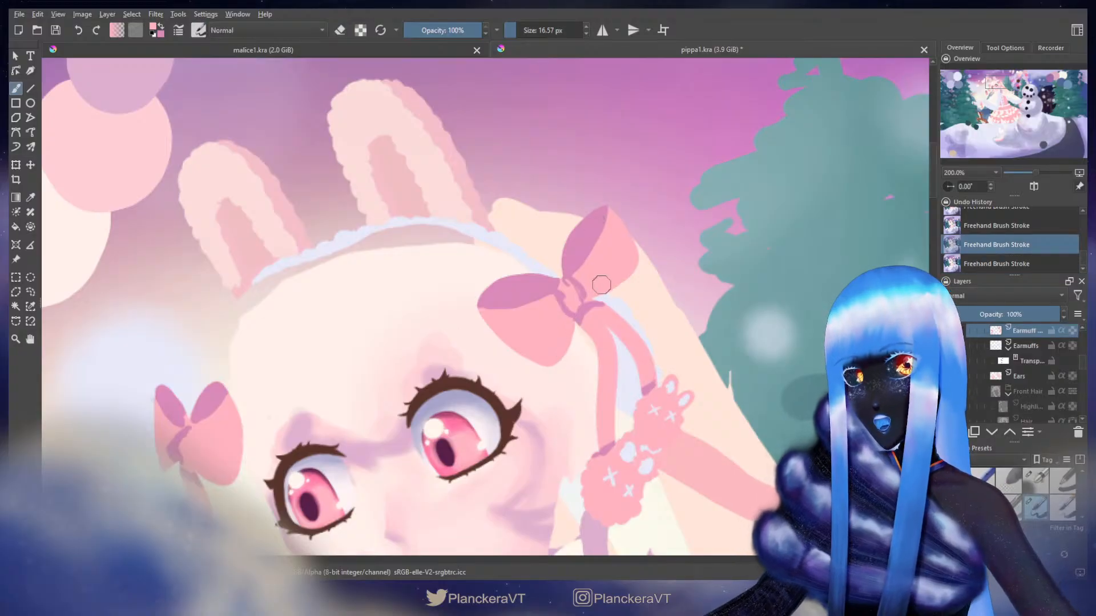
# - Widen the large bow's upper loop with light pink and redraw its knot in the two pinks, enlarging the brush to about 19 px
pyautogui.moveTo(600, 285)
pyautogui.mouseDown()
pyautogui.moveTo(639, 280)
pyautogui.moveTo(631, 246)
pyautogui.mouseUp()
pyautogui.hotkey('ctrl', 'z')
pyautogui.hotkey('ctrl', 'shift', 'z')
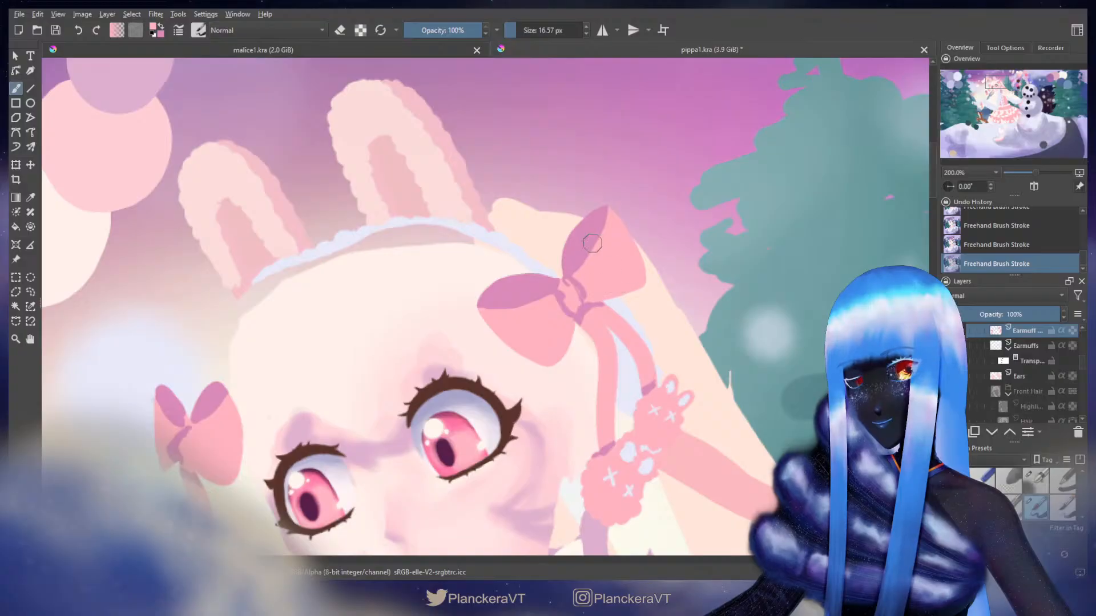
pyautogui.press('x')
pyautogui.keyDown('shift'); pyautogui.moveTo(577, 281); pyautogui.dragTo(584, 297); pyautogui.keyUp('shift')
pyautogui.press('x')
pyautogui.press('x')
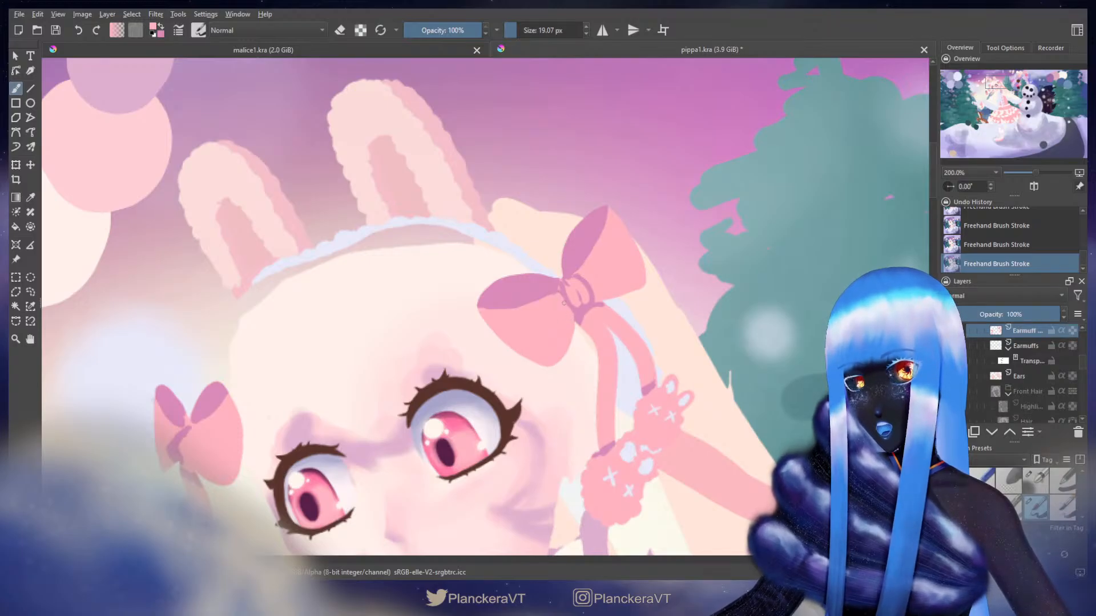
# - Paint out the upper bunny charm's markings in pink at about 24.8 px, undoing the last stroke, and hide the Body group
pyautogui.moveTo(624, 306)
pyautogui.mouseDown()
pyautogui.moveTo(612, 203)
pyautogui.moveTo(625, 271)
pyautogui.moveTo(641, 238)
pyautogui.moveTo(661, 252)
pyautogui.moveTo(601, 317)
pyautogui.mouseUp()
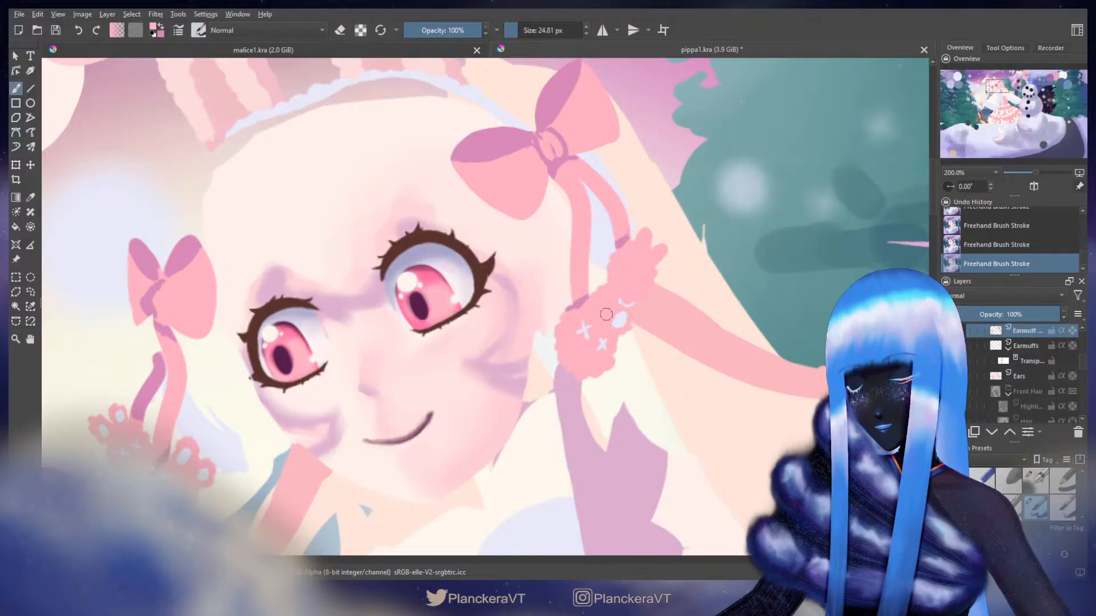
pyautogui.hotkey('ctrl', 'z')
pyautogui.scroll(-5, 1085, 366)
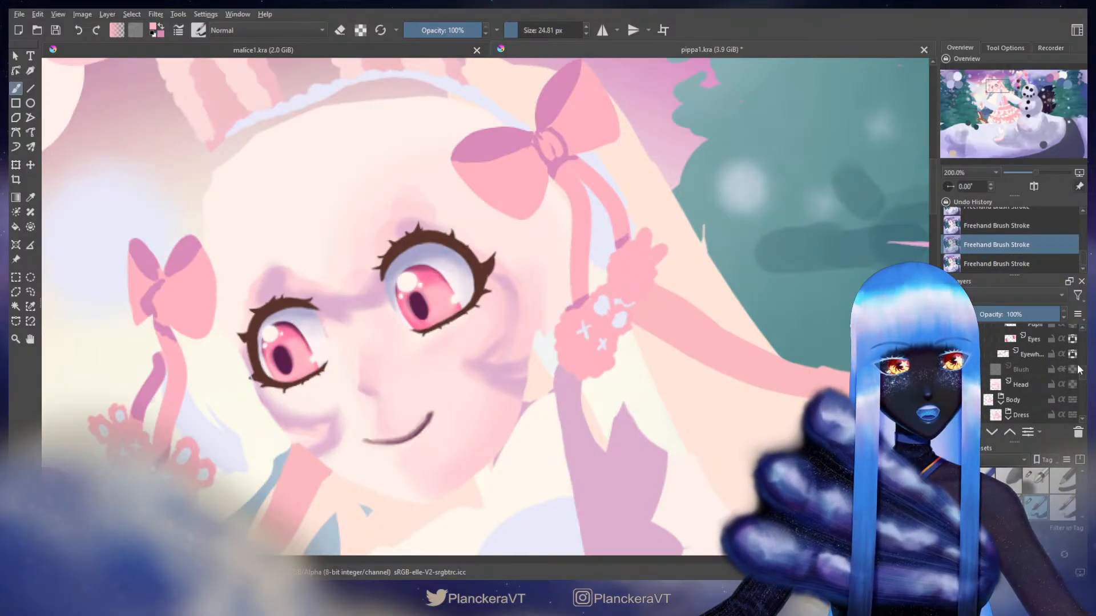
pyautogui.click(948, 399)
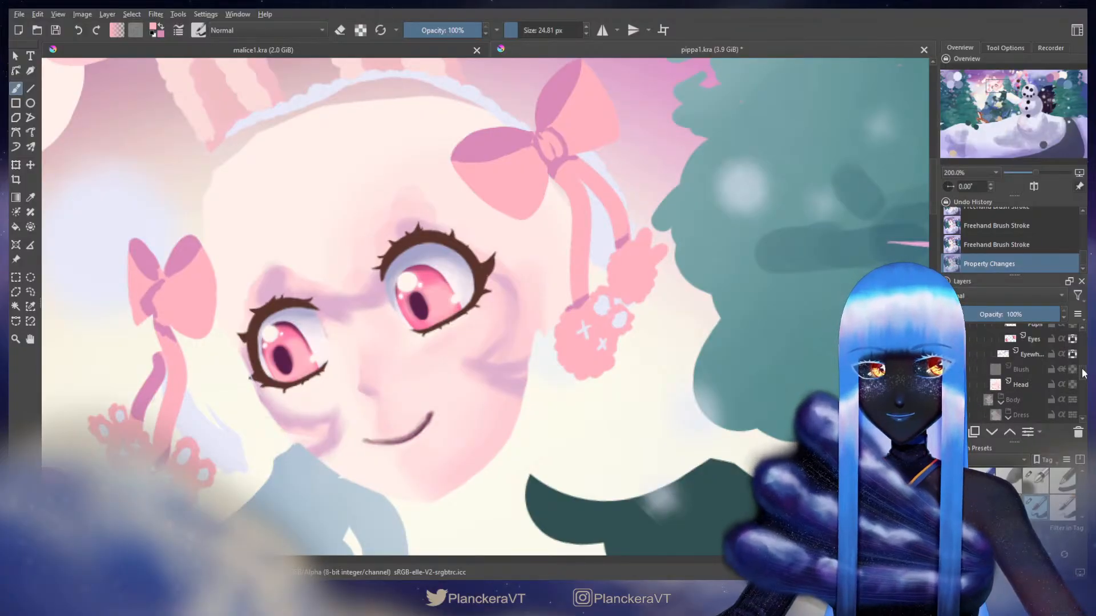
pyautogui.scroll(5, 1076, 357)
pyautogui.scroll(-1, 1083, 360)
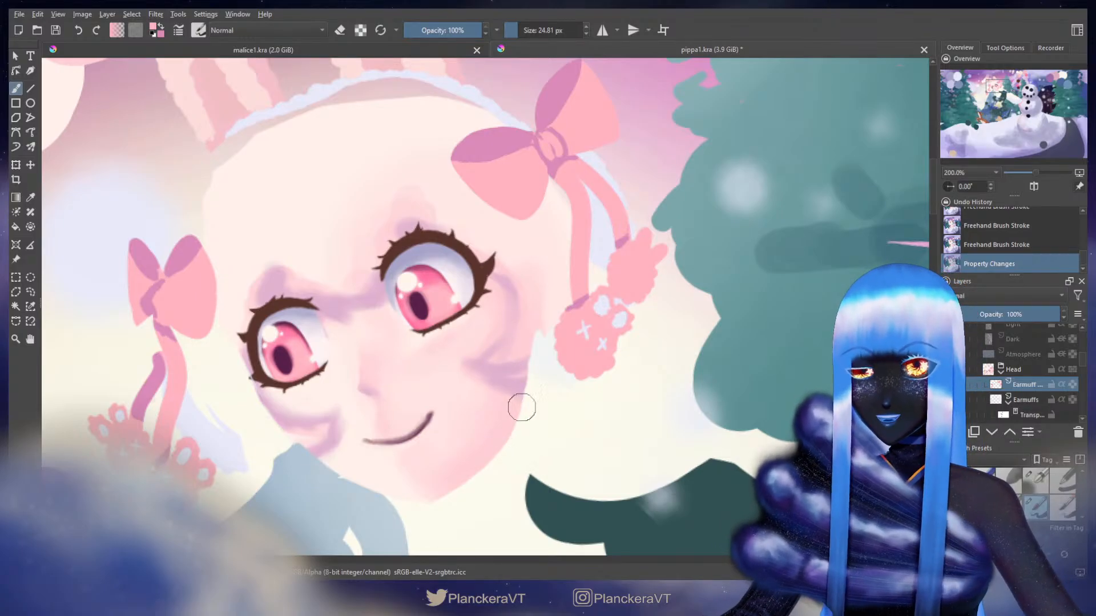
# - Tidy the ribbon ends and the edges of the two bunny charms with sampled pink, reducing the brush to about 16 px
pyautogui.moveTo(570, 253); pyautogui.dragTo(568, 259)
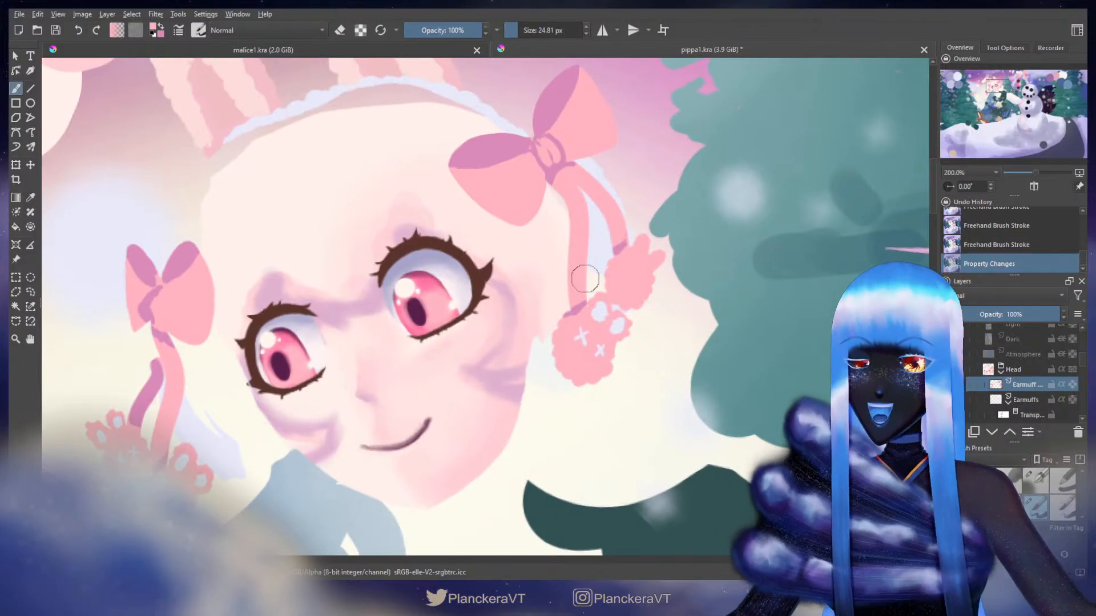
pyautogui.moveTo(588, 312); pyautogui.dragTo(578, 313)
pyautogui.click(568, 331)
pyautogui.keyDown('ctrl'); pyautogui.click(620, 271); pyautogui.keyUp('ctrl')
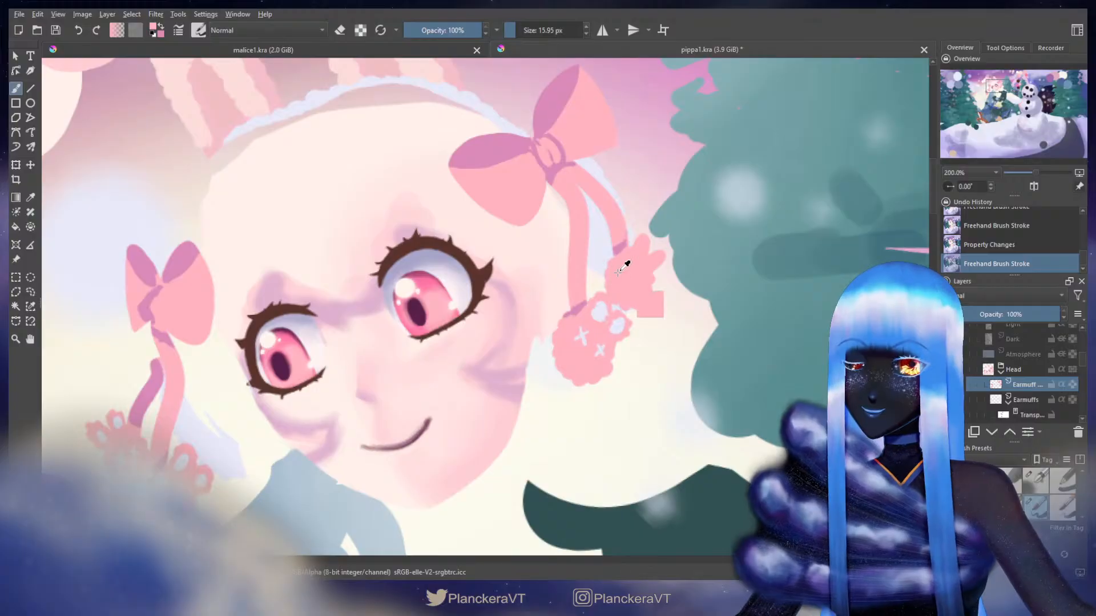
pyautogui.moveTo(624, 263)
pyautogui.mouseDown()
pyautogui.moveTo(633, 252)
pyautogui.moveTo(618, 230)
pyautogui.mouseUp()
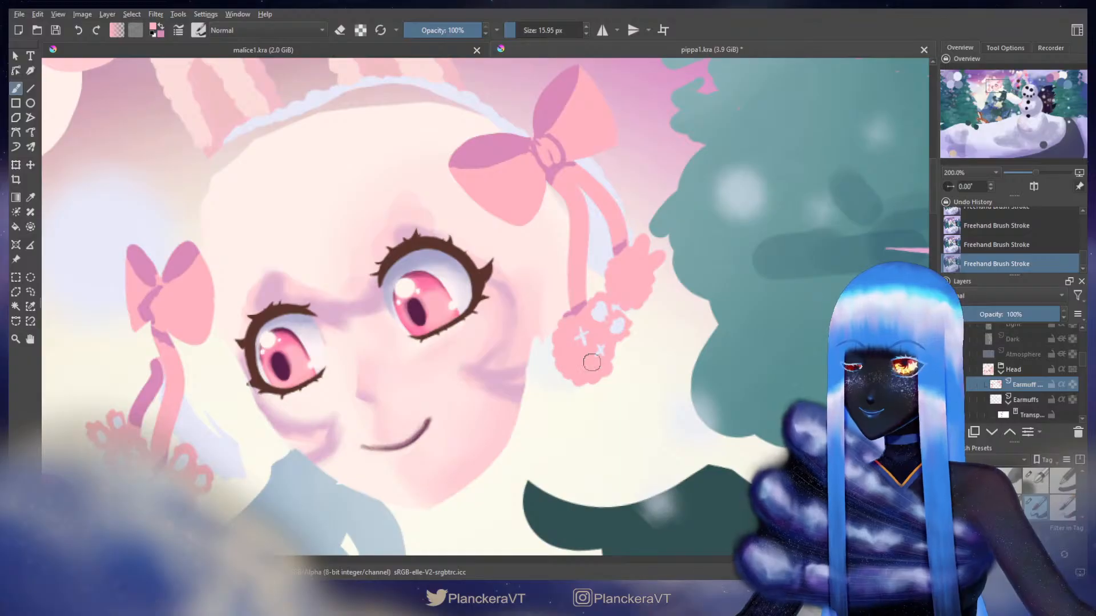
# - Trim the lower bunny charm's edge with the eraser and cover its white markings in pink at about 17.9 px
pyautogui.press('e')
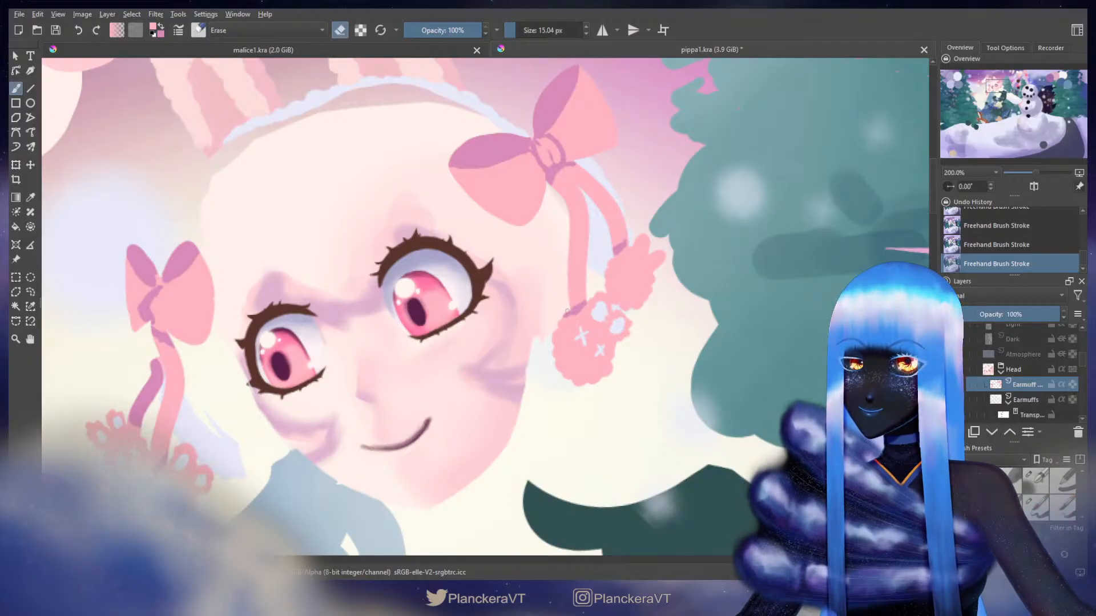
pyautogui.press('e')
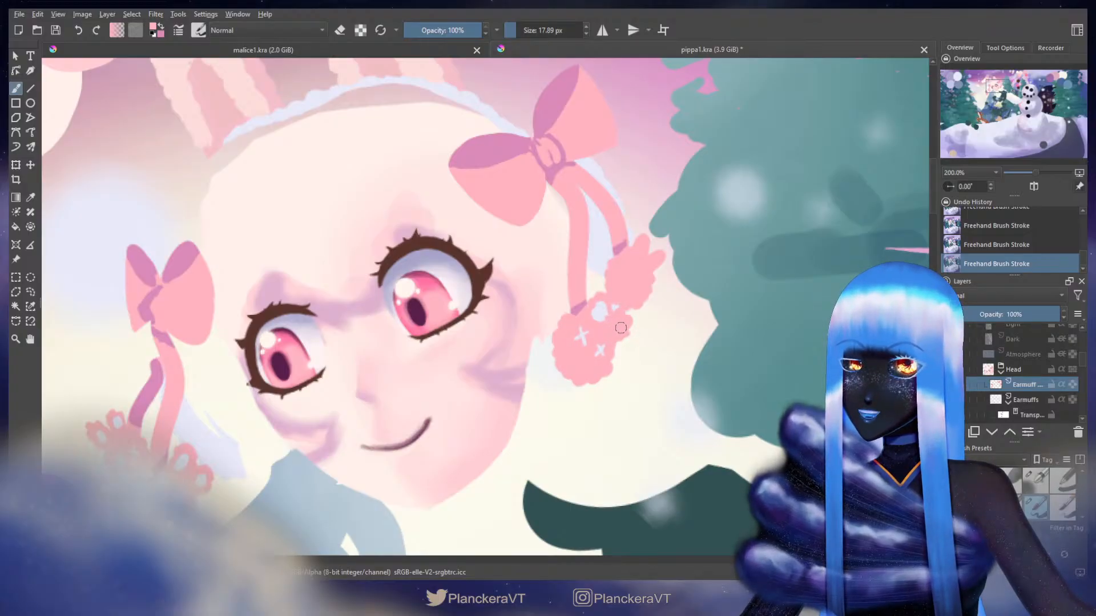
pyautogui.moveTo(621, 327)
pyautogui.mouseDown()
pyautogui.moveTo(599, 310)
pyautogui.moveTo(578, 341)
pyautogui.mouseUp()
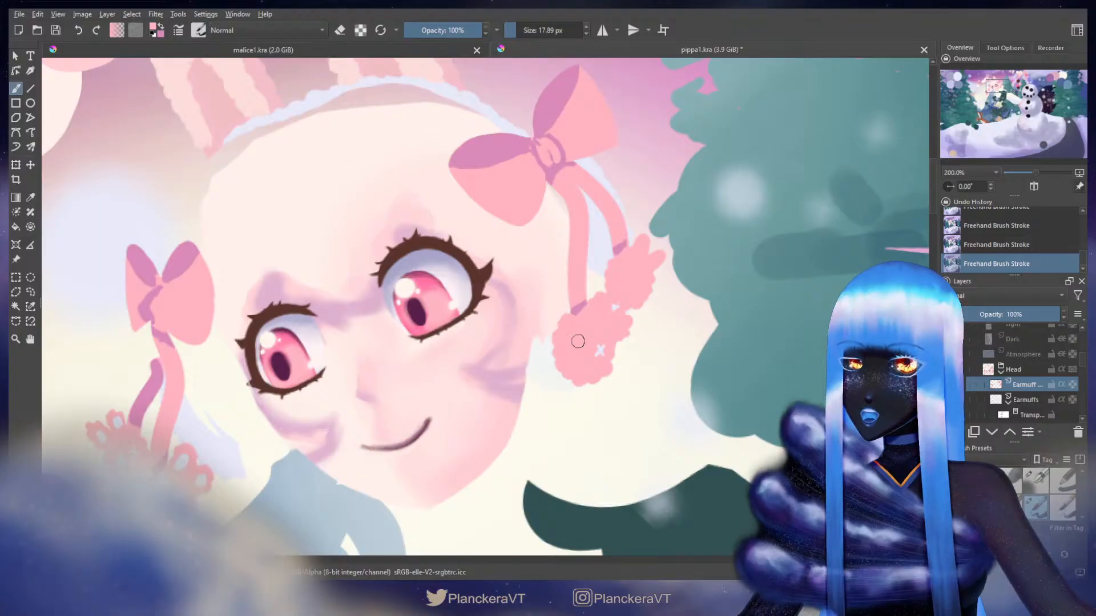
pyautogui.press('e')
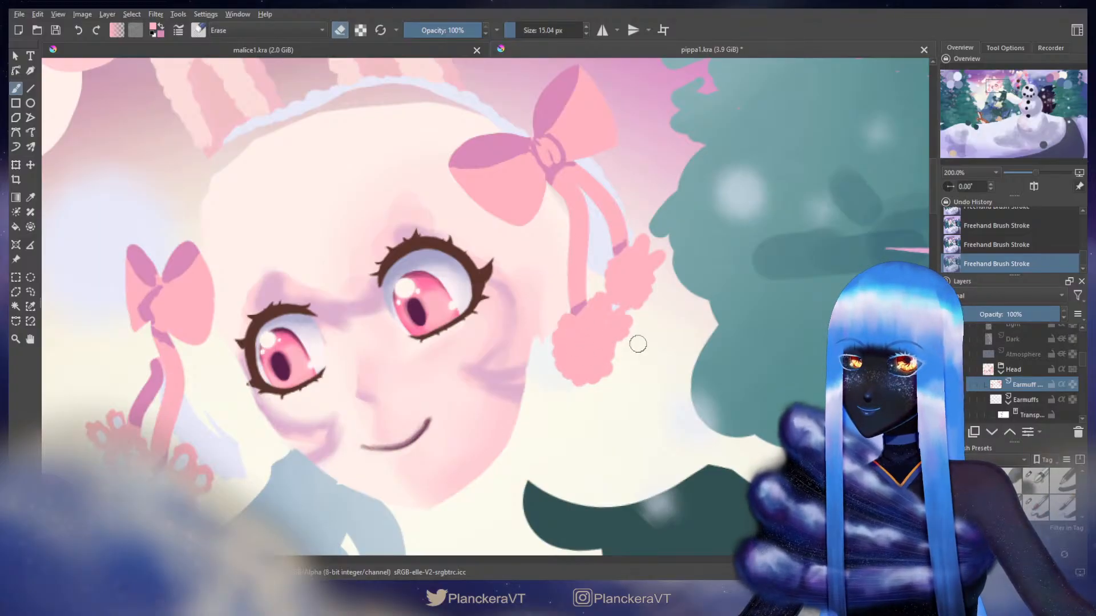
# - Trim the upper edge of the small bow's inner loop beside the face with the eraser
pyautogui.moveTo(523, 338); pyautogui.dragTo(766, 296)
pyautogui.moveTo(601, 357); pyautogui.dragTo(746, 375)
pyautogui.press('e')
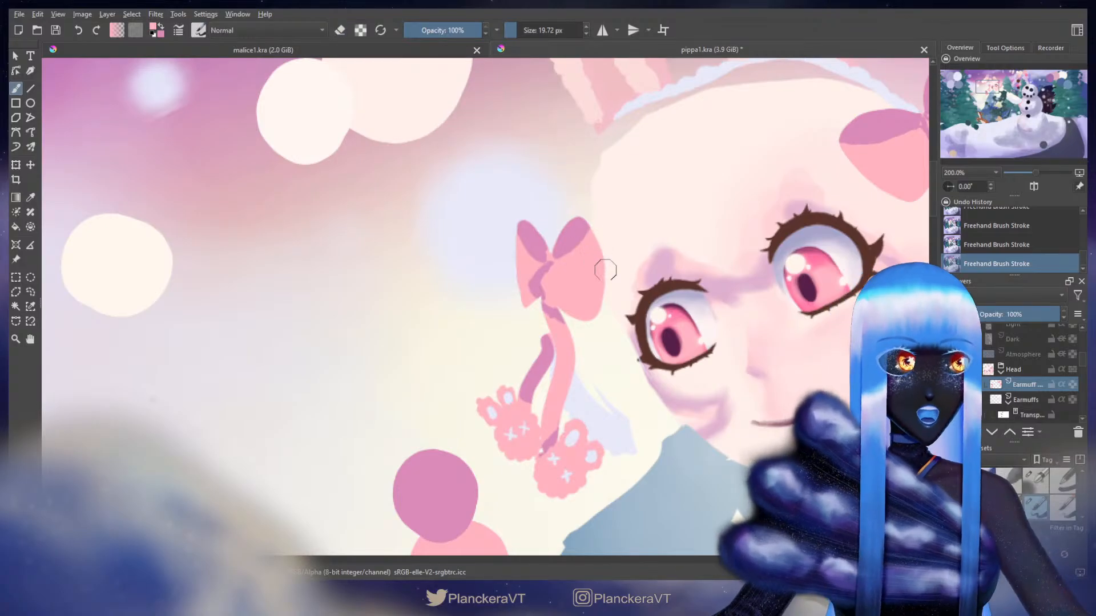
pyautogui.press('e')
pyautogui.press('e')
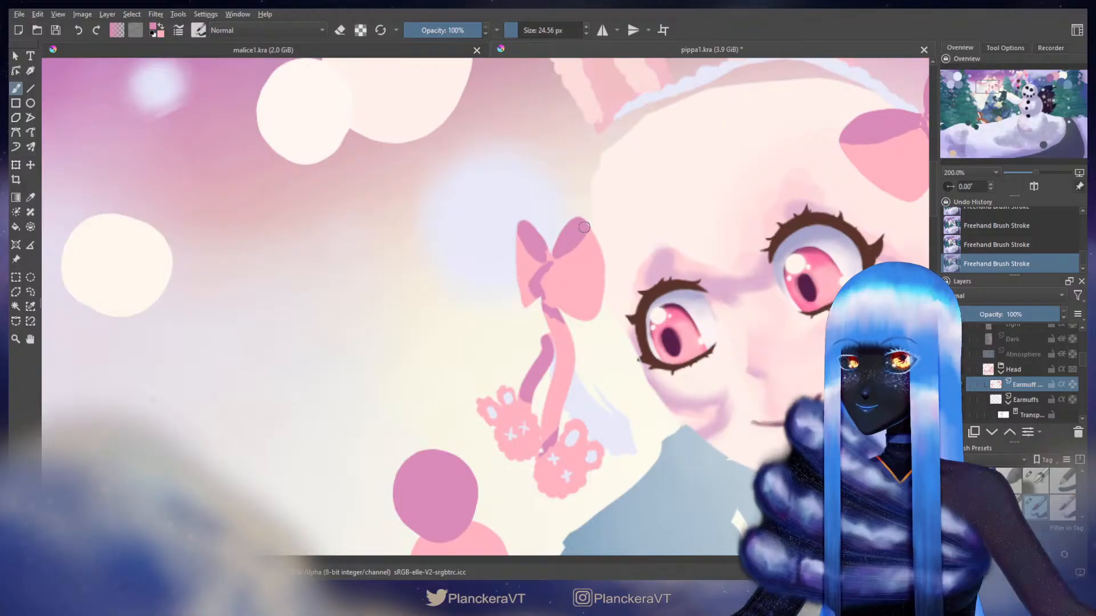
pyautogui.press('e')
pyautogui.moveTo(553, 244); pyautogui.dragTo(593, 219)
pyautogui.moveTo(555, 252); pyautogui.dragTo(595, 227)
pyautogui.press('e')
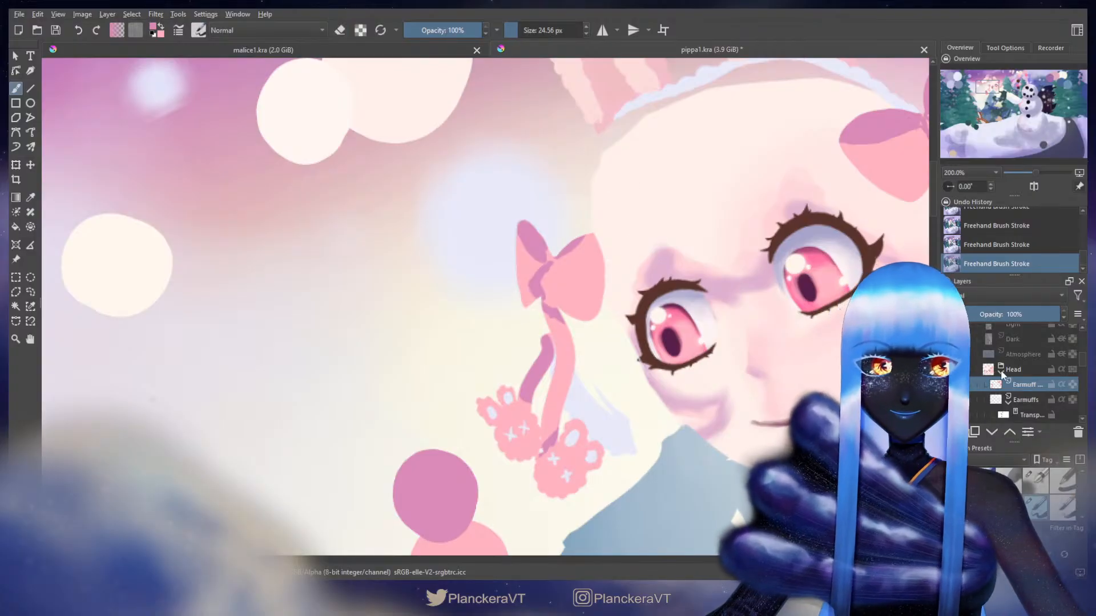
# - Show the Front Hair group and round out the small bow's inner loop in light pink at about 27.3 px
pyautogui.moveTo(1083, 363); pyautogui.dragTo(1083, 370)
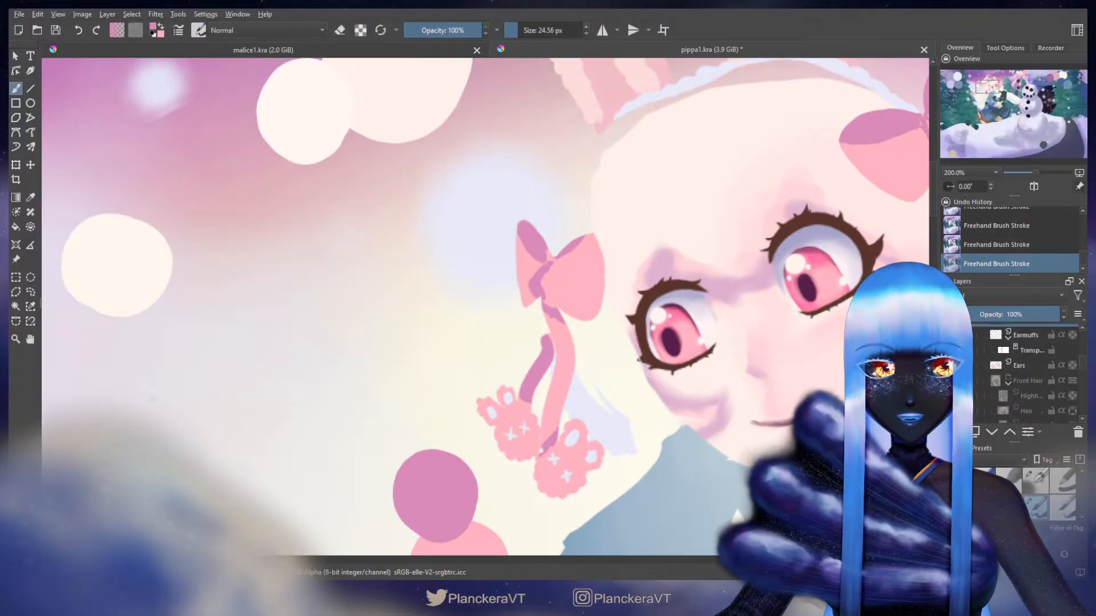
pyautogui.click(948, 381)
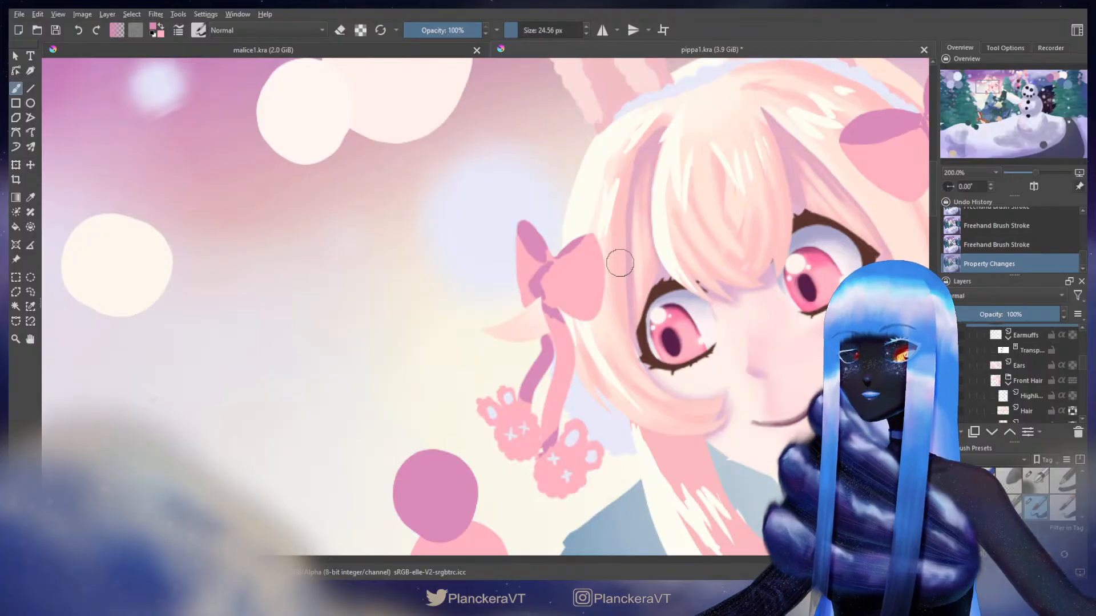
pyautogui.press('x')
pyautogui.keyDown('shift'); pyautogui.moveTo(573, 251); pyautogui.dragTo(563, 263); pyautogui.keyUp('shift')
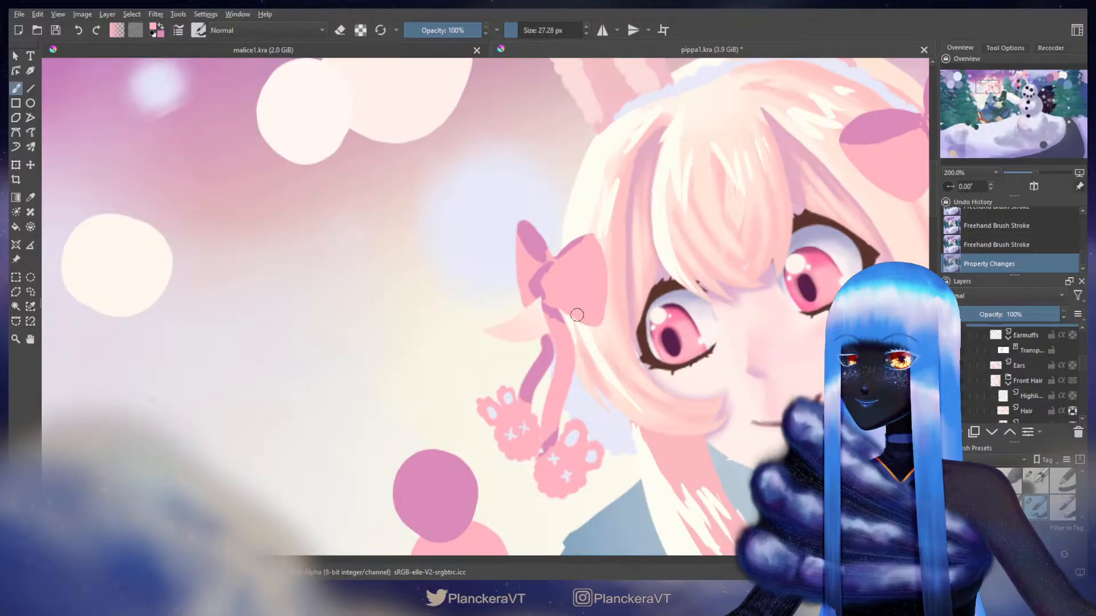
pyautogui.moveTo(577, 315); pyautogui.dragTo(565, 303)
# - Redraw the small bow's knot as an oval outline in darker pink at about 26.2 px, undoing the unwanted strokes
pyautogui.press('x')
pyautogui.moveTo(533, 244)
pyautogui.keyDown('shift'); pyautogui.mouseDown()
pyautogui.moveTo(525, 231)
pyautogui.moveTo(568, 264)
pyautogui.moveTo(588, 249)
pyautogui.moveTo(552, 270)
pyautogui.moveTo(556, 298)
pyautogui.moveTo(544, 279)
pyautogui.mouseUp(); pyautogui.keyUp('shift')
pyautogui.press('x')
pyautogui.press('x')
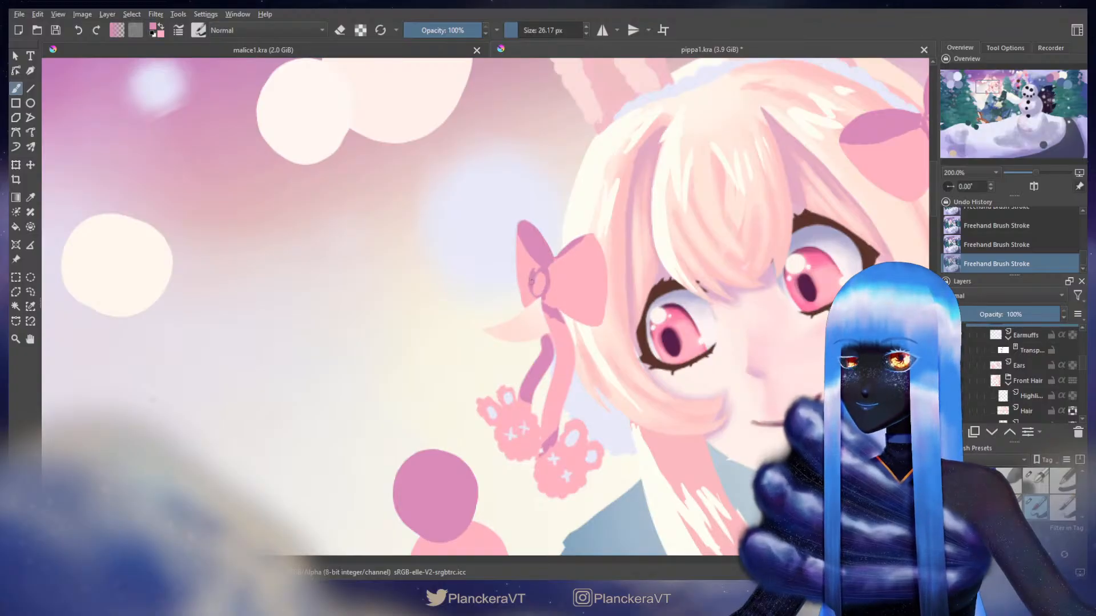
pyautogui.hotkey('ctrl', 'z')
pyautogui.hotkey('ctrl', 'shift', 'z')
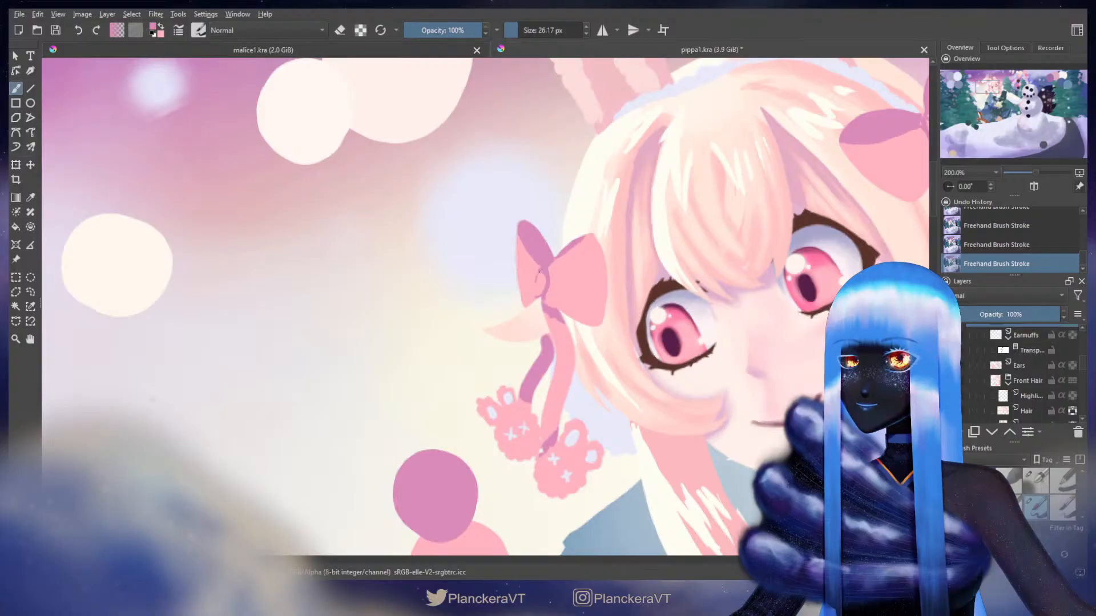
pyautogui.hotkey('ctrl', 'z')
pyautogui.hotkey('ctrl', 'z')
pyautogui.moveTo(545, 276); pyautogui.dragTo(539, 296)
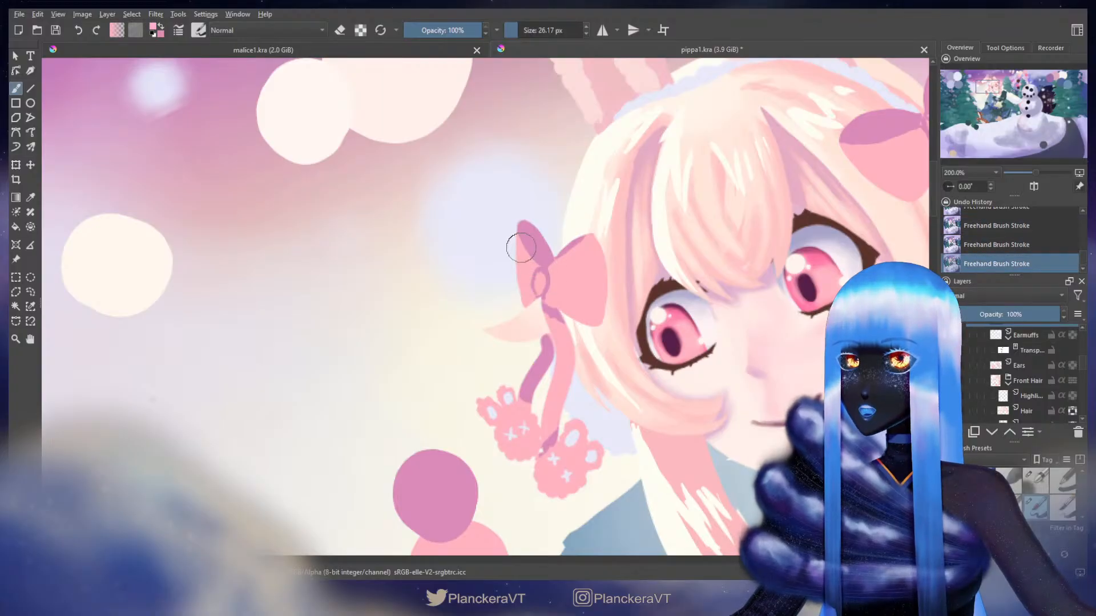
# - Widen the small bow's outer loop in light pink and repaint the darker fold of the inner loop at about 24.8 px
pyautogui.moveTo(519, 232)
pyautogui.keyDown('shift'); pyautogui.mouseDown()
pyautogui.moveTo(519, 307)
pyautogui.moveTo(518, 235)
pyautogui.moveTo(520, 309)
pyautogui.mouseUp(); pyautogui.keyUp('shift')
pyautogui.hotkey('ctrl', 'z')
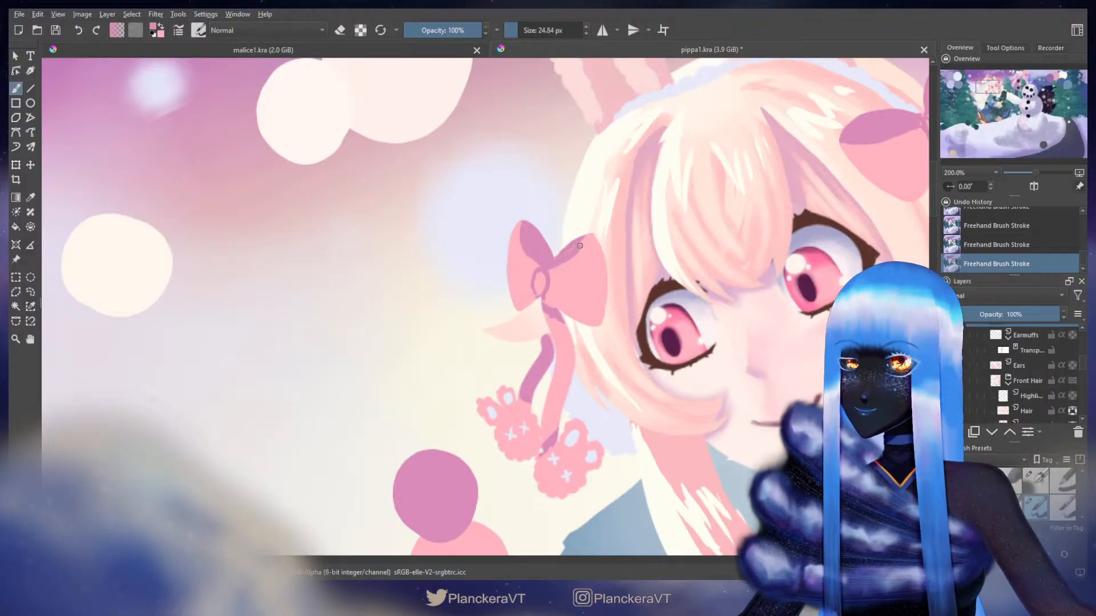
pyautogui.hotkey('ctrl', 'z')
pyautogui.moveTo(580, 246); pyautogui.dragTo(555, 264)
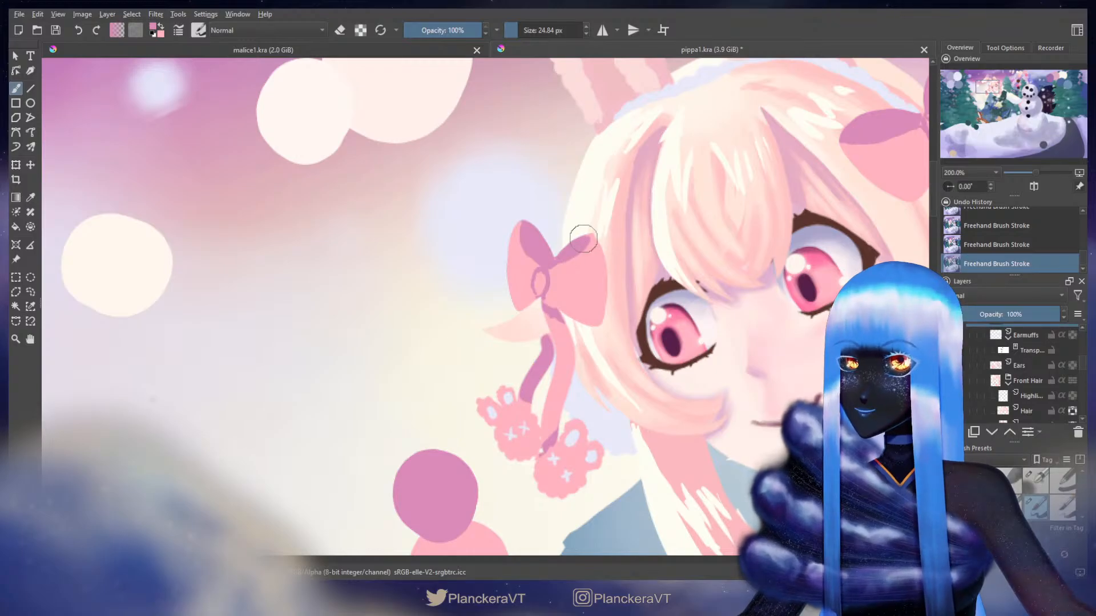
pyautogui.moveTo(590, 239); pyautogui.dragTo(548, 268)
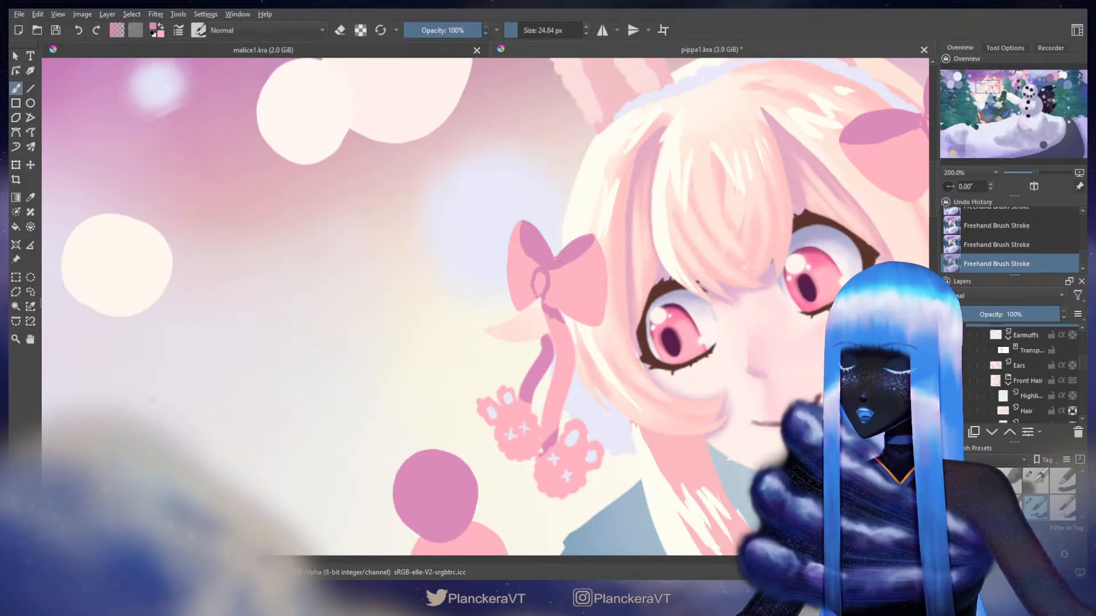
# - Trim the small bow's loop tips with a 12.23 px eraser and touch up below its knot at about 21.2 px
pyautogui.press('e')
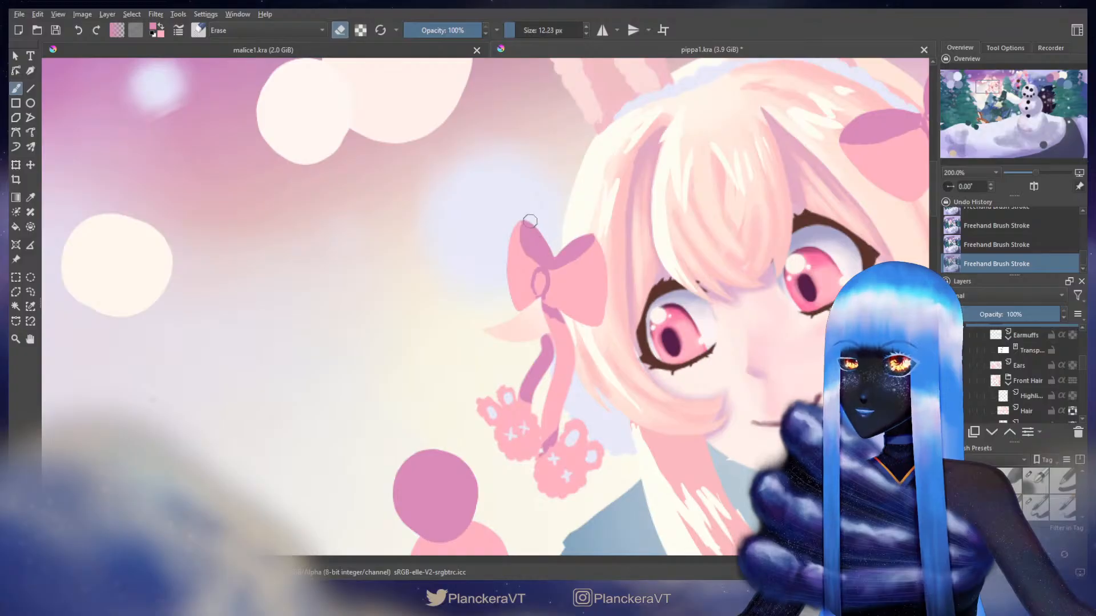
pyautogui.moveTo(529, 221); pyautogui.dragTo(521, 218)
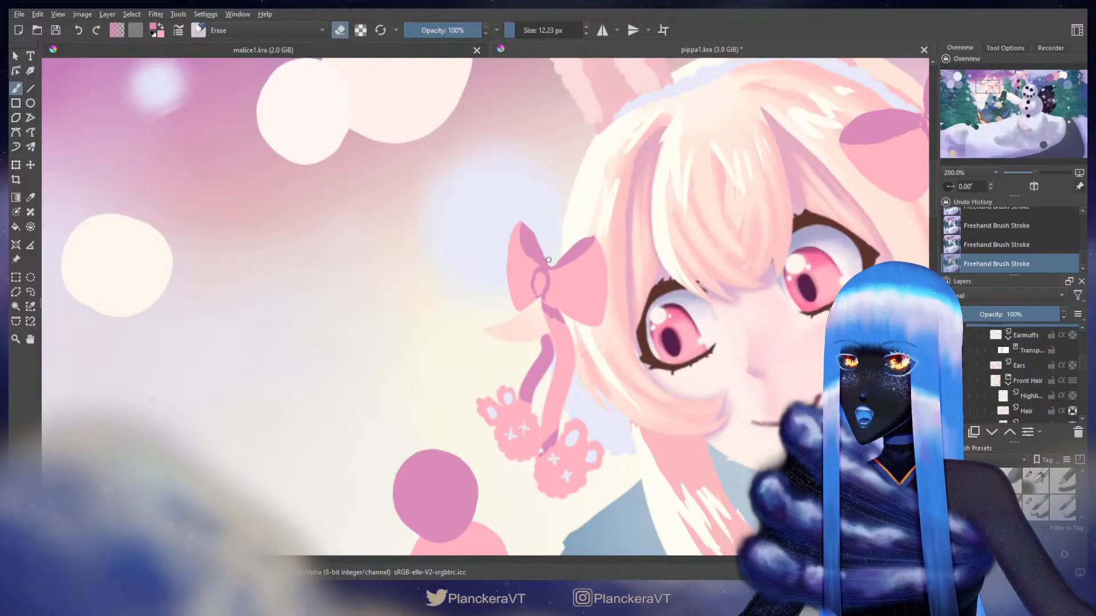
pyautogui.press('e')
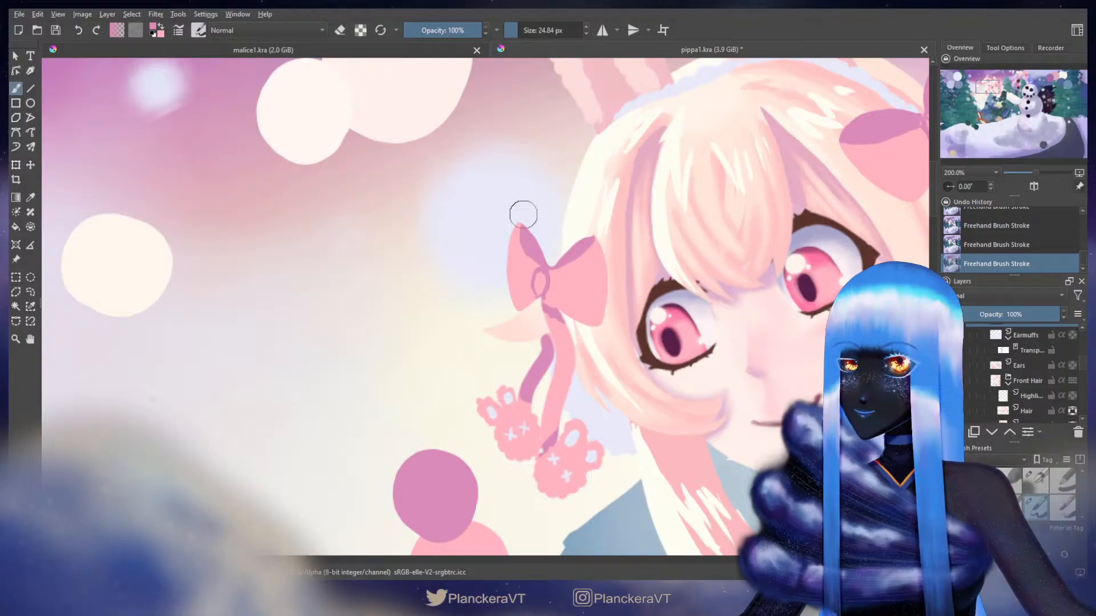
pyautogui.press('x')
pyautogui.moveTo(563, 303)
pyautogui.keyDown('shift'); pyautogui.mouseDown()
pyautogui.moveTo(550, 297)
pyautogui.moveTo(574, 313)
pyautogui.moveTo(543, 295)
pyautogui.mouseUp(); pyautogui.keyUp('shift')
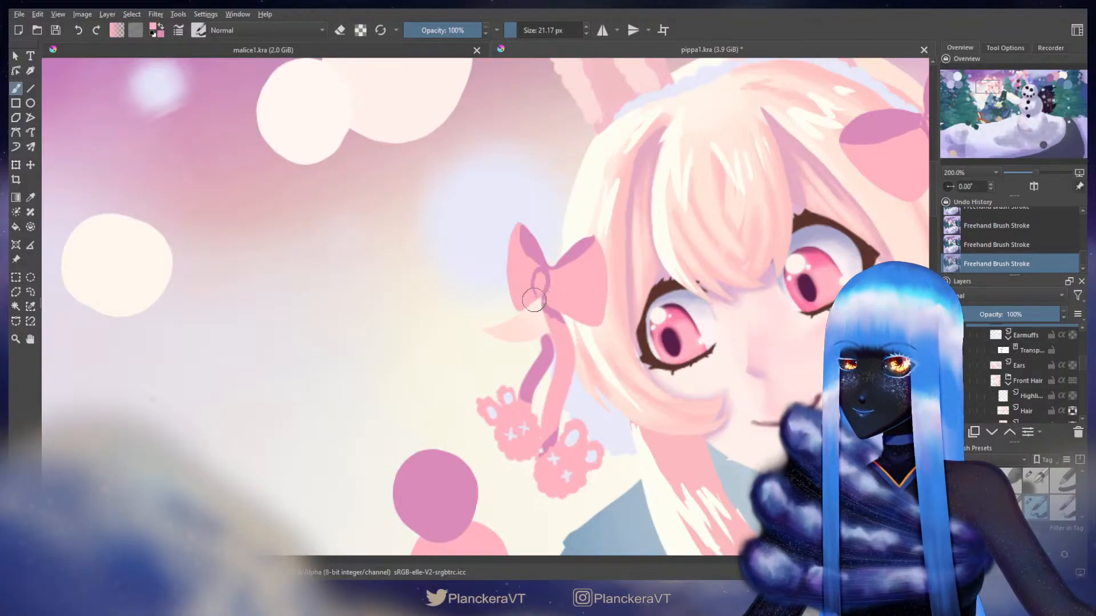
# - Erase the small bow's lower edge beside the ribbon and repaint the ribbon's top in both pinks at about 19.8 px
pyautogui.press('e')
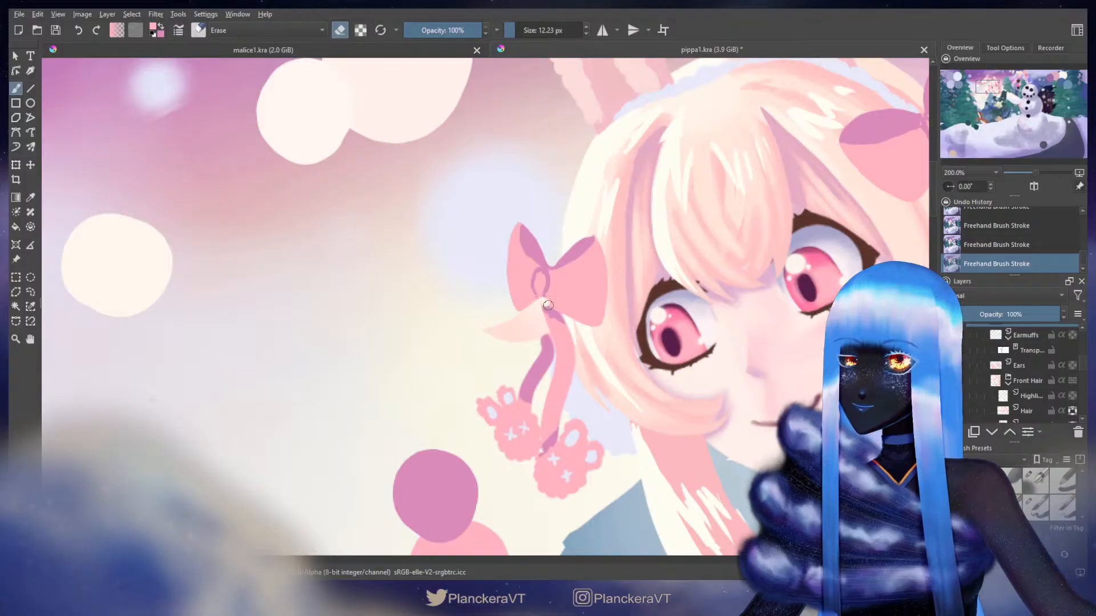
pyautogui.moveTo(574, 322); pyautogui.dragTo(544, 301)
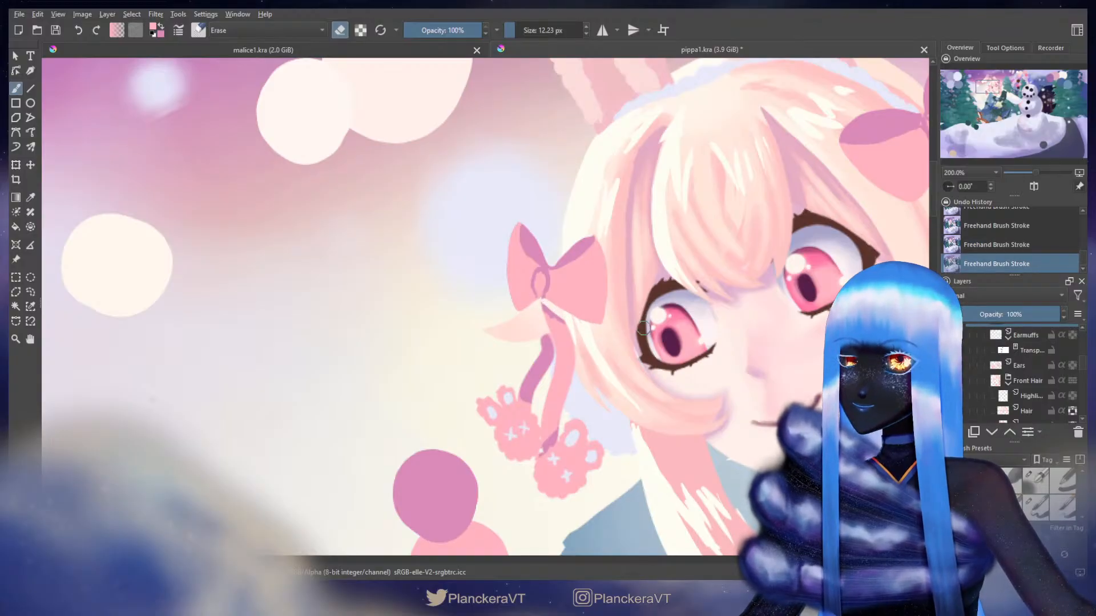
pyautogui.press('e')
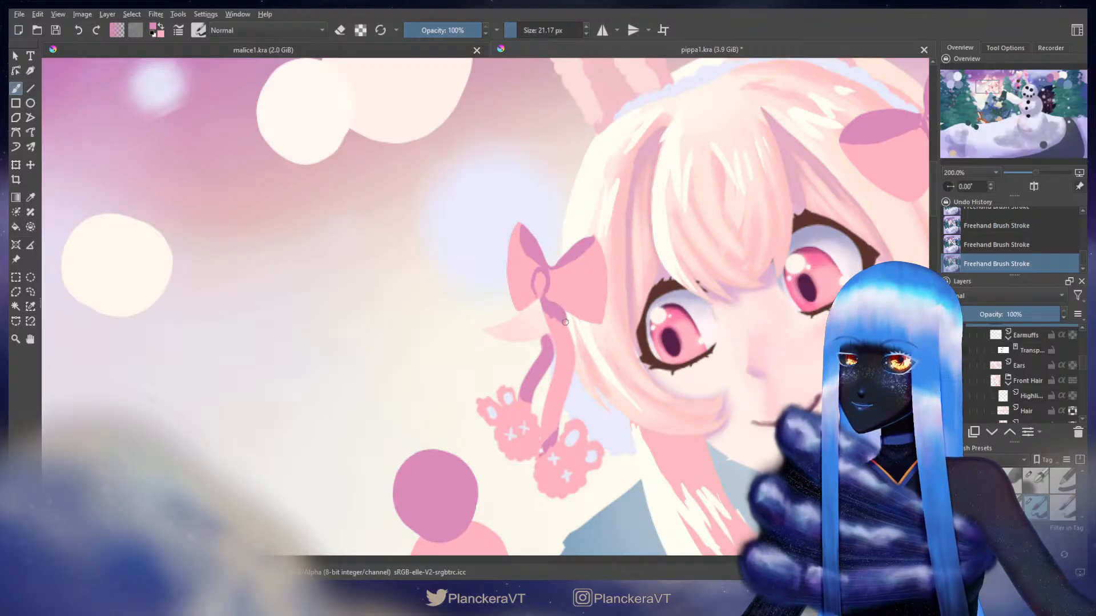
pyautogui.press('x')
pyautogui.keyDown('shift'); pyautogui.moveTo(574, 308); pyautogui.dragTo(555, 303); pyautogui.keyUp('shift')
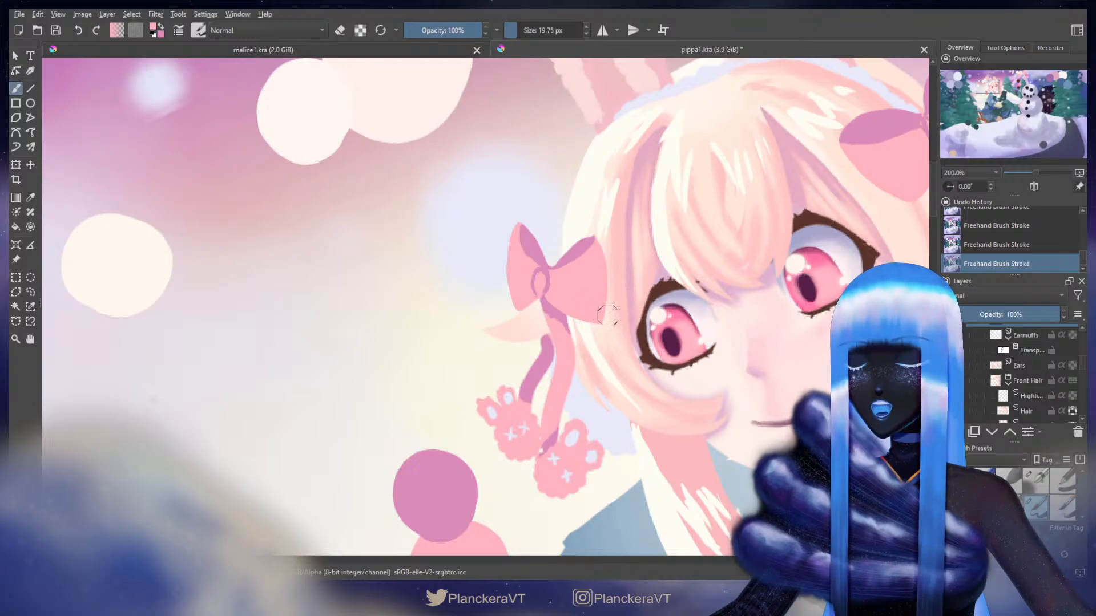
# - Clean up the small bow's inner loop edge with the eraser at about 19.3 px and touch up its fold at about 20 px
pyautogui.press('e')
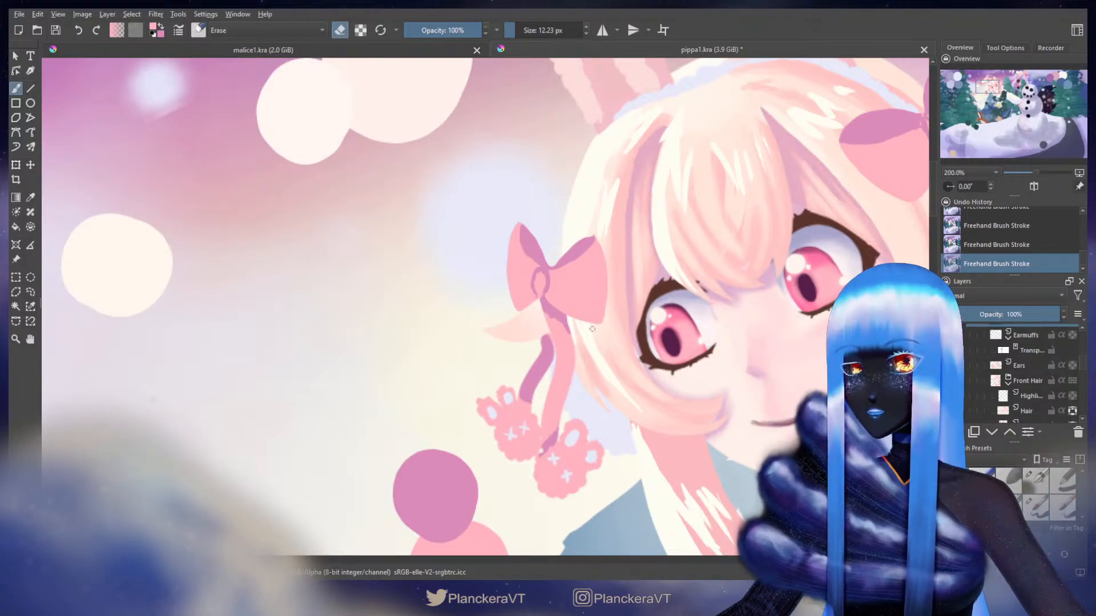
pyautogui.keyDown('shift'); pyautogui.moveTo(591, 328); pyautogui.dragTo(618, 283); pyautogui.keyUp('shift')
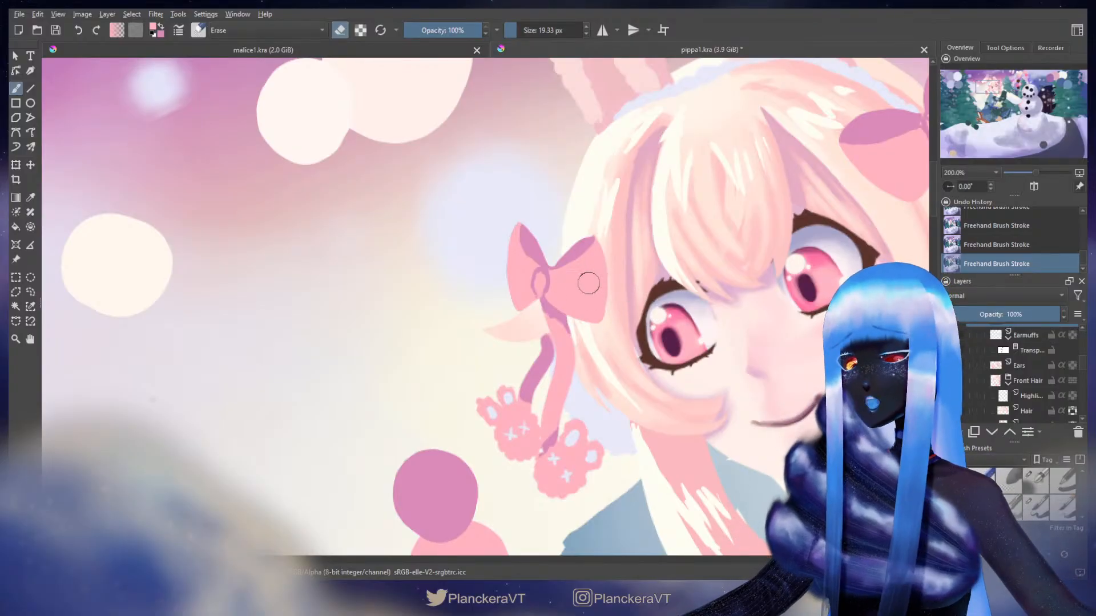
pyautogui.press('e')
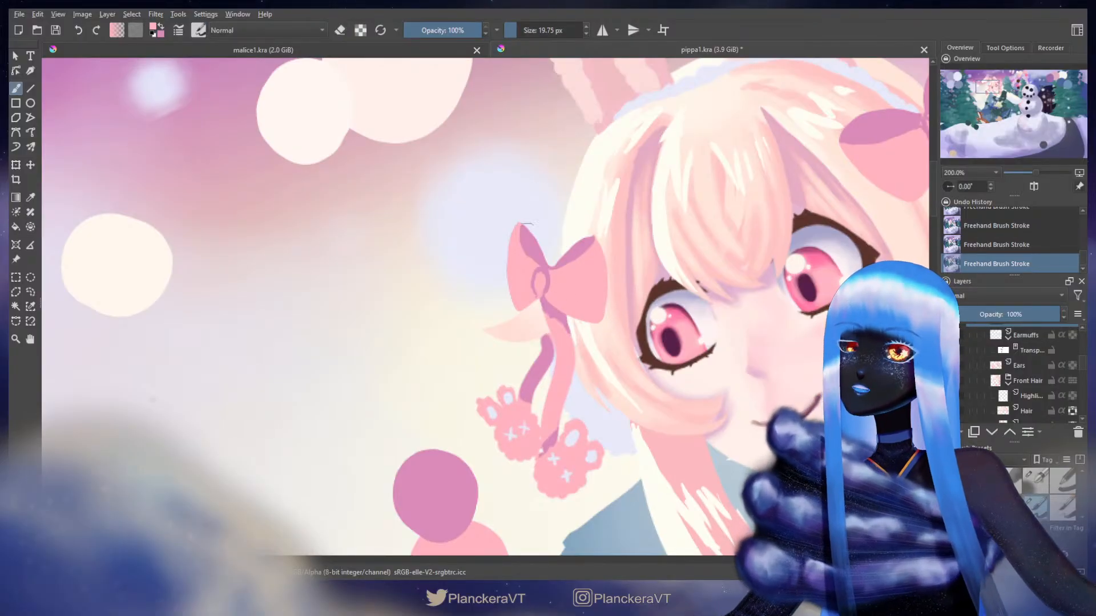
pyautogui.press('x')
pyautogui.keyDown('shift'); pyautogui.moveTo(574, 258); pyautogui.dragTo(575, 258); pyautogui.keyUp('shift')
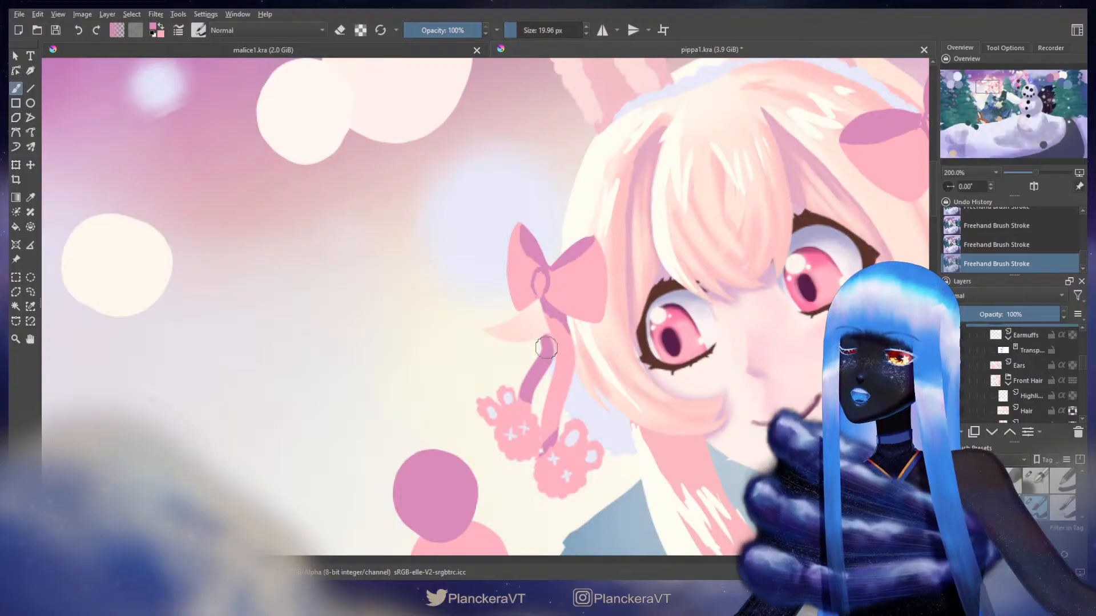
# - Refine the top of the small bow's darker ribbon at about 20.5 px and trim its tip with the eraser
pyautogui.moveTo(546, 346); pyautogui.dragTo(557, 293)
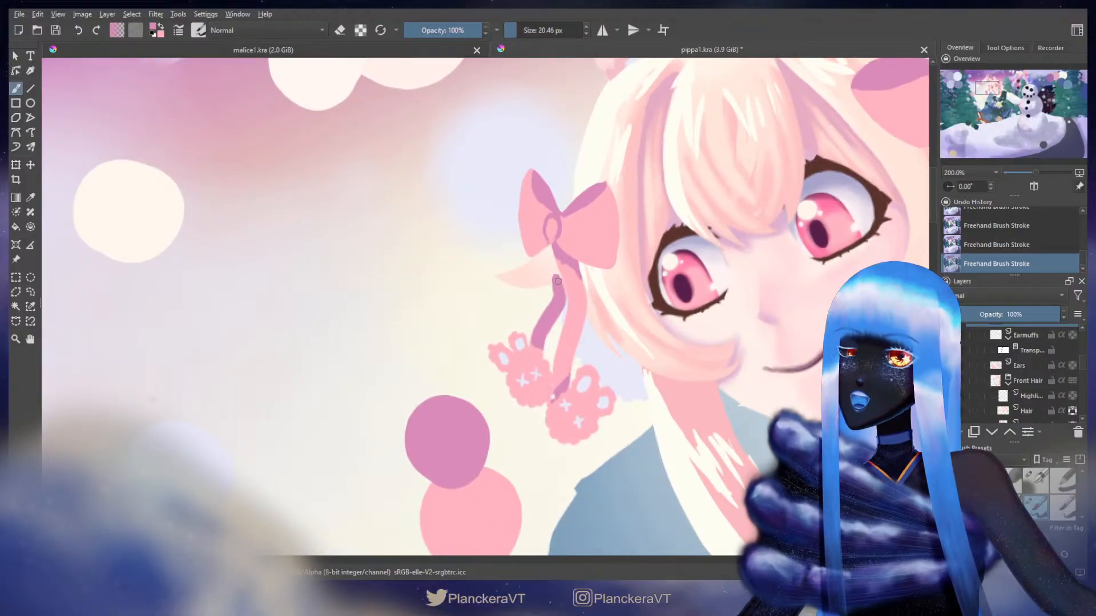
pyautogui.press('e')
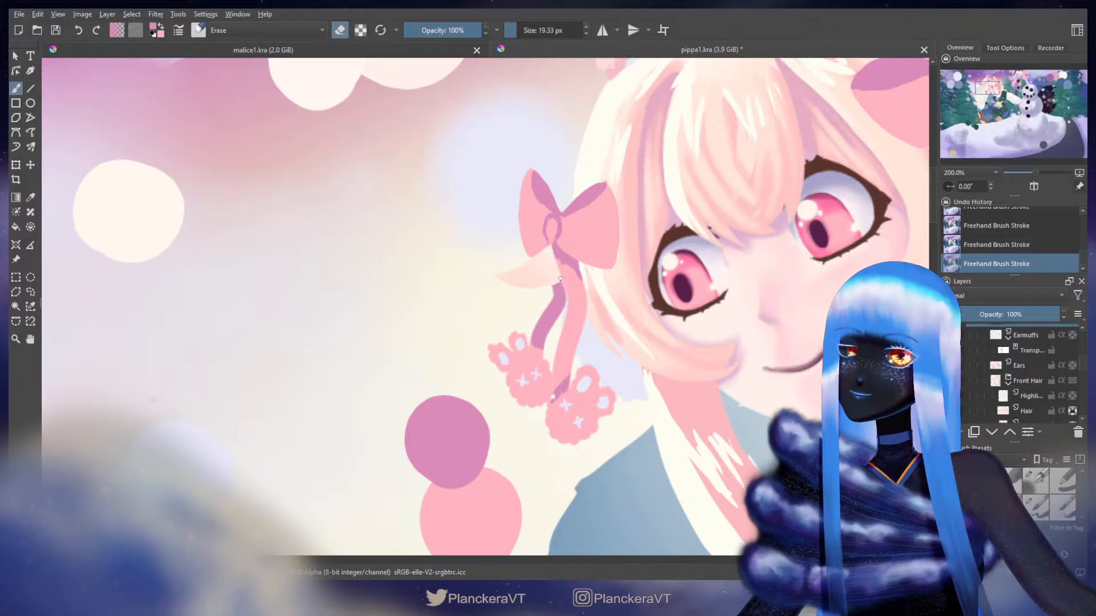
pyautogui.hotkey('ctrl', 'z')
pyautogui.hotkey('ctrl', 'z')
pyautogui.hotkey('ctrl', 'shift', 'z')
pyautogui.hotkey('ctrl', 'shift', 'z')
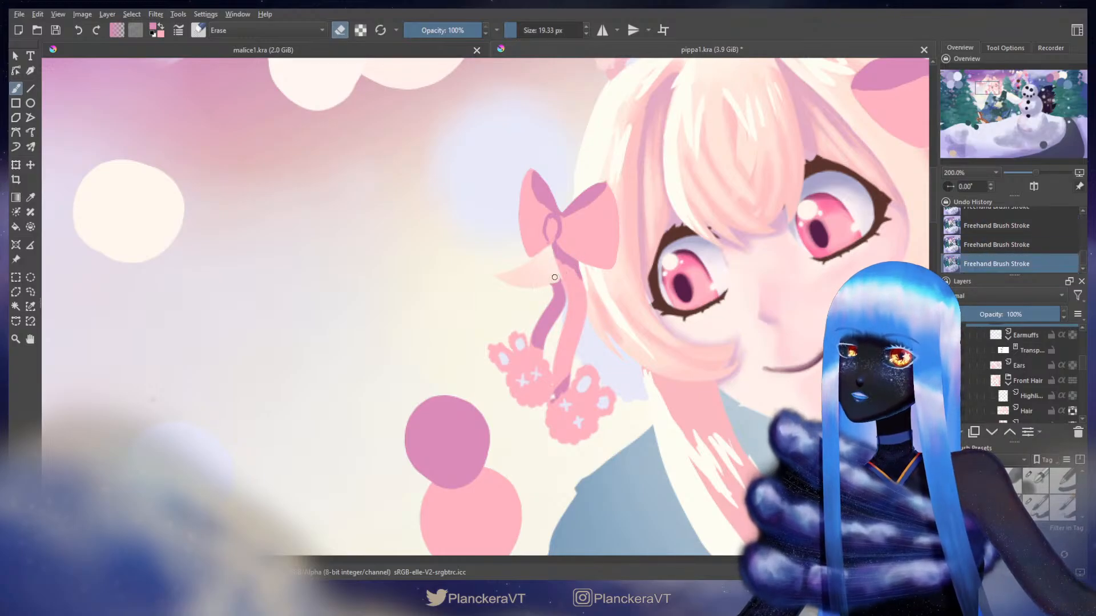
pyautogui.press('e')
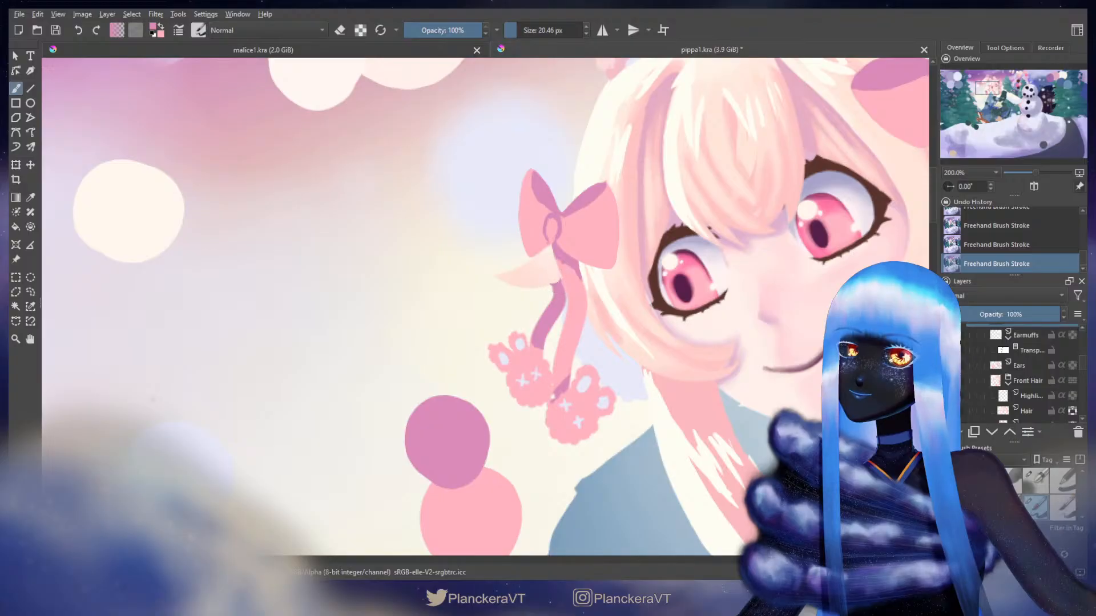
pyautogui.press('e')
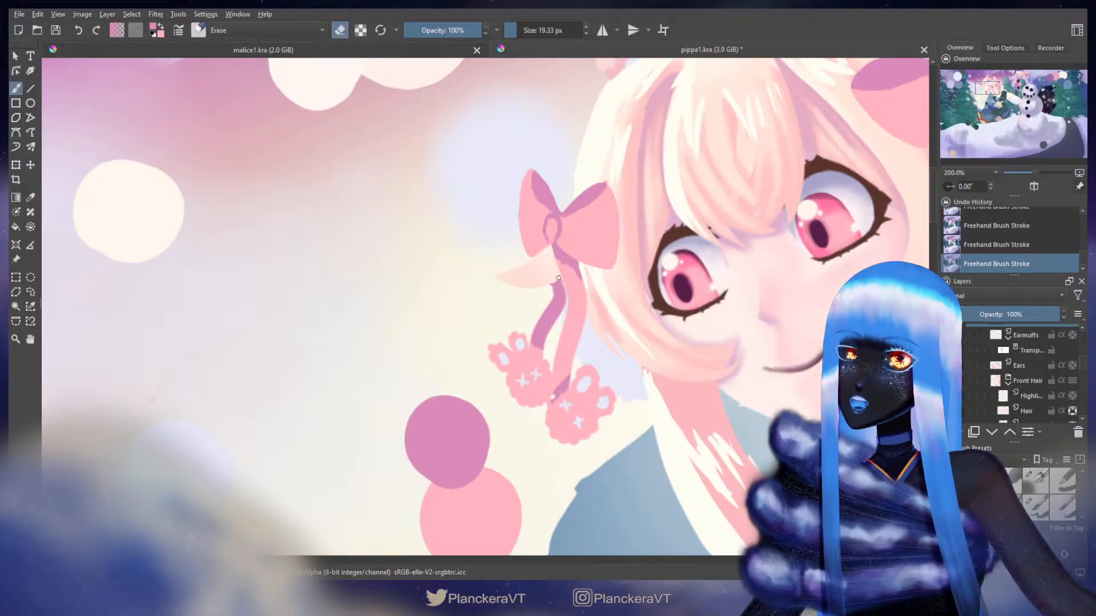
pyautogui.press('e')
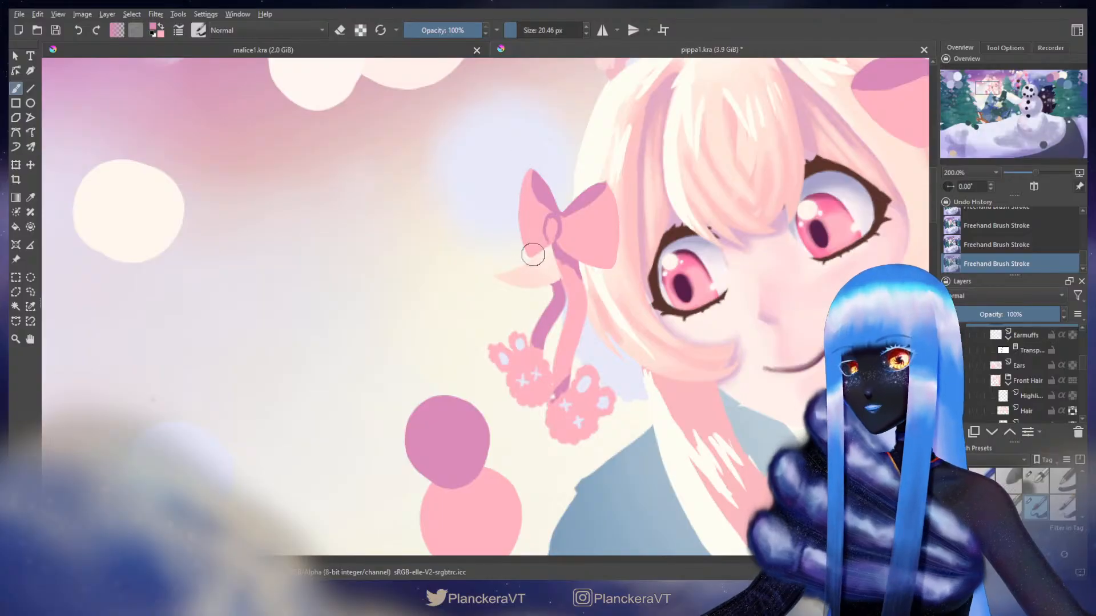
# - Undo the last pink stroke under the small bow and touch up the outer loop's lower corner
pyautogui.hotkey('ctrl', 'z')
pyautogui.press('x')
pyautogui.moveTo(528, 250); pyautogui.dragTo(530, 257)
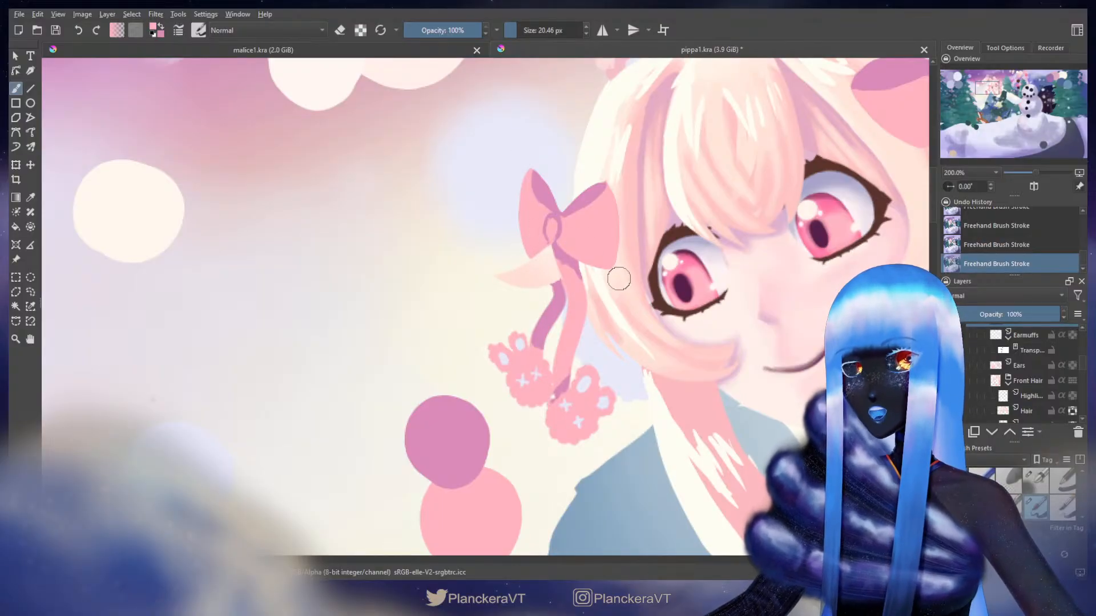
pyautogui.moveTo(548, 305); pyautogui.dragTo(668, 65)
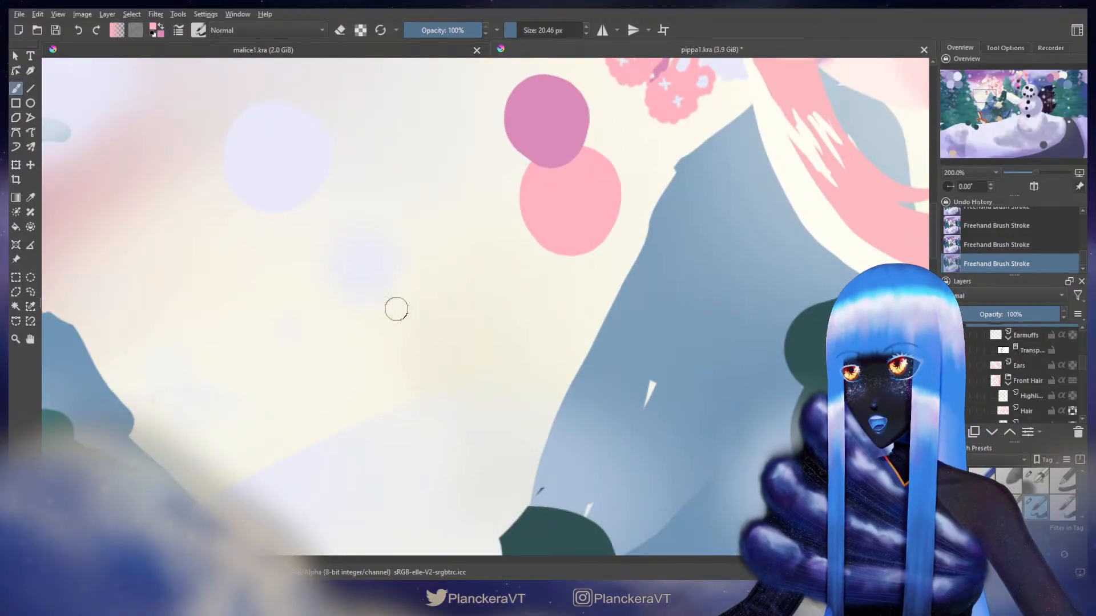
pyautogui.moveTo(490, 231); pyautogui.dragTo(505, 453)
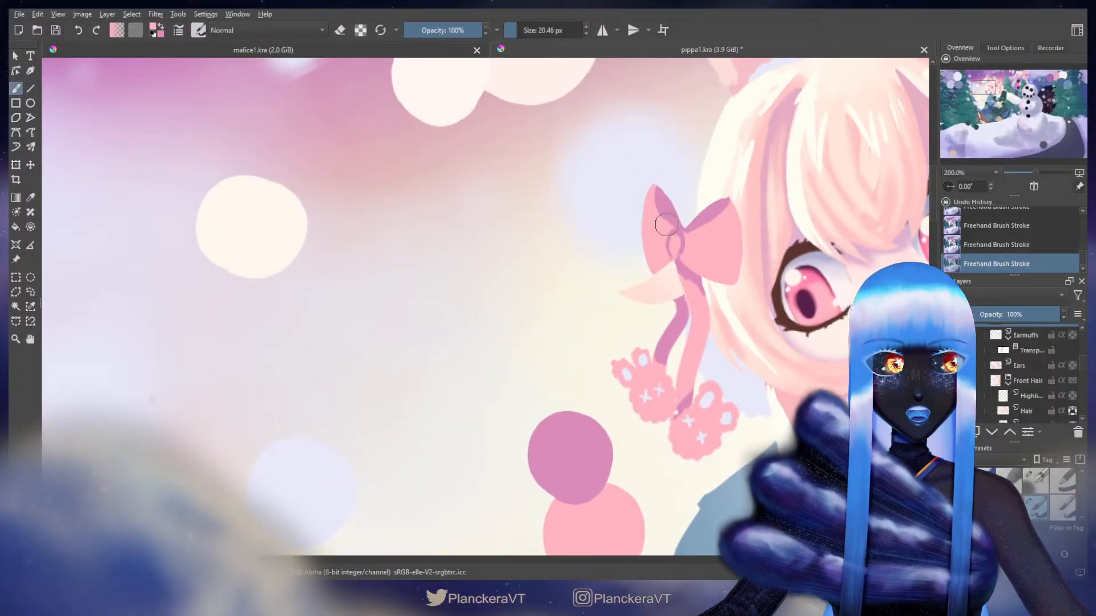
pyautogui.moveTo(676, 236); pyautogui.dragTo(551, 272)
pyautogui.moveTo(599, 193)
pyautogui.keyDown('shift'); pyautogui.mouseDown()
pyautogui.moveTo(621, 179)
pyautogui.moveTo(623, 317)
pyautogui.mouseUp(); pyautogui.keyUp('shift')
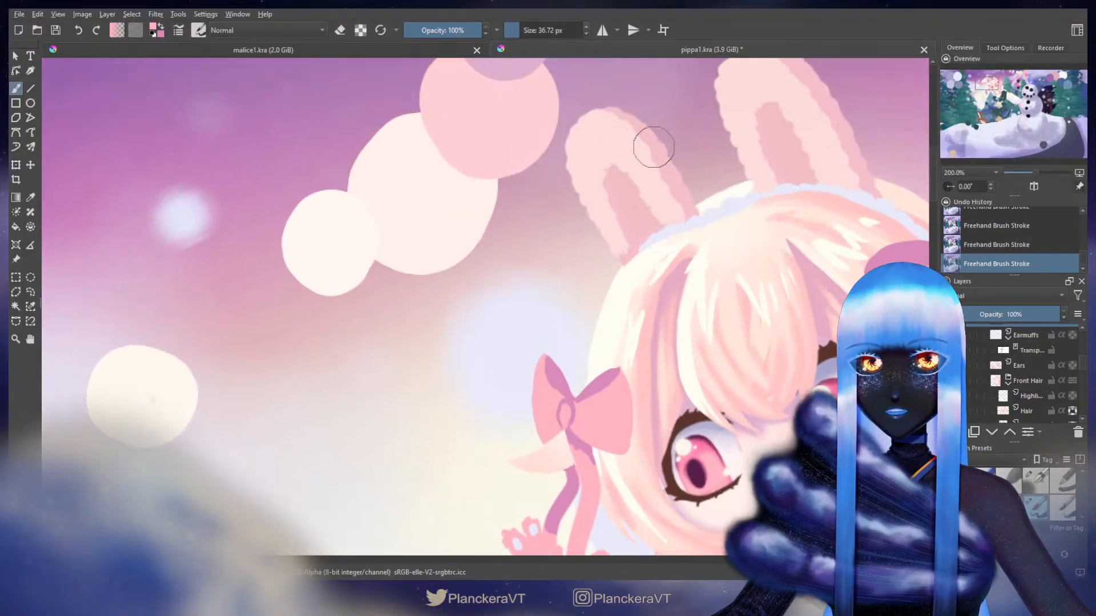
pyautogui.scroll(-5, 607, 183)
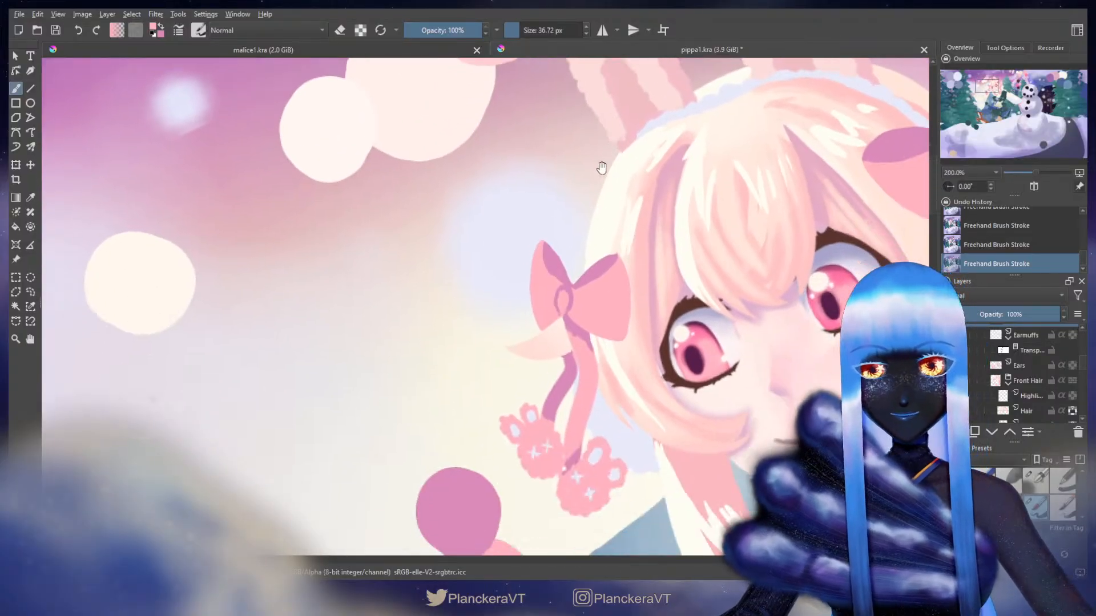
# - Turn on alpha lock for the earmuff detail layer
pyautogui.moveTo(614, 175); pyautogui.dragTo(621, 156)
pyautogui.keyDown('shift'); pyautogui.moveTo(566, 312); pyautogui.dragTo(546, 312); pyautogui.keyUp('shift')
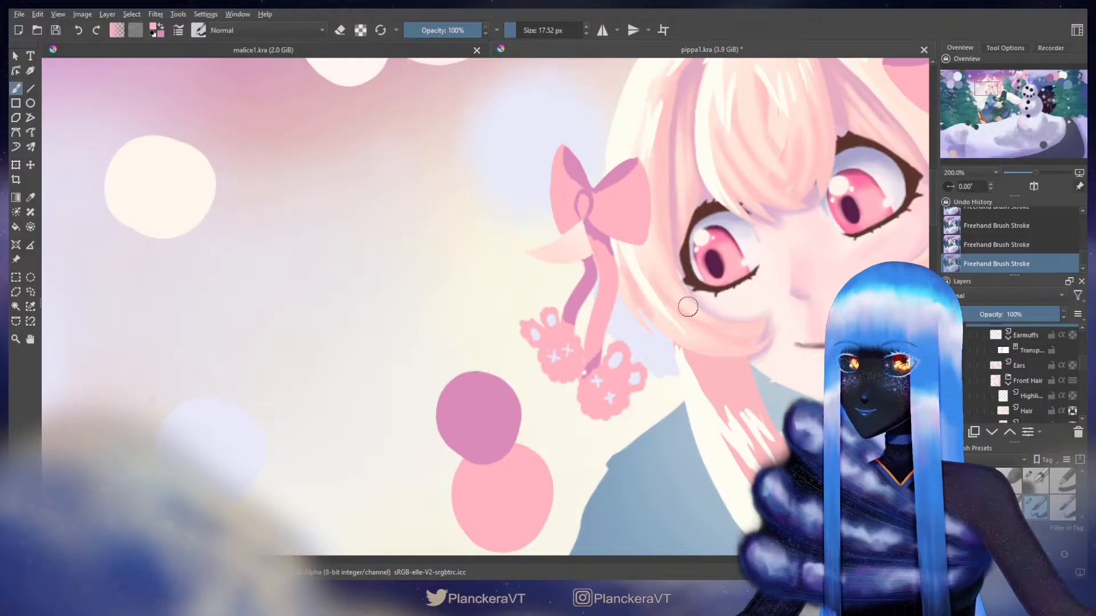
pyautogui.scroll(-3, 722, 220)
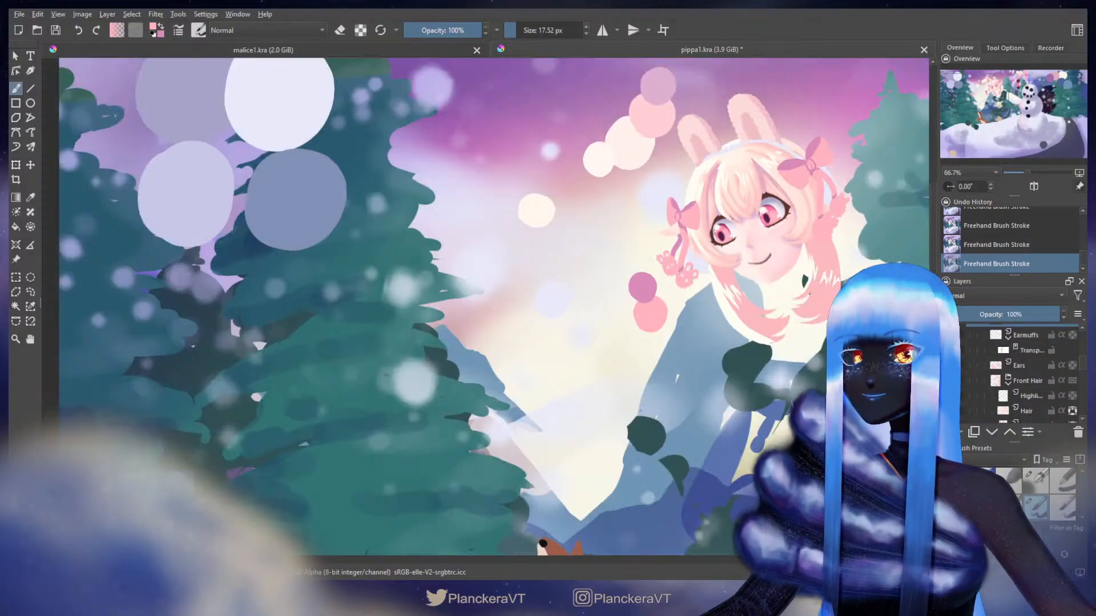
pyautogui.moveTo(804, 325); pyautogui.dragTo(696, 393)
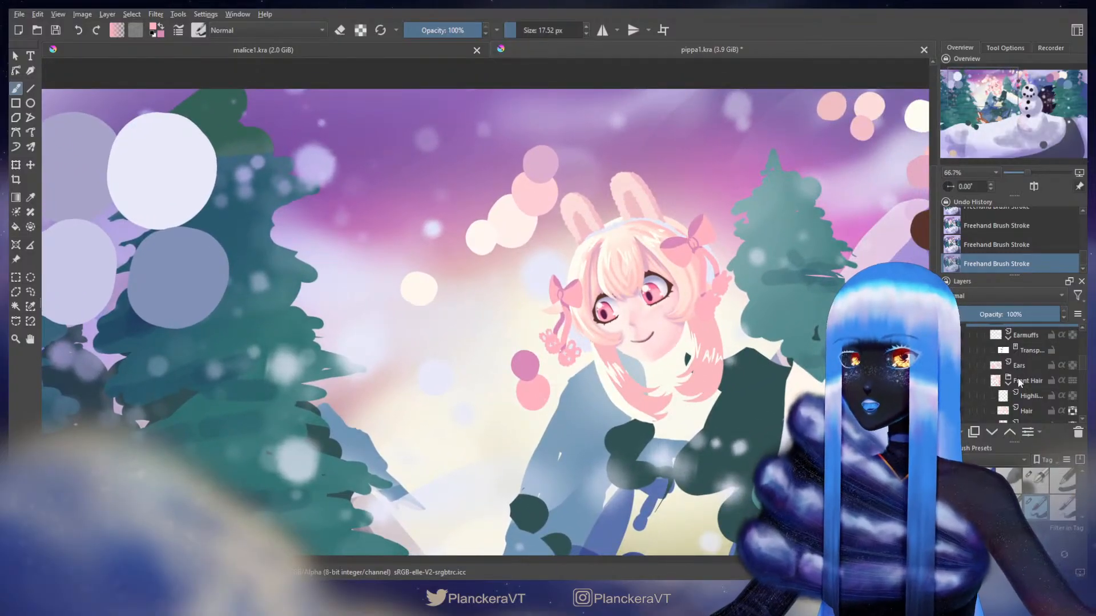
pyautogui.scroll(1, 1056, 375)
pyautogui.click(1072, 362)
pyautogui.scroll(3, 587, 304)
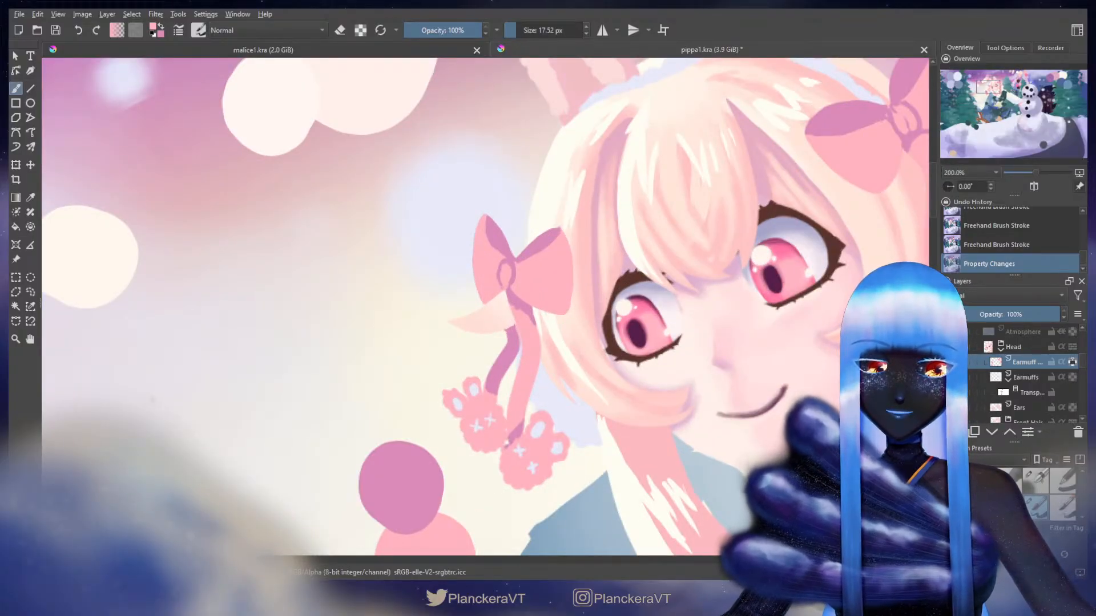
# - Switch to the previous brush and shade the small bow's hair-side loop, using sizes from about 7 to 26 px
pyautogui.press('/')
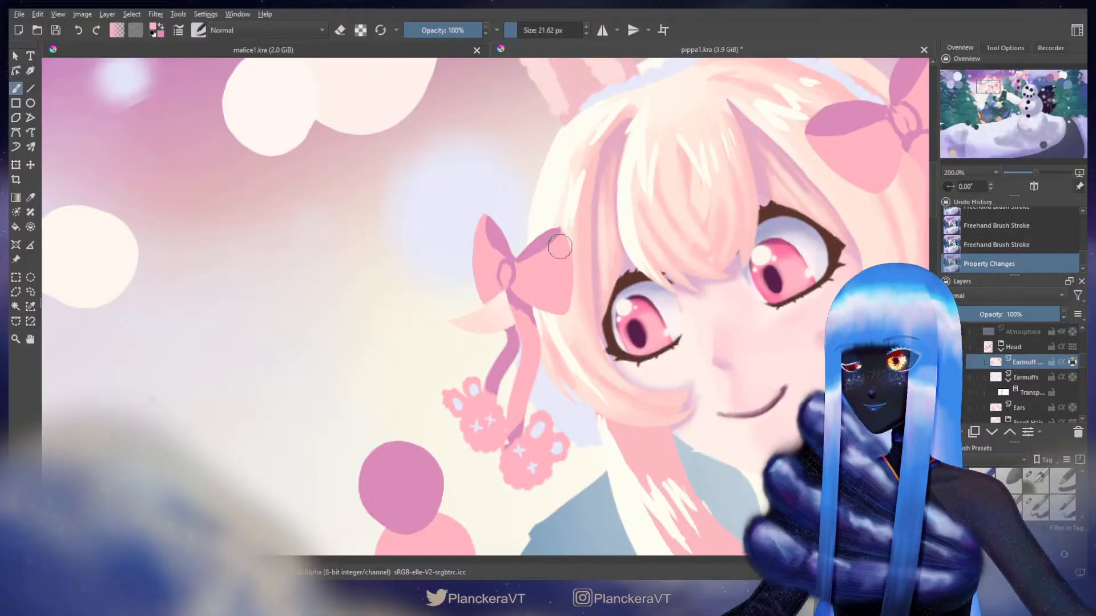
pyautogui.press('[')
pyautogui.press('[')
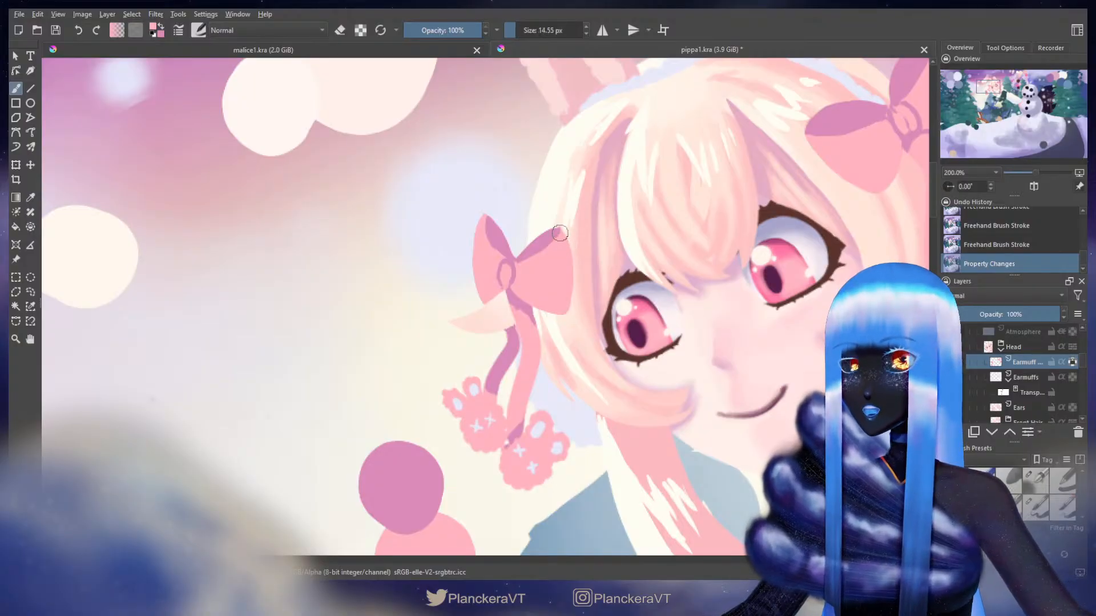
pyautogui.hotkey('ctrl', 'z')
pyautogui.moveTo(552, 249); pyautogui.dragTo(554, 234)
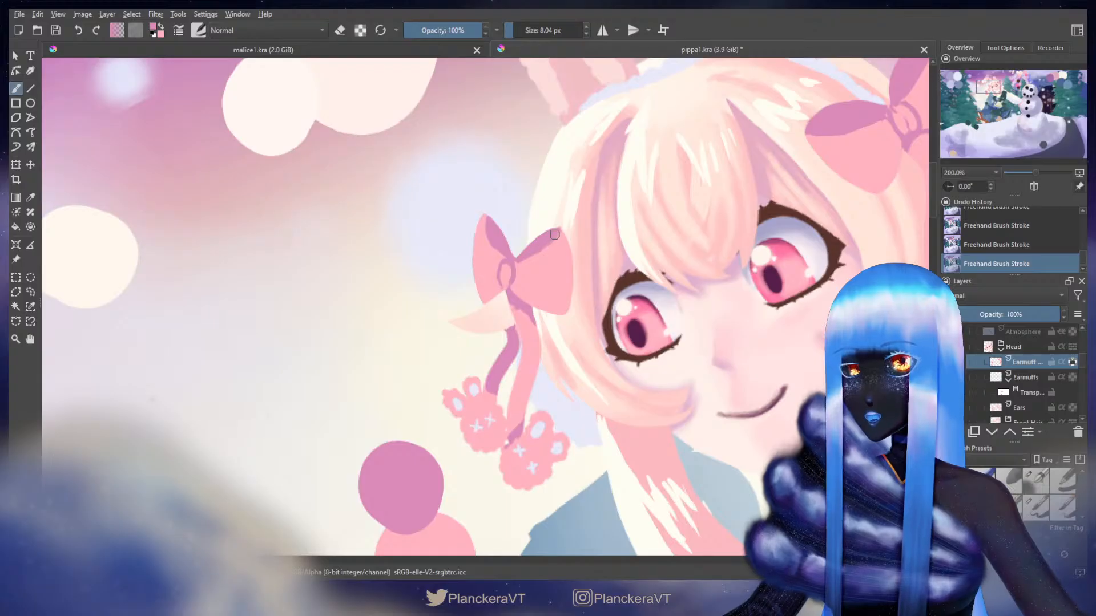
pyautogui.press('[')
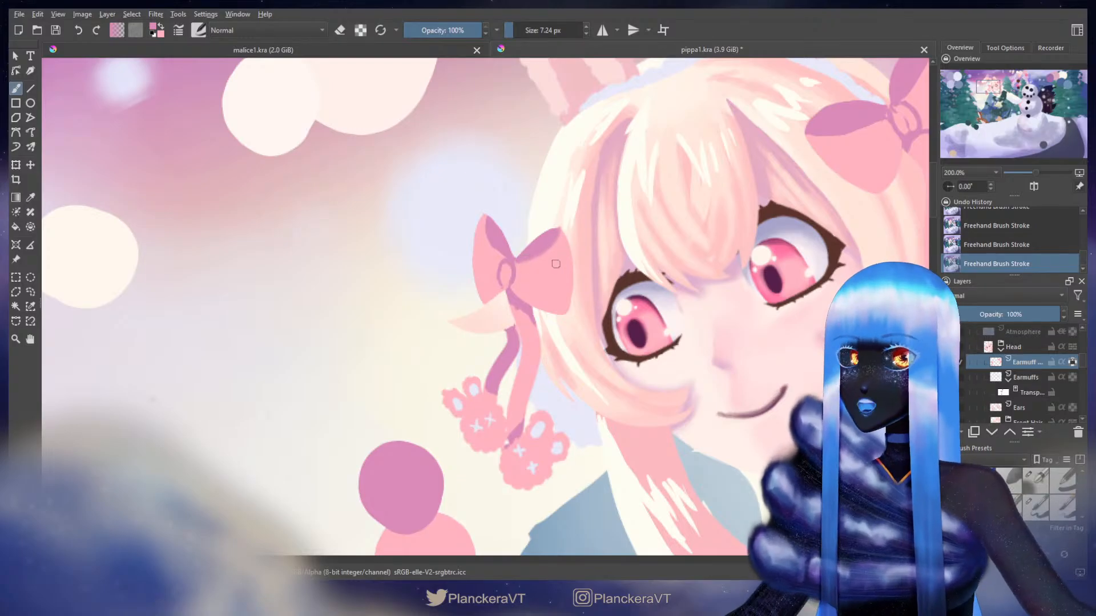
pyautogui.keyDown('shift'); pyautogui.moveTo(562, 233); pyautogui.dragTo(585, 277); pyautogui.keyUp('shift')
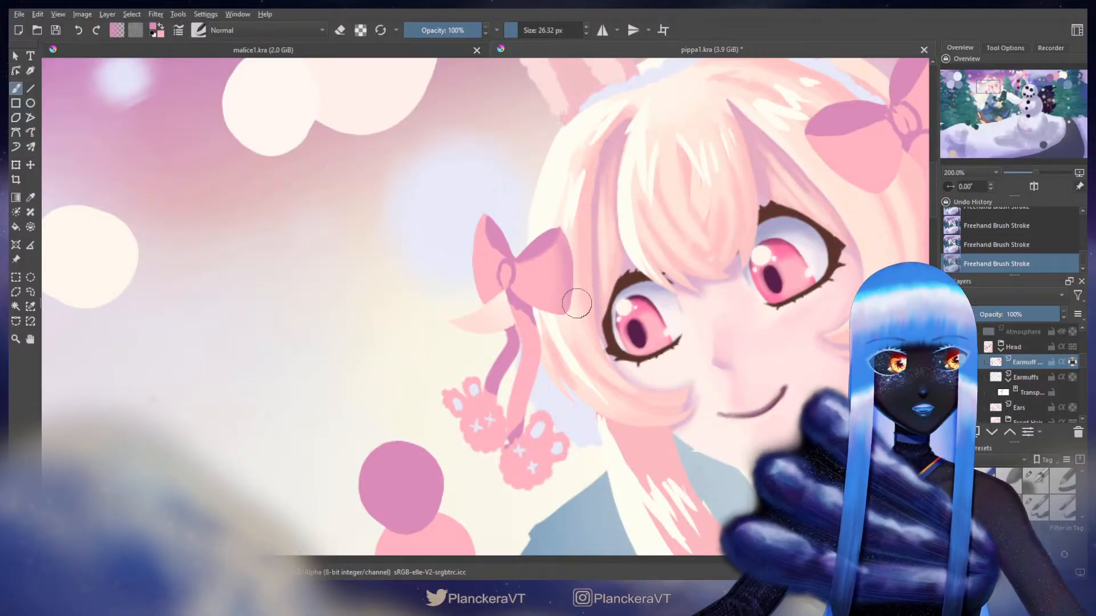
# - Paint fold creases beside the knot on the small bow's hair-side loop, at about 7 to 9.4 px
pyautogui.moveTo(516, 269)
pyautogui.keyDown('shift'); pyautogui.mouseDown()
pyautogui.moveTo(501, 270)
pyautogui.moveTo(638, 261)
pyautogui.mouseUp(); pyautogui.keyUp('shift')
pyautogui.hotkey('ctrl', 'z')
pyautogui.hotkey('ctrl', 'shift', 'z')
pyautogui.press('x')
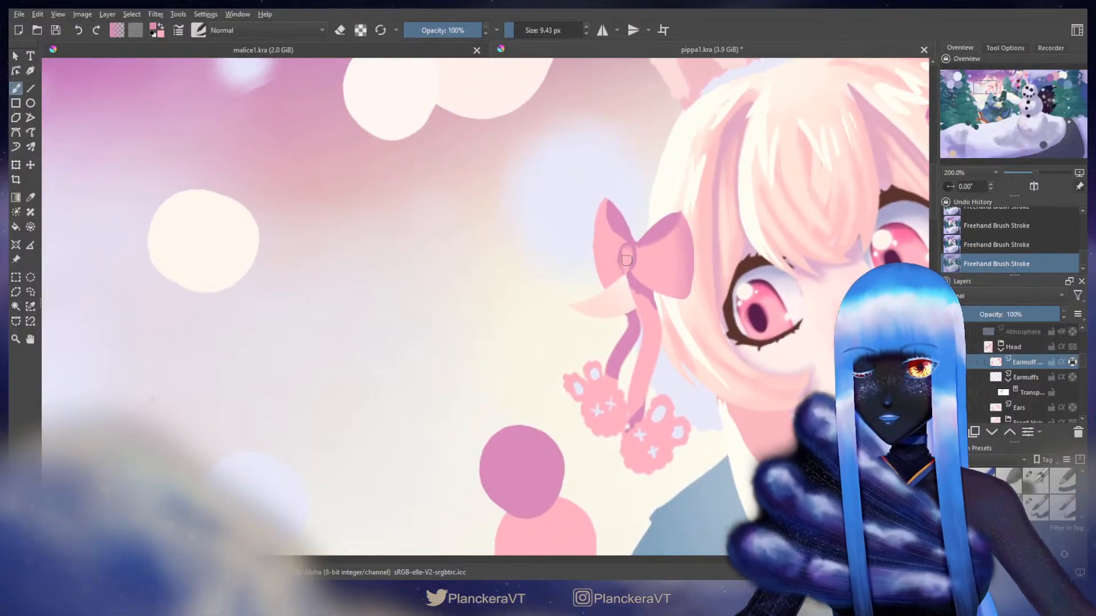
pyautogui.hotkey('ctrl', 'z')
pyautogui.hotkey('ctrl', 'z')
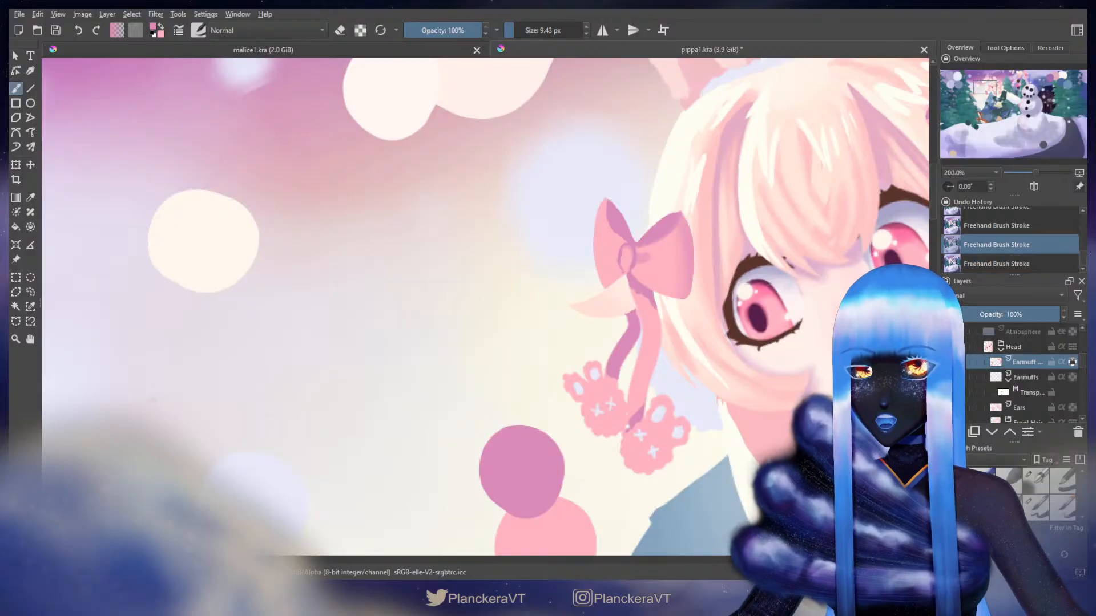
pyautogui.moveTo(639, 262)
pyautogui.keyDown('shift'); pyautogui.mouseDown()
pyautogui.moveTo(652, 253)
pyautogui.moveTo(644, 262)
pyautogui.mouseUp(); pyautogui.keyUp('shift')
pyautogui.click(638, 261)
pyautogui.hotkey('ctrl', 'z')
pyautogui.click(641, 257)
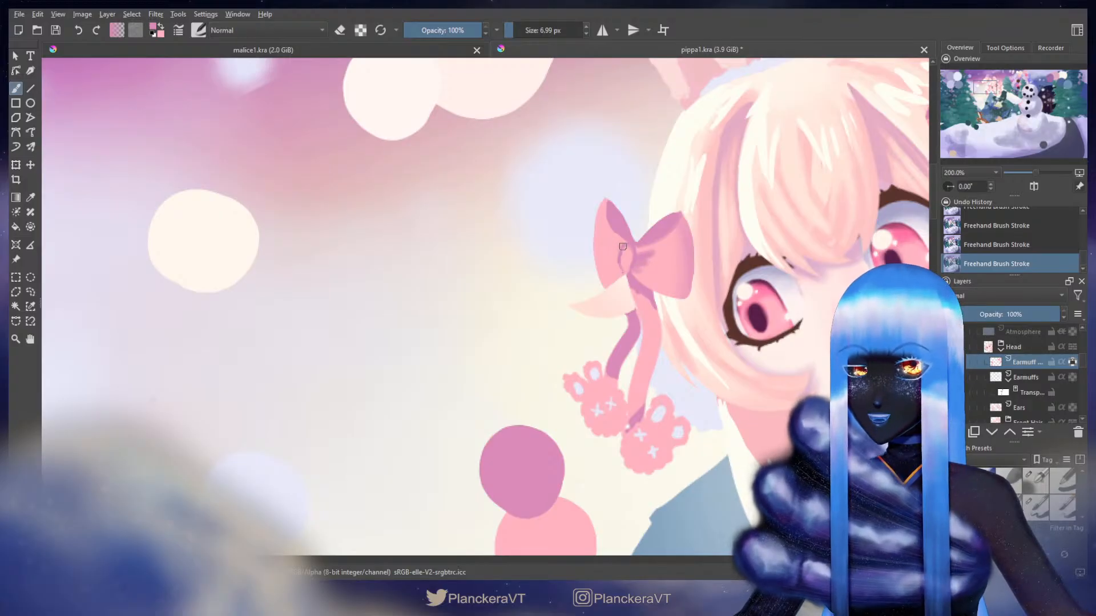
# - Undo the last stroke on the small bow's knot and shade the outer loop at about 8.6 to 9.2 px
pyautogui.hotkey('ctrl', 'z')
pyautogui.moveTo(621, 250)
pyautogui.mouseDown()
pyautogui.moveTo(615, 216)
pyautogui.moveTo(601, 208)
pyautogui.mouseUp()
pyautogui.press('x')
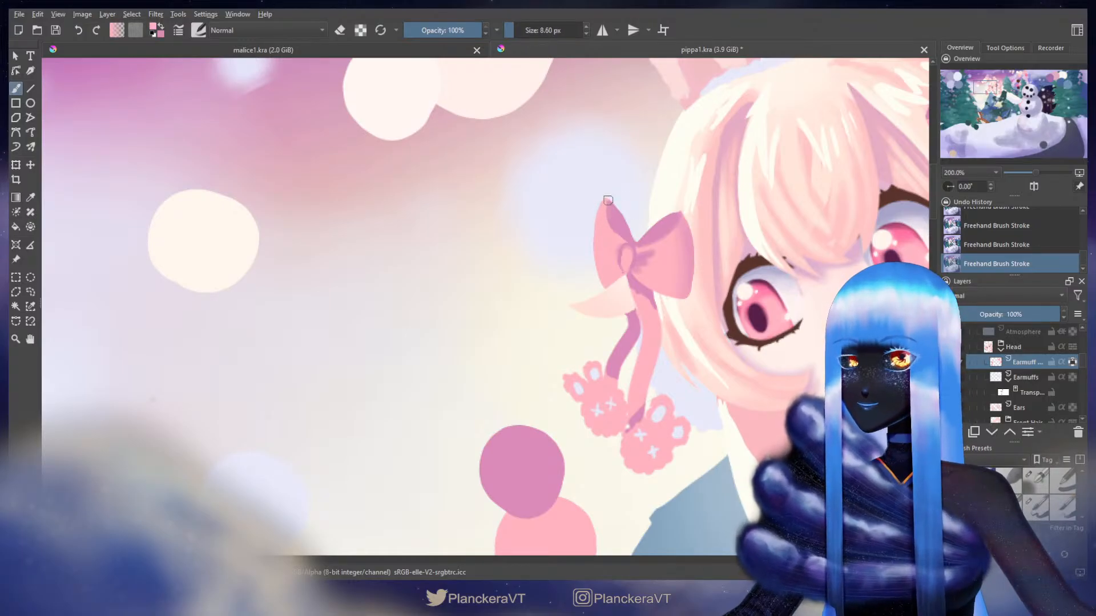
pyautogui.hotkey('ctrl', 'z')
pyautogui.hotkey('ctrl', 'z')
pyautogui.moveTo(608, 204); pyautogui.dragTo(617, 230)
pyautogui.press('x')
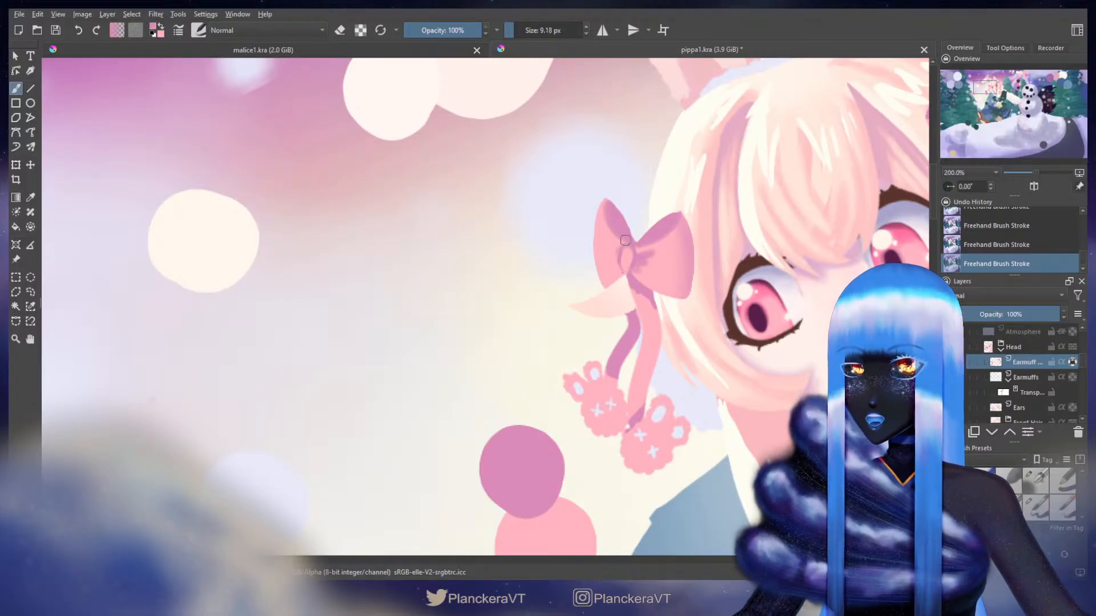
pyautogui.moveTo(621, 223); pyautogui.dragTo(604, 254)
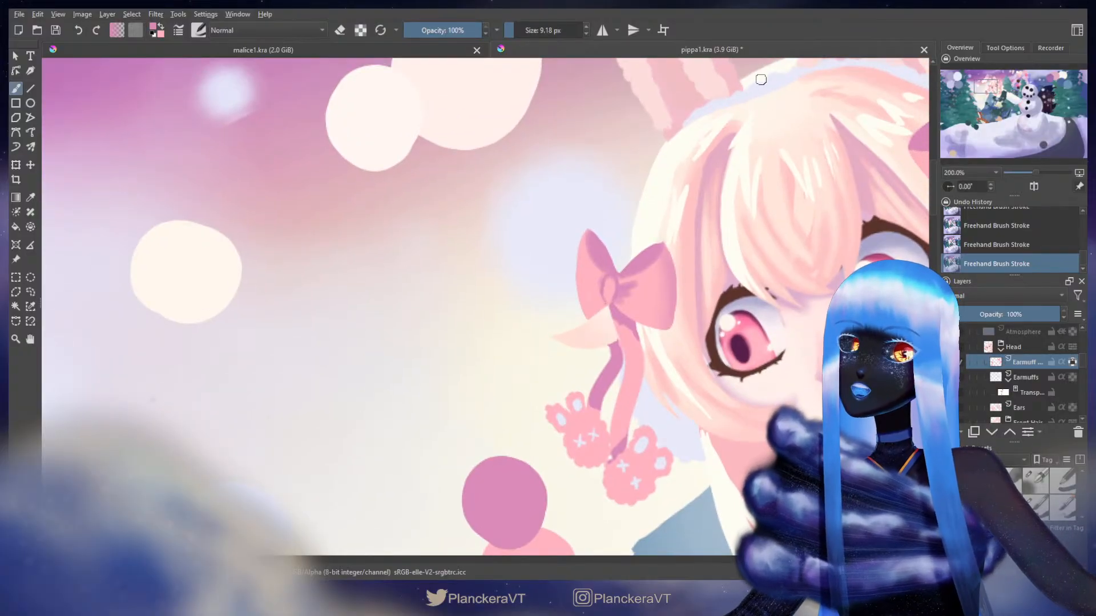
pyautogui.moveTo(666, 228); pyautogui.dragTo(641, 199)
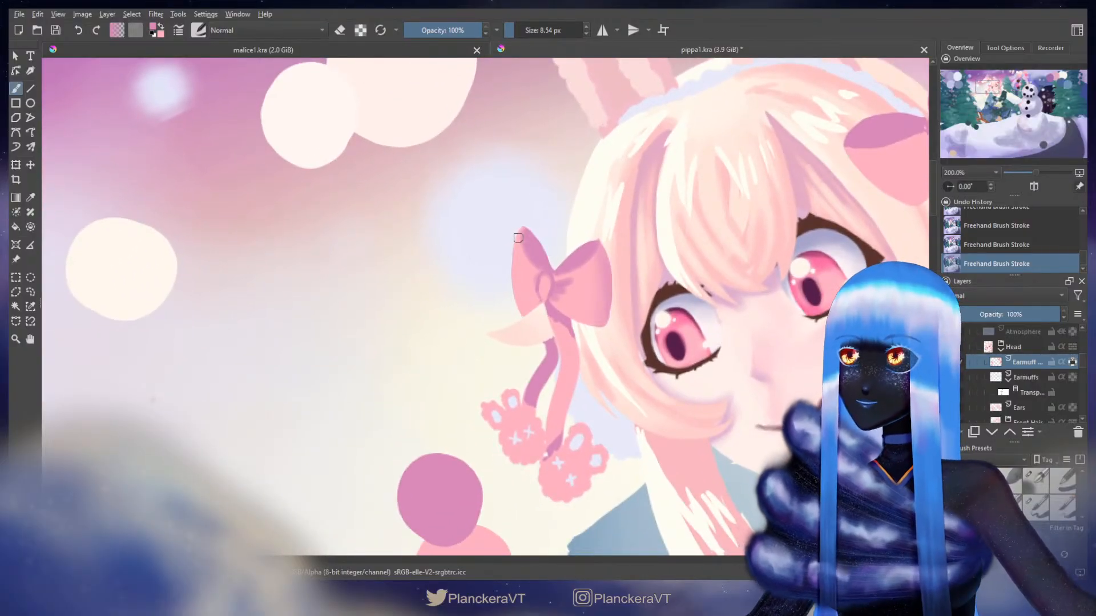
# - Touch up the tip of the small bow's outer loop in both pinks at about 8.5 px
pyautogui.press('x')
pyautogui.keyDown('shift'); pyautogui.moveTo(523, 234); pyautogui.dragTo(532, 237); pyautogui.keyUp('shift')
pyautogui.press('x')
pyautogui.moveTo(530, 237)
pyautogui.mouseDown()
pyautogui.moveTo(531, 250)
pyautogui.moveTo(524, 240)
pyautogui.mouseUp()
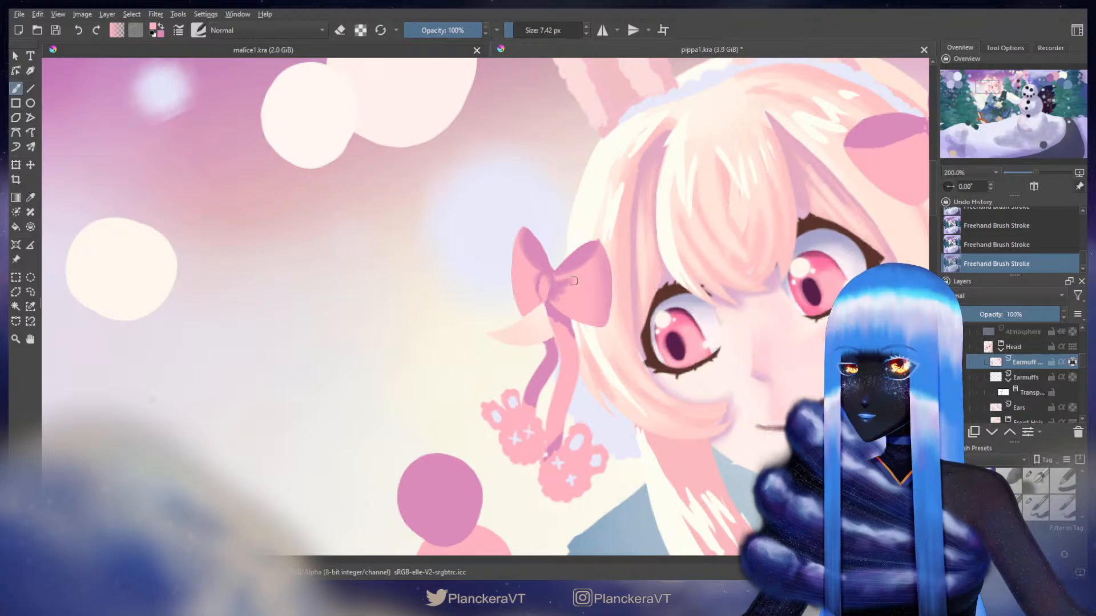
# - Refine the creases beside the knot on the small bow's hair-side loop at about 7.1 px
pyautogui.press('x')
pyautogui.keyDown('shift'); pyautogui.moveTo(561, 285); pyautogui.dragTo(577, 285); pyautogui.keyUp('shift')
pyautogui.hotkey('ctrl', 'z')
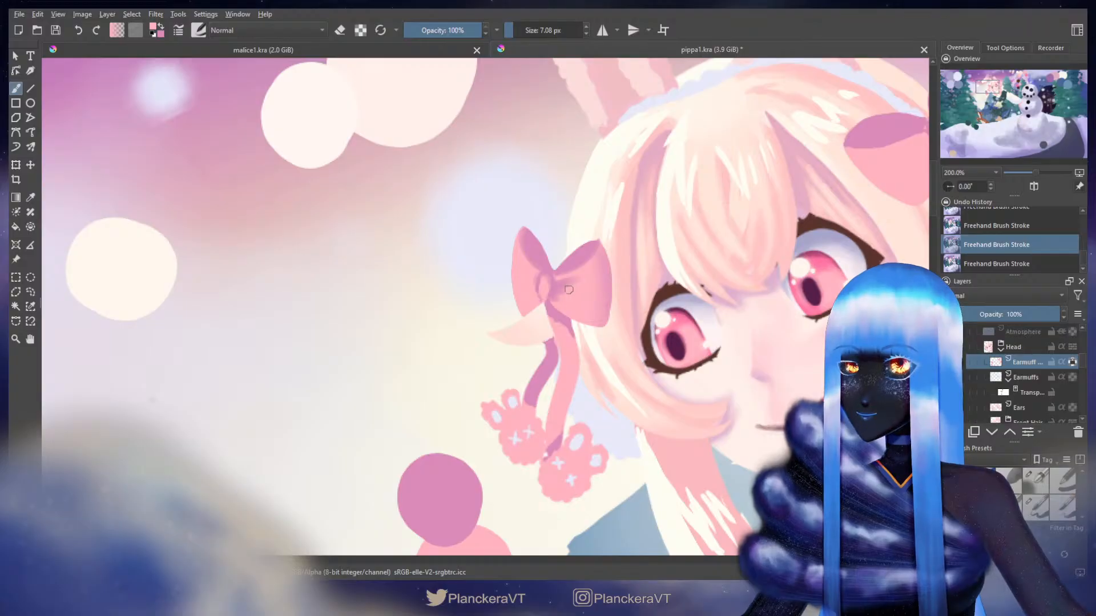
pyautogui.hotkey('ctrl', 'shift', 'z')
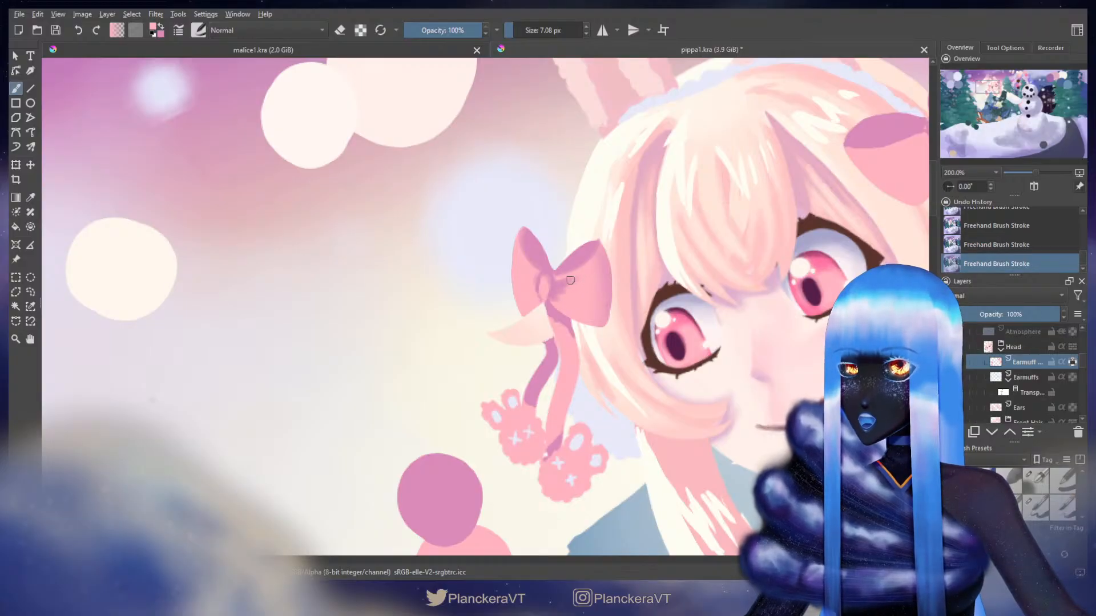
pyautogui.moveTo(570, 280)
pyautogui.keyDown('shift'); pyautogui.mouseDown()
pyautogui.moveTo(585, 279)
pyautogui.moveTo(565, 289)
pyautogui.mouseUp(); pyautogui.keyUp('shift')
pyautogui.hotkey('ctrl', 'z')
pyautogui.hotkey('ctrl', 'shift', 'z')
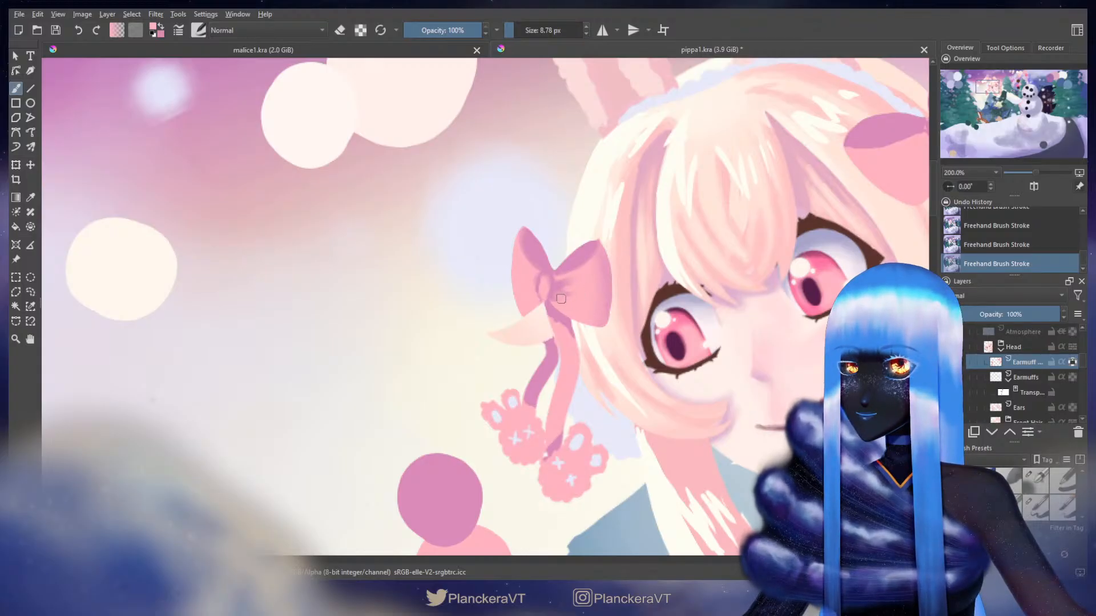
# - Repaint the small bow's knot and blend its edges, varying the brush from about 6.5 to 11.6 px
pyautogui.press('[')
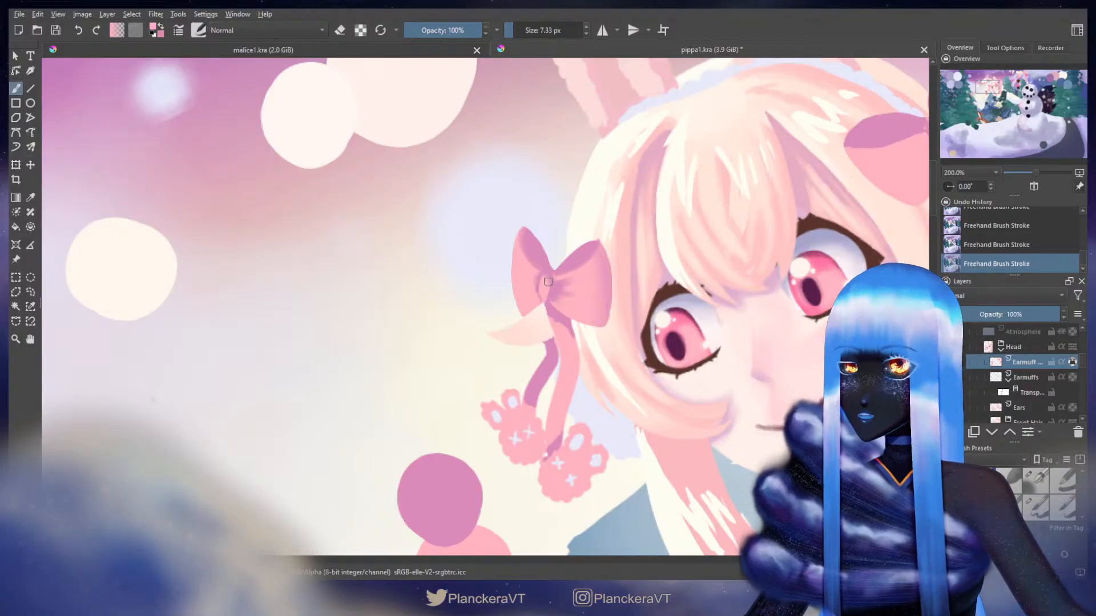
pyautogui.press(']')
pyautogui.press(']')
pyautogui.press(']')
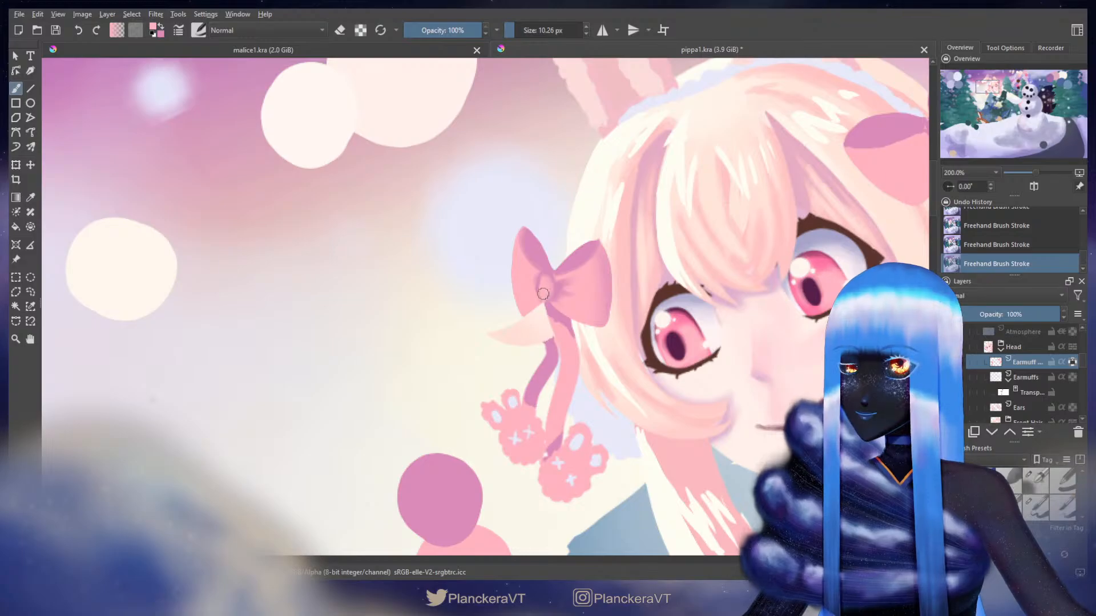
pyautogui.press('[')
pyautogui.press('[')
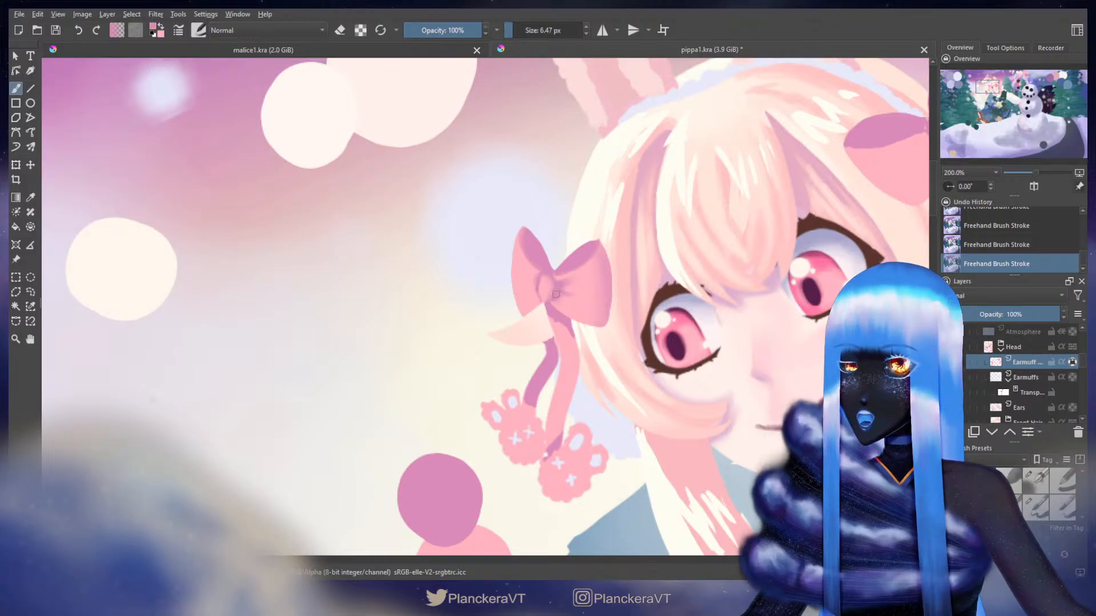
pyautogui.press(']')
pyautogui.press(']')
pyautogui.press(']')
pyautogui.press(']')
pyautogui.press(']')
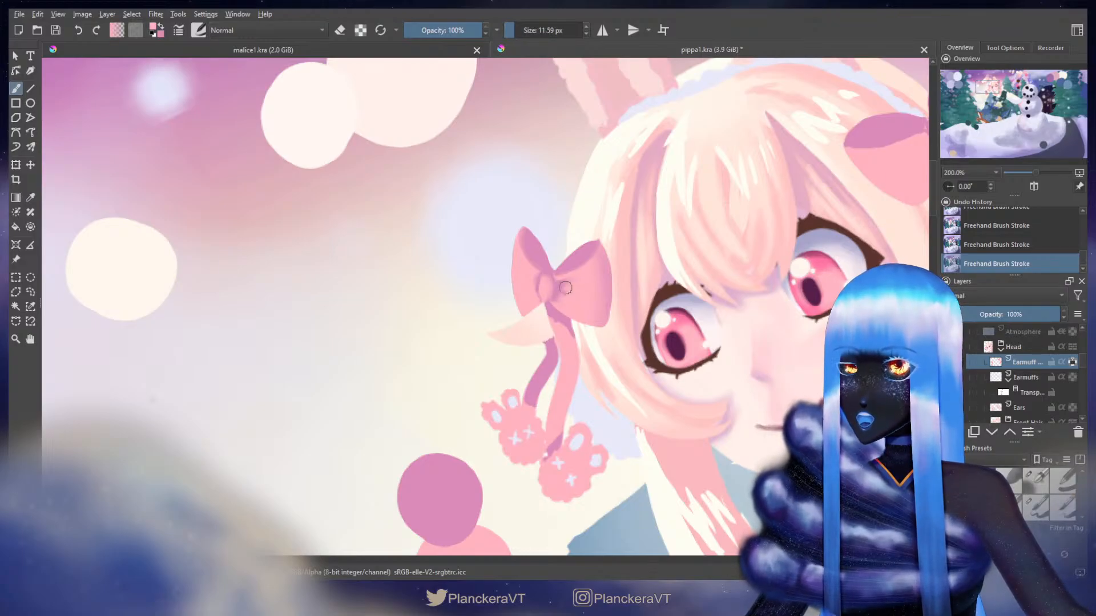
# - Define the outer edge of the small bow's knot with fine strokes, reducing the brush to about 3.5 px
pyautogui.moveTo(543, 274); pyautogui.dragTo(586, 269)
pyautogui.press('[')
pyautogui.press('[')
pyautogui.press('[')
pyautogui.press('[')
pyautogui.press('[')
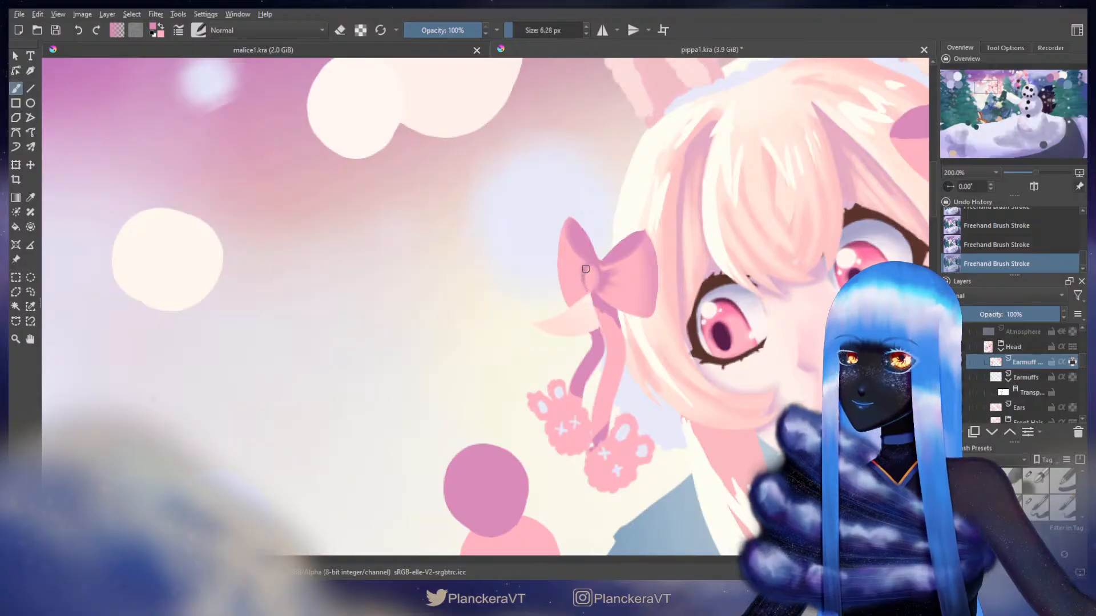
pyautogui.press(']')
pyautogui.press(']')
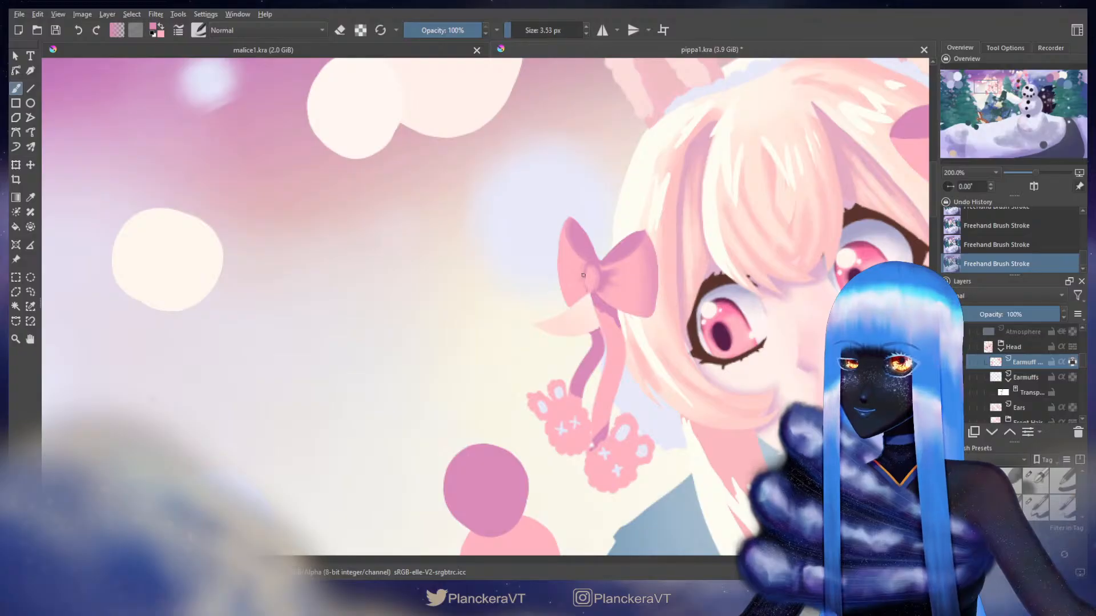
# - Paint and soften fold creases on the small bow's outer loop, using brush sizes from about 5.6 to 14.6 px
pyautogui.press(']')
pyautogui.press(']')
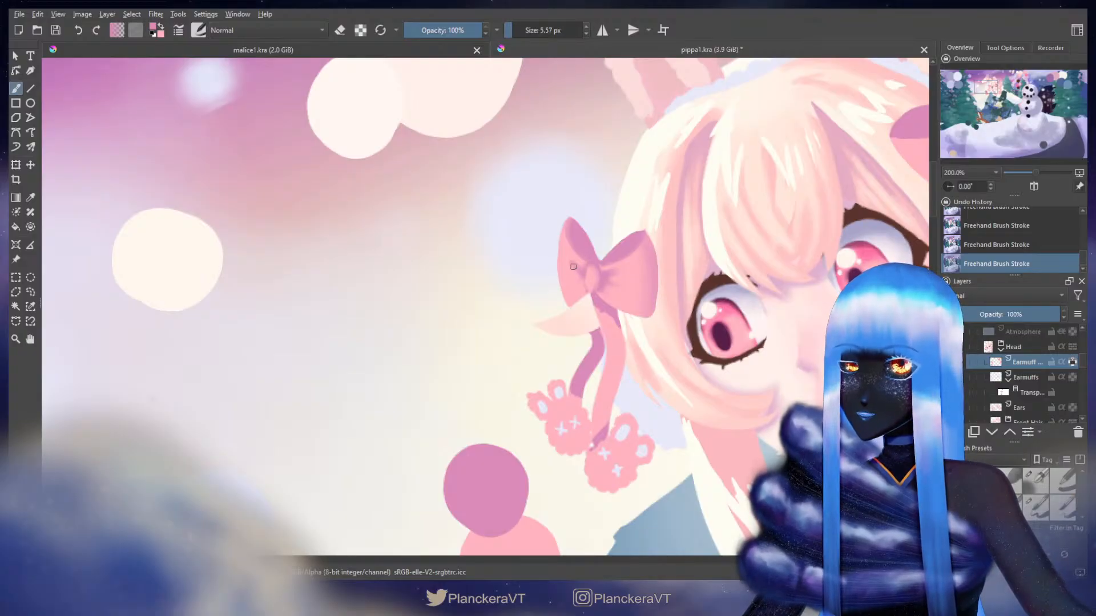
pyautogui.press(']')
pyautogui.press(']')
pyautogui.press(']')
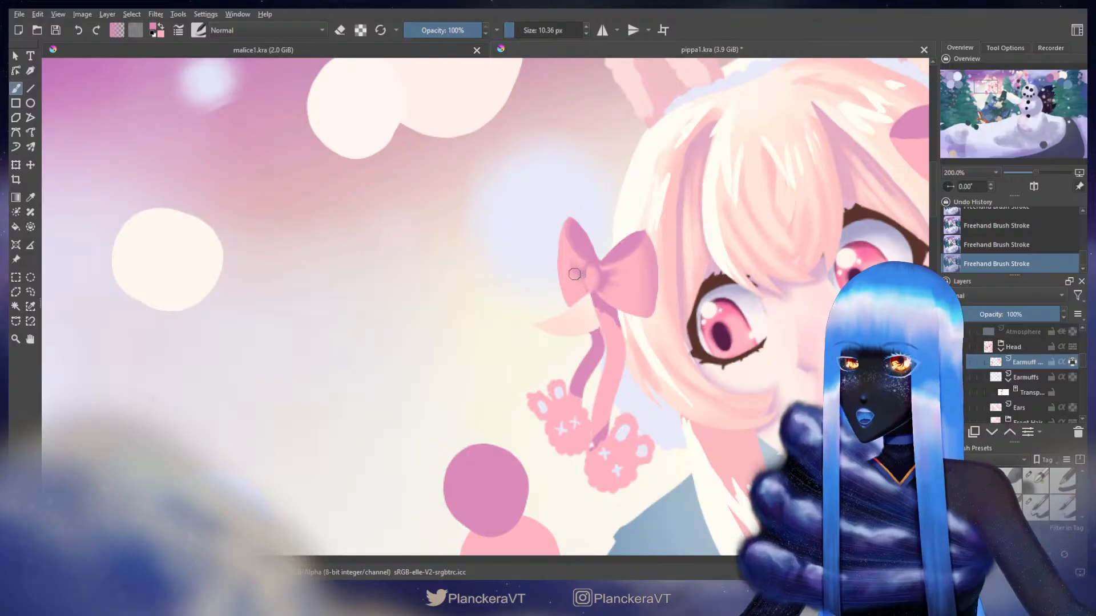
pyautogui.press('[')
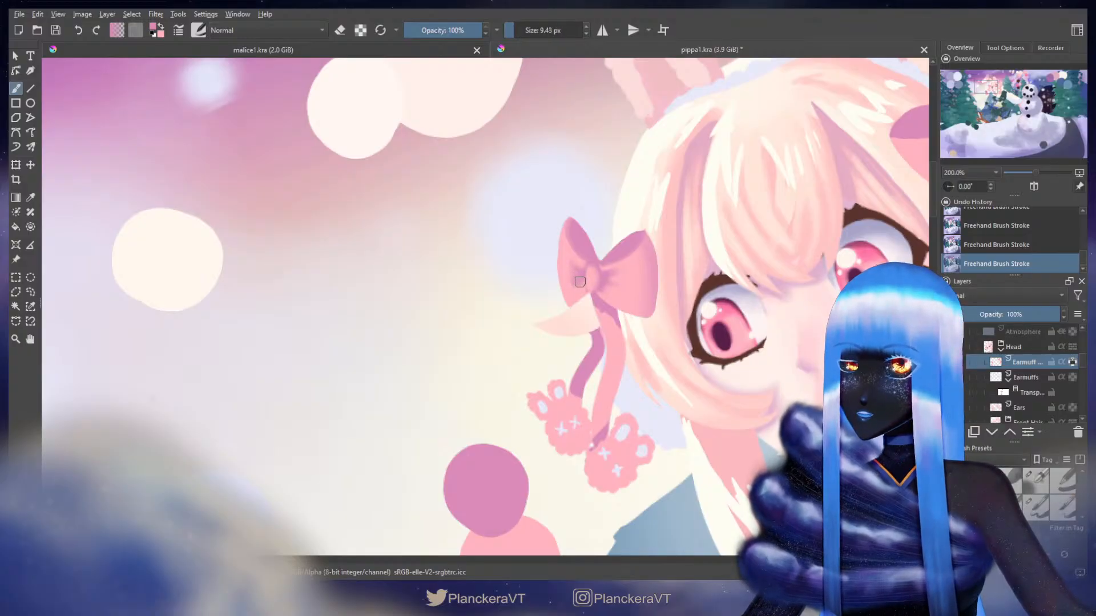
pyautogui.press('[')
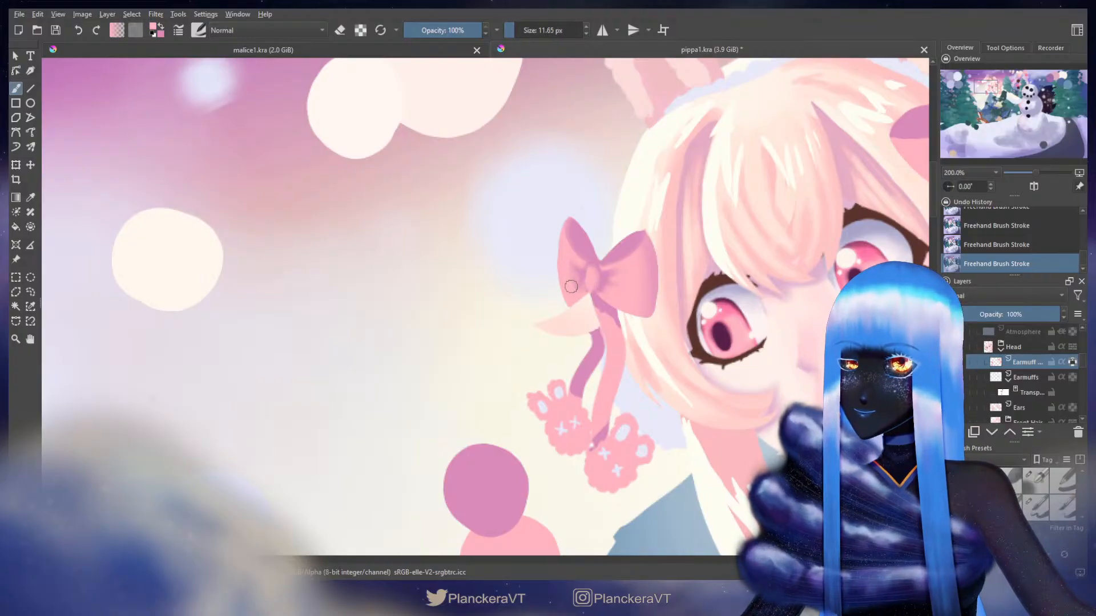
pyautogui.press(']')
pyautogui.press(']')
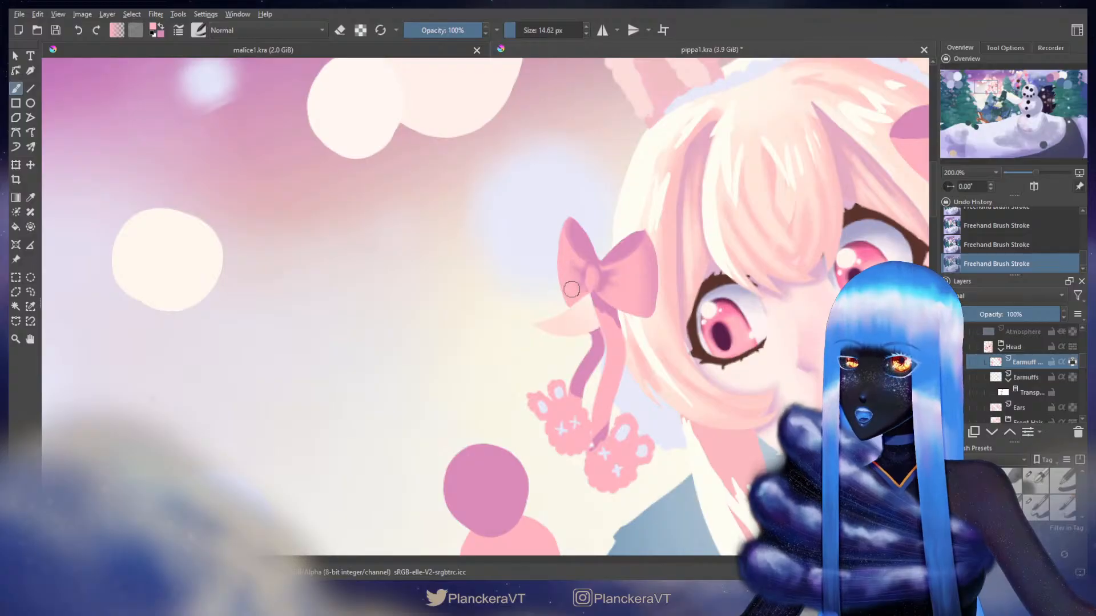
# - Refine the outer loop's folds at about 6.4 px, undo the last strokes on the knot and repaint it at about 7.4 px
pyautogui.press('x')
pyautogui.keyDown('shift'); pyautogui.moveTo(587, 267); pyautogui.dragTo(577, 271); pyautogui.keyUp('shift')
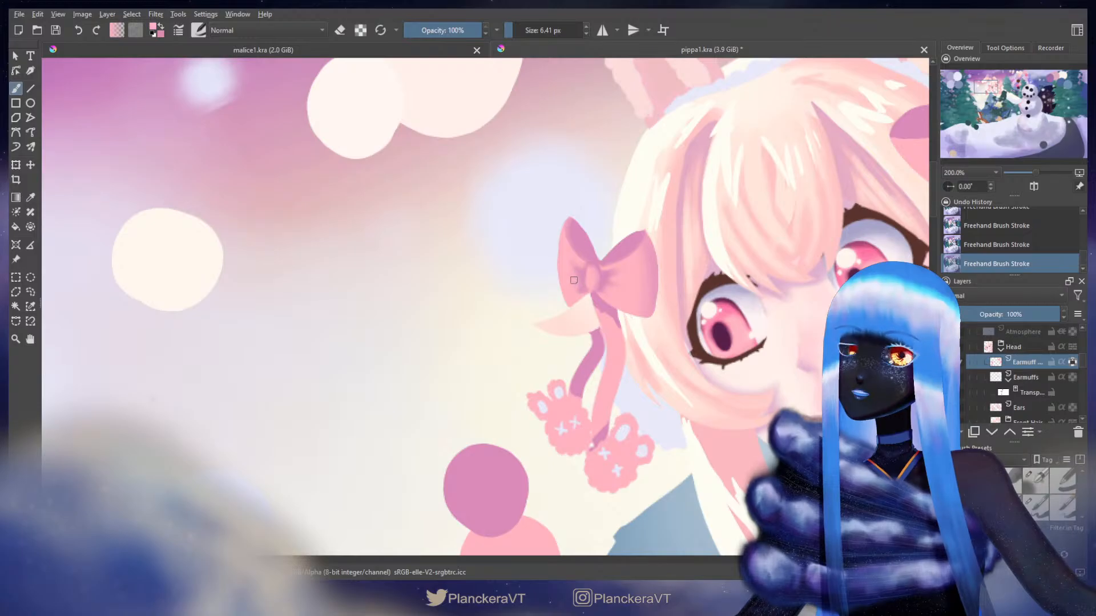
pyautogui.press(']')
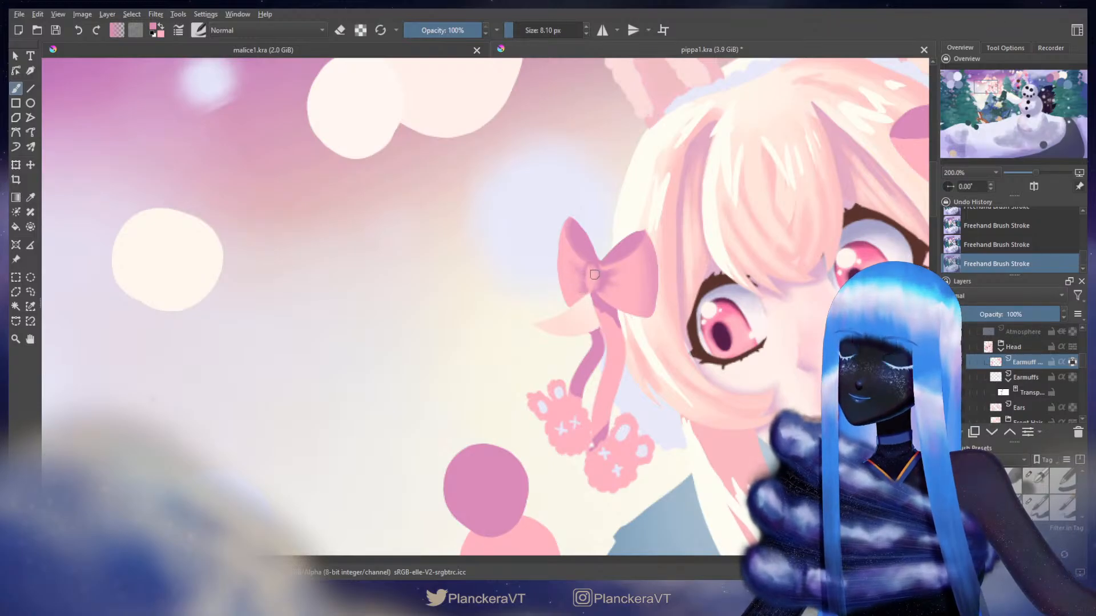
pyautogui.hotkey('ctrl', 'z')
pyautogui.press('x')
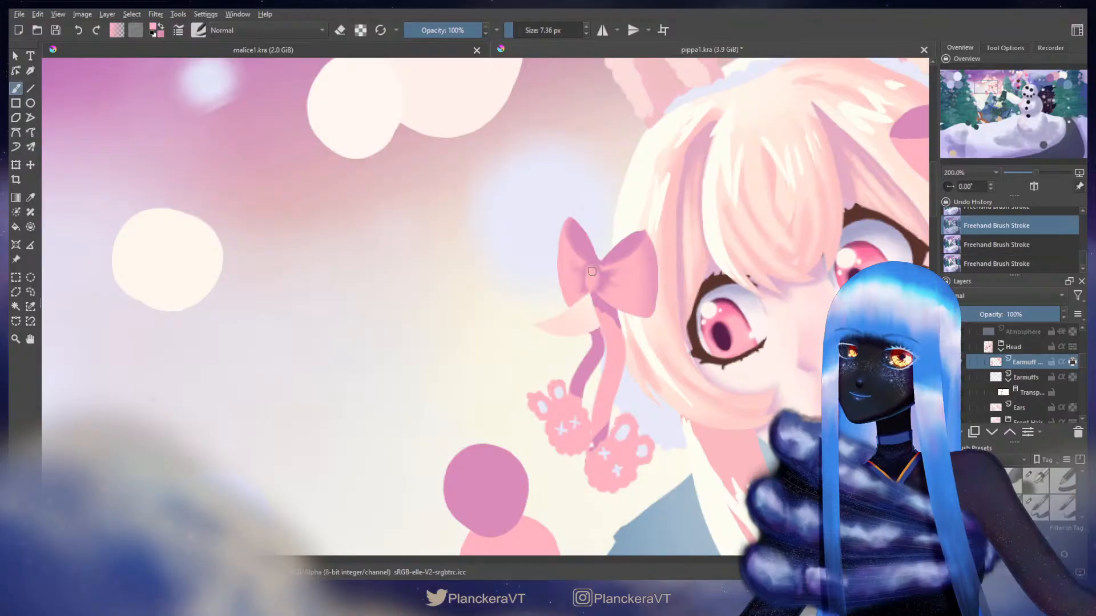
pyautogui.moveTo(590, 269)
pyautogui.mouseDown()
pyautogui.moveTo(587, 283)
pyautogui.moveTo(579, 271)
pyautogui.mouseUp()
pyautogui.press('x')
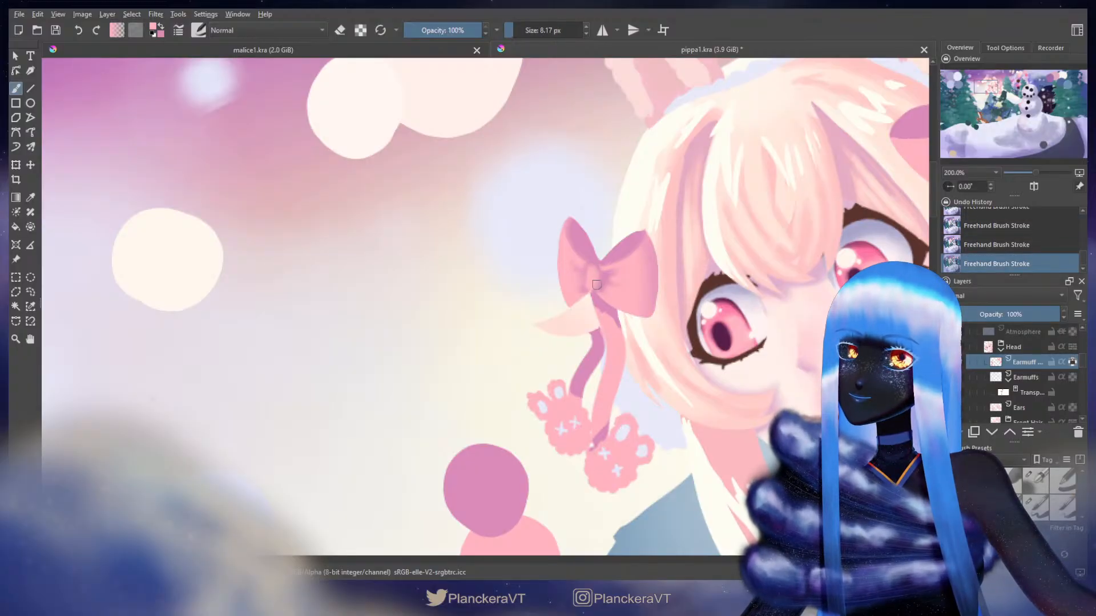
# - Touch up the small bow's knot at about 9.5 px and glaze its outer loop with sampled pale cream at about 102.5 px
pyautogui.press('x')
pyautogui.keyDown('shift'); pyautogui.moveTo(596, 271); pyautogui.dragTo(598, 271); pyautogui.keyUp('shift')
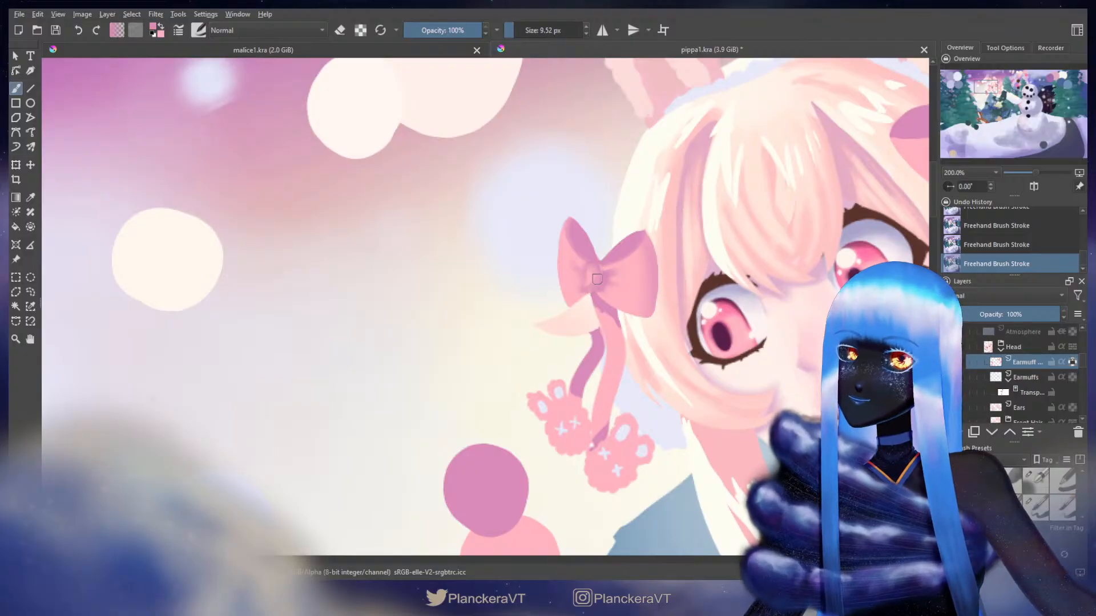
pyautogui.keyDown('ctrl'); pyautogui.click(500, 344); pyautogui.keyUp('ctrl')
pyautogui.keyDown('shift'); pyautogui.moveTo(527, 264); pyautogui.dragTo(588, 248); pyautogui.keyUp('shift')
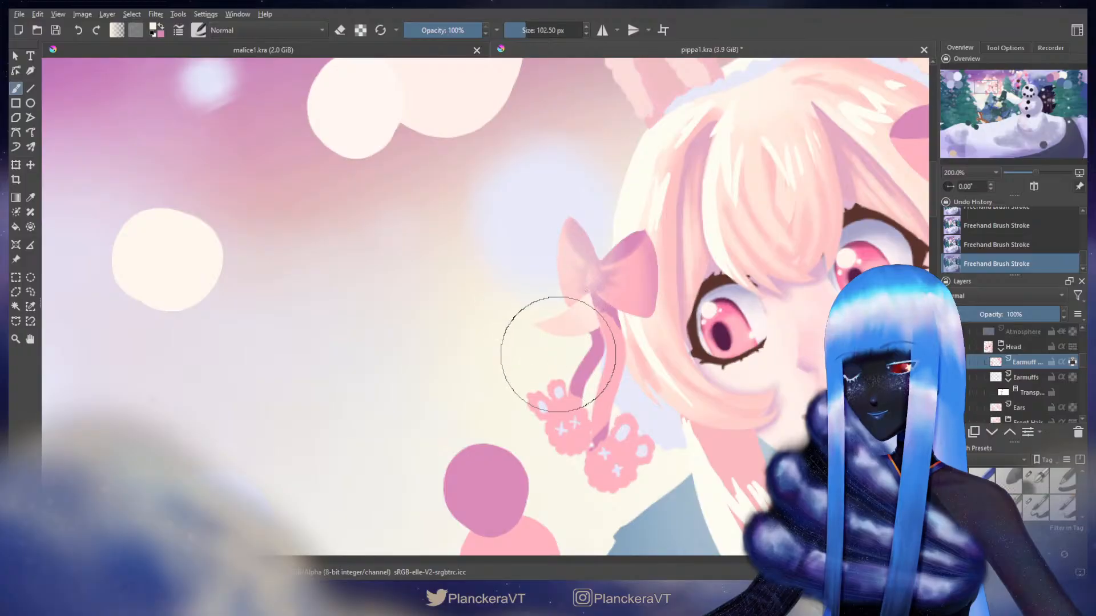
# - Sample the magenta and pink swatches and shade the front ribbon beneath the small bow's knot at about 13.4 and 7.5 px
pyautogui.moveTo(534, 348)
pyautogui.mouseDown()
pyautogui.moveTo(504, 286)
pyautogui.moveTo(514, 341)
pyautogui.moveTo(492, 293)
pyautogui.mouseUp()
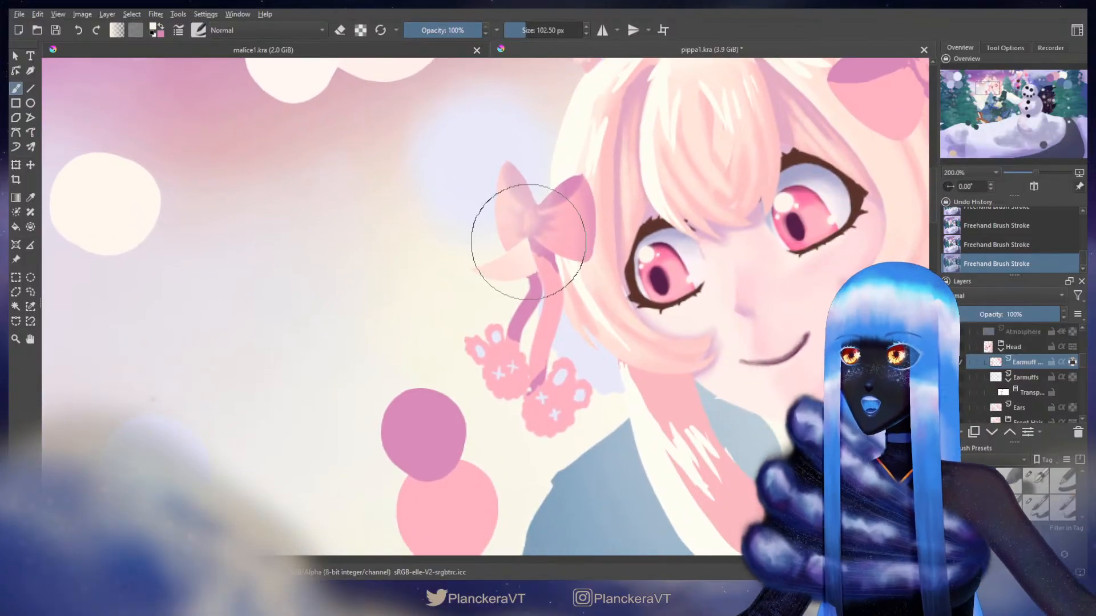
pyautogui.moveTo(774, 199)
pyautogui.mouseDown()
pyautogui.moveTo(466, 399)
pyautogui.moveTo(282, 492)
pyautogui.mouseUp()
pyautogui.moveTo(649, 253); pyautogui.dragTo(404, 377)
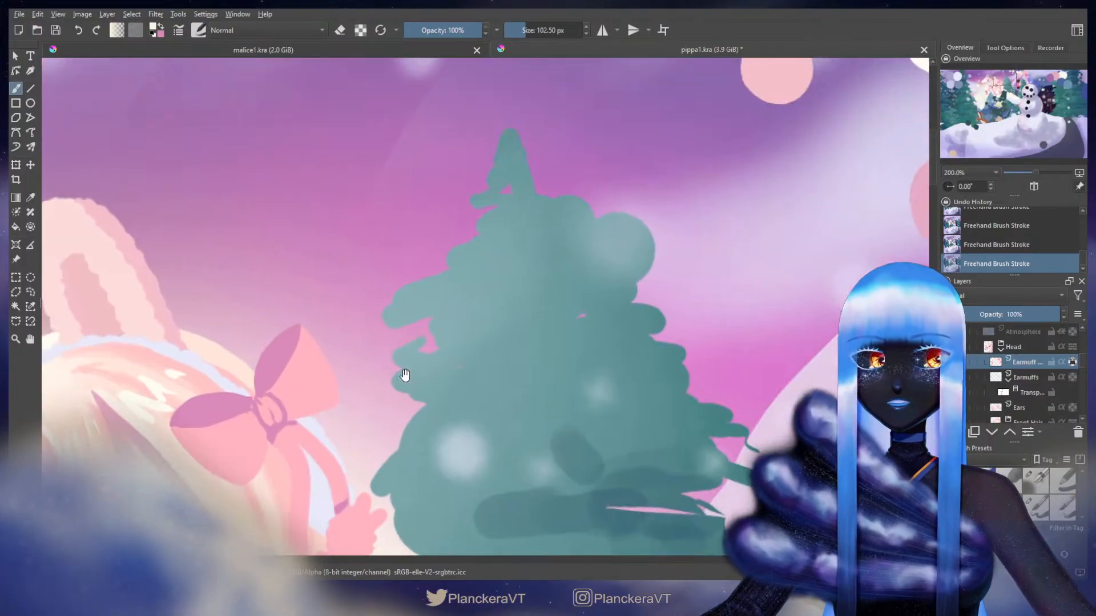
pyautogui.moveTo(562, 367); pyautogui.dragTo(689, 309)
pyautogui.moveTo(740, 163); pyautogui.dragTo(831, 85)
pyautogui.moveTo(277, 505); pyautogui.dragTo(718, 110)
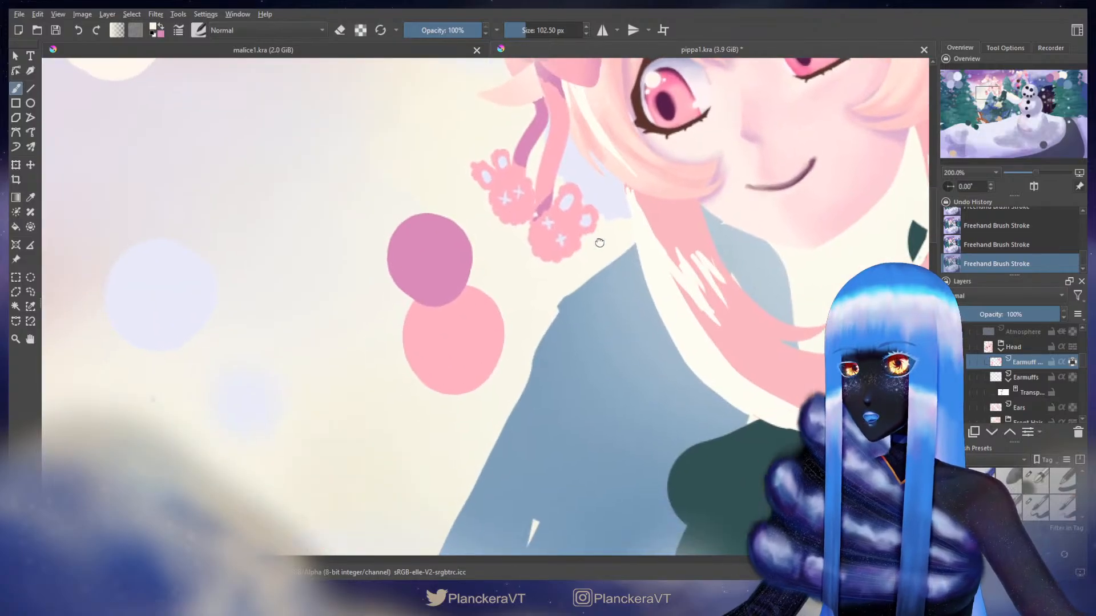
pyautogui.moveTo(599, 242); pyautogui.dragTo(644, 342)
pyautogui.keyDown('ctrl'); pyautogui.click(497, 376); pyautogui.keyUp('ctrl')
pyautogui.keyDown('ctrl'); pyautogui.click(519, 435); pyautogui.keyUp('ctrl')
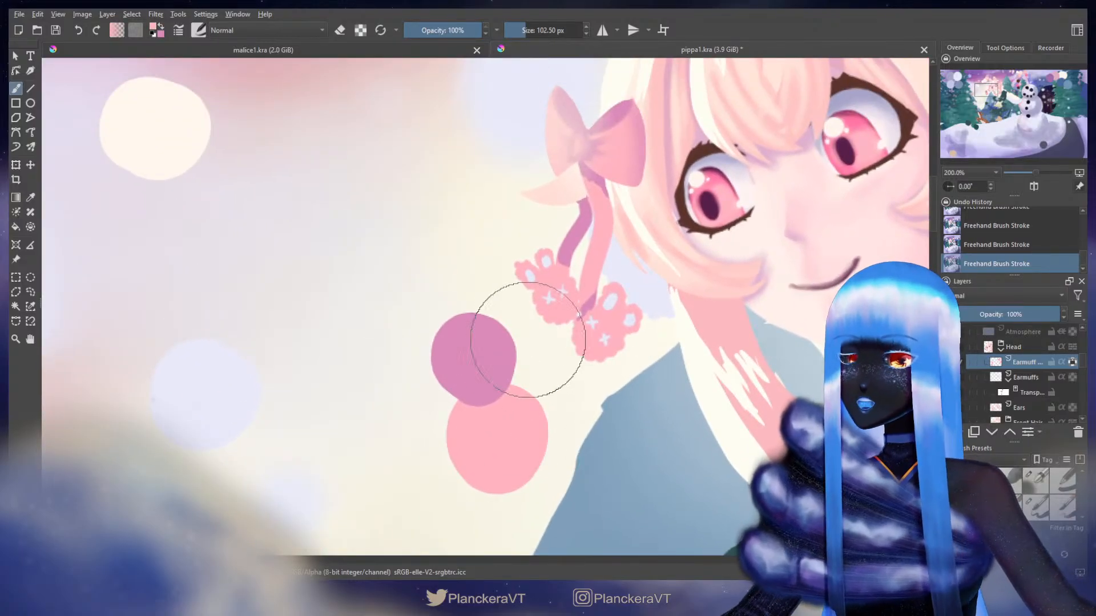
pyautogui.moveTo(574, 258); pyautogui.dragTo(577, 295)
pyautogui.moveTo(528, 321)
pyautogui.keyDown('shift'); pyautogui.mouseDown()
pyautogui.moveTo(491, 321)
pyautogui.moveTo(560, 300)
pyautogui.mouseUp(); pyautogui.keyUp('shift')
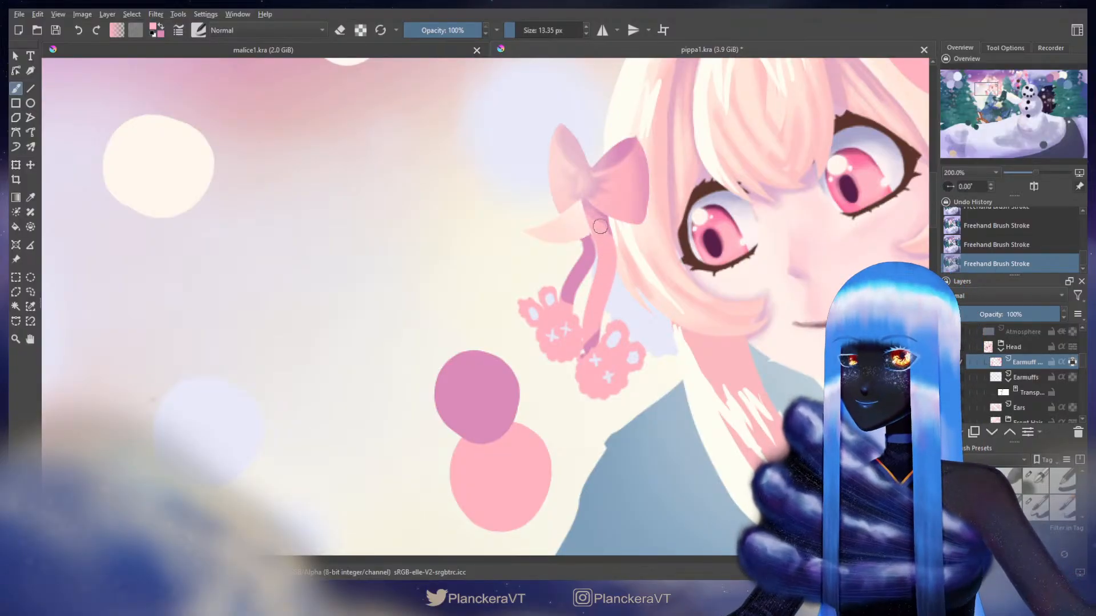
pyautogui.keyDown('shift'); pyautogui.moveTo(600, 227); pyautogui.dragTo(584, 206); pyautogui.keyUp('shift')
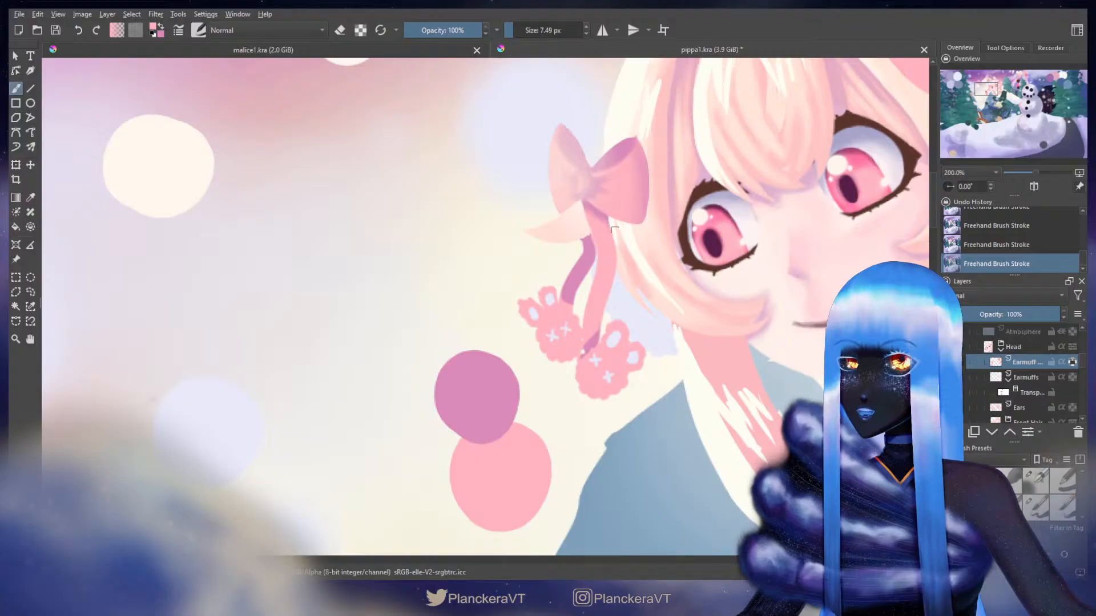
# - Shade the upper front ribbon and lighten the back ribbon with brush sizes from about 41 to 28 px, undoing the last stroke
pyautogui.keyDown('shift'); pyautogui.moveTo(618, 241); pyautogui.dragTo(657, 241); pyautogui.keyUp('shift')
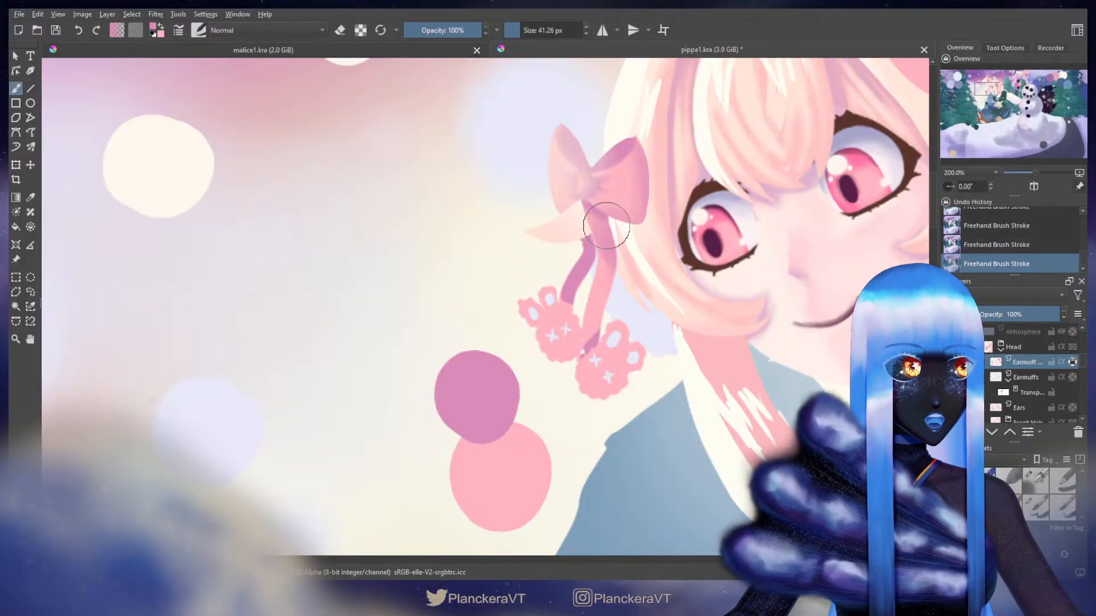
pyautogui.keyDown('shift'); pyautogui.moveTo(606, 226); pyautogui.dragTo(602, 226); pyautogui.keyUp('shift')
pyautogui.press('x')
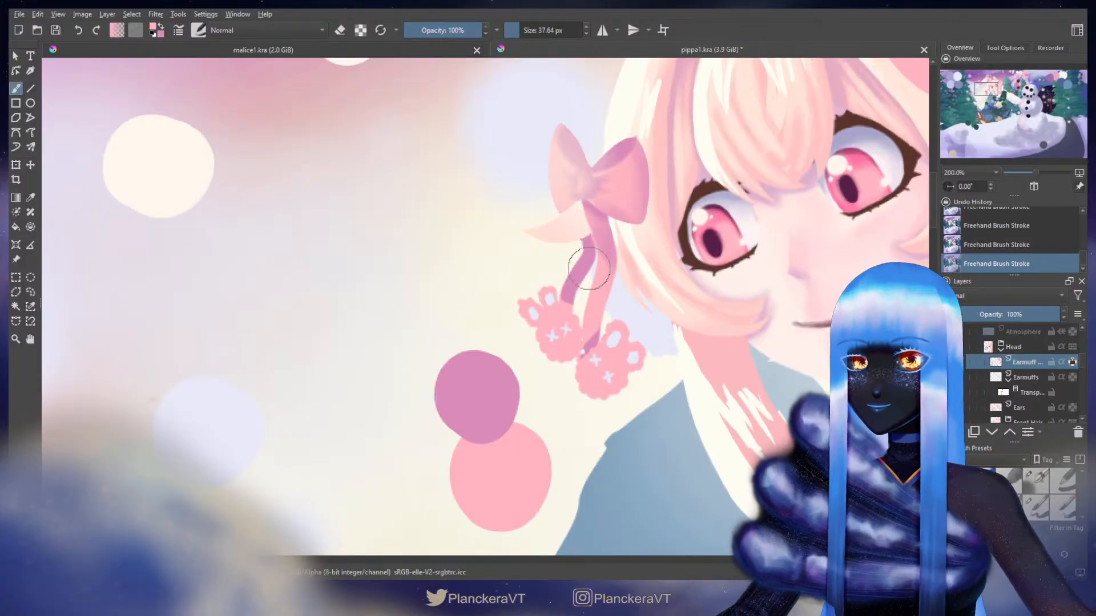
pyautogui.moveTo(589, 268)
pyautogui.keyDown('shift'); pyautogui.mouseDown()
pyautogui.moveTo(572, 259)
pyautogui.moveTo(568, 285)
pyautogui.moveTo(567, 253)
pyautogui.moveTo(564, 293)
pyautogui.mouseUp(); pyautogui.keyUp('shift')
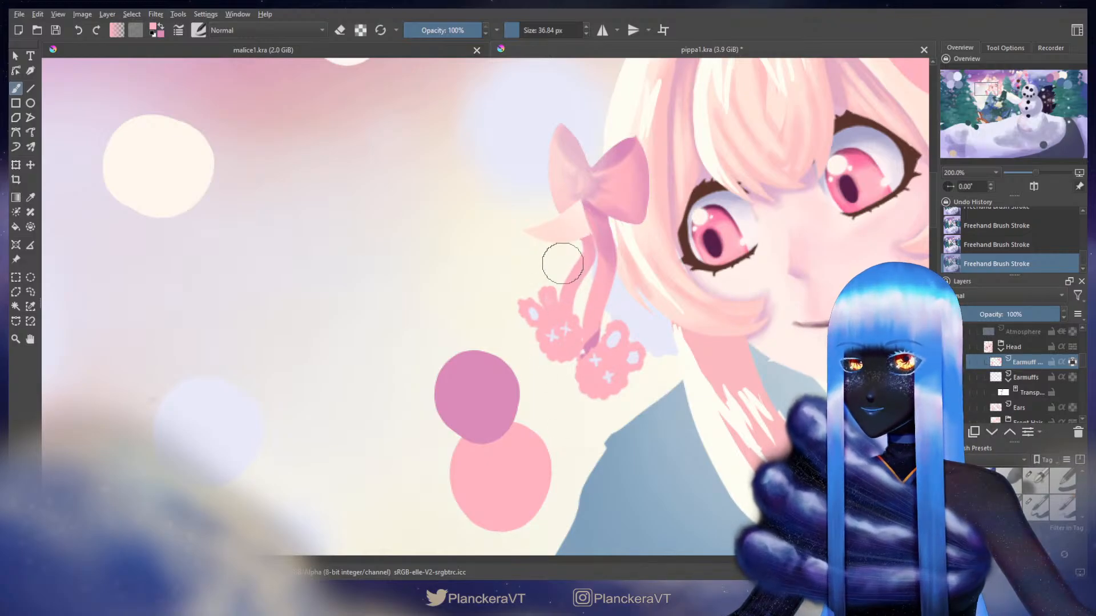
pyautogui.press('x')
pyautogui.moveTo(585, 239)
pyautogui.keyDown('shift'); pyautogui.mouseDown()
pyautogui.moveTo(572, 220)
pyautogui.moveTo(587, 234)
pyautogui.mouseUp(); pyautogui.keyUp('shift')
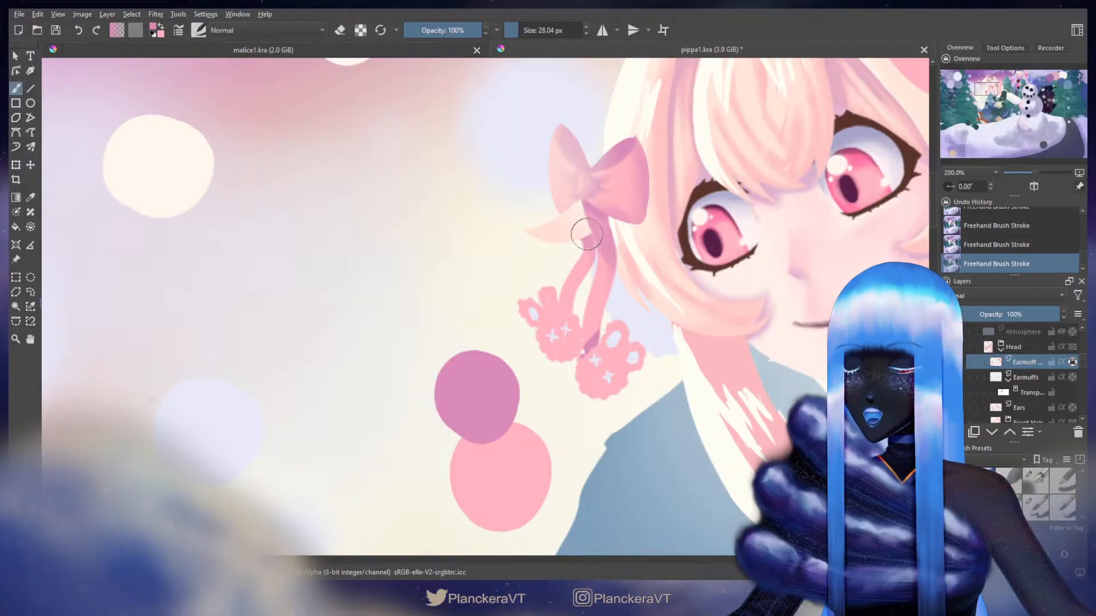
pyautogui.hotkey('ctrl', 'z')
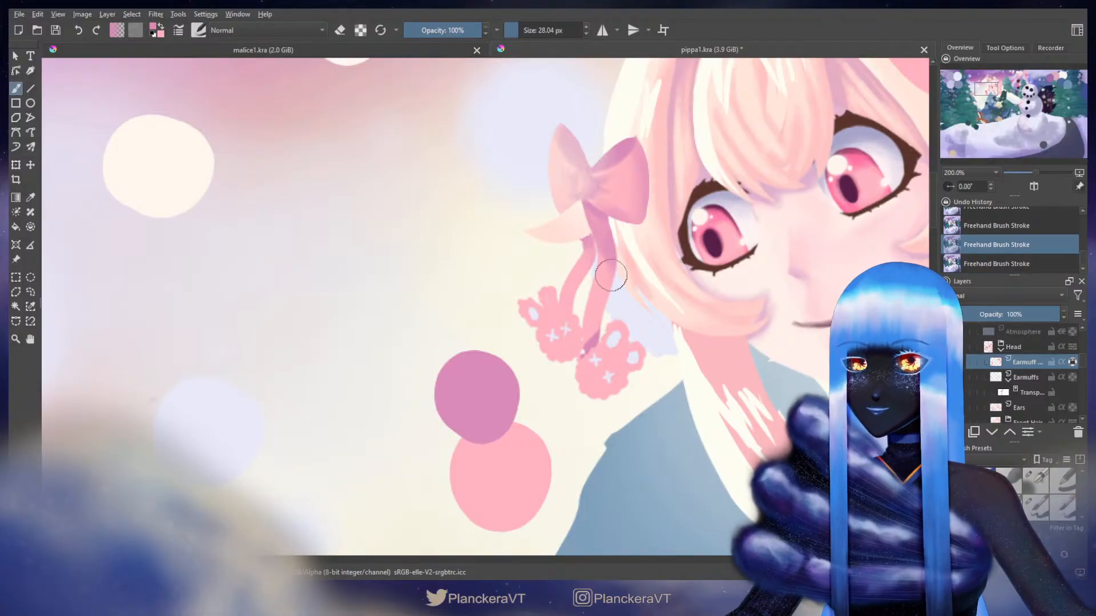
# - Paint and refine the shadow where the front ribbon's end meets the bunny charms, using brush sizes from about 7.3 to 10.7 px
pyautogui.moveTo(602, 338)
pyautogui.keyDown('shift'); pyautogui.mouseDown()
pyautogui.moveTo(587, 338)
pyautogui.moveTo(590, 350)
pyautogui.mouseUp(); pyautogui.keyUp('shift')
pyautogui.hotkey('ctrl', 'z')
pyautogui.press('x')
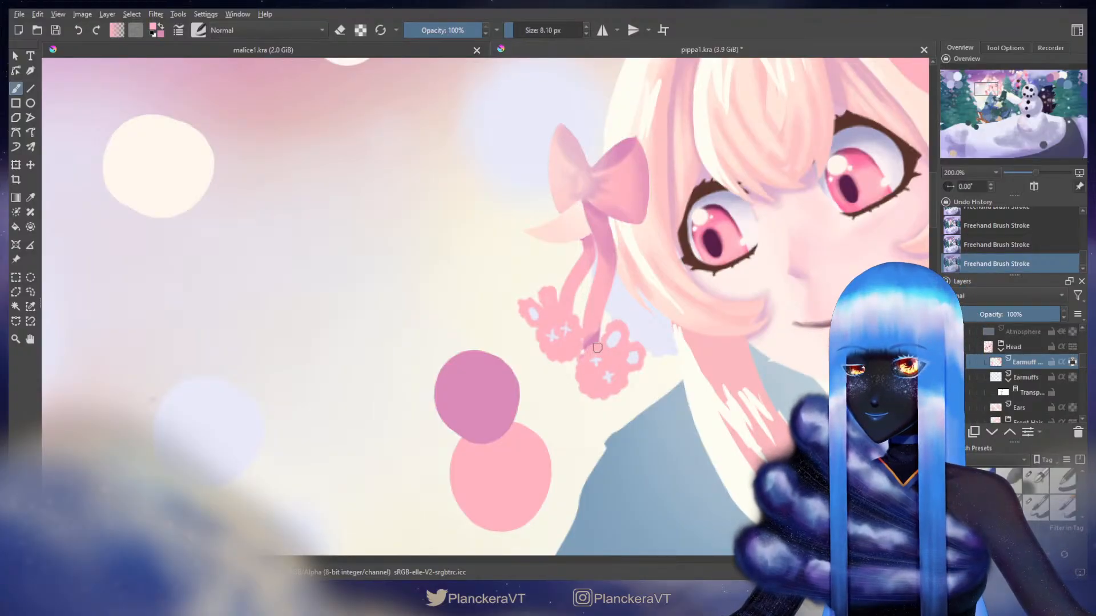
pyautogui.keyDown('shift'); pyautogui.moveTo(597, 348); pyautogui.dragTo(596, 336); pyautogui.keyUp('shift')
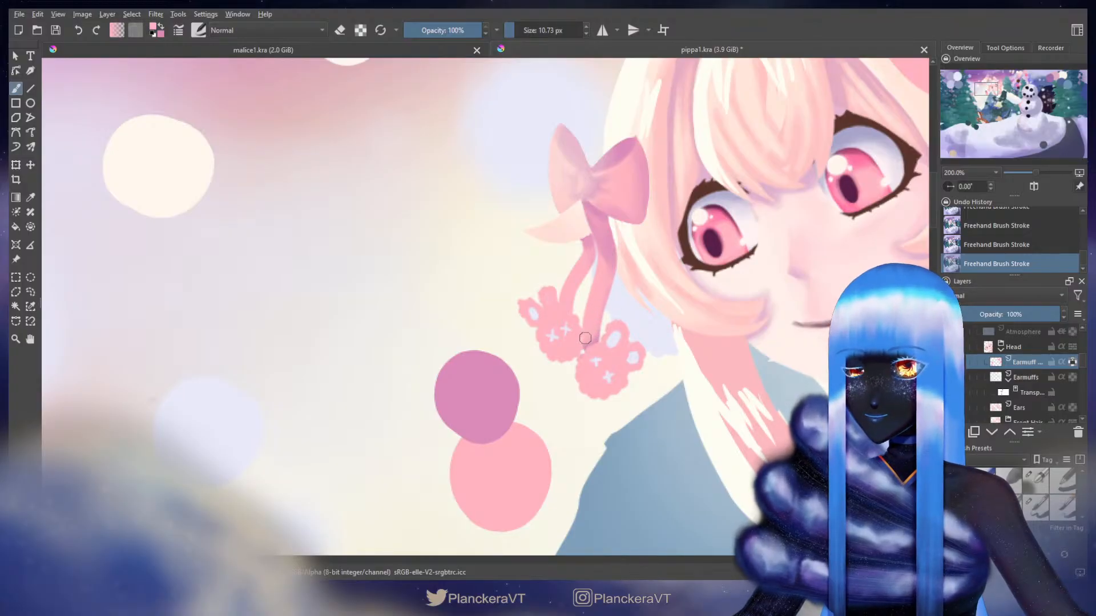
pyautogui.keyDown('shift'); pyautogui.moveTo(585, 338); pyautogui.dragTo(585, 330); pyautogui.keyUp('shift')
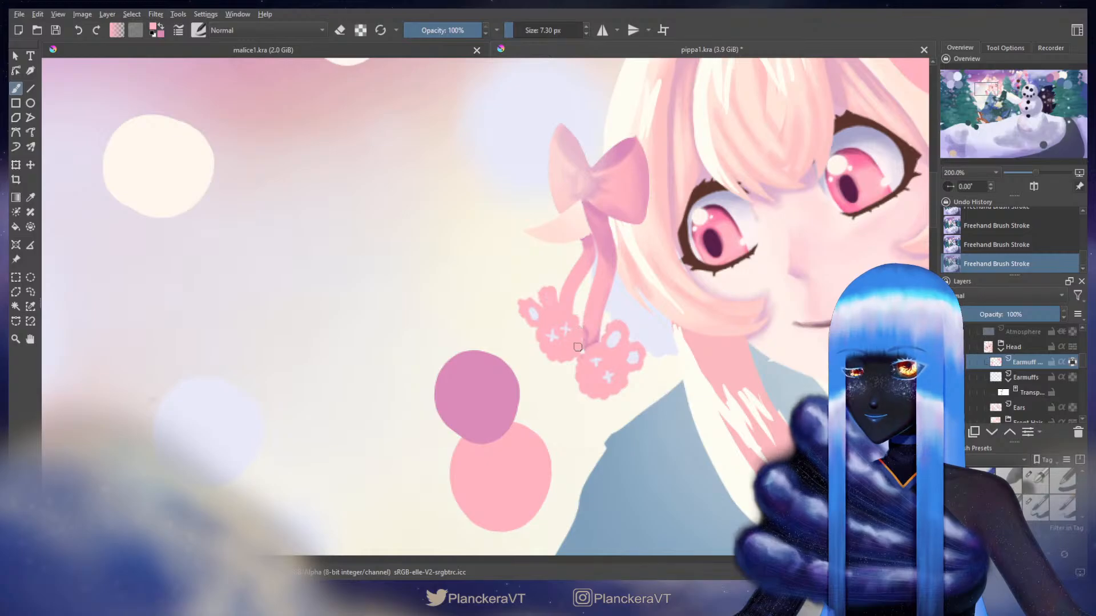
# - Shade the lower edges of both bunny charms, varying the brush from about 17.3 to 9 px
pyautogui.keyDown('shift'); pyautogui.moveTo(567, 363); pyautogui.dragTo(594, 363); pyautogui.keyUp('shift')
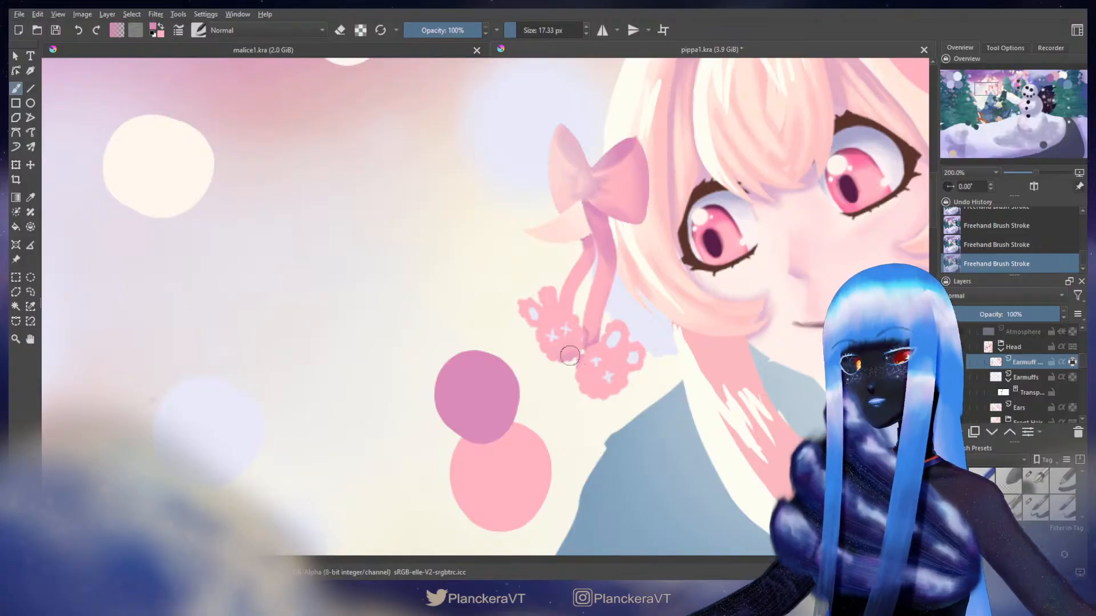
pyautogui.moveTo(593, 317)
pyautogui.mouseDown()
pyautogui.moveTo(598, 264)
pyautogui.moveTo(580, 314)
pyautogui.mouseUp()
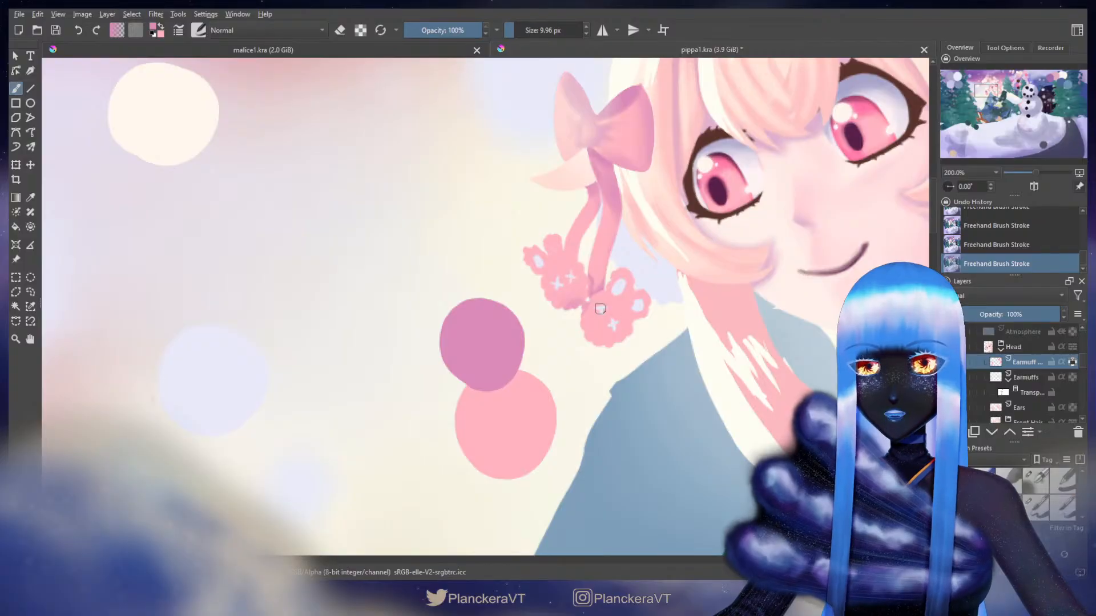
pyautogui.keyDown('shift'); pyautogui.moveTo(602, 335); pyautogui.dragTo(606, 335); pyautogui.keyUp('shift')
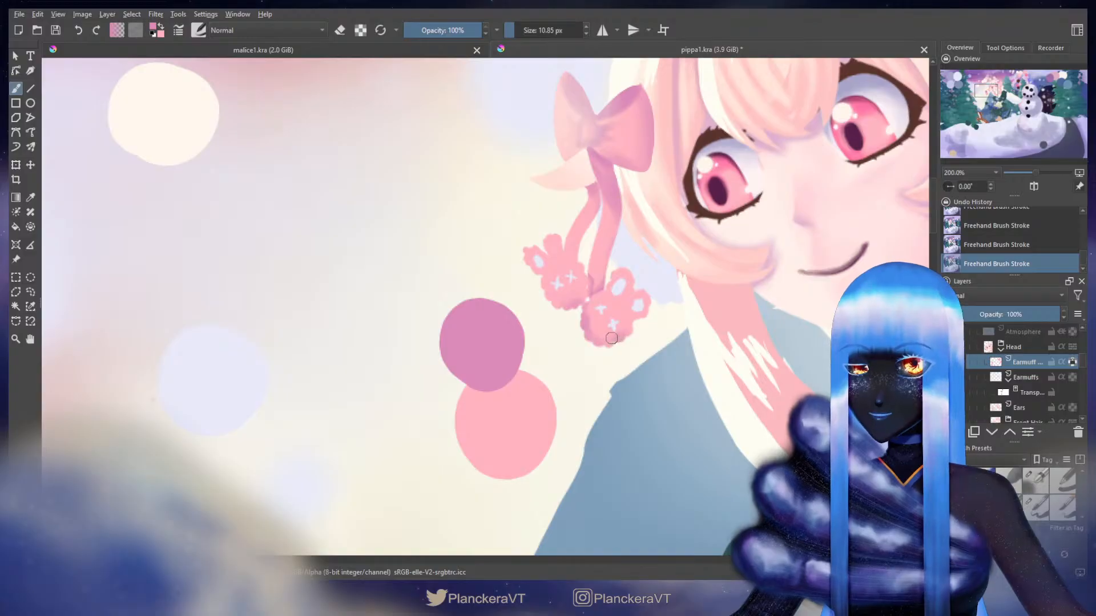
pyautogui.keyDown('shift'); pyautogui.moveTo(609, 333); pyautogui.dragTo(605, 333); pyautogui.keyUp('shift')
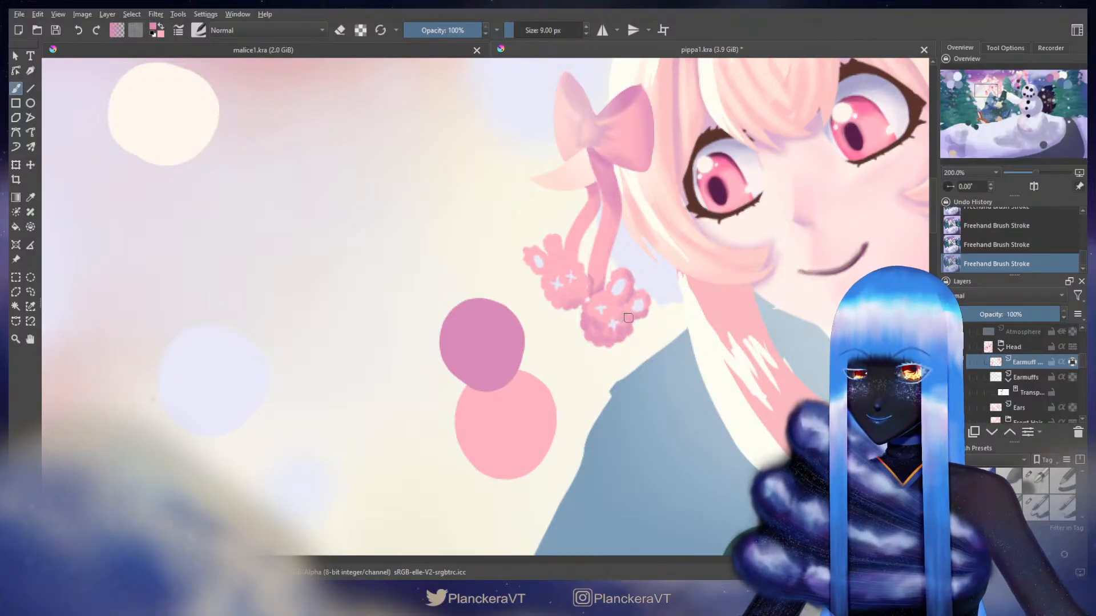
# - Dab fluffy fur texture on the front bunny charm, alternating light pink and magenta at about 7.8 to 9.4 px
pyautogui.press('x')
pyautogui.moveTo(603, 320); pyautogui.dragTo(601, 333)
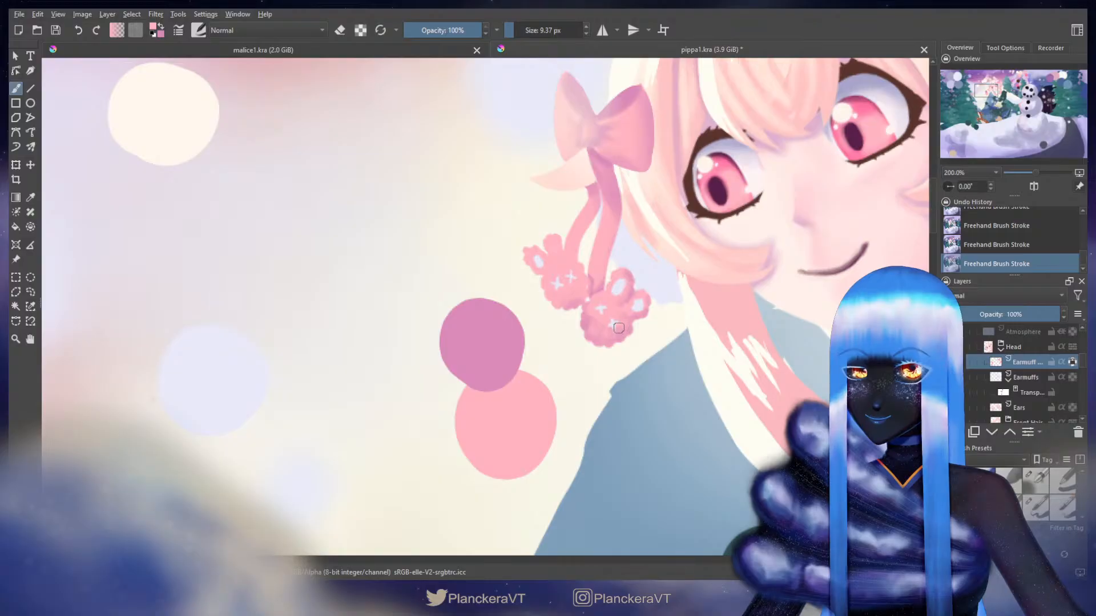
pyautogui.moveTo(627, 321); pyautogui.dragTo(629, 330)
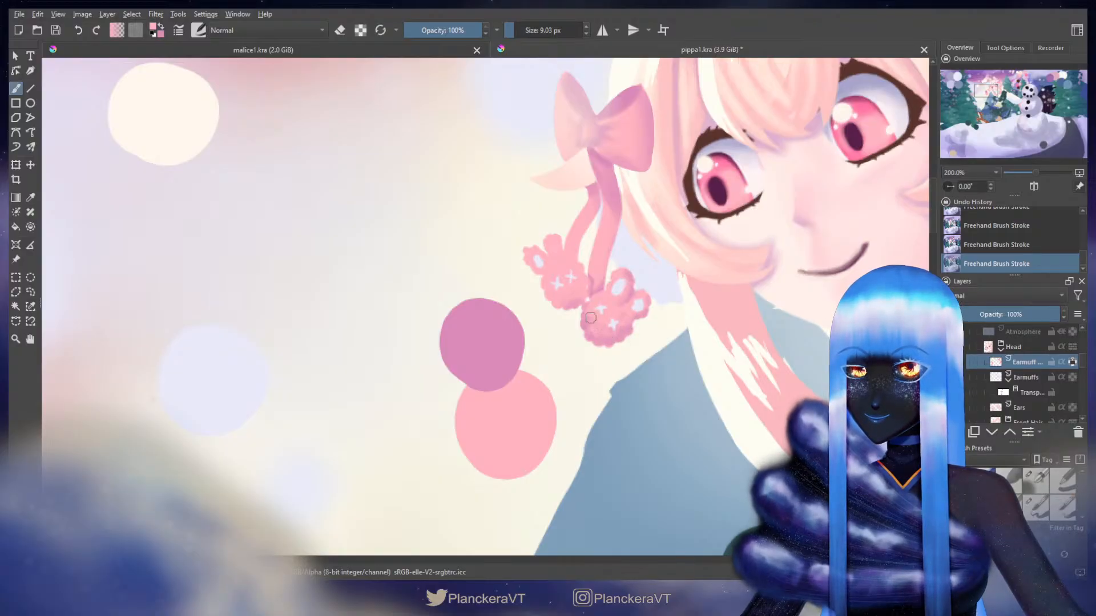
pyautogui.press('x')
pyautogui.moveTo(623, 324); pyautogui.dragTo(600, 325)
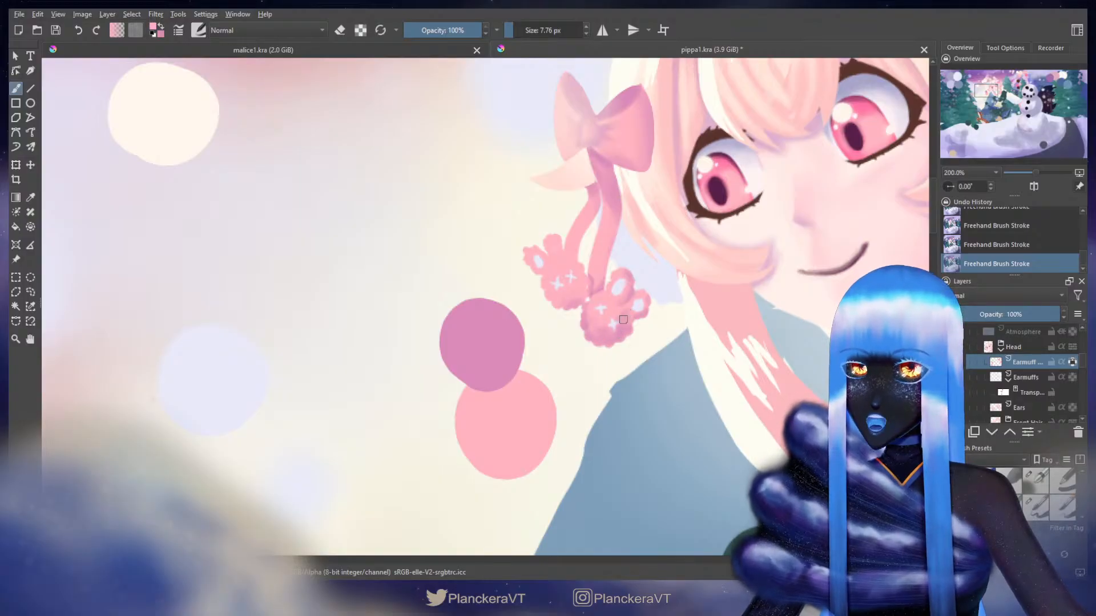
pyautogui.moveTo(627, 313); pyautogui.dragTo(613, 335)
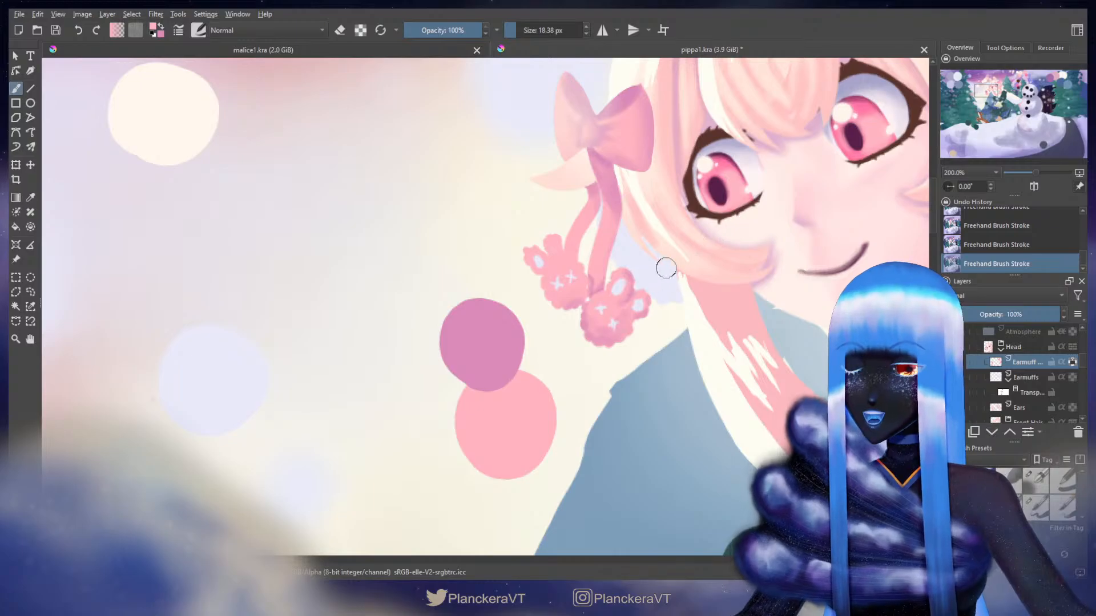
# - Pick up the pale lavender swatch colour and touch up the front bunny charm's inner ears at about 4.8 px
pyautogui.keyDown('ctrl'); pyautogui.click(618, 288); pyautogui.keyUp('ctrl')
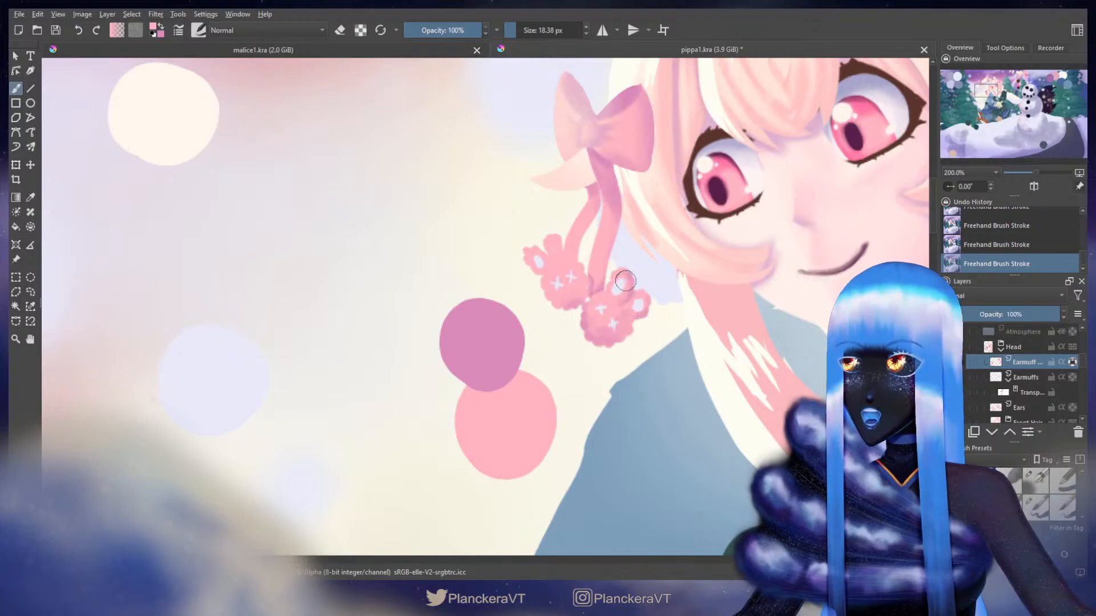
pyautogui.moveTo(425, 331); pyautogui.dragTo(652, 312)
pyautogui.moveTo(529, 213); pyautogui.dragTo(770, 307)
pyautogui.moveTo(538, 215); pyautogui.dragTo(799, 312)
pyautogui.moveTo(520, 228); pyautogui.dragTo(729, 328)
pyautogui.moveTo(596, 238); pyautogui.dragTo(760, 333)
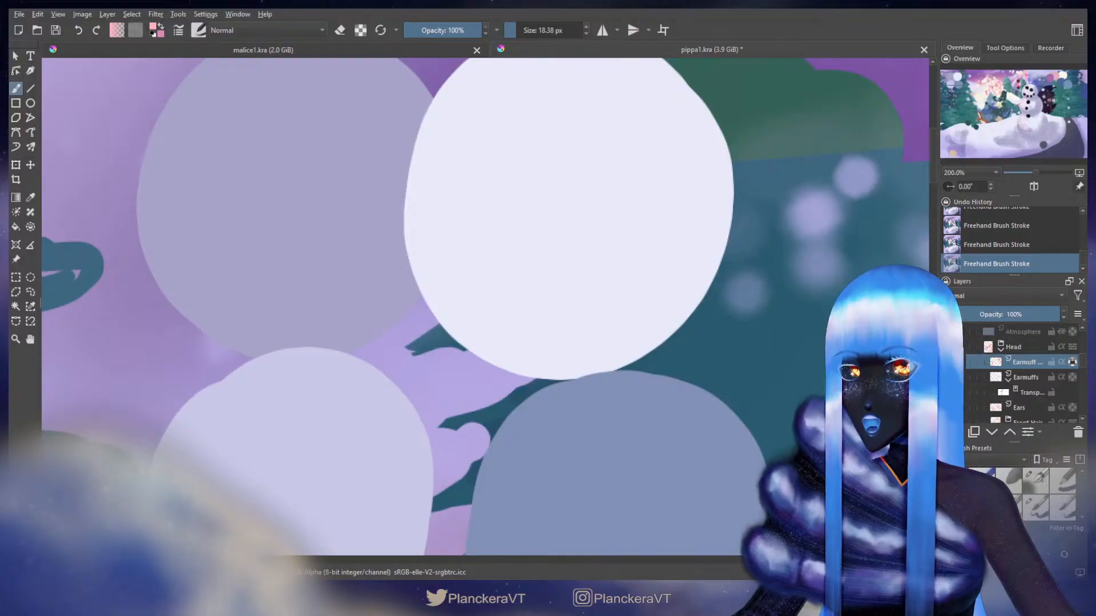
pyautogui.moveTo(822, 304); pyautogui.dragTo(434, 223)
pyautogui.moveTo(754, 325); pyautogui.dragTo(377, 296)
pyautogui.moveTo(672, 325); pyautogui.dragTo(448, 254)
pyautogui.moveTo(643, 341); pyautogui.dragTo(563, 116)
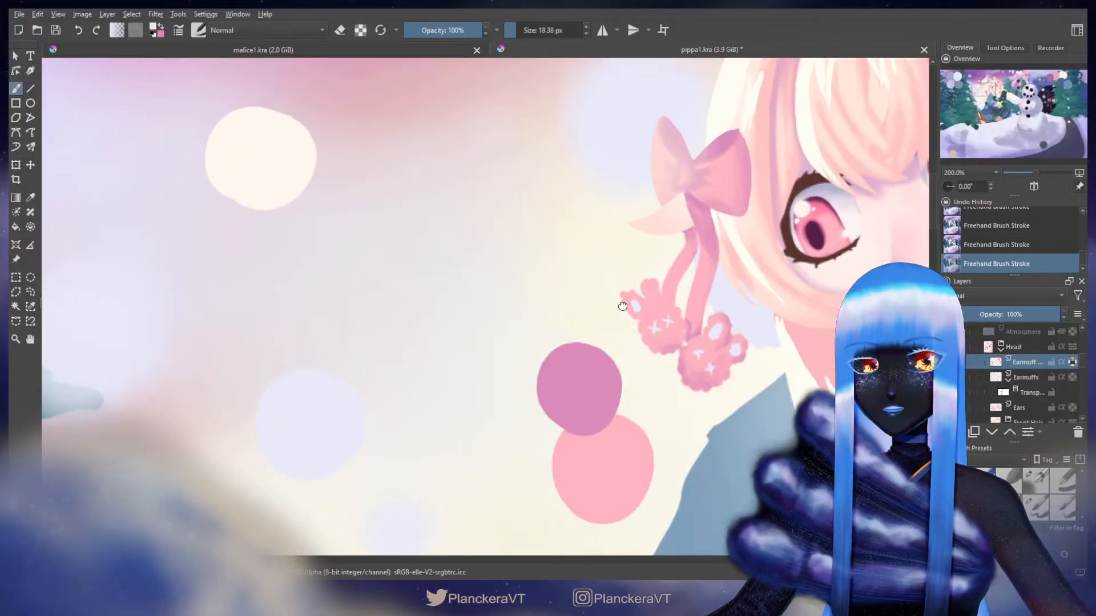
pyautogui.moveTo(622, 306)
pyautogui.mouseDown()
pyautogui.moveTo(555, 318)
pyautogui.moveTo(509, 265)
pyautogui.moveTo(553, 196)
pyautogui.mouseUp()
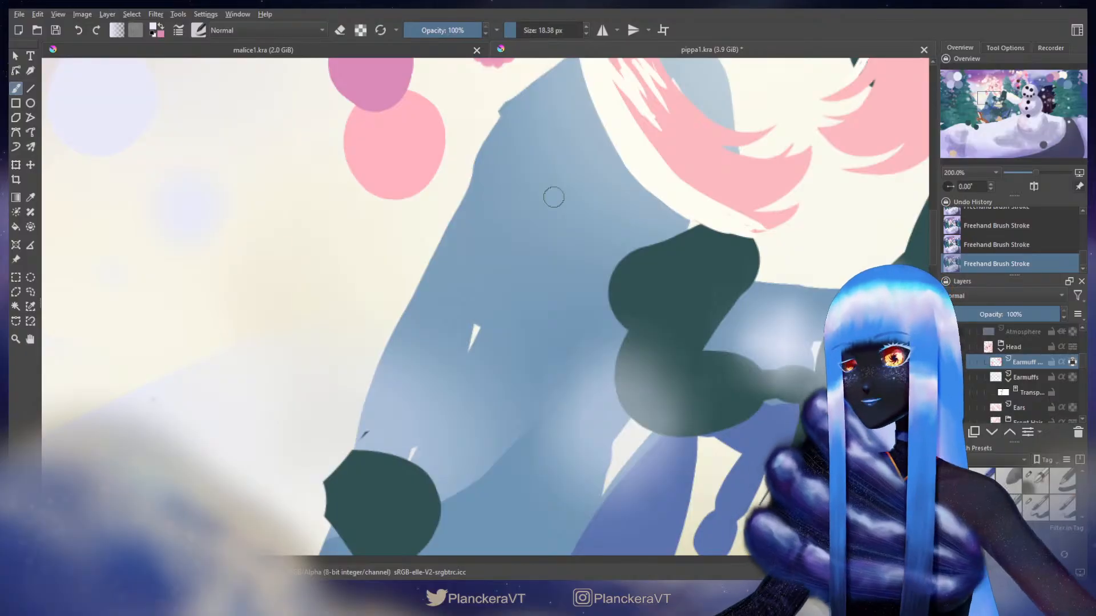
pyautogui.scroll(-2, 554, 196)
pyautogui.scroll(-1, 638, 342)
pyautogui.moveTo(638, 343); pyautogui.dragTo(626, 393)
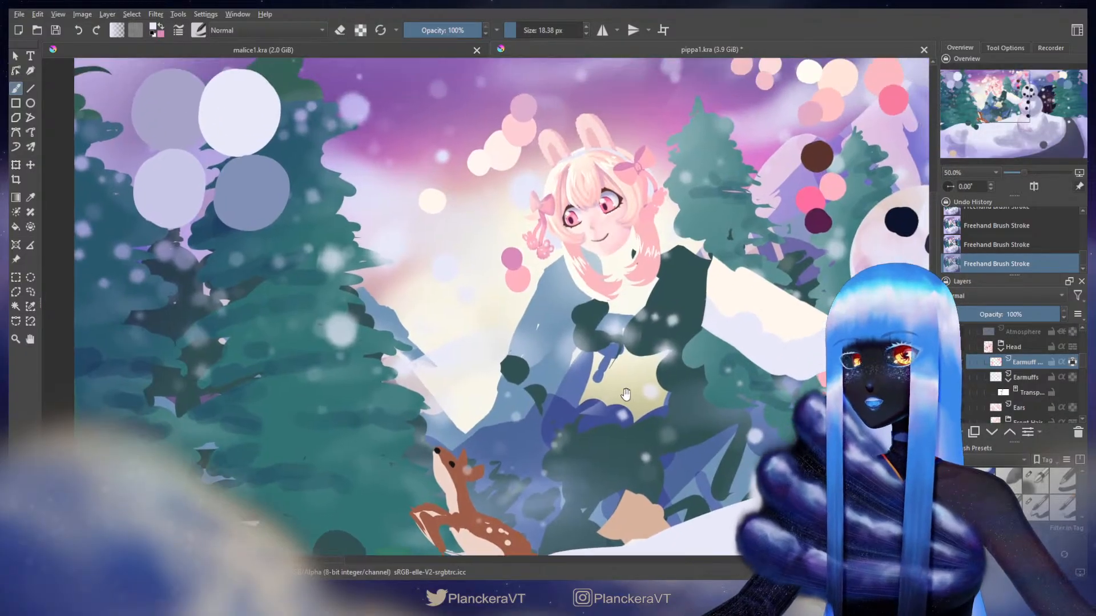
pyautogui.moveTo(742, 340); pyautogui.dragTo(728, 373)
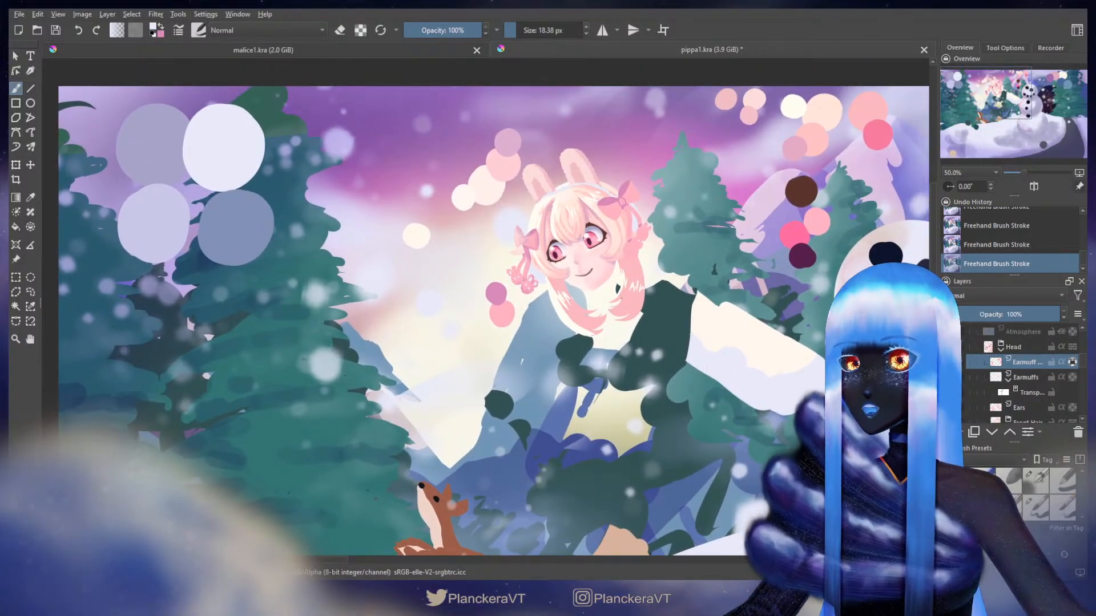
pyautogui.scroll(4, 456, 277)
pyautogui.moveTo(764, 296)
pyautogui.mouseDown()
pyautogui.moveTo(699, 341)
pyautogui.moveTo(665, 316)
pyautogui.moveTo(612, 225)
pyautogui.moveTo(606, 249)
pyautogui.moveTo(619, 243)
pyautogui.mouseUp()
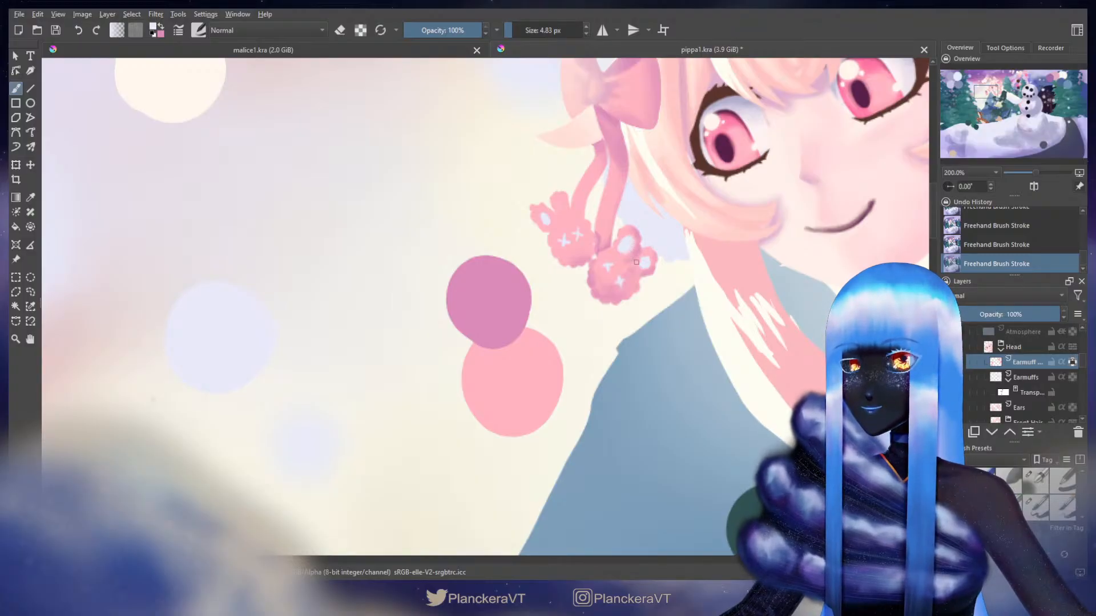
# - On the Swatch layer, mix darker lavender over the pale lavender swatch at 49.32 px, first in Overlay and then in Soft Light mode
pyautogui.scroll(5, 1081, 343)
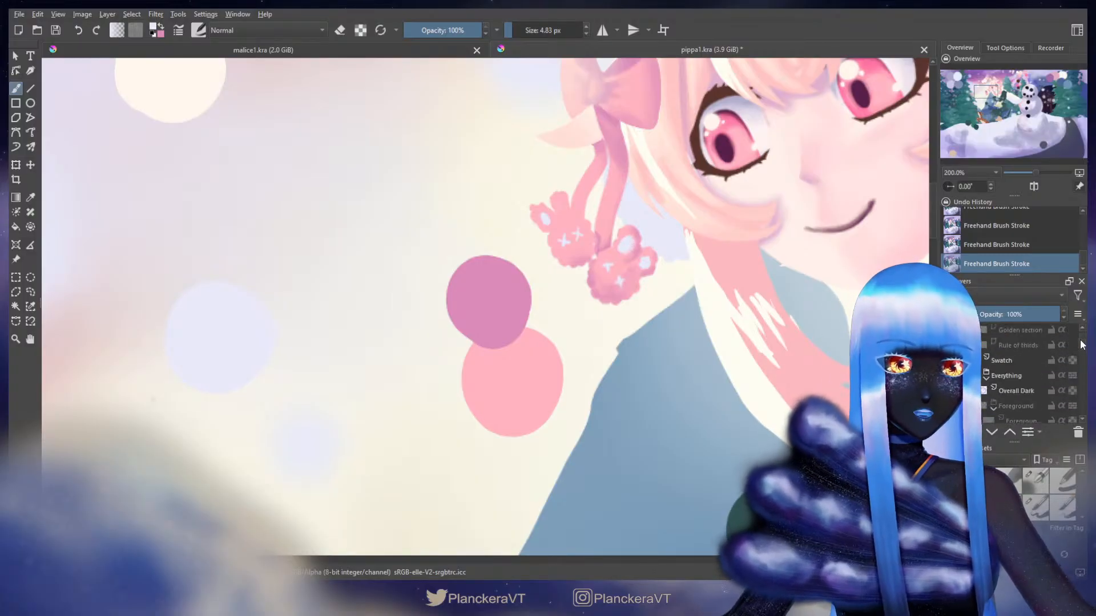
pyautogui.scroll(-1, 1080, 342)
pyautogui.click(1019, 371)
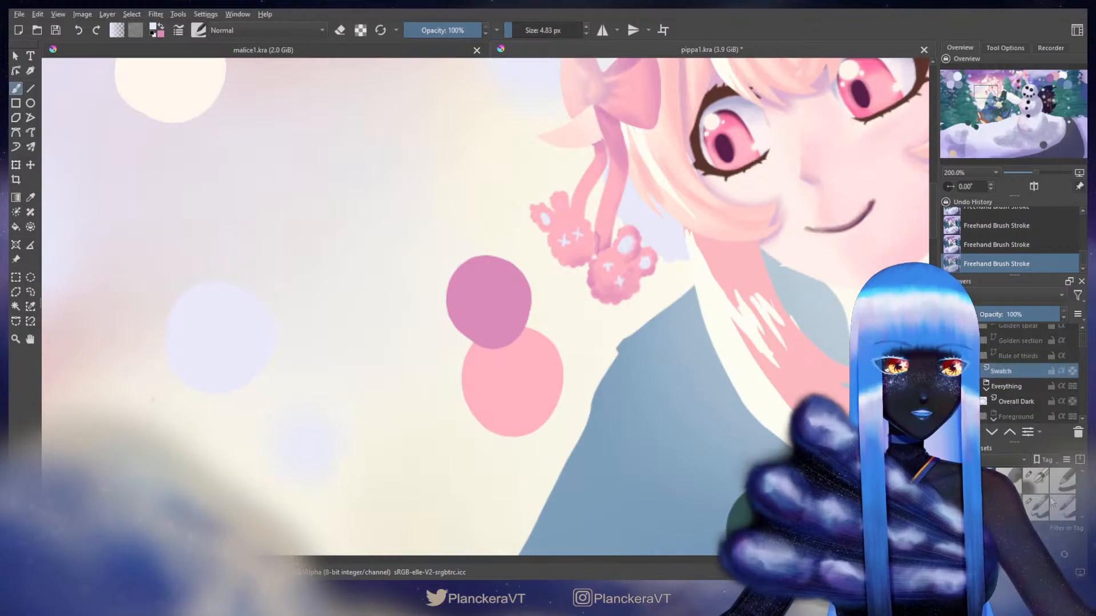
pyautogui.click(1036, 507)
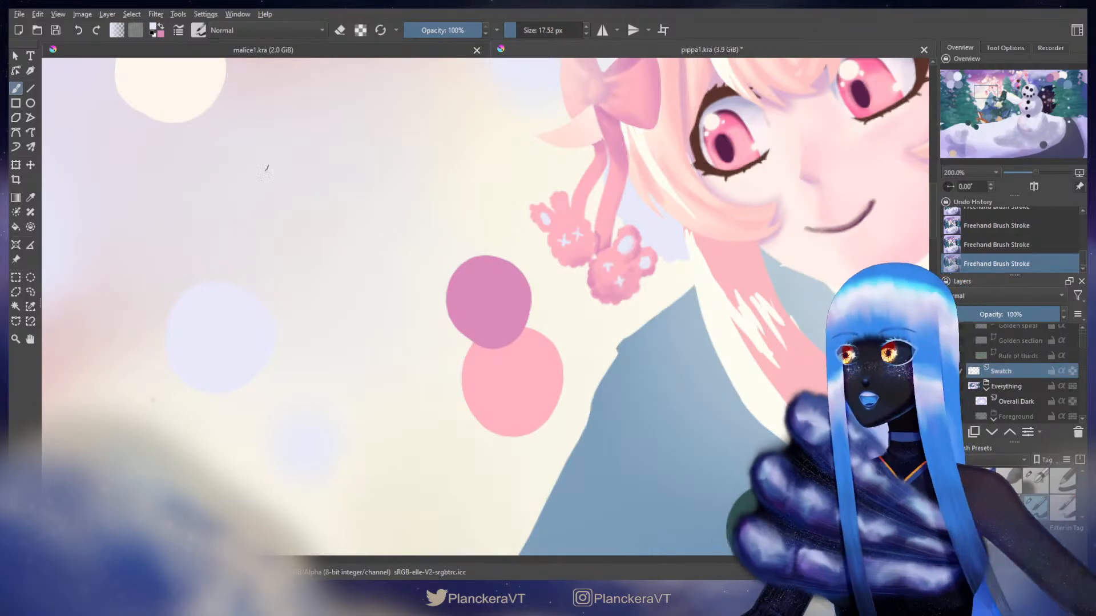
pyautogui.hotkey('alt', 'shift', 'o')
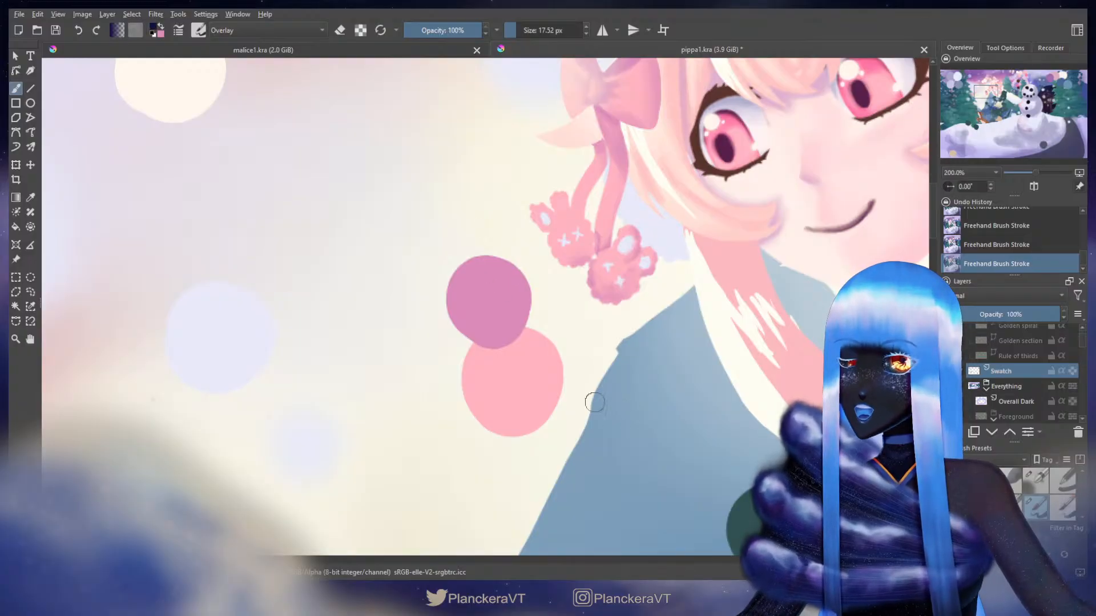
pyautogui.keyDown('shift'); pyautogui.moveTo(218, 334); pyautogui.dragTo(255, 319); pyautogui.keyUp('shift')
pyautogui.moveTo(214, 328)
pyautogui.mouseDown()
pyautogui.moveTo(215, 343)
pyautogui.moveTo(235, 339)
pyautogui.mouseUp()
pyautogui.hotkey('ctrl', 'z')
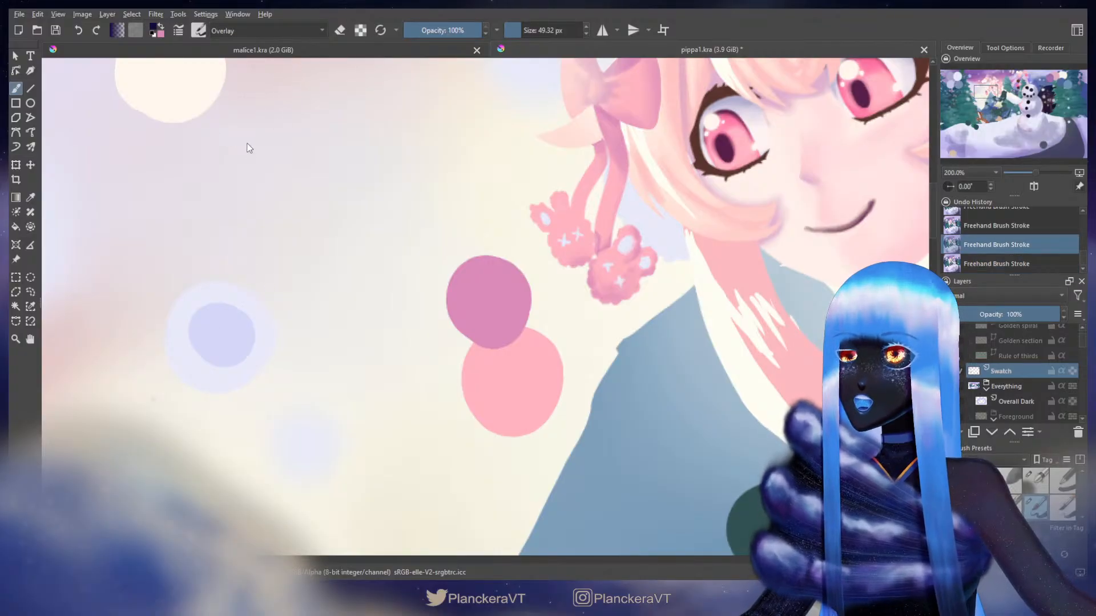
pyautogui.hotkey('alt', 'shift', 'f')
pyautogui.click(222, 337)
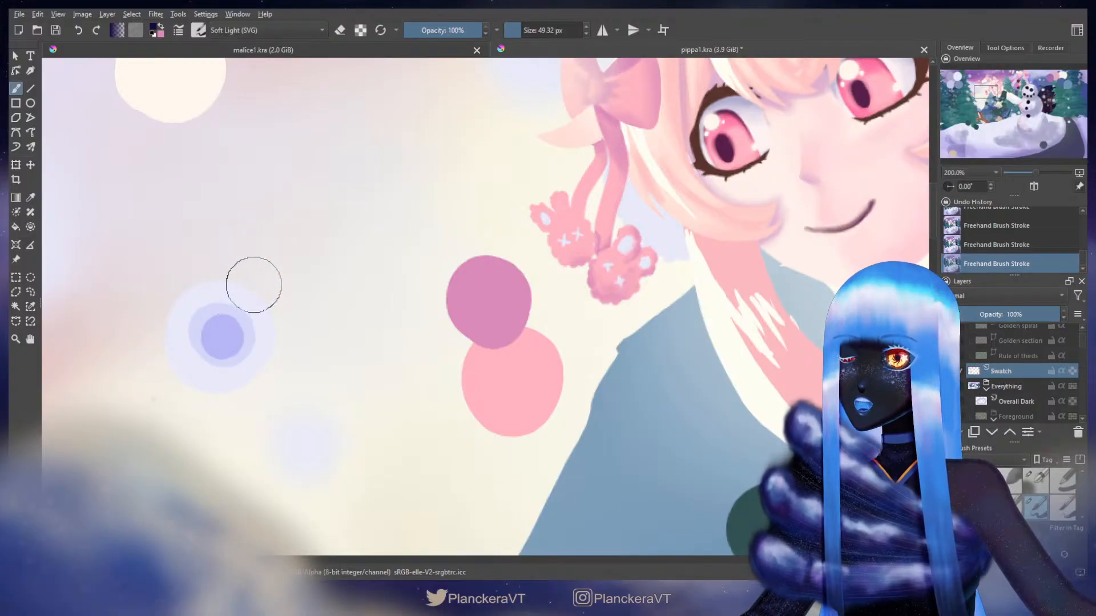
# - Pick up the darkest mixed lavender as the brush colour, and undo the two mixing dabs
pyautogui.click(1035, 480)
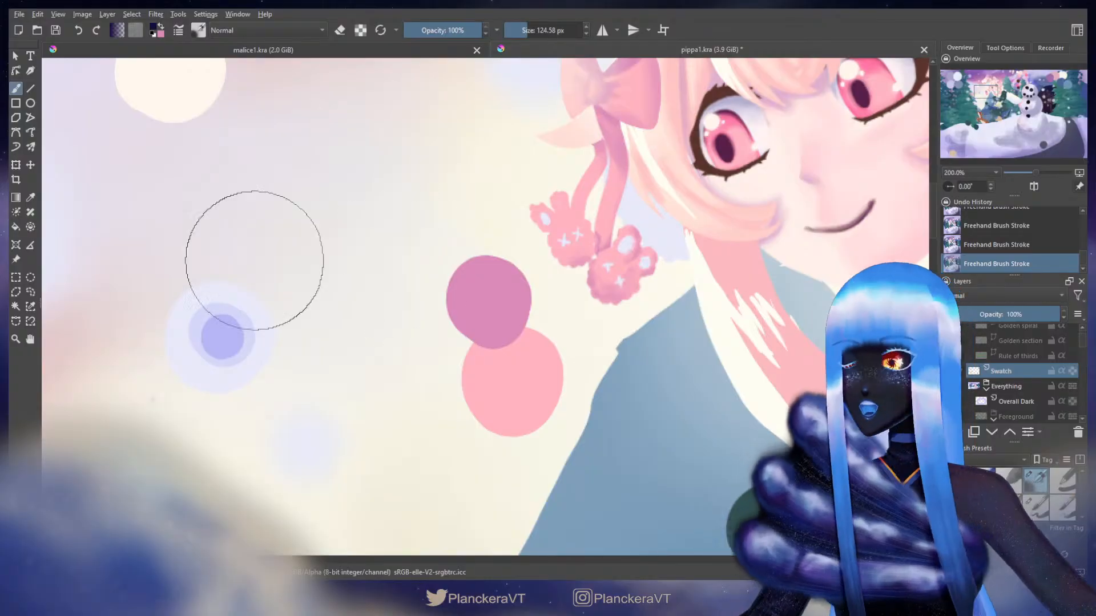
pyautogui.keyDown('ctrl'); pyautogui.click(215, 312); pyautogui.keyUp('ctrl')
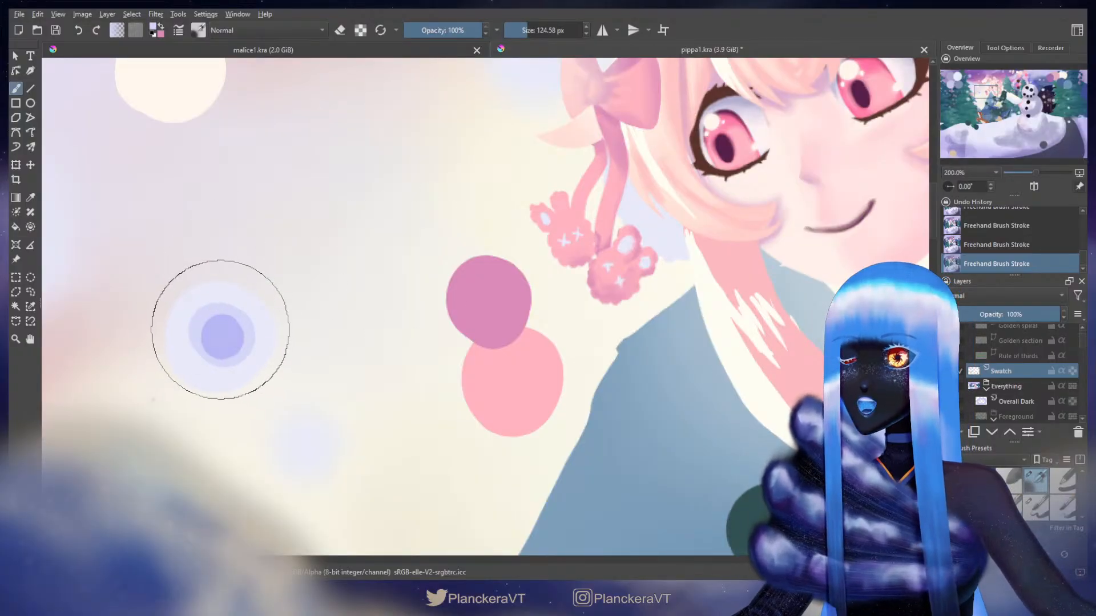
pyautogui.keyDown('ctrl'); pyautogui.click(229, 336); pyautogui.keyUp('ctrl')
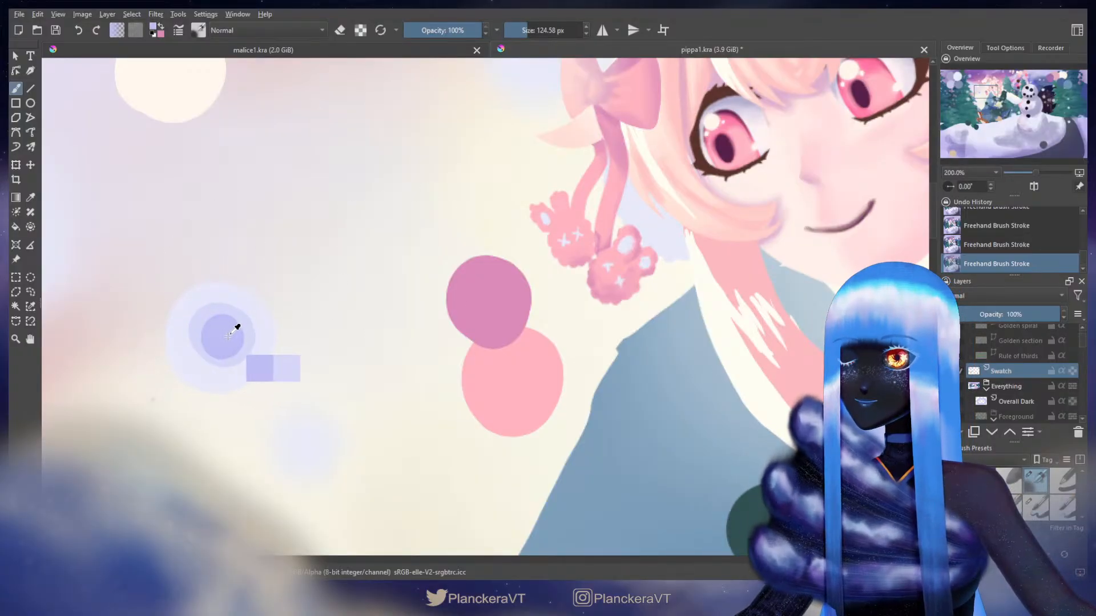
pyautogui.hotkey('ctrl', 'z')
pyautogui.hotkey('ctrl', 'z')
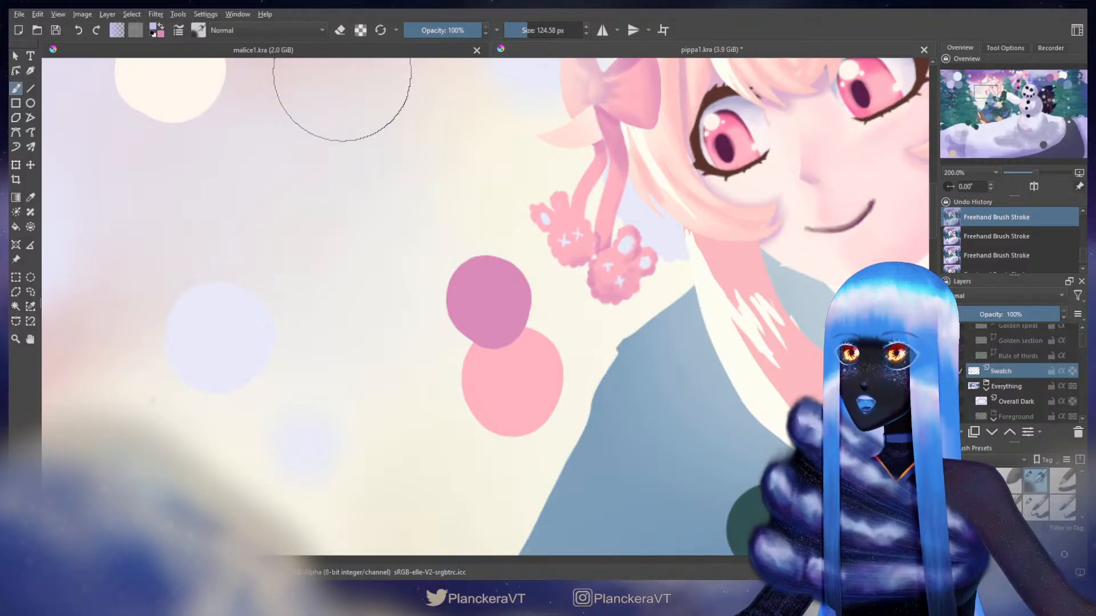
# - Paint a round periwinkle swatch overlapping the lower edge of the pale lavender one, in Normal mode at 103.09 px
pyautogui.click(1038, 501)
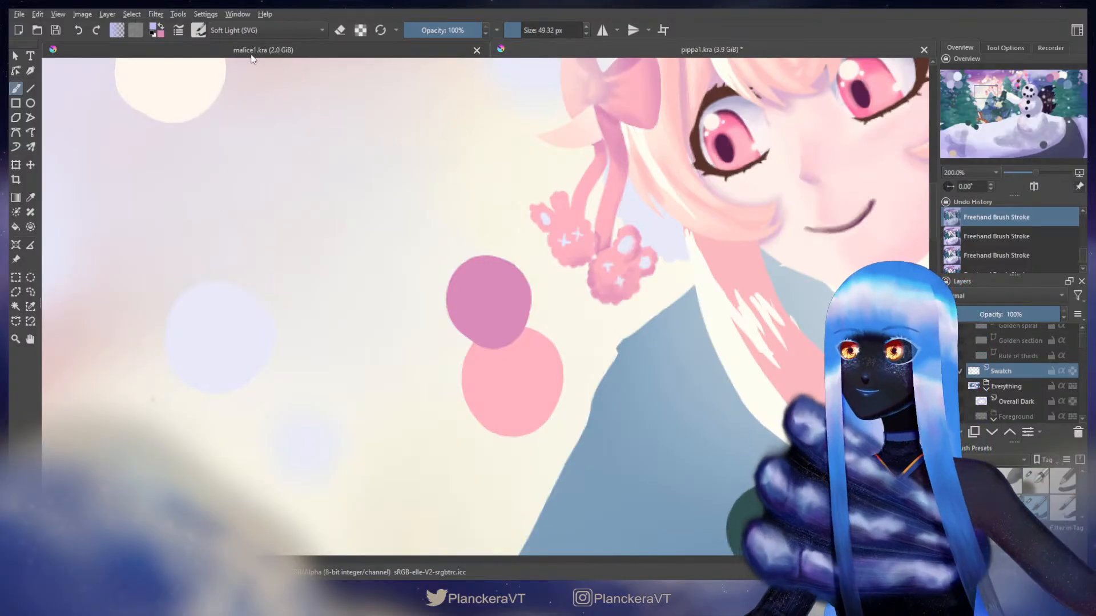
pyautogui.click(241, 114)
pyautogui.keyDown('shift'); pyautogui.moveTo(280, 371); pyautogui.dragTo(342, 371); pyautogui.keyUp('shift')
pyautogui.moveTo(220, 406); pyautogui.dragTo(226, 413)
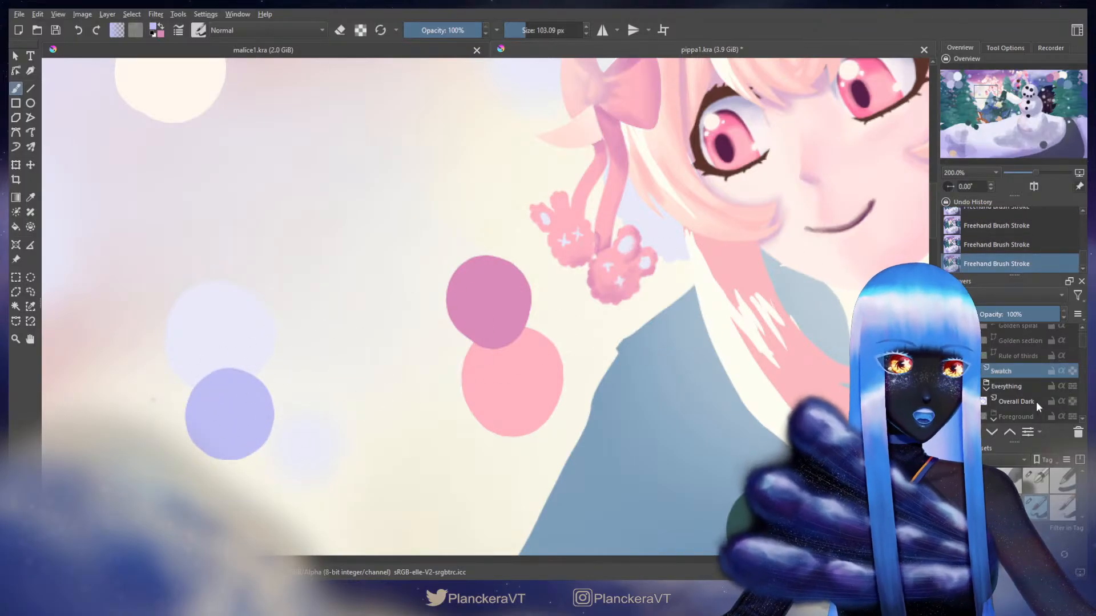
# - On the earmuff detail layer, shade the front bunny charm's inner ears and cross-shaped eyes with periwinkle, using brush sizes from 4.83 to 2.36 px
pyautogui.scroll(-5, 1081, 345)
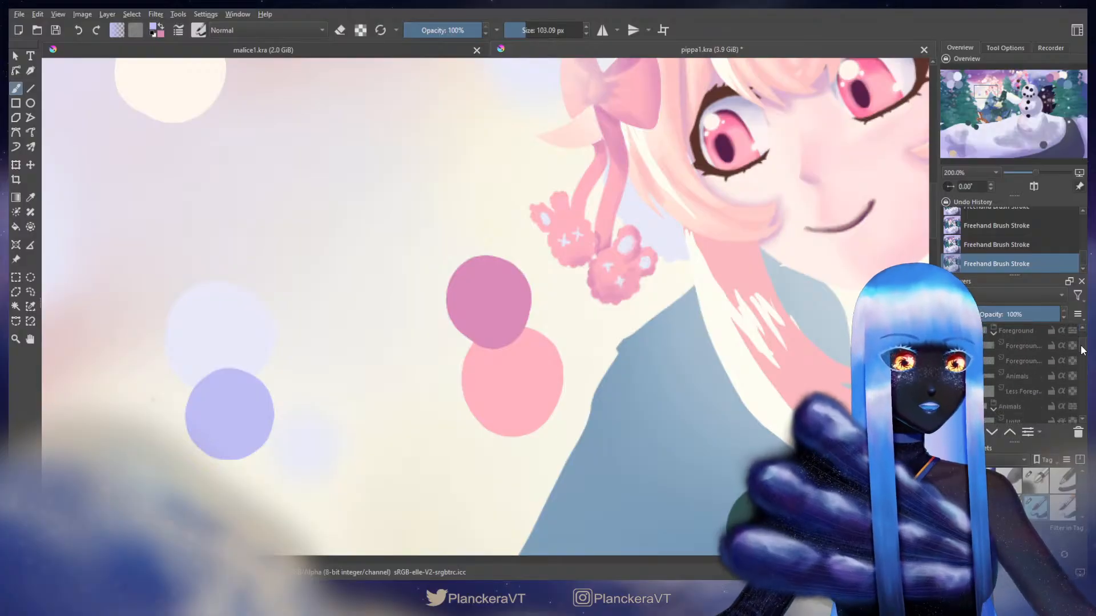
pyautogui.scroll(-5, 1084, 360)
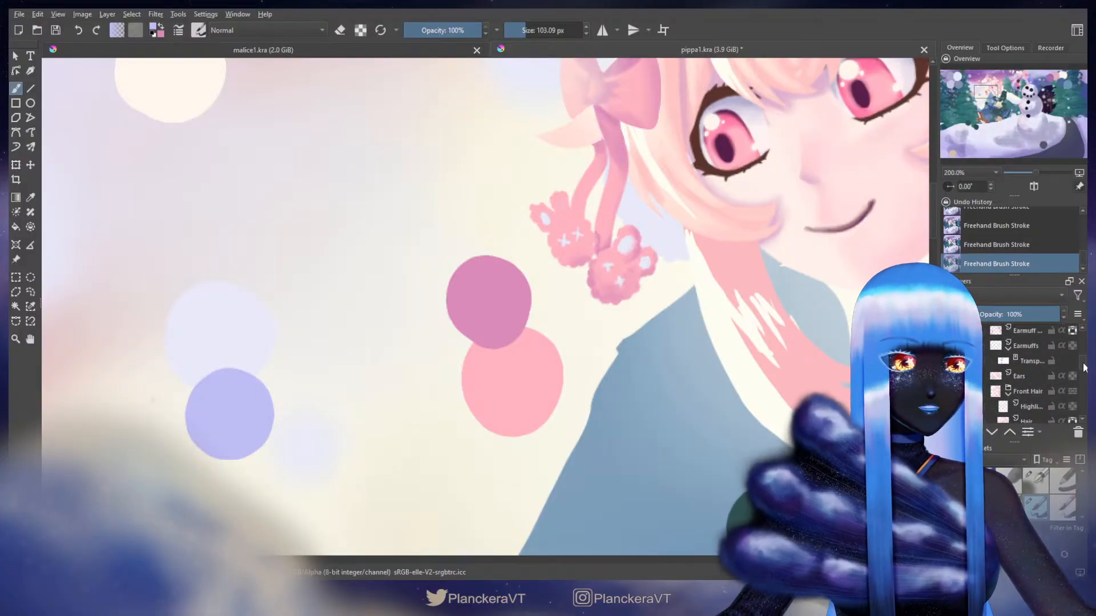
pyautogui.scroll(-1, 1084, 366)
pyautogui.click(1014, 371)
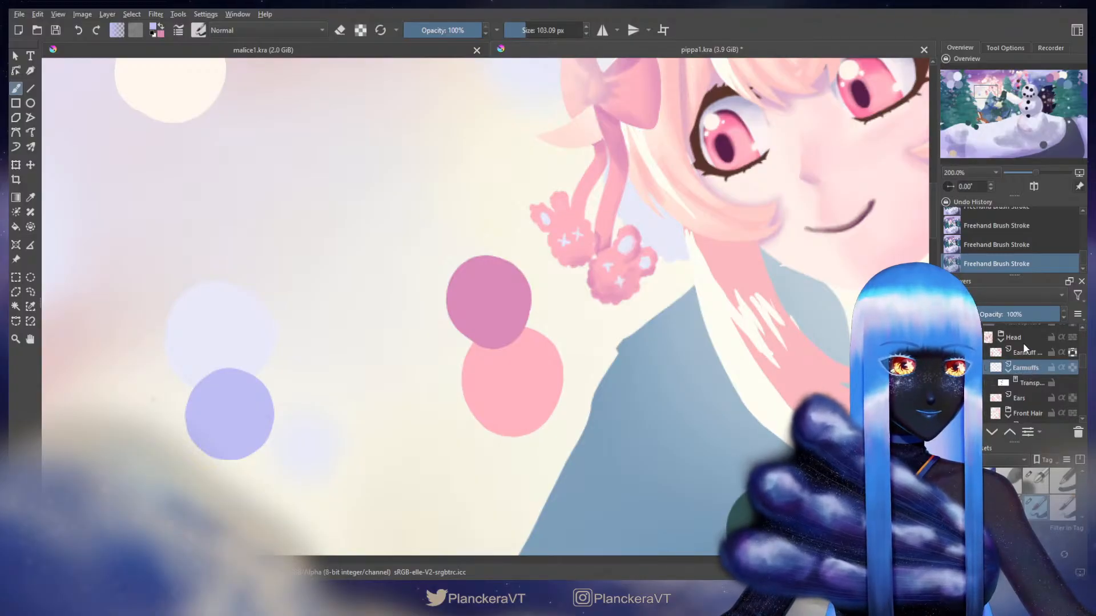
pyautogui.click(1025, 353)
pyautogui.click(1038, 505)
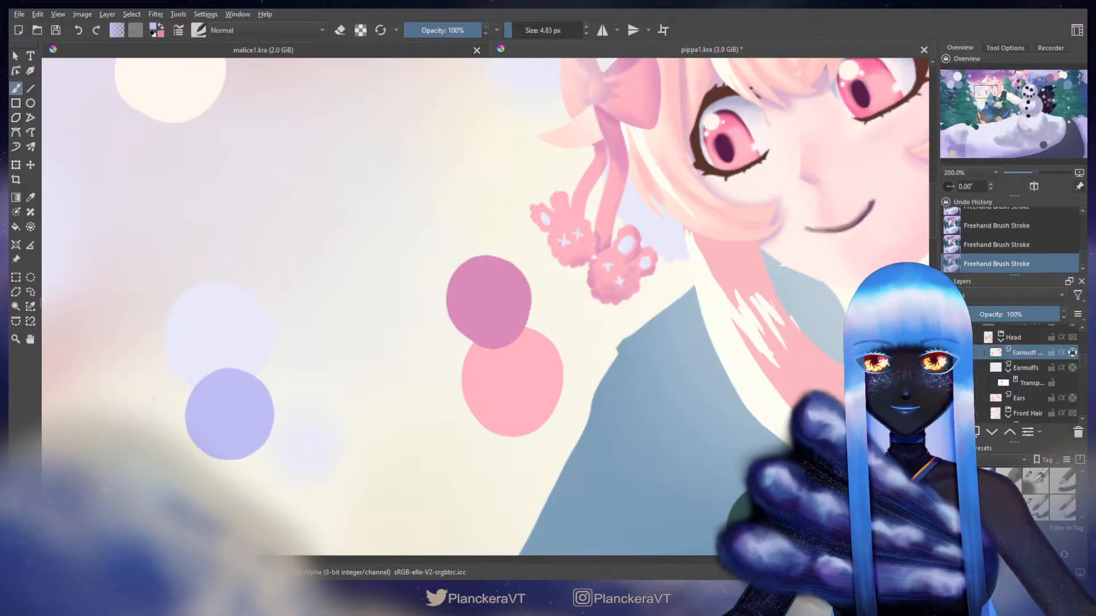
pyautogui.scroll(1, 622, 266)
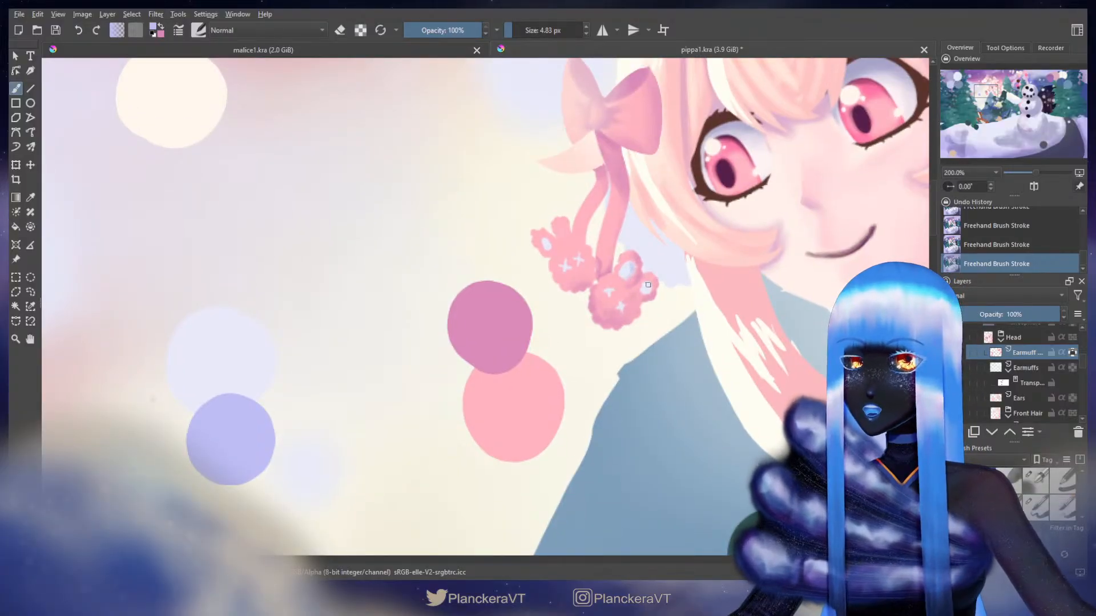
pyautogui.press('x')
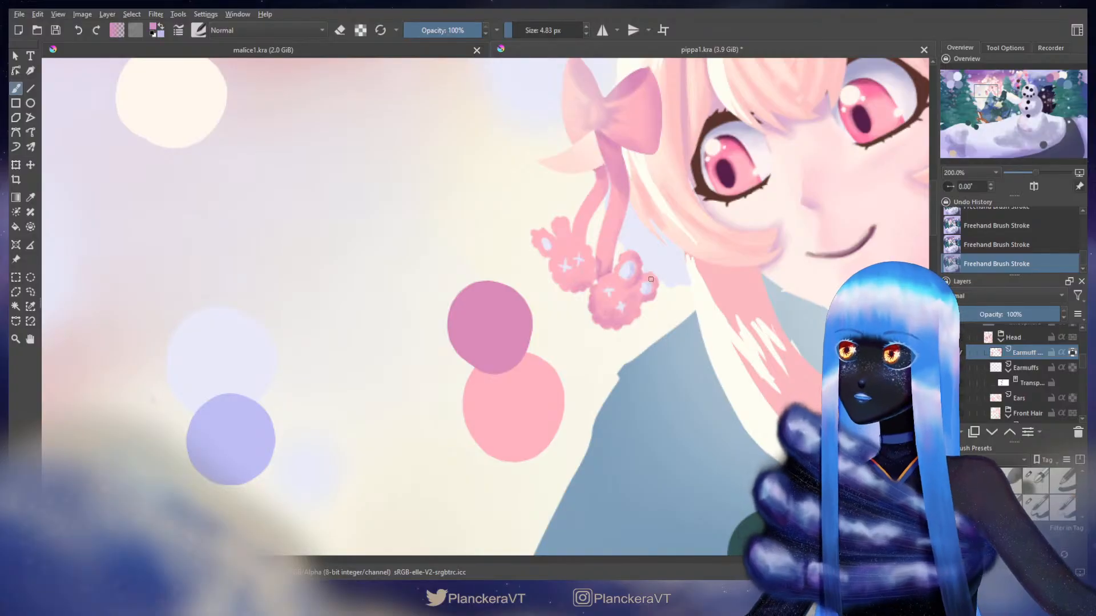
pyautogui.keyDown('ctrl'); pyautogui.click(232, 342); pyautogui.keyUp('ctrl')
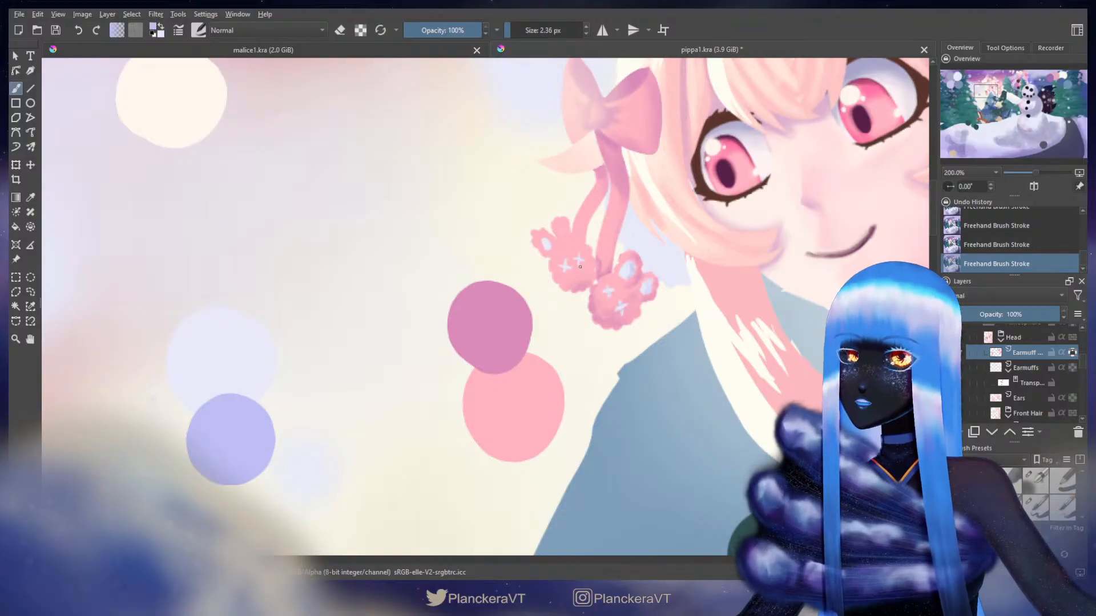
# - Refine the rear bunny charm's crossed eyes and inner ears in pale lavender and periwinkle at 4.09 to 4.68 px, and touch up its body in light pink
pyautogui.press('x')
pyautogui.moveTo(575, 259); pyautogui.dragTo(587, 262)
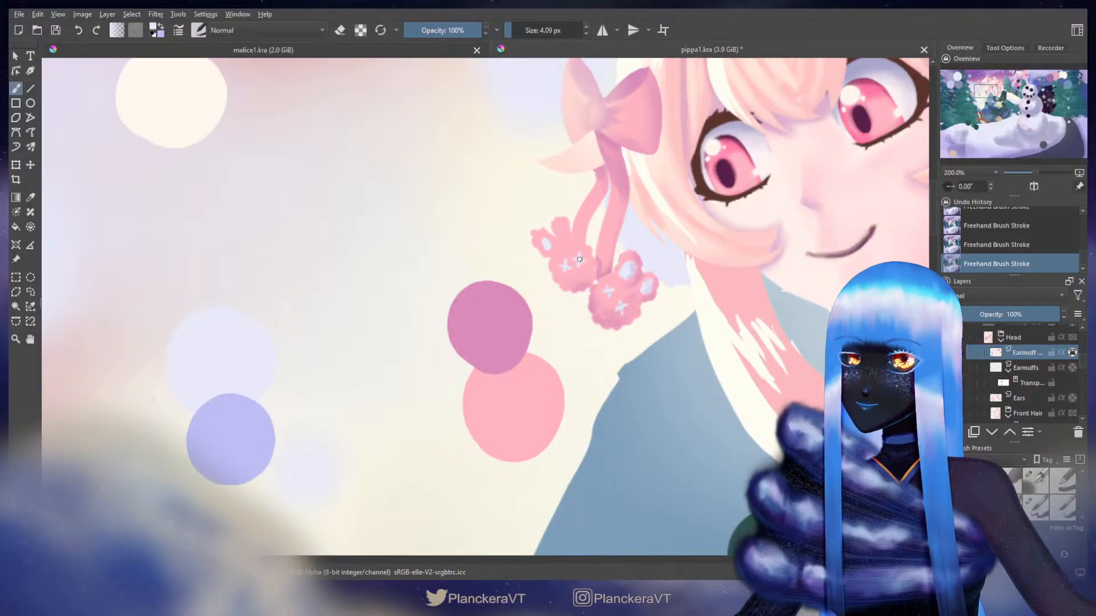
pyautogui.press('x')
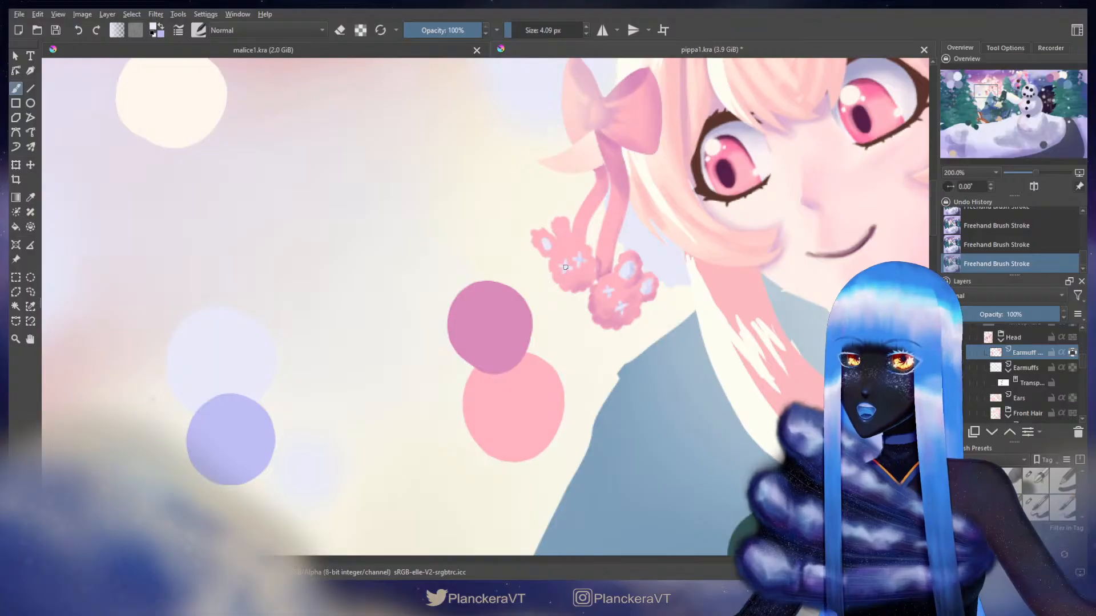
pyautogui.press('x')
pyautogui.press('x')
pyautogui.moveTo(541, 242); pyautogui.dragTo(542, 242)
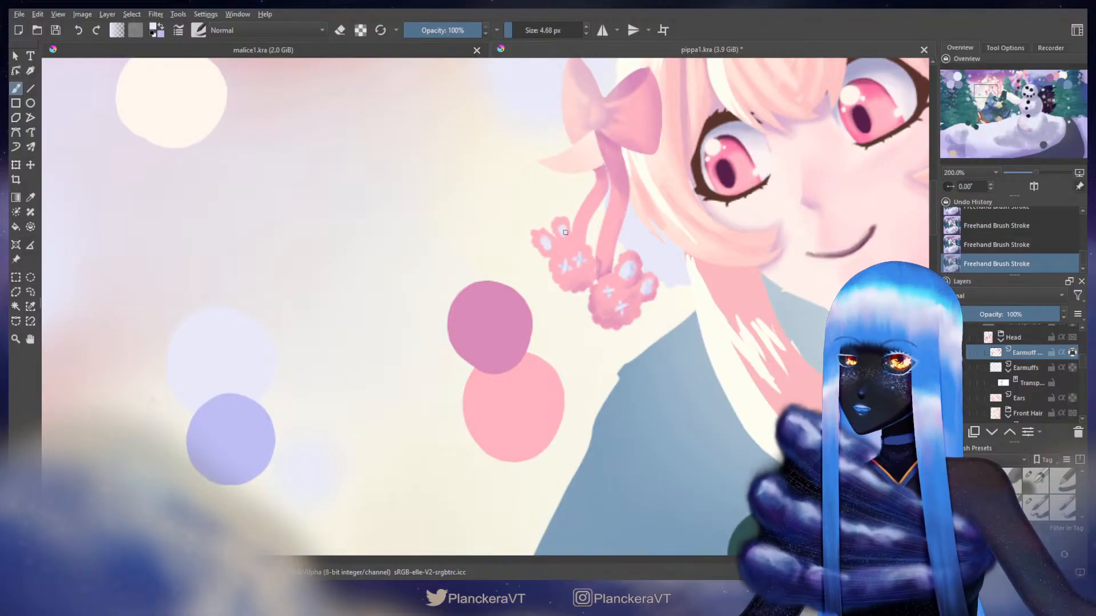
pyautogui.press('x')
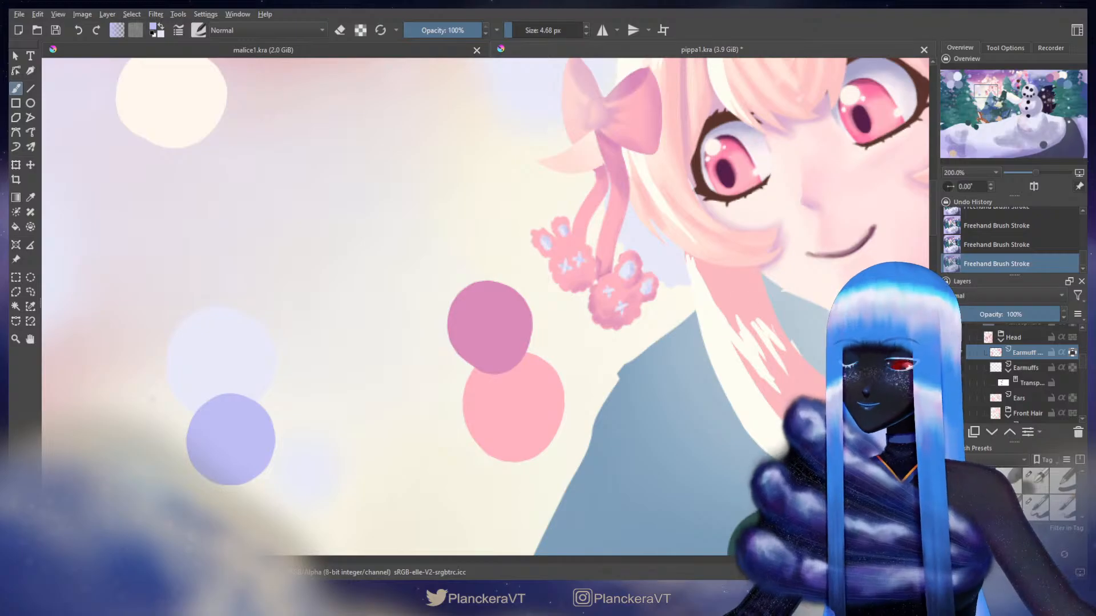
pyautogui.keyDown('ctrl'); pyautogui.click(534, 391); pyautogui.keyUp('ctrl')
pyautogui.moveTo(548, 268); pyautogui.dragTo(568, 282)
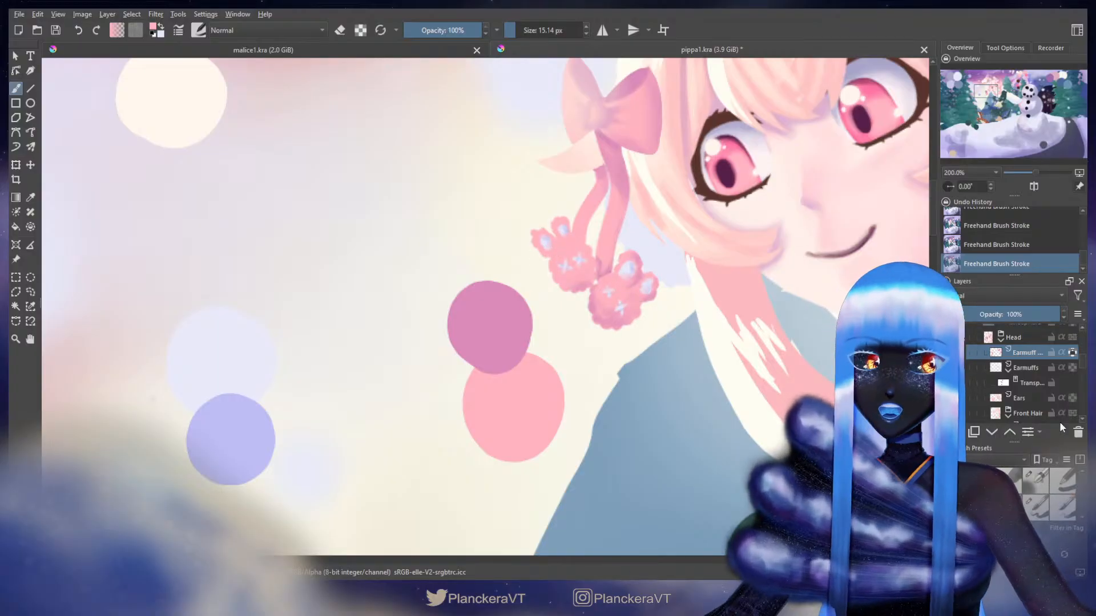
# - Pick up the cream background colour and haze over the rear ribbon and bunny charm at 67.06 px
pyautogui.scroll(-3, 484, 505)
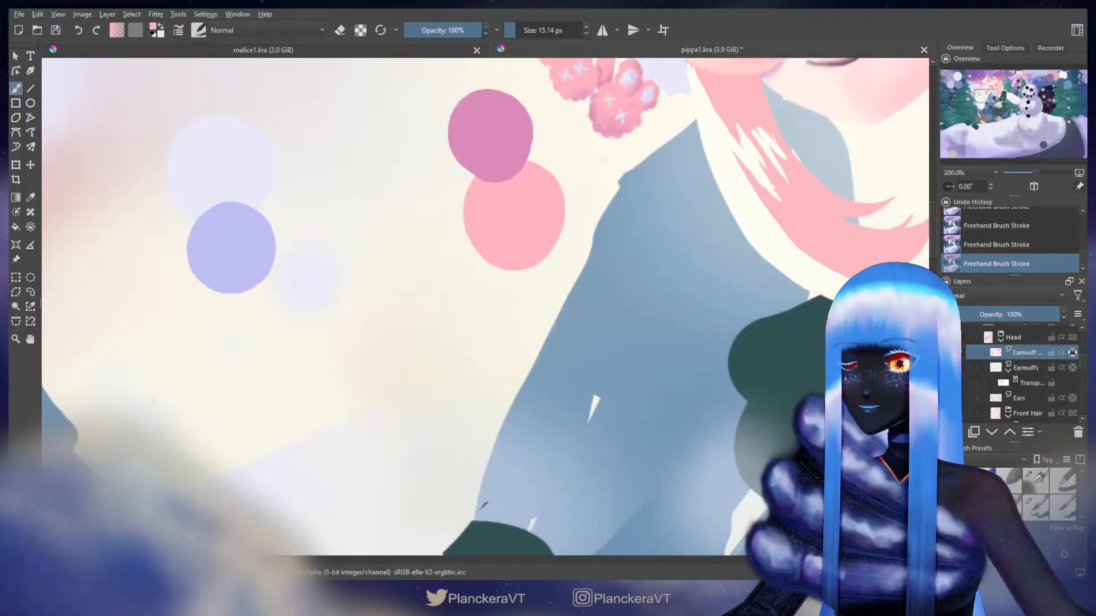
pyautogui.keyDown('ctrl'); pyautogui.click(430, 326); pyautogui.keyUp('ctrl')
pyautogui.moveTo(494, 174); pyautogui.dragTo(442, 435)
pyautogui.keyDown('shift'); pyautogui.moveTo(431, 284); pyautogui.dragTo(537, 283); pyautogui.keyUp('shift')
pyautogui.moveTo(480, 327)
pyautogui.mouseDown()
pyautogui.moveTo(520, 245)
pyautogui.moveTo(506, 314)
pyautogui.moveTo(496, 307)
pyautogui.moveTo(500, 355)
pyautogui.moveTo(488, 302)
pyautogui.moveTo(499, 268)
pyautogui.moveTo(542, 368)
pyautogui.moveTo(531, 379)
pyautogui.moveTo(541, 389)
pyautogui.moveTo(584, 378)
pyautogui.moveTo(559, 411)
pyautogui.moveTo(519, 384)
pyautogui.moveTo(550, 269)
pyautogui.moveTo(527, 262)
pyautogui.moveTo(561, 275)
pyautogui.mouseUp()
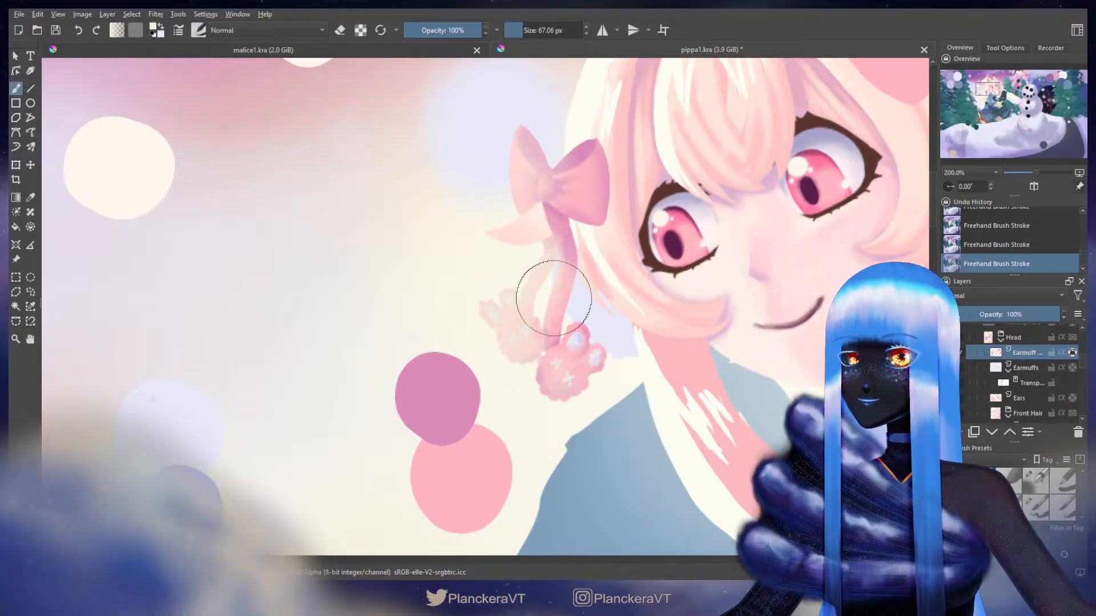
# - Try turning on the Light layer in the Pippa group to compare its effect on the whole picture, and undo it
pyautogui.scroll(-3, 542, 215)
pyautogui.scroll(-1, 663, 313)
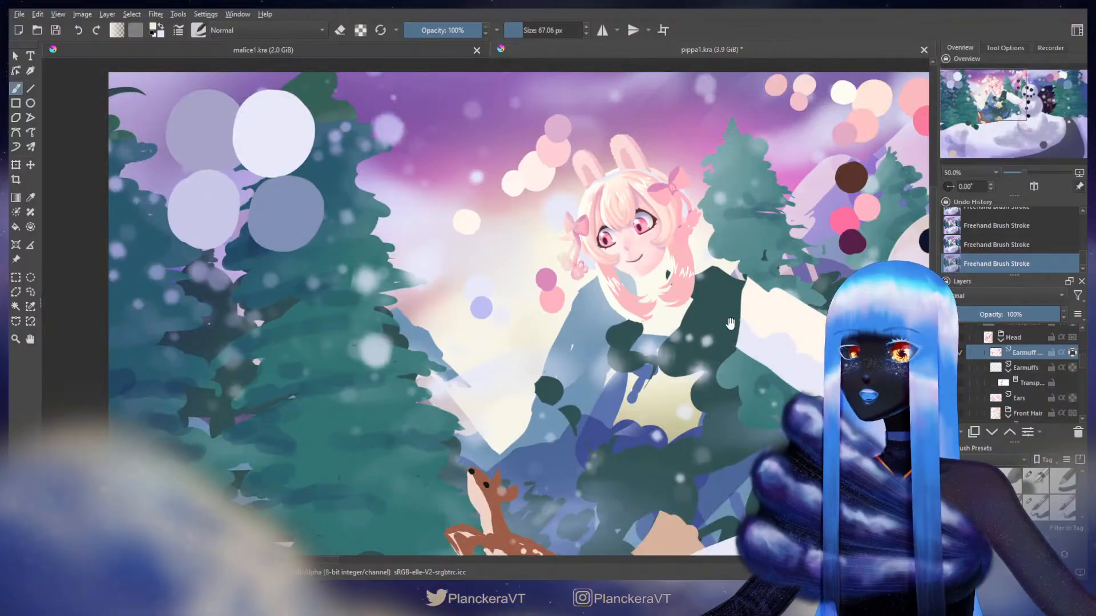
pyautogui.moveTo(720, 324); pyautogui.dragTo(668, 363)
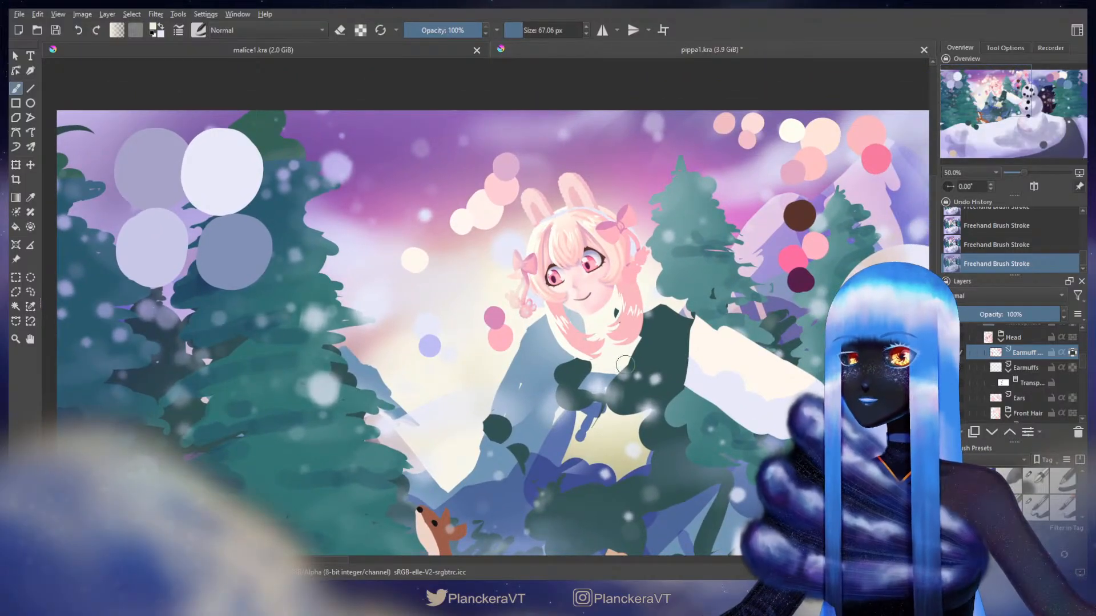
pyautogui.scroll(-1, 643, 371)
pyautogui.scroll(1, 670, 366)
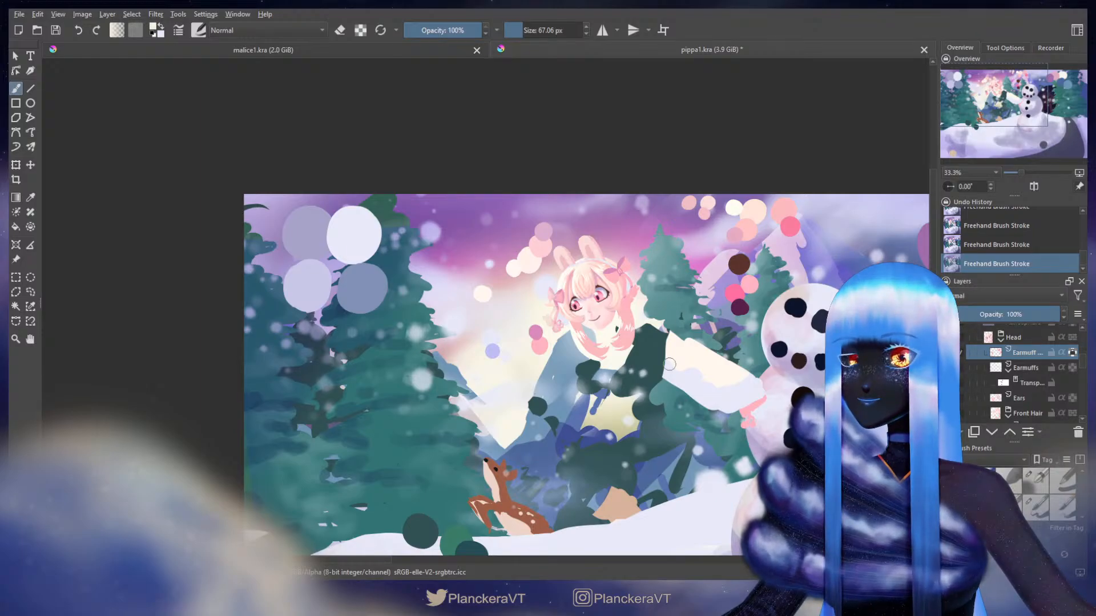
pyautogui.scroll(2, 968, 390)
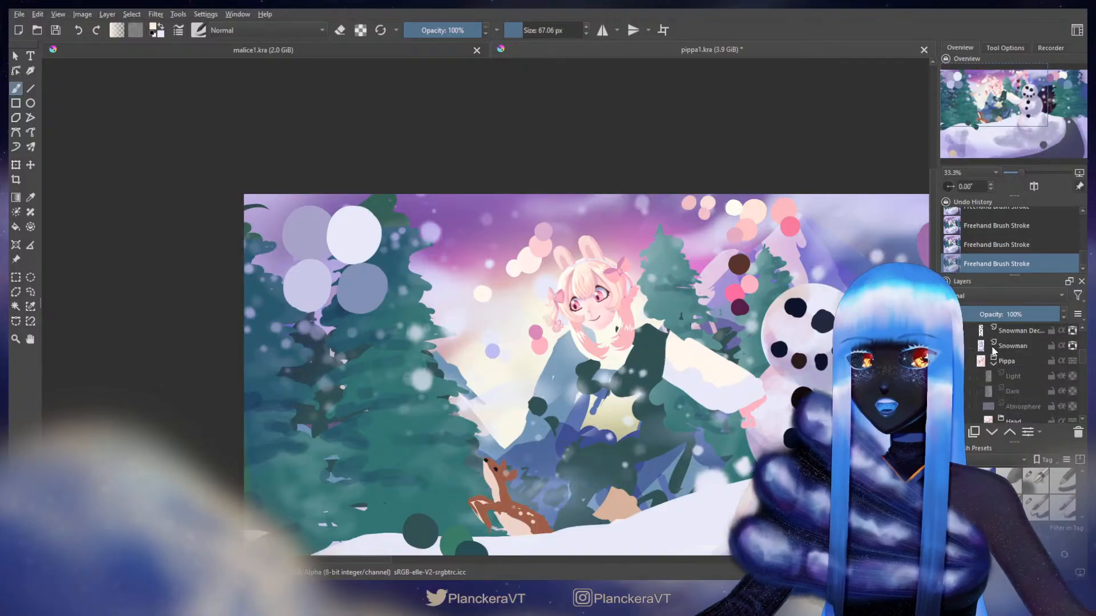
pyautogui.click(1061, 376)
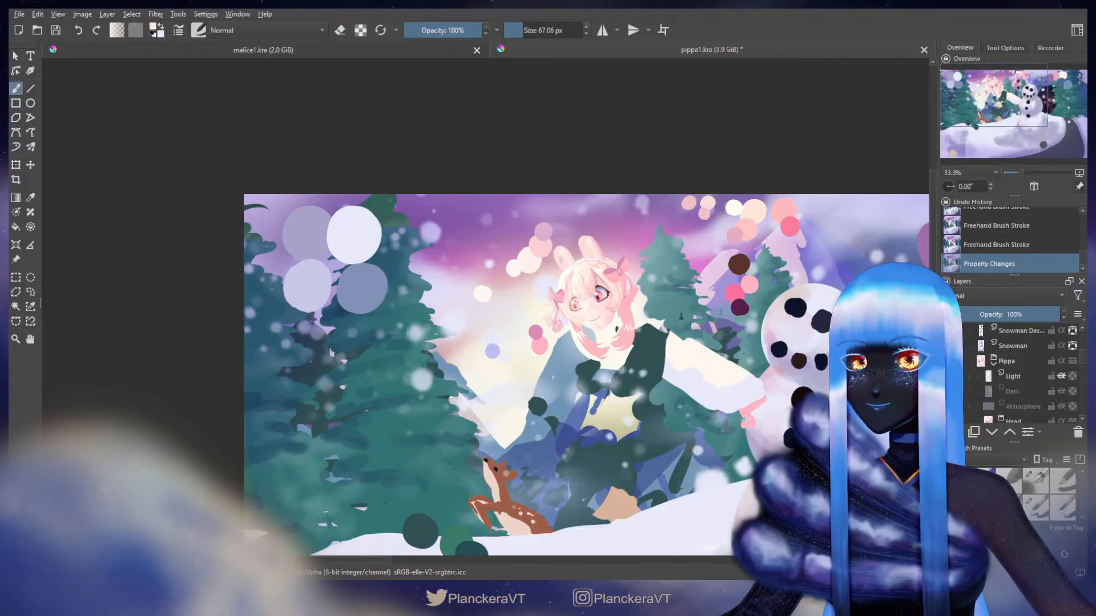
pyautogui.hotkey('ctrl', 'z')
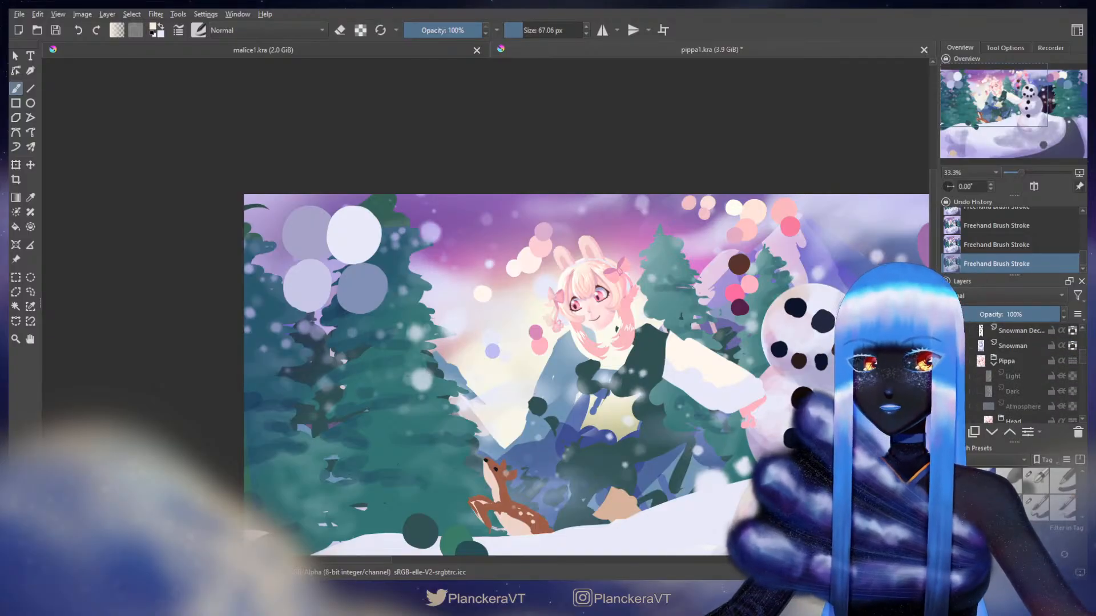
pyautogui.hotkey('ctrl', 'shift', 'z')
pyautogui.hotkey('ctrl', 'z')
pyautogui.scroll(-2, 677, 364)
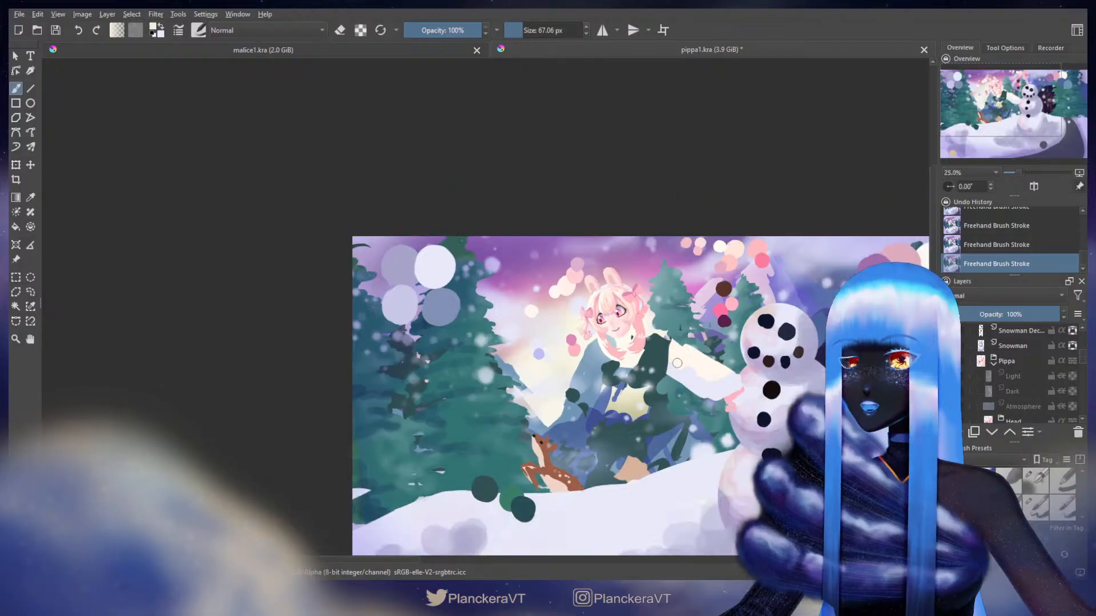
pyautogui.scroll(1, 677, 364)
pyautogui.scroll(1, 677, 363)
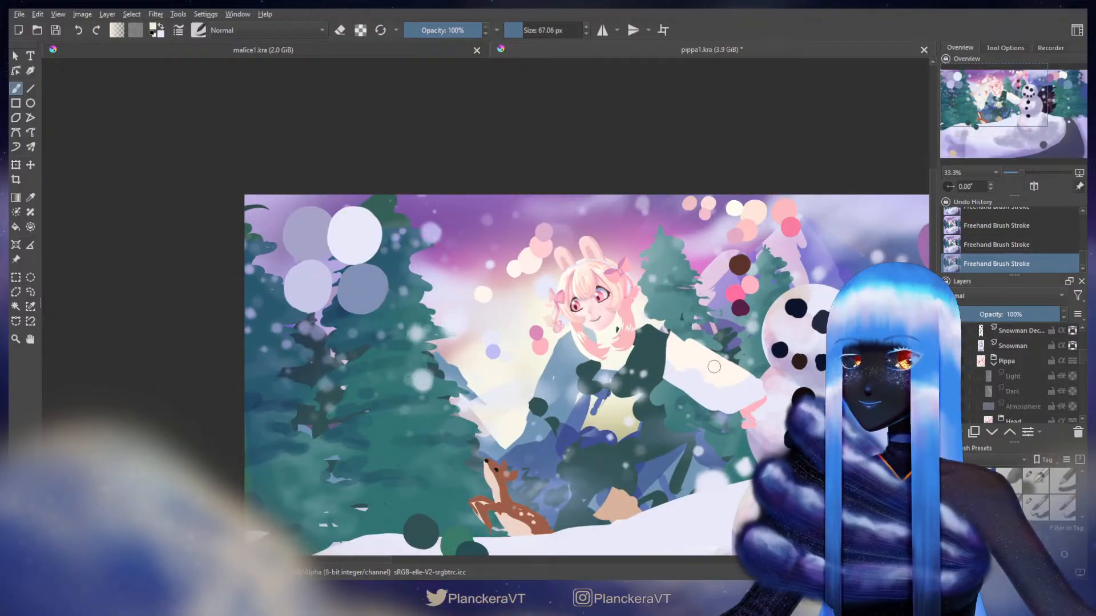
pyautogui.scroll(-2, 969, 382)
pyautogui.scroll(3, 968, 384)
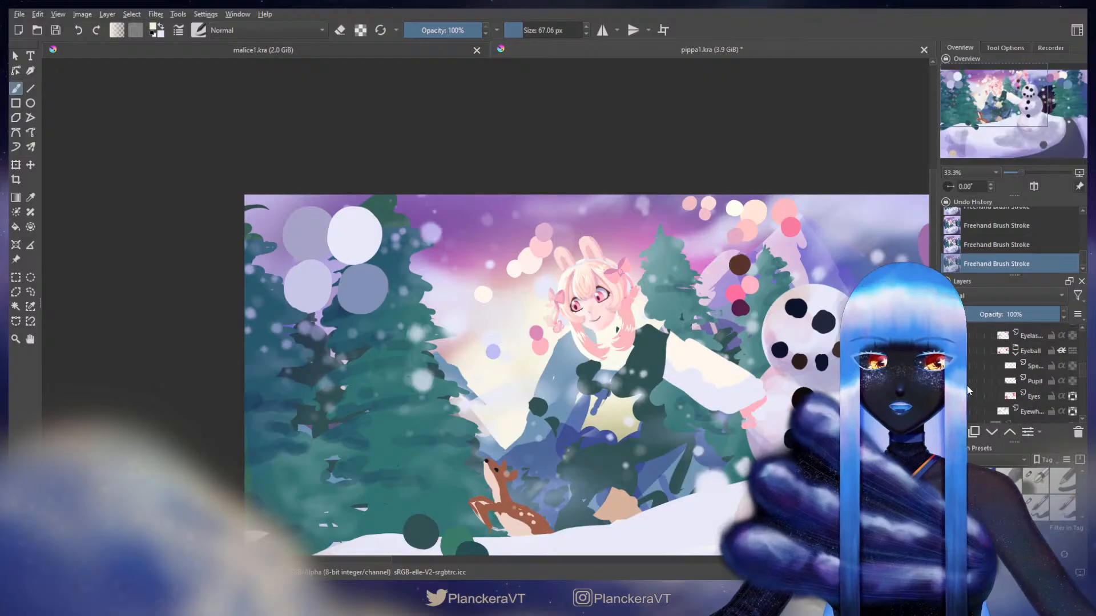
# - Try showing the Body group to check the full character against the whole scene, and undo it
pyautogui.scroll(-1, 967, 383)
pyautogui.click(949, 373)
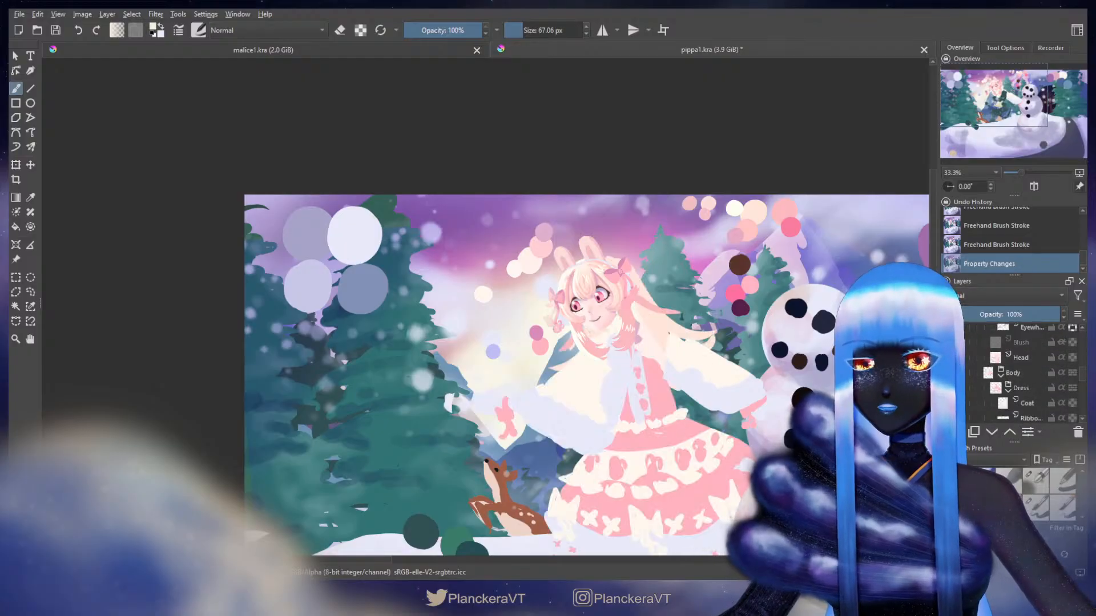
pyautogui.scroll(-1, 678, 369)
pyautogui.moveTo(736, 390); pyautogui.dragTo(734, 292)
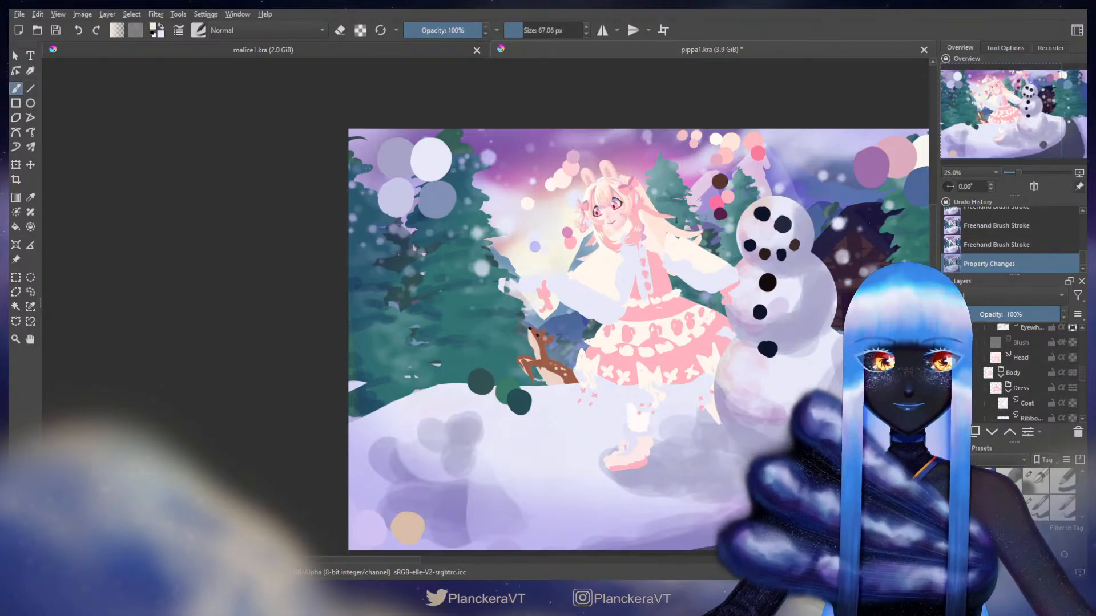
pyautogui.hotkey('ctrl', 'z')
# - Pick up the pink from the palette swatches beside the face, ready to paint on the earmuff detail layer
pyautogui.scroll(4, 586, 246)
pyautogui.moveTo(611, 216); pyautogui.dragTo(617, 411)
pyautogui.scroll(1, 735, 378)
pyautogui.moveTo(741, 336); pyautogui.dragTo(742, 342)
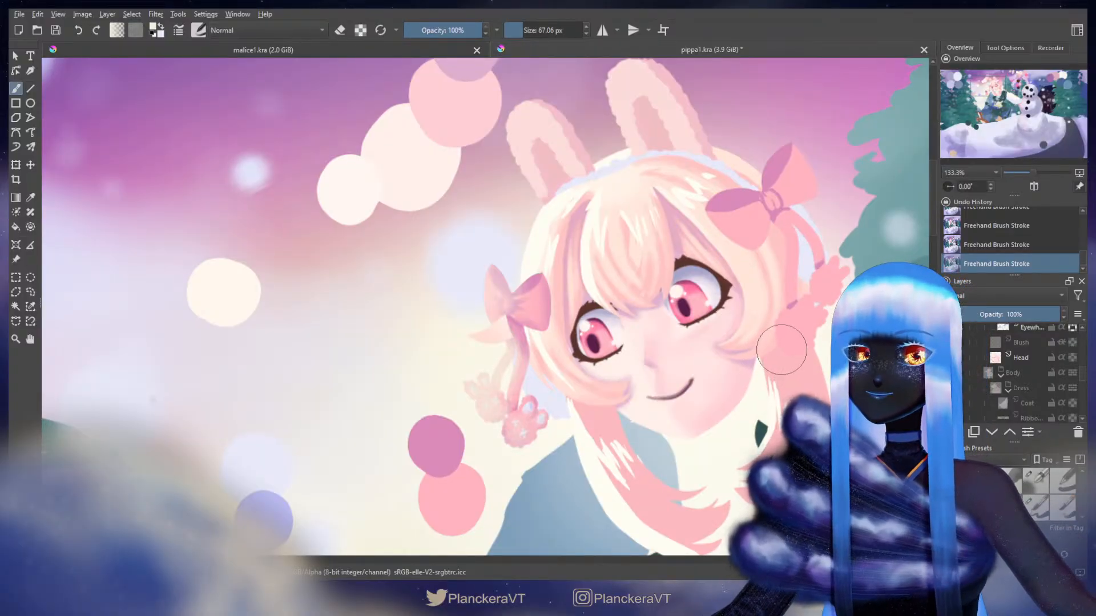
pyautogui.moveTo(774, 334); pyautogui.dragTo(659, 415)
pyautogui.scroll(1, 1051, 392)
pyautogui.scroll(-3, 1039, 389)
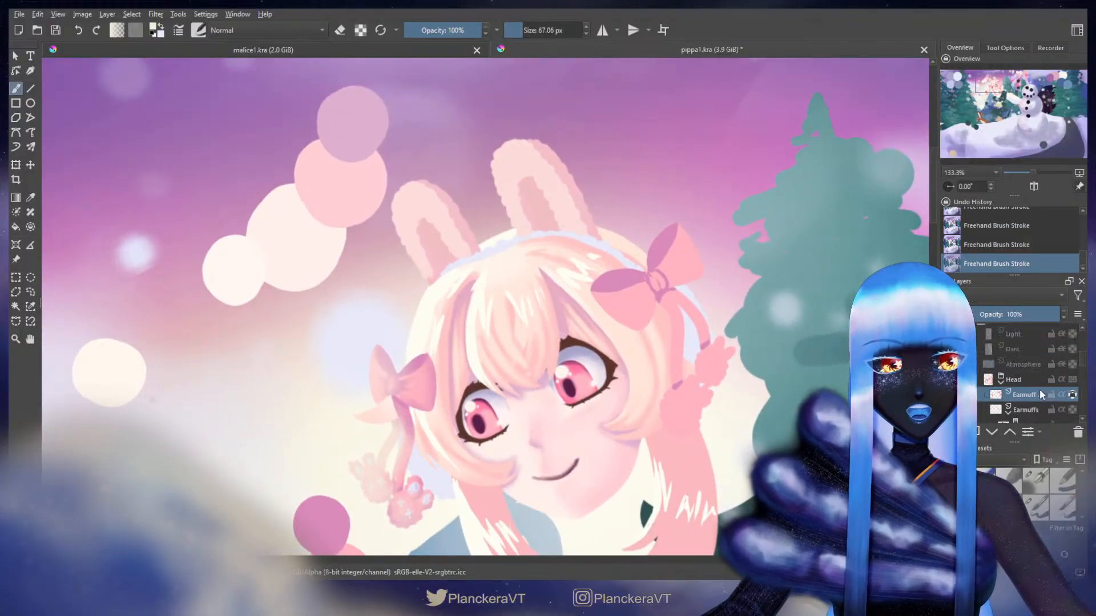
pyautogui.moveTo(726, 390); pyautogui.dragTo(745, 305)
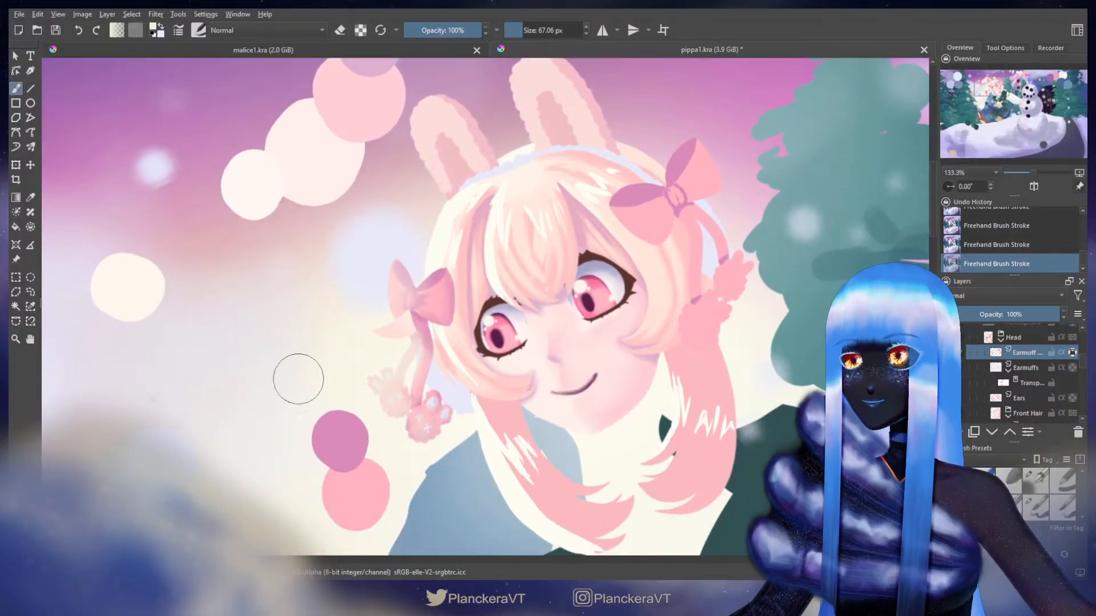
pyautogui.keyDown('ctrl'); pyautogui.click(359, 445); pyautogui.keyUp('ctrl')
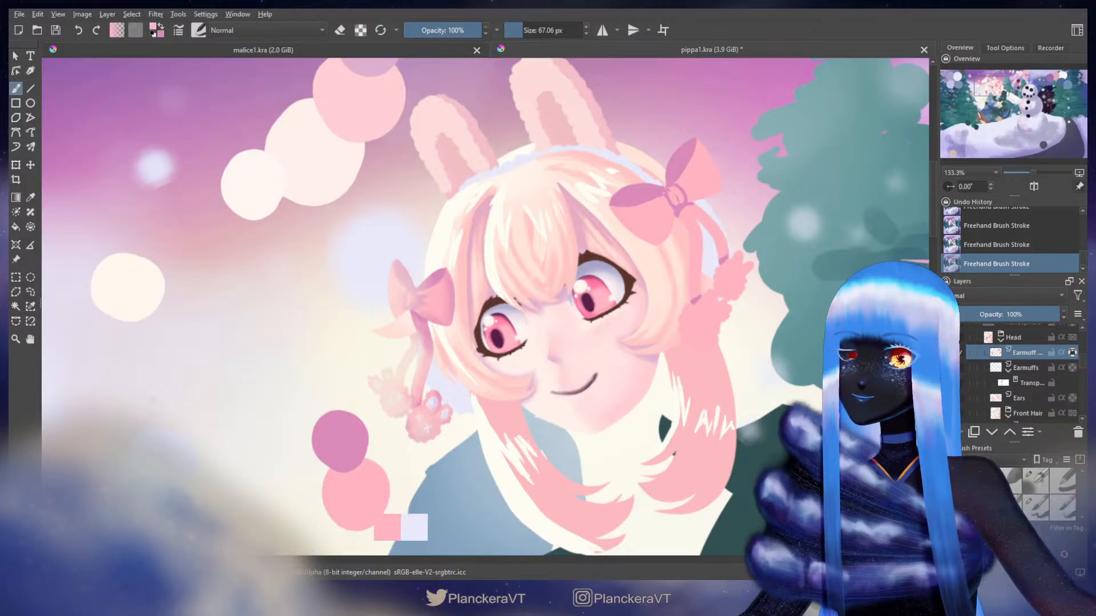
# - Refine the knot of the larger bow beside the bunny ears with fine pink strokes, reducing the brush size to 5.06 px
pyautogui.moveTo(607, 263); pyautogui.dragTo(508, 368)
pyautogui.press('[')
pyautogui.press('[')
pyautogui.press('[')
pyautogui.press('[')
pyautogui.press('[')
pyautogui.press('[')
pyautogui.press('[')
pyautogui.press('[')
pyautogui.press('[')
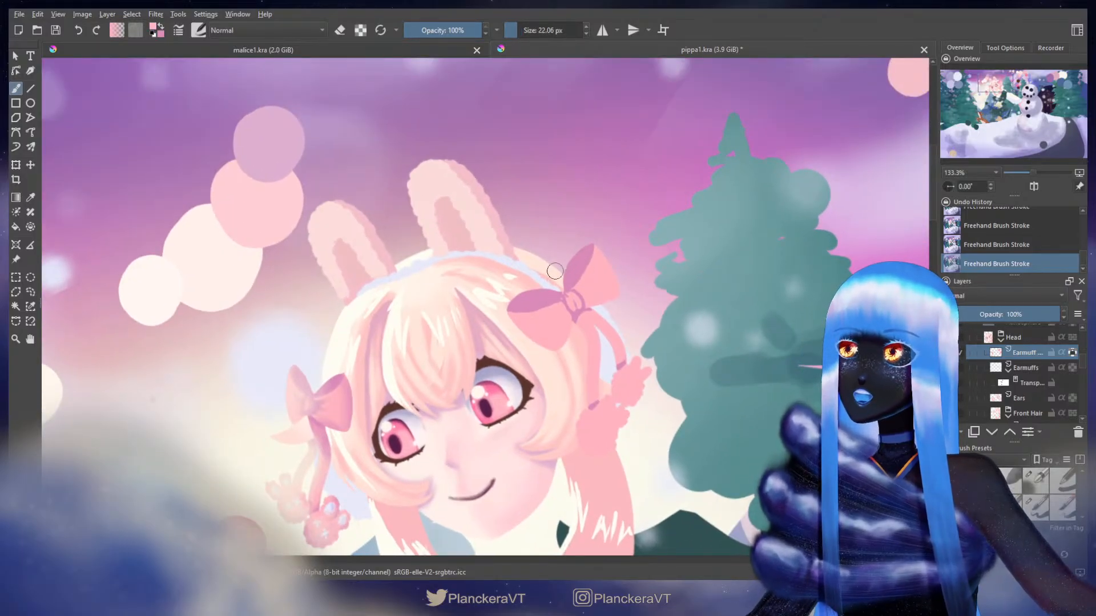
pyautogui.press('[')
pyautogui.press('[')
pyautogui.press('[')
pyautogui.press('[')
pyautogui.press('[')
pyautogui.press('[')
pyautogui.press('[')
pyautogui.press('[')
pyautogui.press('[')
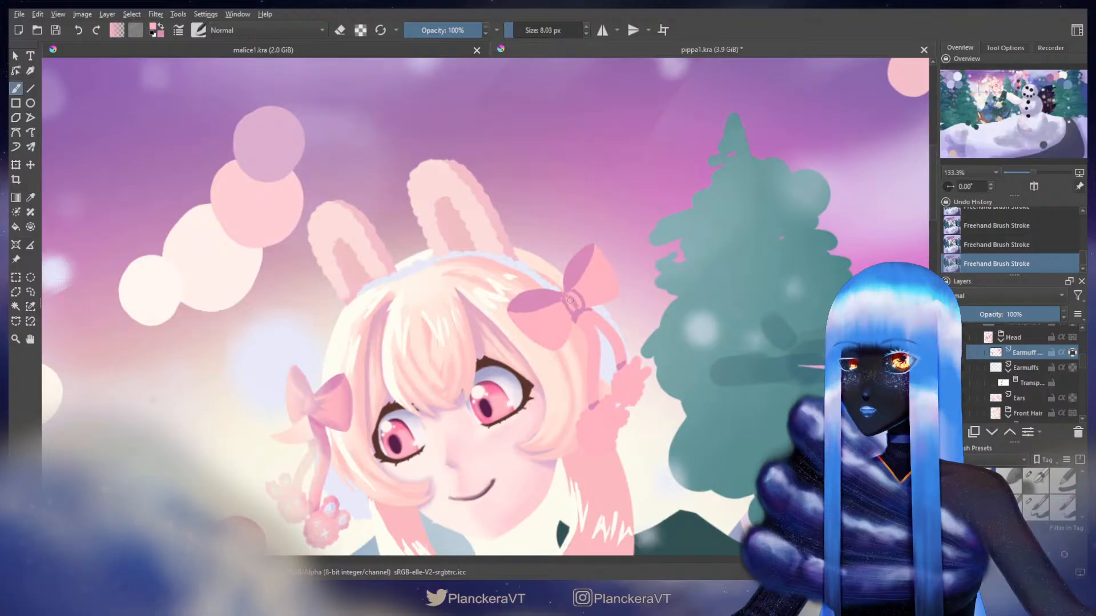
pyautogui.press(']')
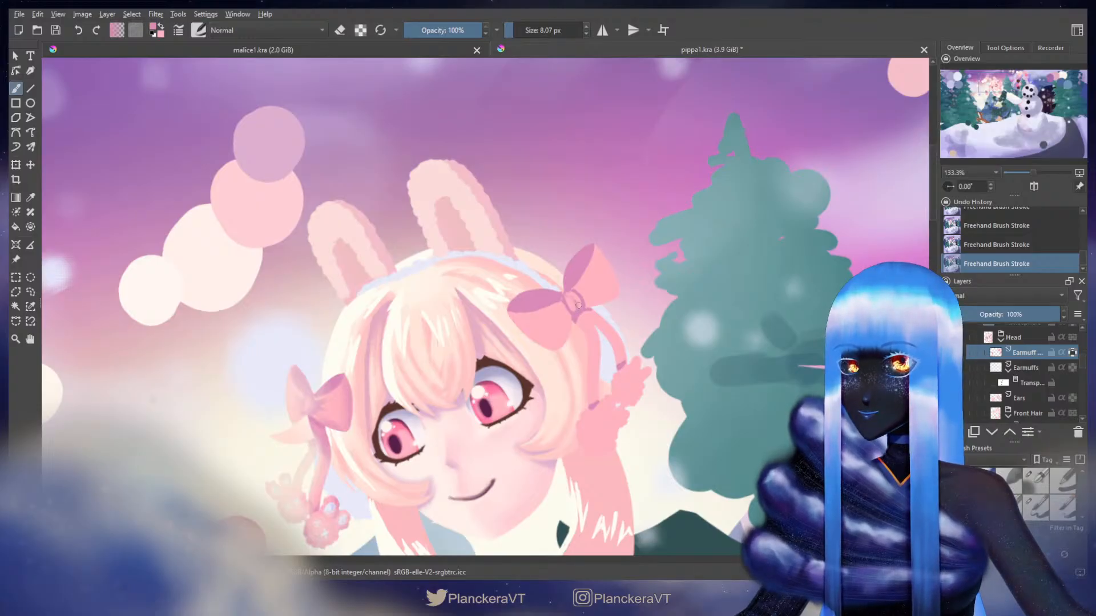
pyautogui.press('[')
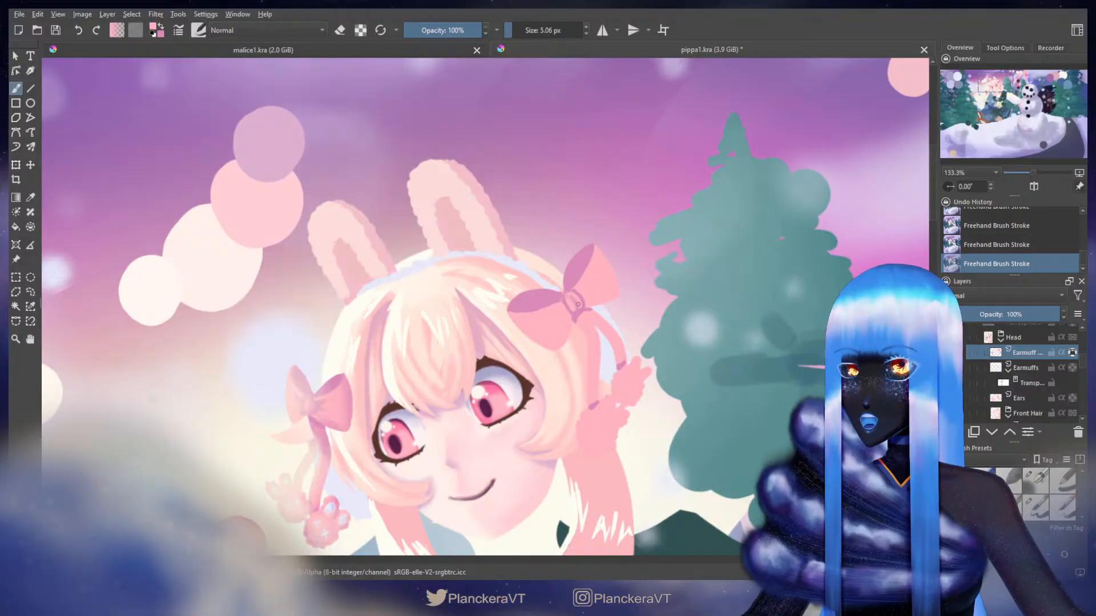
# - Paint pink shading and fold lines around the knot of the large hair bow with a fine 5 to 12 px brush
pyautogui.press(']')
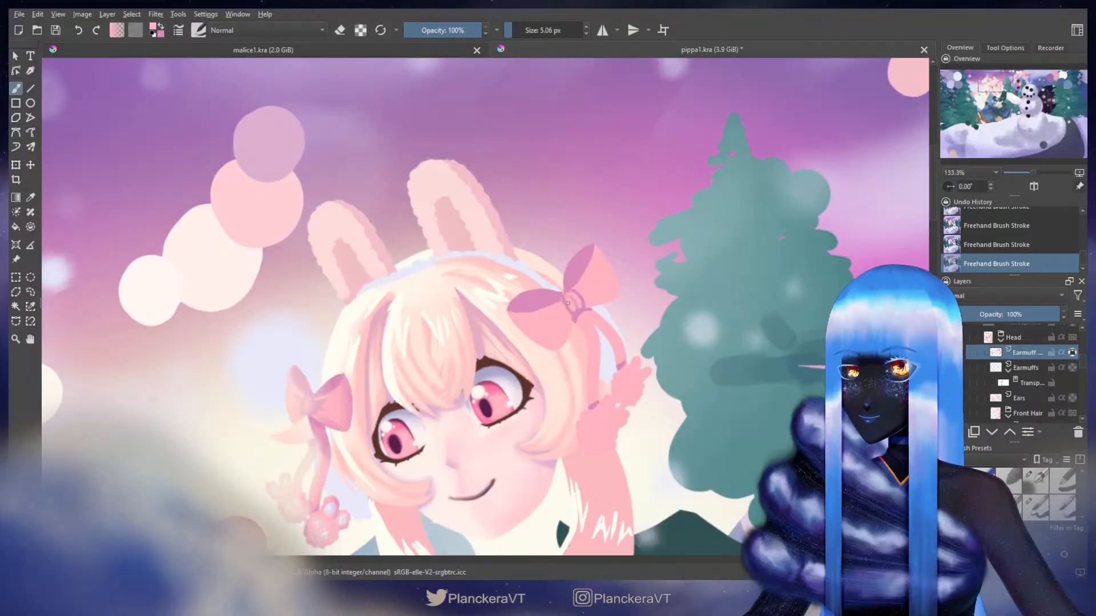
pyautogui.press(']')
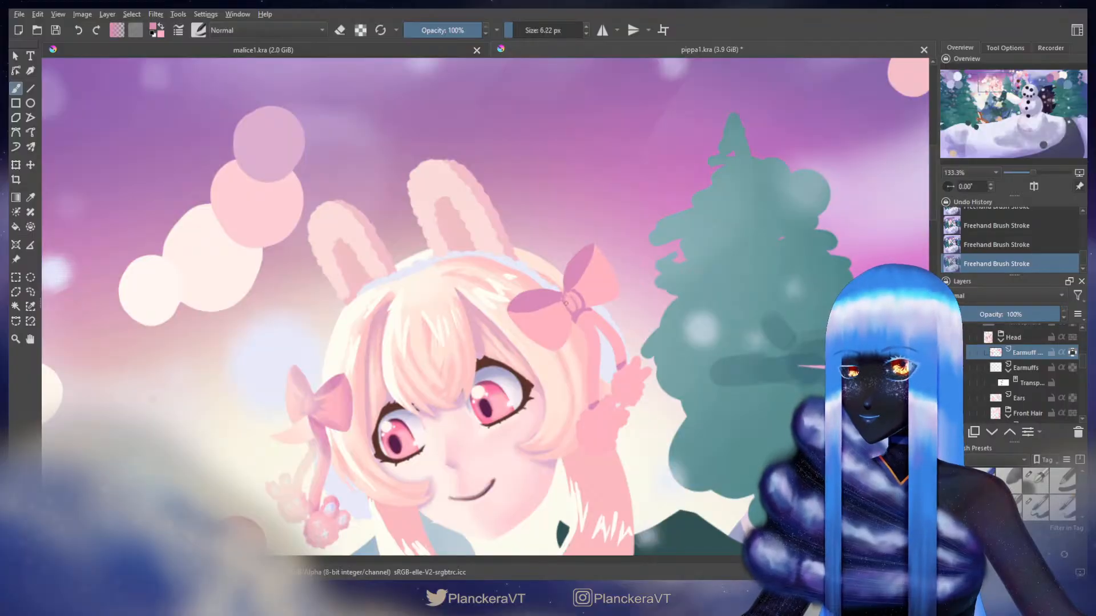
pyautogui.keyDown('shift'); pyautogui.moveTo(565, 304); pyautogui.dragTo(569, 311); pyautogui.keyUp('shift')
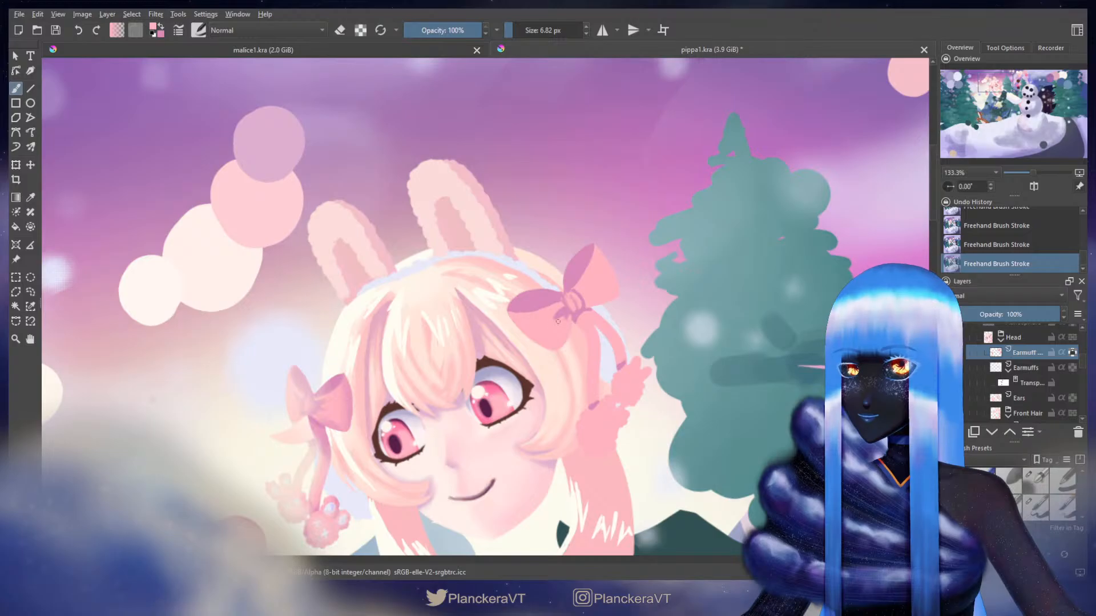
pyautogui.press('x')
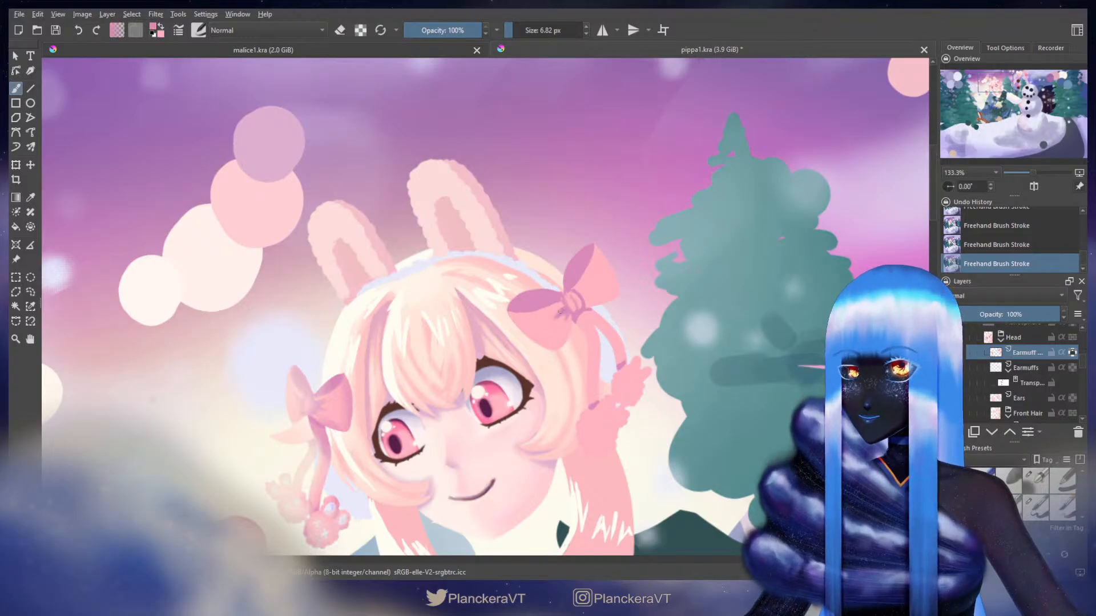
pyautogui.moveTo(553, 316)
pyautogui.keyDown('shift'); pyautogui.mouseDown()
pyautogui.moveTo(561, 309)
pyautogui.moveTo(546, 325)
pyautogui.mouseUp(); pyautogui.keyUp('shift')
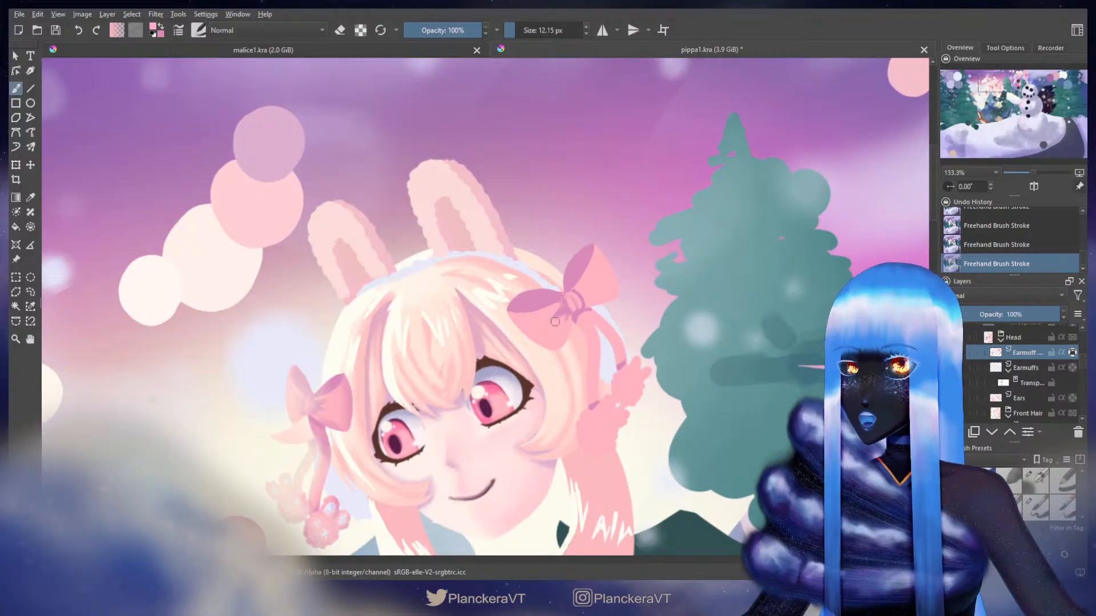
pyautogui.keyDown('shift'); pyautogui.moveTo(554, 324); pyautogui.dragTo(565, 313); pyautogui.keyUp('shift')
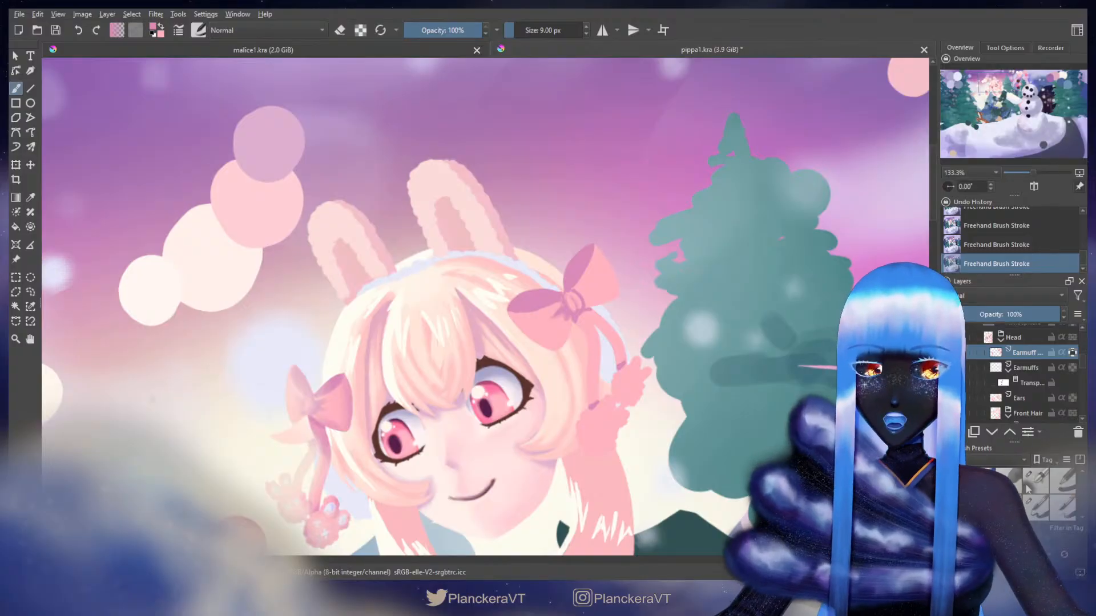
# - Switch to another brush preset and refine the large bow's knot and adjoining folds at about 6 to 16 px
pyautogui.moveTo(592, 290)
pyautogui.keyDown('shift'); pyautogui.mouseDown()
pyautogui.moveTo(645, 274)
pyautogui.moveTo(562, 314)
pyautogui.mouseUp(); pyautogui.keyUp('shift')
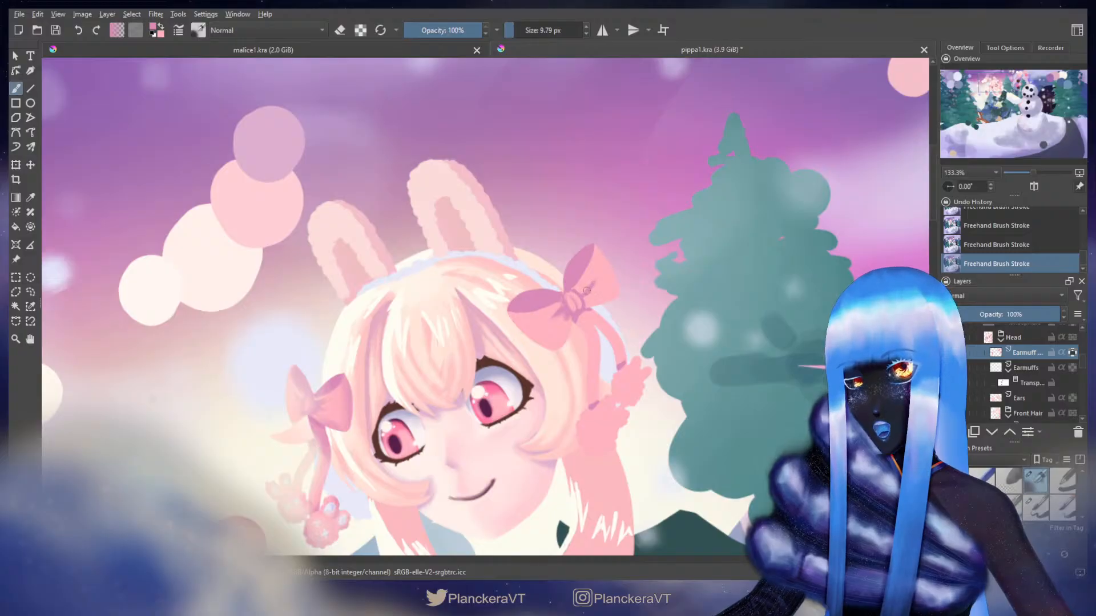
pyautogui.keyDown('shift'); pyautogui.moveTo(587, 291); pyautogui.dragTo(592, 284); pyautogui.keyUp('shift')
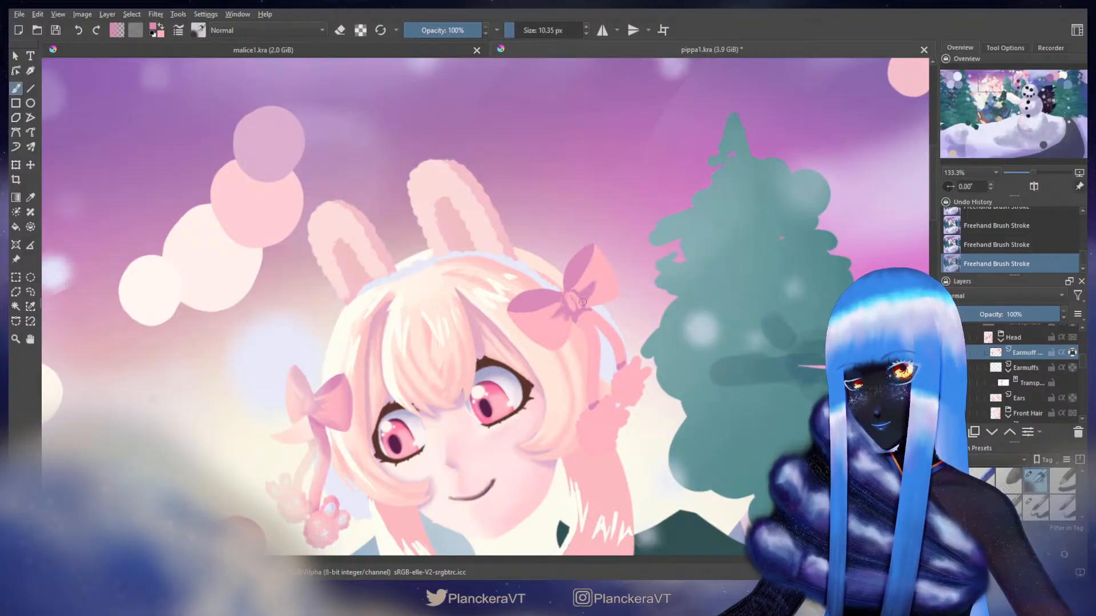
pyautogui.keyDown('shift'); pyautogui.moveTo(589, 294); pyautogui.dragTo(586, 299); pyautogui.keyUp('shift')
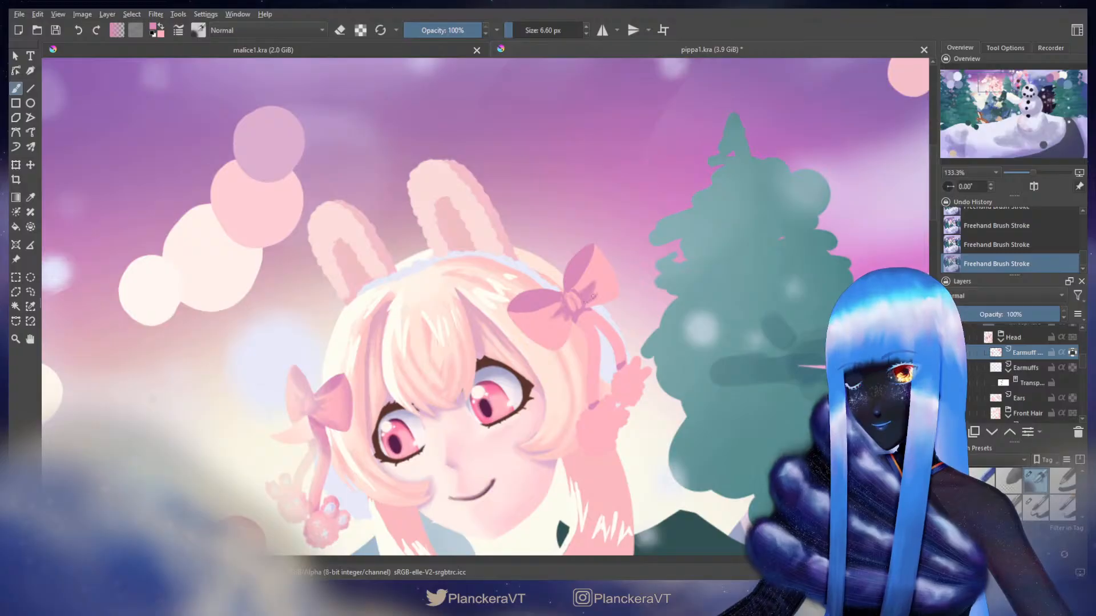
pyautogui.keyDown('shift'); pyautogui.moveTo(587, 302); pyautogui.dragTo(590, 290); pyautogui.keyUp('shift')
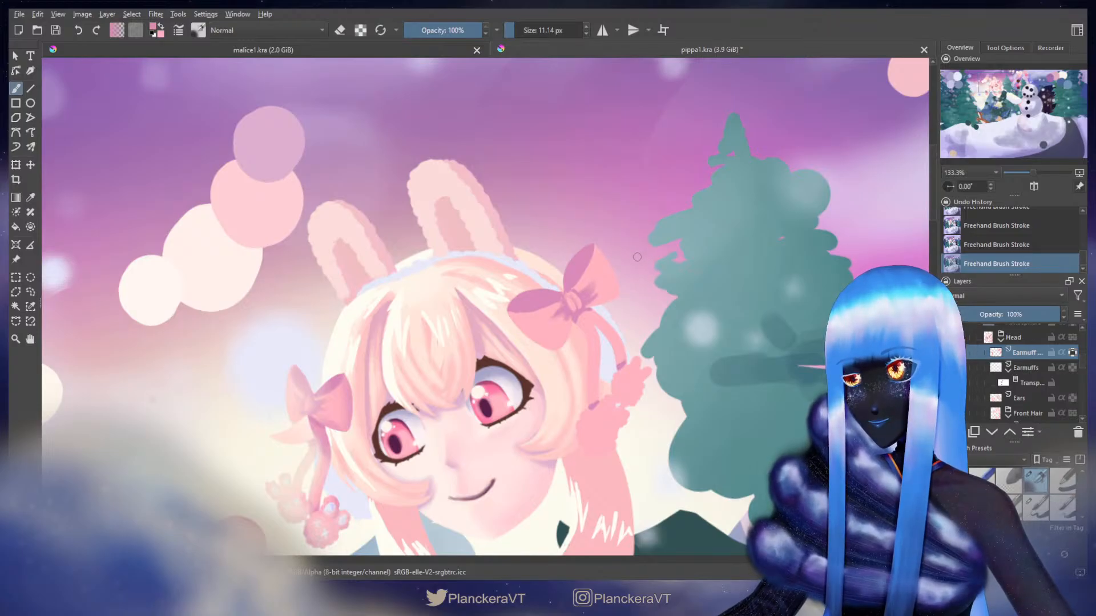
pyautogui.moveTo(587, 295)
pyautogui.mouseDown()
pyautogui.moveTo(638, 257)
pyautogui.moveTo(608, 277)
pyautogui.mouseUp()
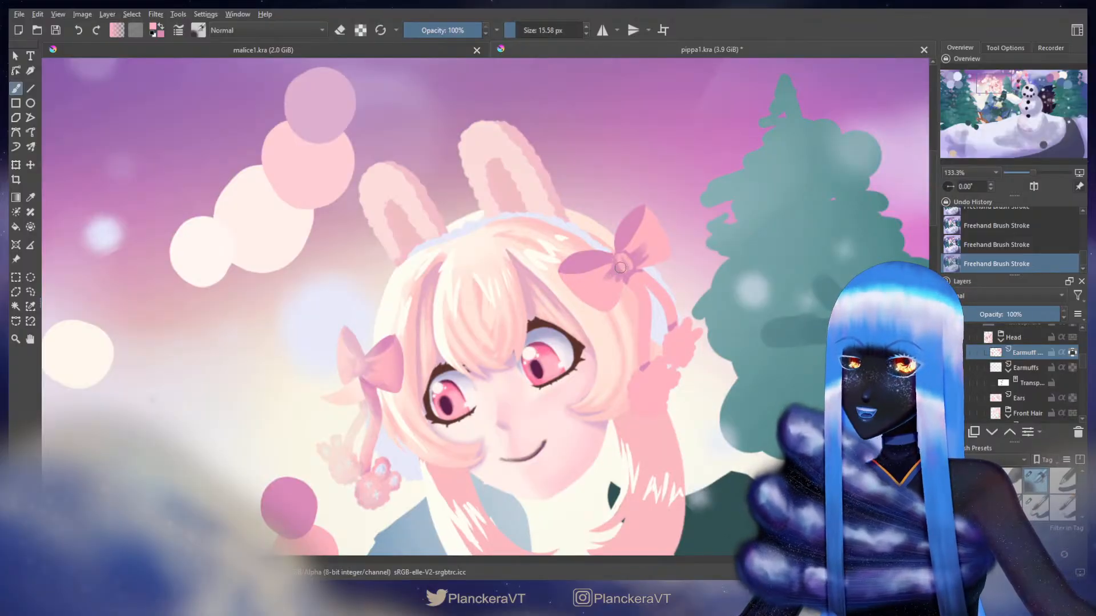
# - Alternate the light and dark pinks to define the creases beside and below the large bow's knot
pyautogui.press('x')
pyautogui.keyDown('shift'); pyautogui.moveTo(614, 266); pyautogui.dragTo(606, 266); pyautogui.keyUp('shift')
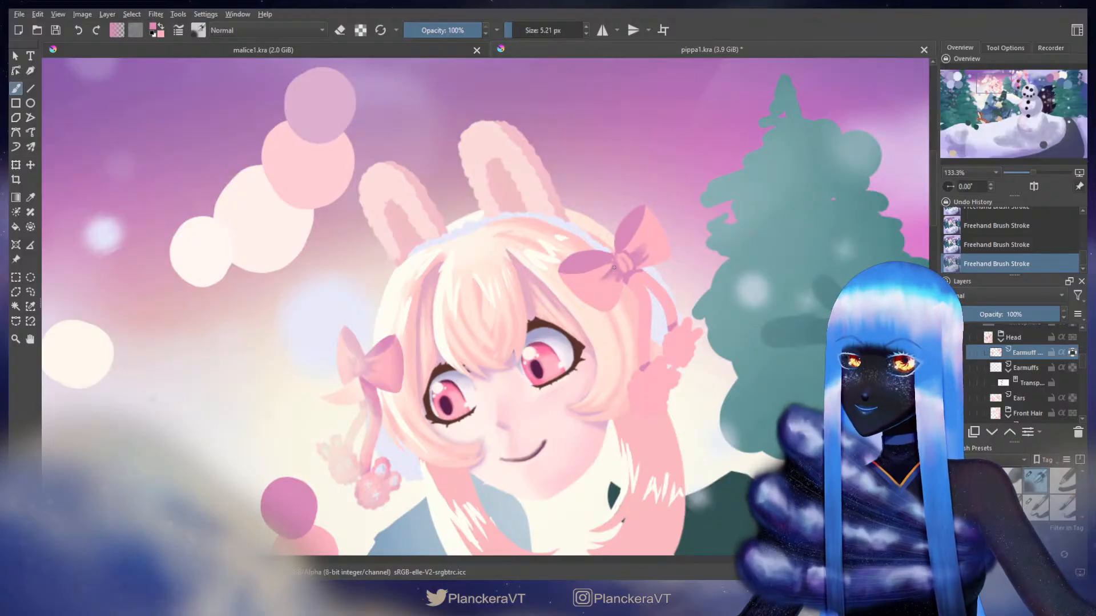
pyautogui.keyDown('shift'); pyautogui.moveTo(602, 278); pyautogui.dragTo(612, 271); pyautogui.keyUp('shift')
pyautogui.press('x')
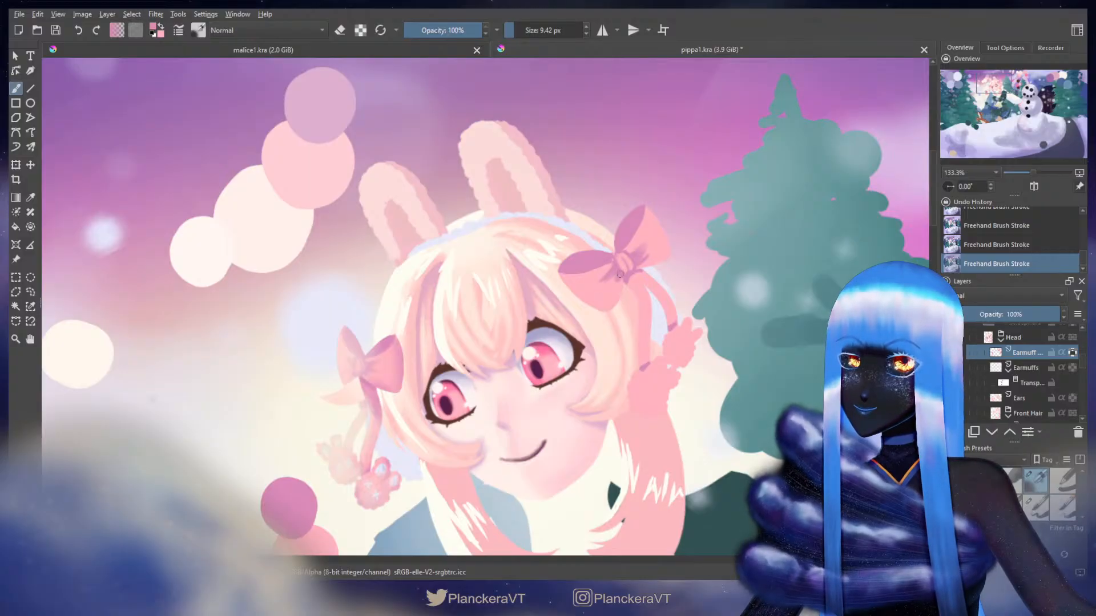
pyautogui.keyDown('shift'); pyautogui.moveTo(611, 285); pyautogui.dragTo(632, 277); pyautogui.keyUp('shift')
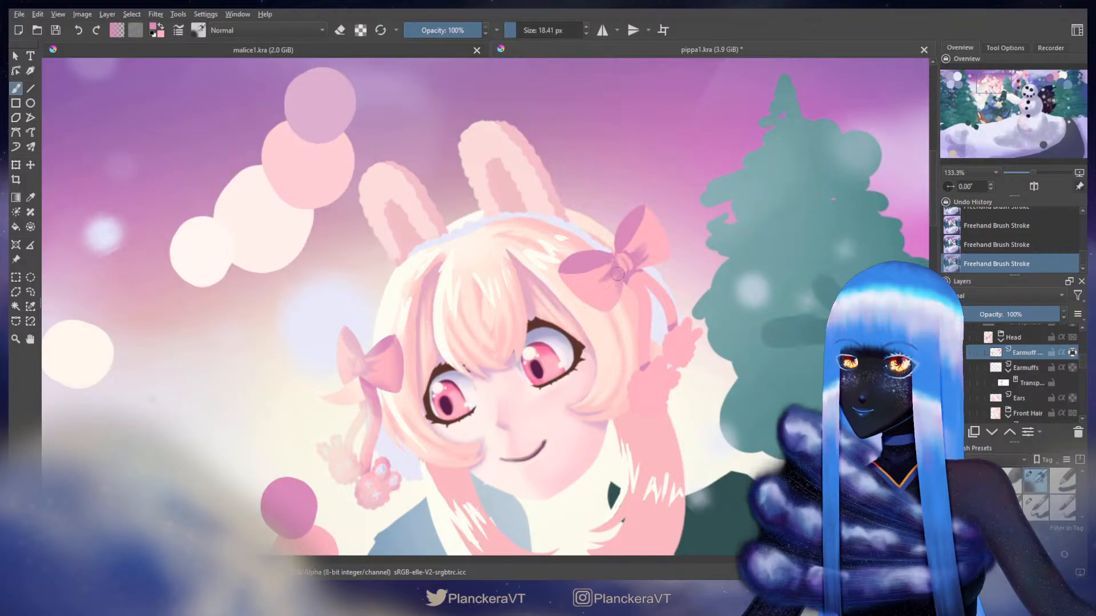
# - Shade the upper loop of the large bow with soft pink tones and a darker fold inside it, varying the brush size
pyautogui.keyDown('shift'); pyautogui.moveTo(640, 230); pyautogui.dragTo(668, 207); pyautogui.keyUp('shift')
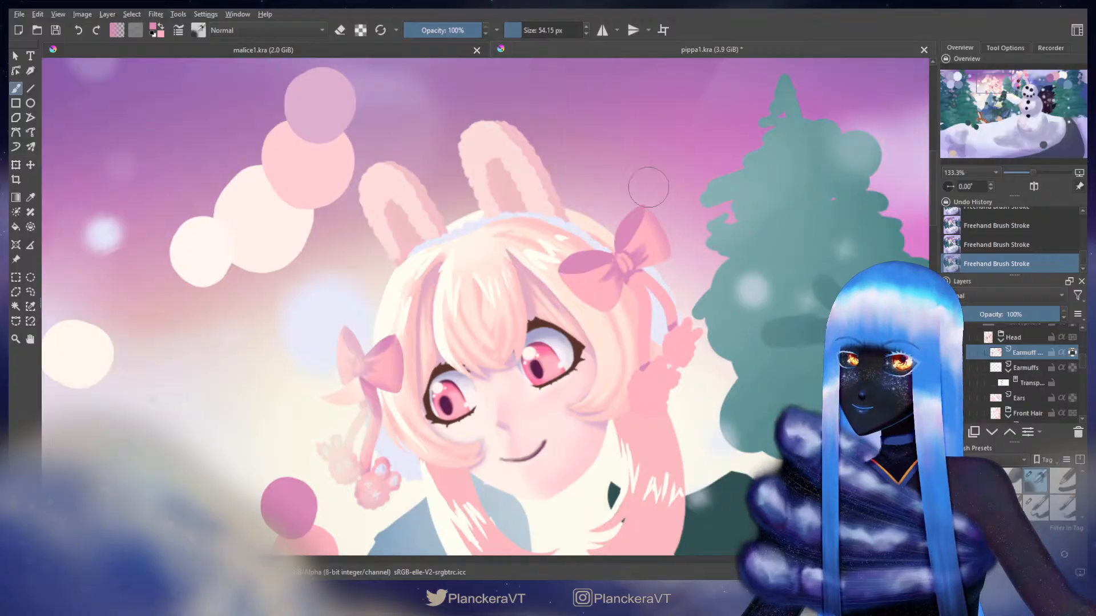
pyautogui.keyDown('shift'); pyautogui.moveTo(659, 242); pyautogui.dragTo(646, 213); pyautogui.keyUp('shift')
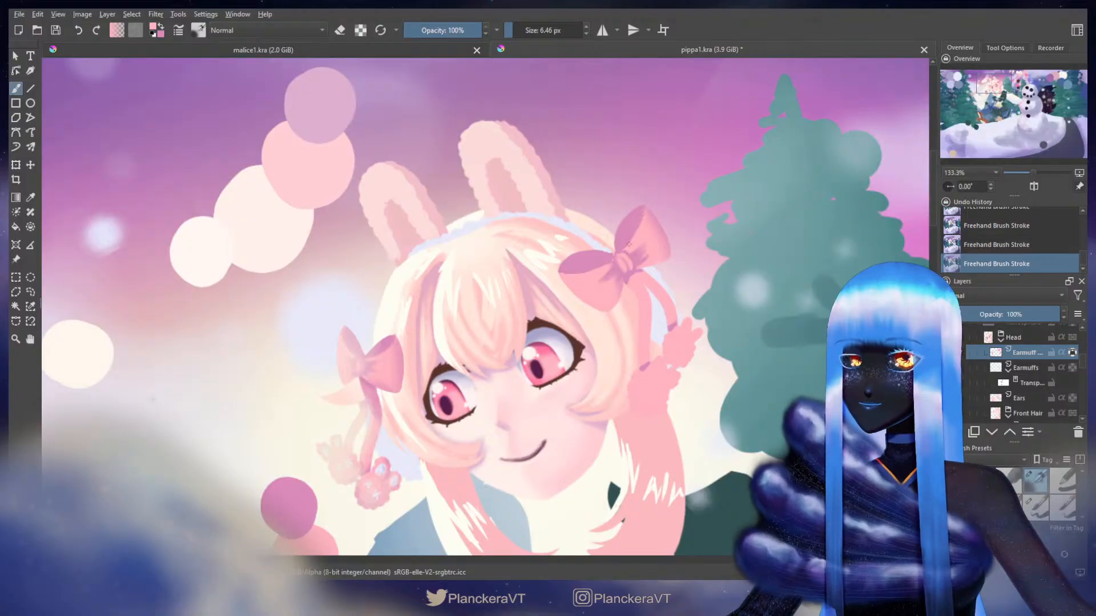
pyautogui.press('x')
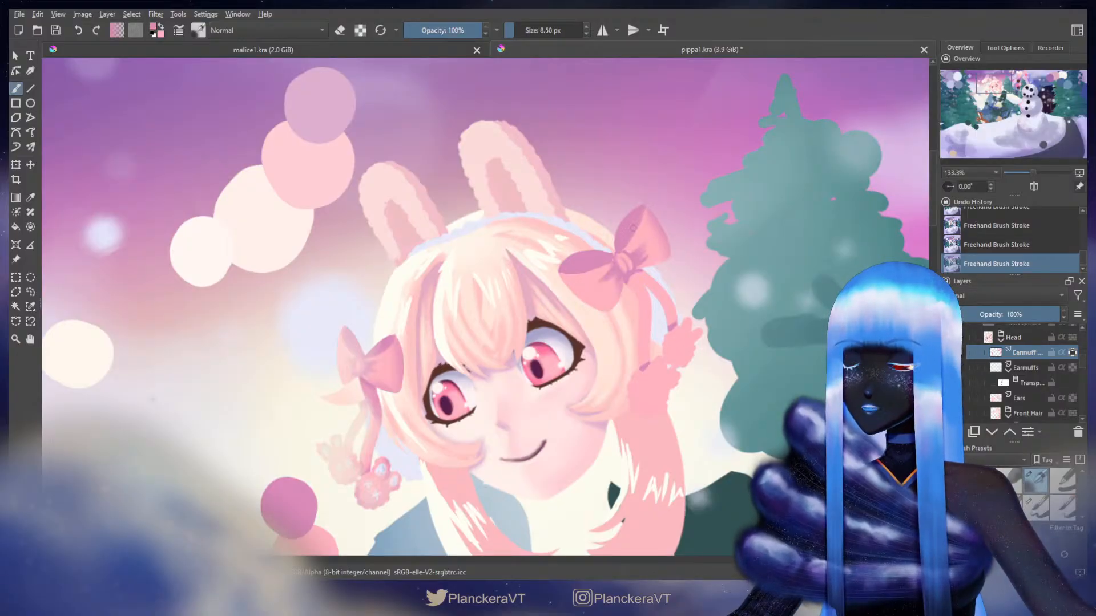
pyautogui.keyDown('shift'); pyautogui.moveTo(638, 217); pyautogui.dragTo(644, 216); pyautogui.keyUp('shift')
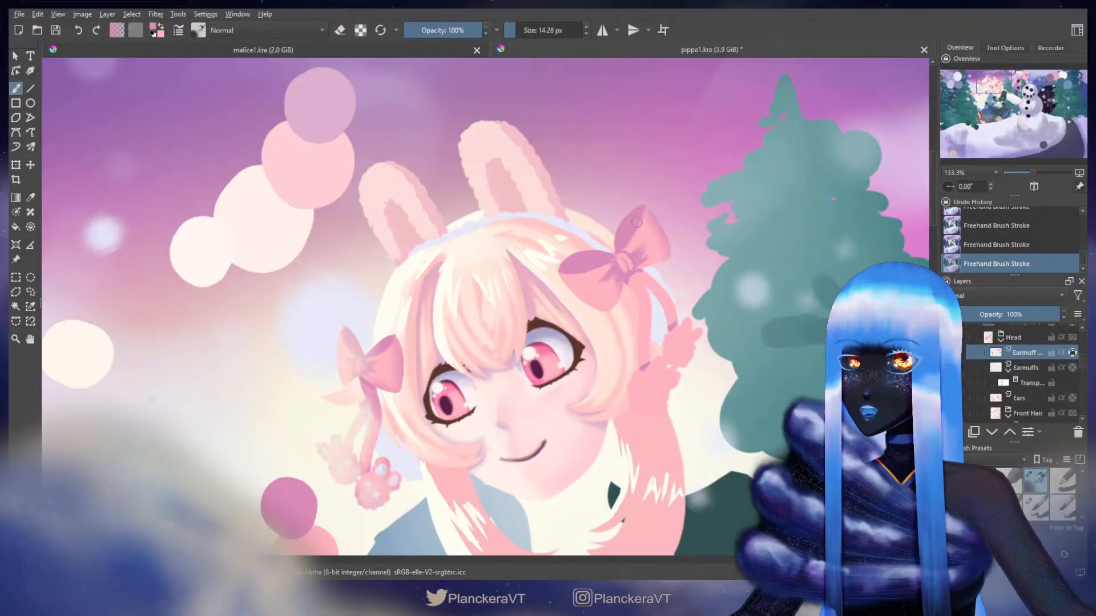
pyautogui.press('x')
pyautogui.keyDown('shift'); pyautogui.moveTo(638, 232); pyautogui.dragTo(638, 219); pyautogui.keyUp('shift')
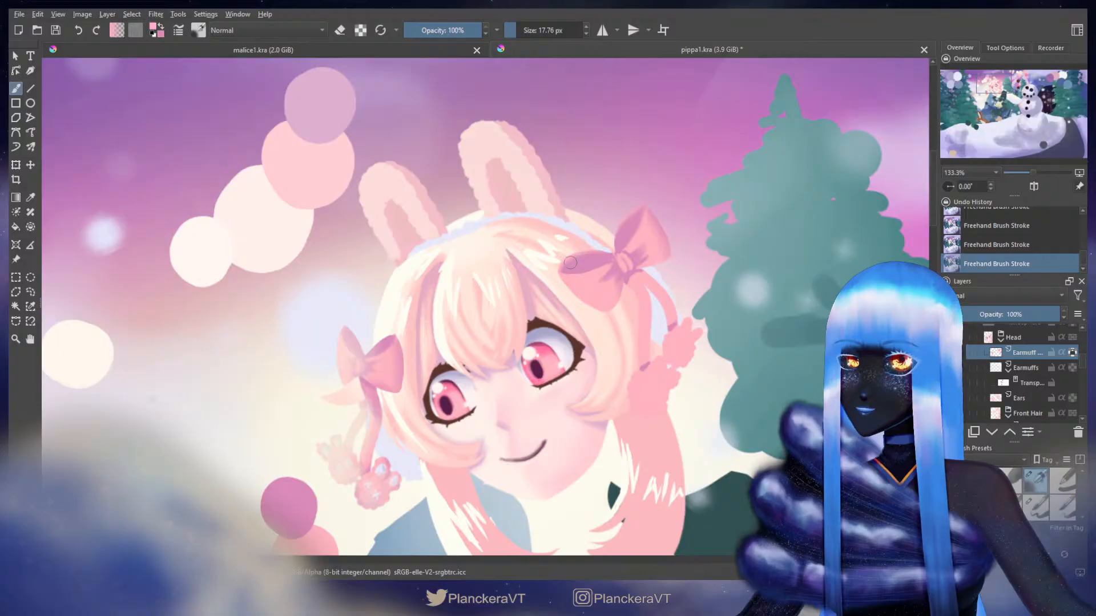
# - Clean up the large bow's knot and the start of its hanging ribbon with small 6 to 14 px strokes
pyautogui.scroll(-1, 600, 245)
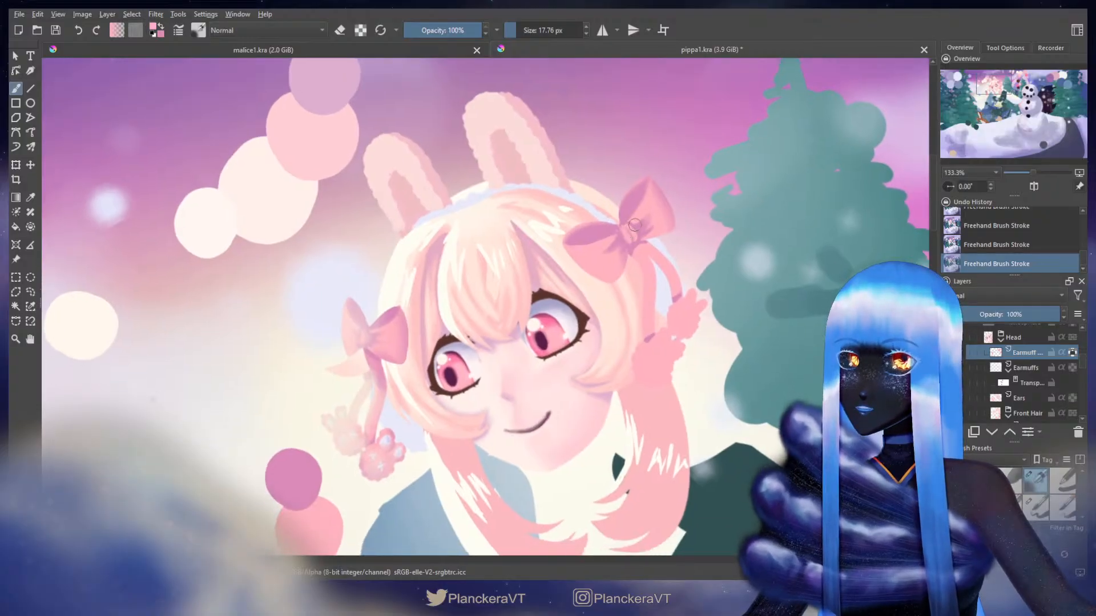
pyautogui.keyDown('shift'); pyautogui.moveTo(627, 242); pyautogui.dragTo(624, 242); pyautogui.keyUp('shift')
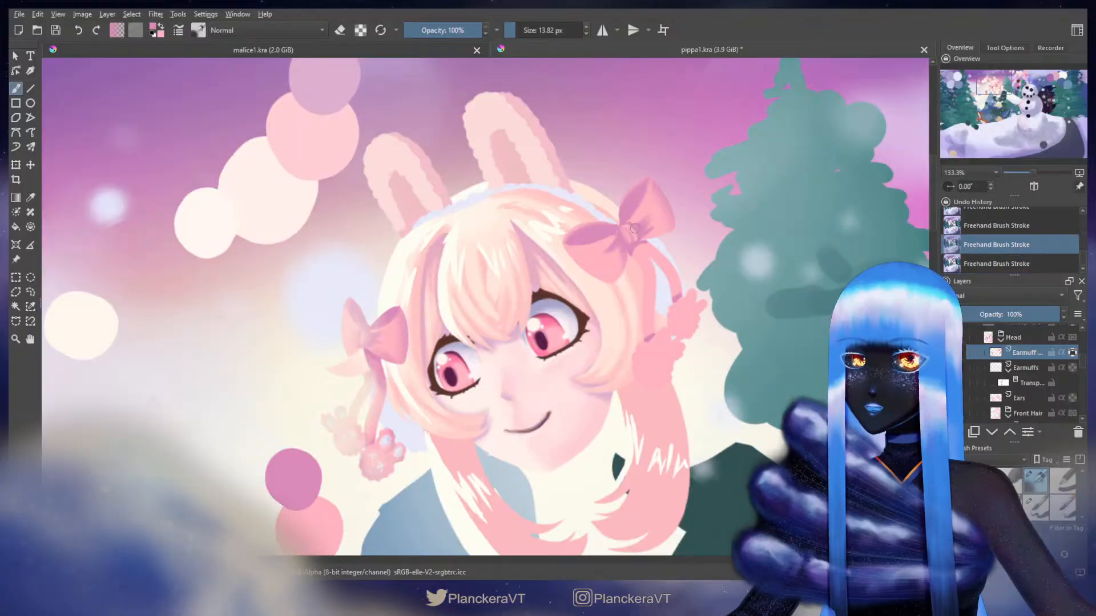
pyautogui.keyDown('shift'); pyautogui.moveTo(632, 225); pyautogui.dragTo(629, 229); pyautogui.keyUp('shift')
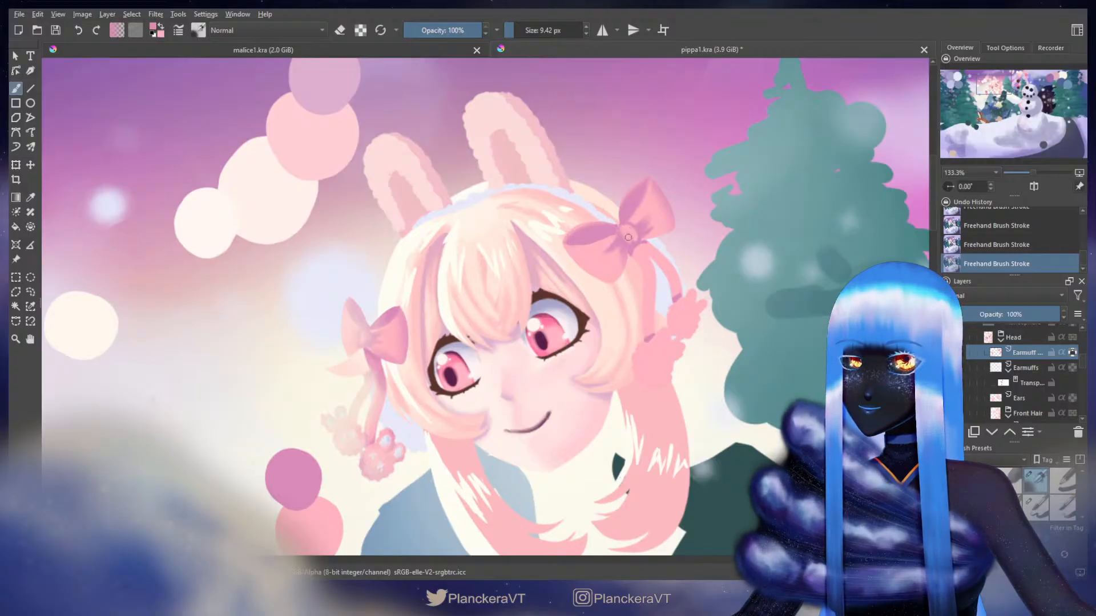
pyautogui.moveTo(633, 230)
pyautogui.keyDown('shift'); pyautogui.mouseDown()
pyautogui.moveTo(621, 229)
pyautogui.moveTo(640, 248)
pyautogui.mouseUp(); pyautogui.keyUp('shift')
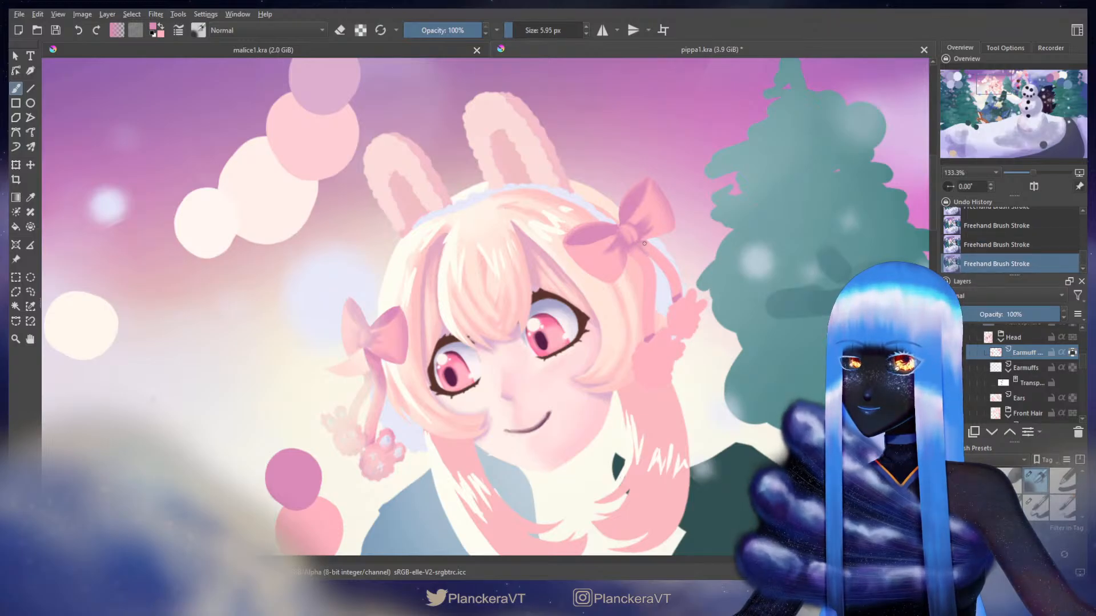
pyautogui.moveTo(641, 248)
pyautogui.keyDown('shift'); pyautogui.mouseDown()
pyautogui.moveTo(653, 256)
pyautogui.moveTo(637, 199)
pyautogui.mouseUp(); pyautogui.keyUp('shift')
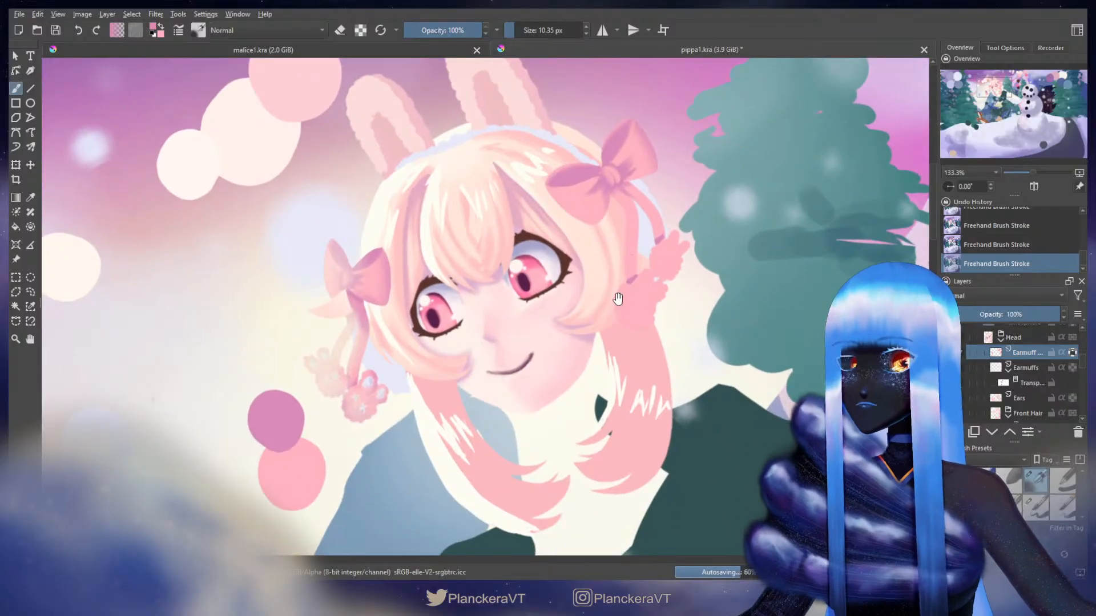
# - Shade the lower fluffy paw charm beneath the large bow with darker pink strokes about 11 to 16 px wide
pyautogui.moveTo(606, 284); pyautogui.dragTo(564, 285)
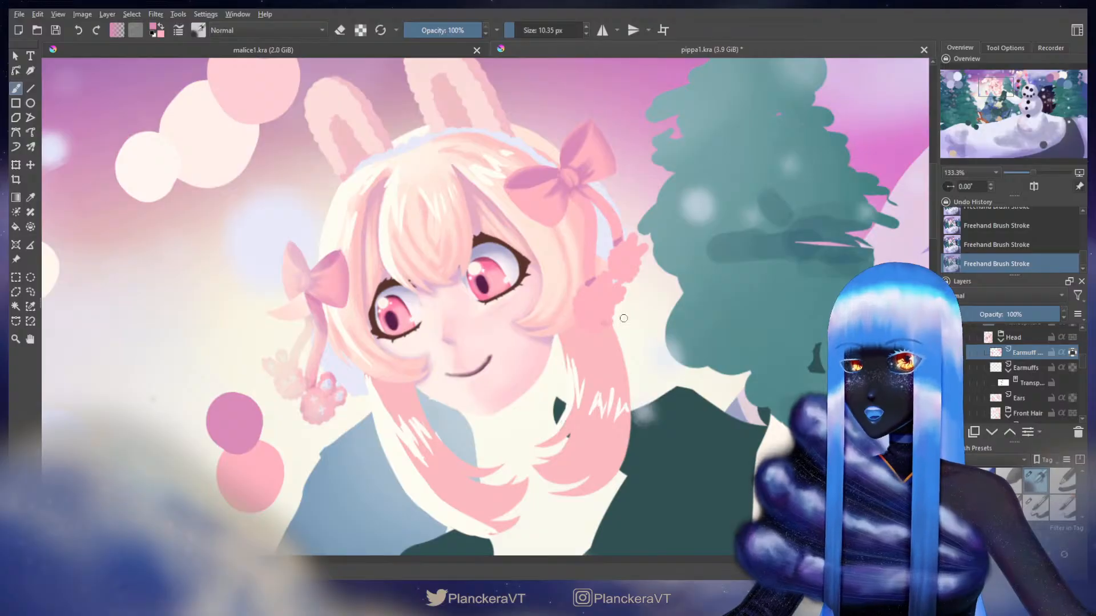
pyautogui.keyDown('shift'); pyautogui.moveTo(599, 327); pyautogui.dragTo(604, 326); pyautogui.keyUp('shift')
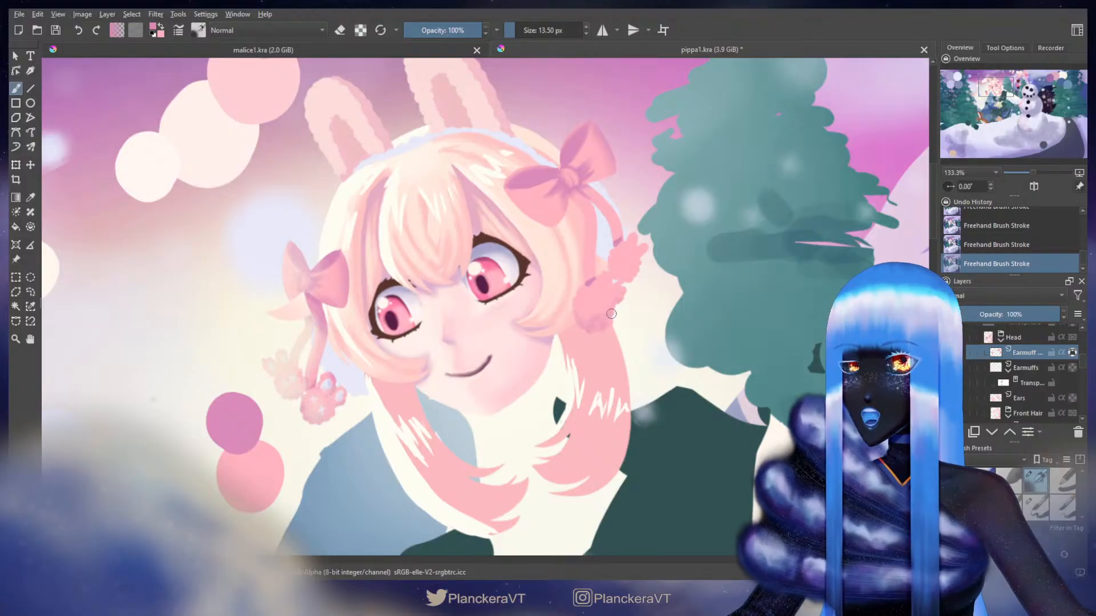
pyautogui.keyDown('shift'); pyautogui.moveTo(616, 297); pyautogui.dragTo(613, 299); pyautogui.keyUp('shift')
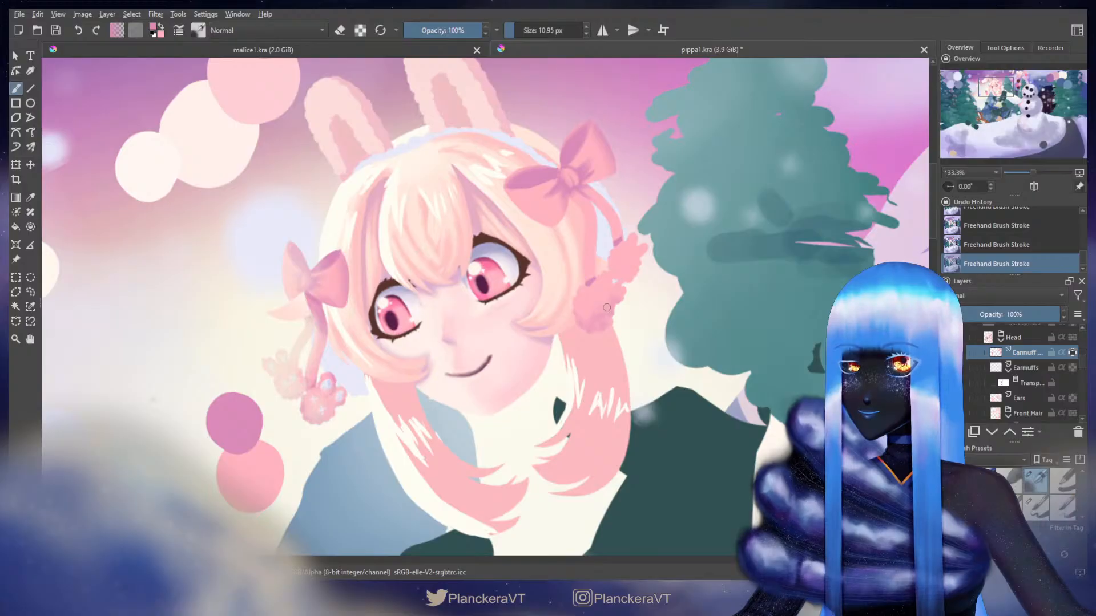
pyautogui.keyDown('shift'); pyautogui.moveTo(600, 317); pyautogui.dragTo(589, 315); pyautogui.keyUp('shift')
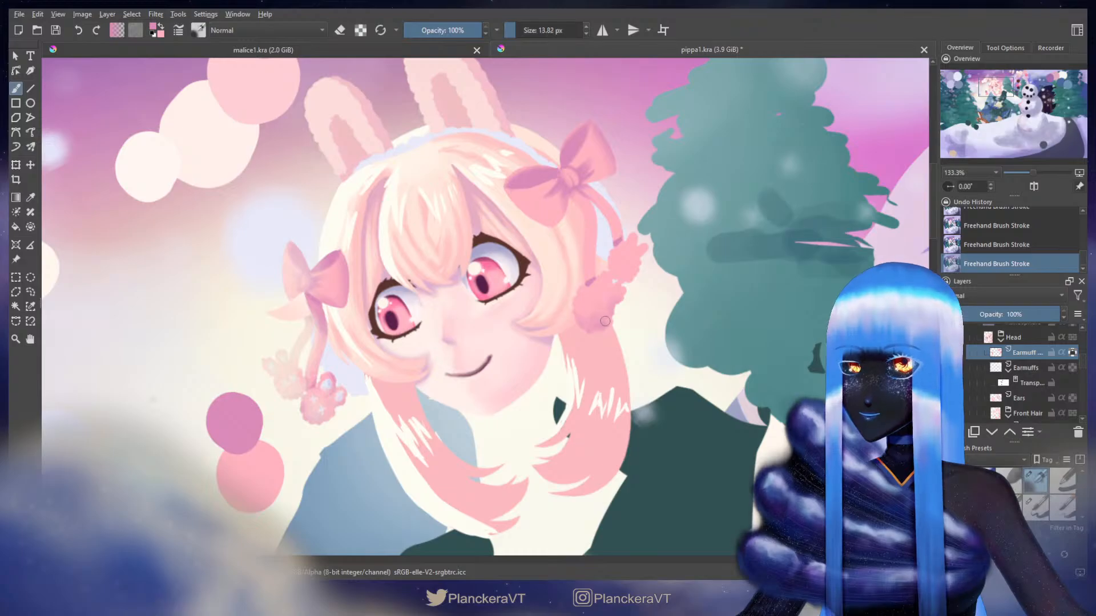
pyautogui.keyDown('shift'); pyautogui.moveTo(610, 279); pyautogui.dragTo(608, 279); pyautogui.keyUp('shift')
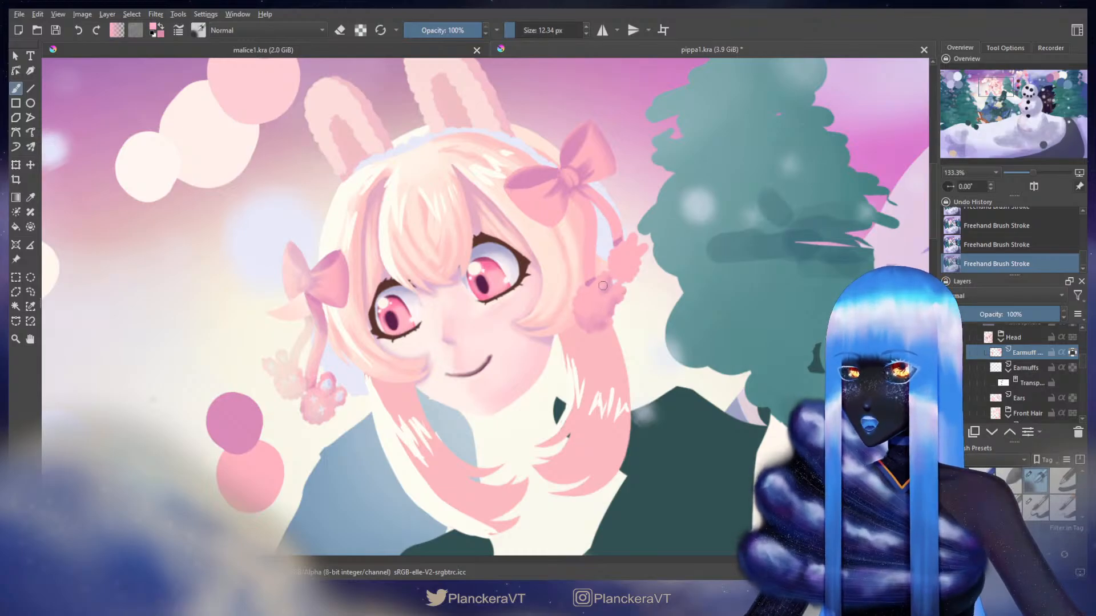
pyautogui.keyDown('shift'); pyautogui.moveTo(607, 288); pyautogui.dragTo(629, 277); pyautogui.keyUp('shift')
# - Shade the upper fluffy paw charm beside the tree, alternating the two pinks with a brush of about 10 px
pyautogui.press('x')
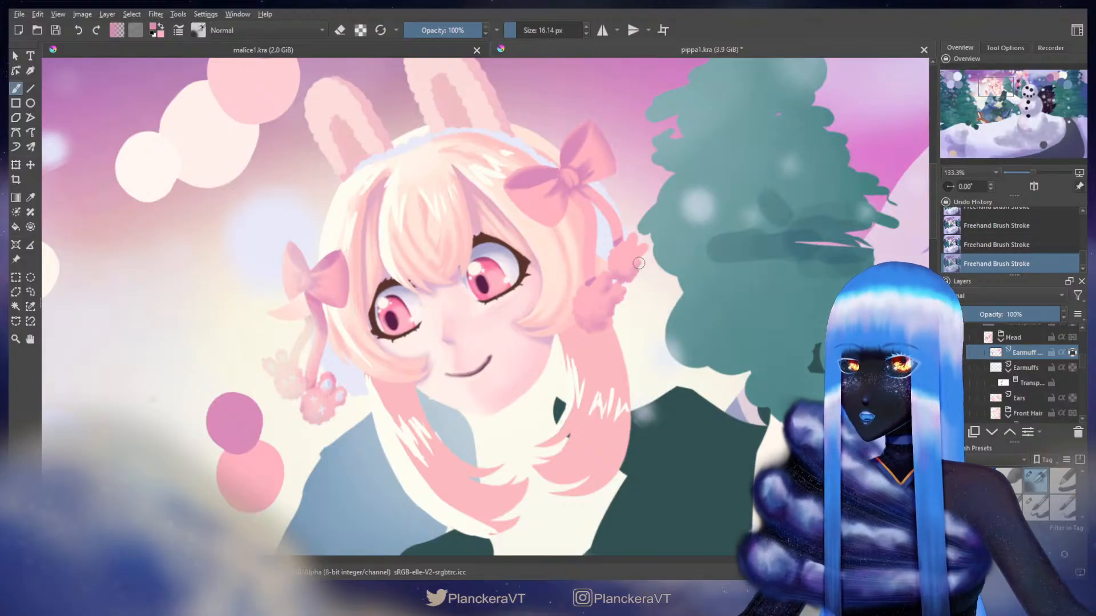
pyautogui.keyDown('shift'); pyautogui.moveTo(631, 260); pyautogui.dragTo(627, 261); pyautogui.keyUp('shift')
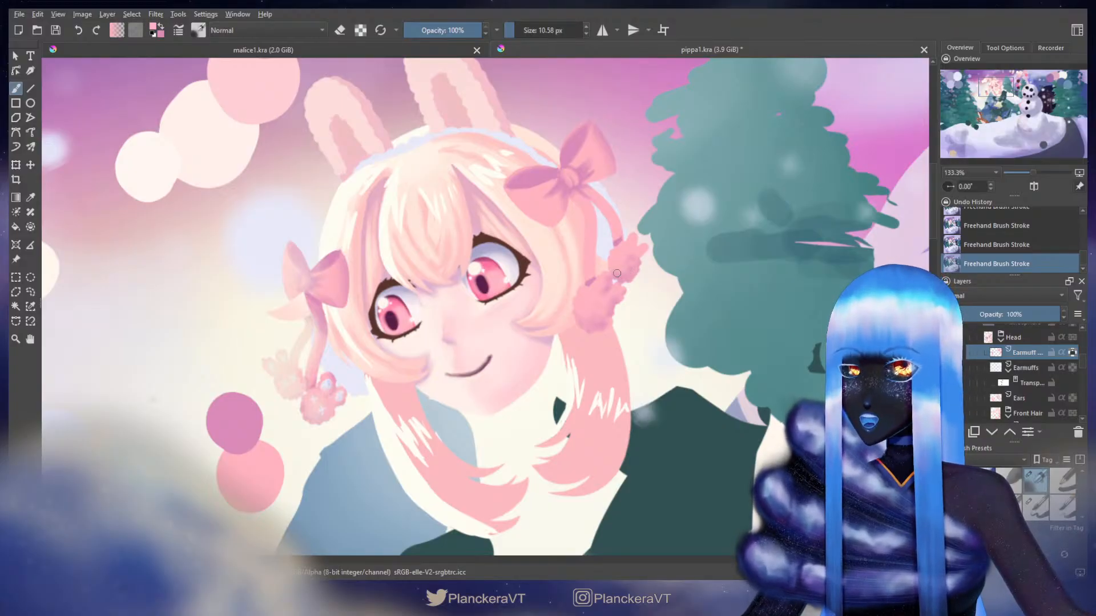
pyautogui.keyDown('shift'); pyautogui.moveTo(641, 258); pyautogui.dragTo(628, 281); pyautogui.keyUp('shift')
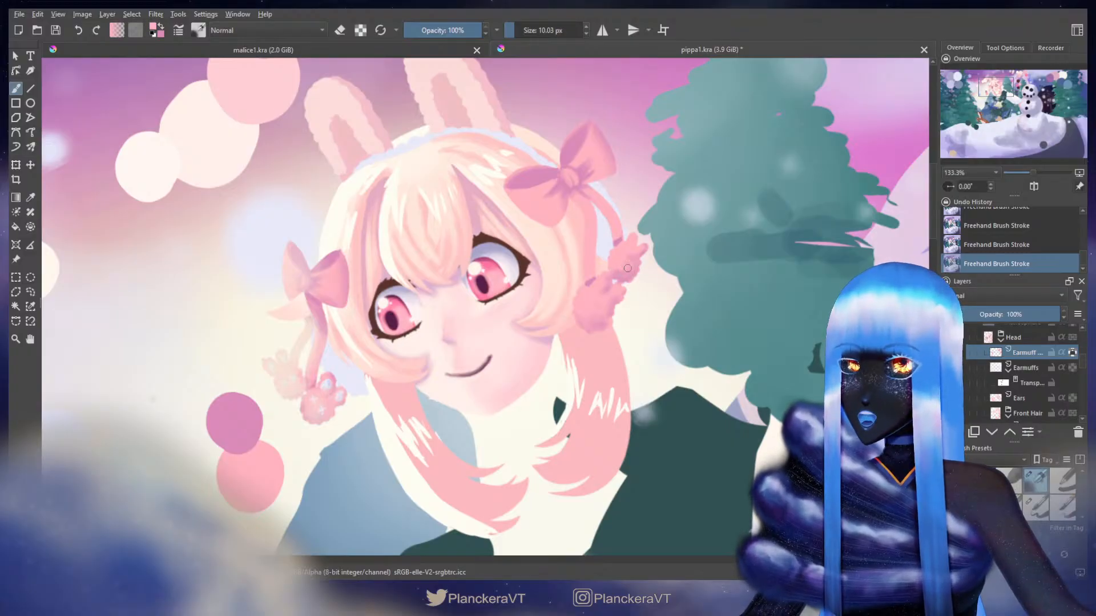
pyautogui.press('x')
pyautogui.keyDown('shift'); pyautogui.moveTo(644, 237); pyautogui.dragTo(637, 238); pyautogui.keyUp('shift')
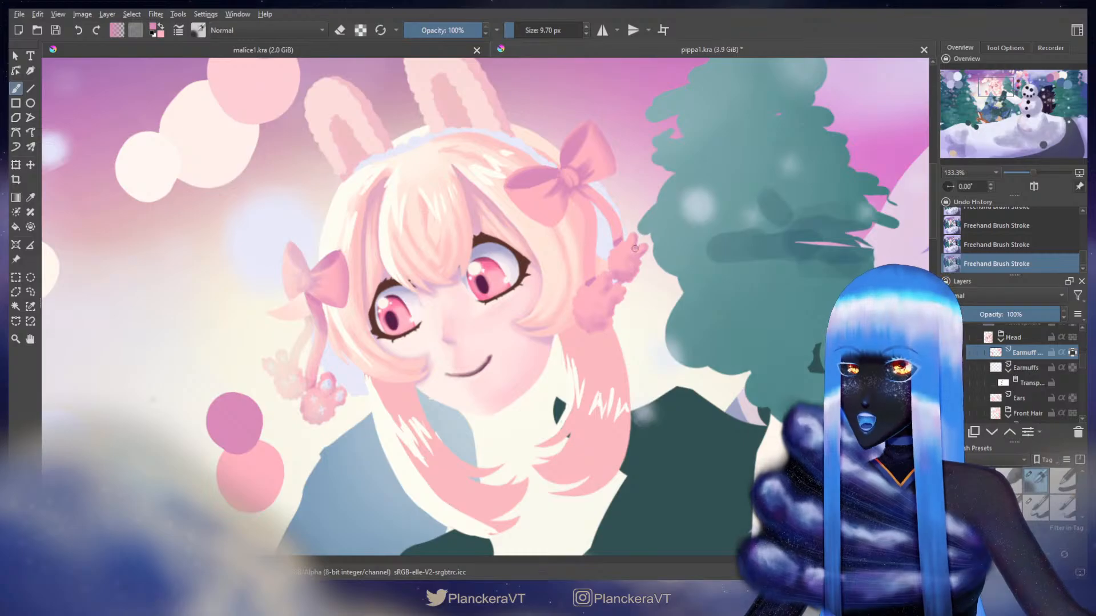
# - Shade the large bow's hanging ribbon and the charm beside the tree, alternating the two pinks with brush sizes from 6 to 50 px
pyautogui.keyDown('shift'); pyautogui.moveTo(617, 234); pyautogui.dragTo(639, 234); pyautogui.keyUp('shift')
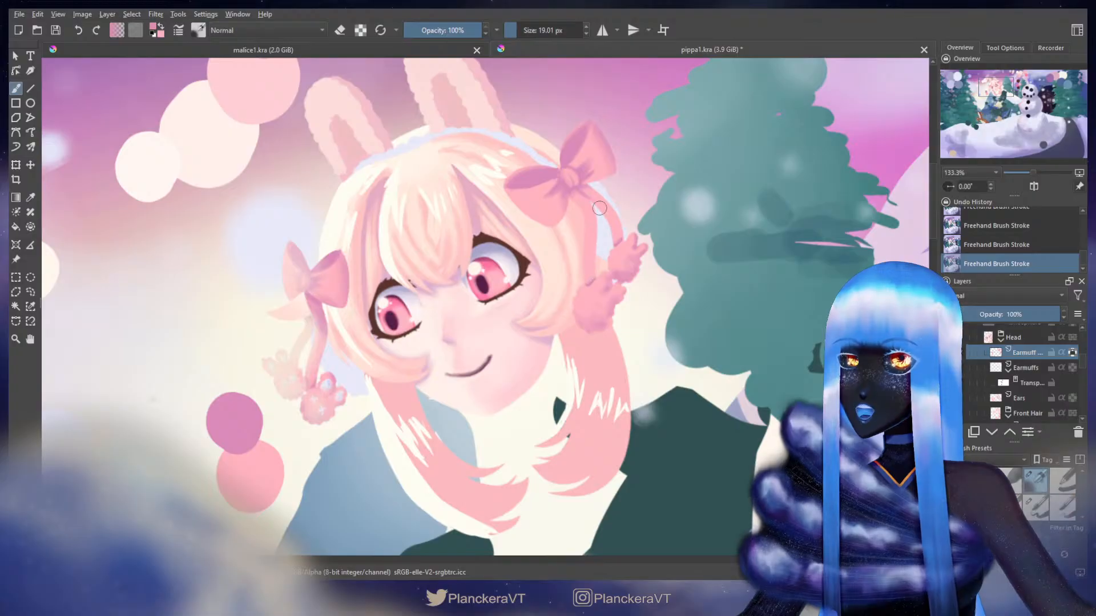
pyautogui.moveTo(599, 208)
pyautogui.keyDown('shift'); pyautogui.mouseDown()
pyautogui.moveTo(588, 200)
pyautogui.moveTo(603, 214)
pyautogui.moveTo(628, 208)
pyautogui.mouseUp(); pyautogui.keyUp('shift')
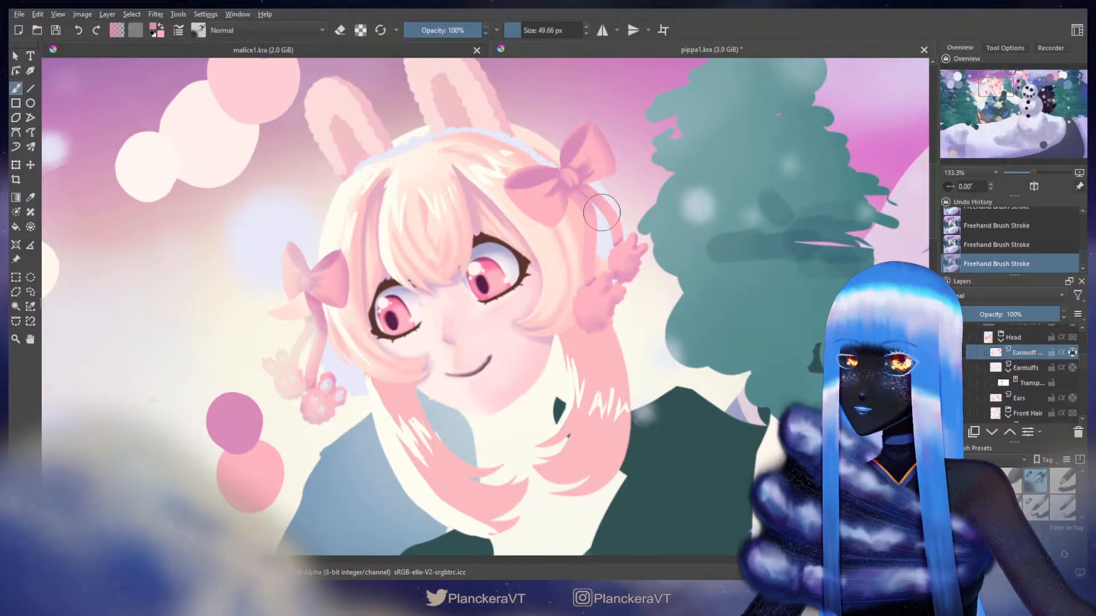
pyautogui.press('x')
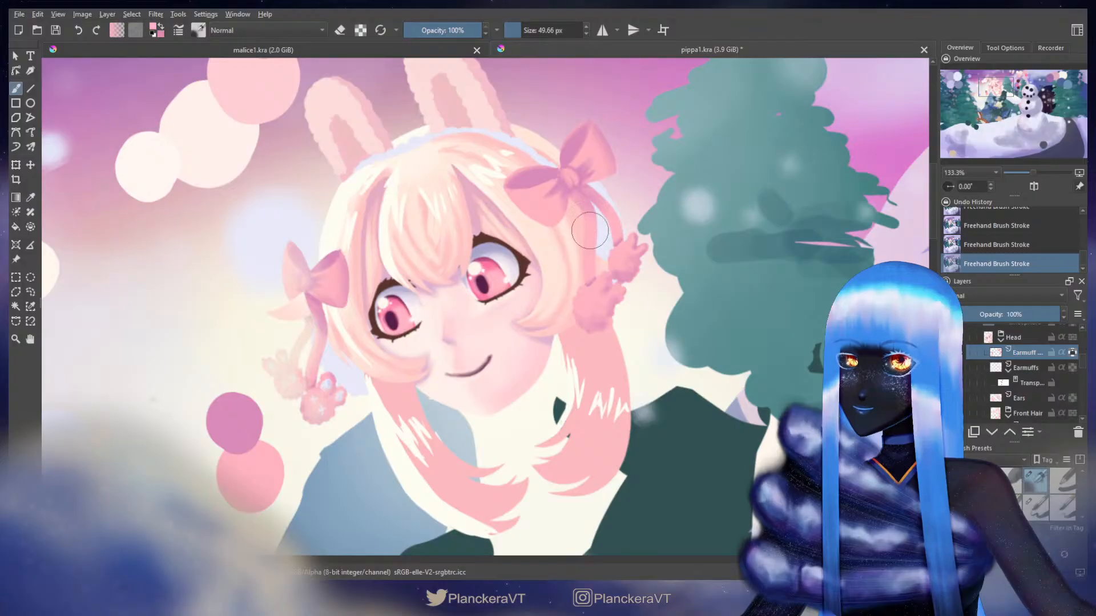
pyautogui.keyDown('shift'); pyautogui.moveTo(606, 221); pyautogui.dragTo(594, 220); pyautogui.keyUp('shift')
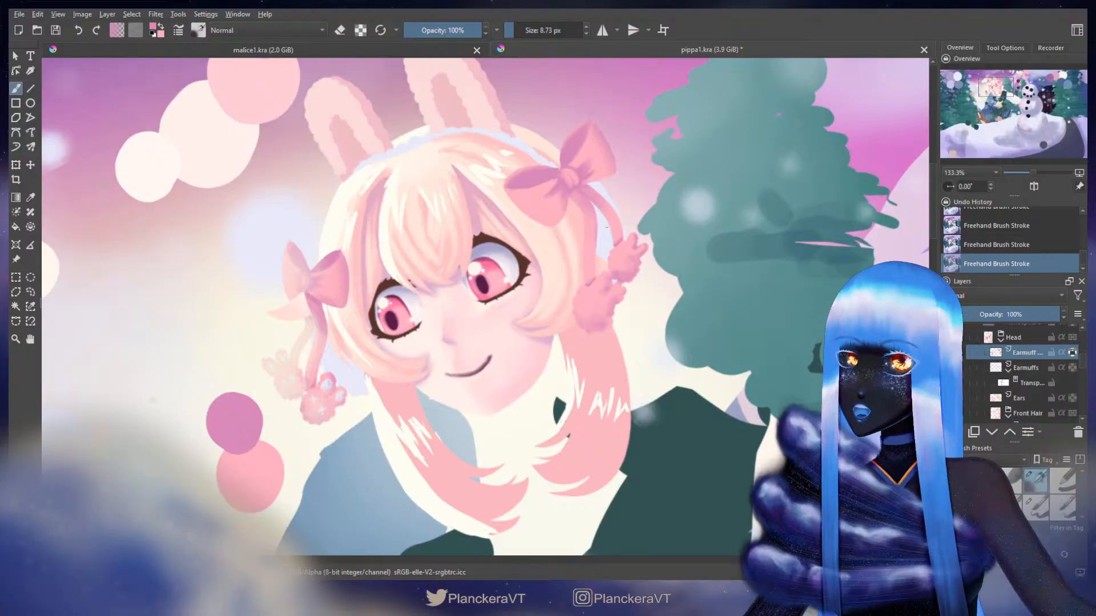
pyautogui.press('x')
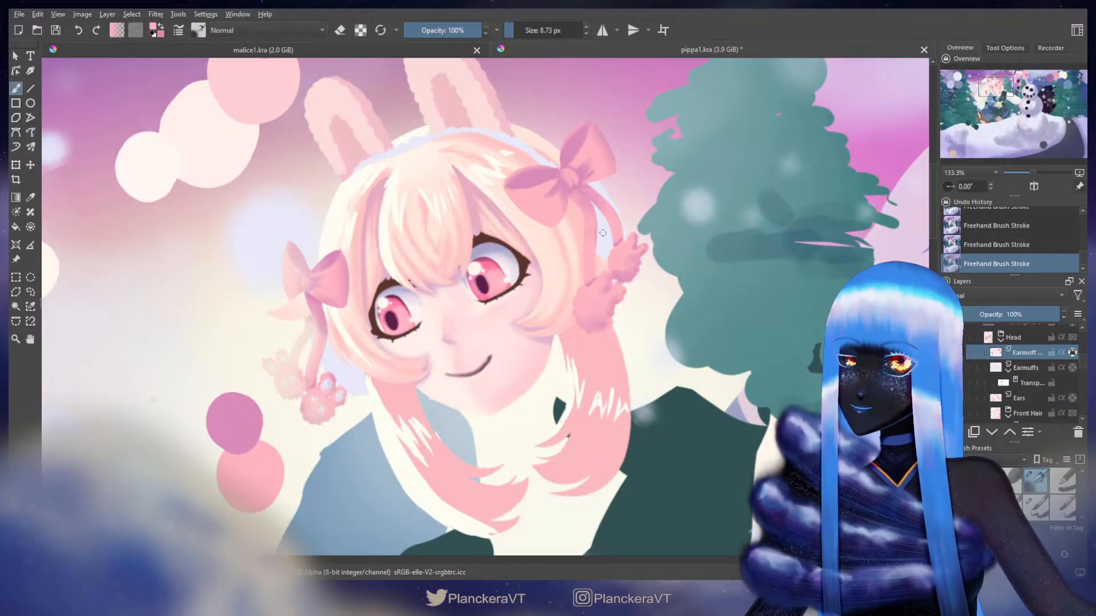
pyautogui.moveTo(576, 241)
pyautogui.keyDown('shift'); pyautogui.mouseDown()
pyautogui.moveTo(593, 232)
pyautogui.moveTo(579, 228)
pyautogui.moveTo(577, 197)
pyautogui.moveTo(578, 208)
pyautogui.mouseUp(); pyautogui.keyUp('shift')
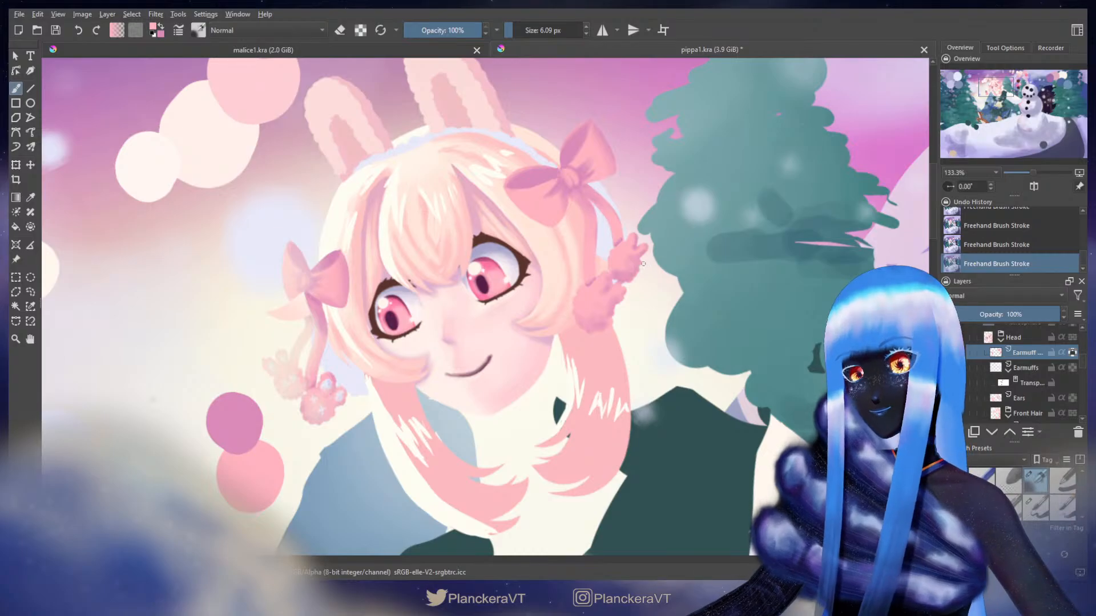
# - Sample the pale lavender swatch beside the character as the paint colour for the paw charms
pyautogui.moveTo(456, 351); pyautogui.dragTo(632, 243)
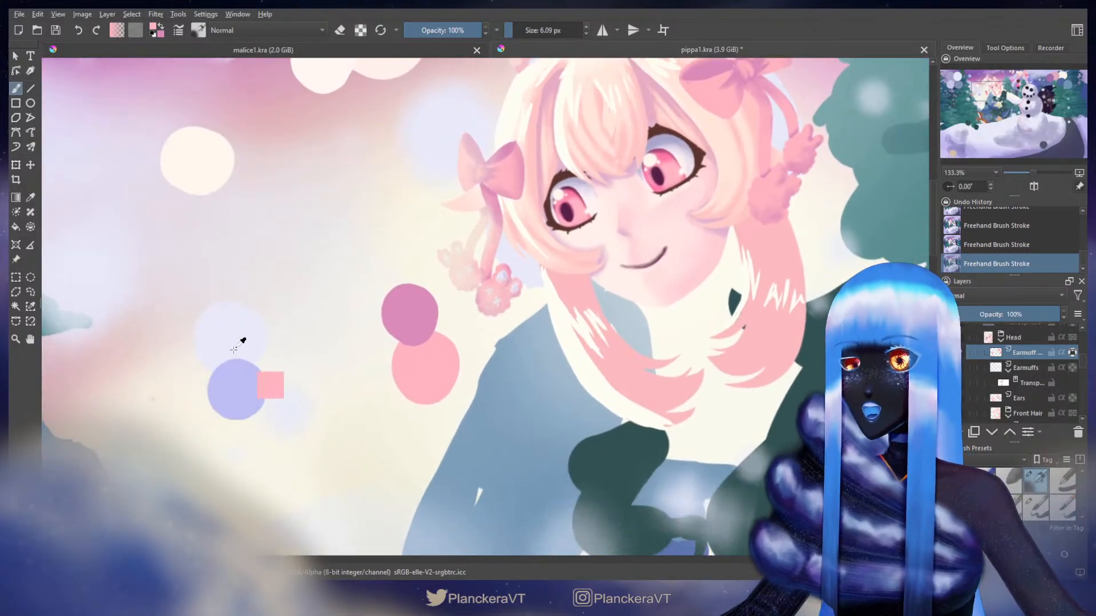
pyautogui.keyDown('ctrl'); pyautogui.click(223, 331); pyautogui.keyUp('ctrl')
pyautogui.moveTo(720, 206); pyautogui.dragTo(609, 253)
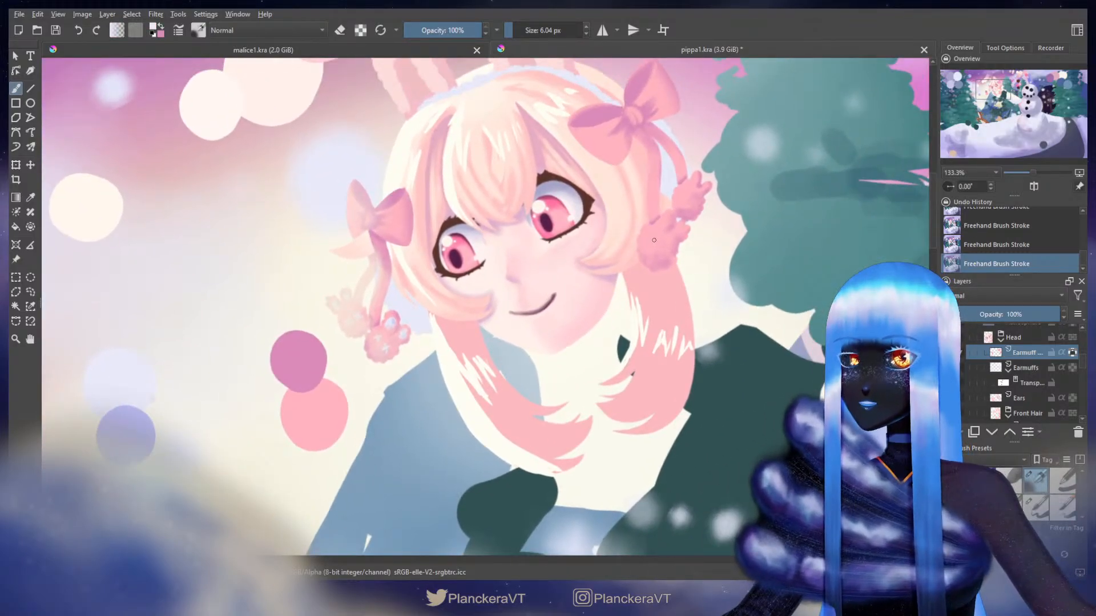
pyautogui.press('[')
pyautogui.hotkey('ctrl', 'z')
pyautogui.press('[')
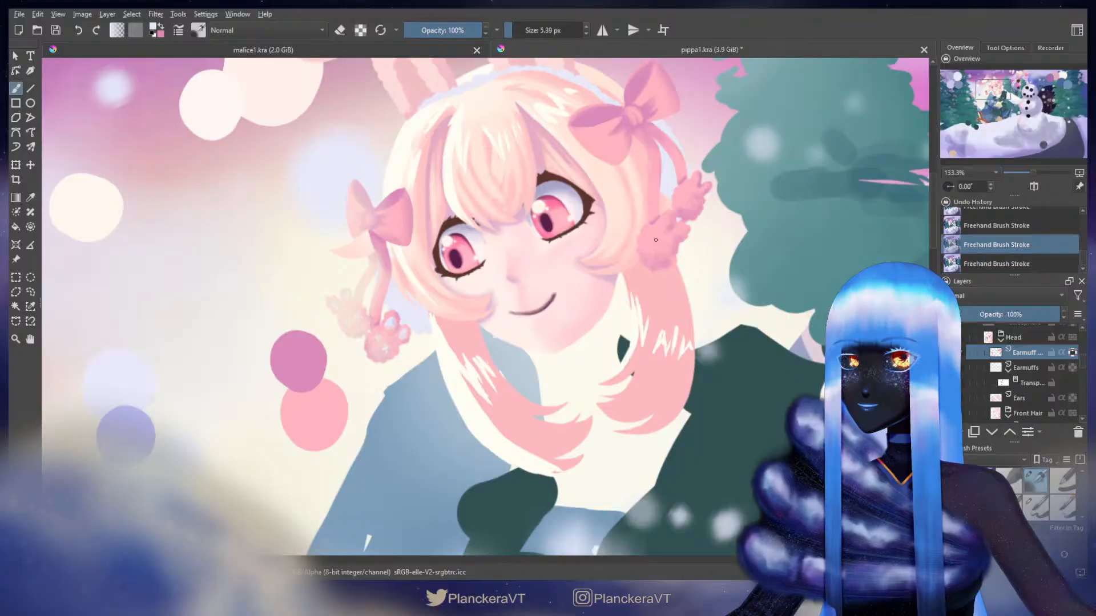
pyautogui.moveTo(655, 240); pyautogui.dragTo(656, 250)
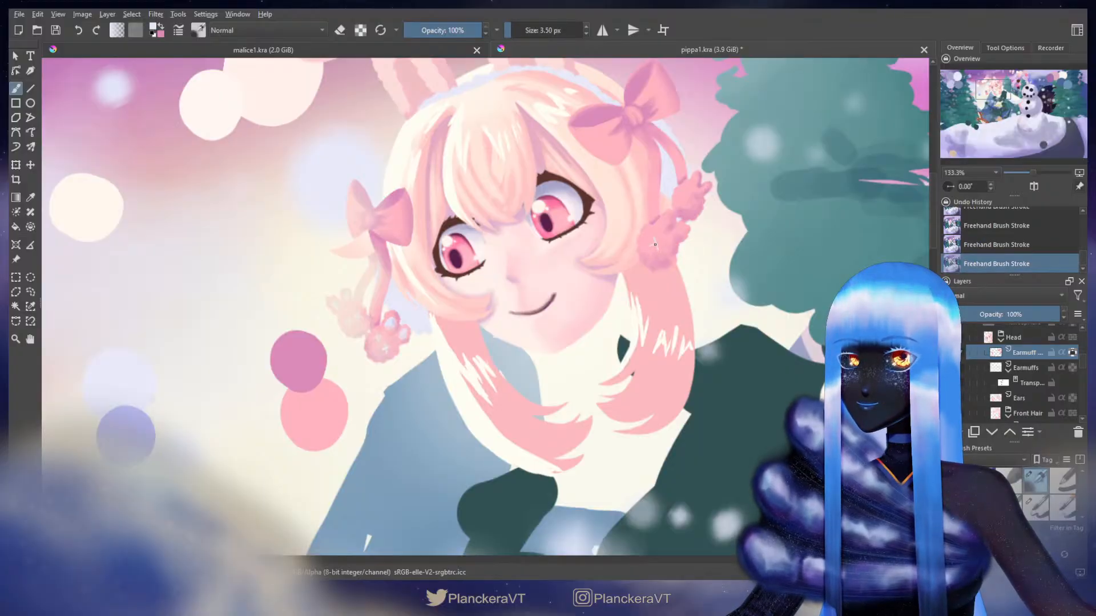
pyautogui.hotkey('ctrl', 'z')
pyautogui.hotkey('ctrl', 'z')
# - Paint pale lavender paw pads and sparkle marks on both paw charms beneath the large bow, using the other brush preset at about 4 px
pyautogui.press('/')
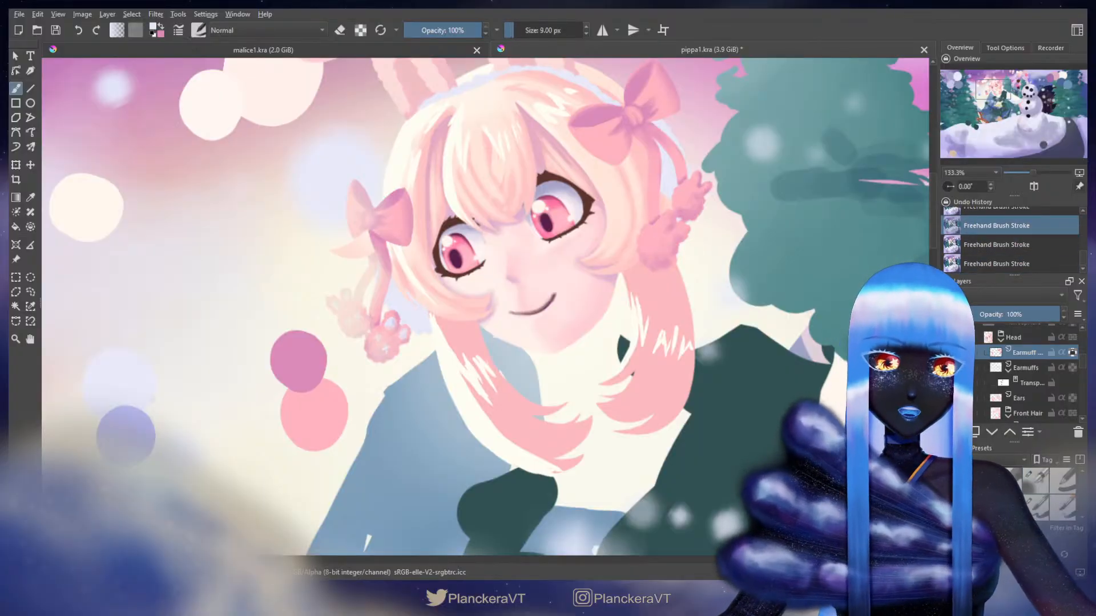
pyautogui.press('[')
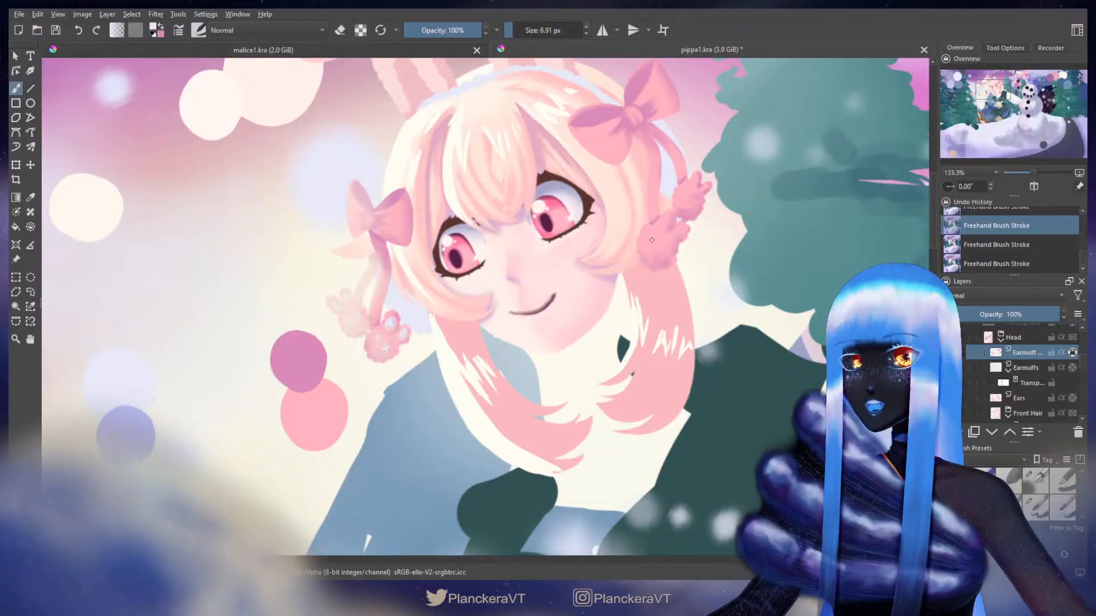
pyautogui.moveTo(652, 236)
pyautogui.mouseDown()
pyautogui.moveTo(655, 247)
pyautogui.moveTo(654, 238)
pyautogui.mouseUp()
pyautogui.hotkey('ctrl', 'z')
pyautogui.press('[')
pyautogui.press('[')
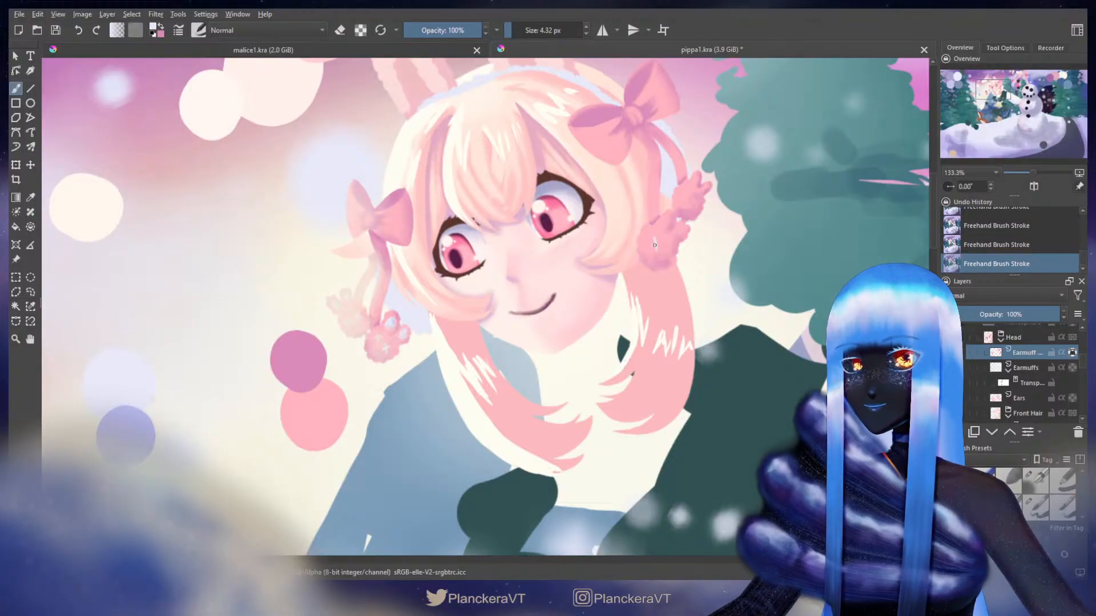
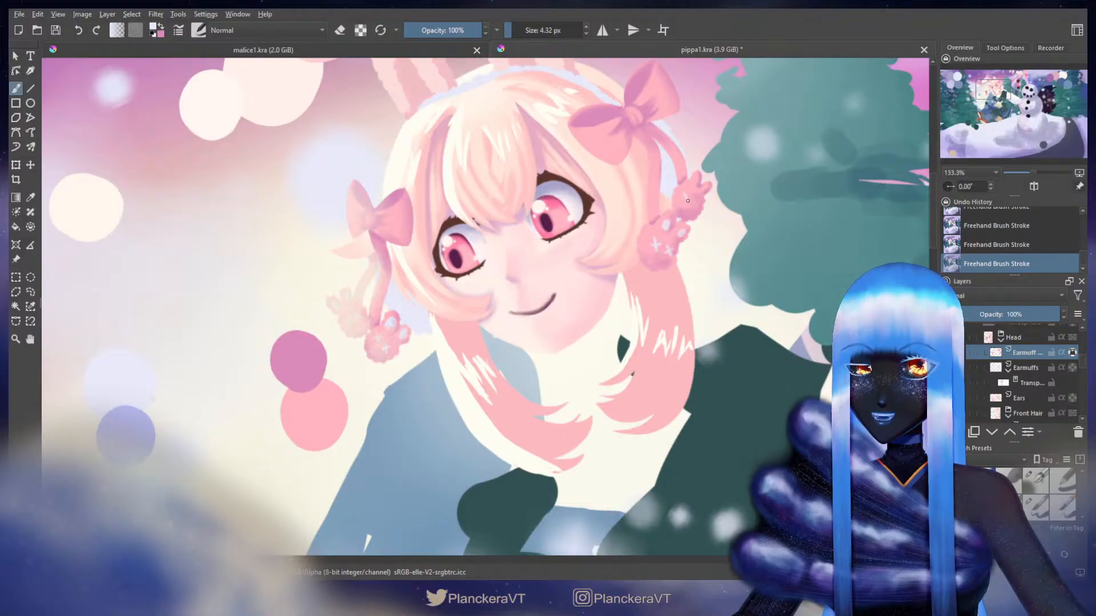
pyautogui.hotkey('ctrl', 'z')
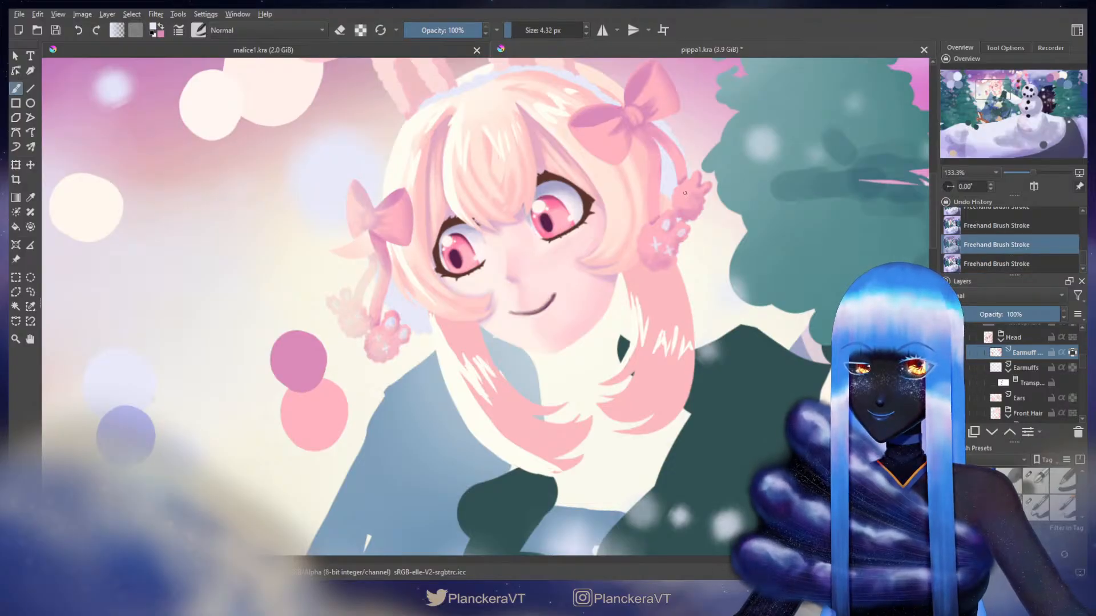
pyautogui.hotkey('ctrl', 'shift', 'z')
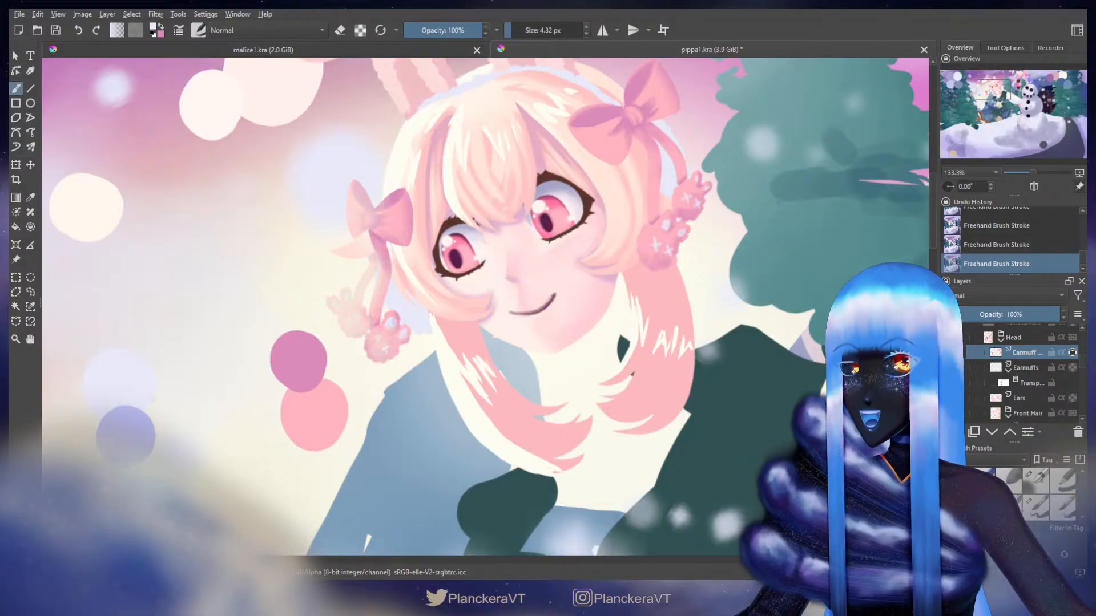
# - Shade the new paw pads with the blue-violet swatch colour, and touch up the charms in the pink swatch colour at about 9 px
pyautogui.keyDown('ctrl'); pyautogui.click(148, 443); pyautogui.keyUp('ctrl')
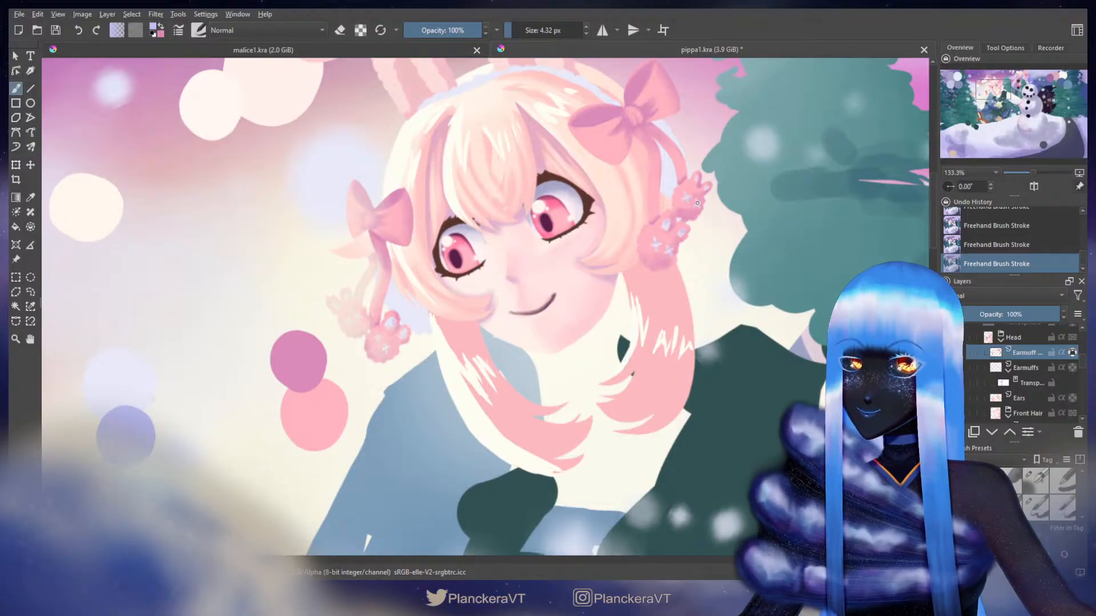
pyautogui.keyDown('ctrl'); pyautogui.click(318, 411); pyautogui.keyUp('ctrl')
pyautogui.keyDown('shift'); pyautogui.moveTo(655, 229); pyautogui.dragTo(657, 230); pyautogui.keyUp('shift')
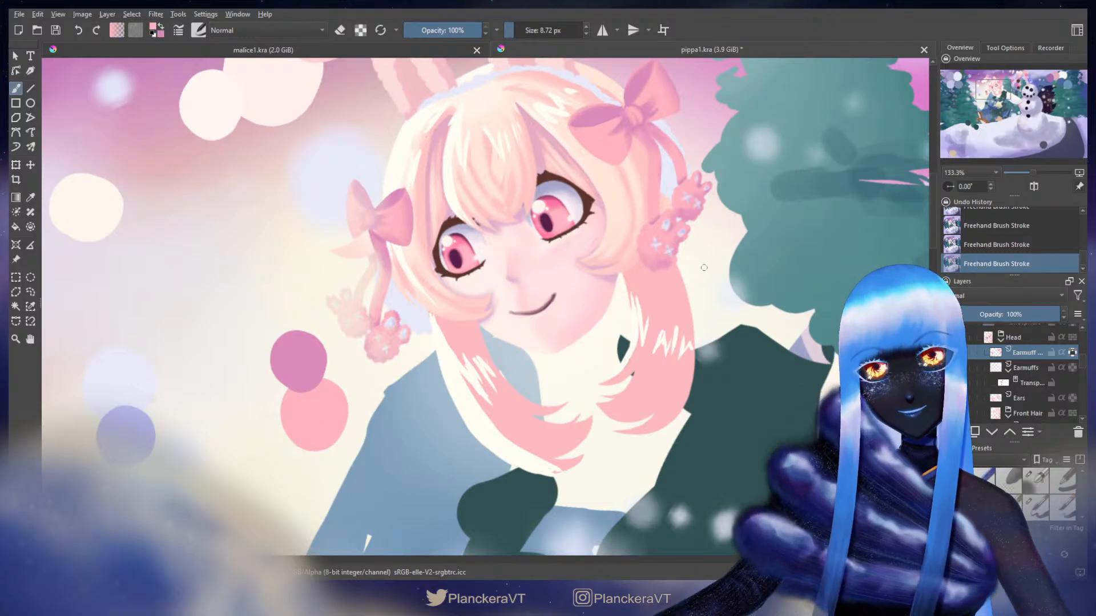
# - Activate the Swatch layer and choose a swatch-painting brush preset of about 103 px near the pink swatches
pyautogui.scroll(-4, 670, 332)
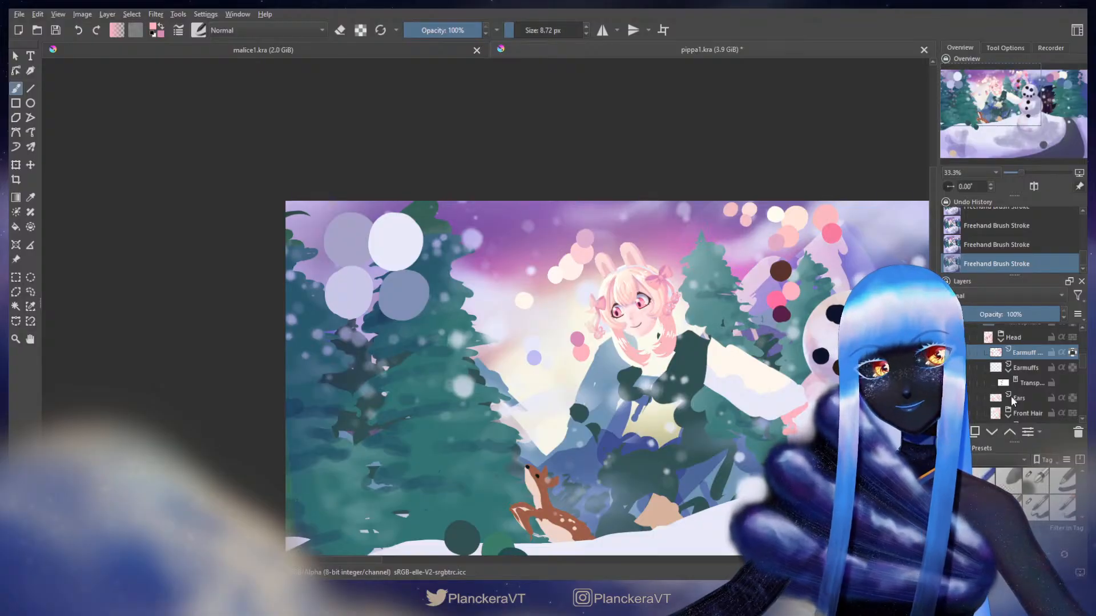
pyautogui.scroll(5, 1029, 366)
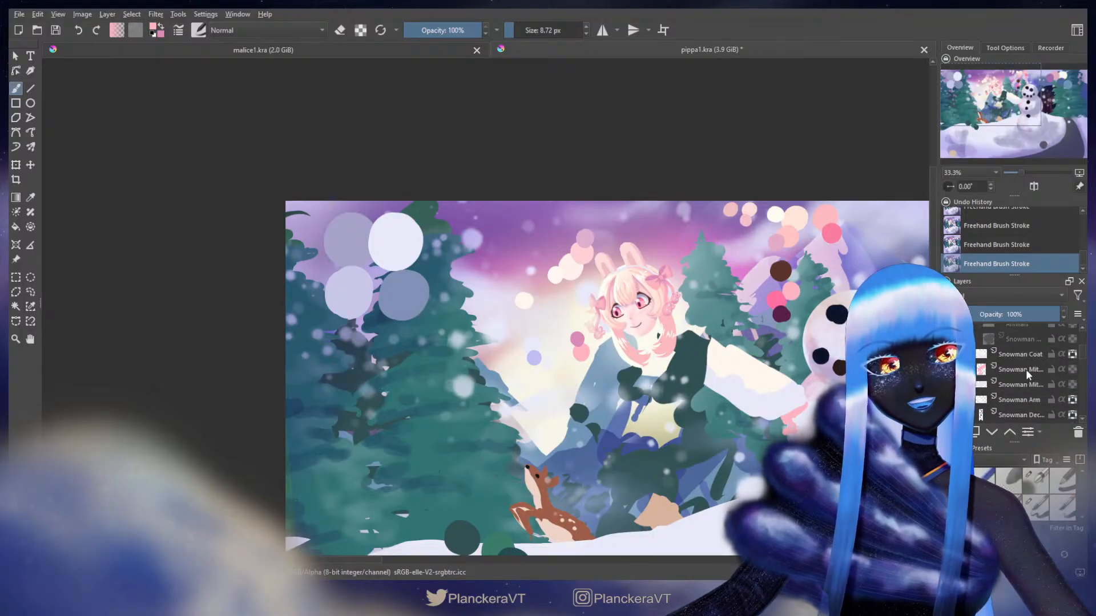
pyautogui.scroll(3, 1026, 367)
pyautogui.scroll(2, 1023, 375)
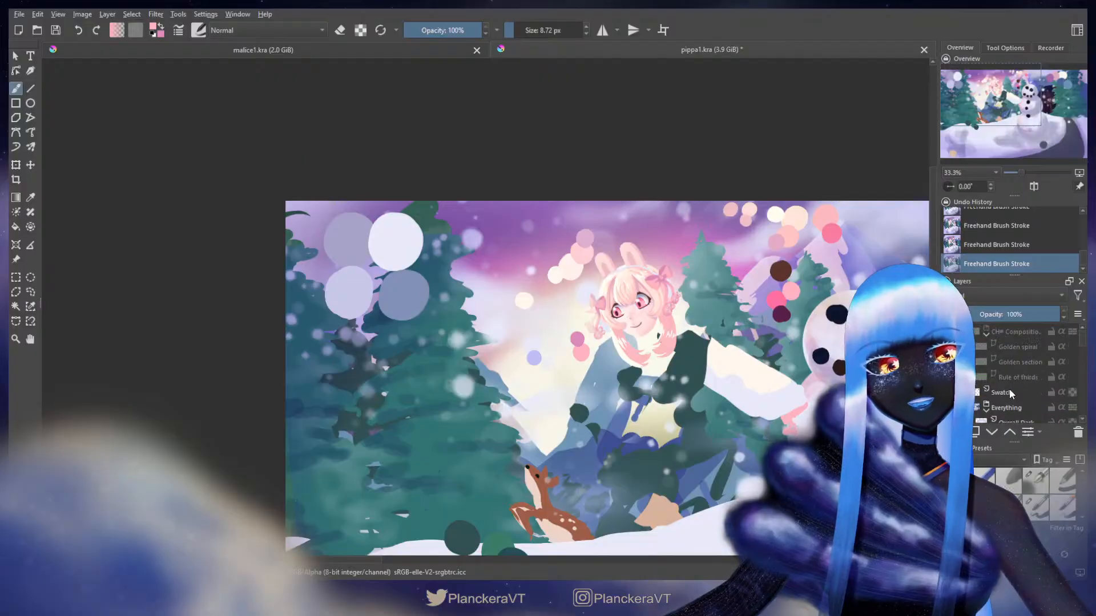
pyautogui.click(1009, 391)
pyautogui.scroll(3, 542, 365)
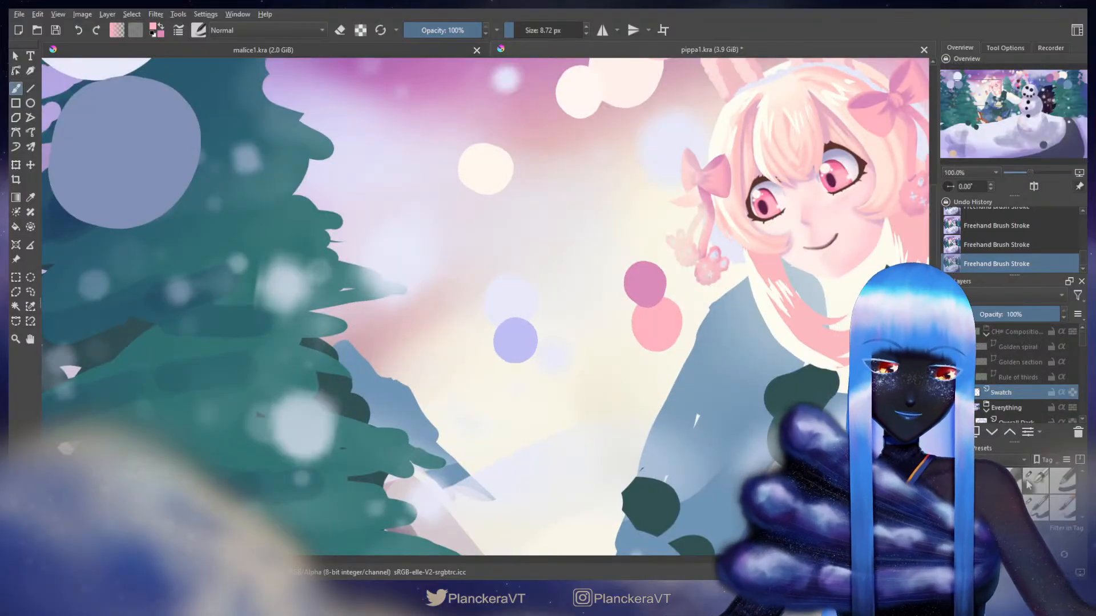
pyautogui.click(1036, 507)
pyautogui.moveTo(669, 322); pyautogui.dragTo(490, 277)
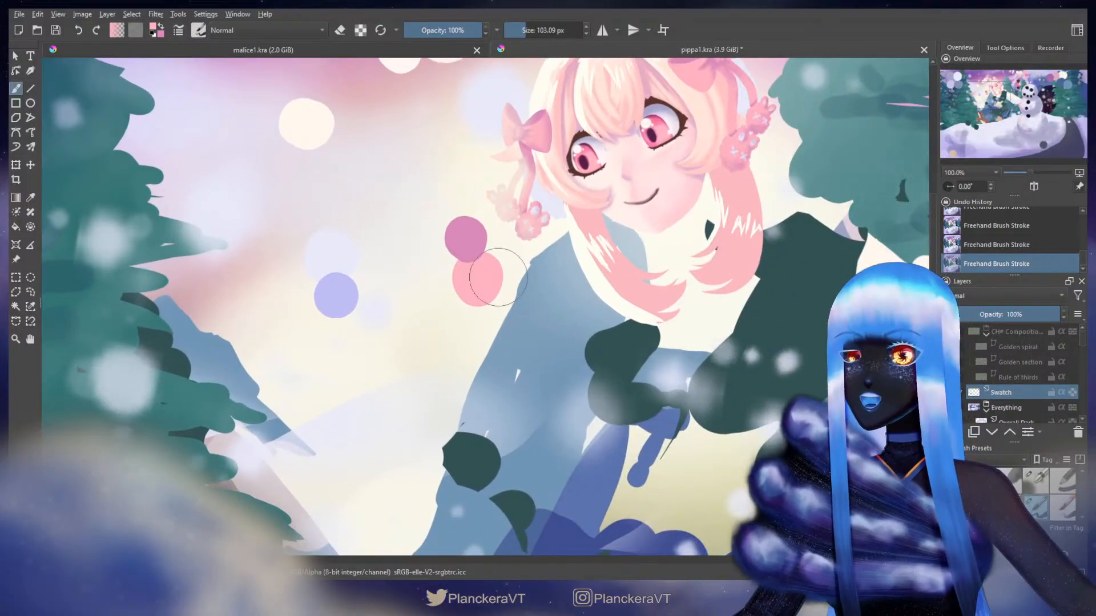
pyautogui.click(288, 32)
pyautogui.click(232, 117)
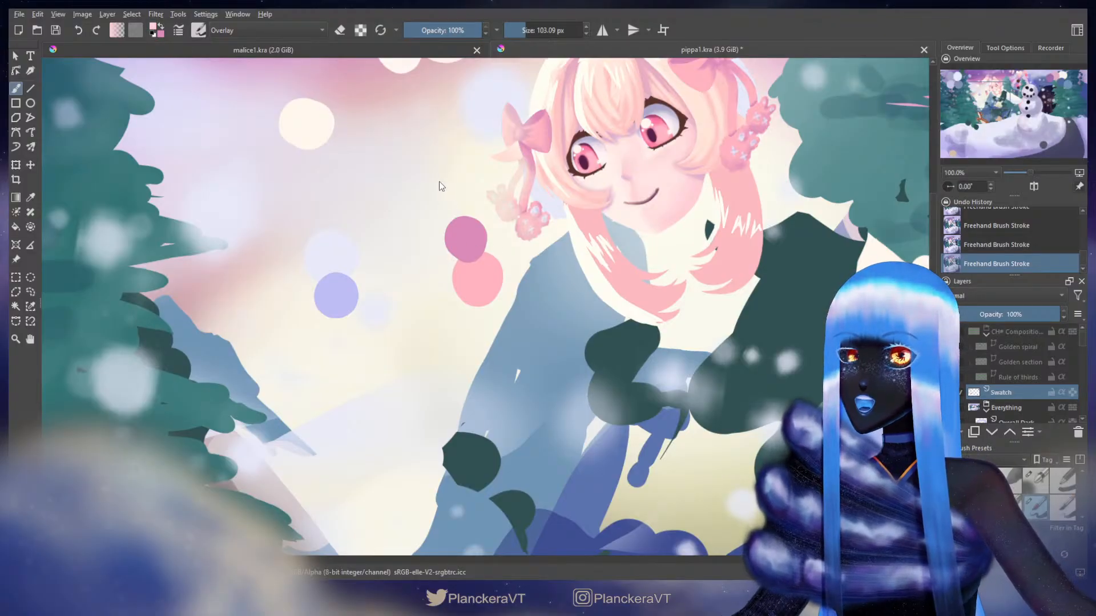
pyautogui.keyDown('shift'); pyautogui.moveTo(467, 279); pyautogui.dragTo(475, 281); pyautogui.keyUp('shift')
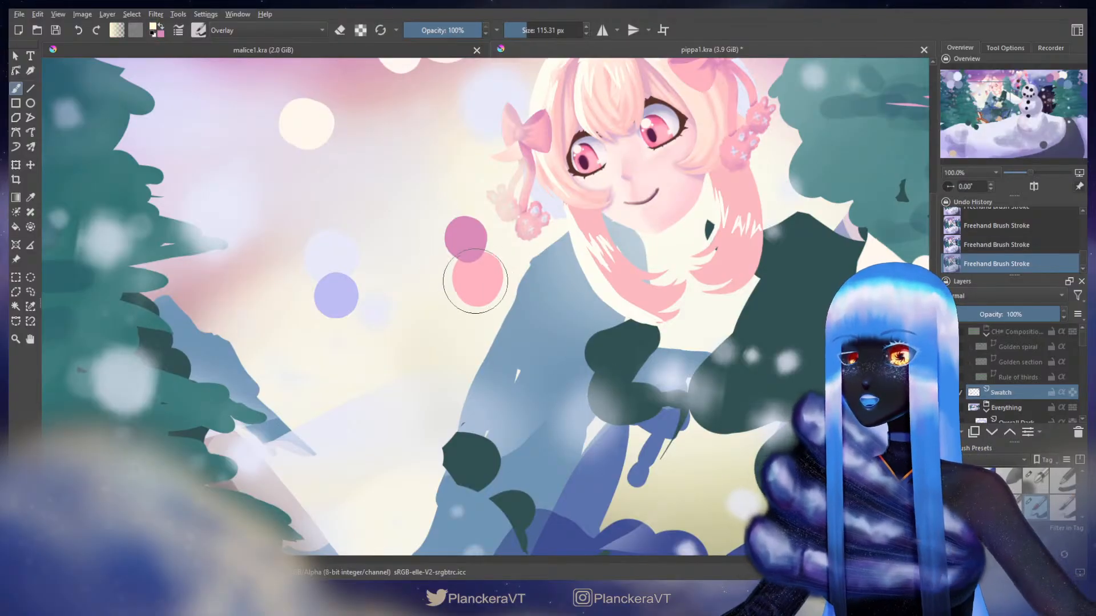
pyautogui.click(476, 286)
pyautogui.hotkey('ctrl', 'z')
# - Mix a pale peach tint with a Soft Light dab over the pink swatch, and add it beside that swatch in Normal mode at 115 px
pyautogui.click(267, 36)
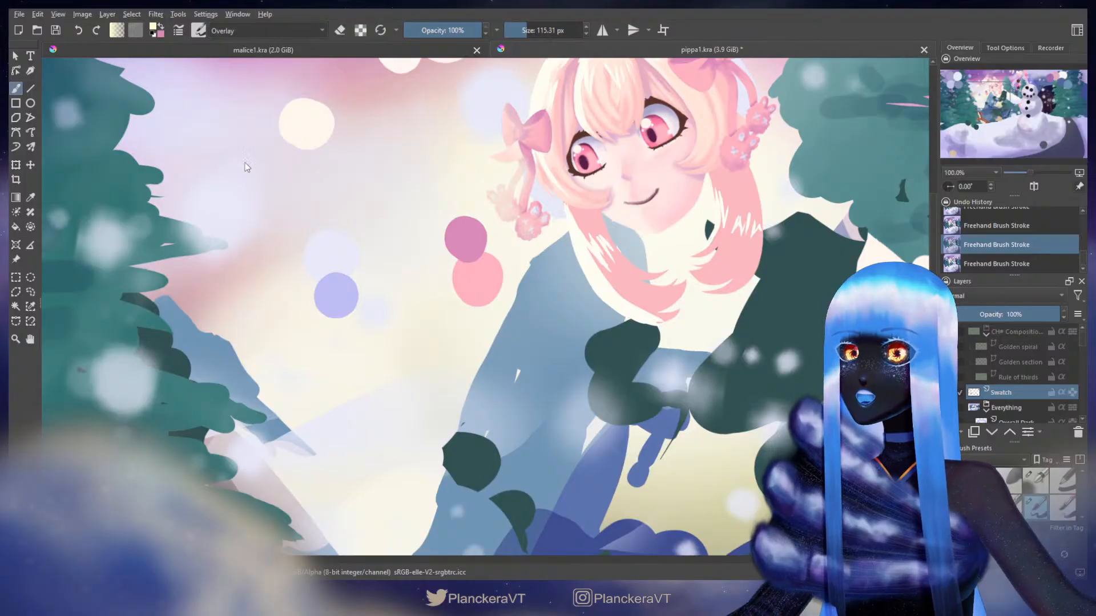
pyautogui.click(245, 165)
pyautogui.click(480, 284)
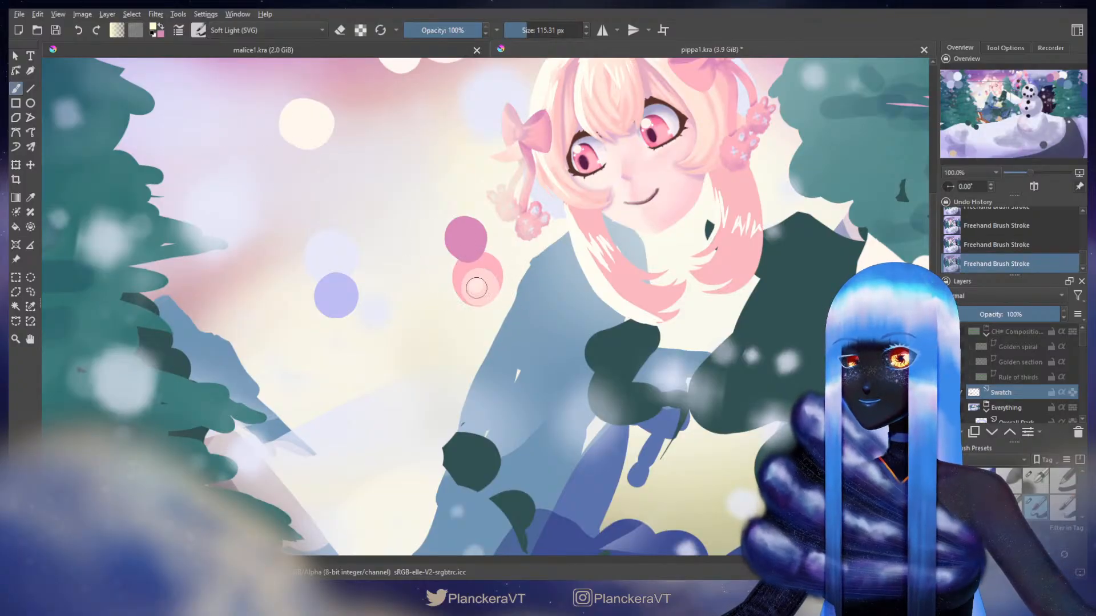
pyautogui.hotkey('ctrl', 'z')
pyautogui.hotkey('ctrl', 'z')
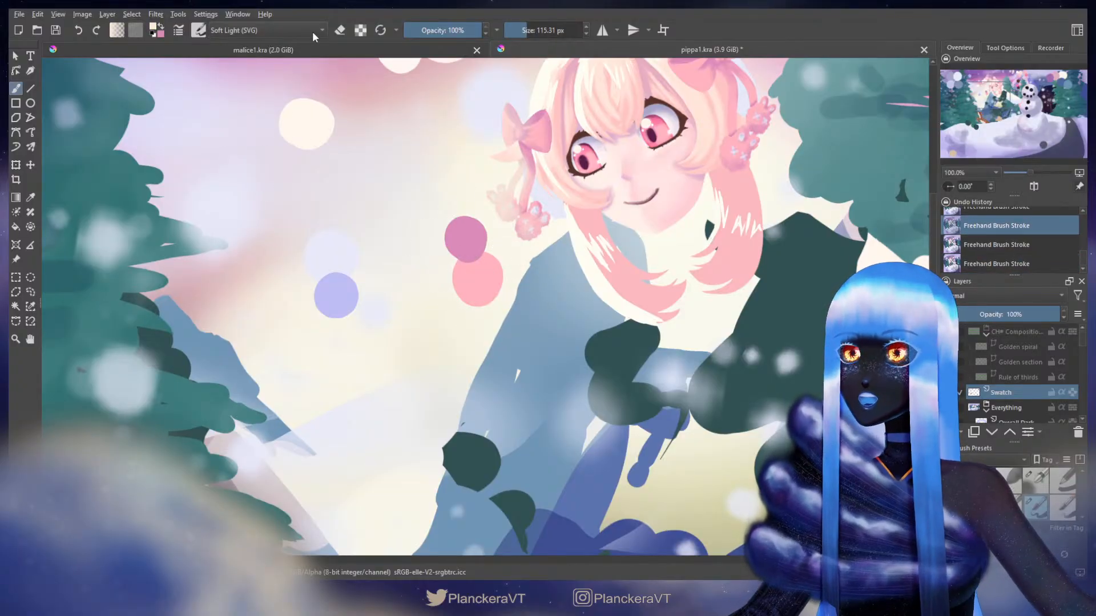
pyautogui.click(242, 111)
pyautogui.keyDown('ctrl'); pyautogui.click(478, 299); pyautogui.keyUp('ctrl')
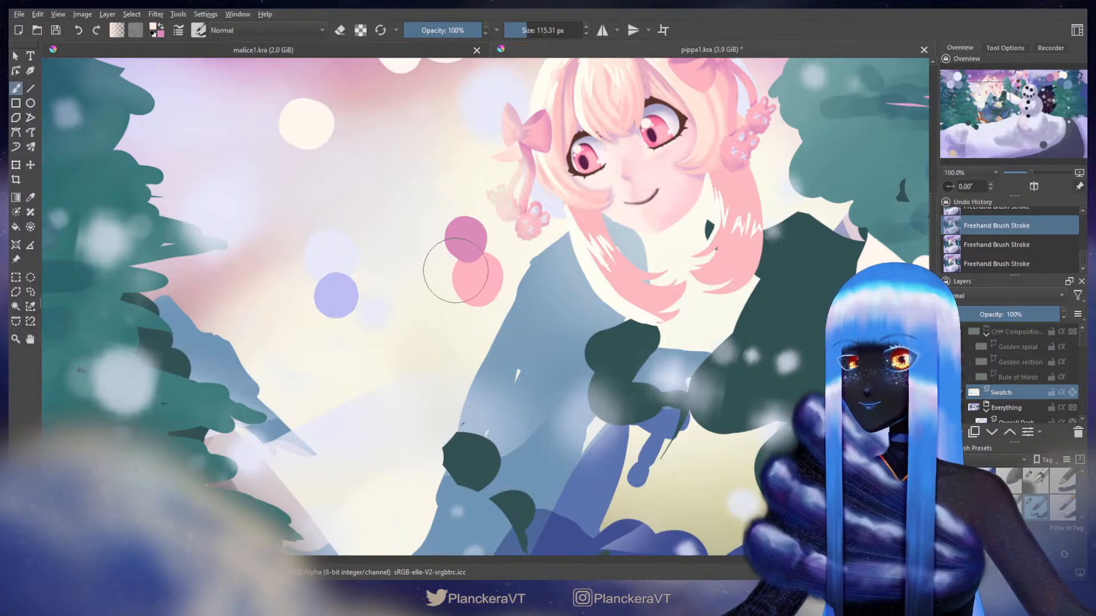
pyautogui.click(455, 302)
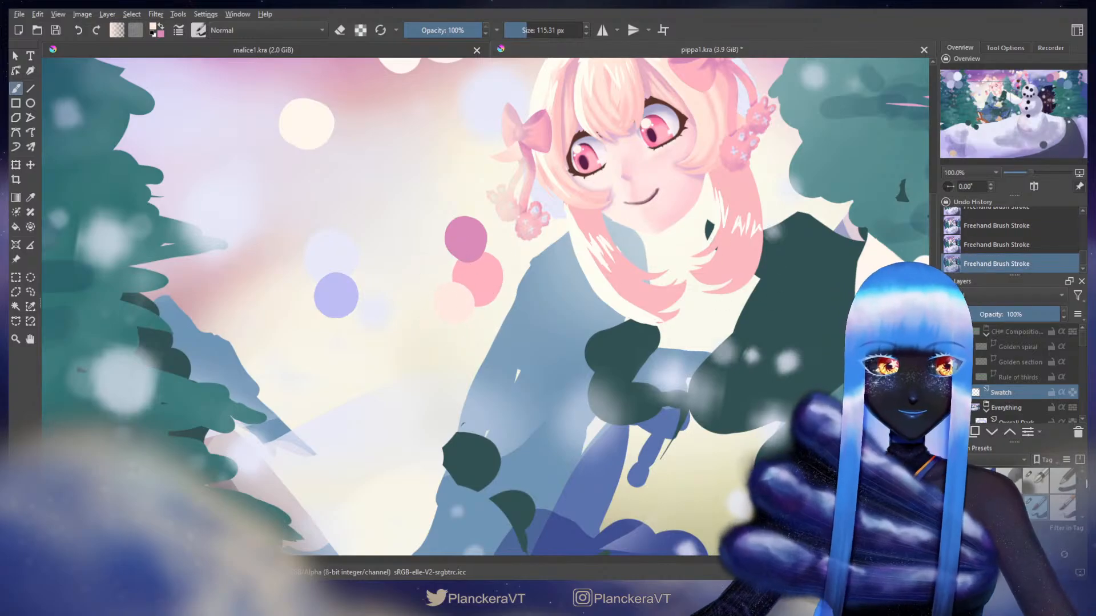
# - Return to the layer directly above Earmuffs with the previous painting preset and add pale peach highlights to the large bow
pyautogui.click(1036, 478)
pyautogui.moveTo(1082, 334); pyautogui.dragTo(1084, 361)
pyautogui.click(1035, 373)
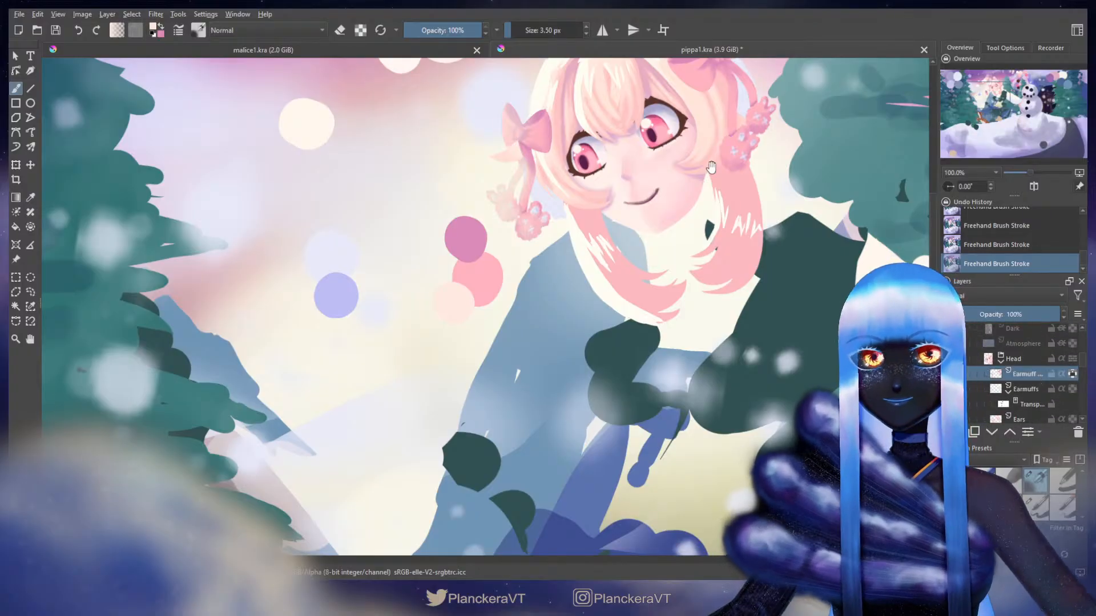
pyautogui.moveTo(709, 166); pyautogui.dragTo(655, 302)
pyautogui.moveTo(634, 209)
pyautogui.mouseDown()
pyautogui.moveTo(662, 208)
pyautogui.moveTo(630, 220)
pyautogui.moveTo(629, 210)
pyautogui.mouseUp()
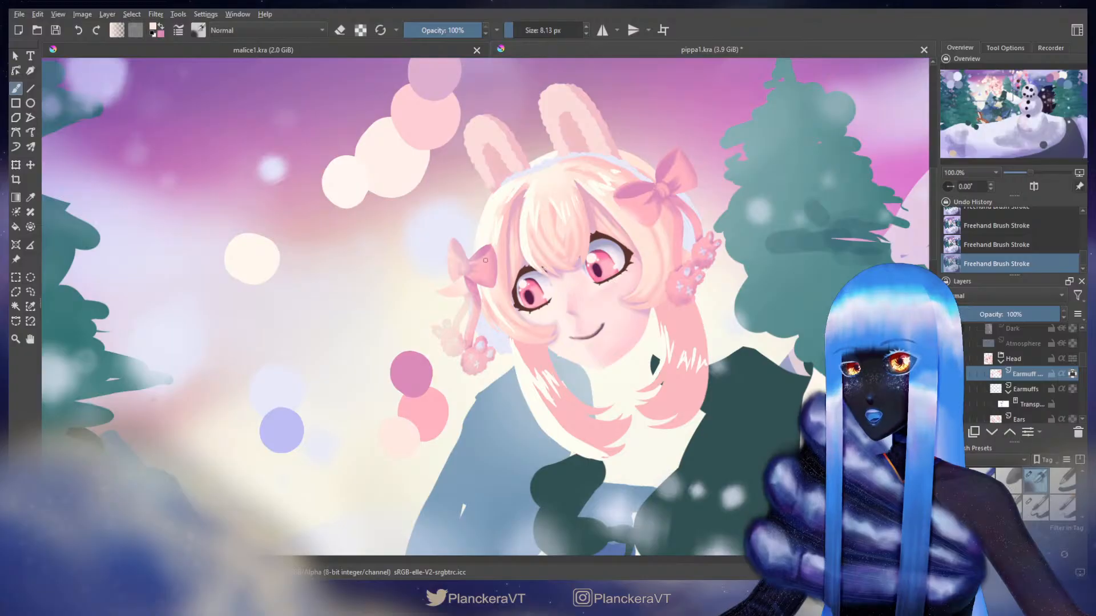
# - Add fine pale peach highlights to the small bow's loops and ribbon, with brush sizes between about 4 and 7 px
pyautogui.moveTo(487, 268); pyautogui.dragTo(486, 268)
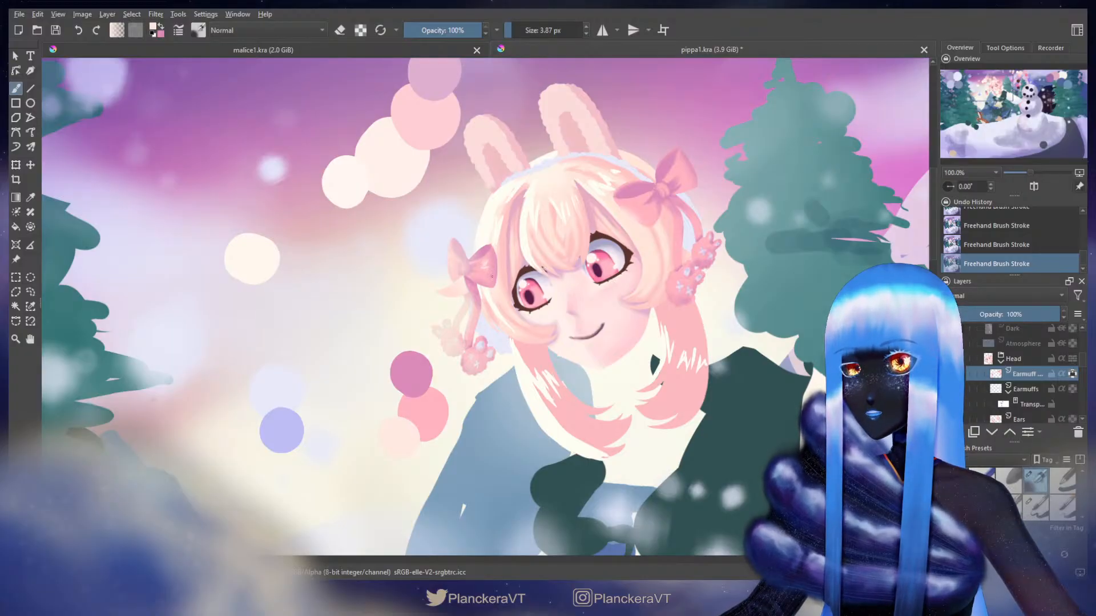
pyautogui.moveTo(484, 268); pyautogui.dragTo(488, 276)
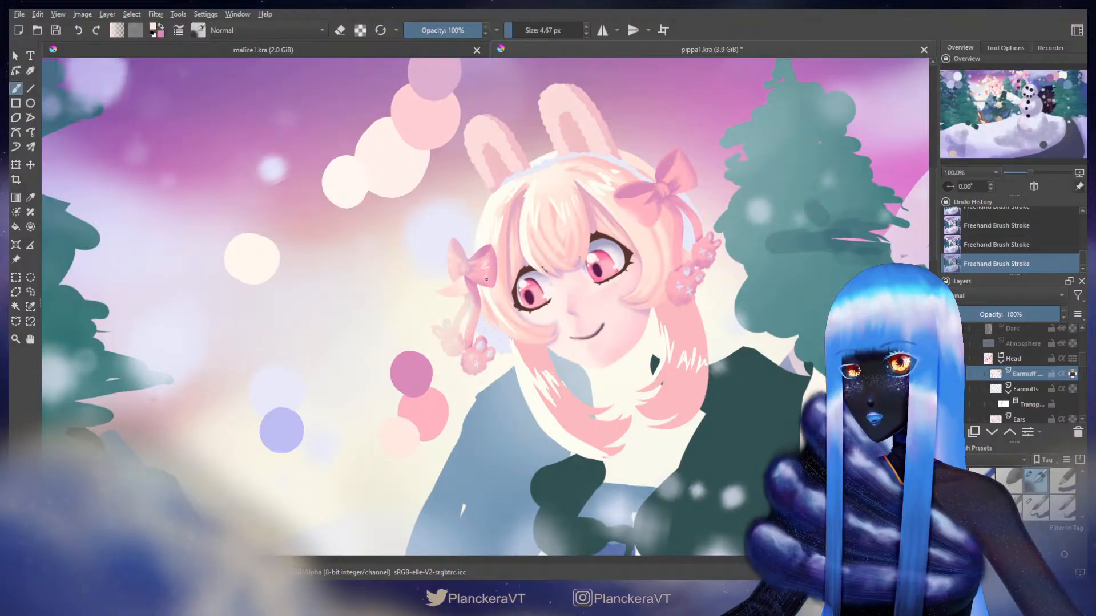
pyautogui.moveTo(473, 315); pyautogui.dragTo(470, 318)
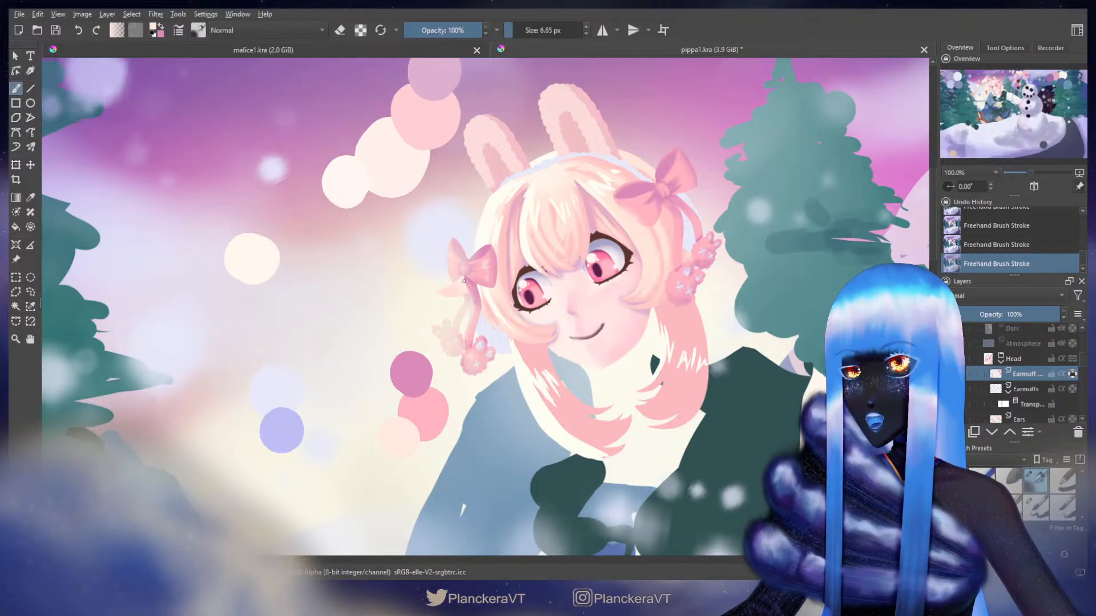
# - Add fine pale peach highlights along the small bow's hanging ribbon, with brush sizes between about 2 and 5 px
pyautogui.press('[')
pyautogui.press('[')
pyautogui.press('[')
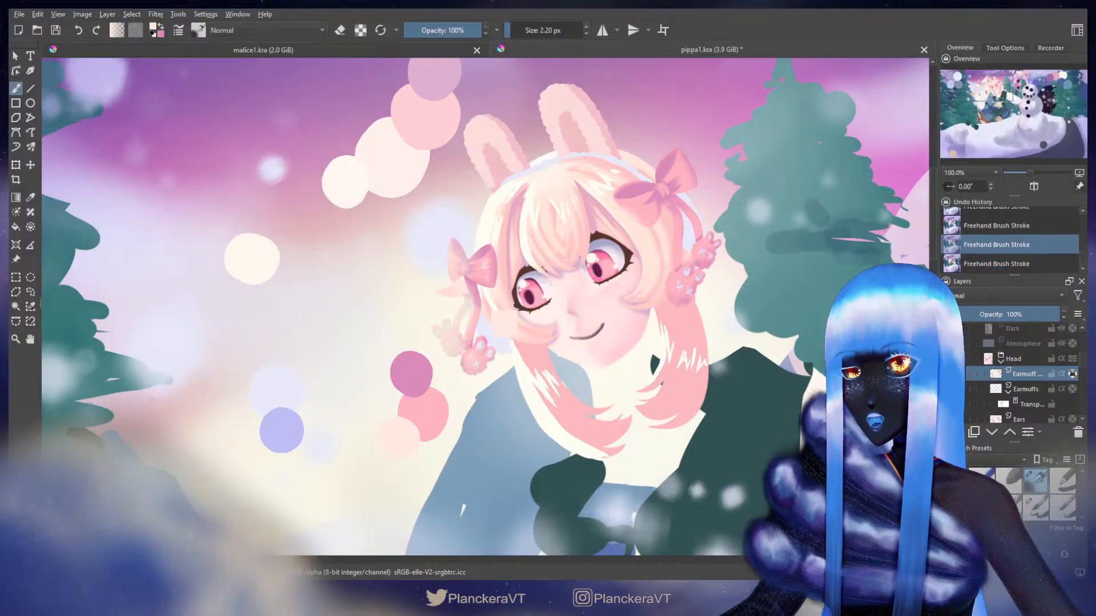
pyautogui.press(']')
pyautogui.press(']')
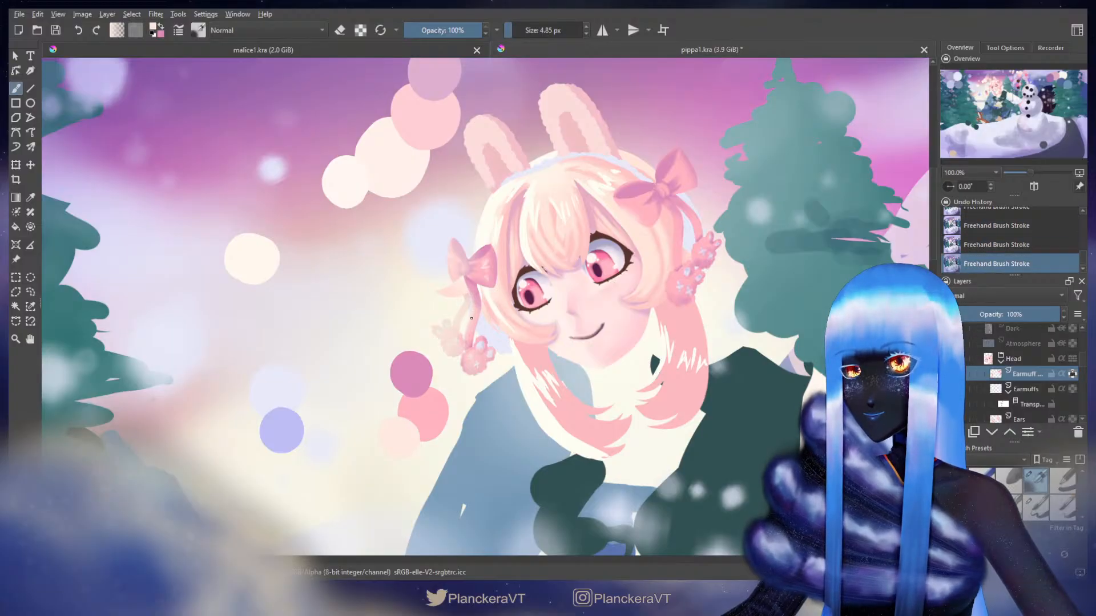
pyautogui.press('[')
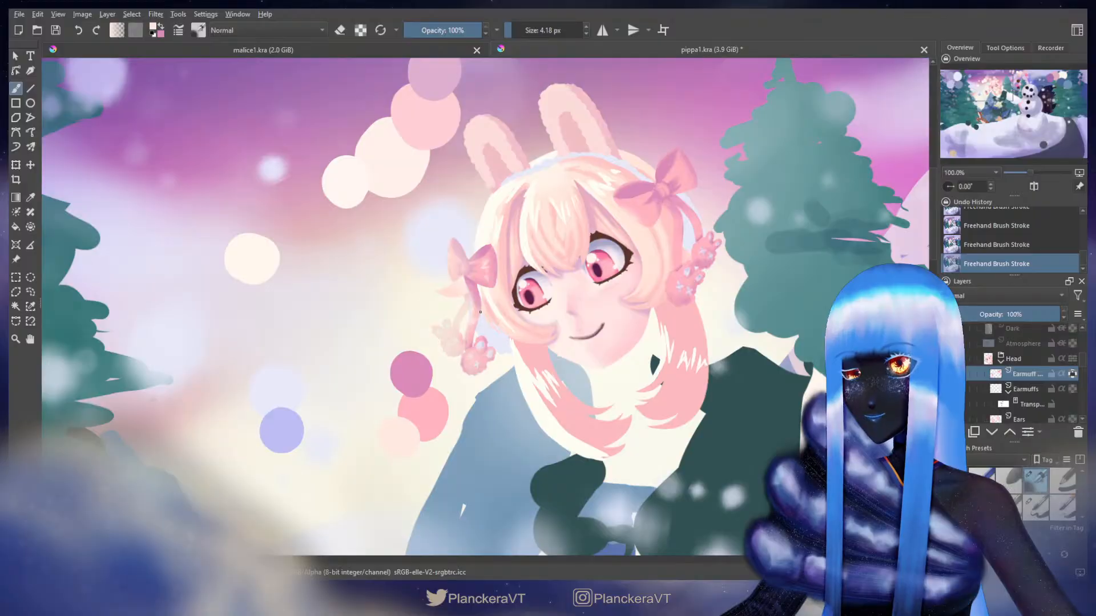
# - Add pale peach highlights to the lower loop of the large bow, with brush sizes between about 5 and 8 px
pyautogui.moveTo(651, 187); pyautogui.dragTo(613, 221)
pyautogui.press(']')
pyautogui.press(']')
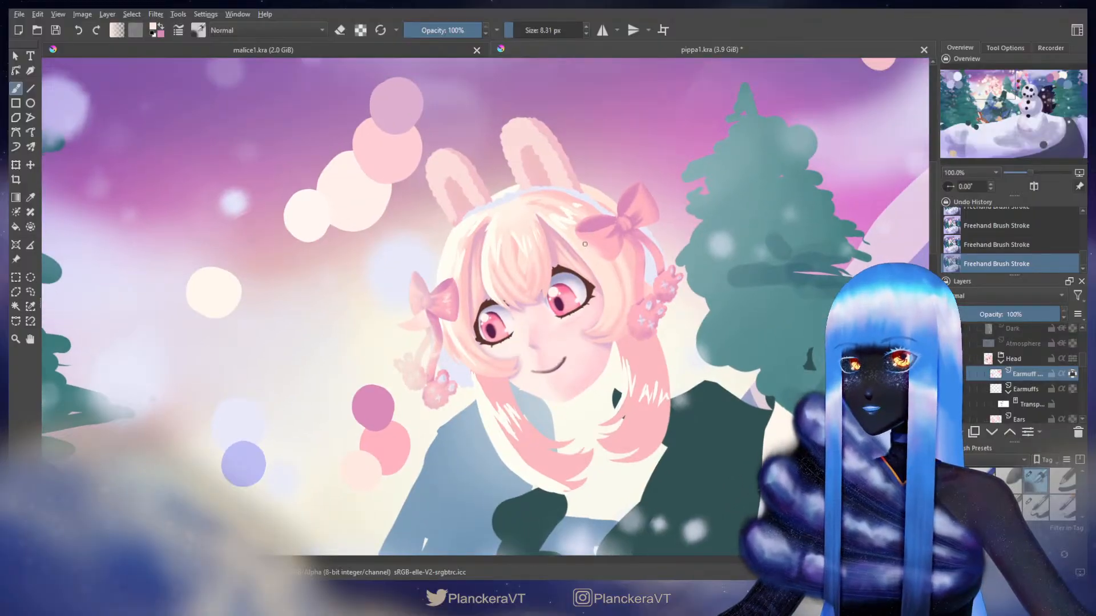
pyautogui.press('[')
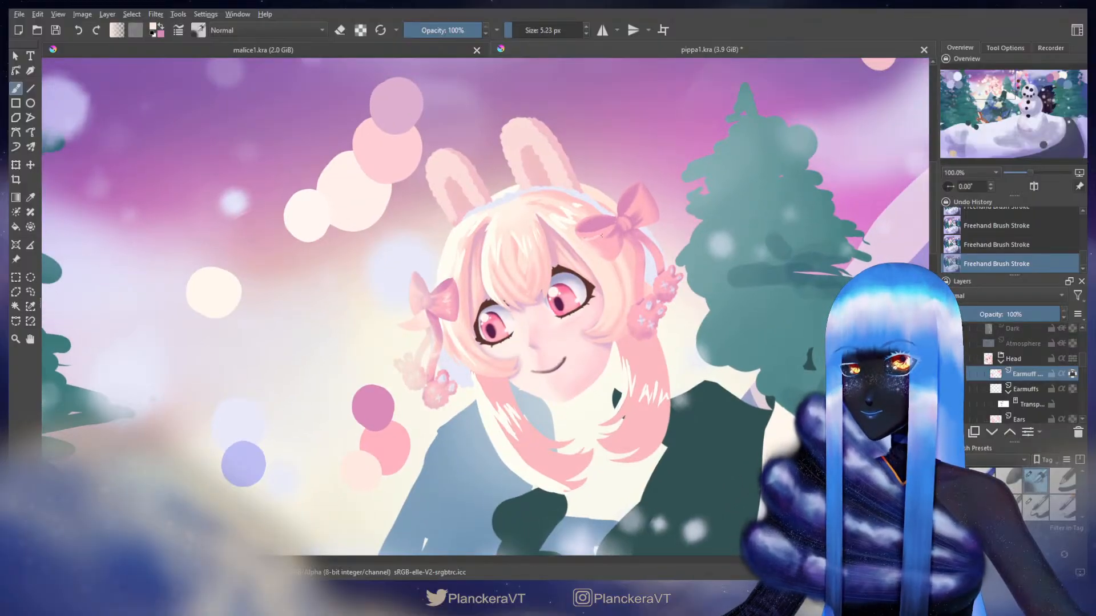
pyautogui.press(']')
pyautogui.press(']')
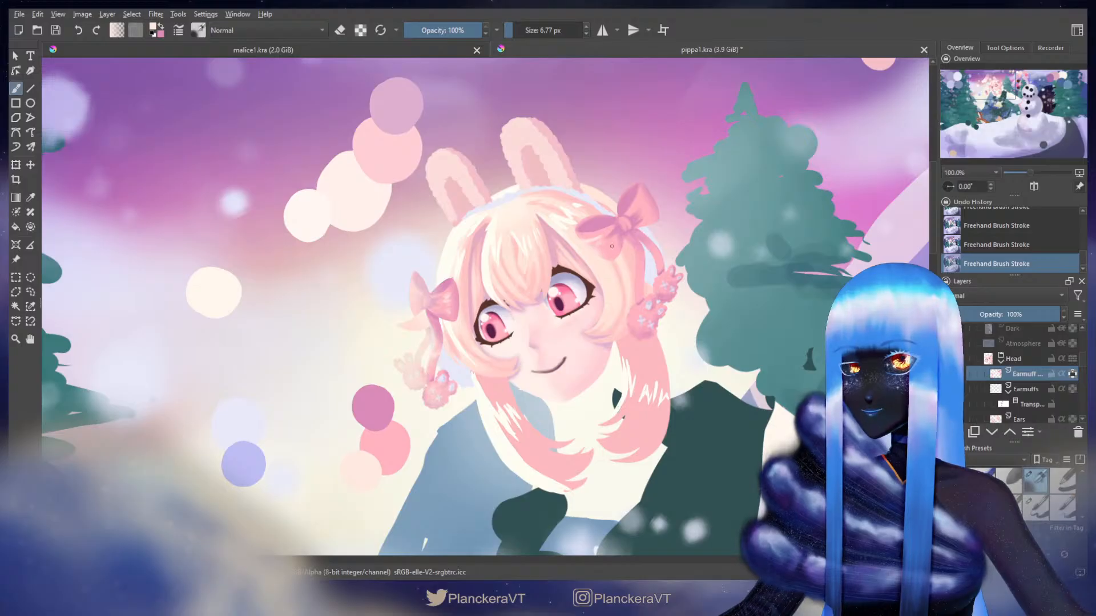
# - Refine the highlights on the large bow's lower loop at about 3 to 6 px, undoing and redoing recent strokes to compare them
pyautogui.hotkey('ctrl', 'z')
pyautogui.hotkey('ctrl', 'shift', 'z')
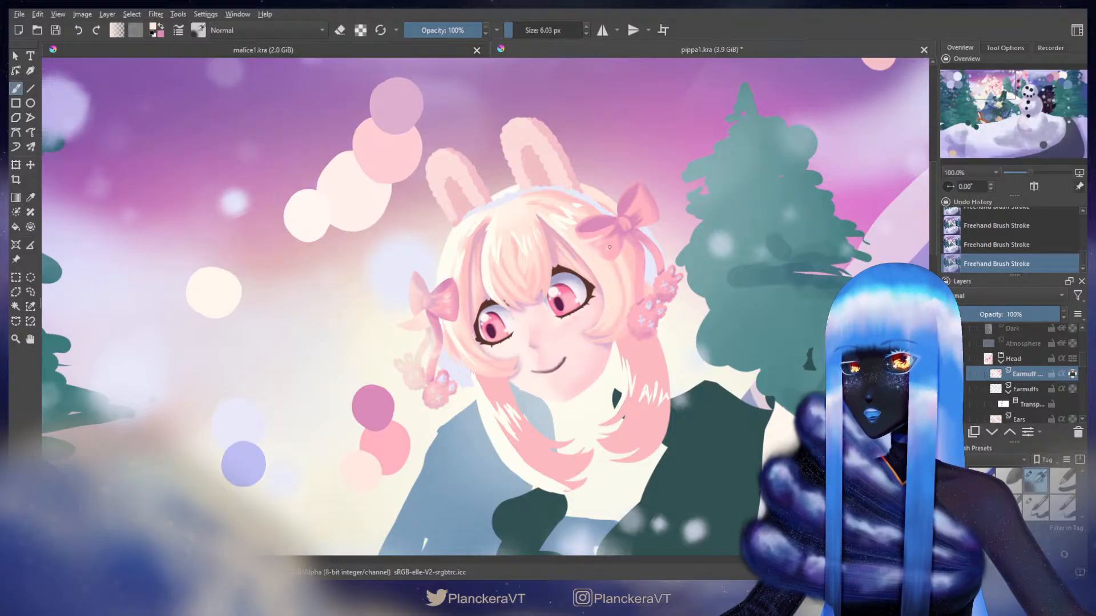
pyautogui.hotkey('ctrl', 'z')
pyautogui.keyDown('shift'); pyautogui.moveTo(611, 246); pyautogui.dragTo(605, 245); pyautogui.keyUp('shift')
pyautogui.hotkey('ctrl', 'shift', 'z')
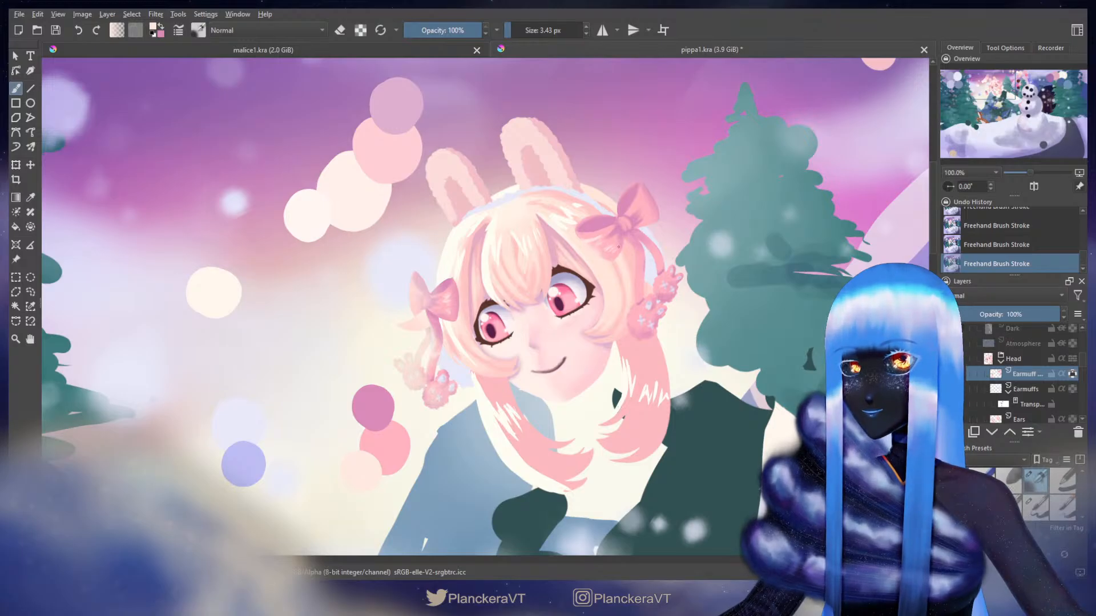
pyautogui.hotkey('ctrl', 'z')
pyautogui.hotkey('ctrl', 'z')
pyautogui.hotkey('ctrl', 'z')
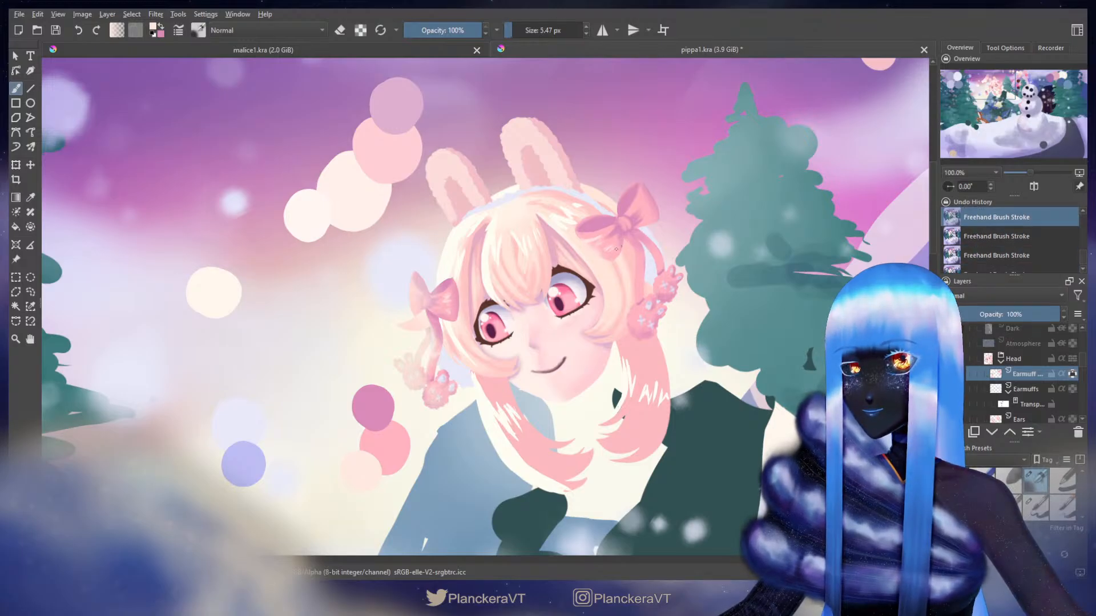
pyautogui.keyDown('shift'); pyautogui.moveTo(616, 249); pyautogui.dragTo(612, 252); pyautogui.keyUp('shift')
pyautogui.hotkey('ctrl', 'shift', 'z')
pyautogui.hotkey('ctrl', 'shift', 'z')
pyautogui.hotkey('ctrl', 'shift', 'z')
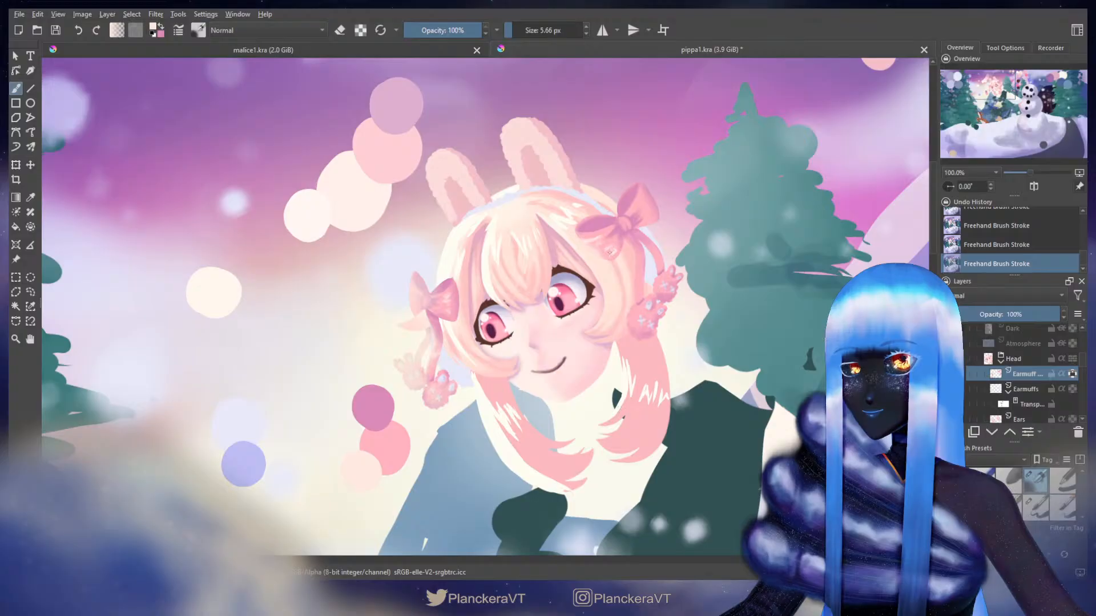
pyautogui.keyDown('shift'); pyautogui.moveTo(606, 260); pyautogui.dragTo(574, 234); pyautogui.keyUp('shift')
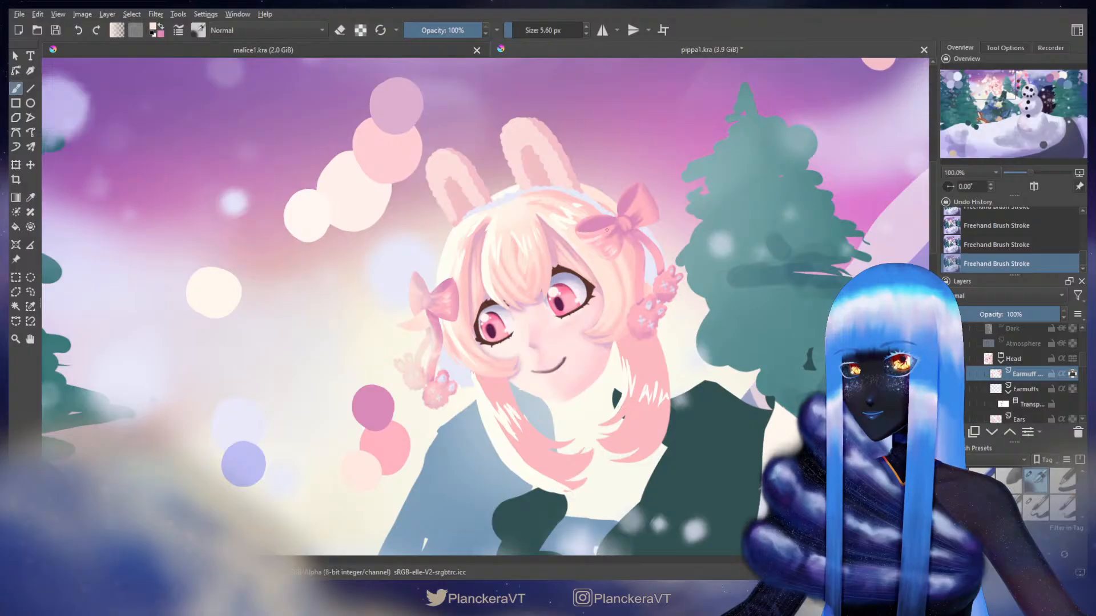
# - Highlight the large bow's upper loop in pale peach with brush sizes from about 4 to 8 px, comparing the last stroke
pyautogui.keyDown('shift'); pyautogui.moveTo(636, 202); pyautogui.dragTo(635, 201); pyautogui.keyUp('shift')
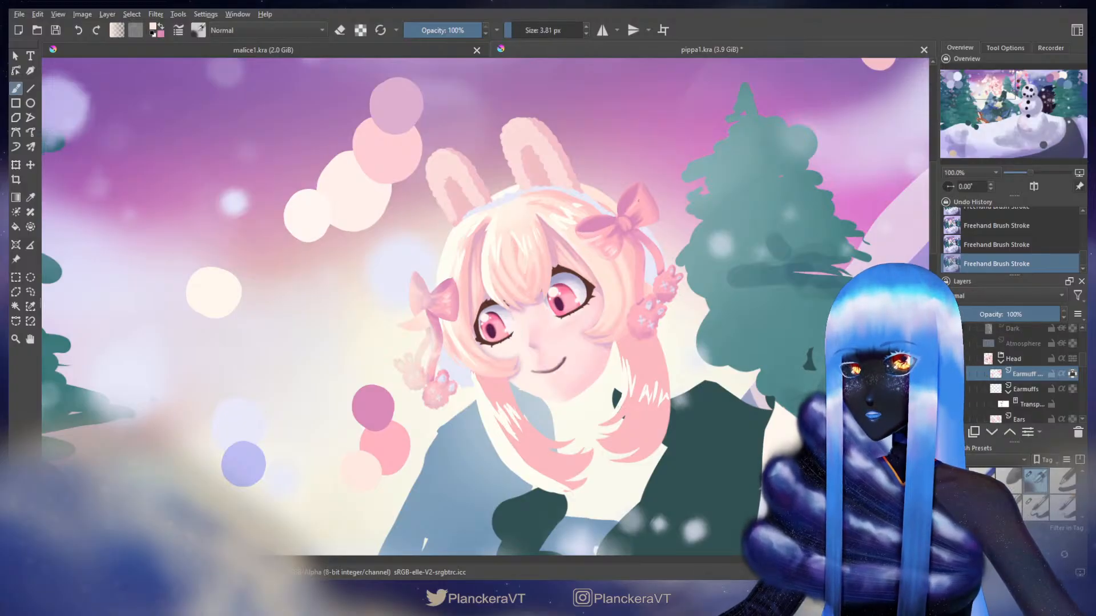
pyautogui.moveTo(627, 213)
pyautogui.keyDown('shift'); pyautogui.mouseDown()
pyautogui.moveTo(642, 212)
pyautogui.moveTo(633, 198)
pyautogui.mouseUp(); pyautogui.keyUp('shift')
pyautogui.hotkey('ctrl', 'z')
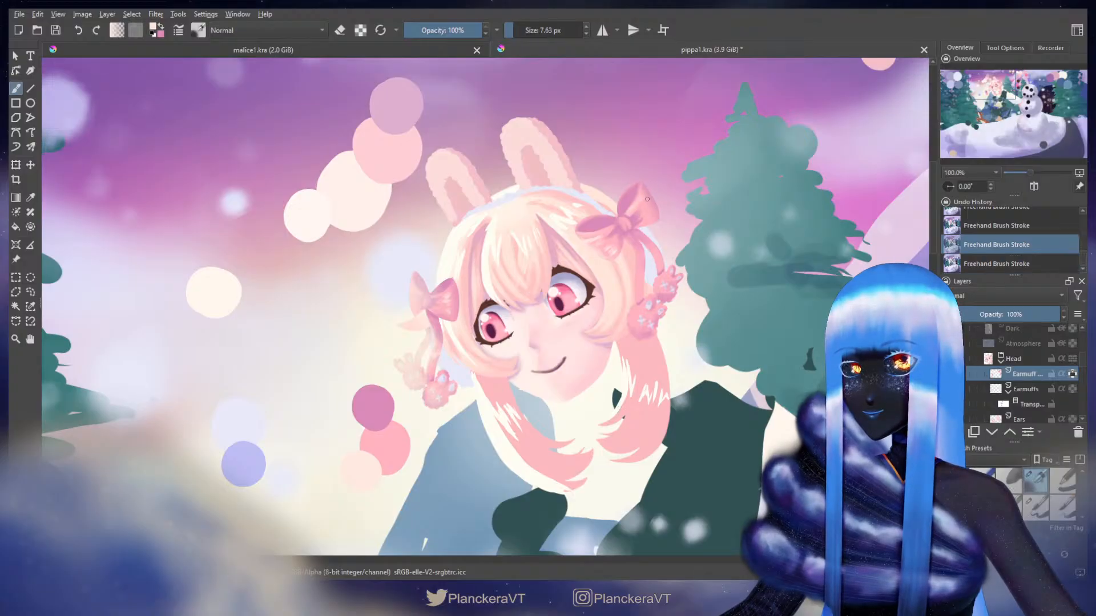
pyautogui.hotkey('ctrl', 'shift', 'z')
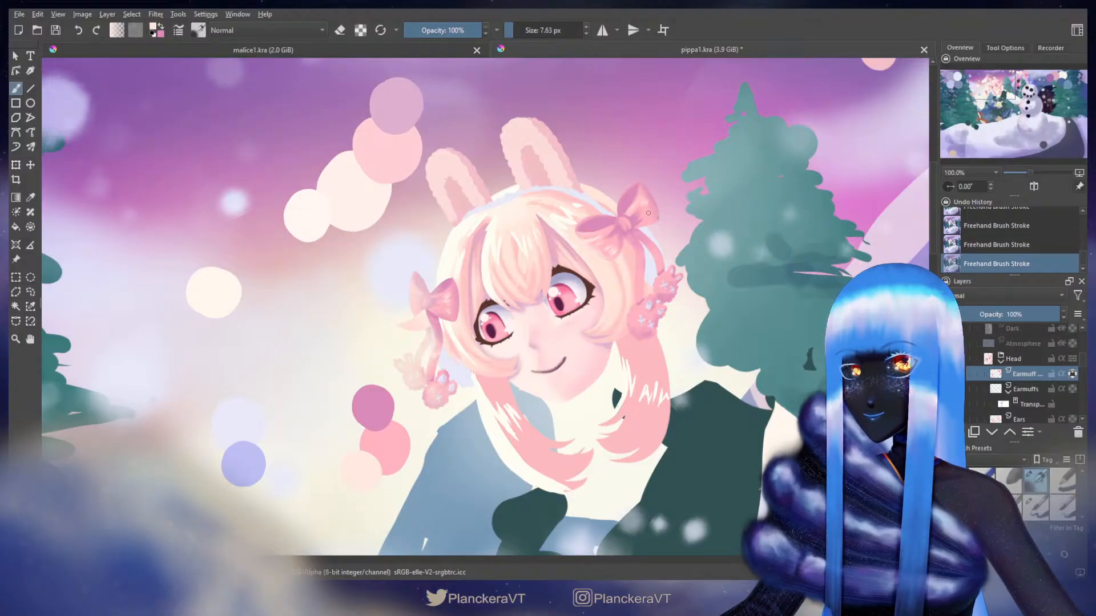
pyautogui.keyDown('shift'); pyautogui.moveTo(657, 212); pyautogui.dragTo(654, 206); pyautogui.keyUp('shift')
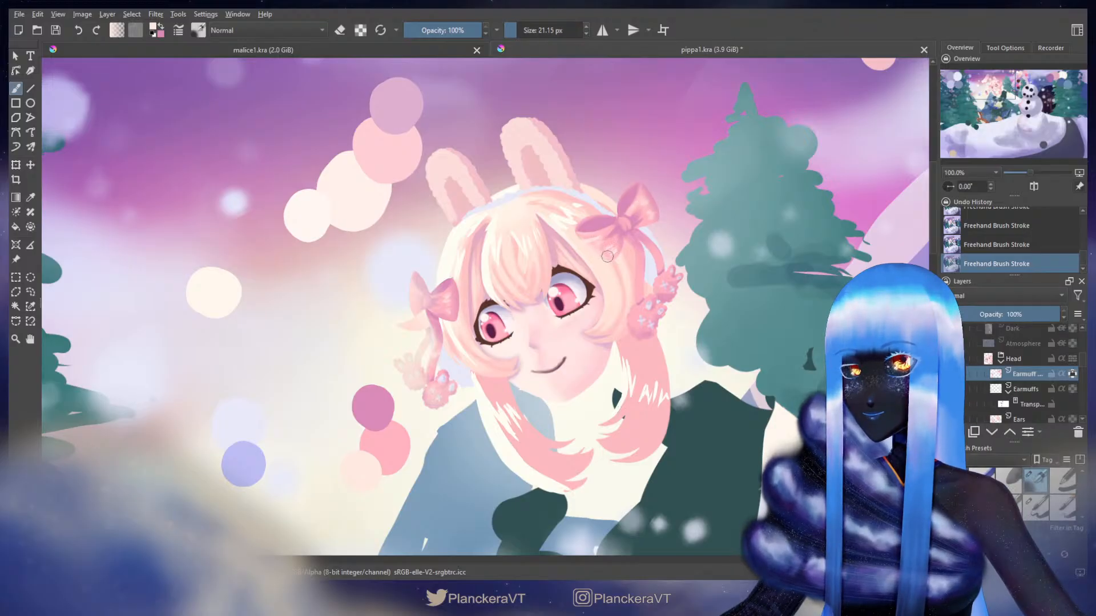
# - Brush pale peach highlights onto the large bow's hanging ribbon and paw charm, at about 7 to 11 px
pyautogui.moveTo(664, 271)
pyautogui.mouseDown()
pyautogui.moveTo(609, 215)
pyautogui.moveTo(619, 262)
pyautogui.moveTo(619, 234)
pyautogui.mouseUp()
pyautogui.hotkey('ctrl', 'z')
pyautogui.click(618, 233)
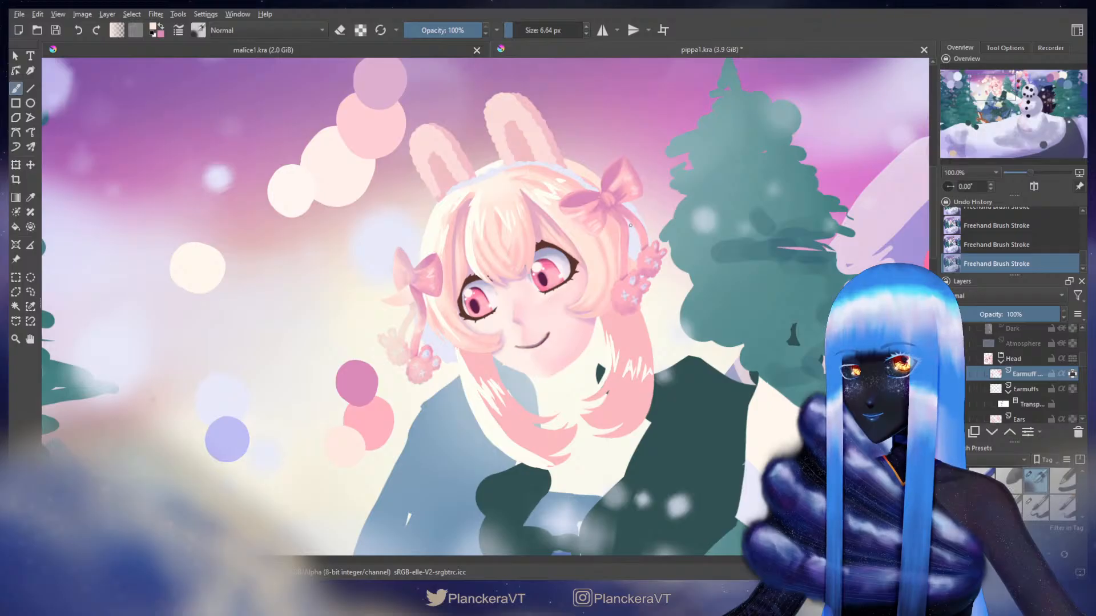
pyautogui.keyDown('shift'); pyautogui.moveTo(626, 290); pyautogui.dragTo(628, 290); pyautogui.keyUp('shift')
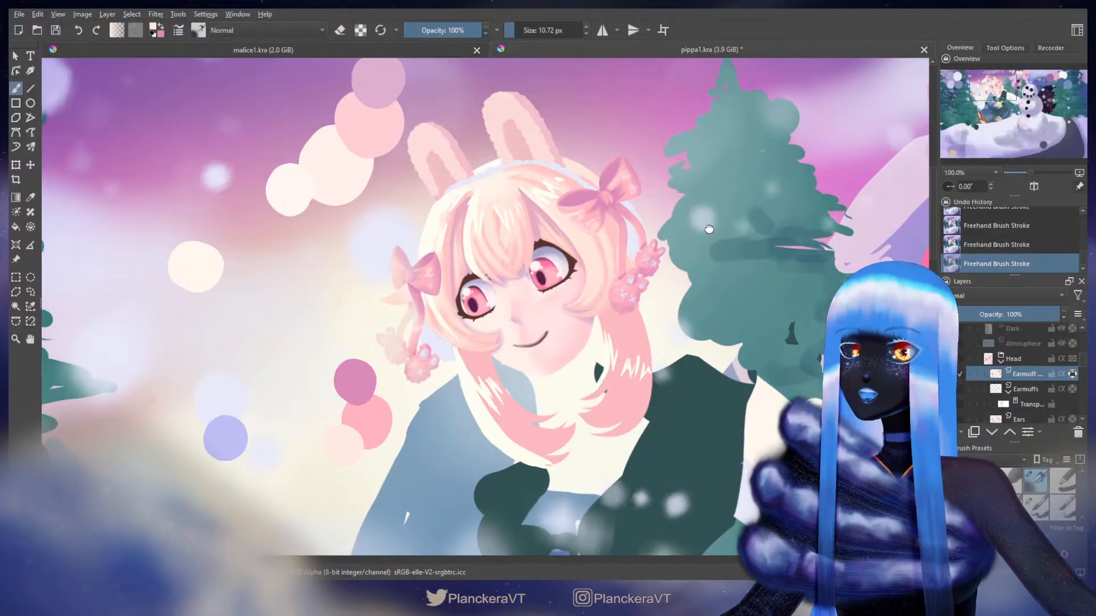
# - Activate the front Hair layer, sample the mauve-pink swatch and shade the hair beneath the large bow at about 10 to 12 px
pyautogui.moveTo(709, 230); pyautogui.dragTo(747, 276)
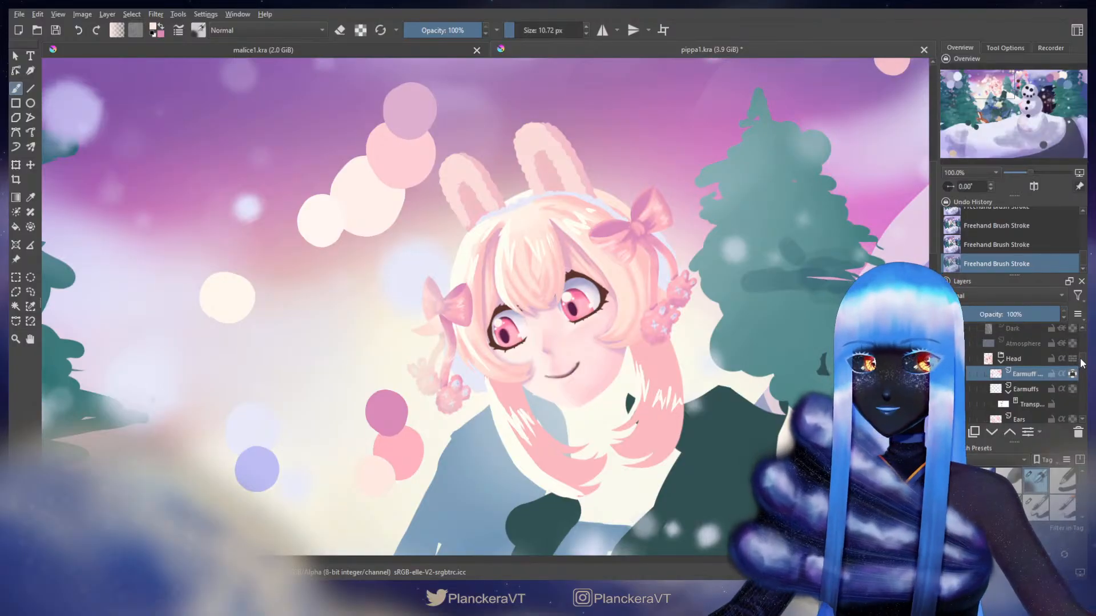
pyautogui.scroll(-2, 1082, 365)
pyautogui.scroll(-1, 1082, 368)
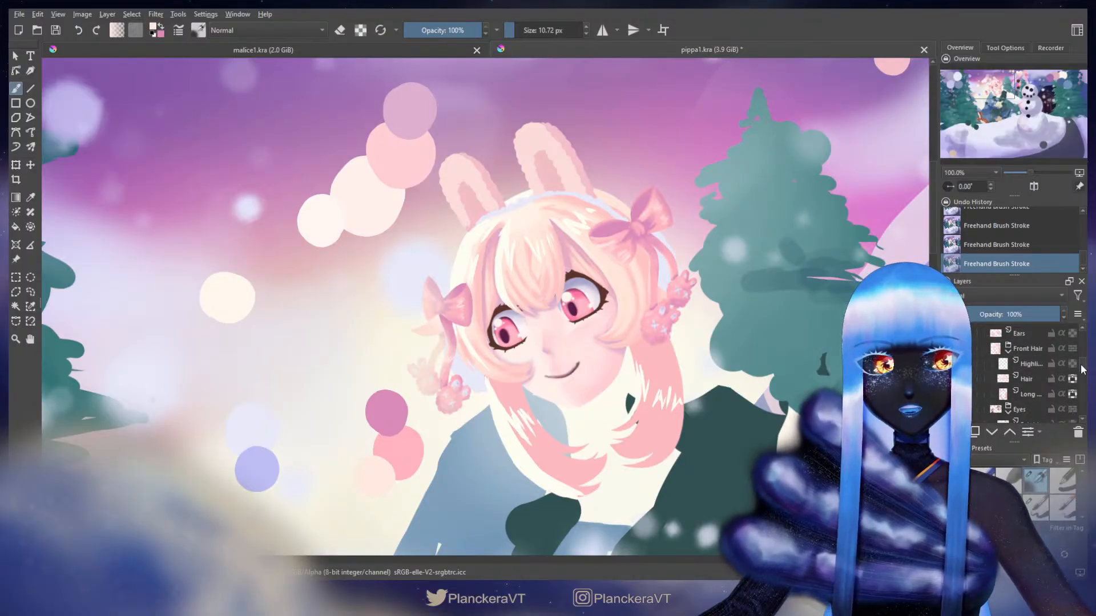
pyautogui.click(1035, 381)
pyautogui.moveTo(806, 238); pyautogui.dragTo(610, 285)
pyautogui.keyDown('ctrl'); pyautogui.click(797, 171); pyautogui.keyUp('ctrl')
pyautogui.moveTo(434, 313); pyautogui.dragTo(493, 305)
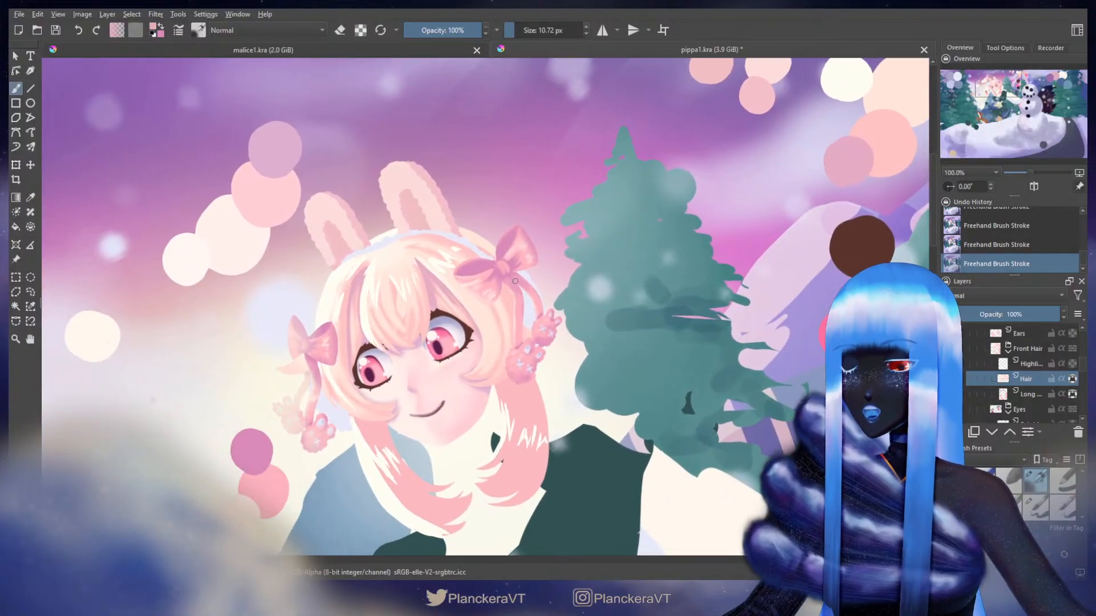
pyautogui.press(']')
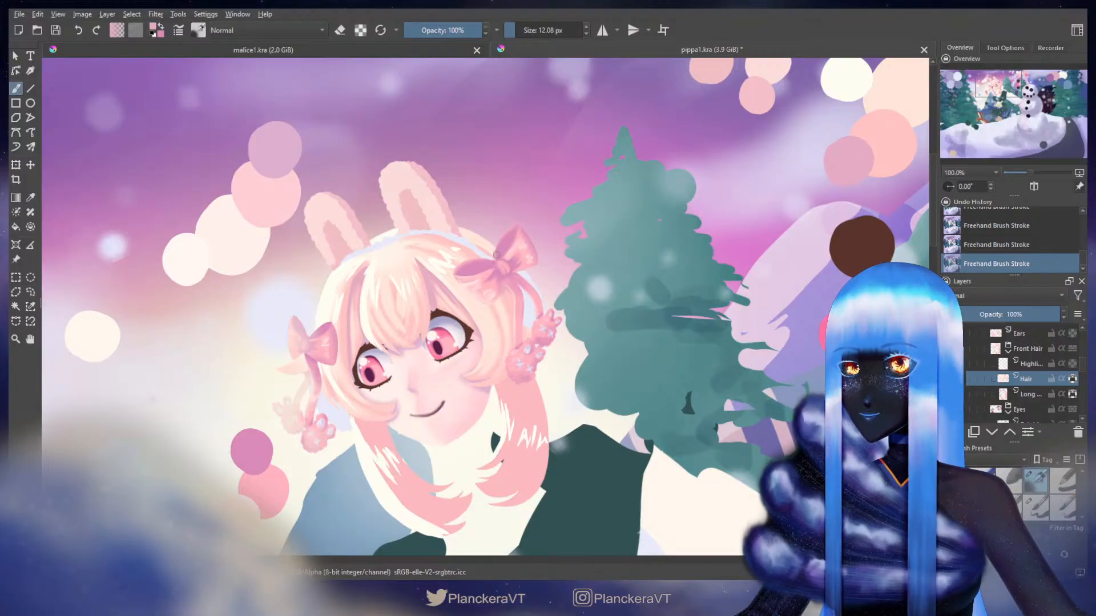
pyautogui.keyDown('shift'); pyautogui.moveTo(511, 288); pyautogui.dragTo(511, 288); pyautogui.keyUp('shift')
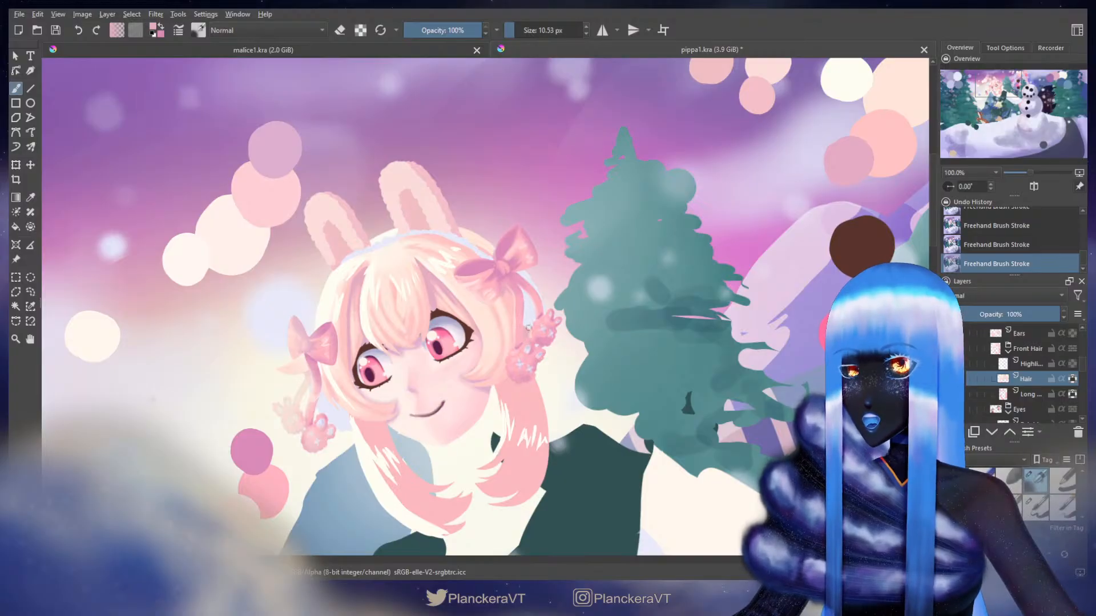
pyautogui.keyDown('shift'); pyautogui.moveTo(512, 290); pyautogui.dragTo(511, 289); pyautogui.keyUp('shift')
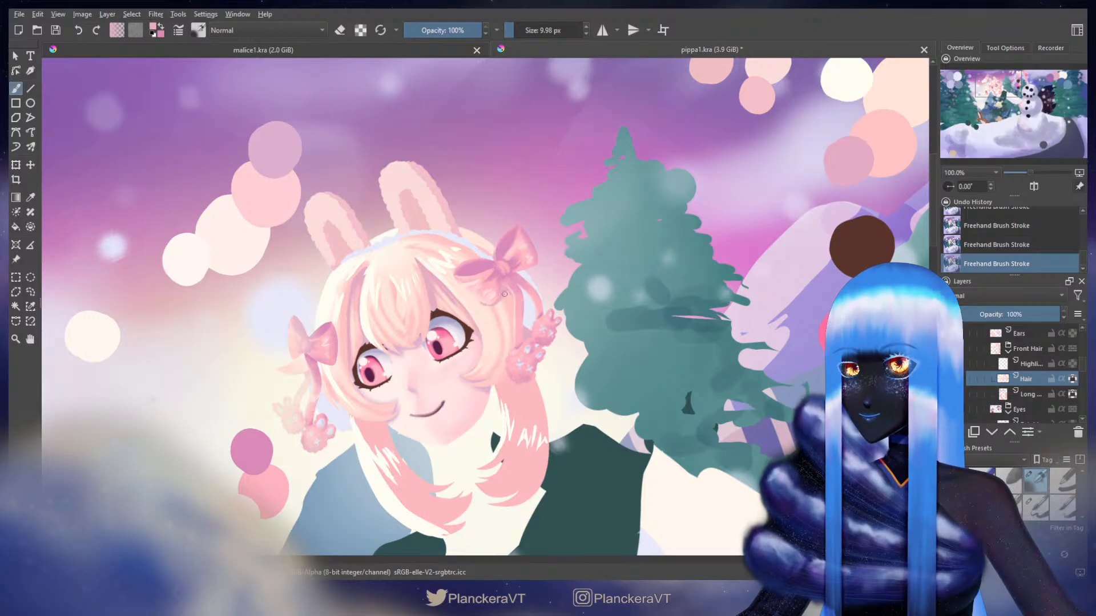
# - Shade the hair beside the small bow in mauve pink at about 10 to 13 px, temporarily hiding the hair highlights layer
pyautogui.moveTo(492, 303); pyautogui.dragTo(605, 247)
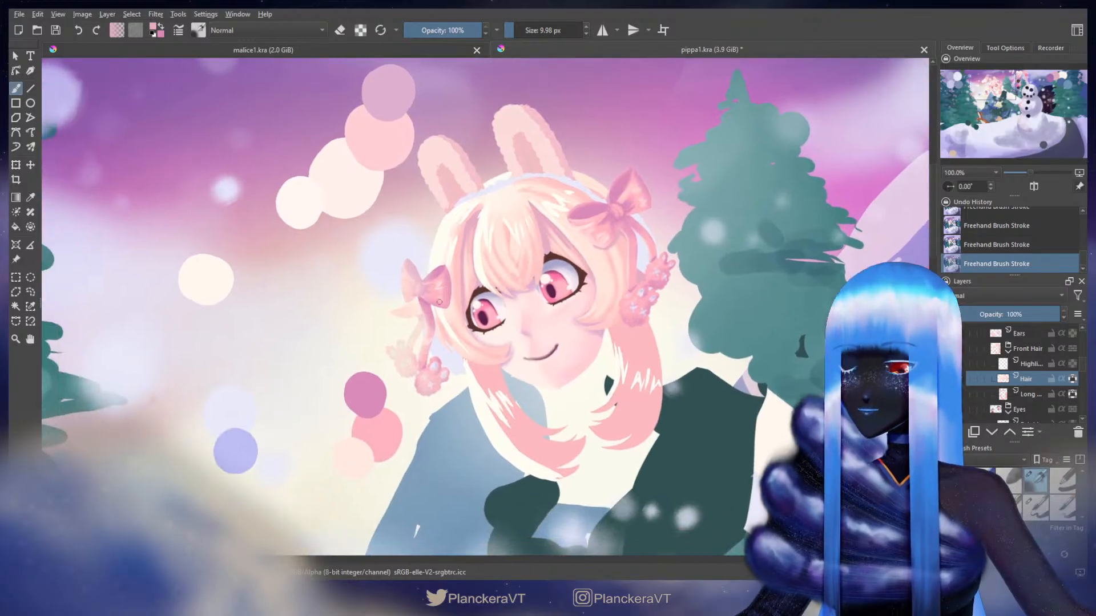
pyautogui.moveTo(428, 306); pyautogui.dragTo(430, 306)
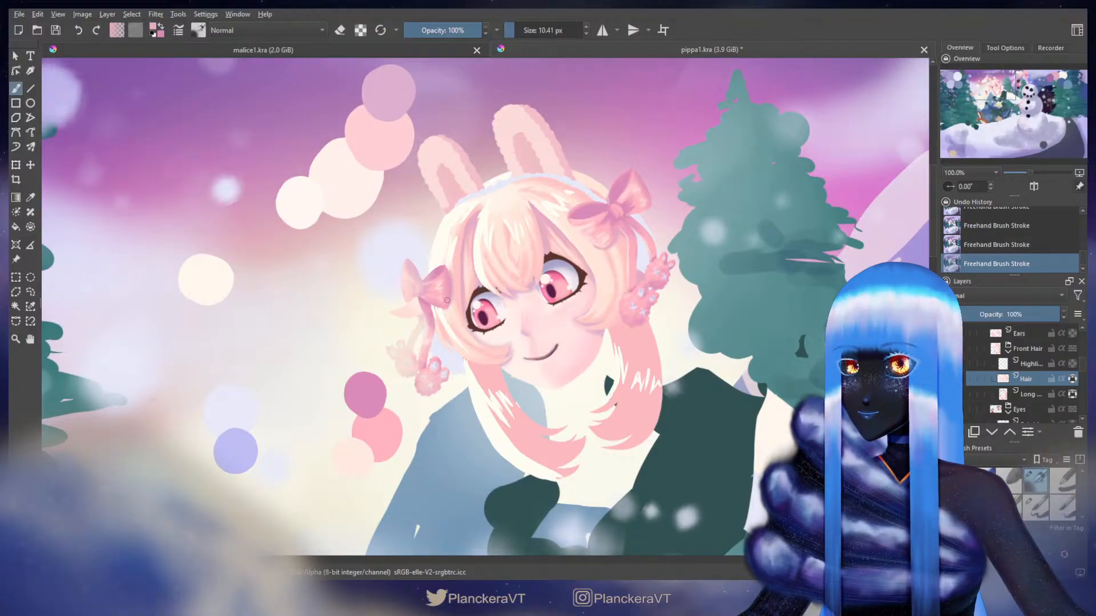
pyautogui.keyDown('shift'); pyautogui.moveTo(452, 287); pyautogui.dragTo(453, 287); pyautogui.keyUp('shift')
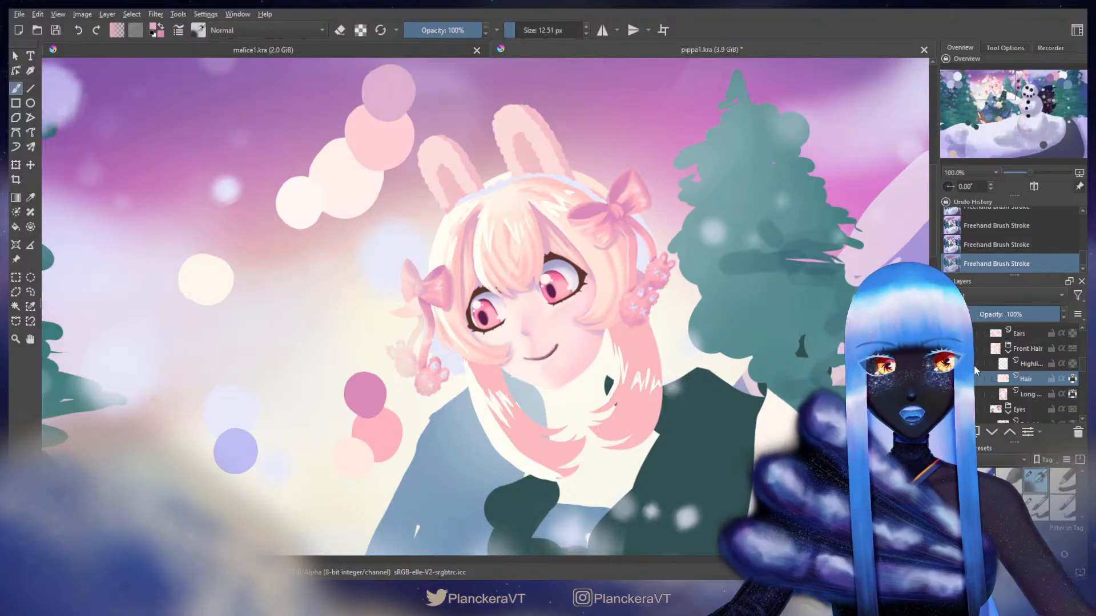
pyautogui.click(949, 363)
pyautogui.moveTo(432, 305)
pyautogui.mouseDown()
pyautogui.moveTo(449, 309)
pyautogui.moveTo(439, 309)
pyautogui.mouseUp()
pyautogui.moveTo(433, 306); pyautogui.dragTo(432, 321)
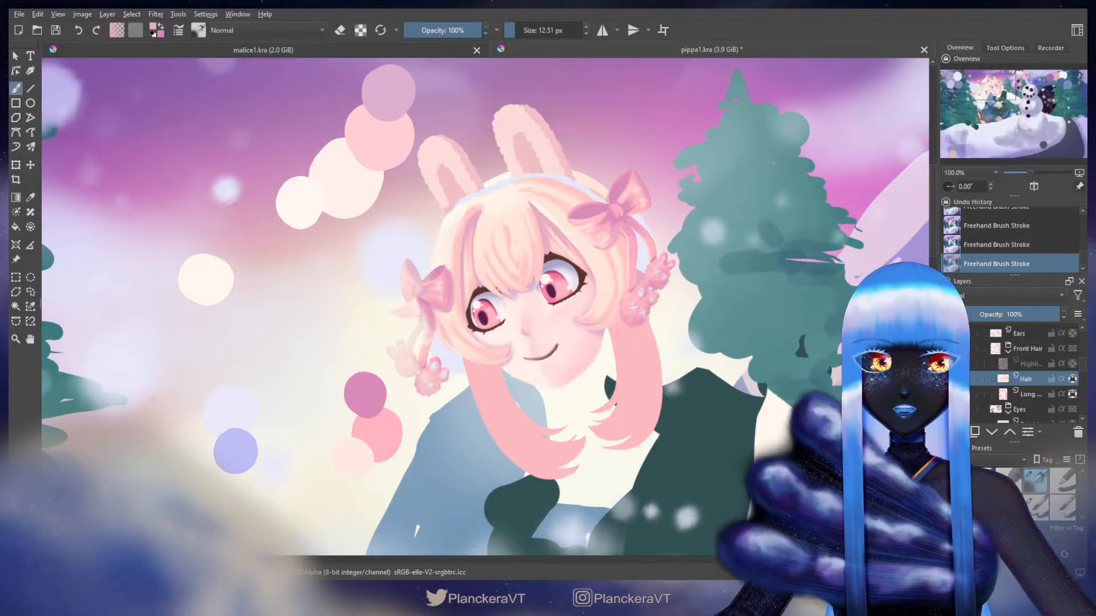
pyautogui.click(951, 363)
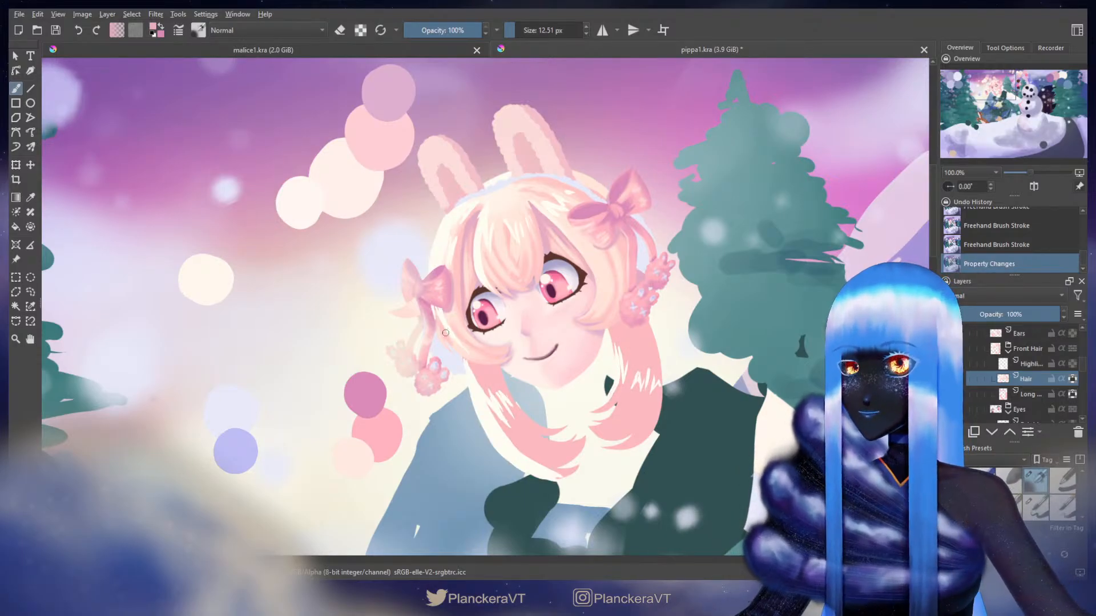
pyautogui.press('[')
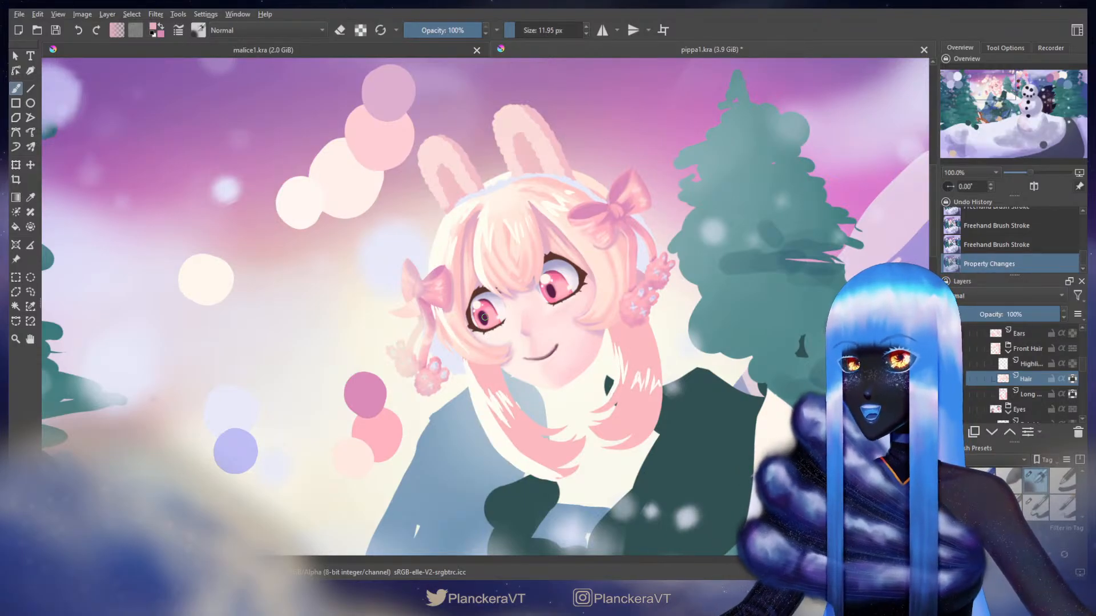
# - Paint mauve-pink shading on the top hair strands just below the headband, with brush sizes of about 6 to 10 px
pyautogui.moveTo(545, 219); pyautogui.dragTo(540, 264)
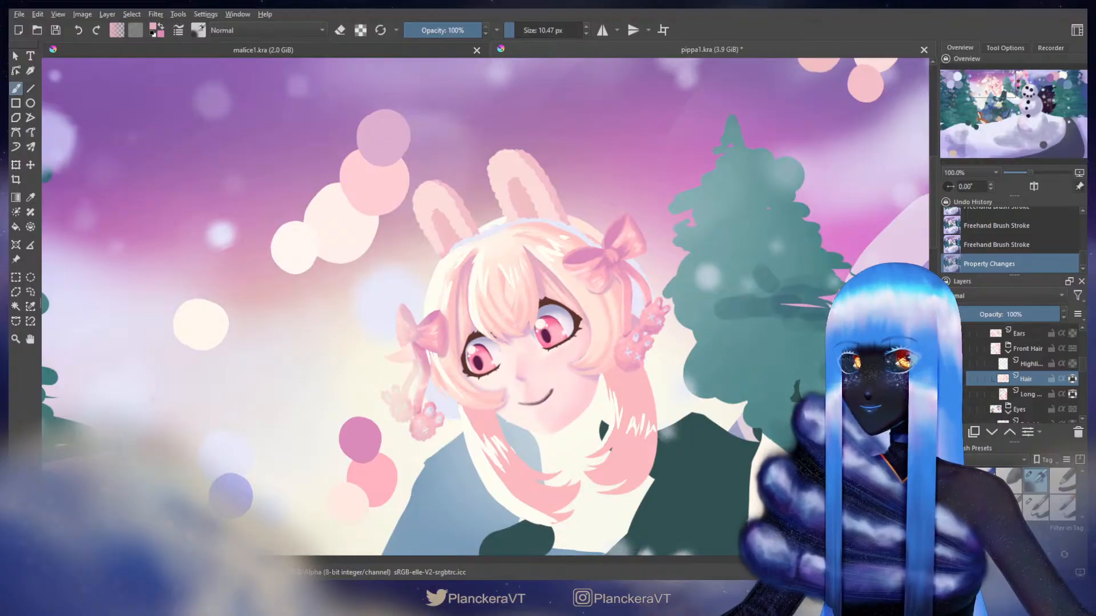
pyautogui.press('[')
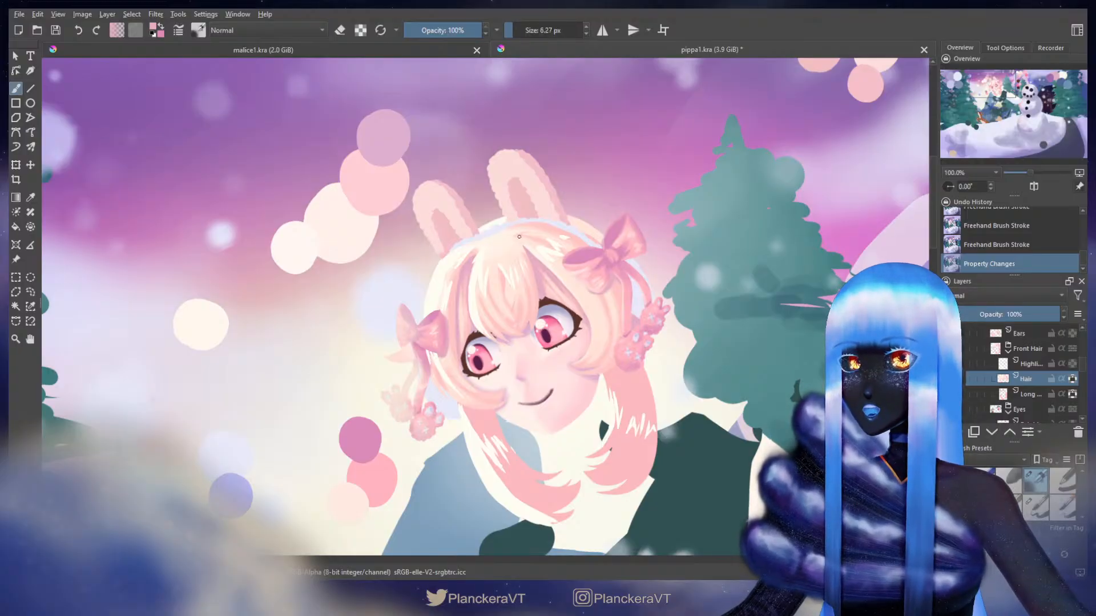
pyautogui.moveTo(521, 235); pyautogui.dragTo(525, 227)
pyautogui.press(']')
pyautogui.press(']')
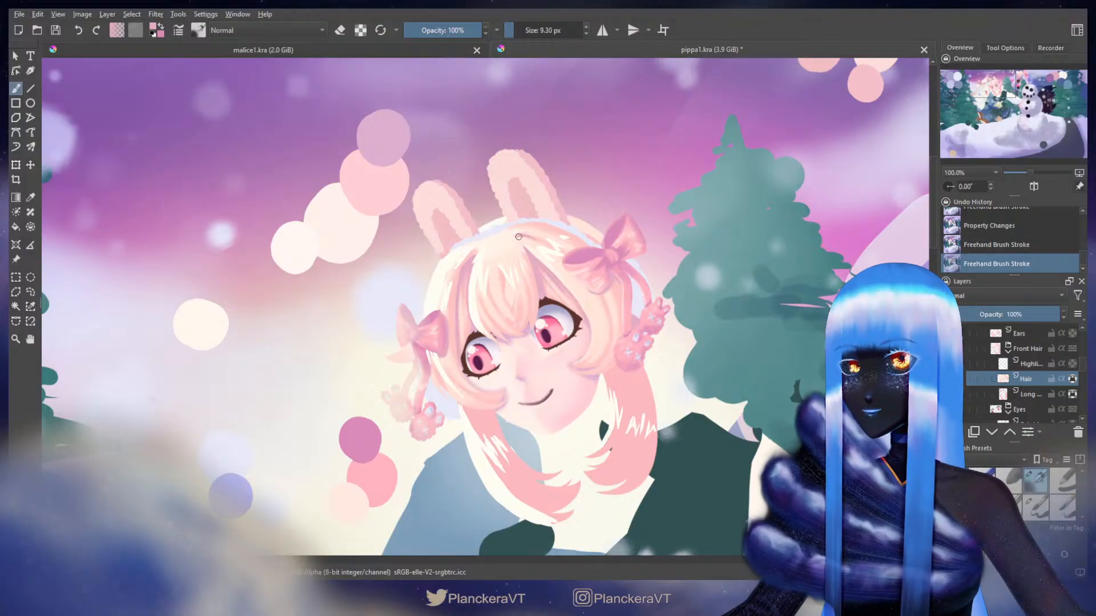
pyautogui.moveTo(520, 235)
pyautogui.mouseDown()
pyautogui.moveTo(547, 246)
pyautogui.moveTo(520, 235)
pyautogui.mouseUp()
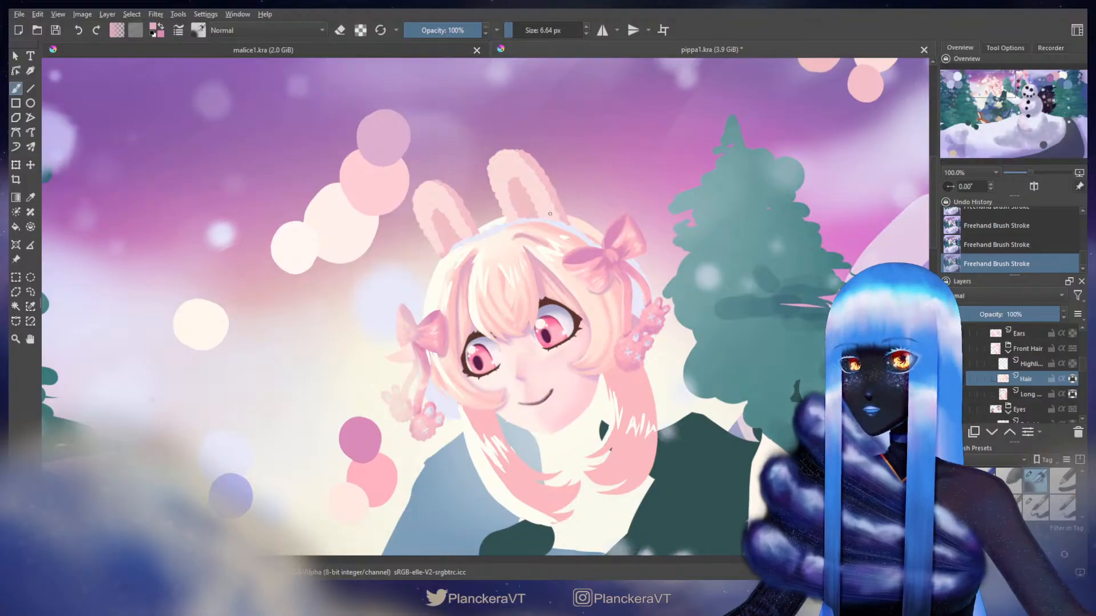
# - Sample the pale pink swatch and blend the top hair strands between the headband and large bow at about 6 to 9 px
pyautogui.moveTo(695, 199); pyautogui.dragTo(514, 312)
pyautogui.keyDown('ctrl'); pyautogui.click(695, 164); pyautogui.keyUp('ctrl')
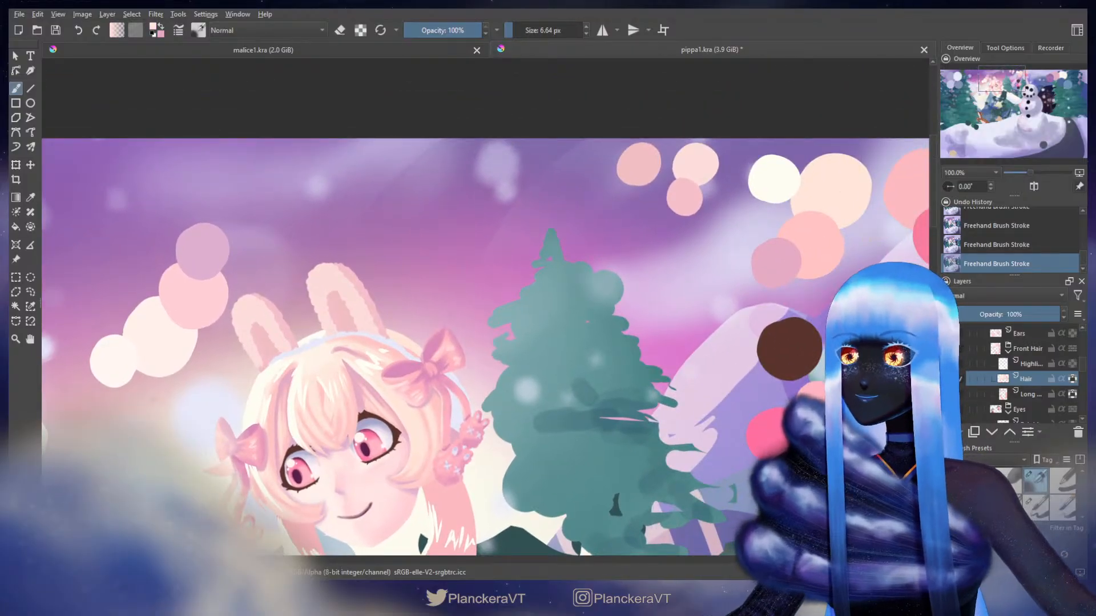
pyautogui.moveTo(424, 326); pyautogui.dragTo(572, 239)
pyautogui.keyDown('shift'); pyautogui.moveTo(478, 261); pyautogui.dragTo(485, 264); pyautogui.keyUp('shift')
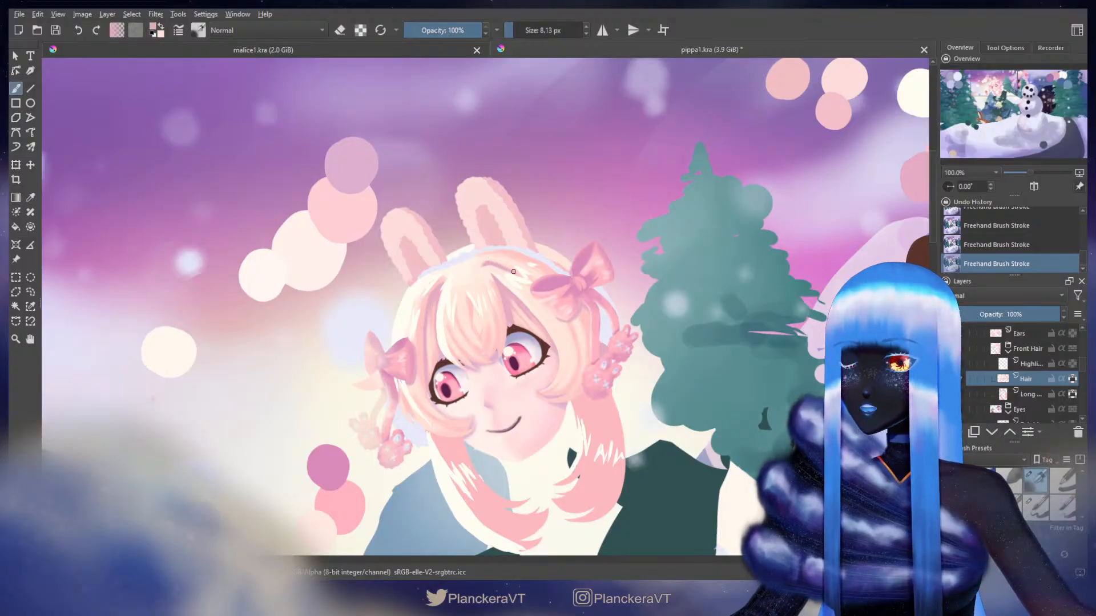
pyautogui.keyDown('shift'); pyautogui.moveTo(514, 272); pyautogui.dragTo(509, 271); pyautogui.keyUp('shift')
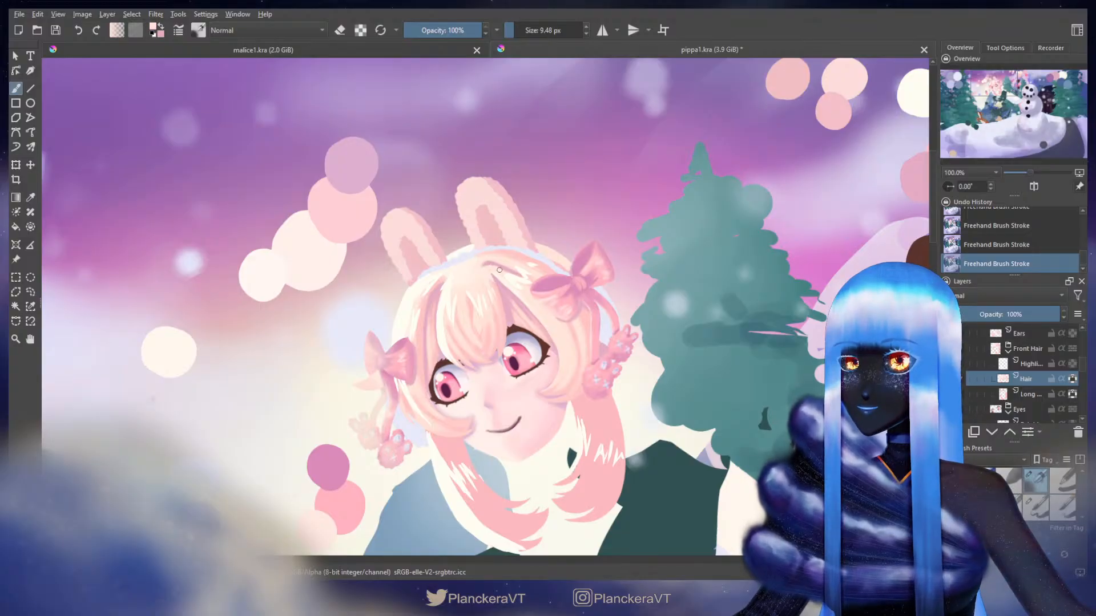
pyautogui.keyDown('shift'); pyautogui.moveTo(507, 274); pyautogui.dragTo(488, 263); pyautogui.keyUp('shift')
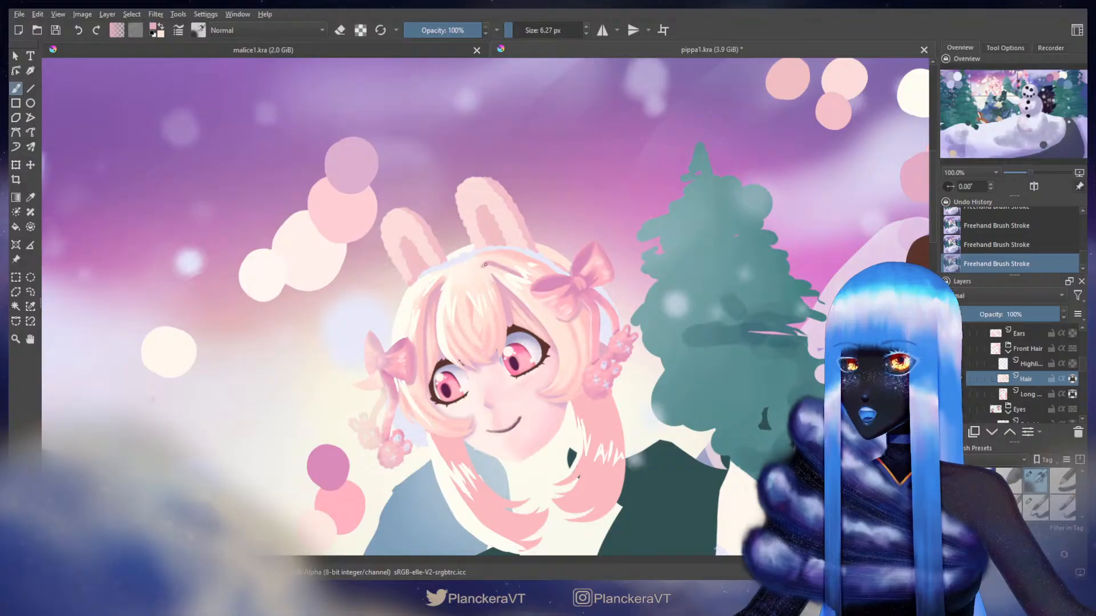
pyautogui.press('x')
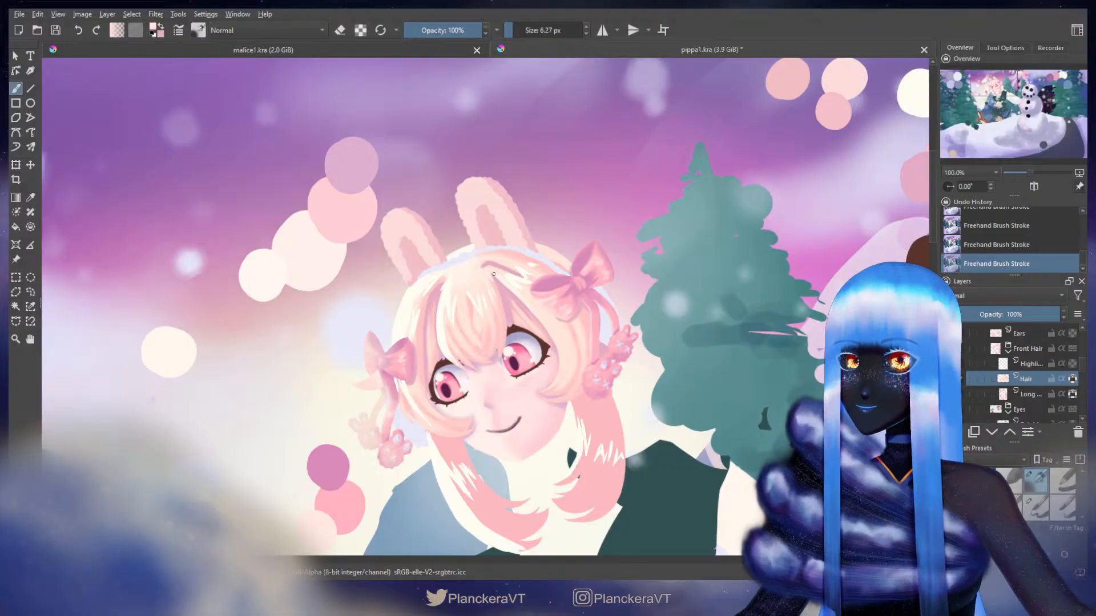
pyautogui.keyDown('shift'); pyautogui.moveTo(517, 273); pyautogui.dragTo(518, 273); pyautogui.keyUp('shift')
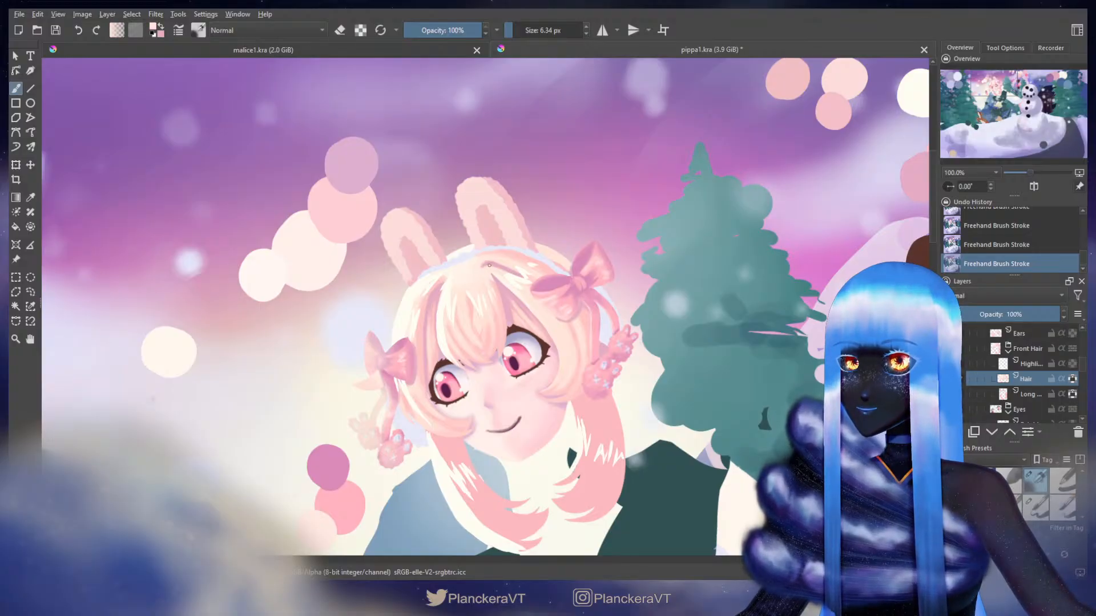
pyautogui.moveTo(514, 261); pyautogui.dragTo(622, 222)
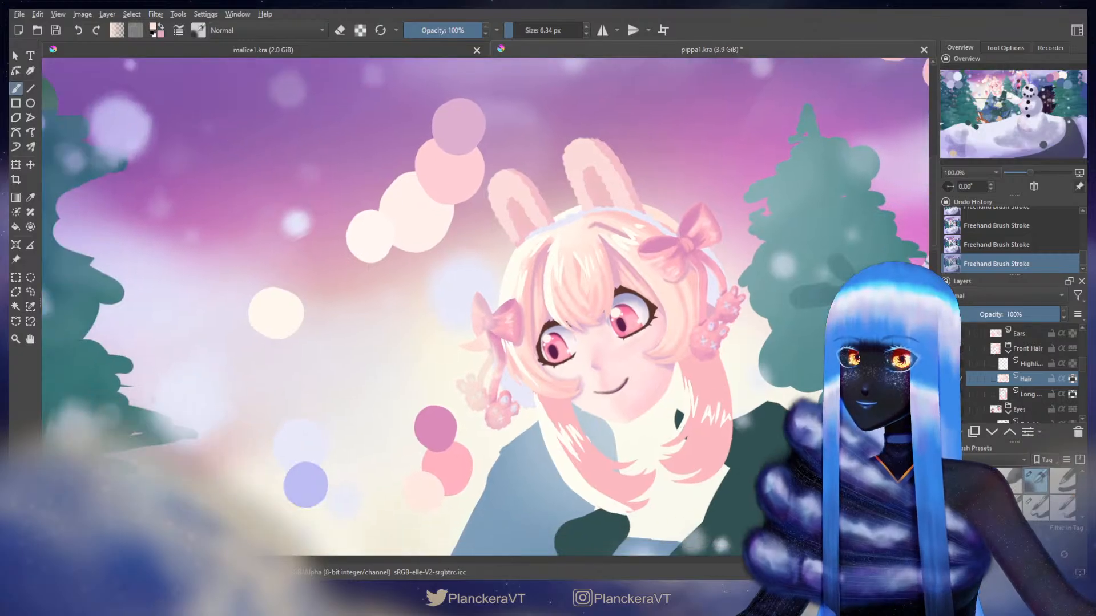
# - Swap the brush colours and shade the parting strand beside the bangs, below the smaller ear, at about 7 to 8 px
pyautogui.press('x')
pyautogui.keyDown('shift'); pyautogui.moveTo(547, 246); pyautogui.dragTo(564, 246); pyautogui.keyUp('shift')
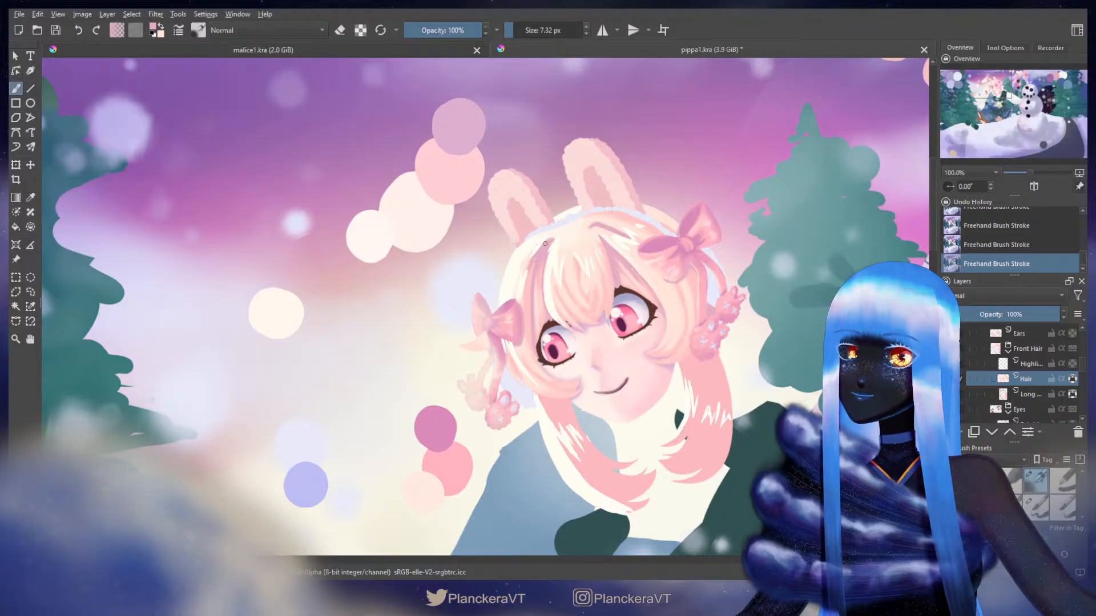
pyautogui.press(']')
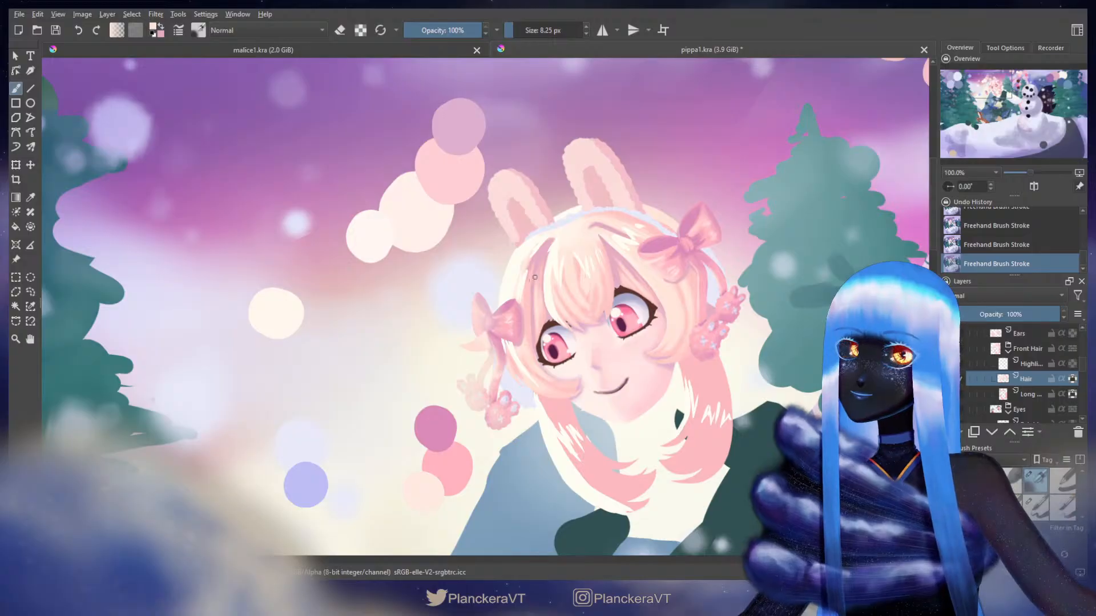
# - Sample the salmon-pink swatch, hide the hair highlights layer and blend the side hair above the small bow at about 8 to 16 px
pyautogui.moveTo(535, 278); pyautogui.dragTo(294, 426)
pyautogui.keyDown('ctrl'); pyautogui.click(827, 263); pyautogui.keyUp('ctrl')
pyautogui.moveTo(532, 311); pyautogui.dragTo(697, 153)
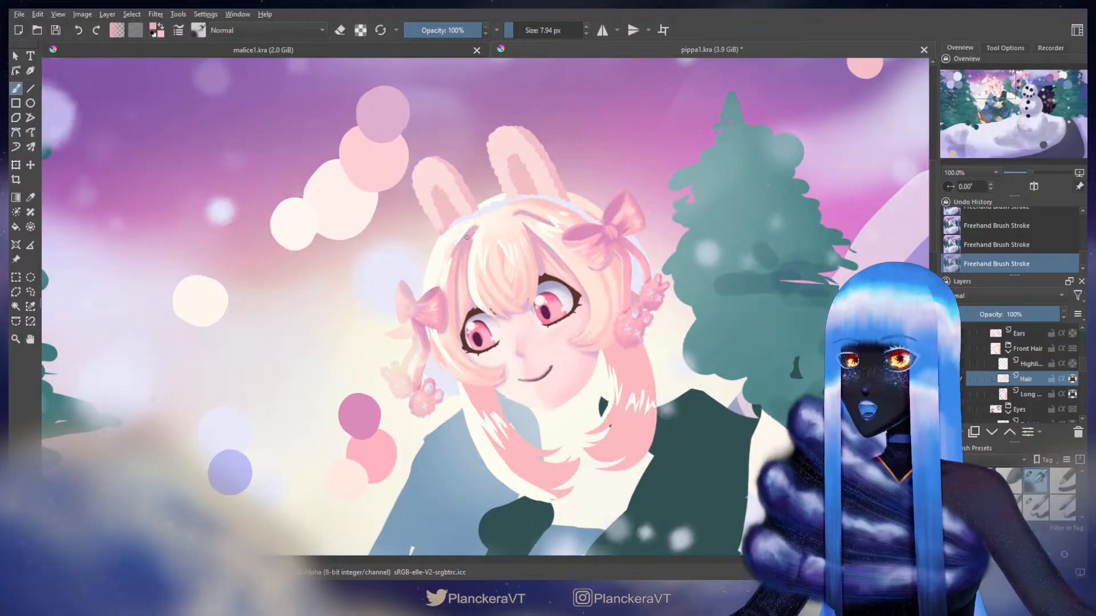
pyautogui.click(958, 363)
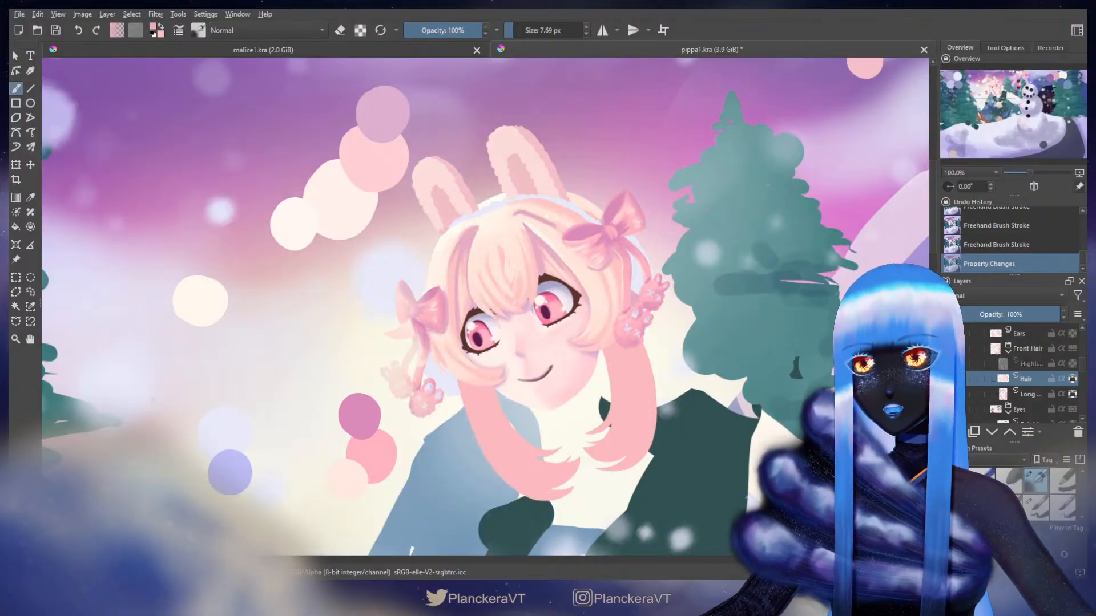
pyautogui.keyDown('shift'); pyautogui.moveTo(470, 238); pyautogui.dragTo(466, 230); pyautogui.keyUp('shift')
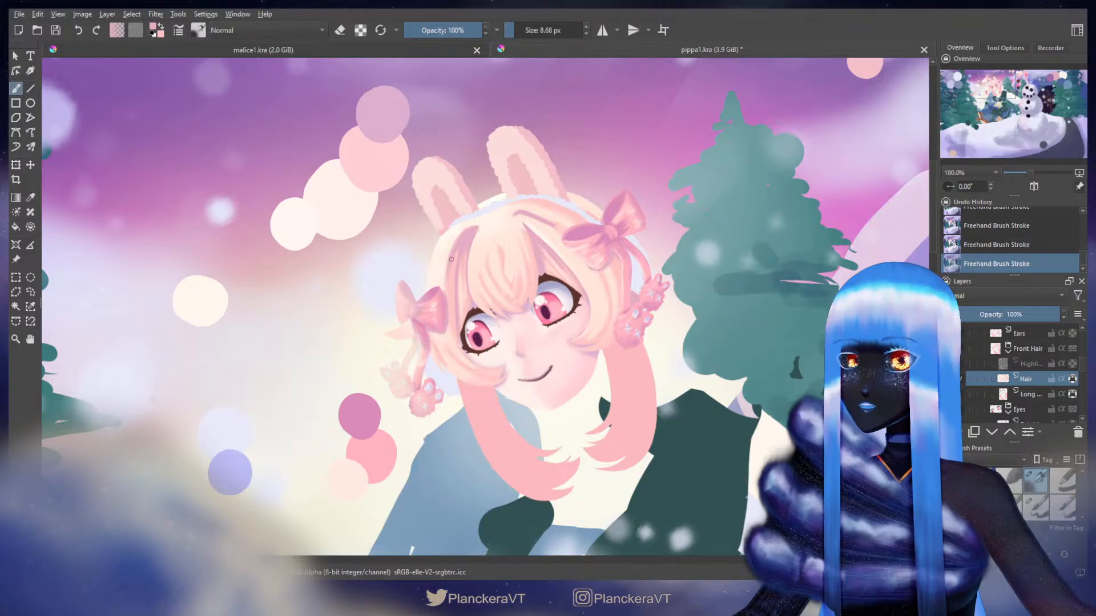
pyautogui.keyDown('shift'); pyautogui.moveTo(450, 292); pyautogui.dragTo(454, 255); pyautogui.keyUp('shift')
pyautogui.keyDown('ctrl'); pyautogui.click(456, 255); pyautogui.keyUp('ctrl')
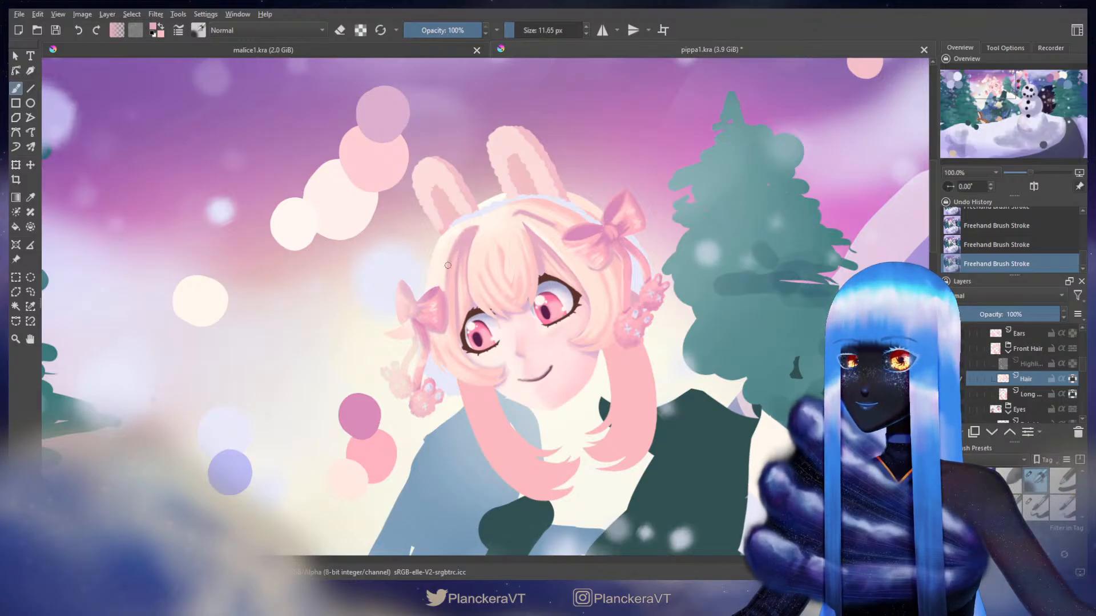
pyautogui.keyDown('ctrl'); pyautogui.click(450, 311); pyautogui.keyUp('ctrl')
pyautogui.keyDown('shift'); pyautogui.moveTo(451, 310); pyautogui.dragTo(452, 310); pyautogui.keyUp('shift')
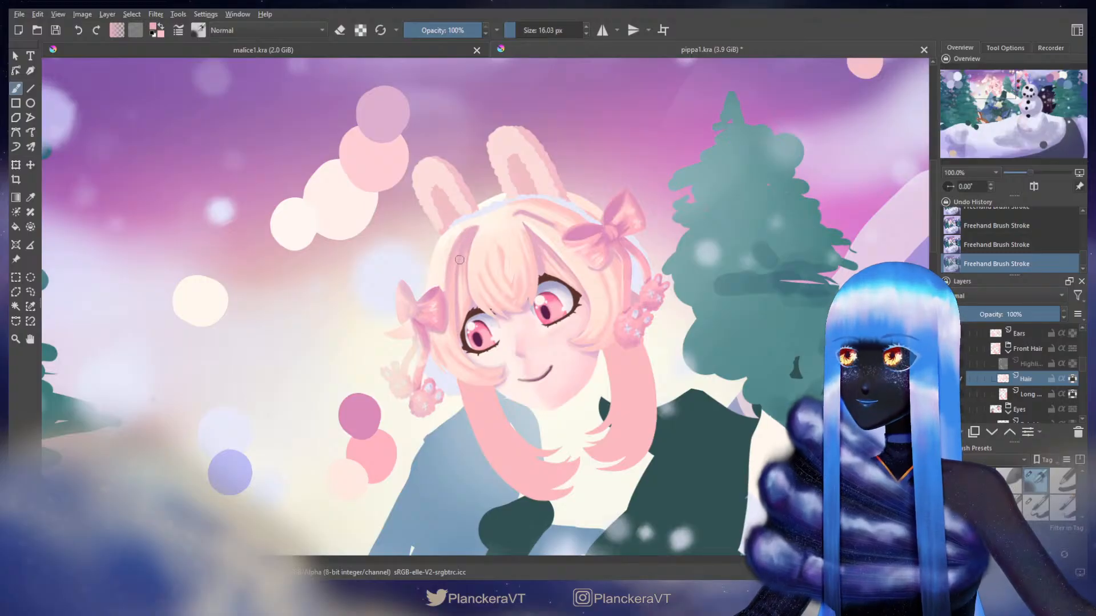
# - Refine the top strand shading beside the large bow with colours sampled from the hair, at about 9 to 13 px
pyautogui.moveTo(680, 188)
pyautogui.mouseDown()
pyautogui.moveTo(596, 245)
pyautogui.moveTo(626, 249)
pyautogui.mouseUp()
pyautogui.keyDown('shift'); pyautogui.moveTo(461, 283); pyautogui.dragTo(456, 283); pyautogui.keyUp('shift')
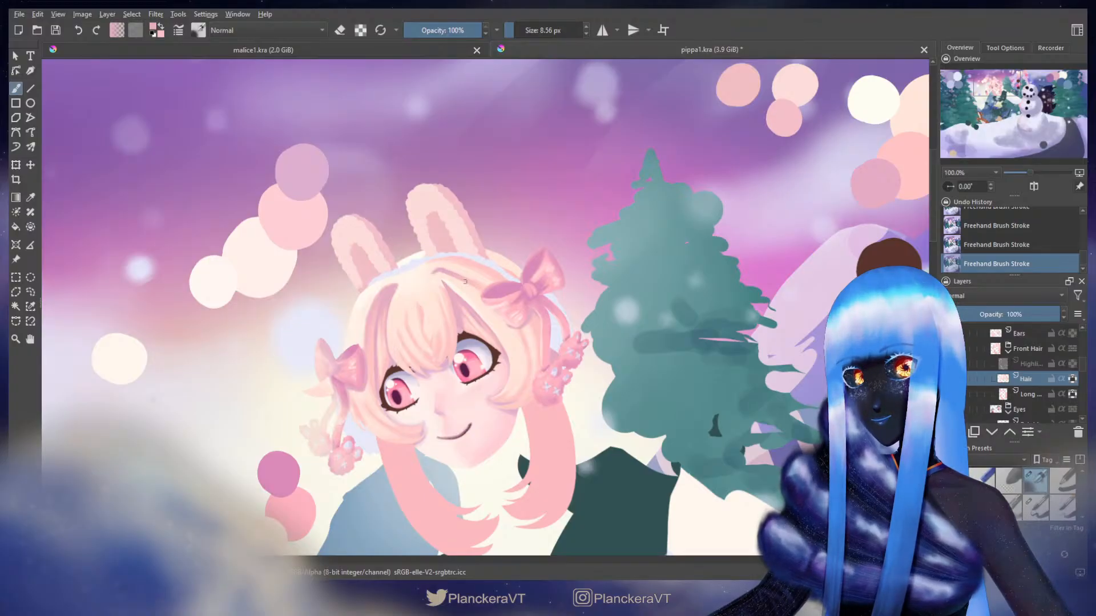
pyautogui.keyDown('ctrl'); pyautogui.click(467, 282); pyautogui.keyUp('ctrl')
pyautogui.keyDown('shift'); pyautogui.moveTo(476, 287); pyautogui.dragTo(479, 287); pyautogui.keyUp('shift')
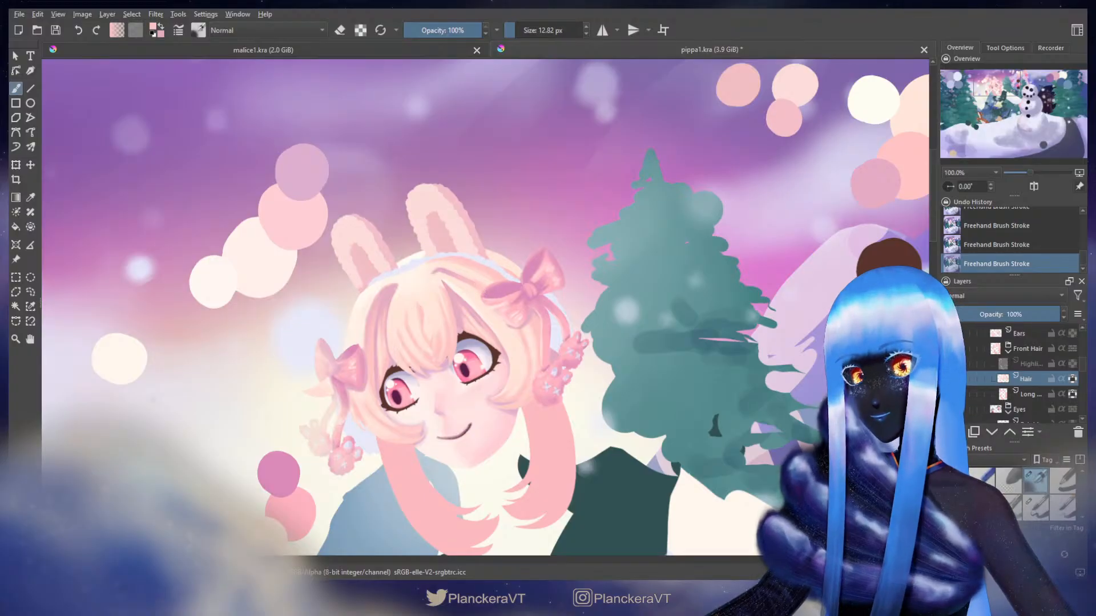
# - Sample the pale peach swatch and paint the curled side lock beneath the small bow at about 7 to 14 px
pyautogui.moveTo(903, 186); pyautogui.dragTo(733, 238)
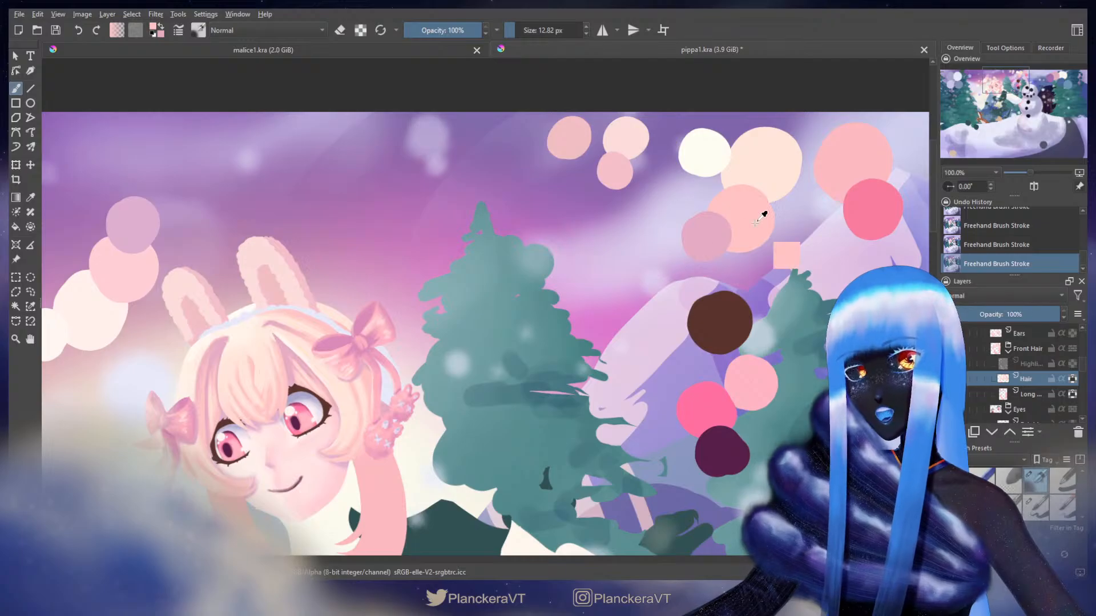
pyautogui.keyDown('ctrl'); pyautogui.click(769, 166); pyautogui.keyUp('ctrl')
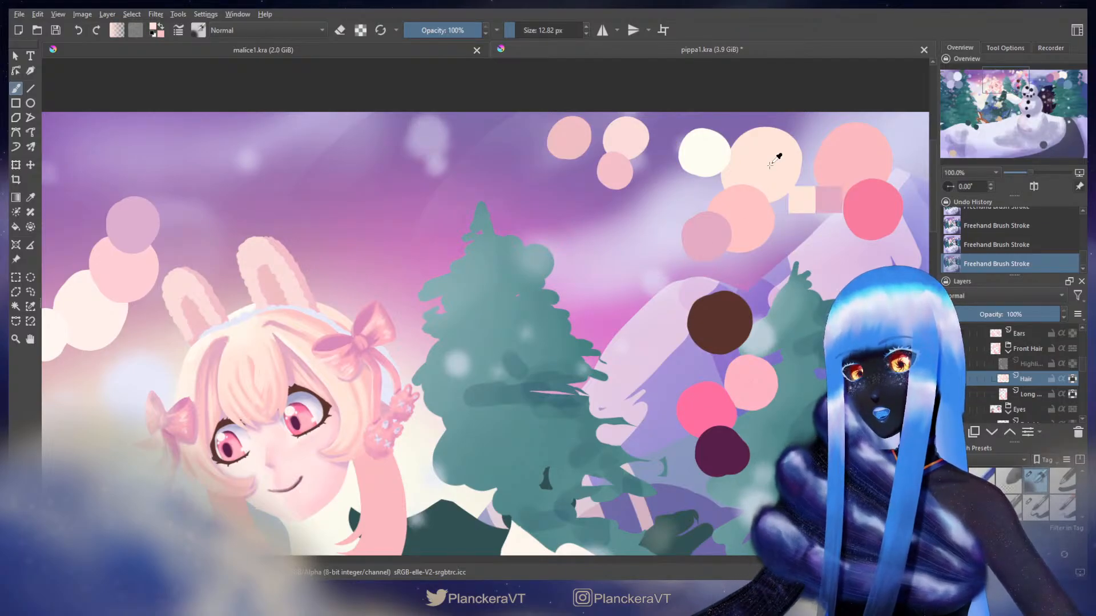
pyautogui.moveTo(223, 333); pyautogui.dragTo(531, 189)
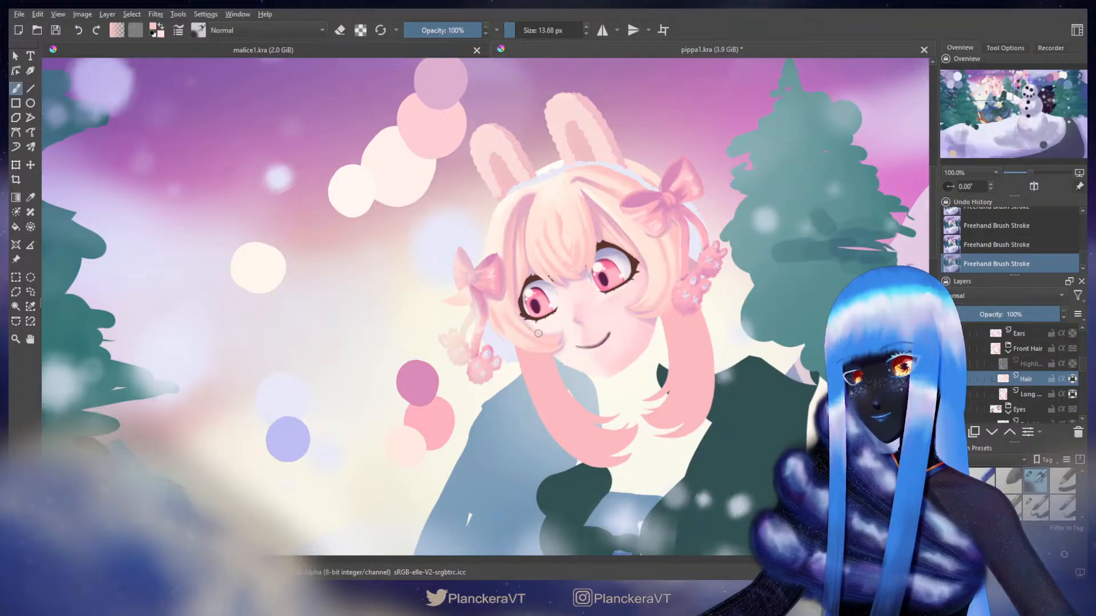
pyautogui.moveTo(538, 333); pyautogui.dragTo(526, 333)
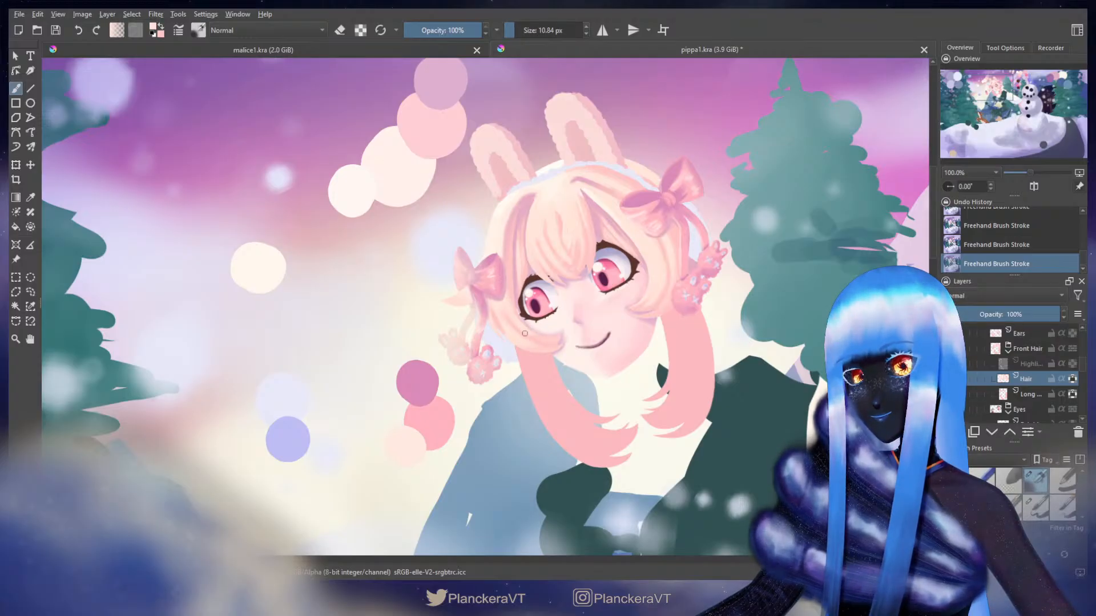
pyautogui.press('x')
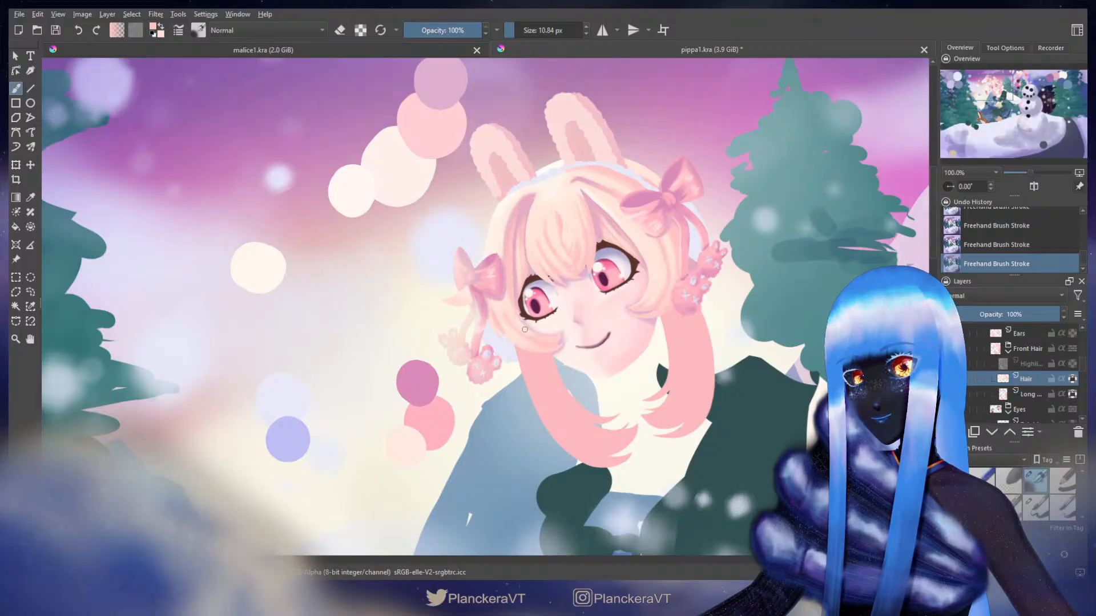
pyautogui.press('[')
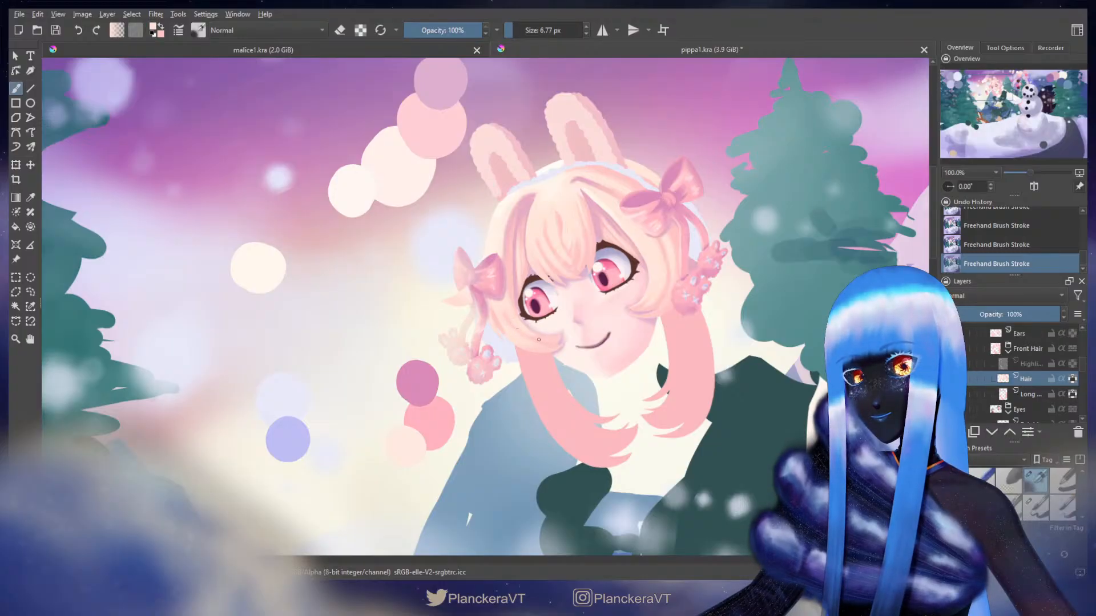
# - Undo the last three strokes on the curled side lock and redo them to compare
pyautogui.hotkey('ctrl', 'z')
pyautogui.hotkey('ctrl', 'z')
pyautogui.hotkey('ctrl', 'z')
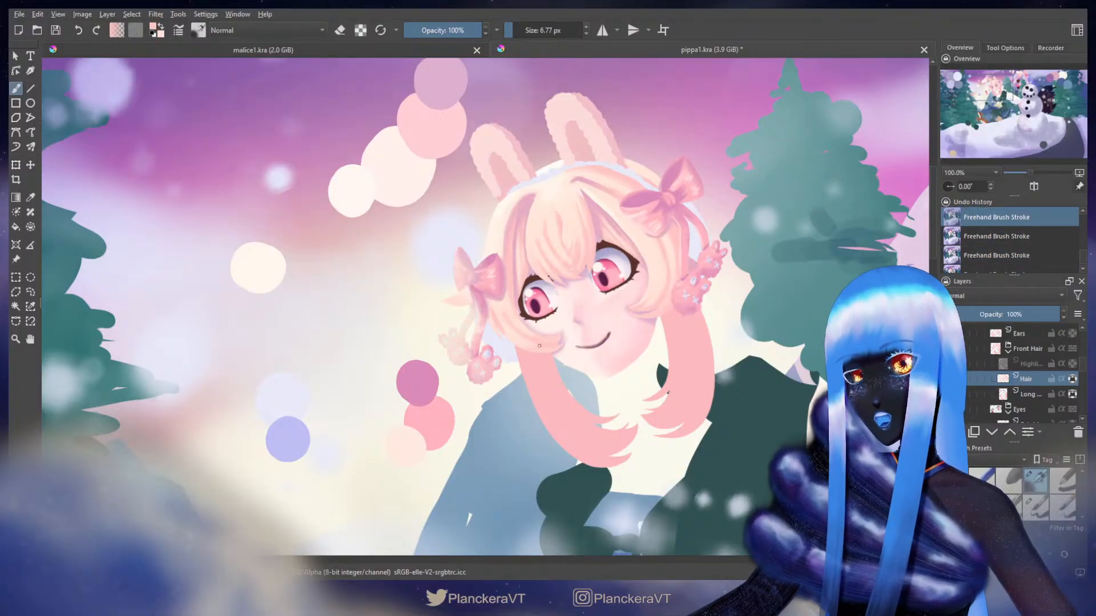
pyautogui.press(']')
pyautogui.hotkey('ctrl', 'shift', 'z')
pyautogui.hotkey('ctrl', 'shift', 'z')
pyautogui.press(']')
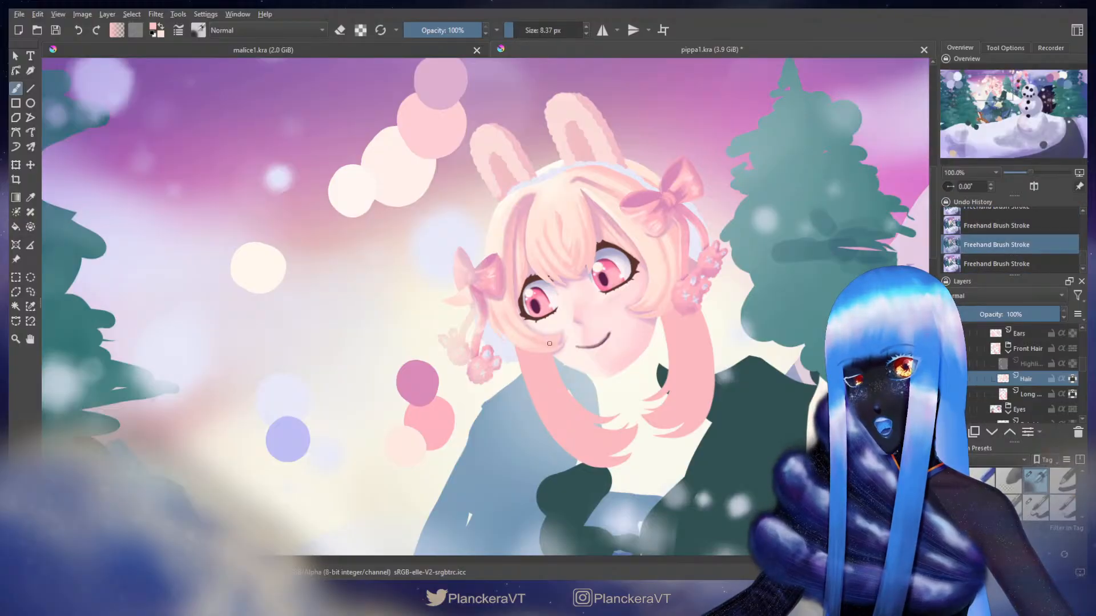
pyautogui.hotkey('ctrl', 'shift', 'z')
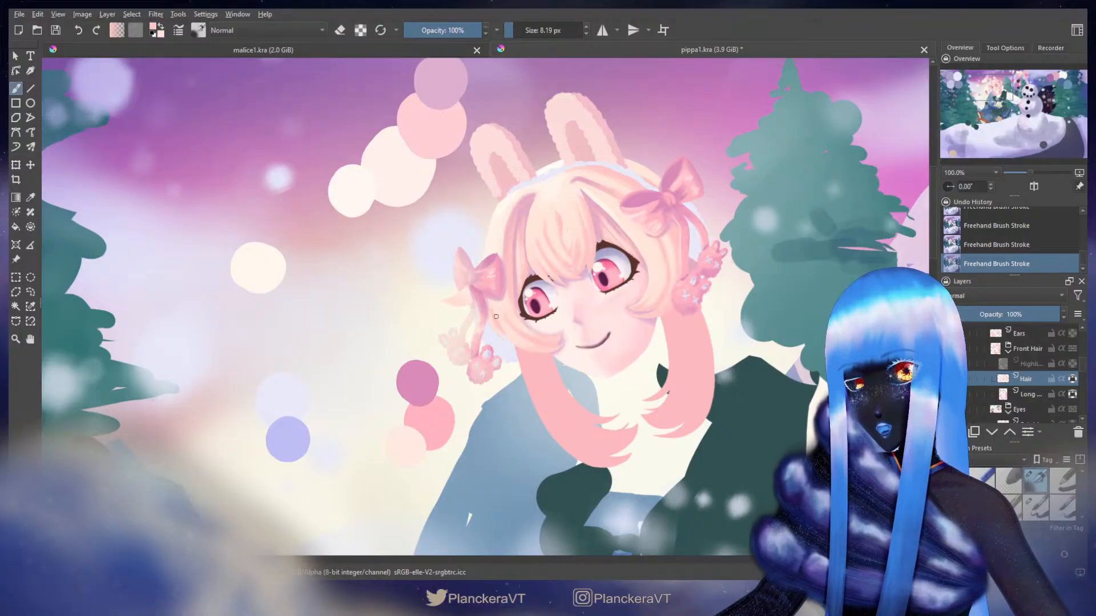
# - Touch up the curled side lock beneath the small bow with brush sizes of about 8 to 10 px
pyautogui.press('[')
pyautogui.press(']')
pyautogui.press(']')
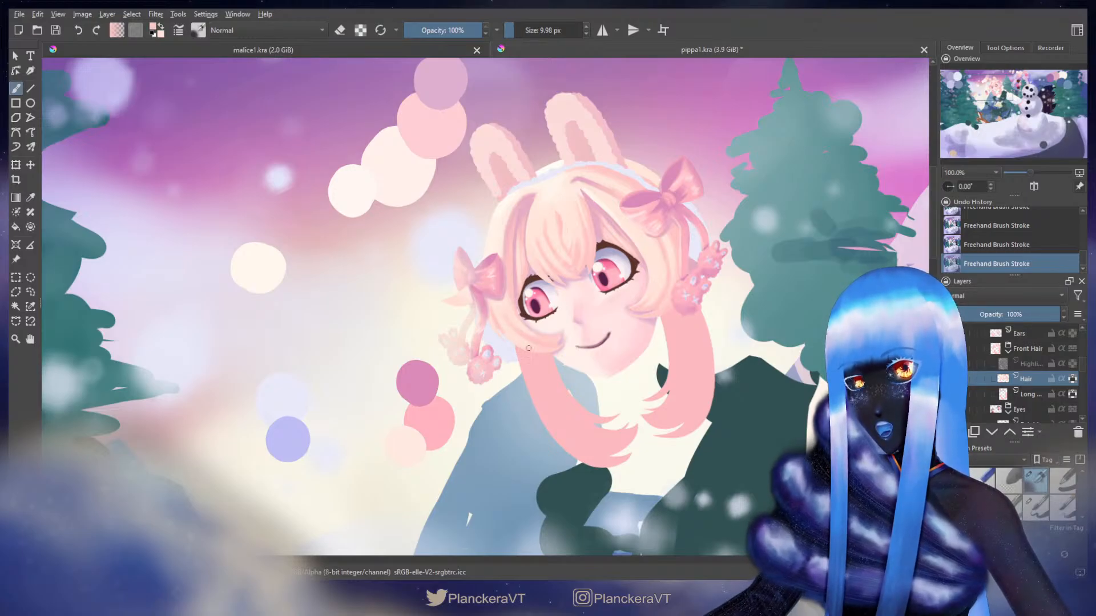
# - Brush lighter colour over the upper bangs, with brush sizes of about 8 to 13 px
pyautogui.moveTo(612, 265); pyautogui.dragTo(615, 289)
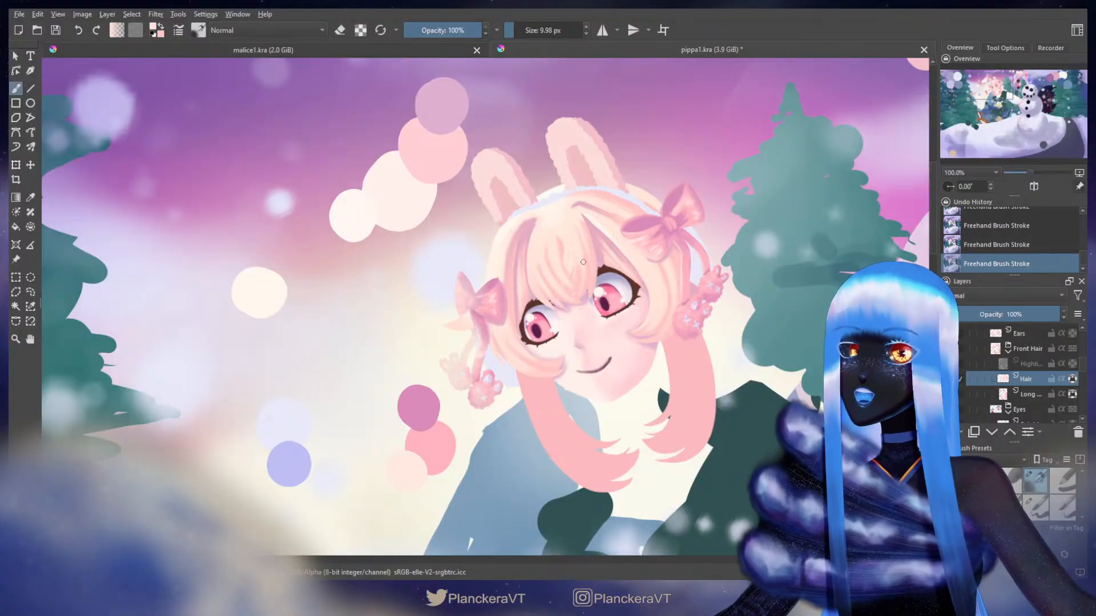
pyautogui.press(']')
pyautogui.press(']')
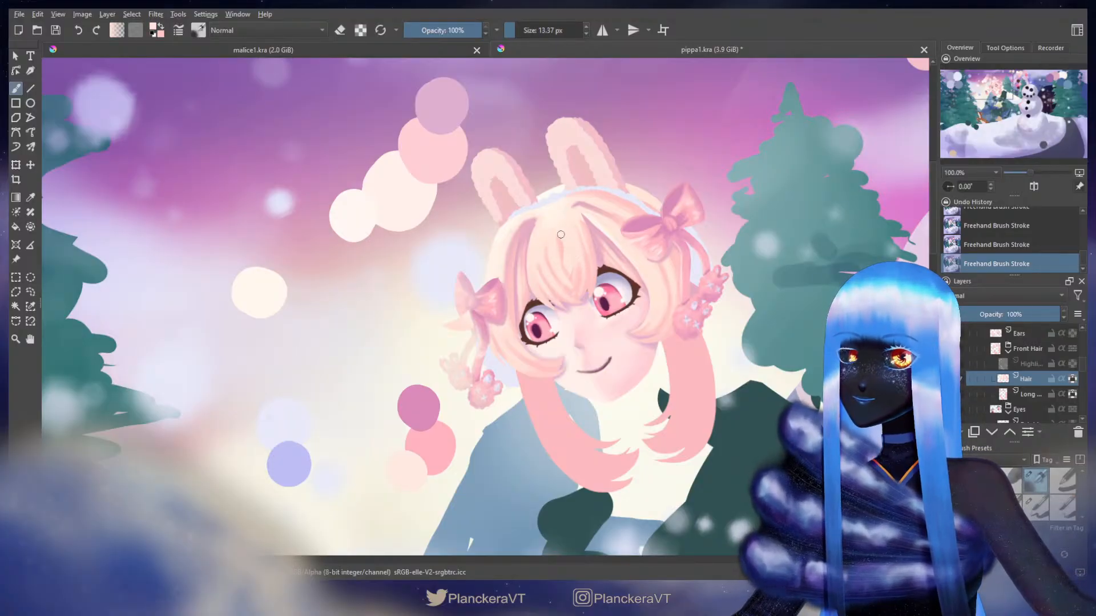
pyautogui.press('[')
pyautogui.press('[')
pyautogui.press('[')
pyautogui.press('[')
pyautogui.press('[')
pyautogui.press('[')
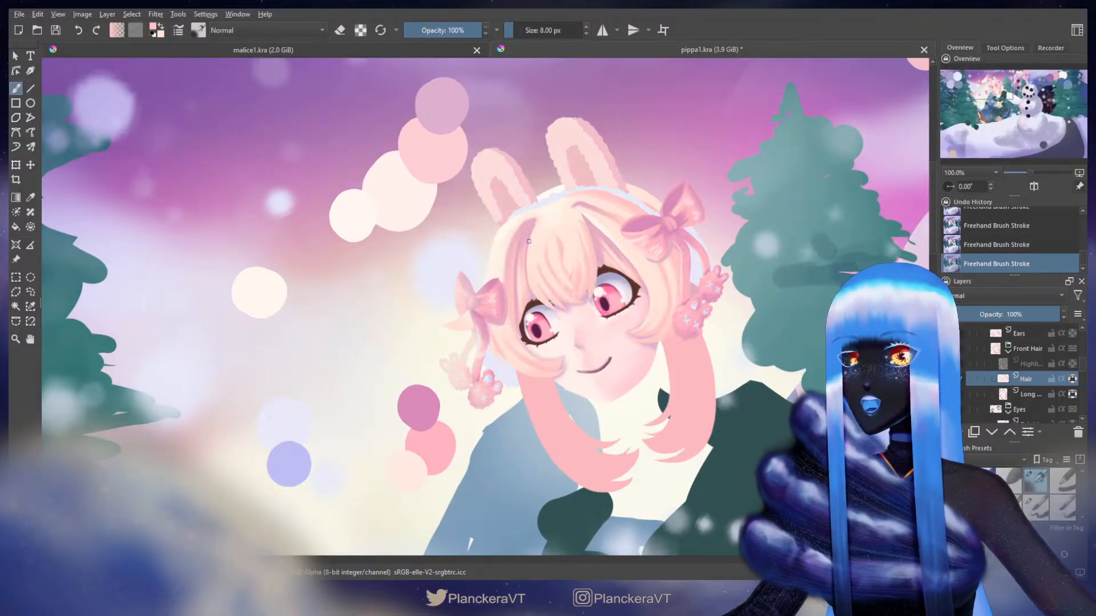
# - Define the individual strands of the bangs down to their tips at about 6 to 10 px
pyautogui.keyDown('shift'); pyautogui.moveTo(560, 238); pyautogui.dragTo(556, 233); pyautogui.keyUp('shift')
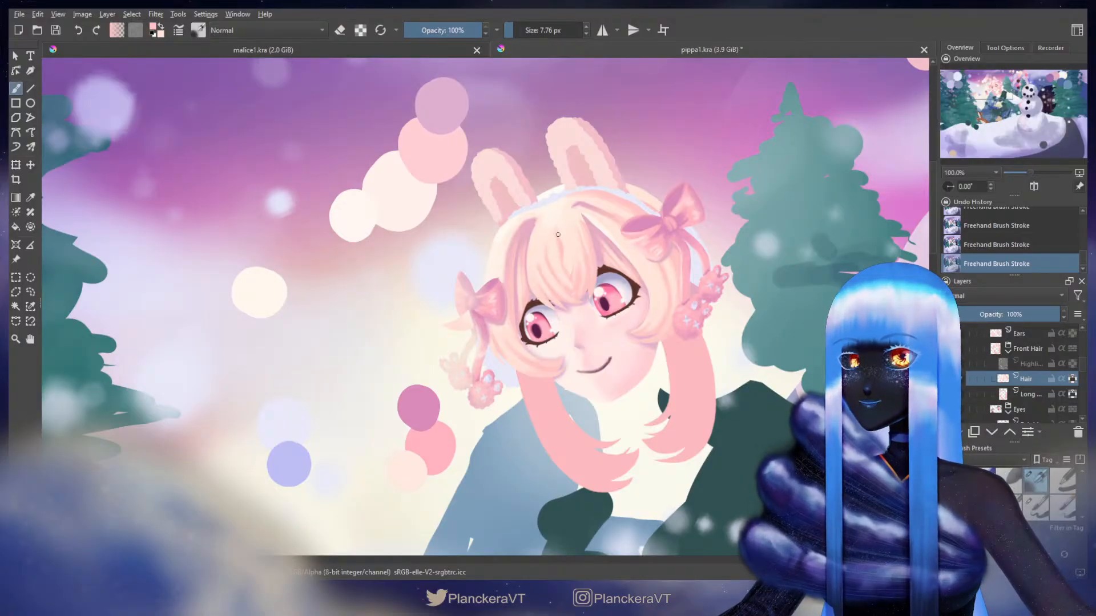
pyautogui.moveTo(557, 248)
pyautogui.keyDown('shift'); pyautogui.mouseDown()
pyautogui.moveTo(559, 257)
pyautogui.moveTo(557, 235)
pyautogui.moveTo(545, 255)
pyautogui.mouseUp(); pyautogui.keyUp('shift')
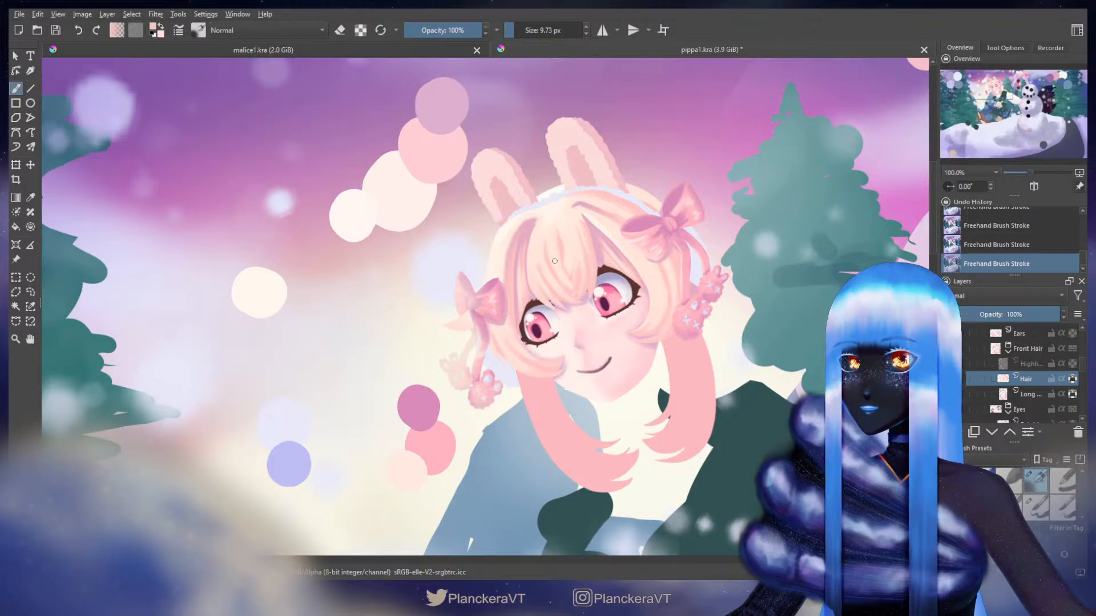
pyautogui.keyDown('shift'); pyautogui.moveTo(551, 258); pyautogui.dragTo(546, 254); pyautogui.keyUp('shift')
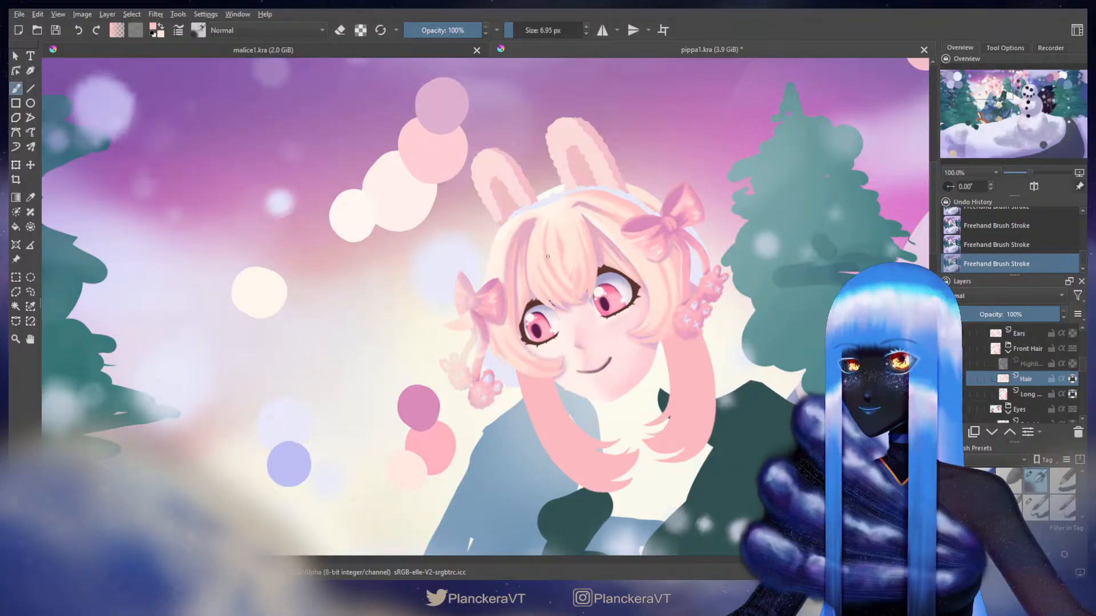
pyautogui.keyDown('shift'); pyautogui.click(544, 273); pyautogui.keyUp('shift')
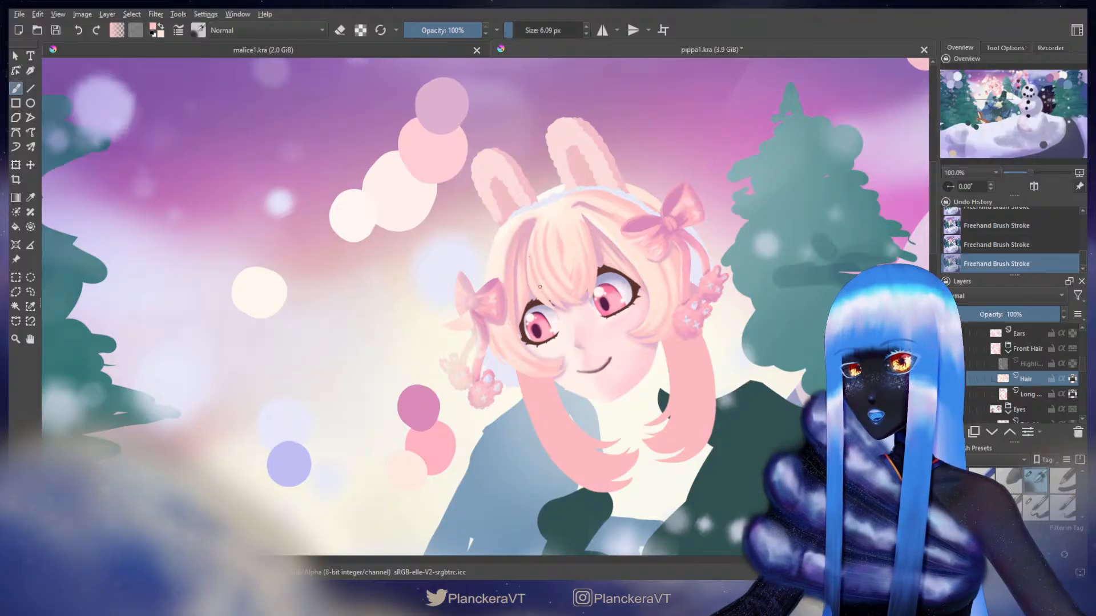
pyautogui.press(']')
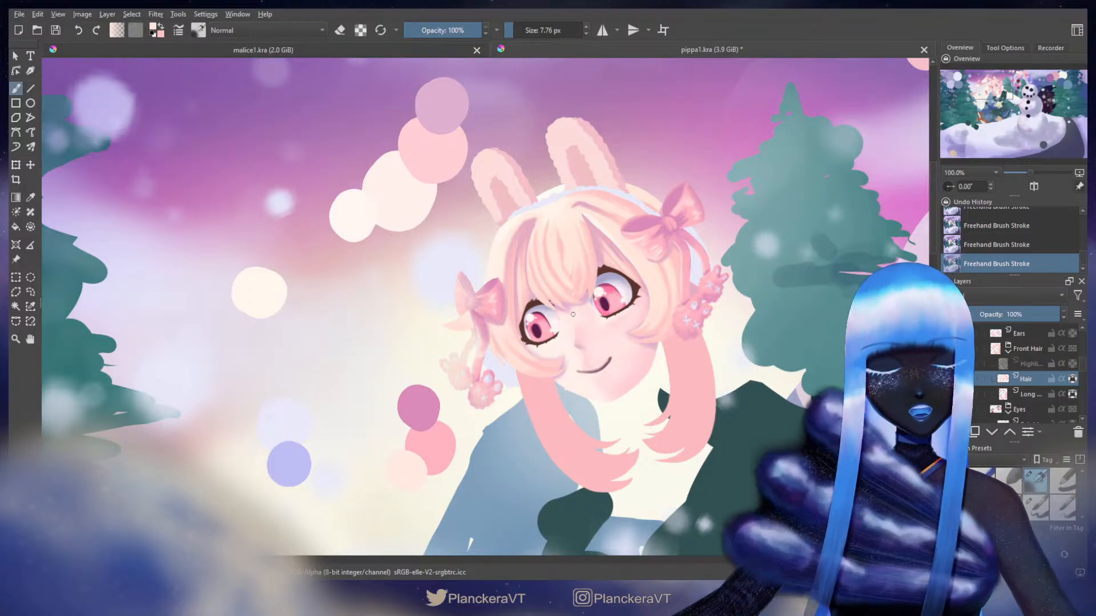
pyautogui.moveTo(531, 252); pyautogui.dragTo(539, 246)
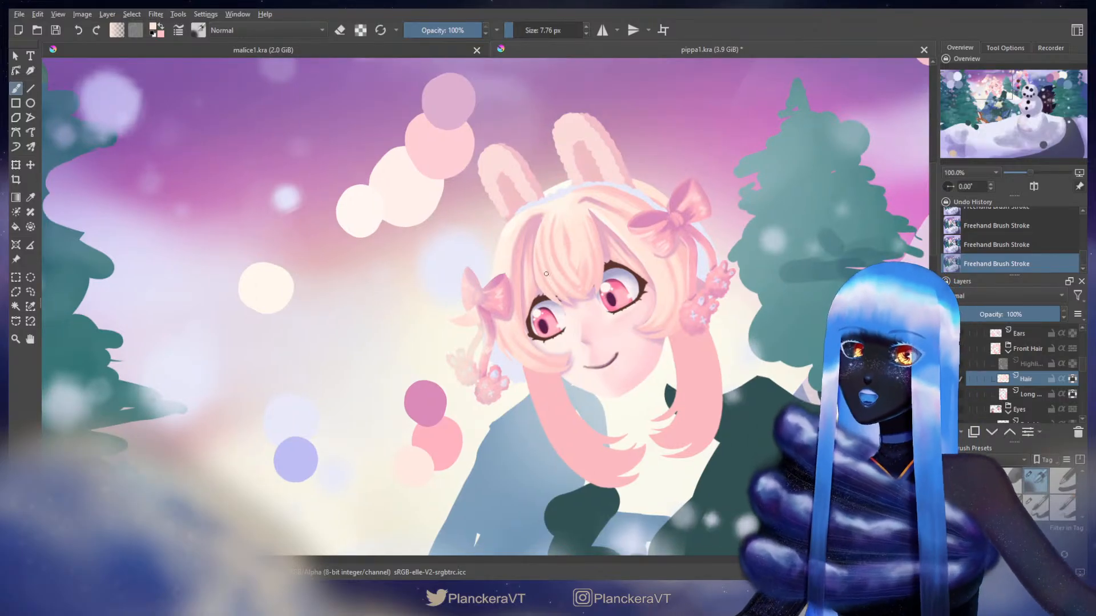
# - Refine the strands of the bangs on the small-bow side with brush sizes of about 7 to 13 px
pyautogui.keyDown('shift'); pyautogui.moveTo(553, 291); pyautogui.dragTo(535, 241); pyautogui.keyUp('shift')
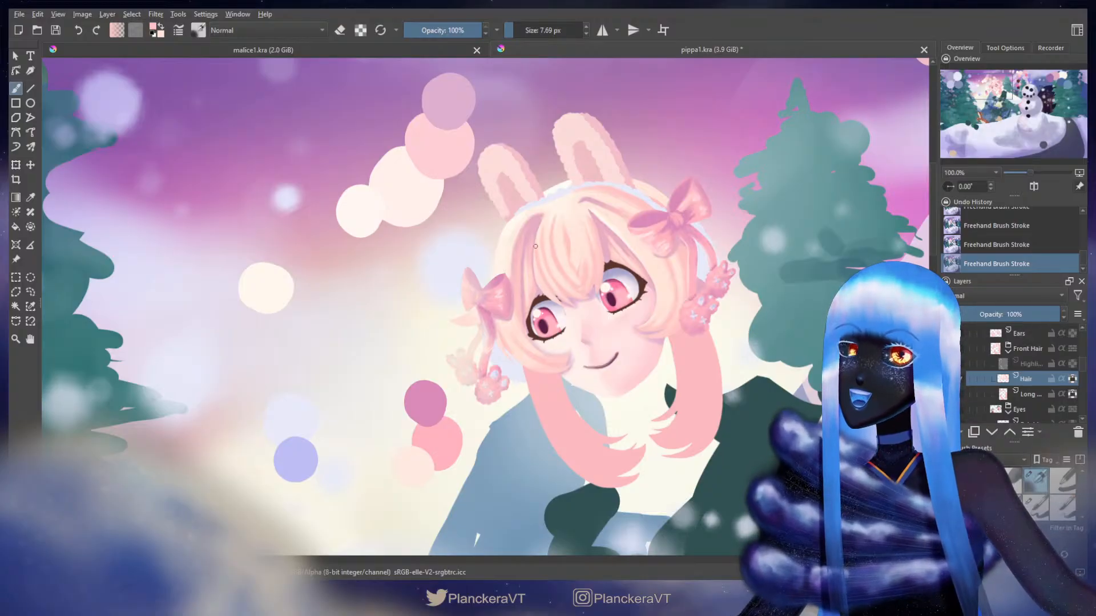
pyautogui.keyDown('shift'); pyautogui.moveTo(536, 250); pyautogui.dragTo(533, 231); pyautogui.keyUp('shift')
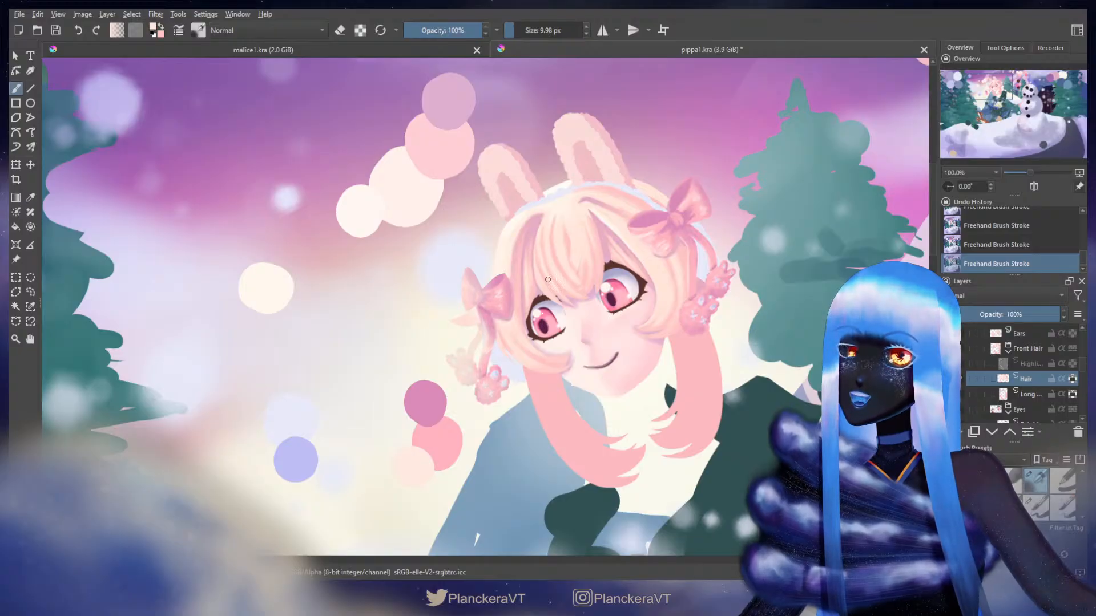
pyautogui.keyDown('shift'); pyautogui.moveTo(545, 238); pyautogui.dragTo(546, 226); pyautogui.keyUp('shift')
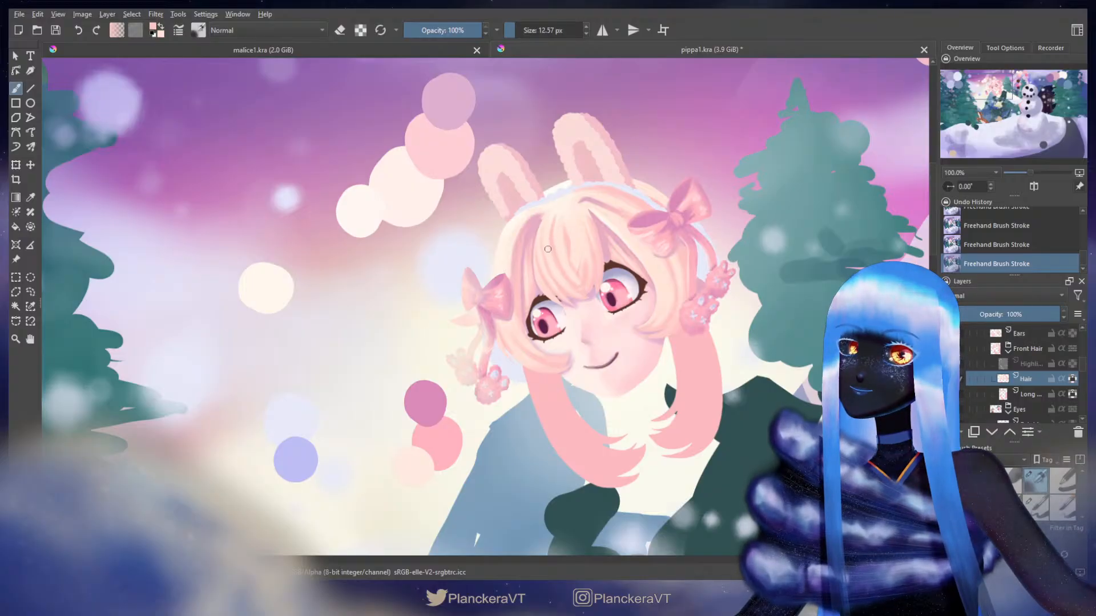
pyautogui.keyDown('shift'); pyautogui.moveTo(548, 248); pyautogui.dragTo(544, 250); pyautogui.keyUp('shift')
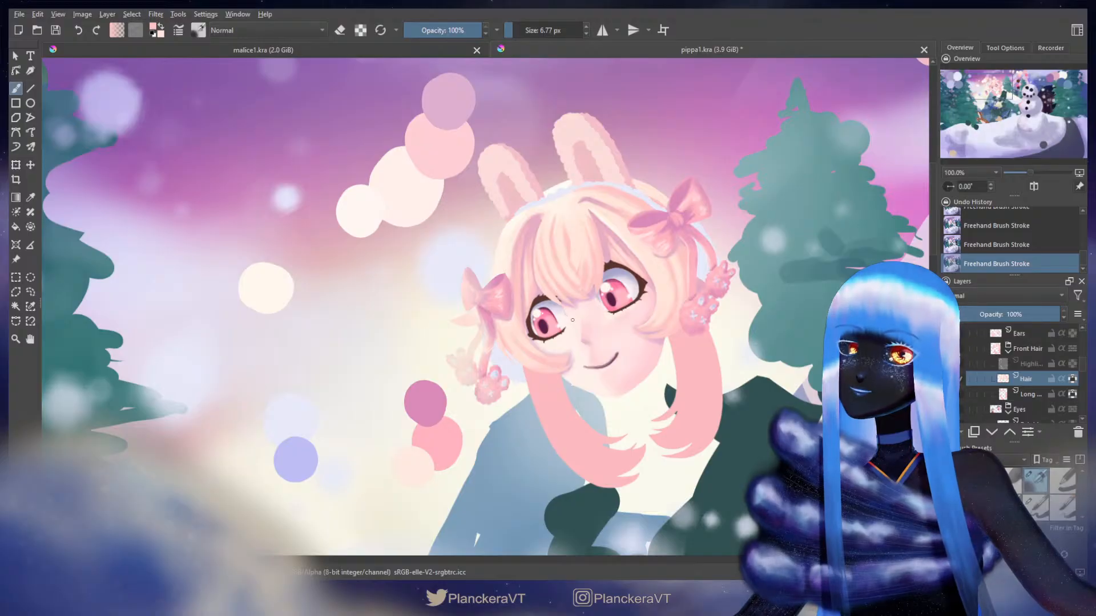
# - Use a different brush preset at about 20 to 24 px to work alternating hair tones into the bangs on the small-bow side
pyautogui.click(1034, 502)
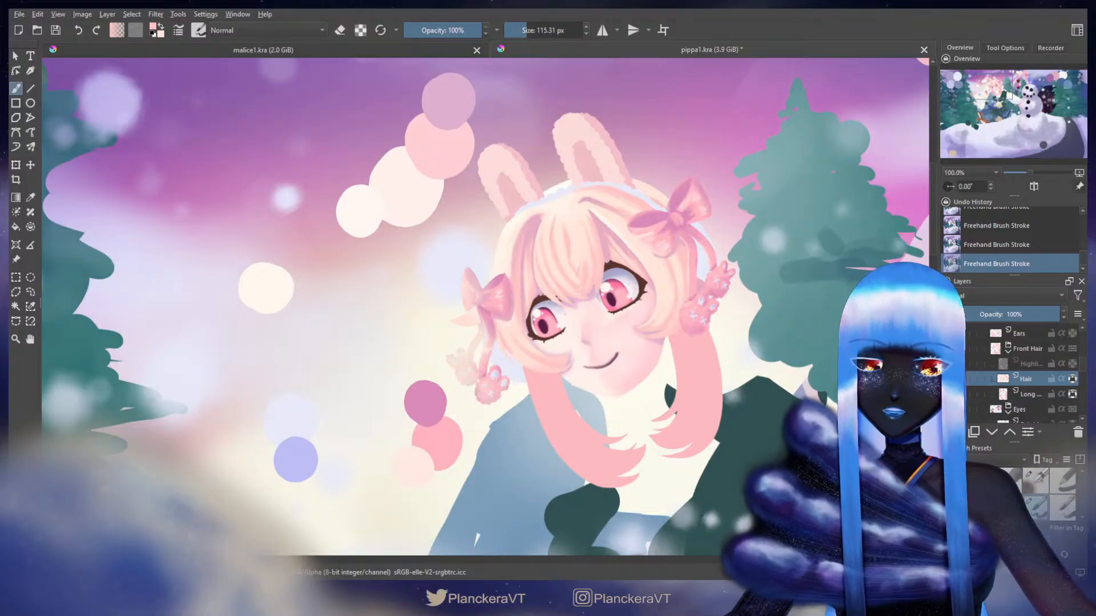
pyautogui.keyDown('shift'); pyautogui.moveTo(542, 247); pyautogui.dragTo(543, 257); pyautogui.keyUp('shift')
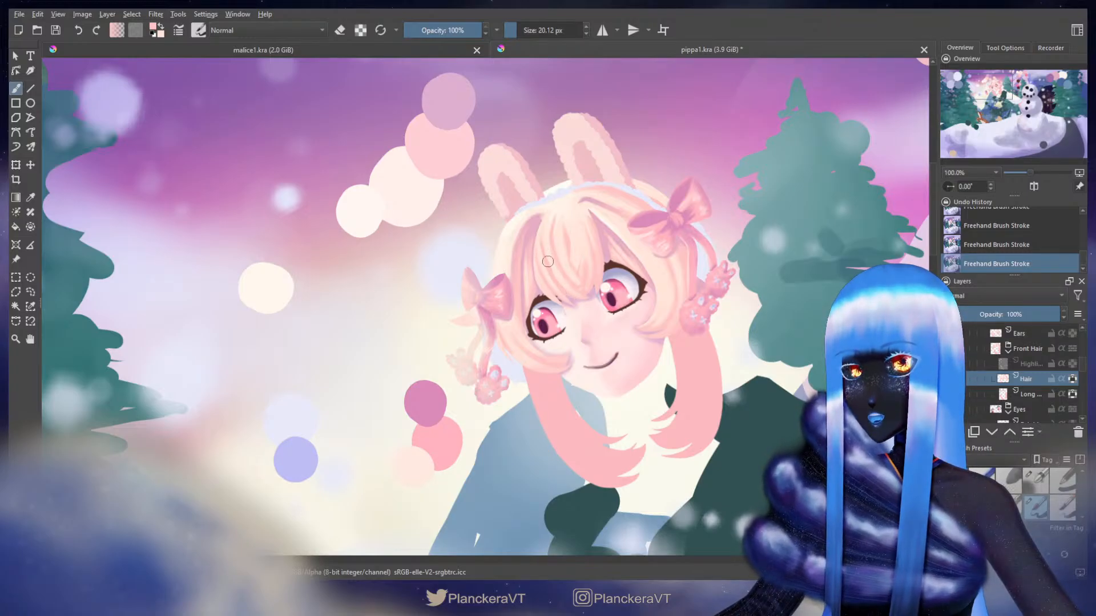
pyautogui.press('x')
pyautogui.keyDown('shift'); pyautogui.moveTo(542, 259); pyautogui.dragTo(549, 287); pyautogui.keyUp('shift')
pyautogui.press('x')
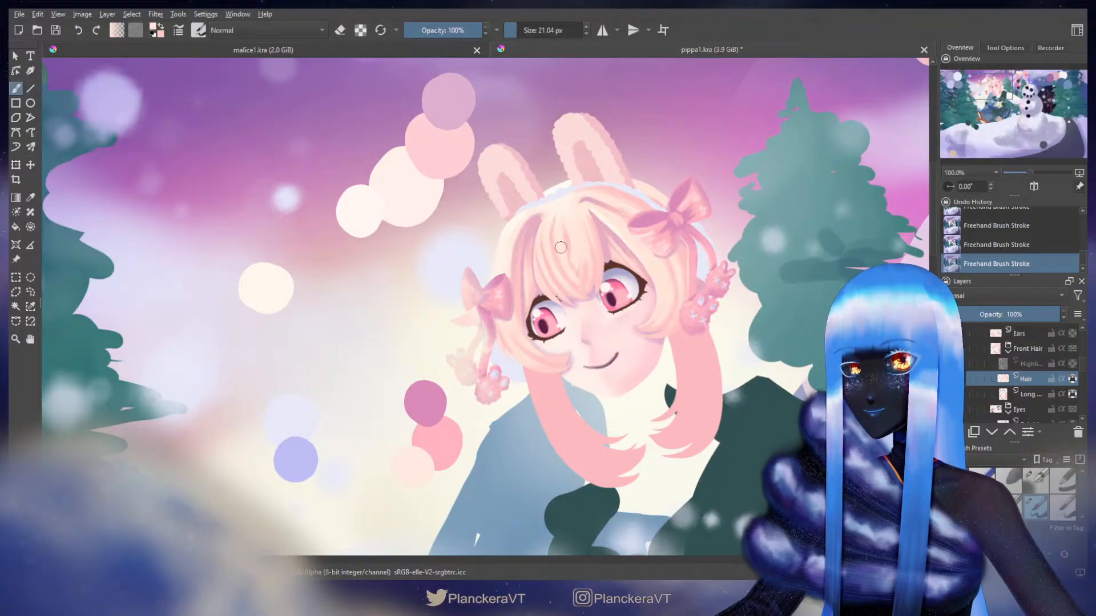
pyautogui.press('x')
pyautogui.keyDown('shift'); pyautogui.moveTo(559, 267); pyautogui.dragTo(562, 266); pyautogui.keyUp('shift')
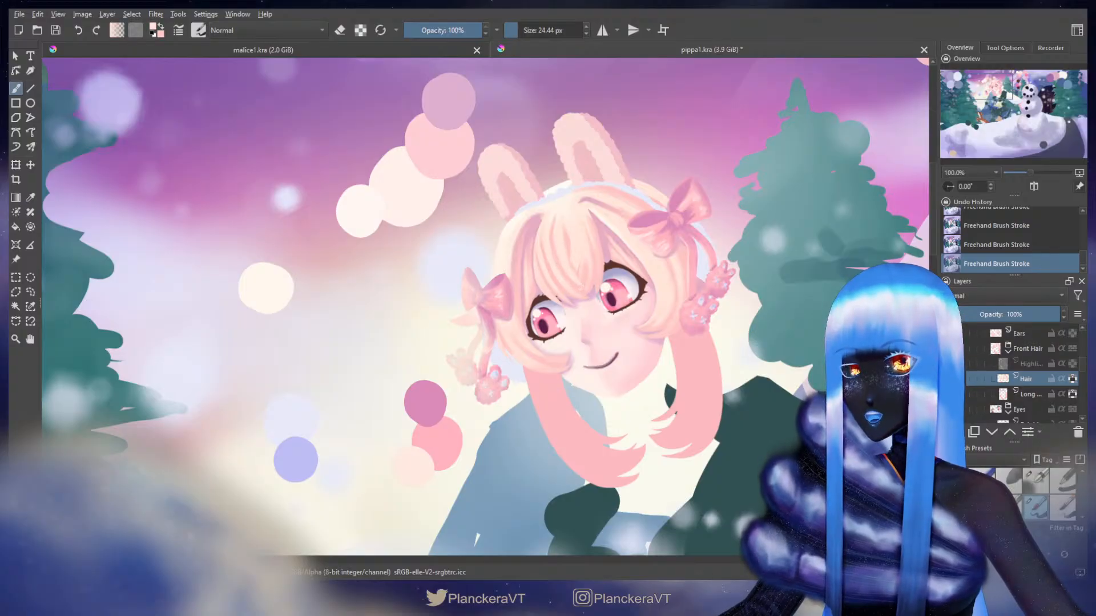
pyautogui.keyDown('shift'); pyautogui.moveTo(564, 273); pyautogui.dragTo(562, 273); pyautogui.keyUp('shift')
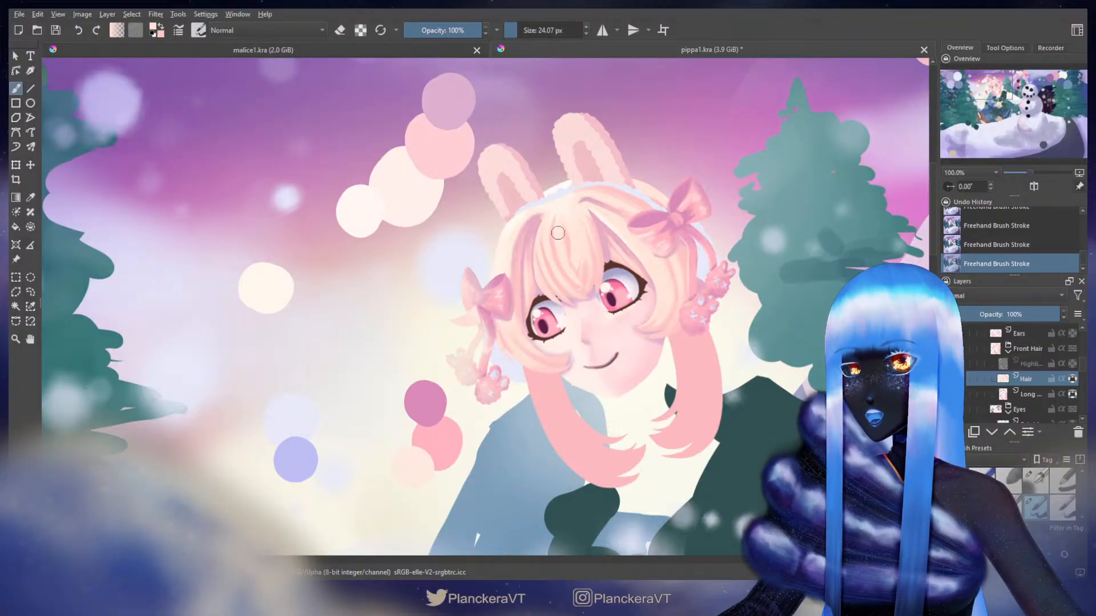
# - Brush the two alternating hair tones over the central bangs towards the large bow, at about 25 to 33 px
pyautogui.keyDown('shift'); pyautogui.moveTo(551, 233); pyautogui.dragTo(555, 231); pyautogui.keyUp('shift')
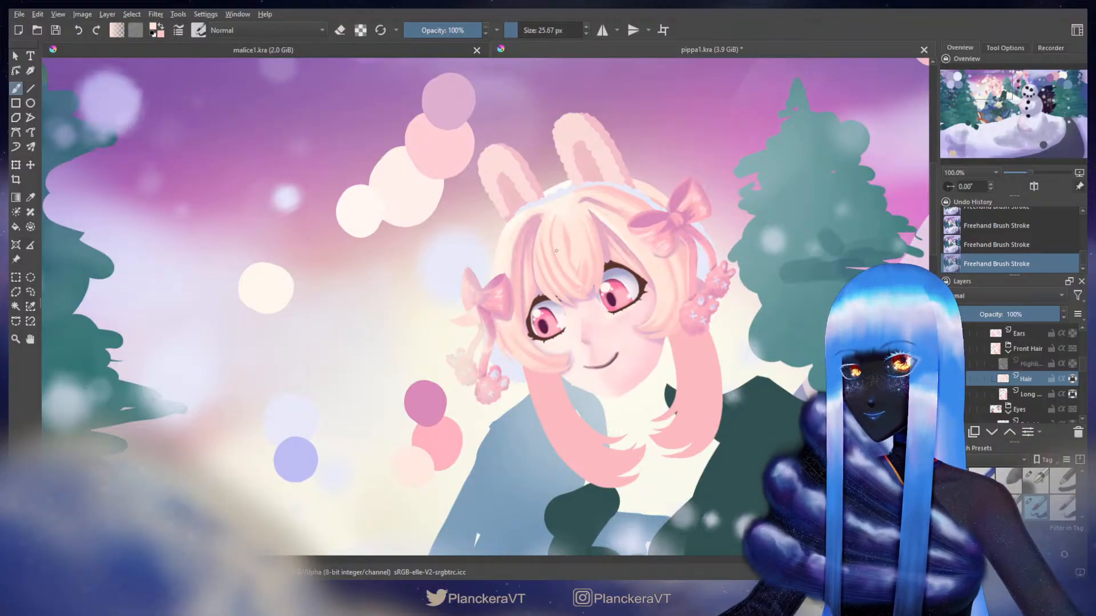
pyautogui.keyDown('shift'); pyautogui.moveTo(564, 275); pyautogui.dragTo(566, 275); pyautogui.keyUp('shift')
pyautogui.press('x')
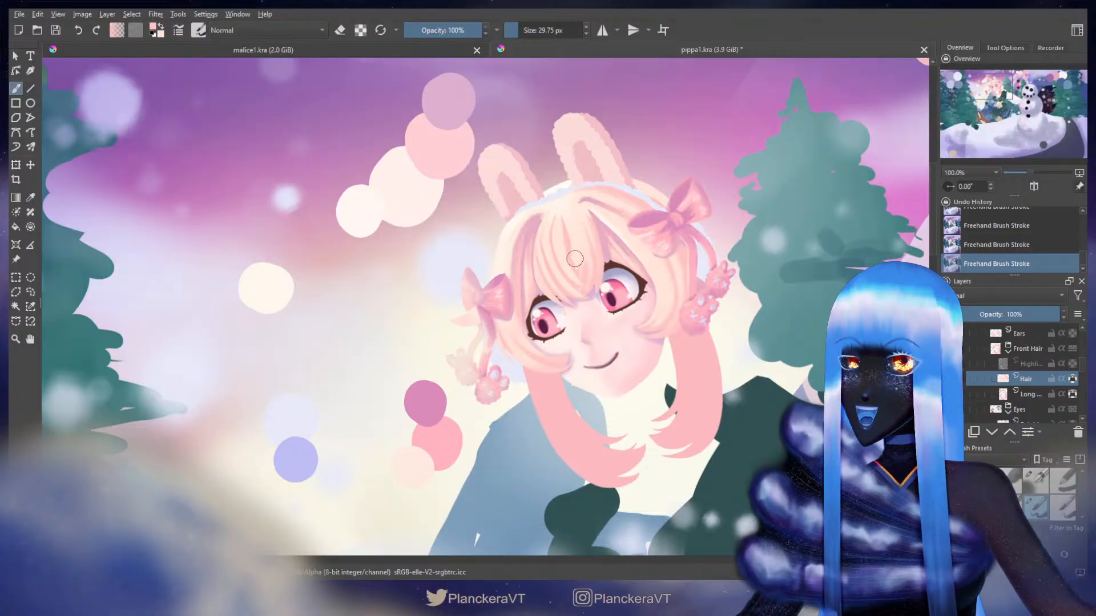
pyautogui.press('x')
pyautogui.moveTo(564, 247); pyautogui.dragTo(565, 247)
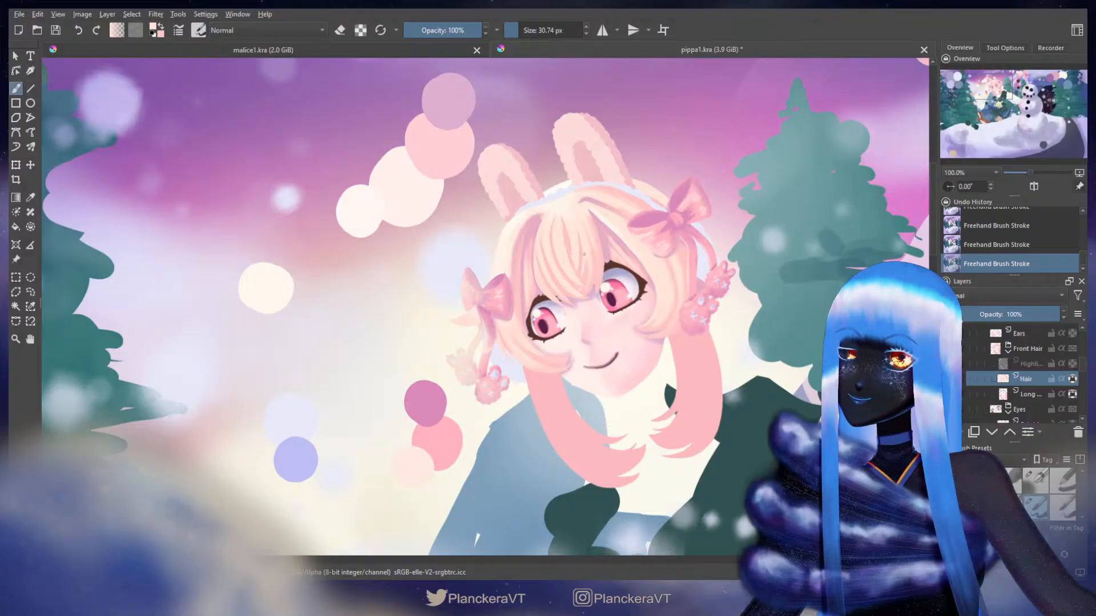
pyautogui.press('x')
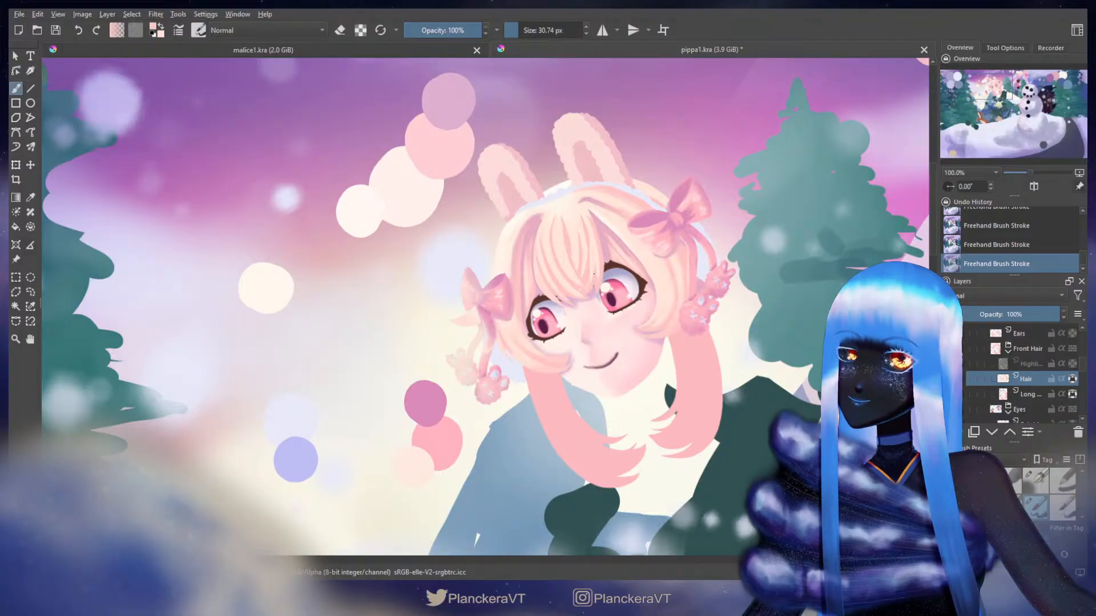
pyautogui.keyDown('shift'); pyautogui.moveTo(594, 269); pyautogui.dragTo(591, 270); pyautogui.keyUp('shift')
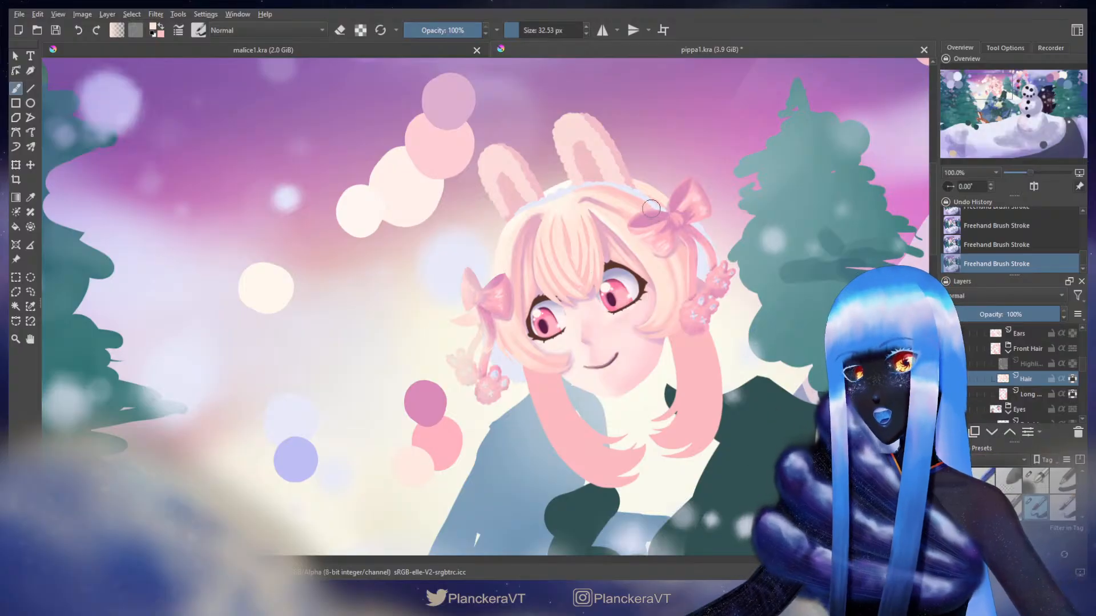
# - Return to the previous brush preset and repaint the upper and middle bangs, reducing the size from about 28 to 11–14 px
pyautogui.click(1036, 478)
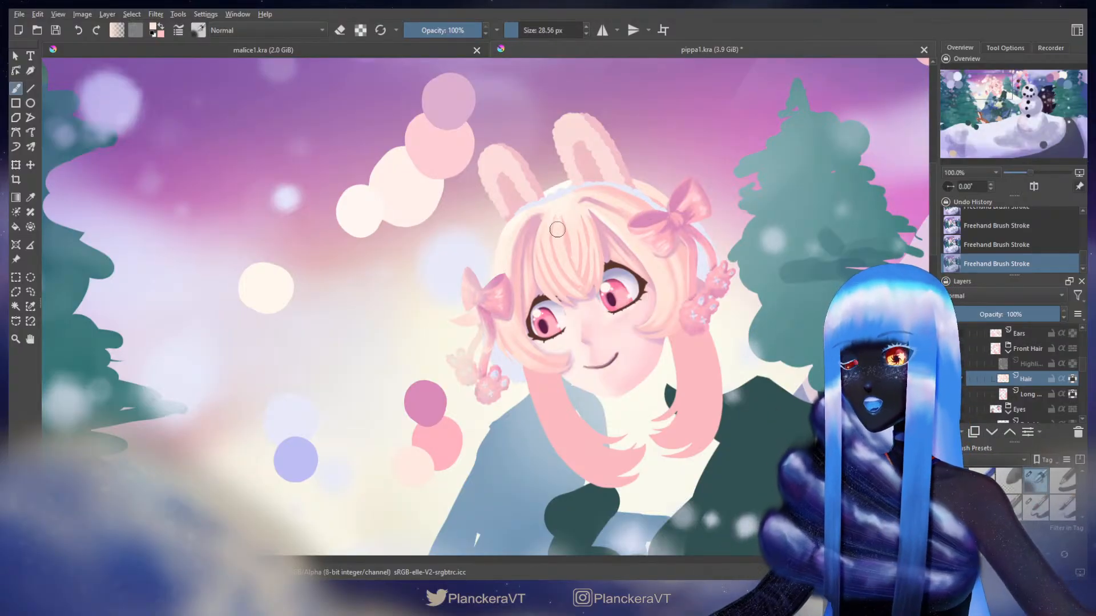
pyautogui.keyDown('shift'); pyautogui.moveTo(558, 210); pyautogui.dragTo(556, 211); pyautogui.keyUp('shift')
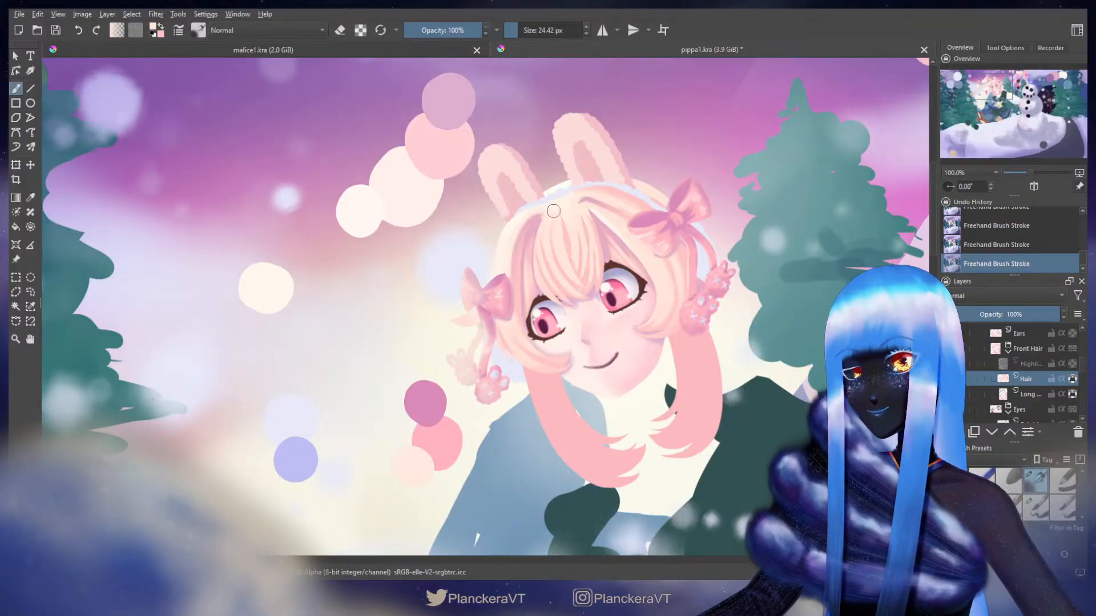
pyautogui.keyDown('shift'); pyautogui.moveTo(569, 264); pyautogui.dragTo(561, 262); pyautogui.keyUp('shift')
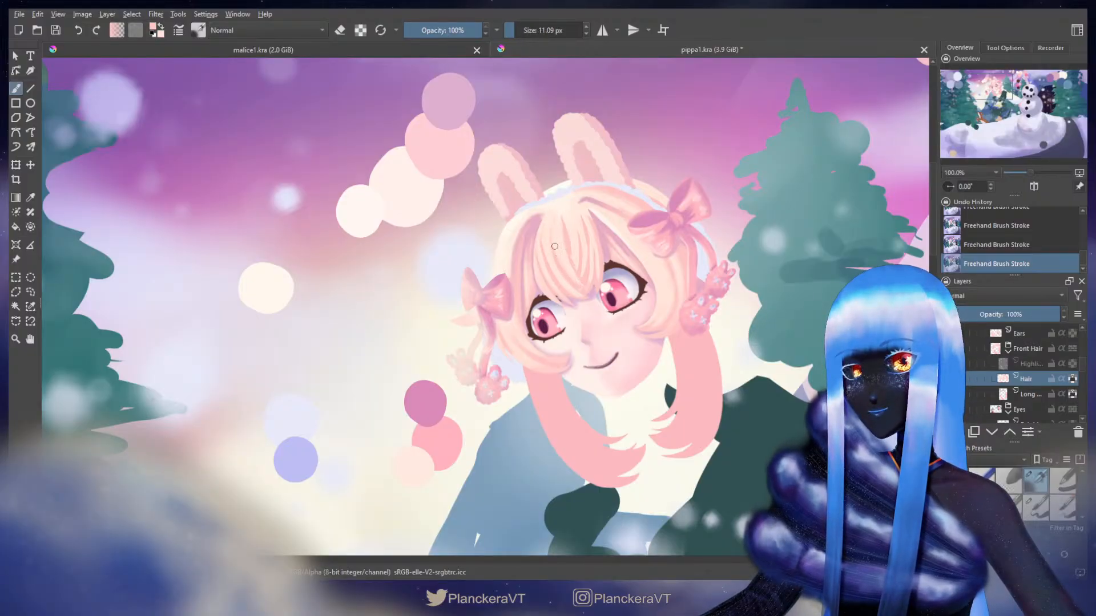
pyautogui.keyDown('shift'); pyautogui.moveTo(559, 264); pyautogui.dragTo(561, 262); pyautogui.keyUp('shift')
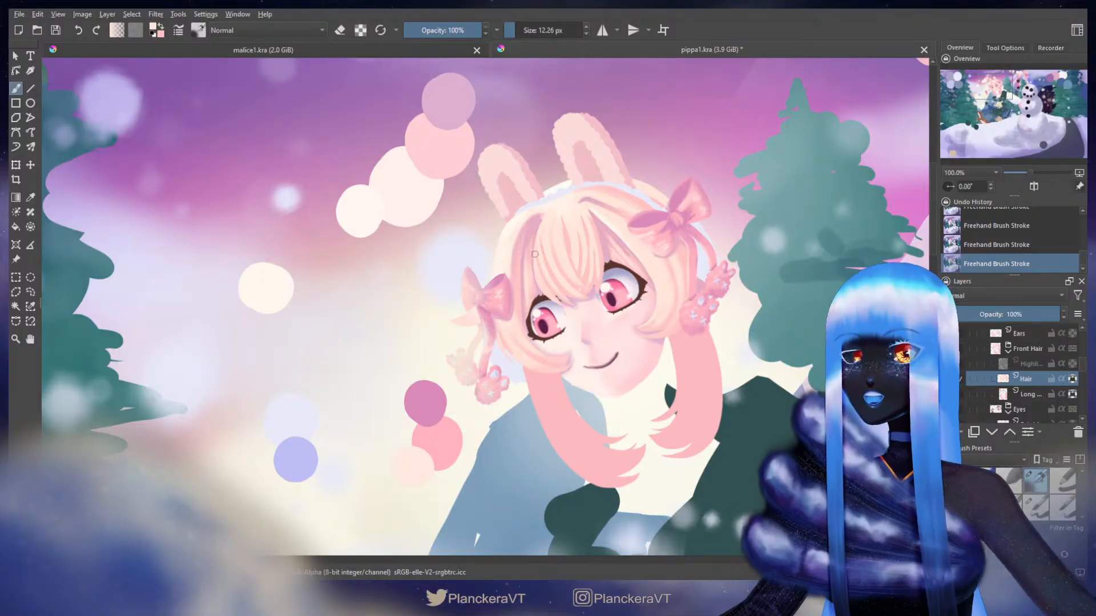
pyautogui.keyDown('shift'); pyautogui.moveTo(559, 233); pyautogui.dragTo(560, 232); pyautogui.keyUp('shift')
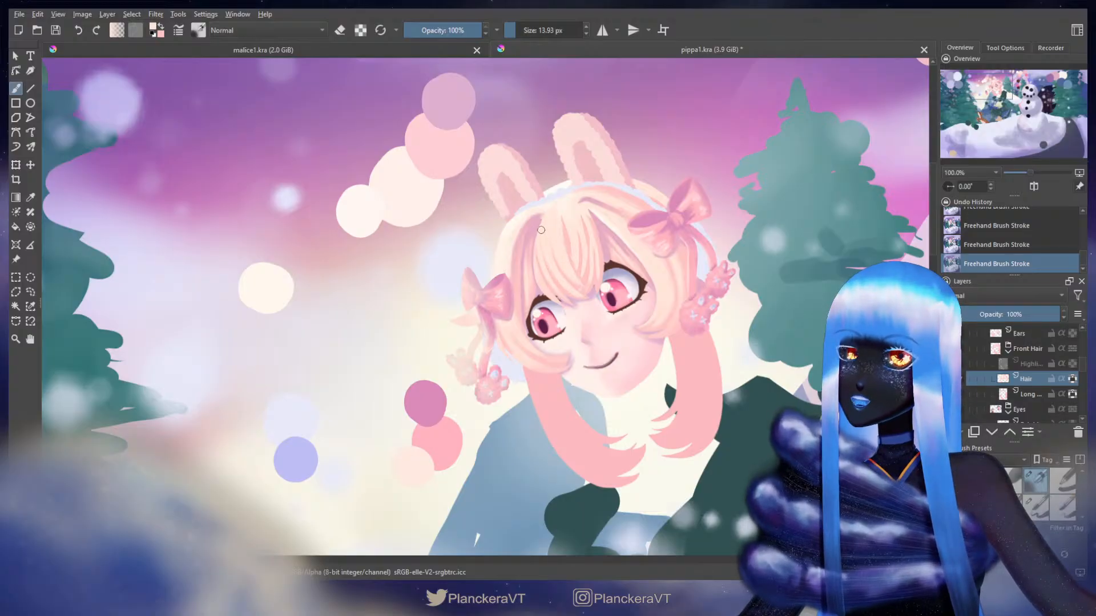
# - Alternate between the two hair colours to touch up the central bang tips and upper strands at about 12 to 18 px
pyautogui.press('x')
pyautogui.keyDown('shift'); pyautogui.moveTo(572, 283); pyautogui.dragTo(566, 283); pyautogui.keyUp('shift')
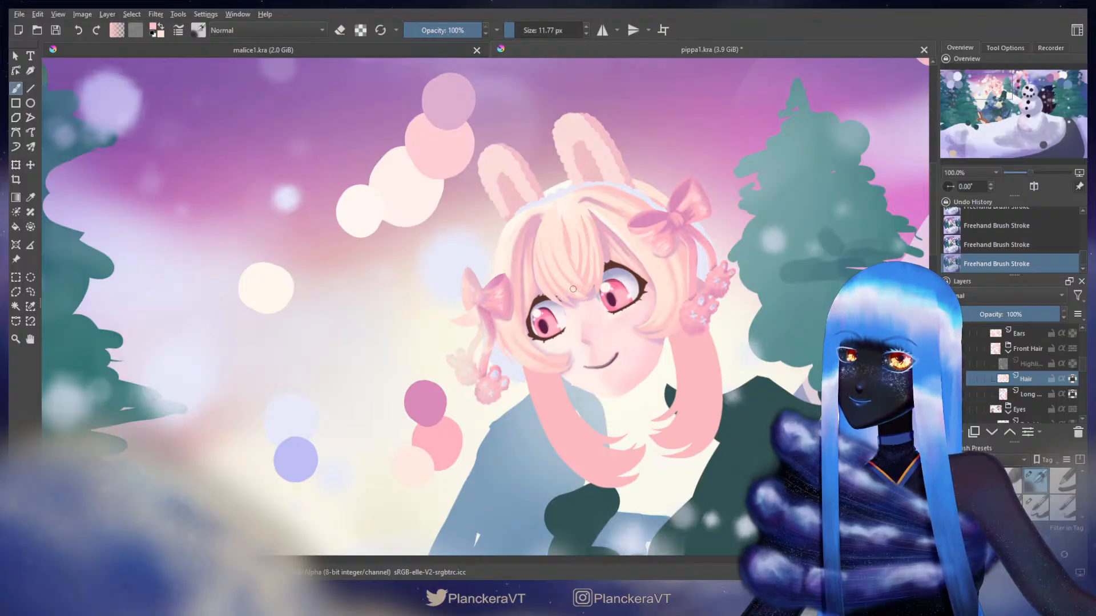
pyautogui.press('x')
pyautogui.keyDown('shift'); pyautogui.moveTo(535, 248); pyautogui.dragTo(556, 214); pyautogui.keyUp('shift')
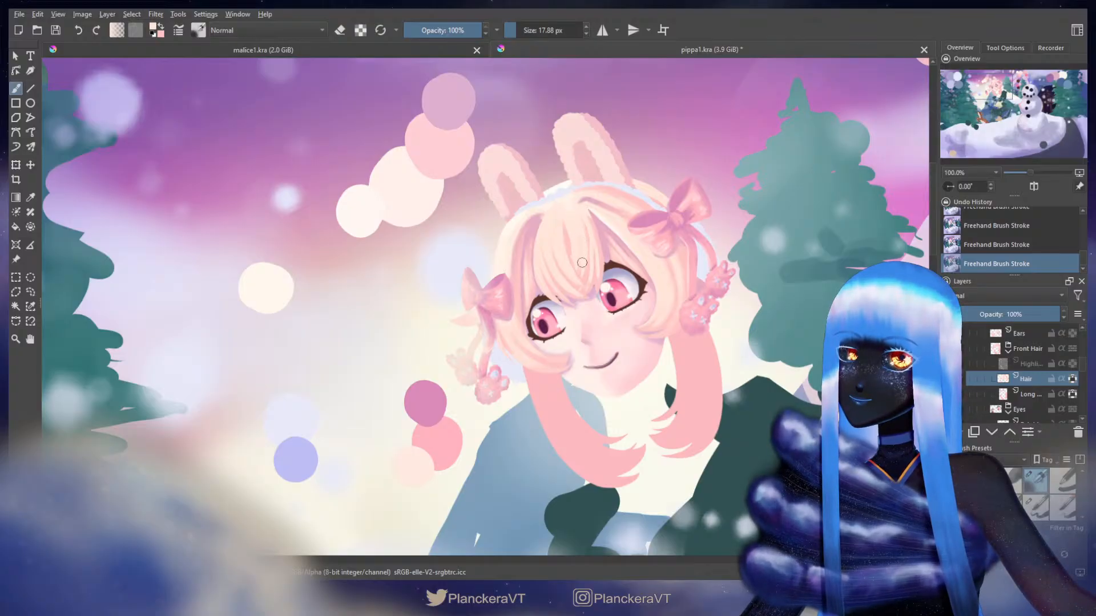
# - Sample tones from the hair and paint the bang strands nearest the large bow at about 9 px
pyautogui.keyDown('ctrl'); pyautogui.click(588, 237); pyautogui.keyUp('ctrl')
pyautogui.keyDown('shift'); pyautogui.moveTo(587, 235); pyautogui.dragTo(591, 238); pyautogui.keyUp('shift')
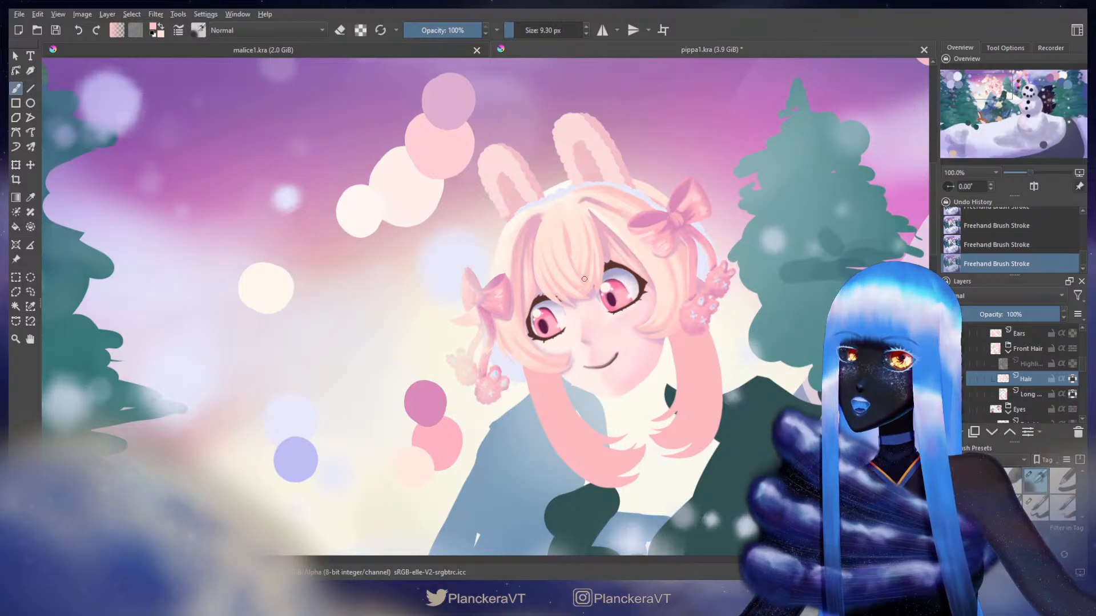
pyautogui.keyDown('shift'); pyautogui.moveTo(592, 239); pyautogui.dragTo(590, 234); pyautogui.keyUp('shift')
pyautogui.keyDown('ctrl'); pyautogui.click(595, 243); pyautogui.keyUp('ctrl')
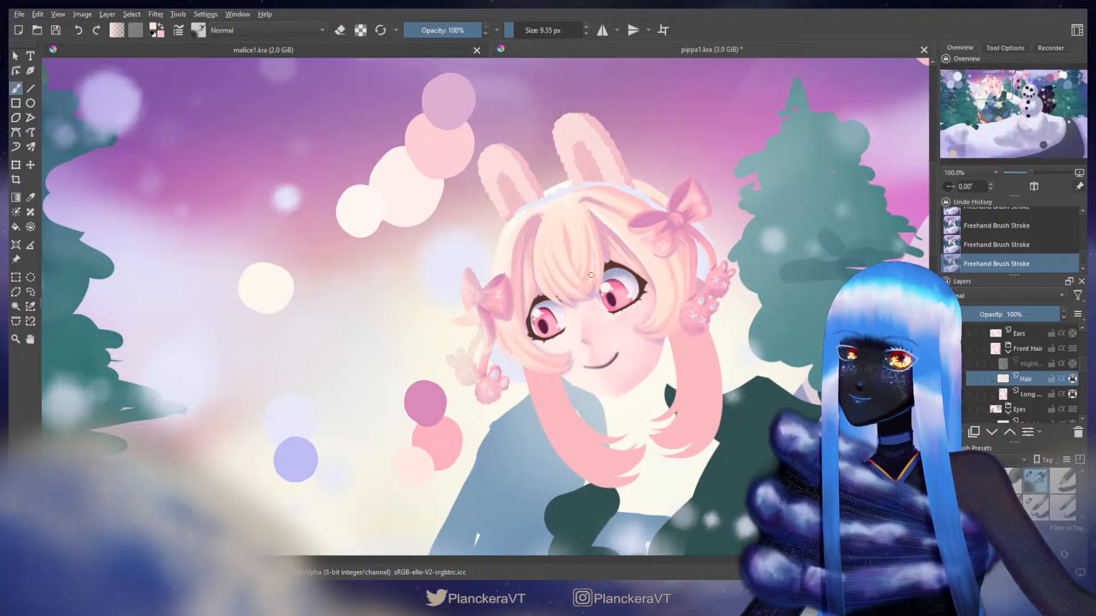
pyautogui.press('x')
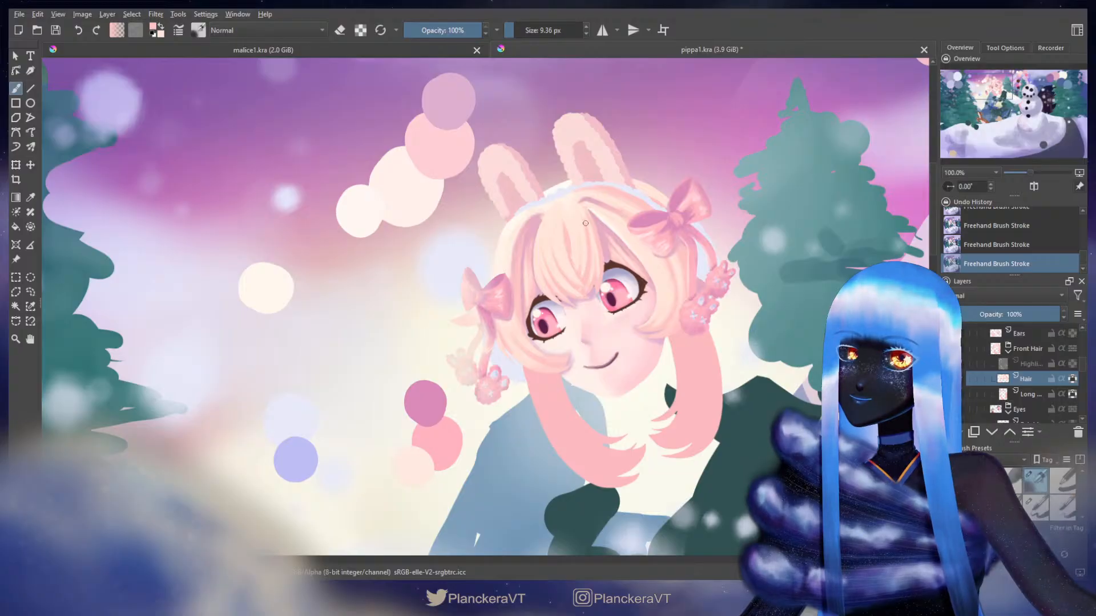
# - Sharpen the fine strand lines in the bangs between the eyes with brush sizes of about 6 to 10 px
pyautogui.keyDown('shift'); pyautogui.moveTo(586, 223); pyautogui.dragTo(574, 238); pyautogui.keyUp('shift')
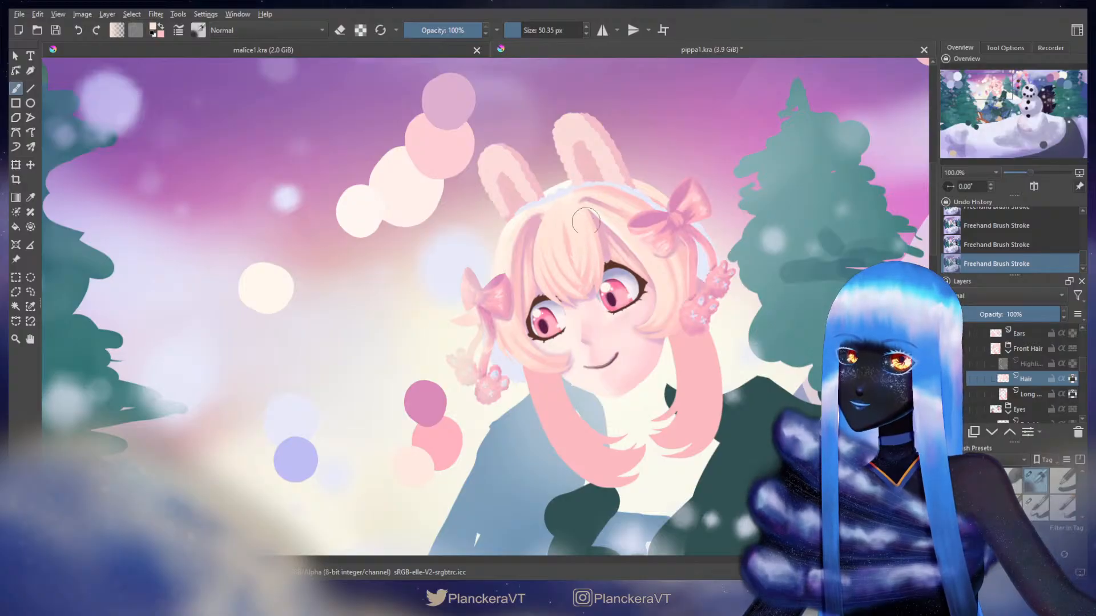
pyautogui.moveTo(586, 221)
pyautogui.keyDown('shift'); pyautogui.mouseDown()
pyautogui.moveTo(568, 226)
pyautogui.moveTo(579, 242)
pyautogui.moveTo(571, 238)
pyautogui.moveTo(588, 238)
pyautogui.mouseUp(); pyautogui.keyUp('shift')
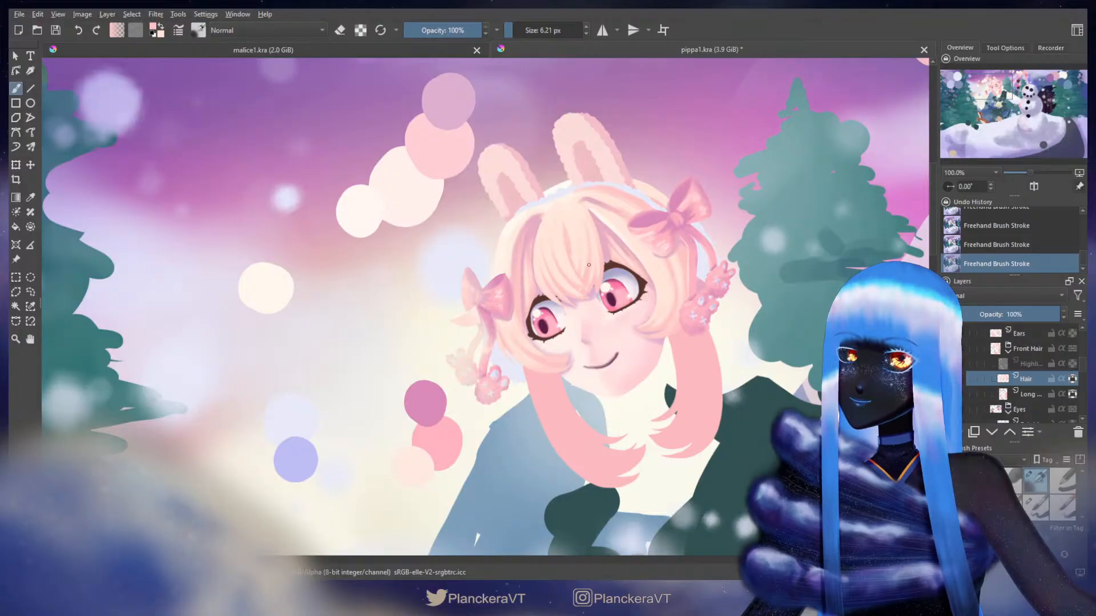
pyautogui.keyDown('shift'); pyautogui.moveTo(581, 270); pyautogui.dragTo(581, 266); pyautogui.keyUp('shift')
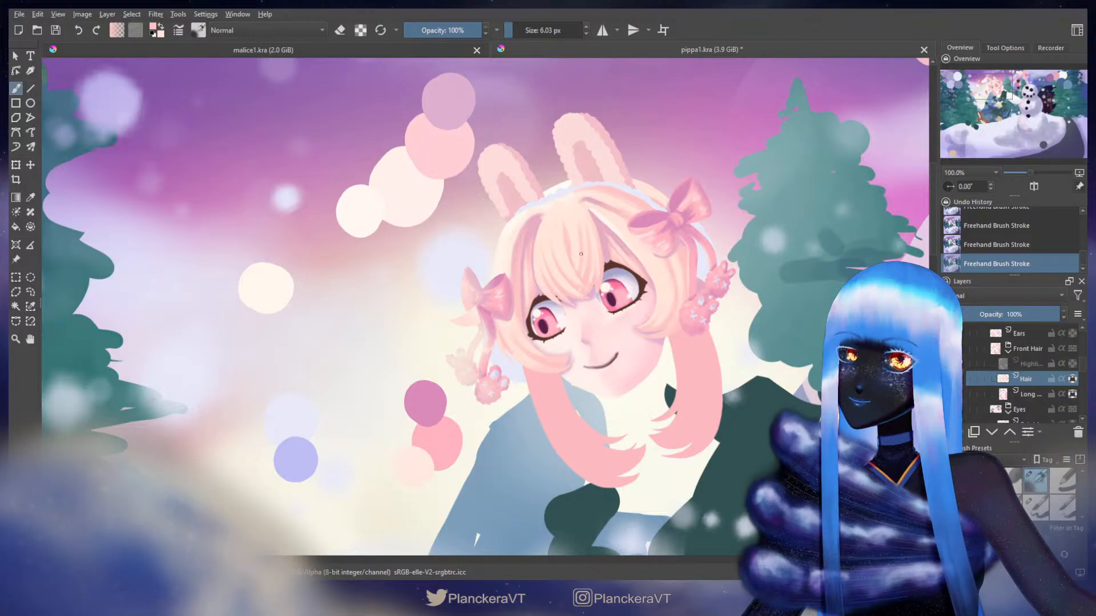
pyautogui.keyDown('shift'); pyautogui.moveTo(576, 251); pyautogui.dragTo(577, 267); pyautogui.keyUp('shift')
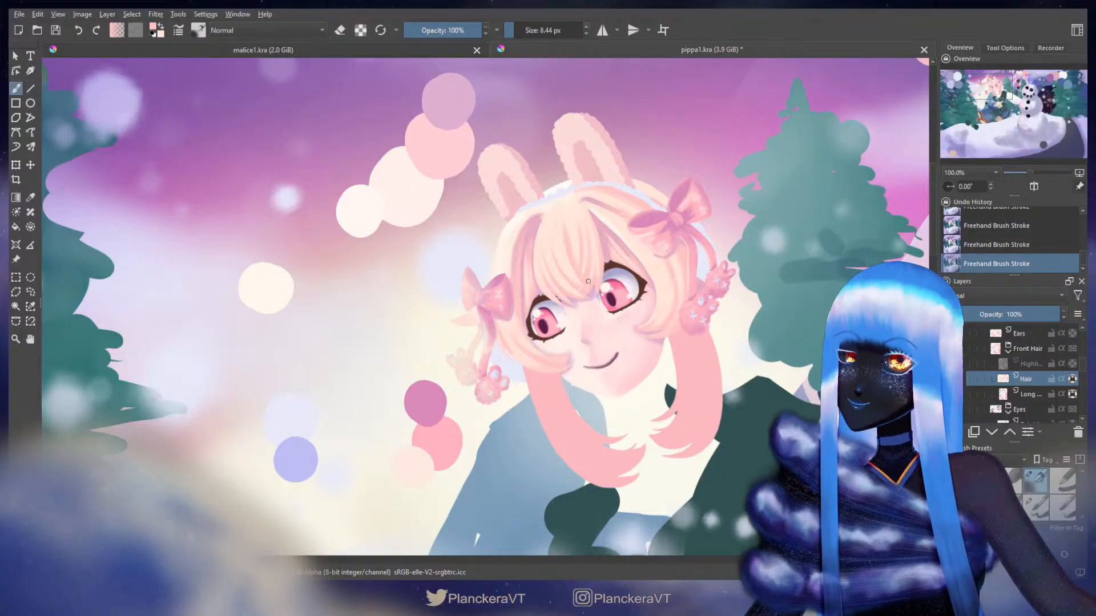
pyautogui.keyDown('shift'); pyautogui.moveTo(566, 243); pyautogui.dragTo(571, 260); pyautogui.keyUp('shift')
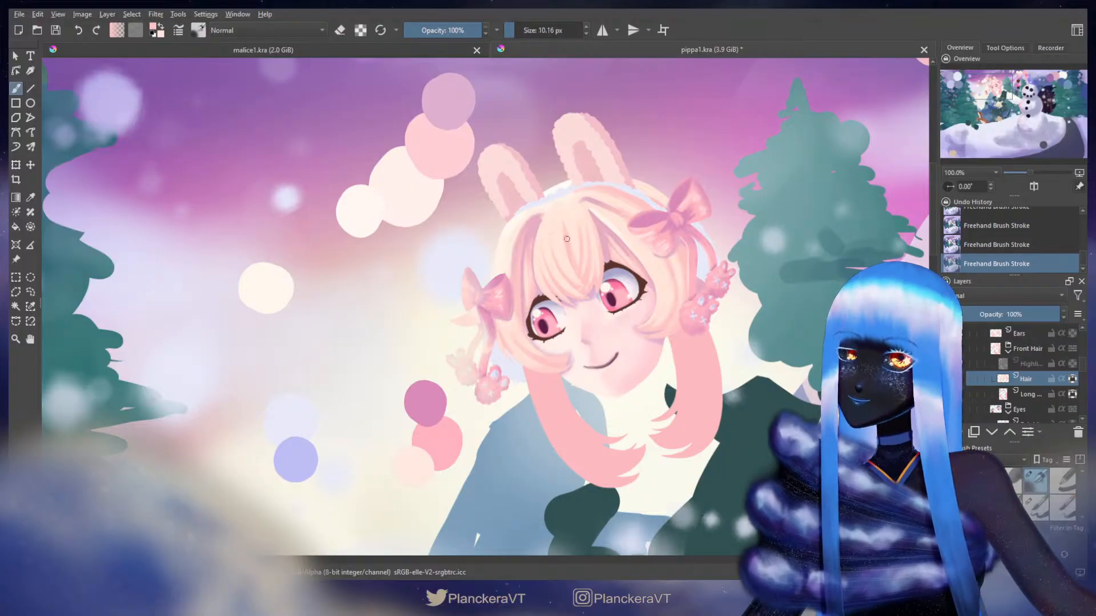
# - Sample colours from the lower bangs and clean up their tips above the nose at about 9 to 11 px
pyautogui.keyDown('ctrl'); pyautogui.click(589, 279); pyautogui.keyUp('ctrl')
pyautogui.keyDown('shift'); pyautogui.moveTo(579, 273); pyautogui.dragTo(581, 273); pyautogui.keyUp('shift')
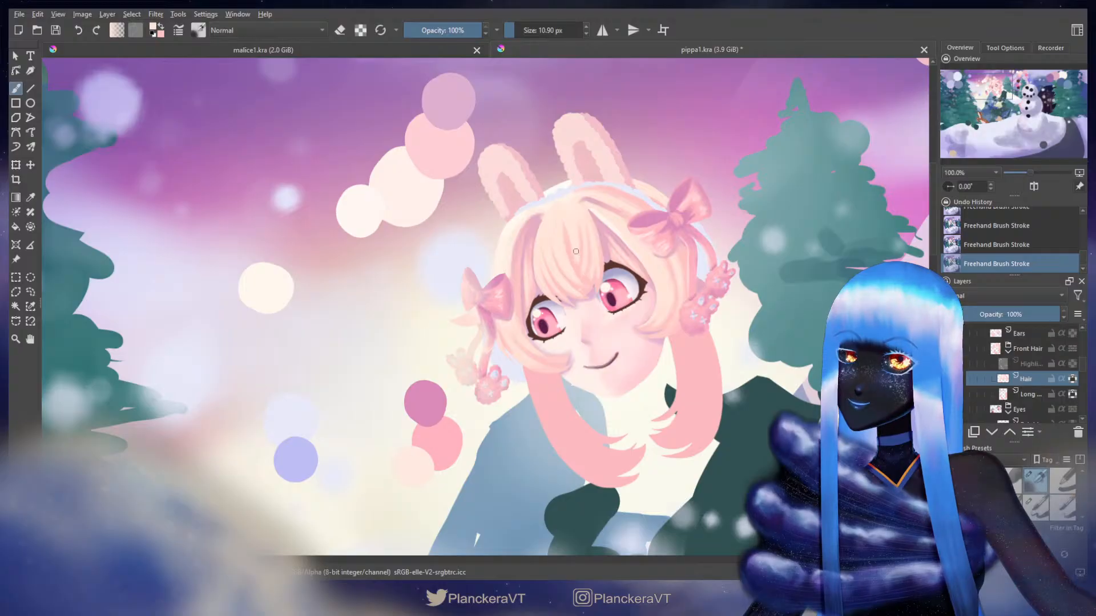
pyautogui.keyDown('ctrl'); pyautogui.click(598, 274); pyautogui.keyUp('ctrl')
pyautogui.keyDown('shift'); pyautogui.moveTo(598, 276); pyautogui.dragTo(593, 277); pyautogui.keyUp('shift')
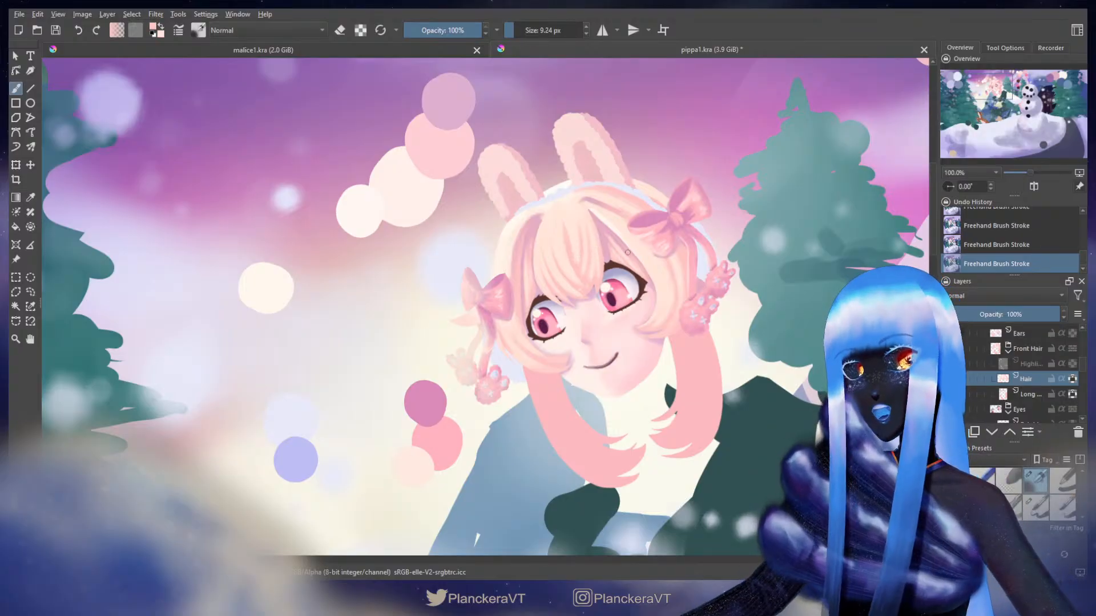
# - Broadly lighten the upper bangs with a pale cream, working with brush sizes from about 147 down to 51 px
pyautogui.moveTo(573, 298)
pyautogui.keyDown('shift'); pyautogui.mouseDown()
pyautogui.moveTo(610, 298)
pyautogui.moveTo(587, 317)
pyautogui.mouseUp(); pyautogui.keyUp('shift')
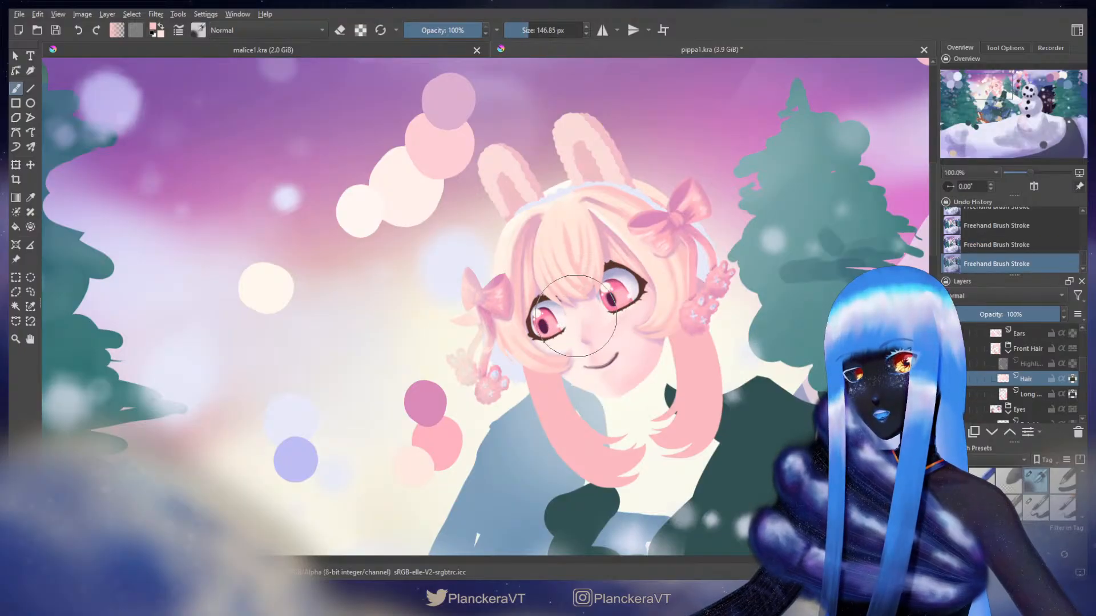
pyautogui.moveTo(424, 292)
pyautogui.mouseDown()
pyautogui.moveTo(286, 335)
pyautogui.moveTo(167, 436)
pyautogui.mouseUp()
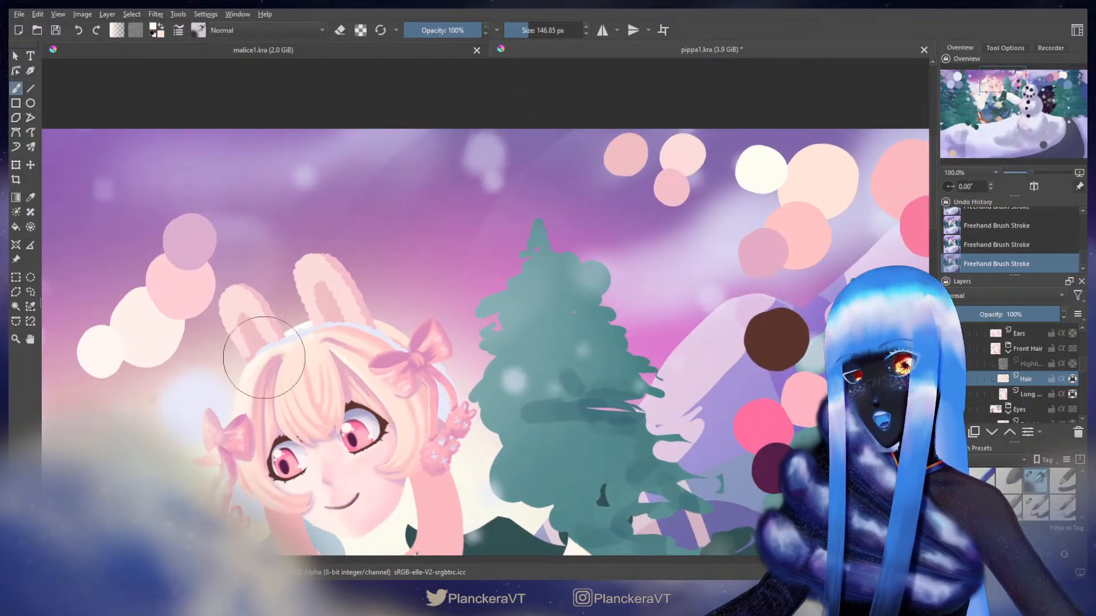
pyautogui.keyDown('shift'); pyautogui.moveTo(274, 332); pyautogui.dragTo(254, 337); pyautogui.keyUp('shift')
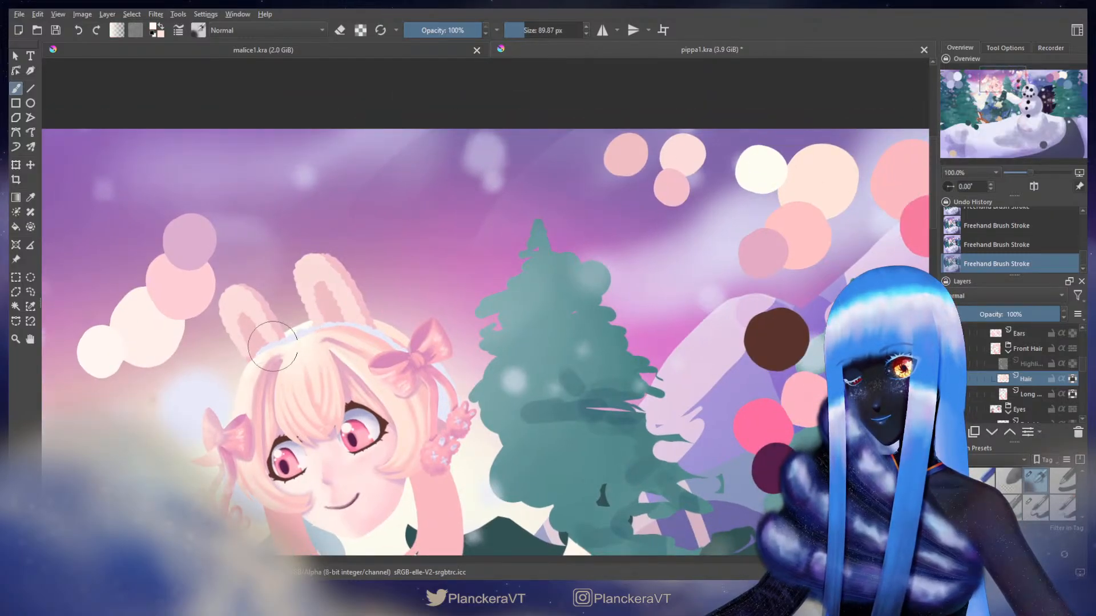
pyautogui.moveTo(293, 368); pyautogui.dragTo(281, 405)
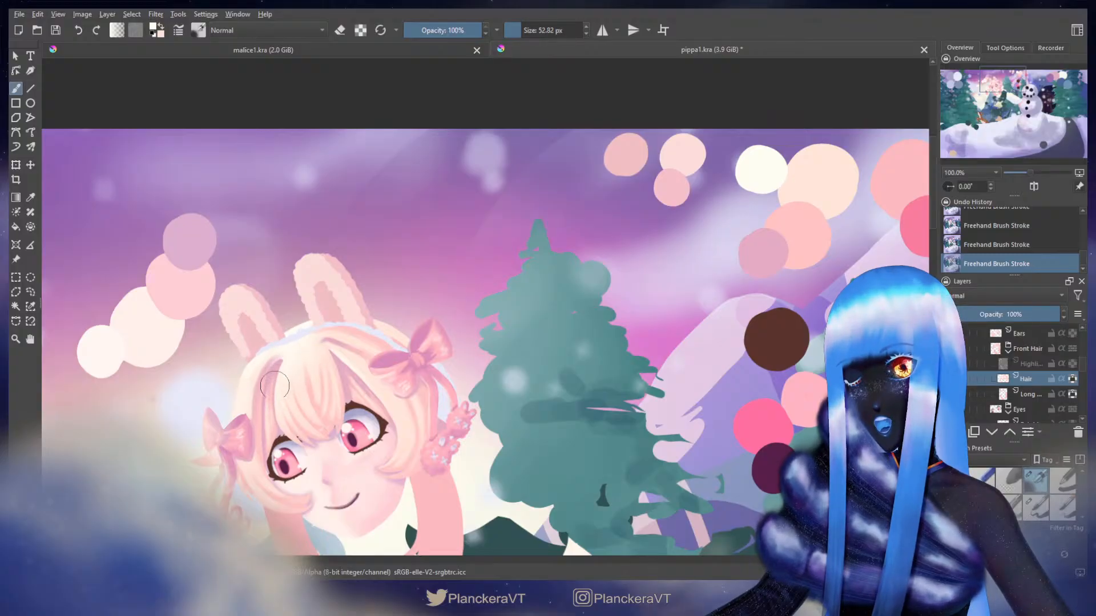
pyautogui.moveTo(277, 383); pyautogui.dragTo(481, 251)
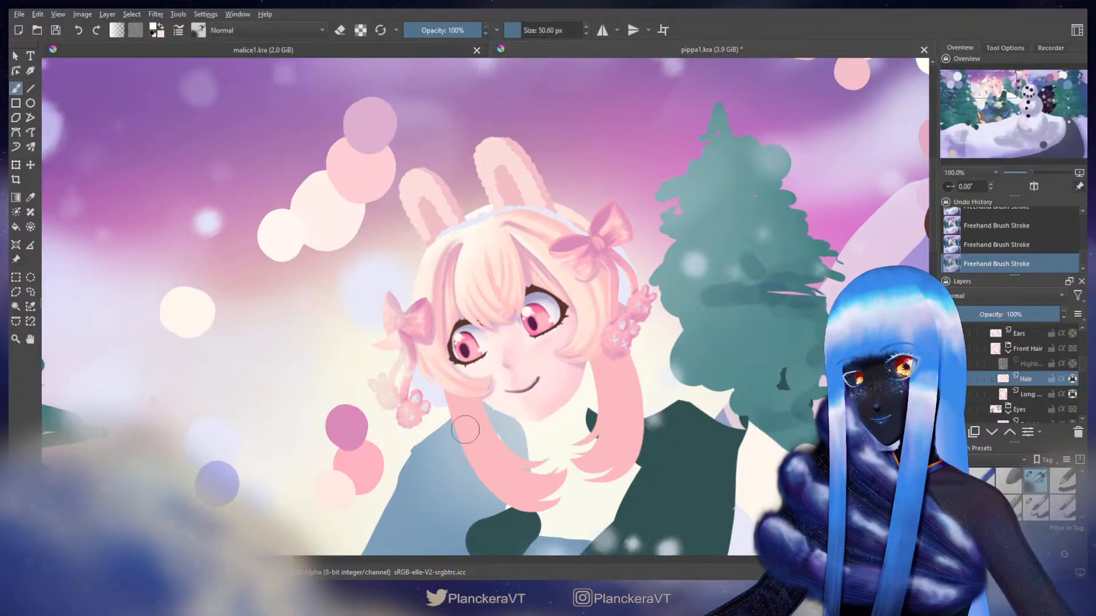
pyautogui.click(949, 363)
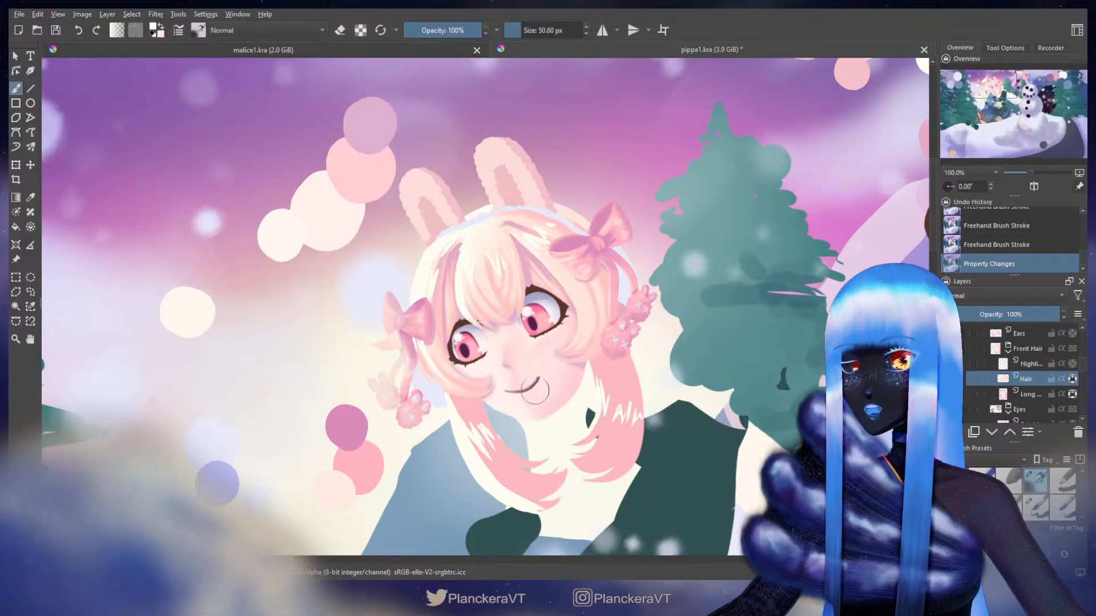
pyautogui.click(949, 379)
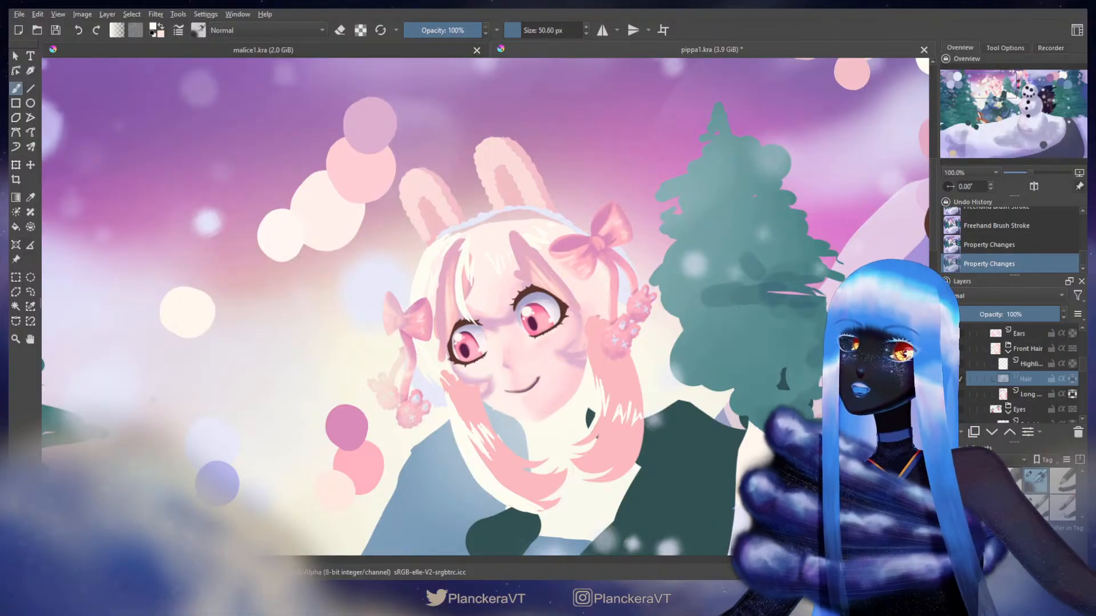
pyautogui.hotkey('ctrl', 'z')
pyautogui.hotkey('ctrl', 'z')
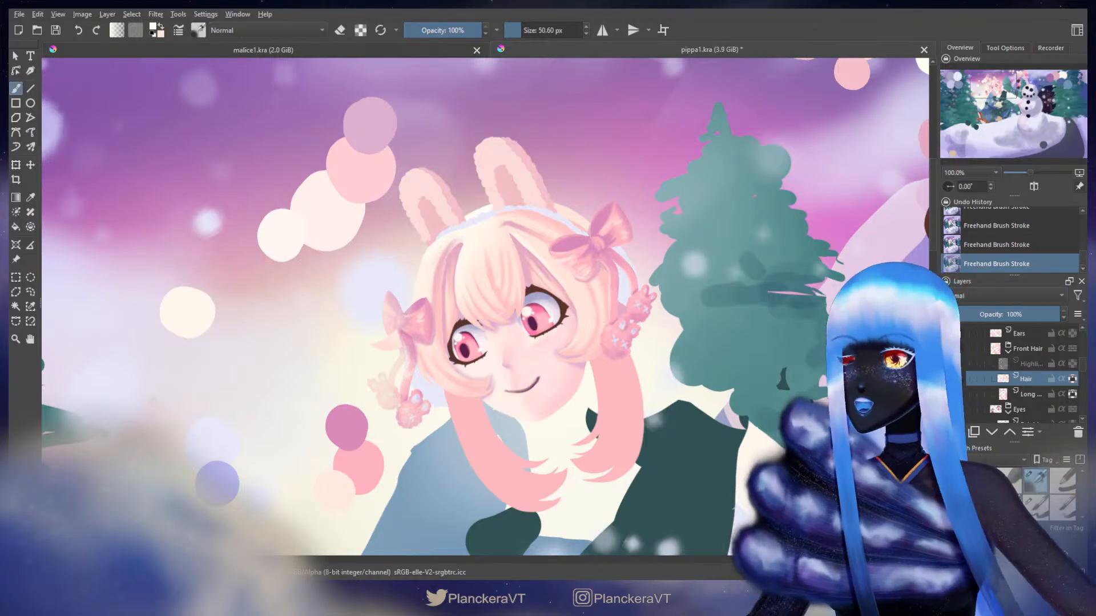
# - Sample the mauve-pink swatch, try fine shadow strokes in the central bangs at about 7 px and undo the last one
pyautogui.moveTo(488, 335); pyautogui.dragTo(489, 341)
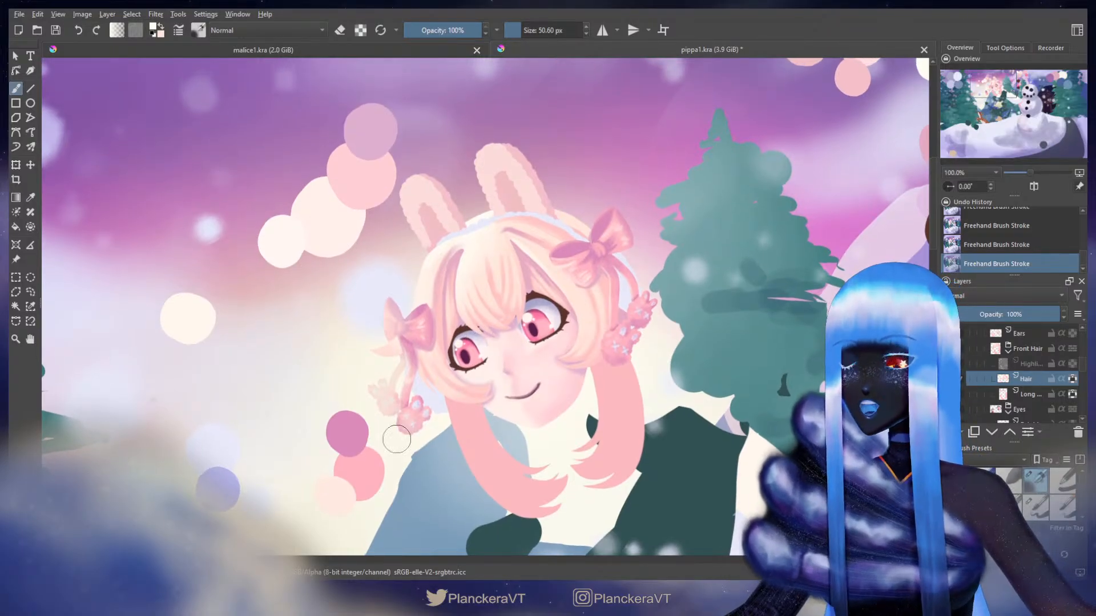
pyautogui.moveTo(709, 222); pyautogui.dragTo(486, 367)
pyautogui.keyDown('ctrl'); pyautogui.click(744, 278); pyautogui.keyUp('ctrl')
pyautogui.moveTo(260, 409)
pyautogui.mouseDown()
pyautogui.moveTo(494, 255)
pyautogui.moveTo(470, 254)
pyautogui.moveTo(501, 262)
pyautogui.mouseUp()
pyautogui.hotkey('ctrl', 'z')
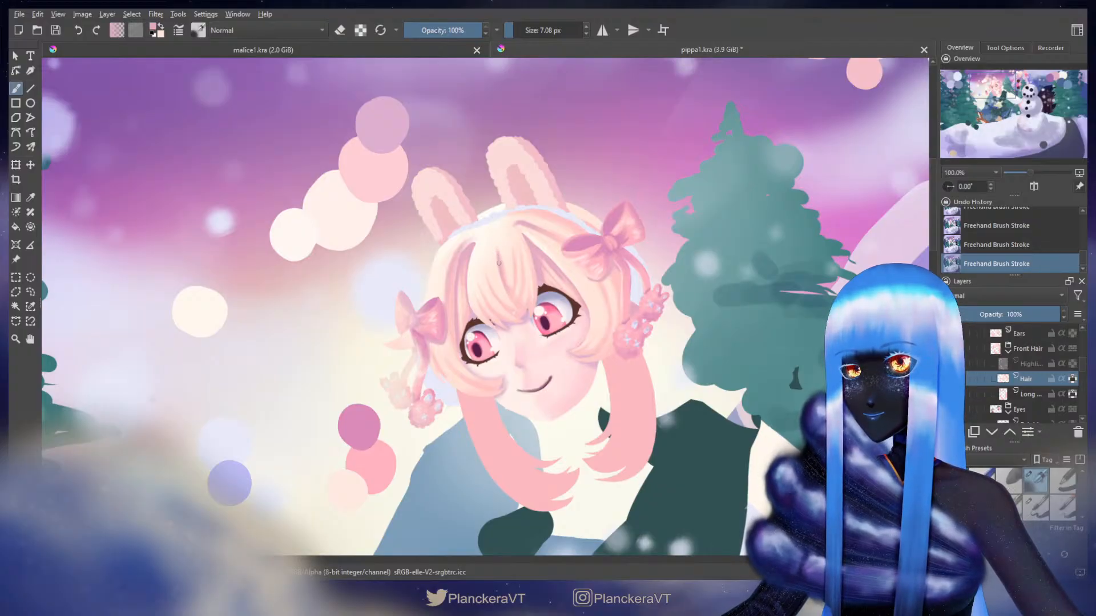
# - Sample the peach-pink swatch and refine the central bang strands at about 8.5 to 10 px
pyautogui.press('x')
pyautogui.moveTo(762, 176); pyautogui.dragTo(656, 246)
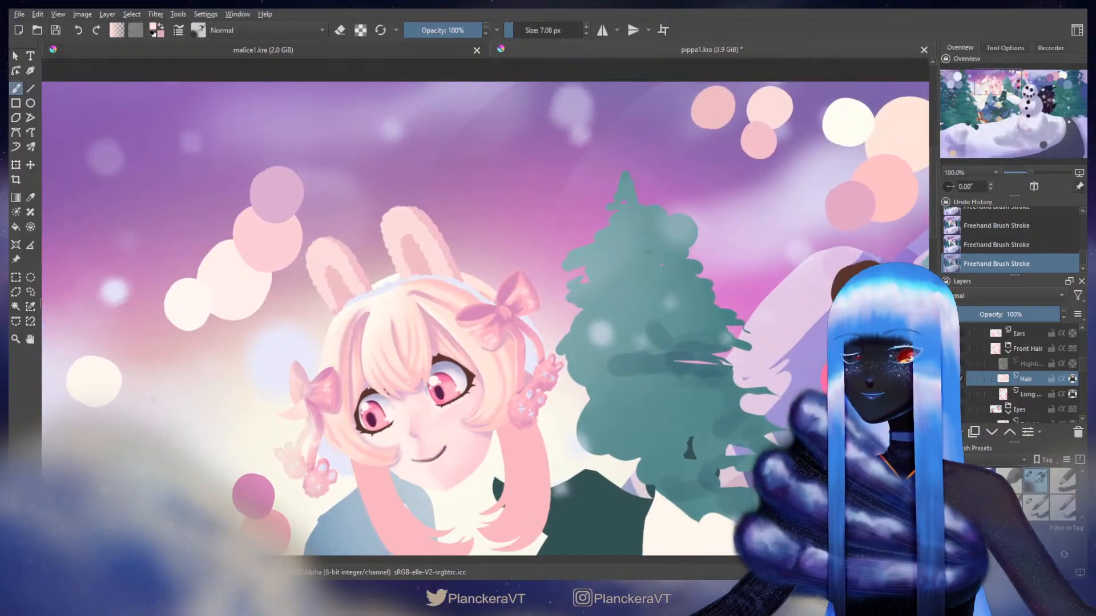
pyautogui.keyDown('ctrl'); pyautogui.click(877, 189); pyautogui.keyUp('ctrl')
pyautogui.keyDown('shift'); pyautogui.click(395, 332); pyautogui.keyUp('shift')
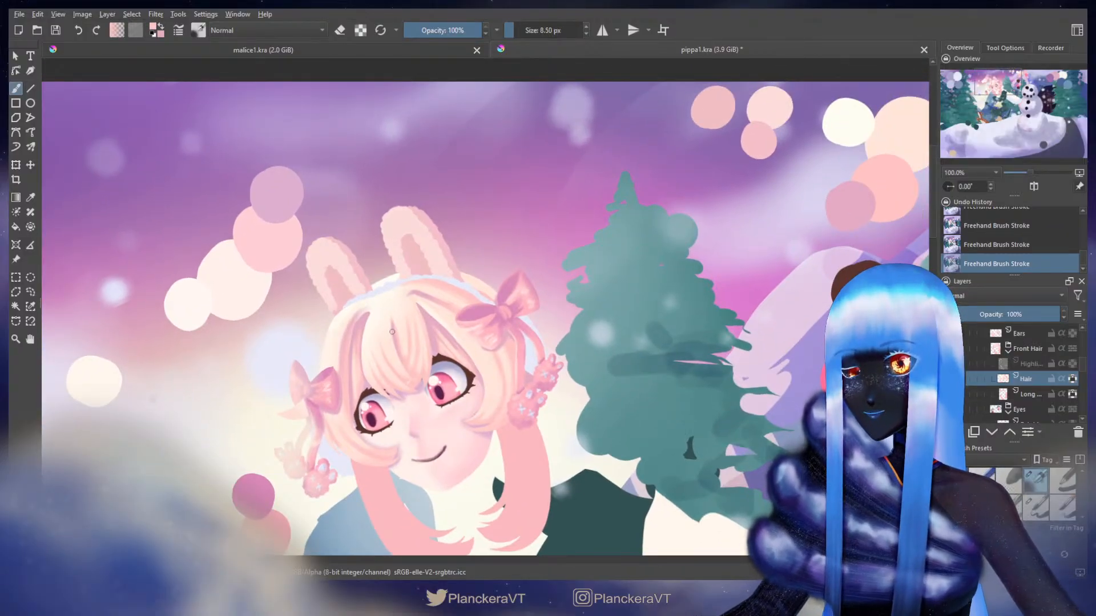
pyautogui.keyDown('shift'); pyautogui.click(392, 332); pyautogui.keyUp('shift')
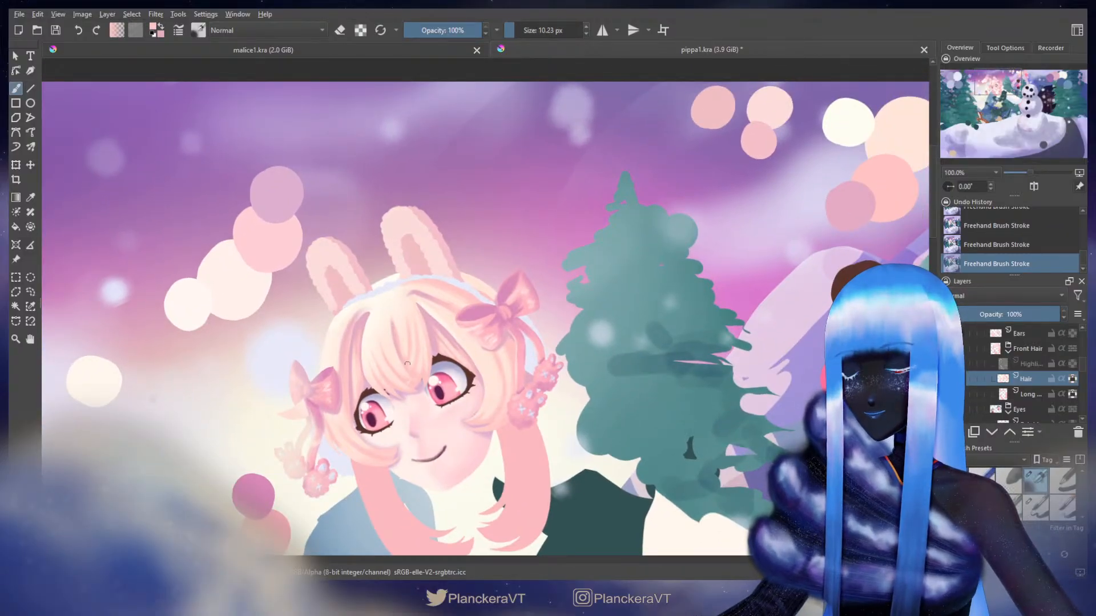
pyautogui.moveTo(463, 406)
pyautogui.mouseDown()
pyautogui.moveTo(579, 383)
pyautogui.moveTo(638, 348)
pyautogui.mouseUp()
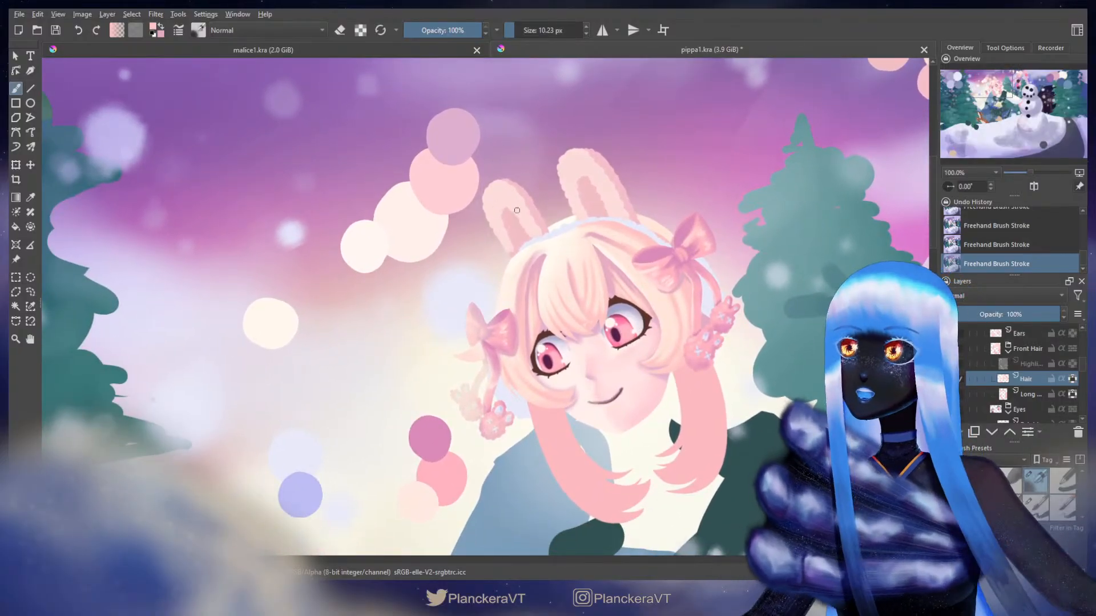
# - Sample the pale tone beside the headband and alternate it with pink around the hair parting at about 8 to 14 px
pyautogui.keyDown('ctrl'); pyautogui.click(549, 239); pyautogui.keyUp('ctrl')
pyautogui.moveTo(534, 257)
pyautogui.keyDown('shift'); pyautogui.mouseDown()
pyautogui.moveTo(522, 281)
pyautogui.moveTo(536, 255)
pyautogui.mouseUp(); pyautogui.keyUp('shift')
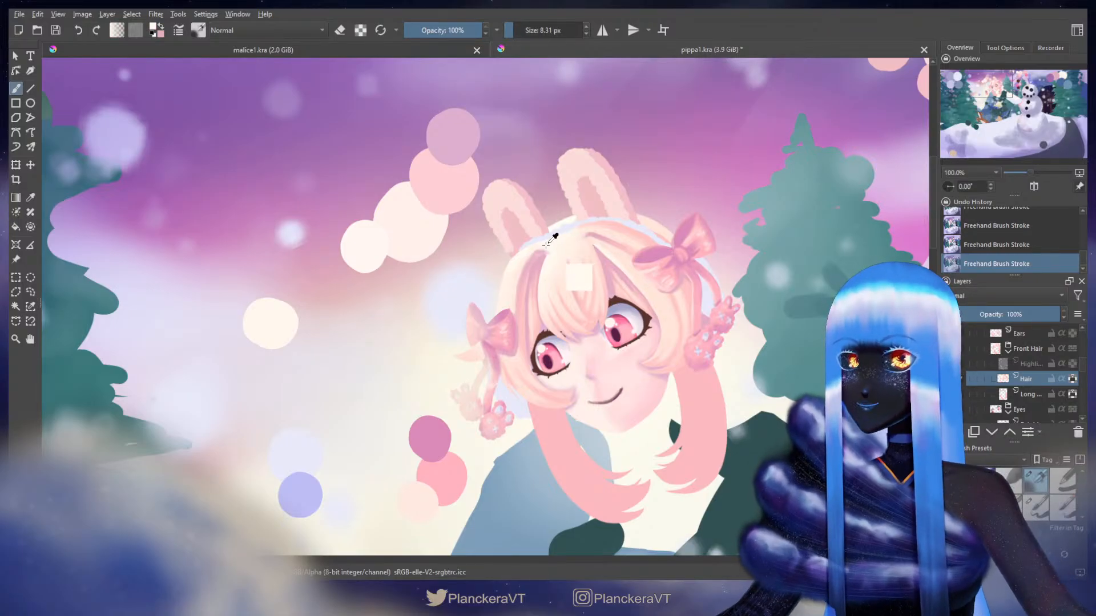
pyautogui.keyDown('shift'); pyautogui.moveTo(541, 249); pyautogui.dragTo(548, 248); pyautogui.keyUp('shift')
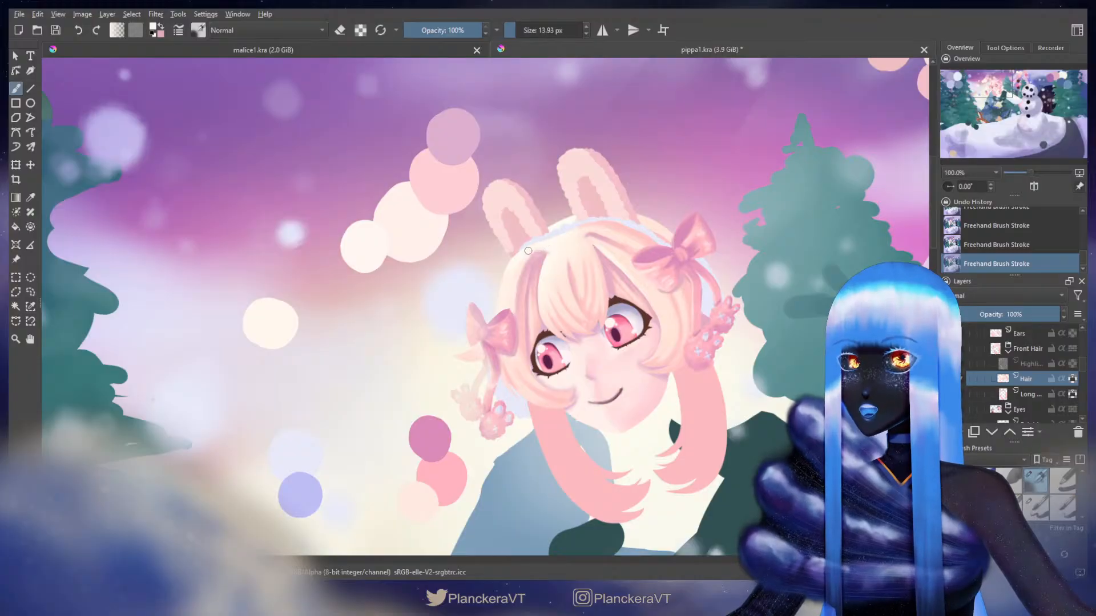
pyautogui.press('x')
pyautogui.keyDown('shift'); pyautogui.moveTo(533, 256); pyautogui.dragTo(532, 257); pyautogui.keyUp('shift')
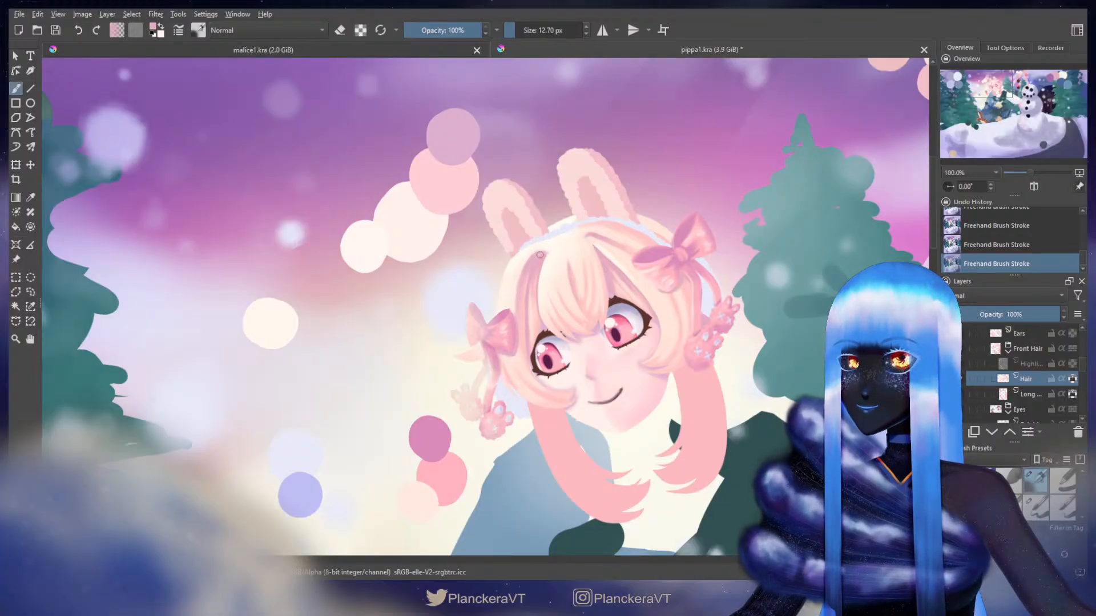
pyautogui.press('x')
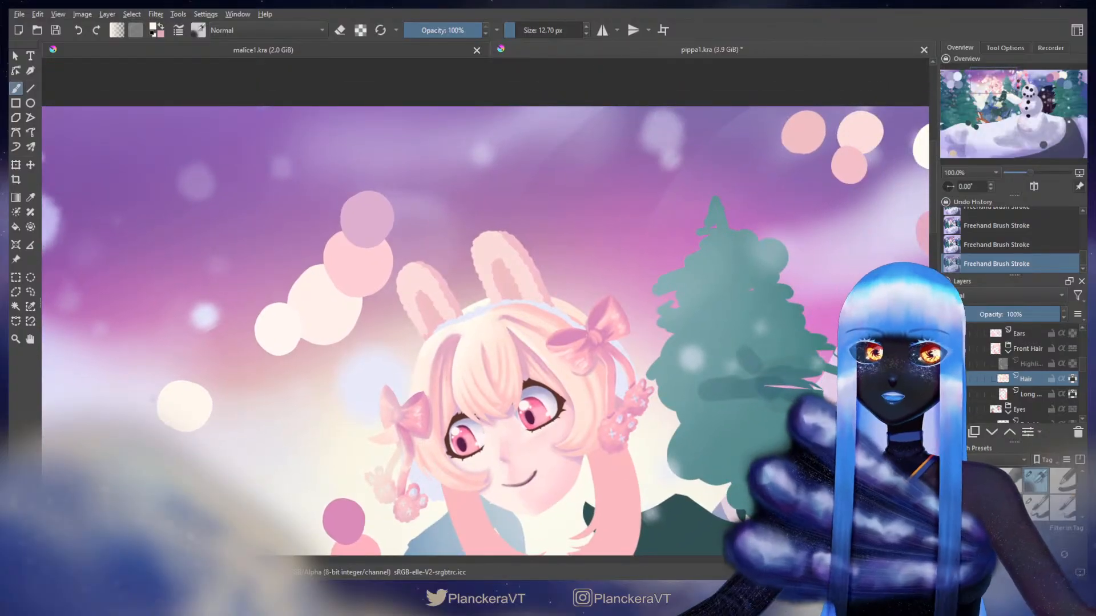
# - Sample tones from the hair and blend the side strand above the smaller bow at about 12 to 13 px
pyautogui.moveTo(560, 346)
pyautogui.mouseDown()
pyautogui.moveTo(456, 379)
pyautogui.moveTo(393, 380)
pyautogui.moveTo(609, 253)
pyautogui.mouseUp()
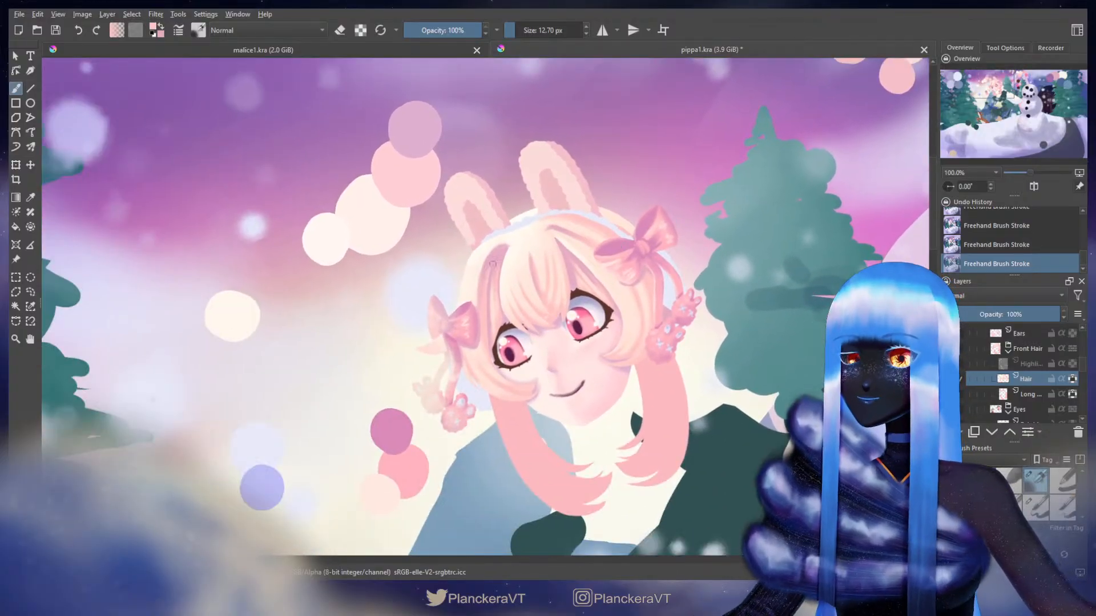
pyautogui.keyDown('ctrl'); pyautogui.click(486, 288); pyautogui.keyUp('ctrl')
pyautogui.keyDown('shift'); pyautogui.moveTo(482, 292); pyautogui.dragTo(475, 292); pyautogui.keyUp('shift')
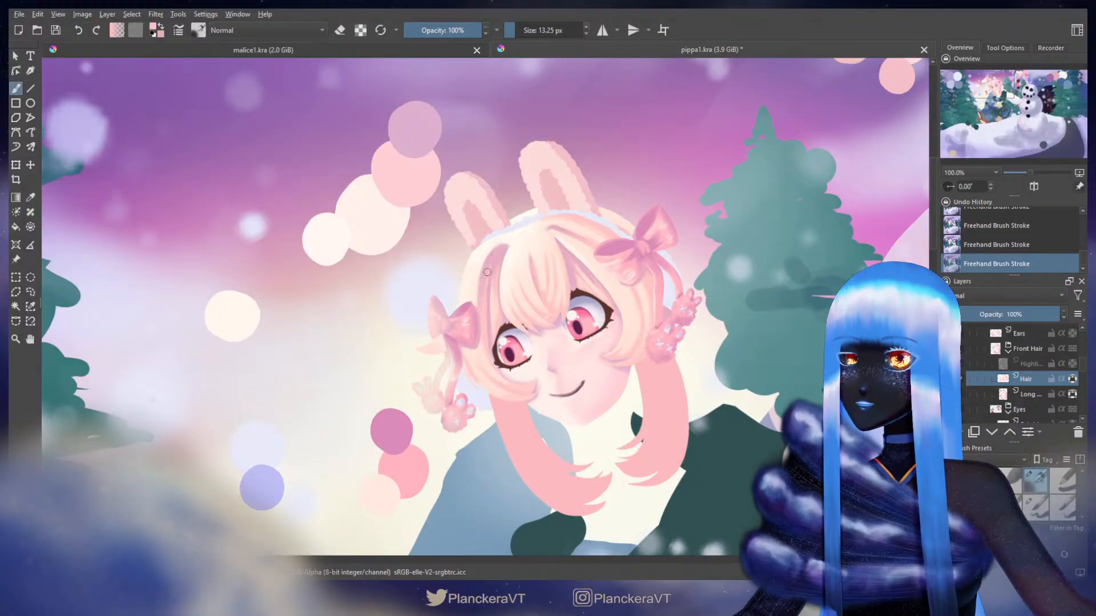
pyautogui.keyDown('ctrl'); pyautogui.click(502, 250); pyautogui.keyUp('ctrl')
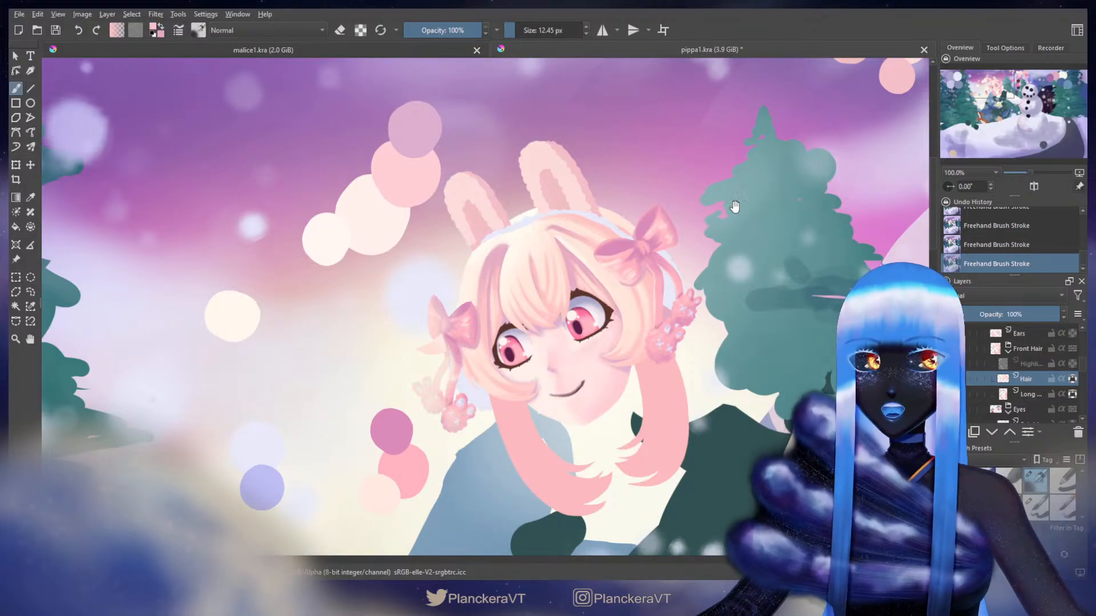
# - Sample the mauve-pink swatch and deepen the shadows between the bangs and side strand at about 12 px
pyautogui.moveTo(734, 206); pyautogui.dragTo(614, 308)
pyautogui.moveTo(860, 249); pyautogui.dragTo(816, 247)
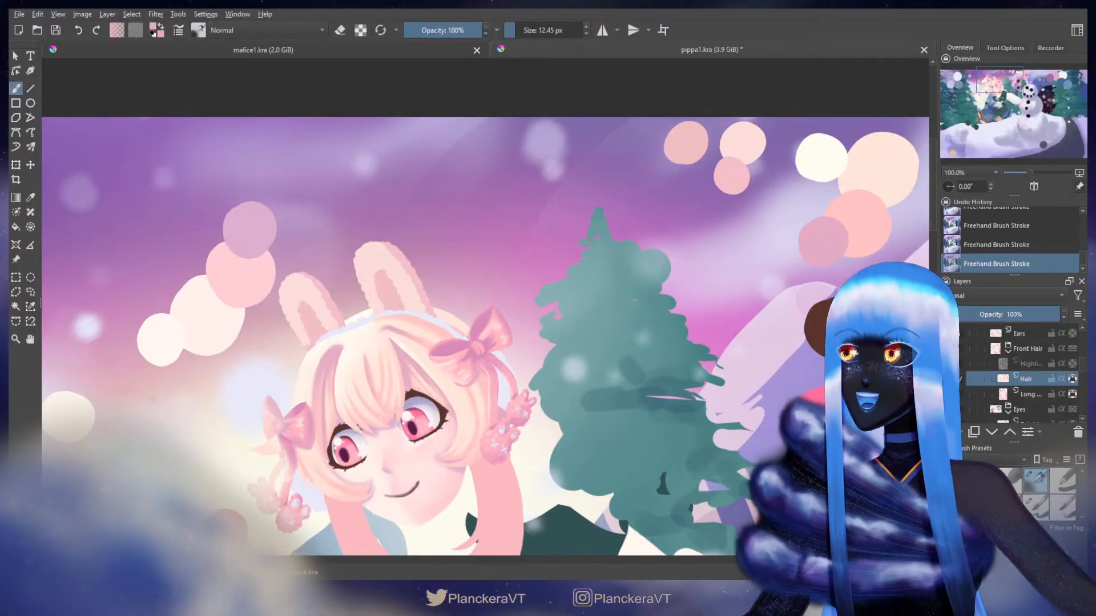
pyautogui.moveTo(344, 349)
pyautogui.mouseDown()
pyautogui.moveTo(559, 242)
pyautogui.moveTo(540, 261)
pyautogui.mouseUp()
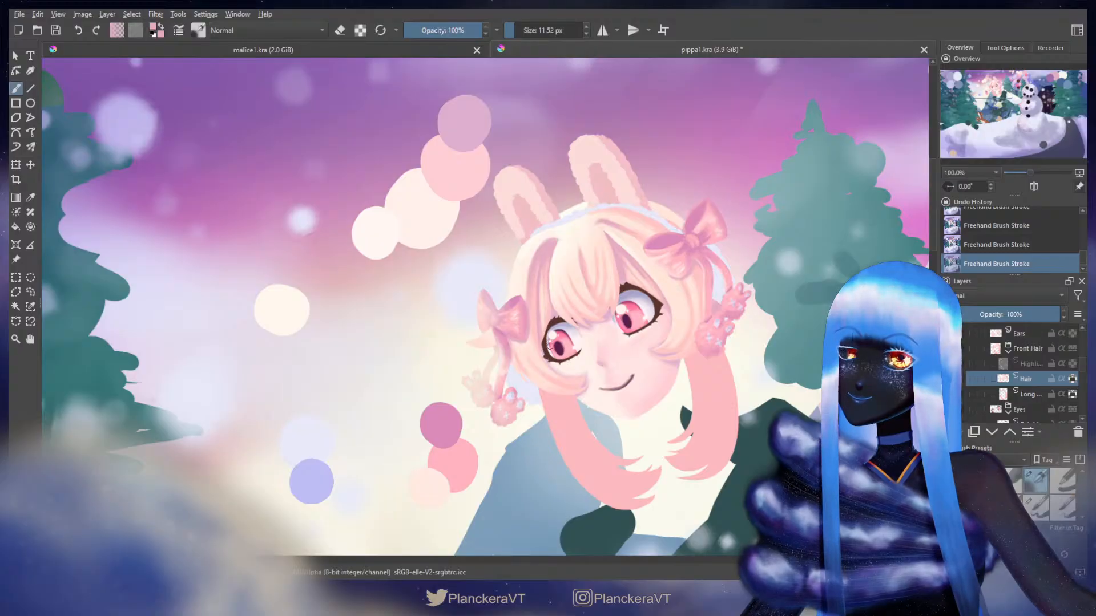
pyautogui.moveTo(683, 274); pyautogui.dragTo(612, 298)
# - Use the peach-pink swatch and sampled hair tones to refine the side lock below the smaller bow at about 6 to 14 px
pyautogui.moveTo(778, 214); pyautogui.dragTo(560, 318)
pyautogui.keyDown('ctrl'); pyautogui.click(806, 249); pyautogui.keyUp('ctrl')
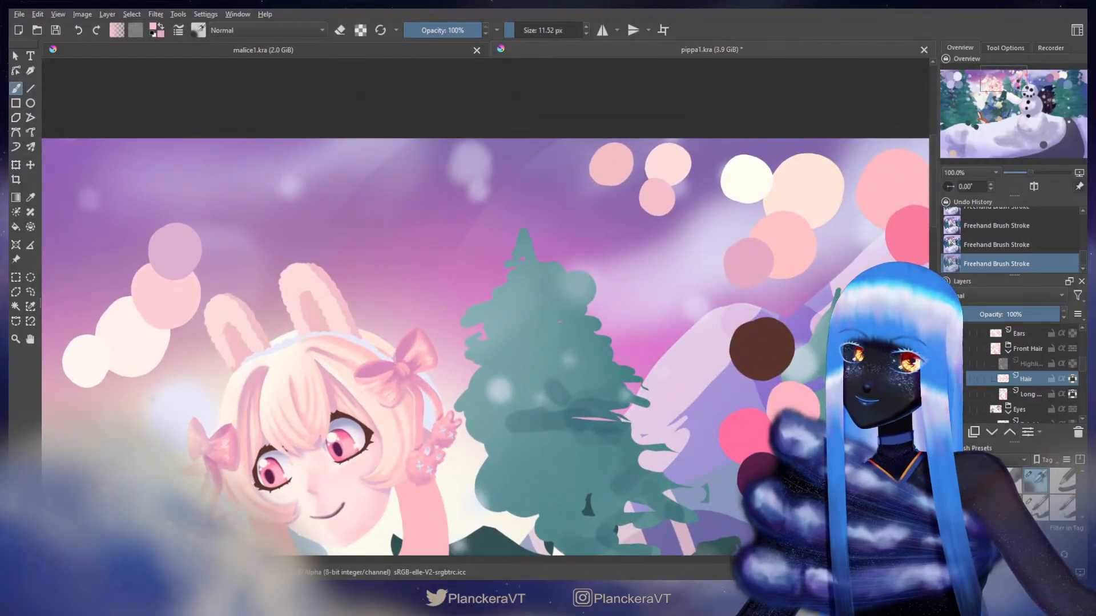
pyautogui.moveTo(264, 500); pyautogui.dragTo(346, 355)
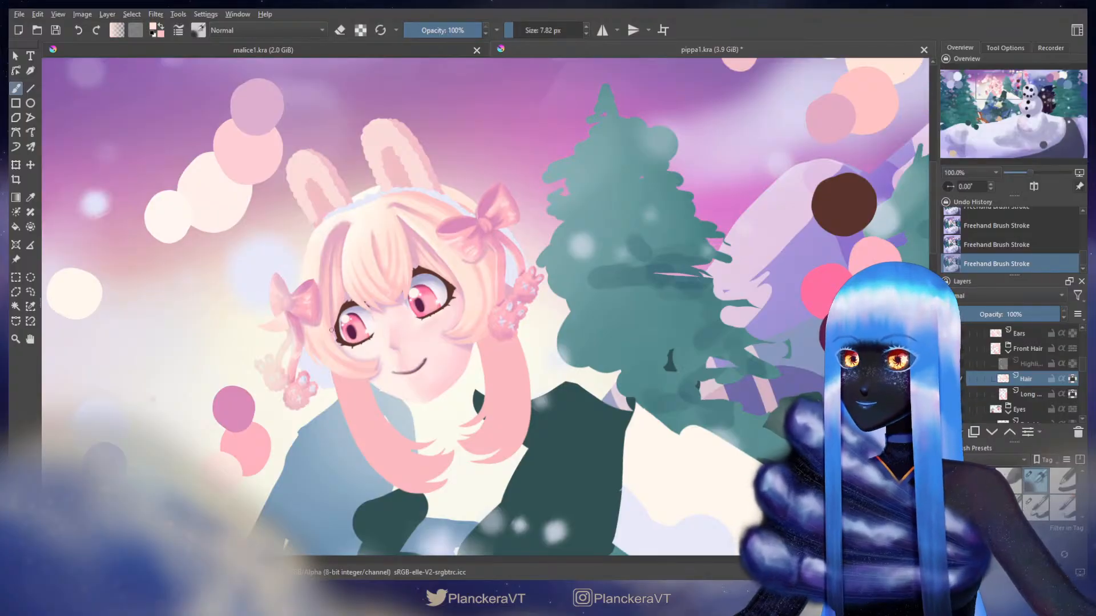
pyautogui.moveTo(318, 330); pyautogui.dragTo(321, 330)
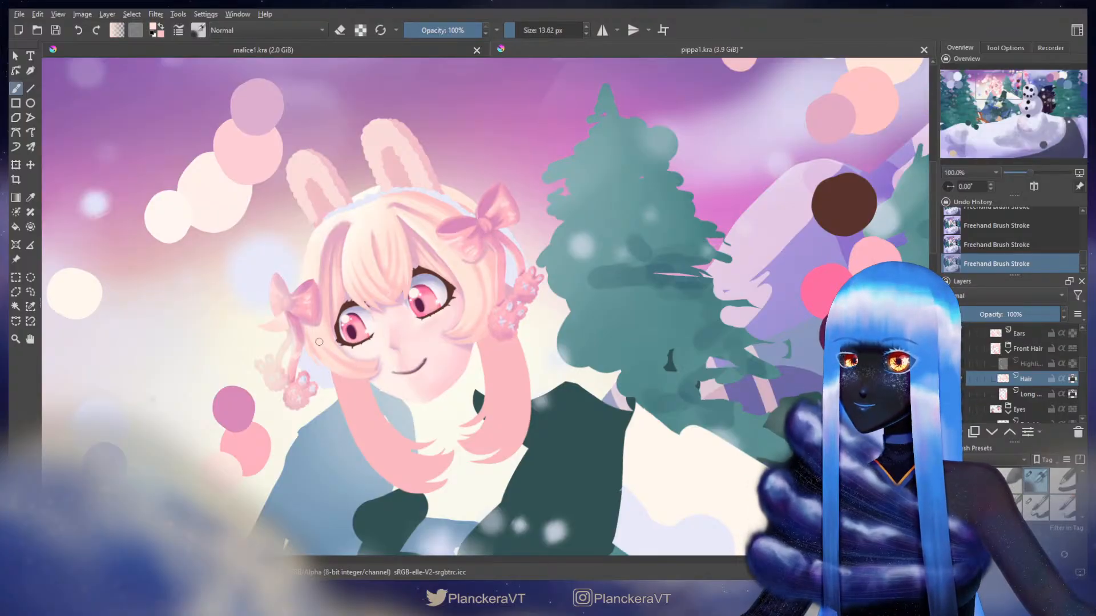
pyautogui.keyDown('ctrl'); pyautogui.click(358, 368); pyautogui.keyUp('ctrl')
pyautogui.moveTo(361, 369); pyautogui.dragTo(348, 366)
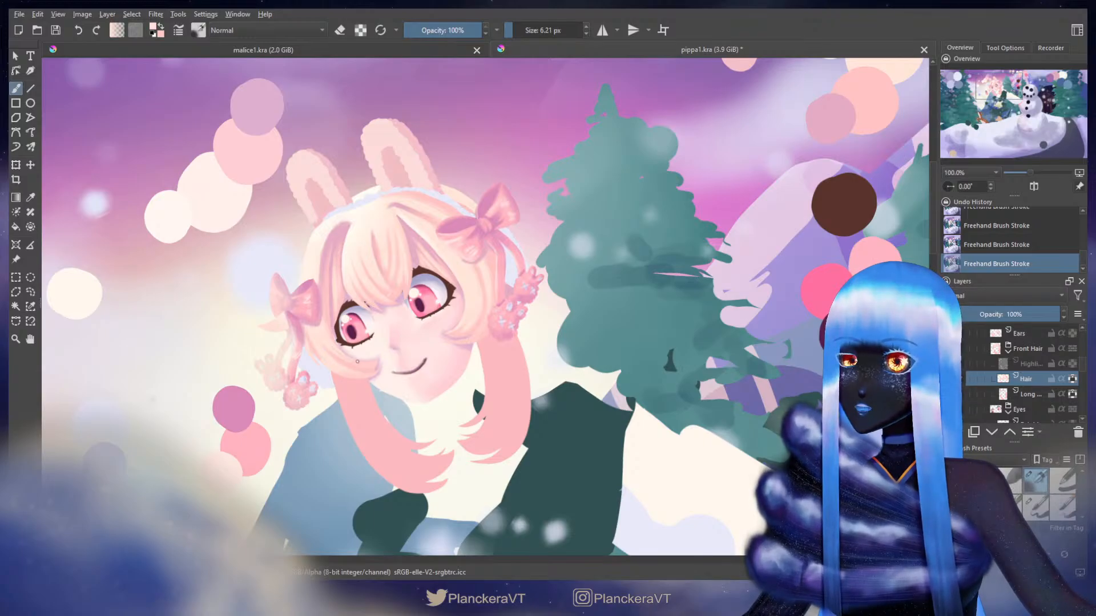
# - Check the painted bangs around both eyes and make the long hair layer in the Front Hair group active
pyautogui.moveTo(353, 333); pyautogui.dragTo(355, 338)
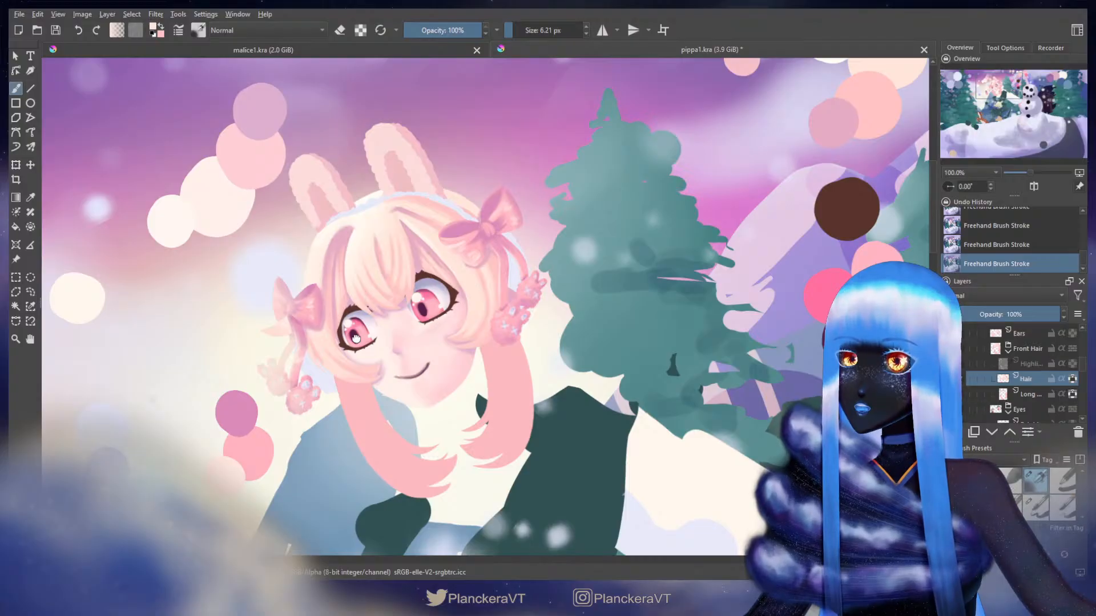
pyautogui.moveTo(356, 338); pyautogui.dragTo(356, 340)
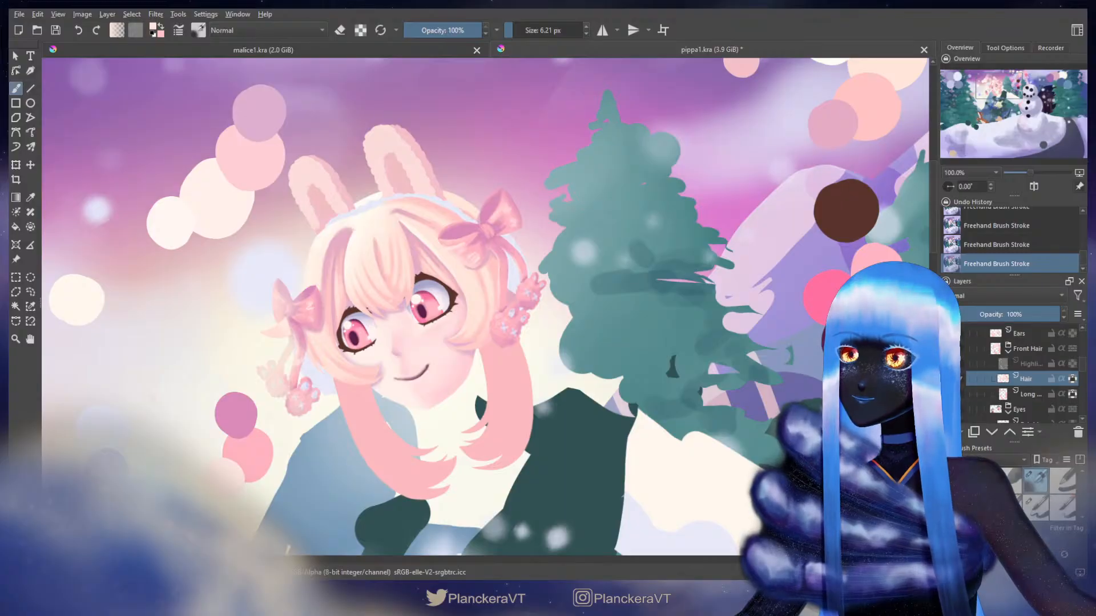
pyautogui.moveTo(360, 328); pyautogui.dragTo(438, 308)
pyautogui.moveTo(513, 253); pyautogui.dragTo(498, 276)
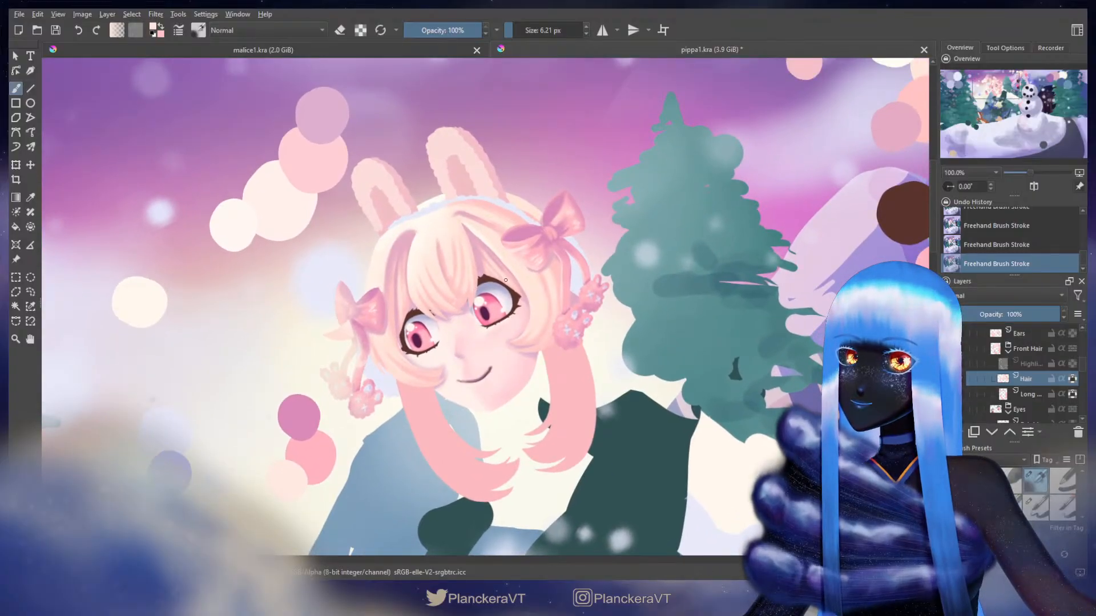
pyautogui.scroll(3, 506, 280)
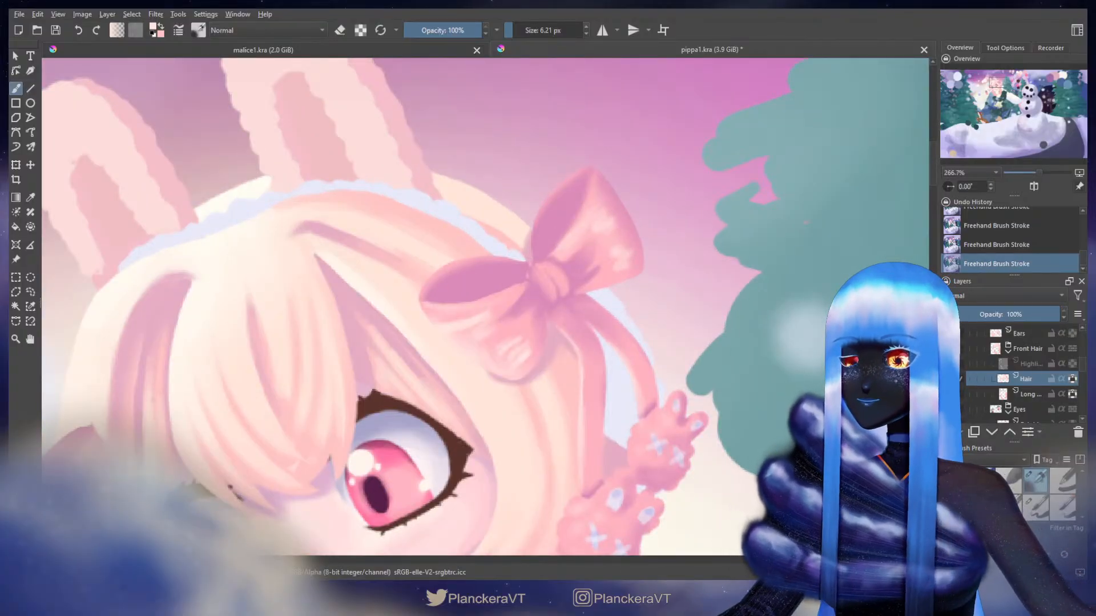
pyautogui.scroll(-4, 604, 392)
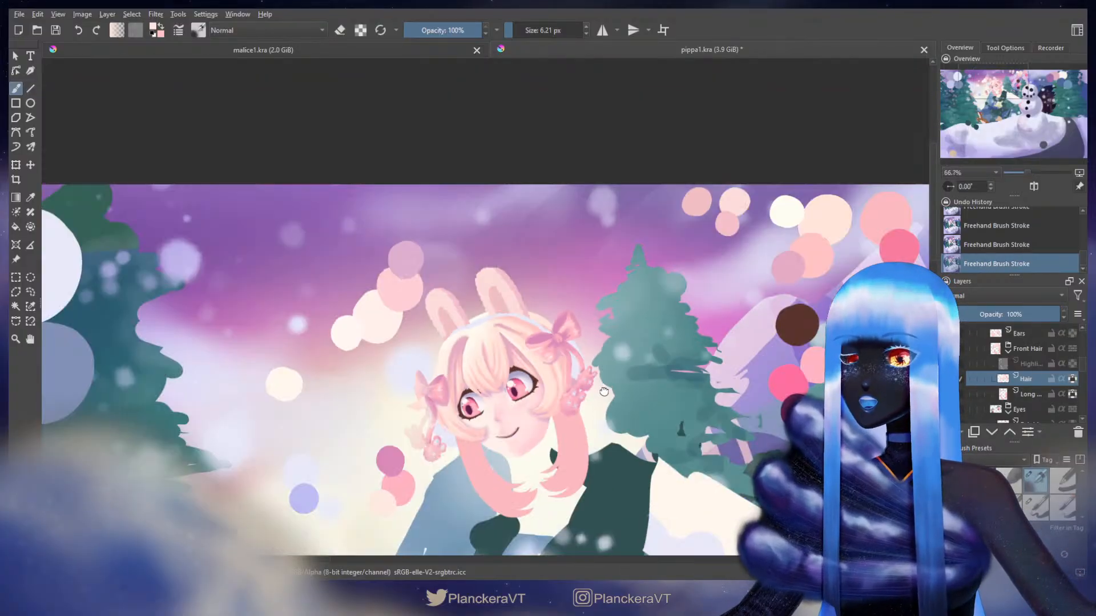
pyautogui.scroll(2, 603, 391)
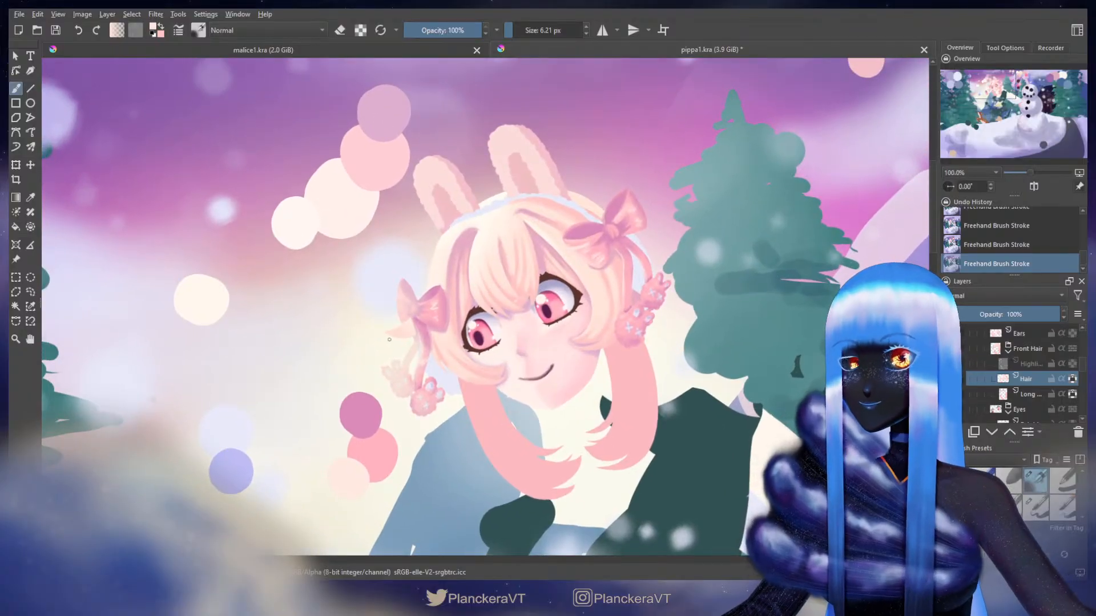
pyautogui.moveTo(389, 340); pyautogui.dragTo(451, 347)
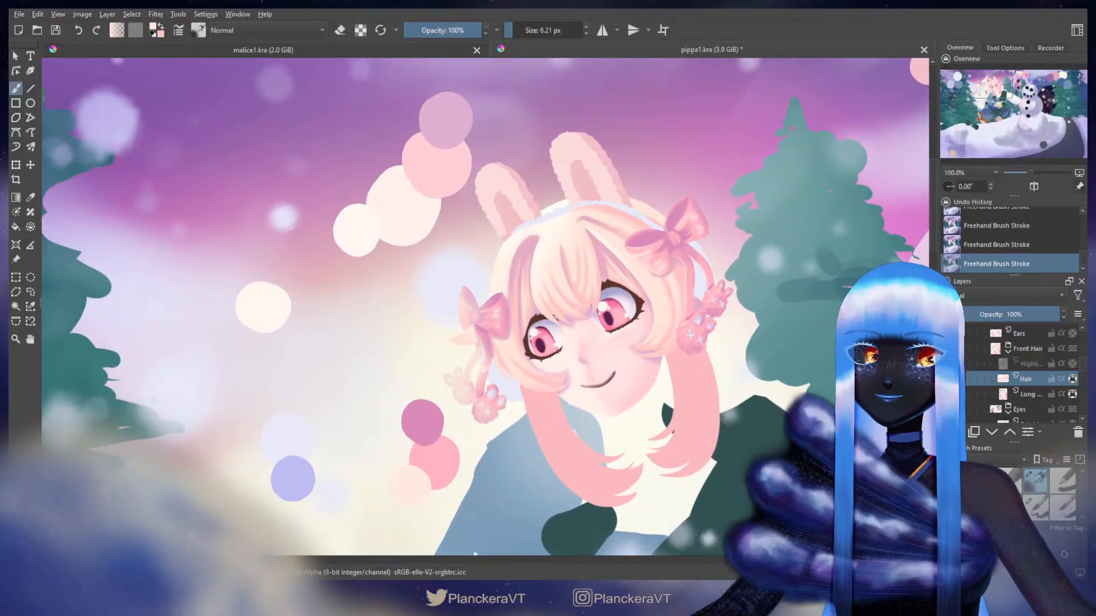
pyautogui.click(1033, 394)
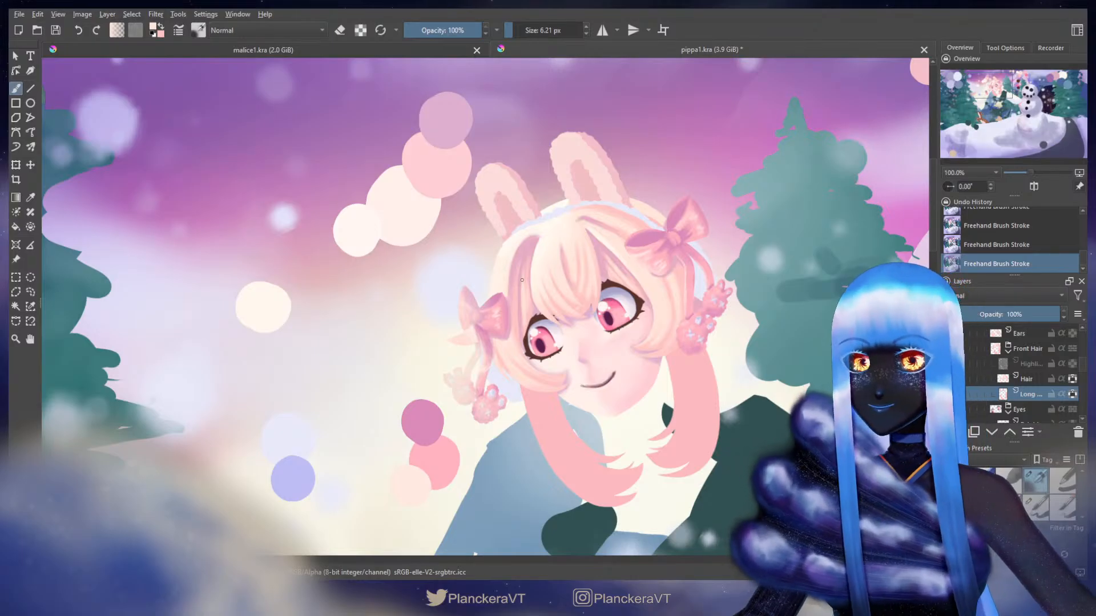
# - Refine the hair strands between the bangs and the larger bow with sampled hair tones at about 6 to 9 px
pyautogui.press(']')
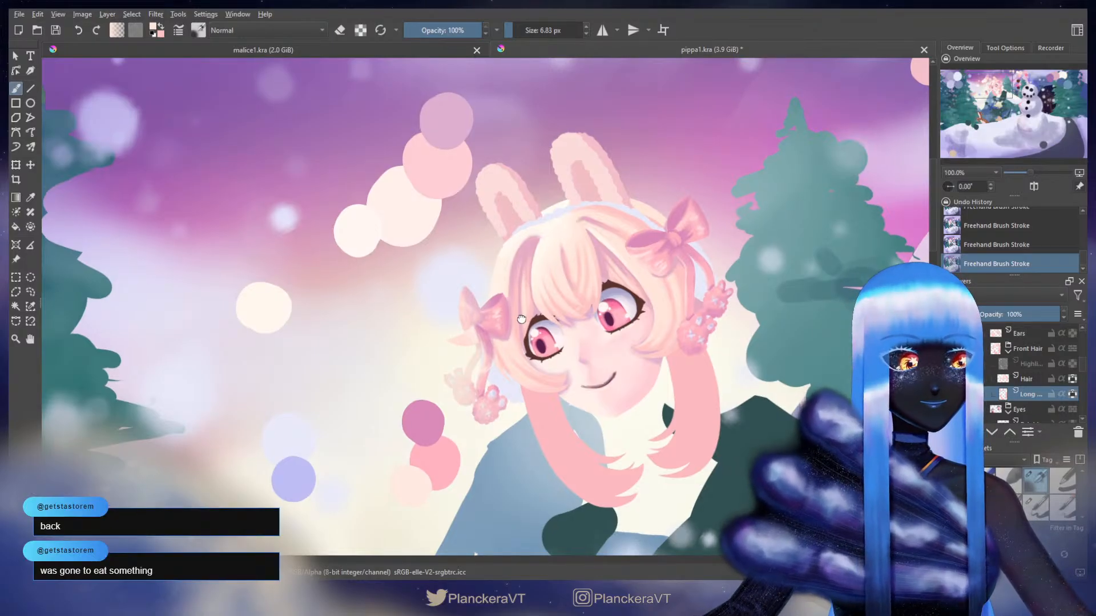
pyautogui.moveTo(521, 319); pyautogui.dragTo(546, 322)
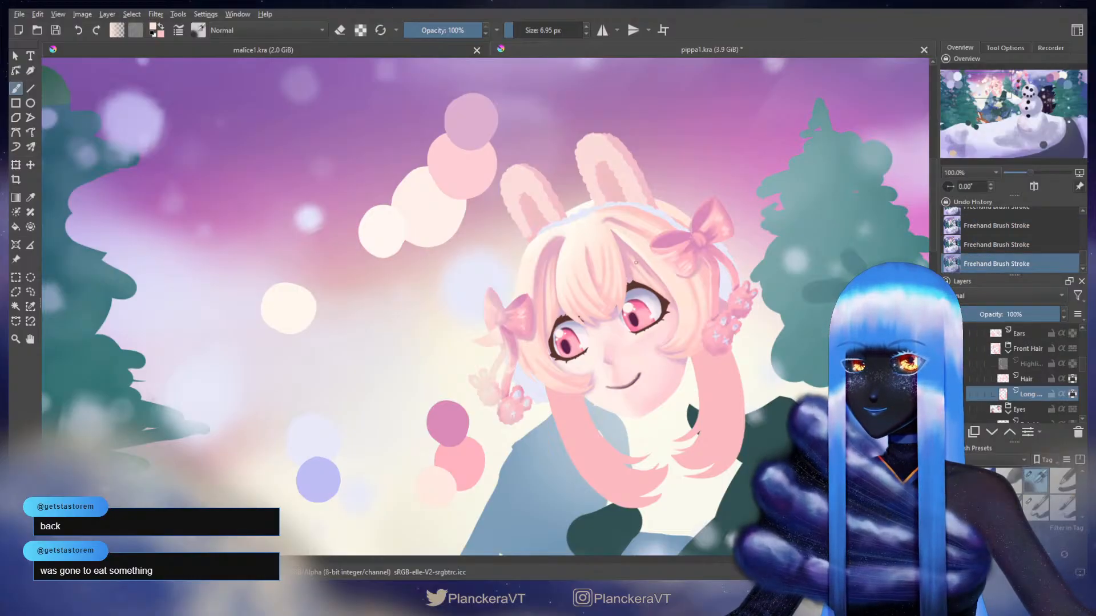
pyautogui.press('x')
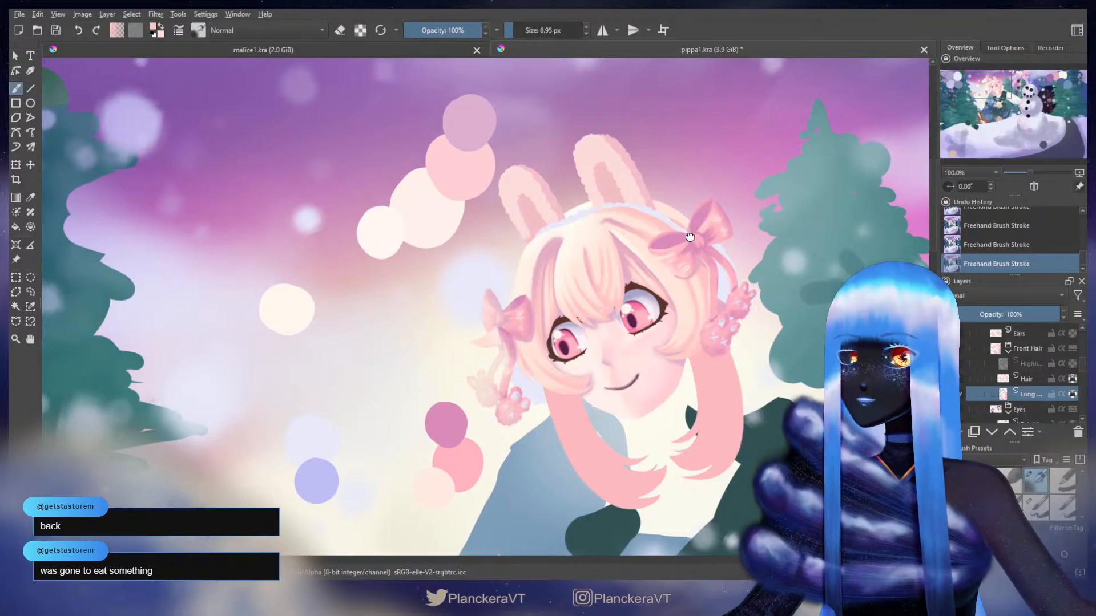
pyautogui.moveTo(925, 152)
pyautogui.mouseDown()
pyautogui.moveTo(785, 225)
pyautogui.moveTo(674, 229)
pyautogui.mouseUp()
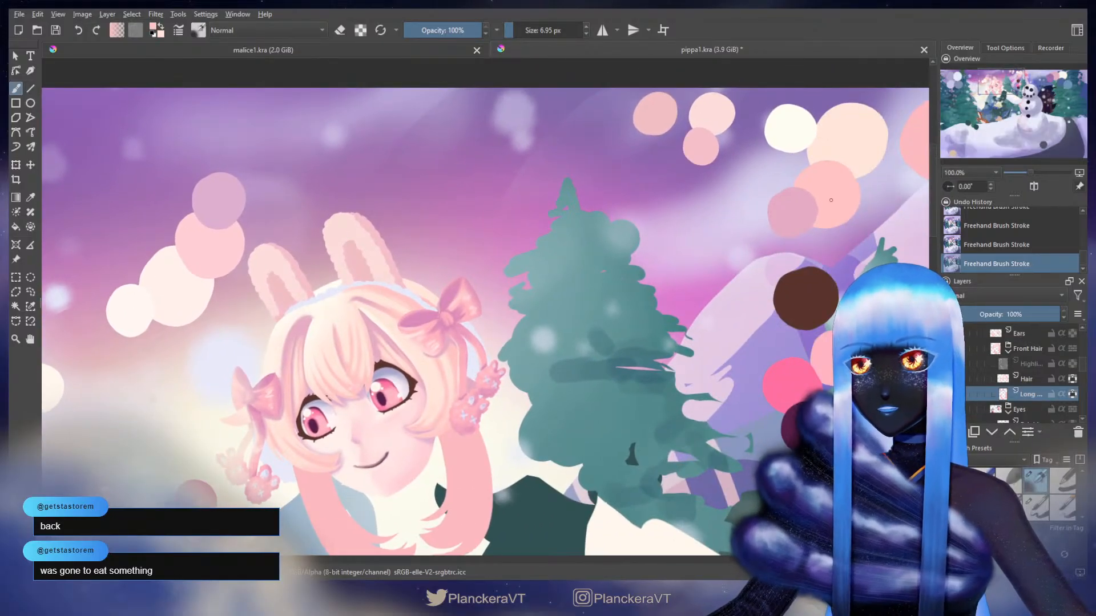
pyautogui.keyDown('shift'); pyautogui.moveTo(389, 342); pyautogui.dragTo(383, 338); pyautogui.keyUp('shift')
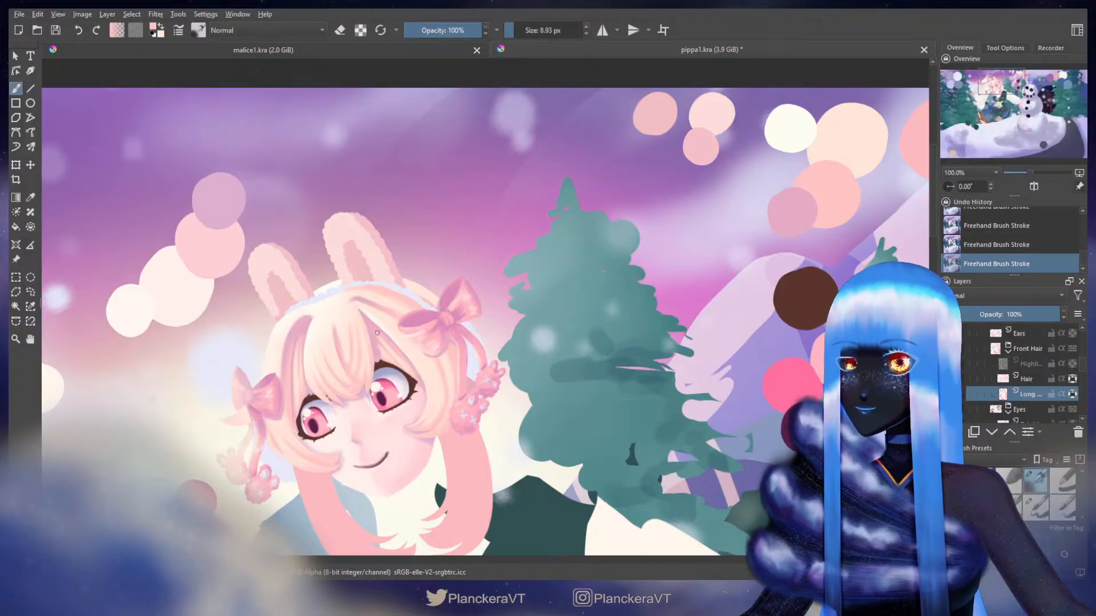
pyautogui.moveTo(397, 353); pyautogui.dragTo(409, 331)
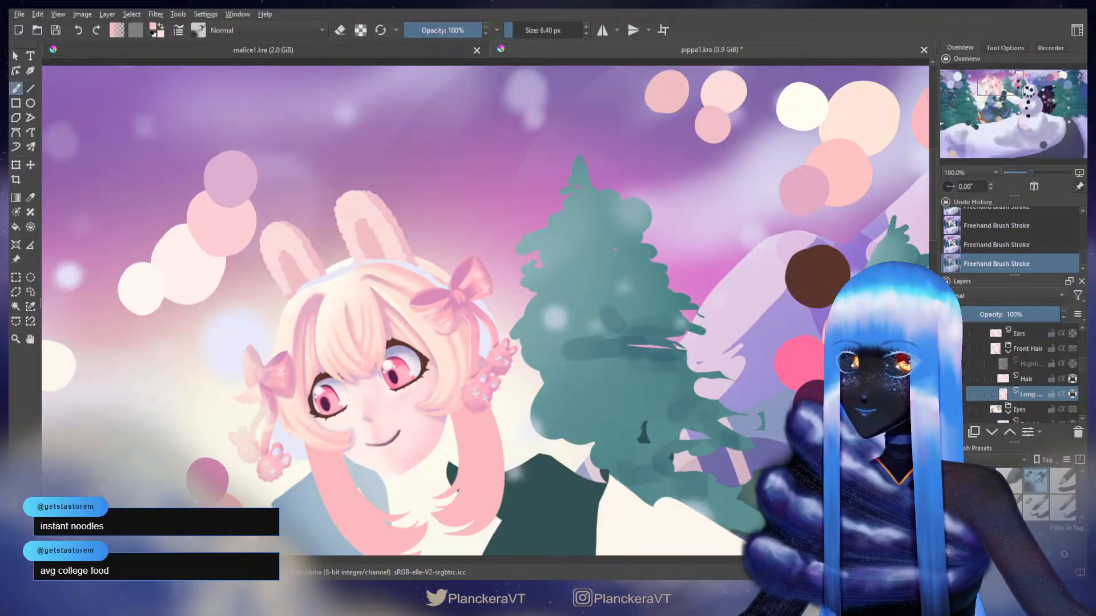
# - Sample the mauve-pink swatch and deepen the shadow at the parting beside the bangs at about 12 to 15 px
pyautogui.keyDown('ctrl'); pyautogui.click(822, 185); pyautogui.keyUp('ctrl')
pyautogui.keyDown('shift'); pyautogui.moveTo(381, 302); pyautogui.dragTo(382, 302); pyautogui.keyUp('shift')
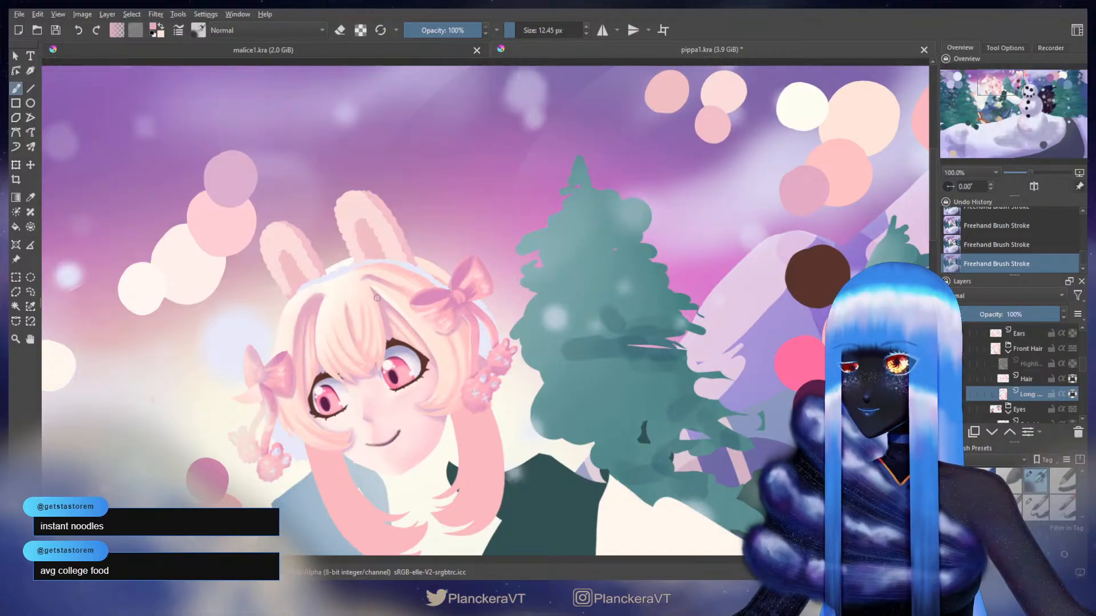
pyautogui.moveTo(320, 305); pyautogui.dragTo(403, 269)
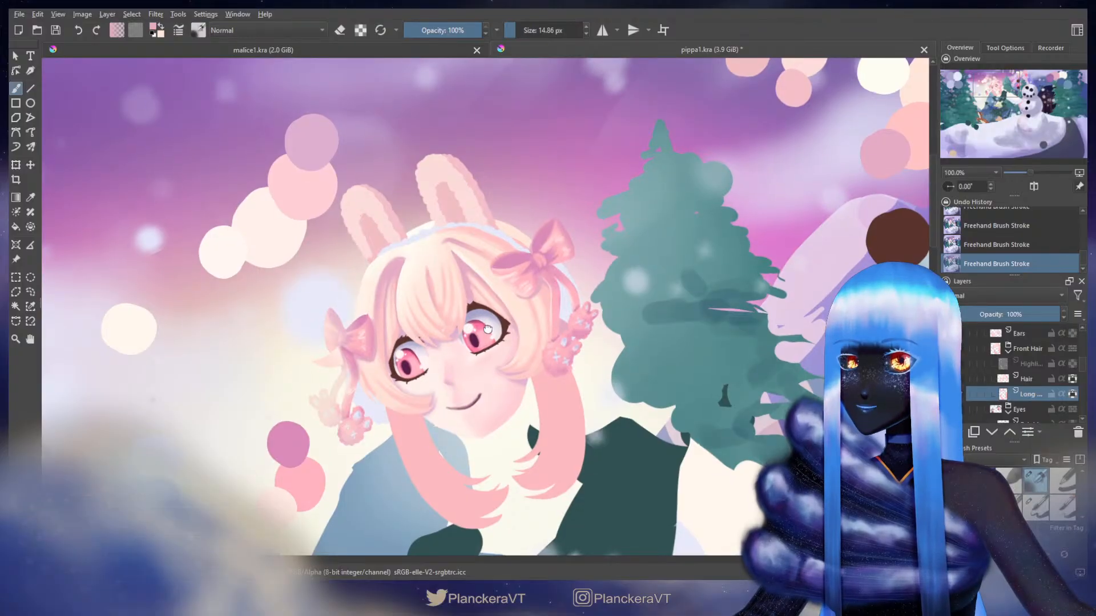
# - Make the Hair layer active and refine the side lock below the larger bow at about 10 to 24 px
pyautogui.click(1030, 375)
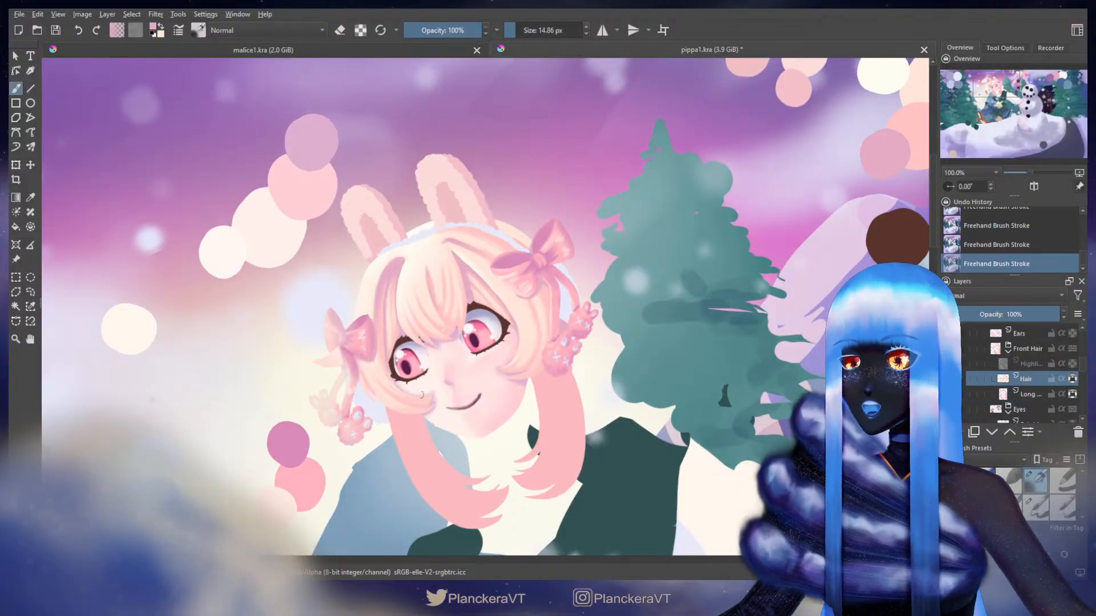
pyautogui.moveTo(526, 310); pyautogui.dragTo(457, 334)
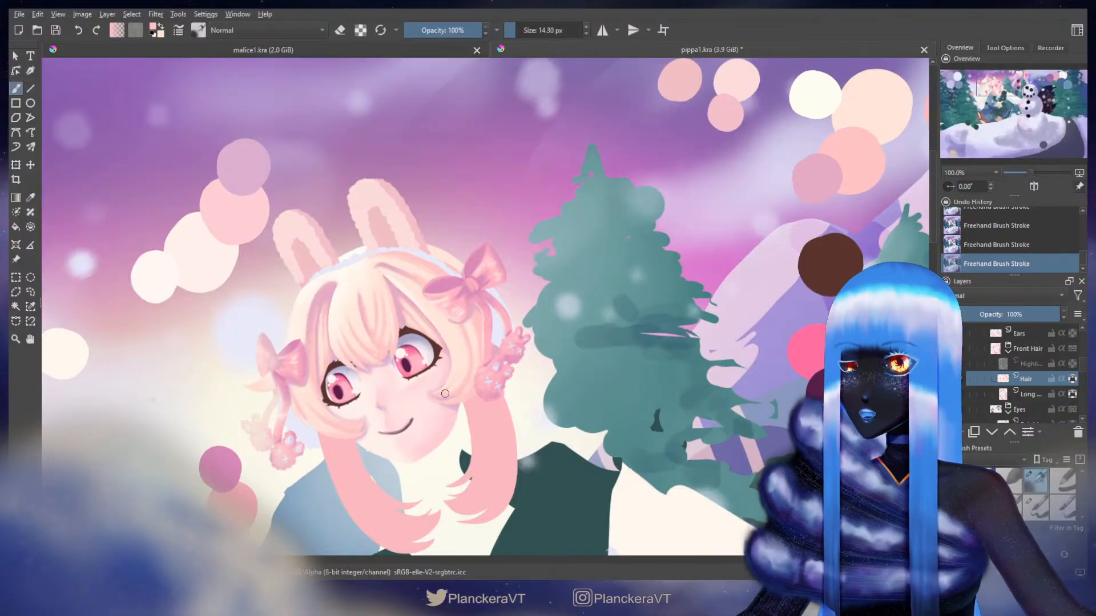
pyautogui.press('[')
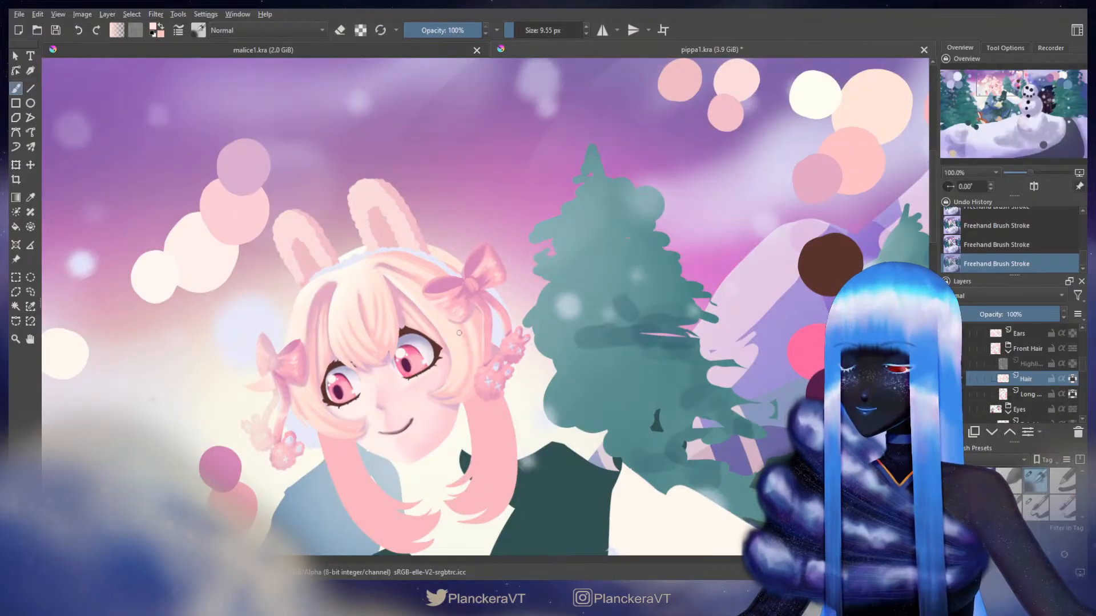
pyautogui.press(']')
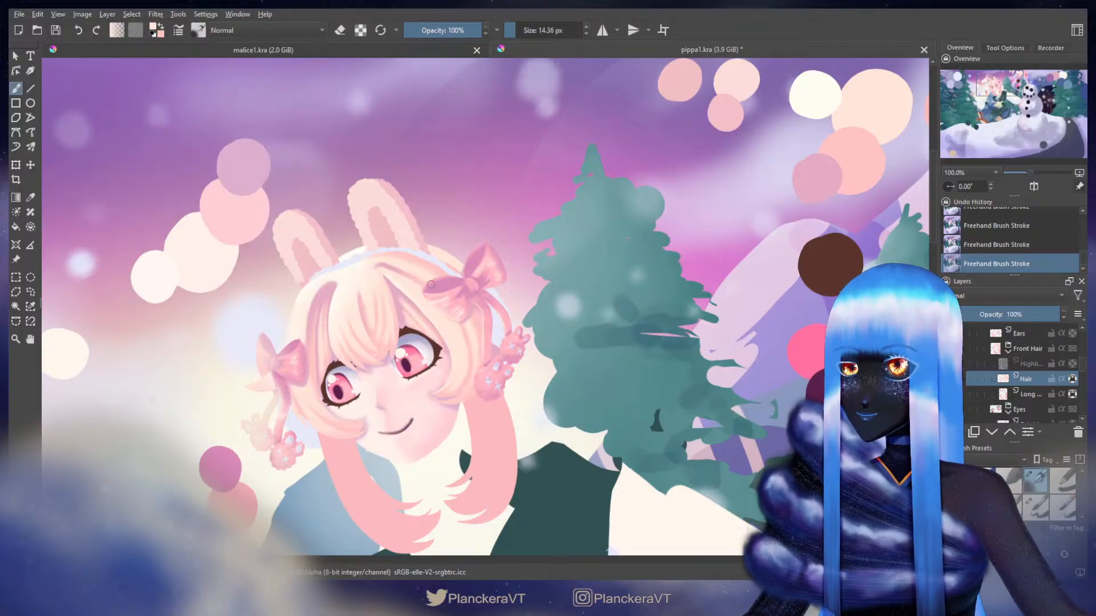
pyautogui.keyDown('shift'); pyautogui.moveTo(405, 257); pyautogui.dragTo(411, 257); pyautogui.keyUp('shift')
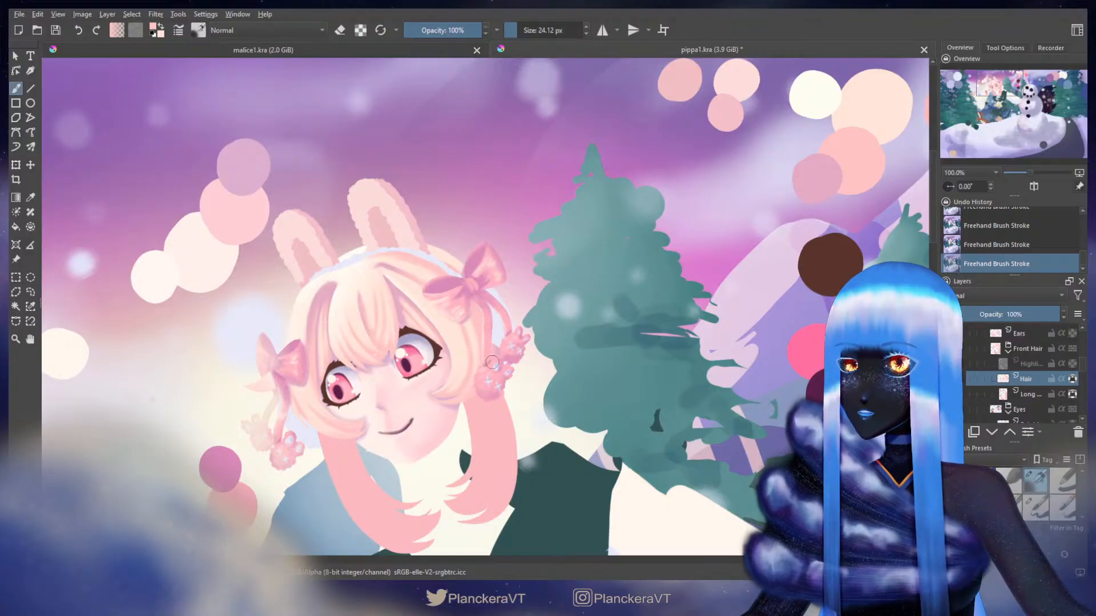
# - Sample hair tones and soften the strands around the larger bow, increasing the brush from about 21 to 80 px
pyautogui.keyDown('ctrl'); pyautogui.click(467, 308); pyautogui.keyUp('ctrl')
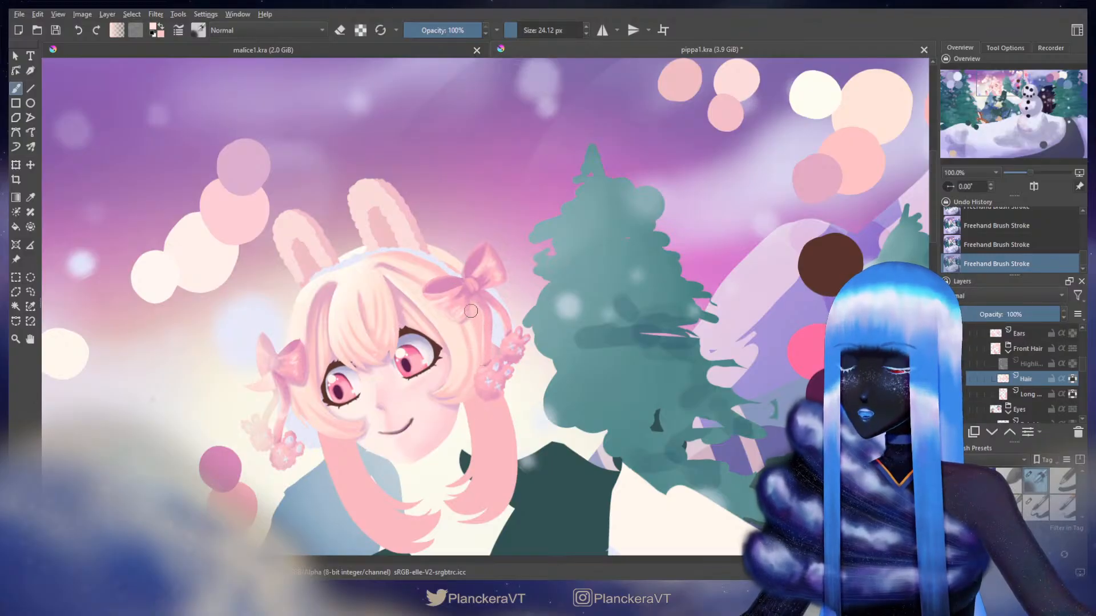
pyautogui.keyDown('shift'); pyautogui.moveTo(470, 326); pyautogui.dragTo(468, 326); pyautogui.keyUp('shift')
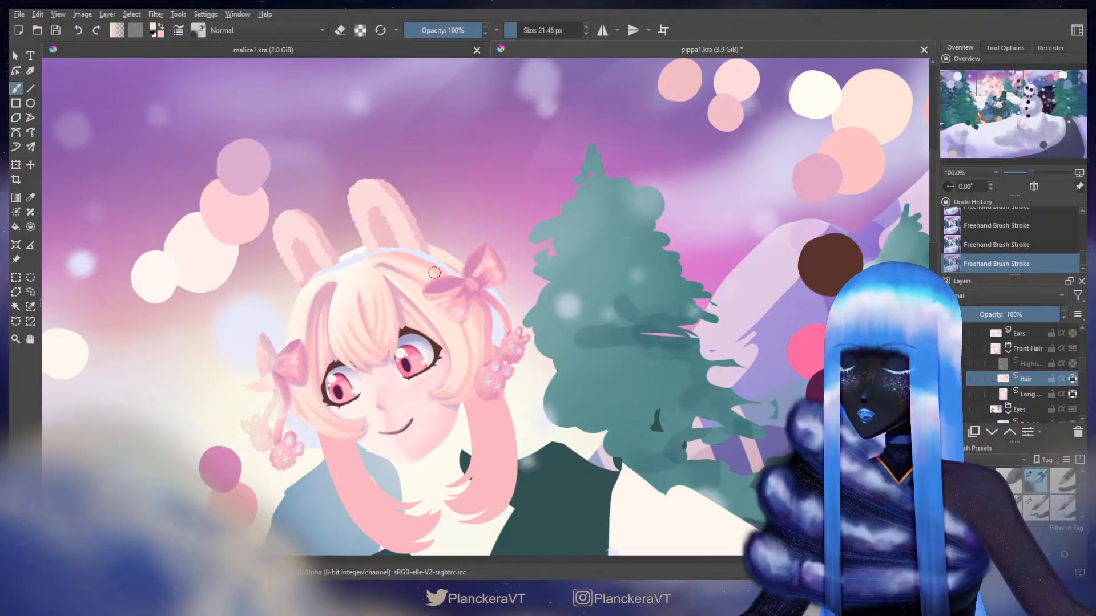
pyautogui.keyDown('shift'); pyautogui.moveTo(422, 236); pyautogui.dragTo(468, 236); pyautogui.keyUp('shift')
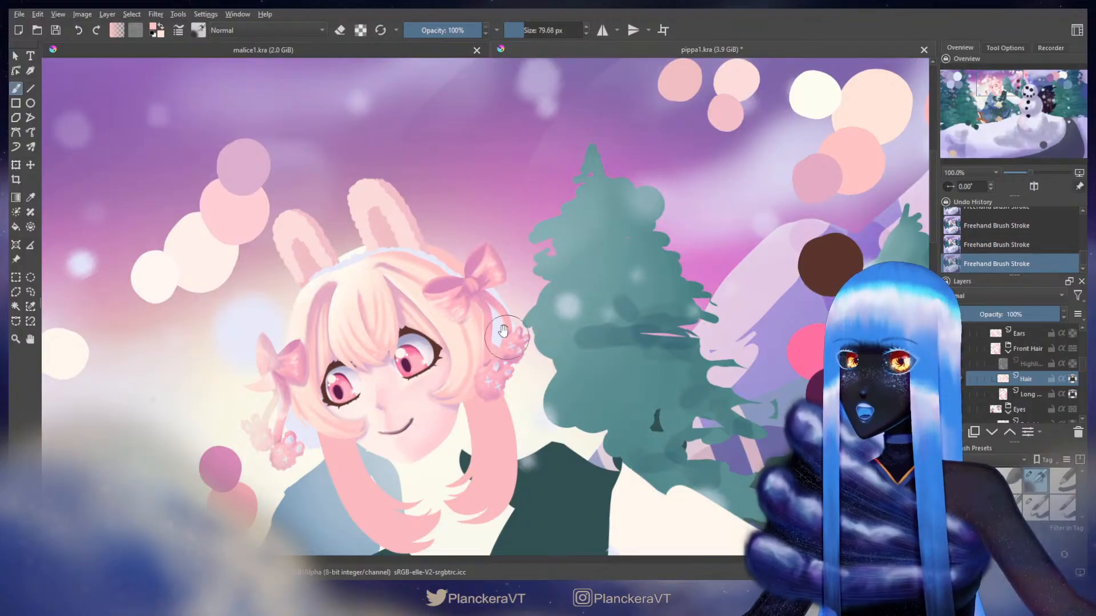
# - Sample the mauve-pink swatch and shade the hair beneath the larger bow and beside its ribbon at about 11 to 15 px
pyautogui.moveTo(512, 336); pyautogui.dragTo(534, 327)
pyautogui.keyDown('ctrl'); pyautogui.click(832, 167); pyautogui.keyUp('ctrl')
pyautogui.keyDown('shift'); pyautogui.moveTo(492, 282); pyautogui.dragTo(464, 304); pyautogui.keyUp('shift')
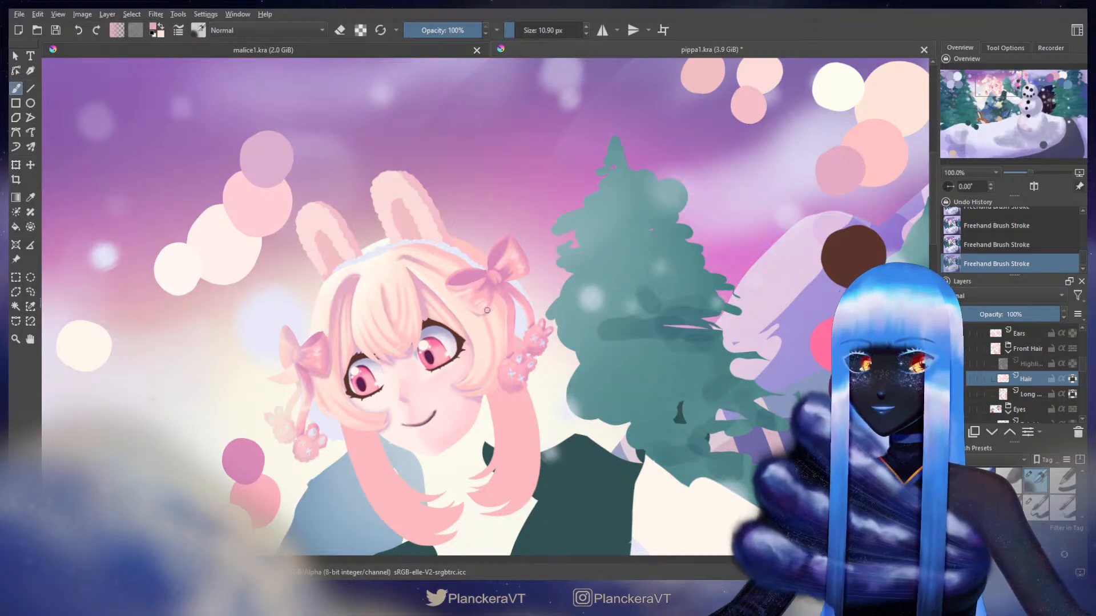
pyautogui.moveTo(487, 312); pyautogui.dragTo(466, 306)
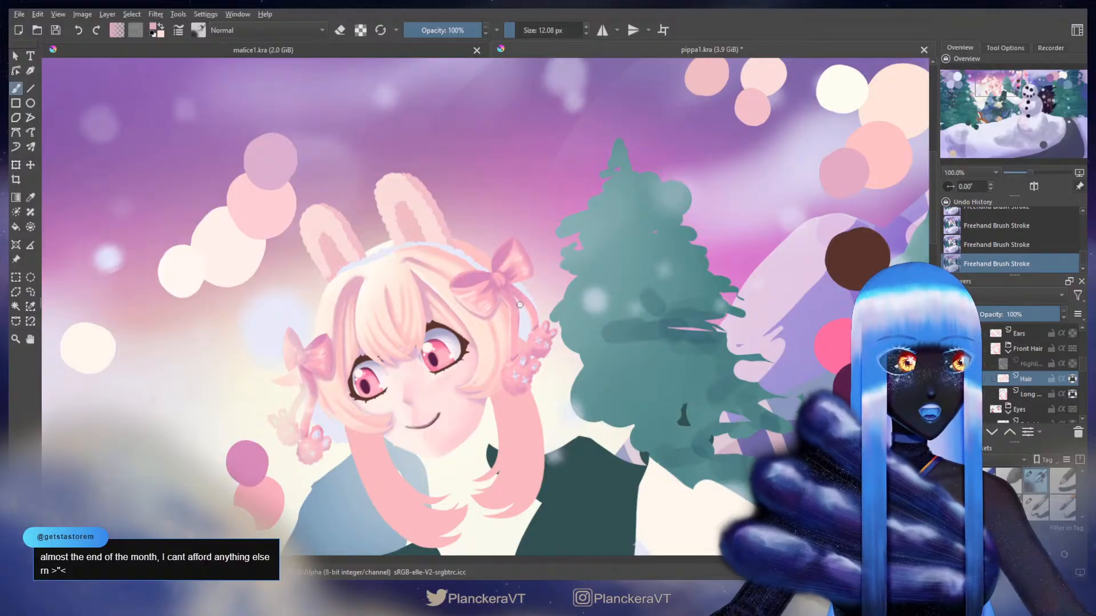
pyautogui.moveTo(511, 317)
pyautogui.mouseDown()
pyautogui.moveTo(547, 295)
pyautogui.moveTo(540, 278)
pyautogui.mouseUp()
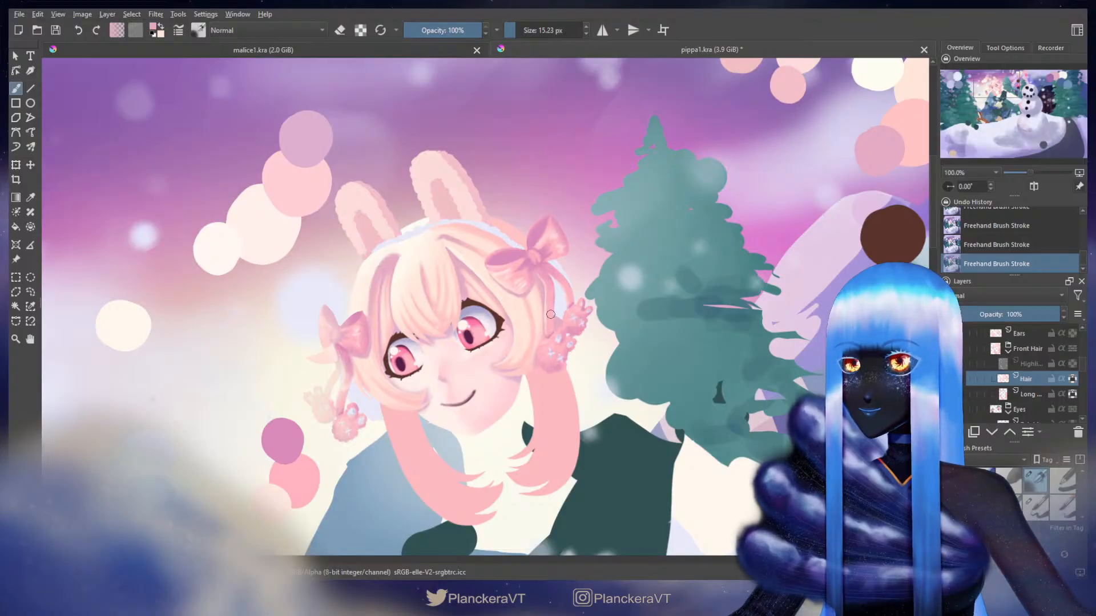
pyautogui.moveTo(573, 261); pyautogui.dragTo(579, 268)
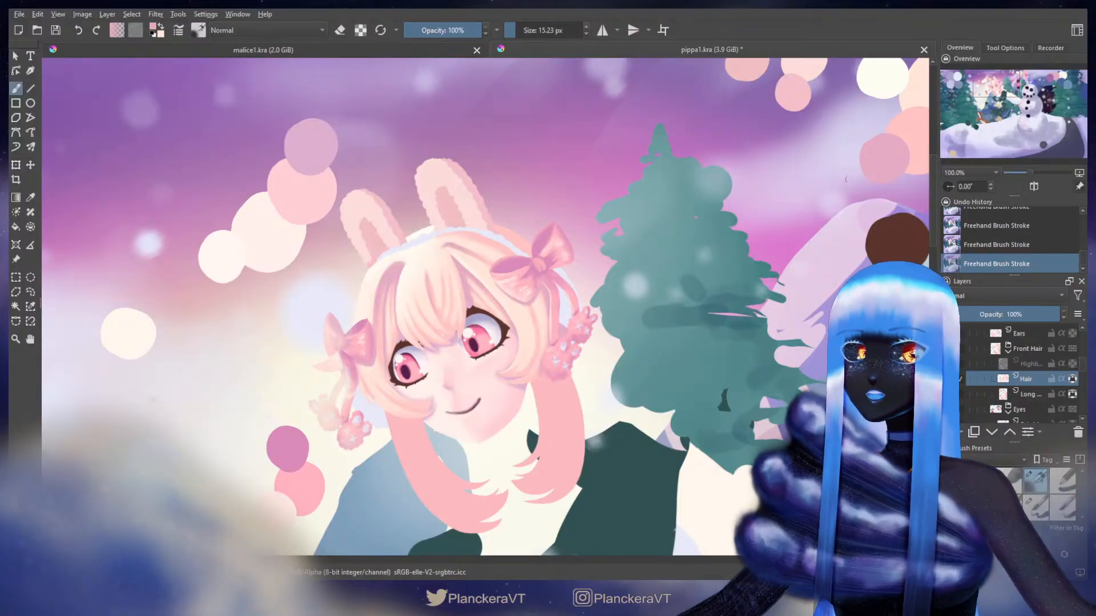
# - Pick the peach-pink swatch and blend the hair softly with the brush enlarged to about 97 px
pyautogui.moveTo(863, 192); pyautogui.dragTo(821, 211)
pyautogui.keyDown('ctrl'); pyautogui.click(896, 163); pyautogui.keyUp('ctrl')
pyautogui.moveTo(391, 434); pyautogui.dragTo(438, 434)
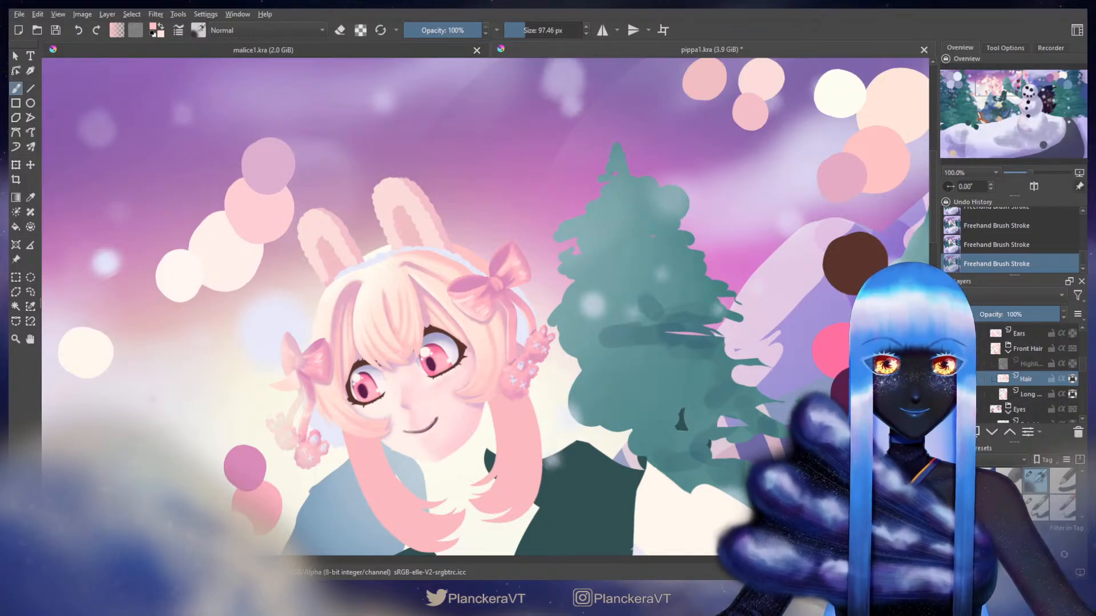
# - Show and activate the highlights layer in the Front Hair group, and choose the 32.53 px brush with the cream-white swatch
pyautogui.click(952, 363)
pyautogui.click(1010, 366)
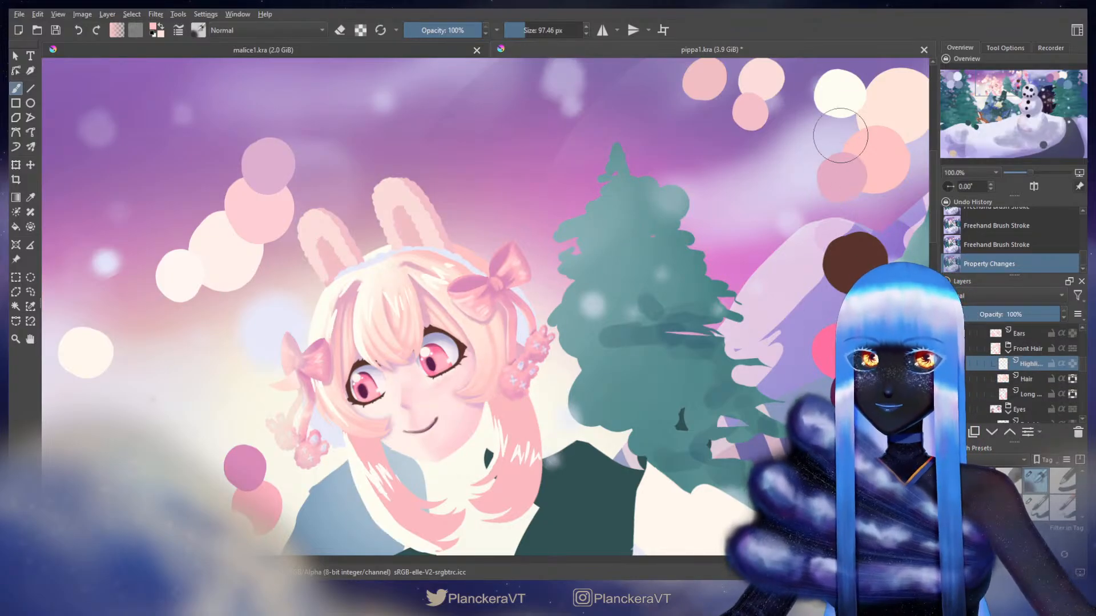
pyautogui.click(1038, 506)
pyautogui.keyDown('ctrl'); pyautogui.click(842, 93); pyautogui.keyUp('ctrl')
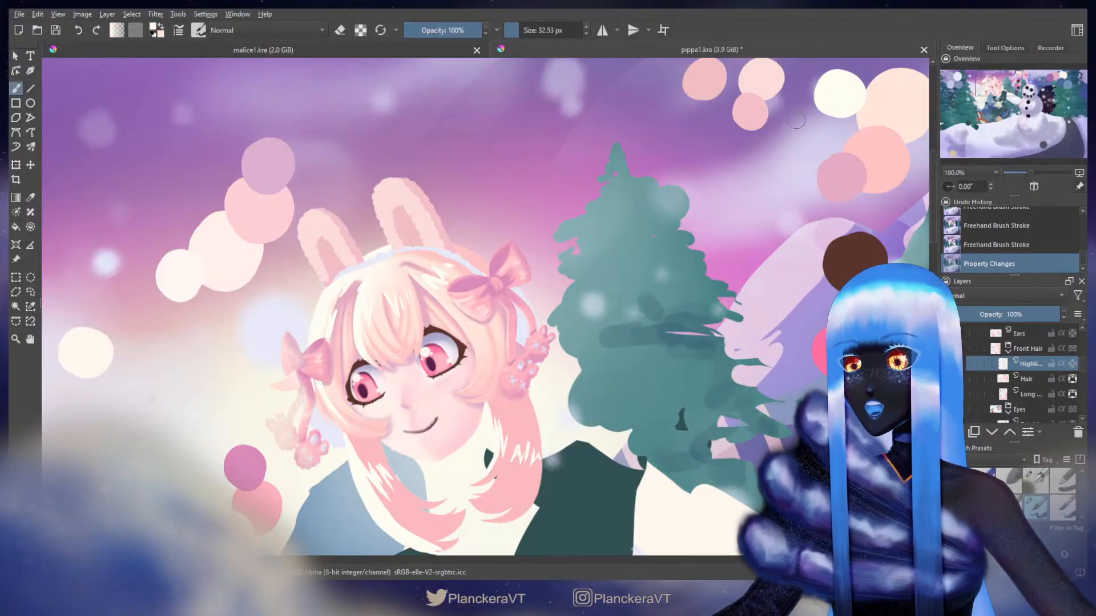
pyautogui.moveTo(420, 371); pyautogui.dragTo(630, 292)
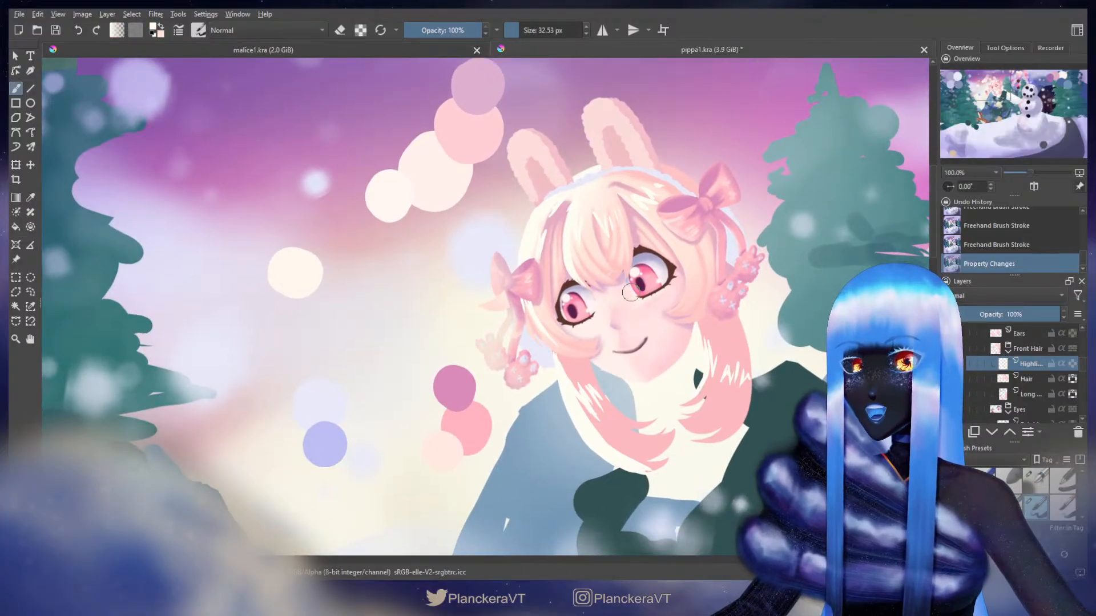
# - Erase highlight paint along the side strand beside the smaller bow with a 72.11 px eraser
pyautogui.press('e')
pyautogui.press(']')
pyautogui.press(']')
pyautogui.press(']')
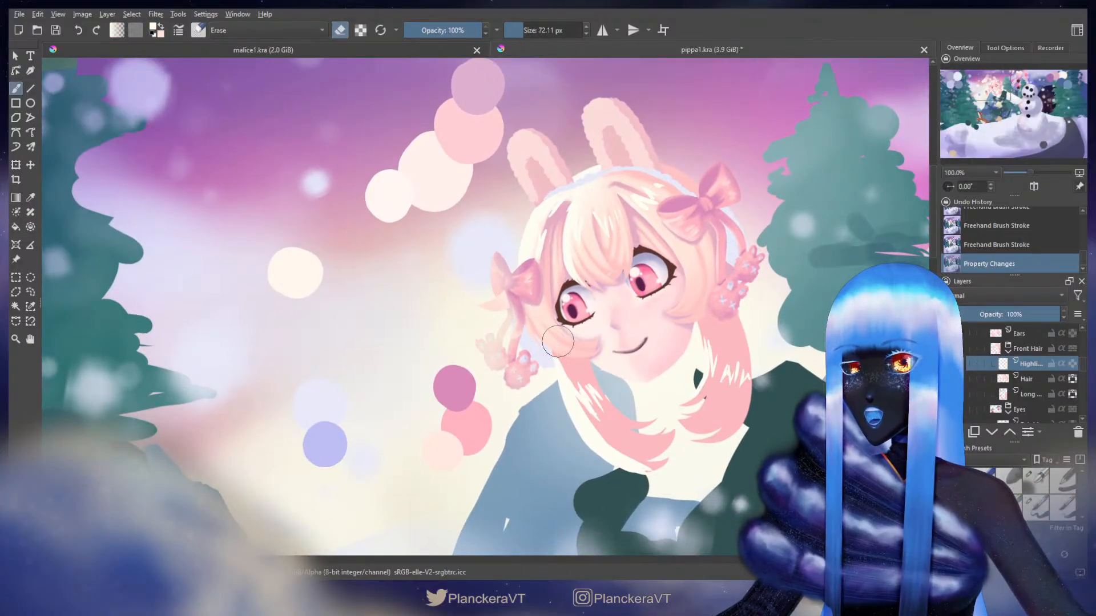
pyautogui.moveTo(558, 342); pyautogui.dragTo(550, 267)
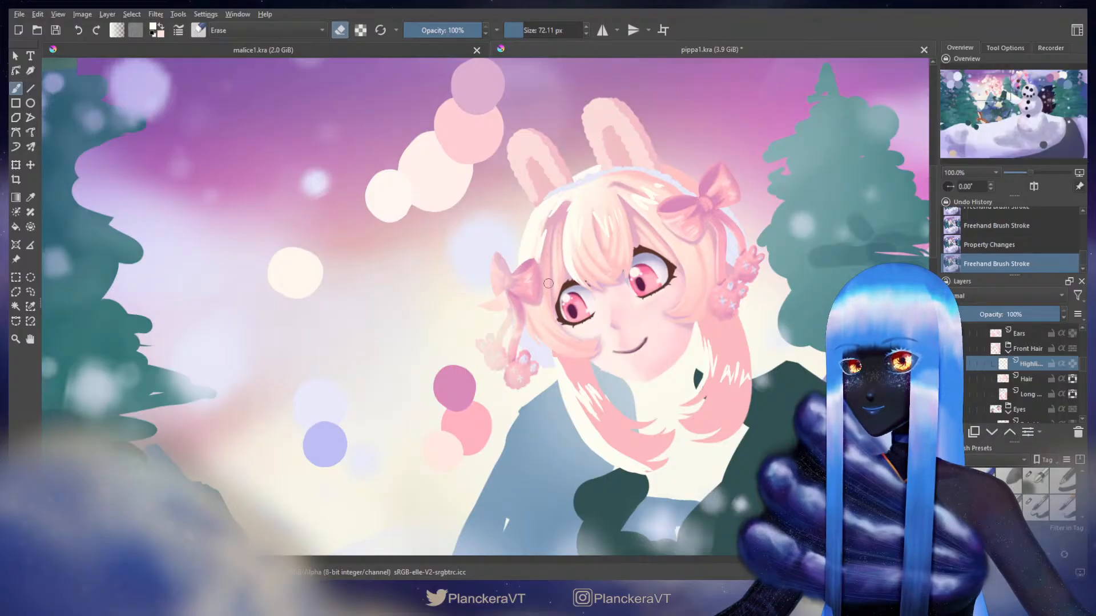
# - Paint cream-white highlights on the side lock below the smaller bow and along the outer side strand at 32.53 px
pyautogui.press('e')
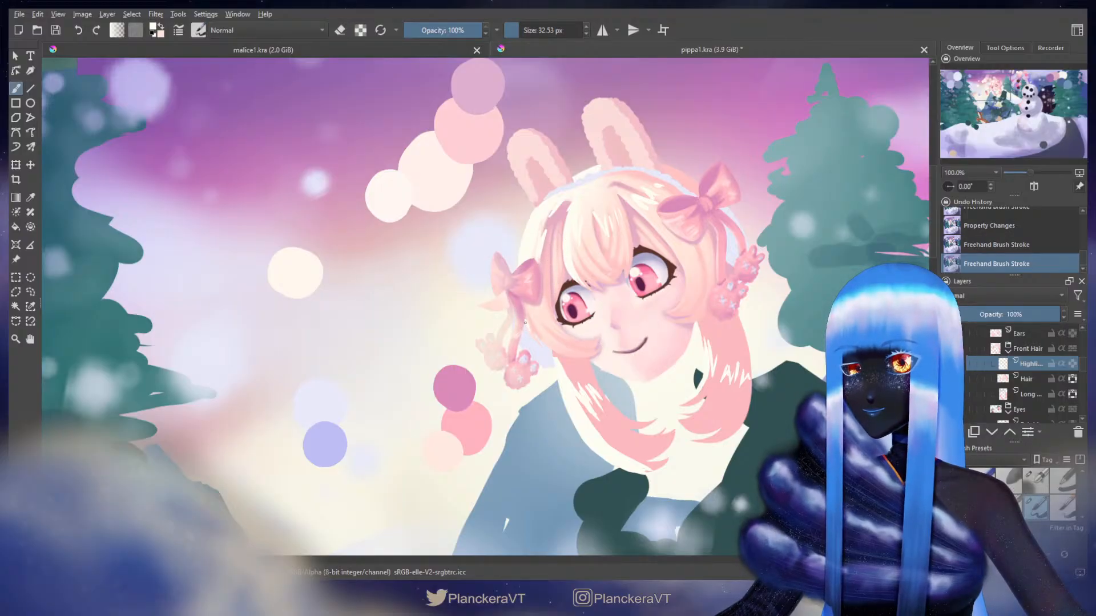
pyautogui.moveTo(526, 322); pyautogui.dragTo(528, 332)
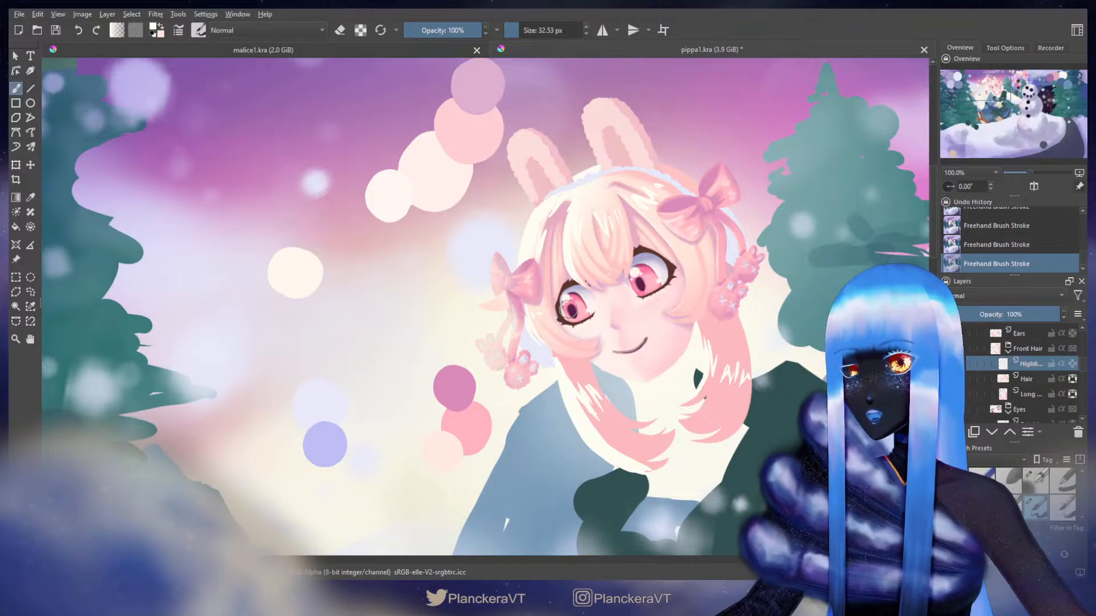
pyautogui.scroll(4, 542, 312)
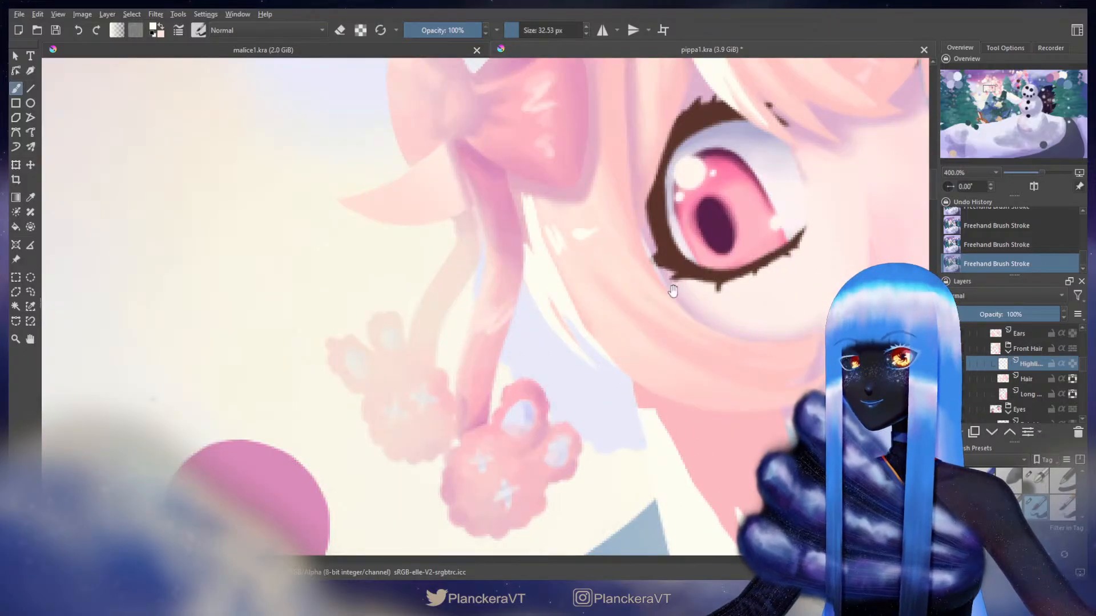
pyautogui.scroll(-4, 634, 341)
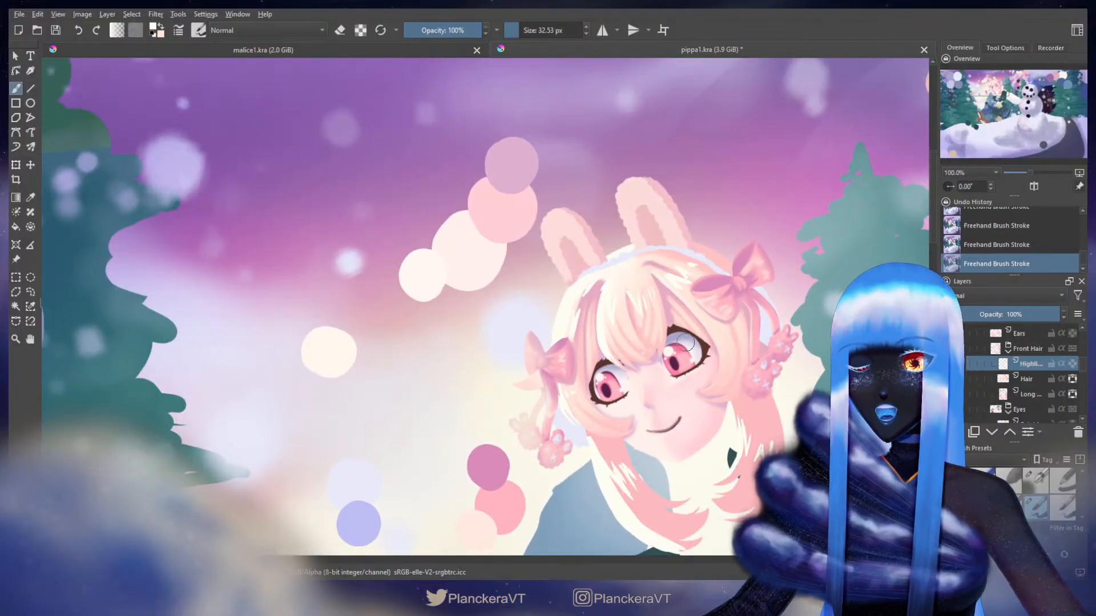
pyautogui.press('e')
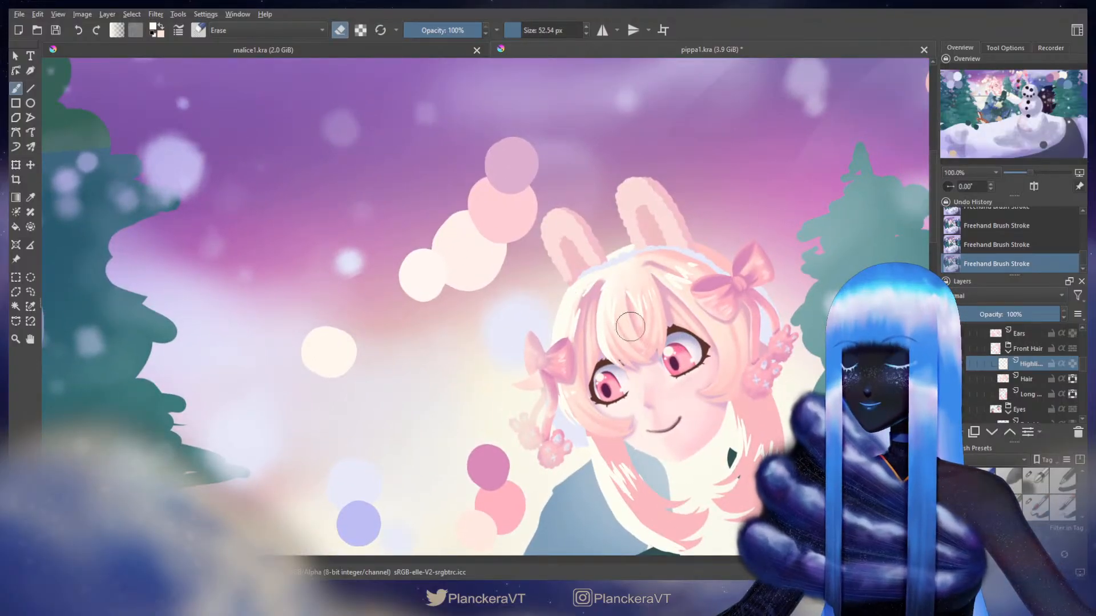
pyautogui.press('e')
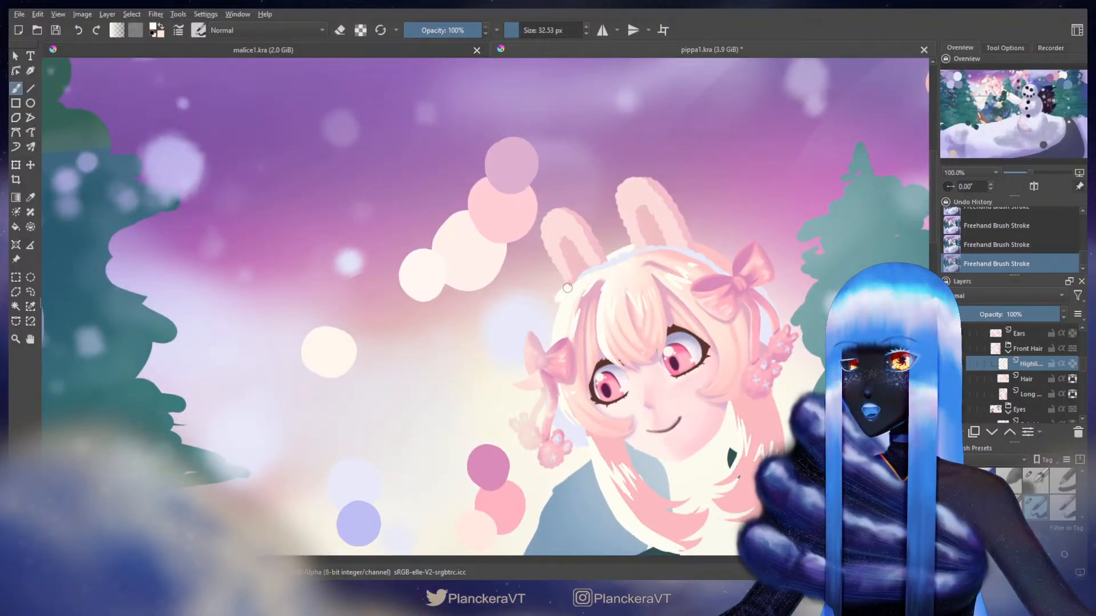
# - Turn on Inherit Alpha for the highlights layer, highlight the outer side strand, and trim it with a 58.22 px eraser
pyautogui.click(1062, 363)
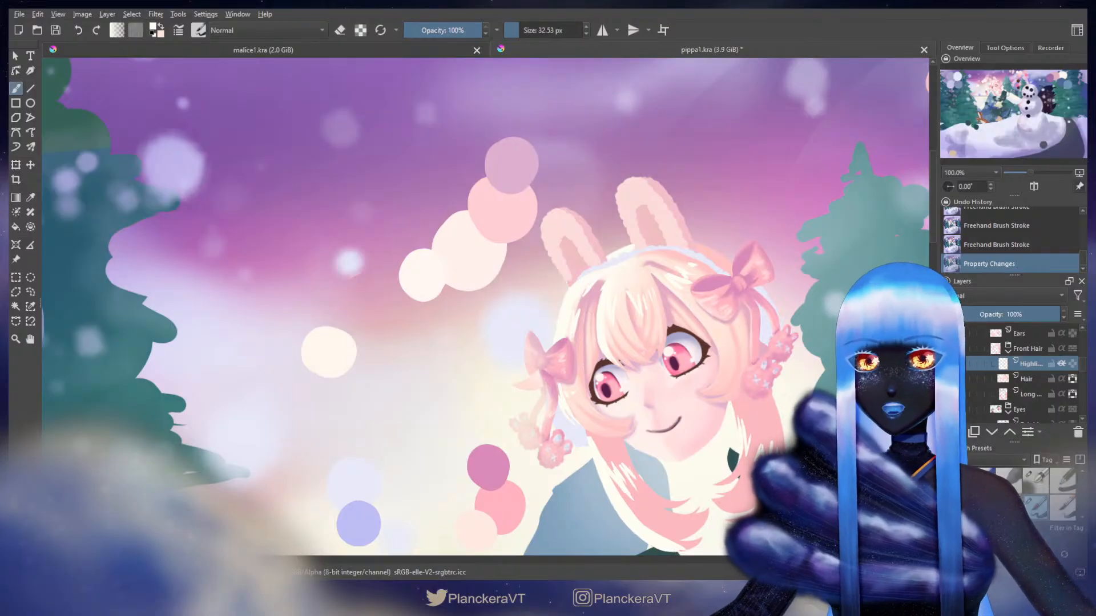
pyautogui.moveTo(563, 292); pyautogui.dragTo(554, 342)
pyautogui.press('e')
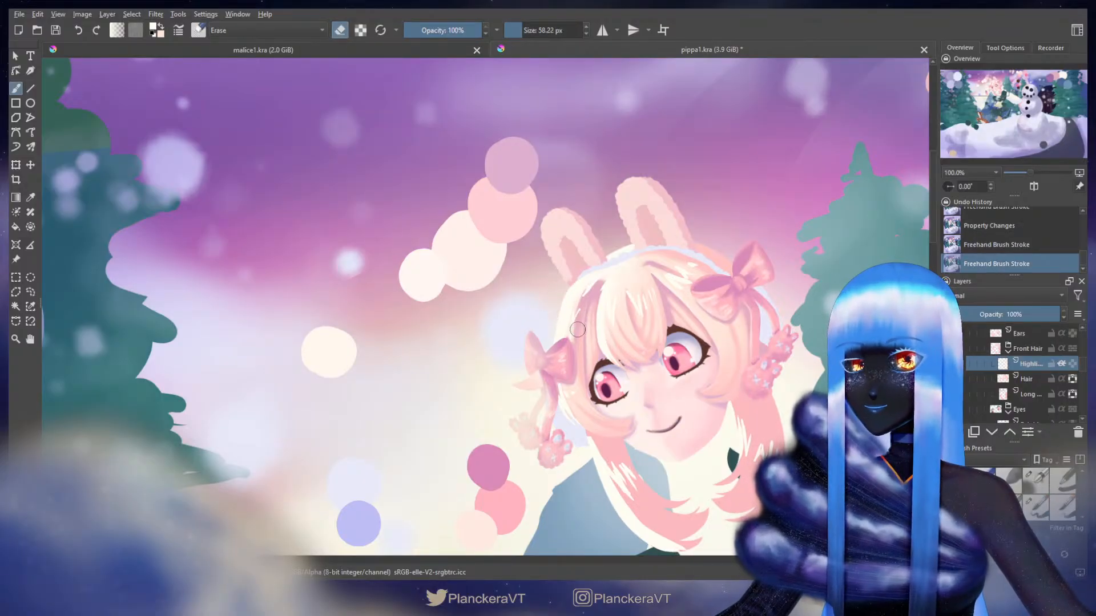
pyautogui.moveTo(588, 293); pyautogui.dragTo(596, 285)
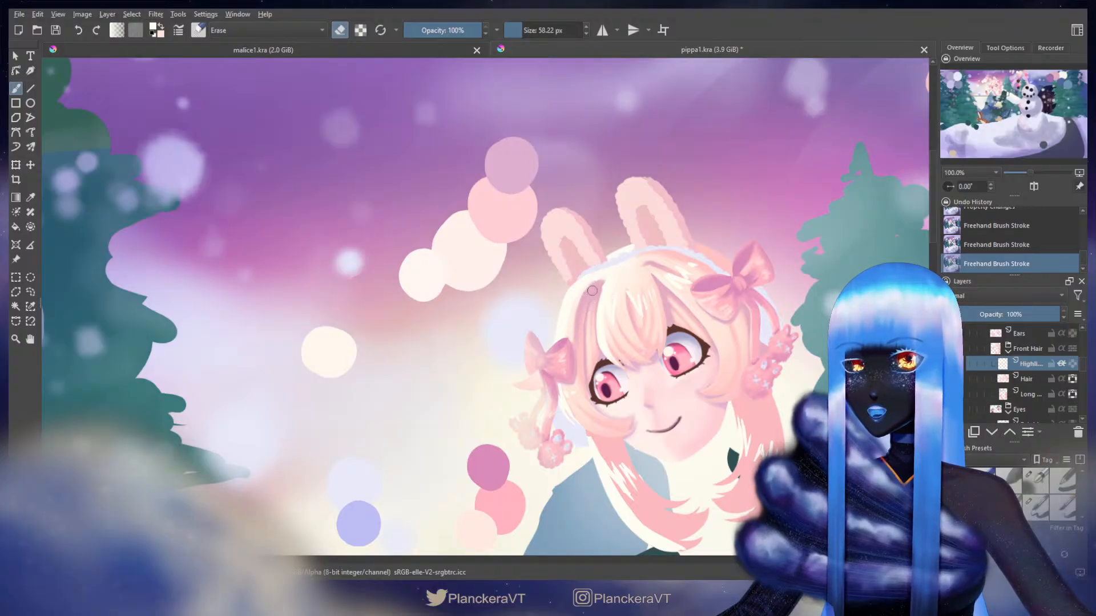
# - Paint cream-white highlights on the bangs and crown beneath the headband at 32.53 px, and trim them with a 58.22 px eraser
pyautogui.press('e')
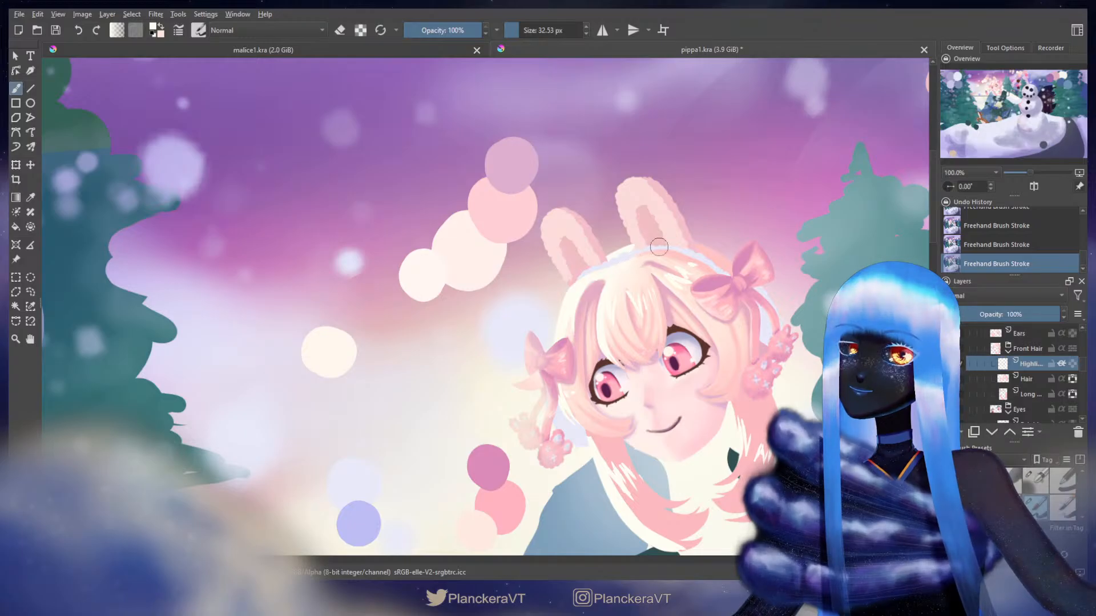
pyautogui.moveTo(634, 315); pyautogui.dragTo(639, 276)
pyautogui.press('e')
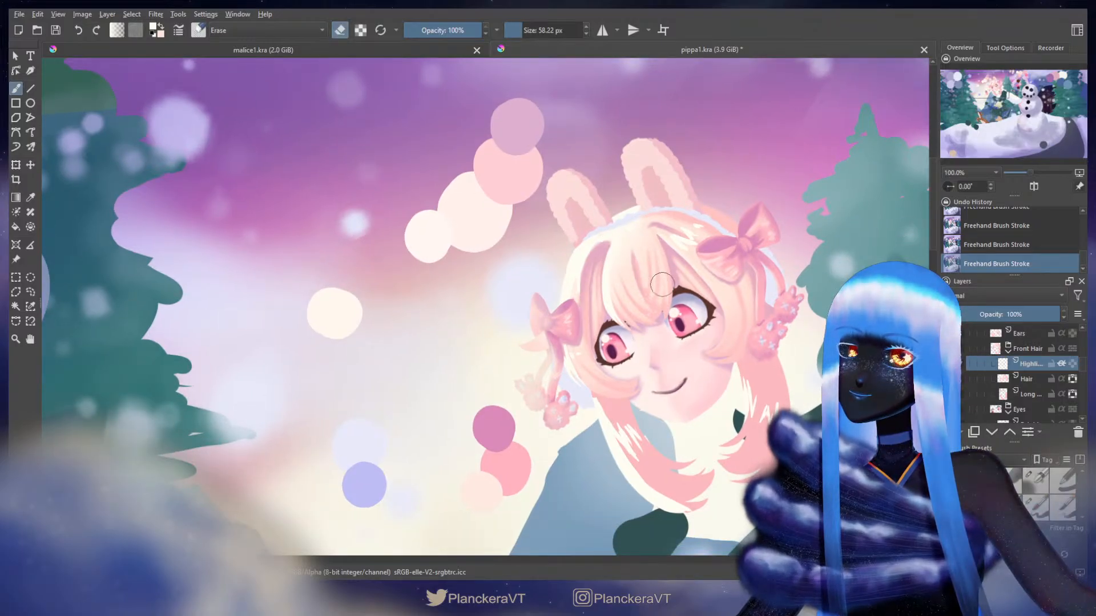
# - Highlight the bangs' edge nearest the smaller bow at 36.17 px, redoing rejected strokes and trimming with a 56 px eraser
pyautogui.press('e')
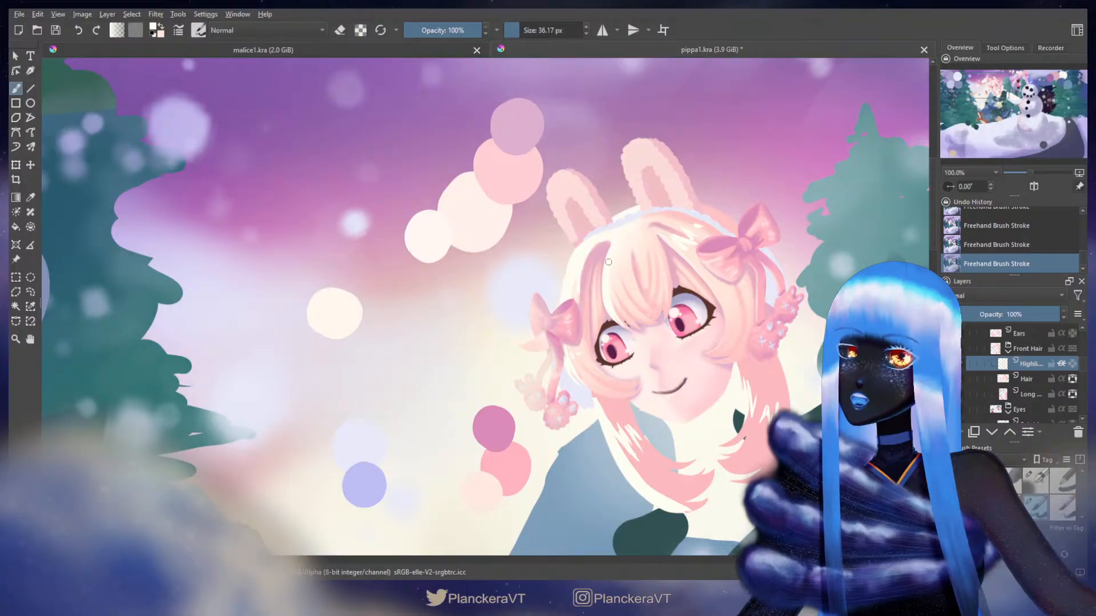
pyautogui.moveTo(608, 274); pyautogui.dragTo(616, 317)
pyautogui.hotkey('ctrl', 'z')
pyautogui.hotkey('ctrl', 'z')
pyautogui.moveTo(606, 271); pyautogui.dragTo(607, 286)
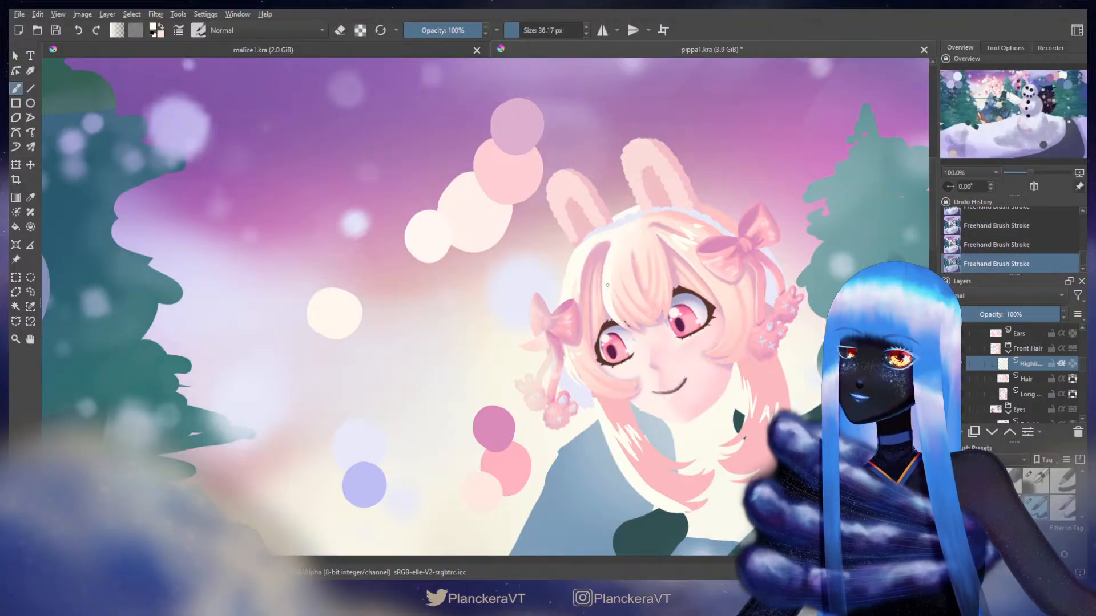
pyautogui.press('e')
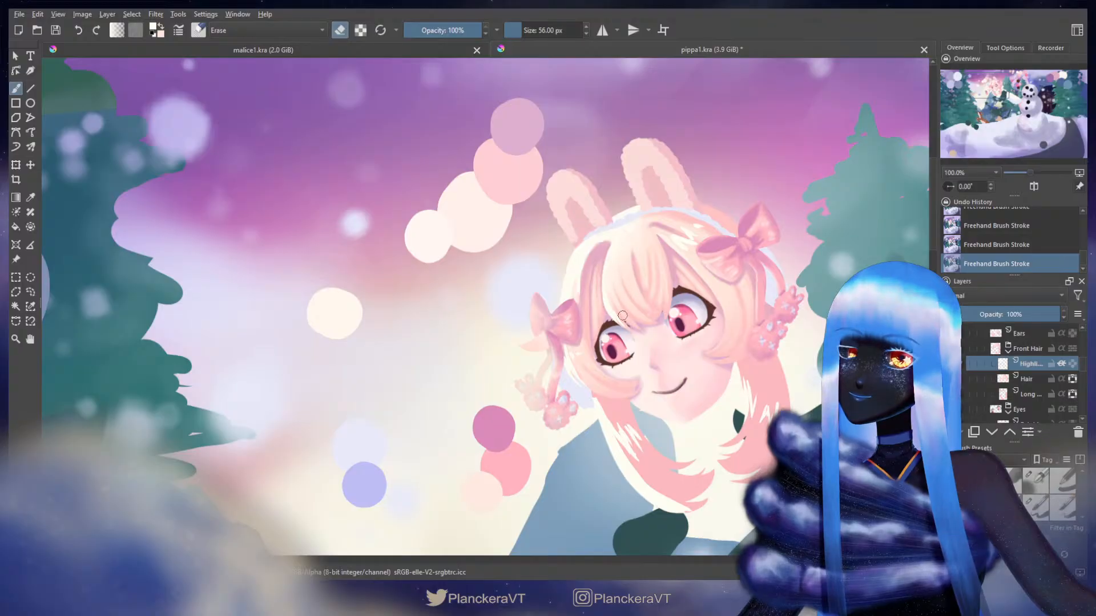
# - Add cream-white strand highlights down the middle of the bangs at 36.17 px, comparing the last strokes through undo and redo
pyautogui.press('e')
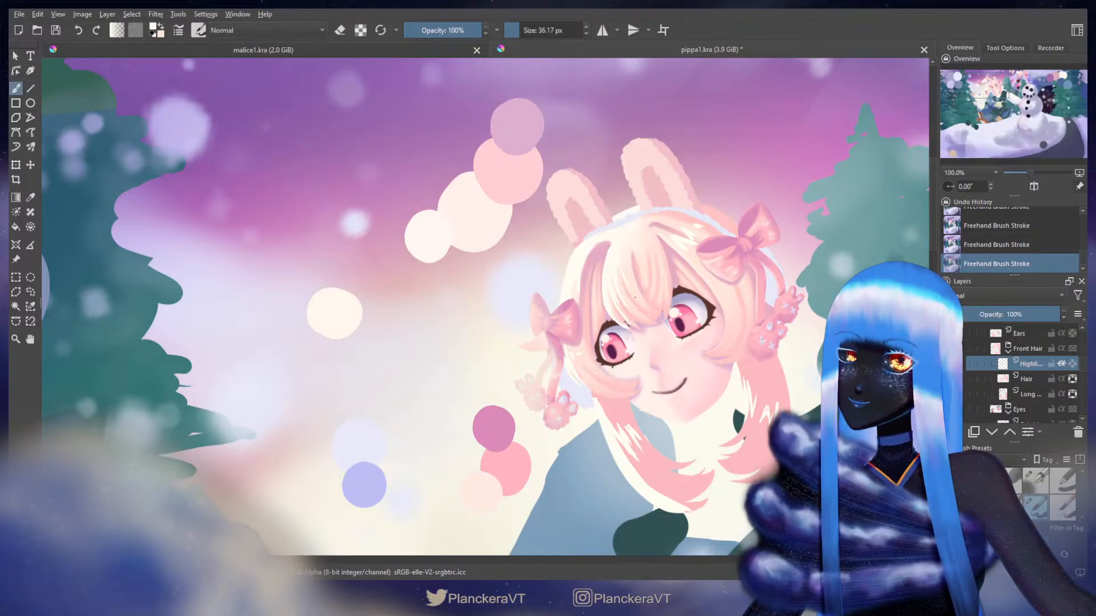
pyautogui.hotkey('ctrl', 'z')
pyautogui.hotkey('ctrl', 'z')
pyautogui.hotkey('ctrl', 'z')
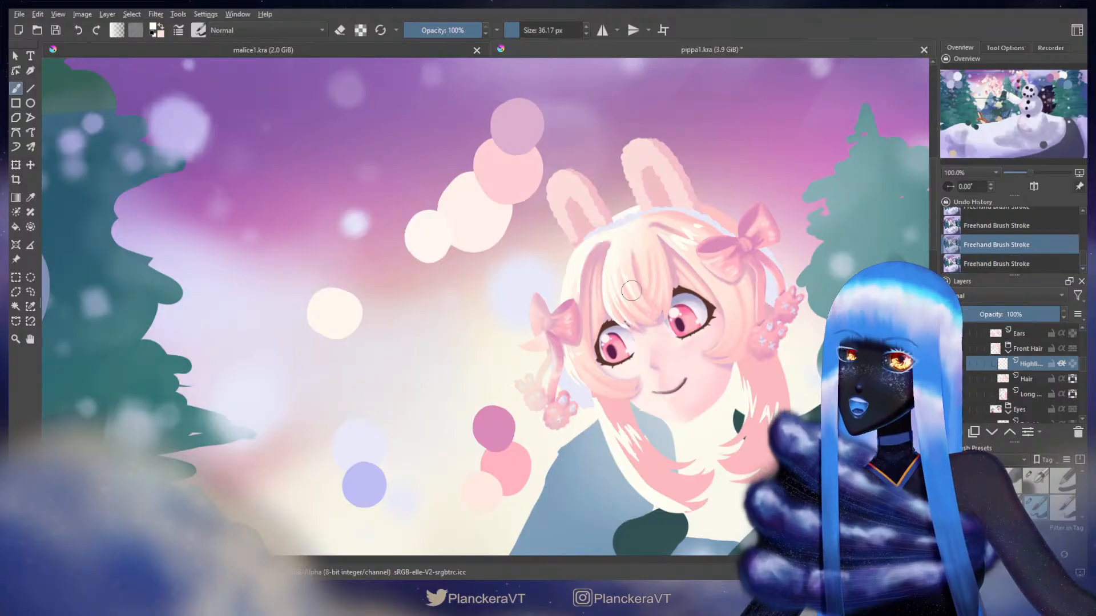
pyautogui.hotkey('ctrl', 'shift', 'z')
pyautogui.hotkey('ctrl', 'shift', 'z')
pyautogui.hotkey('ctrl', 'shift', 'z')
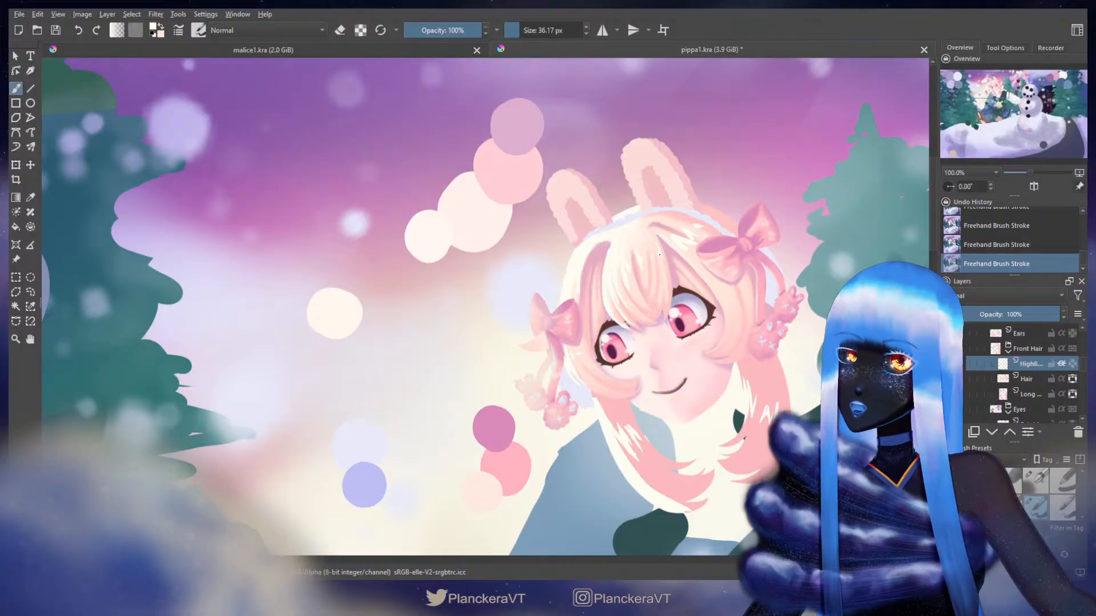
# - Highlight the hair between the headband and the larger bow at 36.17 px, and shape it with a 67.23 px eraser
pyautogui.moveTo(659, 254); pyautogui.dragTo(594, 302)
pyautogui.press('e')
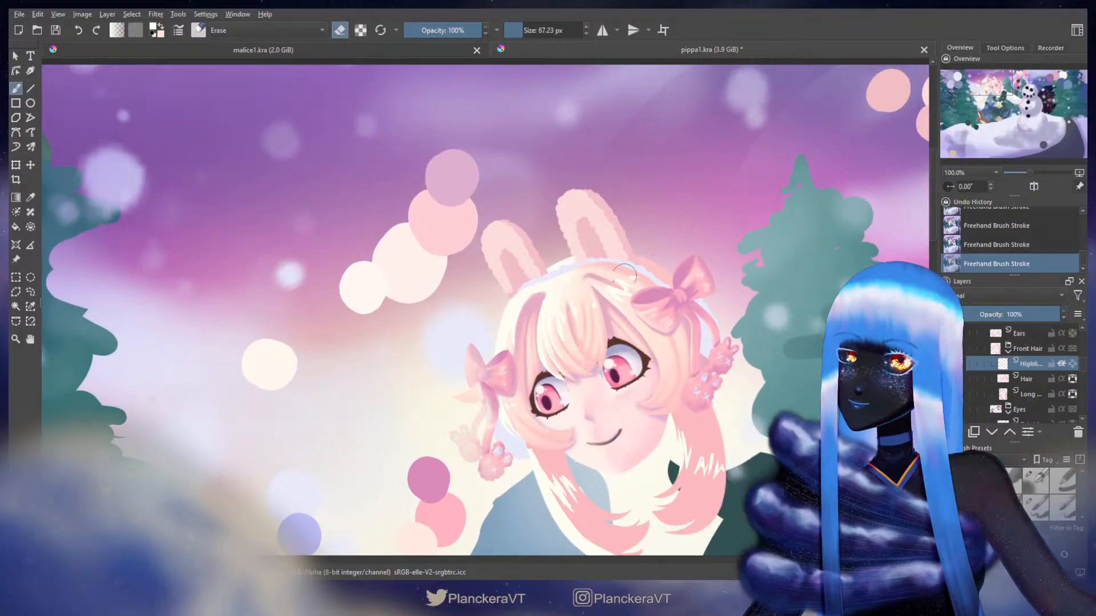
pyautogui.press('e')
pyautogui.moveTo(608, 286); pyautogui.dragTo(550, 246)
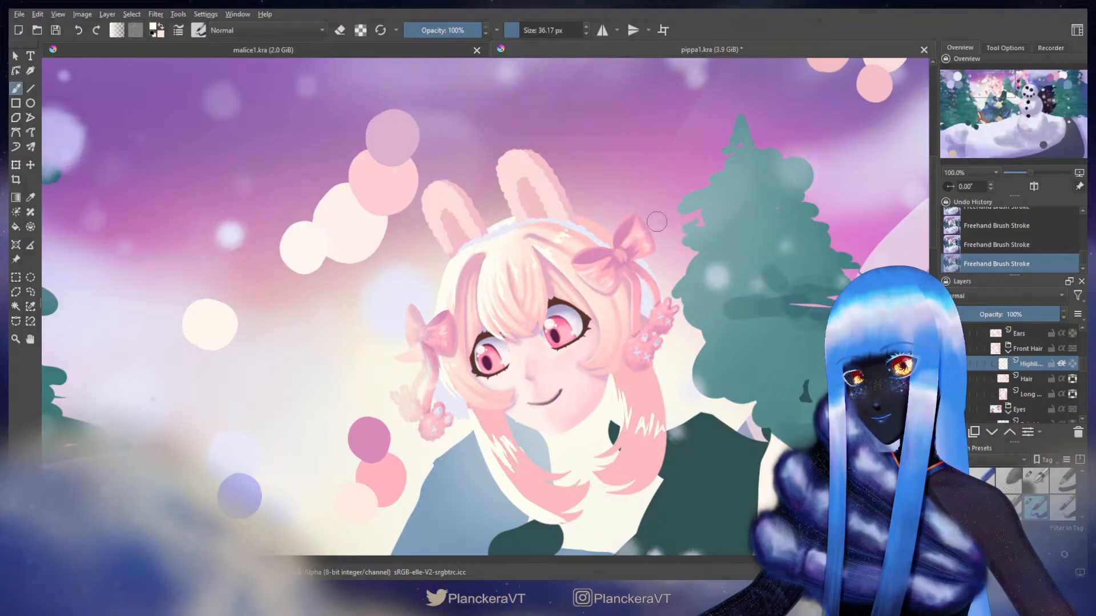
pyautogui.moveTo(630, 236); pyautogui.dragTo(686, 190)
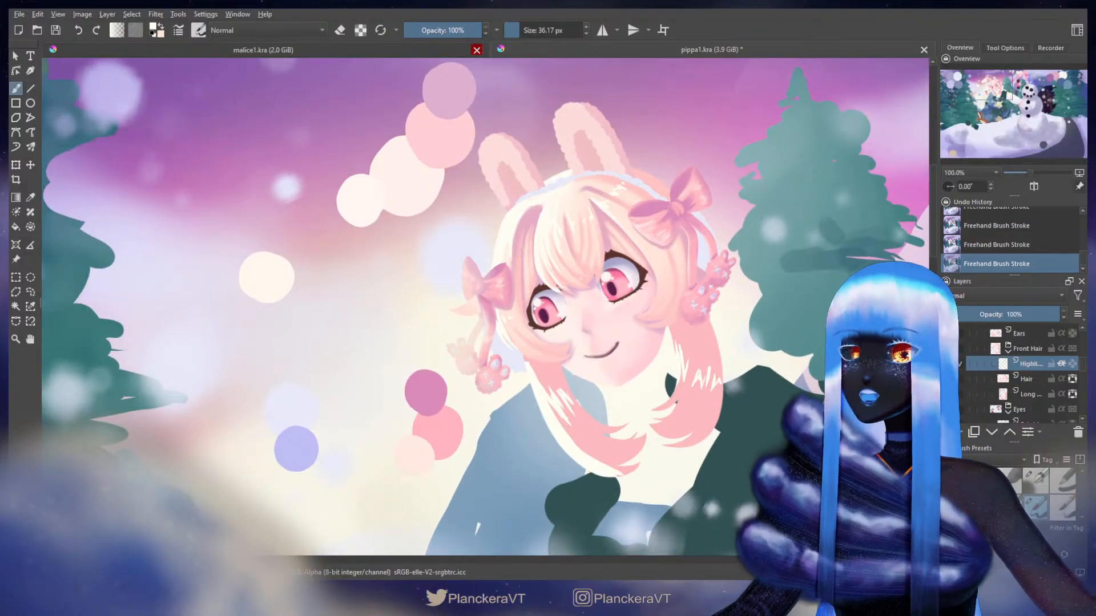
# - Paint fine highlights on the side hair above the smaller bow at 28.20 px, and sharpen them with a 15.04 px eraser
pyautogui.scroll(-3, 606, 272)
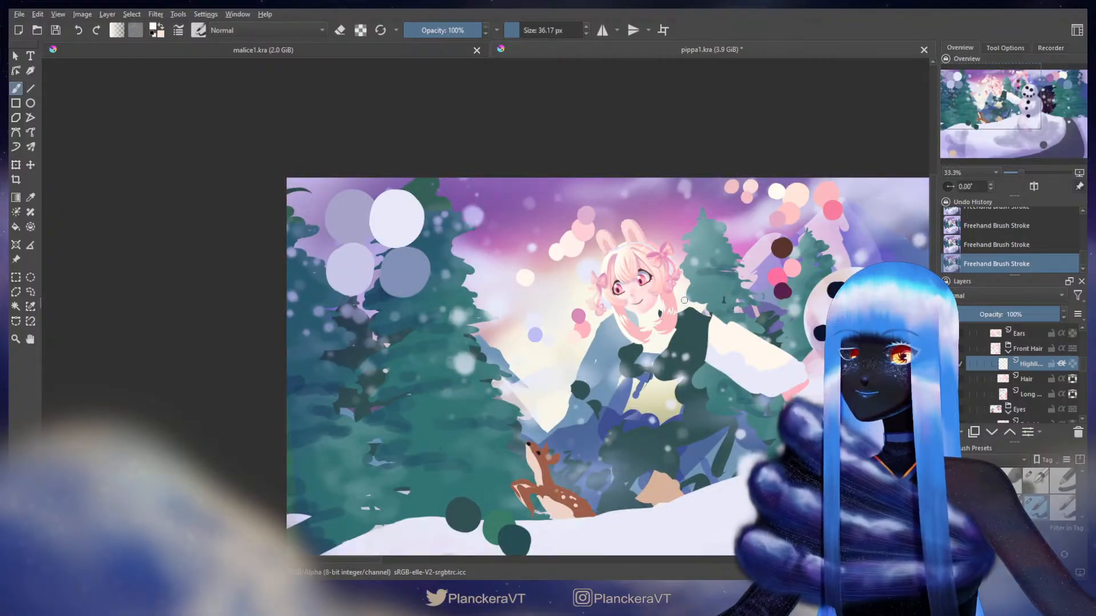
pyautogui.scroll(7, 632, 285)
pyautogui.scroll(-1, 712, 289)
pyautogui.moveTo(581, 221); pyautogui.dragTo(744, 332)
pyautogui.scroll(-1, 745, 332)
pyautogui.moveTo(624, 252); pyautogui.dragTo(560, 162)
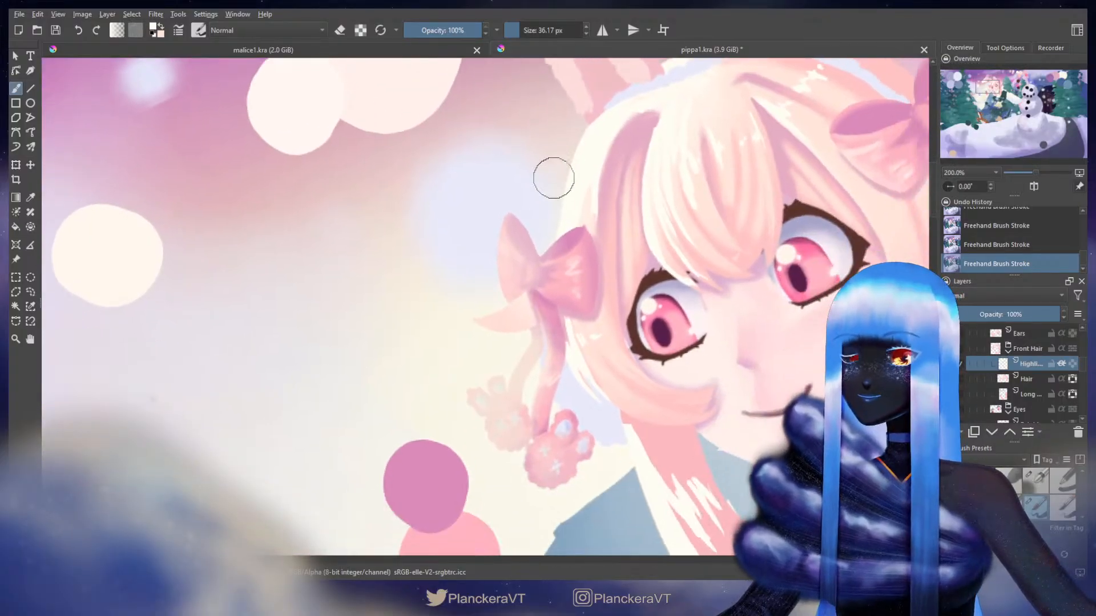
pyautogui.moveTo(641, 122)
pyautogui.mouseDown()
pyautogui.moveTo(631, 169)
pyautogui.moveTo(602, 168)
pyautogui.moveTo(615, 162)
pyautogui.mouseUp()
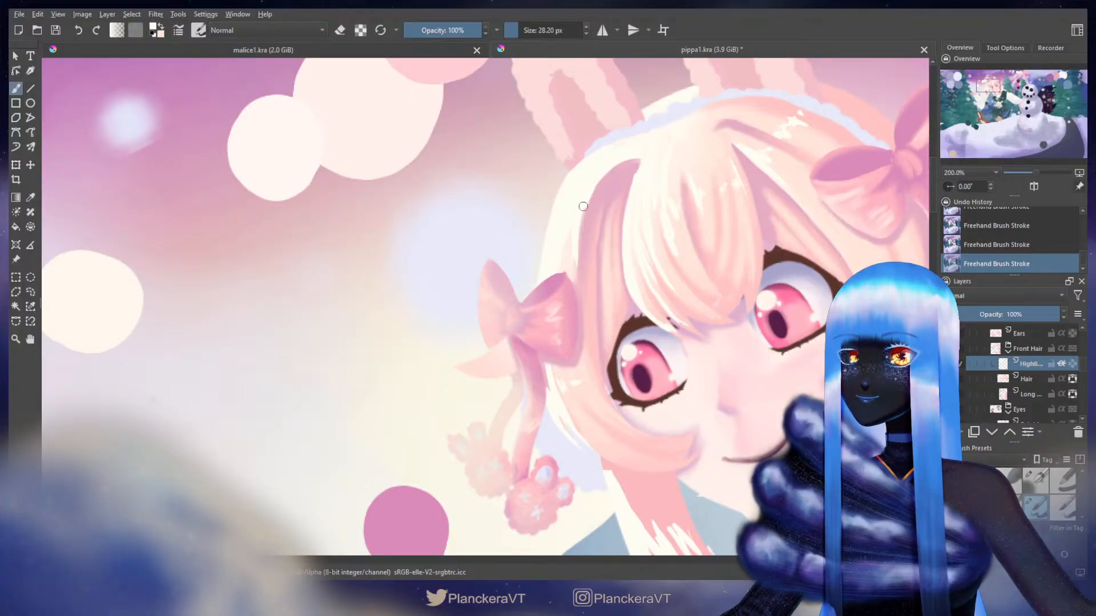
pyautogui.moveTo(584, 211)
pyautogui.mouseDown()
pyautogui.moveTo(575, 268)
pyautogui.moveTo(572, 209)
pyautogui.moveTo(591, 241)
pyautogui.moveTo(570, 209)
pyautogui.moveTo(576, 252)
pyautogui.moveTo(582, 241)
pyautogui.moveTo(557, 255)
pyautogui.mouseUp()
pyautogui.hotkey('ctrl', 'z')
pyautogui.press('/')
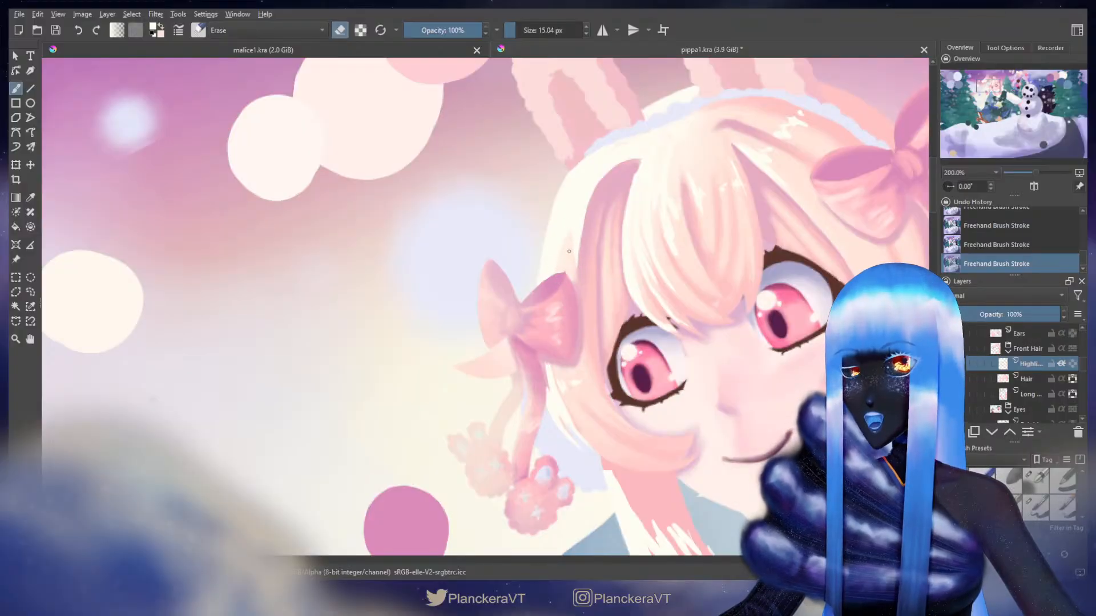
# - Add small highlights to the side lock below the smaller bow at 20.86 px, and trim them with a 13.03 px eraser
pyautogui.scroll(-3, 548, 256)
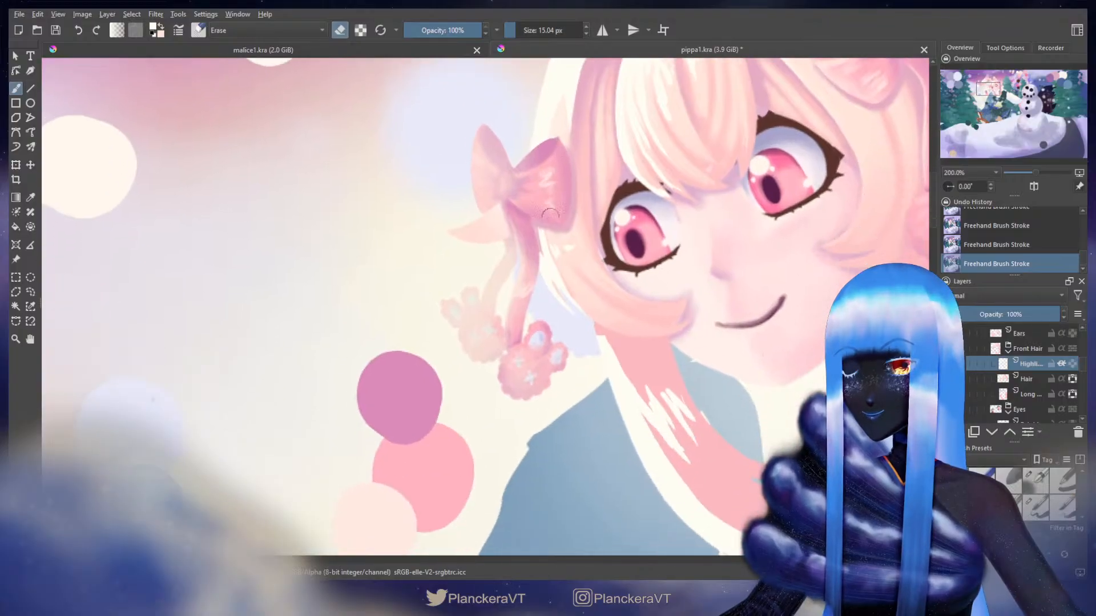
pyautogui.press('[')
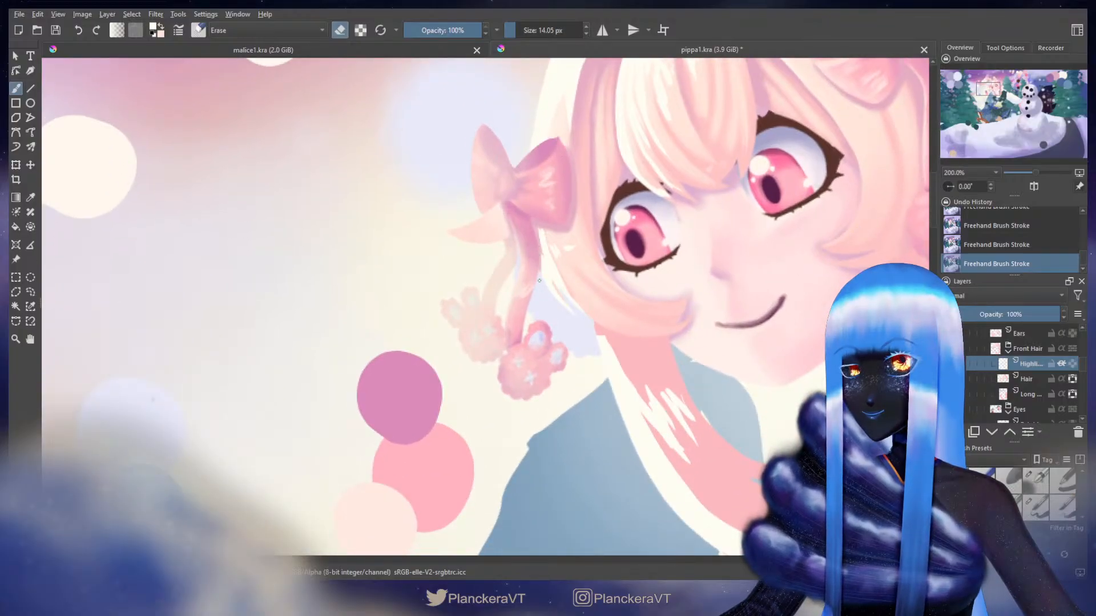
pyautogui.press('e')
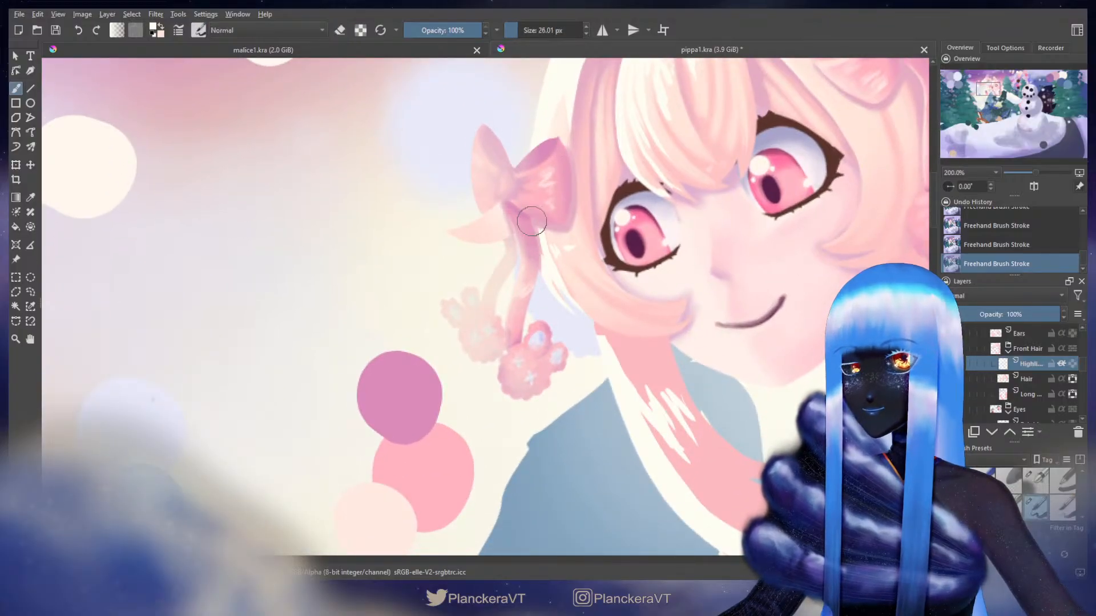
pyautogui.keyDown('shift'); pyautogui.moveTo(557, 232); pyautogui.dragTo(542, 229); pyautogui.keyUp('shift')
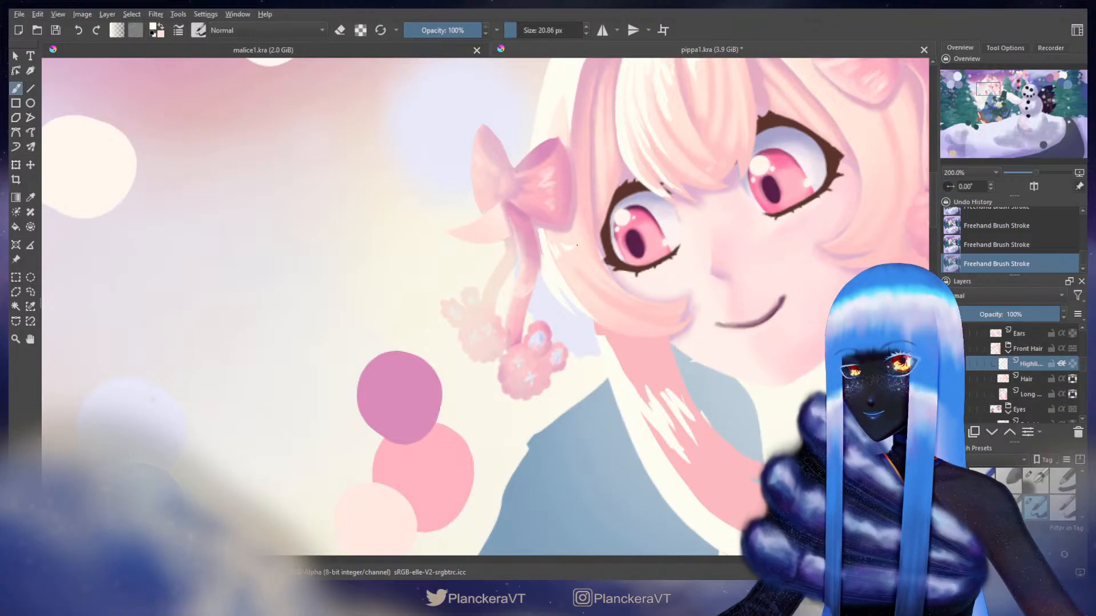
pyautogui.hotkey('ctrl', 'z')
pyautogui.moveTo(577, 242); pyautogui.dragTo(580, 246)
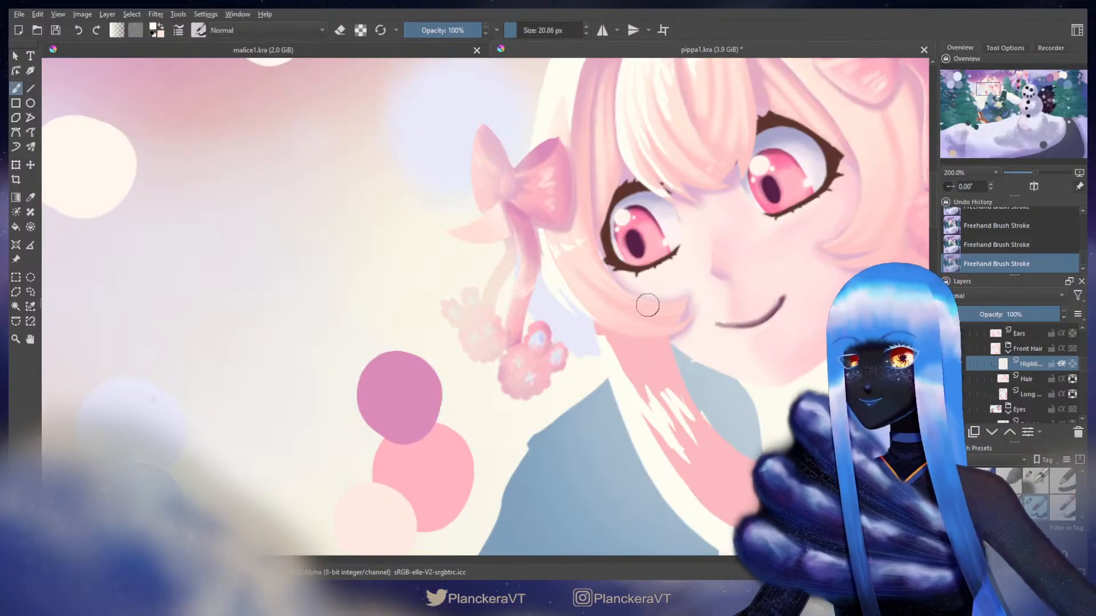
pyautogui.press('e')
pyautogui.press('[')
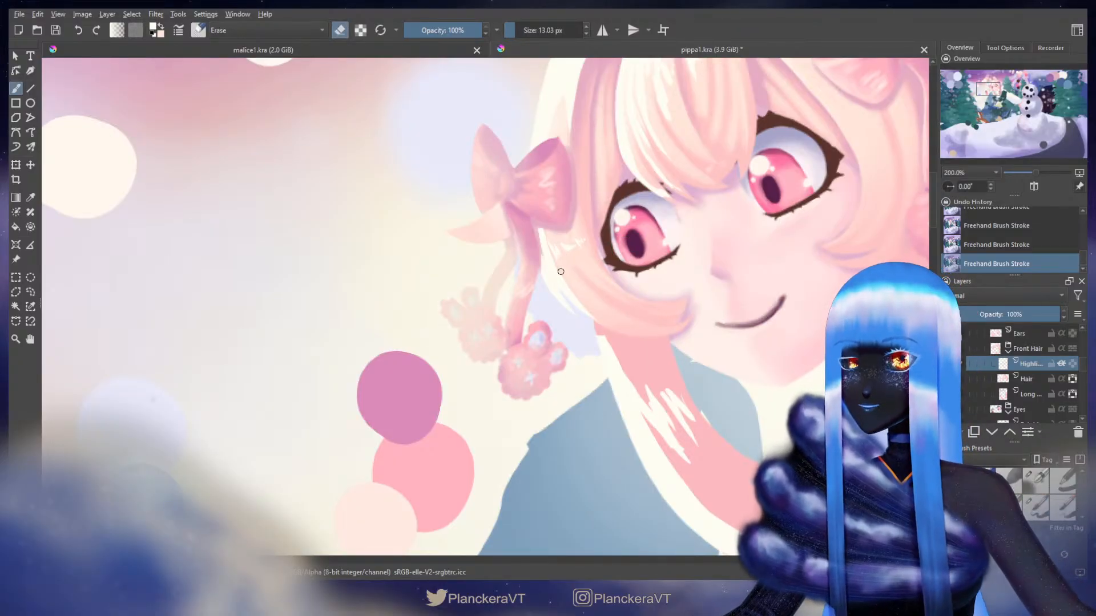
# - Extend the cream-white highlights along the bangs' outer edge and tips at 18.30 px, and trim them with a 12.88 px eraser
pyautogui.press('/')
pyautogui.moveTo(665, 323); pyautogui.dragTo(582, 464)
pyautogui.press('[')
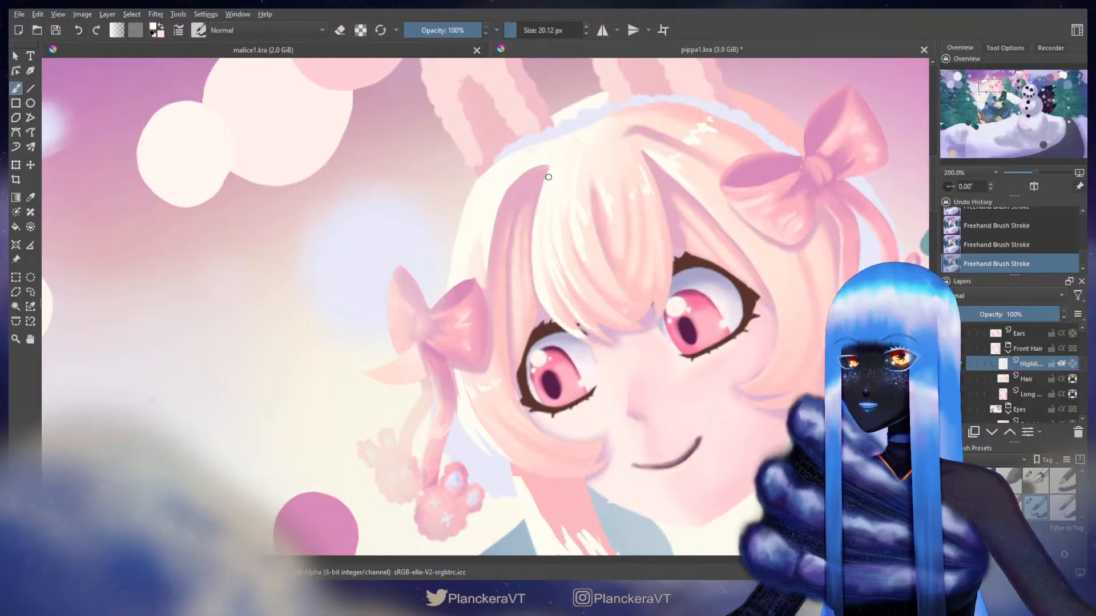
pyautogui.press('[')
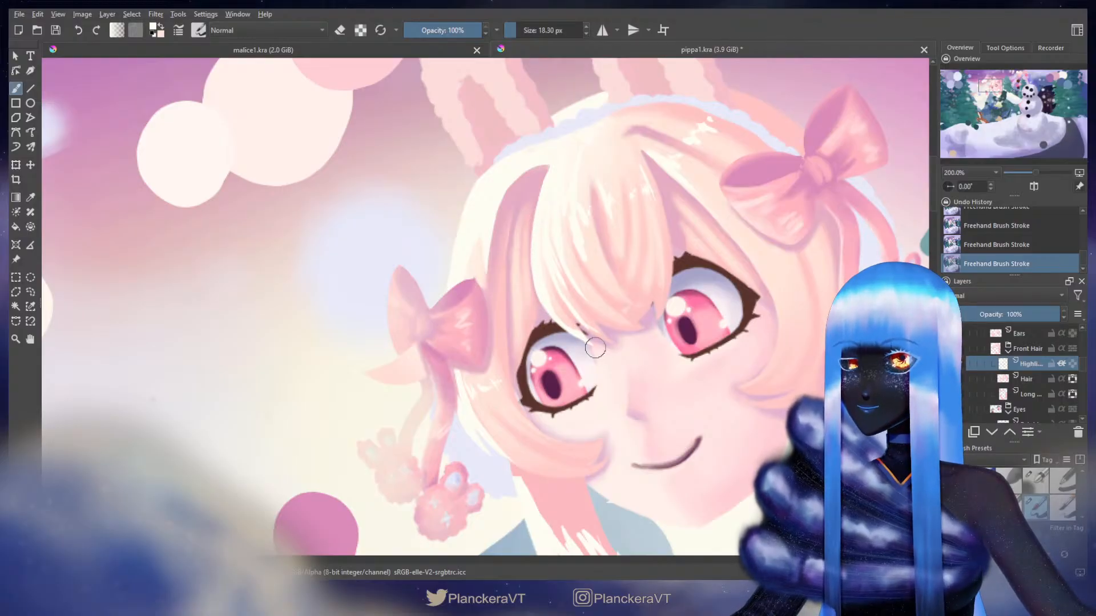
pyautogui.press('e')
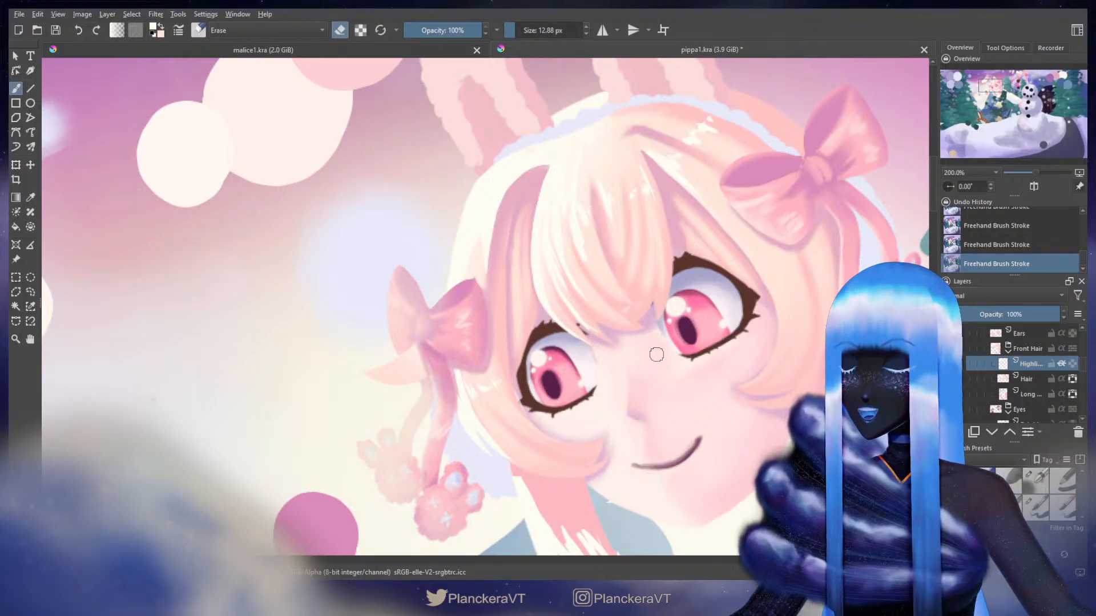
# - Refine the bangs' strand highlights with 18.26 and 18.73 px brush strokes, separating the strands with an 11.98 px eraser
pyautogui.press('e')
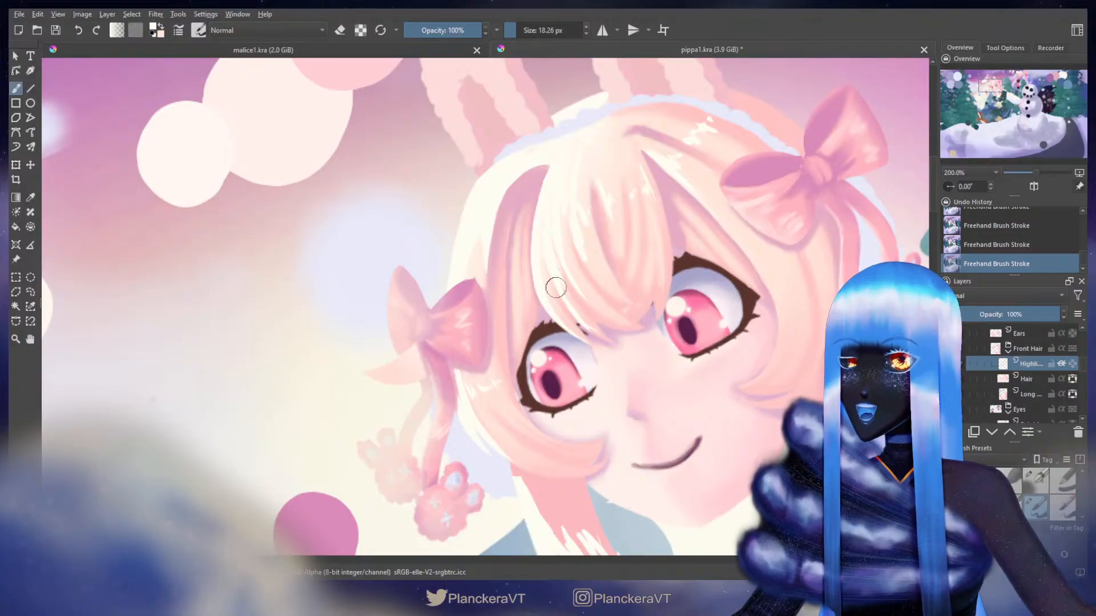
pyautogui.press('e')
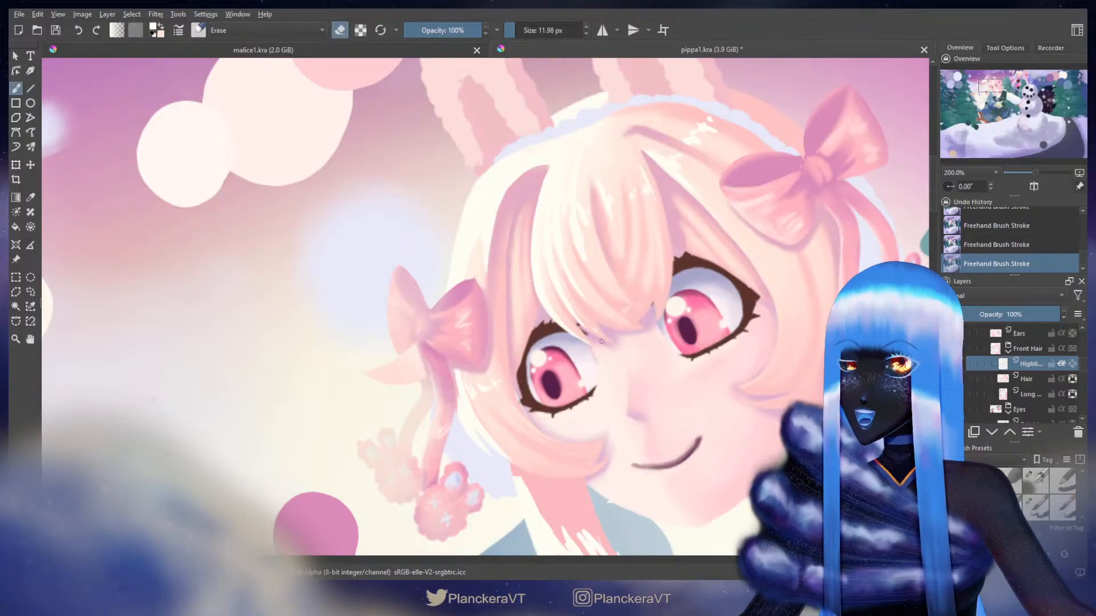
pyautogui.press('e')
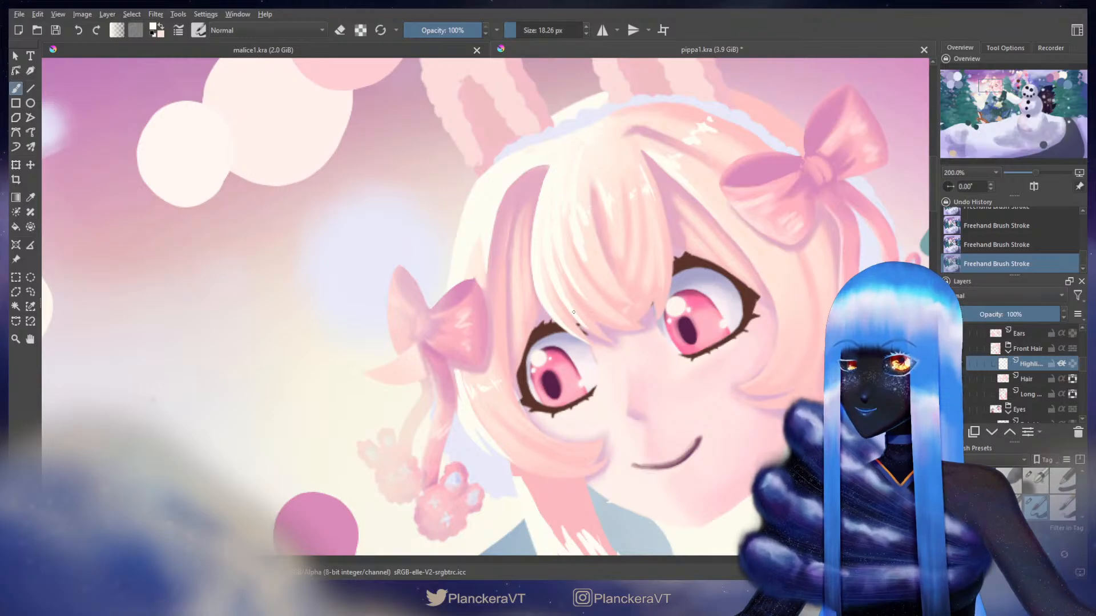
pyautogui.moveTo(564, 261); pyautogui.dragTo(568, 272)
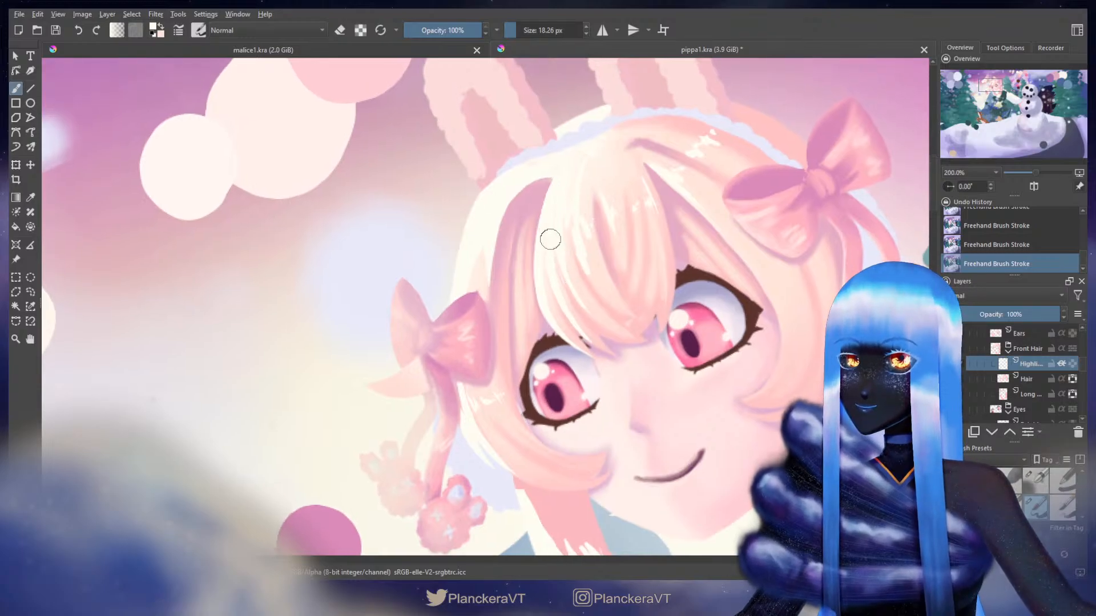
pyautogui.keyDown('shift'); pyautogui.moveTo(551, 230); pyautogui.dragTo(551, 230); pyautogui.keyUp('shift')
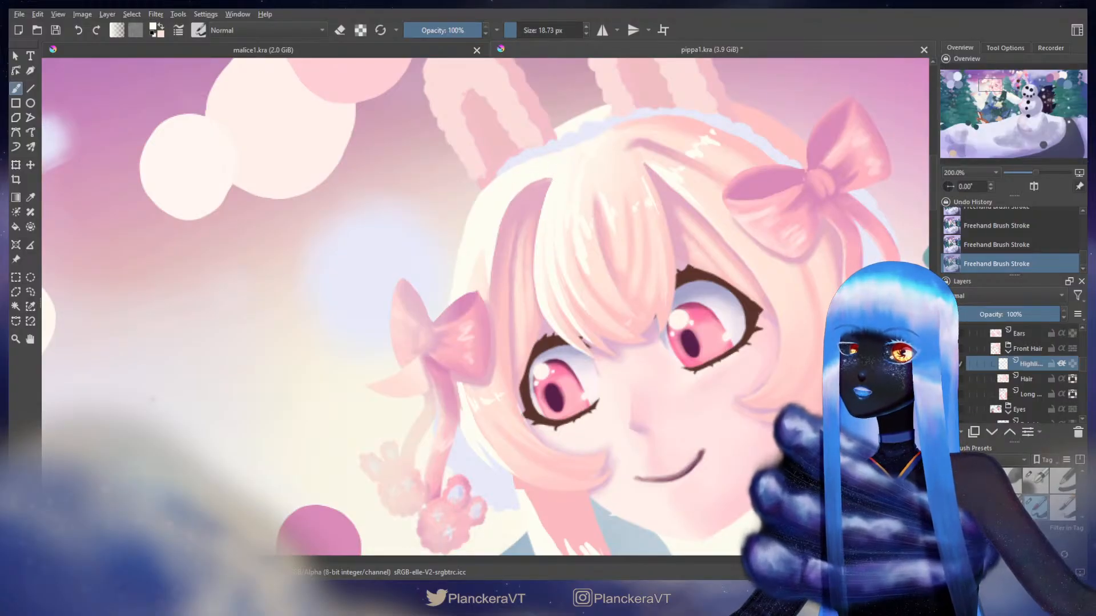
pyautogui.press('e')
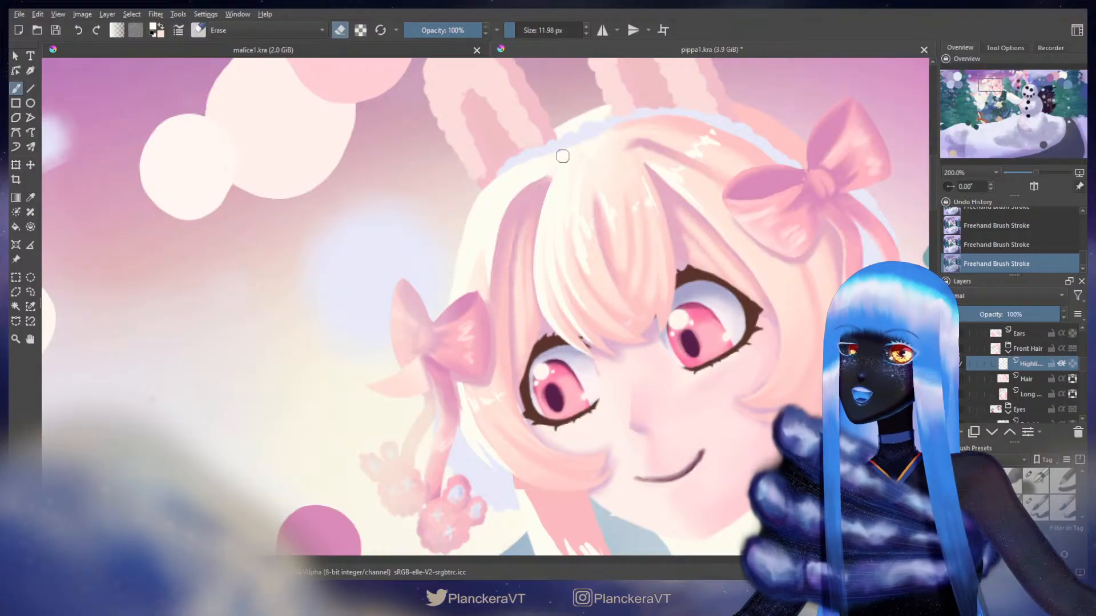
# - Touch up the bangs' upper highlights at 18.73 px, and thin them near the hair parting with a 9.14 px eraser
pyautogui.press('e')
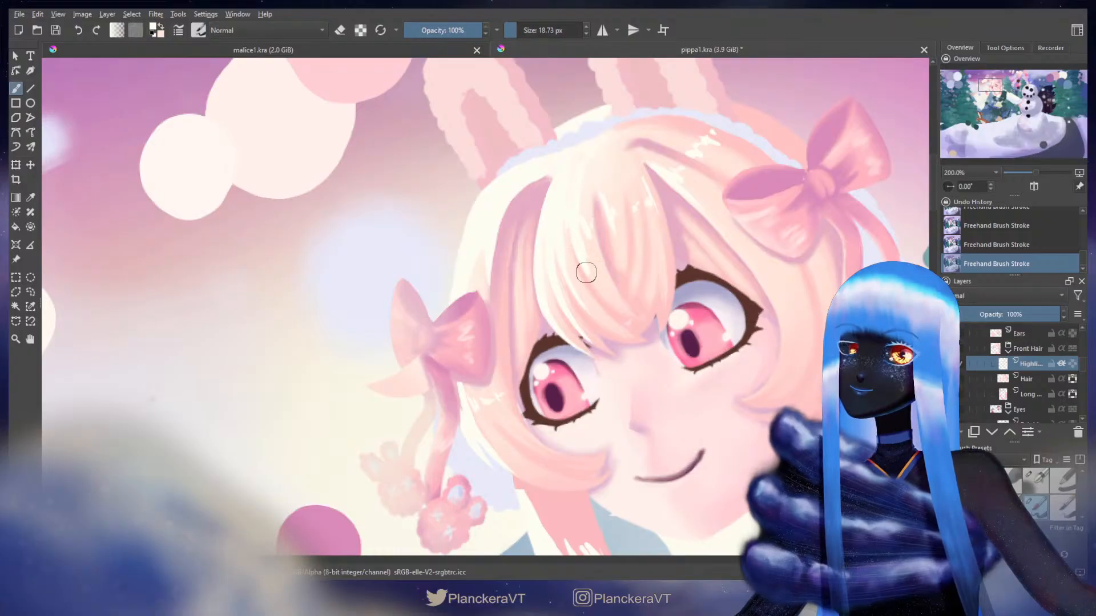
pyautogui.press('/')
pyautogui.moveTo(561, 258); pyautogui.dragTo(508, 282)
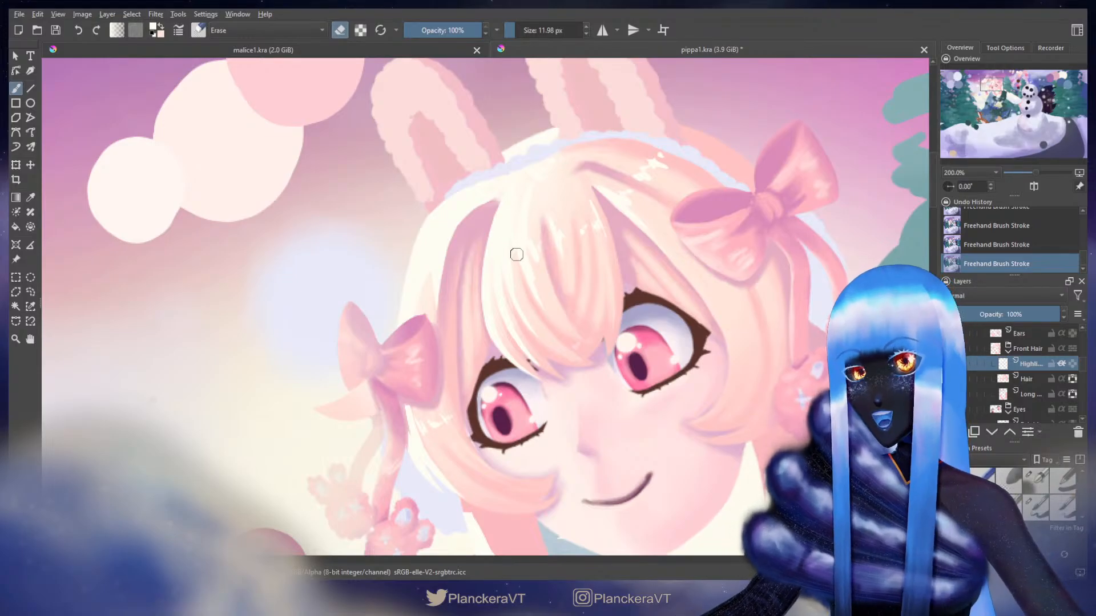
pyautogui.press('[')
pyautogui.press('[')
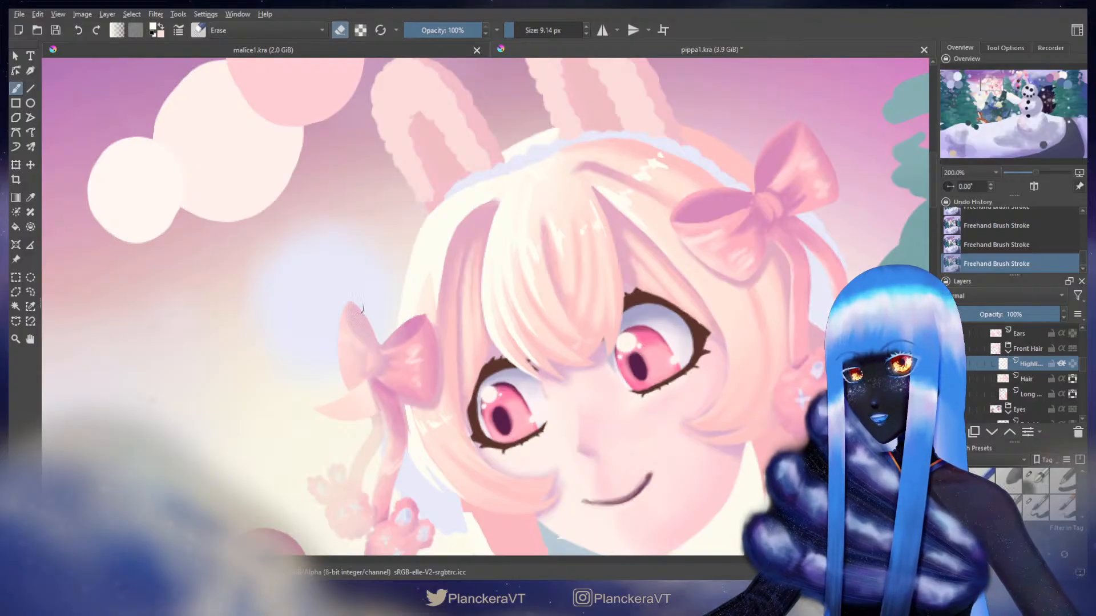
pyautogui.press('/')
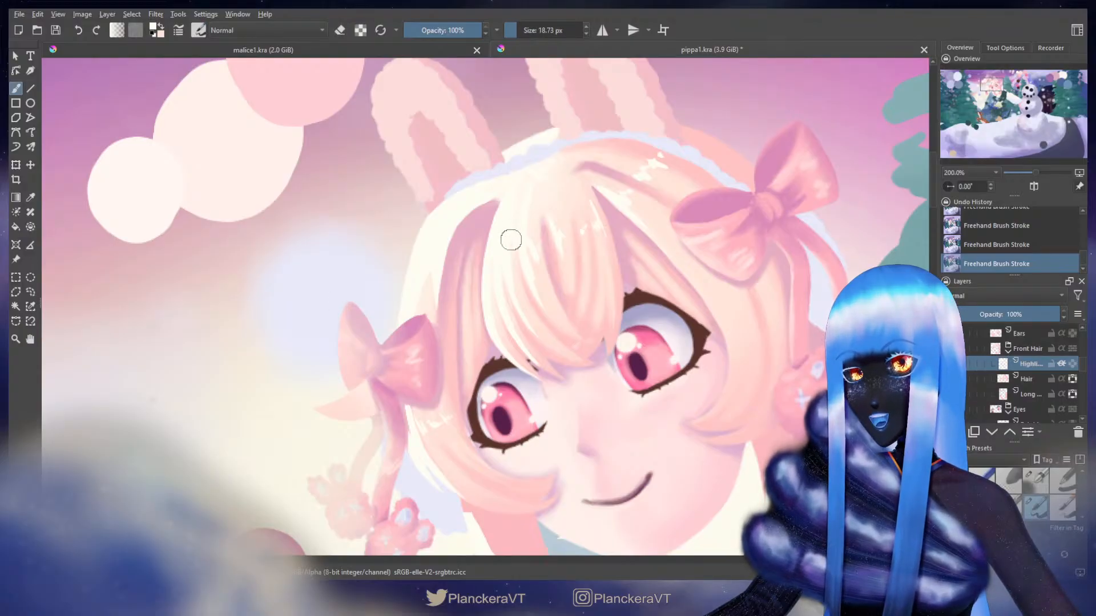
pyautogui.press('/')
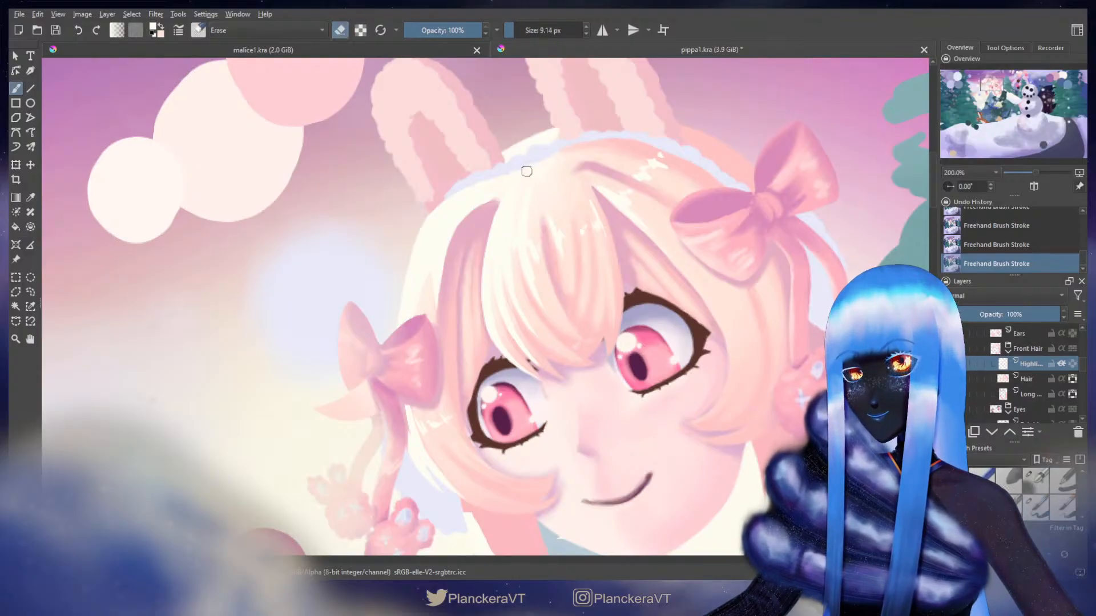
# - Touch up the highlights in the upper middle of the bangs with a 13.77 px eraser and 18.73 px brush dabs
pyautogui.hotkey('ctrl', 'z')
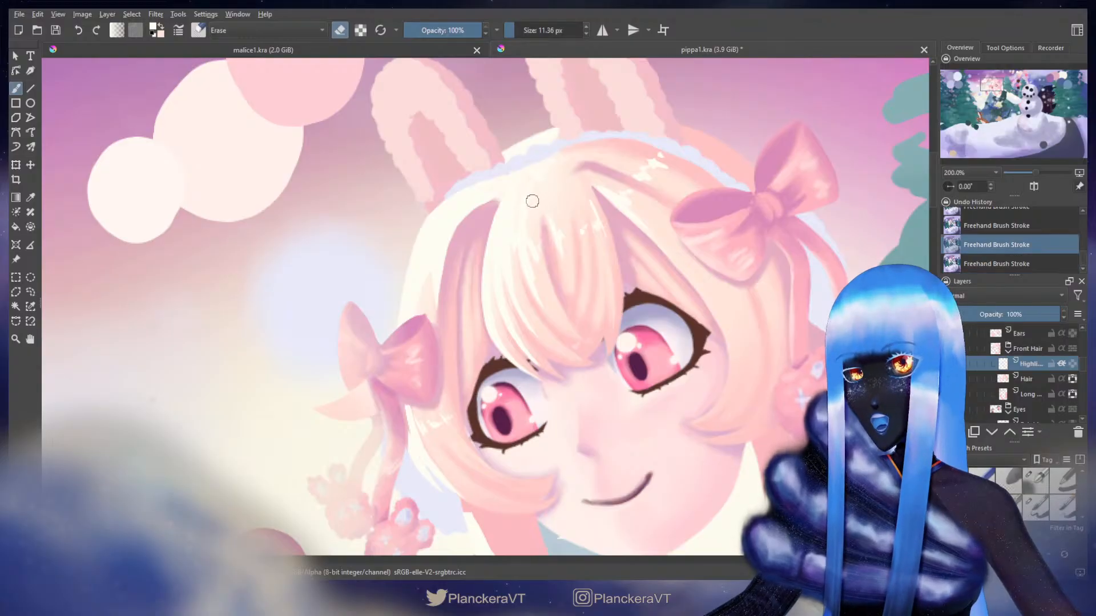
pyautogui.keyDown('shift'); pyautogui.moveTo(533, 201); pyautogui.dragTo(535, 200); pyautogui.keyUp('shift')
pyautogui.hotkey('ctrl', 'shift', 'z')
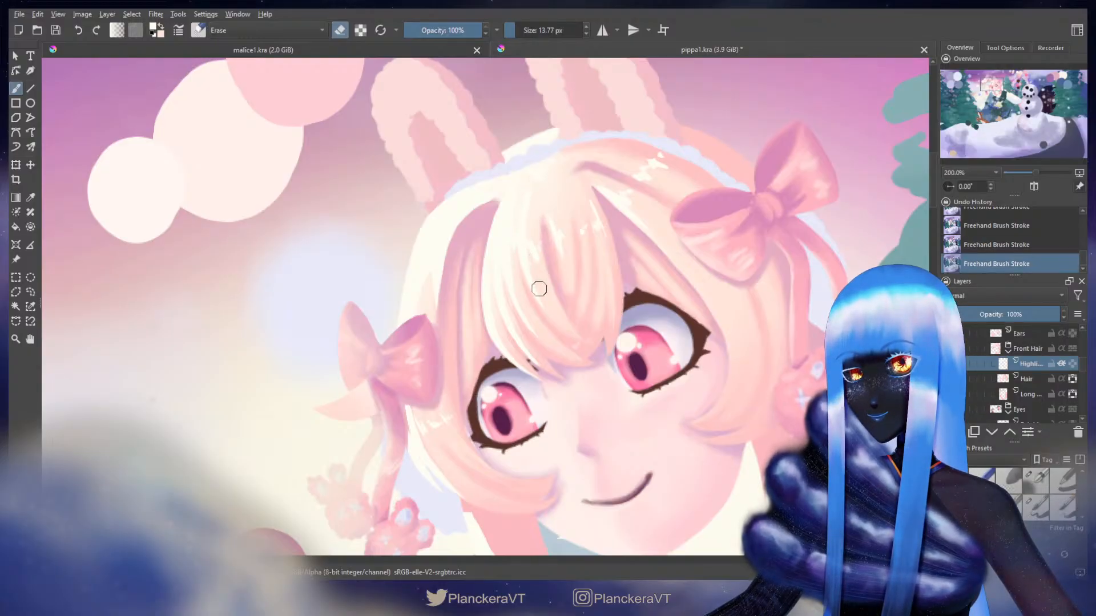
pyautogui.press('/')
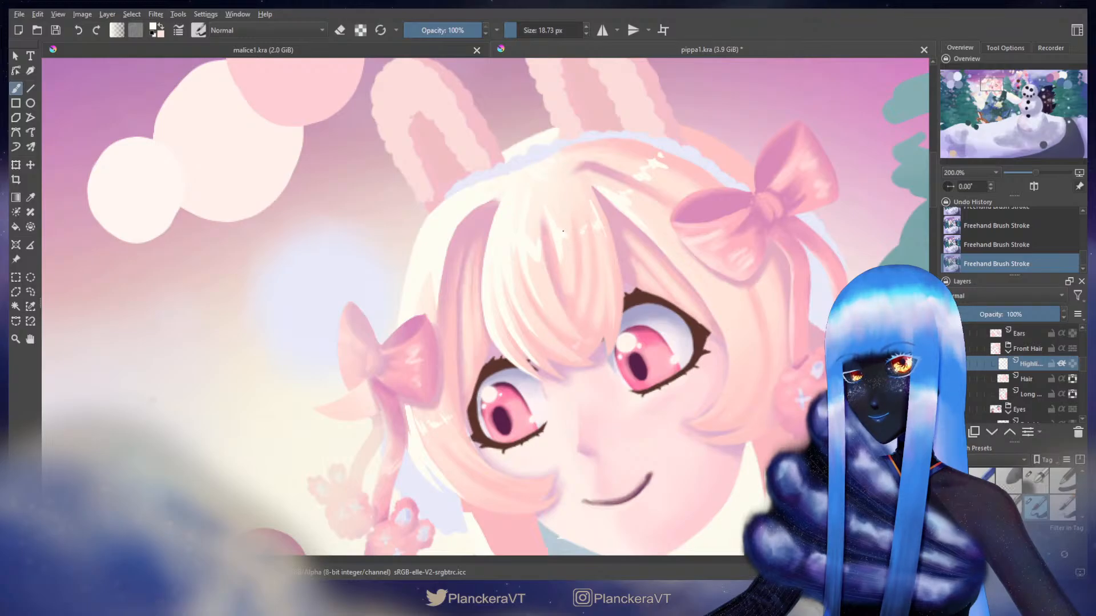
pyautogui.press('e')
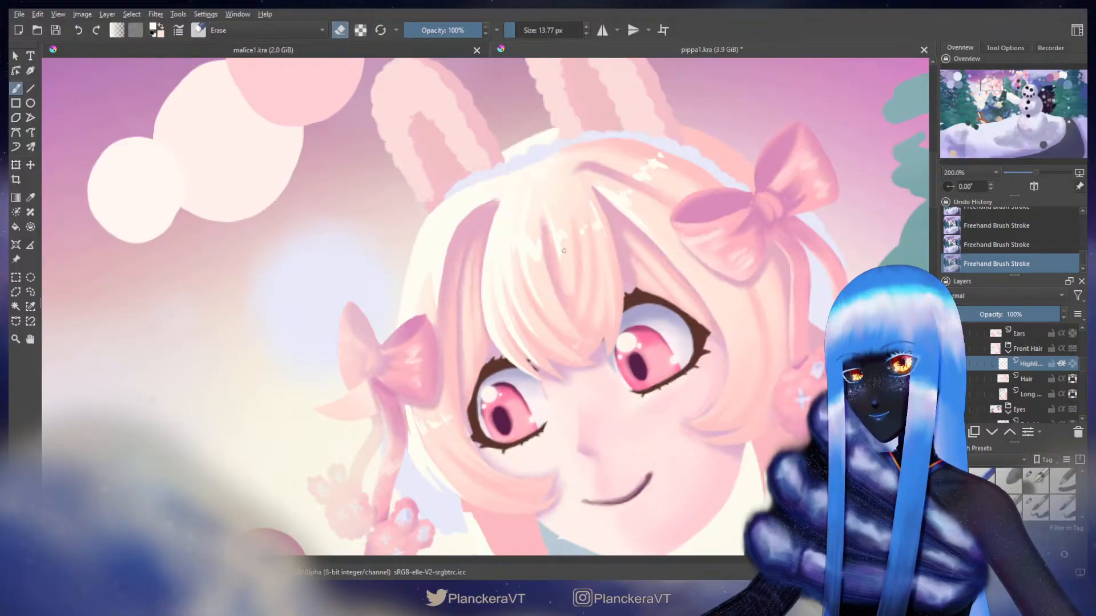
pyautogui.press('e')
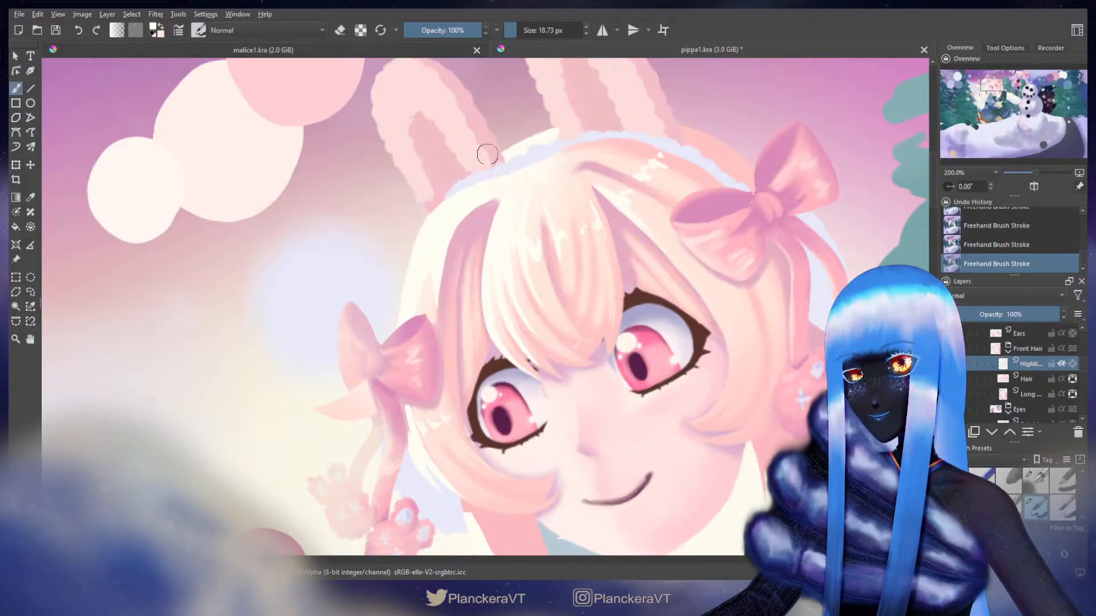
pyautogui.click(570, 230)
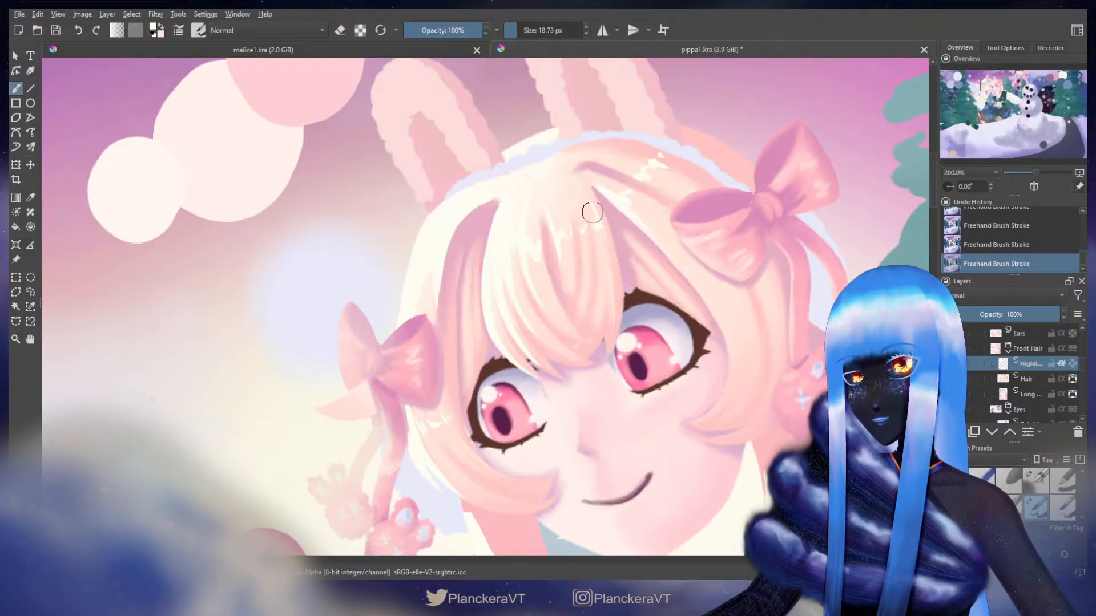
pyautogui.click(594, 214)
pyautogui.click(579, 229)
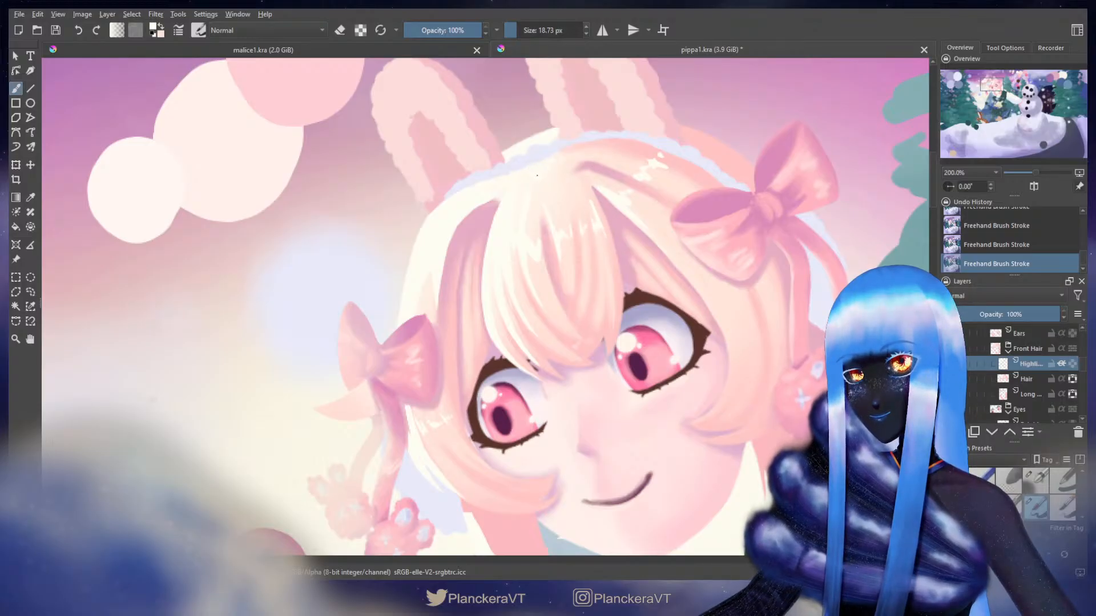
# - Trim the highlight beside the hair parting with a 13.34 px eraser, and add 18.73 px highlight strokes on the hair toward the larger bow
pyautogui.moveTo(582, 152); pyautogui.dragTo(477, 296)
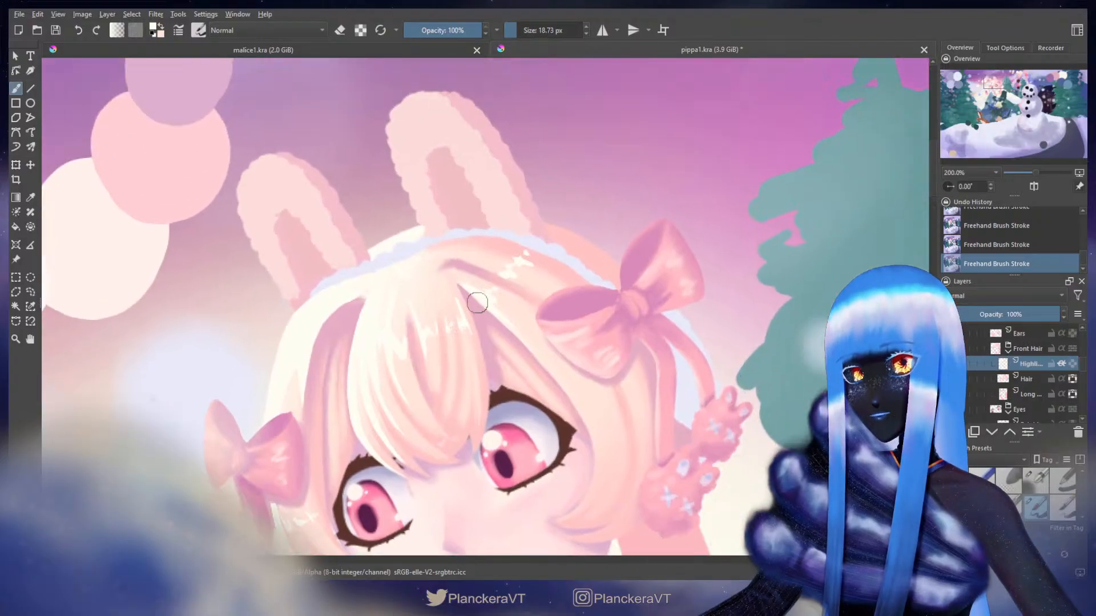
pyautogui.press('e')
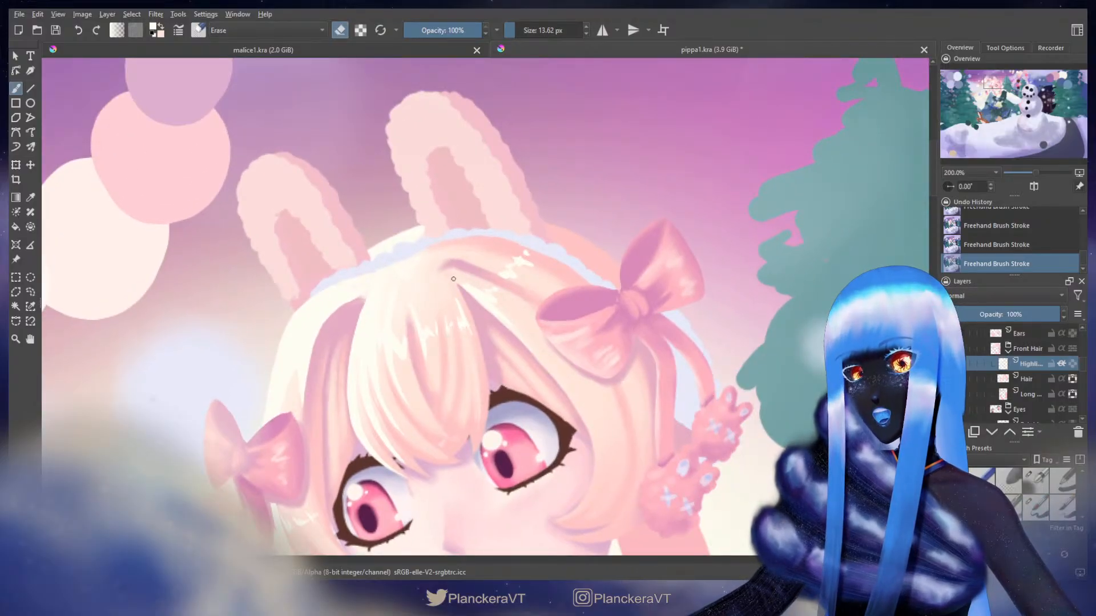
pyautogui.hotkey('ctrl', 'z')
pyautogui.moveTo(458, 277); pyautogui.dragTo(472, 282)
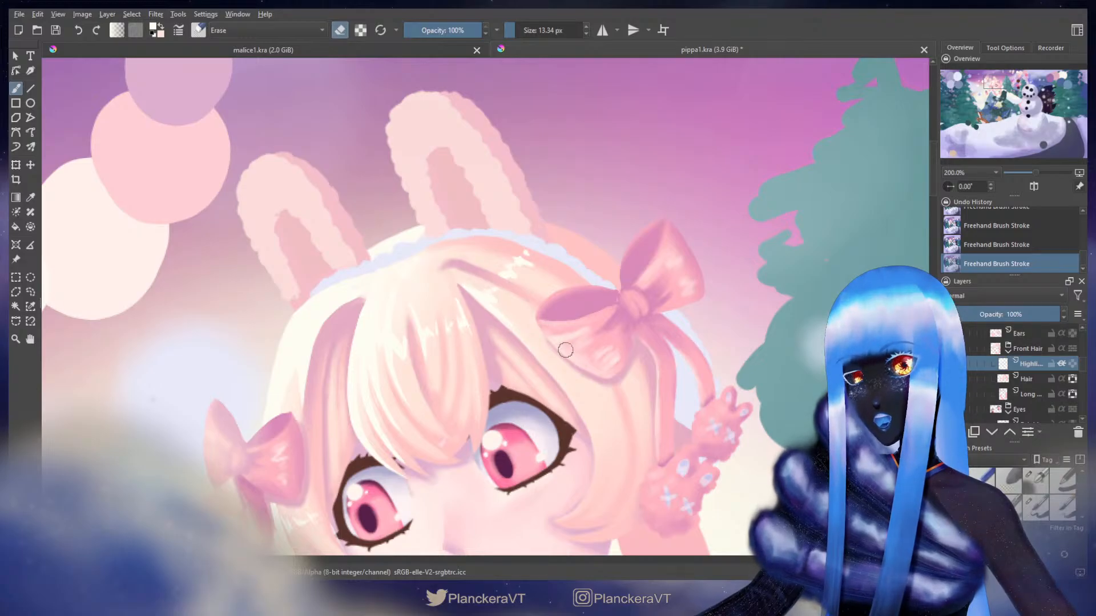
pyautogui.press('e')
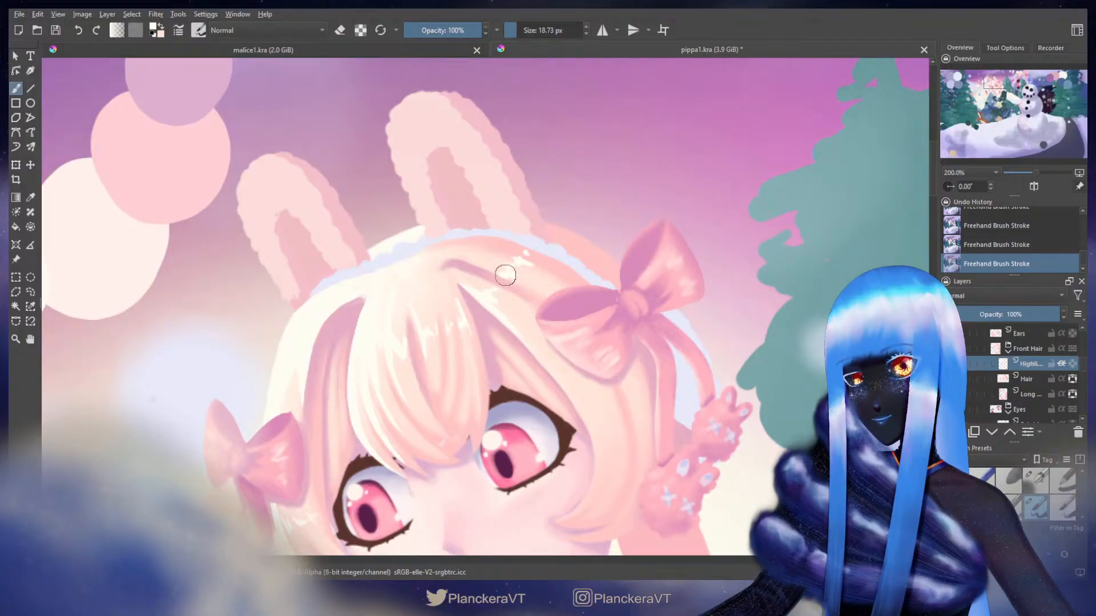
pyautogui.moveTo(506, 273); pyautogui.dragTo(499, 273)
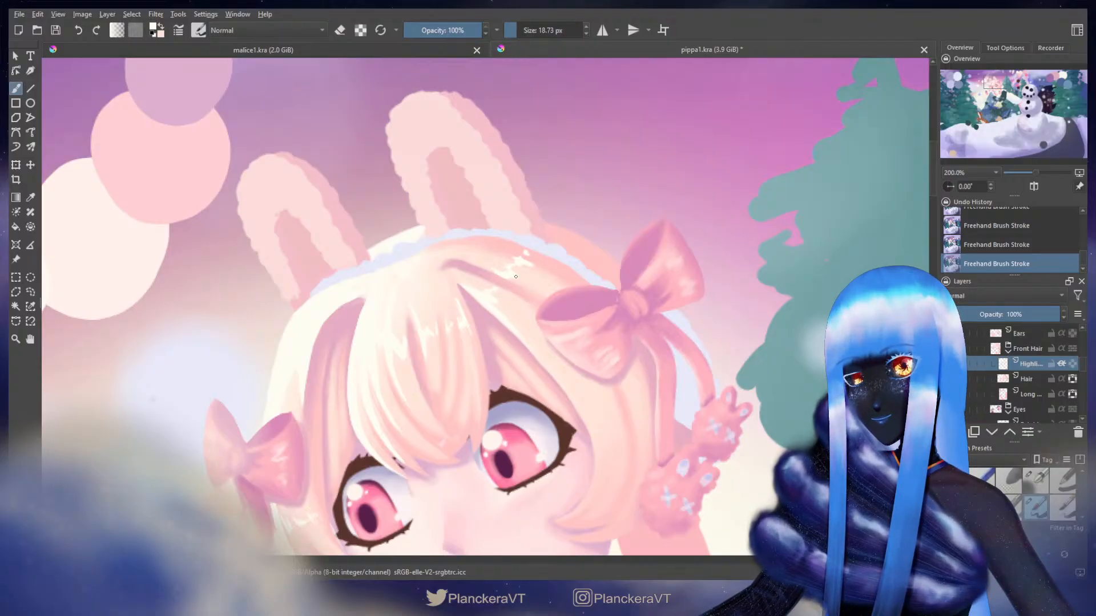
pyautogui.moveTo(521, 262); pyautogui.dragTo(529, 253)
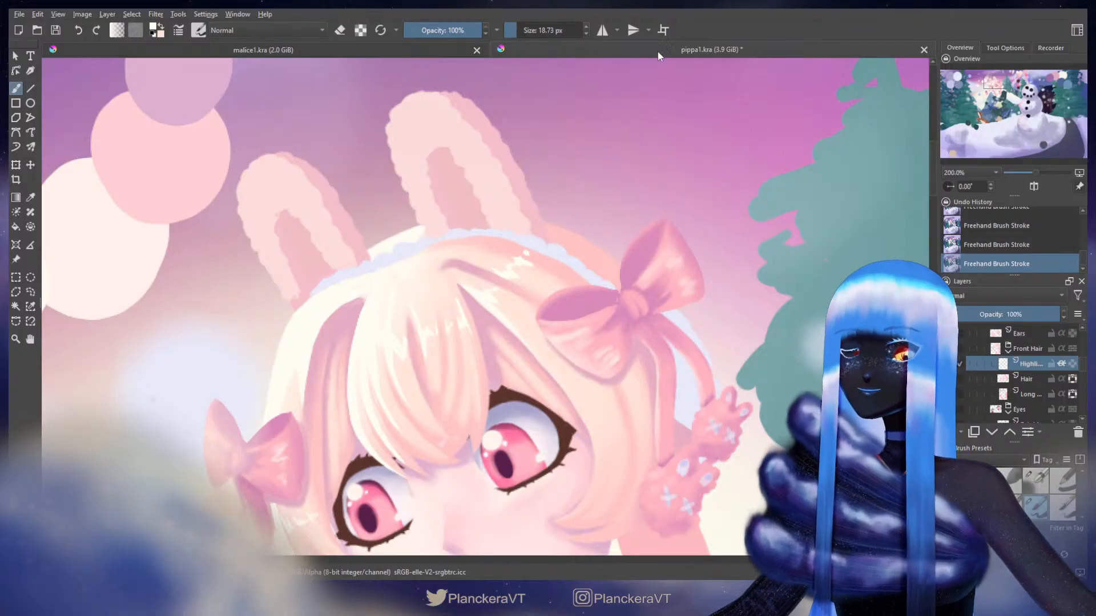
# - Examine the hair highlights against the whole illustration, comparing the character with the highlight layer hidden and shown
pyautogui.scroll(-2, 545, 294)
pyautogui.scroll(-1, 545, 294)
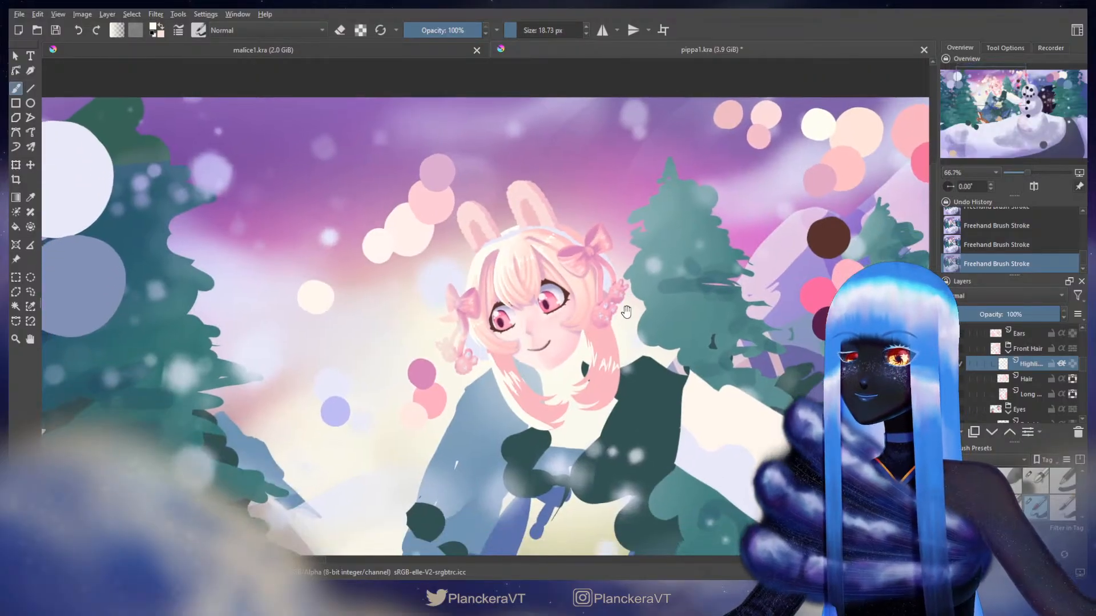
pyautogui.scroll(2, 609, 310)
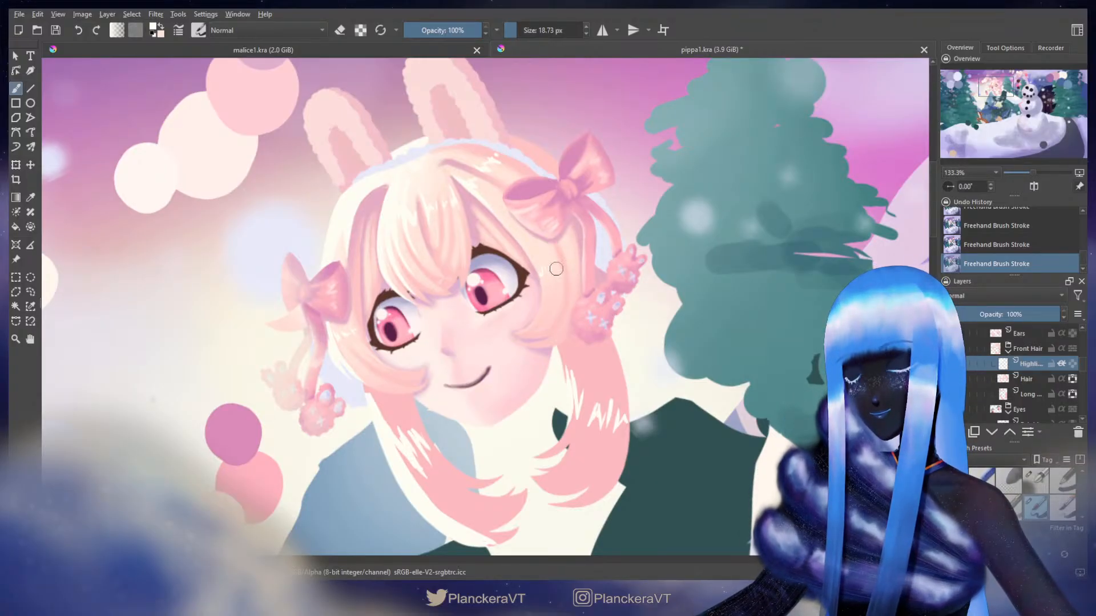
pyautogui.scroll(-3, 557, 269)
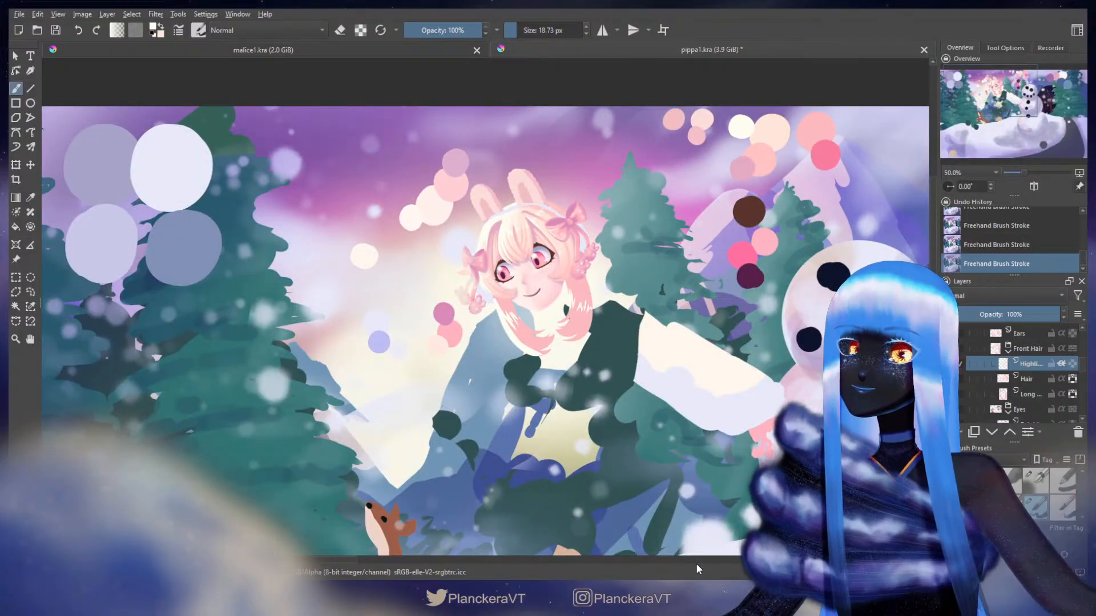
pyautogui.scroll(3, 642, 352)
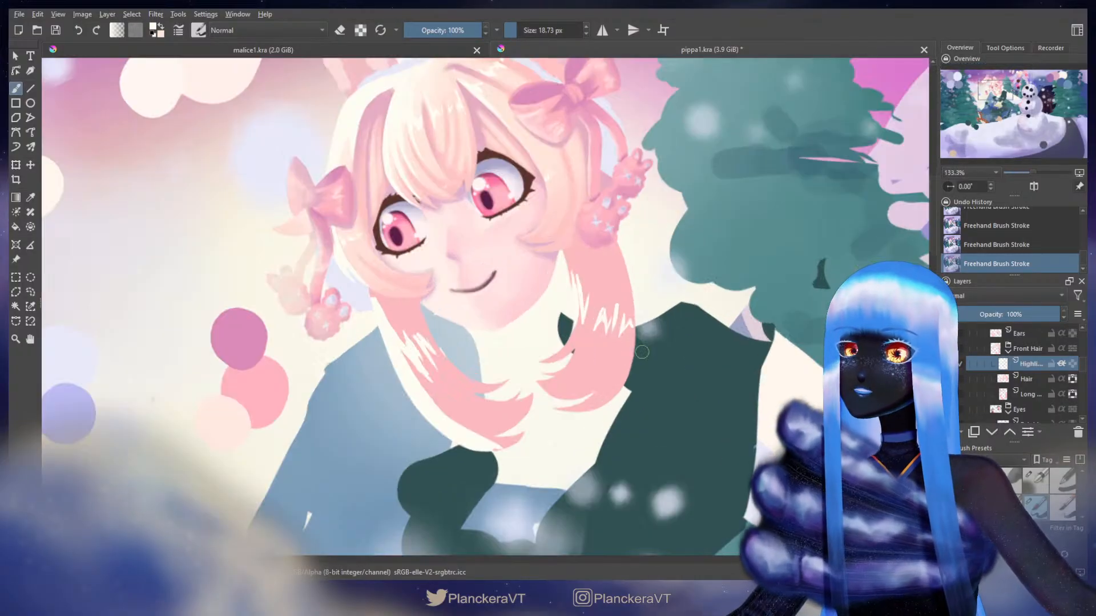
pyautogui.press('e')
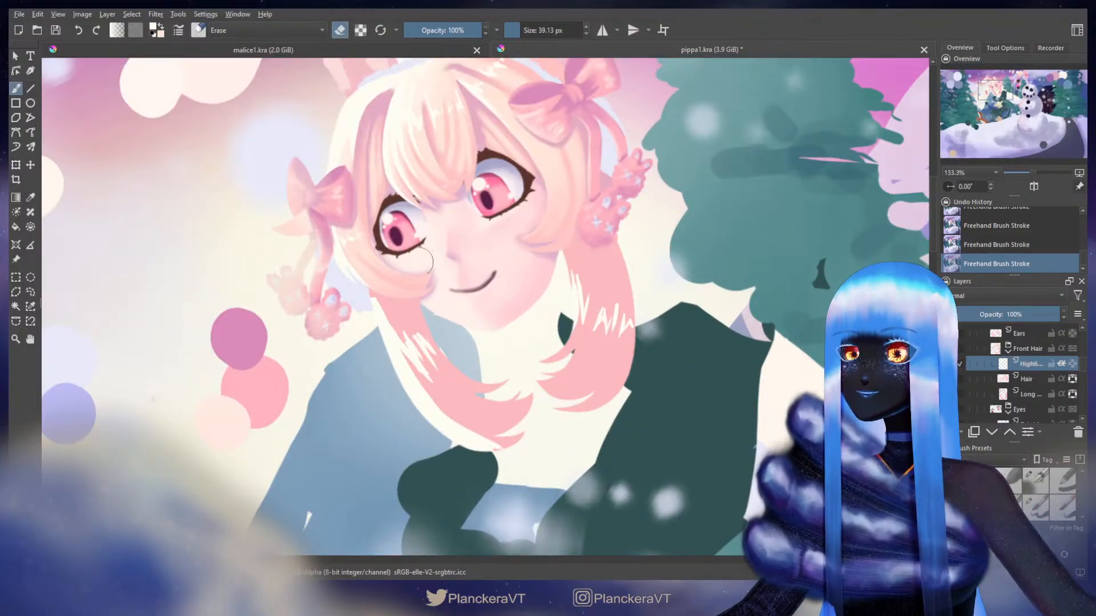
pyautogui.scroll(-2, 648, 286)
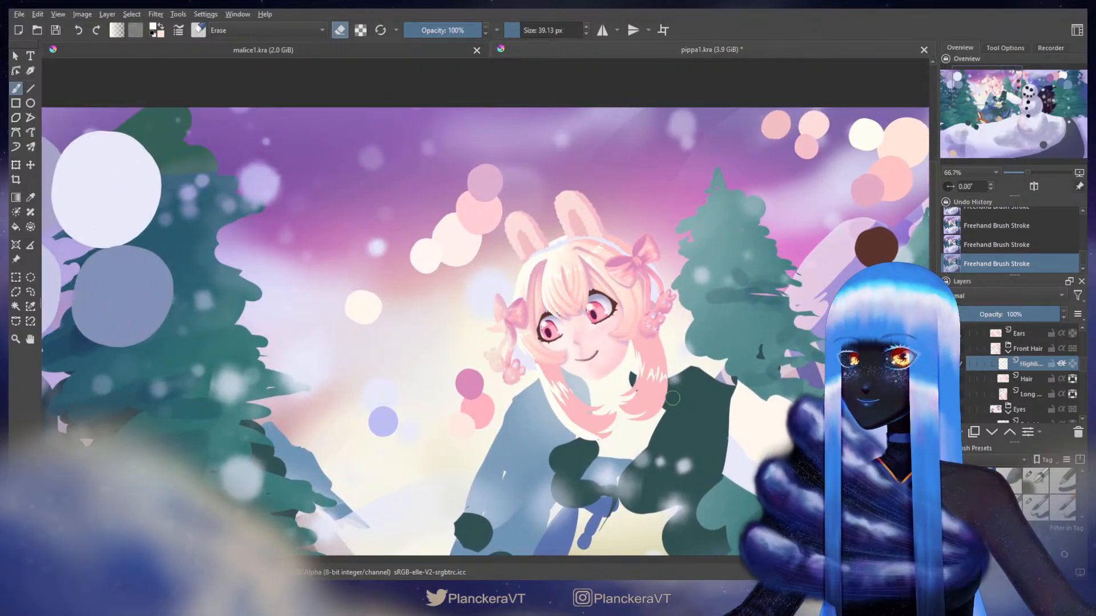
pyautogui.scroll(-1, 672, 398)
pyautogui.moveTo(715, 430); pyautogui.dragTo(679, 360)
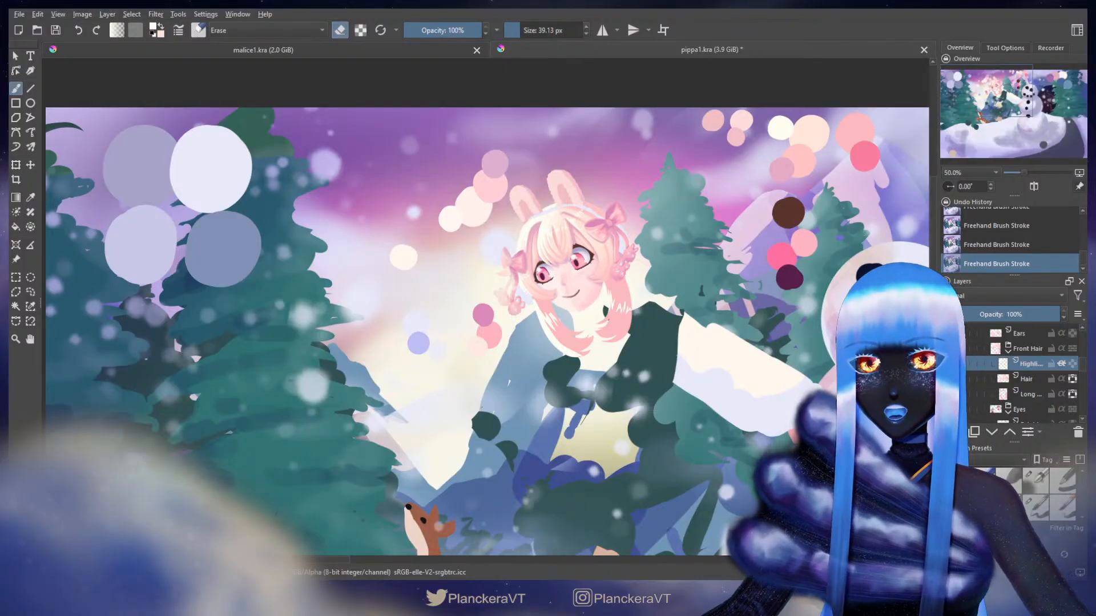
pyautogui.moveTo(564, 230); pyautogui.dragTo(575, 274)
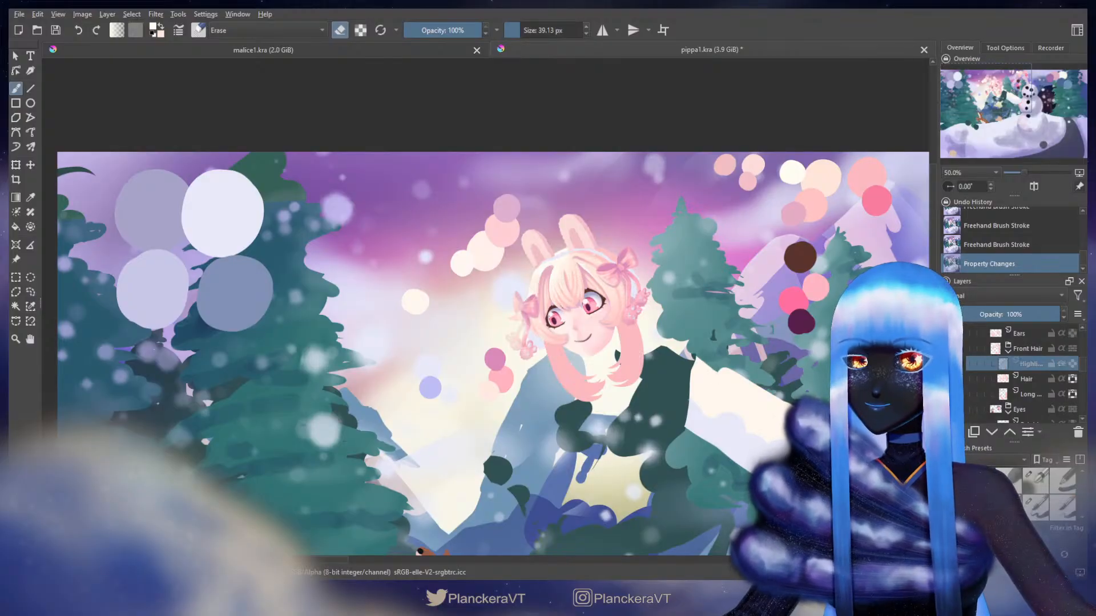
pyautogui.hotkey('ctrl', 'z')
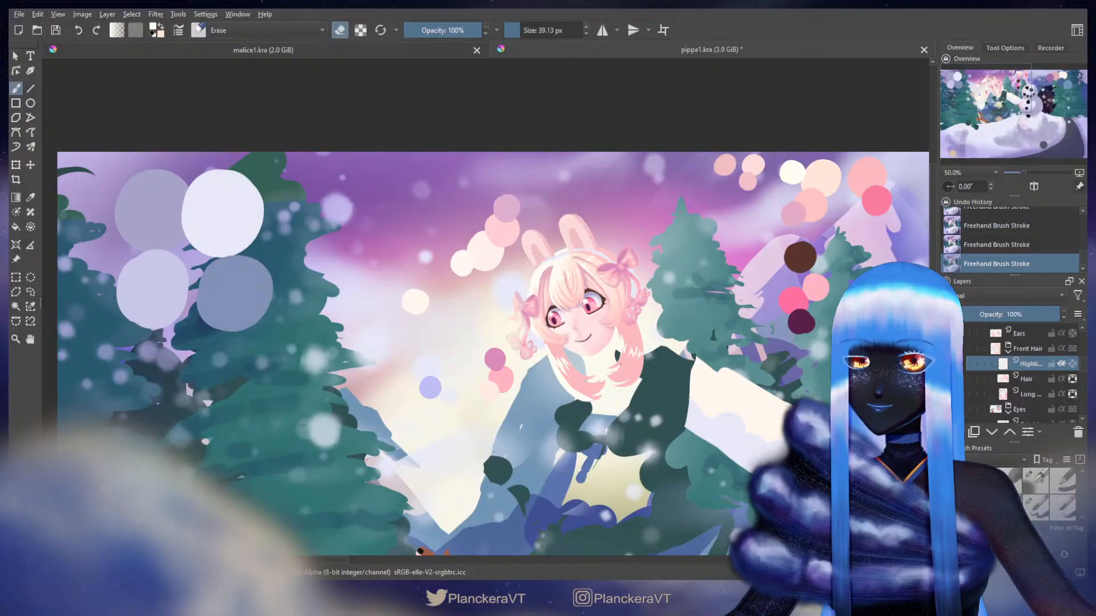
# - Add a paint layer directly above the Hair layer, turn on its alpha inheritance, and choose the 97.46 px brush preset
pyautogui.click(1030, 381)
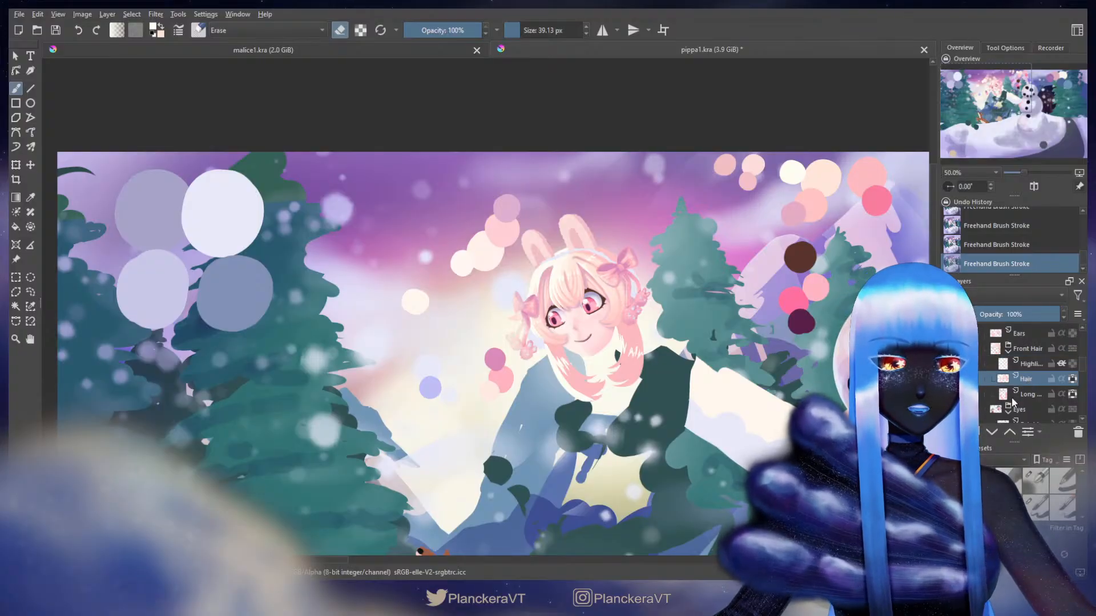
pyautogui.press('Insert')
pyautogui.scroll(1, 709, 378)
pyautogui.click(1035, 481)
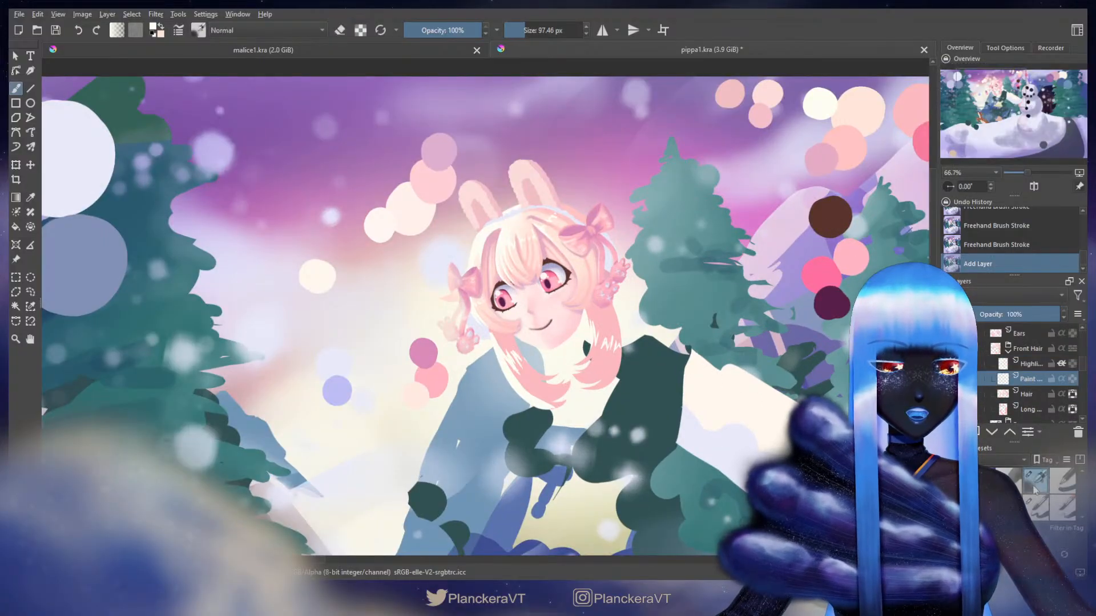
pyautogui.click(1062, 379)
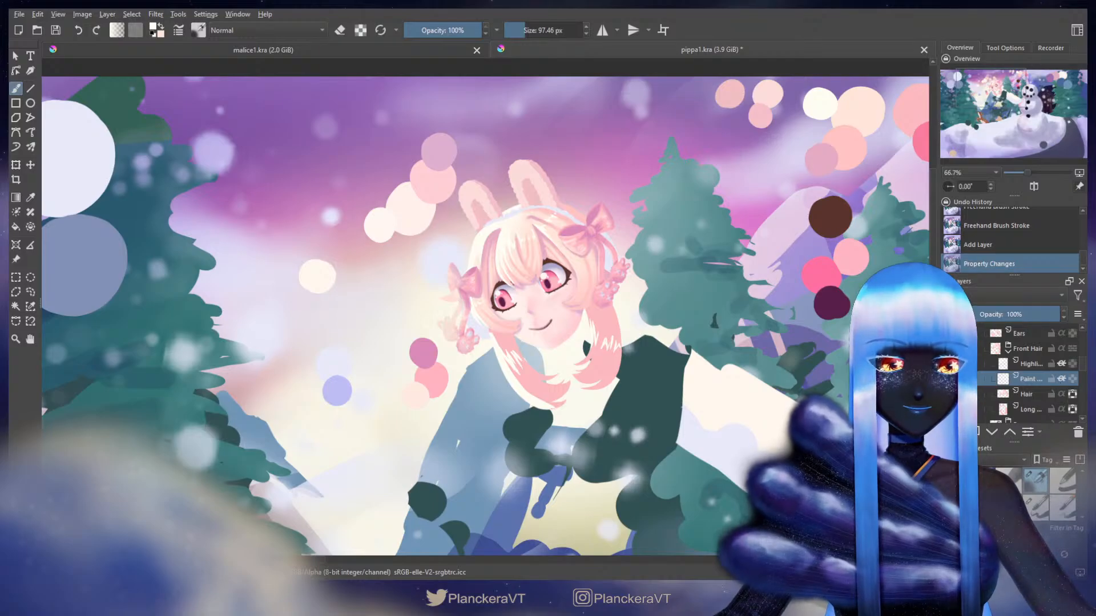
pyautogui.press('e')
pyautogui.click(1035, 507)
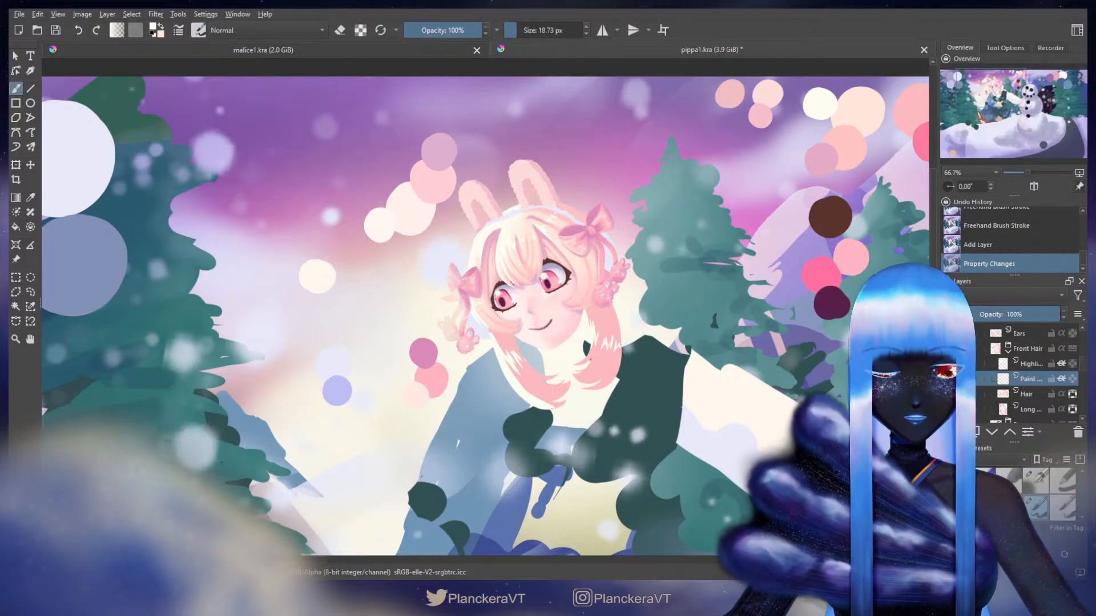
pyautogui.click(1036, 481)
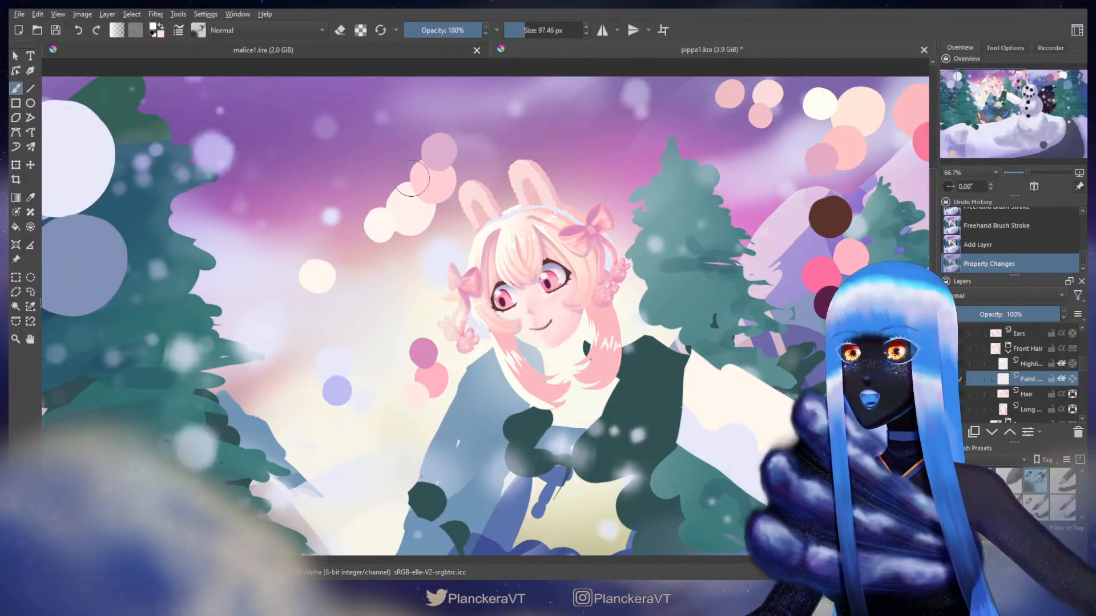
# - Paint soft cream highlights over the bangs on the new layer at 13.05 px, and undo the last few strokes
pyautogui.moveTo(509, 273); pyautogui.dragTo(507, 279)
pyautogui.scroll(1, 508, 279)
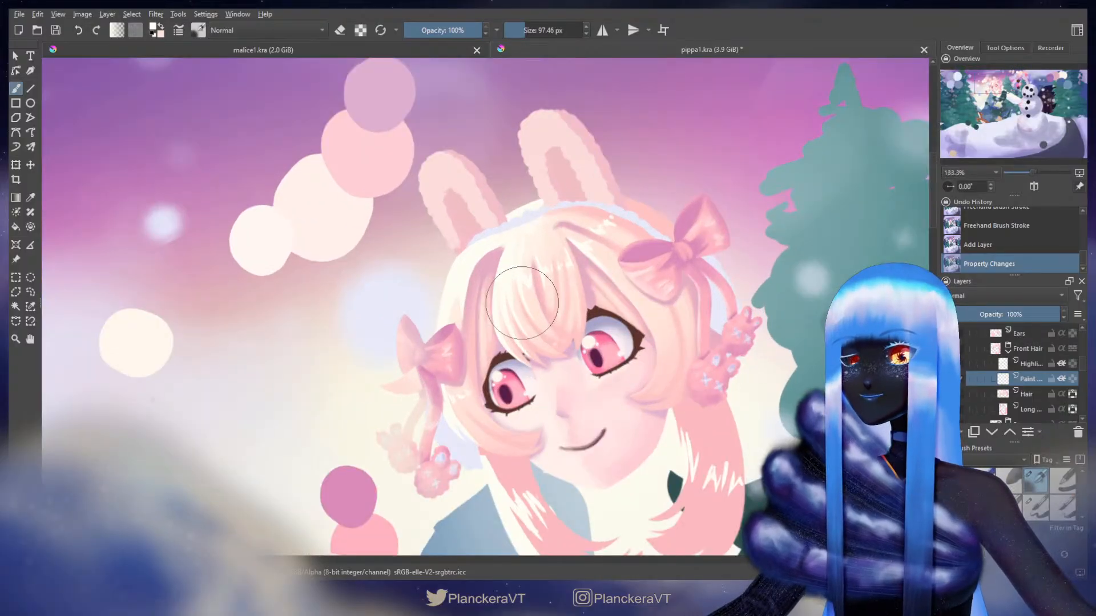
pyautogui.moveTo(453, 250)
pyautogui.keyDown('shift'); pyautogui.mouseDown()
pyautogui.moveTo(465, 275)
pyautogui.moveTo(522, 265)
pyautogui.moveTo(512, 279)
pyautogui.moveTo(518, 246)
pyautogui.moveTo(515, 270)
pyautogui.moveTo(518, 255)
pyautogui.moveTo(528, 276)
pyautogui.moveTo(524, 247)
pyautogui.moveTo(528, 278)
pyautogui.moveTo(529, 240)
pyautogui.moveTo(524, 278)
pyautogui.moveTo(540, 261)
pyautogui.mouseUp(); pyautogui.keyUp('shift')
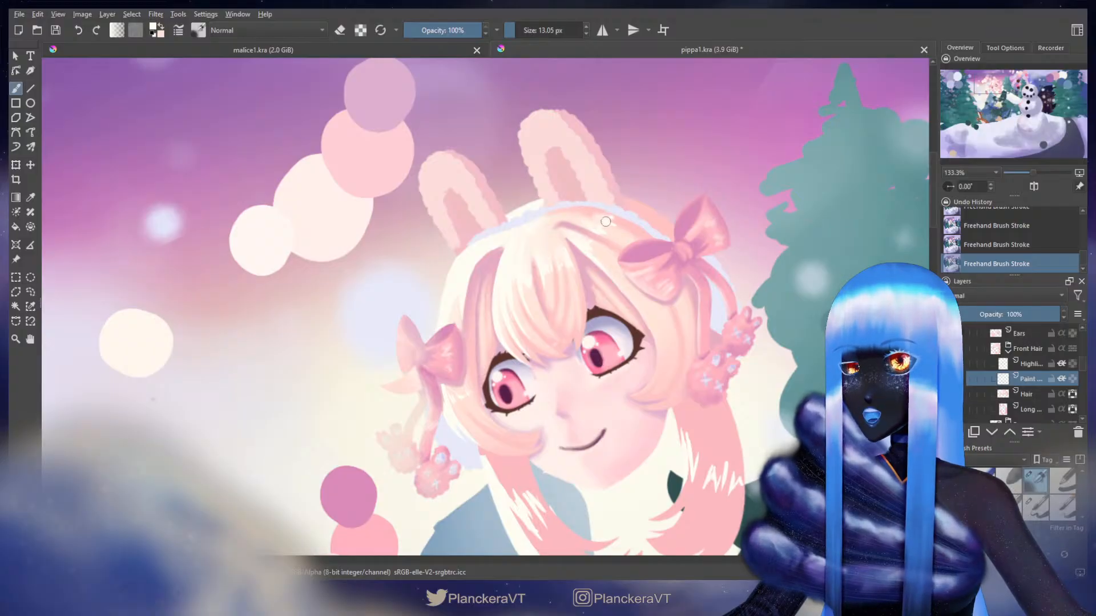
pyautogui.hotkey('ctrl', 'z')
pyautogui.hotkey('ctrl', 'z')
pyautogui.hotkey('ctrl', 'z')
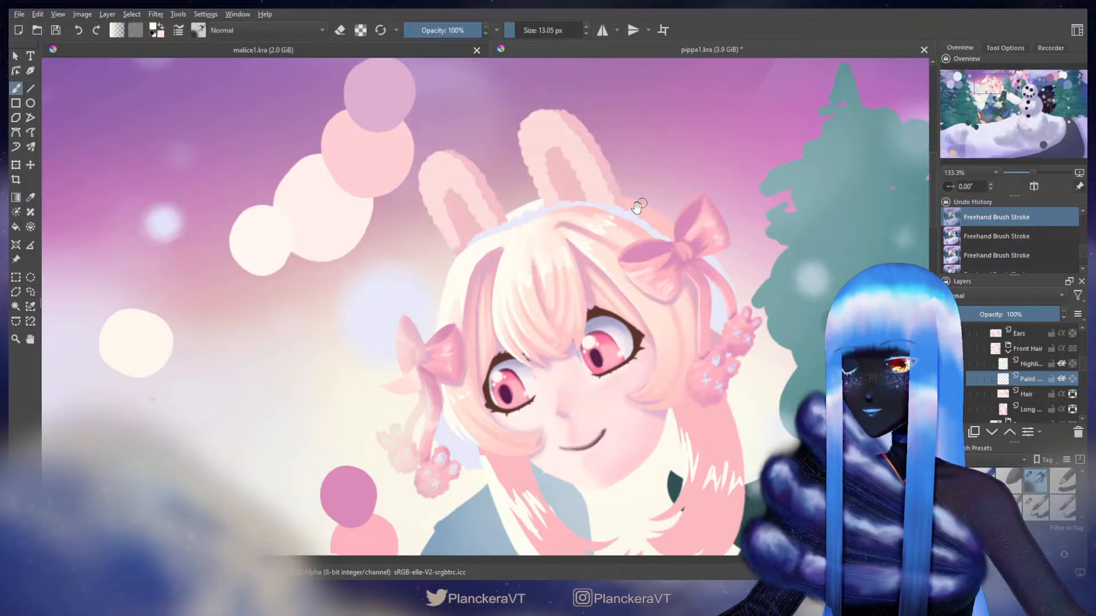
# - Refine the soft highlights along the top of the hair, trimming with a 21.89 px eraser and adding strokes at 17.96 to 12.49 px
pyautogui.moveTo(638, 205); pyautogui.dragTo(507, 306)
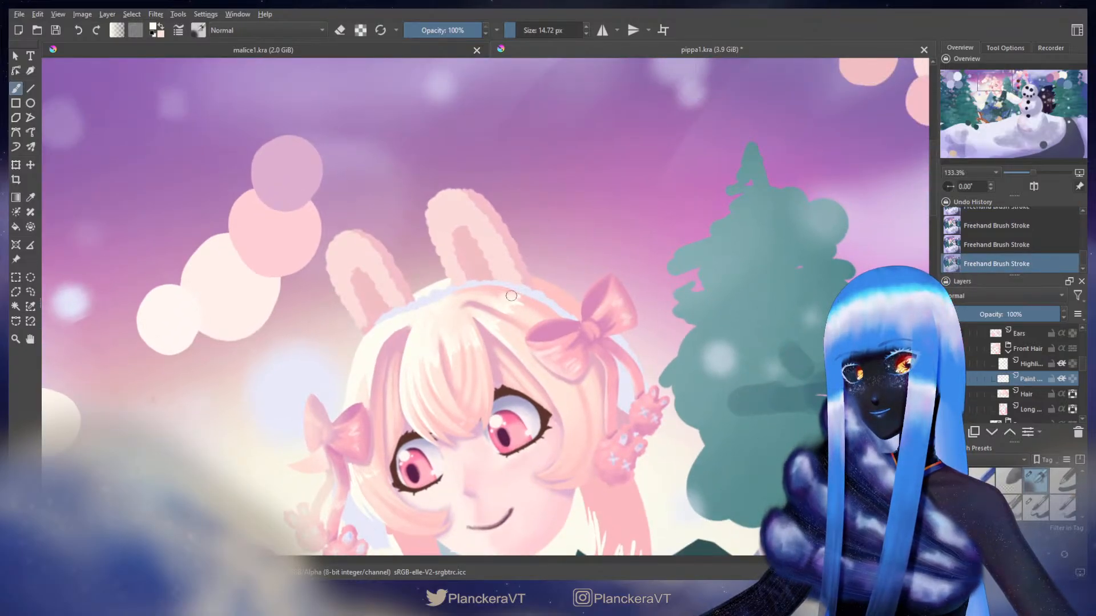
pyautogui.click(341, 31)
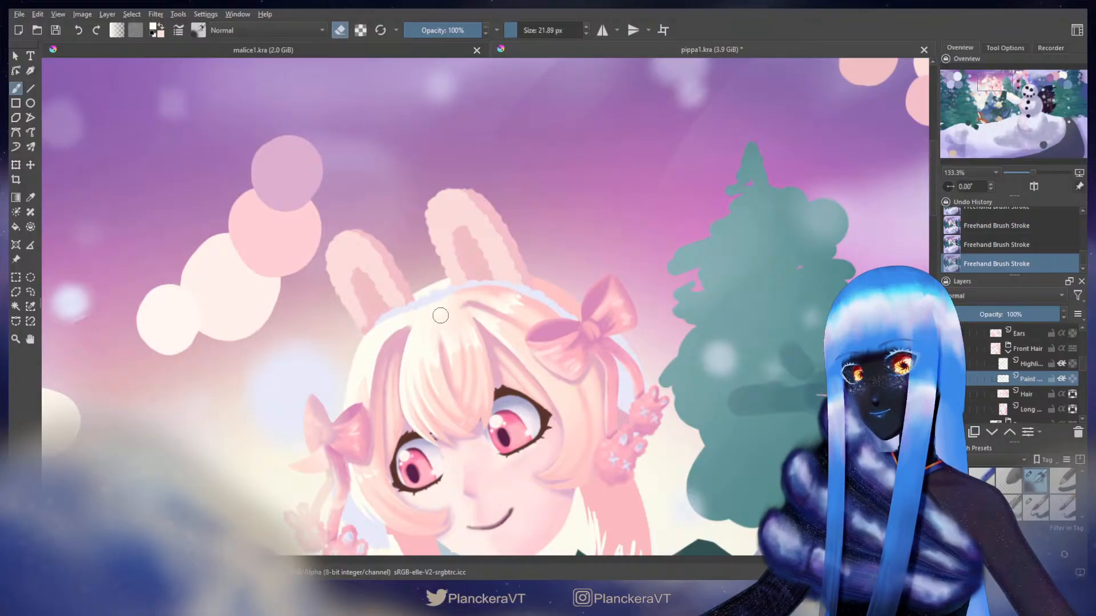
pyautogui.click(341, 32)
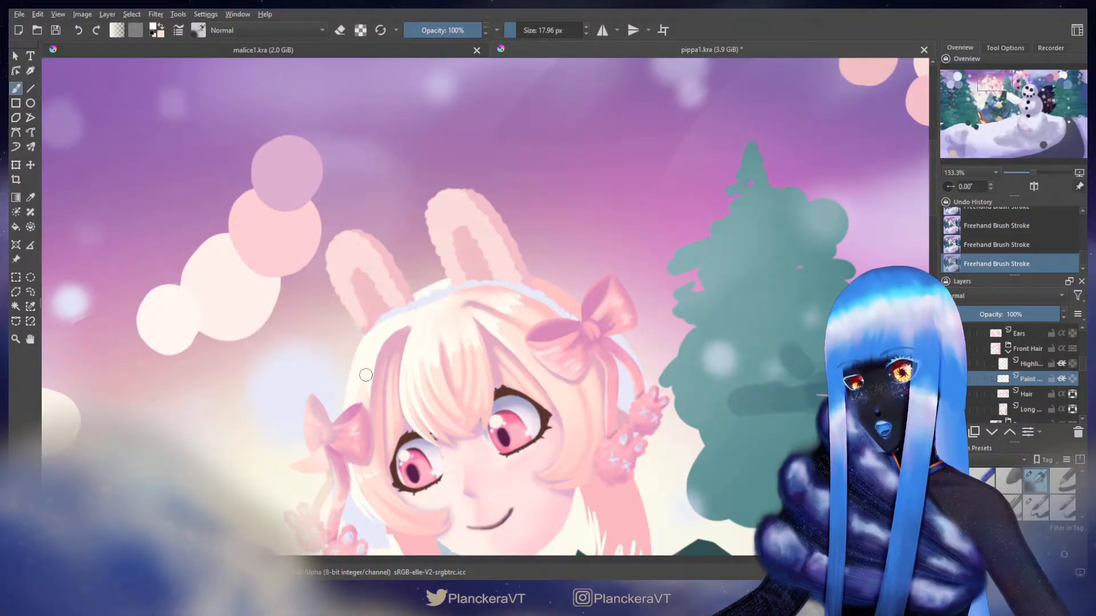
pyautogui.click(340, 29)
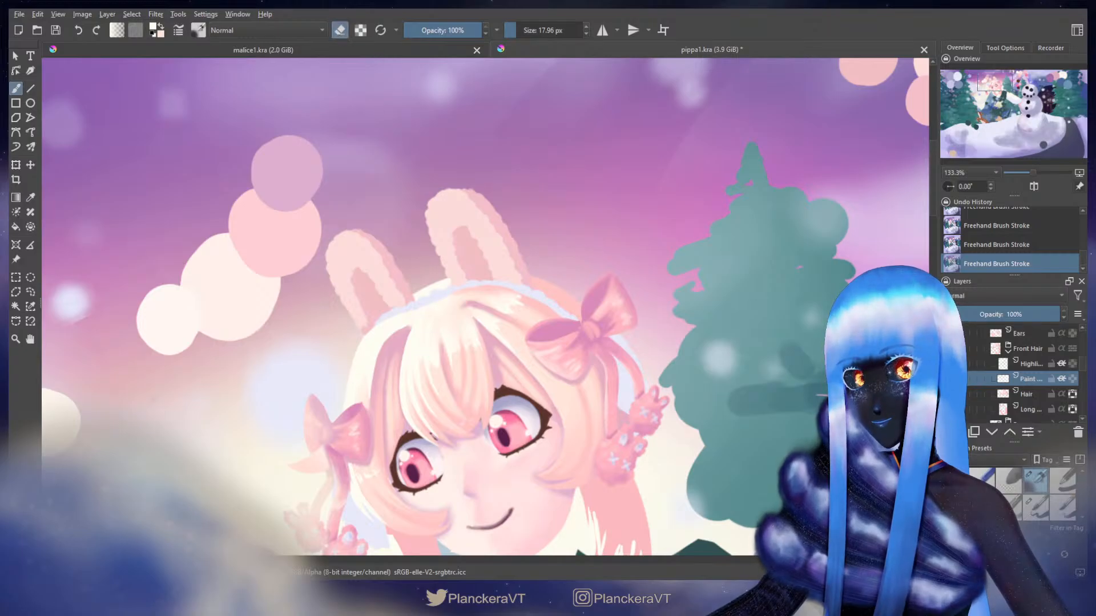
pyautogui.moveTo(480, 331); pyautogui.dragTo(499, 218)
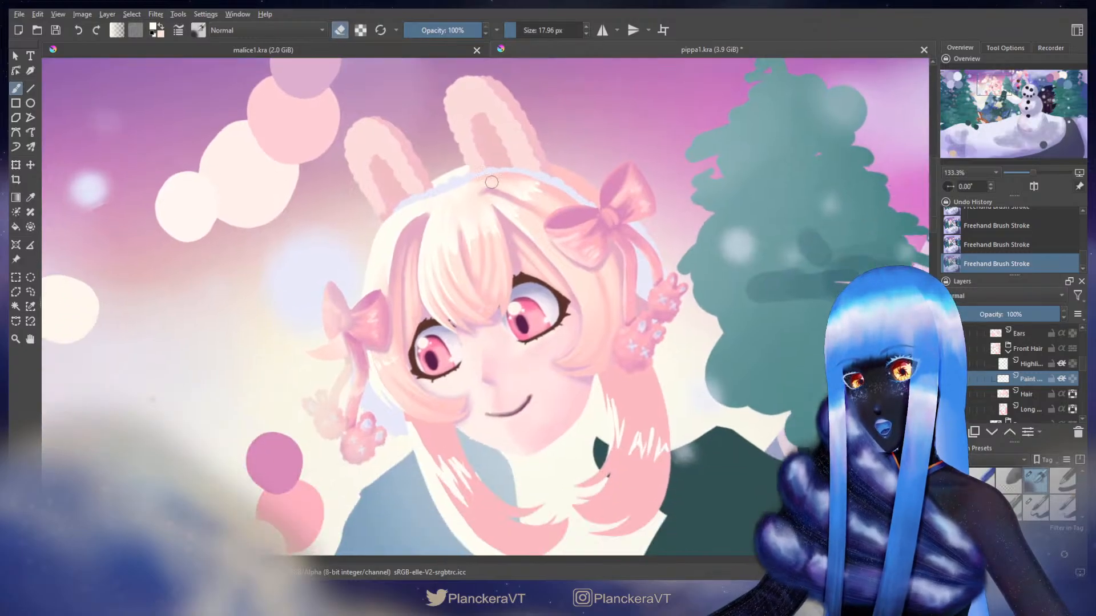
pyautogui.click(340, 31)
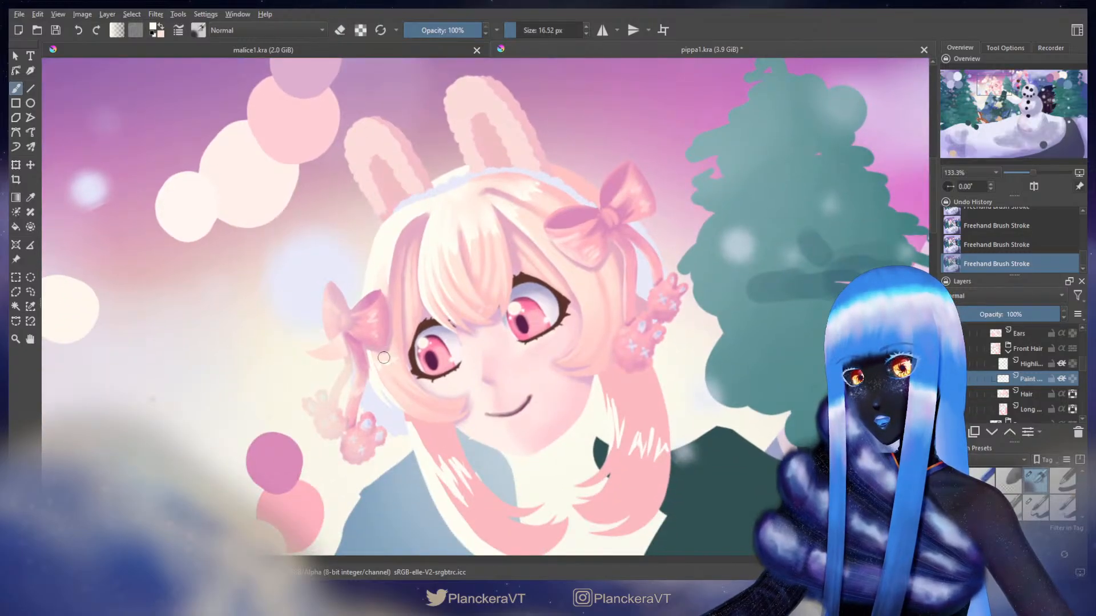
pyautogui.press('[')
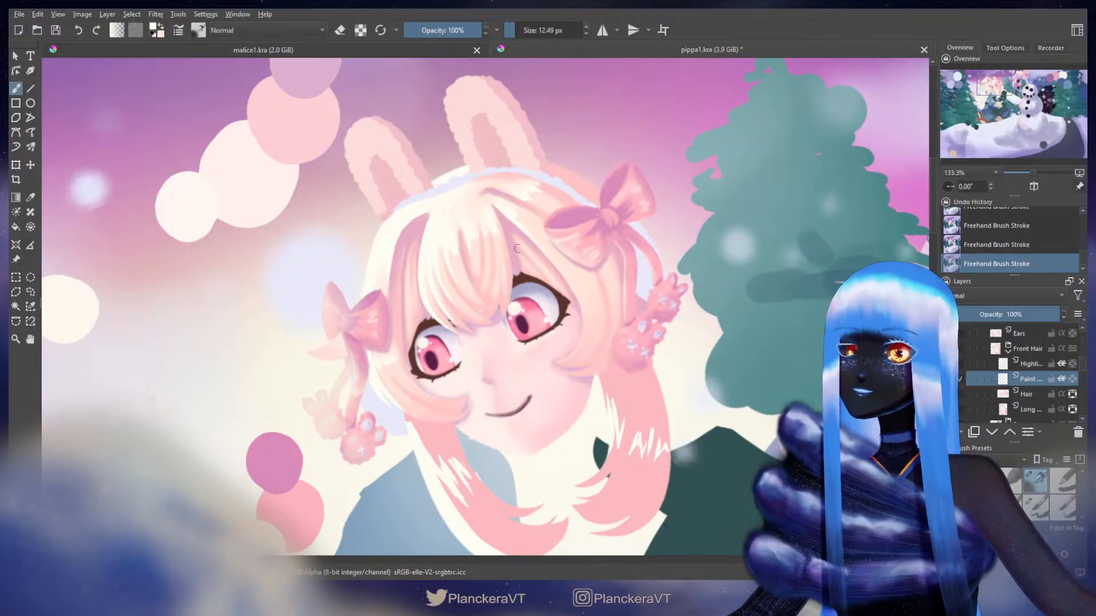
# - Sample a light pink from the palette circles beyond the tree for the bangs, and undo the last two strokes
pyautogui.moveTo(731, 206); pyautogui.dragTo(526, 223)
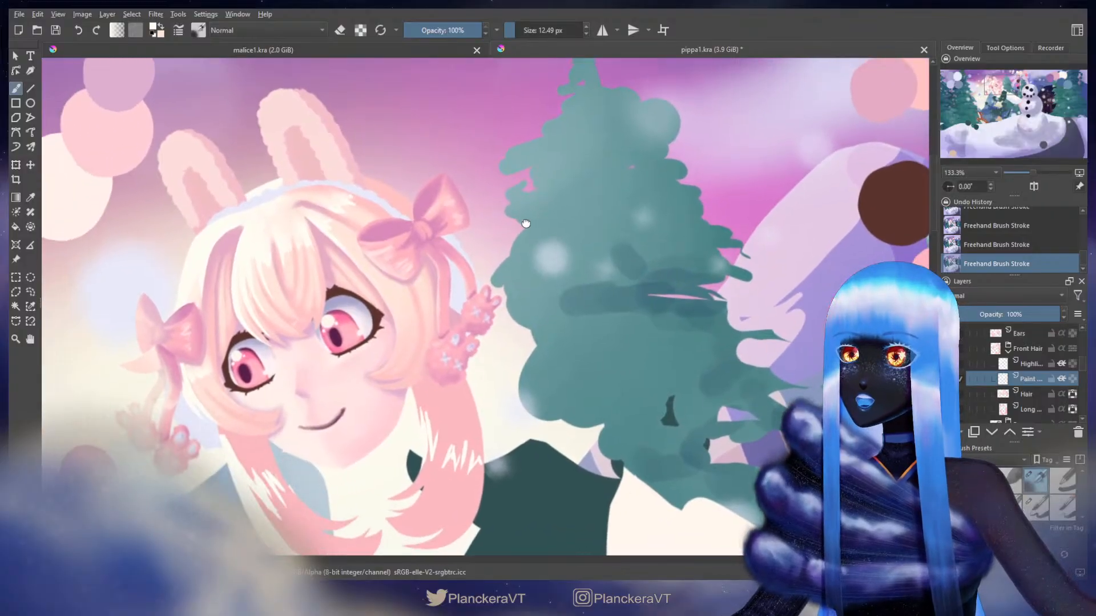
pyautogui.keyDown('ctrl'); pyautogui.click(297, 289); pyautogui.keyUp('ctrl')
pyautogui.moveTo(742, 223); pyautogui.dragTo(570, 299)
pyautogui.moveTo(543, 265); pyautogui.dragTo(607, 269)
pyautogui.keyDown('ctrl'); pyautogui.click(839, 132); pyautogui.keyUp('ctrl')
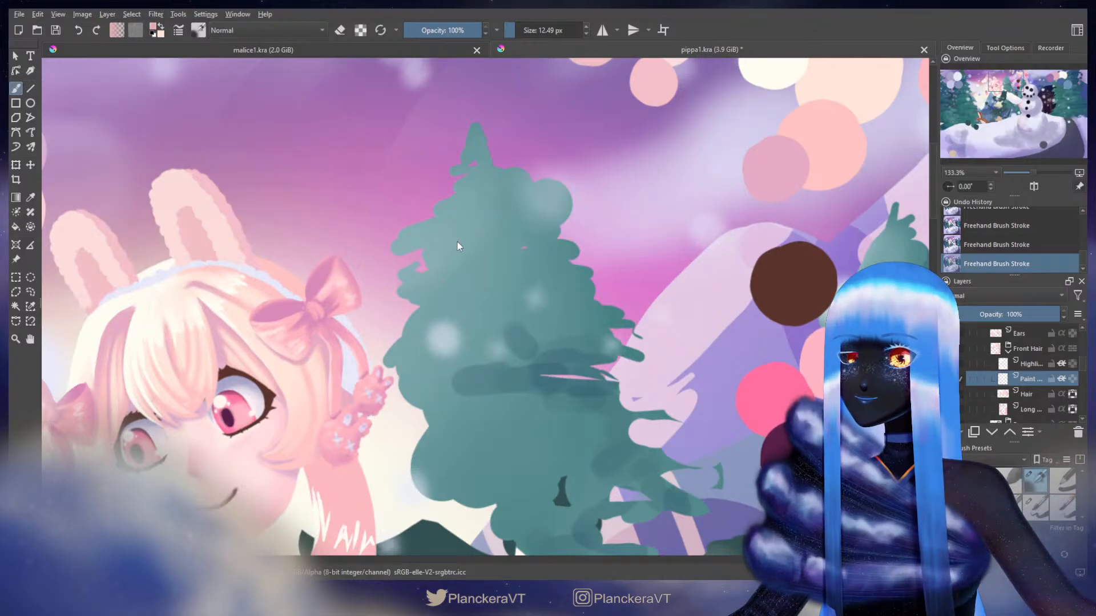
pyautogui.moveTo(182, 341)
pyautogui.mouseDown()
pyautogui.moveTo(428, 249)
pyautogui.moveTo(415, 257)
pyautogui.mouseUp()
pyautogui.hotkey('ctrl', 'z')
pyautogui.hotkey('ctrl', 'z')
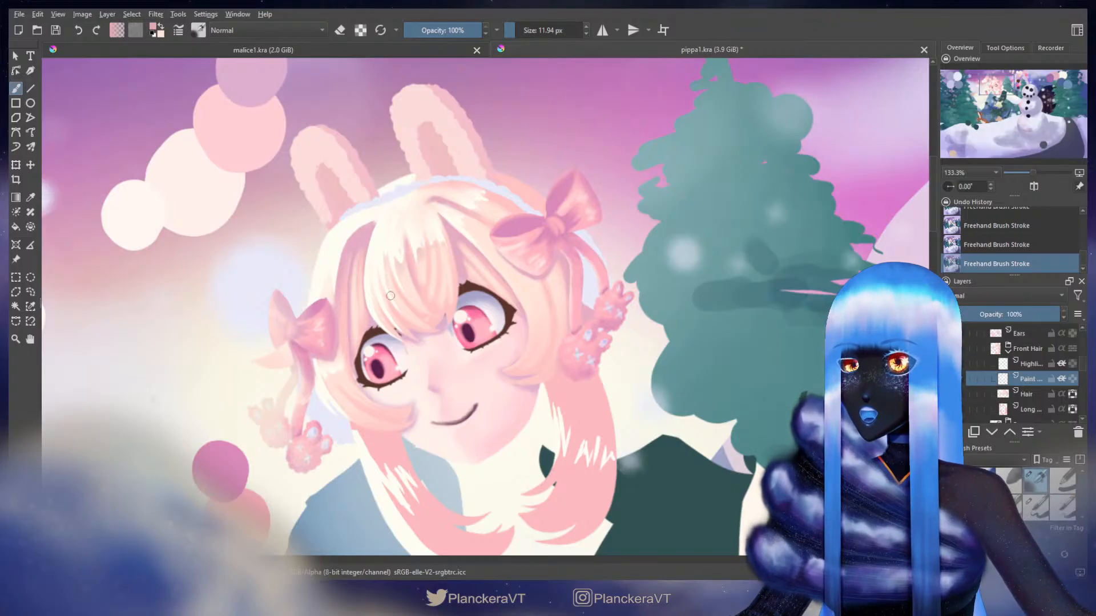
# - Paint fine light pink strands through the bangs and side hair, varying the brush between 10.27 and 13.19 px
pyautogui.press('[')
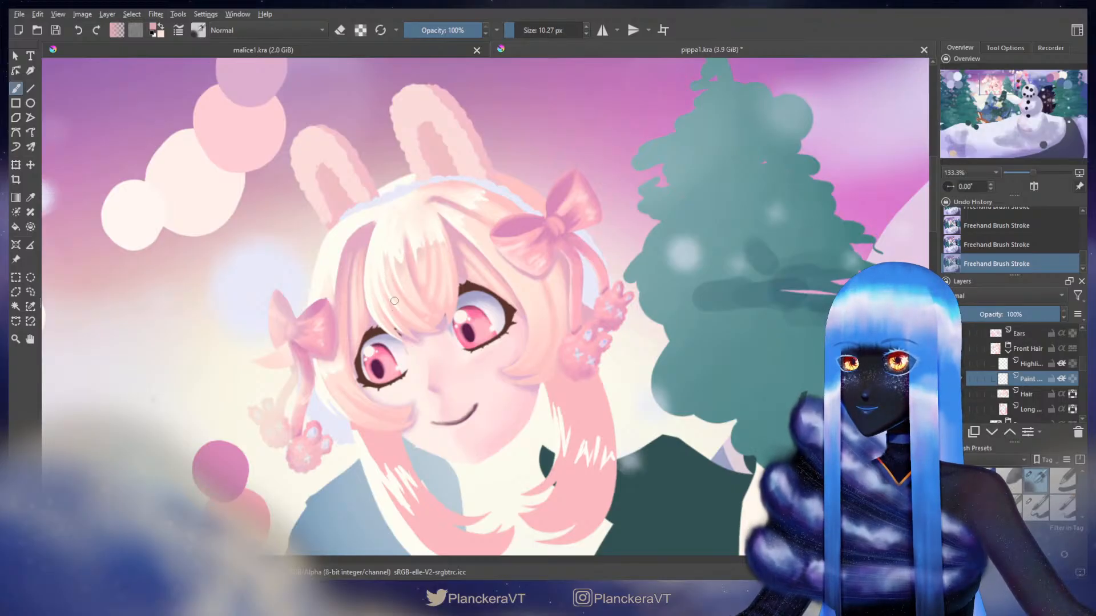
pyautogui.press(']')
pyautogui.press(']')
pyautogui.press(']')
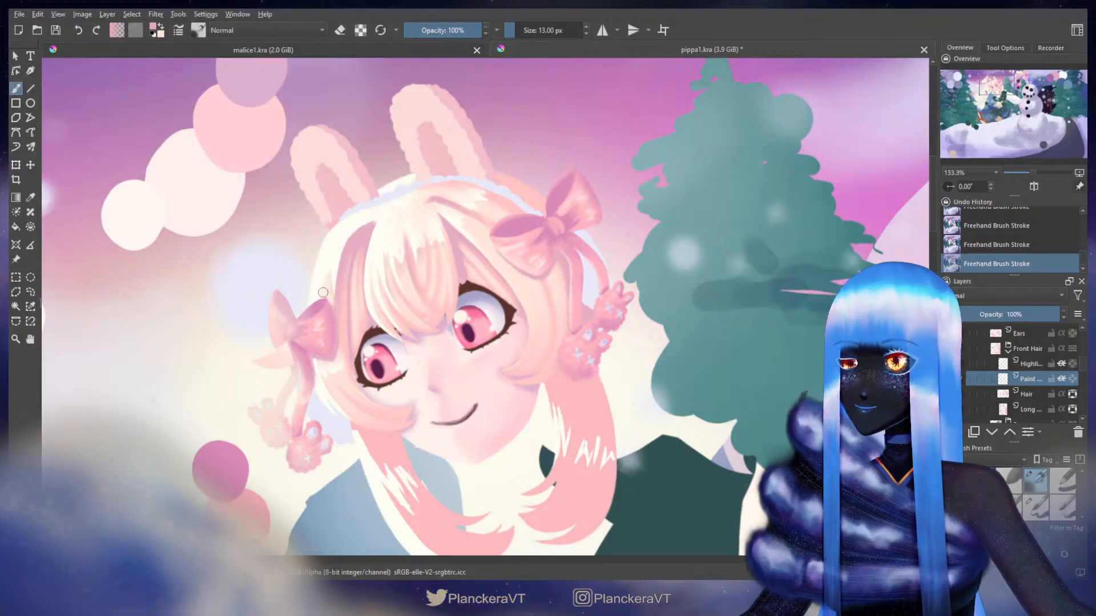
pyautogui.press(']')
pyautogui.press('[')
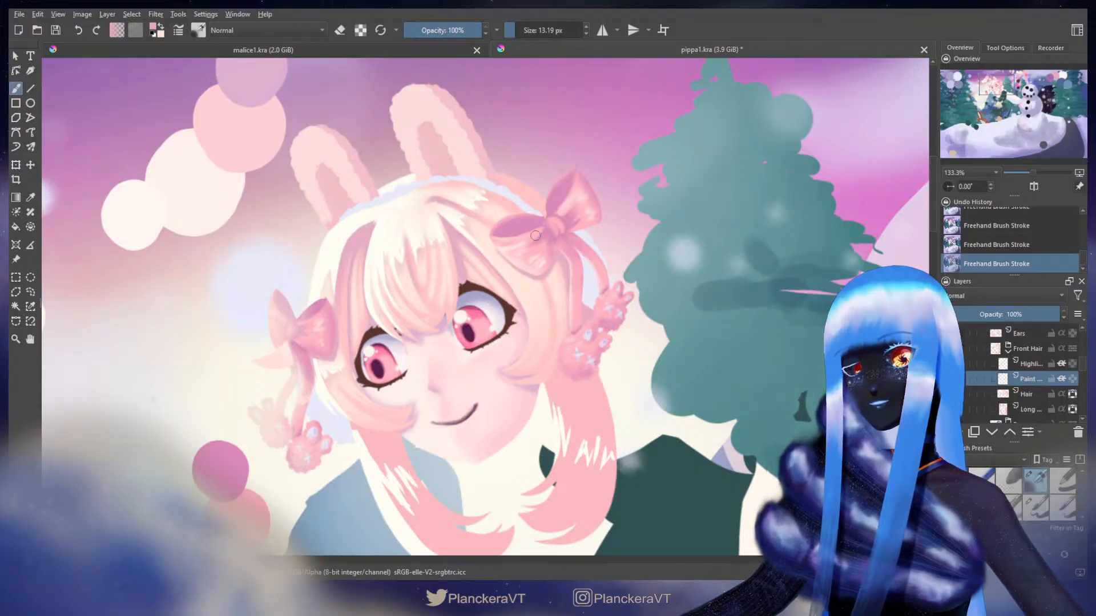
# - Sample pale cream from the palette circles, brush a broad glow over the bangs at 147.65 px, and undo the last stroke
pyautogui.hotkey('ctrl', '-')
pyautogui.hotkey('ctrl', '-')
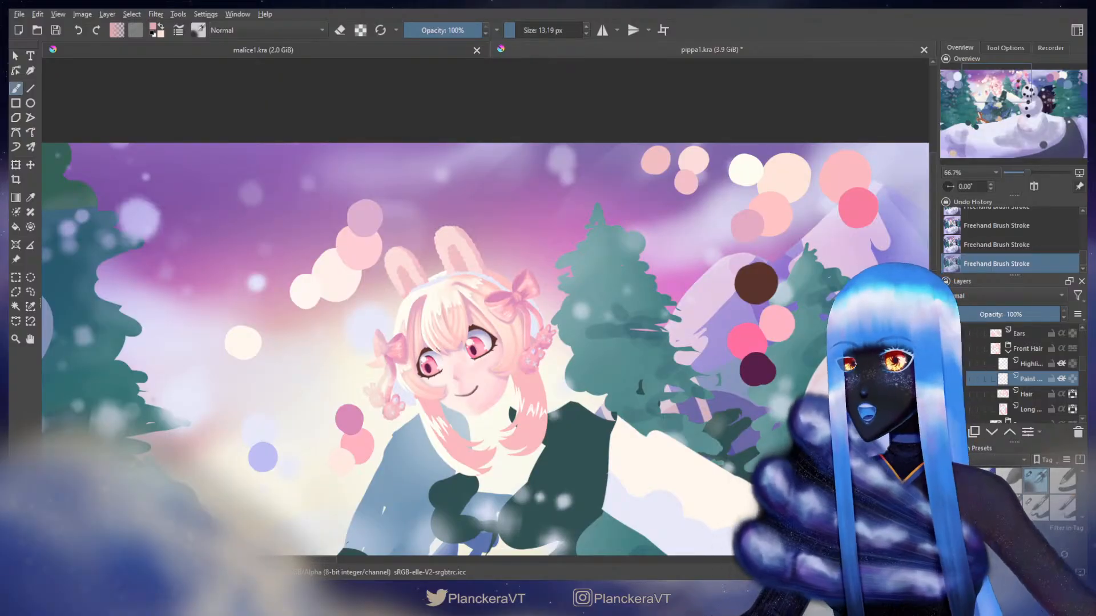
pyautogui.moveTo(490, 295)
pyautogui.mouseDown()
pyautogui.moveTo(536, 252)
pyautogui.moveTo(510, 290)
pyautogui.mouseUp()
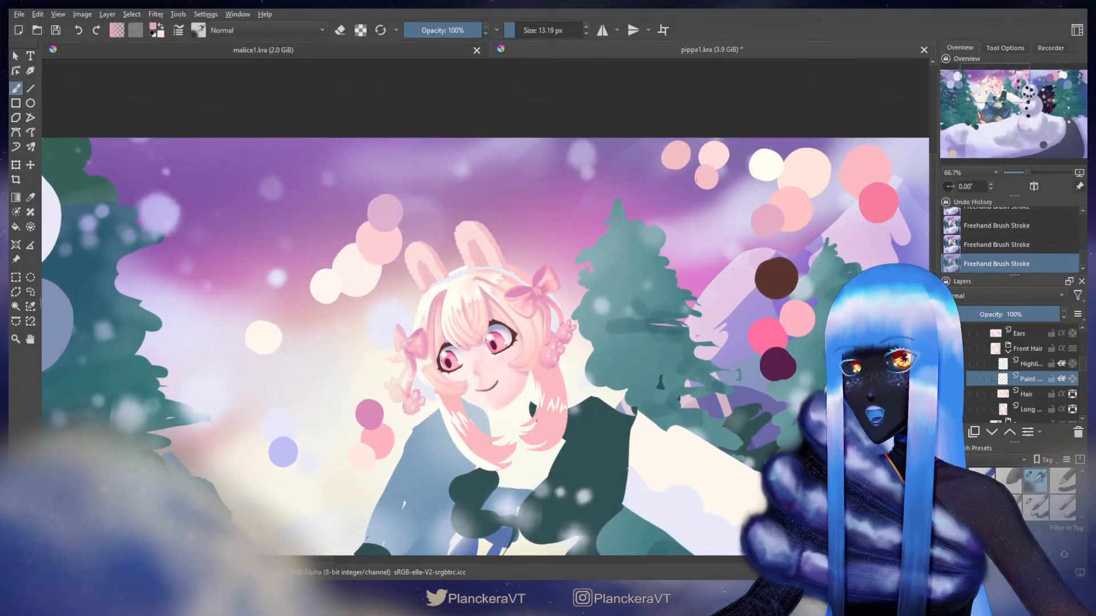
pyautogui.keyDown('ctrl'); pyautogui.click(725, 151); pyautogui.keyUp('ctrl')
pyautogui.moveTo(714, 216); pyautogui.dragTo(773, 217)
pyautogui.keyDown('ctrl'); pyautogui.click(412, 281); pyautogui.keyUp('ctrl')
pyautogui.keyDown('shift'); pyautogui.moveTo(480, 305); pyautogui.dragTo(531, 320); pyautogui.keyUp('shift')
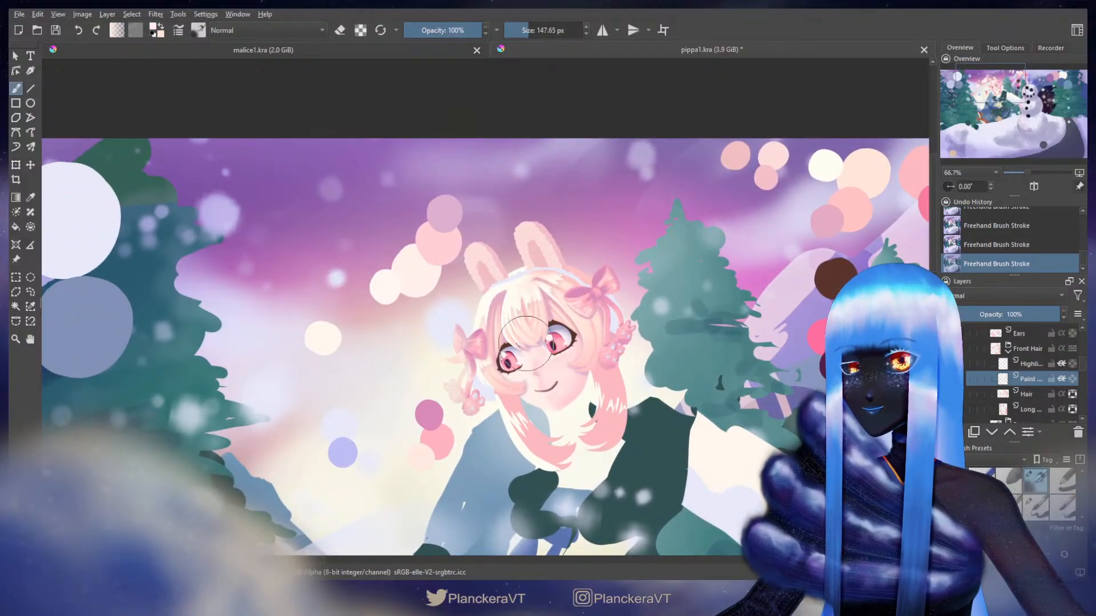
pyautogui.hotkey('ctrl', 'z')
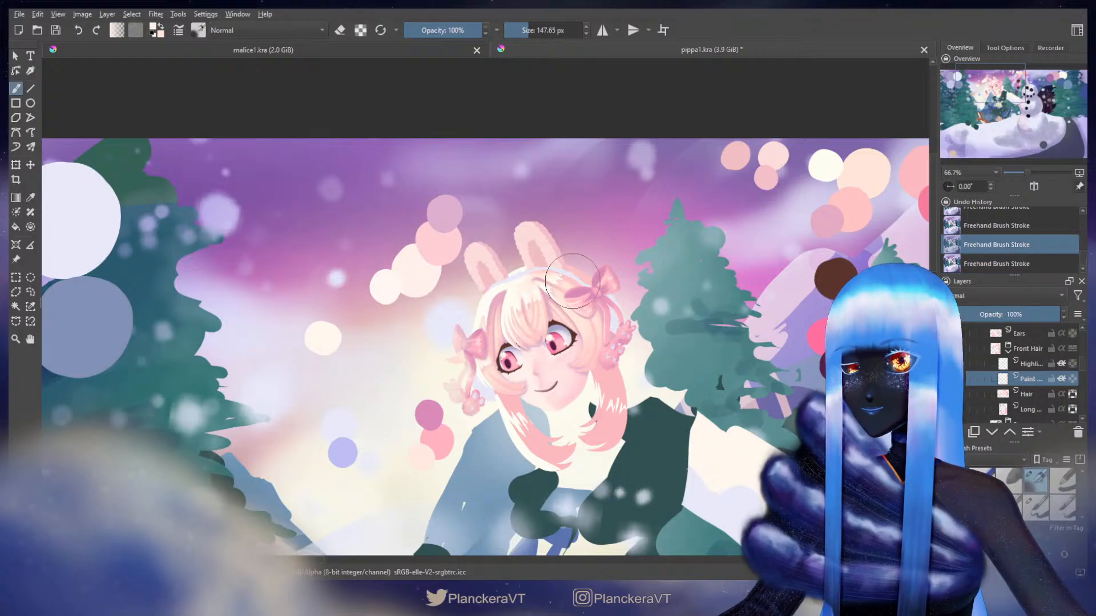
# - Brush the pale cream glow over the bangs again, refining it with a 236.10 px eraser and a 100.24 px brush
pyautogui.moveTo(545, 350); pyautogui.dragTo(529, 343)
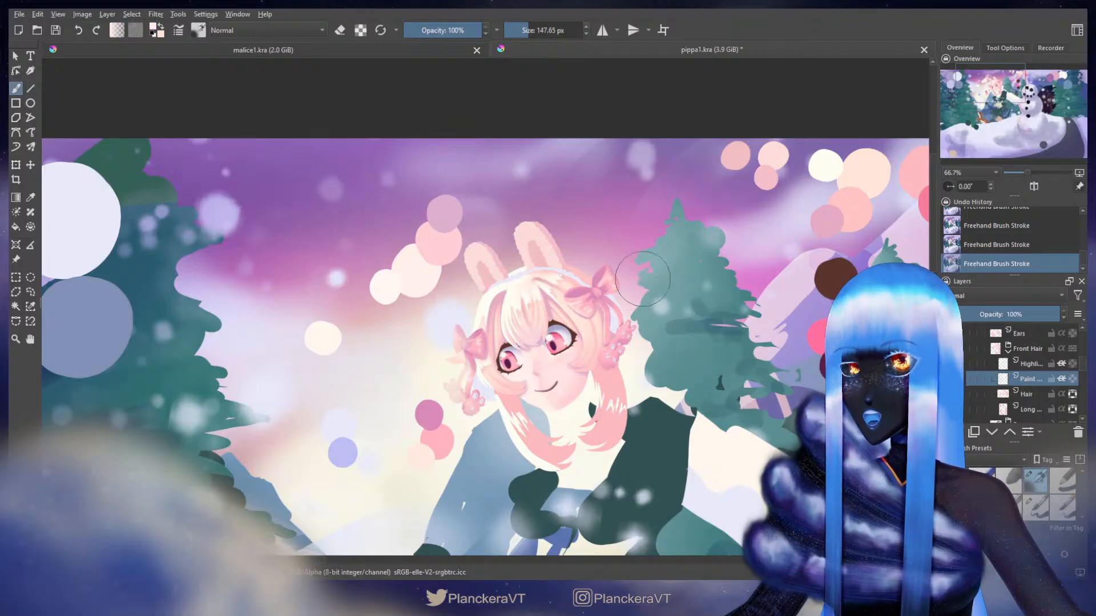
pyautogui.press('e')
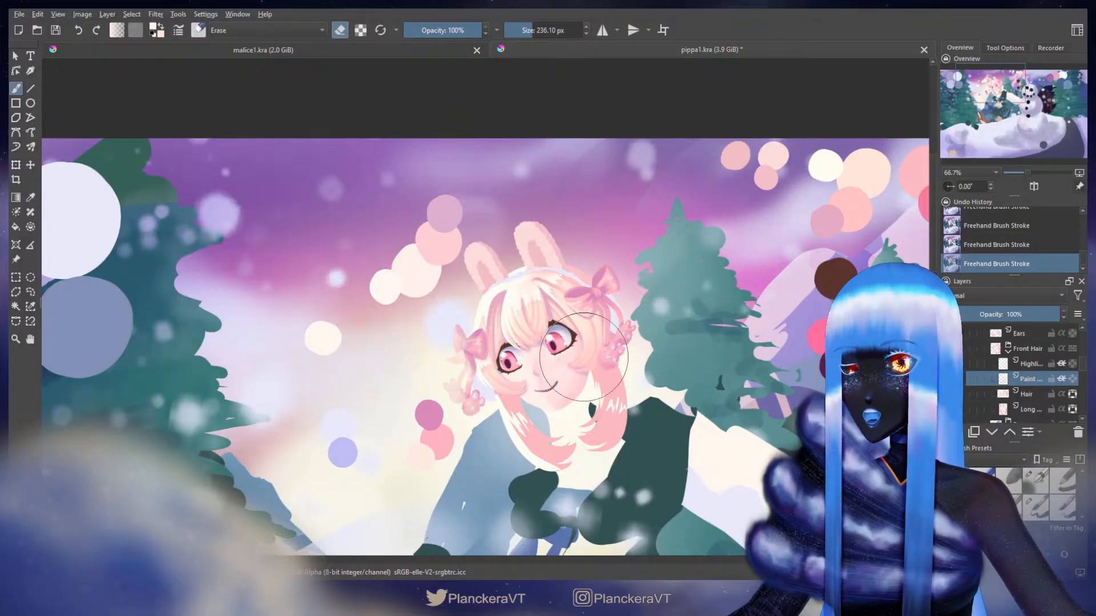
pyautogui.press('e')
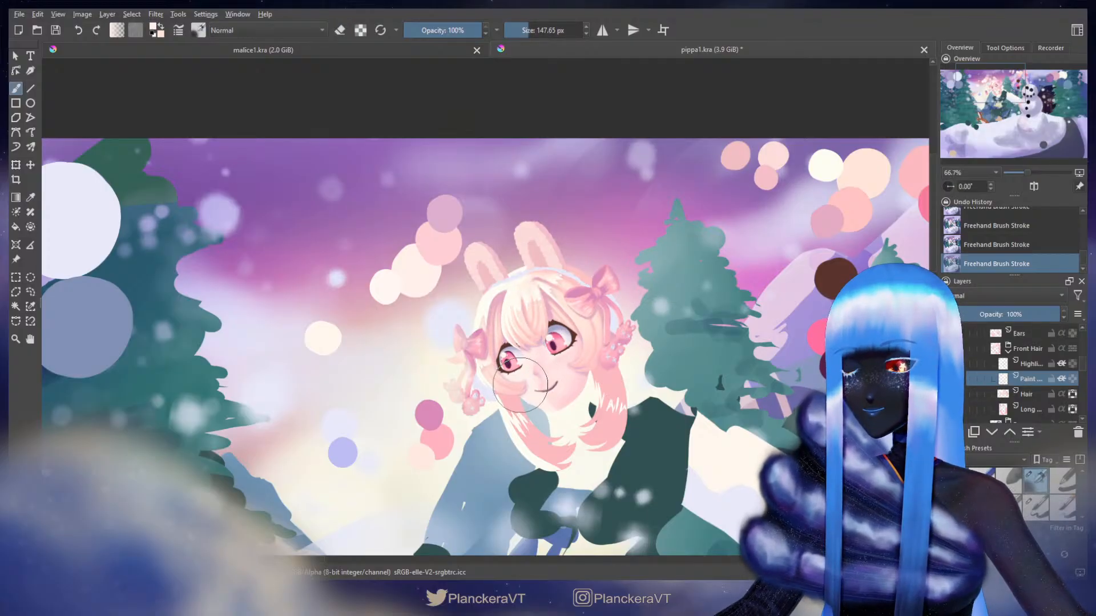
pyautogui.keyDown('ctrl'); pyautogui.click(421, 274); pyautogui.keyUp('ctrl')
pyautogui.moveTo(507, 351)
pyautogui.keyDown('shift'); pyautogui.mouseDown()
pyautogui.moveTo(533, 349)
pyautogui.moveTo(514, 382)
pyautogui.moveTo(493, 384)
pyautogui.mouseUp(); pyautogui.keyUp('shift')
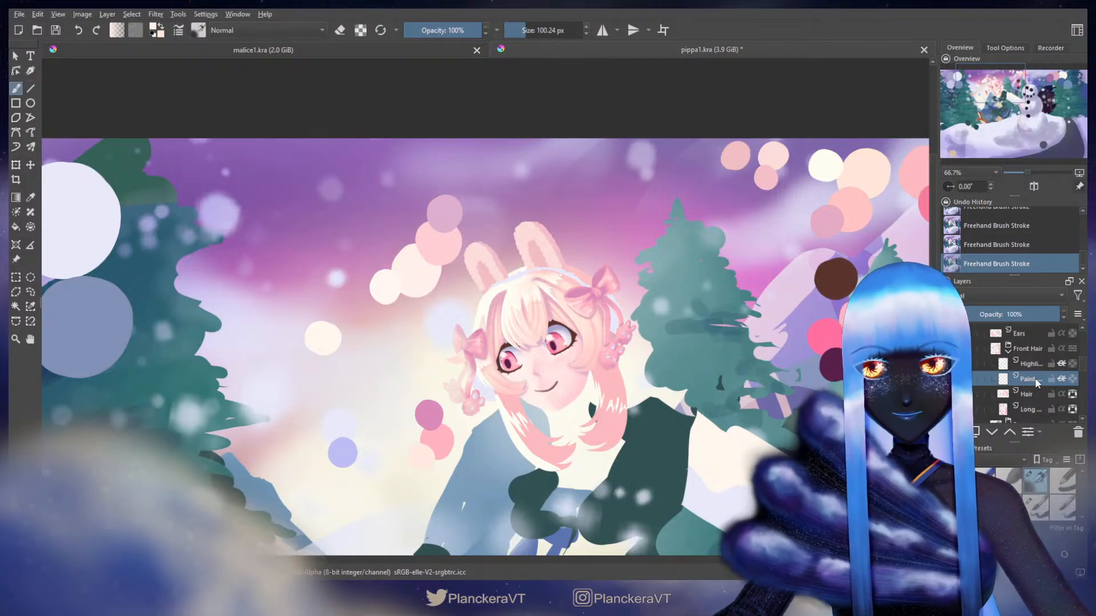
# - Try a duplicate of the eyelash layer above the hair highlight layer at 24% opacity, and delete the copy
pyautogui.scroll(-2, 1083, 371)
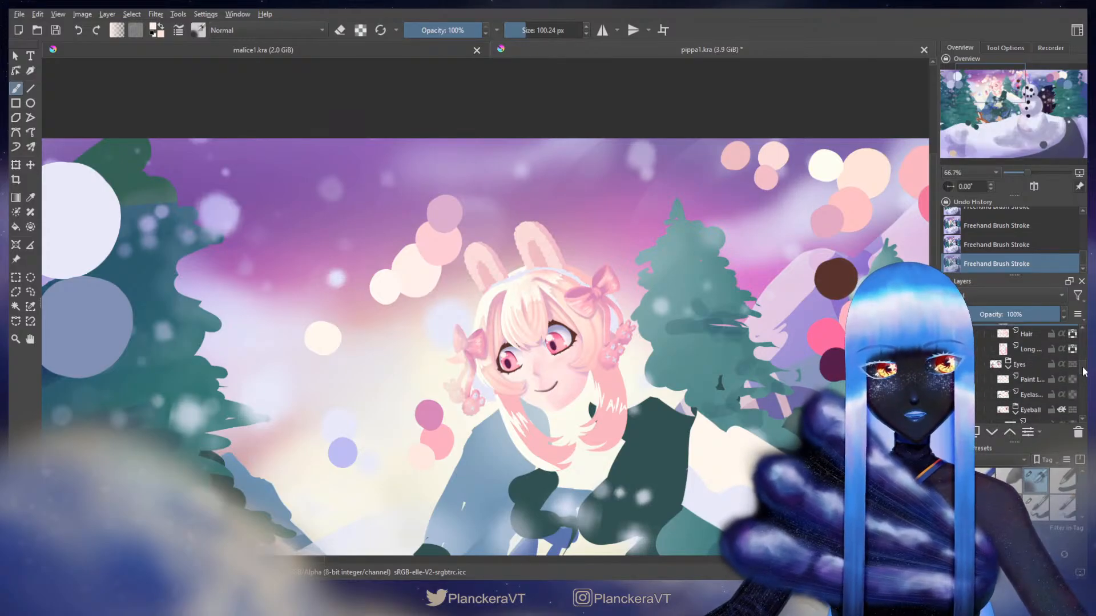
pyautogui.scroll(-1, 1084, 371)
pyautogui.click(1041, 374)
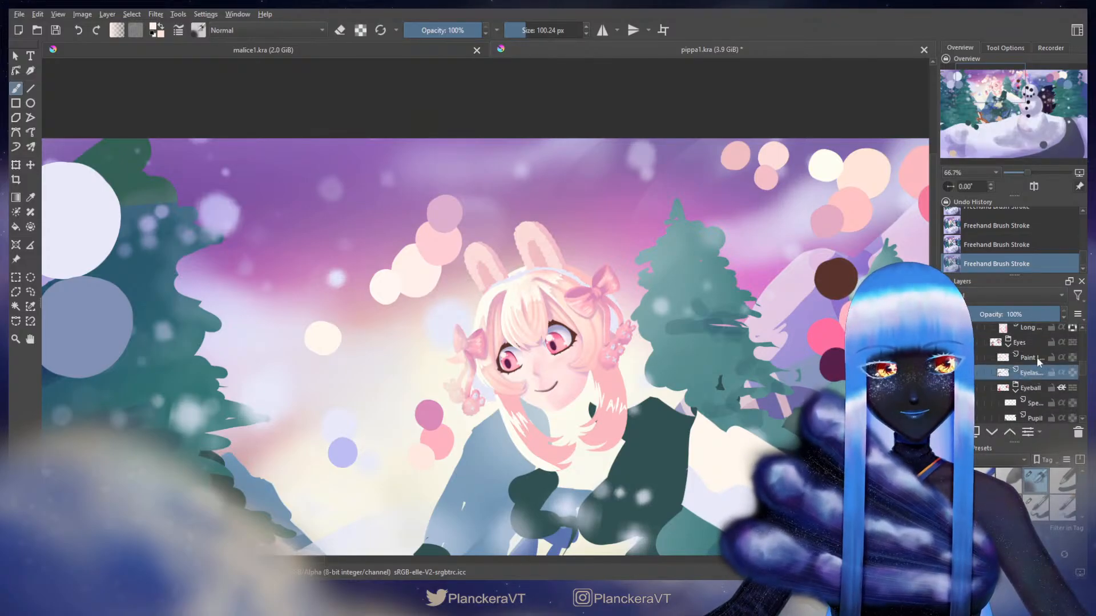
pyautogui.hotkey('ctrl', 'j')
pyautogui.moveTo(1027, 372); pyautogui.dragTo(1052, 381)
pyautogui.moveTo(1021, 310); pyautogui.dragTo(962, 317)
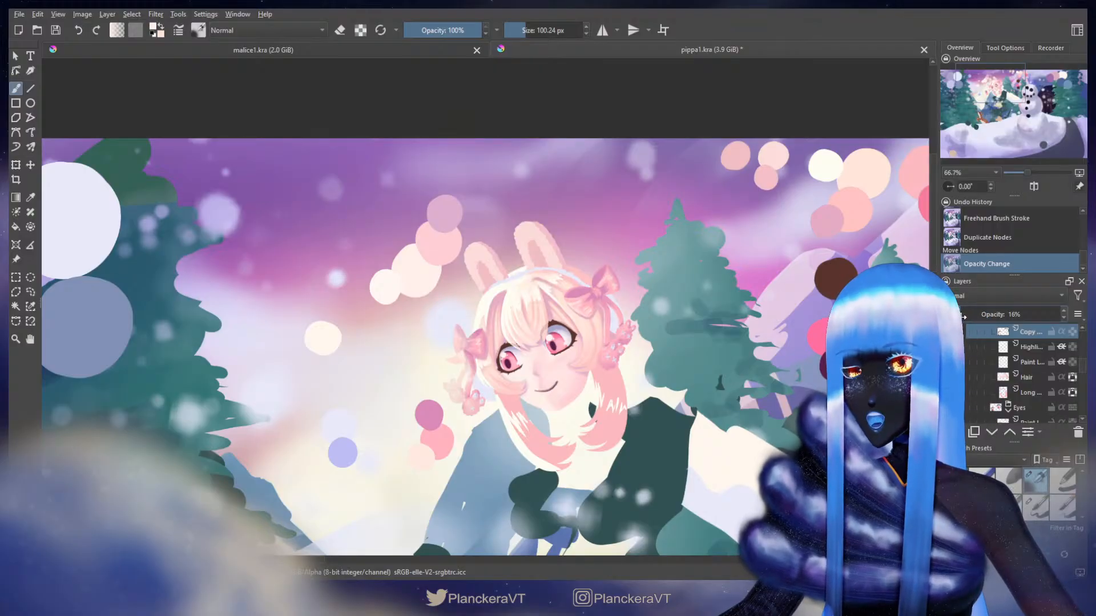
pyautogui.moveTo(975, 317); pyautogui.dragTo(969, 320)
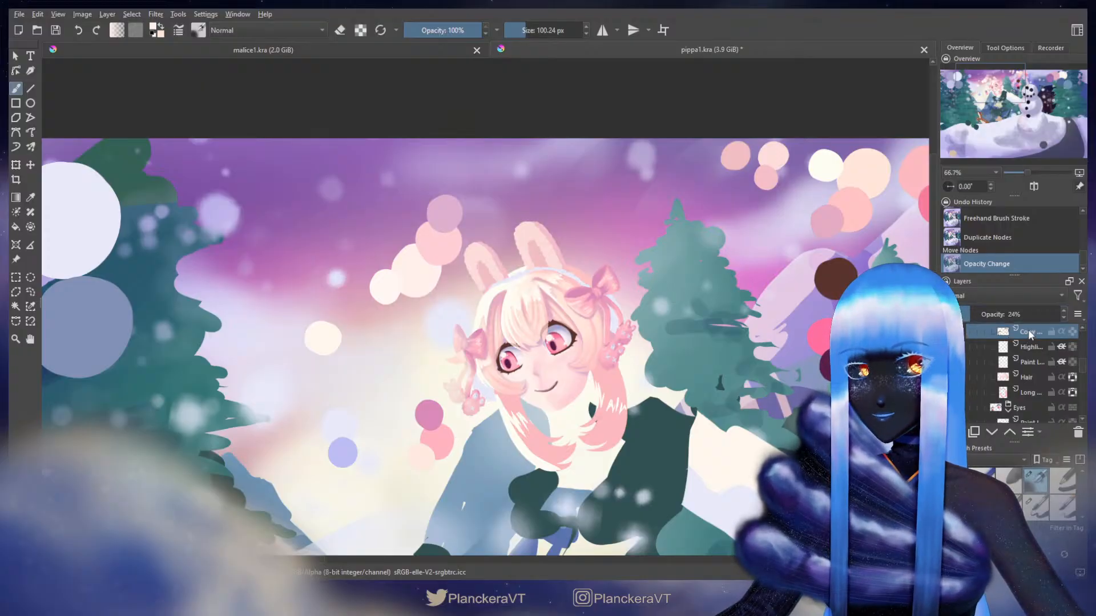
pyautogui.hotkey('shift', 'Delete')
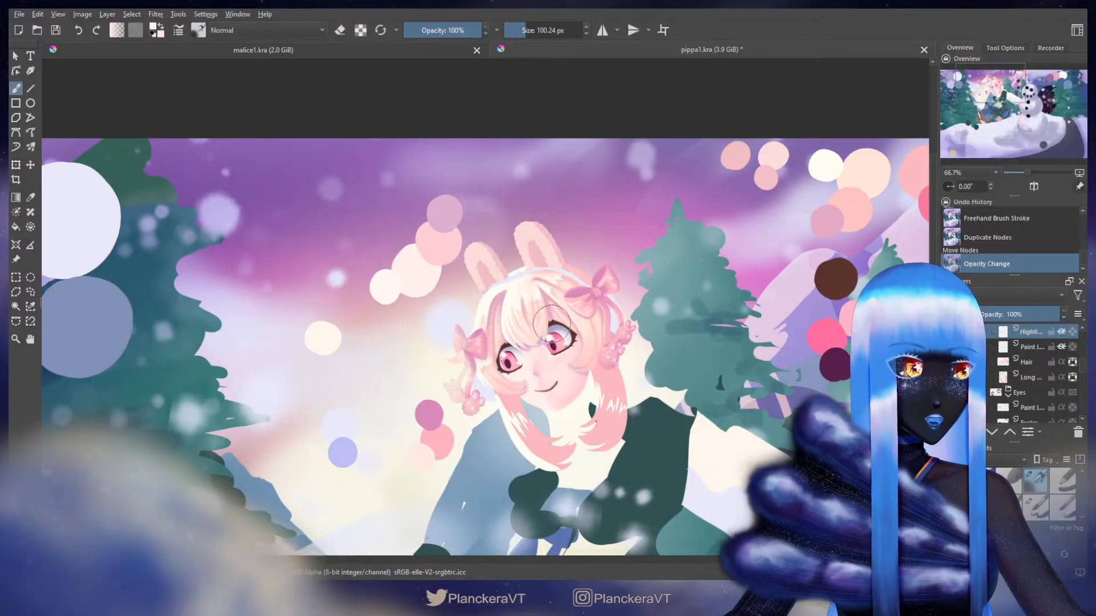
# - Erase softly over the bangs with a 100.24 px eraser on the paint layer directly above the Hair layer
pyautogui.moveTo(591, 386); pyautogui.dragTo(626, 343)
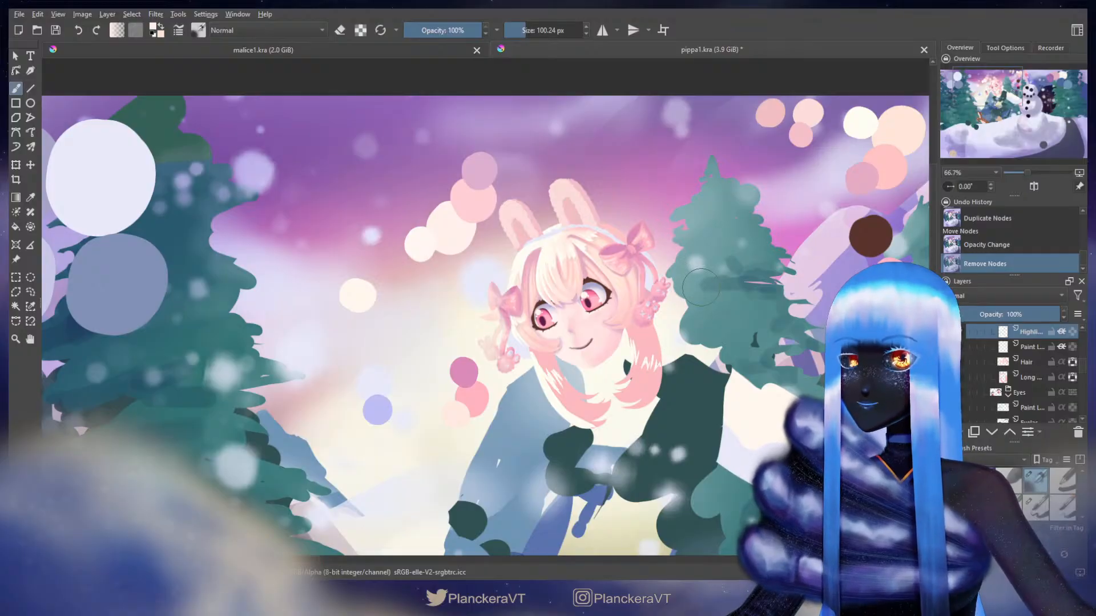
pyautogui.moveTo(702, 286); pyautogui.dragTo(698, 301)
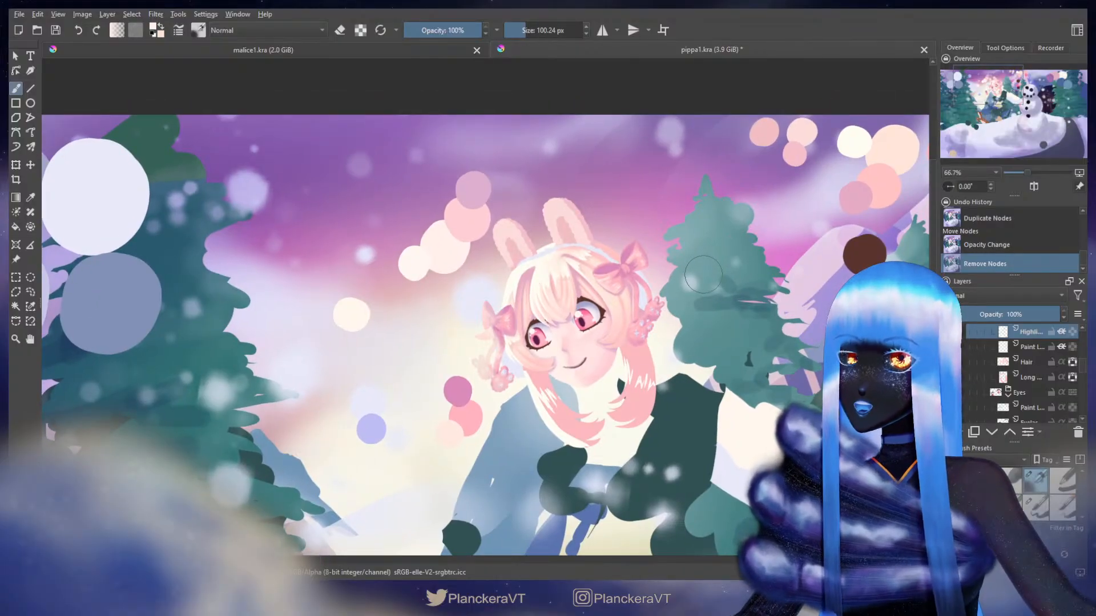
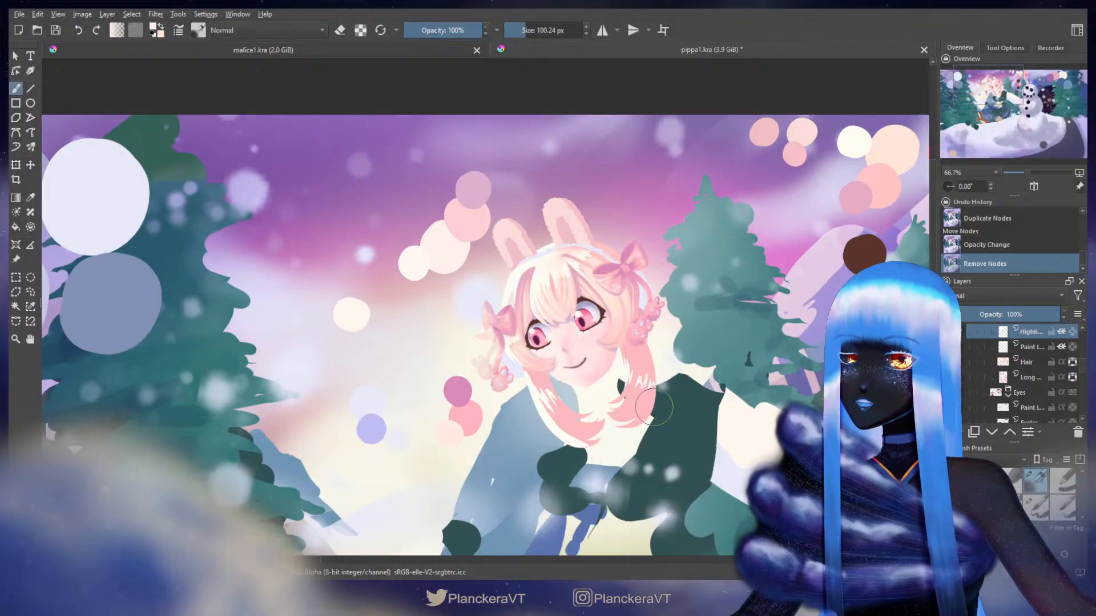
pyautogui.scroll(1, 685, 407)
pyautogui.scroll(1, 701, 407)
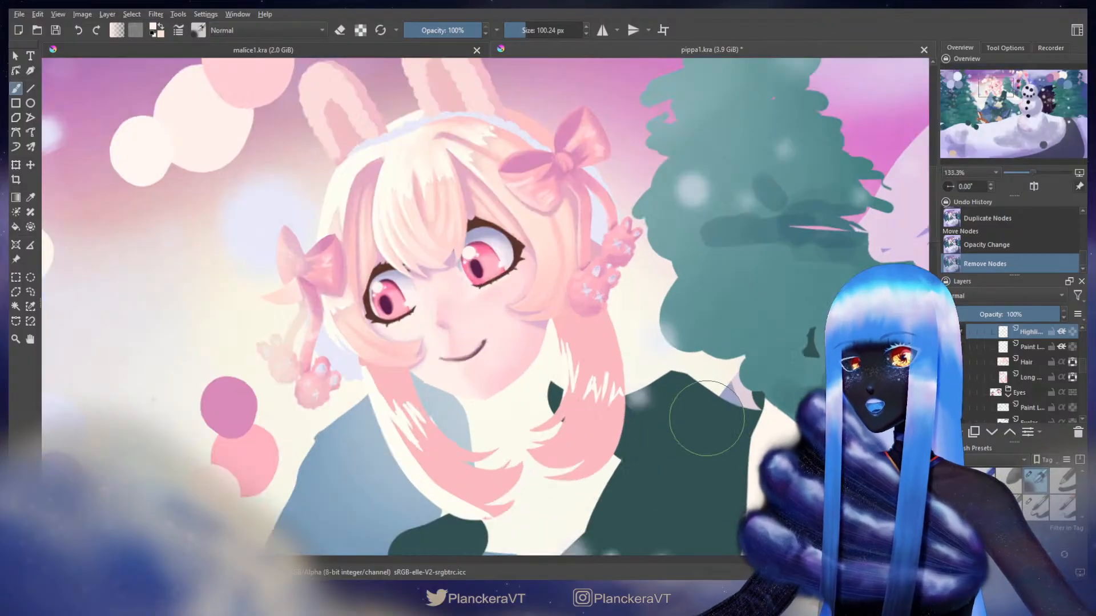
pyautogui.moveTo(757, 208); pyautogui.dragTo(503, 385)
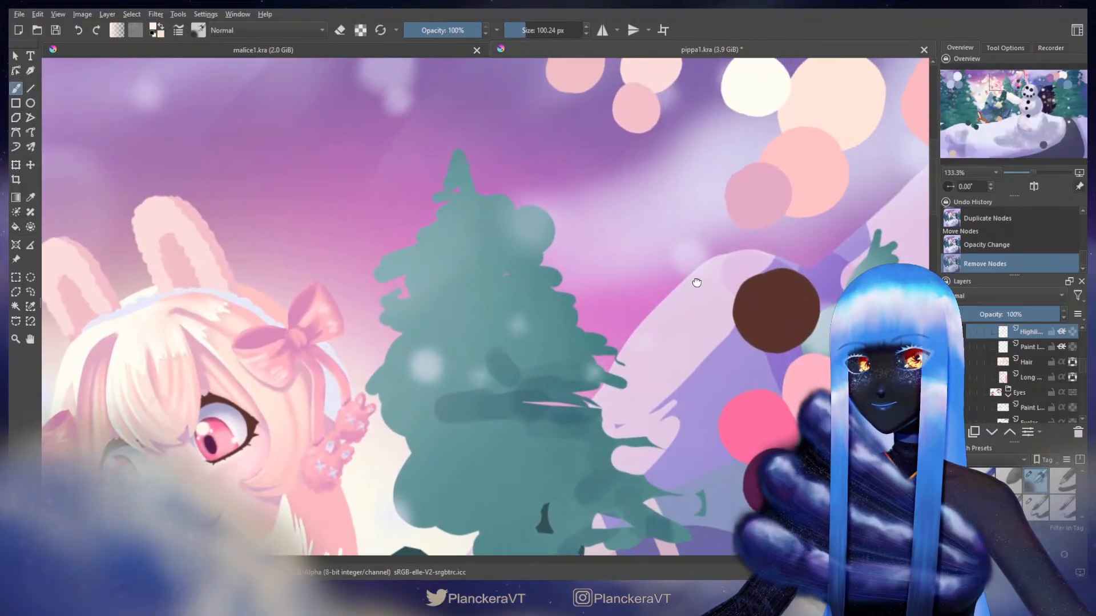
pyautogui.moveTo(697, 282)
pyautogui.mouseDown()
pyautogui.moveTo(690, 311)
pyautogui.moveTo(809, 194)
pyautogui.mouseUp()
pyautogui.moveTo(594, 355); pyautogui.dragTo(847, 293)
pyautogui.click(1031, 352)
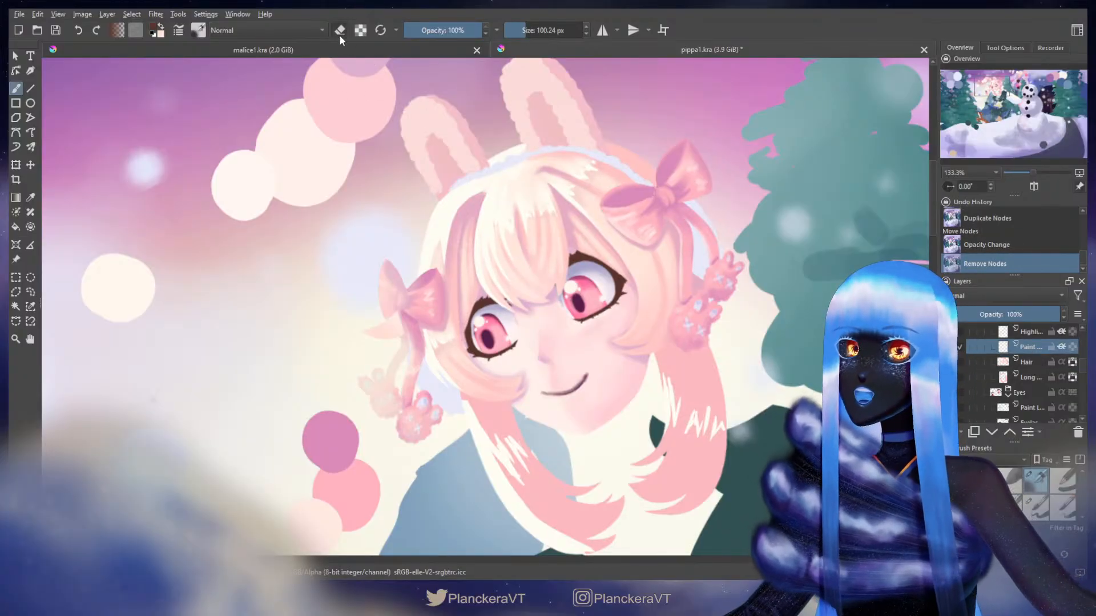
pyautogui.press('e')
pyautogui.moveTo(511, 292)
pyautogui.mouseDown()
pyautogui.moveTo(516, 277)
pyautogui.moveTo(534, 322)
pyautogui.mouseUp()
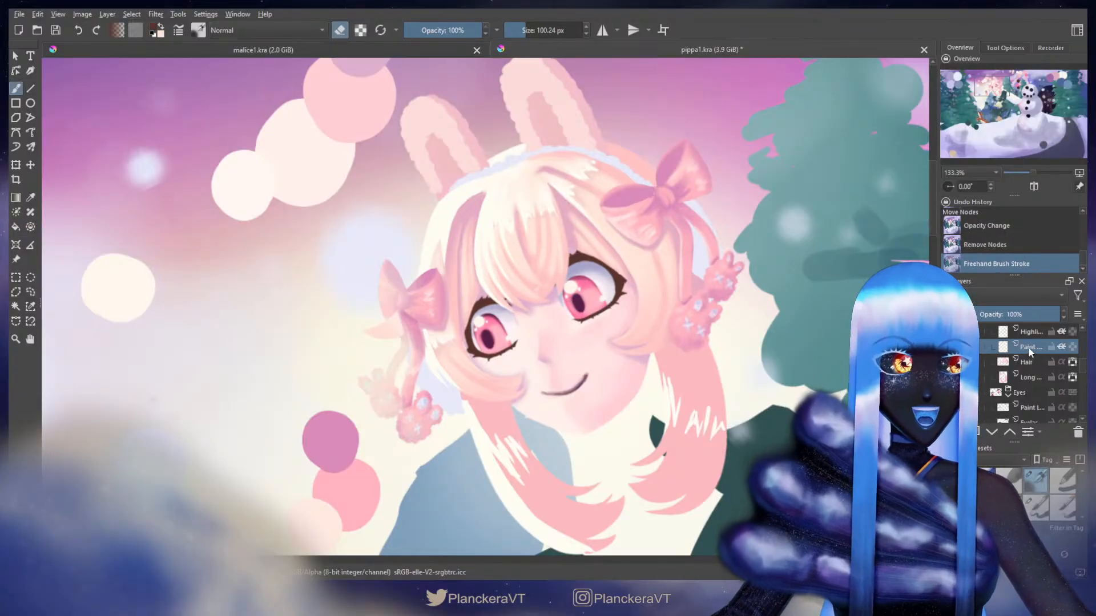
# - Merge the soft highlight paint layer down into the Hair layer
pyautogui.click(1061, 346)
pyautogui.hotkey('ctrl', 'z')
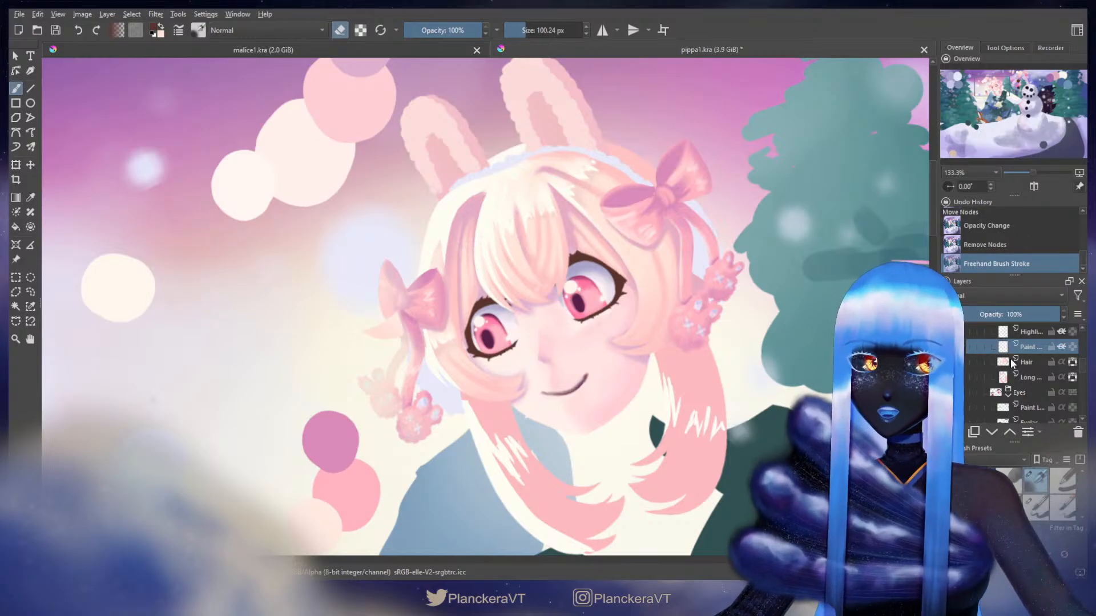
pyautogui.hotkey('ctrl', 'e')
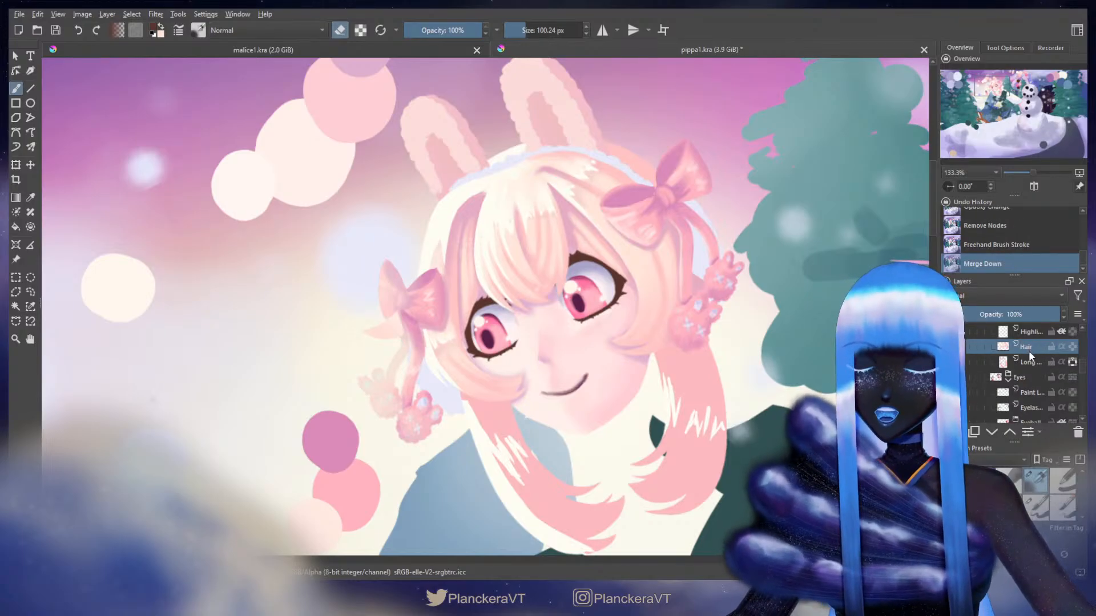
# - Duplicate the hair highlight layer, apply a Gaussian Blur to one of the two, and merge them into a single highlight layer
pyautogui.click(1027, 330)
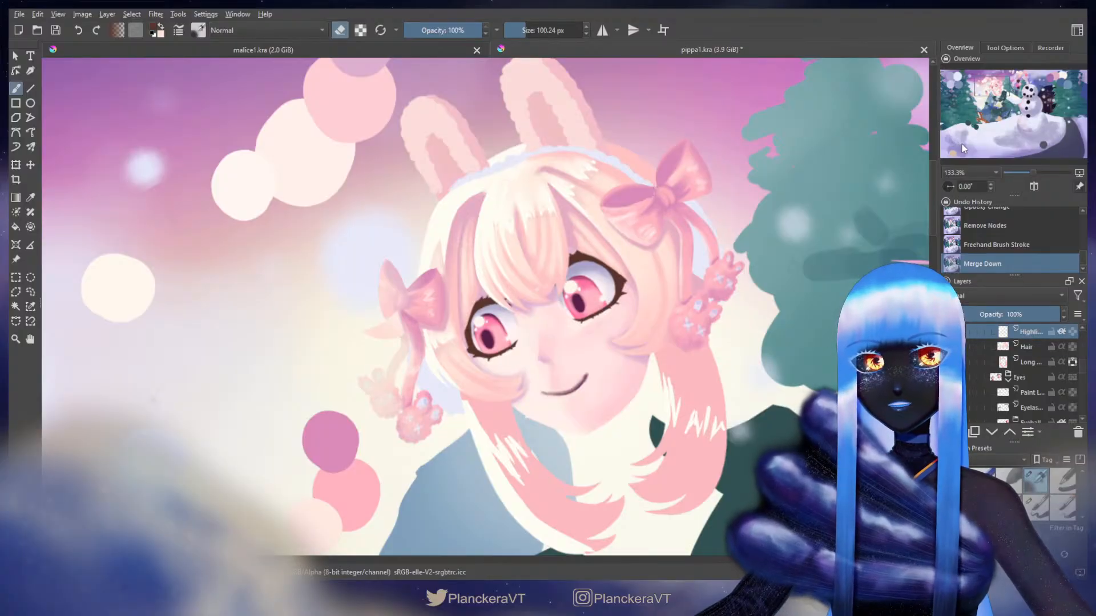
pyautogui.hotkey('ctrl', 'j')
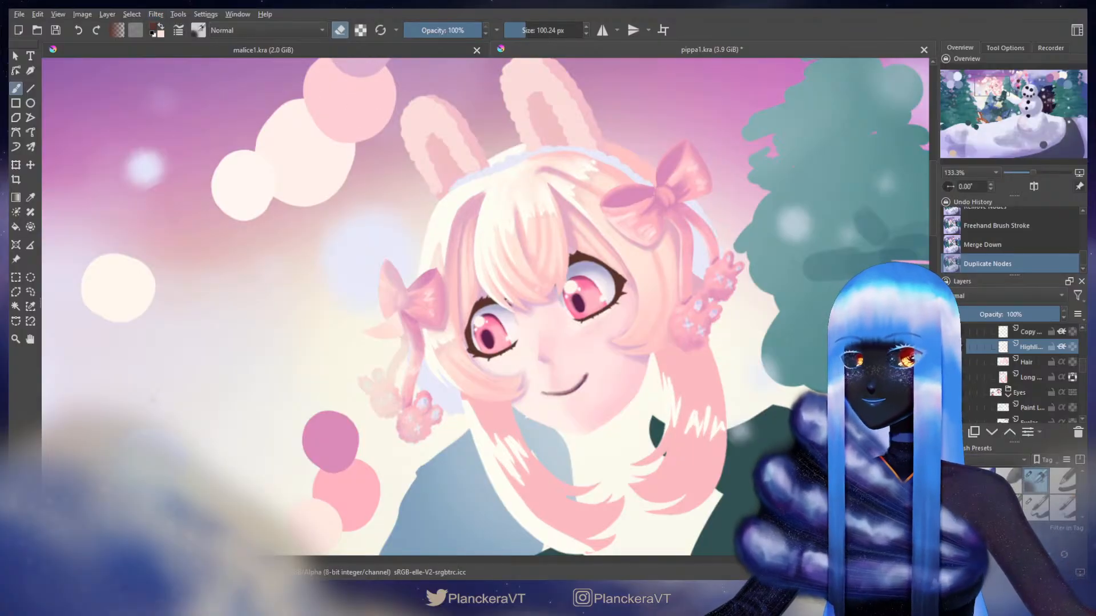
pyautogui.click(1025, 335)
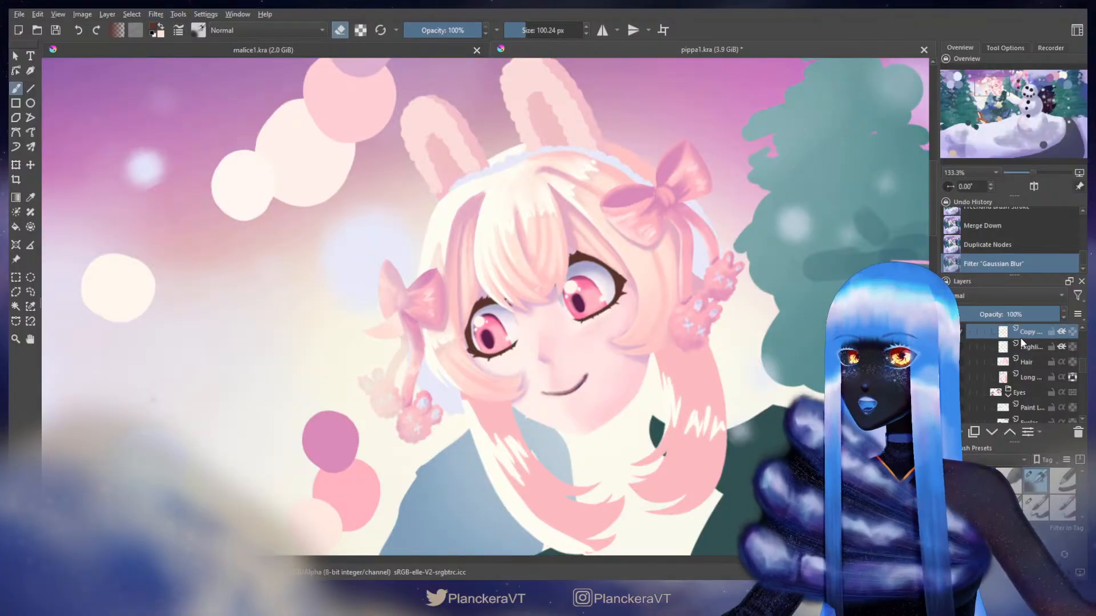
pyautogui.click(958, 347)
pyautogui.click(958, 346)
pyautogui.click(957, 347)
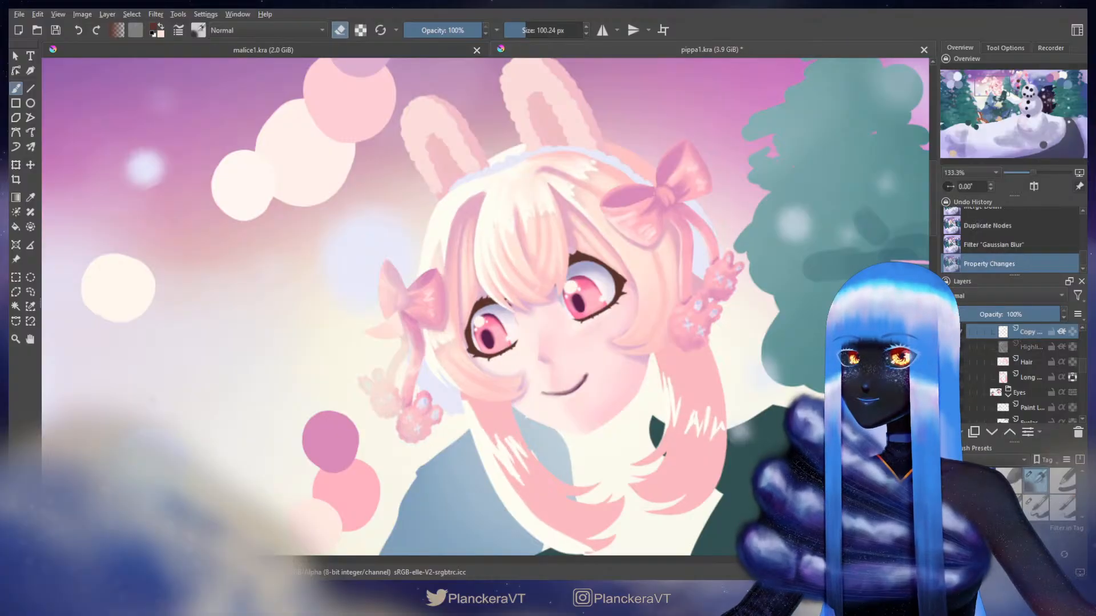
pyautogui.hotkey('ctrl', 'e')
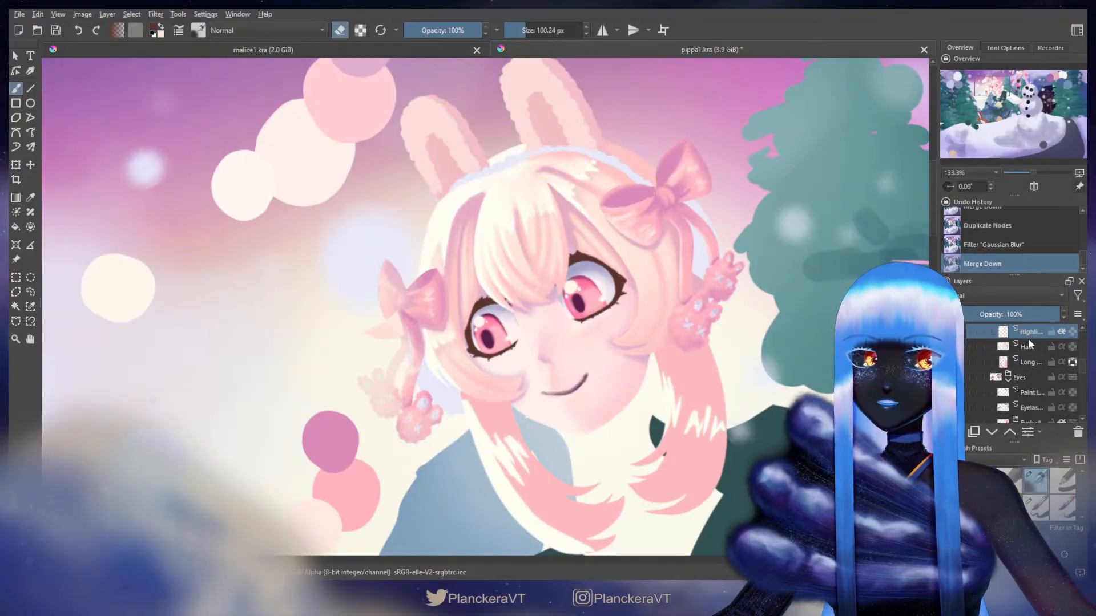
# - Compare the hair with and without the merged highlight layer
pyautogui.click(958, 332)
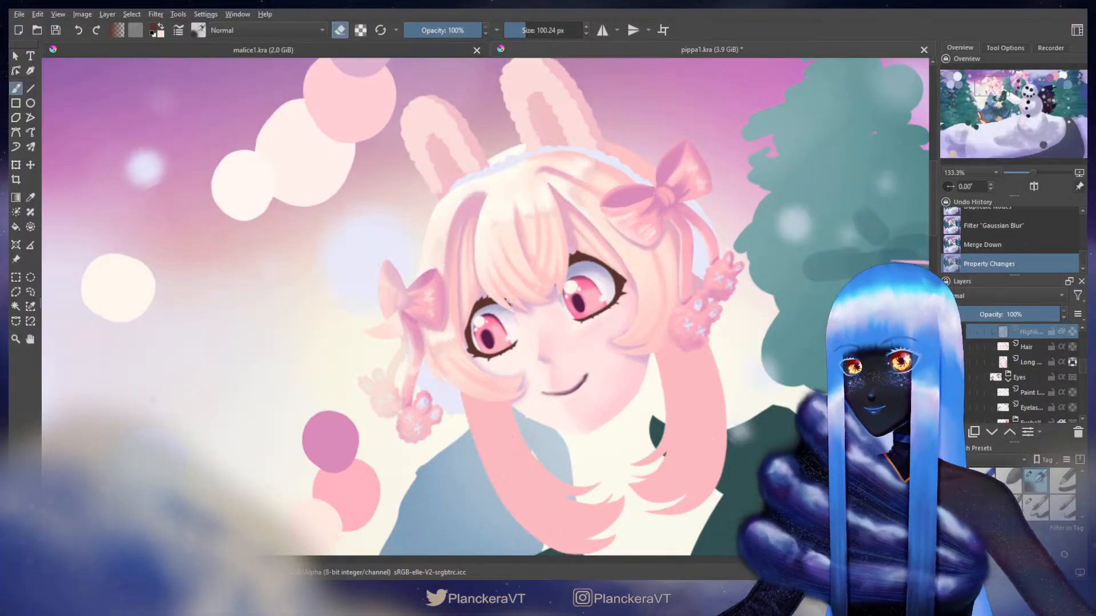
pyautogui.hotkey('ctrl', 'z')
pyautogui.hotkey('ctrl', 'shift', 'z')
pyautogui.hotkey('ctrl', 'z')
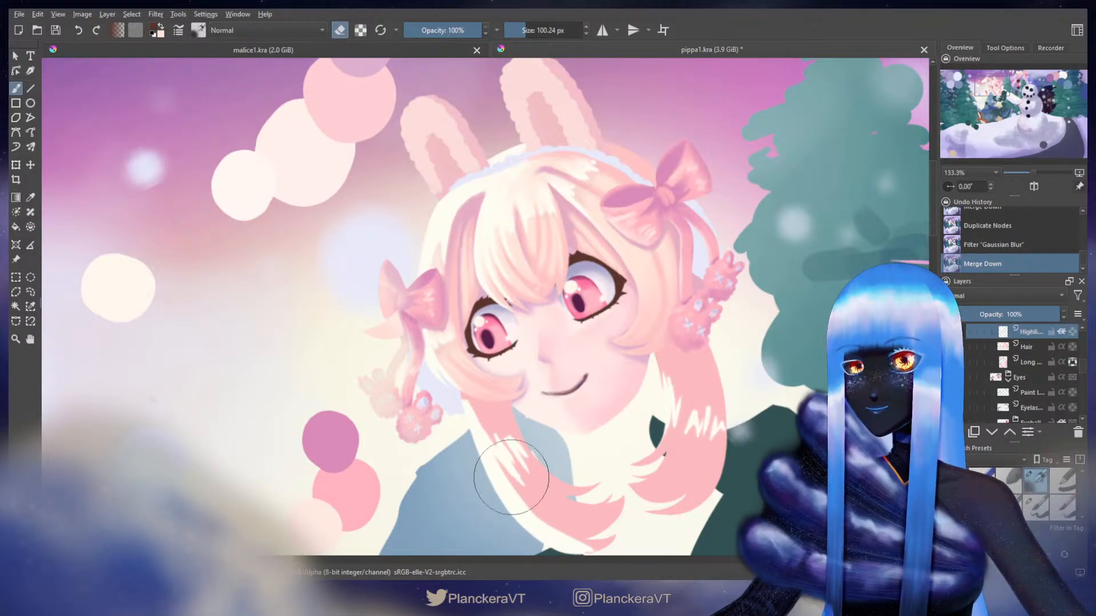
# - Erase the highlights from the two long hanging locks with a 100.24 px eraser
pyautogui.scroll(-4, 594, 399)
pyautogui.press('e')
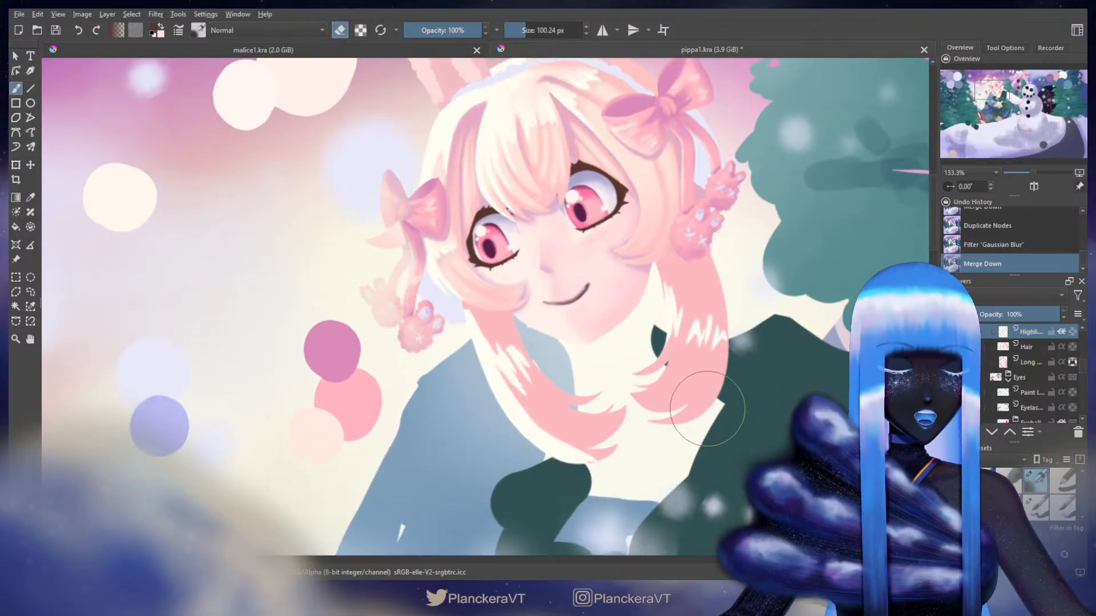
pyautogui.moveTo(479, 343)
pyautogui.mouseDown()
pyautogui.moveTo(538, 396)
pyautogui.moveTo(543, 379)
pyautogui.moveTo(563, 418)
pyautogui.moveTo(586, 392)
pyautogui.moveTo(534, 360)
pyautogui.moveTo(530, 393)
pyautogui.mouseUp()
pyautogui.moveTo(673, 333)
pyautogui.mouseDown()
pyautogui.moveTo(663, 308)
pyautogui.moveTo(684, 348)
pyautogui.mouseUp()
pyautogui.press('e')
pyautogui.moveTo(640, 217)
pyautogui.mouseDown()
pyautogui.moveTo(648, 290)
pyautogui.moveTo(666, 303)
pyautogui.mouseUp()
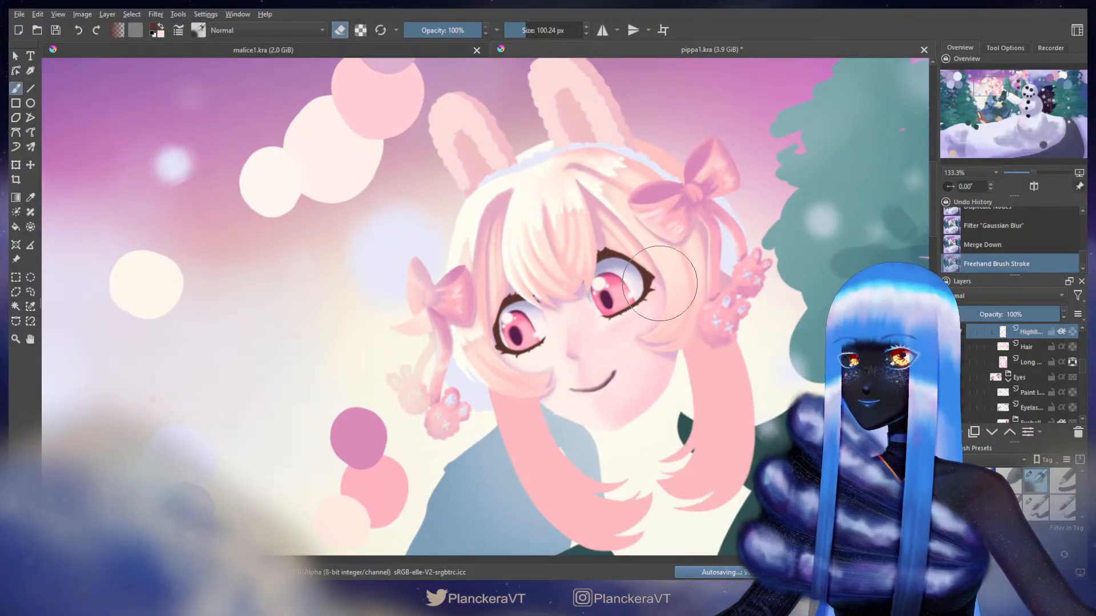
# - Add a paint layer directly above the Hair layer with inherited alpha, and switch the brush from erasing to painting
pyautogui.click(1026, 347)
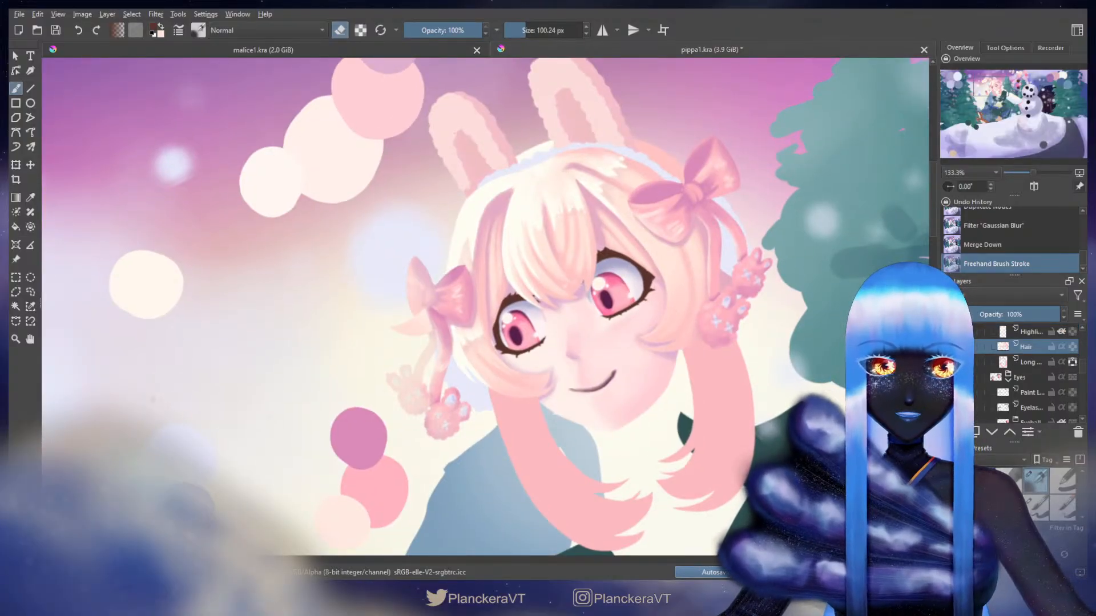
pyautogui.press('Insert')
pyautogui.moveTo(597, 251)
pyautogui.keyDown('shift'); pyautogui.mouseDown()
pyautogui.moveTo(568, 241)
pyautogui.moveTo(546, 209)
pyautogui.moveTo(546, 228)
pyautogui.mouseUp(); pyautogui.keyUp('shift')
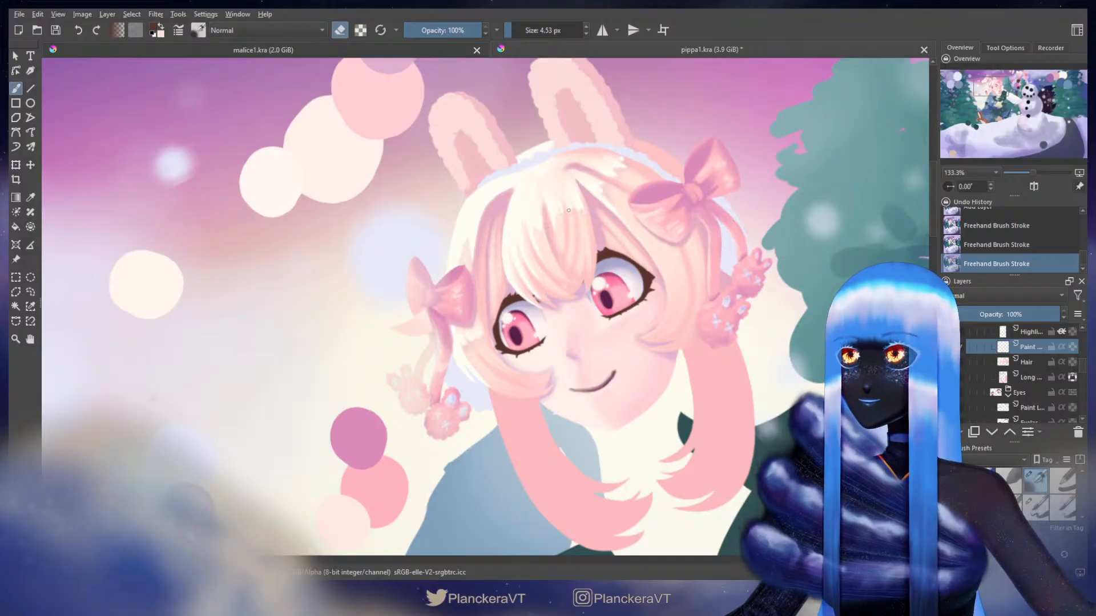
pyautogui.click(342, 32)
pyautogui.click(1061, 346)
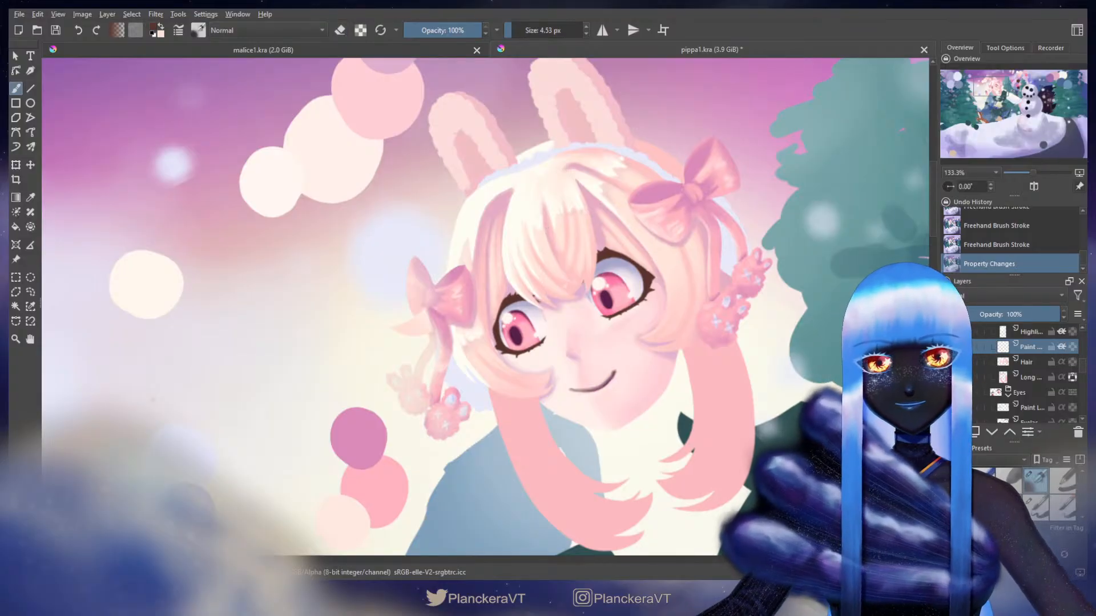
# - Try thin dark strand lines in the middle of the bangs with a 5.60 px brush
pyautogui.keyDown('shift'); pyautogui.moveTo(547, 198); pyautogui.dragTo(549, 240); pyautogui.keyUp('shift')
pyautogui.hotkey('ctrl', 'z')
pyautogui.hotkey('ctrl', 'z')
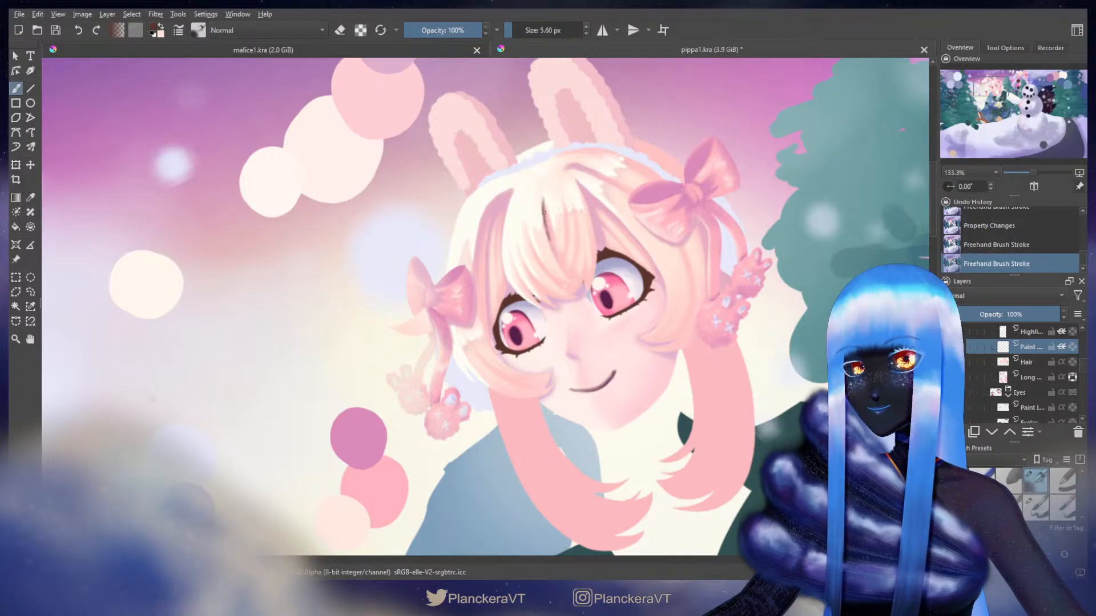
pyautogui.hotkey('ctrl', 'z')
pyautogui.hotkey('ctrl', 'z')
pyautogui.moveTo(545, 201); pyautogui.dragTo(552, 245)
pyautogui.hotkey('ctrl', 'z')
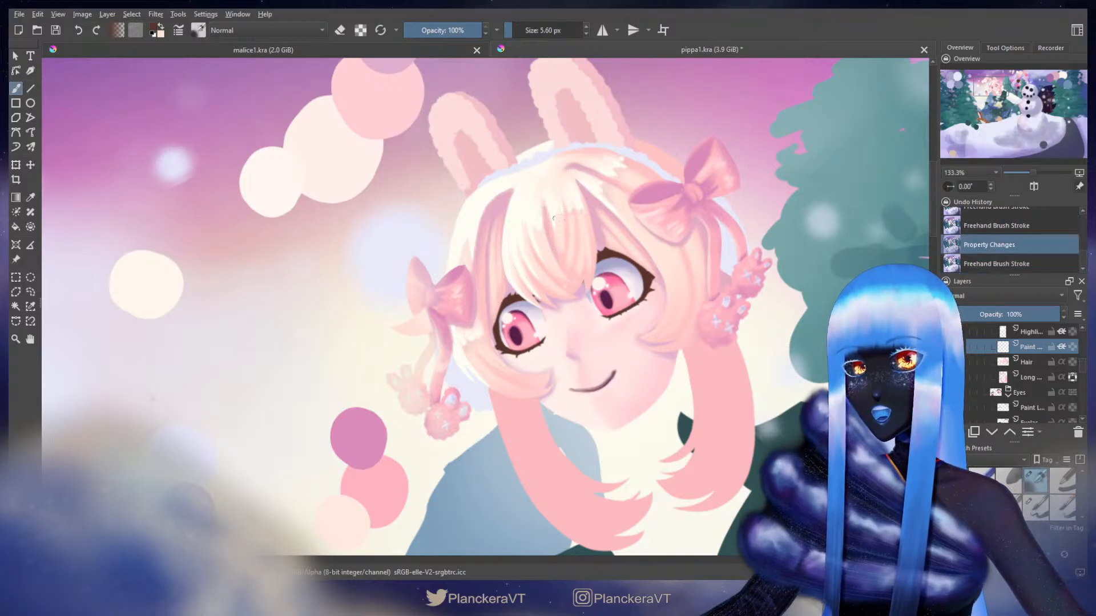
# - Draw thin dark curved strand lines across the bangs with a different brush preset at 14.93 px
pyautogui.click(1037, 508)
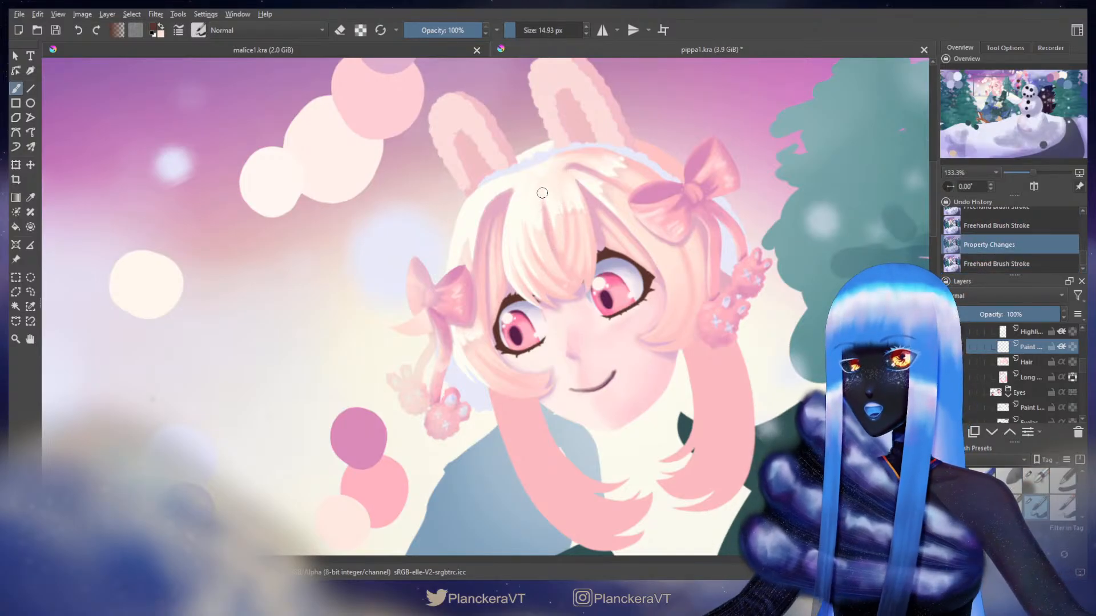
pyautogui.moveTo(542, 195); pyautogui.dragTo(552, 247)
pyautogui.hotkey('ctrl', 'z')
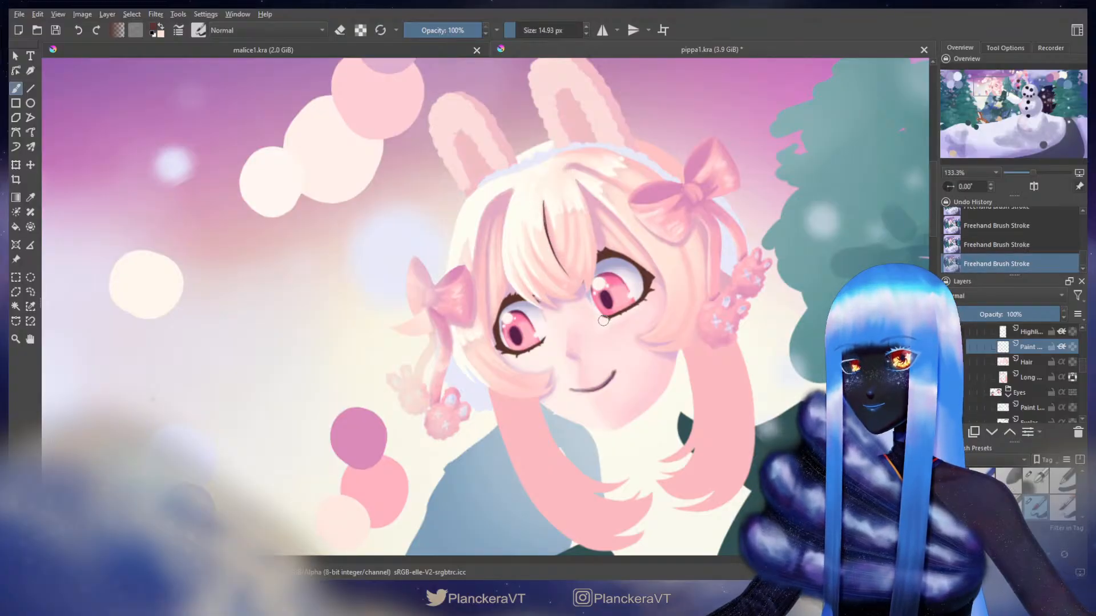
pyautogui.scroll(-4, 624, 268)
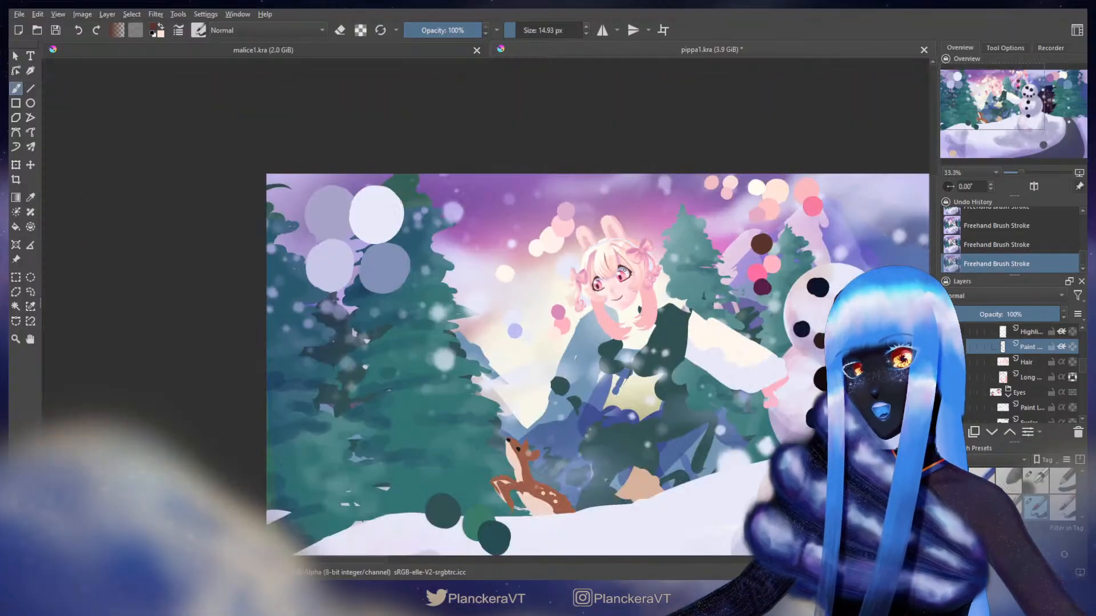
pyautogui.scroll(4, 627, 273)
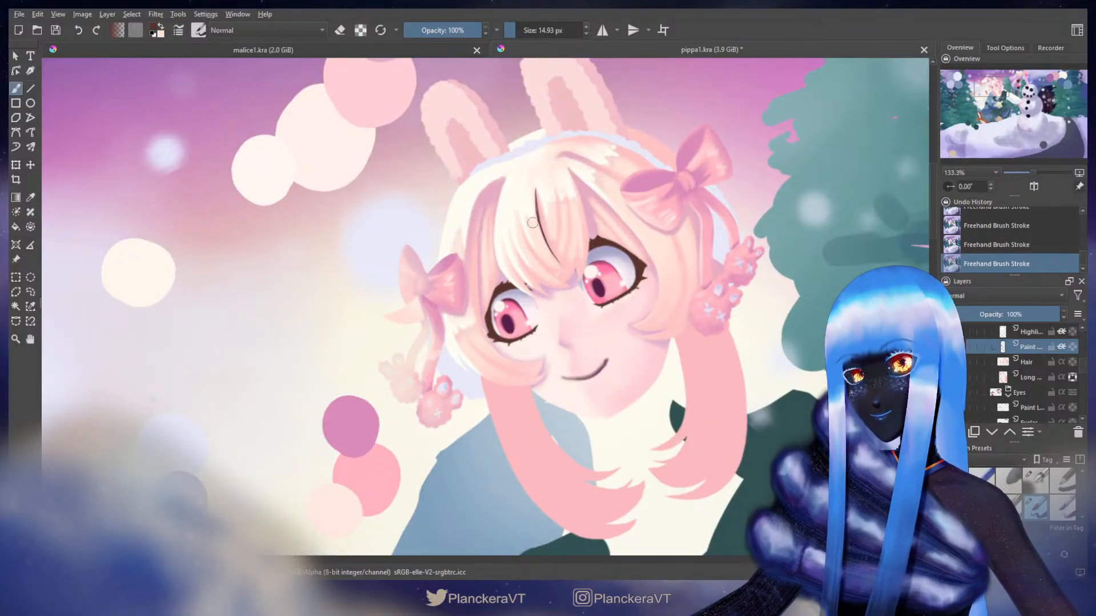
pyautogui.moveTo(517, 213); pyautogui.dragTo(534, 248)
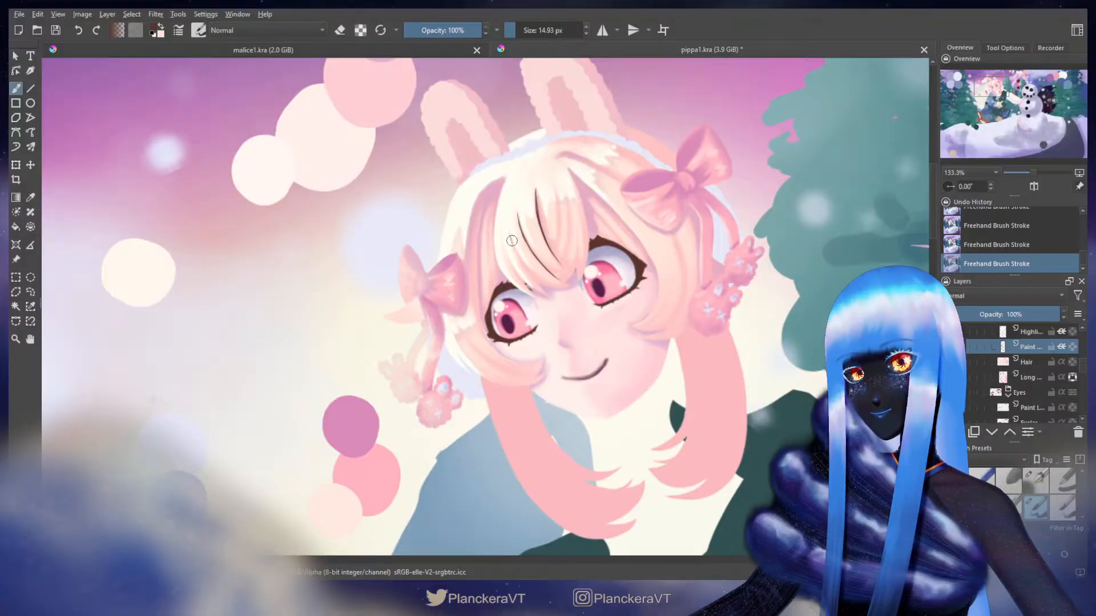
pyautogui.hotkey('ctrl', 'z')
pyautogui.hotkey('ctrl', 'z')
pyautogui.moveTo(511, 239); pyautogui.dragTo(530, 276)
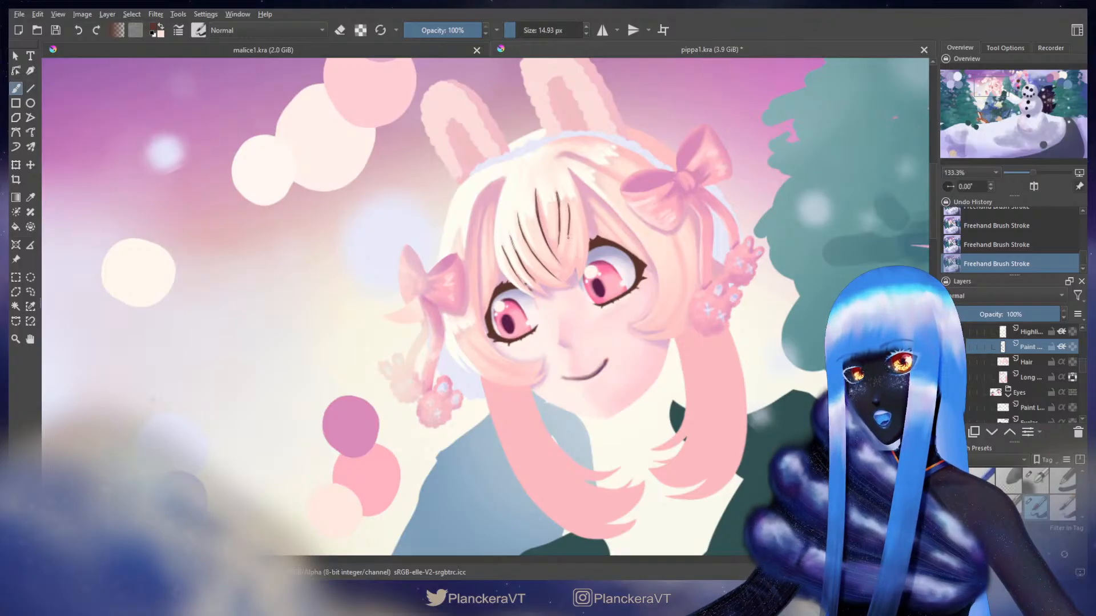
pyautogui.moveTo(579, 225); pyautogui.dragTo(577, 260)
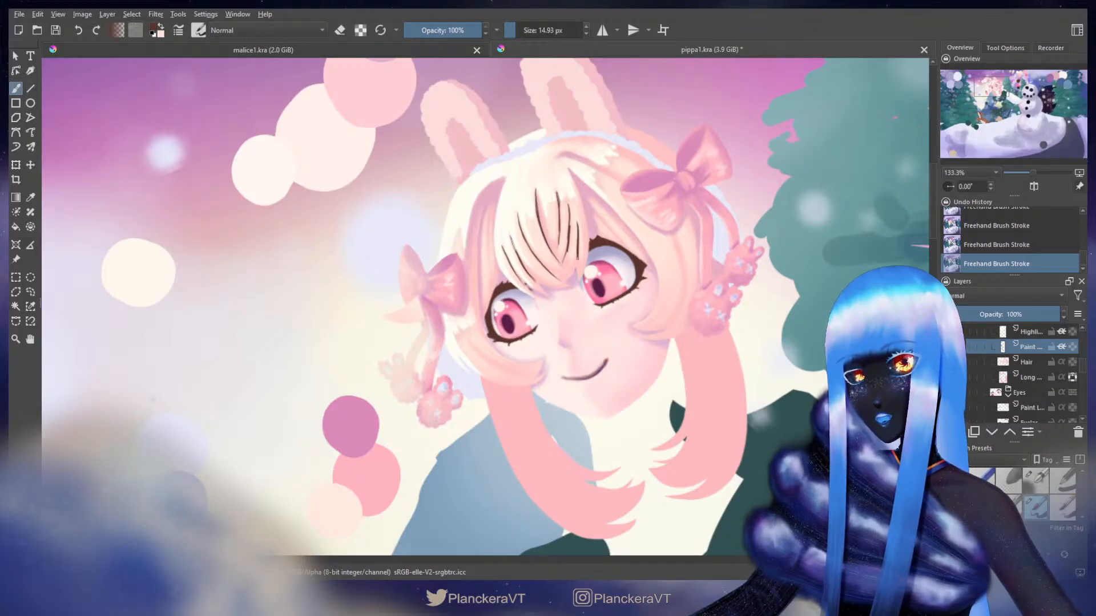
# - Draw dark lines along the hair partings on both sides of the bangs and around the curled cheek locks
pyautogui.moveTo(631, 180); pyautogui.dragTo(599, 208)
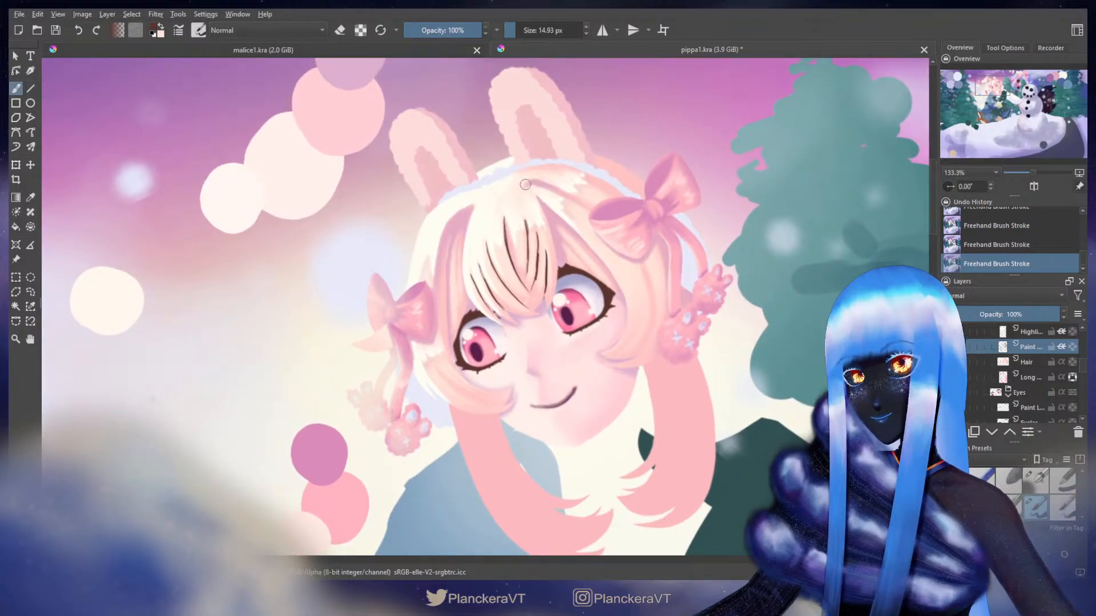
pyautogui.moveTo(532, 181); pyautogui.dragTo(579, 200)
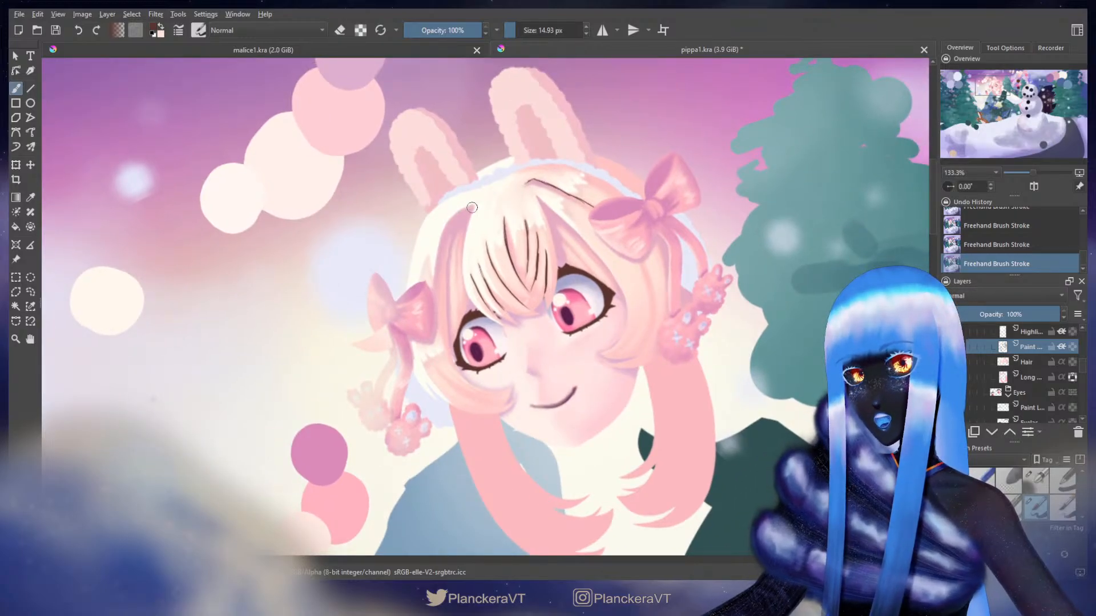
pyautogui.moveTo(474, 205); pyautogui.dragTo(453, 217)
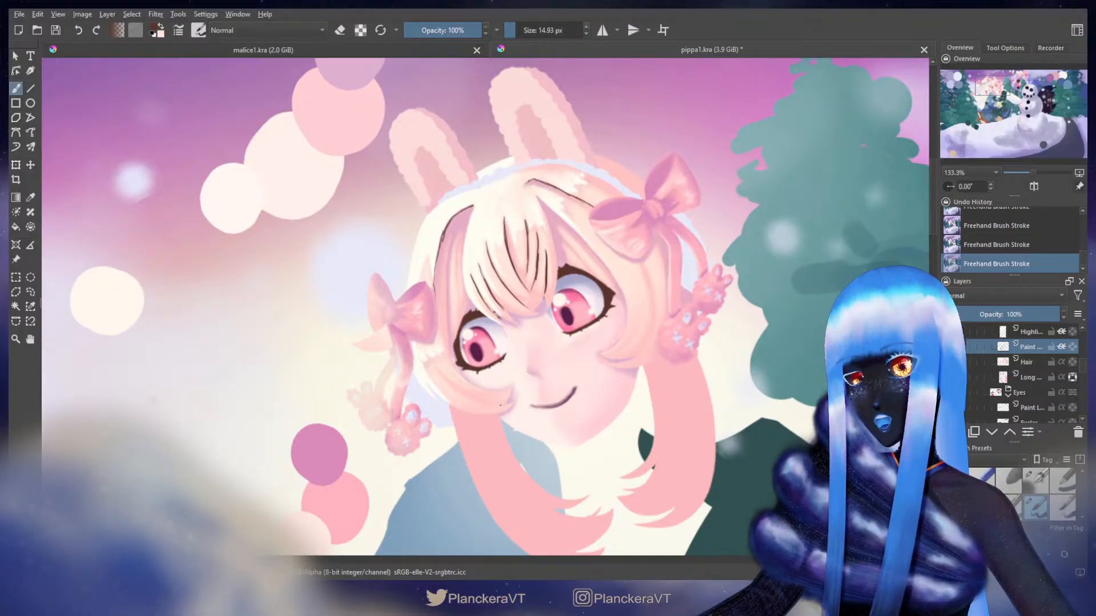
pyautogui.hotkey('ctrl', 'z')
pyautogui.moveTo(496, 402); pyautogui.dragTo(488, 405)
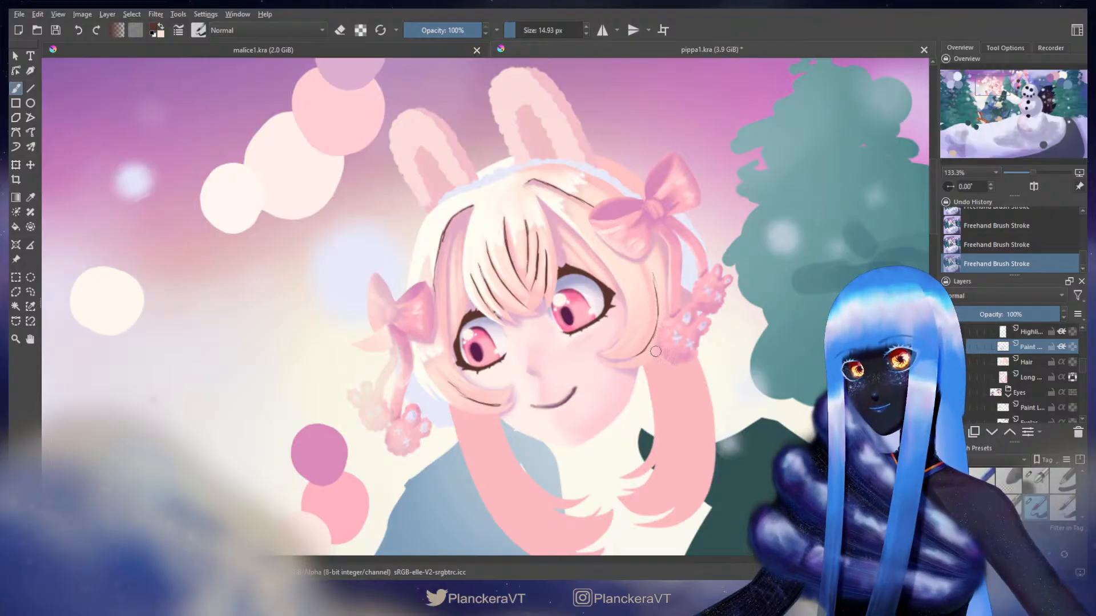
# - Set the strand-line paint layer to Overlay blending at 84% opacity
pyautogui.scroll(-3, 599, 353)
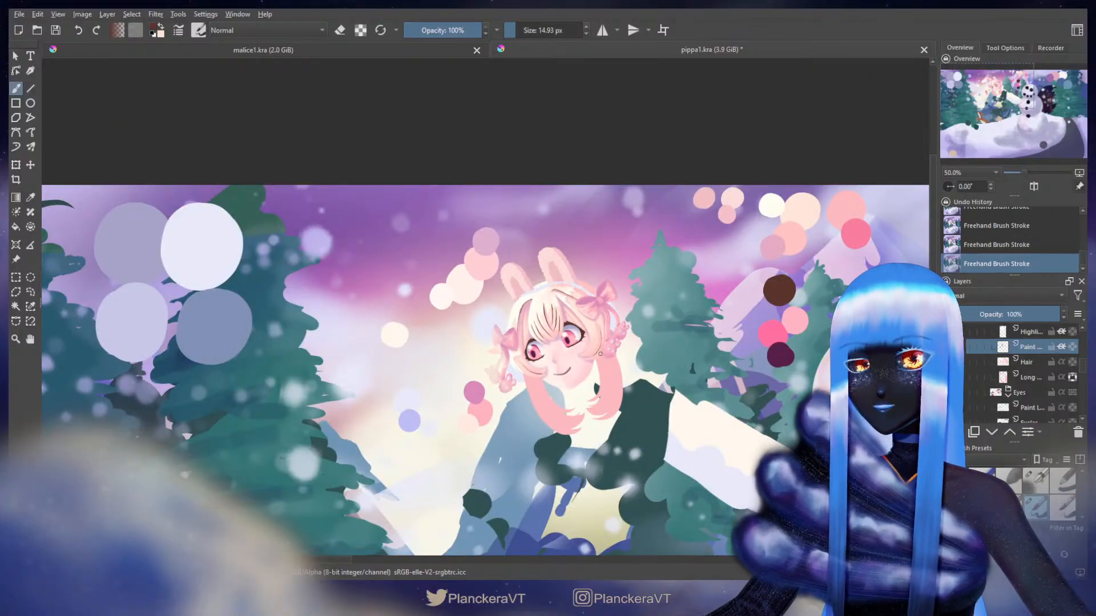
pyautogui.scroll(1, 443, 369)
pyautogui.scroll(-1, 970, 301)
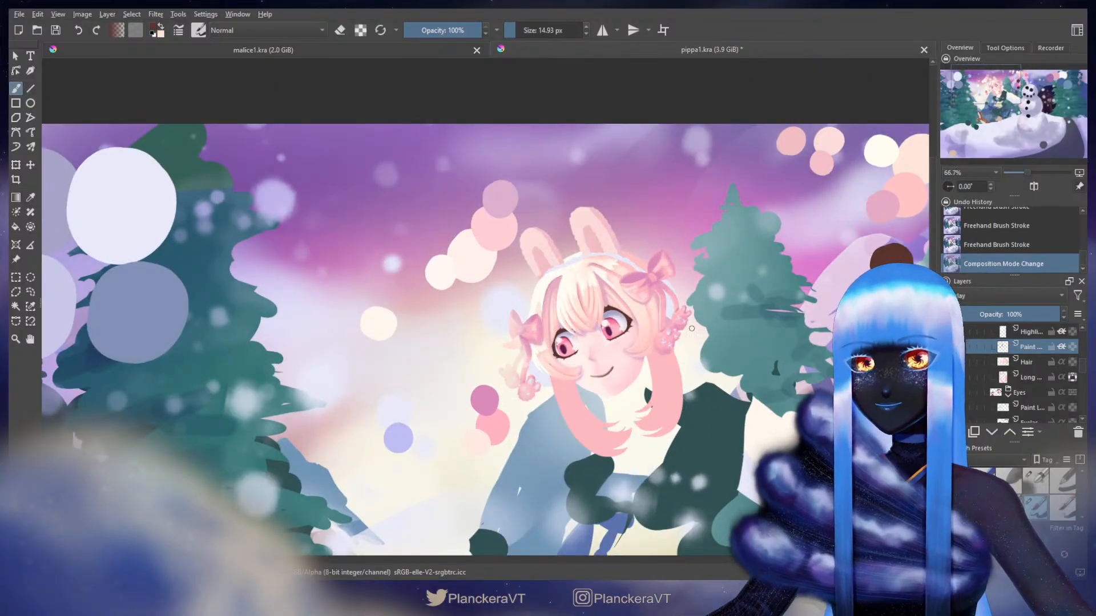
pyautogui.scroll(1, 692, 329)
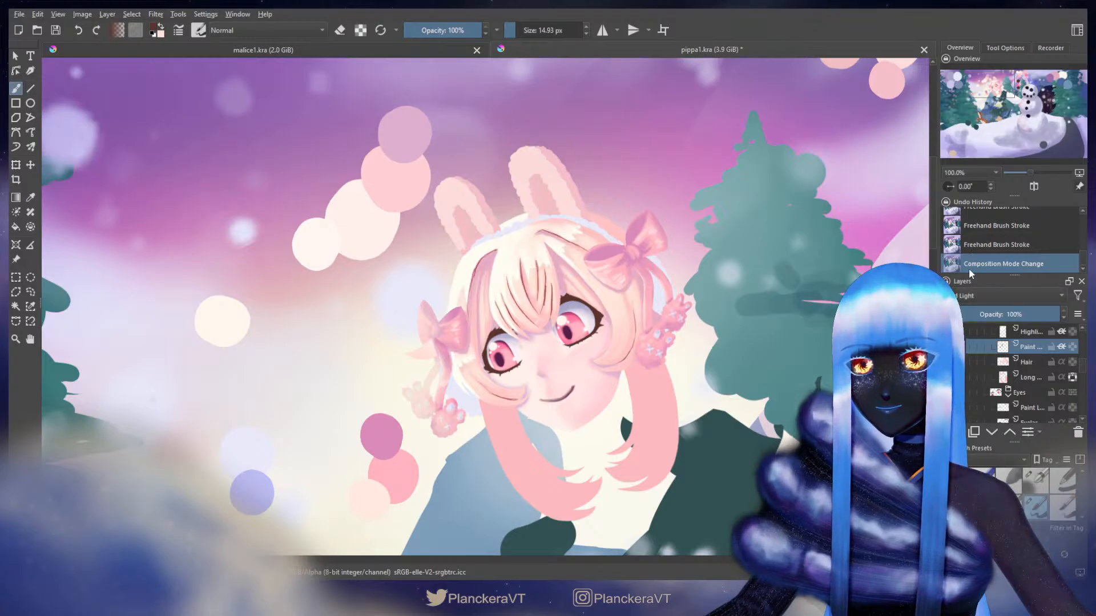
pyautogui.click(965, 340)
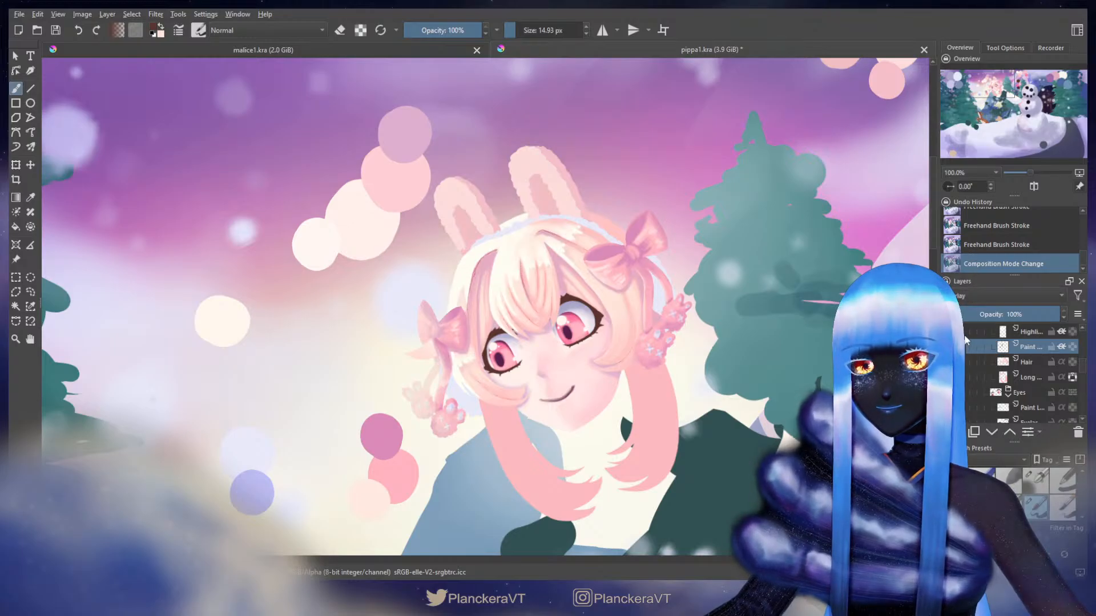
pyautogui.moveTo(1017, 313); pyautogui.dragTo(1040, 312)
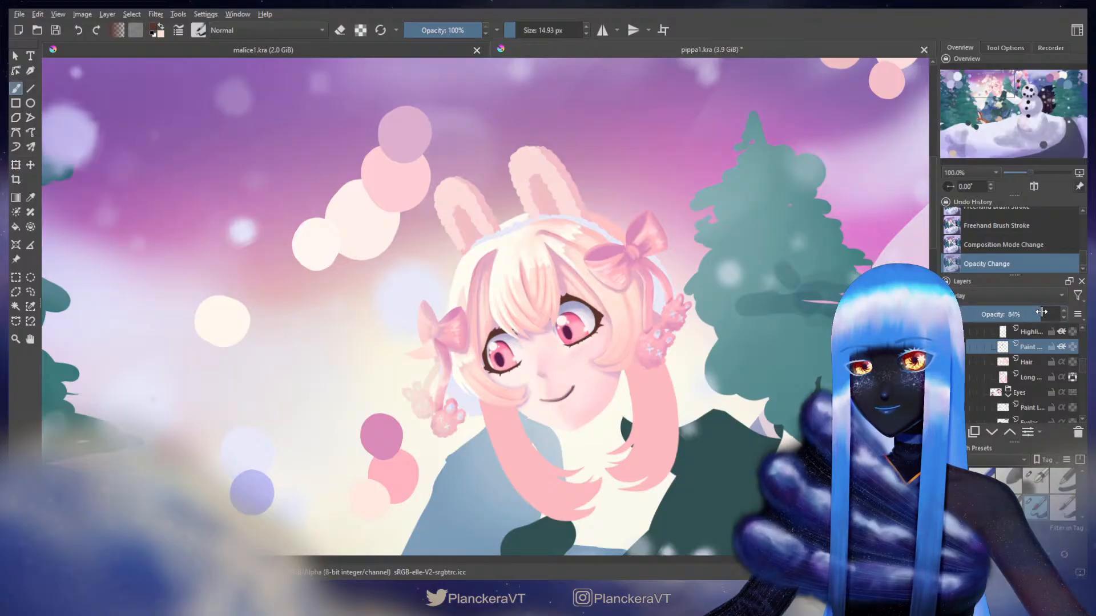
# - Deepen the strand shadows across the bangs with 14.93 px strokes on the Overlay paint layer
pyautogui.scroll(-1, 718, 353)
pyautogui.scroll(-1, 719, 354)
pyautogui.moveTo(737, 383); pyautogui.dragTo(760, 286)
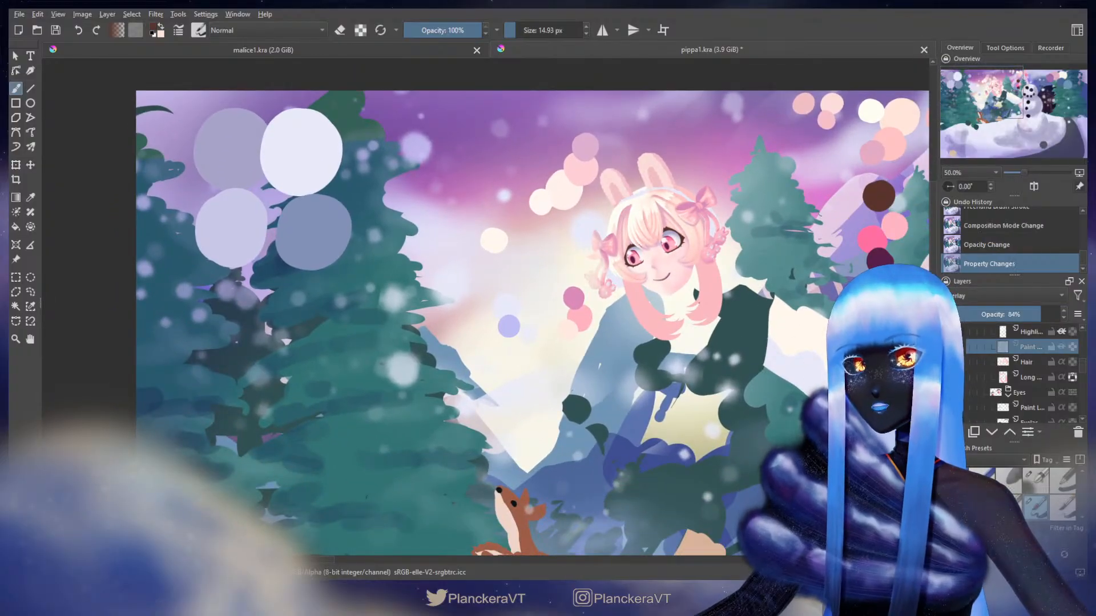
pyautogui.scroll(4, 642, 373)
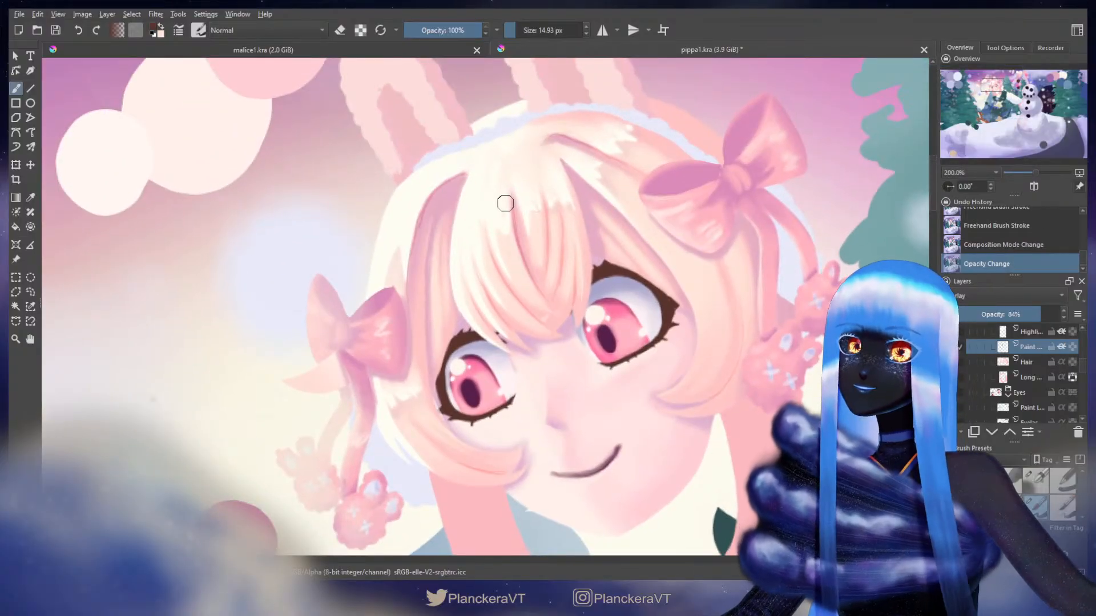
pyautogui.moveTo(511, 191); pyautogui.dragTo(535, 284)
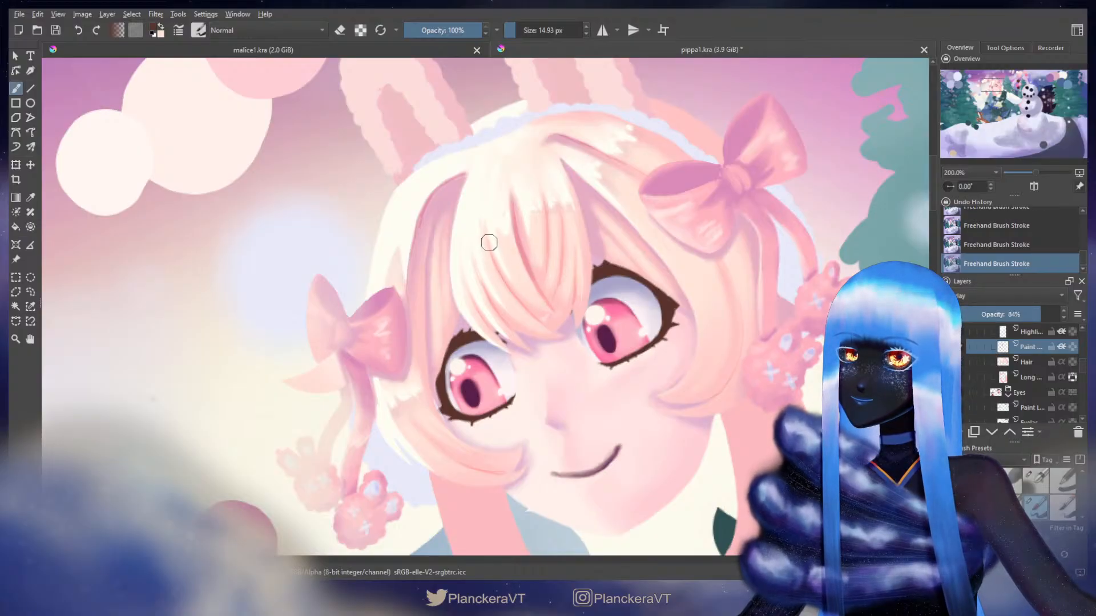
pyautogui.hotkey('ctrl', 'z')
pyautogui.hotkey('ctrl', 'z')
pyautogui.moveTo(487, 230); pyautogui.dragTo(491, 251)
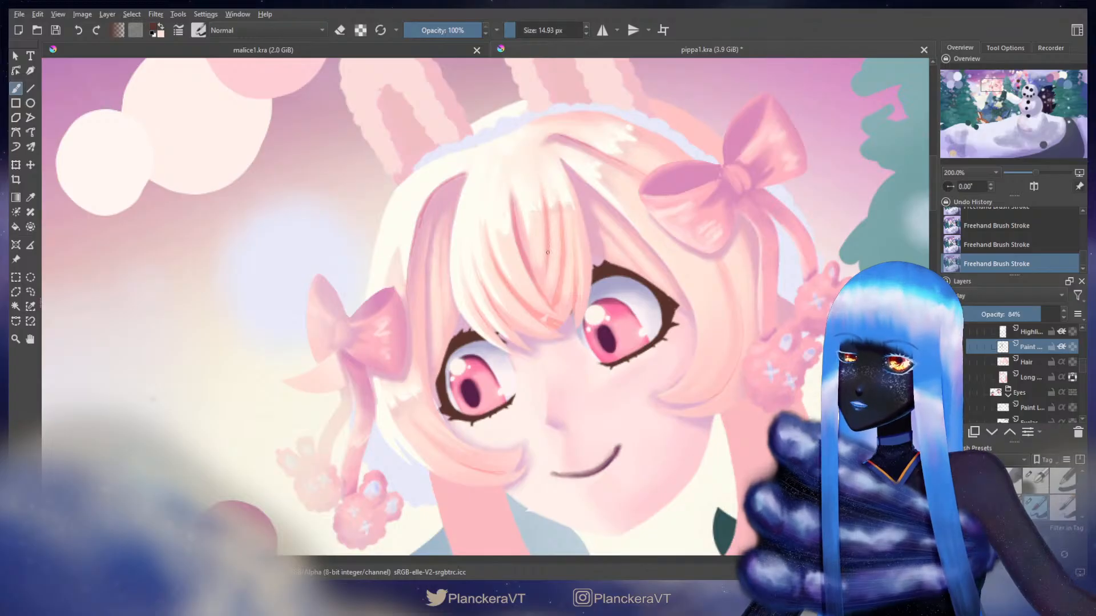
pyautogui.moveTo(535, 273); pyautogui.dragTo(538, 287)
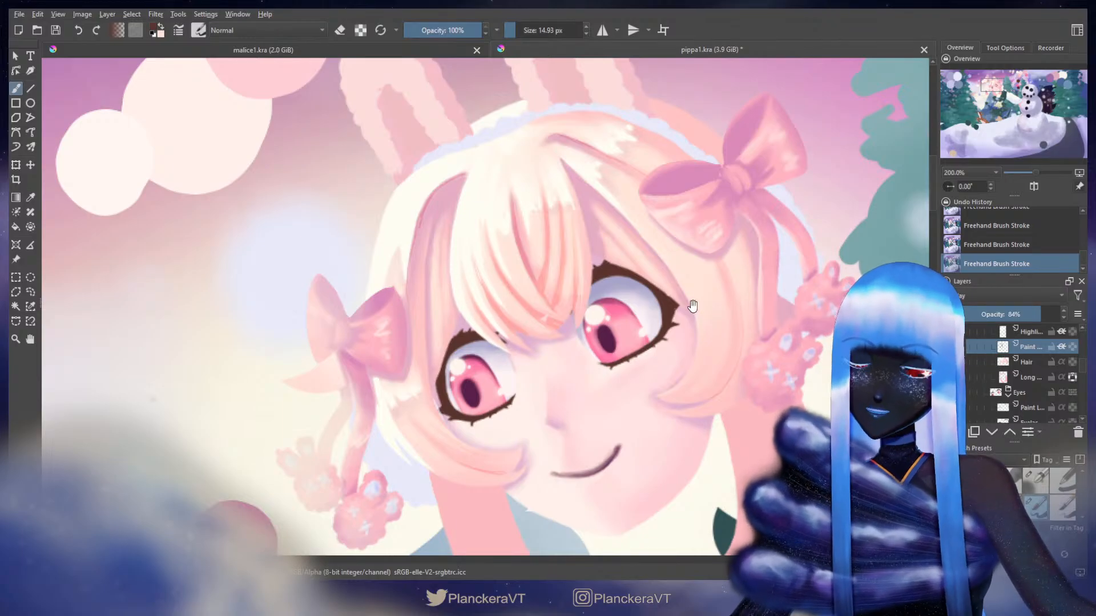
# - Draw thin strand lines along the curled cheek lock below the larger bow and trim them with a 25.83 px eraser
pyautogui.moveTo(690, 304); pyautogui.dragTo(628, 205)
pyautogui.moveTo(657, 261); pyautogui.dragTo(627, 242)
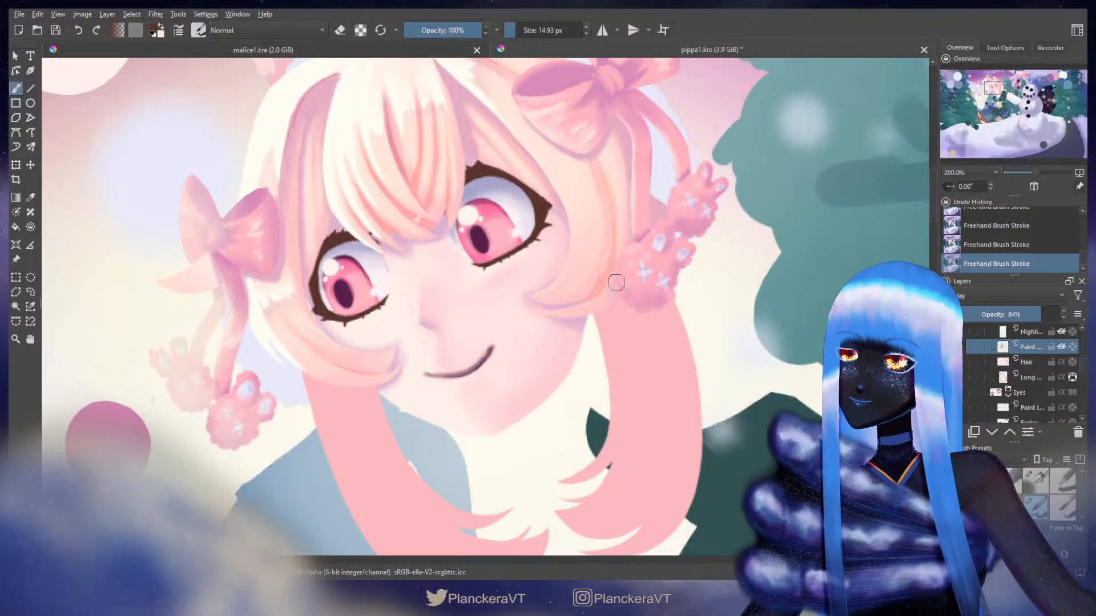
pyautogui.press('e')
pyautogui.moveTo(579, 261)
pyautogui.mouseDown()
pyautogui.moveTo(561, 260)
pyautogui.moveTo(600, 263)
pyautogui.mouseUp()
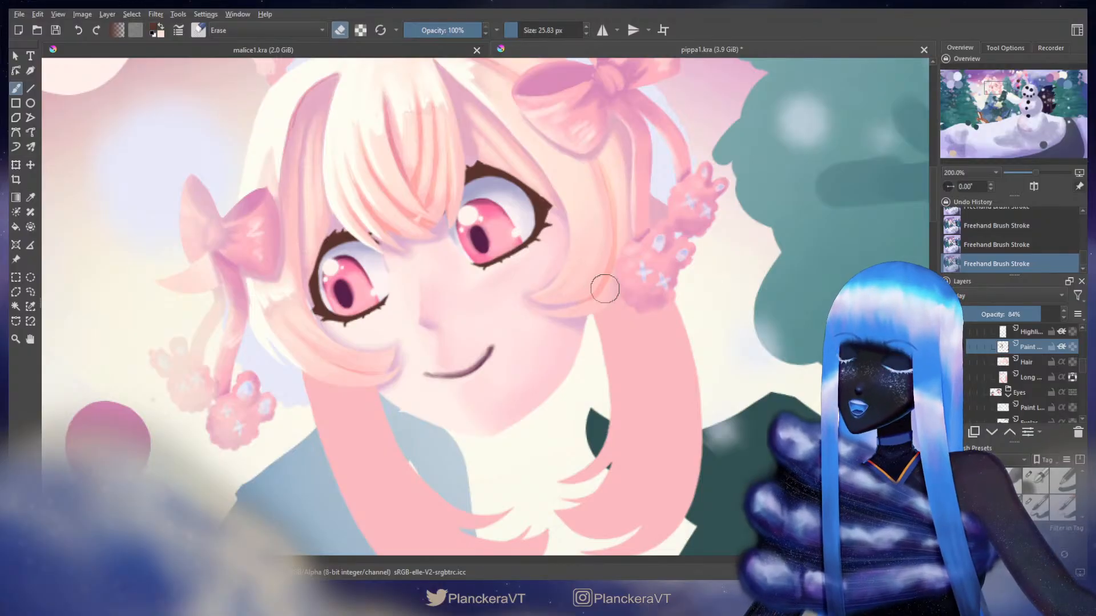
# - Paint a dark strand line in the hair just beneath the larger bow at 19.99 px, undoing unwanted strokes
pyautogui.press('e')
pyautogui.moveTo(602, 172)
pyautogui.mouseDown()
pyautogui.moveTo(568, 240)
pyautogui.moveTo(561, 219)
pyautogui.mouseUp()
pyautogui.hotkey('ctrl', 'z')
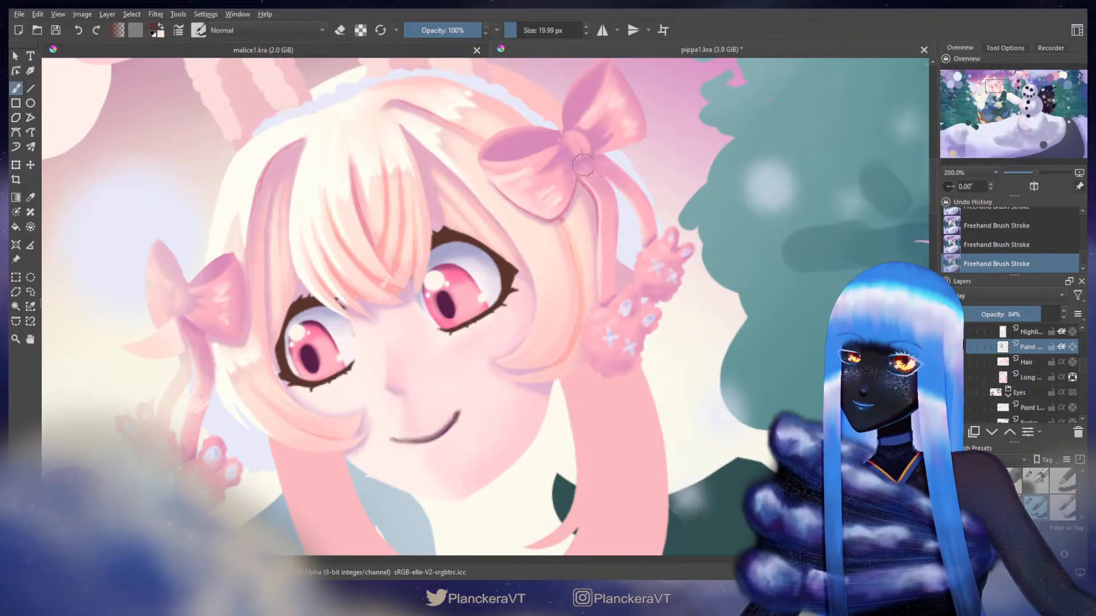
pyautogui.moveTo(394, 107)
pyautogui.mouseDown()
pyautogui.moveTo(451, 196)
pyautogui.moveTo(438, 199)
pyautogui.mouseUp()
pyautogui.hotkey('ctrl', 'z')
pyautogui.hotkey('ctrl', 'z')
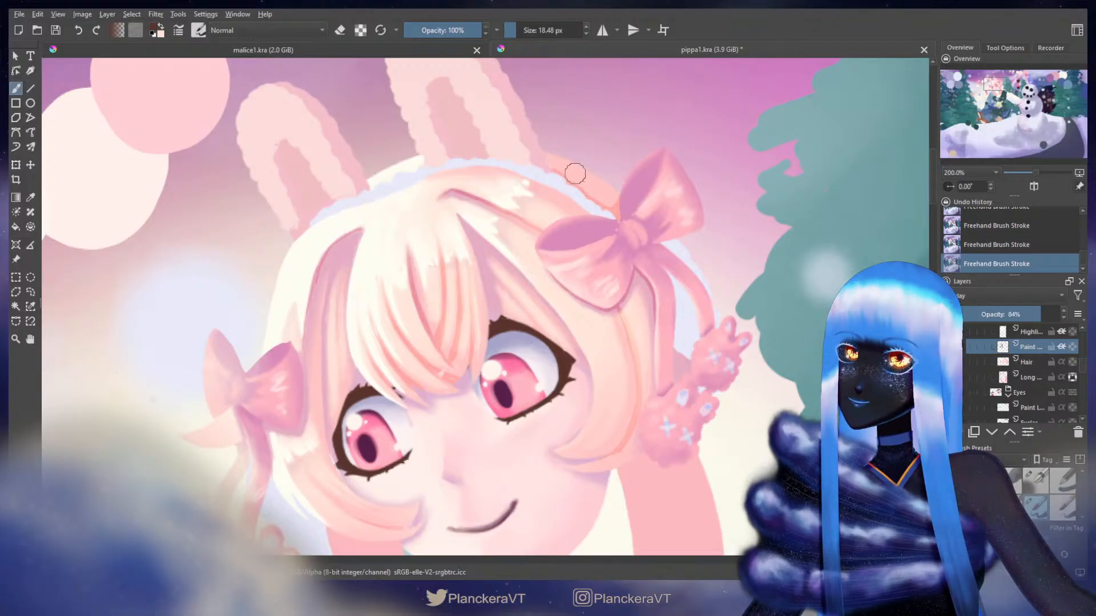
# - Draw an 18.48 px strand line on the hair behind the headband beside the larger bow, undoing and repeating the stroke
pyautogui.moveTo(575, 174)
pyautogui.mouseDown()
pyautogui.moveTo(619, 213)
pyautogui.moveTo(603, 191)
pyautogui.moveTo(609, 198)
pyautogui.mouseUp()
pyautogui.hotkey('ctrl', 'z')
pyautogui.hotkey('ctrl', 'z')
pyautogui.hotkey('ctrl', 'z')
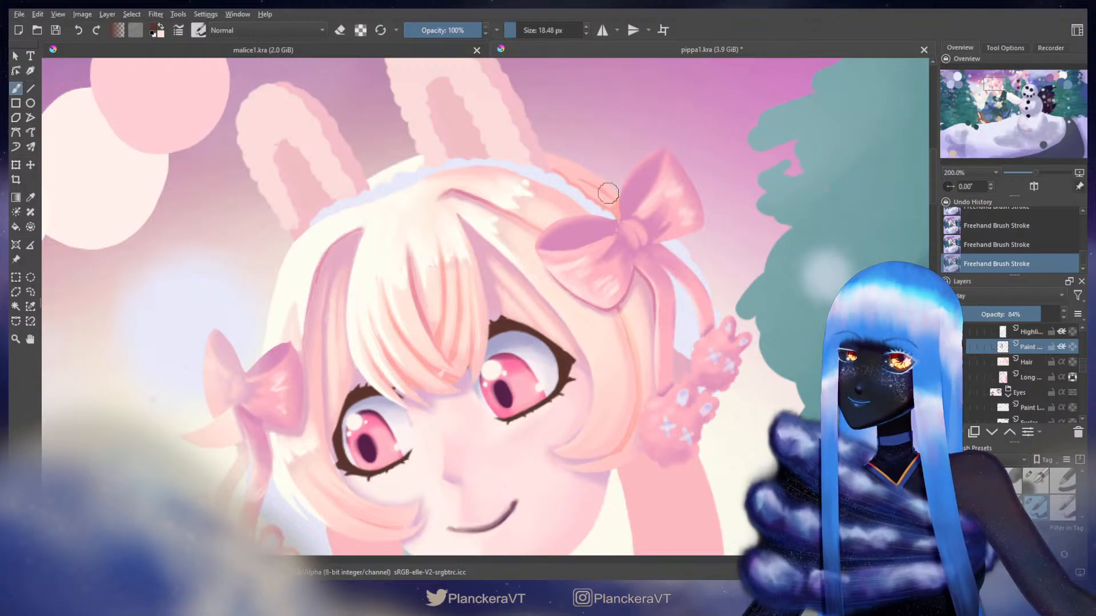
pyautogui.hotkey('ctrl', 'z')
pyautogui.hotkey('ctrl', 'z')
pyautogui.hotkey('ctrl', 'z')
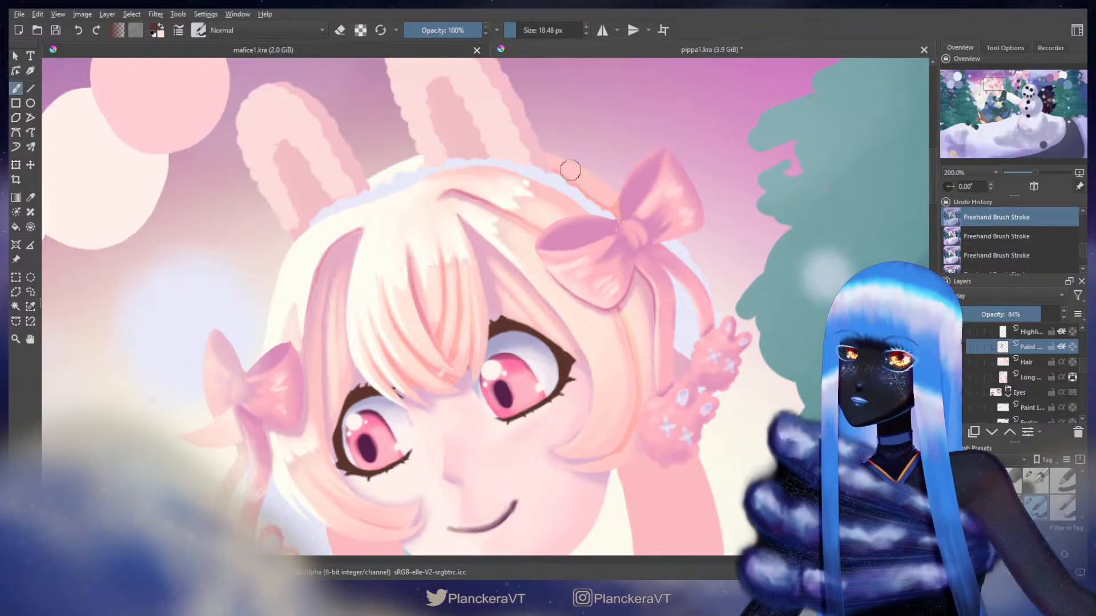
pyautogui.moveTo(556, 162)
pyautogui.mouseDown()
pyautogui.moveTo(595, 183)
pyautogui.moveTo(613, 208)
pyautogui.moveTo(585, 181)
pyautogui.moveTo(616, 209)
pyautogui.mouseUp()
pyautogui.hotkey('ctrl', 'z')
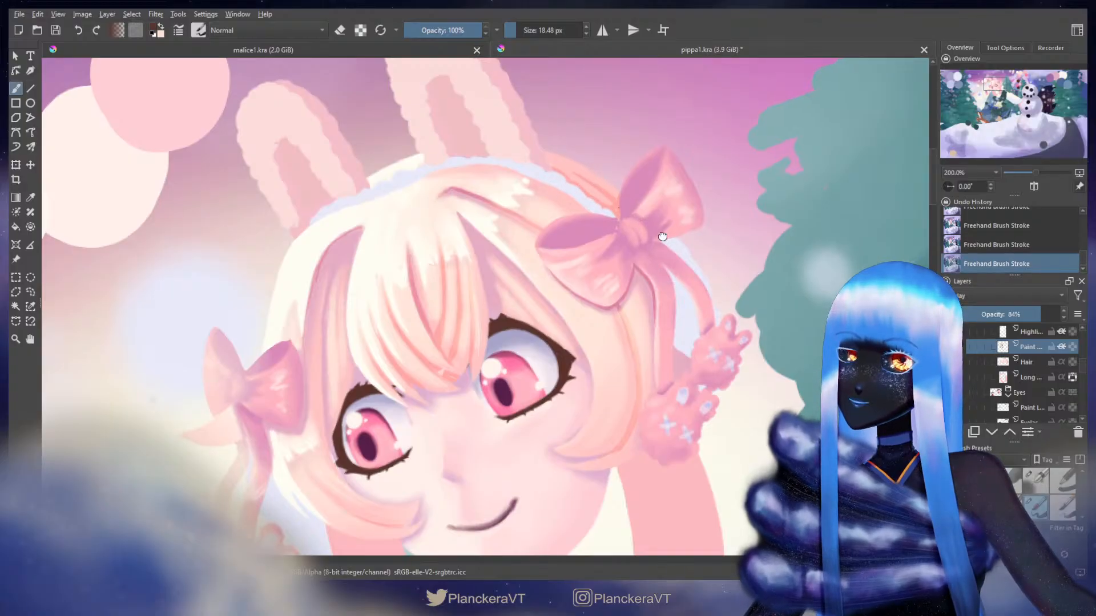
# - Add 18.48 px strand lines running down from under the larger bow beside its hanging ribbon, redoing unsatisfactory strokes
pyautogui.scroll(-3, 640, 196)
pyautogui.moveTo(650, 198); pyautogui.dragTo(661, 264)
pyautogui.hotkey('ctrl', 'z')
pyautogui.moveTo(649, 221); pyautogui.dragTo(658, 291)
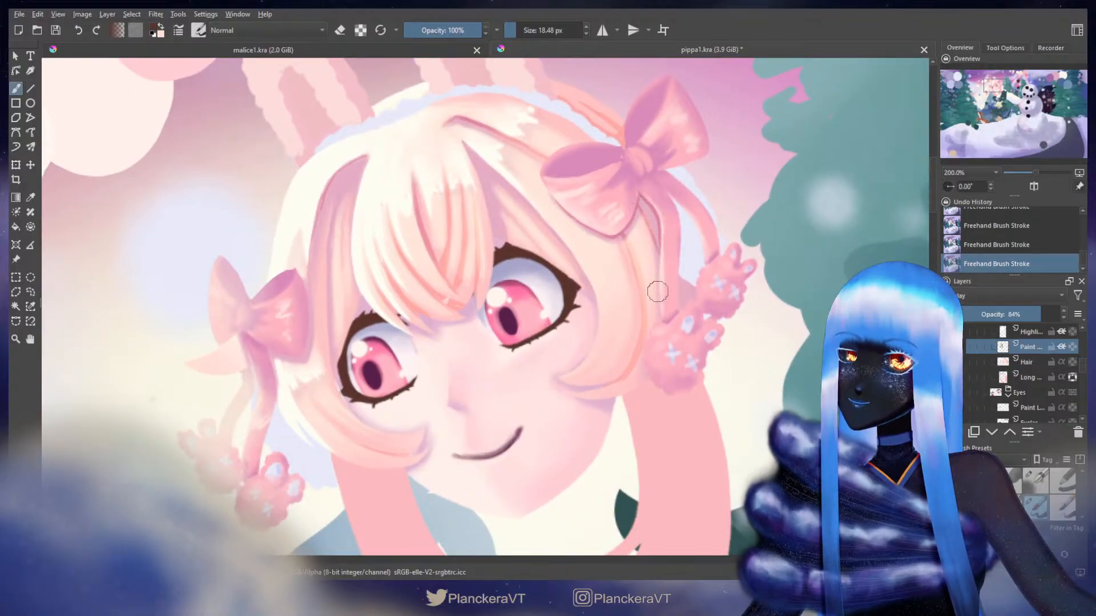
pyautogui.hotkey('ctrl', 'z')
pyautogui.moveTo(642, 207)
pyautogui.mouseDown()
pyautogui.moveTo(660, 268)
pyautogui.moveTo(658, 248)
pyautogui.mouseUp()
pyautogui.hotkey('ctrl', 'z')
pyautogui.hotkey('ctrl', 'z')
pyautogui.hotkey('ctrl', 'z')
pyautogui.moveTo(640, 205); pyautogui.dragTo(658, 254)
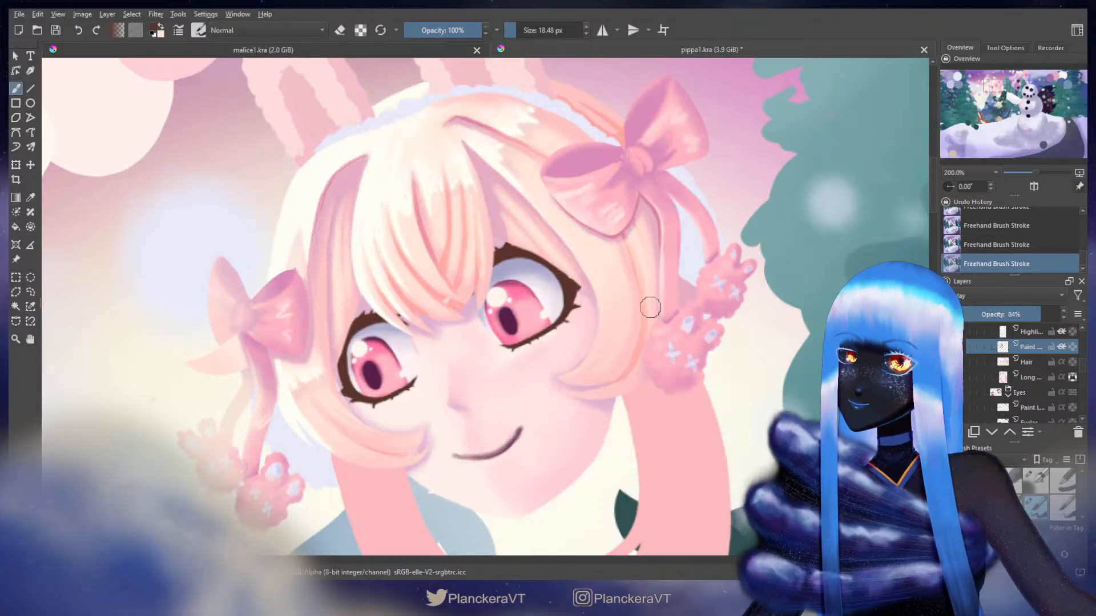
pyautogui.moveTo(635, 309); pyautogui.dragTo(658, 240)
pyautogui.moveTo(633, 307); pyautogui.dragTo(641, 304)
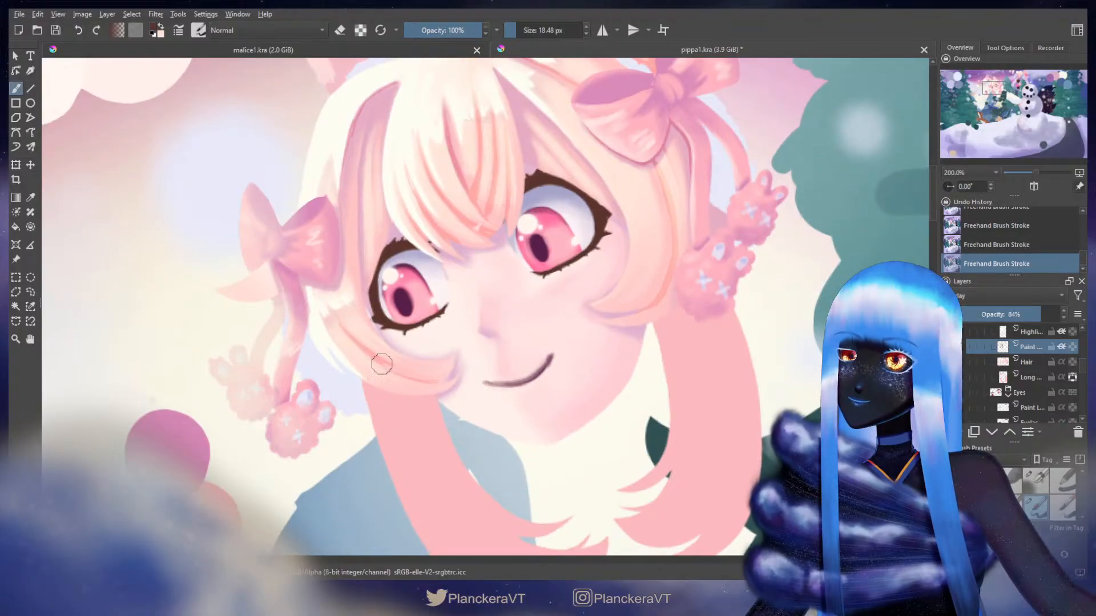
# - Draw a curved strand line along the cheek lock below the smaller bow and trim it with a 23.57 px eraser
pyautogui.hotkey('ctrl', 'z')
pyautogui.hotkey('ctrl', 'z')
pyautogui.moveTo(346, 331)
pyautogui.mouseDown()
pyautogui.moveTo(378, 361)
pyautogui.moveTo(356, 343)
pyautogui.moveTo(429, 381)
pyautogui.mouseUp()
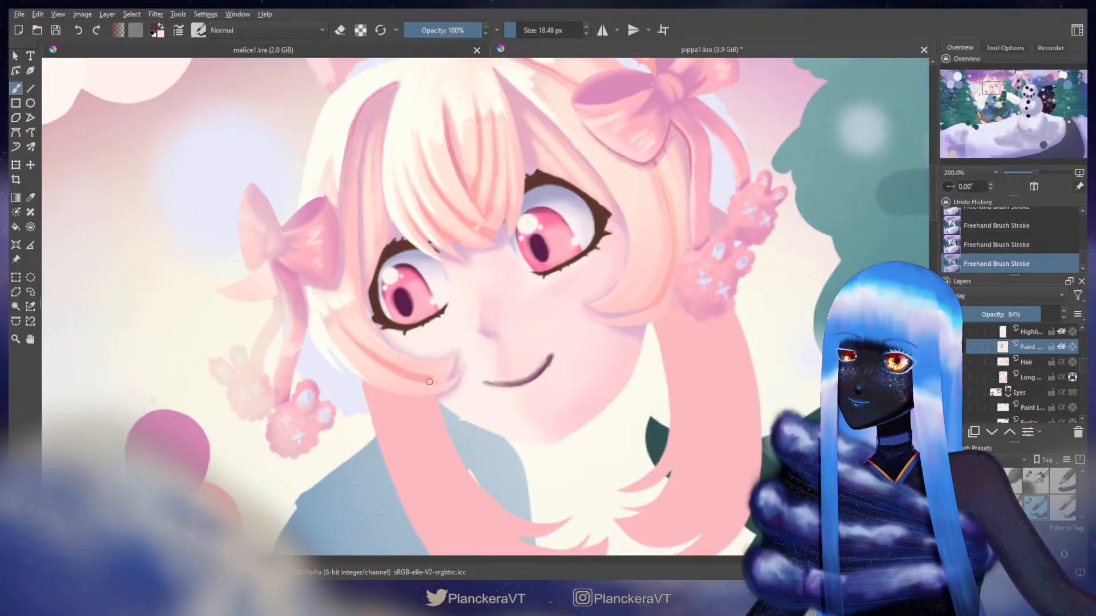
pyautogui.press('e')
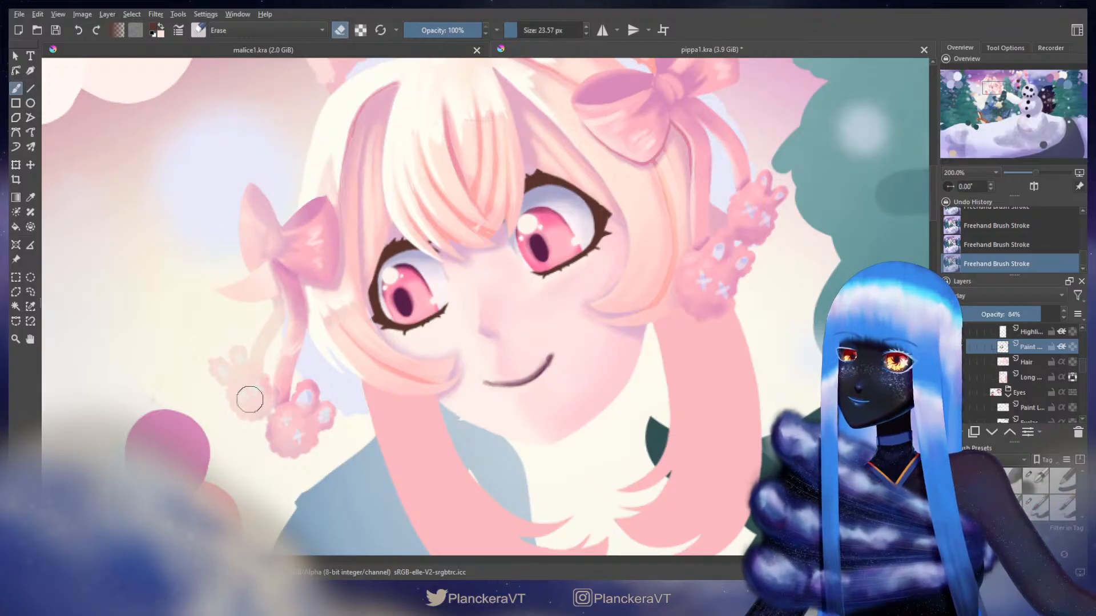
# - Erase excess shading from the lower hair lock curving beneath the eye beside the cheek, reducing the eraser to about 19 px
pyautogui.press('e')
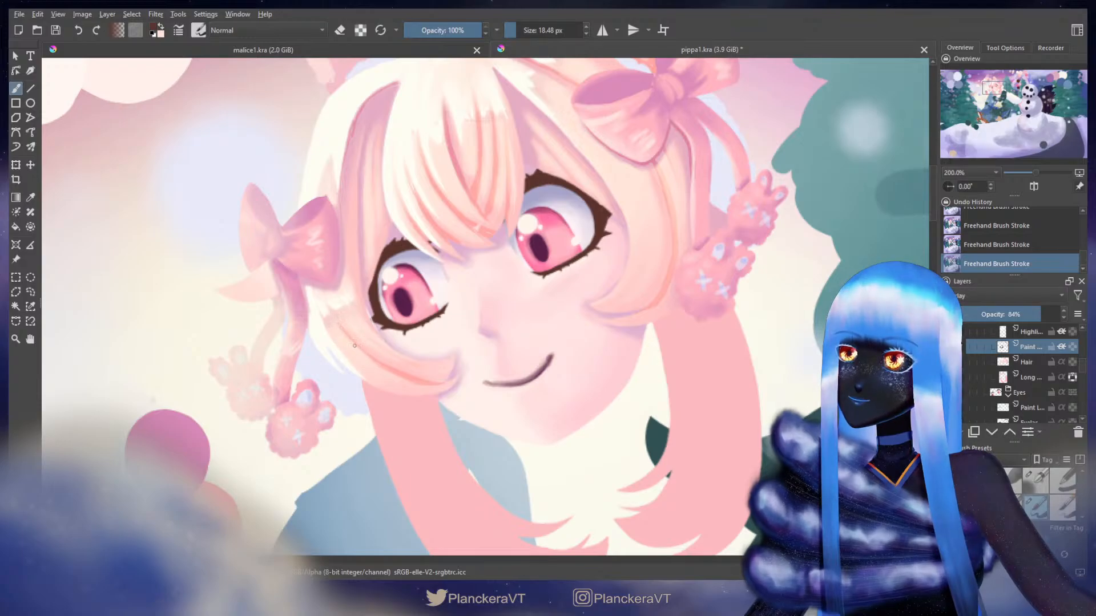
pyautogui.press('e')
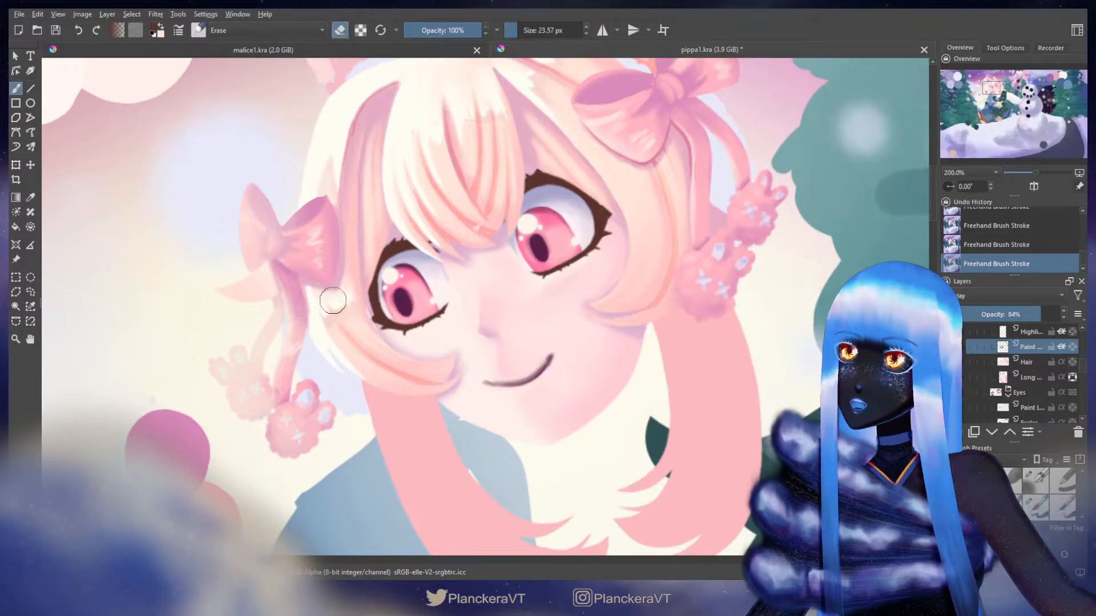
pyautogui.moveTo(369, 346); pyautogui.dragTo(417, 368)
pyautogui.keyDown('shift'); pyautogui.moveTo(416, 367); pyautogui.dragTo(413, 358); pyautogui.keyUp('shift')
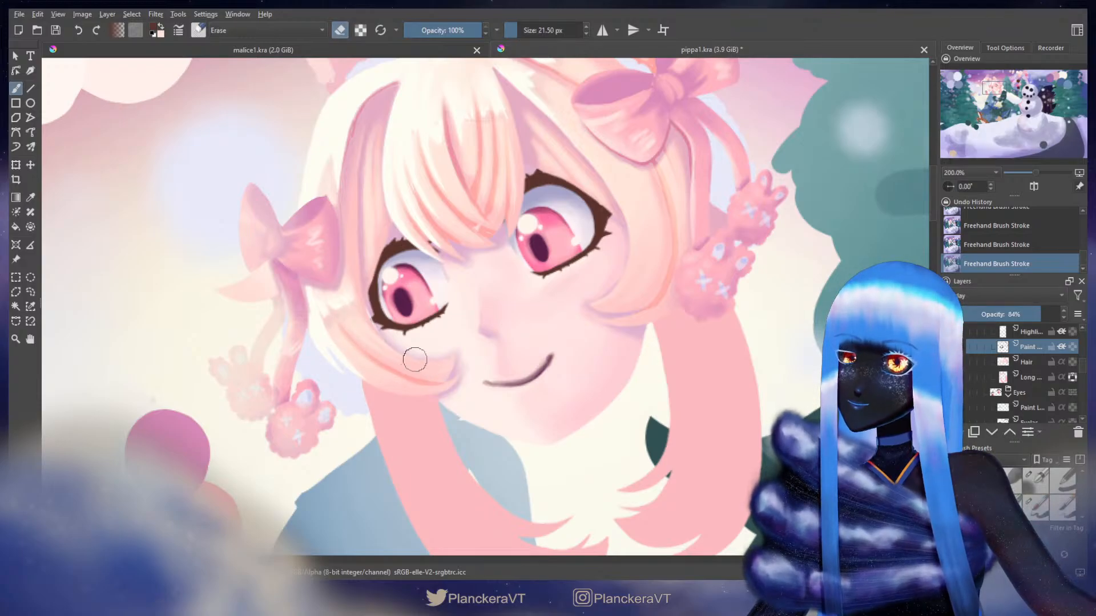
pyautogui.moveTo(347, 322); pyautogui.dragTo(355, 335)
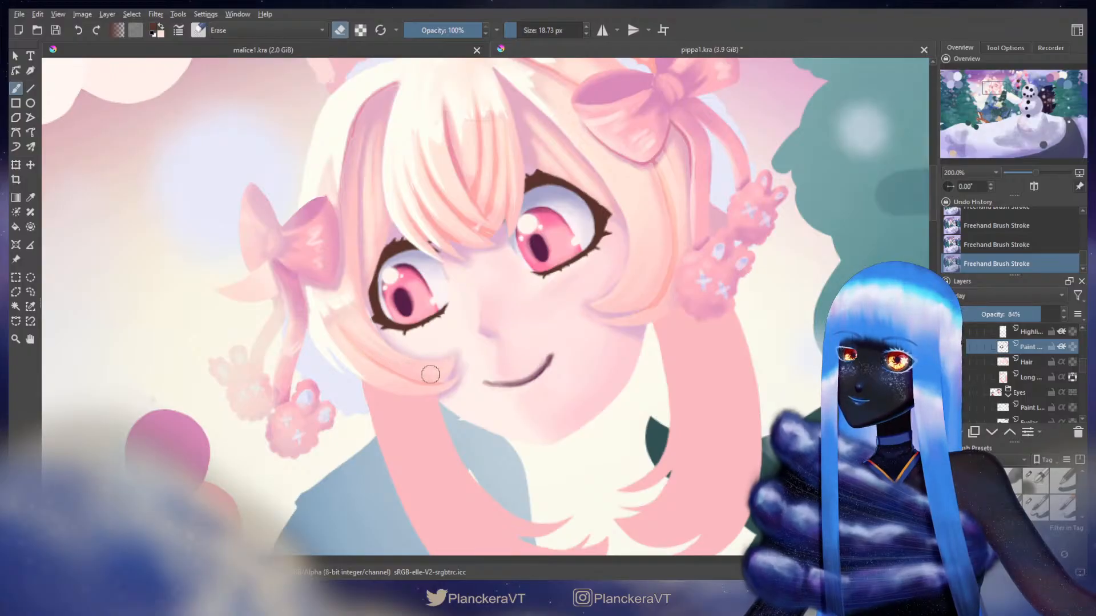
pyautogui.press('e')
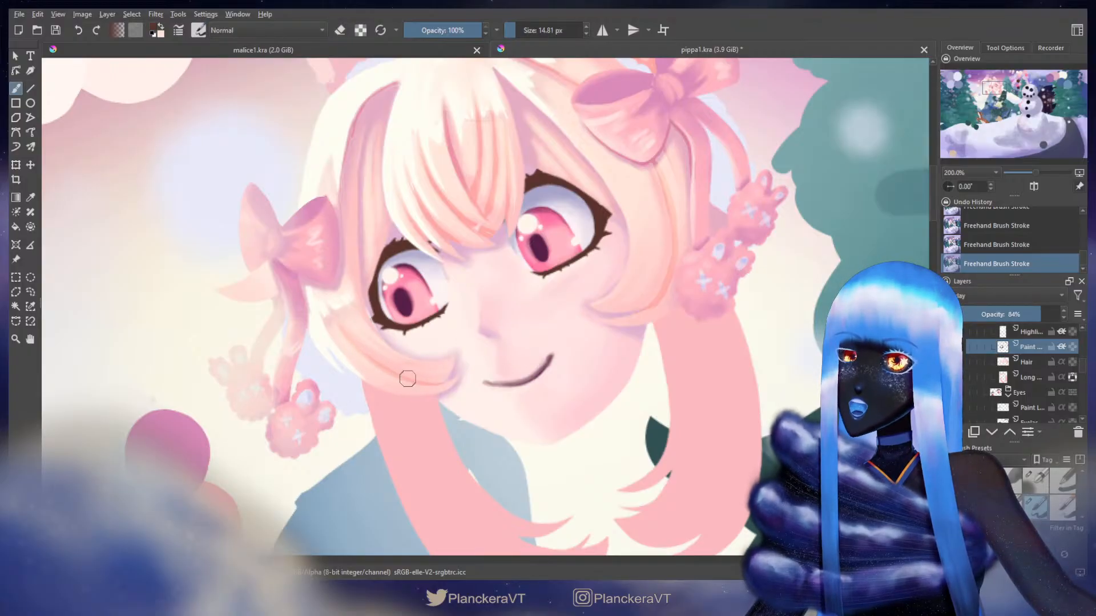
# - Paint darker shading along the hair parting beside the fringe with a brush of about 18 px, redoing the unsatisfactory strokes
pyautogui.moveTo(412, 232)
pyautogui.mouseDown()
pyautogui.moveTo(555, 333)
pyautogui.moveTo(571, 307)
pyautogui.mouseUp()
pyautogui.keyDown('shift'); pyautogui.moveTo(514, 193); pyautogui.dragTo(521, 194); pyautogui.keyUp('shift')
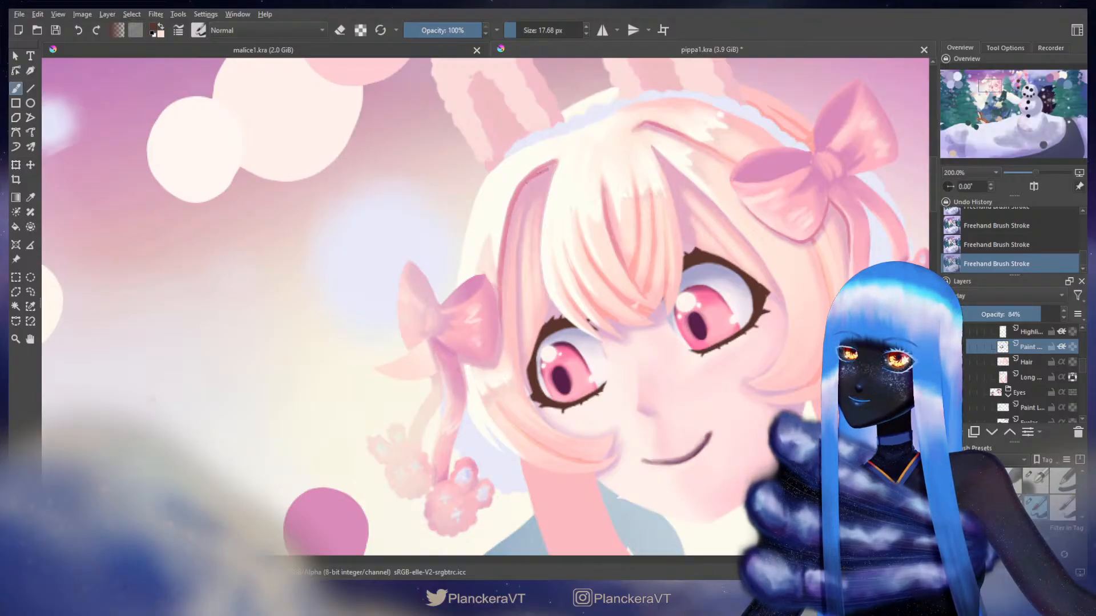
pyautogui.moveTo(555, 163)
pyautogui.mouseDown()
pyautogui.moveTo(521, 198)
pyautogui.moveTo(498, 271)
pyautogui.mouseUp()
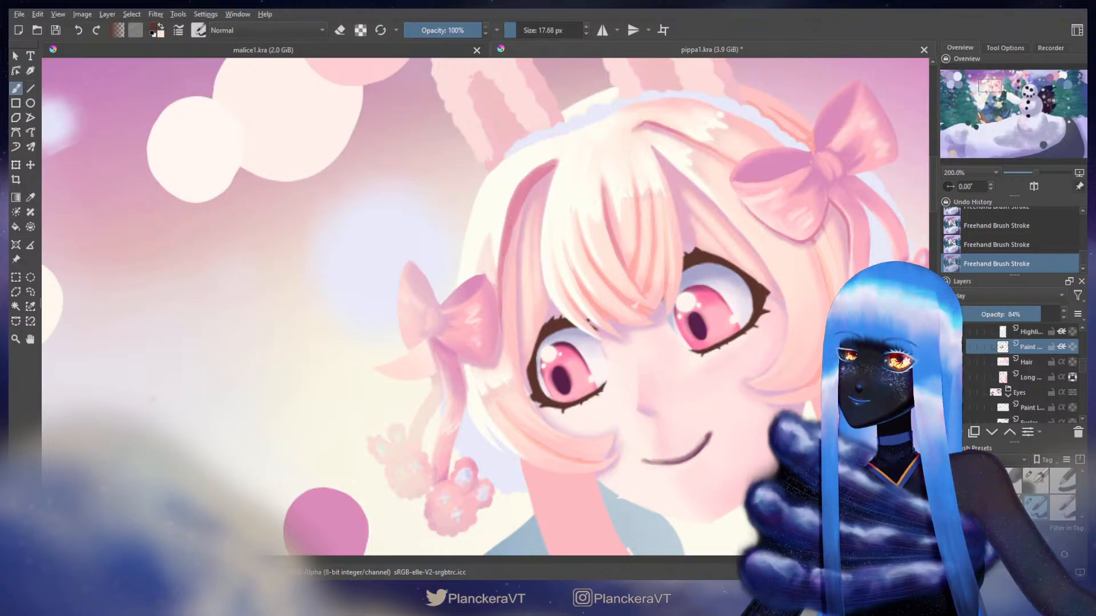
pyautogui.hotkey('ctrl', 'z')
pyautogui.hotkey('ctrl', 'z')
pyautogui.hotkey('ctrl', 'z')
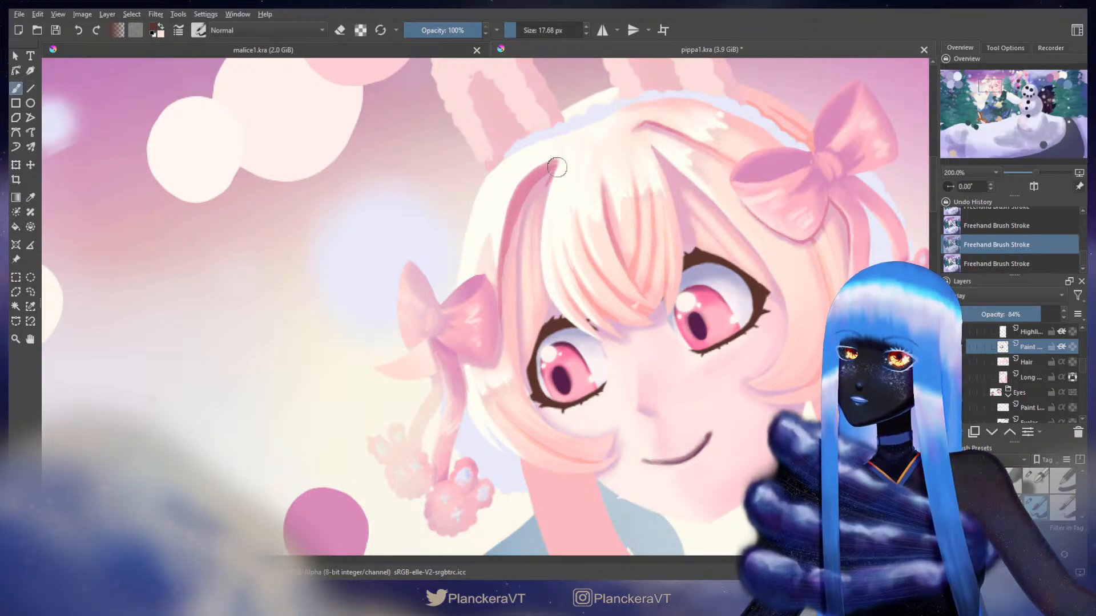
pyautogui.click(555, 168)
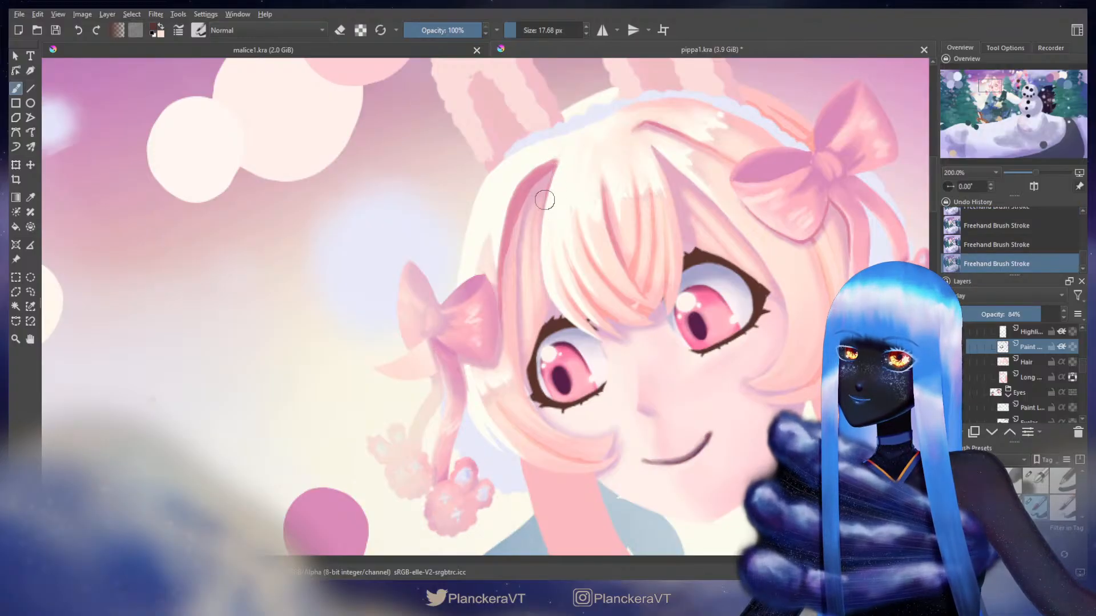
pyautogui.moveTo(548, 174); pyautogui.dragTo(541, 221)
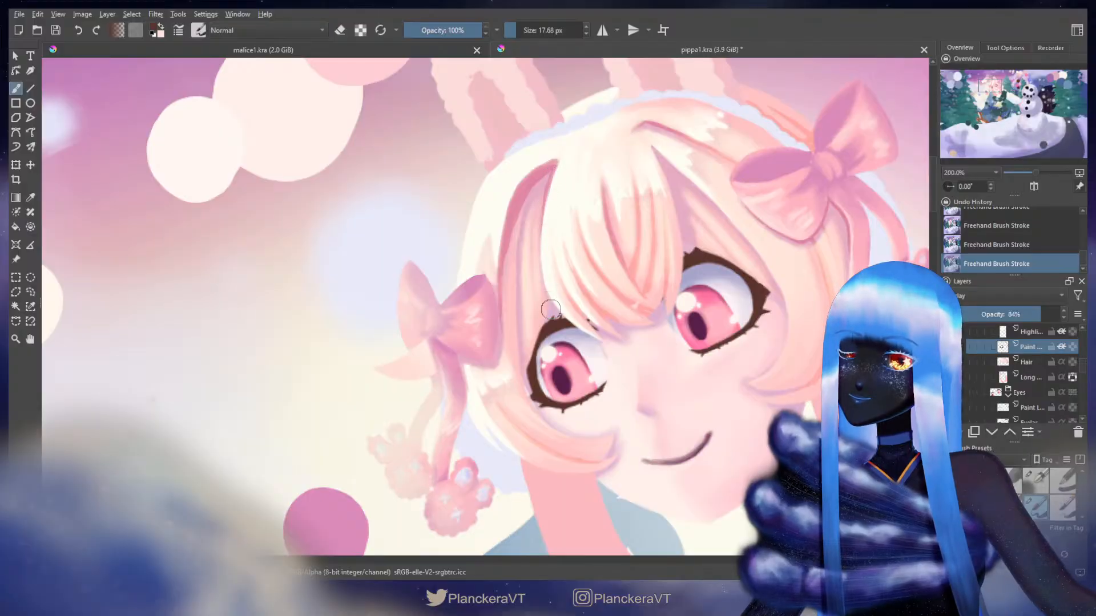
# - Set the hair shading layer's opacity to 100% and its blending mode to Multiply
pyautogui.scroll(-4, 552, 282)
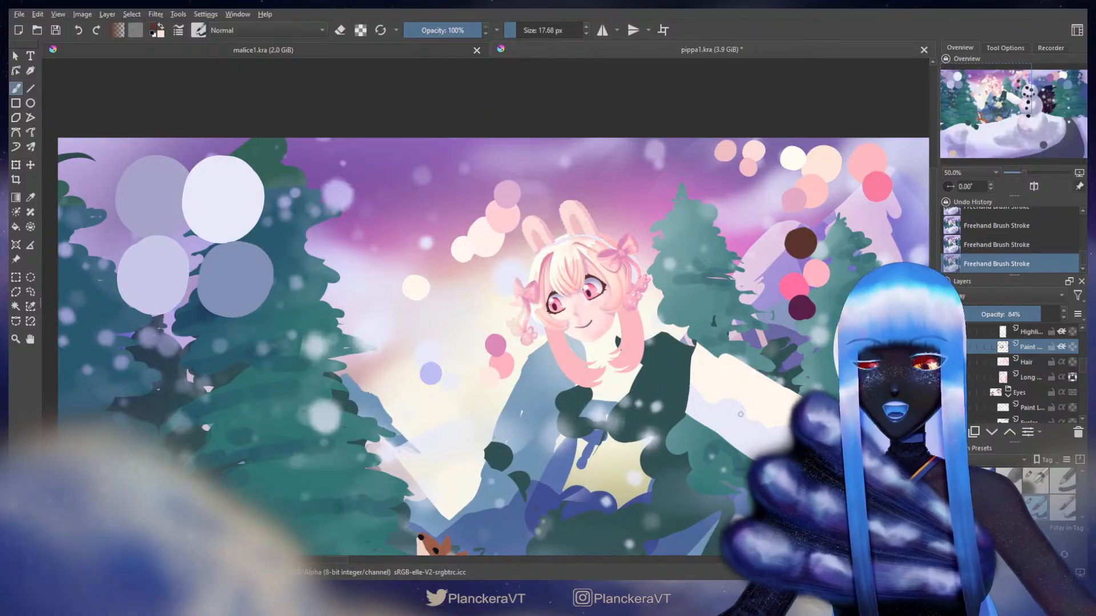
pyautogui.moveTo(999, 315); pyautogui.dragTo(1062, 315)
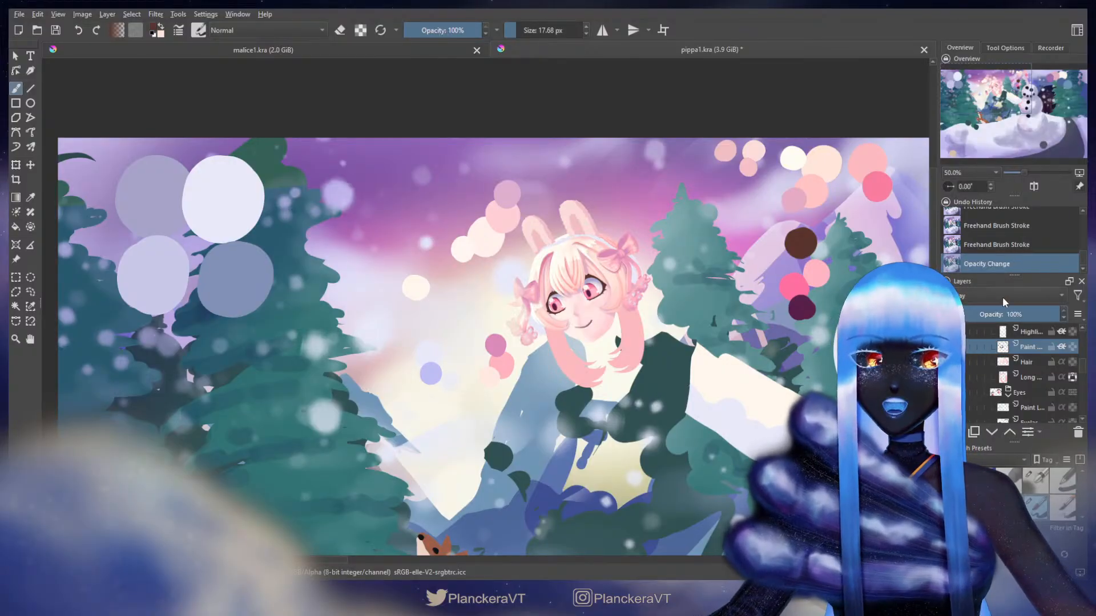
pyautogui.click(975, 275)
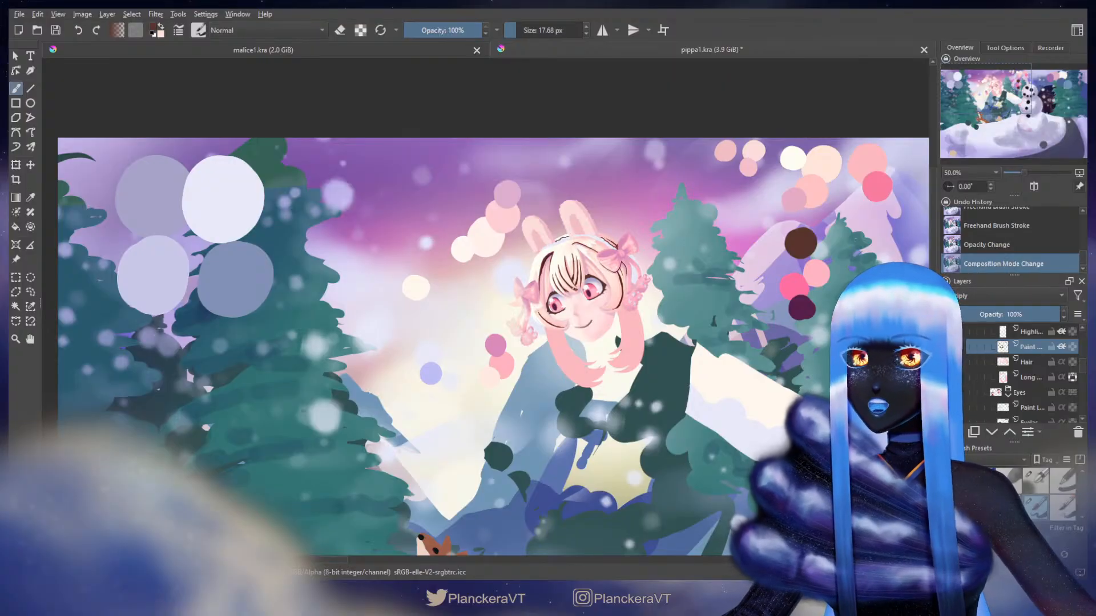
# - Lock the shading layer's alpha and recolour the hair shading with the pale lavender swatch, using a brush of about 598 px
pyautogui.scroll(-2, 585, 392)
pyautogui.moveTo(561, 461); pyautogui.dragTo(582, 294)
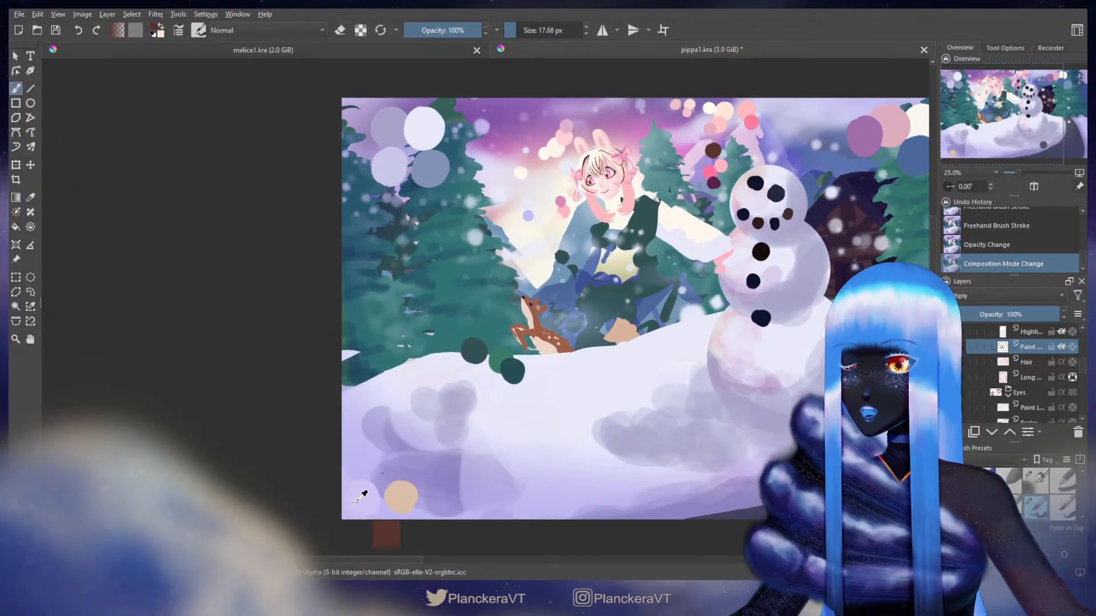
pyautogui.keyDown('ctrl'); pyautogui.click(368, 494); pyautogui.keyUp('ctrl')
pyautogui.moveTo(735, 413); pyautogui.dragTo(693, 615)
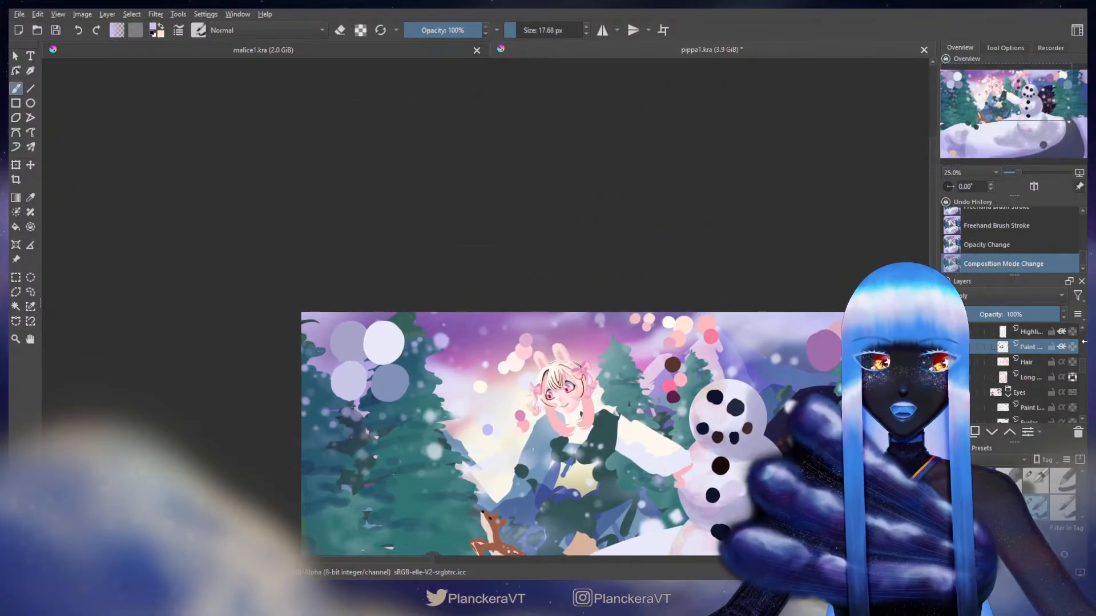
pyautogui.click(1071, 347)
pyautogui.moveTo(515, 373)
pyautogui.mouseDown()
pyautogui.moveTo(578, 374)
pyautogui.moveTo(585, 399)
pyautogui.mouseUp()
pyautogui.scroll(4, 609, 418)
pyautogui.scroll(-2, 576, 434)
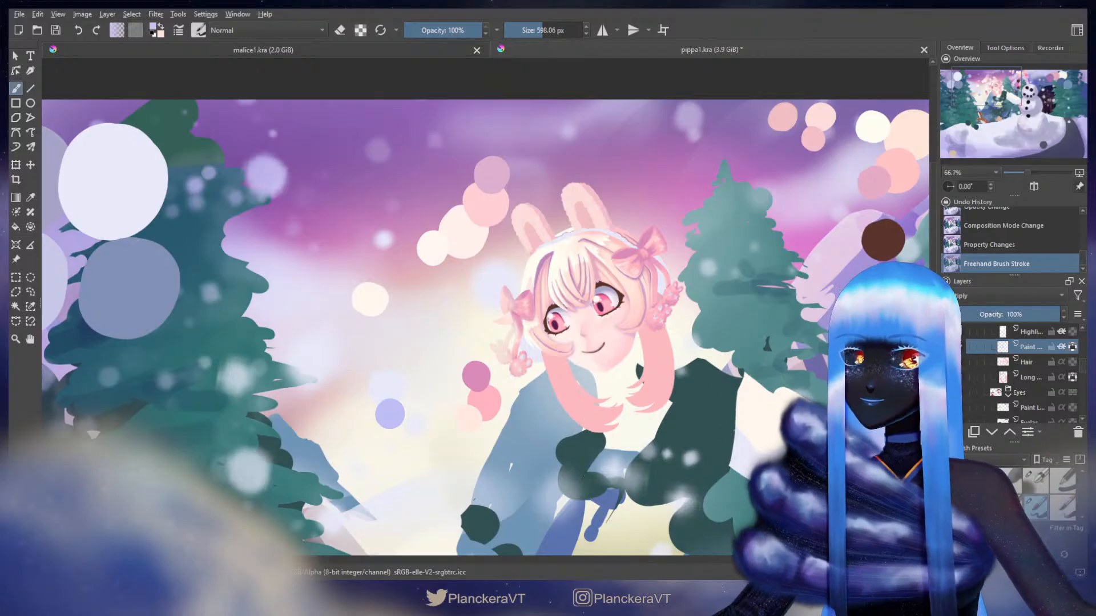
# - Set the shading layer's blending mode to Overlay and recolour the hair shading with the dark brown swatch
pyautogui.scroll(-2, 963, 296)
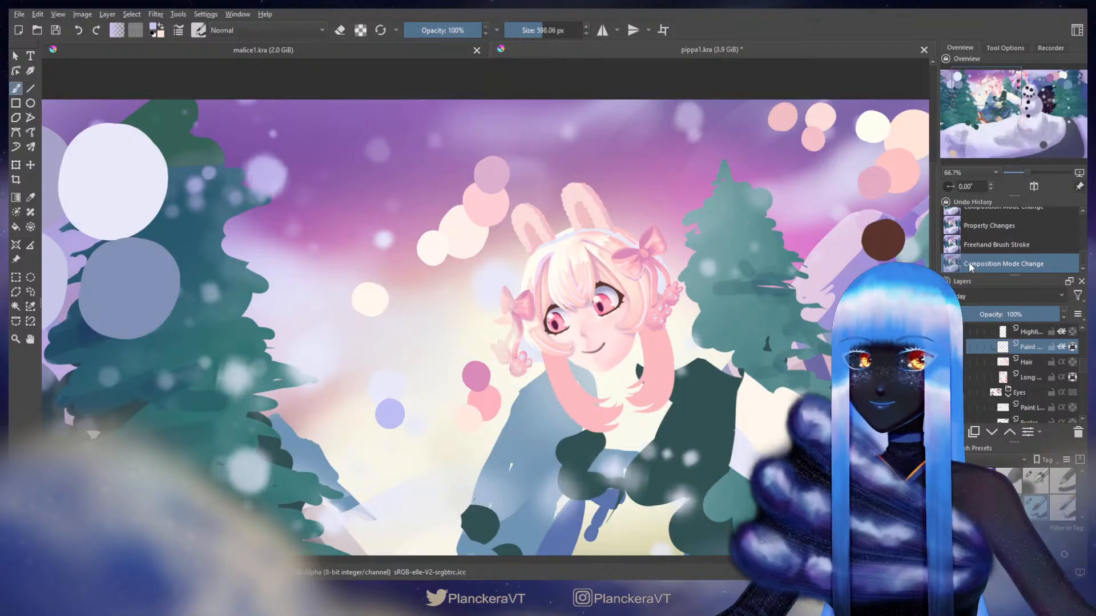
pyautogui.scroll(-1, 979, 296)
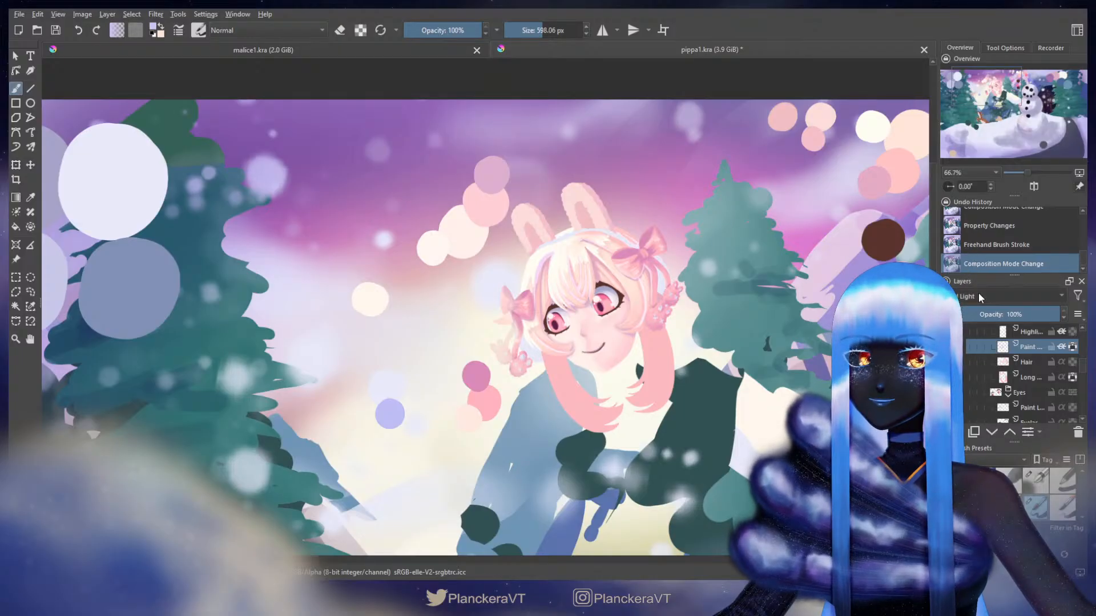
pyautogui.click(967, 331)
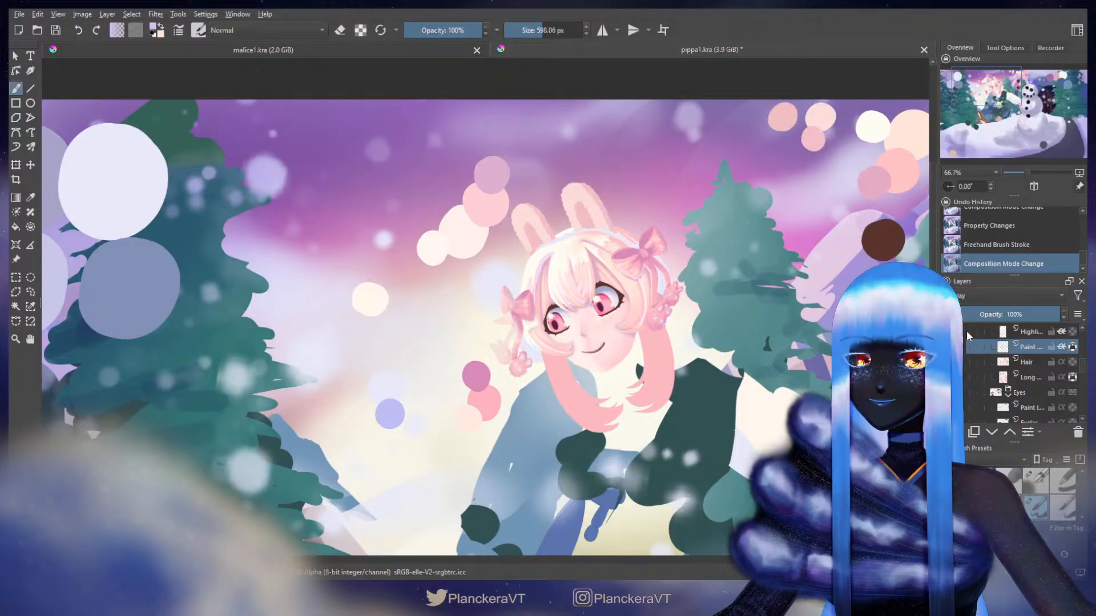
pyautogui.keyDown('ctrl'); pyautogui.click(884, 243); pyautogui.keyUp('ctrl')
pyautogui.moveTo(454, 321); pyautogui.dragTo(702, 391)
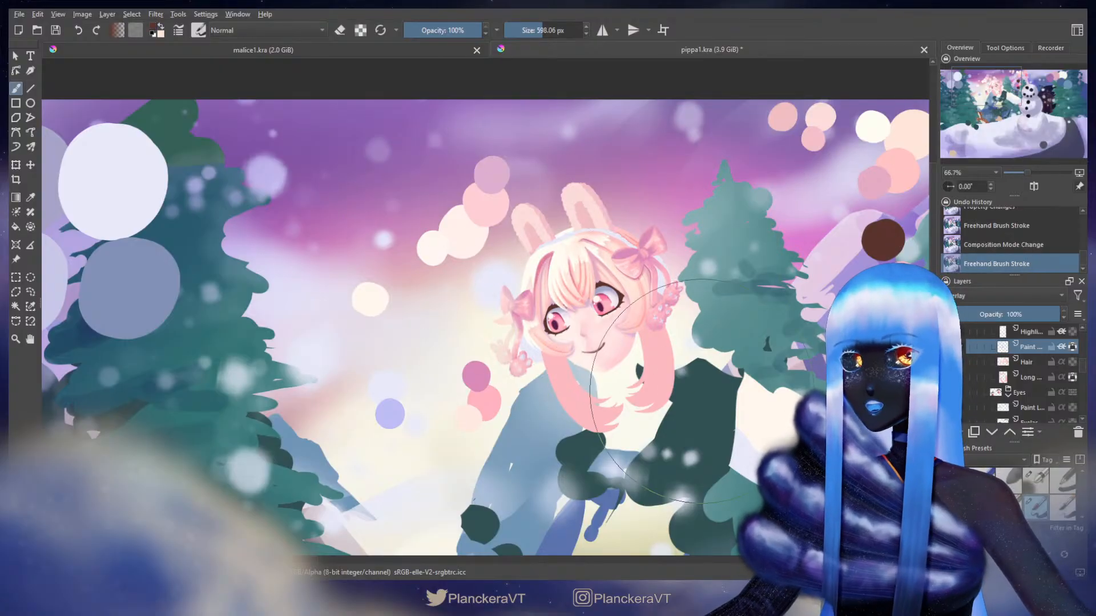
pyautogui.scroll(-2, 702, 392)
pyautogui.scroll(3, 702, 392)
pyautogui.scroll(-1, 604, 281)
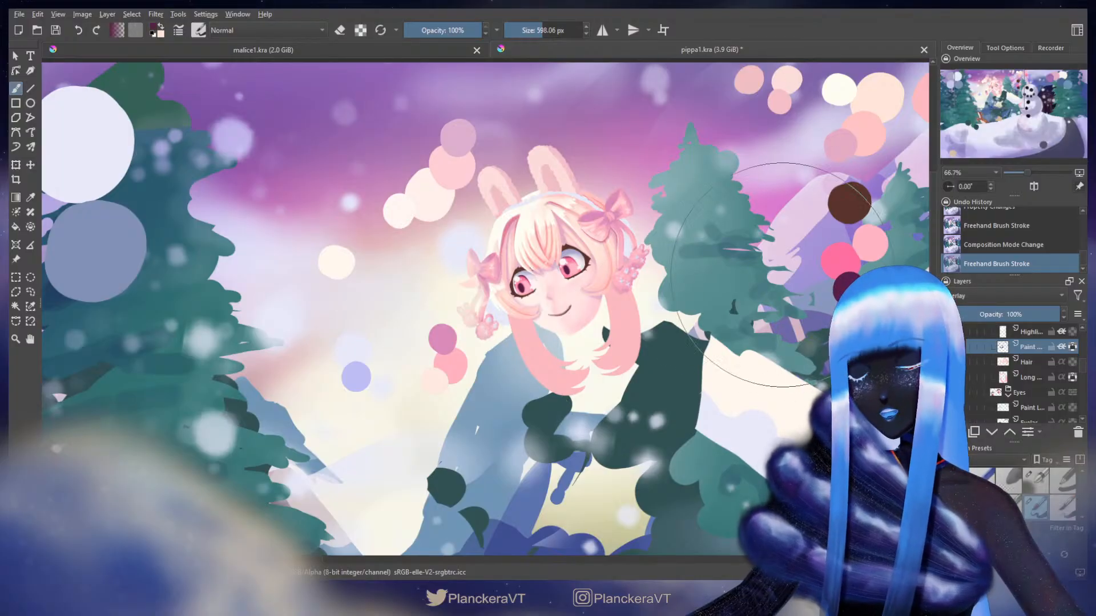
pyautogui.moveTo(576, 235)
pyautogui.mouseDown()
pyautogui.moveTo(557, 326)
pyautogui.moveTo(581, 312)
pyautogui.mouseUp()
pyautogui.hotkey('ctrl', 'z')
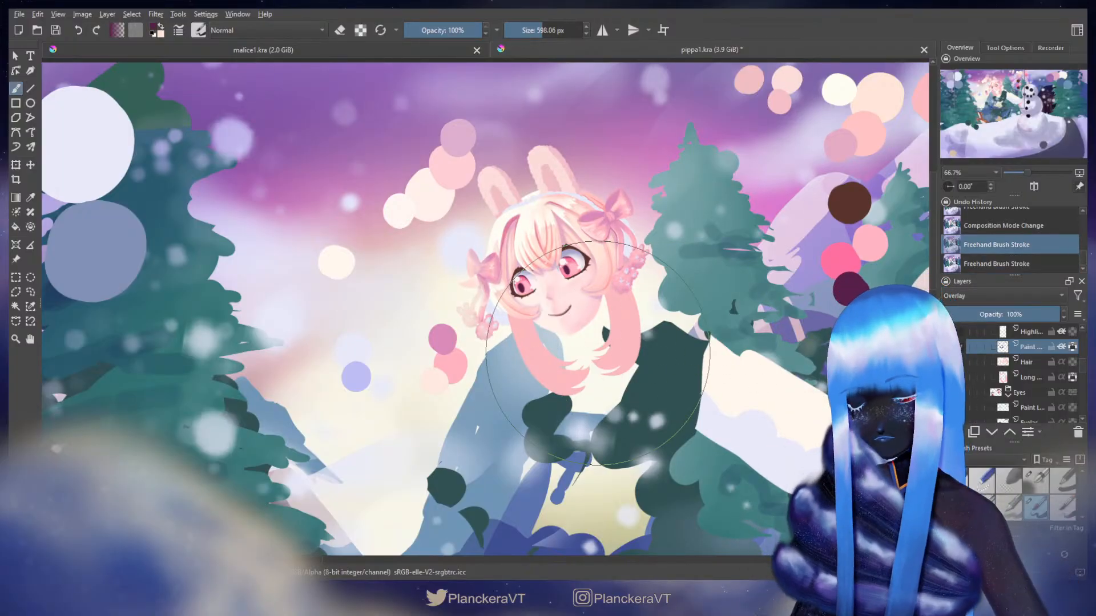
# - Apply an HSV/HSL adjustment to the hair shading layer
pyautogui.click(597, 354)
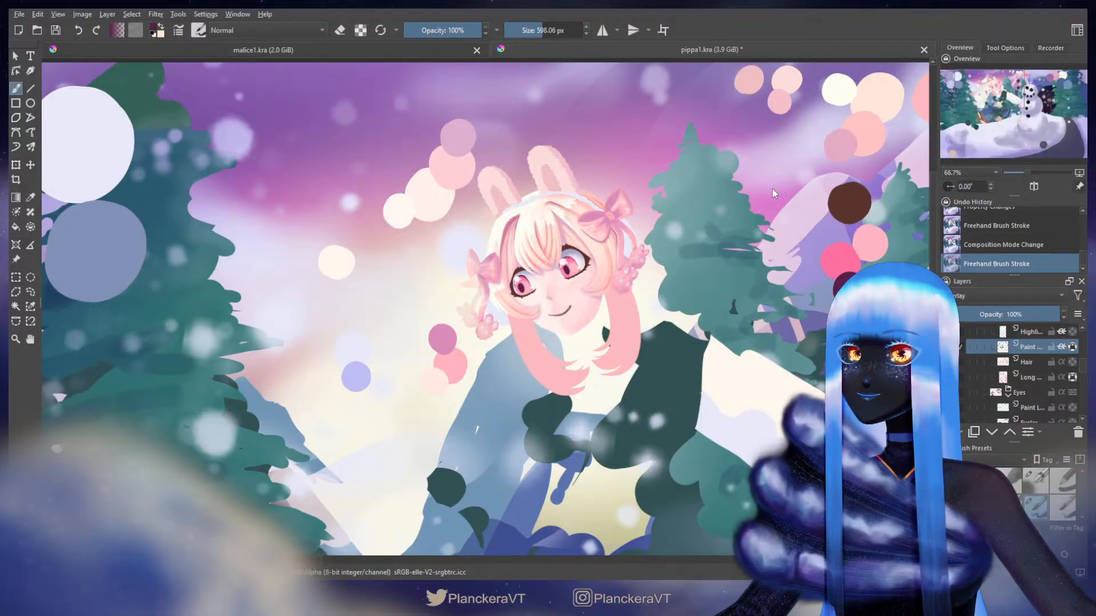
pyautogui.press('Return')
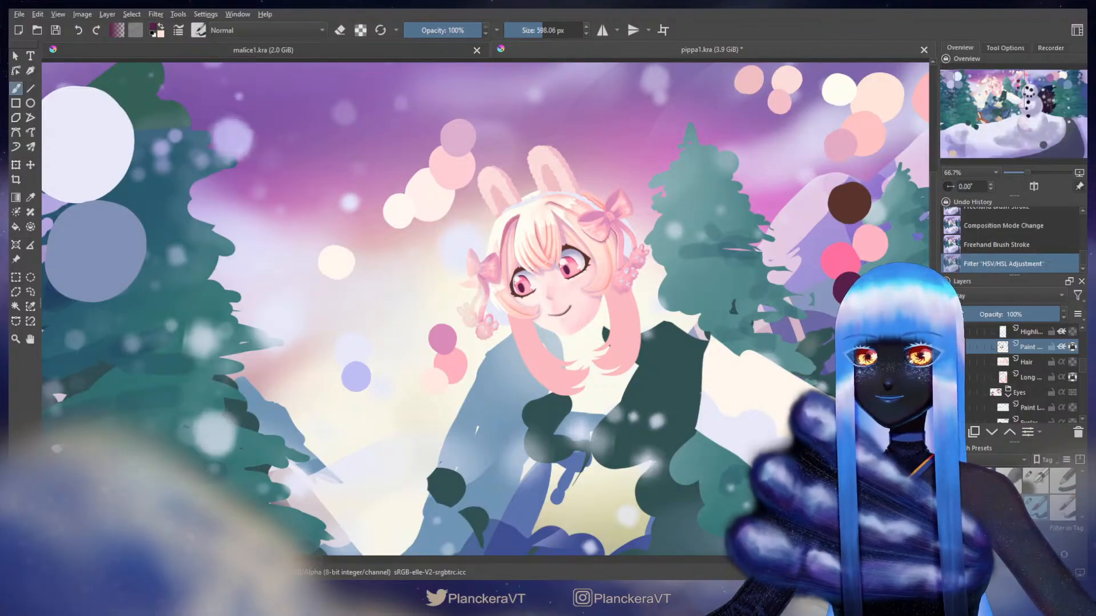
# - Sample the dark shading colour from the hair with the layer in Normal mode, and undo the layer's mode and alpha changes
pyautogui.keyDown('shift'); pyautogui.moveTo(613, 192); pyautogui.dragTo(505, 191); pyautogui.keyUp('shift')
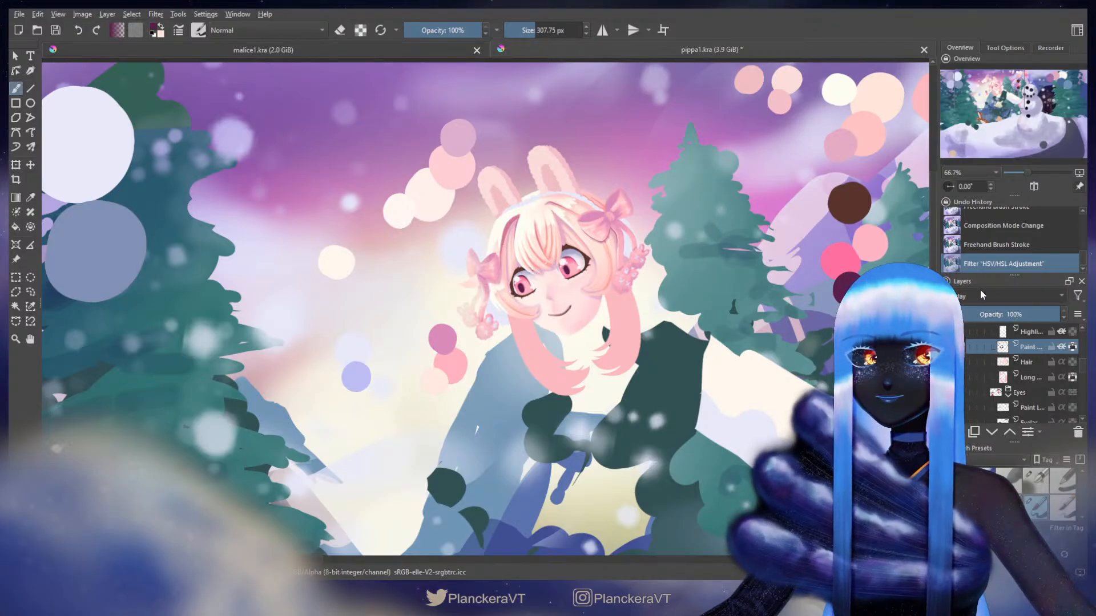
pyautogui.scroll(1, 1027, 296)
pyautogui.click(1072, 347)
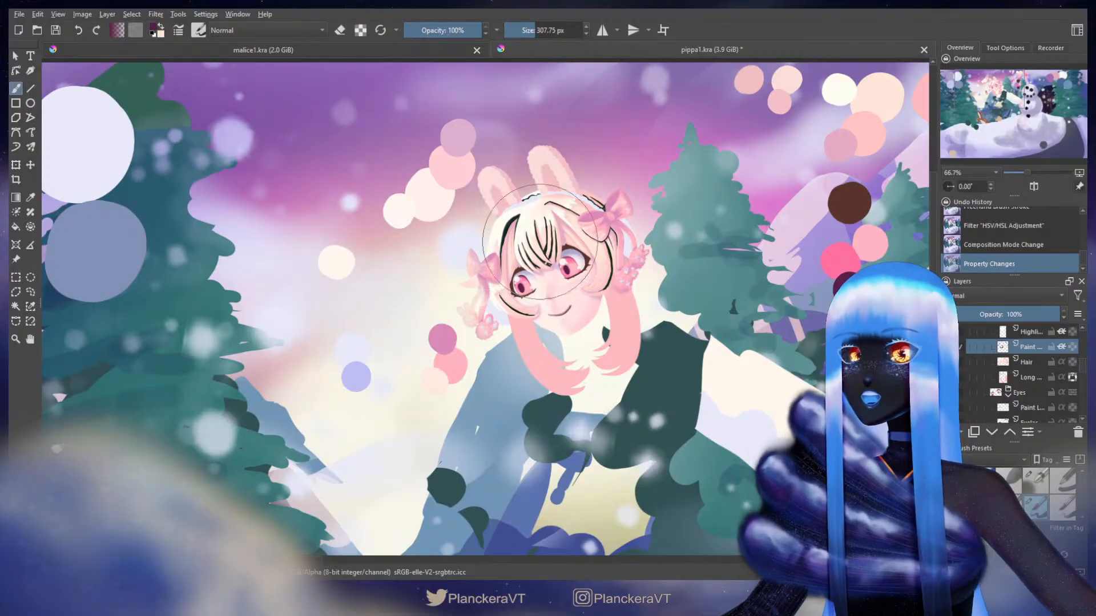
pyautogui.keyDown('ctrl'); pyautogui.click(507, 227); pyautogui.keyUp('ctrl')
pyautogui.hotkey('ctrl', 'z')
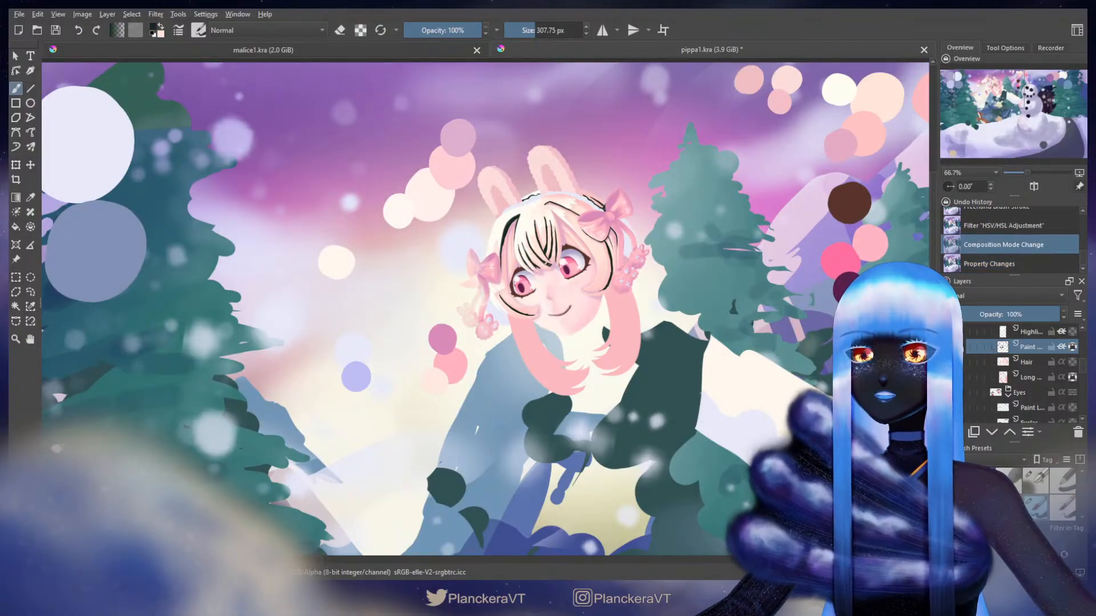
pyautogui.hotkey('ctrl', 'z')
# - Unlock the shading layer's alpha and paint thin dark strands in the hair between the fringe and the large bow
pyautogui.moveTo(651, 234); pyautogui.dragTo(602, 248)
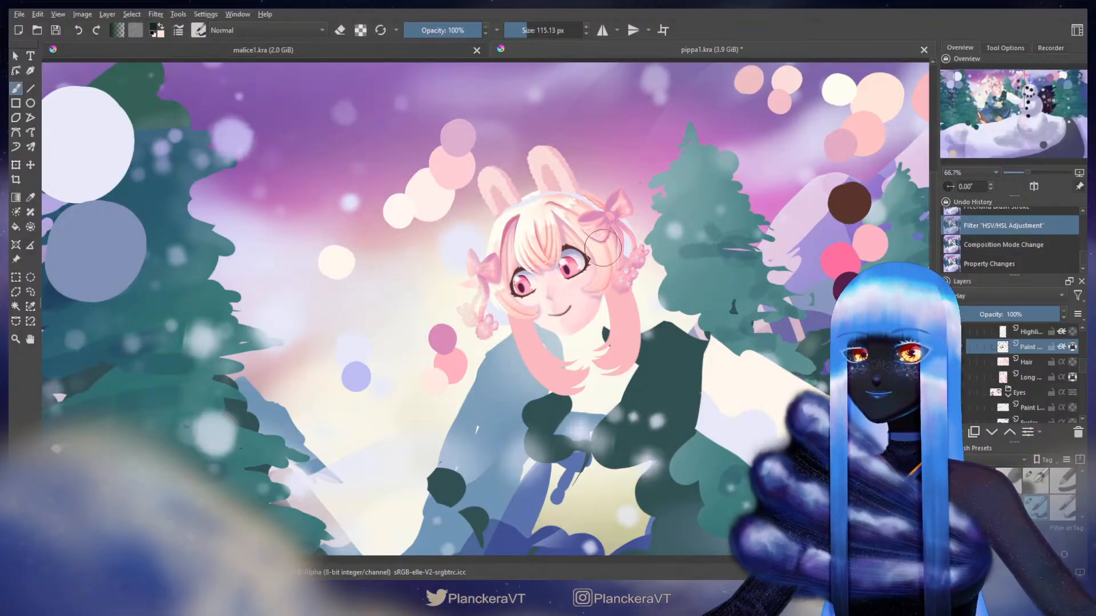
pyautogui.click(1072, 346)
pyautogui.scroll(3, 653, 306)
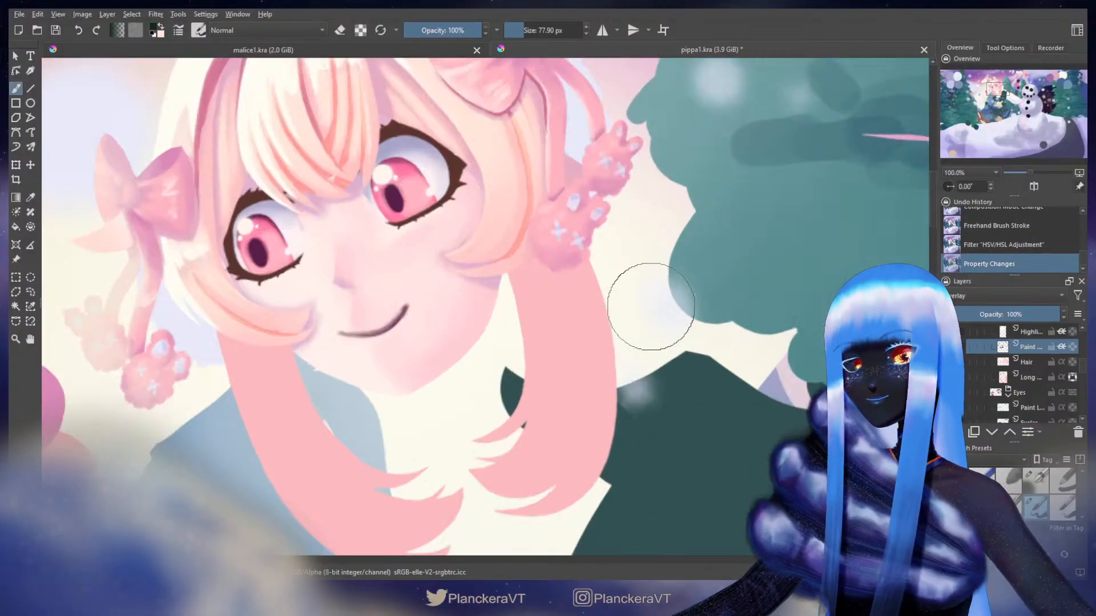
pyautogui.moveTo(497, 142); pyautogui.dragTo(526, 316)
pyautogui.moveTo(409, 171)
pyautogui.mouseDown()
pyautogui.moveTo(380, 202)
pyautogui.moveTo(455, 267)
pyautogui.mouseUp()
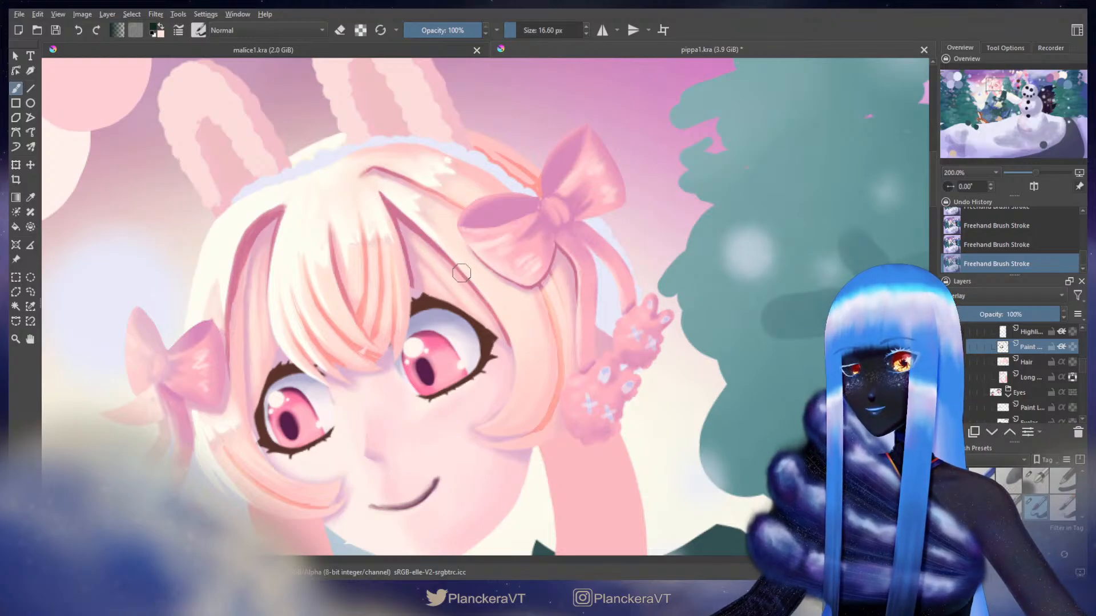
# - Soften the hair shading around the fringe with a different brush preset in eraser mode, reducing its size to about 16 px
pyautogui.scroll(-1, 465, 268)
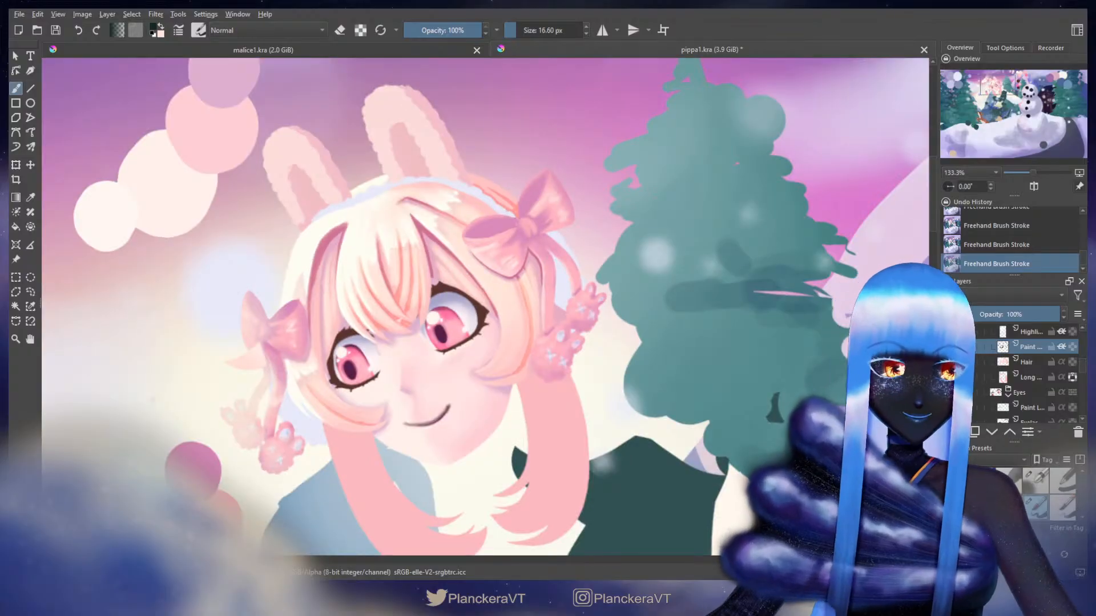
pyautogui.click(1035, 480)
pyautogui.moveTo(449, 301); pyautogui.dragTo(610, 246)
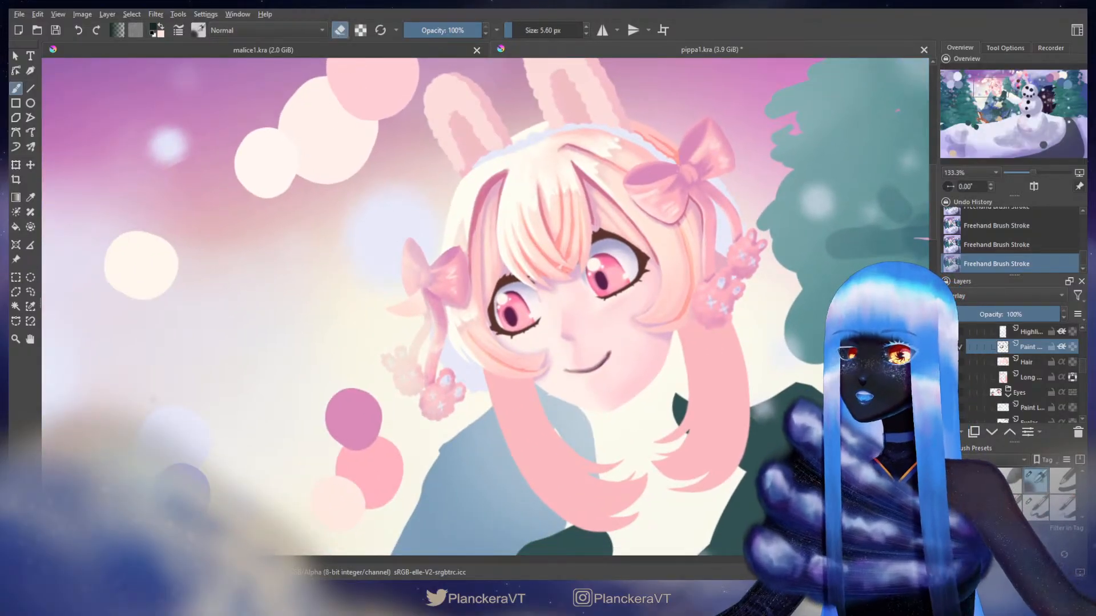
pyautogui.click(338, 32)
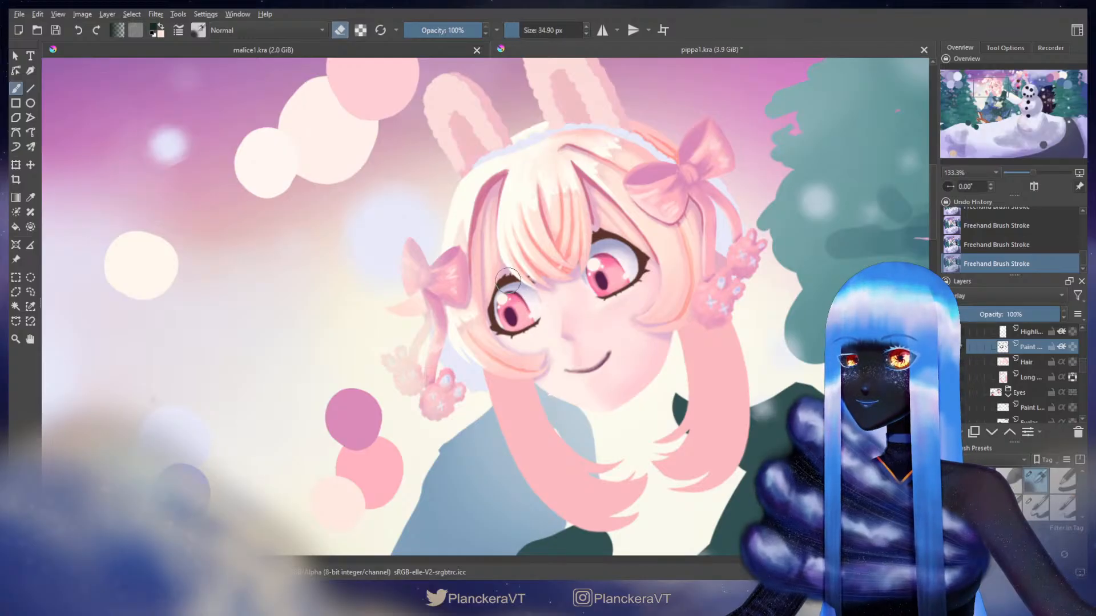
pyautogui.press('[')
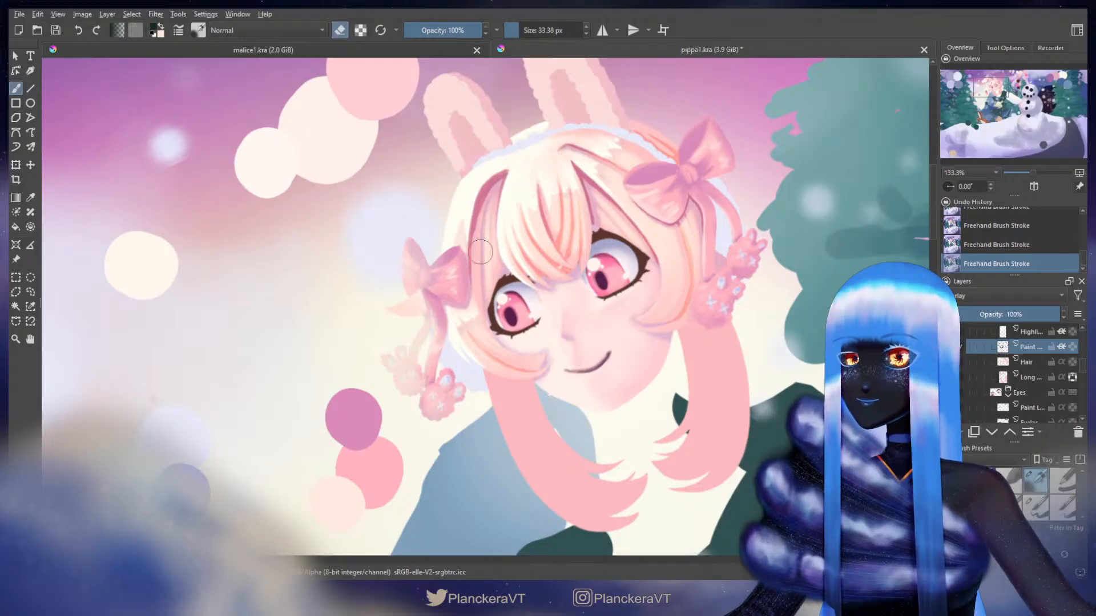
pyautogui.press('[')
pyautogui.press('[')
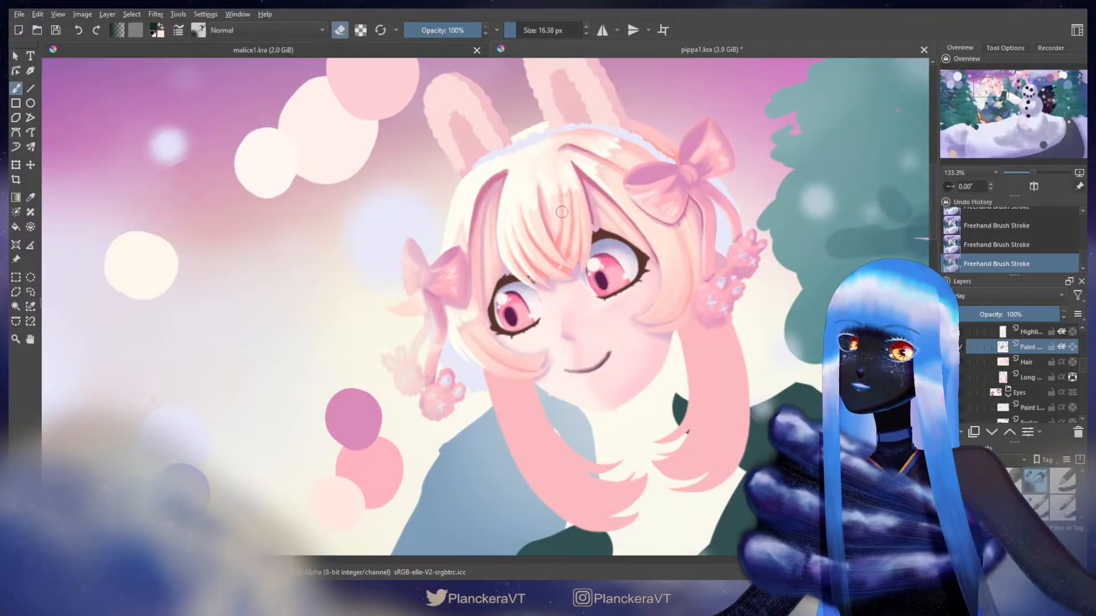
# - Enlarge the eraser to 23 px, then repeat the HSV/HSL adjustment on a freehand selection around the lower side locks and deselect
pyautogui.press(']')
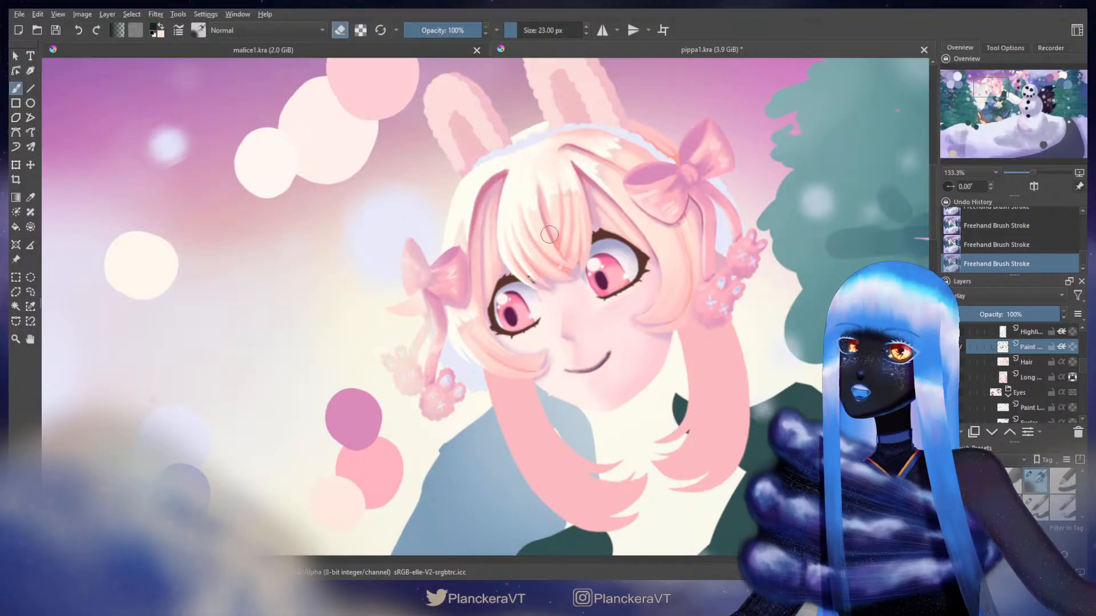
pyautogui.click(31, 292)
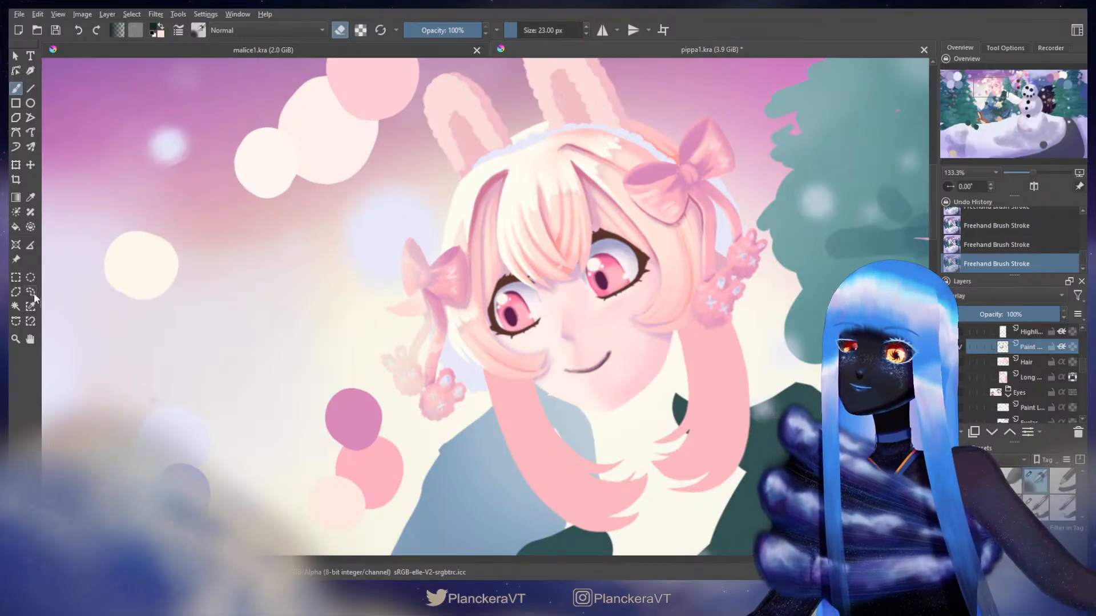
pyautogui.moveTo(511, 343)
pyautogui.mouseDown()
pyautogui.moveTo(475, 323)
pyautogui.moveTo(452, 371)
pyautogui.moveTo(575, 407)
pyautogui.moveTo(689, 366)
pyautogui.moveTo(702, 236)
pyautogui.moveTo(686, 210)
pyautogui.moveTo(655, 235)
pyautogui.moveTo(656, 220)
pyautogui.moveTo(598, 311)
pyautogui.moveTo(516, 342)
pyautogui.mouseUp()
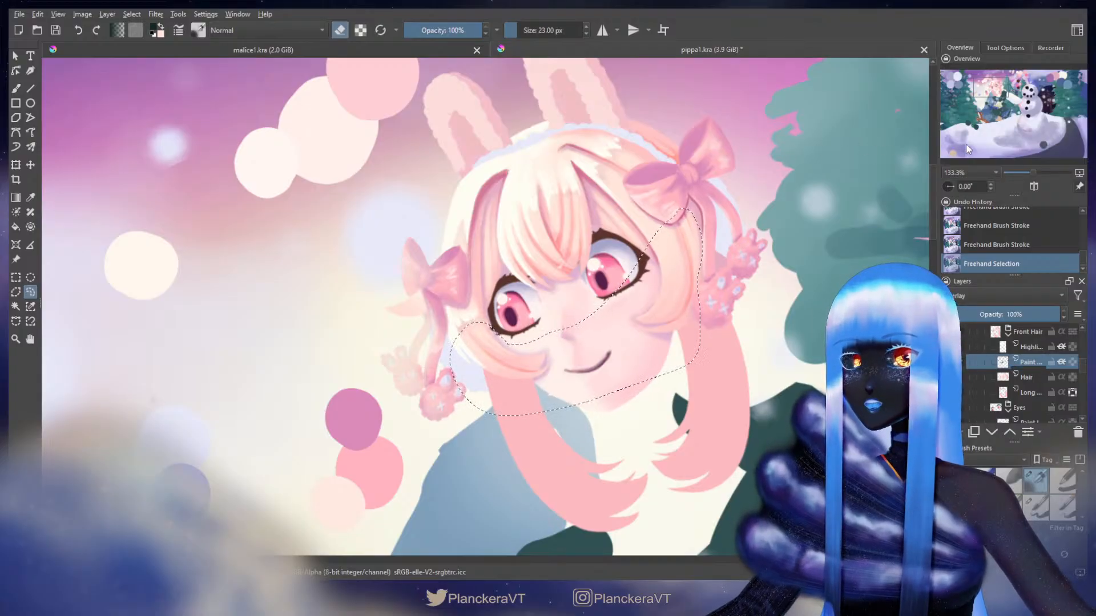
pyautogui.hotkey('ctrl', 'f')
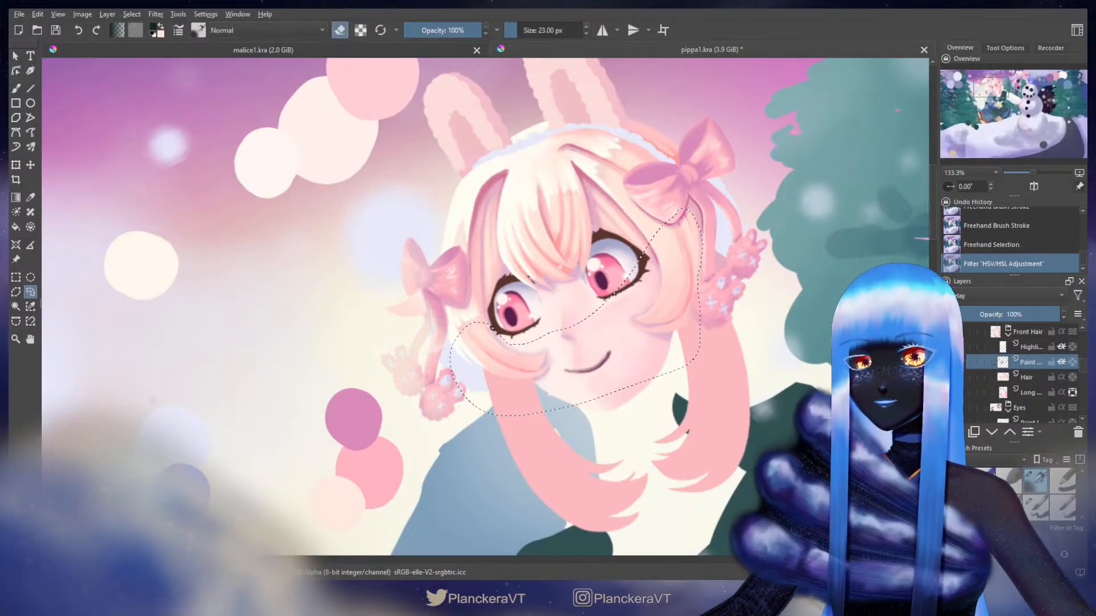
pyautogui.hotkey('ctrl', 'shift', 'a')
# - Soften the shading on the side locks beside the cheeks with the eraser at about 15 px
pyautogui.press('b')
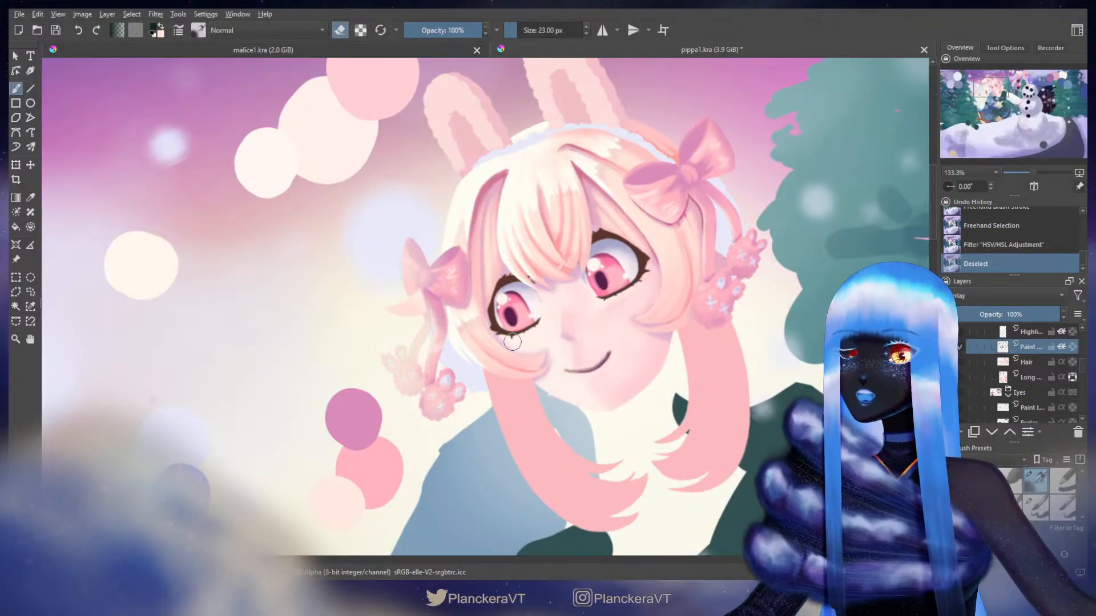
pyautogui.moveTo(514, 346)
pyautogui.keyDown('shift'); pyautogui.mouseDown()
pyautogui.moveTo(494, 352)
pyautogui.moveTo(530, 359)
pyautogui.mouseUp(); pyautogui.keyUp('shift')
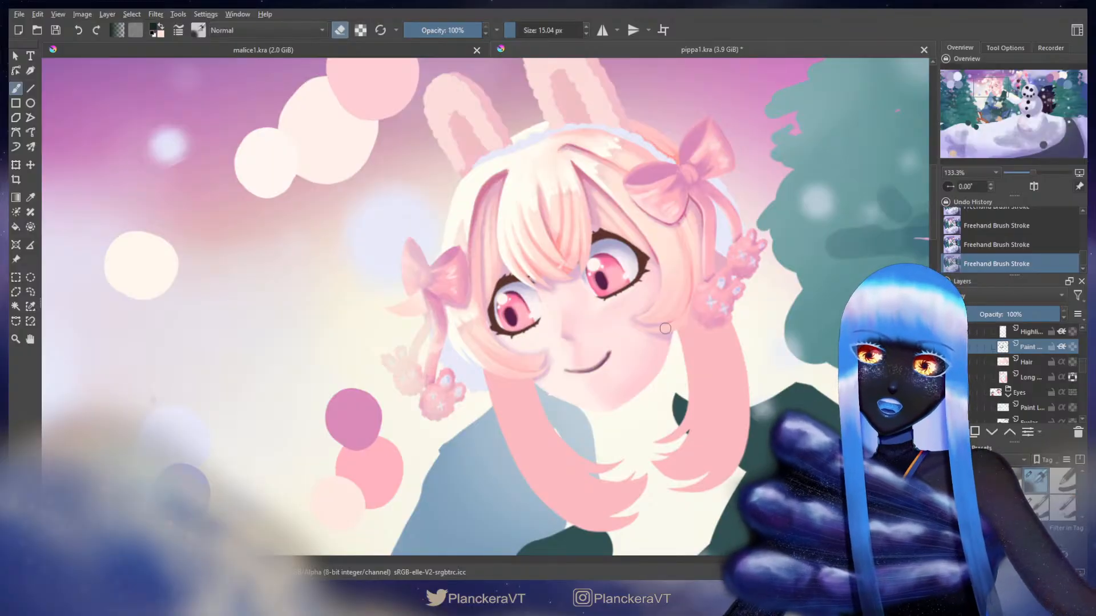
# - Sample a pink from the colour swatches and paint the right side lock's tip on the Hair layer with a 7 to 11 px brush
pyautogui.click(1030, 364)
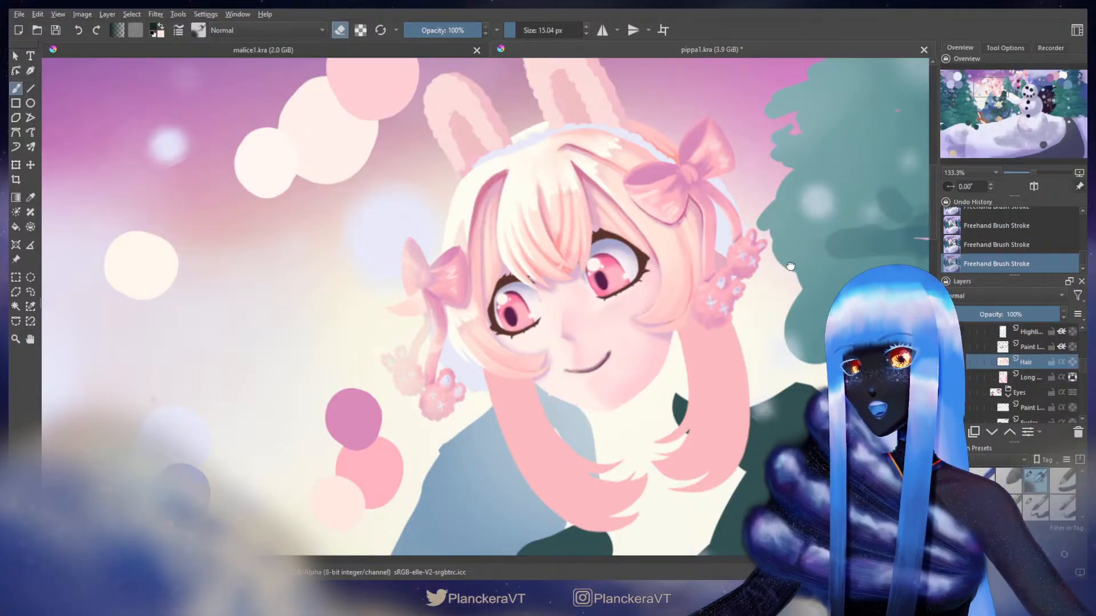
pyautogui.moveTo(790, 266); pyautogui.dragTo(613, 361)
pyautogui.keyDown('ctrl'); pyautogui.click(789, 248); pyautogui.keyUp('ctrl')
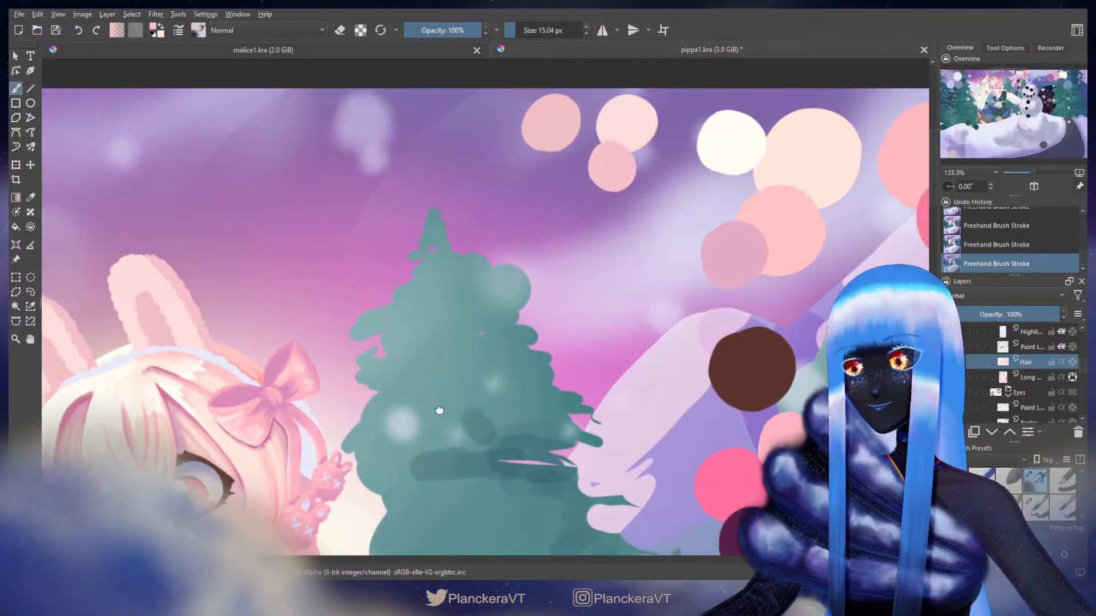
pyautogui.moveTo(403, 421); pyautogui.dragTo(695, 228)
pyautogui.moveTo(535, 341); pyautogui.dragTo(523, 349)
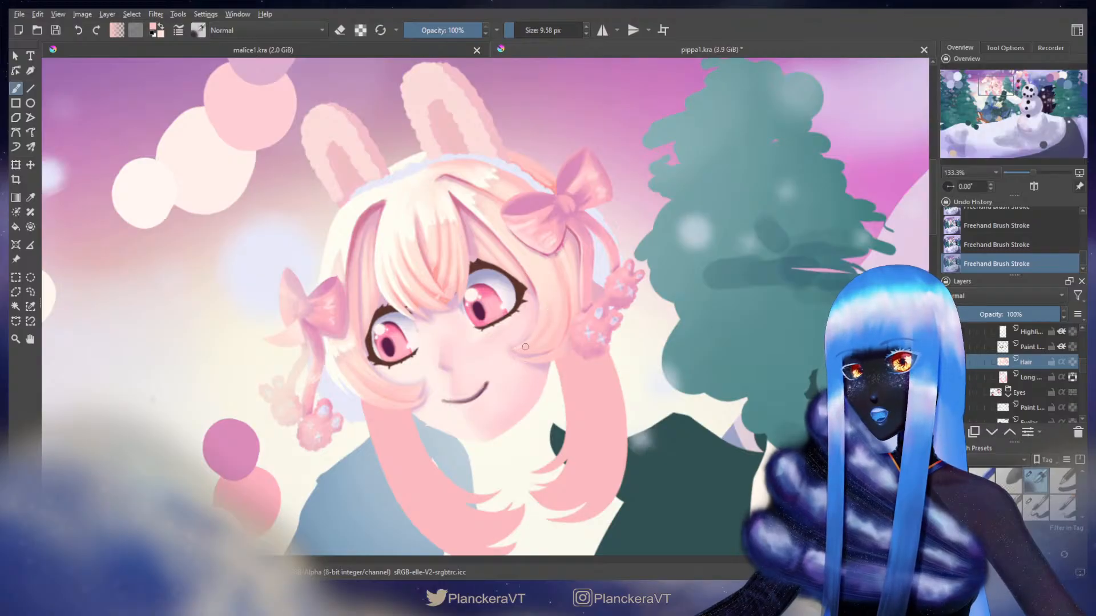
pyautogui.moveTo(550, 319); pyautogui.dragTo(555, 320)
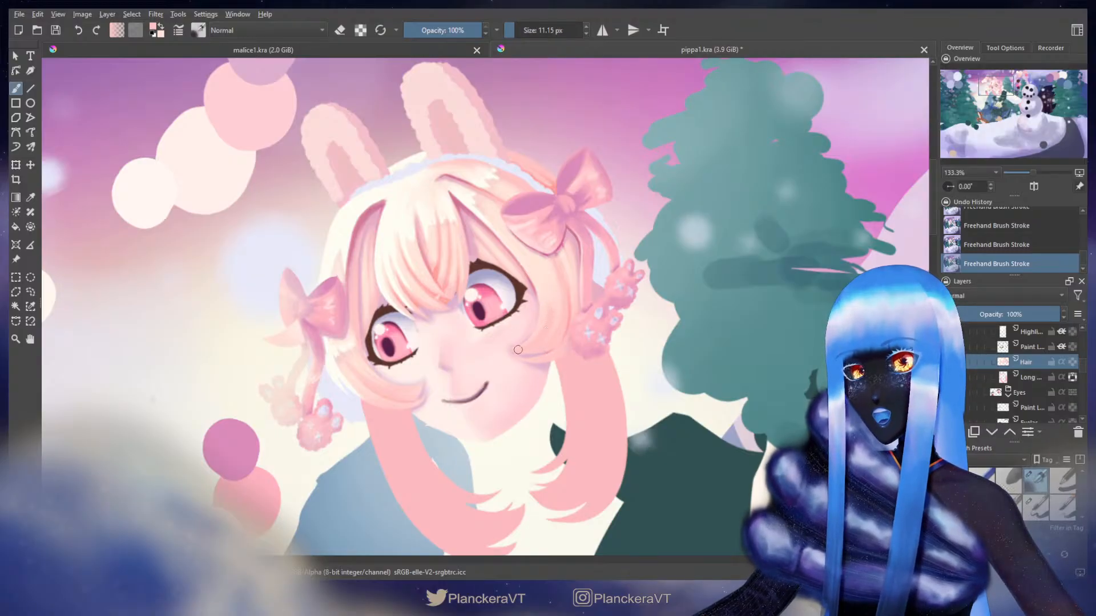
pyautogui.moveTo(548, 326); pyautogui.dragTo(552, 308)
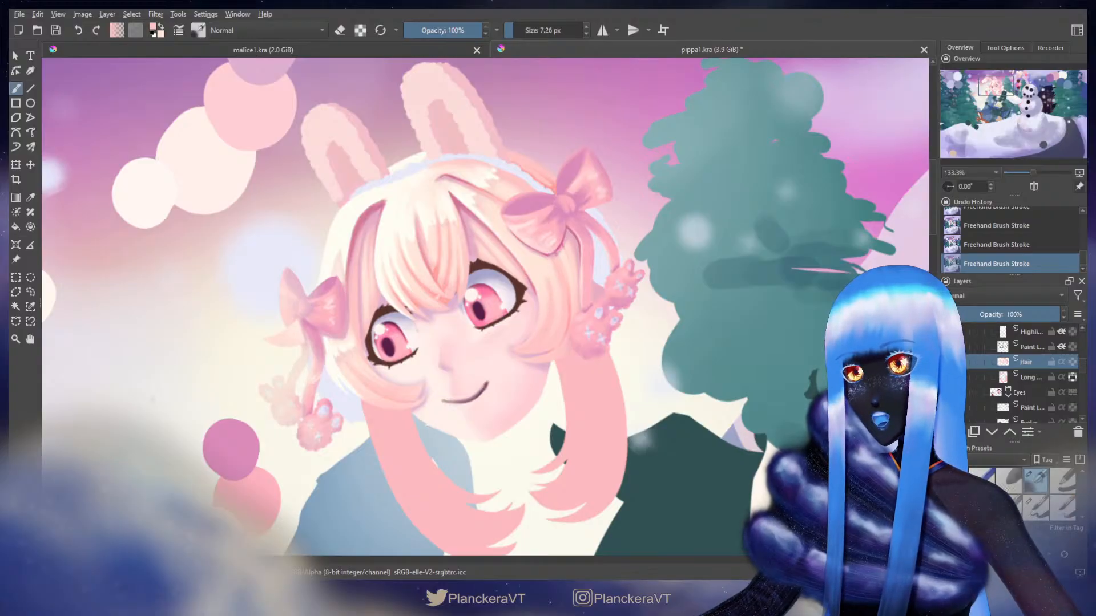
# - Refine the right side lock using other sampled hair colours, reducing the brush from about 13 px to 7 px
pyautogui.moveTo(552, 308)
pyautogui.mouseDown()
pyautogui.moveTo(381, 449)
pyautogui.moveTo(525, 249)
pyautogui.mouseUp()
pyautogui.press('x')
pyautogui.keyDown('ctrl'); pyautogui.click(905, 114); pyautogui.keyUp('ctrl')
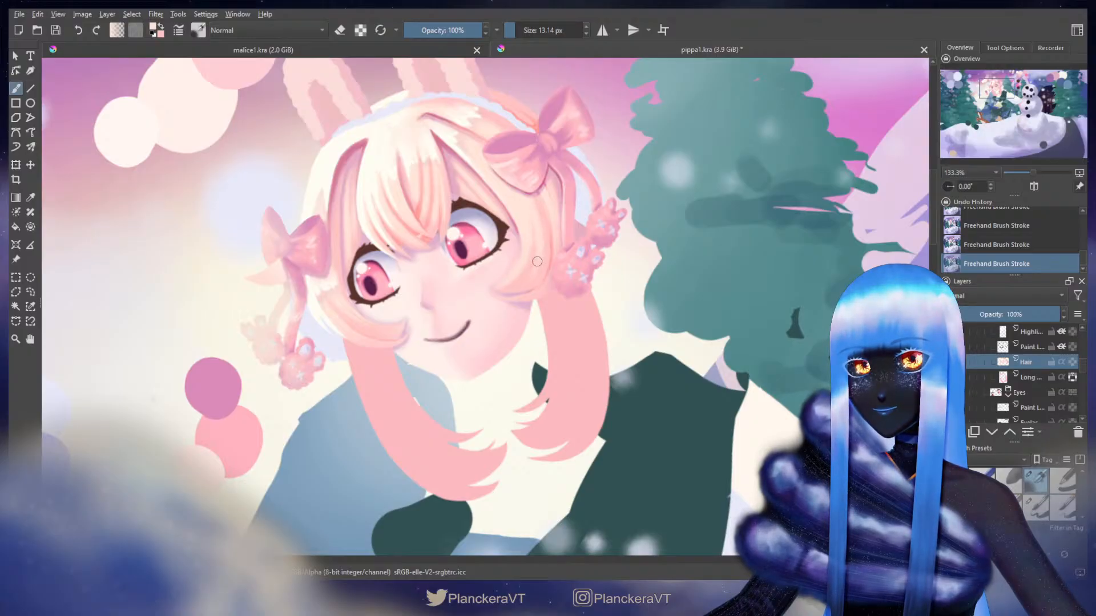
pyautogui.keyDown('ctrl'); pyautogui.click(541, 228); pyautogui.keyUp('ctrl')
pyautogui.moveTo(542, 222); pyautogui.dragTo(539, 222)
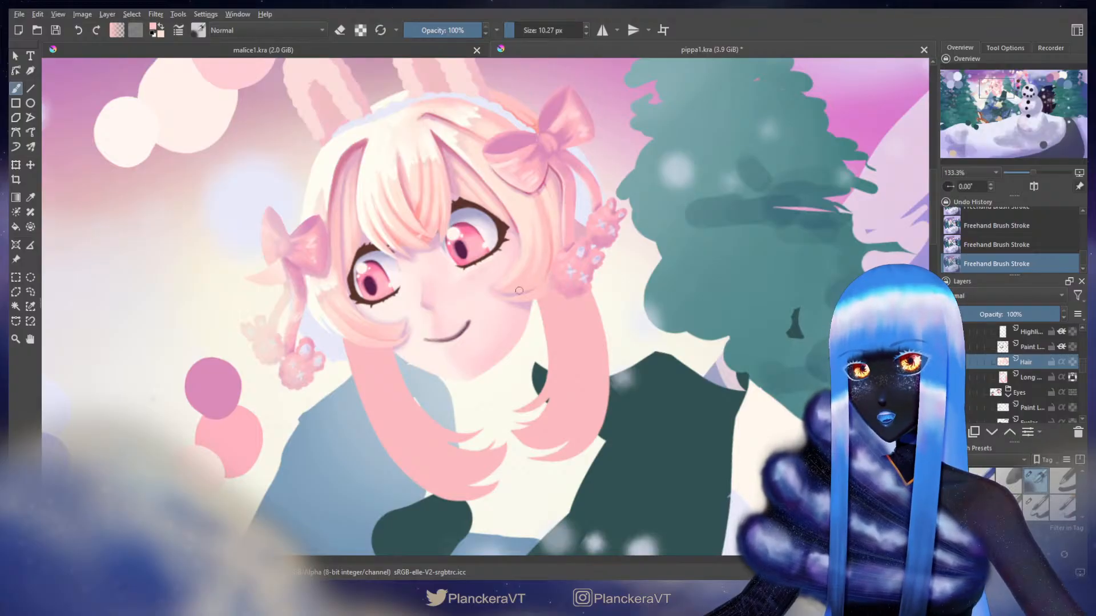
pyautogui.press('[')
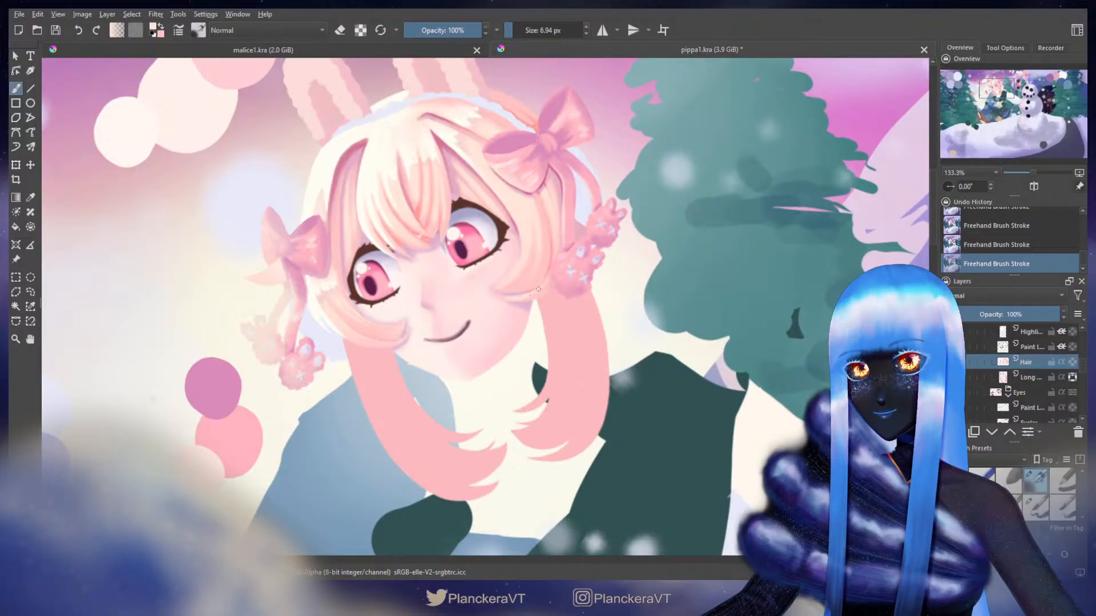
pyautogui.press('x')
# - Paint fine strands between the parting and the large bow, varying the brush between about 6 and 9 px
pyautogui.moveTo(543, 274); pyautogui.dragTo(549, 346)
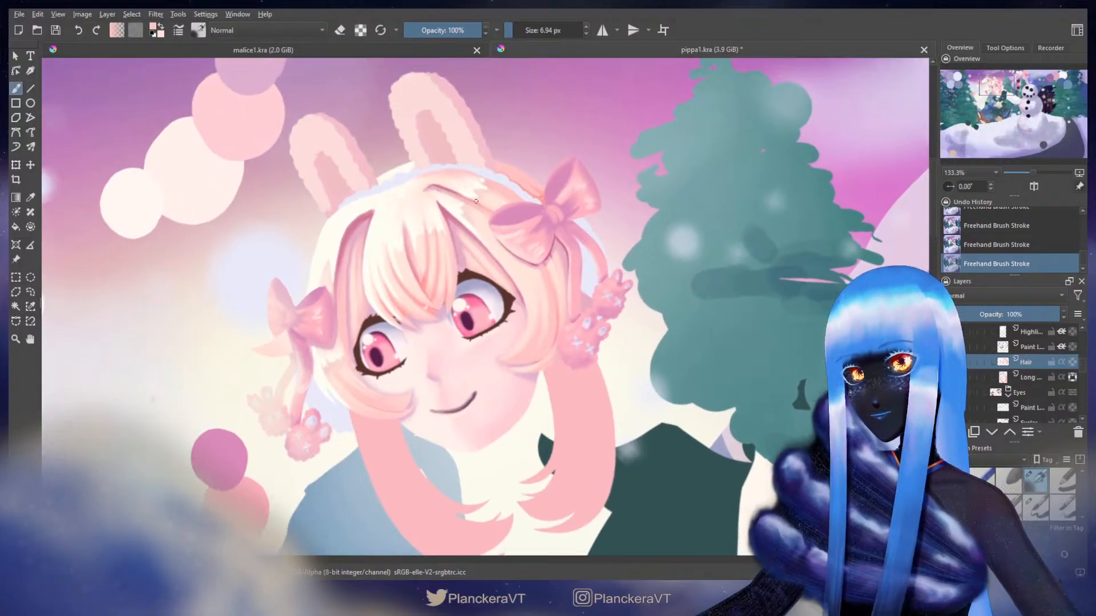
pyautogui.press(']')
pyautogui.press(']')
pyautogui.press(']')
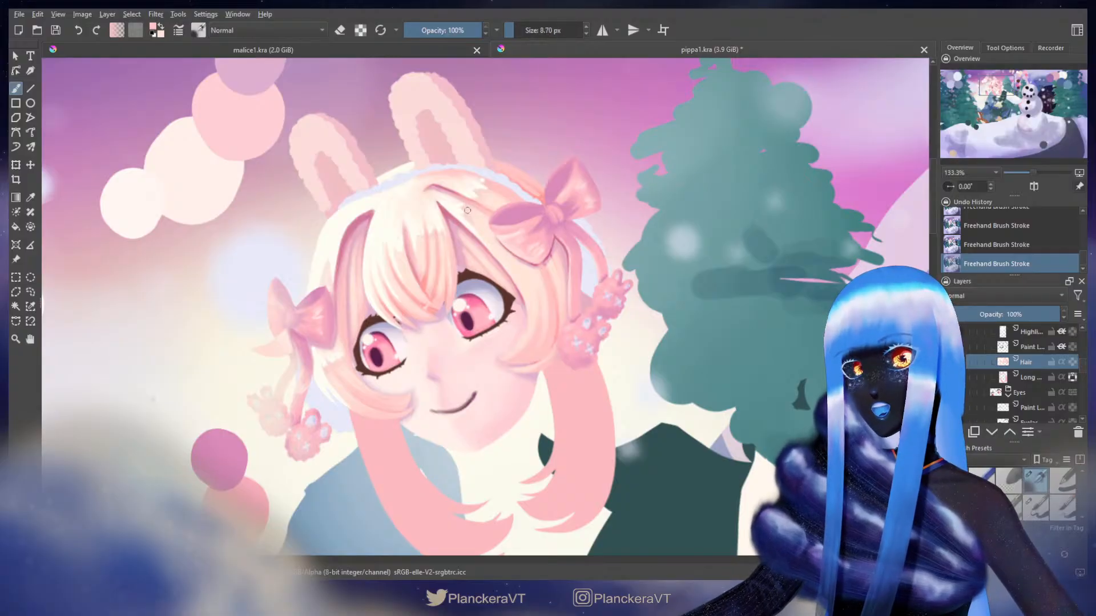
pyautogui.press('[')
pyautogui.press('[')
pyautogui.press('[')
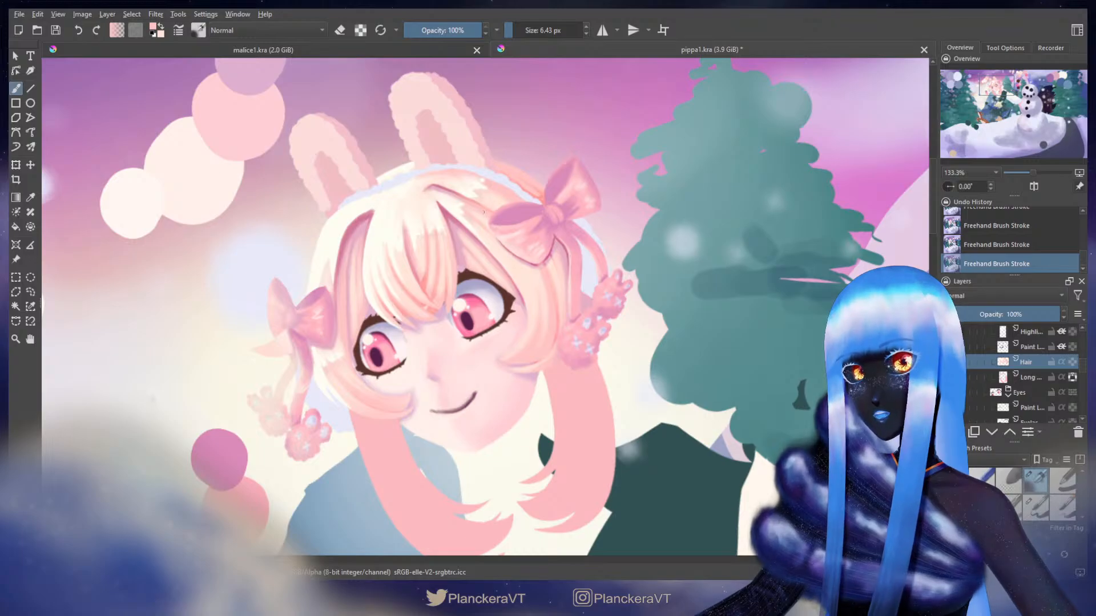
# - Refine the left side lock's strands below the small bow with a thin brush of about 4 to 7 px
pyautogui.moveTo(476, 220); pyautogui.dragTo(578, 192)
pyautogui.press(']')
pyautogui.press(']')
pyautogui.moveTo(458, 213); pyautogui.dragTo(458, 218)
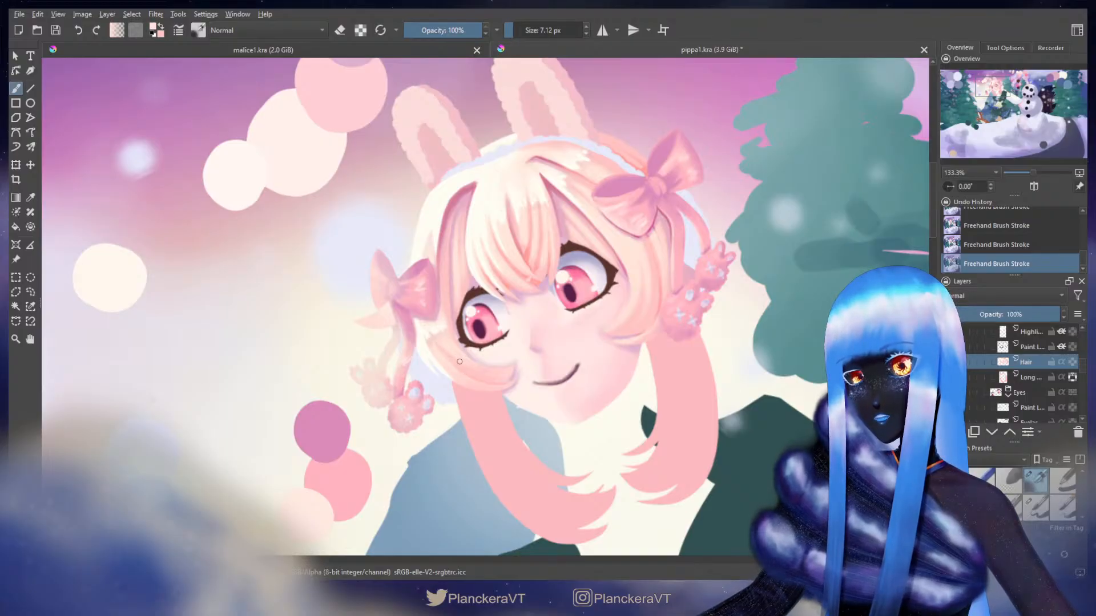
pyautogui.moveTo(461, 366); pyautogui.dragTo(447, 353)
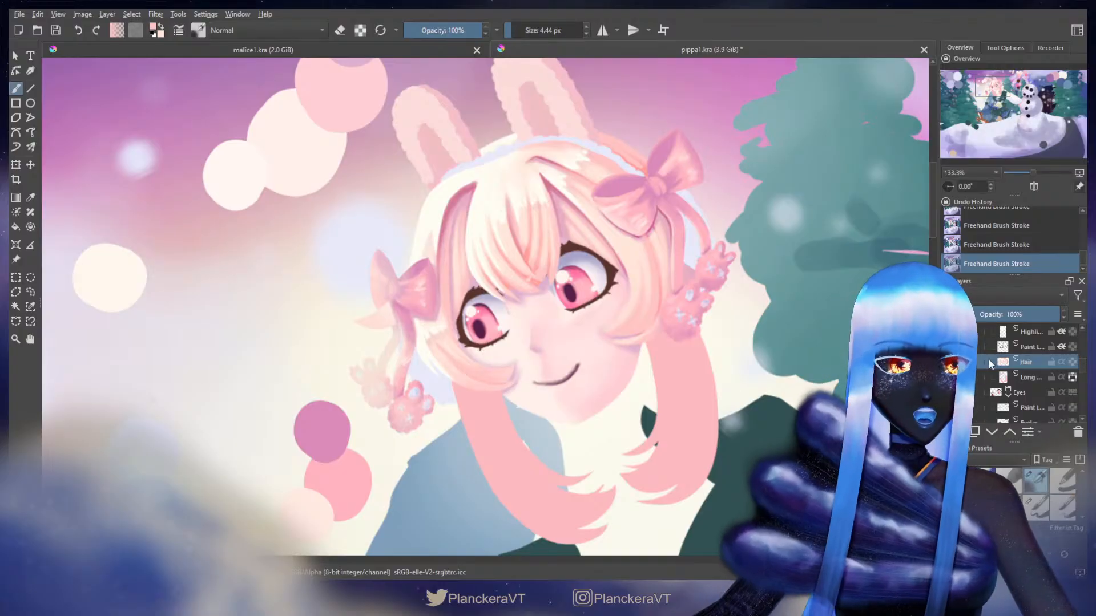
# - Make the Head layer active and sample the mauve from the swatch above the bunny ears for face shadows
pyautogui.scroll(-3, 1084, 372)
pyautogui.scroll(-3, 1083, 372)
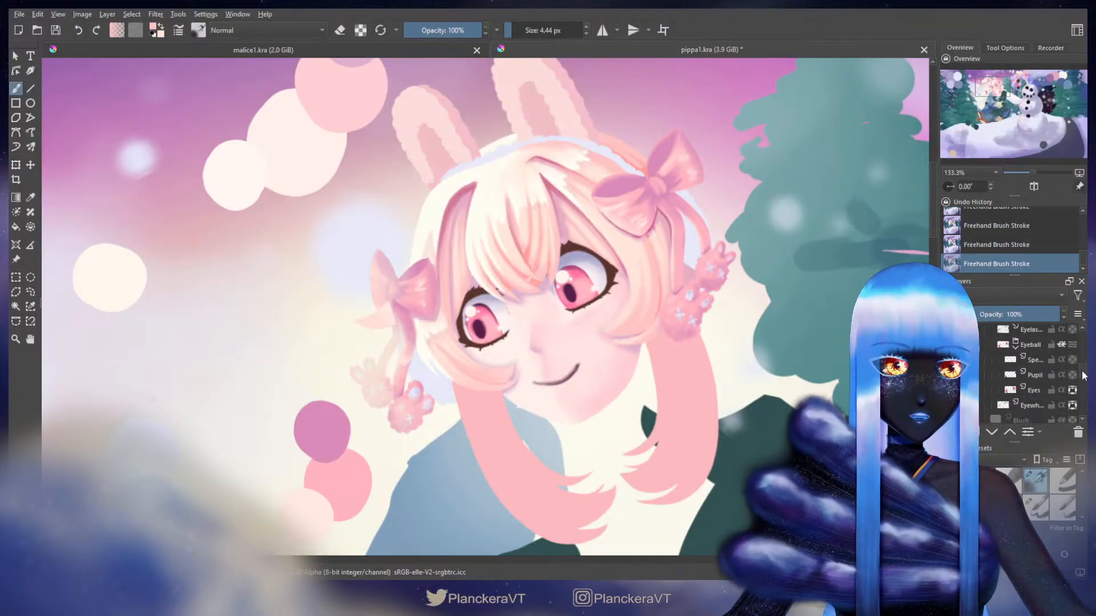
pyautogui.click(989, 381)
pyautogui.moveTo(793, 266); pyautogui.dragTo(714, 281)
pyautogui.moveTo(740, 206); pyautogui.dragTo(856, 344)
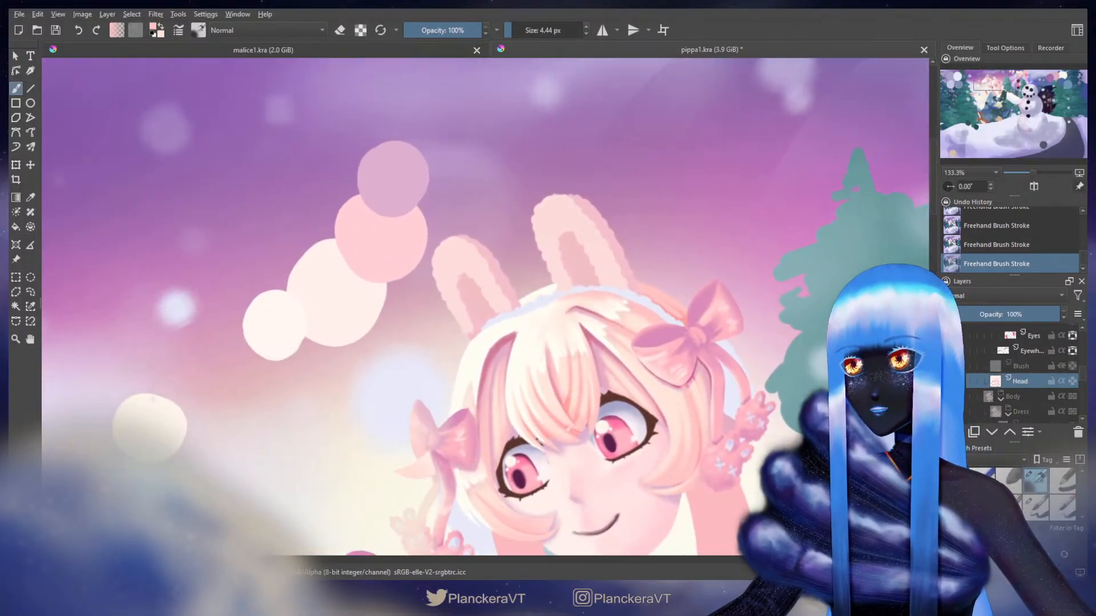
pyautogui.keyDown('ctrl'); pyautogui.click(398, 170); pyautogui.keyUp('ctrl')
pyautogui.moveTo(507, 473); pyautogui.dragTo(510, 298)
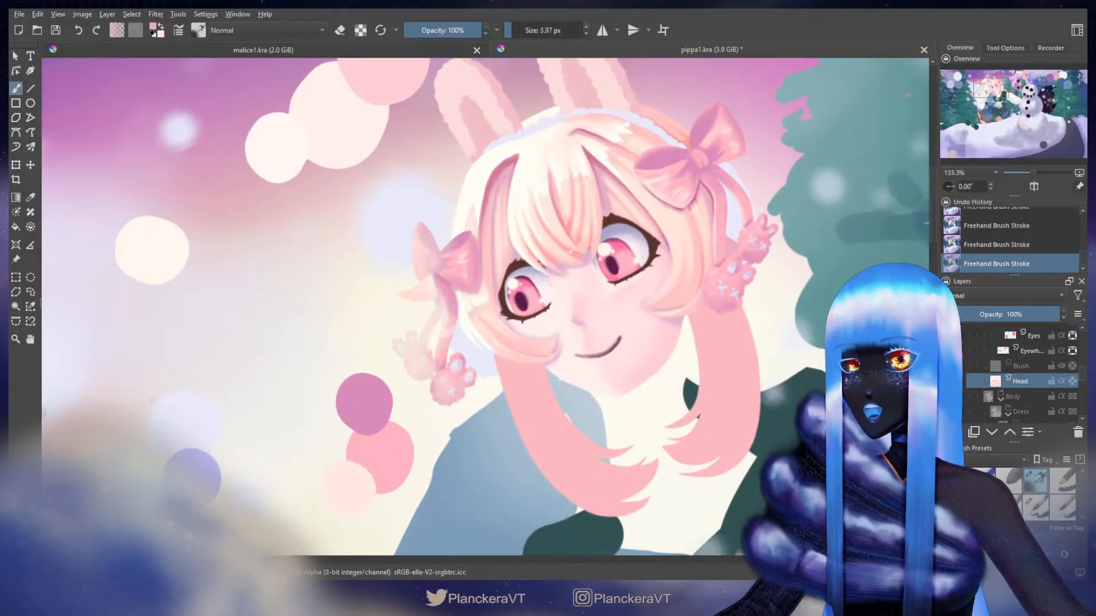
# - Paint a mauve shadow on the face along the left side lock at about 6.5 px, undoing and redoing the strokes
pyautogui.press(']')
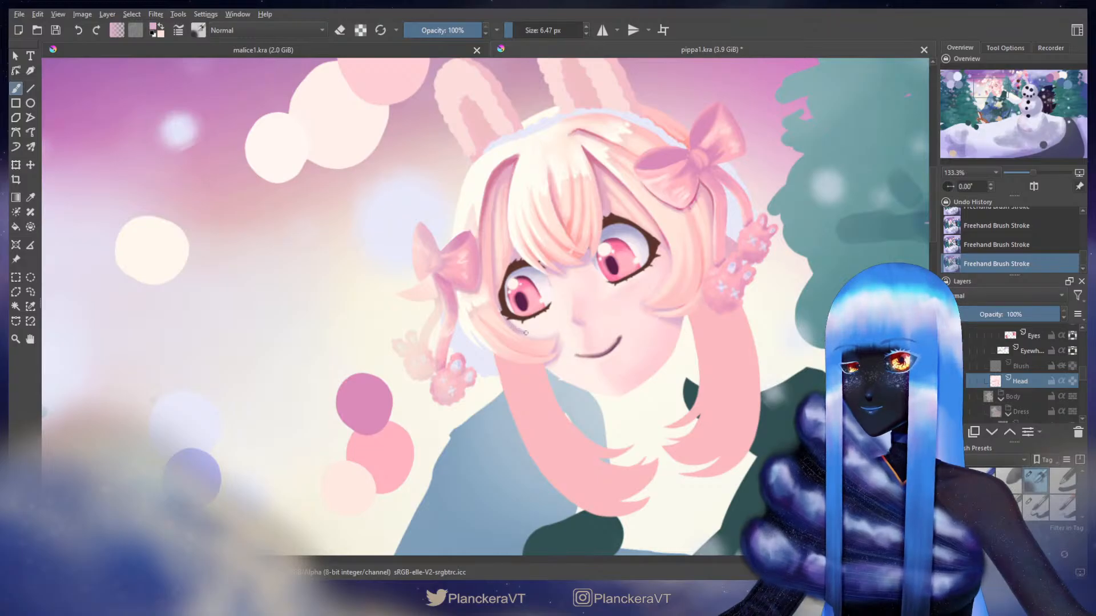
pyautogui.hotkey('ctrl', 'z')
pyautogui.hotkey('ctrl', 'z')
pyautogui.moveTo(512, 329); pyautogui.dragTo(520, 336)
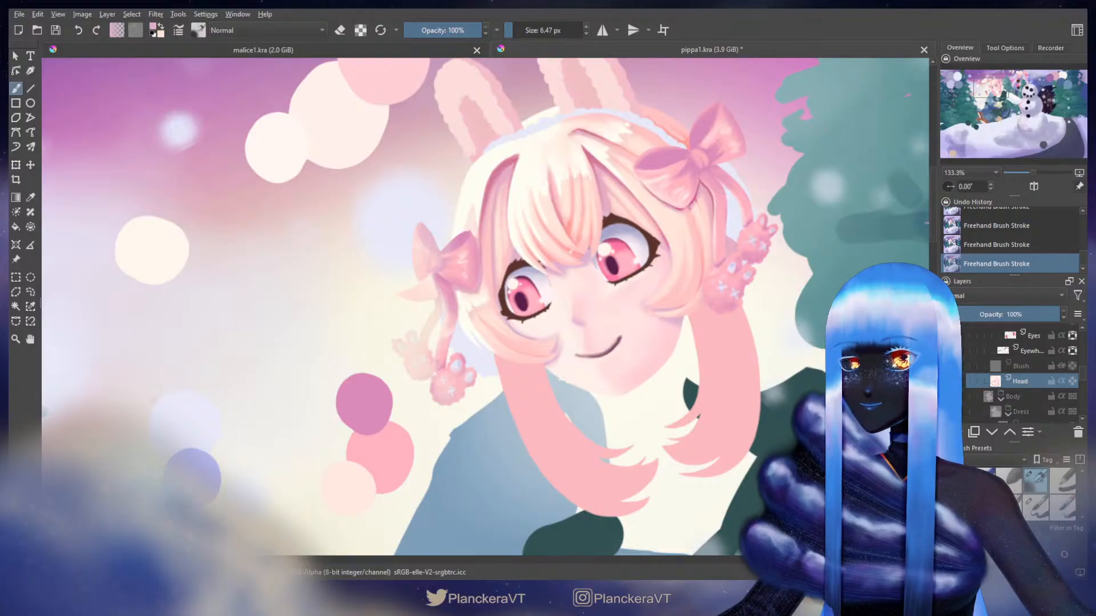
# - Try shadow strokes on the face between the right eye and the hair at about 9 px, undoing unwanted ones
pyautogui.keyDown('shift'); pyautogui.moveTo(668, 247); pyautogui.dragTo(669, 248); pyautogui.keyUp('shift')
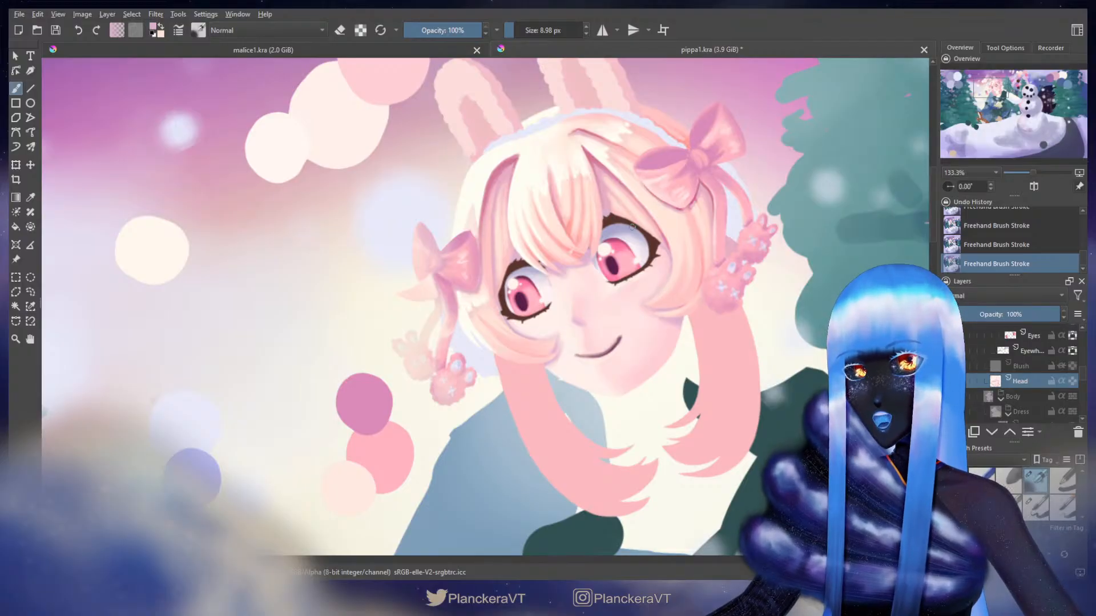
pyautogui.hotkey('ctrl', 'z')
pyautogui.moveTo(658, 246); pyautogui.dragTo(666, 253)
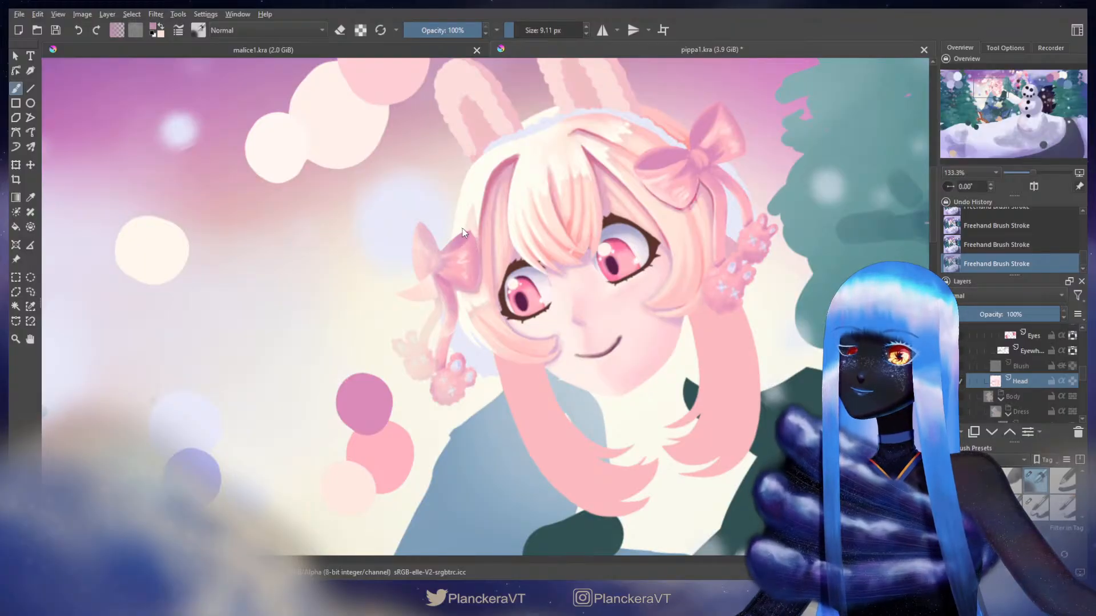
pyautogui.hotkey('ctrl', 'z')
# - Paint darker mauve shadows on the face under both side locks, with brush sizes between about 6 and 11 px
pyautogui.moveTo(516, 251); pyautogui.dragTo(513, 252)
pyautogui.click(513, 255)
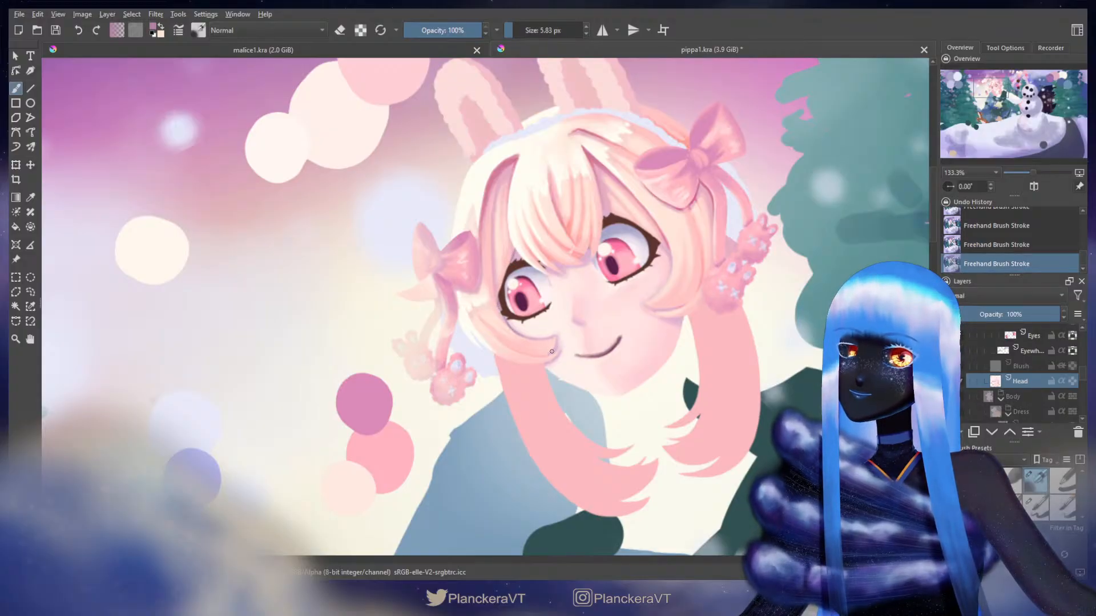
pyautogui.moveTo(660, 246); pyautogui.dragTo(662, 247)
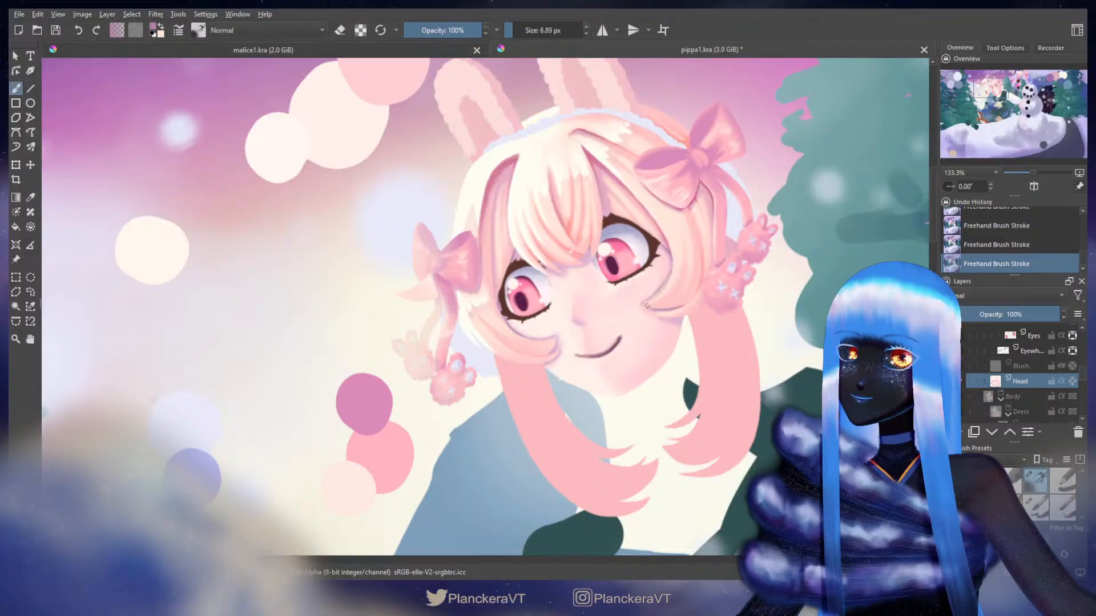
pyautogui.keyDown('shift'); pyautogui.moveTo(666, 247); pyautogui.dragTo(670, 247); pyautogui.keyUp('shift')
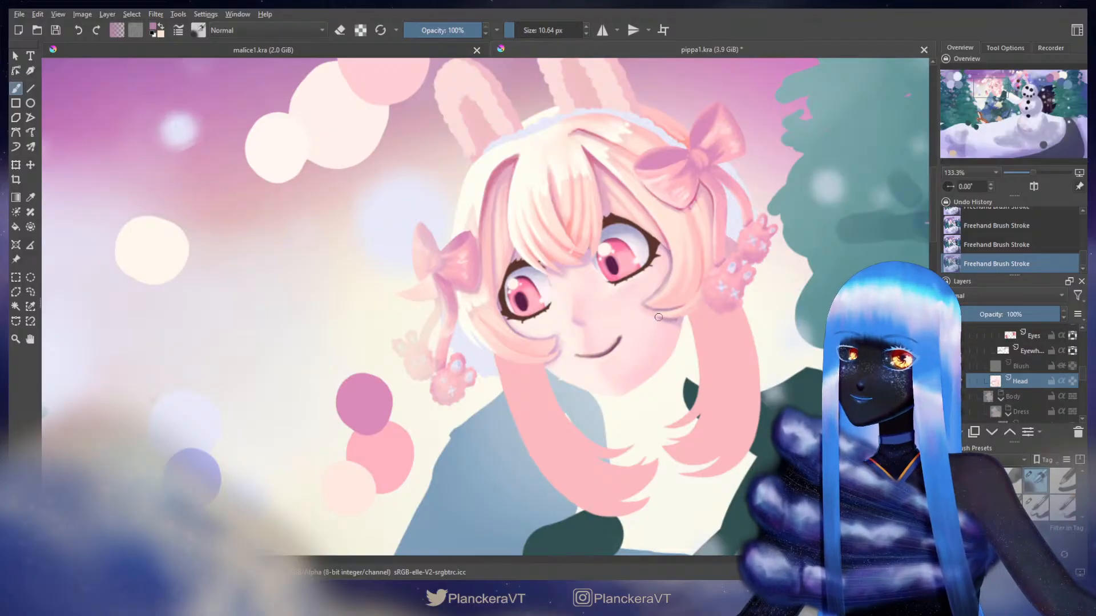
# - Undo the stray shadow strokes, lock the Head layer's alpha and repaint the shadow under the right side lock's tip
pyautogui.hotkey('ctrl', 'z')
pyautogui.moveTo(684, 317); pyautogui.dragTo(667, 316)
pyautogui.hotkey('ctrl', 'z')
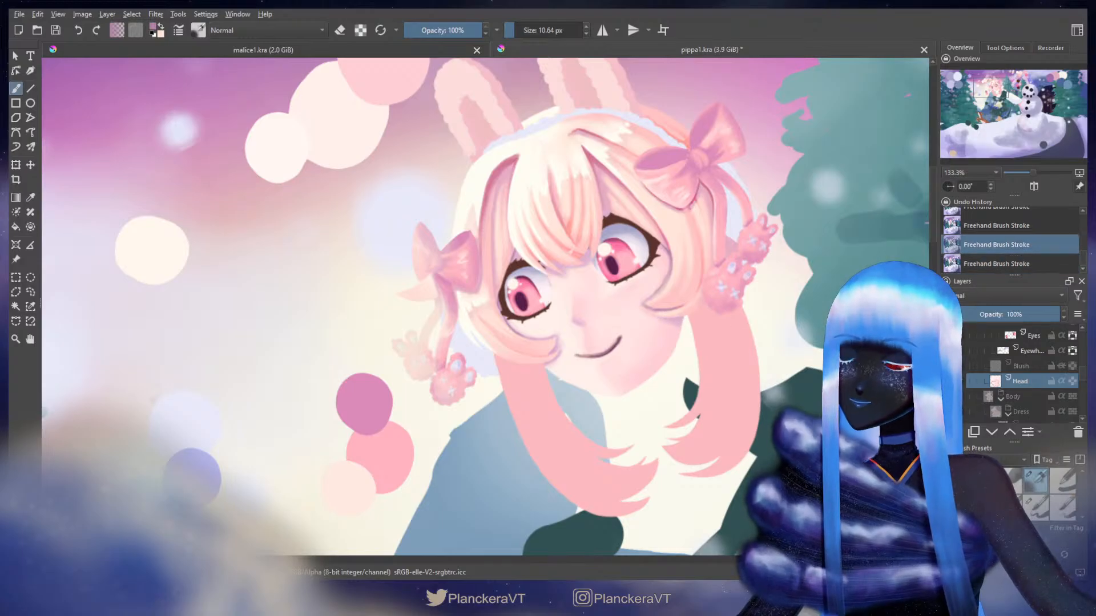
pyautogui.click(1072, 381)
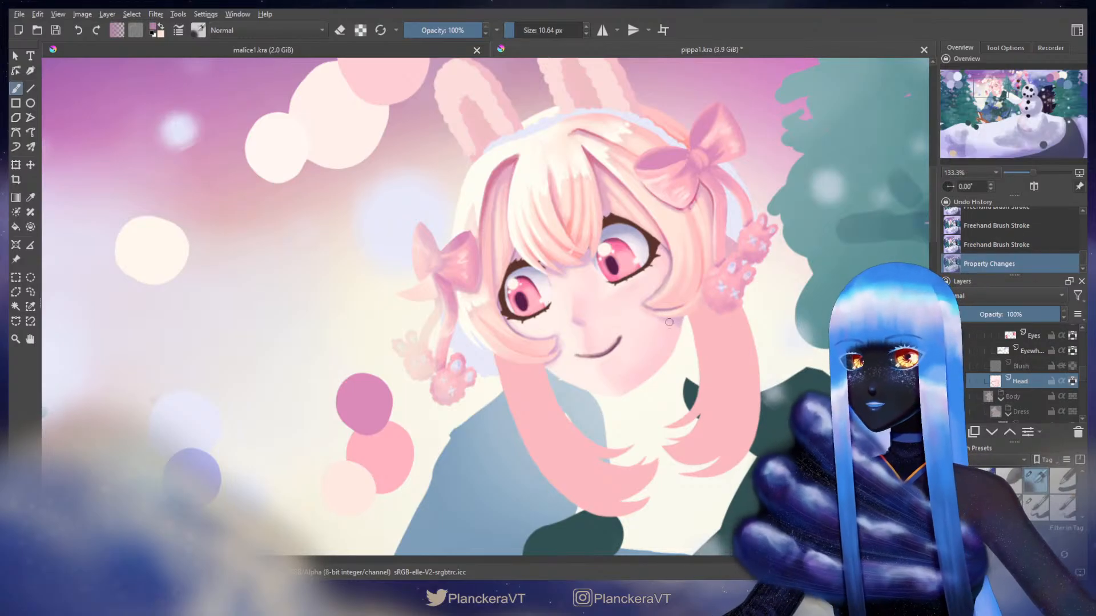
pyautogui.moveTo(669, 316)
pyautogui.mouseDown()
pyautogui.moveTo(642, 307)
pyautogui.moveTo(650, 308)
pyautogui.mouseUp()
pyautogui.hotkey('ctrl', 'z')
pyautogui.hotkey('ctrl', 'z')
pyautogui.hotkey('ctrl', 'z')
pyautogui.moveTo(650, 309); pyautogui.dragTo(665, 317)
# - Sample the skin colour beside the right eye and soften the cheek shadow along the lock with an 11 px brush
pyautogui.scroll(2, 546, 273)
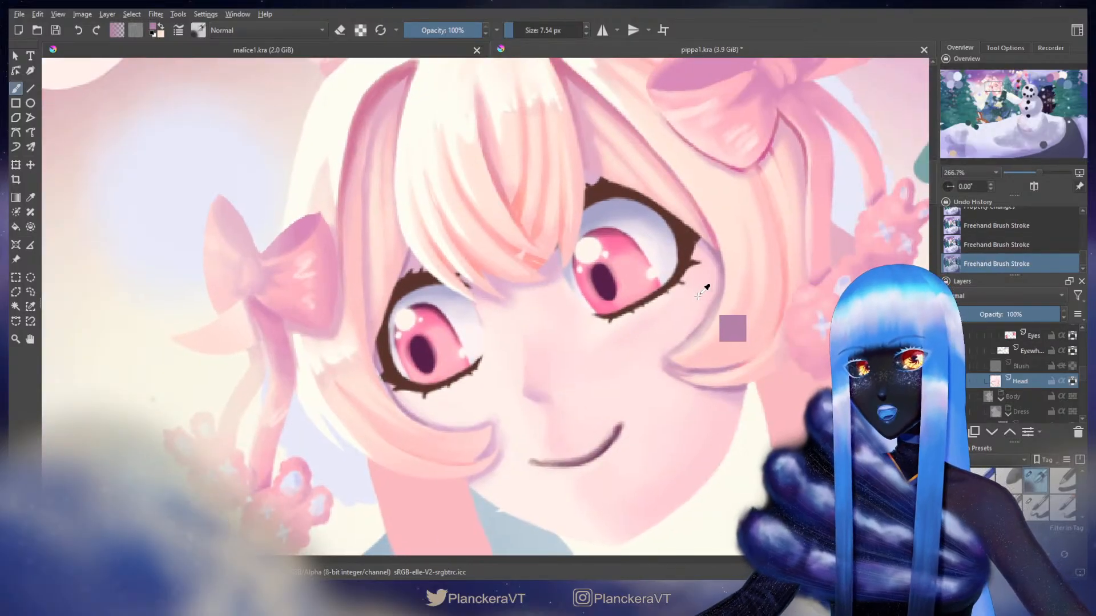
pyautogui.keyDown('ctrl'); pyautogui.click(697, 296); pyautogui.keyUp('ctrl')
pyautogui.keyDown('shift'); pyautogui.moveTo(702, 292); pyautogui.dragTo(690, 328); pyautogui.keyUp('shift')
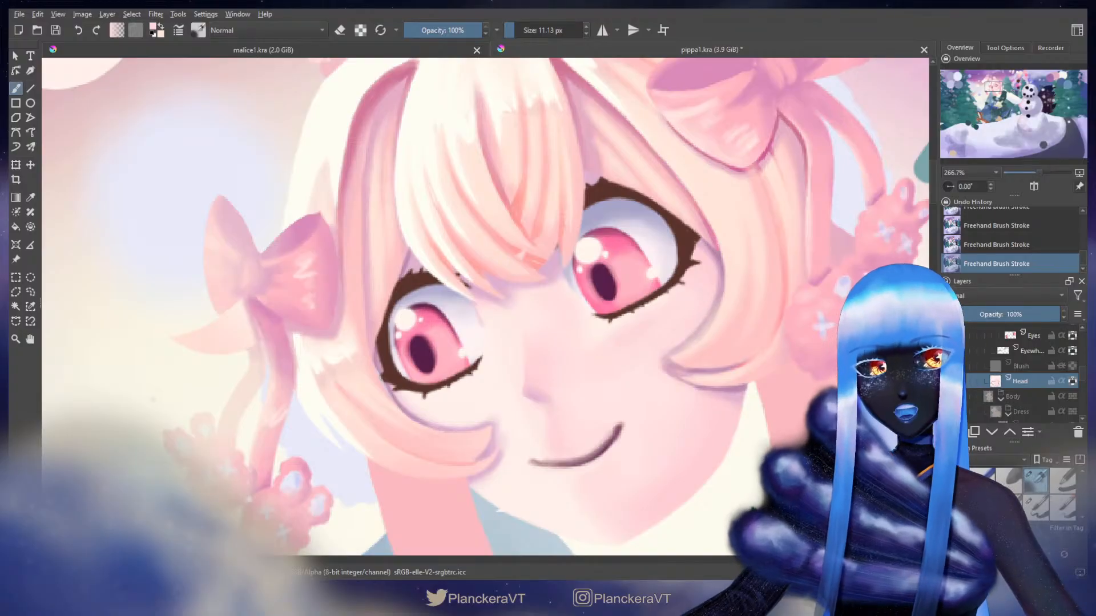
# - Make the Hair layer active and toggle its visibility off and on to check its contents
pyautogui.moveTo(1082, 374); pyautogui.dragTo(1083, 363)
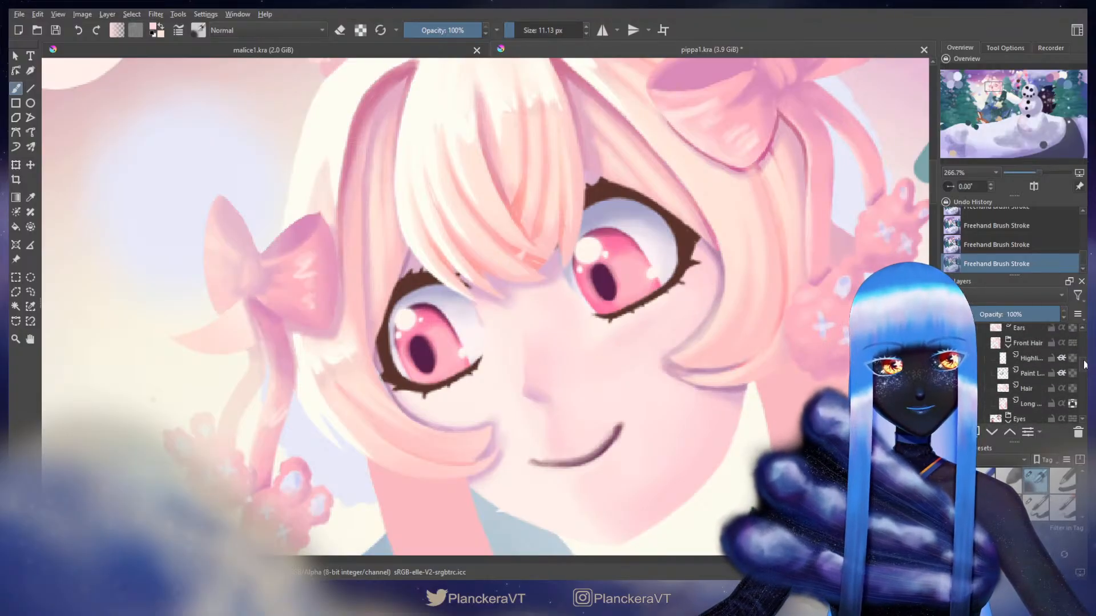
pyautogui.click(1035, 388)
pyautogui.click(950, 388)
pyautogui.click(949, 389)
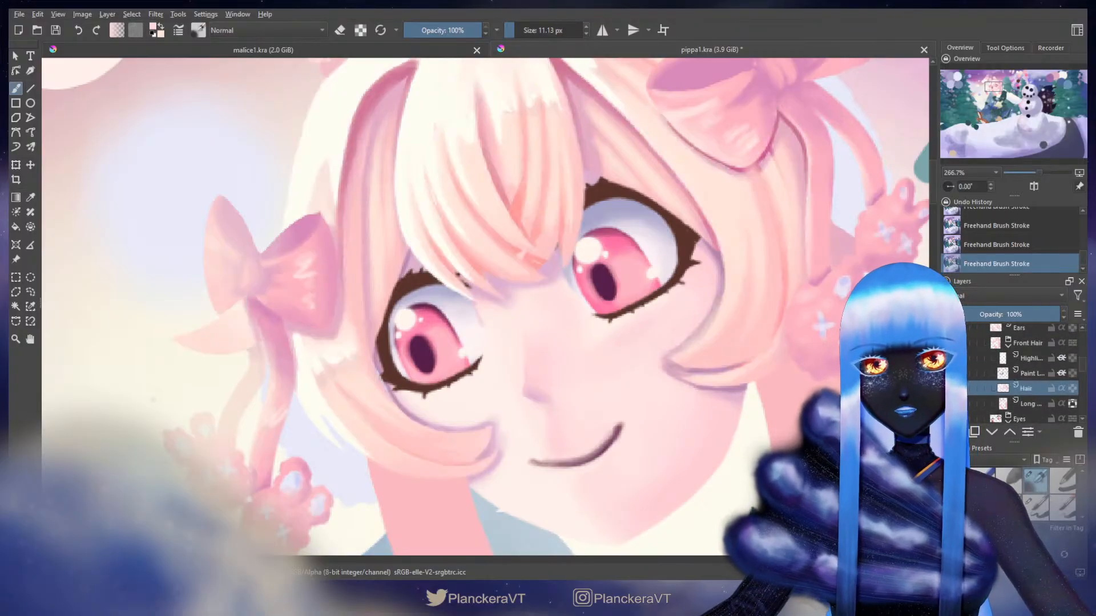
# - Erase small bits of the Hair layer at the right side lock's tip and the fringe tip with a 9.79 px eraser, undoing stray strokes
pyautogui.press('e')
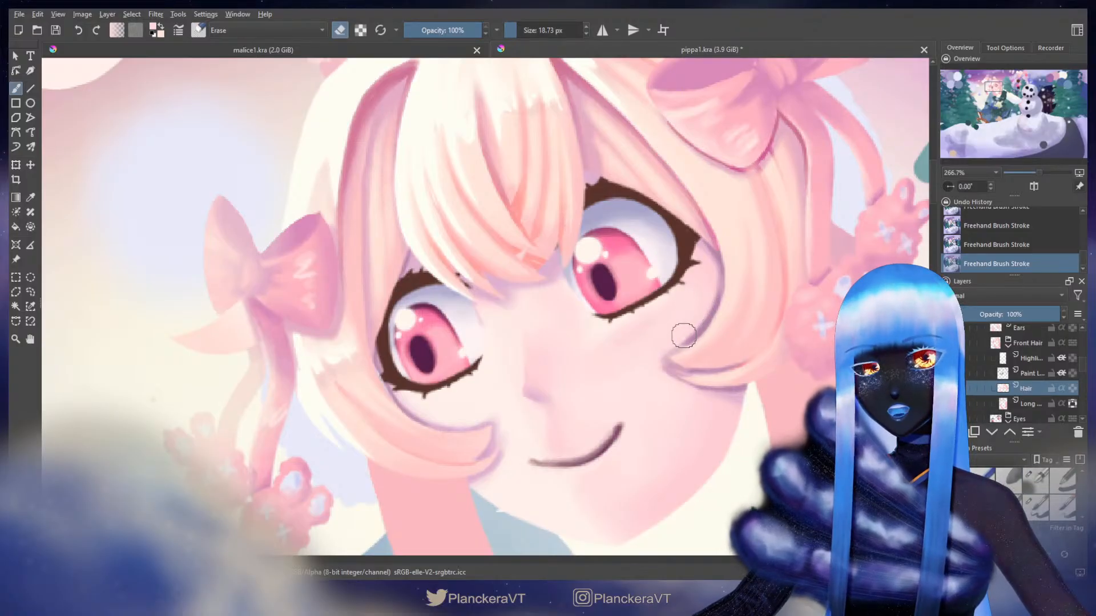
pyautogui.press('[')
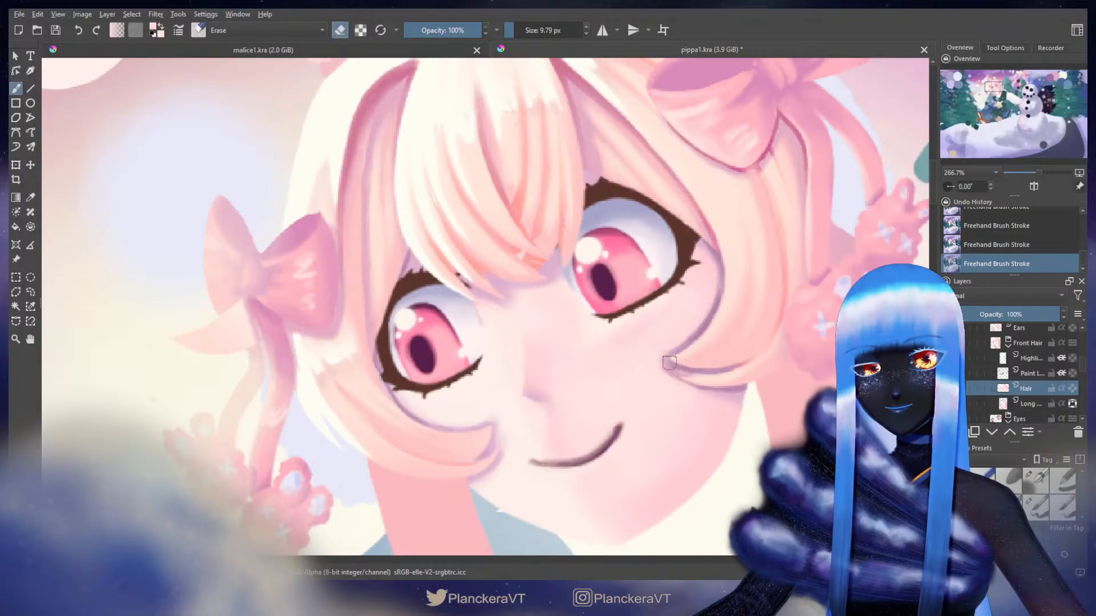
pyautogui.hotkey('ctrl', 'z')
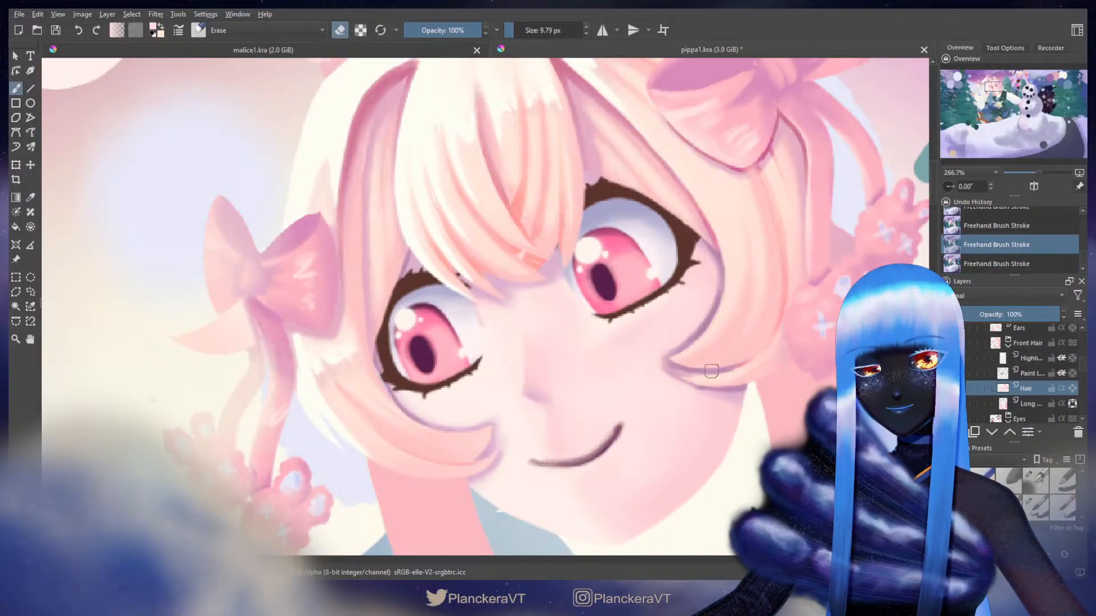
pyautogui.moveTo(712, 370); pyautogui.dragTo(691, 372)
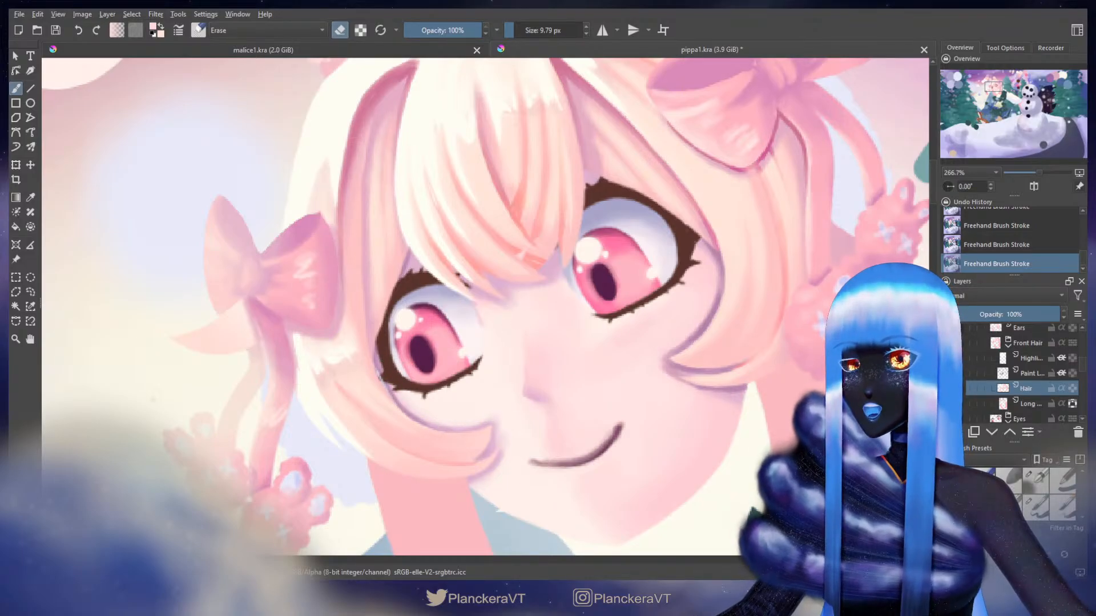
pyautogui.hotkey('ctrl', 'z')
pyautogui.moveTo(501, 287); pyautogui.dragTo(500, 285)
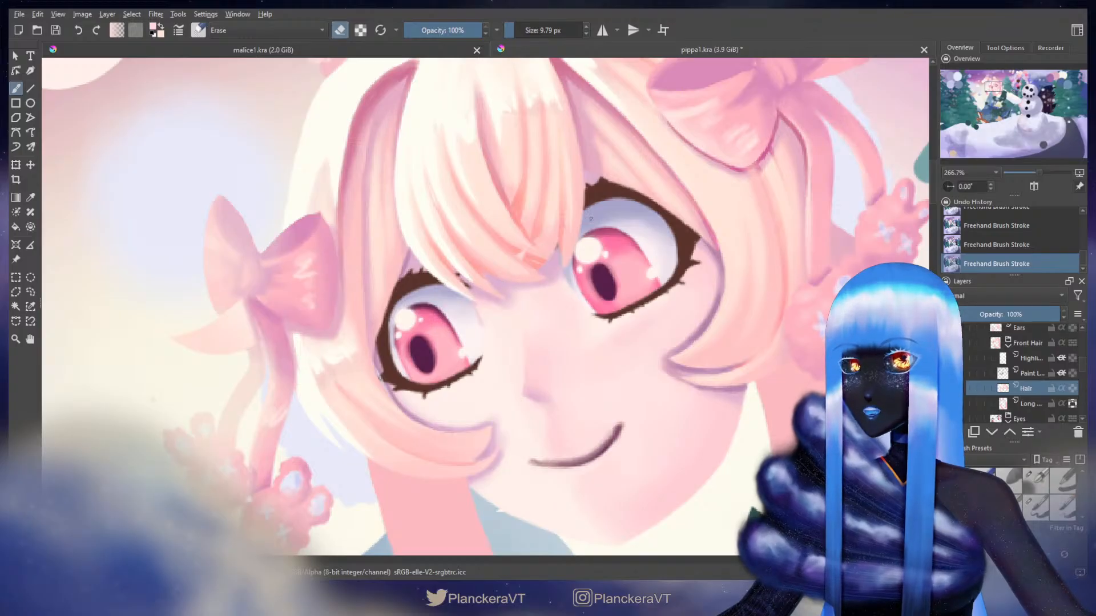
pyautogui.press('e')
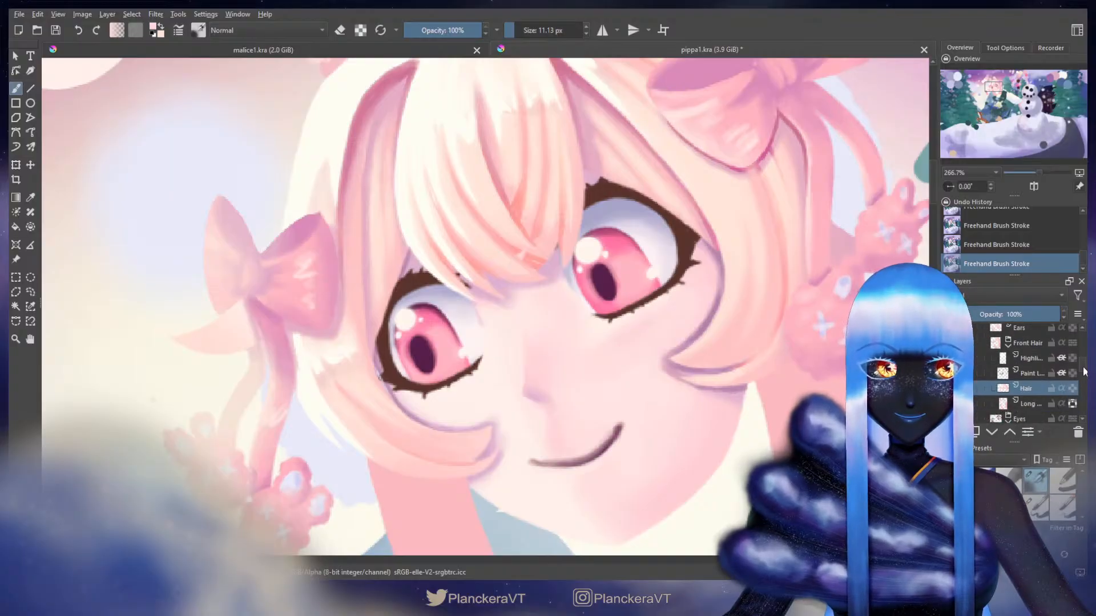
# - On the Head layer, try a thin mauve shadow stroke of about 3.5 px beside the left eye's outer corner
pyautogui.scroll(-3, 1038, 394)
pyautogui.click(1037, 392)
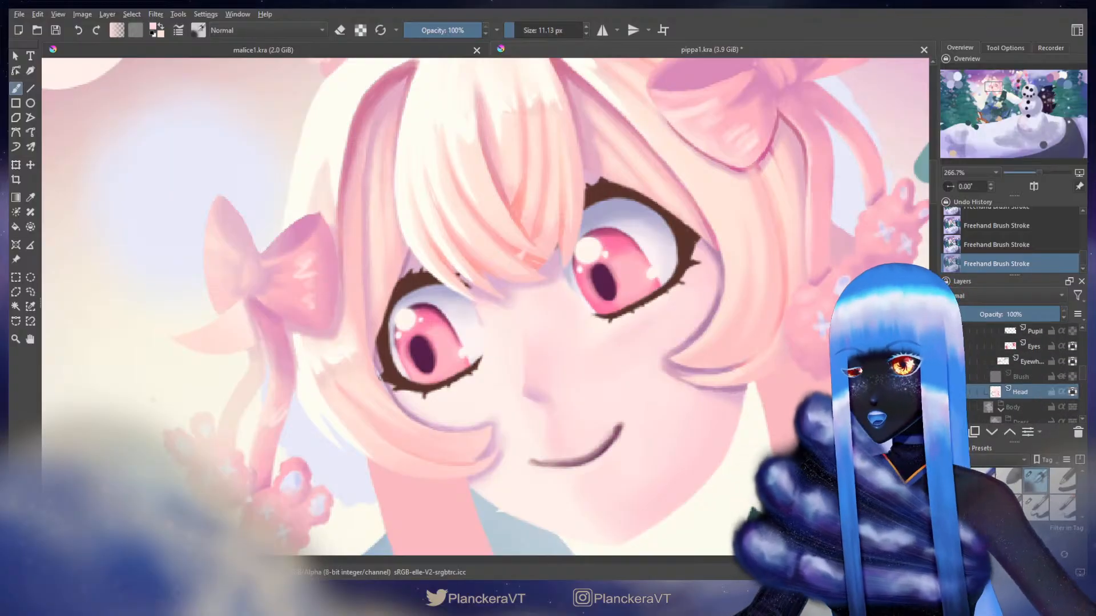
pyautogui.press('[')
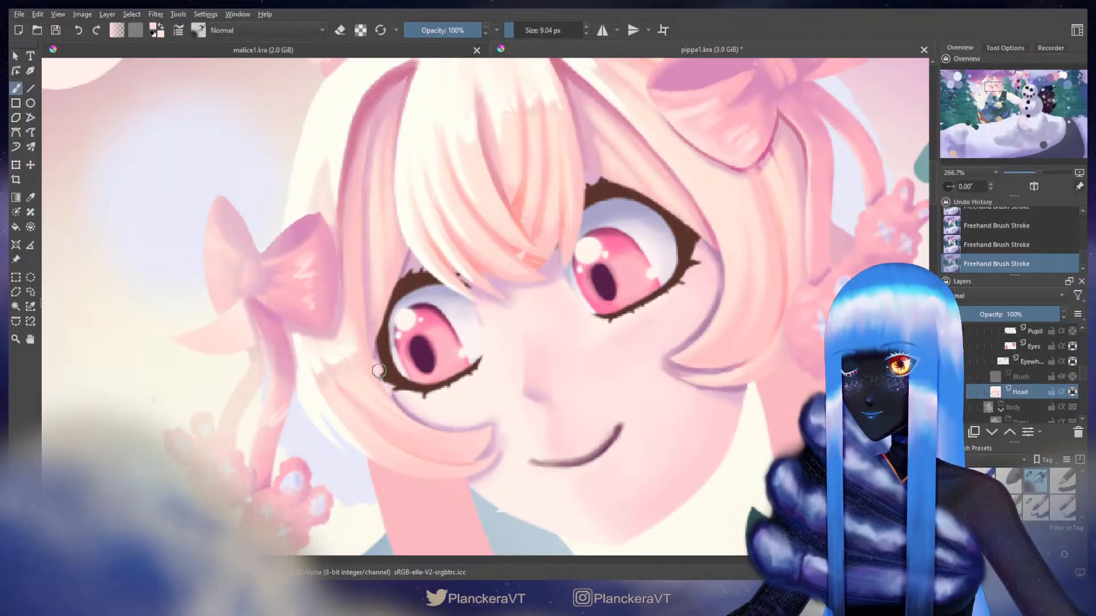
pyautogui.hotkey('ctrl', 'z')
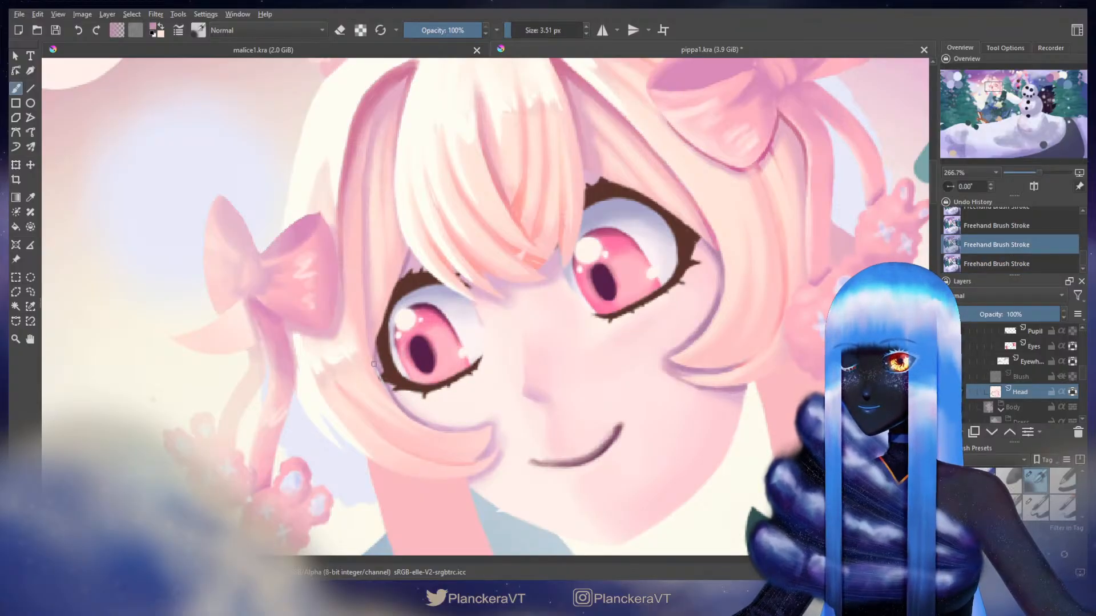
pyautogui.hotkey('ctrl', 'shift', 'z')
pyautogui.keyDown('shift'); pyautogui.moveTo(374, 365); pyautogui.dragTo(390, 348); pyautogui.keyUp('shift')
pyautogui.hotkey('ctrl', 'z')
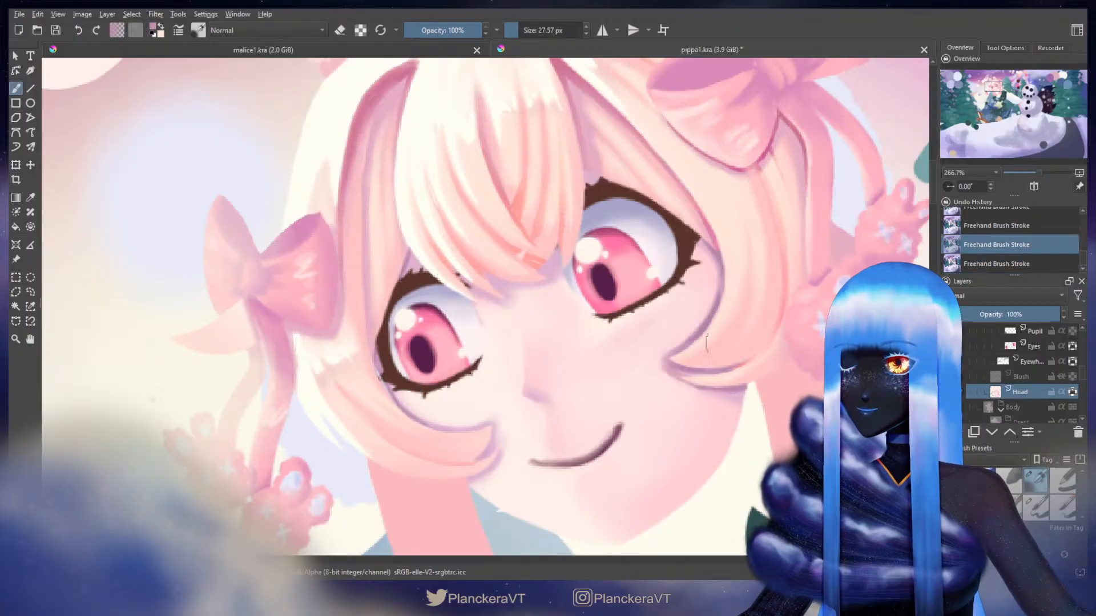
# - Hide and restore the Hair layer and the highlight layer in the Front Hair group to check what each contains
pyautogui.scroll(5, 1085, 371)
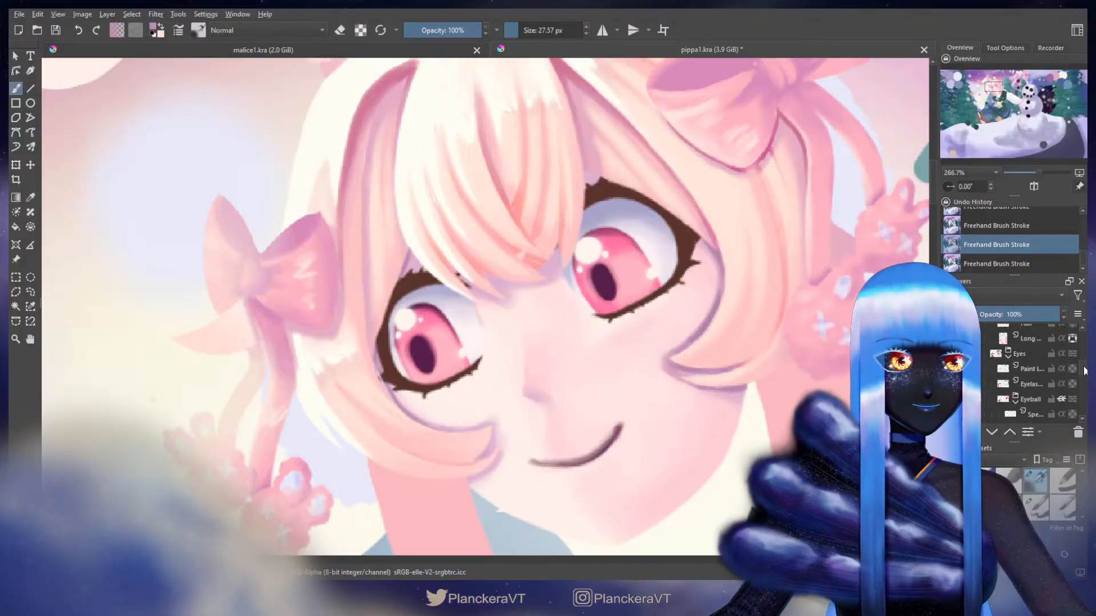
pyautogui.moveTo(1084, 371); pyautogui.dragTo(1083, 367)
pyautogui.click(949, 367)
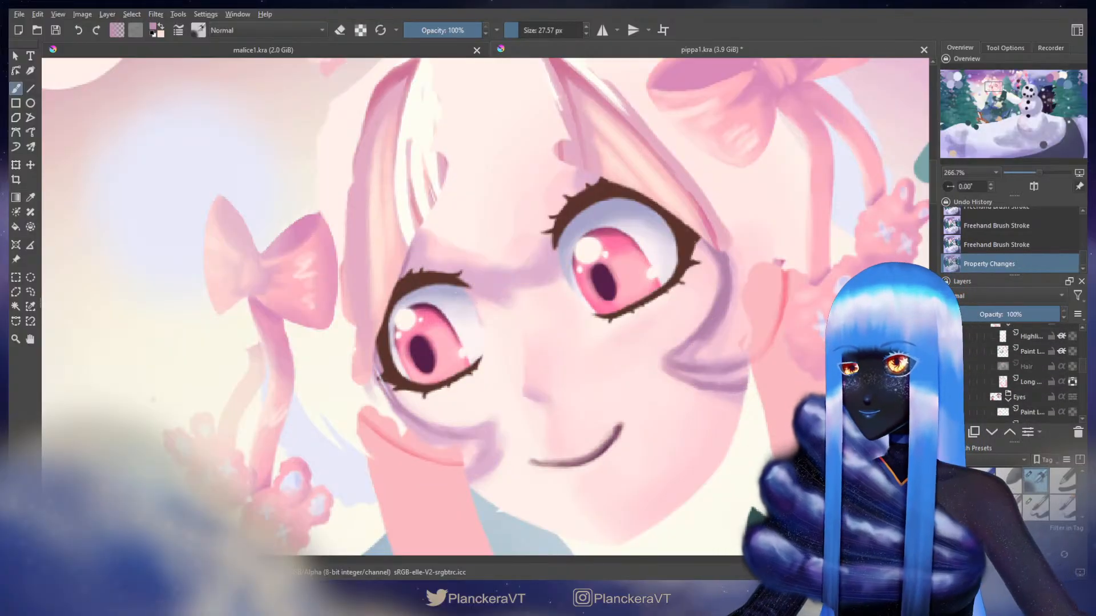
pyautogui.hotkey('ctrl', 'z')
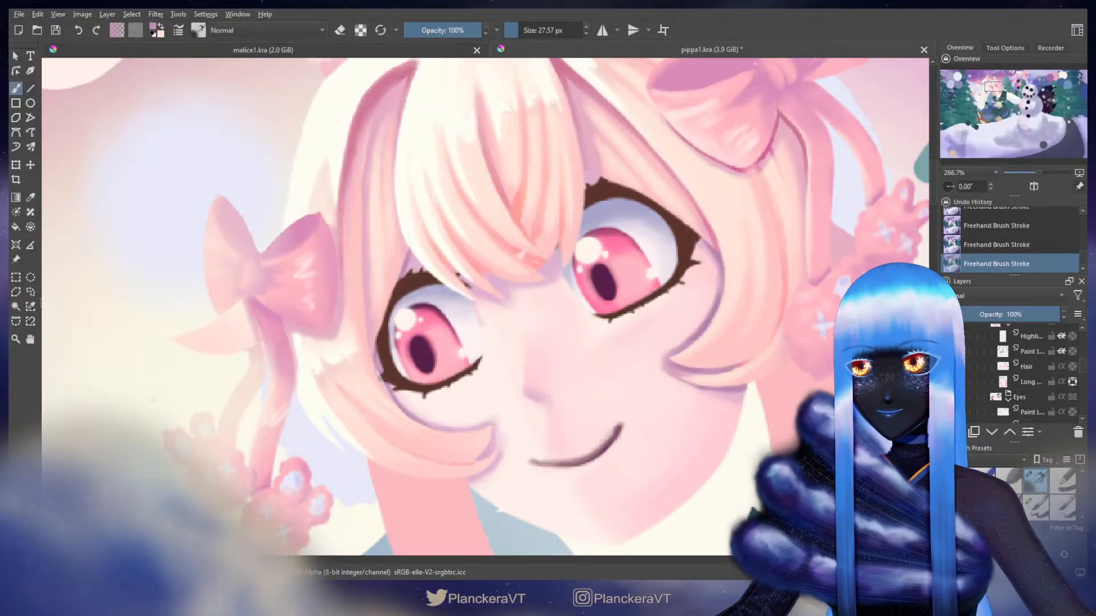
pyautogui.click(949, 336)
pyautogui.click(949, 336)
pyautogui.click(949, 336)
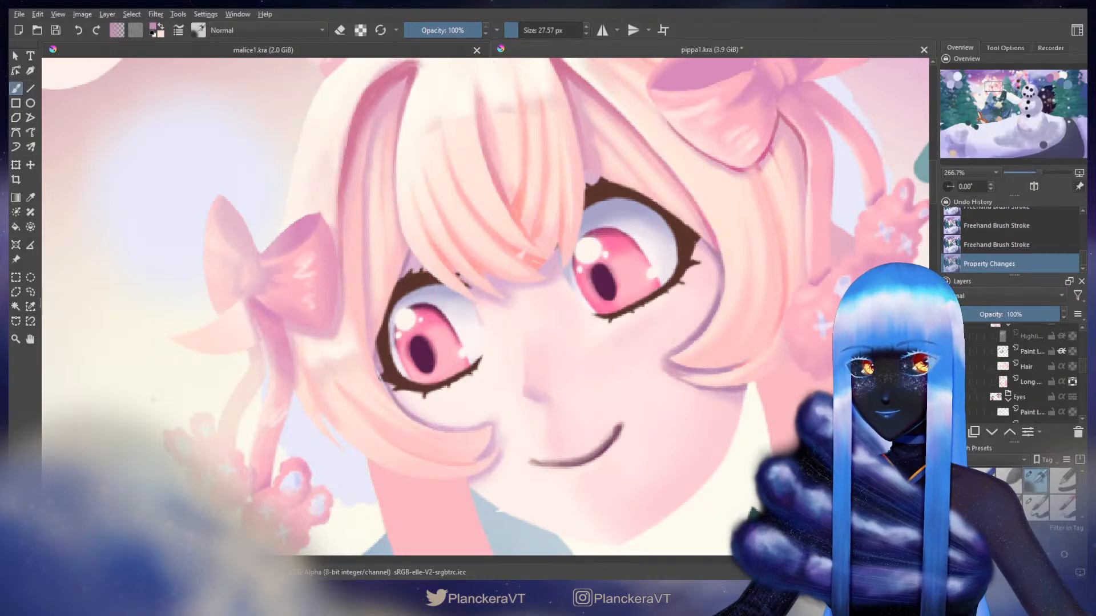
pyautogui.hotkey('ctrl', 'z')
pyautogui.scroll(1, 1084, 367)
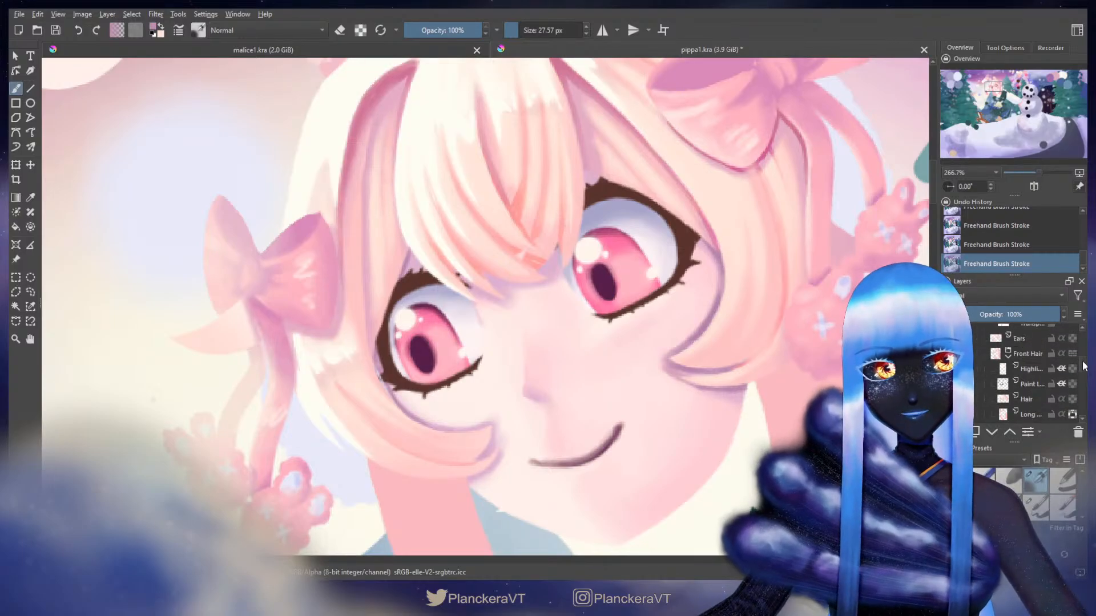
pyautogui.scroll(2, 1084, 367)
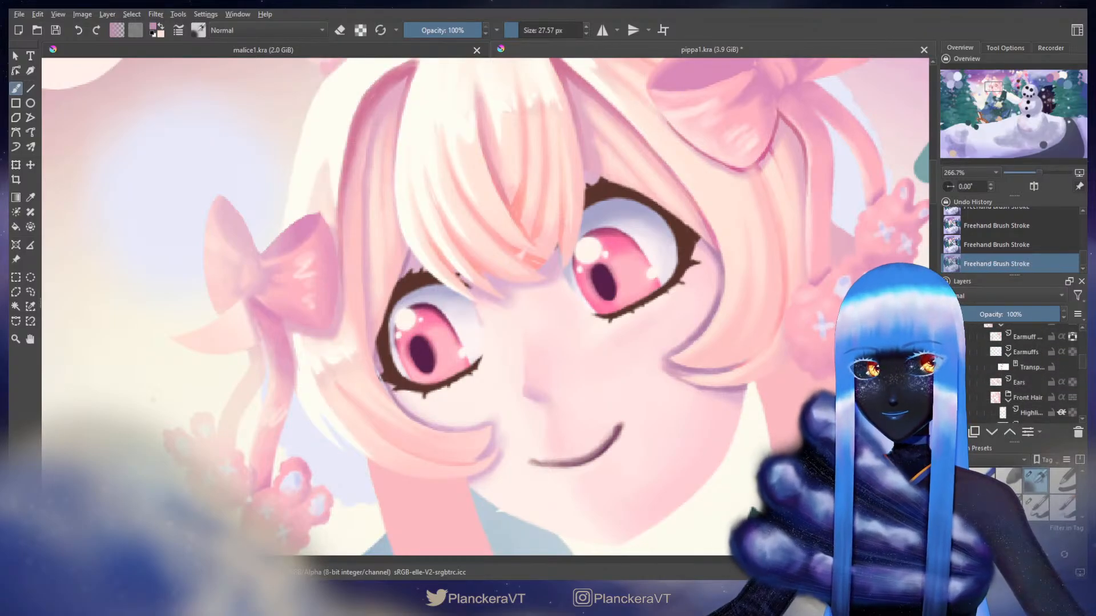
# - Make the Earmuffs layer active and lock its alpha
pyautogui.click(1021, 353)
pyautogui.press('e')
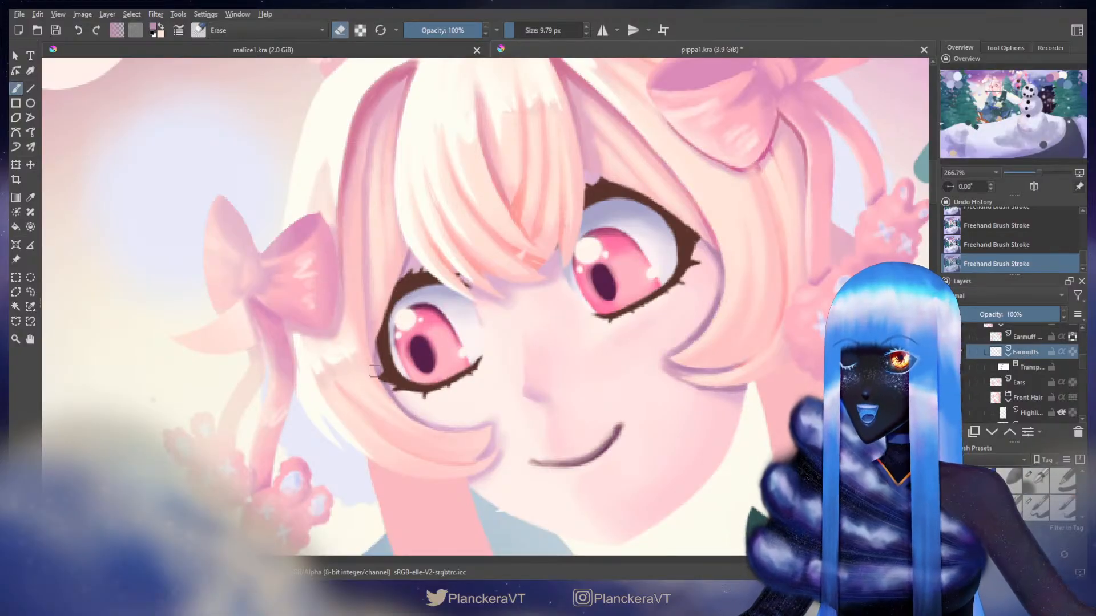
pyautogui.press('e')
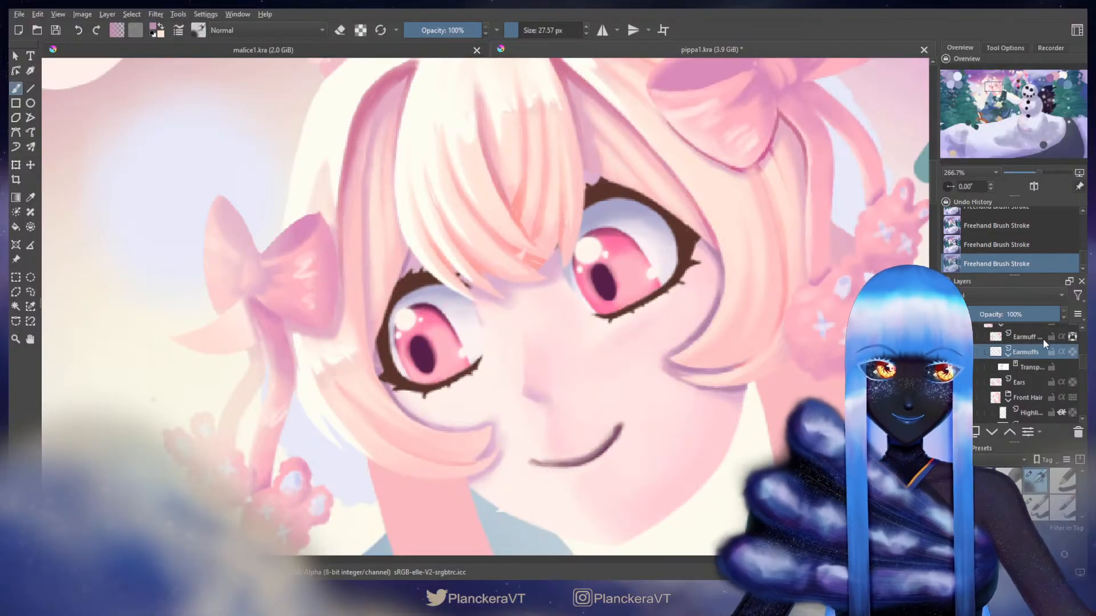
pyautogui.click(1072, 352)
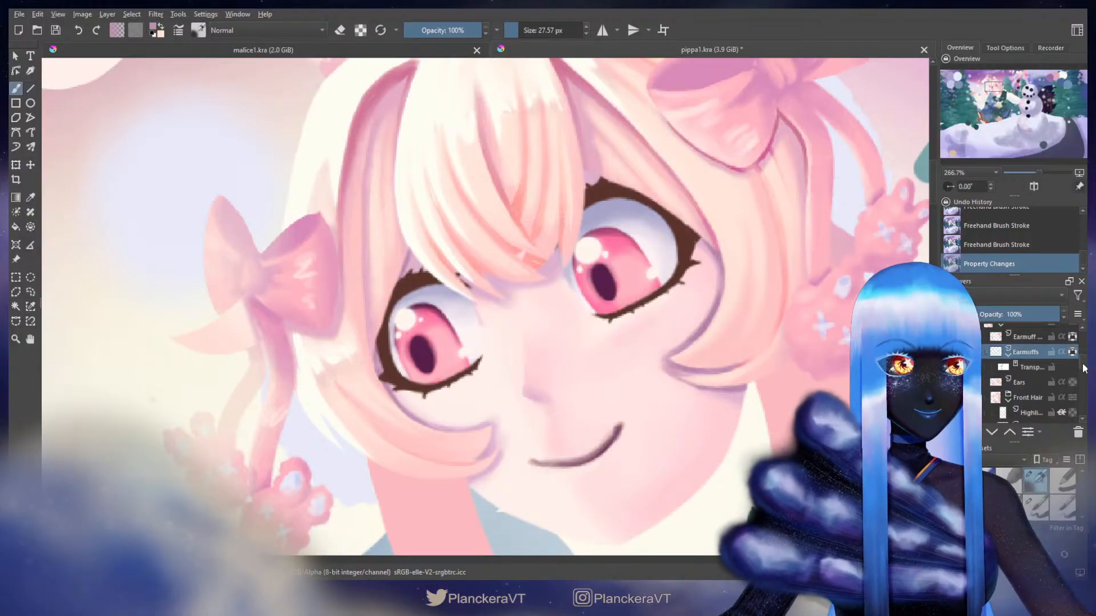
# - On the Head layer, refine the face shadows around the left side lock's tip and under the fringe with brush sizes between about 3 and 10 px
pyautogui.scroll(-5, 1084, 368)
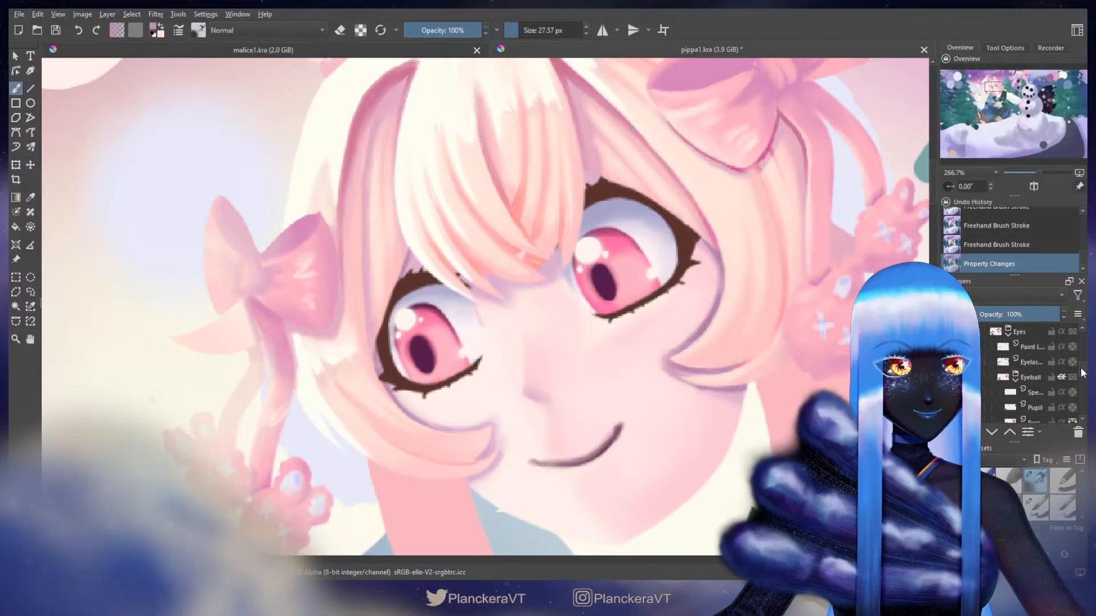
pyautogui.scroll(-4, 1027, 371)
pyautogui.click(1027, 381)
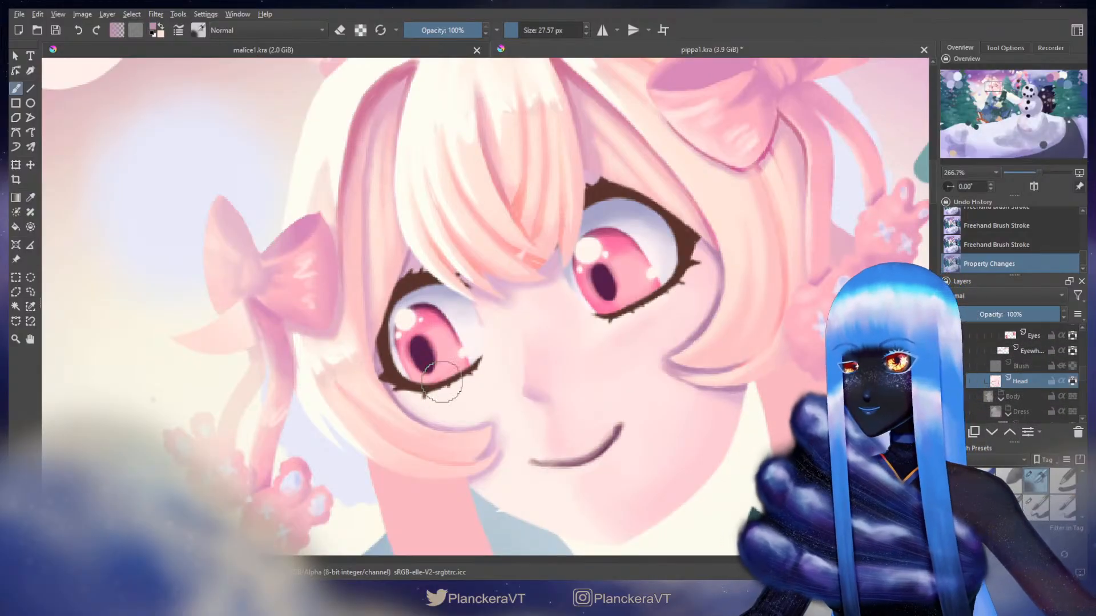
pyautogui.moveTo(395, 377)
pyautogui.keyDown('shift'); pyautogui.mouseDown()
pyautogui.moveTo(418, 422)
pyautogui.moveTo(456, 433)
pyautogui.moveTo(427, 431)
pyautogui.moveTo(490, 425)
pyautogui.moveTo(468, 462)
pyautogui.moveTo(498, 456)
pyautogui.mouseUp(); pyautogui.keyUp('shift')
pyautogui.hotkey('ctrl', 'z')
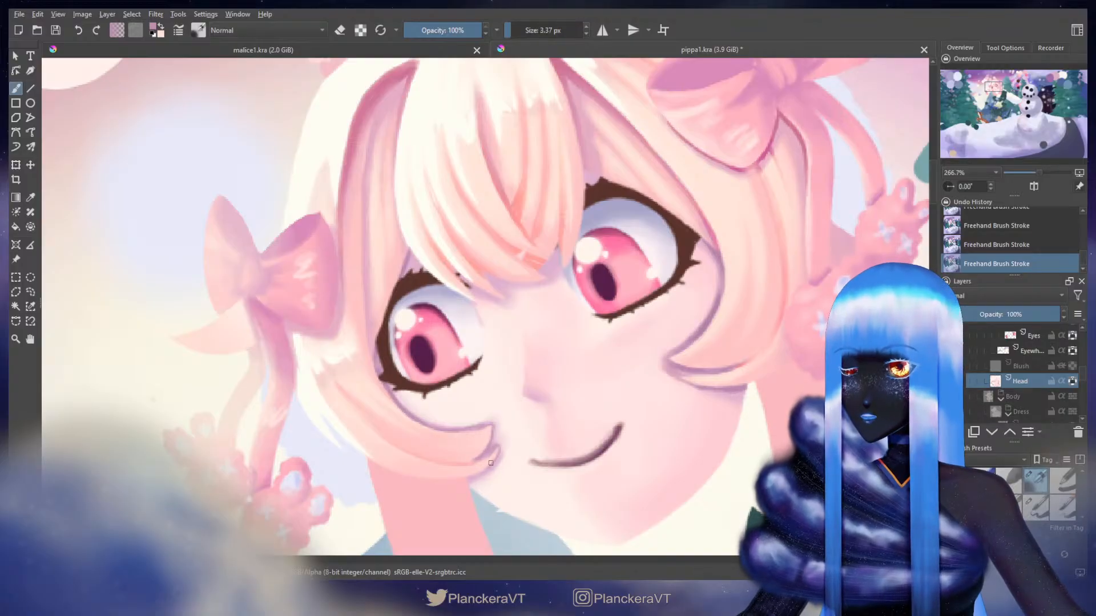
pyautogui.keyDown('shift'); pyautogui.moveTo(713, 306); pyautogui.dragTo(724, 305); pyautogui.keyUp('shift')
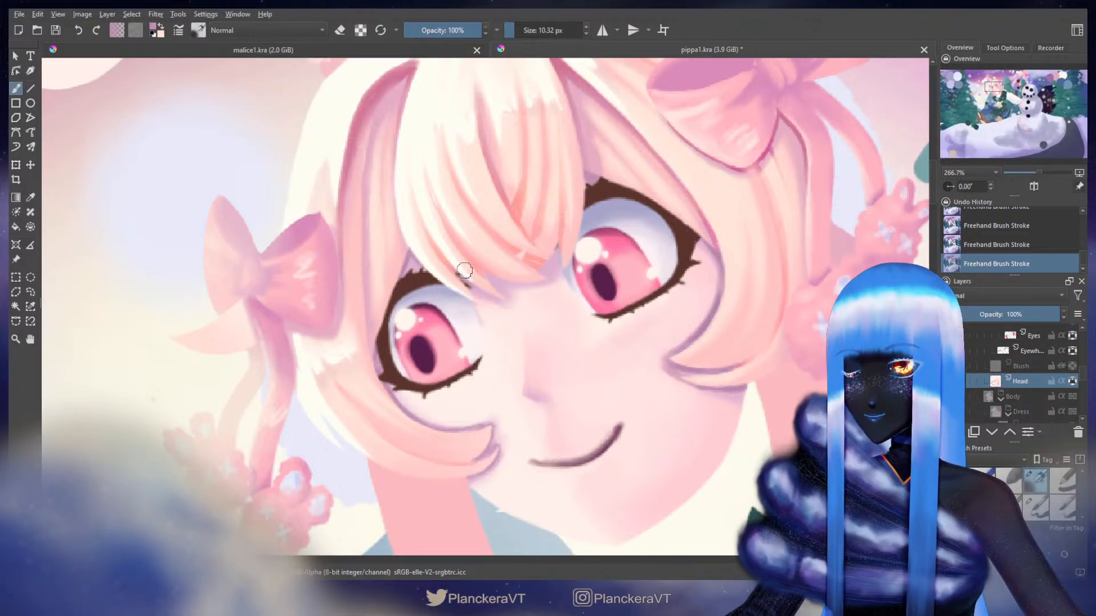
pyautogui.keyDown('shift'); pyautogui.moveTo(464, 271); pyautogui.dragTo(456, 268); pyautogui.keyUp('shift')
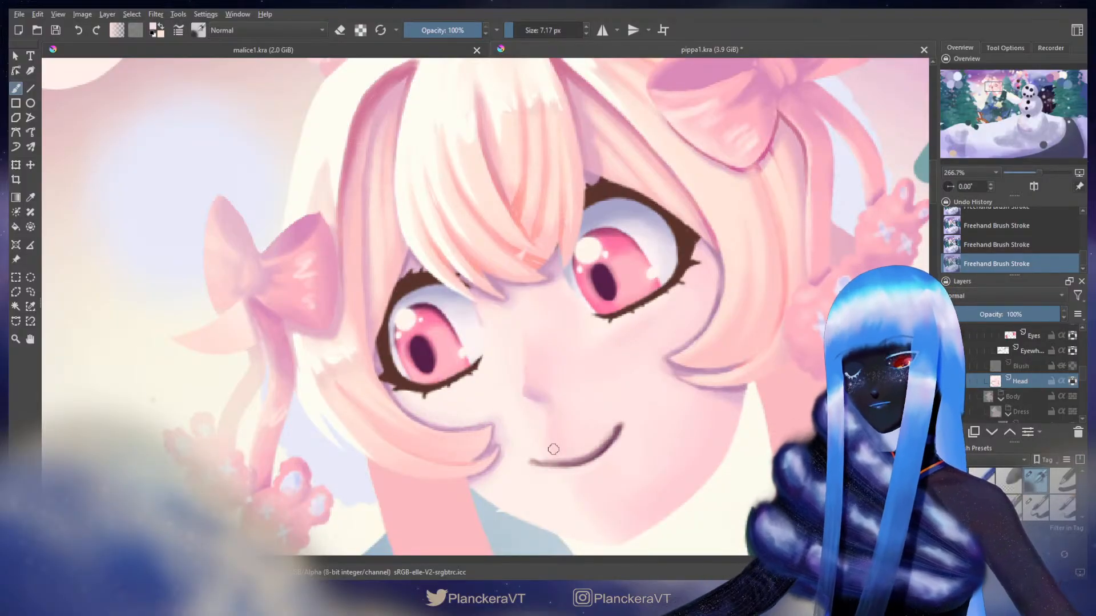
# - Sample the dark mauve of the smile and repaint the mouth line's raised corner with a fine brush, undoing the first stroke
pyautogui.moveTo(530, 345); pyautogui.dragTo(544, 213)
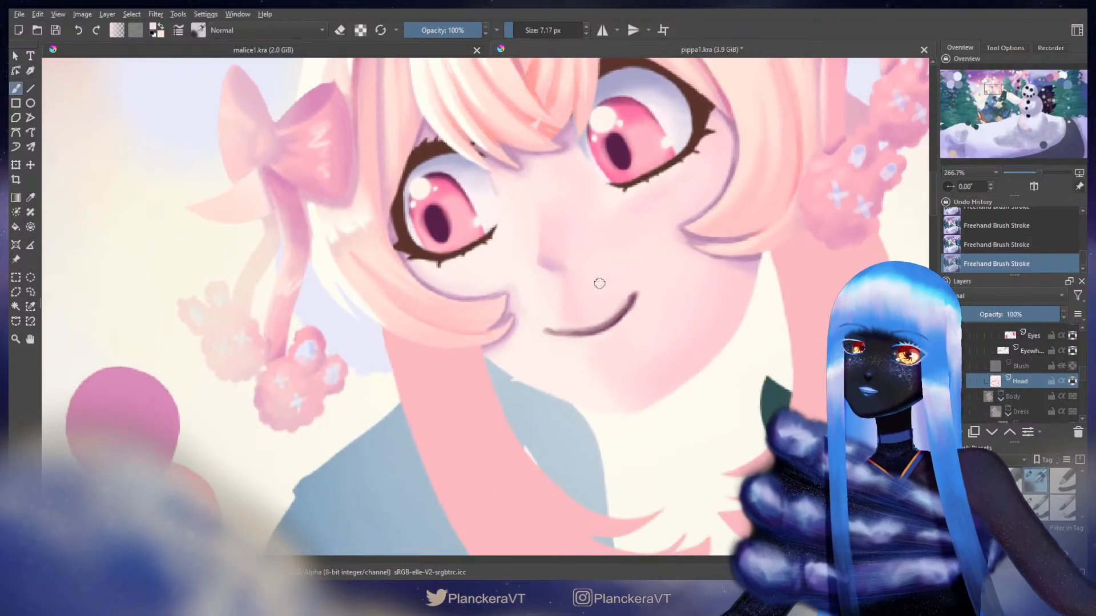
pyautogui.keyDown('ctrl'); pyautogui.click(632, 297); pyautogui.keyUp('ctrl')
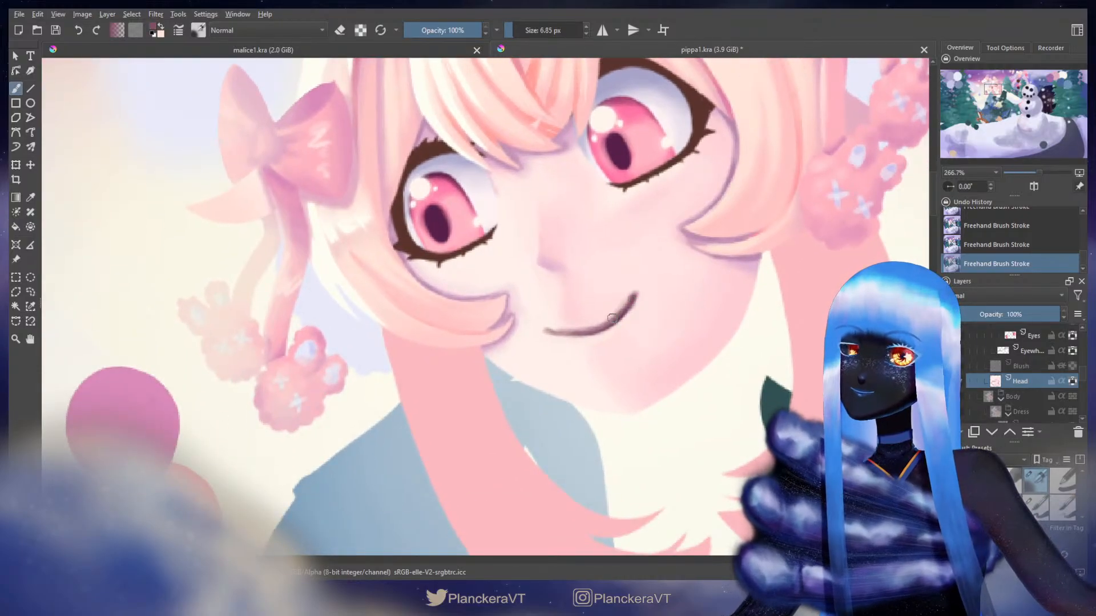
pyautogui.hotkey('ctrl', 'z')
pyautogui.click(628, 308)
pyautogui.keyDown('ctrl'); pyautogui.click(632, 314); pyautogui.keyUp('ctrl')
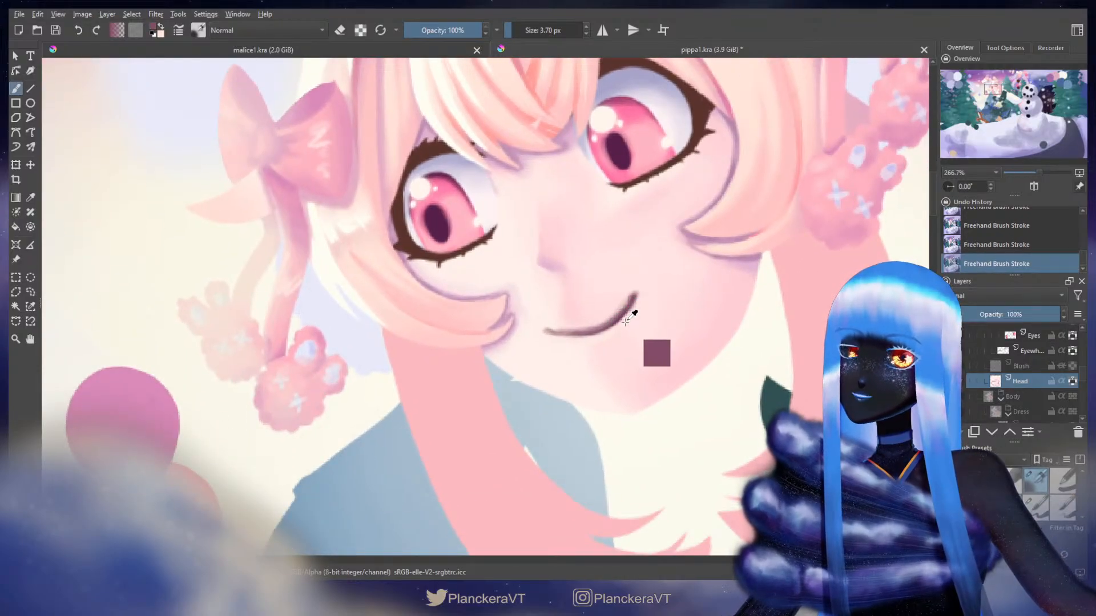
pyautogui.moveTo(636, 307); pyautogui.dragTo(618, 328)
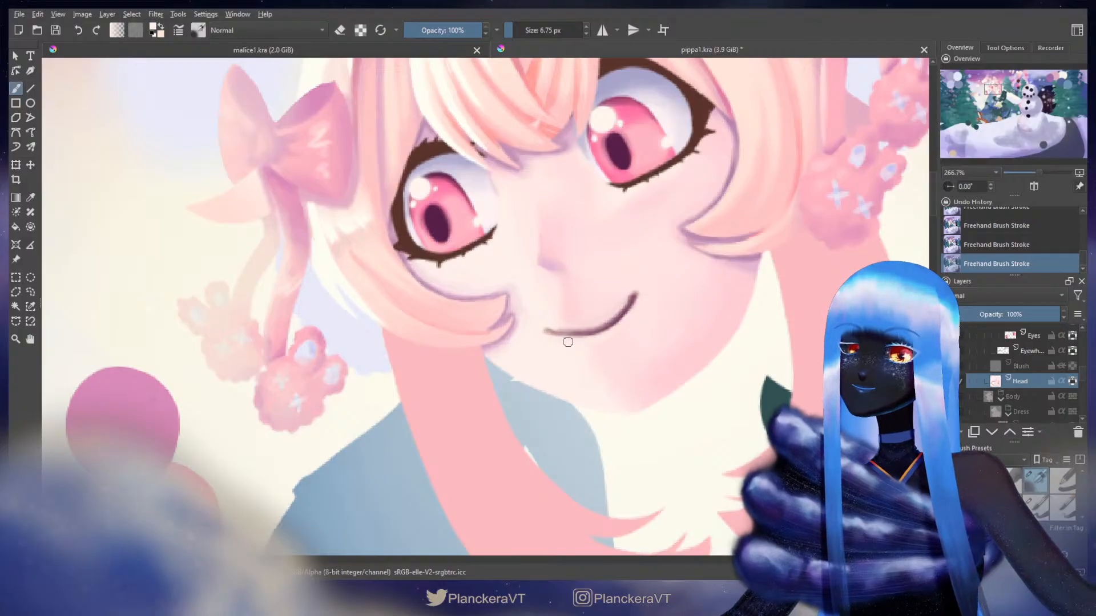
# - Rename the paint layer between the highlight and Hair layers in the Front Hair group as Contrast
pyautogui.scroll(-6, 588, 274)
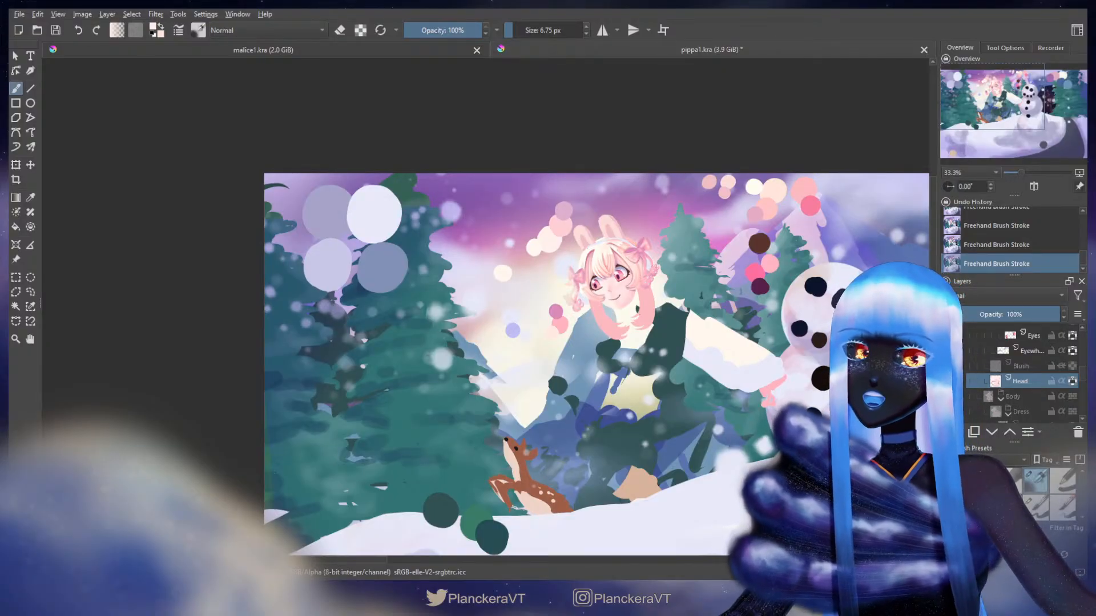
pyautogui.scroll(3, 1035, 385)
pyautogui.scroll(3, 1035, 386)
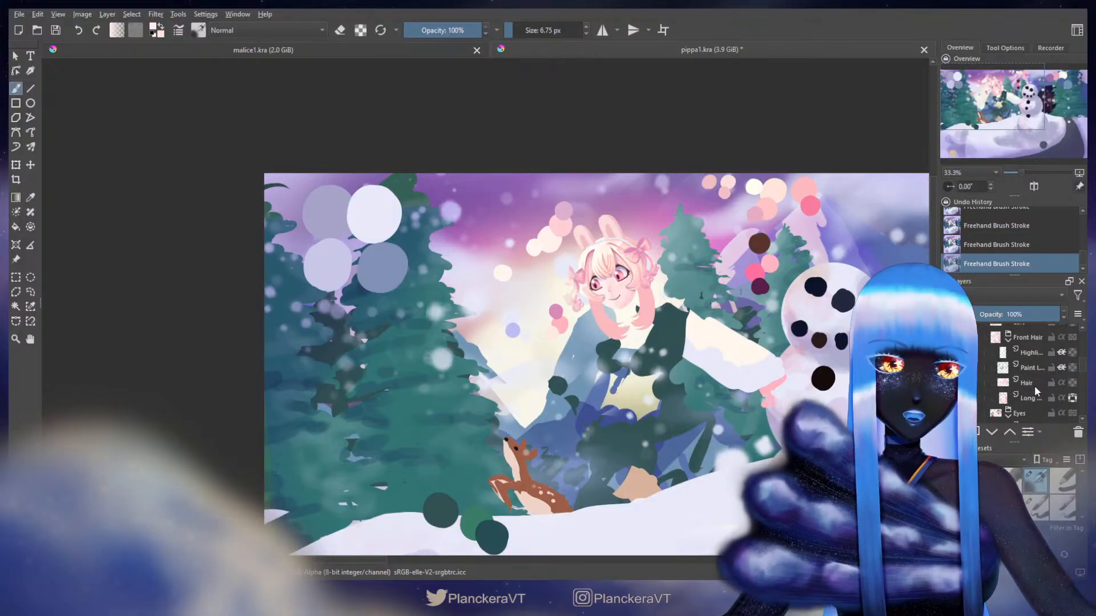
pyautogui.doubleClick(1032, 368)
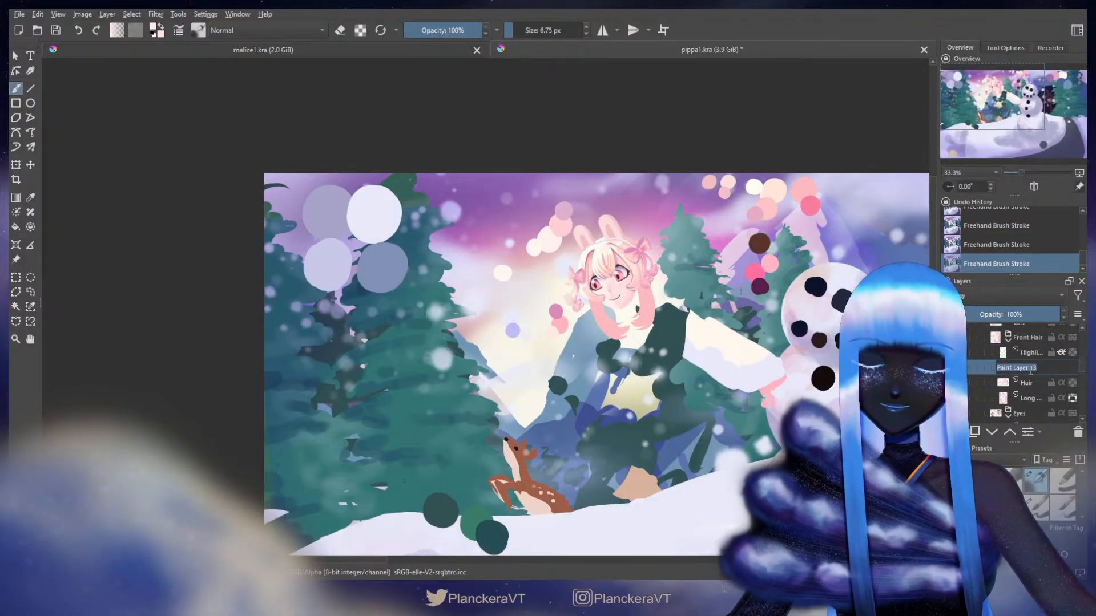
pyautogui.write('Contrast')
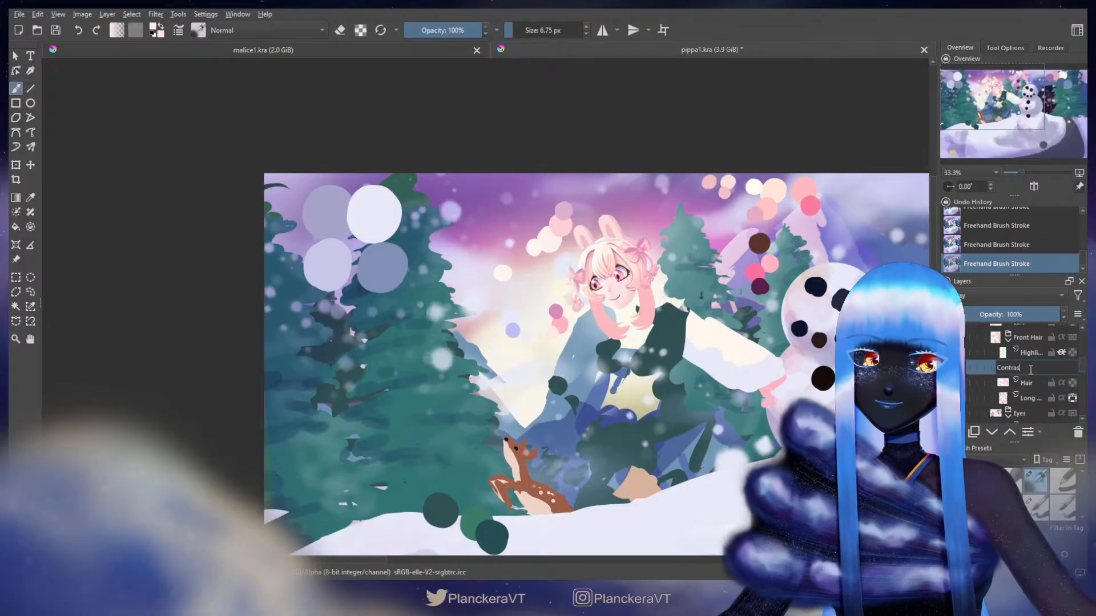
pyautogui.press('Return')
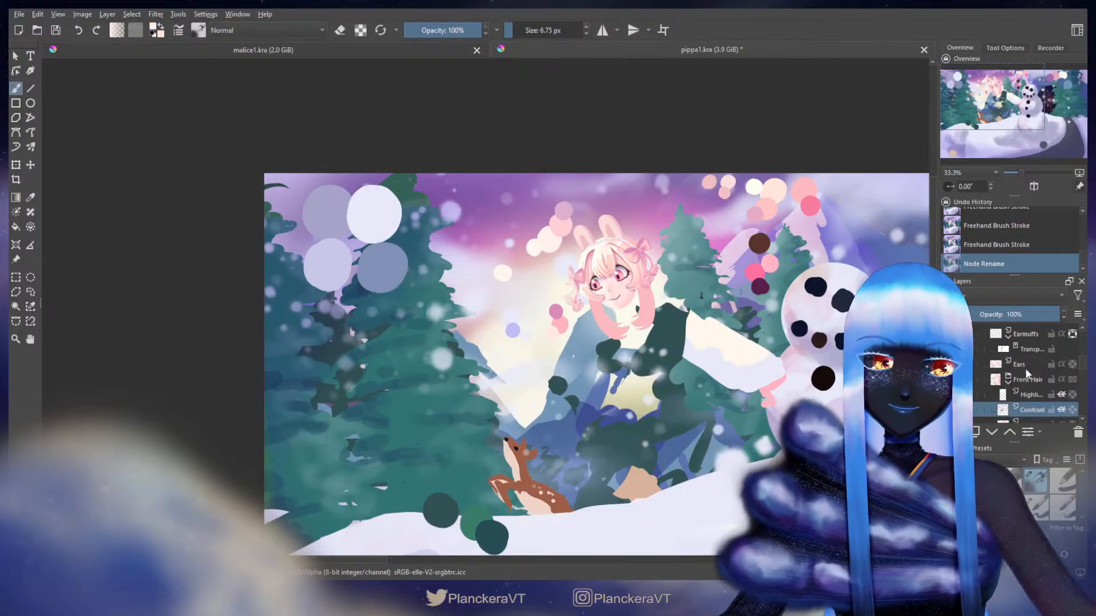
# - Make the earmuff layer directly above Earmuffs active and frame the character's head and ears
pyautogui.scroll(1, 1025, 368)
pyautogui.click(1029, 360)
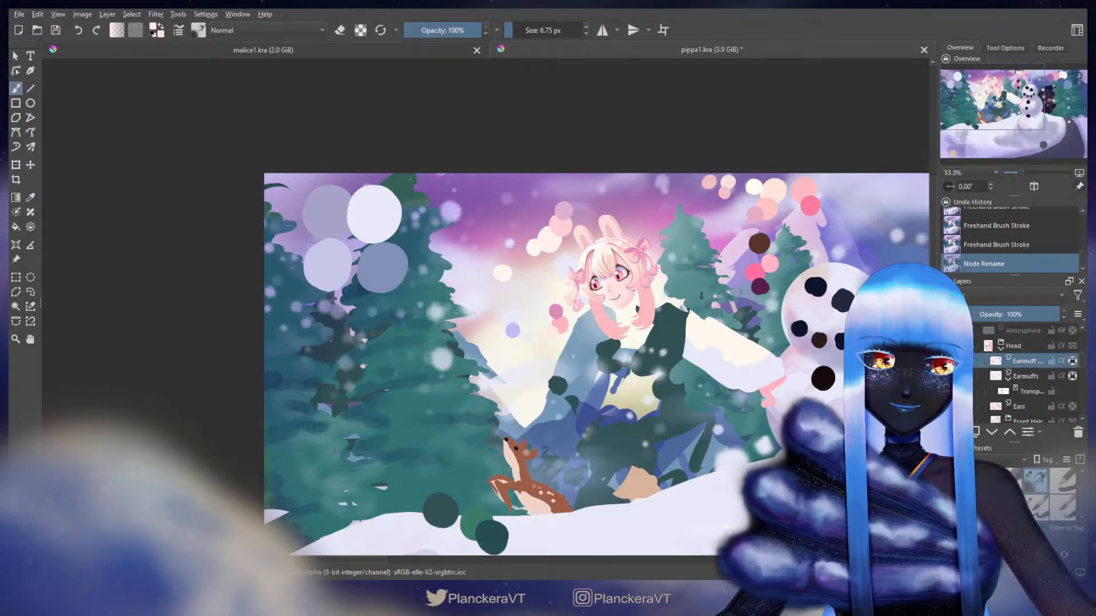
pyautogui.scroll(3, 662, 269)
pyautogui.moveTo(630, 269); pyautogui.dragTo(659, 337)
pyautogui.scroll(1, 659, 336)
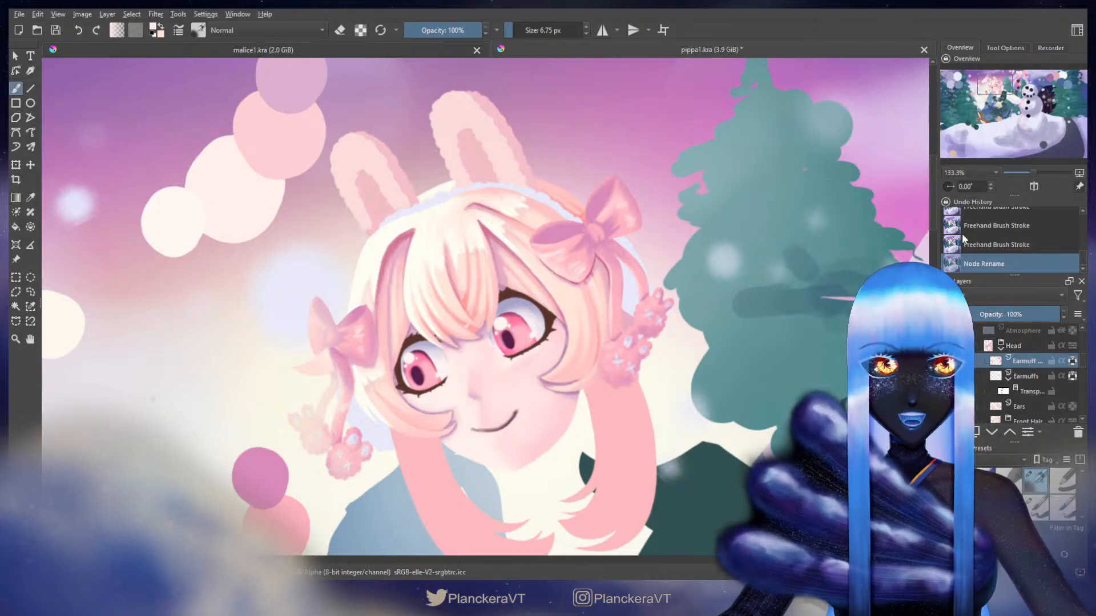
# - Put the earmuff layer above Earmuffs into a new group named Ribbon
pyautogui.hotkey('ctrl', 'g')
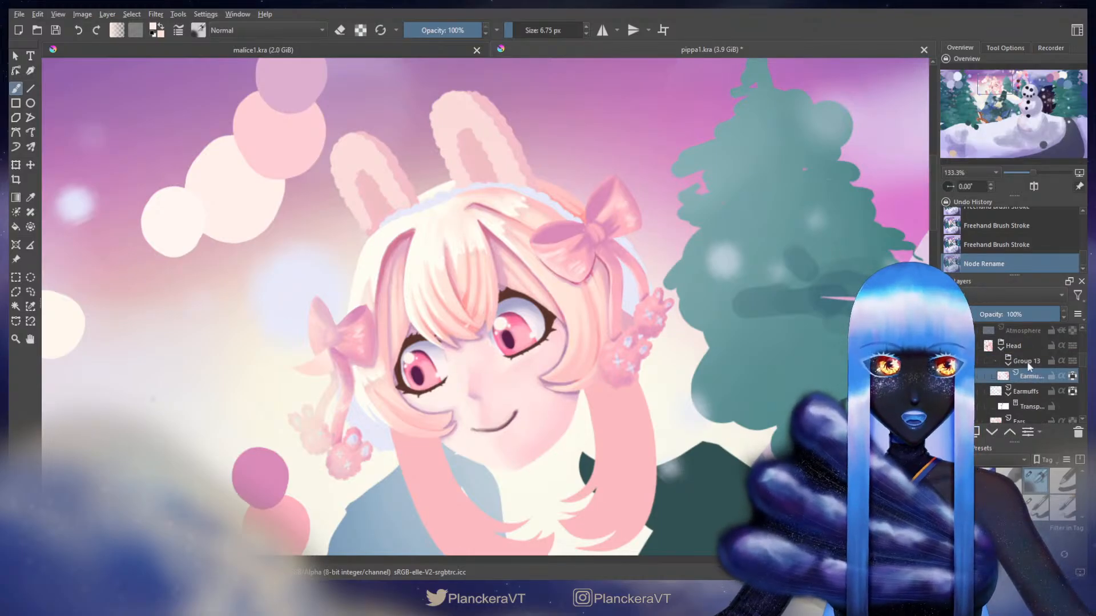
pyautogui.doubleClick(1031, 360)
pyautogui.write('Ribbon')
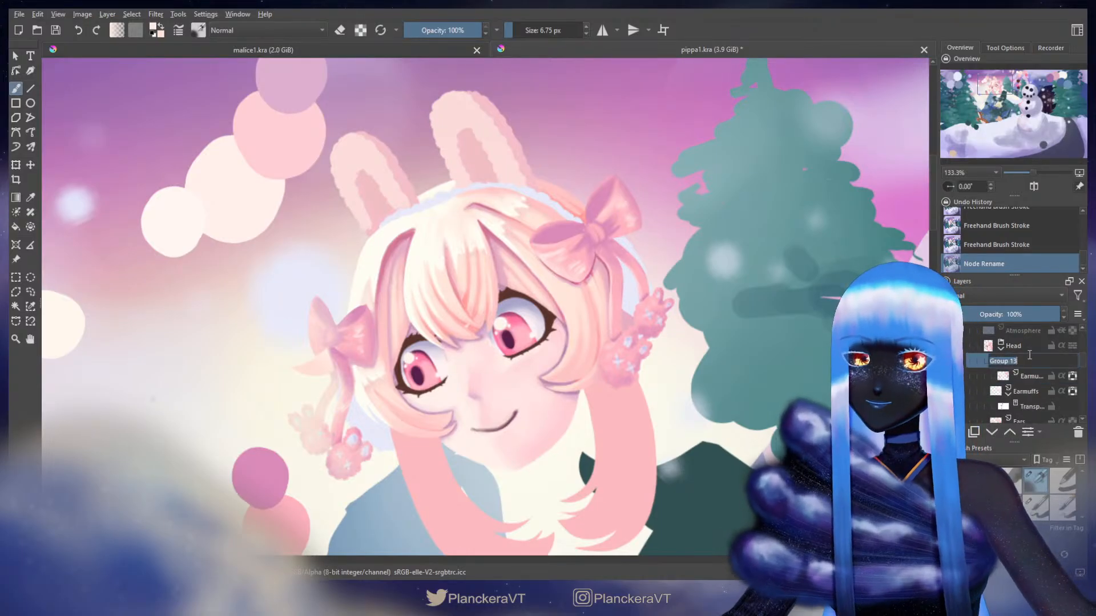
pyautogui.press('Return')
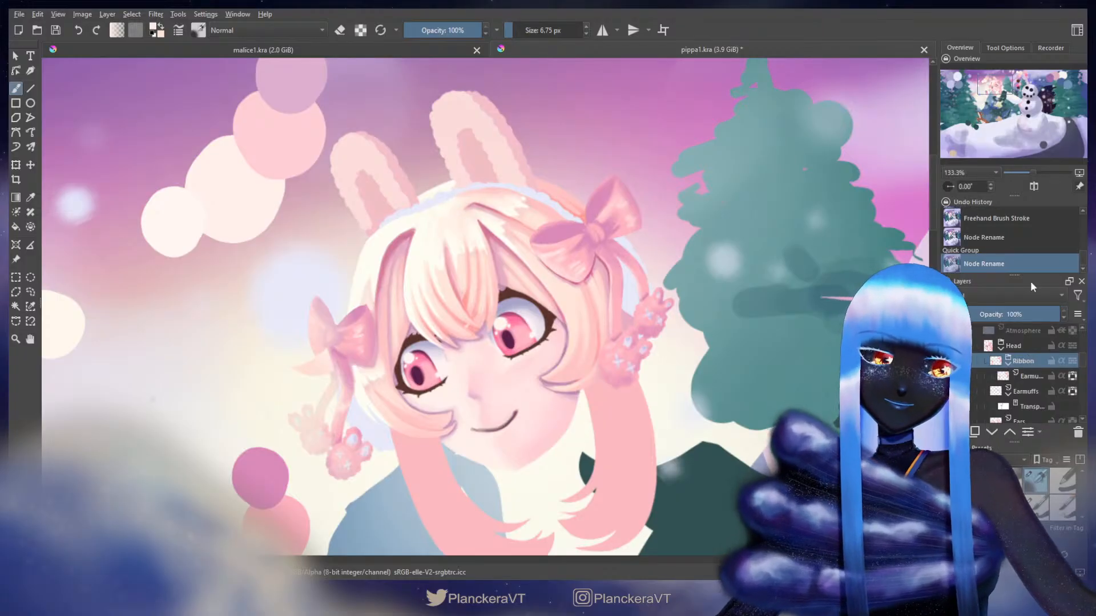
# - Add a paint layer above the earmuff layer inside the Ribbon group and name it Contrast
pyautogui.press('Insert')
pyautogui.doubleClick(1033, 377)
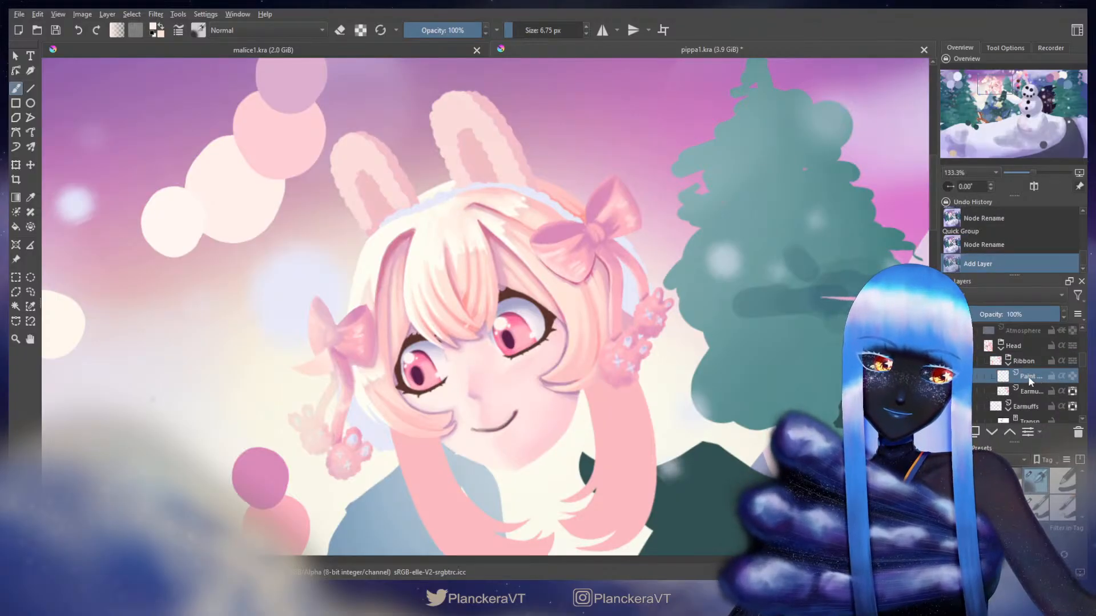
pyautogui.write('Contrast')
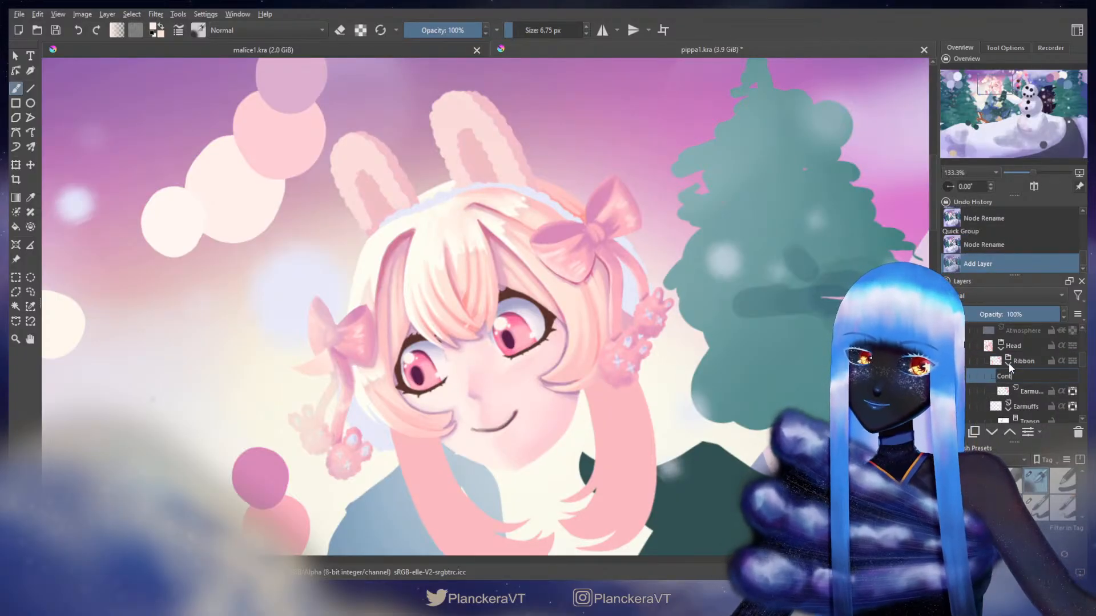
pyautogui.press('Return')
# - Set the Contrast layer to Overlay and paint black creases around the right bow's knot with a brush of about 17 to 19 px
pyautogui.click(1038, 512)
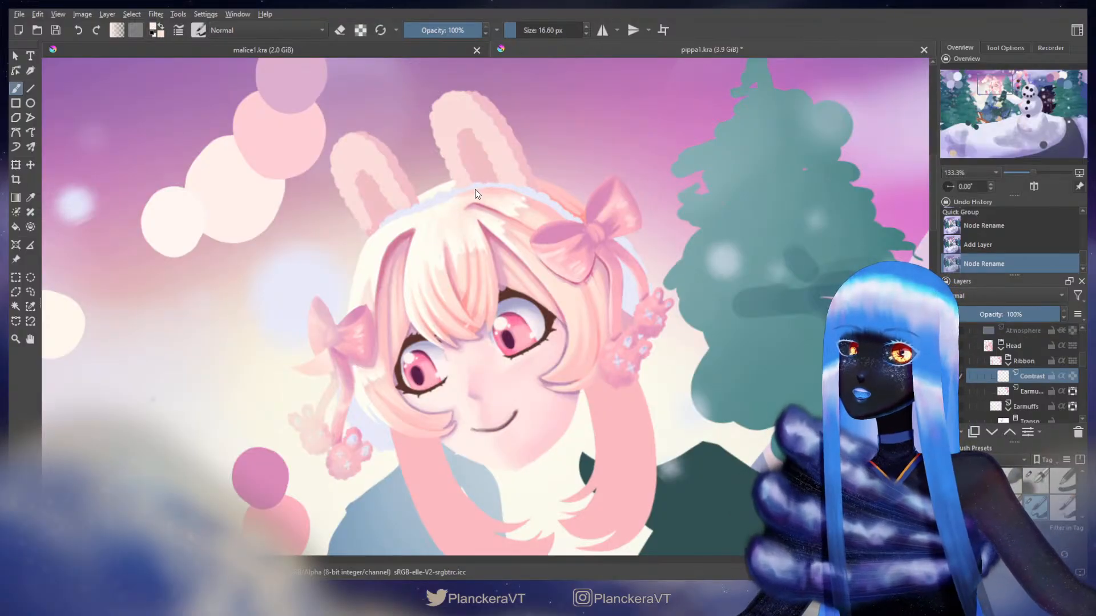
pyautogui.press('d')
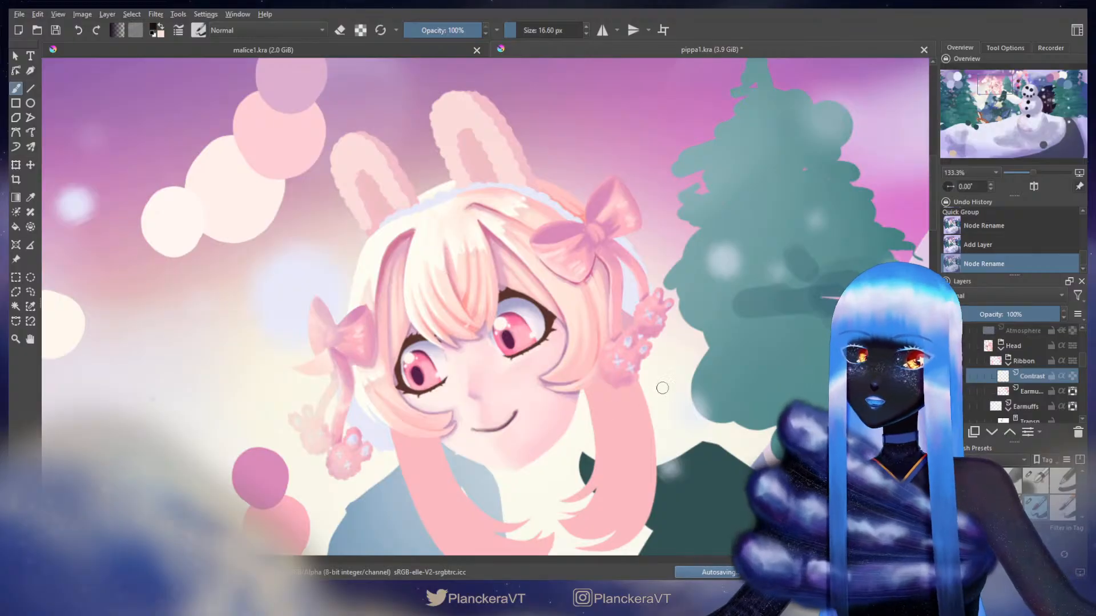
pyautogui.hotkey('alt', 'shift', 'o')
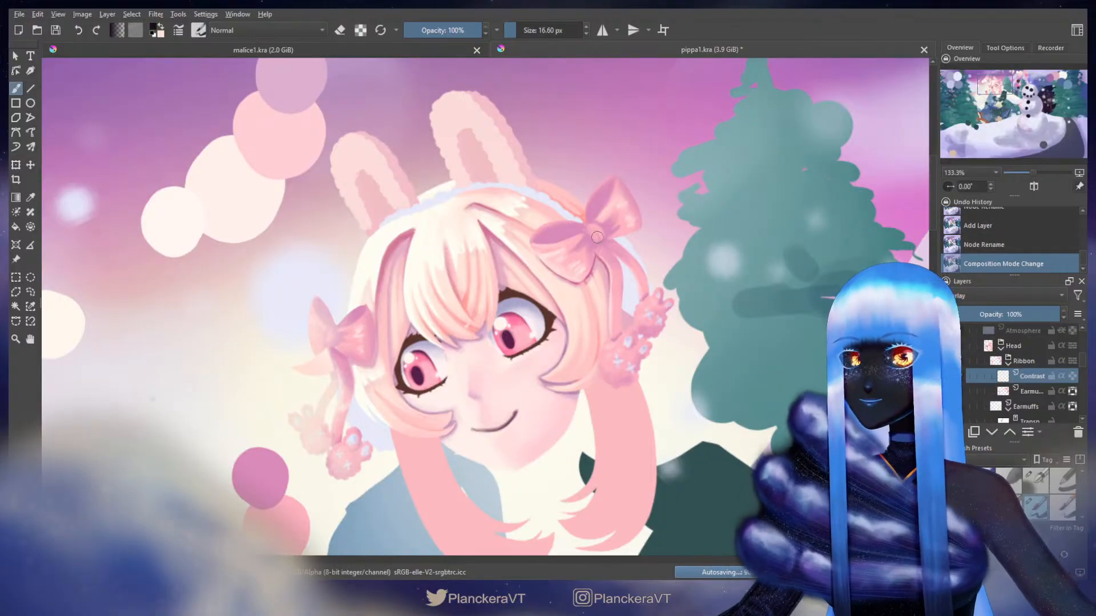
pyautogui.moveTo(586, 234); pyautogui.dragTo(589, 239)
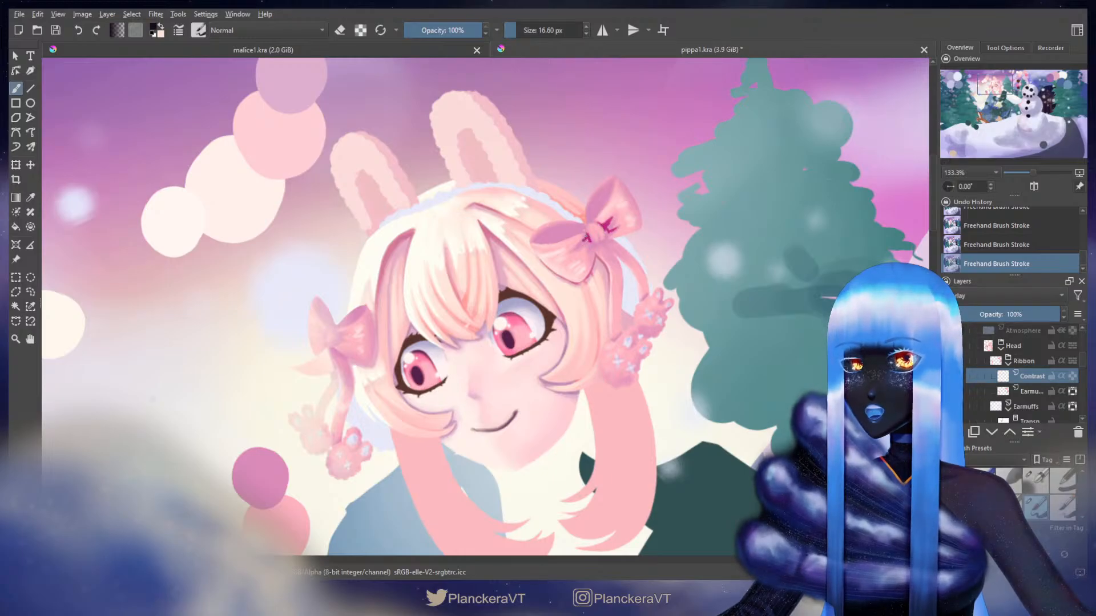
pyautogui.keyDown('shift'); pyautogui.moveTo(577, 233); pyautogui.dragTo(586, 239); pyautogui.keyUp('shift')
pyautogui.hotkey('ctrl', 'z')
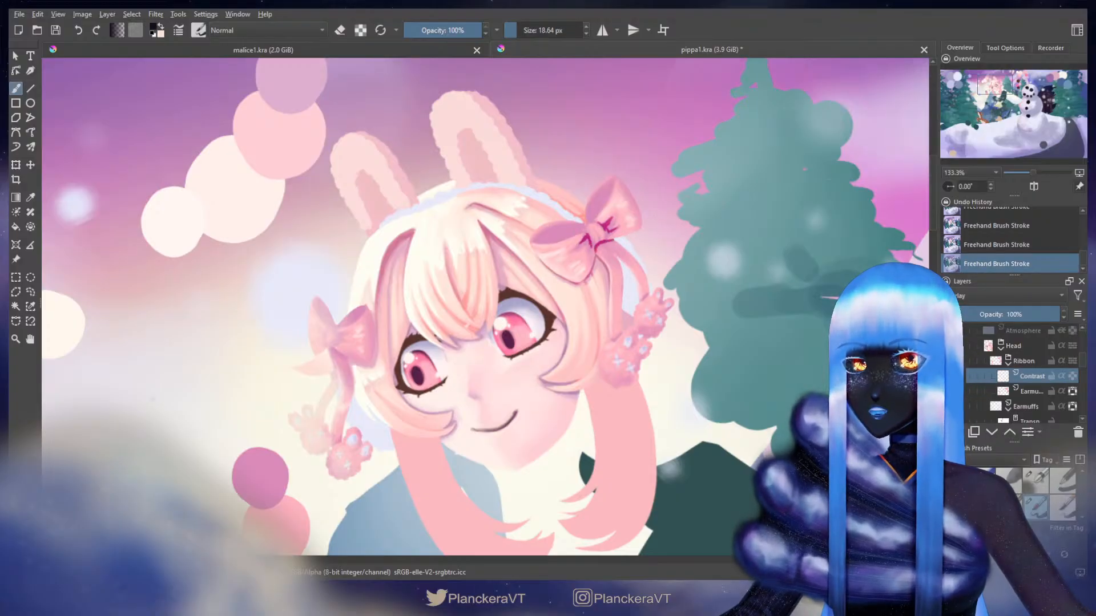
# - Paint matching black creases around the left bow's knot with a brush of about 19 px, undoing the first strokes
pyautogui.moveTo(349, 322); pyautogui.dragTo(505, 278)
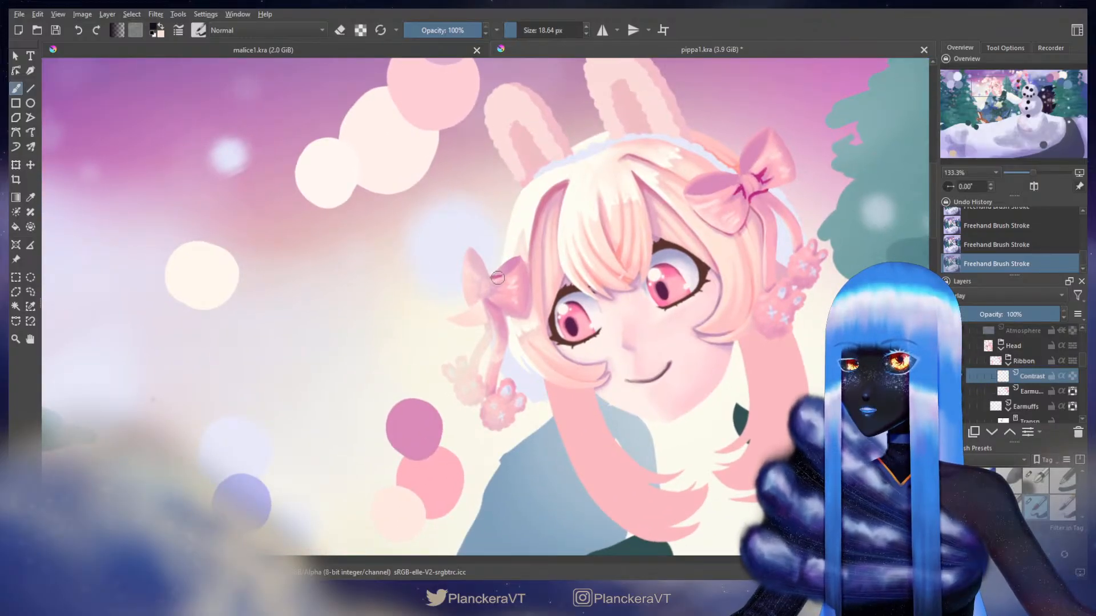
pyautogui.hotkey('ctrl', 'z')
pyautogui.hotkey('ctrl', 'z')
pyautogui.moveTo(494, 286); pyautogui.dragTo(484, 297)
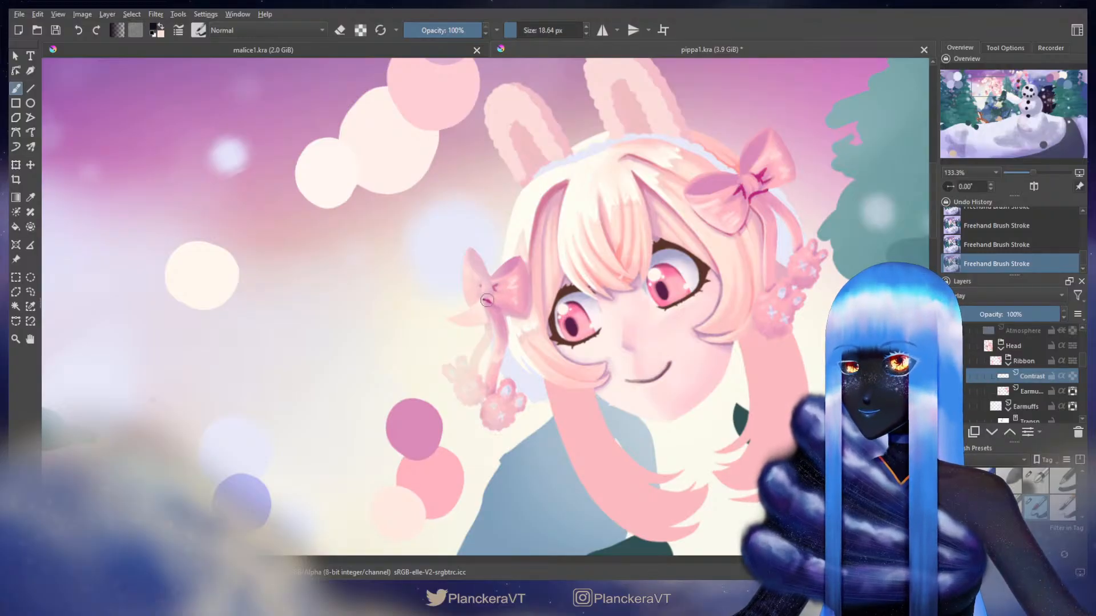
# - Outline the small crosses on the pink charms hanging from both ribbons in black at about 21 px, removing the stray strokes
pyautogui.moveTo(743, 269); pyautogui.dragTo(616, 304)
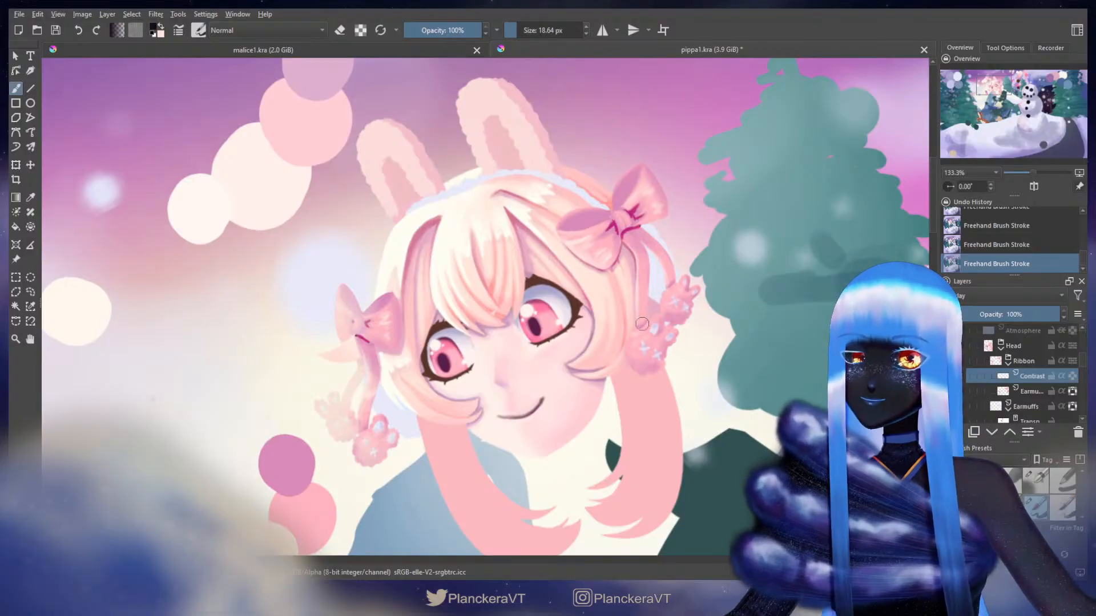
pyautogui.press(']')
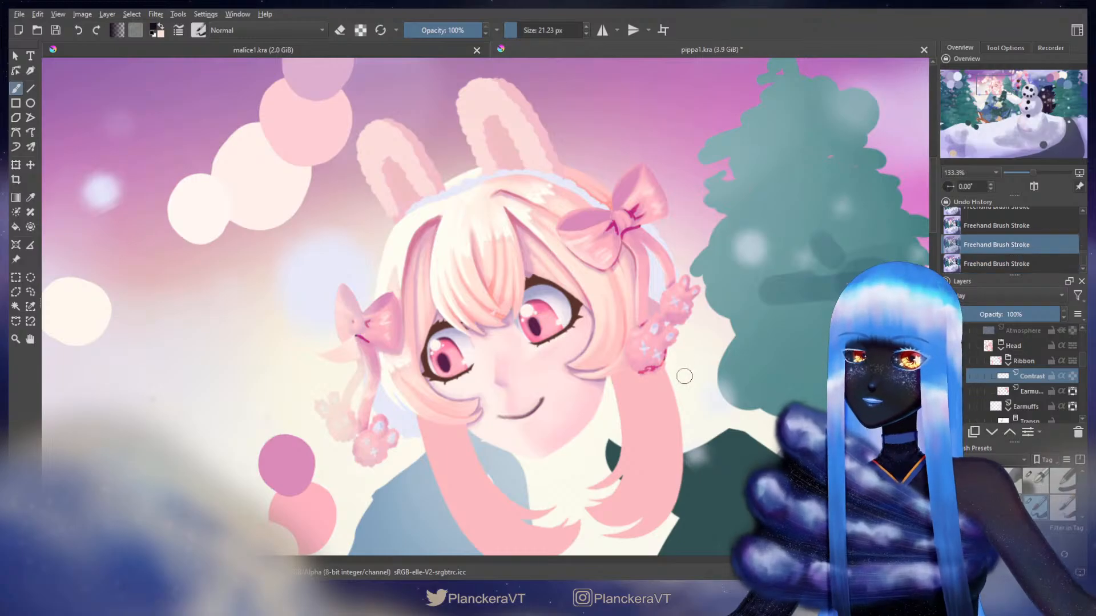
pyautogui.press('e')
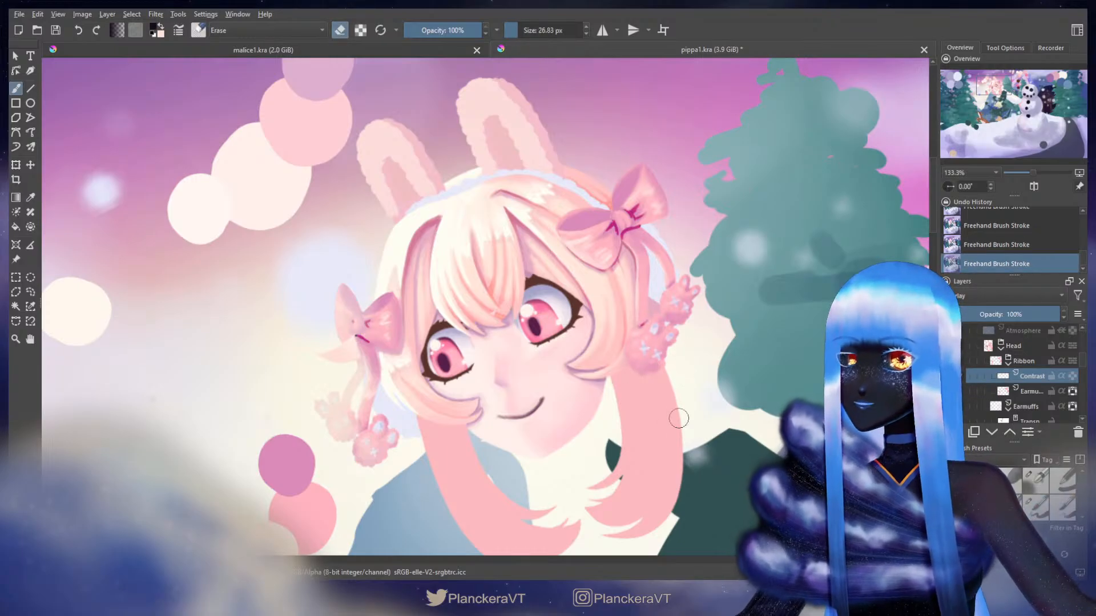
pyautogui.press('e')
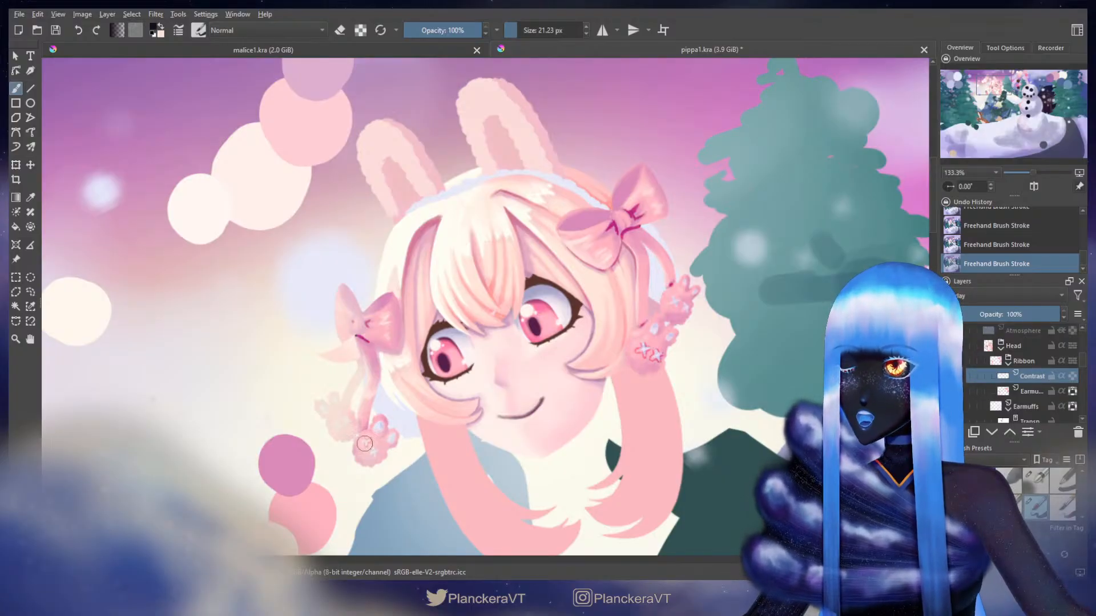
pyautogui.moveTo(379, 453); pyautogui.dragTo(374, 447)
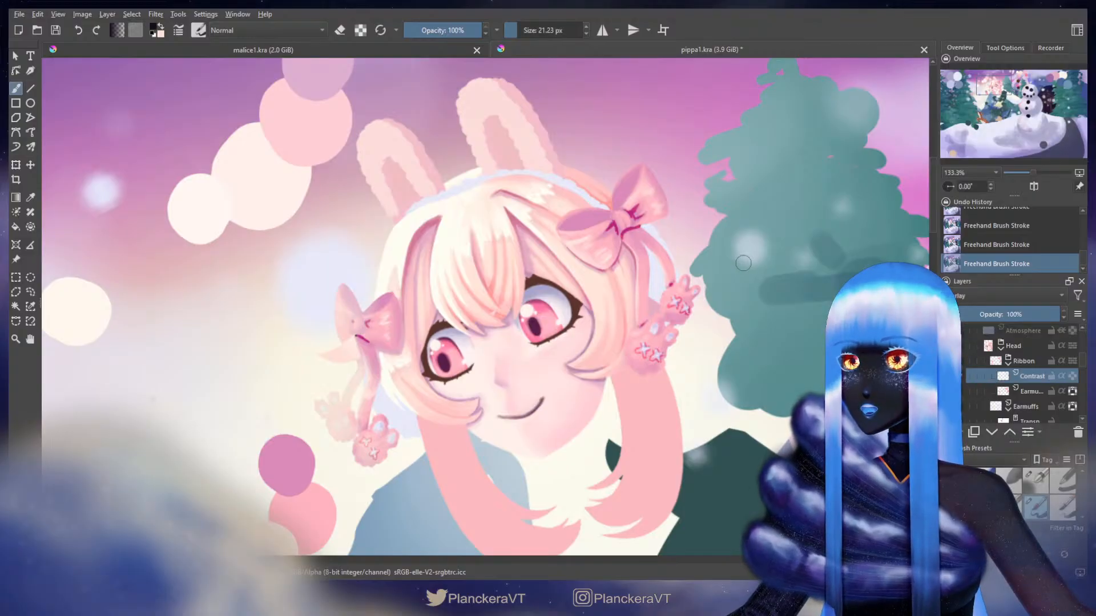
# - Shade inside the right bow's loops with a softer brush of about 18 px, and set the Contrast layer's blending mode to Multiply
pyautogui.click(1039, 481)
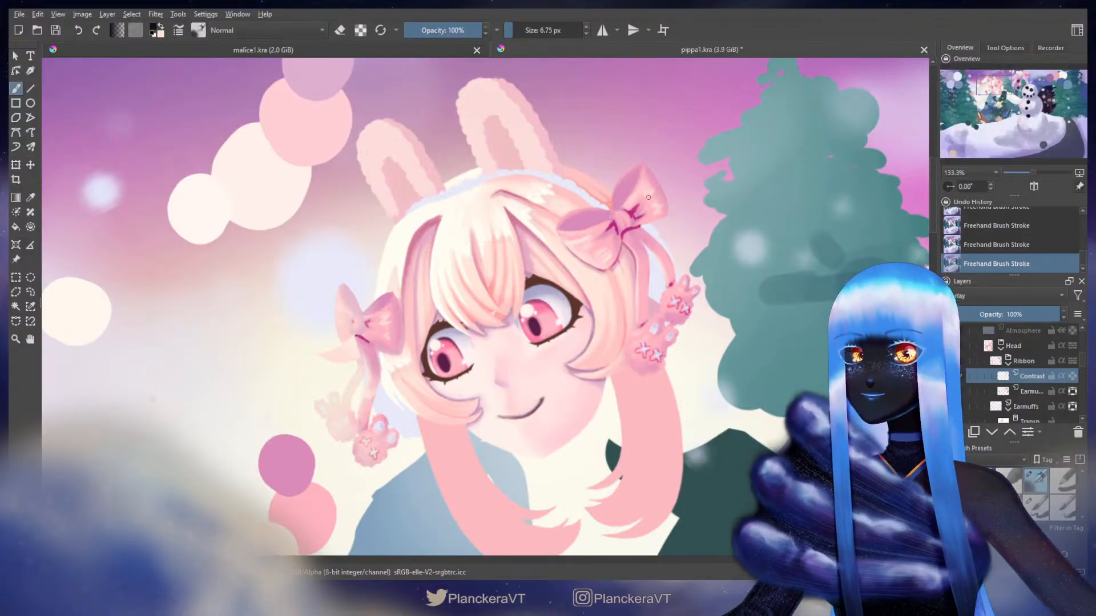
pyautogui.keyDown('shift'); pyautogui.moveTo(610, 198); pyautogui.dragTo(620, 199); pyautogui.keyUp('shift')
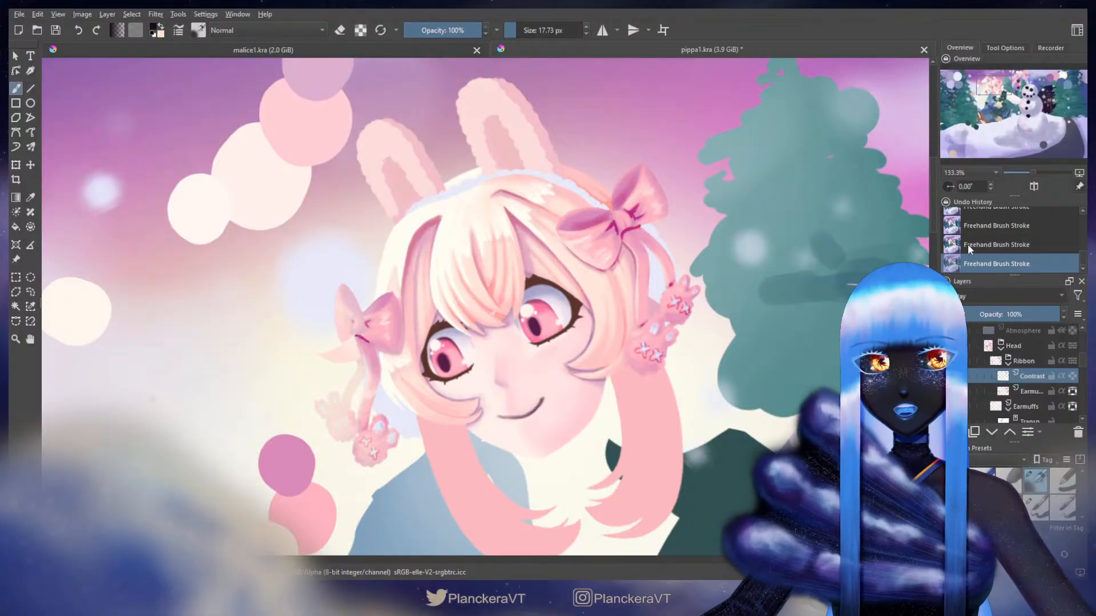
pyautogui.scroll(2, 965, 295)
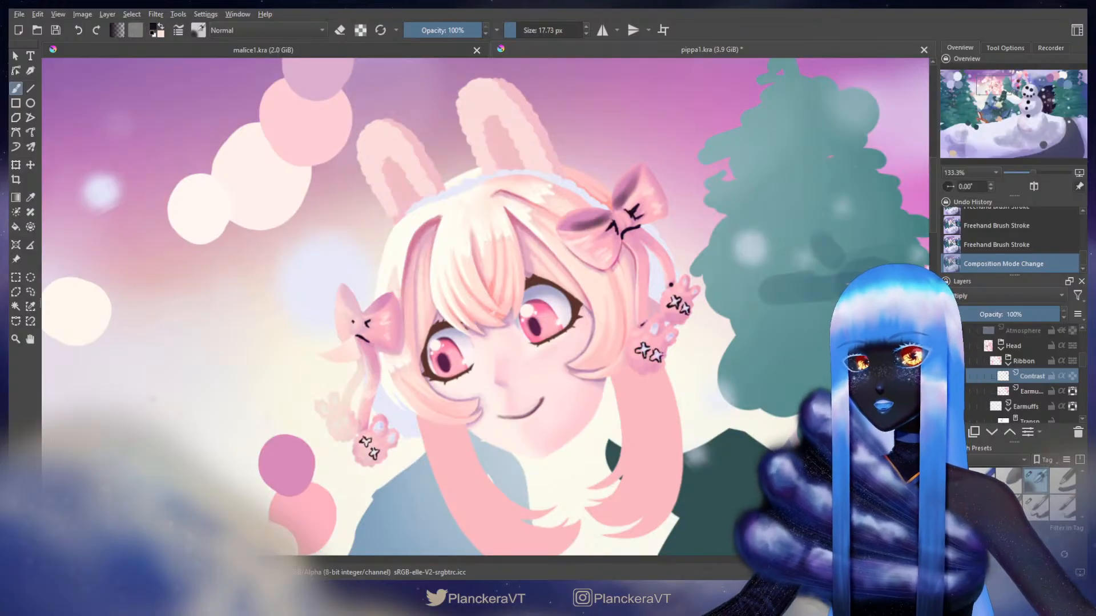
# - Lock the Contrast layer's alpha and recolour its strokes with pale lavender sampled from the snowy foreground, using a brush of about 424 px
pyautogui.press('-')
pyautogui.press('-')
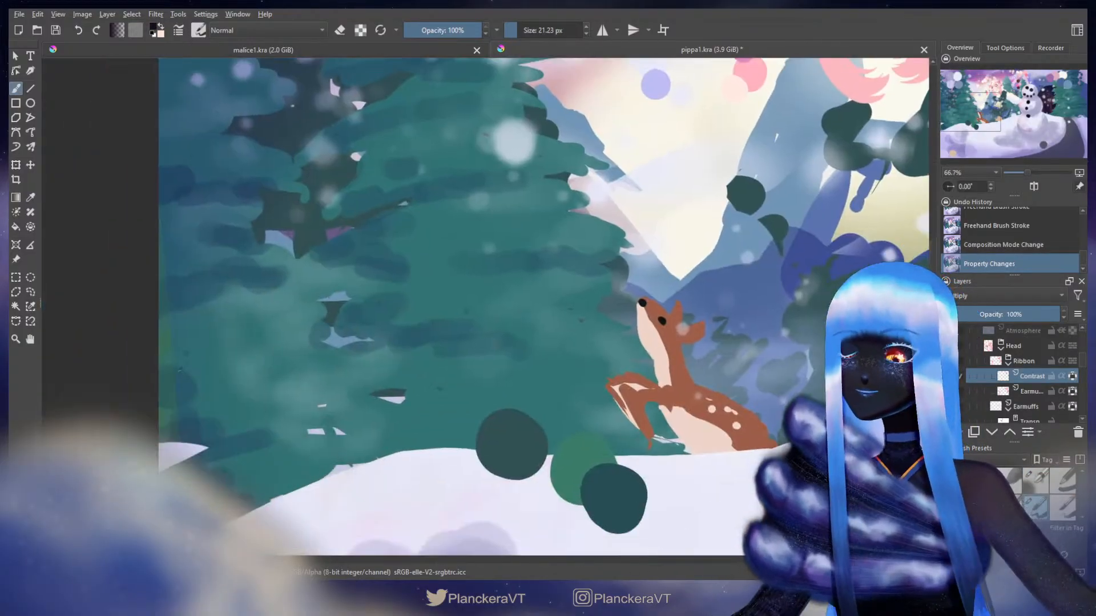
pyautogui.scroll(-6, 328, 75)
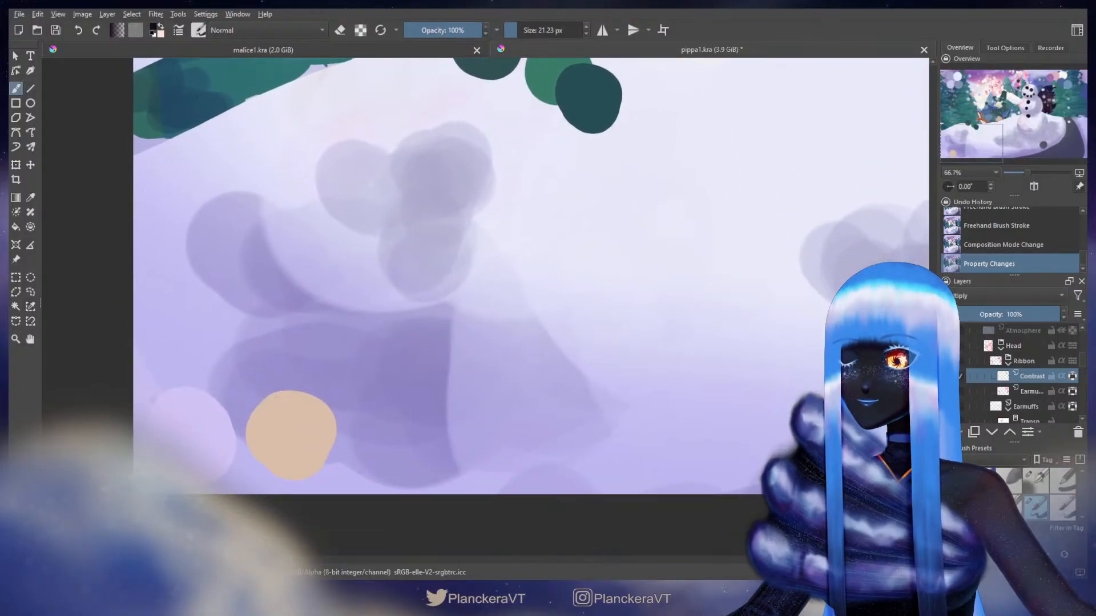
pyautogui.keyDown('ctrl'); pyautogui.click(213, 431); pyautogui.keyUp('ctrl')
pyautogui.moveTo(631, 306); pyautogui.dragTo(504, 477)
pyautogui.moveTo(649, 115); pyautogui.dragTo(489, 381)
pyautogui.moveTo(569, 178)
pyautogui.mouseDown()
pyautogui.moveTo(495, 309)
pyautogui.moveTo(551, 393)
pyautogui.mouseUp()
pyautogui.click(538, 29)
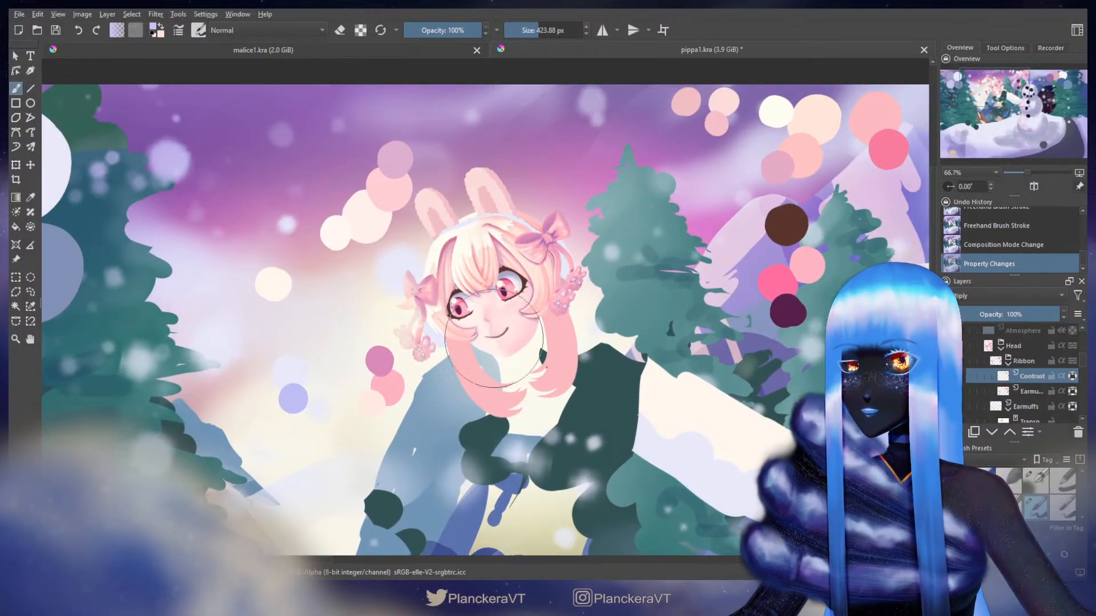
pyautogui.moveTo(493, 339)
pyautogui.mouseDown()
pyautogui.moveTo(497, 293)
pyautogui.moveTo(416, 322)
pyautogui.moveTo(473, 356)
pyautogui.moveTo(530, 371)
pyautogui.mouseUp()
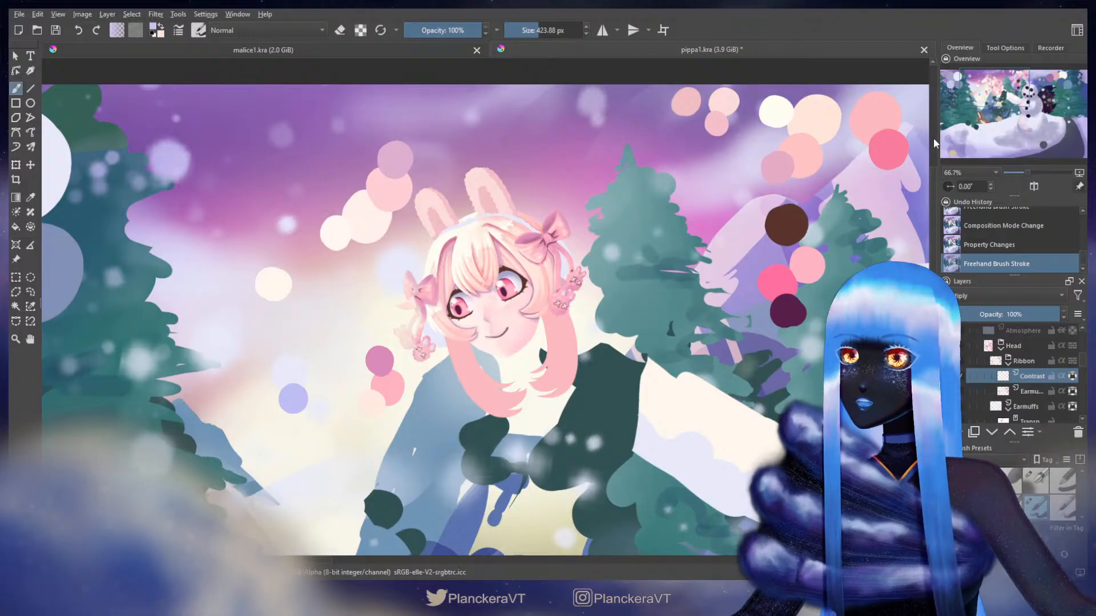
# - Adjust the colour of the Contrast layer's strokes with the HSV/HSL Adjustment filter and reduce the brush to about 96 px
pyautogui.click(980, 348)
pyautogui.scroll(2, 515, 293)
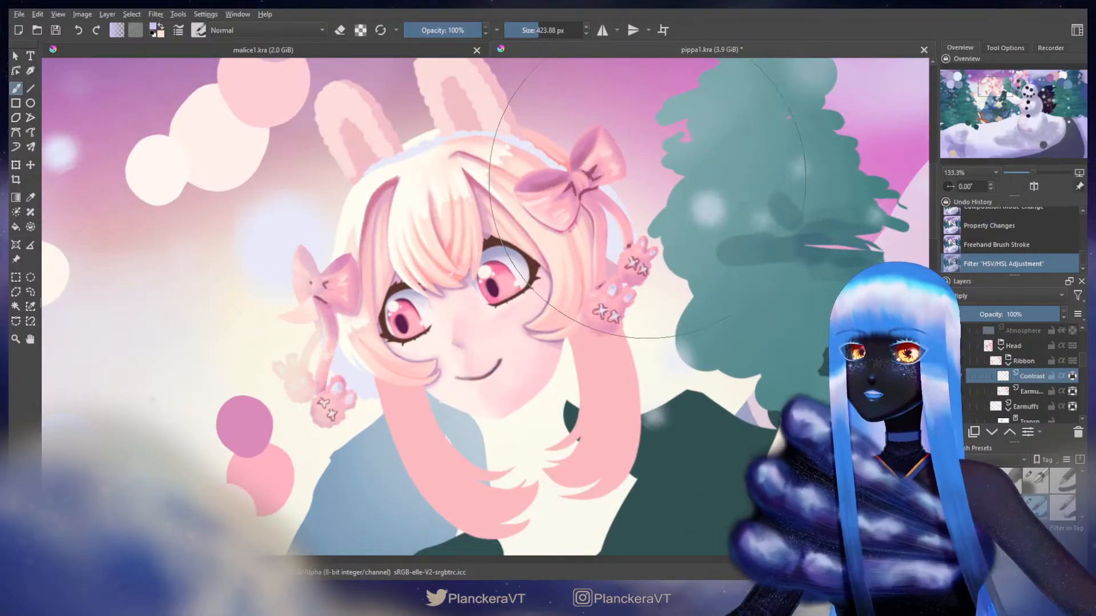
pyautogui.keyDown('shift'); pyautogui.moveTo(650, 249); pyautogui.dragTo(417, 270); pyautogui.keyUp('shift')
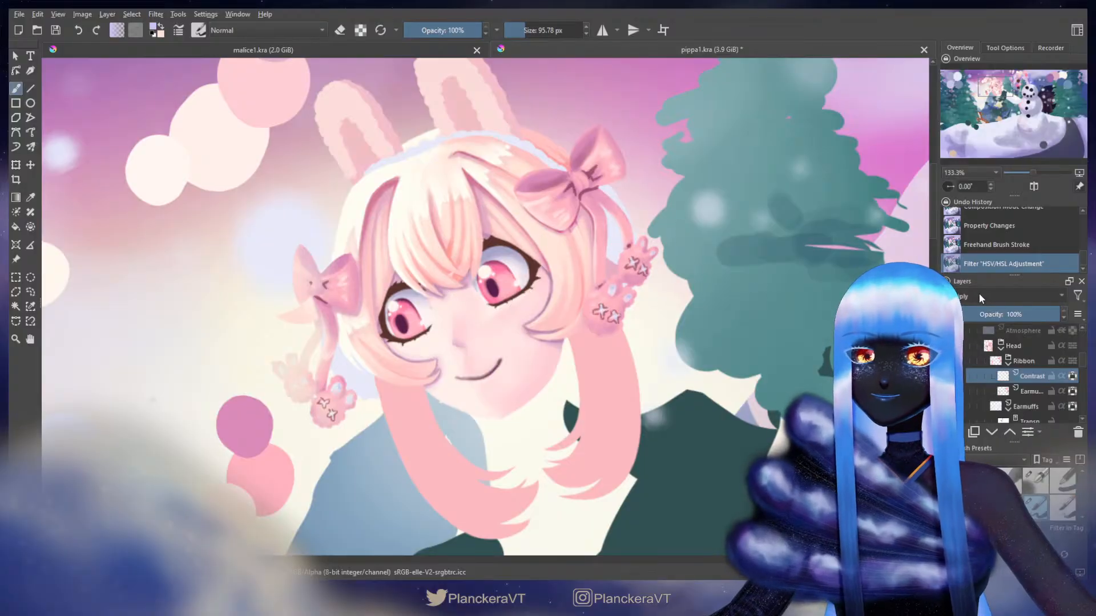
# - Set the Contrast layer to Normal, sample the mauve of a charm's cross outline, and undo the blending mode change
pyautogui.click(967, 309)
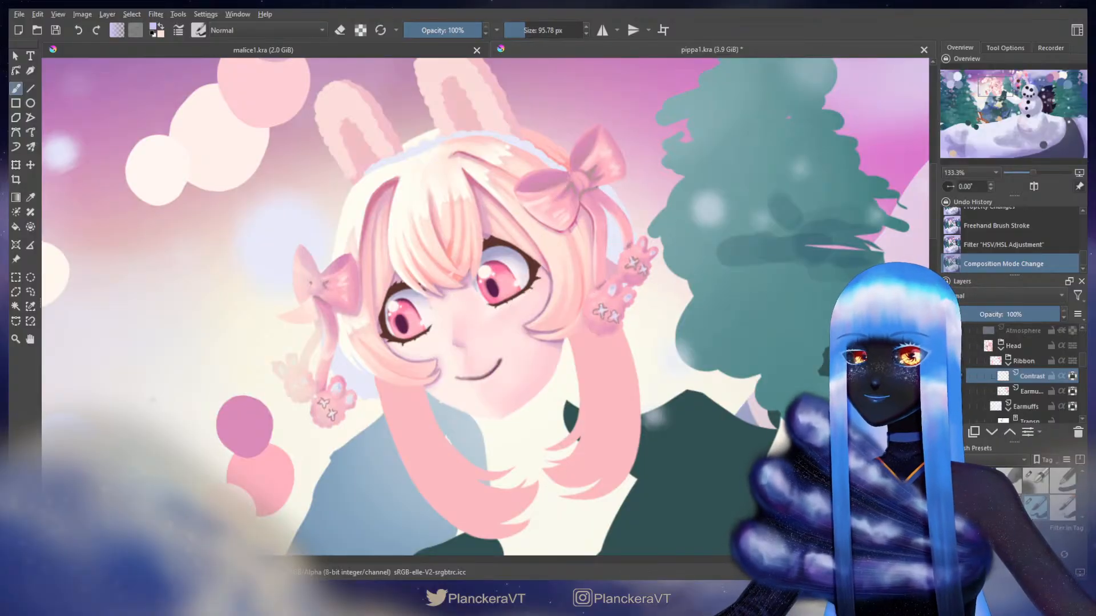
pyautogui.scroll(4, 634, 288)
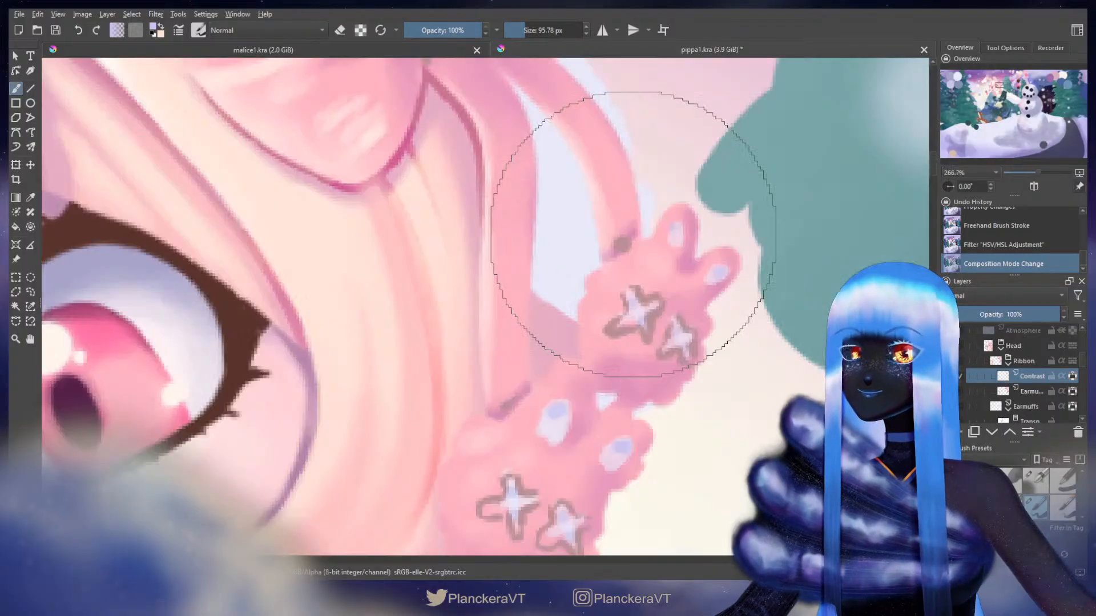
pyautogui.click(651, 317)
pyautogui.hotkey('ctrl', 'z')
# - Repaint the crease beside the right bow's knot with the sampled mauve, using a brush of about 10 px
pyautogui.scroll(-4, 651, 334)
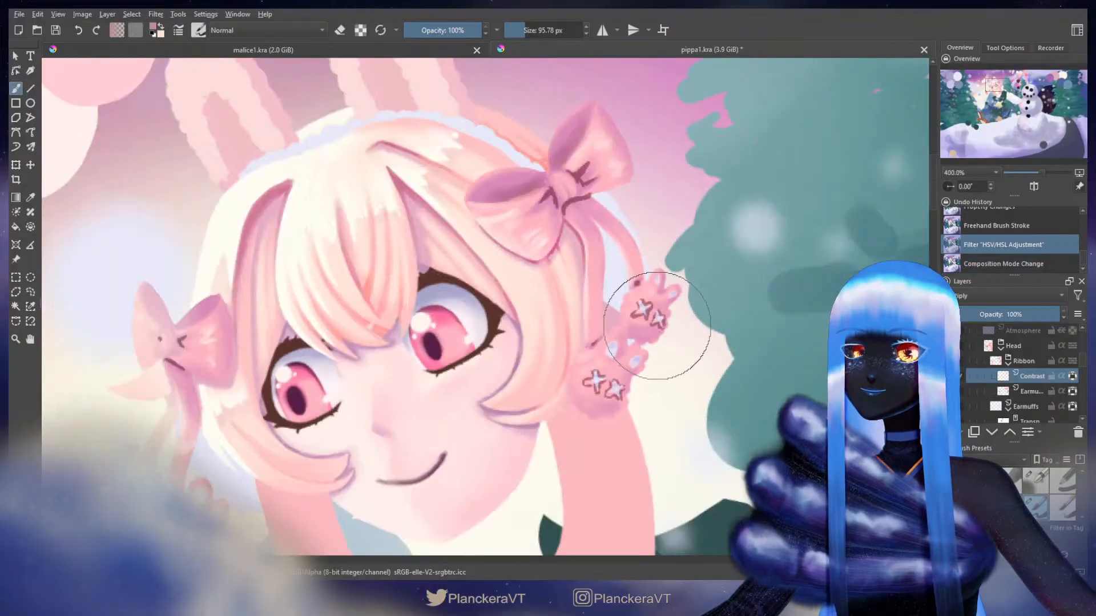
pyautogui.moveTo(591, 217)
pyautogui.keyDown('shift'); pyautogui.mouseDown()
pyautogui.moveTo(535, 217)
pyautogui.moveTo(598, 211)
pyautogui.mouseUp(); pyautogui.keyUp('shift')
pyautogui.moveTo(606, 212); pyautogui.dragTo(602, 223)
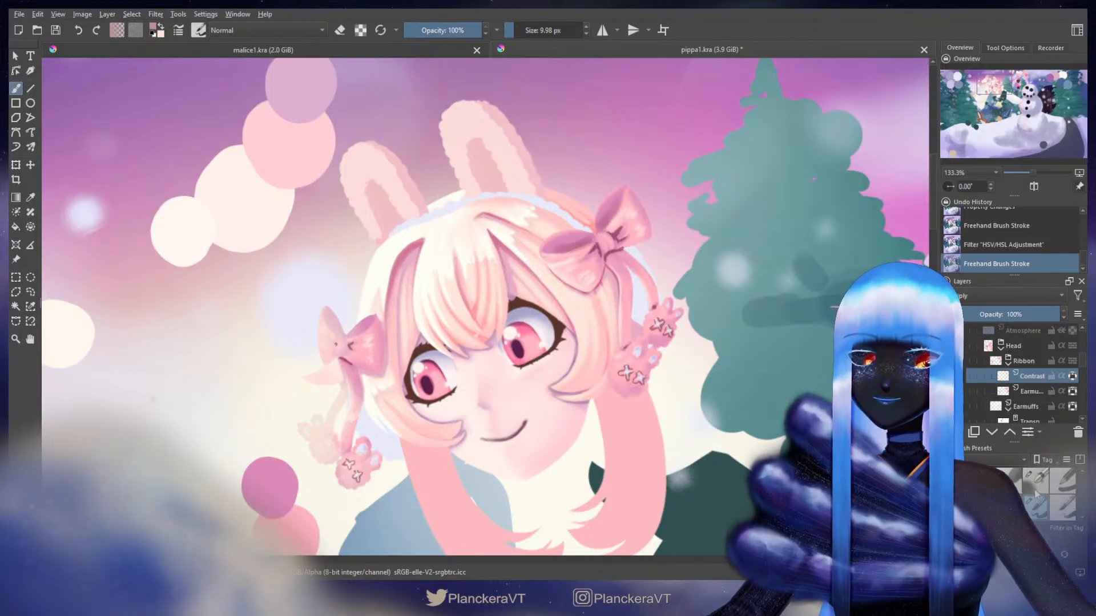
# - Unlock the Contrast layer's alpha and shade the right bow's loops in mauve, undoing the first stroke and shrinking the brush to about 11 px
pyautogui.press('/')
pyautogui.moveTo(660, 226)
pyautogui.keyDown('shift'); pyautogui.mouseDown()
pyautogui.moveTo(618, 216)
pyautogui.moveTo(601, 224)
pyautogui.moveTo(616, 203)
pyautogui.moveTo(574, 245)
pyautogui.mouseUp(); pyautogui.keyUp('shift')
pyautogui.click(1072, 376)
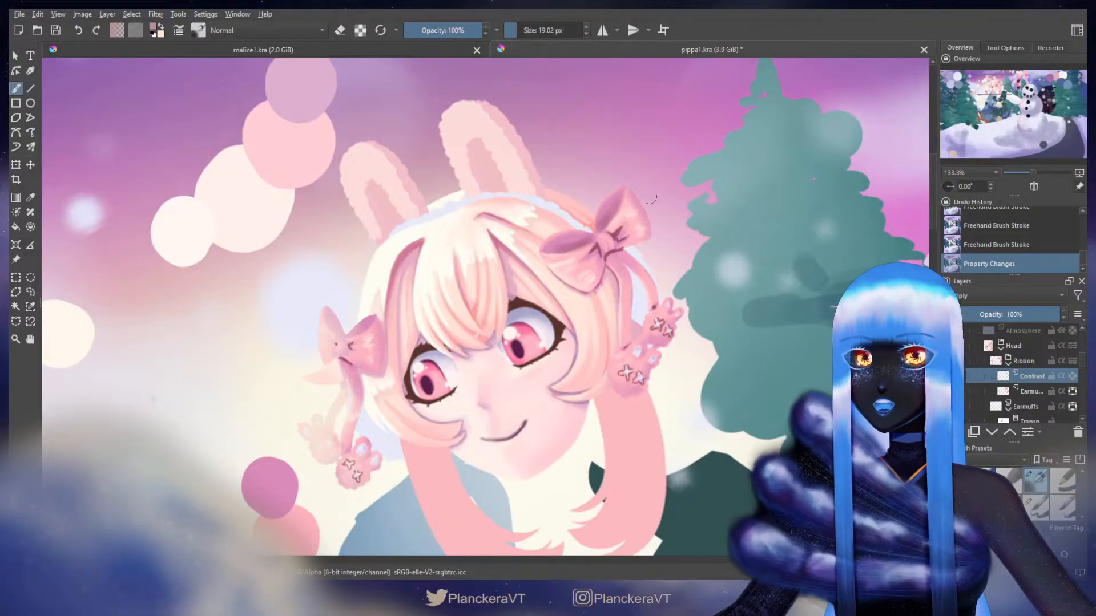
pyautogui.moveTo(616, 212)
pyautogui.mouseDown()
pyautogui.moveTo(603, 225)
pyautogui.moveTo(614, 202)
pyautogui.mouseUp()
pyautogui.hotkey('ctrl', 'z')
pyautogui.moveTo(615, 208); pyautogui.dragTo(581, 240)
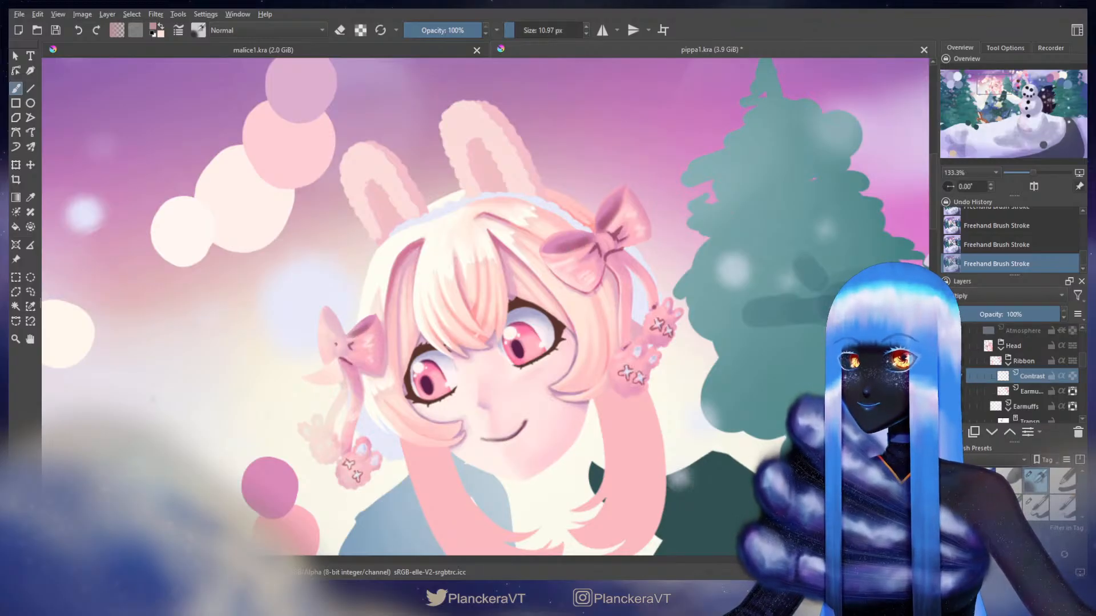
# - Add mauve shading where the right ribbon's tail meets the hanging charms, with brush sizes between about 8 and 10 px
pyautogui.press('[')
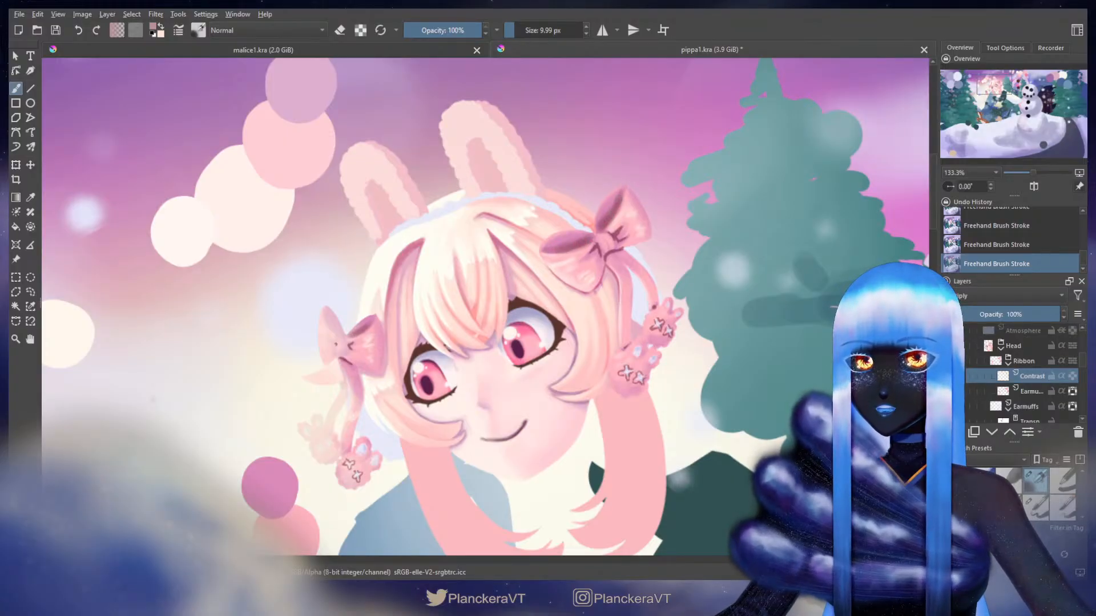
pyautogui.moveTo(631, 350); pyautogui.dragTo(643, 321)
pyautogui.press('[')
pyautogui.press('[')
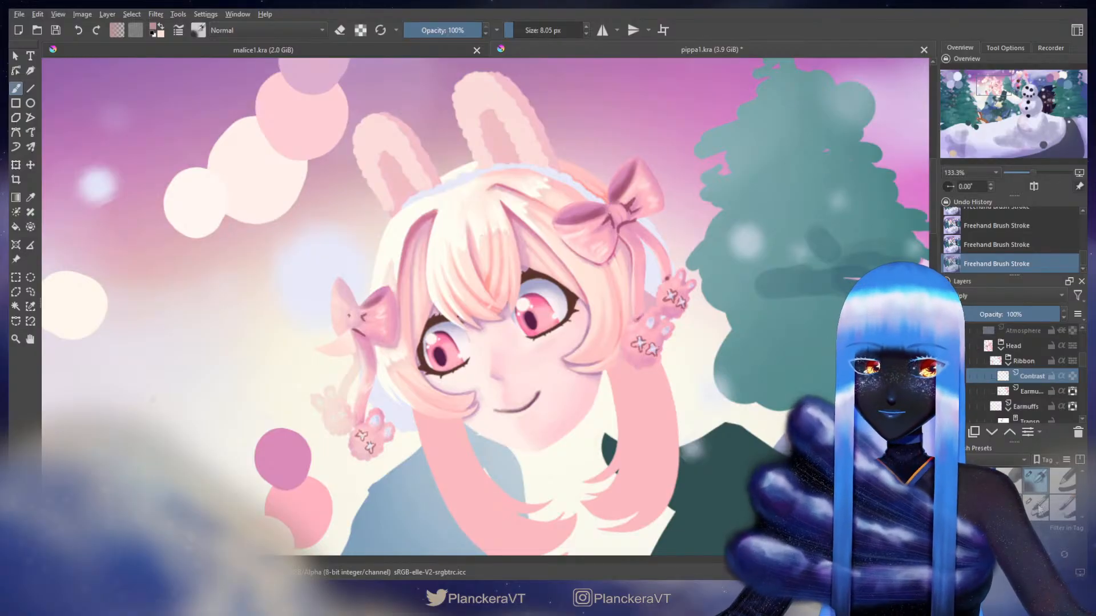
pyautogui.press('/')
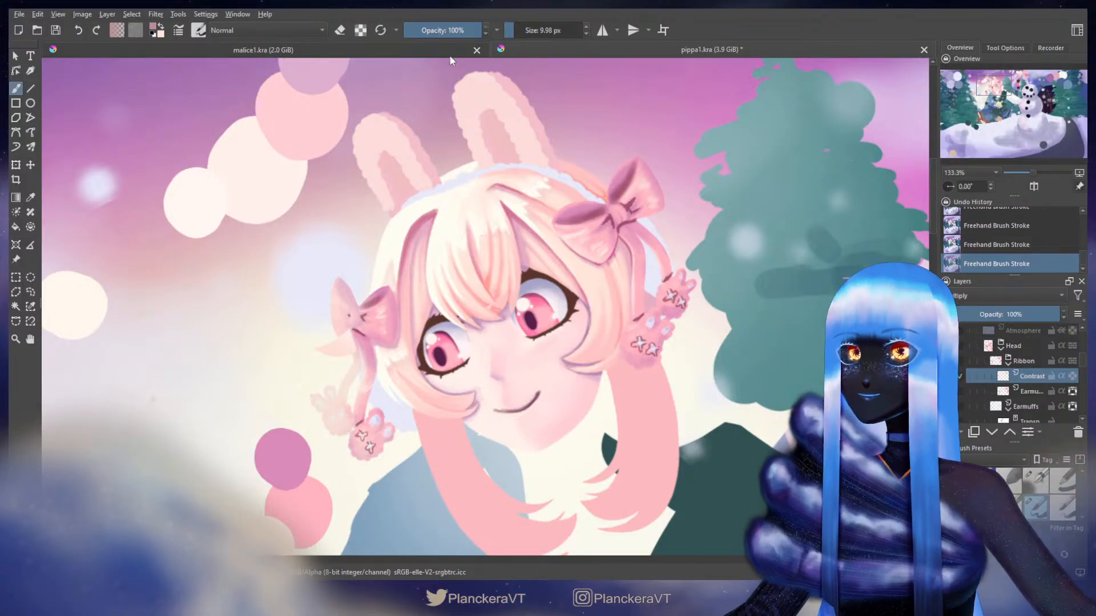
# - Rework the mauve shading on the right bow's inner loop, alternately erasing and painting with sizes from about 8 to 29 px
pyautogui.press('e')
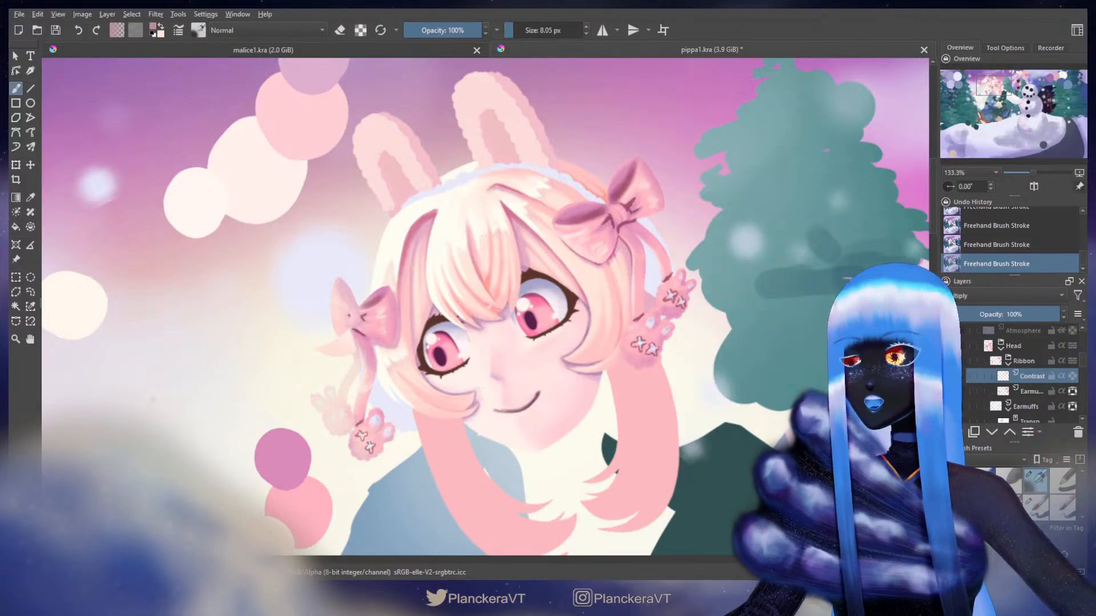
pyautogui.moveTo(378, 317)
pyautogui.keyDown('shift'); pyautogui.mouseDown()
pyautogui.moveTo(398, 317)
pyautogui.moveTo(367, 317)
pyautogui.moveTo(381, 292)
pyautogui.mouseUp(); pyautogui.keyUp('shift')
pyautogui.keyDown('shift'); pyautogui.moveTo(589, 205); pyautogui.dragTo(602, 206); pyautogui.keyUp('shift')
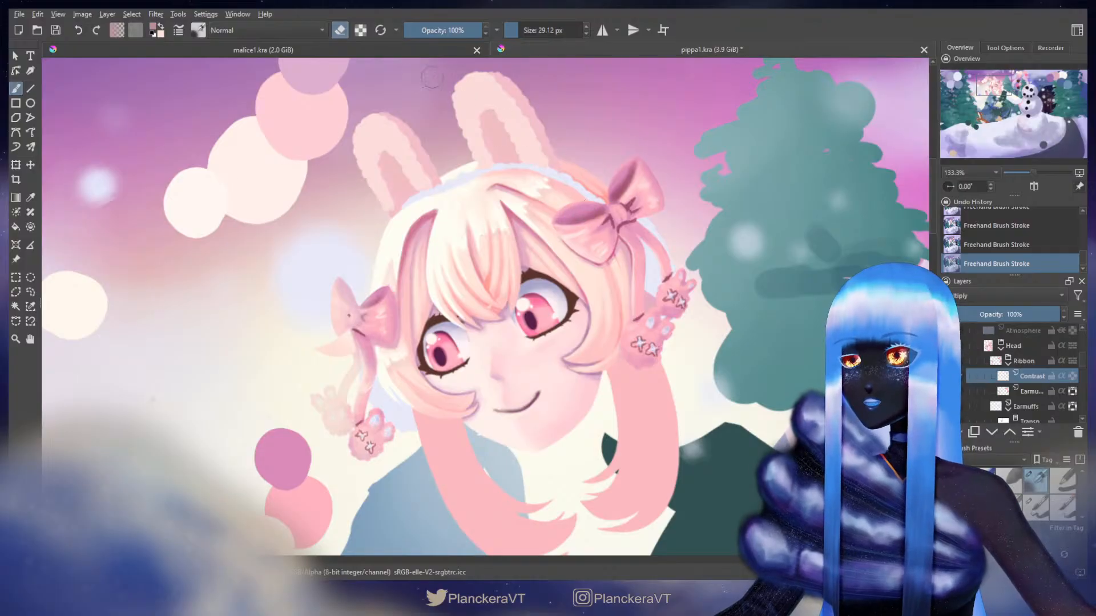
pyautogui.press('e')
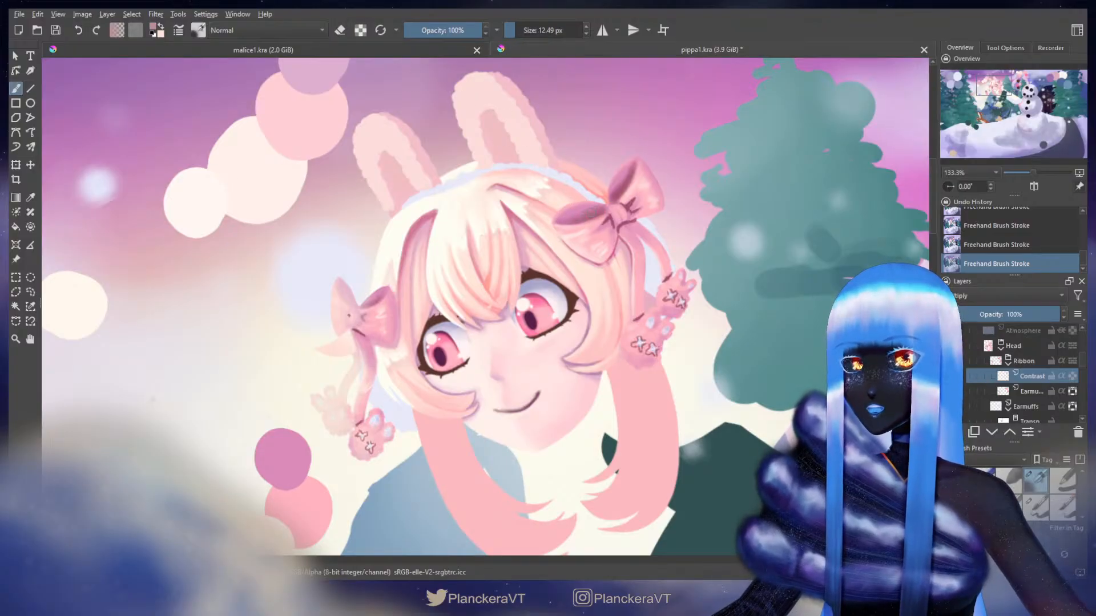
pyautogui.keyDown('shift'); pyautogui.moveTo(598, 207); pyautogui.dragTo(611, 206); pyautogui.keyUp('shift')
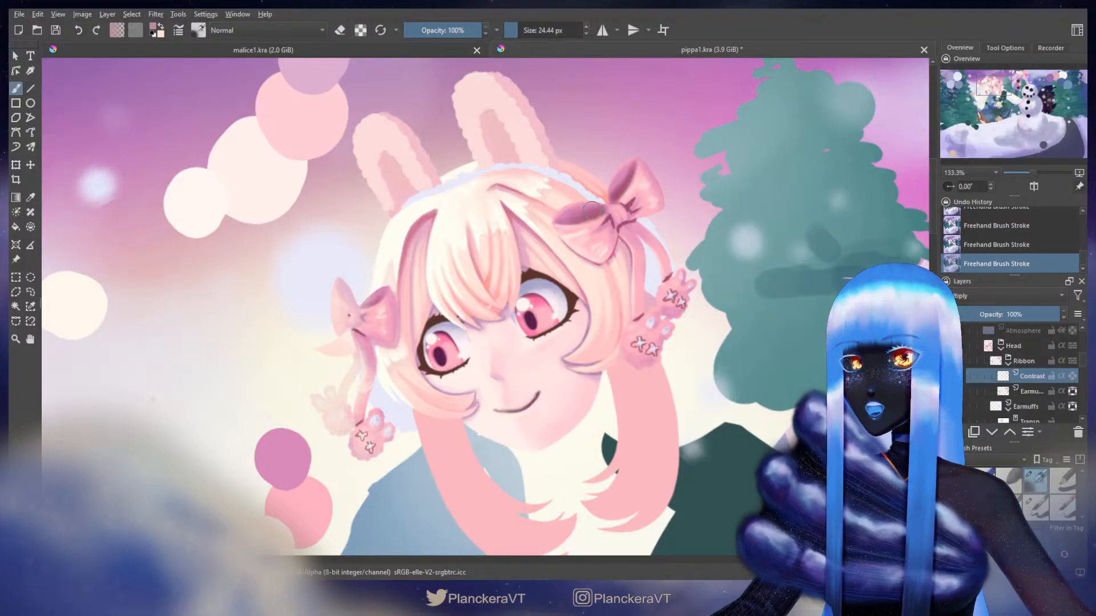
pyautogui.press('e')
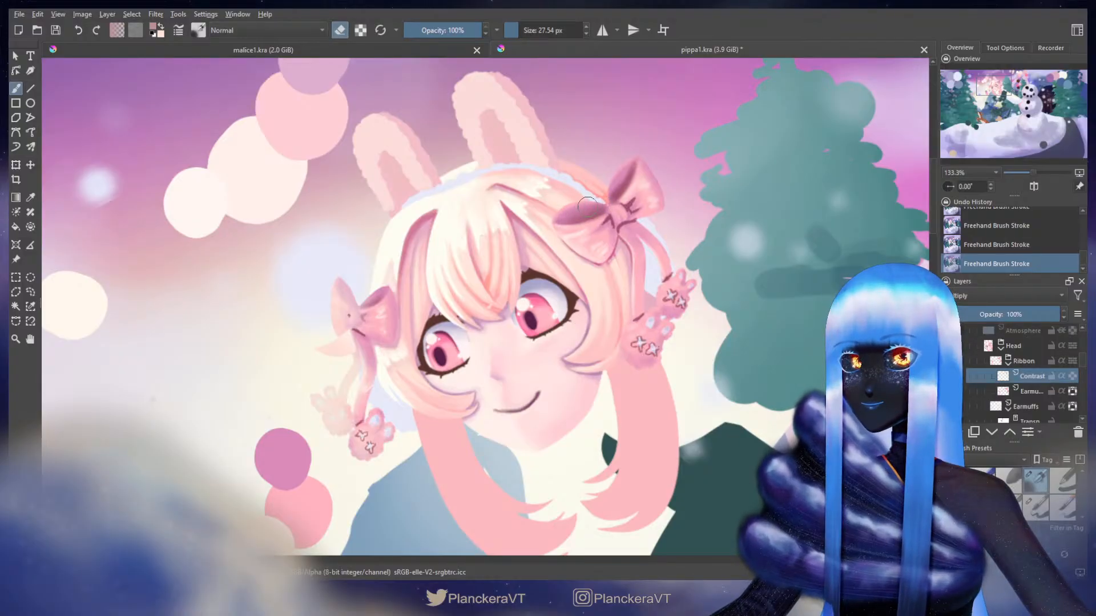
# - Blend the shadow from the right bow's inner loop towards its knot, painting at about 13 to 22 px and erasing at up to 33 px
pyautogui.click(340, 31)
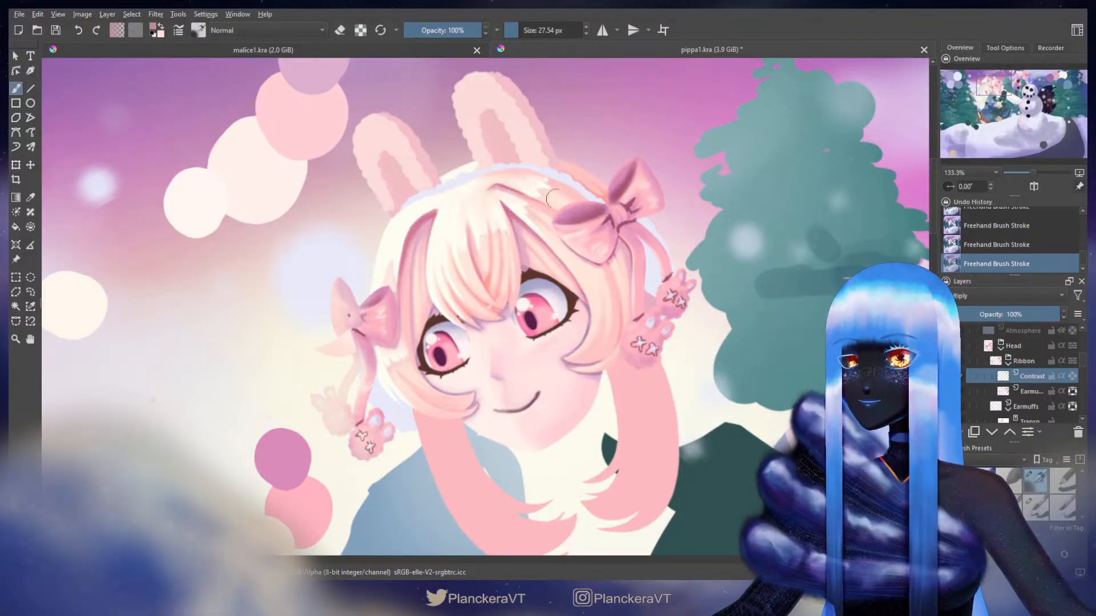
pyautogui.keyDown('shift'); pyautogui.moveTo(611, 210); pyautogui.dragTo(600, 210); pyautogui.keyUp('shift')
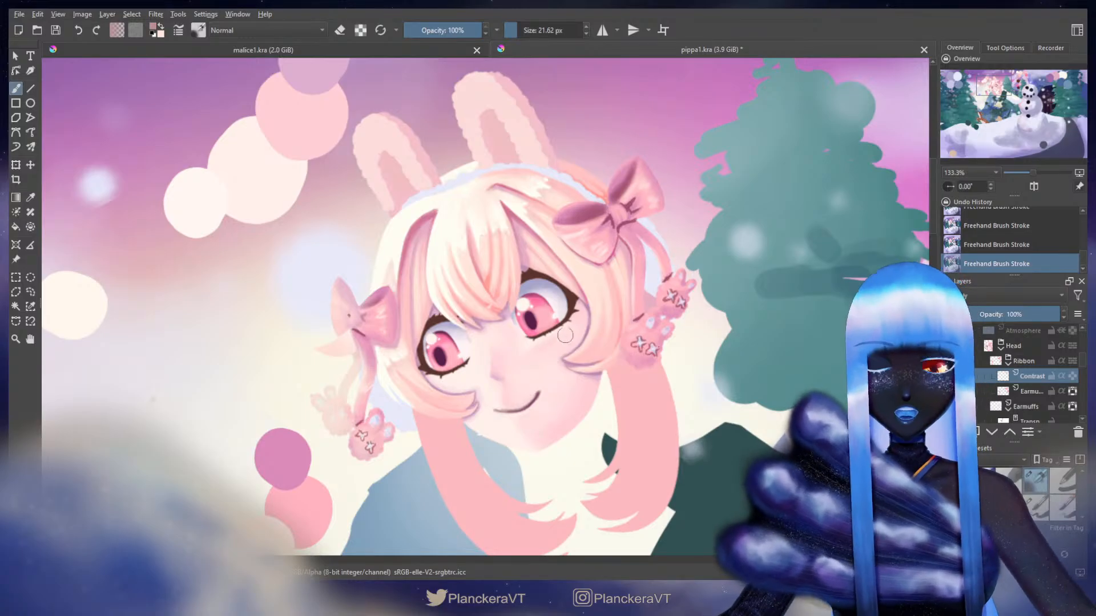
pyautogui.keyDown('shift'); pyautogui.moveTo(590, 214); pyautogui.dragTo(585, 214); pyautogui.keyUp('shift')
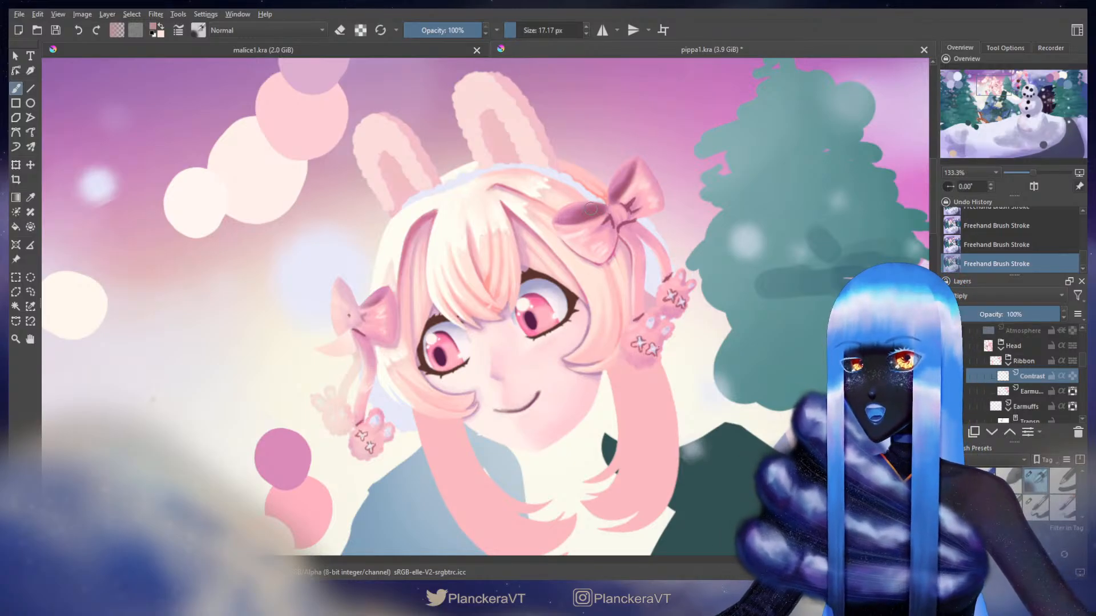
pyautogui.press('e')
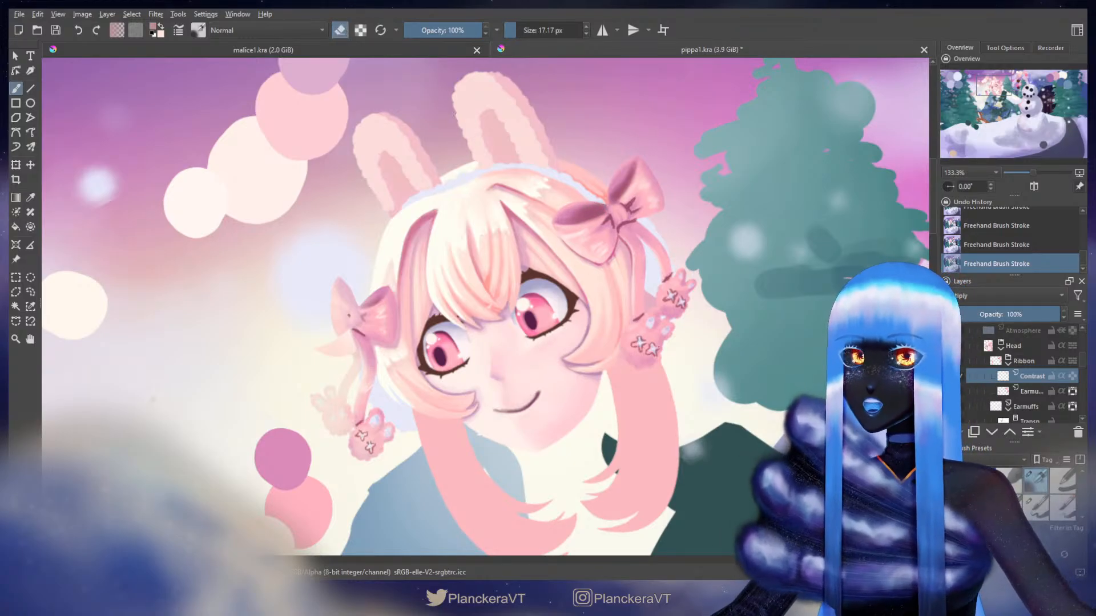
pyautogui.keyDown('shift'); pyautogui.moveTo(581, 195); pyautogui.dragTo(586, 195); pyautogui.keyUp('shift')
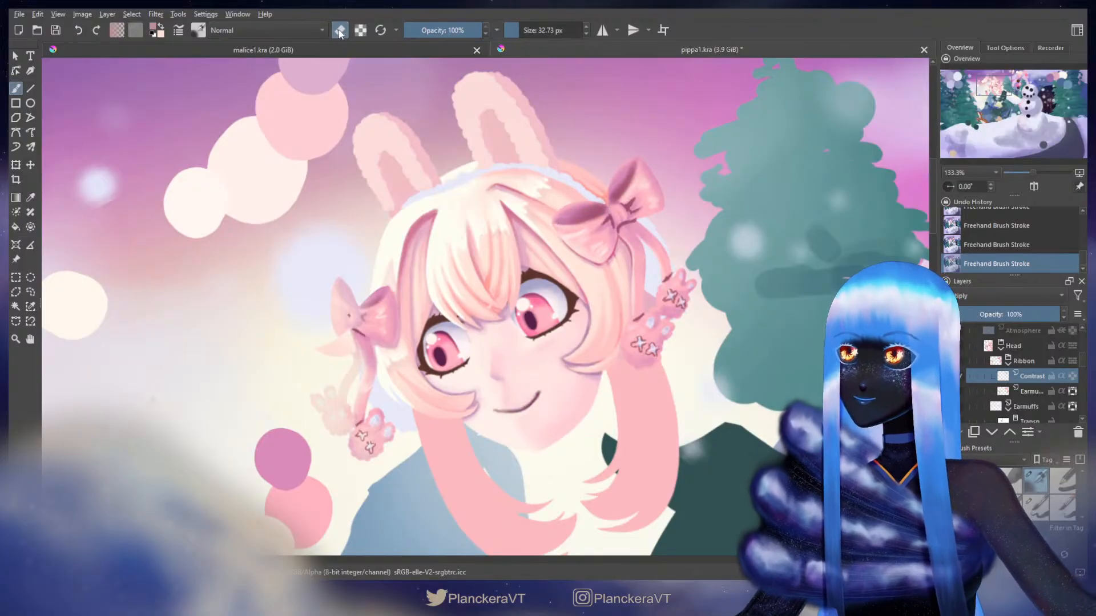
pyautogui.press('e')
pyautogui.keyDown('shift'); pyautogui.moveTo(634, 188); pyautogui.dragTo(621, 188); pyautogui.keyUp('shift')
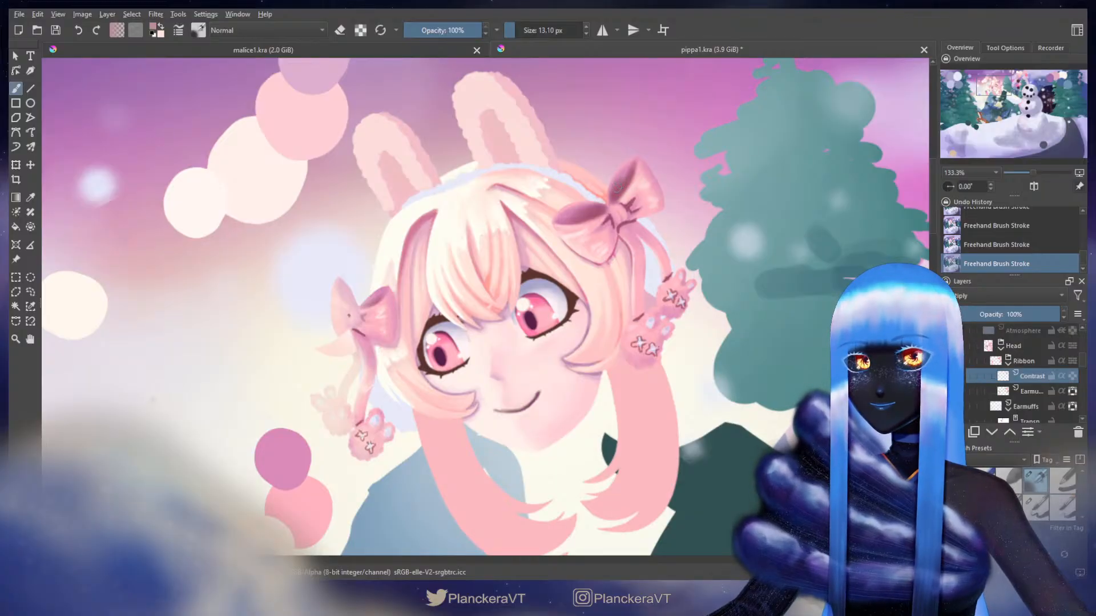
# - Soften the shading above the right paw charm with a 24 px eraser and repaint its fine shadows at about 7 px
pyautogui.click(341, 31)
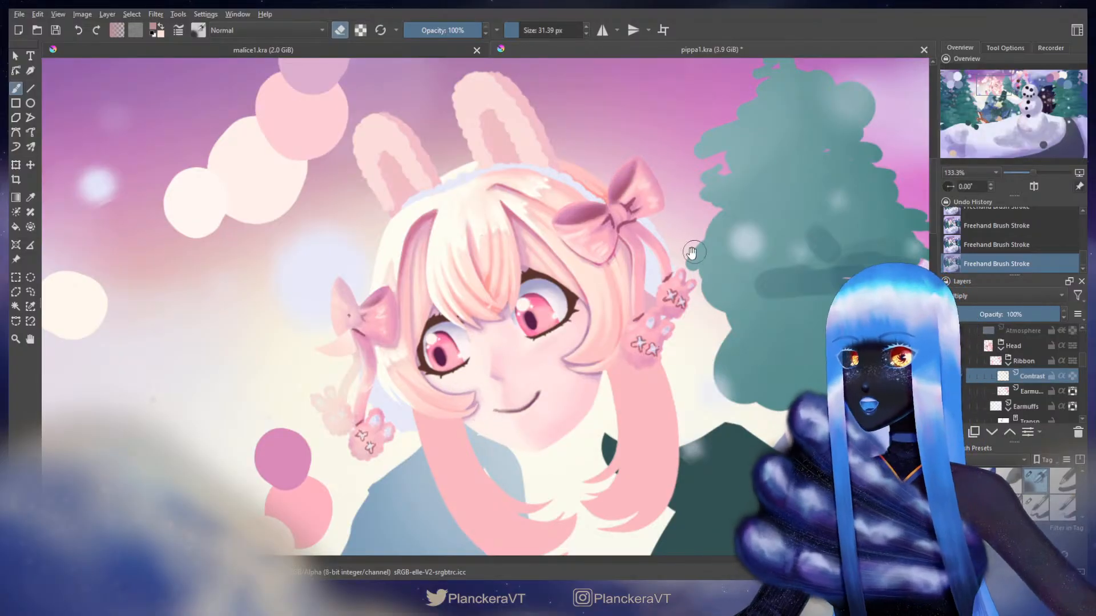
pyautogui.moveTo(692, 252); pyautogui.dragTo(685, 224)
pyautogui.keyDown('shift'); pyautogui.moveTo(622, 282); pyautogui.dragTo(617, 282); pyautogui.keyUp('shift')
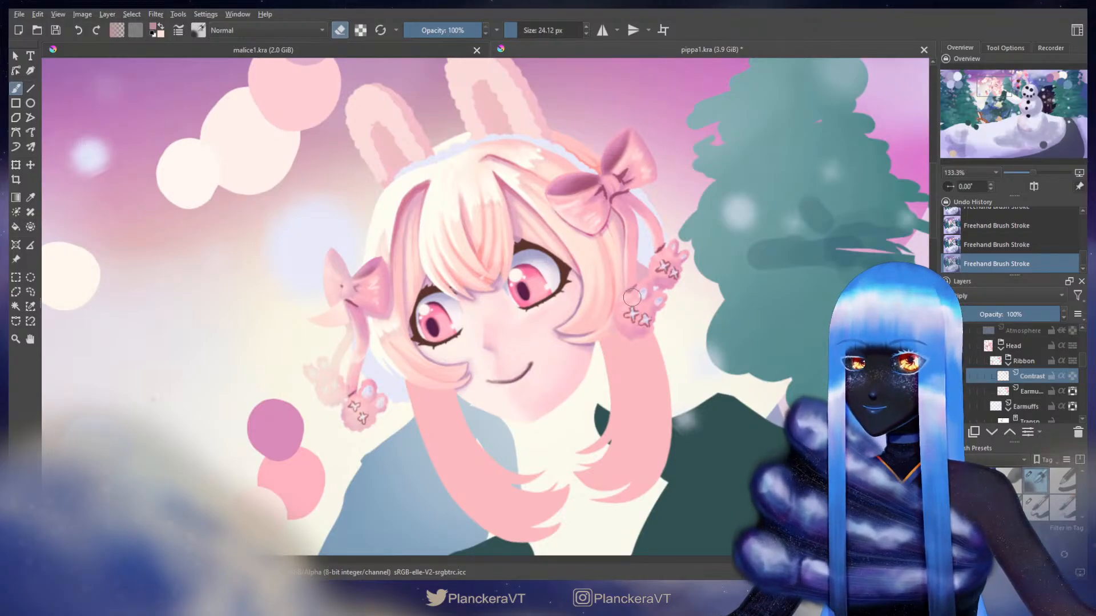
pyautogui.click(342, 36)
pyautogui.moveTo(618, 284)
pyautogui.keyDown('shift'); pyautogui.mouseDown()
pyautogui.moveTo(605, 284)
pyautogui.moveTo(625, 292)
pyautogui.mouseUp(); pyautogui.keyUp('shift')
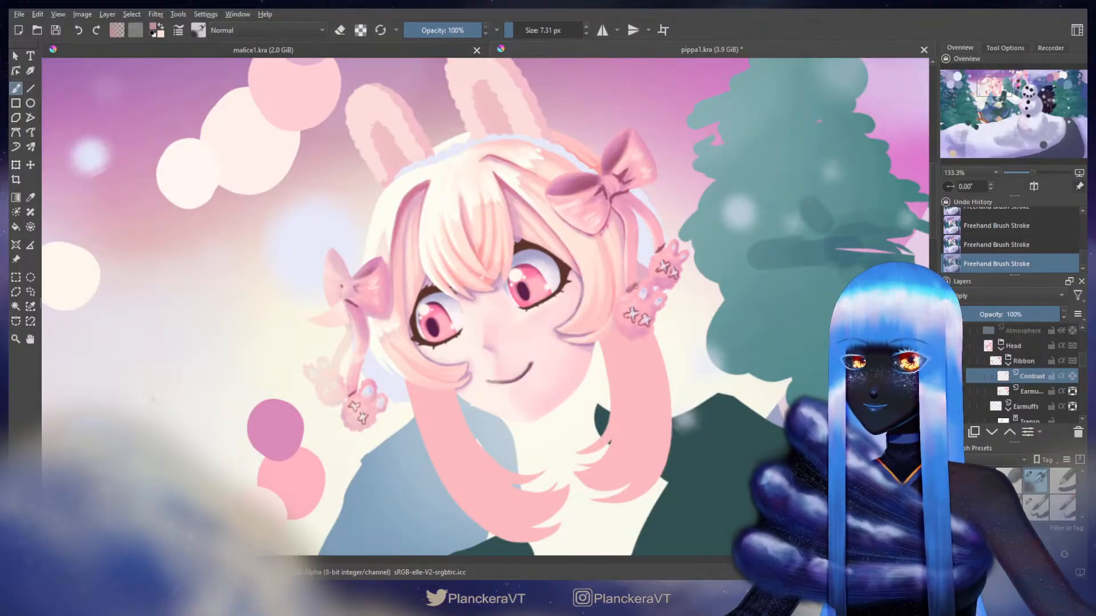
# - Erase the dark mauve outlines around the crosses on the right ribbon's bunny and paw charms with an eraser about 10 px wide
pyautogui.click(341, 33)
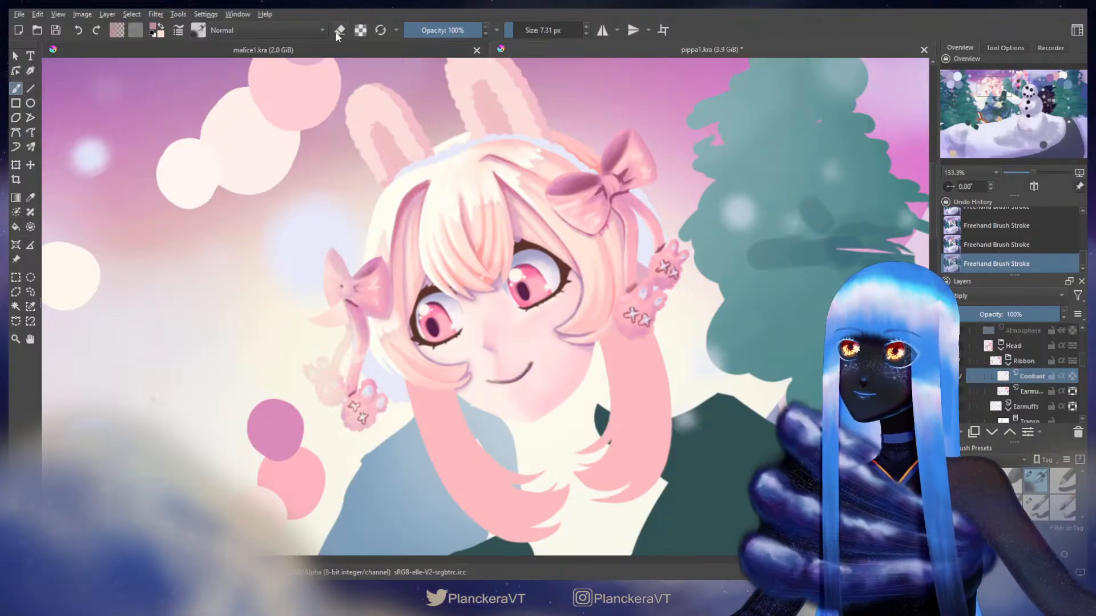
pyautogui.keyDown('shift'); pyautogui.moveTo(636, 292); pyautogui.dragTo(639, 292); pyautogui.keyUp('shift')
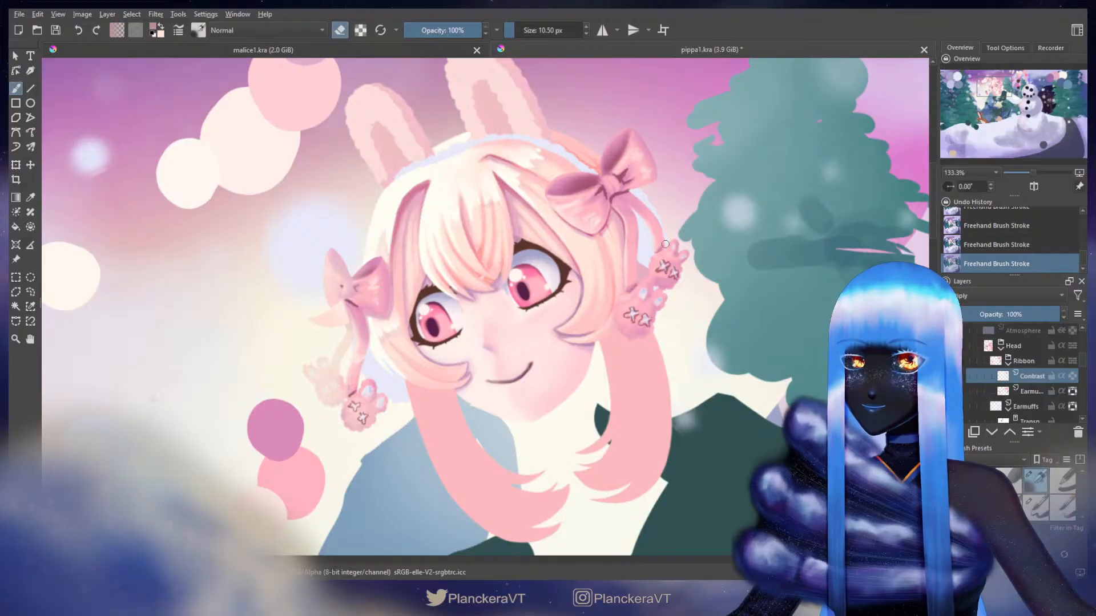
pyautogui.keyDown('shift'); pyautogui.moveTo(659, 266); pyautogui.dragTo(667, 261); pyautogui.keyUp('shift')
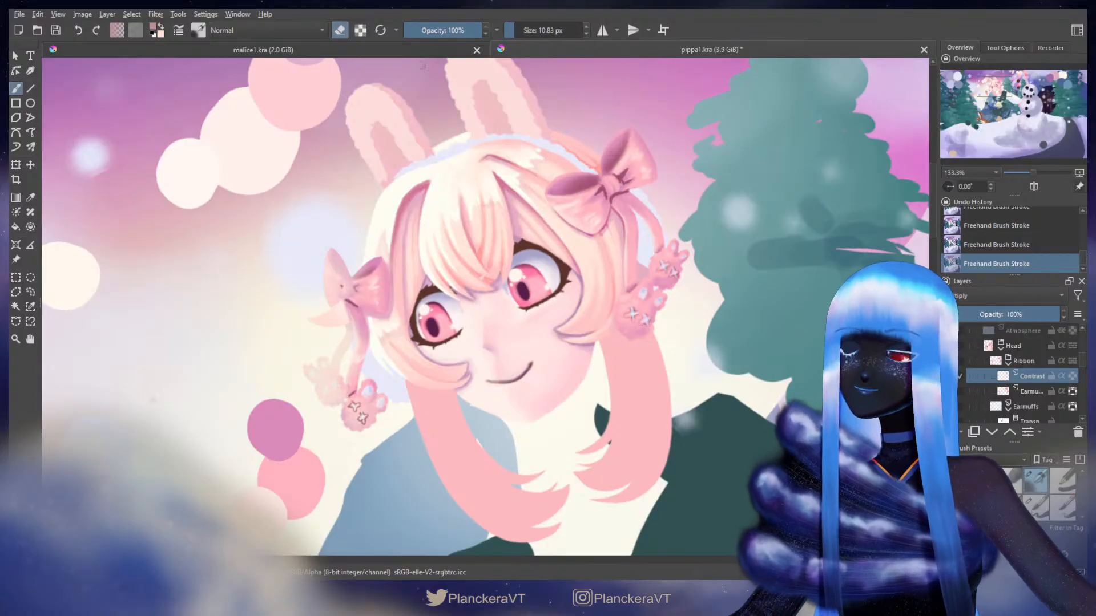
# - Redraw thin mauve accents around the right paw charm's crosses at about 4 px and trim them with a 9 px eraser
pyautogui.press('e')
pyautogui.keyDown('shift'); pyautogui.moveTo(637, 313); pyautogui.dragTo(632, 312); pyautogui.keyUp('shift')
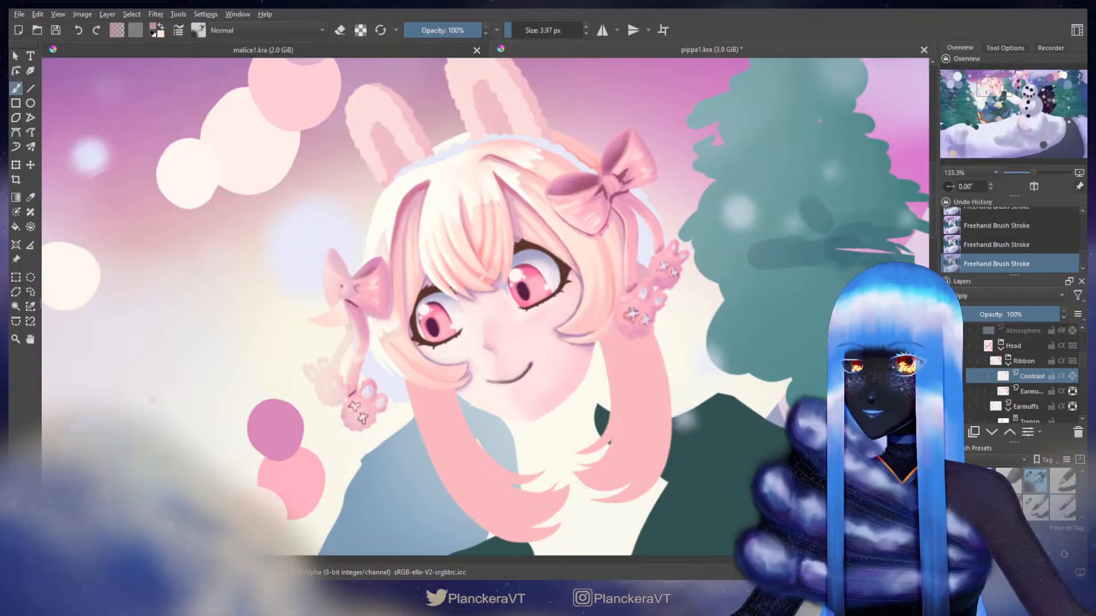
pyautogui.keyDown('shift'); pyautogui.moveTo(634, 310); pyautogui.dragTo(633, 308); pyautogui.keyUp('shift')
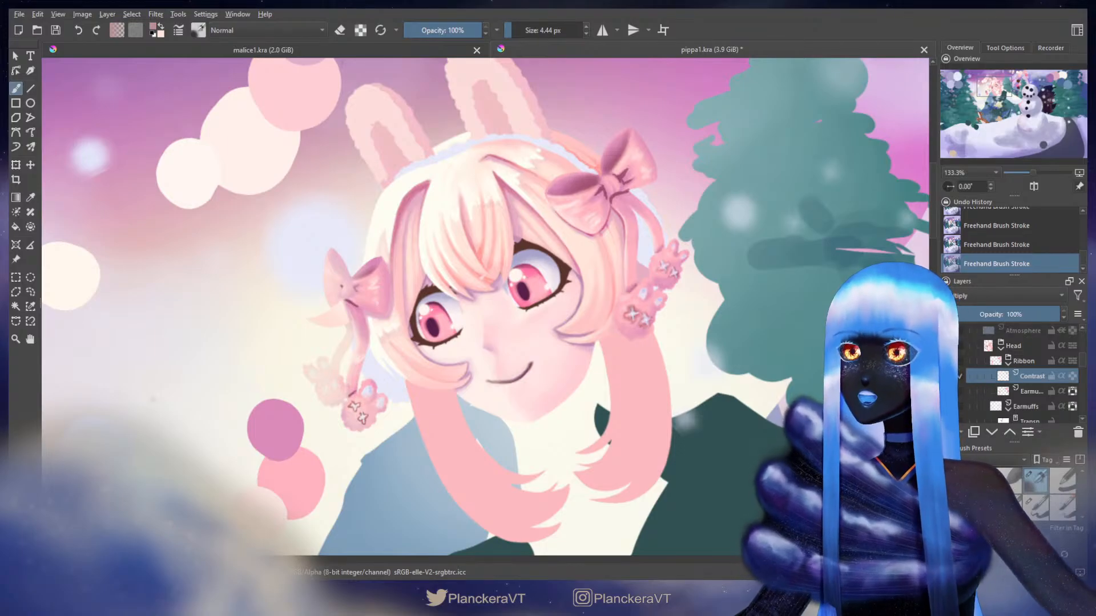
pyautogui.press('e')
pyautogui.press(']')
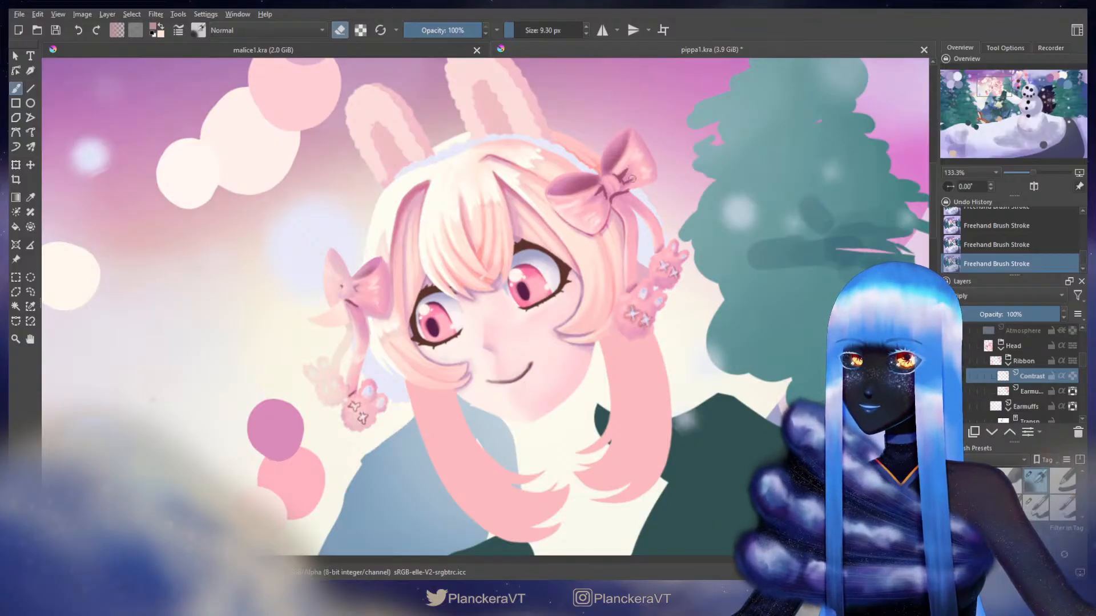
# - Clean up the right charms' shading with a 9 to 14 px eraser and repaint the bunny charm's cross details at about 4 to 7 px
pyautogui.press(']')
pyautogui.press(']')
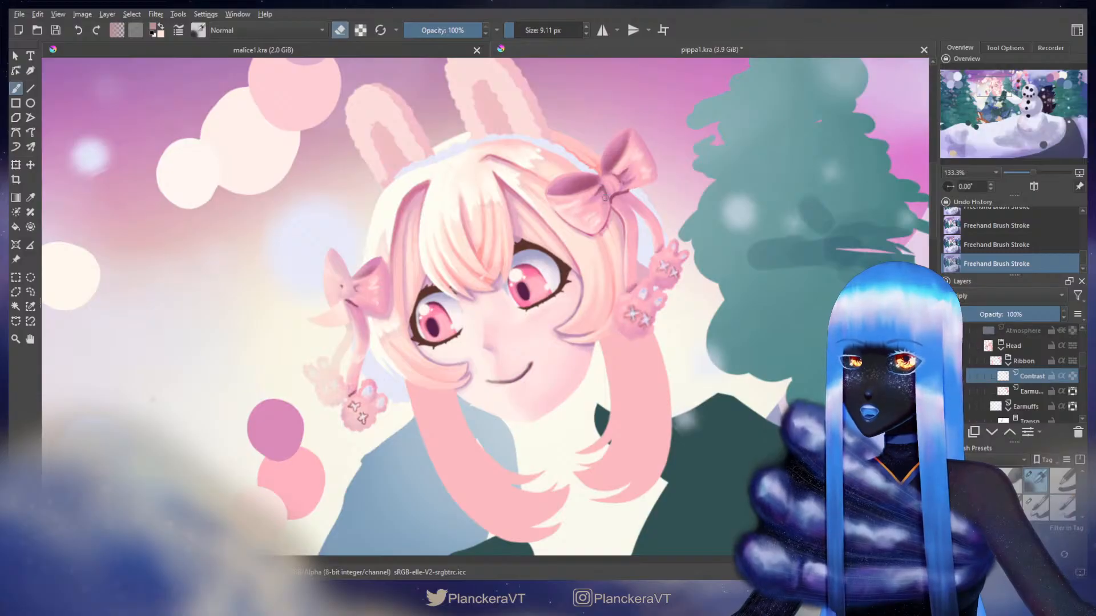
pyautogui.press(']')
pyautogui.press(']')
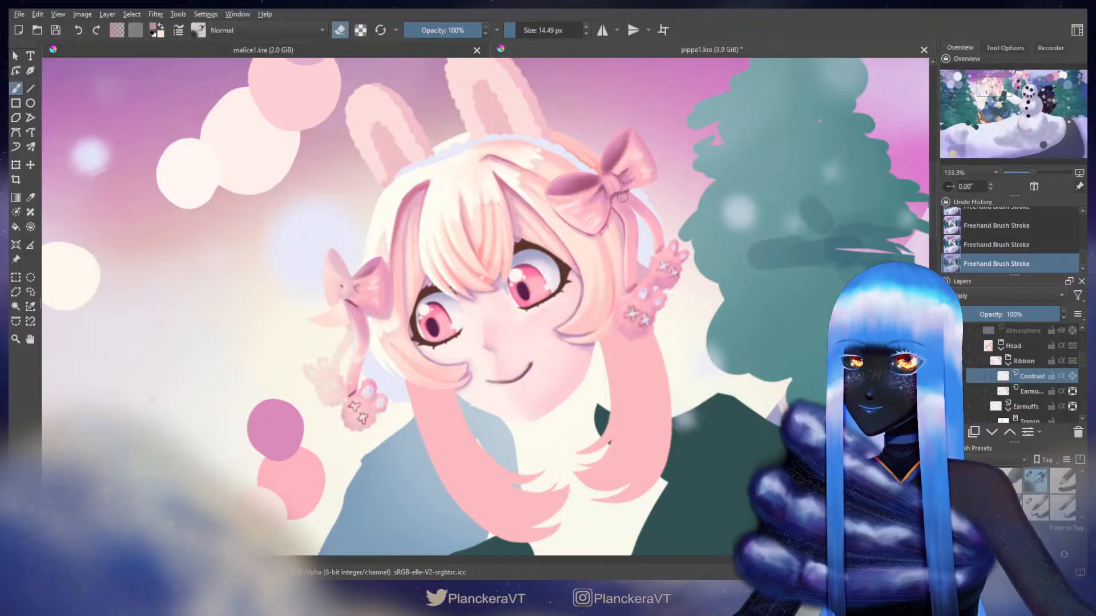
pyautogui.press('[')
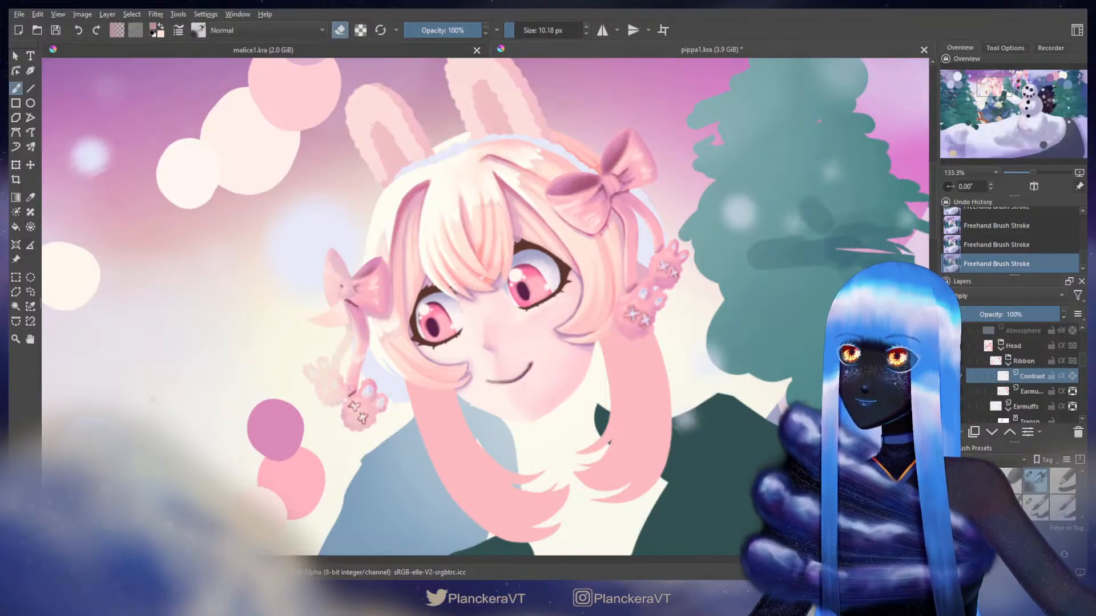
pyautogui.press('e')
pyautogui.press('[')
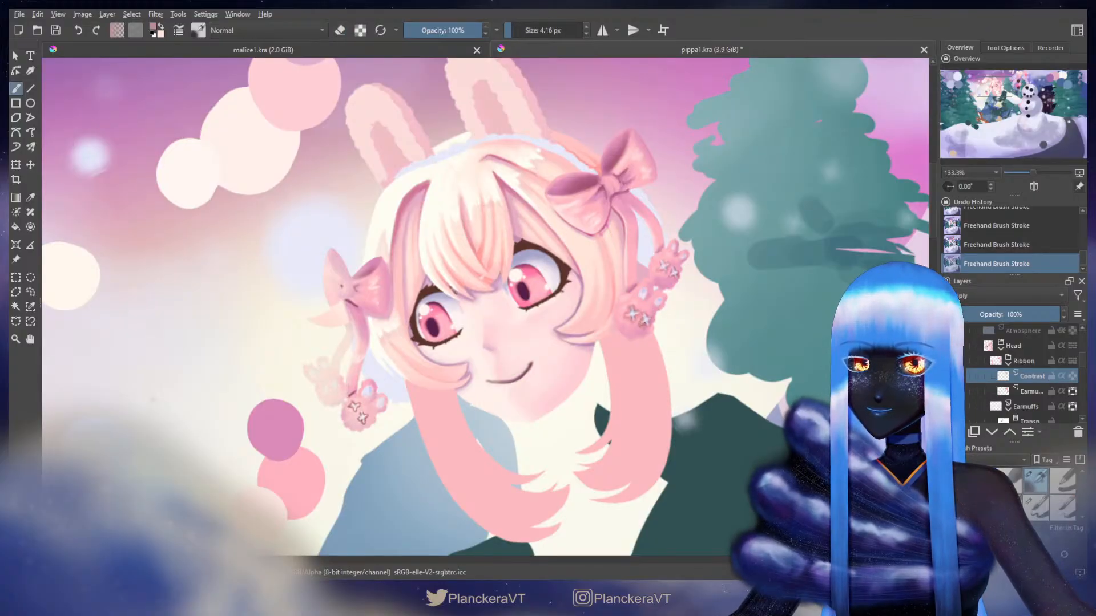
pyautogui.keyDown('shift'); pyautogui.moveTo(659, 267); pyautogui.dragTo(661, 265); pyautogui.keyUp('shift')
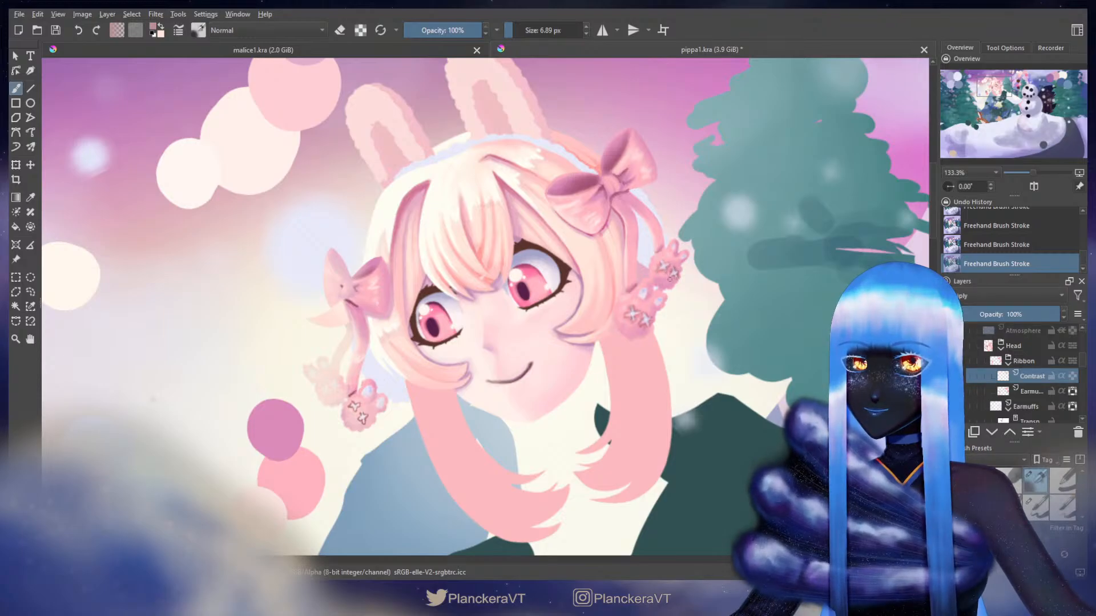
# - Shade the left paw charm's crosses in mauve at about 5 to 7 px and lighten their dark outlines with a 7 px eraser
pyautogui.moveTo(464, 347); pyautogui.dragTo(579, 279)
pyautogui.keyDown('shift'); pyautogui.moveTo(491, 315); pyautogui.dragTo(468, 338); pyautogui.keyUp('shift')
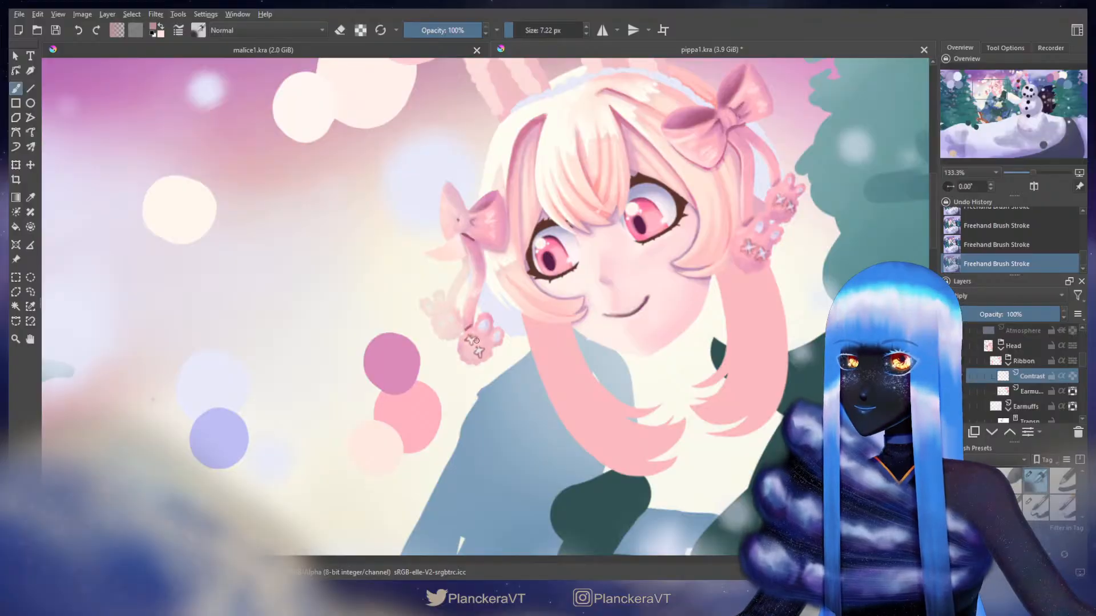
pyautogui.keyDown('shift'); pyautogui.moveTo(473, 341); pyautogui.dragTo(471, 339); pyautogui.keyUp('shift')
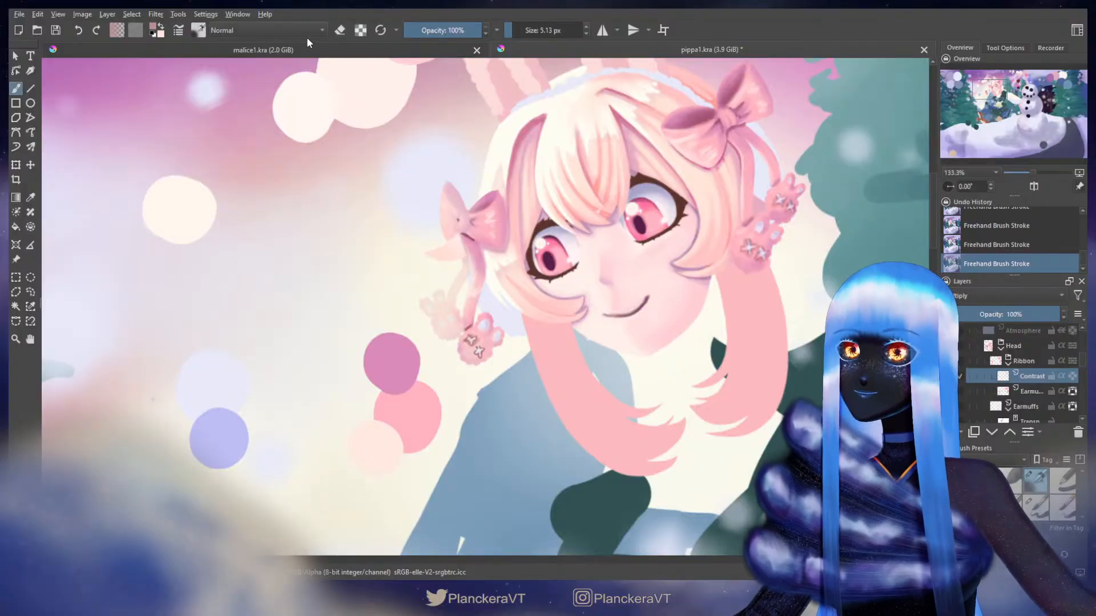
pyautogui.press('e')
pyautogui.keyDown('shift'); pyautogui.moveTo(470, 341); pyautogui.dragTo(473, 341); pyautogui.keyUp('shift')
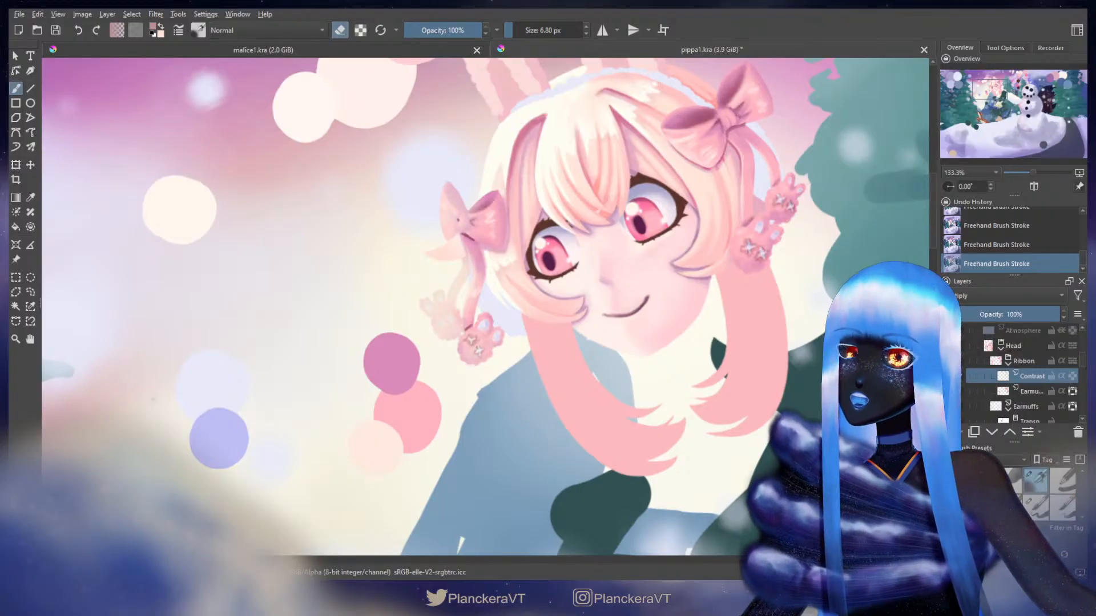
pyautogui.press('e')
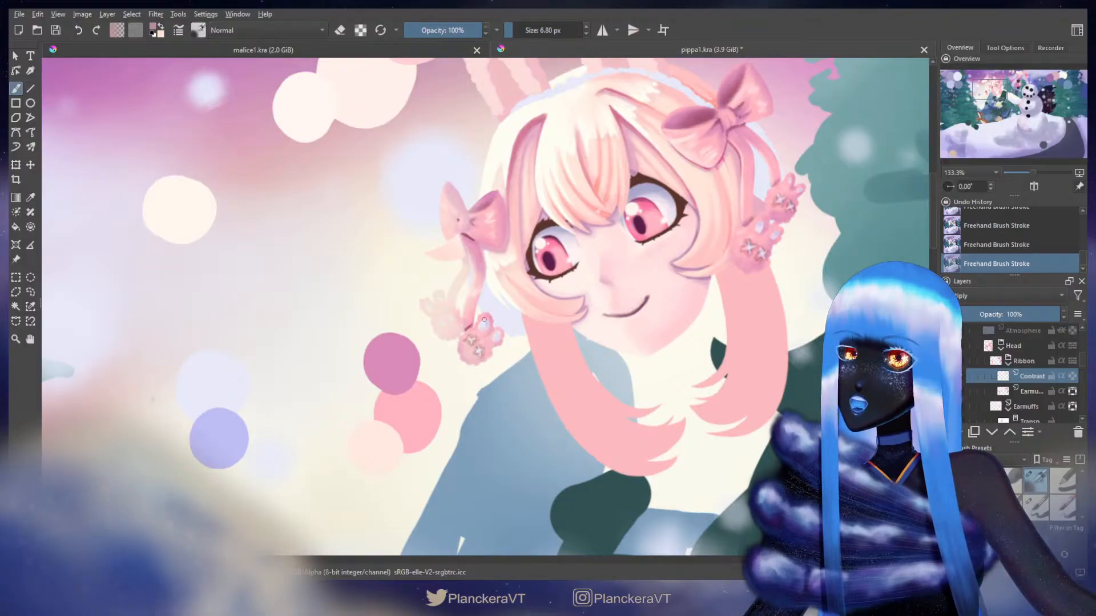
# - Erase excess mauve from the left paw charm and the left bow, enlarging the eraser from about 7 to 19 px
pyautogui.moveTo(497, 310); pyautogui.dragTo(469, 347)
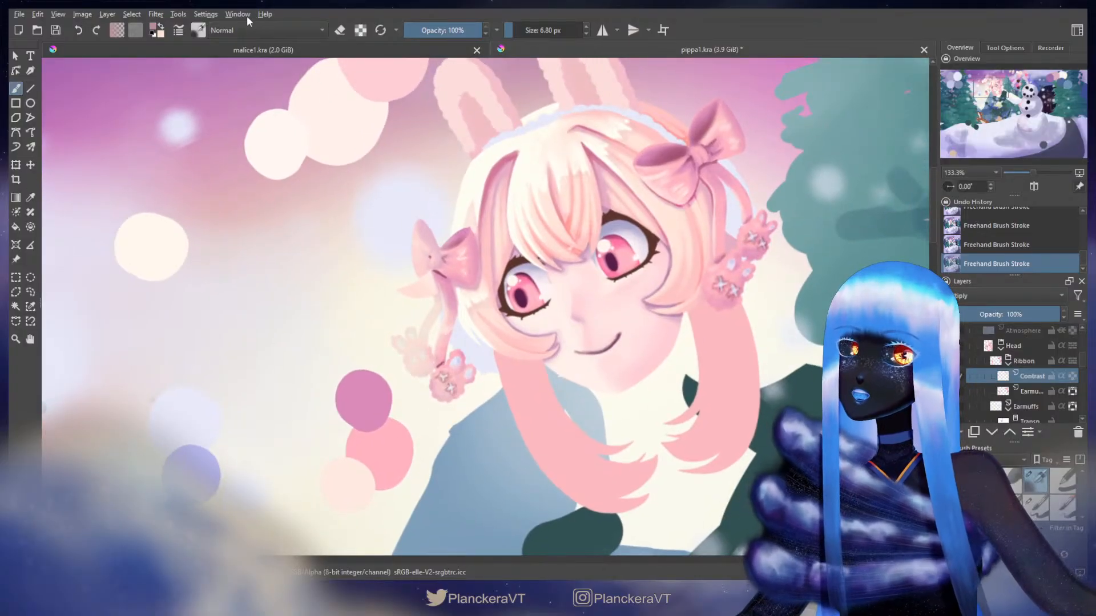
pyautogui.click(341, 30)
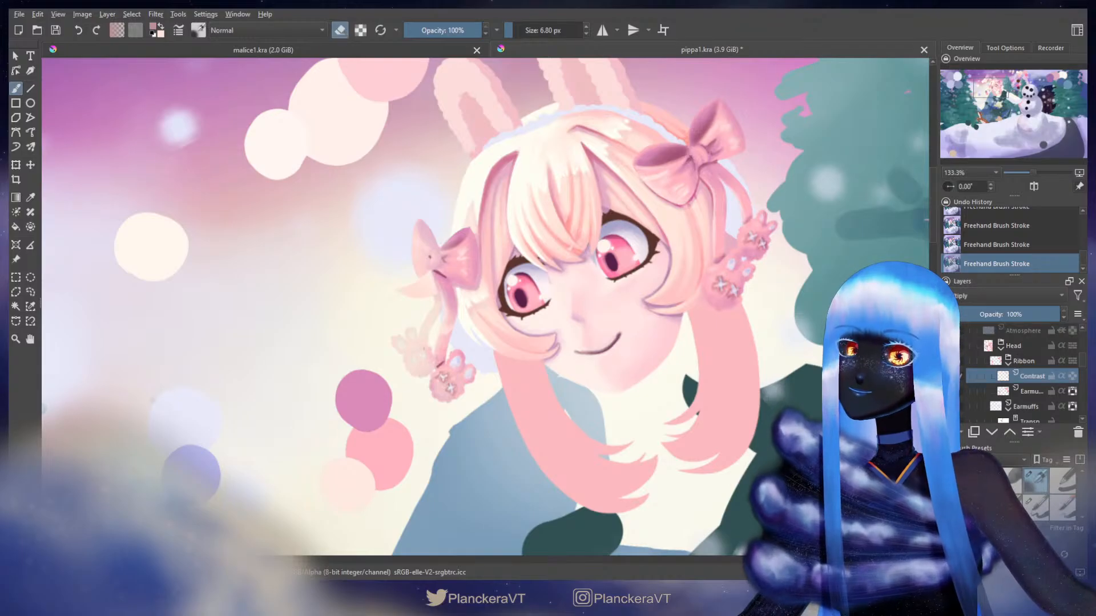
pyautogui.press(']')
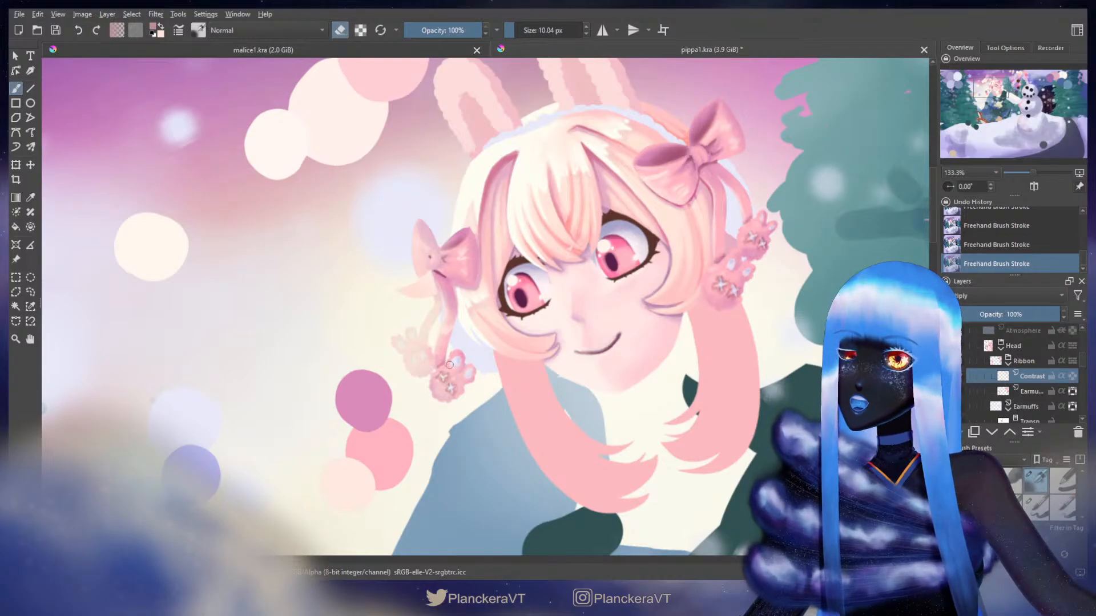
pyautogui.press(']')
pyautogui.press(']')
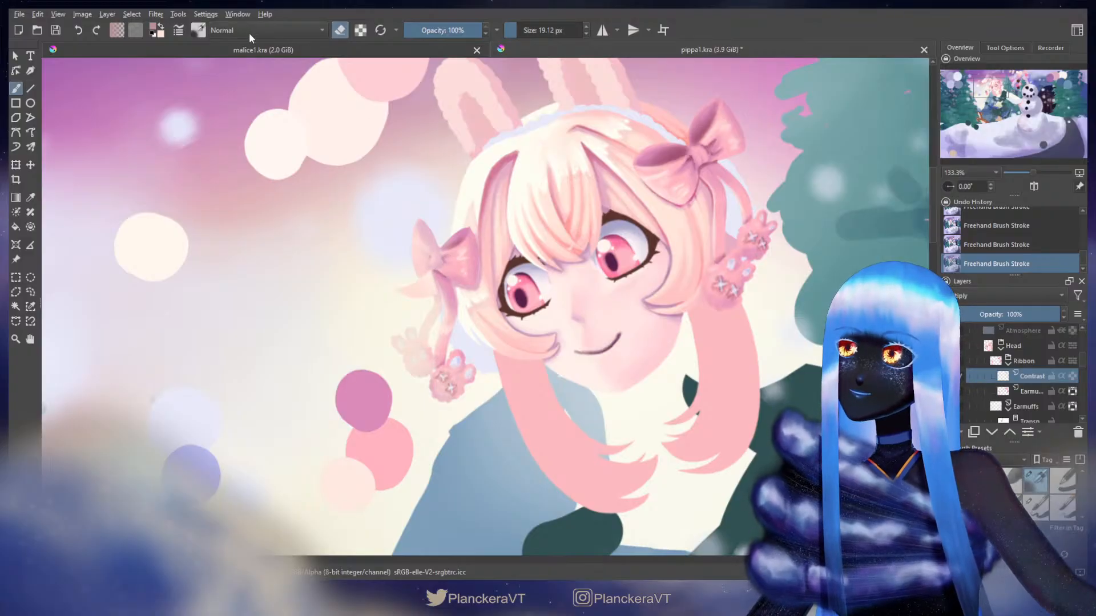
pyautogui.press('[')
pyautogui.press('[')
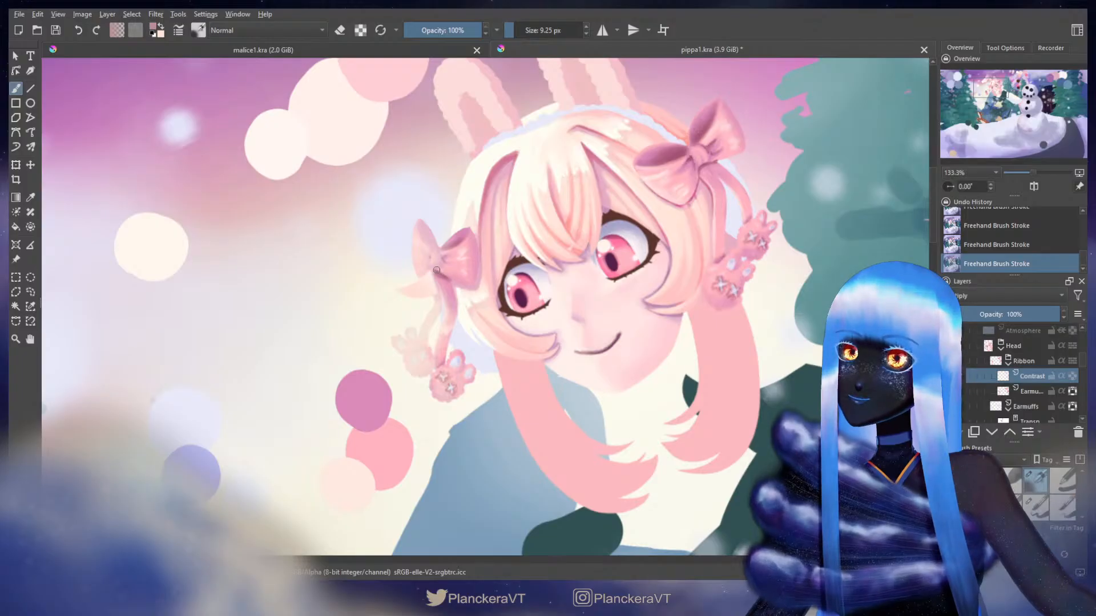
pyautogui.press('e')
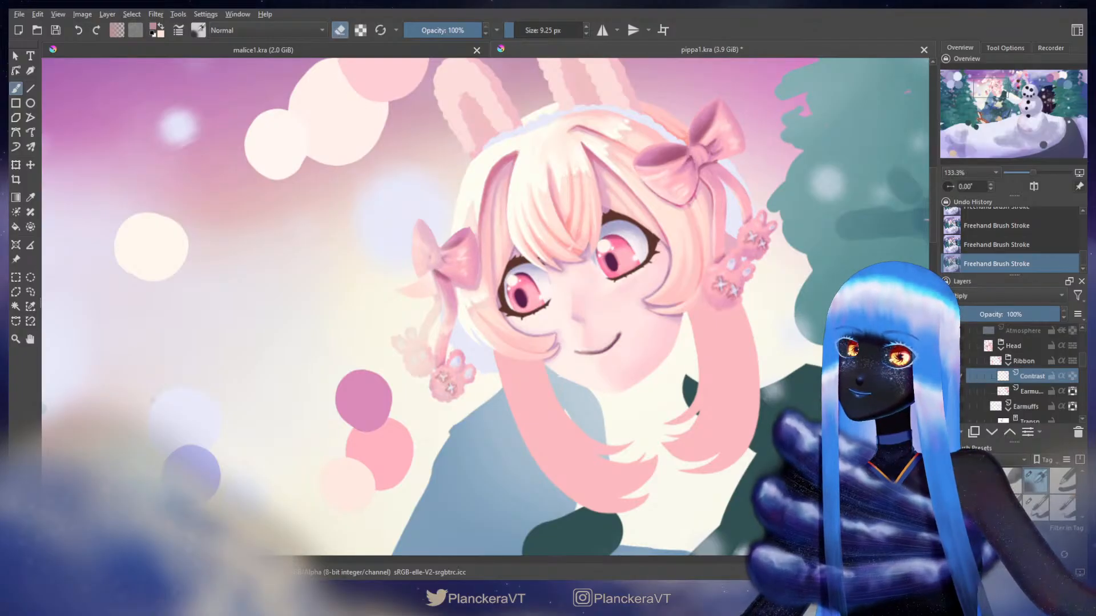
pyautogui.press(']')
pyautogui.press(']')
pyautogui.press(']')
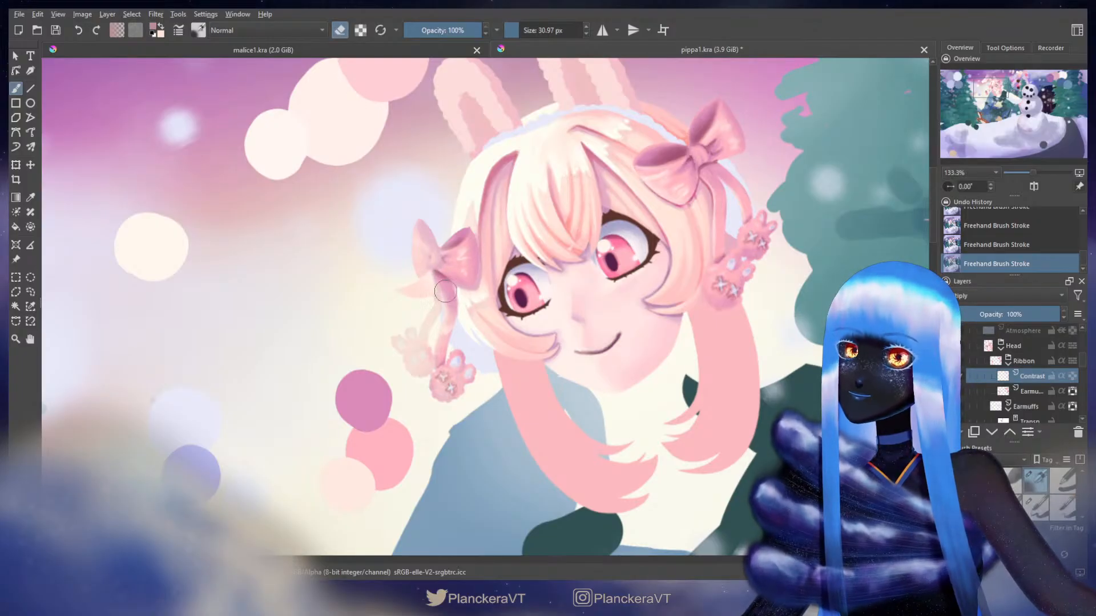
pyautogui.moveTo(568, 284); pyautogui.dragTo(522, 313)
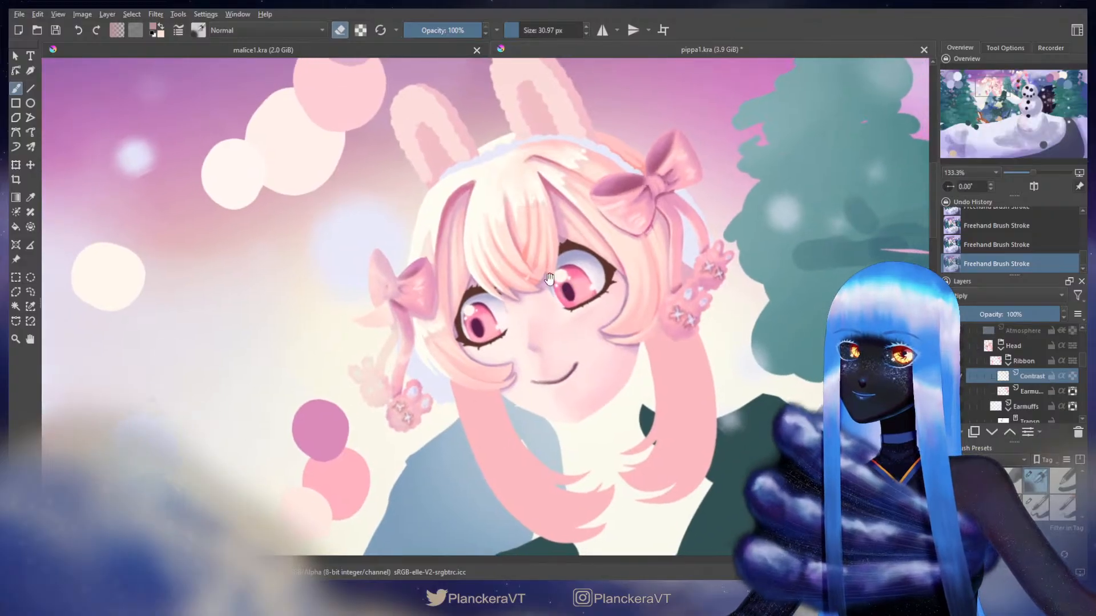
pyautogui.click(340, 30)
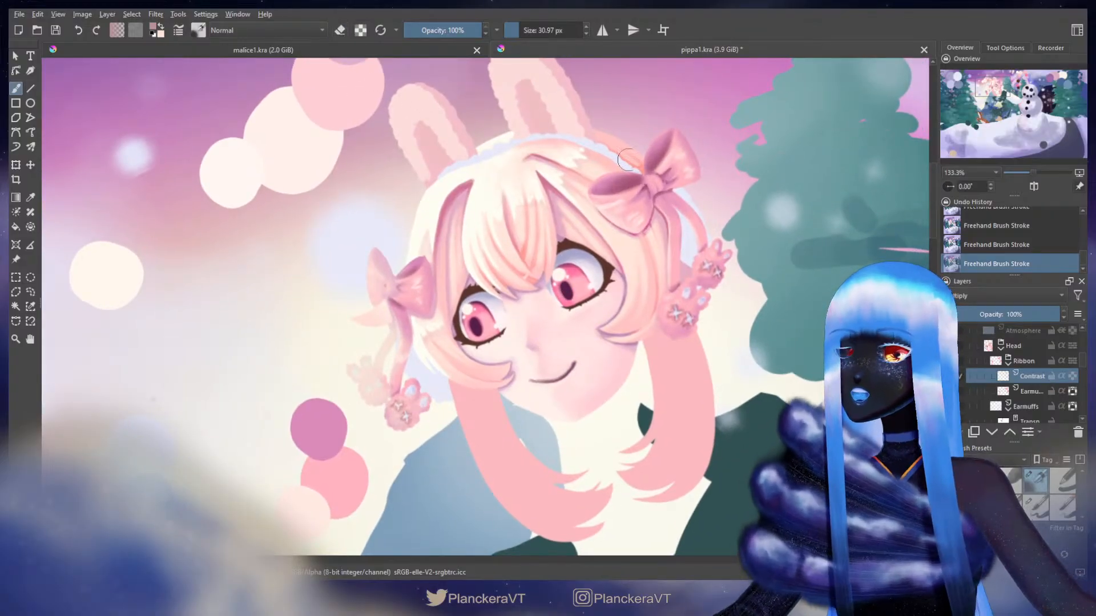
# - Try shading over the ribbon charms with a brush reduced to about 65 px, and undo the stroke
pyautogui.keyDown('shift'); pyautogui.moveTo(752, 157); pyautogui.dragTo(806, 156); pyautogui.keyUp('shift')
pyautogui.moveTo(711, 166); pyautogui.dragTo(633, 253)
pyautogui.keyDown('shift'); pyautogui.moveTo(657, 208); pyautogui.dragTo(617, 208); pyautogui.keyUp('shift')
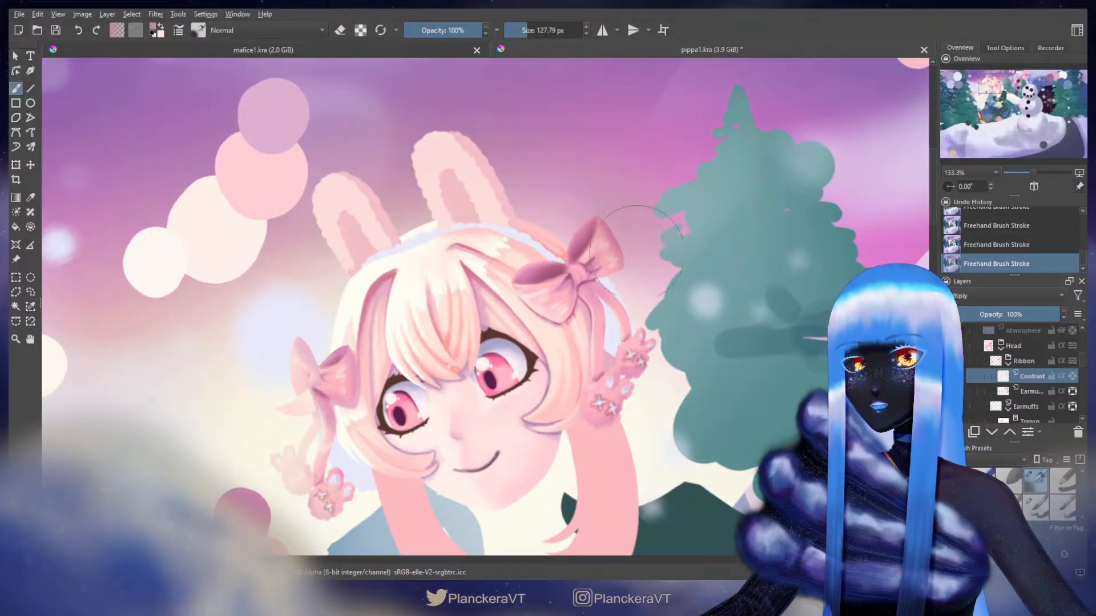
pyautogui.moveTo(691, 286); pyautogui.dragTo(716, 240)
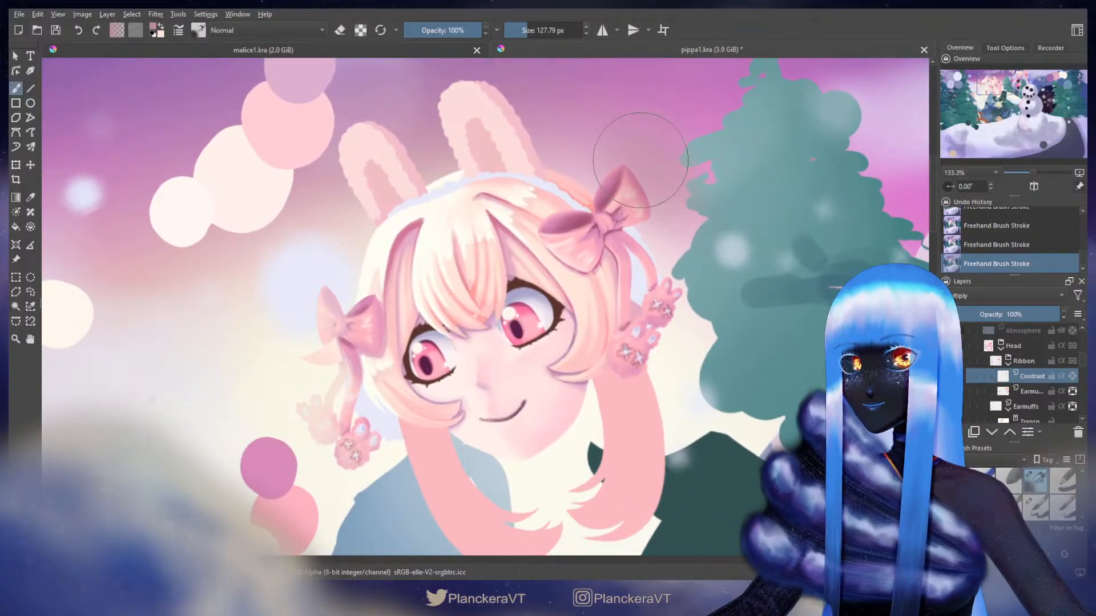
pyautogui.keyDown('shift'); pyautogui.moveTo(476, 322); pyautogui.dragTo(388, 291); pyautogui.keyUp('shift')
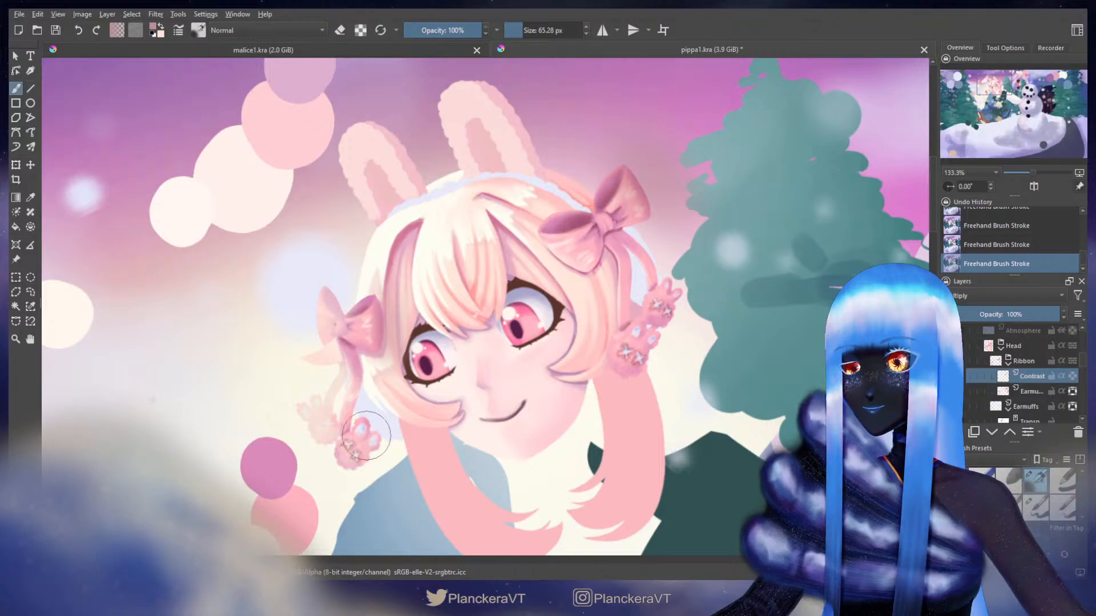
pyautogui.hotkey('ctrl', 'z')
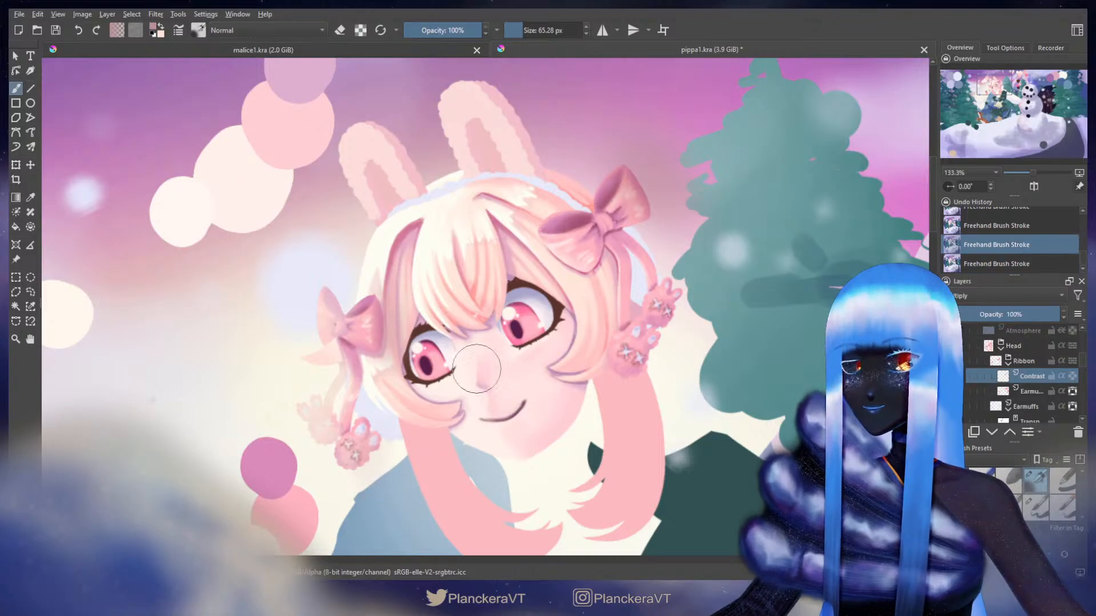
# - Turn on alpha inheritance for the Ribbon group's Contrast layer and shade the left charms and right bow at about 65 px
pyautogui.click(1062, 377)
pyautogui.moveTo(413, 413); pyautogui.dragTo(360, 474)
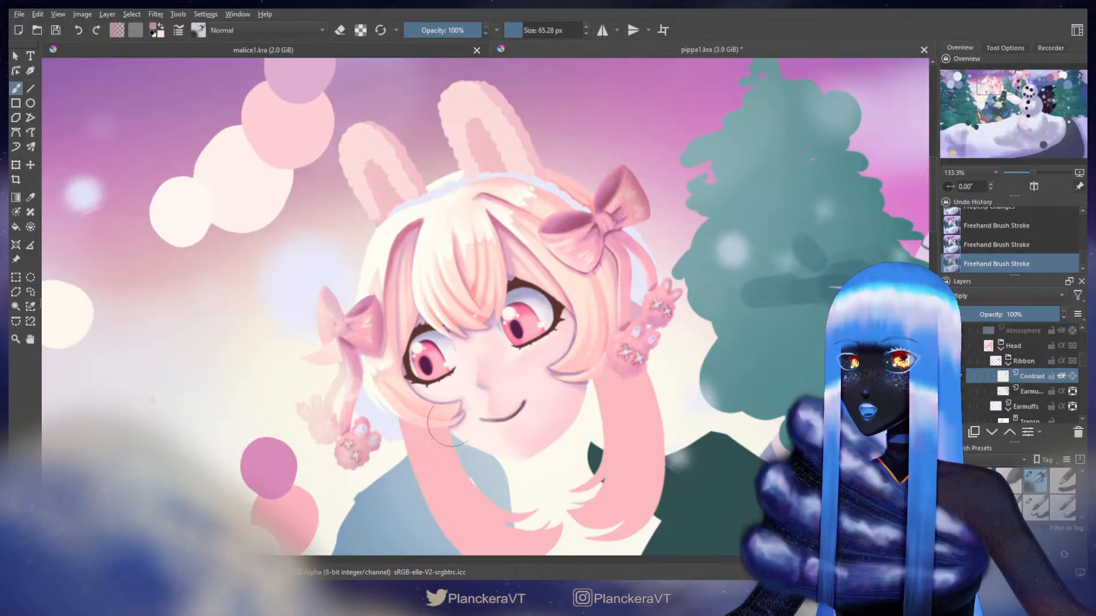
pyautogui.moveTo(624, 168); pyautogui.dragTo(682, 276)
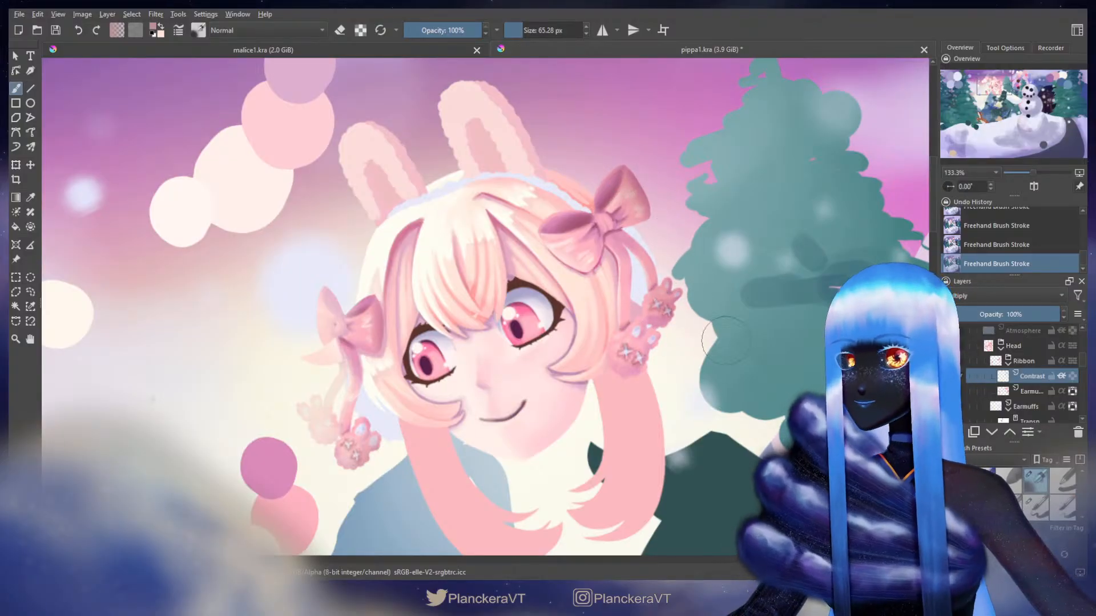
pyautogui.moveTo(725, 341); pyautogui.dragTo(774, 317)
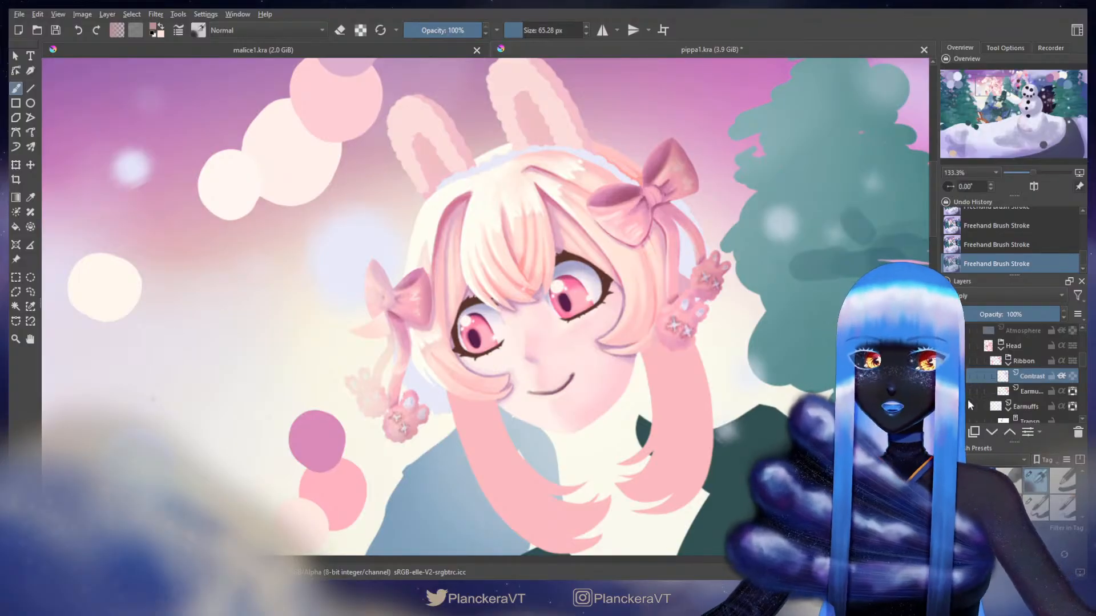
# - Paint a dusty-pink colour swatch at the left edge of the snow on the Swatch layer, using a brush of about 213 px
pyautogui.scroll(-2, 1083, 367)
pyautogui.scroll(2, 1083, 367)
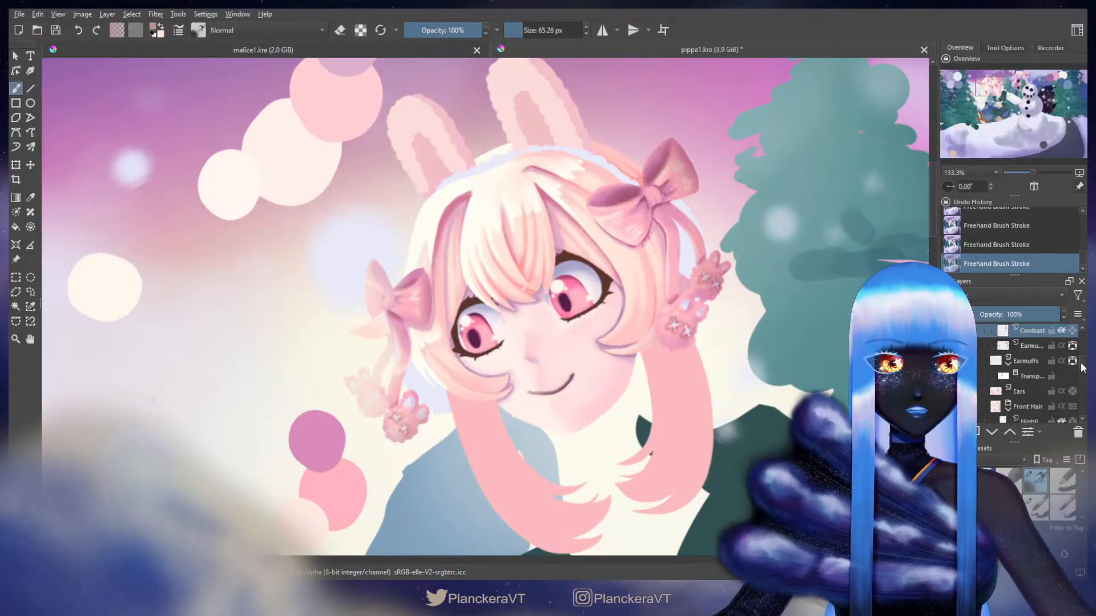
pyautogui.moveTo(1081, 362); pyautogui.dragTo(1081, 355)
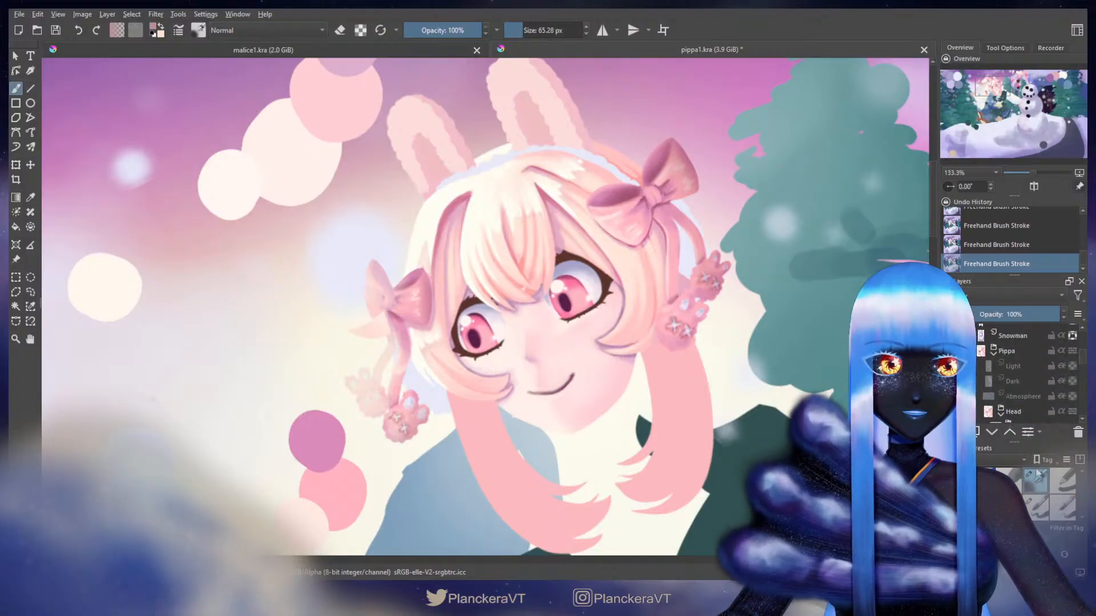
pyautogui.click(1035, 507)
pyautogui.scroll(-3, 662, 302)
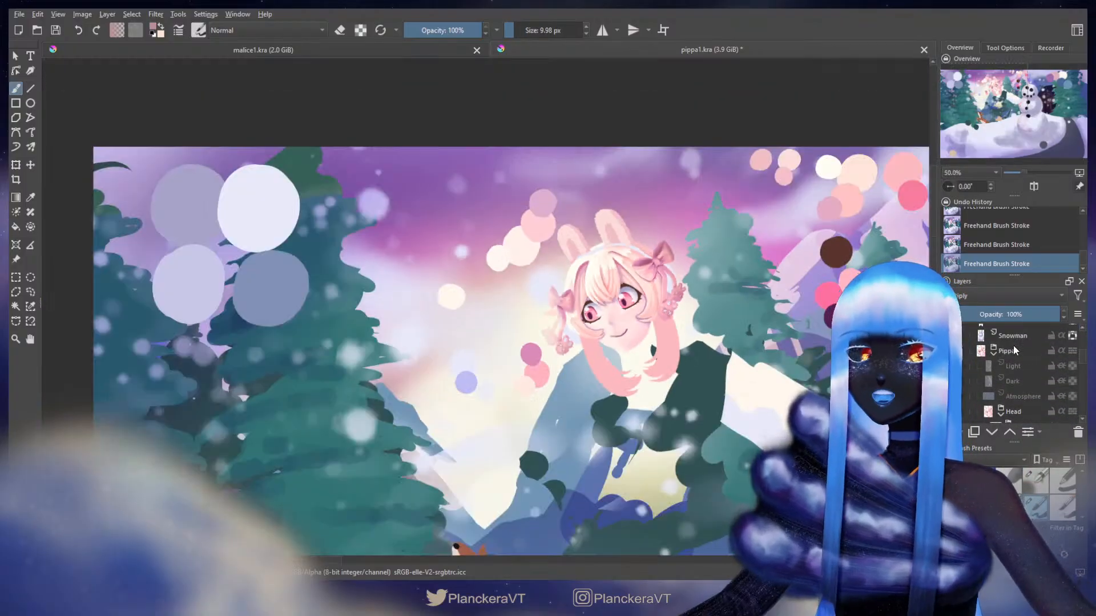
pyautogui.scroll(5, 1050, 362)
pyautogui.click(1019, 395)
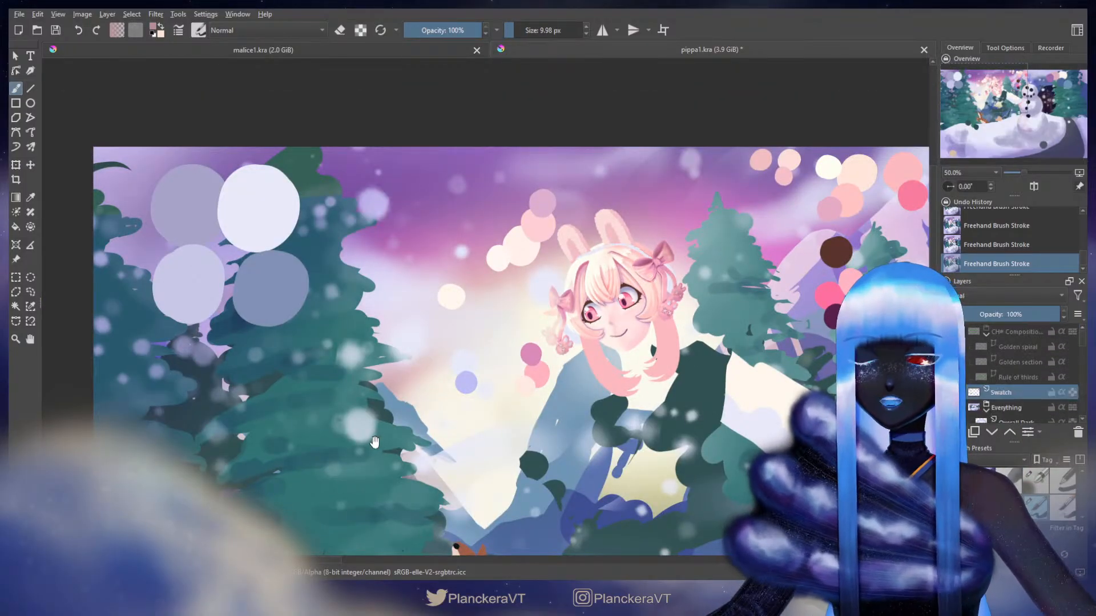
pyautogui.moveTo(374, 442); pyautogui.dragTo(508, 82)
pyautogui.moveTo(474, 413); pyautogui.dragTo(448, 226)
pyautogui.keyDown('shift'); pyautogui.moveTo(212, 321); pyautogui.dragTo(324, 320); pyautogui.keyUp('shift')
pyautogui.moveTo(220, 341); pyautogui.dragTo(224, 348)
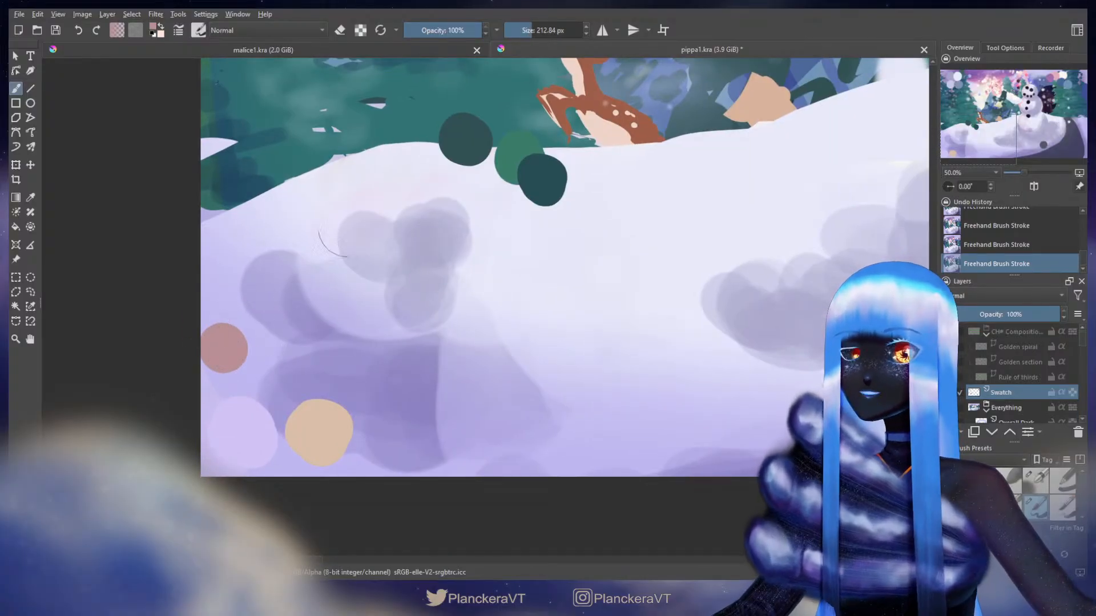
# - Select the Contrast layer in the Front Hair group and set its blending mode to Normal
pyautogui.scroll(-1, 614, 269)
pyautogui.scroll(3, 452, 330)
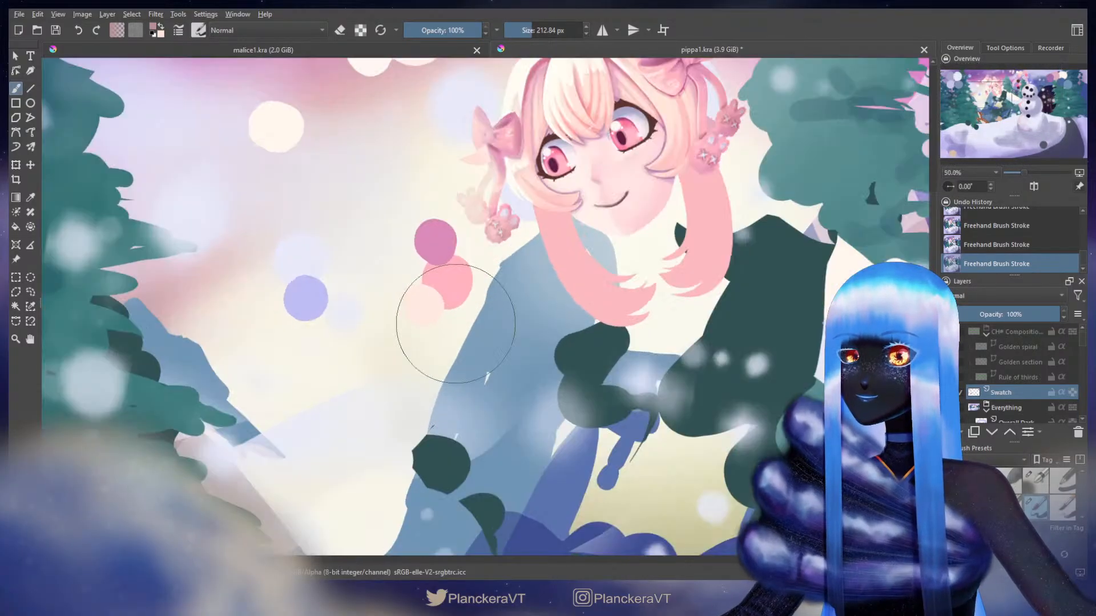
pyautogui.scroll(-1, 1029, 380)
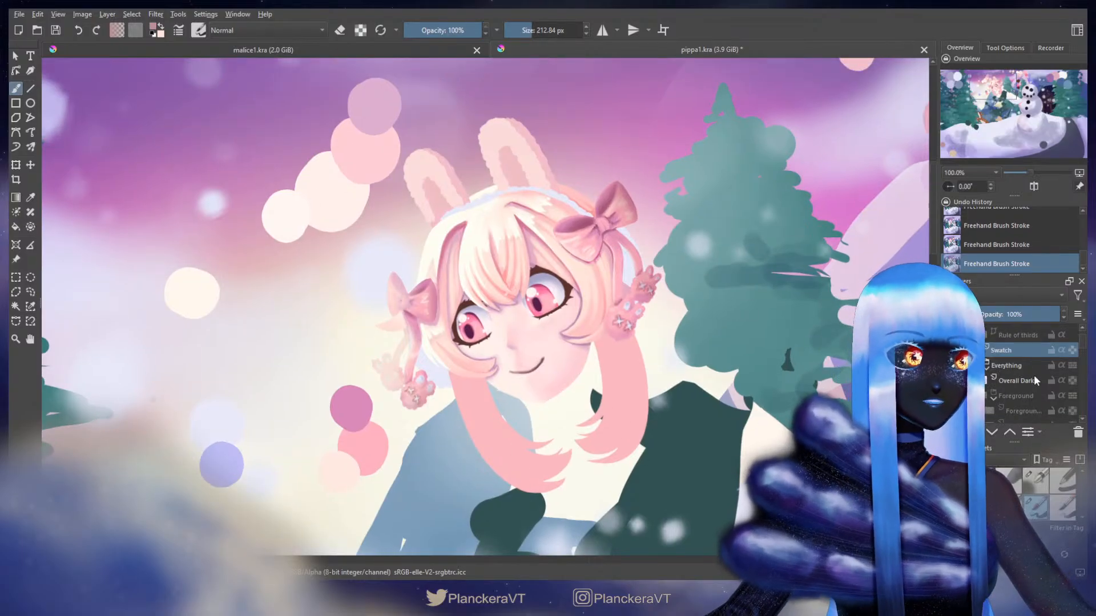
pyautogui.scroll(-2, 1033, 375)
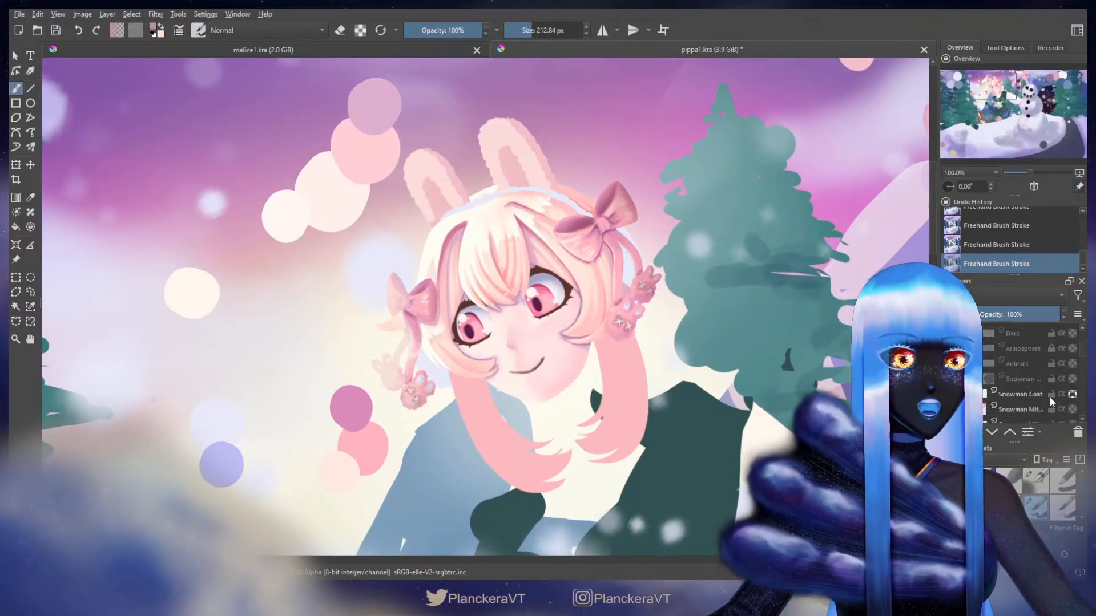
pyautogui.scroll(-3, 1025, 367)
pyautogui.scroll(-4, 1035, 396)
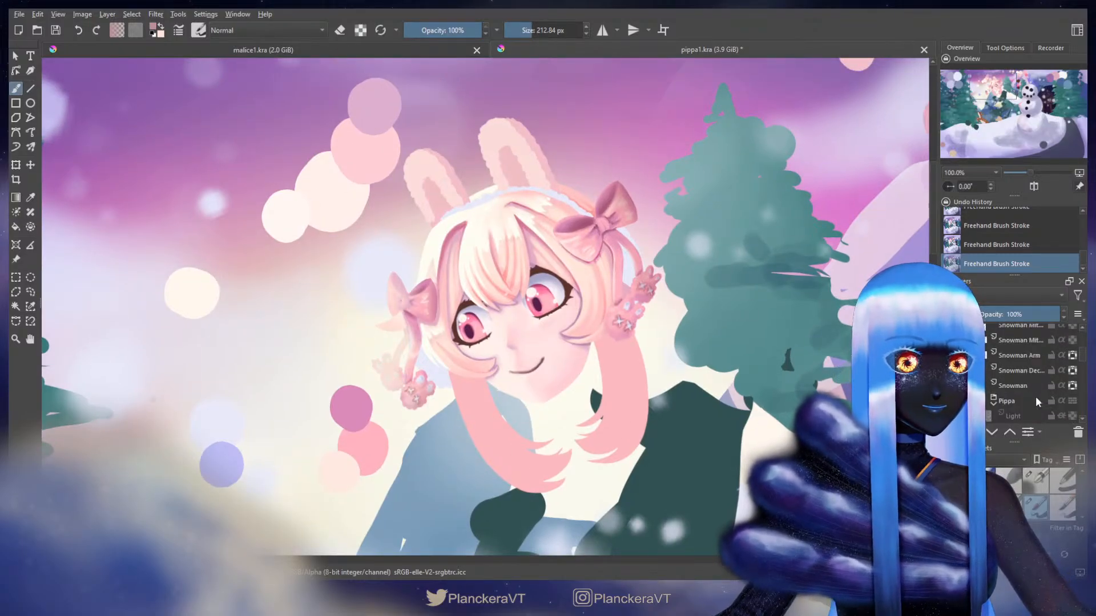
pyautogui.scroll(-3, 1035, 396)
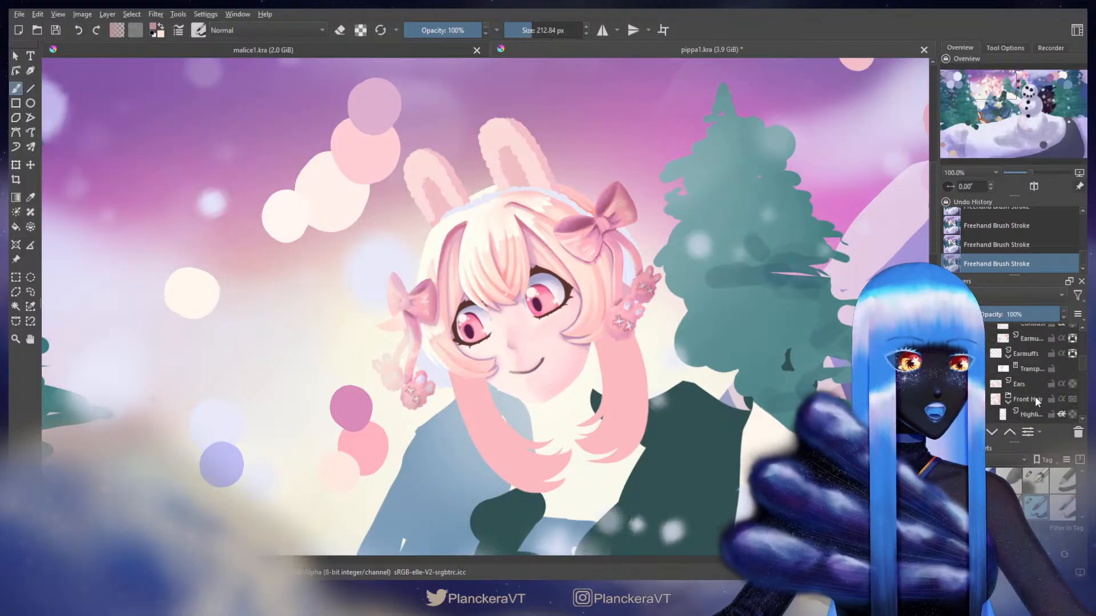
pyautogui.click(1035, 386)
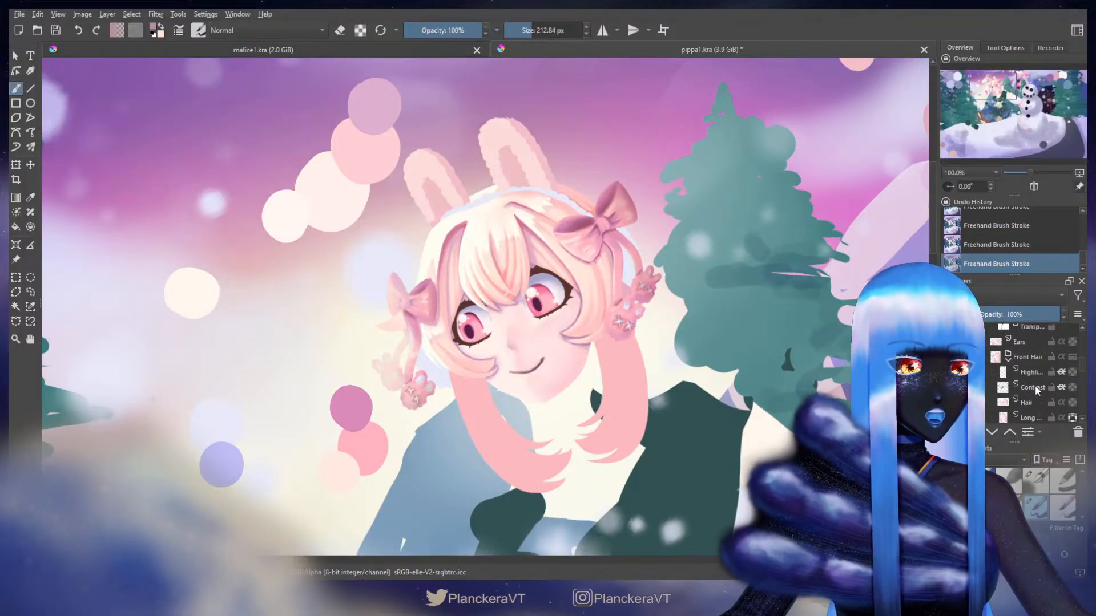
pyautogui.click(1014, 297)
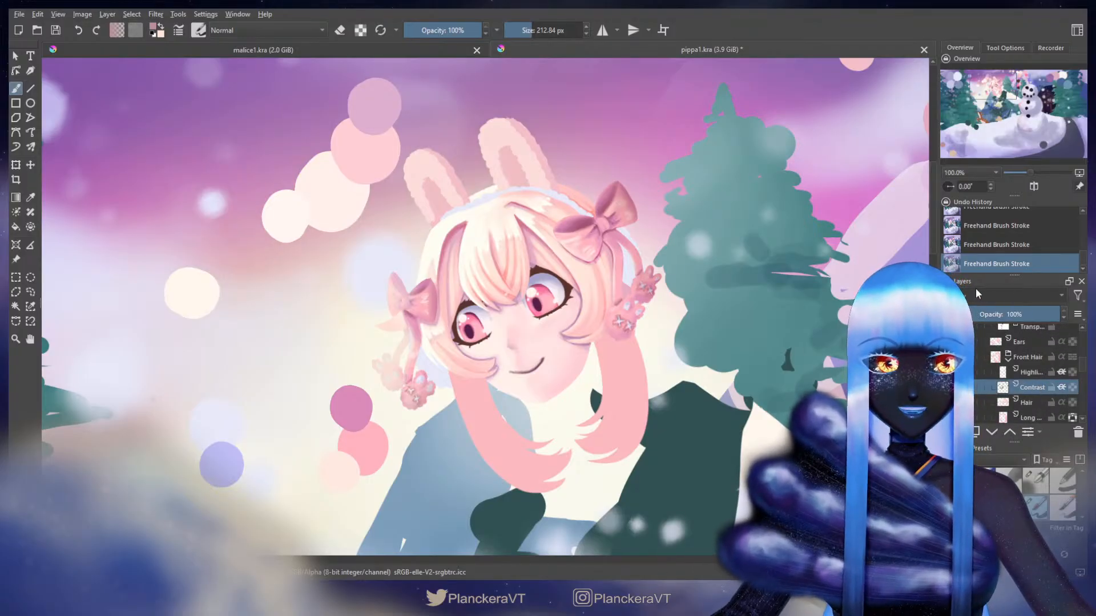
pyautogui.click(970, 288)
pyautogui.scroll(3, 573, 279)
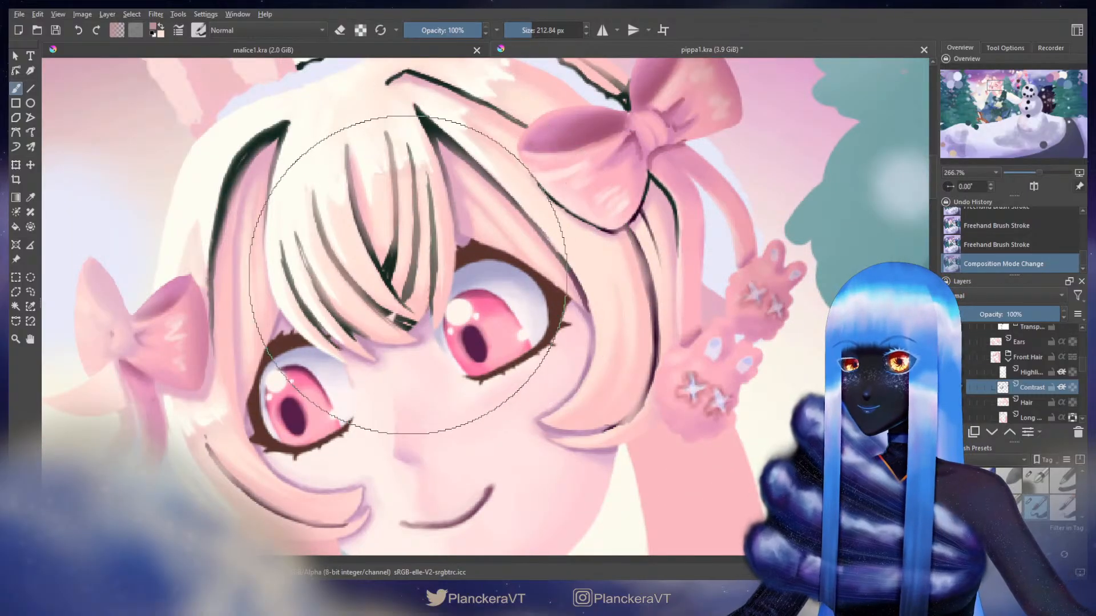
# - Sample the dark green from the fringe's contrast strokes and undo the layer's blending mode change
pyautogui.press('ctrl')
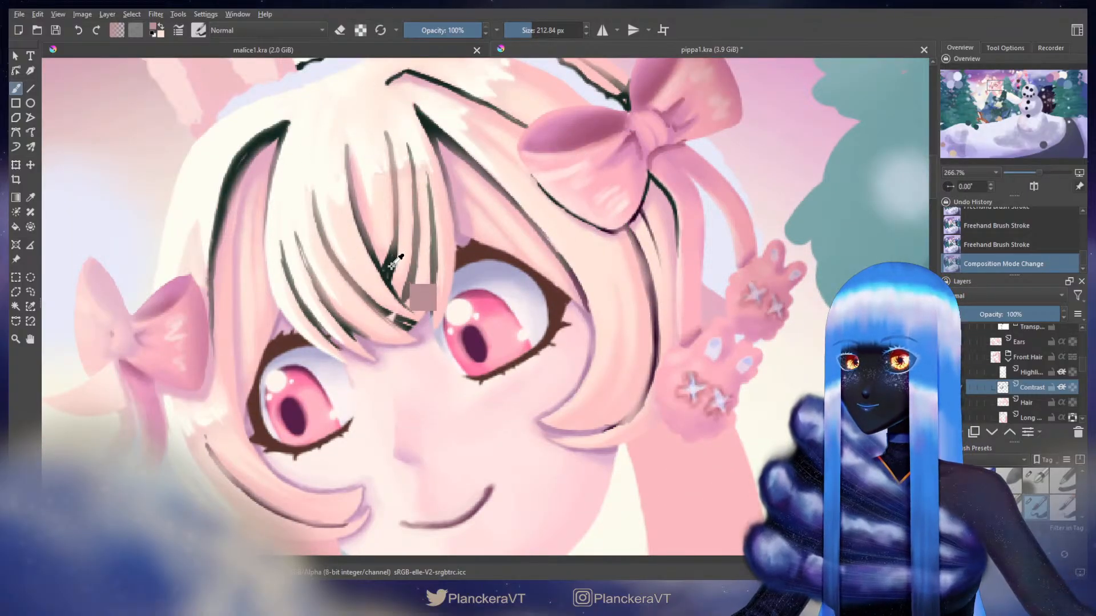
pyautogui.keyDown('ctrl'); pyautogui.click(393, 266); pyautogui.keyUp('ctrl')
pyautogui.hotkey('ctrl', 'z')
# - Paint a dark green swatch beside the dusty-pink one on the Swatch layer at about 213 px
pyautogui.scroll(-3, 563, 292)
pyautogui.scroll(5, 1031, 351)
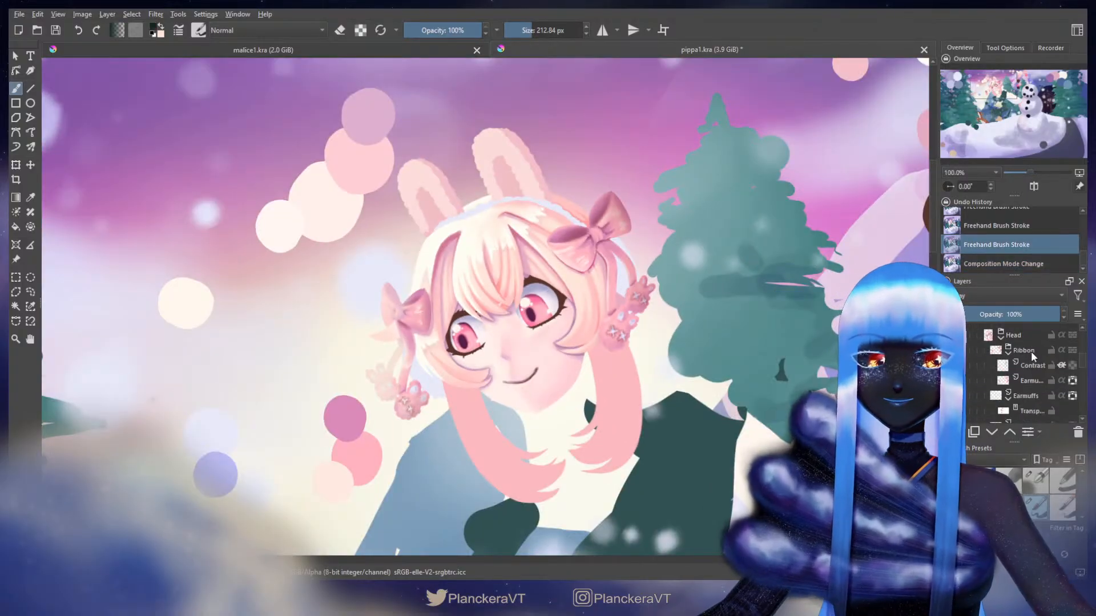
pyautogui.scroll(3, 1033, 375)
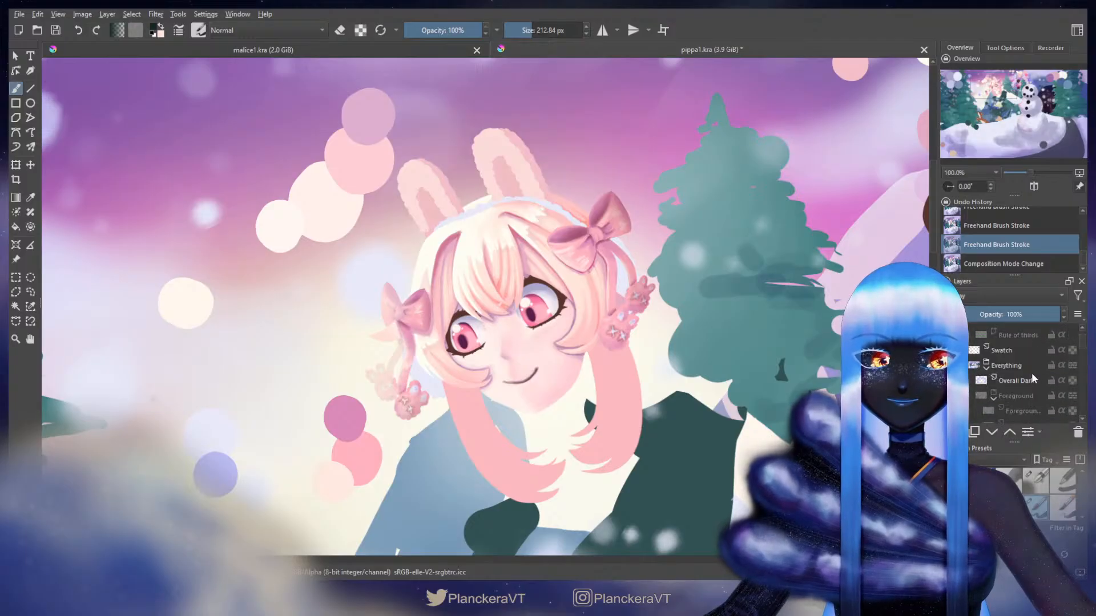
pyautogui.click(1013, 350)
pyautogui.scroll(-1, 598, 283)
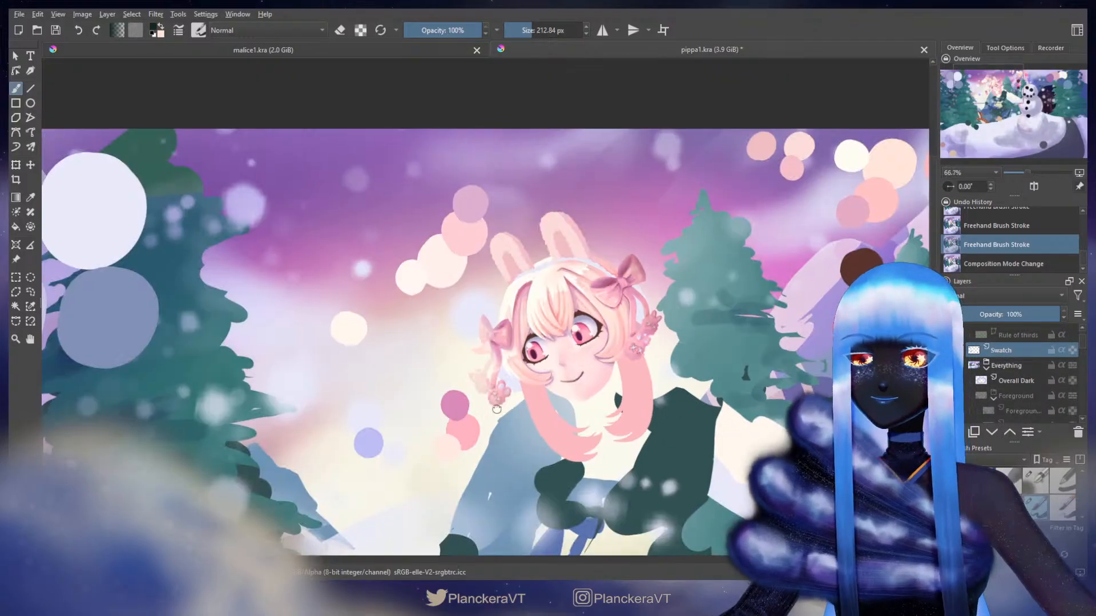
pyautogui.moveTo(453, 444); pyautogui.dragTo(734, 90)
pyautogui.moveTo(411, 317); pyautogui.dragTo(558, 35)
pyautogui.moveTo(369, 450); pyautogui.dragTo(379, 455)
pyautogui.scroll(-3, 668, 302)
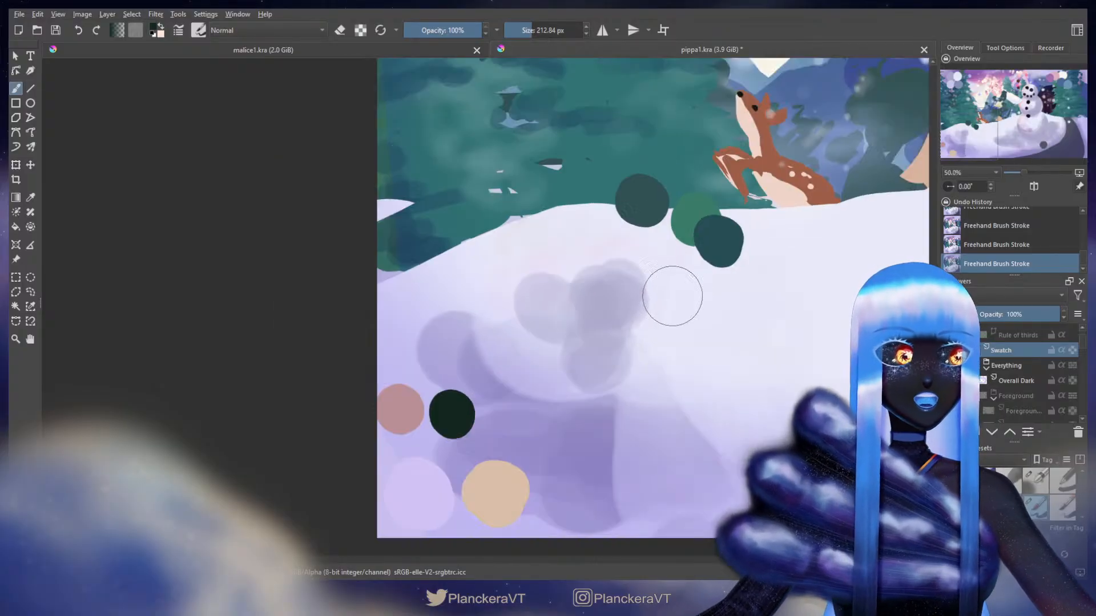
# - Select the Contrast layer in the Front Hair group and paint fine dark contrast strokes around the large bow at about 10 px
pyautogui.moveTo(713, 270); pyautogui.dragTo(511, 478)
pyautogui.scroll(4, 589, 328)
pyautogui.moveTo(619, 245)
pyautogui.mouseDown()
pyautogui.moveTo(608, 321)
pyautogui.moveTo(620, 439)
pyautogui.mouseUp()
pyautogui.click(1034, 480)
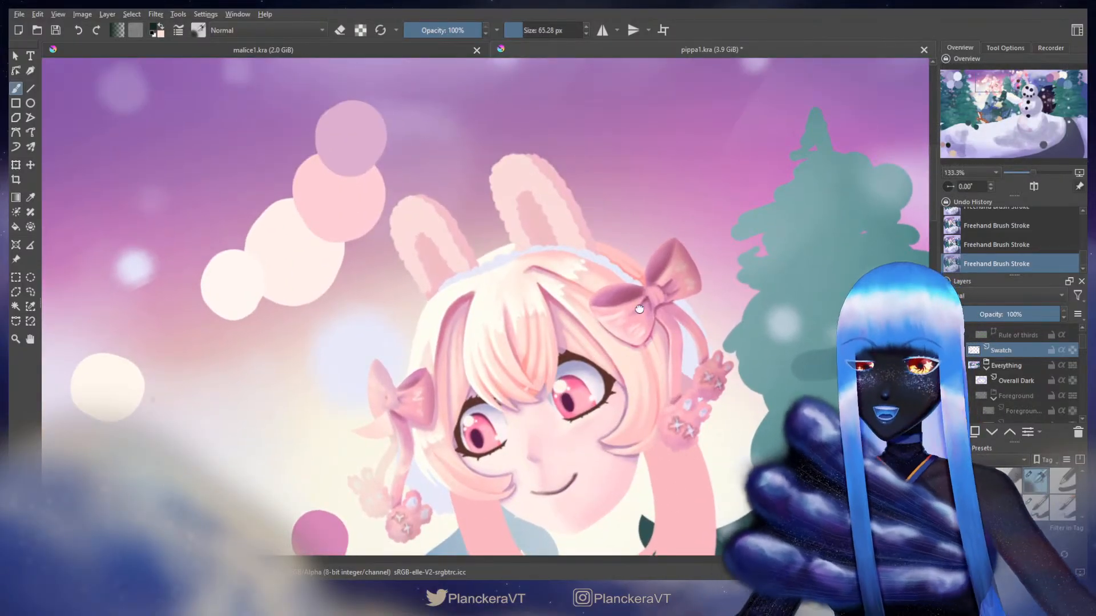
pyautogui.moveTo(655, 334)
pyautogui.mouseDown()
pyautogui.moveTo(662, 254)
pyautogui.moveTo(617, 250)
pyautogui.mouseUp()
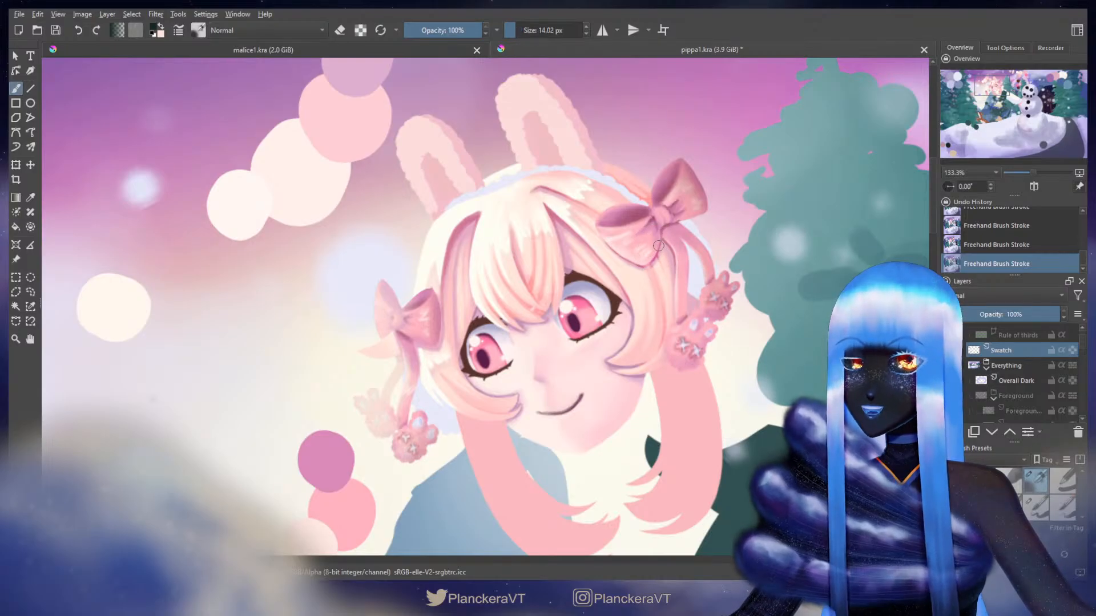
pyautogui.hotkey('ctrl', 'z')
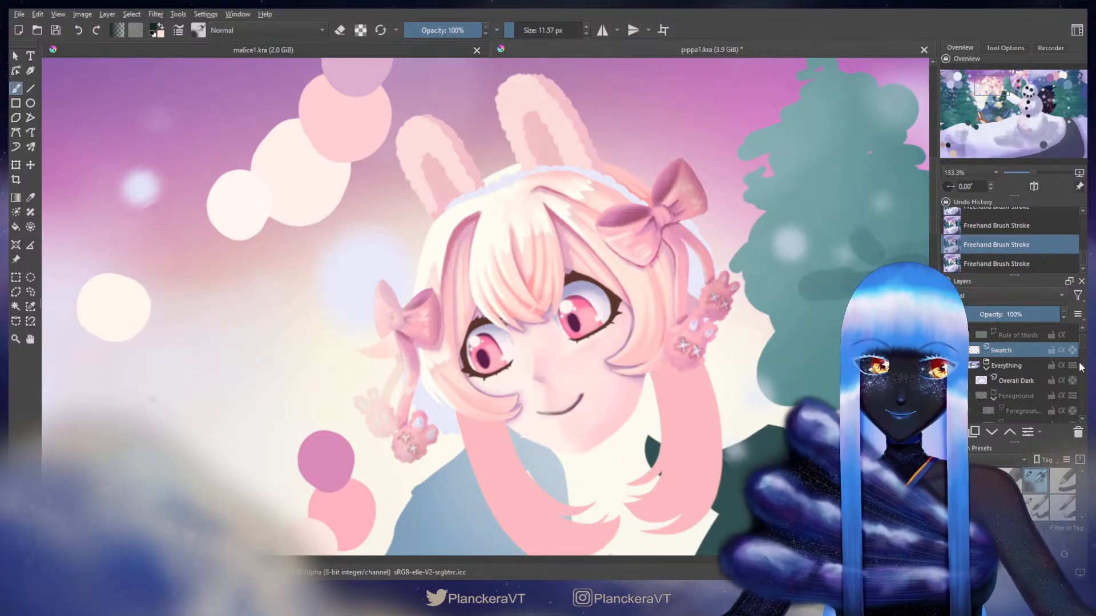
pyautogui.scroll(-5, 1084, 352)
pyautogui.moveTo(1084, 352); pyautogui.dragTo(1083, 367)
pyautogui.click(1030, 401)
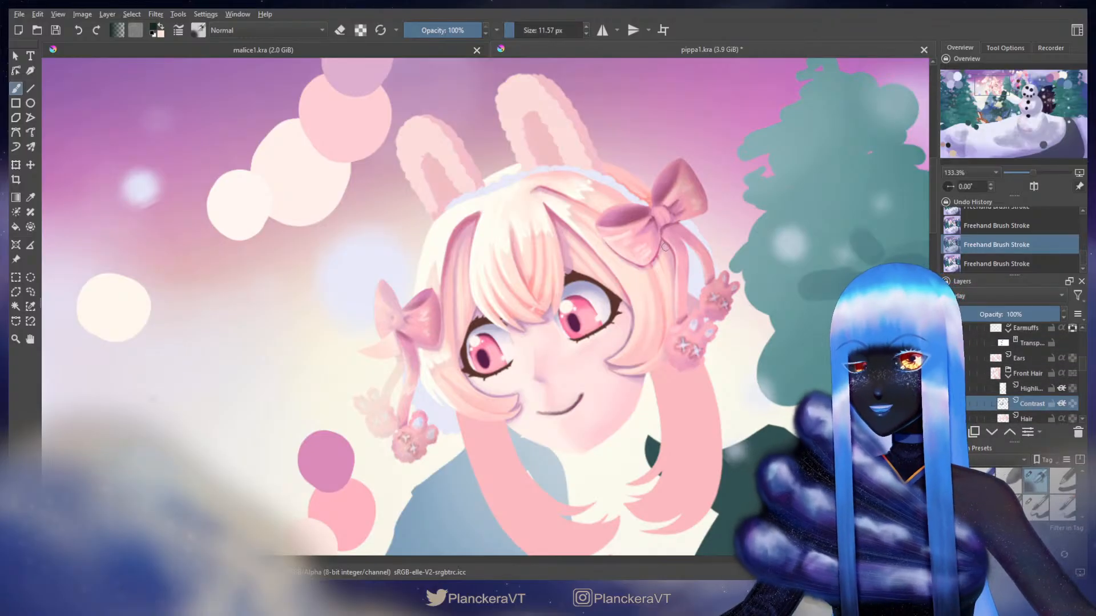
pyautogui.keyDown('shift'); pyautogui.moveTo(671, 260); pyautogui.dragTo(660, 243); pyautogui.keyUp('shift')
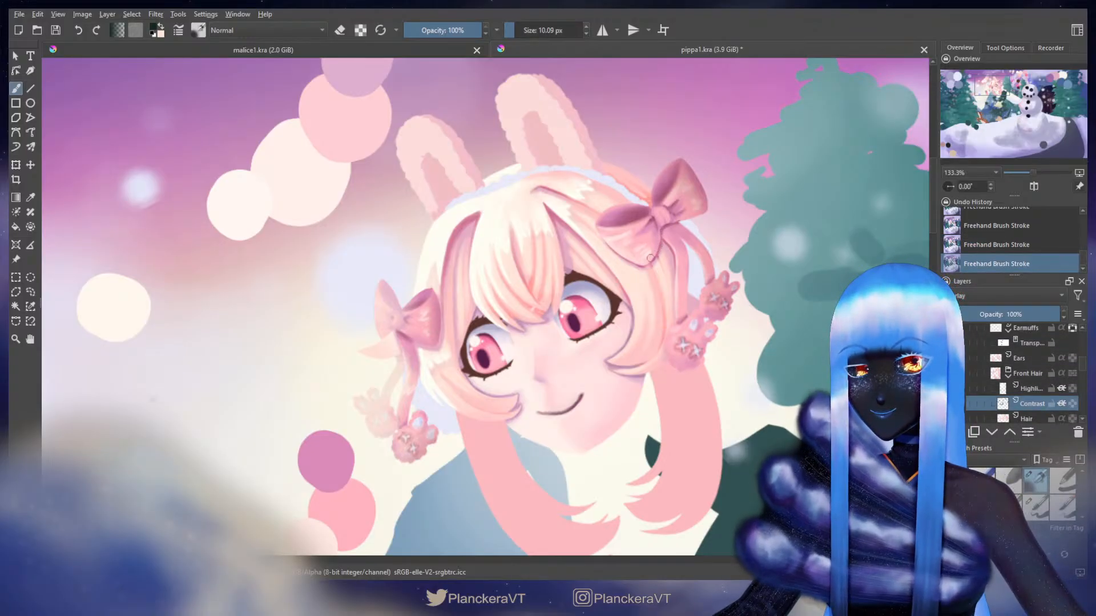
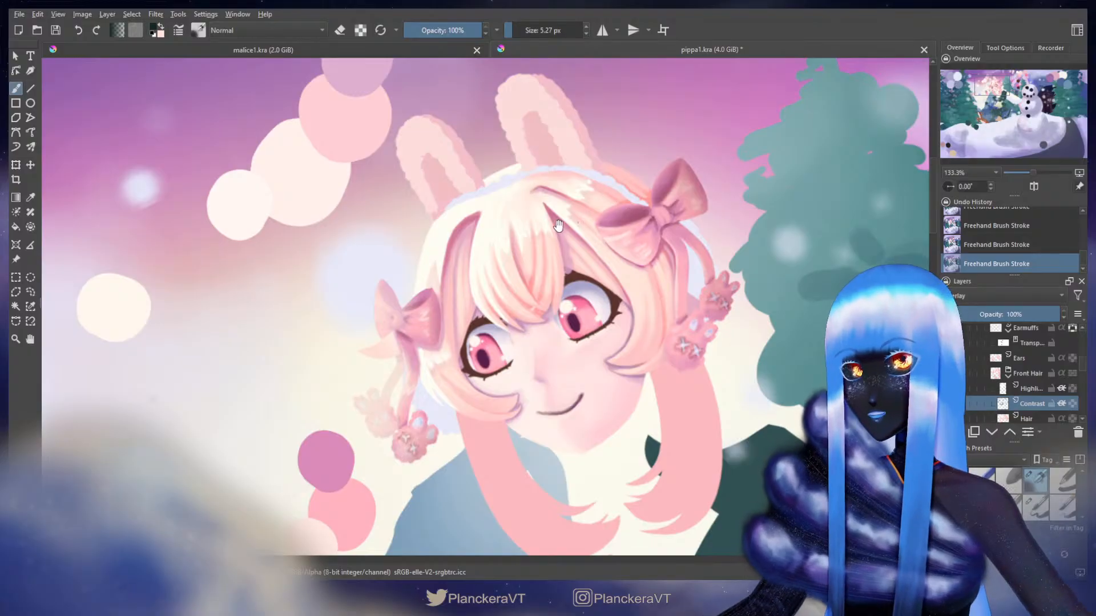
# - Add contrast strokes to the fringe and side hair, enlarging the brush to about 123 px for broad shading
pyautogui.moveTo(541, 210); pyautogui.dragTo(558, 221)
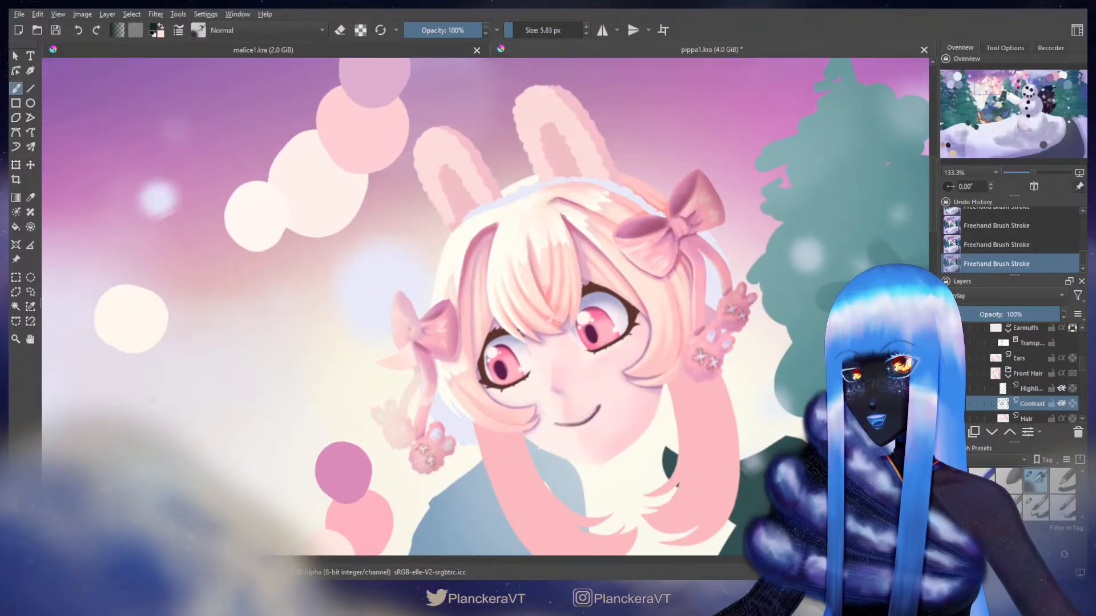
pyautogui.press('[')
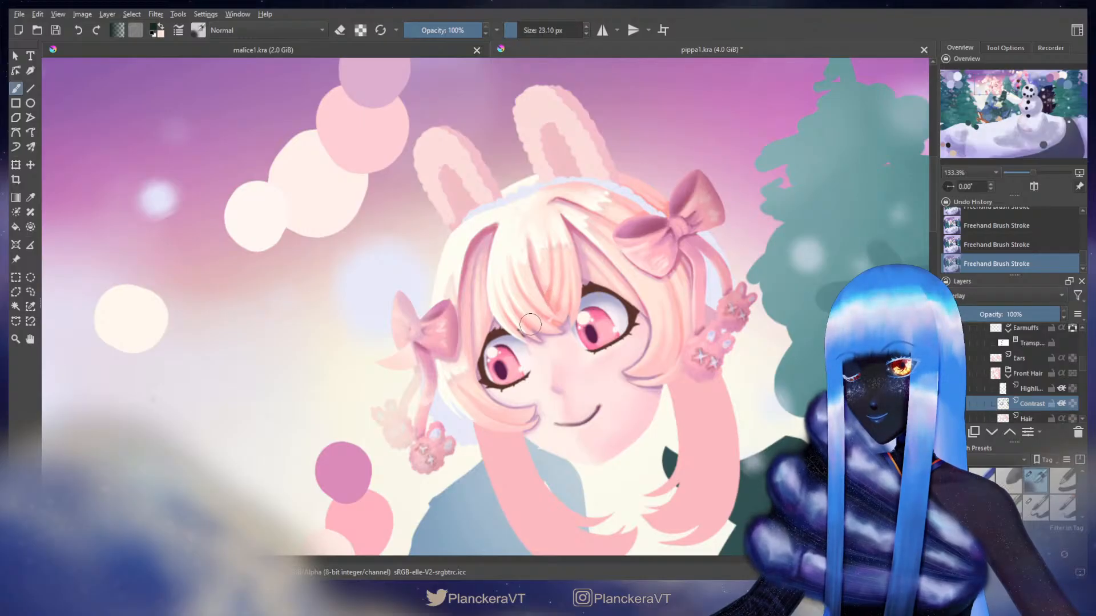
pyautogui.press(']')
pyautogui.press(']')
pyautogui.press(']')
pyautogui.press(']')
pyautogui.press(']')
pyautogui.press(']')
pyautogui.press(']')
pyautogui.press(']')
pyautogui.press(']')
pyautogui.press(']')
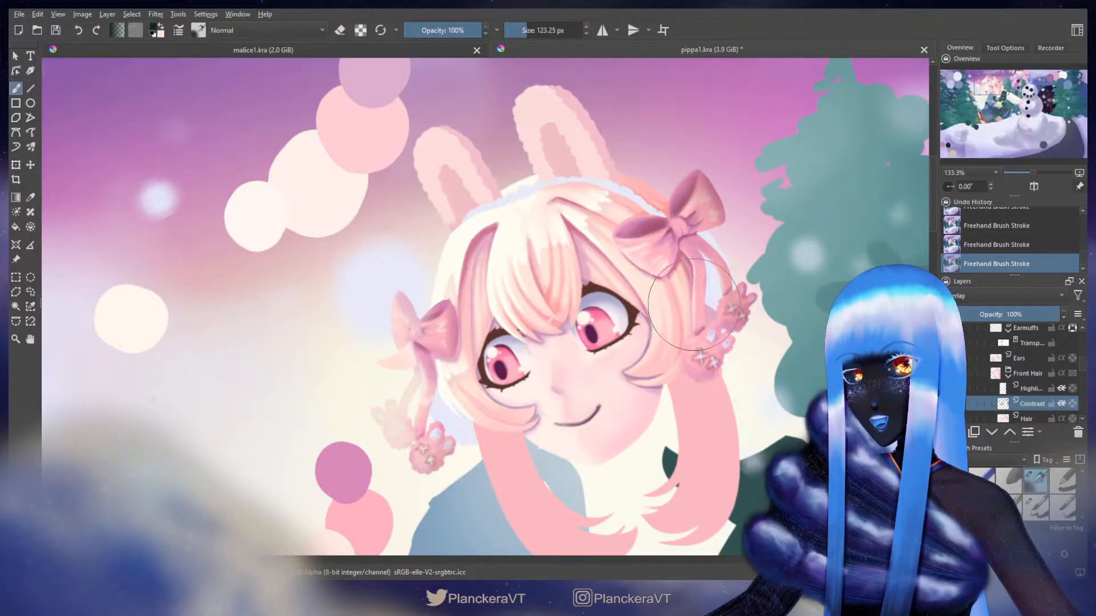
# - Undo and restore the last contrast stroke on the hair, reducing the brush to about 4 px for finer work
pyautogui.hotkey('ctrl', 'z')
pyautogui.moveTo(622, 276); pyautogui.dragTo(751, 201)
pyautogui.press('[')
pyautogui.press('[')
pyautogui.press('[')
pyautogui.press('[')
pyautogui.press('[')
pyautogui.press('[')
pyautogui.press('[')
pyautogui.press('[')
pyautogui.press('[')
pyautogui.press('[')
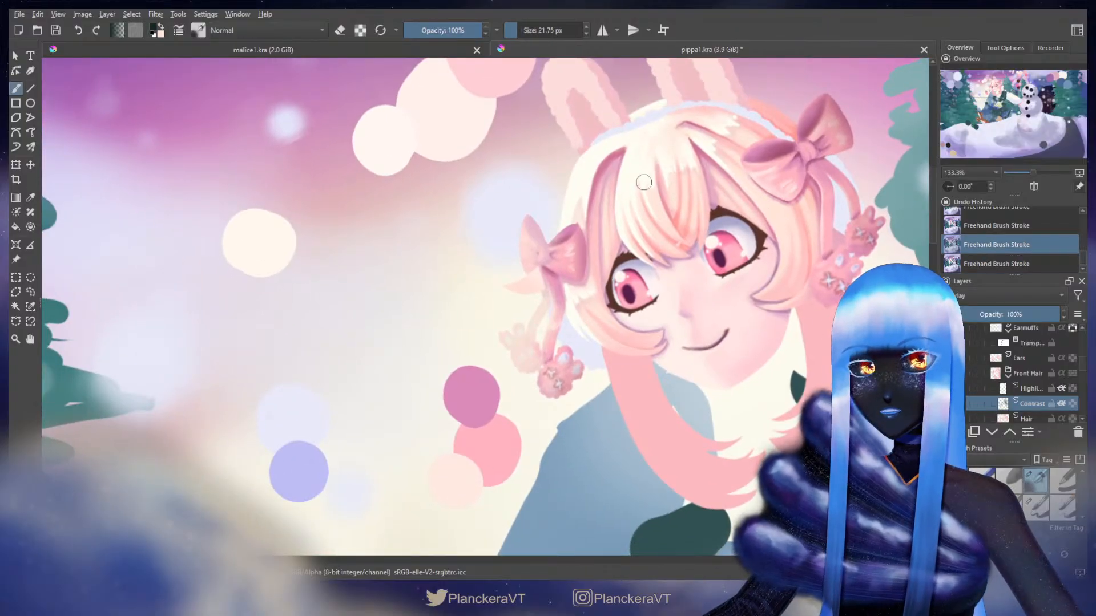
pyautogui.moveTo(644, 182); pyautogui.dragTo(576, 266)
pyautogui.press('[')
pyautogui.press('[')
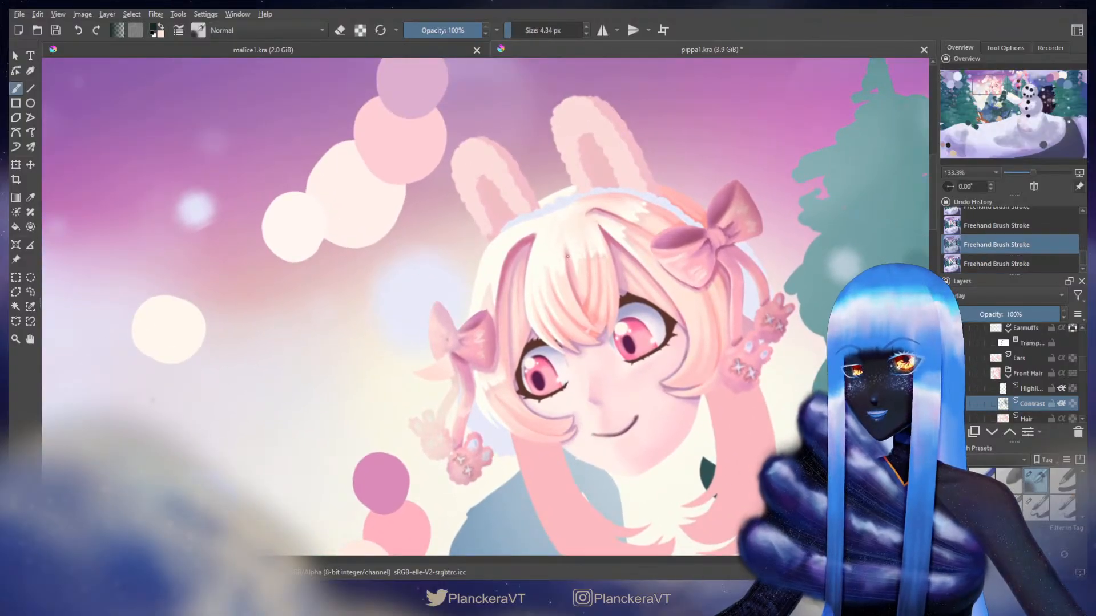
pyautogui.hotkey('ctrl', 'shift', 'z')
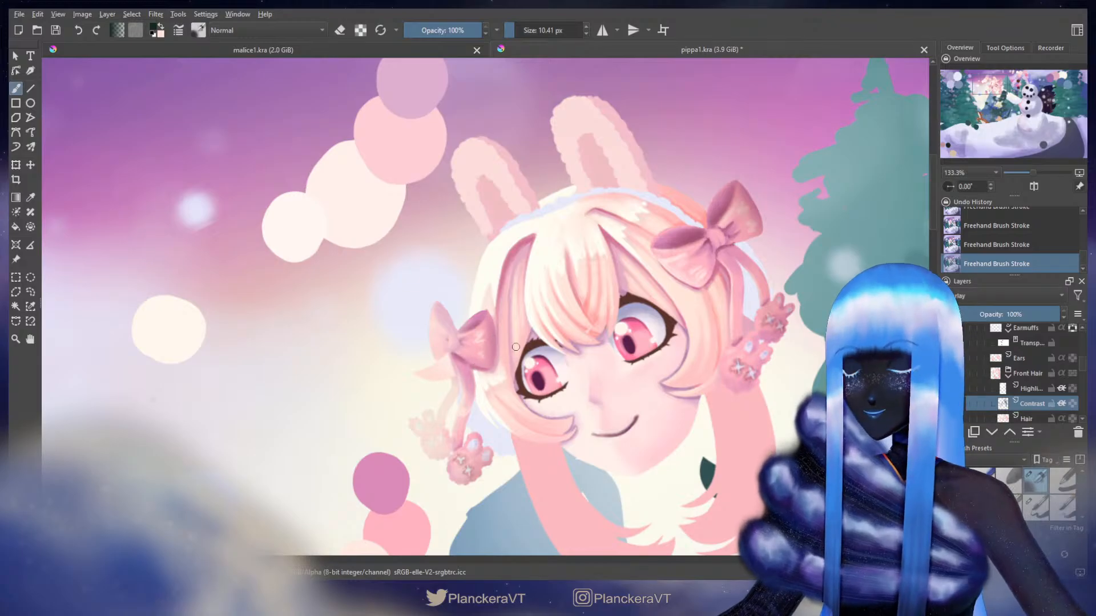
# - Examine the character's hair contrast against the whole snowy illustration
pyautogui.scroll(-5, 545, 340)
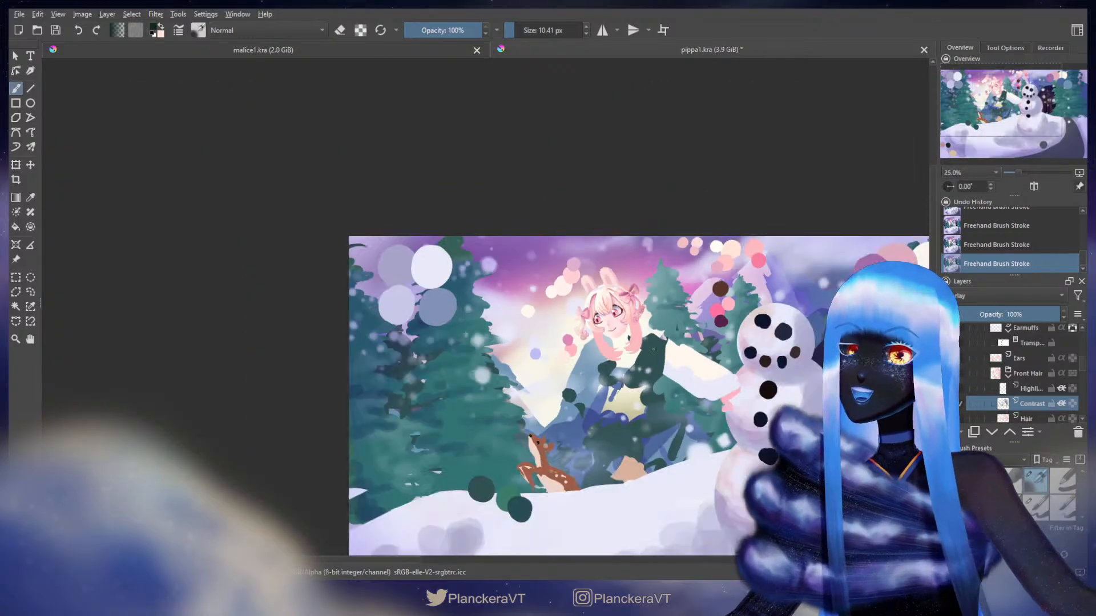
pyautogui.moveTo(691, 378); pyautogui.dragTo(684, 309)
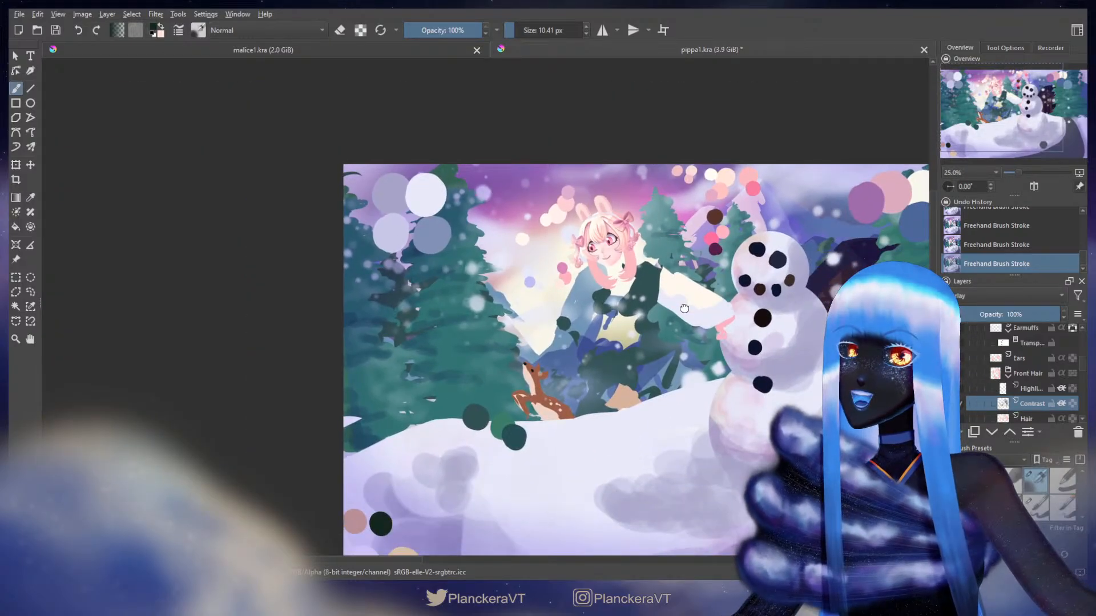
pyautogui.moveTo(684, 308); pyautogui.dragTo(686, 344)
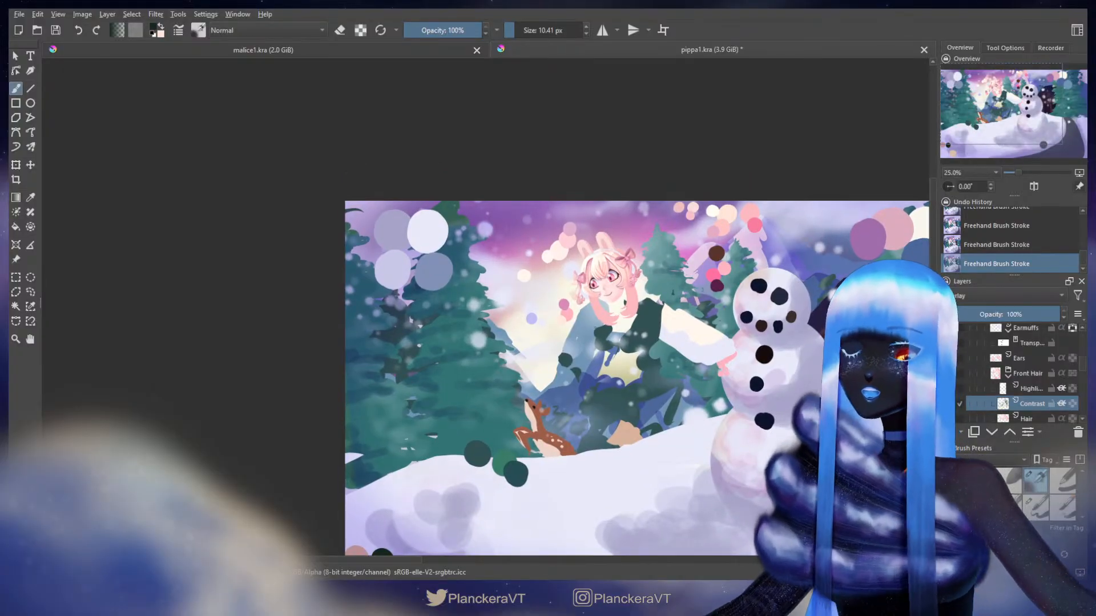
pyautogui.scroll(2, 611, 321)
pyautogui.moveTo(611, 321); pyautogui.dragTo(418, 380)
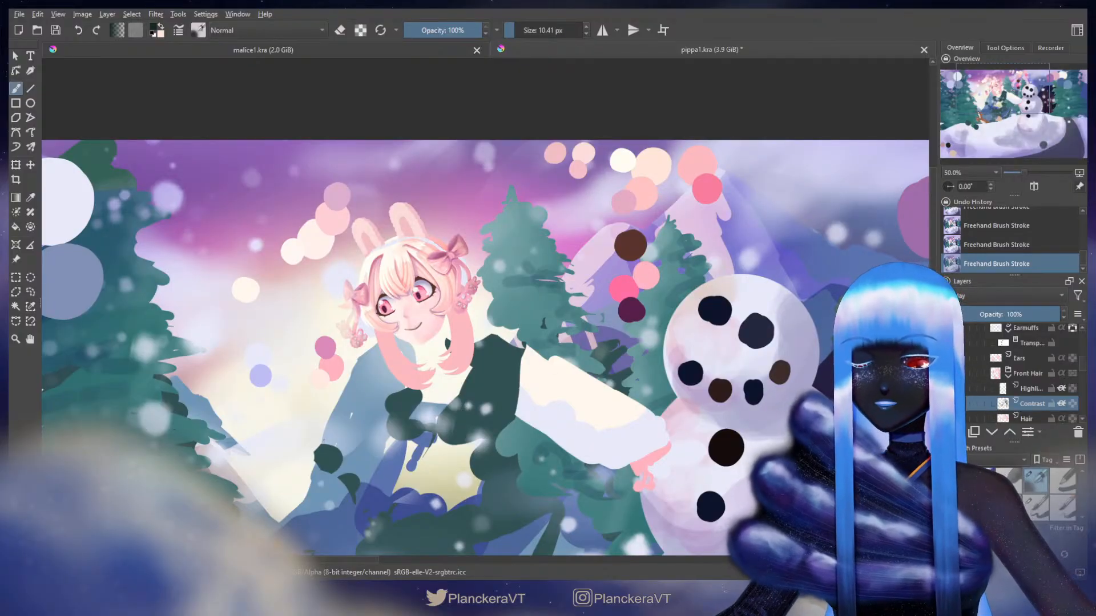
pyautogui.scroll(1, 417, 393)
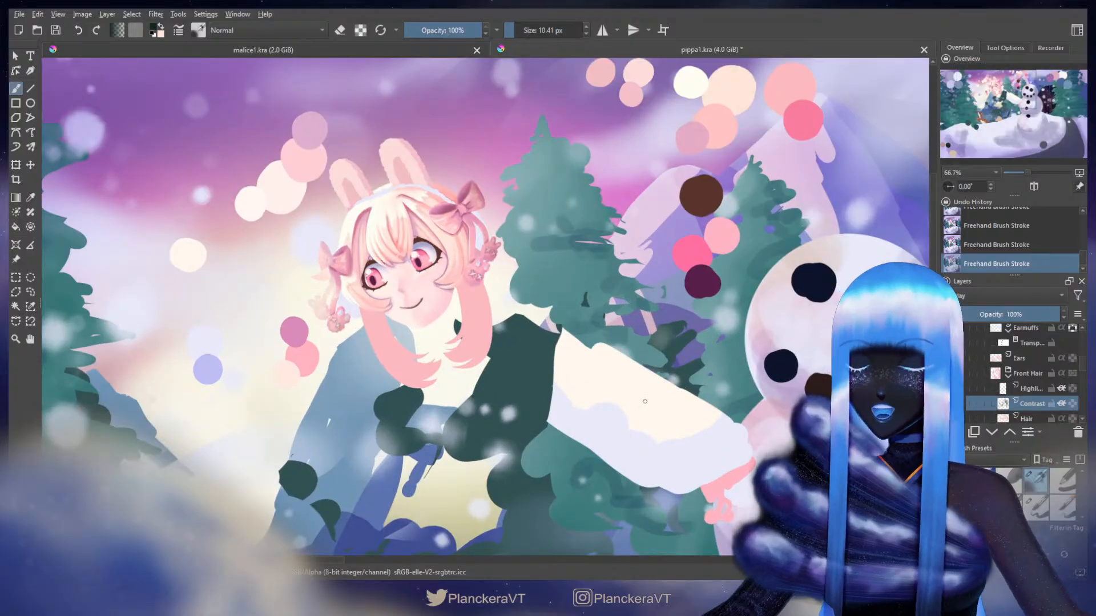
# - Sample the pale peach swatch, enlarge the brush to about 600 px, and undo a trial stroke over the hair
pyautogui.click(1040, 509)
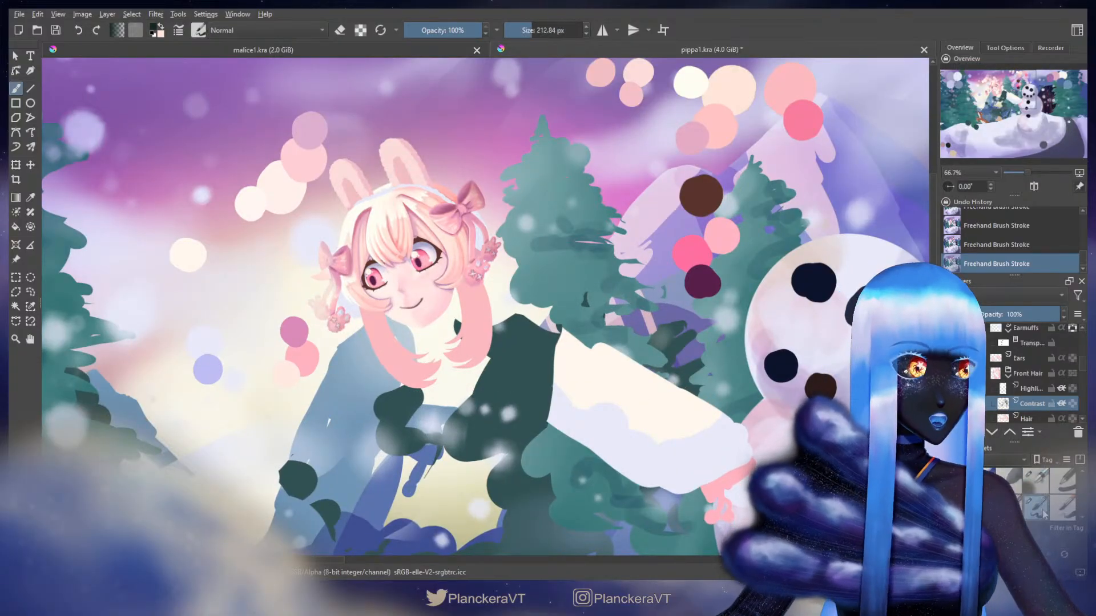
pyautogui.moveTo(465, 285)
pyautogui.mouseDown()
pyautogui.moveTo(519, 302)
pyautogui.moveTo(482, 344)
pyautogui.mouseUp()
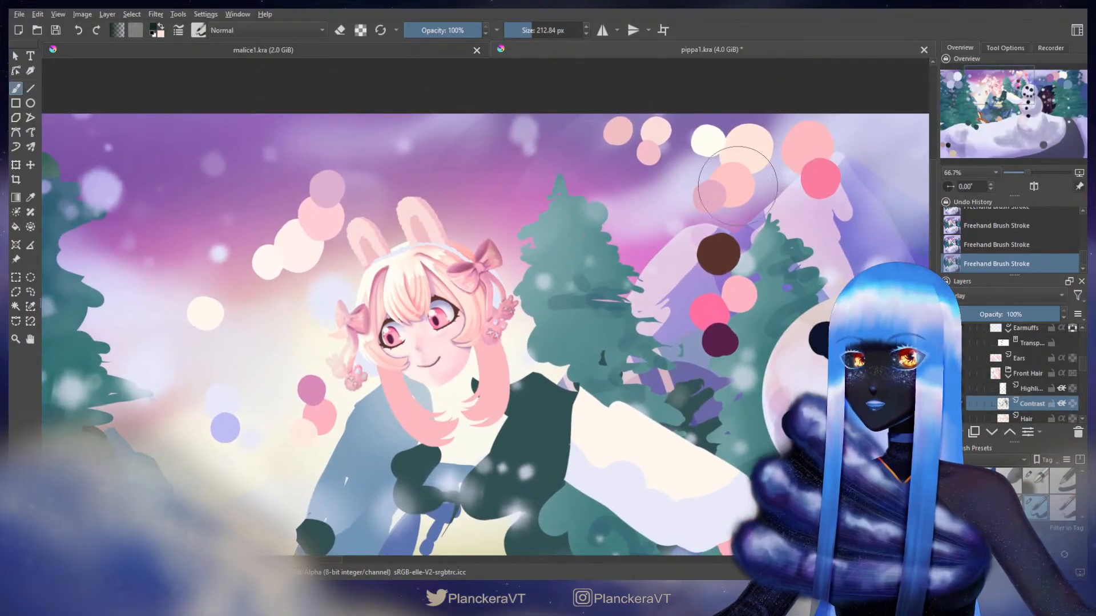
pyautogui.moveTo(737, 185)
pyautogui.mouseDown()
pyautogui.moveTo(755, 147)
pyautogui.moveTo(822, 140)
pyautogui.moveTo(747, 153)
pyautogui.mouseUp()
pyautogui.moveTo(423, 346); pyautogui.dragTo(552, 317)
pyautogui.moveTo(485, 342); pyautogui.dragTo(437, 403)
pyautogui.hotkey('ctrl', 'z')
# - Select the long-hair layer in the Front Hair group and recolour the two long locks pale peach with a large brush
pyautogui.scroll(-4, 1084, 373)
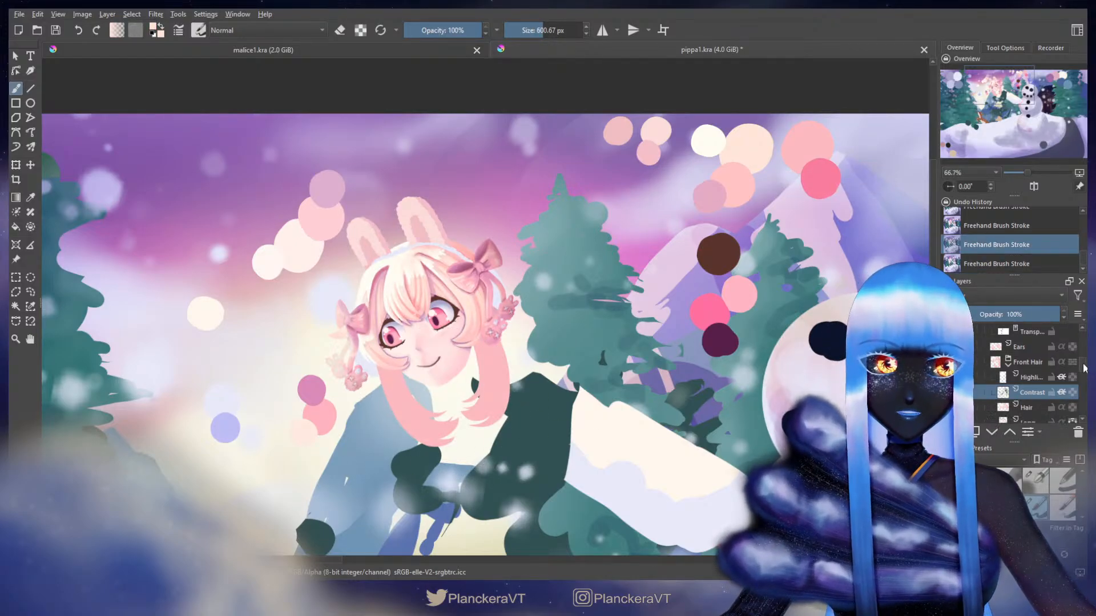
pyautogui.scroll(2, 1027, 365)
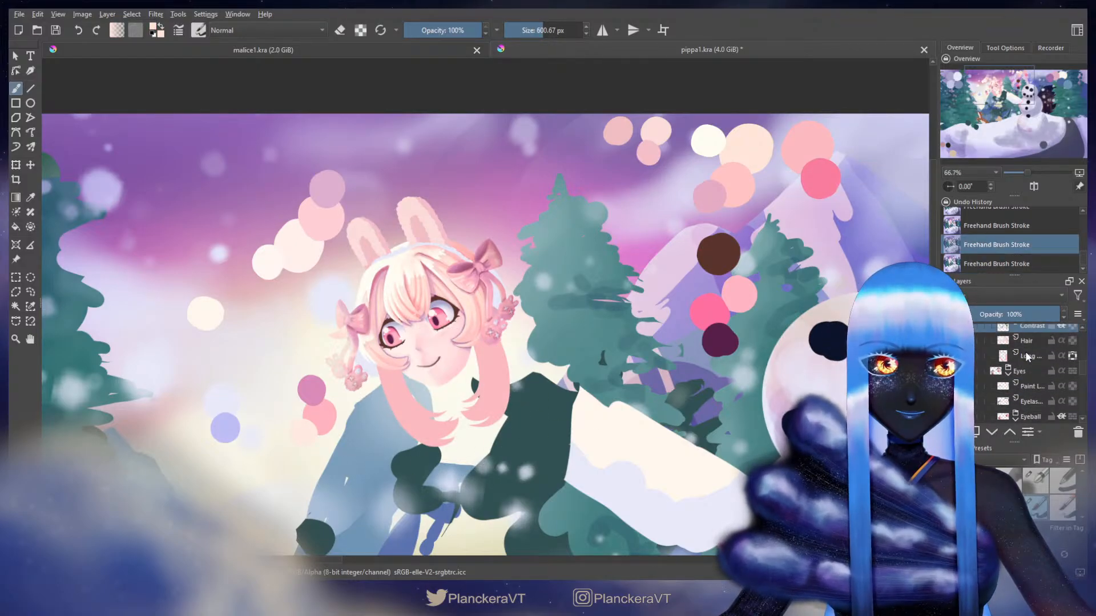
pyautogui.click(1049, 354)
pyautogui.hotkey('ctrl', 'shift', 'z')
pyautogui.hotkey('ctrl', 'z')
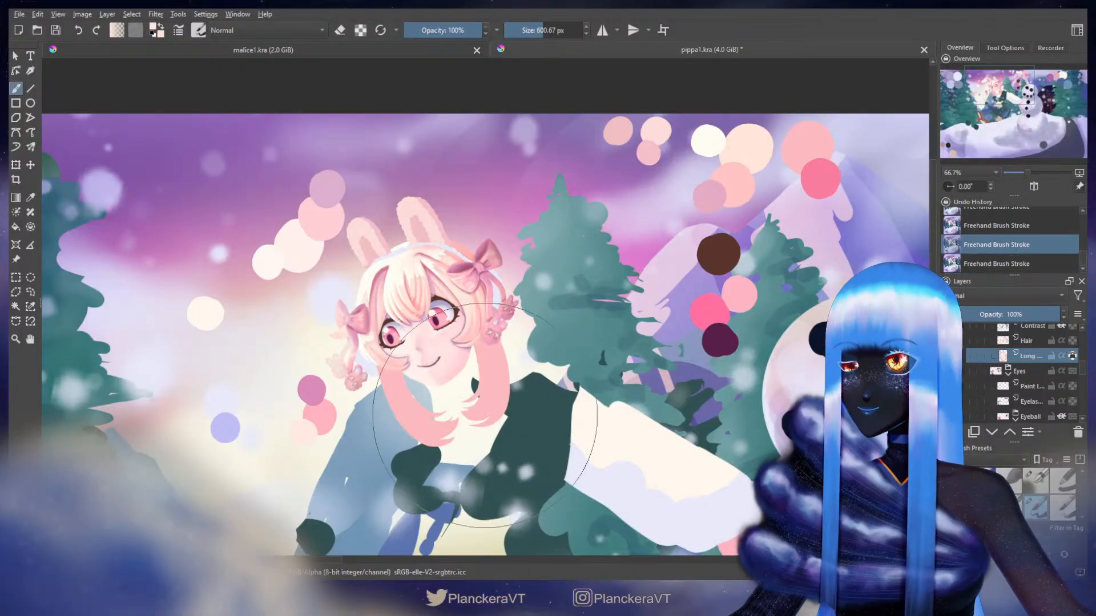
pyautogui.hotkey('ctrl', 'shift', 'z')
pyautogui.moveTo(442, 440)
pyautogui.mouseDown()
pyautogui.moveTo(354, 400)
pyautogui.moveTo(289, 391)
pyautogui.mouseUp()
pyautogui.moveTo(378, 392); pyautogui.dragTo(400, 401)
pyautogui.moveTo(517, 377)
pyautogui.mouseDown()
pyautogui.moveTo(507, 347)
pyautogui.moveTo(492, 391)
pyautogui.moveTo(588, 358)
pyautogui.mouseUp()
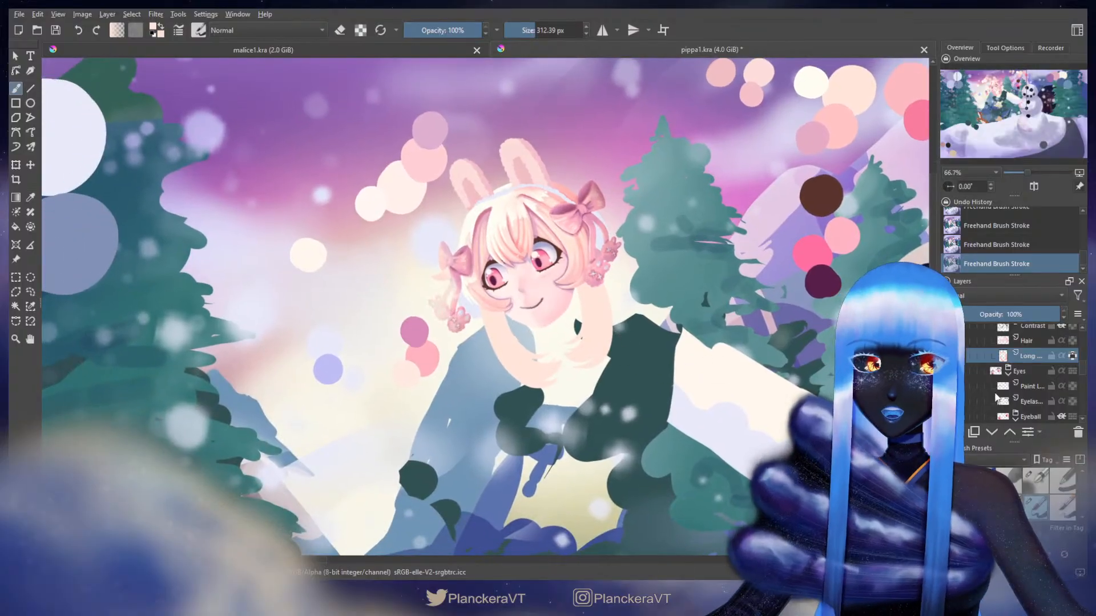
# - Select the highlight layer in the Front Hair group, sample the ivory swatch and set the brush to about 19 px
pyautogui.click(1035, 481)
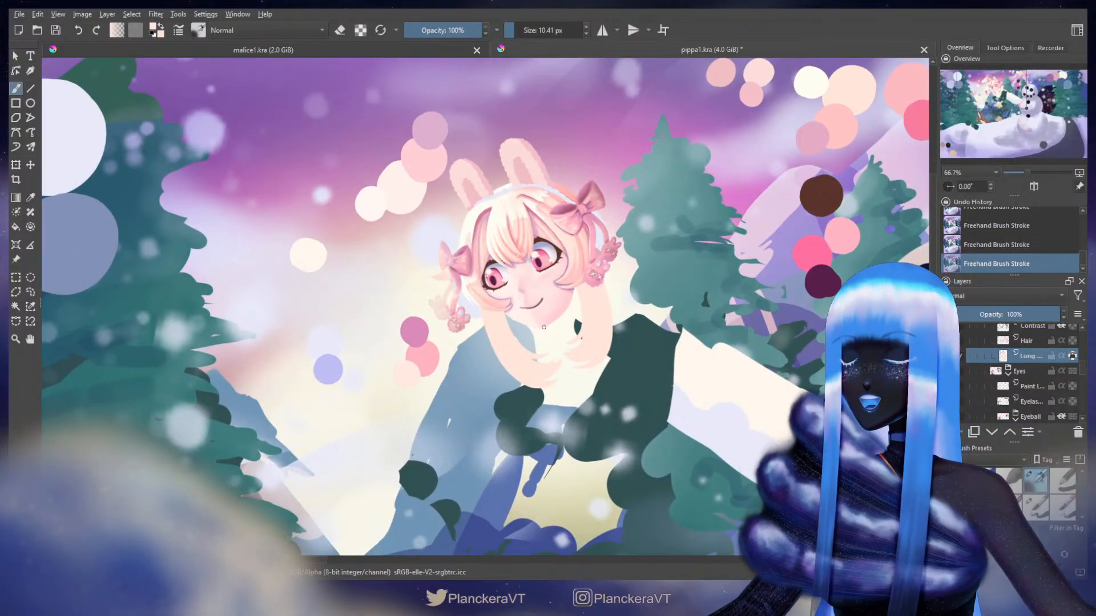
pyautogui.moveTo(543, 327); pyautogui.dragTo(582, 326)
pyautogui.scroll(1, 583, 325)
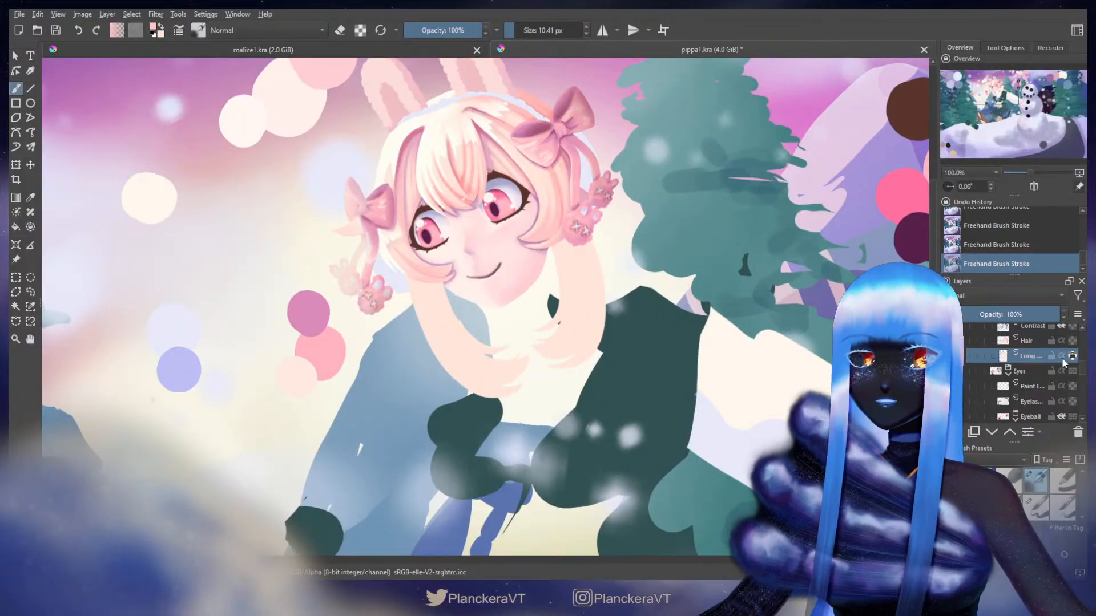
pyautogui.scroll(3, 1039, 350)
pyautogui.click(1051, 350)
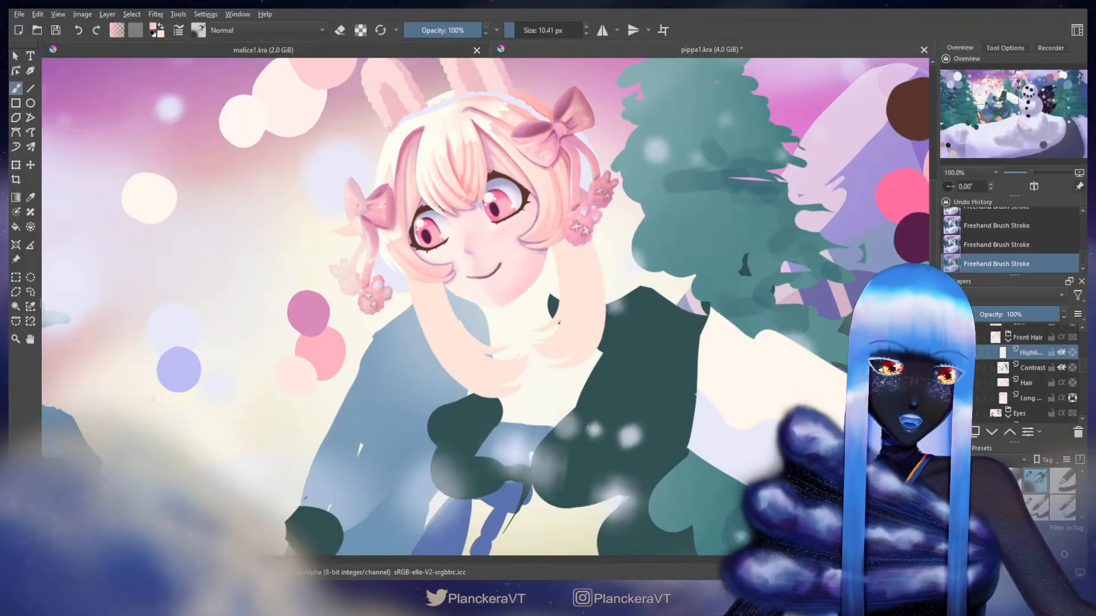
pyautogui.click(1035, 507)
pyautogui.moveTo(827, 143); pyautogui.dragTo(574, 430)
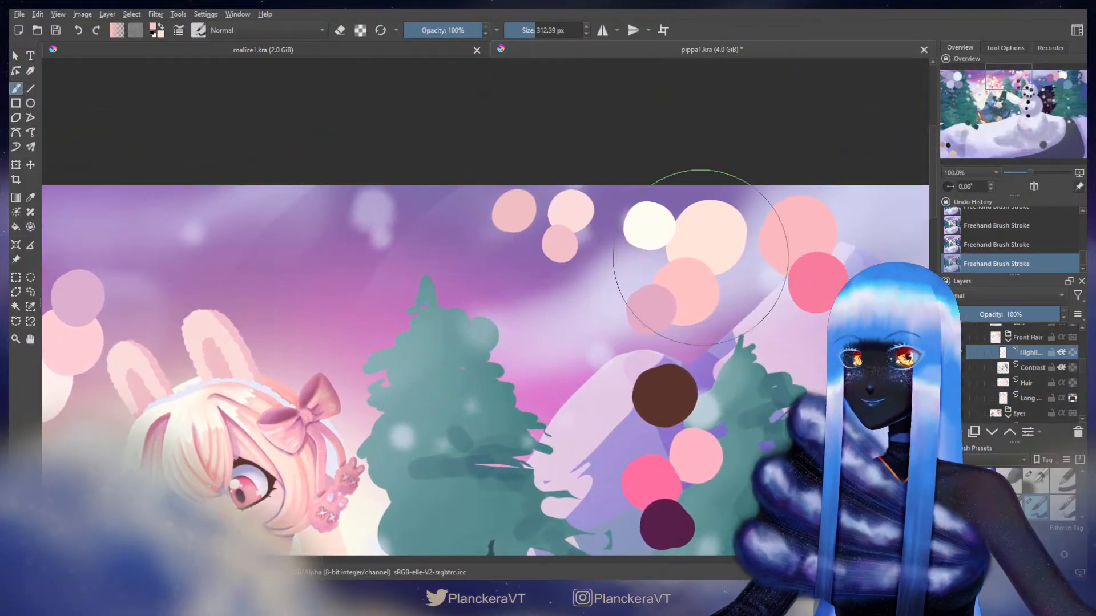
pyautogui.keyDown('ctrl'); pyautogui.click(651, 227); pyautogui.keyUp('ctrl')
pyautogui.moveTo(508, 374)
pyautogui.mouseDown()
pyautogui.moveTo(592, 213)
pyautogui.moveTo(744, 68)
pyautogui.mouseUp()
pyautogui.moveTo(526, 285); pyautogui.dragTo(579, 293)
pyautogui.moveTo(479, 259)
pyautogui.mouseDown()
pyautogui.moveTo(419, 259)
pyautogui.moveTo(441, 282)
pyautogui.mouseUp()
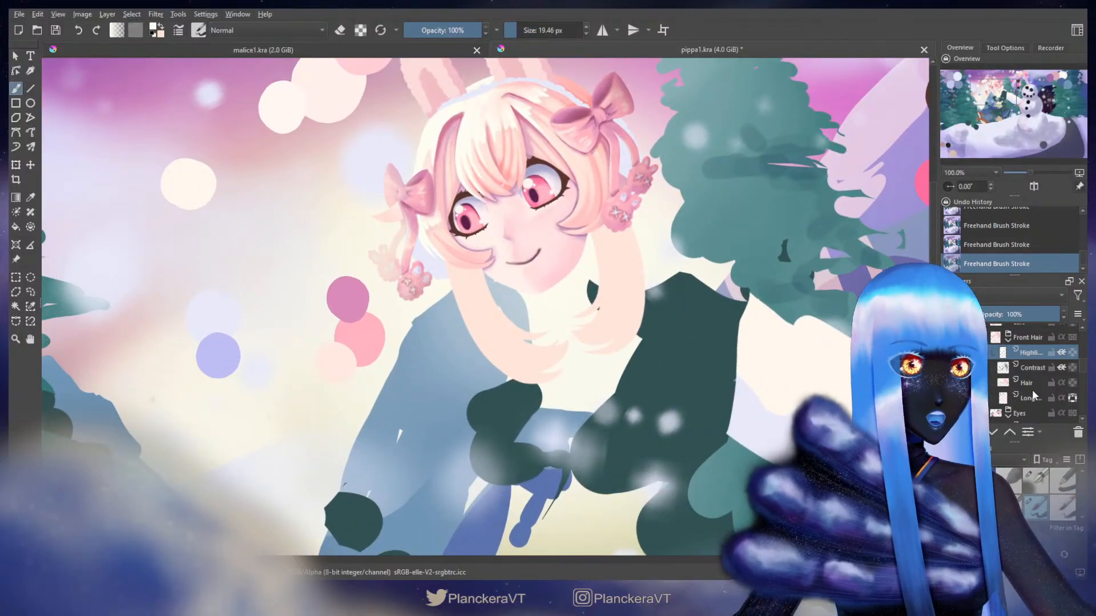
# - On the long-hair layer, sample the salmon-pink swatch and paint strand shading along the left long lock at about 12 px
pyautogui.click(1031, 386)
pyautogui.click(1011, 398)
pyautogui.moveTo(707, 299); pyautogui.dragTo(444, 488)
pyautogui.keyDown('ctrl'); pyautogui.click(736, 178); pyautogui.keyUp('ctrl')
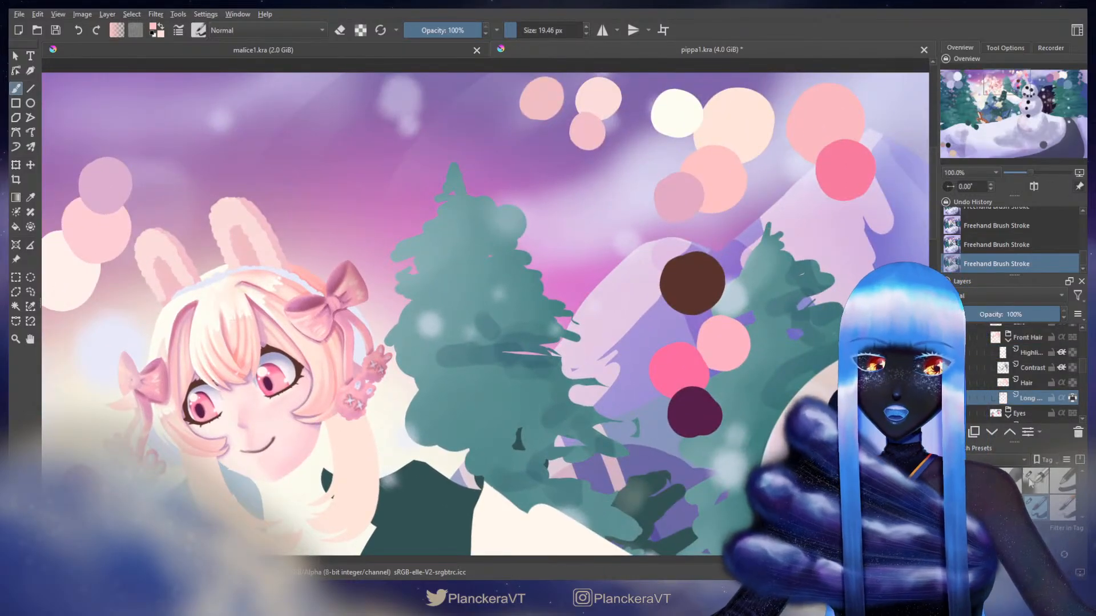
pyautogui.press('/')
pyautogui.moveTo(512, 432); pyautogui.dragTo(692, 234)
pyautogui.moveTo(478, 336); pyautogui.dragTo(467, 336)
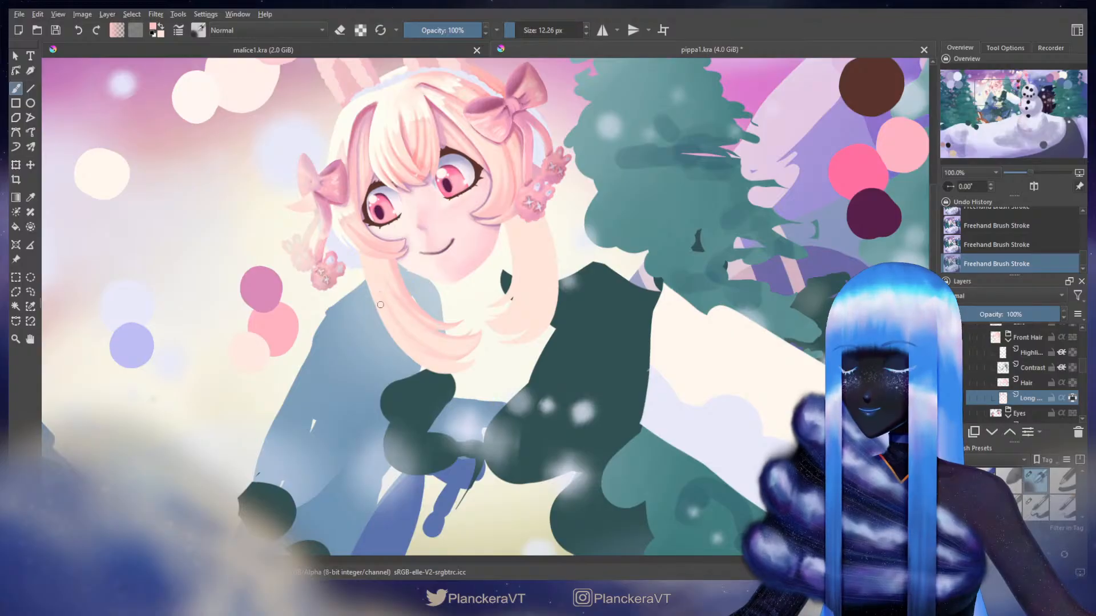
# - Rework the shading at the left lock's tip, undoing the trial strokes and setting the brush to about 19 px
pyautogui.hotkey('ctrl', 'z')
pyautogui.keyDown('shift'); pyautogui.moveTo(427, 352); pyautogui.dragTo(437, 352); pyautogui.keyUp('shift')
pyautogui.moveTo(481, 345); pyautogui.dragTo(466, 357)
pyautogui.hotkey('ctrl', 'z')
pyautogui.moveTo(462, 354)
pyautogui.keyDown('shift'); pyautogui.mouseDown()
pyautogui.moveTo(481, 347)
pyautogui.moveTo(455, 347)
pyautogui.mouseUp(); pyautogui.keyUp('shift')
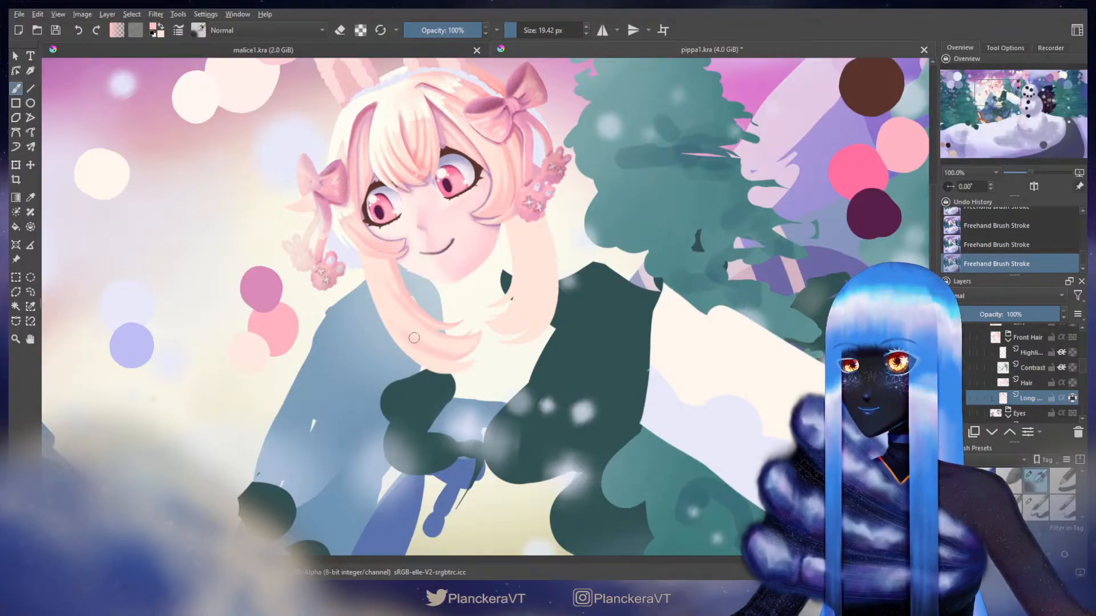
# - Build up and blend the pink shading along the left long lock at about 16 to 23 px, sampling a shade from the lock
pyautogui.moveTo(384, 309)
pyautogui.keyDown('shift'); pyautogui.mouseDown()
pyautogui.moveTo(379, 294)
pyautogui.moveTo(388, 309)
pyautogui.mouseUp(); pyautogui.keyUp('shift')
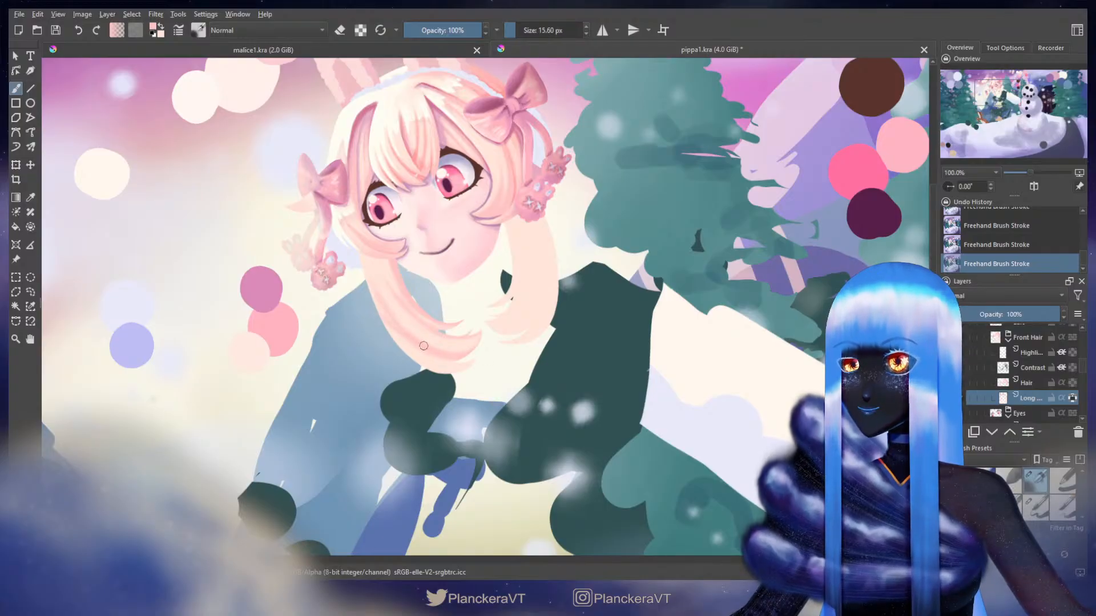
pyautogui.keyDown('shift'); pyautogui.moveTo(389, 320); pyautogui.dragTo(413, 350); pyautogui.keyUp('shift')
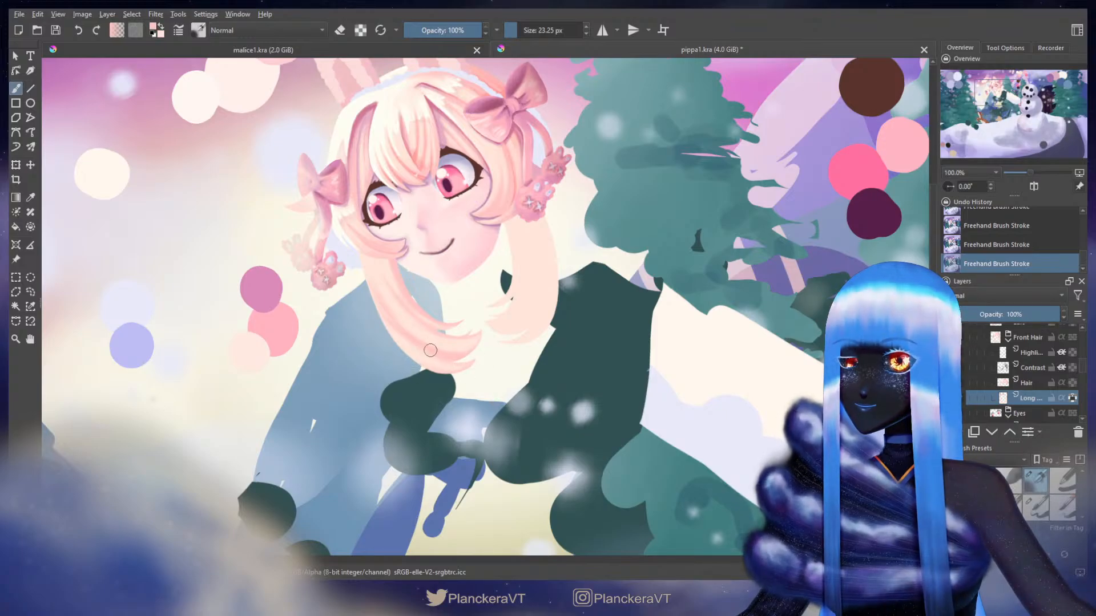
pyautogui.moveTo(427, 353)
pyautogui.keyDown('shift'); pyautogui.mouseDown()
pyautogui.moveTo(390, 335)
pyautogui.moveTo(365, 301)
pyautogui.mouseUp(); pyautogui.keyUp('shift')
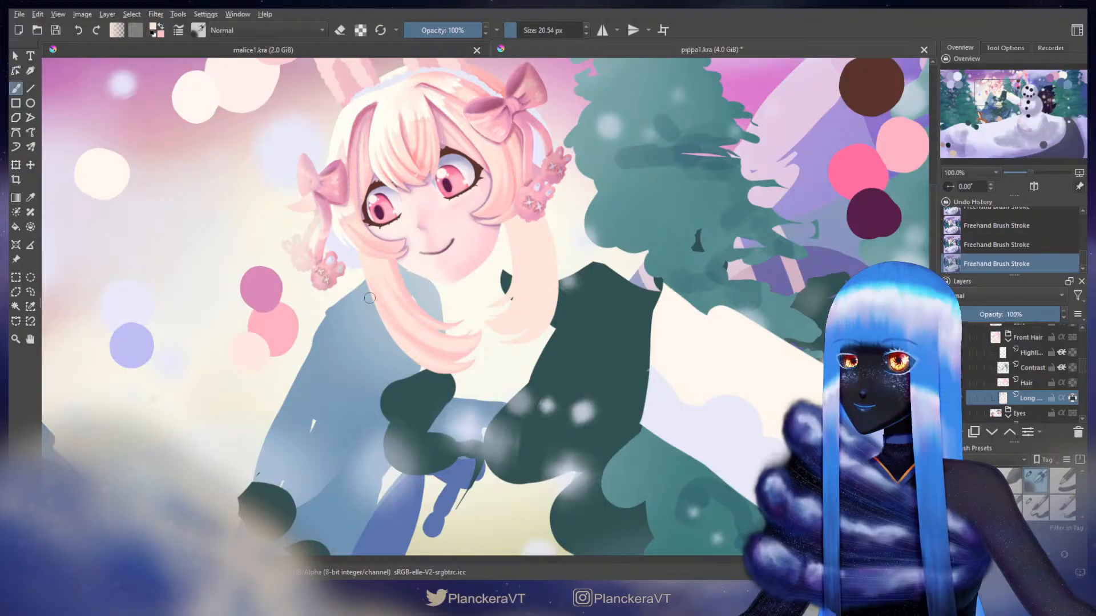
pyautogui.keyDown('ctrl'); pyautogui.click(428, 346); pyautogui.keyUp('ctrl')
pyautogui.moveTo(428, 346)
pyautogui.keyDown('shift'); pyautogui.mouseDown()
pyautogui.moveTo(456, 346)
pyautogui.moveTo(424, 337)
pyautogui.moveTo(503, 346)
pyautogui.mouseUp(); pyautogui.keyUp('shift')
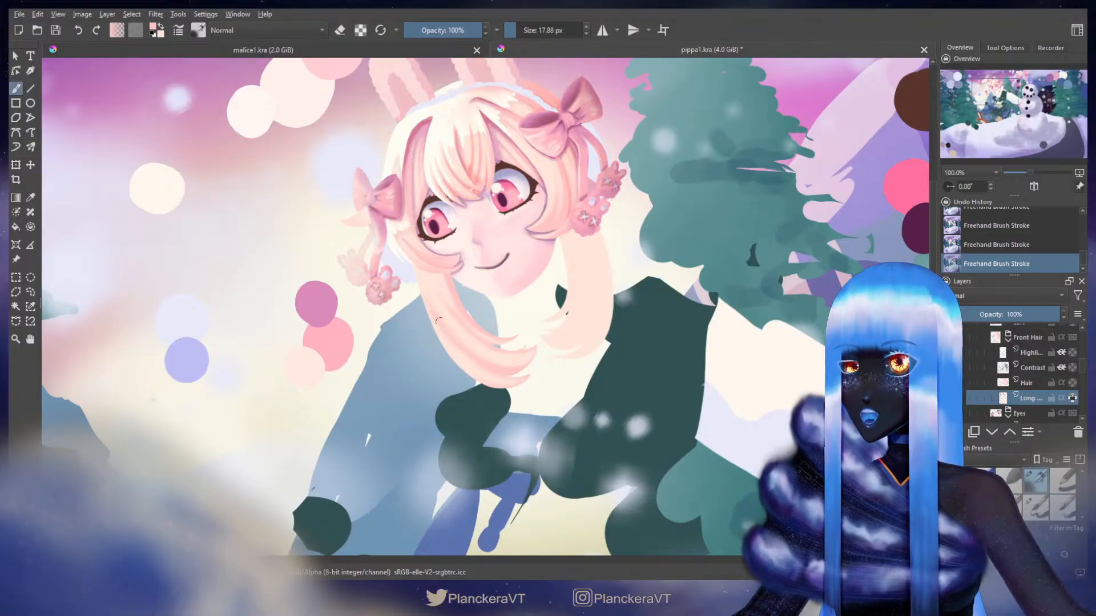
# - Refine the strand shading along the left long lock, alternating between the two pink shades at about 8 to 24 px
pyautogui.press('x')
pyautogui.keyDown('shift'); pyautogui.moveTo(447, 318); pyautogui.dragTo(463, 318); pyautogui.keyUp('shift')
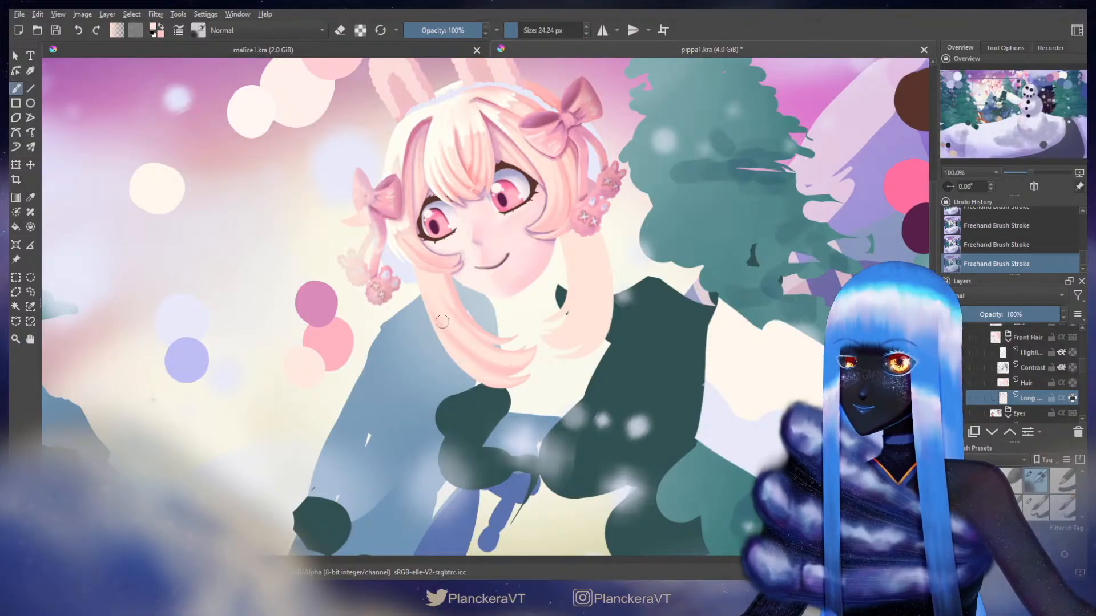
pyautogui.moveTo(411, 286)
pyautogui.mouseDown()
pyautogui.moveTo(448, 351)
pyautogui.moveTo(480, 367)
pyautogui.moveTo(463, 349)
pyautogui.mouseUp()
pyautogui.press('x')
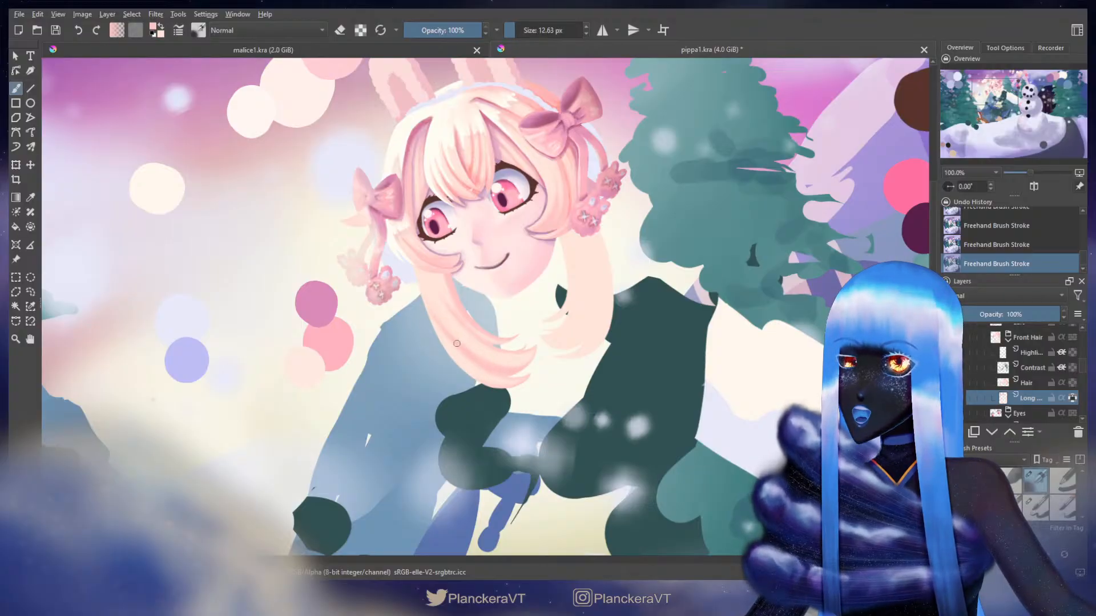
pyautogui.press('x')
pyautogui.moveTo(416, 292)
pyautogui.keyDown('shift'); pyautogui.mouseDown()
pyautogui.moveTo(429, 292)
pyautogui.moveTo(447, 343)
pyautogui.mouseUp(); pyautogui.keyUp('shift')
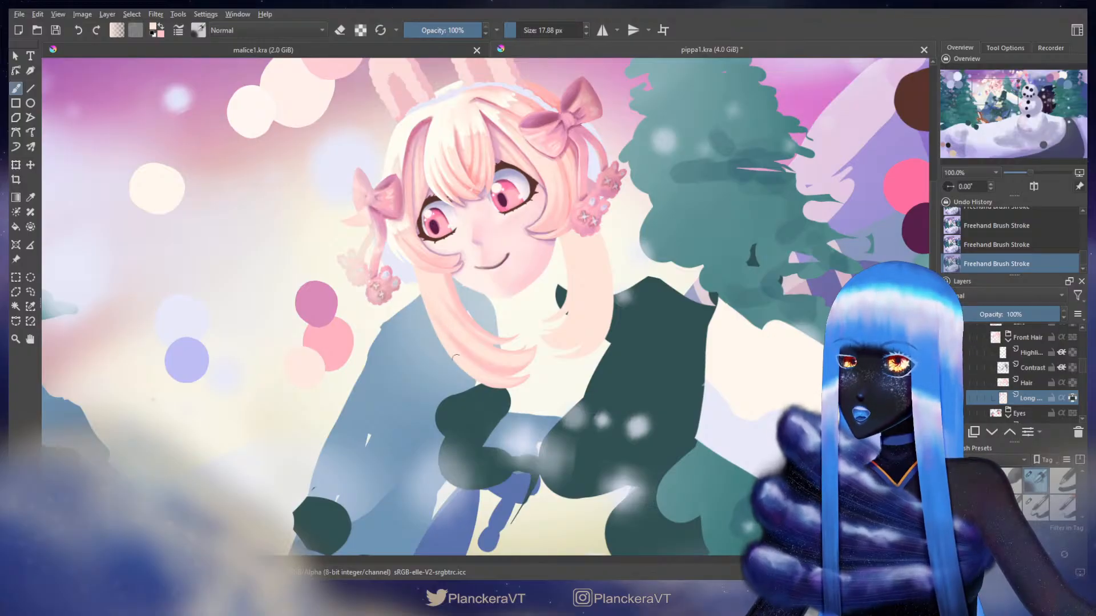
pyautogui.press('x')
pyautogui.keyDown('shift'); pyautogui.moveTo(439, 295); pyautogui.dragTo(416, 295); pyautogui.keyUp('shift')
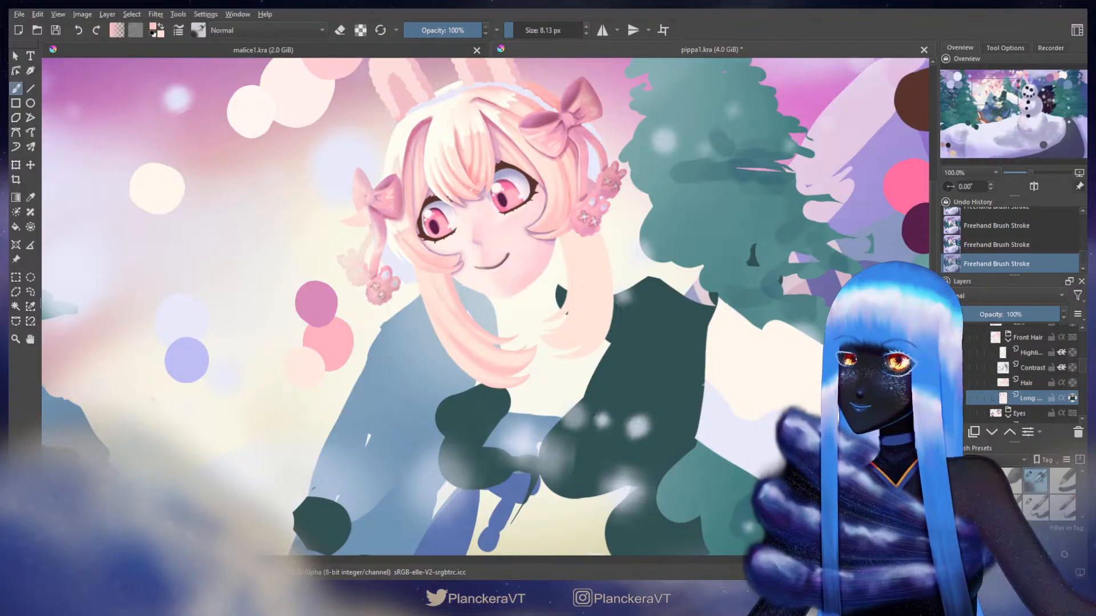
pyautogui.hotkey('ctrl', 'z')
pyautogui.hotkey('ctrl', 'shift', 'z')
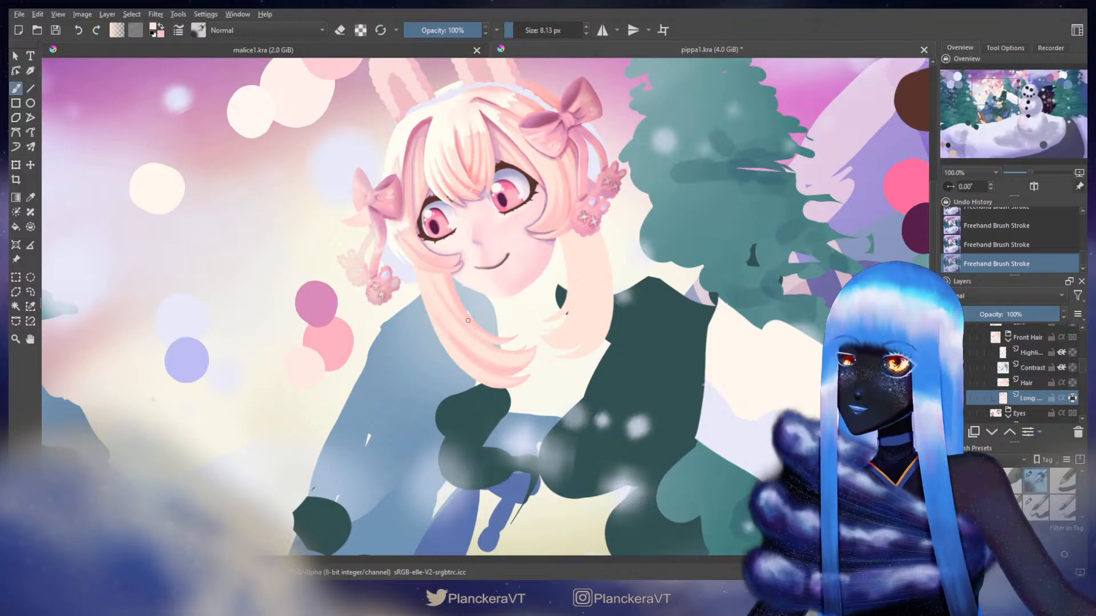
pyautogui.press('x')
pyautogui.keyDown('shift'); pyautogui.moveTo(451, 284); pyautogui.dragTo(453, 284); pyautogui.keyUp('shift')
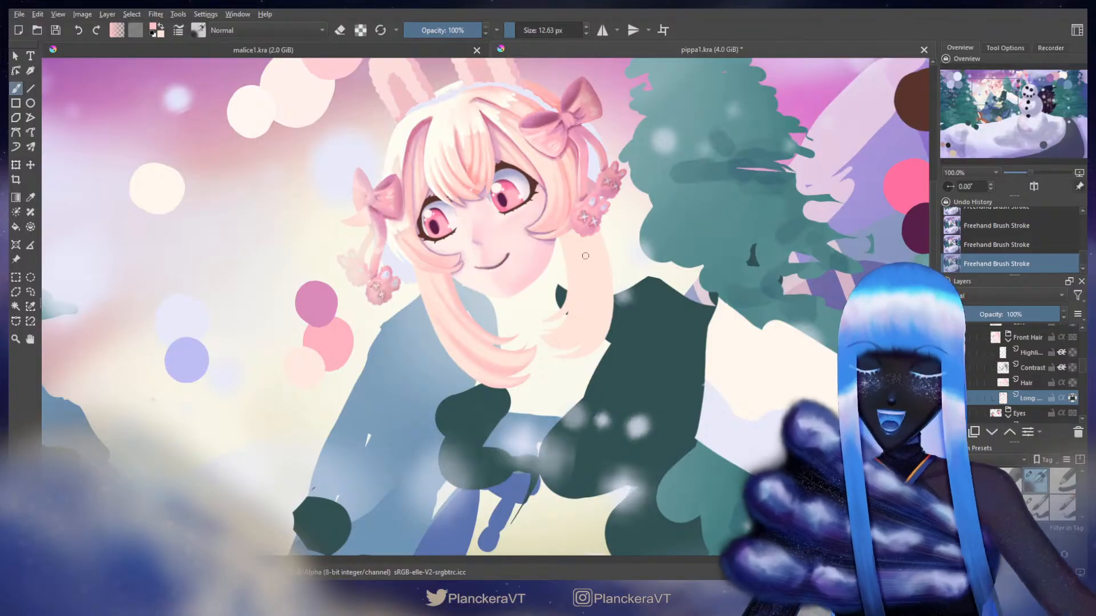
# - Paint salmon-pink strand shading down the right long lock to its curled tip at about 9 to 12 px
pyautogui.press('x')
pyautogui.moveTo(613, 252); pyautogui.dragTo(591, 255)
pyautogui.keyDown('shift'); pyautogui.moveTo(539, 316); pyautogui.dragTo(541, 316); pyautogui.keyUp('shift')
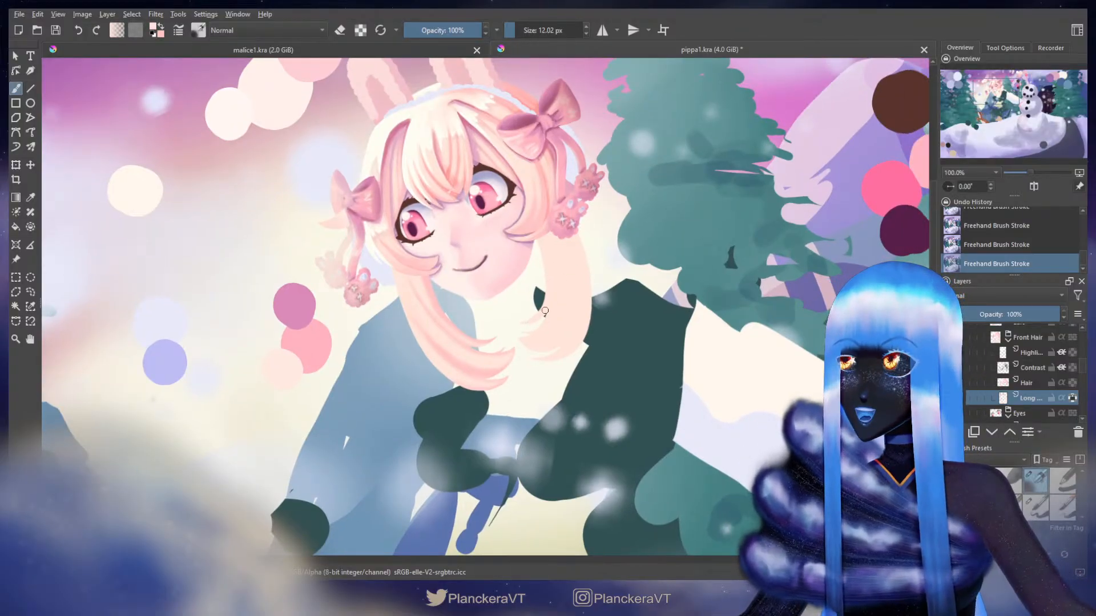
pyautogui.keyDown('shift'); pyautogui.moveTo(545, 311); pyautogui.dragTo(536, 316); pyautogui.keyUp('shift')
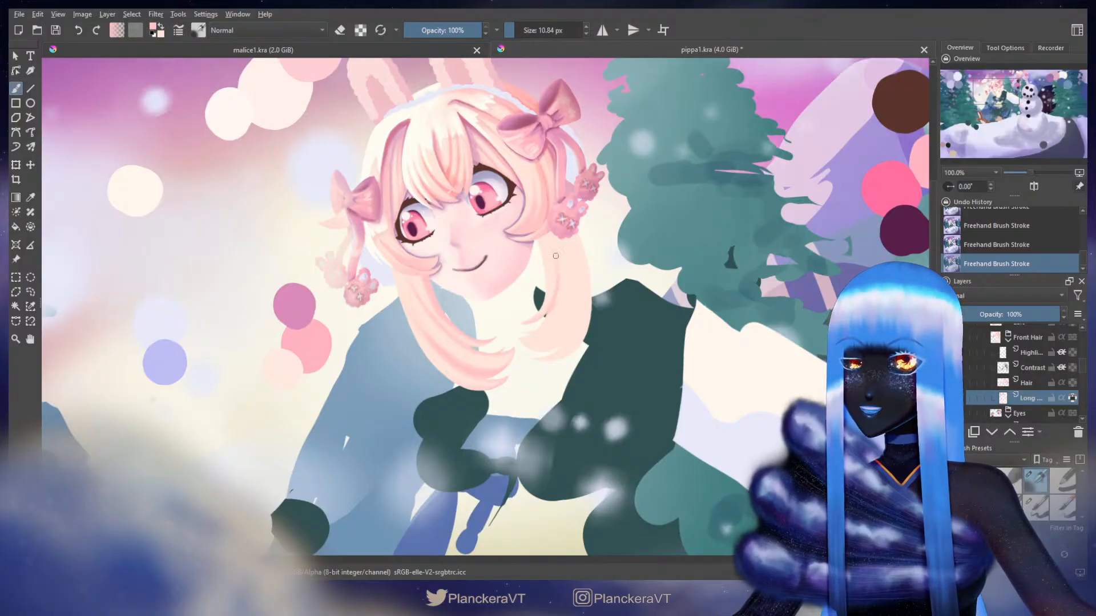
pyautogui.moveTo(553, 271); pyautogui.dragTo(571, 287)
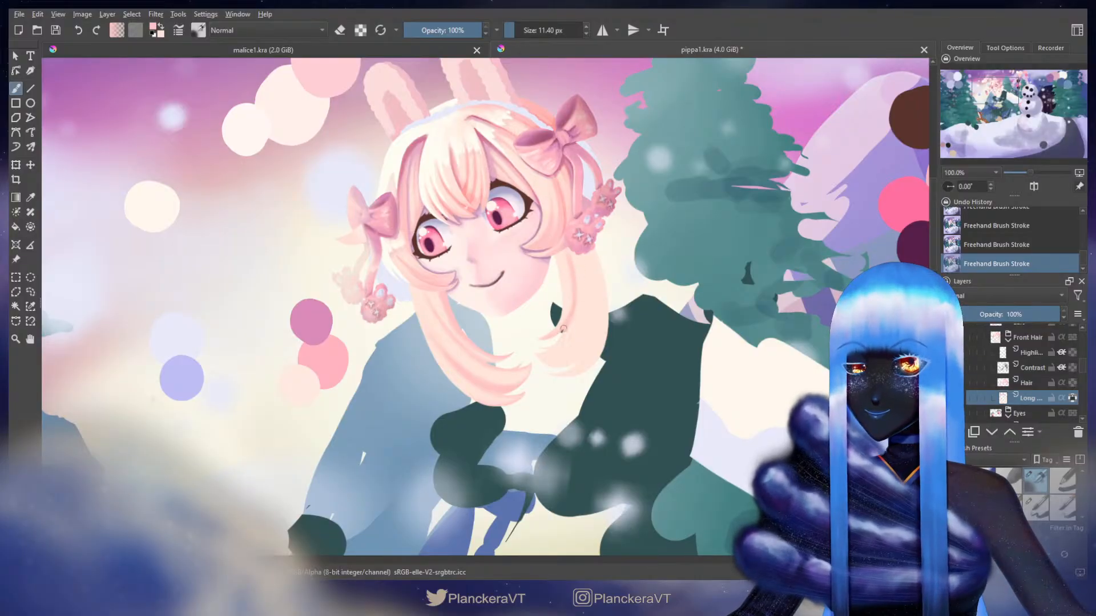
pyautogui.moveTo(545, 348)
pyautogui.keyDown('shift'); pyautogui.mouseDown()
pyautogui.moveTo(589, 350)
pyautogui.moveTo(562, 344)
pyautogui.mouseUp(); pyautogui.keyUp('shift')
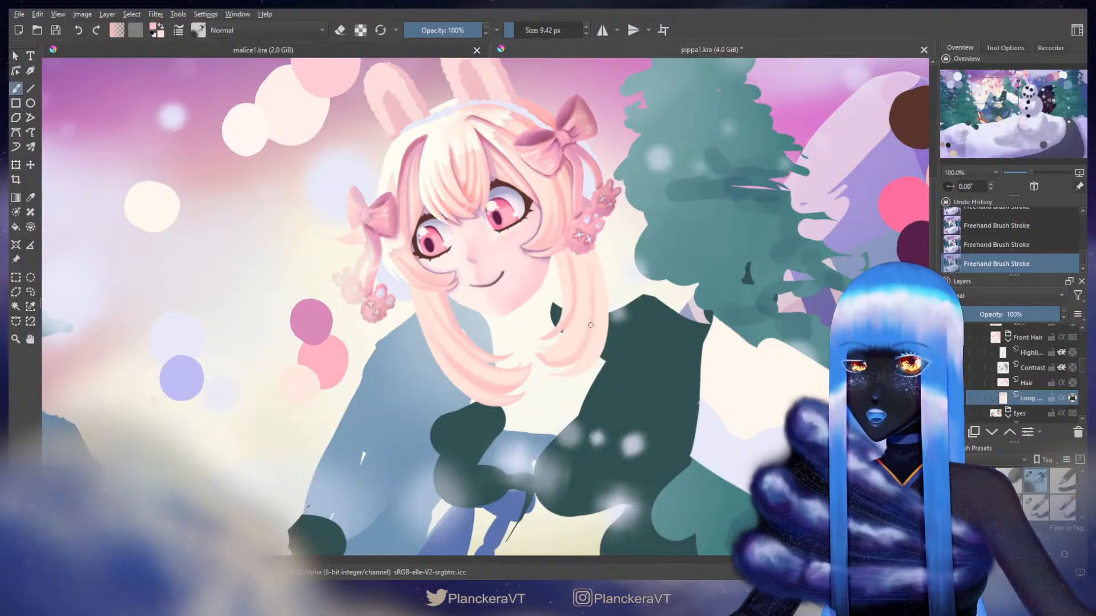
# - Thin out and soften the strands on the right long lock's lower curl at about 7 to 19 px
pyautogui.moveTo(586, 327)
pyautogui.keyDown('shift'); pyautogui.mouseDown()
pyautogui.moveTo(585, 342)
pyautogui.moveTo(542, 352)
pyautogui.mouseUp(); pyautogui.keyUp('shift')
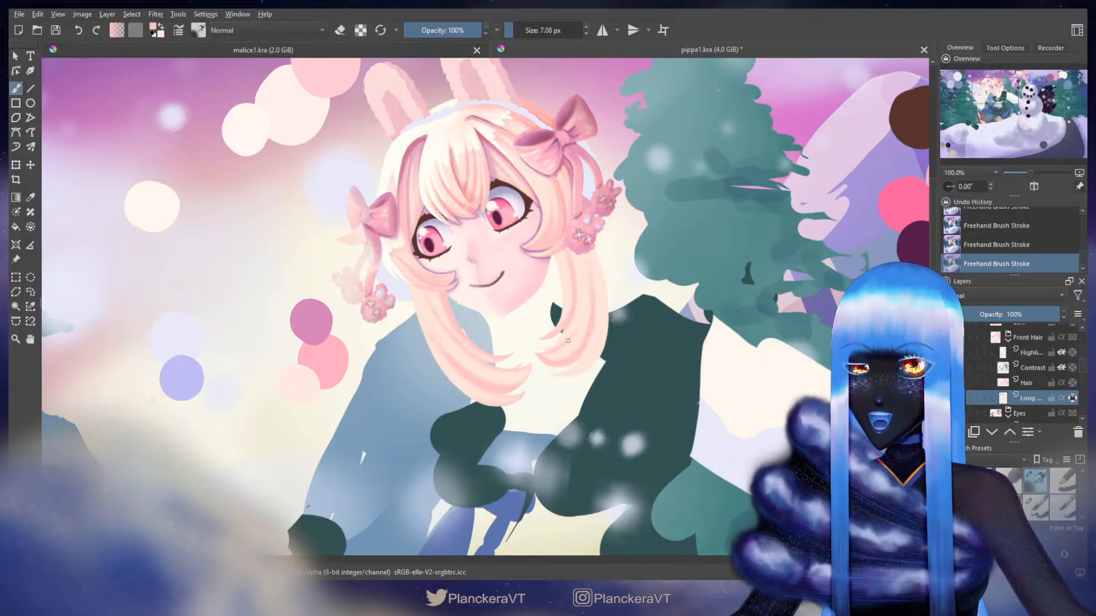
pyautogui.keyDown('shift'); pyautogui.moveTo(579, 324); pyautogui.dragTo(584, 323); pyautogui.keyUp('shift')
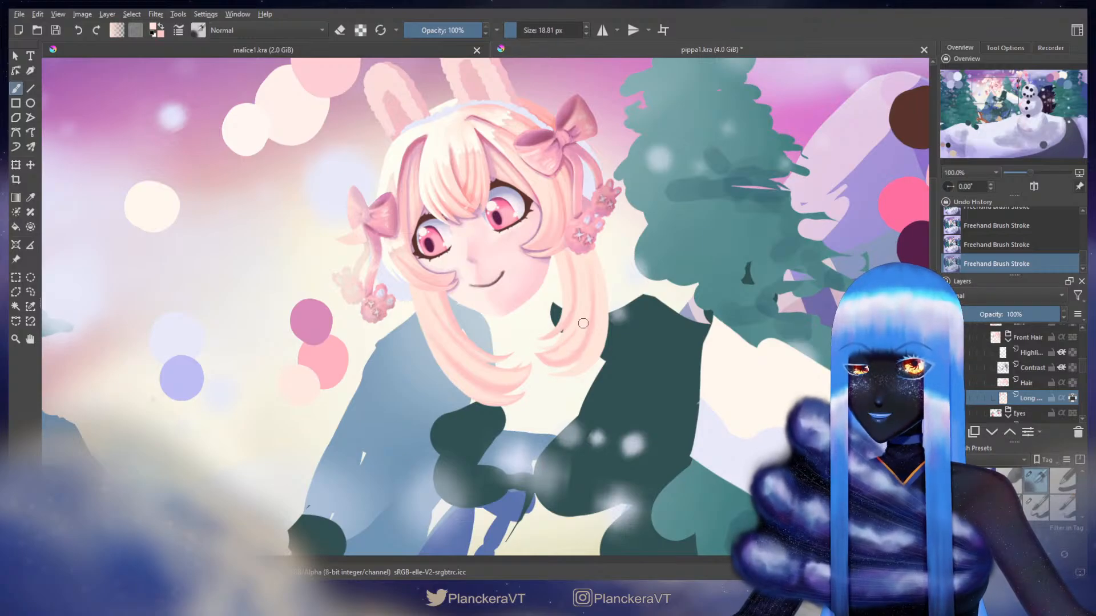
pyautogui.keyDown('shift'); pyautogui.moveTo(581, 326); pyautogui.dragTo(545, 353); pyautogui.keyUp('shift')
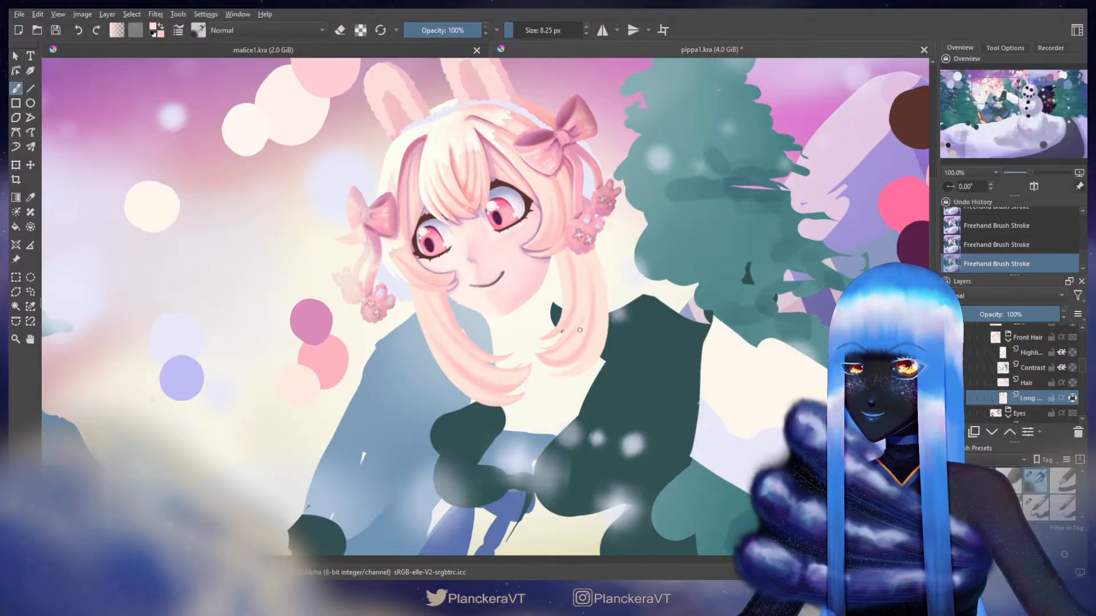
pyautogui.keyDown('shift'); pyautogui.moveTo(580, 330); pyautogui.dragTo(560, 348); pyautogui.keyUp('shift')
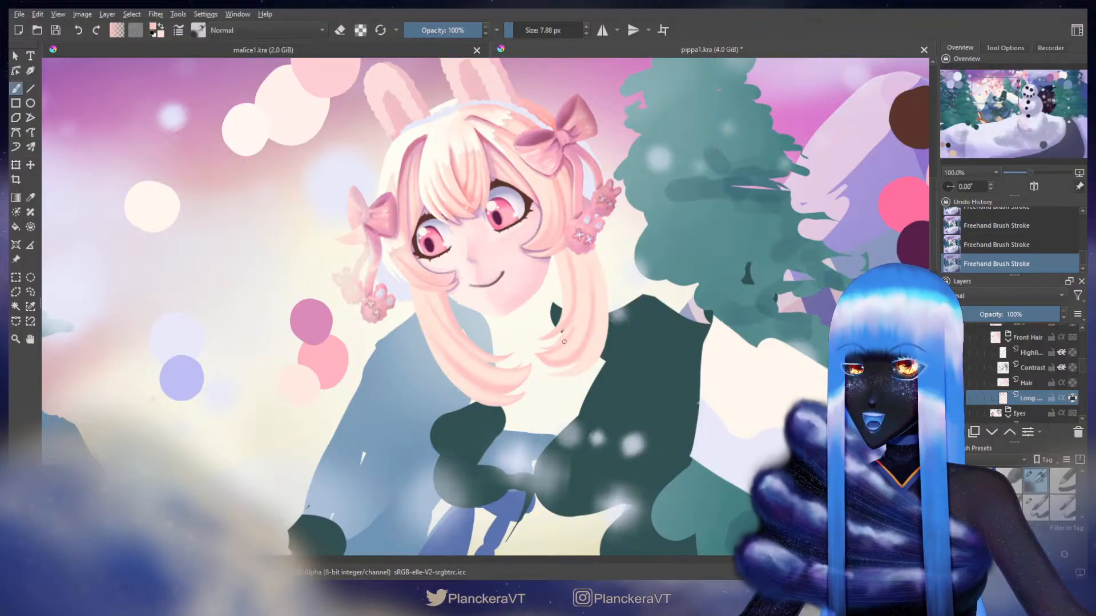
pyautogui.keyDown('shift'); pyautogui.moveTo(564, 333); pyautogui.dragTo(576, 316); pyautogui.keyUp('shift')
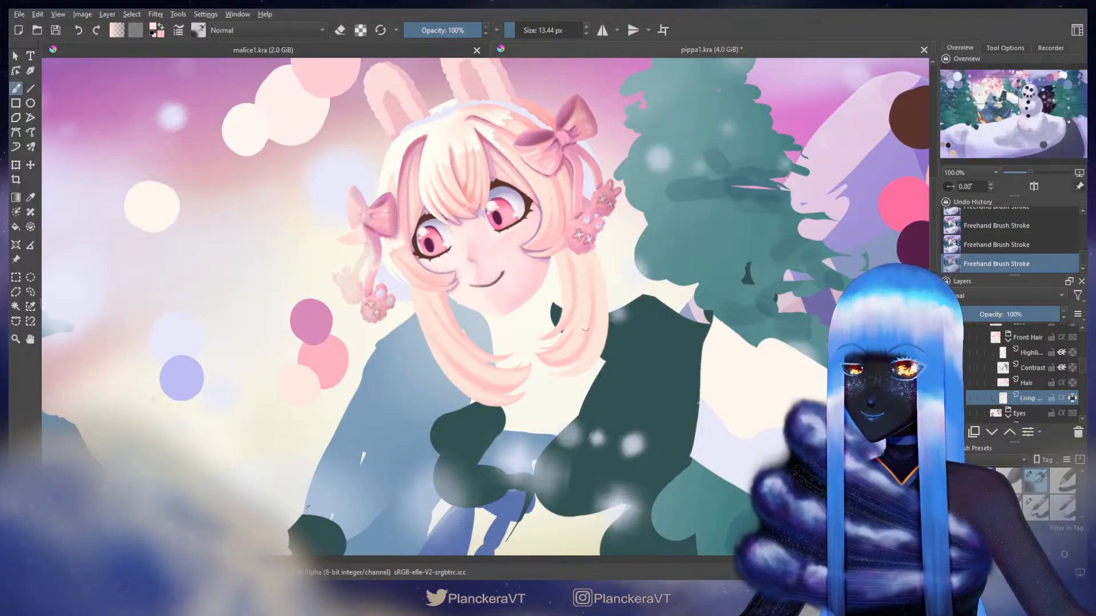
pyautogui.keyDown('shift'); pyautogui.moveTo(588, 274); pyautogui.dragTo(590, 285); pyautogui.keyUp('shift')
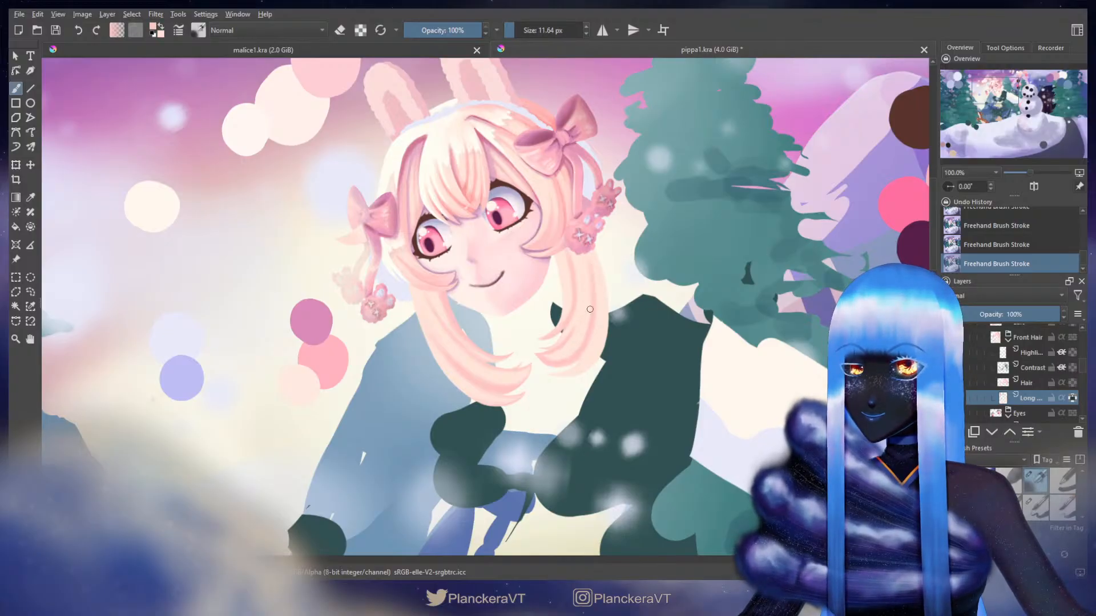
# - Undo the last stroke and rework the right lock's tip with shades sampled from the lock at about 9 to 16 px
pyautogui.keyDown('ctrl'); pyautogui.click(577, 353); pyautogui.keyUp('ctrl')
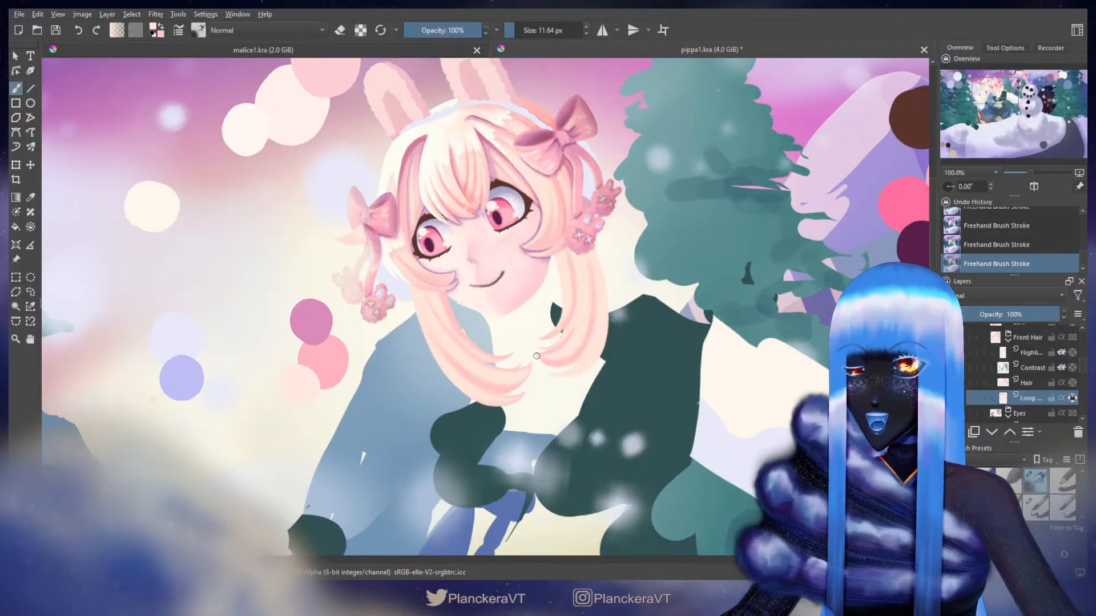
pyautogui.hotkey('ctrl', 'z')
pyautogui.moveTo(562, 353)
pyautogui.mouseDown()
pyautogui.moveTo(539, 354)
pyautogui.moveTo(579, 331)
pyautogui.moveTo(546, 359)
pyautogui.moveTo(577, 335)
pyautogui.moveTo(555, 355)
pyautogui.moveTo(593, 356)
pyautogui.moveTo(554, 379)
pyautogui.moveTo(599, 351)
pyautogui.mouseUp()
pyautogui.keyDown('ctrl'); pyautogui.click(593, 356); pyautogui.keyUp('ctrl')
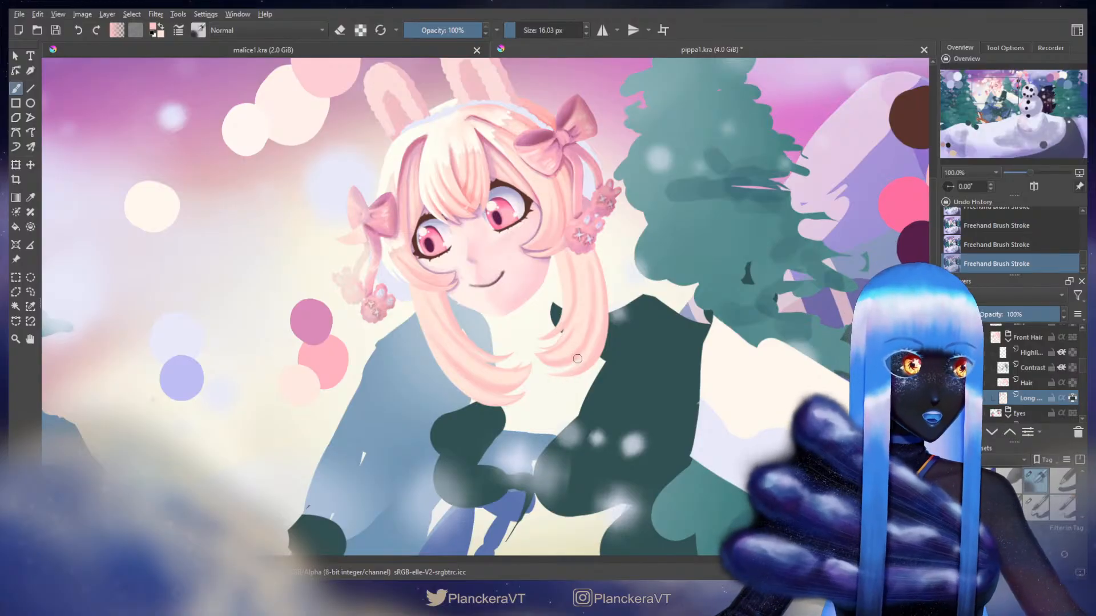
pyautogui.press('[')
pyautogui.press('[')
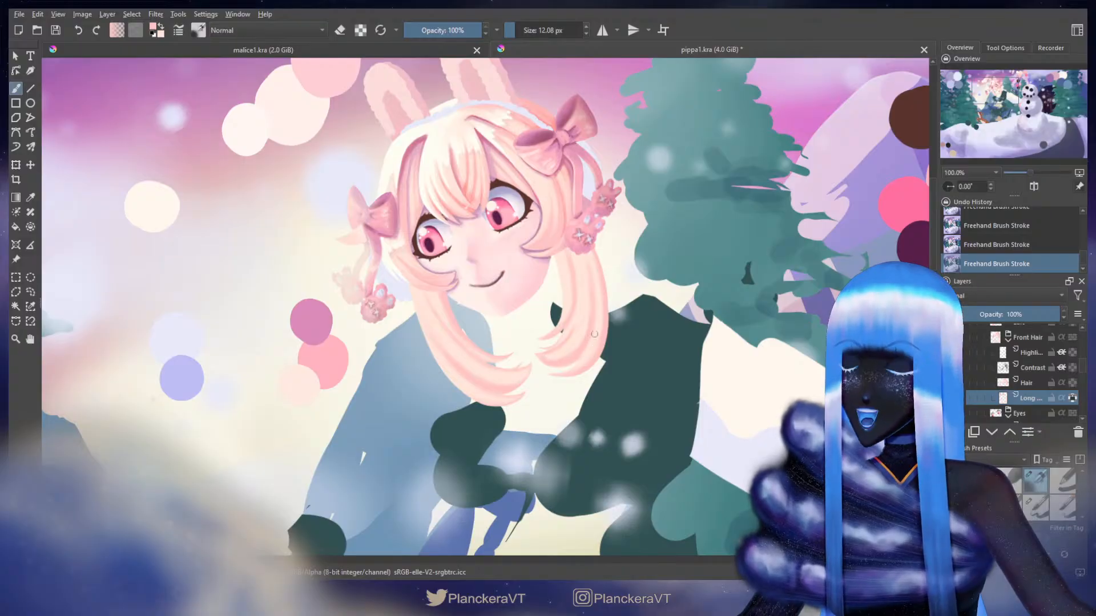
pyautogui.press('[')
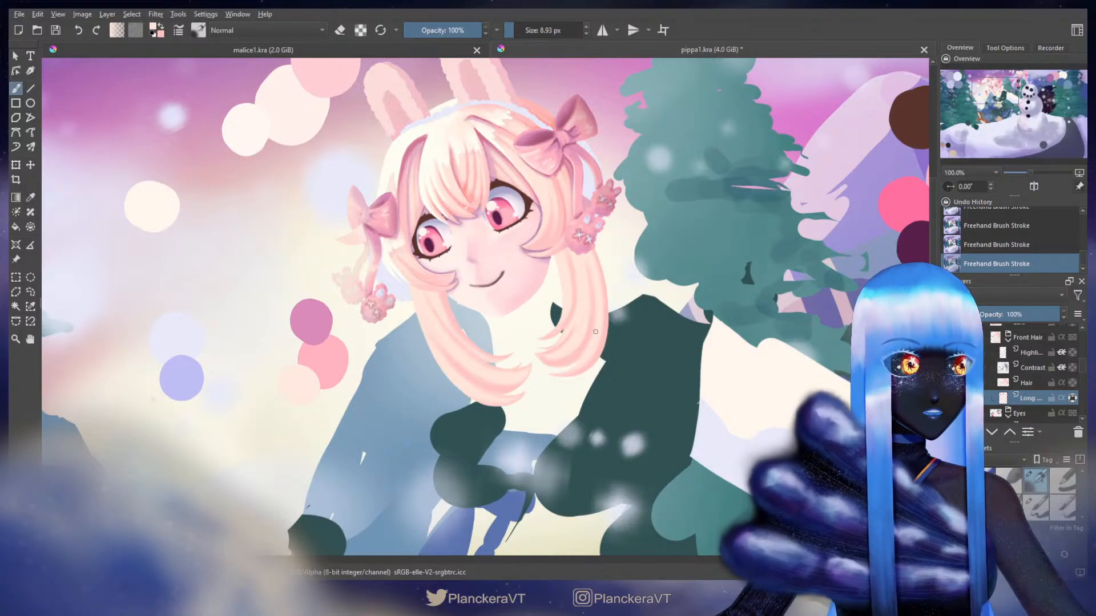
# - Swap to the other pink shade and blend the right long lock's outer edge at about 12 to 21 px
pyautogui.press('x')
pyautogui.moveTo(595, 332); pyautogui.dragTo(633, 303)
pyautogui.press(']')
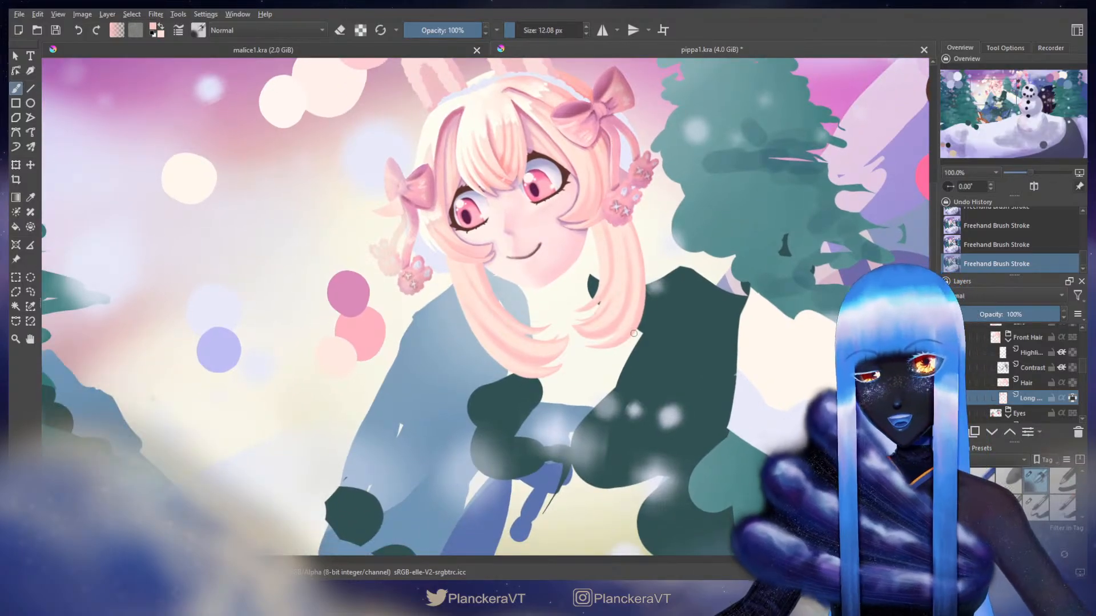
pyautogui.press(']')
pyautogui.press(']')
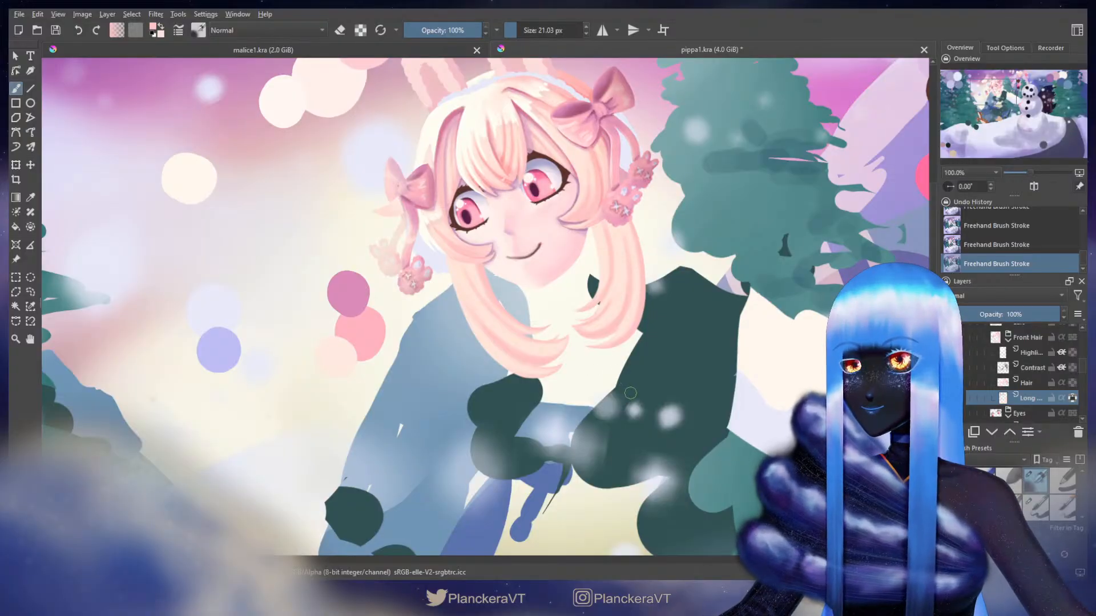
# - Sample a mauve-pink shade and deepen the shadows on the long locks, reducing the brush to about 17 px
pyautogui.moveTo(870, 91); pyautogui.dragTo(555, 330)
pyautogui.keyDown('ctrl'); pyautogui.click(639, 233); pyautogui.keyUp('ctrl')
pyautogui.moveTo(294, 454); pyautogui.dragTo(526, 302)
pyautogui.press('[')
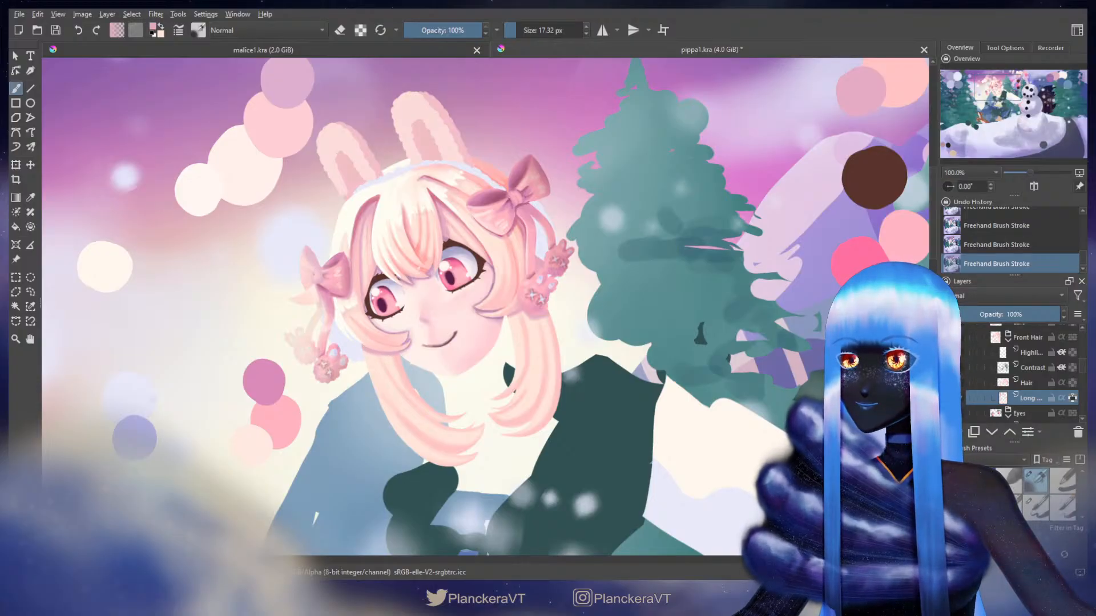
# - Select the highlight layer in the Front Hair group, choose another brush preset and sample the ivory swatch at about 19 px
pyautogui.click(1028, 352)
pyautogui.click(1036, 506)
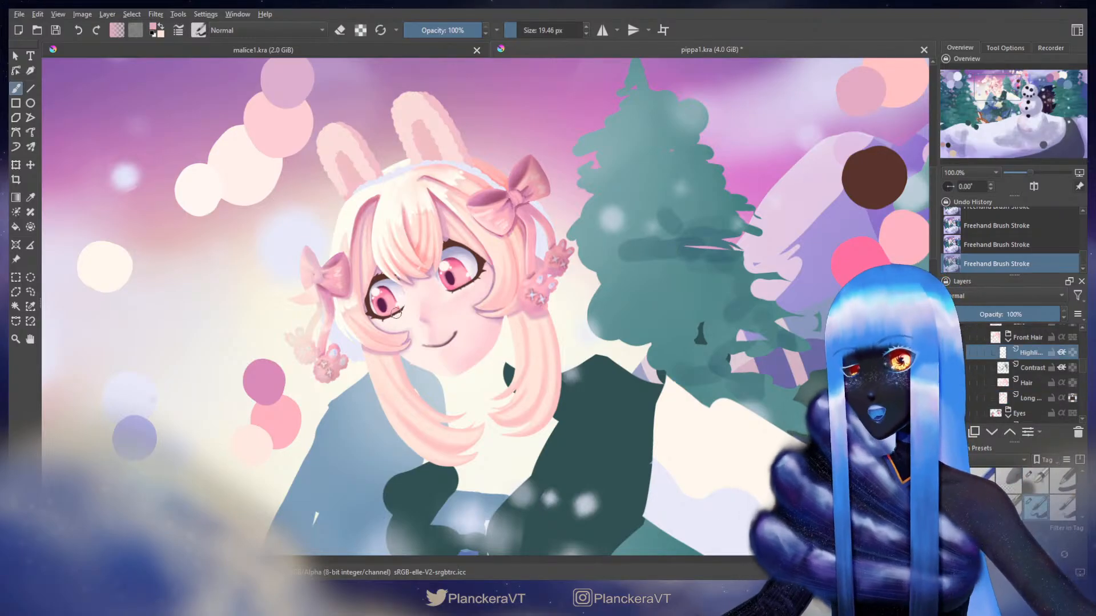
pyautogui.keyDown('ctrl'); pyautogui.click(341, 313); pyautogui.keyUp('ctrl')
pyautogui.moveTo(503, 254)
pyautogui.mouseDown()
pyautogui.moveTo(365, 320)
pyautogui.moveTo(509, 208)
pyautogui.mouseUp()
pyautogui.keyDown('ctrl'); pyautogui.click(722, 78); pyautogui.keyUp('ctrl')
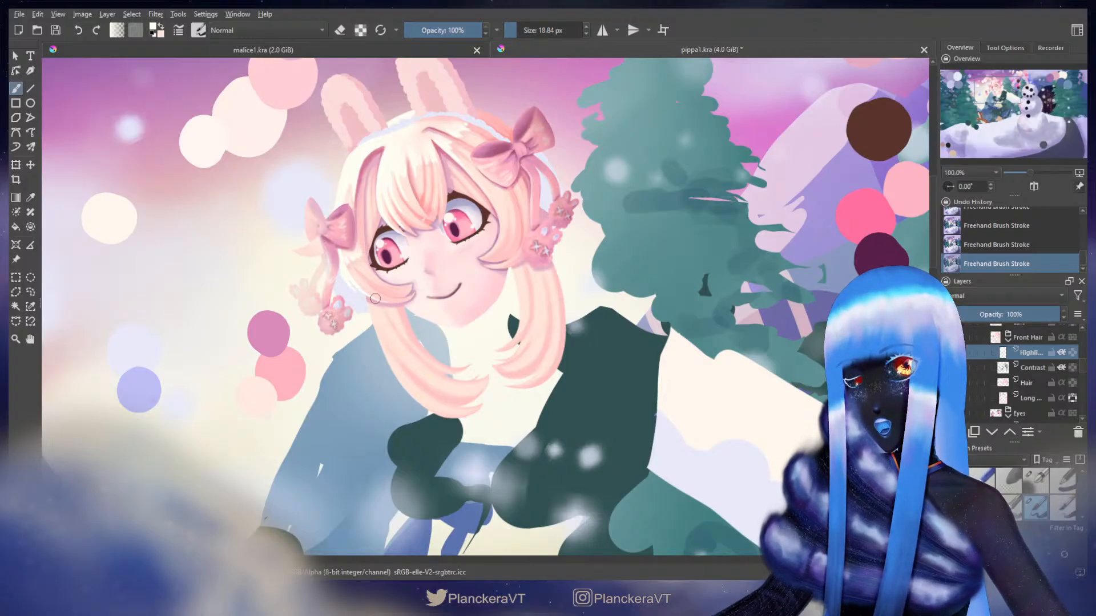
# - Paint an ivory highlight along the lower edge of the left cheek lock at about 15 px and trim it with a 26 px eraser
pyautogui.scroll(3, 375, 298)
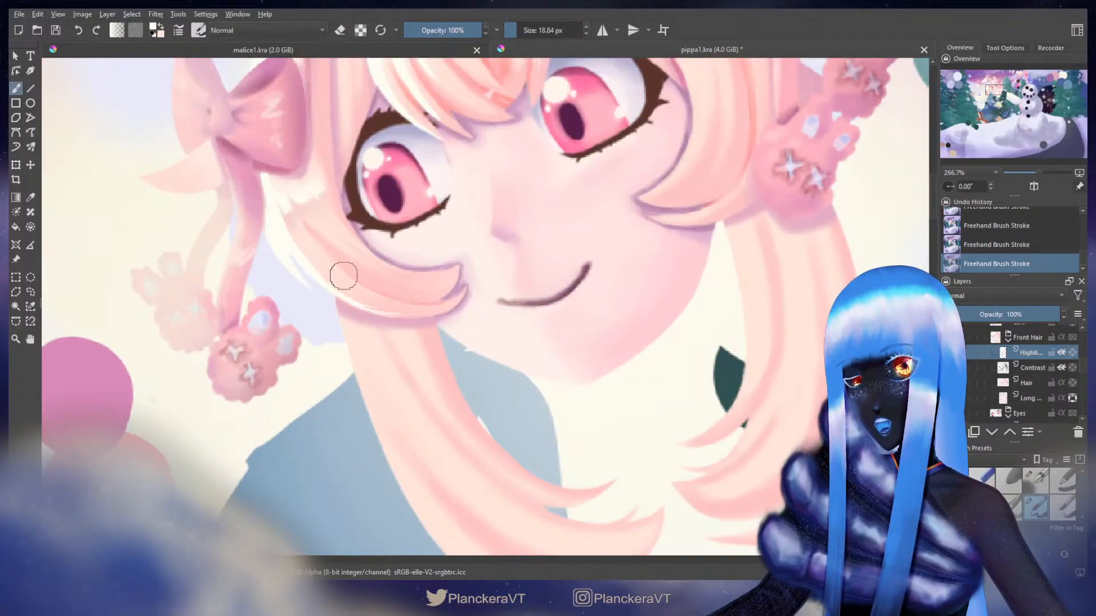
pyautogui.moveTo(343, 276); pyautogui.dragTo(319, 281)
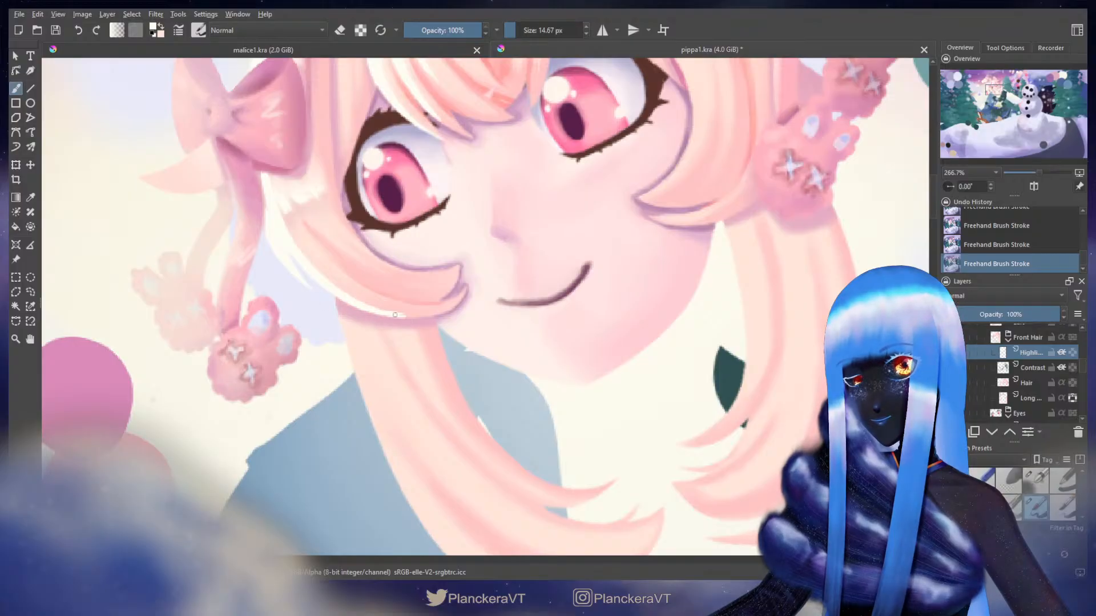
pyautogui.press('e')
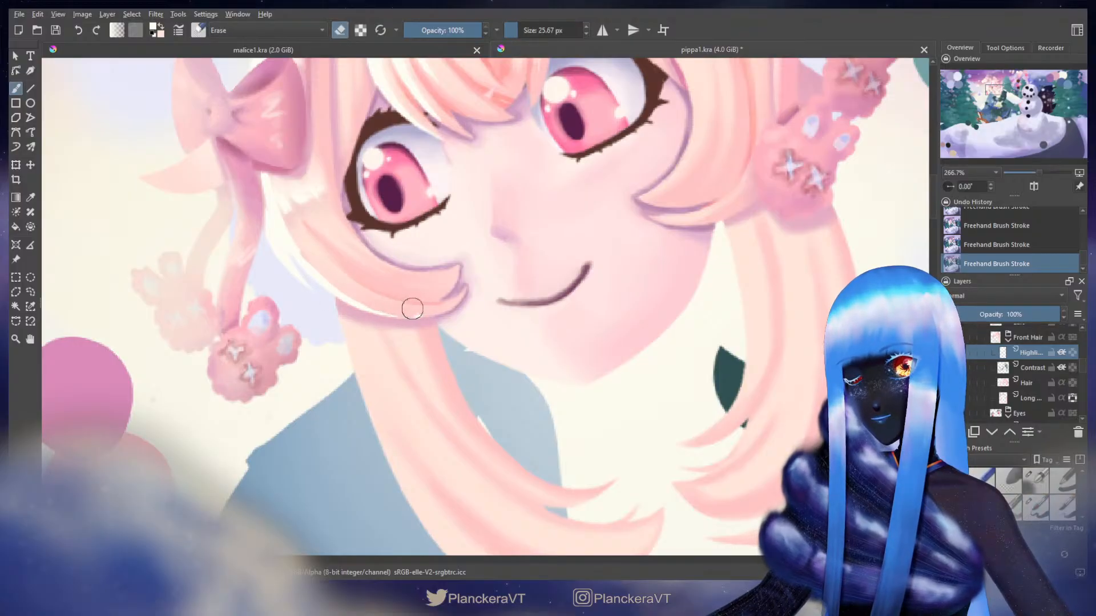
pyautogui.press('e')
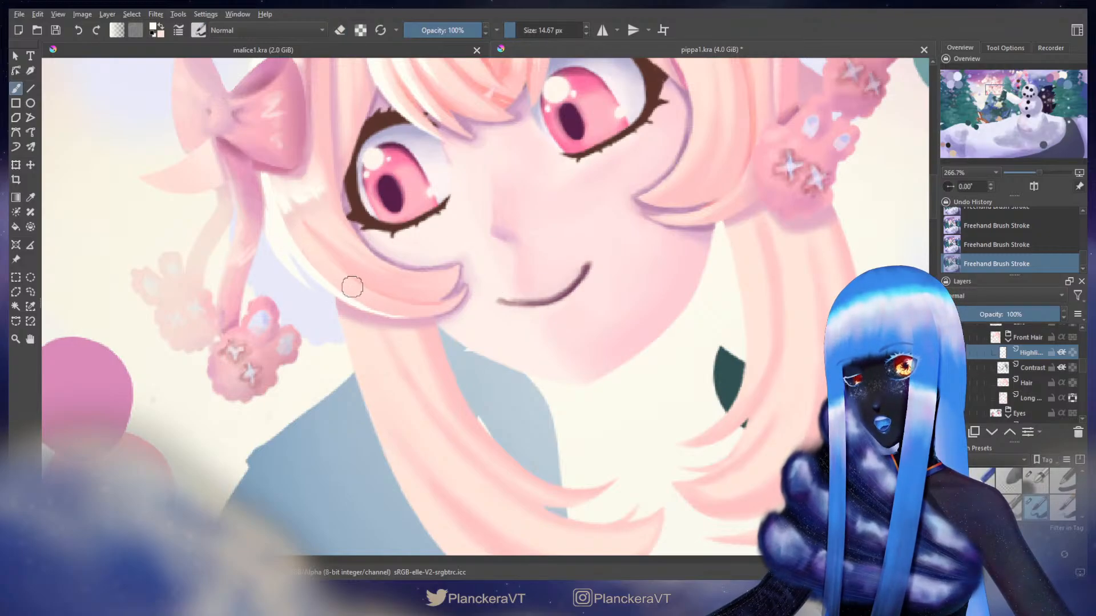
# - Add a new paint layer above the highlight layer in the Front Hair group and turn on inherit alpha for it
pyautogui.moveTo(553, 416); pyautogui.dragTo(630, 306)
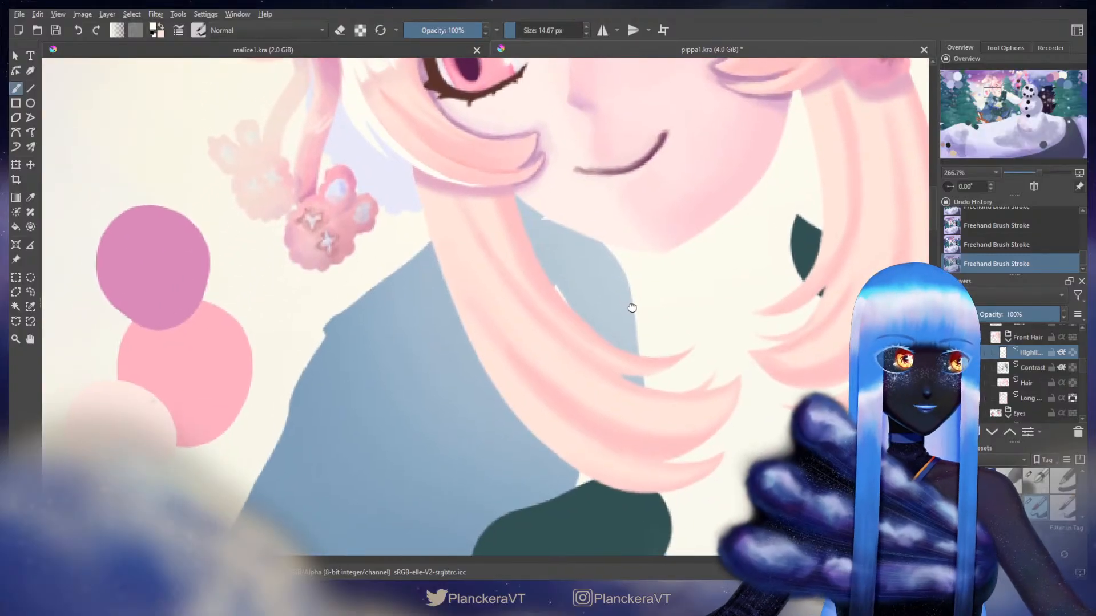
pyautogui.press('Insert')
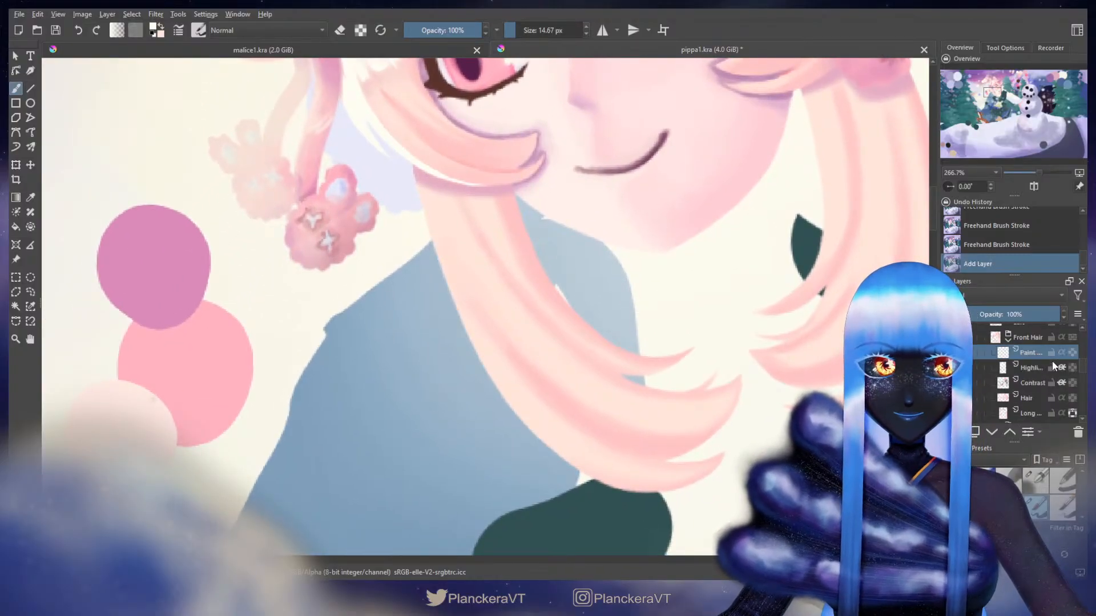
pyautogui.click(1050, 352)
pyautogui.click(1063, 353)
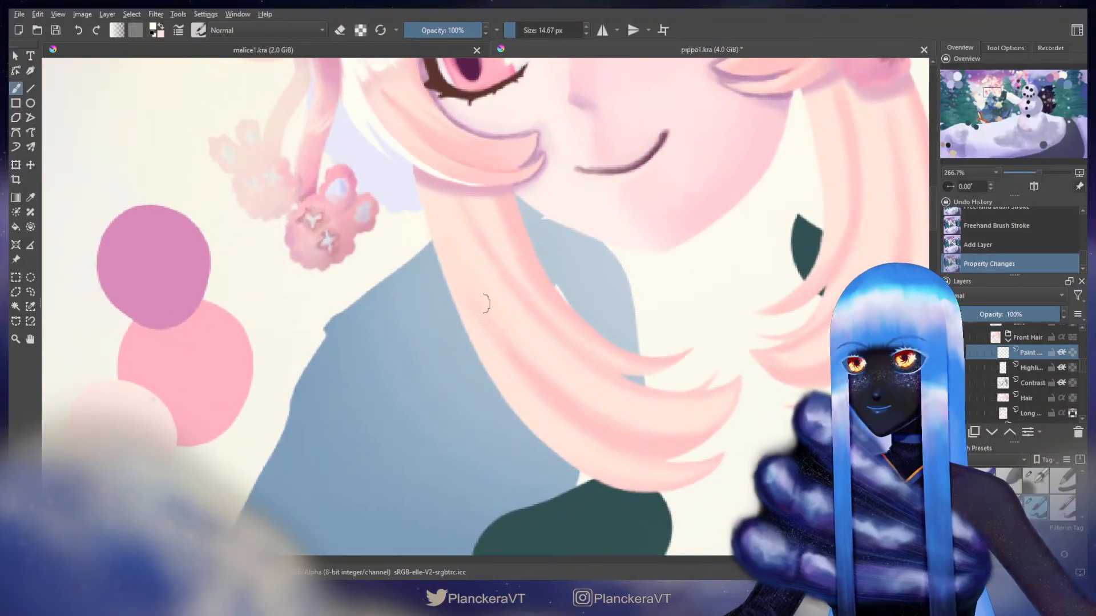
# - Paint ivory highlights along the left long lock on the new layer at about 15 to 35 px, undoing one trial stroke
pyautogui.moveTo(415, 168); pyautogui.dragTo(464, 310)
pyautogui.scroll(-4, 480, 303)
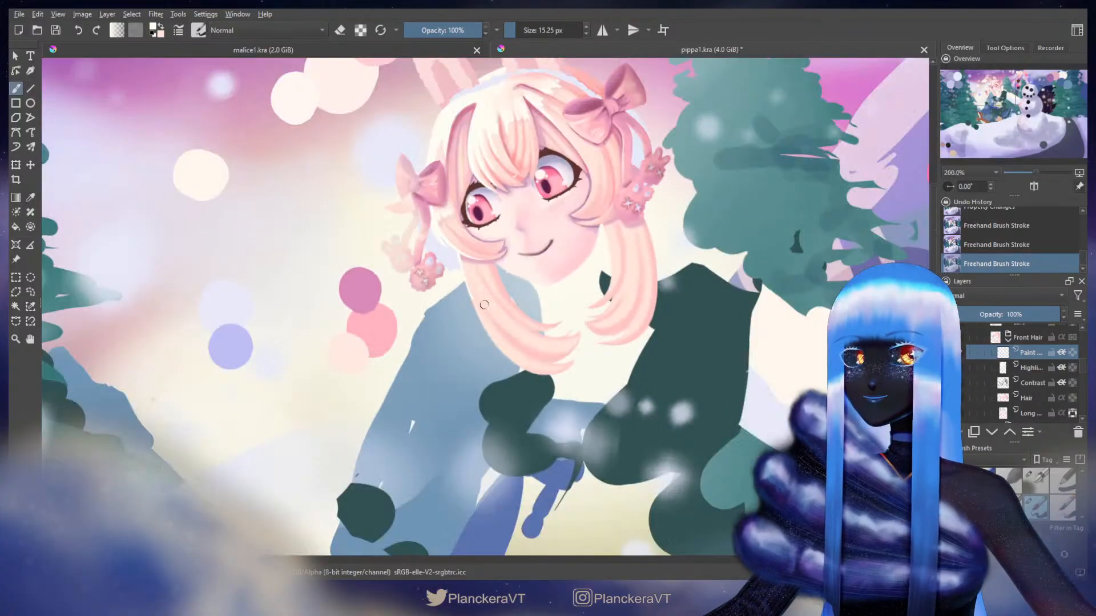
pyautogui.scroll(1, 483, 307)
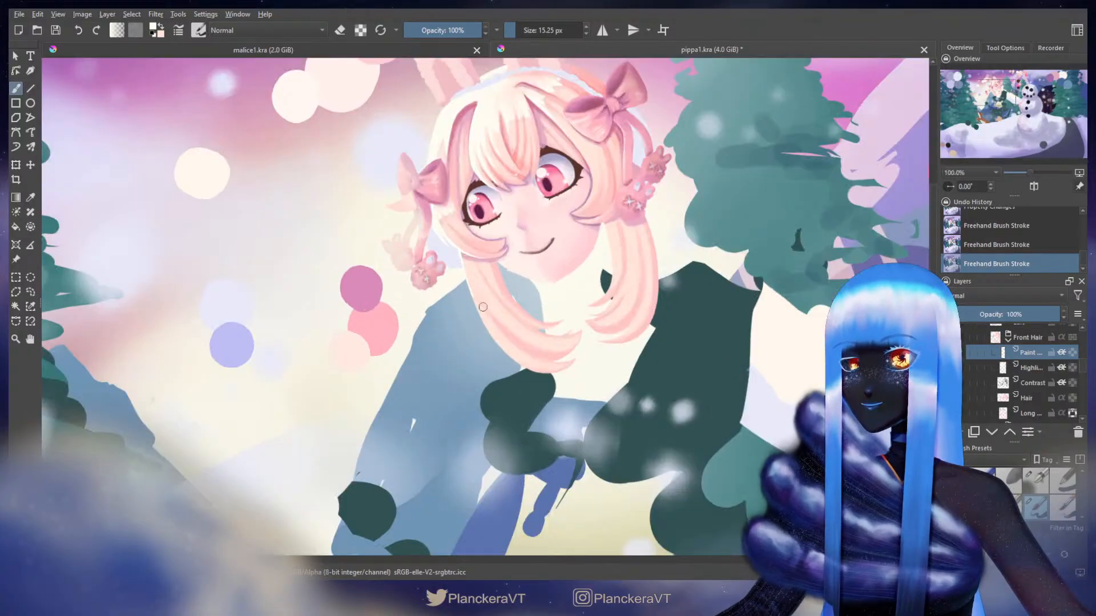
pyautogui.moveTo(473, 244)
pyautogui.mouseDown()
pyautogui.moveTo(483, 259)
pyautogui.moveTo(457, 314)
pyautogui.mouseUp()
pyautogui.moveTo(457, 314); pyautogui.dragTo(415, 226)
pyautogui.moveTo(398, 247)
pyautogui.keyDown('shift'); pyautogui.mouseDown()
pyautogui.moveTo(427, 313)
pyautogui.moveTo(474, 354)
pyautogui.mouseUp(); pyautogui.keyUp('shift')
pyautogui.hotkey('ctrl', 'z')
pyautogui.moveTo(405, 273); pyautogui.dragTo(413, 293)
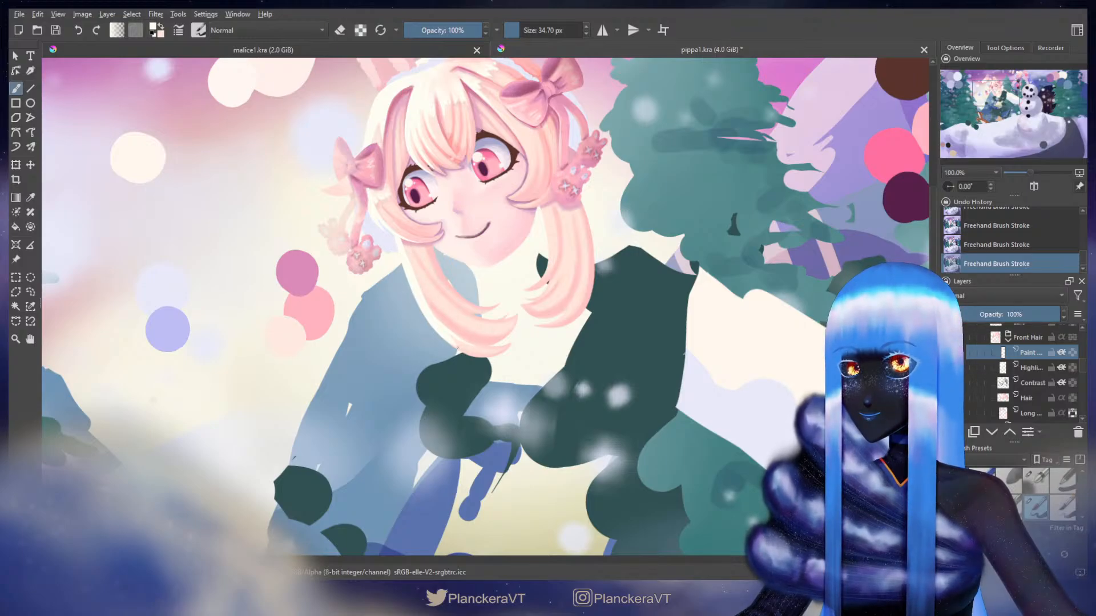
# - Undo the last highlight strokes and dab small ivory shine marks across both long locks at about 33 px
pyautogui.hotkey('ctrl', 'z')
pyautogui.hotkey('ctrl', 'shift', 'z')
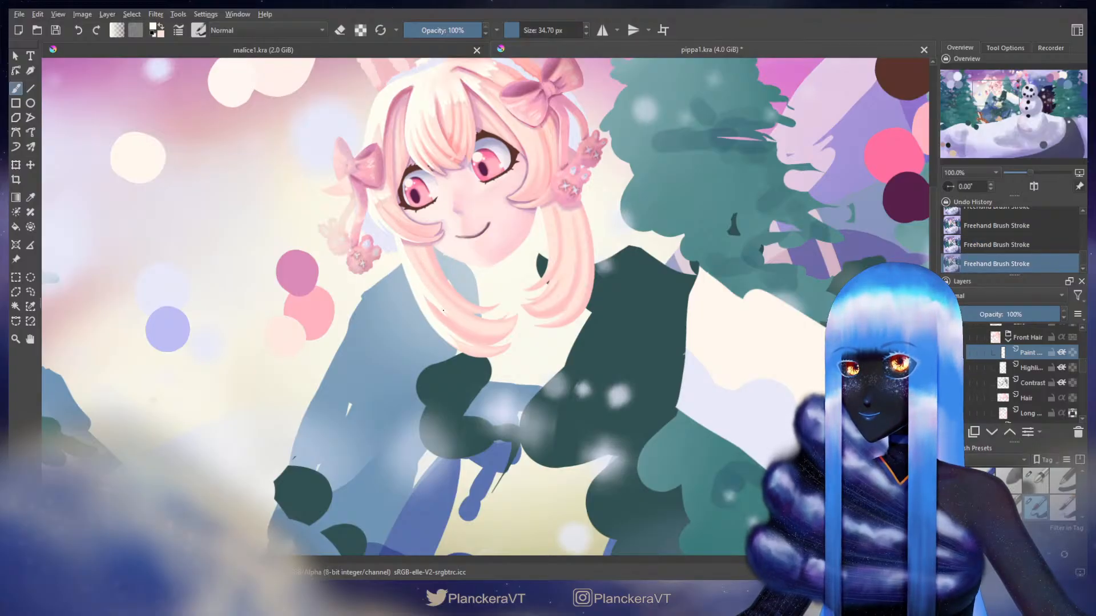
pyautogui.hotkey('ctrl', 'z')
pyautogui.hotkey('ctrl', 'z')
pyautogui.keyDown('shift'); pyautogui.moveTo(446, 313); pyautogui.dragTo(457, 320); pyautogui.keyUp('shift')
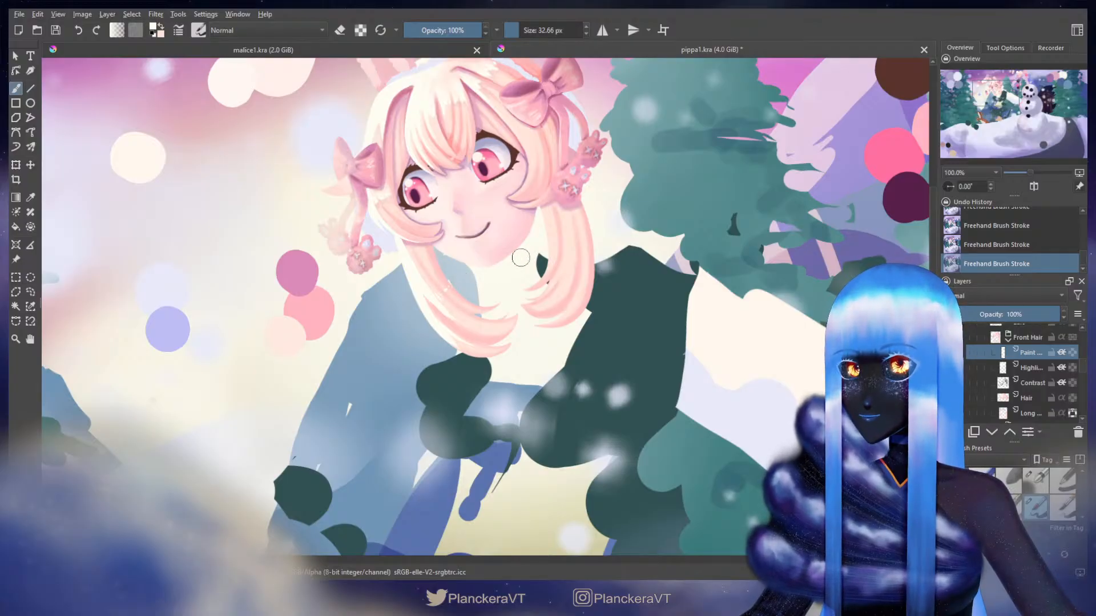
pyautogui.moveTo(583, 242); pyautogui.dragTo(581, 242)
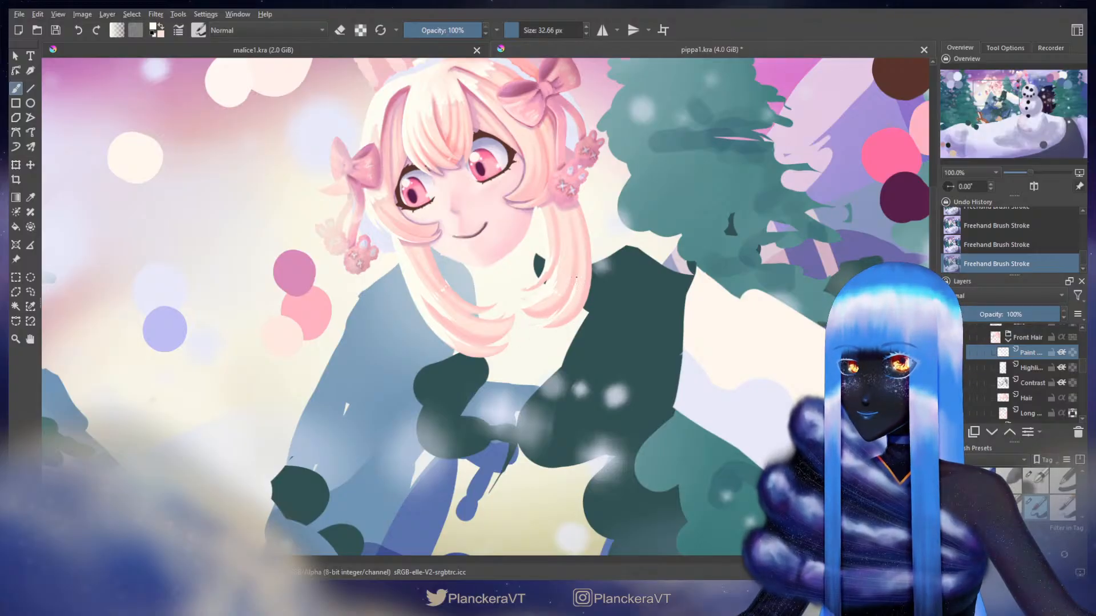
# - Paint an ivory highlight along the outer edge of the upper left long lock at about 18 to 22 px, trimming it with the eraser
pyautogui.scroll(-2, 628, 255)
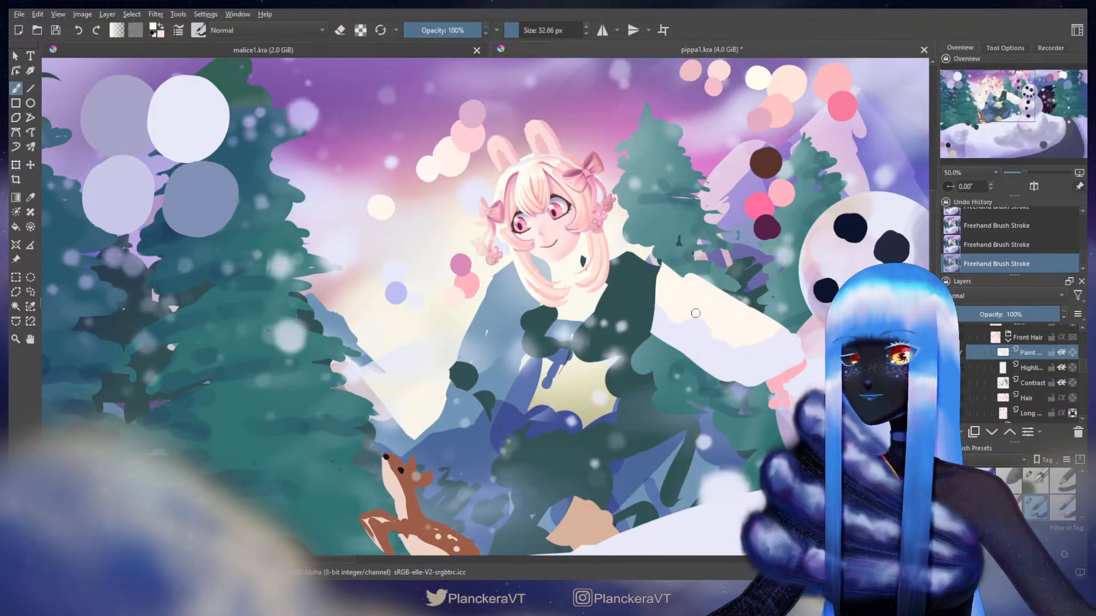
pyautogui.scroll(5, 695, 313)
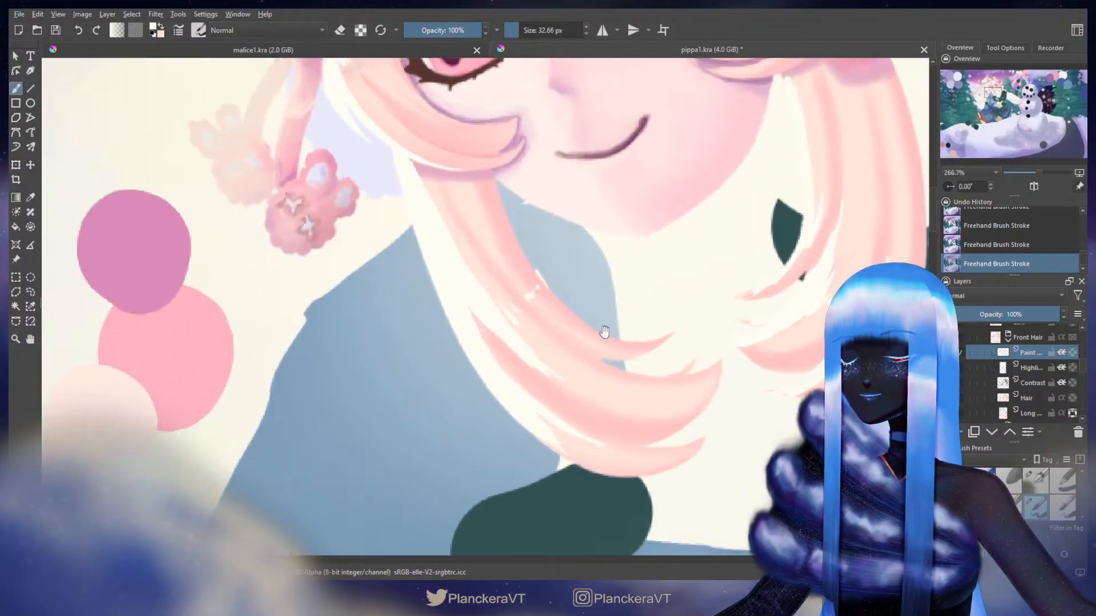
pyautogui.moveTo(477, 190); pyautogui.dragTo(475, 205)
pyautogui.moveTo(417, 186); pyautogui.dragTo(401, 186)
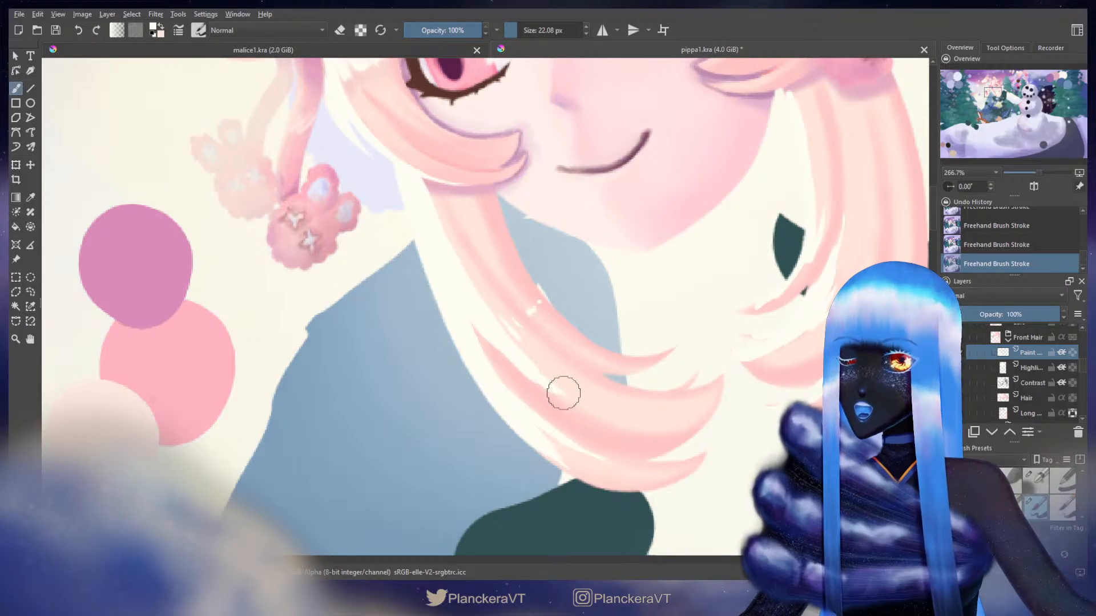
pyautogui.press('e')
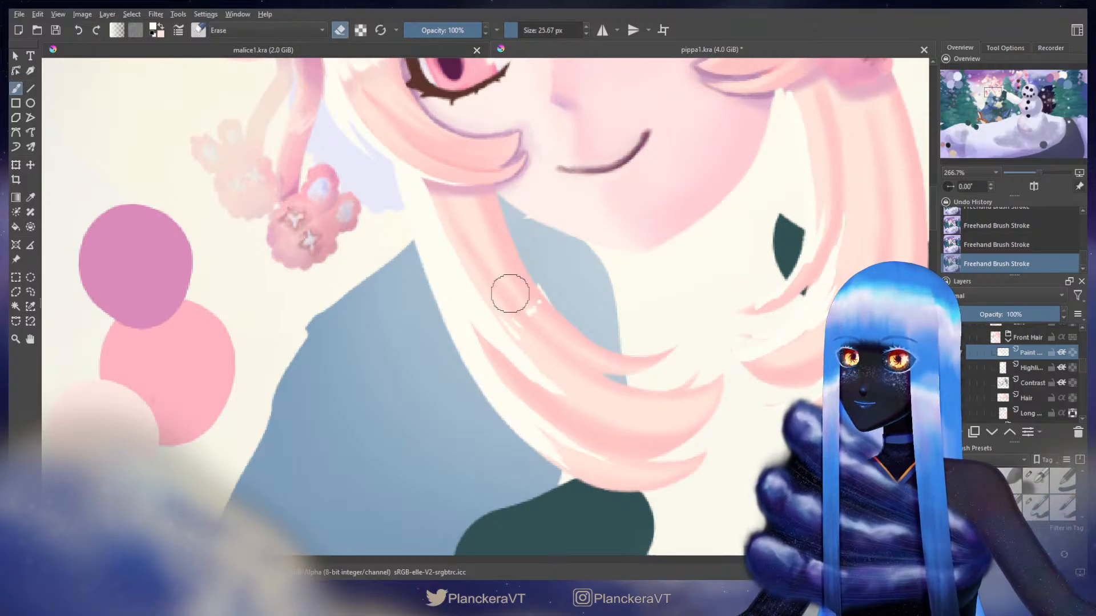
pyautogui.press('e')
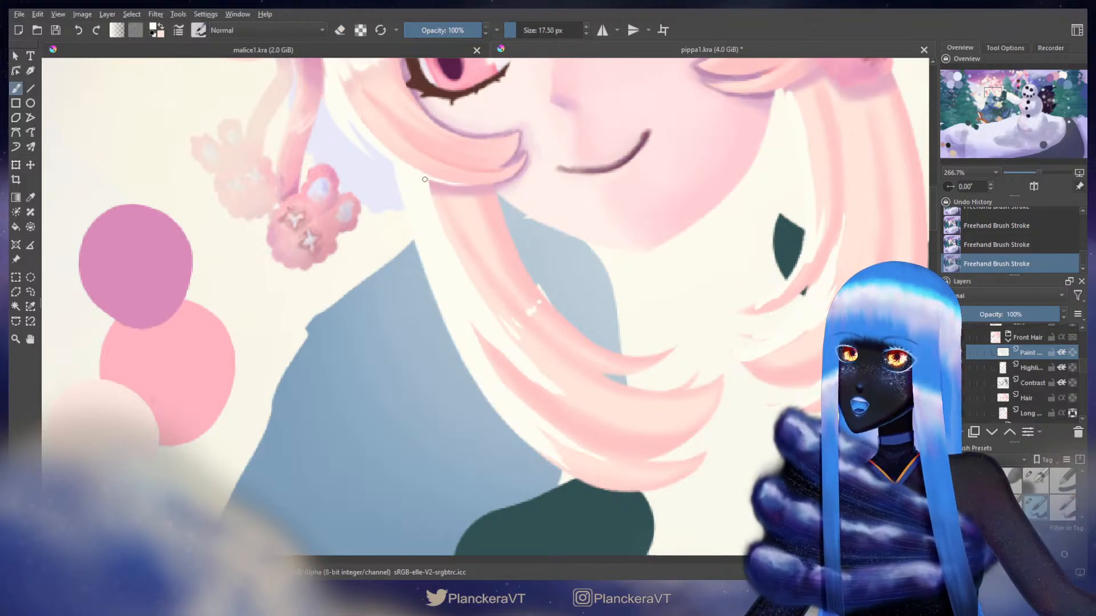
pyautogui.moveTo(470, 283); pyautogui.dragTo(444, 349)
pyautogui.press('/')
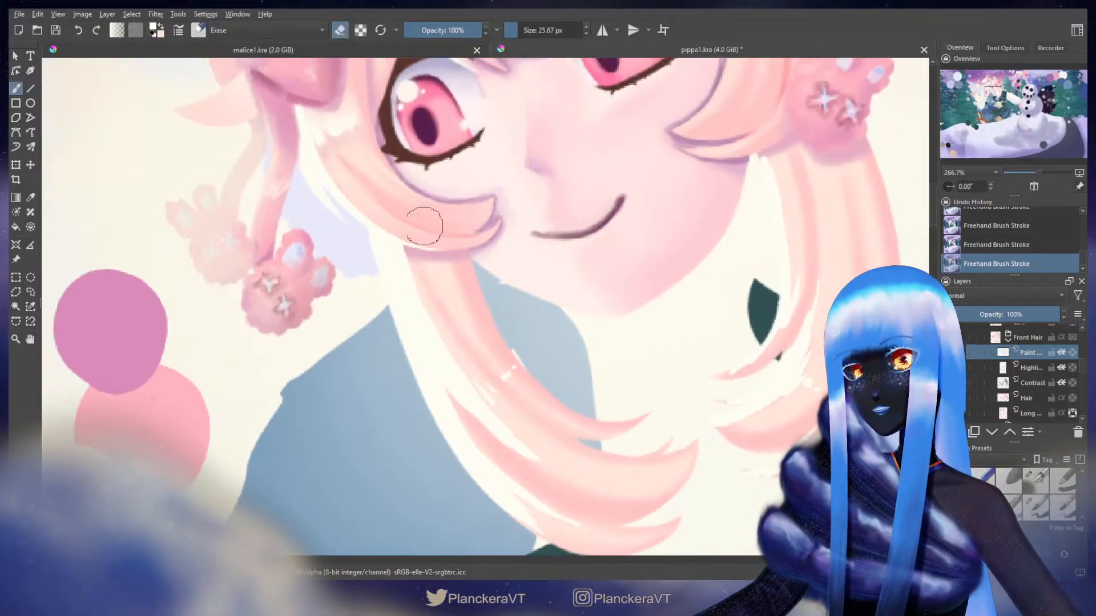
pyautogui.moveTo(386, 240)
pyautogui.keyDown('shift'); pyautogui.mouseDown()
pyautogui.moveTo(371, 242)
pyautogui.moveTo(411, 254)
pyautogui.moveTo(403, 247)
pyautogui.mouseUp(); pyautogui.keyUp('shift')
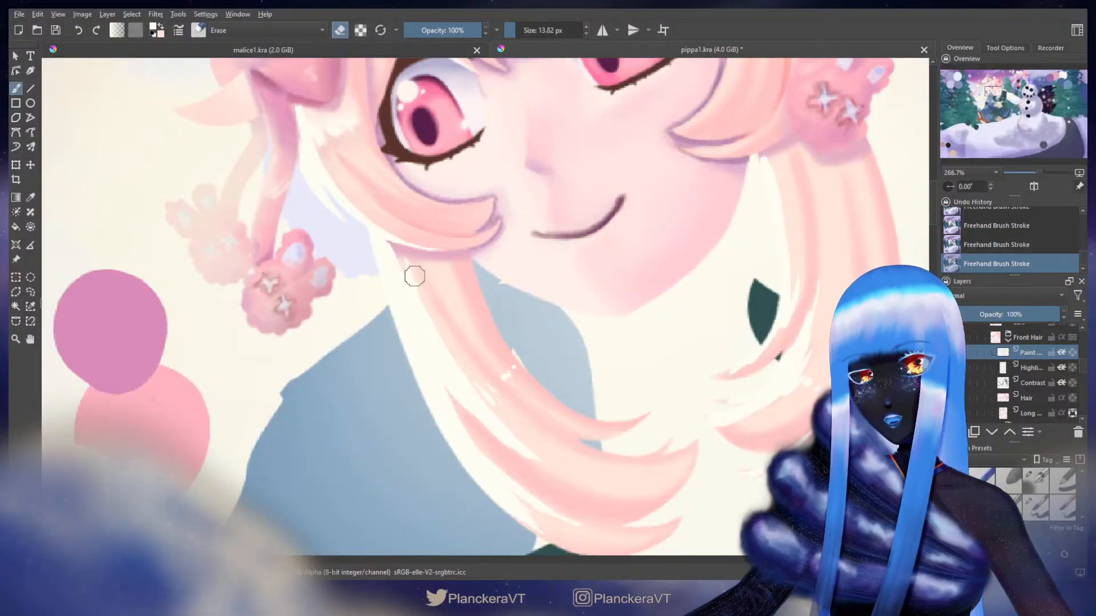
# - Extend the ivory highlight through the middle of the left long lock at about 18 px and shape it with a 13 px eraser
pyautogui.press('/')
pyautogui.moveTo(486, 342); pyautogui.dragTo(460, 213)
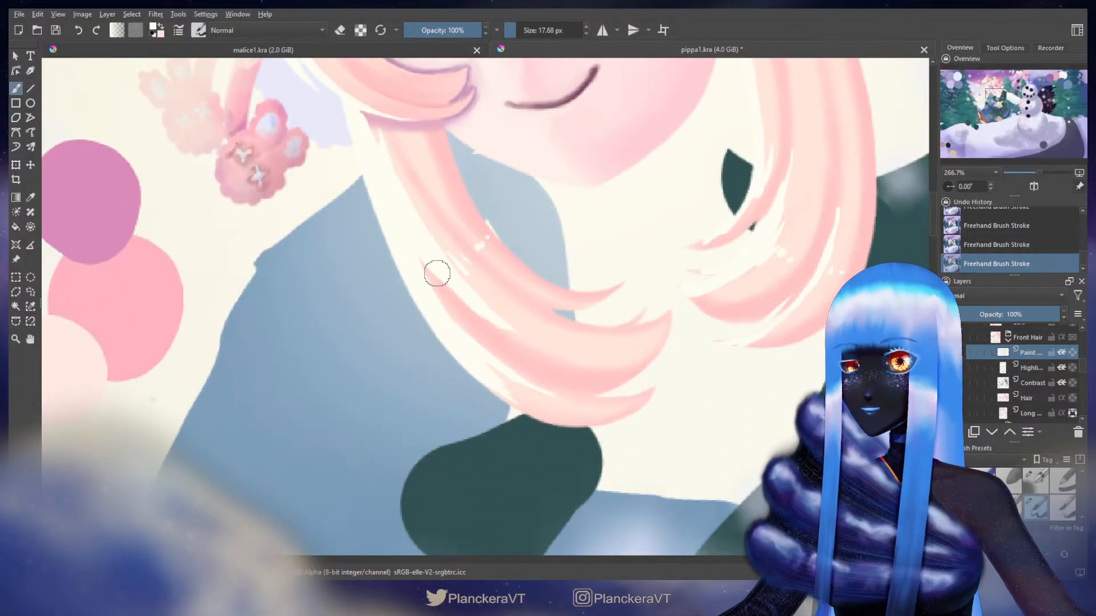
pyautogui.moveTo(424, 252)
pyautogui.mouseDown()
pyautogui.moveTo(462, 301)
pyautogui.moveTo(509, 331)
pyautogui.mouseUp()
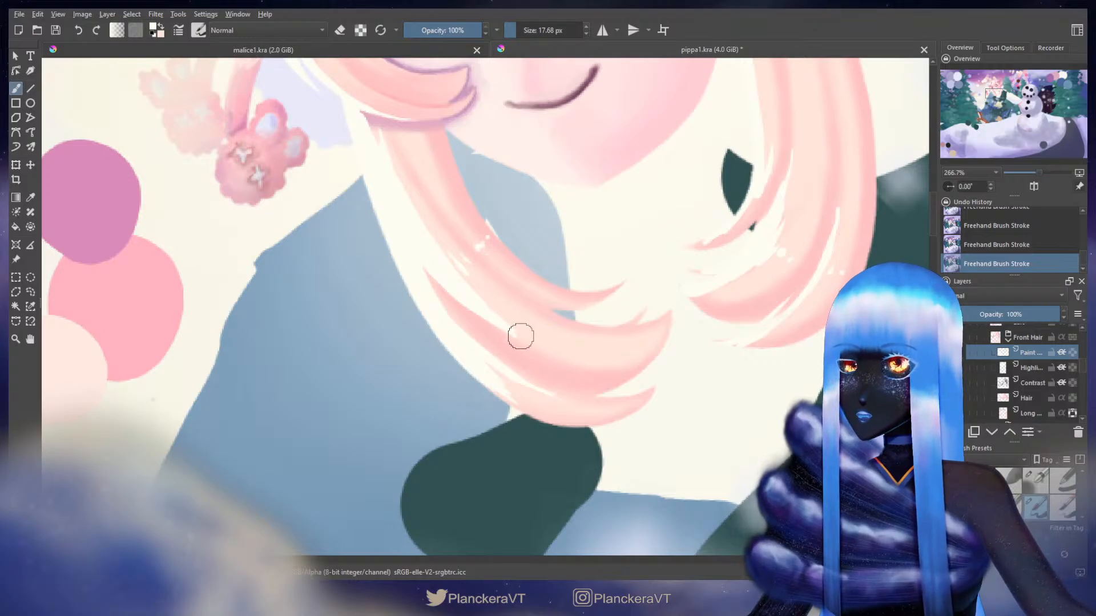
pyautogui.press('/')
pyautogui.moveTo(403, 165); pyautogui.dragTo(436, 235)
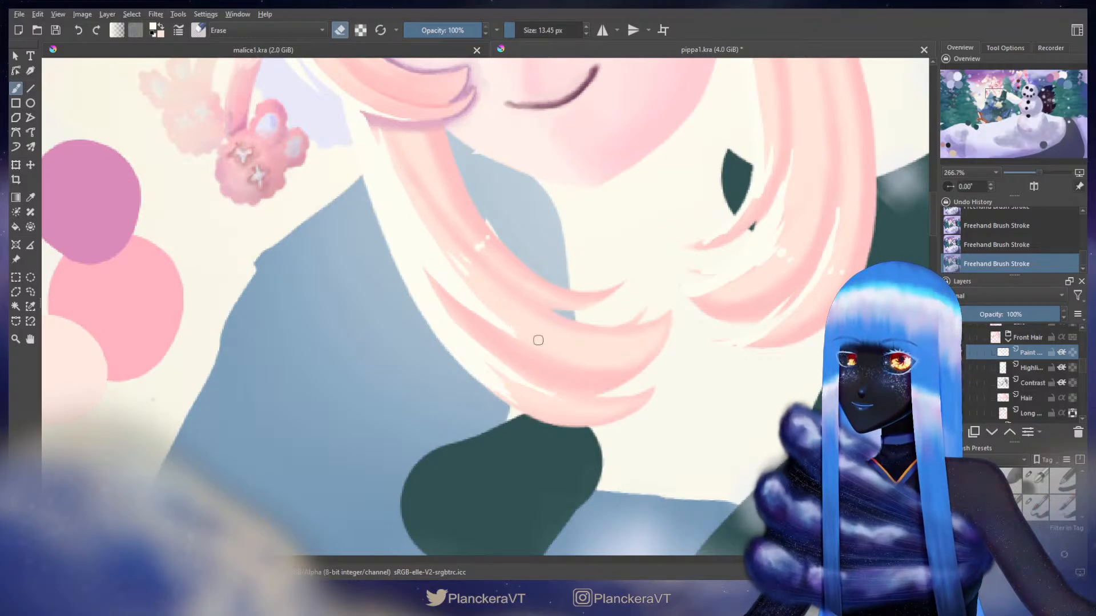
pyautogui.hotkey('ctrl', 'z')
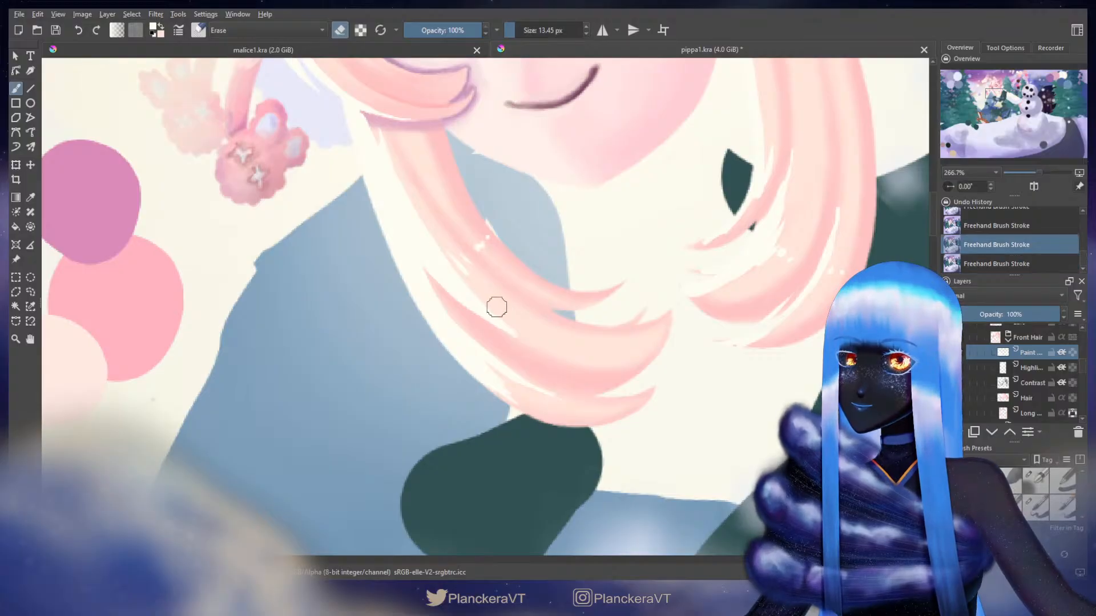
pyautogui.hotkey('ctrl', 'shift', 'z')
# - Paint ivory highlights between the lower strands of the left long lock at about 15 to 18 px, sharpening them with a 12 px eraser
pyautogui.press('/')
pyautogui.moveTo(420, 233); pyautogui.dragTo(413, 210)
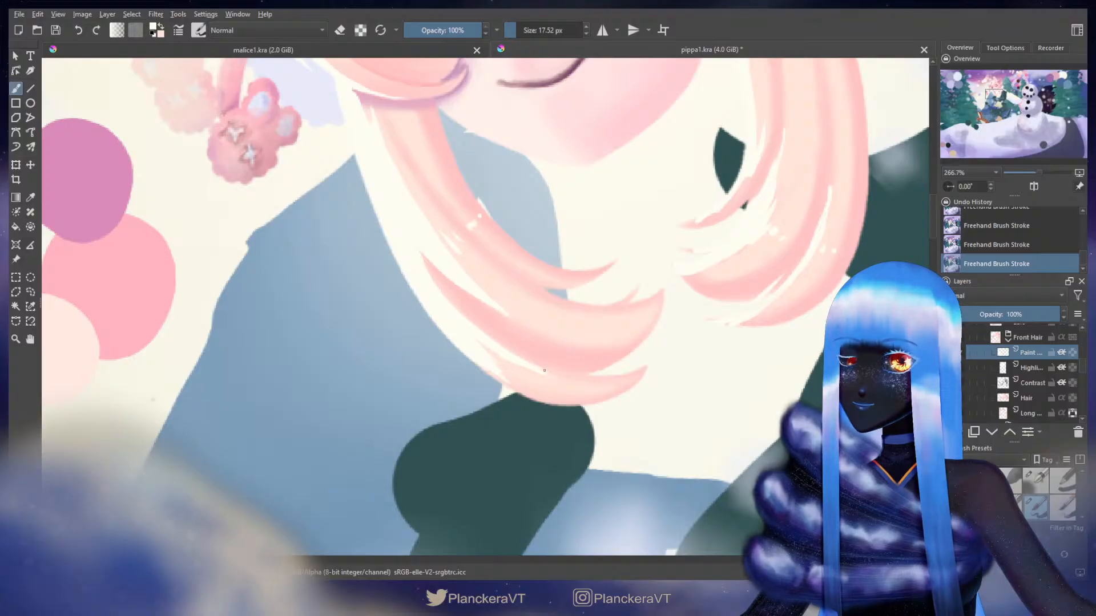
pyautogui.moveTo(499, 352); pyautogui.dragTo(465, 301)
pyautogui.press('e')
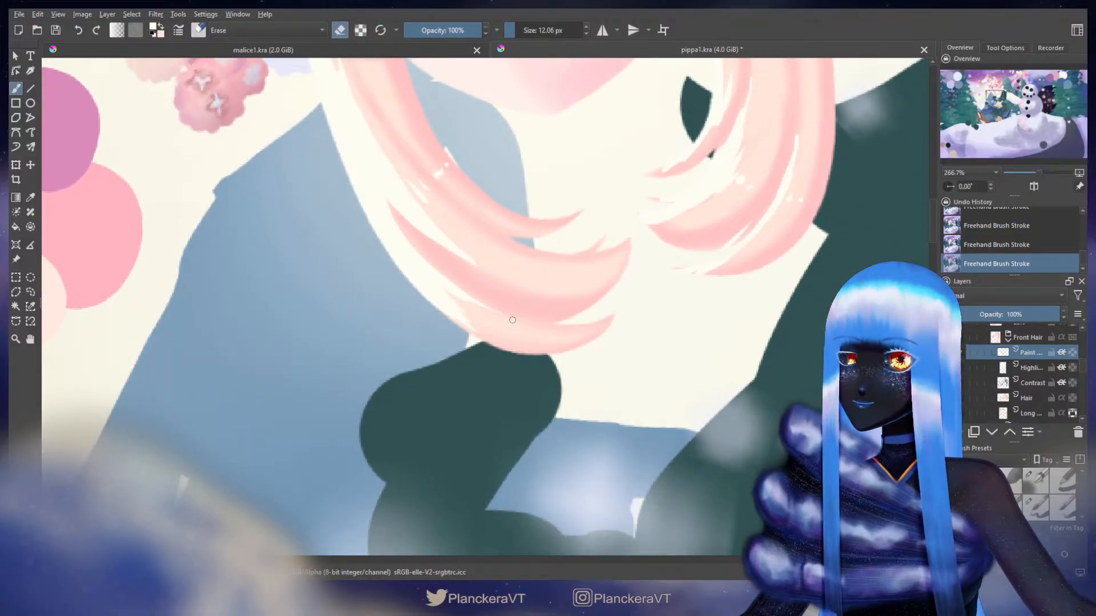
pyautogui.press('e')
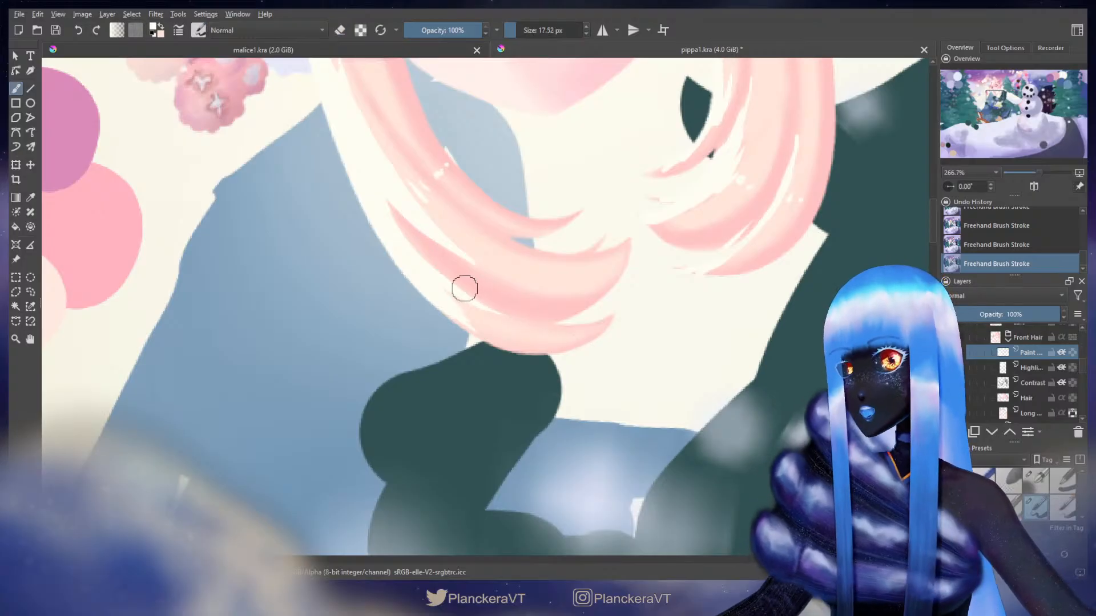
pyautogui.moveTo(465, 289)
pyautogui.mouseDown()
pyautogui.moveTo(453, 295)
pyautogui.moveTo(505, 317)
pyautogui.mouseUp()
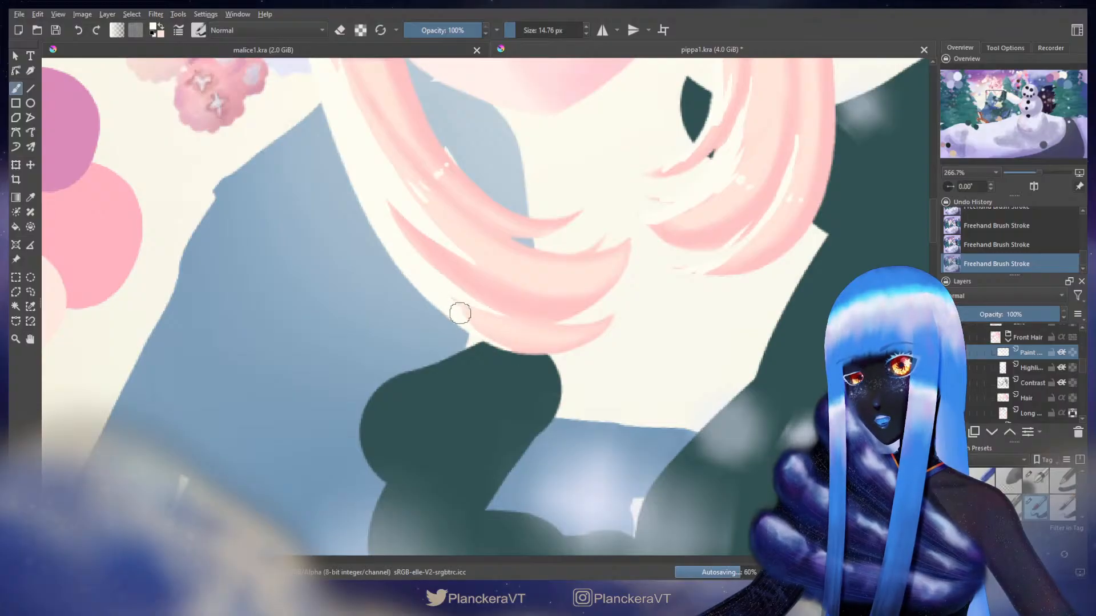
pyautogui.press('e')
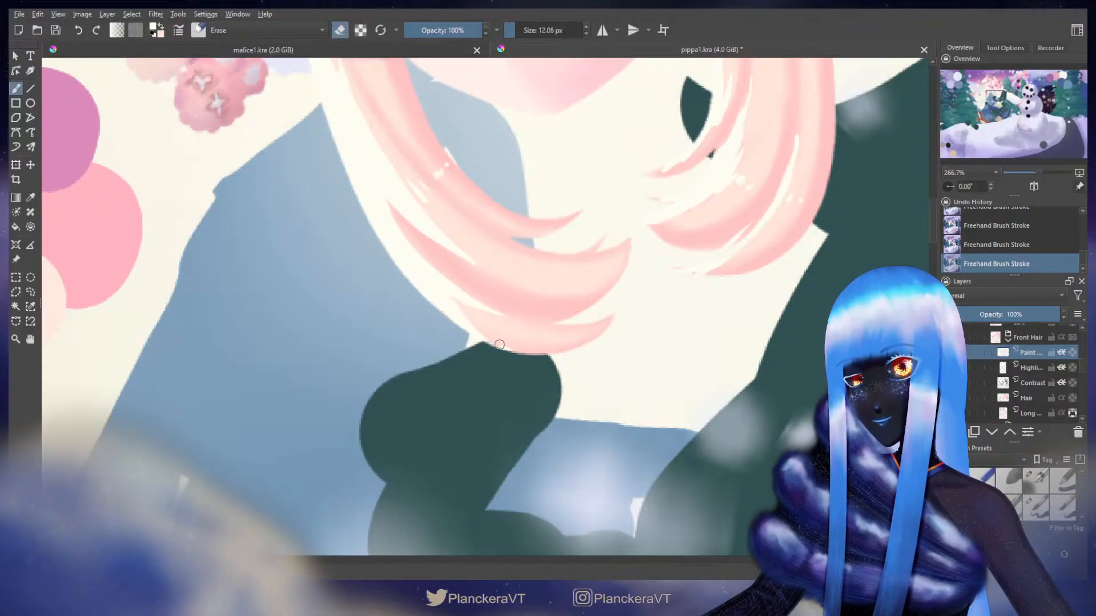
pyautogui.press('e')
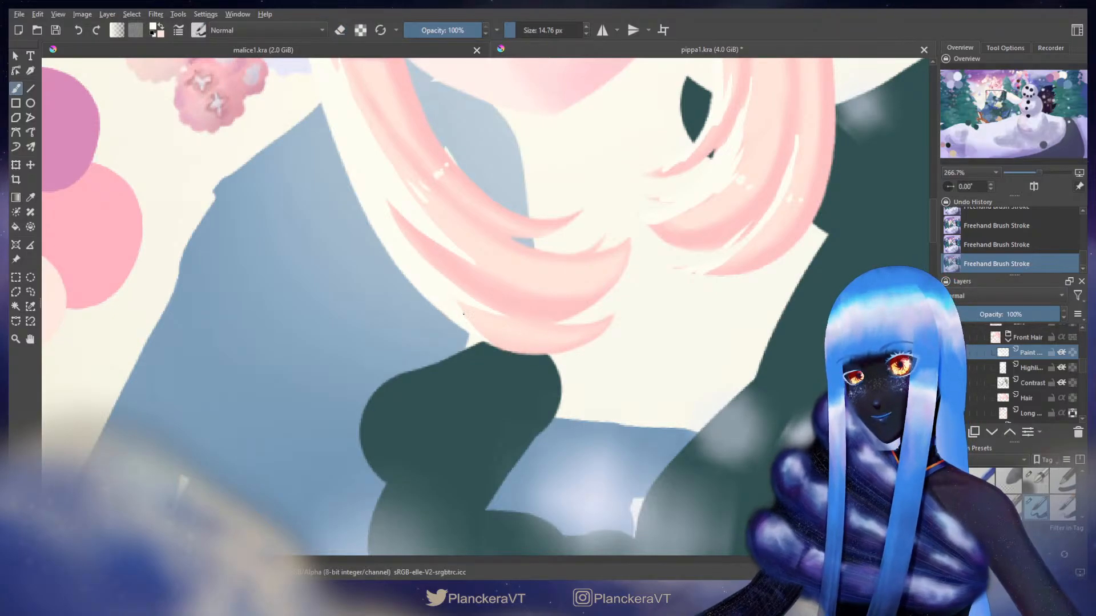
# - Touch up the ivory highlights on the inner edges of both long locks at about 15 px, trimming with a 12 px eraser
pyautogui.moveTo(455, 270); pyautogui.dragTo(429, 391)
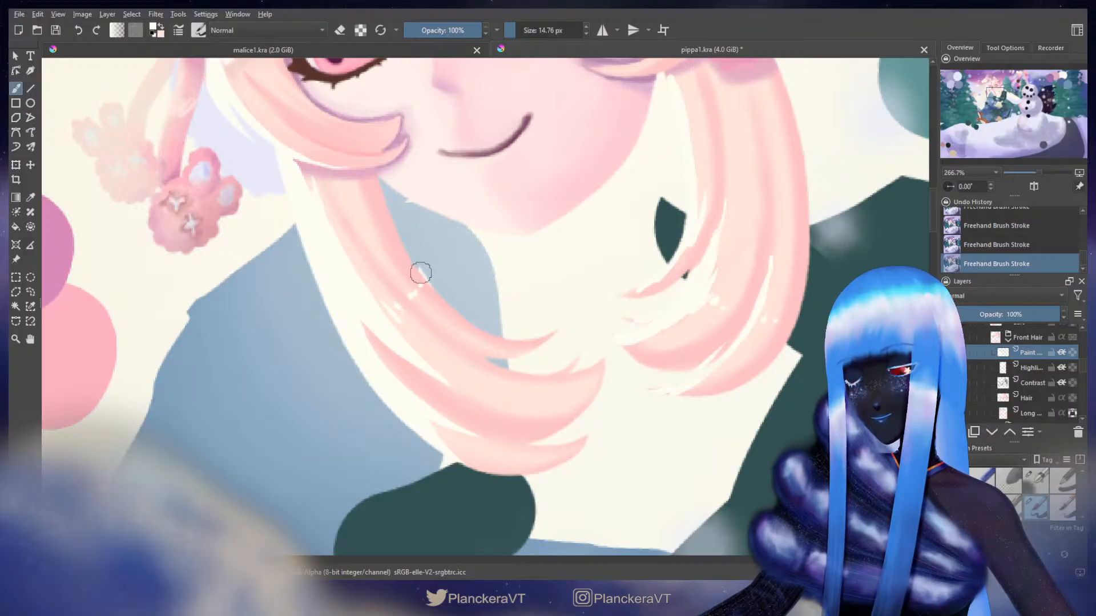
pyautogui.press('e')
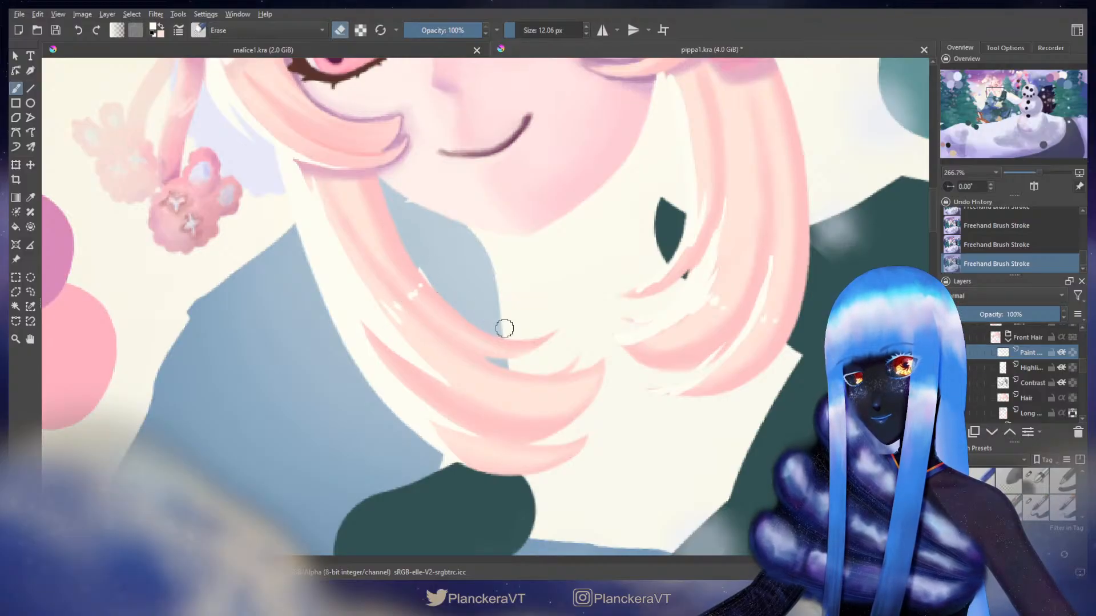
pyautogui.press('e')
pyautogui.moveTo(719, 164); pyautogui.dragTo(575, 289)
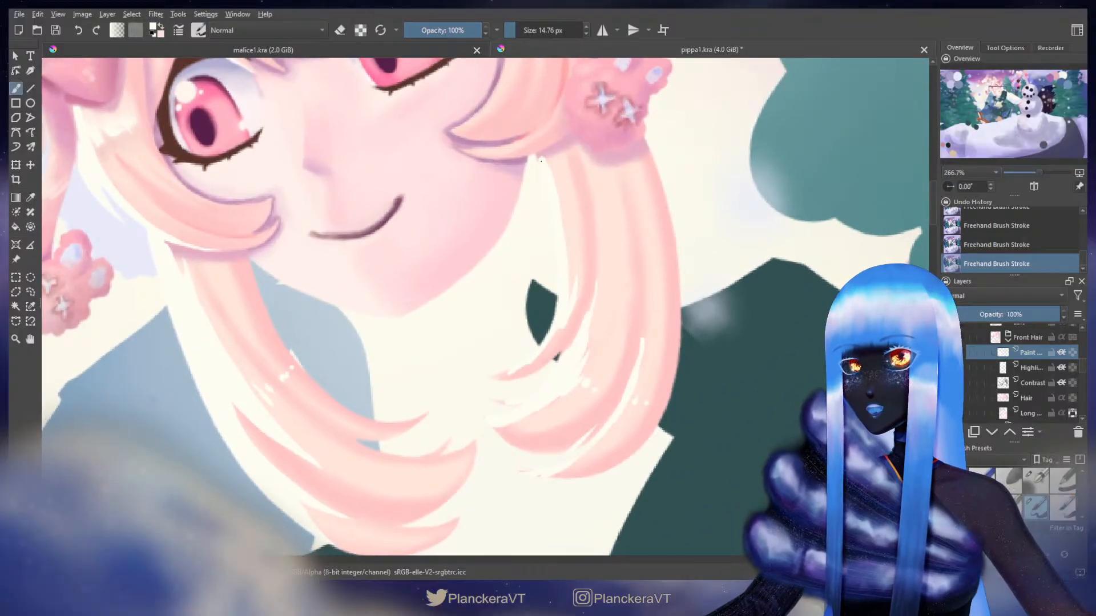
pyautogui.press('e')
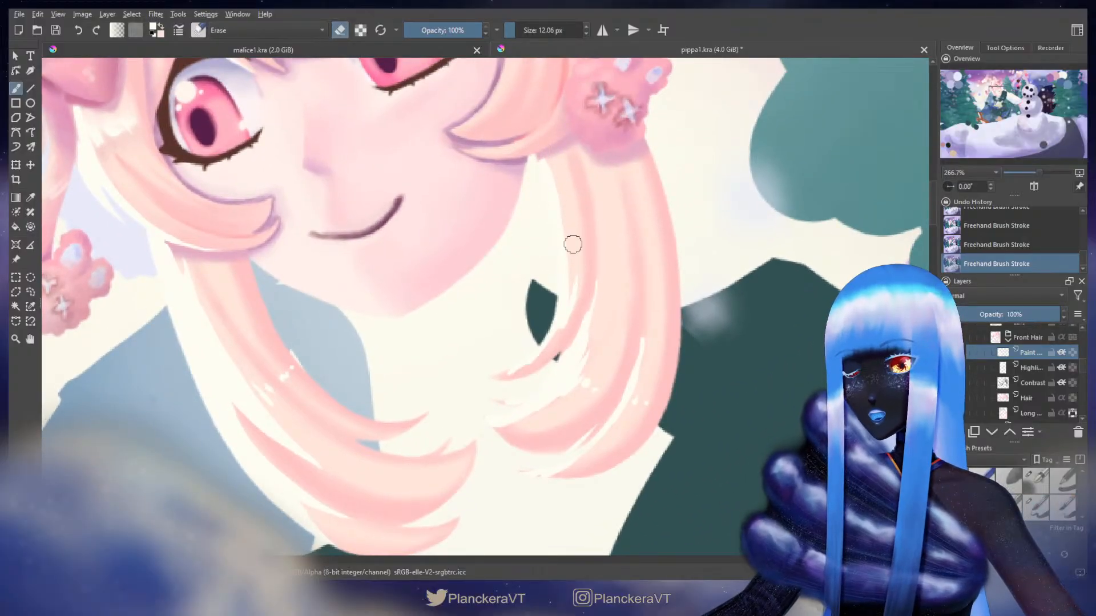
pyautogui.press('e')
# - Show the Body group and refine the ivory highlight at the top of the right long lock with a 15 px brush and 14 px eraser
pyautogui.moveTo(1082, 364); pyautogui.dragTo(1082, 382)
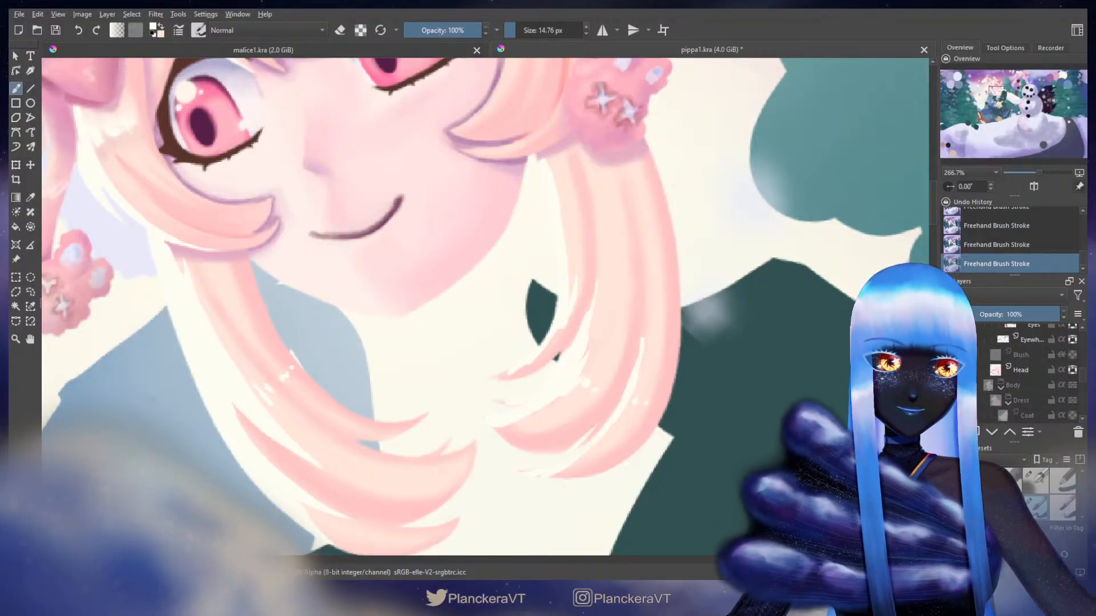
pyautogui.click(950, 386)
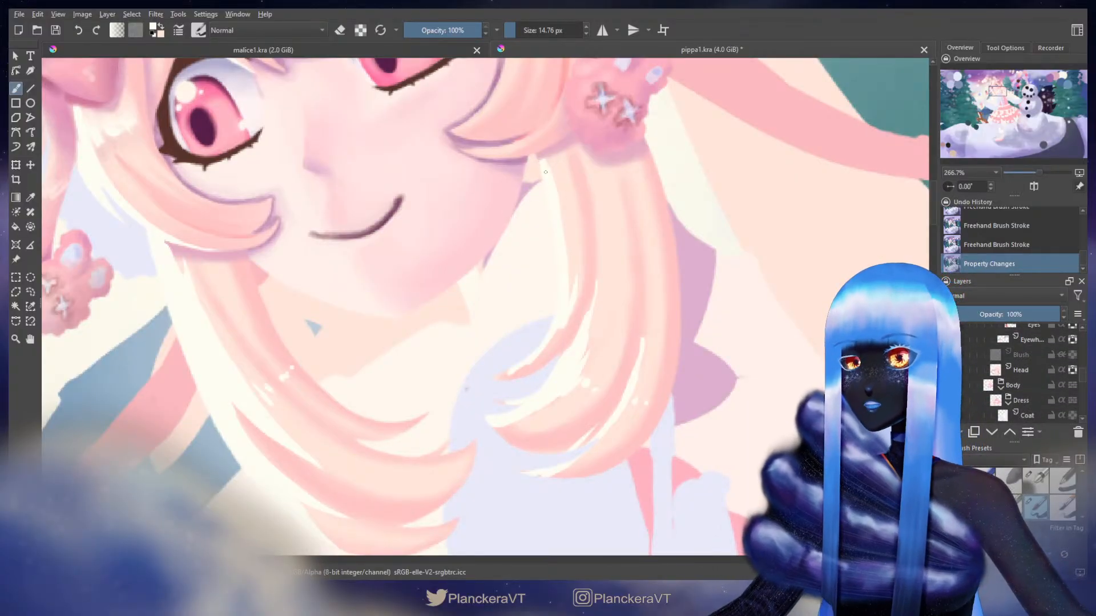
pyautogui.moveTo(544, 159)
pyautogui.mouseDown()
pyautogui.moveTo(555, 192)
pyautogui.moveTo(544, 164)
pyautogui.mouseUp()
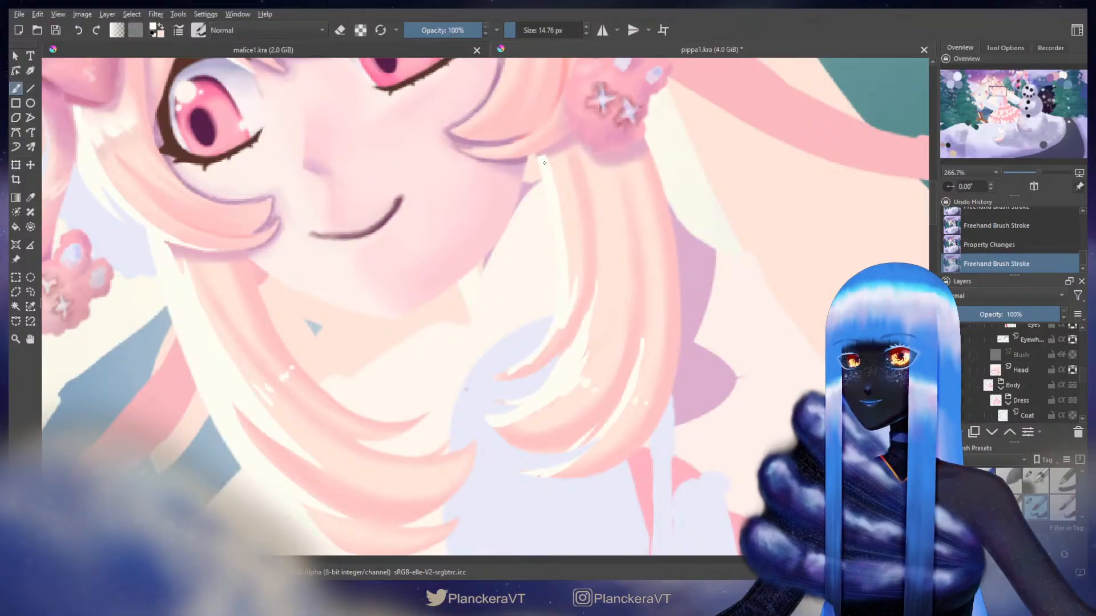
pyautogui.press('e')
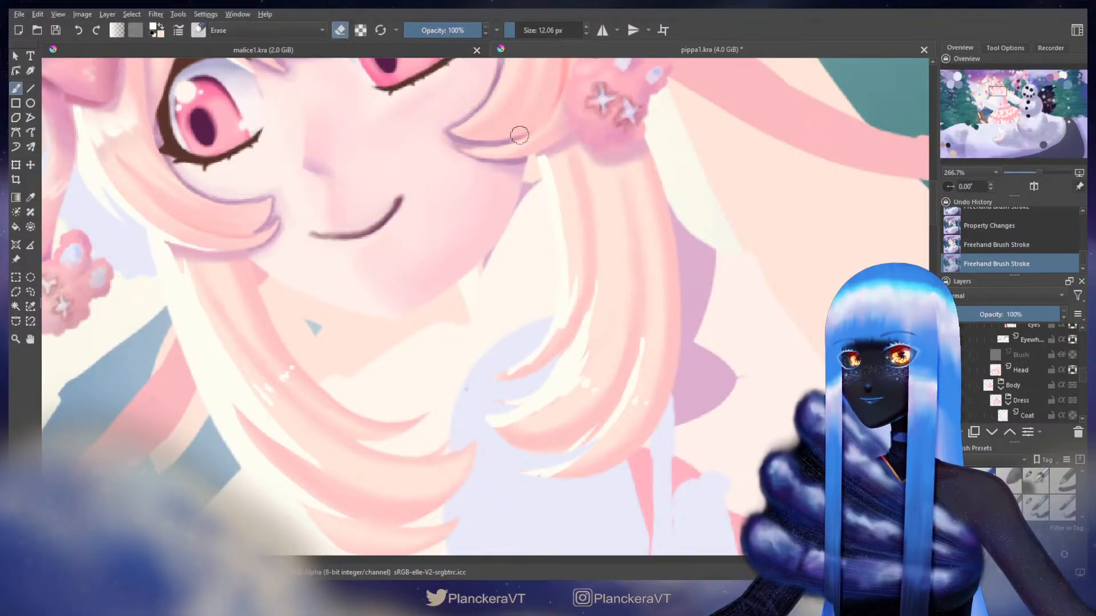
pyautogui.moveTo(539, 156); pyautogui.dragTo(526, 173)
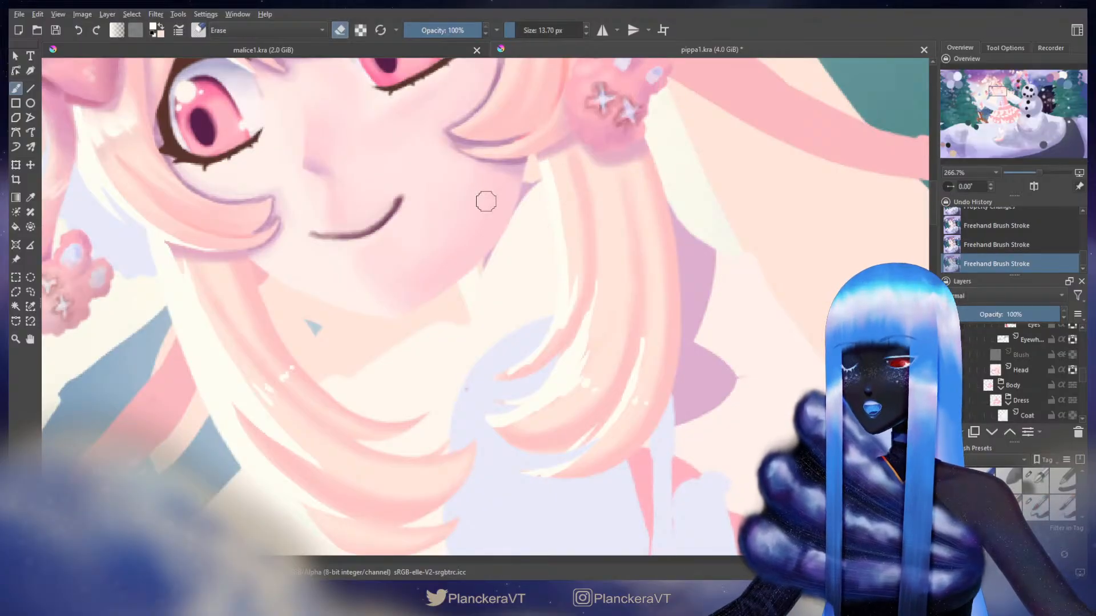
pyautogui.press('e')
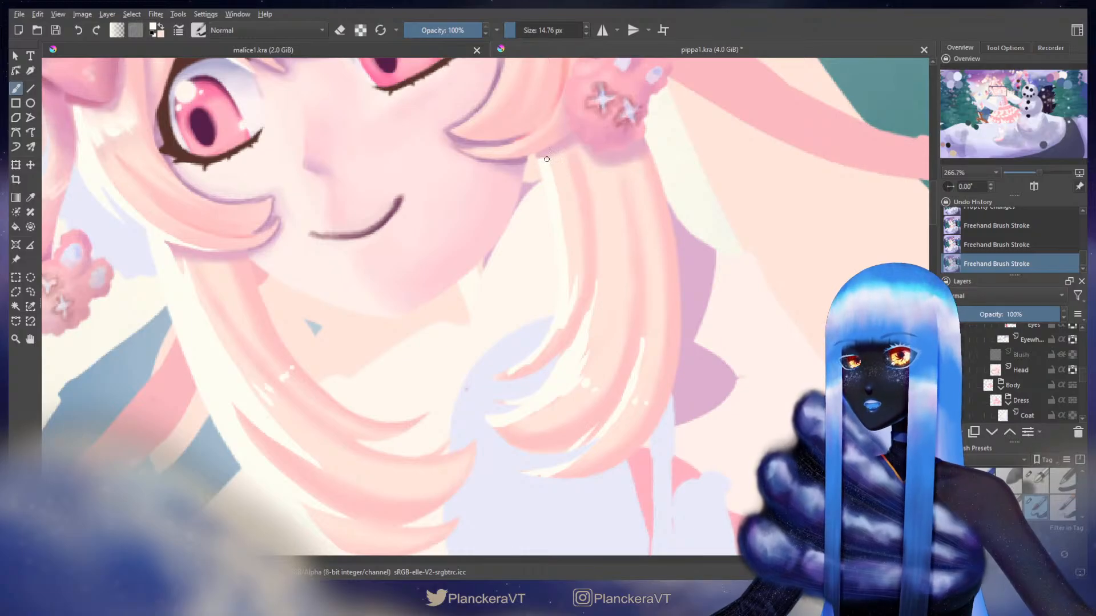
pyautogui.moveTo(552, 169); pyautogui.dragTo(564, 266)
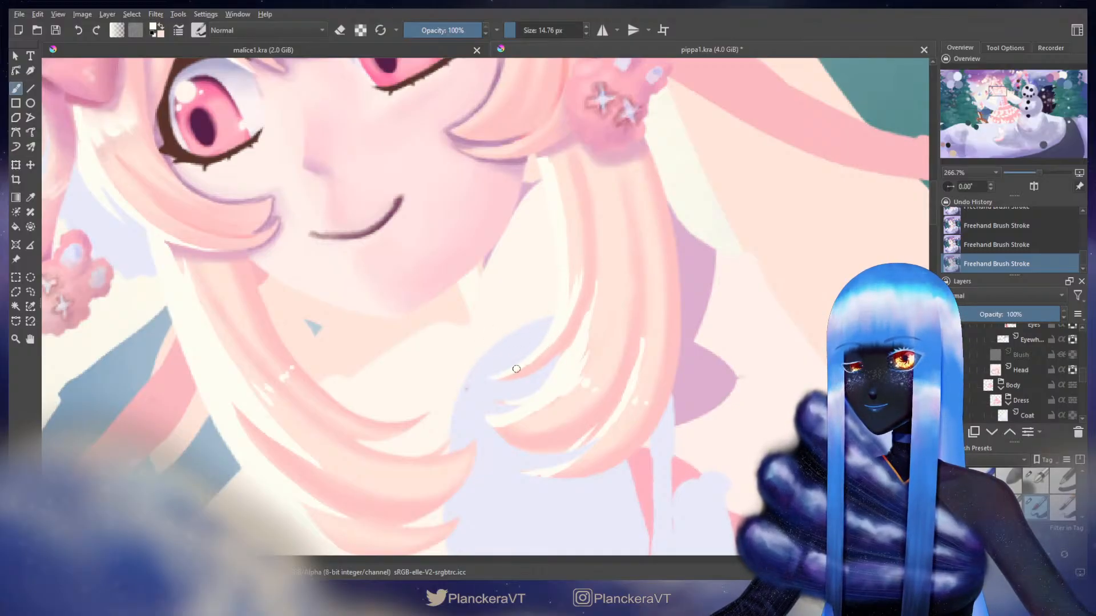
# - Refine the ivory highlight on the inner strand of the right long lock with a 15 px brush and 11 px eraser
pyautogui.press('e')
pyautogui.moveTo(570, 333)
pyautogui.mouseDown()
pyautogui.moveTo(622, 277)
pyautogui.moveTo(561, 319)
pyautogui.mouseUp()
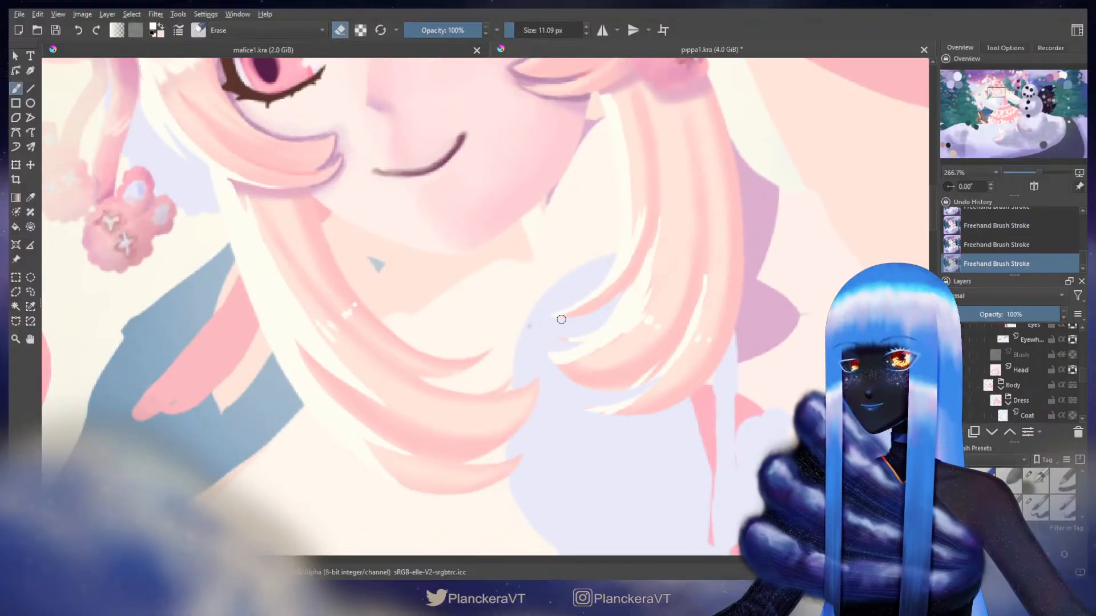
pyautogui.press('e')
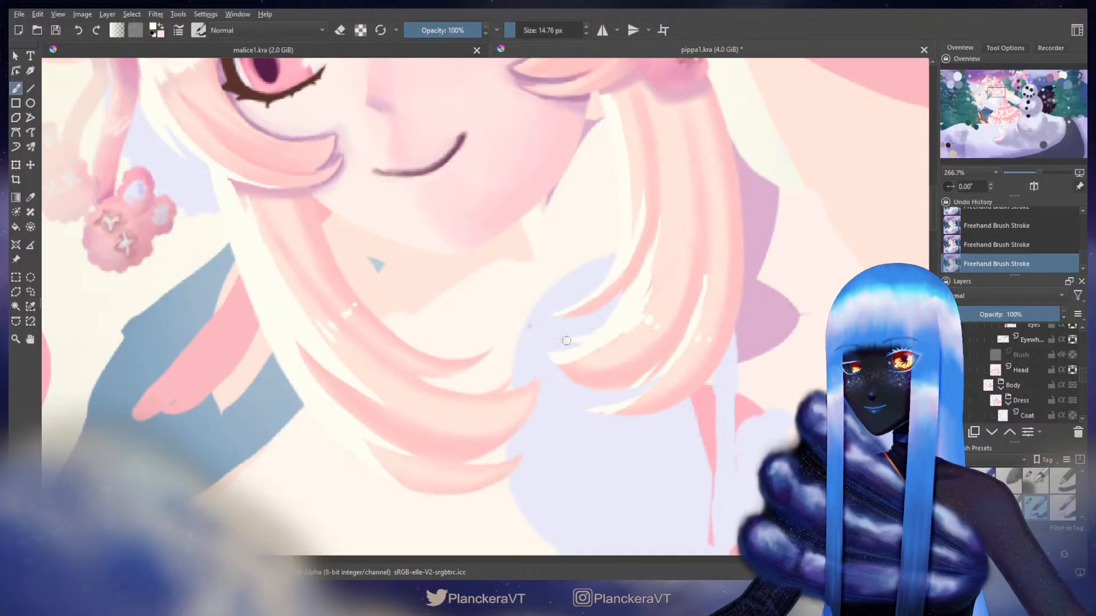
pyautogui.moveTo(649, 244); pyautogui.dragTo(635, 281)
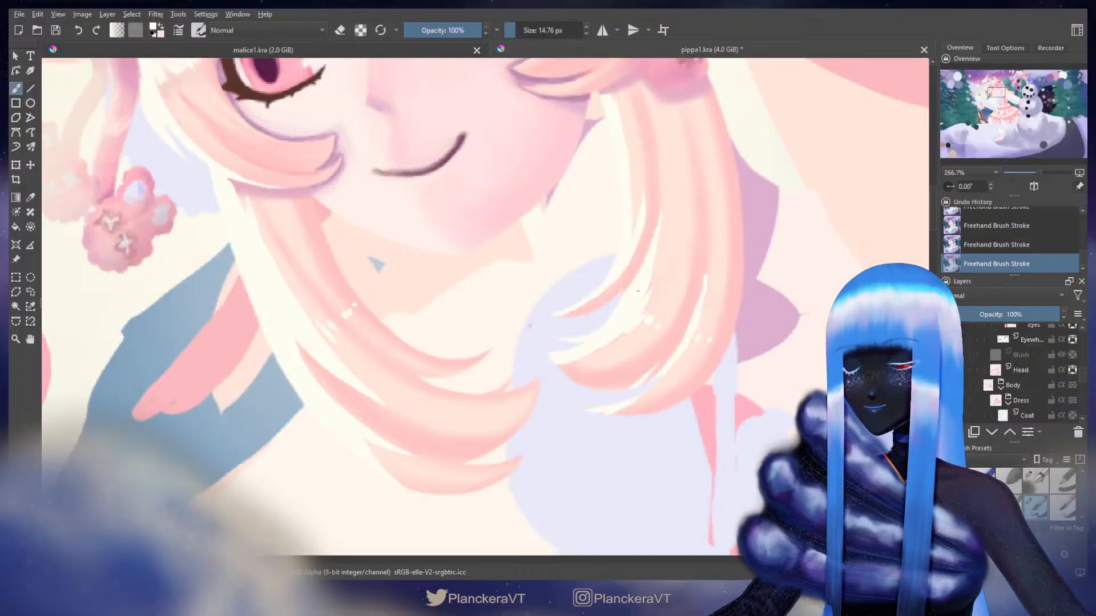
pyautogui.press('e')
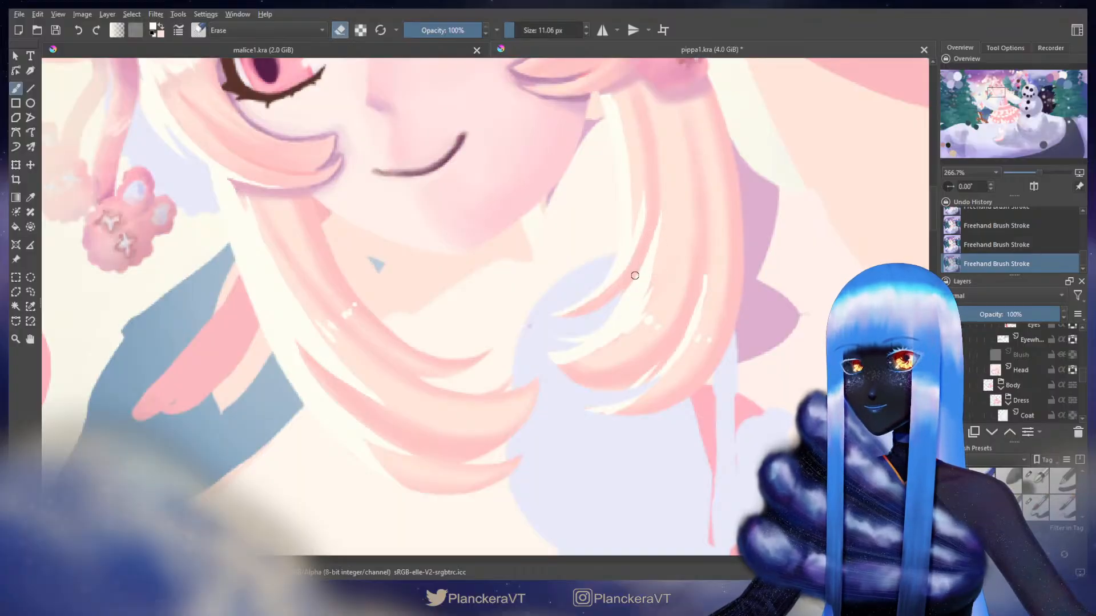
pyautogui.press('e')
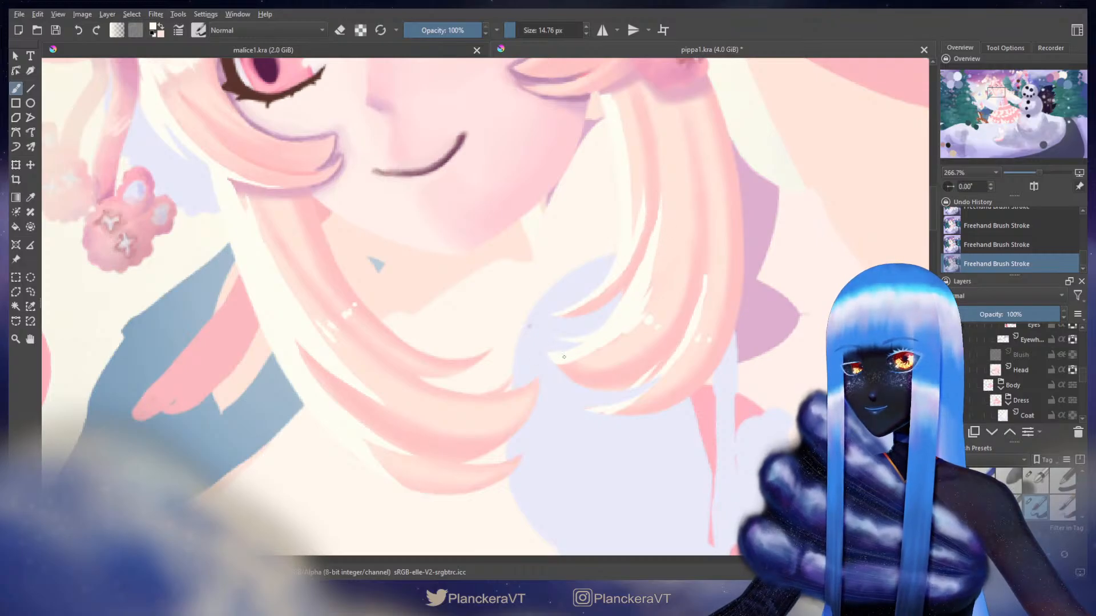
# - Rework the ivory highlight at the middle strand's tip on the right long lock at about 15 px, undoing unwanted strokes
pyautogui.moveTo(564, 357); pyautogui.dragTo(616, 344)
pyautogui.hotkey('ctrl', 'z')
pyautogui.click(563, 359)
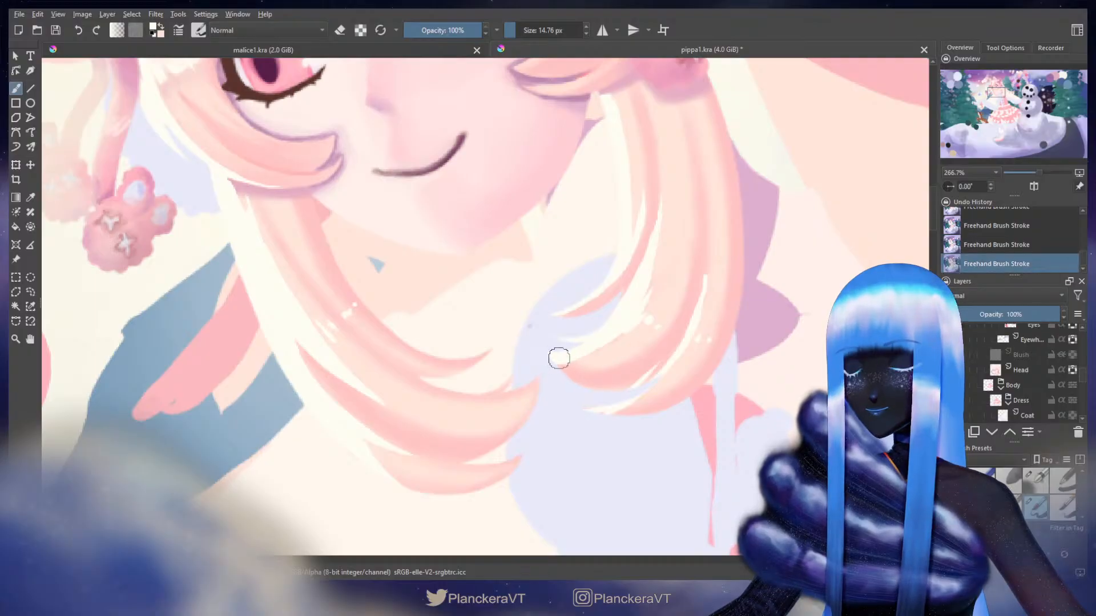
pyautogui.press('e')
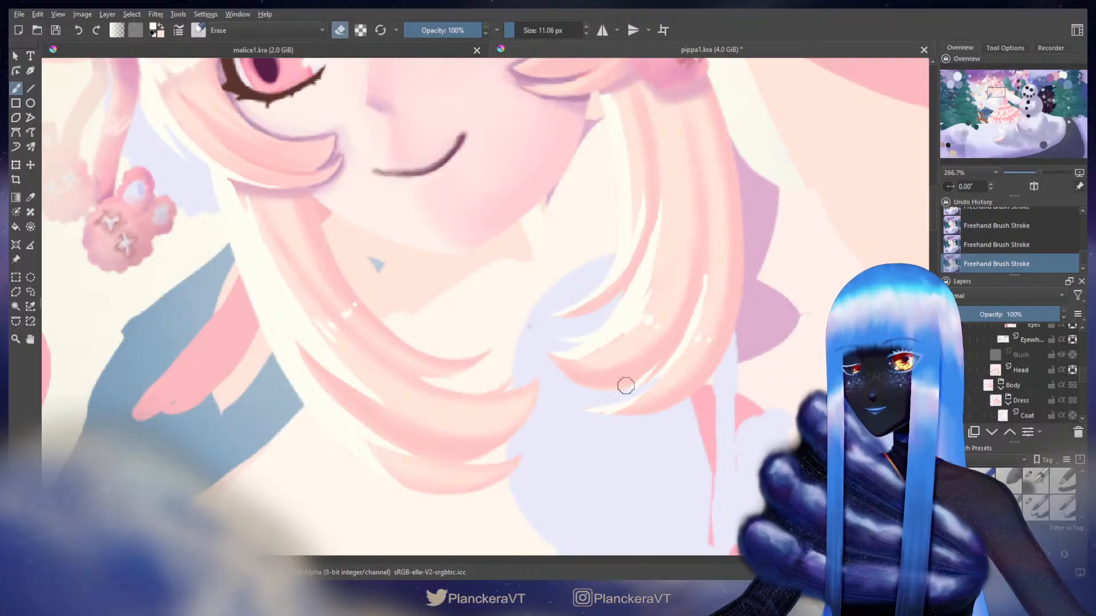
pyautogui.press('e')
pyautogui.moveTo(574, 355); pyautogui.dragTo(639, 331)
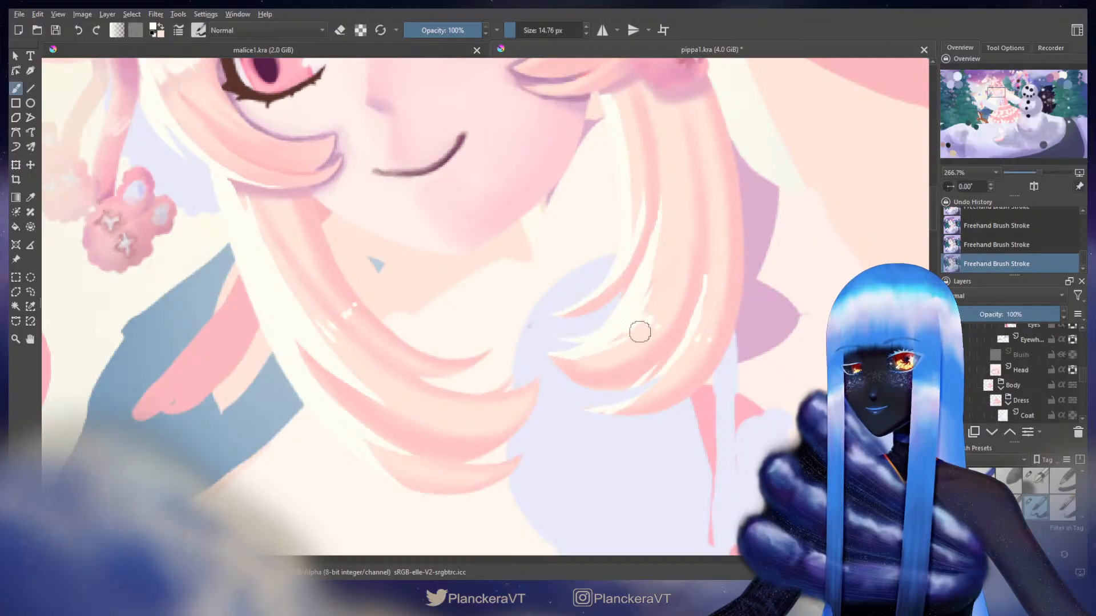
pyautogui.hotkey('ctrl', 'z')
pyautogui.click(550, 354)
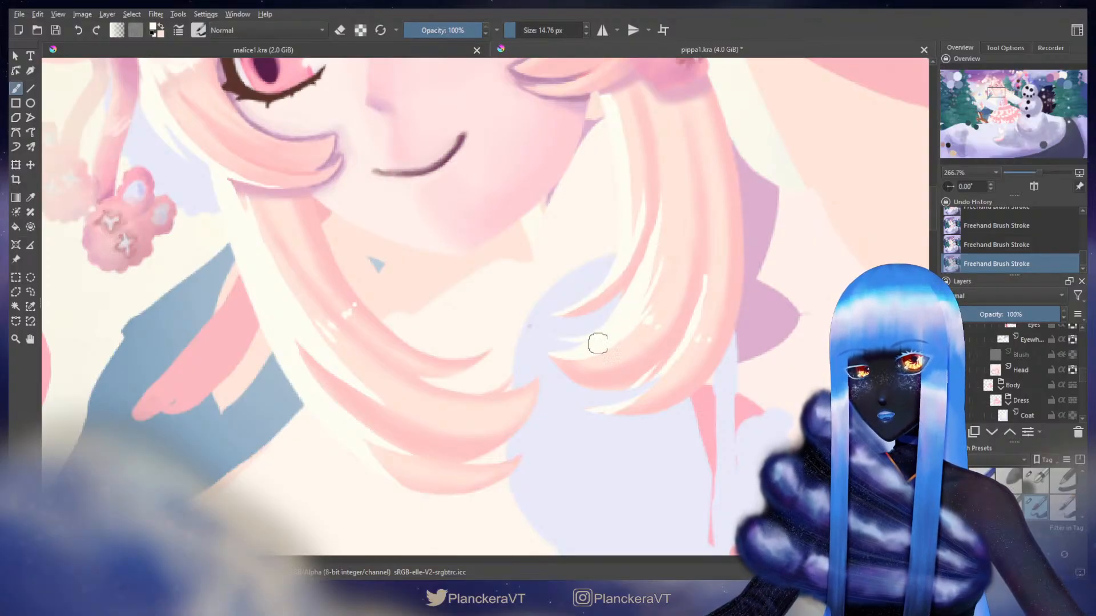
# - Paint ivory highlights along the lowest strand of the right long lock at about 15 px, sharpening them with an 11 px eraser
pyautogui.scroll(-2, 662, 354)
pyautogui.press('e')
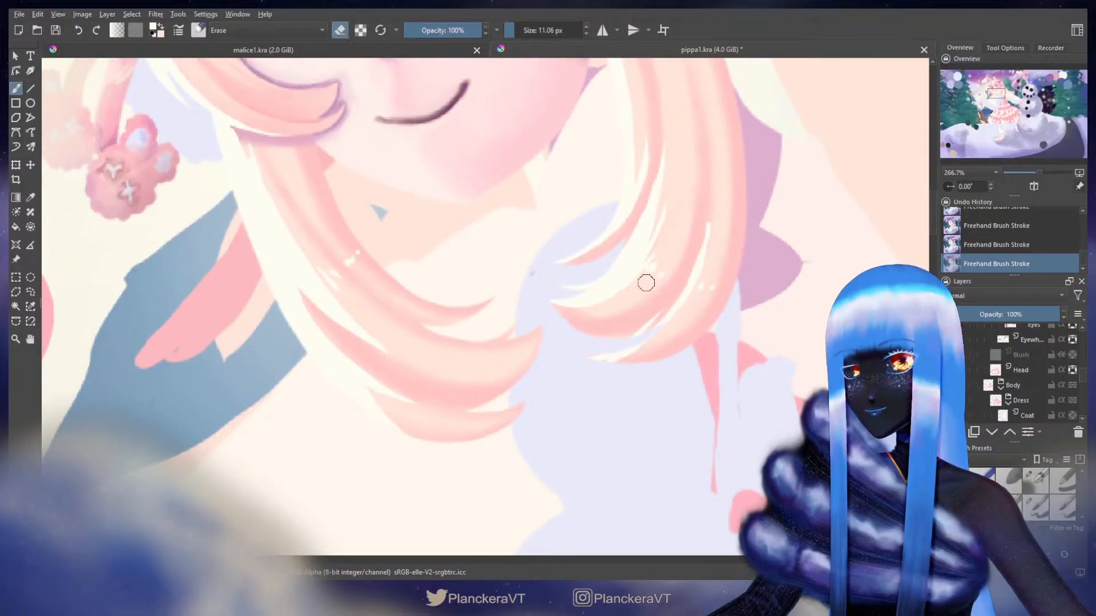
pyautogui.moveTo(694, 248); pyautogui.dragTo(637, 288)
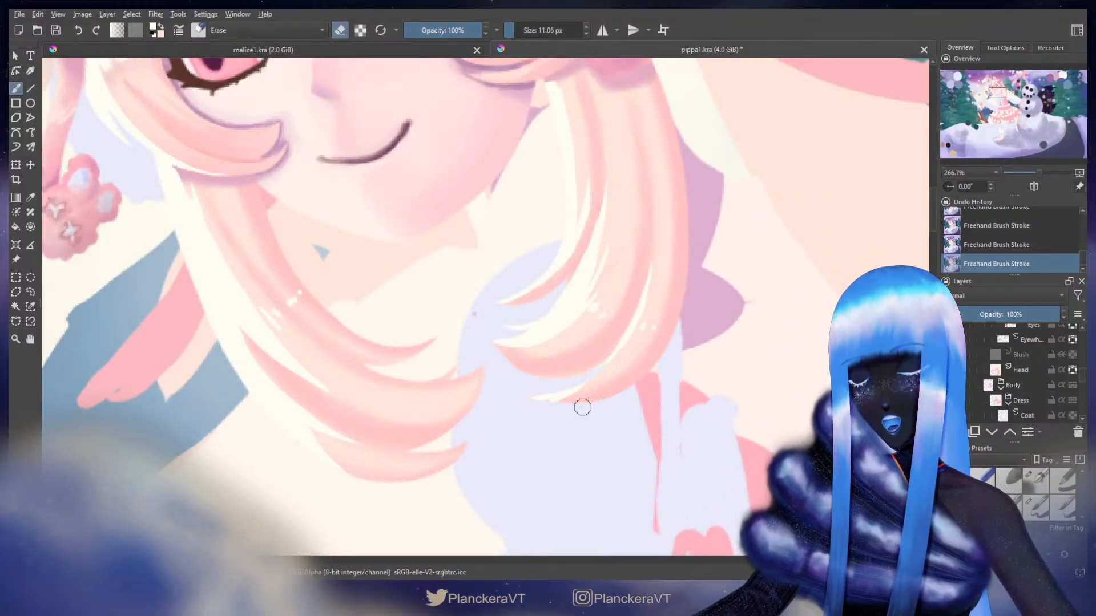
pyautogui.press('e')
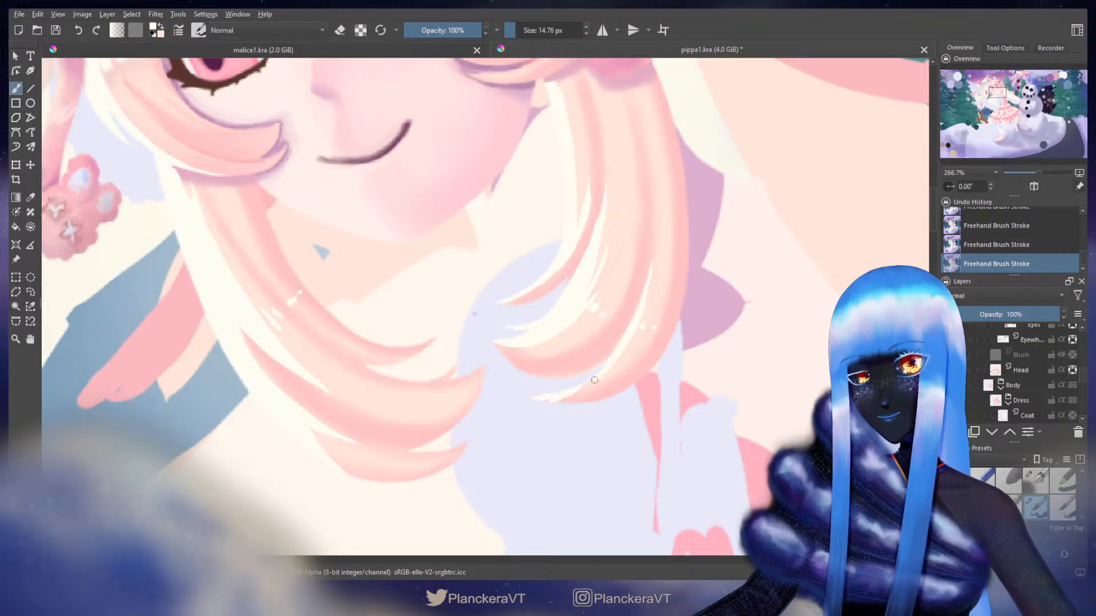
pyautogui.press('e')
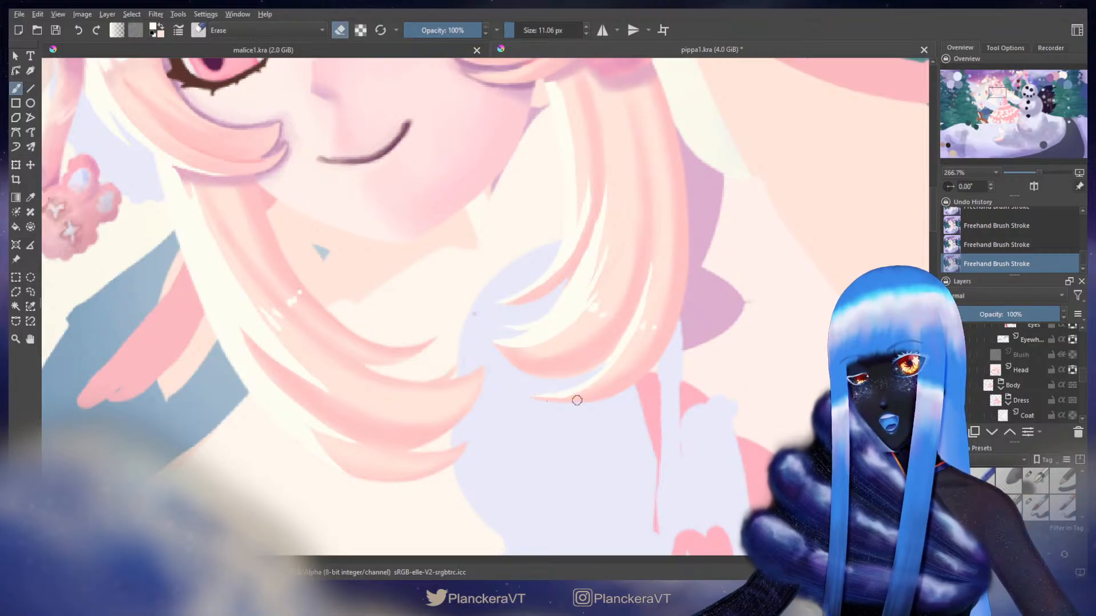
pyautogui.press('e')
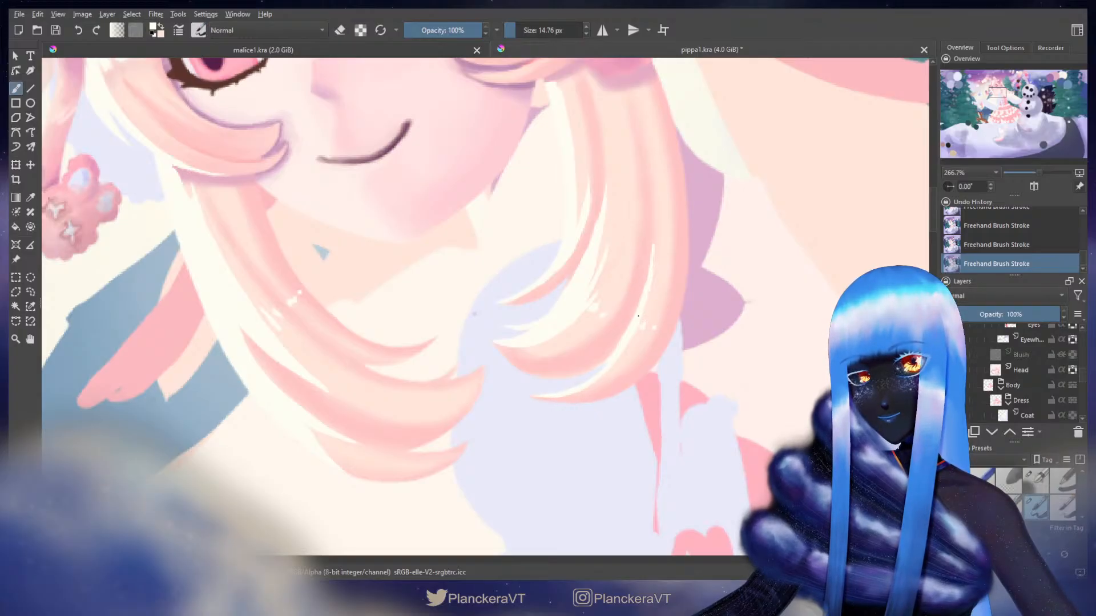
pyautogui.press('e')
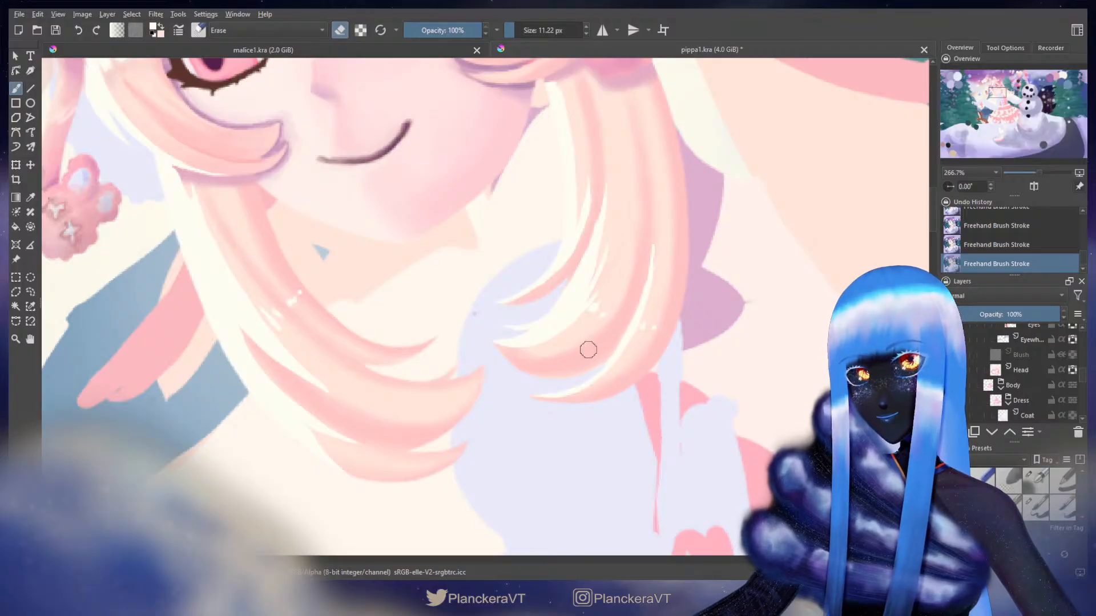
pyautogui.press('e')
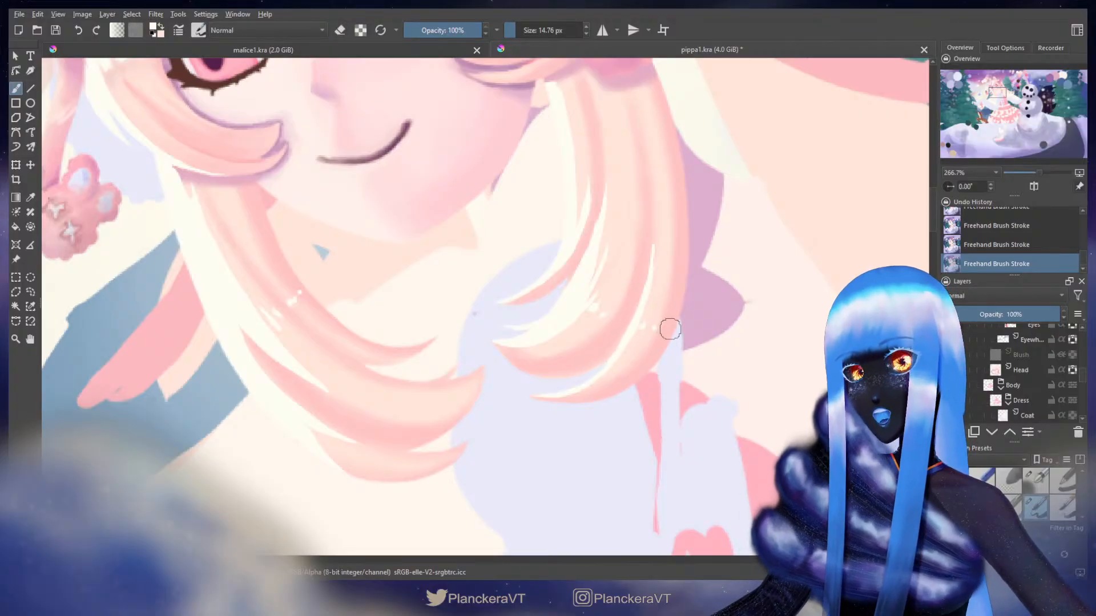
# - Apply Gaussian Blur to a duplicate of the Front Hair group's paint layer and merge both down into the highlight layer
pyautogui.scroll(-3, 654, 329)
pyautogui.scroll(-1, 635, 322)
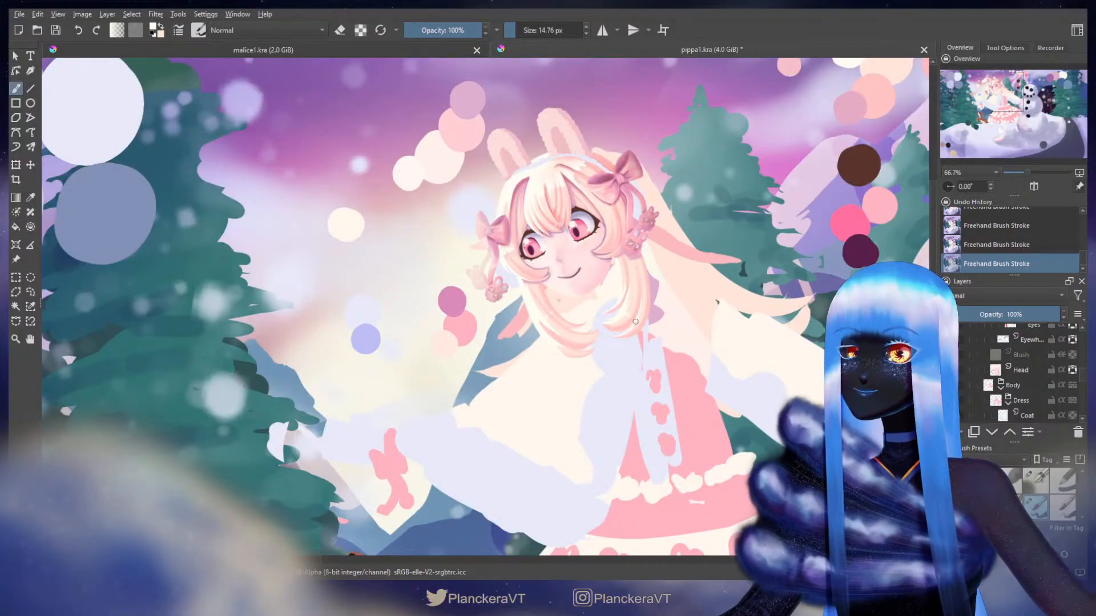
pyautogui.scroll(-2, 635, 321)
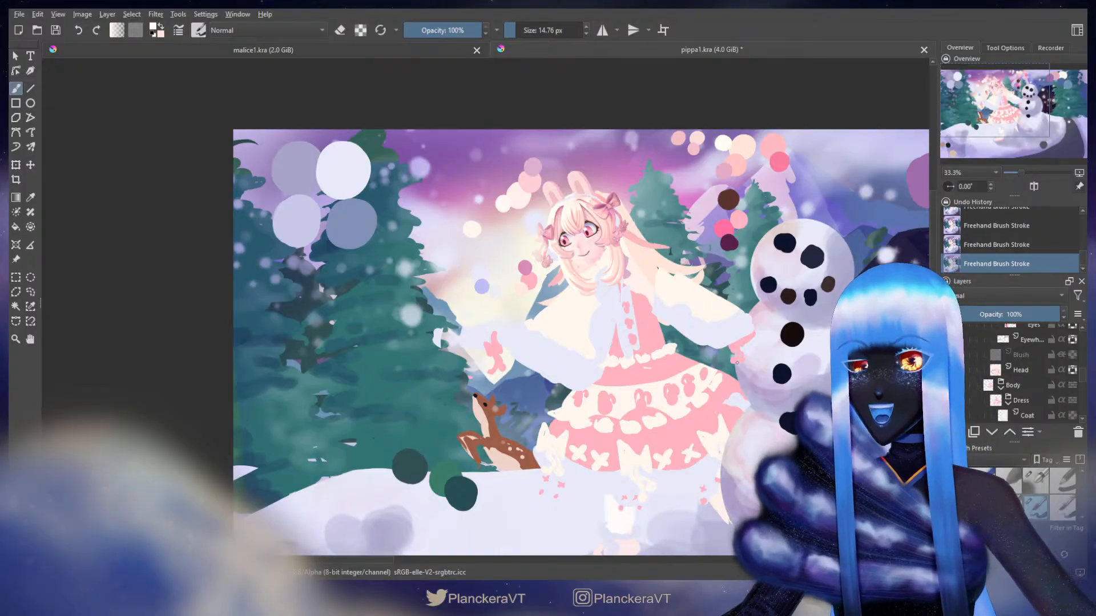
pyautogui.scroll(2, 1040, 394)
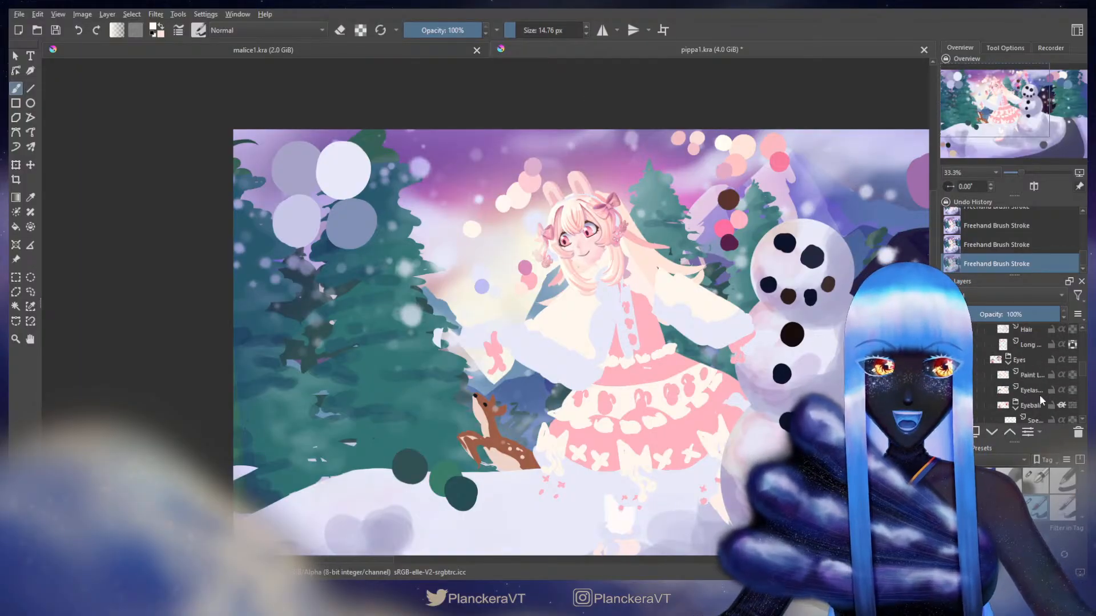
pyautogui.scroll(3, 1040, 394)
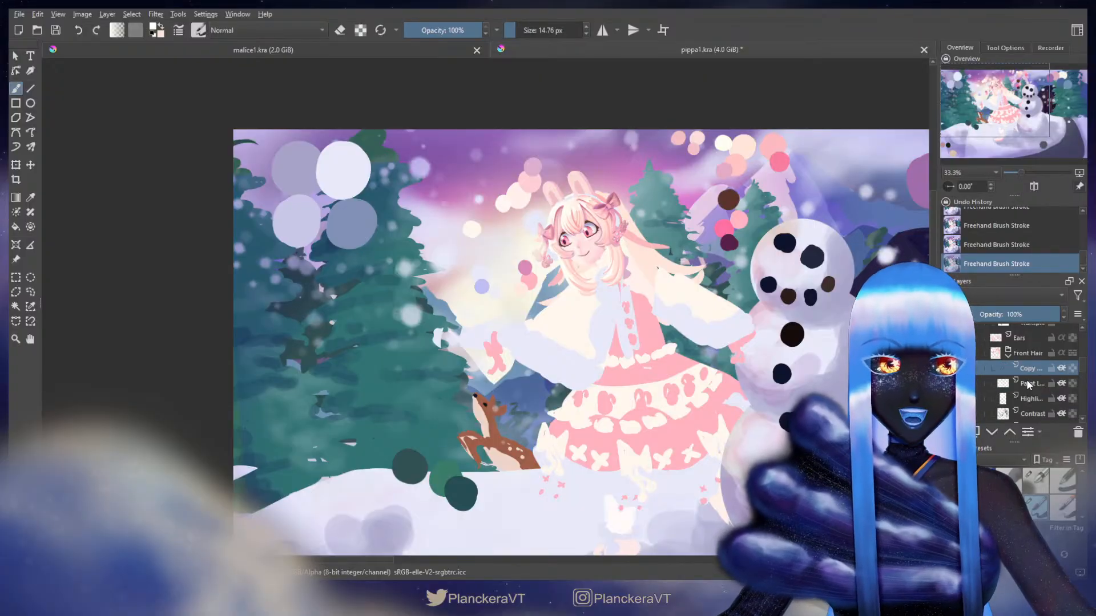
pyautogui.hotkey('ctrl', 'j')
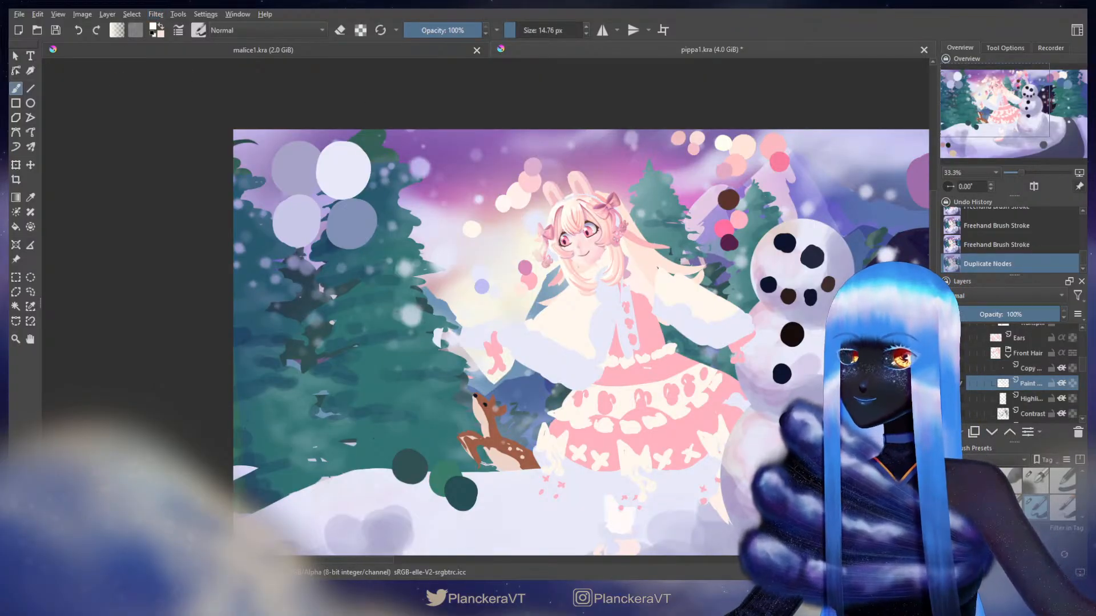
pyautogui.click(1033, 369)
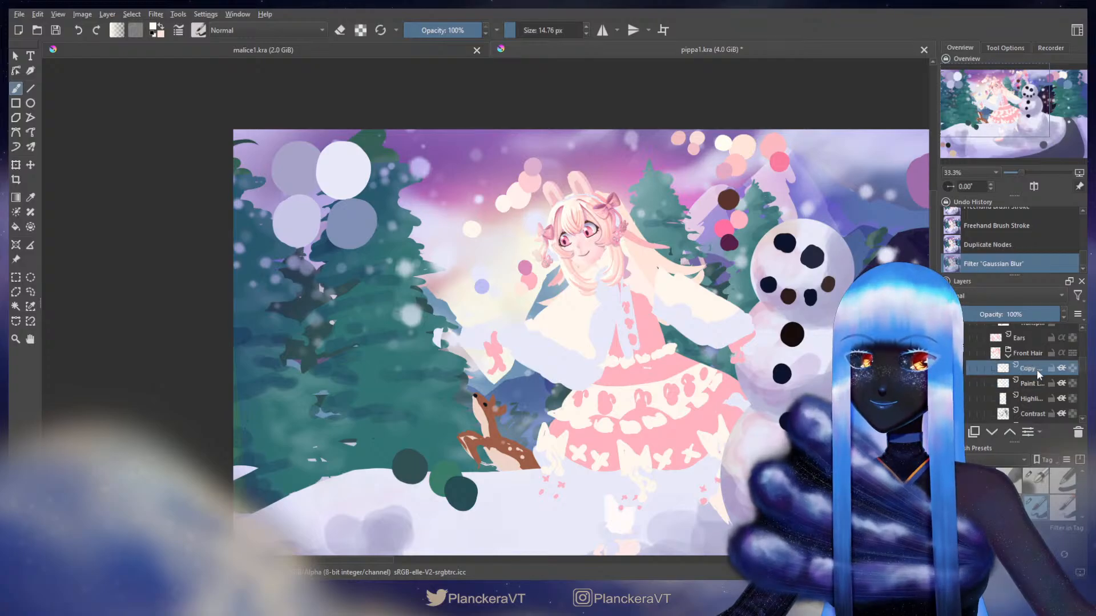
pyautogui.hotkey('ctrl', 'e')
pyautogui.hotkey('ctrl', 'e')
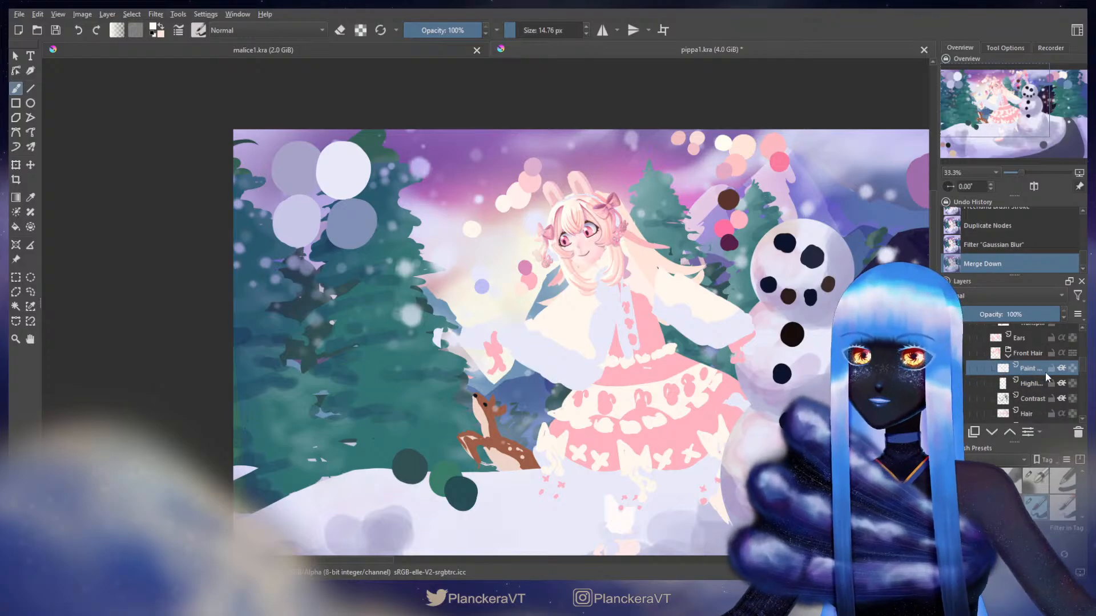
# - Retouch the upper part of the left long lock on the Hair layer with a different brush preset at about 17 to 23 px
pyautogui.scroll(4, 633, 278)
pyautogui.moveTo(547, 296); pyautogui.dragTo(648, 342)
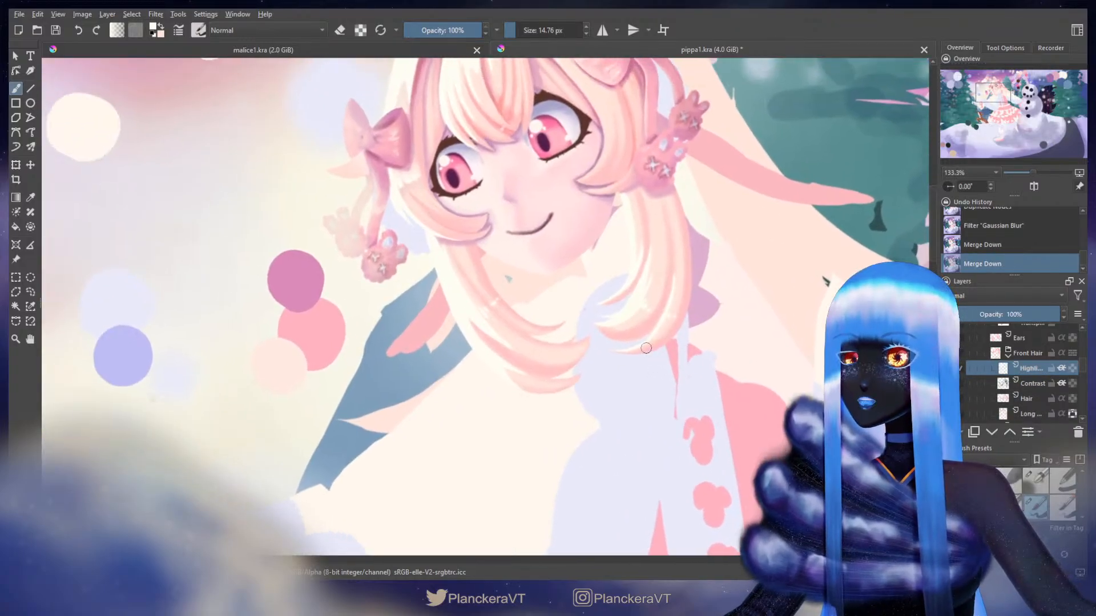
pyautogui.click(1027, 398)
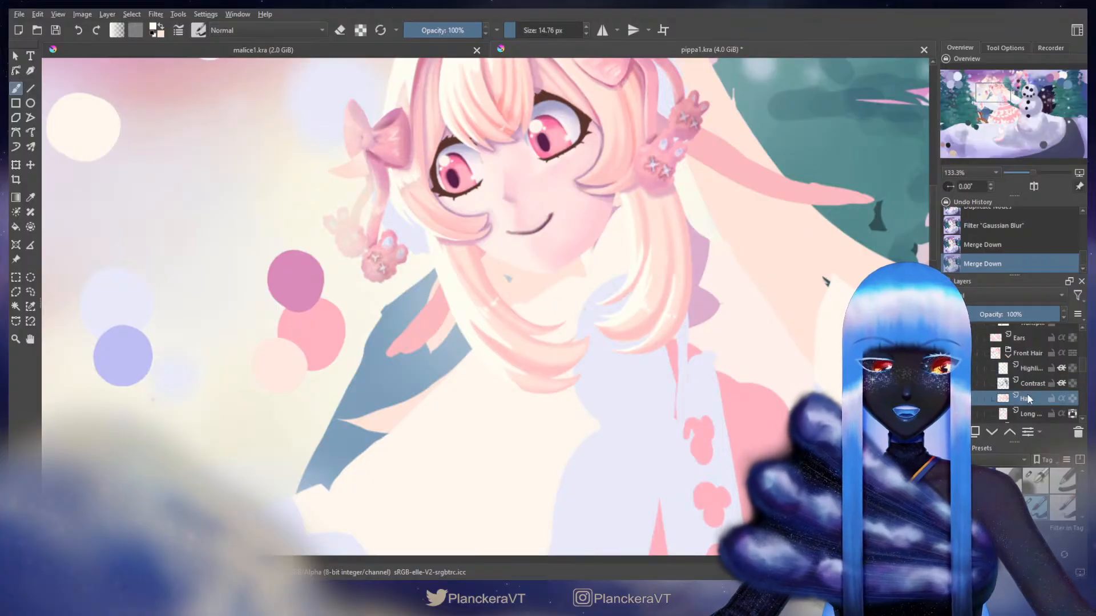
pyautogui.click(1031, 481)
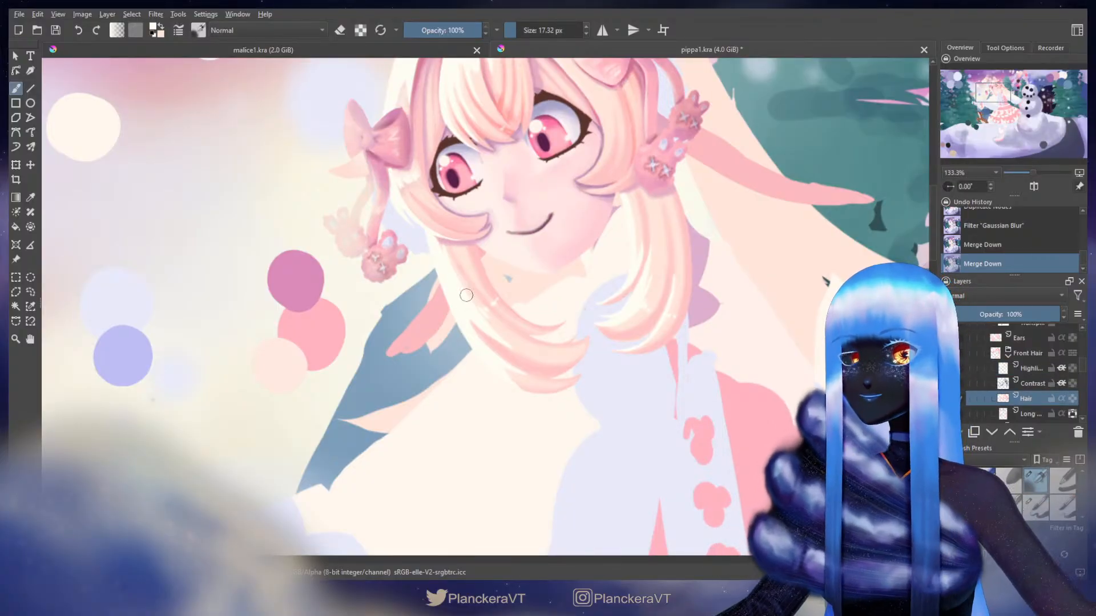
pyautogui.moveTo(440, 260); pyautogui.dragTo(442, 251)
pyautogui.moveTo(442, 251); pyautogui.dragTo(455, 276)
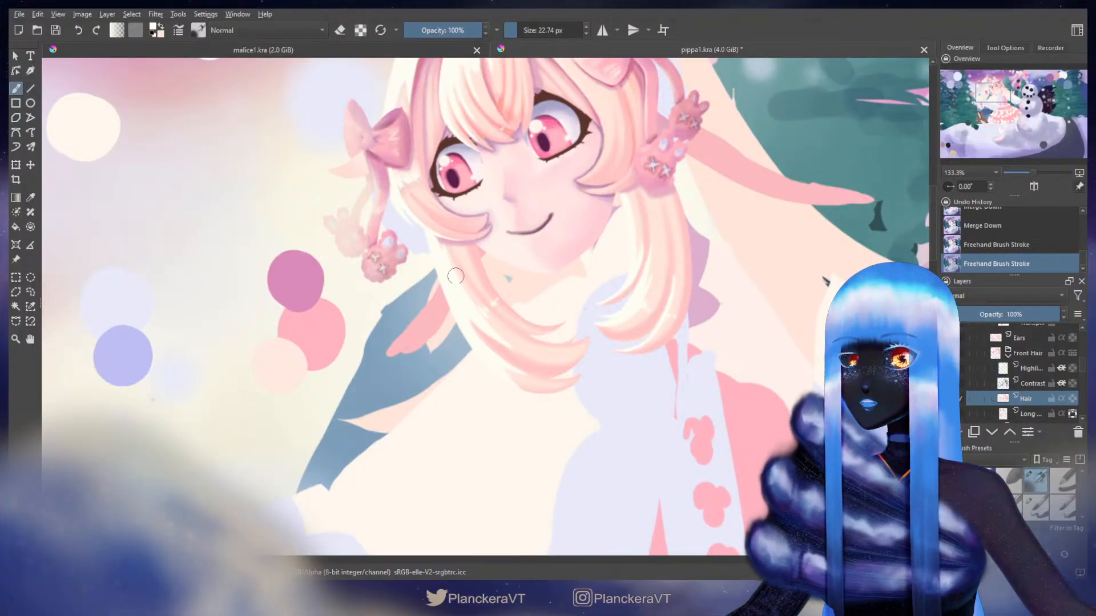
pyautogui.moveTo(481, 311)
pyautogui.mouseDown()
pyautogui.moveTo(467, 287)
pyautogui.moveTo(489, 302)
pyautogui.mouseUp()
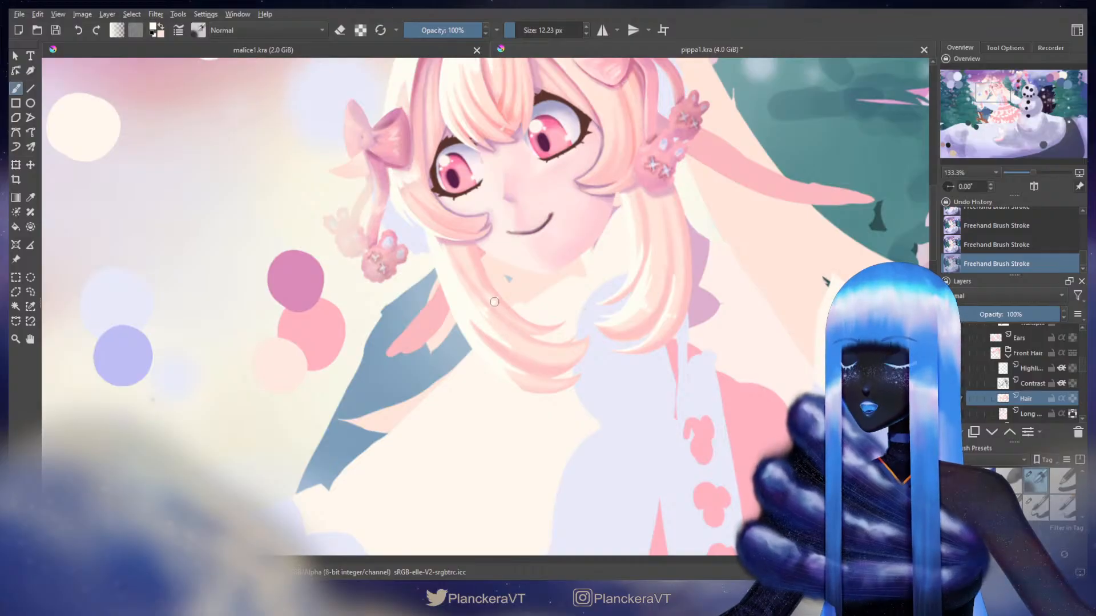
# - Undo the last two strokes on the left long lock and restore them
pyautogui.hotkey('ctrl', 'z')
pyautogui.hotkey('ctrl', 'z')
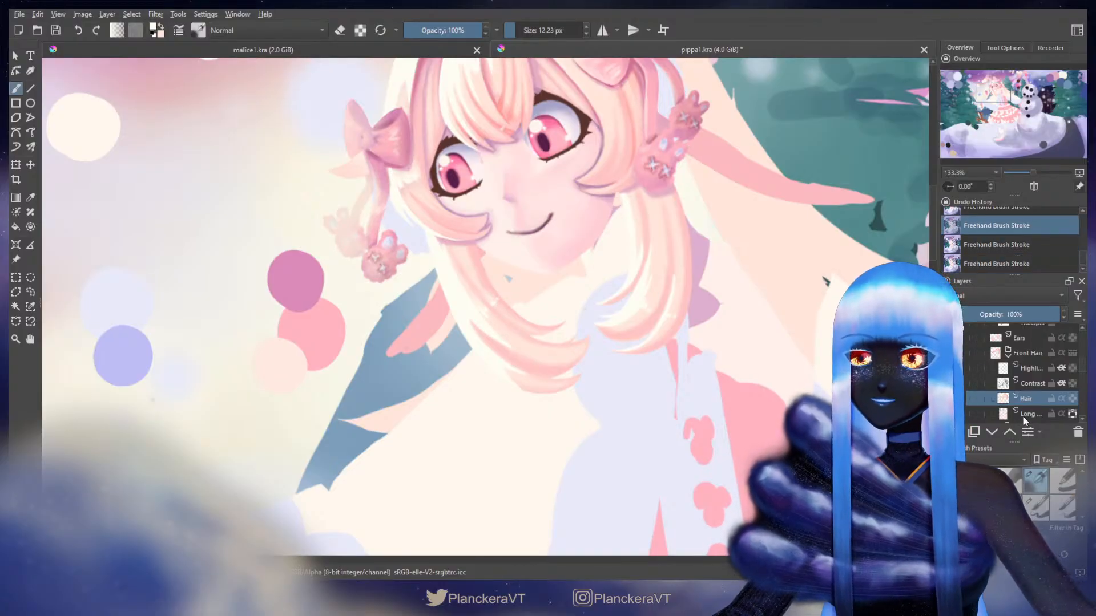
pyautogui.press('e')
pyautogui.hotkey('ctrl', 'shift', 'z')
pyautogui.hotkey('ctrl', 'shift', 'z')
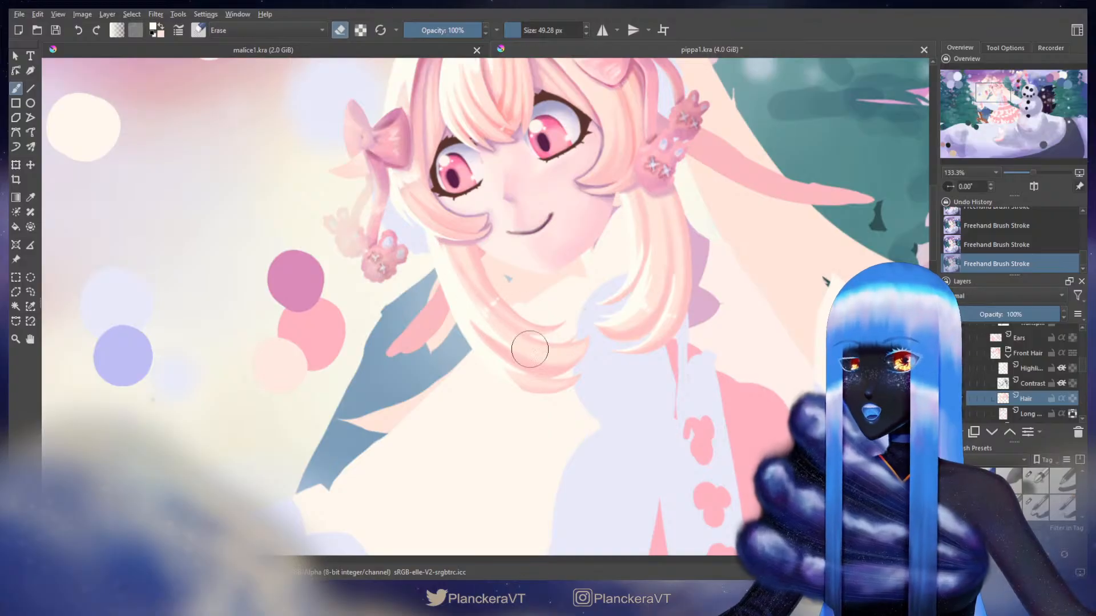
# - Retouch the middle of the left long lock on the layer below Hair at about 10 px, undoing unwanted strokes, and enlarge the brush to about 14 px
pyautogui.click(1039, 413)
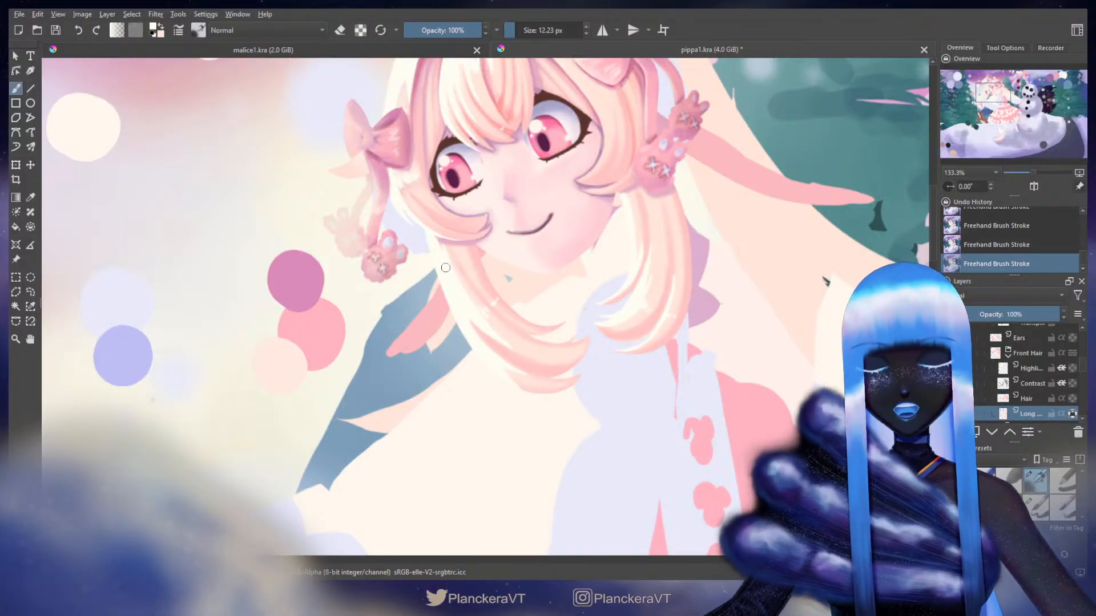
pyautogui.press('e')
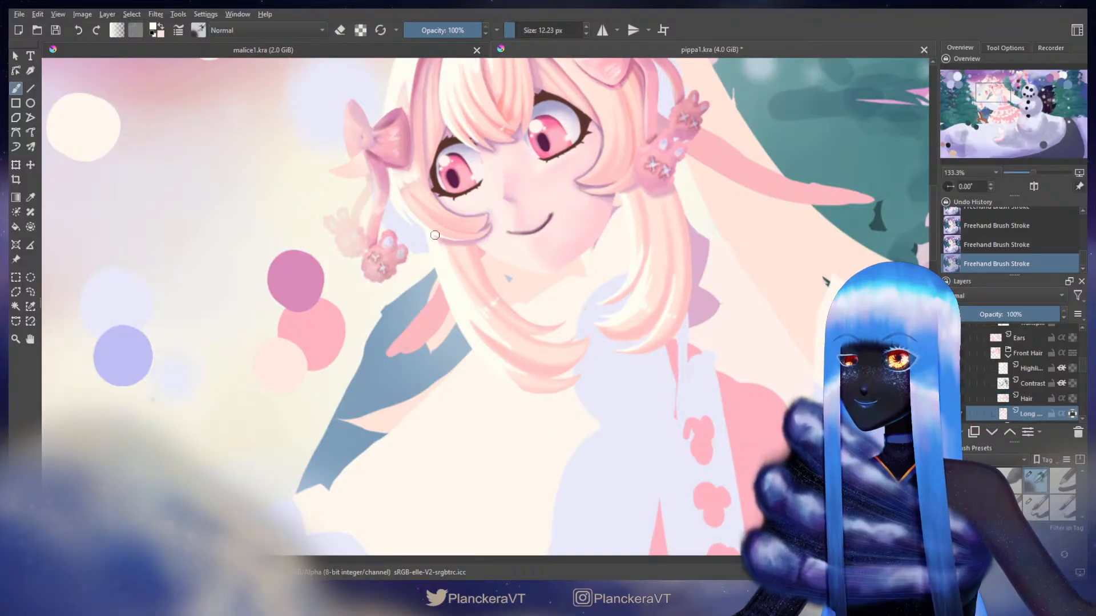
pyautogui.press('[')
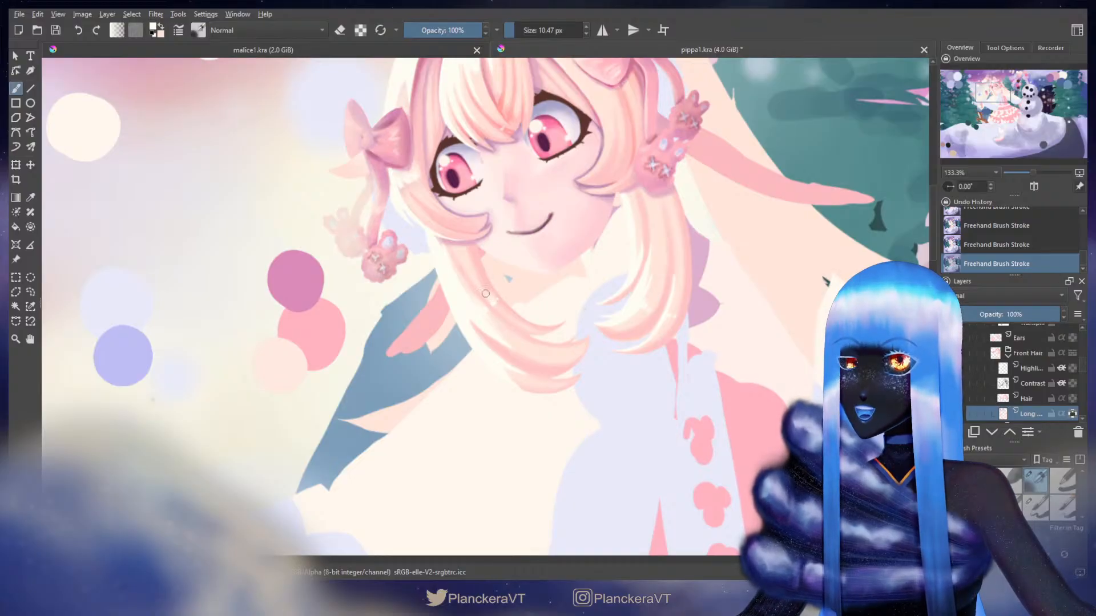
pyautogui.hotkey('ctrl', 'z')
pyautogui.hotkey('ctrl', 'z')
pyautogui.hotkey('ctrl', 'z')
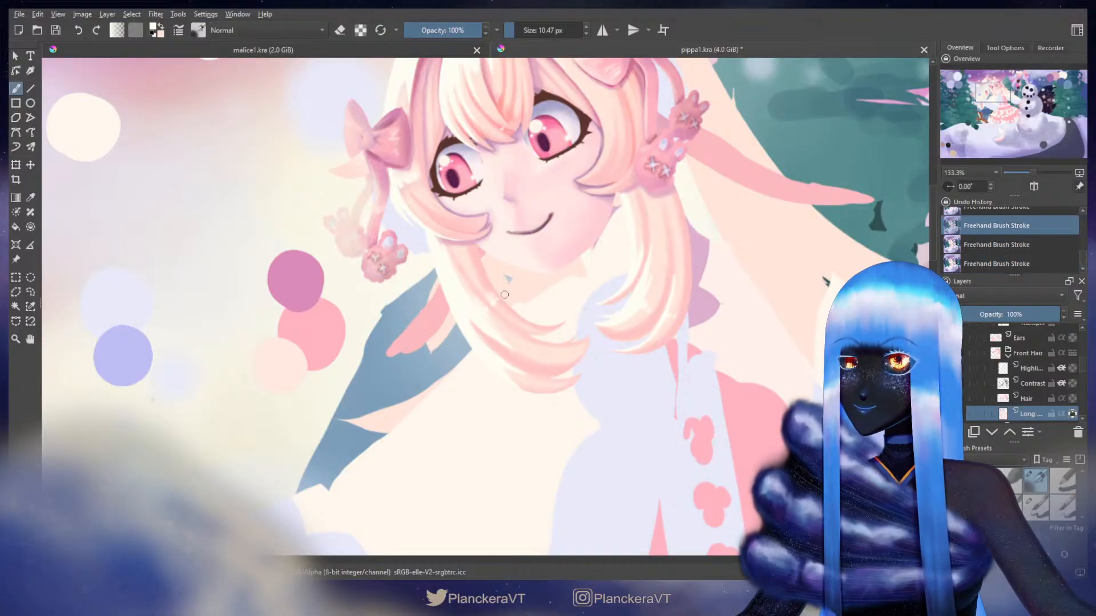
pyautogui.click(493, 304)
pyautogui.keyDown('shift'); pyautogui.moveTo(495, 301); pyautogui.dragTo(635, 255); pyautogui.keyUp('shift')
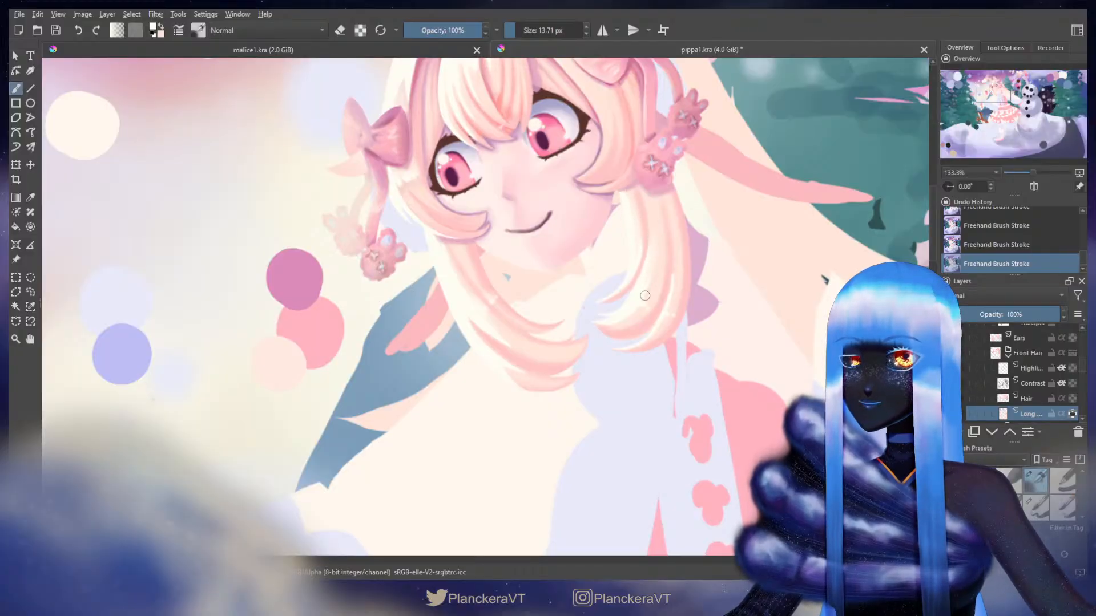
# - Retouch the lower part of the right long lock on the layer below Hair with the brush at about 8 to 11 px
pyautogui.press('[')
pyautogui.press('[')
pyautogui.press('[')
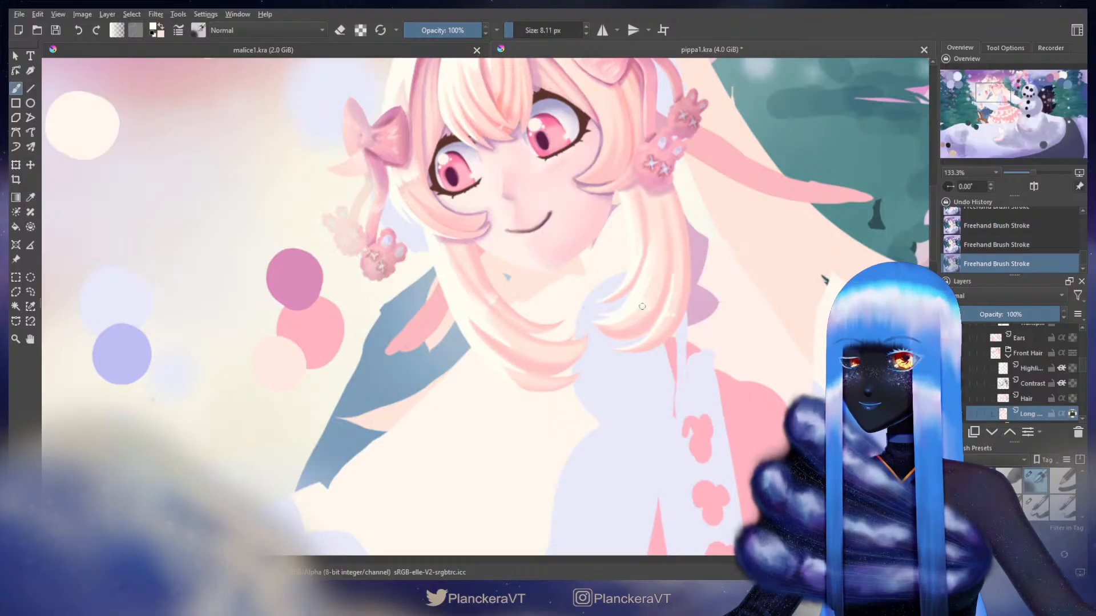
pyautogui.press(']')
pyautogui.press(']')
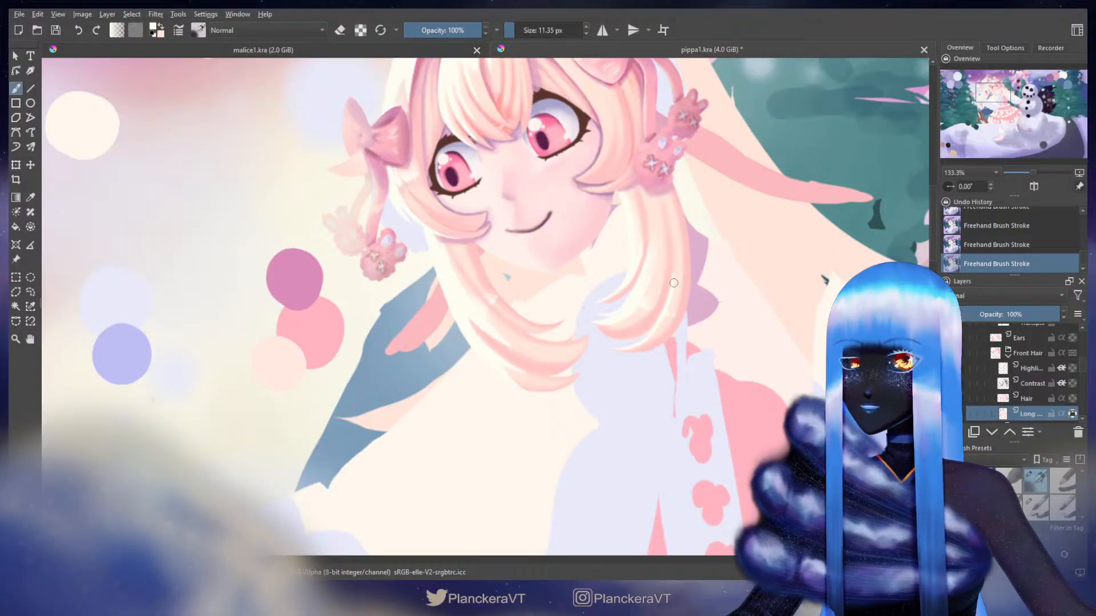
pyautogui.press('[')
pyautogui.press('[')
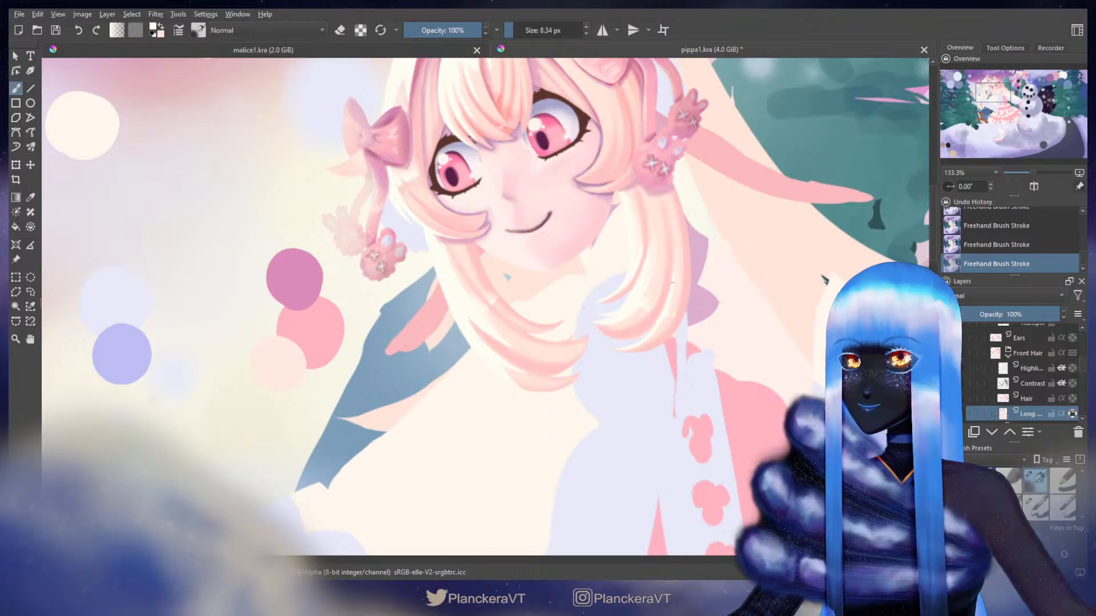
pyautogui.keyDown('shift'); pyautogui.moveTo(673, 308); pyautogui.dragTo(672, 309); pyautogui.keyUp('shift')
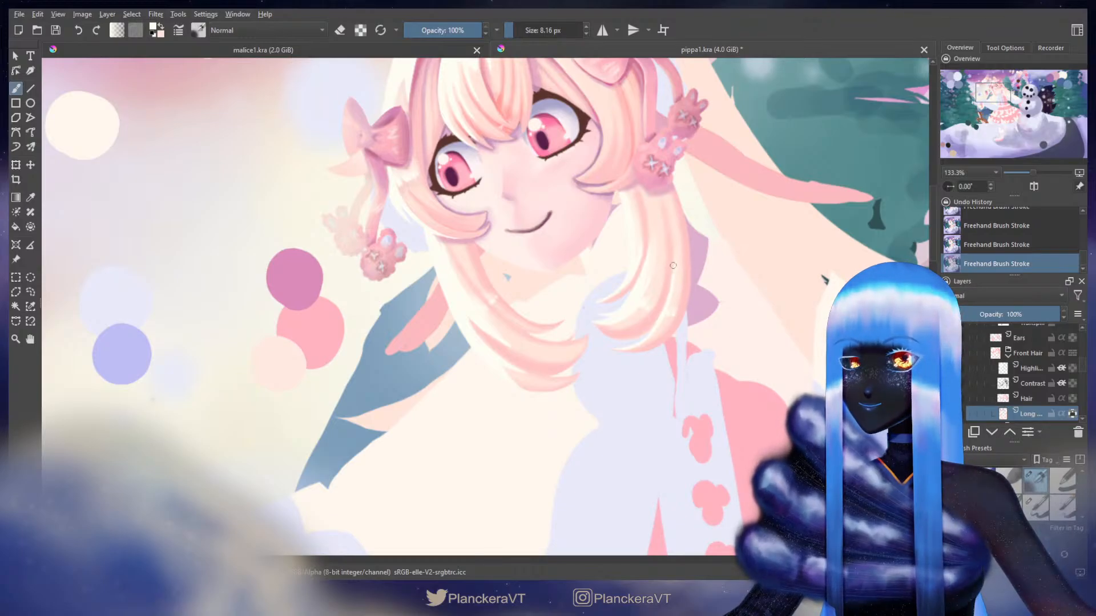
# - Pick the mauve-pink swatch in the sky and retouch the left long lock on the layer below Hair at about 8 to 11 px
pyautogui.moveTo(697, 208); pyautogui.dragTo(671, 284)
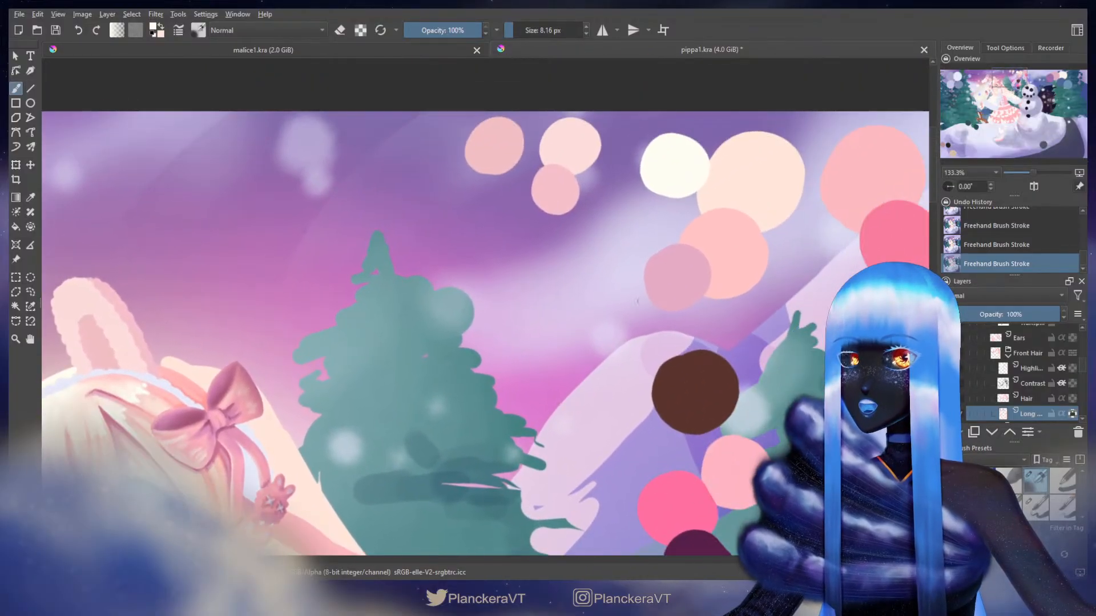
pyautogui.keyDown('ctrl'); pyautogui.click(677, 280); pyautogui.keyUp('ctrl')
pyautogui.moveTo(341, 441); pyautogui.dragTo(637, 60)
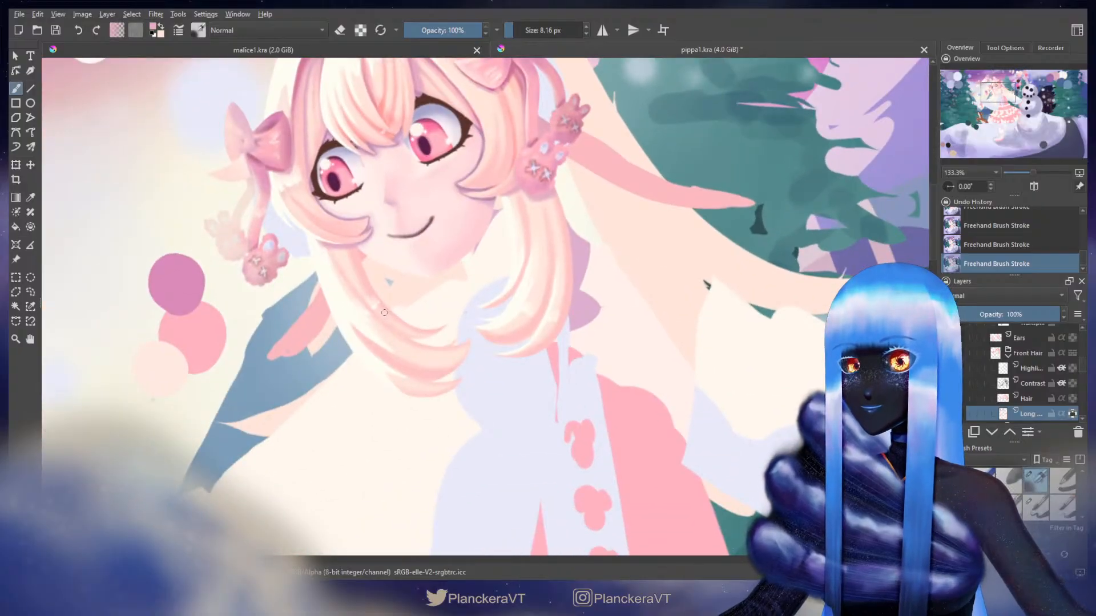
pyautogui.keyDown('shift'); pyautogui.moveTo(362, 336); pyautogui.dragTo(364, 336); pyautogui.keyUp('shift')
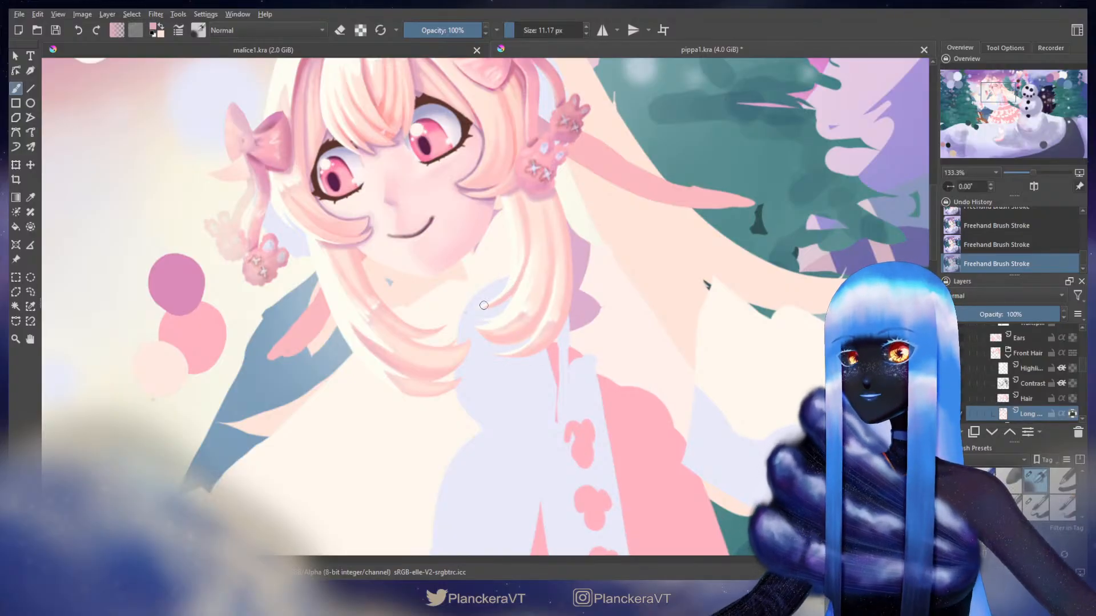
# - Preview the Atmosphere and Dark layers over the whole character one at a time, and leave both switched off
pyautogui.scroll(-5, 484, 305)
pyautogui.moveTo(623, 385); pyautogui.dragTo(727, 336)
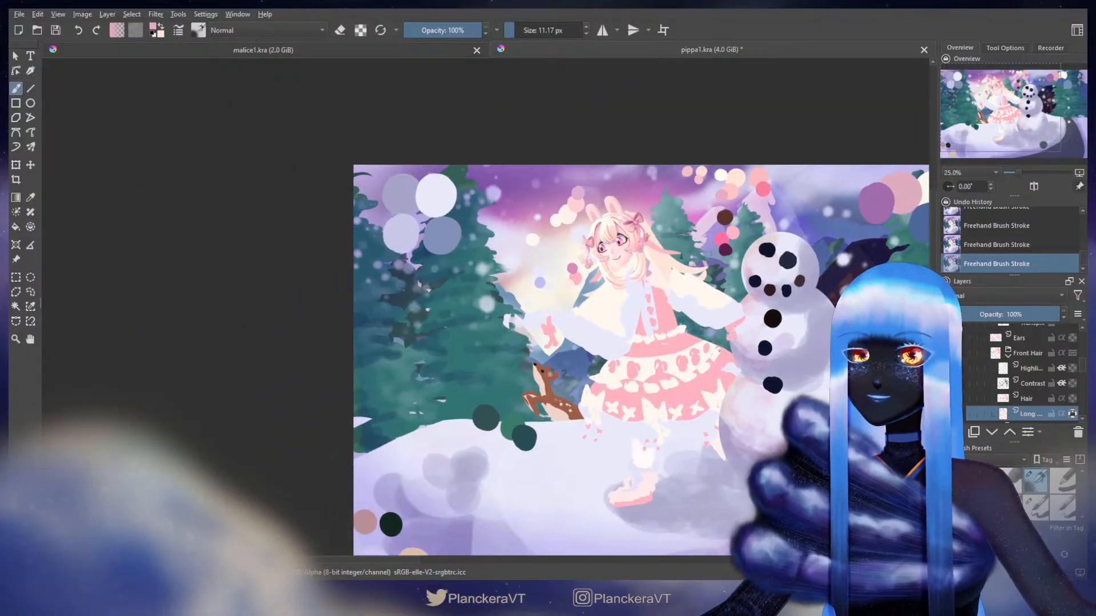
pyautogui.scroll(3, 981, 381)
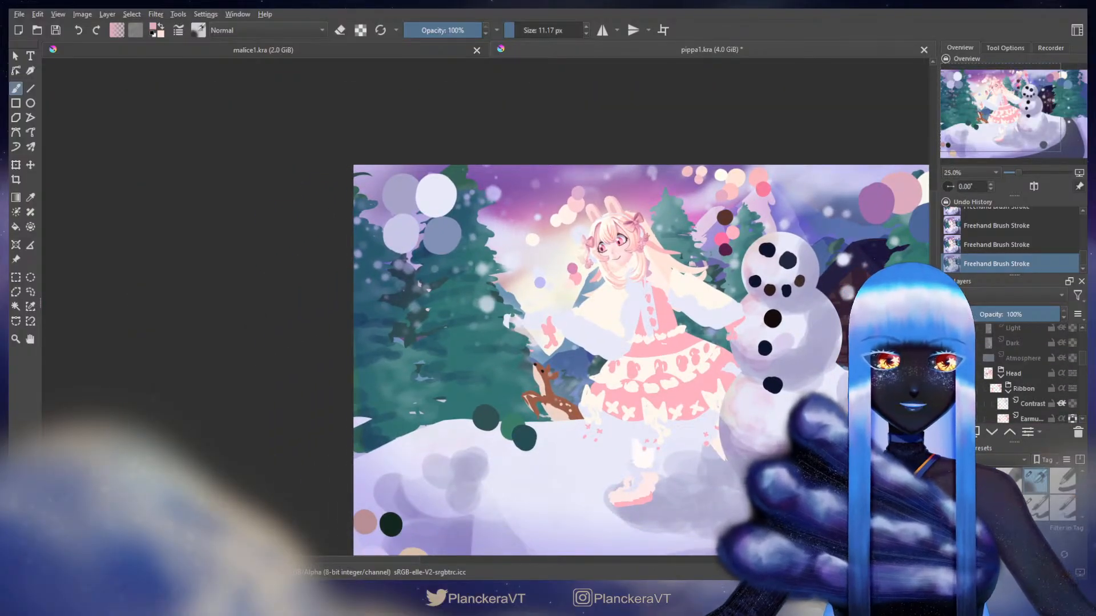
pyautogui.click(1062, 358)
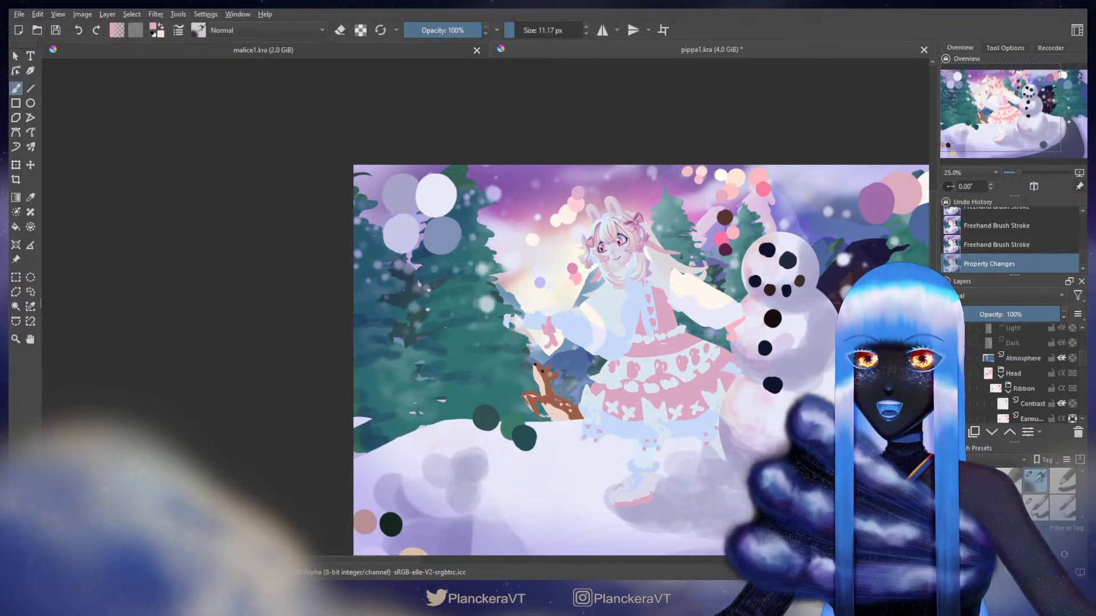
pyautogui.click(1061, 358)
pyautogui.click(1061, 342)
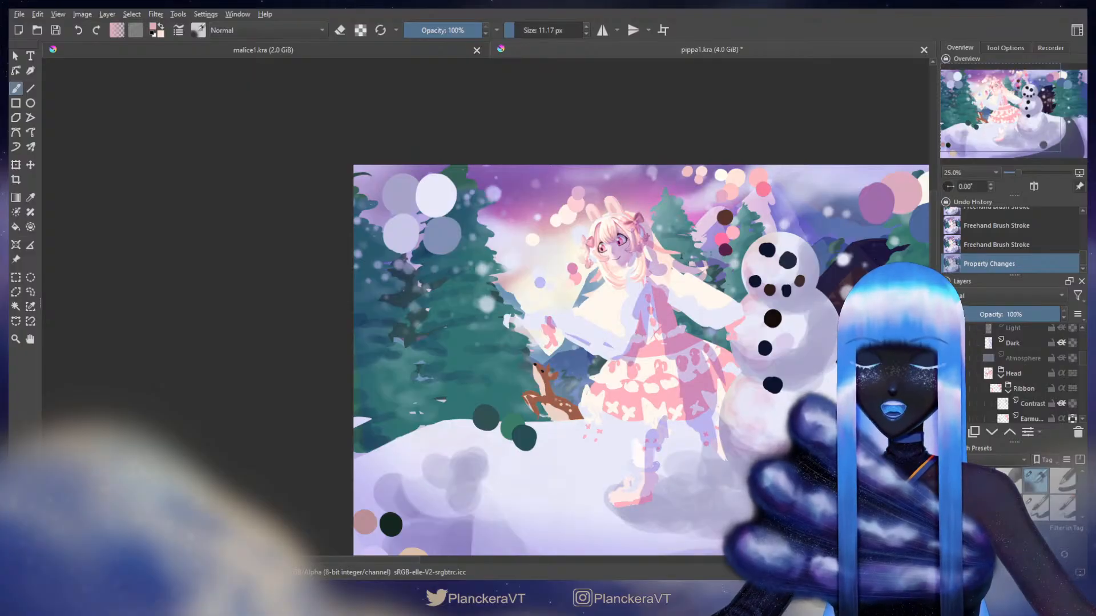
pyautogui.click(1062, 342)
pyautogui.click(950, 343)
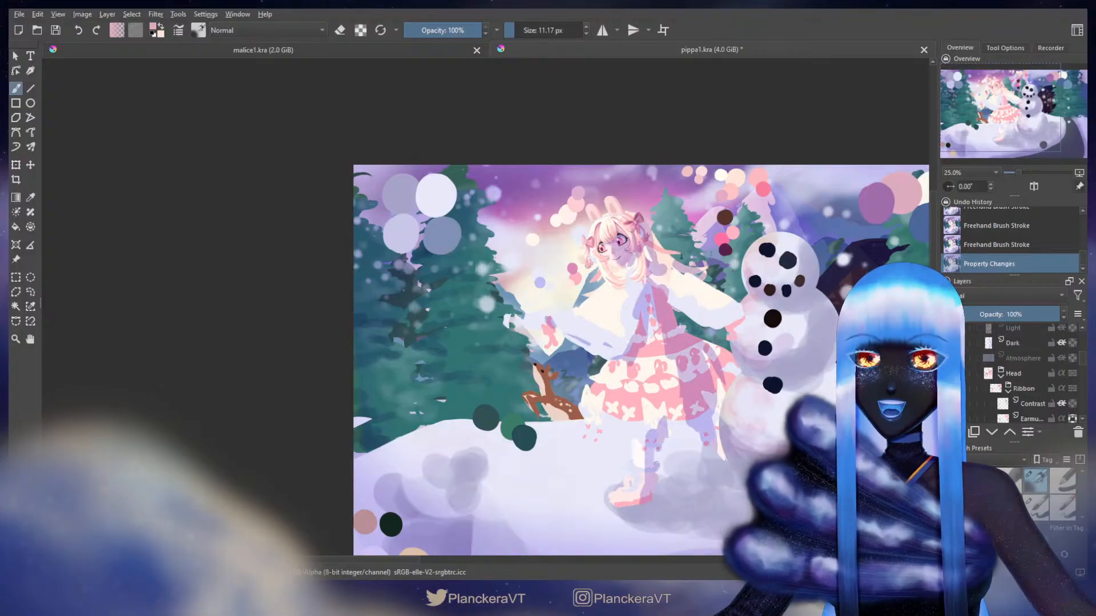
pyautogui.hotkey('ctrl', 'z')
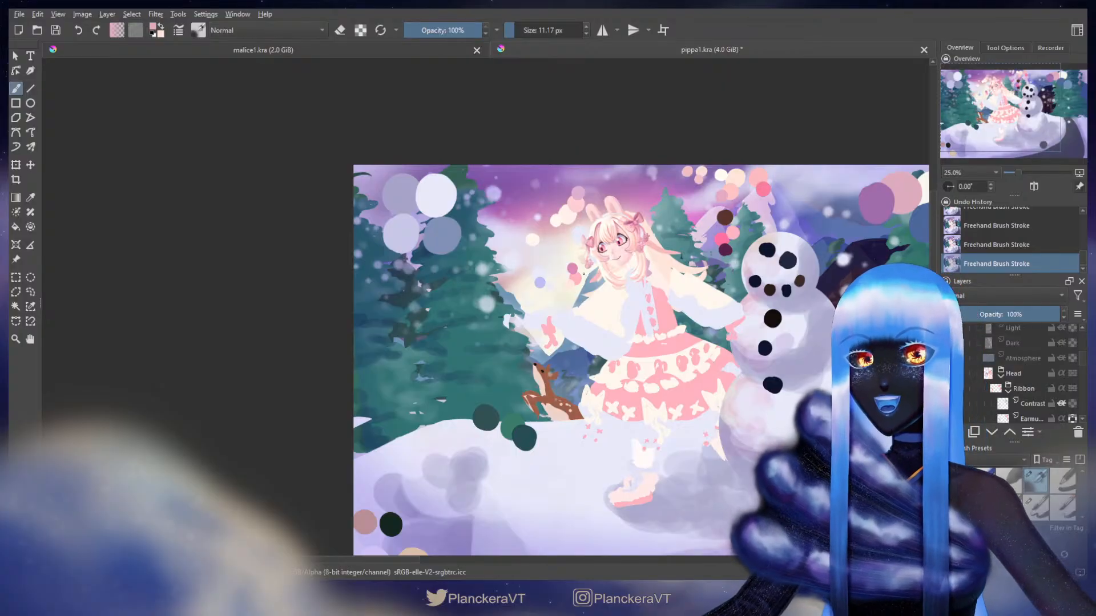
# - Select the Front Hair group's Contrast layer, choose a different brush preset and pick the very dark green swatch as the paint colour
pyautogui.scroll(2, 634, 303)
pyautogui.moveTo(652, 245); pyautogui.dragTo(671, 350)
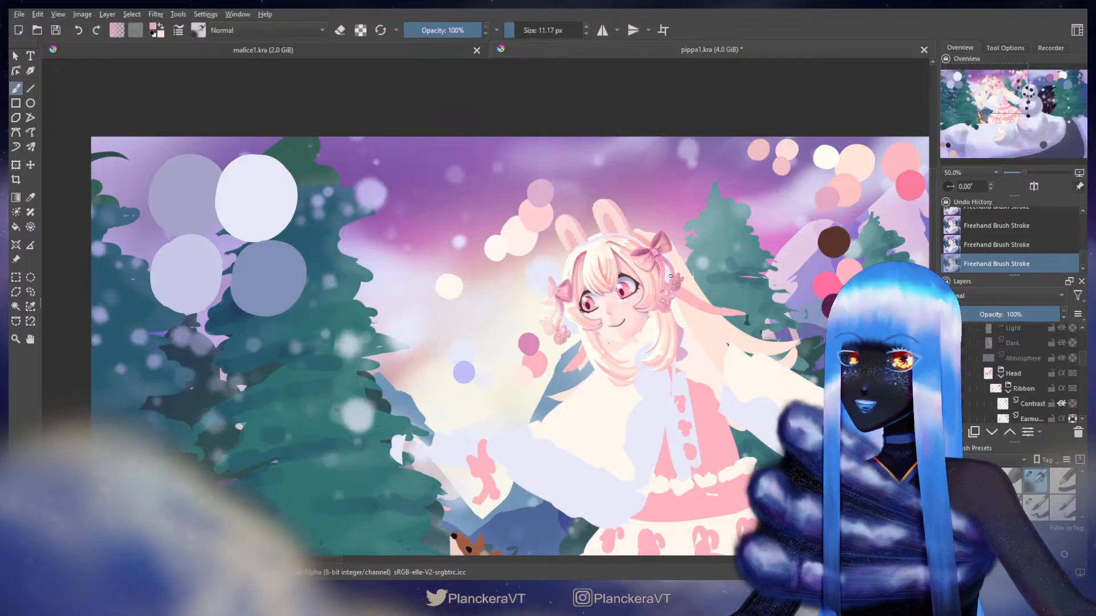
pyautogui.scroll(1, 1027, 388)
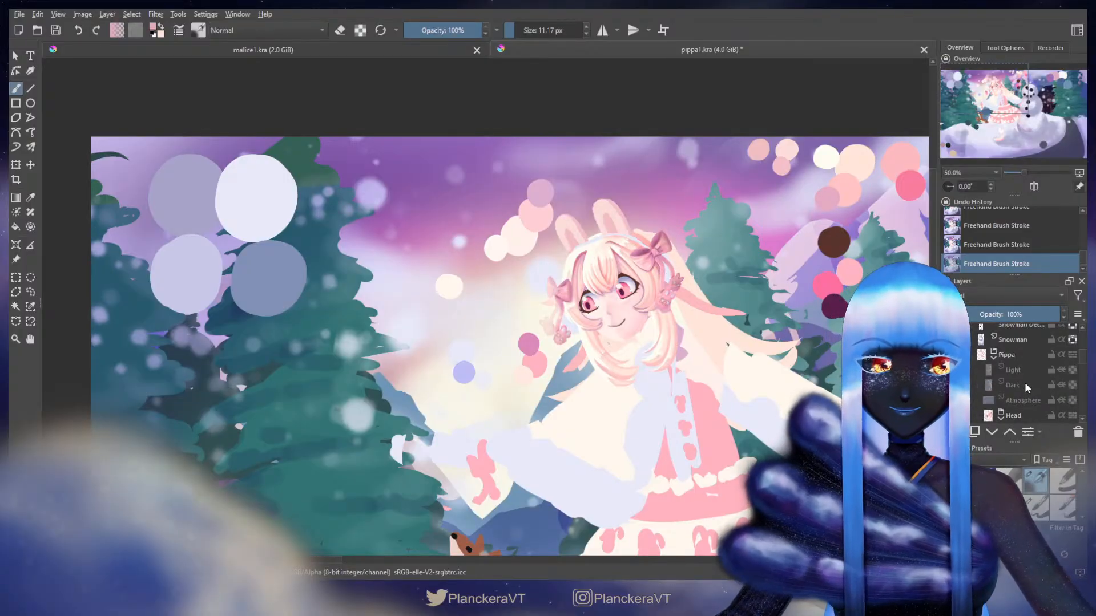
pyautogui.scroll(-2, 1027, 388)
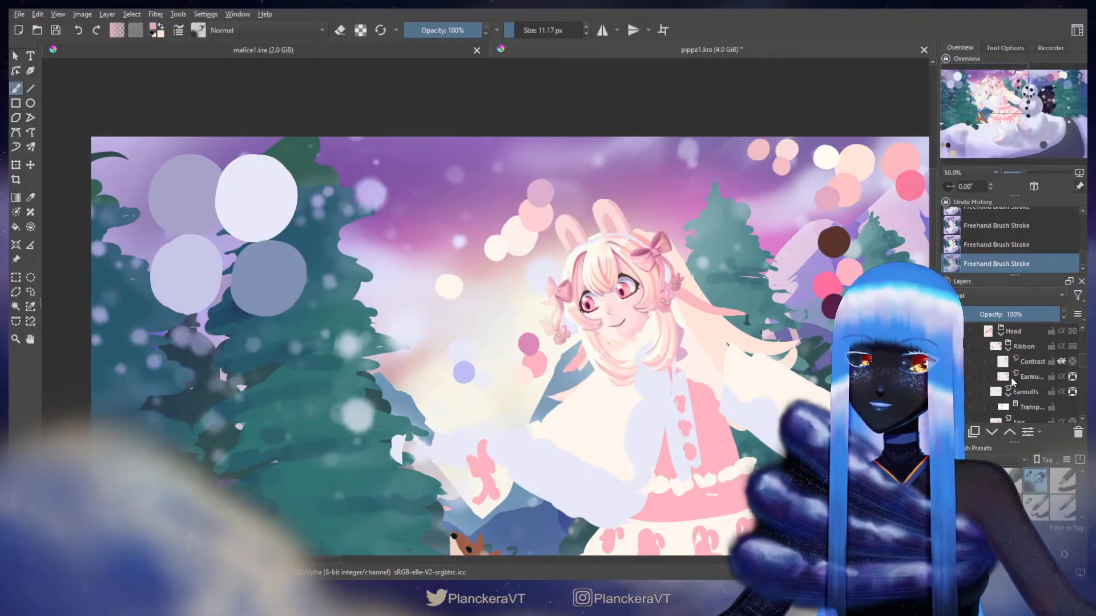
pyautogui.scroll(-1, 1031, 366)
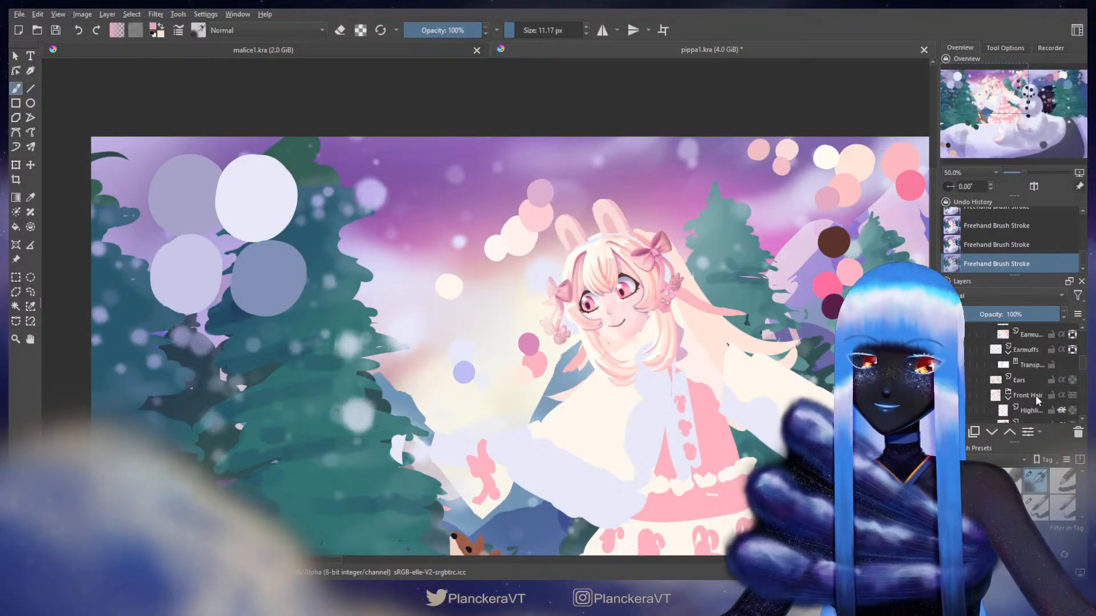
pyautogui.scroll(-1, 1037, 399)
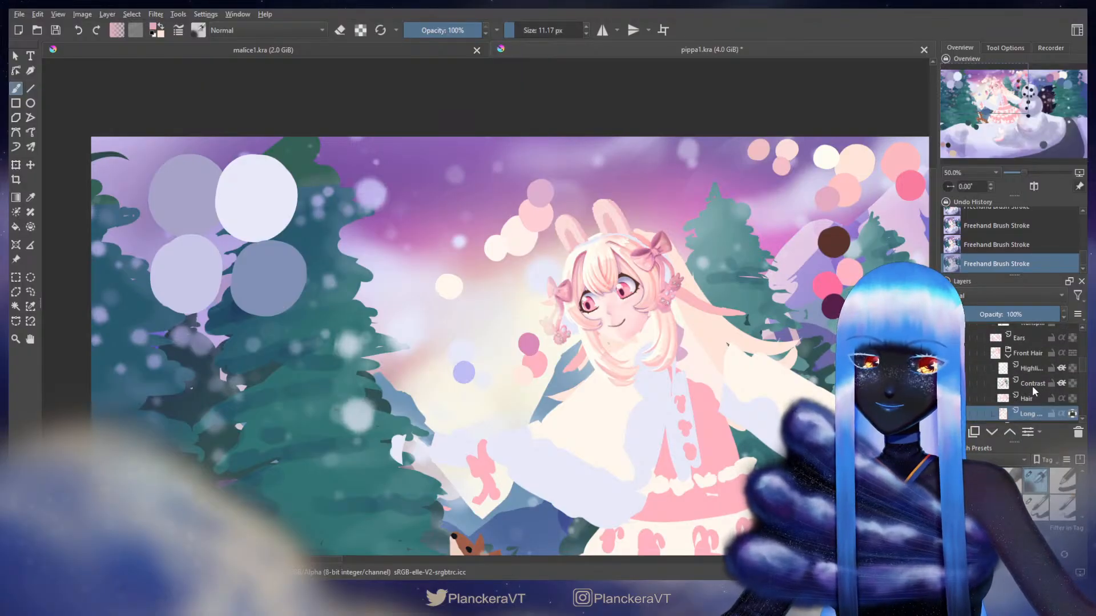
pyautogui.click(1034, 387)
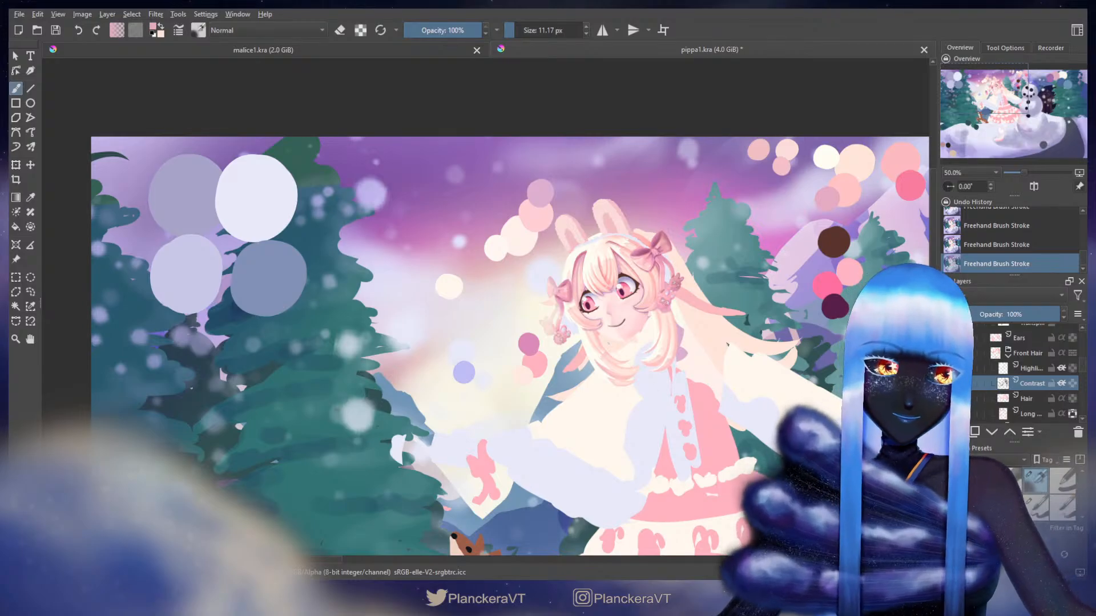
pyautogui.click(1038, 509)
pyautogui.moveTo(500, 476); pyautogui.dragTo(609, 131)
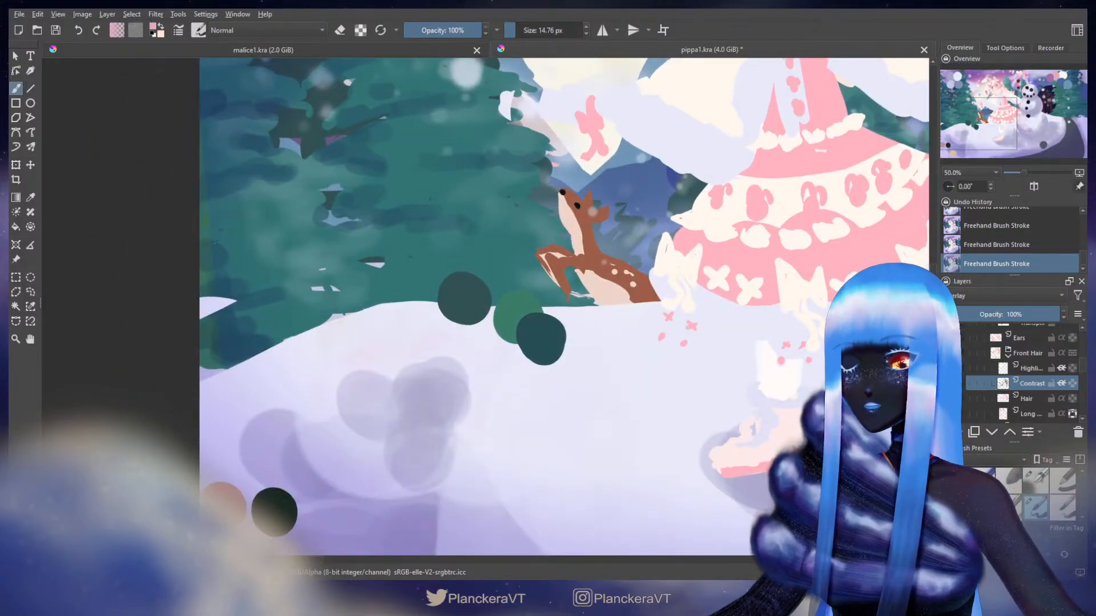
pyautogui.keyDown('ctrl'); pyautogui.click(278, 508); pyautogui.keyUp('ctrl')
pyautogui.moveTo(562, 192)
pyautogui.mouseDown()
pyautogui.moveTo(477, 308)
pyautogui.moveTo(405, 478)
pyautogui.mouseUp()
# - Shade the right long lock on the Contrast layer with the brush at about 32 to 35 px, undoing unwanted strokes
pyautogui.moveTo(533, 270); pyautogui.dragTo(540, 270)
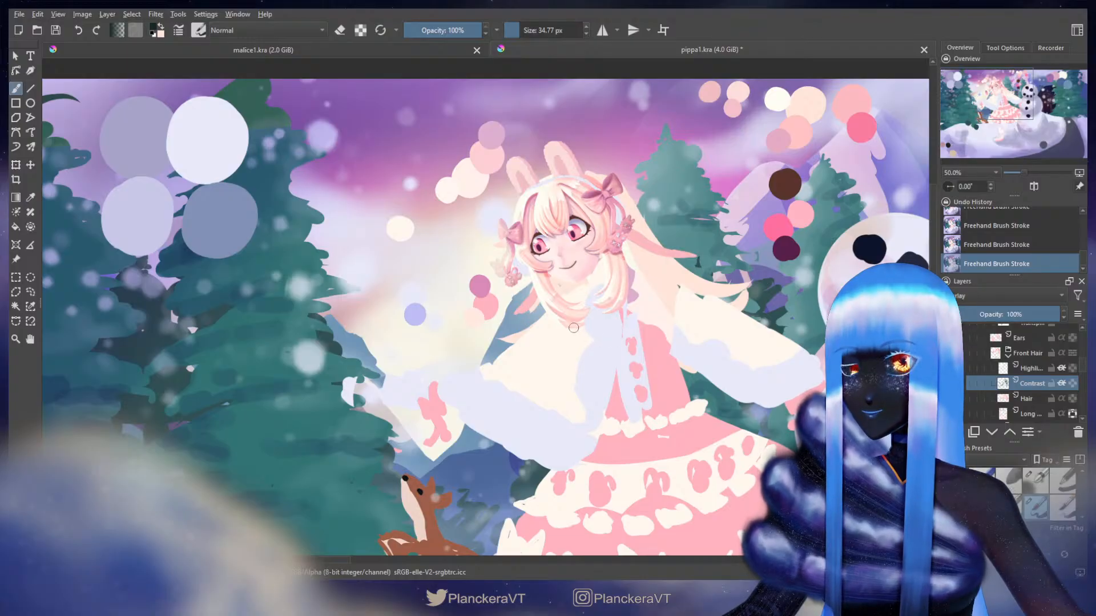
pyautogui.scroll(2, 574, 328)
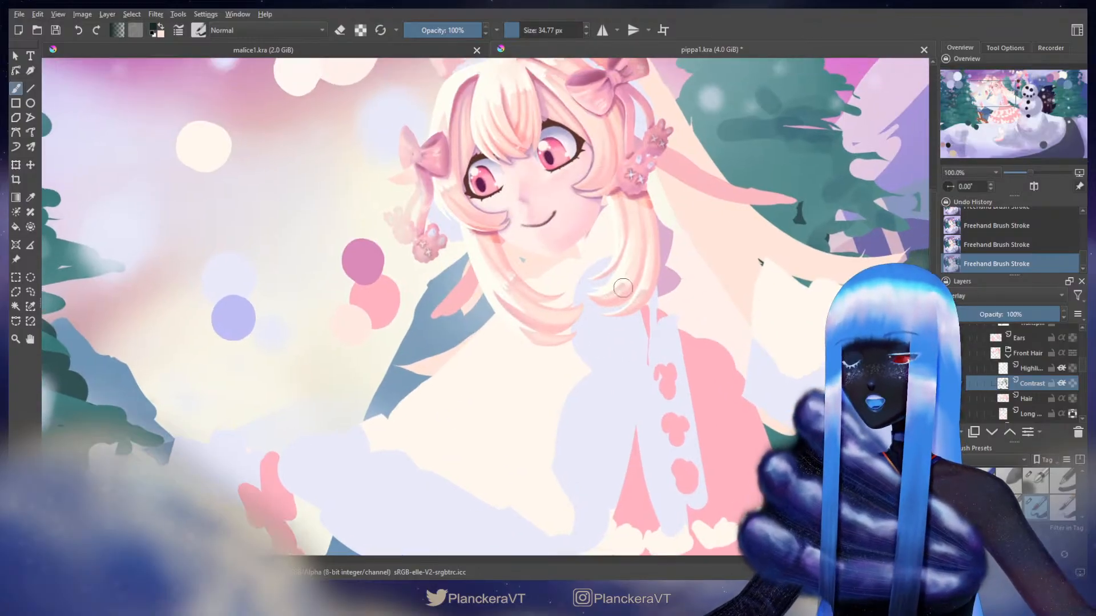
pyautogui.hotkey('ctrl', 'z')
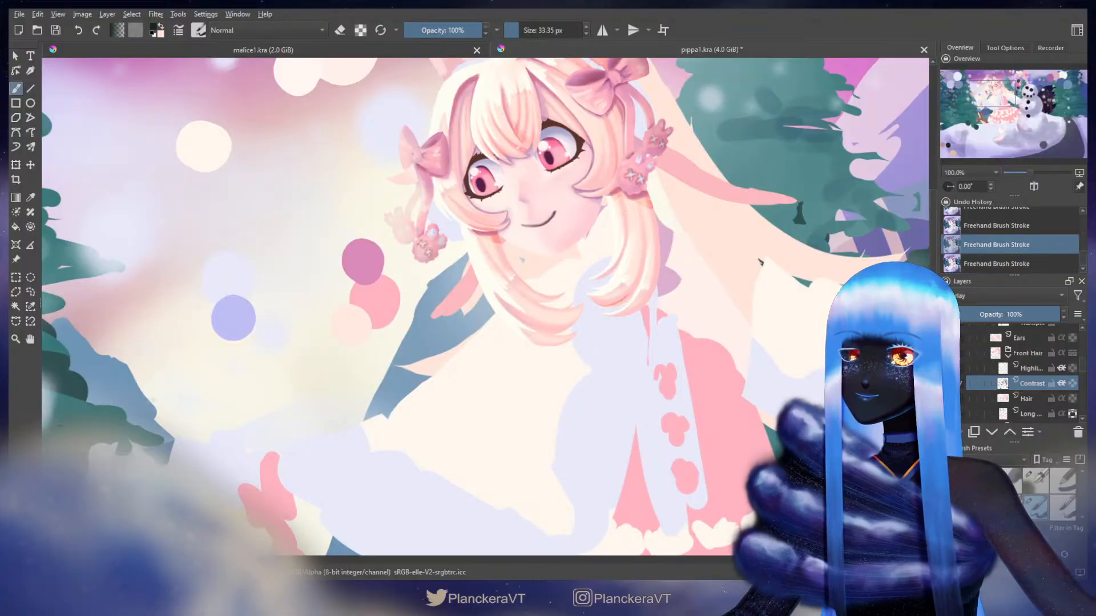
pyautogui.hotkey('ctrl', 'z')
pyautogui.moveTo(612, 306); pyautogui.dragTo(593, 301)
pyautogui.hotkey('ctrl', 'z')
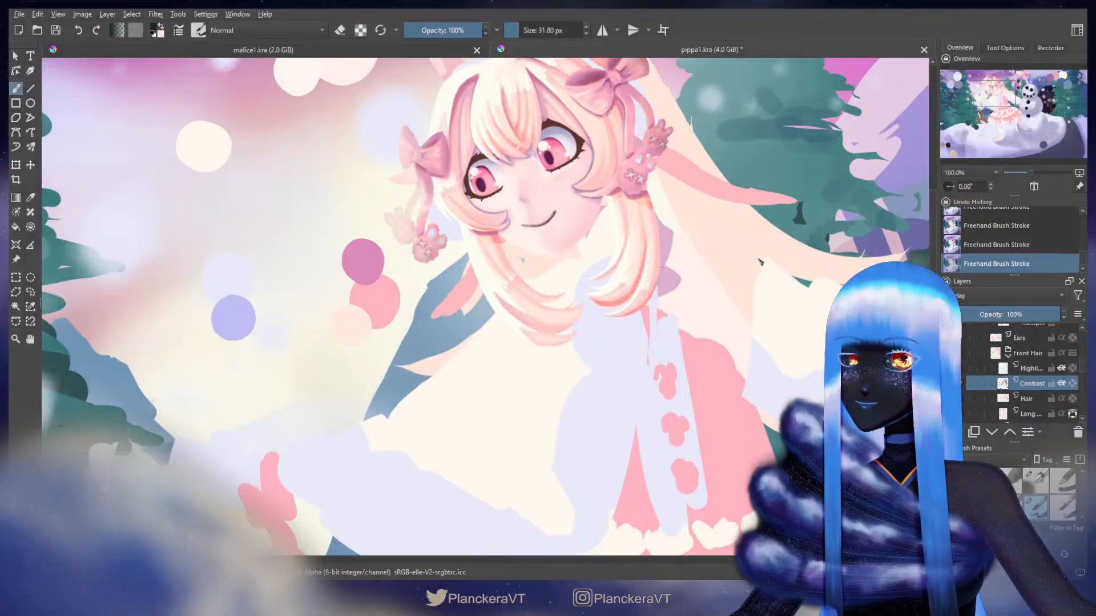
# - Undo the latest Contrast strokes on the long locks and restore them to compare the shading
pyautogui.hotkey('ctrl', 'z')
pyautogui.hotkey('ctrl', 'z')
pyautogui.hotkey('ctrl', 'z')
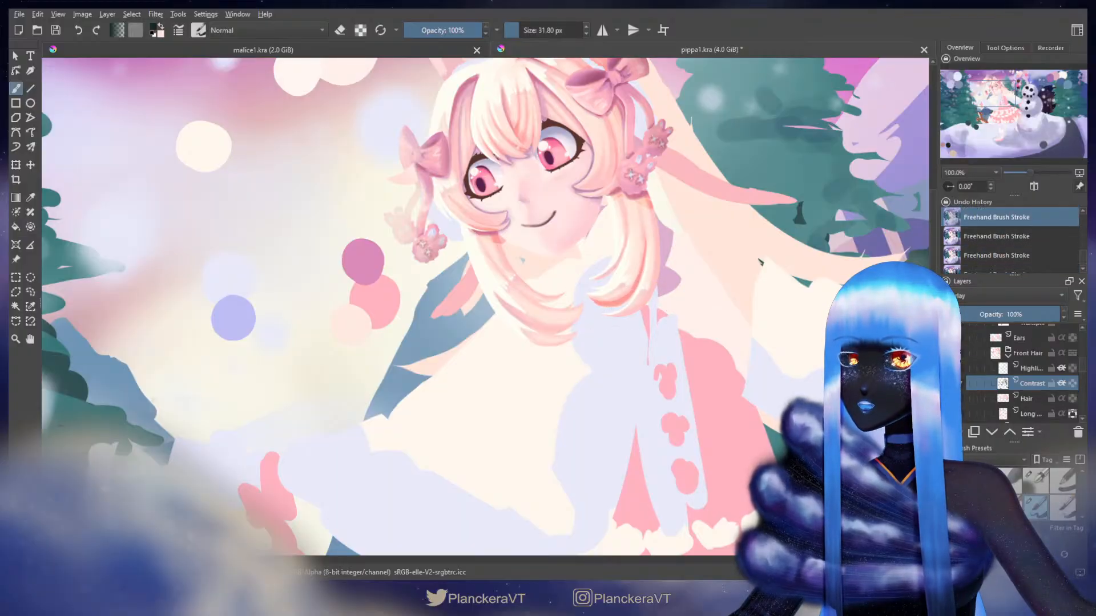
pyautogui.hotkey('ctrl', 'shift', 'z')
pyautogui.hotkey('ctrl', 'shift', 'z')
pyautogui.hotkey('ctrl', 'shift', 'z')
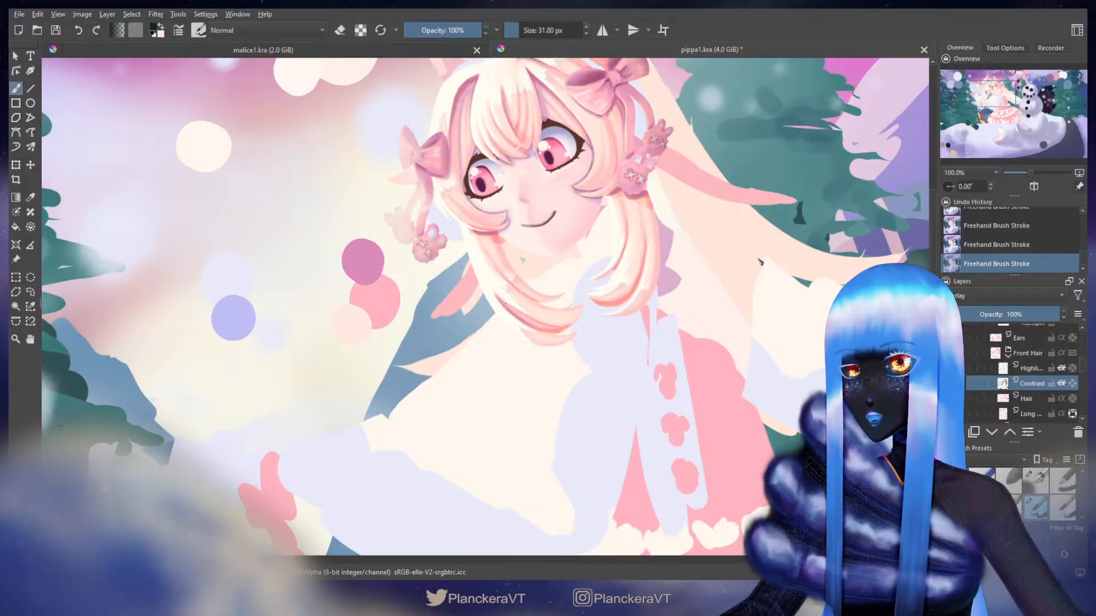
# - Replace the last shading stroke on the lower left long lock with a new one on the Contrast layer at about 32 px
pyautogui.hotkey('ctrl', 'z')
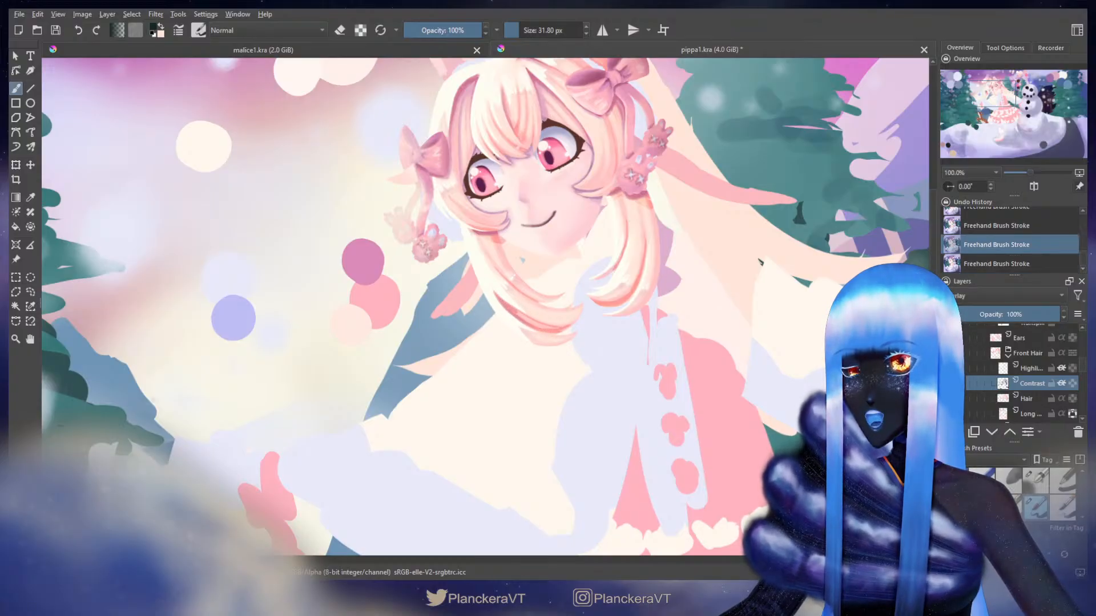
pyautogui.moveTo(502, 300); pyautogui.dragTo(516, 318)
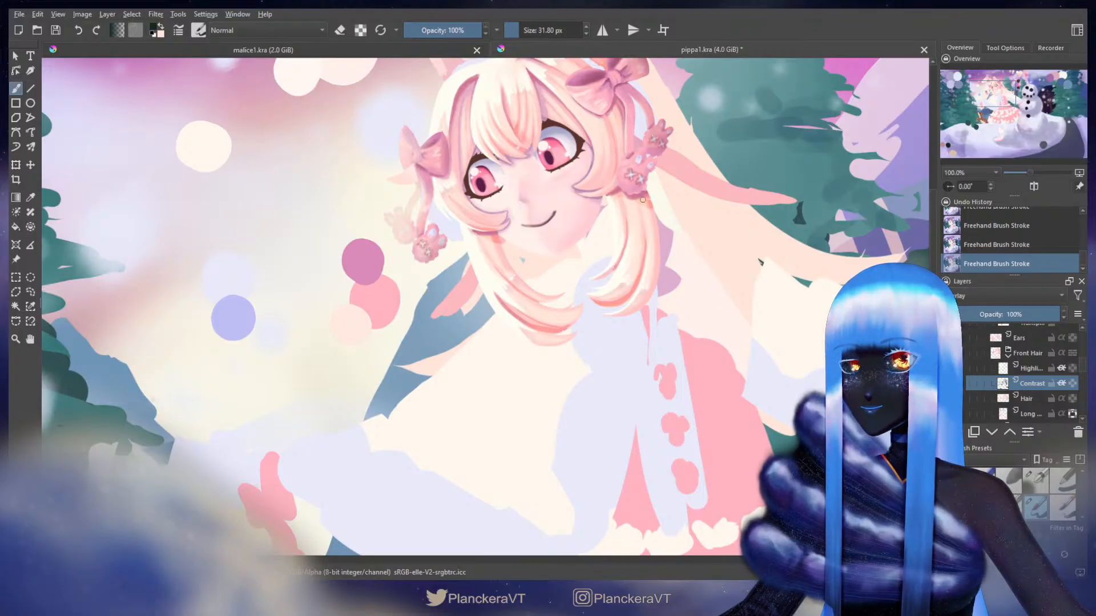
# - Switch to another brush preset, try erasing the shading beneath the left cheek lock at about 18 px, and undo the strokes
pyautogui.press('e')
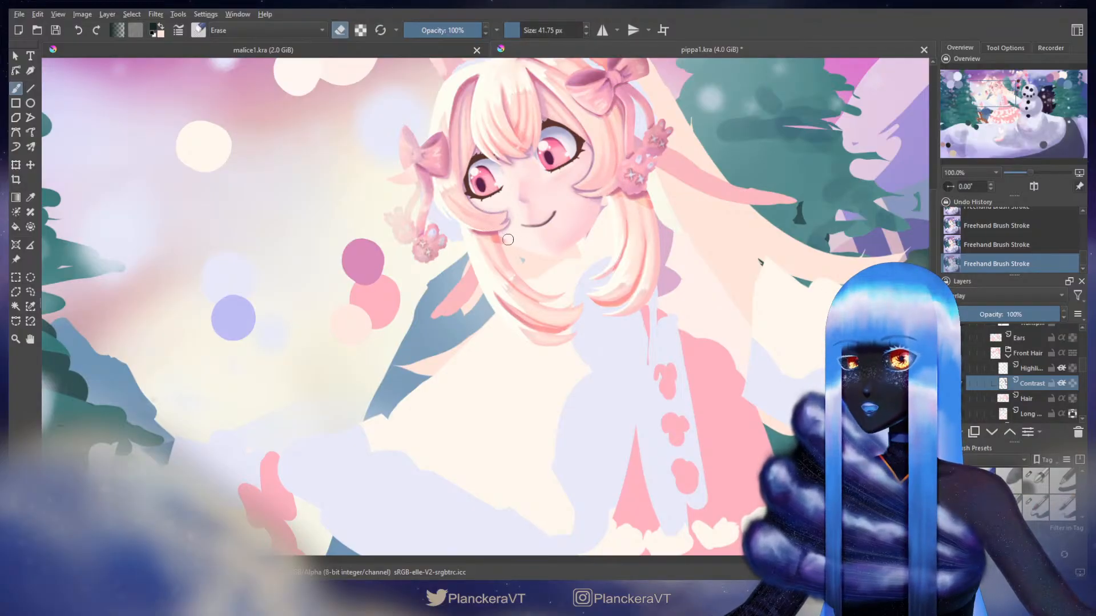
pyautogui.click(1035, 481)
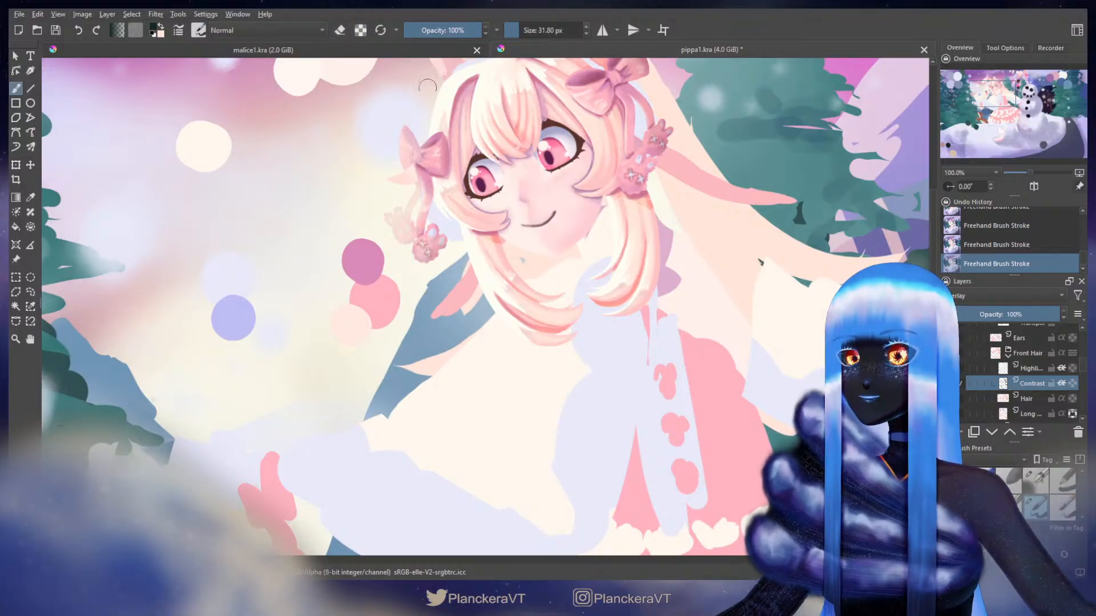
pyautogui.press('e')
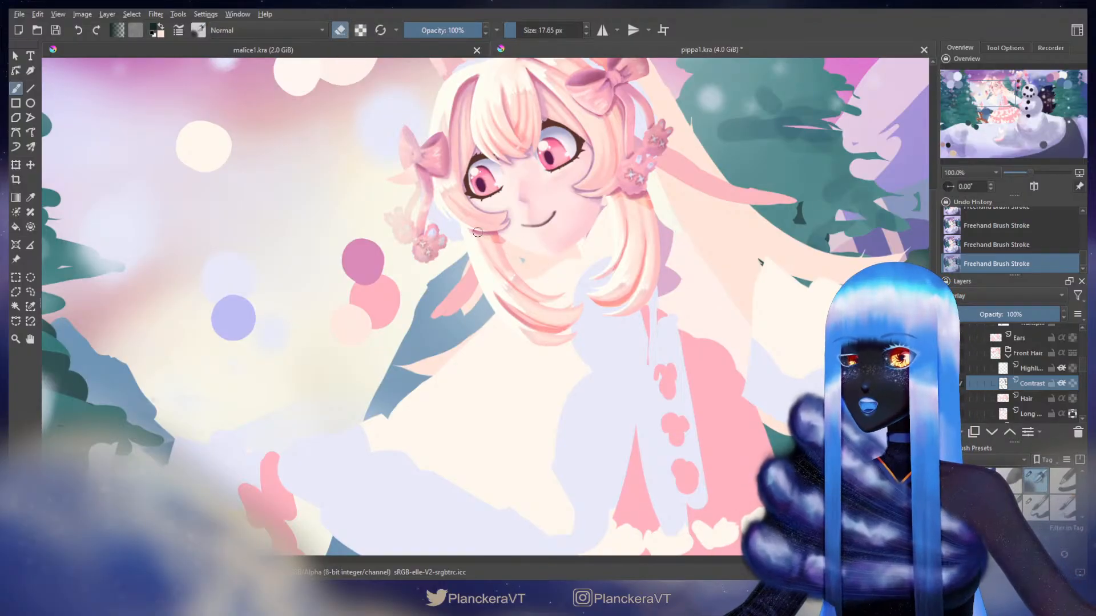
pyautogui.hotkey('ctrl', 'z')
pyautogui.hotkey('ctrl', 'z')
pyautogui.moveTo(477, 232); pyautogui.dragTo(488, 290)
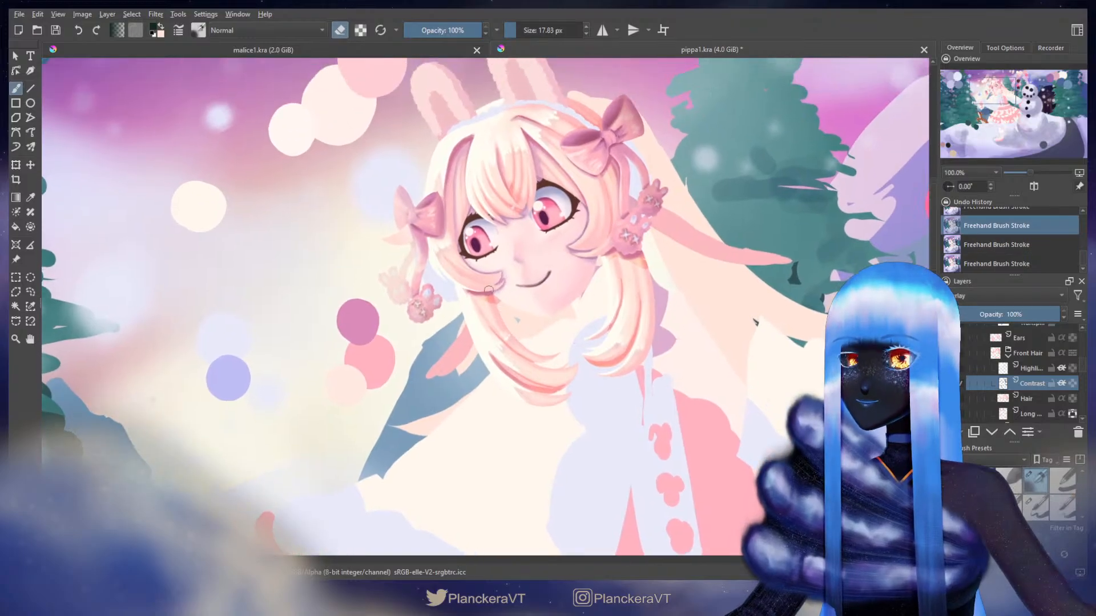
pyautogui.hotkey('ctrl', 'z')
pyautogui.press('e')
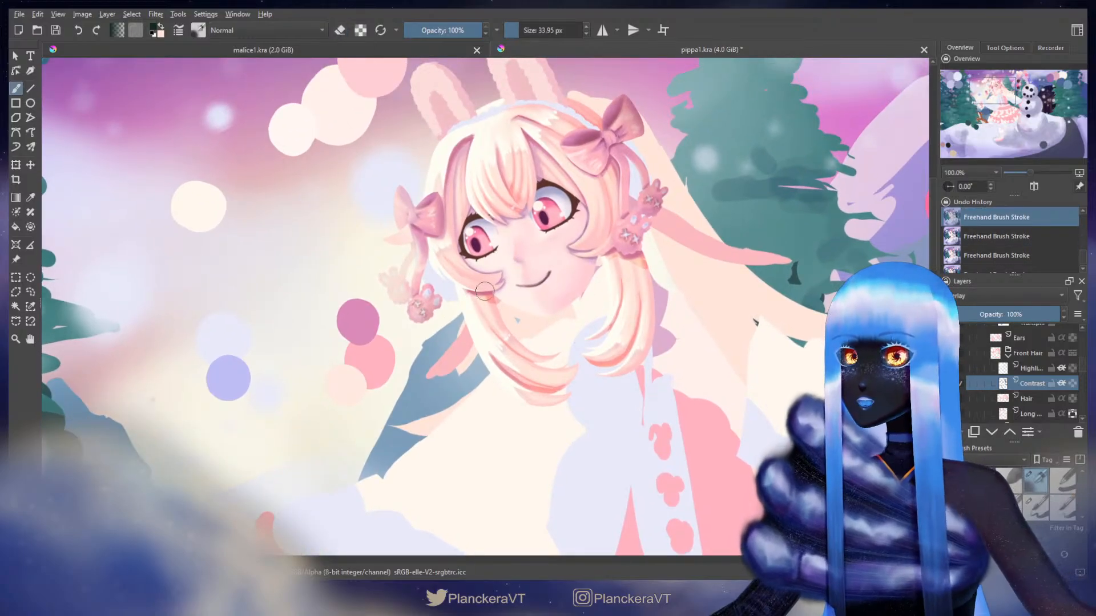
# - Touch up the shading beneath the left cheek lock on the Contrast layer, painting at about 31 px and erasing at about 12 to 21 px
pyautogui.moveTo(485, 291); pyautogui.dragTo(482, 294)
pyautogui.press('[')
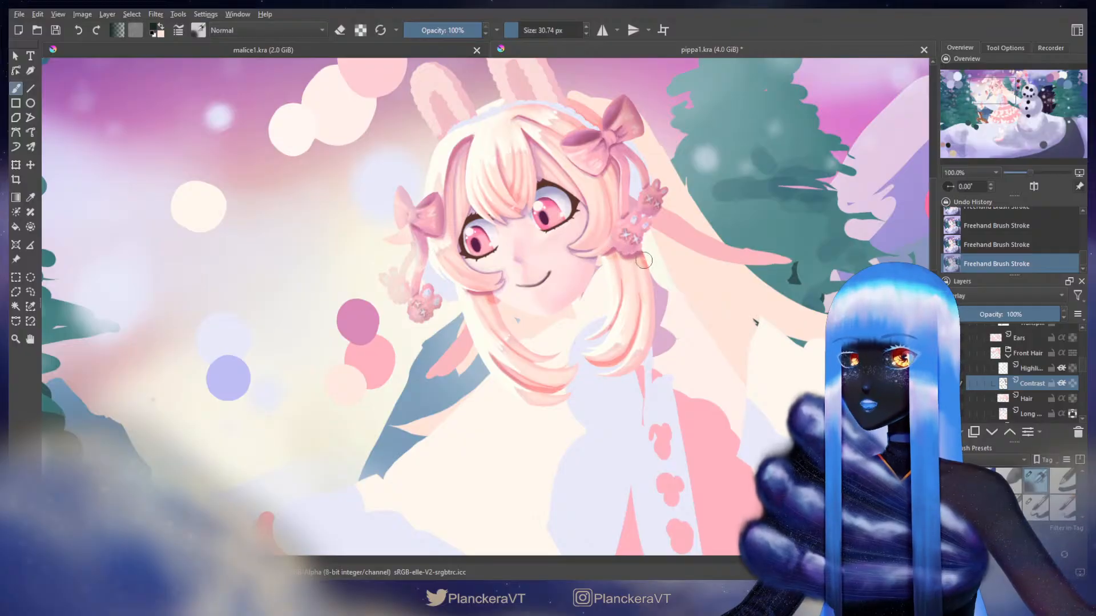
pyautogui.keyDown('shift'); pyautogui.moveTo(633, 301); pyautogui.dragTo(611, 333); pyautogui.keyUp('shift')
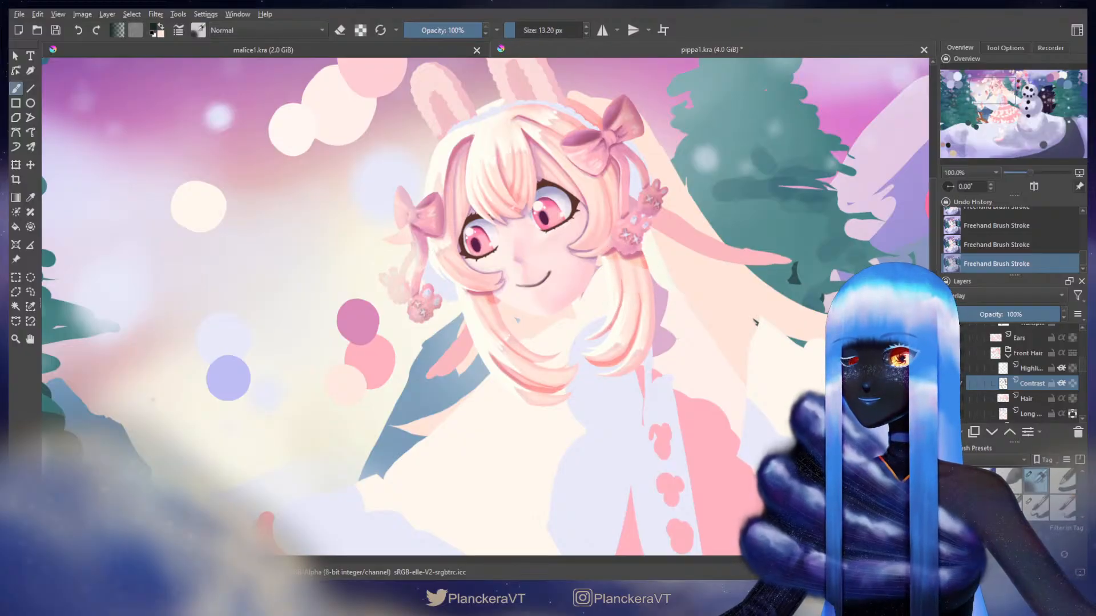
pyautogui.press('e')
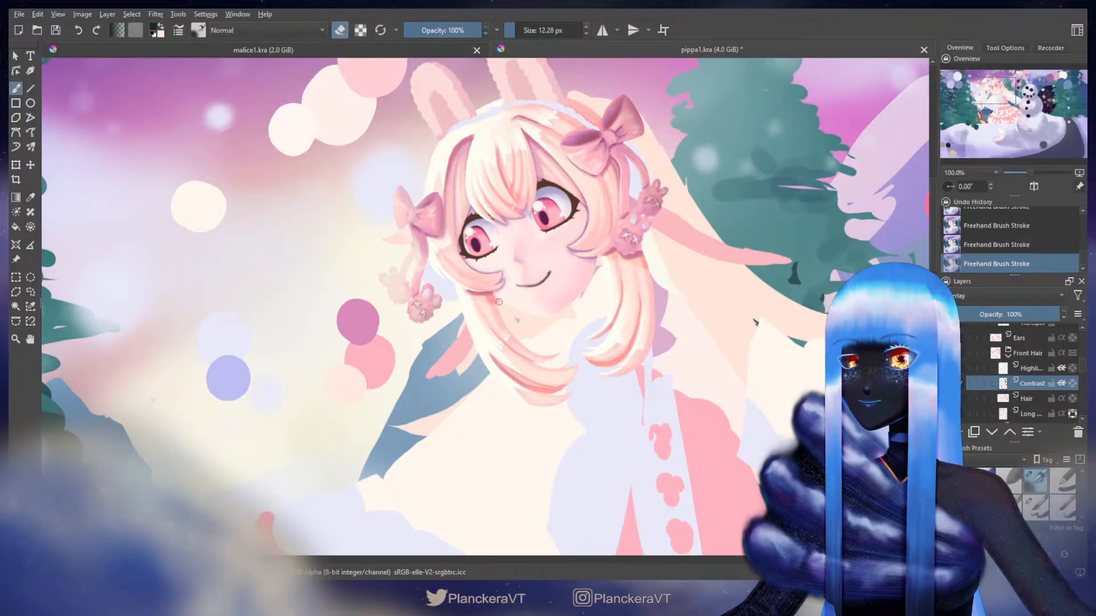
pyautogui.keyDown('shift'); pyautogui.moveTo(499, 302); pyautogui.dragTo(481, 315); pyautogui.keyUp('shift')
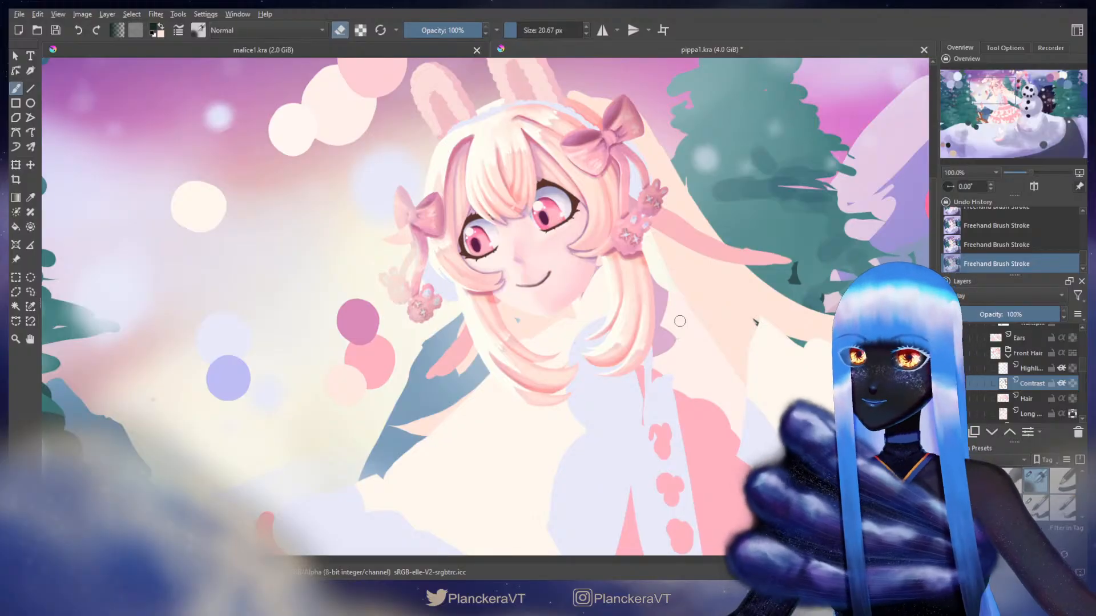
# - Switch to the long hair layer with erasing turned off, and sample a pink from the palette swatches in the sky
pyautogui.scroll(-4, 680, 321)
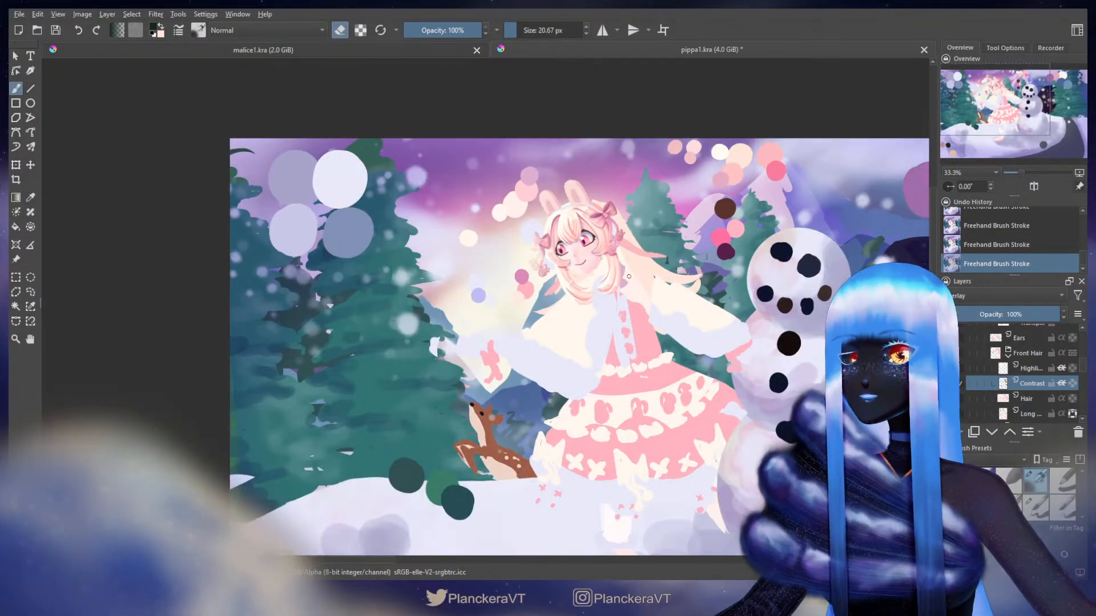
pyautogui.scroll(-1, 1054, 389)
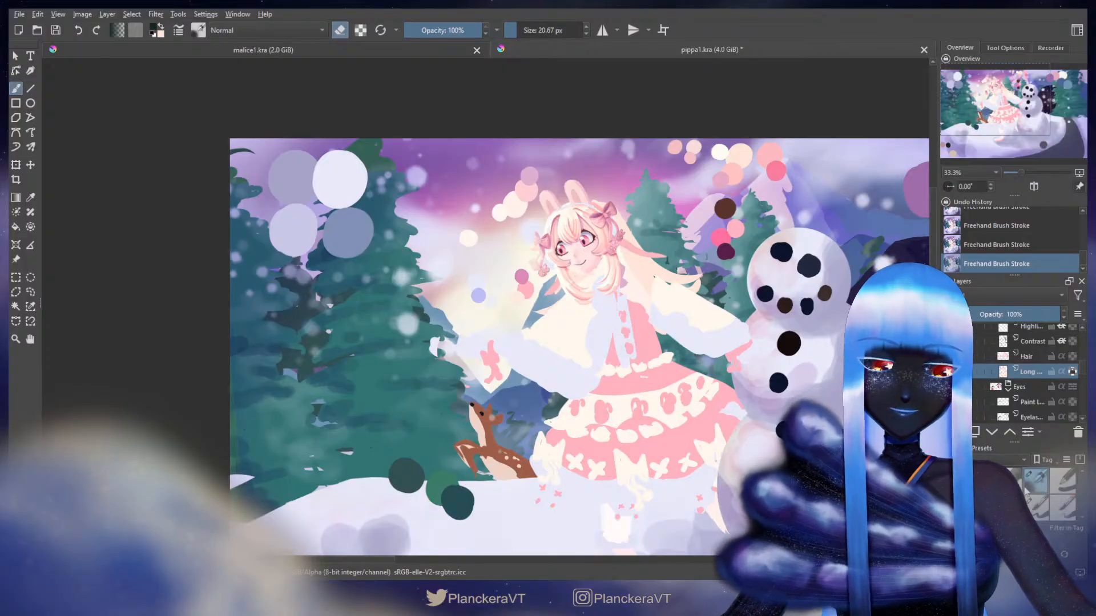
pyautogui.moveTo(719, 169); pyautogui.dragTo(688, 188)
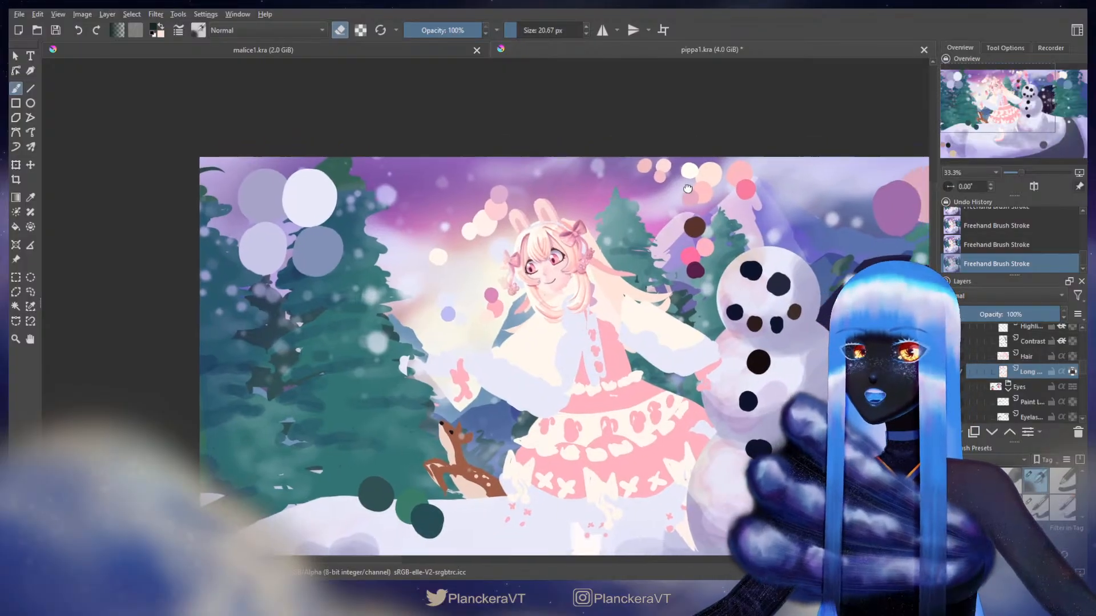
pyautogui.press('e')
pyautogui.keyDown('shift'); pyautogui.moveTo(542, 332); pyautogui.dragTo(556, 326); pyautogui.keyUp('shift')
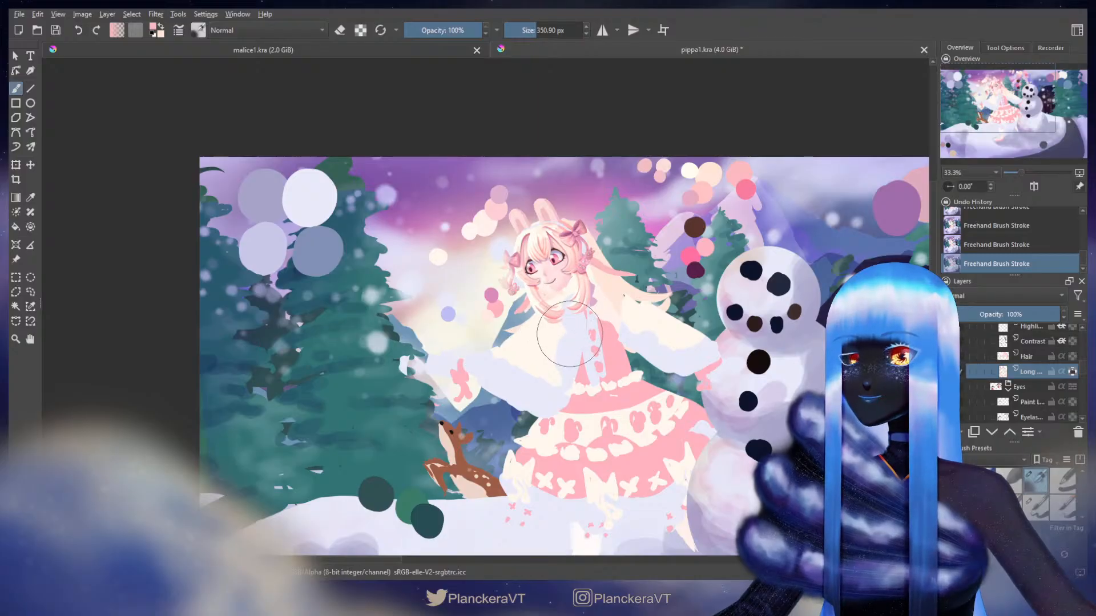
pyautogui.scroll(1, 609, 317)
pyautogui.scroll(2, 610, 318)
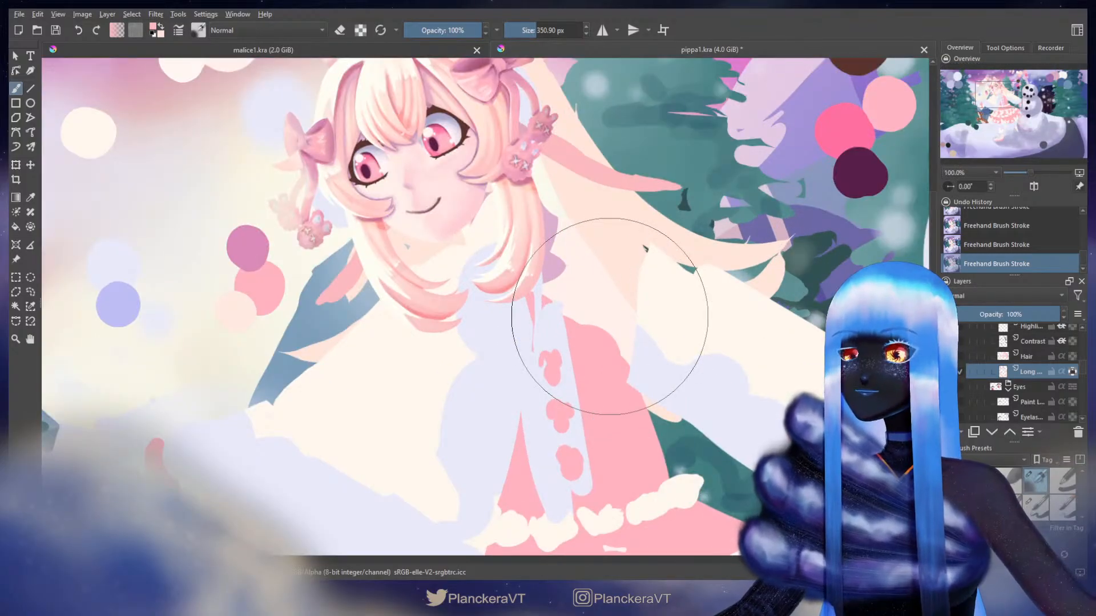
pyautogui.keyDown('shift'); pyautogui.moveTo(562, 425); pyautogui.dragTo(544, 425); pyautogui.keyUp('shift')
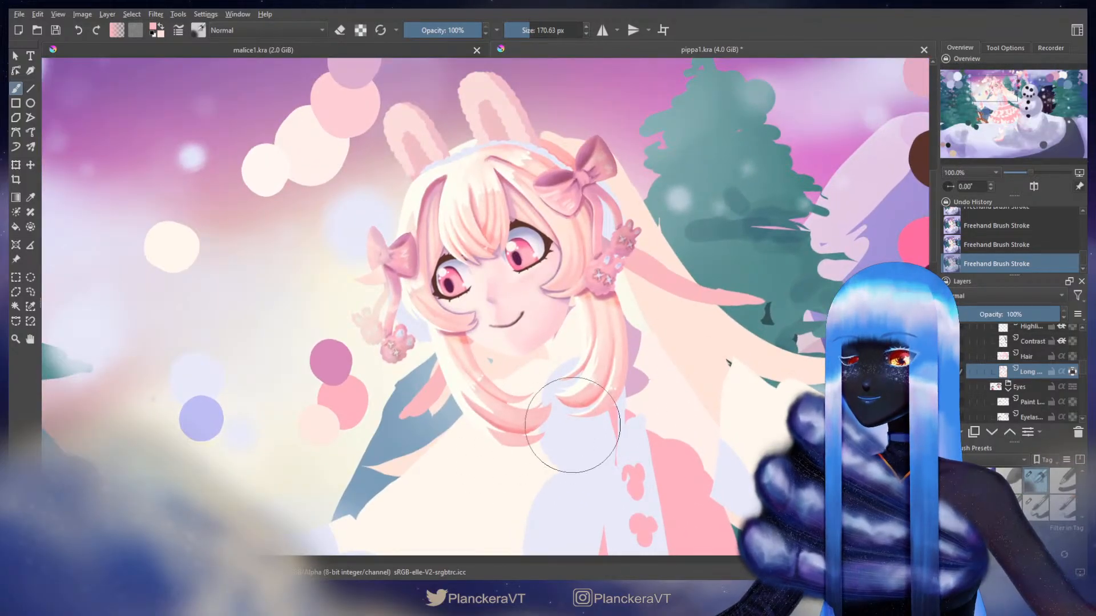
pyautogui.moveTo(678, 288); pyautogui.dragTo(475, 428)
pyautogui.keyDown('ctrl'); pyautogui.click(779, 176); pyautogui.keyUp('ctrl')
pyautogui.keyDown('ctrl'); pyautogui.click(644, 119); pyautogui.keyUp('ctrl')
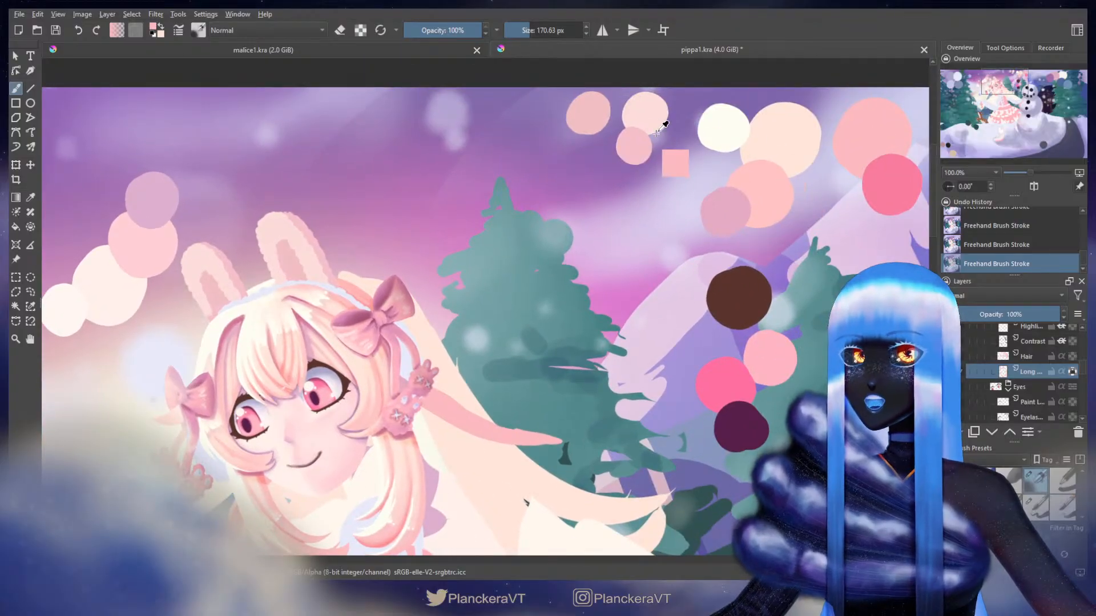
pyautogui.keyDown('ctrl'); pyautogui.click(884, 165); pyautogui.keyUp('ctrl')
# - Paint the sampled pink onto the tip of the right long lock at about 13 to 16 px, undoing unwanted strokes
pyautogui.moveTo(411, 540)
pyautogui.mouseDown()
pyautogui.moveTo(581, 259)
pyautogui.moveTo(545, 257)
pyautogui.mouseUp()
pyautogui.moveTo(584, 219)
pyautogui.keyDown('shift'); pyautogui.mouseDown()
pyautogui.moveTo(570, 249)
pyautogui.moveTo(581, 221)
pyautogui.mouseUp(); pyautogui.keyUp('shift')
pyautogui.hotkey('ctrl', 'z')
pyautogui.hotkey('ctrl', 'z')
pyautogui.moveTo(581, 221)
pyautogui.mouseDown()
pyautogui.moveTo(559, 259)
pyautogui.moveTo(568, 257)
pyautogui.moveTo(548, 265)
pyautogui.moveTo(561, 262)
pyautogui.moveTo(525, 256)
pyautogui.moveTo(578, 238)
pyautogui.mouseUp()
pyautogui.hotkey('ctrl', 'z')
pyautogui.hotkey('ctrl', 'z')
pyautogui.hotkey('ctrl', 'z')
pyautogui.press(']')
pyautogui.moveTo(578, 237); pyautogui.dragTo(558, 258)
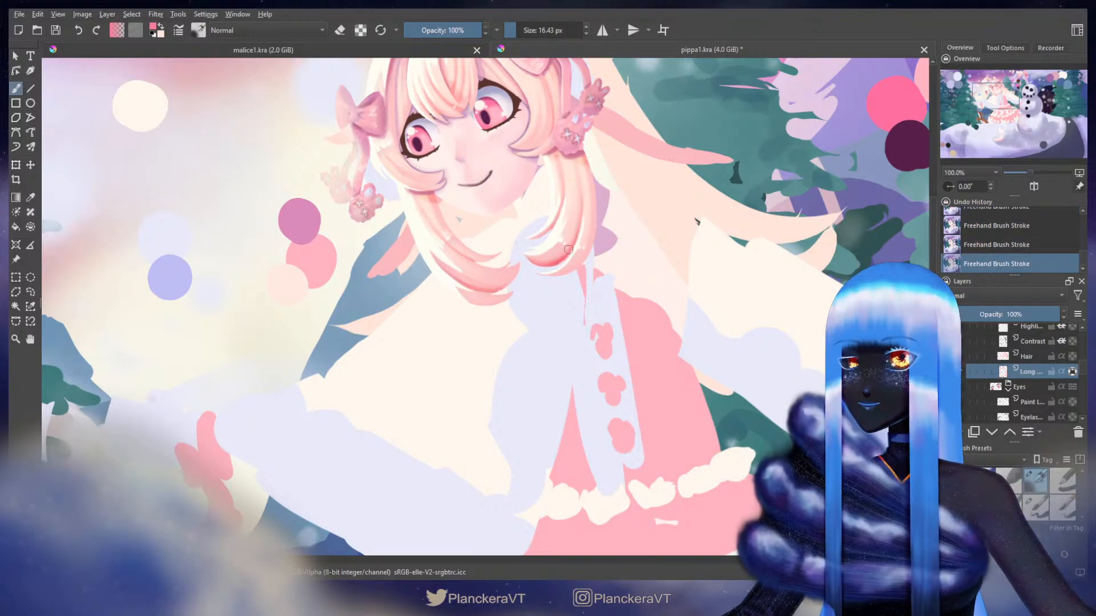
pyautogui.keyDown('shift'); pyautogui.moveTo(580, 222); pyautogui.dragTo(576, 223); pyautogui.keyUp('shift')
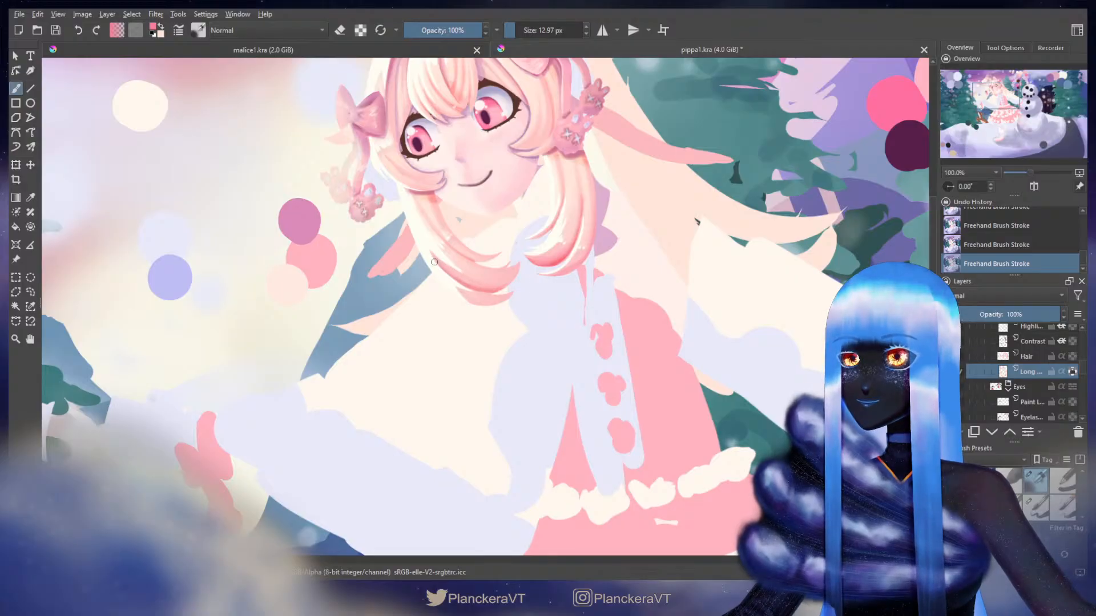
# - Deepen the pink shading on the lower curl of the left long hair lock, then reduce the brush to about 11 px
pyautogui.moveTo(458, 284)
pyautogui.mouseDown()
pyautogui.moveTo(498, 285)
pyautogui.moveTo(522, 265)
pyautogui.moveTo(469, 286)
pyautogui.mouseUp()
pyautogui.hotkey('ctrl', 'z')
pyautogui.hotkey('ctrl', 'z')
pyautogui.hotkey('ctrl', 'shift', 'z')
pyautogui.hotkey('ctrl', 'shift', 'z')
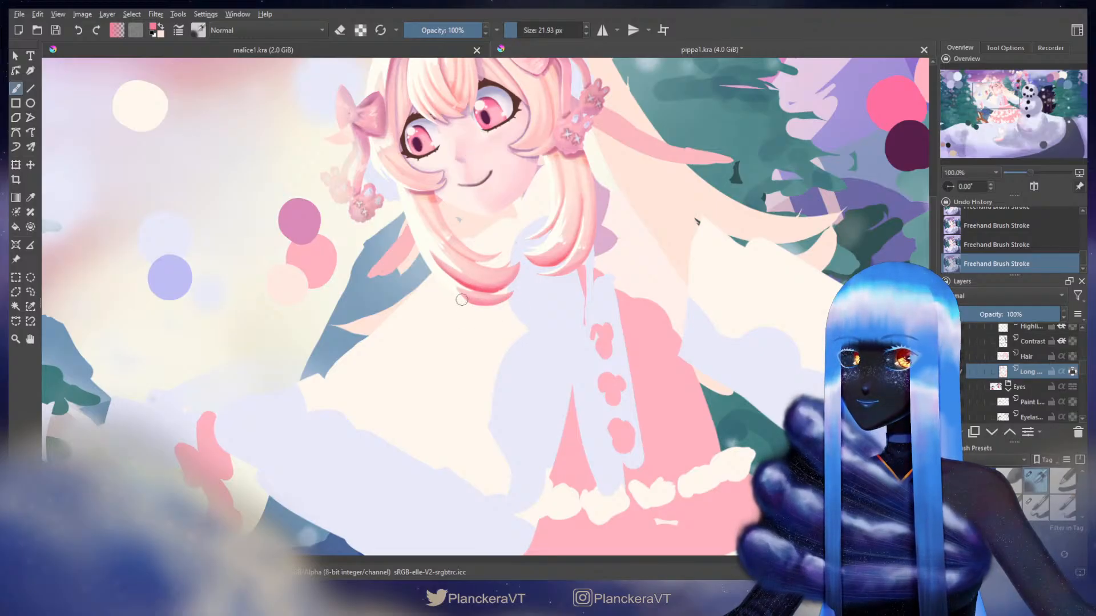
pyautogui.press('[')
pyautogui.press('[')
pyautogui.press('[')
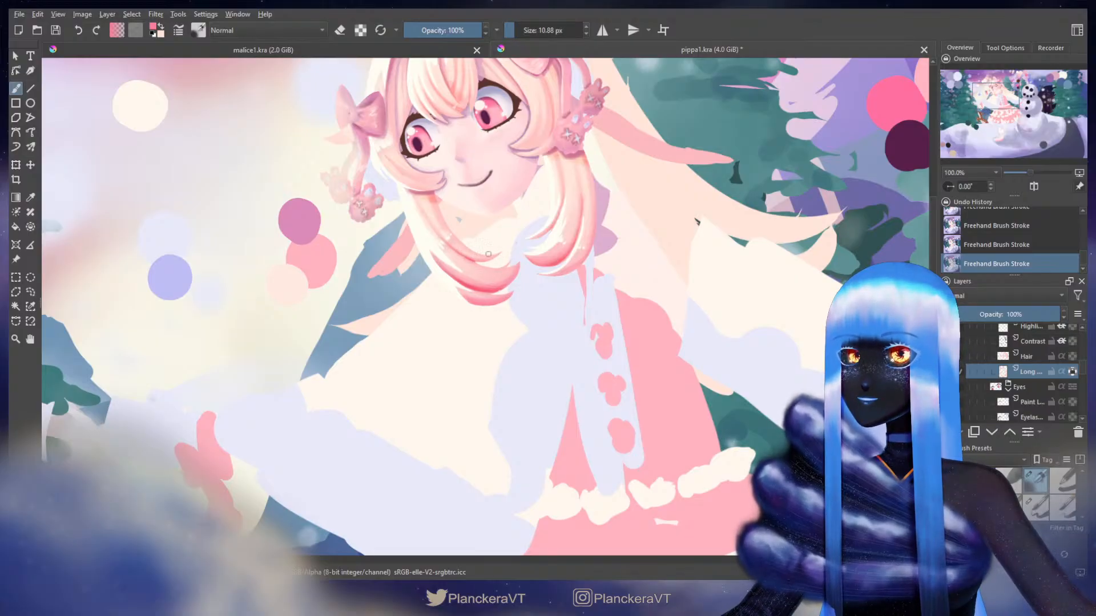
# - Sample the light pink palette swatch and blend the tip of the left long hair lock with a brush of about 16 to 21 px
pyautogui.moveTo(514, 228); pyautogui.dragTo(487, 389)
pyautogui.moveTo(618, 250); pyautogui.dragTo(577, 178)
pyautogui.press('x')
pyautogui.keyDown('ctrl'); pyautogui.click(856, 168); pyautogui.keyUp('ctrl')
pyautogui.keyDown('shift'); pyautogui.moveTo(450, 349); pyautogui.dragTo(442, 337); pyautogui.keyUp('shift')
pyautogui.hotkey('ctrl', 'z')
pyautogui.hotkey('ctrl', 'z')
pyautogui.moveTo(442, 338); pyautogui.dragTo(401, 364)
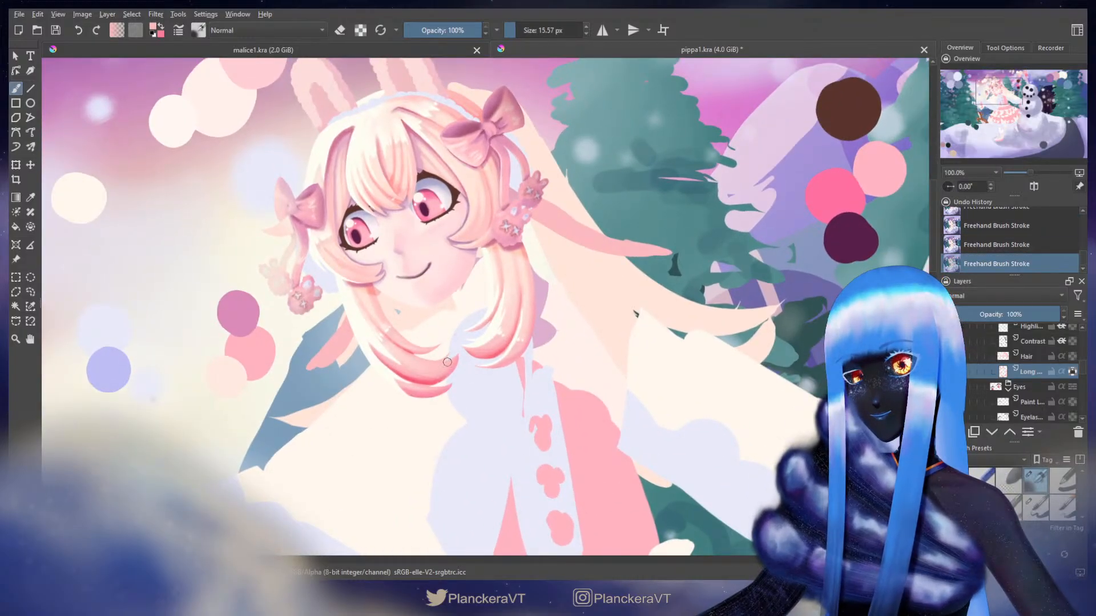
pyautogui.press('x')
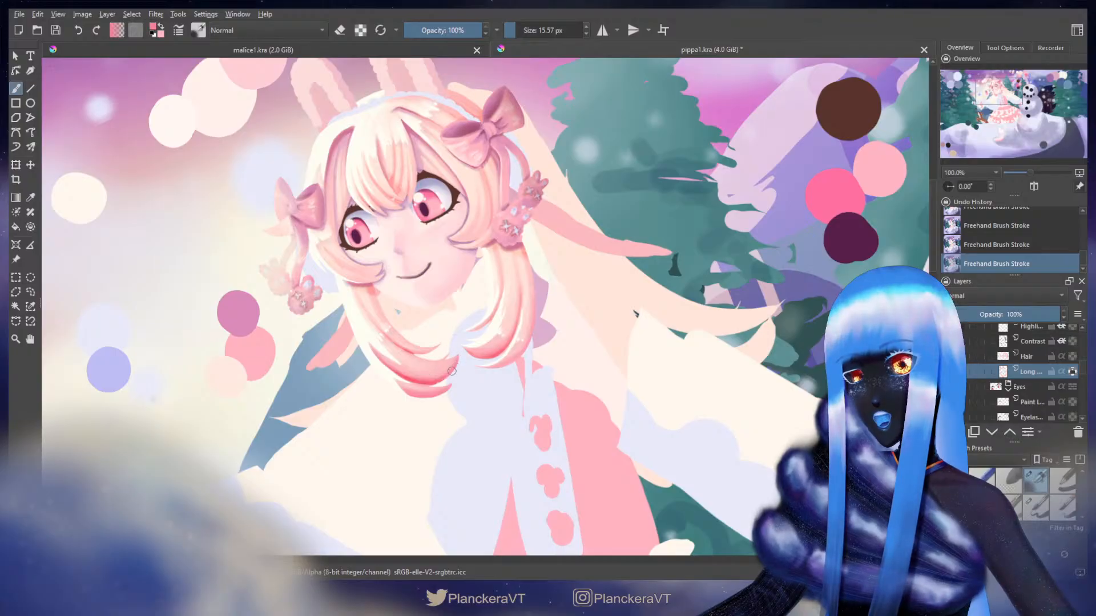
pyautogui.keyDown('shift'); pyautogui.moveTo(441, 376); pyautogui.dragTo(451, 377); pyautogui.keyUp('shift')
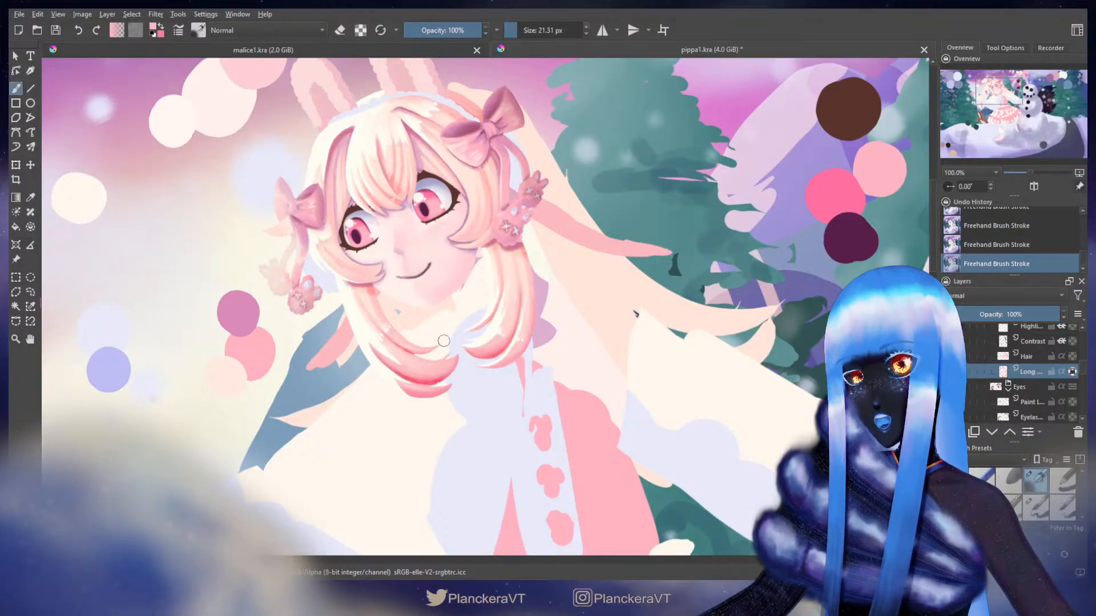
# - Refine the inner edge of the left long hair lock with a fine brush of about 9 to 11 px
pyautogui.press('[')
pyautogui.press('x')
pyautogui.press('[')
pyautogui.press('[')
pyautogui.press('[')
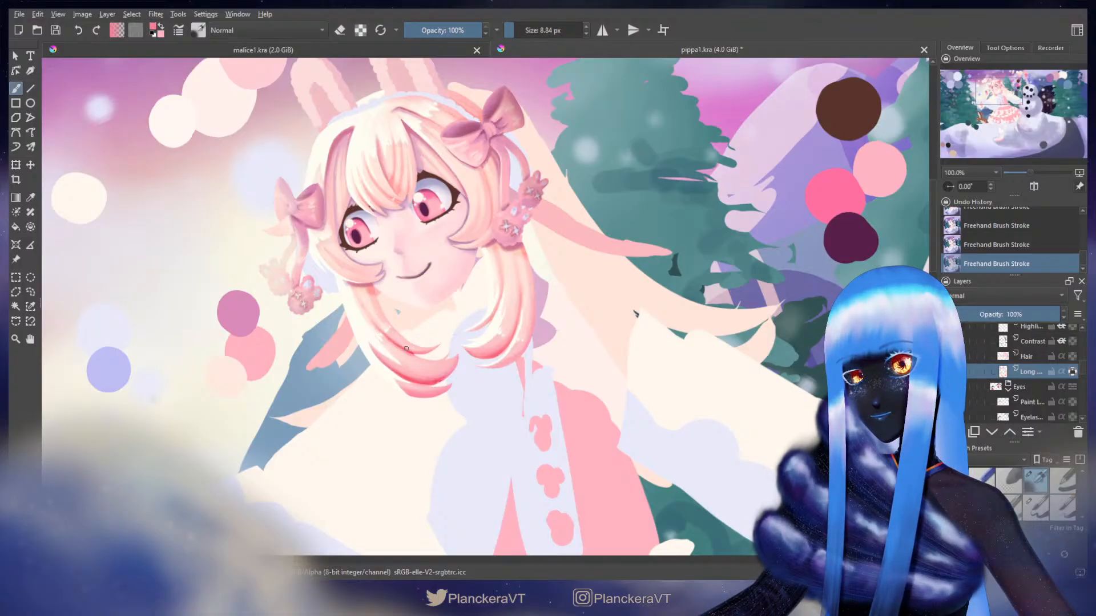
pyautogui.press(']')
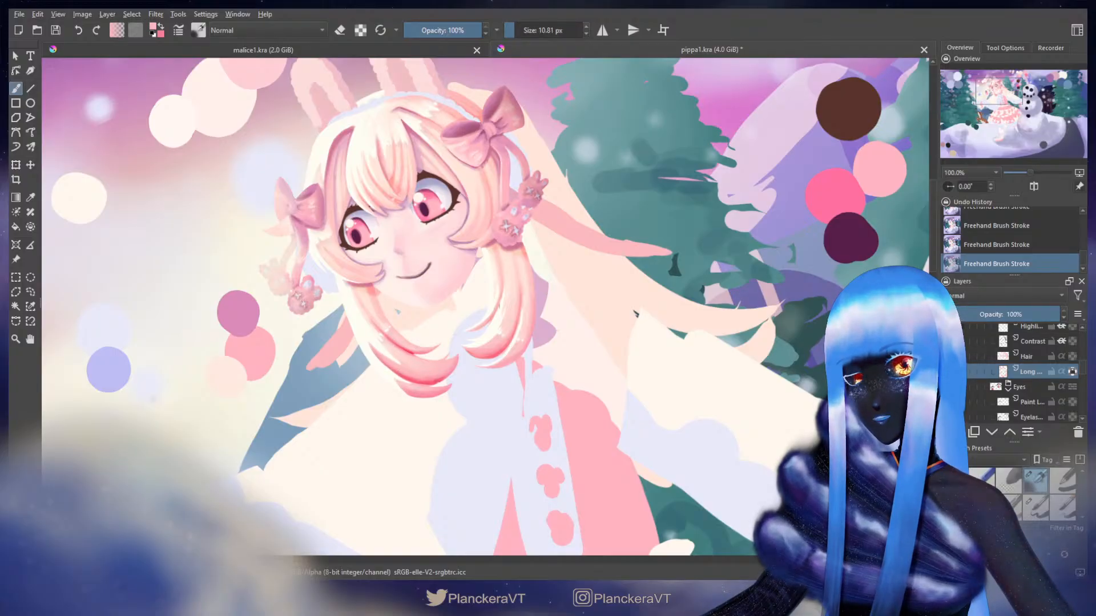
# - Paint deeper pink shading on the curled tip of the right long hair lock, varying the brush between about 15 and 25 px
pyautogui.press(']')
pyautogui.press(']')
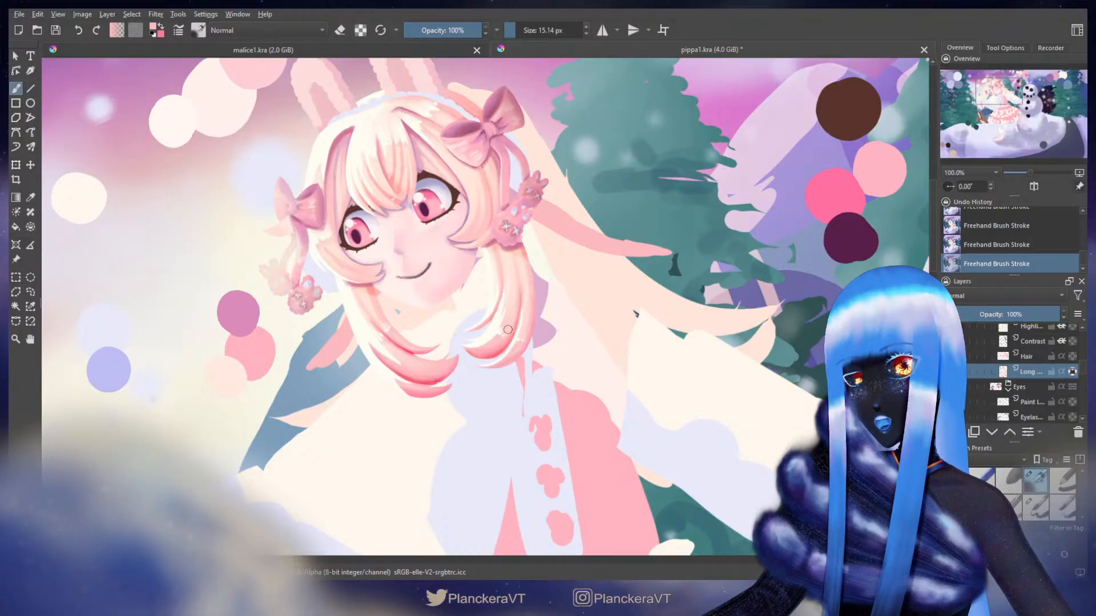
pyautogui.press('[')
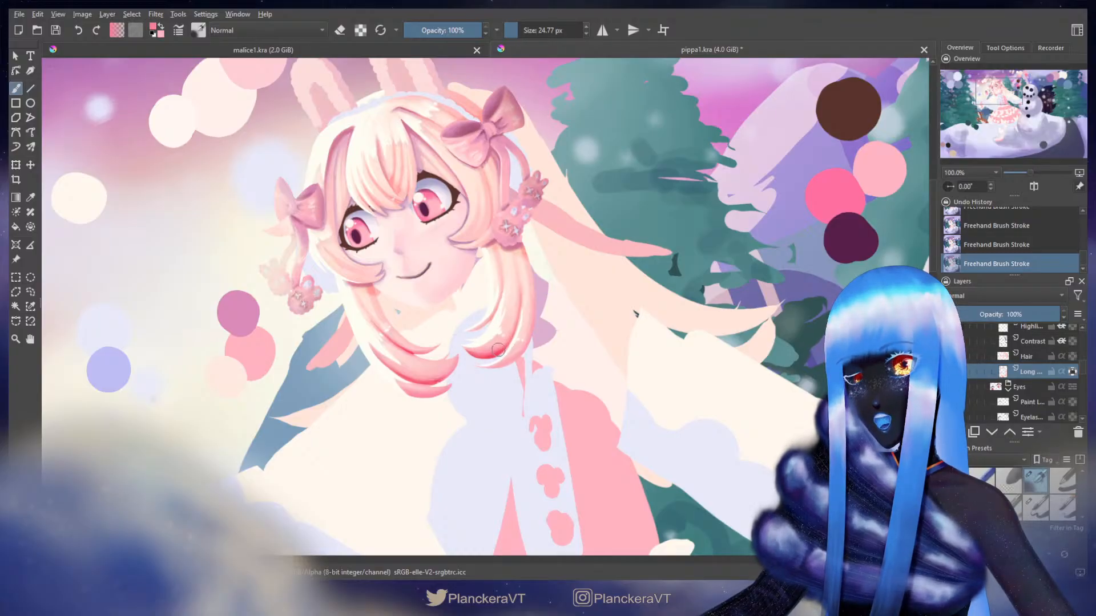
pyautogui.press('[')
pyautogui.press('[')
pyautogui.press('[')
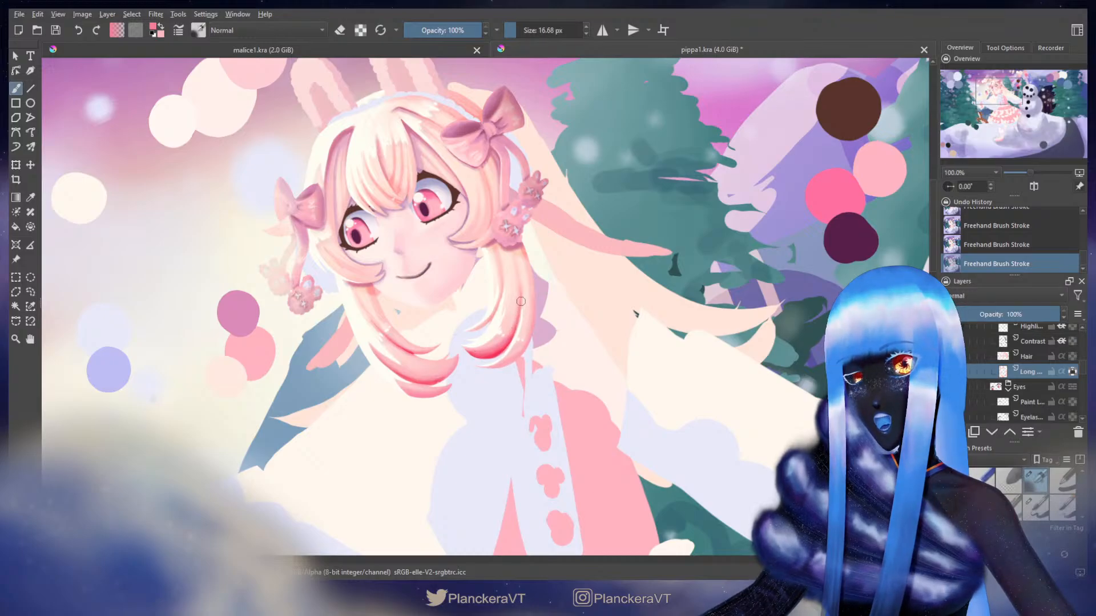
pyautogui.press(']')
pyautogui.press(']')
pyautogui.press(']')
pyautogui.press('[')
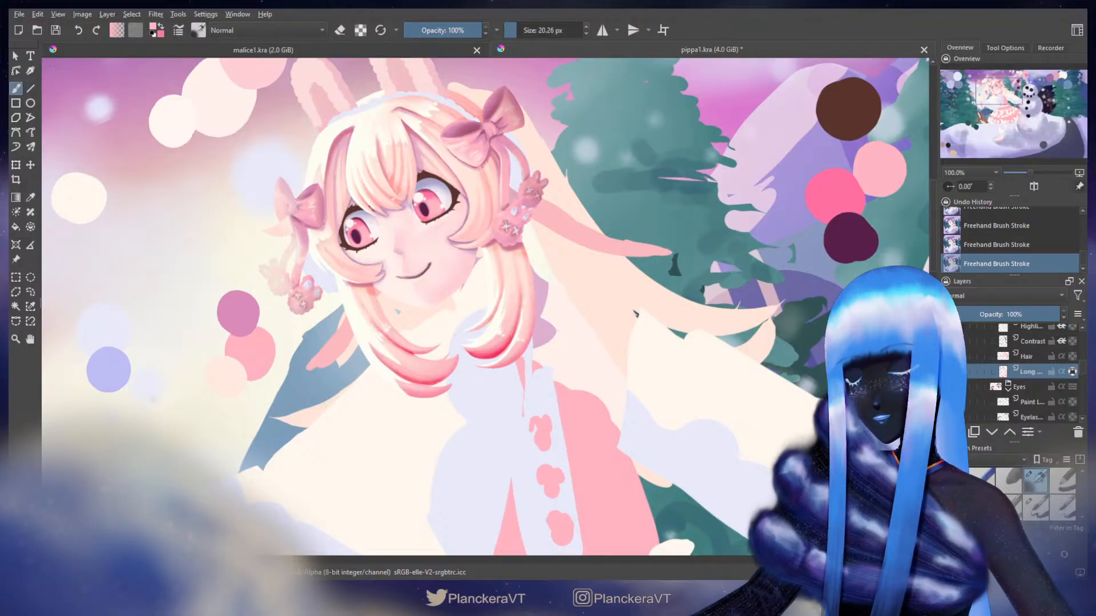
# - Erase part of the Contrast layer over the tip of the right long hair lock with an eraser of about 31 px
pyautogui.click(1032, 341)
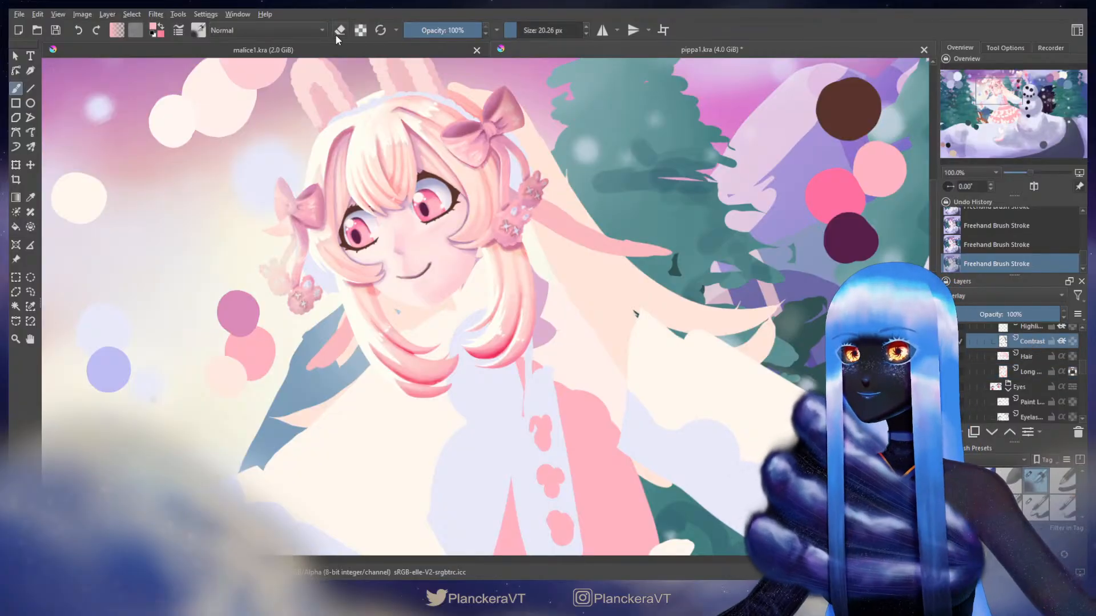
pyautogui.press('e')
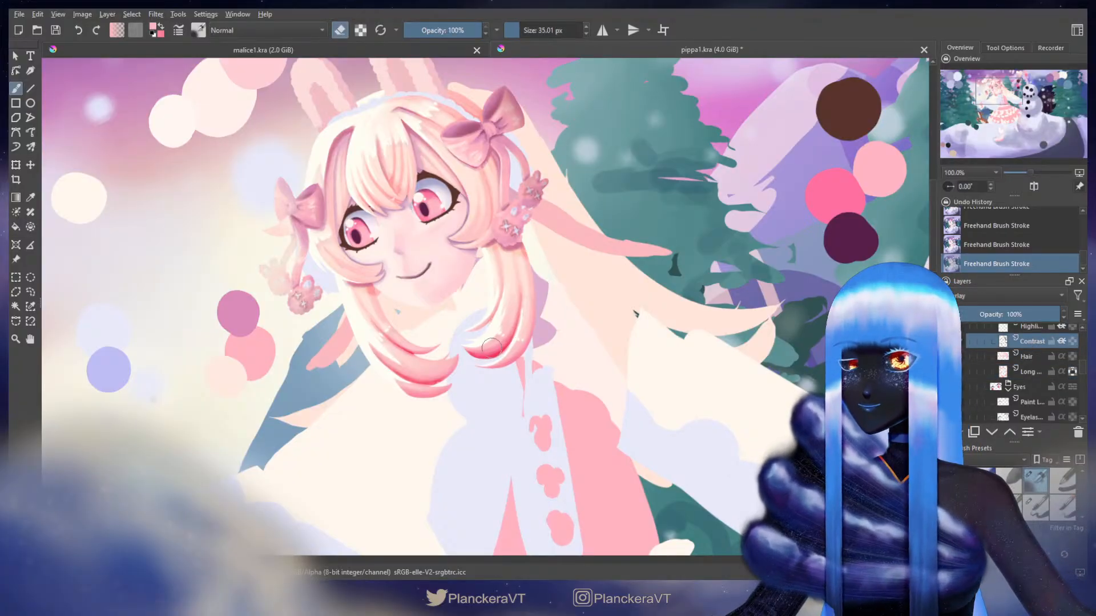
pyautogui.hotkey('ctrl', 'z')
pyautogui.moveTo(474, 351)
pyautogui.mouseDown()
pyautogui.moveTo(502, 335)
pyautogui.moveTo(481, 355)
pyautogui.mouseUp()
pyautogui.press('[')
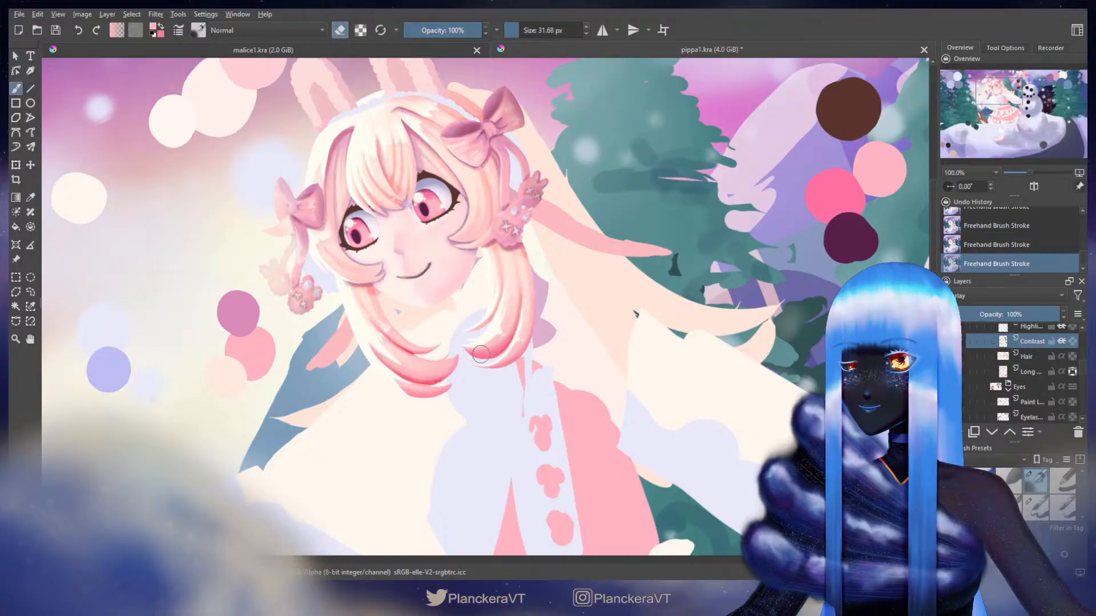
pyautogui.press('[')
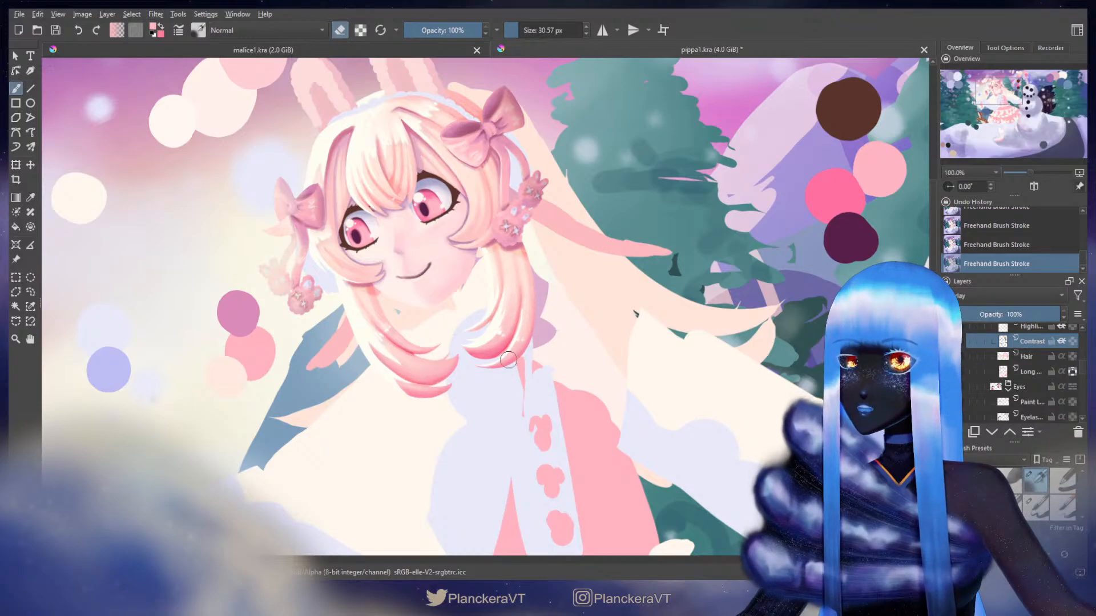
# - Examine the whole snow scene and the character reference sheet beside it
pyautogui.scroll(-1, 566, 259)
pyautogui.scroll(-2, 567, 259)
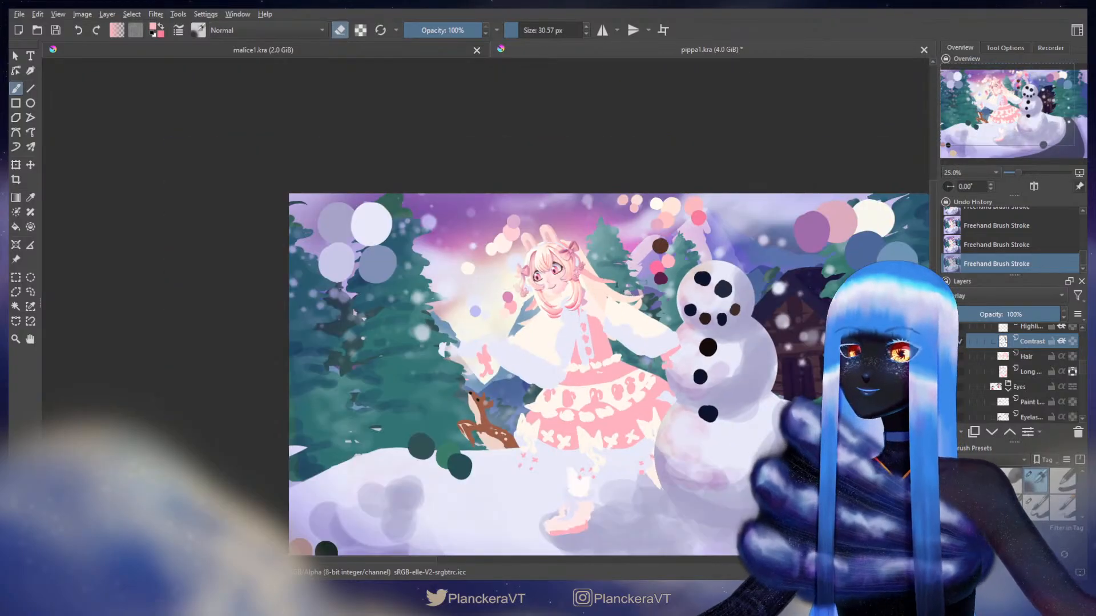
pyautogui.moveTo(685, 390); pyautogui.dragTo(692, 312)
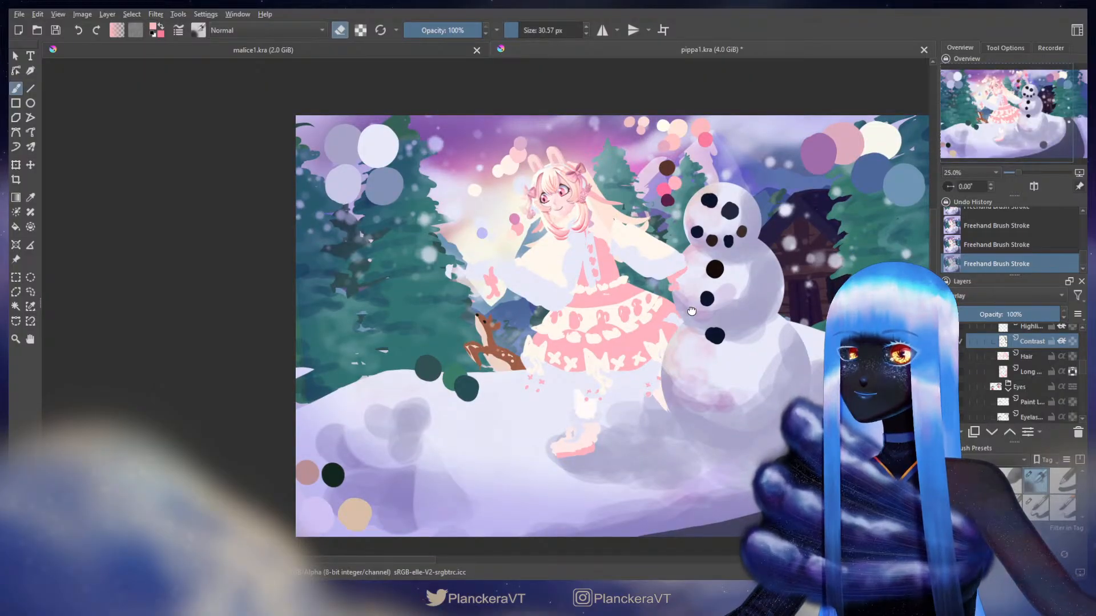
pyautogui.moveTo(692, 311); pyautogui.dragTo(682, 385)
pyautogui.scroll(3, 1021, 385)
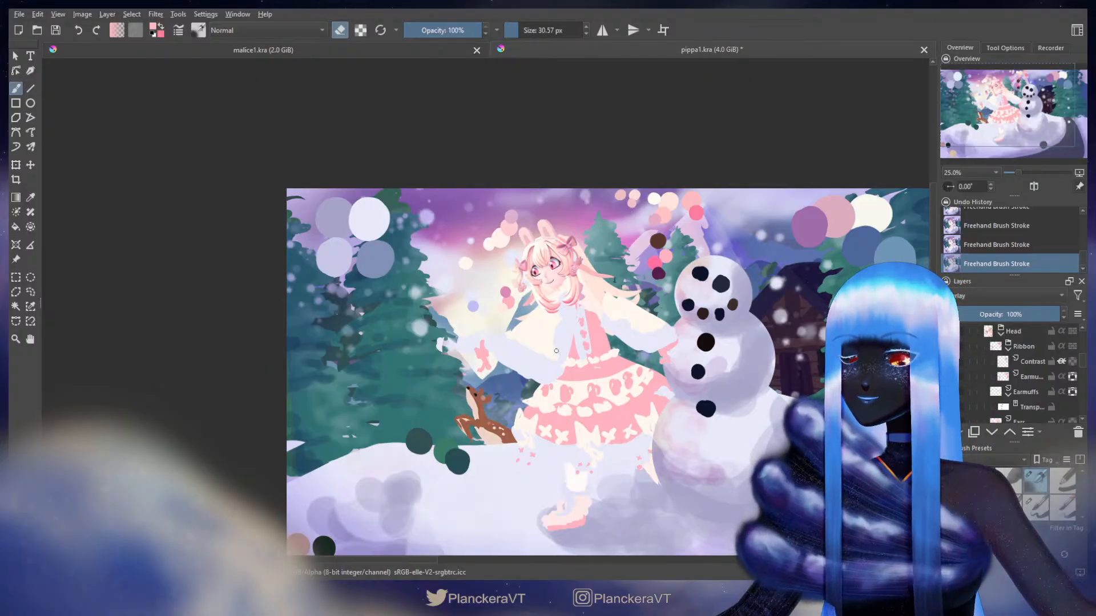
pyautogui.scroll(-1, 139, 363)
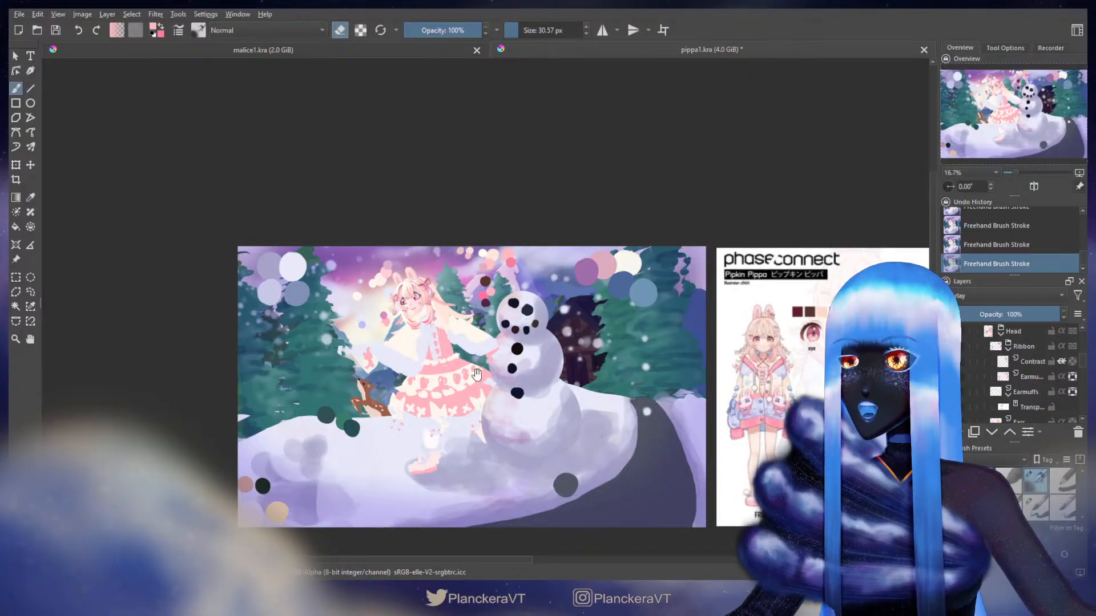
pyautogui.moveTo(524, 436); pyautogui.dragTo(691, 410)
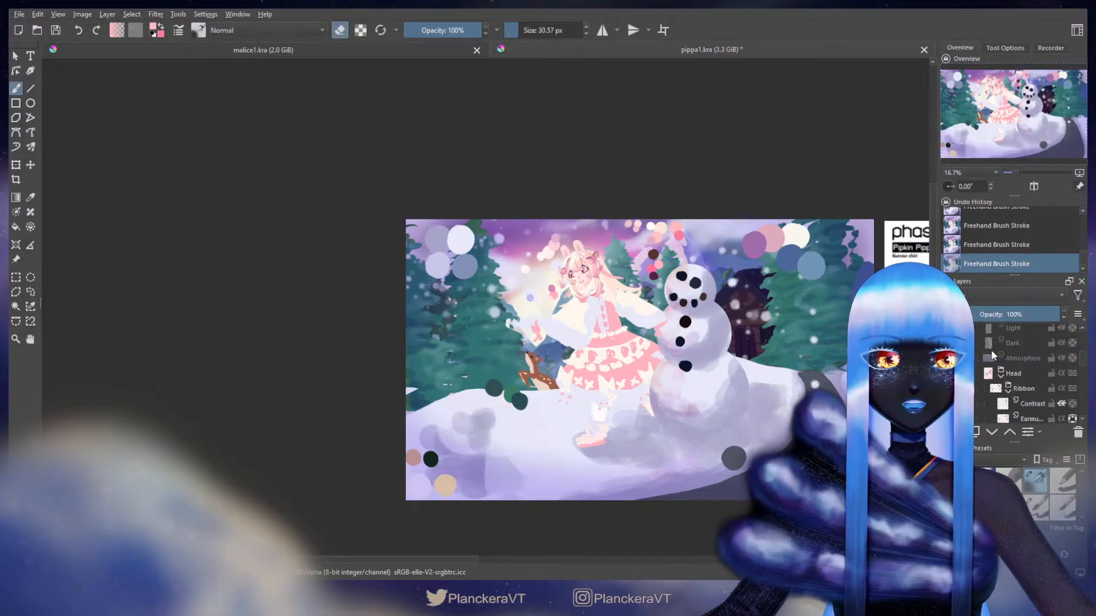
# - Show the Animals layer group and inspect the deer and other animals around the girl and snowman
pyautogui.scroll(-5, 992, 353)
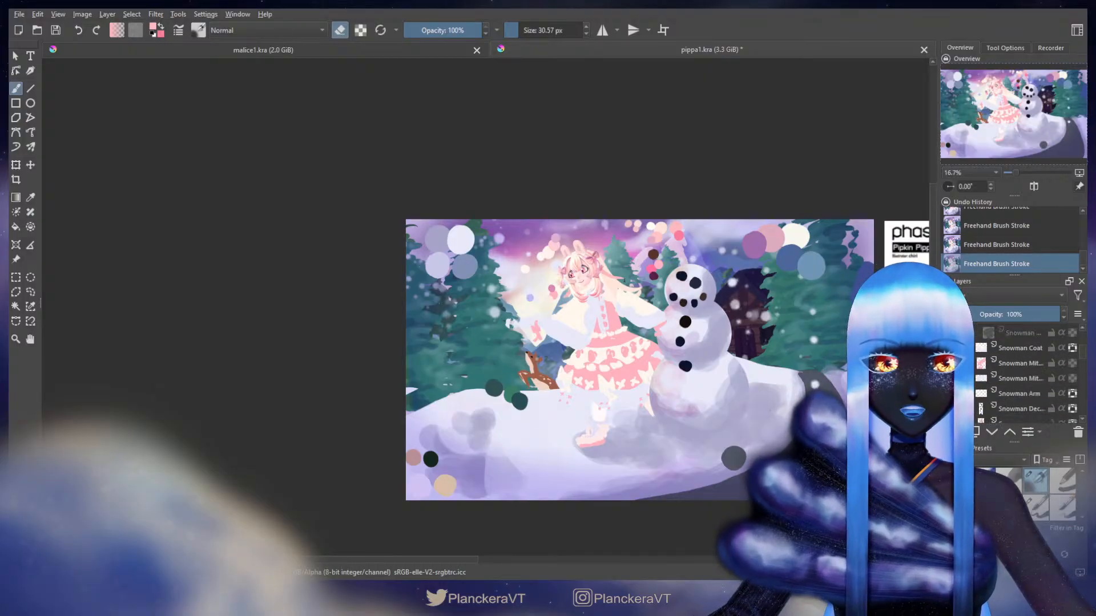
pyautogui.scroll(-5, 1005, 371)
pyautogui.click(951, 342)
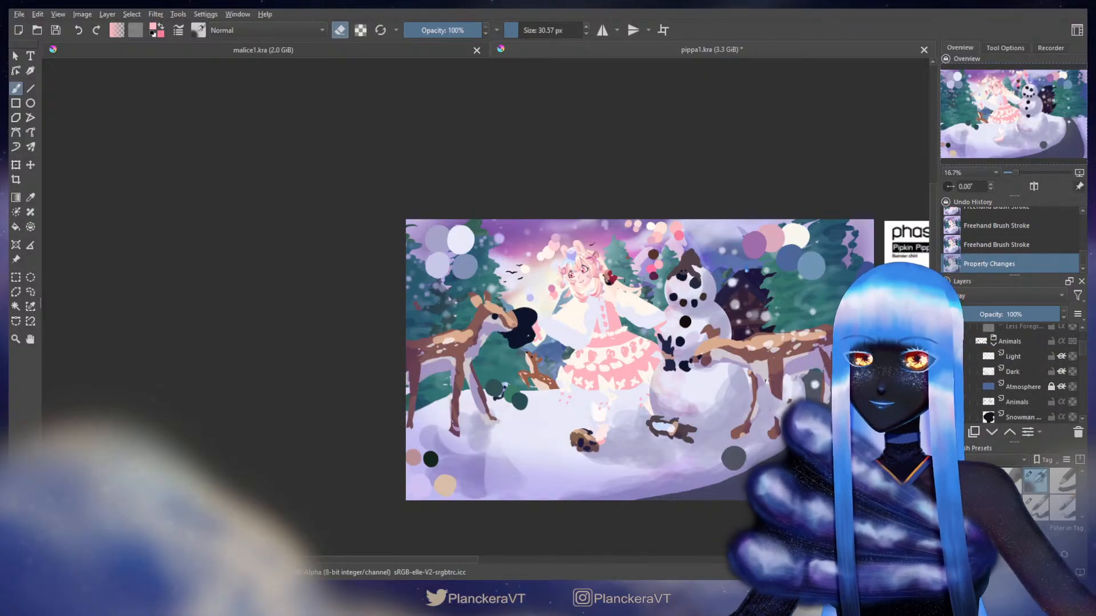
pyautogui.scroll(5, 551, 272)
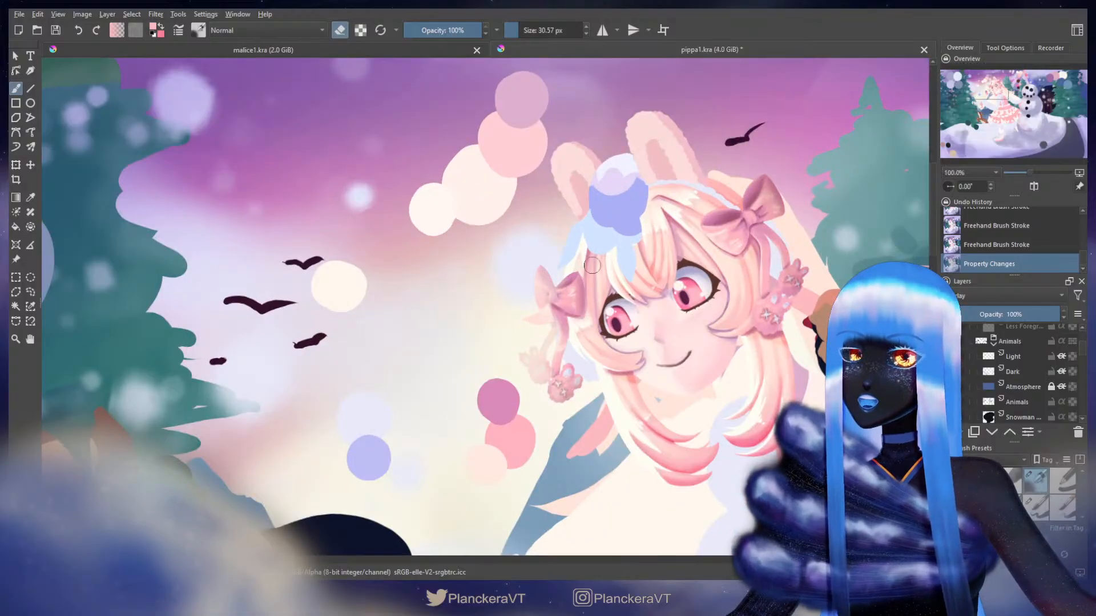
pyautogui.scroll(-4, 695, 296)
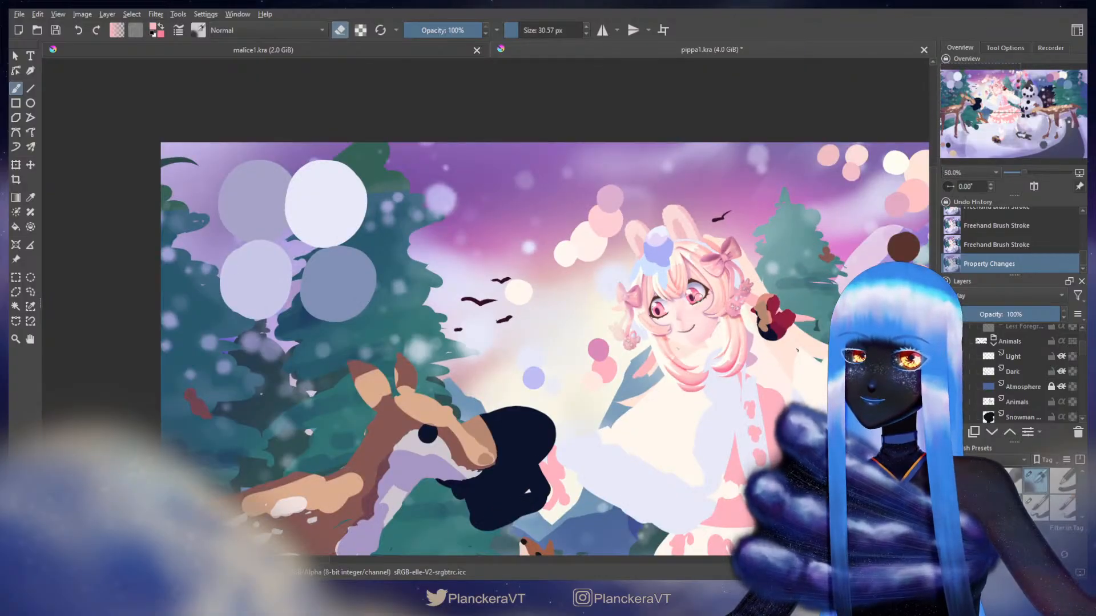
pyautogui.scroll(-3, 694, 296)
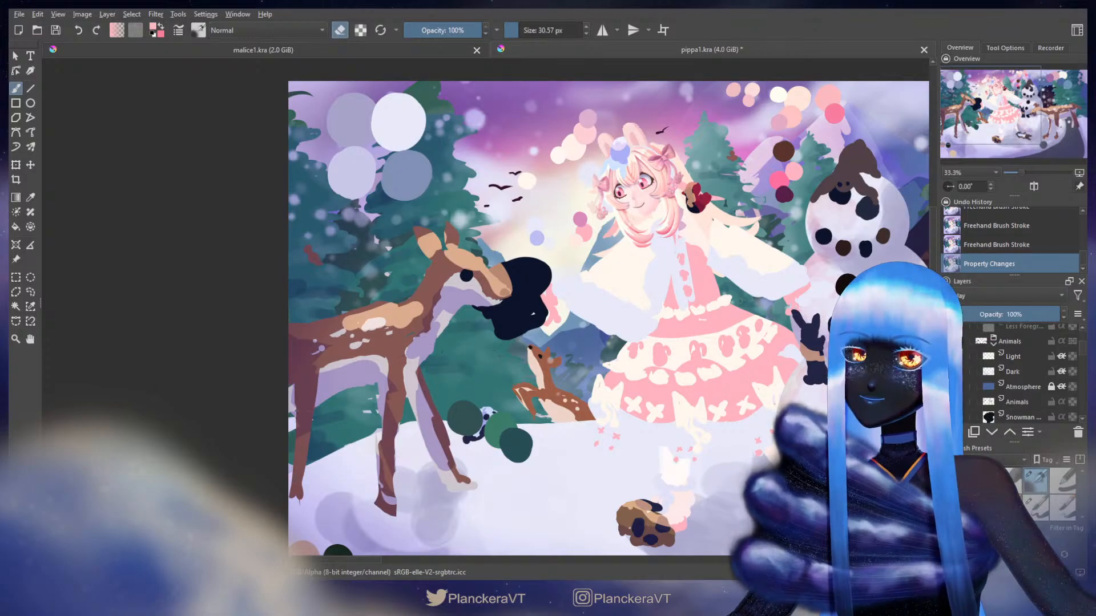
pyautogui.scroll(-1, 738, 297)
pyautogui.moveTo(772, 329); pyautogui.dragTo(722, 324)
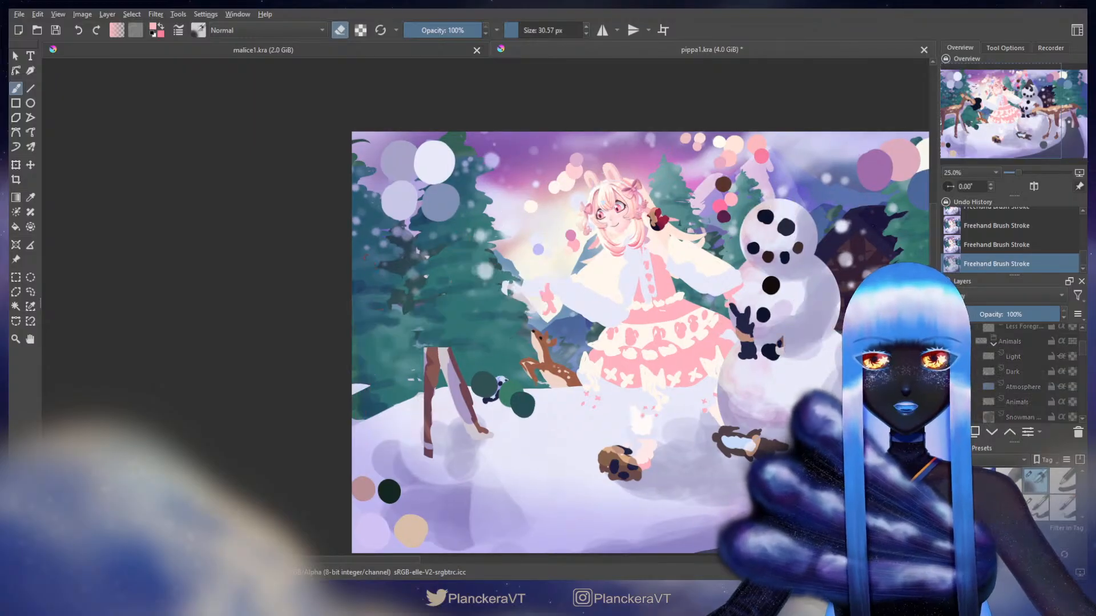
pyautogui.scroll(3, 625, 262)
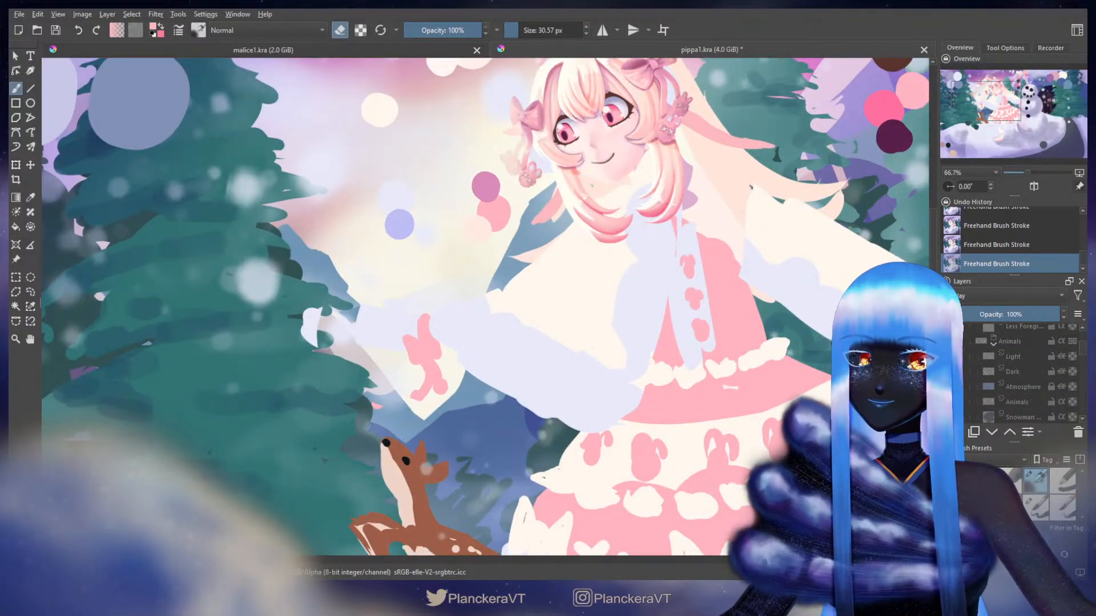
# - Toggle the Animals group's visibility to compare the scene around the girl with and without it, leaving it hidden
pyautogui.click(951, 341)
pyautogui.moveTo(680, 237); pyautogui.dragTo(686, 388)
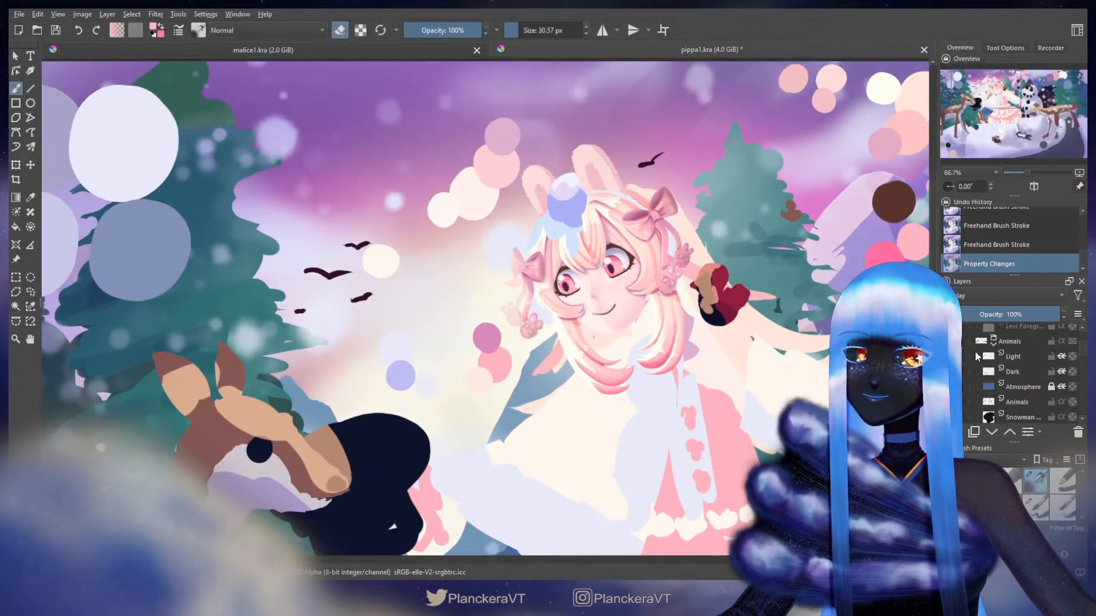
pyautogui.hotkey('ctrl', 'z')
pyautogui.hotkey('ctrl', 'shift', 'z')
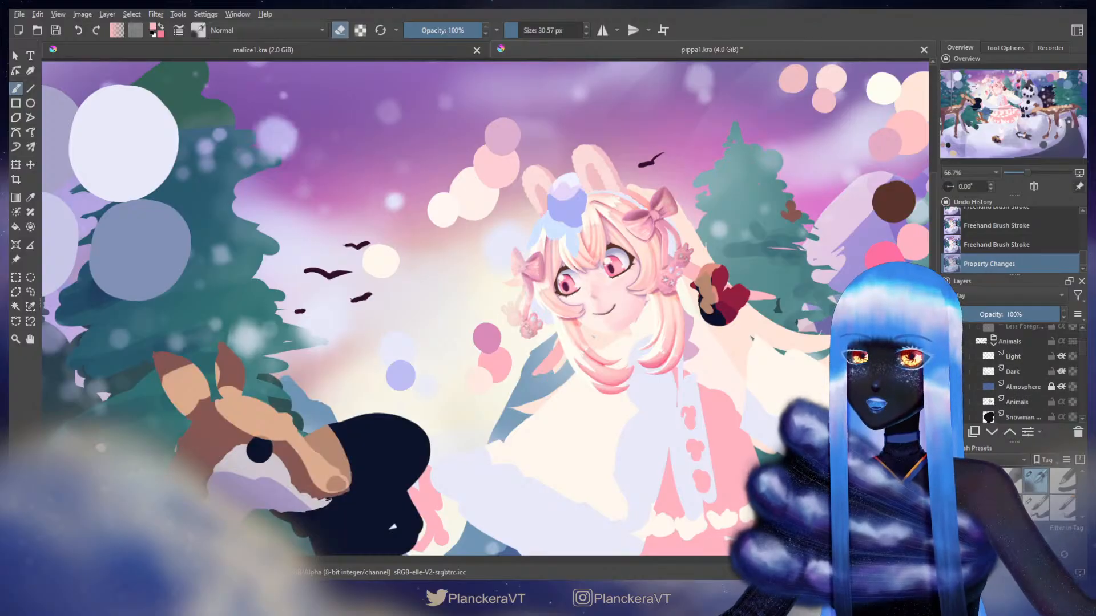
pyautogui.hotkey('ctrl', 'z')
pyautogui.hotkey('ctrl', 'shift', 'z')
pyautogui.hotkey('ctrl', 'z')
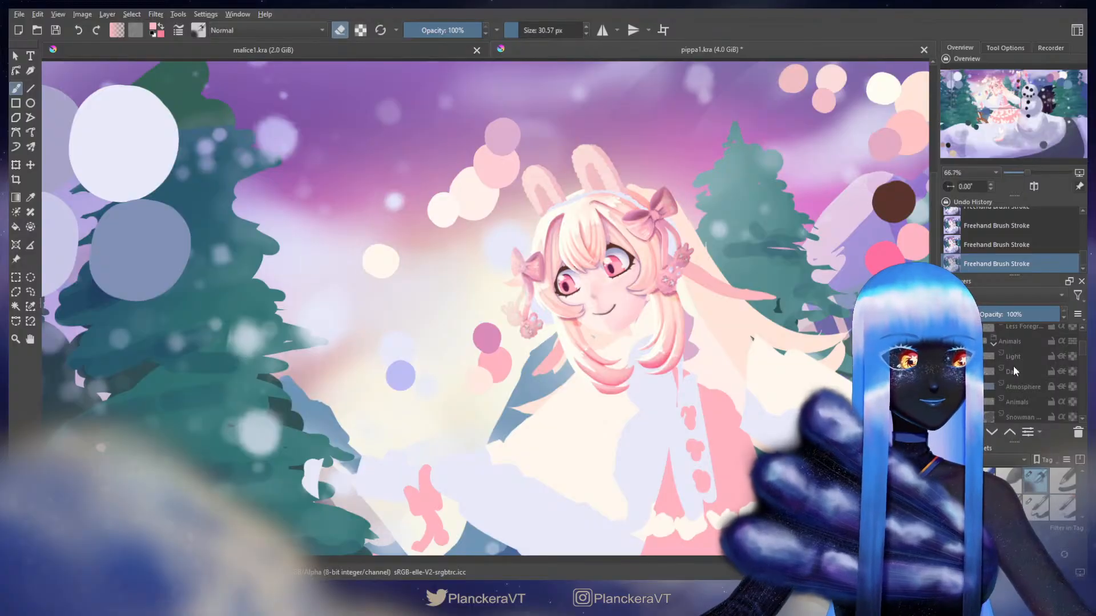
# - Select the Earmuffs group inside the Head group of the Pippa layers
pyautogui.scroll(-5, 1022, 380)
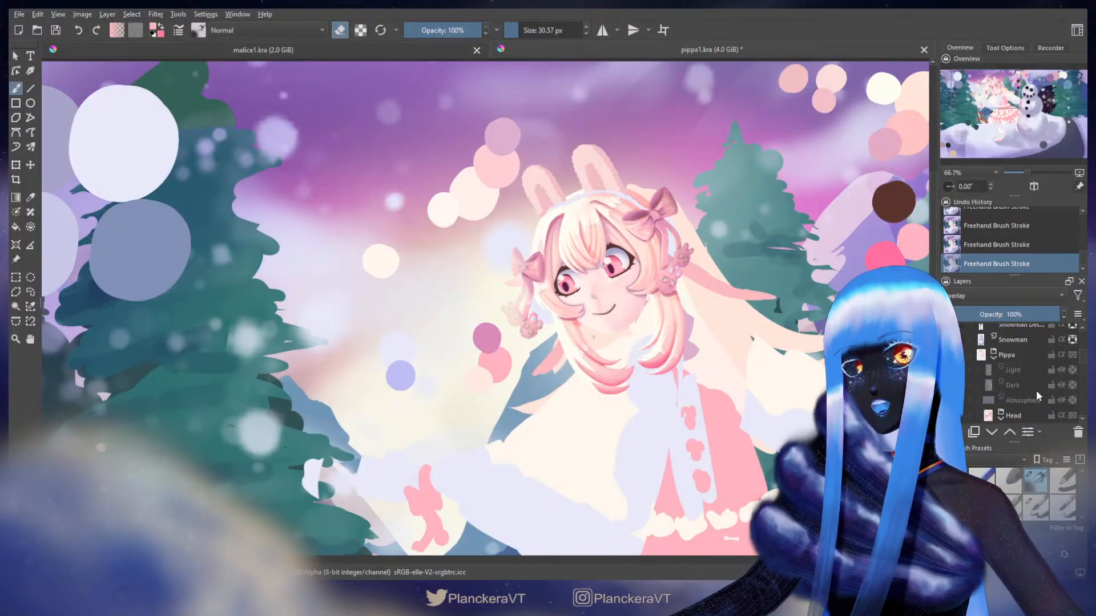
pyautogui.scroll(3, 1038, 388)
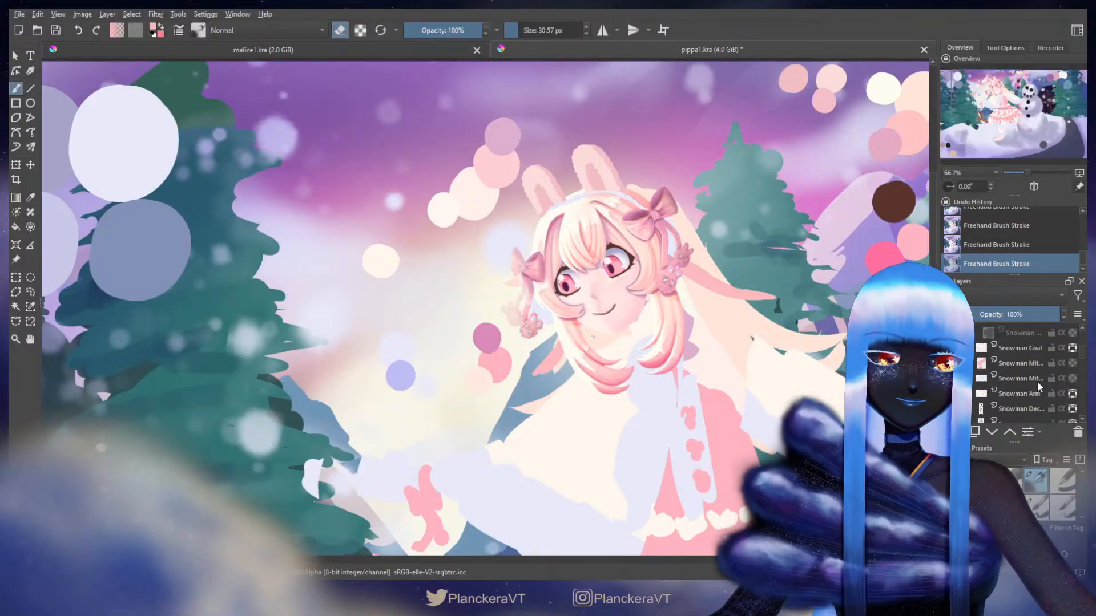
pyautogui.scroll(-1, 1038, 388)
pyautogui.scroll(-4, 1038, 387)
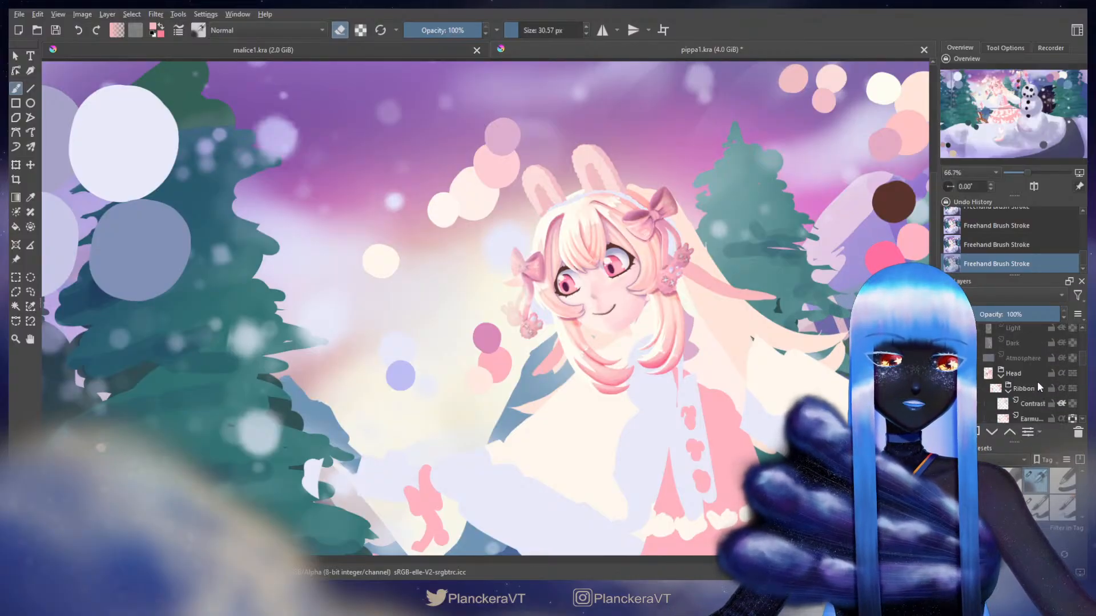
pyautogui.click(1030, 397)
pyautogui.scroll(-2, 646, 392)
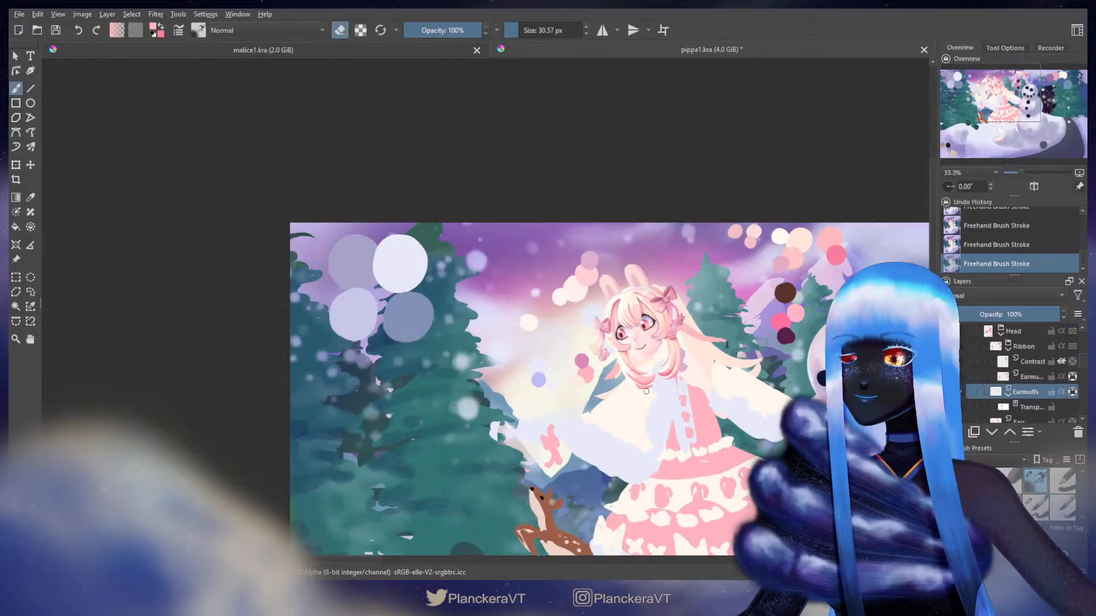
pyautogui.scroll(1, 672, 371)
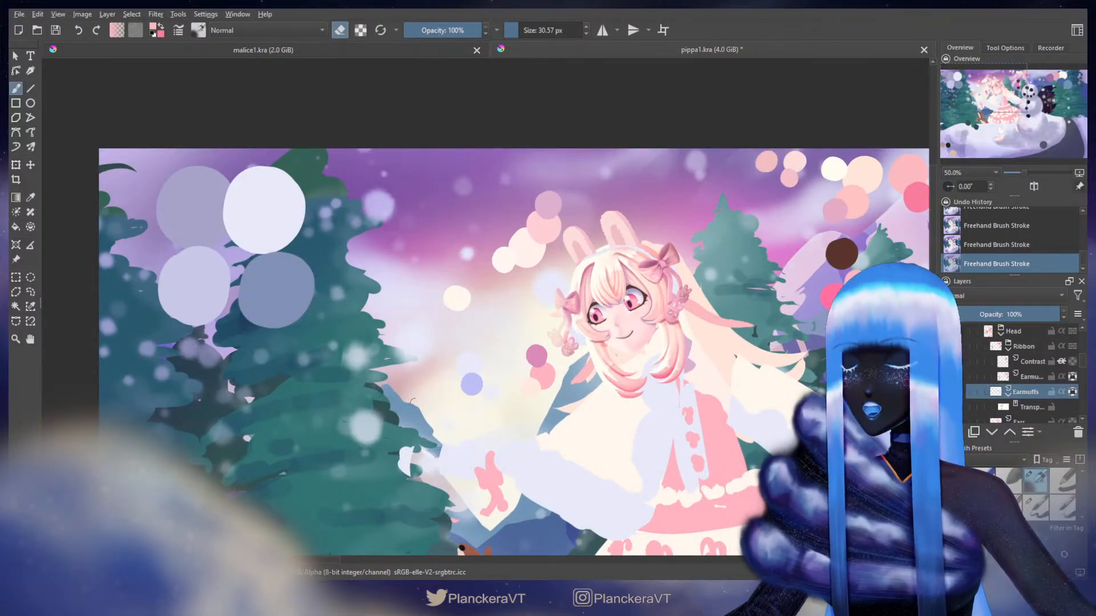
# - Paint the earmuffs' headband and the earmuff beside the smaller bow in periwinkle, undoing a stray stroke
pyautogui.press('e')
pyautogui.scroll(1, 472, 394)
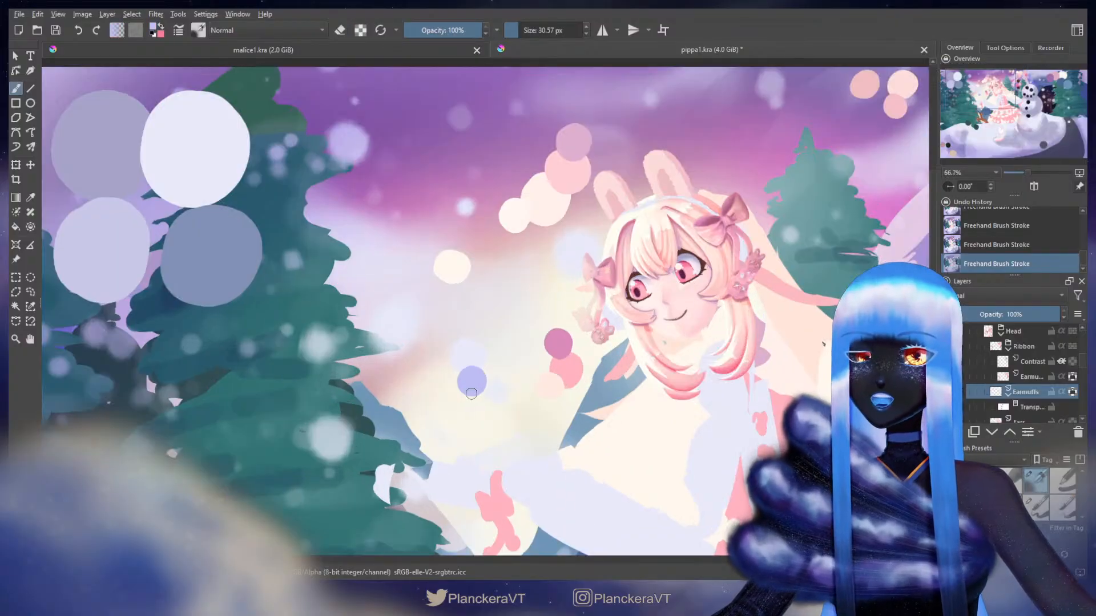
pyautogui.moveTo(671, 239)
pyautogui.mouseDown()
pyautogui.moveTo(637, 244)
pyautogui.moveTo(502, 337)
pyautogui.moveTo(572, 325)
pyautogui.moveTo(497, 301)
pyautogui.mouseUp()
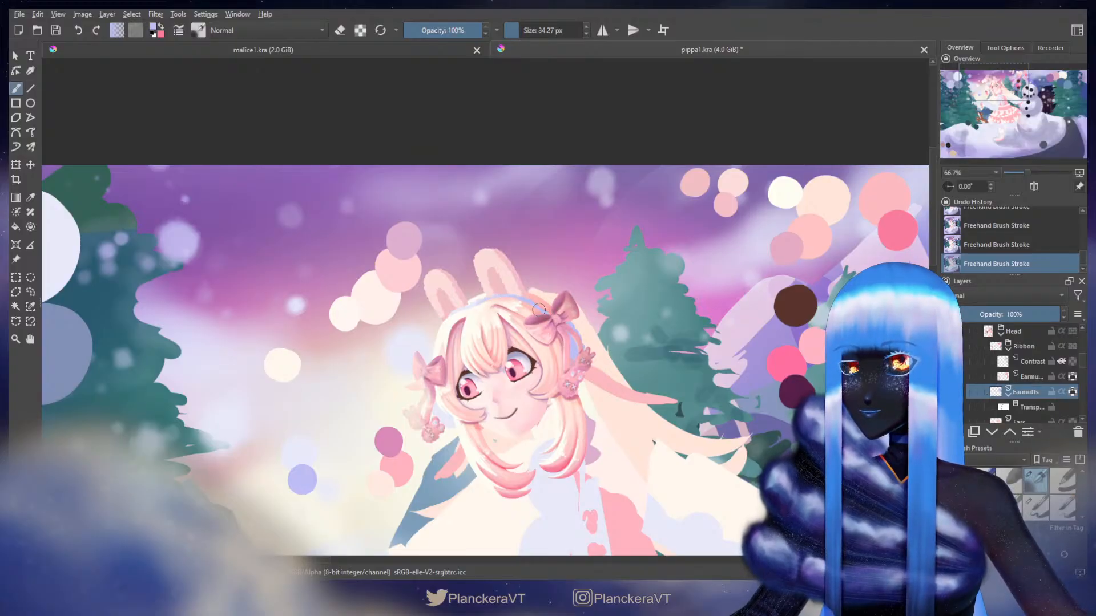
pyautogui.moveTo(483, 334); pyautogui.dragTo(525, 255)
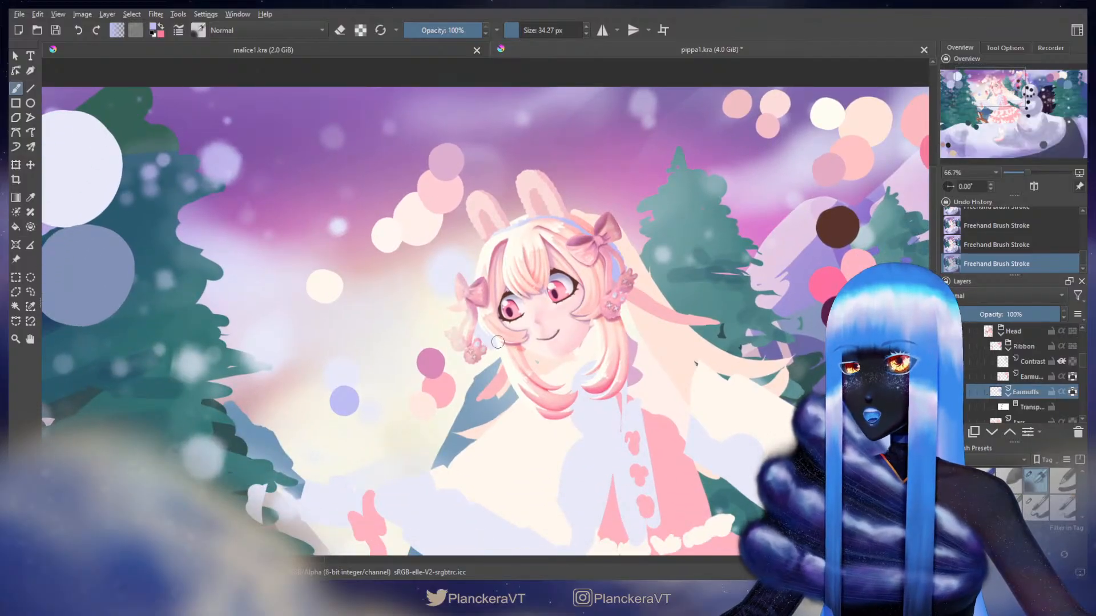
pyautogui.hotkey('ctrl', 'z')
pyautogui.moveTo(494, 329); pyautogui.dragTo(490, 331)
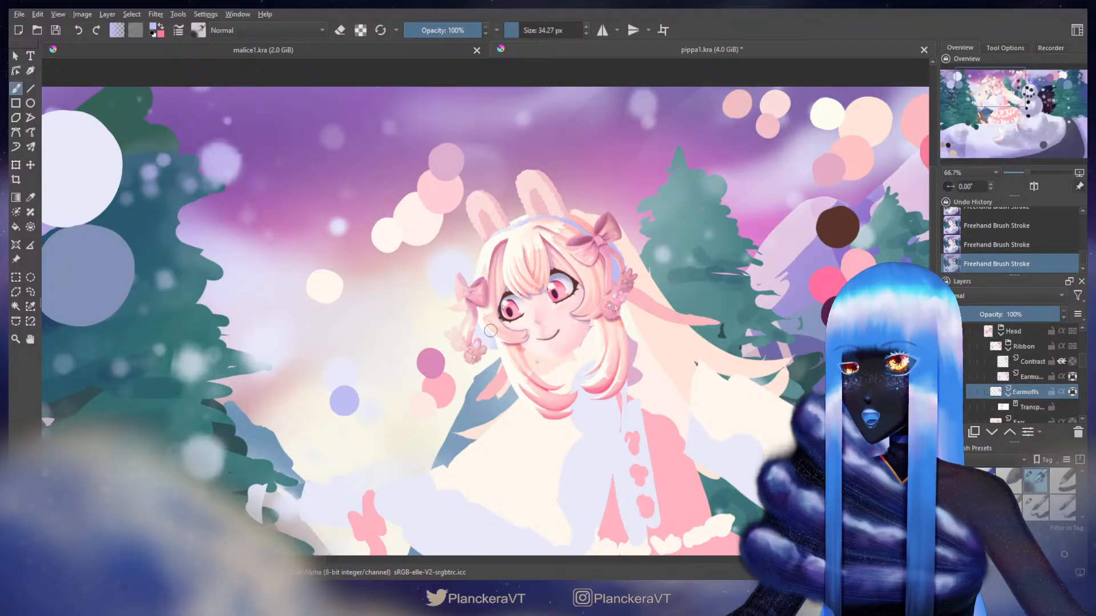
# - Shade the earmuff beneath the larger bow with periwinkle and off-white, using a brush of about 16 px
pyautogui.keyDown('ctrl'); pyautogui.click(506, 331); pyautogui.keyUp('ctrl')
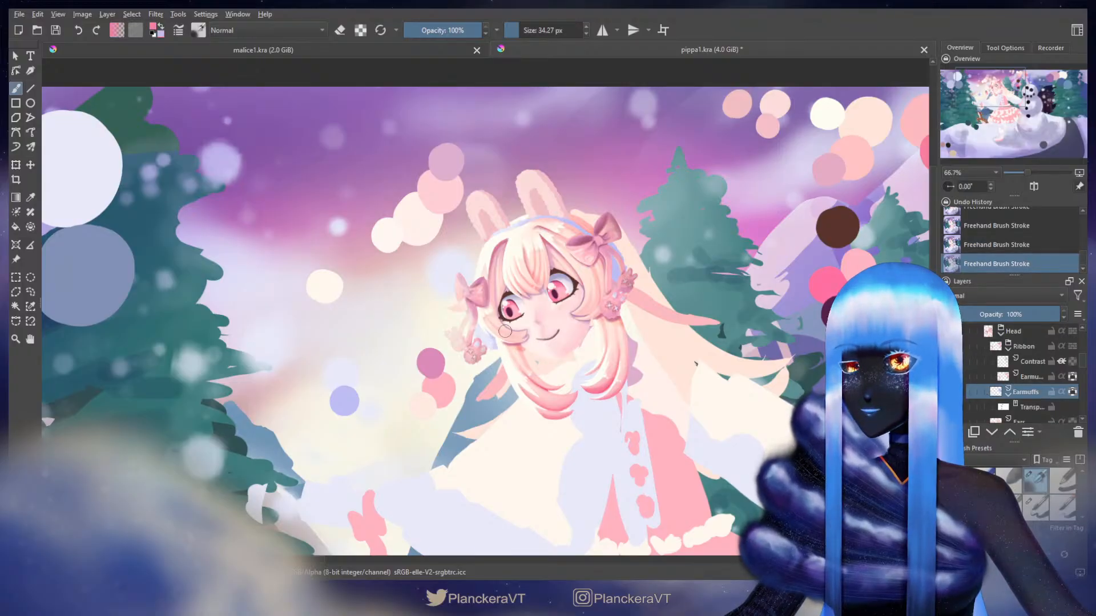
pyautogui.keyDown('ctrl'); pyautogui.click(386, 358); pyautogui.keyUp('ctrl')
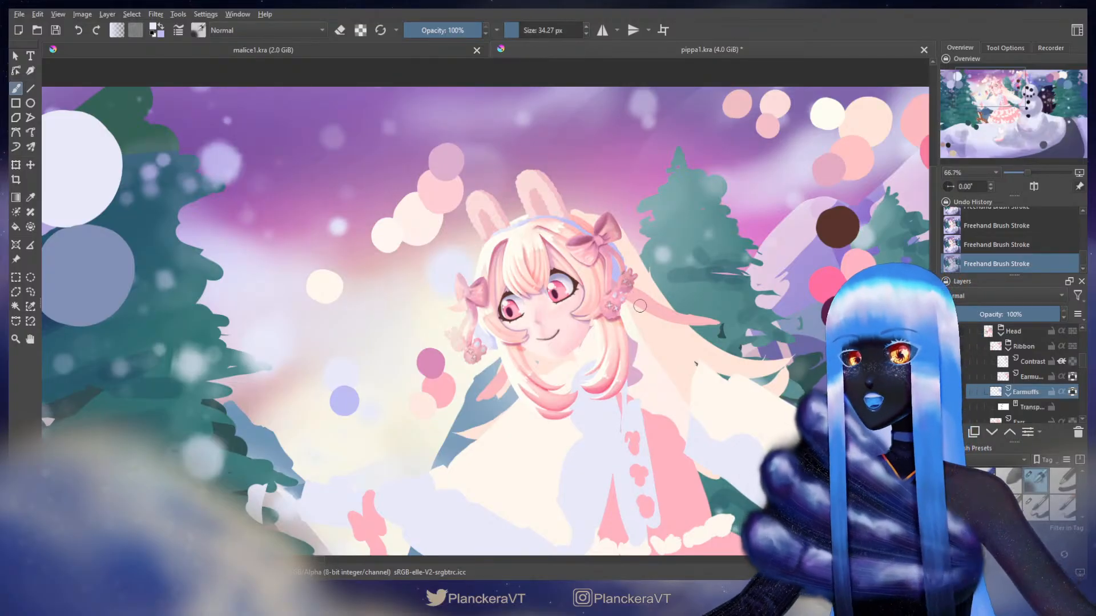
pyautogui.hotkey('ctrl', '+')
pyautogui.hotkey('ctrl', '+')
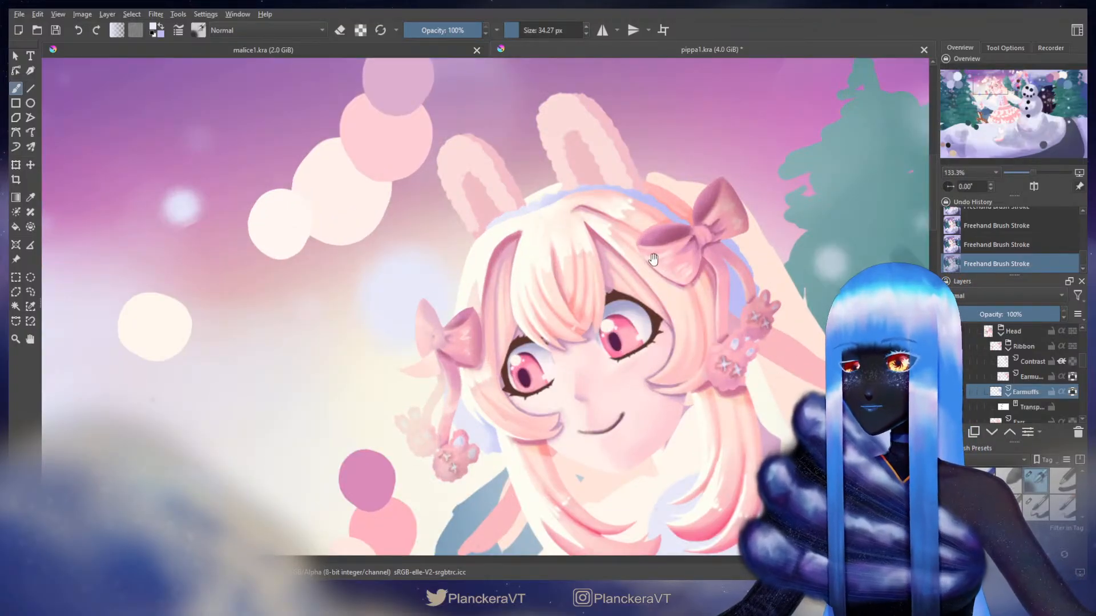
pyautogui.moveTo(653, 260); pyautogui.dragTo(608, 140)
pyautogui.moveTo(610, 207); pyautogui.dragTo(464, 358)
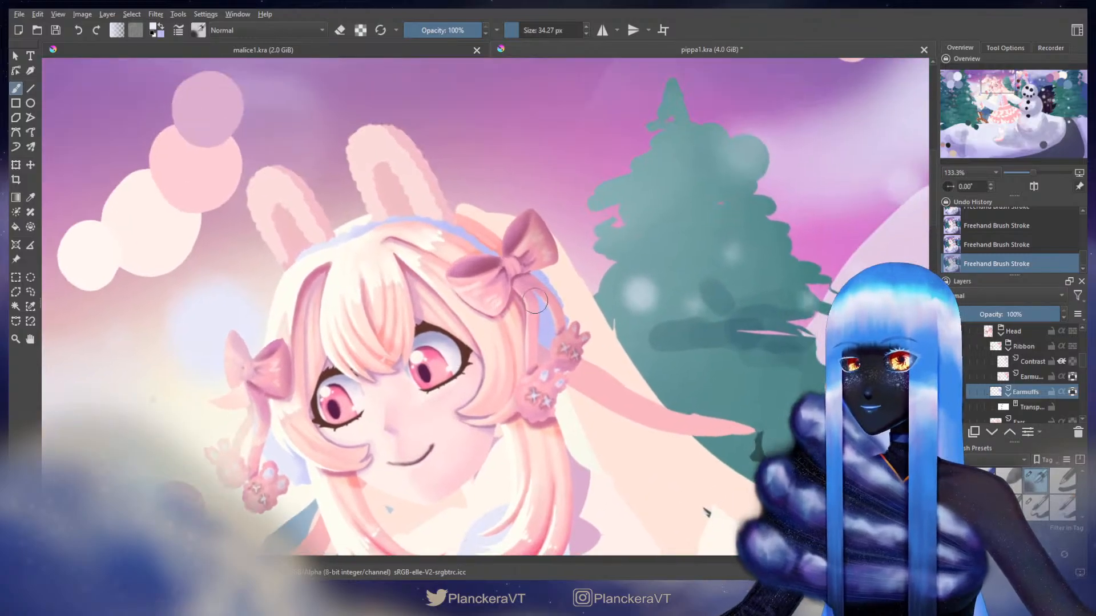
pyautogui.press('[')
pyautogui.press('[')
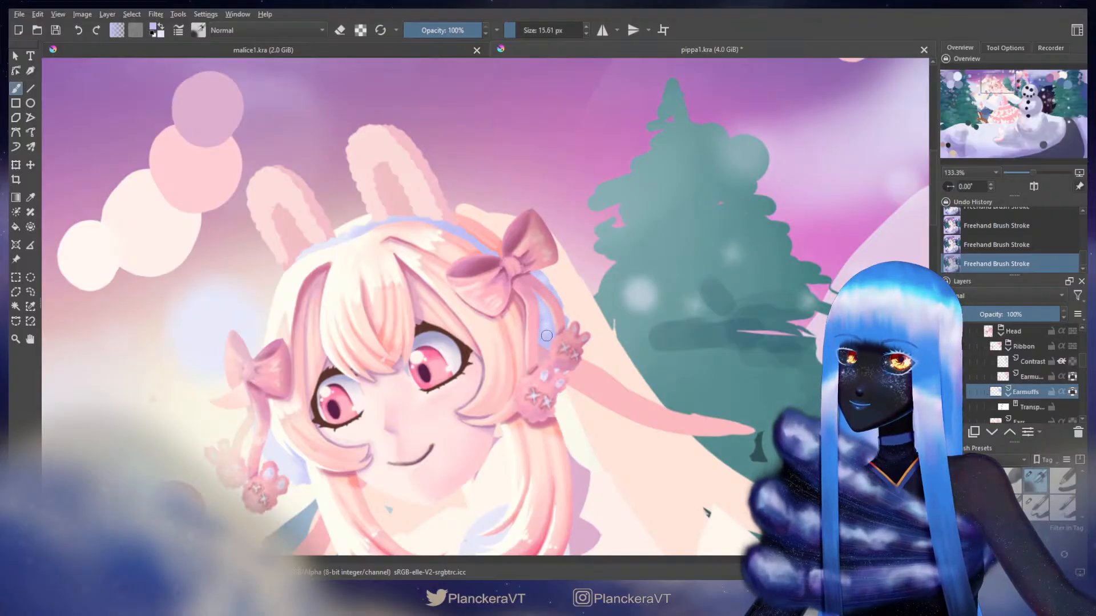
# - Add fine fluffy texture along the headband in off-white and periwinkle with a brush of about 8 px
pyautogui.press('[')
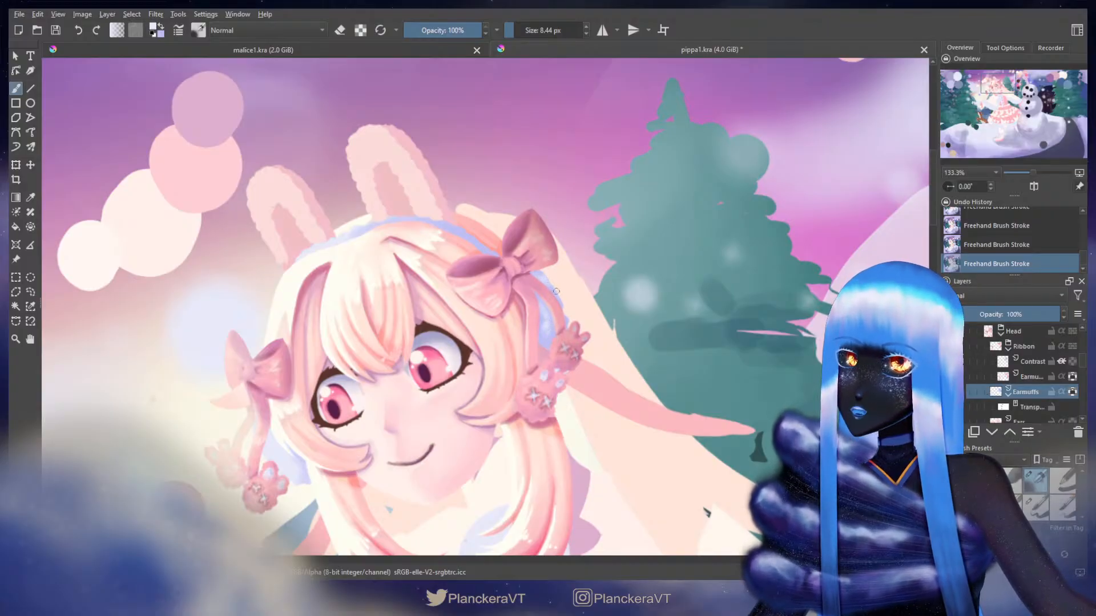
pyautogui.moveTo(548, 282); pyautogui.dragTo(547, 282)
pyautogui.moveTo(469, 248); pyautogui.dragTo(499, 291)
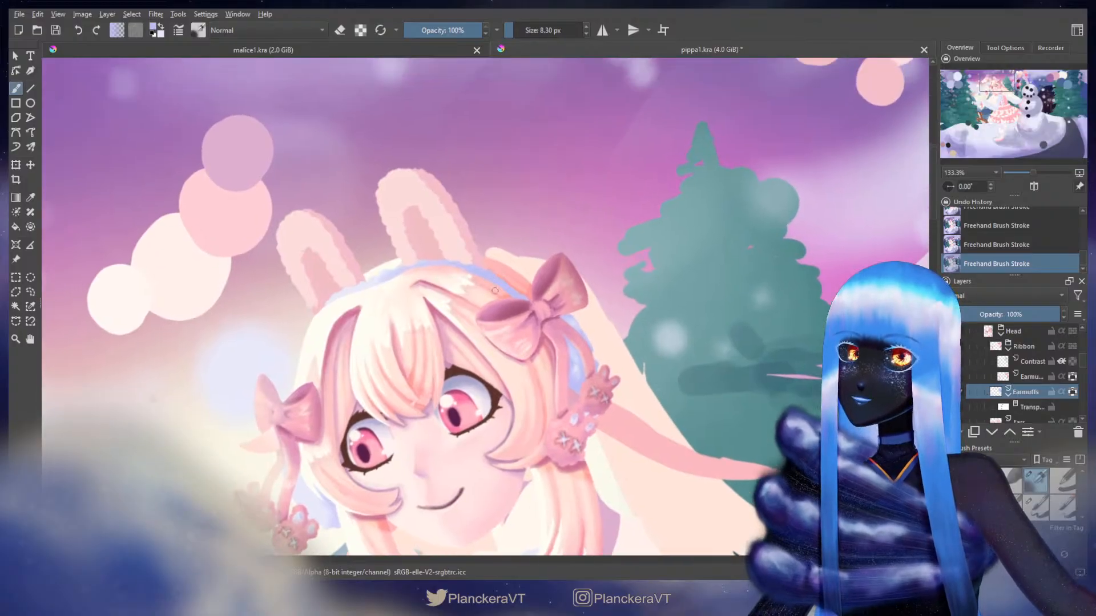
pyautogui.press('x')
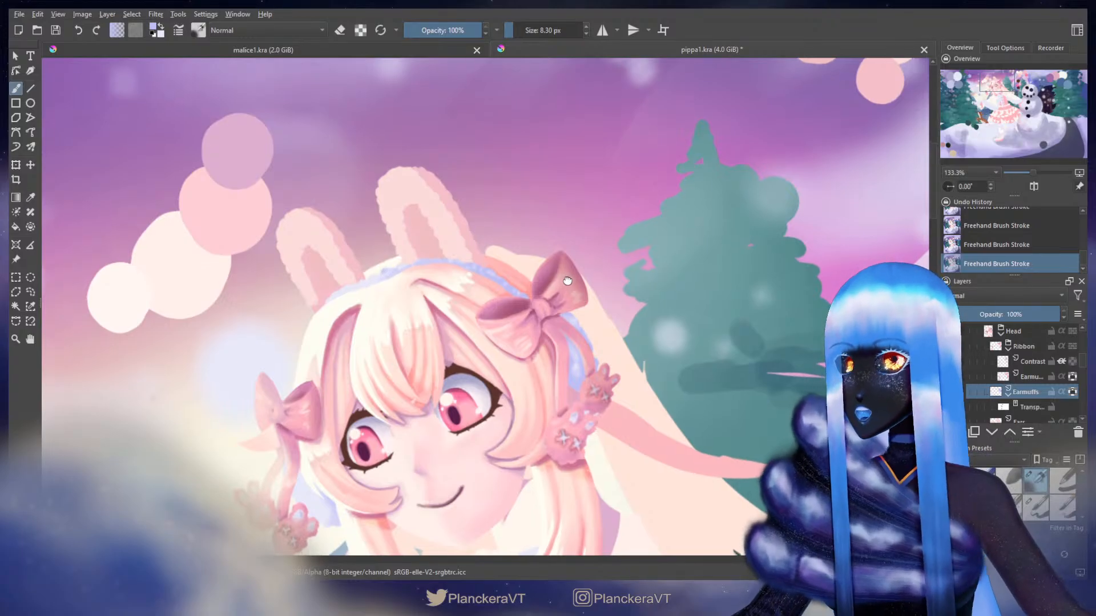
# - Touch up the earmuff beside the smaller bow with a pale colour sampled from the background, using a brush of about 12 px
pyautogui.moveTo(561, 301); pyautogui.dragTo(686, 176)
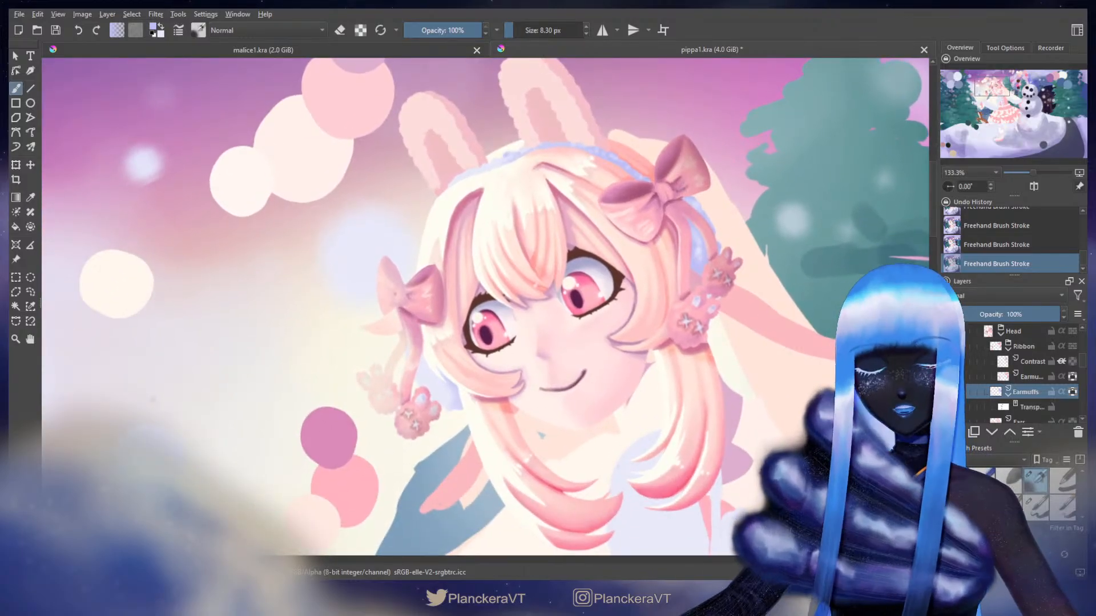
pyautogui.moveTo(276, 403); pyautogui.dragTo(344, 153)
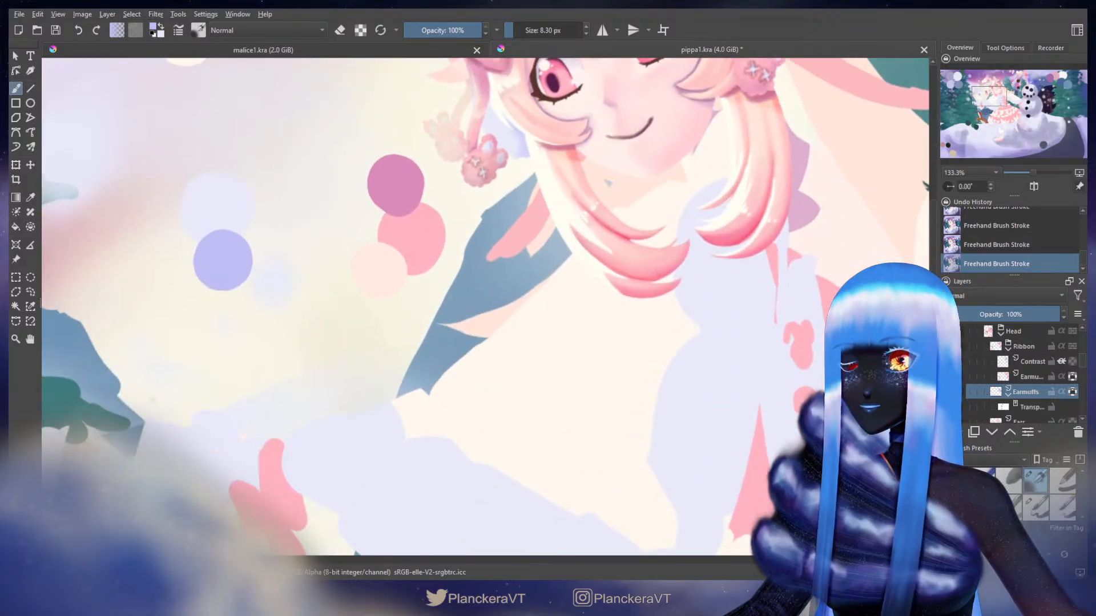
pyautogui.keyDown('ctrl'); pyautogui.click(298, 348); pyautogui.keyUp('ctrl')
pyautogui.moveTo(374, 241); pyautogui.dragTo(352, 463)
pyautogui.keyDown('shift'); pyautogui.moveTo(423, 338); pyautogui.dragTo(506, 338); pyautogui.keyUp('shift')
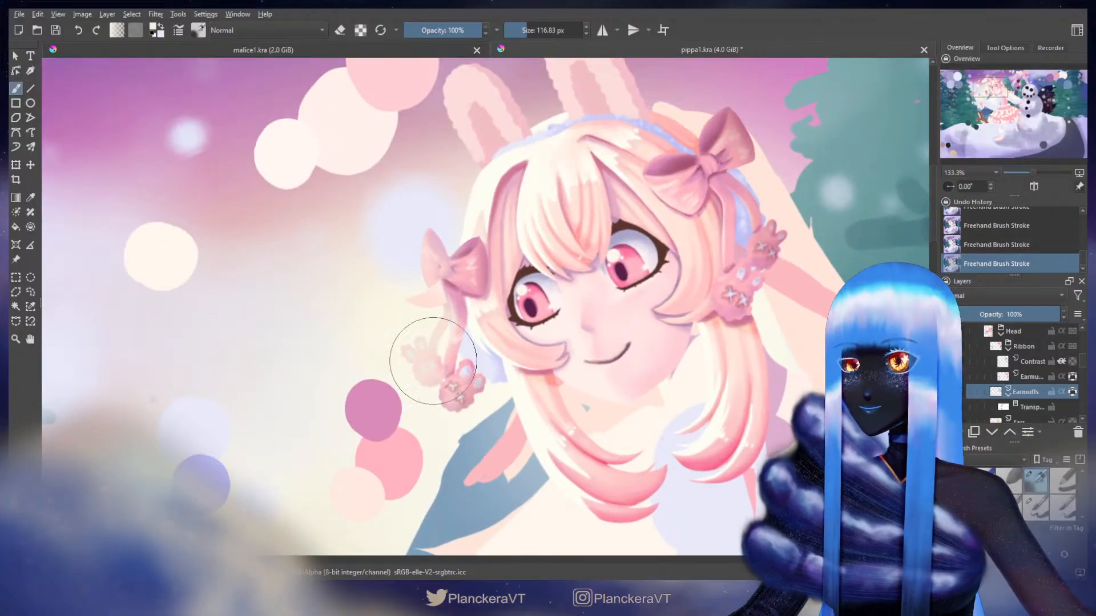
pyautogui.moveTo(426, 359)
pyautogui.mouseDown()
pyautogui.moveTo(426, 313)
pyautogui.moveTo(473, 360)
pyautogui.moveTo(391, 360)
pyautogui.mouseUp()
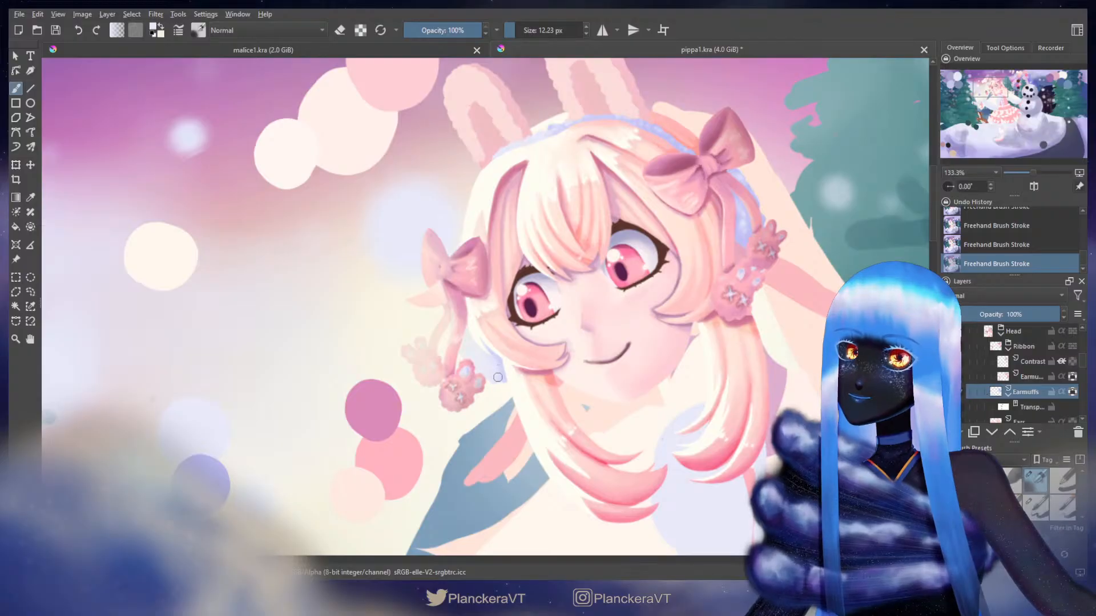
# - Examine the girl's head and earmuffs against the whole snow scene, both from afar and up close
pyautogui.scroll(-4, 487, 364)
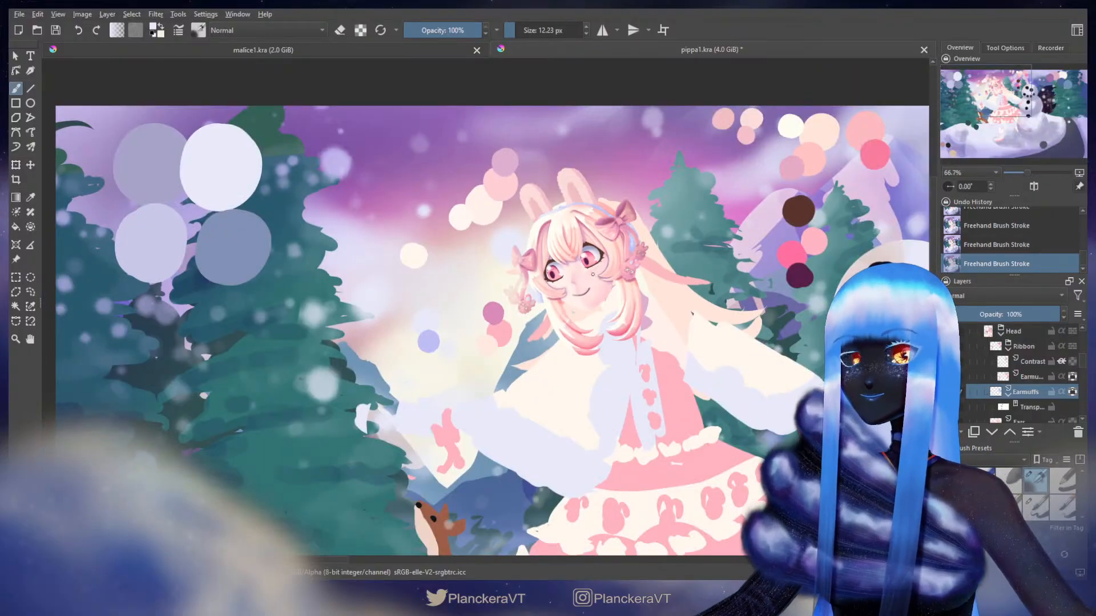
pyautogui.scroll(-2, 673, 383)
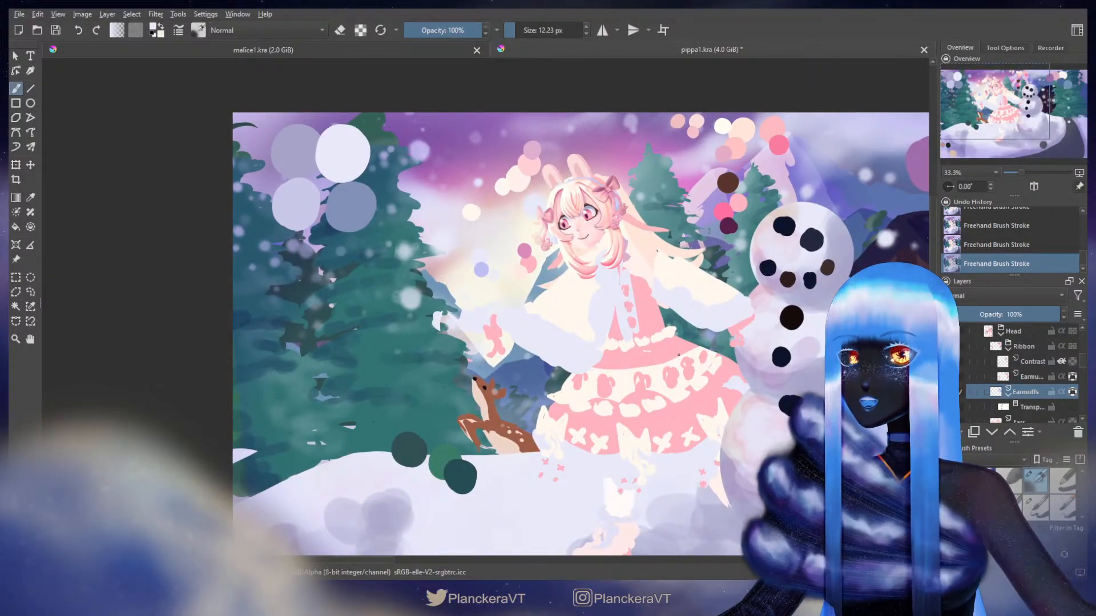
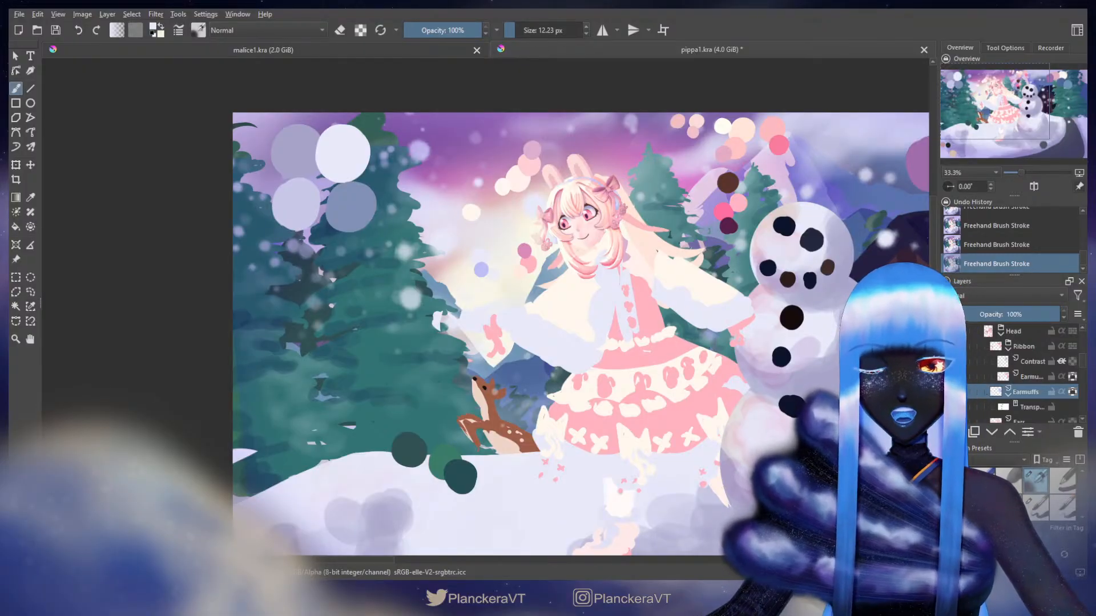
pyautogui.scroll(-1, 702, 310)
pyautogui.moveTo(728, 423); pyautogui.dragTo(689, 365)
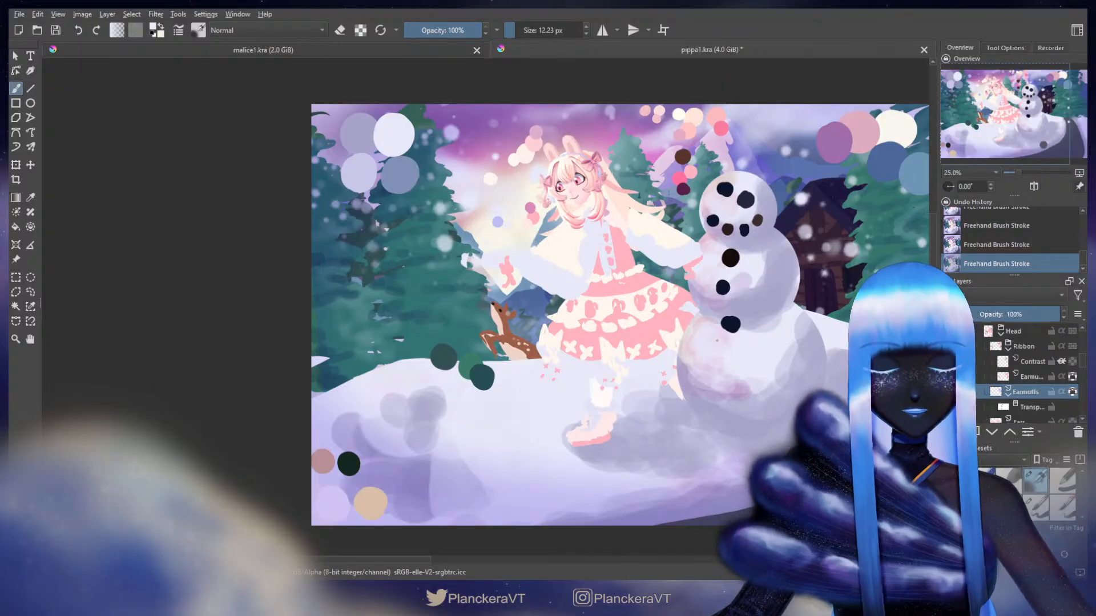
pyautogui.scroll(2, 679, 303)
pyautogui.moveTo(570, 191); pyautogui.dragTo(684, 381)
pyautogui.scroll(2, 633, 318)
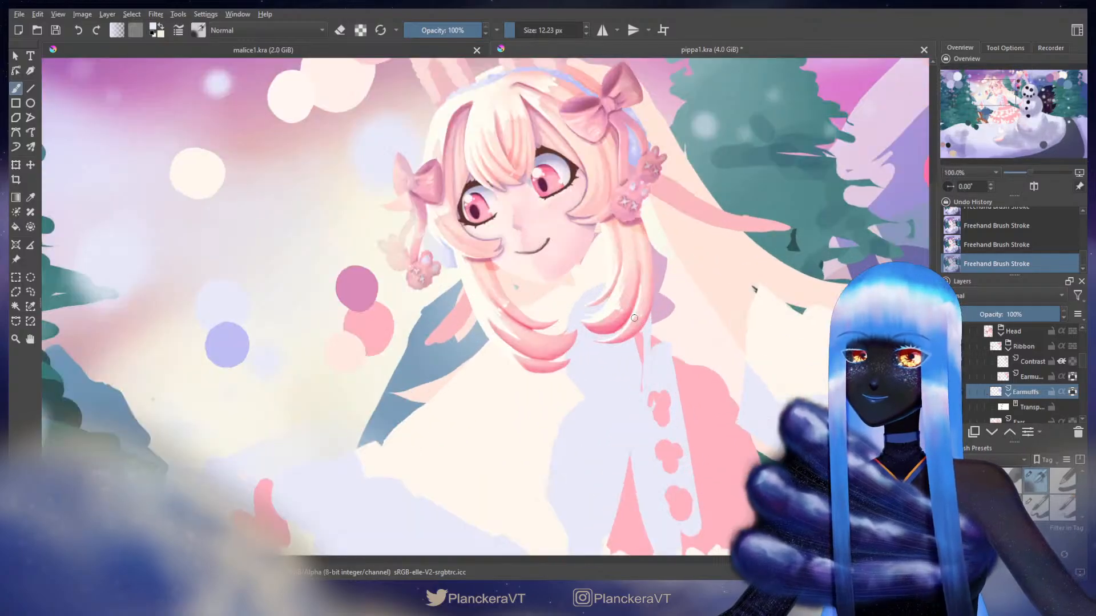
pyautogui.moveTo(626, 265); pyautogui.dragTo(718, 390)
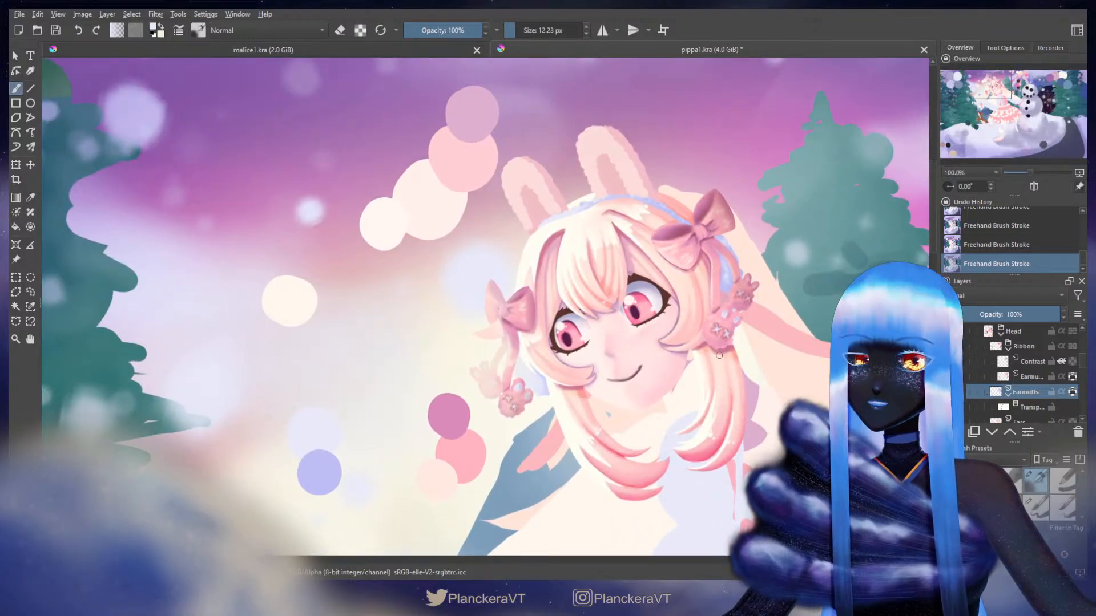
pyautogui.scroll(-3, 719, 355)
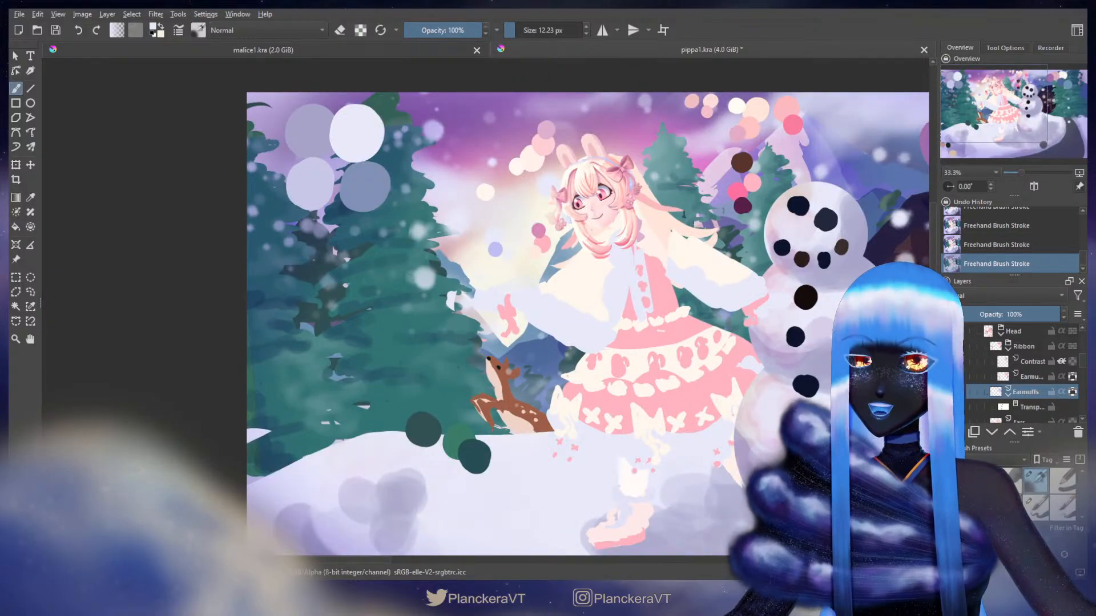
# - Show the Blush layer above the Head layer and clear its contents
pyautogui.scroll(-5, 1033, 375)
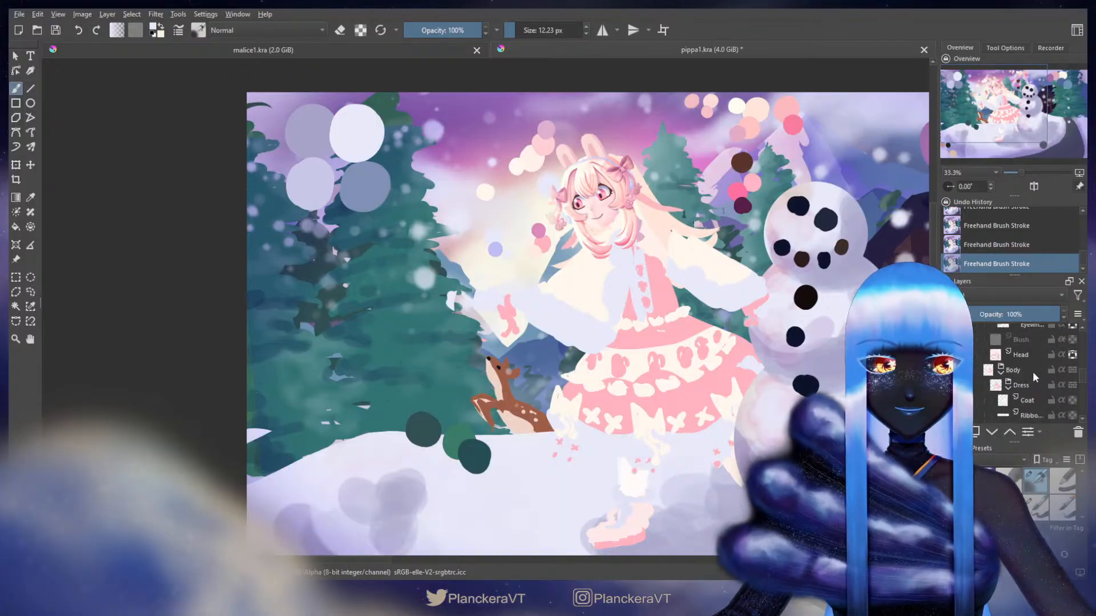
pyautogui.click(1061, 381)
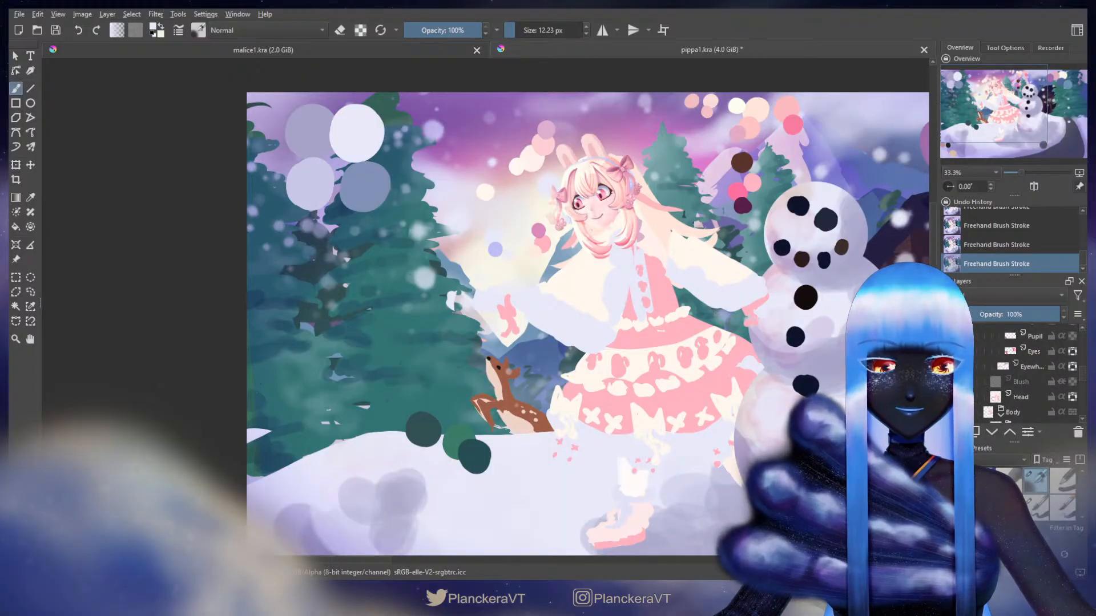
pyautogui.scroll(3, 597, 222)
pyautogui.click(1025, 383)
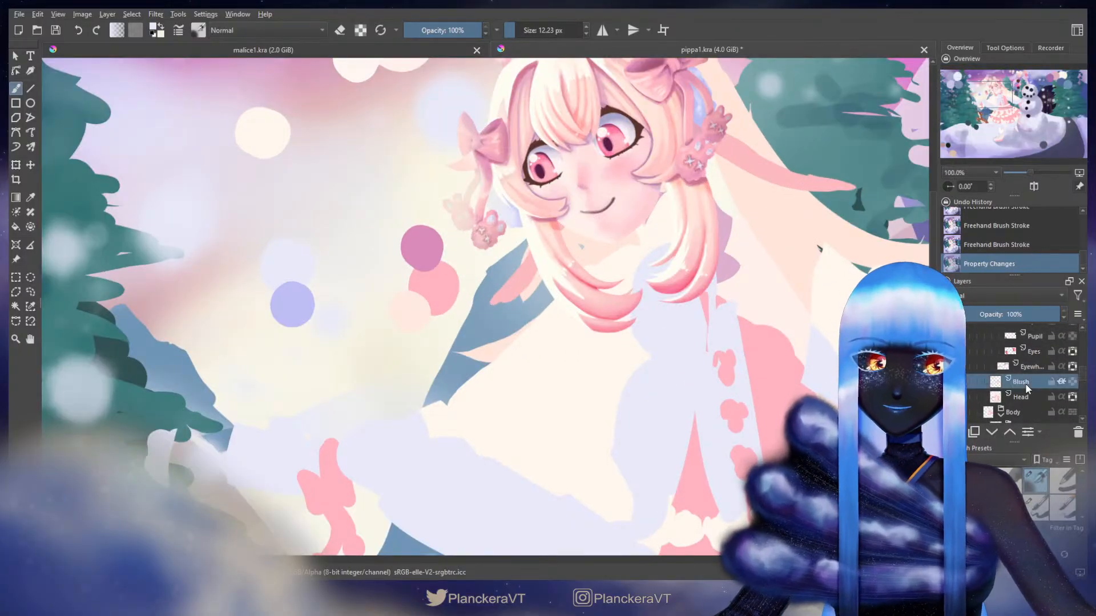
pyautogui.press('Delete')
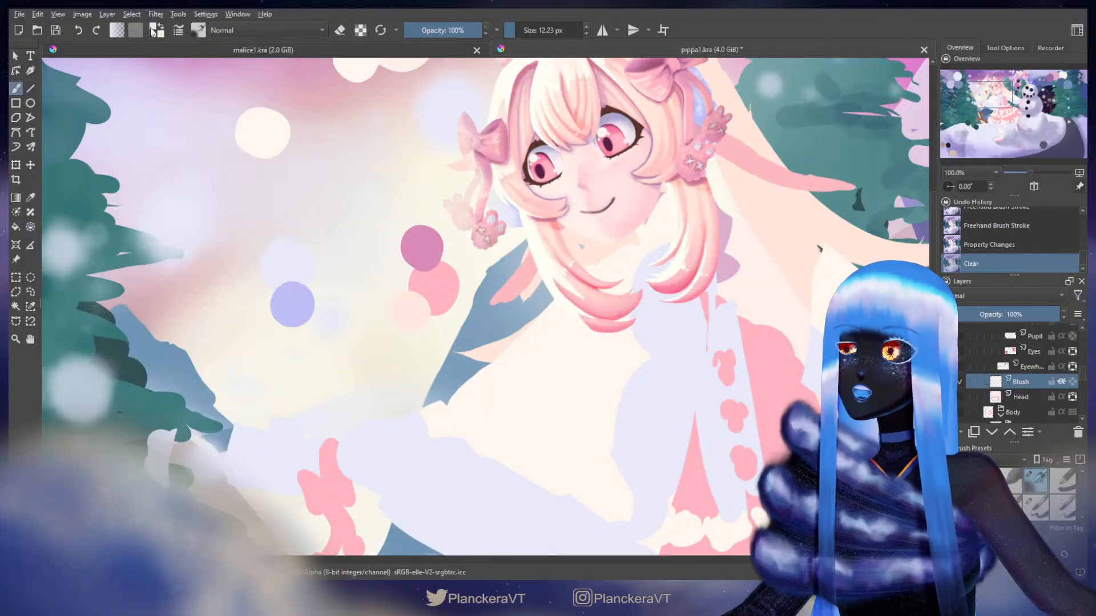
# - Choose a vivid pink and paint soft blush on the girl's face with brush sizes between about 45 and 72 px
pyautogui.click(447, 273)
pyautogui.click(437, 266)
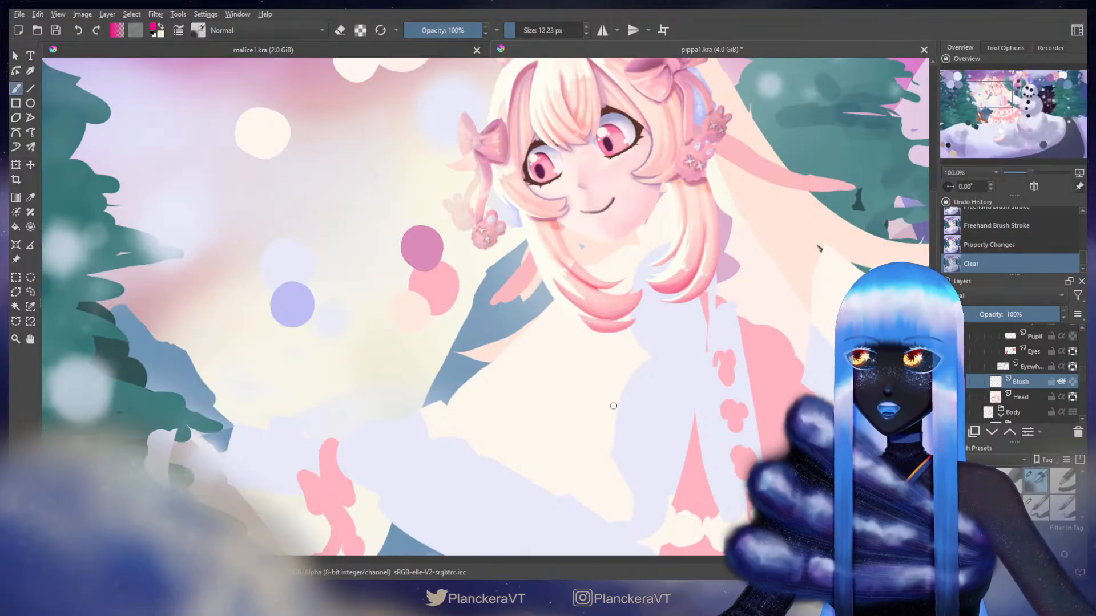
pyautogui.moveTo(564, 240); pyautogui.dragTo(501, 372)
pyautogui.moveTo(555, 296)
pyautogui.keyDown('shift'); pyautogui.mouseDown()
pyautogui.moveTo(578, 283)
pyautogui.moveTo(561, 313)
pyautogui.moveTo(575, 315)
pyautogui.moveTo(565, 318)
pyautogui.moveTo(569, 294)
pyautogui.moveTo(553, 296)
pyautogui.moveTo(568, 286)
pyautogui.moveTo(571, 311)
pyautogui.moveTo(552, 309)
pyautogui.moveTo(568, 299)
pyautogui.moveTo(480, 326)
pyautogui.mouseUp(); pyautogui.keyUp('shift')
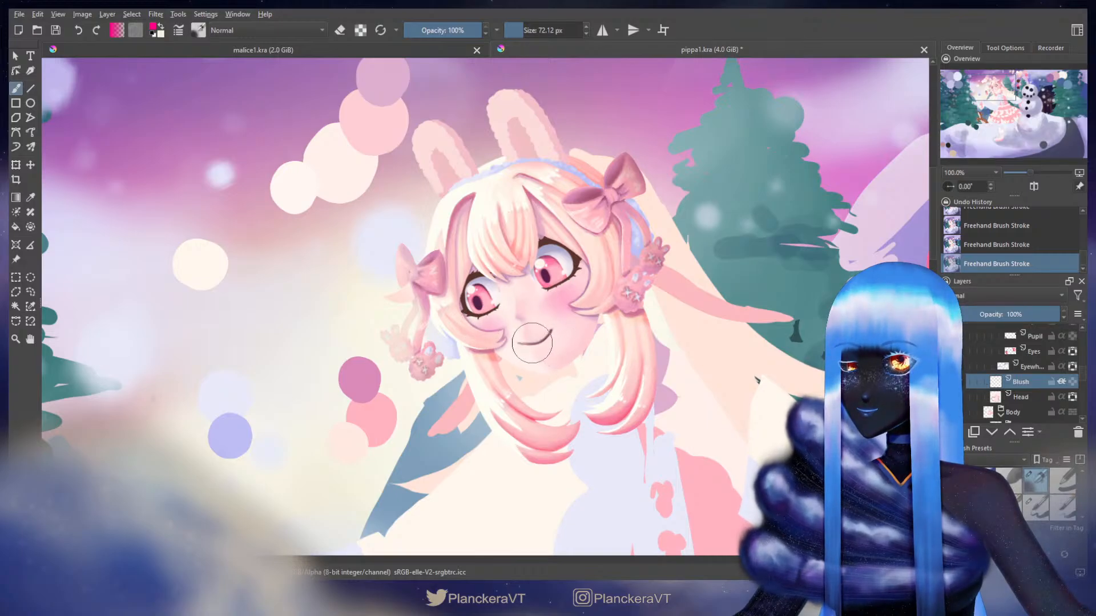
pyautogui.keyDown('shift'); pyautogui.moveTo(539, 342); pyautogui.dragTo(529, 343); pyautogui.keyUp('shift')
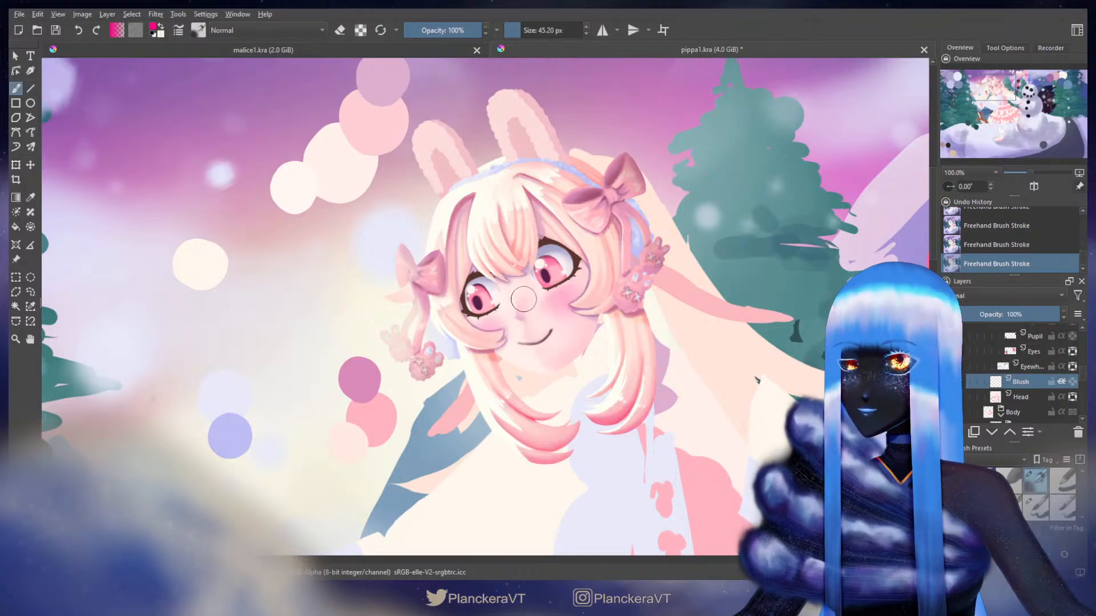
pyautogui.moveTo(544, 358)
pyautogui.keyDown('shift'); pyautogui.mouseDown()
pyautogui.moveTo(556, 349)
pyautogui.moveTo(529, 360)
pyautogui.moveTo(549, 354)
pyautogui.mouseUp(); pyautogui.keyUp('shift')
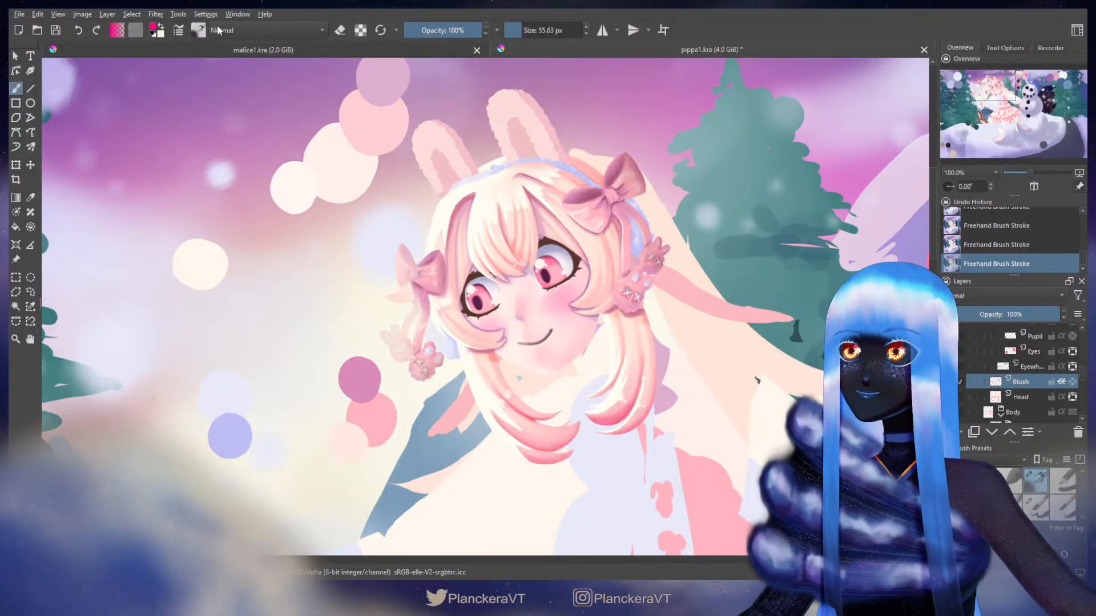
# - Soften the blush on the girl's face with the brush in eraser mode at about 71 px
pyautogui.press('e')
pyautogui.moveTo(548, 312)
pyautogui.keyDown('shift'); pyautogui.mouseDown()
pyautogui.moveTo(557, 312)
pyautogui.moveTo(539, 298)
pyautogui.moveTo(581, 310)
pyautogui.moveTo(552, 291)
pyautogui.moveTo(577, 284)
pyautogui.moveTo(538, 291)
pyautogui.moveTo(562, 274)
pyautogui.mouseUp(); pyautogui.keyUp('shift')
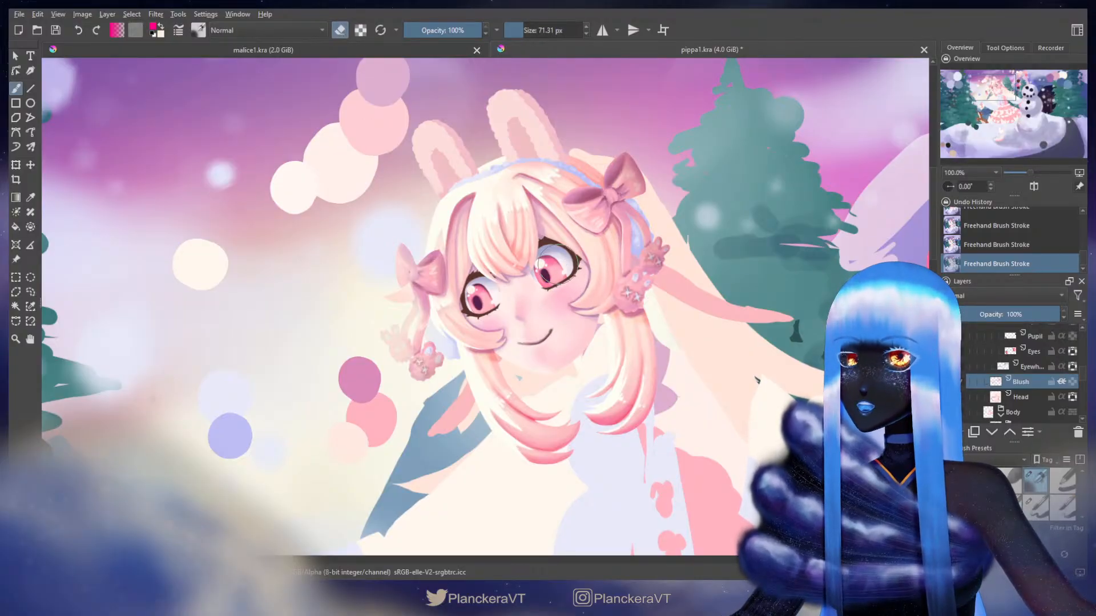
pyautogui.moveTo(491, 306)
pyautogui.mouseDown()
pyautogui.moveTo(502, 325)
pyautogui.moveTo(492, 328)
pyautogui.moveTo(529, 300)
pyautogui.moveTo(516, 297)
pyautogui.moveTo(515, 308)
pyautogui.moveTo(549, 328)
pyautogui.moveTo(536, 356)
pyautogui.moveTo(543, 340)
pyautogui.moveTo(544, 355)
pyautogui.moveTo(519, 339)
pyautogui.moveTo(554, 355)
pyautogui.mouseUp()
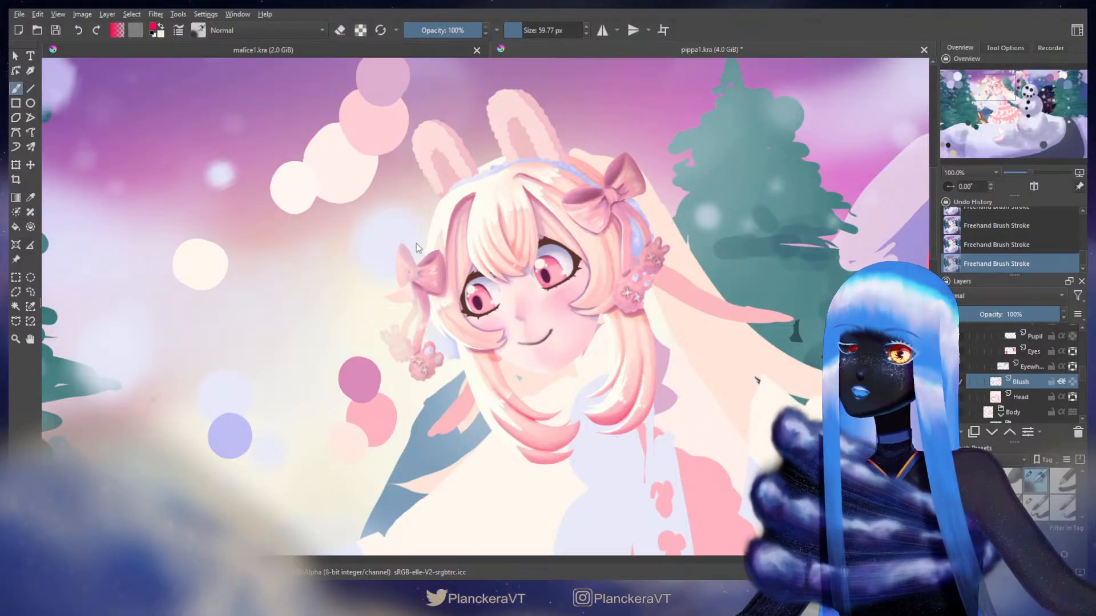
# - Build up the blush on the cheeks and chin in a redder pink at about 54 px, undoing unwanted strokes
pyautogui.press('[')
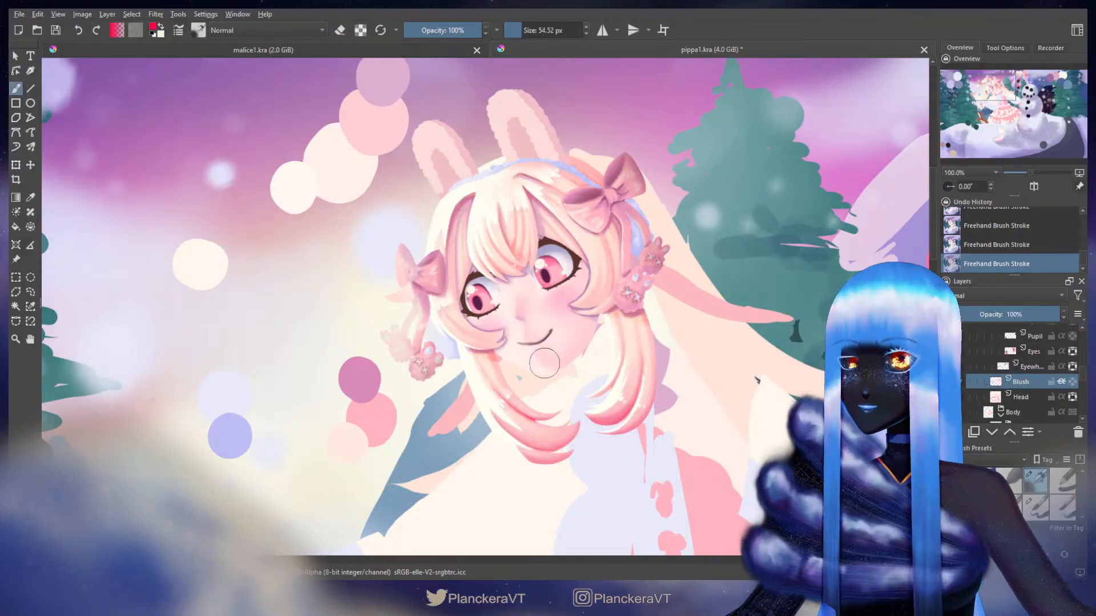
pyautogui.moveTo(544, 362)
pyautogui.mouseDown()
pyautogui.moveTo(582, 307)
pyautogui.moveTo(536, 358)
pyautogui.mouseUp()
pyautogui.hotkey('ctrl', 'z')
pyautogui.hotkey('ctrl', 'z')
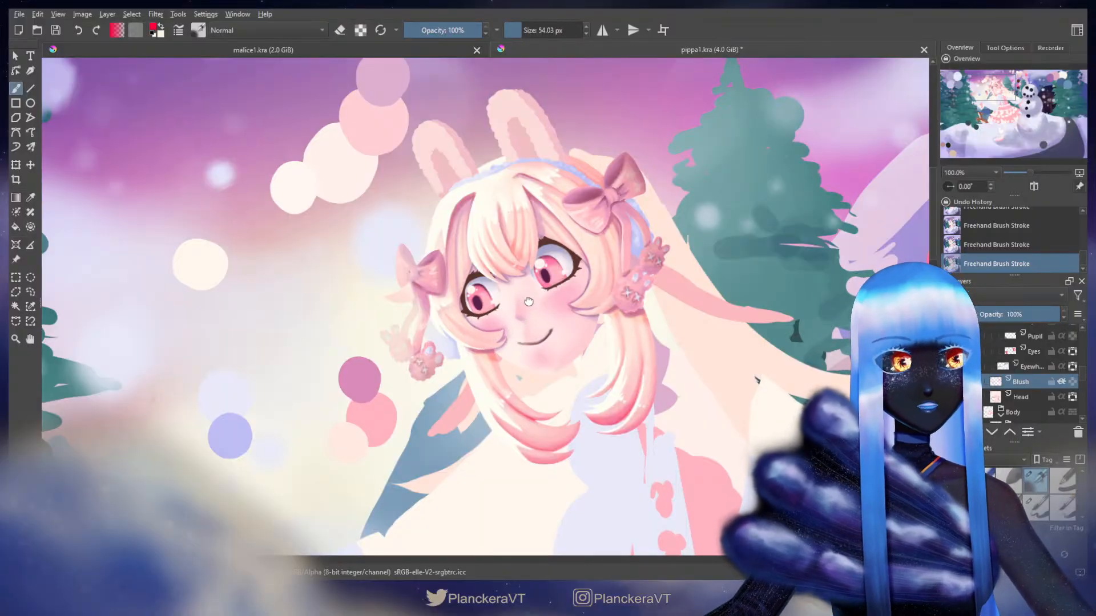
# - Touch up the blush around the mouth at about 38 px and soften it in eraser mode at about 71 px
pyautogui.moveTo(529, 302)
pyautogui.mouseDown()
pyautogui.moveTo(614, 292)
pyautogui.moveTo(615, 271)
pyautogui.moveTo(604, 290)
pyautogui.moveTo(601, 281)
pyautogui.moveTo(616, 337)
pyautogui.mouseUp()
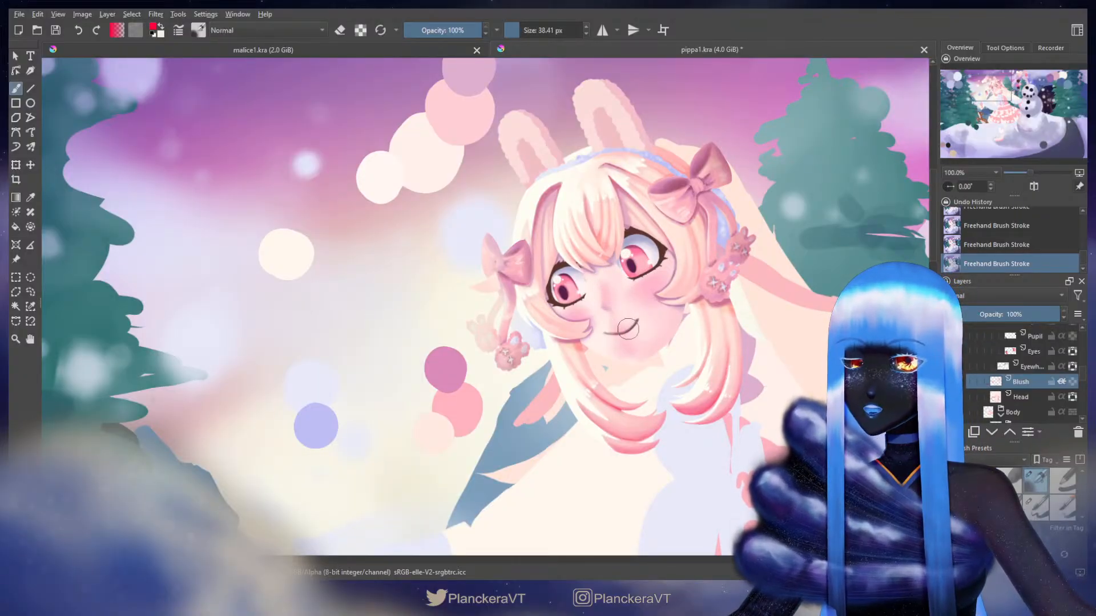
pyautogui.press('e')
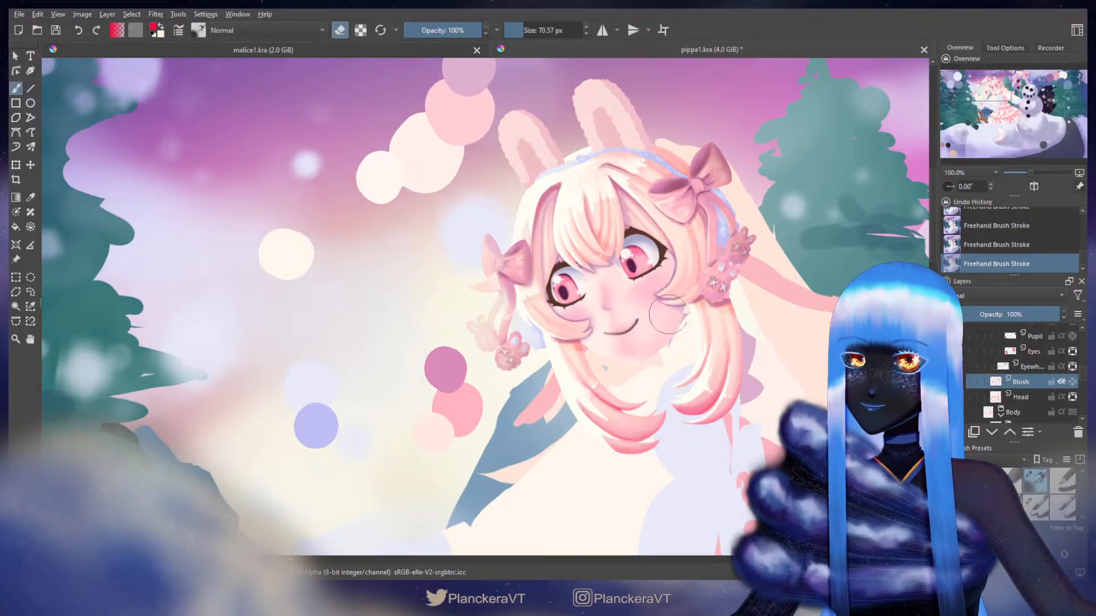
# - Add a new paint layer above the Blush layer and name it Blush Line
pyautogui.click(950, 432)
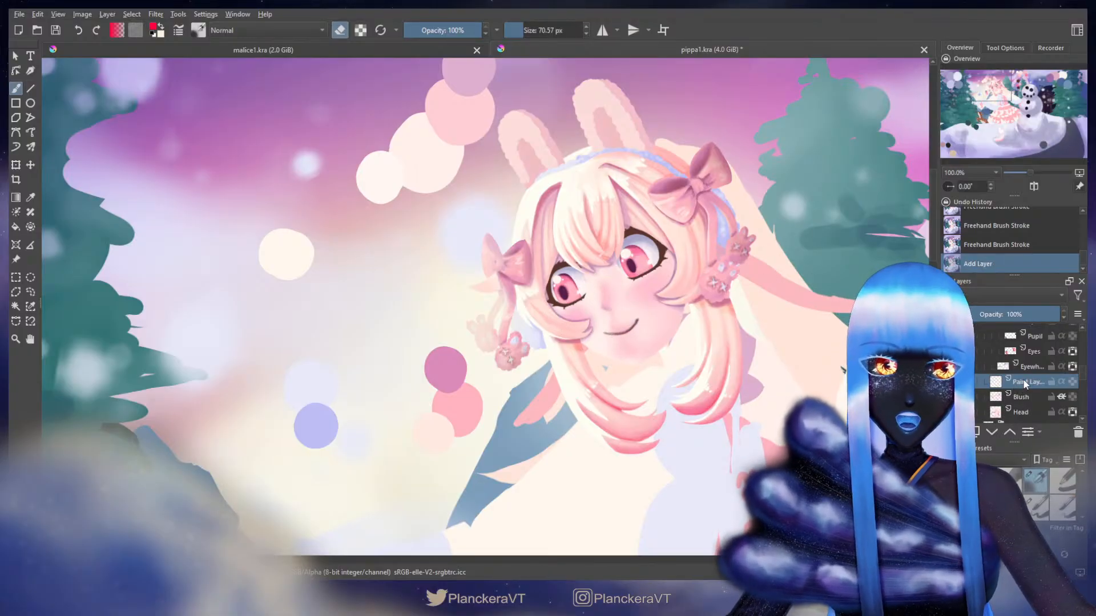
pyautogui.doubleClick(1023, 385)
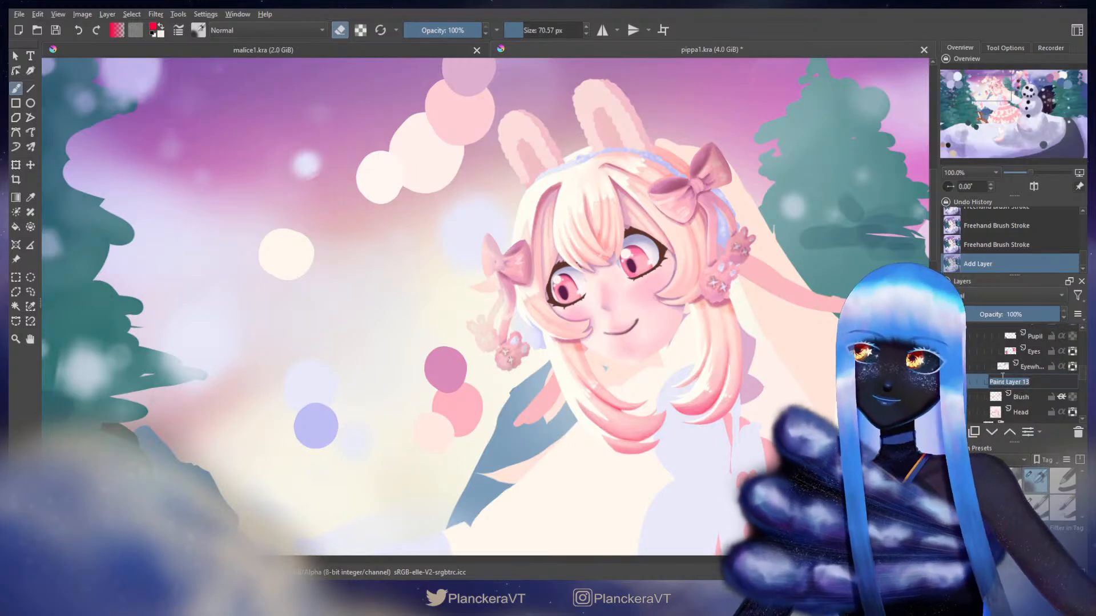
pyautogui.write('Blush Line')
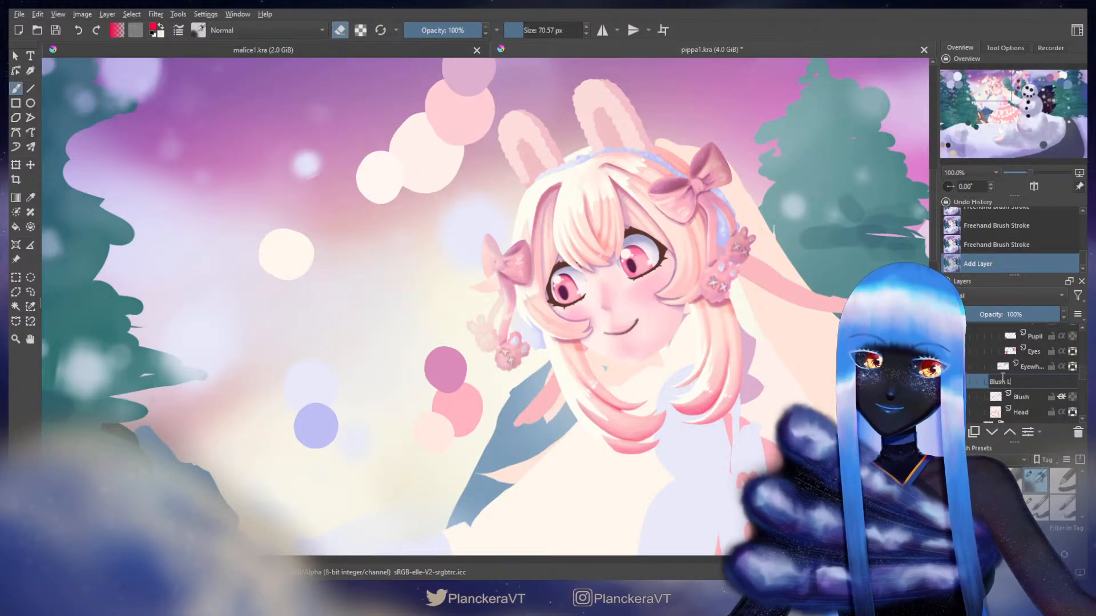
pyautogui.press('Return')
# - Draw fine red hatching lines on both cheeks below the eyes at about 12 px, undoing unwanted strokes
pyautogui.click(1028, 500)
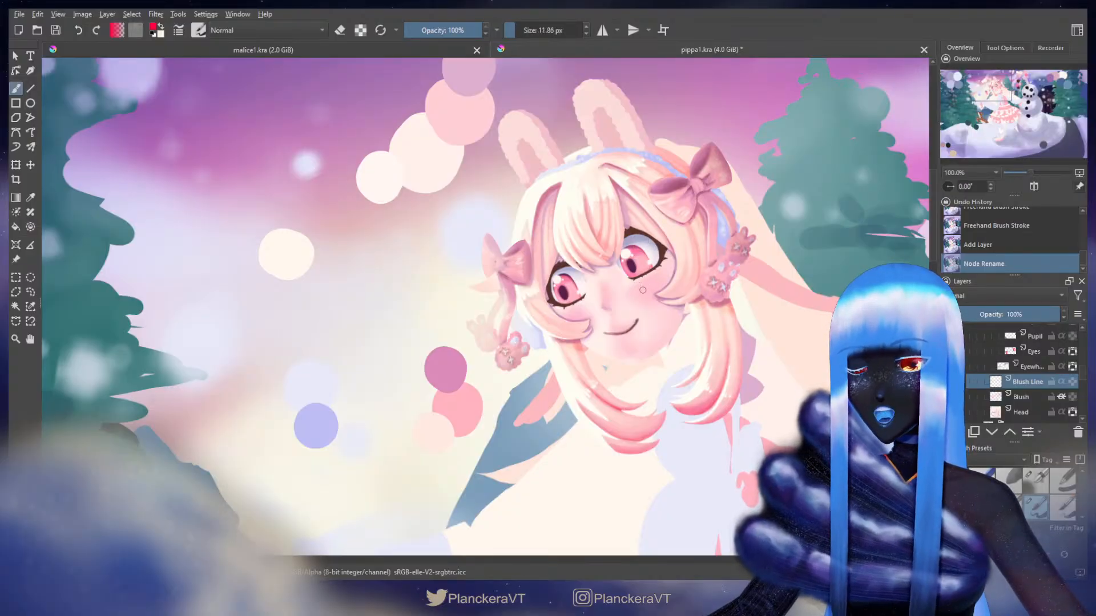
pyautogui.moveTo(637, 284); pyautogui.dragTo(642, 297)
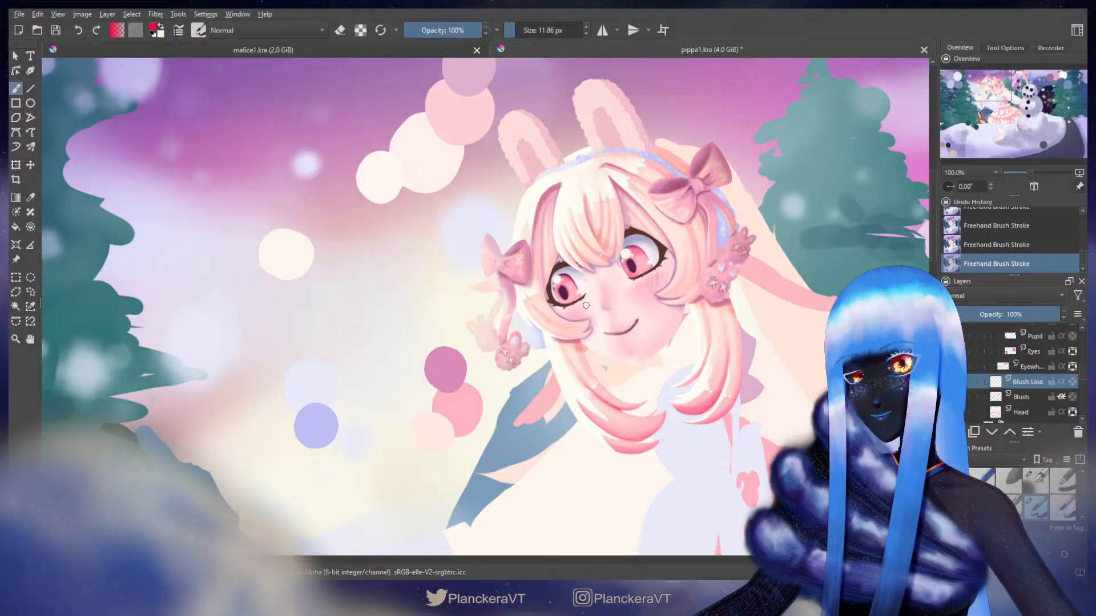
pyautogui.hotkey('ctrl', 'z')
pyautogui.hotkey('ctrl', 'z')
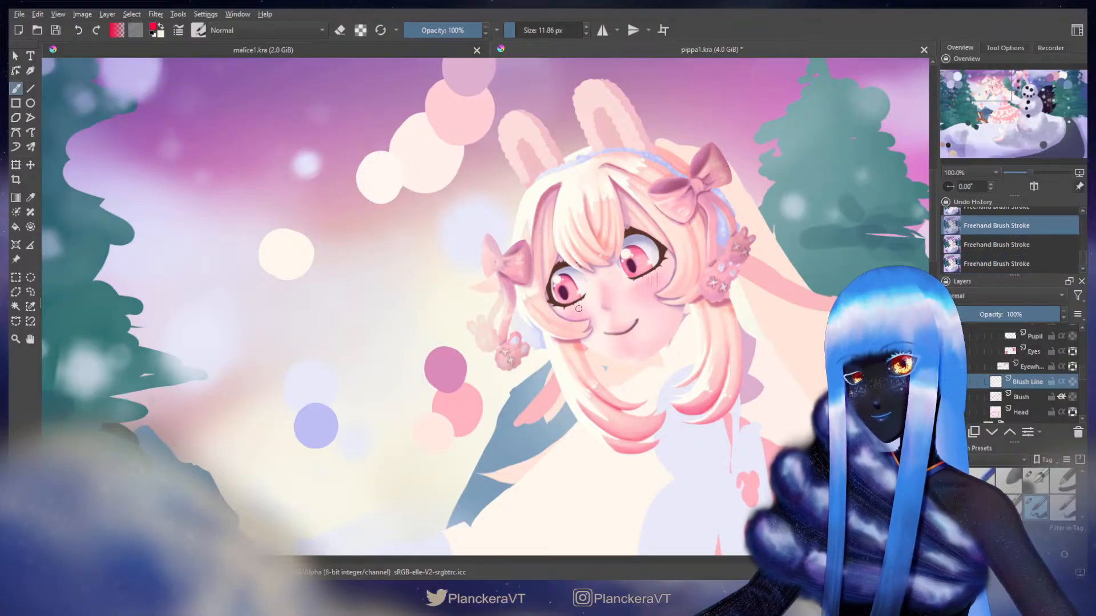
pyautogui.moveTo(578, 304); pyautogui.dragTo(575, 318)
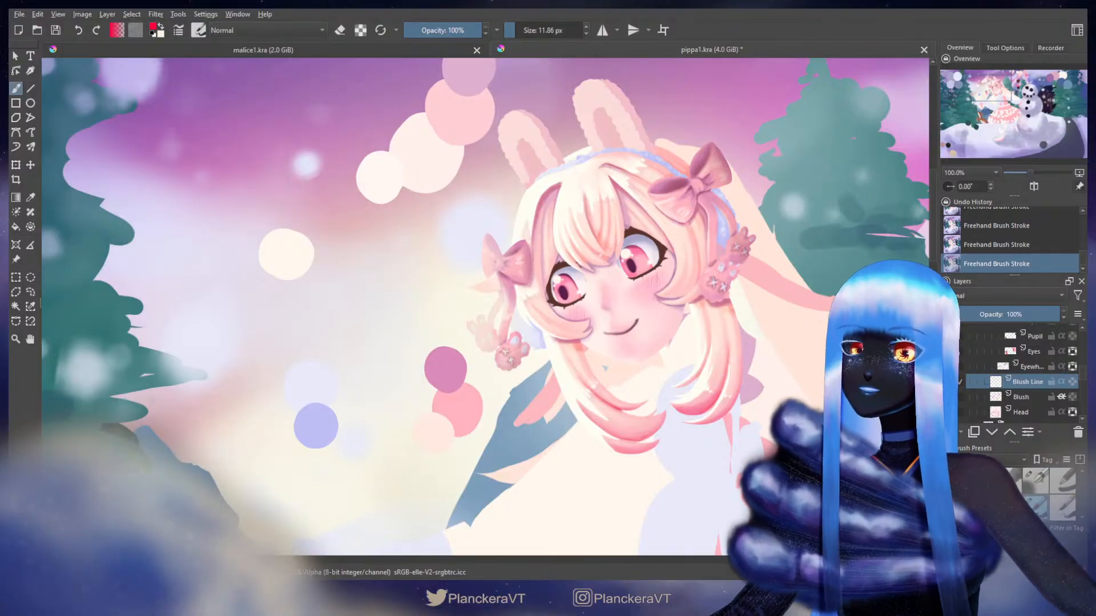
pyautogui.scroll(3, 468, 306)
pyautogui.moveTo(848, 252); pyautogui.dragTo(661, 246)
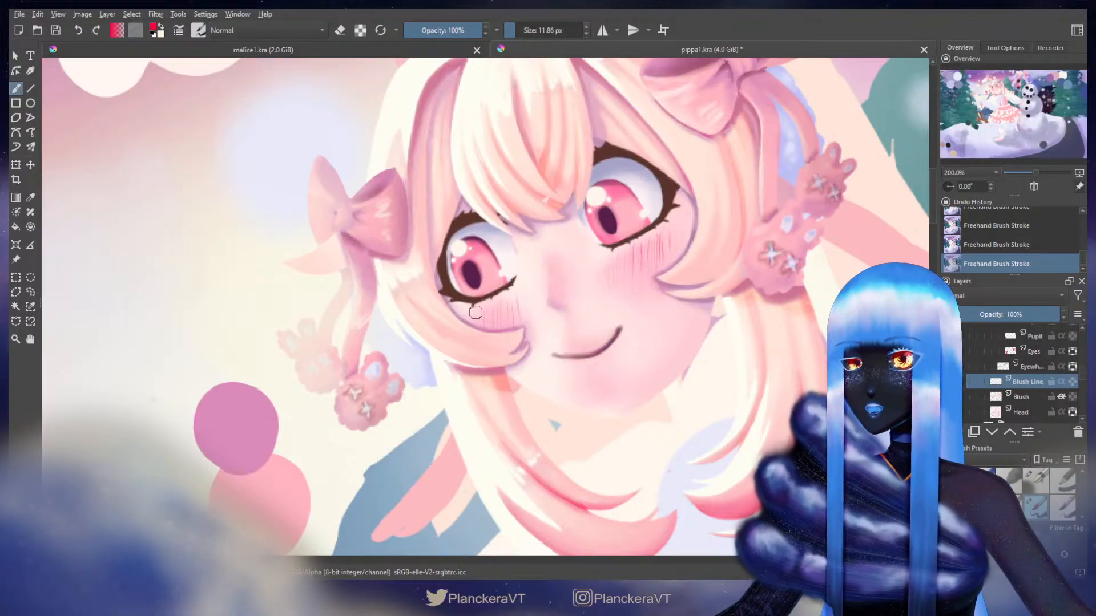
# - Soften the blush lines on both cheeks in eraser mode at about 71 px, and make the Blush layer active
pyautogui.press('e')
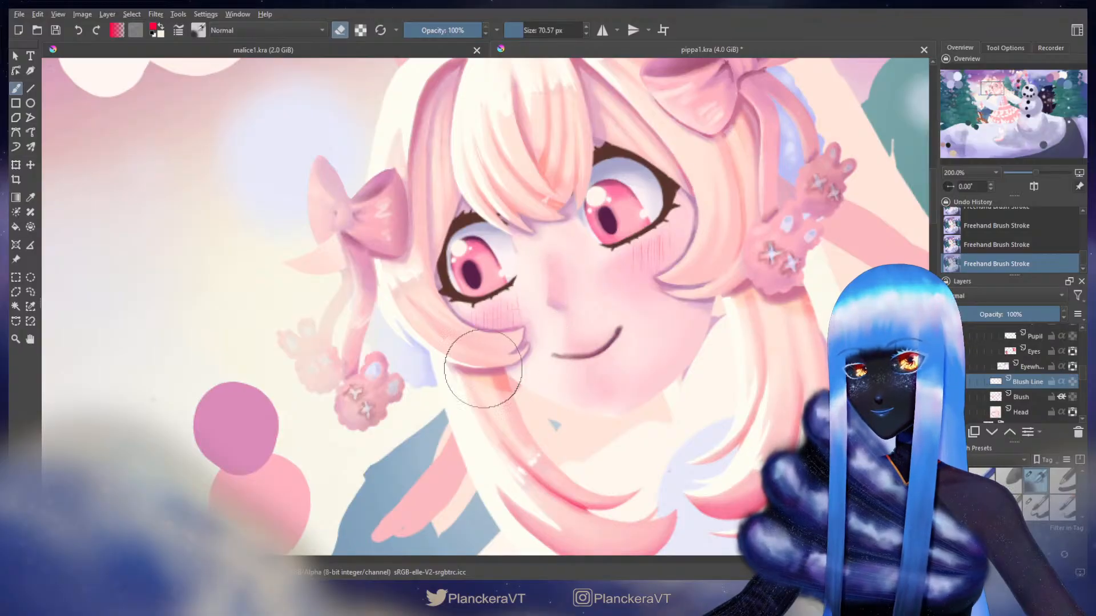
pyautogui.scroll(-2, 470, 260)
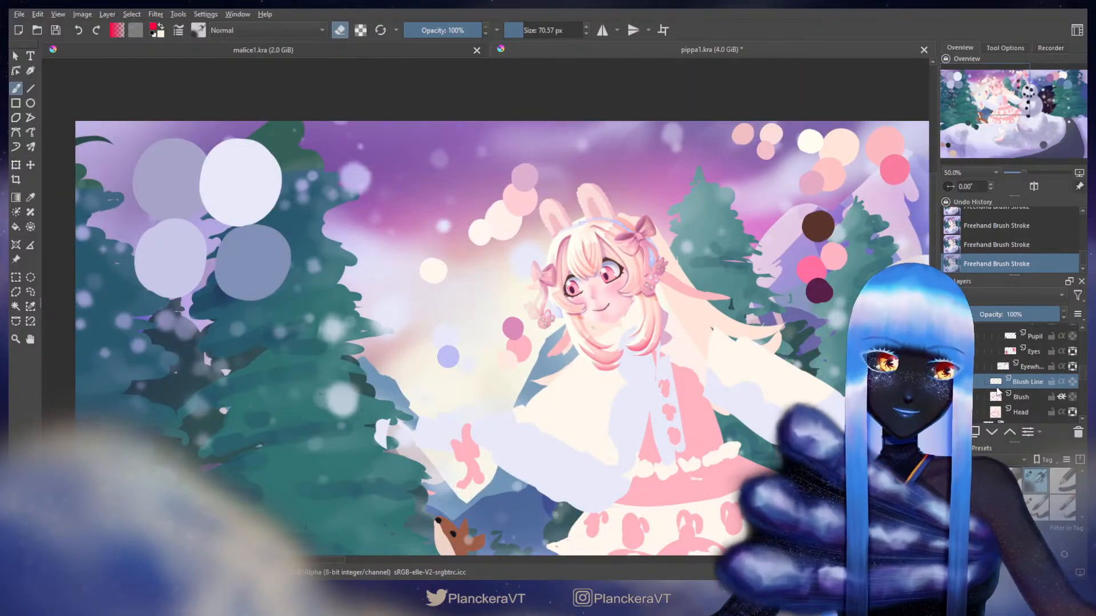
pyautogui.press('pagedown')
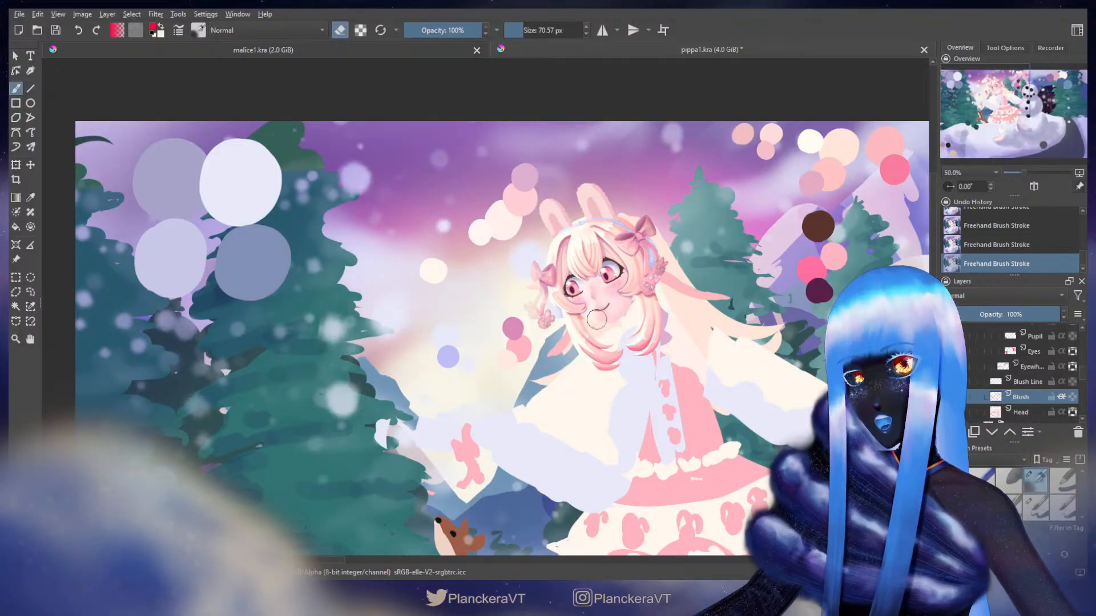
# - Select the Ears layer and lock its transparency so that strokes stay inside the painted ears
pyautogui.moveTo(724, 282); pyautogui.dragTo(706, 194)
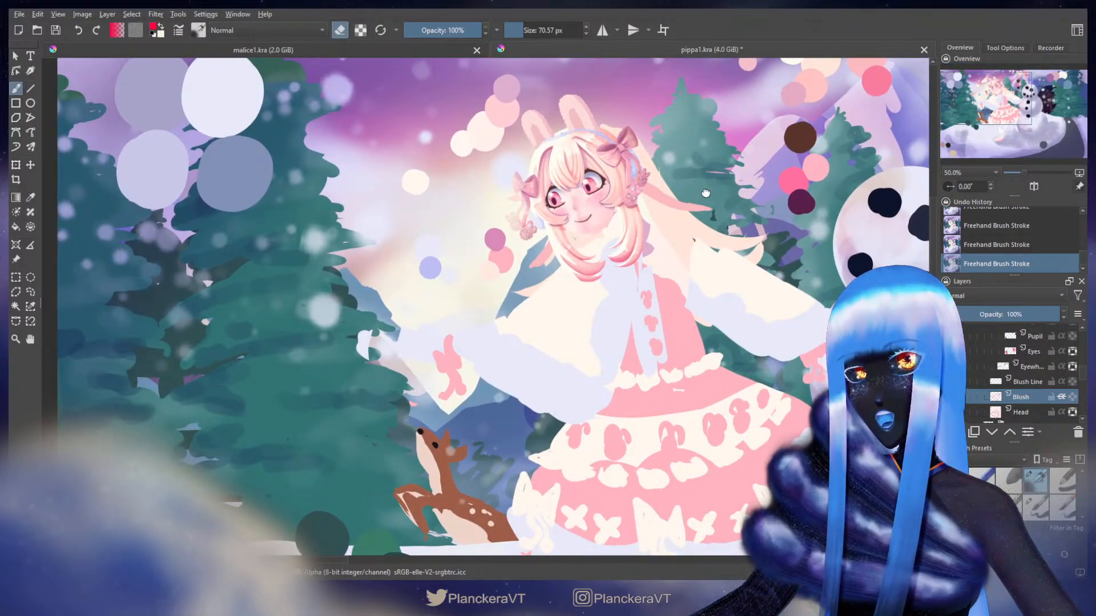
pyautogui.moveTo(705, 194); pyautogui.dragTo(698, 232)
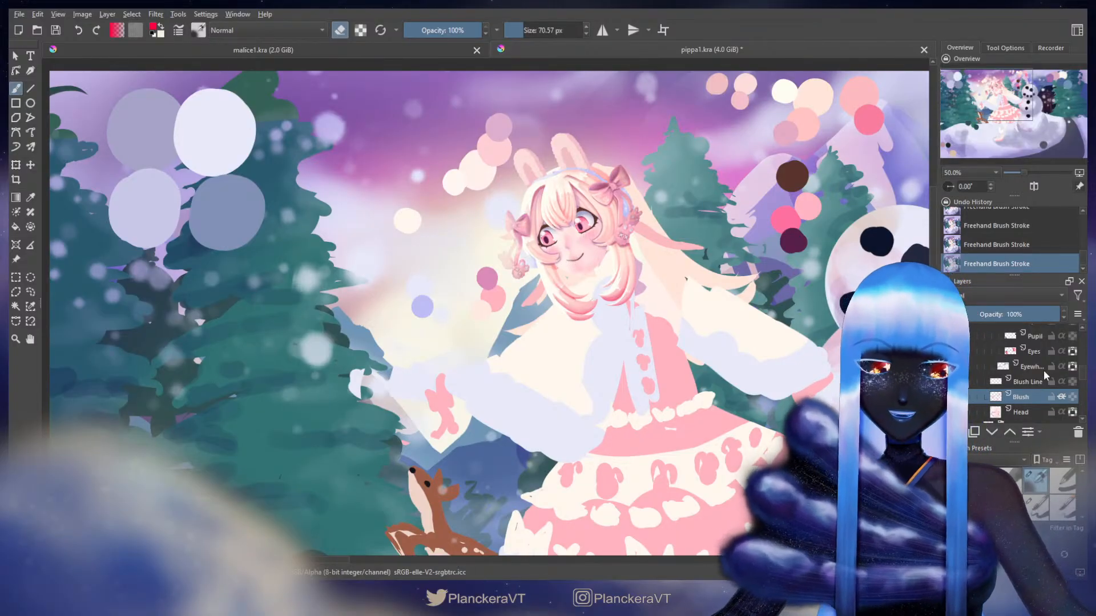
pyautogui.scroll(10, 1083, 371)
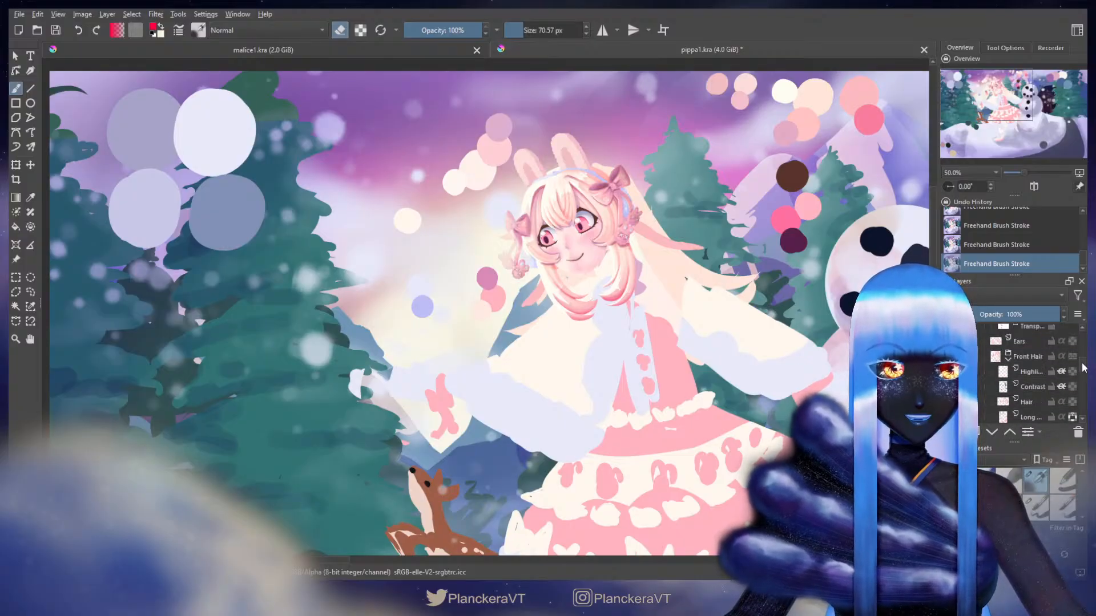
pyautogui.scroll(-5, 1083, 364)
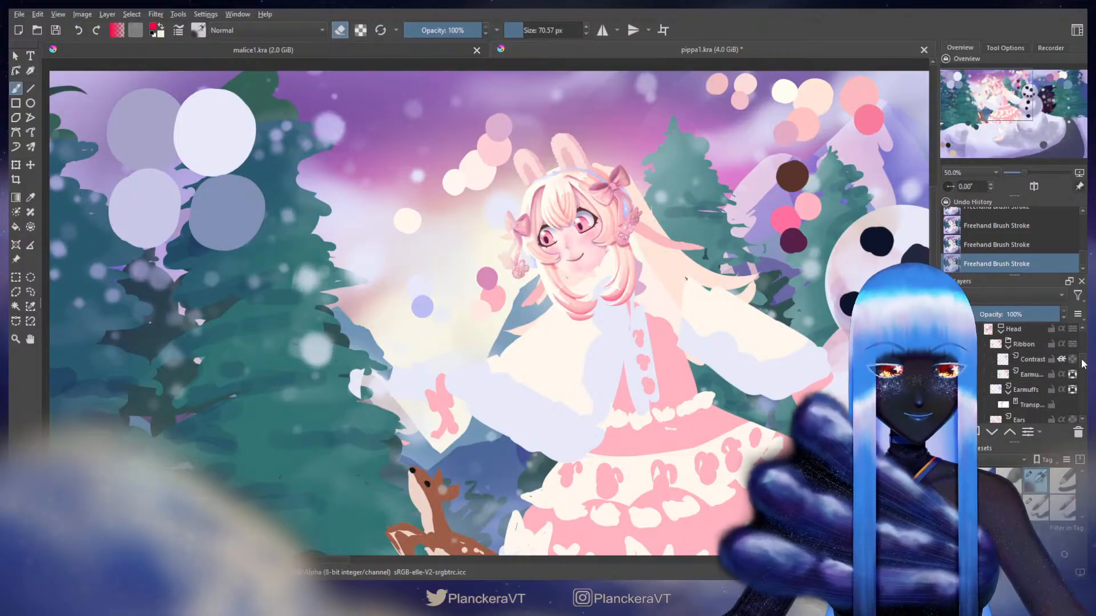
pyautogui.scroll(-1, 1084, 366)
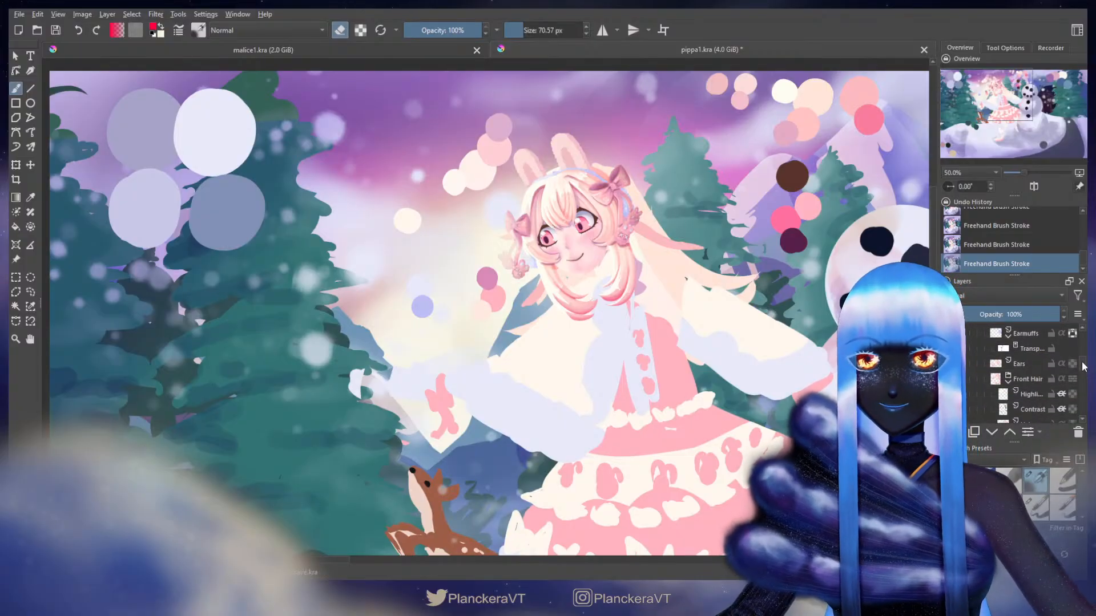
pyautogui.click(1018, 363)
pyautogui.click(1073, 364)
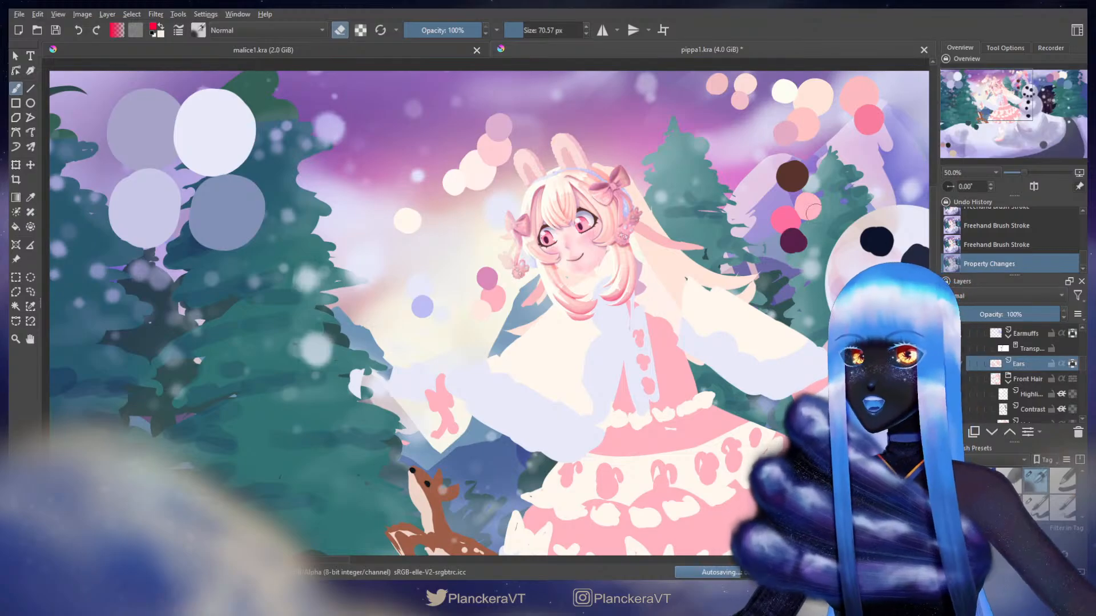
# - Sample a medium pink and a lighter pink from the sky swatches as foreground and background paint colours
pyautogui.moveTo(798, 223); pyautogui.dragTo(785, 331)
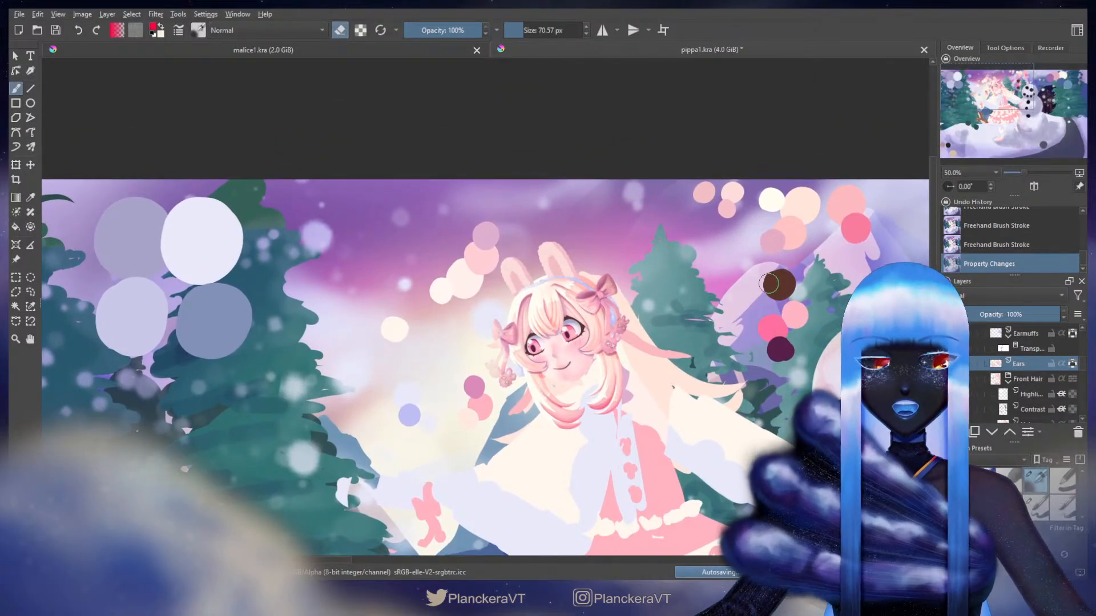
pyautogui.scroll(2, 611, 298)
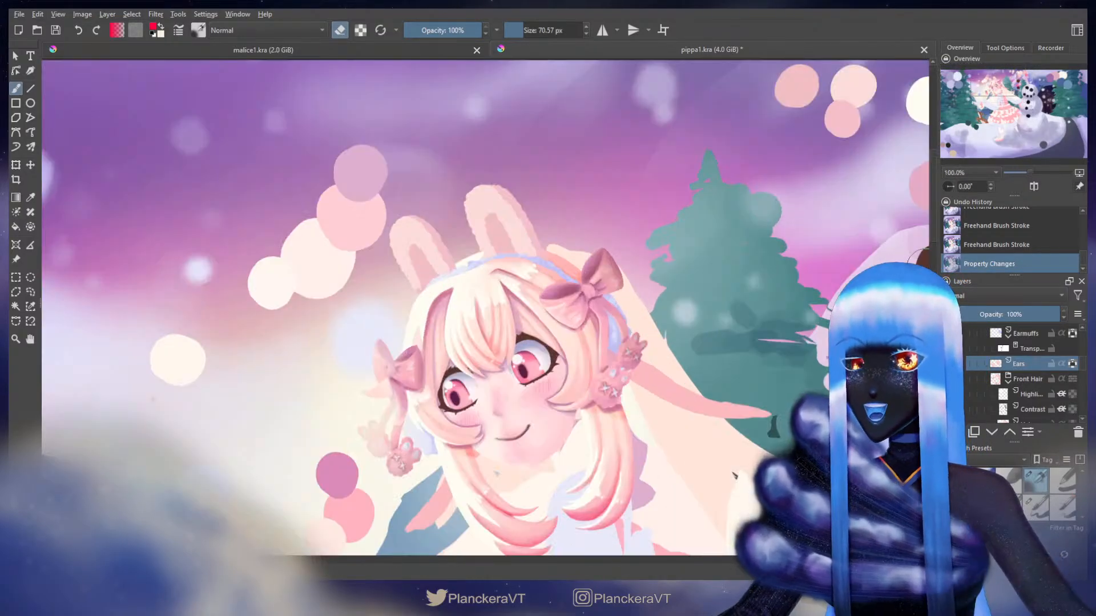
pyautogui.moveTo(855, 278)
pyautogui.mouseDown()
pyautogui.moveTo(809, 334)
pyautogui.moveTo(838, 274)
pyautogui.moveTo(820, 259)
pyautogui.moveTo(827, 322)
pyautogui.mouseUp()
pyautogui.keyDown('ctrl'); pyautogui.click(813, 161); pyautogui.keyUp('ctrl')
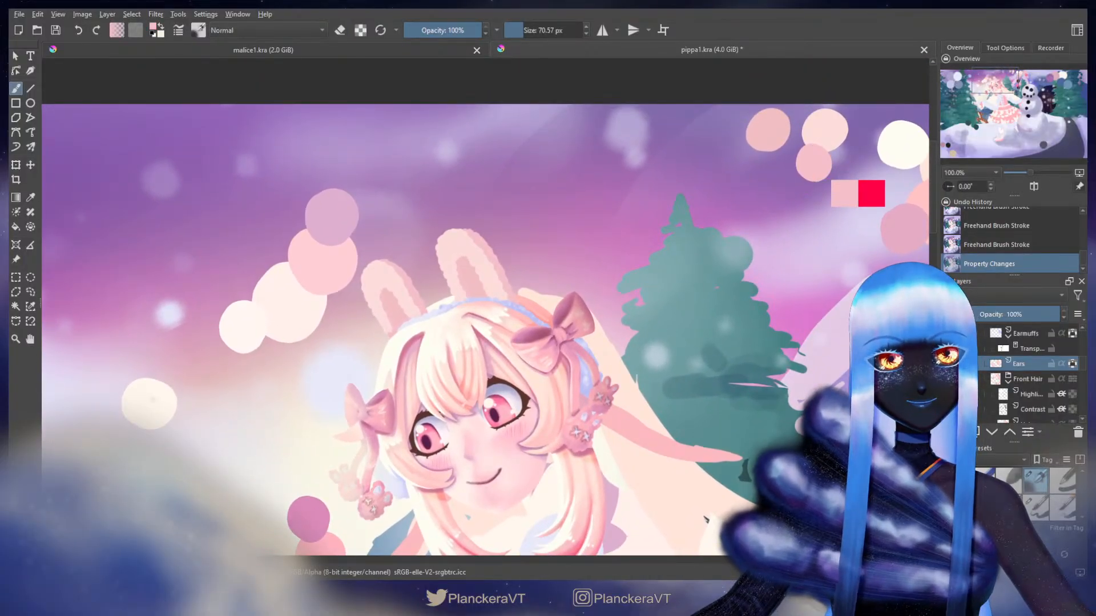
pyautogui.press('x')
pyautogui.keyDown('ctrl'); pyautogui.click(829, 130); pyautogui.keyUp('ctrl')
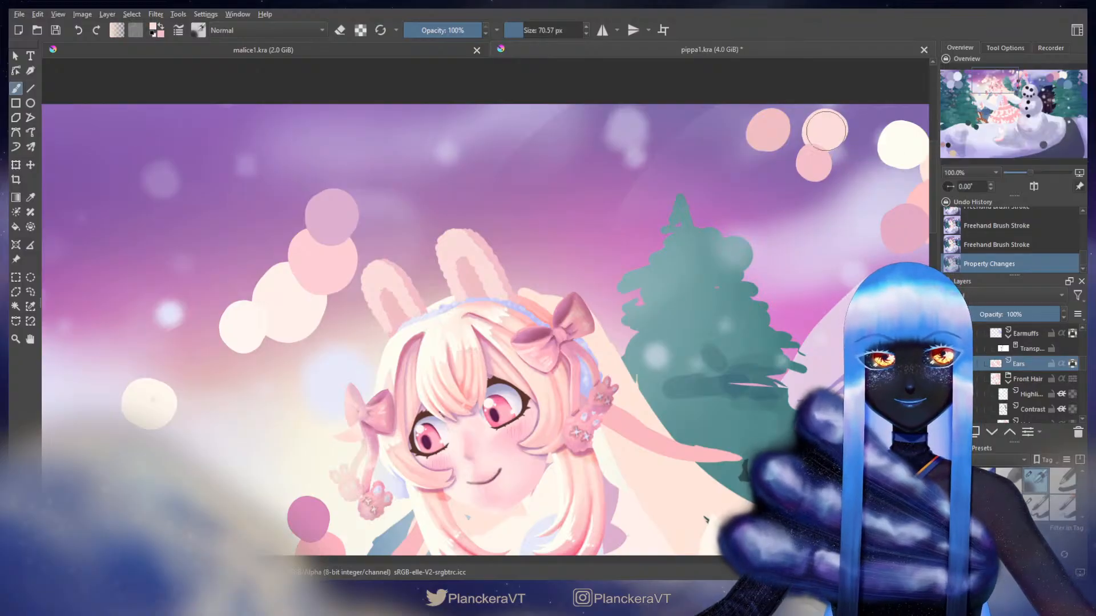
pyautogui.press('x')
# - Shade the fur of the bunny ears with the sampled pinks, using brush sizes between about 14 and 20 px
pyautogui.moveTo(479, 243)
pyautogui.keyDown('shift'); pyautogui.mouseDown()
pyautogui.moveTo(455, 241)
pyautogui.moveTo(511, 246)
pyautogui.moveTo(542, 294)
pyautogui.mouseUp(); pyautogui.keyUp('shift')
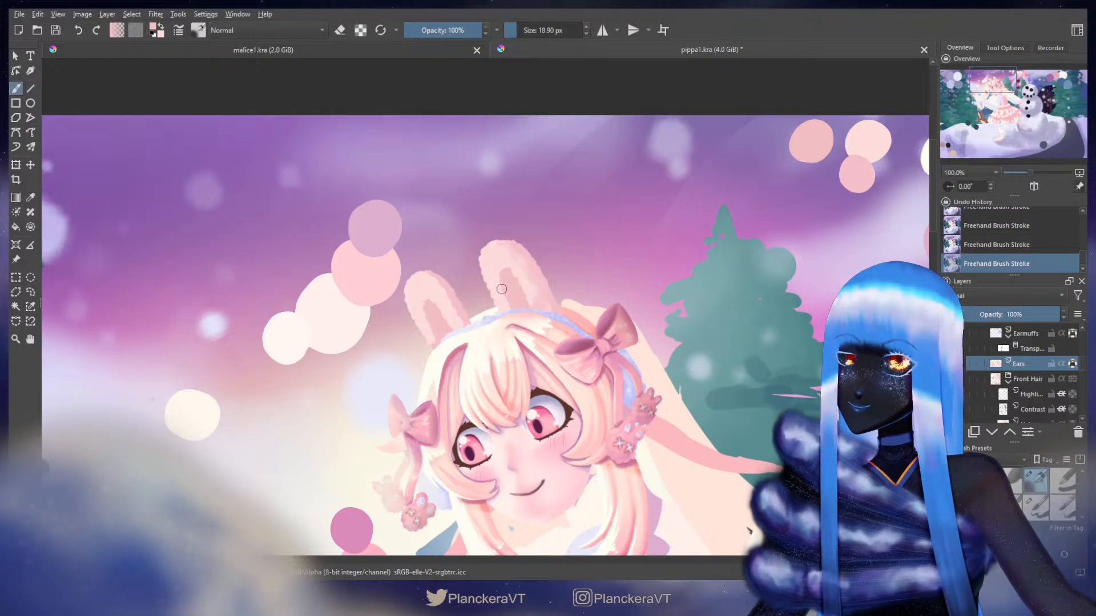
pyautogui.moveTo(505, 297); pyautogui.dragTo(494, 274)
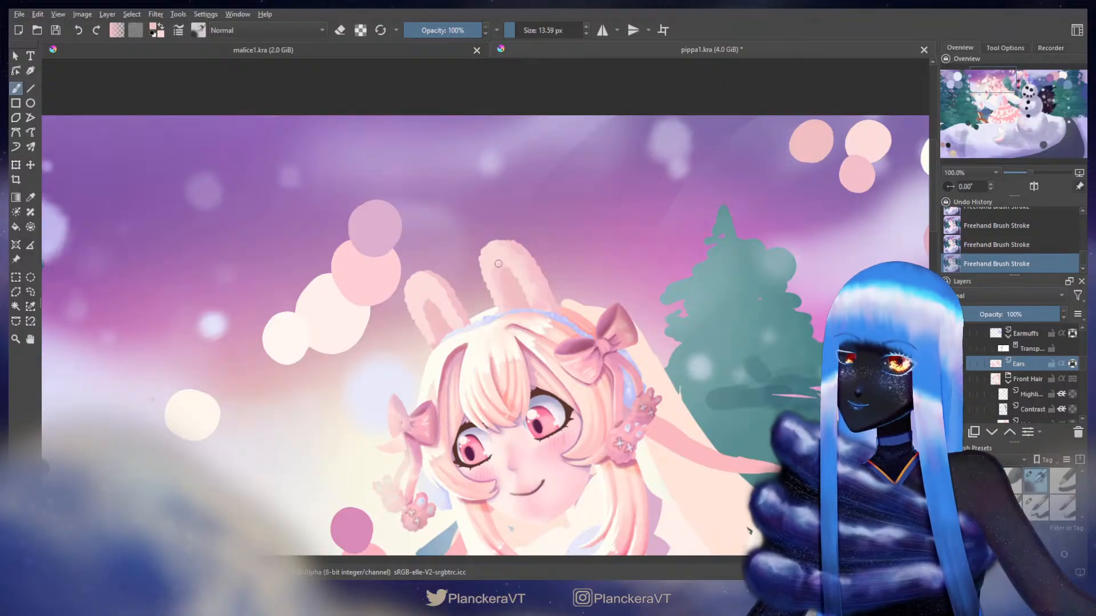
pyautogui.press(']')
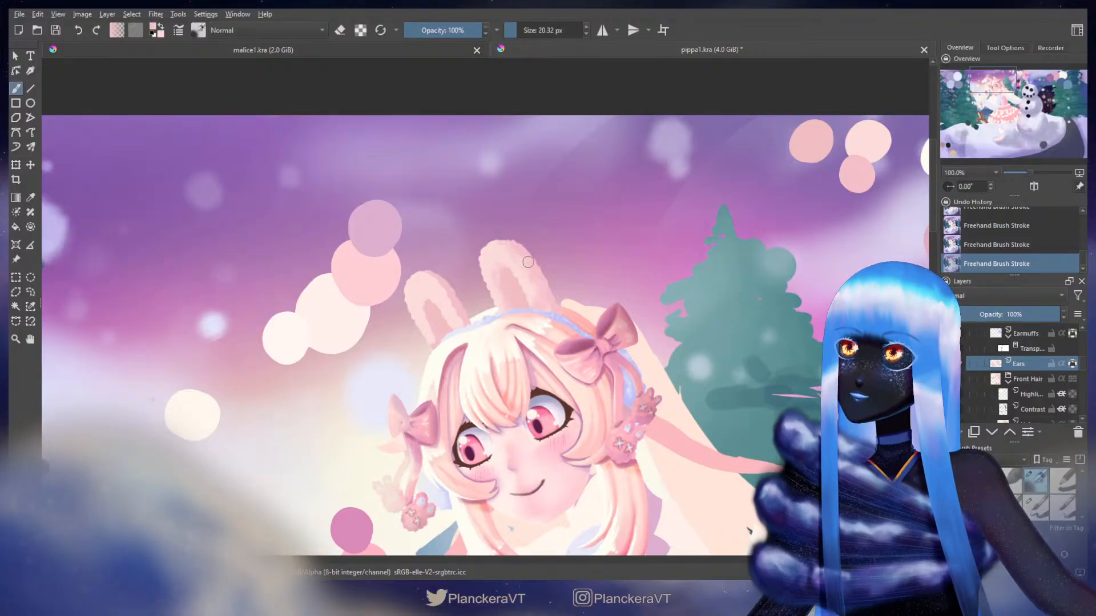
pyautogui.press(']')
pyautogui.press('[')
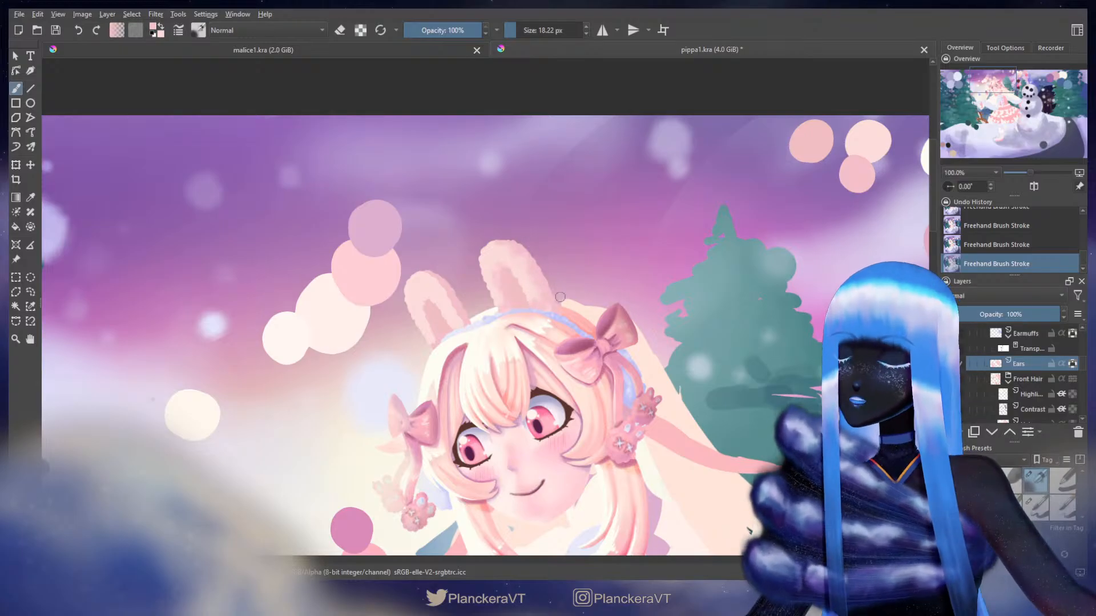
pyautogui.moveTo(588, 308); pyautogui.dragTo(573, 317)
# - Sample a pink from the larger ear and refine the shading inside it with the brush at about 15 px
pyautogui.moveTo(512, 302); pyautogui.dragTo(606, 304)
pyautogui.keyDown('ctrl'); pyautogui.click(517, 284); pyautogui.keyUp('ctrl')
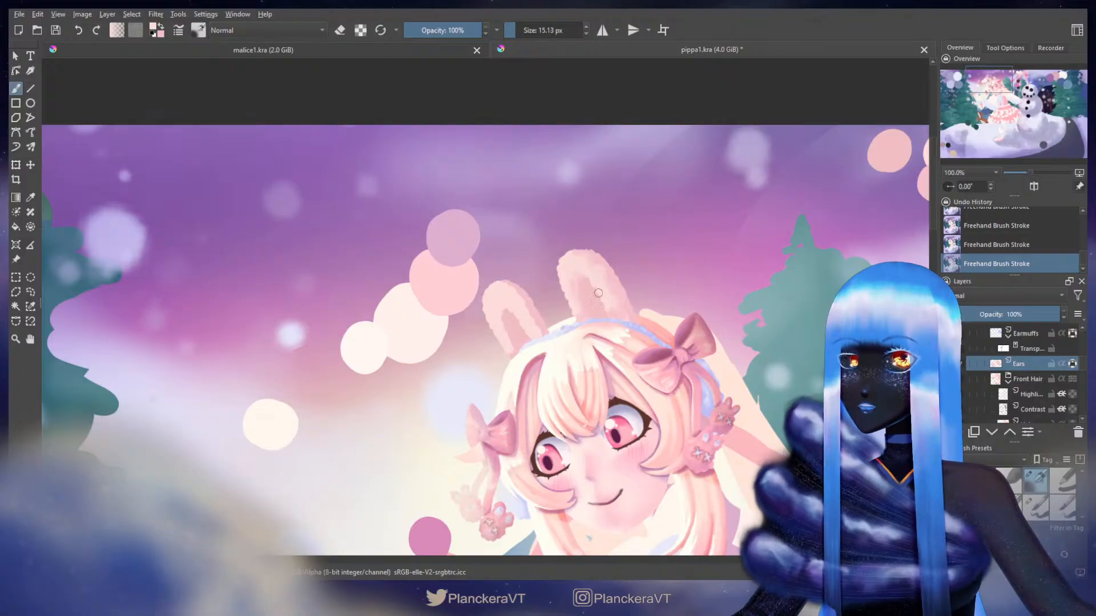
pyautogui.keyDown('shift'); pyautogui.moveTo(598, 293); pyautogui.dragTo(595, 288); pyautogui.keyUp('shift')
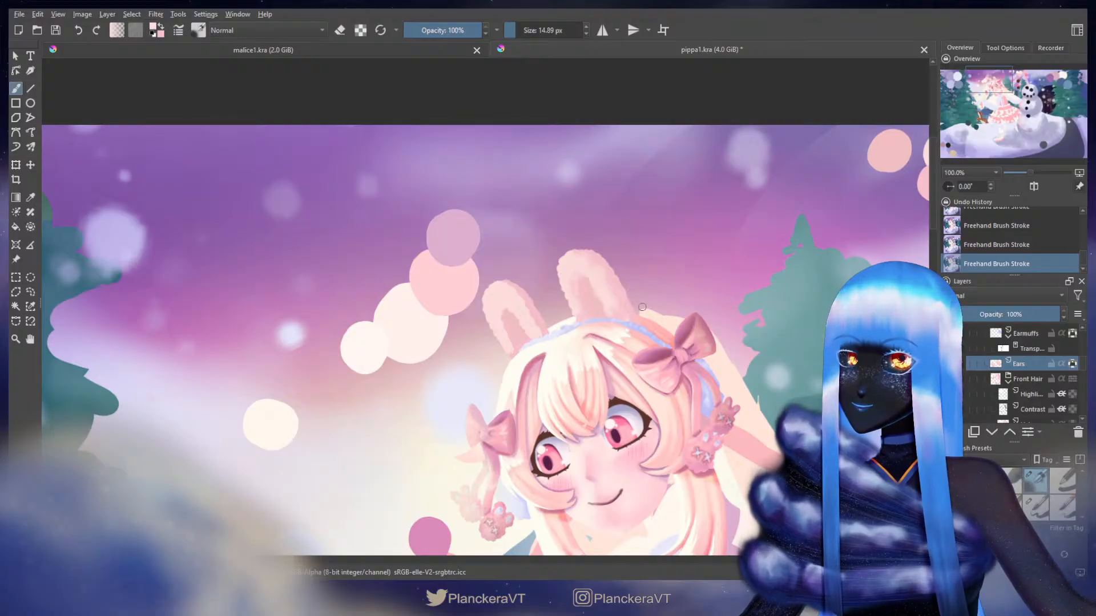
# - Unlock the Ears layer's transparency and paint soft, furry edges around both bunny ears at about 14 to 15 px
pyautogui.click(1072, 364)
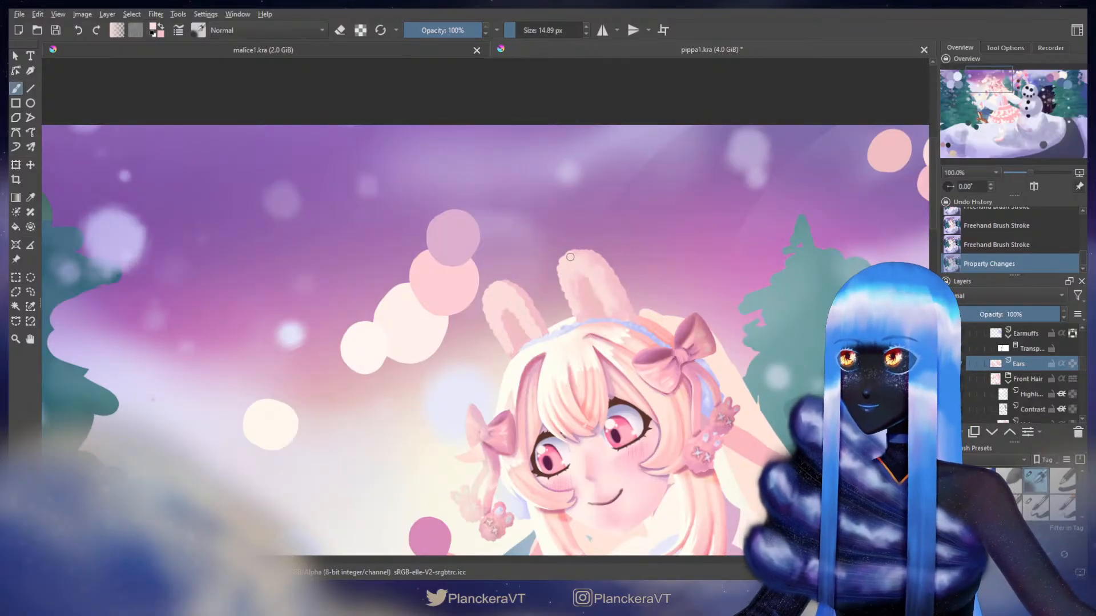
pyautogui.moveTo(569, 253); pyautogui.dragTo(564, 262)
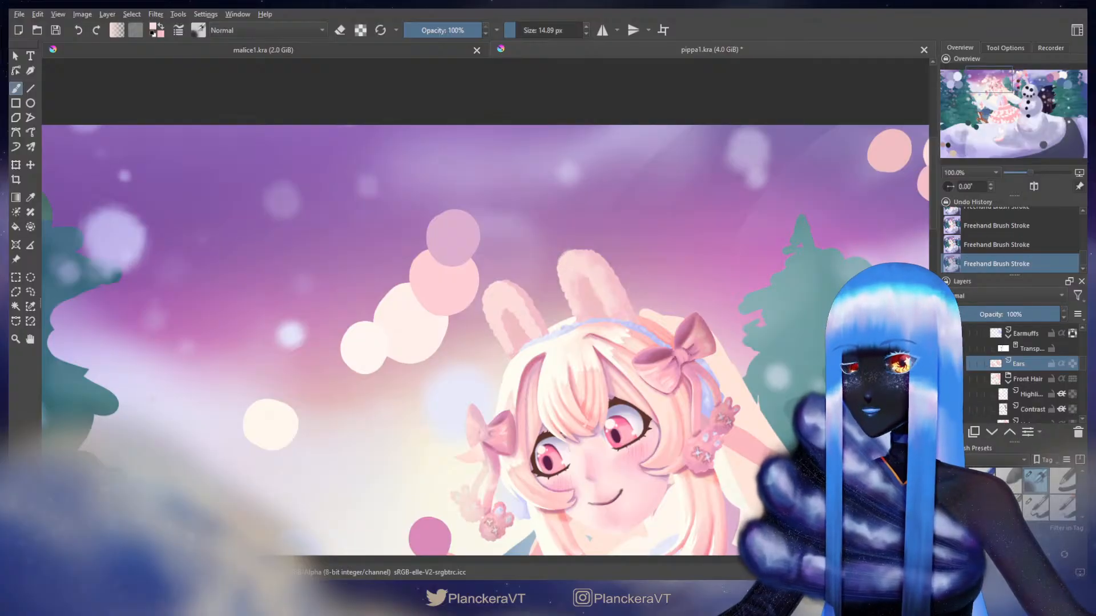
pyautogui.moveTo(575, 356); pyautogui.dragTo(625, 250)
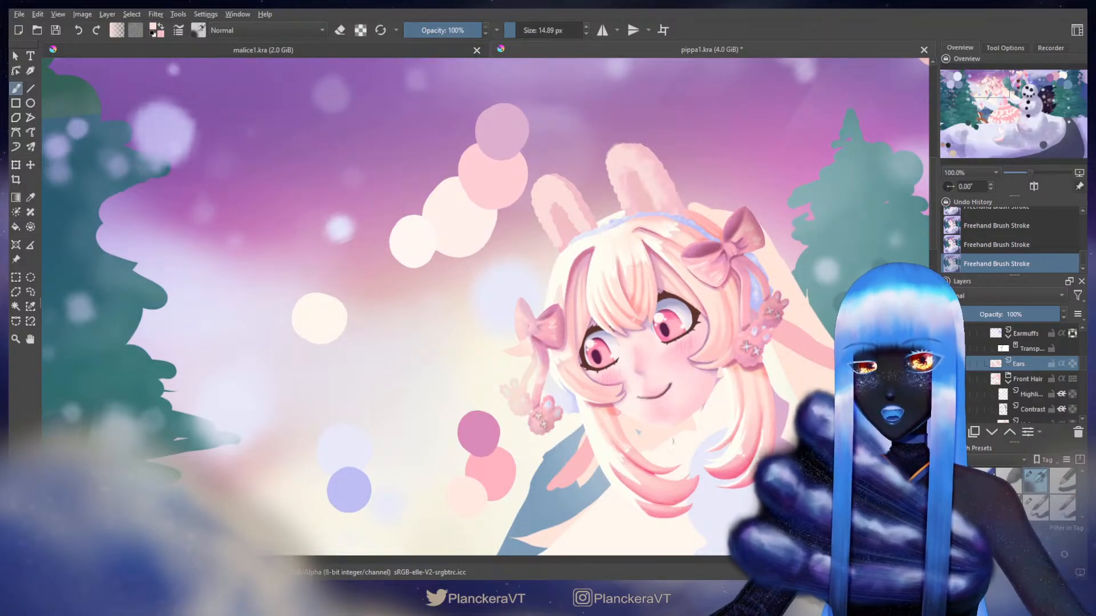
pyautogui.moveTo(627, 446); pyautogui.dragTo(628, 488)
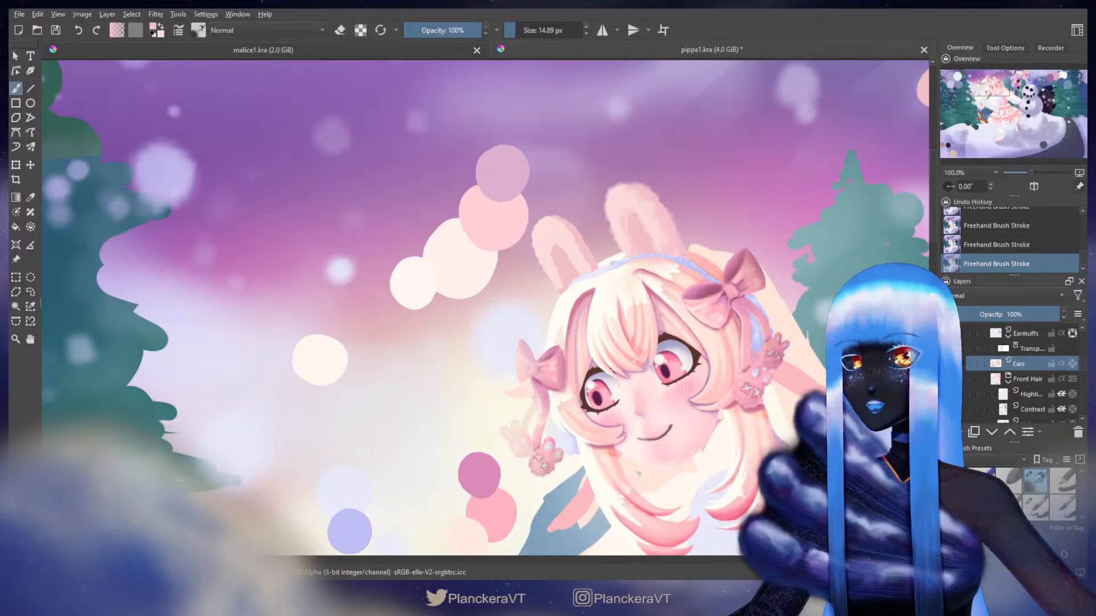
pyautogui.moveTo(562, 219); pyautogui.dragTo(583, 240)
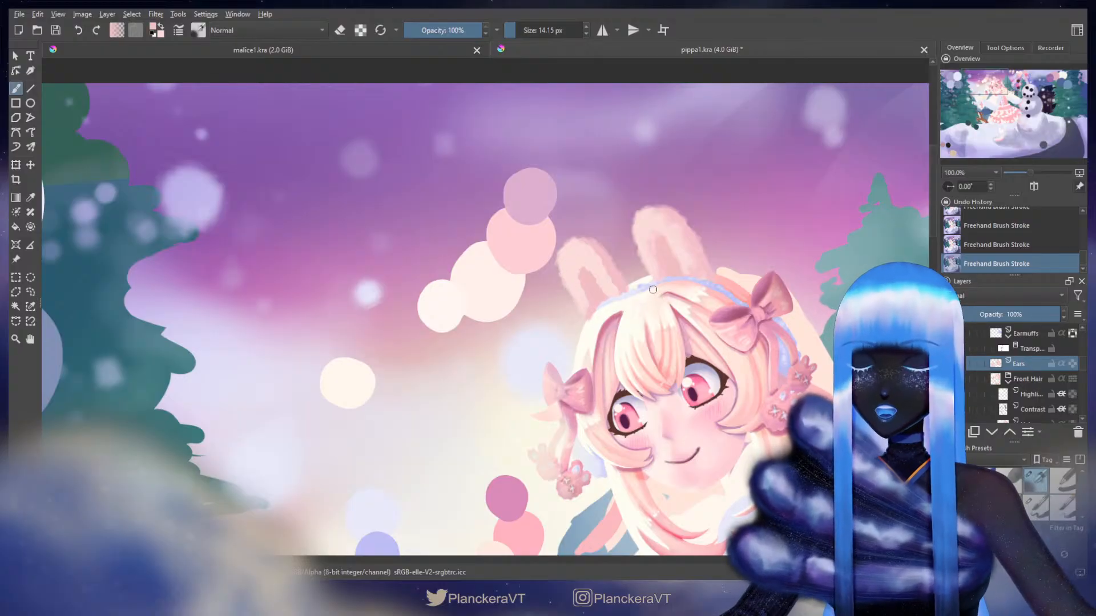
pyautogui.press('e')
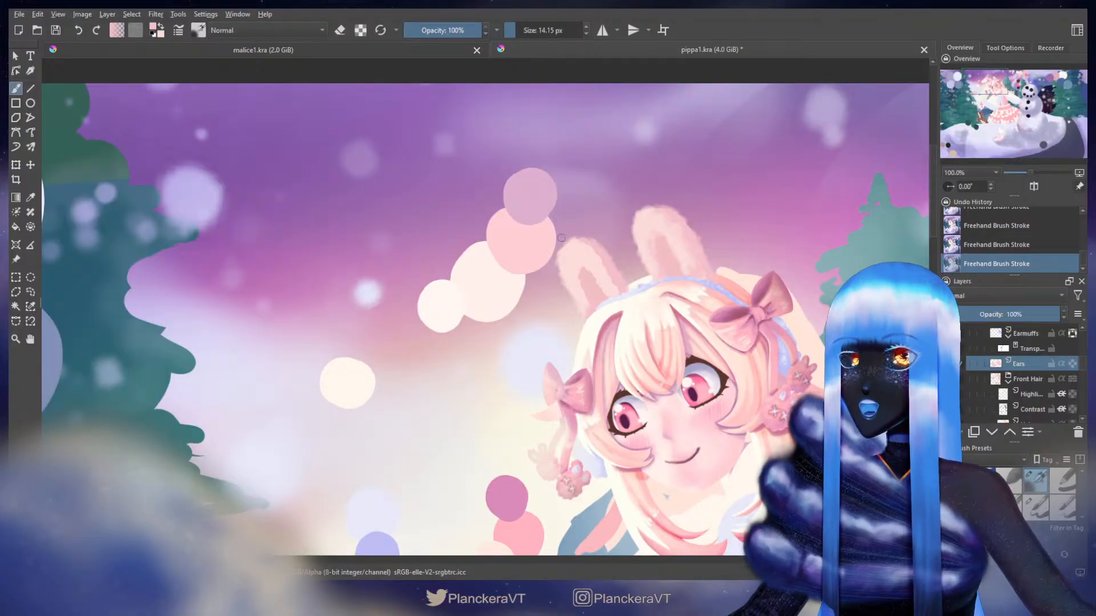
# - Finish the soft fur edges of both bunny ears at about 14 px and lock the Ears layer's transparency
pyautogui.press('e')
pyautogui.keyDown('shift'); pyautogui.moveTo(571, 249); pyautogui.dragTo(591, 250); pyautogui.keyUp('shift')
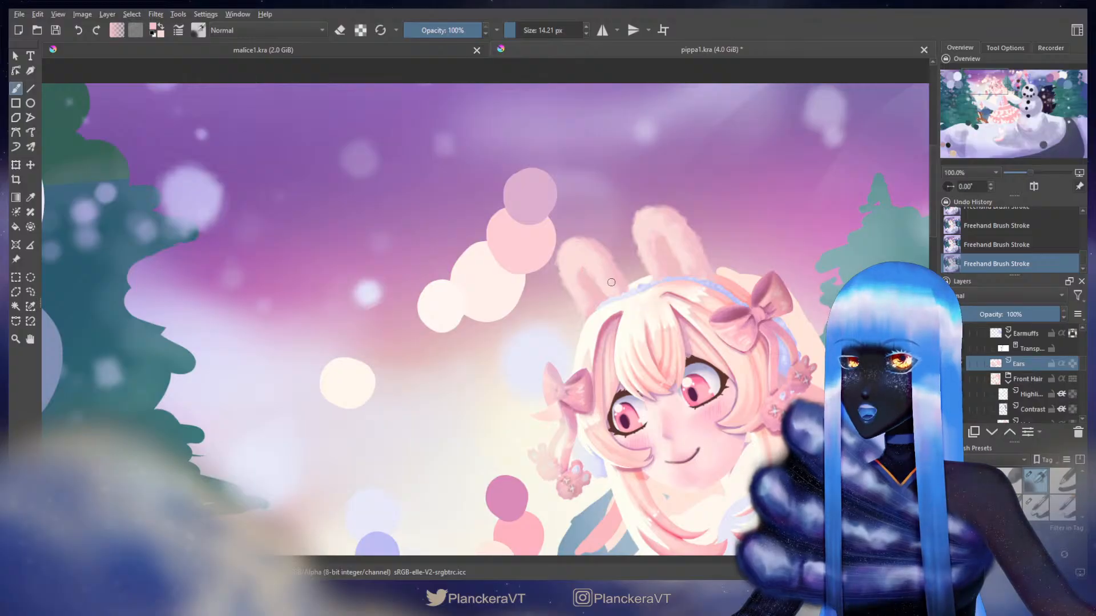
pyautogui.moveTo(717, 241); pyautogui.dragTo(620, 270)
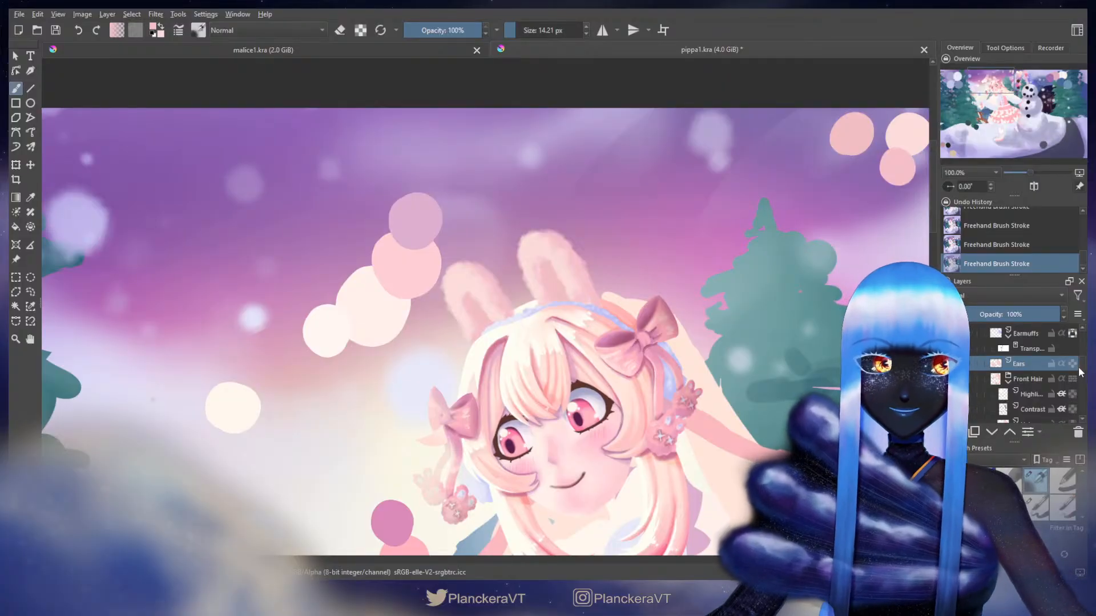
pyautogui.click(1074, 364)
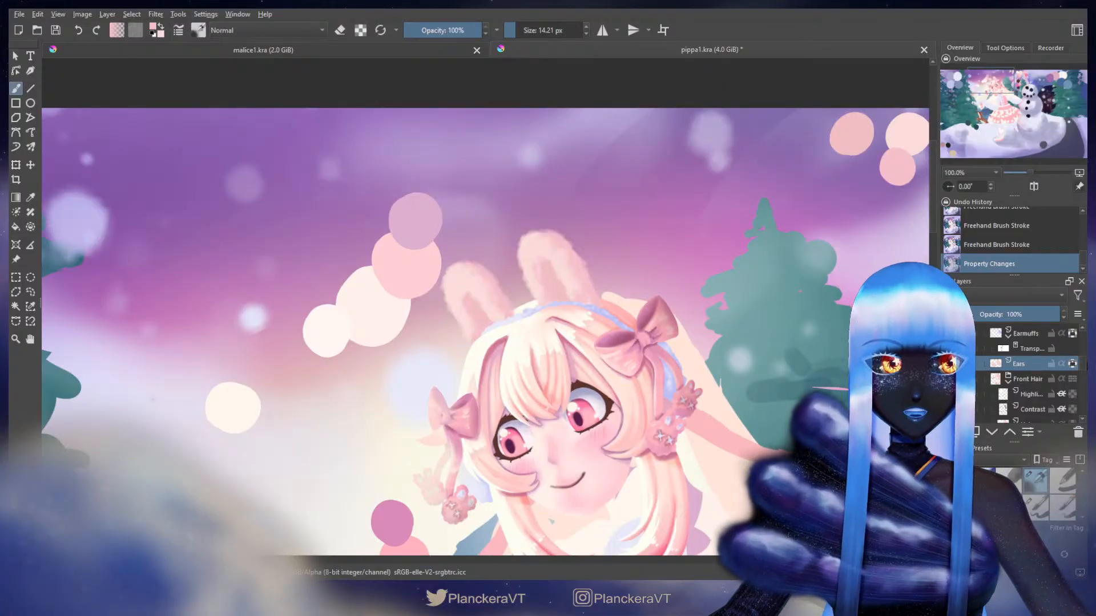
# - Select the Swatch layer and return to the previously used brush preset for painting swatches
pyautogui.scroll(5, 1084, 345)
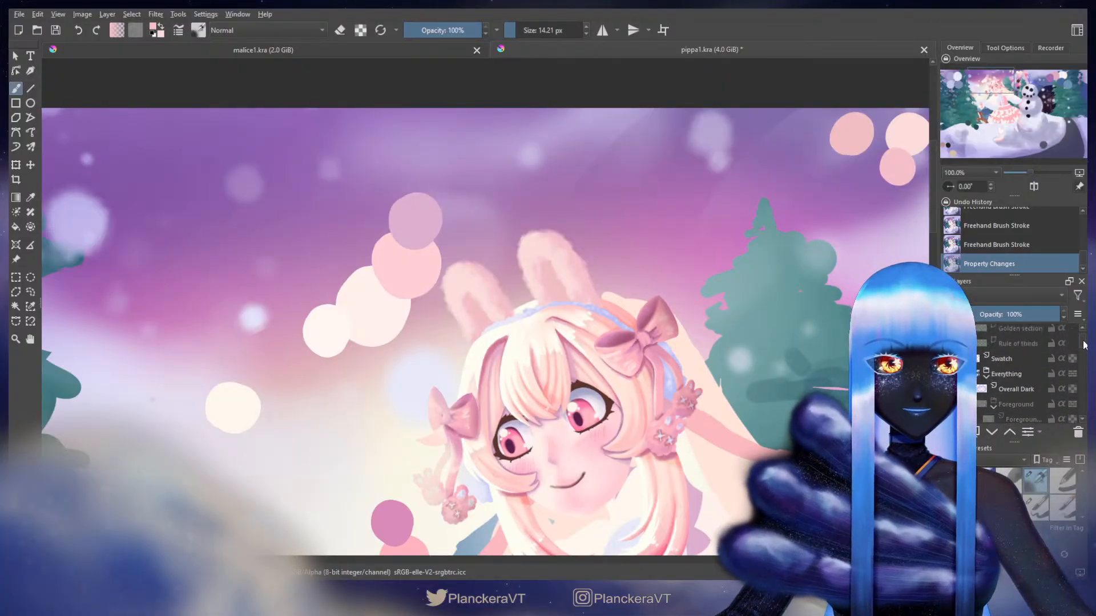
pyautogui.scroll(2, 1084, 345)
pyautogui.click(1030, 391)
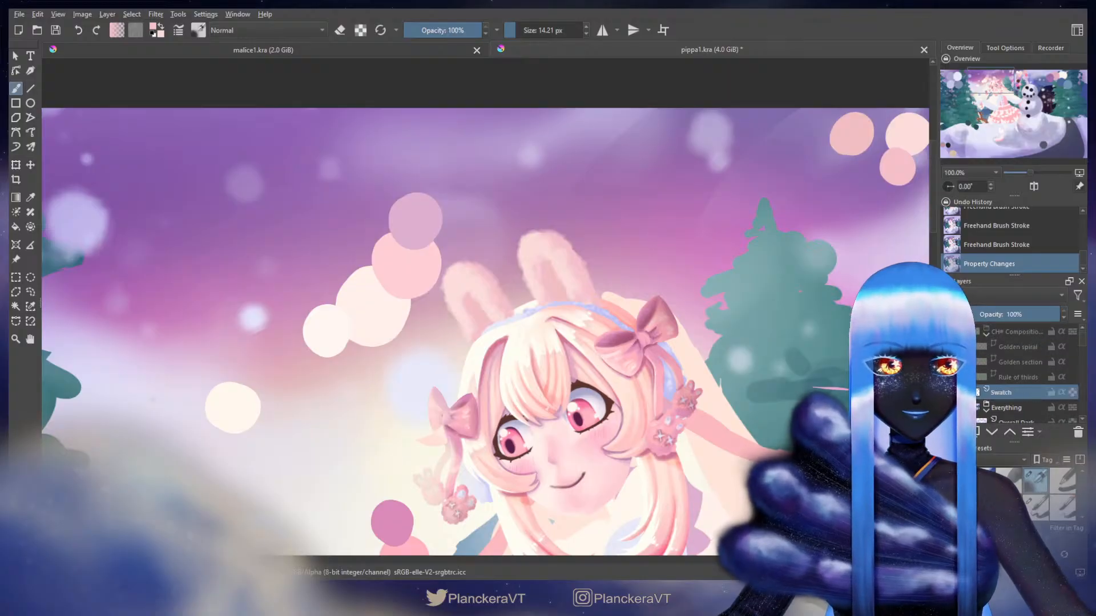
pyautogui.moveTo(342, 320); pyautogui.dragTo(153, 400)
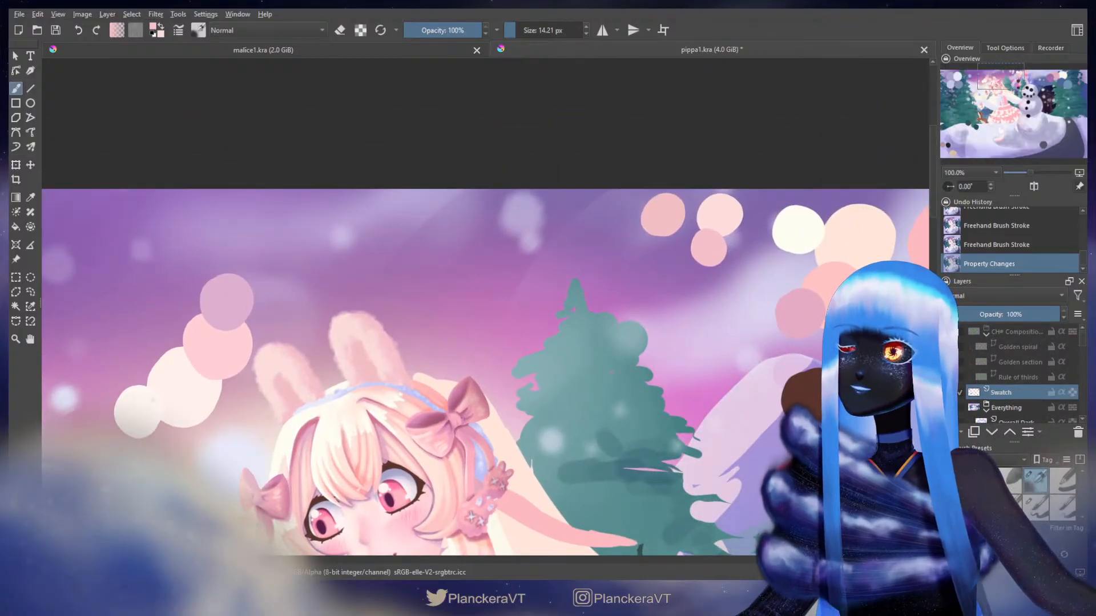
pyautogui.press('/')
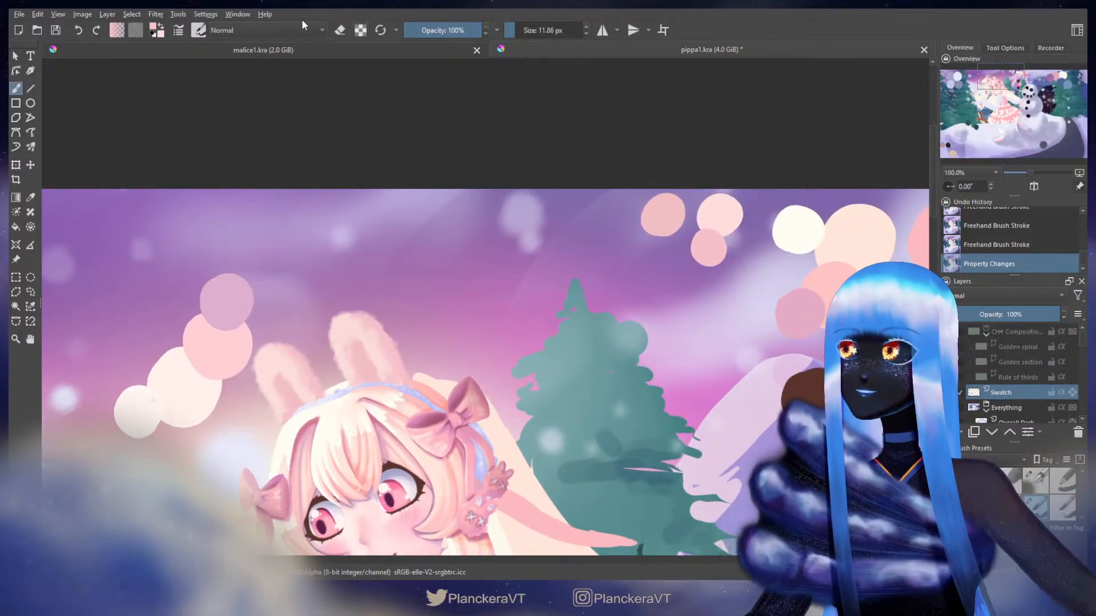
# - Try a near-white dab on the pale pink sky swatch in Overlay blend mode at about 40 px, and undo it
pyautogui.hotkey('alt', 'shift', 'o')
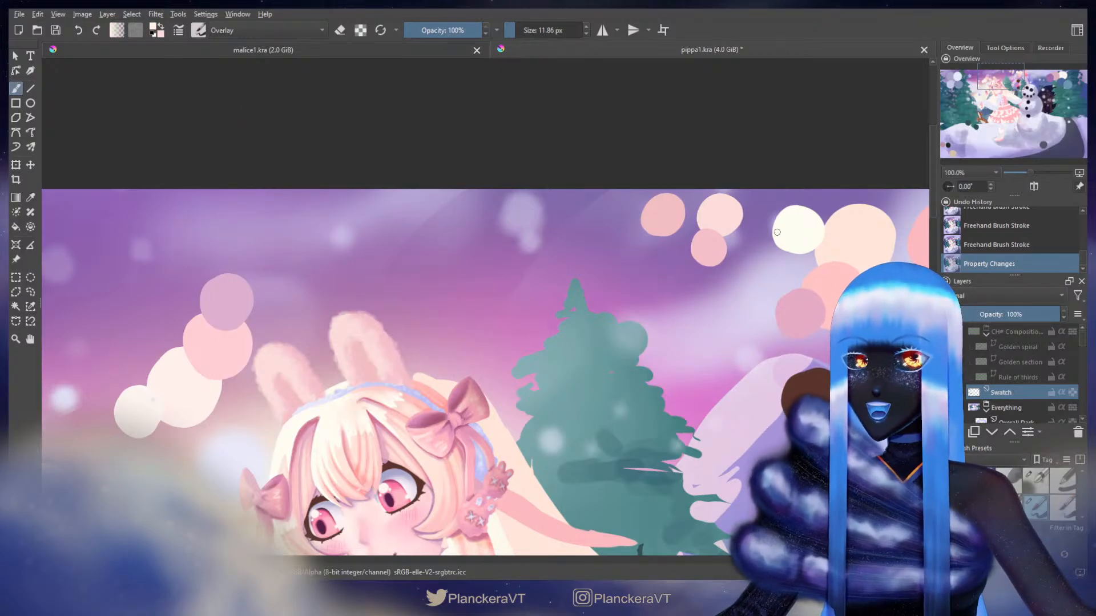
pyautogui.keyDown('shift'); pyautogui.moveTo(778, 232); pyautogui.dragTo(793, 231); pyautogui.keyUp('shift')
pyautogui.click(730, 215)
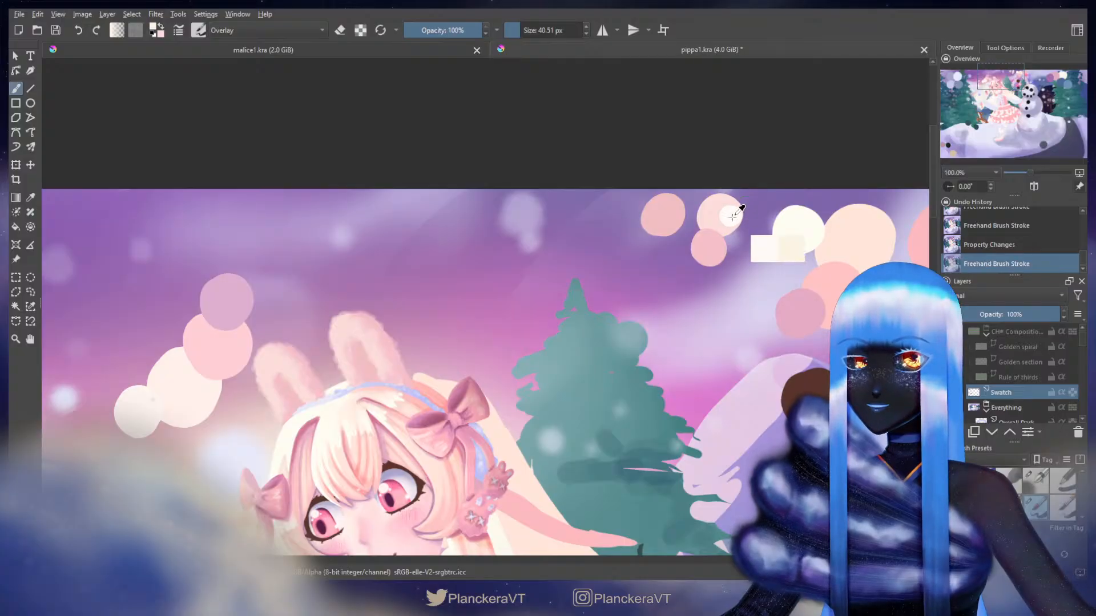
pyautogui.hotkey('ctrl', 'z')
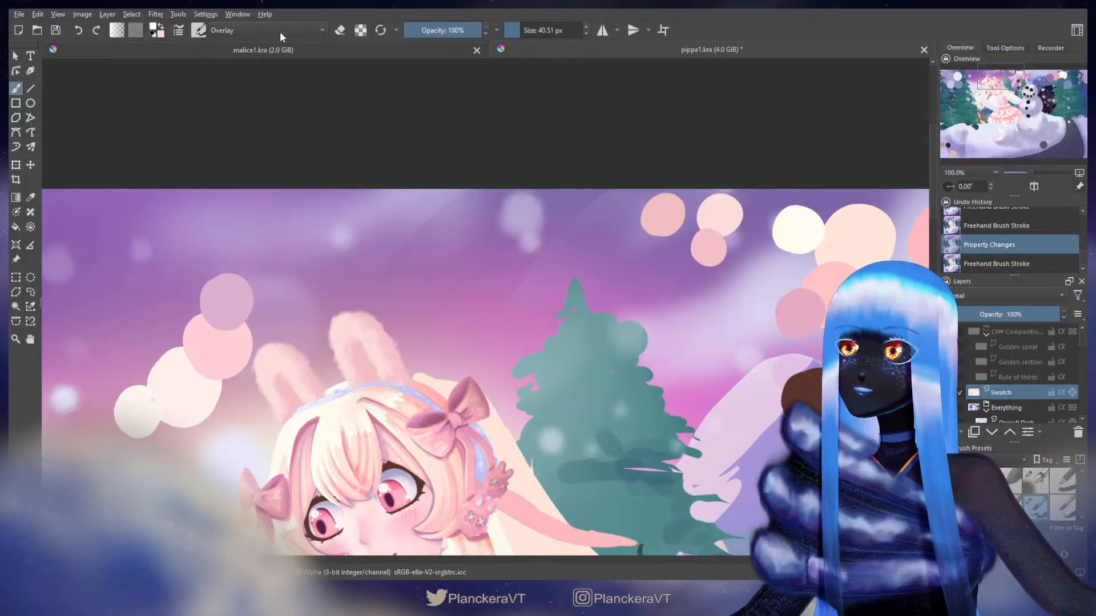
# - Paint a near-white swatch between the pale pink and cream sky swatches in Normal blend mode at about 52 px
pyautogui.click(232, 107)
pyautogui.keyDown('shift'); pyautogui.moveTo(743, 212); pyautogui.dragTo(754, 211); pyautogui.keyUp('shift')
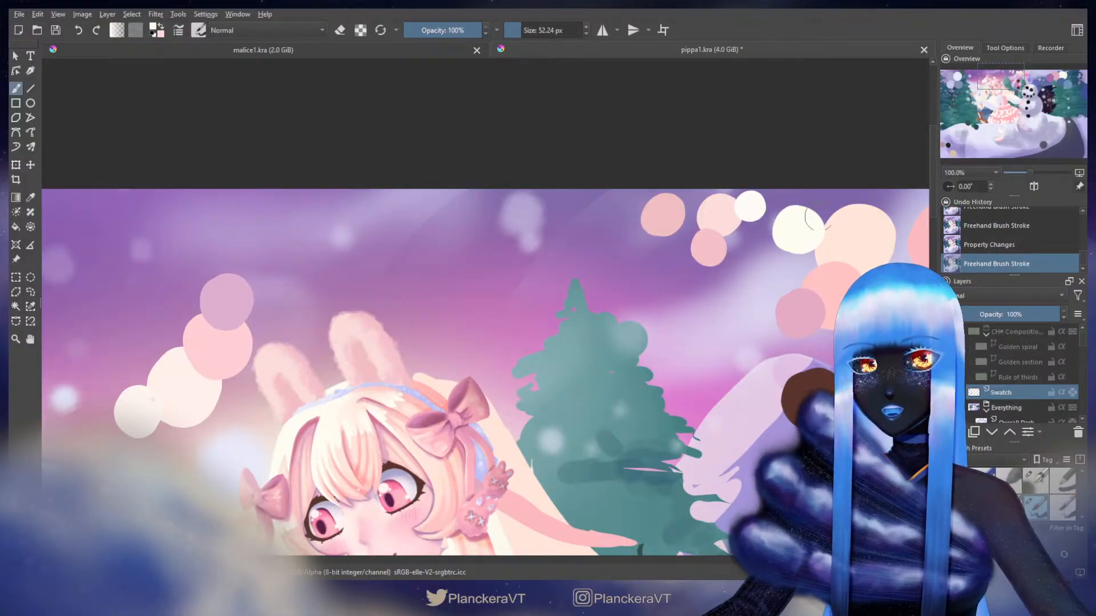
# - On the Ears layer, lighten the fur of both bunny ears with the near-white colour at about 18 to 22 px
pyautogui.moveTo(1082, 337); pyautogui.dragTo(1085, 369)
pyautogui.moveTo(542, 342); pyautogui.dragTo(896, 241)
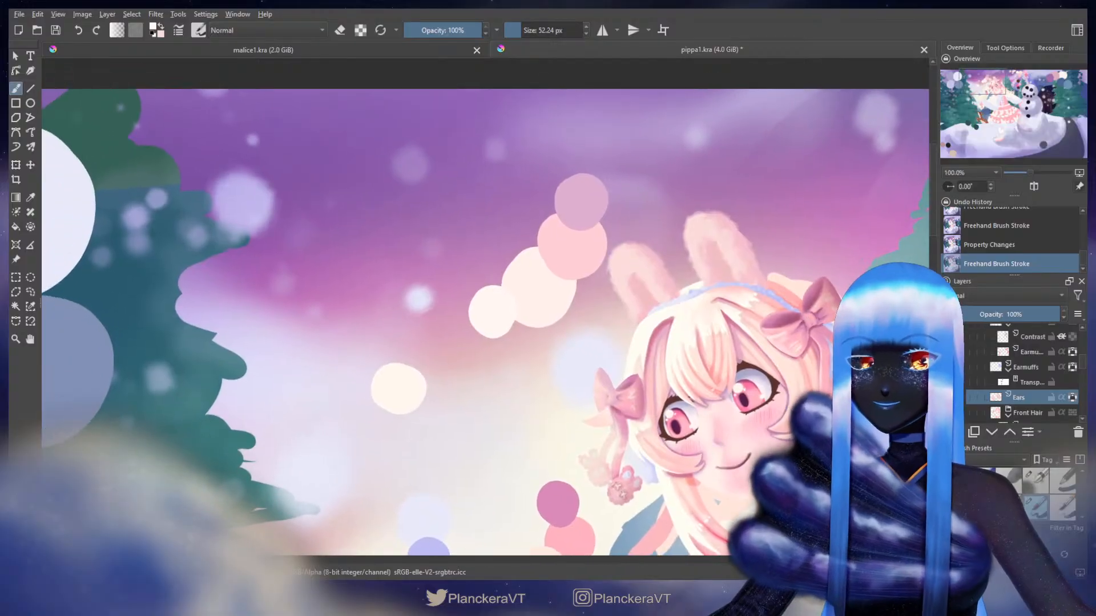
pyautogui.click(1036, 480)
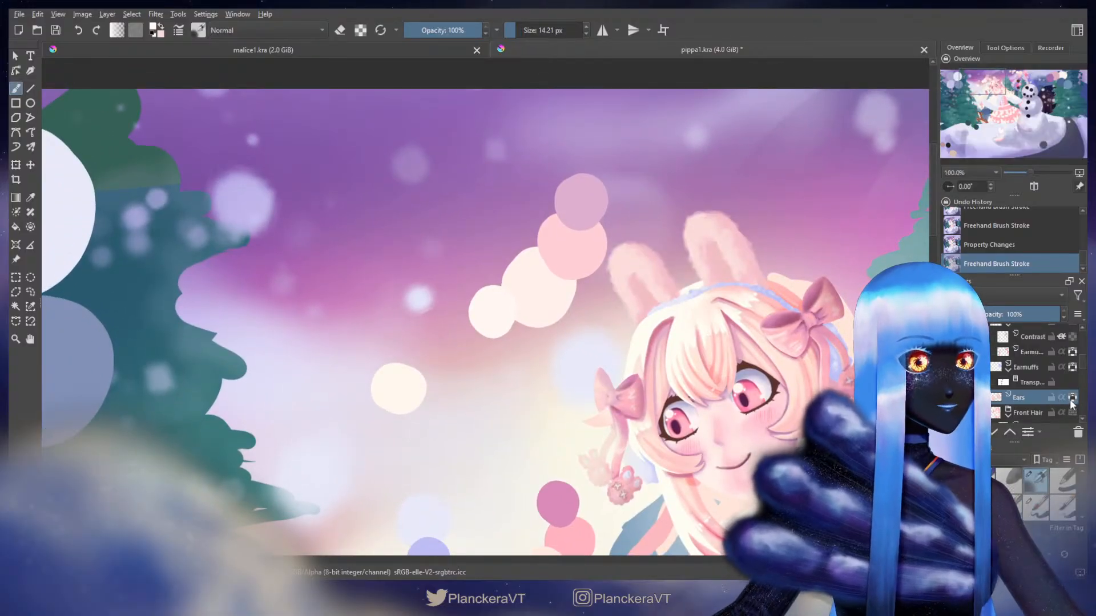
pyautogui.click(1072, 399)
pyautogui.moveTo(664, 266); pyautogui.dragTo(619, 254)
pyautogui.click(1072, 398)
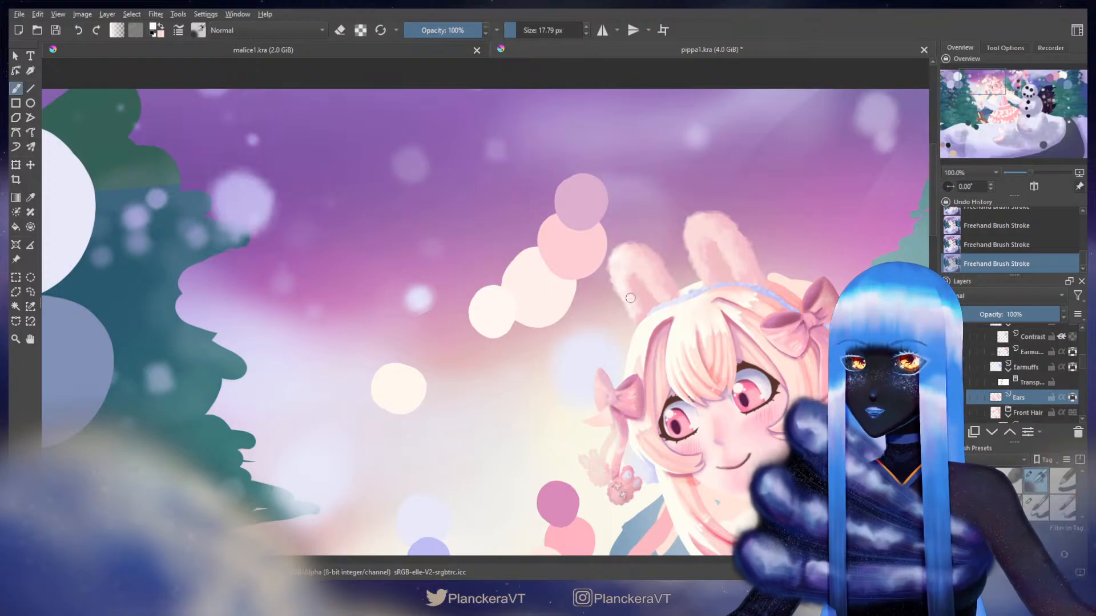
pyautogui.press(']')
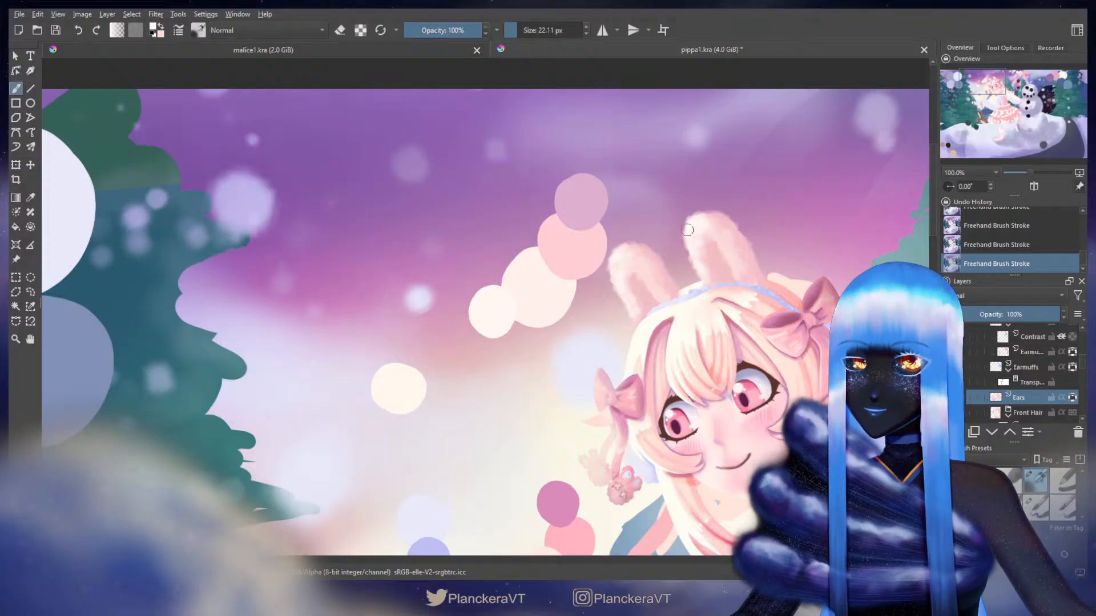
# - Unlock the Ears layer's transparency and add fine near-white fur strokes along the ears' outer edges at about 12 px
pyautogui.click(1072, 398)
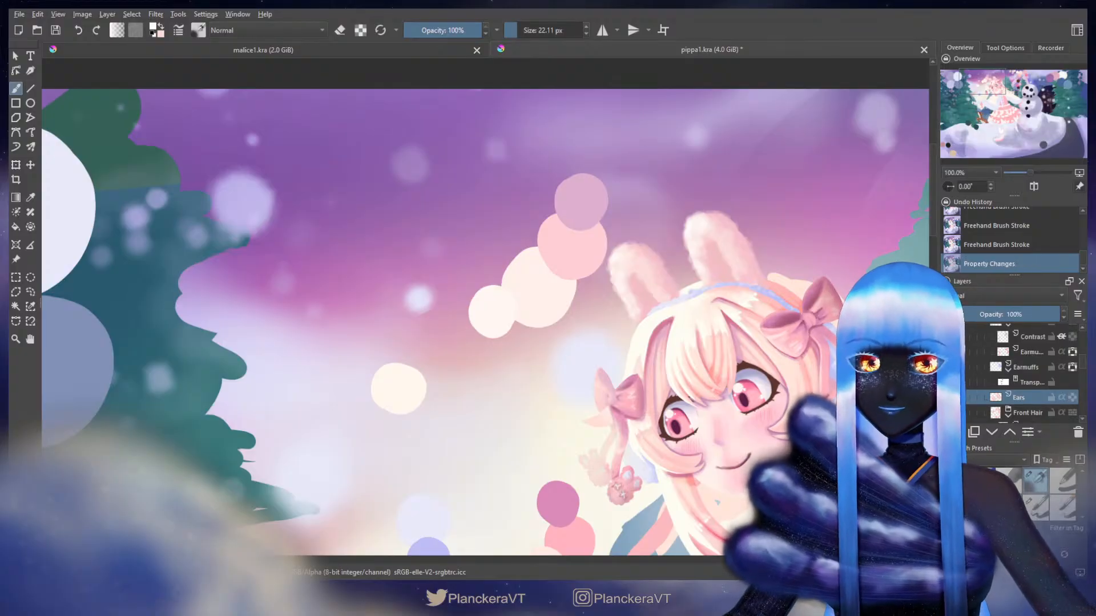
pyautogui.press('[')
pyautogui.hotkey('ctrl', 'z')
pyautogui.moveTo(608, 268); pyautogui.dragTo(610, 274)
pyautogui.moveTo(613, 278); pyautogui.dragTo(616, 287)
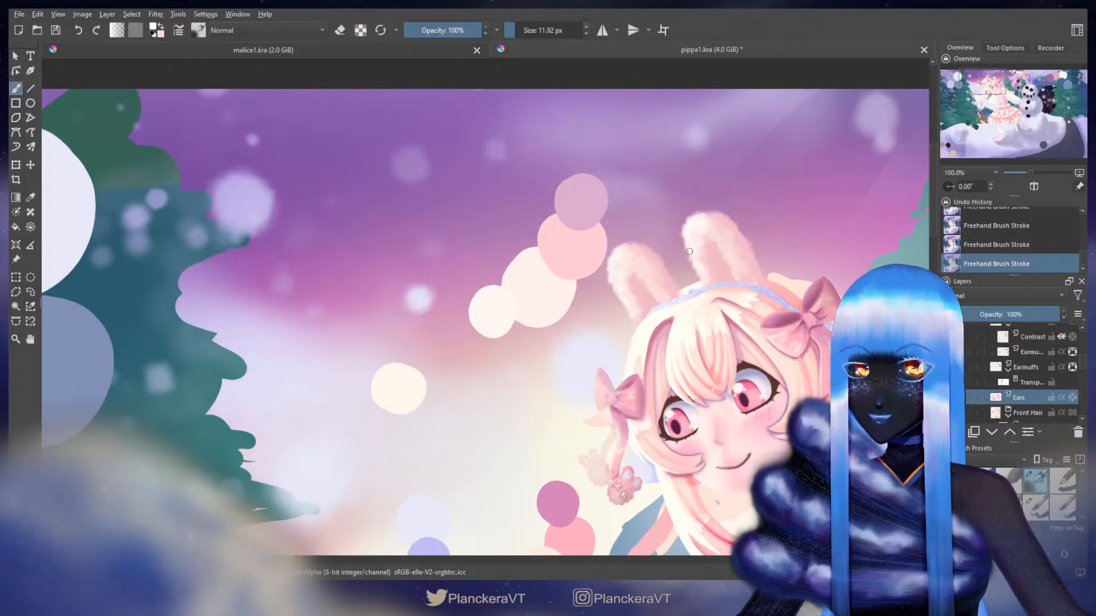
# - Unlock the Earmuffs layer's transparency and paint the earmuff beside the smaller bow with sampled colours at about 13 px
pyautogui.moveTo(704, 269); pyautogui.dragTo(687, 249)
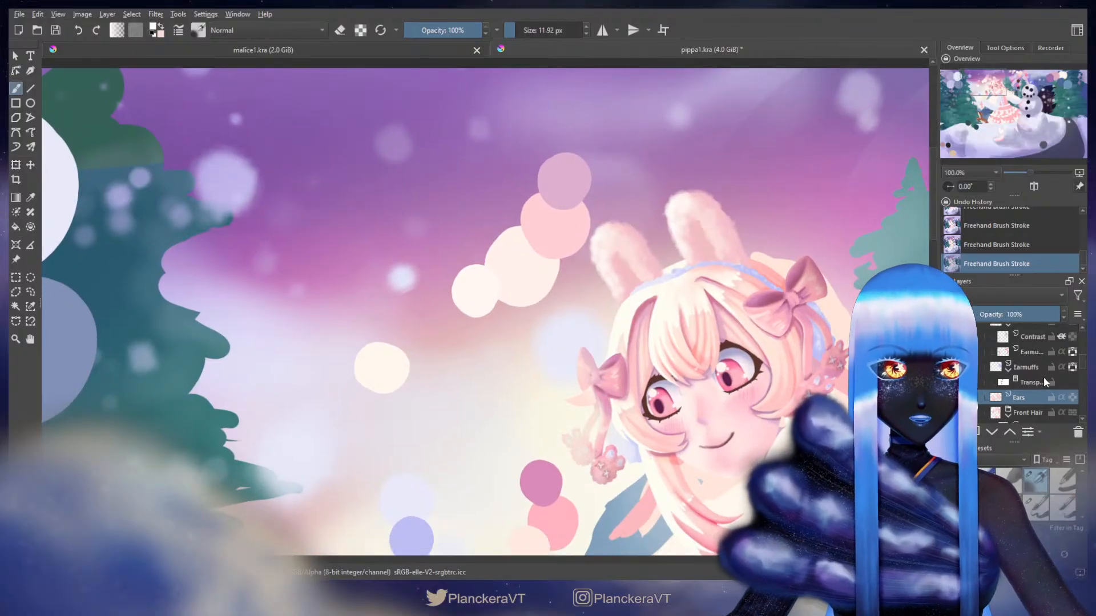
pyautogui.click(1036, 368)
pyautogui.click(1071, 367)
pyautogui.moveTo(762, 284); pyautogui.dragTo(641, 238)
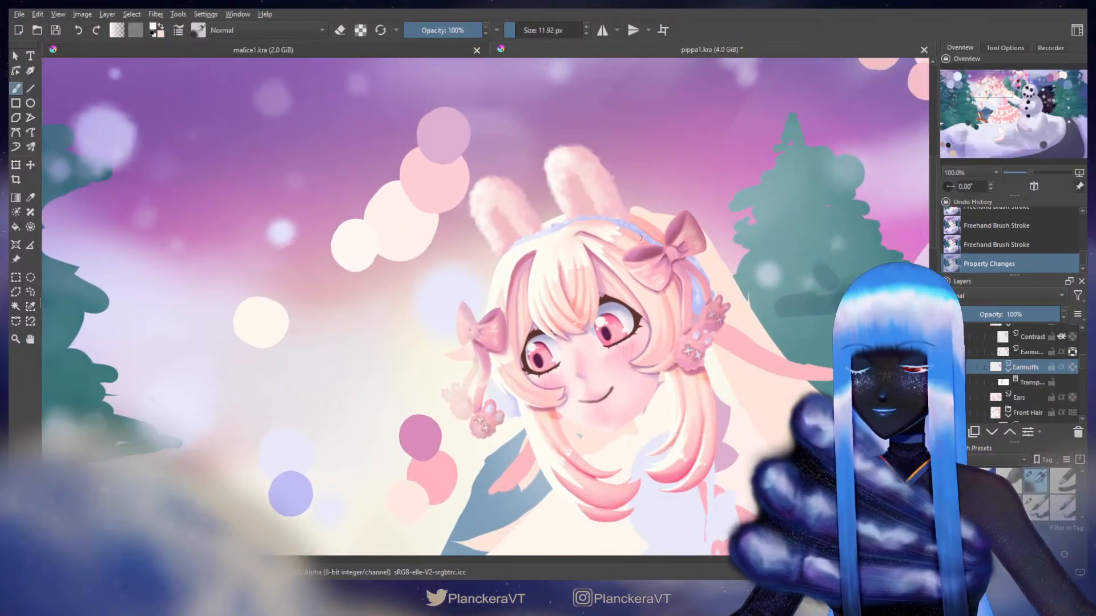
pyautogui.moveTo(494, 385)
pyautogui.mouseDown()
pyautogui.moveTo(593, 331)
pyautogui.moveTo(585, 344)
pyautogui.moveTo(613, 362)
pyautogui.mouseUp()
pyautogui.keyDown('ctrl'); pyautogui.click(590, 337); pyautogui.keyUp('ctrl')
pyautogui.keyDown('ctrl'); pyautogui.click(619, 355); pyautogui.keyUp('ctrl')
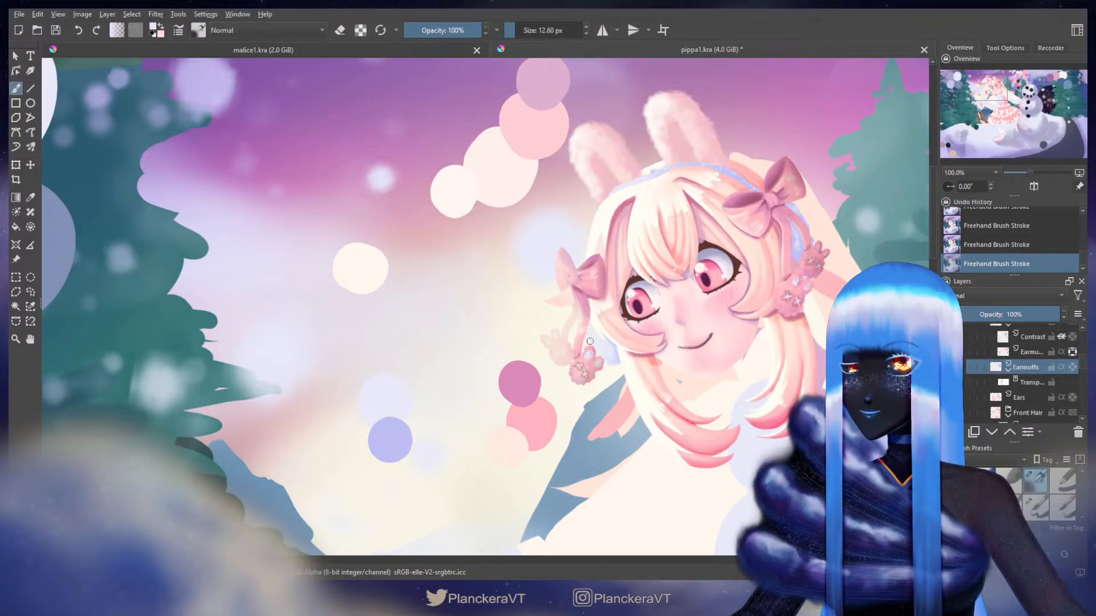
# - Paint lavender-blue fur on the other earmuff and the headband at about 13 px, and clean up the headband's edge with a 10 px eraser
pyautogui.moveTo(785, 187); pyautogui.dragTo(655, 296)
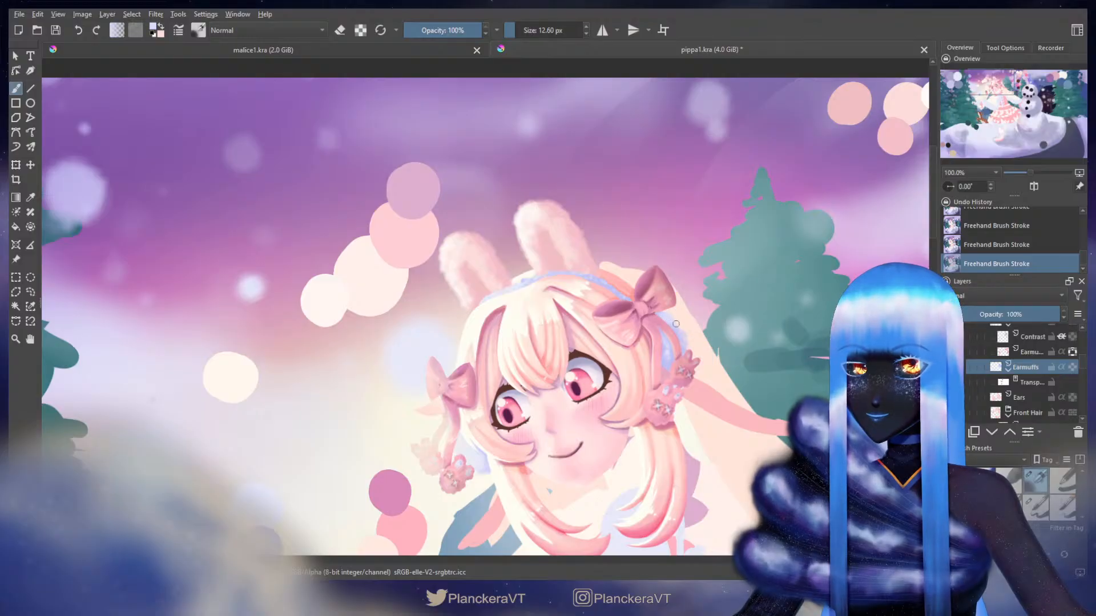
pyautogui.moveTo(613, 267); pyautogui.dragTo(690, 256)
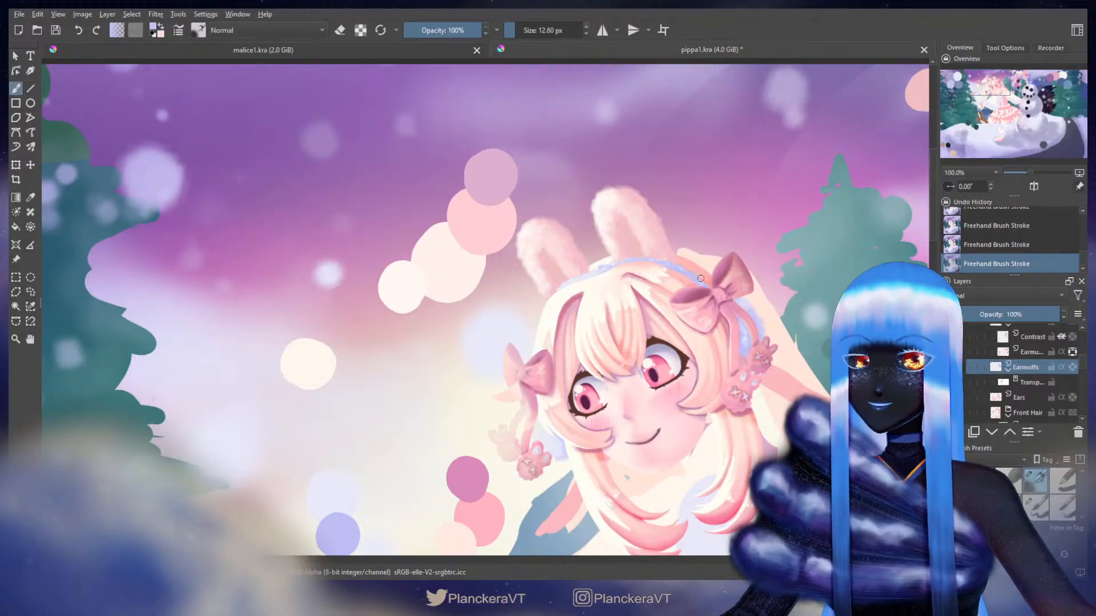
pyautogui.press('[')
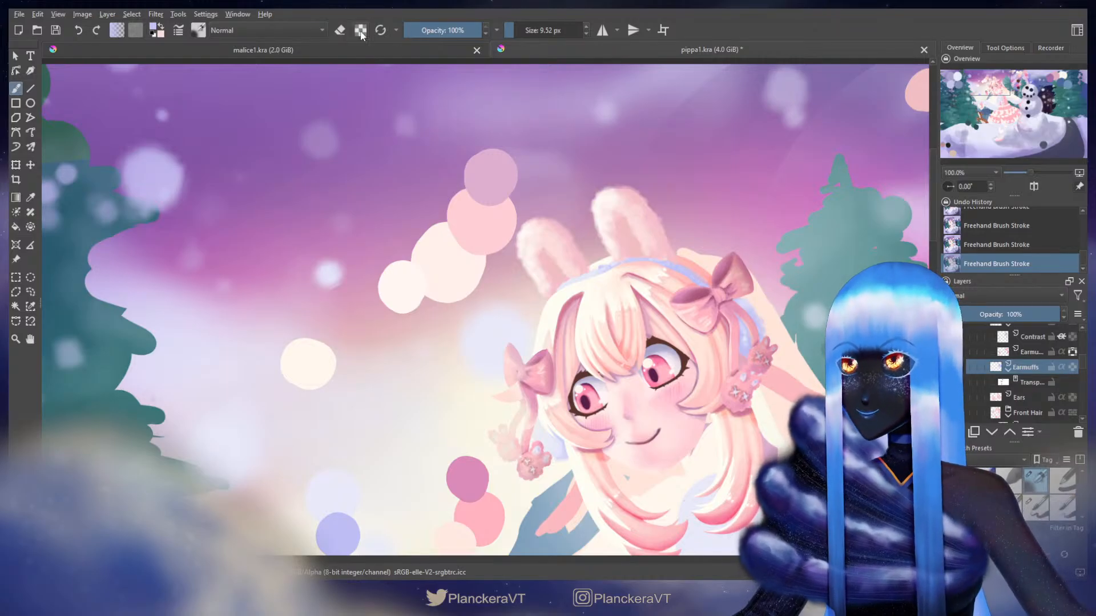
pyautogui.press('e')
pyautogui.press(']')
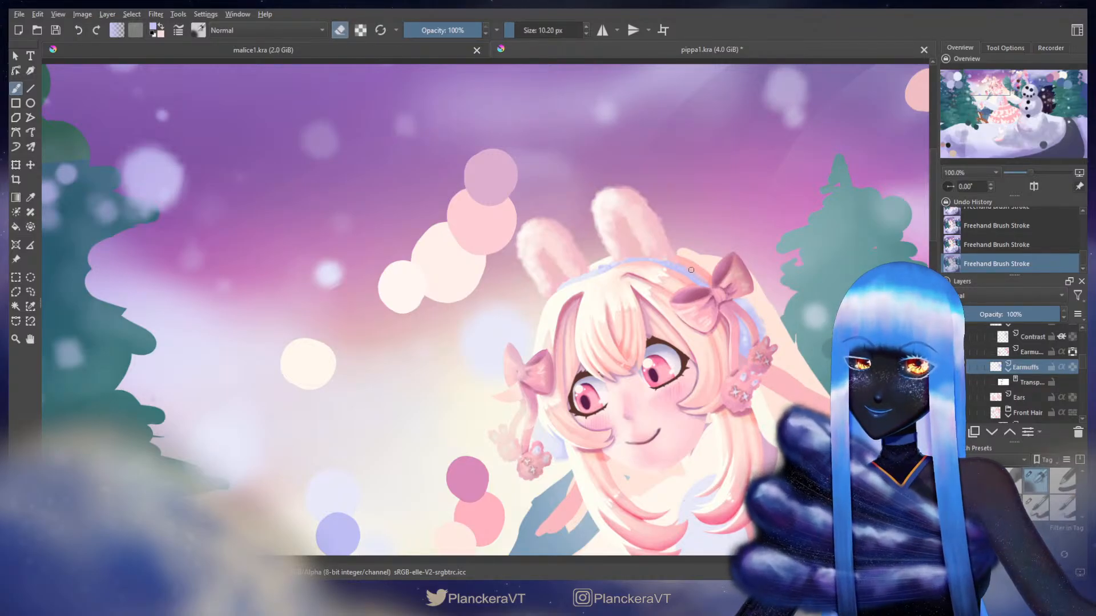
# - Build up soft, furry edges and shading along the headband and around the earmuffs at about 12 to 14 px
pyautogui.press(']')
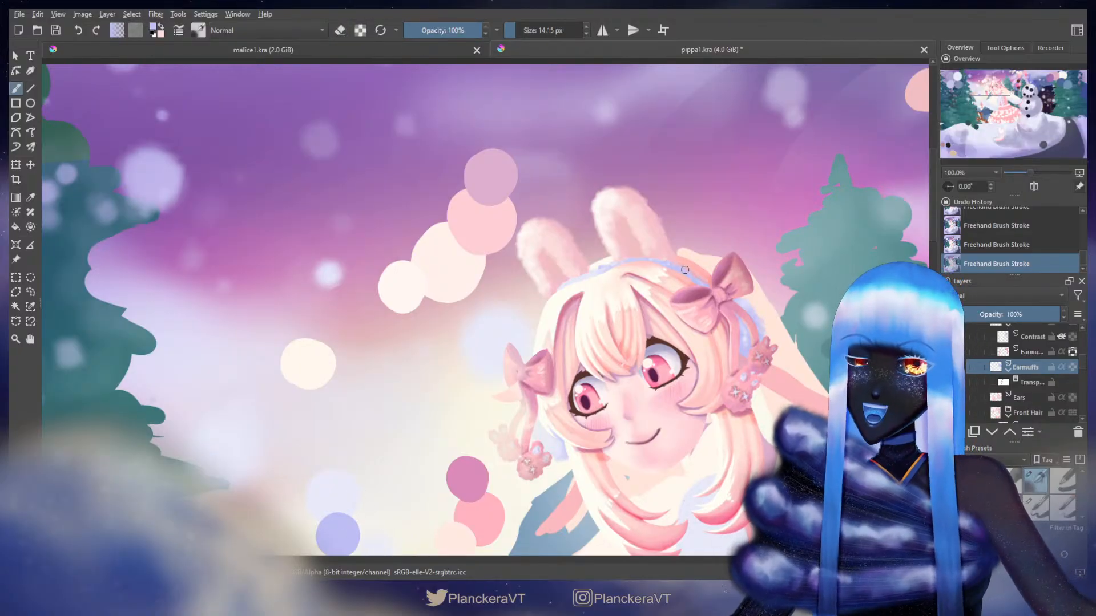
pyautogui.press('[')
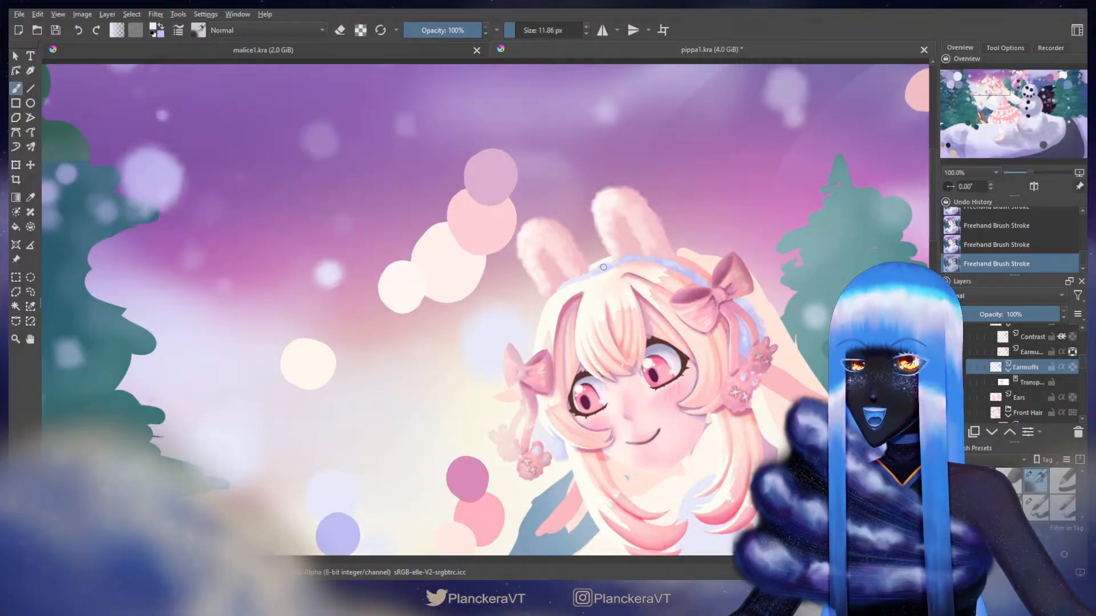
pyautogui.moveTo(589, 274); pyautogui.dragTo(697, 270)
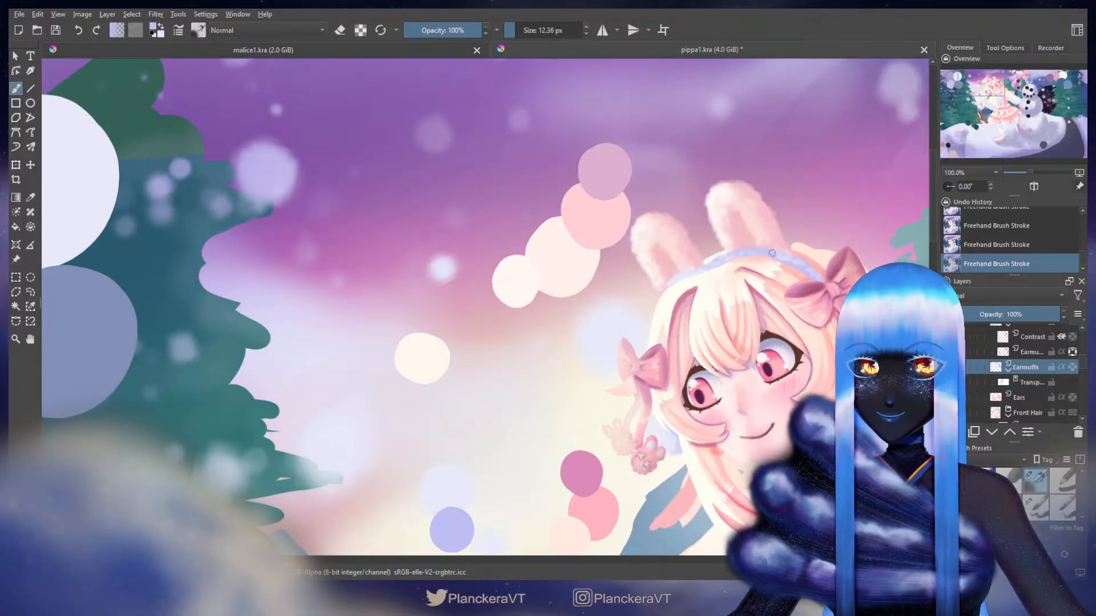
pyautogui.moveTo(803, 249); pyautogui.dragTo(715, 158)
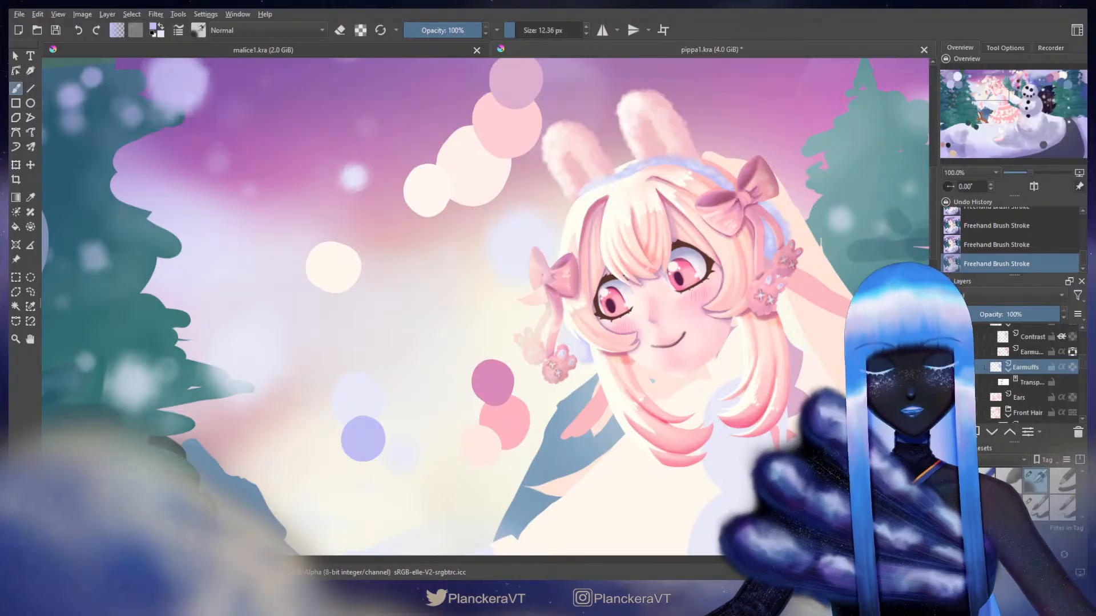
# - Activate the Reference Images tool and show its options with the whole illustration and the character reference sheet in view
pyautogui.press('-')
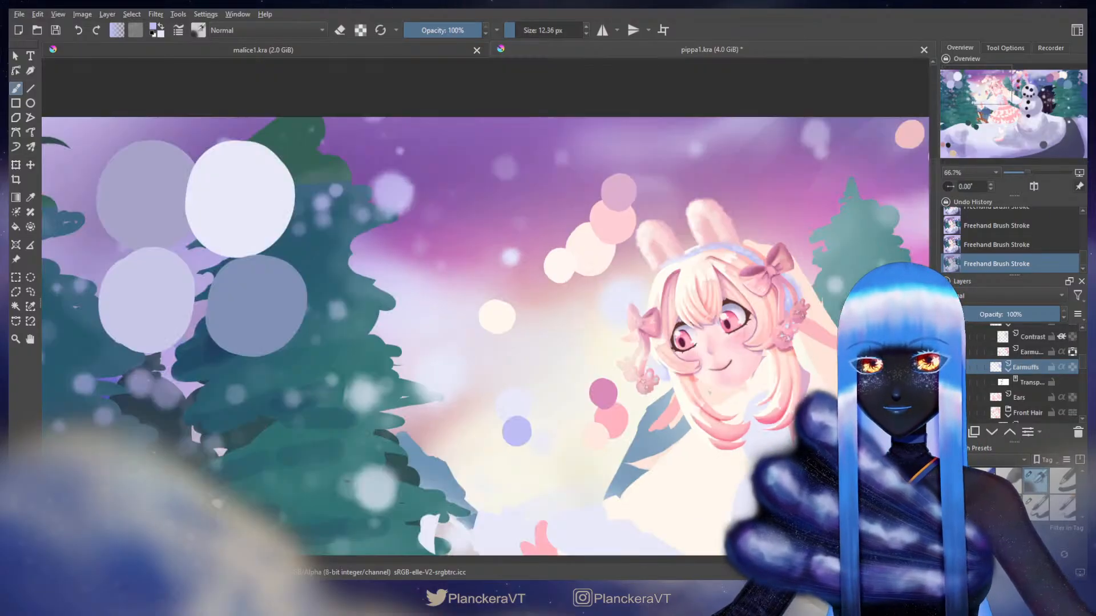
pyautogui.press('-')
pyautogui.press('-')
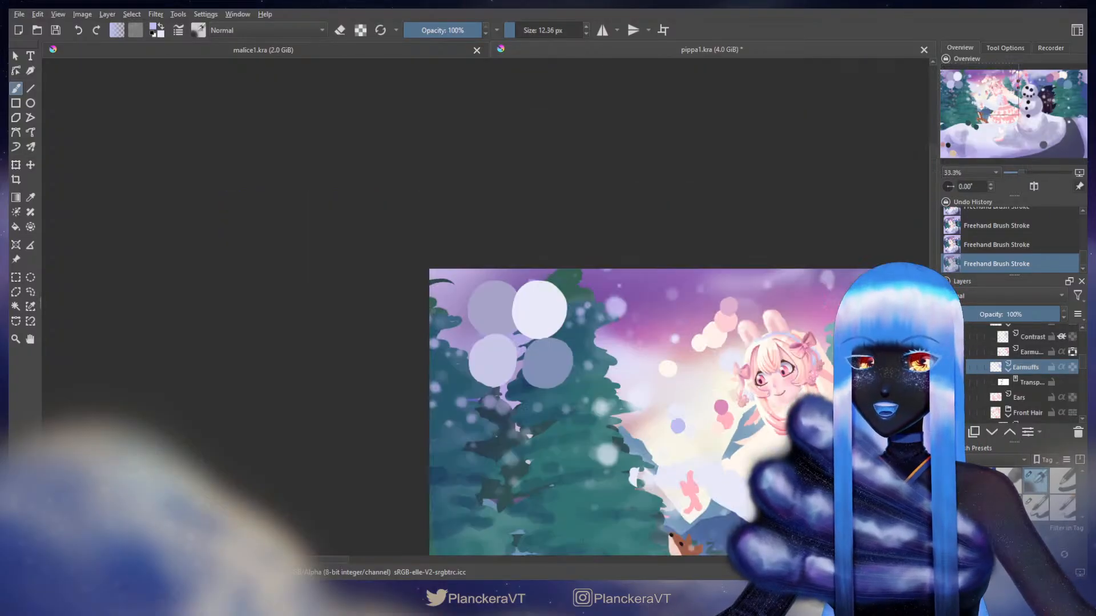
pyautogui.moveTo(671, 301); pyautogui.dragTo(600, 224)
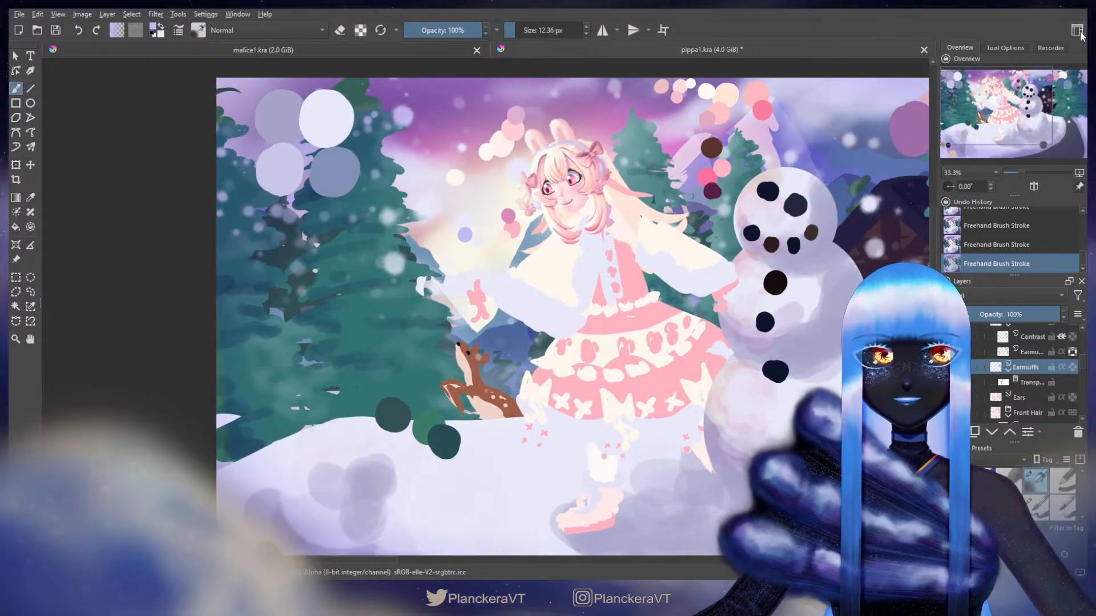
pyautogui.click(16, 260)
pyautogui.scroll(-1, 717, 265)
pyautogui.moveTo(716, 264); pyautogui.dragTo(520, 233)
pyautogui.scroll(-1, 554, 250)
pyautogui.moveTo(602, 254); pyautogui.dragTo(613, 281)
pyautogui.click(993, 49)
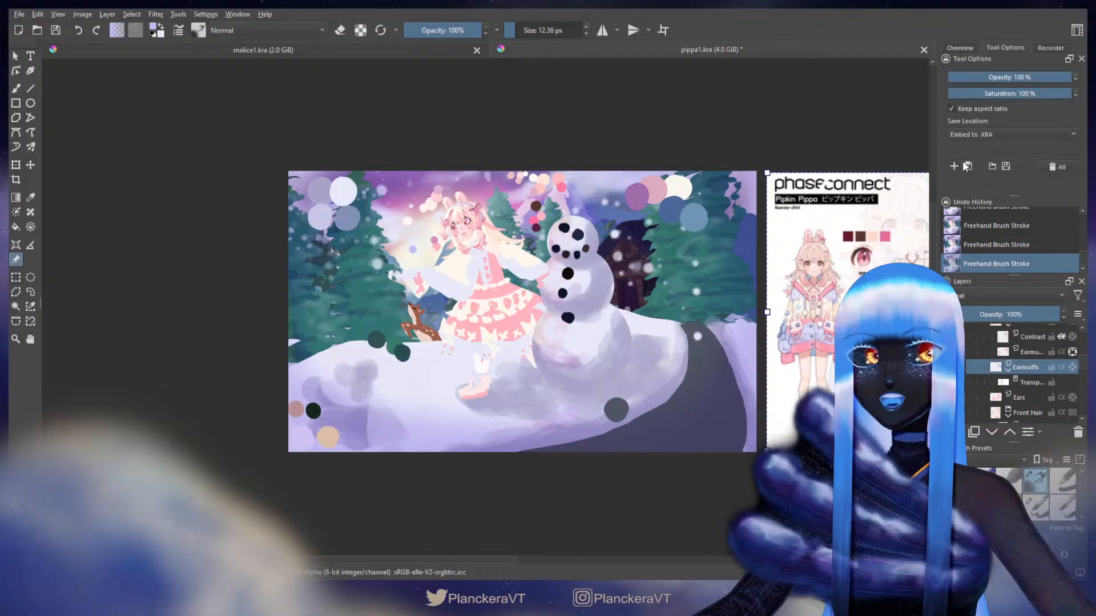
pyautogui.click(960, 48)
pyautogui.click(1008, 49)
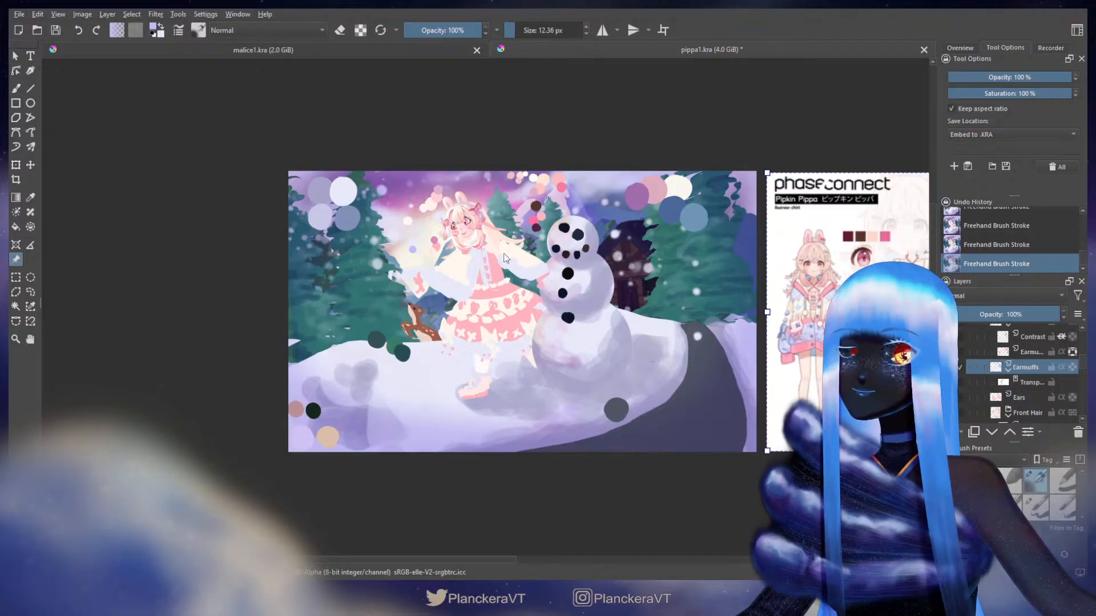
# - Paste the copied painting of the antlered figure under a starry sky as a reference image and place it left of the illustration
pyautogui.hotkey('ctrl', 'v')
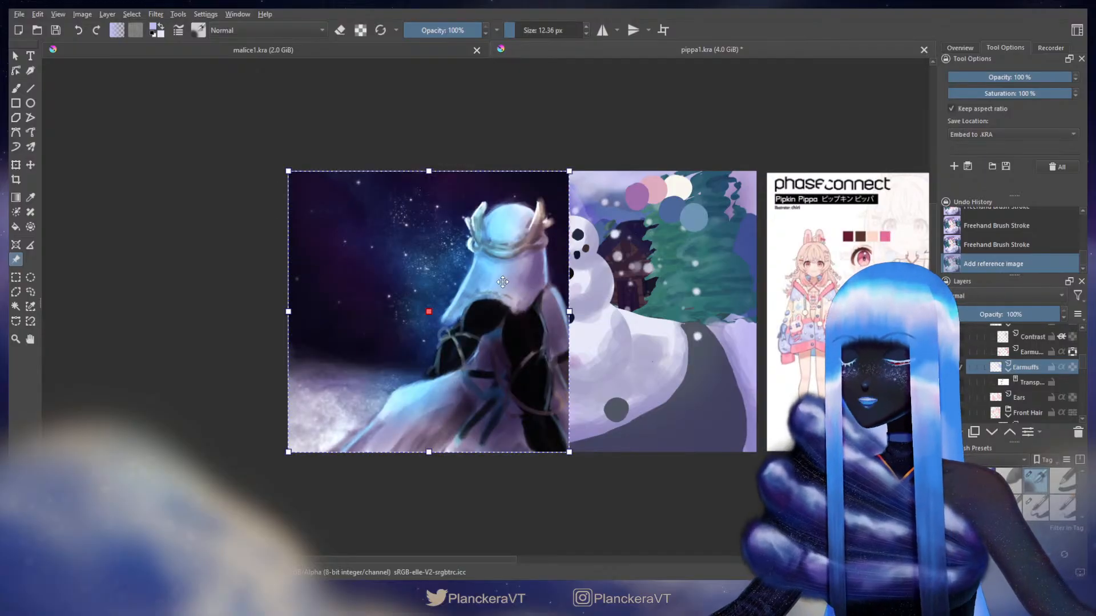
pyautogui.moveTo(502, 282); pyautogui.dragTo(401, 326)
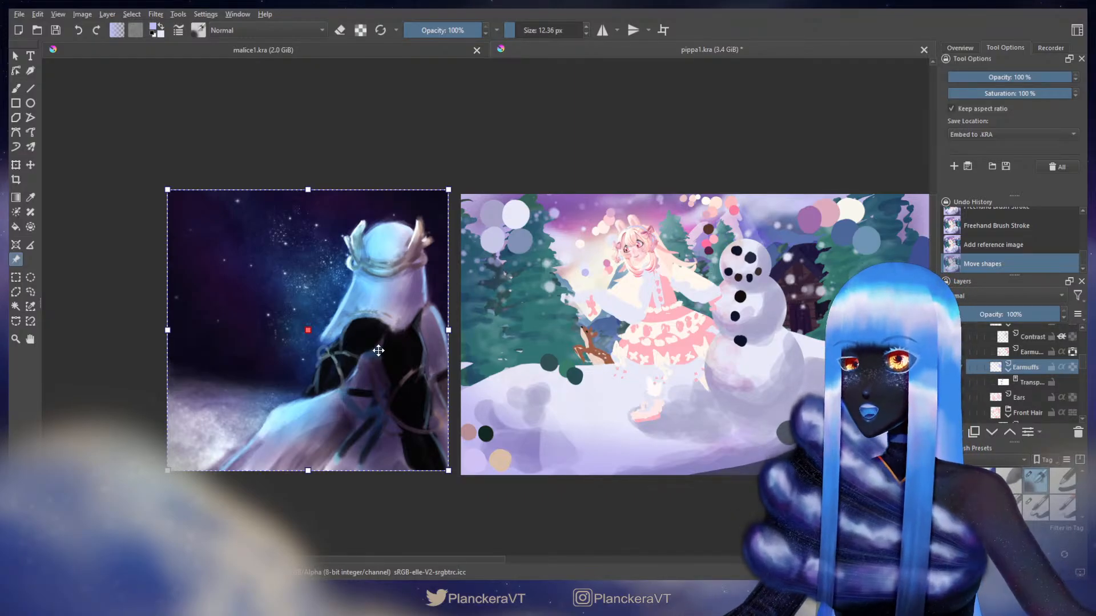
# - Nudge the reference painting's position beside the illustration, then return to the Freehand Brush and show the canvas overview
pyautogui.moveTo(378, 351); pyautogui.dragTo(376, 353)
pyautogui.press('b')
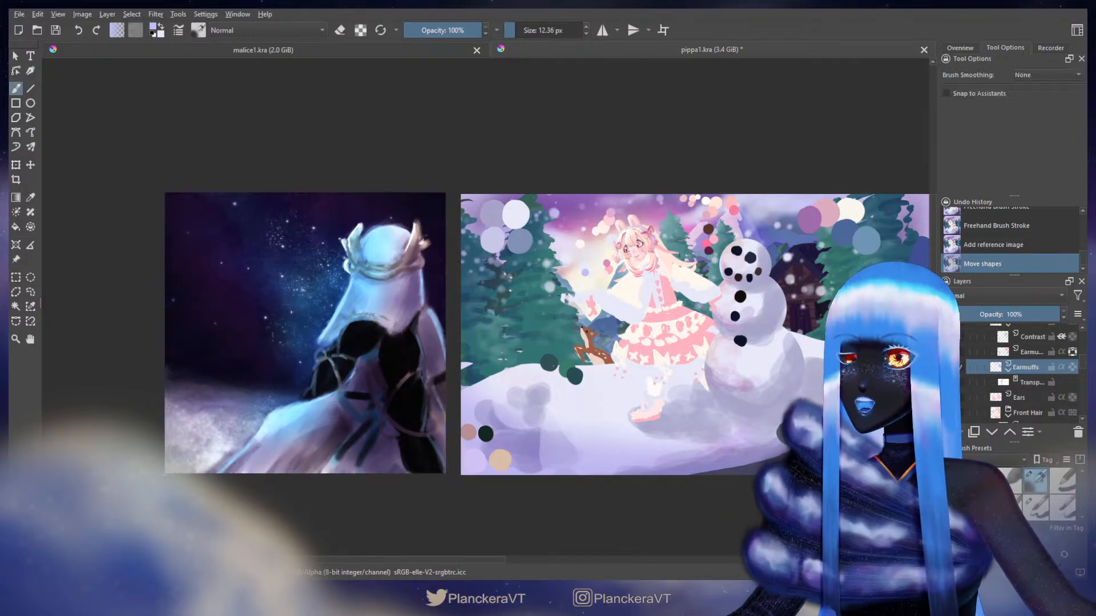
pyautogui.click(957, 49)
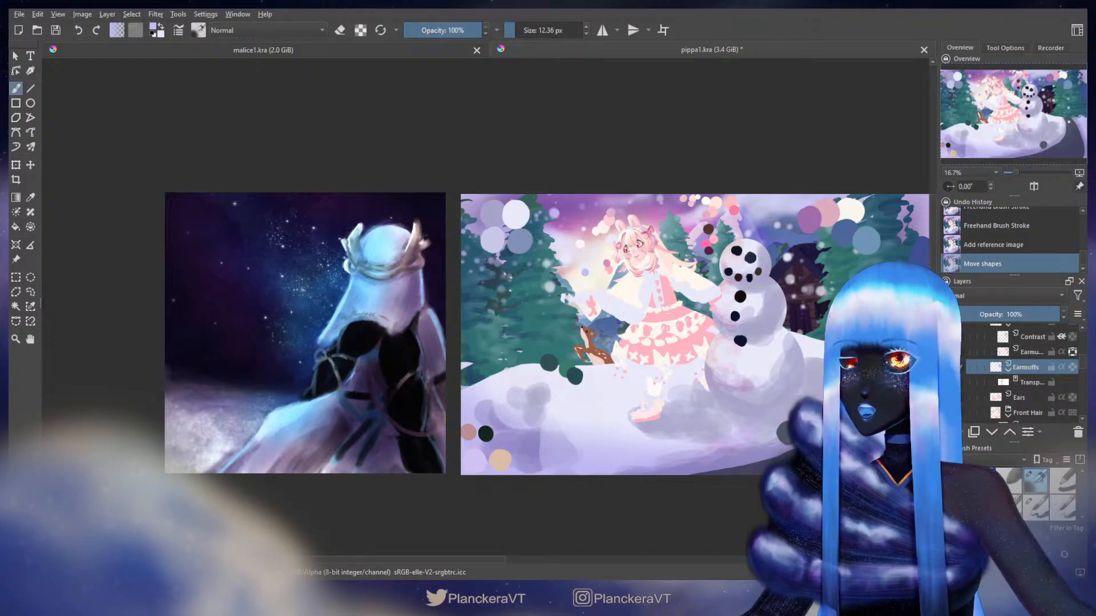
# - Lock the transparency of the Earmuffs layer and paint pale strokes along the headband with the 12.36 px brush
pyautogui.moveTo(628, 375); pyautogui.dragTo(526, 385)
pyautogui.scroll(2, 545, 385)
pyautogui.moveTo(623, 330); pyautogui.dragTo(594, 469)
pyautogui.scroll(1, 505, 346)
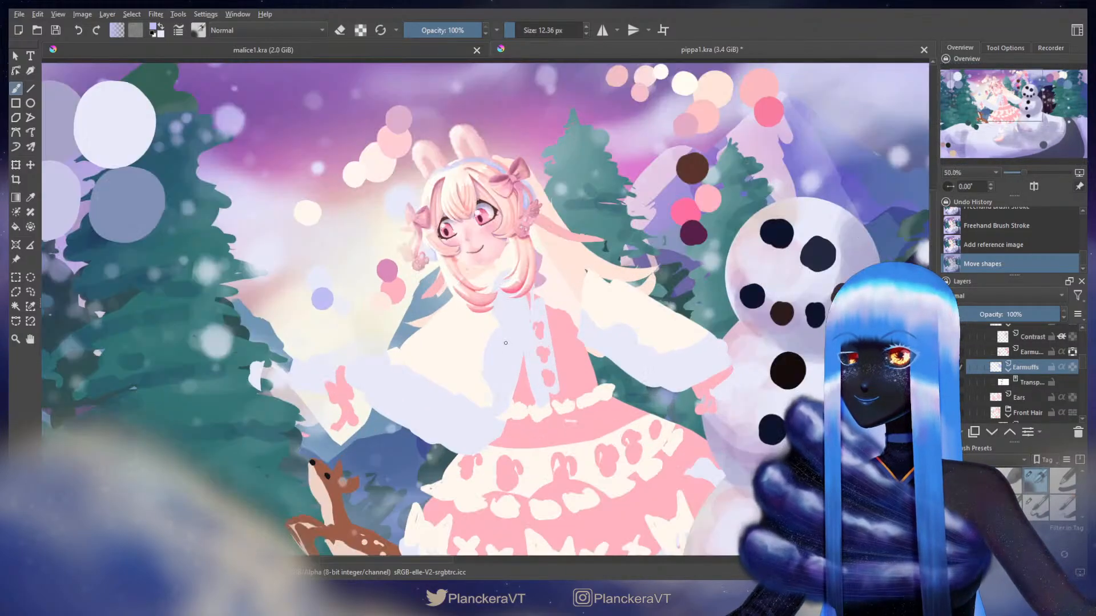
pyautogui.moveTo(502, 315); pyautogui.dragTo(534, 392)
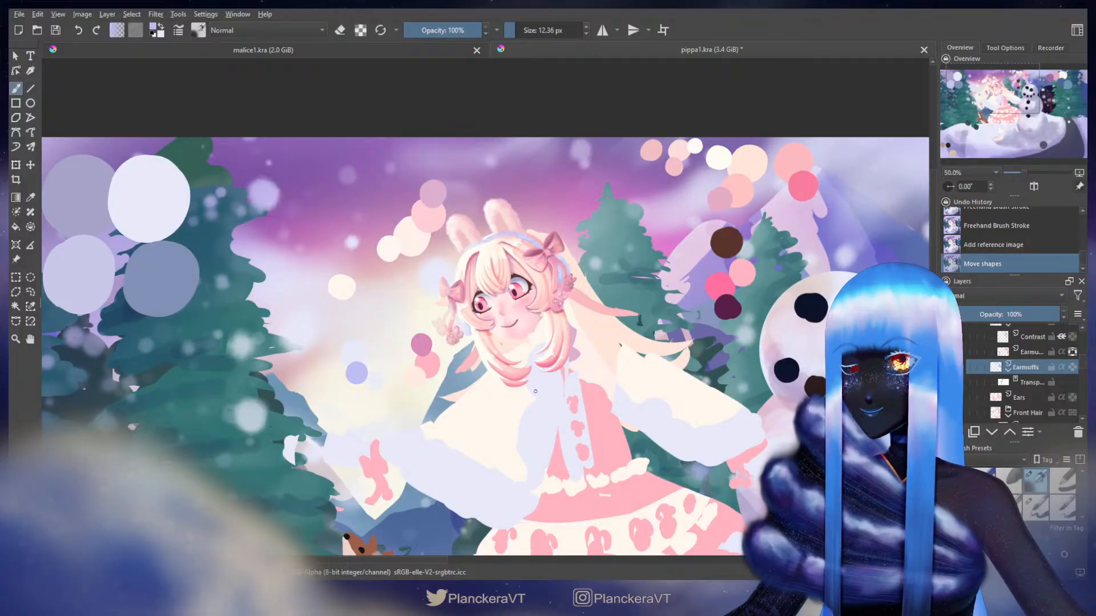
pyautogui.scroll(-2, 535, 388)
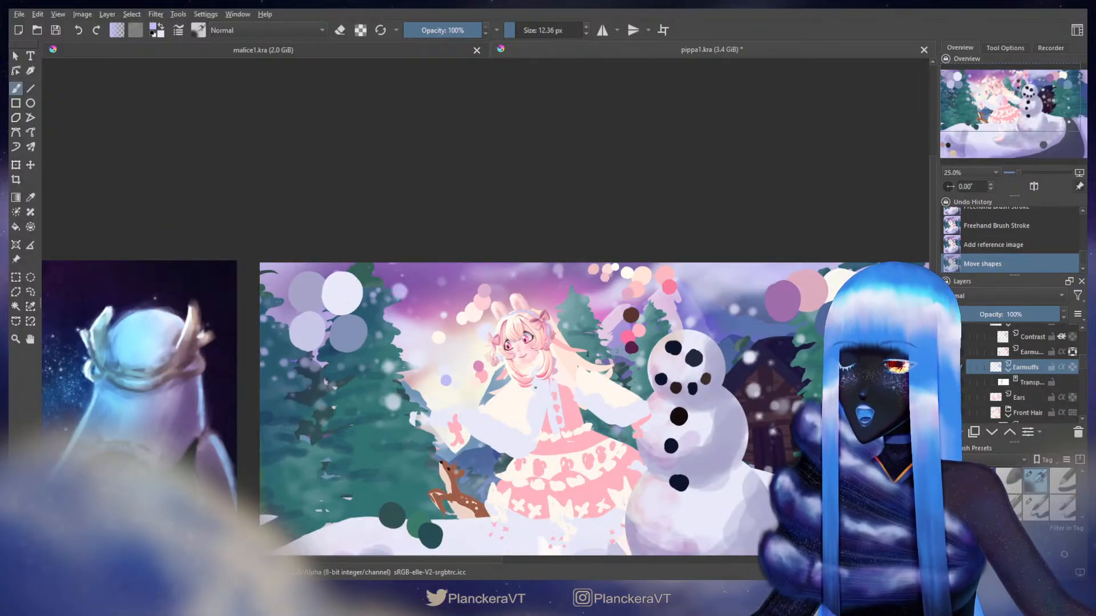
pyautogui.scroll(3, 530, 394)
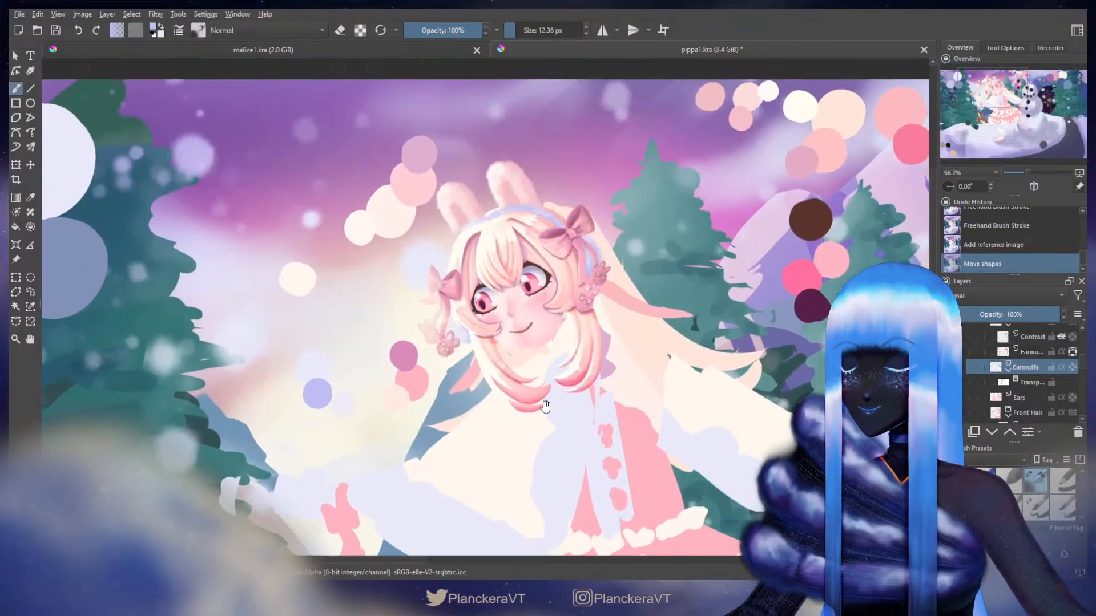
pyautogui.moveTo(546, 406); pyautogui.dragTo(546, 406)
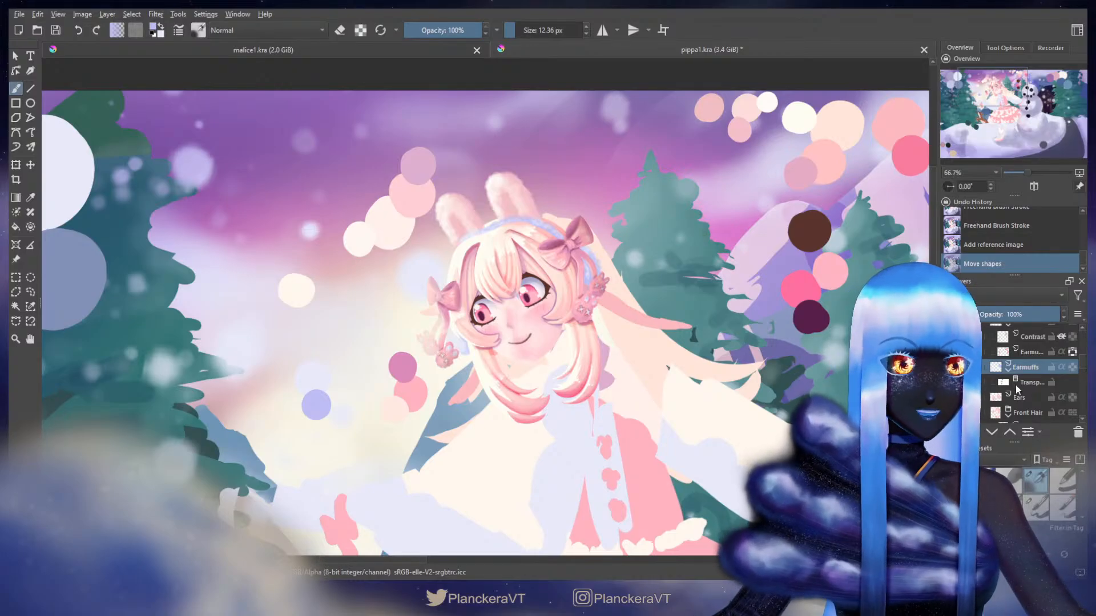
pyautogui.click(1073, 367)
pyautogui.moveTo(335, 395); pyautogui.dragTo(388, 404)
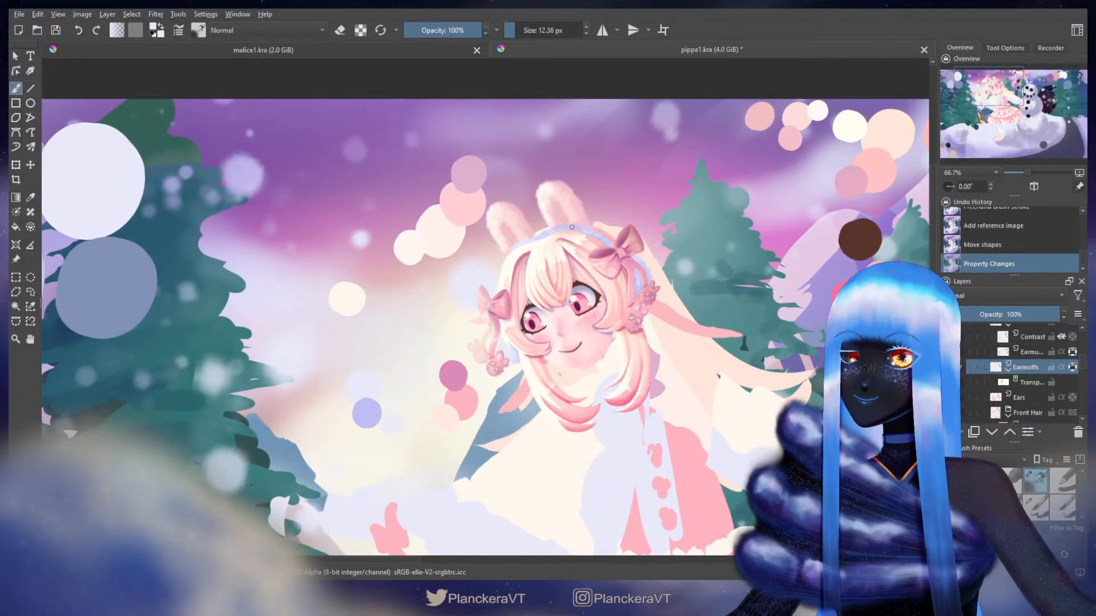
pyautogui.moveTo(567, 227); pyautogui.dragTo(549, 233)
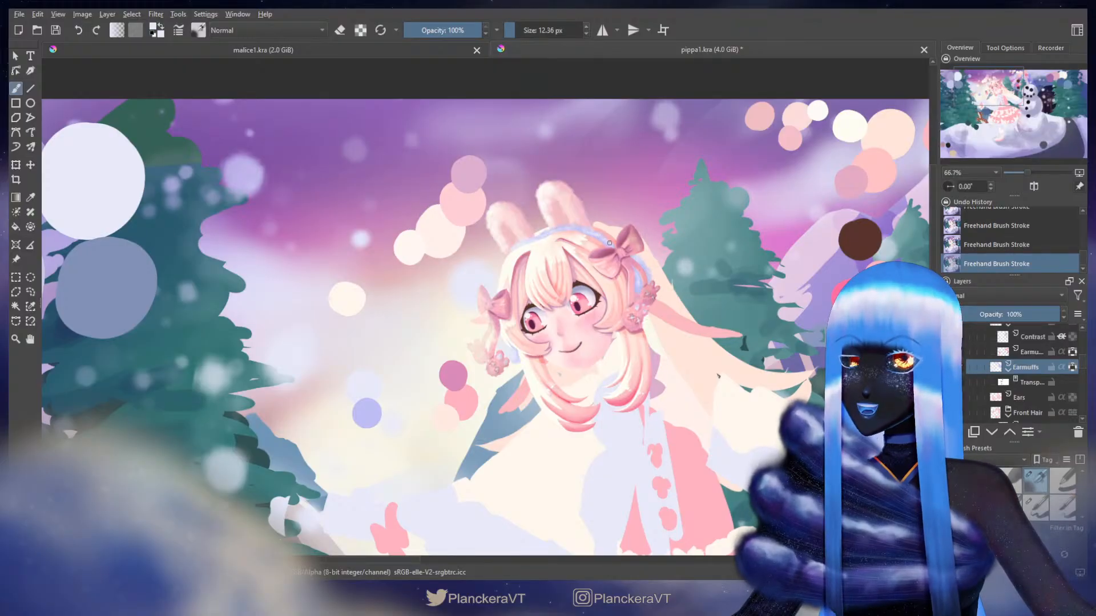
pyautogui.moveTo(601, 239); pyautogui.dragTo(596, 181)
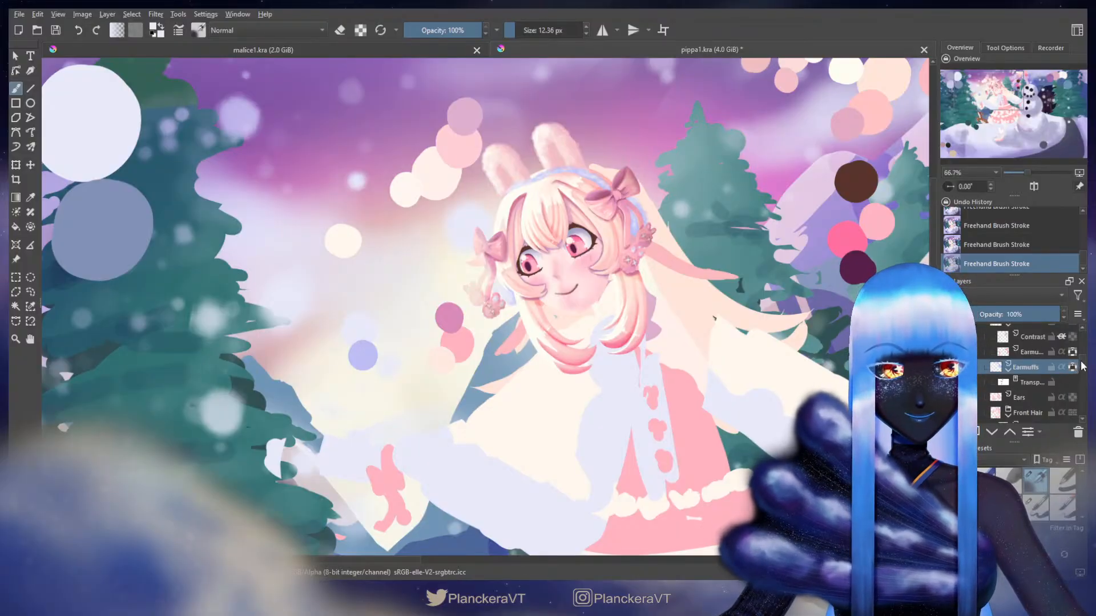
# - Add a paint layer directly above the Hair layer, sample the pale hair colour and set a different brush preset to about 36 px
pyautogui.scroll(-1, 1083, 367)
pyautogui.scroll(-2, 1061, 370)
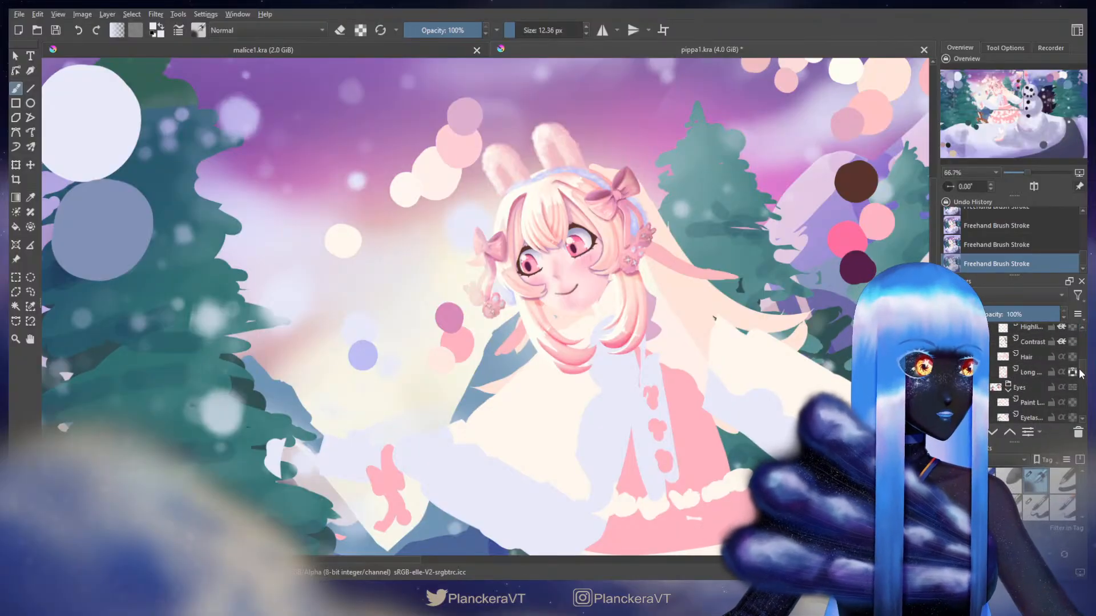
pyautogui.click(1030, 358)
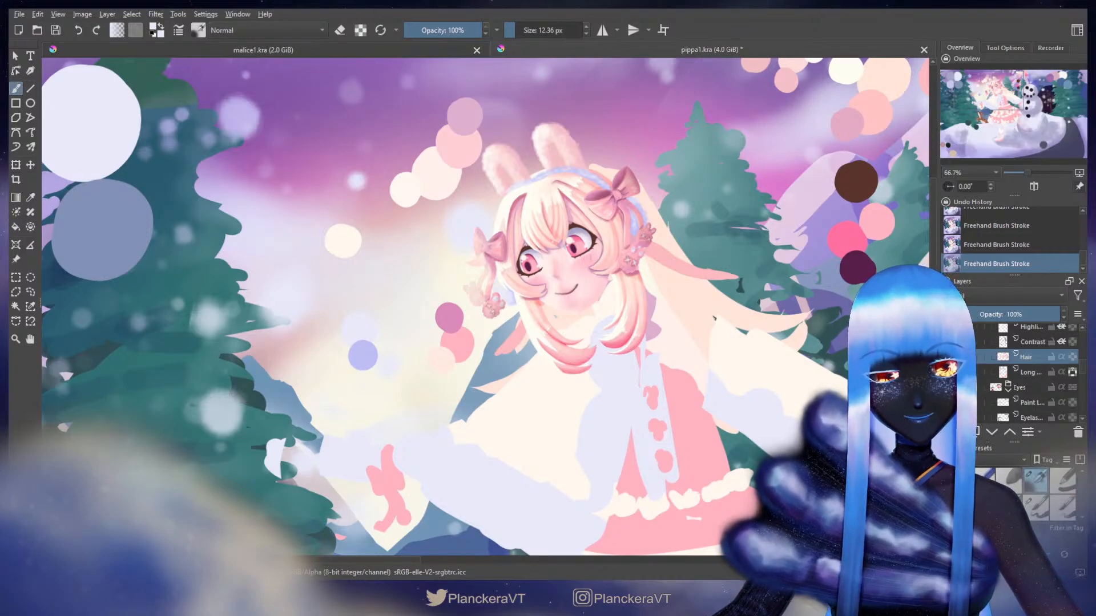
pyautogui.press('Insert')
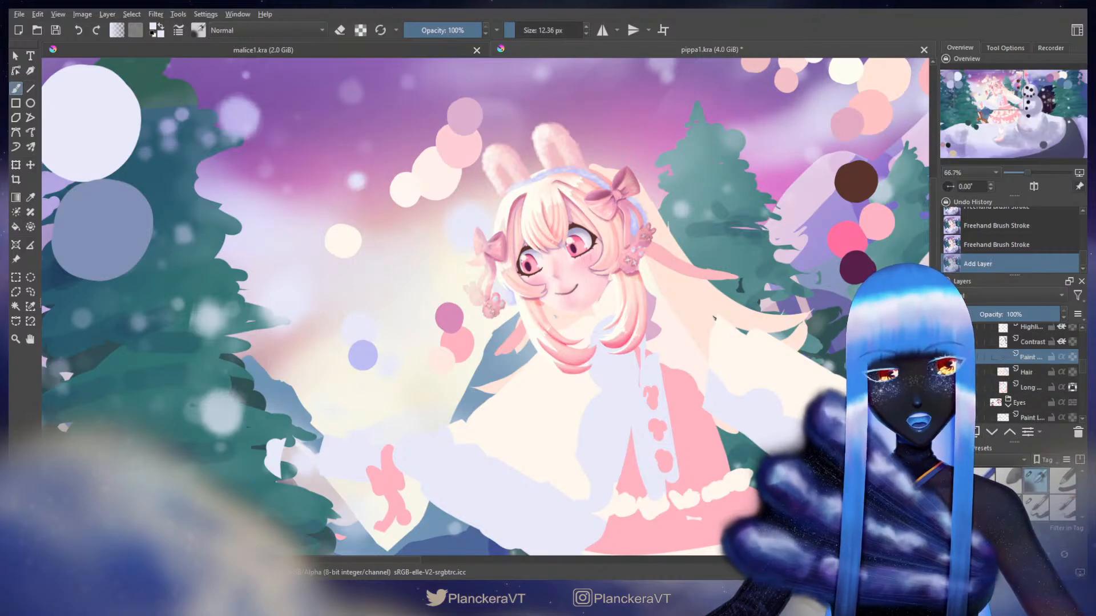
pyautogui.click(1038, 509)
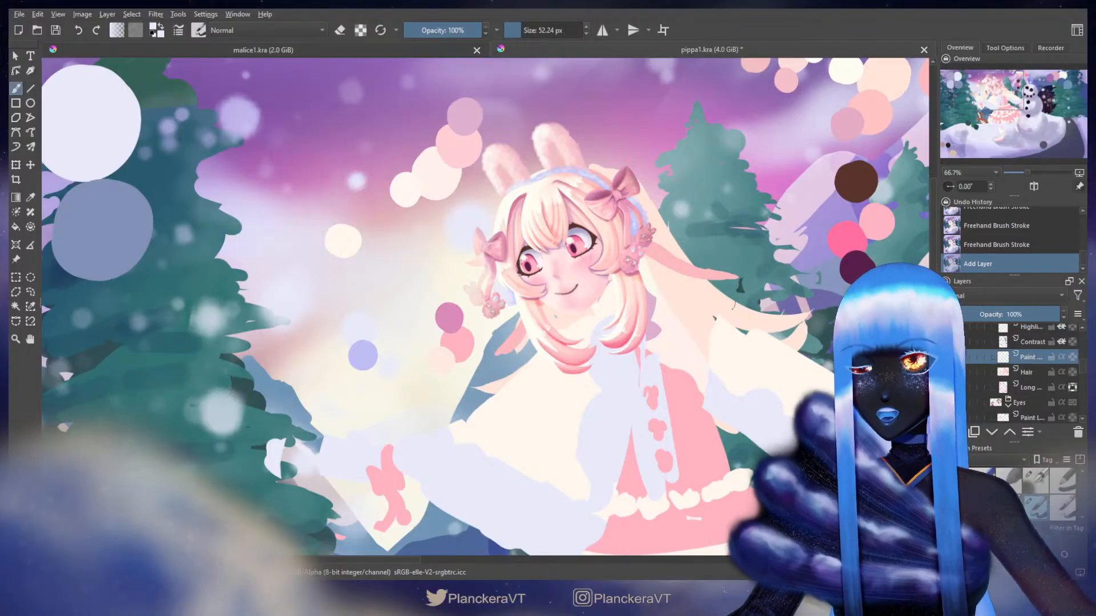
pyautogui.keyDown('ctrl'); pyautogui.click(506, 207); pyautogui.keyUp('ctrl')
pyautogui.keyDown('shift'); pyautogui.moveTo(505, 204); pyautogui.dragTo(499, 205); pyautogui.keyUp('shift')
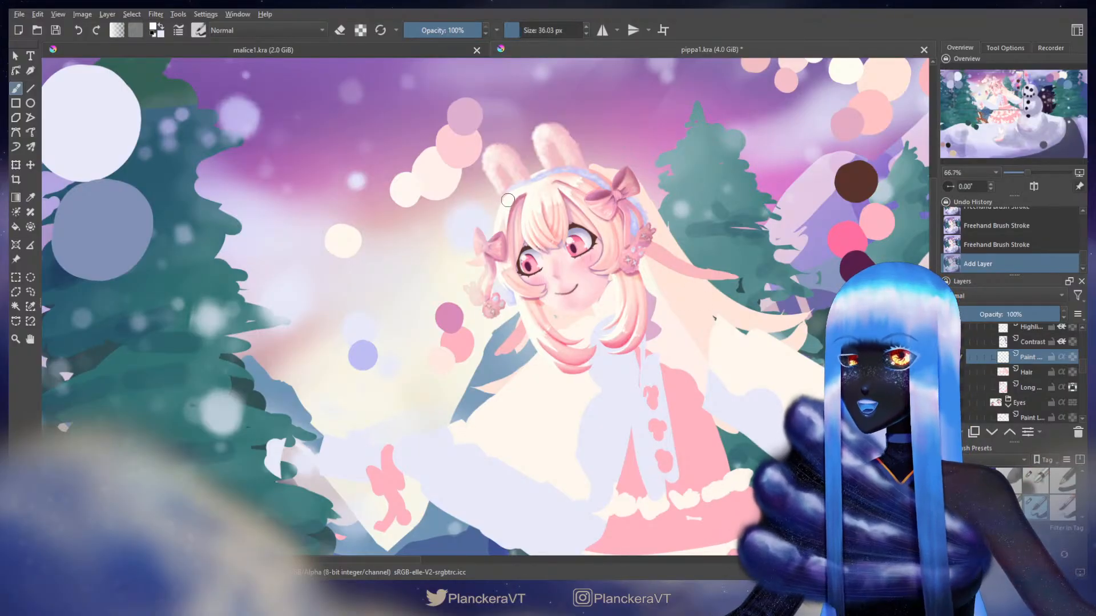
# - Paint fine, pale loose strands down the side of the hair beside the face, enlarging the brush to about 44 px
pyautogui.scroll(1, 521, 218)
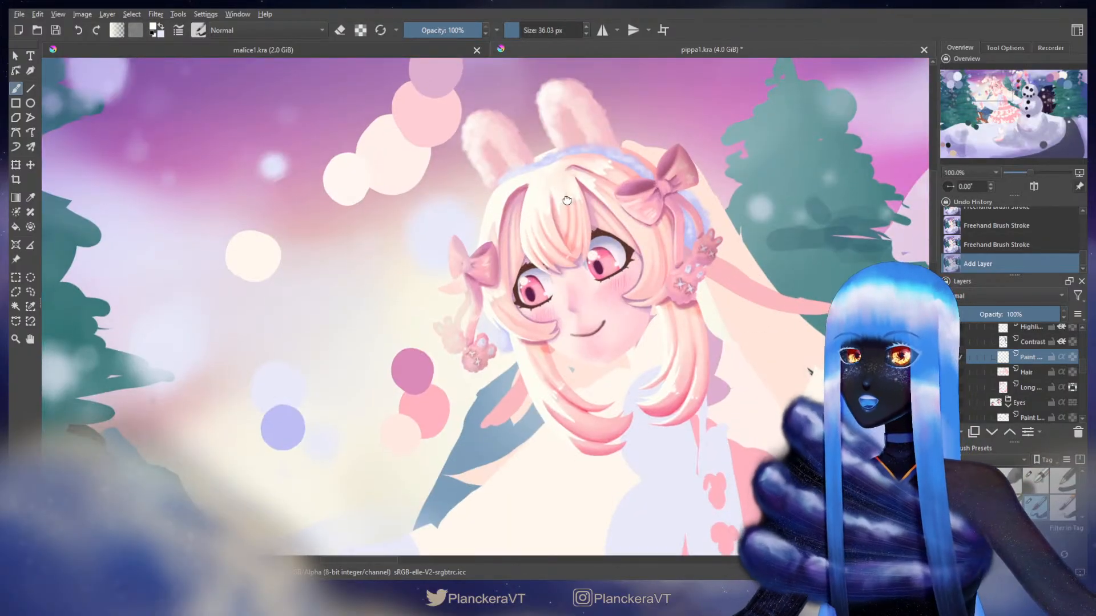
pyautogui.moveTo(504, 192); pyautogui.dragTo(504, 323)
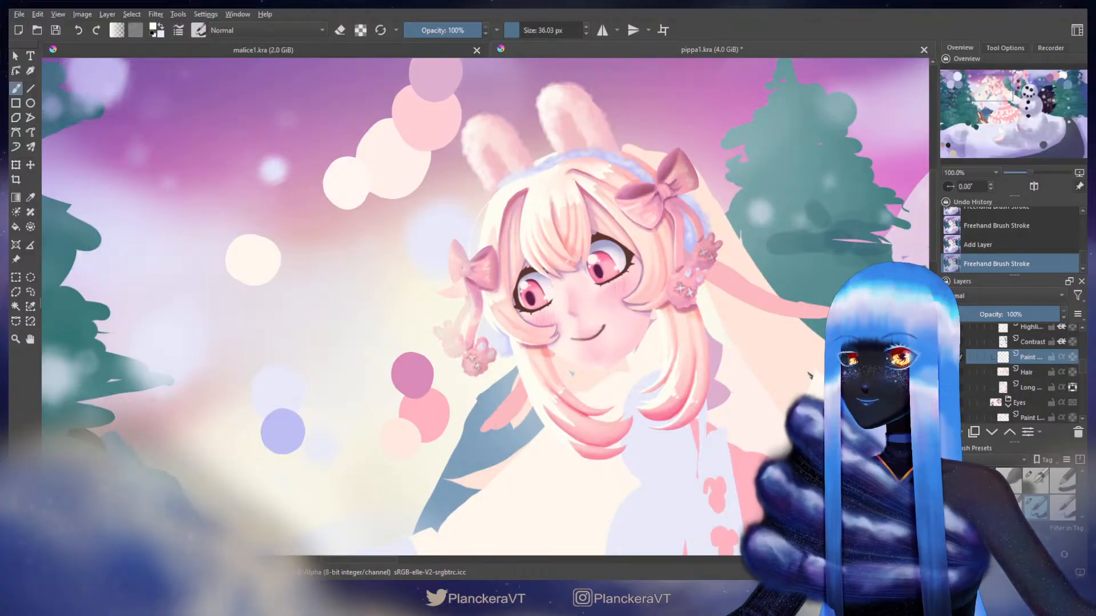
pyautogui.hotkey('ctrl', 'z')
pyautogui.moveTo(491, 213); pyautogui.dragTo(503, 325)
pyautogui.keyDown('shift'); pyautogui.moveTo(504, 325); pyautogui.dragTo(508, 325); pyautogui.keyUp('shift')
pyautogui.hotkey('ctrl', 'z')
pyautogui.moveTo(502, 190); pyautogui.dragTo(477, 227)
pyautogui.moveTo(500, 251); pyautogui.dragTo(491, 298)
pyautogui.hotkey('ctrl', 'z')
pyautogui.moveTo(492, 218); pyautogui.dragTo(484, 313)
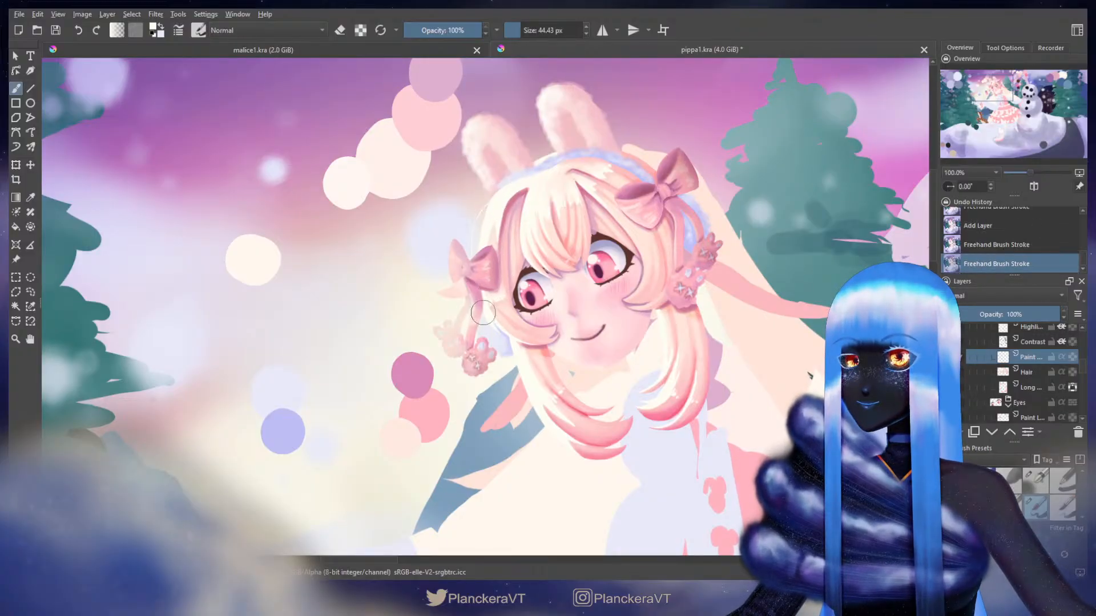
pyautogui.hotkey('ctrl', 'z')
pyautogui.moveTo(492, 205); pyautogui.dragTo(493, 311)
pyautogui.moveTo(489, 242)
pyautogui.mouseDown()
pyautogui.moveTo(475, 259)
pyautogui.moveTo(492, 316)
pyautogui.moveTo(525, 356)
pyautogui.mouseUp()
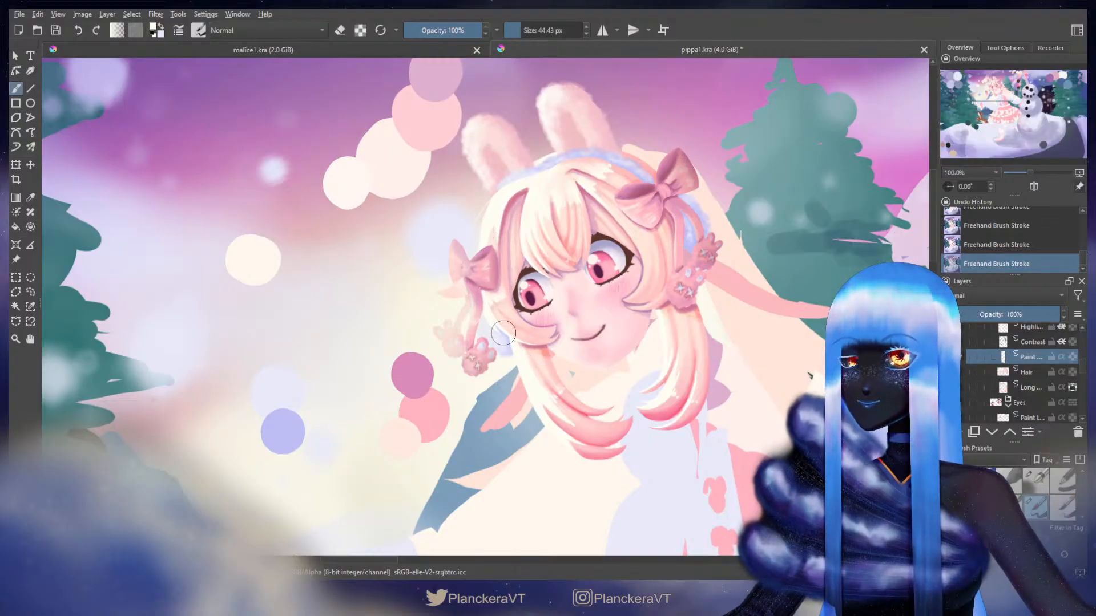
pyautogui.hotkey('ctrl', 'z')
pyautogui.hotkey('ctrl', 'z')
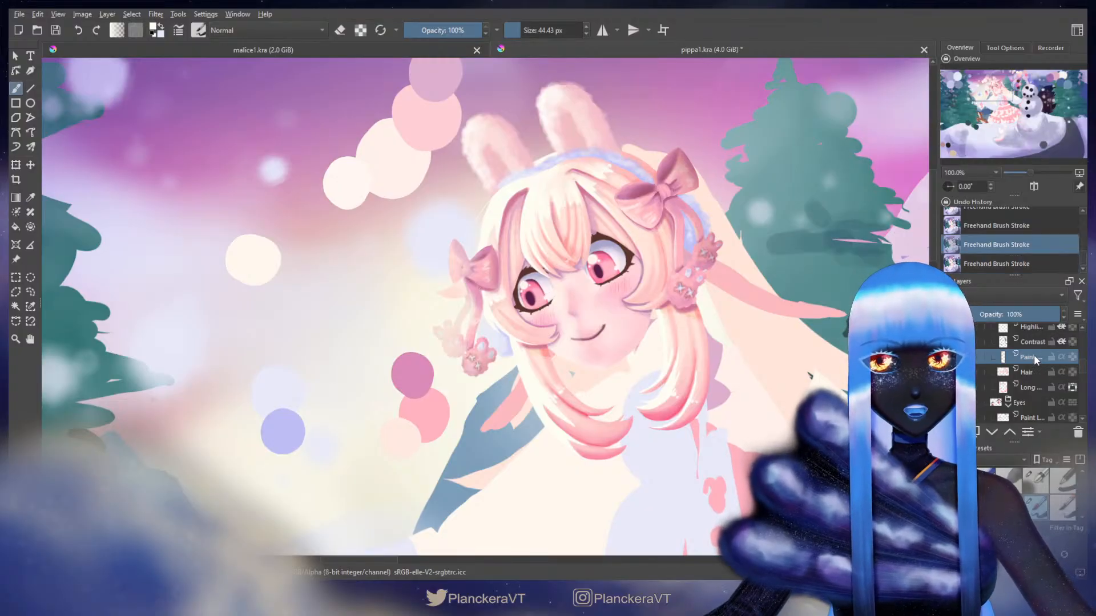
# - Move the new paint layer above the Ribbon group and erase the strands crossing the hair bow at about 43 px
pyautogui.moveTo(1034, 355)
pyautogui.mouseDown()
pyautogui.moveTo(1038, 324)
pyautogui.moveTo(1049, 393)
pyautogui.moveTo(1033, 375)
pyautogui.mouseUp()
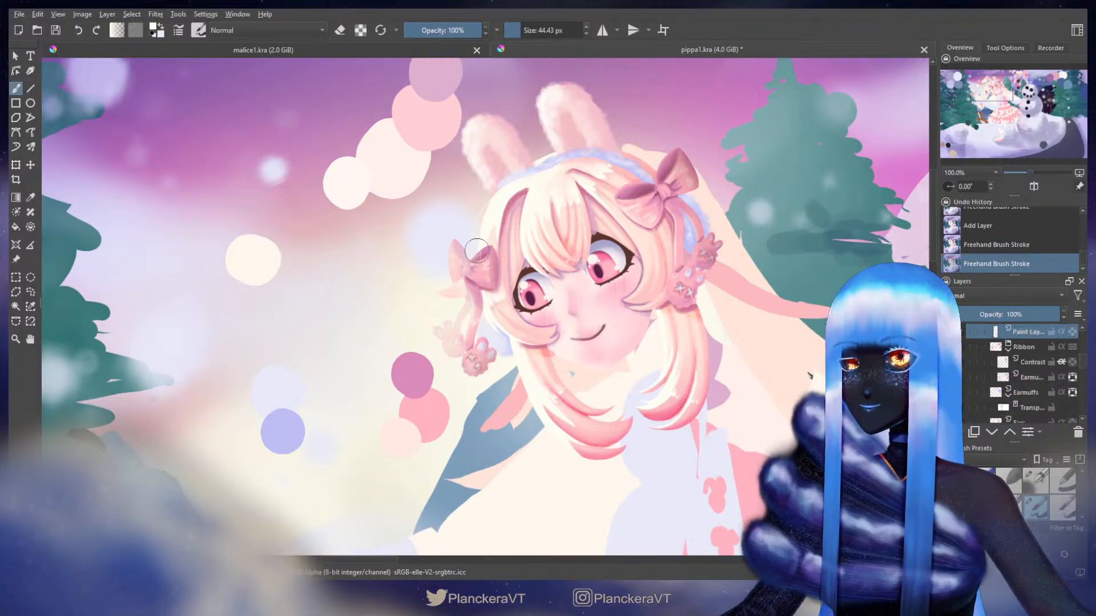
pyautogui.press('e')
pyautogui.moveTo(462, 257); pyautogui.dragTo(485, 259)
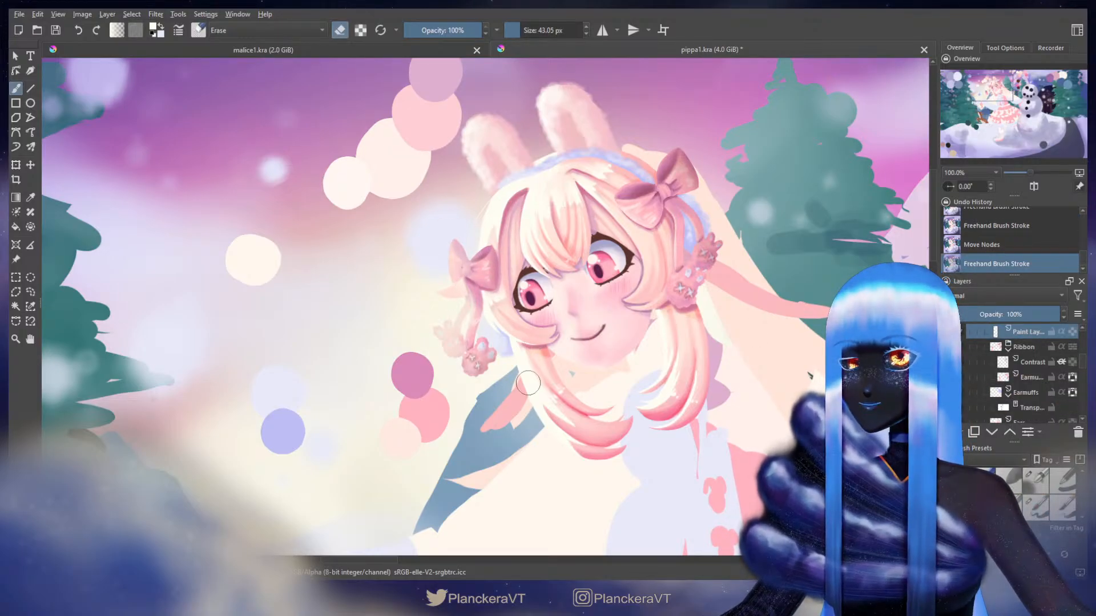
# - Paint fine flyaway strands along the outer edge of the long side lock below the cheek with a 44.80 px brush
pyautogui.press('/')
pyautogui.moveTo(489, 321)
pyautogui.mouseDown()
pyautogui.moveTo(524, 350)
pyautogui.moveTo(511, 221)
pyautogui.moveTo(564, 306)
pyautogui.mouseUp()
pyautogui.hotkey('ctrl', 'z')
pyautogui.hotkey('ctrl', 'z')
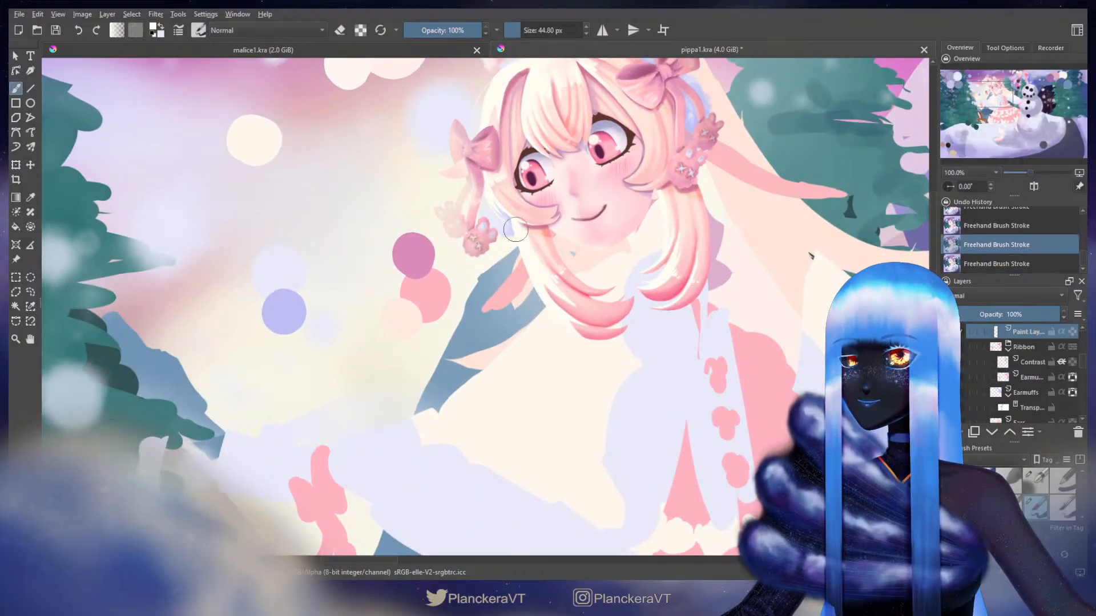
pyautogui.moveTo(516, 230)
pyautogui.mouseDown()
pyautogui.moveTo(574, 326)
pyautogui.moveTo(569, 340)
pyautogui.mouseUp()
pyautogui.moveTo(519, 230); pyautogui.dragTo(557, 337)
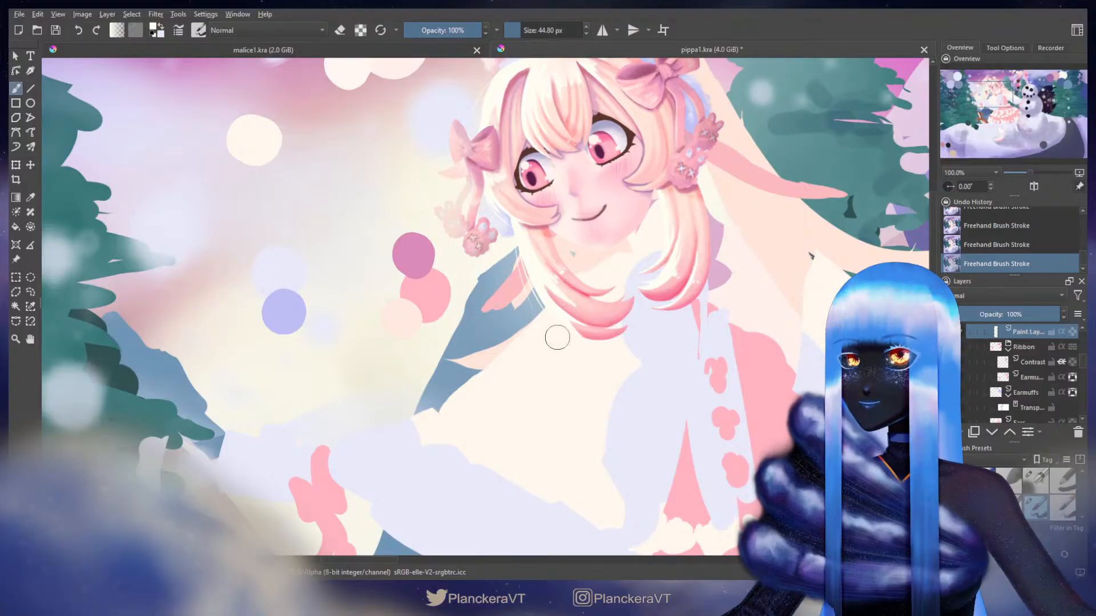
pyautogui.moveTo(519, 232); pyautogui.dragTo(573, 355)
pyautogui.moveTo(519, 231); pyautogui.dragTo(570, 349)
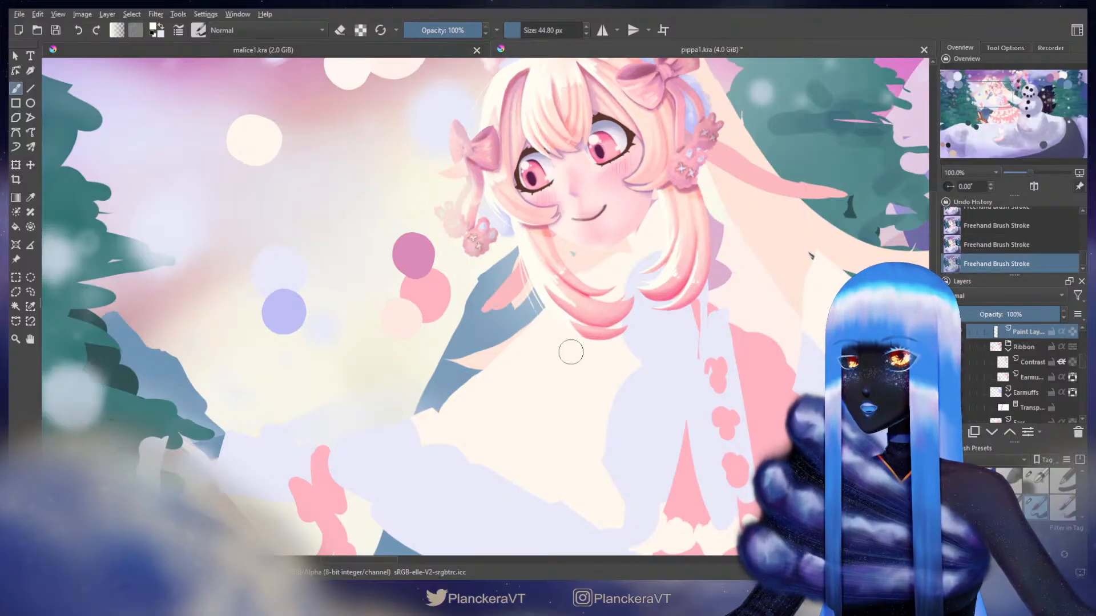
pyautogui.moveTo(517, 230)
pyautogui.mouseDown()
pyautogui.moveTo(559, 339)
pyautogui.moveTo(492, 377)
pyautogui.mouseUp()
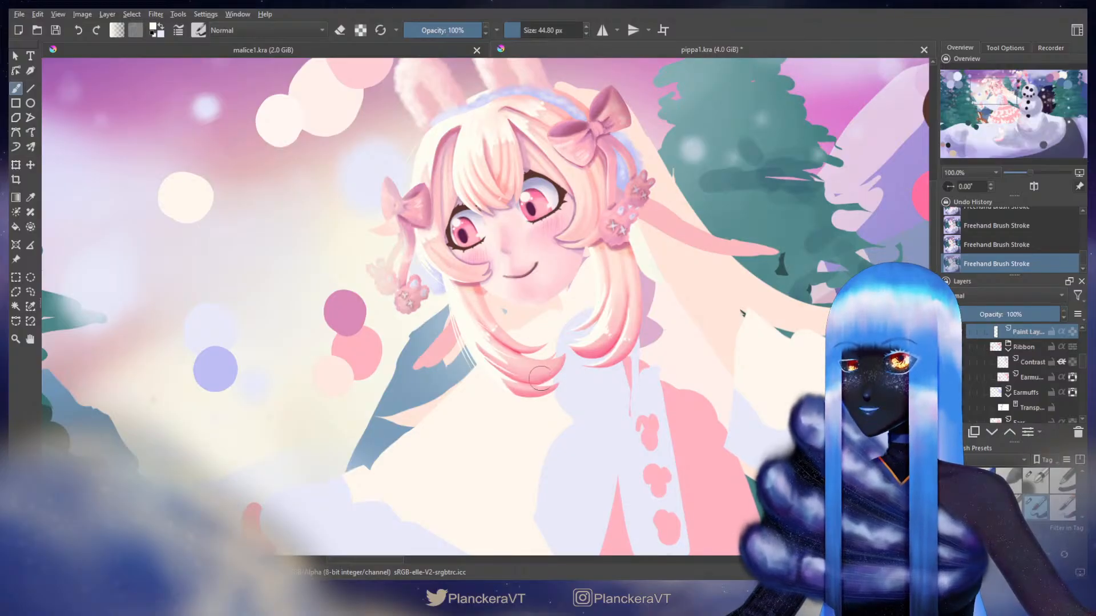
pyautogui.moveTo(504, 361); pyautogui.dragTo(473, 344)
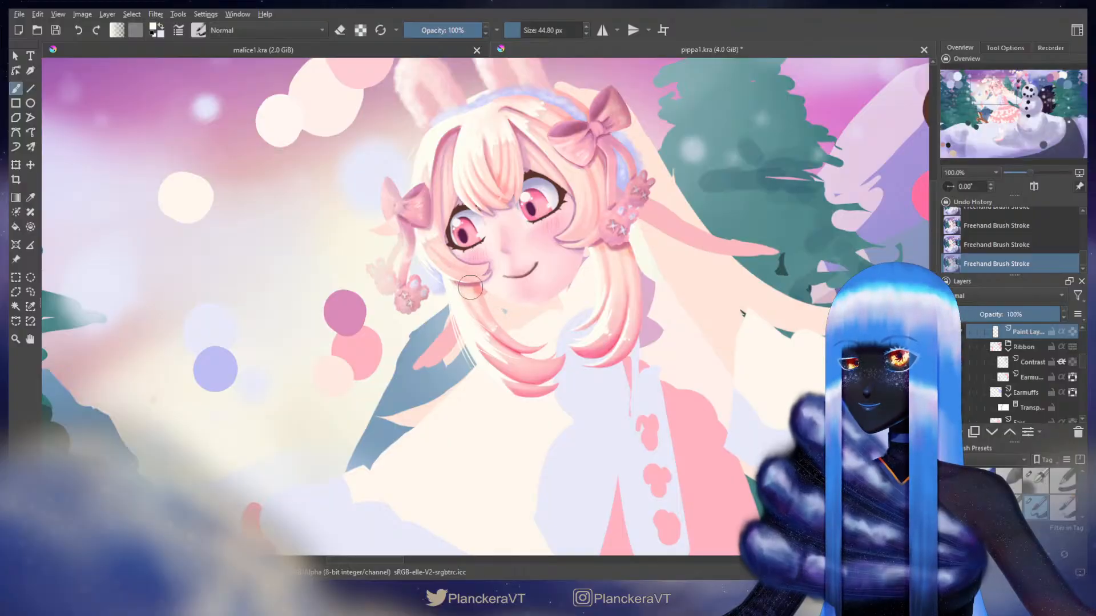
pyautogui.moveTo(469, 287)
pyautogui.mouseDown()
pyautogui.moveTo(526, 307)
pyautogui.moveTo(474, 300)
pyautogui.moveTo(456, 283)
pyautogui.moveTo(502, 335)
pyautogui.mouseUp()
pyautogui.hotkey('ctrl', 'z')
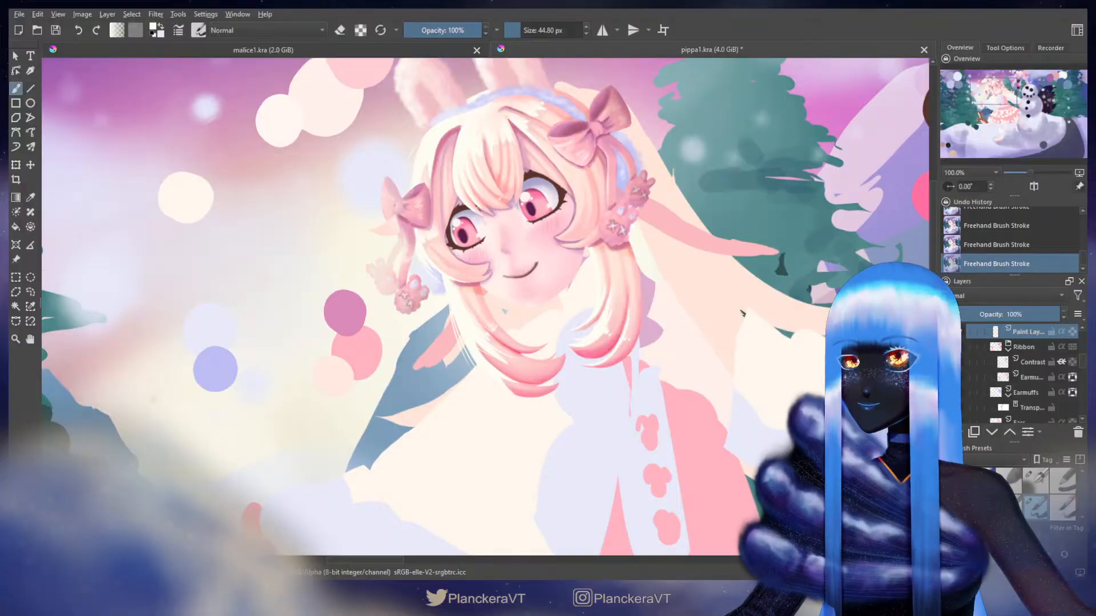
# - Try several loose pale strands falling from the crown beside the hair bow, undoing the unwanted ones
pyautogui.moveTo(456, 235); pyautogui.dragTo(492, 296)
pyautogui.moveTo(491, 188); pyautogui.dragTo(474, 242)
pyautogui.hotkey('ctrl', 'z')
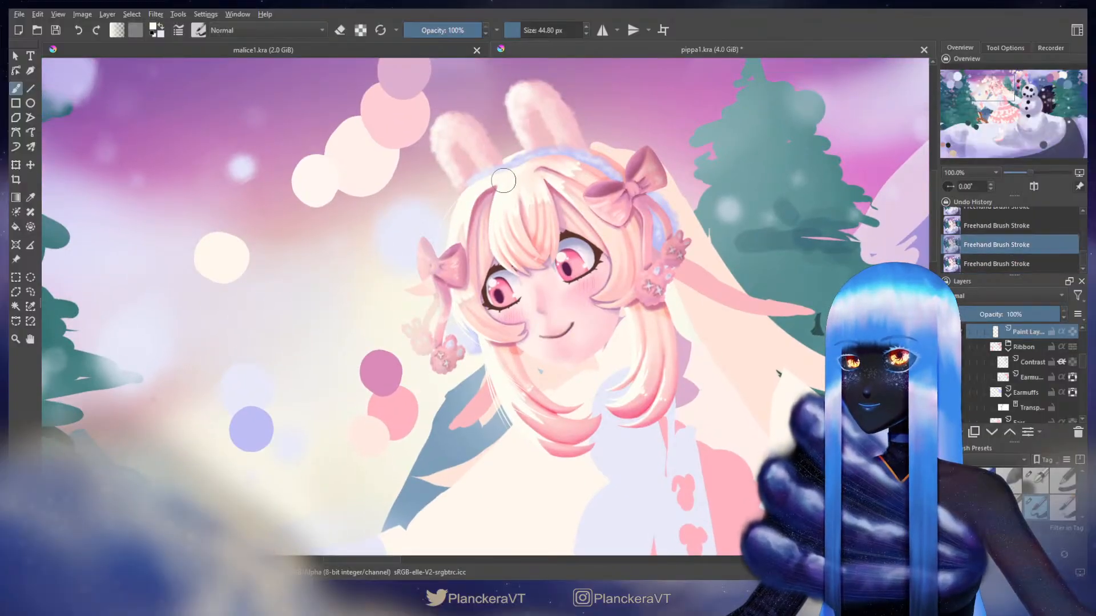
pyautogui.moveTo(494, 186); pyautogui.dragTo(469, 251)
pyautogui.hotkey('ctrl', 'z')
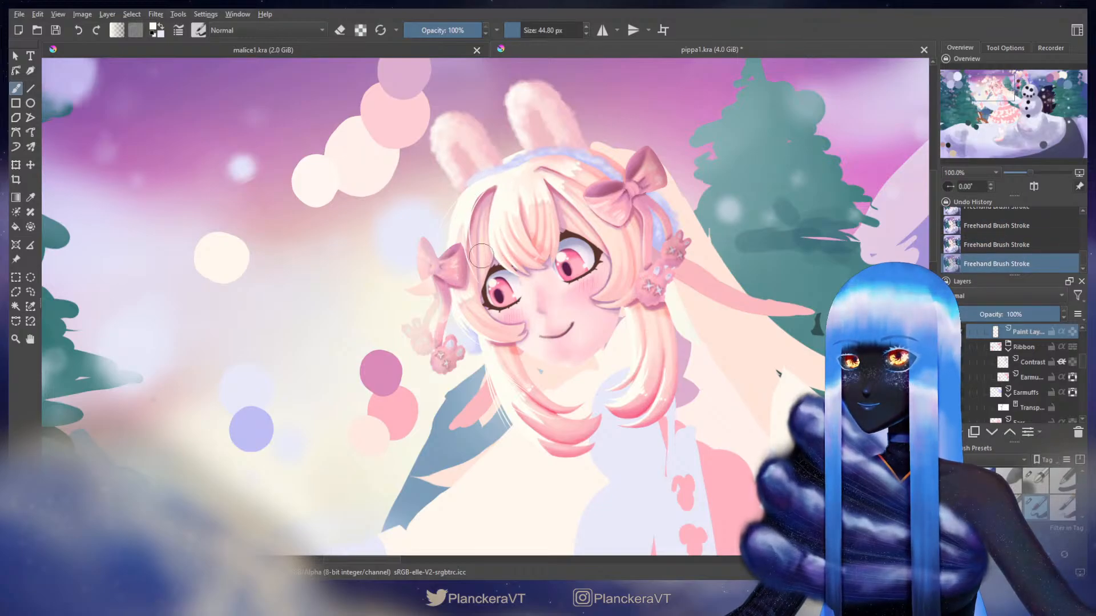
pyautogui.hotkey('ctrl', 'z')
pyautogui.moveTo(473, 206)
pyautogui.mouseDown()
pyautogui.moveTo(491, 278)
pyautogui.moveTo(468, 290)
pyautogui.mouseUp()
pyautogui.hotkey('ctrl', 'z')
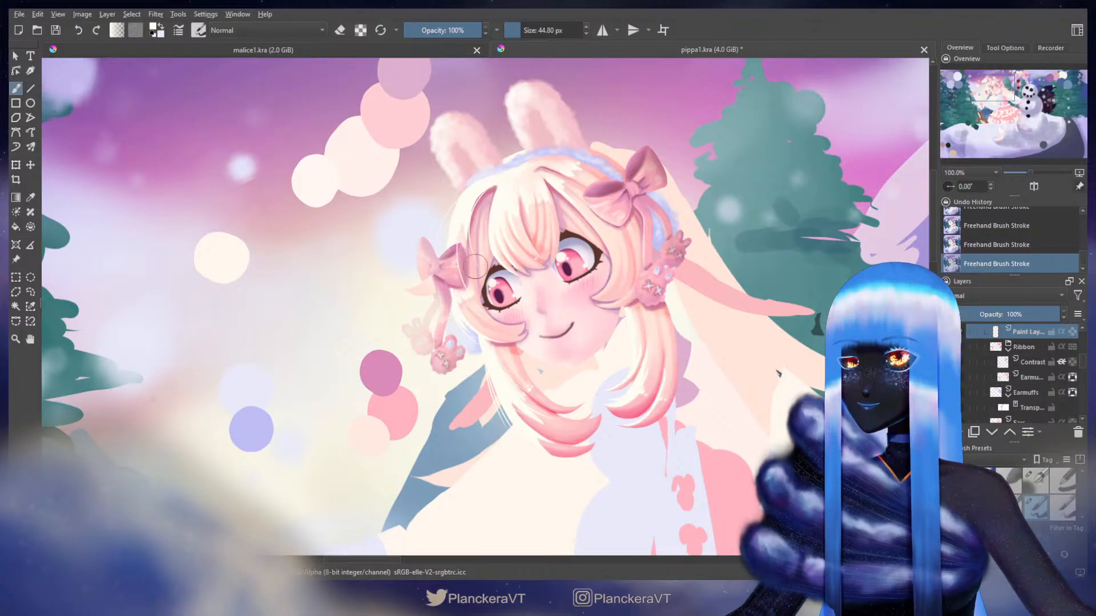
pyautogui.hotkey('ctrl', 'z')
pyautogui.moveTo(460, 236); pyautogui.dragTo(472, 288)
pyautogui.hotkey('ctrl', 'z')
pyautogui.moveTo(455, 240); pyautogui.dragTo(462, 290)
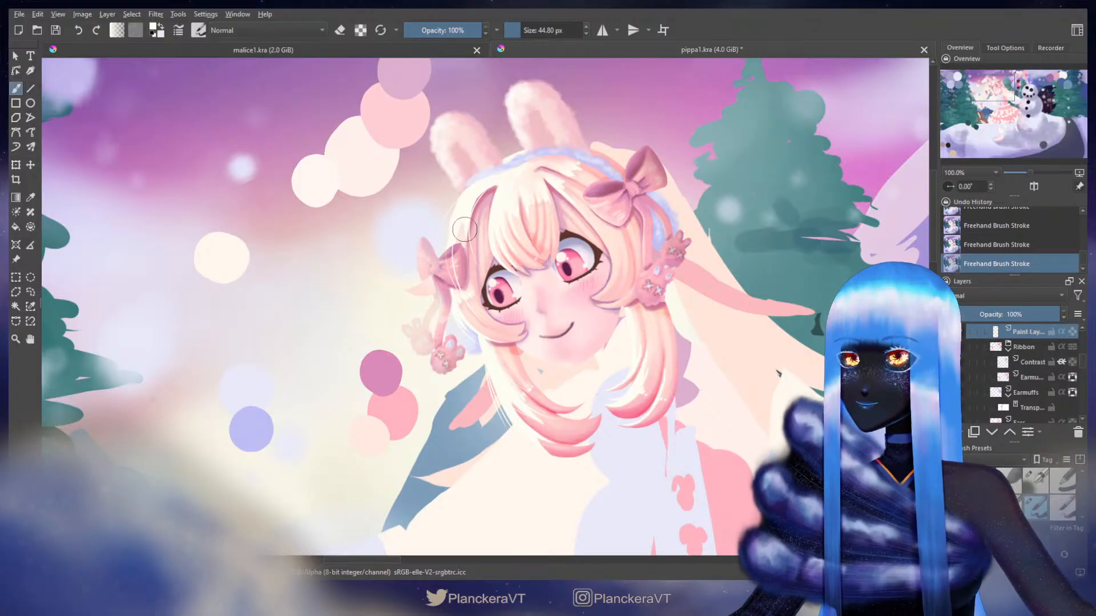
# - Undo the last strands by the bow and paint thin pale strands from the hair parting down towards the eye
pyautogui.moveTo(520, 207); pyautogui.dragTo(512, 223)
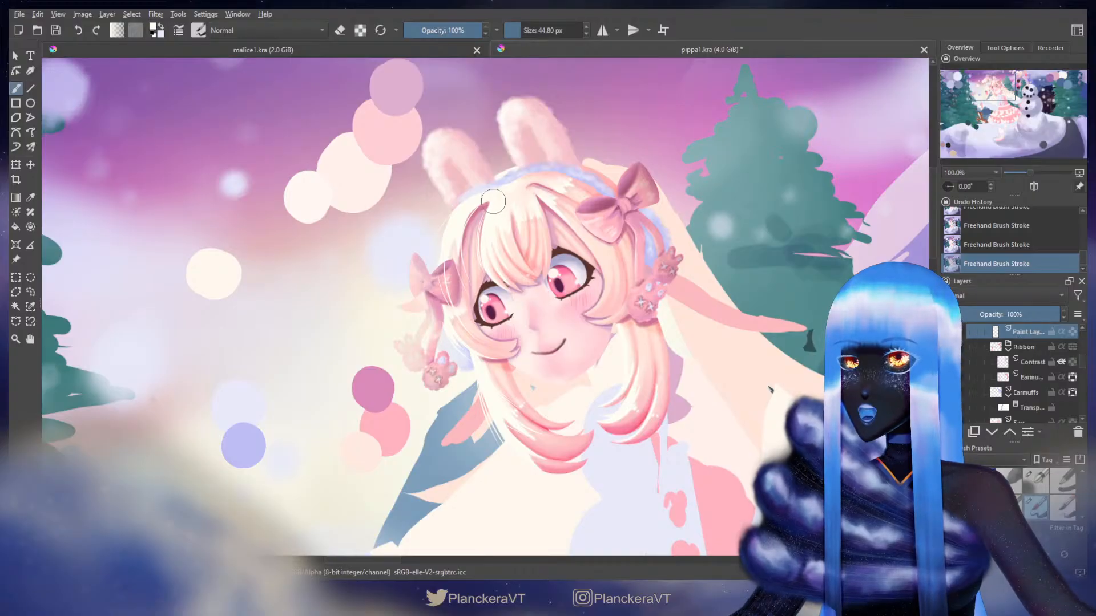
pyautogui.hotkey('ctrl', 'z')
pyautogui.hotkey('ctrl', 'z')
pyautogui.moveTo(497, 197); pyautogui.dragTo(485, 285)
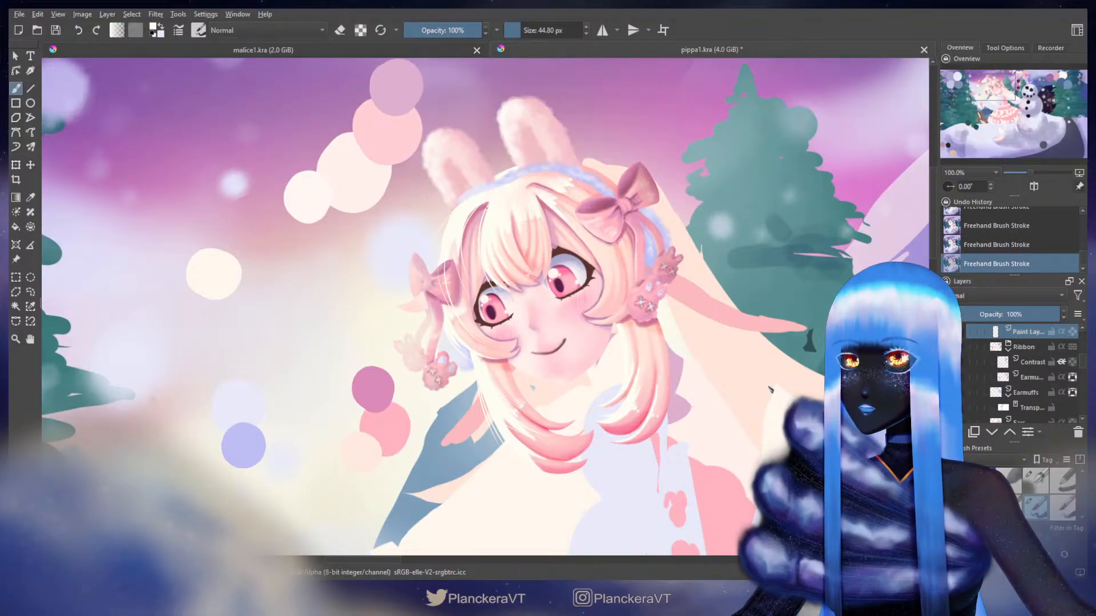
pyautogui.hotkey('ctrl', 'z')
pyautogui.moveTo(497, 197); pyautogui.dragTo(501, 268)
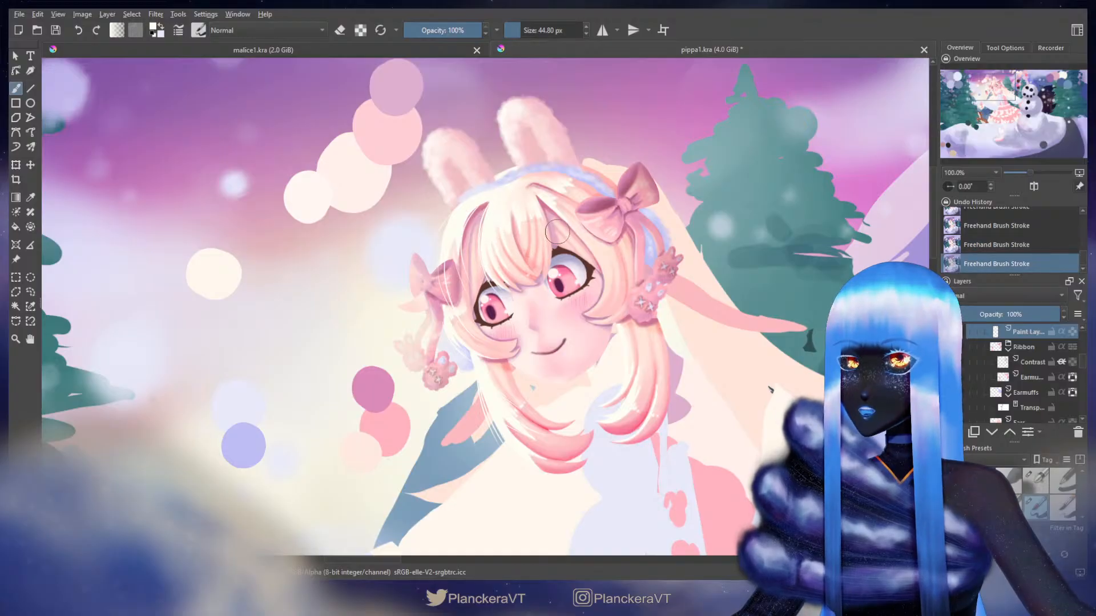
# - Try thin pale strands falling from the hair parting towards the eye beside the bow with a 44.80 px brush
pyautogui.moveTo(557, 232); pyautogui.dragTo(538, 238)
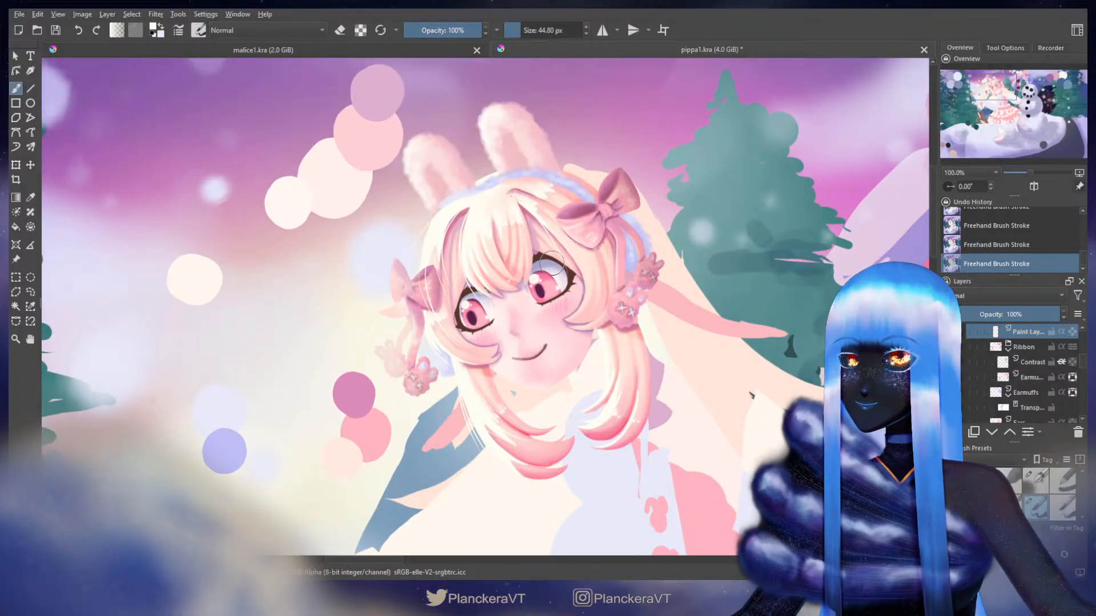
pyautogui.hotkey('ctrl', 'z')
pyautogui.moveTo(517, 197); pyautogui.dragTo(547, 240)
pyautogui.hotkey('ctrl', 'z')
pyautogui.moveTo(518, 197); pyautogui.dragTo(540, 225)
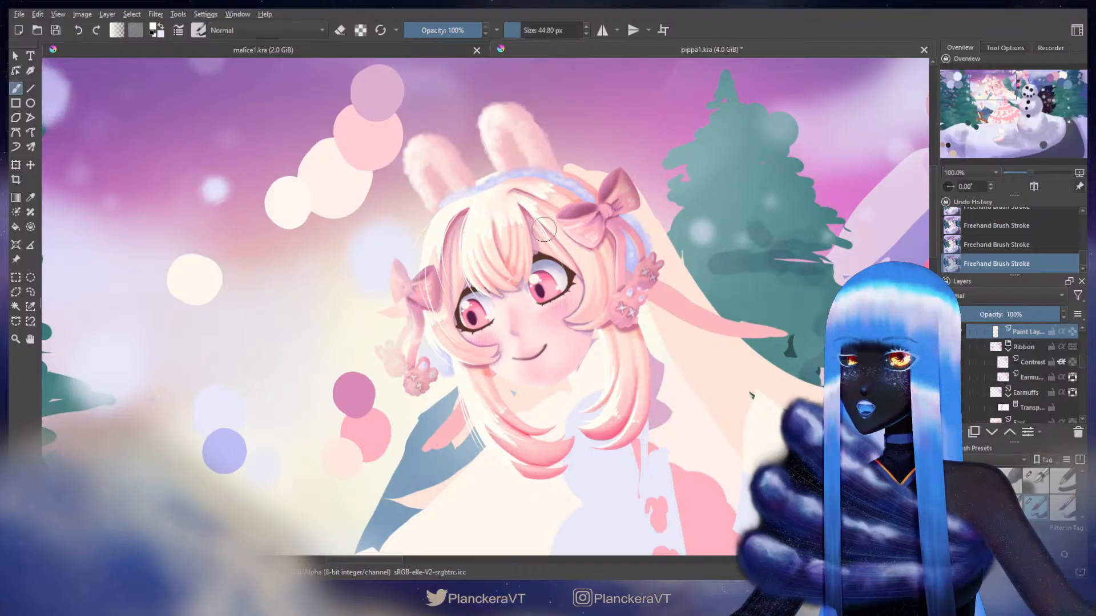
pyautogui.hotkey('ctrl', 'z')
pyautogui.hotkey('ctrl', 'z')
# - Paint one thin strand from the parting down over the eye and compare the face with and without it
pyautogui.moveTo(535, 207); pyautogui.dragTo(539, 231)
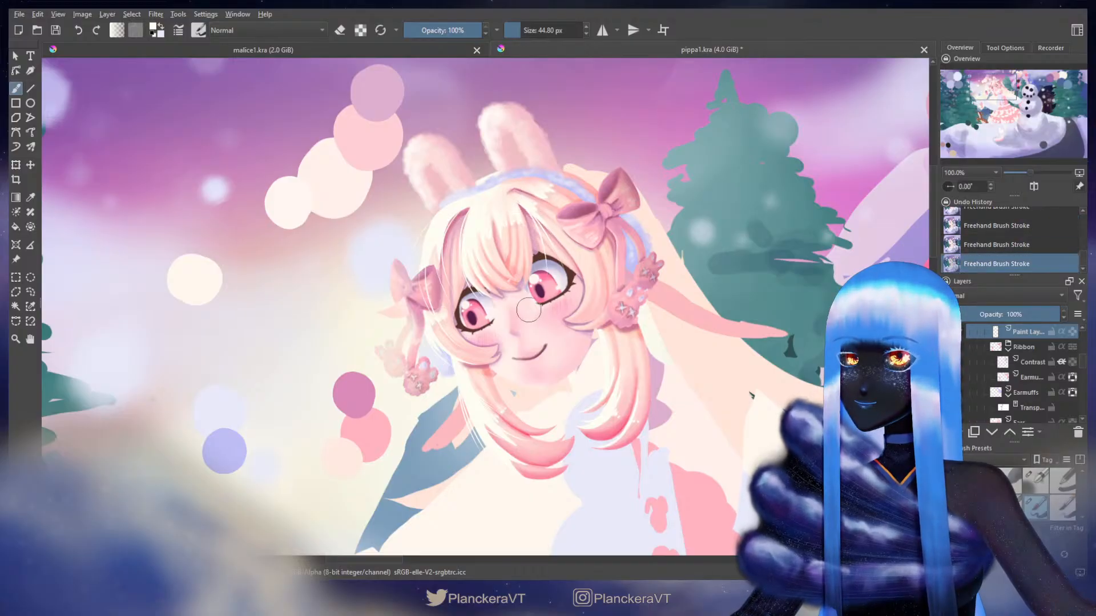
pyautogui.hotkey('ctrl', 'z')
pyautogui.hotkey('ctrl', 'shift', 'z')
pyautogui.hotkey('ctrl', 'z')
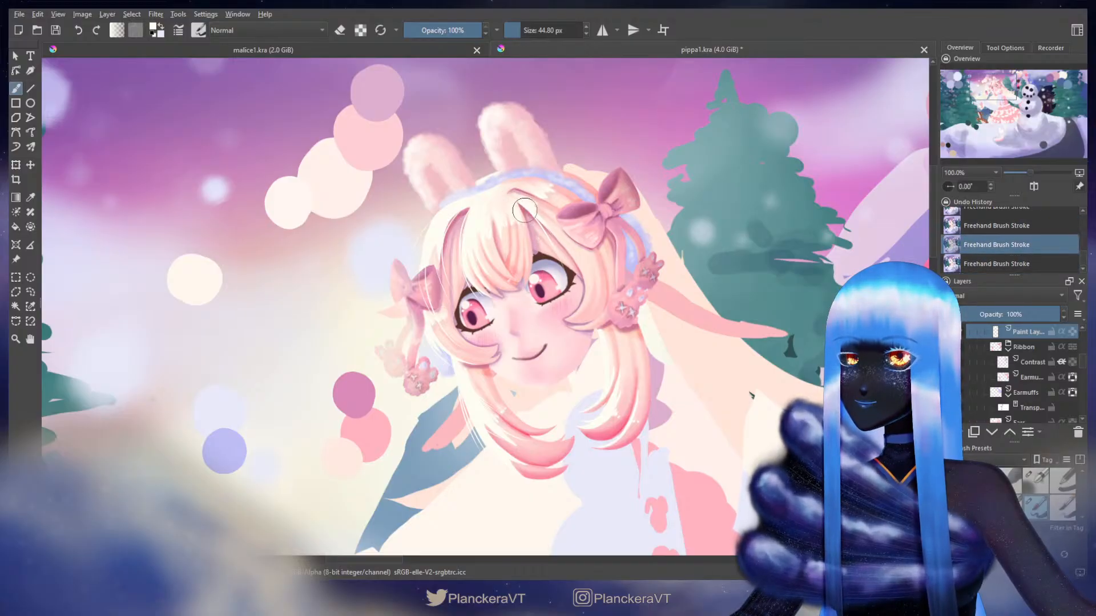
pyautogui.hotkey('ctrl', 'shift', 'z')
pyautogui.moveTo(509, 260); pyautogui.dragTo(511, 253)
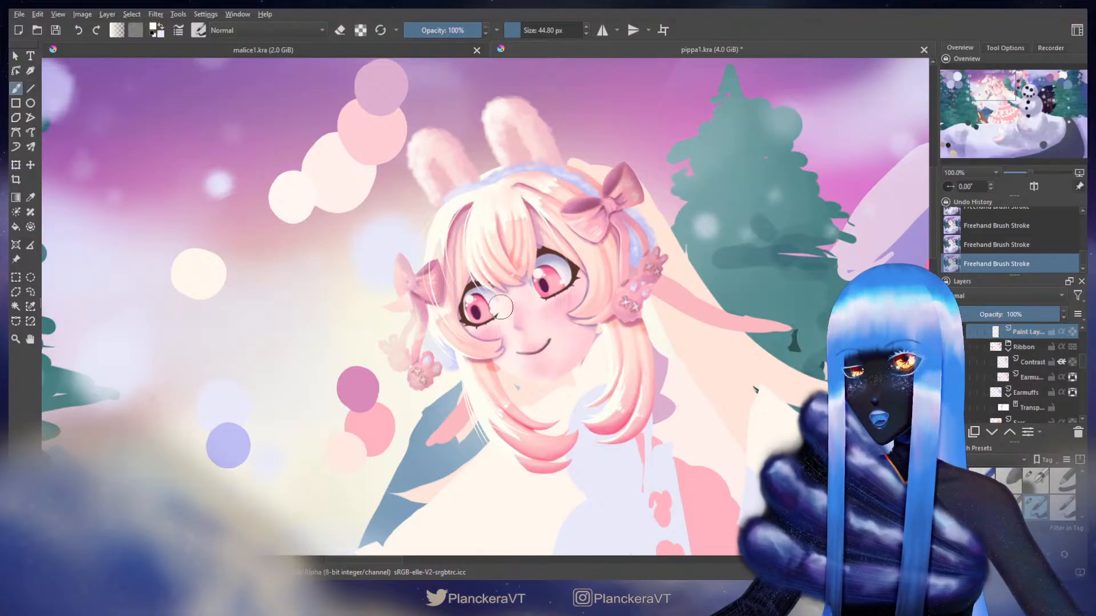
# - Check the flyaway hair layer by hiding and showing it, and rename the layer Loose Strand
pyautogui.moveTo(1083, 362)
pyautogui.mouseDown()
pyautogui.moveTo(1086, 375)
pyautogui.moveTo(1084, 361)
pyautogui.mouseUp()
pyautogui.click(950, 362)
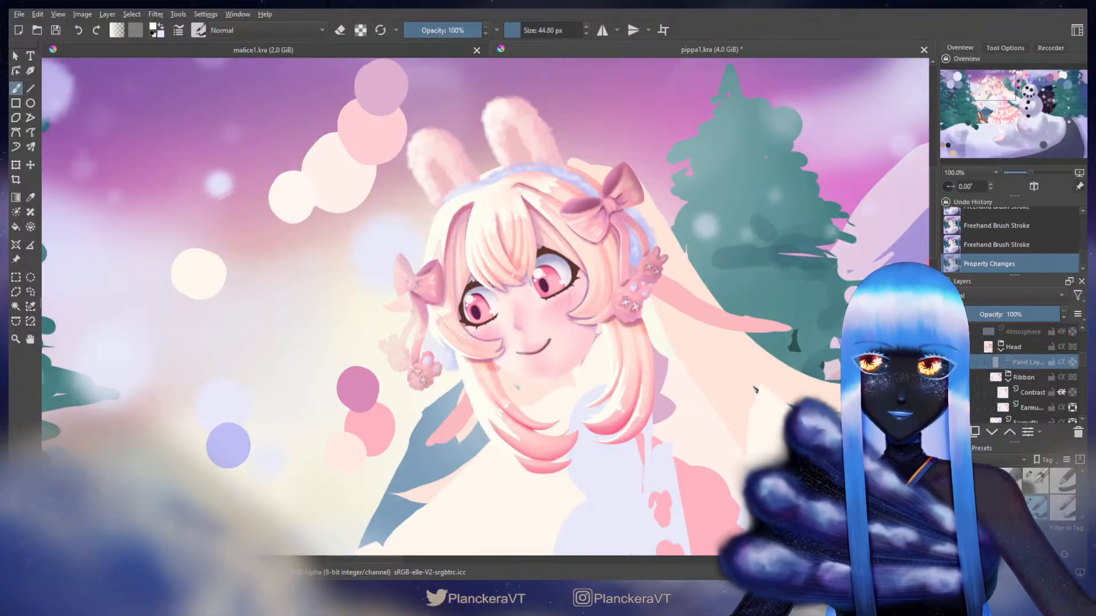
pyautogui.click(949, 362)
pyautogui.doubleClick(1028, 363)
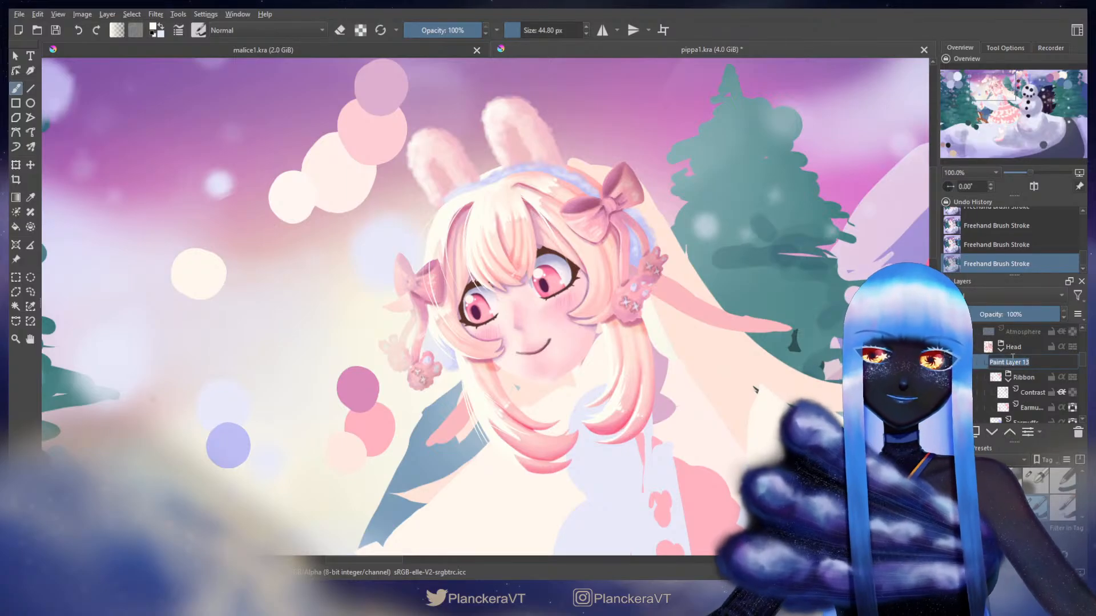
pyautogui.write('Loose')
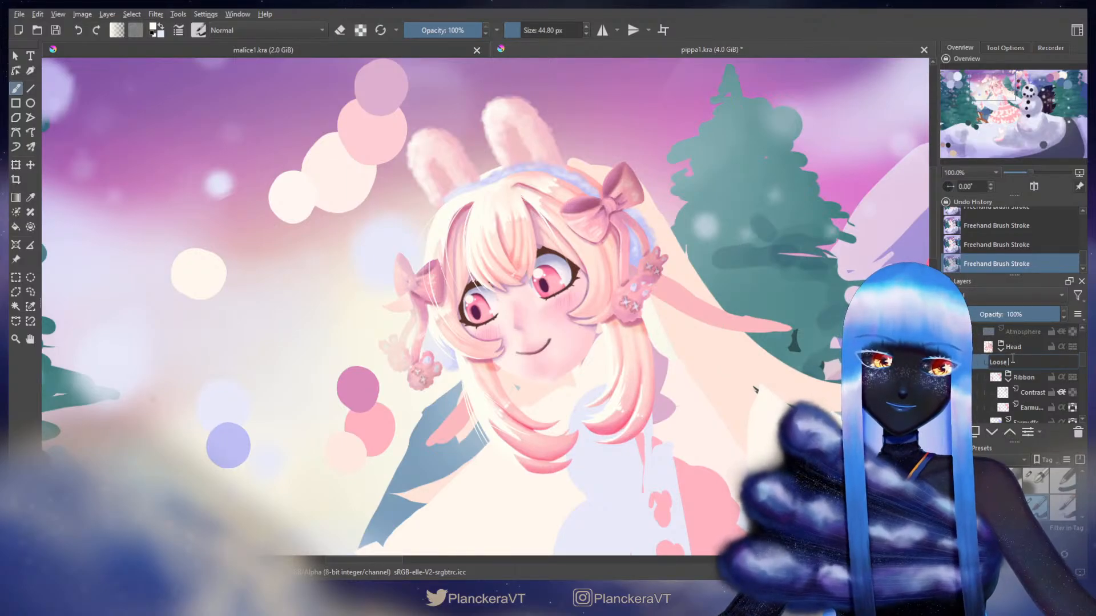
pyautogui.write(' Strand')
pyautogui.press('Return')
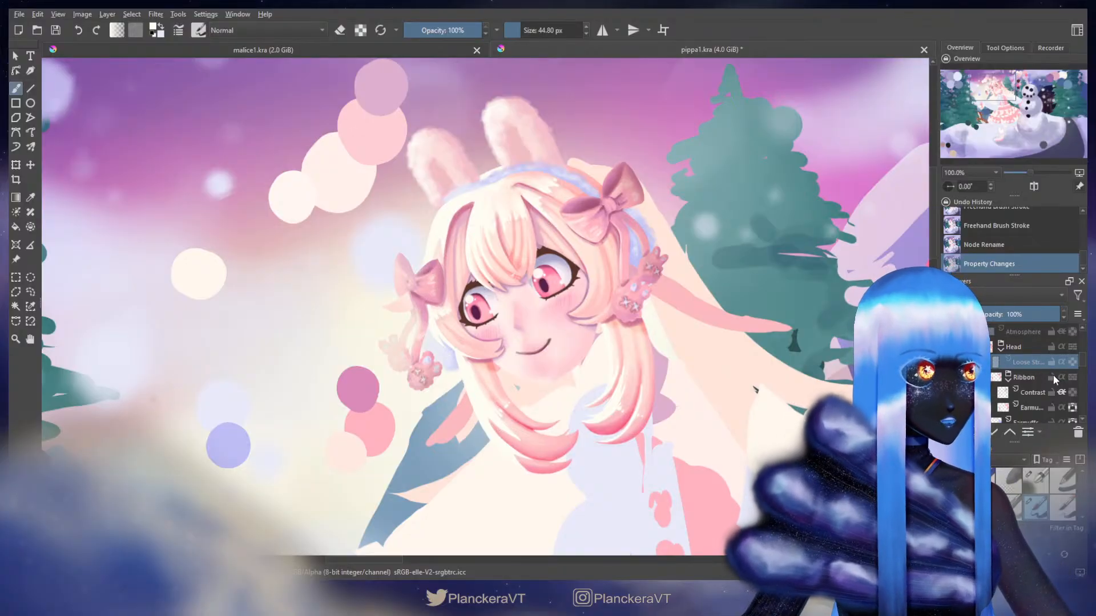
# - Add a new paint layer in the Front Hair group and place it beneath the Long hair layer
pyautogui.scroll(-5, 1056, 371)
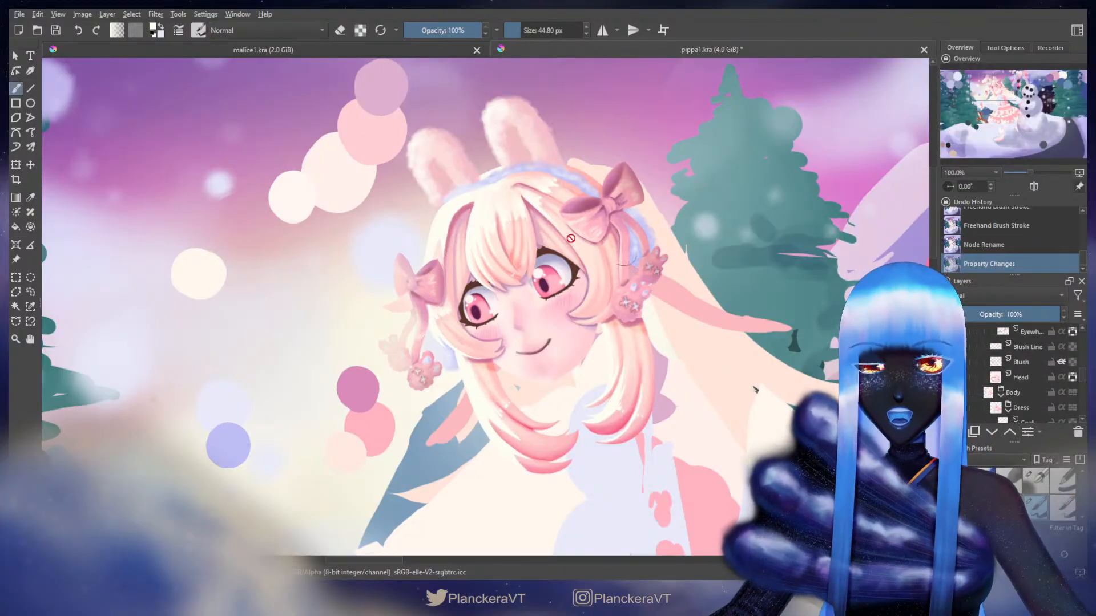
pyautogui.scroll(3, 1050, 374)
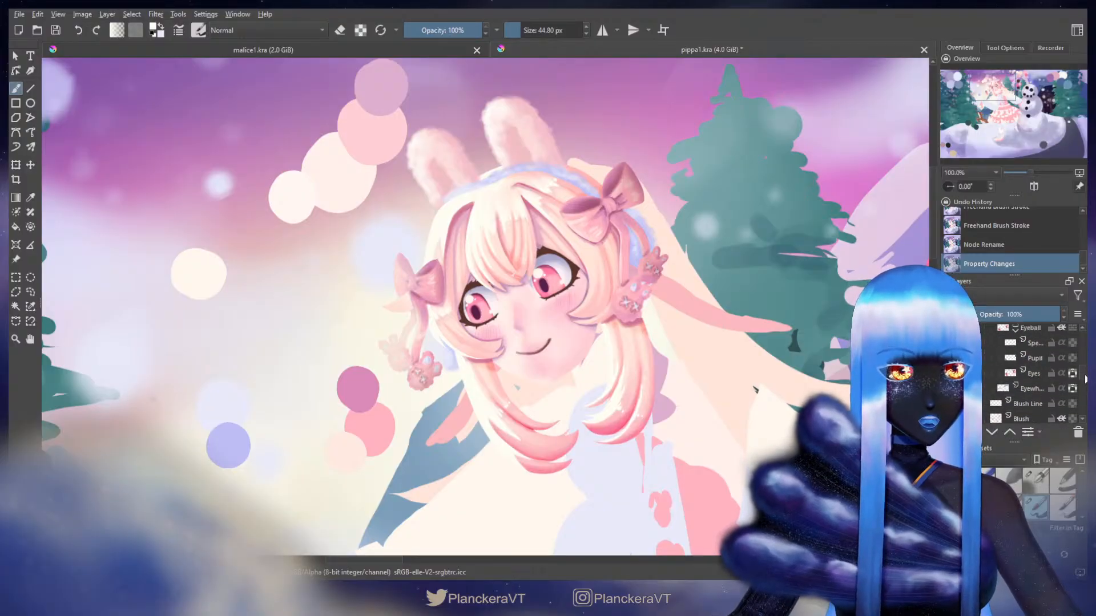
pyautogui.scroll(1, 1085, 374)
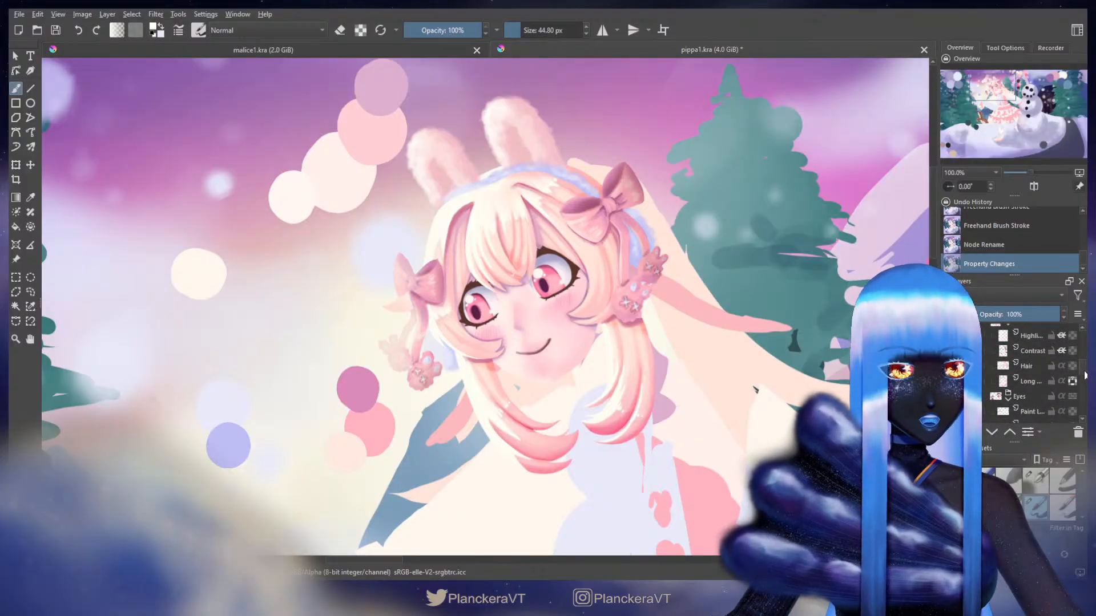
pyautogui.scroll(1, 1049, 398)
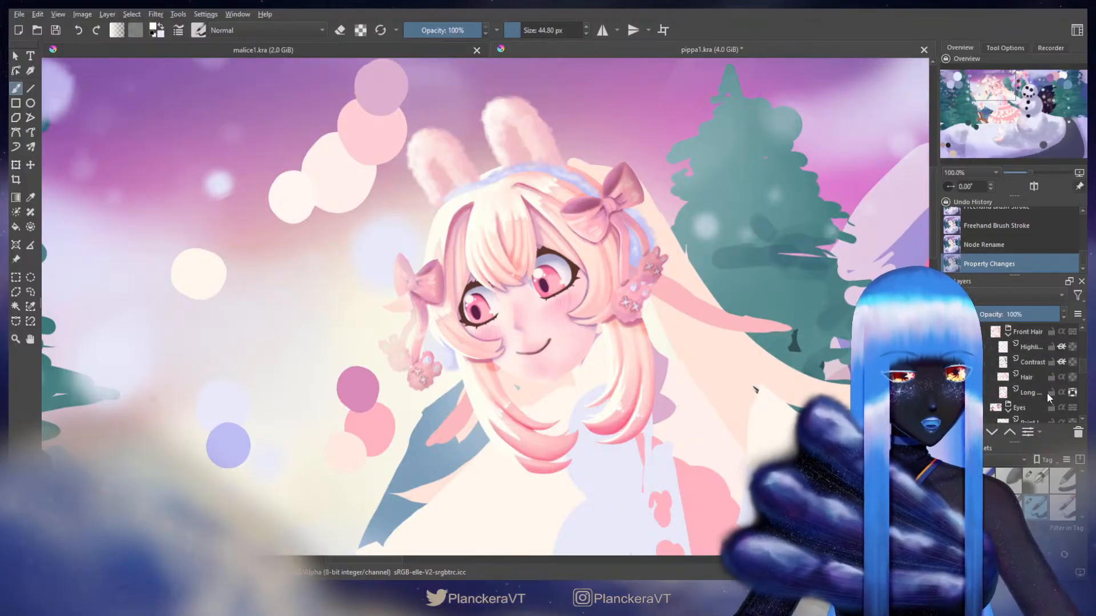
pyautogui.press('Insert')
pyautogui.moveTo(1035, 396); pyautogui.dragTo(1045, 408)
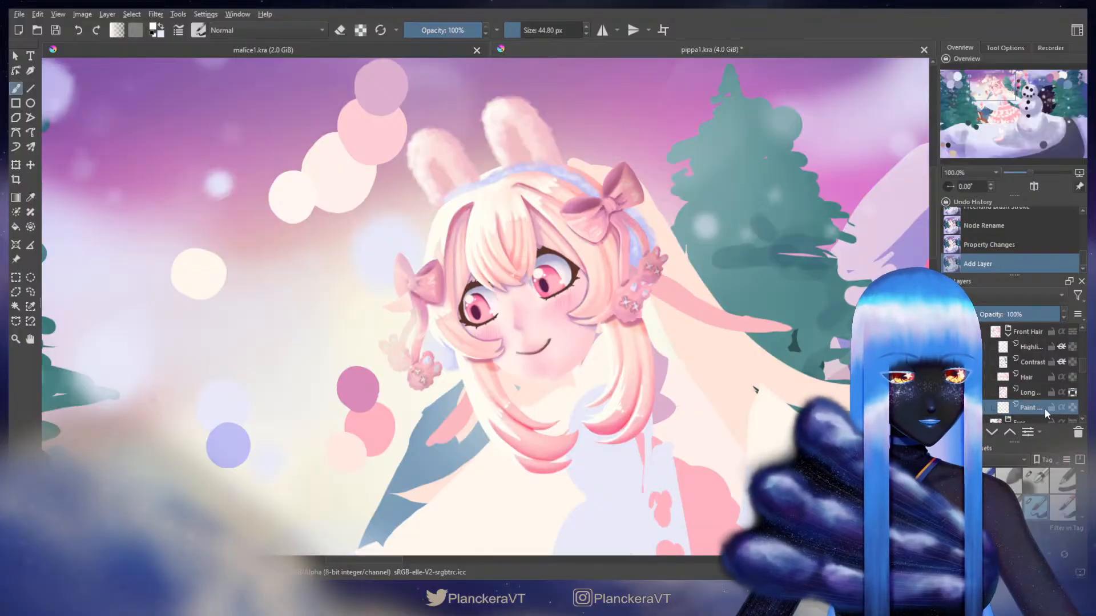
# - Sample the pale peach swatch above the tree as the brush colour for the hair behind the head
pyautogui.moveTo(769, 217); pyautogui.dragTo(566, 355)
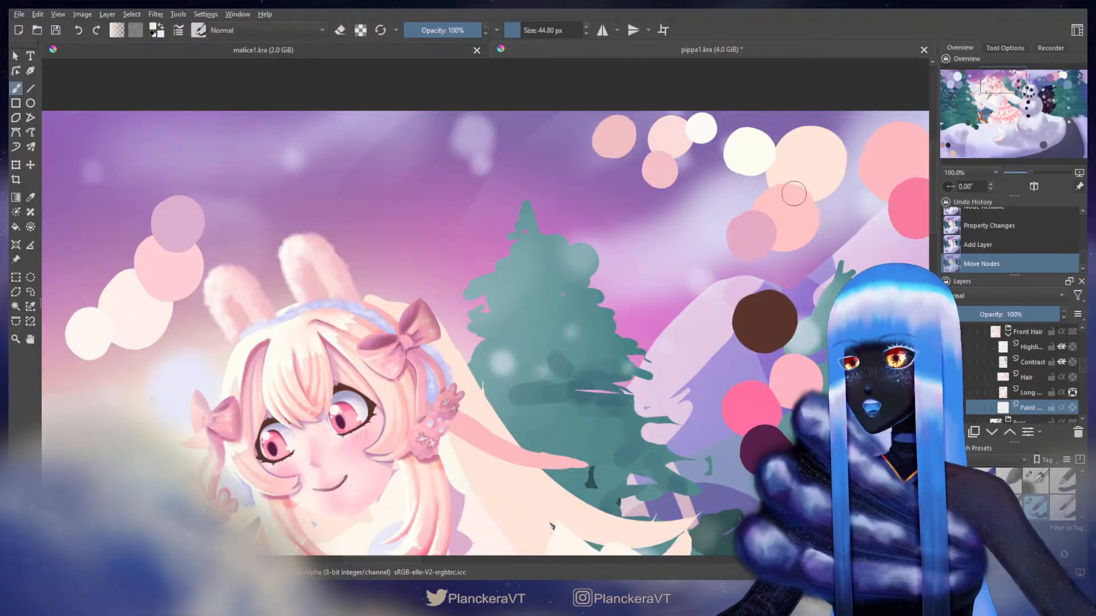
pyautogui.press('-')
pyautogui.press('-')
pyautogui.moveTo(564, 473); pyautogui.dragTo(656, 316)
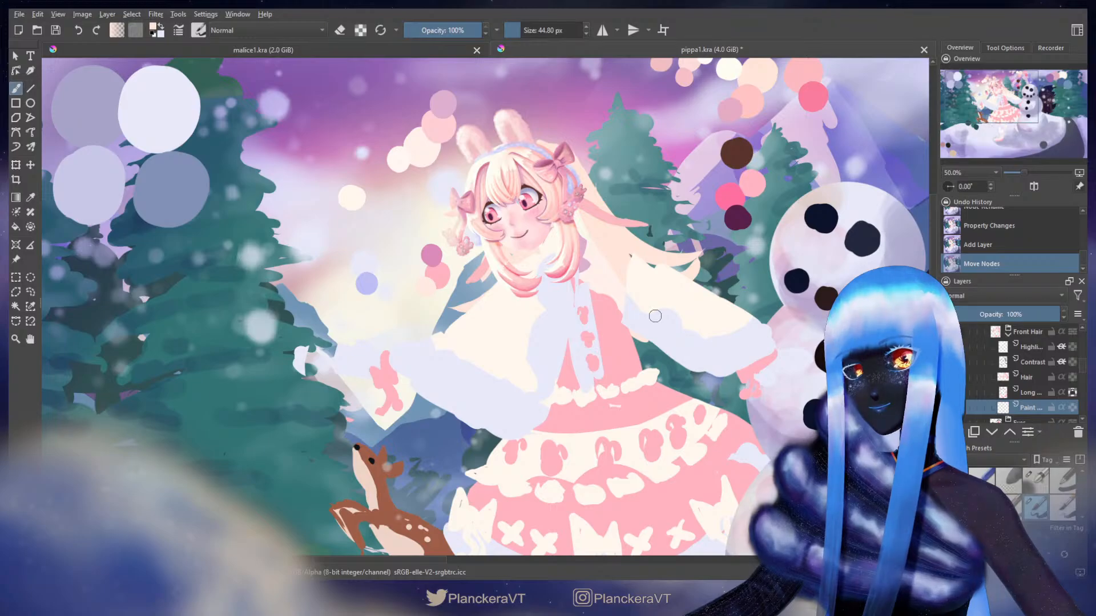
pyautogui.press('+')
pyautogui.press('+')
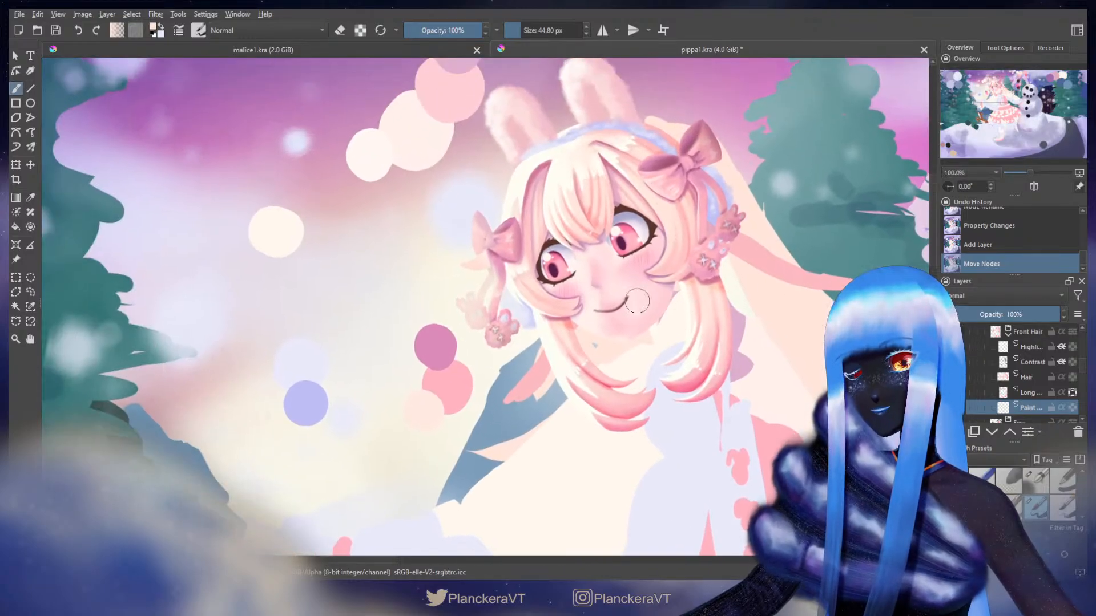
pyautogui.scroll(-2, 637, 301)
# - Try broad peach strands sweeping down from the small side bow with the brush at 123.08 and 167.16 px
pyautogui.moveTo(564, 286); pyautogui.dragTo(589, 243)
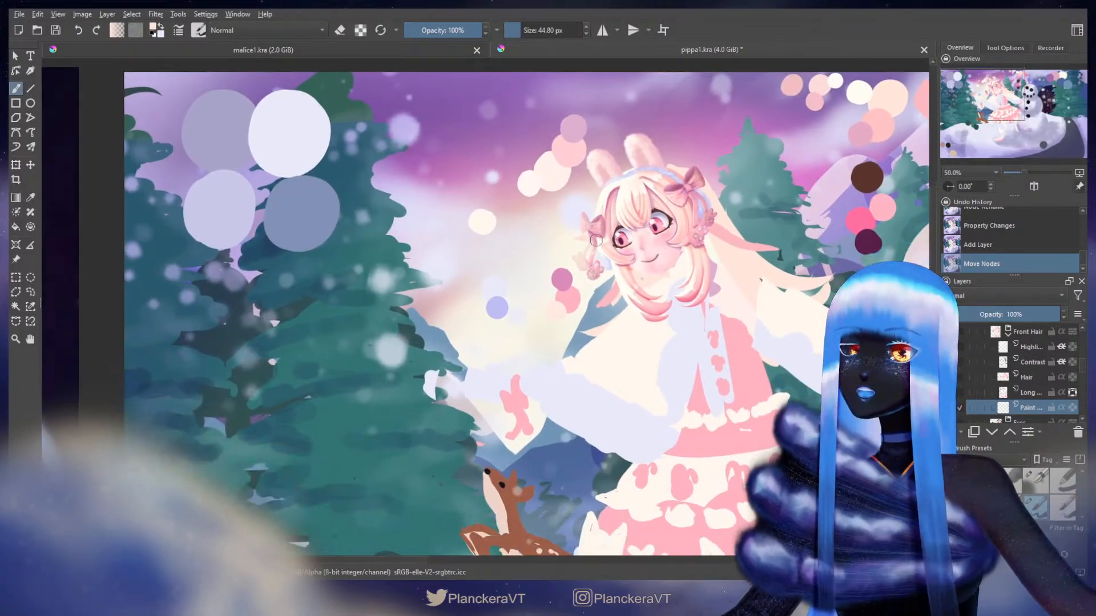
pyautogui.moveTo(576, 203)
pyautogui.mouseDown()
pyautogui.moveTo(598, 203)
pyautogui.moveTo(524, 317)
pyautogui.mouseUp()
pyautogui.moveTo(592, 242); pyautogui.dragTo(525, 337)
pyautogui.hotkey('ctrl', 'z')
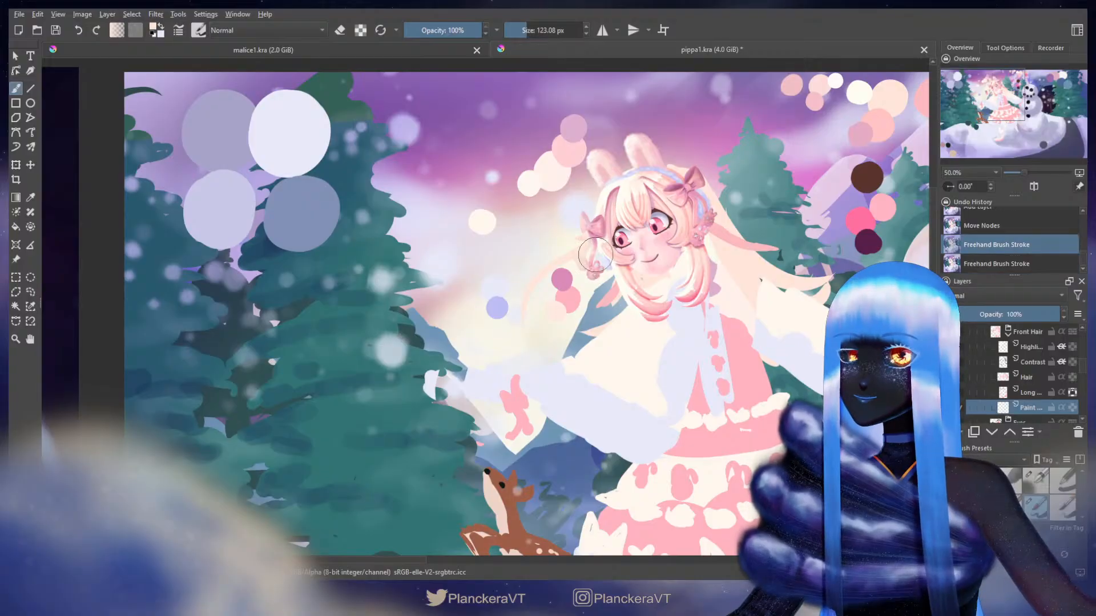
pyautogui.moveTo(608, 197); pyautogui.dragTo(615, 302)
pyautogui.hotkey('ctrl', 'z')
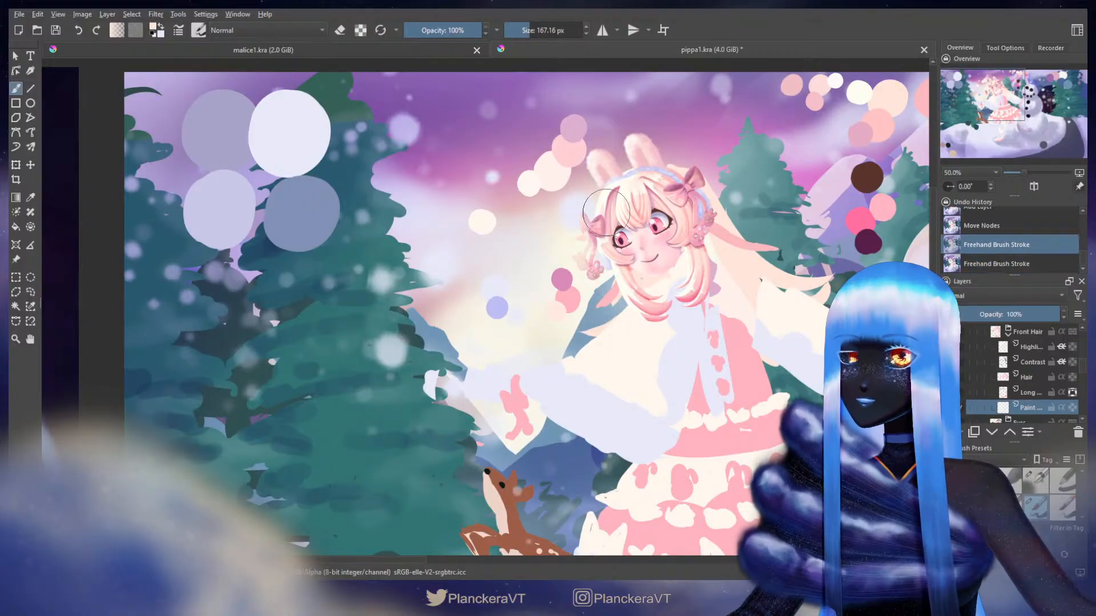
pyautogui.moveTo(606, 213); pyautogui.dragTo(568, 327)
pyautogui.hotkey('ctrl', 'z')
# - Try shorter peach strands curving outward behind the small side bow with a 167.16 px brush
pyautogui.moveTo(602, 198); pyautogui.dragTo(547, 295)
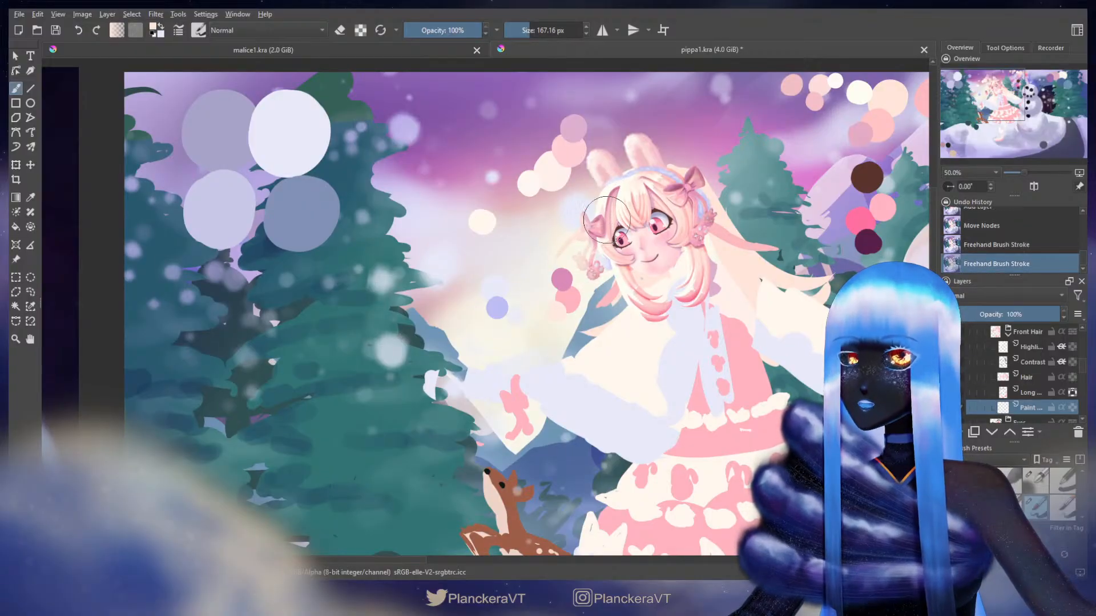
pyautogui.moveTo(606, 200); pyautogui.dragTo(566, 272)
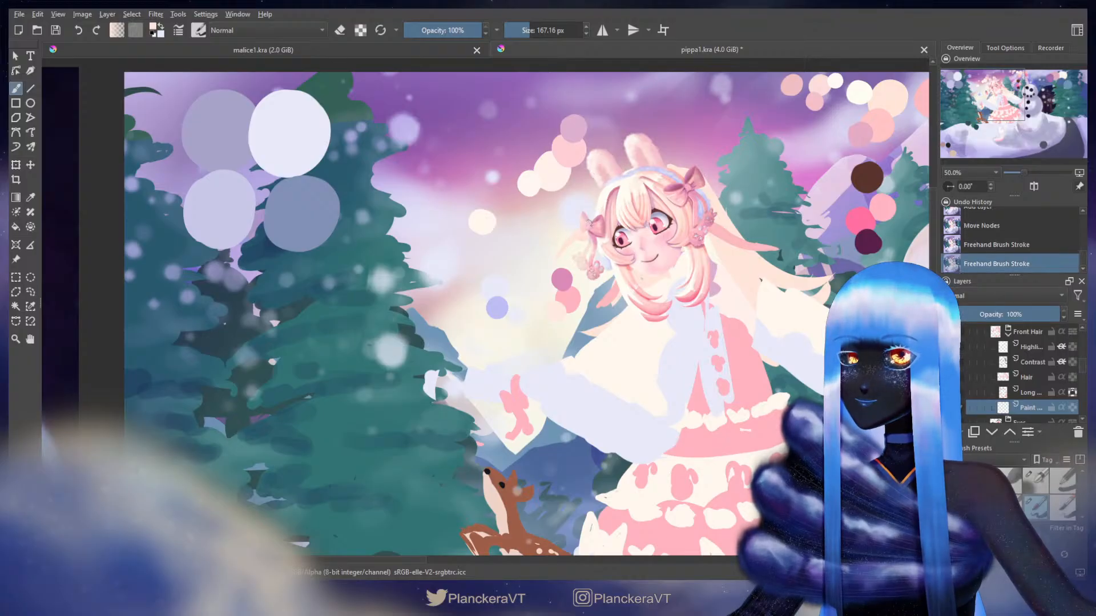
pyautogui.hotkey('ctrl', 'z')
pyautogui.hotkey('ctrl', 'shift', 'z')
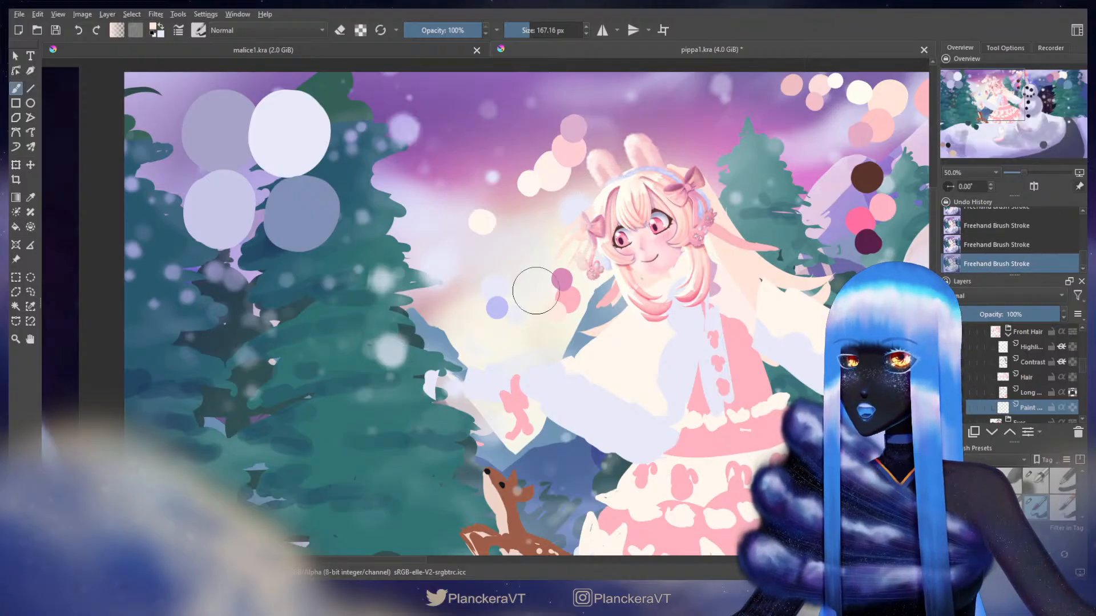
pyautogui.hotkey('ctrl', 'z')
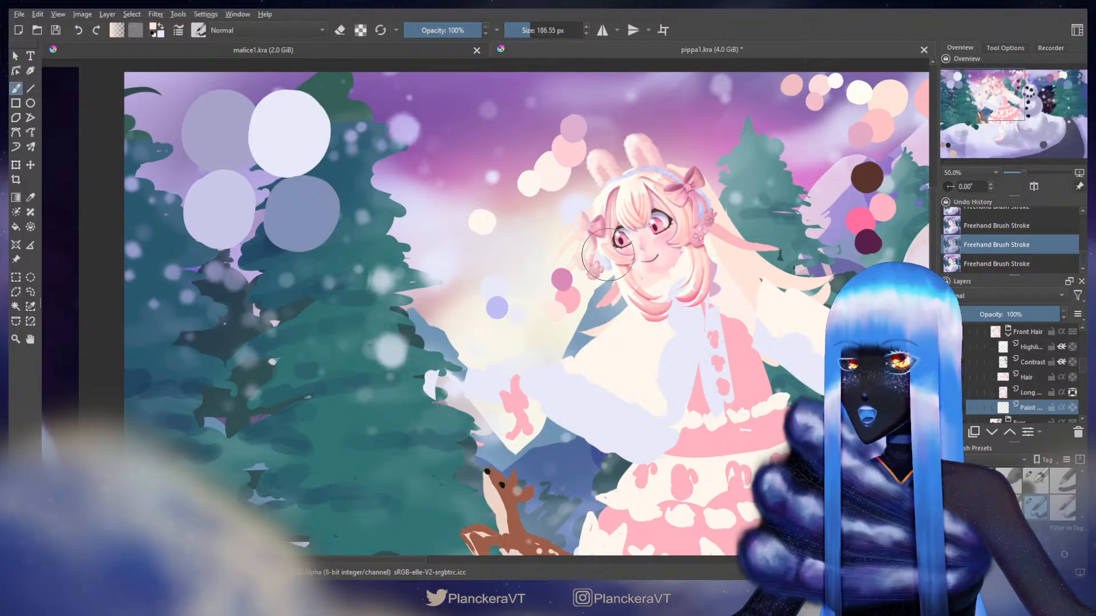
# - Compare peach strands behind the side bow at 186.55 and 231.12 px, and clear the new layer
pyautogui.hotkey('ctrl', 'shift', 'z')
pyautogui.hotkey('ctrl', 'z')
pyautogui.hotkey('ctrl', 'shift', 'z')
pyautogui.hotkey('ctrl', 'z')
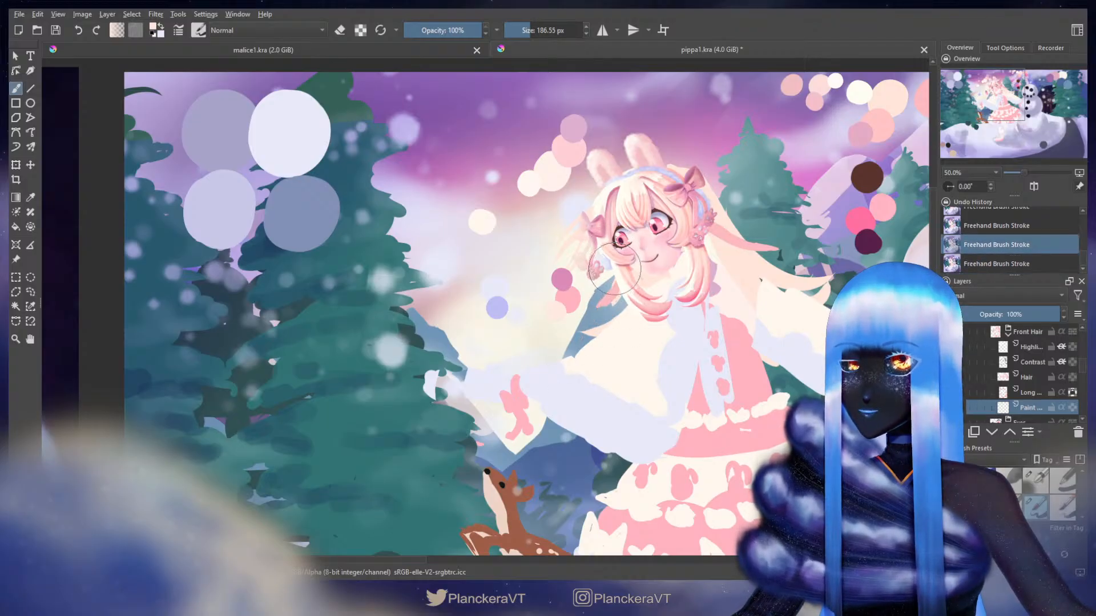
pyautogui.hotkey('ctrl', 'shift', 'z')
pyautogui.hotkey('ctrl', 'z')
pyautogui.hotkey('ctrl', 'shift', 'z')
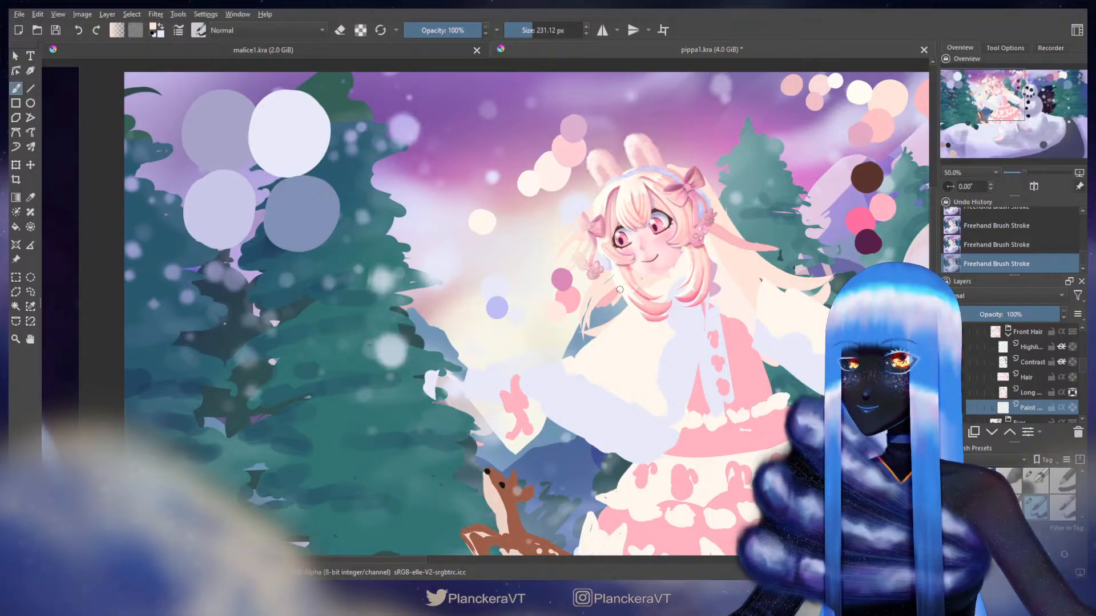
pyautogui.hotkey('ctrl', 'z')
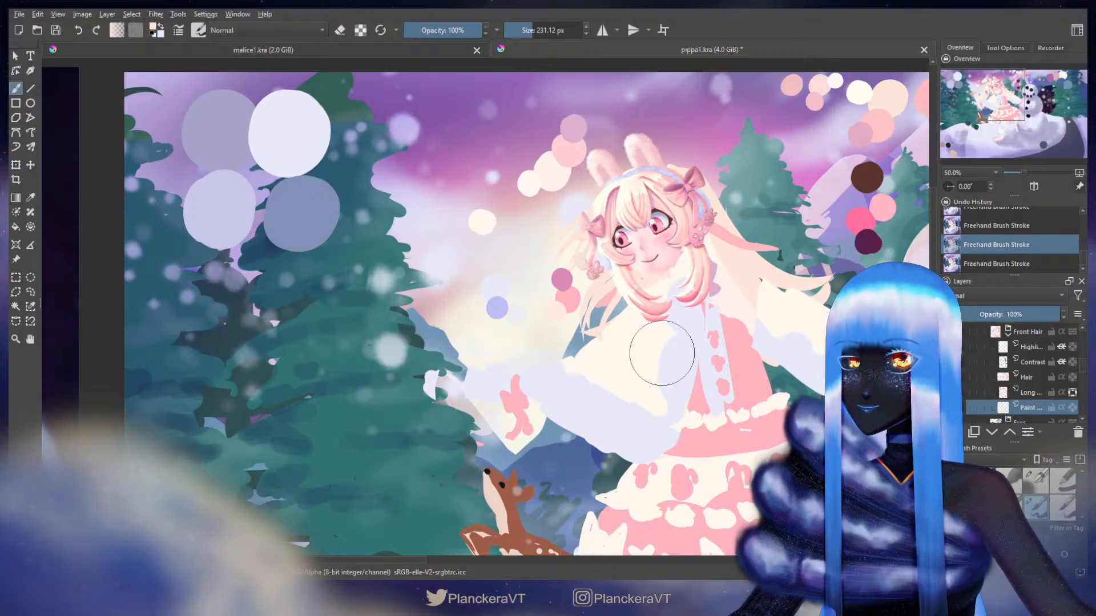
pyautogui.press('Delete')
# - Try broad peach strands falling from the side lock onto the shoulder at 182.84 and 200.25 px
pyautogui.moveTo(643, 225)
pyautogui.mouseDown()
pyautogui.moveTo(547, 272)
pyautogui.moveTo(530, 292)
pyautogui.mouseUp()
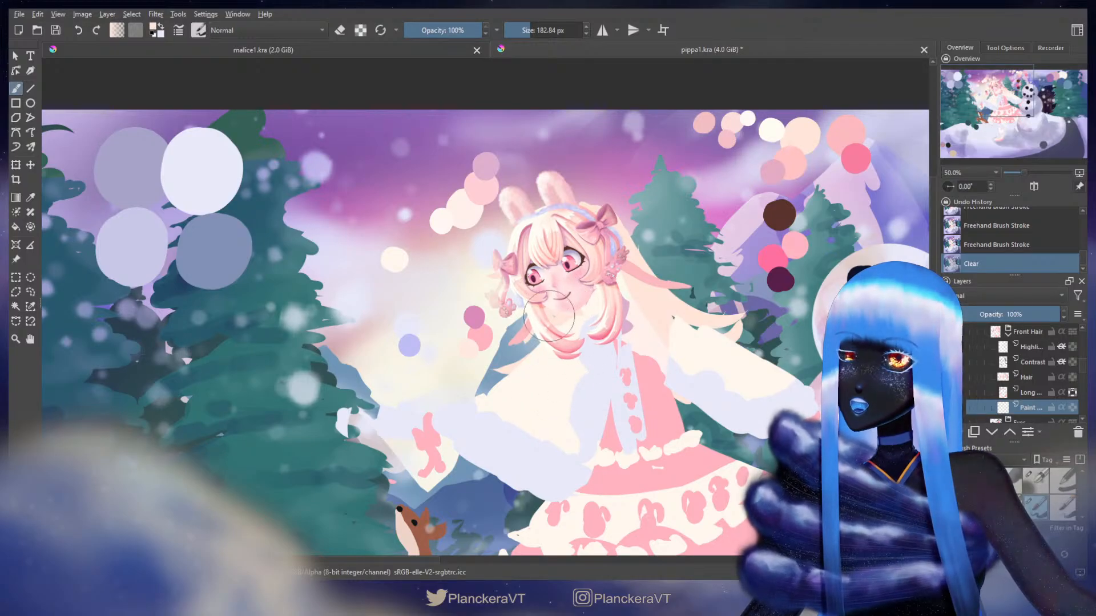
pyautogui.moveTo(526, 307)
pyautogui.keyDown('shift'); pyautogui.mouseDown()
pyautogui.moveTo(536, 308)
pyautogui.moveTo(523, 356)
pyautogui.mouseUp(); pyautogui.keyUp('shift')
pyautogui.hotkey('ctrl', 'z')
pyautogui.hotkey('ctrl', 'shift', 'z')
pyautogui.hotkey('ctrl', 'z')
pyautogui.hotkey('ctrl', 'shift', 'z')
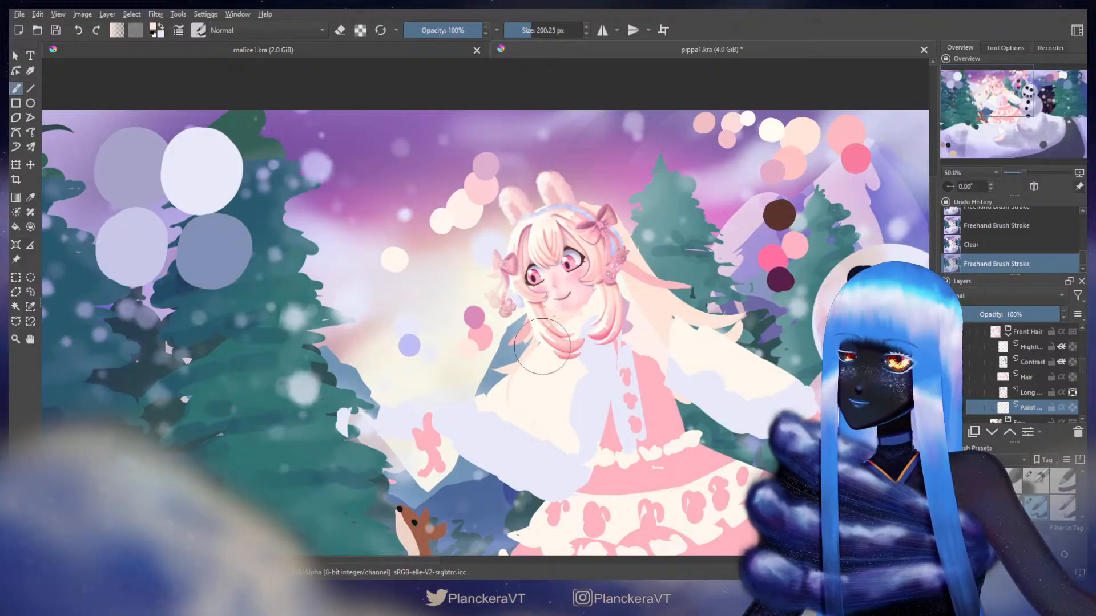
pyautogui.hotkey('ctrl', 'z')
pyautogui.keyDown('shift'); pyautogui.moveTo(524, 295); pyautogui.dragTo(517, 295); pyautogui.keyUp('shift')
pyautogui.moveTo(539, 342)
pyautogui.mouseDown()
pyautogui.moveTo(544, 383)
pyautogui.moveTo(526, 378)
pyautogui.moveTo(565, 361)
pyautogui.mouseUp()
pyautogui.hotkey('ctrl', 'z')
pyautogui.hotkey('ctrl', 'z')
# - Try narrower peach strands straight down beneath the side lock with a 147.16 px brush
pyautogui.keyDown('shift'); pyautogui.moveTo(550, 346); pyautogui.dragTo(542, 346); pyautogui.keyUp('shift')
pyautogui.moveTo(562, 311); pyautogui.dragTo(595, 387)
pyautogui.moveTo(552, 342); pyautogui.dragTo(550, 386)
pyautogui.hotkey('ctrl', 'z')
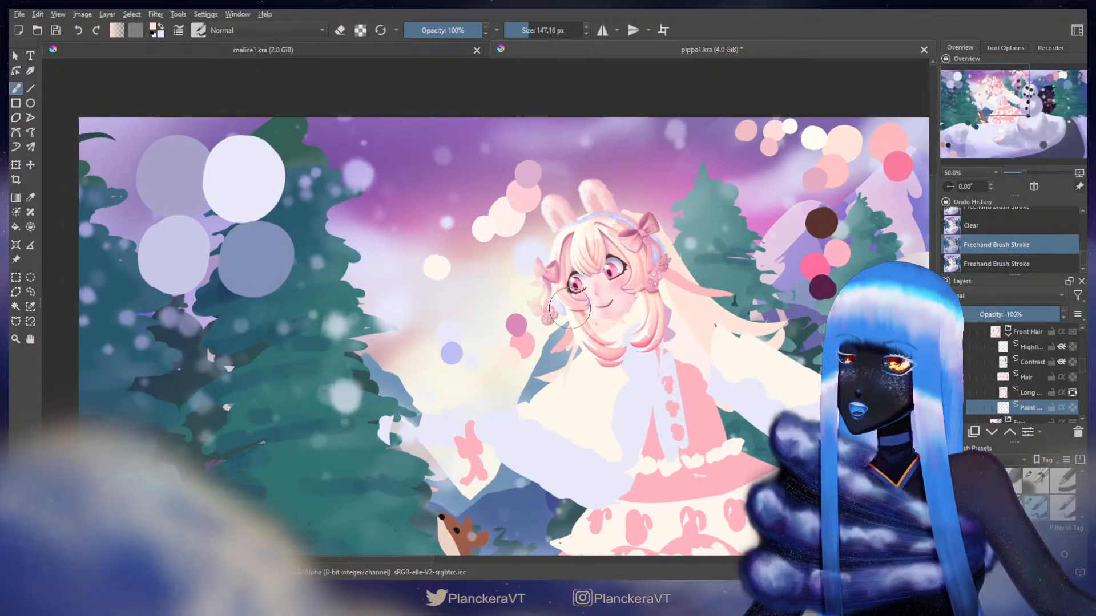
pyautogui.moveTo(570, 308); pyautogui.dragTo(569, 386)
pyautogui.hotkey('ctrl', 'z')
# - Undo the strands under the side lock and paint peach strands flowing outward behind the small side bow at 134.94 px
pyautogui.keyDown('shift'); pyautogui.moveTo(574, 311); pyautogui.dragTo(570, 311); pyautogui.keyUp('shift')
pyautogui.moveTo(570, 312); pyautogui.dragTo(573, 391)
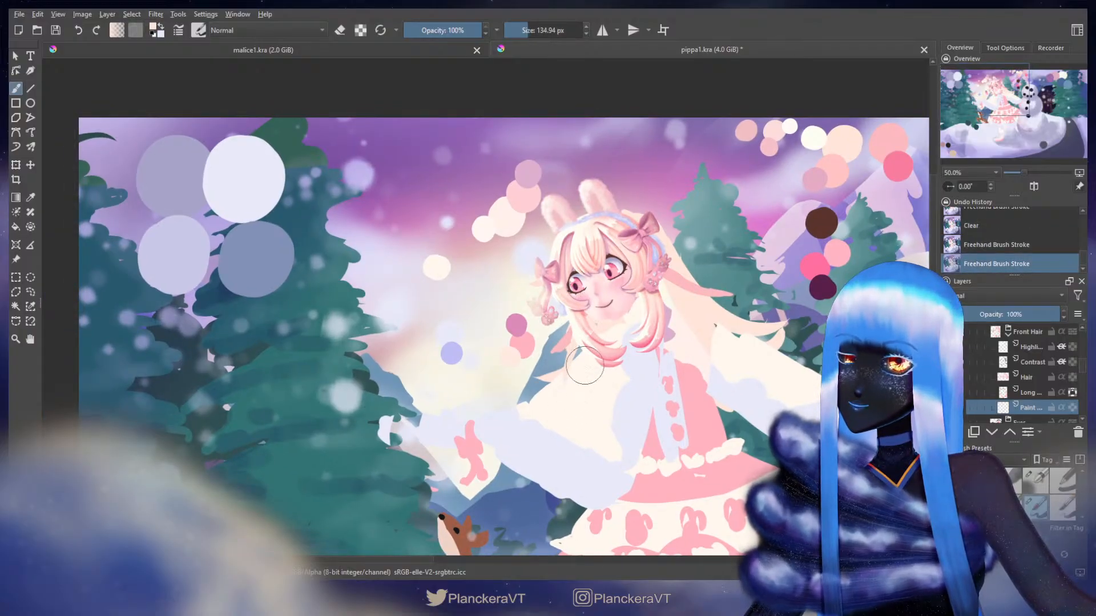
pyautogui.moveTo(578, 334)
pyautogui.mouseDown()
pyautogui.moveTo(579, 406)
pyautogui.moveTo(604, 392)
pyautogui.moveTo(613, 366)
pyautogui.moveTo(594, 363)
pyautogui.moveTo(575, 395)
pyautogui.moveTo(576, 331)
pyautogui.moveTo(571, 410)
pyautogui.mouseUp()
pyautogui.hotkey('ctrl', 'z')
pyautogui.hotkey('ctrl', 'z')
pyautogui.hotkey('ctrl', 'z')
pyautogui.hotkey('ctrl', 'shift', 'z')
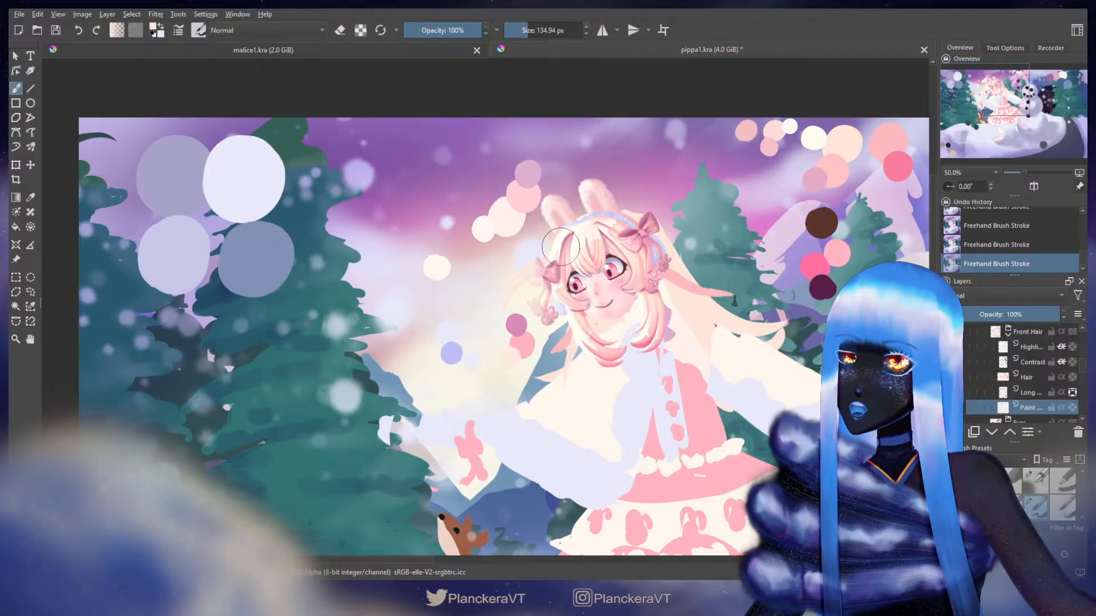
# - Compare the peach strands behind the small side bow by undoing and restoring the latest strokes
pyautogui.hotkey('ctrl', 'z')
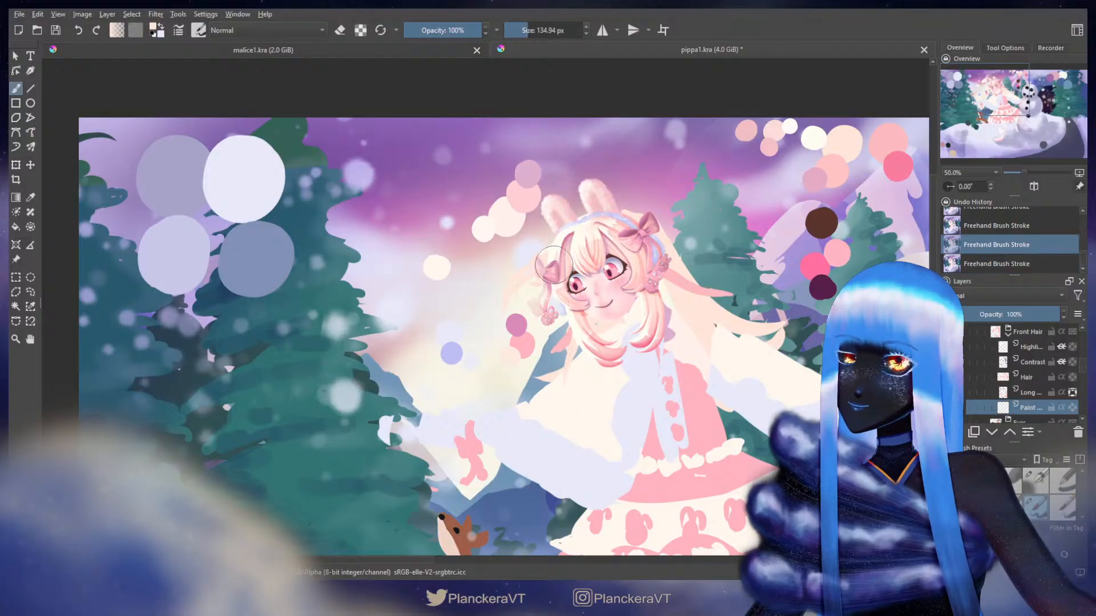
pyautogui.hotkey('ctrl', 'shift', 'z')
pyautogui.hotkey('ctrl', 'z')
pyautogui.hotkey('ctrl', 'z')
pyautogui.hotkey('ctrl', 'shift', 'z')
pyautogui.hotkey('ctrl', 'shift', 'z')
# - Try peach strands along the curled side lock below the face at 162.96 px, reducing the brush to 143.33 px
pyautogui.press(']')
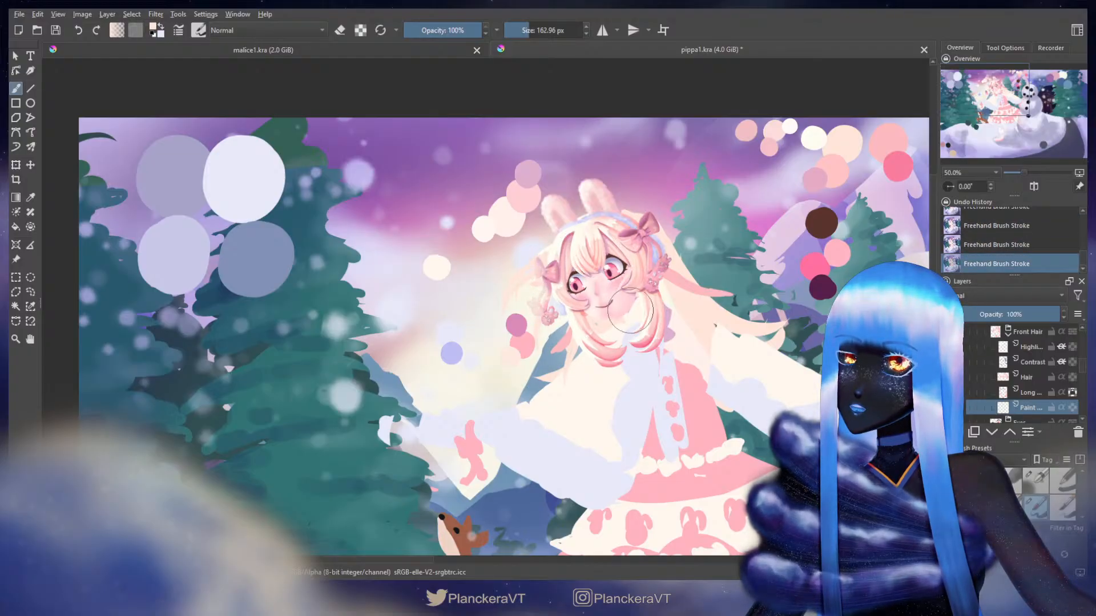
pyautogui.hotkey('ctrl', 'z')
pyautogui.moveTo(642, 247)
pyautogui.mouseDown()
pyautogui.moveTo(613, 324)
pyautogui.moveTo(633, 306)
pyautogui.moveTo(621, 248)
pyautogui.mouseUp()
pyautogui.press('[')
pyautogui.hotkey('ctrl', 'z')
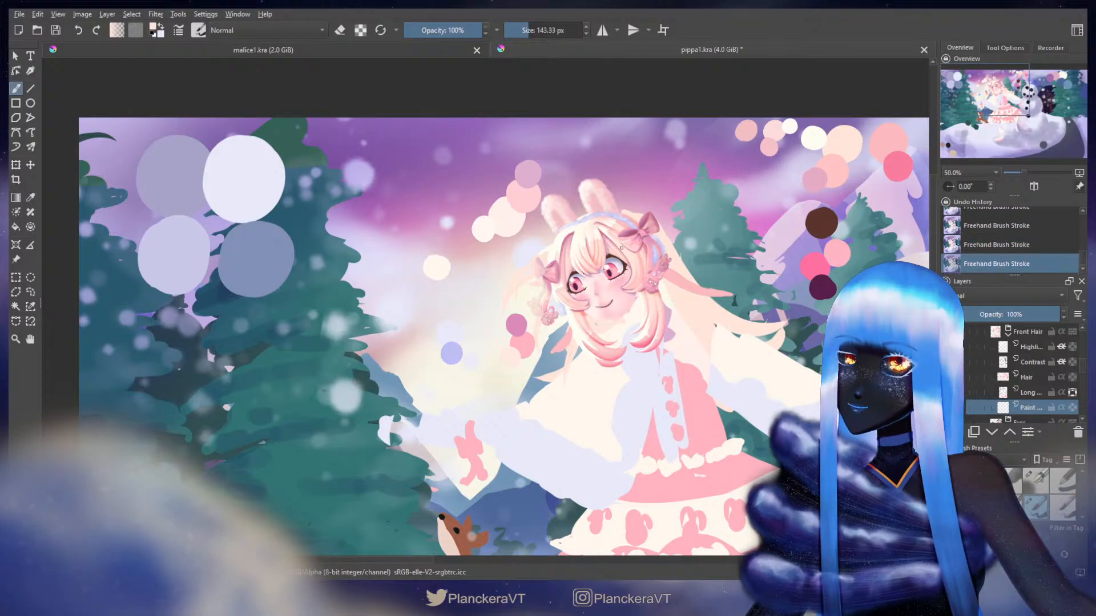
# - Compare the hair with and without the latest peach stroke by repeatedly undoing and restoring it
pyautogui.hotkey('ctrl', 'z')
pyautogui.hotkey('ctrl', 'shift', 'z')
pyautogui.hotkey('ctrl', 'z')
pyautogui.hotkey('ctrl', 'shift', 'z')
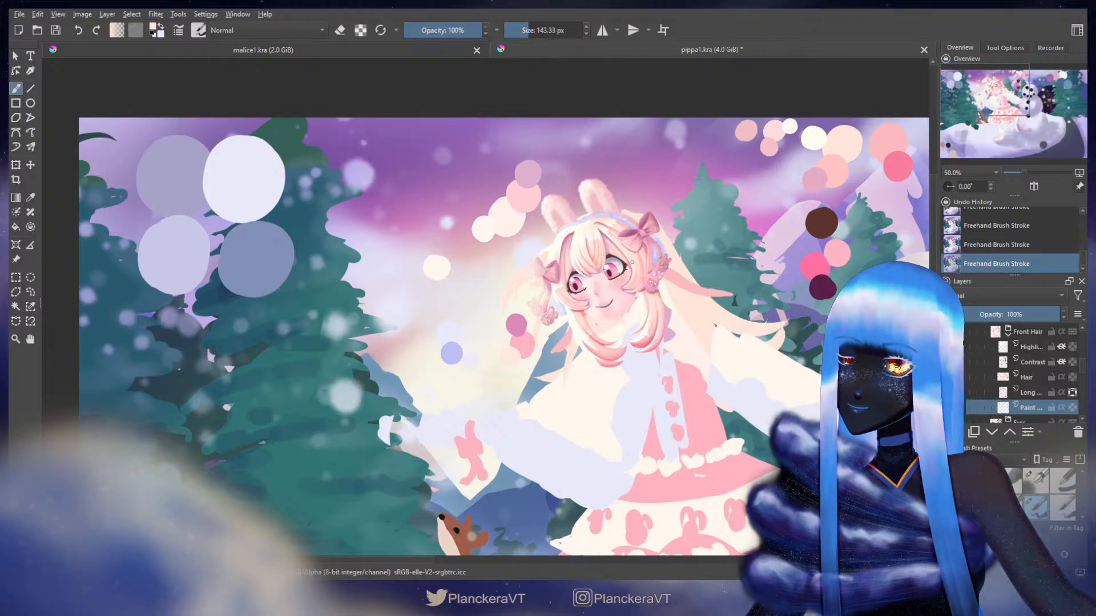
pyautogui.hotkey('ctrl', 'z')
pyautogui.hotkey('ctrl', 'shift', 'z')
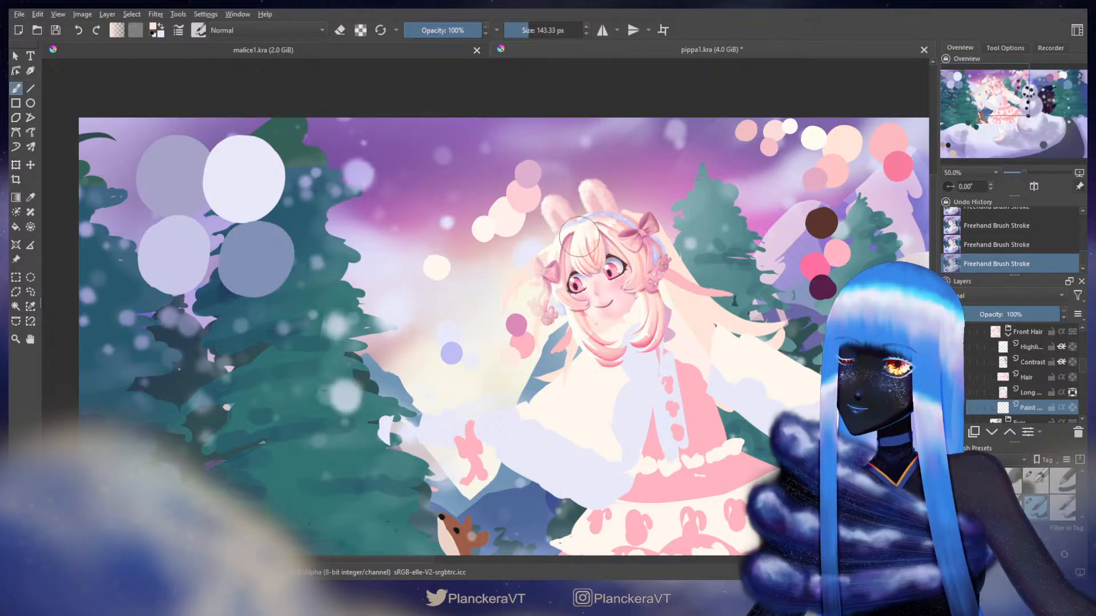
pyautogui.hotkey('ctrl', 'z')
pyautogui.hotkey('ctrl', 'shift', 'z')
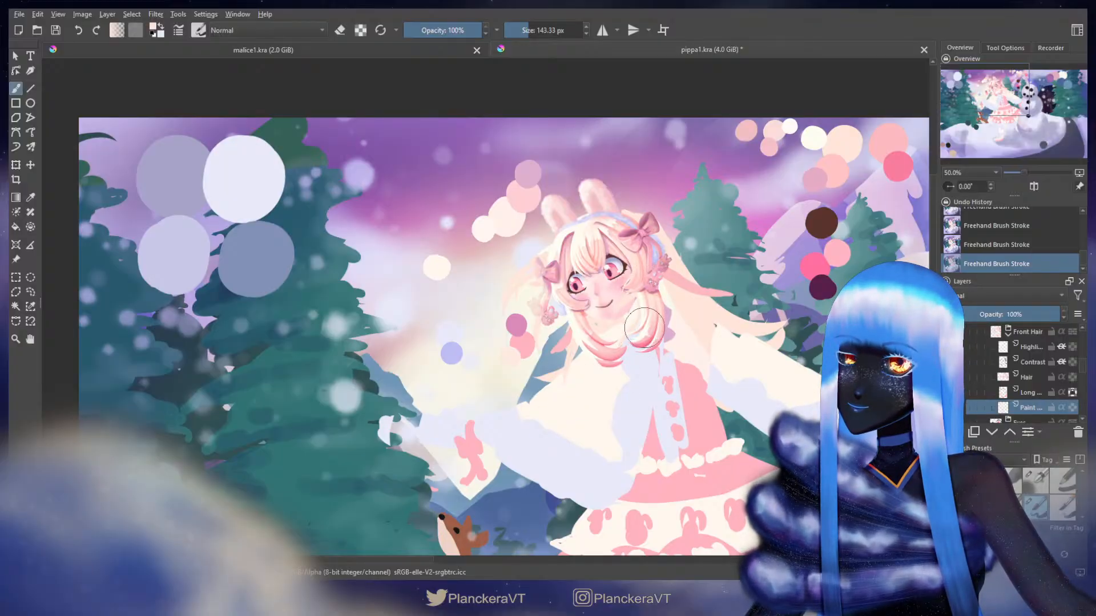
# - Replace the latest stroke with peach strands along the side lock beneath the cheek, enlarging the brush to 158.89 px
pyautogui.hotkey('ctrl', 'z')
pyautogui.moveTo(636, 294); pyautogui.dragTo(623, 335)
pyautogui.moveTo(641, 284); pyautogui.dragTo(625, 346)
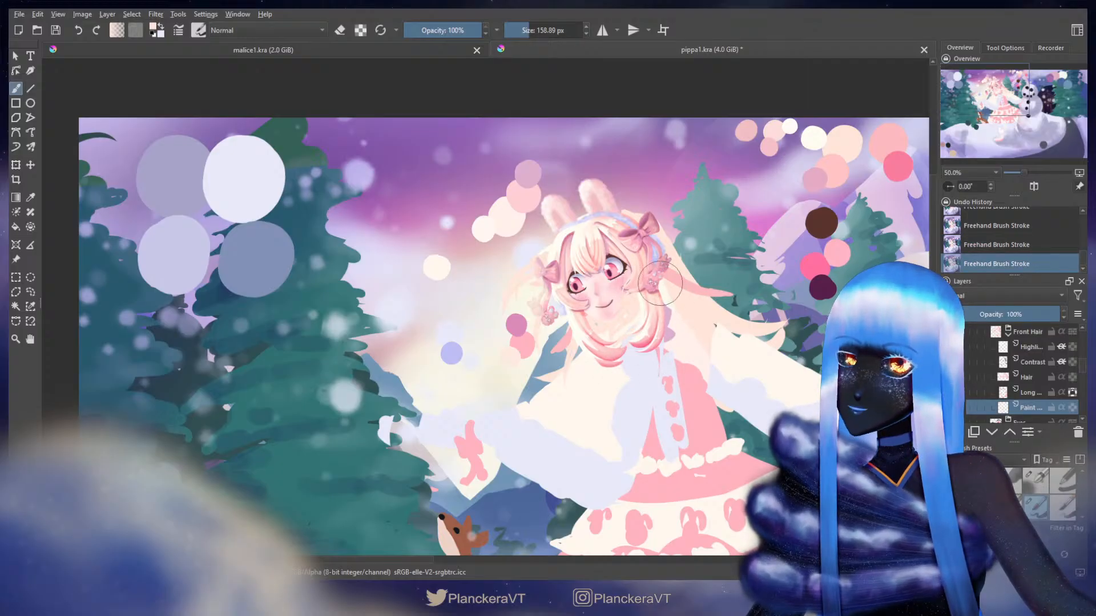
pyautogui.moveTo(660, 284)
pyautogui.mouseDown()
pyautogui.moveTo(656, 342)
pyautogui.moveTo(660, 304)
pyautogui.moveTo(654, 323)
pyautogui.mouseUp()
pyautogui.hotkey('ctrl', 'z')
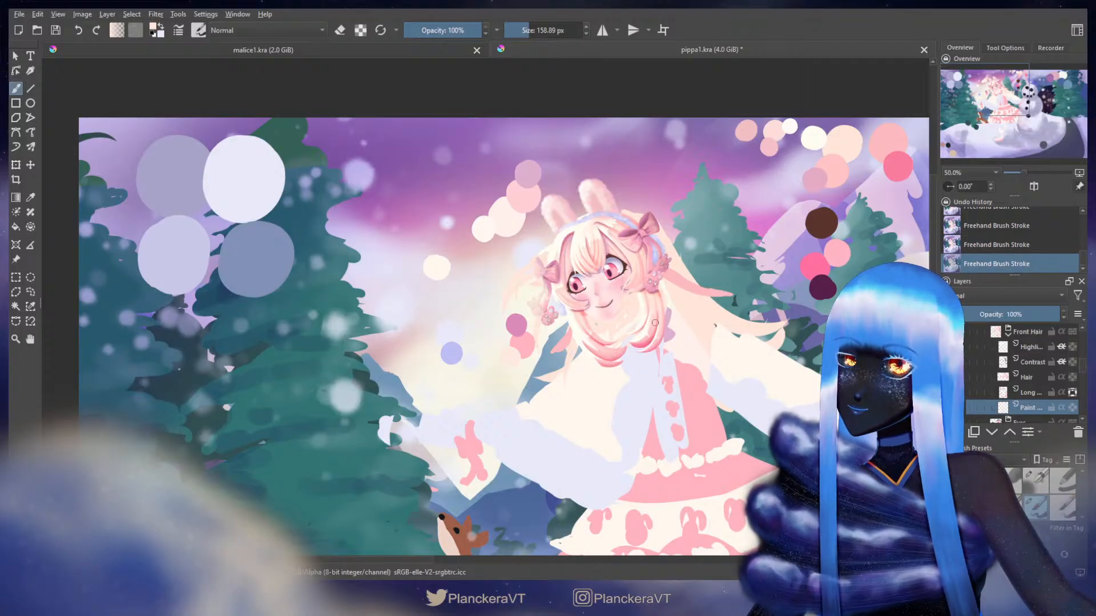
# - Try broader peach strands beside the lock under the small bow with a 216.18 px brush
pyautogui.moveTo(556, 345)
pyautogui.mouseDown()
pyautogui.moveTo(610, 357)
pyautogui.moveTo(584, 382)
pyautogui.mouseUp()
pyautogui.hotkey('ctrl', 'z')
pyautogui.keyDown('shift'); pyautogui.moveTo(571, 276); pyautogui.dragTo(587, 276); pyautogui.keyUp('shift')
pyautogui.moveTo(574, 320); pyautogui.dragTo(549, 353)
pyautogui.hotkey('ctrl', 'z')
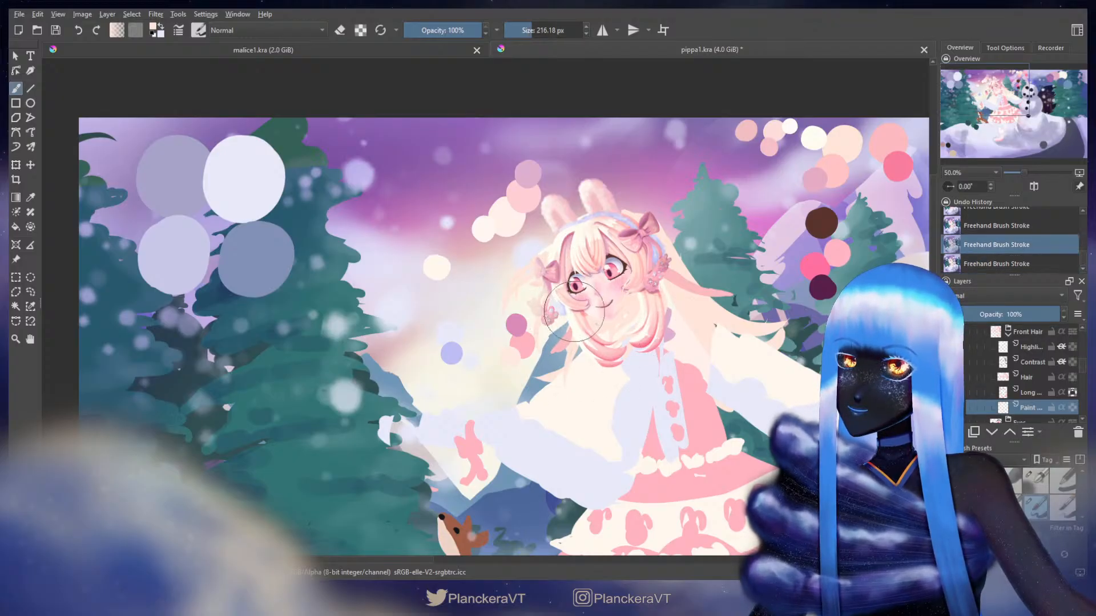
pyautogui.moveTo(558, 310)
pyautogui.mouseDown()
pyautogui.moveTo(594, 304)
pyautogui.moveTo(594, 345)
pyautogui.mouseUp()
pyautogui.hotkey('ctrl', 'z')
pyautogui.hotkey('ctrl', 'z')
# - Check the loose strands around the head again by toggling the last peach stroke off and on
pyautogui.keyDown('shift'); pyautogui.moveTo(596, 255); pyautogui.dragTo(598, 238); pyautogui.keyUp('shift')
pyautogui.hotkey('ctrl', 'shift', 'z')
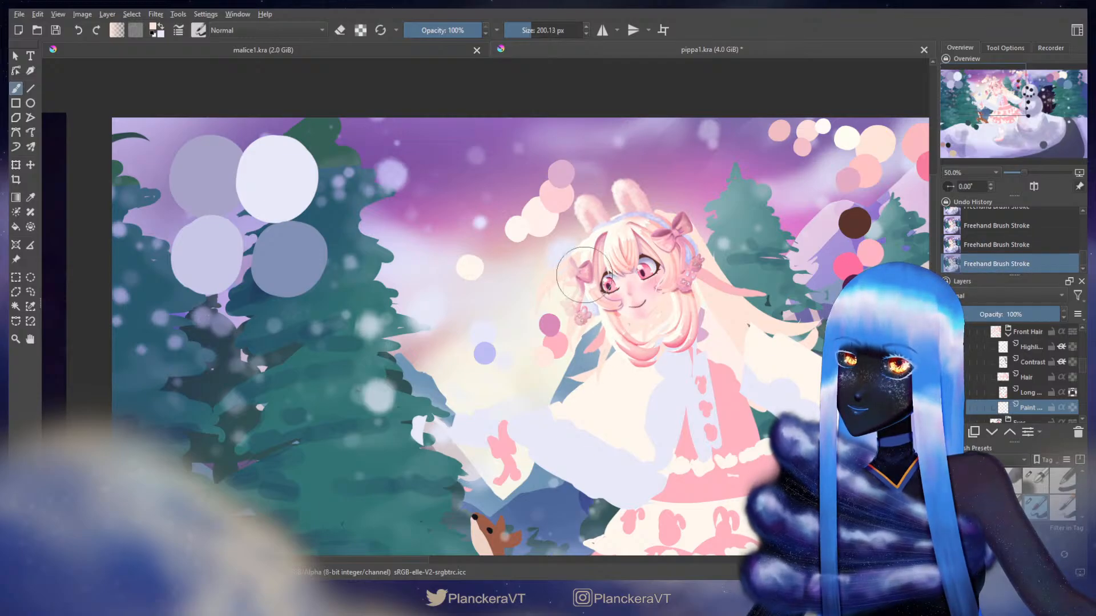
pyautogui.hotkey('ctrl', 'z')
pyautogui.hotkey('ctrl', 'shift', 'z')
pyautogui.hotkey('ctrl', 'z')
pyautogui.hotkey('ctrl', 'shift', 'z')
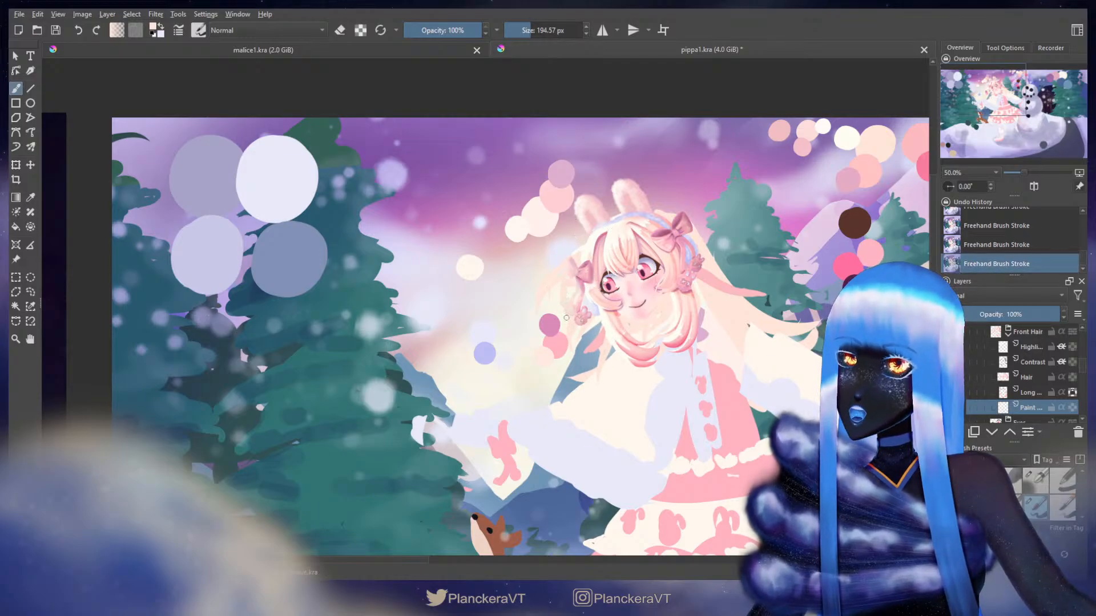
pyautogui.hotkey('ctrl', 'z')
pyautogui.keyDown('shift'); pyautogui.moveTo(596, 250); pyautogui.dragTo(596, 250); pyautogui.keyUp('shift')
pyautogui.hotkey('ctrl', 'shift', 'z')
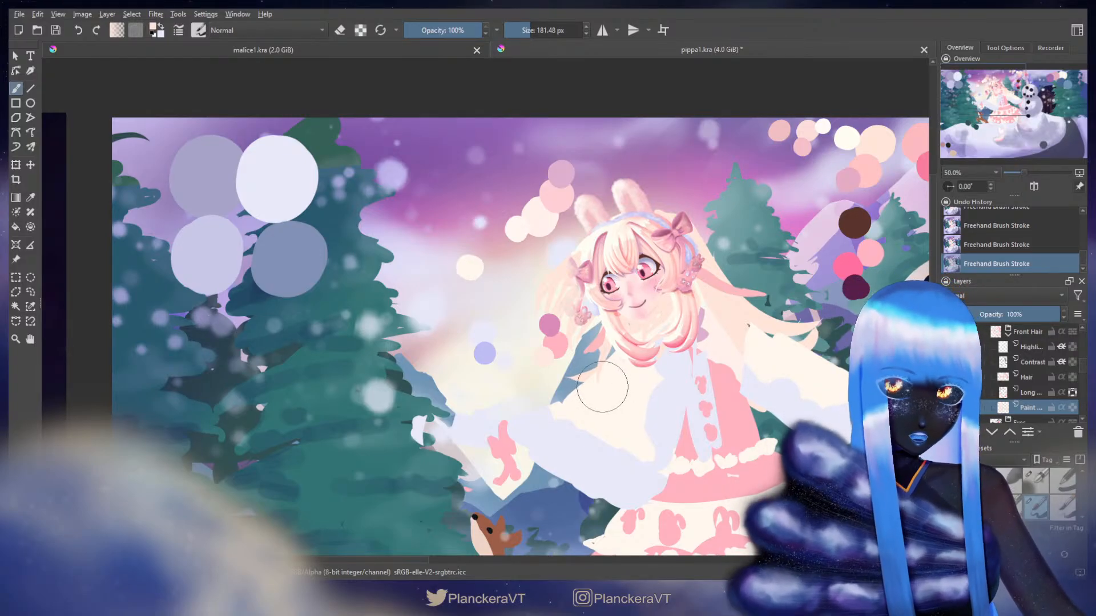
# - Hide the loose-strand paint layer inside the Front Hair group to leave the head details unobstructed
pyautogui.scroll(3, 847, 377)
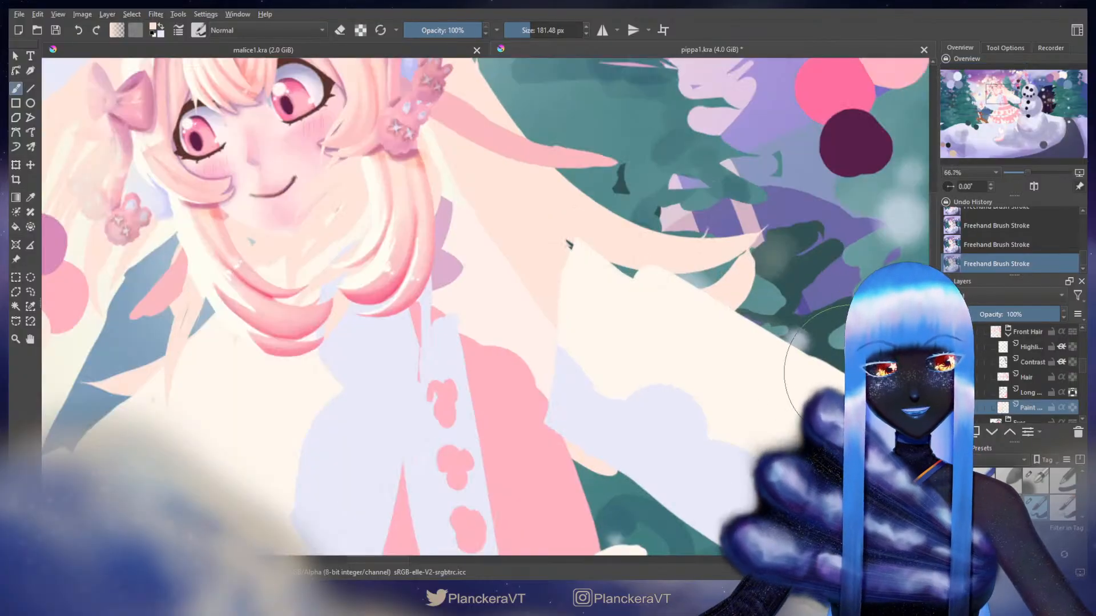
pyautogui.moveTo(555, 241); pyautogui.dragTo(840, 423)
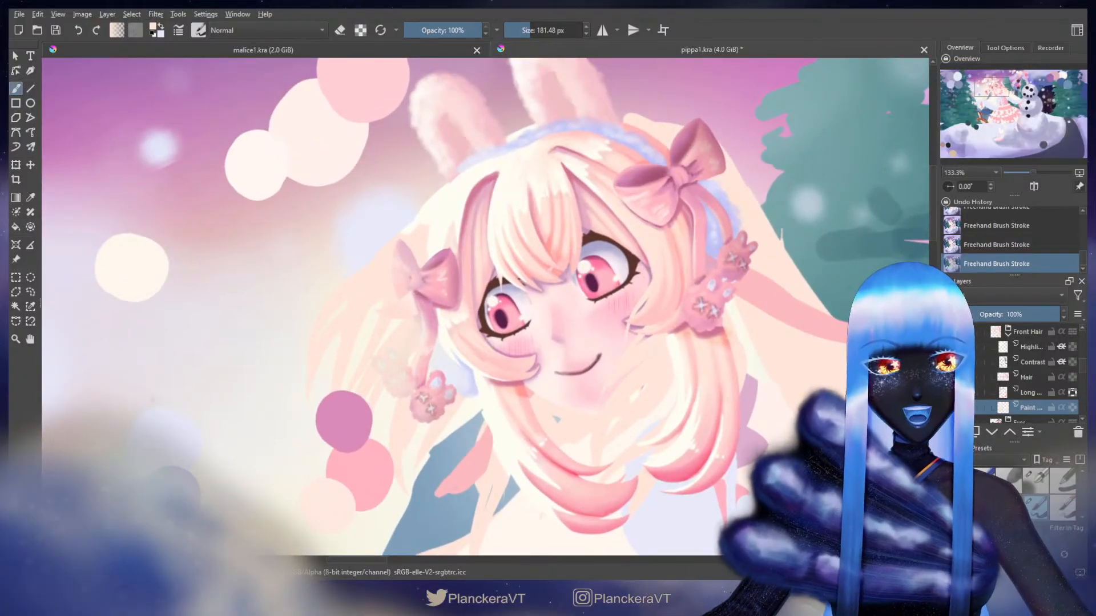
pyautogui.click(952, 408)
pyautogui.moveTo(728, 363); pyautogui.dragTo(817, 334)
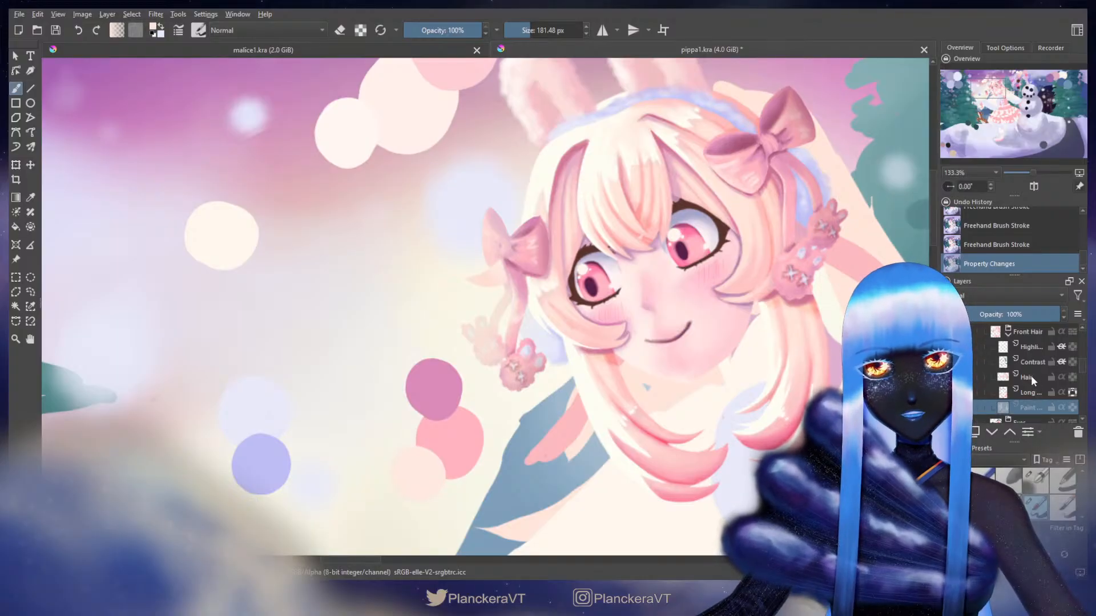
# - Transform the Front Hair group with Liquify, reshaping the bangs above the eyes and between them
pyautogui.click(1031, 331)
pyautogui.hotkey('ctrl', 't')
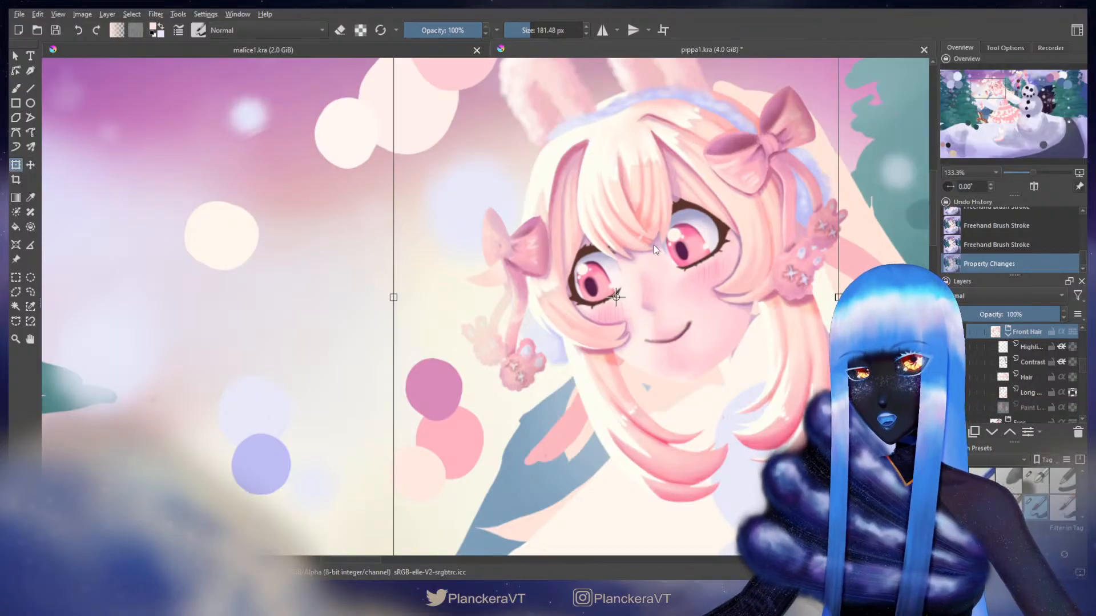
pyautogui.click(687, 317)
pyautogui.moveTo(655, 239)
pyautogui.mouseDown()
pyautogui.moveTo(654, 253)
pyautogui.moveTo(698, 252)
pyautogui.moveTo(635, 228)
pyautogui.mouseUp()
pyautogui.moveTo(654, 279)
pyautogui.mouseDown()
pyautogui.moveTo(616, 210)
pyautogui.moveTo(578, 220)
pyautogui.mouseUp()
pyautogui.moveTo(609, 273)
pyautogui.mouseDown()
pyautogui.moveTo(598, 200)
pyautogui.moveTo(578, 212)
pyautogui.mouseUp()
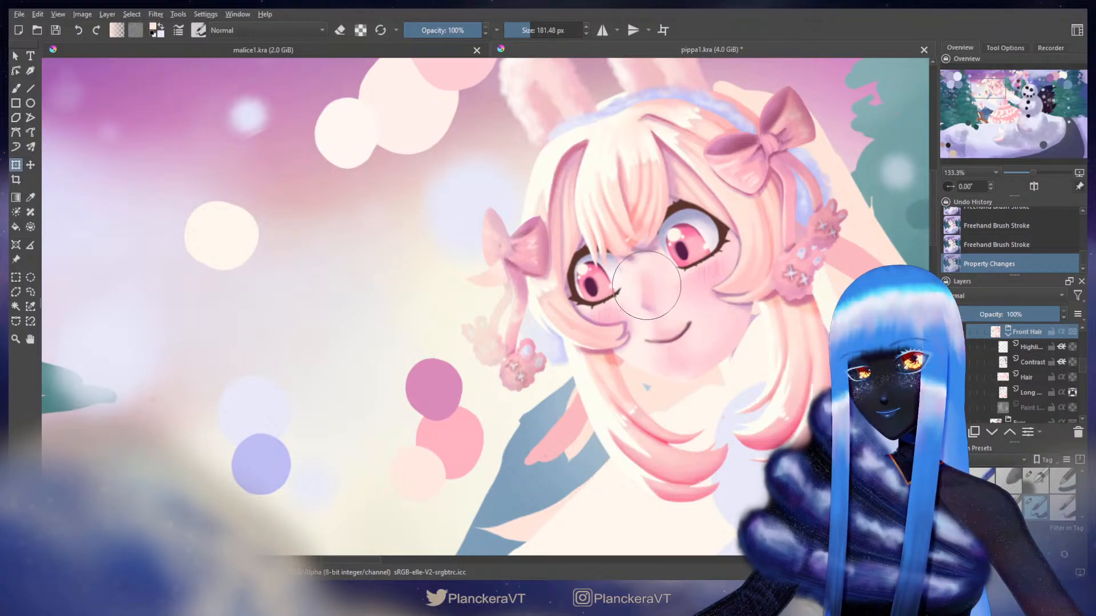
pyautogui.moveTo(604, 245); pyautogui.dragTo(595, 246)
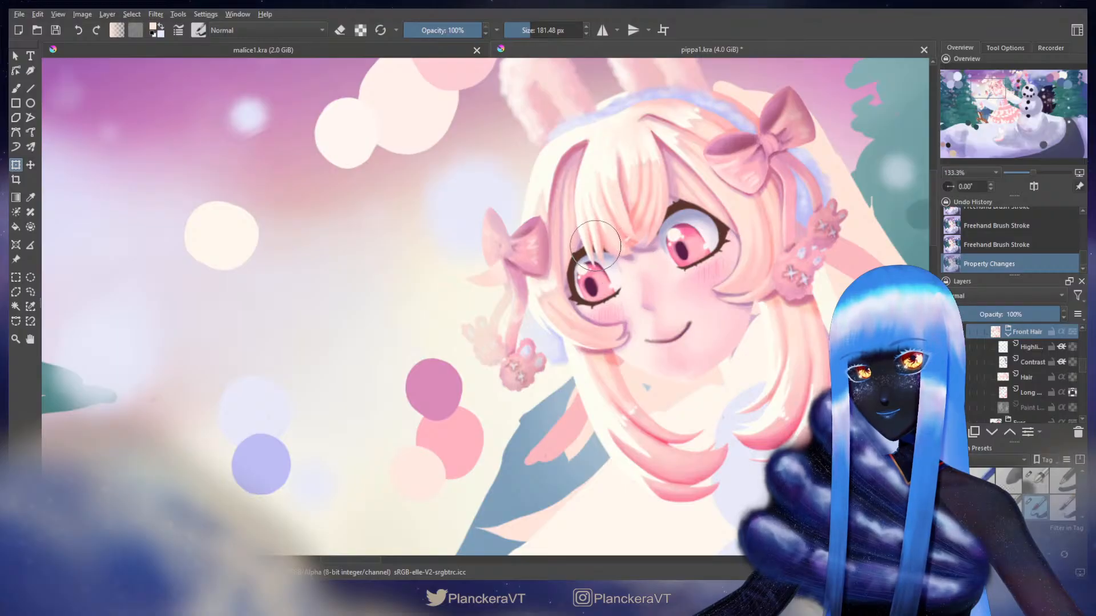
pyautogui.hotkey('ctrl', 'z')
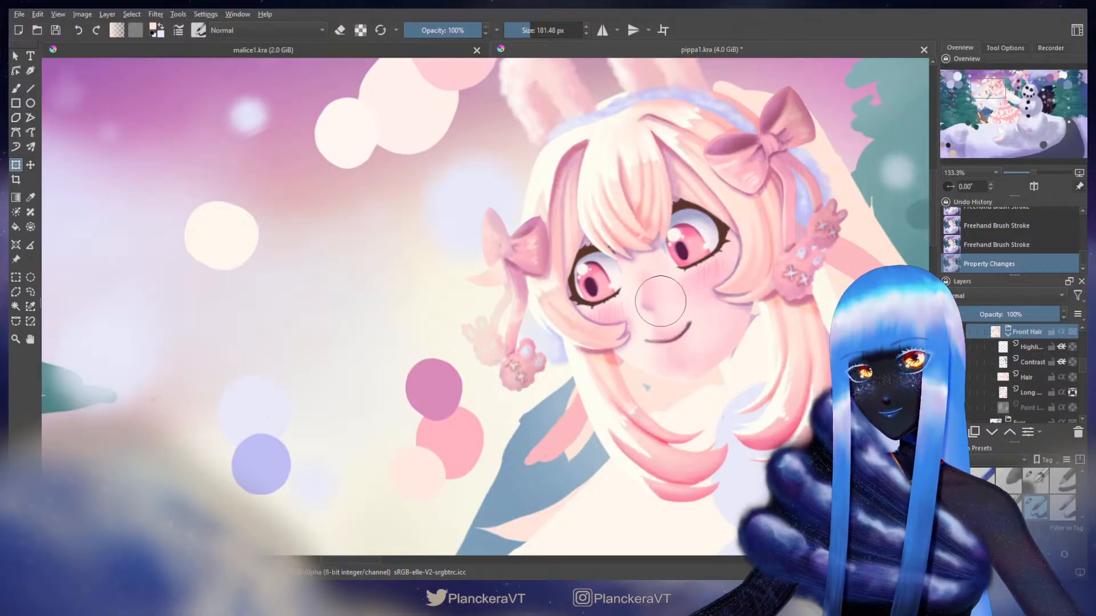
pyautogui.moveTo(660, 259)
pyautogui.keyDown('shift'); pyautogui.mouseDown()
pyautogui.moveTo(698, 259)
pyautogui.moveTo(632, 254)
pyautogui.moveTo(647, 255)
pyautogui.moveTo(621, 267)
pyautogui.mouseUp(); pyautogui.keyUp('shift')
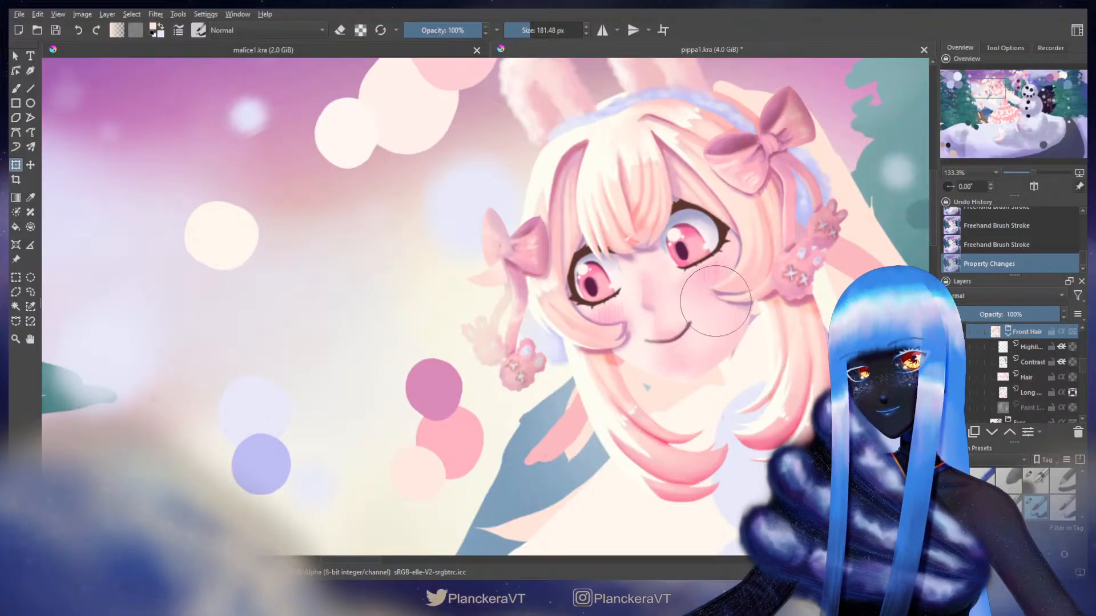
pyautogui.press('b')
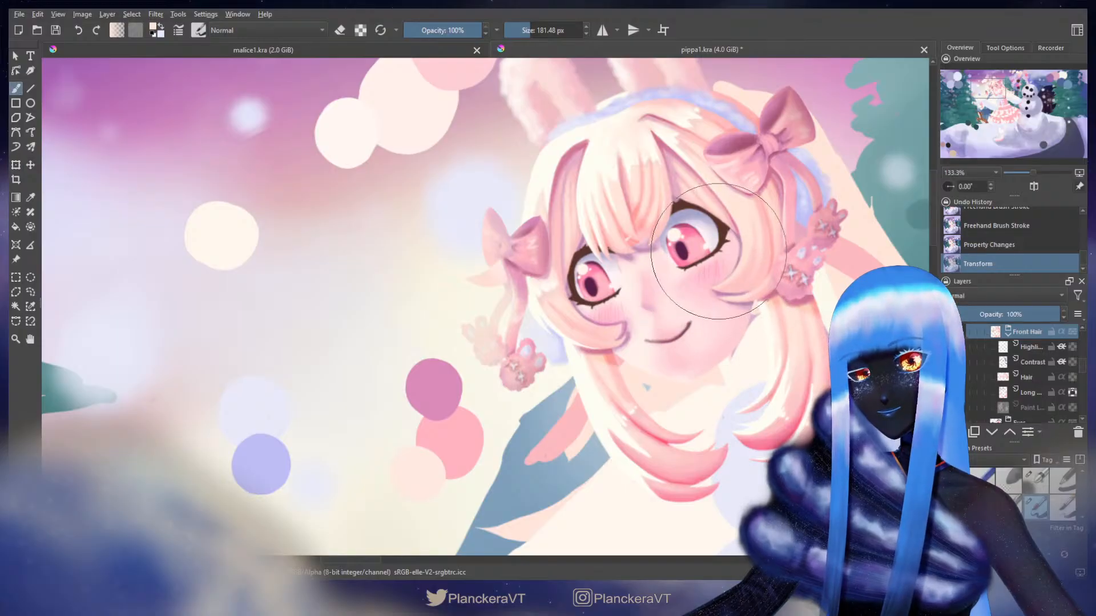
# - Liquify the curled tips of the front side locks below the chin in the Front Hair group
pyautogui.scroll(-3, 722, 268)
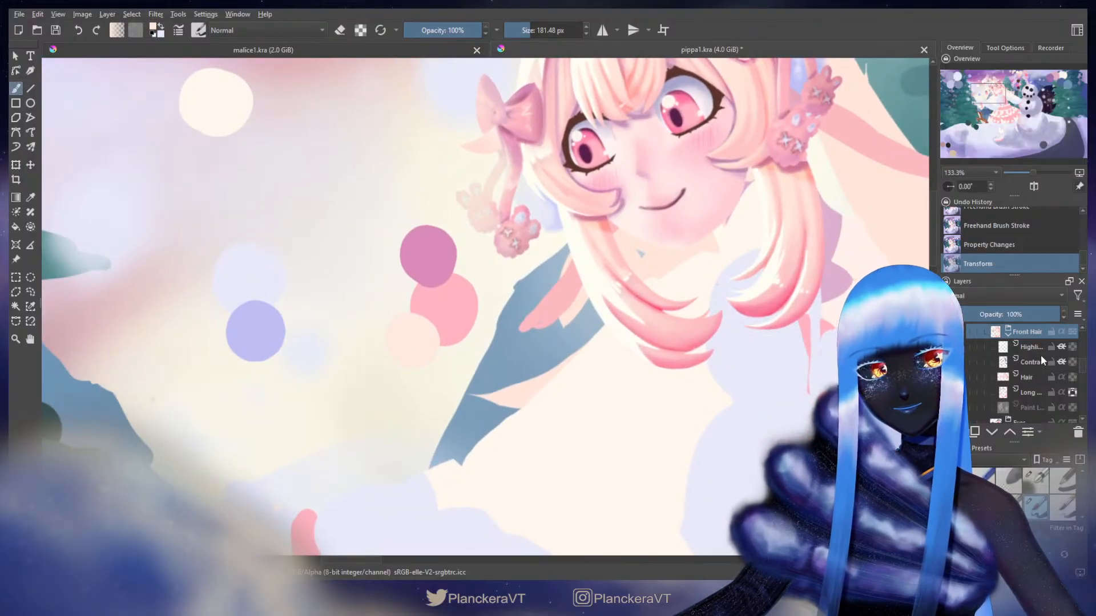
pyautogui.hotkey('ctrl', 't')
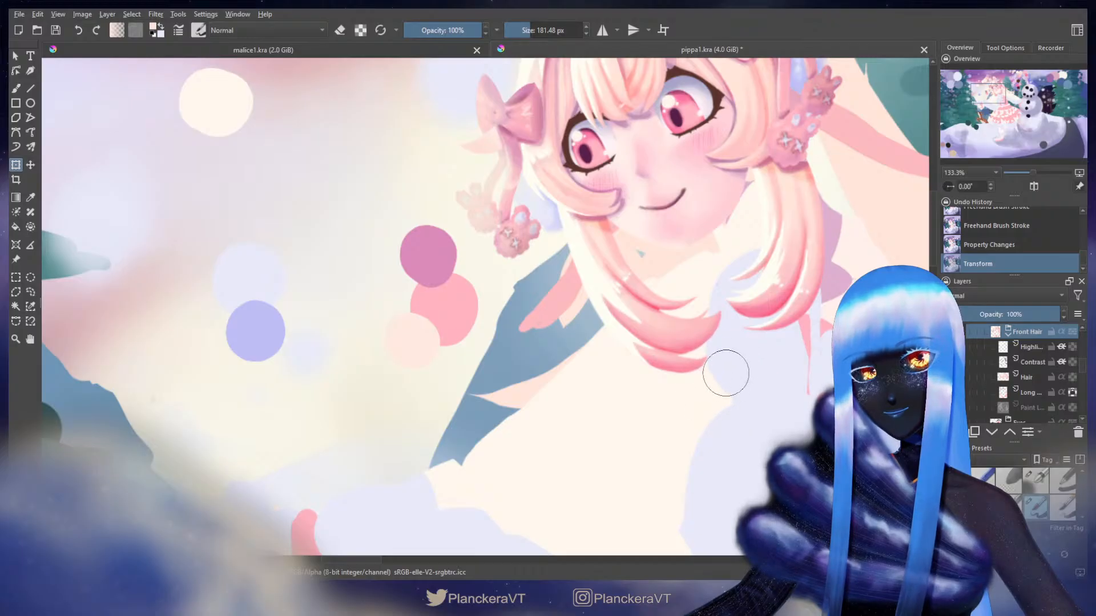
pyautogui.moveTo(720, 339); pyautogui.dragTo(720, 383)
pyautogui.press('b')
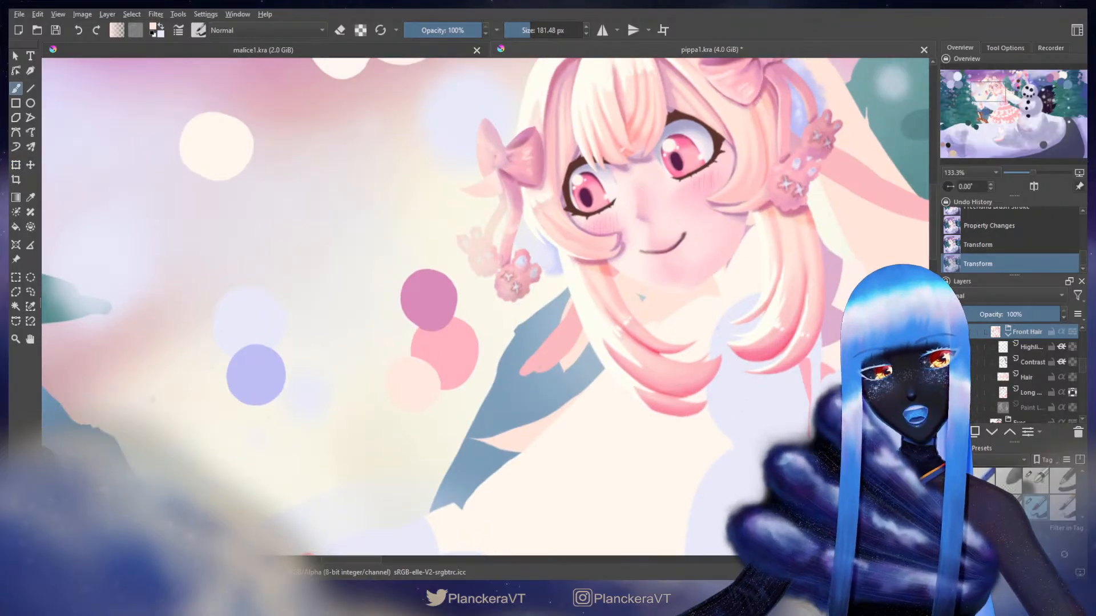
# - Show and activate the loose-strand paint layer, with the brush switched to erasing
pyautogui.click(1043, 408)
pyautogui.moveTo(762, 281)
pyautogui.mouseDown()
pyautogui.moveTo(745, 335)
pyautogui.moveTo(815, 372)
pyautogui.mouseUp()
pyautogui.press('e')
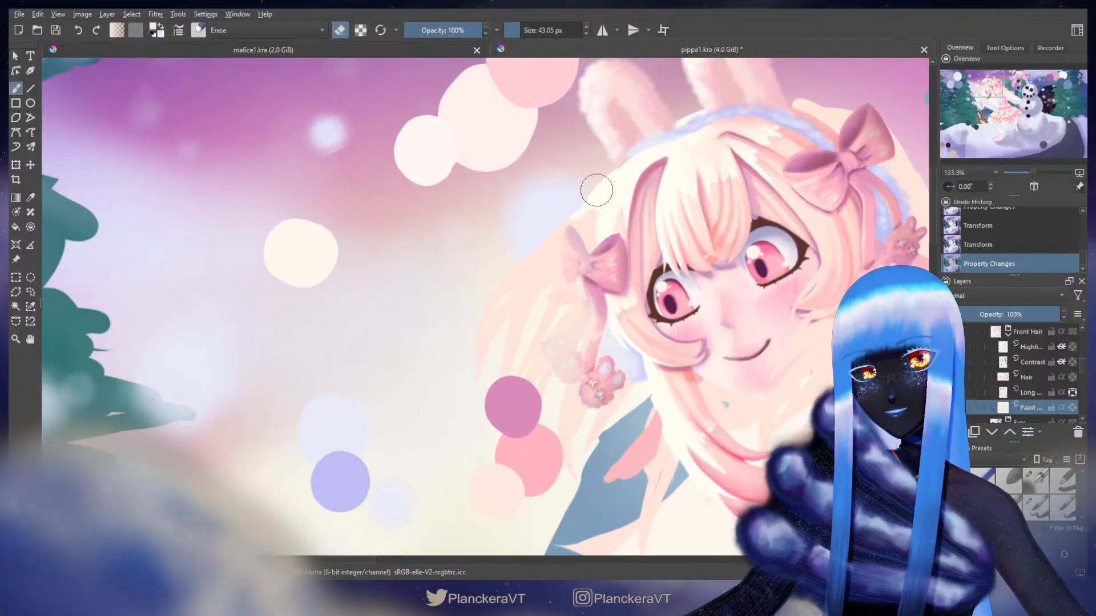
# - Try trimming the peach hair above the small bow and repainting its outer strands with a 131.57 px brush
pyautogui.keyDown('shift'); pyautogui.moveTo(596, 190); pyautogui.dragTo(609, 190); pyautogui.keyUp('shift')
pyautogui.moveTo(620, 163)
pyautogui.mouseDown()
pyautogui.moveTo(558, 132)
pyautogui.moveTo(604, 200)
pyautogui.moveTo(579, 198)
pyautogui.moveTo(465, 318)
pyautogui.moveTo(615, 198)
pyautogui.mouseUp()
pyautogui.press('/')
pyautogui.hotkey('ctrl', 'z')
pyautogui.moveTo(622, 168); pyautogui.dragTo(571, 214)
pyautogui.moveTo(536, 308); pyautogui.dragTo(530, 343)
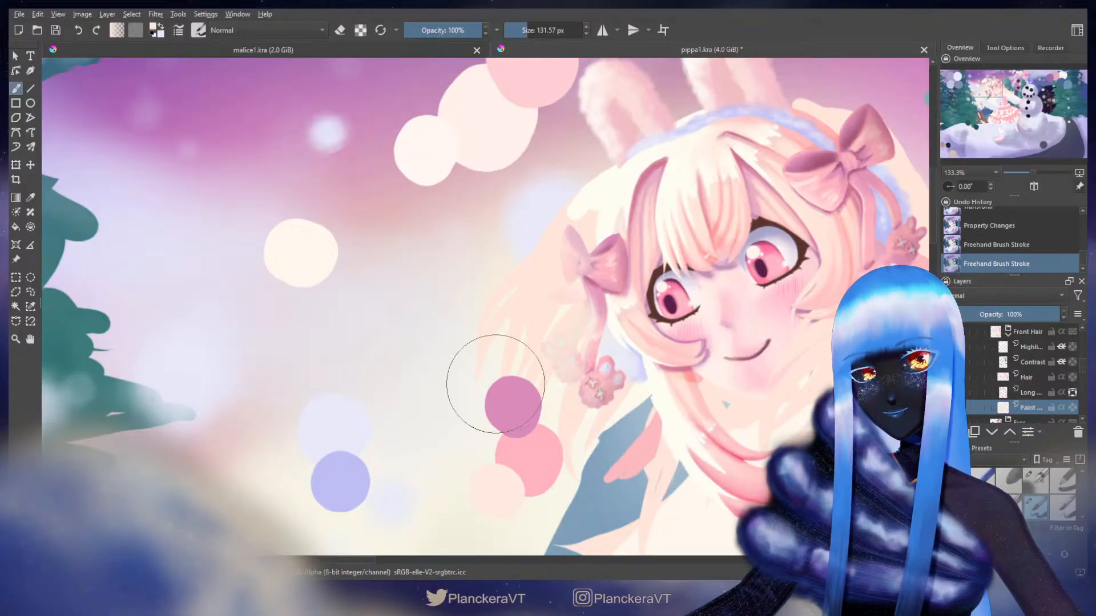
# - Erase the peach strands behind and outside the small bow with the eraser enlarged to 141.35 px
pyautogui.press('/')
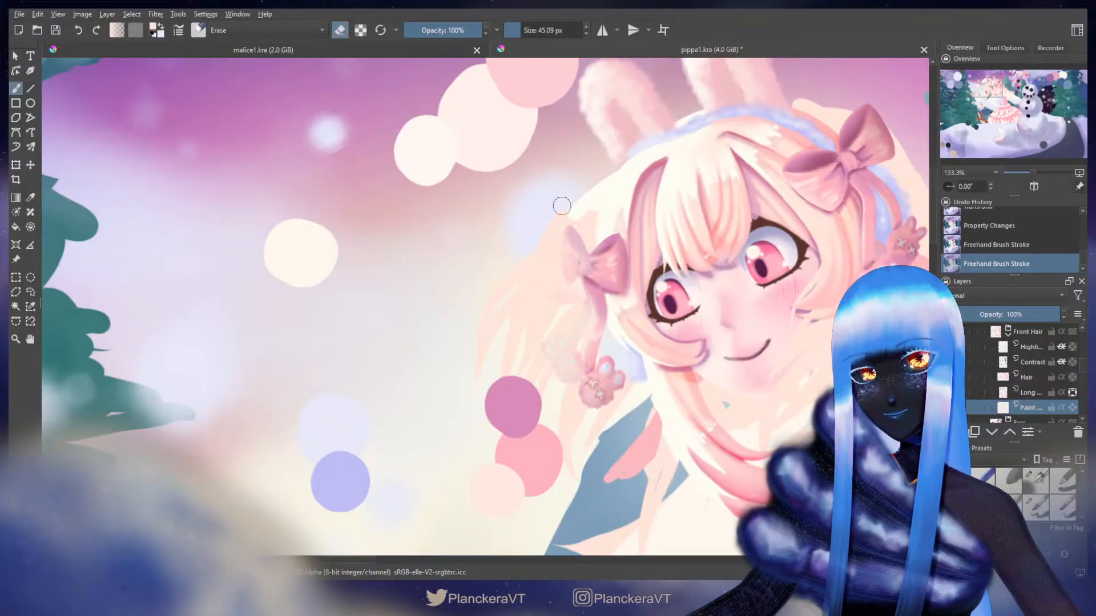
pyautogui.keyDown('shift'); pyautogui.moveTo(512, 296); pyautogui.dragTo(549, 297); pyautogui.keyUp('shift')
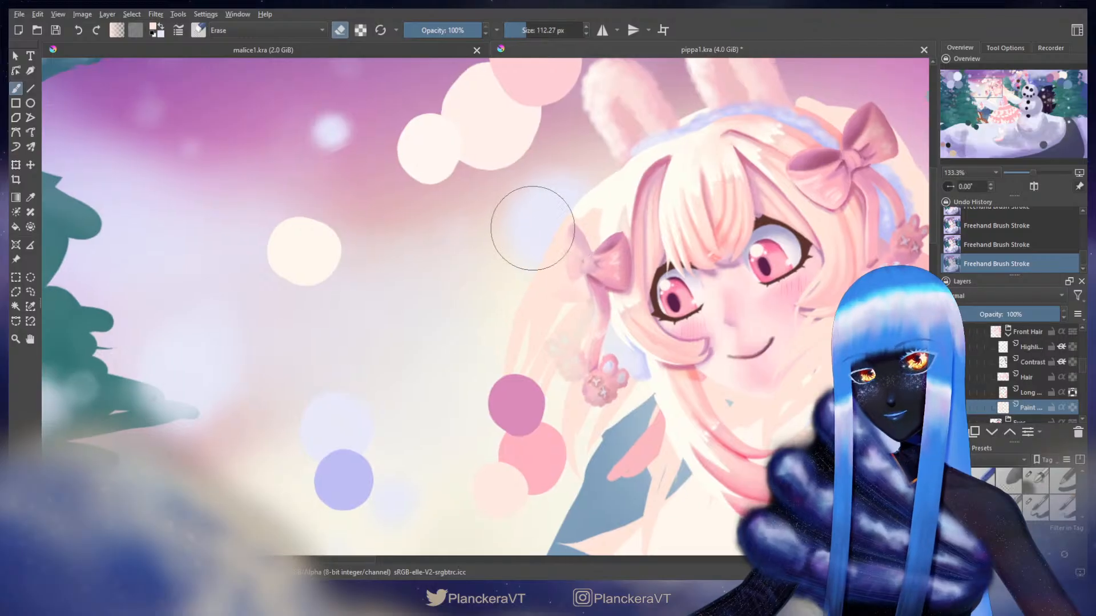
pyautogui.moveTo(638, 155)
pyautogui.mouseDown()
pyautogui.moveTo(568, 283)
pyautogui.moveTo(583, 365)
pyautogui.mouseUp()
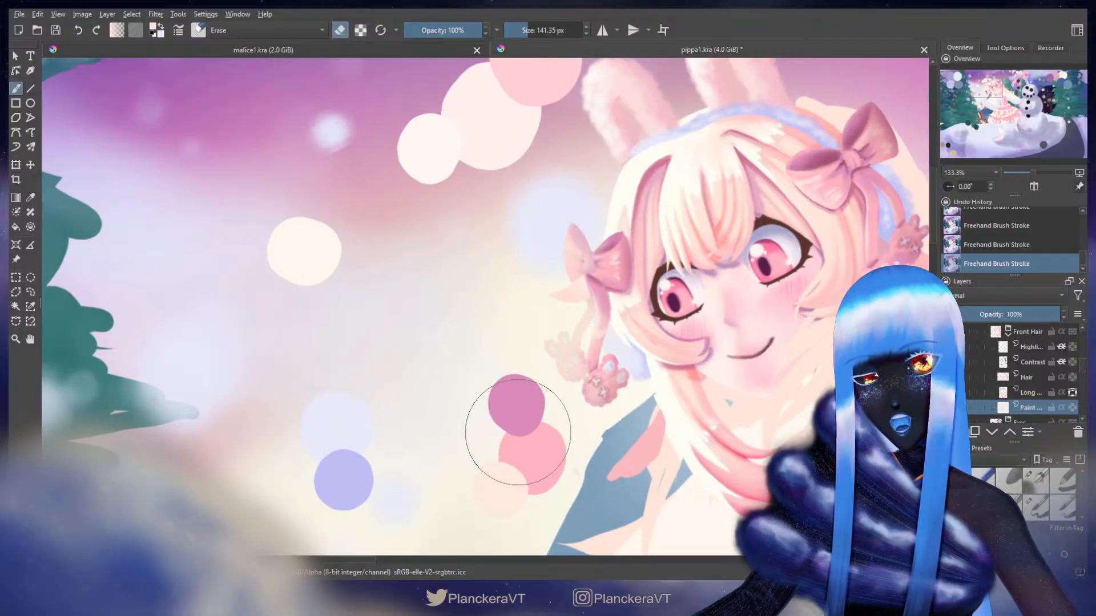
# - Paint a thin peach strand sweeping outward behind the small bow at 56.33 px and try longer ones up to 68.51 px
pyautogui.press('/')
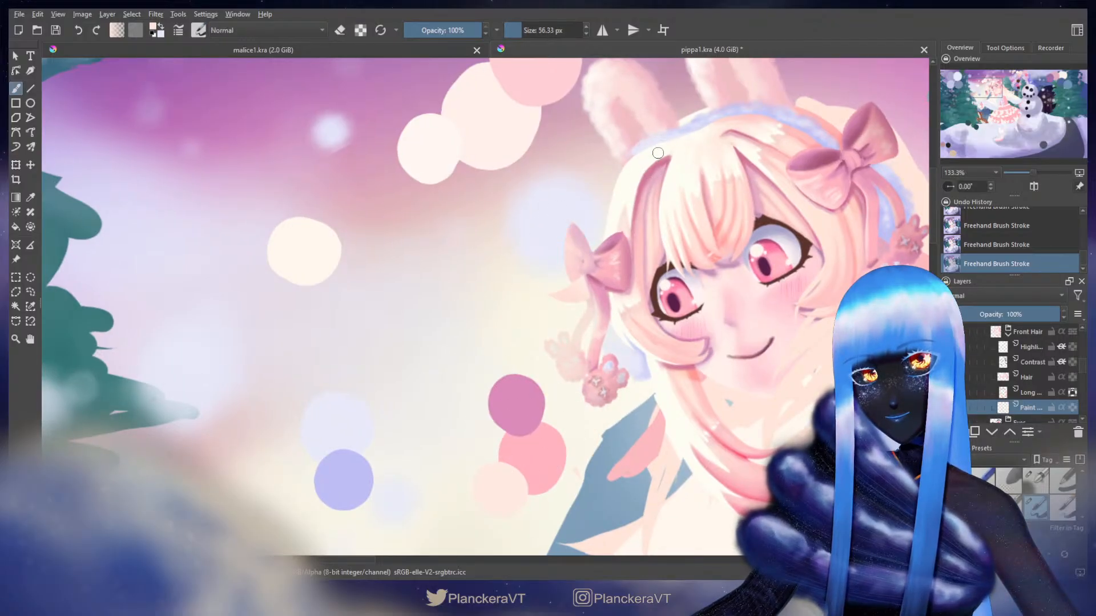
pyautogui.moveTo(623, 182); pyautogui.dragTo(553, 310)
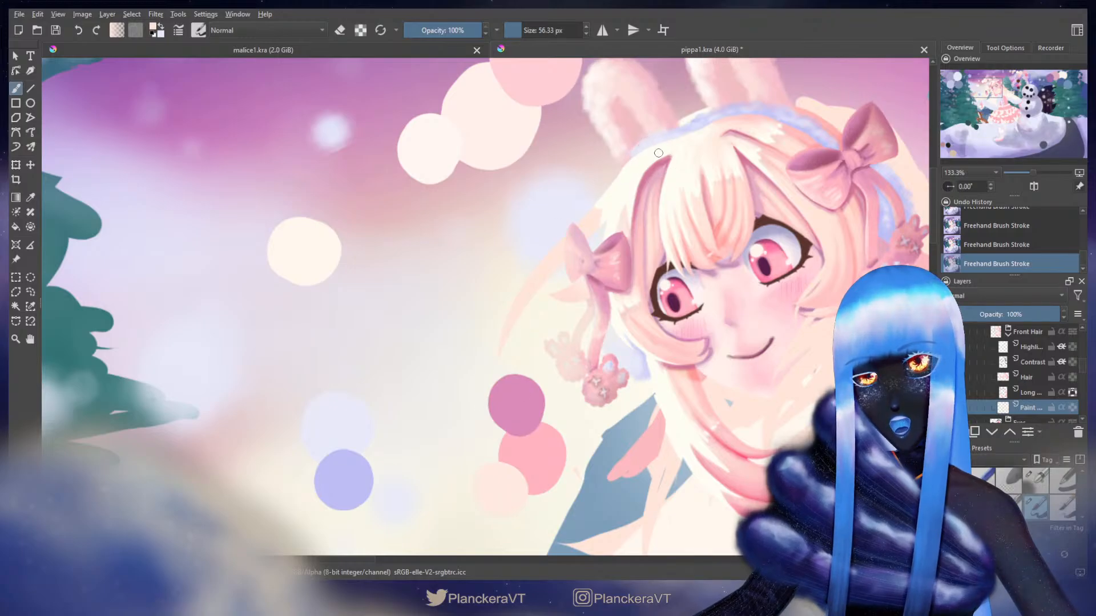
pyautogui.moveTo(659, 153); pyautogui.dragTo(505, 368)
pyautogui.hotkey('ctrl', 'z')
pyautogui.keyDown('shift'); pyautogui.moveTo(632, 189); pyautogui.dragTo(641, 188); pyautogui.keyUp('shift')
pyautogui.moveTo(665, 141); pyautogui.dragTo(563, 236)
pyautogui.hotkey('ctrl', 'z')
pyautogui.hotkey('ctrl', 'z')
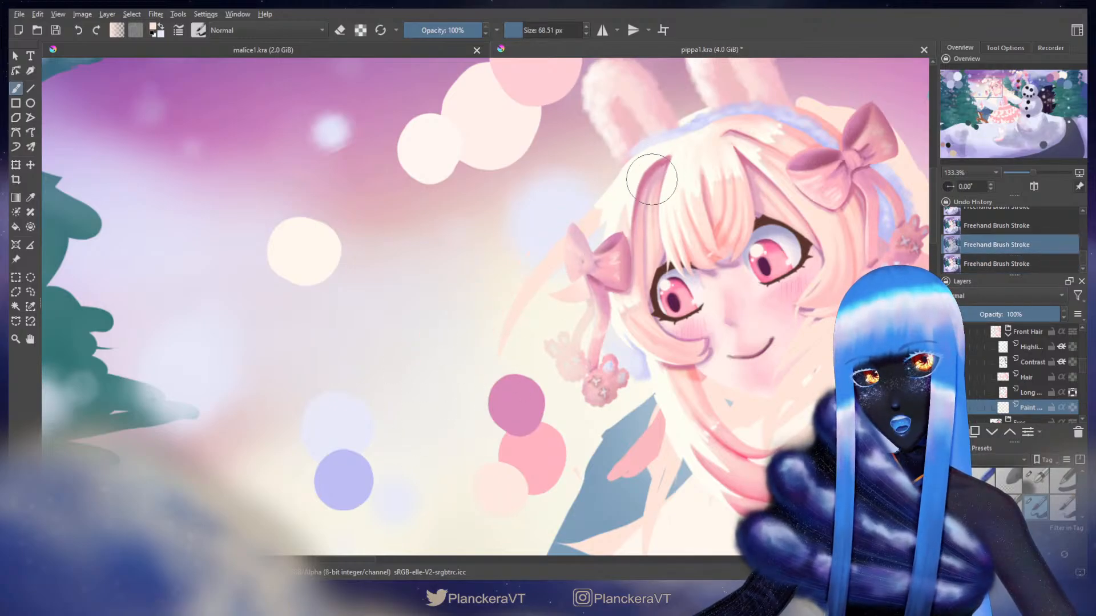
# - Paint a long peach strand from the crown sweeping out and down past the small bow at 81.66 px
pyautogui.keyDown('shift'); pyautogui.moveTo(647, 175); pyautogui.dragTo(657, 174); pyautogui.keyUp('shift')
pyautogui.moveTo(669, 158)
pyautogui.mouseDown()
pyautogui.moveTo(641, 173)
pyautogui.moveTo(460, 374)
pyautogui.mouseUp()
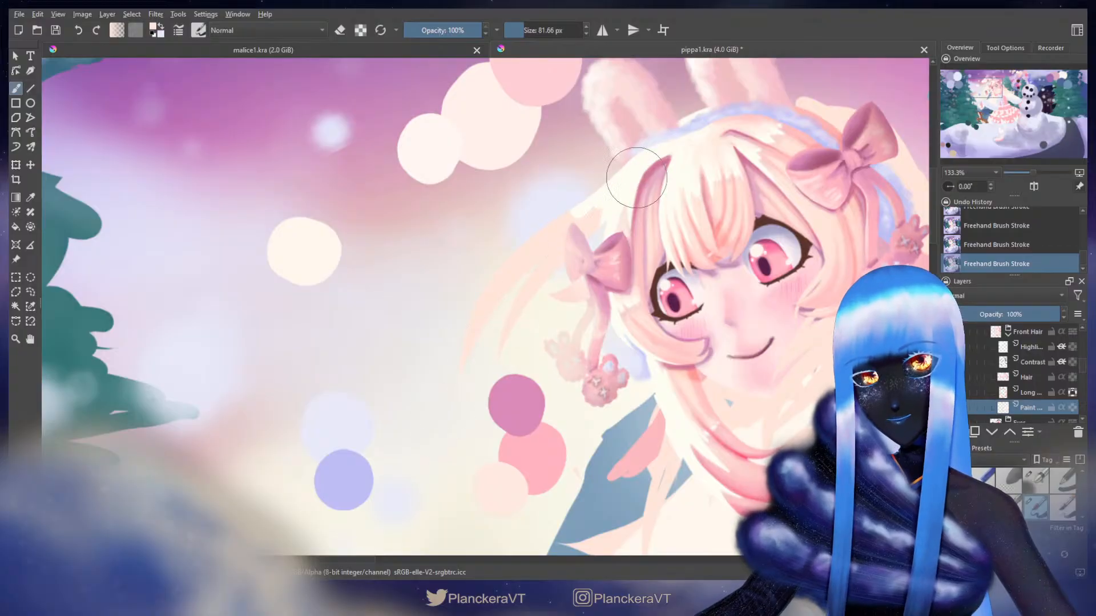
pyautogui.moveTo(645, 164); pyautogui.dragTo(502, 373)
pyautogui.hotkey('ctrl', 'z')
# - Try additional inner peach strands from the crown and under the small bow with the 81.66 px brush
pyautogui.moveTo(639, 193); pyautogui.dragTo(492, 368)
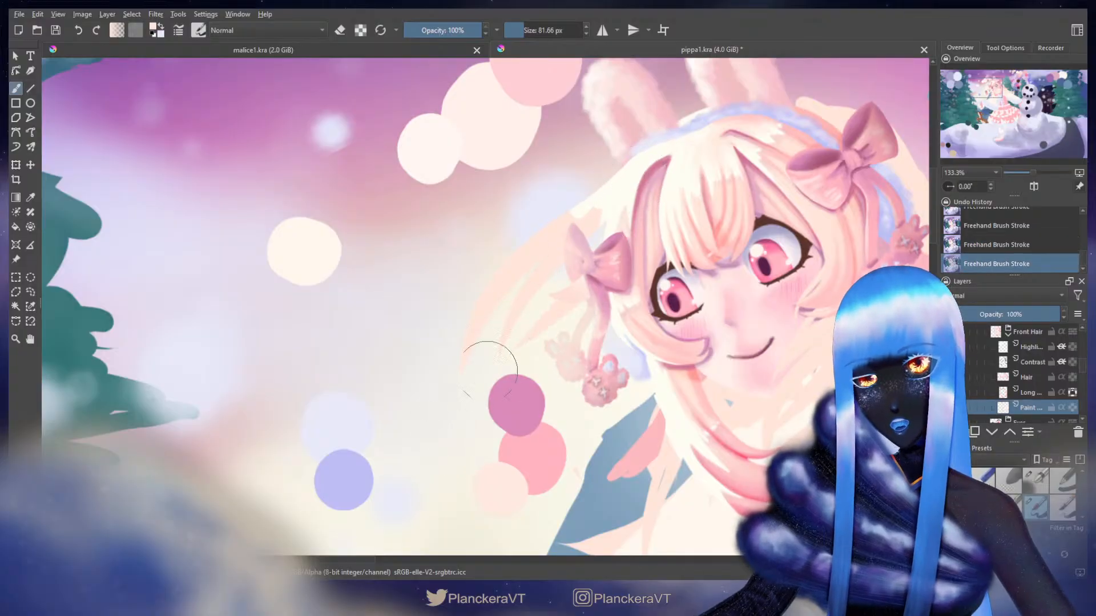
pyautogui.hotkey('ctrl', 'z')
pyautogui.moveTo(618, 258); pyautogui.dragTo(593, 307)
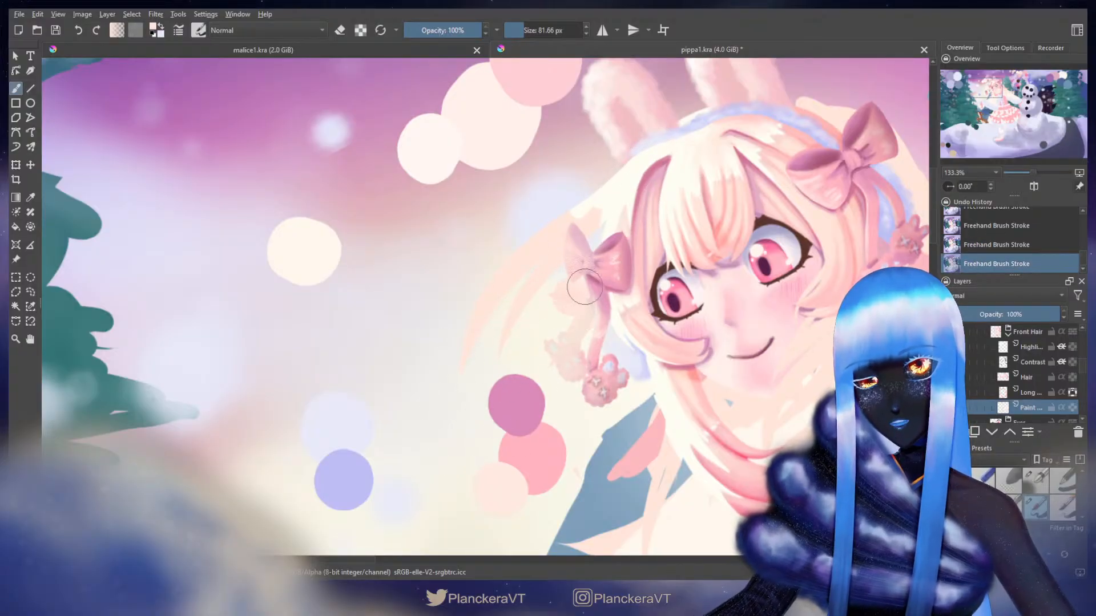
pyautogui.hotkey('ctrl', 'z')
pyautogui.moveTo(604, 266); pyautogui.dragTo(655, 233)
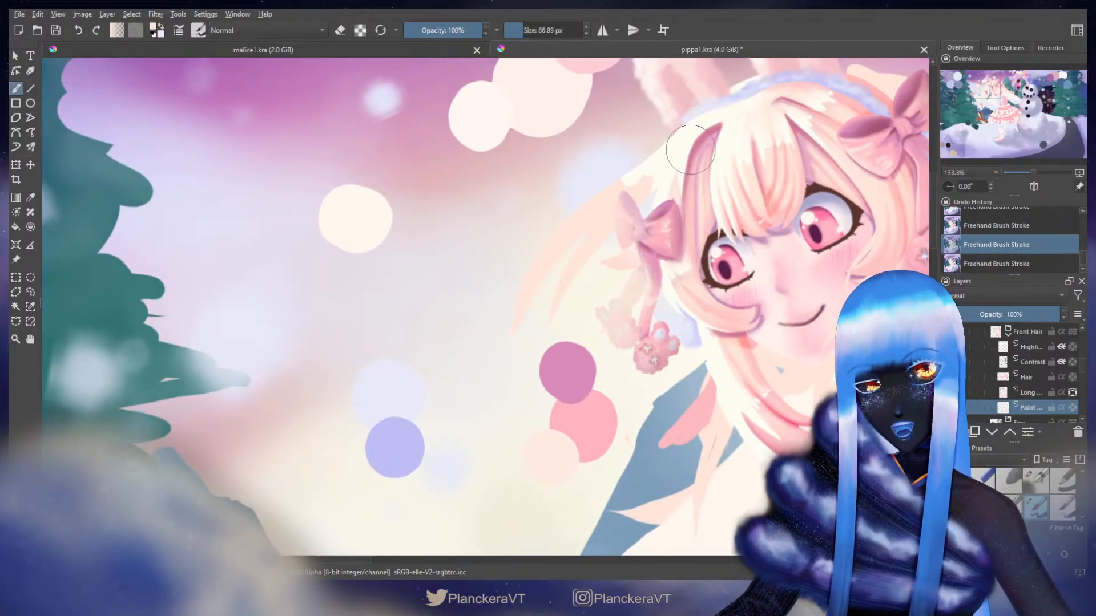
# - Try long peach strands from the crown sweeping down past the small bow with the 66.89 px brush
pyautogui.moveTo(683, 177)
pyautogui.mouseDown()
pyautogui.moveTo(584, 296)
pyautogui.moveTo(565, 362)
pyautogui.mouseUp()
pyautogui.hotkey('ctrl', 'z')
pyautogui.moveTo(654, 192)
pyautogui.mouseDown()
pyautogui.moveTo(659, 274)
pyautogui.moveTo(603, 375)
pyautogui.mouseUp()
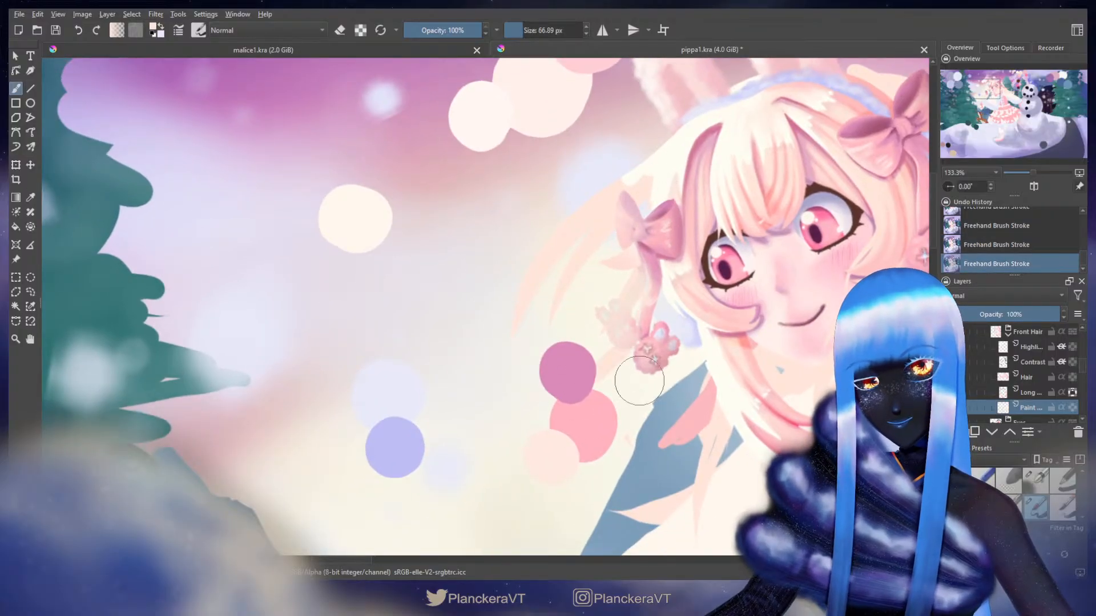
pyautogui.hotkey('ctrl', 'z')
pyautogui.moveTo(662, 171); pyautogui.dragTo(578, 354)
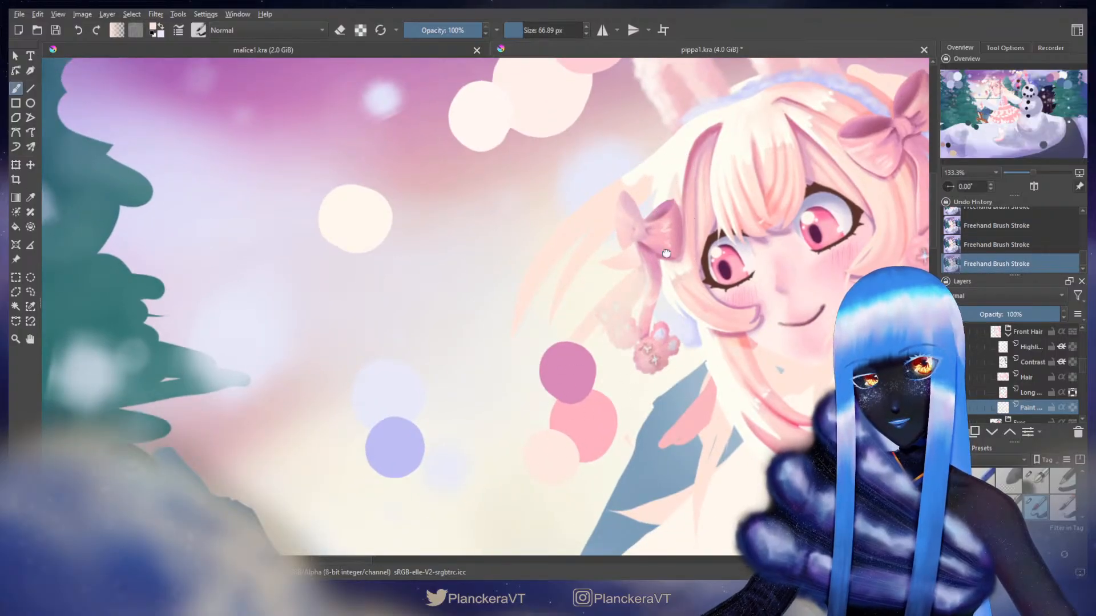
pyautogui.moveTo(666, 253); pyautogui.dragTo(639, 234)
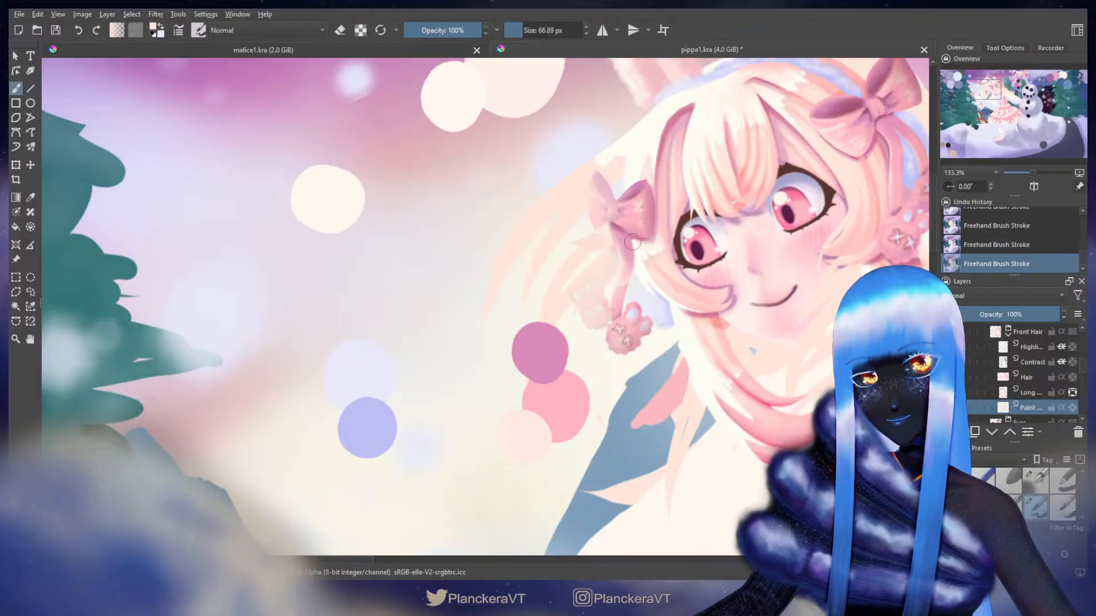
pyautogui.hotkey('ctrl', 'z')
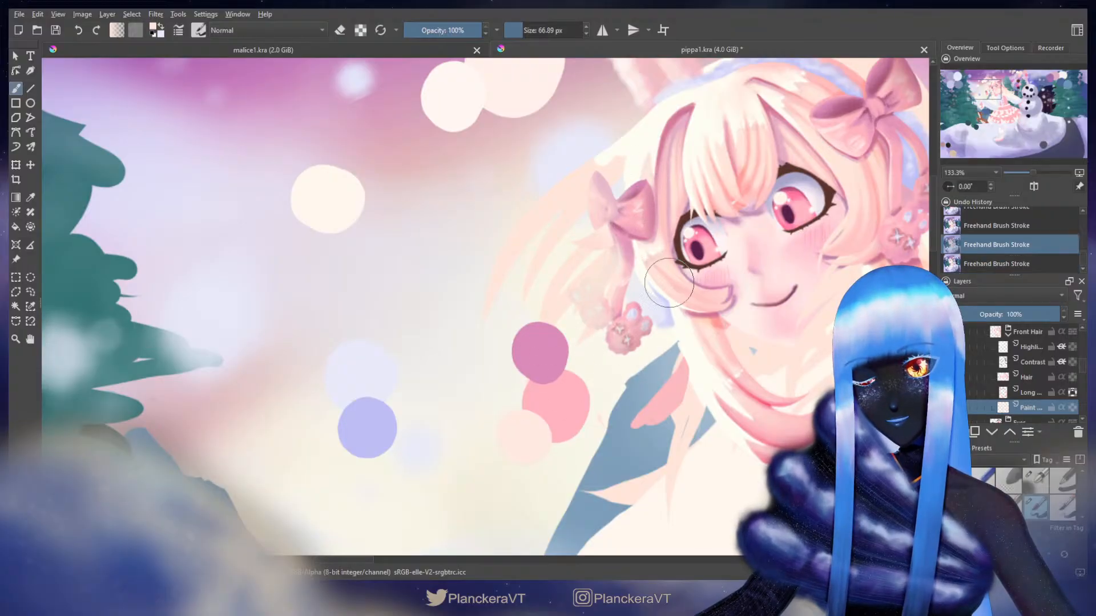
# - Paint several peach strands falling below the small bow's flower charm over the blue shape with an 87.95 px brush
pyautogui.moveTo(636, 296)
pyautogui.mouseDown()
pyautogui.moveTo(609, 230)
pyautogui.moveTo(625, 280)
pyautogui.moveTo(604, 271)
pyautogui.moveTo(622, 263)
pyautogui.moveTo(636, 239)
pyautogui.mouseUp()
pyautogui.moveTo(633, 271); pyautogui.dragTo(586, 439)
pyautogui.hotkey('ctrl', 'z')
pyautogui.moveTo(614, 216); pyautogui.dragTo(588, 422)
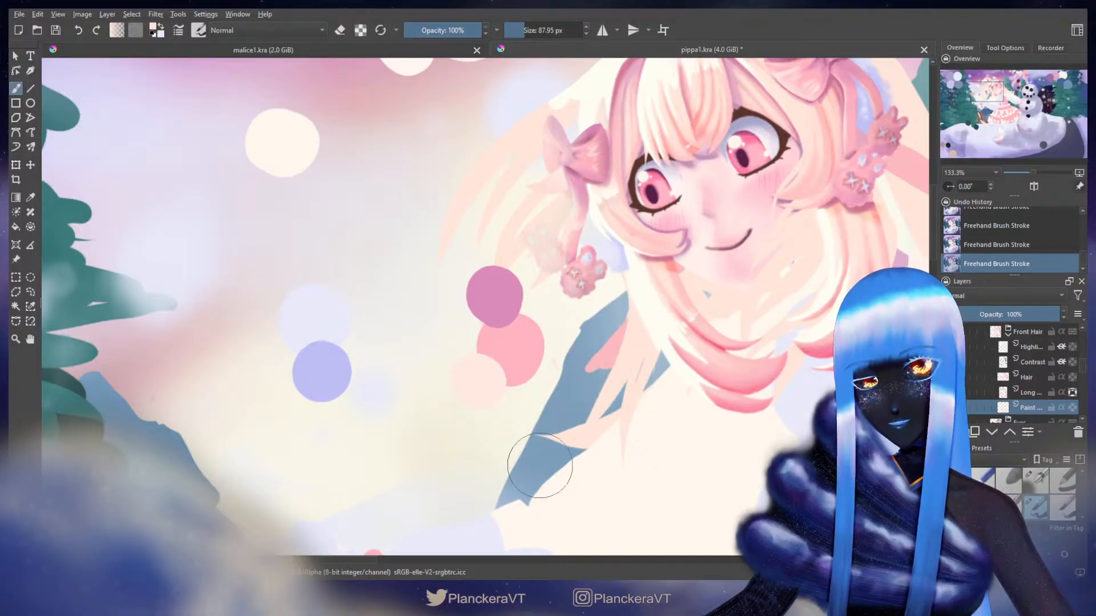
pyautogui.hotkey('ctrl', 'z')
pyautogui.moveTo(629, 244); pyautogui.dragTo(565, 451)
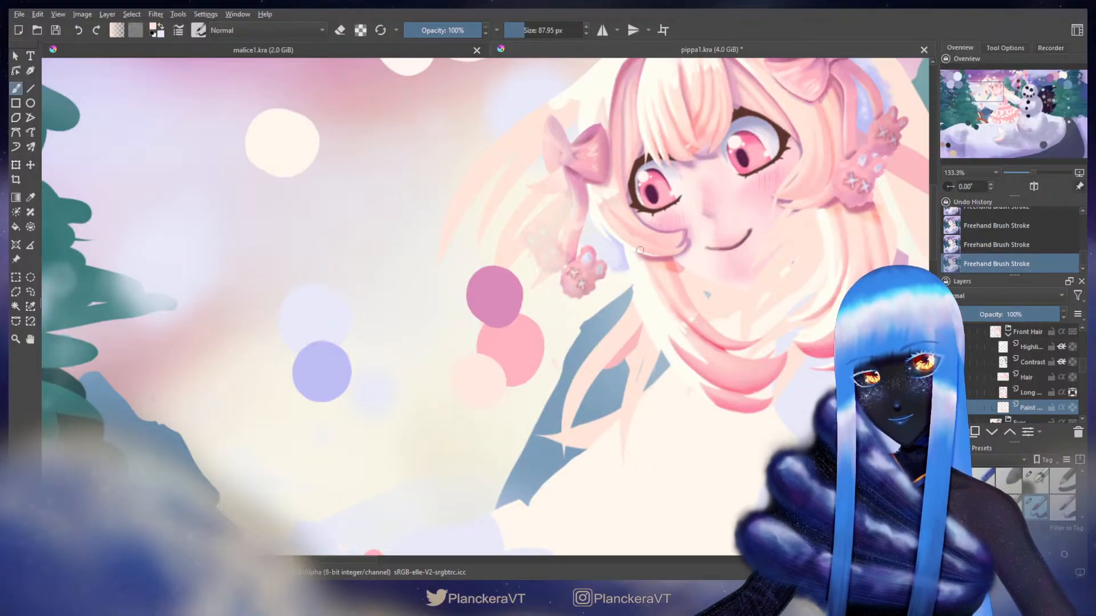
pyautogui.moveTo(640, 249)
pyautogui.mouseDown()
pyautogui.moveTo(655, 311)
pyautogui.moveTo(594, 492)
pyautogui.mouseUp()
pyautogui.moveTo(645, 296); pyautogui.dragTo(574, 460)
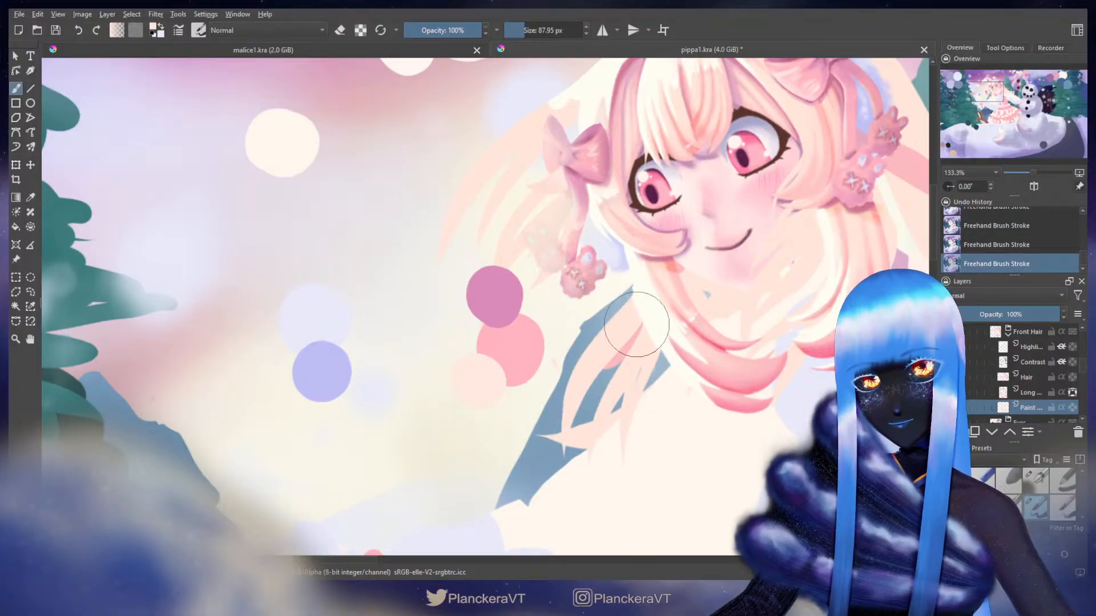
pyautogui.moveTo(633, 238); pyautogui.dragTo(577, 381)
pyautogui.moveTo(630, 293)
pyautogui.mouseDown()
pyautogui.moveTo(597, 345)
pyautogui.moveTo(587, 416)
pyautogui.mouseUp()
pyautogui.moveTo(612, 298); pyautogui.dragTo(609, 312)
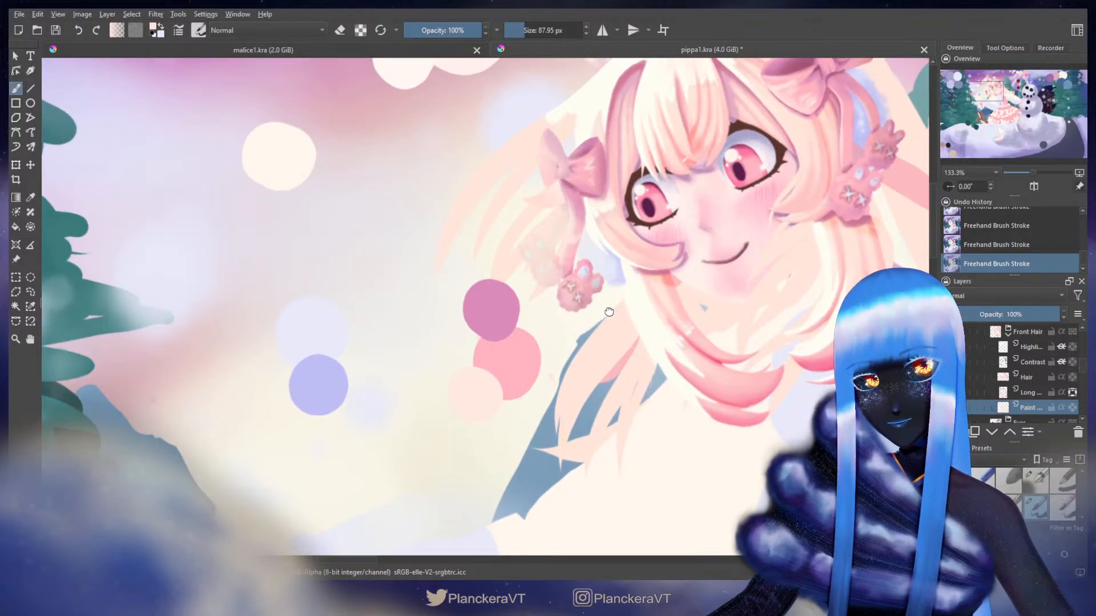
pyautogui.moveTo(658, 295); pyautogui.dragTo(560, 345)
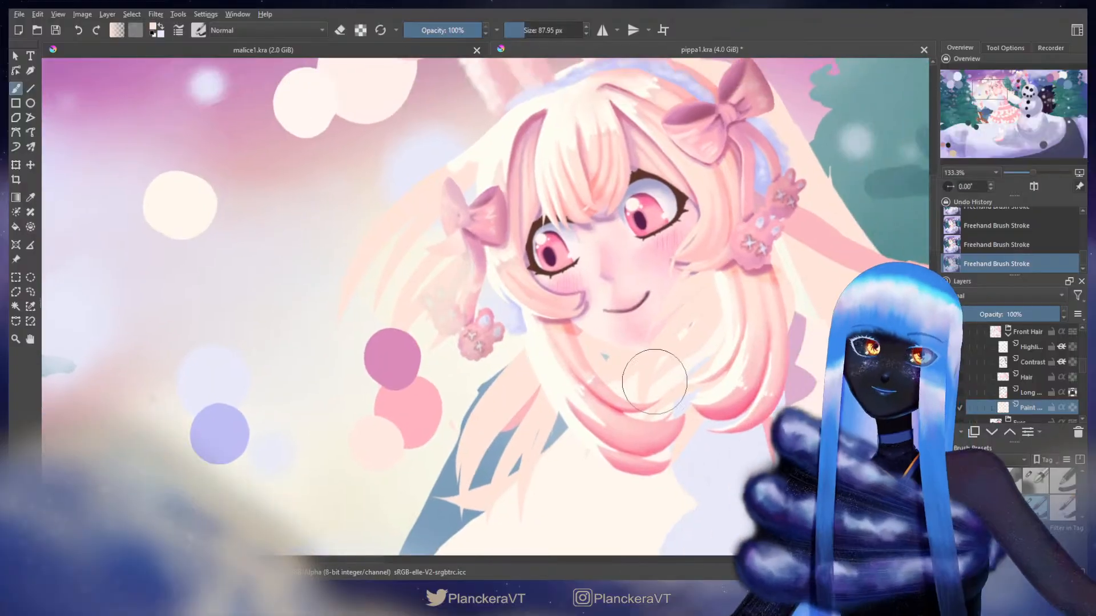
# - Try short strands hanging from the bangs over the eye nearest the small bow at 71.33 px
pyautogui.press('/')
pyautogui.press('/')
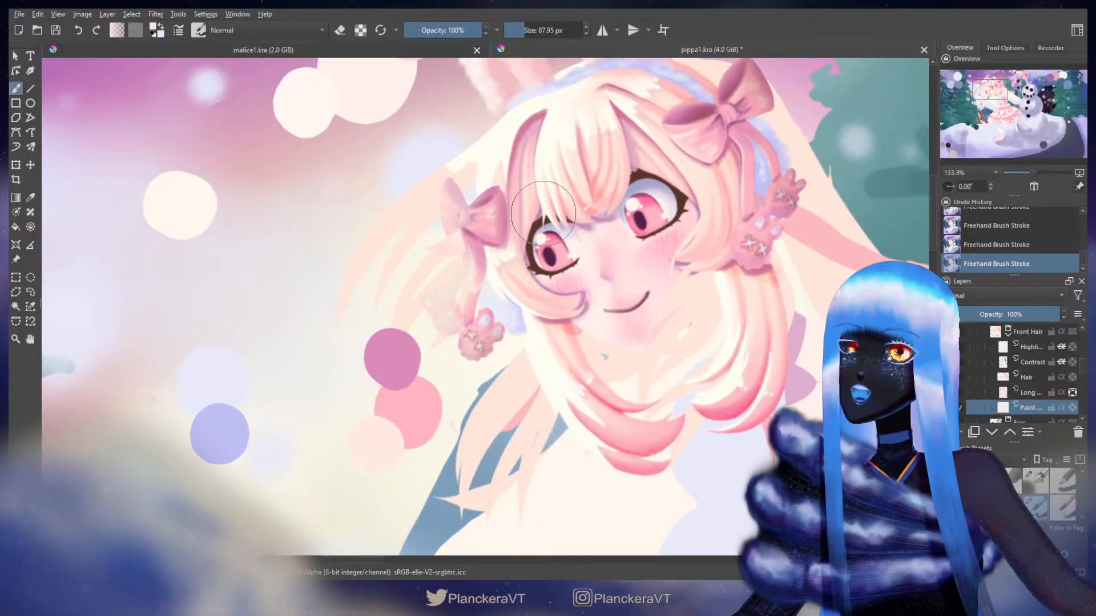
pyautogui.hotkey('ctrl', 'z')
pyautogui.keyDown('shift'); pyautogui.moveTo(549, 230); pyautogui.dragTo(537, 231); pyautogui.keyUp('shift')
pyautogui.moveTo(543, 220)
pyautogui.mouseDown()
pyautogui.moveTo(537, 302)
pyautogui.moveTo(552, 199)
pyautogui.moveTo(548, 291)
pyautogui.mouseUp()
pyautogui.hotkey('ctrl', 'z')
pyautogui.hotkey('ctrl', 'z')
pyautogui.moveTo(549, 203); pyautogui.dragTo(558, 285)
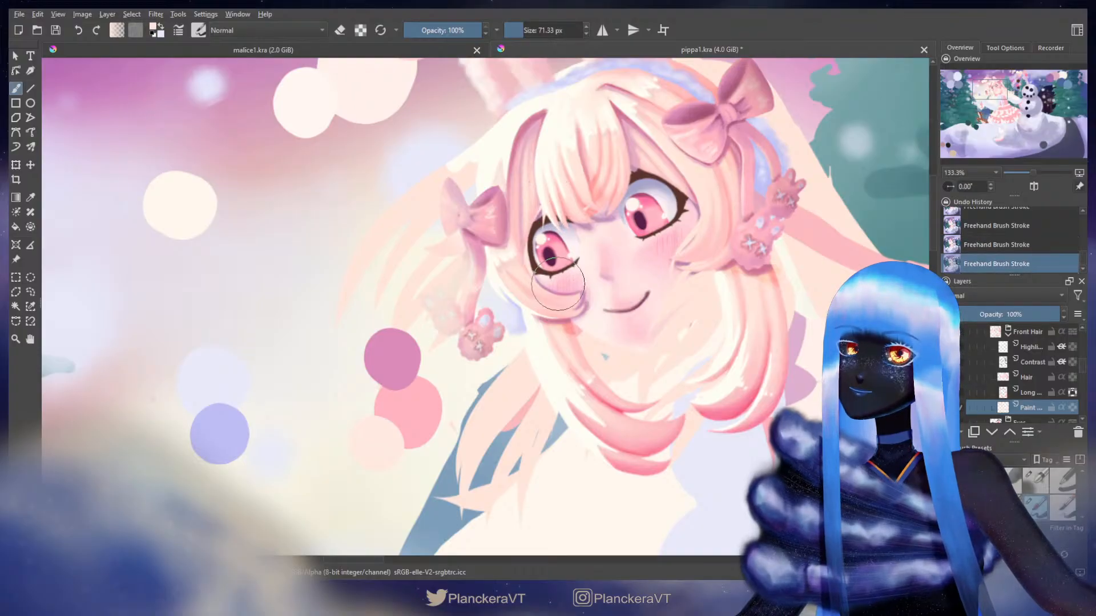
pyautogui.hotkey('ctrl', 'z')
pyautogui.moveTo(547, 202); pyautogui.dragTo(557, 295)
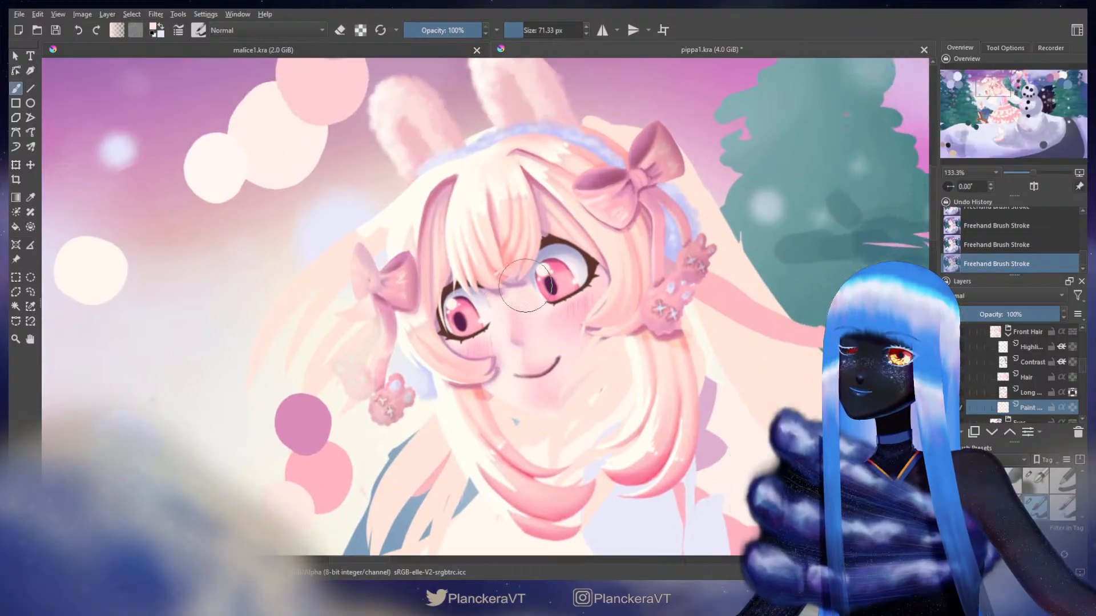
pyautogui.hotkey('ctrl', 'z')
# - Try curved strands over the eye on the large bow's side, with brush sizes between 89.25 and 107.49 px
pyautogui.moveTo(540, 218); pyautogui.dragTo(585, 324)
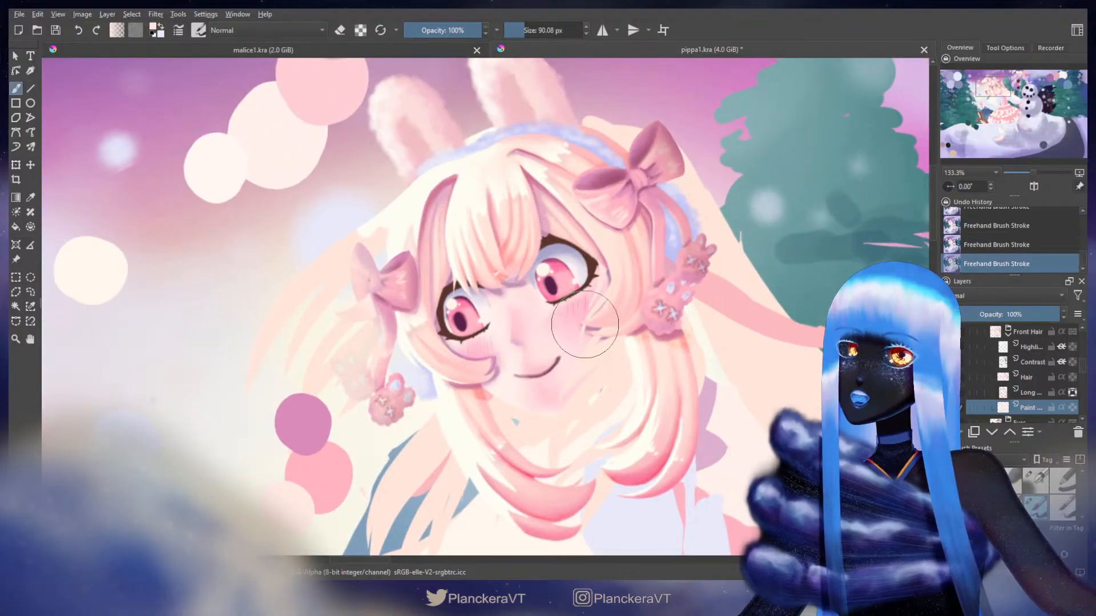
pyautogui.hotkey('ctrl', 'z')
pyautogui.moveTo(564, 236)
pyautogui.mouseDown()
pyautogui.moveTo(594, 287)
pyautogui.moveTo(578, 363)
pyautogui.moveTo(596, 291)
pyautogui.mouseUp()
pyautogui.hotkey('ctrl', 'z')
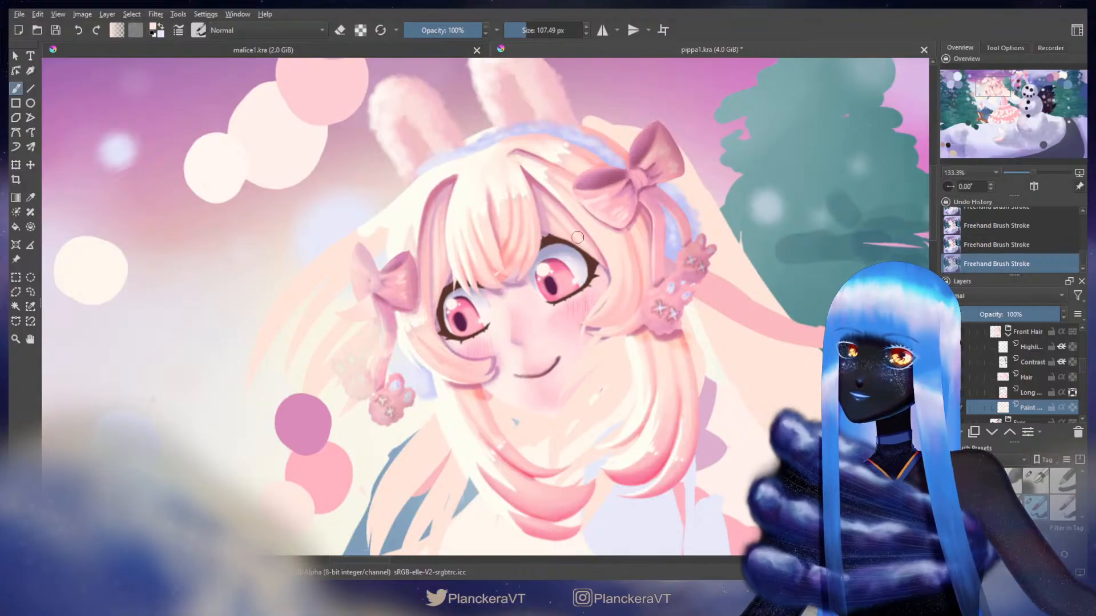
pyautogui.hotkey('ctrl', 'z')
pyautogui.moveTo(591, 246)
pyautogui.keyDown('shift'); pyautogui.mouseDown()
pyautogui.moveTo(575, 236)
pyautogui.moveTo(591, 297)
pyautogui.mouseUp(); pyautogui.keyUp('shift')
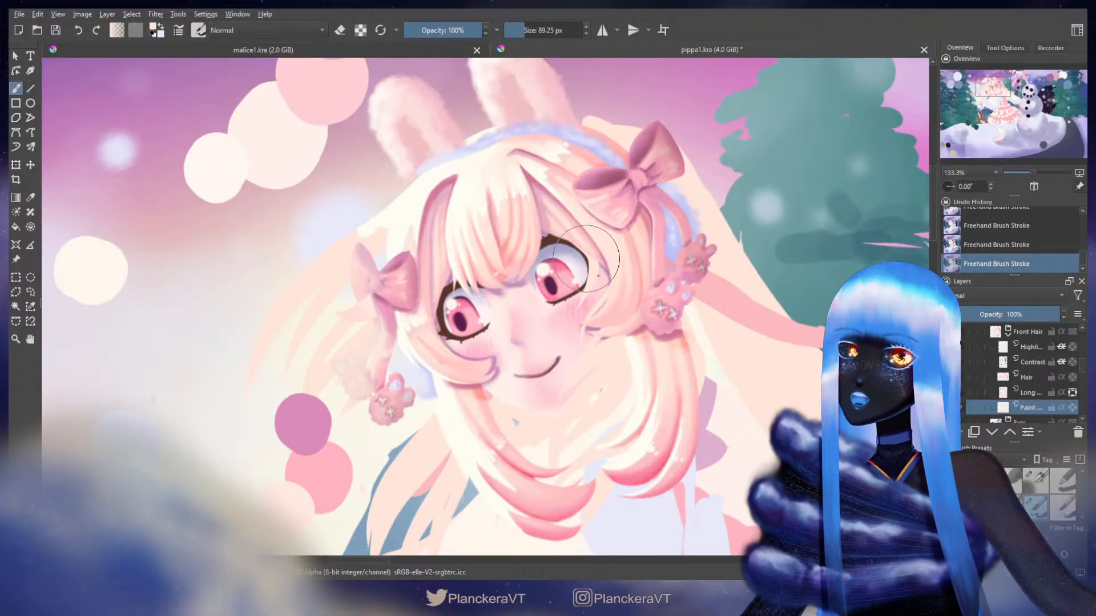
pyautogui.hotkey('ctrl', 'z')
pyautogui.moveTo(577, 224)
pyautogui.mouseDown()
pyautogui.moveTo(600, 249)
pyautogui.moveTo(581, 317)
pyautogui.mouseUp()
pyautogui.hotkey('ctrl', 'z')
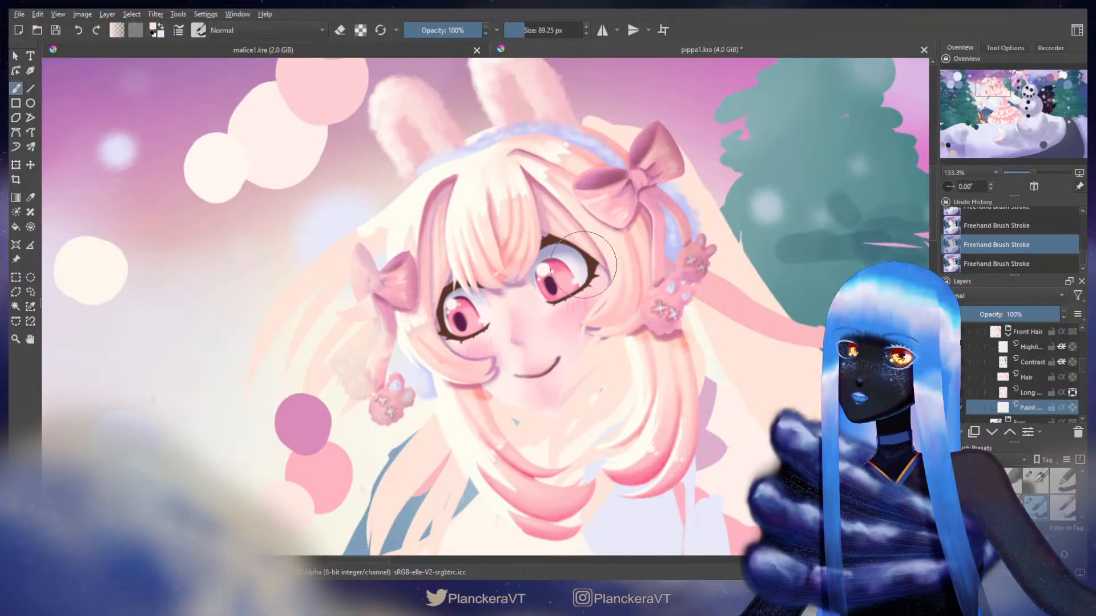
# - Paint short strands beside the cheek on the large bow's side, enlarging the brush through 104.11 px to 127.27 px
pyautogui.keyDown('shift'); pyautogui.moveTo(613, 281); pyautogui.dragTo(616, 282); pyautogui.keyUp('shift')
pyautogui.moveTo(615, 262)
pyautogui.mouseDown()
pyautogui.moveTo(596, 353)
pyautogui.moveTo(616, 303)
pyautogui.mouseUp()
pyautogui.hotkey('ctrl', 'z')
pyautogui.moveTo(608, 294); pyautogui.dragTo(594, 331)
pyautogui.moveTo(610, 257); pyautogui.dragTo(614, 265)
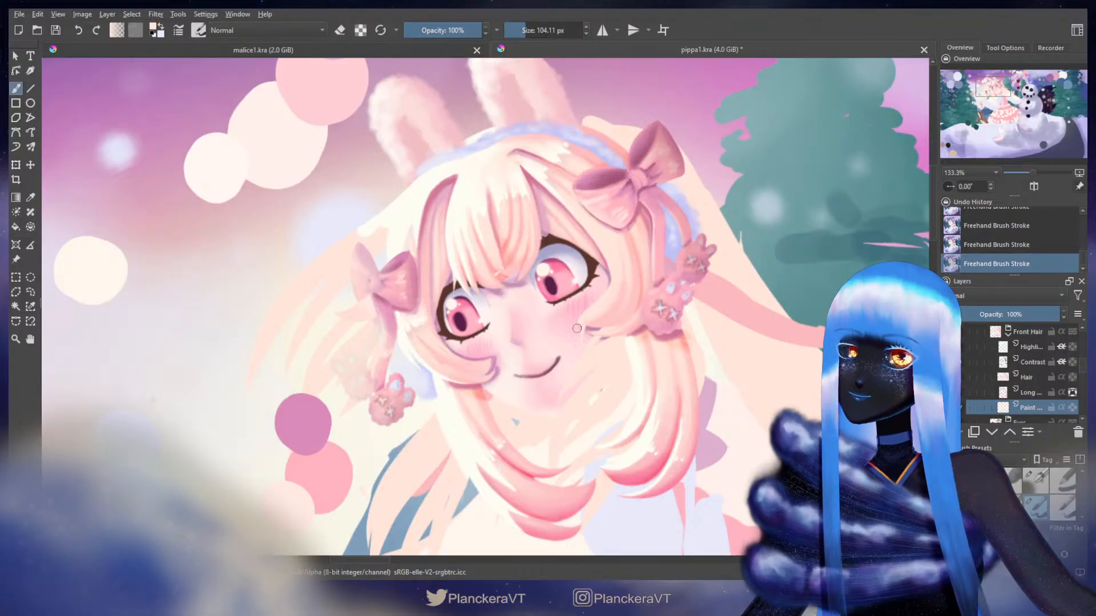
pyautogui.moveTo(577, 329); pyautogui.dragTo(612, 370)
pyautogui.moveTo(625, 299)
pyautogui.mouseDown()
pyautogui.moveTo(659, 201)
pyautogui.moveTo(633, 245)
pyautogui.moveTo(668, 220)
pyautogui.moveTo(630, 257)
pyautogui.moveTo(607, 309)
pyautogui.moveTo(661, 270)
pyautogui.moveTo(667, 242)
pyautogui.moveTo(636, 247)
pyautogui.mouseUp()
pyautogui.hotkey('ctrl', 'z')
pyautogui.keyDown('shift'); pyautogui.moveTo(590, 323); pyautogui.dragTo(588, 323); pyautogui.keyUp('shift')
pyautogui.hotkey('ctrl', 'z')
pyautogui.moveTo(669, 242); pyautogui.dragTo(657, 237)
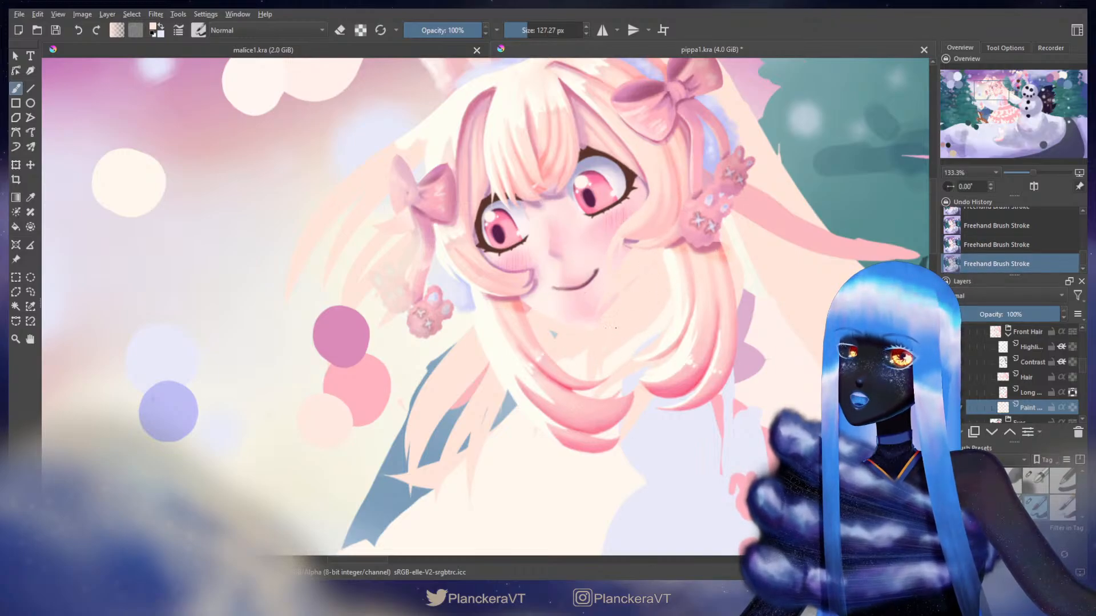
# - Touch up the pale hair beneath the large bow's flower charms, trying the eraser at 138.29 px and reducing the brush to 87.95 px
pyautogui.moveTo(721, 249); pyautogui.dragTo(626, 256)
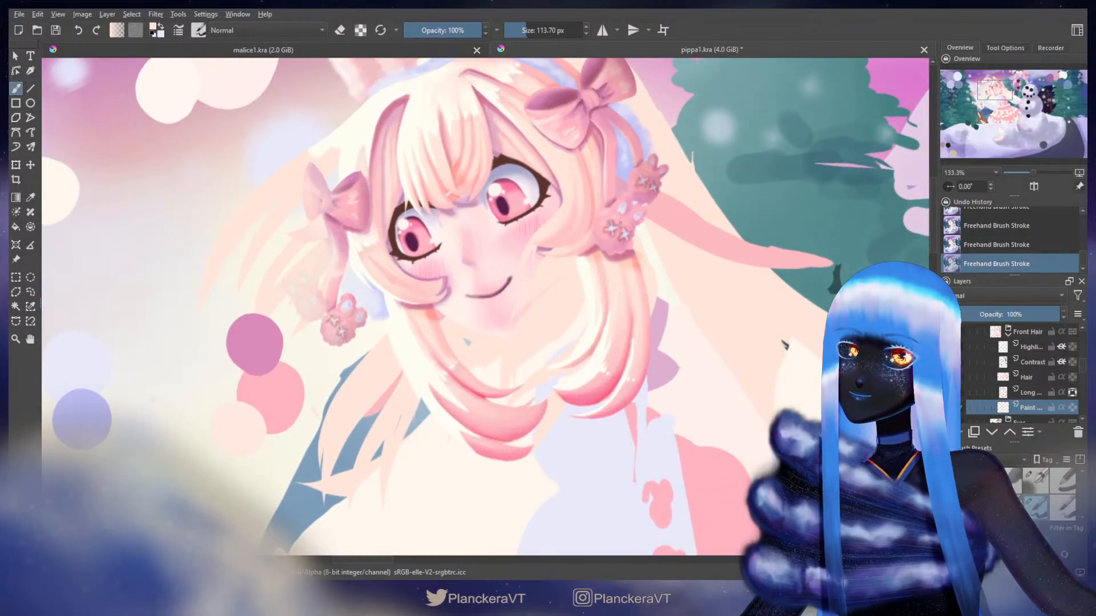
pyautogui.press('e')
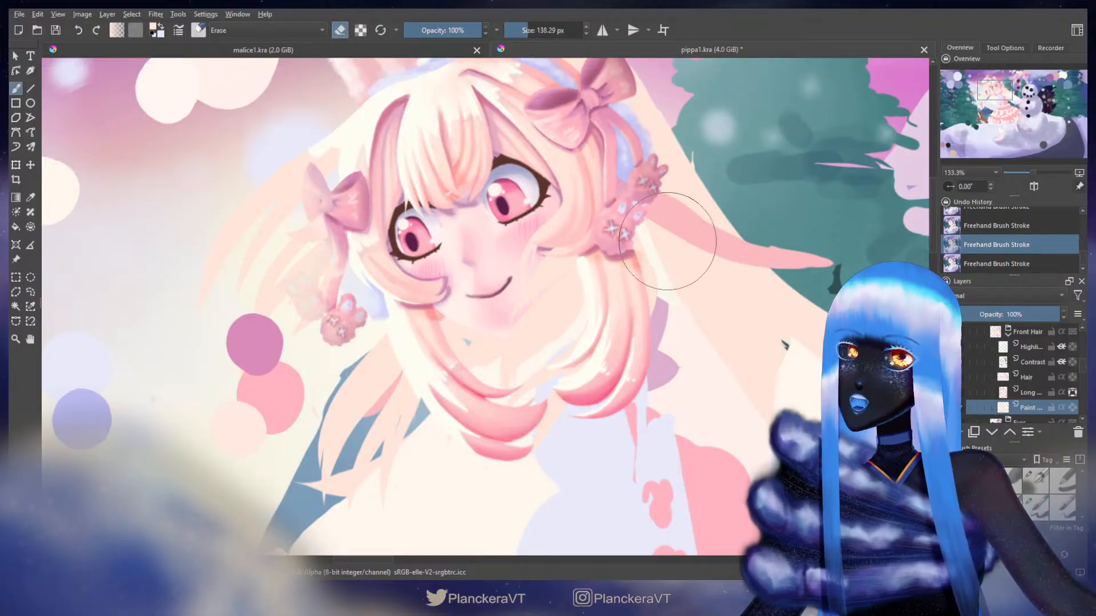
pyautogui.keyDown('shift'); pyautogui.moveTo(685, 234); pyautogui.dragTo(648, 279); pyautogui.keyUp('shift')
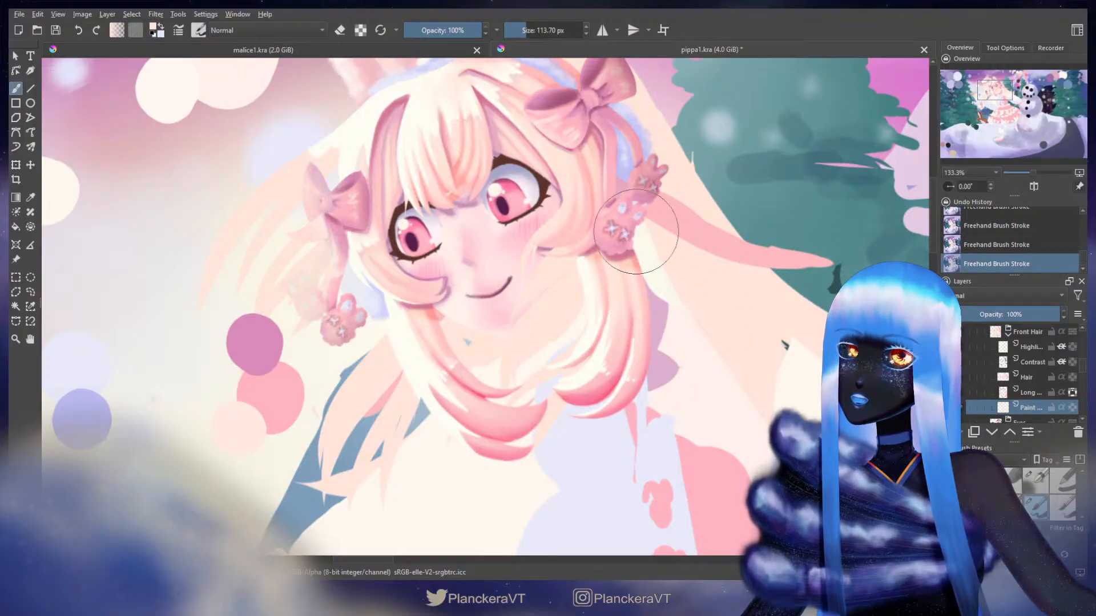
pyautogui.hotkey('ctrl', 'z')
pyautogui.press('e')
pyautogui.keyDown('shift'); pyautogui.moveTo(669, 279); pyautogui.dragTo(651, 280); pyautogui.keyUp('shift')
pyautogui.moveTo(649, 257)
pyautogui.mouseDown()
pyautogui.moveTo(656, 336)
pyautogui.moveTo(722, 237)
pyautogui.moveTo(719, 246)
pyautogui.mouseUp()
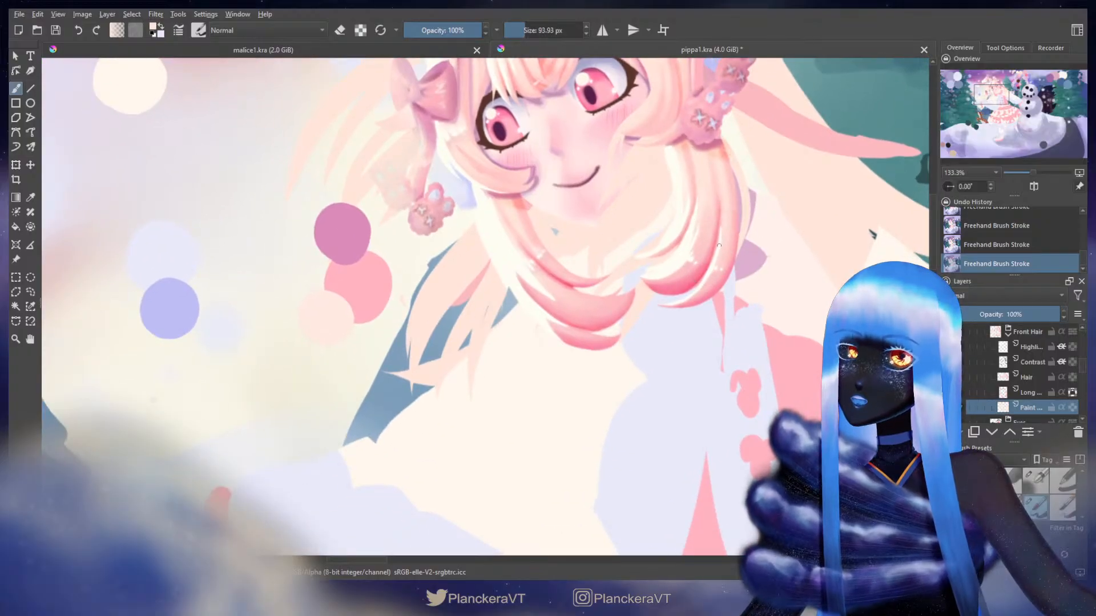
pyautogui.hotkey('ctrl', 'z')
pyautogui.moveTo(572, 347); pyautogui.dragTo(645, 331)
pyautogui.keyDown('shift'); pyautogui.moveTo(664, 284); pyautogui.dragTo(660, 284); pyautogui.keyUp('shift')
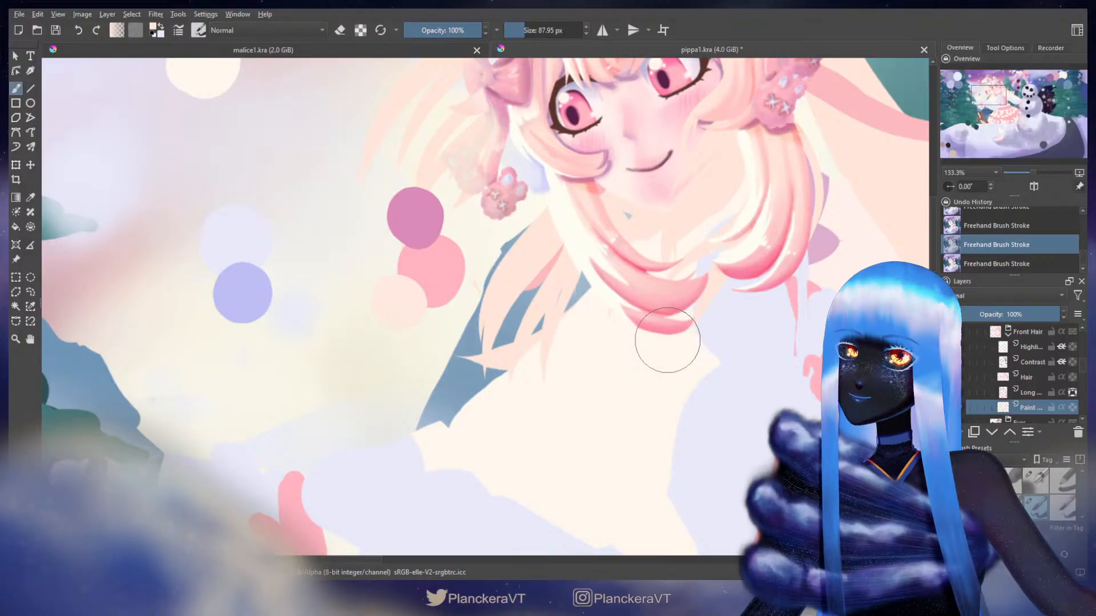
pyautogui.moveTo(667, 298); pyautogui.dragTo(598, 411)
# - Make the Front Hair group active and outline the long curled lock on the small bow's side with a freehand selection
pyautogui.moveTo(1082, 368); pyautogui.dragTo(1084, 371)
pyautogui.click(1048, 390)
pyautogui.click(1053, 383)
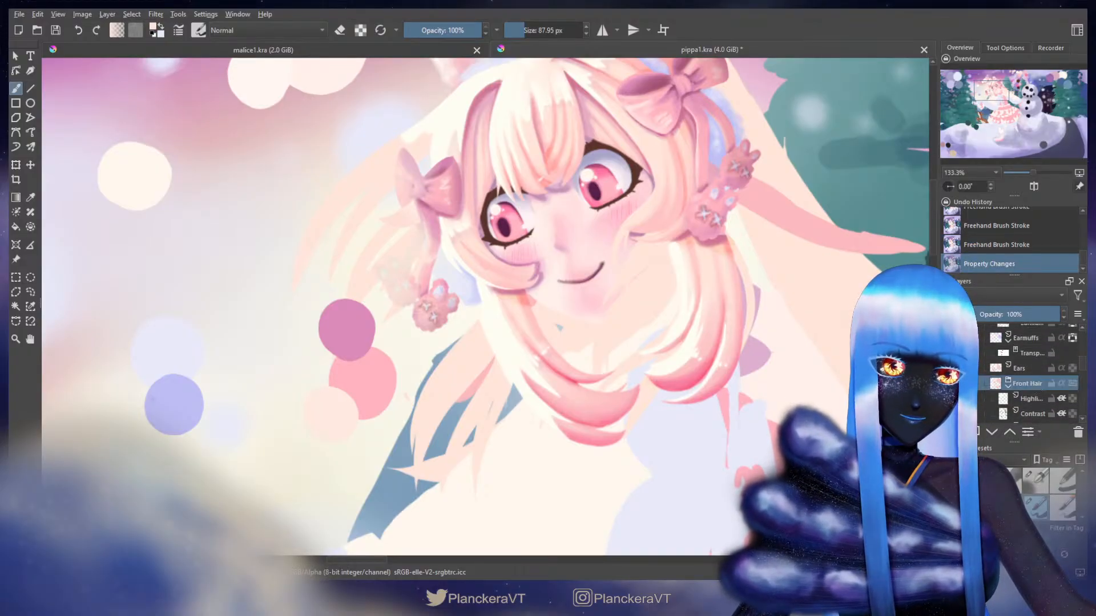
pyautogui.click(30, 292)
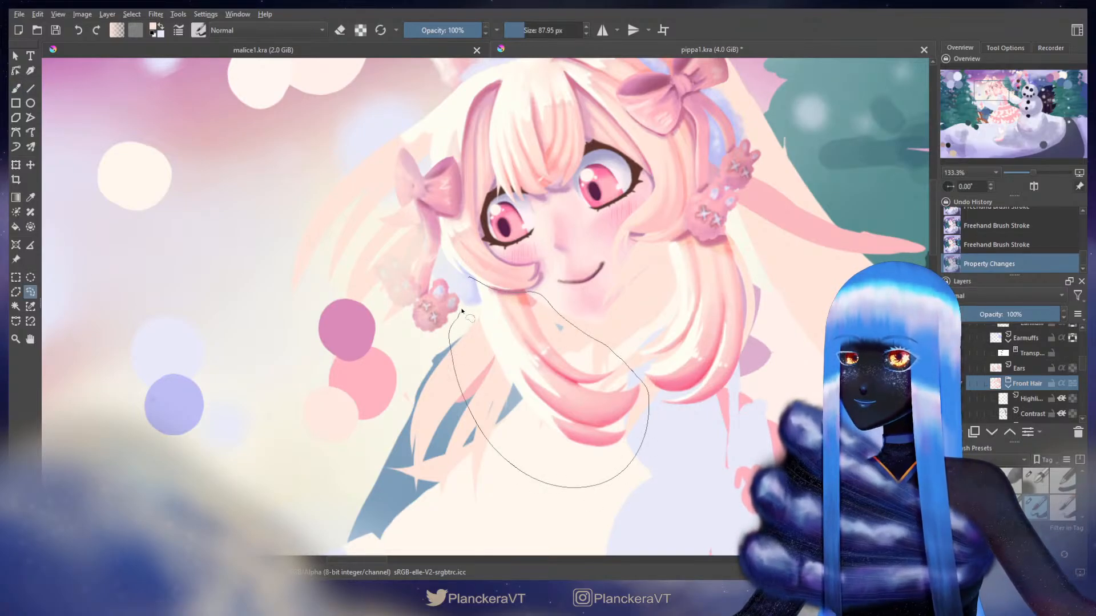
pyautogui.moveTo(462, 311); pyautogui.dragTo(469, 280)
# - Transform the selected curled lock, rotating it slightly clockwise and shifting it outward away from the neck
pyautogui.hotkey('ctrl', 't')
pyautogui.moveTo(721, 337); pyautogui.dragTo(727, 375)
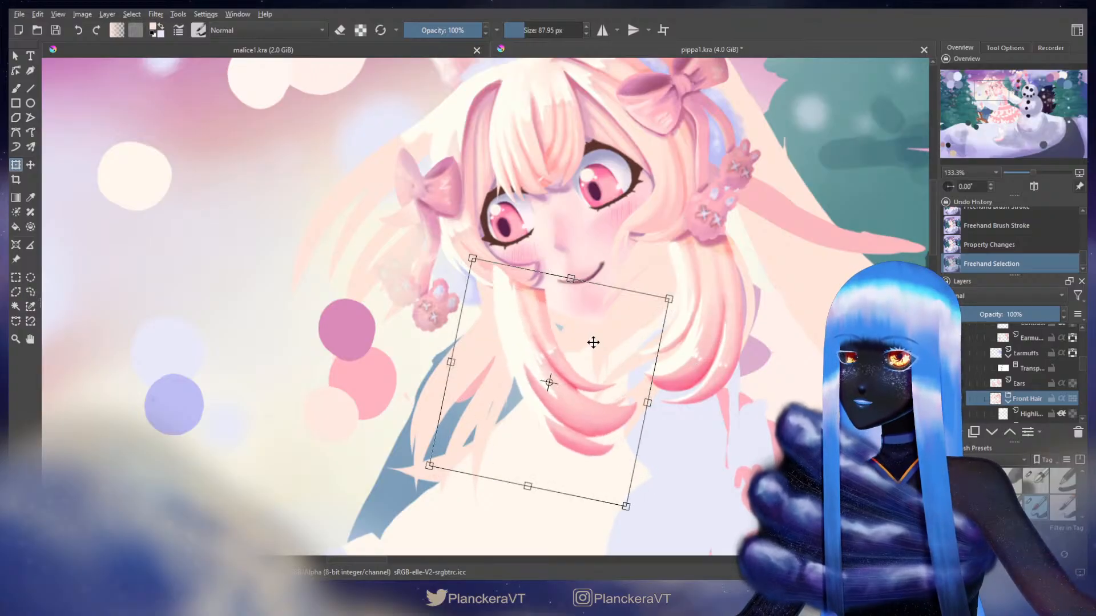
pyautogui.moveTo(593, 342)
pyautogui.mouseDown()
pyautogui.moveTo(560, 358)
pyautogui.moveTo(575, 353)
pyautogui.mouseUp()
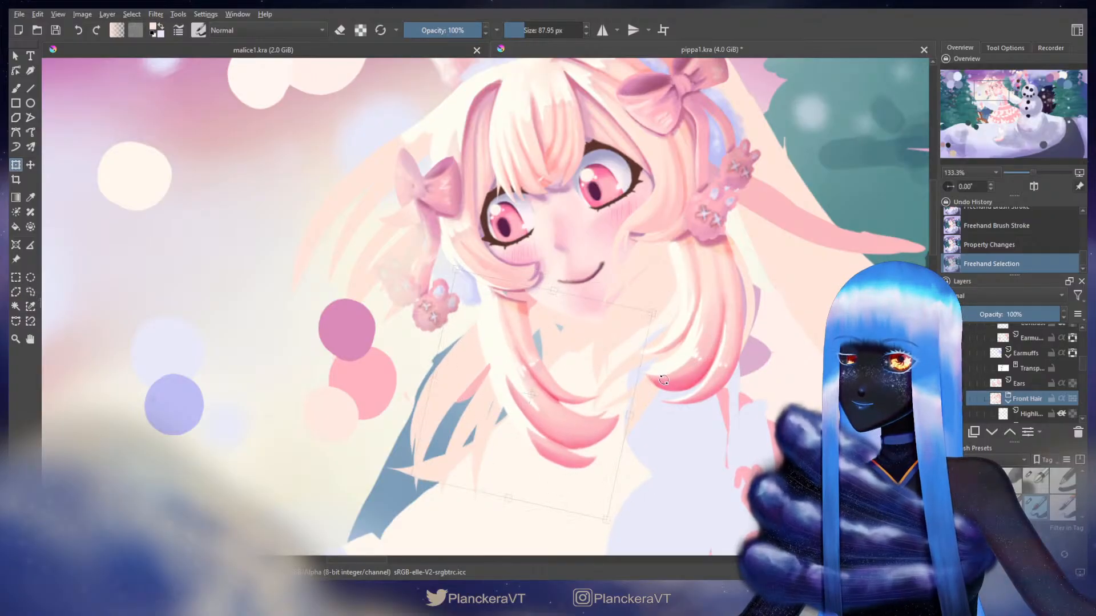
pyautogui.moveTo(543, 506); pyautogui.dragTo(537, 504)
pyautogui.moveTo(622, 442); pyautogui.dragTo(598, 423)
pyautogui.moveTo(697, 369)
pyautogui.mouseDown()
pyautogui.moveTo(694, 356)
pyautogui.moveTo(696, 372)
pyautogui.mouseUp()
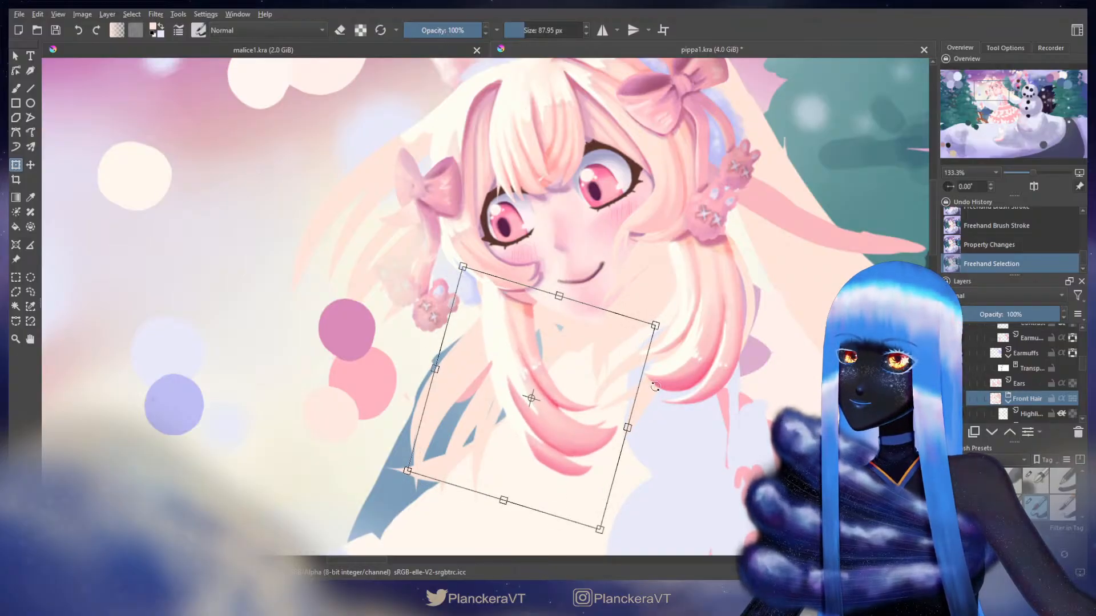
pyautogui.moveTo(564, 372); pyautogui.dragTo(554, 366)
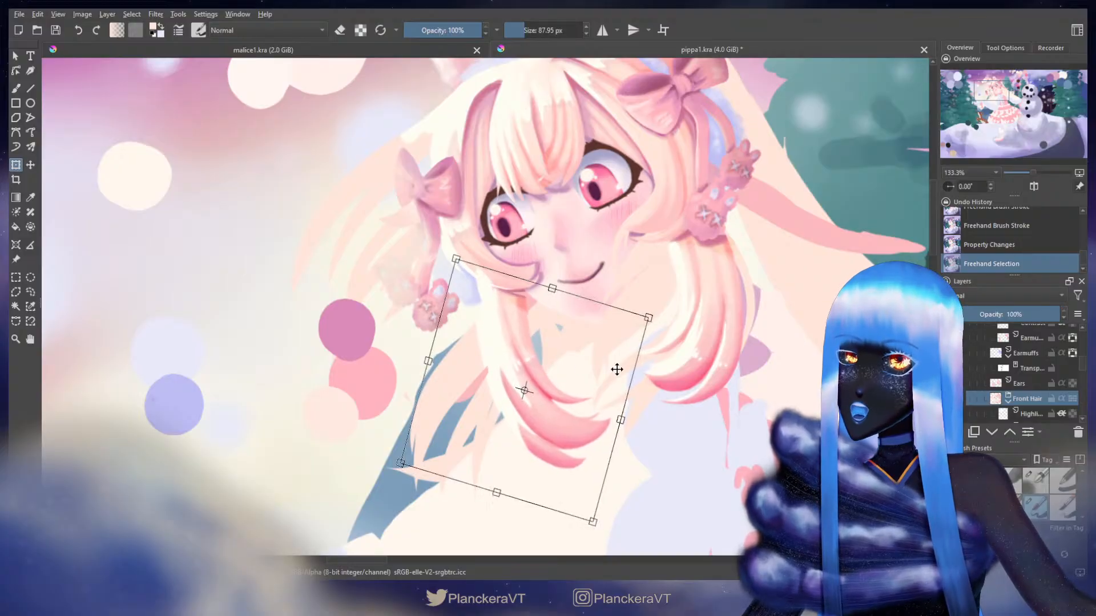
# - Rotate the curled lock further clockwise so it hangs below the cheek, nudge it outward, apply the transform and deselect
pyautogui.moveTo(668, 368); pyautogui.dragTo(667, 400)
pyautogui.moveTo(586, 371); pyautogui.dragTo(568, 369)
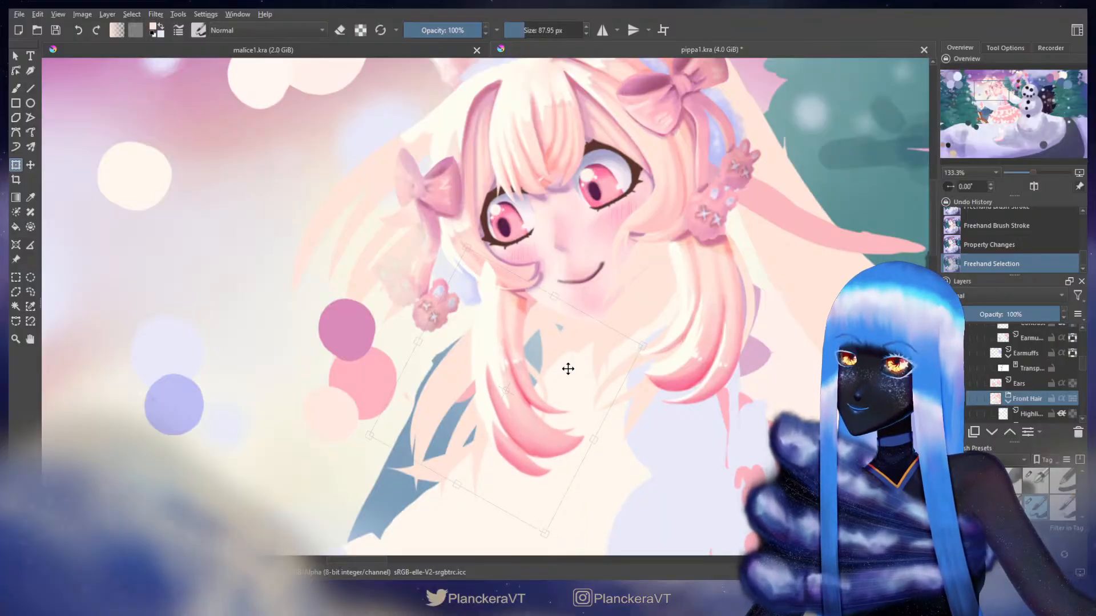
pyautogui.moveTo(568, 369); pyautogui.dragTo(560, 368)
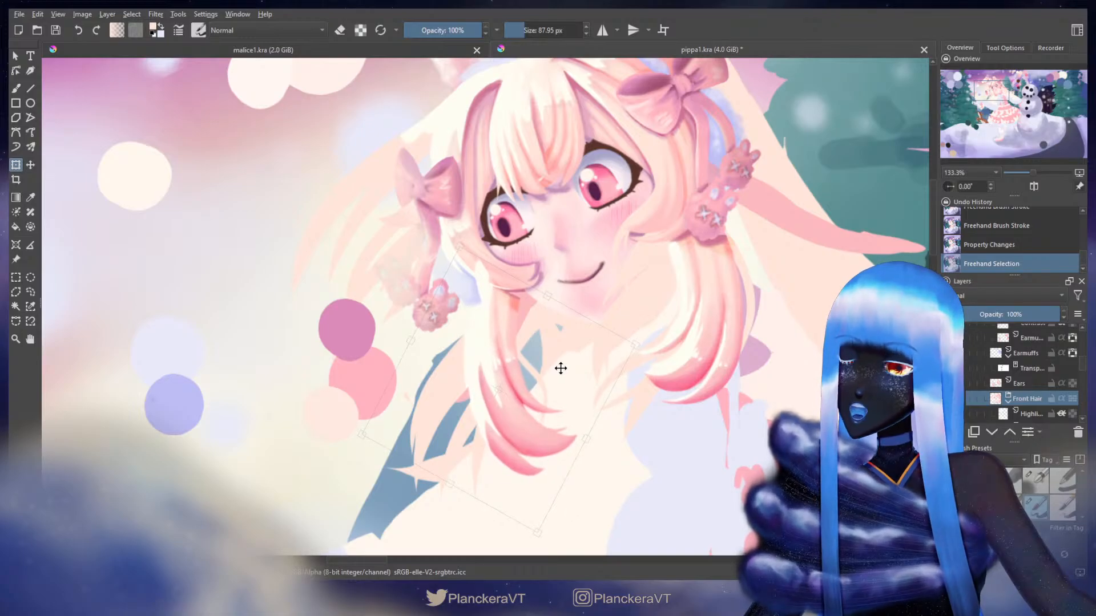
pyautogui.moveTo(636, 414); pyautogui.dragTo(631, 423)
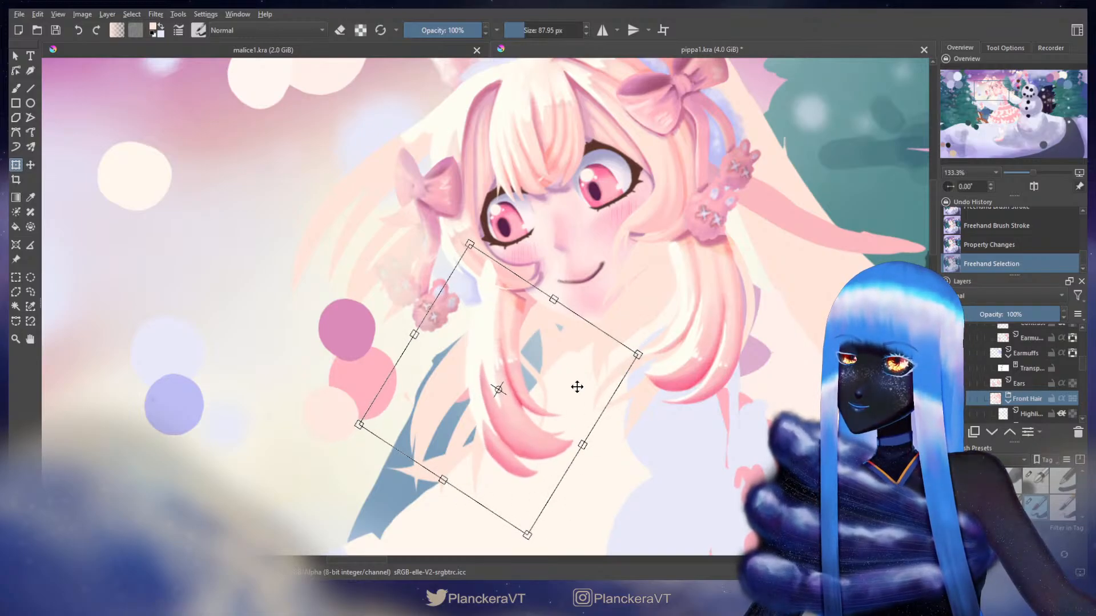
pyautogui.moveTo(573, 377); pyautogui.dragTo(575, 377)
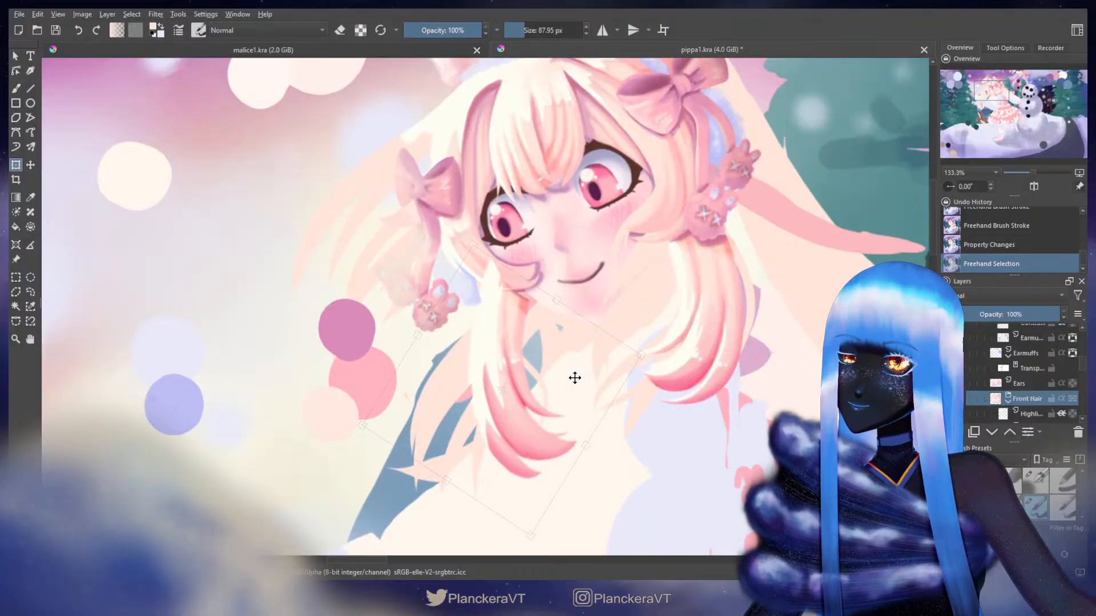
pyautogui.press('Return')
pyautogui.hotkey('ctrl', 'shift', 'a')
pyautogui.press('b')
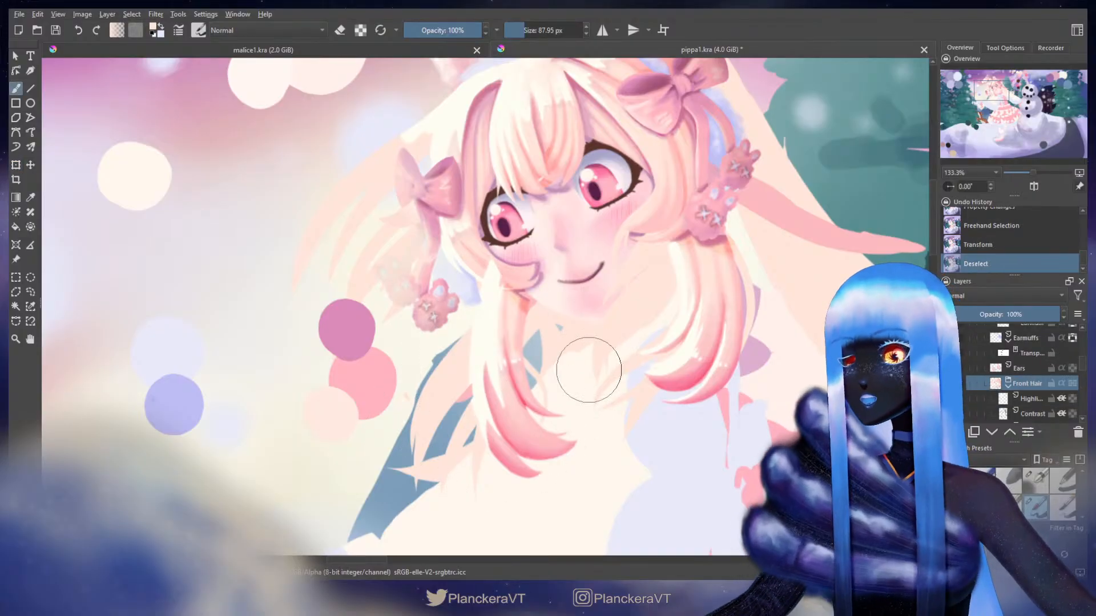
pyautogui.press('1')
pyautogui.scroll(2, 612, 379)
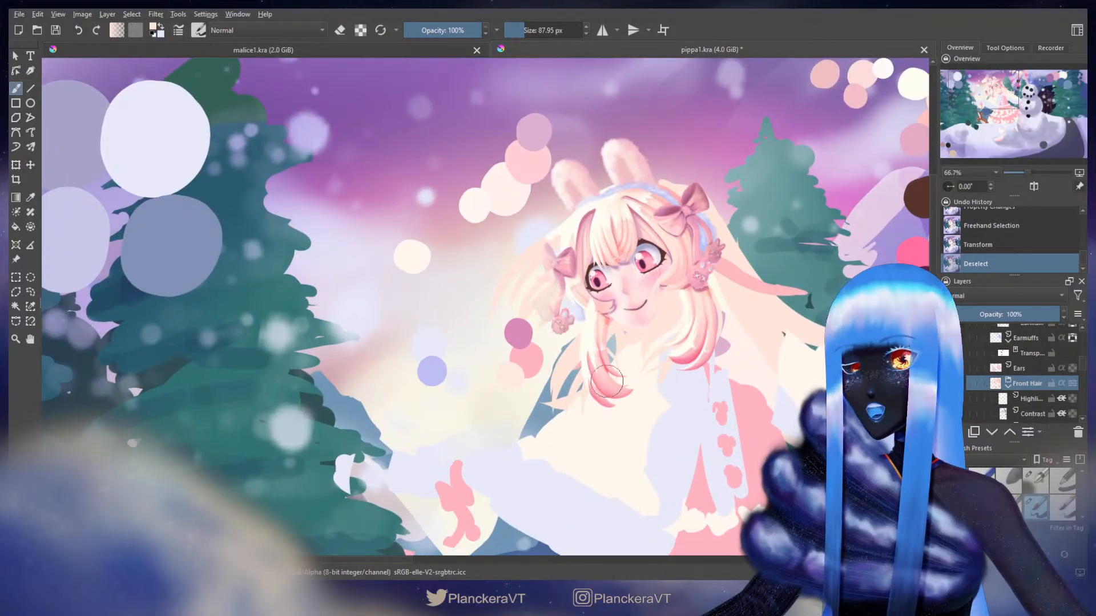
# - Unlock the paint layer beneath the long hair layer and paint pale loose strands behind the small bow's curled lock with a 79.68 px brush
pyautogui.scroll(1, 687, 391)
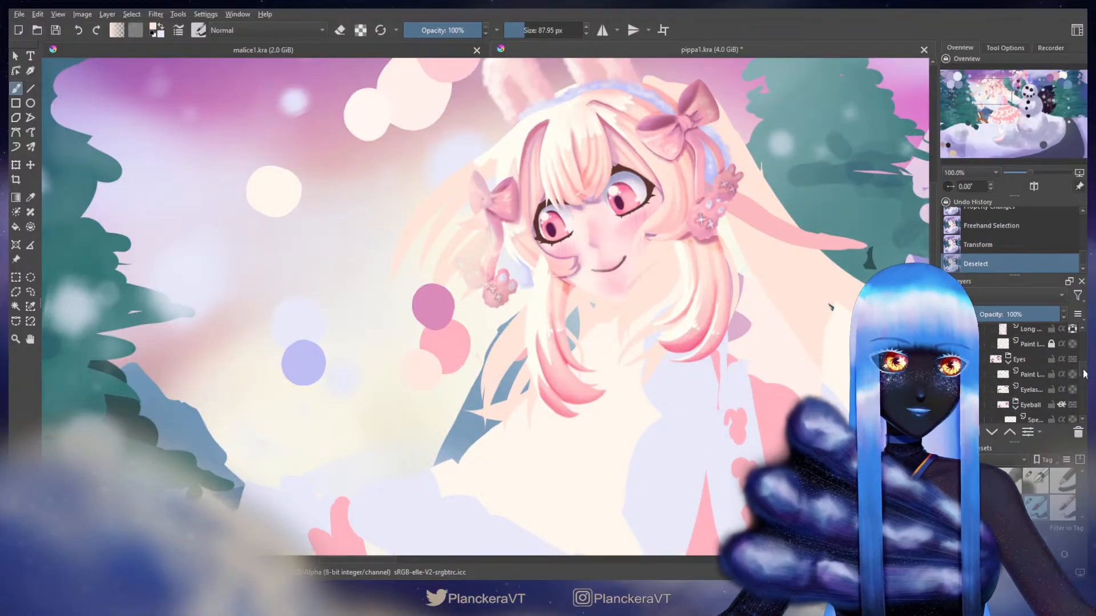
pyautogui.moveTo(1085, 374); pyautogui.dragTo(1085, 372)
pyautogui.click(1027, 356)
pyautogui.click(1051, 356)
pyautogui.moveTo(525, 327)
pyautogui.mouseDown()
pyautogui.moveTo(570, 298)
pyautogui.moveTo(537, 355)
pyautogui.mouseUp()
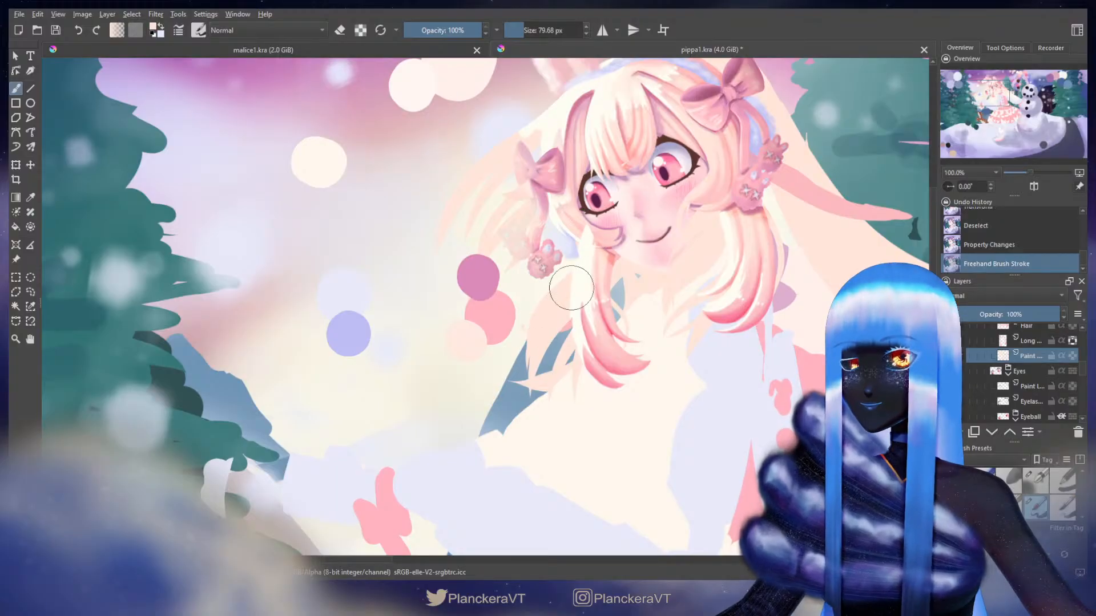
pyautogui.moveTo(572, 300); pyautogui.dragTo(577, 262)
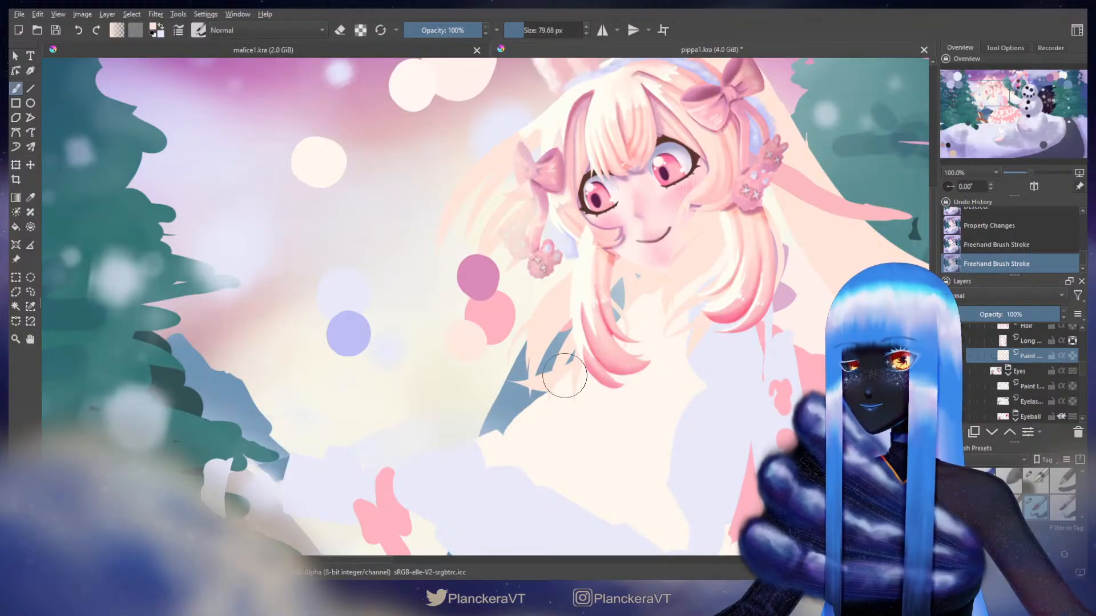
# - Reshape the loose strands around the small bow's curled lock, trimming with the 162.29 px eraser and repainting with the 79.68 px brush
pyautogui.press('e')
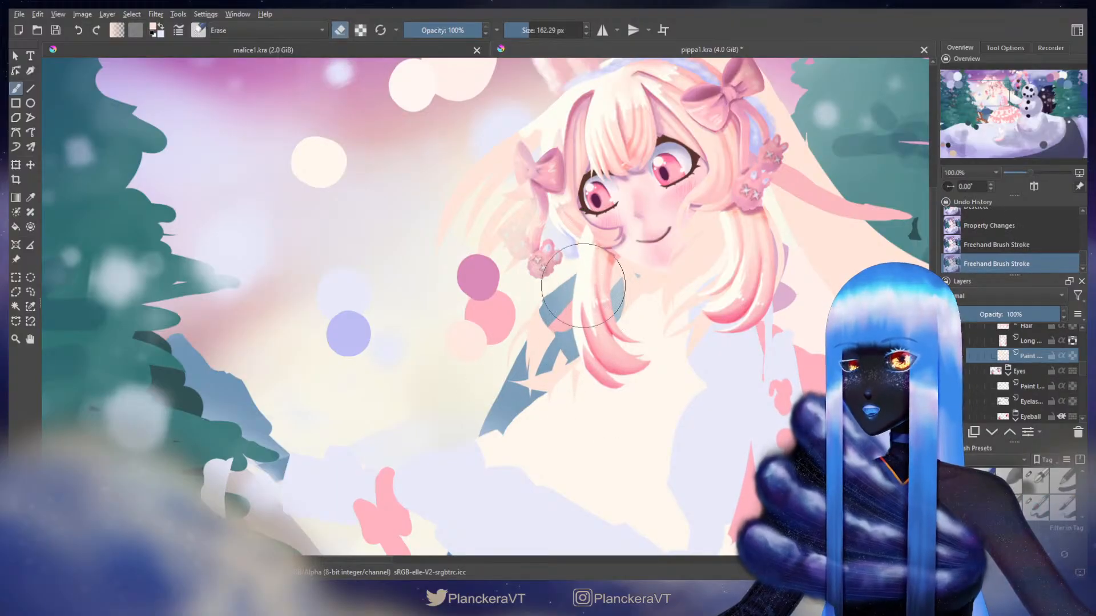
pyautogui.moveTo(559, 360); pyautogui.dragTo(592, 440)
pyautogui.press('e')
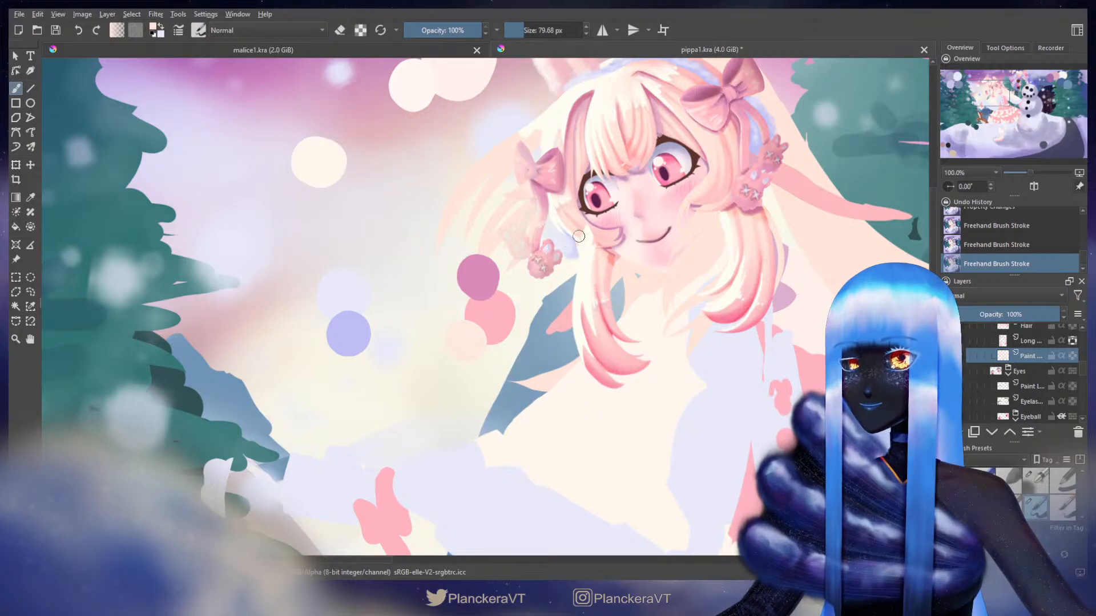
pyautogui.moveTo(585, 273); pyautogui.dragTo(500, 400)
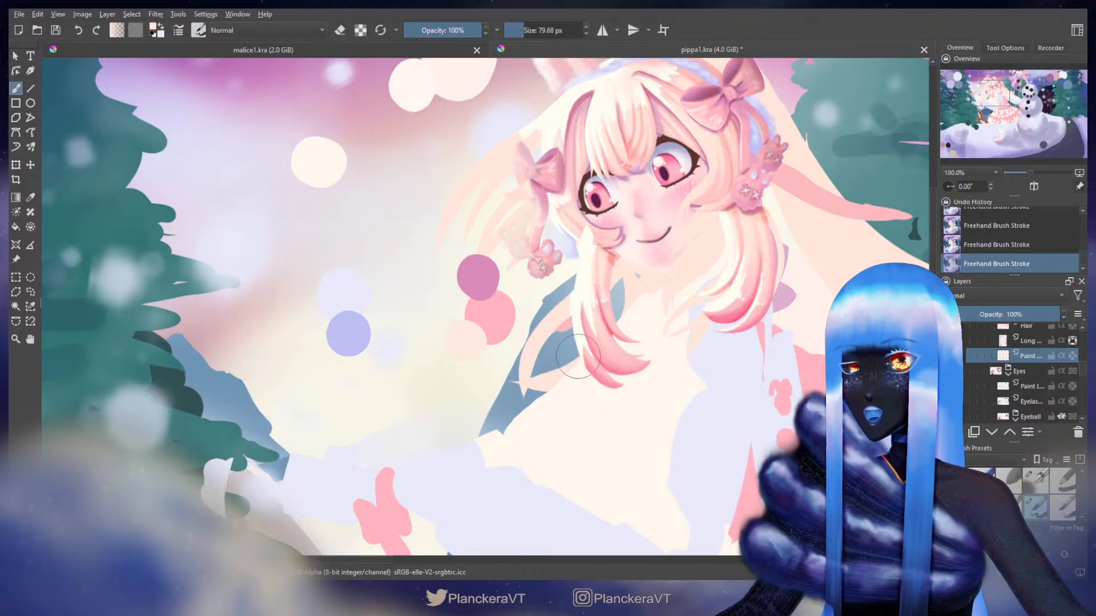
pyautogui.press('e')
pyautogui.moveTo(604, 249)
pyautogui.mouseDown()
pyautogui.moveTo(630, 283)
pyautogui.moveTo(637, 276)
pyautogui.moveTo(656, 326)
pyautogui.mouseUp()
pyautogui.press('e')
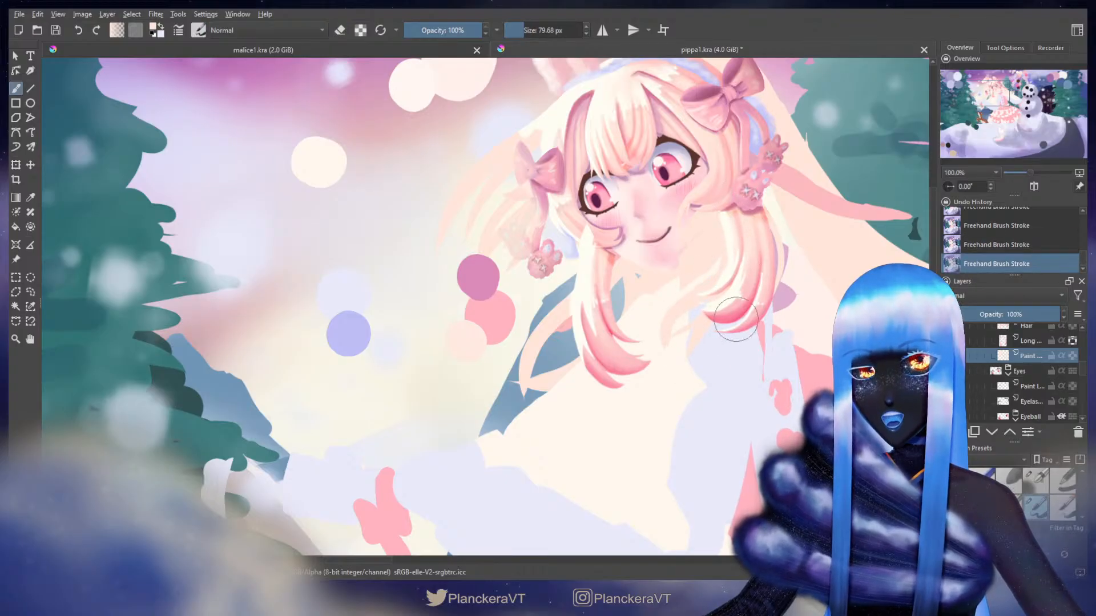
# - Paint pale strands around the large bow's curled lock, undoing unwanted strokes and adjusting the brush to 103.64 px
pyautogui.moveTo(739, 250); pyautogui.dragTo(684, 314)
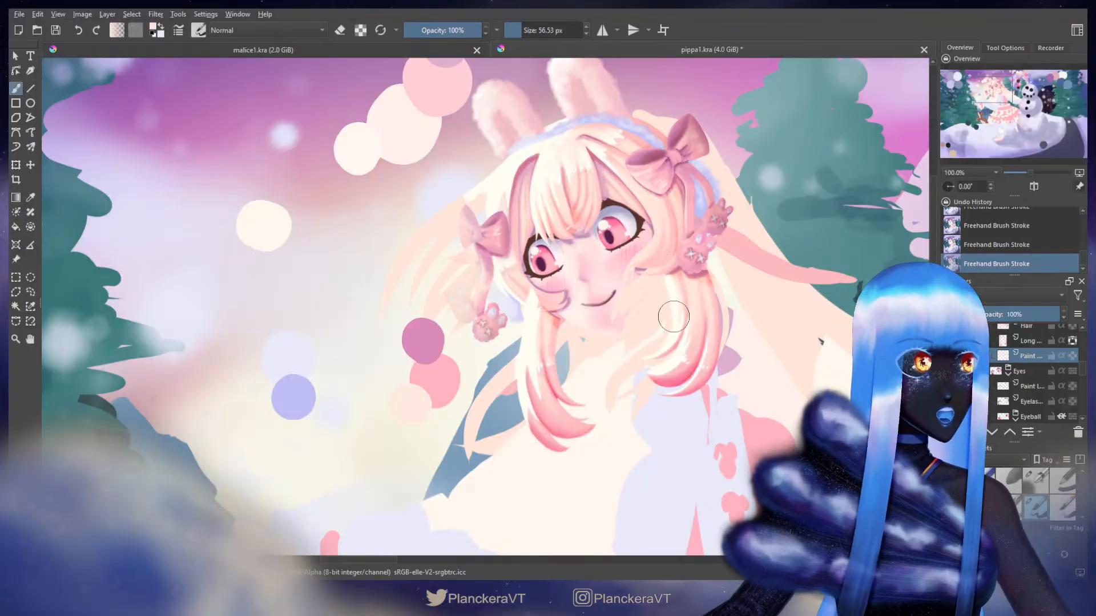
pyautogui.moveTo(673, 315)
pyautogui.mouseDown()
pyautogui.moveTo(706, 236)
pyautogui.moveTo(662, 370)
pyautogui.mouseUp()
pyautogui.hotkey('ctrl', 'z')
pyautogui.keyDown('shift'); pyautogui.moveTo(758, 249); pyautogui.dragTo(762, 248); pyautogui.keyUp('shift')
pyautogui.moveTo(759, 248); pyautogui.dragTo(722, 320)
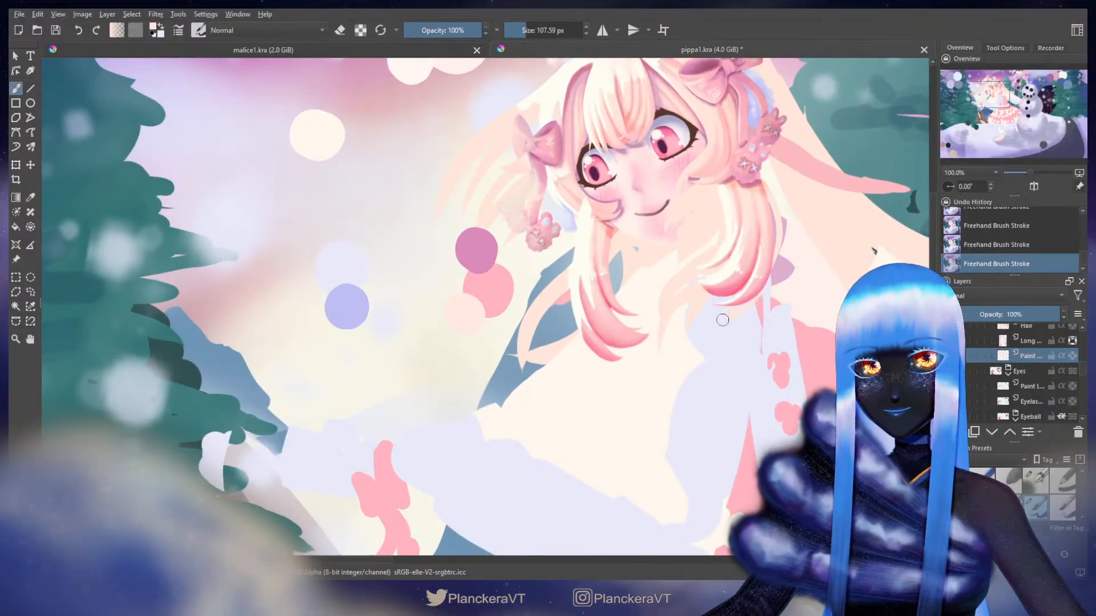
pyautogui.hotkey('ctrl', 'z')
pyautogui.keyDown('shift'); pyautogui.moveTo(766, 232); pyautogui.dragTo(769, 232); pyautogui.keyUp('shift')
pyautogui.moveTo(766, 243); pyautogui.dragTo(707, 345)
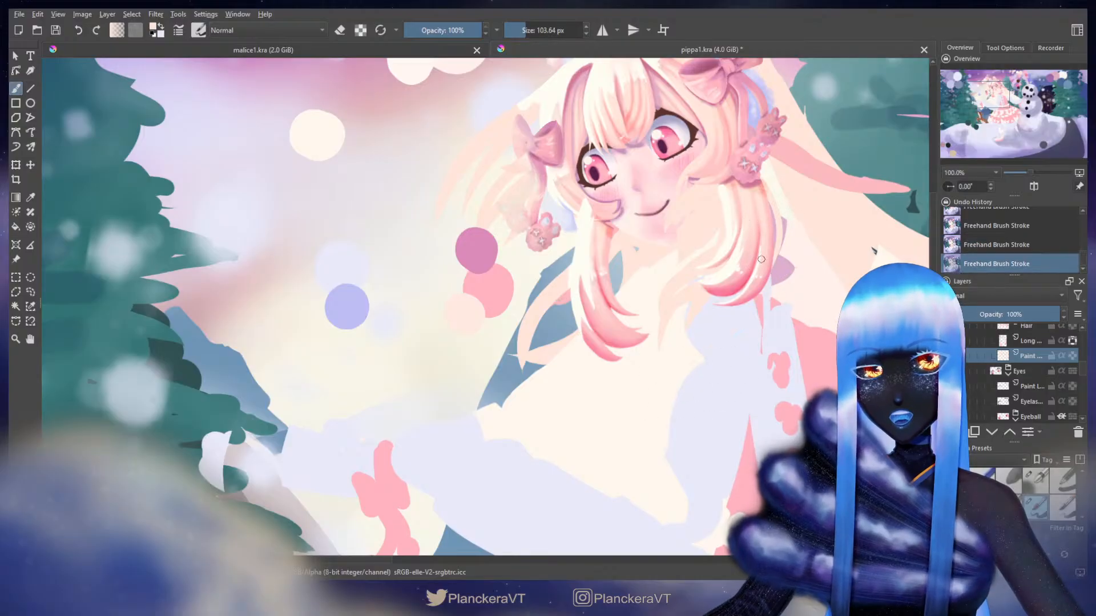
# - Work on a tapered strand beside the small bow's curled lock with a 76.47 px brush, undoing and restoring strokes
pyautogui.moveTo(692, 256); pyautogui.dragTo(779, 258)
pyautogui.moveTo(671, 239)
pyautogui.keyDown('shift'); pyautogui.mouseDown()
pyautogui.moveTo(700, 268)
pyautogui.moveTo(674, 295)
pyautogui.mouseUp(); pyautogui.keyUp('shift')
pyautogui.moveTo(697, 260)
pyautogui.mouseDown()
pyautogui.moveTo(658, 318)
pyautogui.moveTo(638, 386)
pyautogui.moveTo(700, 271)
pyautogui.moveTo(692, 245)
pyautogui.mouseUp()
pyautogui.hotkey('ctrl', 'z')
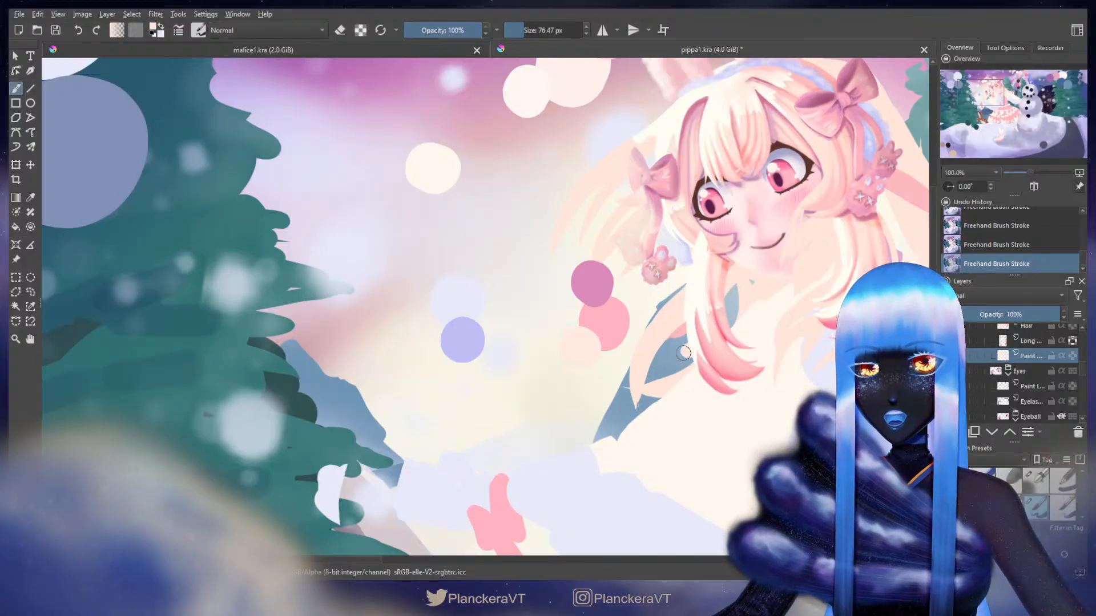
pyautogui.hotkey('ctrl', 'z')
pyautogui.moveTo(683, 353)
pyautogui.mouseDown()
pyautogui.moveTo(660, 405)
pyautogui.moveTo(714, 351)
pyautogui.moveTo(628, 428)
pyautogui.mouseUp()
pyautogui.hotkey('ctrl', 'z')
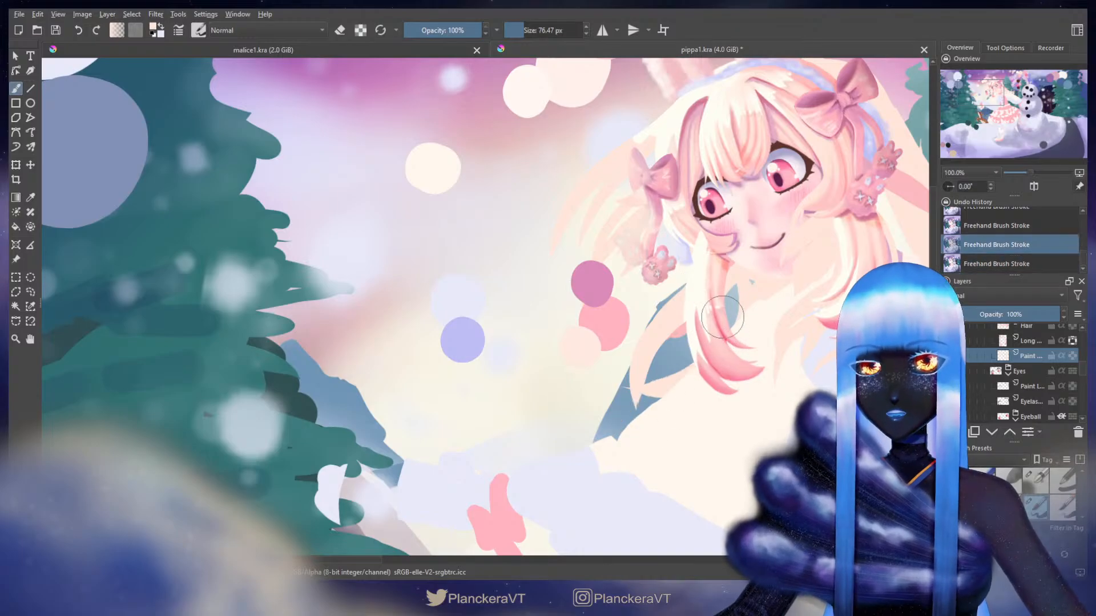
pyautogui.press('e')
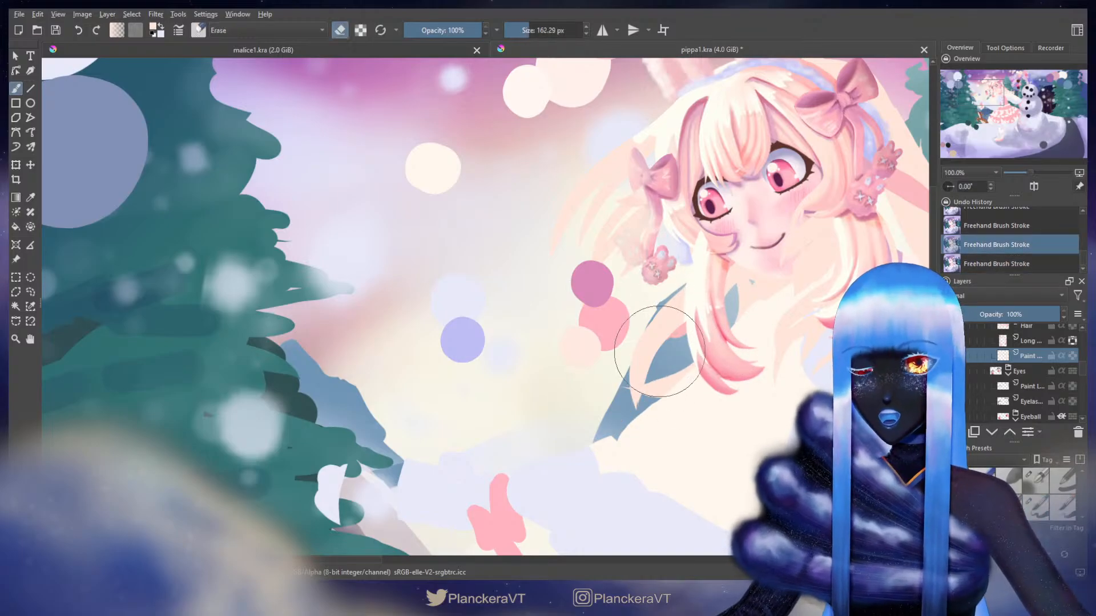
pyautogui.hotkey('ctrl', 'shift', 'z')
pyautogui.press('e')
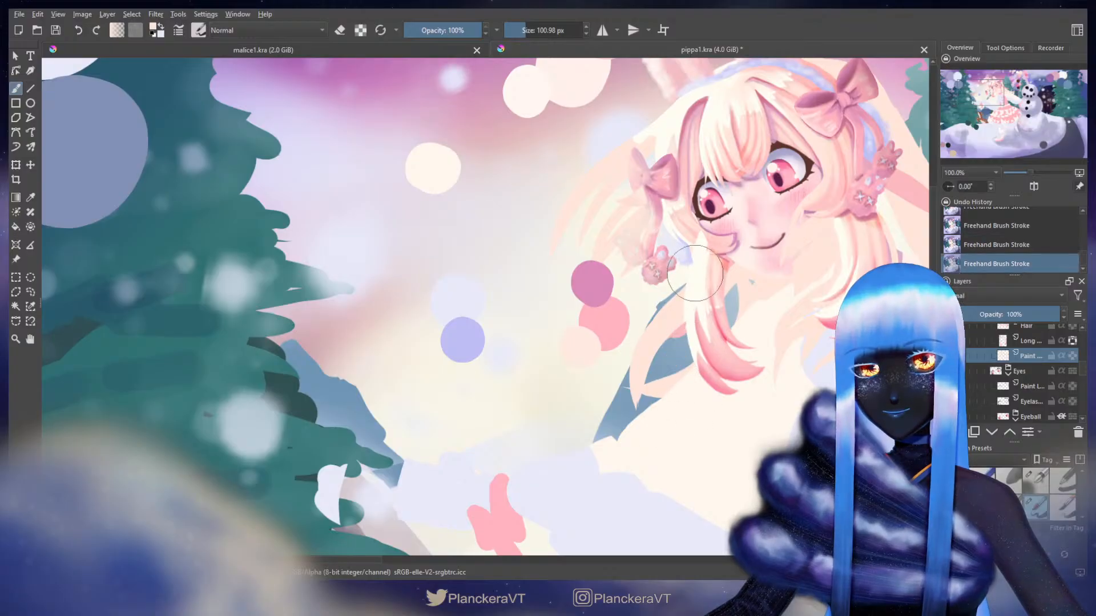
# - Paint thin strands hanging below the small bow's flower charm, replacing unwanted strokes and enlarging the brush to 109.62 px
pyautogui.hotkey('ctrl', 'z')
pyautogui.moveTo(706, 274)
pyautogui.mouseDown()
pyautogui.moveTo(626, 418)
pyautogui.moveTo(632, 445)
pyautogui.mouseUp()
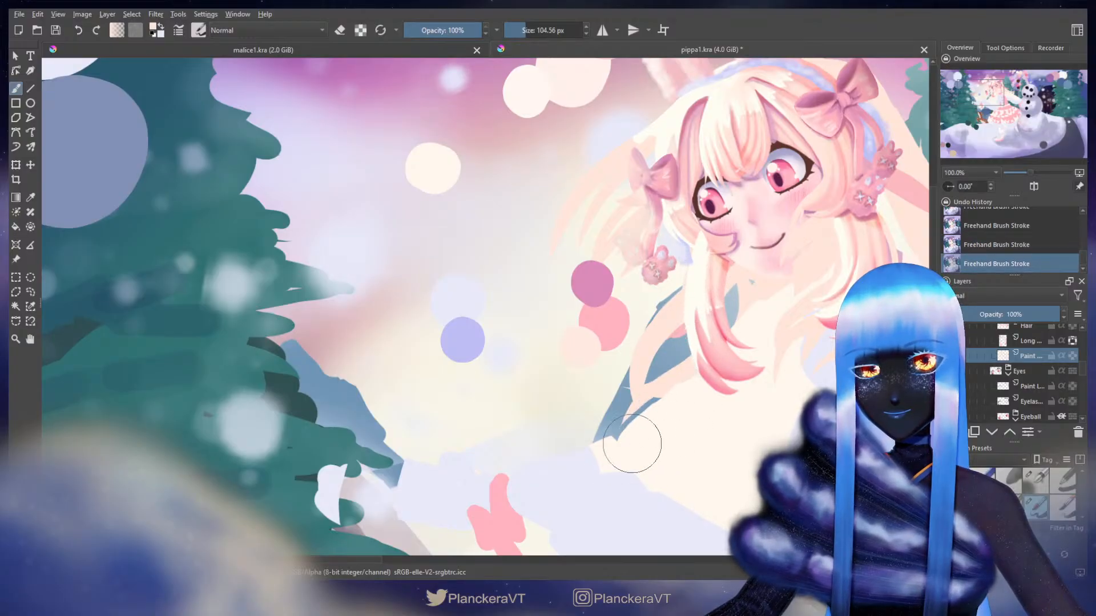
pyautogui.hotkey('ctrl', 'z')
pyautogui.moveTo(697, 332)
pyautogui.mouseDown()
pyautogui.moveTo(690, 356)
pyautogui.moveTo(705, 416)
pyautogui.moveTo(683, 348)
pyautogui.moveTo(656, 397)
pyautogui.mouseUp()
pyautogui.hotkey('ctrl', 'z')
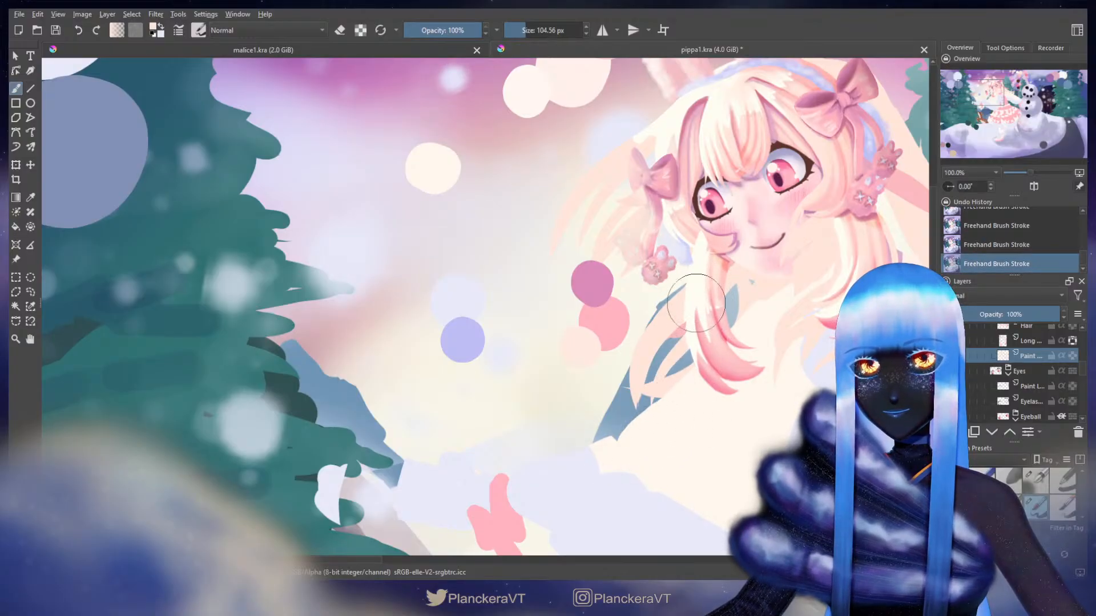
pyautogui.keyDown('shift'); pyautogui.moveTo(638, 340); pyautogui.dragTo(640, 340); pyautogui.keyUp('shift')
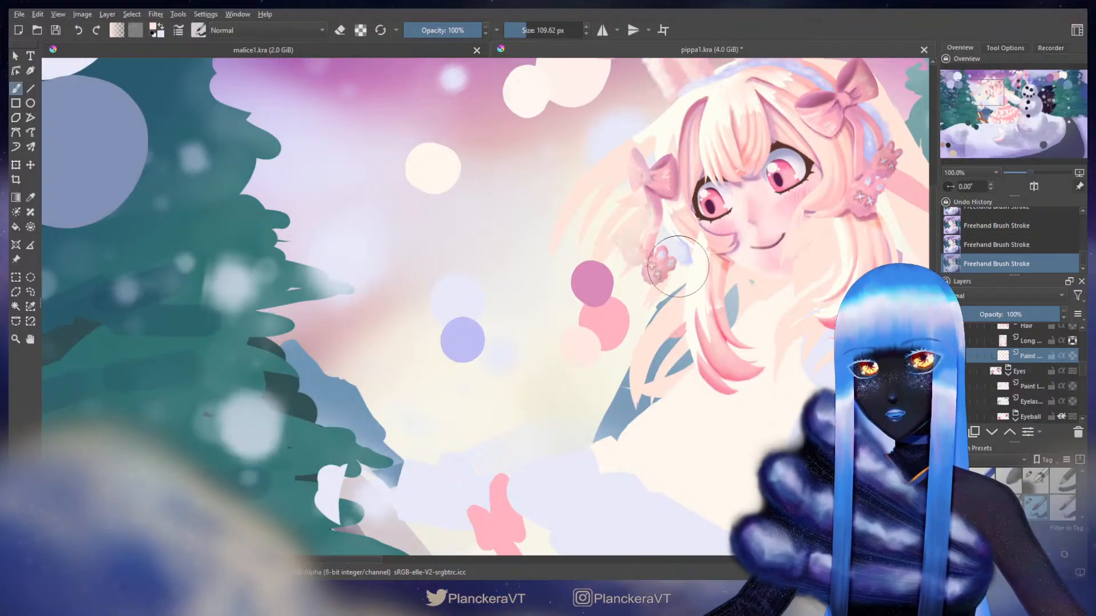
pyautogui.moveTo(674, 249); pyautogui.dragTo(567, 336)
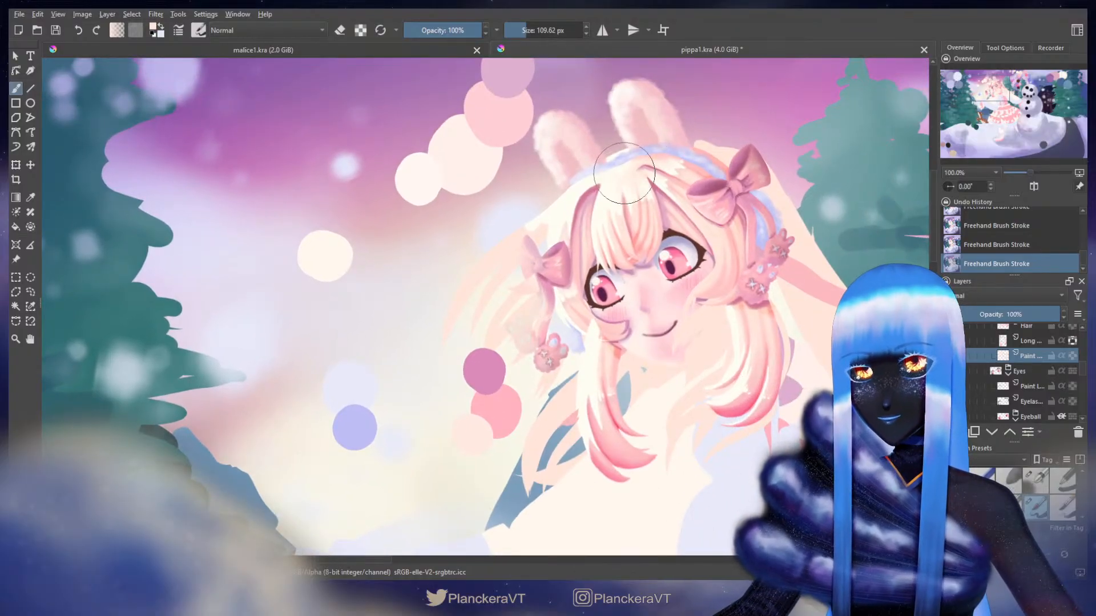
# - Paint the pale hair between the headband and the small bow with the 109.62 px brush, undoing unwanted strokes
pyautogui.hotkey('ctrl', 'z')
pyautogui.moveTo(589, 184); pyautogui.dragTo(553, 235)
pyautogui.hotkey('ctrl', 'z')
pyautogui.hotkey('ctrl', 'z')
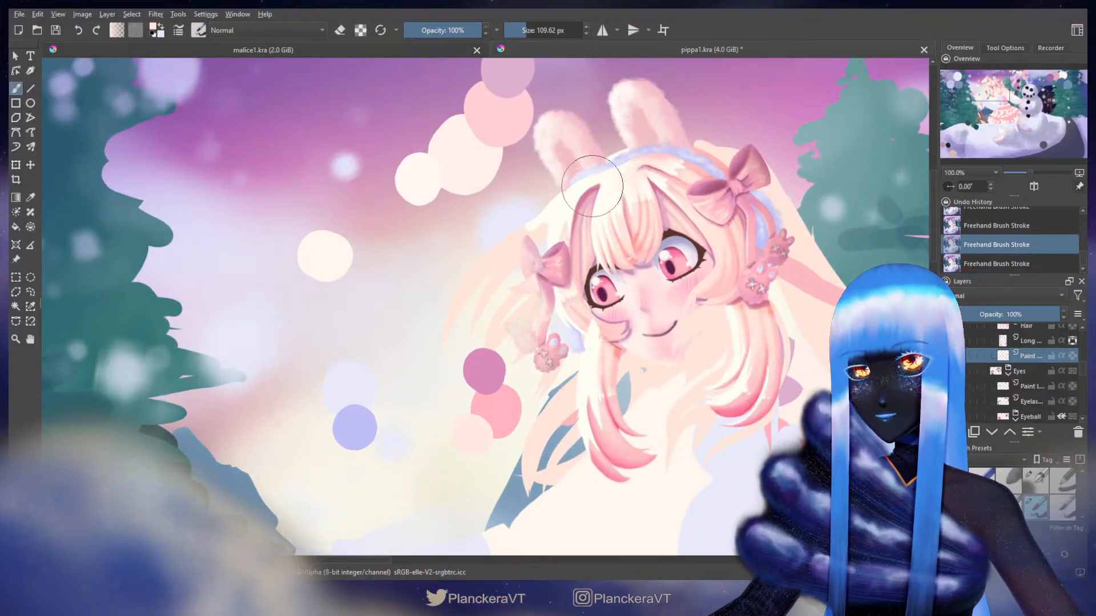
pyautogui.moveTo(598, 184); pyautogui.dragTo(562, 225)
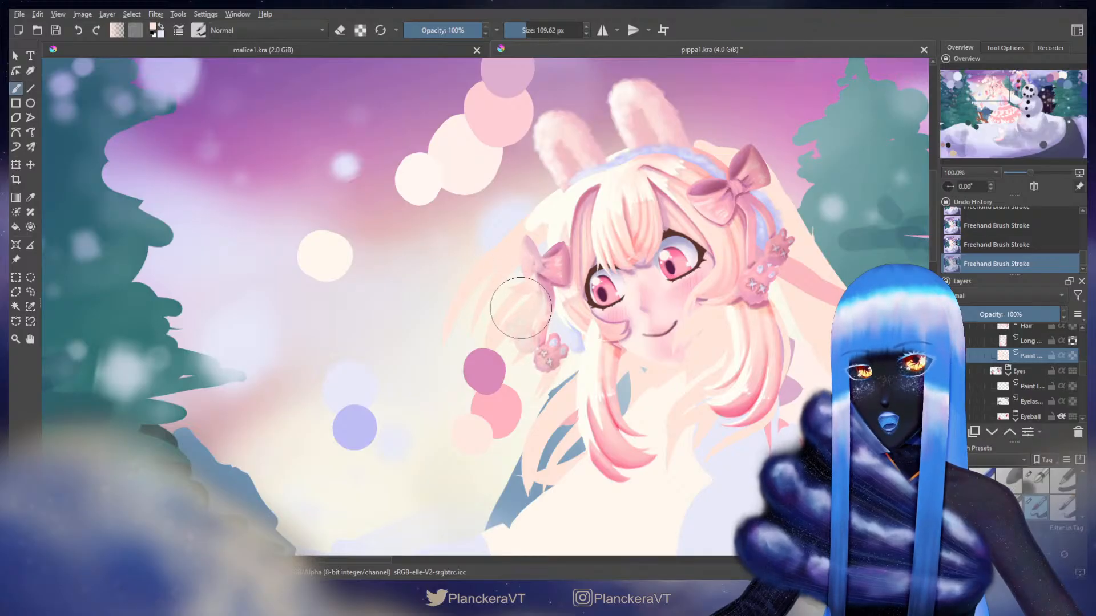
# - Erase the old wispy strands outside the small bow with a 274.22 px eraser and return to the brush
pyautogui.press('e')
pyautogui.moveTo(503, 242)
pyautogui.mouseDown()
pyautogui.moveTo(469, 270)
pyautogui.moveTo(486, 295)
pyautogui.moveTo(505, 488)
pyautogui.mouseUp()
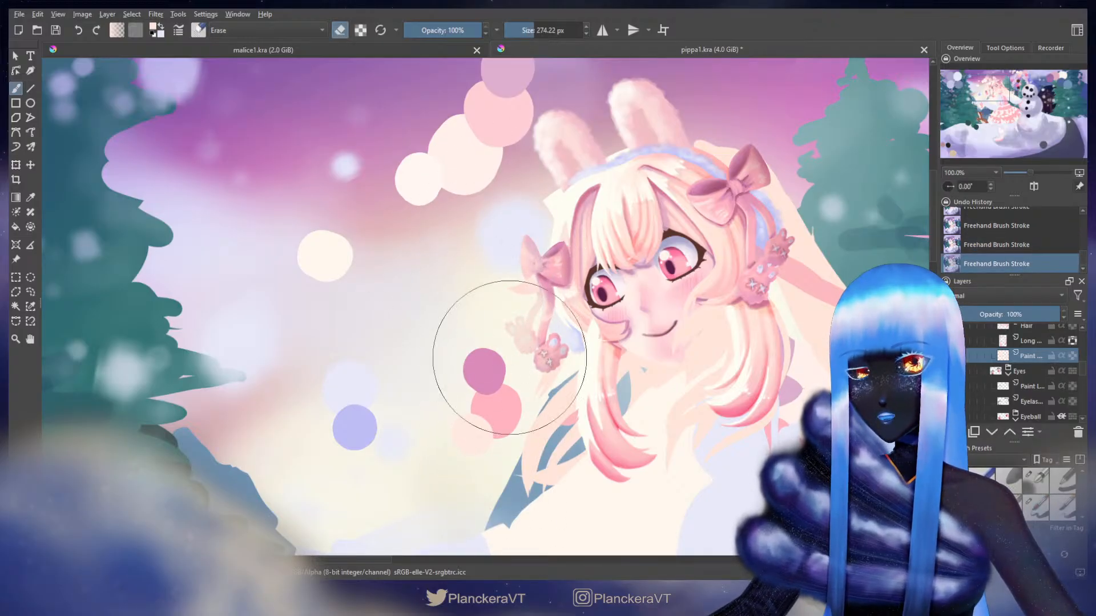
pyautogui.press('e')
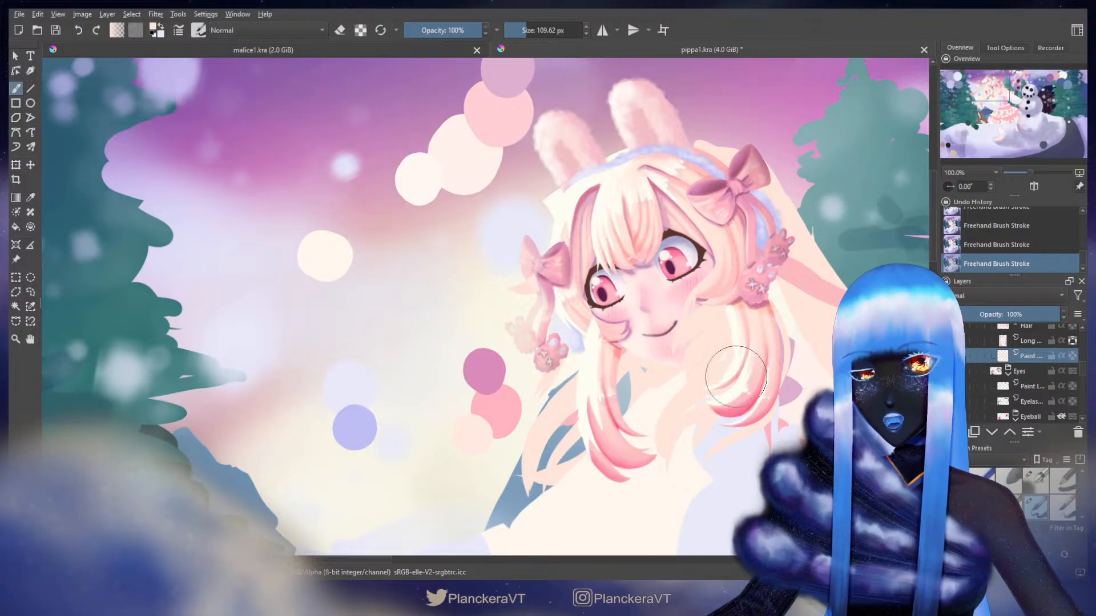
# - Paint new strands sweeping outward from behind the small bow, undoing earlier tries and setting the brush to 101.23 px
pyautogui.keyDown('shift'); pyautogui.moveTo(576, 197); pyautogui.dragTo(479, 334); pyautogui.keyUp('shift')
pyautogui.hotkey('ctrl', 'z')
pyautogui.hotkey('ctrl', 'z')
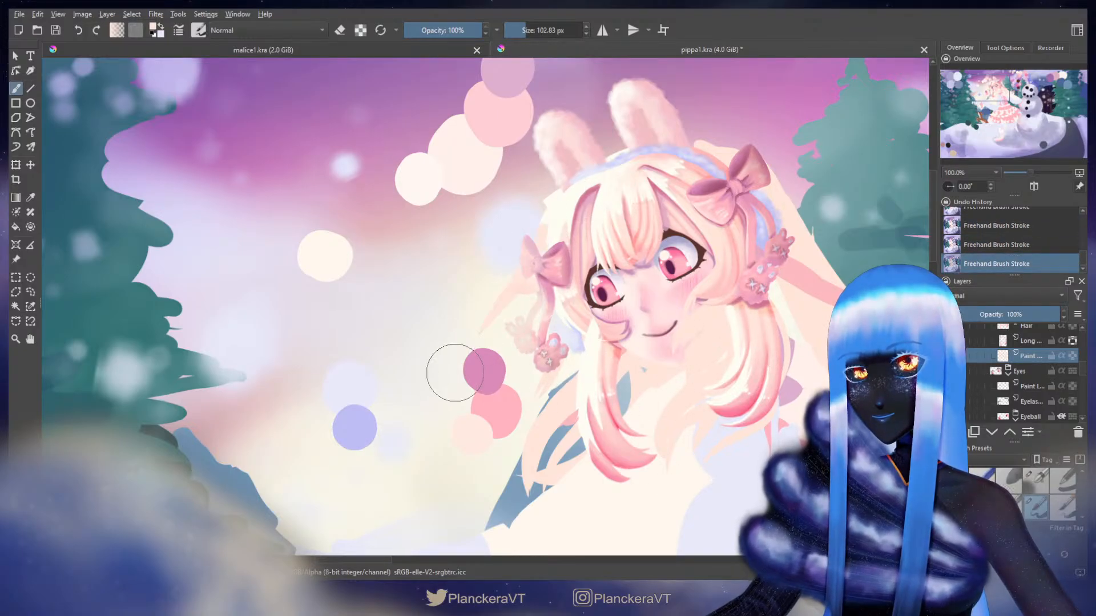
pyautogui.hotkey('ctrl', 'z')
pyautogui.keyDown('shift'); pyautogui.moveTo(582, 185); pyautogui.dragTo(581, 186); pyautogui.keyUp('shift')
pyautogui.moveTo(582, 185); pyautogui.dragTo(494, 322)
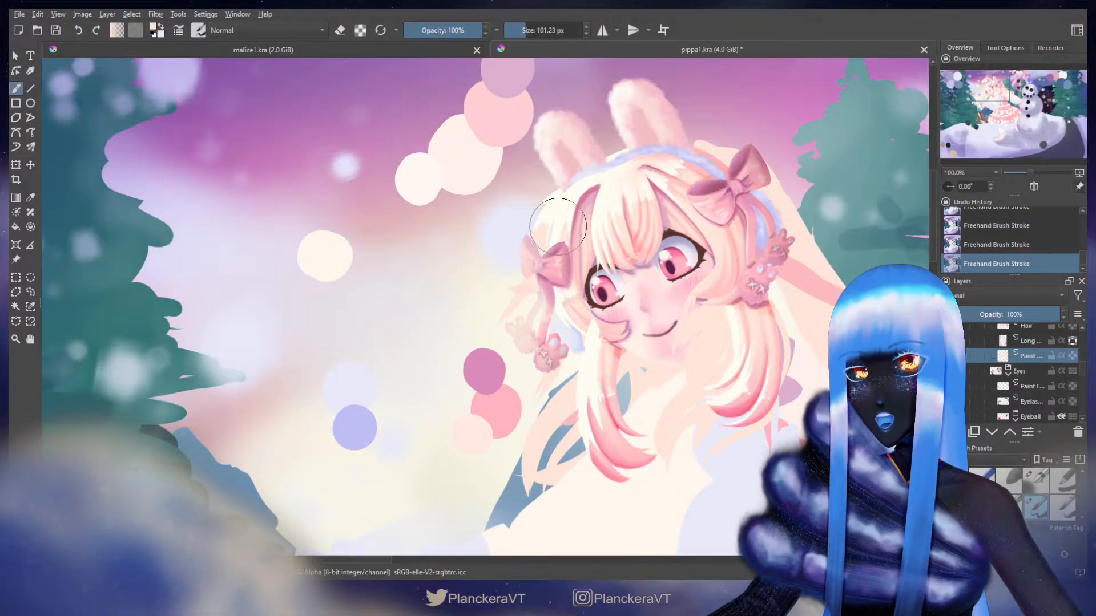
pyautogui.moveTo(527, 287); pyautogui.dragTo(460, 371)
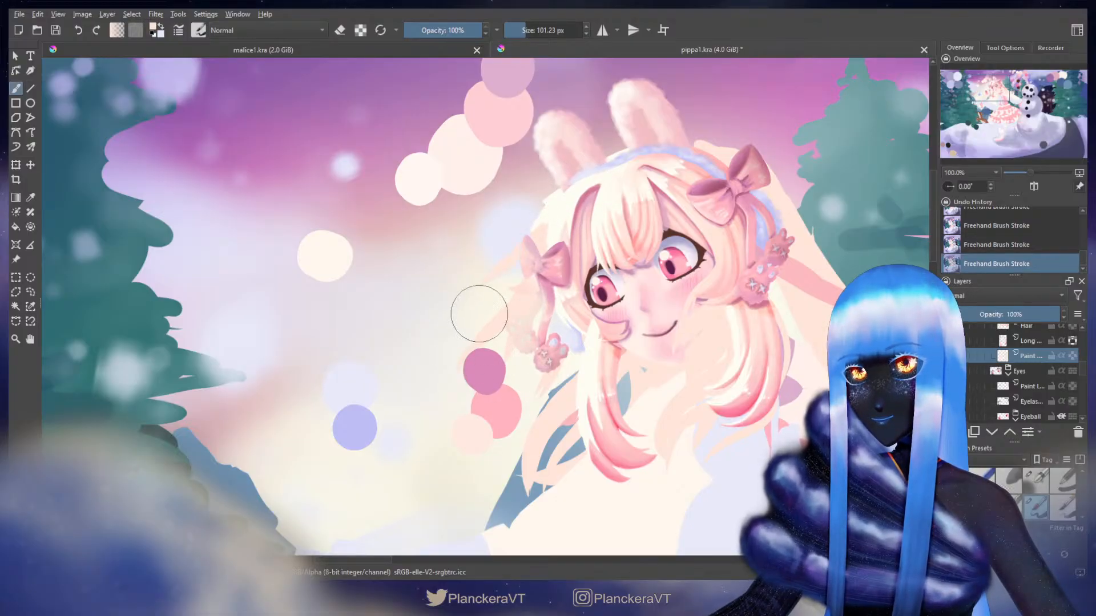
# - Refine the outer hair outline past the small bow with repeated 101.23 px strokes, undoing the unsuitable ones
pyautogui.hotkey('ctrl', 'z')
pyautogui.moveTo(558, 217); pyautogui.dragTo(470, 324)
pyautogui.hotkey('ctrl', 'z')
pyautogui.moveTo(540, 232); pyautogui.dragTo(509, 281)
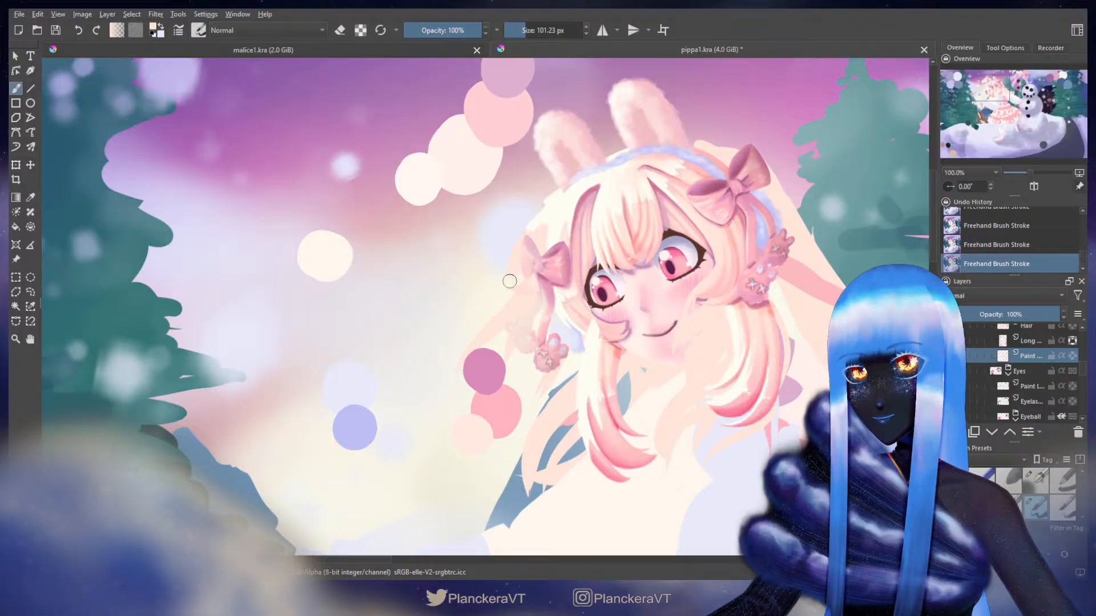
pyautogui.hotkey('ctrl', 'z')
pyautogui.moveTo(563, 216); pyautogui.dragTo(464, 339)
pyautogui.hotkey('ctrl', 'z')
pyautogui.moveTo(542, 217); pyautogui.dragTo(517, 257)
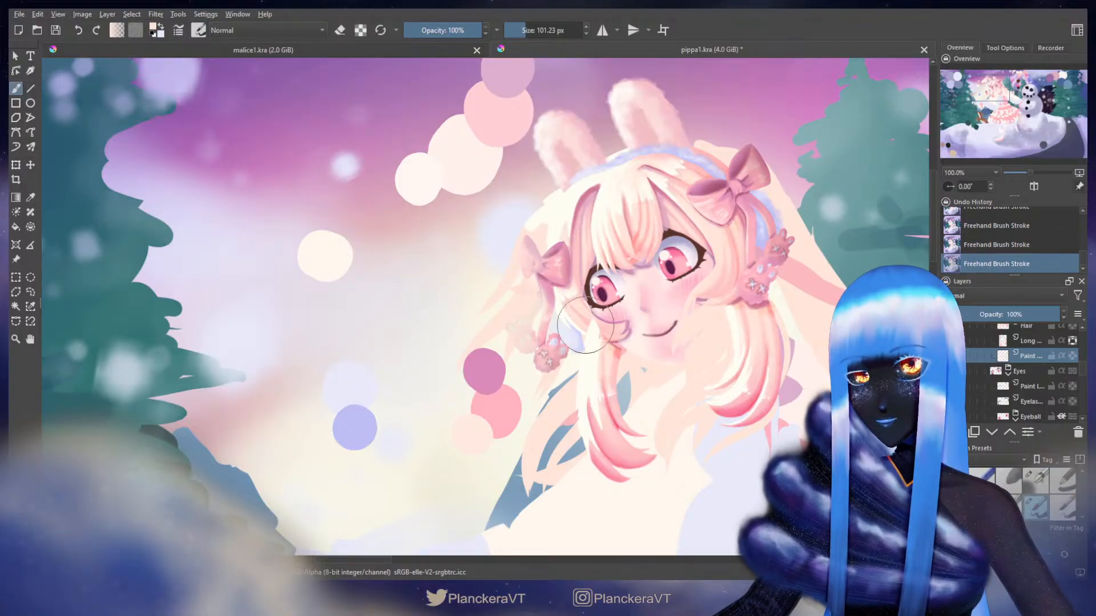
# - Try longer strands trailing from the small bow toward the flower charms, undo unwanted strokes and touch up beside the bow's ribbon
pyautogui.hotkey('ctrl', 'z')
pyautogui.moveTo(556, 239); pyautogui.dragTo(496, 342)
pyautogui.hotkey('ctrl', 'z')
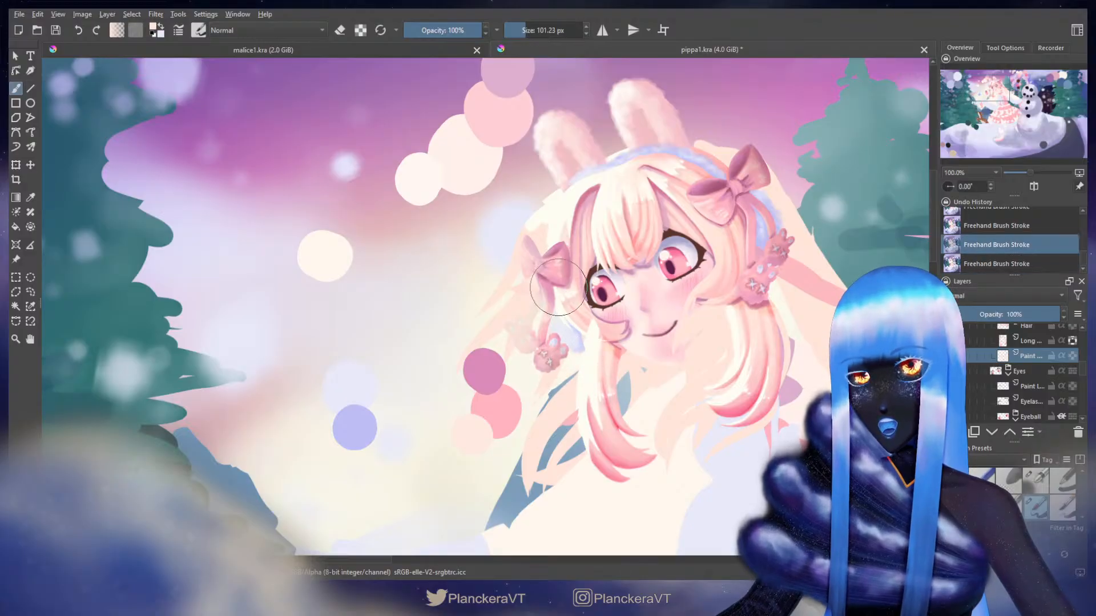
pyautogui.moveTo(549, 251); pyautogui.dragTo(478, 366)
pyautogui.hotkey('ctrl', 'z')
pyautogui.hotkey('ctrl', 'z')
pyautogui.moveTo(556, 285); pyautogui.dragTo(553, 299)
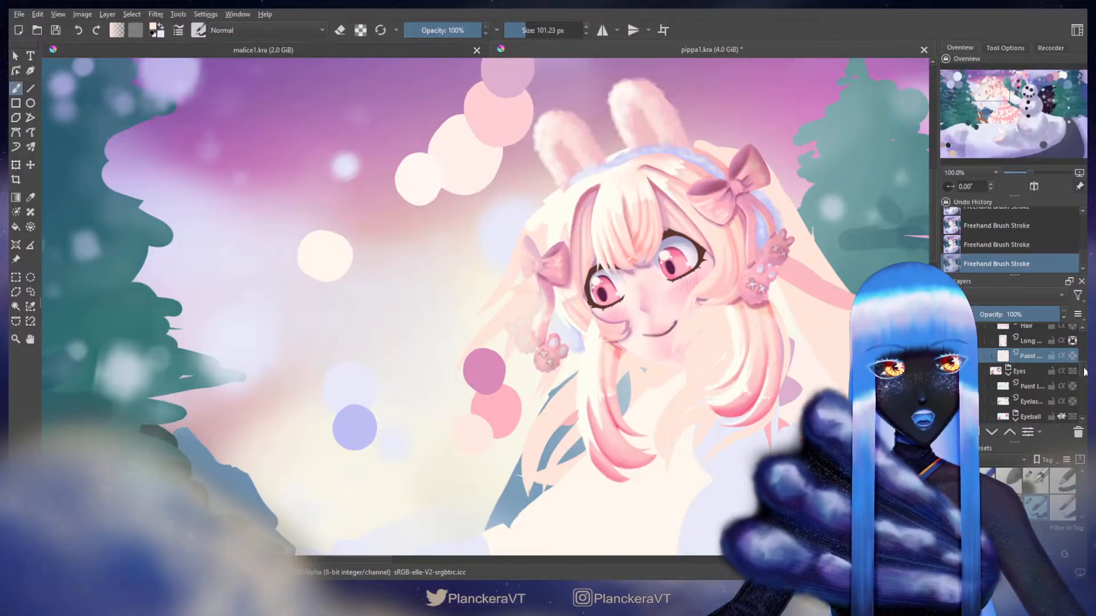
# - Hide the Body group and the Swatch layer
pyautogui.moveTo(1084, 371); pyautogui.dragTo(1084, 379)
pyautogui.click(949, 376)
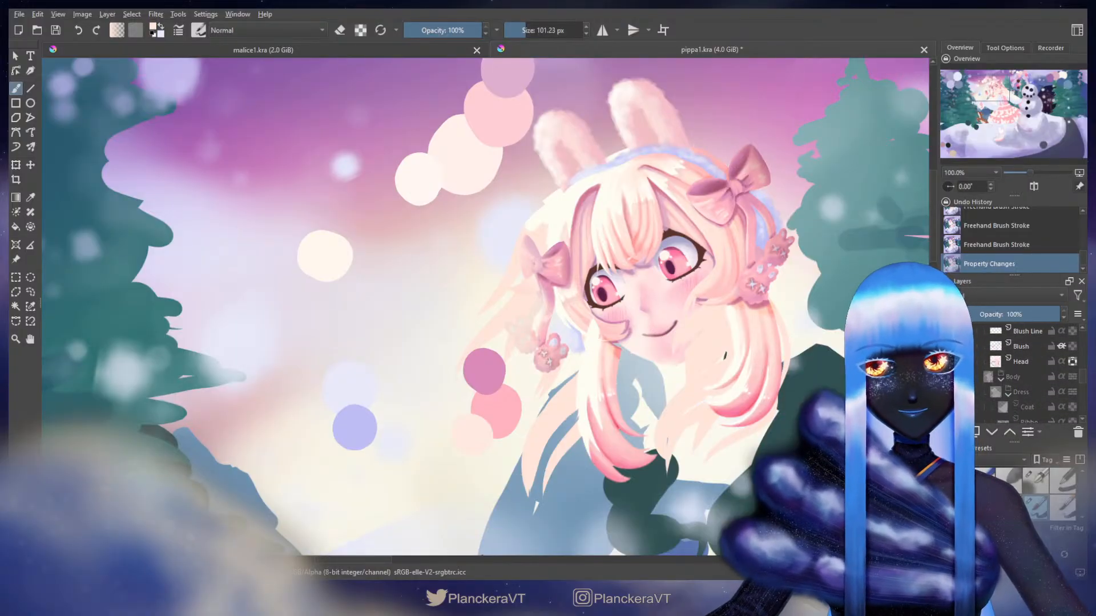
pyautogui.moveTo(649, 344); pyautogui.dragTo(716, 346)
pyautogui.scroll(5, 1079, 388)
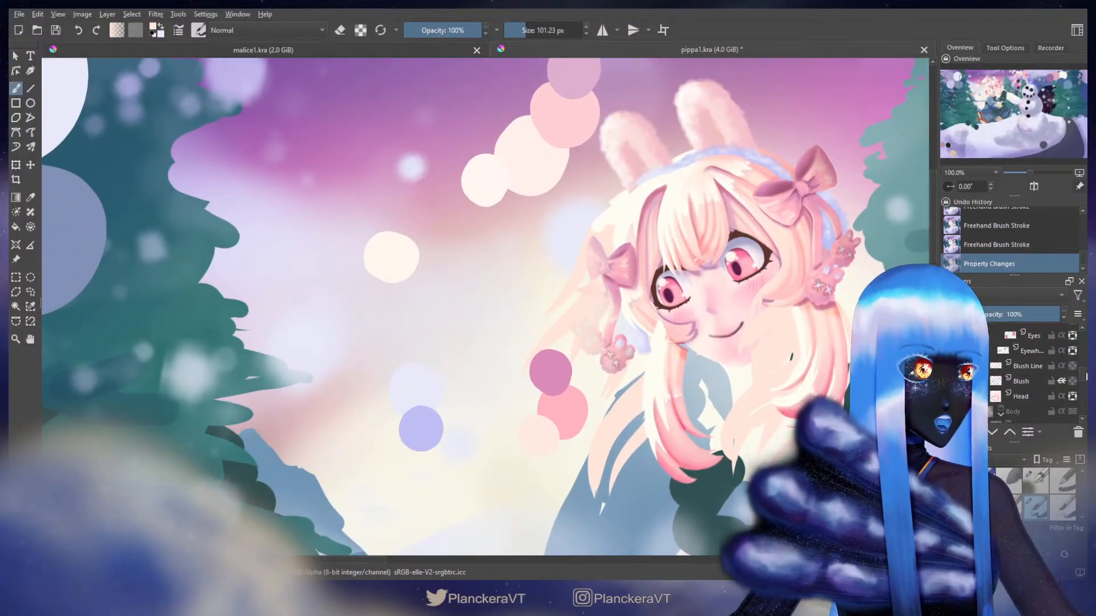
pyautogui.scroll(5, 1015, 357)
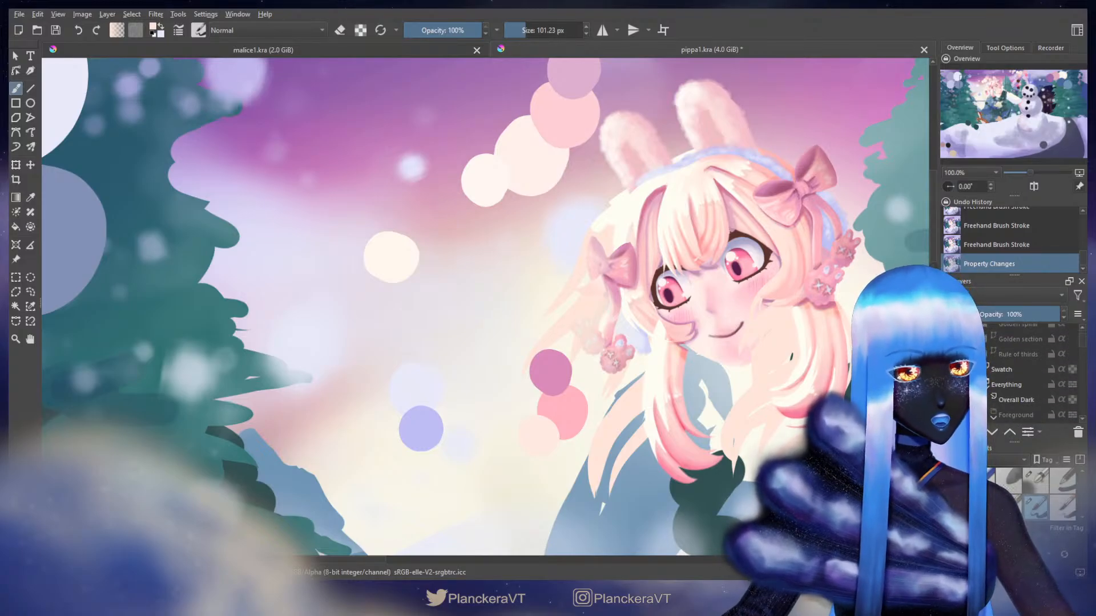
pyautogui.click(949, 370)
pyautogui.moveTo(613, 307); pyautogui.dragTo(645, 266)
# - Erase stray marks around the loose strands below the small bow with a 132.29 px eraser and return to the brush
pyautogui.press('[')
pyautogui.press('e')
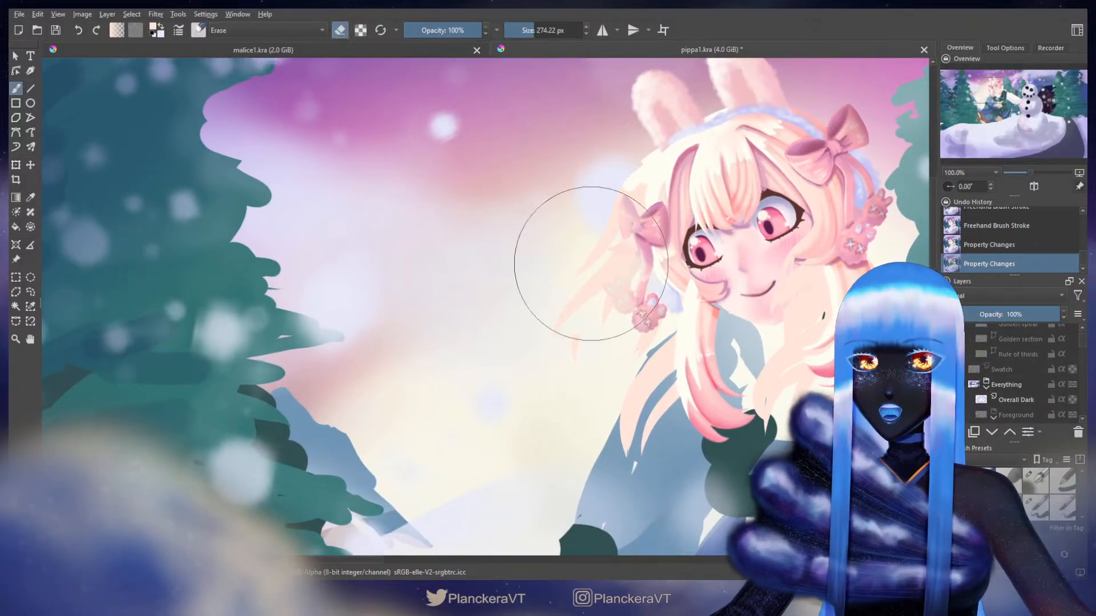
pyautogui.keyDown('shift'); pyautogui.moveTo(588, 347); pyautogui.dragTo(510, 375); pyautogui.keyUp('shift')
pyautogui.moveTo(571, 338); pyautogui.dragTo(579, 361)
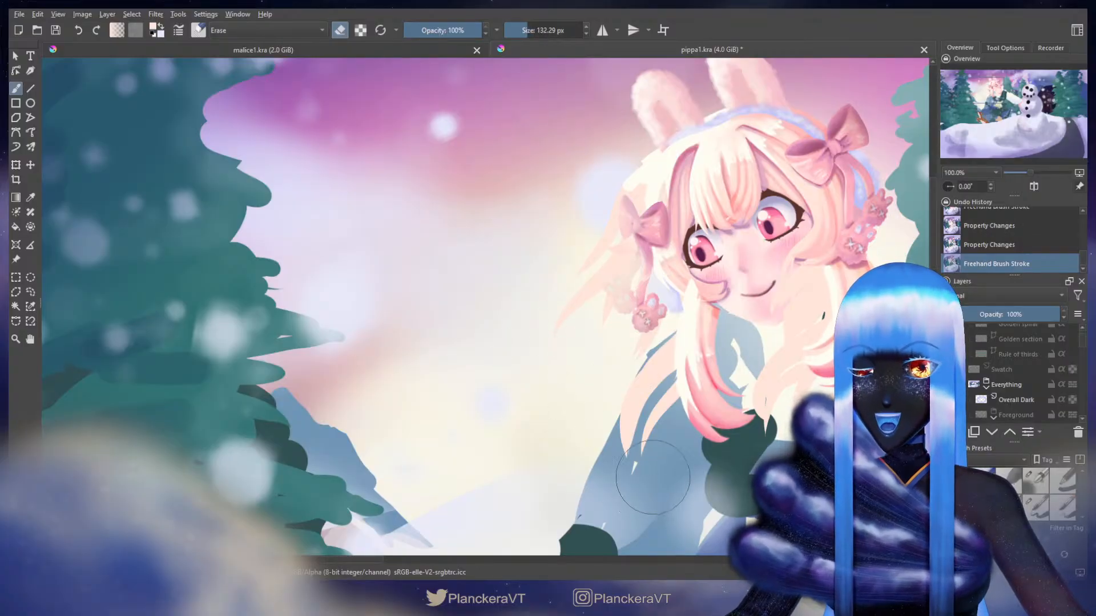
pyautogui.moveTo(630, 480)
pyautogui.mouseDown()
pyautogui.moveTo(628, 495)
pyautogui.moveTo(644, 504)
pyautogui.mouseUp()
pyautogui.press('/')
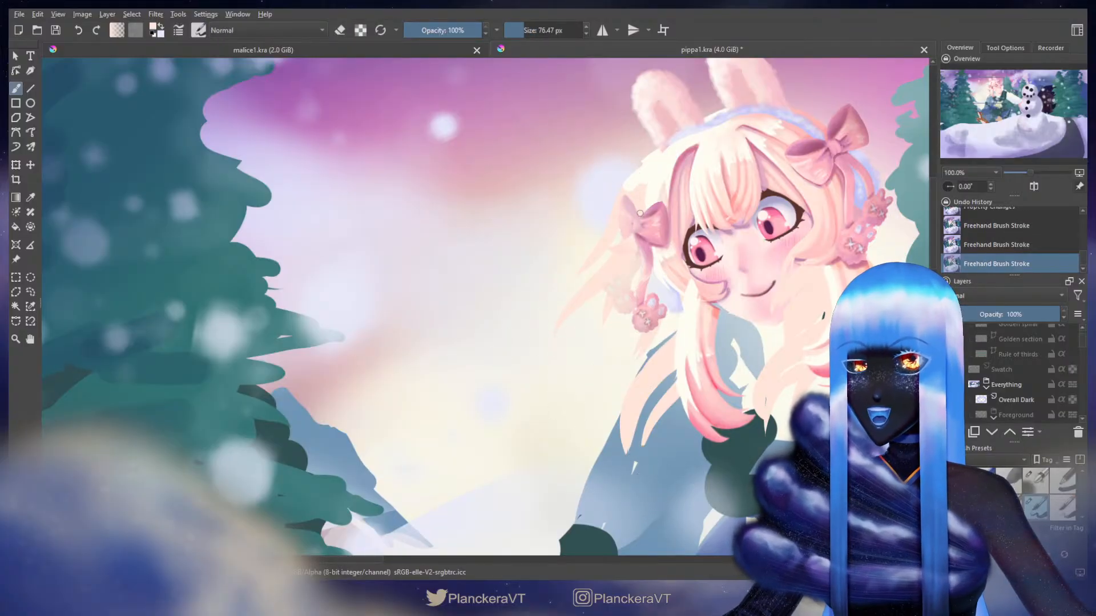
# - Repaint the loose strand trailing below the small bow toward the sky, undoing the unsuitable 76.47 px strokes
pyautogui.hotkey('ctrl', 'z')
pyautogui.moveTo(607, 285); pyautogui.dragTo(573, 366)
pyautogui.hotkey('ctrl', 'z')
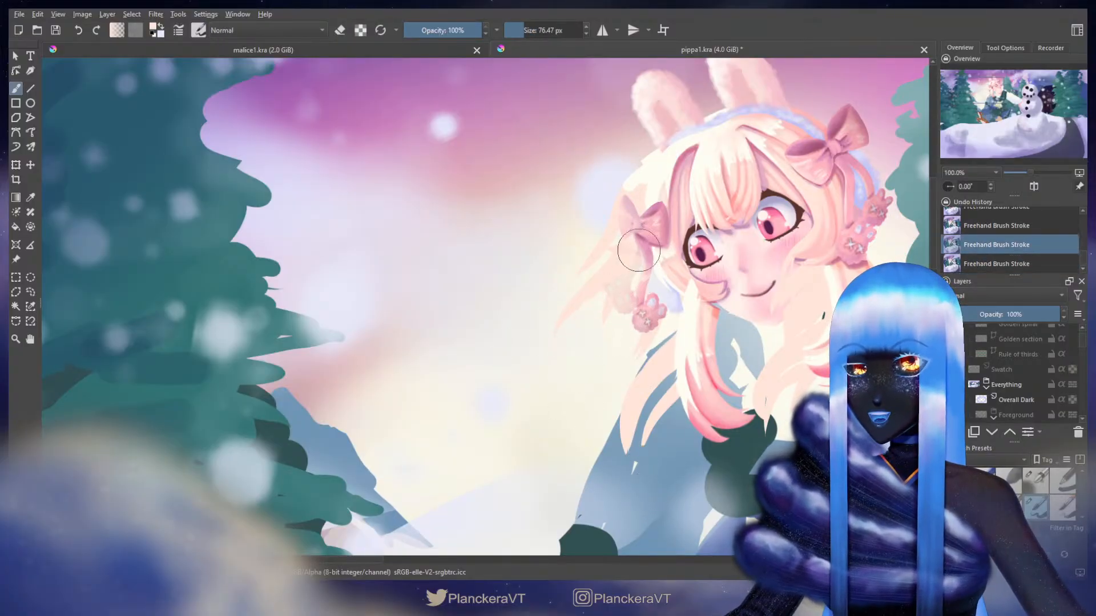
pyautogui.moveTo(606, 288); pyautogui.dragTo(578, 373)
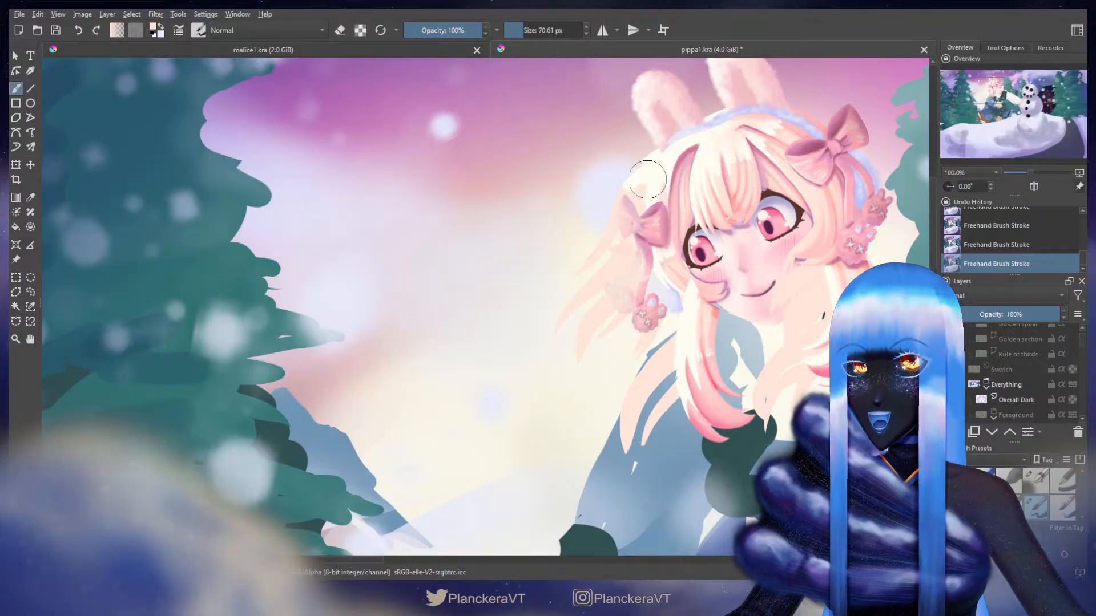
# - Try new strands along the outer hair edge beside the small bow with a 68.94 px brush, undoing the unsuitable ones
pyautogui.hotkey('ctrl', 'z')
pyautogui.moveTo(643, 177); pyautogui.dragTo(604, 208)
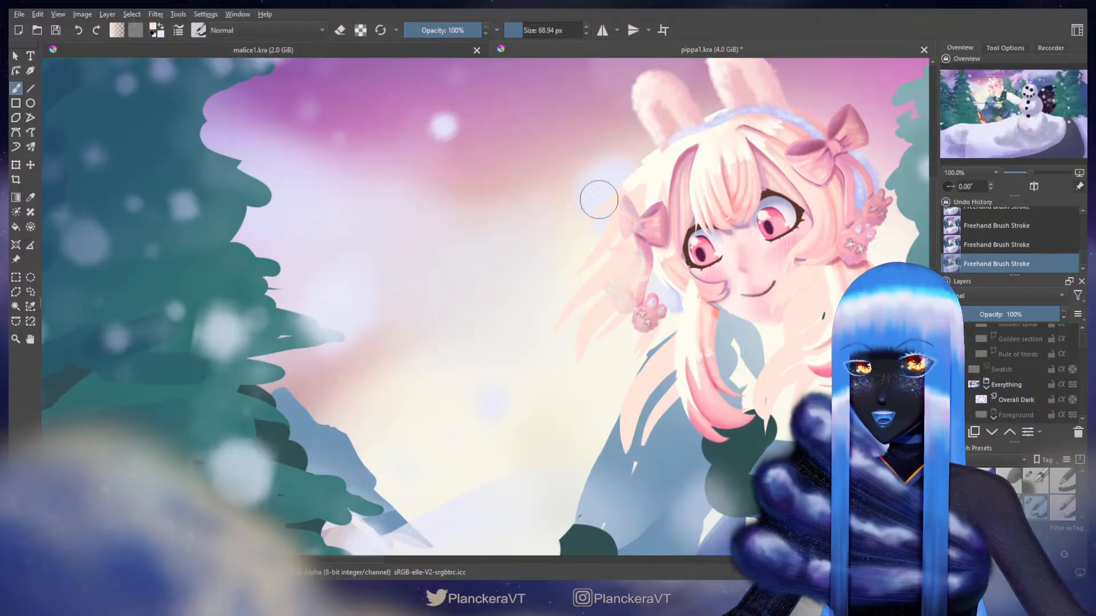
pyautogui.hotkey('ctrl', 'z')
pyautogui.moveTo(645, 176); pyautogui.dragTo(600, 258)
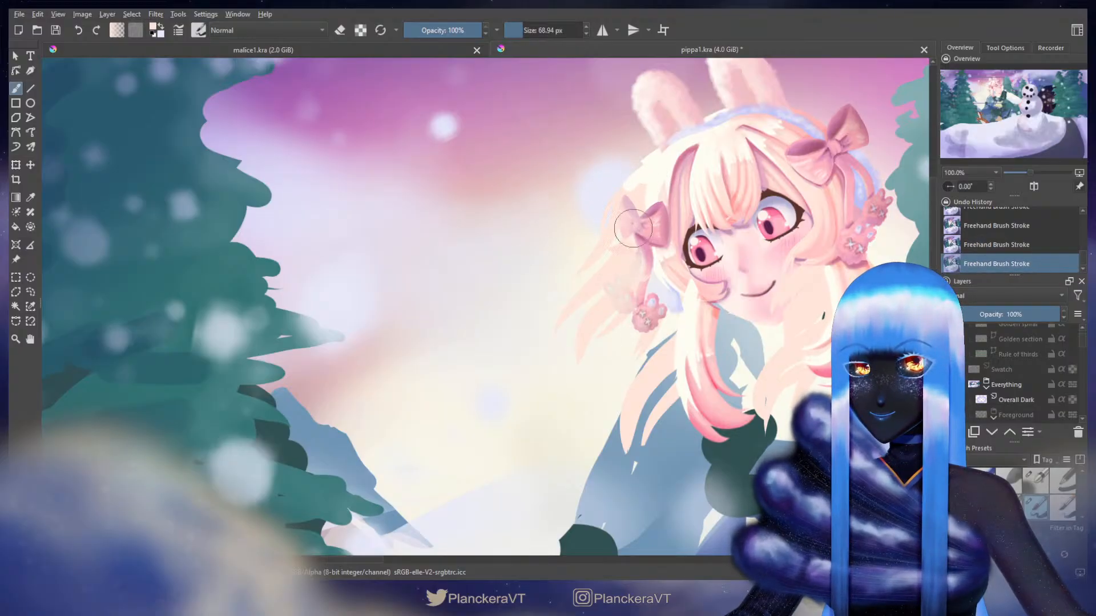
pyautogui.hotkey('ctrl', 'z')
pyautogui.moveTo(680, 275); pyautogui.dragTo(688, 315)
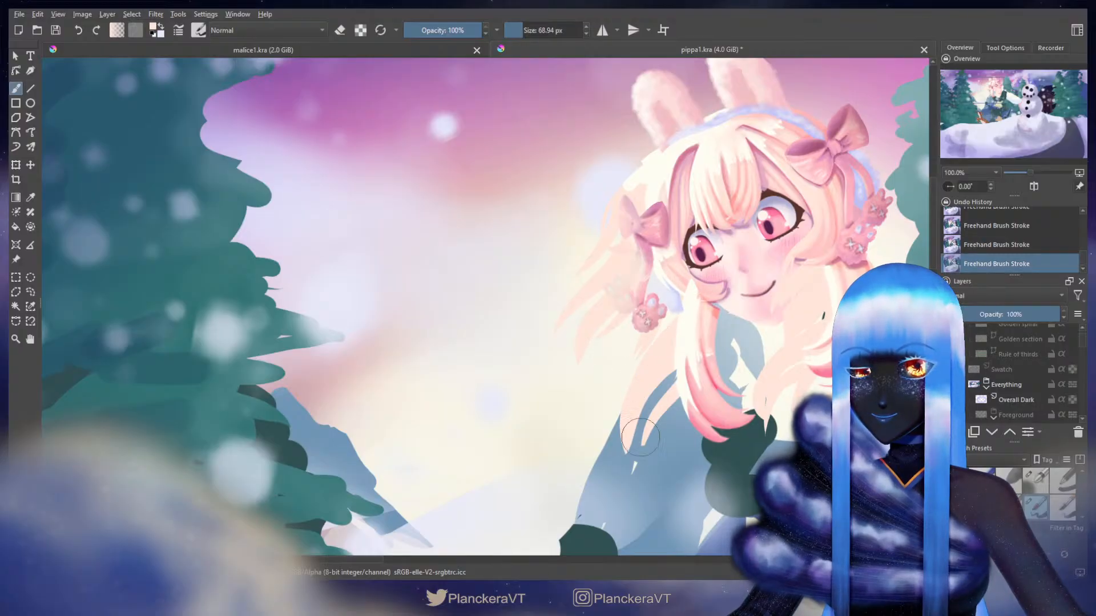
# - Rework the lower hair tips hanging over the blue coat with 68.94 px strokes, undoing unwanted ones
pyautogui.hotkey('ctrl', 'z')
pyautogui.moveTo(698, 342); pyautogui.dragTo(697, 345)
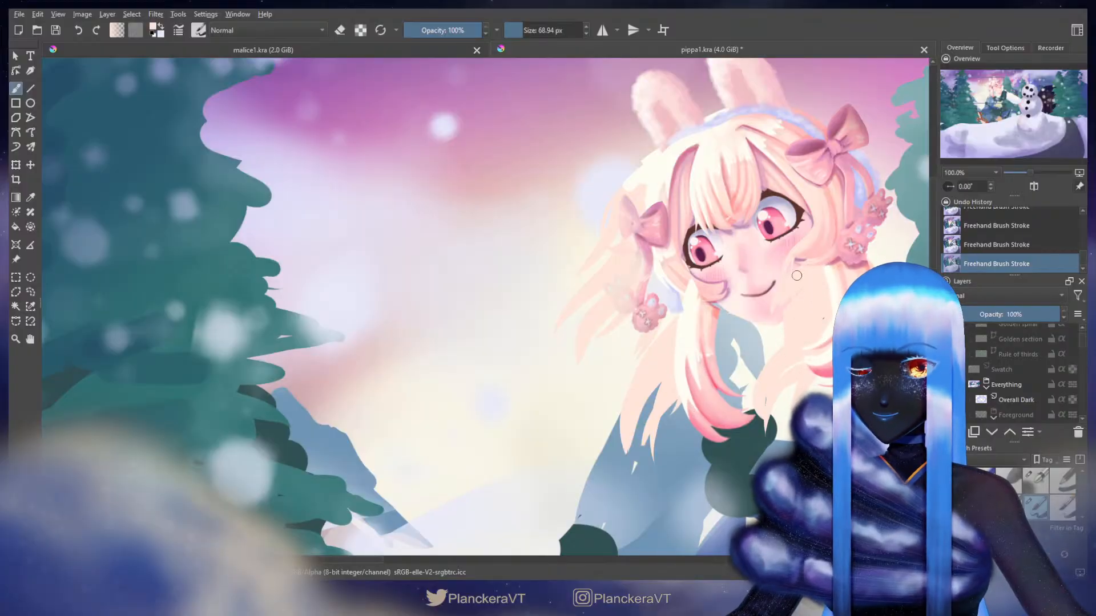
pyautogui.hotkey('ctrl', 'z')
pyautogui.hotkey('ctrl', 'z')
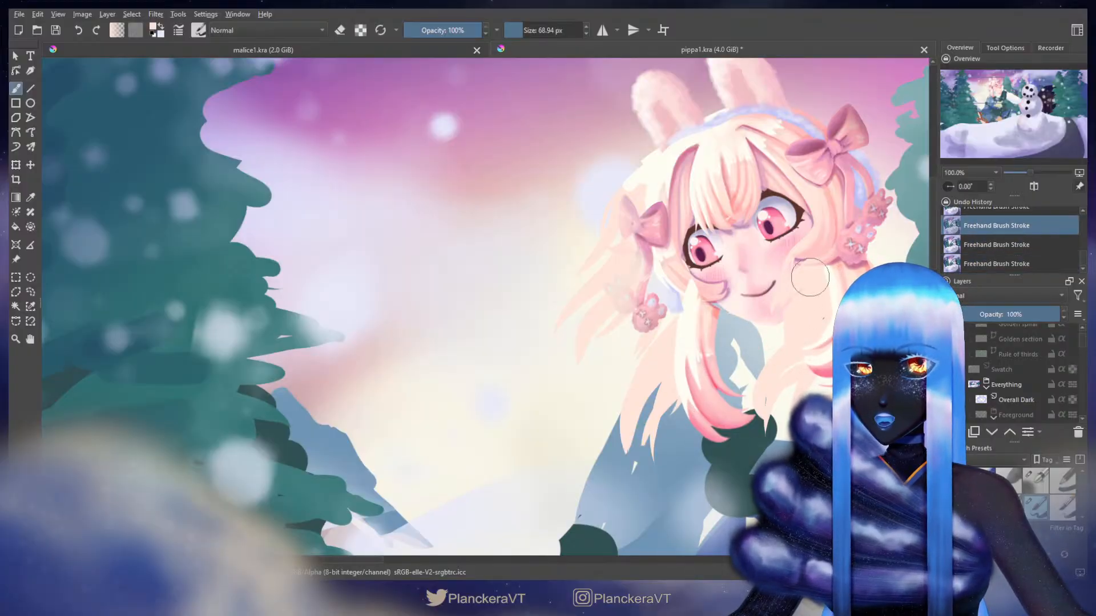
# - Touch up the hair below the cheek and erase a gap beside the curled lock with a 107.10 px eraser
pyautogui.click(805, 283)
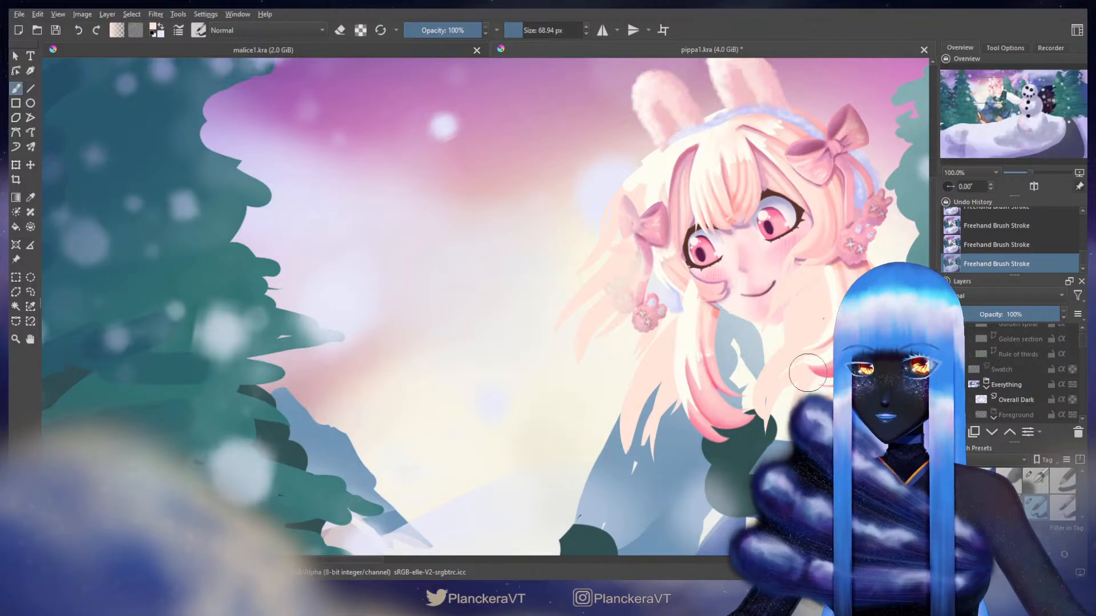
pyautogui.press('e')
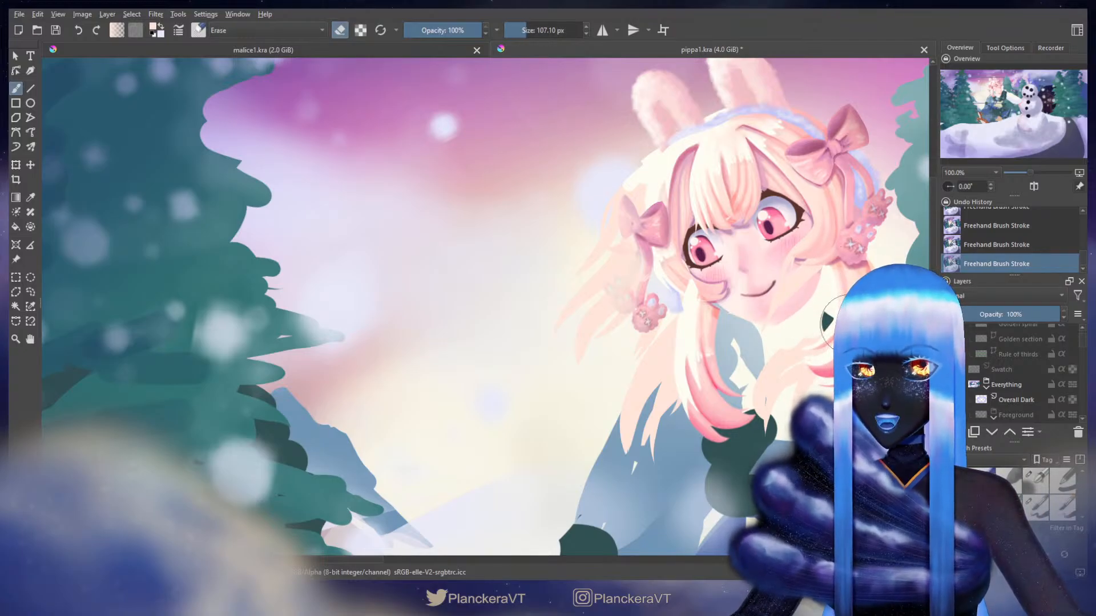
pyautogui.press('e')
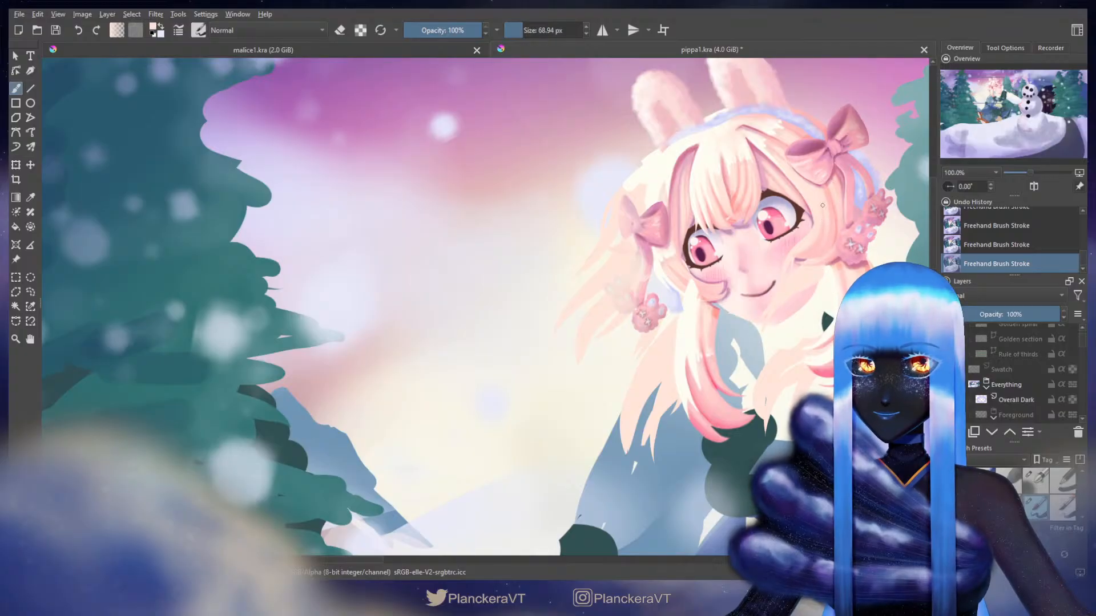
# - Reshape the side lock between the large bow and the cheek with 68.94 px strokes, undoing the unsuitable ones
pyautogui.hotkey('ctrl', 'z')
pyautogui.moveTo(812, 196)
pyautogui.mouseDown()
pyautogui.moveTo(813, 235)
pyautogui.moveTo(761, 281)
pyautogui.mouseUp()
pyautogui.hotkey('ctrl', 'z')
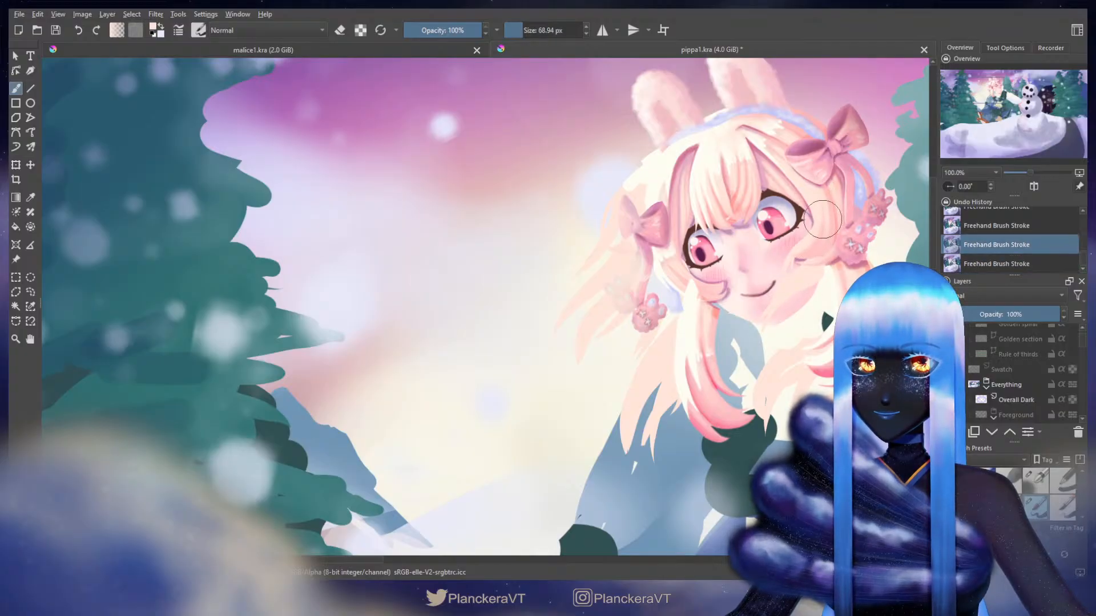
pyautogui.moveTo(823, 220); pyautogui.dragTo(760, 258)
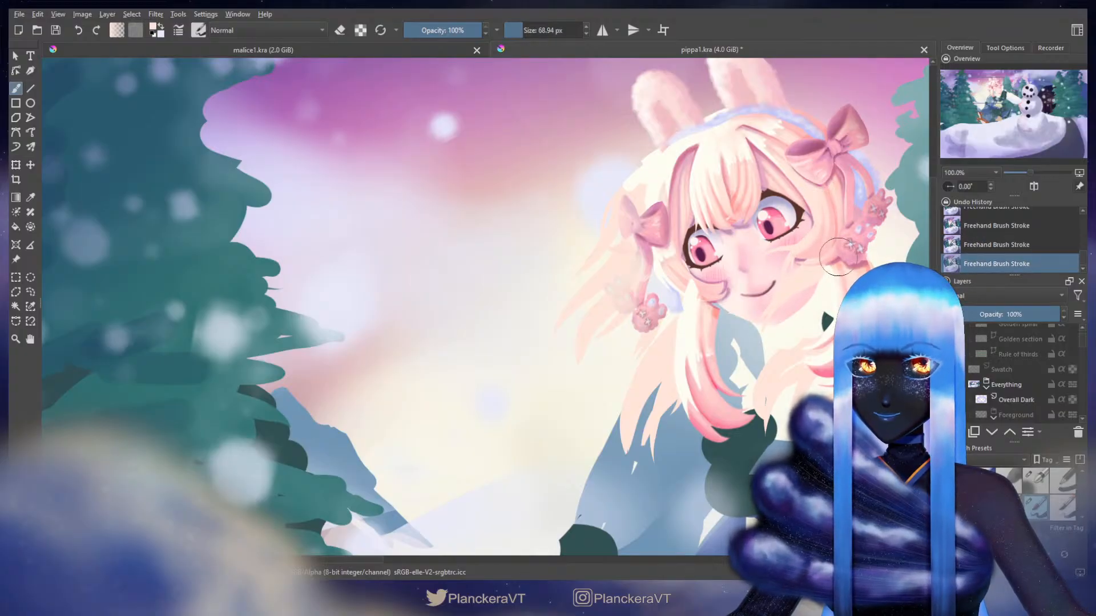
pyautogui.hotkey('ctrl', 'z')
pyautogui.hotkey('ctrl', 'shift', 'z')
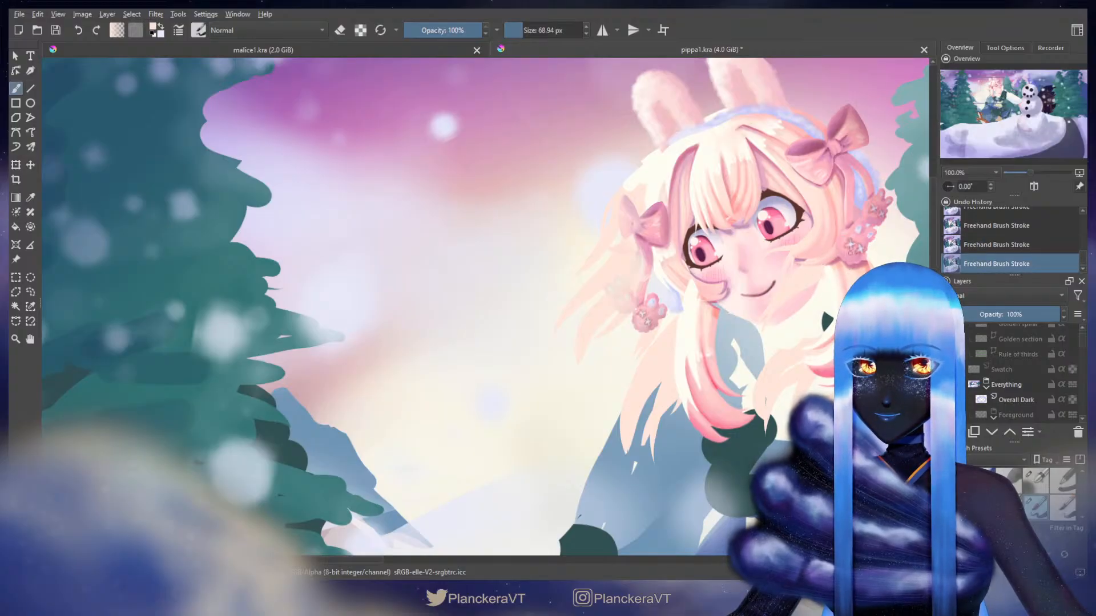
# - Refine the inner edge of the curled lock below the large bow's flower charms with a 90.61 px brush
pyautogui.moveTo(853, 264)
pyautogui.mouseDown()
pyautogui.moveTo(739, 257)
pyautogui.moveTo(647, 340)
pyautogui.moveTo(708, 251)
pyautogui.mouseUp()
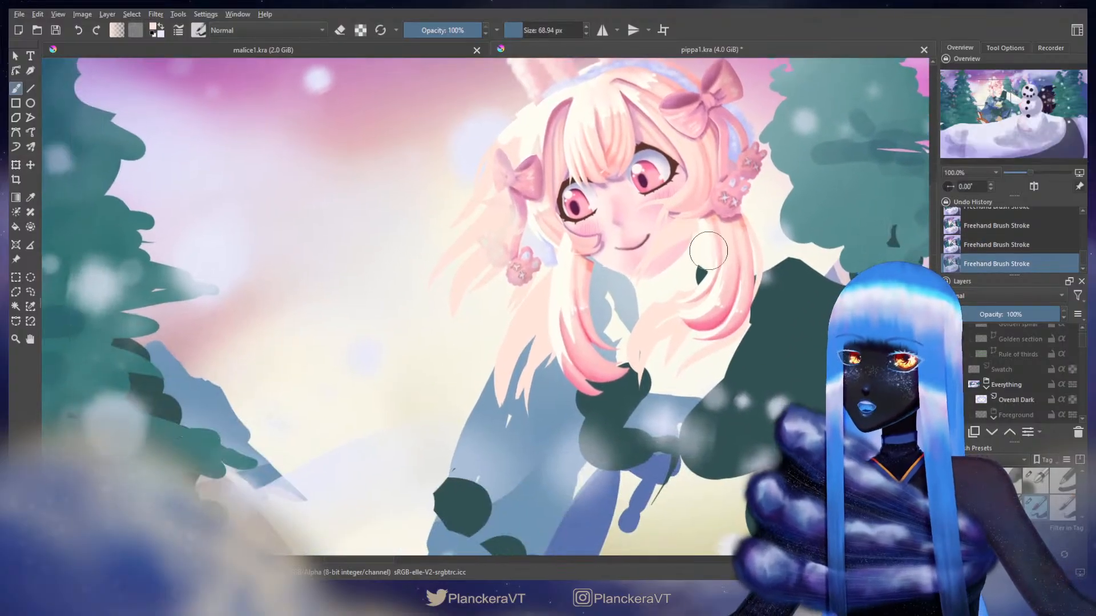
pyautogui.hotkey('ctrl', 'z')
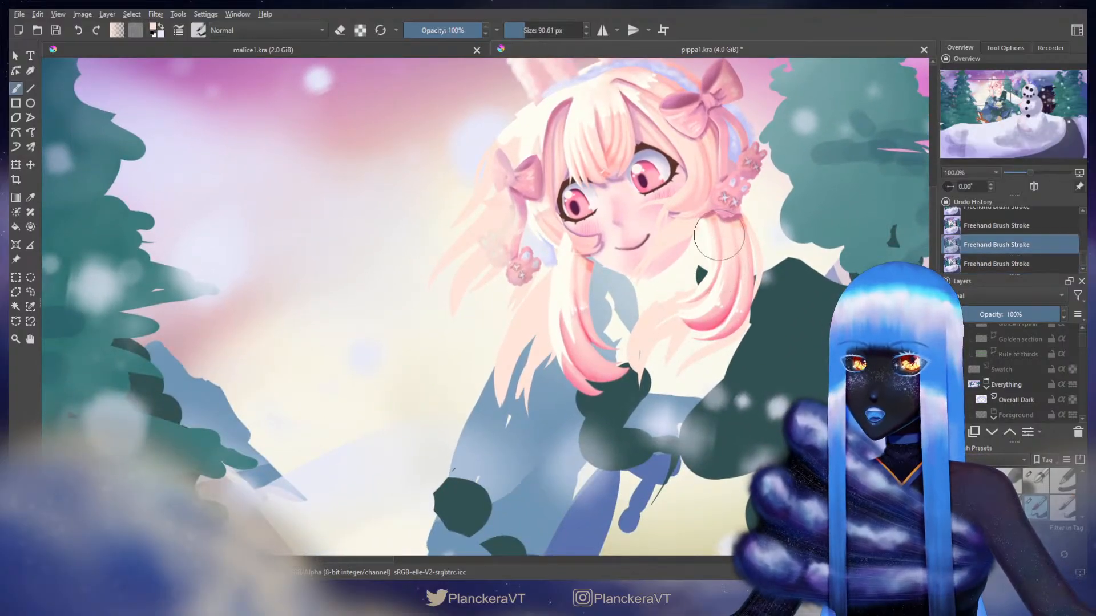
pyautogui.hotkey('ctrl', 'shift', 'z')
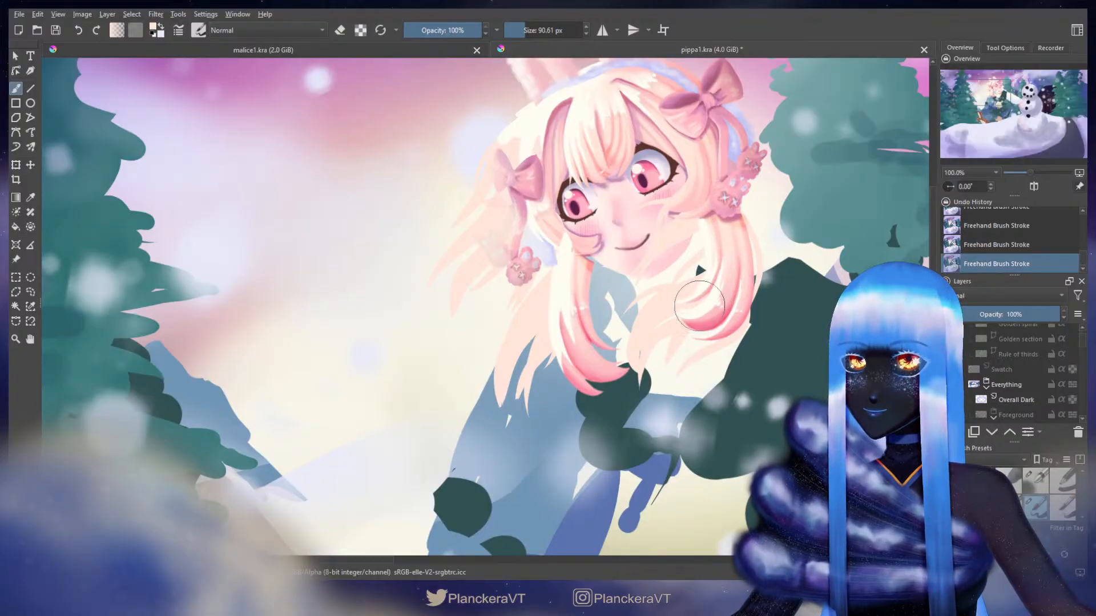
pyautogui.moveTo(716, 240); pyautogui.dragTo(734, 287)
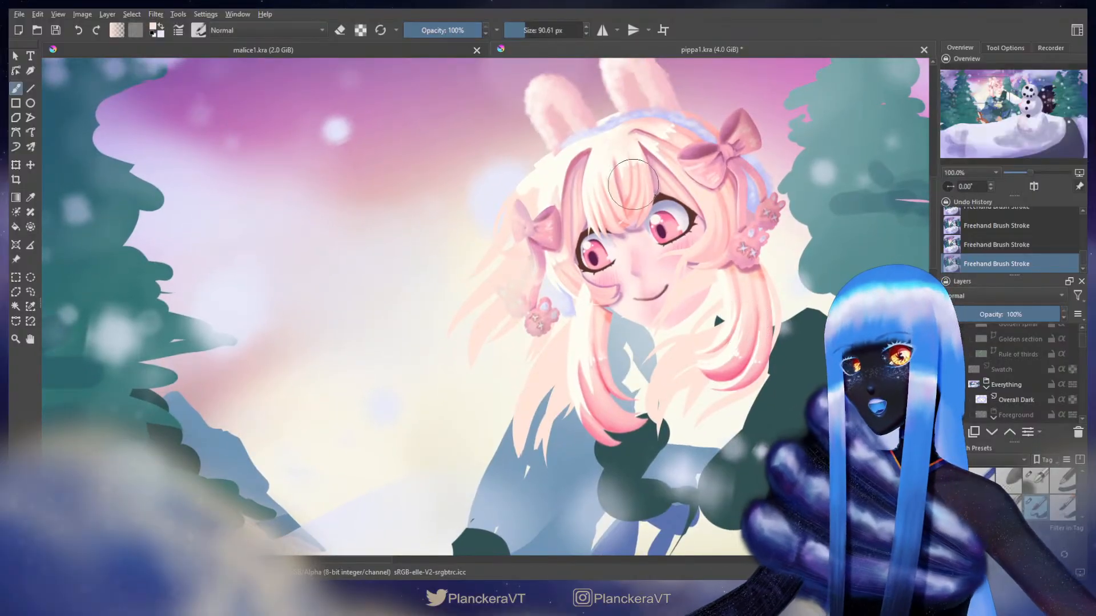
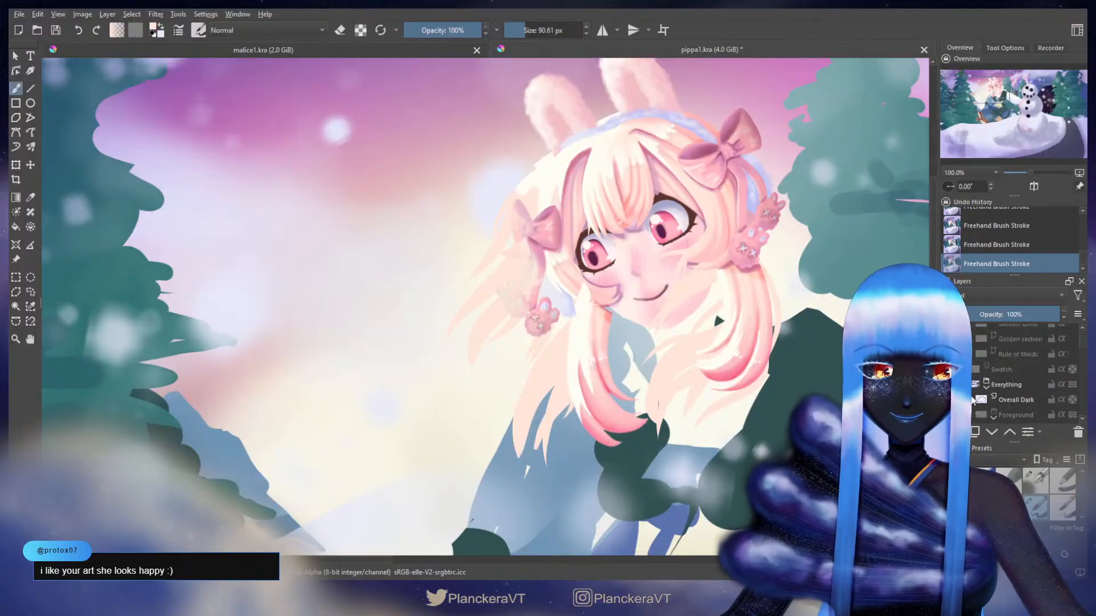
# - Show the loose strands layer in Pippa's Head group and make it the active layer
pyautogui.scroll(-1, 974, 401)
pyautogui.scroll(-2, 973, 400)
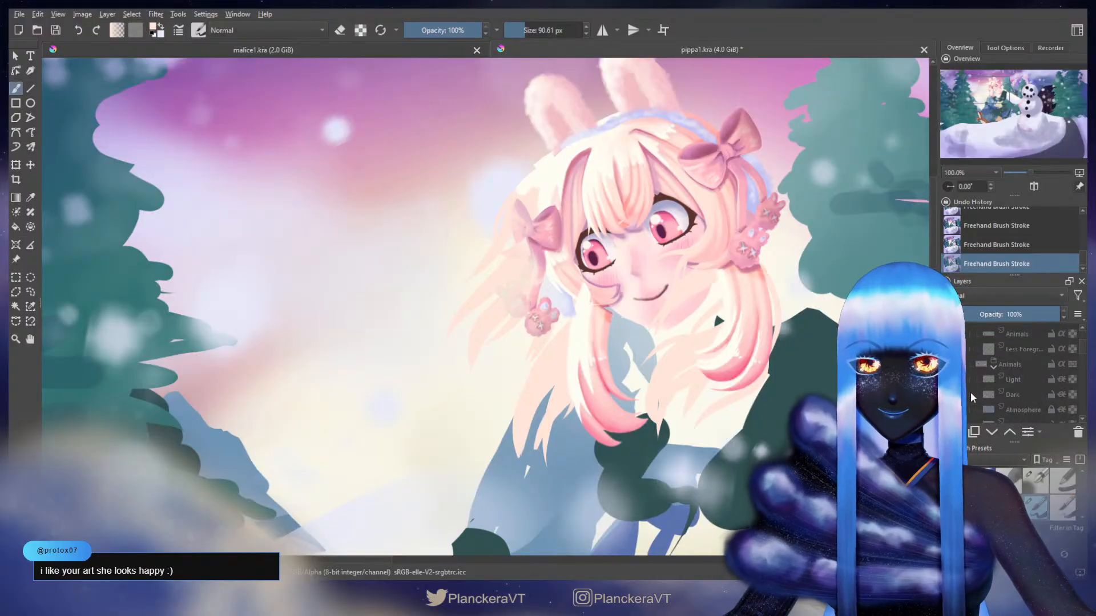
pyautogui.scroll(-1, 981, 389)
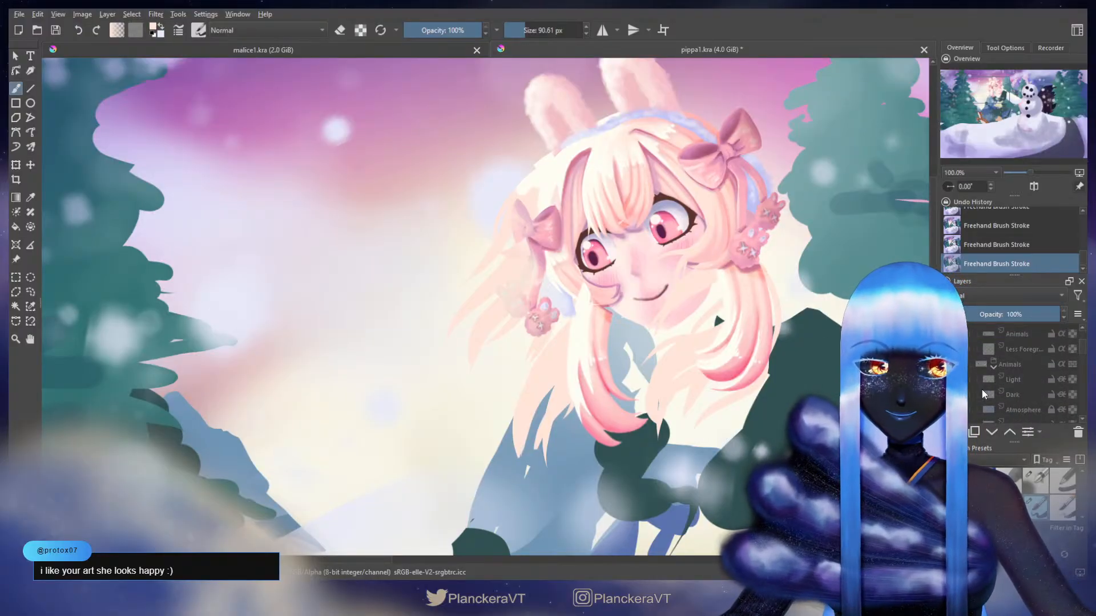
pyautogui.scroll(-2, 982, 388)
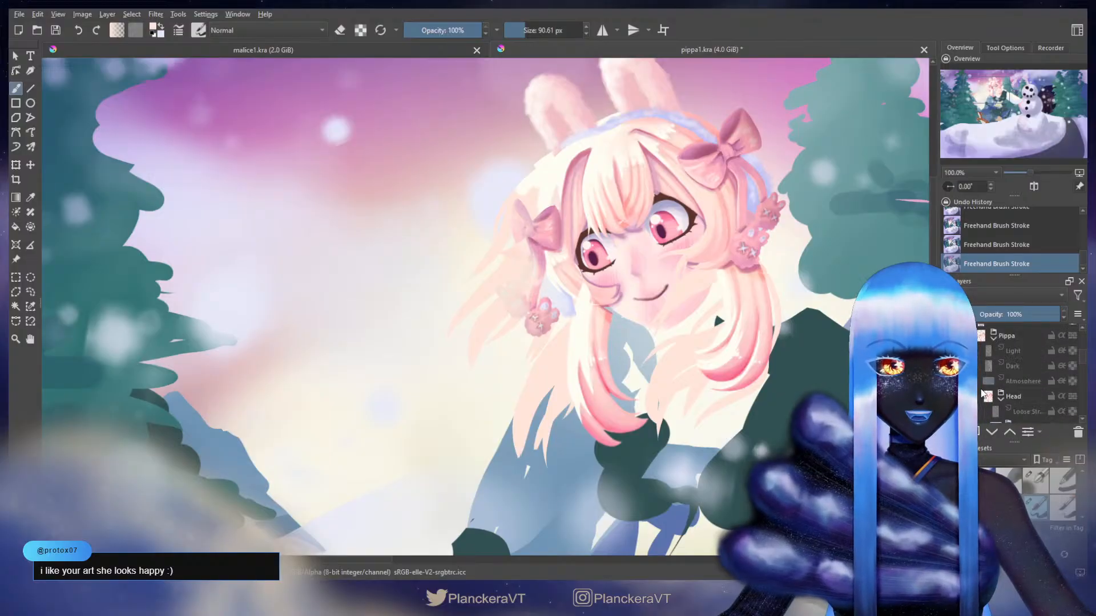
pyautogui.scroll(-1, 982, 376)
pyautogui.click(952, 369)
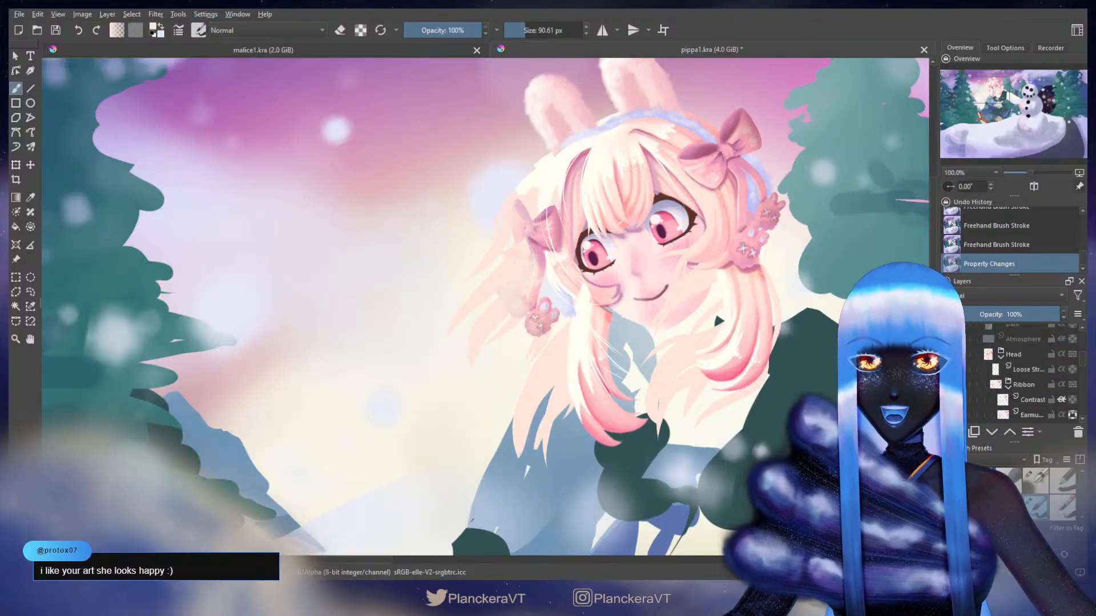
pyautogui.click(1025, 369)
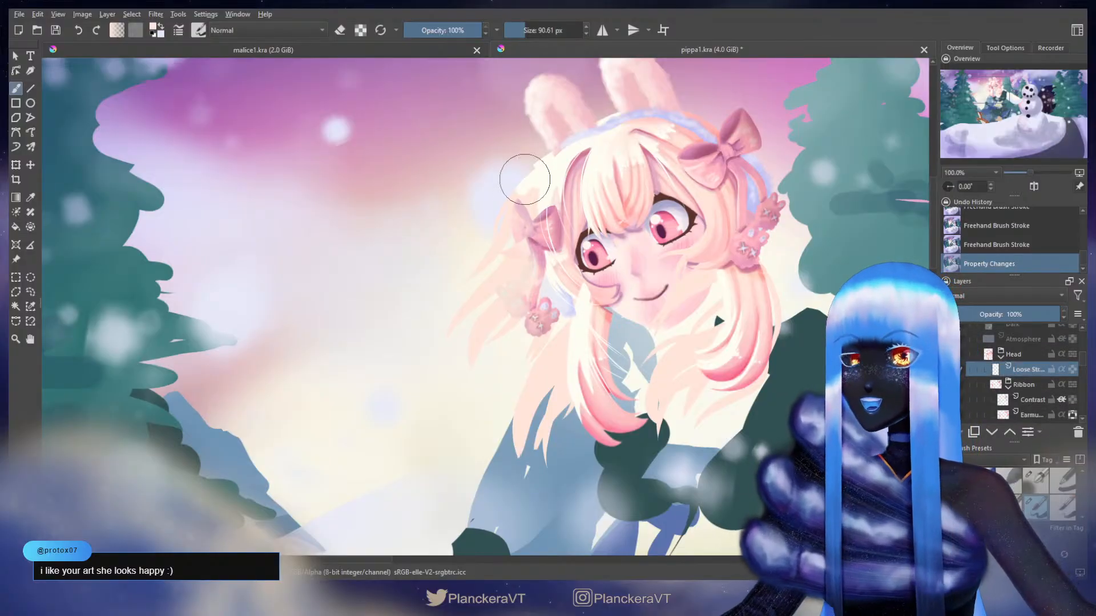
# - Sample the light hair color and try an 81.16 px strand falling across the small bow, undoing each attempt
pyautogui.keyDown('ctrl'); pyautogui.click(559, 172); pyautogui.keyUp('ctrl')
pyautogui.keyDown('shift'); pyautogui.moveTo(555, 170); pyautogui.dragTo(483, 308); pyautogui.keyUp('shift')
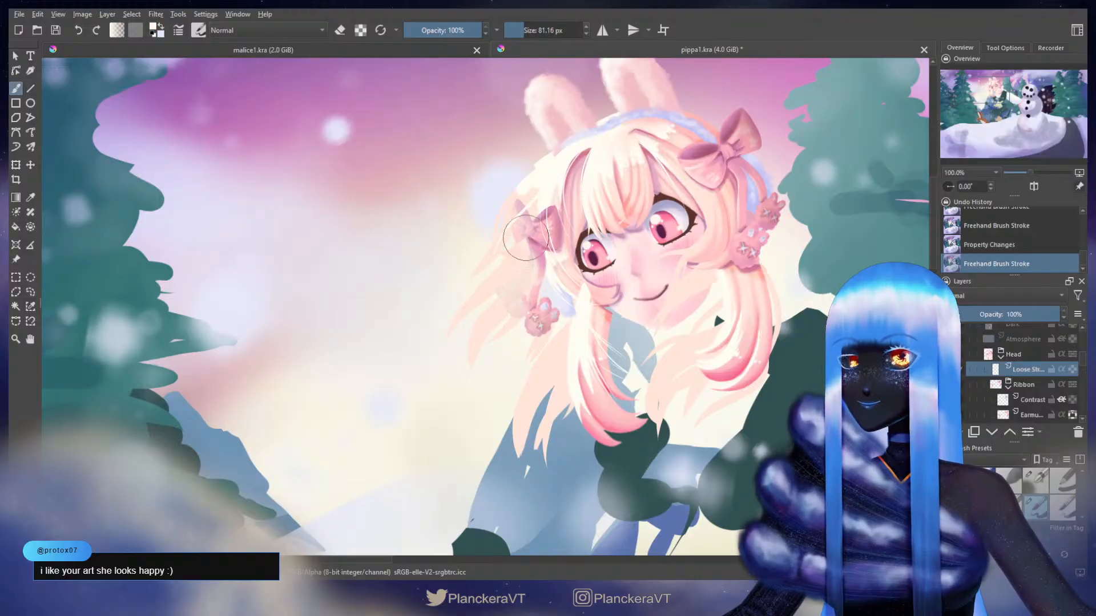
pyautogui.hotkey('ctrl', 'z')
pyautogui.moveTo(555, 171); pyautogui.dragTo(481, 321)
pyautogui.hotkey('ctrl', 'z')
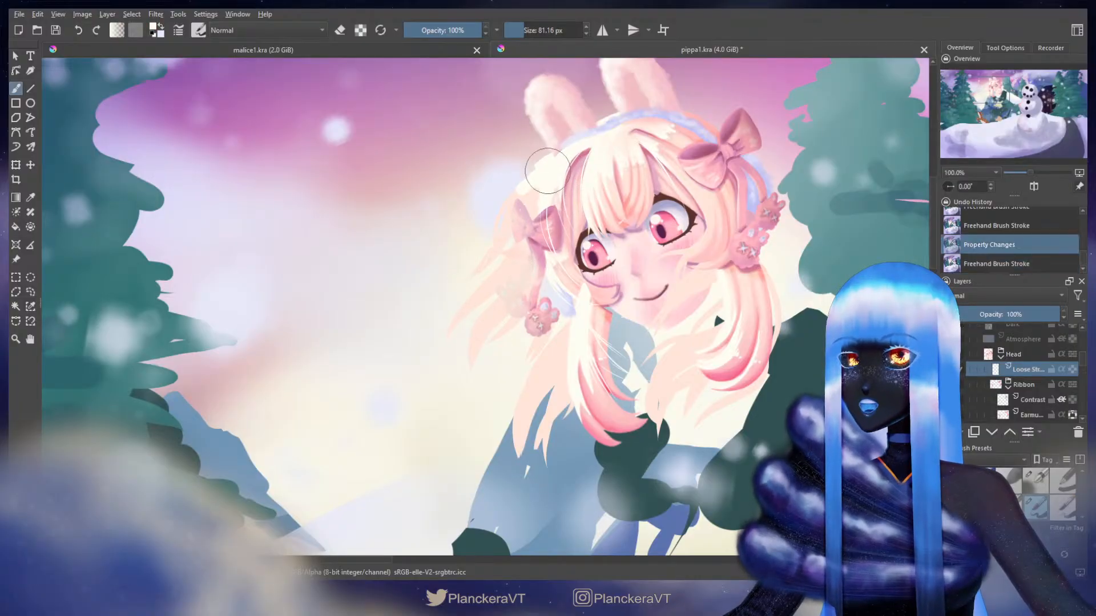
# - Paint several thin, light loose strands over the small bow and undo the last one
pyautogui.moveTo(547, 206); pyautogui.dragTo(493, 279)
pyautogui.moveTo(554, 181); pyautogui.dragTo(515, 318)
pyautogui.moveTo(560, 207); pyautogui.dragTo(527, 266)
pyautogui.moveTo(584, 211); pyautogui.dragTo(531, 258)
pyautogui.keyDown('shift'); pyautogui.moveTo(553, 204); pyautogui.dragTo(550, 294); pyautogui.keyUp('shift')
pyautogui.hotkey('ctrl', 'z')
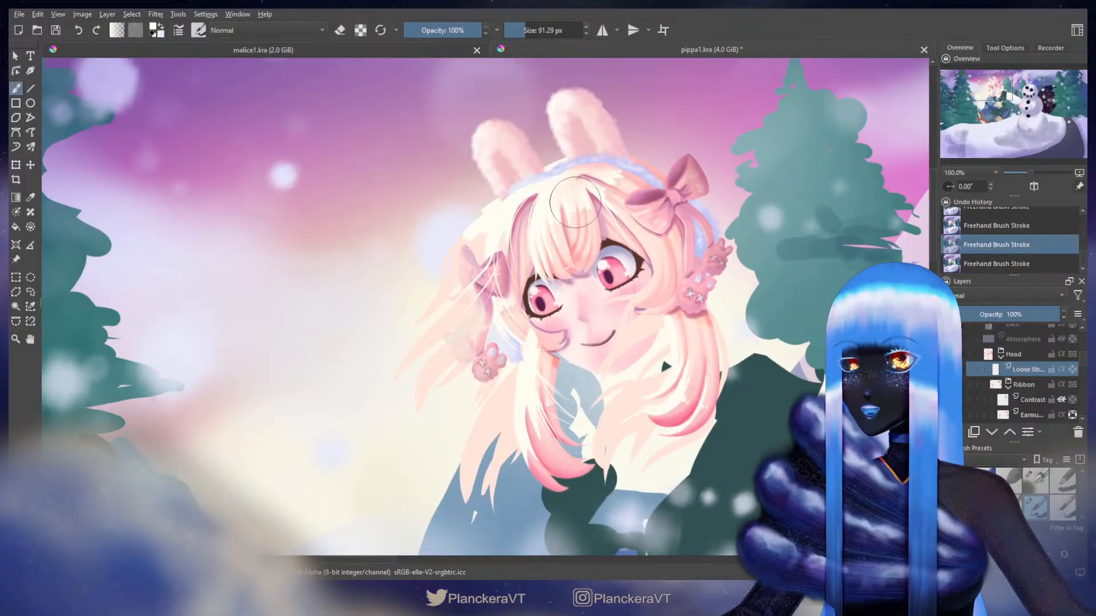
# - Try long strands sweeping from the fringe across the small bow with a 91.29 px brush, undoing the unsuitable ones
pyautogui.moveTo(552, 179)
pyautogui.mouseDown()
pyautogui.moveTo(499, 316)
pyautogui.moveTo(533, 222)
pyautogui.moveTo(496, 290)
pyautogui.mouseUp()
pyautogui.hotkey('ctrl', 'z')
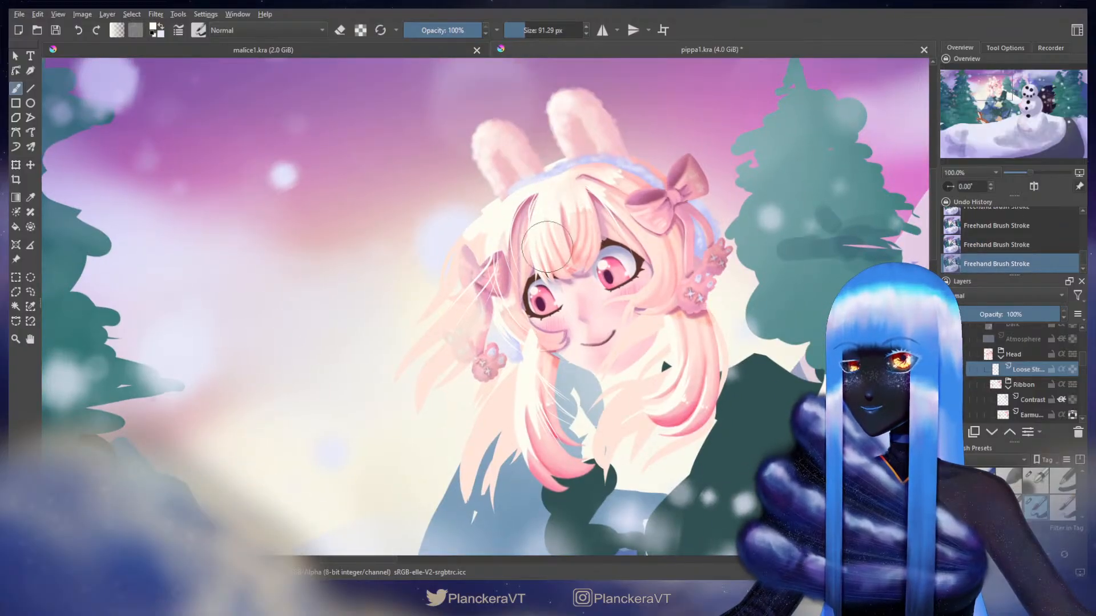
pyautogui.hotkey('ctrl', 'z')
pyautogui.moveTo(554, 201)
pyautogui.mouseDown()
pyautogui.moveTo(509, 285)
pyautogui.moveTo(522, 262)
pyautogui.moveTo(497, 340)
pyautogui.mouseUp()
pyautogui.hotkey('ctrl', 'z')
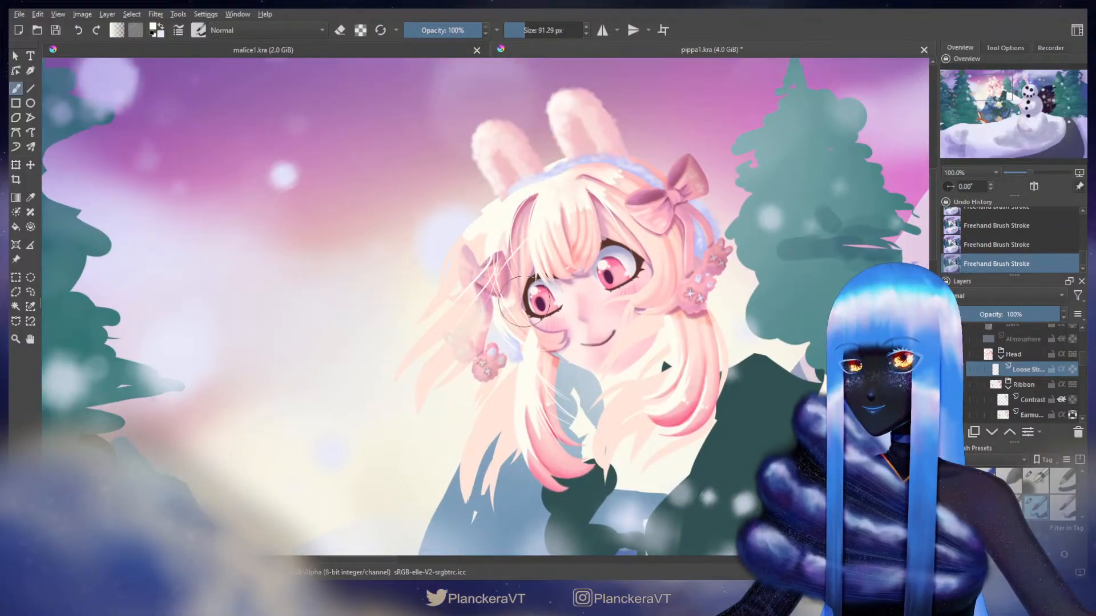
pyautogui.hotkey('ctrl', 'z')
pyautogui.moveTo(546, 183); pyautogui.dragTo(496, 321)
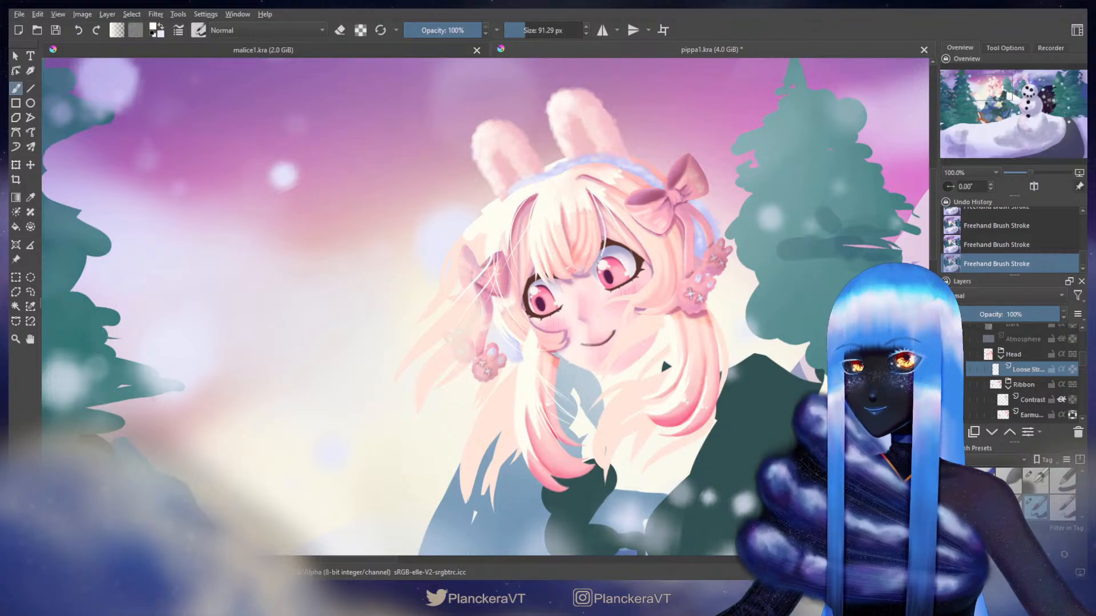
pyautogui.hotkey('ctrl', 'z')
pyautogui.hotkey('ctrl', 'shift', 'z')
pyautogui.hotkey('ctrl', 'z')
# - Paint a light loose strand across the curled lock below the large bow, comparing it with undo and redo, and reduce the brush to 97.03 px
pyautogui.moveTo(683, 241); pyautogui.dragTo(640, 212)
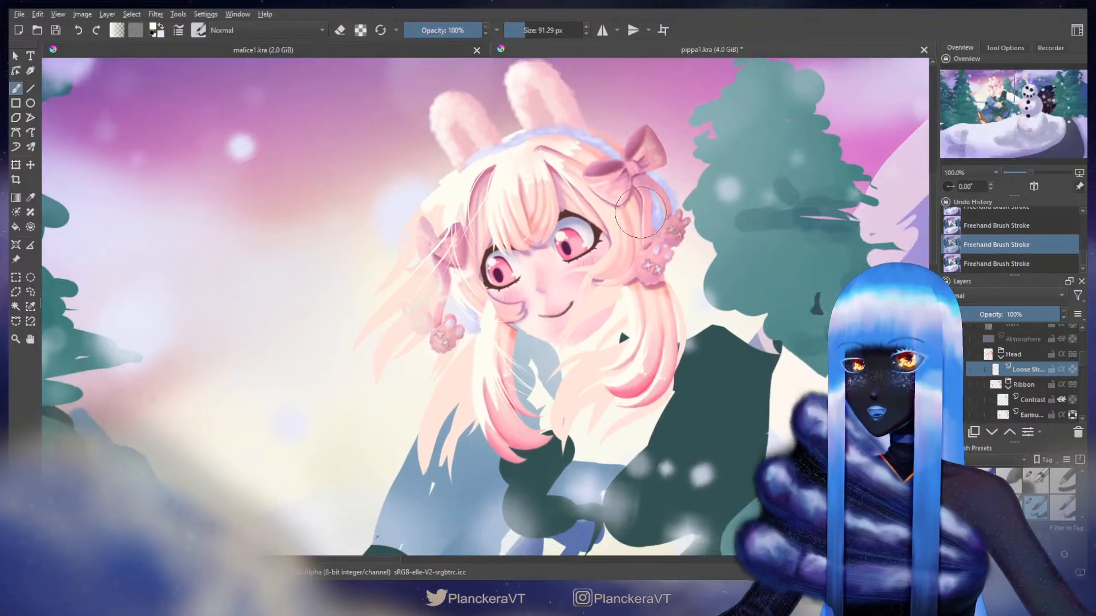
pyautogui.press(']')
pyautogui.hotkey('ctrl', 'shift', 'z')
pyautogui.moveTo(607, 331); pyautogui.dragTo(651, 268)
pyautogui.hotkey('ctrl', 'z')
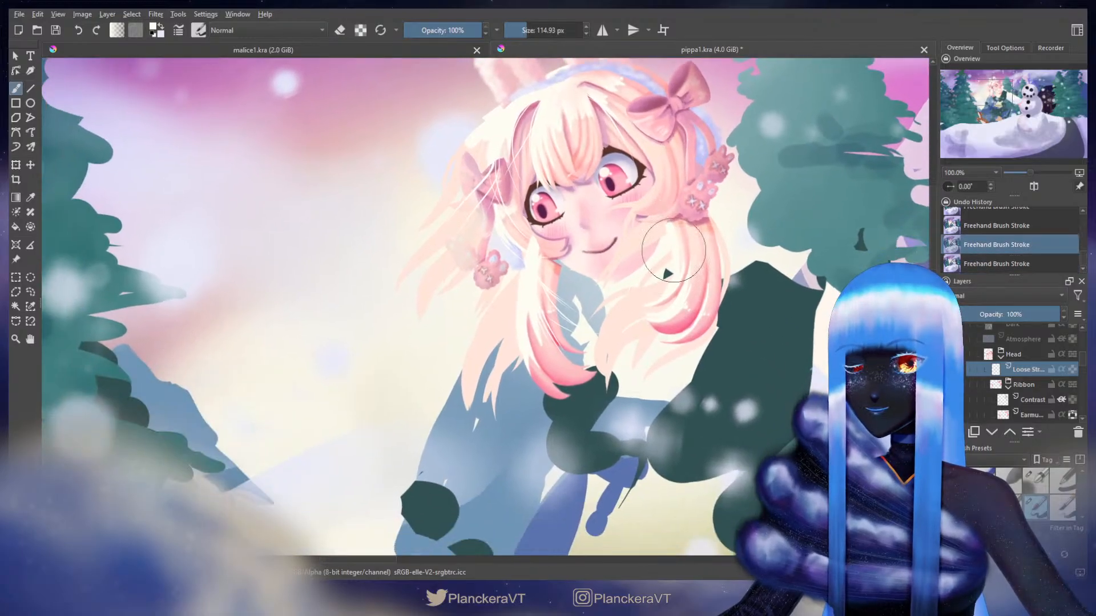
pyautogui.hotkey('ctrl', 'shift', 'z')
pyautogui.press('[')
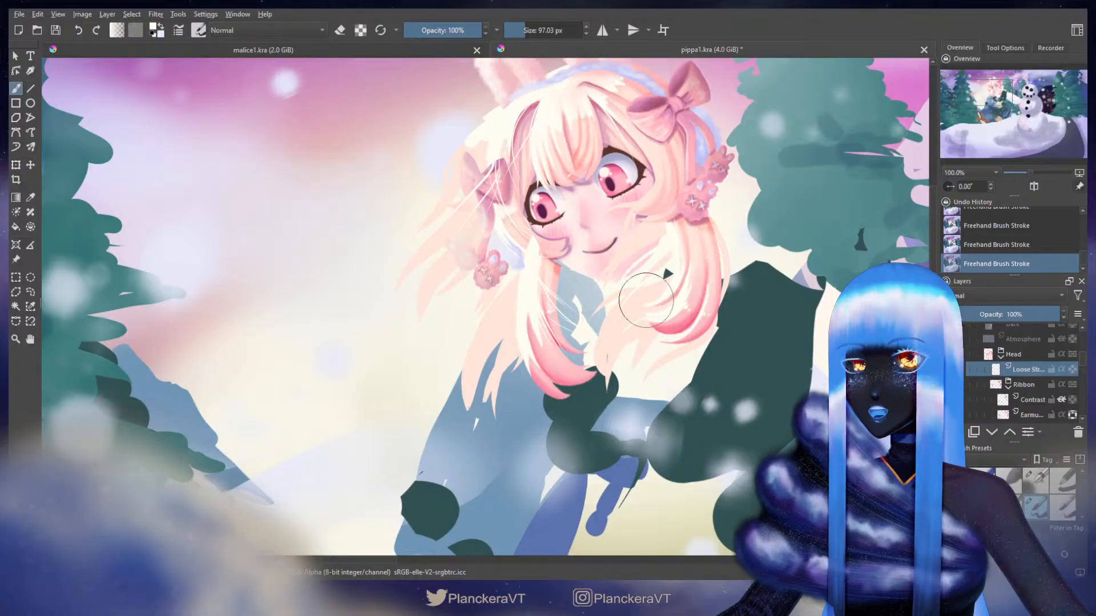
# - Replace the strand beside the curled lock with finer ones using a 75.36 px brush, undoing unwanted strokes
pyautogui.hotkey('ctrl', 'z')
pyautogui.press('[')
pyautogui.hotkey('ctrl', 'shift', 'z')
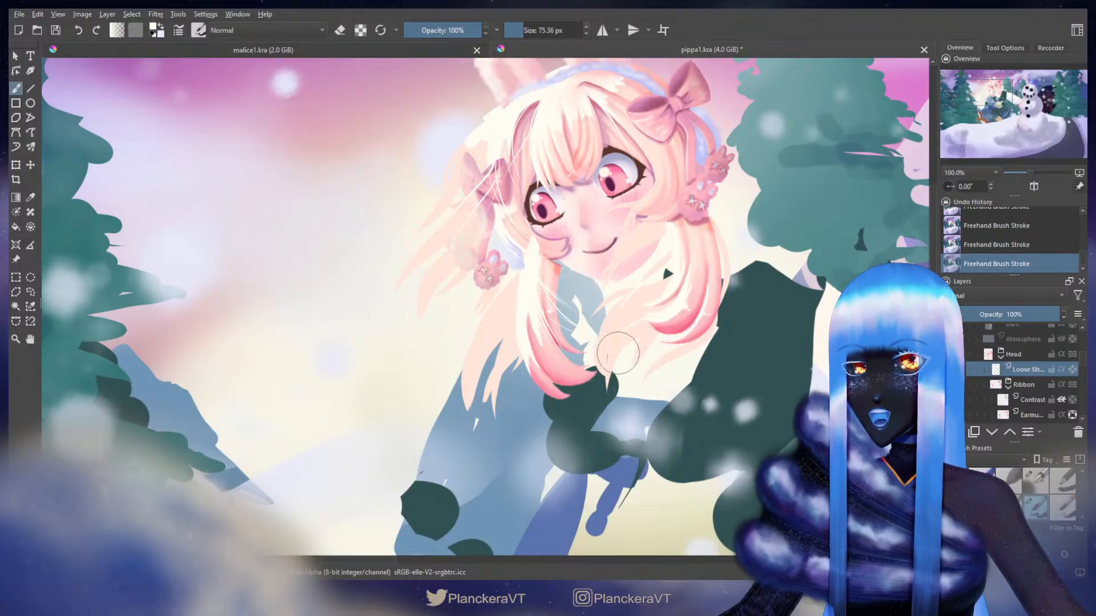
pyautogui.hotkey('ctrl', 'z')
pyautogui.hotkey('ctrl', 'shift', 'z')
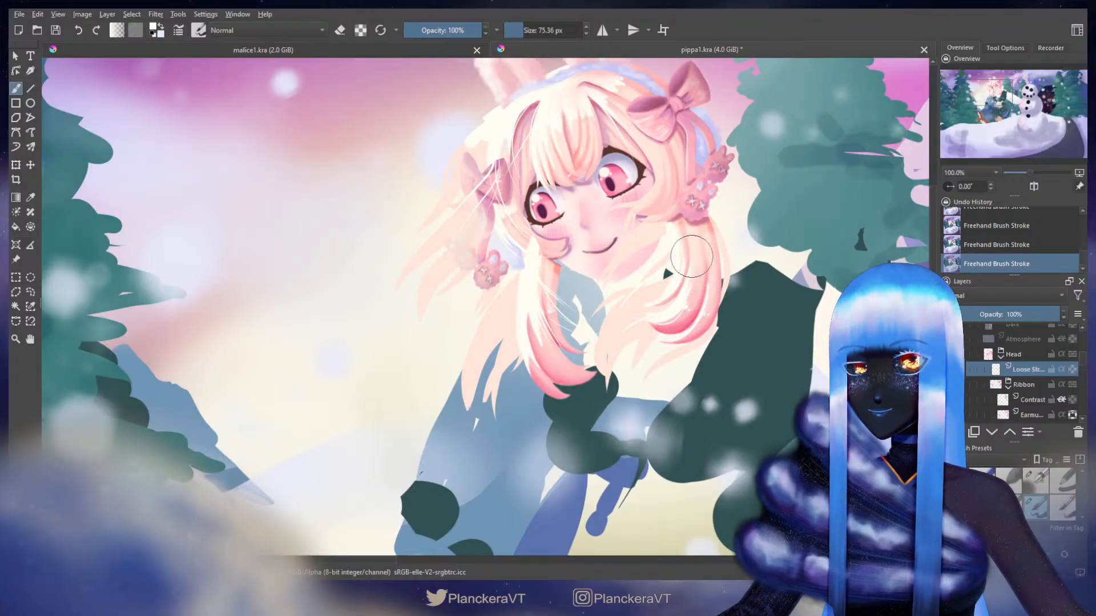
# - Add loose strands along the inner sides of both curled locks and switch to a 129.08 px eraser
pyautogui.moveTo(679, 311)
pyautogui.mouseDown()
pyautogui.moveTo(691, 301)
pyautogui.moveTo(649, 321)
pyautogui.moveTo(695, 264)
pyautogui.mouseUp()
pyautogui.moveTo(592, 295); pyautogui.dragTo(589, 356)
pyautogui.press('e')
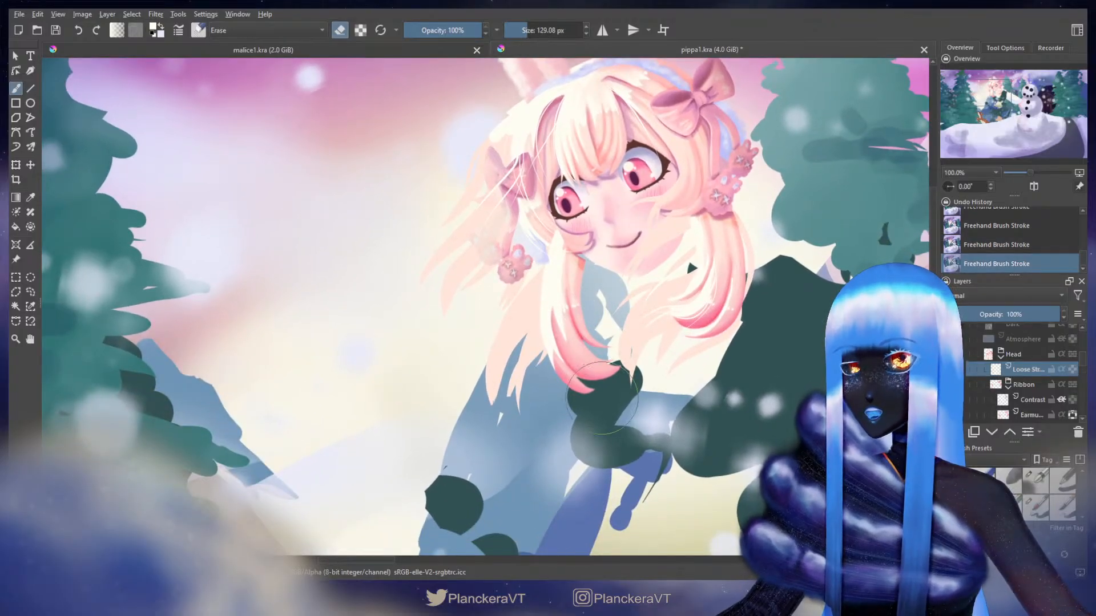
# - Switch from erasing back to painting with an 83.26 px brush and compare the latest loose strand using undo and redo
pyautogui.press('e')
pyautogui.hotkey('ctrl', 'z')
pyautogui.hotkey('ctrl', 'shift', 'z')
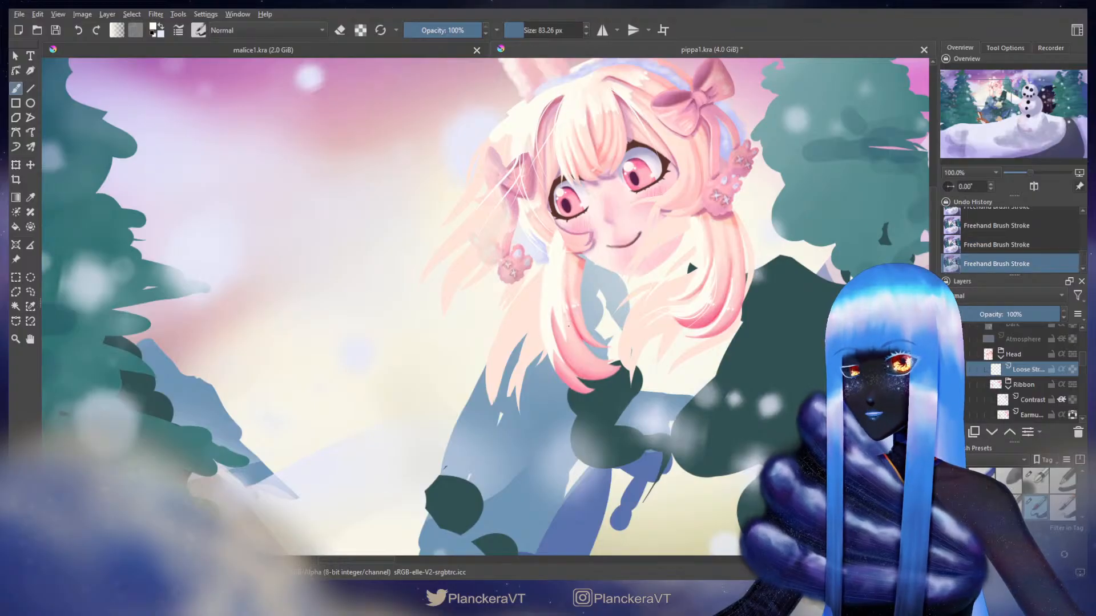
pyautogui.hotkey('ctrl', 'z')
pyautogui.hotkey('ctrl', 'shift', 'z')
pyautogui.hotkey('ctrl', 'z')
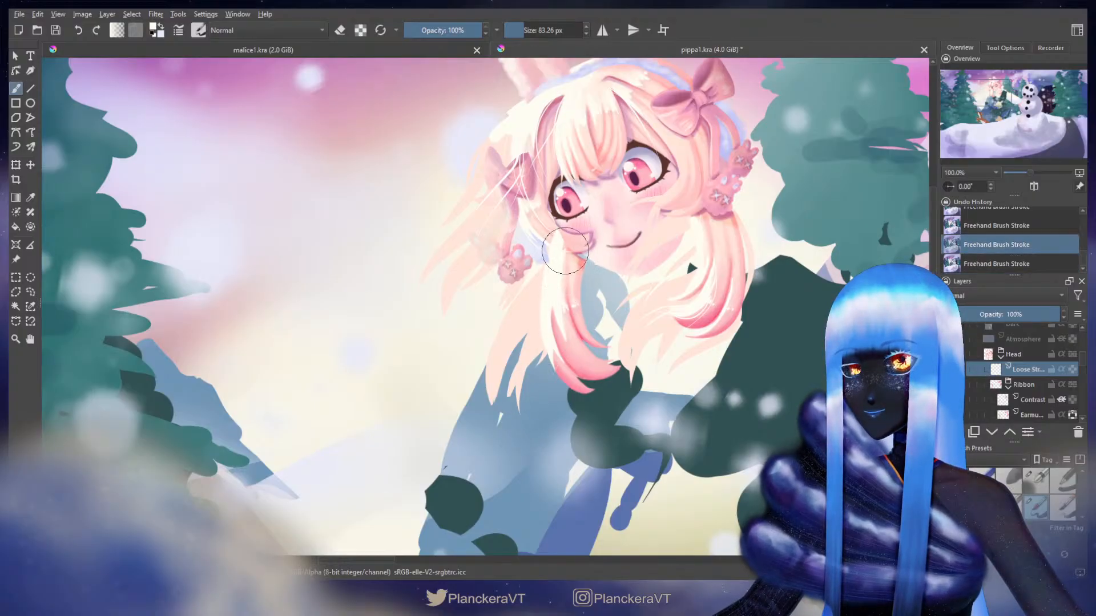
pyautogui.hotkey('ctrl', 'shift', 'z')
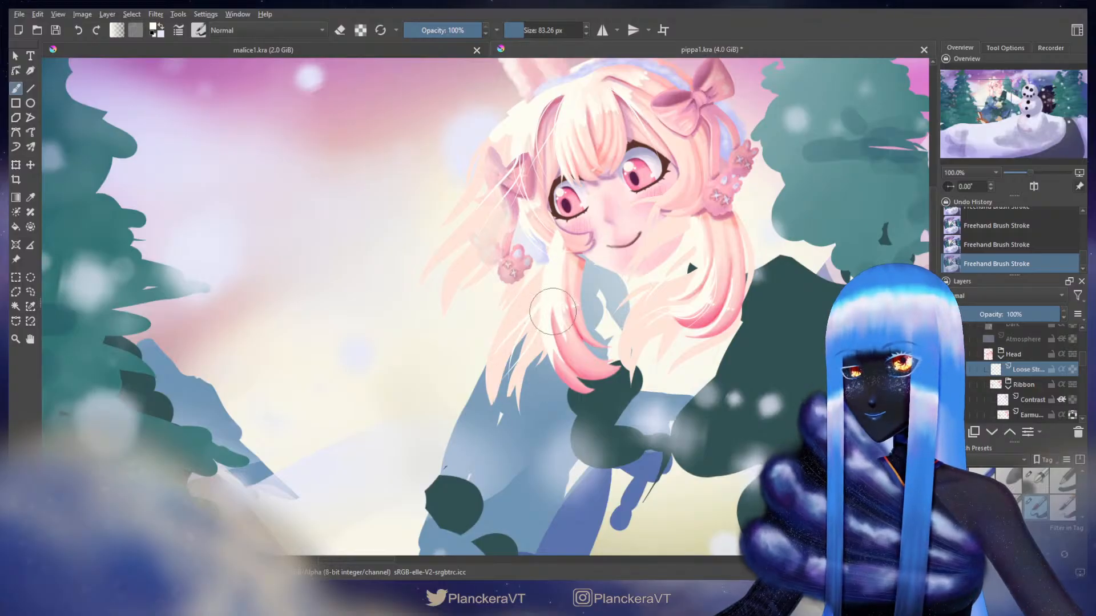
# - Enlarge the brush to 95.86 px and check the strand beside the curled lock using undo and redo
pyautogui.hotkey('ctrl', 'z')
pyautogui.hotkey('ctrl', 'shift', 'z')
pyautogui.hotkey('ctrl', 'z')
pyautogui.hotkey('ctrl', 'shift', 'z')
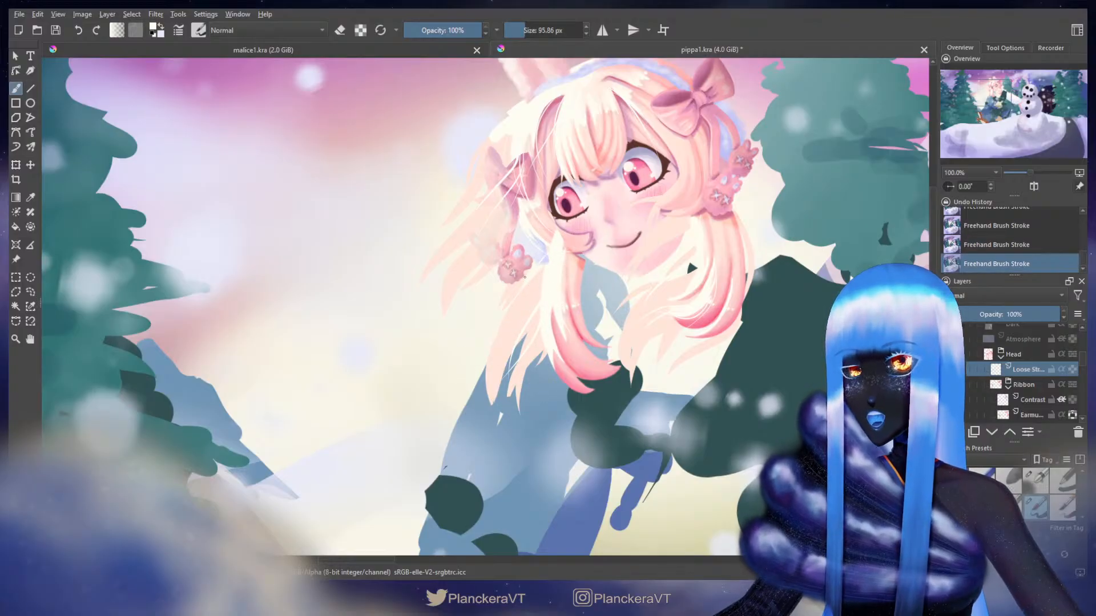
pyautogui.hotkey('ctrl', 'z')
pyautogui.hotkey('ctrl', 'shift', 'z')
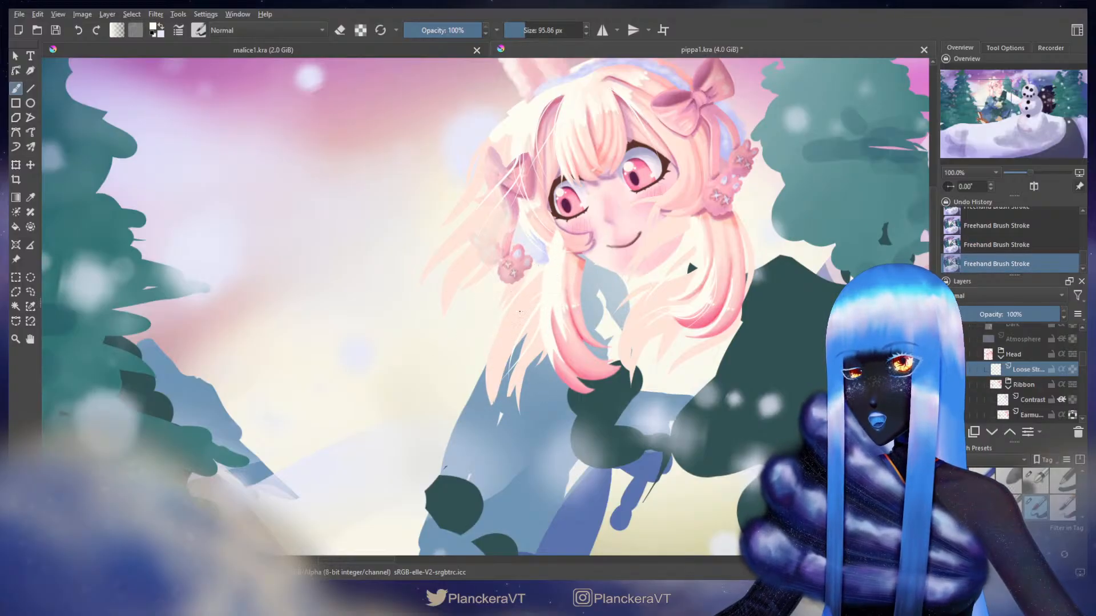
# - Paint a light loose strand down the curled lock below the small bow, undoing the unsuitable attempts
pyautogui.moveTo(594, 306)
pyautogui.mouseDown()
pyautogui.moveTo(576, 256)
pyautogui.moveTo(606, 343)
pyautogui.mouseUp()
pyautogui.hotkey('ctrl', 'z')
pyautogui.moveTo(573, 240); pyautogui.dragTo(558, 337)
pyautogui.hotkey('ctrl', 'z')
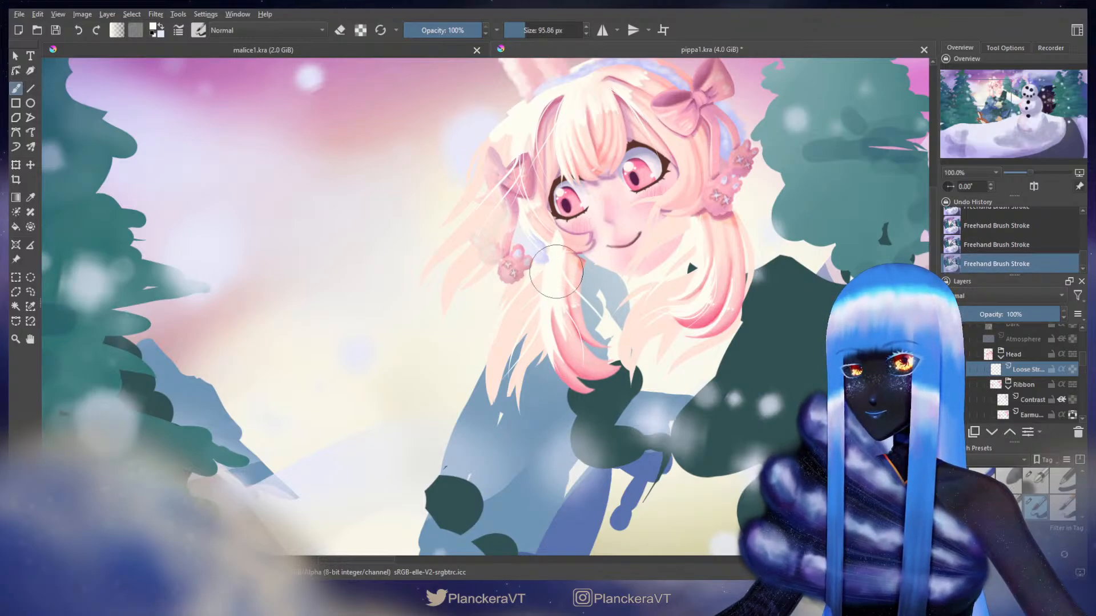
pyautogui.moveTo(601, 231)
pyautogui.mouseDown()
pyautogui.moveTo(566, 296)
pyautogui.moveTo(572, 287)
pyautogui.moveTo(567, 338)
pyautogui.mouseUp()
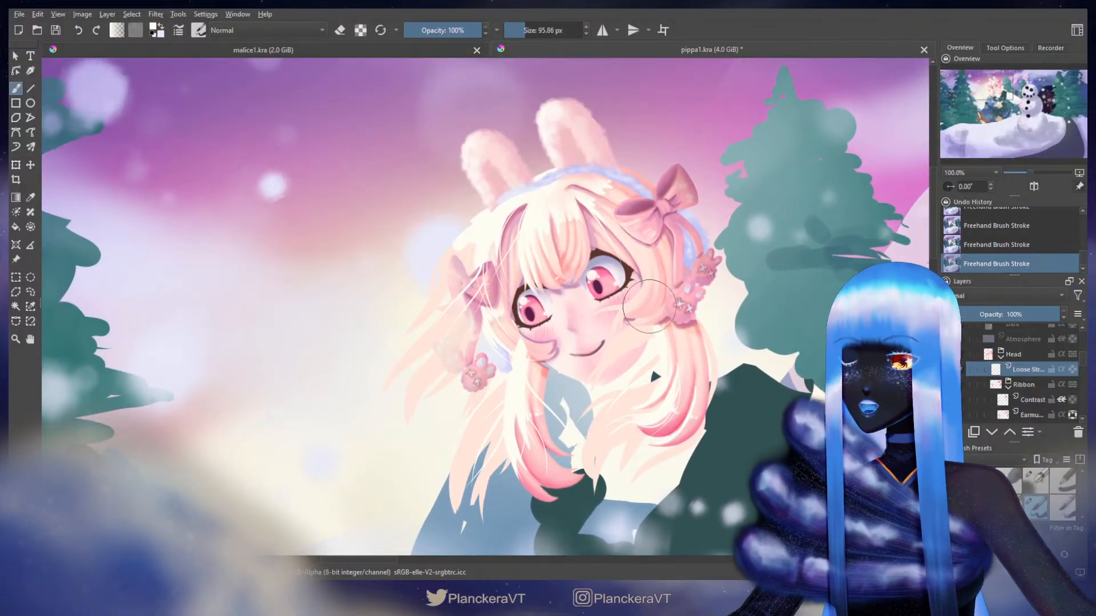
# - Sample the hair colour and paint fine strands between the fringe and the large bow with an 81.72 px brush, undoing unsuitable ones
pyautogui.keyDown('ctrl'); pyautogui.click(644, 246); pyautogui.keyUp('ctrl')
pyautogui.keyDown('ctrl'); pyautogui.click(642, 252); pyautogui.keyUp('ctrl')
pyautogui.moveTo(627, 234)
pyautogui.keyDown('shift'); pyautogui.mouseDown()
pyautogui.moveTo(646, 323)
pyautogui.moveTo(631, 244)
pyautogui.mouseUp(); pyautogui.keyUp('shift')
pyautogui.hotkey('ctrl', 'z')
pyautogui.moveTo(636, 288); pyautogui.dragTo(631, 250)
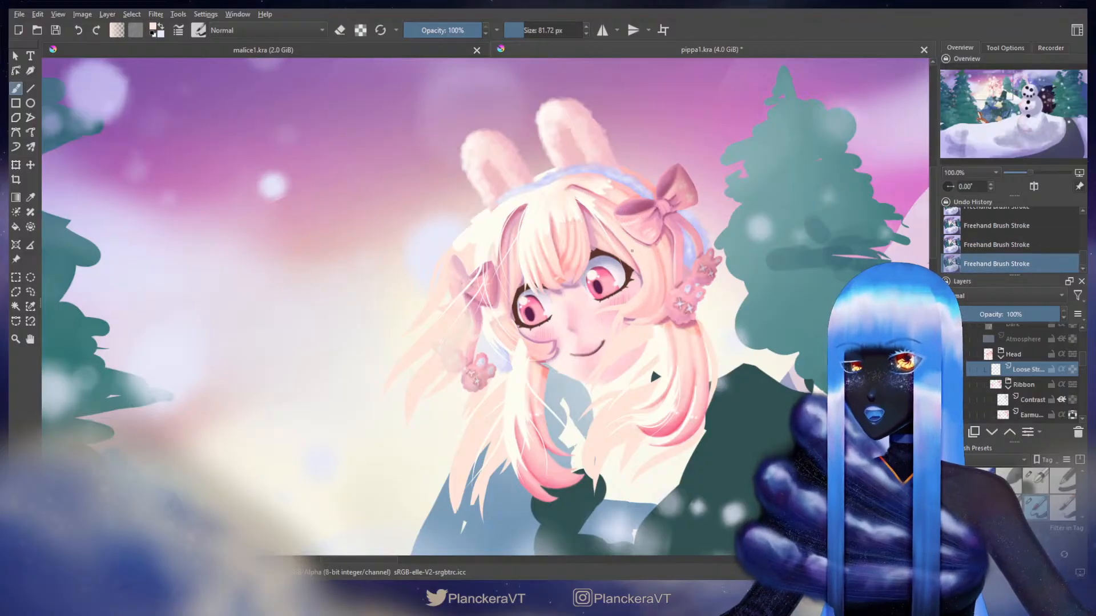
pyautogui.hotkey('ctrl', 'z')
pyautogui.moveTo(592, 207); pyautogui.dragTo(618, 235)
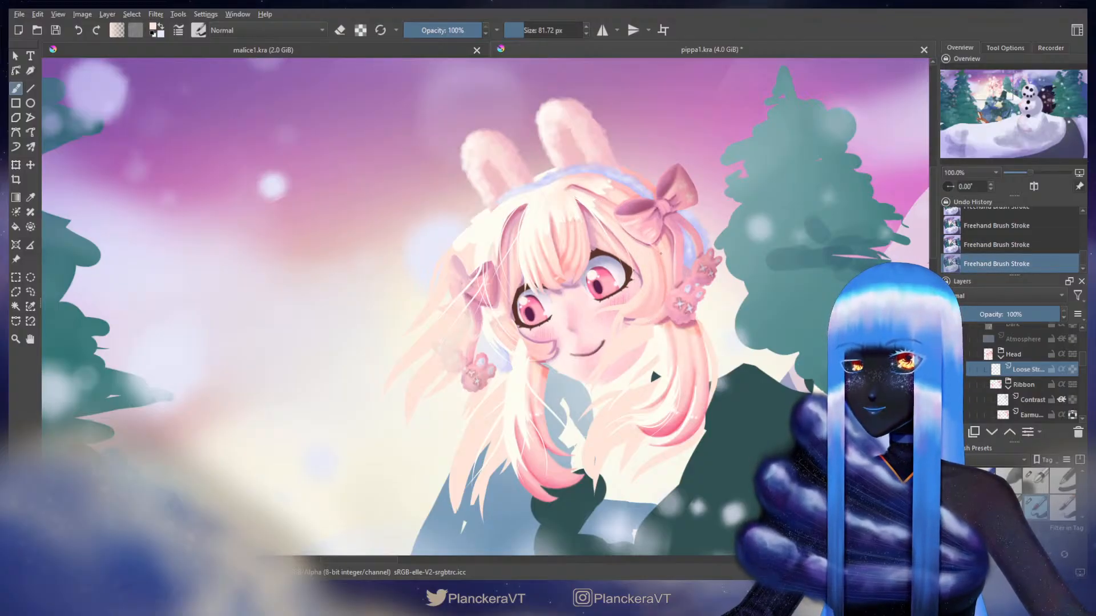
# - Add a fine strand in the hair below the large bow and compare it using undo and redo
pyautogui.moveTo(669, 278); pyautogui.dragTo(662, 260)
pyautogui.hotkey('ctrl', 'z')
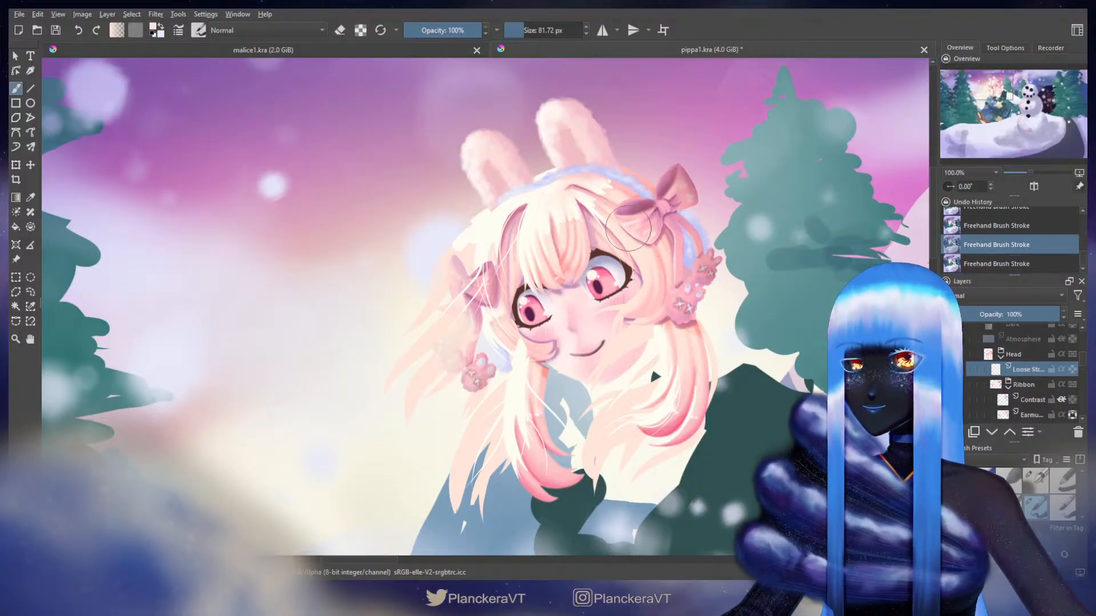
pyautogui.hotkey('ctrl', 'shift', 'z')
pyautogui.moveTo(652, 372); pyautogui.dragTo(669, 319)
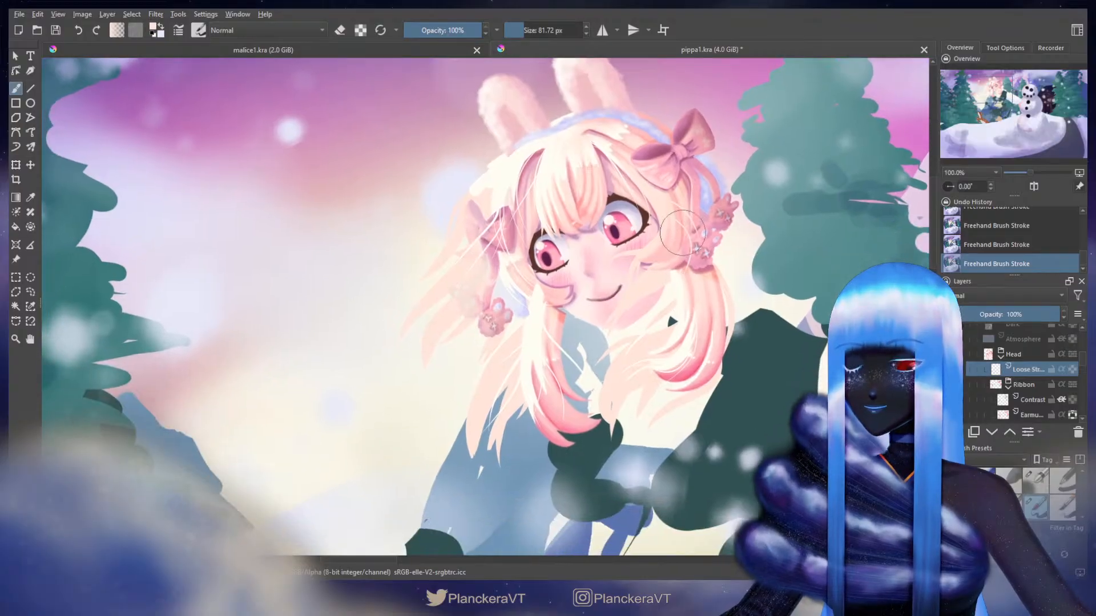
pyautogui.hotkey('ctrl', 'z')
pyautogui.hotkey('ctrl', 'shift', 'z')
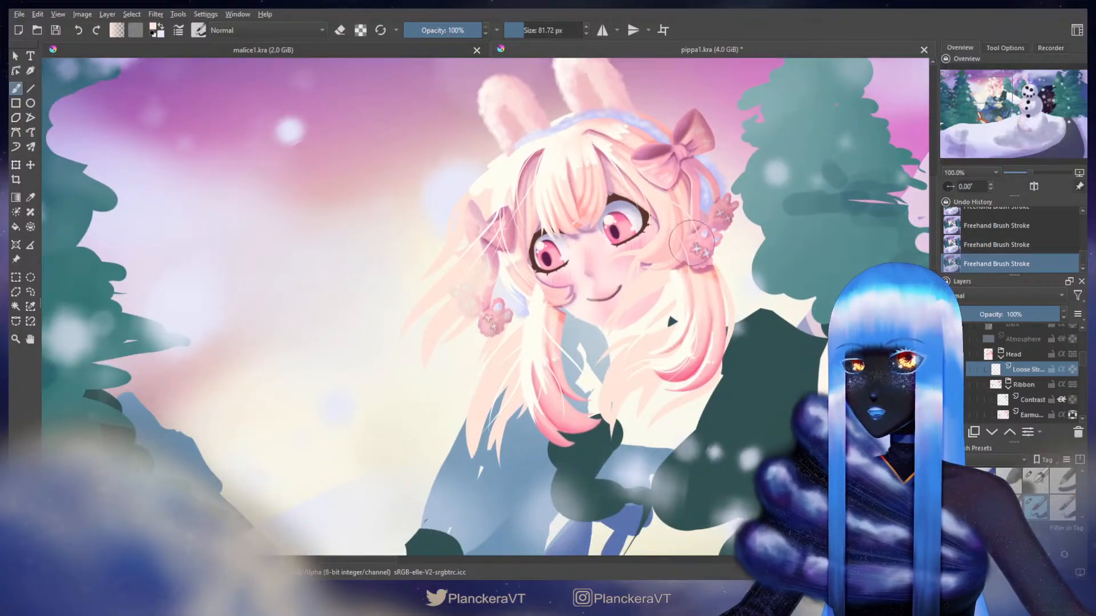
# - Refine the light strands around the fringe and eyes, judging each one with repeated undo and redo
pyautogui.moveTo(610, 200); pyautogui.dragTo(640, 245)
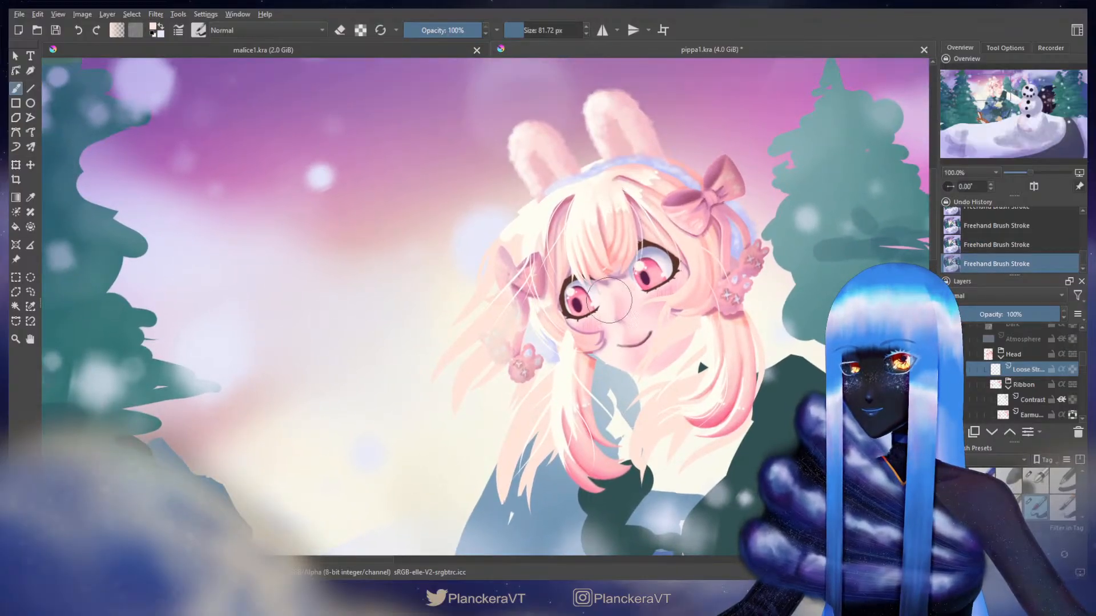
pyautogui.hotkey('ctrl', 'z')
pyautogui.hotkey('ctrl', 'shift', 'z')
pyautogui.hotkey('ctrl', 'z')
pyautogui.hotkey('ctrl', 'shift', 'z')
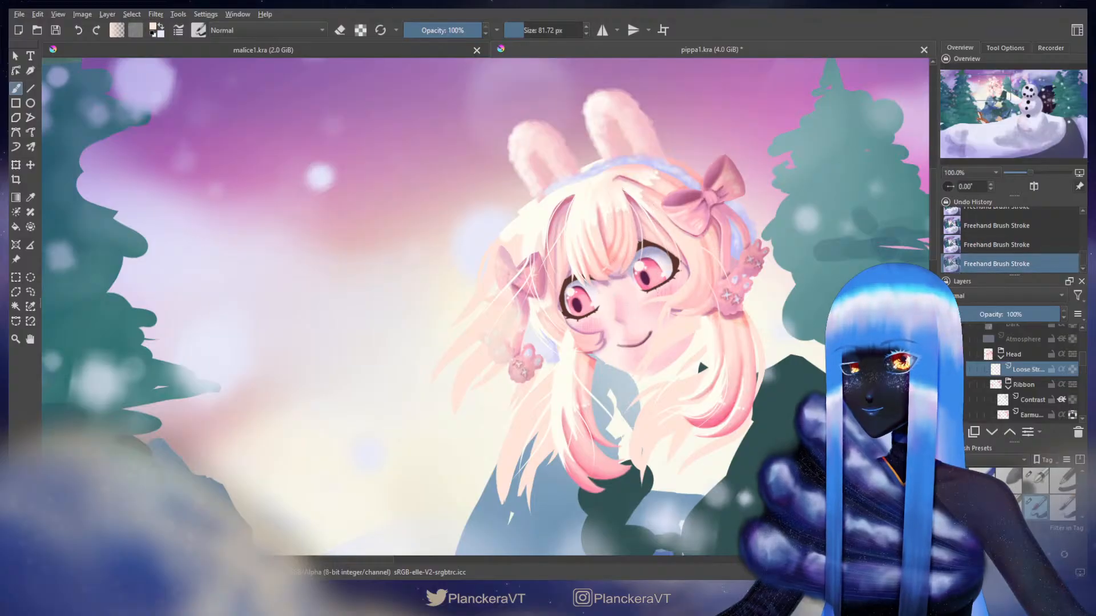
pyautogui.hotkey('ctrl', 'z')
pyautogui.hotkey('ctrl', 'shift', 'z')
pyautogui.hotkey('ctrl', 'z')
pyautogui.hotkey('ctrl', 'shift', 'z')
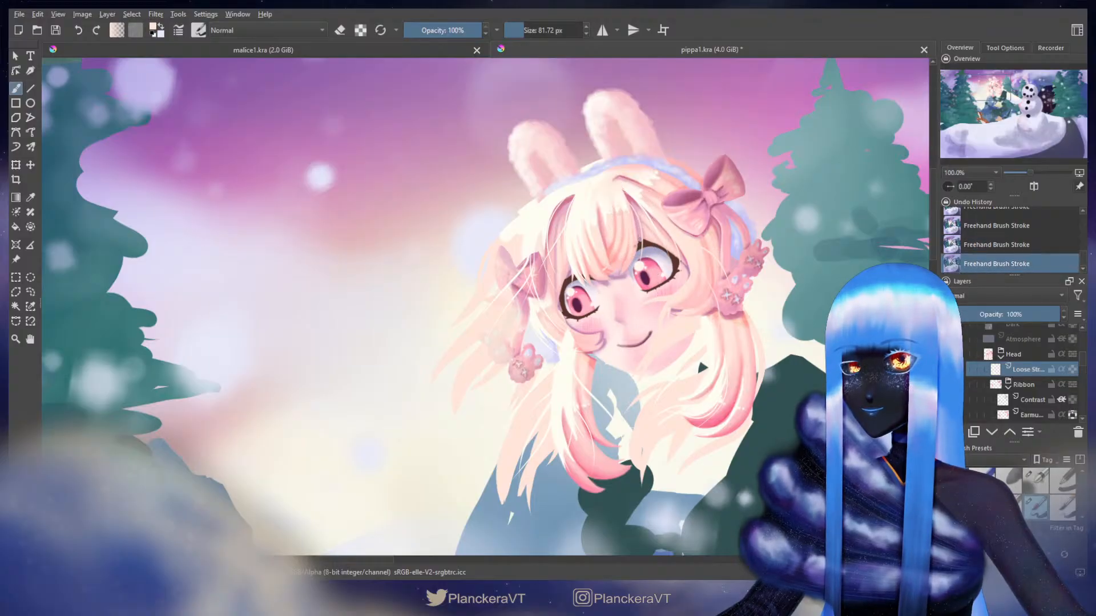
pyautogui.hotkey('ctrl', 'z')
pyautogui.hotkey('ctrl', 'shift', 'z')
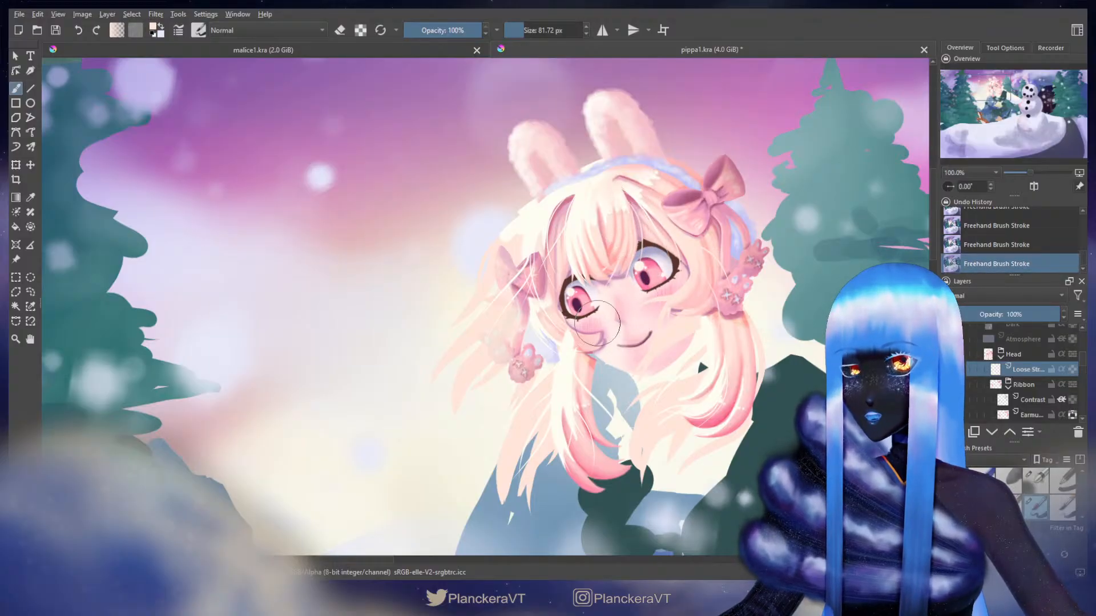
pyautogui.hotkey('ctrl', 'z')
pyautogui.hotkey('ctrl', 'shift', 'z')
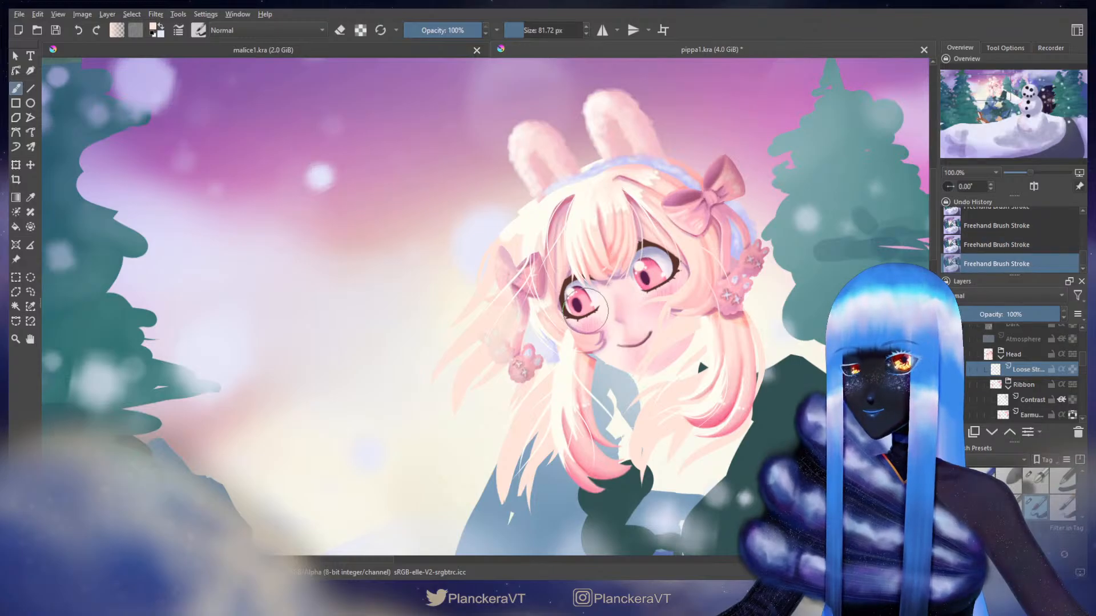
pyautogui.hotkey('ctrl', 'z')
pyautogui.hotkey('ctrl', 'z')
pyautogui.hotkey('ctrl', 'shift', 'z')
pyautogui.hotkey('ctrl', 'shift', 'z')
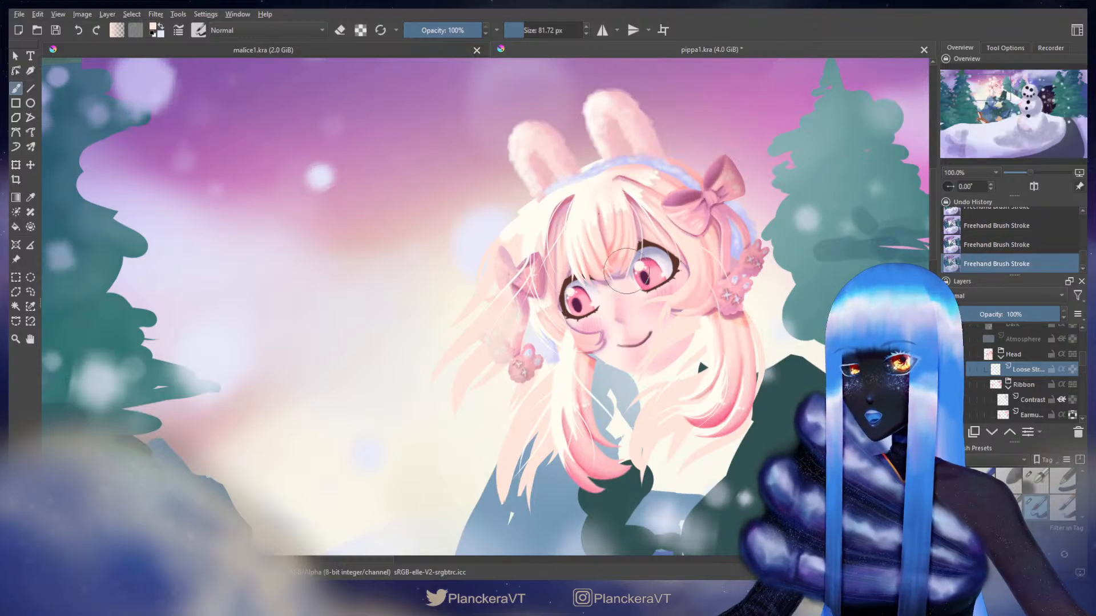
pyautogui.hotkey('ctrl', 'z')
pyautogui.hotkey('ctrl', 'shift', 'z')
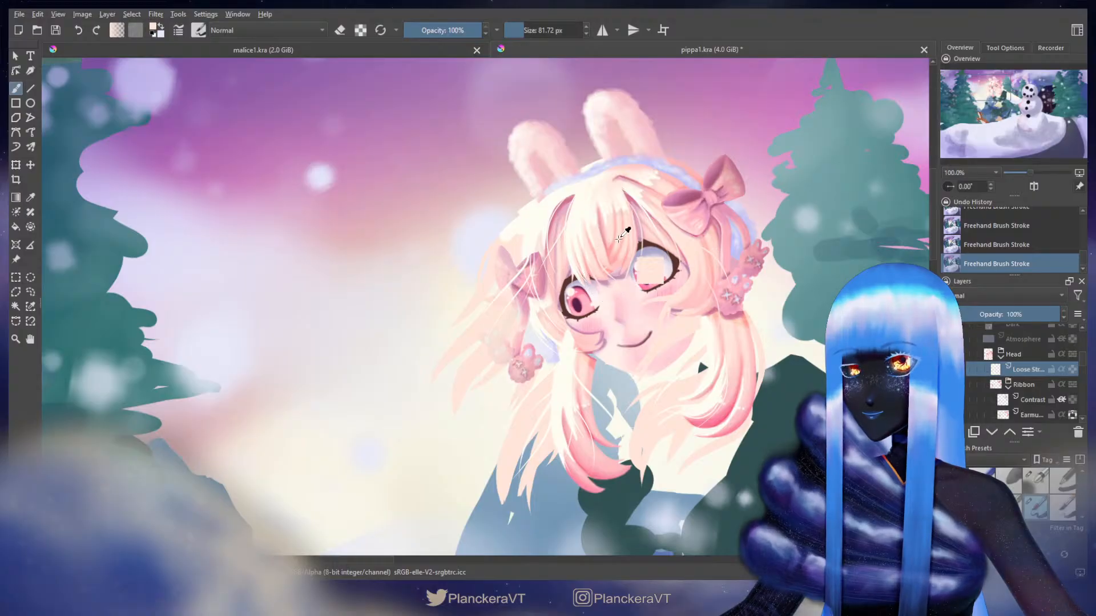
# - Paint a fine loose strand down the inner side of the curled lock below the small bow
pyautogui.scroll(-2, 624, 286)
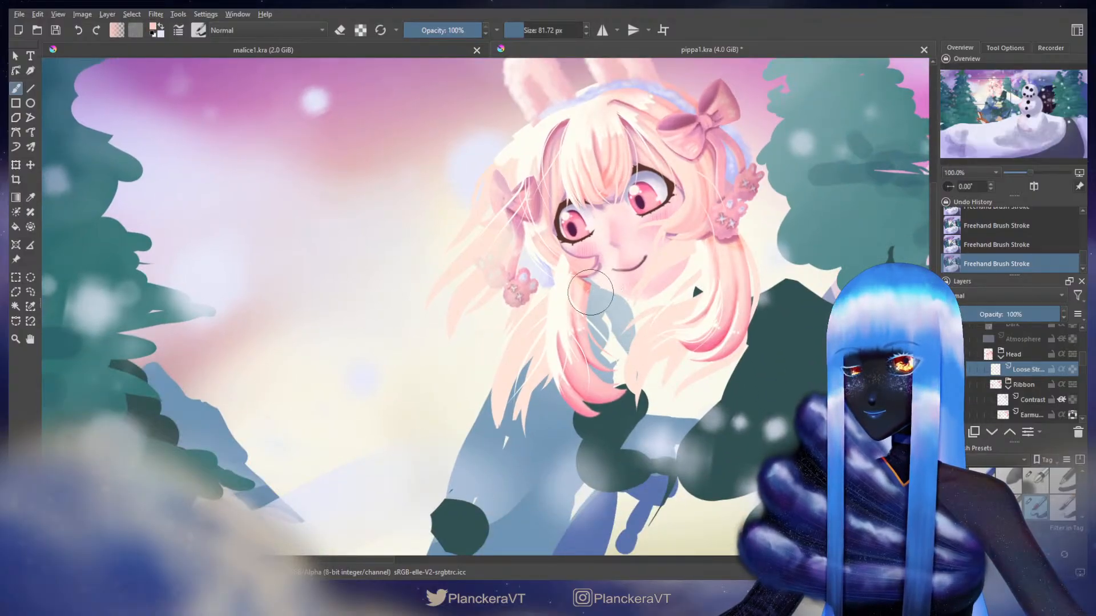
pyautogui.moveTo(590, 292); pyautogui.dragTo(583, 313)
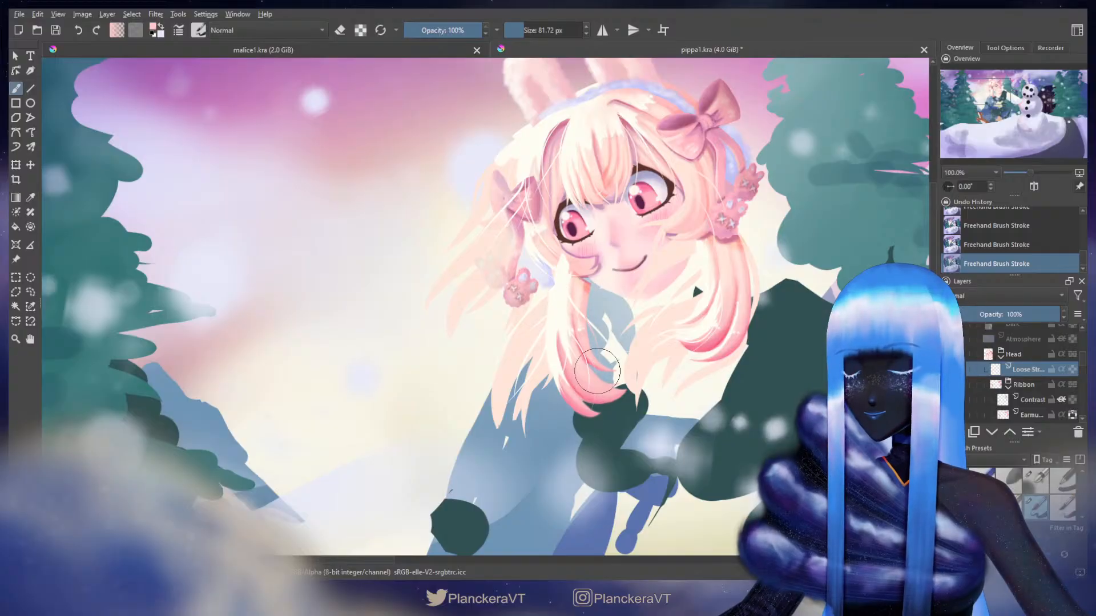
pyautogui.moveTo(685, 279); pyautogui.dragTo(650, 307)
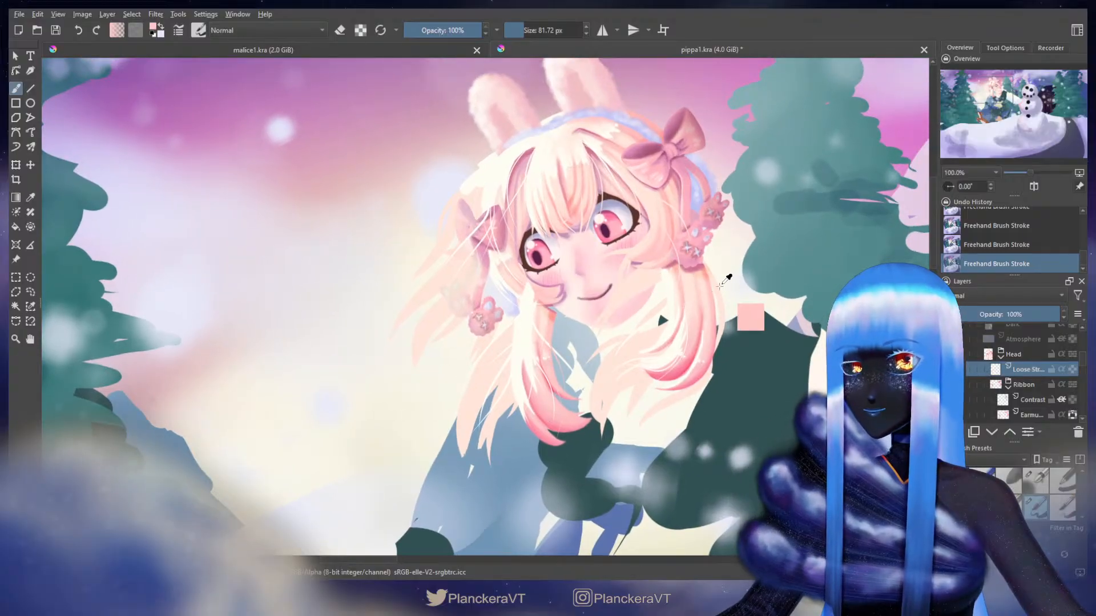
# - Sample a pink from the hair and try loose strands around the curled lock below the large bow, undoing the unsuitable ones
pyautogui.keyDown('ctrl'); pyautogui.click(709, 345); pyautogui.keyUp('ctrl')
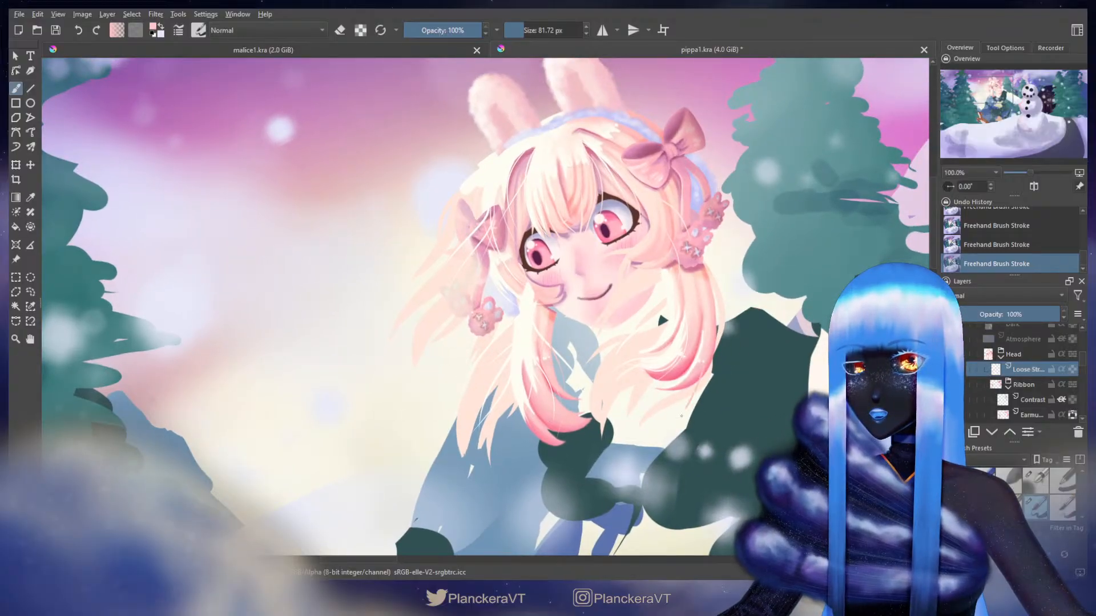
pyautogui.hotkey('ctrl', 'z')
pyautogui.moveTo(720, 363); pyautogui.dragTo(651, 437)
pyautogui.hotkey('ctrl', 'z')
pyautogui.moveTo(695, 328)
pyautogui.mouseDown()
pyautogui.moveTo(707, 343)
pyautogui.moveTo(618, 405)
pyautogui.mouseUp()
pyautogui.hotkey('ctrl', 'z')
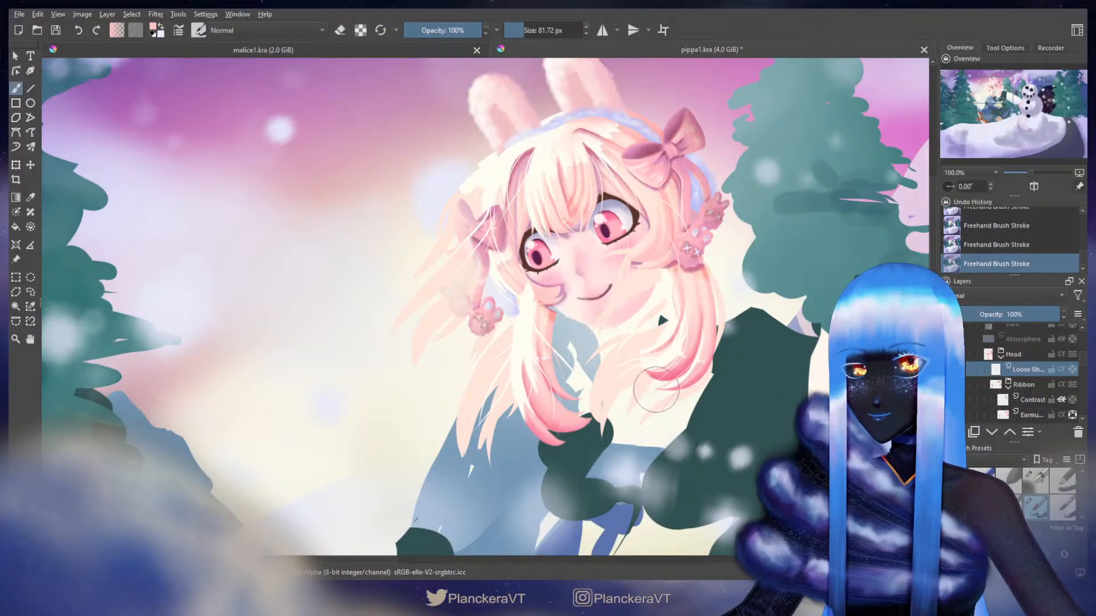
# - Make the Body layer group visible so the character's dress, arms and legs show in the scene
pyautogui.scroll(-3, 677, 272)
pyautogui.scroll(-1, 715, 345)
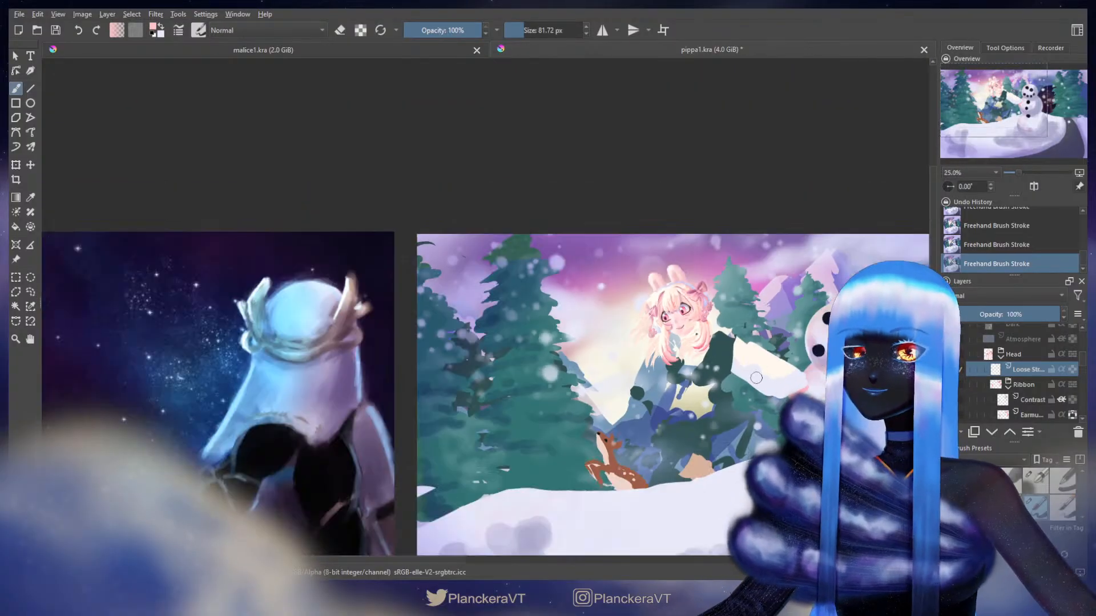
pyautogui.scroll(-5, 976, 395)
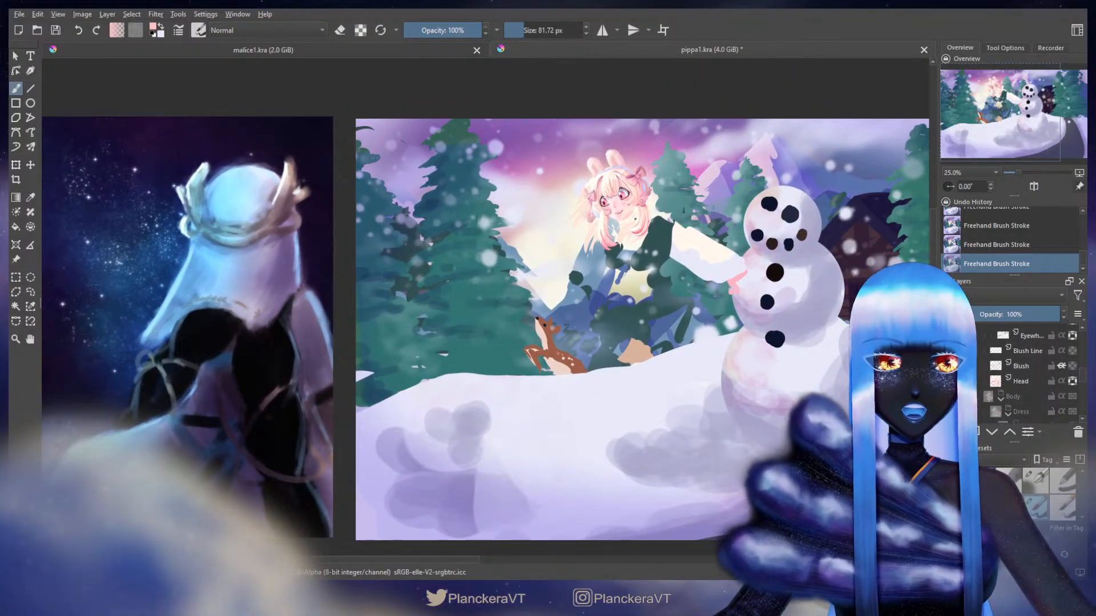
pyautogui.click(971, 394)
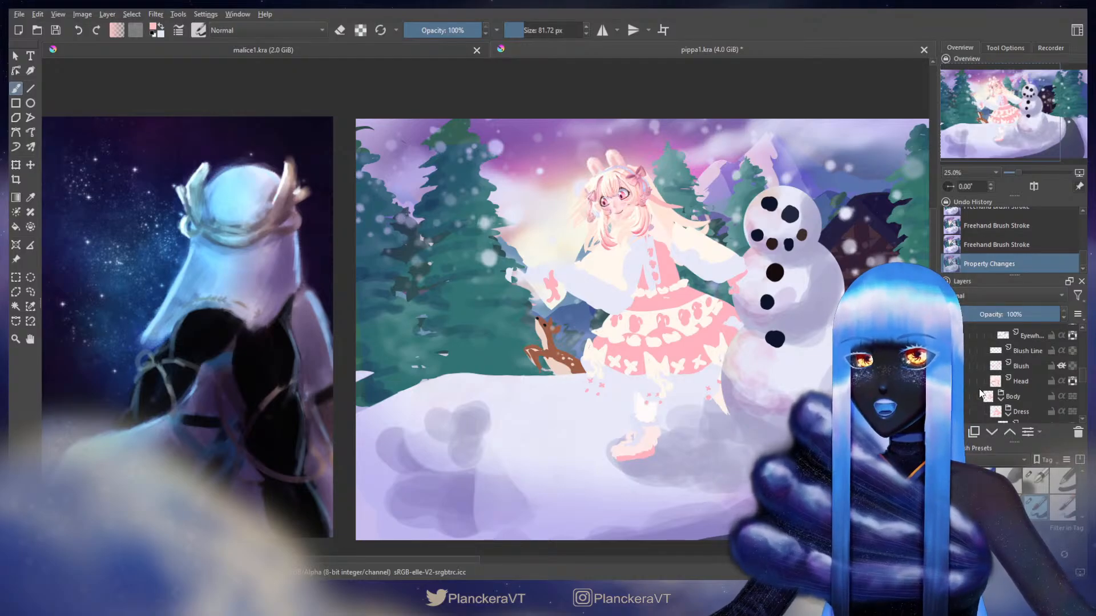
# - Turn on the Atmosphere, Dark and Light layers in the Pippa group
pyautogui.scroll(2, 996, 408)
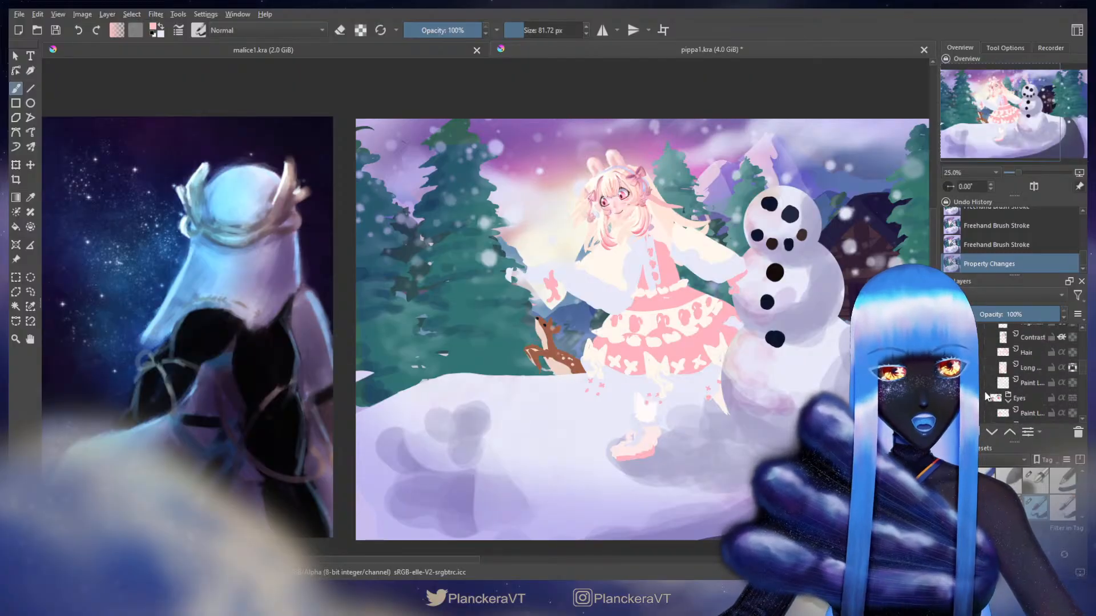
pyautogui.scroll(5, 997, 410)
pyautogui.scroll(-2, 998, 377)
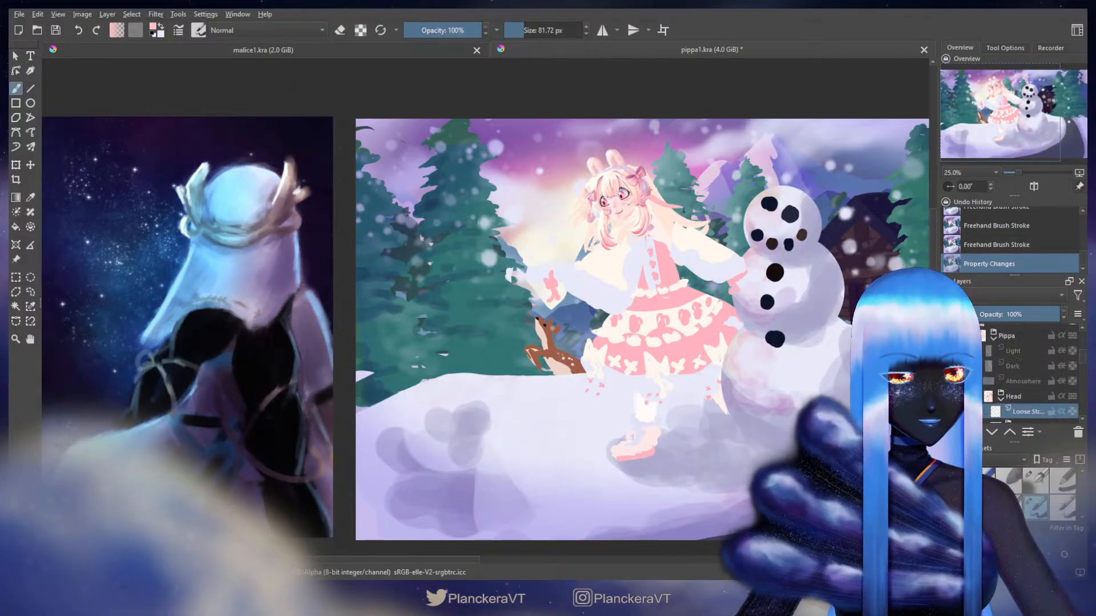
pyautogui.click(950, 382)
pyautogui.click(951, 365)
pyautogui.click(951, 350)
pyautogui.scroll(4, 966, 384)
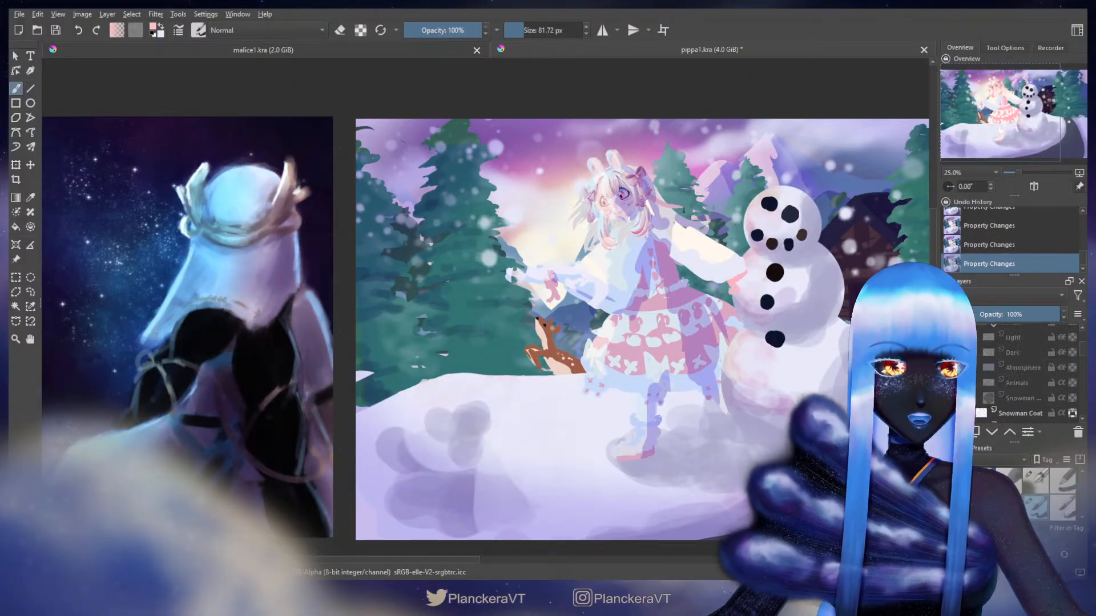
# - Make the Animals and Foreground layer groups visible in the scene
pyautogui.click(950, 364)
pyautogui.scroll(3, 998, 377)
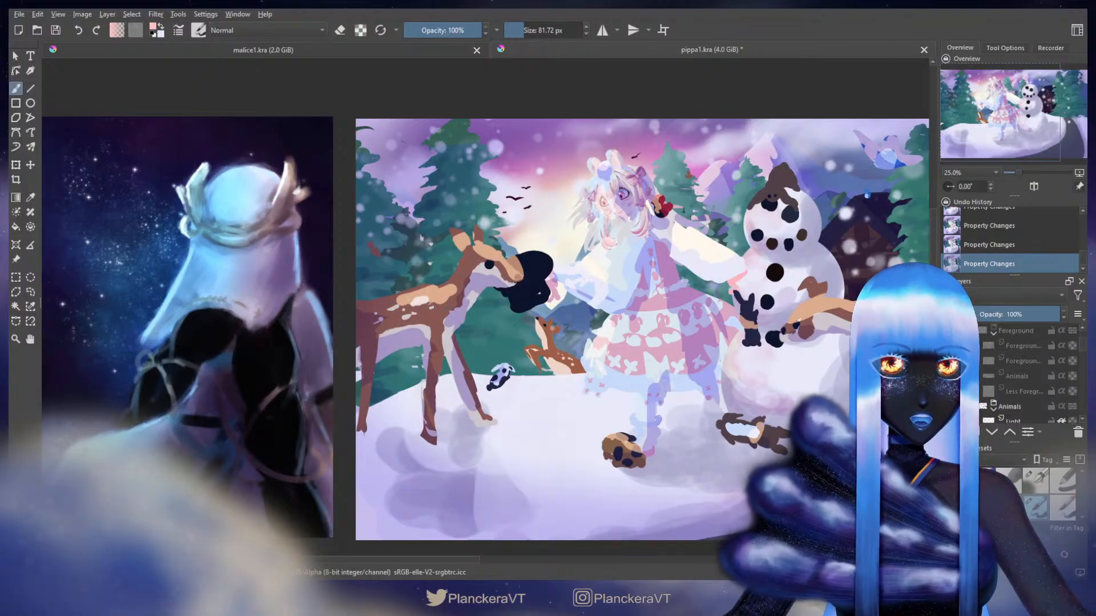
pyautogui.click(950, 415)
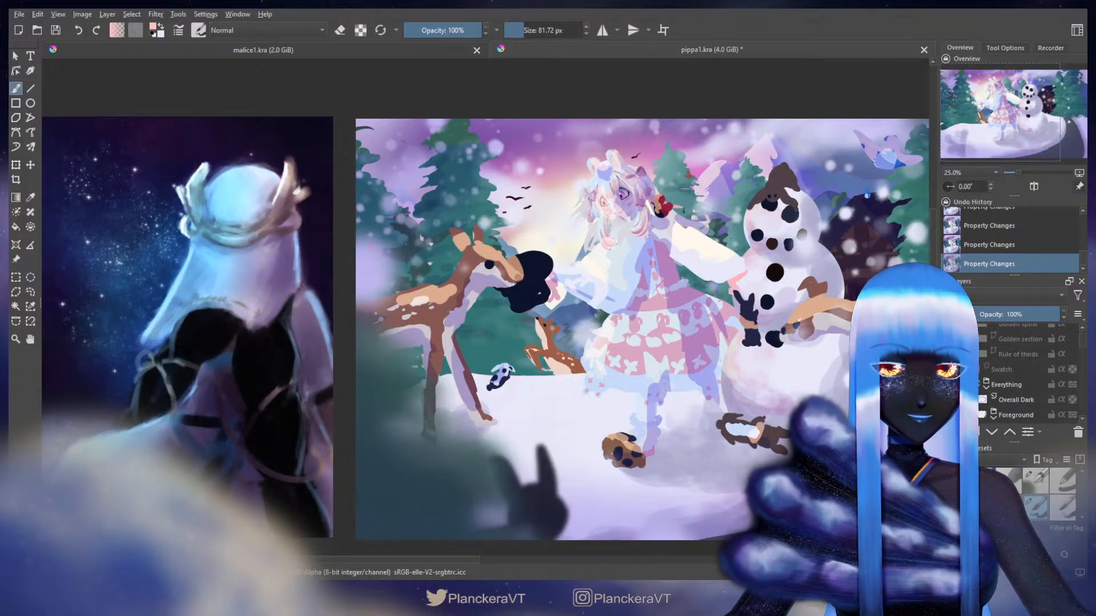
# - Examine the whole winter composition with the character, animals, foreground and lighting layers shown
pyautogui.scroll(-1, 772, 355)
pyautogui.moveTo(773, 355); pyautogui.dragTo(708, 362)
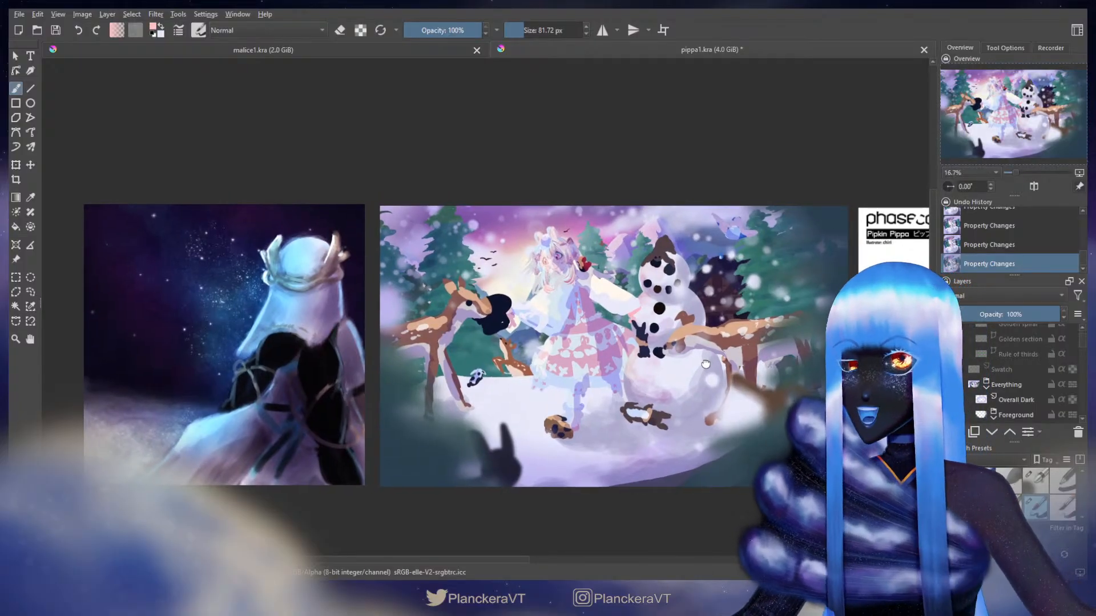
pyautogui.scroll(2, 619, 328)
pyautogui.scroll(-1, 618, 329)
pyautogui.moveTo(659, 337)
pyautogui.mouseDown()
pyautogui.moveTo(670, 304)
pyautogui.moveTo(677, 313)
pyautogui.moveTo(637, 293)
pyautogui.mouseUp()
pyautogui.scroll(-1, 624, 290)
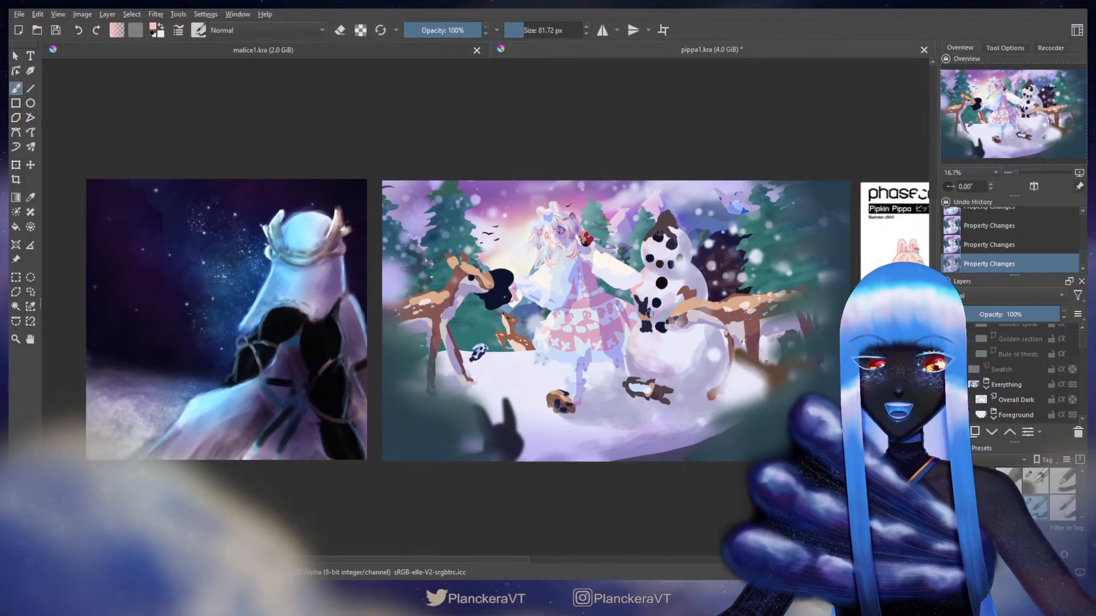
pyautogui.scroll(1, 644, 301)
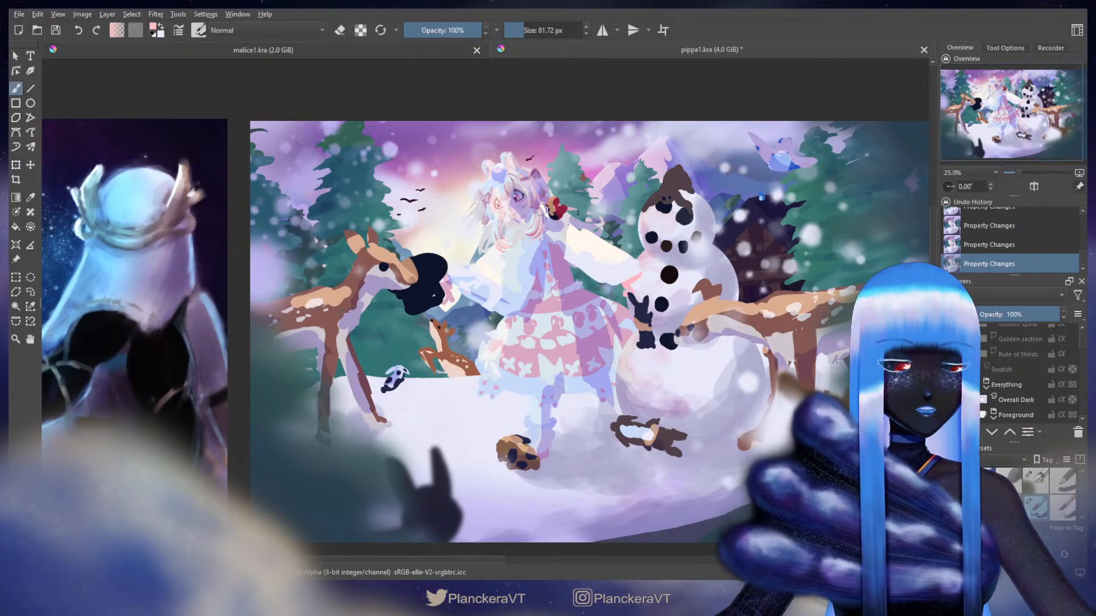
pyautogui.moveTo(652, 289)
pyautogui.mouseDown()
pyautogui.moveTo(591, 269)
pyautogui.moveTo(605, 272)
pyautogui.moveTo(567, 279)
pyautogui.mouseUp()
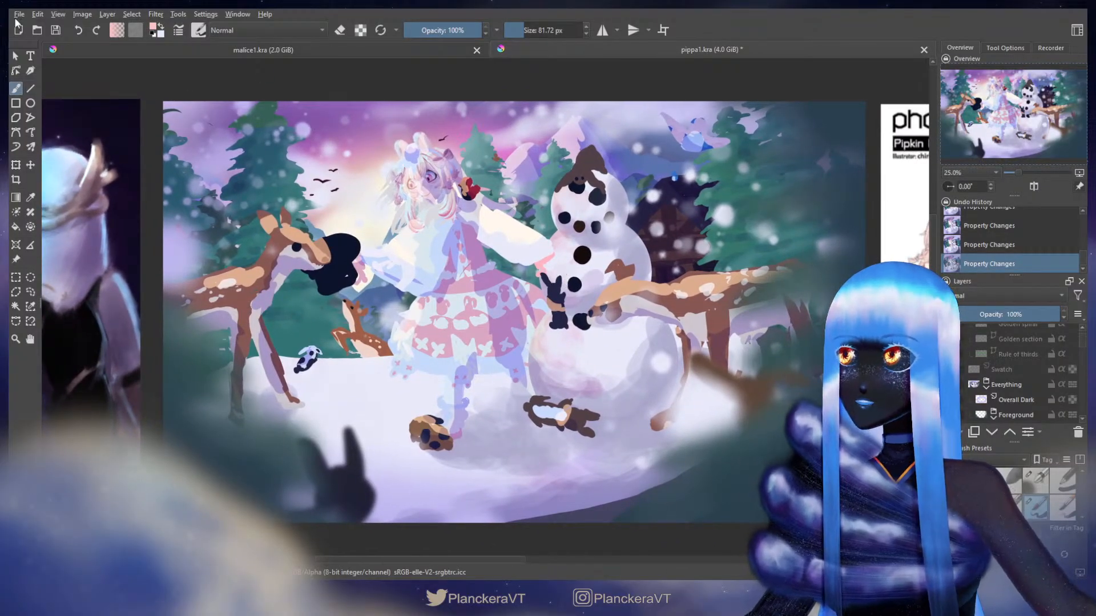